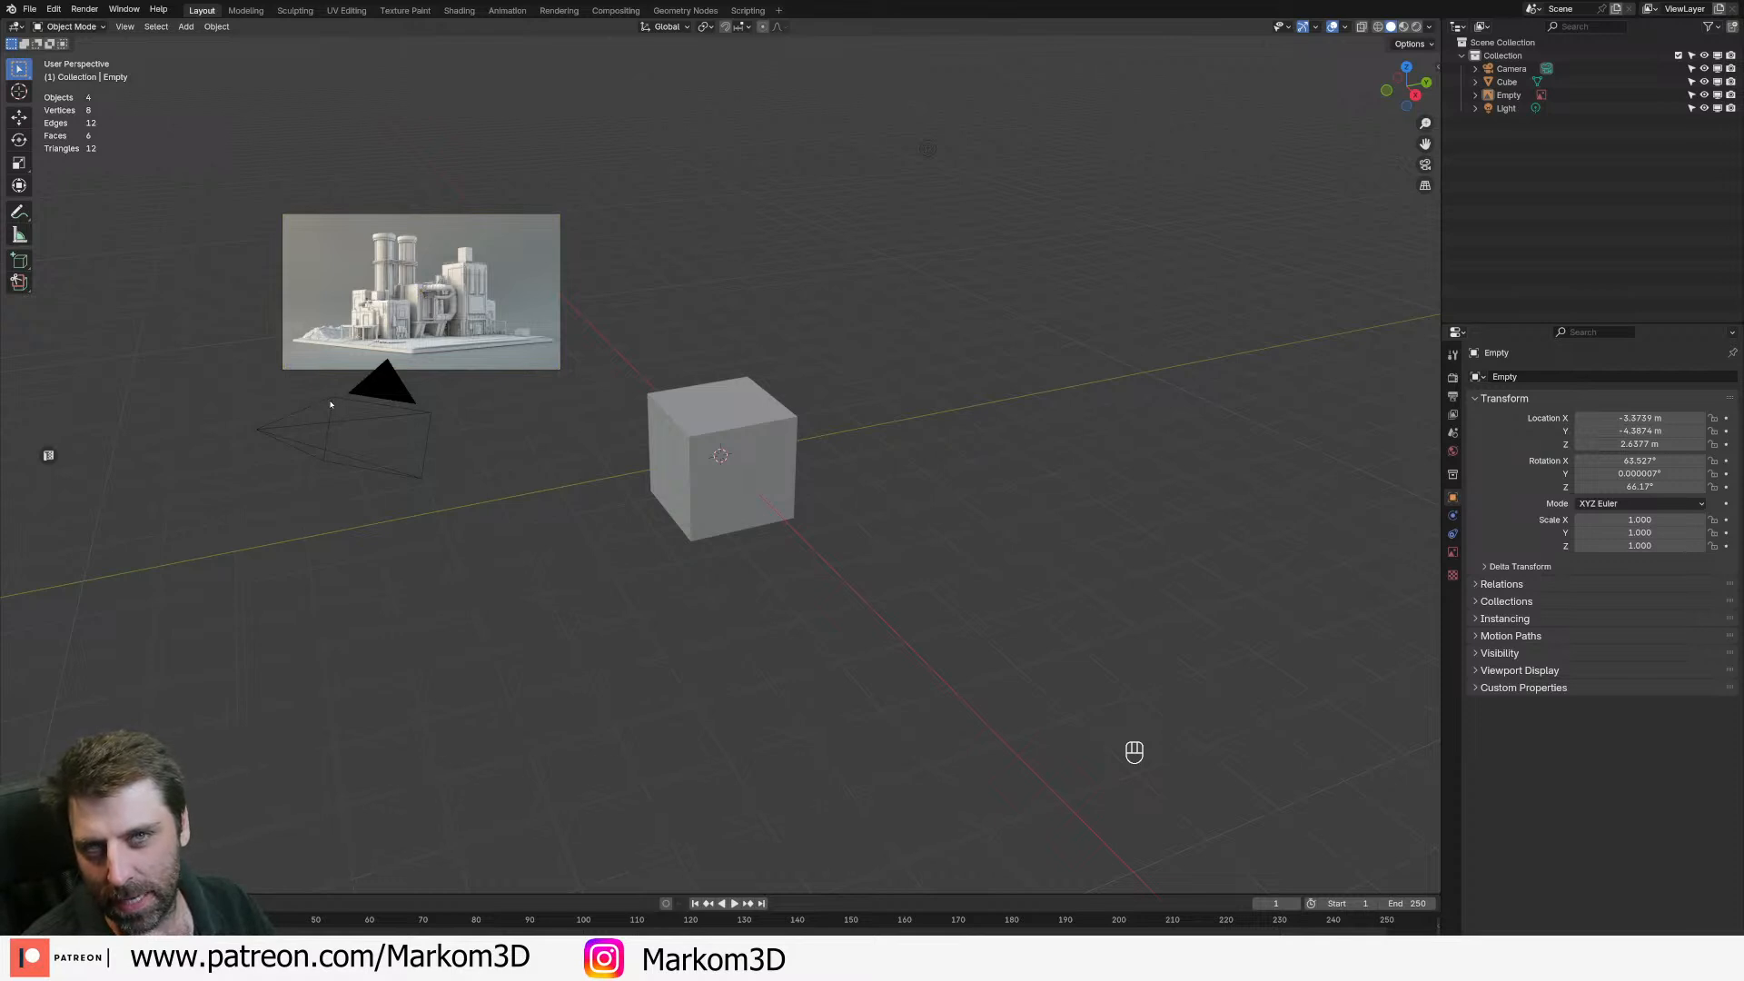
- Examine the industrial building reference image up close in the viewport
{"action": "left_click", "coordinate": [467, 317]}
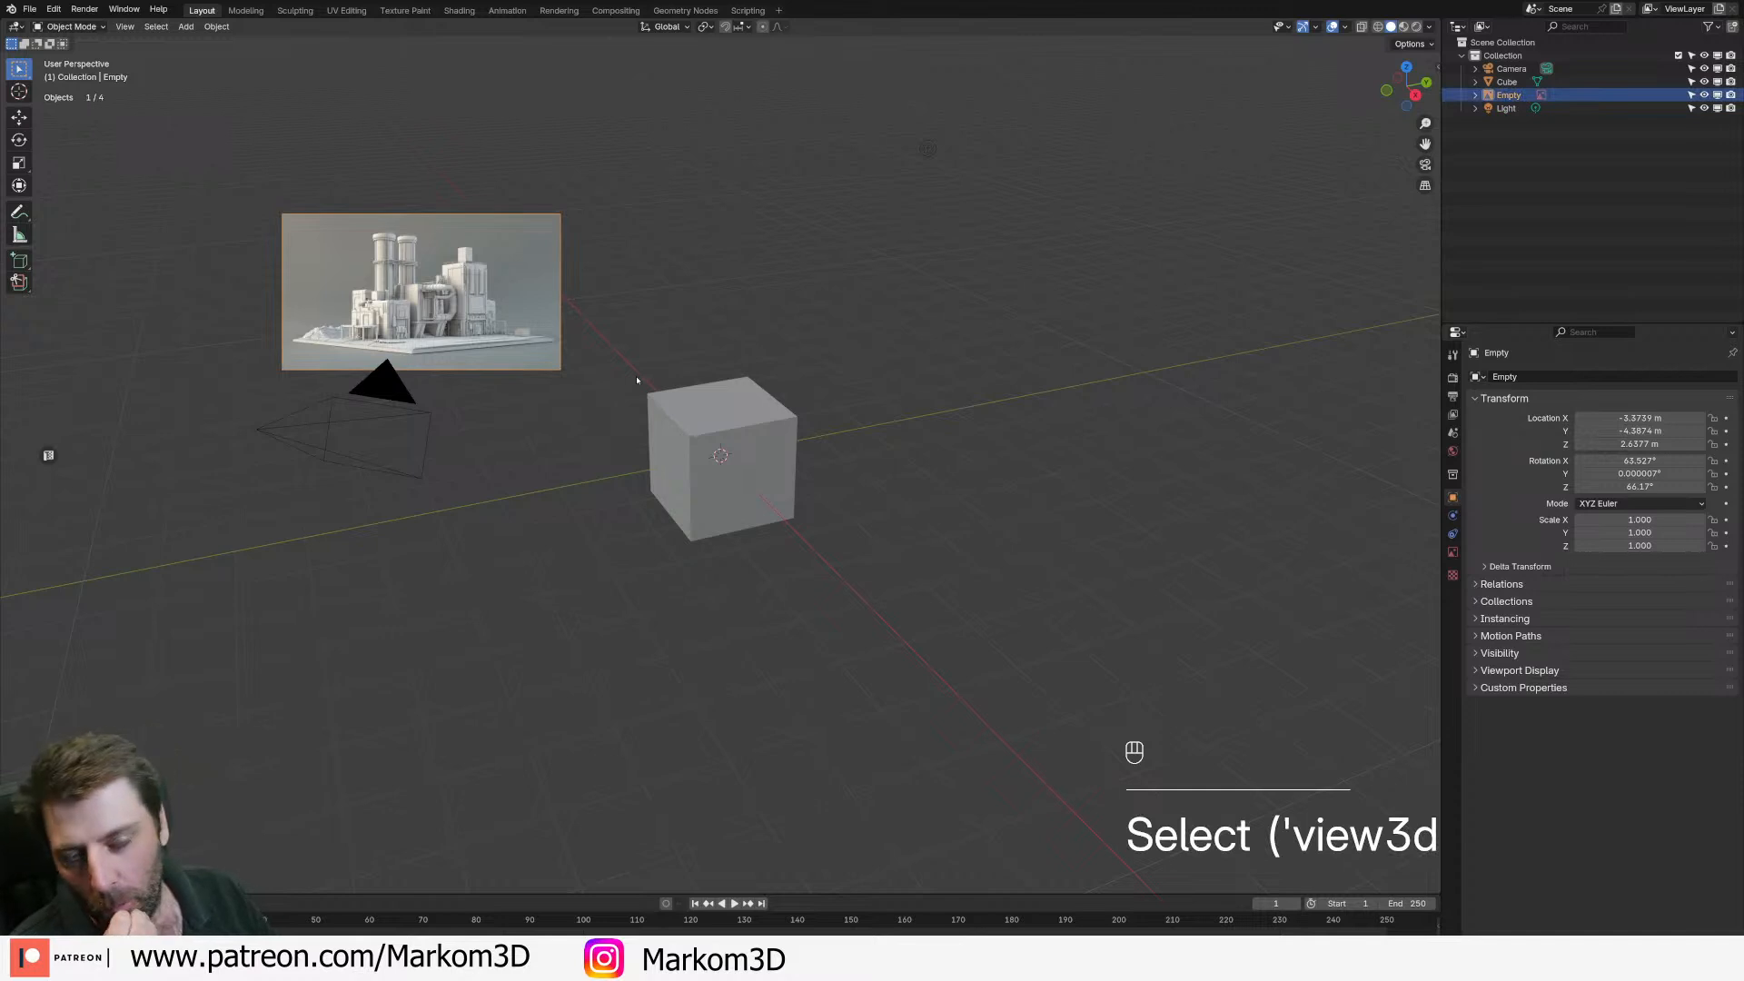
{"action": "scroll", "coordinate": [452, 358], "scroll_direction": "up", "scroll_amount": 4}
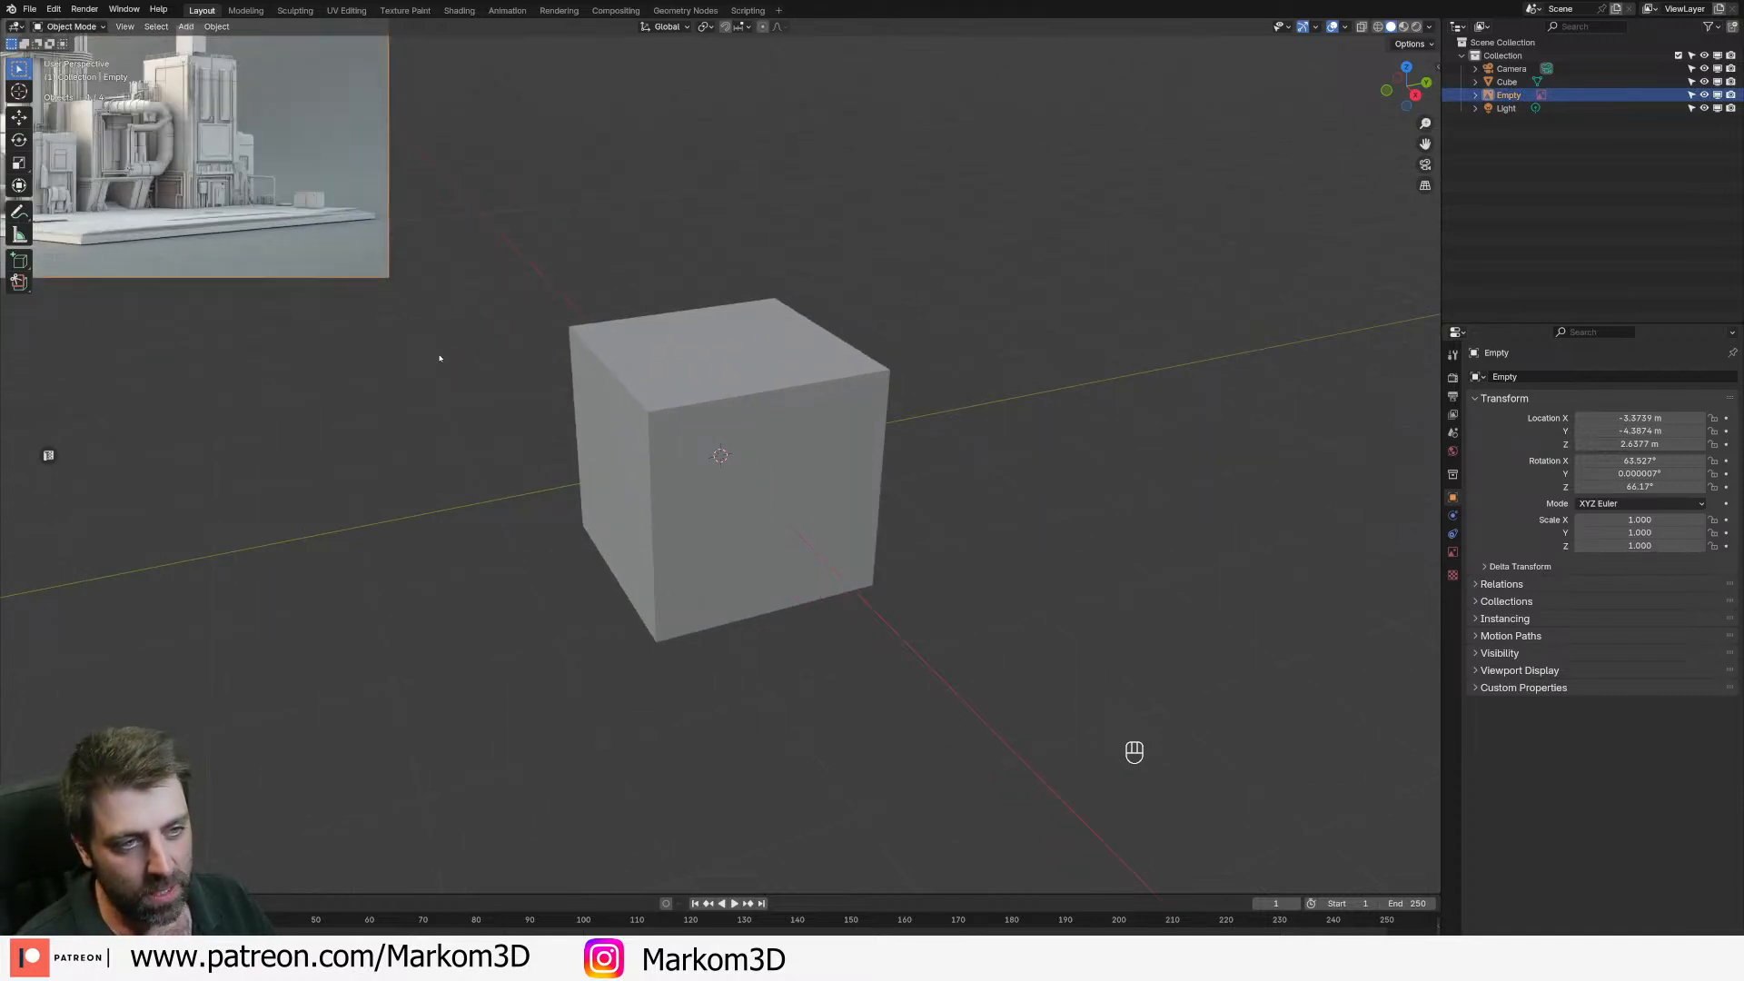
{"action": "middle_click_drag", "start_coordinate": [427, 339], "coordinate": [1049, 567], "text": "shift"}
{"action": "scroll", "coordinate": [856, 499], "scroll_direction": "up", "scroll_amount": 3}
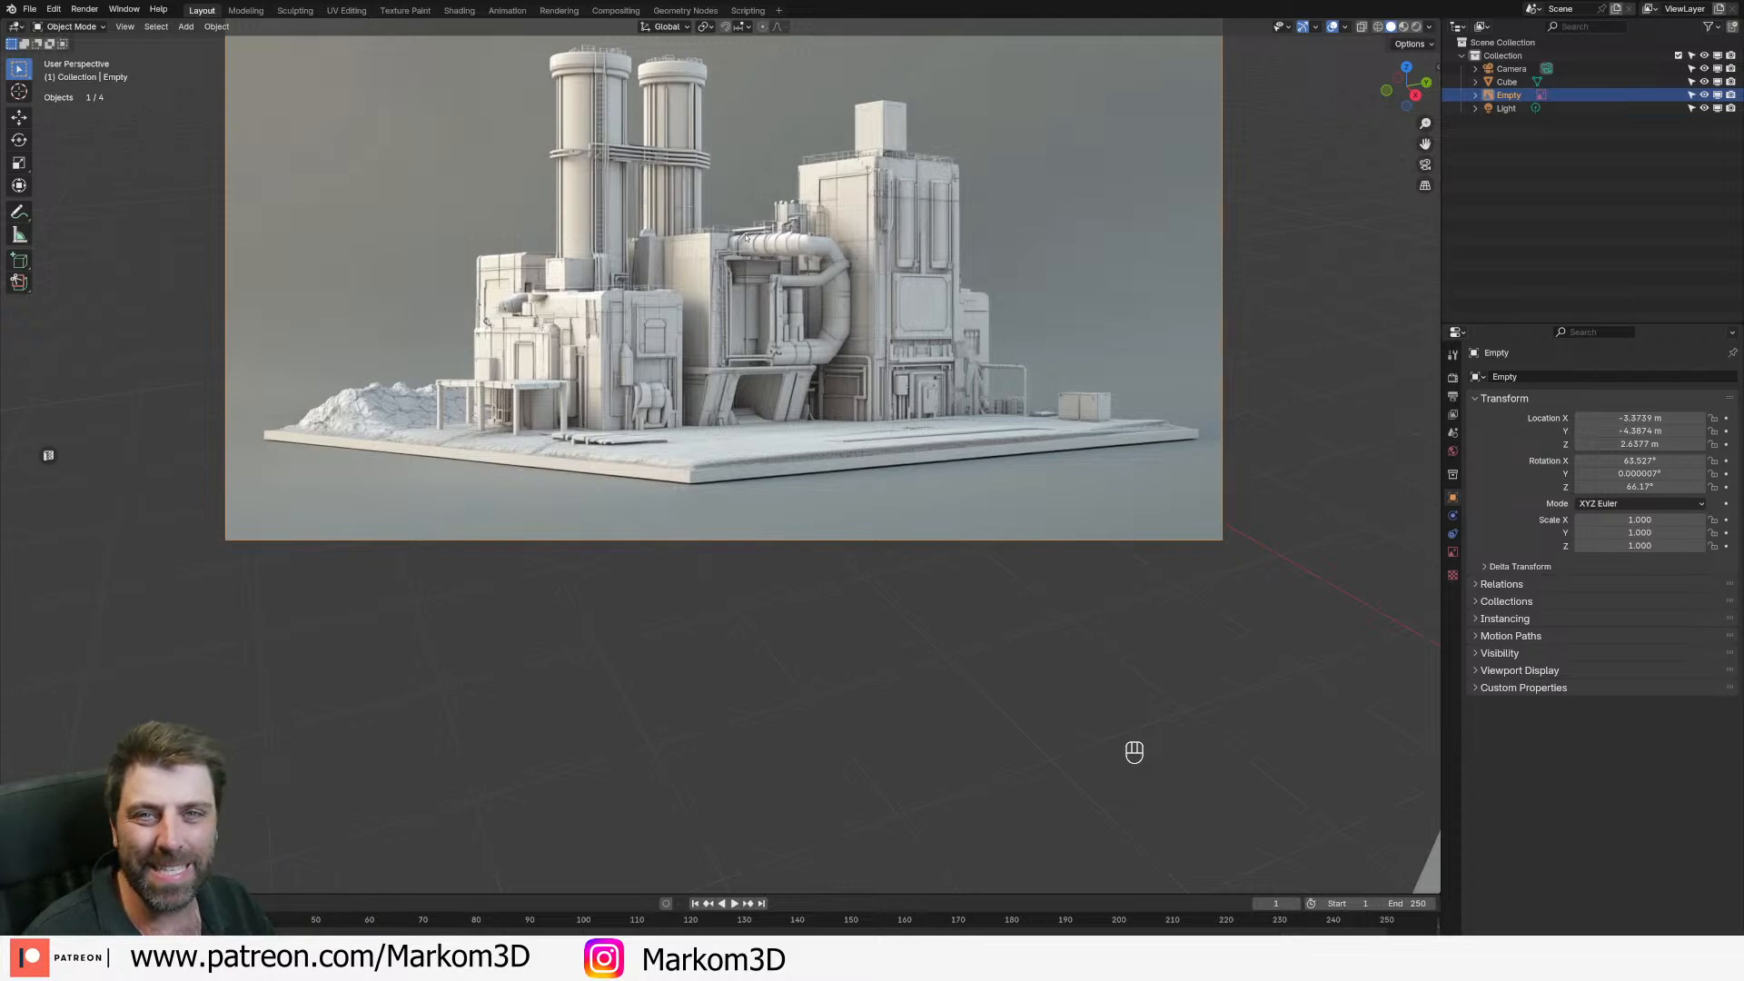
{"action": "middle_click_drag", "start_coordinate": [747, 247], "coordinate": [764, 366], "text": "shift"}
{"action": "scroll", "coordinate": [756, 346], "scroll_direction": "down", "scroll_amount": 1}
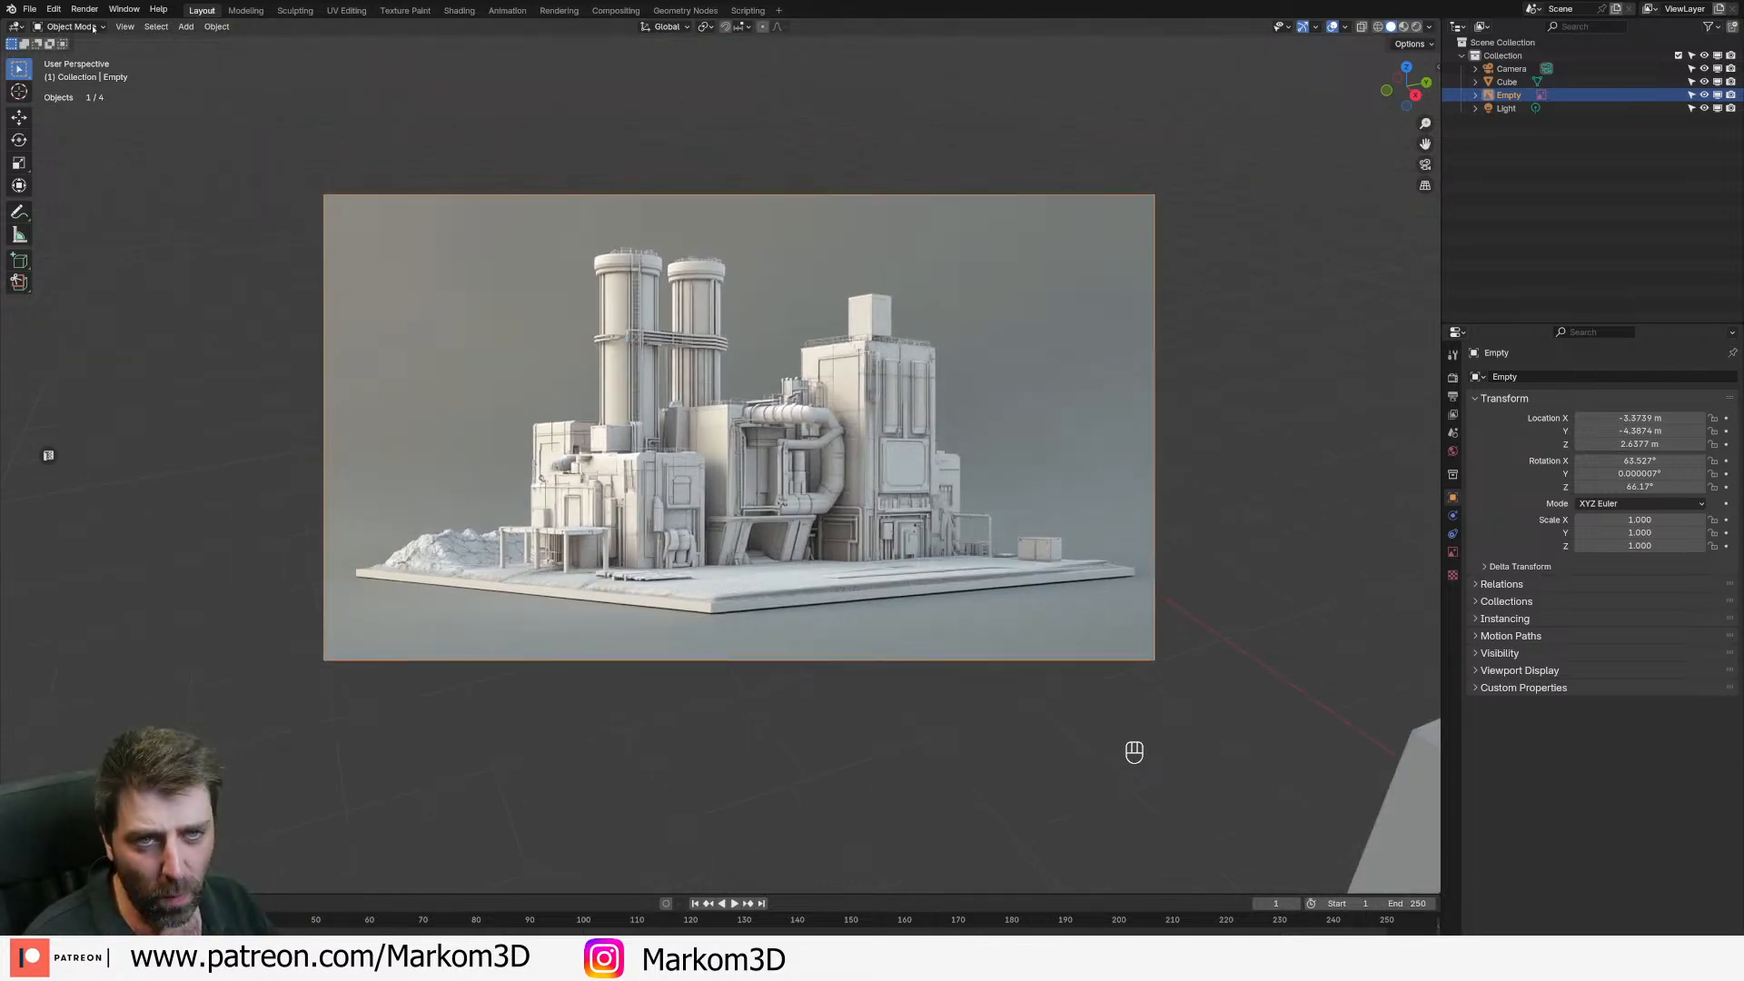
{"action": "left_click", "coordinate": [30, 9]}
{"action": "mouse_move", "coordinate": [53, 195]}
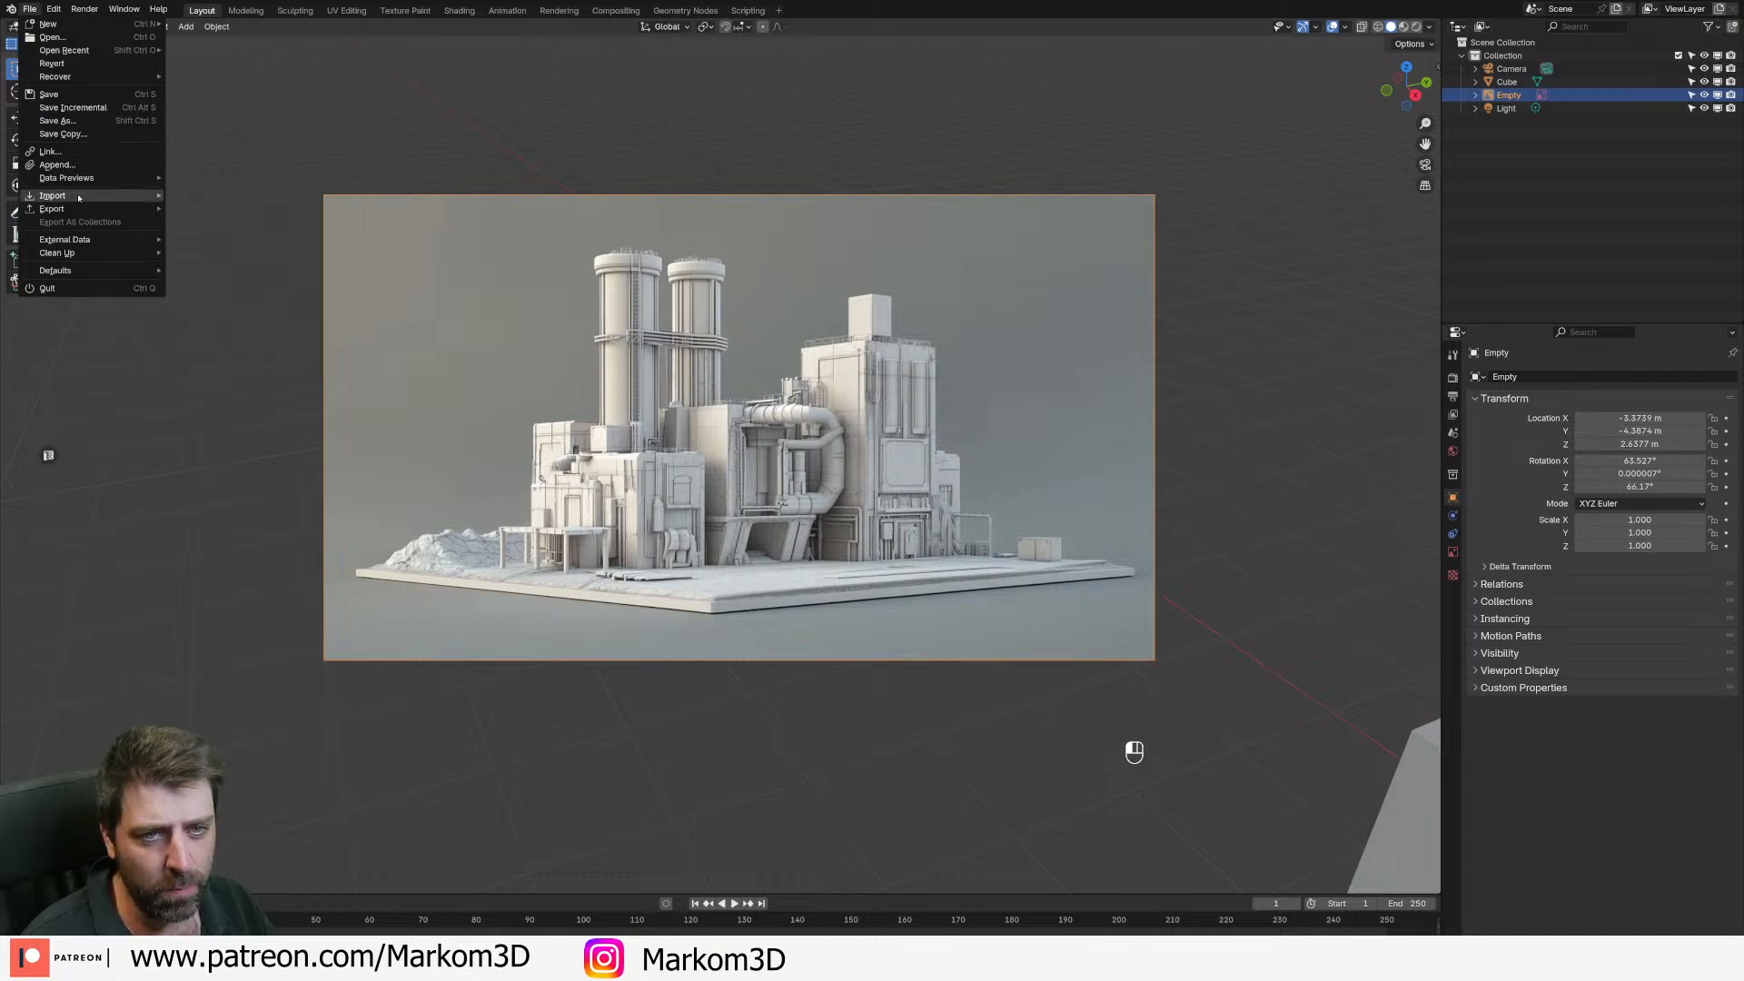
{"action": "left_click", "coordinate": [56, 164]}
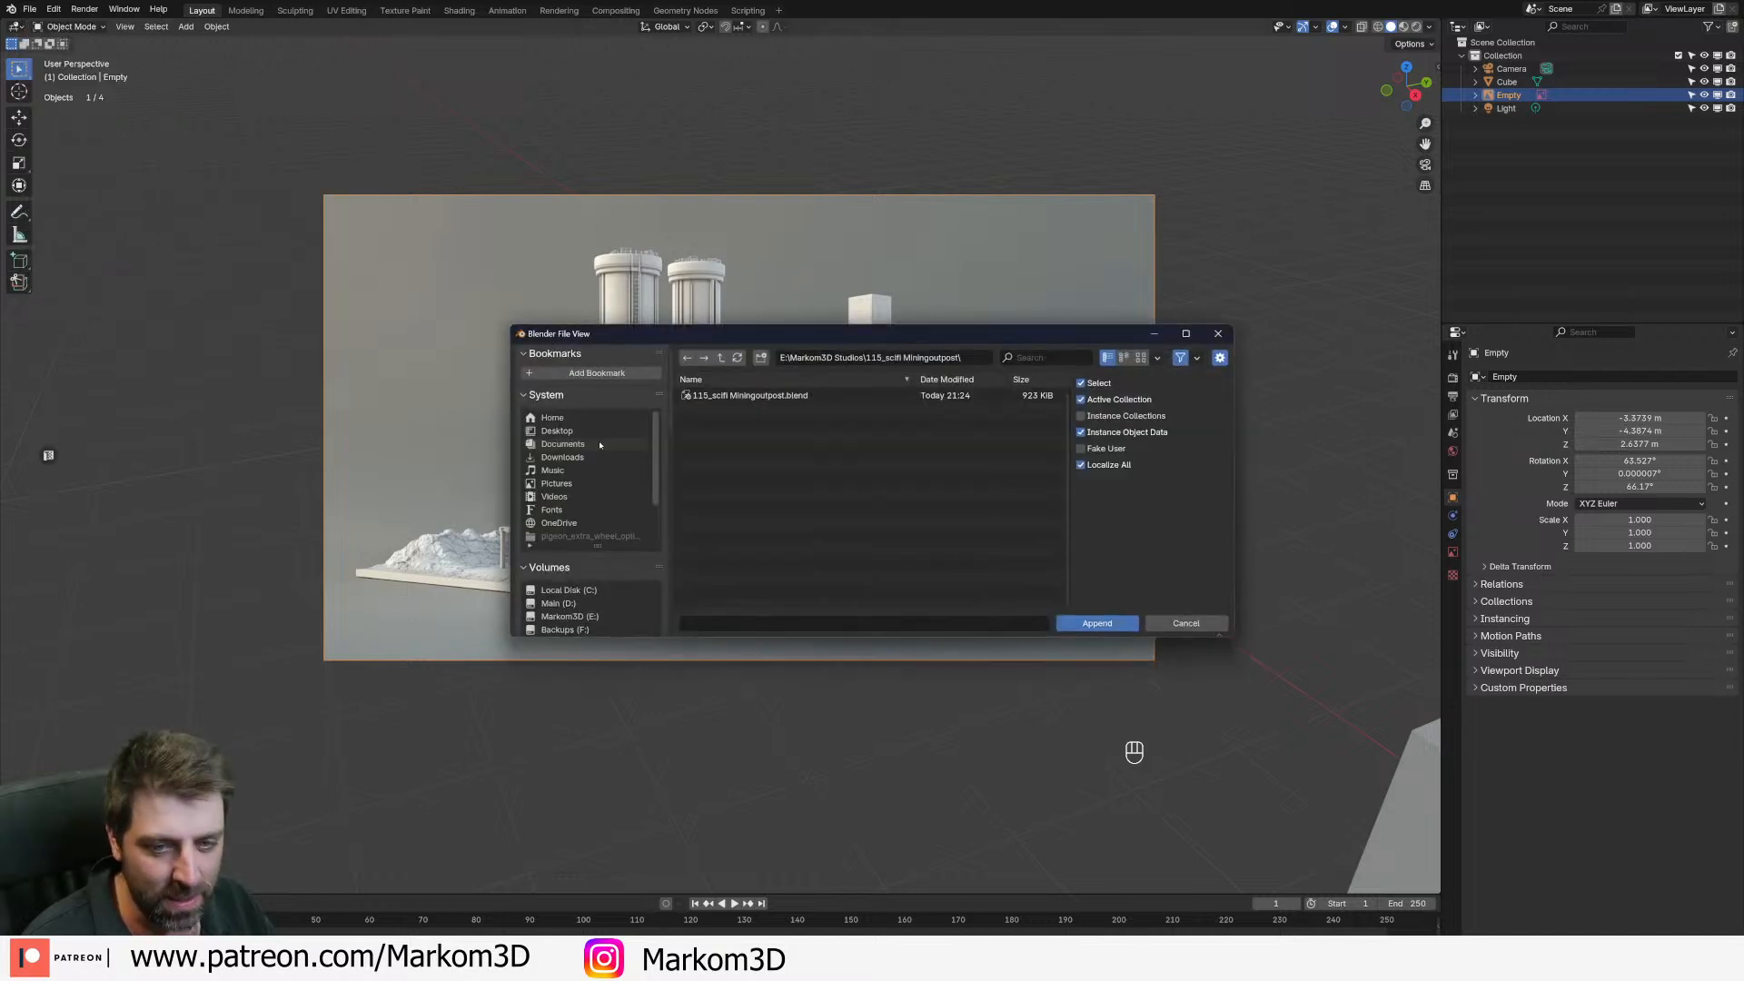
{"action": "left_click", "coordinate": [720, 358]}
{"action": "scroll", "coordinate": [758, 516], "scroll_direction": "down", "scroll_amount": 10}
{"action": "scroll", "coordinate": [758, 516], "scroll_direction": "down", "scroll_amount": 20}
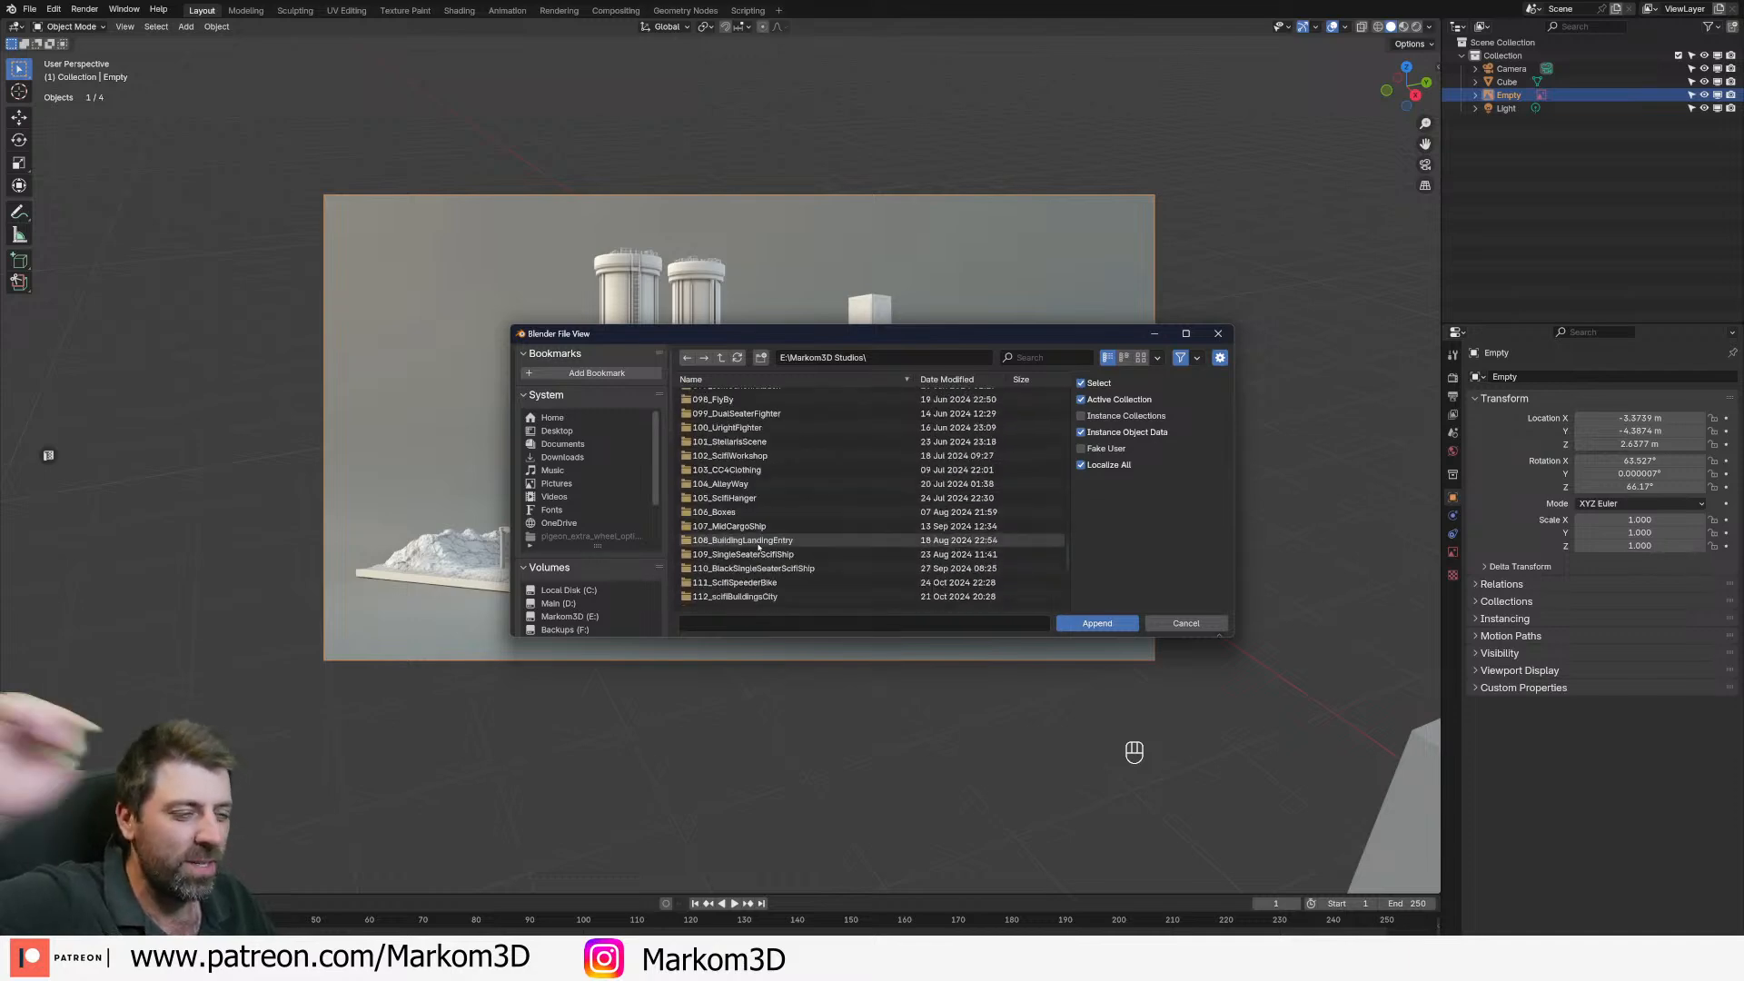
{"action": "scroll", "coordinate": [758, 547], "scroll_direction": "down", "scroll_amount": 4}
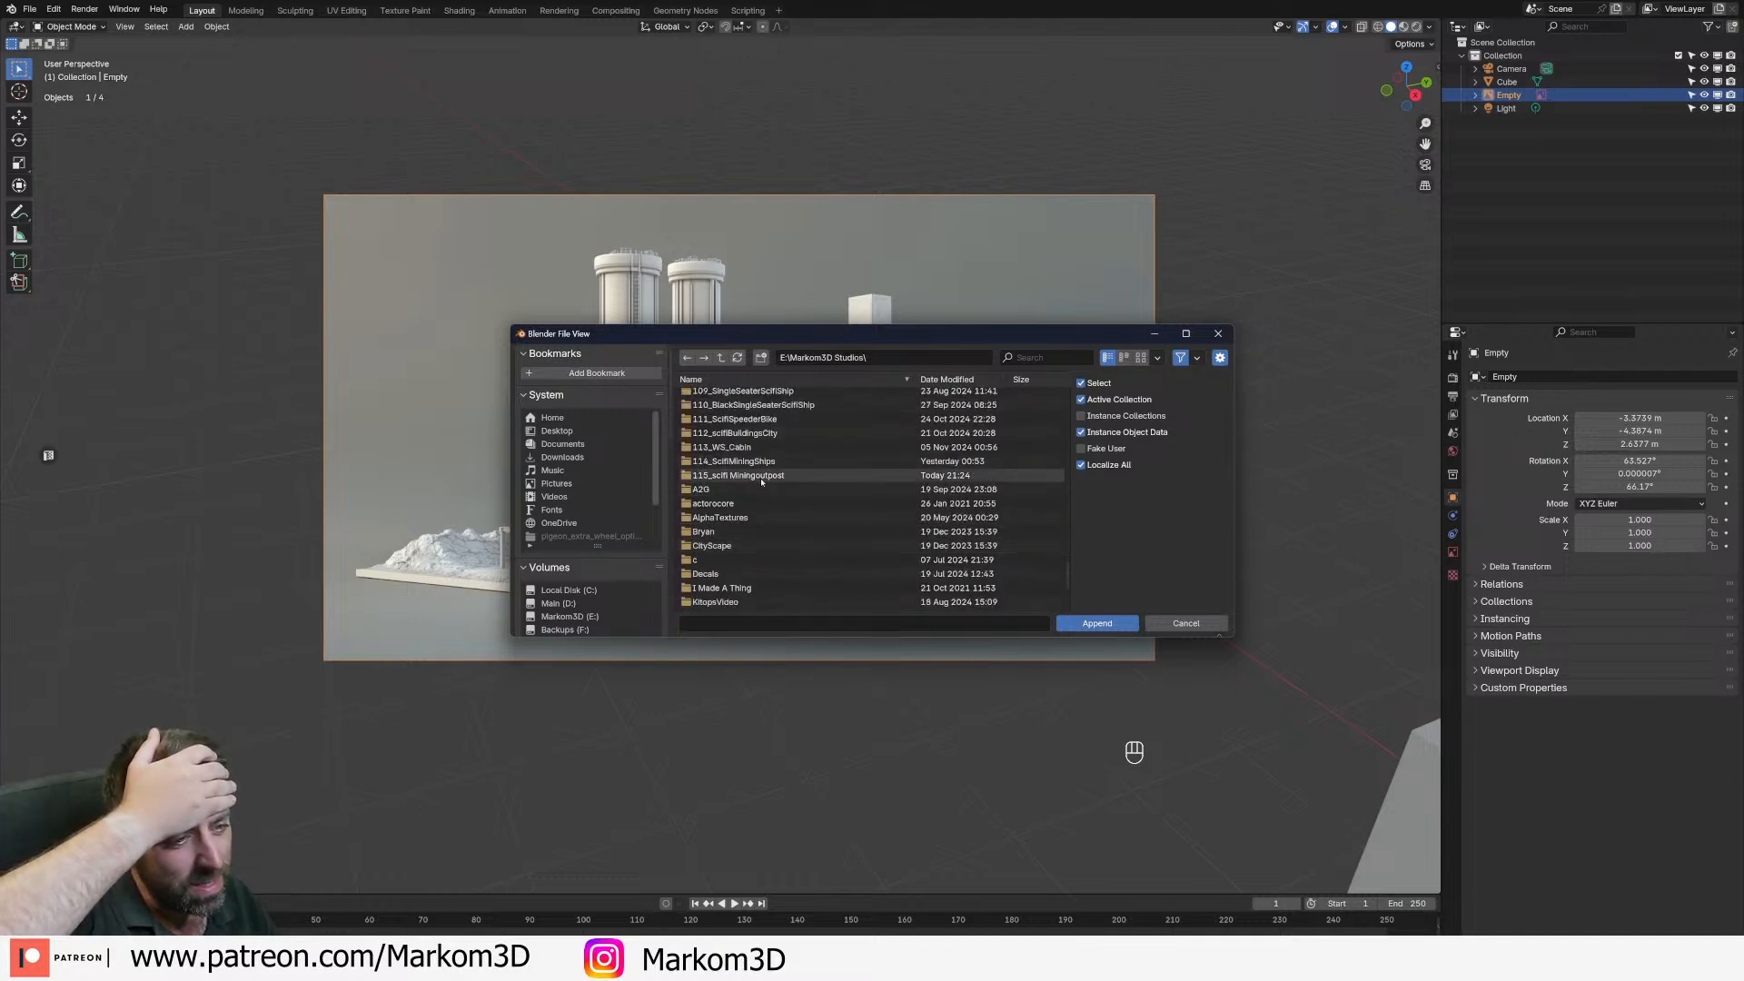
{"action": "double_click", "coordinate": [762, 465]}
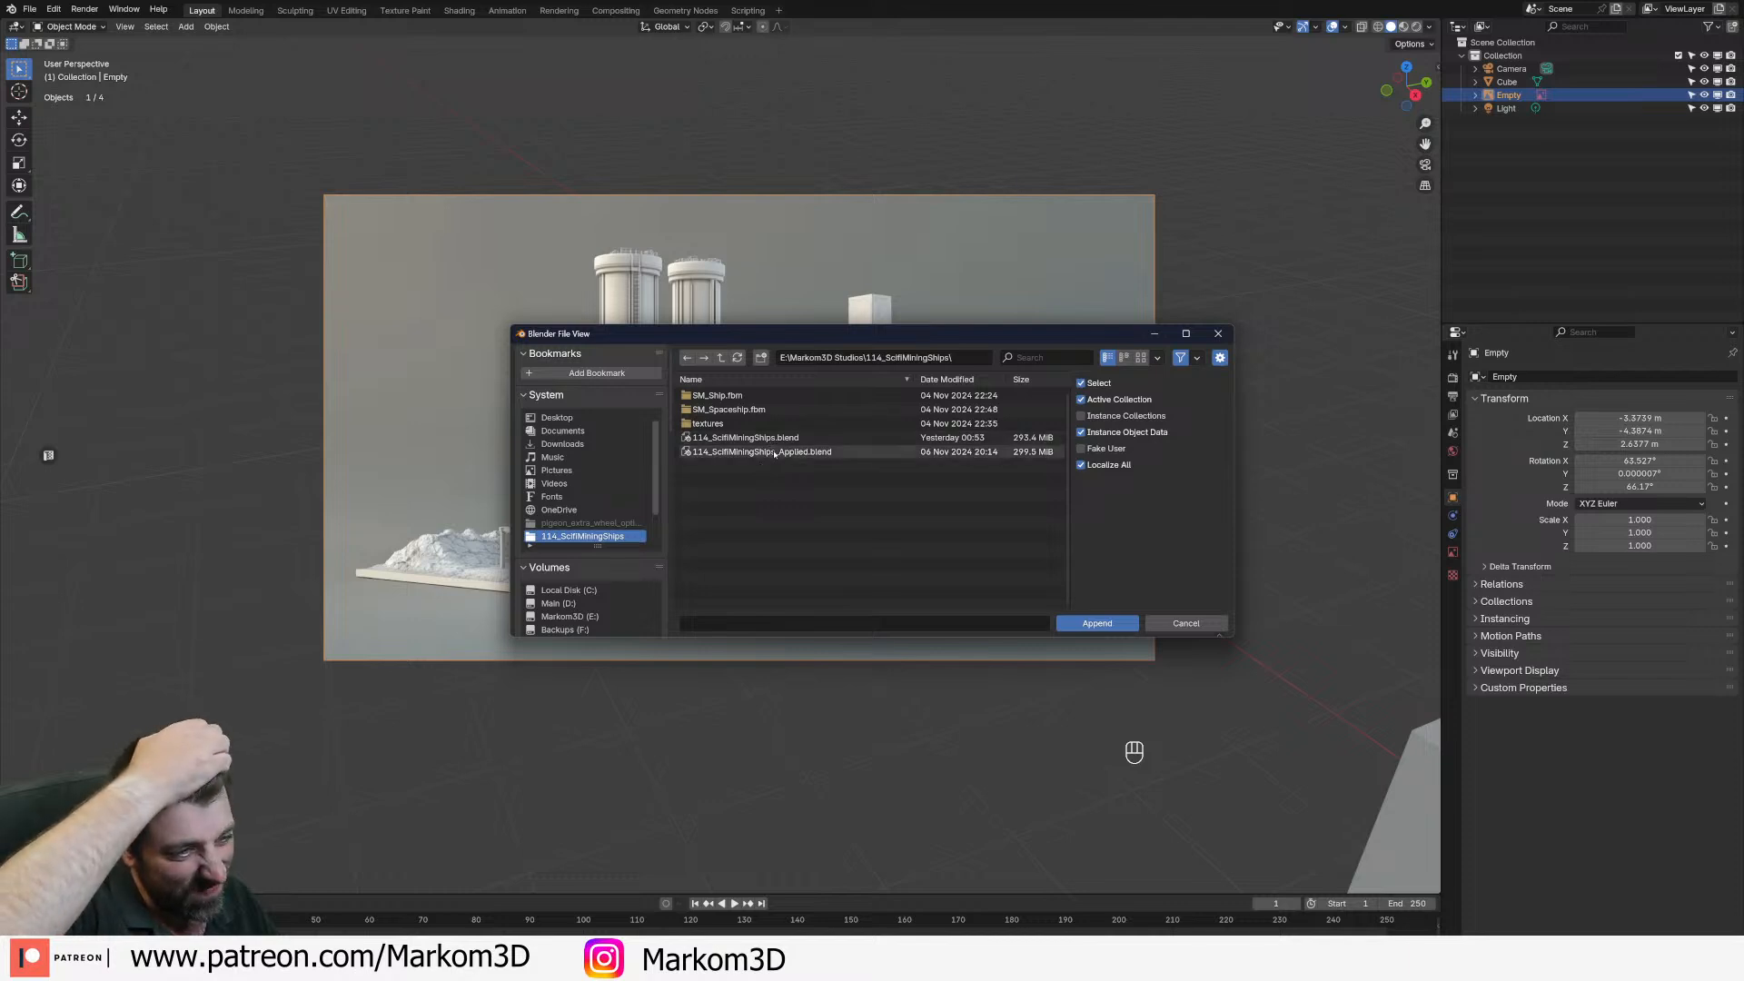
{"action": "double_click", "coordinate": [773, 452]}
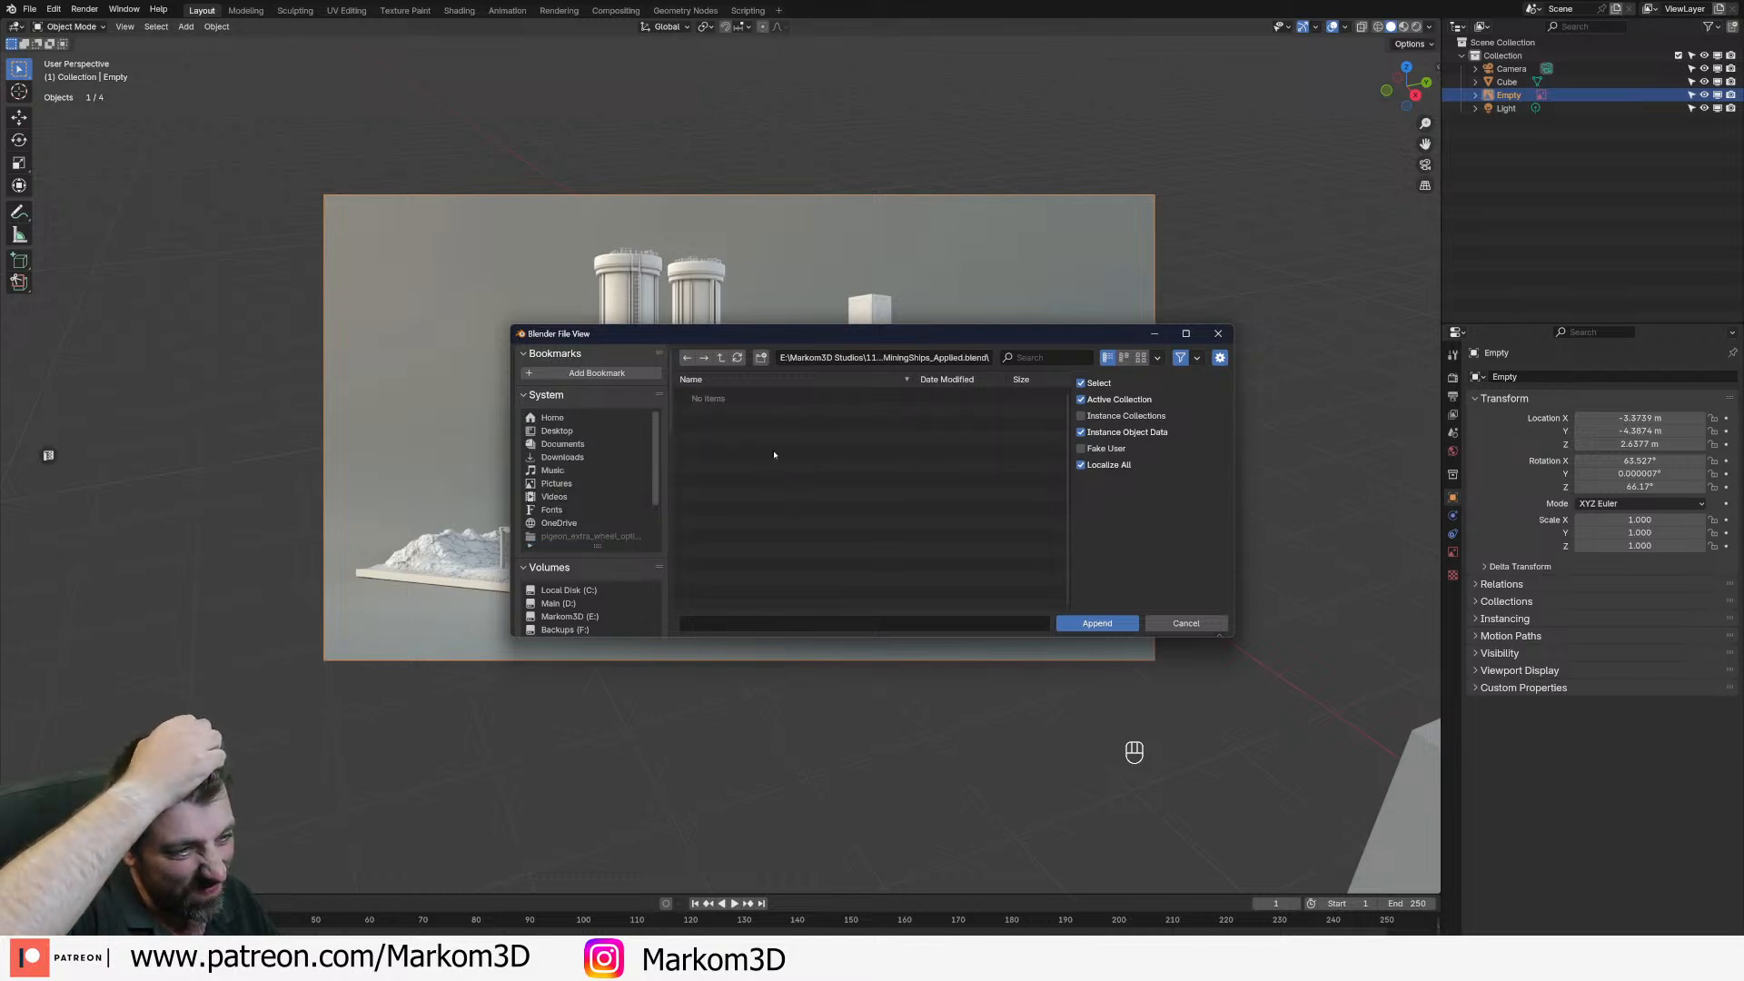
{"action": "left_click", "coordinate": [1097, 623]}
- Start appending and open 114_ScifiMiningShips_Applied.blend from the 114_ScifiMiningShips folder as the source file
{"action": "scroll", "coordinate": [746, 537], "scroll_direction": "down", "scroll_amount": 2}
{"action": "scroll", "coordinate": [746, 537], "scroll_direction": "down", "scroll_amount": 5}
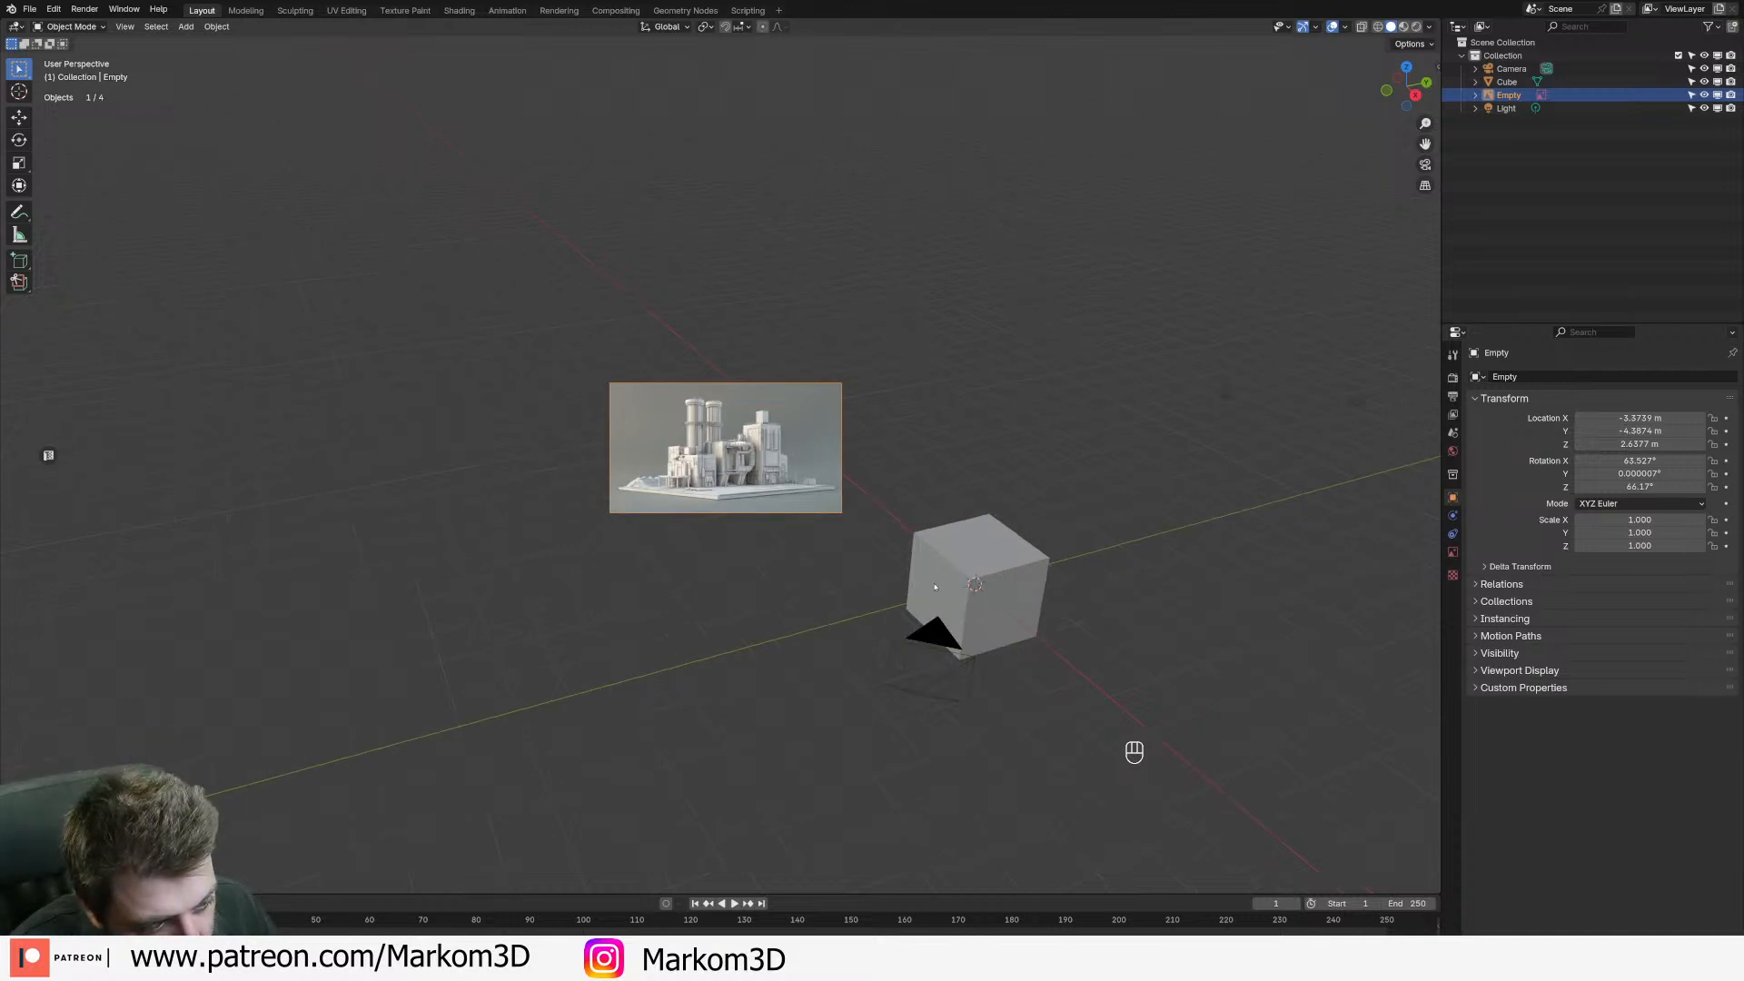
{"action": "scroll", "coordinate": [966, 597], "scroll_direction": "up", "scroll_amount": 1}
{"action": "left_click", "coordinate": [30, 9]}
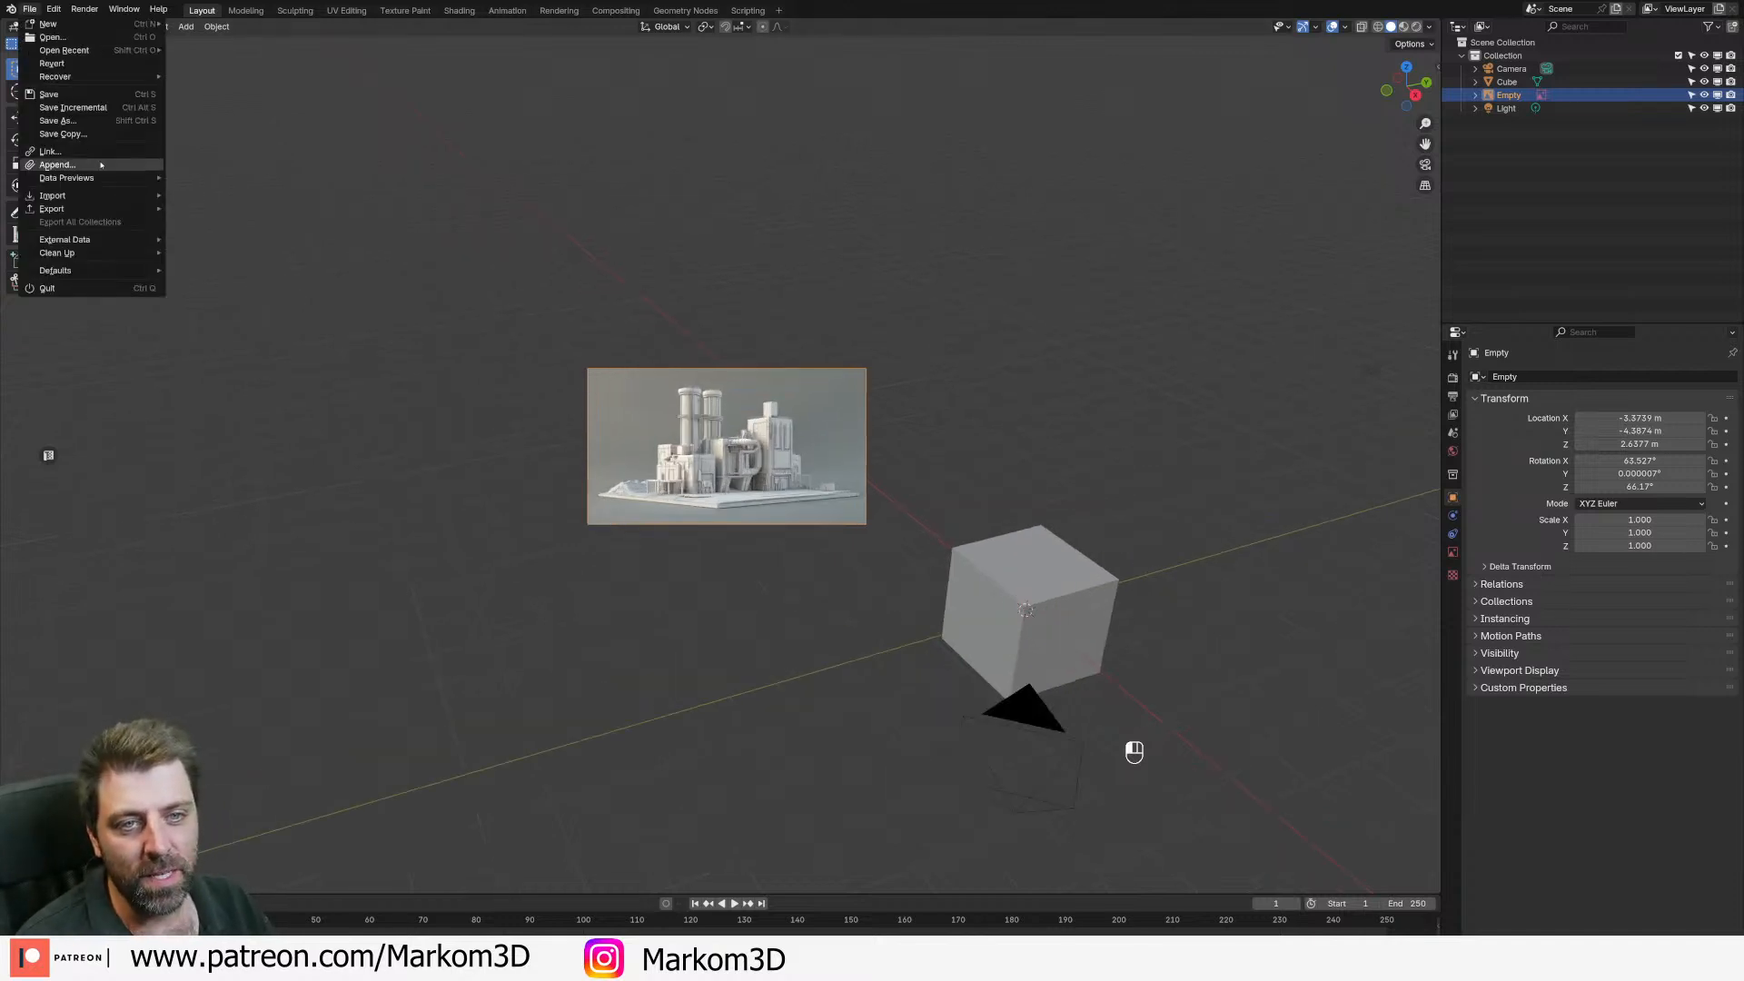
{"action": "left_click", "coordinate": [101, 165]}
{"action": "left_click", "coordinate": [721, 358]}
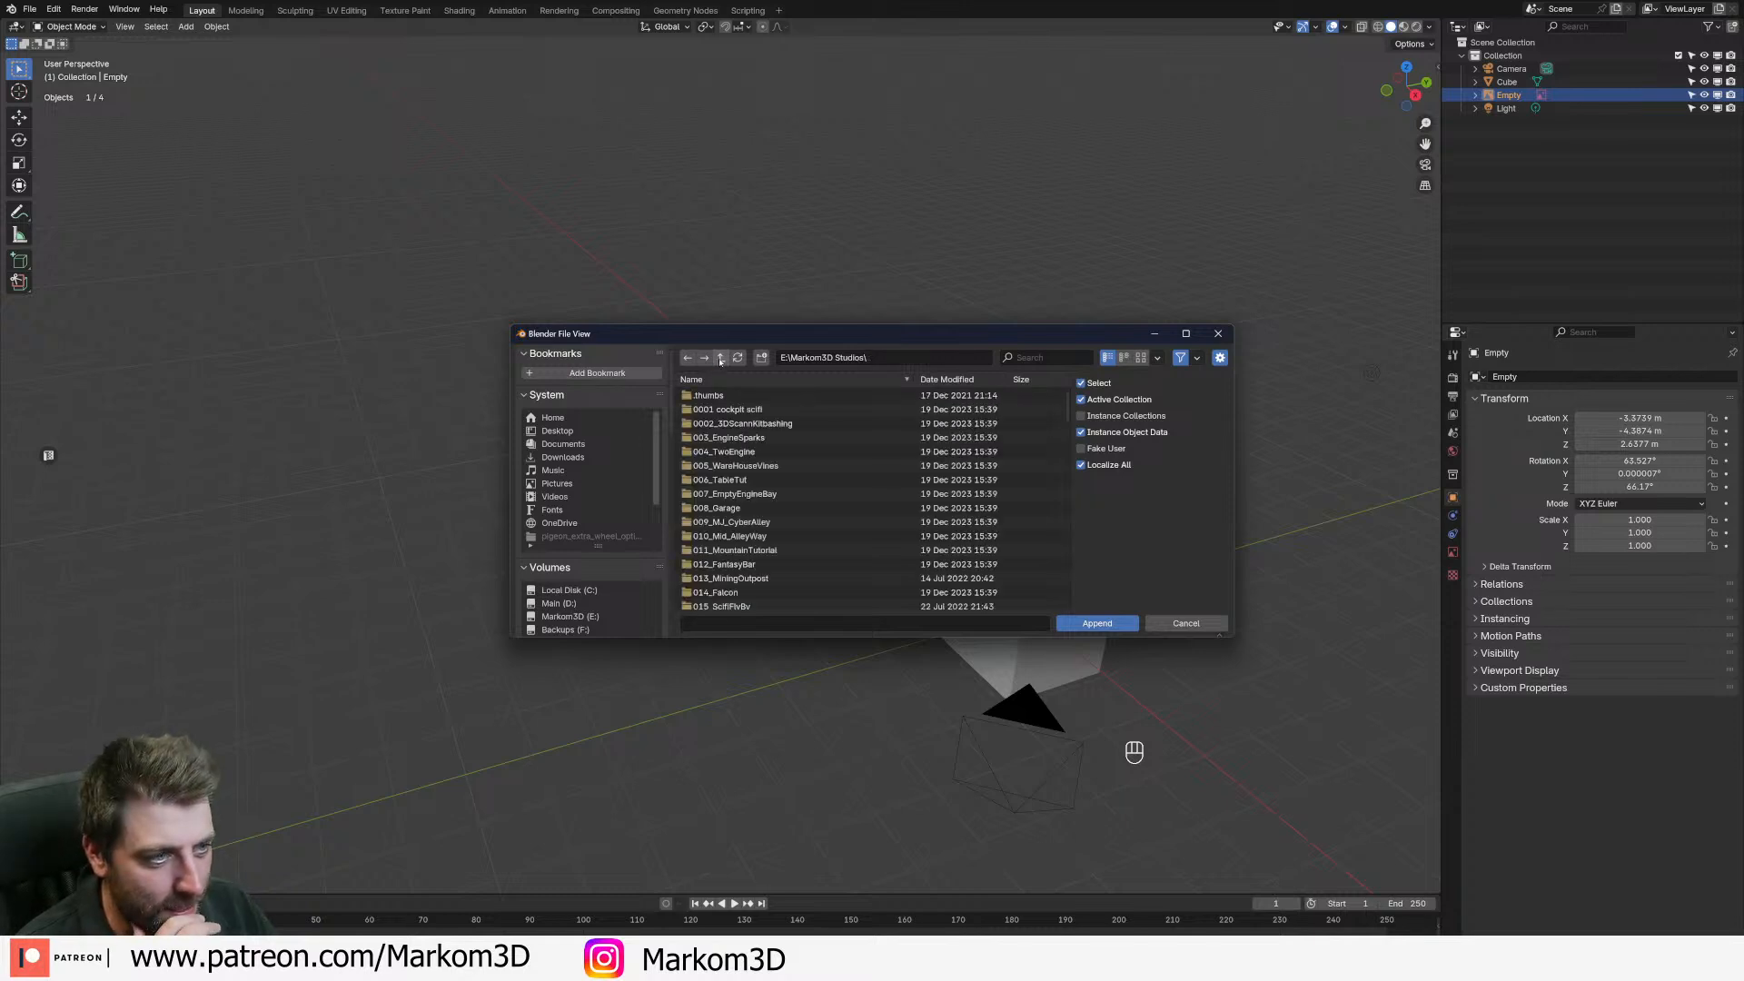
{"action": "scroll", "coordinate": [700, 536], "scroll_direction": "down", "scroll_amount": 20}
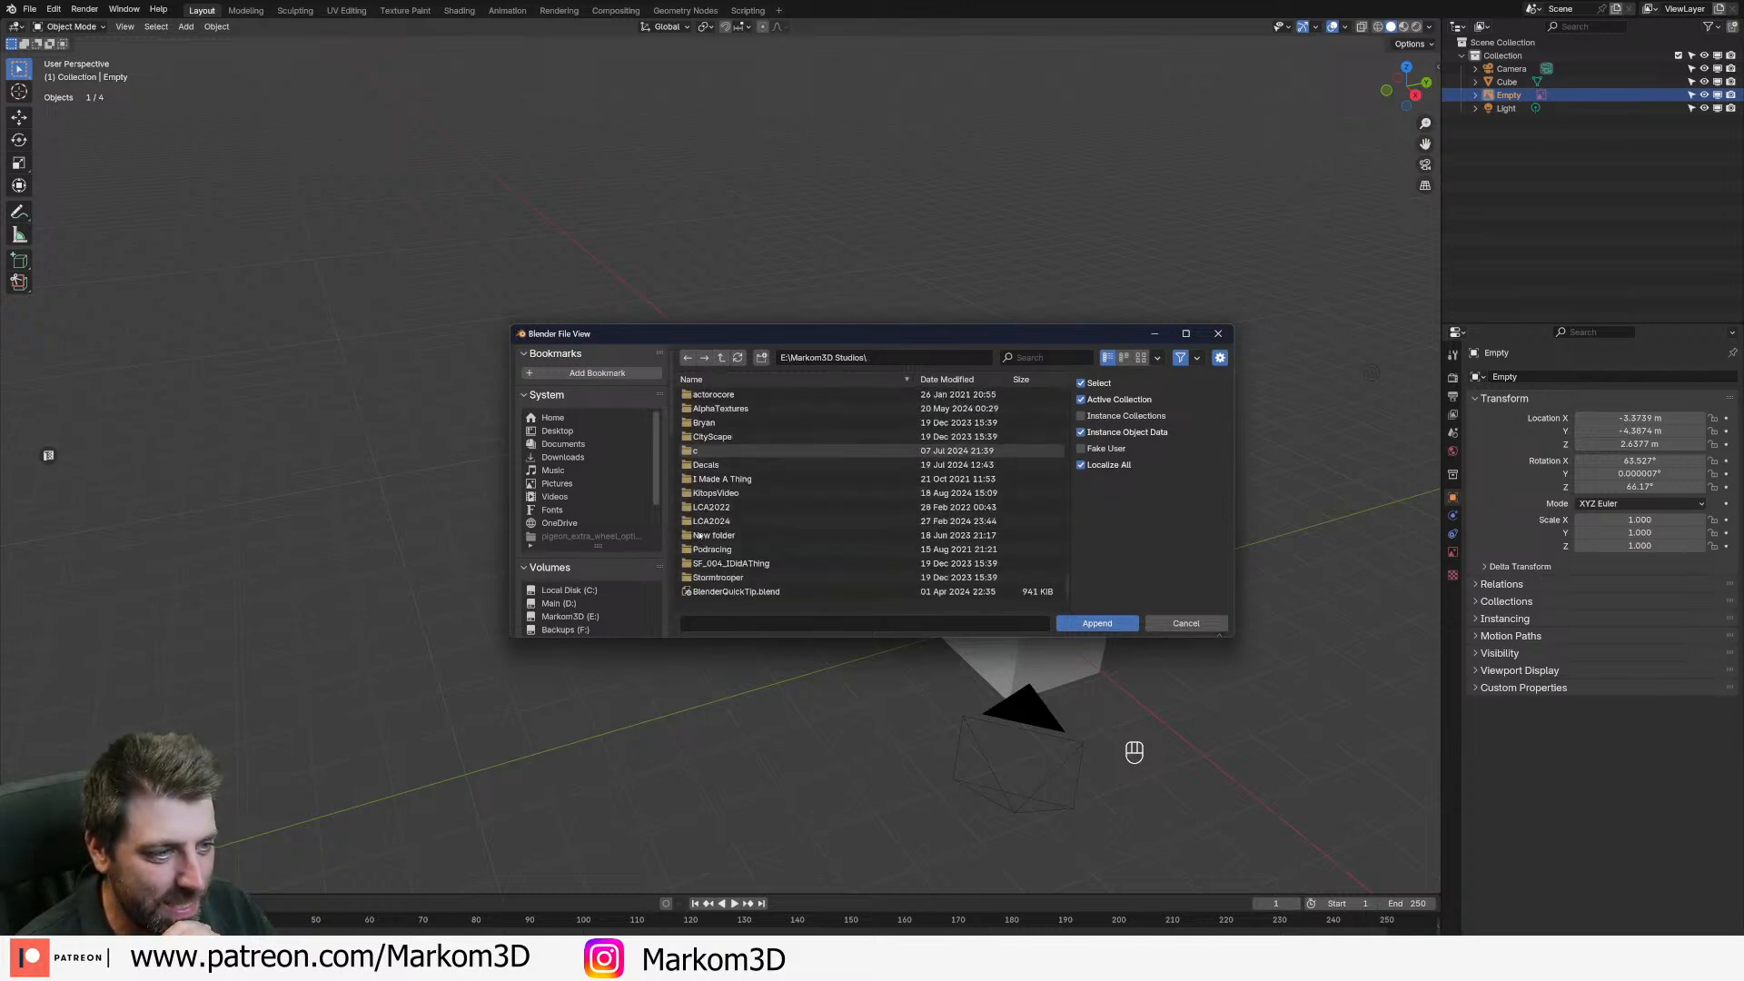
{"action": "scroll", "coordinate": [700, 535], "scroll_direction": "down", "scroll_amount": 8}
{"action": "scroll", "coordinate": [731, 461], "scroll_direction": "up", "scroll_amount": 8}
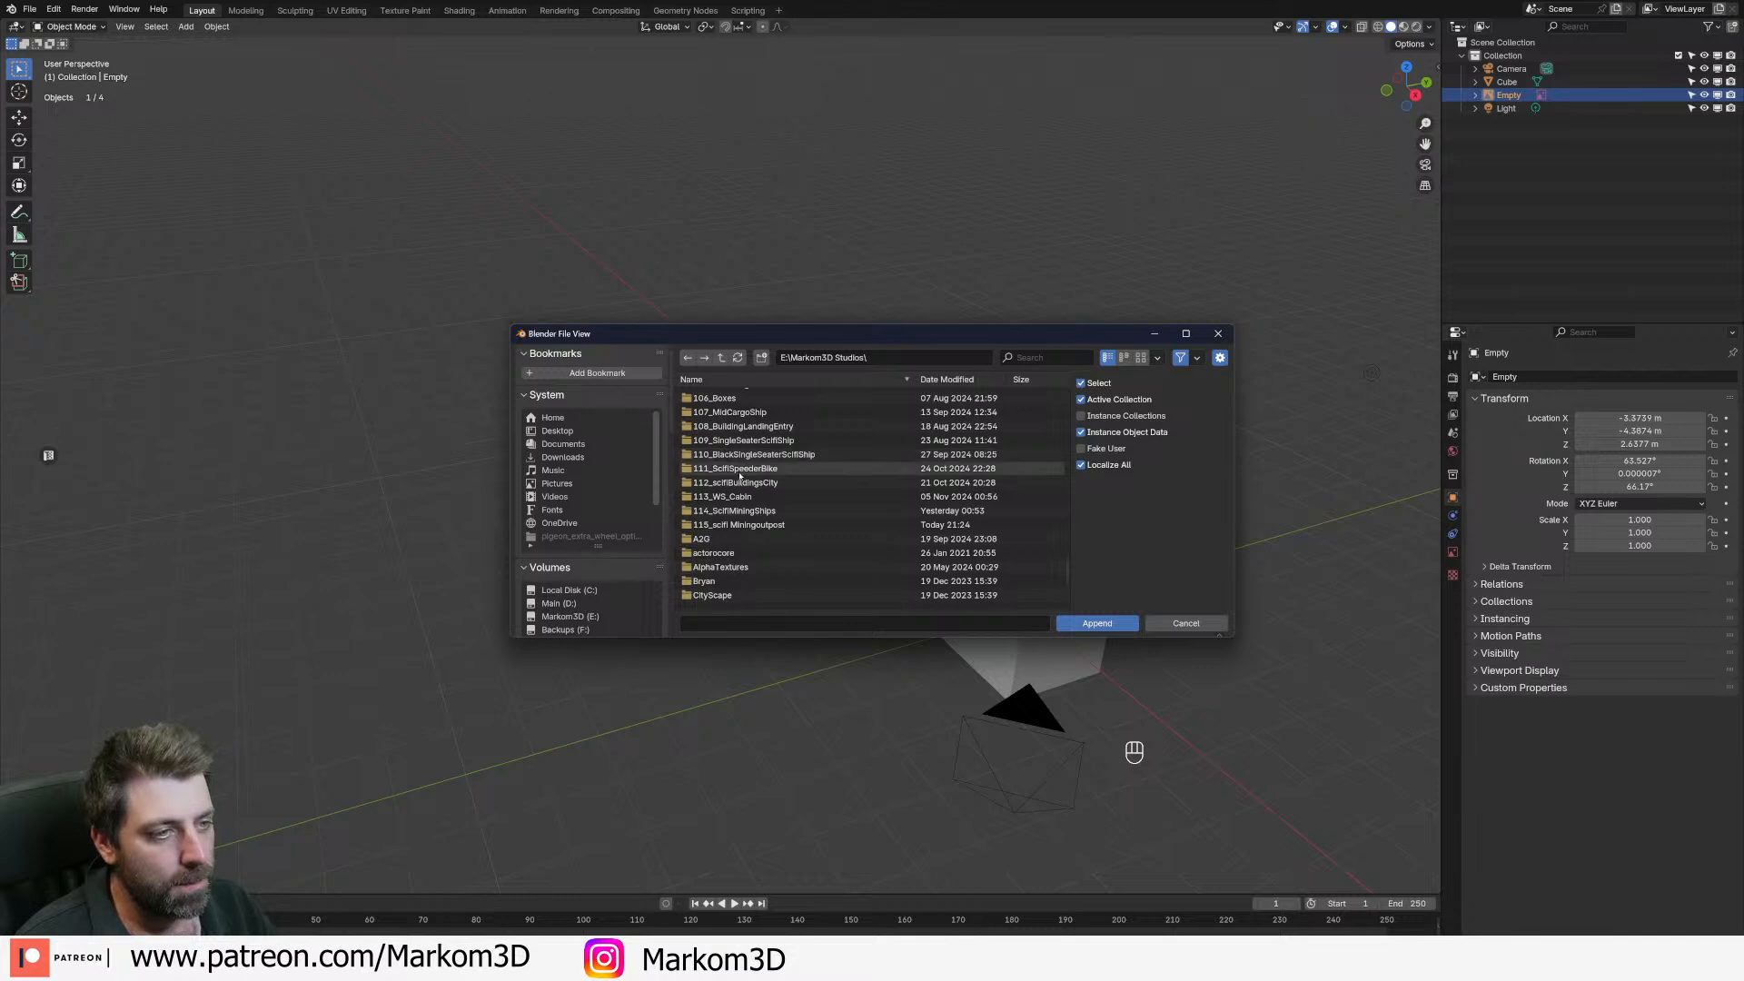
{"action": "double_click", "coordinate": [738, 524]}
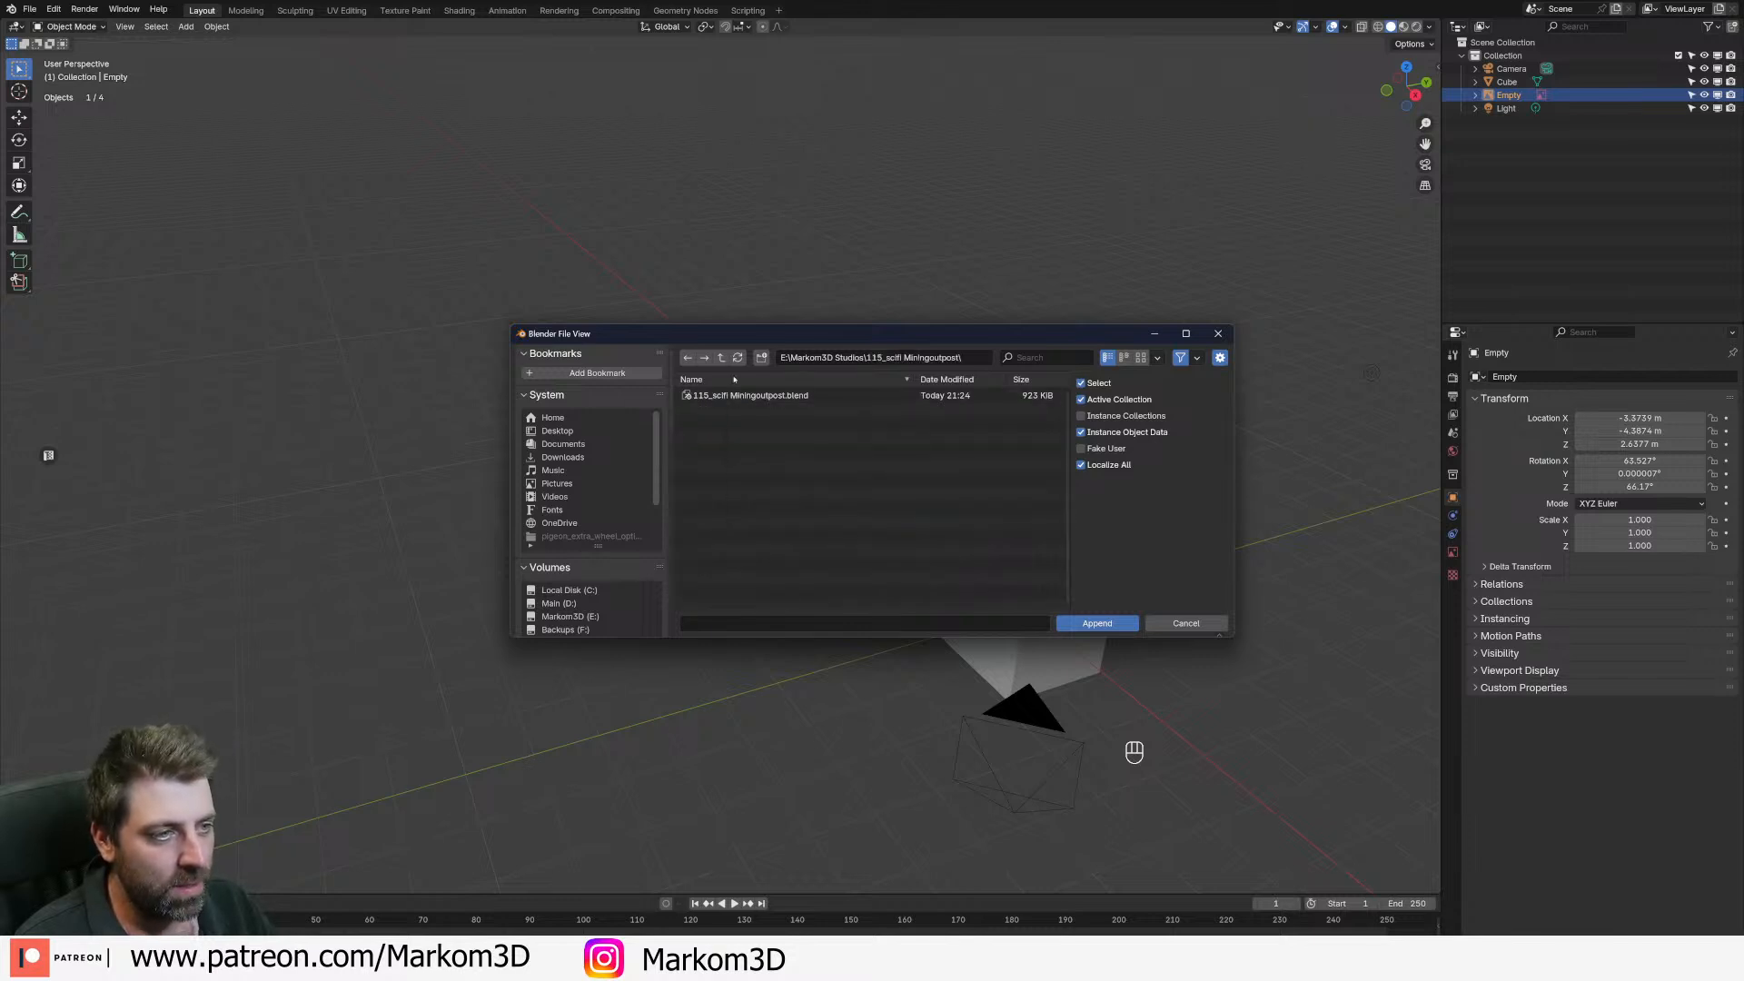
{"action": "key", "text": "BackSpace"}
{"action": "scroll", "coordinate": [750, 572], "scroll_direction": "down", "scroll_amount": 3}
{"action": "scroll", "coordinate": [748, 574], "scroll_direction": "down", "scroll_amount": 5}
{"action": "scroll", "coordinate": [745, 554], "scroll_direction": "up", "scroll_amount": 3}
{"action": "double_click", "coordinate": [730, 473]}
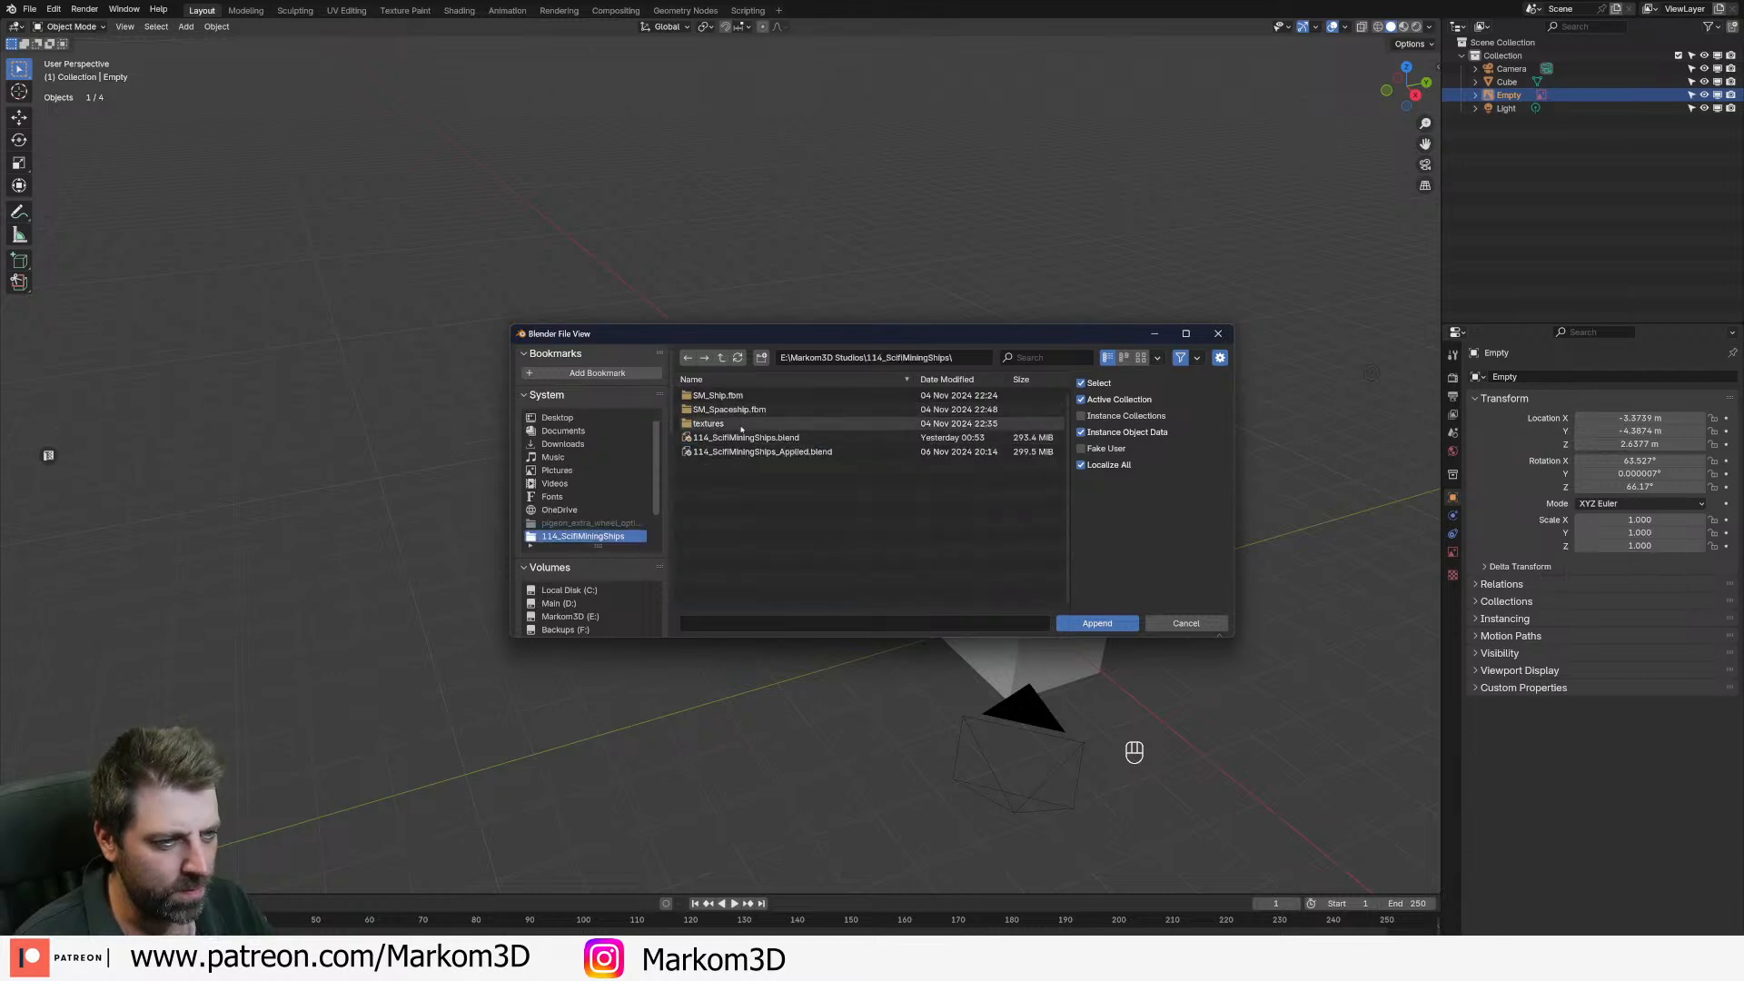
{"action": "double_click", "coordinate": [763, 452]}
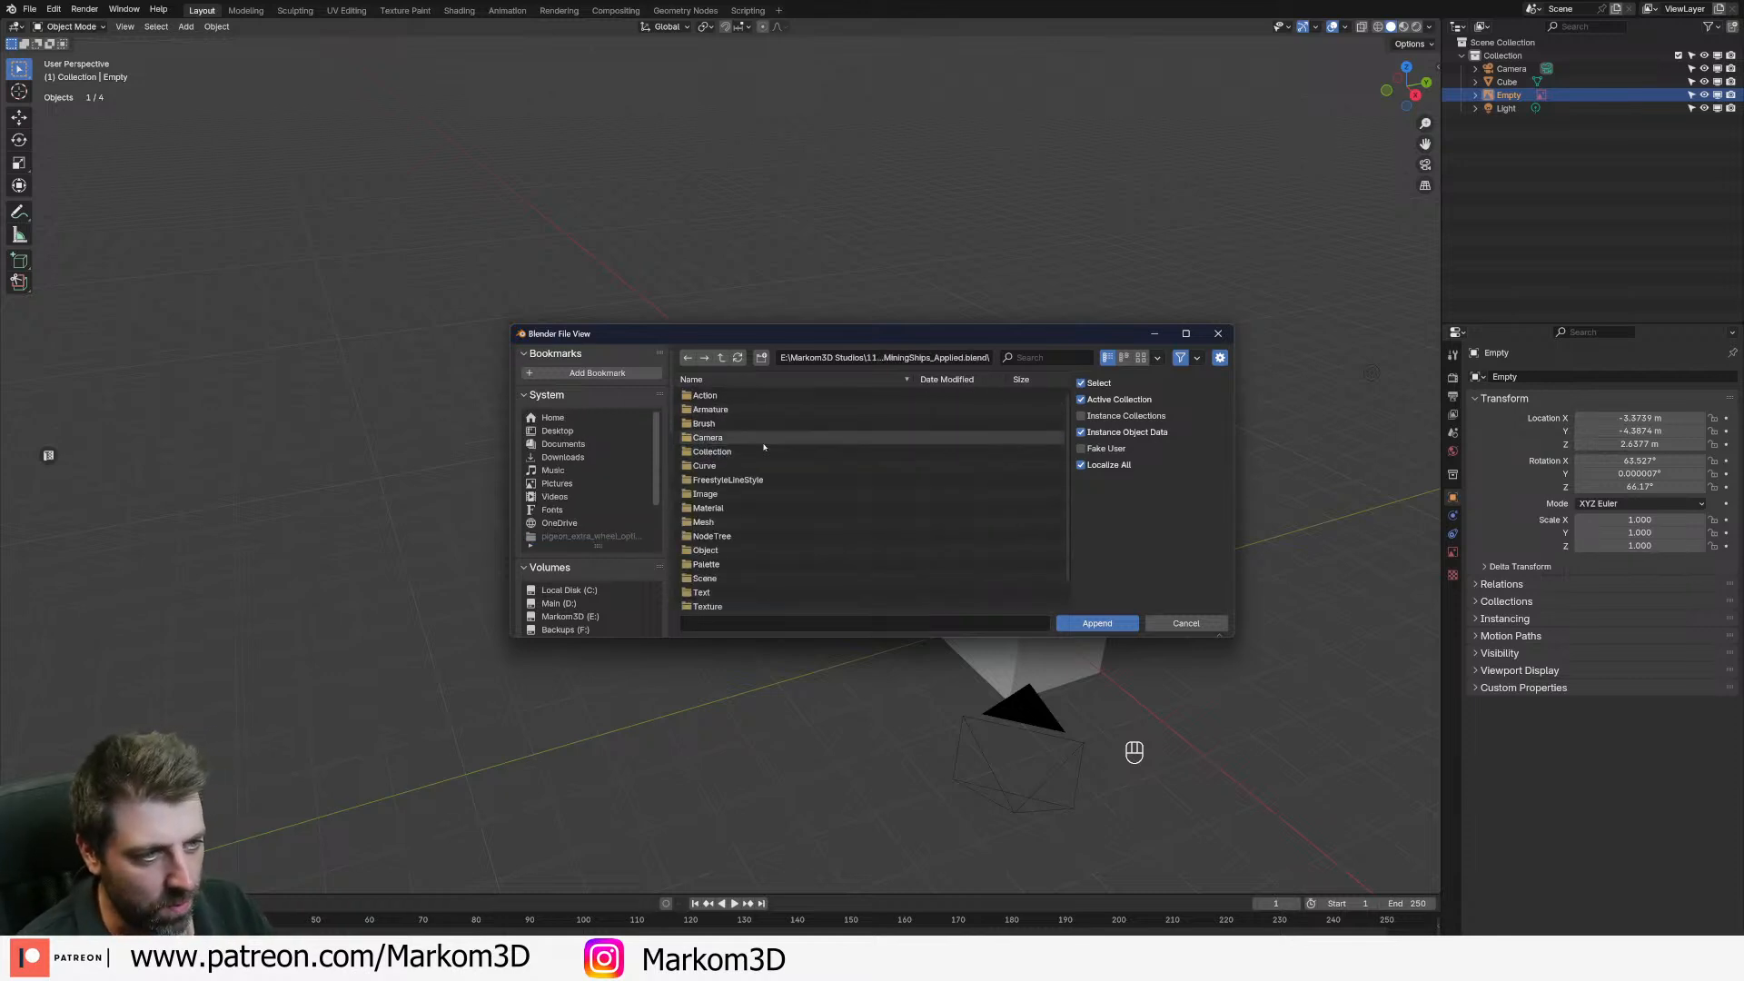
- Append the Spaceship object from the source file's Object data into the scene
{"action": "double_click", "coordinate": [738, 553]}
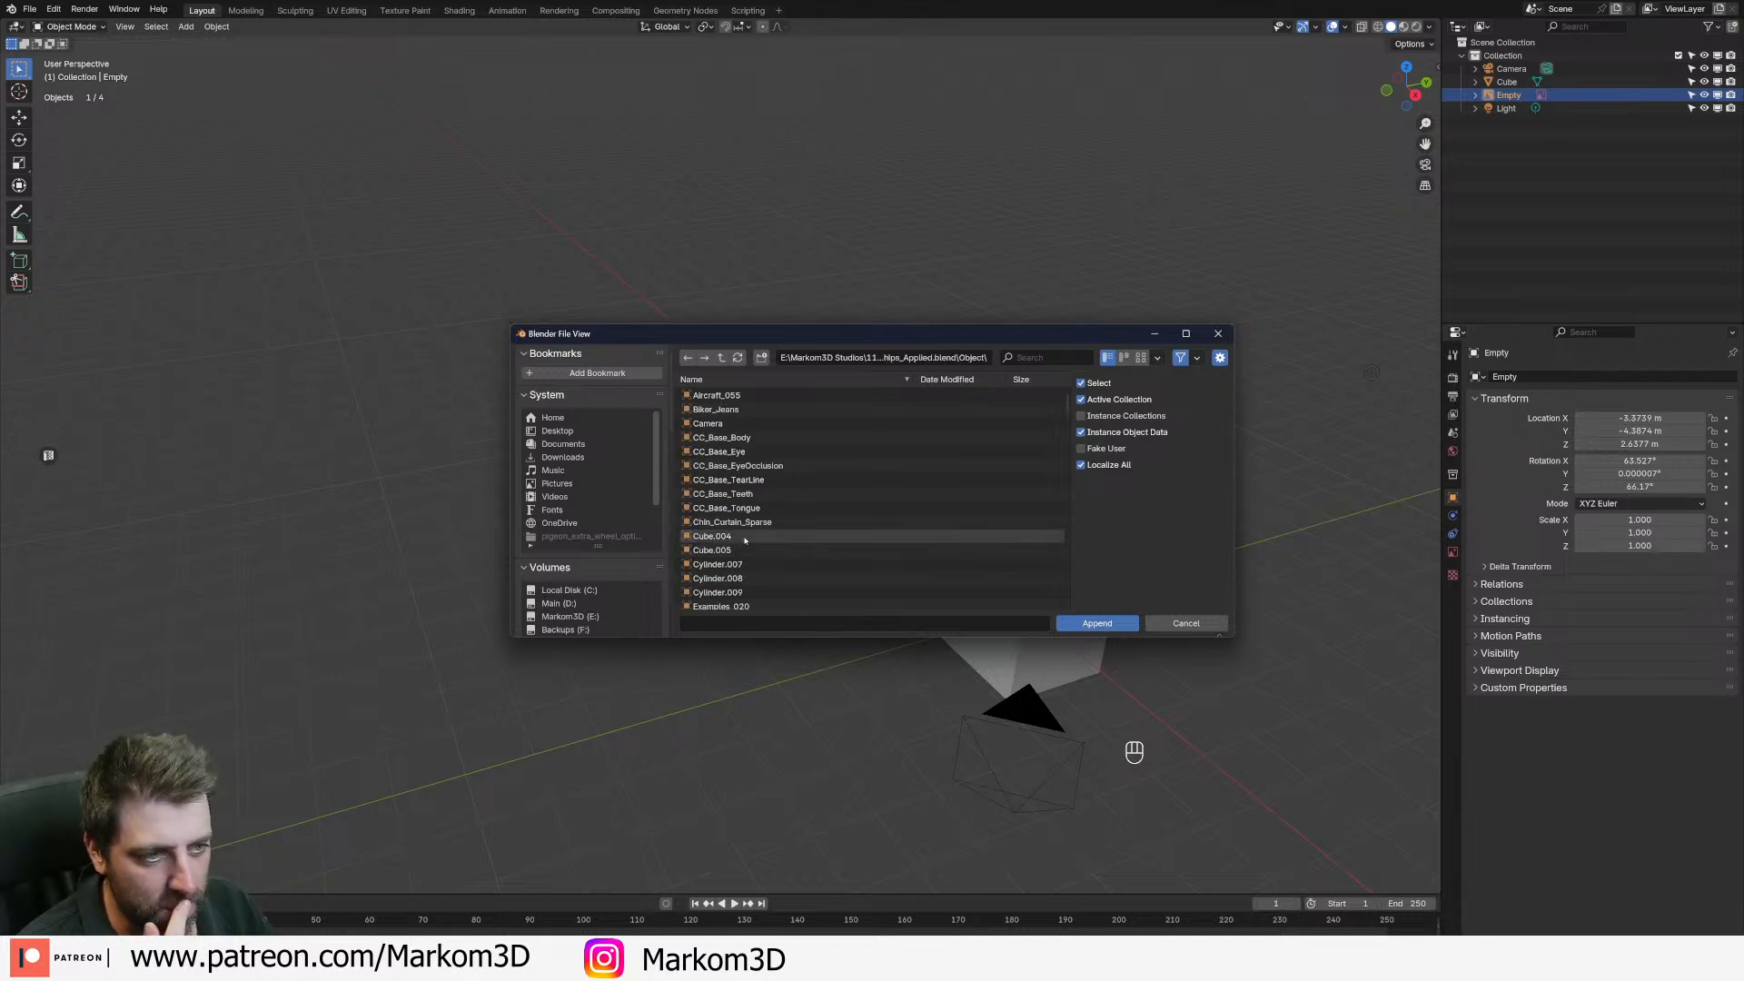
{"action": "scroll", "coordinate": [745, 536], "scroll_direction": "down", "scroll_amount": 6}
{"action": "scroll", "coordinate": [755, 523], "scroll_direction": "down", "scroll_amount": 3}
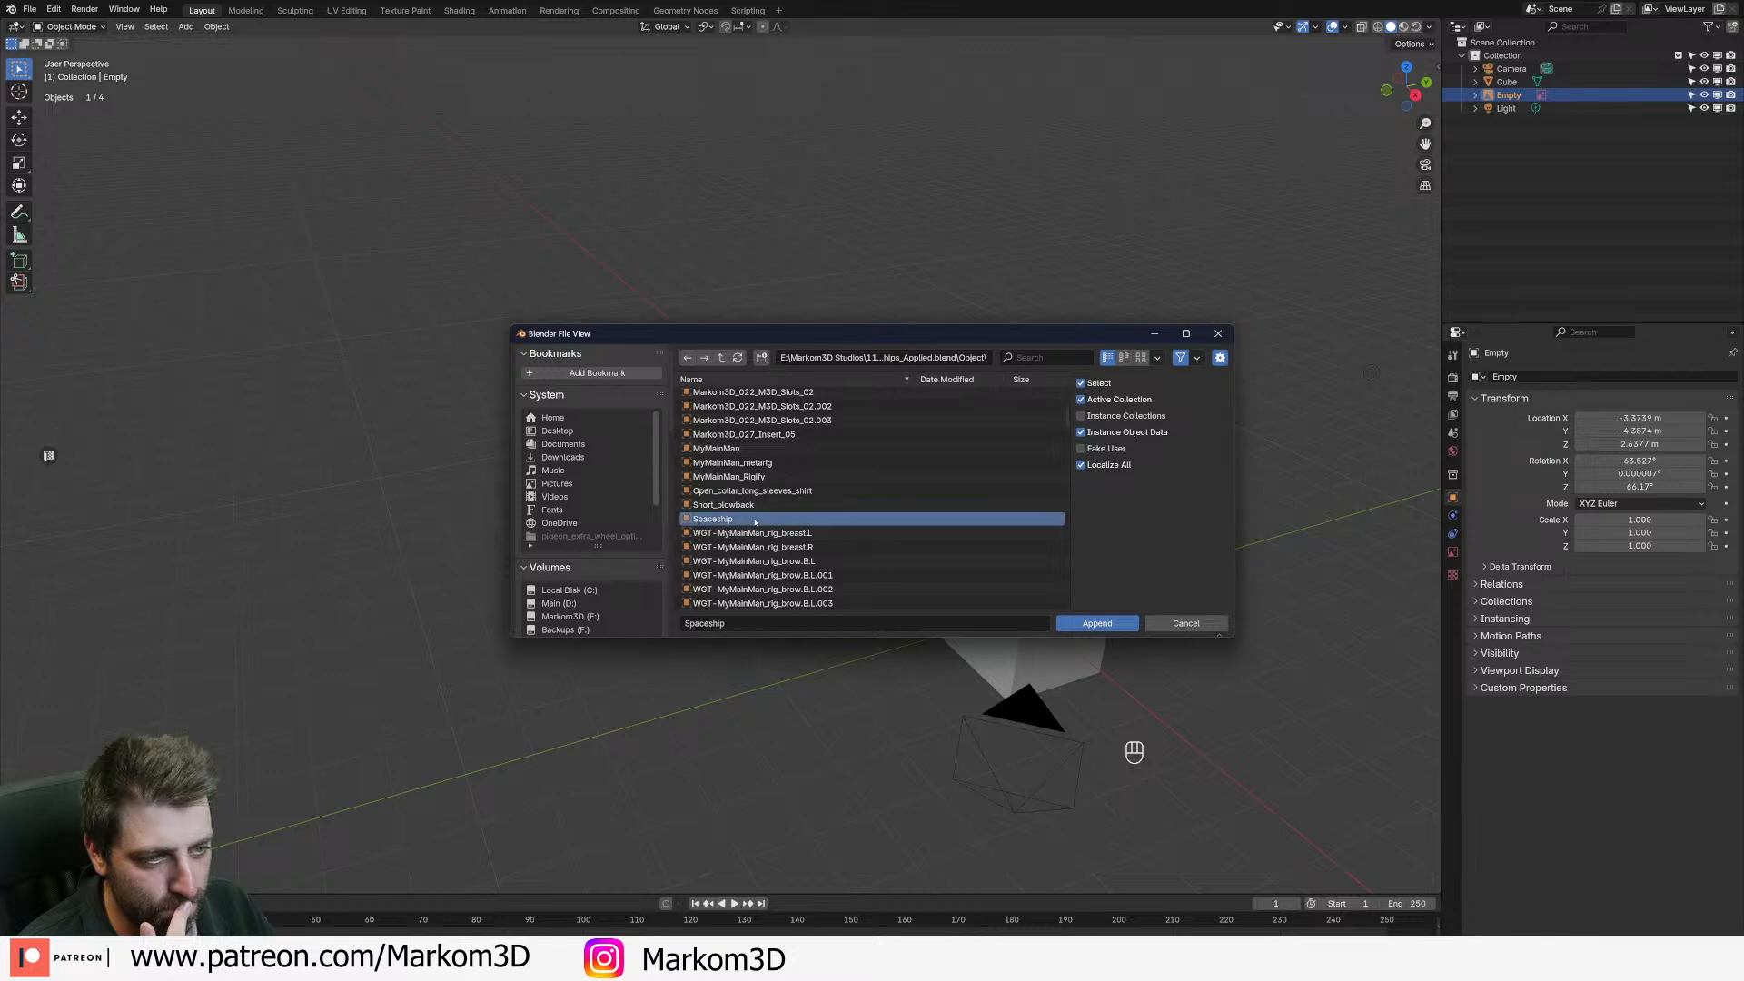
{"action": "double_click", "coordinate": [755, 519]}
{"action": "scroll", "coordinate": [1032, 492], "scroll_direction": "down", "scroll_amount": 3}
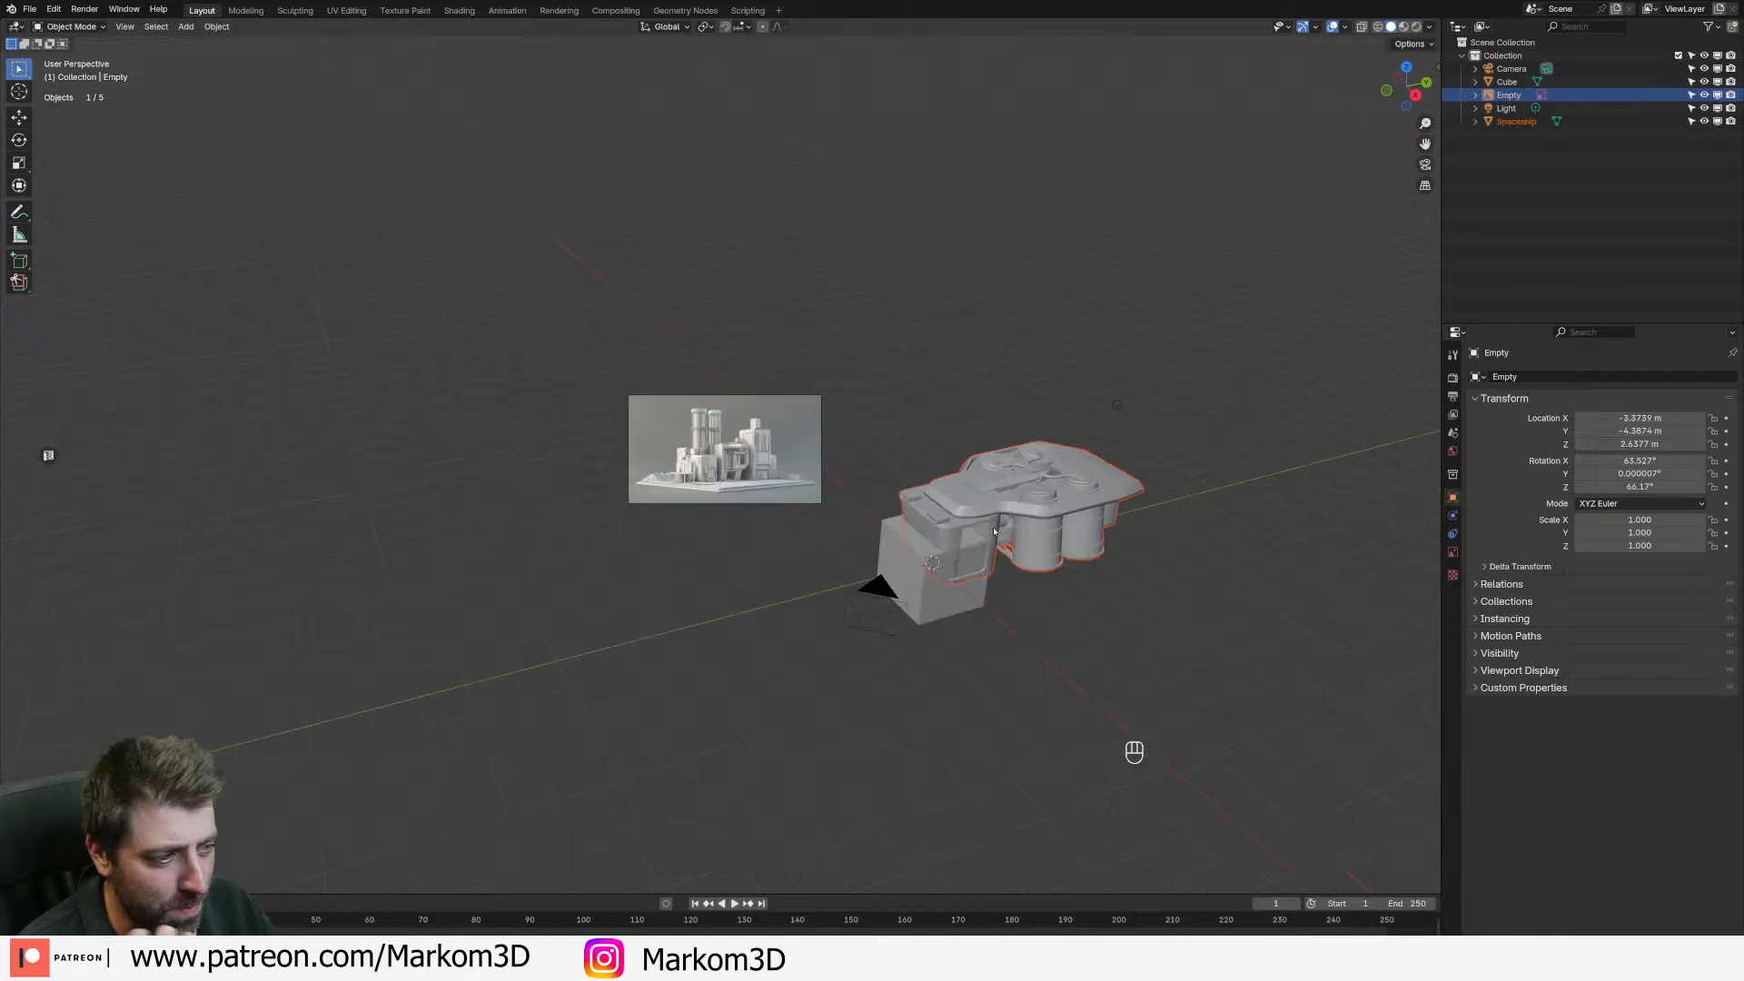
- Raise the spaceship straight up along Z to about 3.4 m, above the default cube
{"action": "left_click", "coordinate": [1032, 492]}
{"action": "middle_click_drag", "start_coordinate": [1032, 493], "coordinate": [999, 468]}
{"action": "key", "text": "g"}
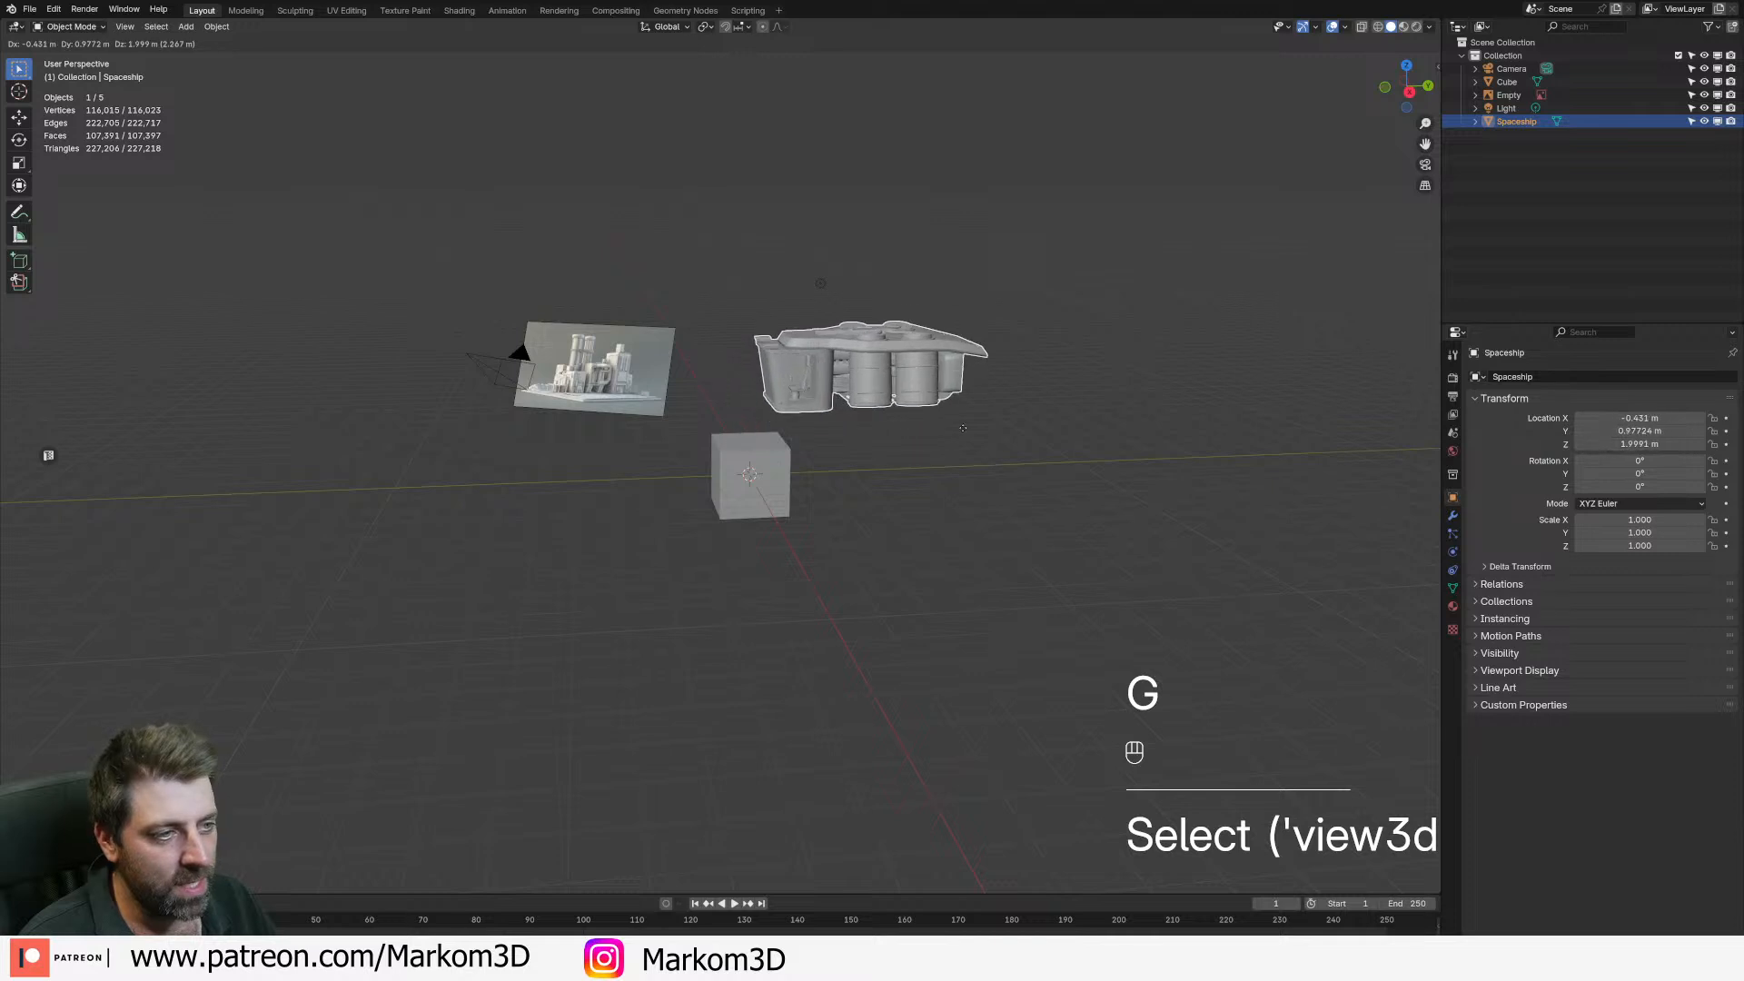
{"action": "right_click", "coordinate": [958, 411]}
{"action": "key", "text": "g"}
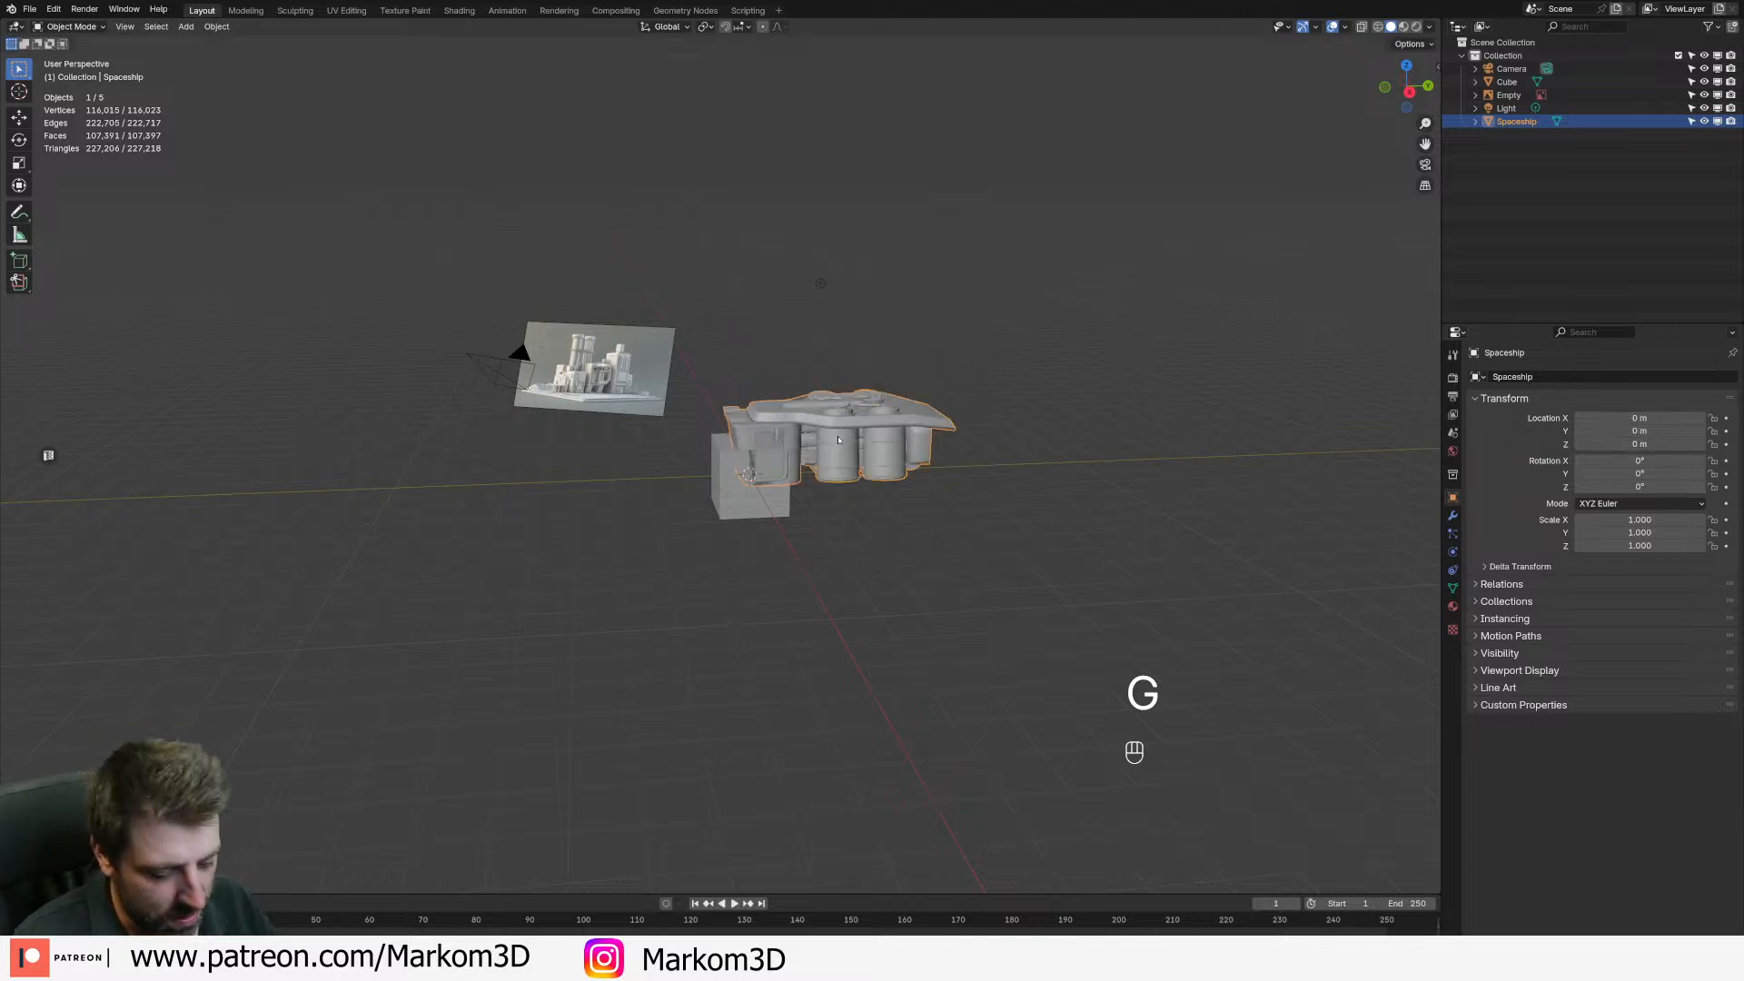
{"action": "key", "text": "z"}
{"action": "left_click", "coordinate": [859, 335]}
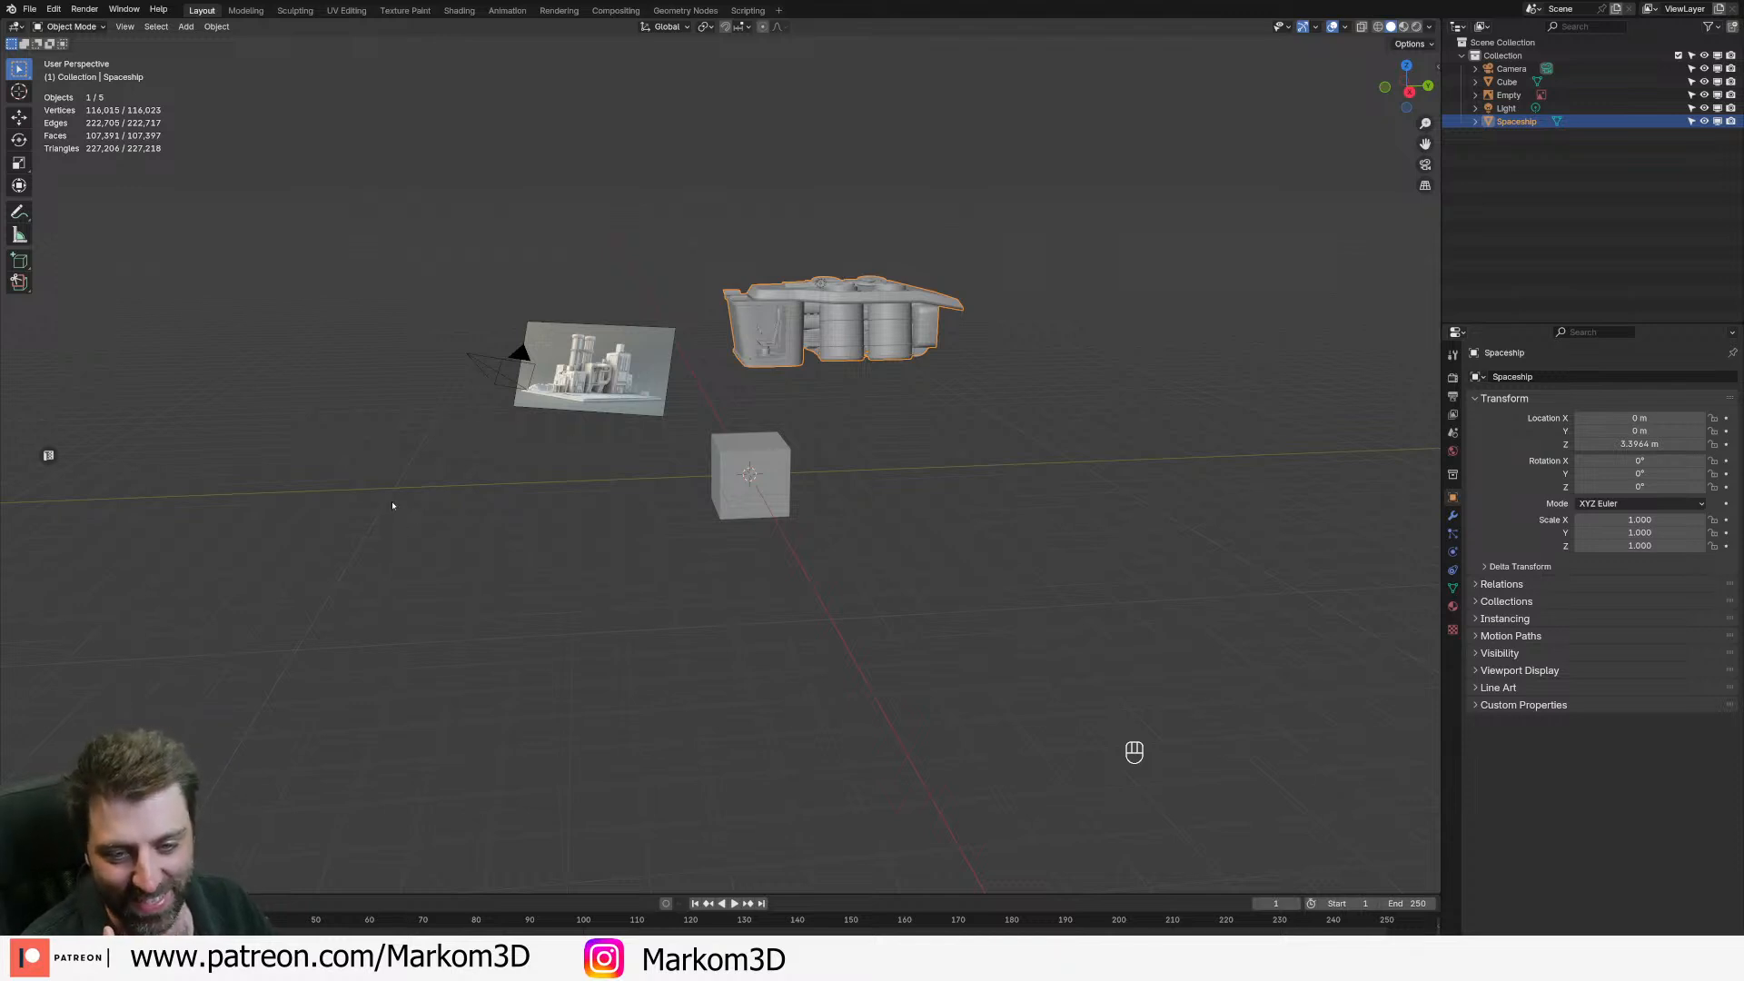
- Examine the spaceship's cabin, tanks and roof from several angles, alongside the cube and the reference image
{"action": "middle_click_drag", "start_coordinate": [753, 407], "coordinate": [855, 411]}
{"action": "scroll", "coordinate": [651, 475], "scroll_direction": "up", "scroll_amount": 4}
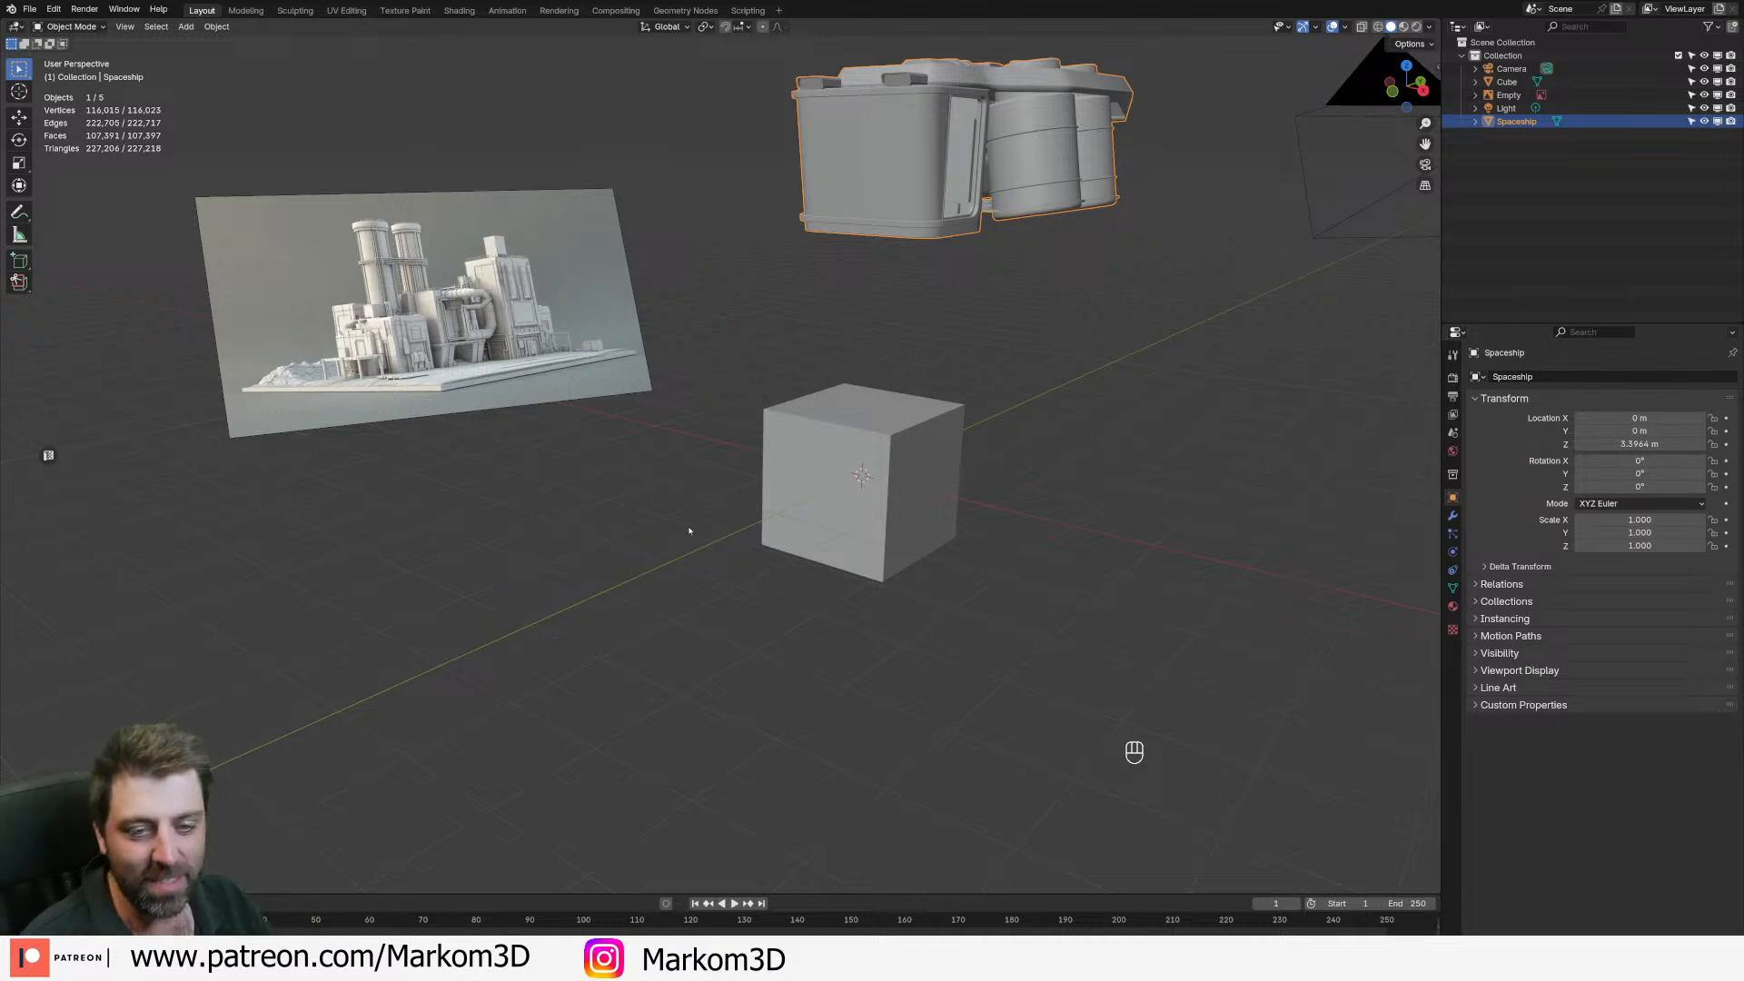
{"action": "scroll", "coordinate": [665, 457], "scroll_direction": "down", "scroll_amount": 1}
{"action": "middle_click_drag", "start_coordinate": [665, 456], "coordinate": [605, 455]}
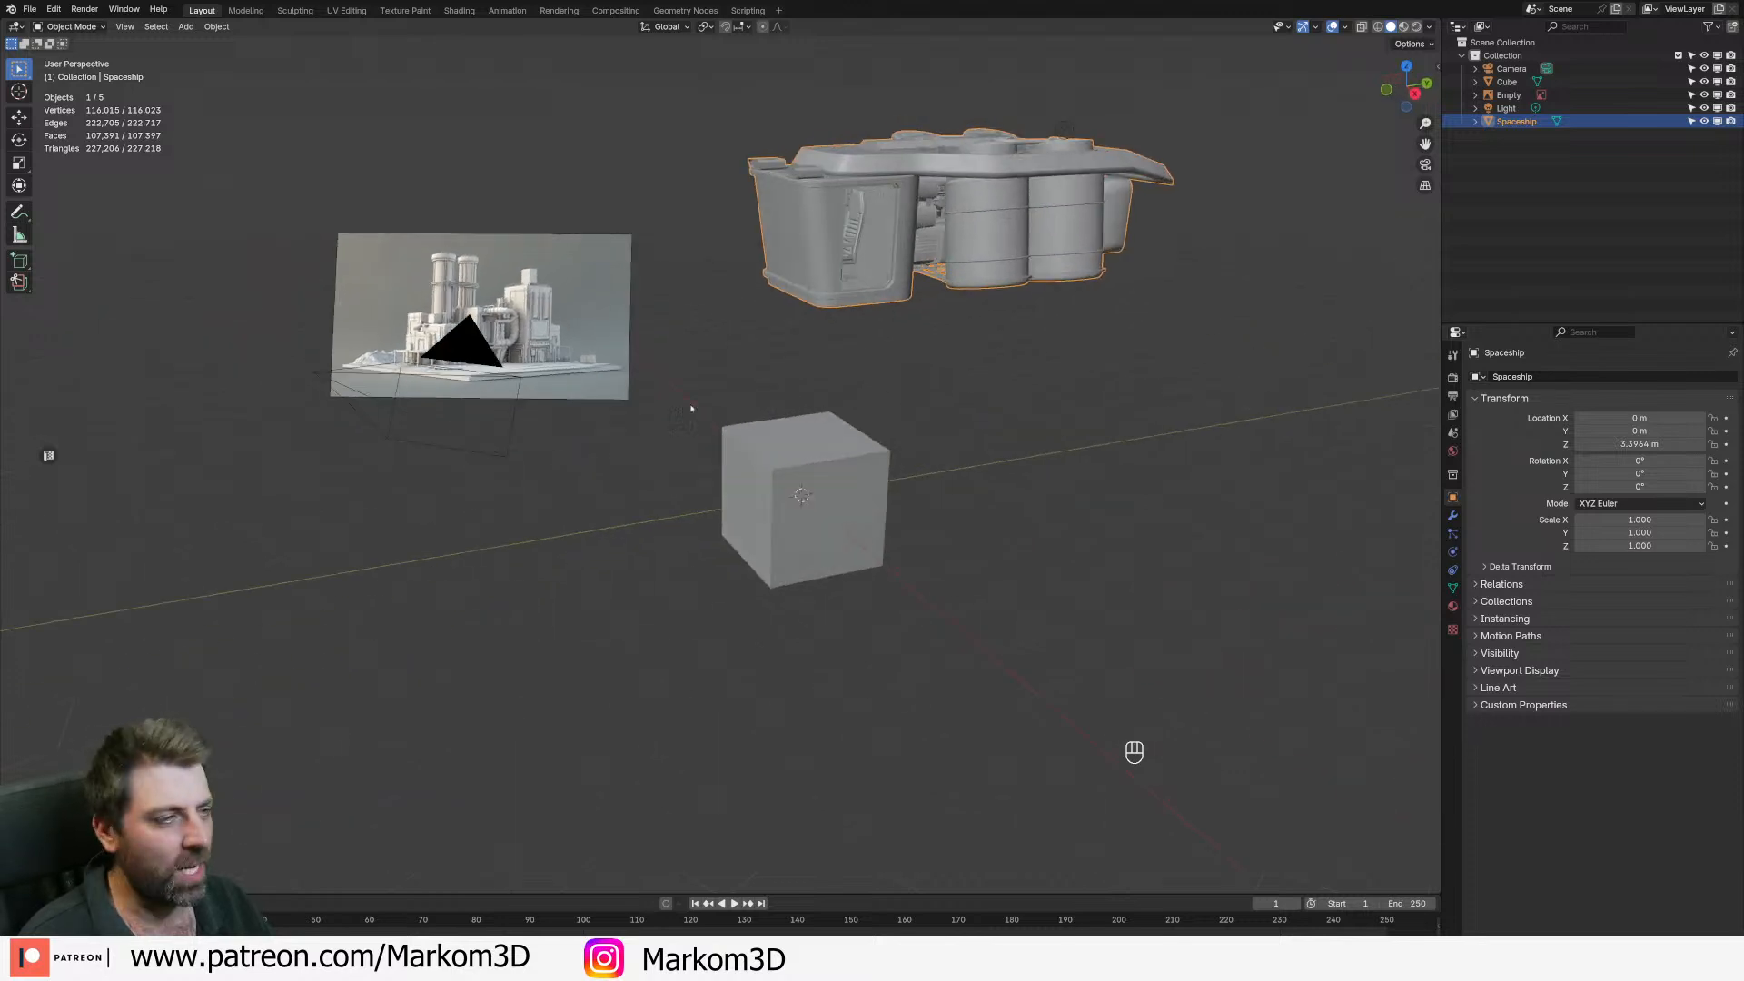
{"action": "middle_click_drag", "start_coordinate": [717, 356], "coordinate": [729, 397], "text": "shift"}
{"action": "left_click", "coordinate": [835, 281]}
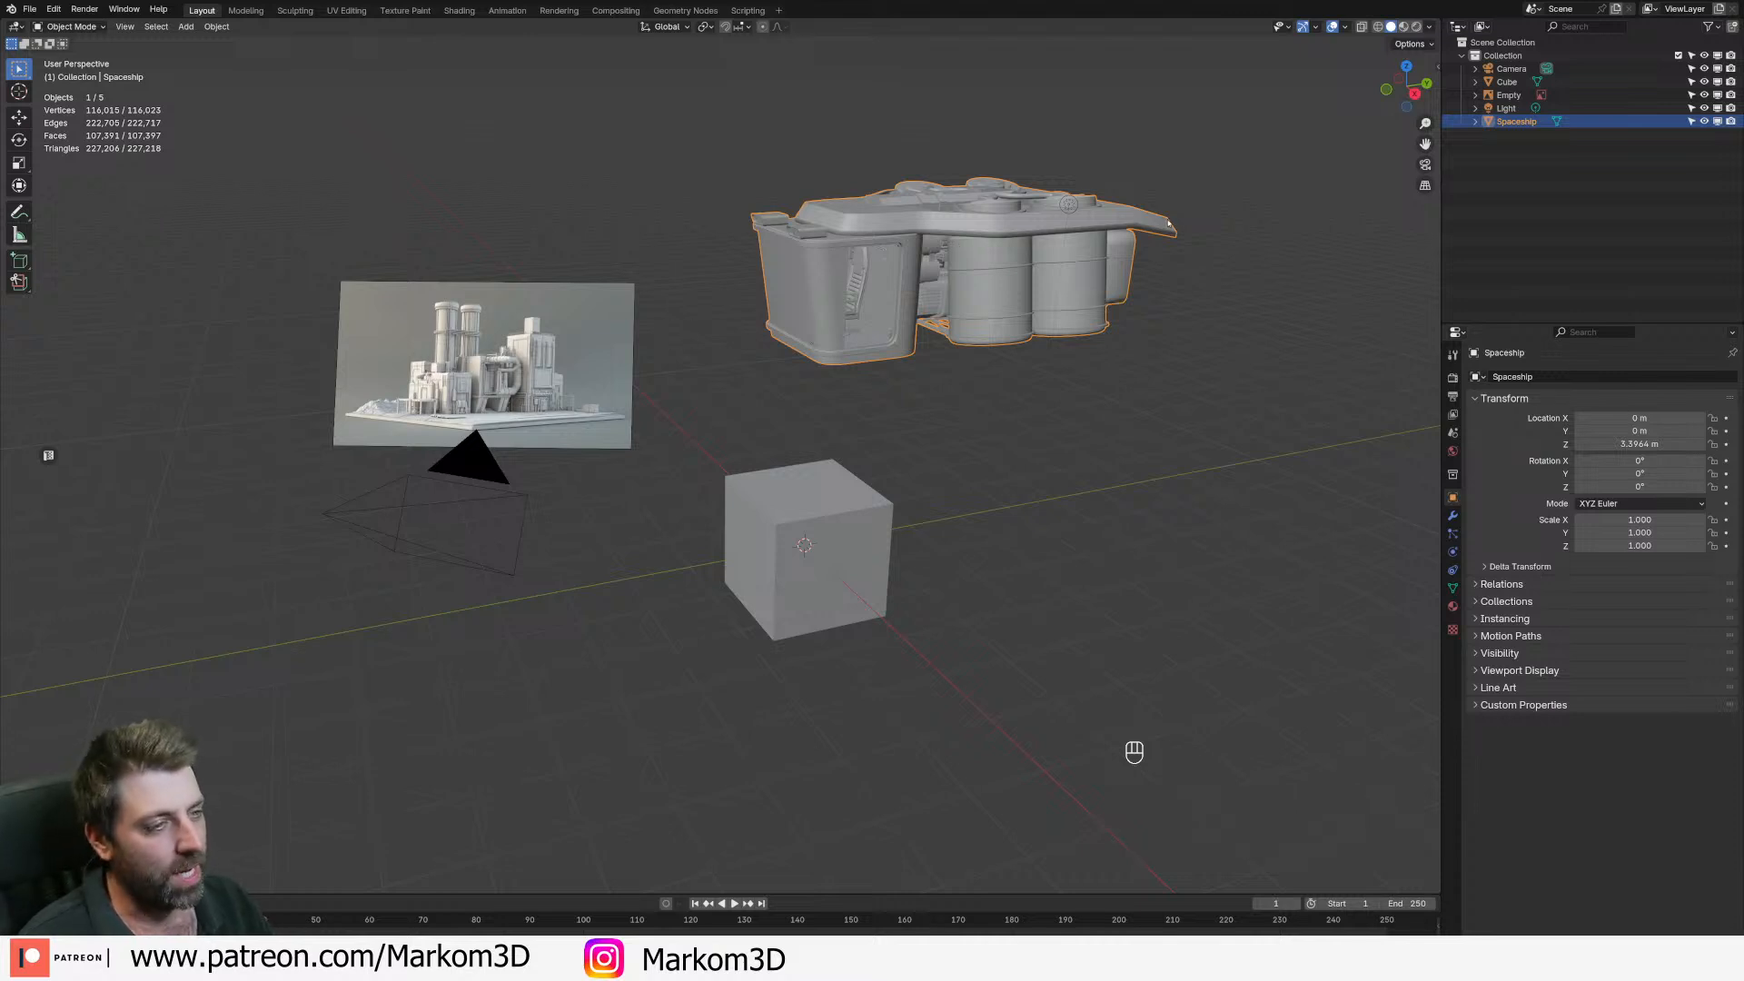
{"action": "middle_click_drag", "start_coordinate": [1169, 221], "coordinate": [1043, 311], "text": "shift"}
{"action": "scroll", "coordinate": [1043, 311], "scroll_direction": "up", "scroll_amount": 5}
{"action": "middle_click_drag", "start_coordinate": [1293, 102], "coordinate": [1063, 332], "text": "shift"}
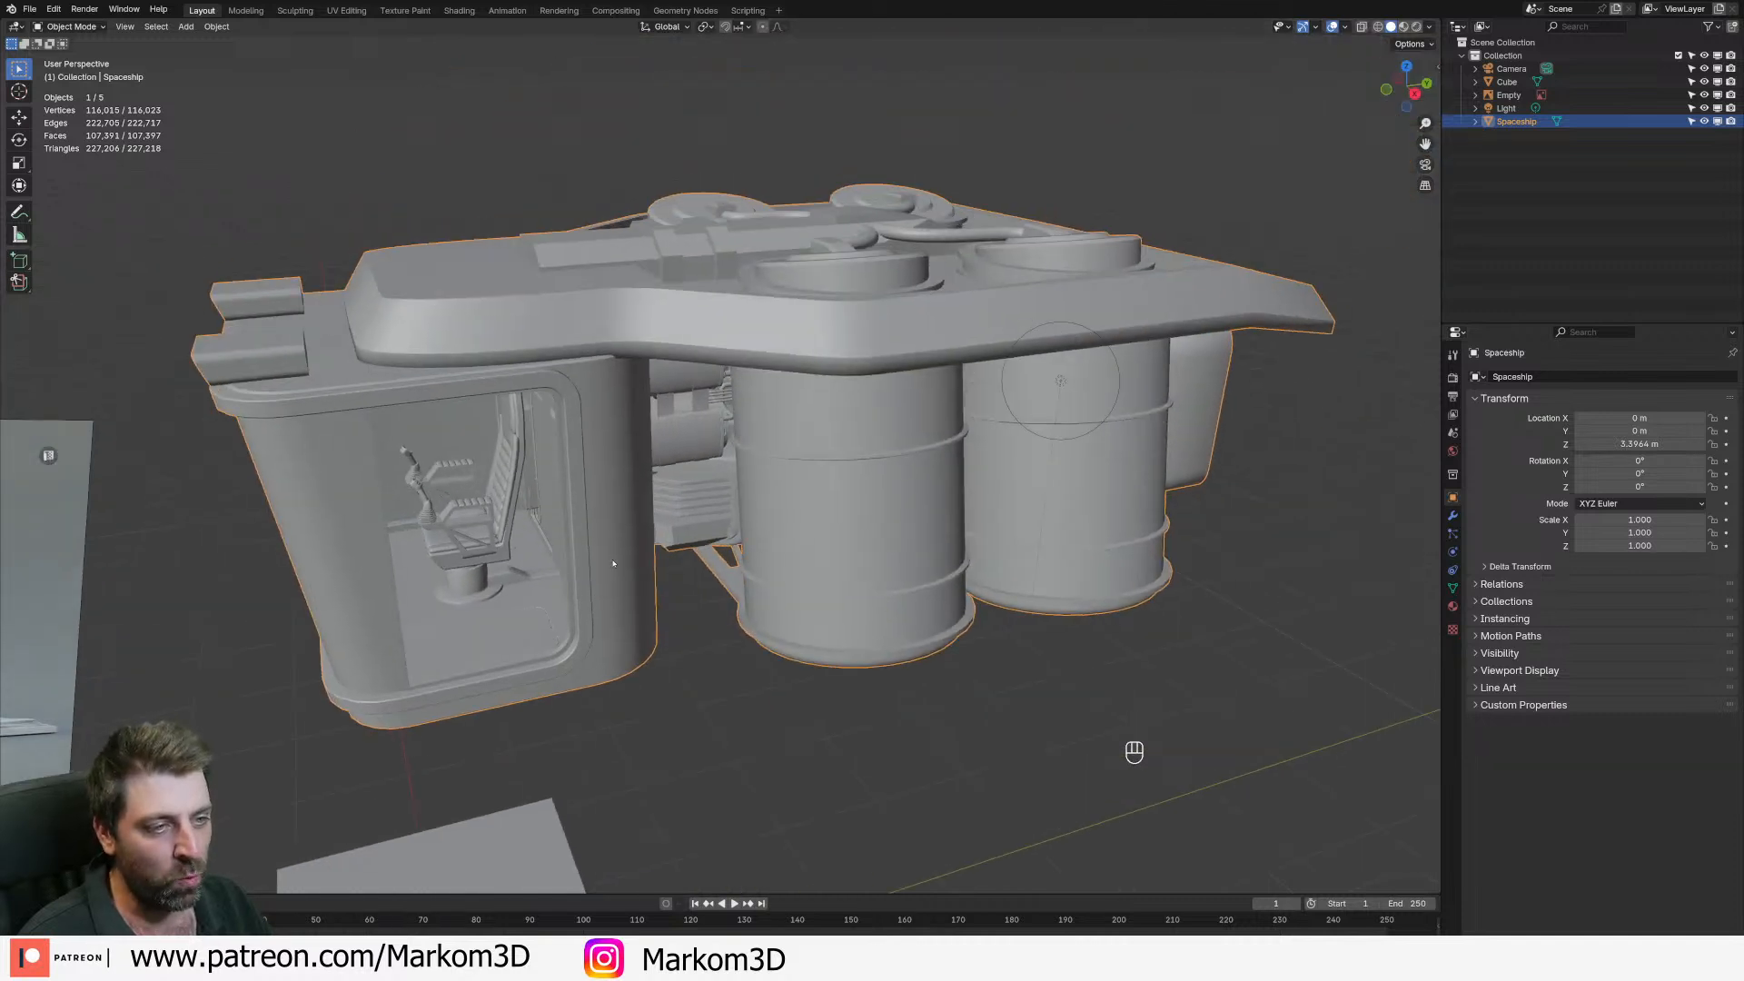
{"action": "scroll", "coordinate": [454, 582], "scroll_direction": "down", "scroll_amount": 4}
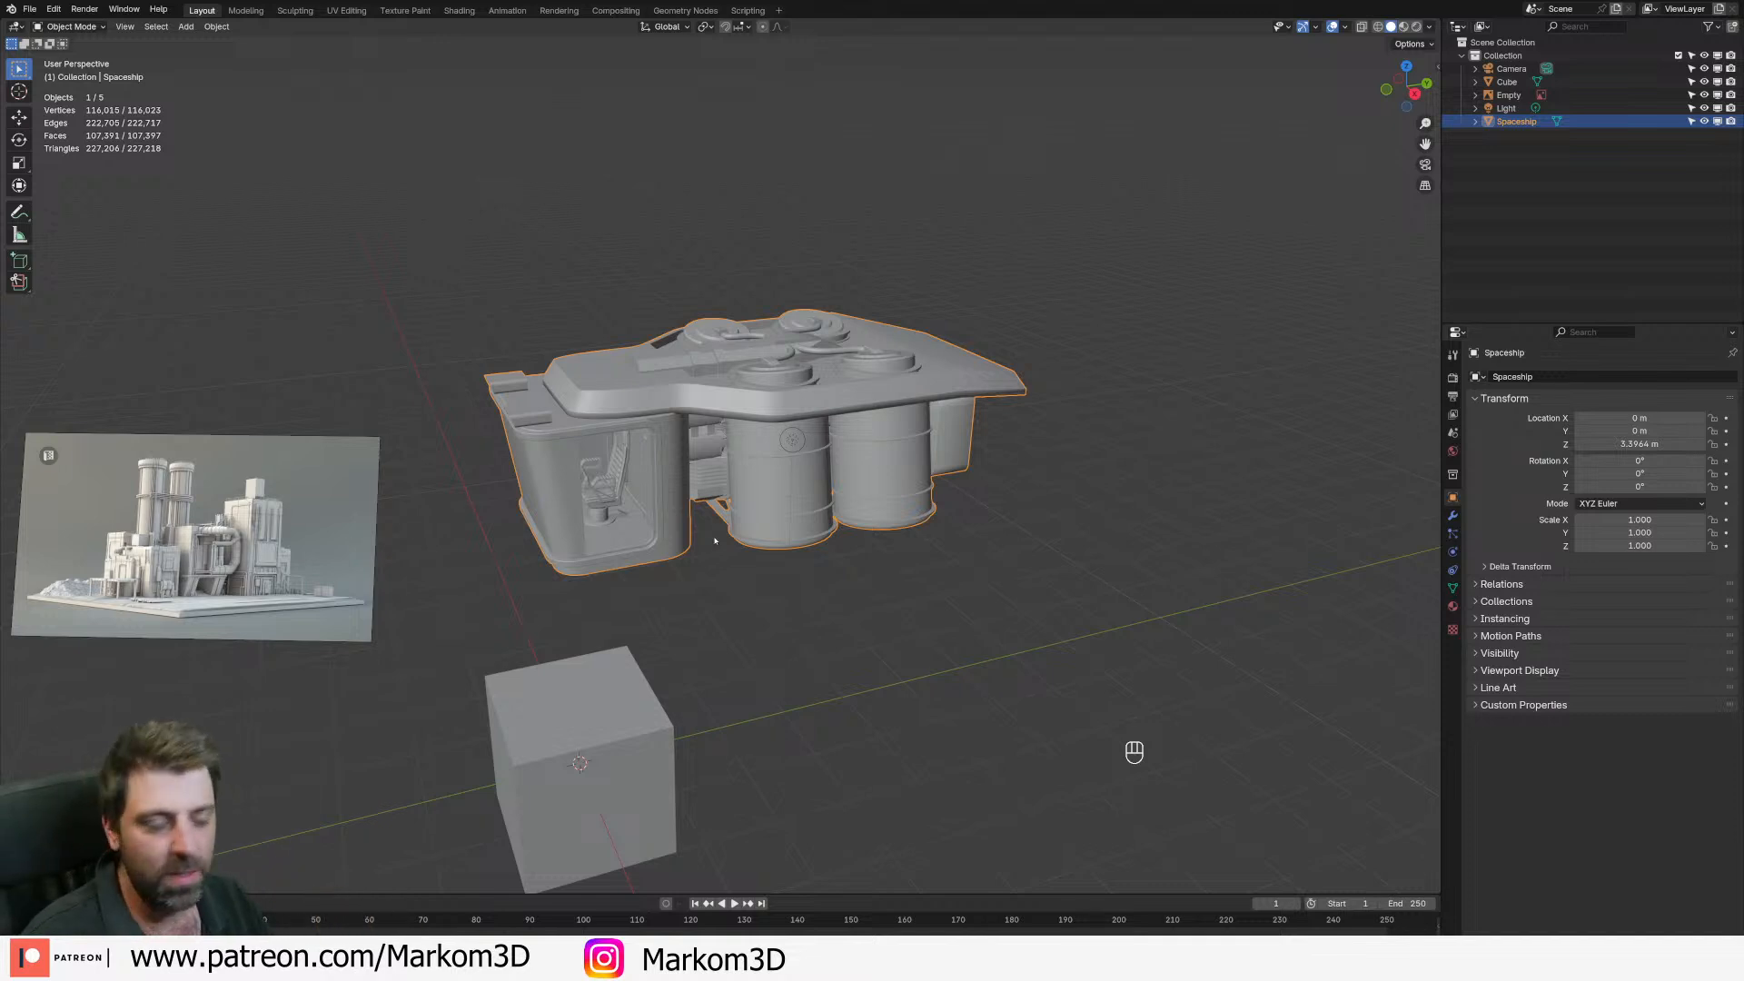
{"action": "scroll", "coordinate": [545, 581], "scroll_direction": "down", "scroll_amount": 2}
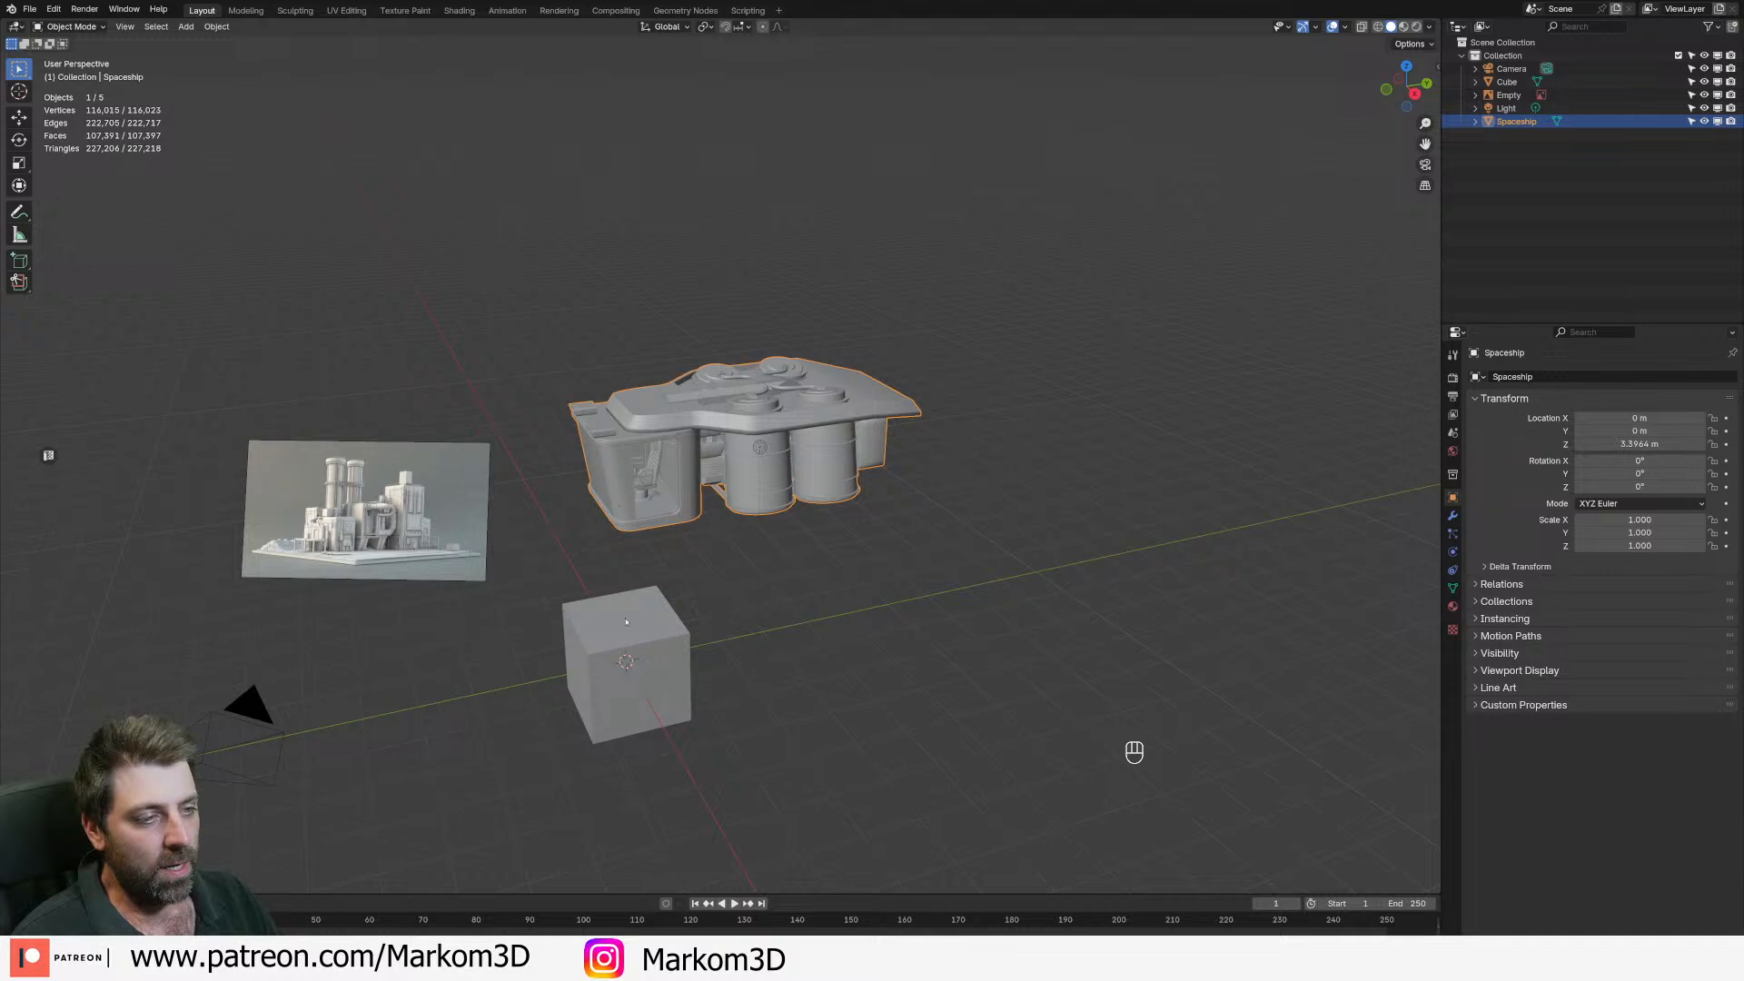
- Delete the default cube from the scene
{"action": "left_click", "coordinate": [420, 472]}
{"action": "scroll", "coordinate": [420, 472], "scroll_direction": "down", "scroll_amount": 2}
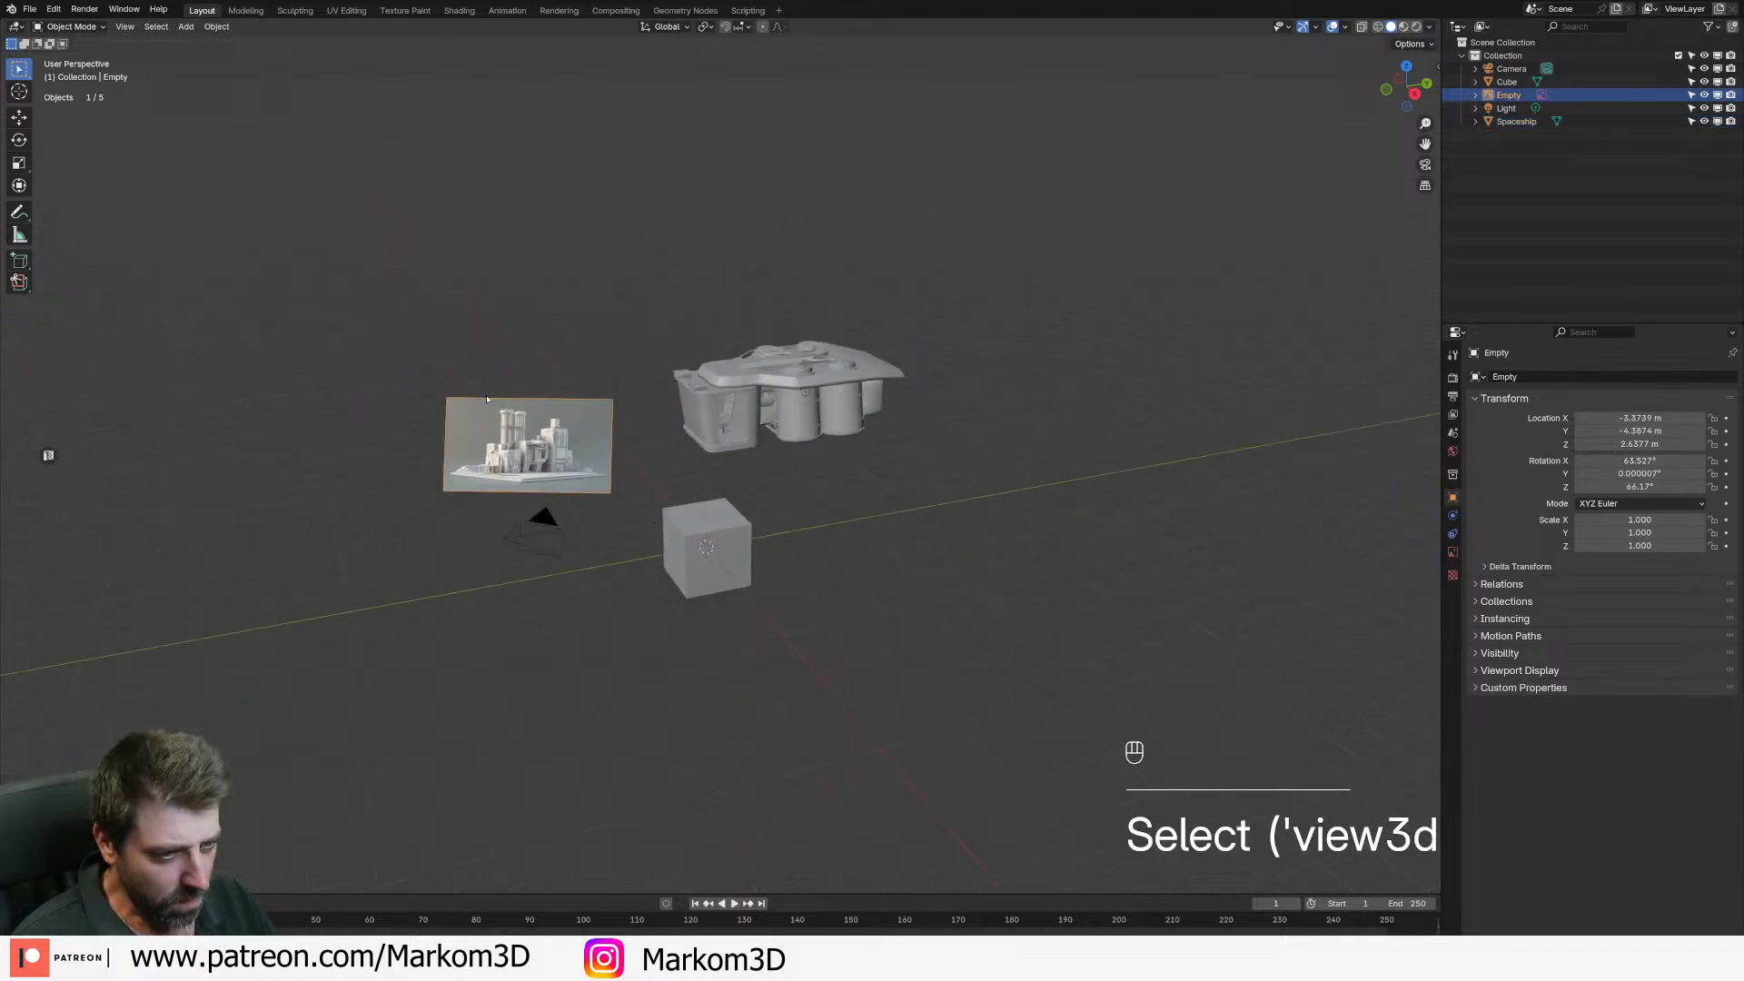
{"action": "scroll", "coordinate": [496, 471], "scroll_direction": "up", "scroll_amount": 5}
{"action": "middle_click_drag", "start_coordinate": [496, 472], "coordinate": [710, 422], "text": "shift"}
{"action": "scroll", "coordinate": [883, 463], "scroll_direction": "down", "scroll_amount": 1}
{"action": "left_click", "coordinate": [816, 553]}
{"action": "key", "text": "Delete"}
- Add a mesh cylinder with 64 vertices at the world origin
{"action": "key", "text": "shift+a"}
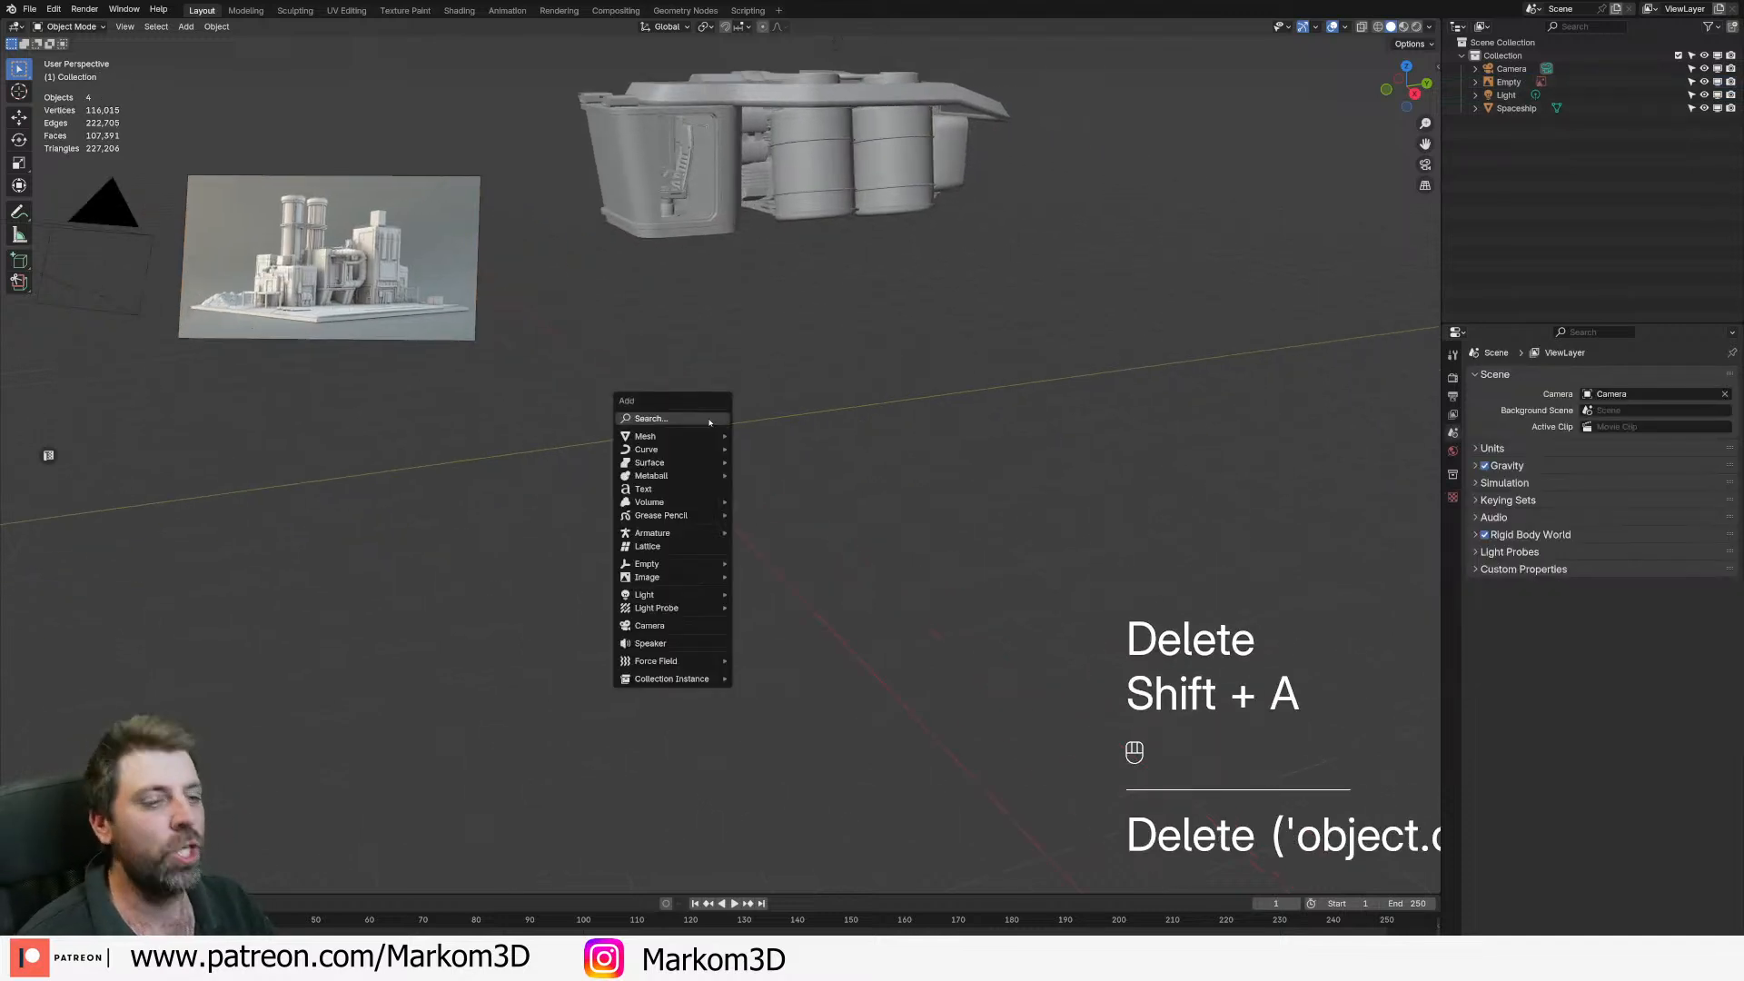
{"action": "mouse_move", "coordinate": [677, 436]}
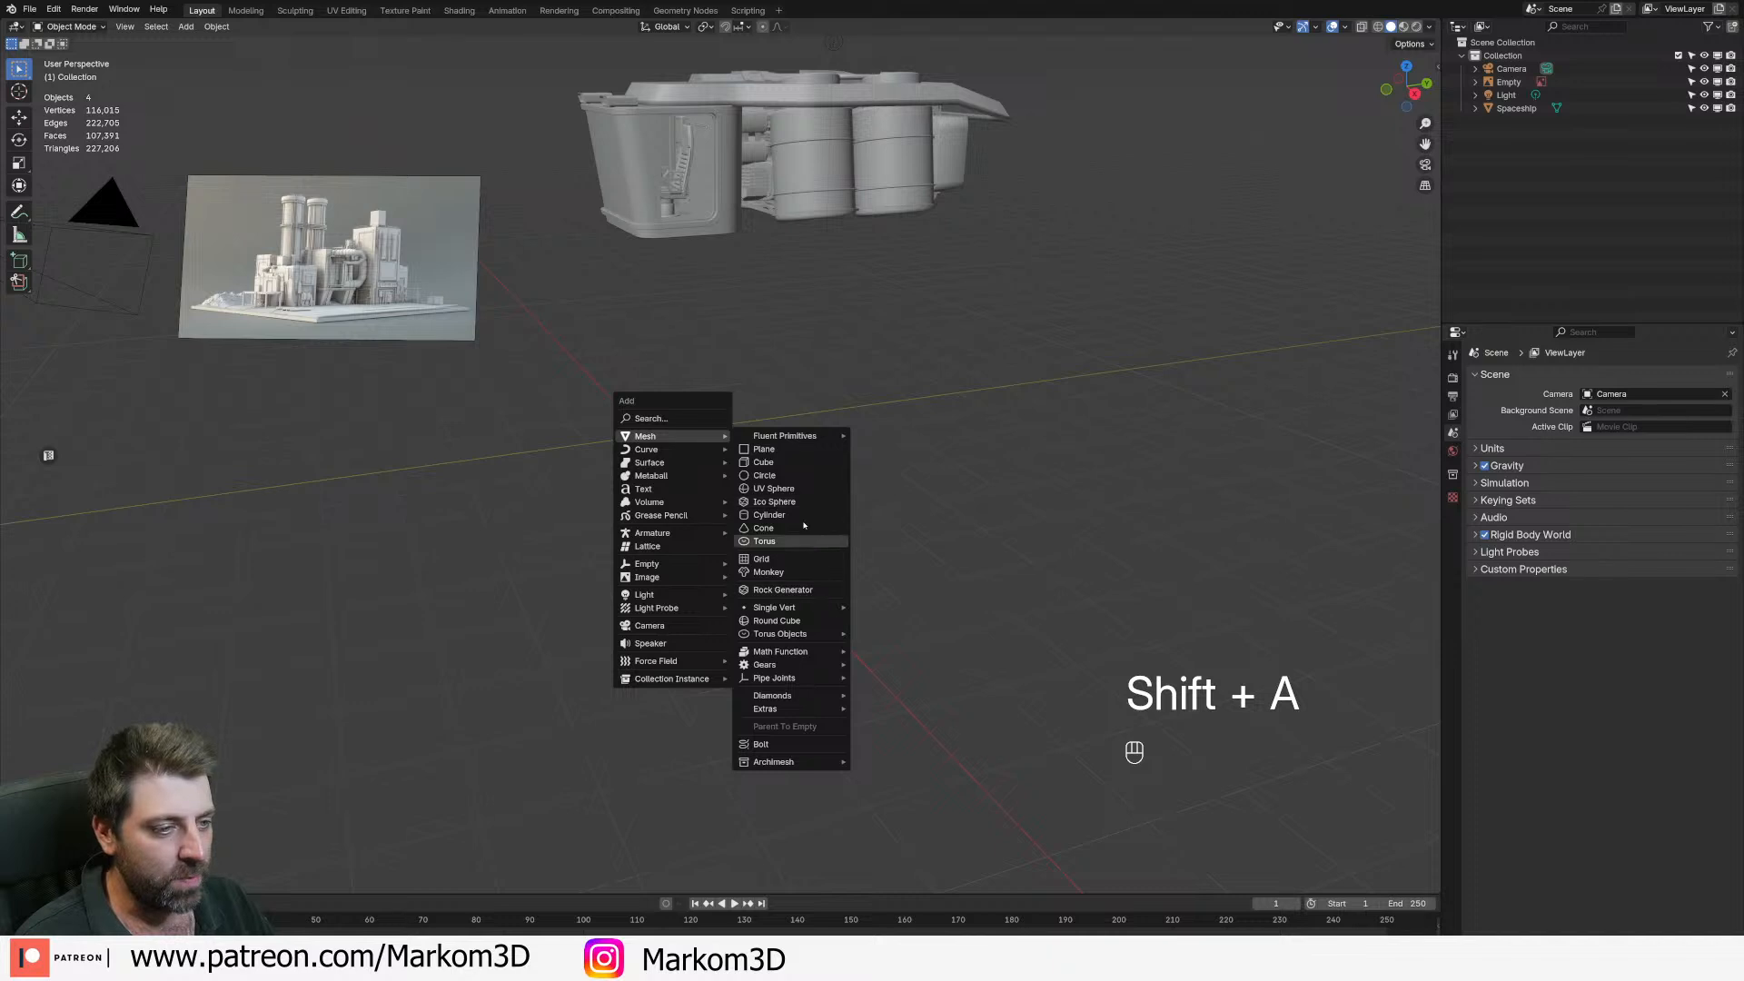
{"action": "left_click", "coordinate": [771, 515]}
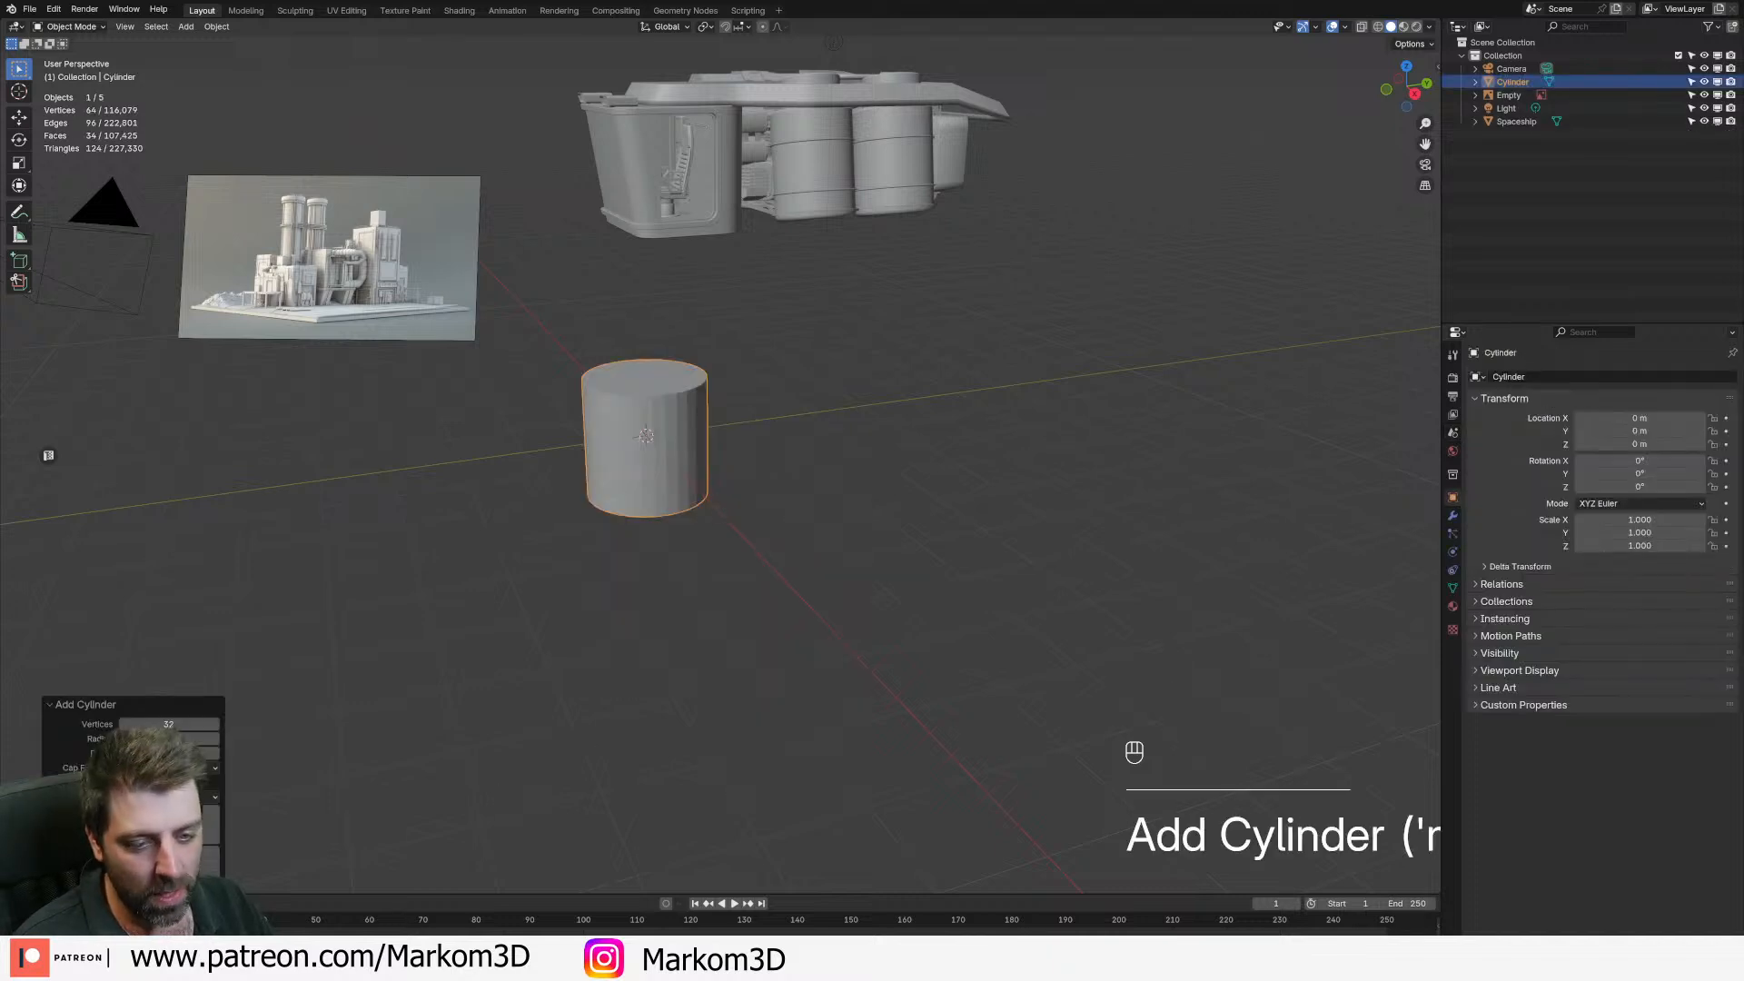
{"action": "type", "text": "64"}
{"action": "key", "text": "Return"}
- Scale the cylinder's whole mesh by a factor of 5 in Edit Mode
{"action": "scroll", "coordinate": [546, 525], "scroll_direction": "down", "scroll_amount": 4}
{"action": "scroll", "coordinate": [760, 550], "scroll_direction": "up", "scroll_amount": 3}
{"action": "key", "text": "Tab"}
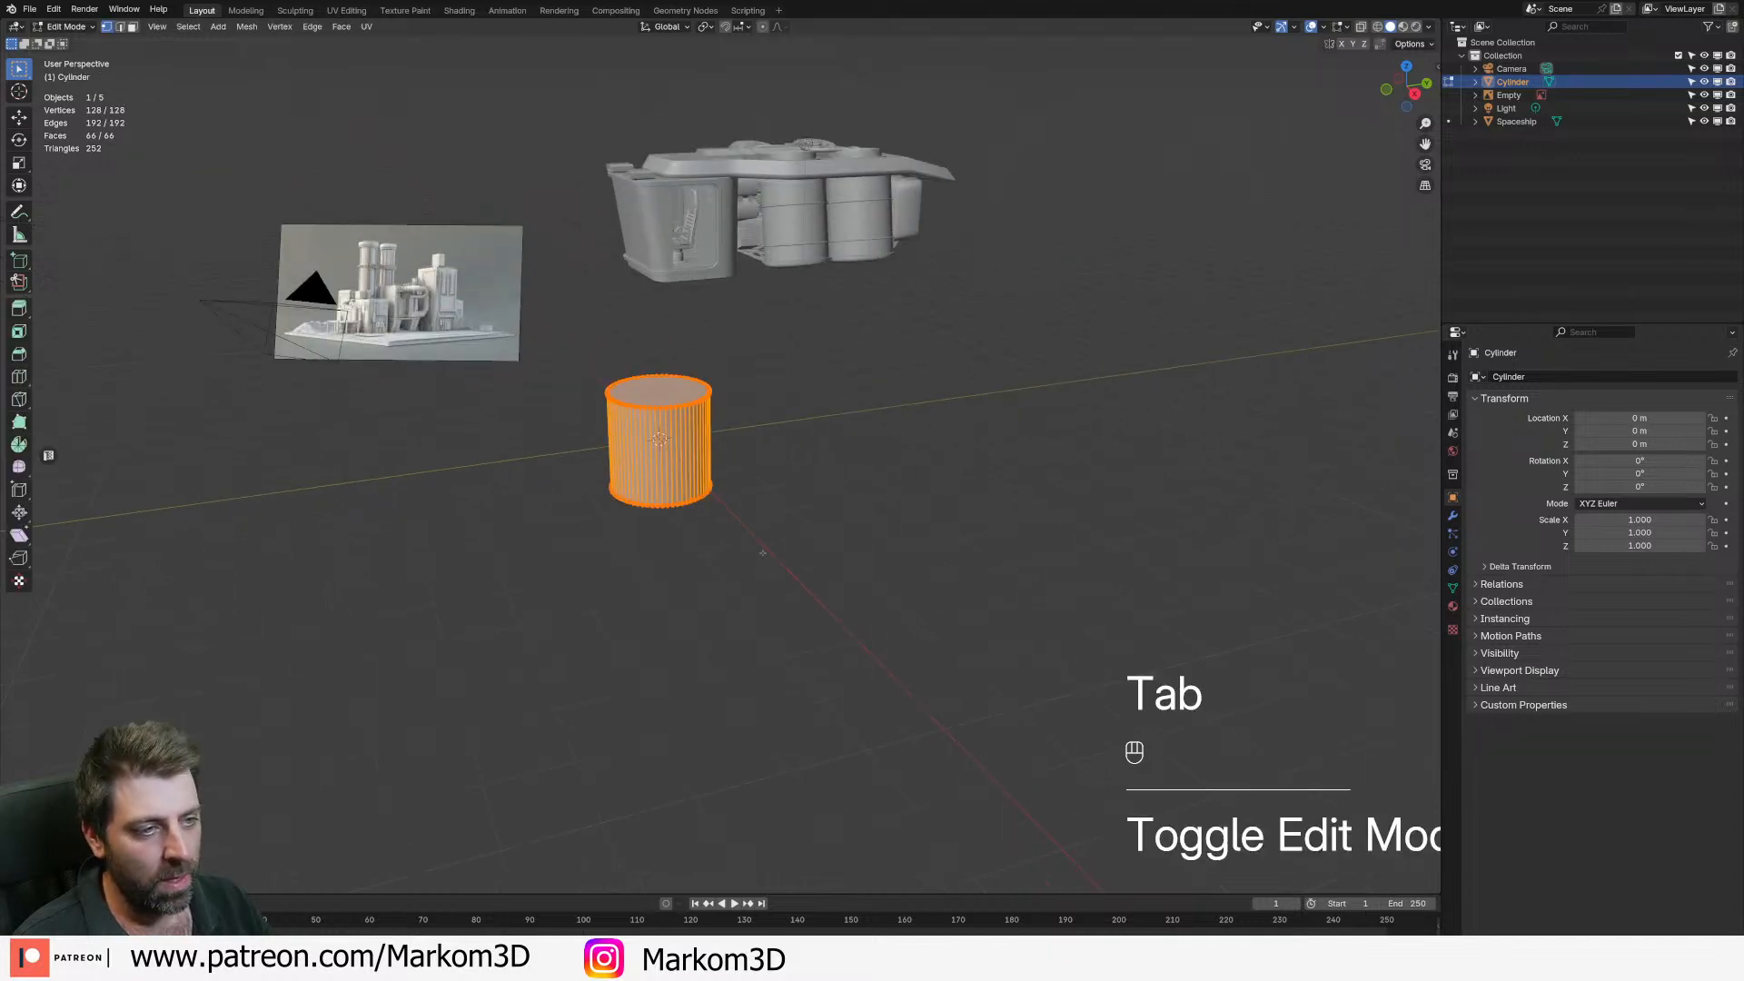
{"action": "key", "text": "s"}
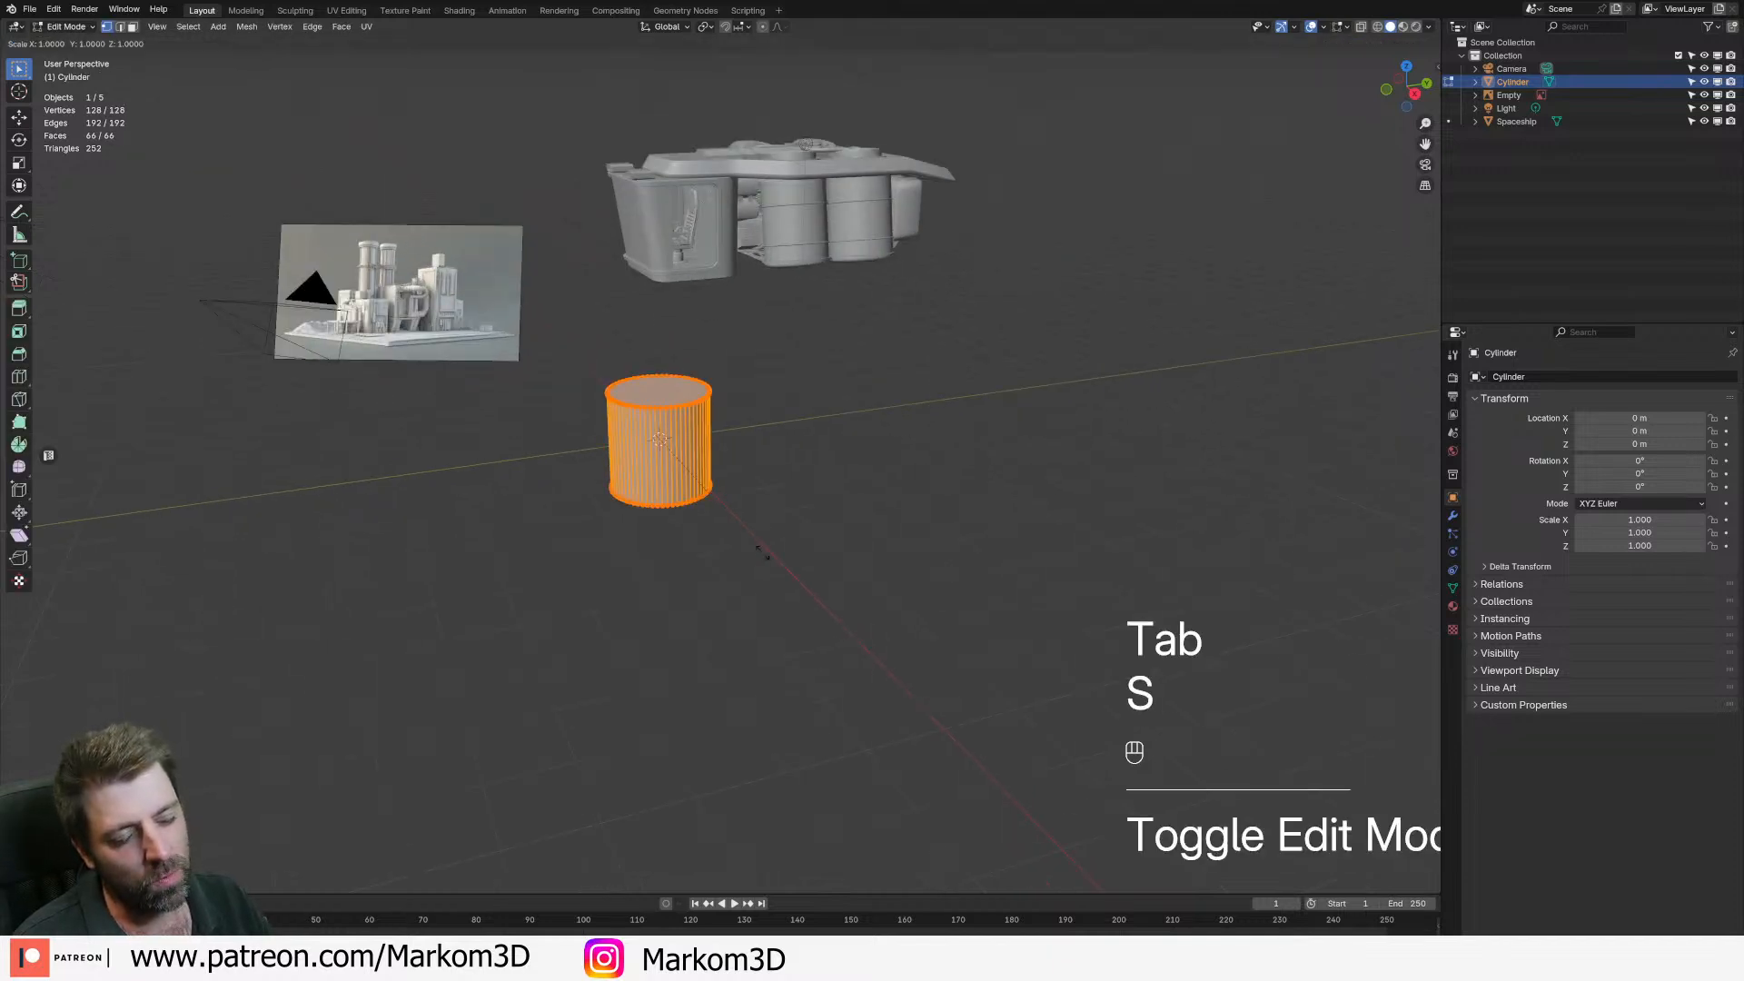
{"action": "left_click", "coordinate": [761, 551]}
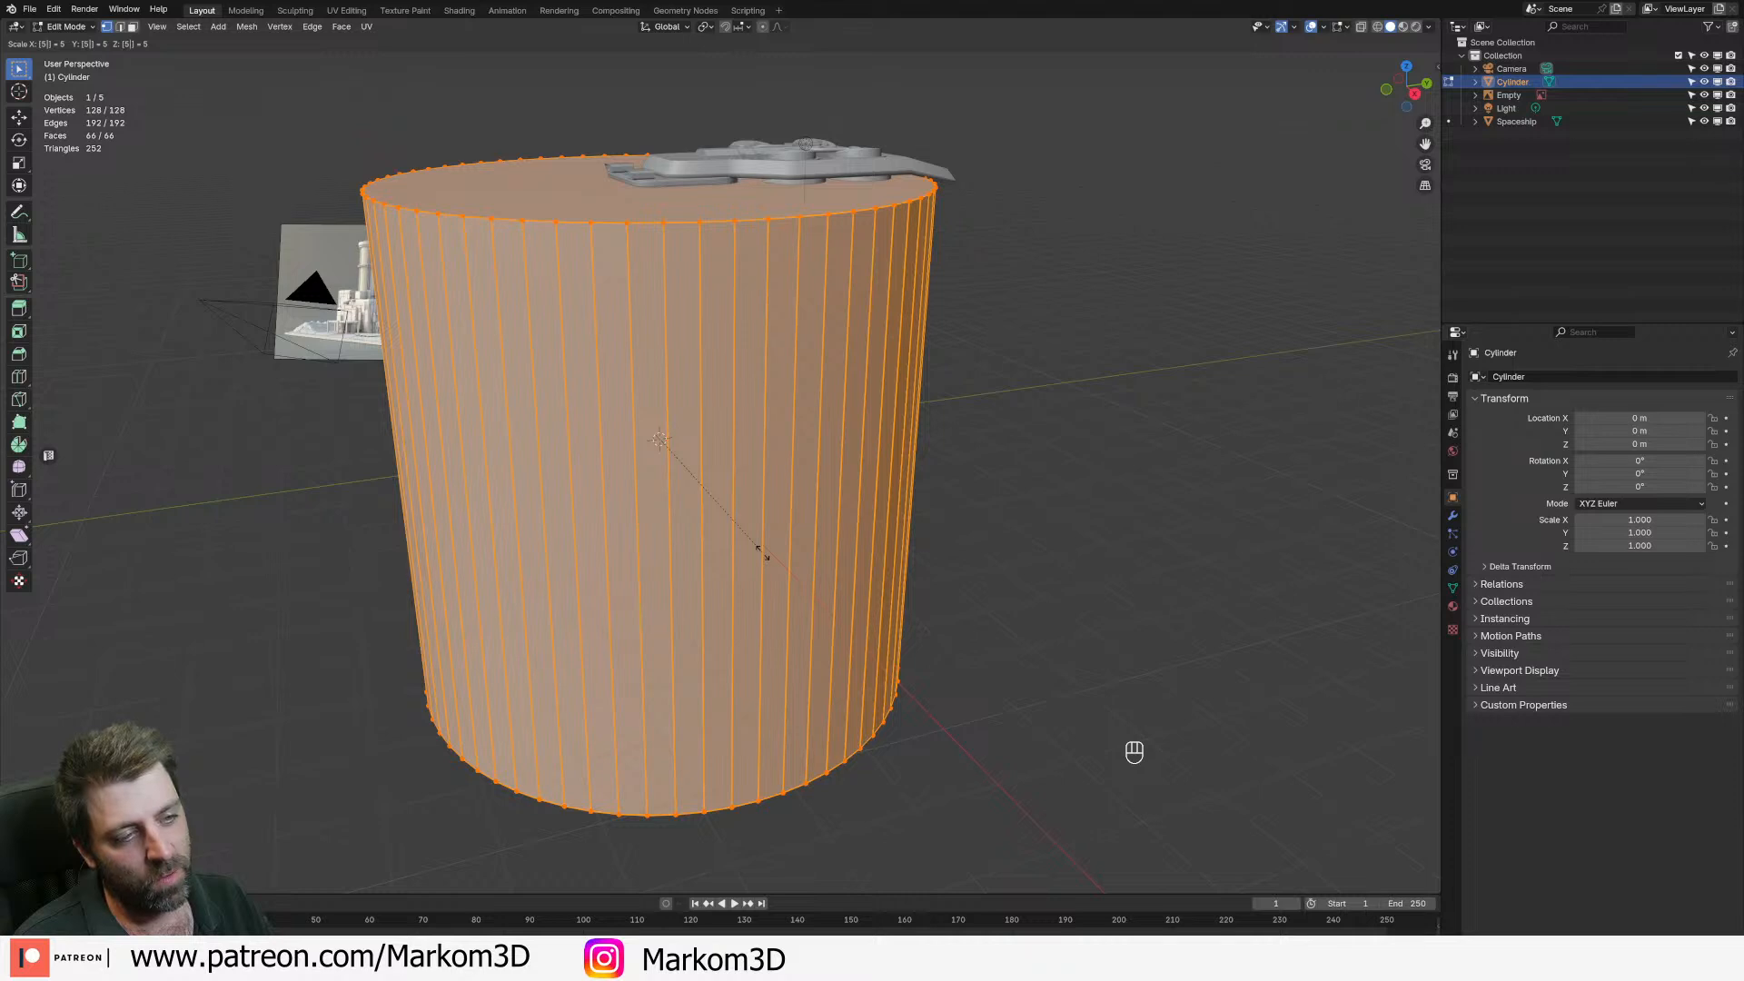
{"action": "scroll", "coordinate": [761, 552], "scroll_direction": "down", "scroll_amount": 5}
{"action": "key", "text": "Tab"}
{"action": "mouse_move", "coordinate": [791, 550]}
{"action": "middle_mouse_down"}
{"action": "mouse_move", "coordinate": [861, 545]}
{"action": "mouse_move", "coordinate": [799, 546]}
{"action": "middle_mouse_up"}
- Move the cylinder's mesh up 5 m along Z so its base rests on the ground plane
{"action": "key", "text": "Tab"}
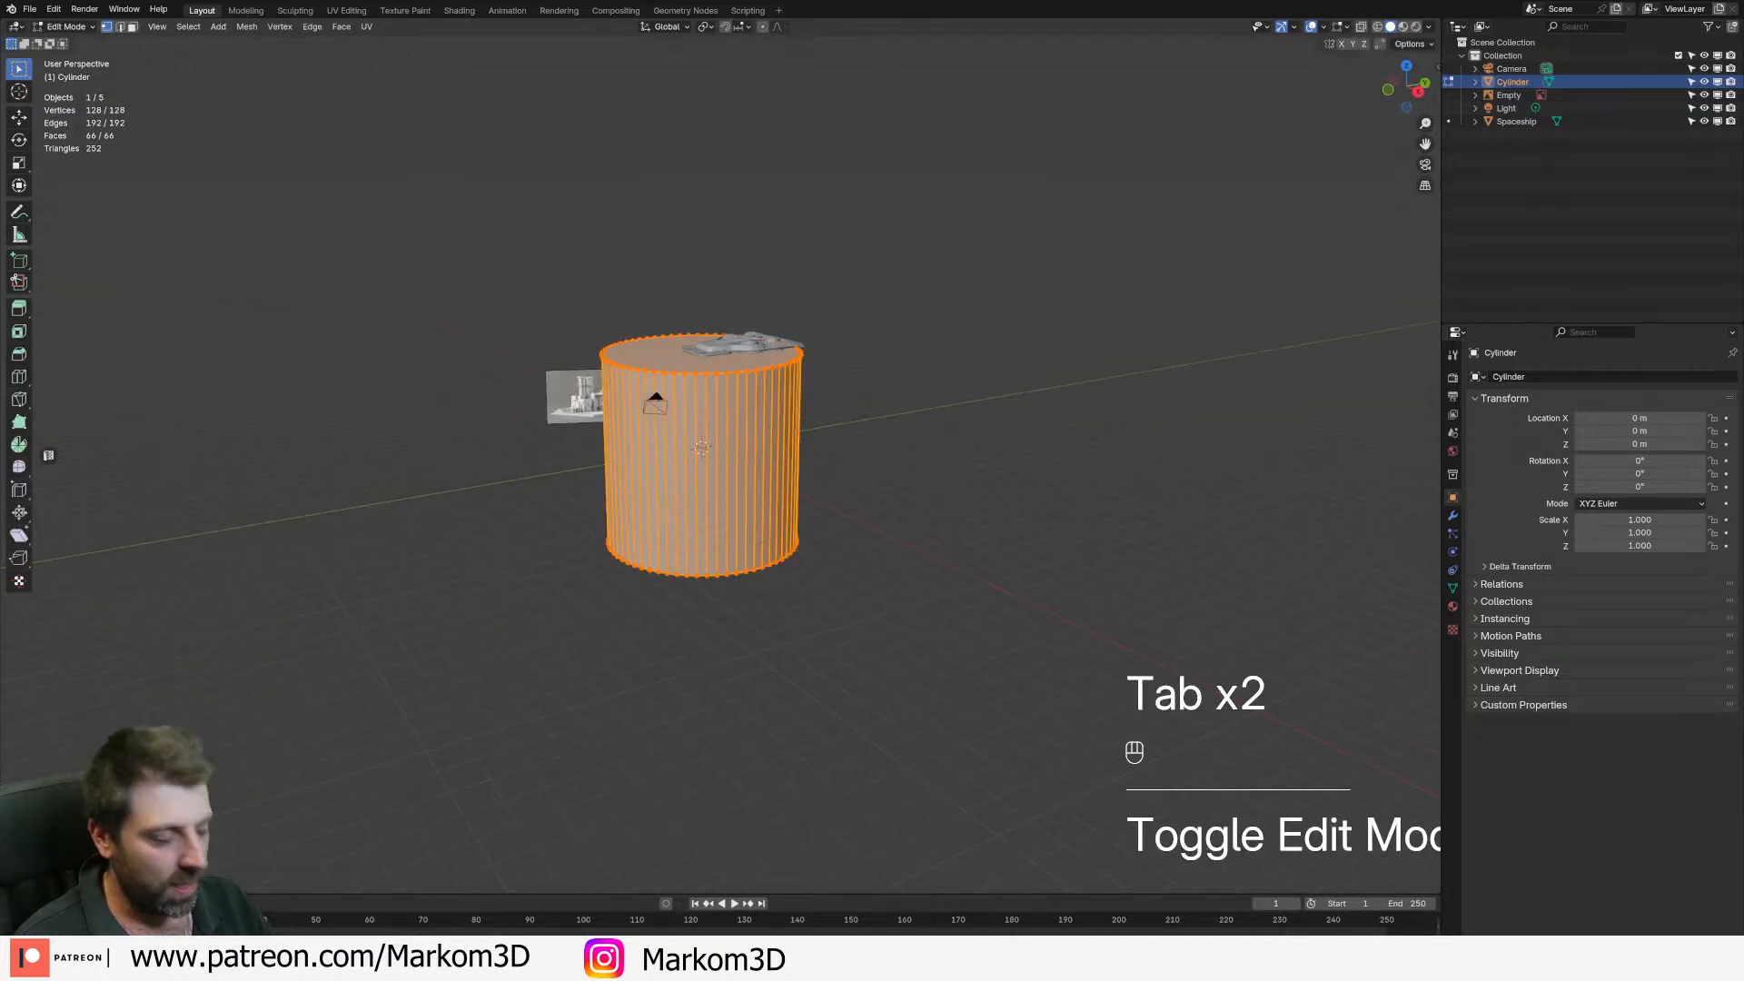
{"action": "key", "text": "KP_3"}
{"action": "type", "text": "gz5"}
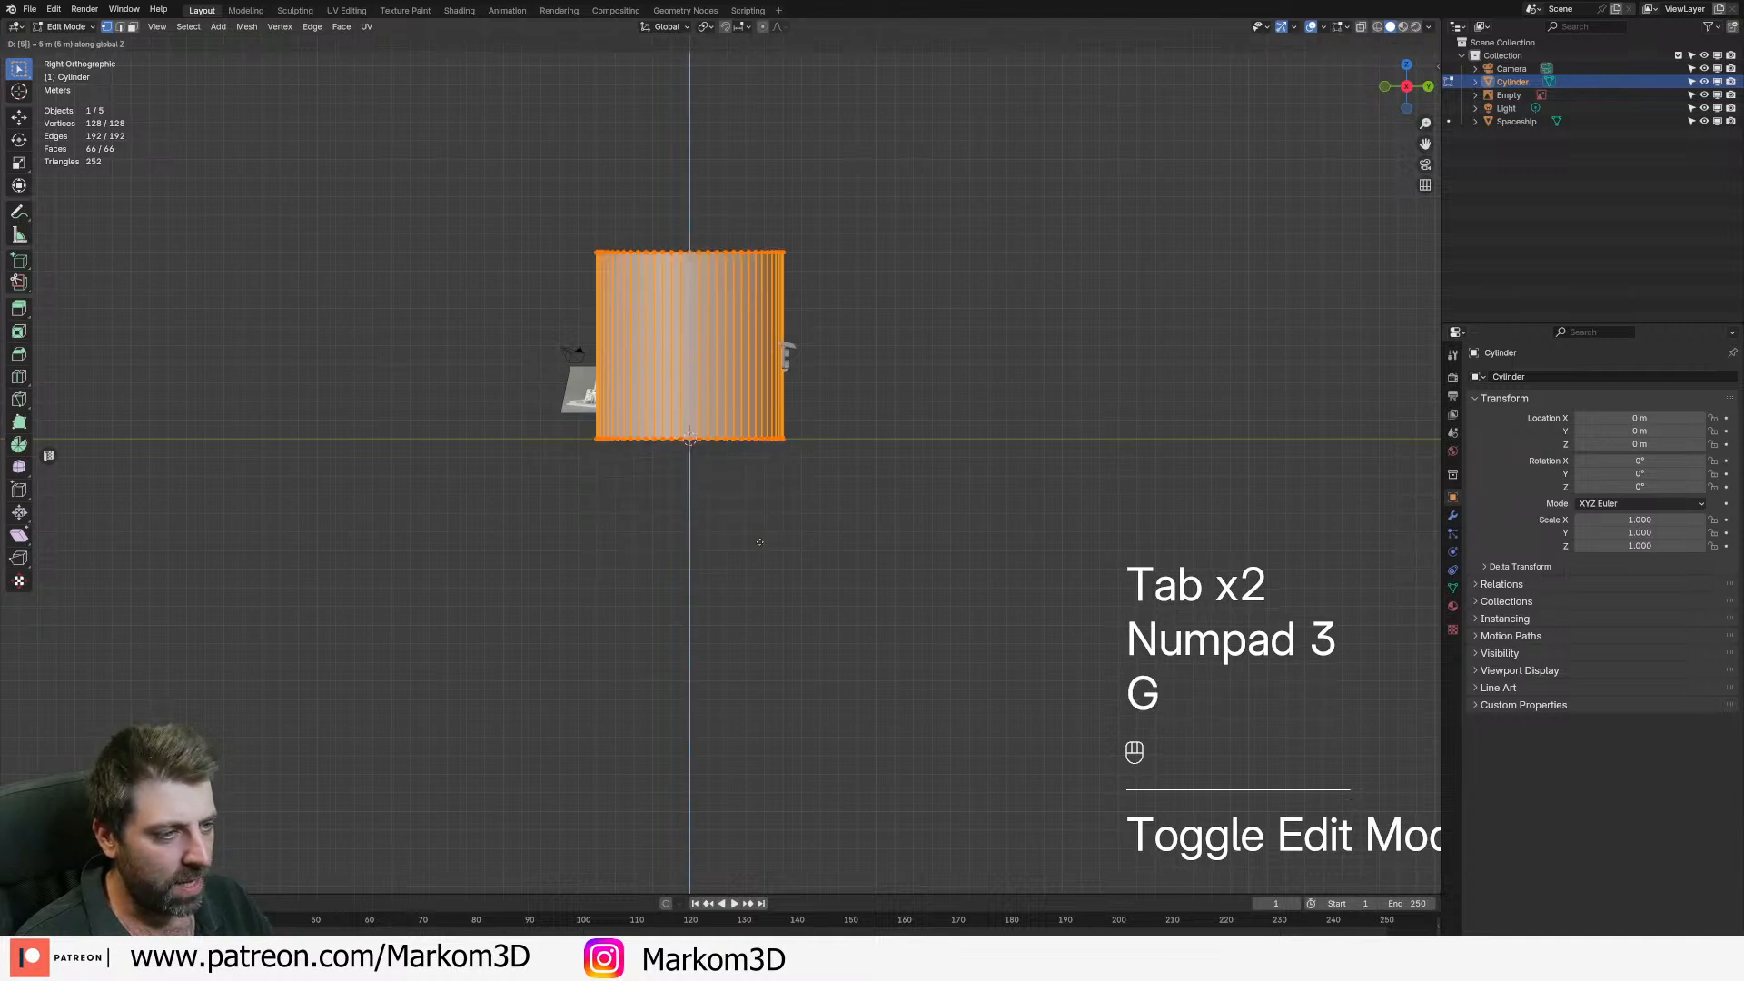
{"action": "key", "text": "Return"}
- Raise the cylinder's top face far up along Z, stretching the body into a tall column
{"action": "scroll", "coordinate": [760, 542], "scroll_direction": "down", "scroll_amount": 3}
{"action": "middle_click_drag", "start_coordinate": [759, 542], "coordinate": [827, 586]}
{"action": "key", "text": "3"}
{"action": "left_click", "coordinate": [718, 350]}
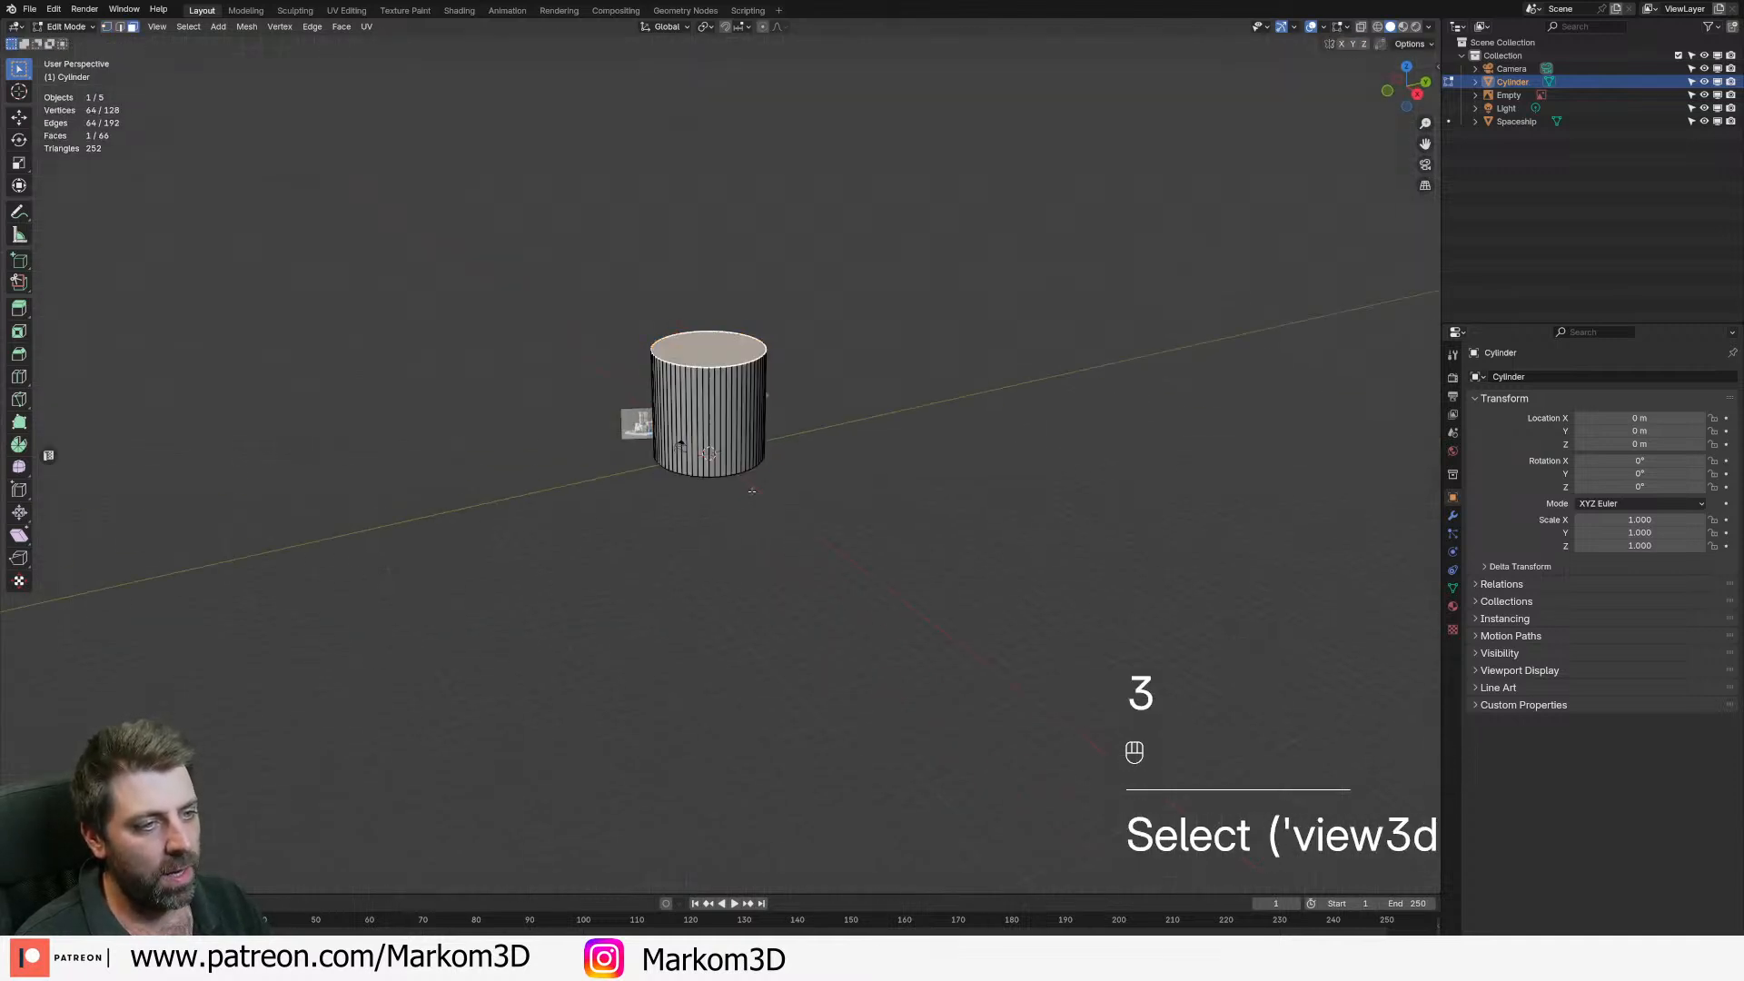
{"action": "scroll", "coordinate": [752, 491], "scroll_direction": "down", "scroll_amount": 3}
{"action": "middle_click_drag", "start_coordinate": [753, 492], "coordinate": [726, 483]}
{"action": "key", "text": "KP_1"}
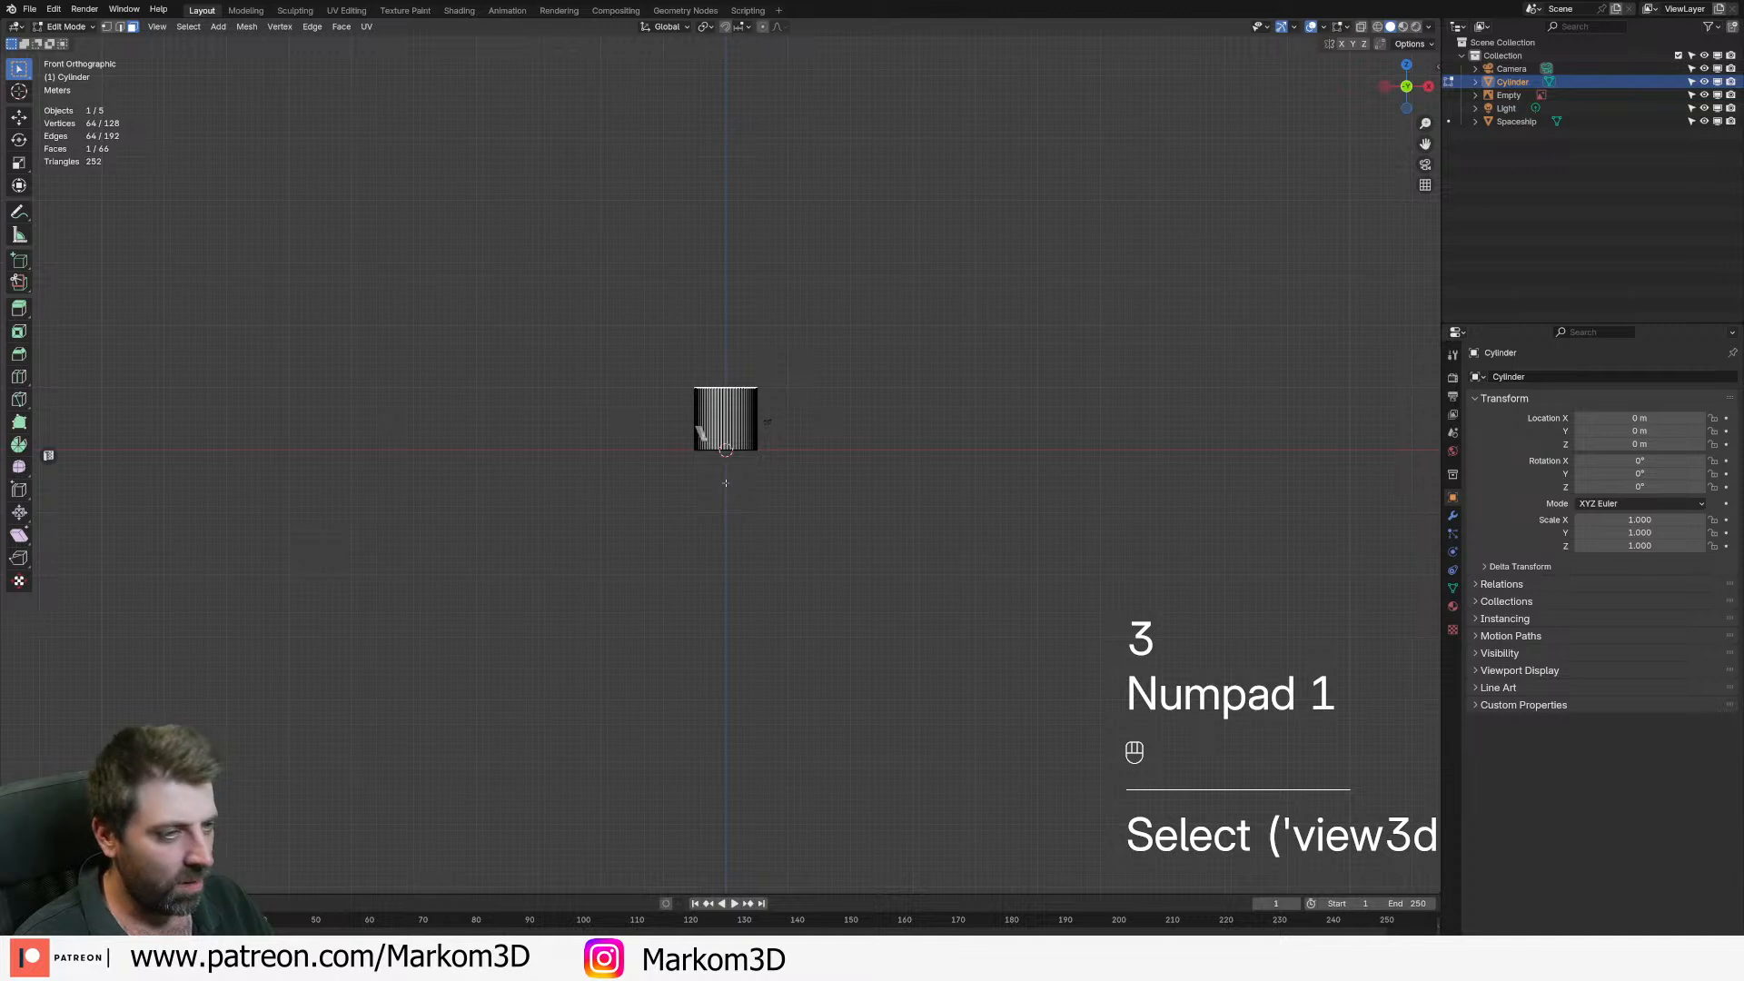
{"action": "scroll", "coordinate": [725, 482], "scroll_direction": "up", "scroll_amount": 5}
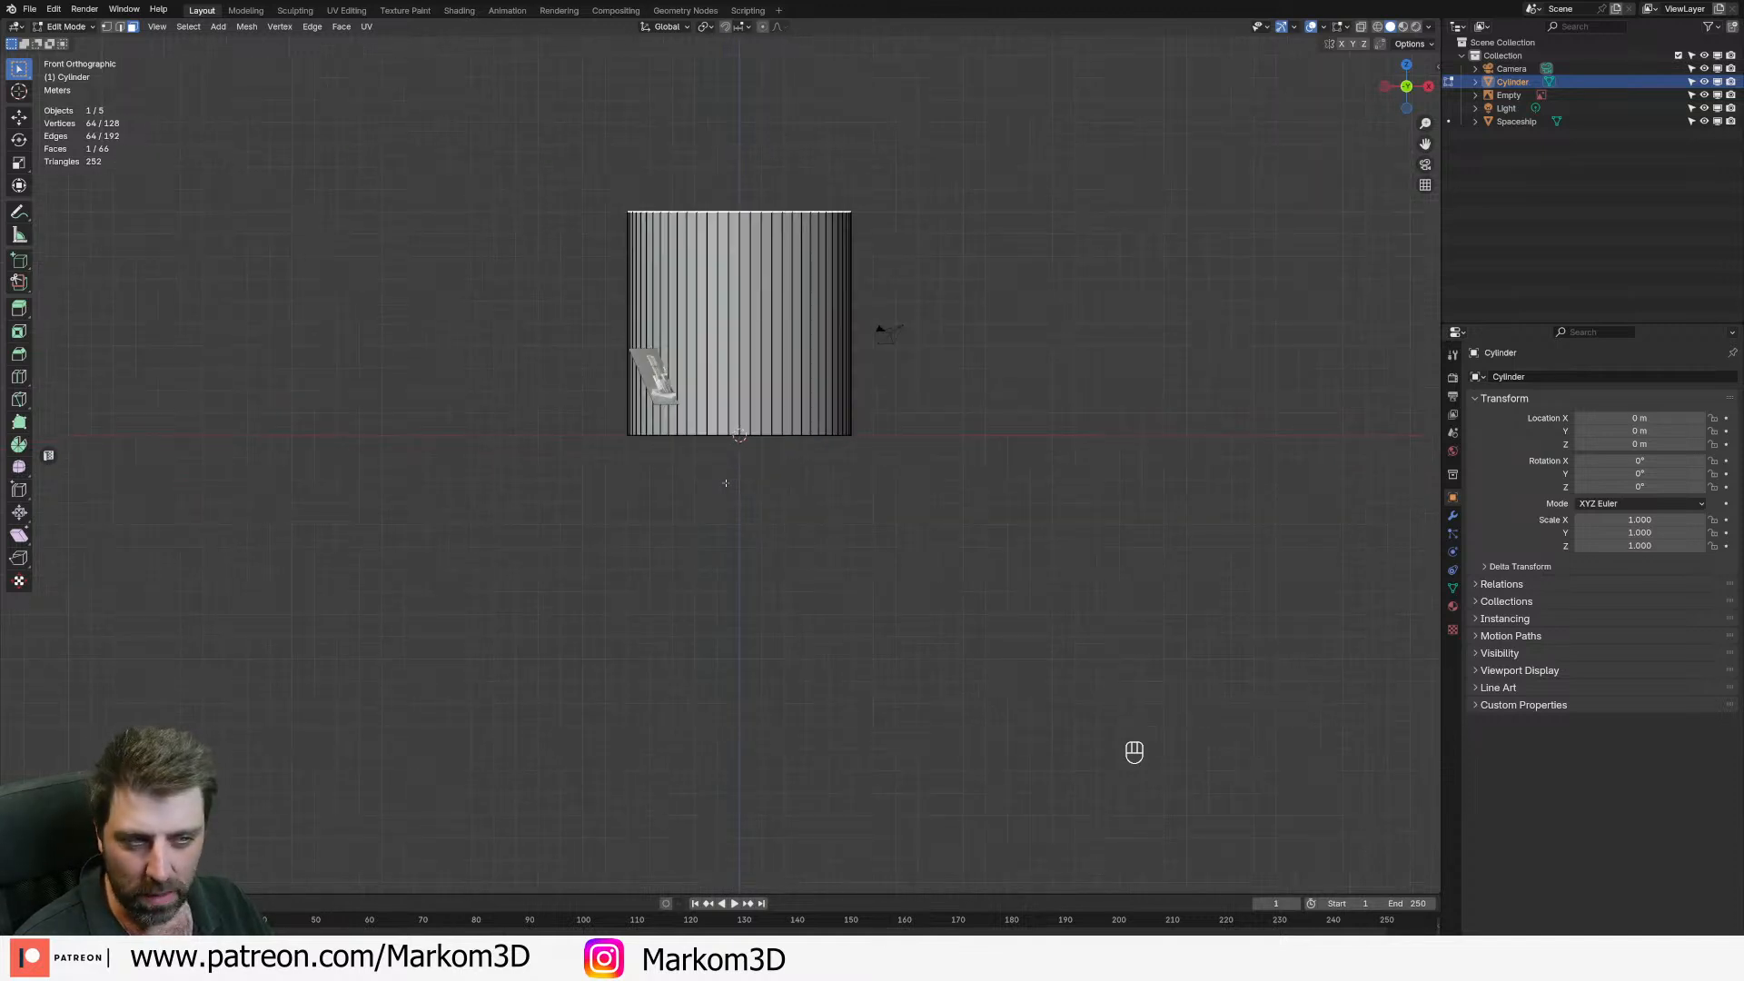
{"action": "middle_click_drag", "start_coordinate": [725, 482], "coordinate": [604, 553], "text": "shift"}
{"action": "scroll", "coordinate": [664, 482], "scroll_direction": "down", "scroll_amount": 5}
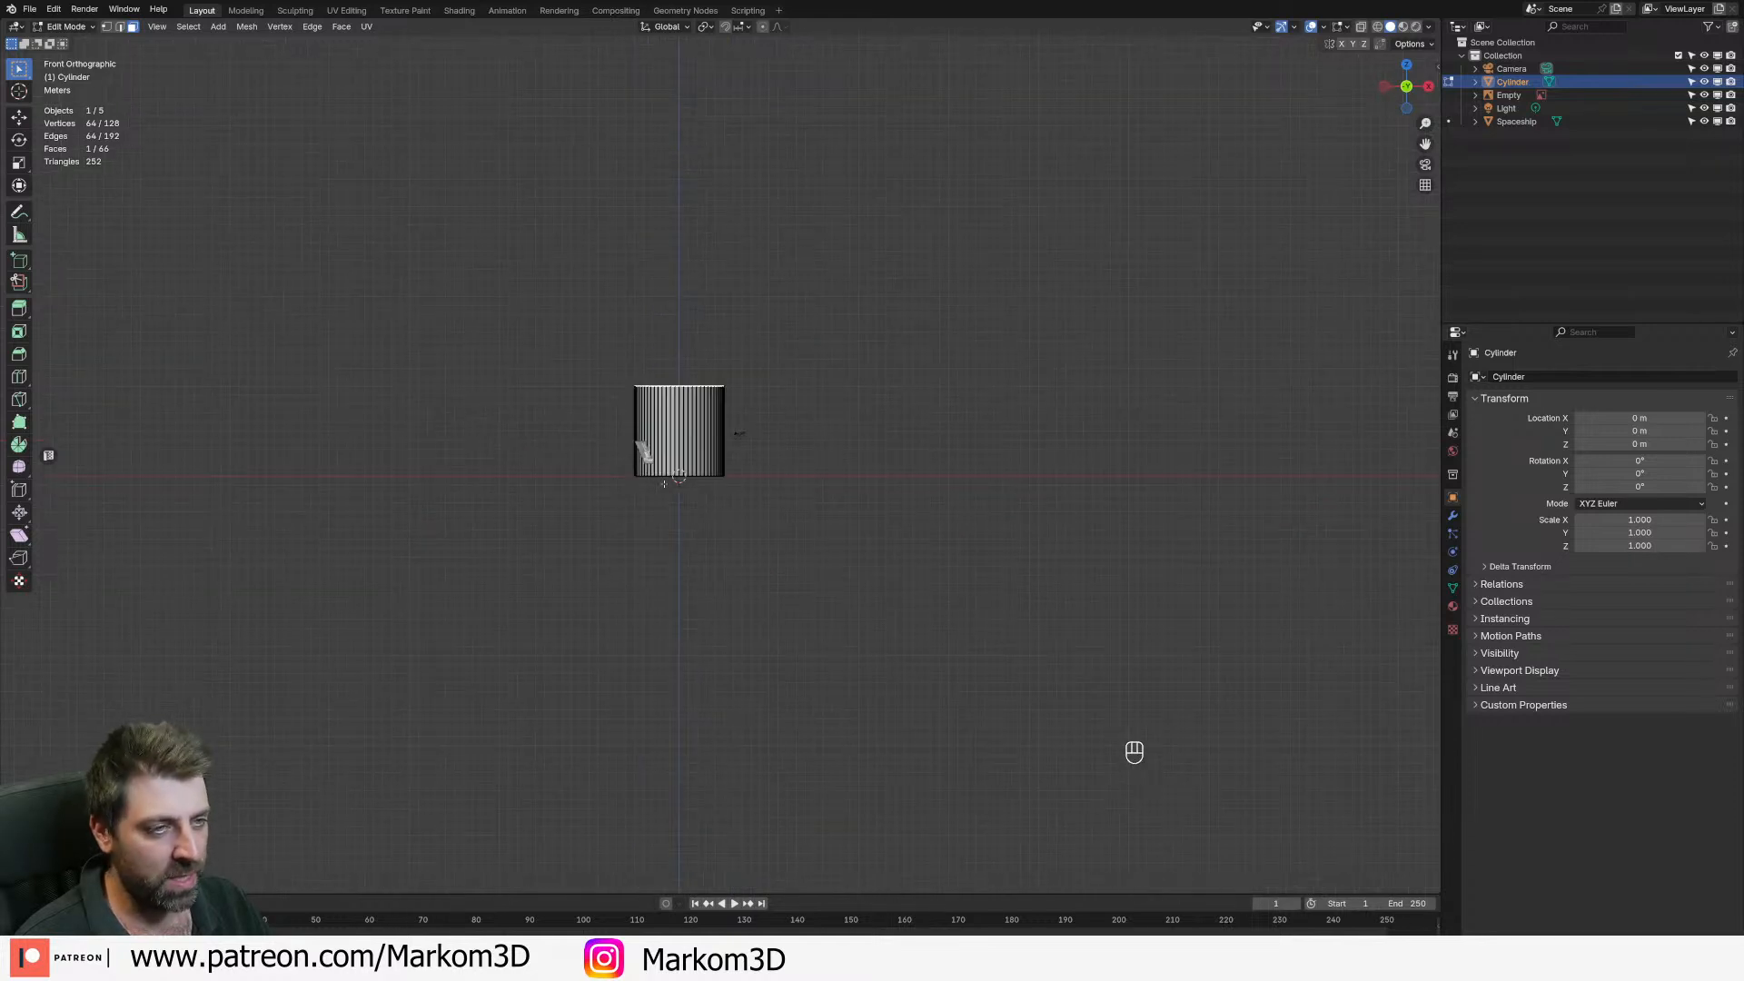
{"action": "key", "text": "g"}
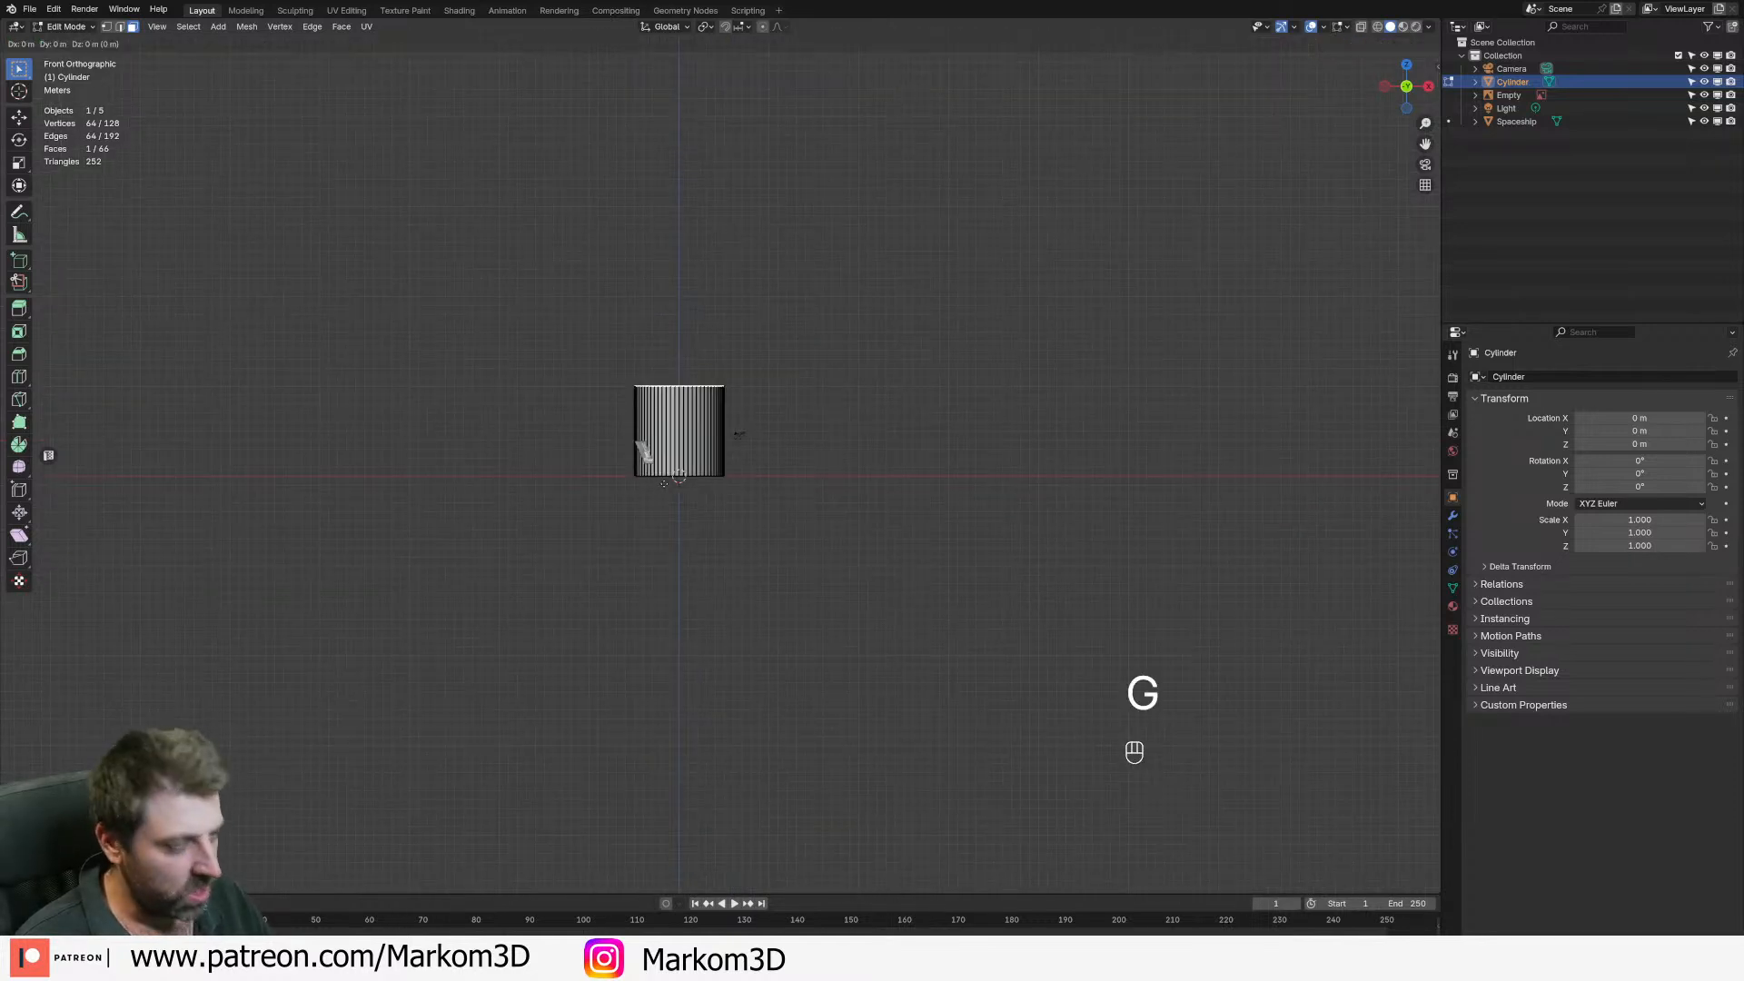
{"action": "key", "text": "z"}
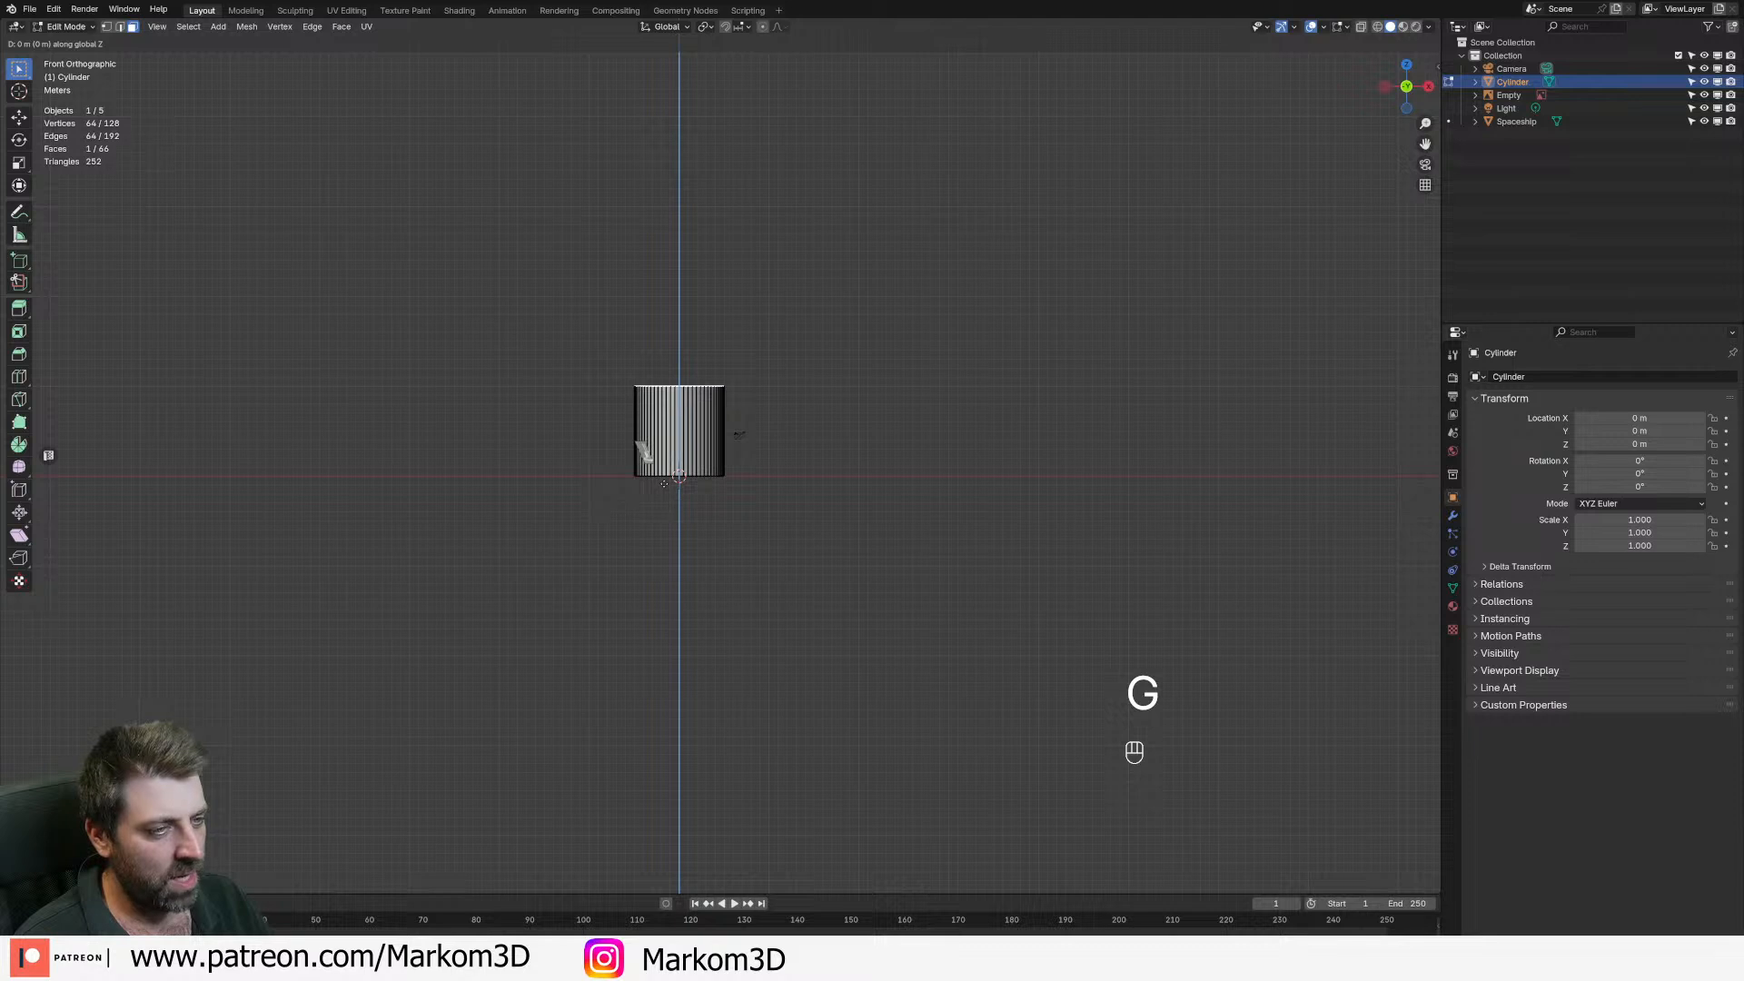
{"action": "left_click", "coordinate": [658, 215]}
- Move the tall column along Y to 19 m, clear of the spaceship and reference image
{"action": "scroll", "coordinate": [644, 384], "scroll_direction": "down", "scroll_amount": 2}
{"action": "middle_click_drag", "start_coordinate": [644, 384], "coordinate": [752, 398]}
{"action": "scroll", "coordinate": [752, 398], "scroll_direction": "up", "scroll_amount": 9}
{"action": "key", "text": "Tab"}
{"action": "left_click", "coordinate": [702, 483]}
{"action": "middle_click_drag", "start_coordinate": [736, 490], "coordinate": [649, 578]}
{"action": "left_click", "coordinate": [688, 482]}
{"action": "key", "text": "g"}
{"action": "key", "text": "y"}
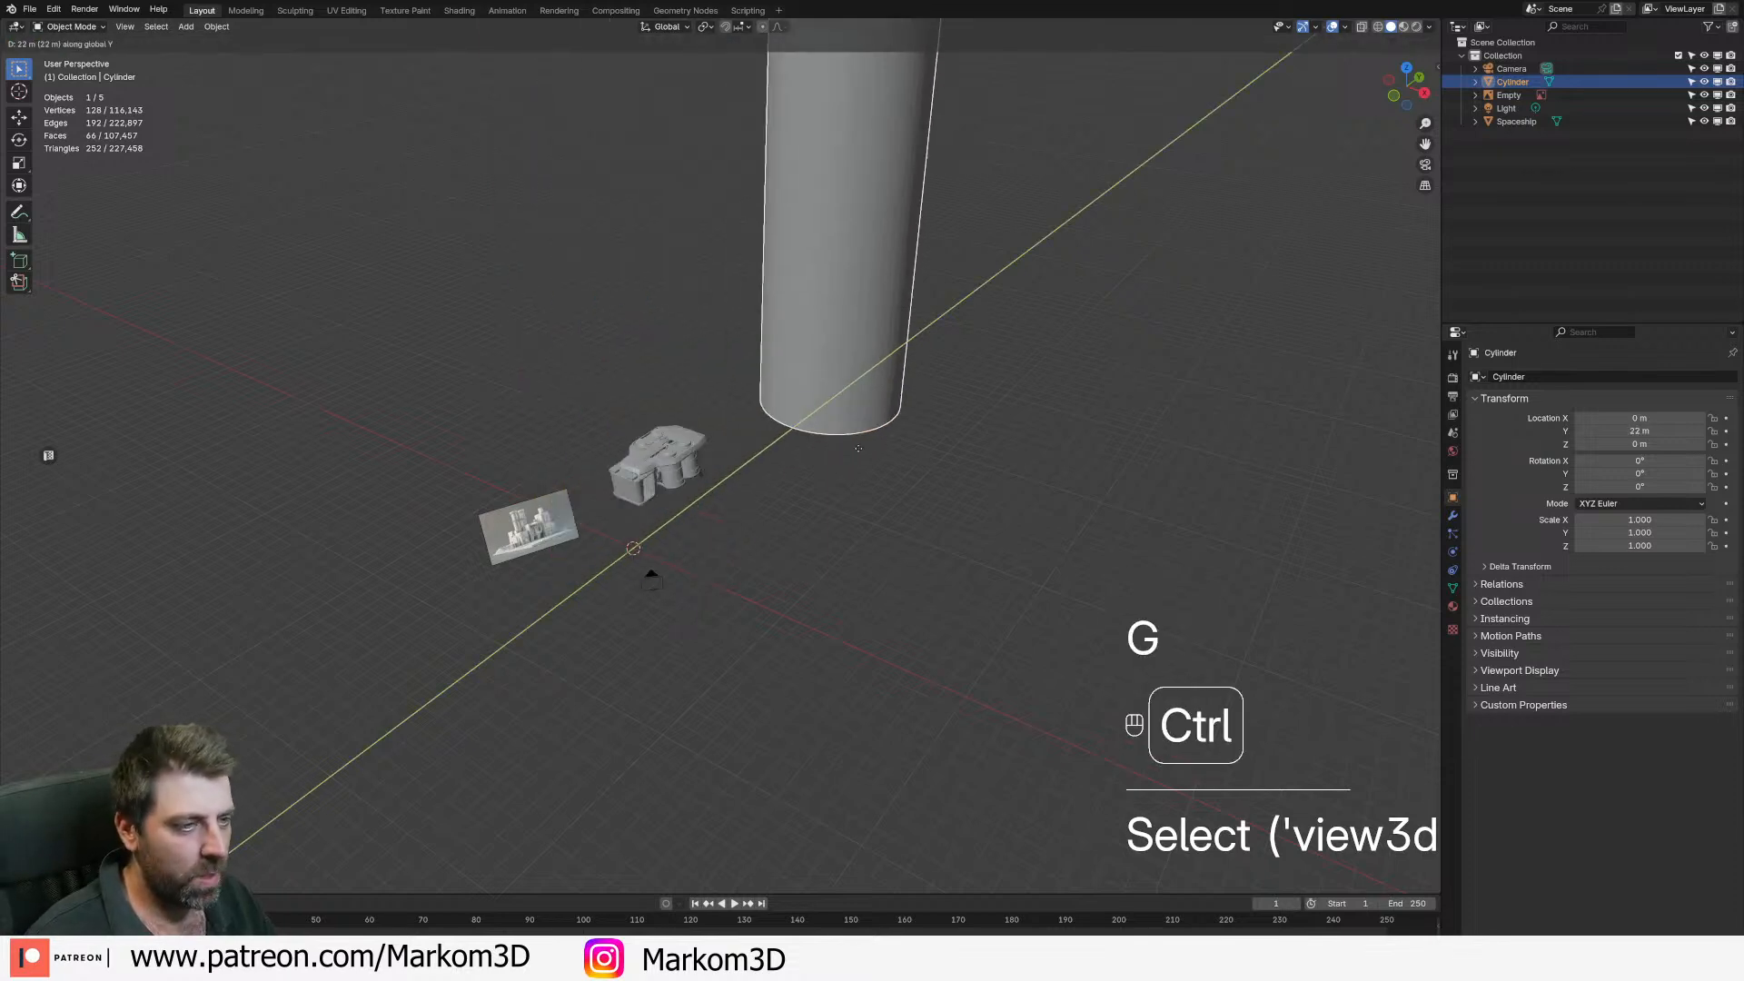
{"action": "left_click", "coordinate": [838, 458]}
- Enlarge the reference image to a scale of about 8.38 and rotate it about Z to about 90.6°
{"action": "middle_click_drag", "start_coordinate": [837, 459], "coordinate": [799, 491]}
{"action": "scroll", "coordinate": [781, 451], "scroll_direction": "down", "scroll_amount": 3}
{"action": "left_click", "coordinate": [670, 495]}
{"action": "scroll", "coordinate": [671, 495], "scroll_direction": "up", "scroll_amount": 3}
{"action": "key", "text": "s"}
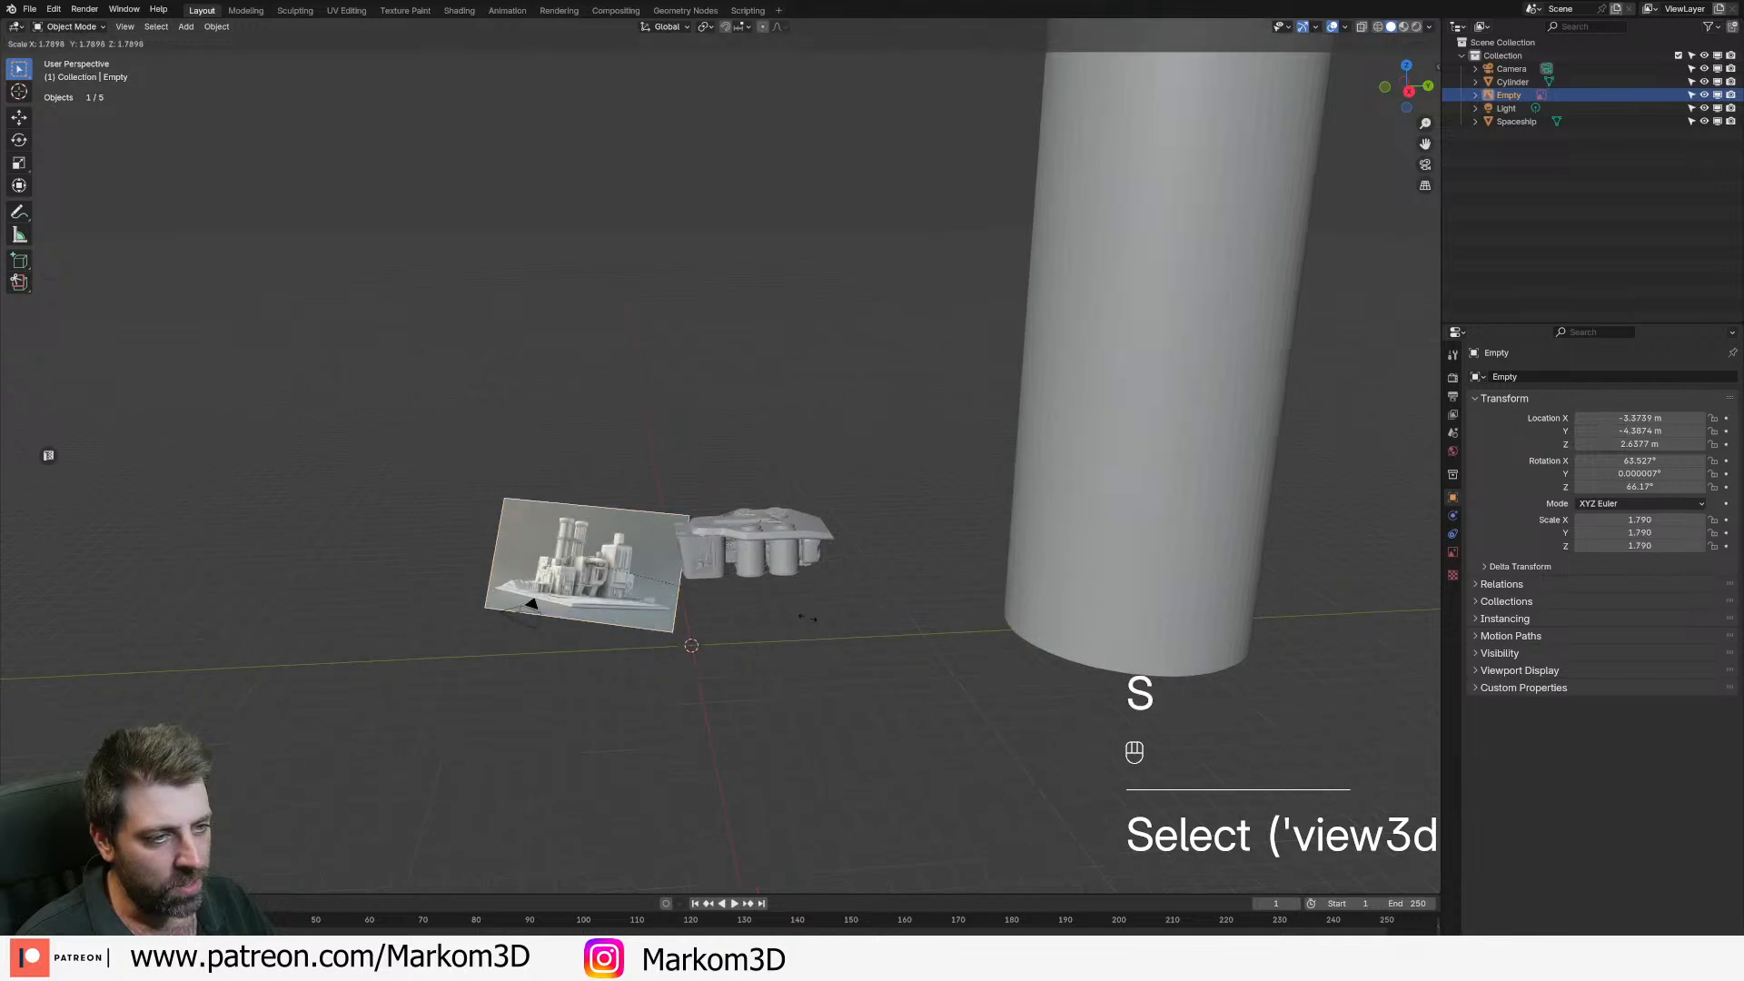
{"action": "left_click", "coordinate": [532, 604]}
{"action": "key", "text": "r"}
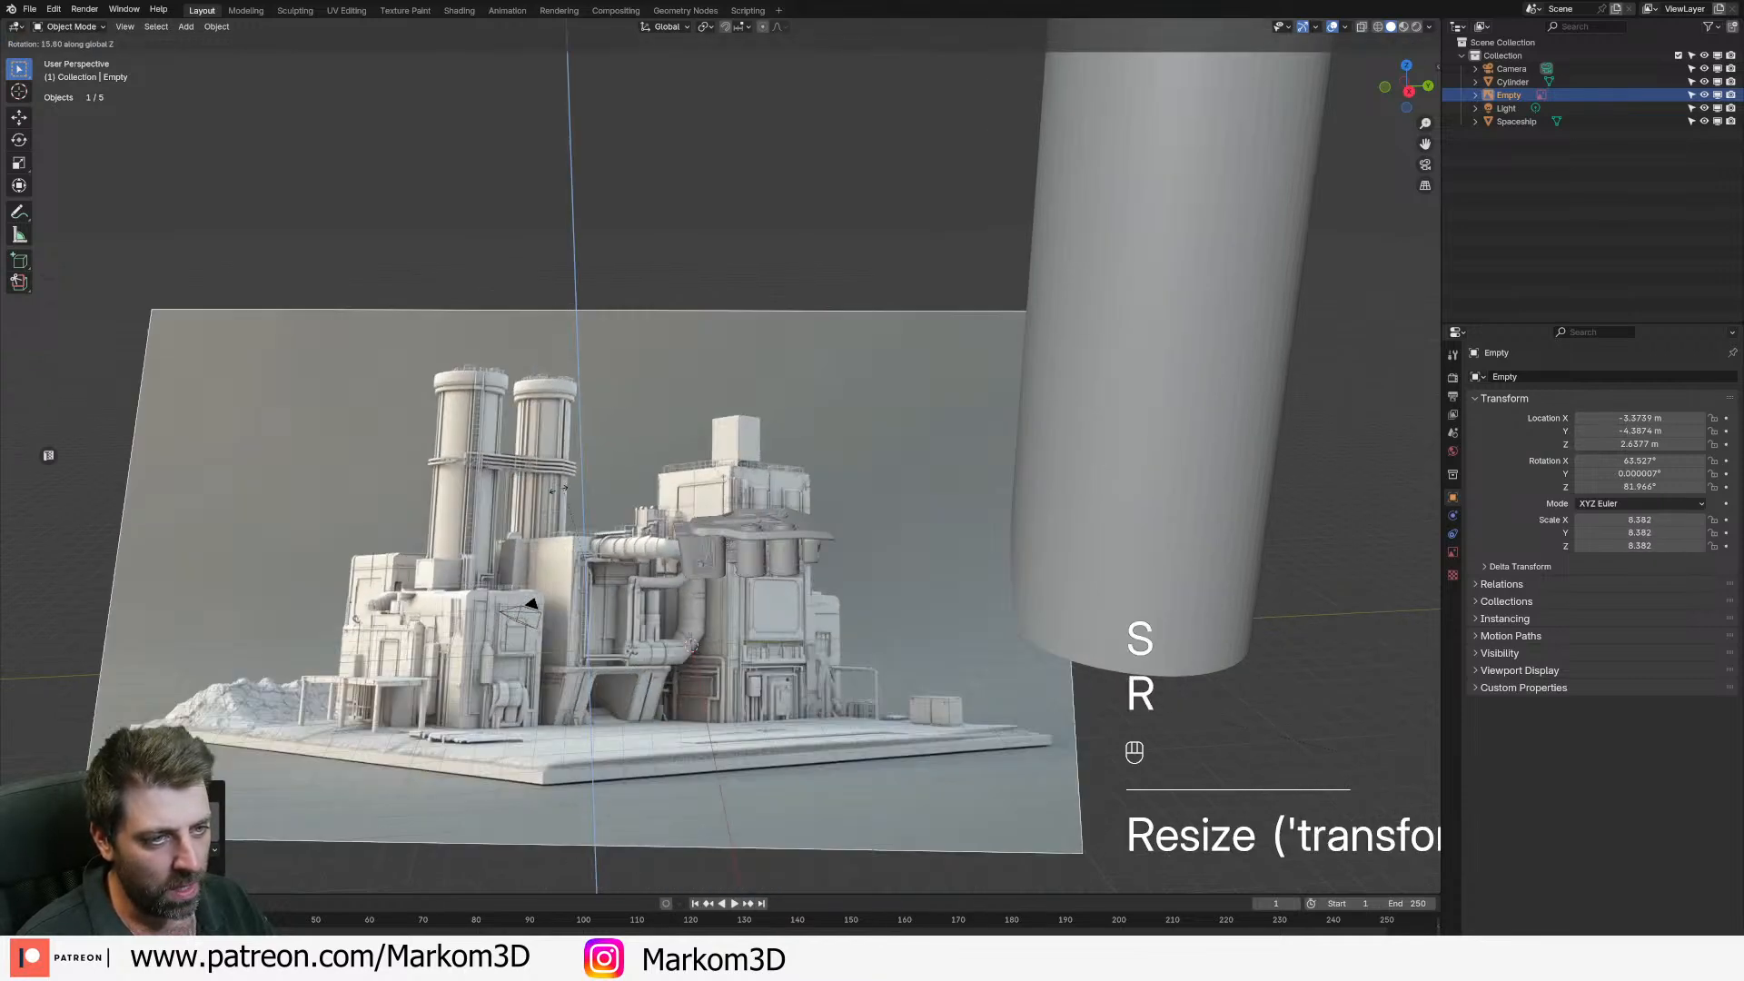
{"action": "left_click", "coordinate": [529, 498]}
{"action": "middle_click_drag", "start_coordinate": [529, 498], "coordinate": [436, 351], "text": "shift"}
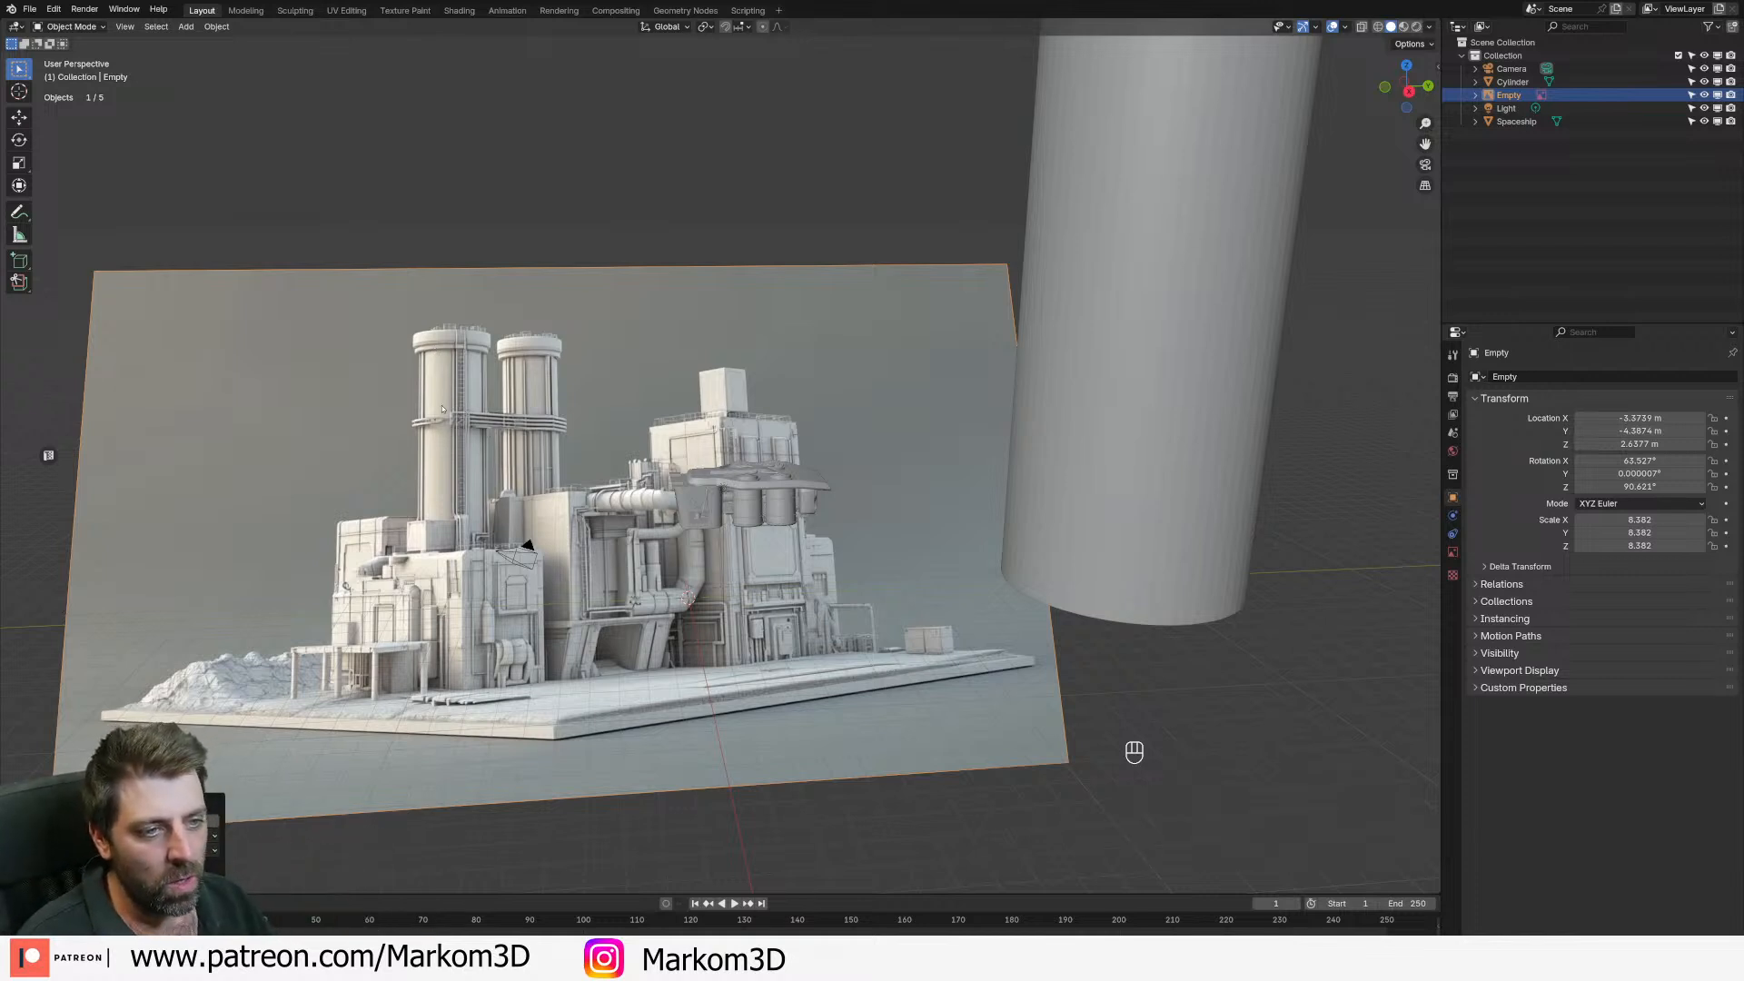
- Duplicate the column's top face, lift the copy slightly and scale it up to overhang the column's edge
{"action": "scroll", "coordinate": [974, 298], "scroll_direction": "down", "scroll_amount": 2}
{"action": "middle_click_drag", "start_coordinate": [931, 354], "coordinate": [777, 486], "text": "shift"}
{"action": "left_click", "coordinate": [903, 167]}
{"action": "scroll", "coordinate": [903, 167], "scroll_direction": "down", "scroll_amount": 2}
{"action": "middle_click_drag", "start_coordinate": [871, 188], "coordinate": [810, 417], "text": "shift"}
{"action": "scroll", "coordinate": [809, 417], "scroll_direction": "up", "scroll_amount": 3}
{"action": "middle_click_drag", "start_coordinate": [810, 314], "coordinate": [810, 355]}
{"action": "key", "text": "Tab"}
{"action": "key", "text": "3"}
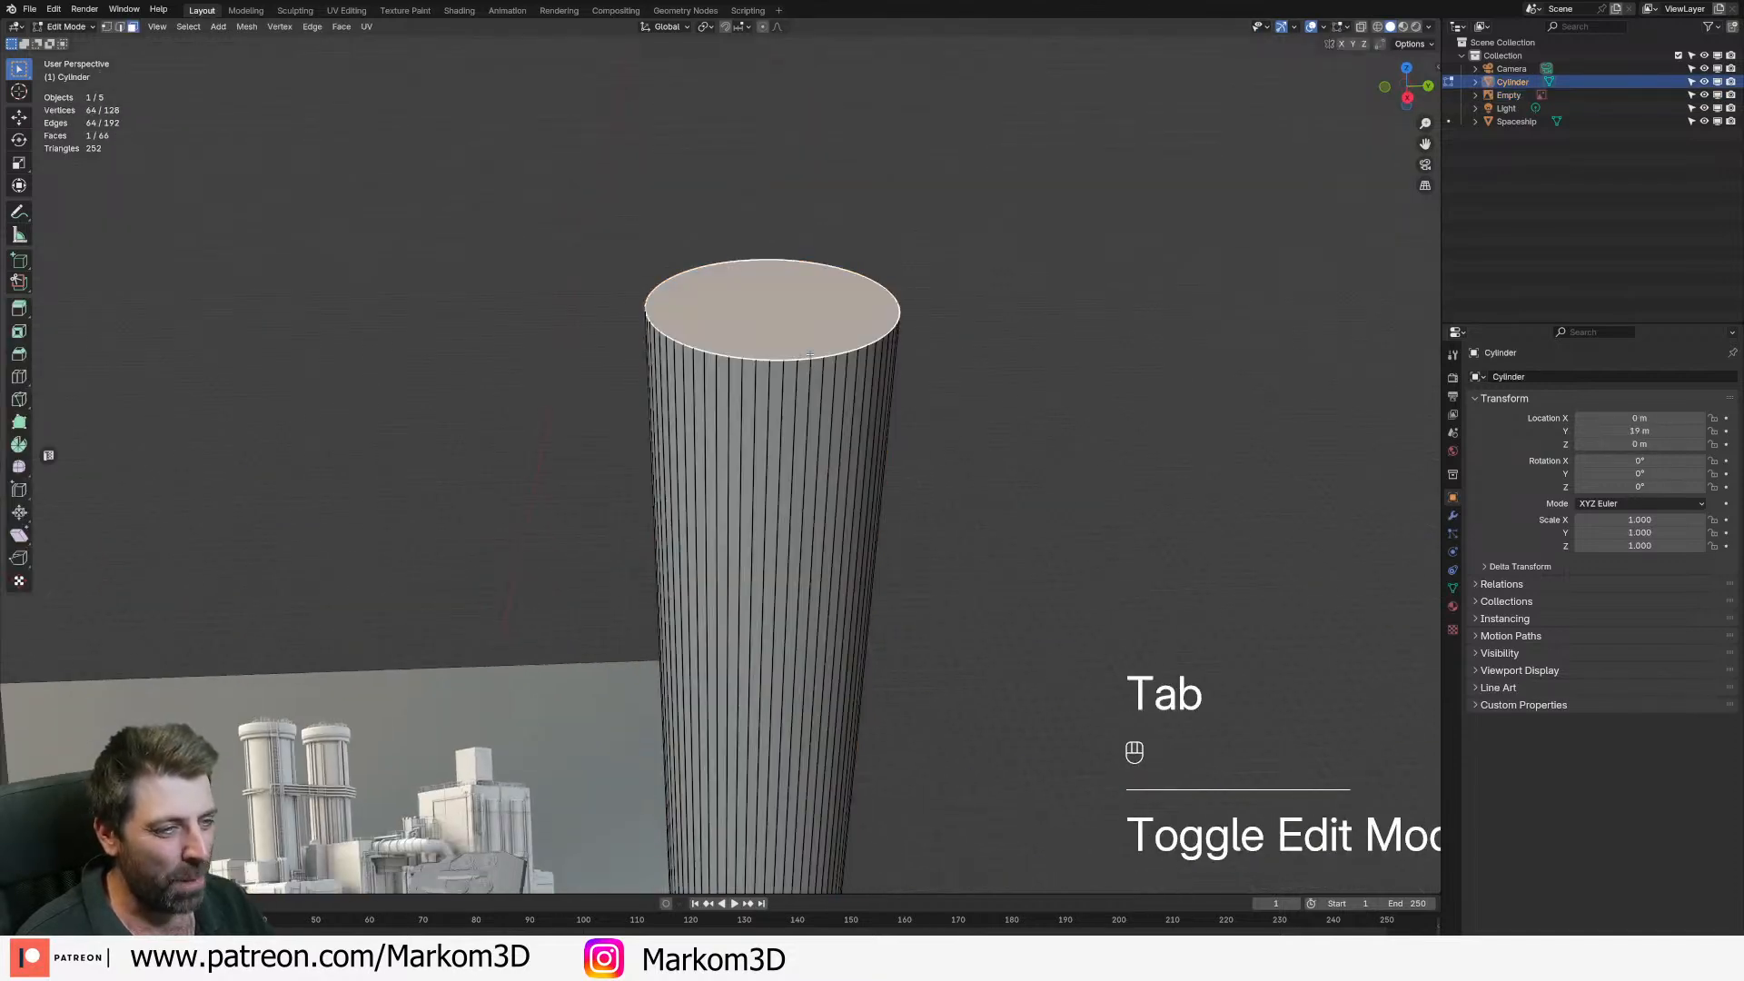
{"action": "key", "text": "shift+d"}
{"action": "right_click", "coordinate": [811, 391]}
{"action": "key", "text": "s"}
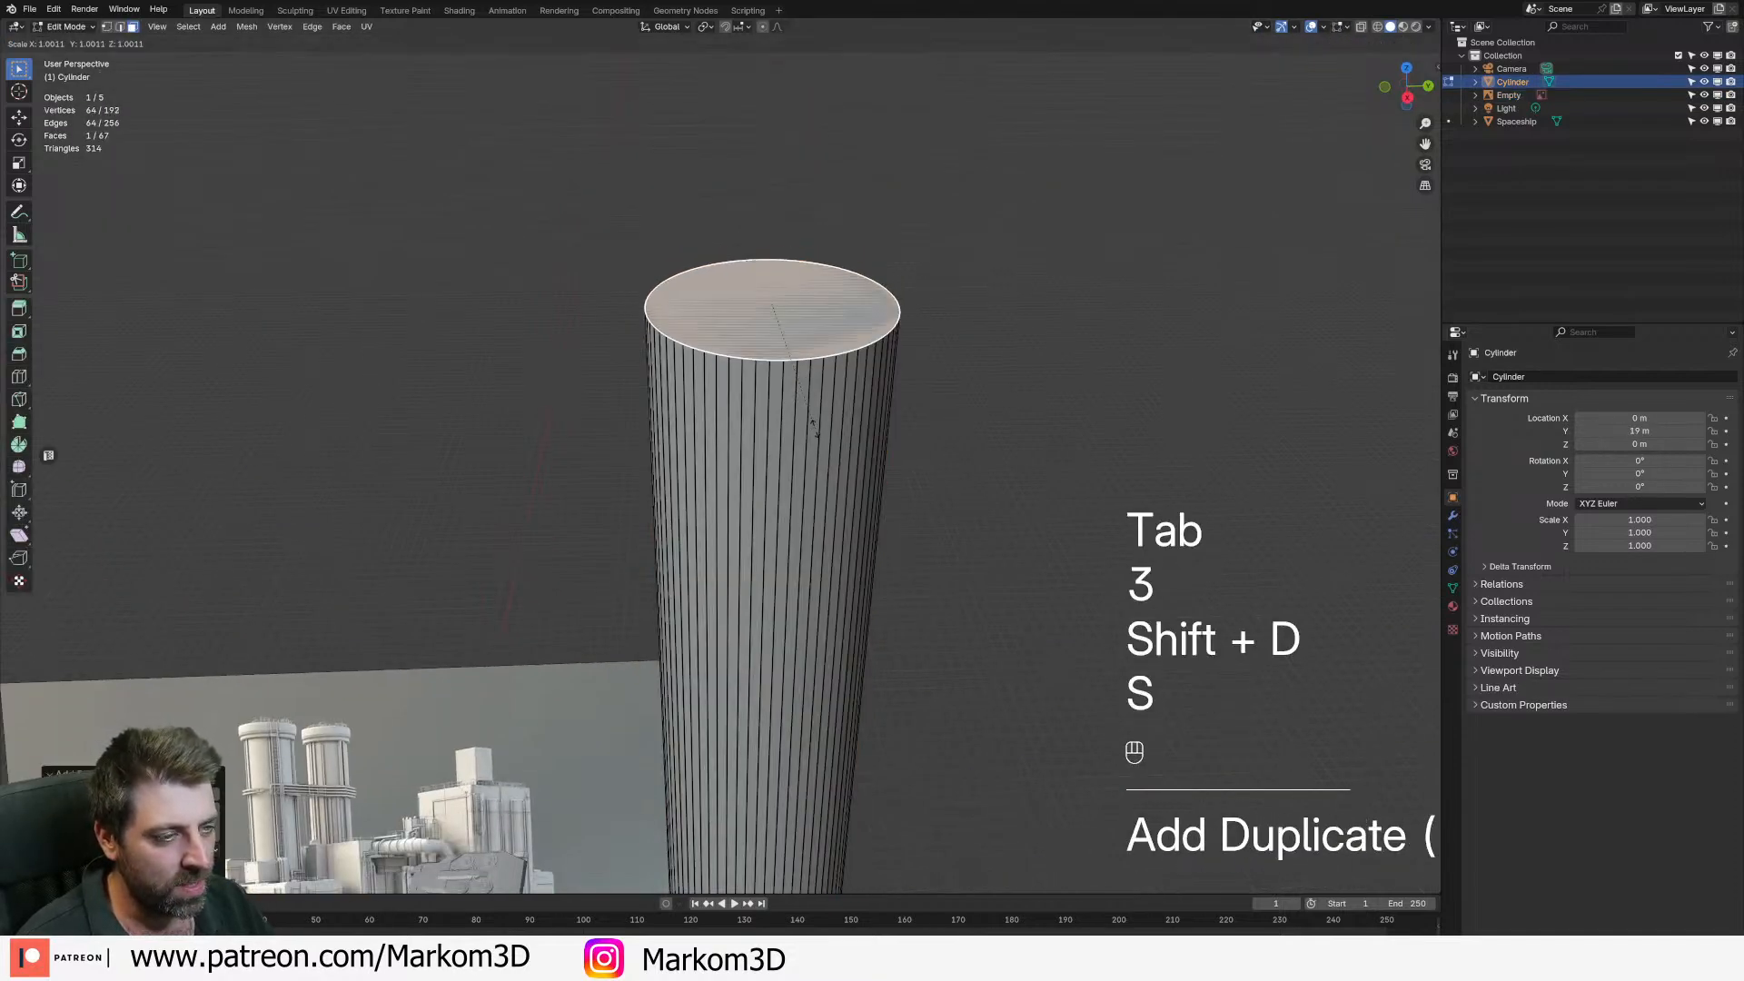
{"action": "key", "text": "g"}
{"action": "key", "text": "s"}
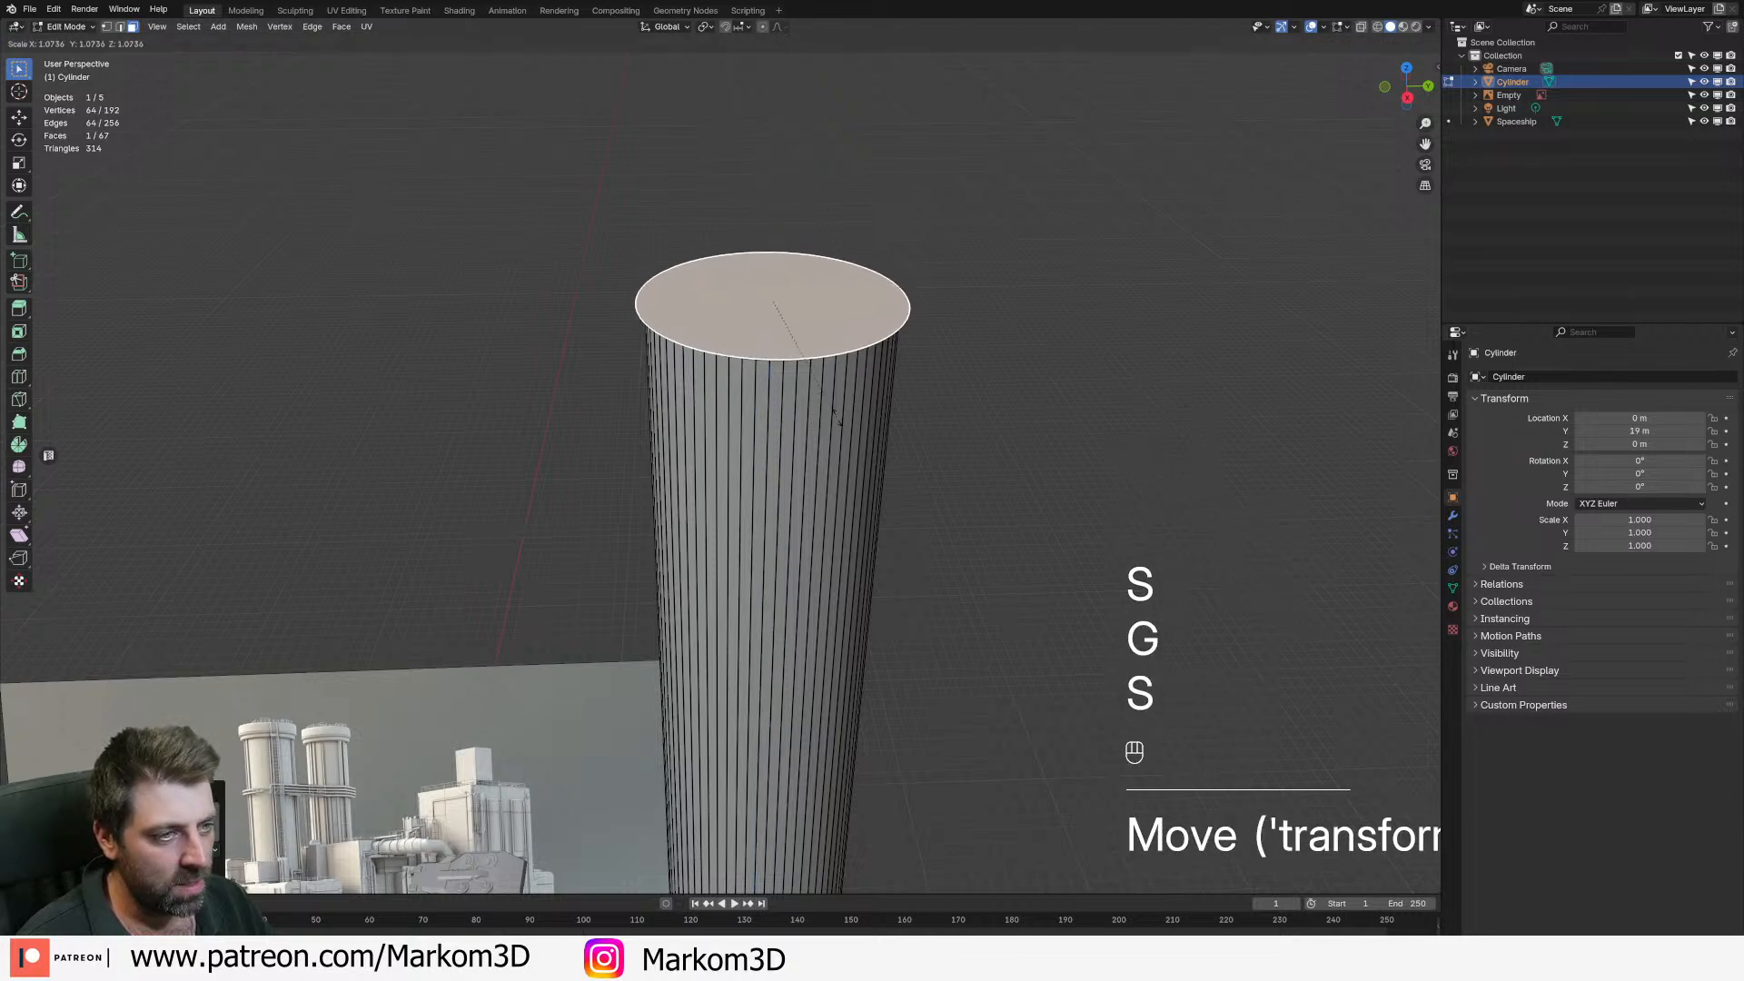
{"action": "left_click", "coordinate": [835, 423]}
- Extrude the enlarged face downward about 1.7 m to form a thick cap around the column's top
{"action": "key", "text": "e"}
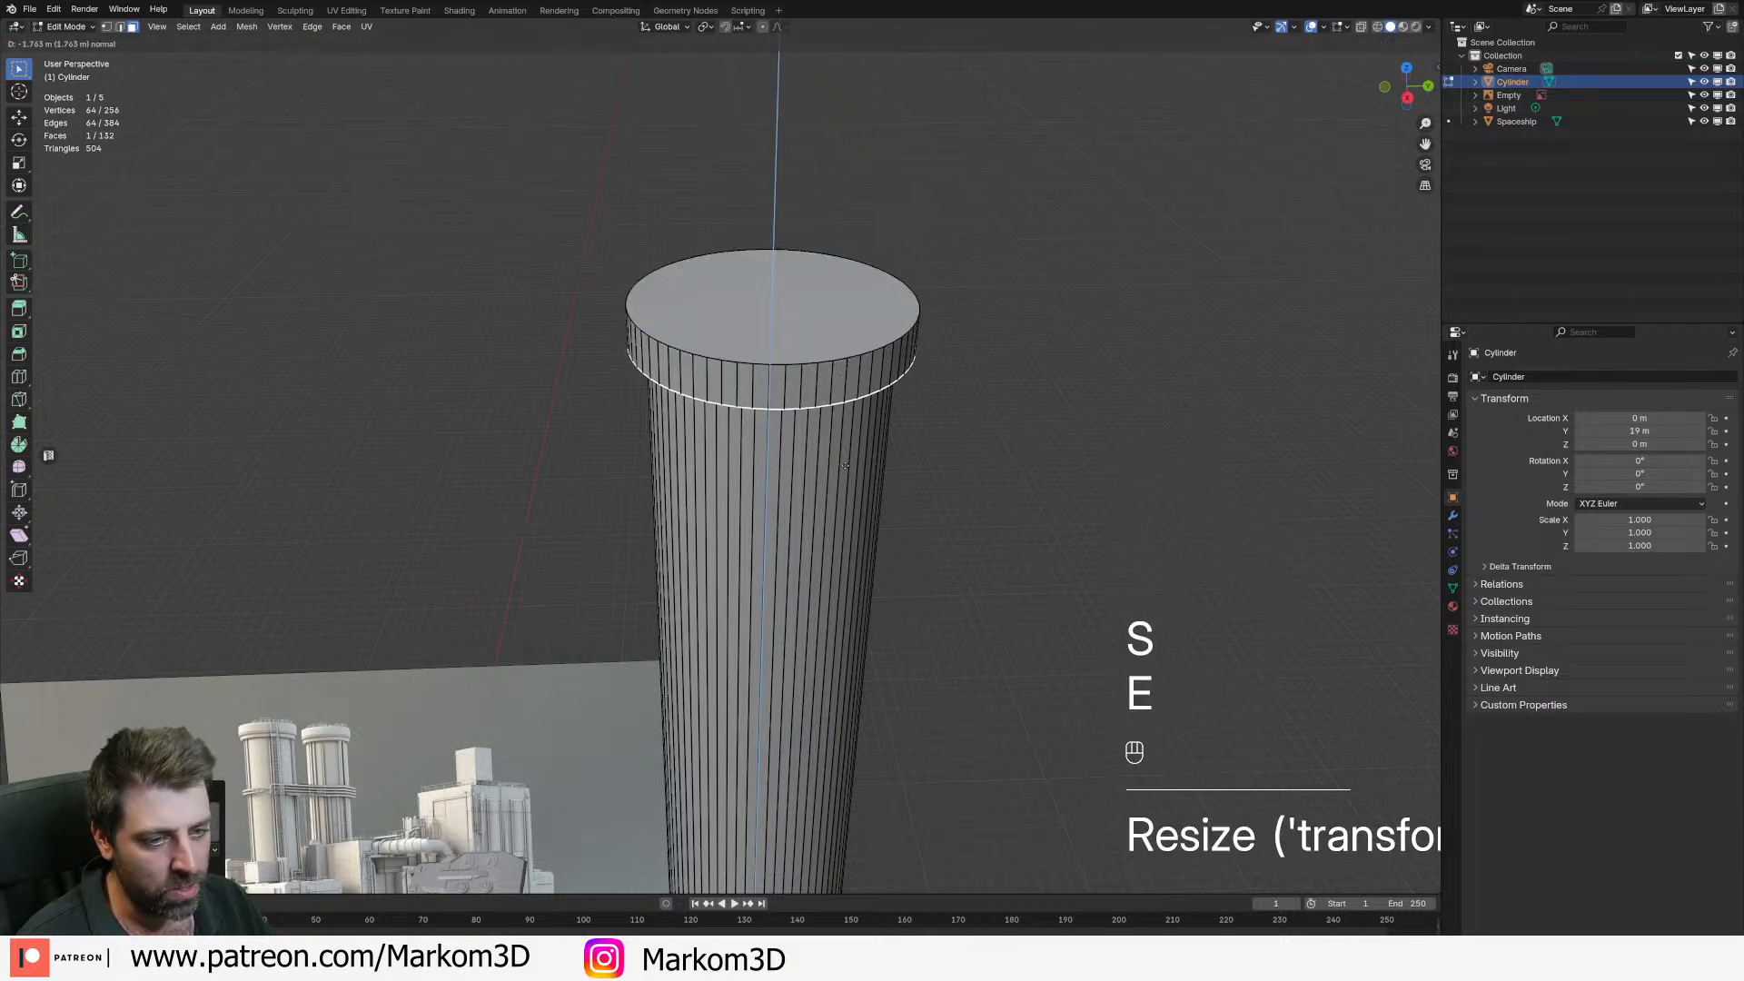
{"action": "left_click", "coordinate": [845, 465]}
{"action": "middle_click_drag", "start_coordinate": [845, 465], "coordinate": [750, 459]}
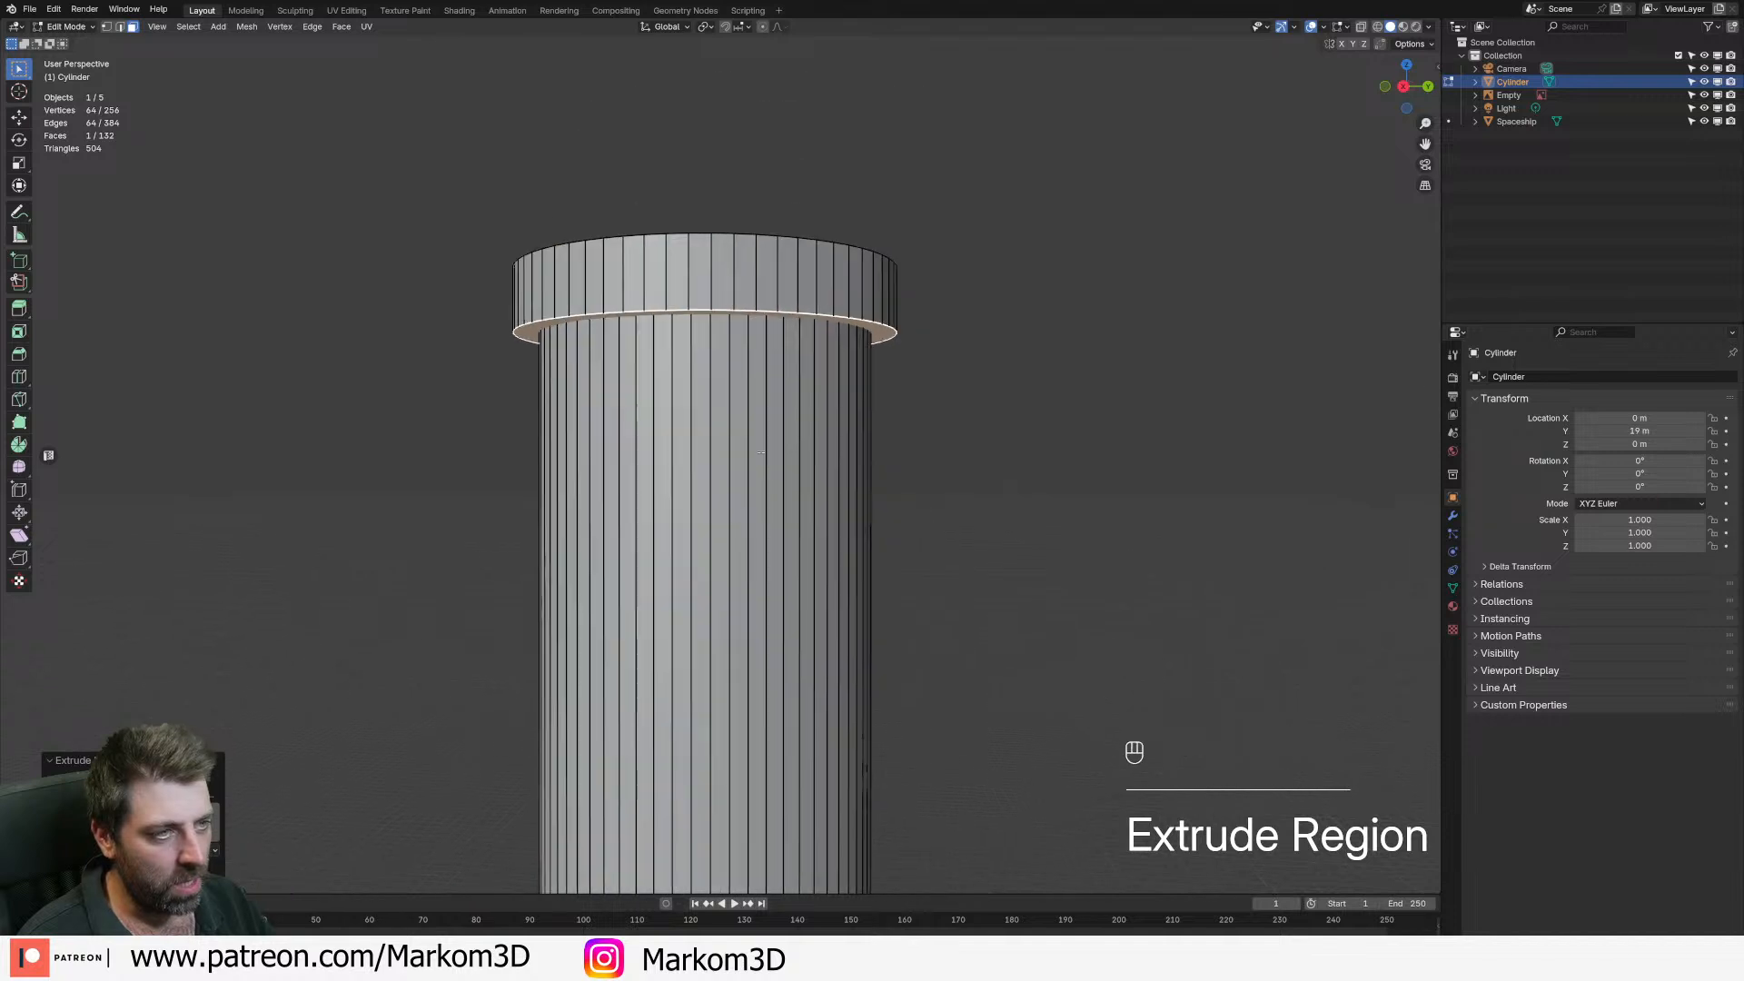
- Inset the cap's bottom face slightly and extrude it downward to form a second, narrower tier
{"action": "scroll", "coordinate": [936, 477], "scroll_direction": "up", "scroll_amount": 1}
{"action": "key", "text": "i"}
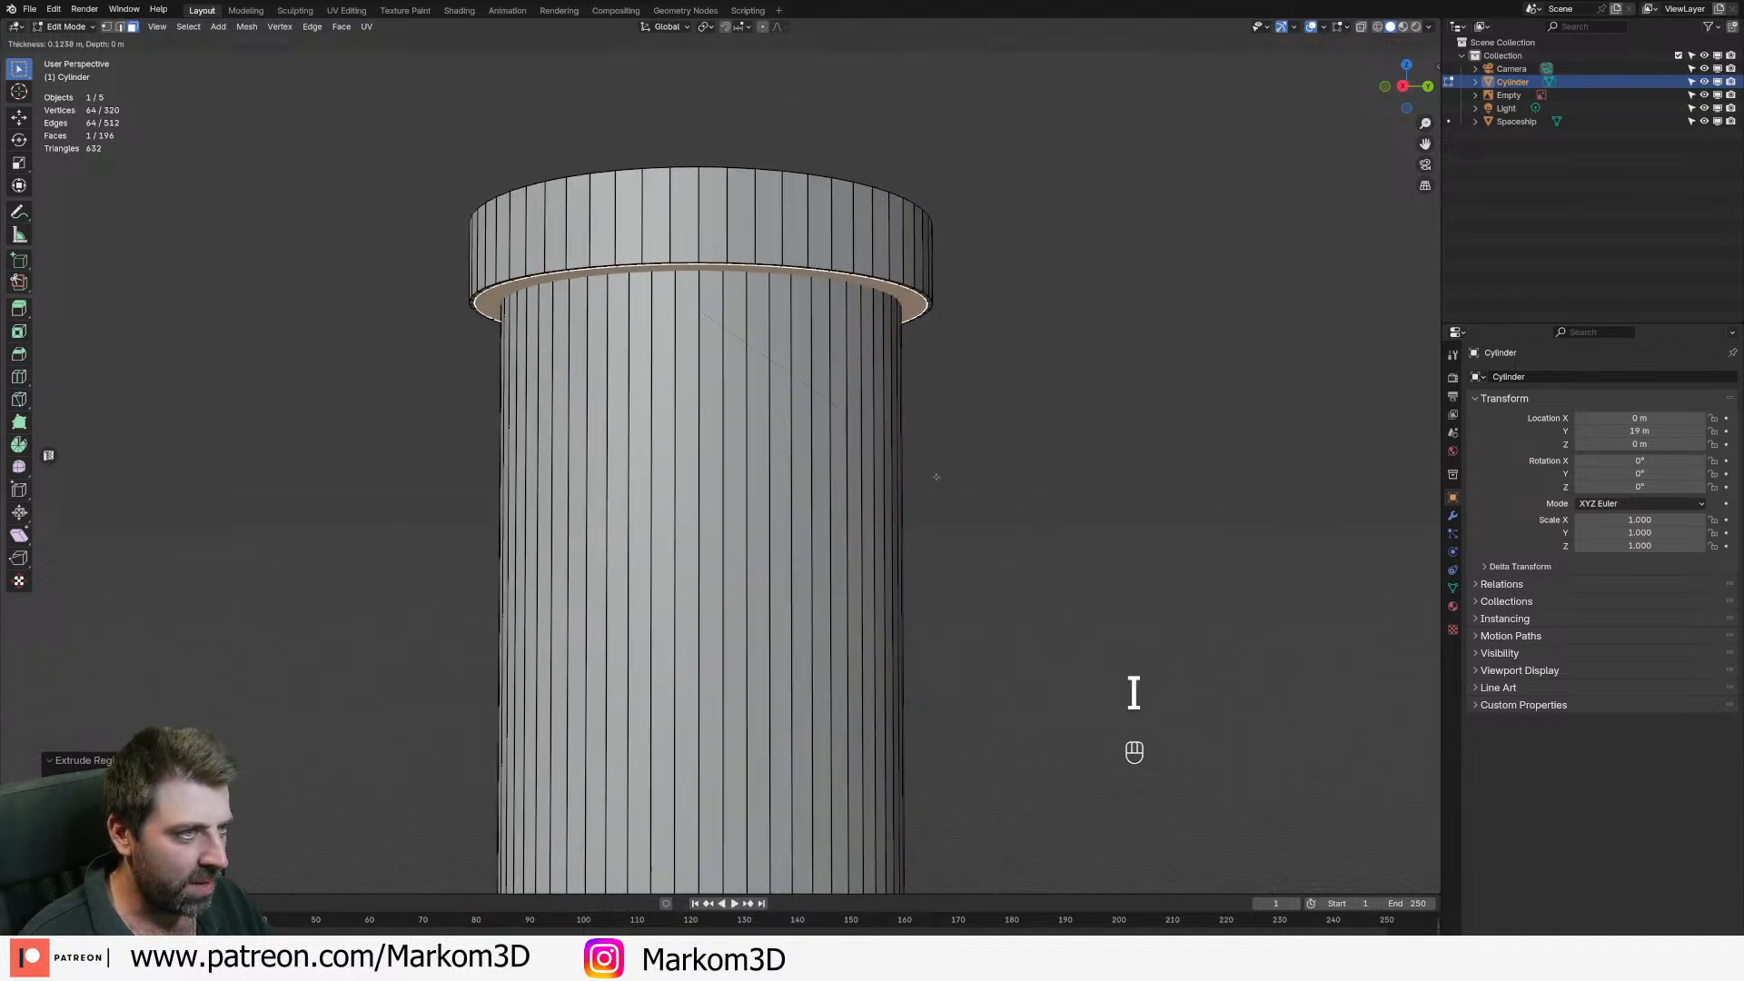
{"action": "left_click", "coordinate": [938, 477]}
{"action": "key", "text": "e"}
{"action": "left_click", "coordinate": [938, 508]}
{"action": "scroll", "coordinate": [938, 509], "scroll_direction": "down", "scroll_amount": 4}
{"action": "key", "text": "Tab"}
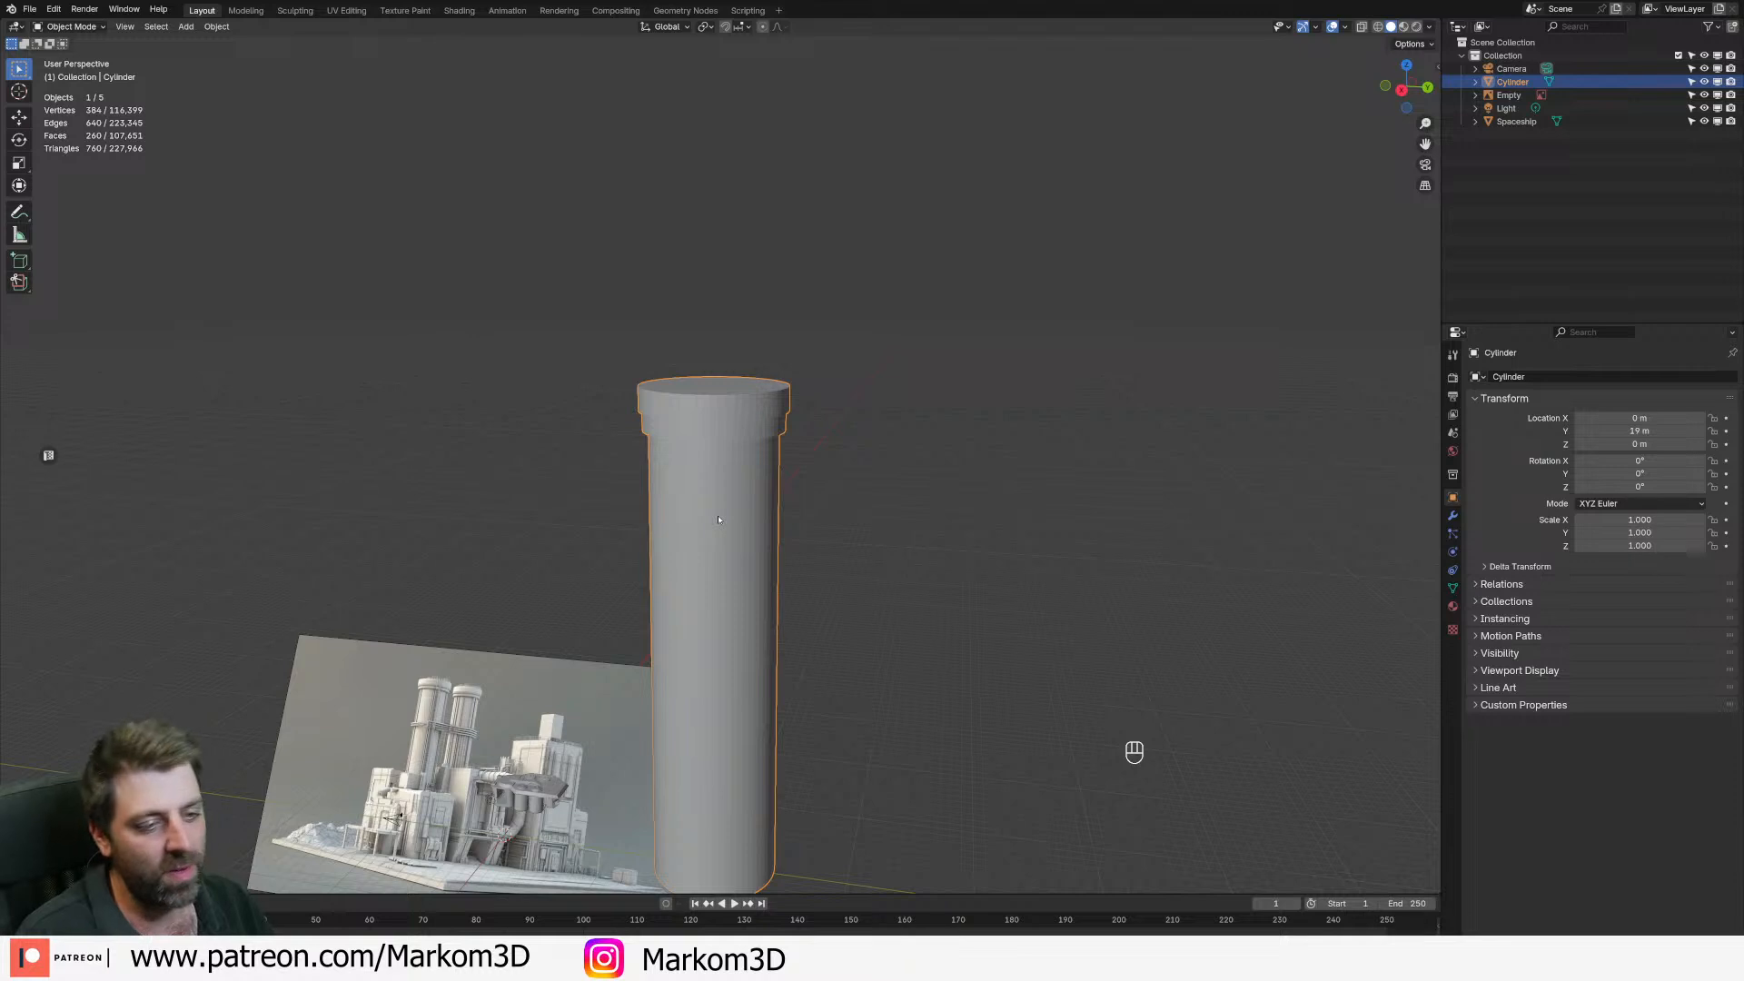
- Bevel the edge loop around the cap's top face with 3 segments to round the rim
{"action": "middle_click_drag", "start_coordinate": [686, 471], "coordinate": [715, 501]}
{"action": "left_click", "coordinate": [717, 438]}
{"action": "scroll", "coordinate": [717, 438], "scroll_direction": "up", "scroll_amount": 3}
{"action": "key", "text": "Tab"}
{"action": "scroll", "coordinate": [727, 445], "scroll_direction": "up", "scroll_amount": 1}
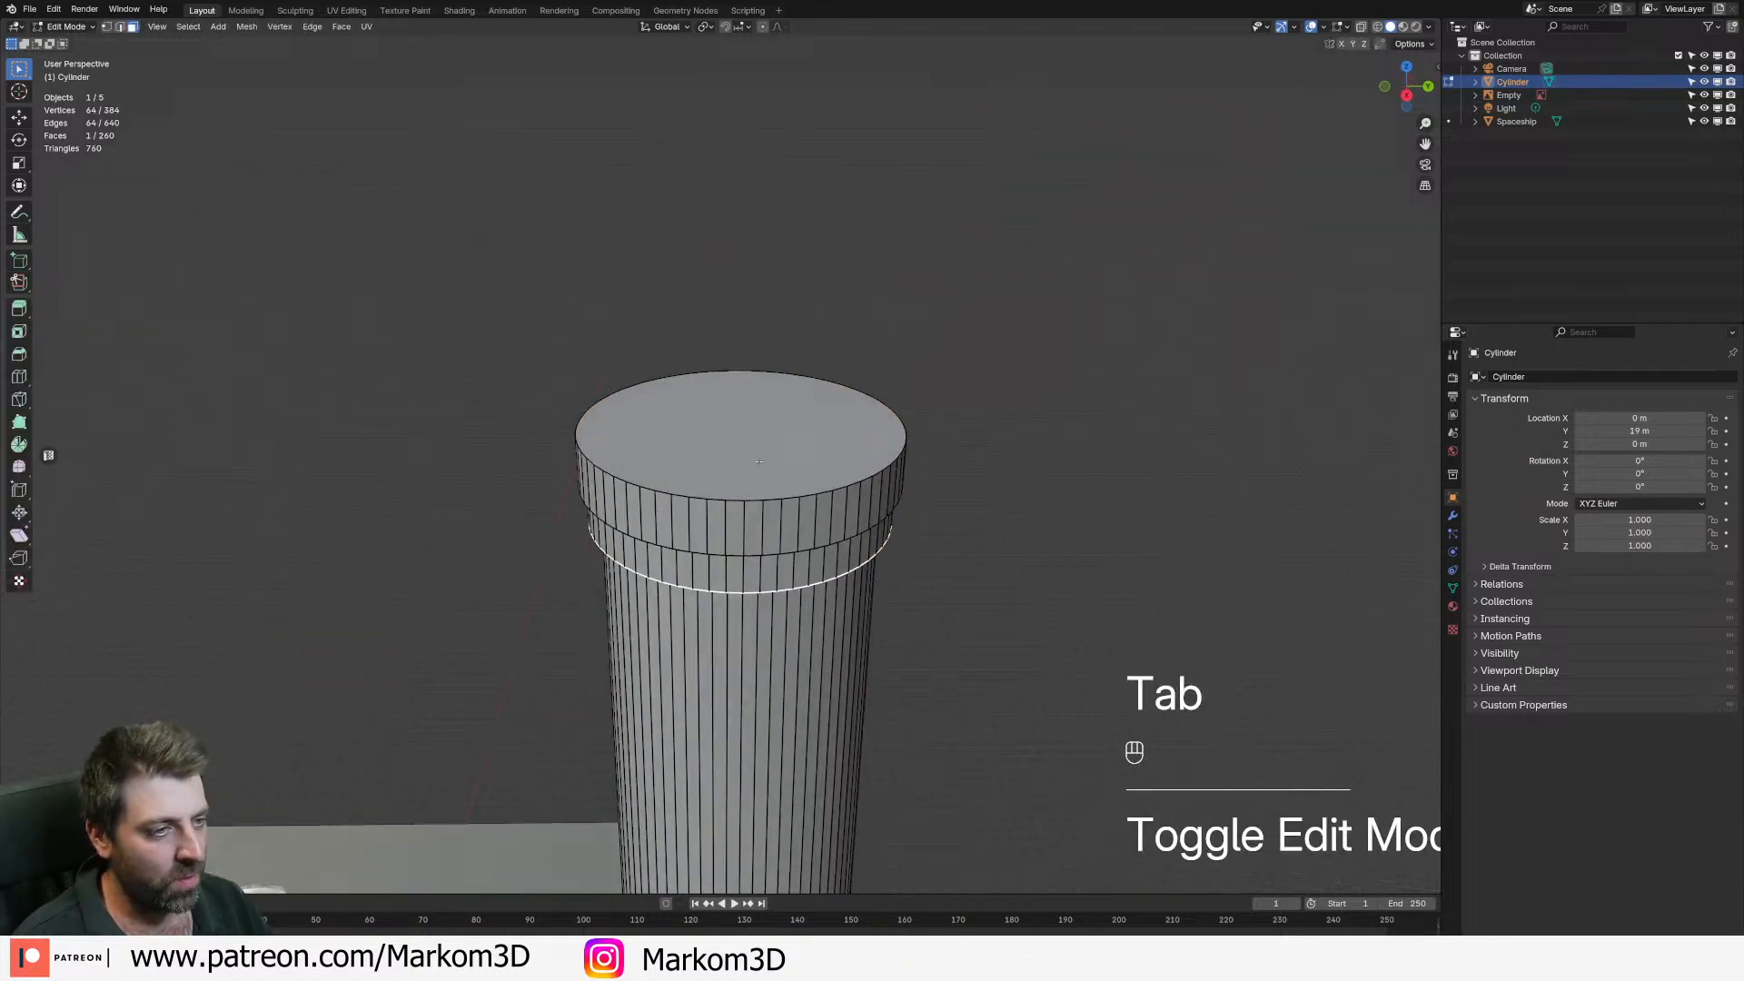
{"action": "key", "text": "2"}
{"action": "left_click", "coordinate": [770, 497]}
{"action": "left_click", "coordinate": [780, 527], "text": "alt"}
{"action": "middle_click_drag", "start_coordinate": [780, 527], "coordinate": [767, 498], "text": "shift"}
{"action": "left_click", "coordinate": [763, 471], "text": "alt"}
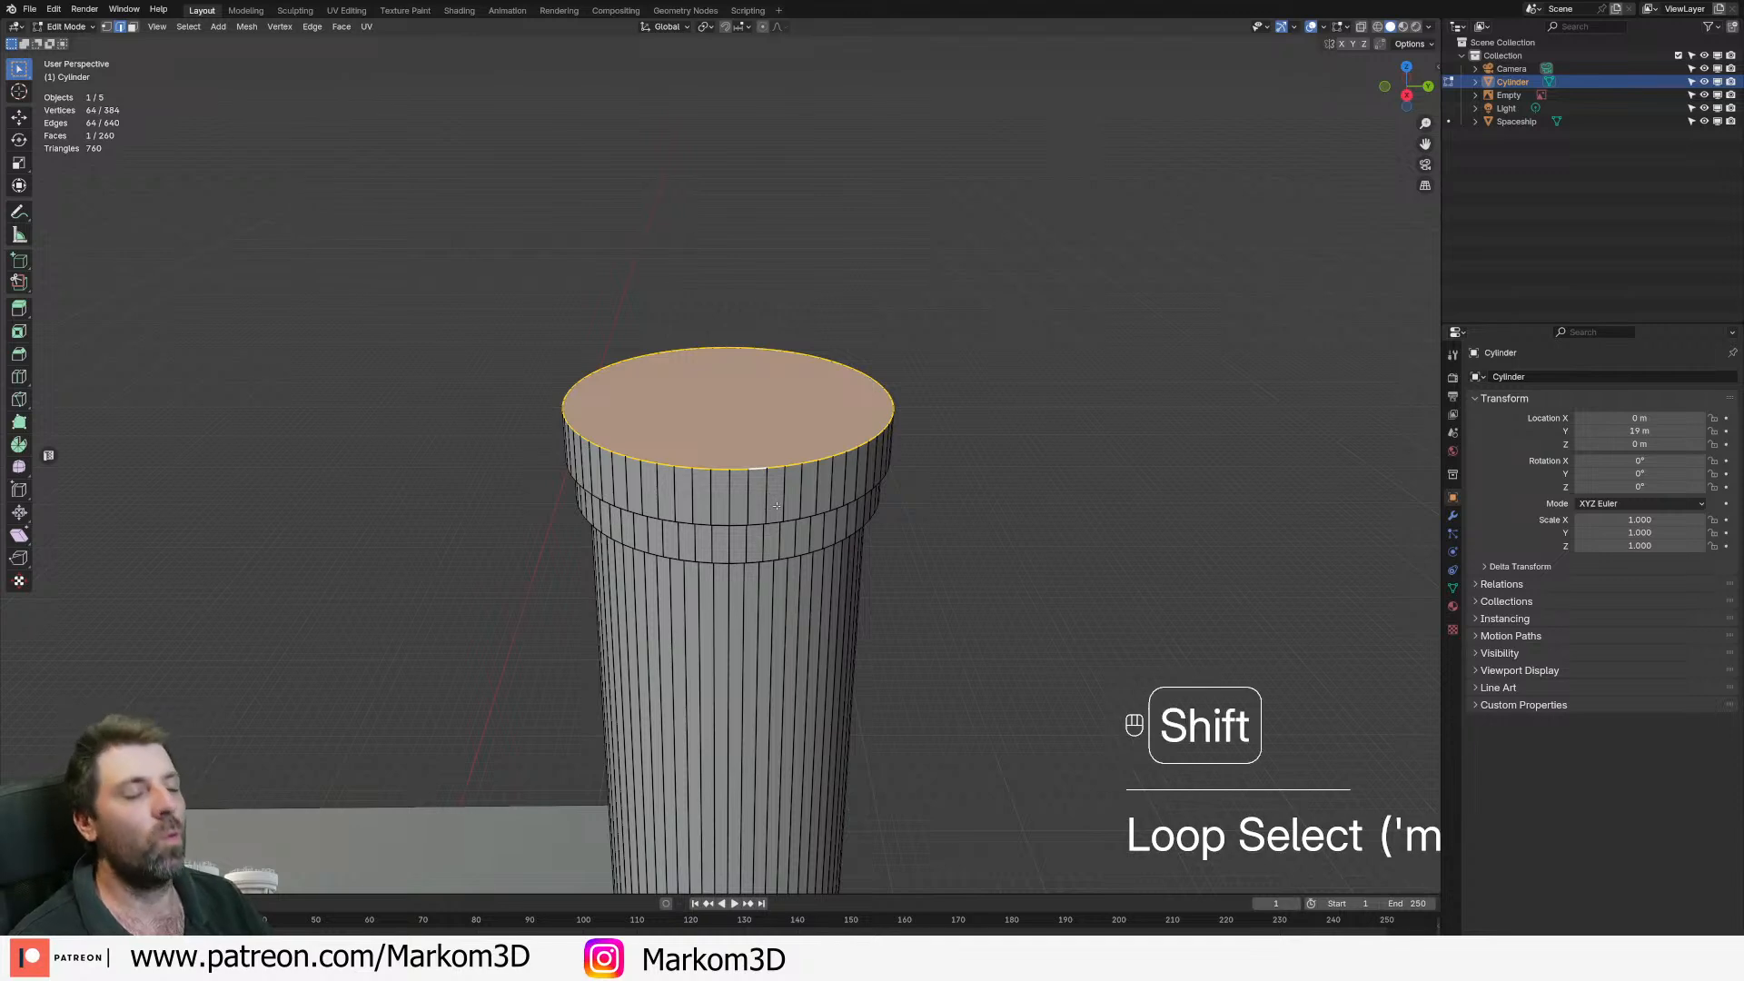
{"action": "scroll", "coordinate": [790, 554], "scroll_direction": "up", "scroll_amount": 2}
{"action": "key", "text": "ctrl+b"}
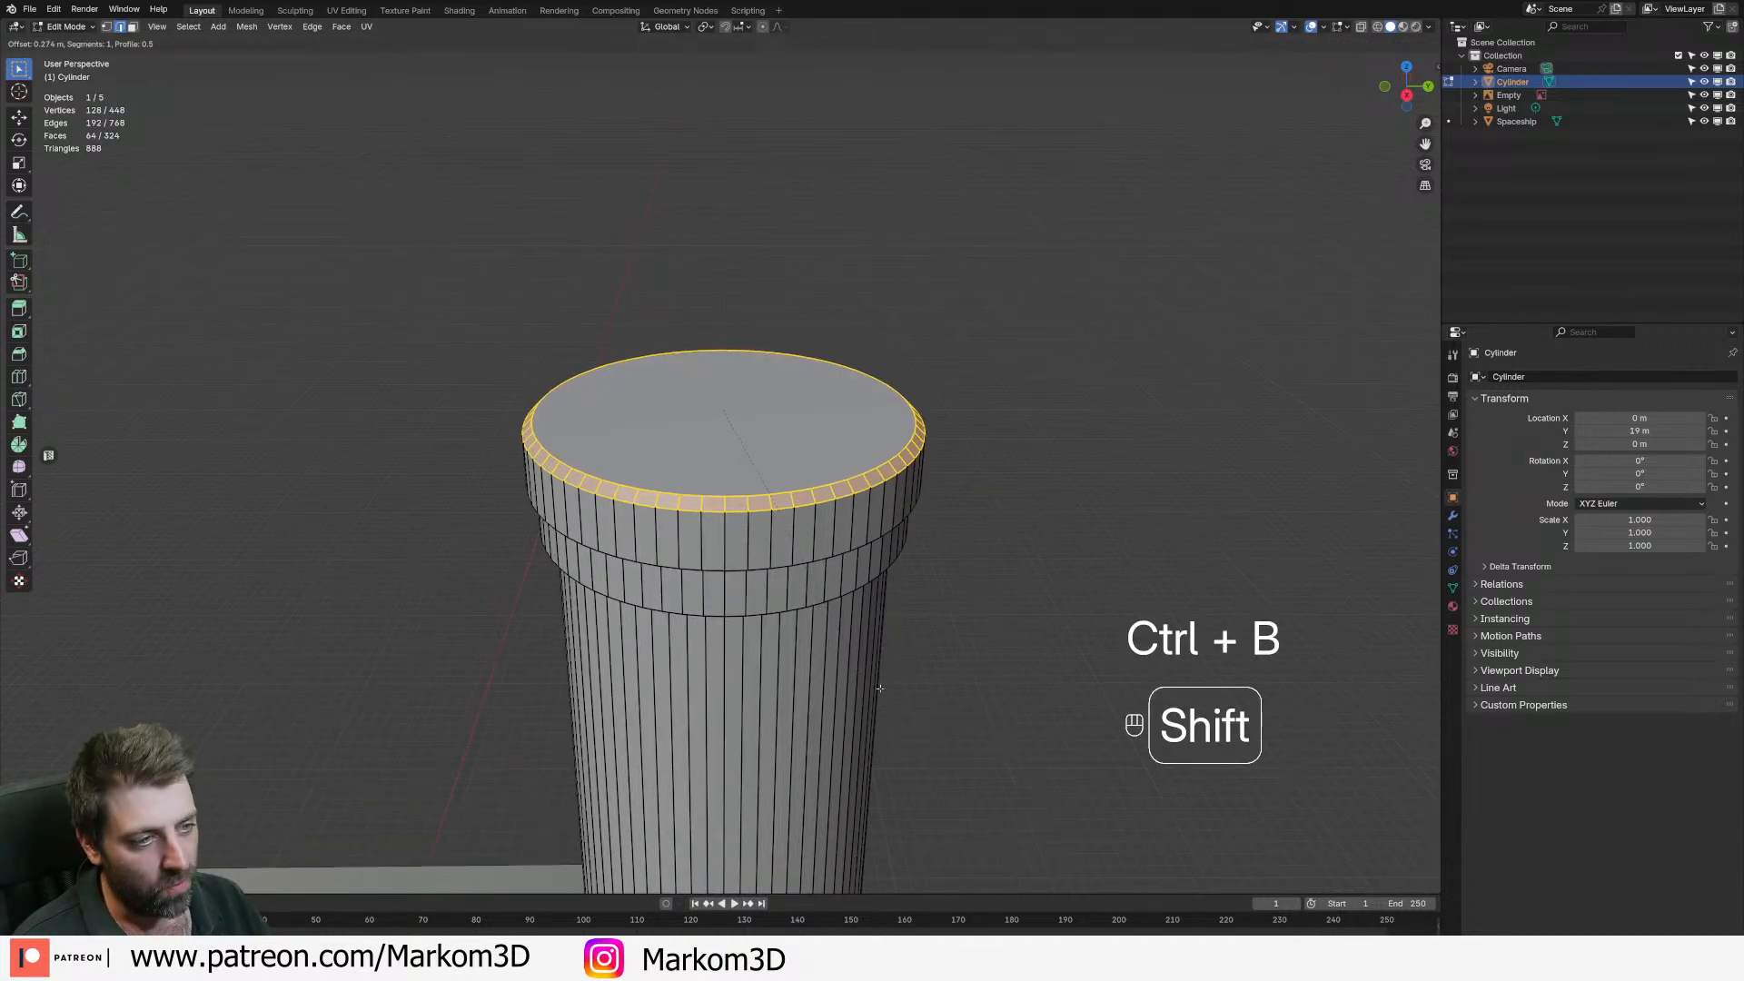
{"action": "scroll", "coordinate": [845, 636], "scroll_direction": "up", "scroll_amount": 2}
{"action": "left_click", "coordinate": [872, 677]}
{"action": "scroll", "coordinate": [883, 691], "scroll_direction": "down", "scroll_amount": 2}
{"action": "key", "text": "Tab"}
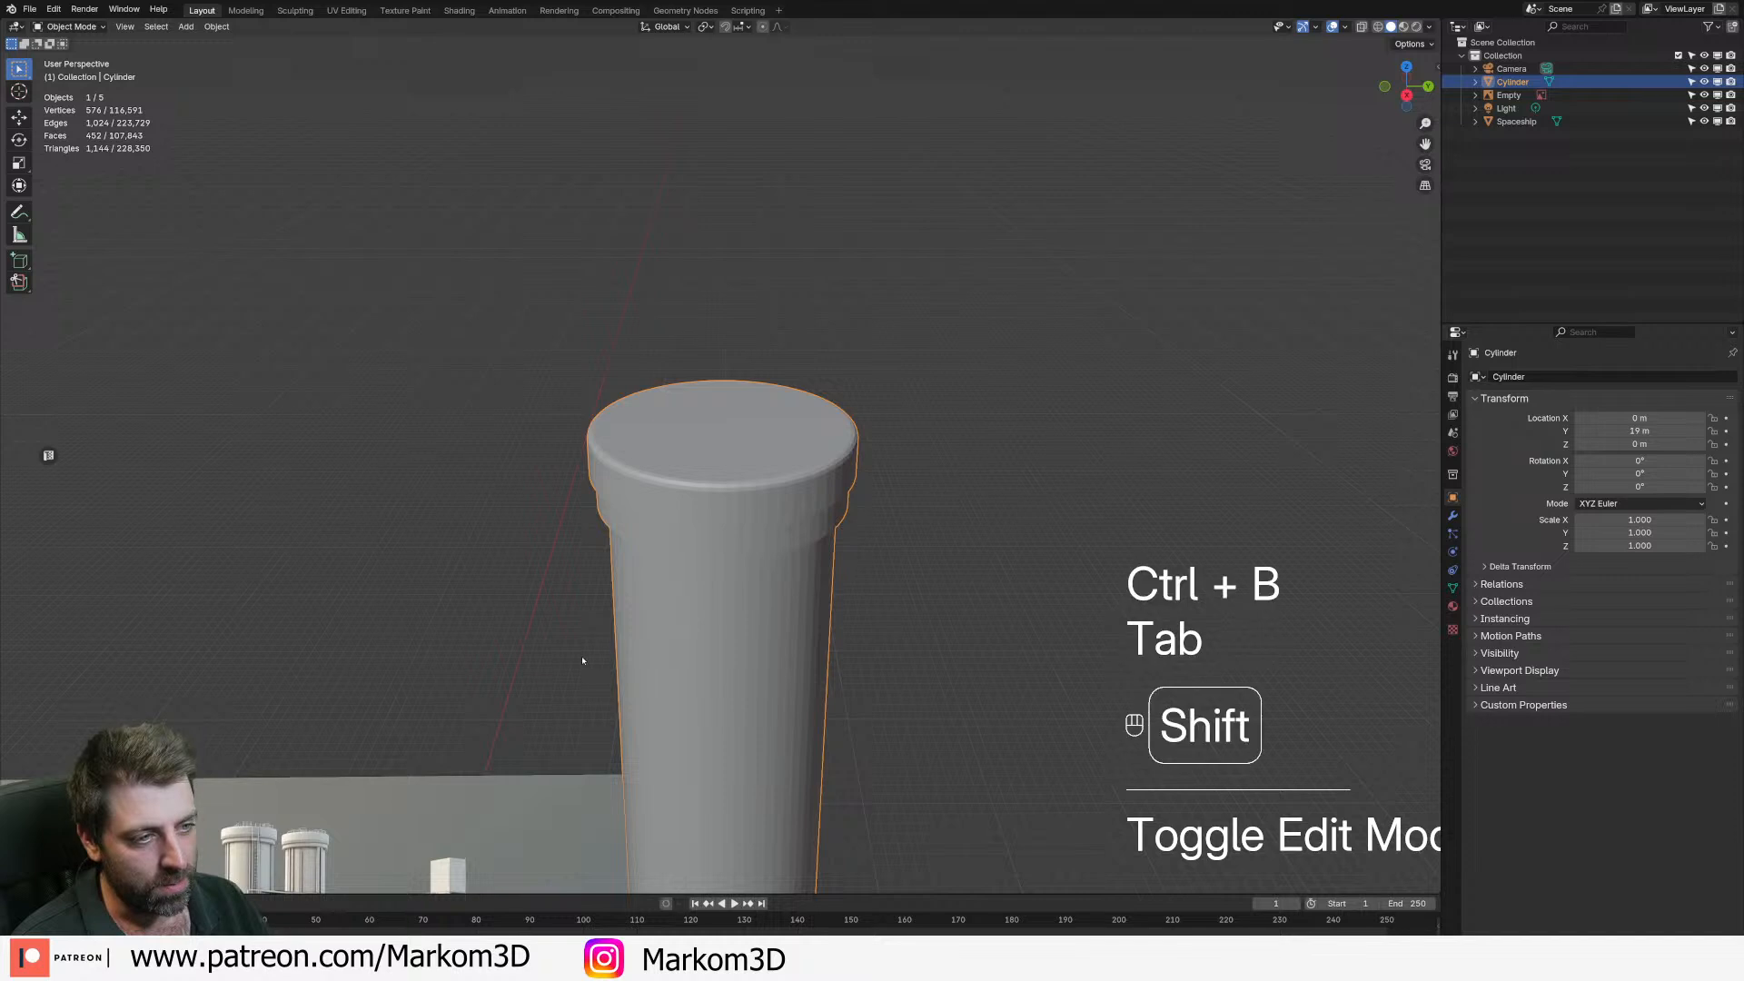
- Apply Shade Auto Smooth to the column
{"action": "middle_click_drag", "start_coordinate": [883, 691], "coordinate": [603, 596]}
{"action": "right_click", "coordinate": [851, 476]}
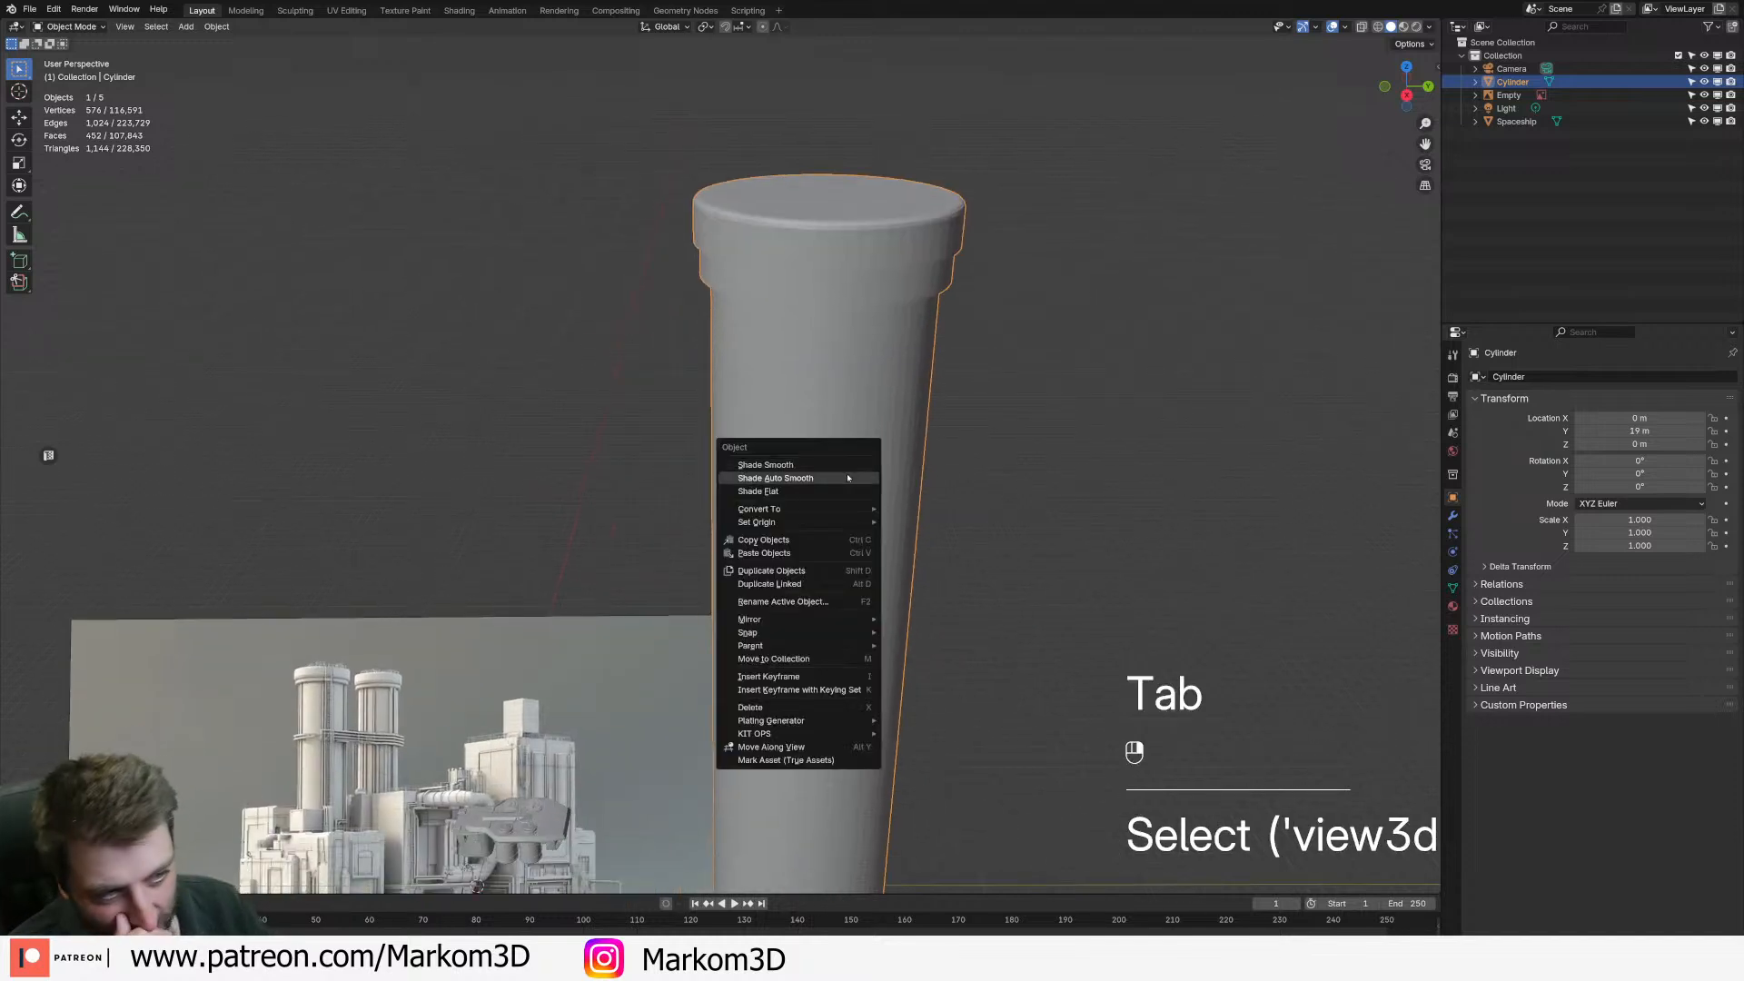
{"action": "left_click", "coordinate": [848, 478]}
- Add a loop cut around the ledge between the cap's two tiers and bevel it into a narrow strip of faces
{"action": "middle_click_drag", "start_coordinate": [854, 368], "coordinate": [778, 269], "text": "shift"}
{"action": "scroll", "coordinate": [754, 354], "scroll_direction": "up", "scroll_amount": 4}
{"action": "key", "text": "Tab"}
{"action": "key", "text": "2"}
{"action": "key", "text": "ctrl+r"}
{"action": "left_click", "coordinate": [772, 263]}
{"action": "key", "text": "ctrl+z"}
{"action": "key", "text": "ctrl+r"}
{"action": "left_click", "coordinate": [786, 224]}
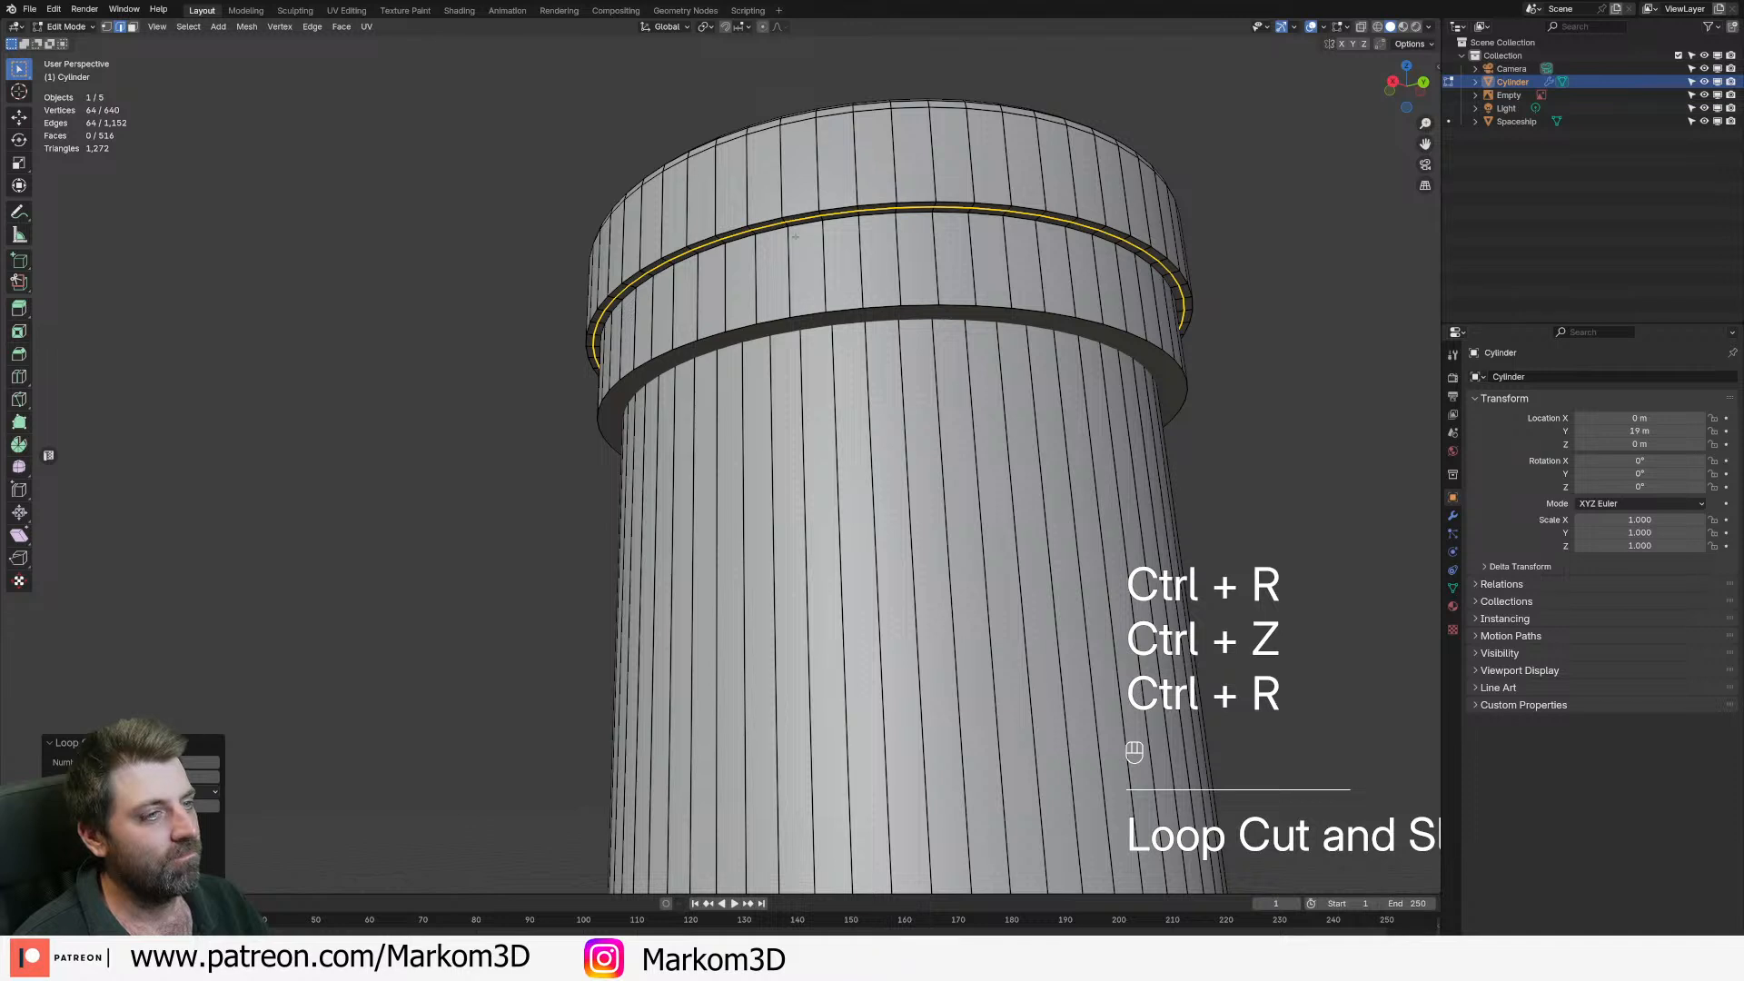
{"action": "key", "text": "ctrl+b"}
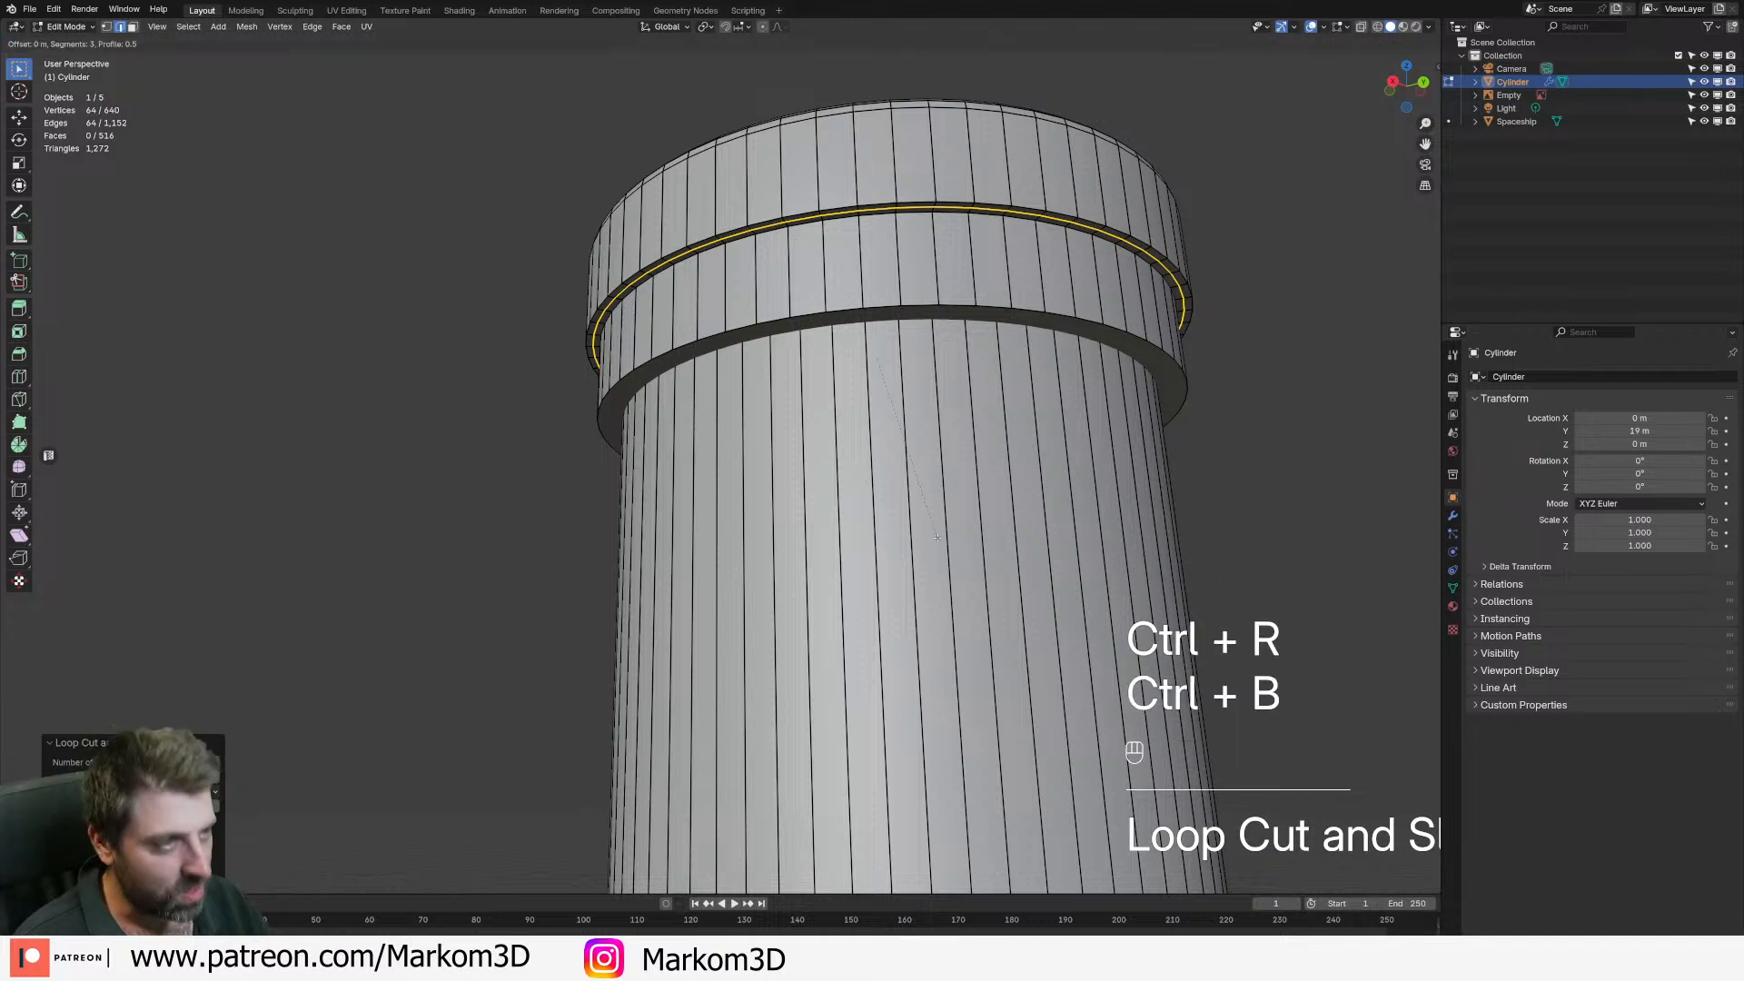
{"action": "key", "text": "shift"}
{"action": "left_click", "coordinate": [947, 549]}
- Select the narrow ring of faces between the cap's two tiers and lower it slightly along Z
{"action": "key", "text": "3"}
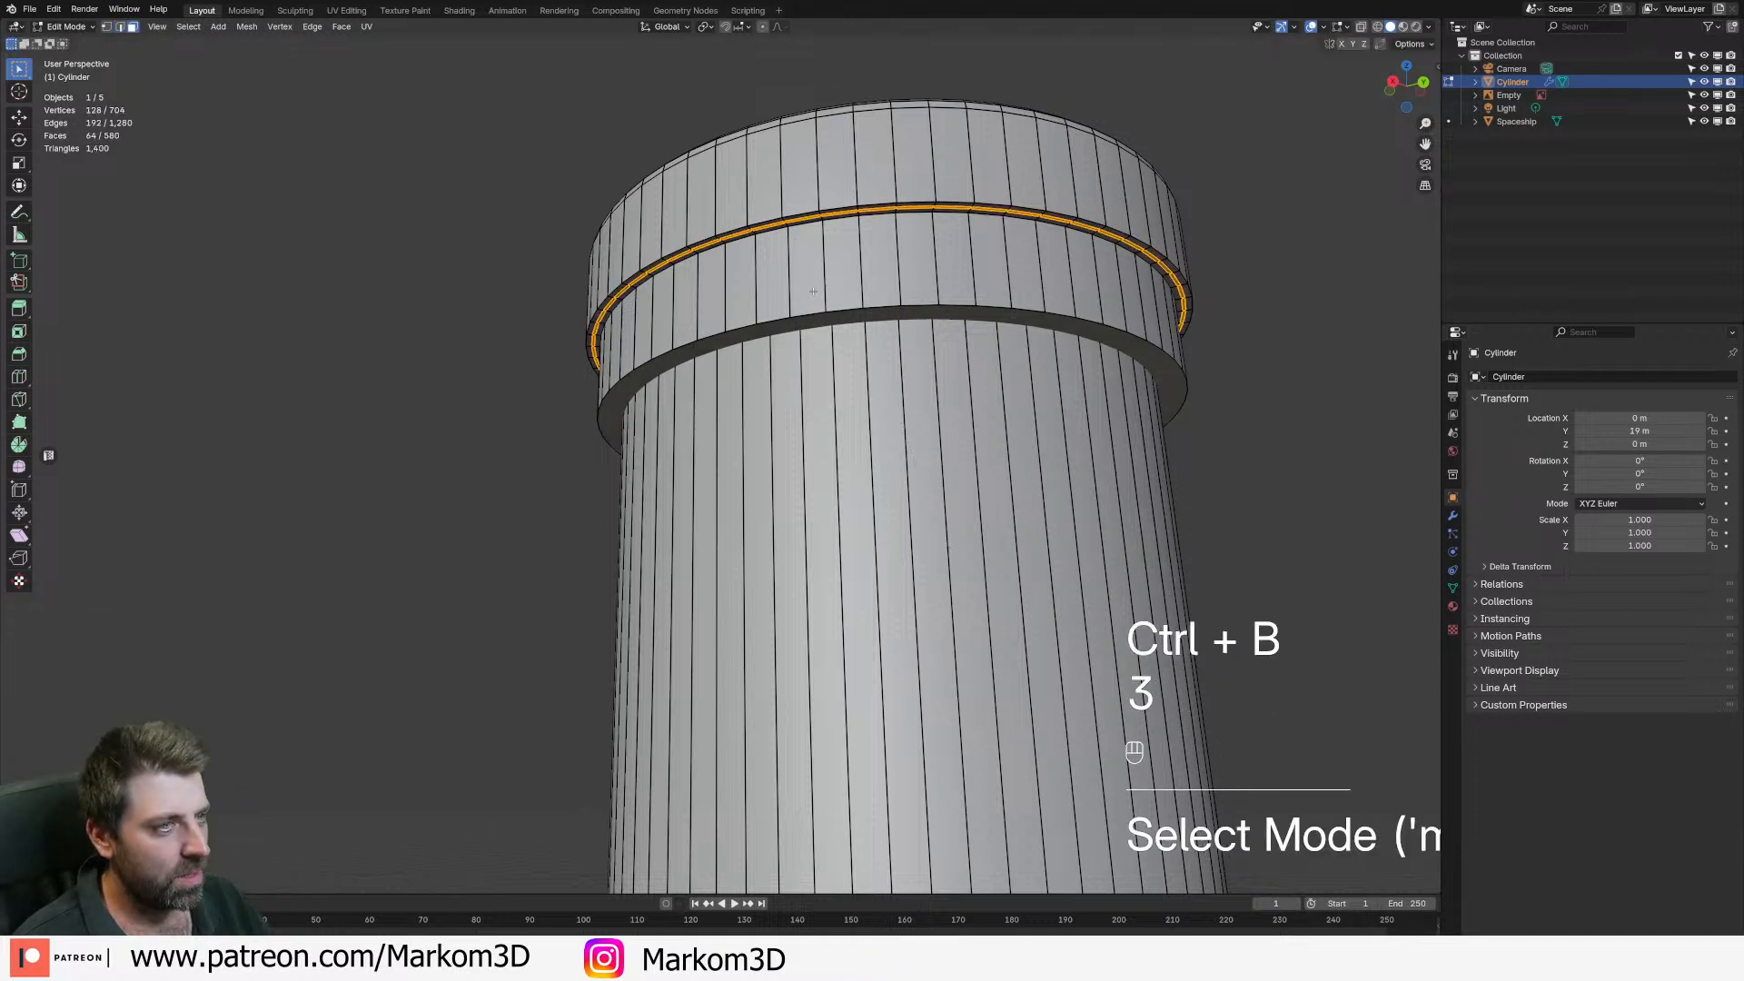
{"action": "left_click", "coordinate": [822, 215], "text": "alt"}
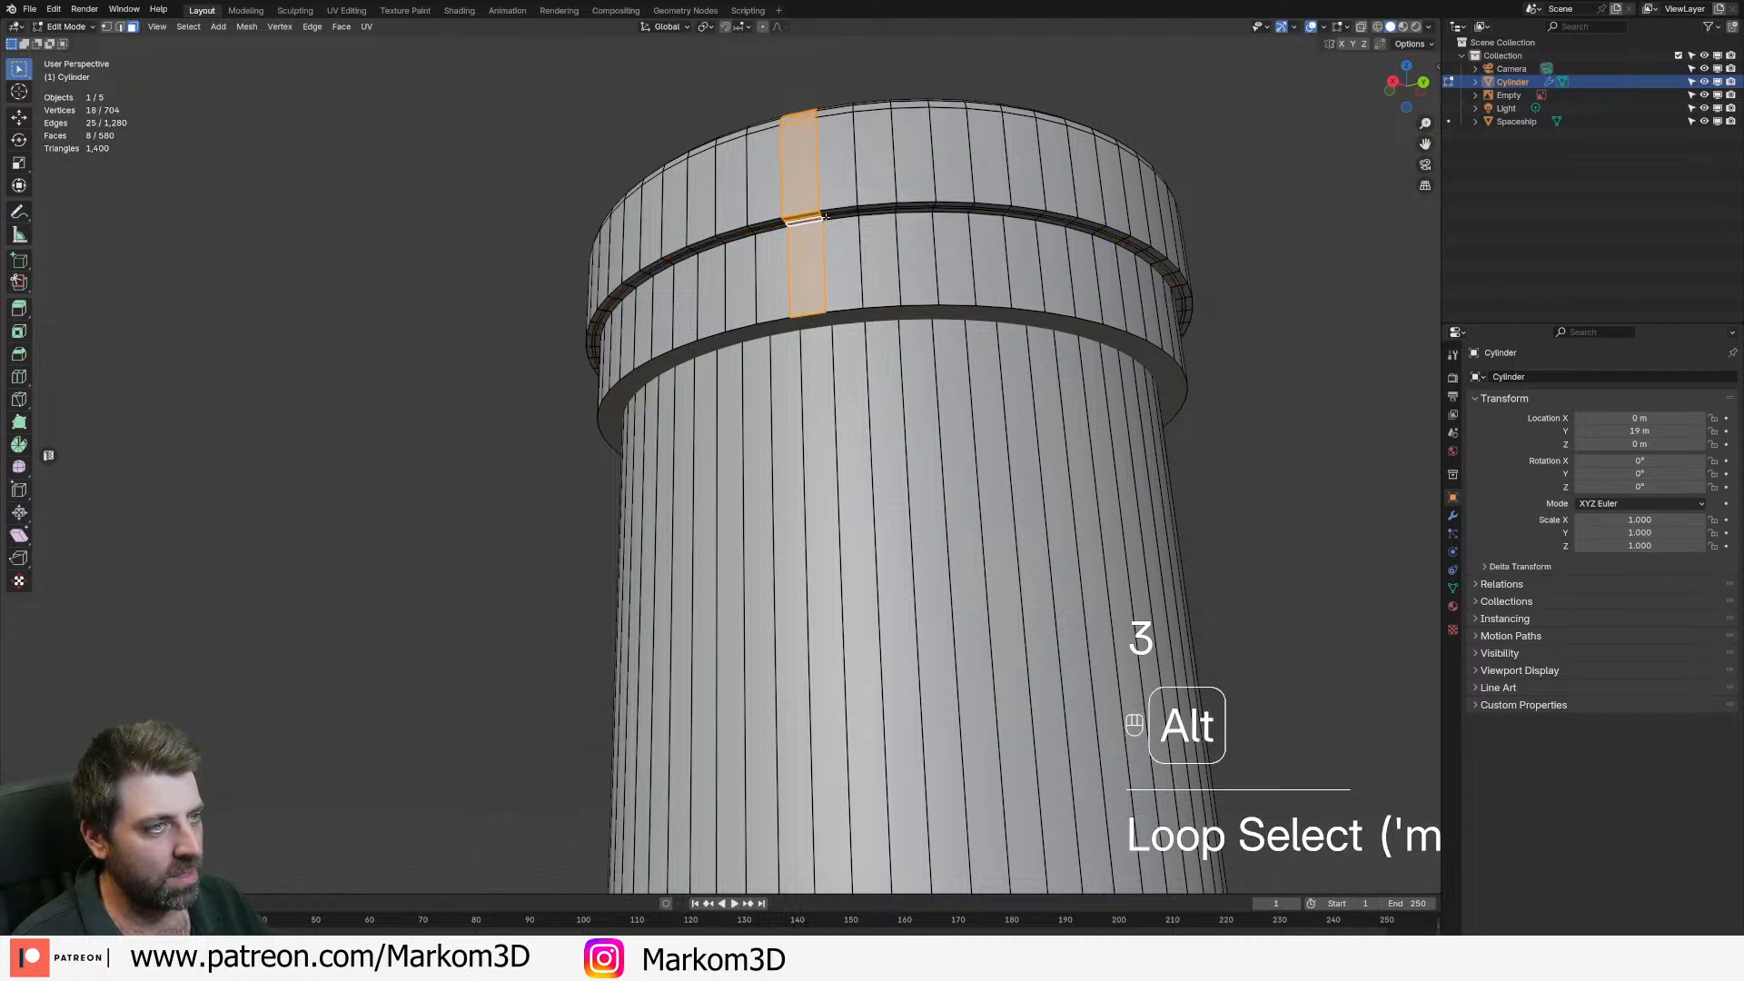
{"action": "left_click", "coordinate": [822, 218], "text": "alt"}
{"action": "key", "text": "g"}
{"action": "key", "text": "shift"}
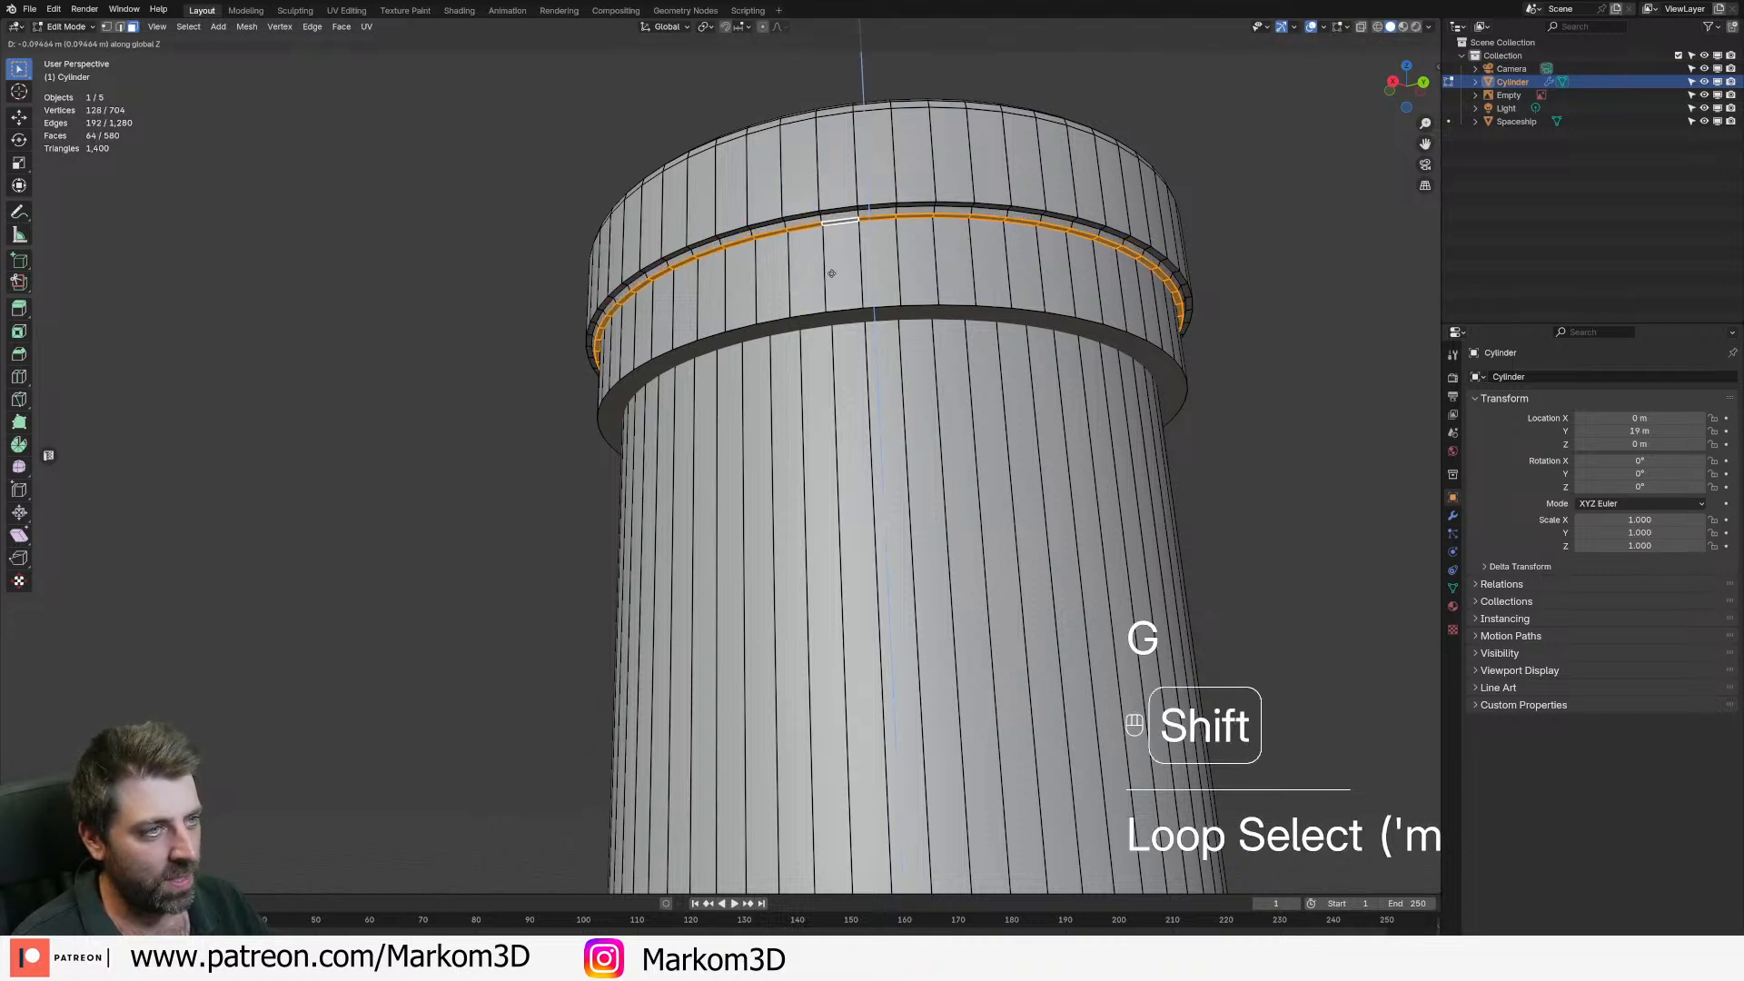
{"action": "key", "text": "Tab"}
- Raise the reference image to a height of about 35.6 m, beside the column's top
{"action": "scroll", "coordinate": [997, 491], "scroll_direction": "down", "scroll_amount": 5}
{"action": "middle_click_drag", "start_coordinate": [997, 491], "coordinate": [693, 751]}
{"action": "left_click", "coordinate": [692, 751]}
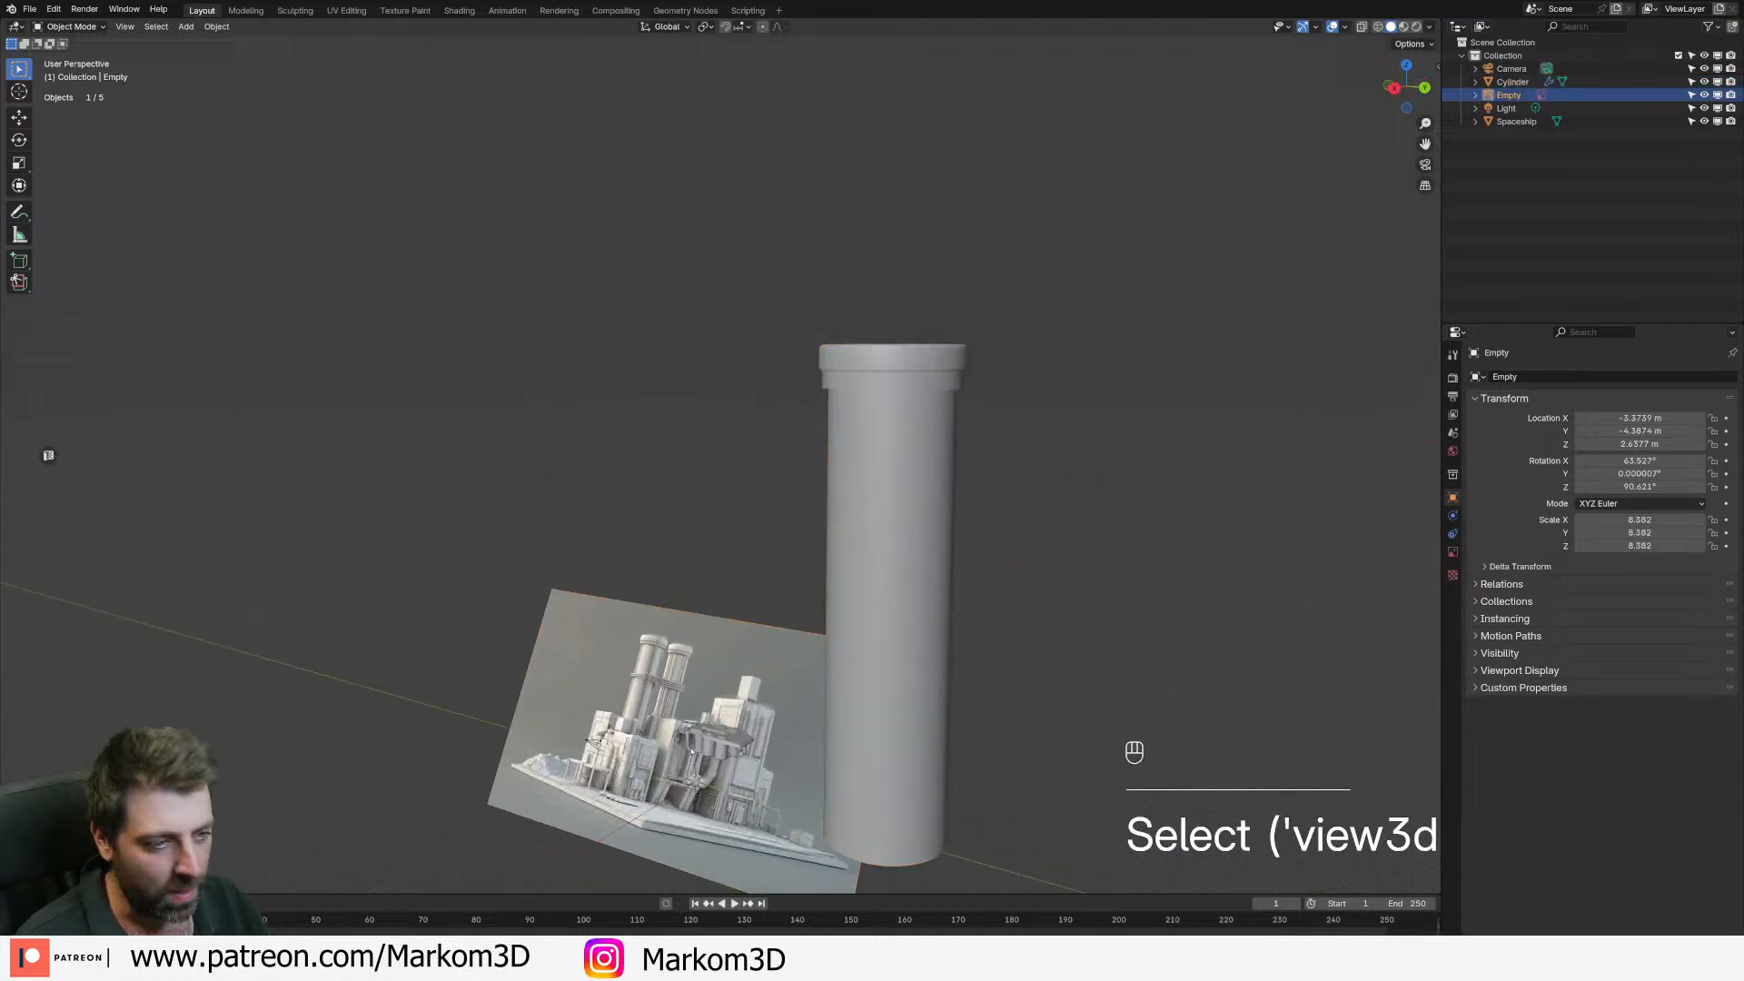
{"action": "key", "text": "g"}
- Tilt the reference image nearly upright, to an X rotation of about 92°
{"action": "key", "text": "r"}
{"action": "right_click", "coordinate": [734, 619]}
{"action": "key", "text": "r"}
{"action": "middle_click", "coordinate": [740, 625]}
{"action": "right_click", "coordinate": [748, 631]}
{"action": "key", "text": "r"}
{"action": "middle_click", "coordinate": [746, 627]}
{"action": "left_click", "coordinate": [749, 618]}
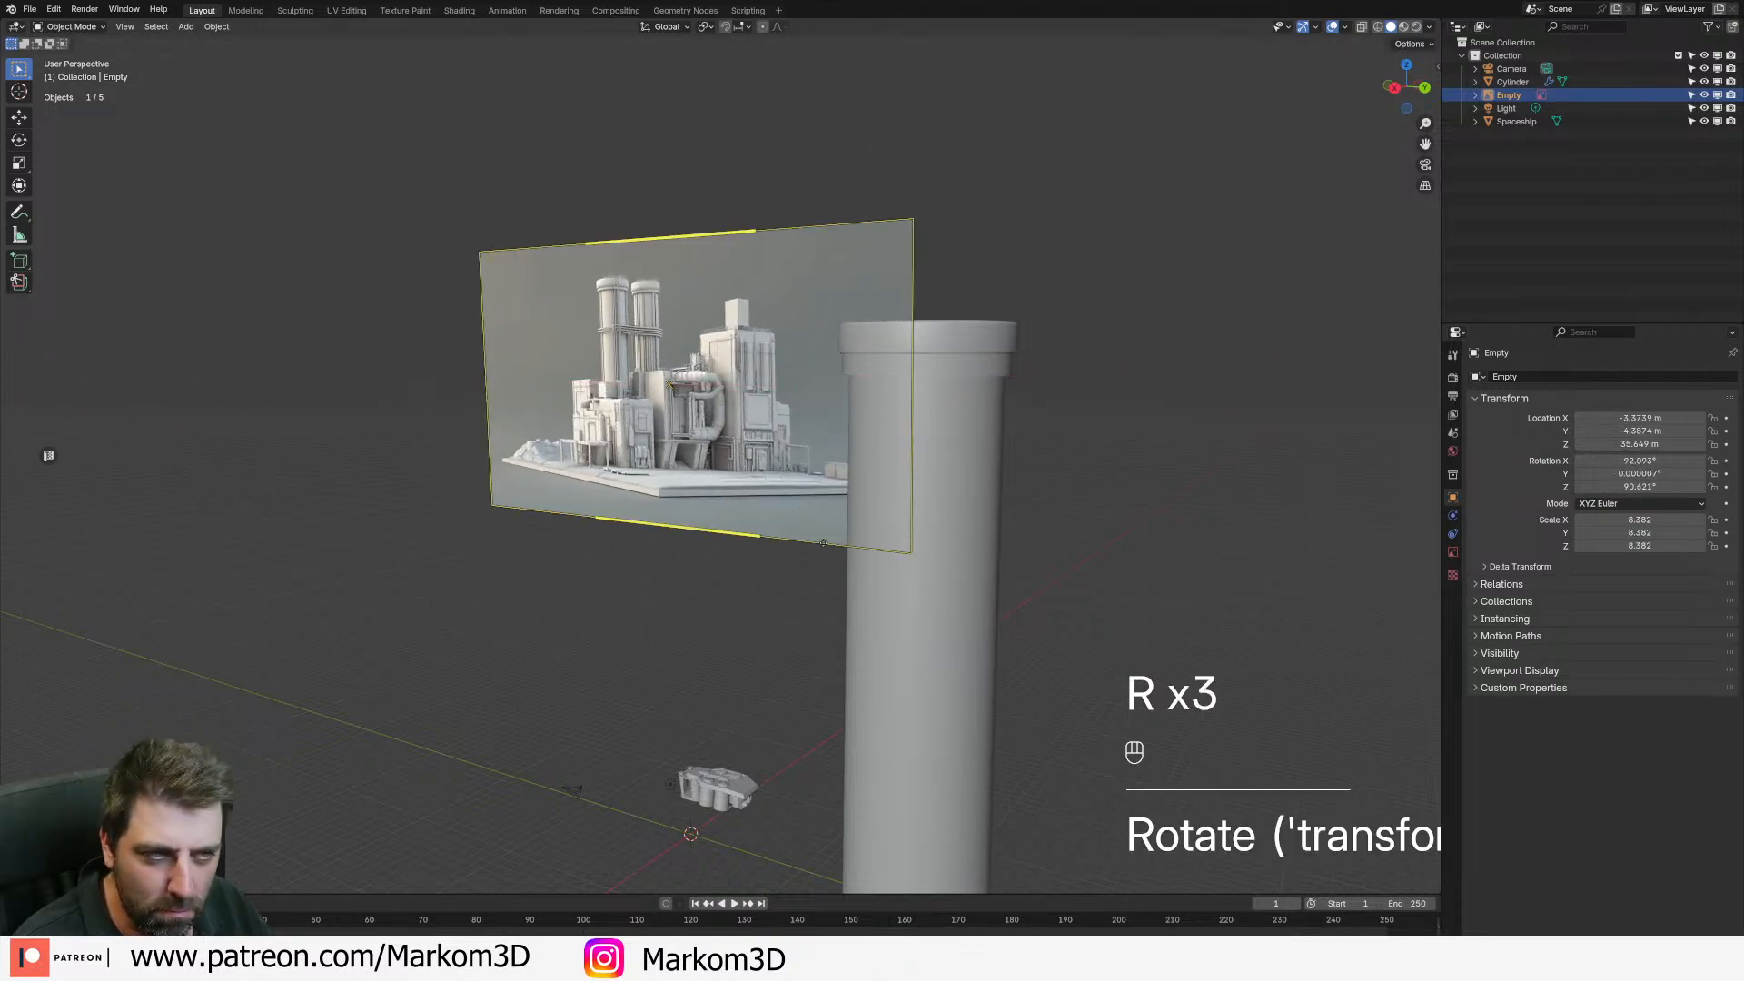
- Rotate the reference image around Z to about 139° so it faces the column view
{"action": "key", "text": "r"}
{"action": "right_click", "coordinate": [754, 586]}
{"action": "key", "text": "r"}
{"action": "middle_click", "coordinate": [722, 619]}
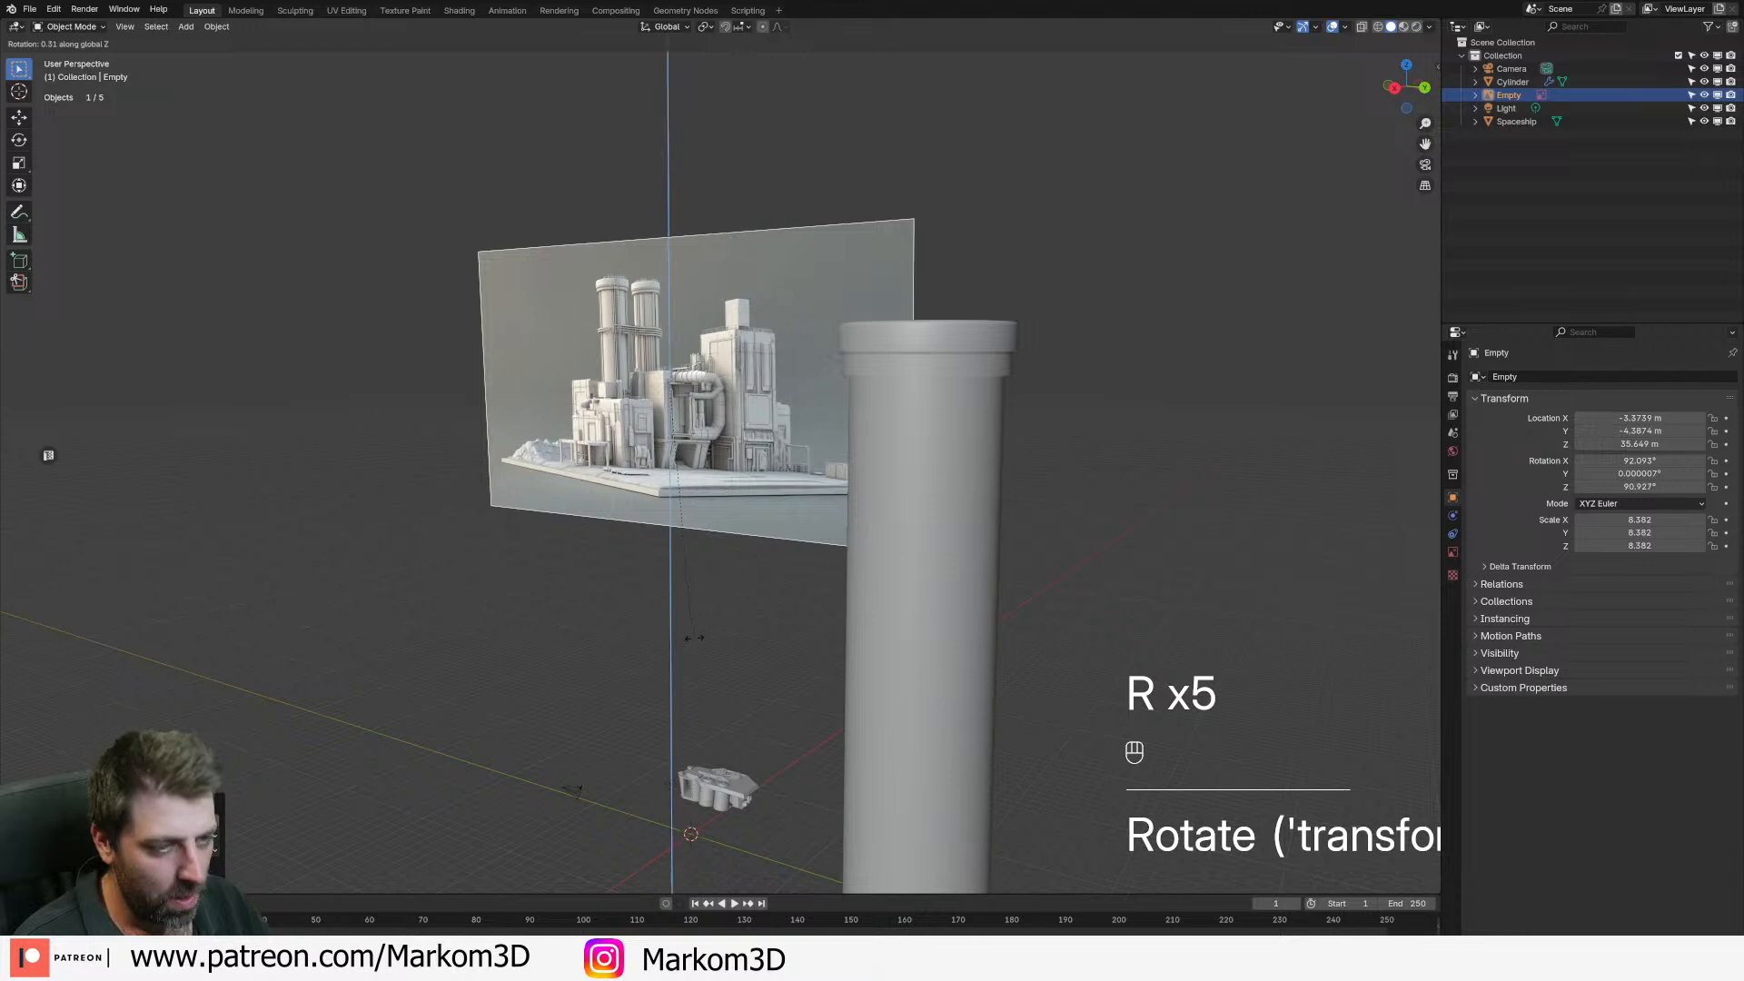
{"action": "left_click", "coordinate": [841, 541]}
{"action": "middle_click_drag", "start_coordinate": [834, 540], "coordinate": [798, 539]}
{"action": "scroll", "coordinate": [798, 538], "scroll_direction": "up", "scroll_amount": 4}
{"action": "middle_click_drag", "start_coordinate": [558, 150], "coordinate": [616, 277], "text": "shift"}
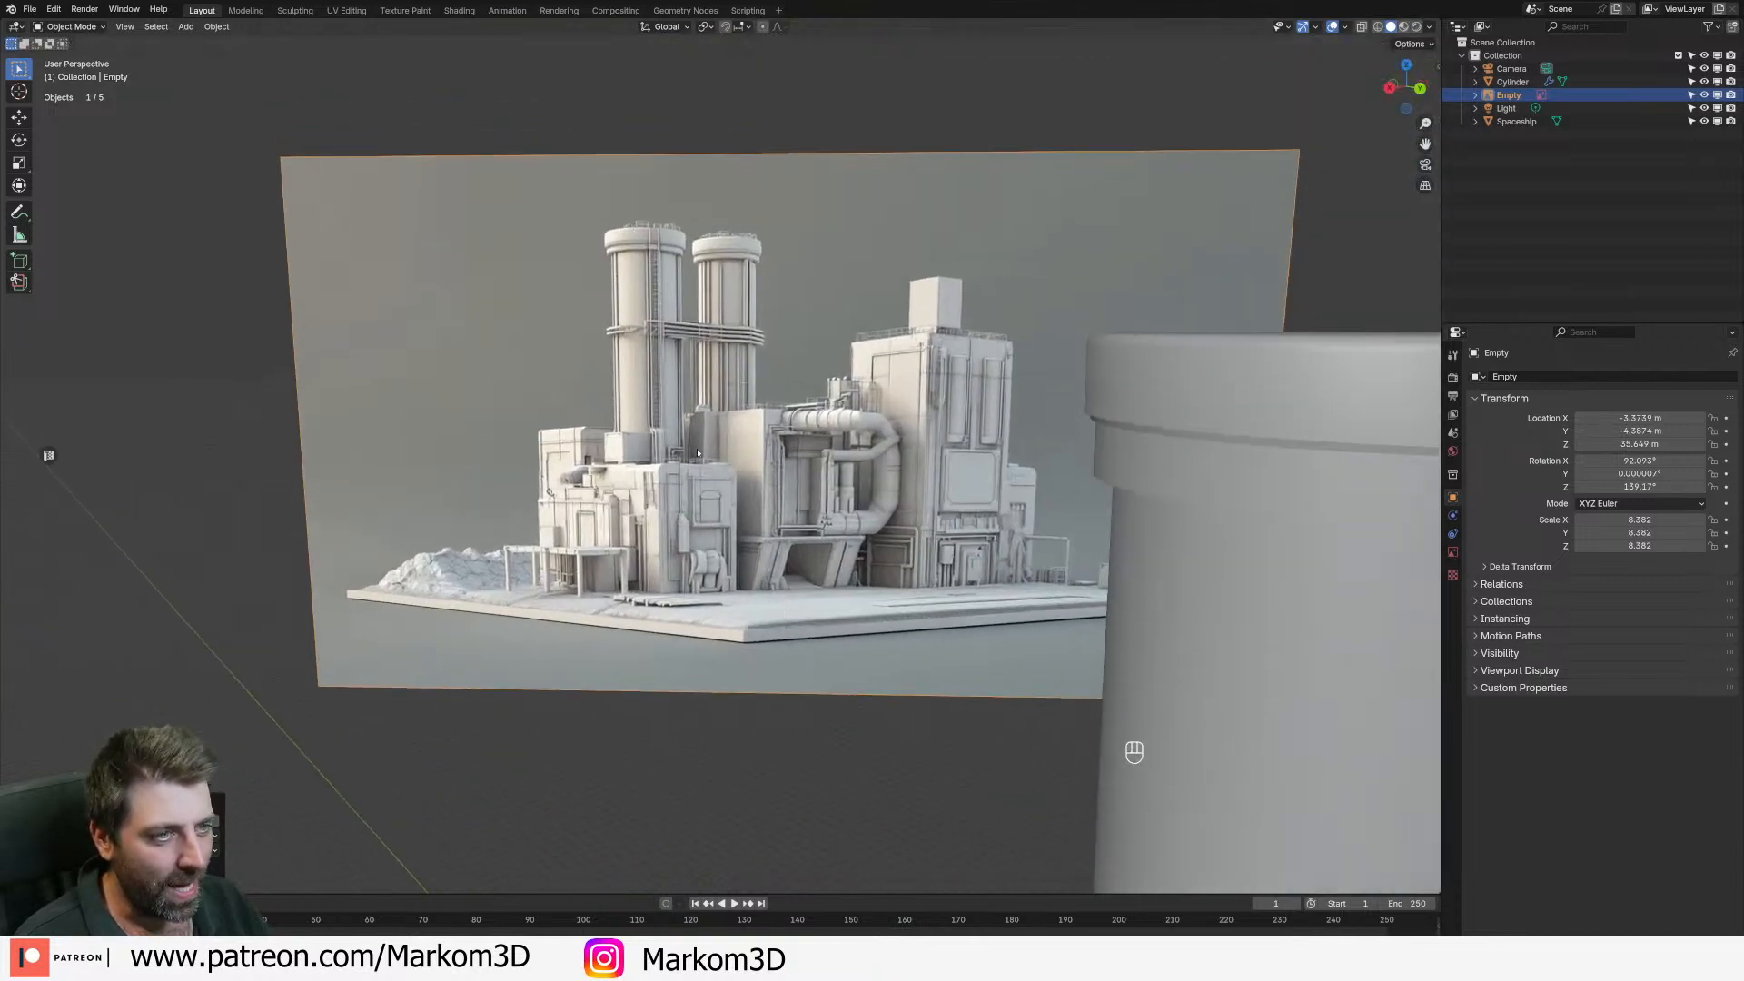
{"action": "middle_click_drag", "start_coordinate": [653, 227], "coordinate": [688, 314], "text": "shift"}
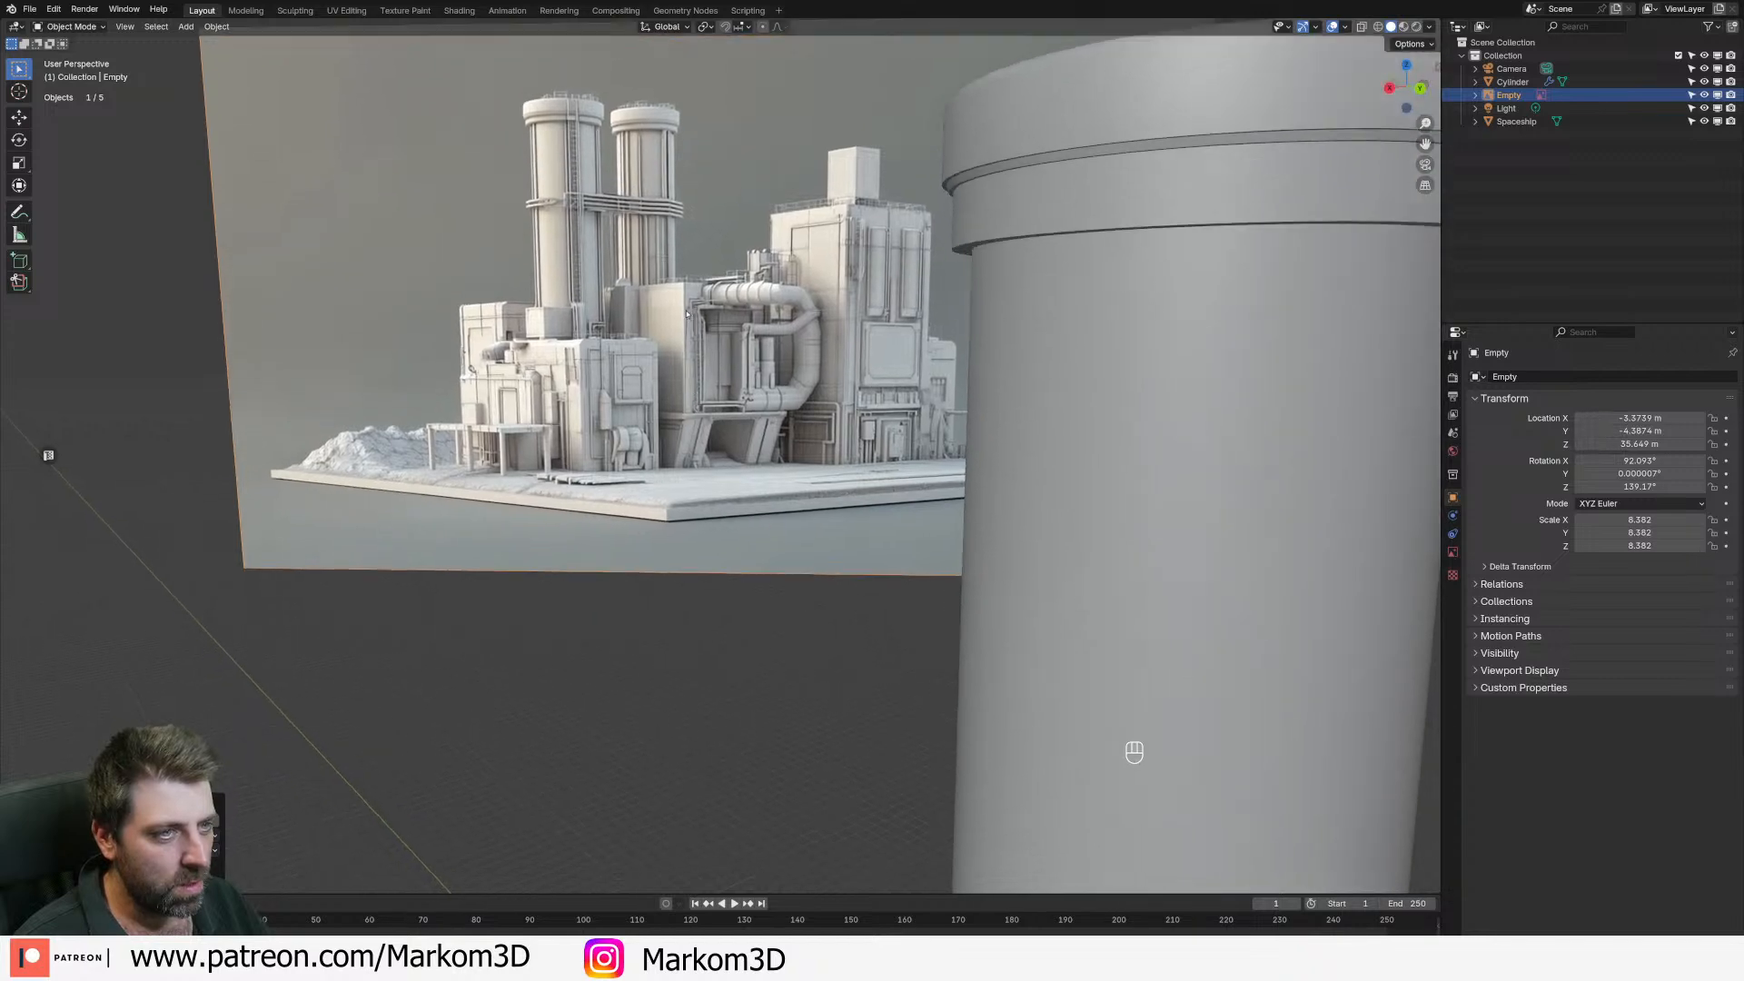
{"action": "scroll", "coordinate": [688, 313], "scroll_direction": "down", "scroll_amount": 3}
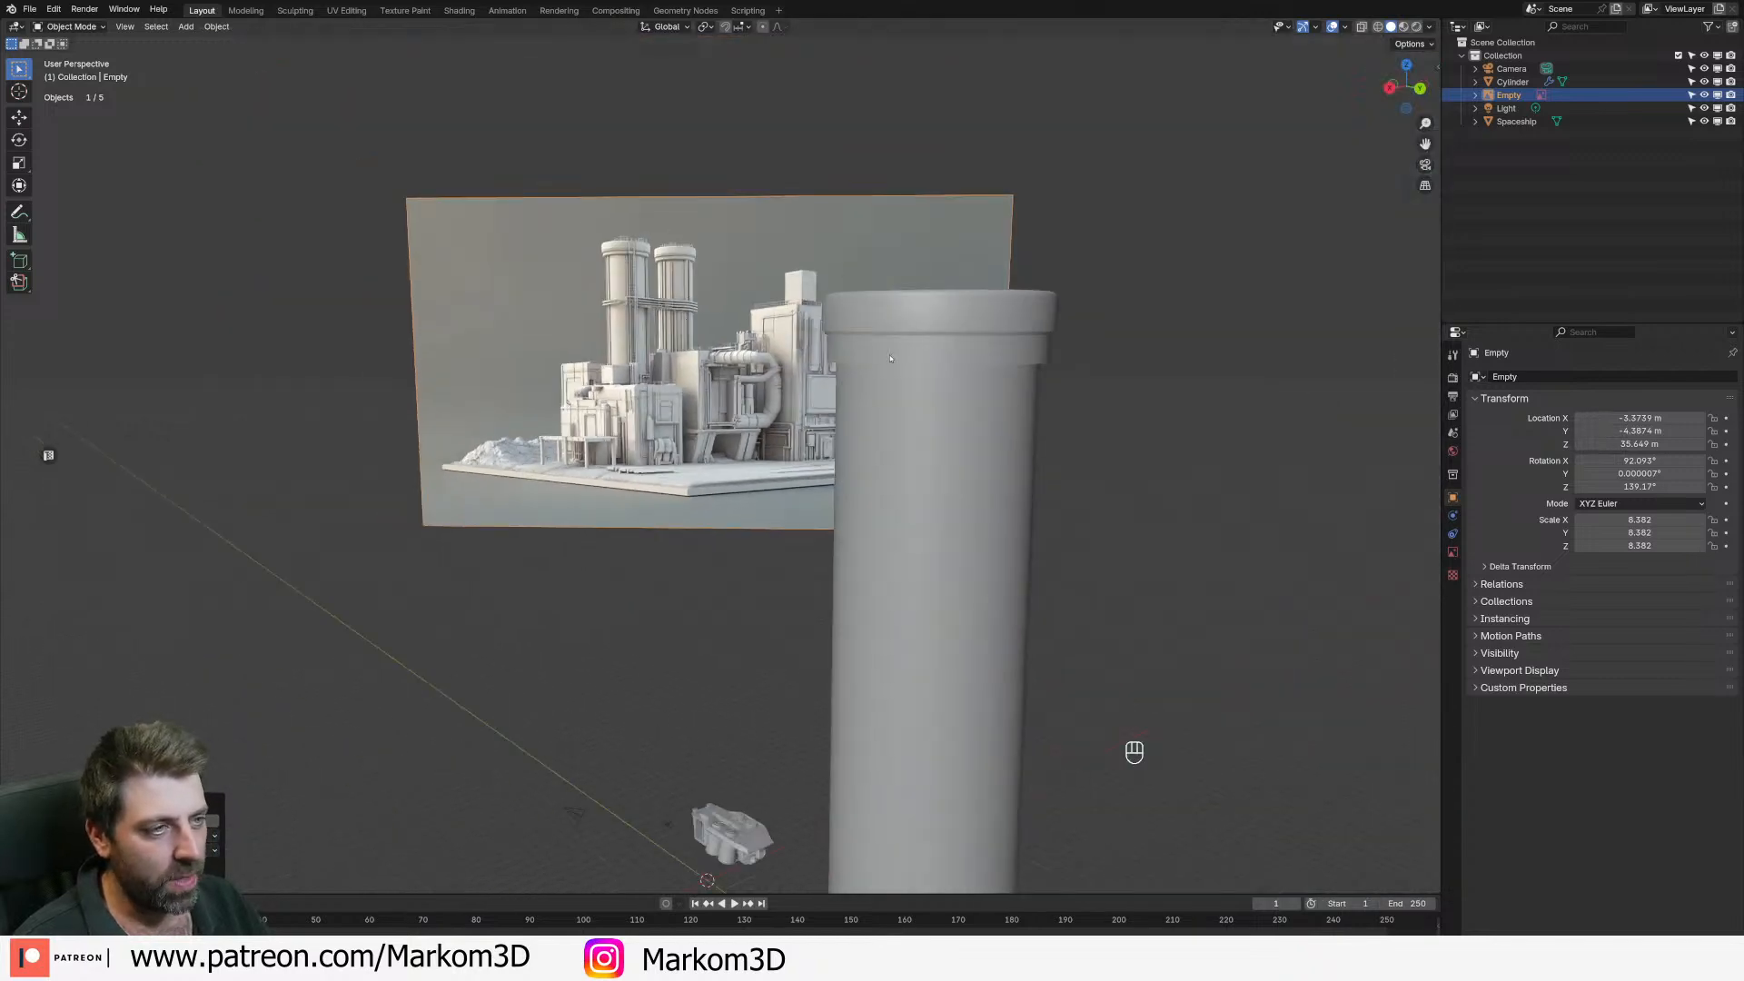
- Select the ring face on the underside of the column's cap and inset it into a narrower inner ring
{"action": "middle_click_drag", "start_coordinate": [889, 356], "coordinate": [753, 214], "text": "shift"}
{"action": "scroll", "coordinate": [821, 403], "scroll_direction": "up", "scroll_amount": 2}
{"action": "scroll", "coordinate": [843, 291], "scroll_direction": "up", "scroll_amount": 1}
{"action": "left_click", "coordinate": [843, 292]}
{"action": "key", "text": "Tab"}
{"action": "scroll", "coordinate": [769, 183], "scroll_direction": "up", "scroll_amount": 2}
{"action": "key", "text": "ctrl+r"}
{"action": "key", "text": "3"}
{"action": "left_click", "coordinate": [1062, 366]}
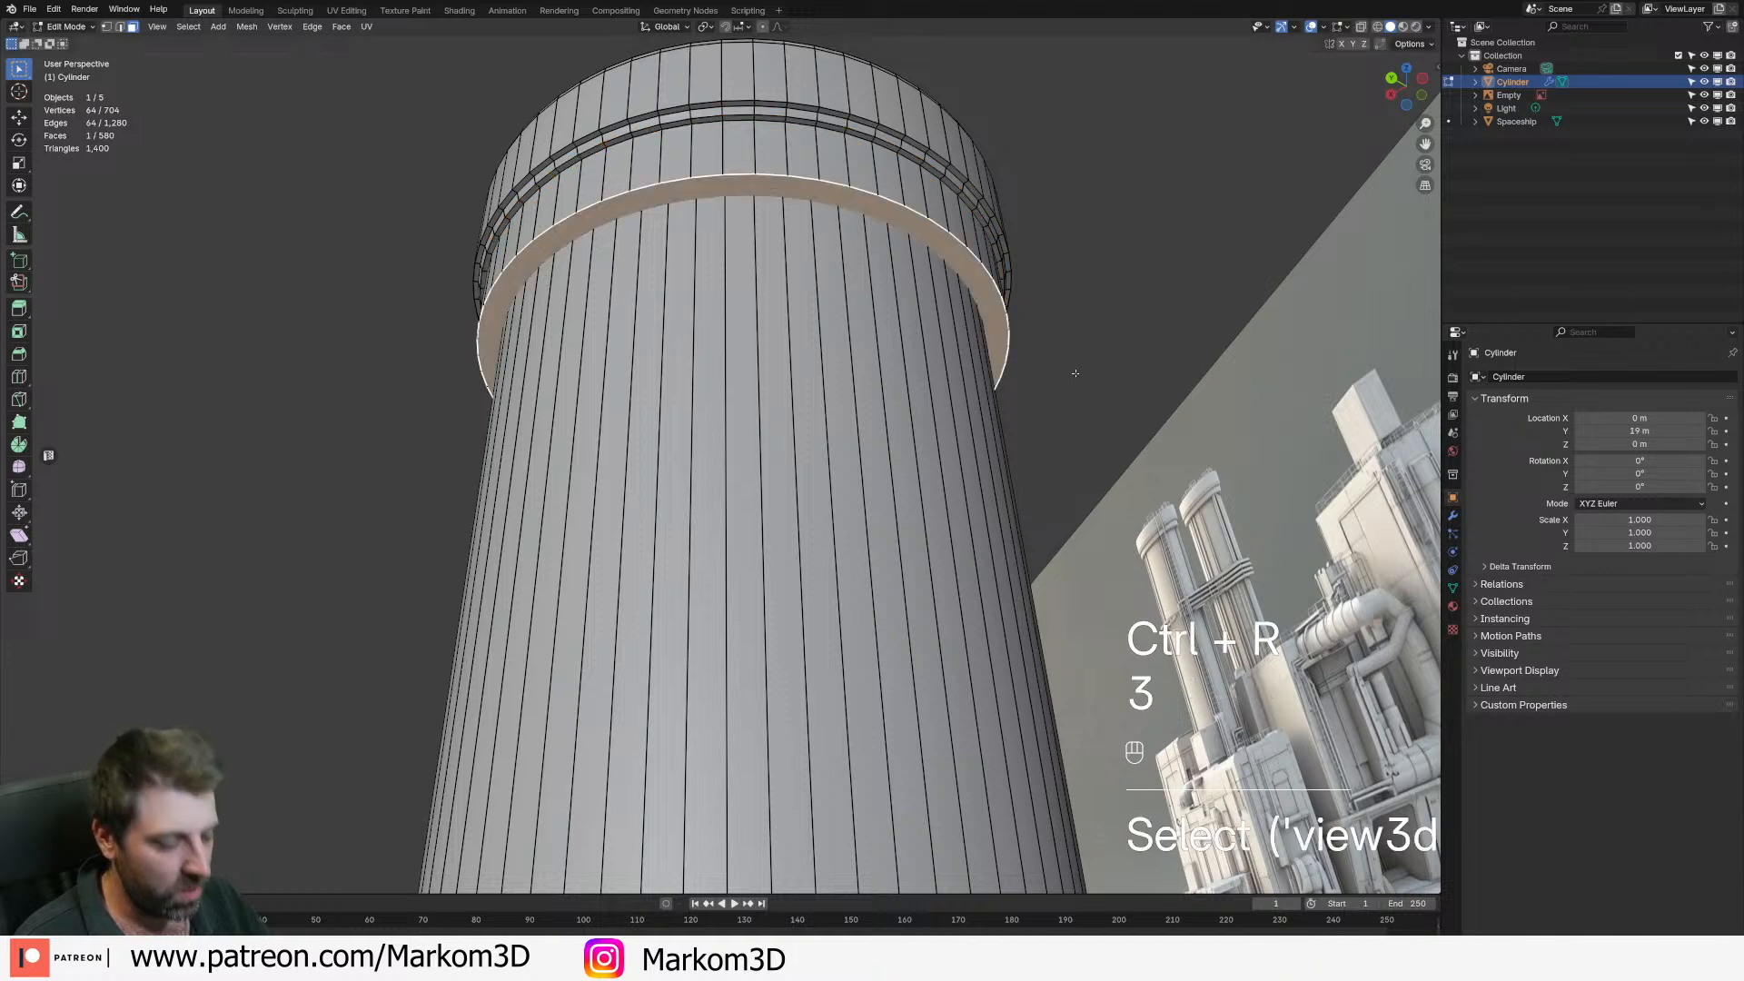
{"action": "key", "text": "i"}
{"action": "left_click", "coordinate": [1119, 384]}
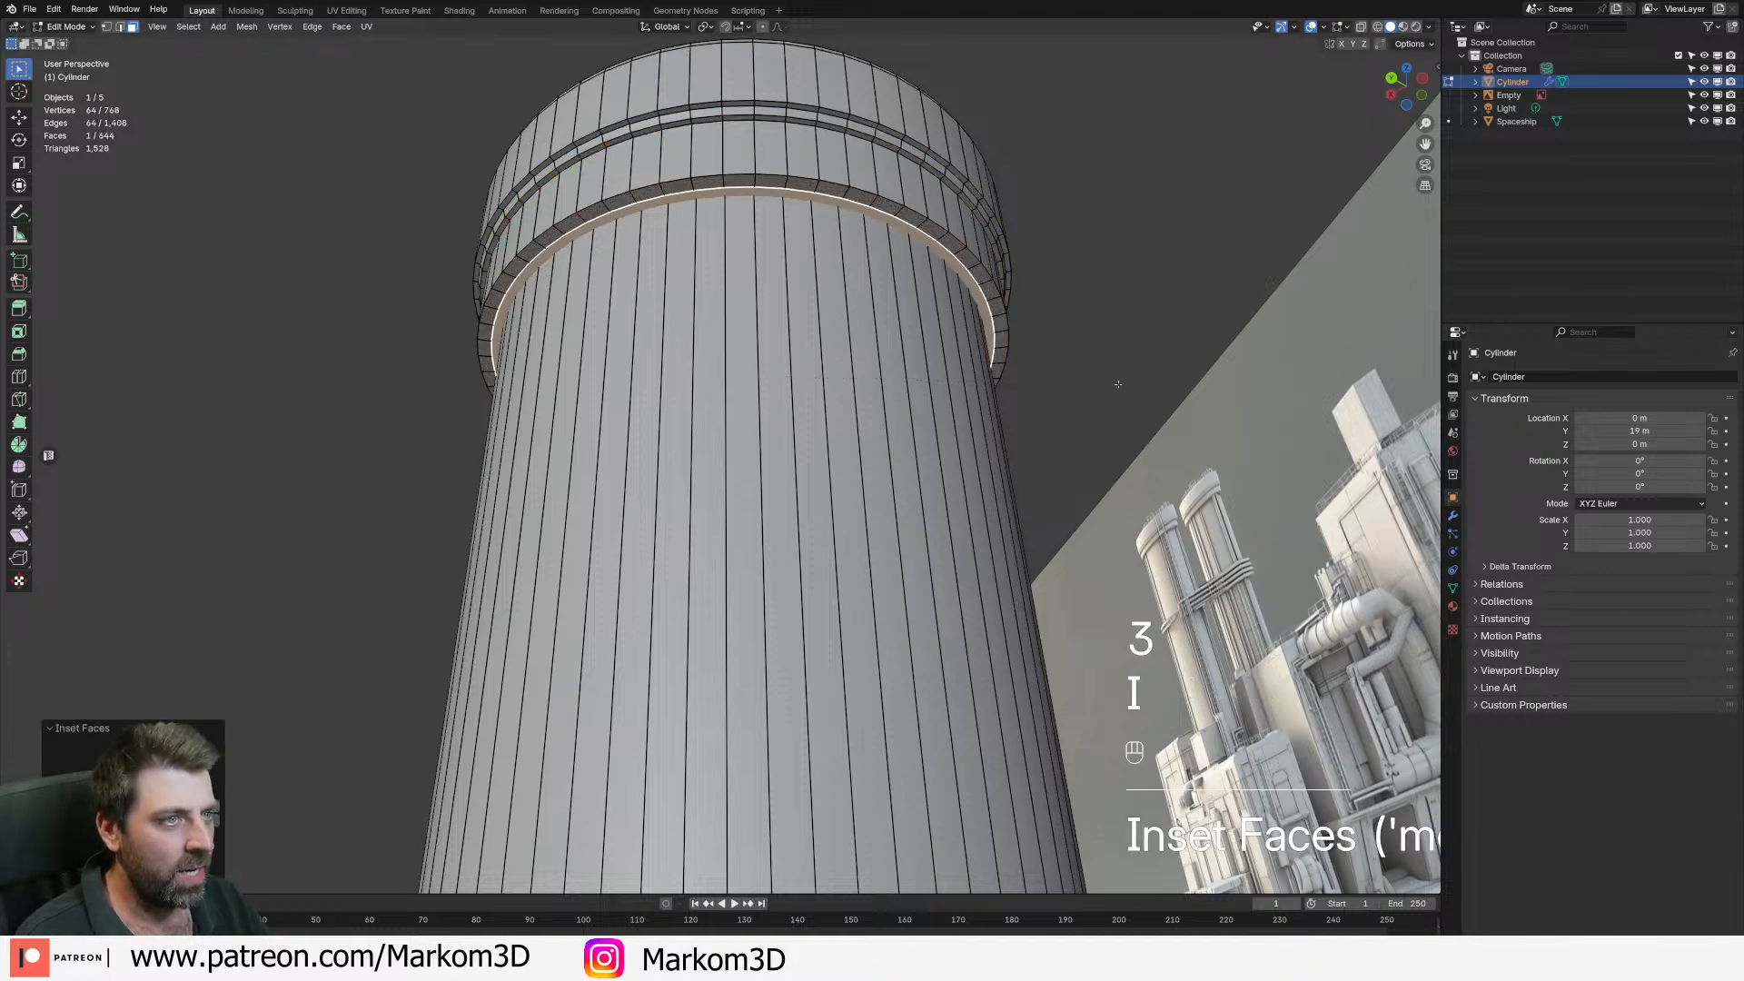
- Lower the inset ring under the cap slightly along Z and extrude it into a thin collar around the column
{"action": "key", "text": "g"}
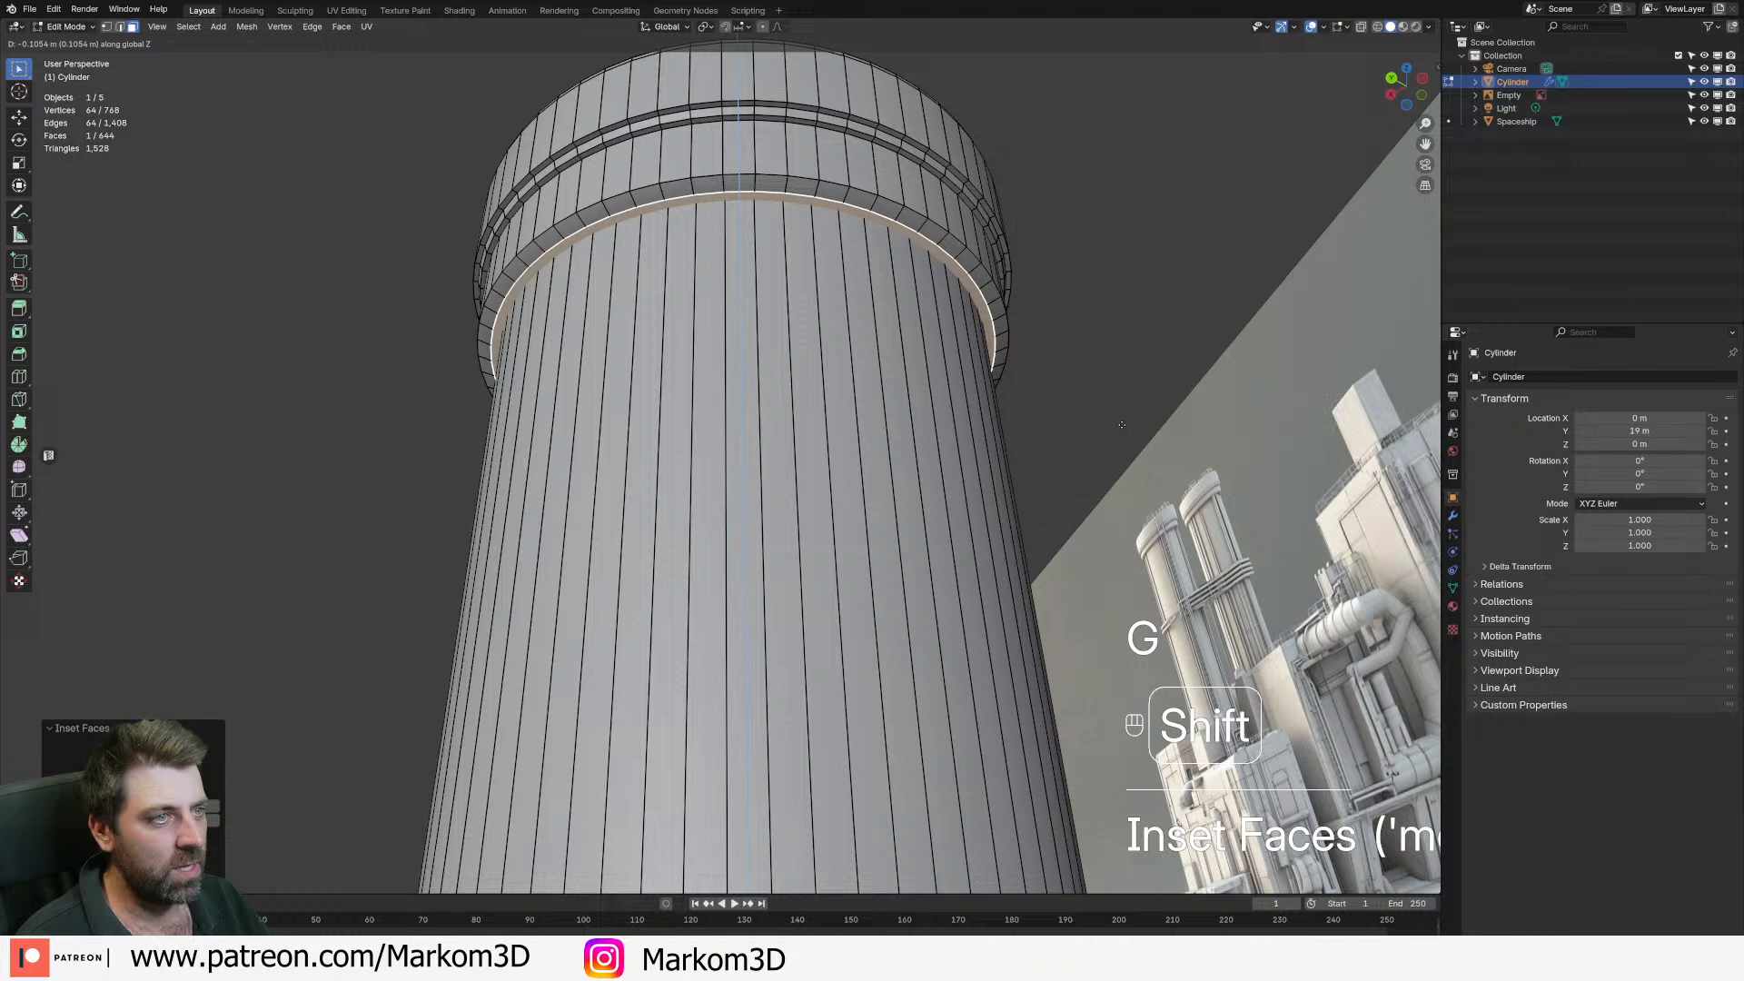
{"action": "key", "text": "e"}
{"action": "left_click", "coordinate": [1124, 432]}
{"action": "scroll", "coordinate": [1124, 431], "scroll_direction": "down", "scroll_amount": 5}
{"action": "key", "text": "Tab"}
{"action": "middle_click_drag", "start_coordinate": [1026, 318], "coordinate": [1166, 405]}
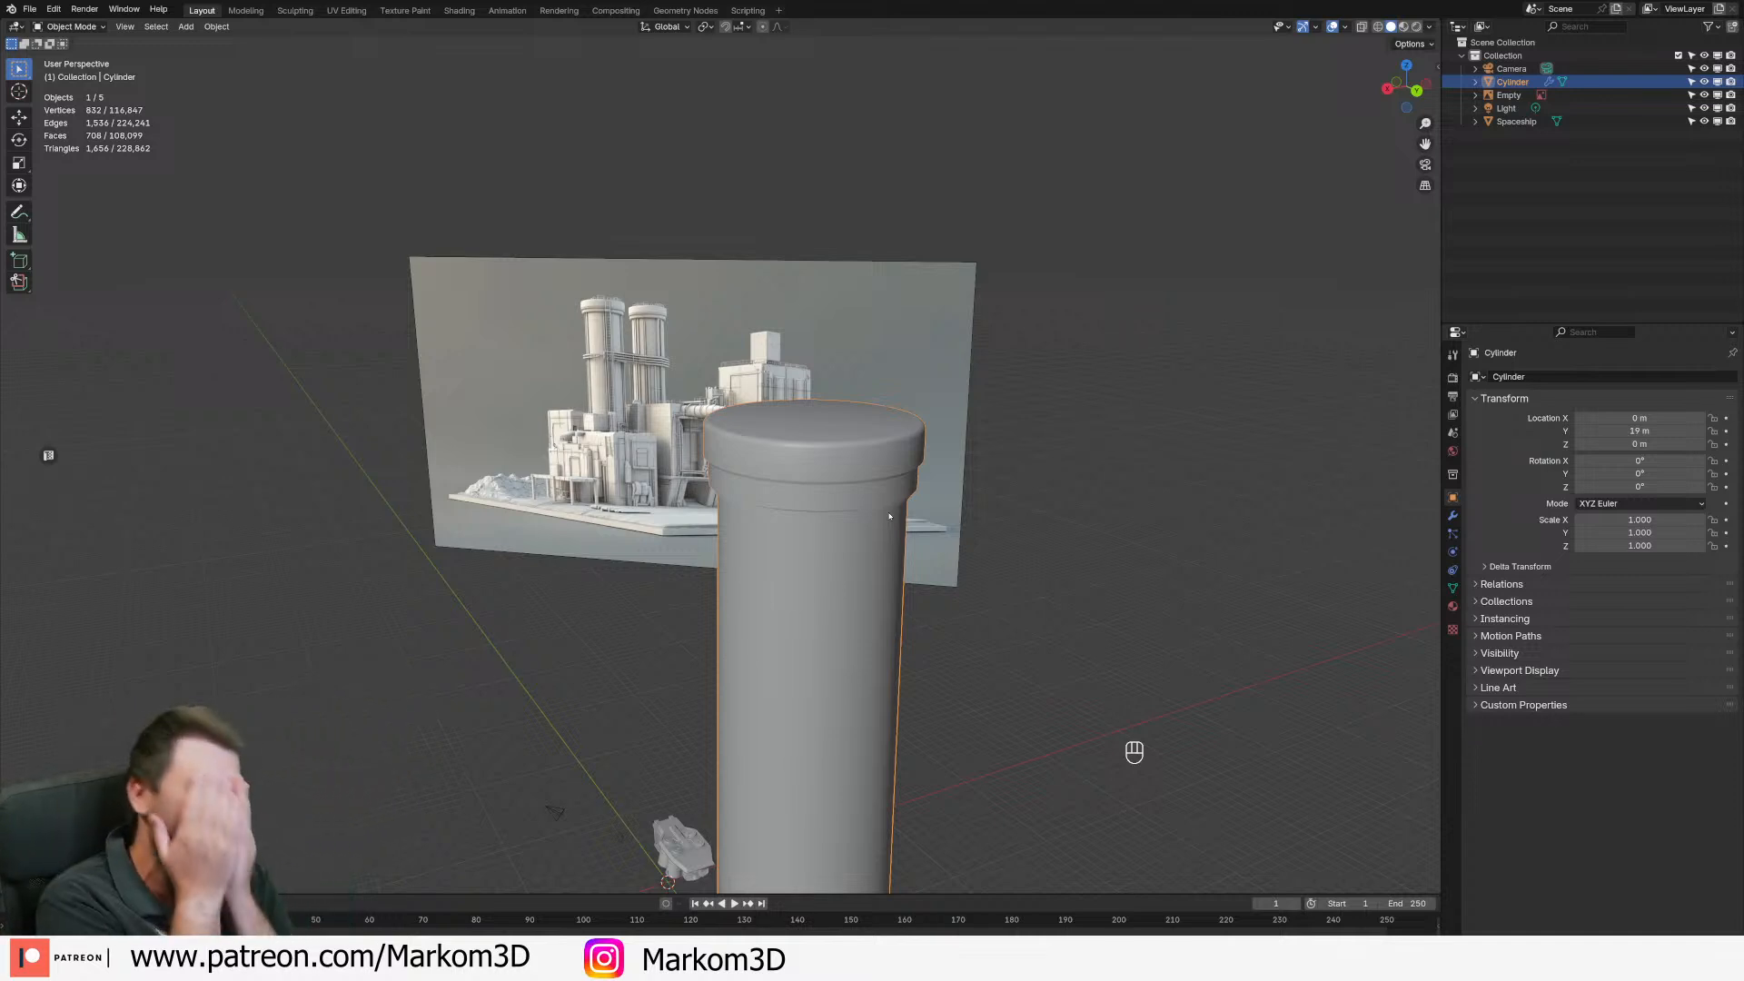
- Snap the 3D cursor to the column's origin at the centre of its base
{"action": "middle_click_drag", "start_coordinate": [875, 524], "coordinate": [839, 471]}
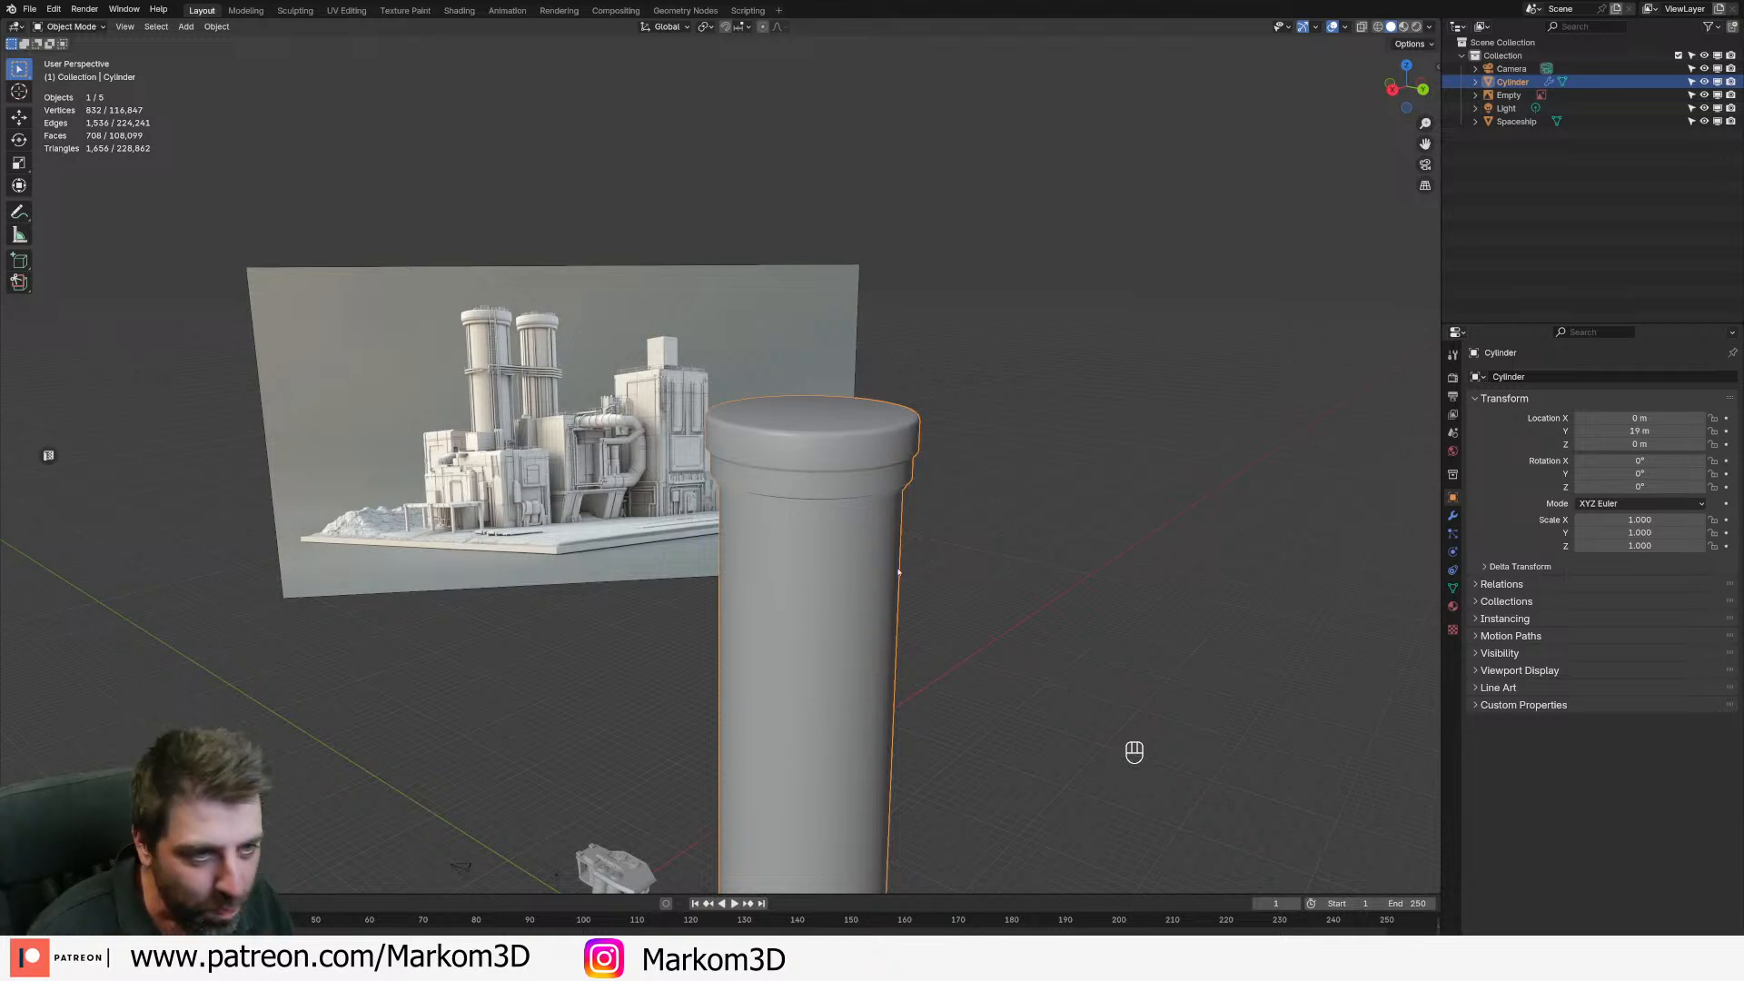
{"action": "scroll", "coordinate": [874, 718], "scroll_direction": "down", "scroll_amount": 3}
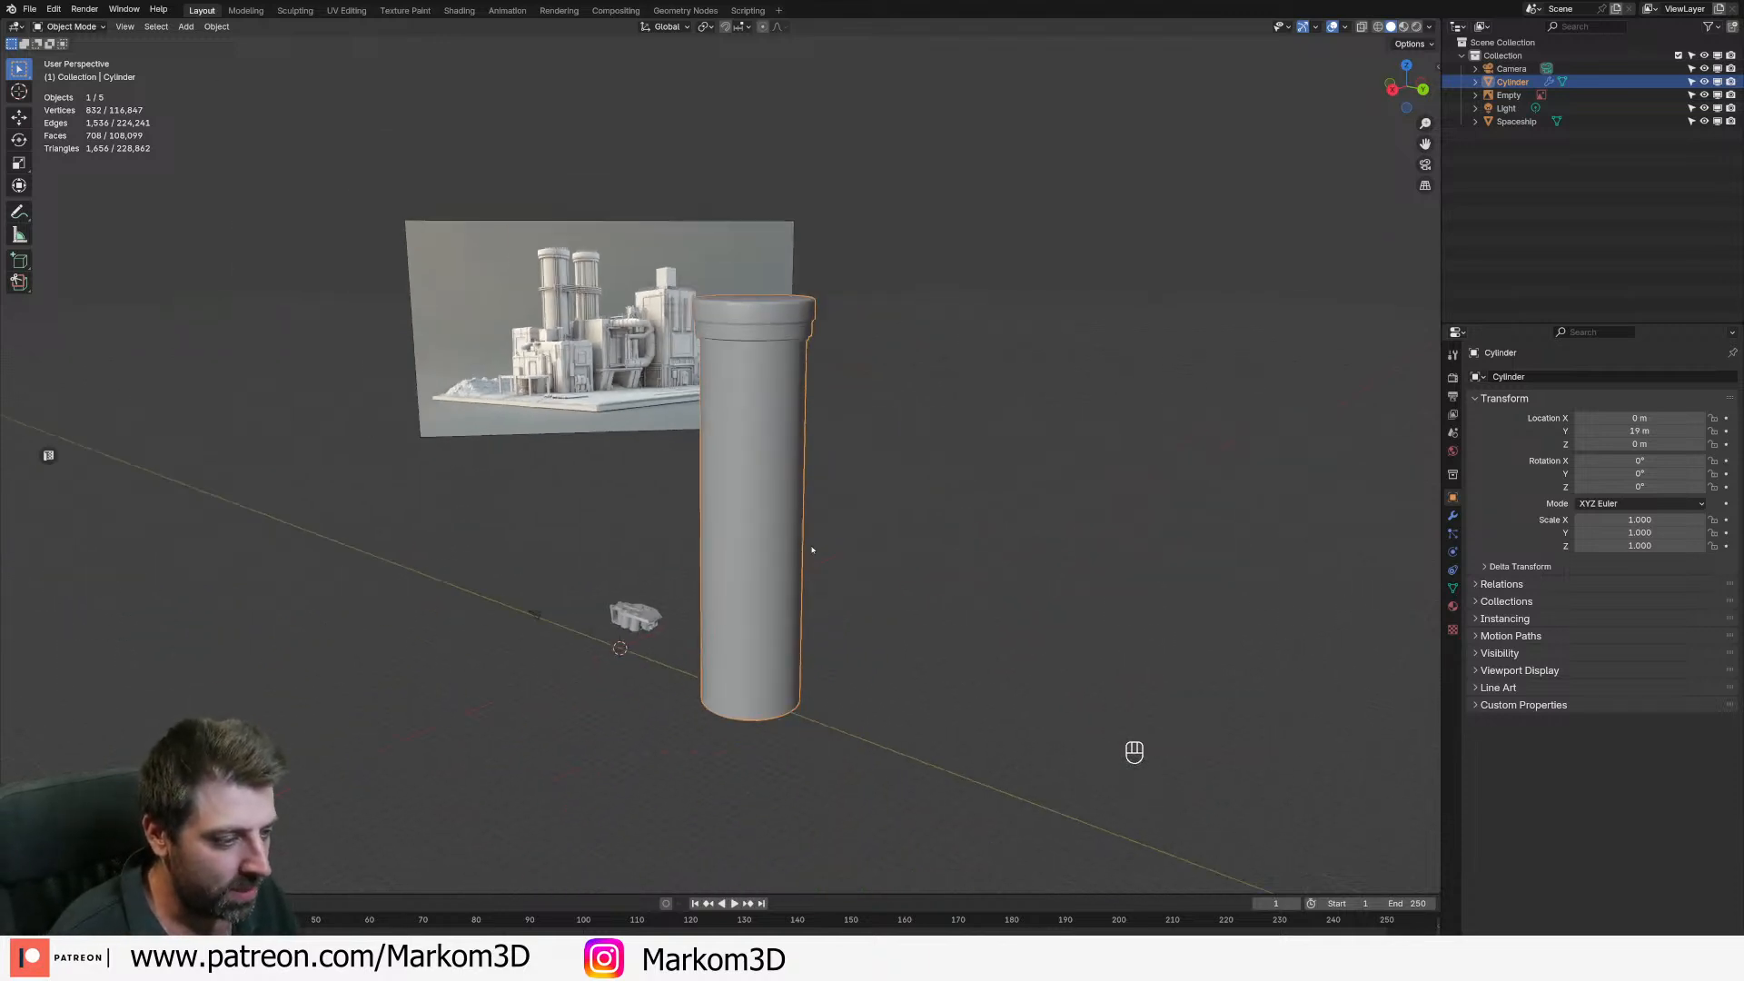
{"action": "key", "text": "Tab"}
{"action": "key", "text": "Tab"}
{"action": "scroll", "coordinate": [800, 636], "scroll_direction": "down", "scroll_amount": 2}
{"action": "key", "text": "shift+s"}
{"action": "left_click", "coordinate": [754, 724]}
- Add a small 32-vertex cylinder at the column's base as part of the column mesh
{"action": "key", "text": "Tab"}
{"action": "key", "text": "shift+a"}
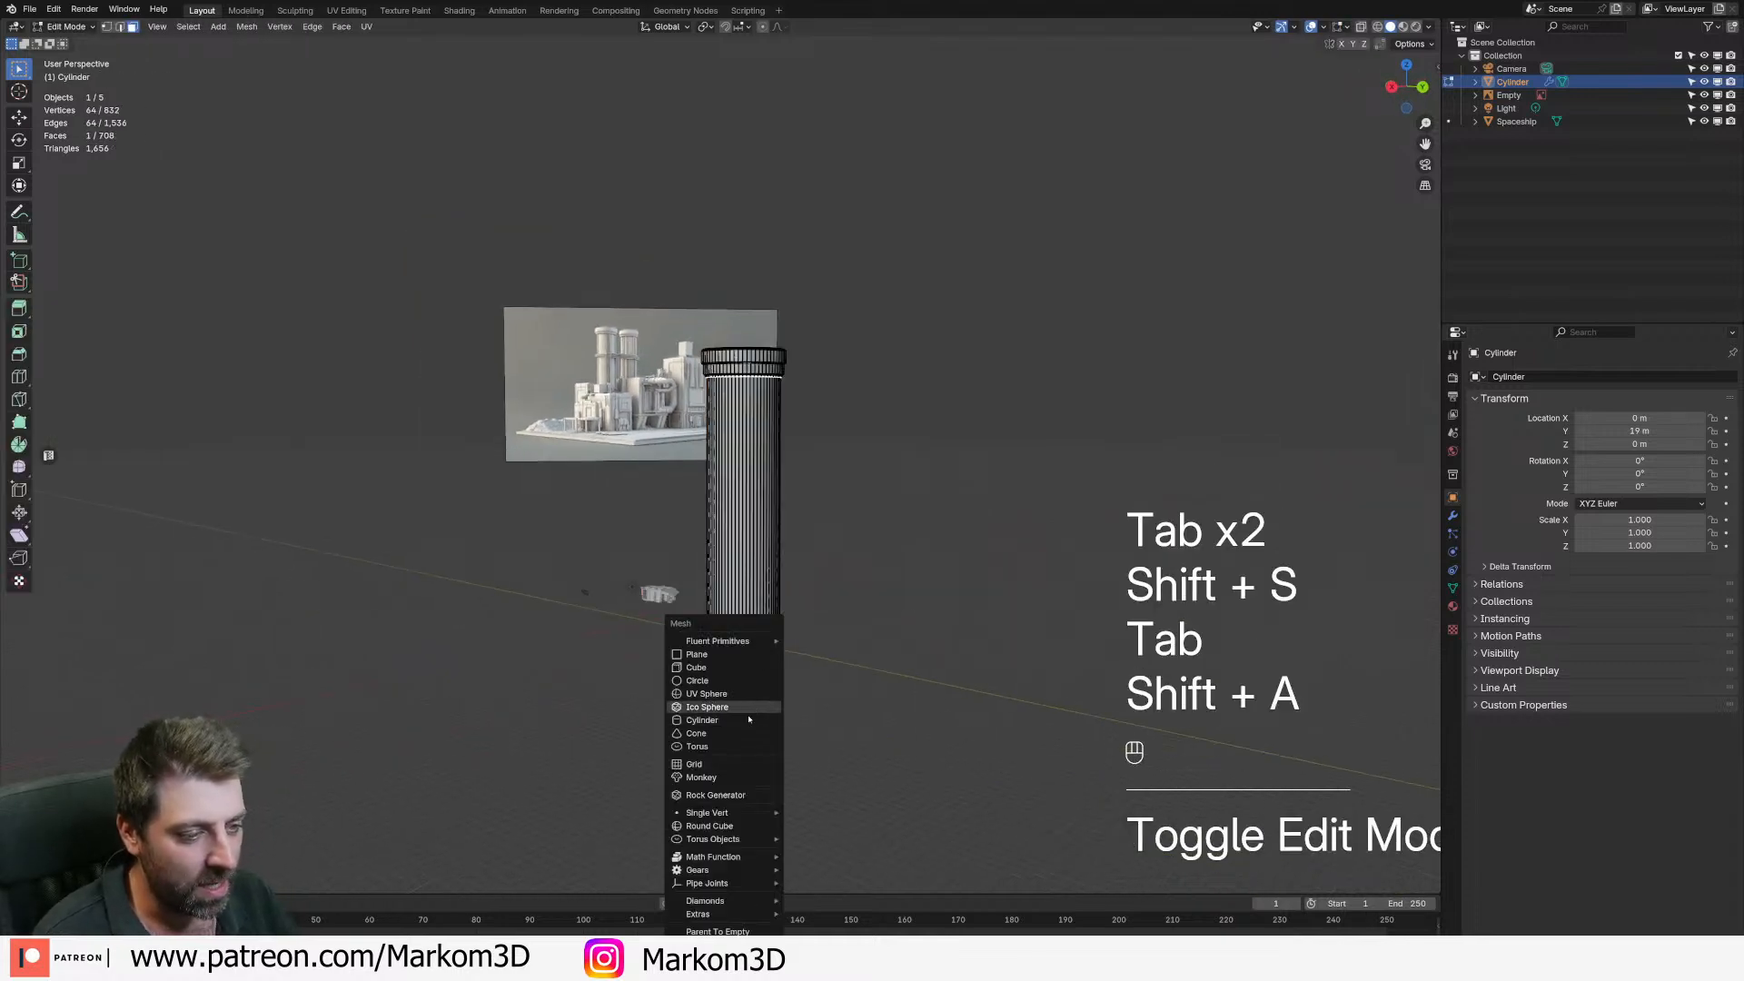
{"action": "left_click", "coordinate": [762, 719]}
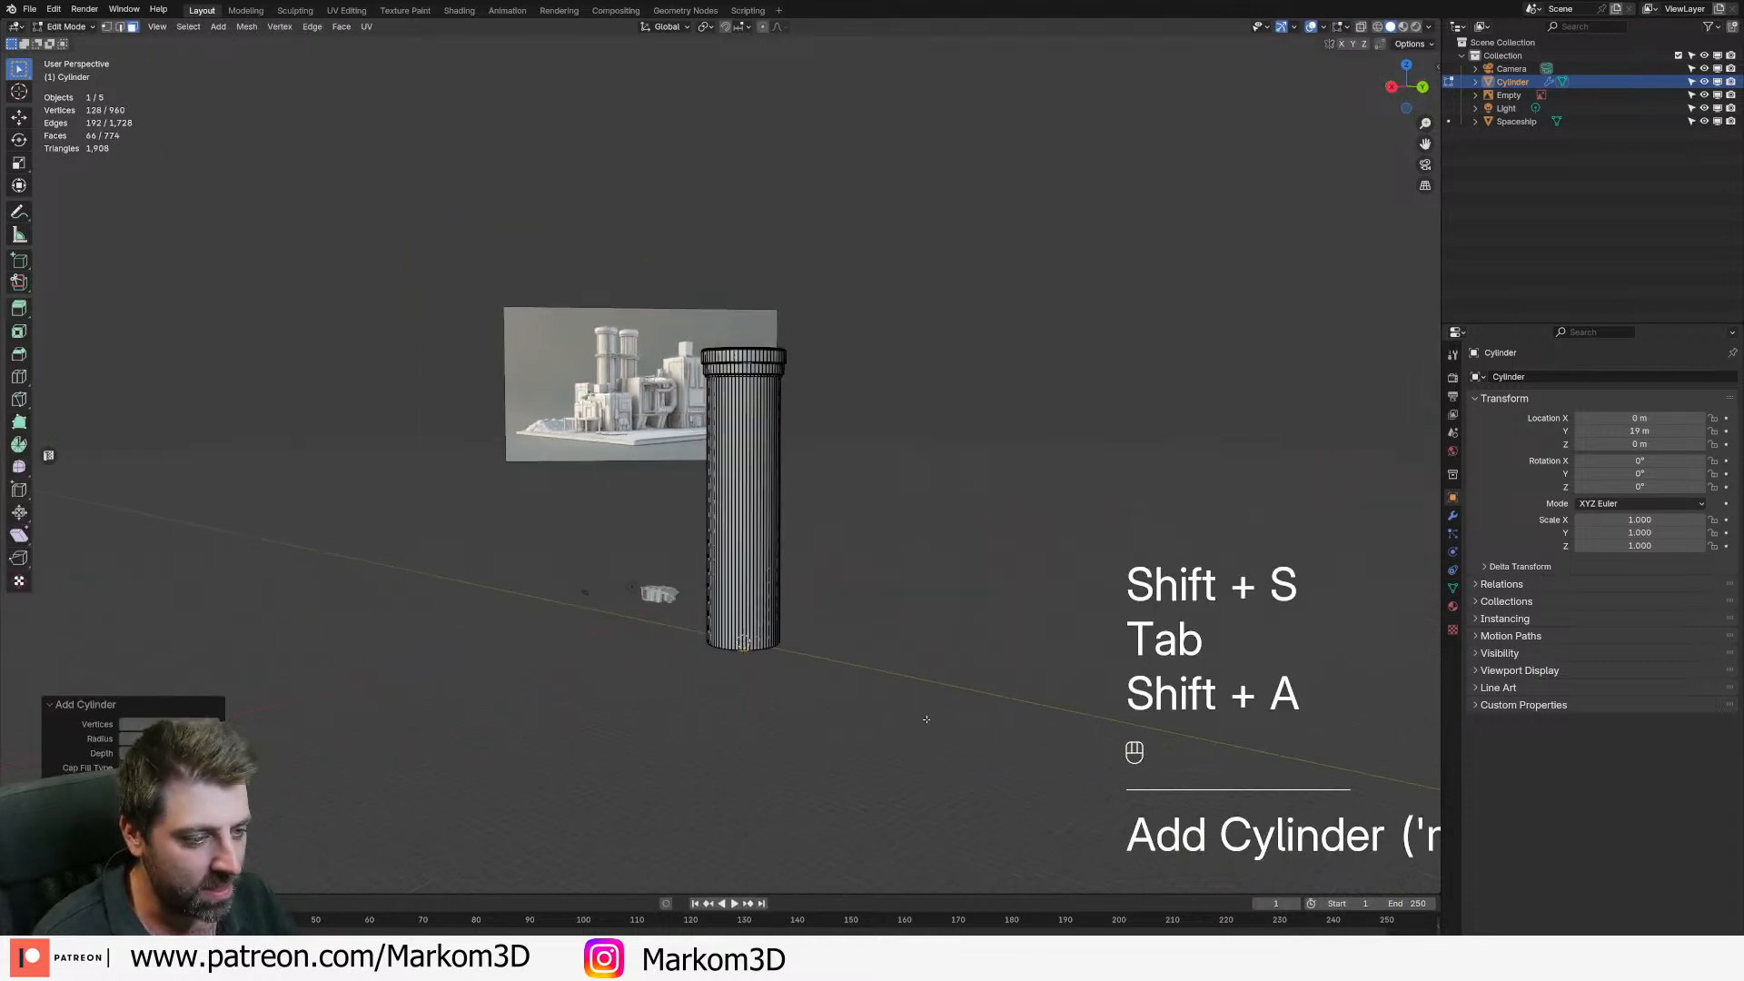
{"action": "left_click", "coordinate": [187, 724]}
- Move the small cylinder along Y to the column's outer wall and scale it down in X and Y only
{"action": "middle_click_drag", "start_coordinate": [625, 776], "coordinate": [834, 690]}
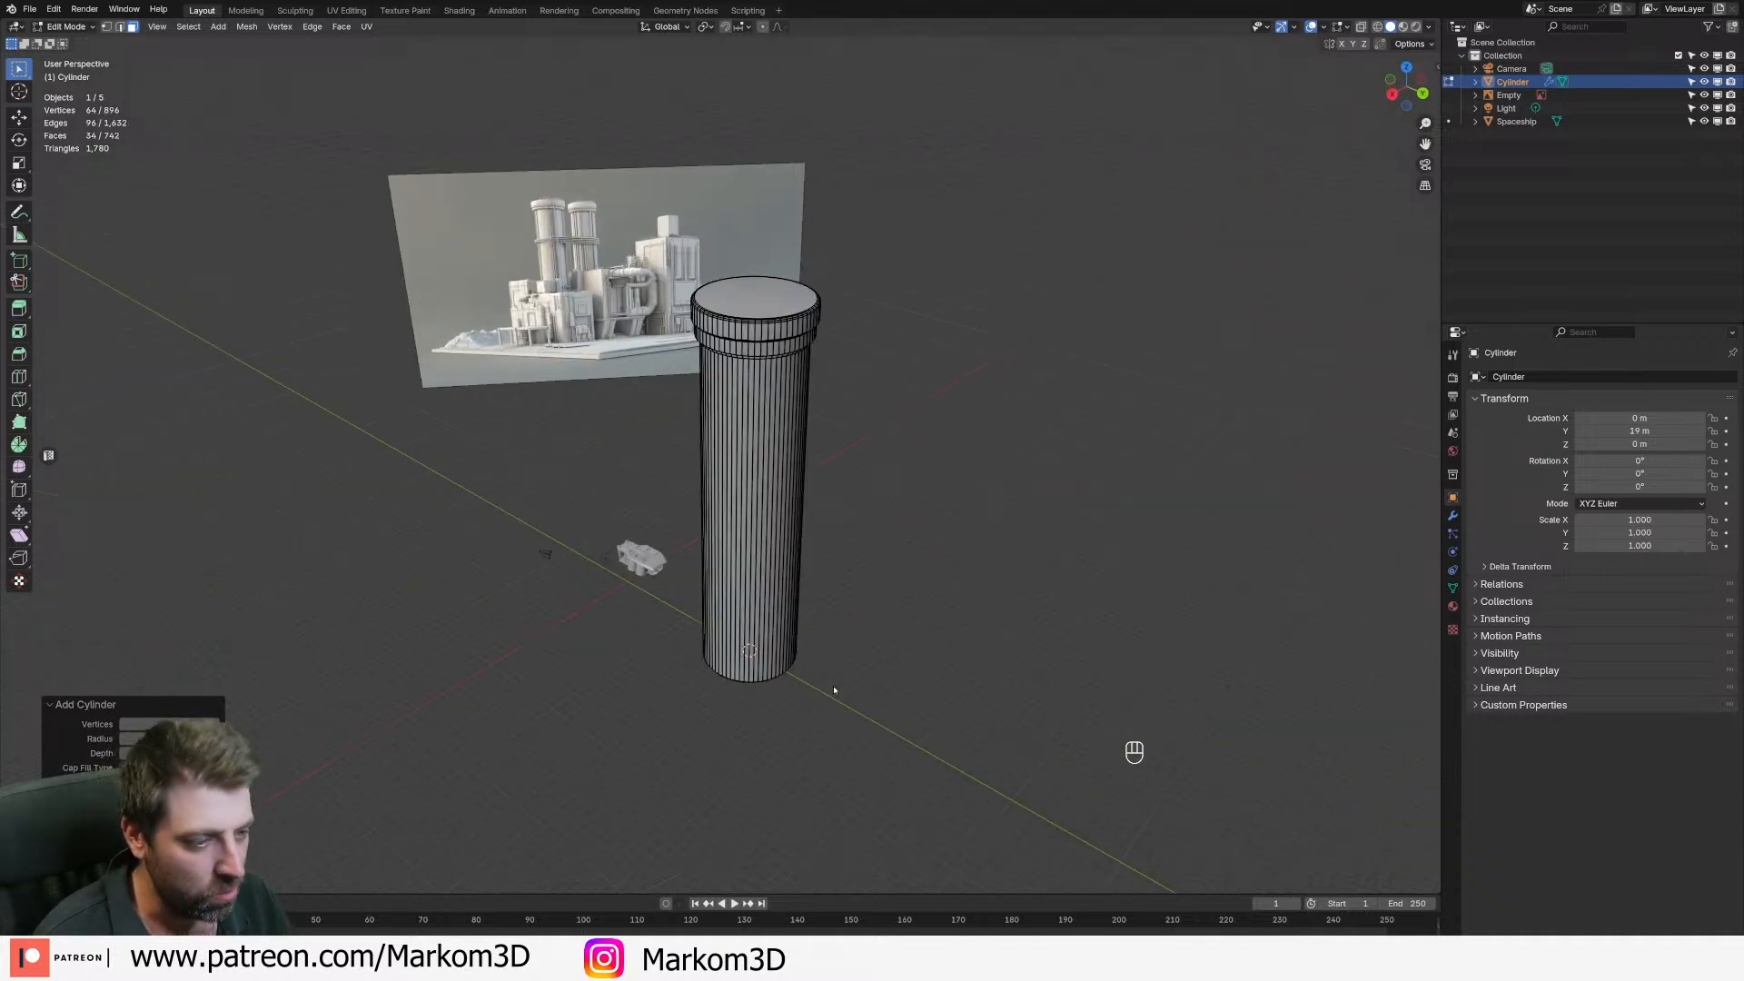
{"action": "key", "text": "g"}
{"action": "key", "text": "y"}
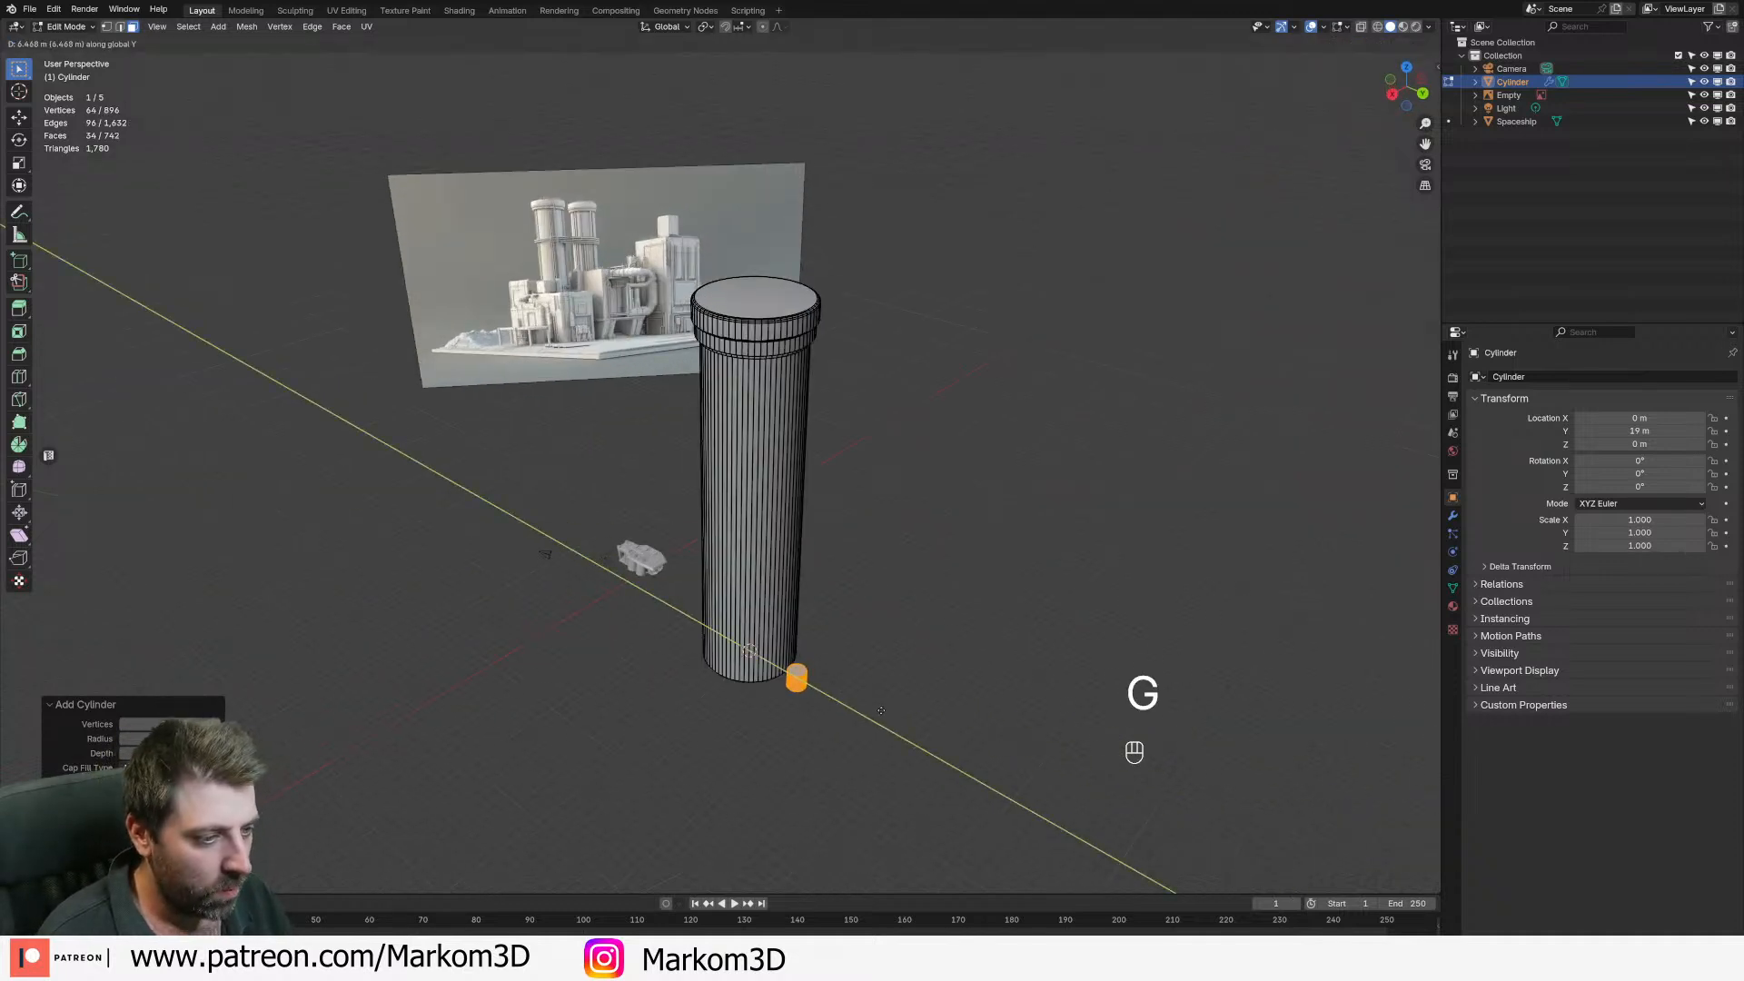
{"action": "left_click", "coordinate": [841, 690]}
{"action": "key", "text": "s"}
{"action": "key", "text": "shift+z"}
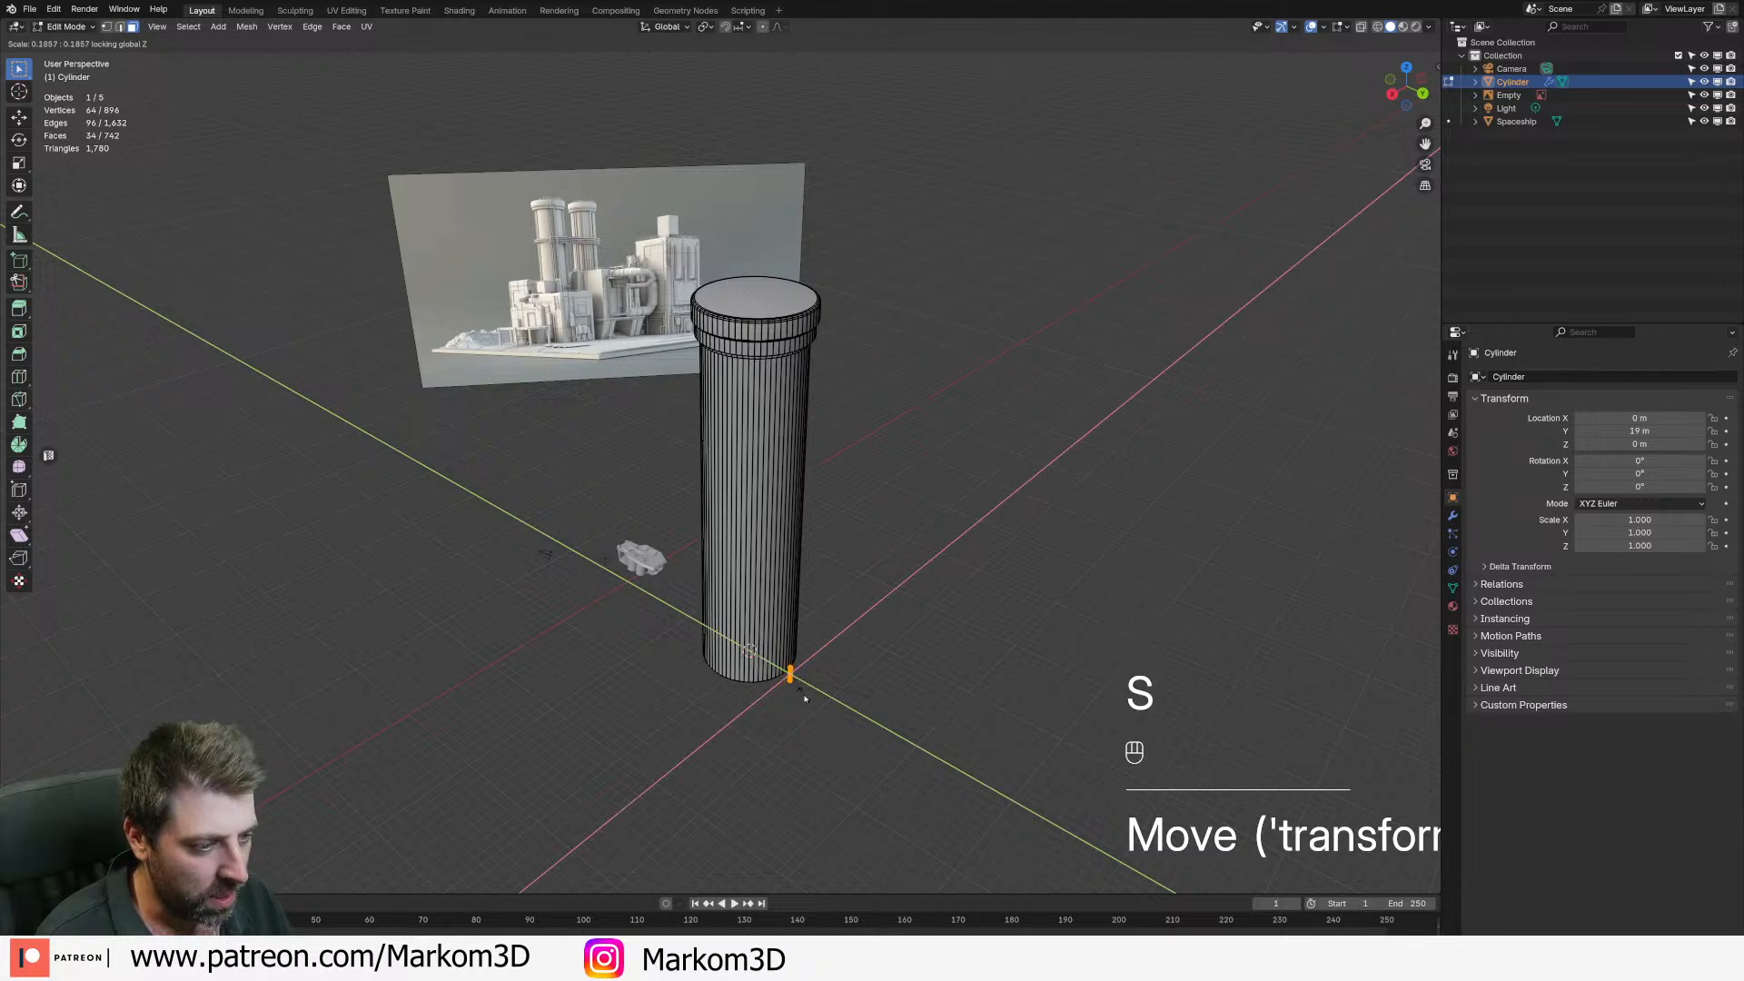
{"action": "left_click", "coordinate": [827, 717]}
- Thin the small cylinder further in X and Y and reposition it against the column's wall
{"action": "middle_click_drag", "start_coordinate": [827, 718], "coordinate": [769, 658], "text": "shift"}
{"action": "scroll", "coordinate": [755, 545], "scroll_direction": "up", "scroll_amount": 3}
{"action": "middle_click_drag", "start_coordinate": [756, 545], "coordinate": [772, 630], "text": "shift"}
{"action": "scroll", "coordinate": [818, 718], "scroll_direction": "up", "scroll_amount": 2}
{"action": "key", "text": "s"}
{"action": "key", "text": "shift+z"}
{"action": "left_click", "coordinate": [768, 782]}
{"action": "key", "text": "g"}
{"action": "key", "text": "x"}
{"action": "right_click", "coordinate": [763, 778]}
{"action": "middle_click_drag", "start_coordinate": [762, 779], "coordinate": [775, 802]}
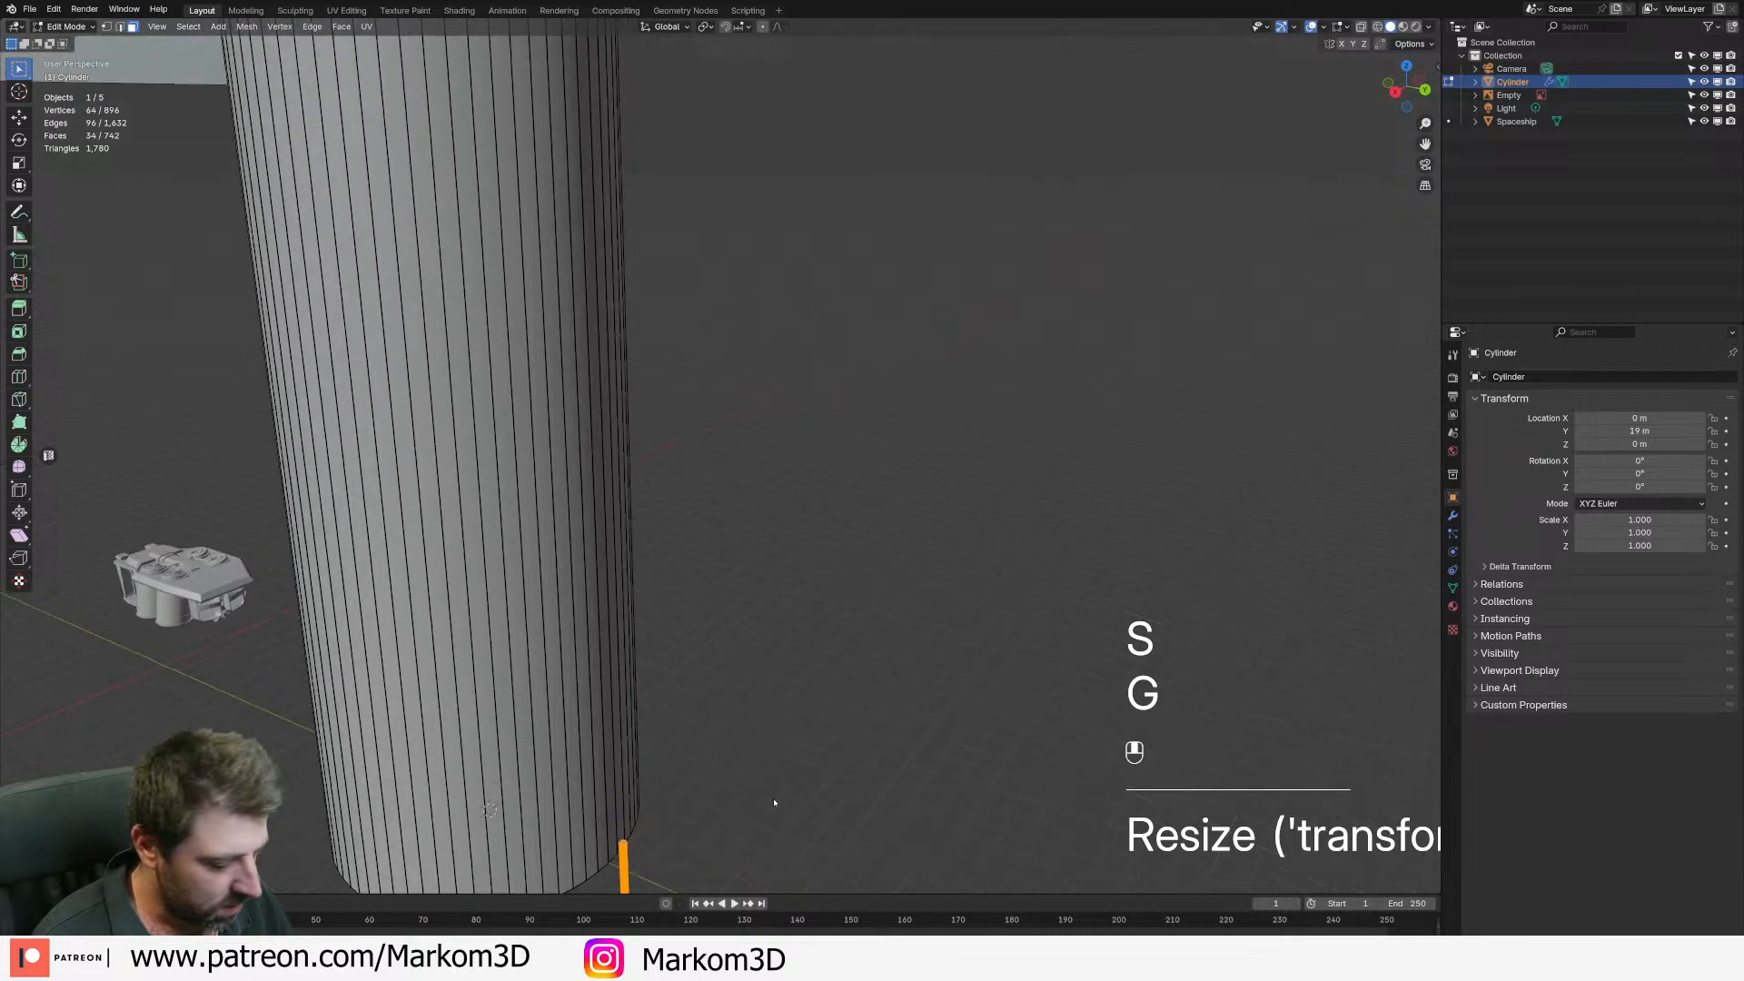
{"action": "scroll", "coordinate": [774, 802], "scroll_direction": "up", "scroll_amount": 1}
{"action": "key", "text": "g"}
{"action": "left_click", "coordinate": [727, 727]}
{"action": "middle_click_drag", "start_coordinate": [727, 727], "coordinate": [738, 659], "text": "shift"}
- Raise the small cylinder's top face along Z up to the underside of the cap, forming a tall thin pipe
{"action": "scroll", "coordinate": [738, 660], "scroll_direction": "down", "scroll_amount": 1}
{"action": "key", "text": "3"}
{"action": "left_click", "coordinate": [616, 773]}
{"action": "scroll", "coordinate": [670, 738], "scroll_direction": "down", "scroll_amount": 4}
{"action": "key", "text": "g"}
{"action": "middle_click", "coordinate": [682, 654]}
{"action": "left_click", "coordinate": [707, 376]}
{"action": "middle_click_drag", "start_coordinate": [707, 376], "coordinate": [741, 620], "text": "shift"}
{"action": "scroll", "coordinate": [741, 619], "scroll_direction": "up", "scroll_amount": 3}
{"action": "scroll", "coordinate": [741, 619], "scroll_direction": "down", "scroll_amount": 2}
{"action": "key", "text": "g"}
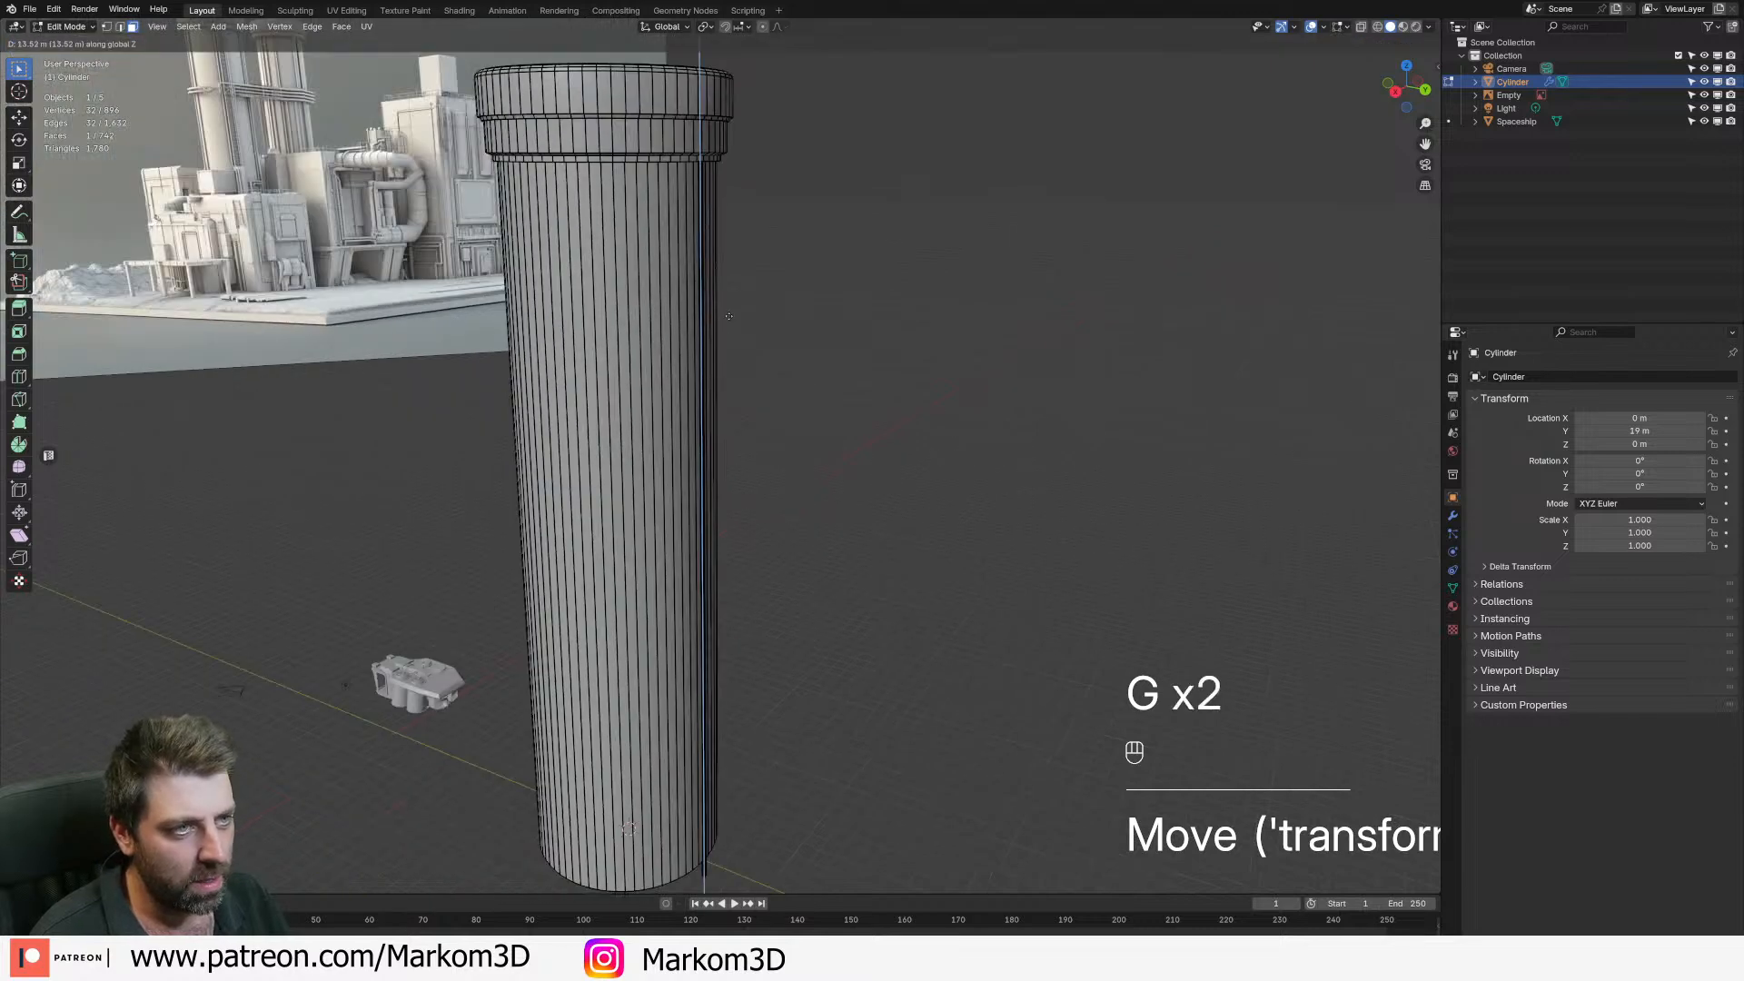
{"action": "left_click", "coordinate": [729, 317]}
- Select the whole linked pipe and shift it slightly outward along Y from the column's wall
{"action": "middle_click_drag", "start_coordinate": [728, 317], "coordinate": [690, 432]}
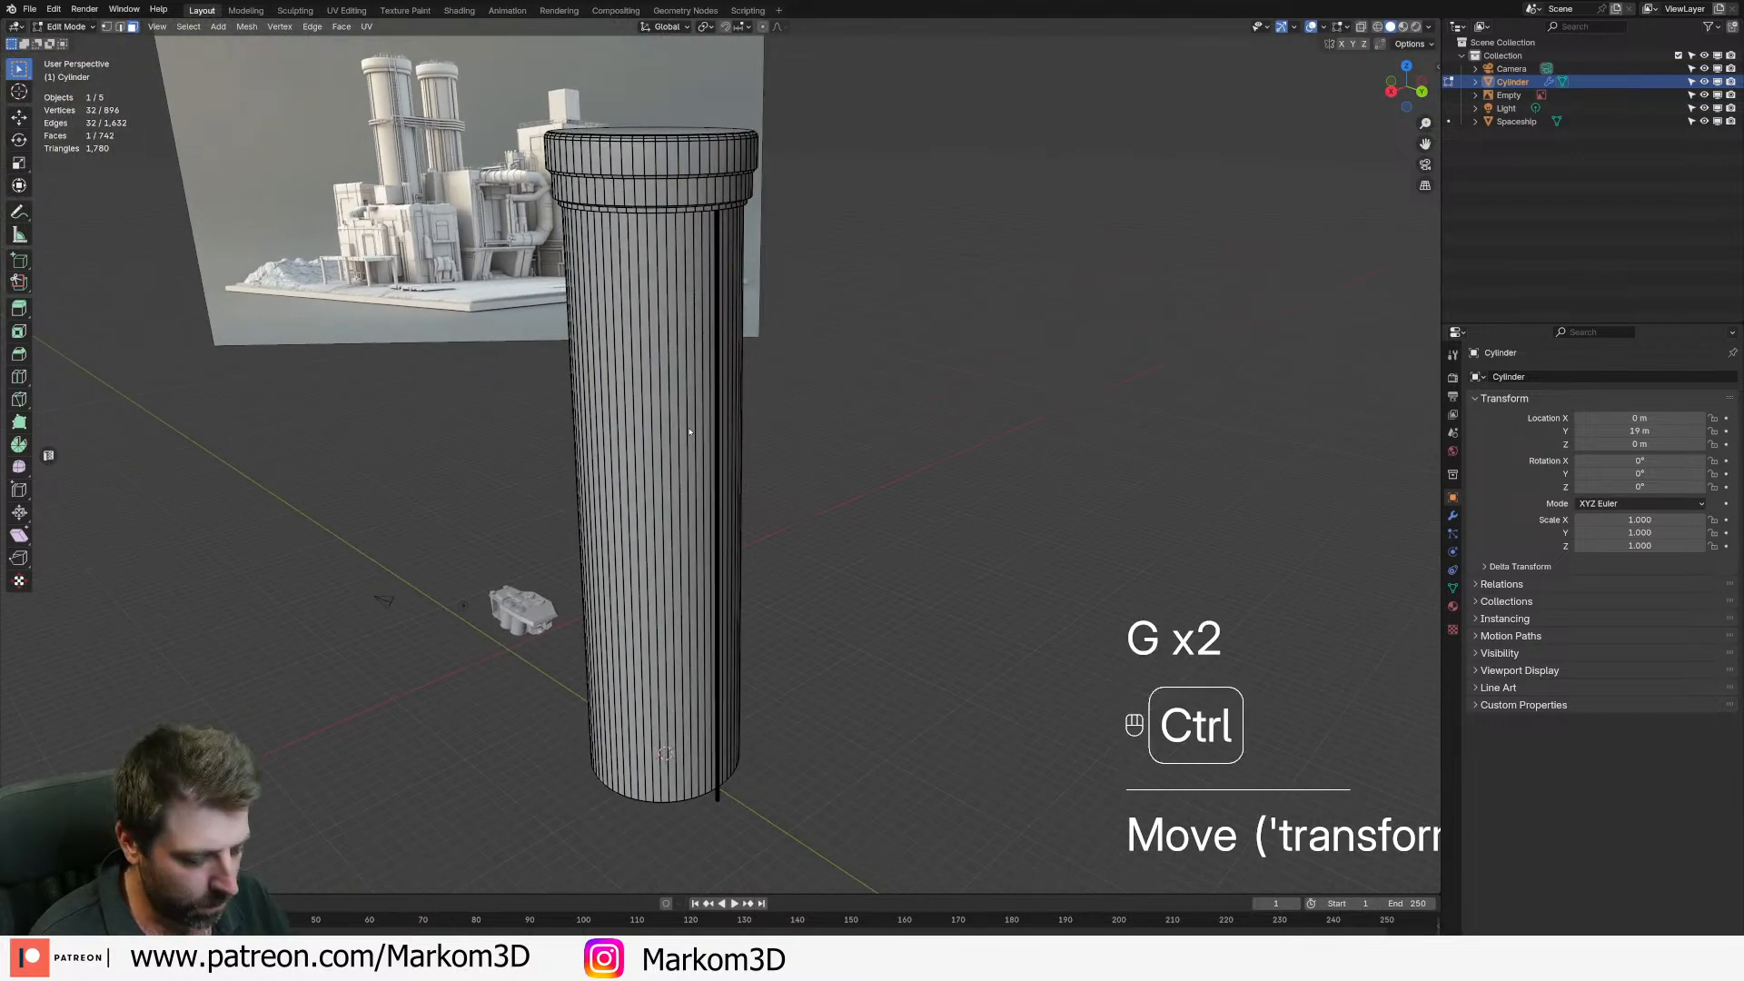
{"action": "key", "text": "ctrl+l"}
{"action": "scroll", "coordinate": [690, 431], "scroll_direction": "up", "scroll_amount": 3}
{"action": "middle_click_drag", "start_coordinate": [750, 155], "coordinate": [775, 394], "text": "shift"}
{"action": "scroll", "coordinate": [775, 394], "scroll_direction": "up", "scroll_amount": 3}
{"action": "middle_click_drag", "start_coordinate": [790, 209], "coordinate": [785, 507], "text": "shift"}
{"action": "key", "text": "g"}
{"action": "middle_click", "coordinate": [808, 525]}
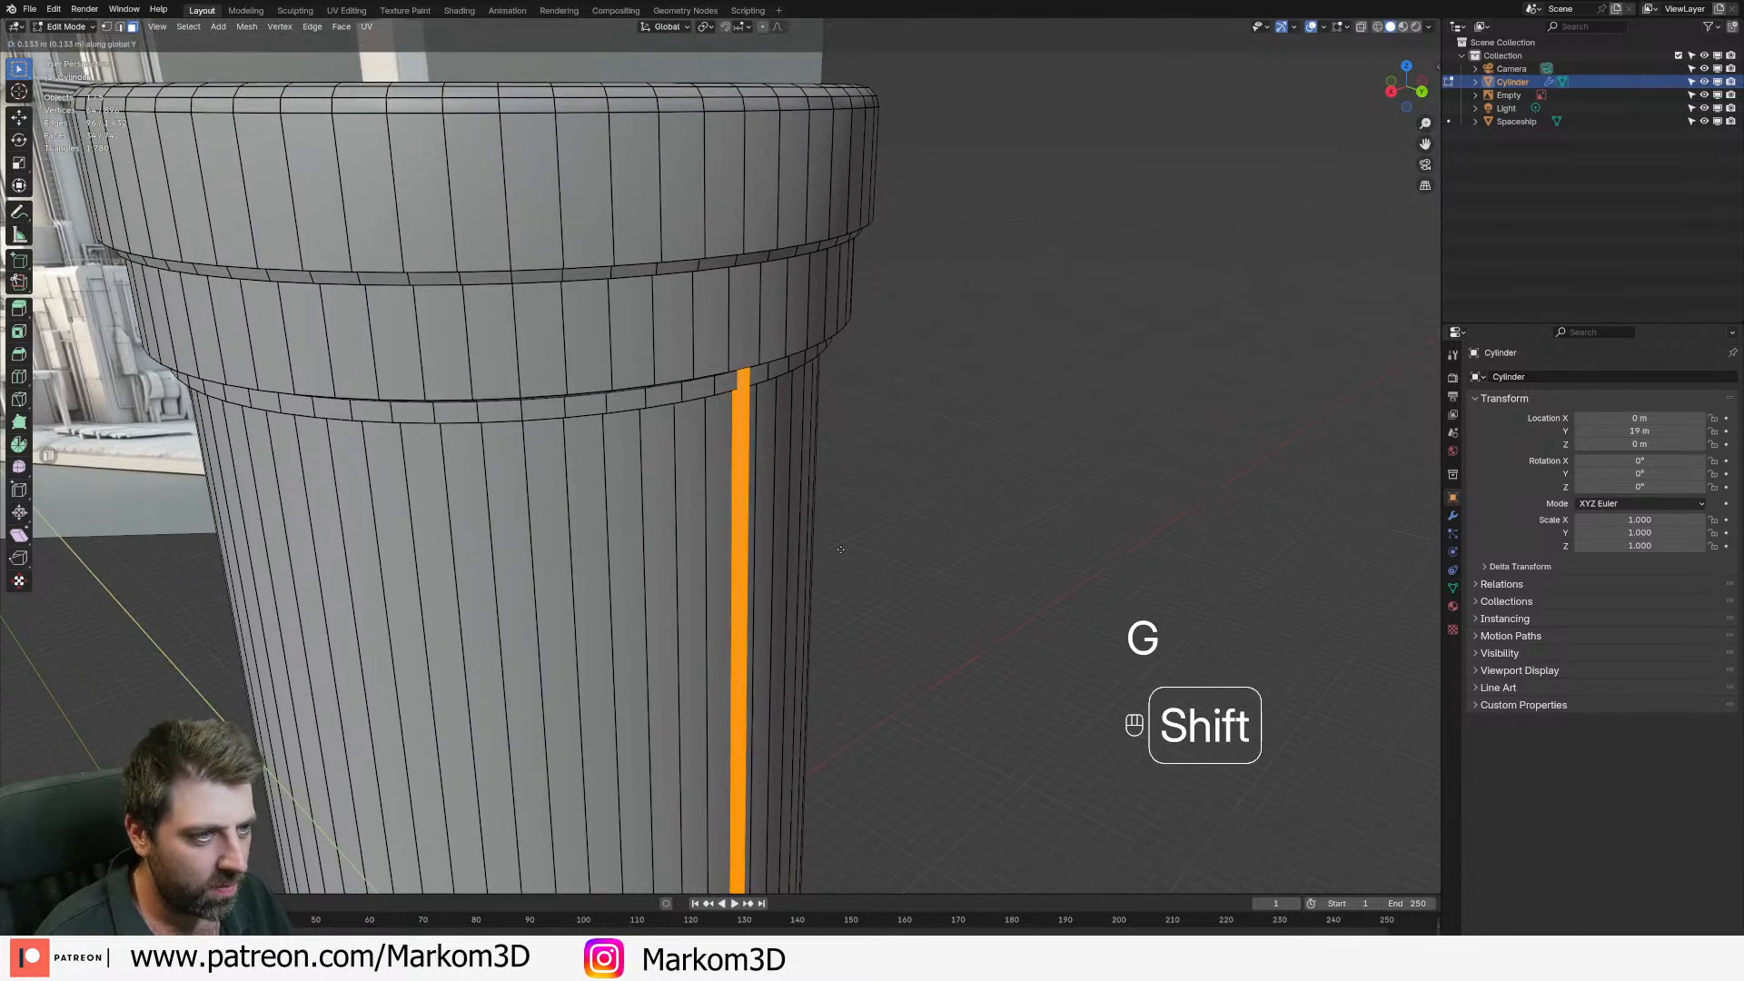
{"action": "left_click", "coordinate": [918, 602]}
- Duplicate the pipe twice, offsetting each copy along X to form three parallel pipes side by side
{"action": "middle_click_drag", "start_coordinate": [916, 600], "coordinate": [779, 537]}
{"action": "key", "text": "shift+d"}
{"action": "middle_click", "coordinate": [823, 540]}
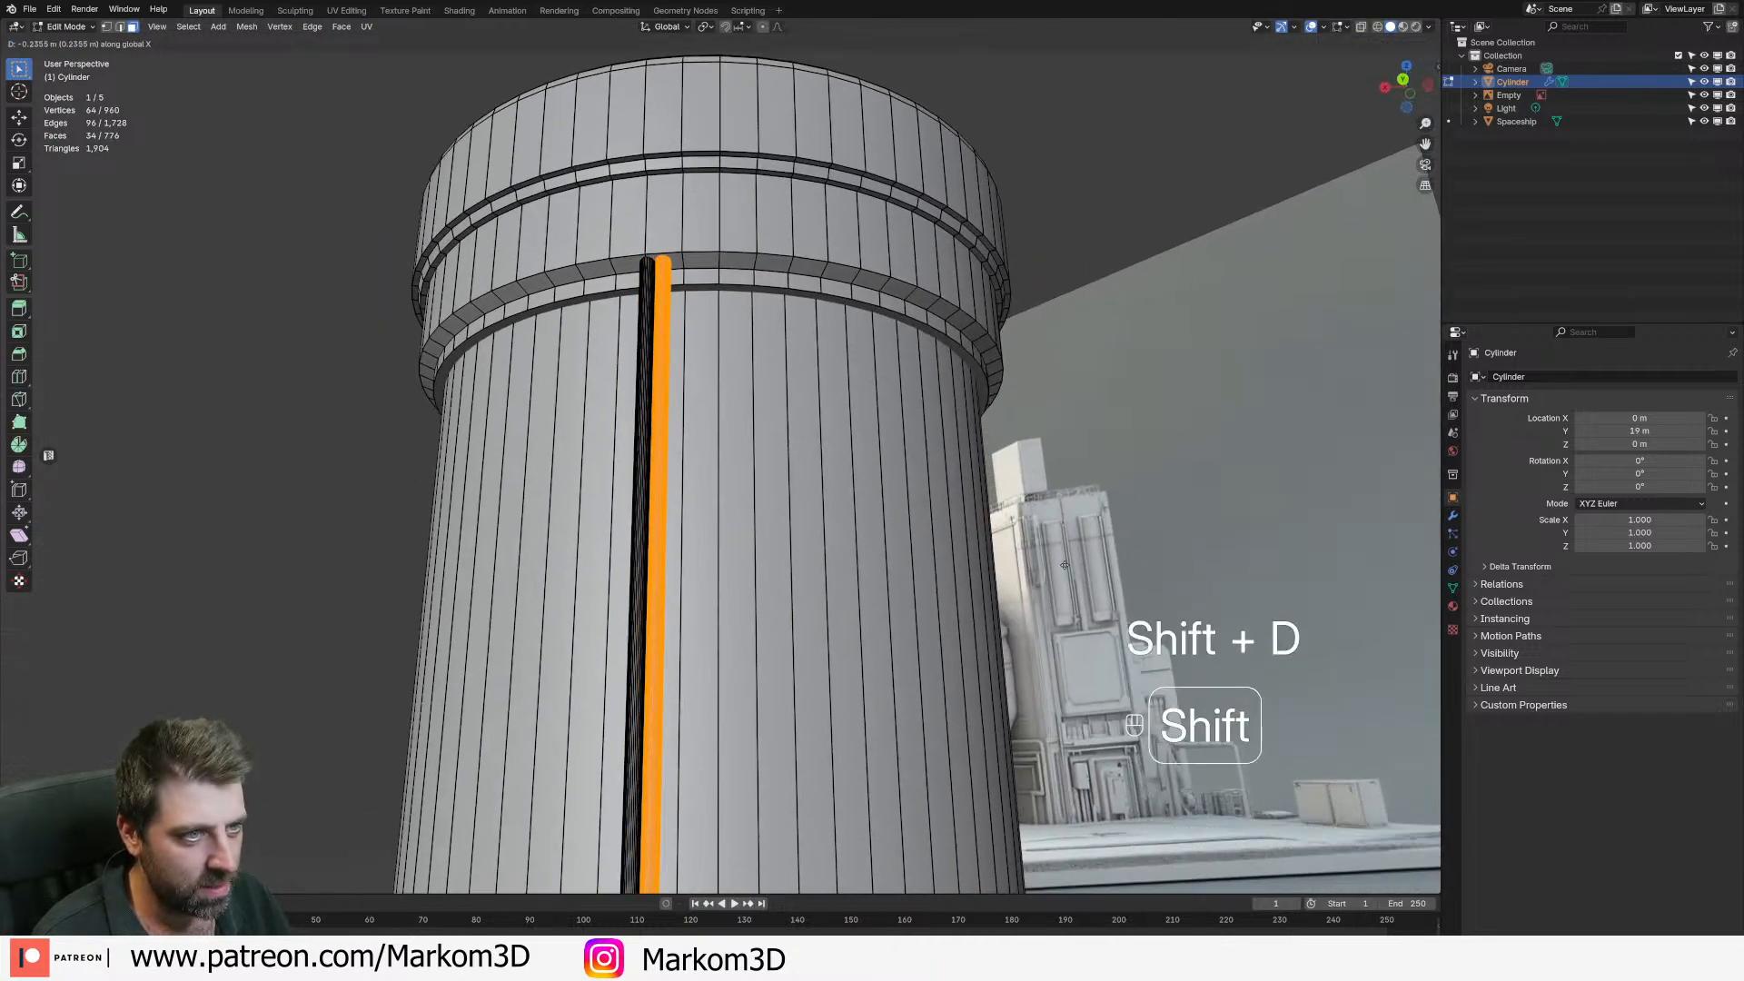
{"action": "left_click", "coordinate": [1098, 562]}
{"action": "key", "text": "shift+d"}
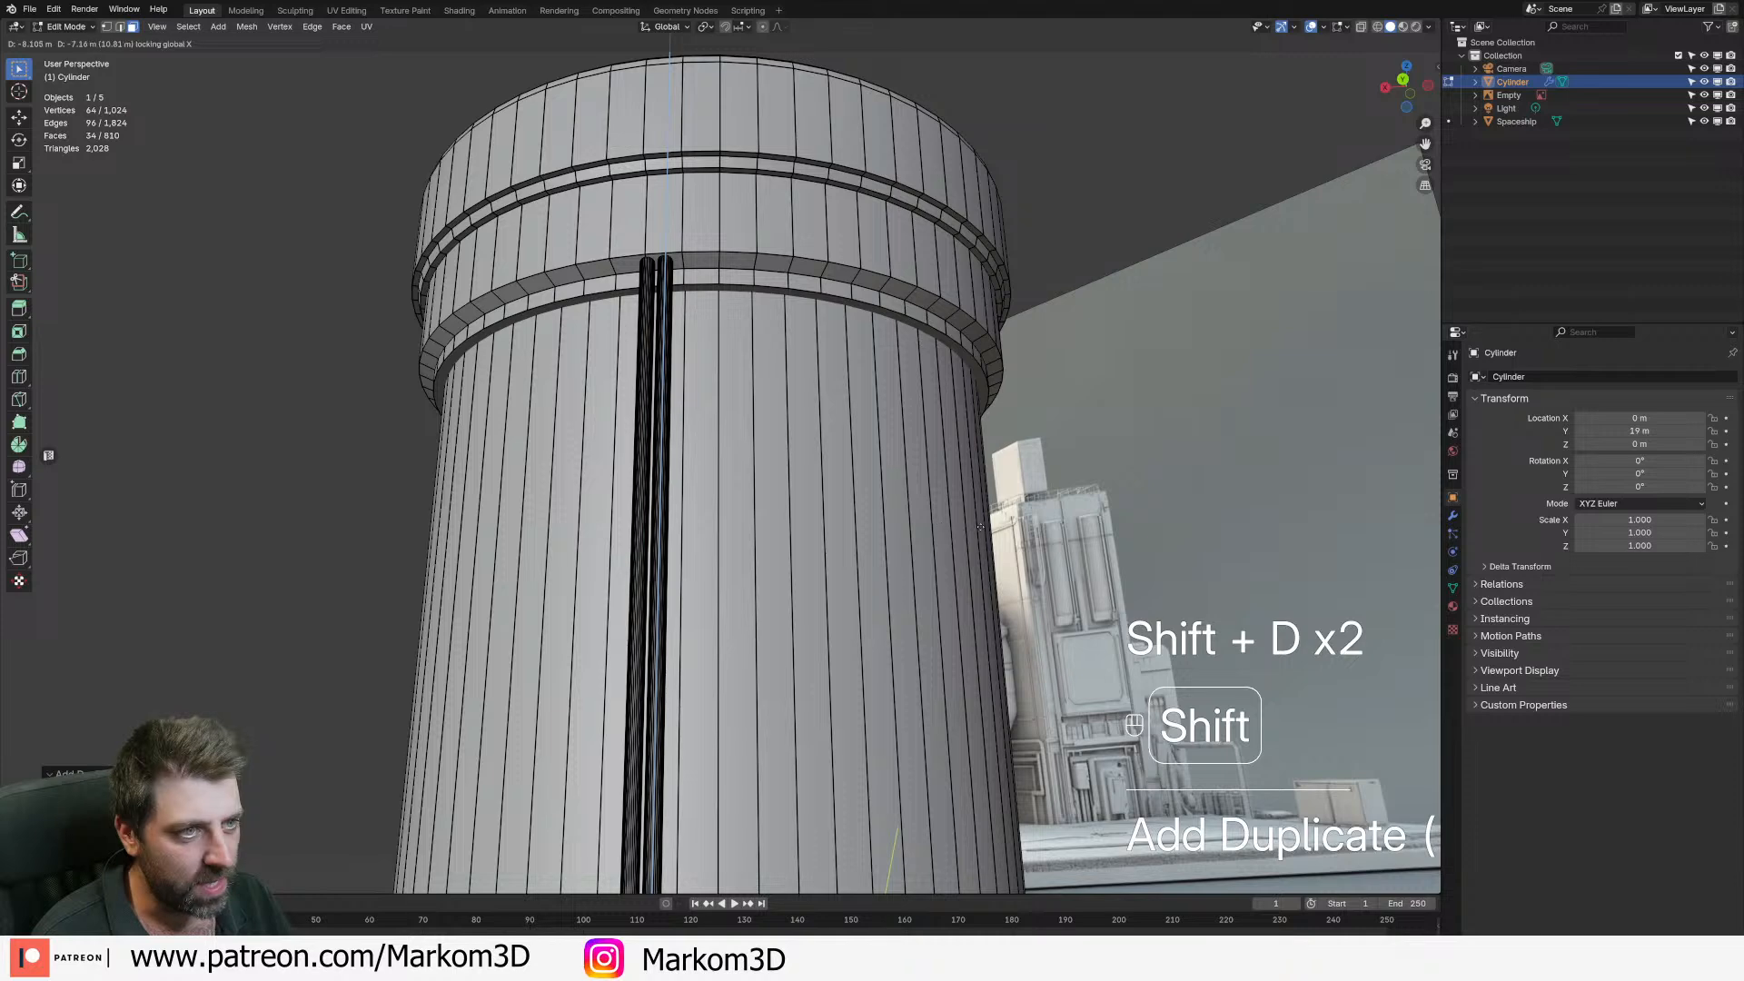
{"action": "left_click", "coordinate": [894, 517]}
{"action": "key", "text": "g"}
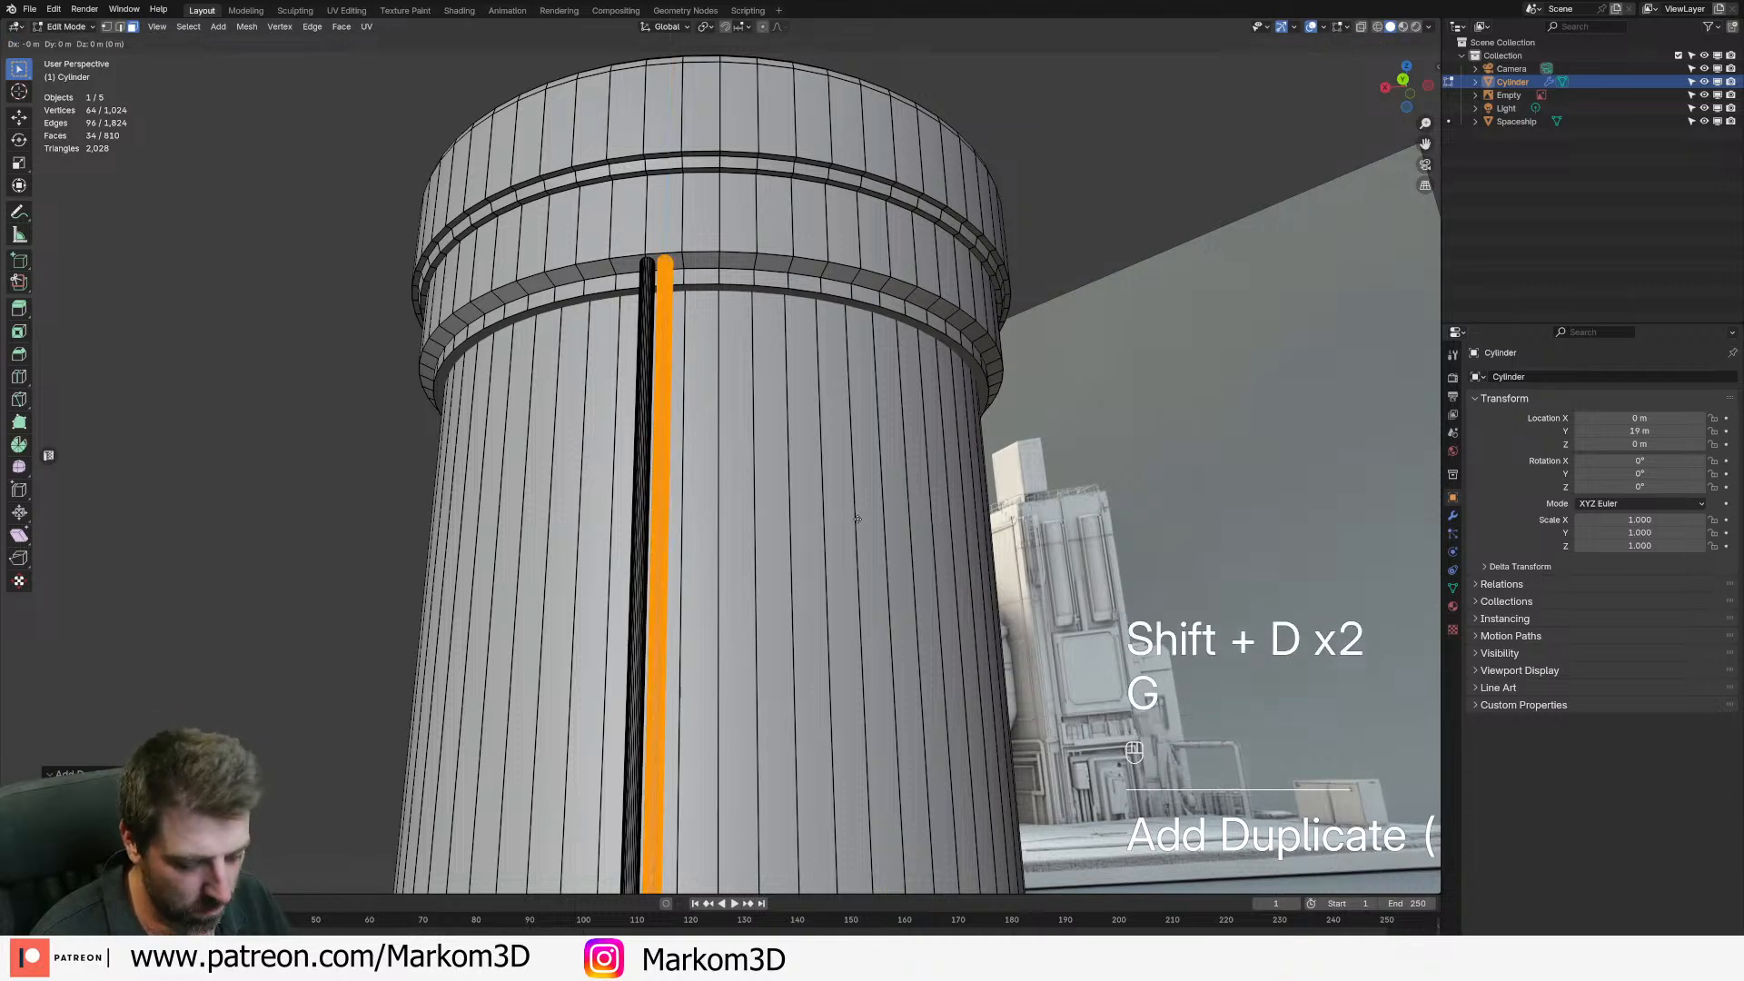
{"action": "middle_click", "coordinate": [872, 525]}
{"action": "left_click", "coordinate": [1152, 554]}
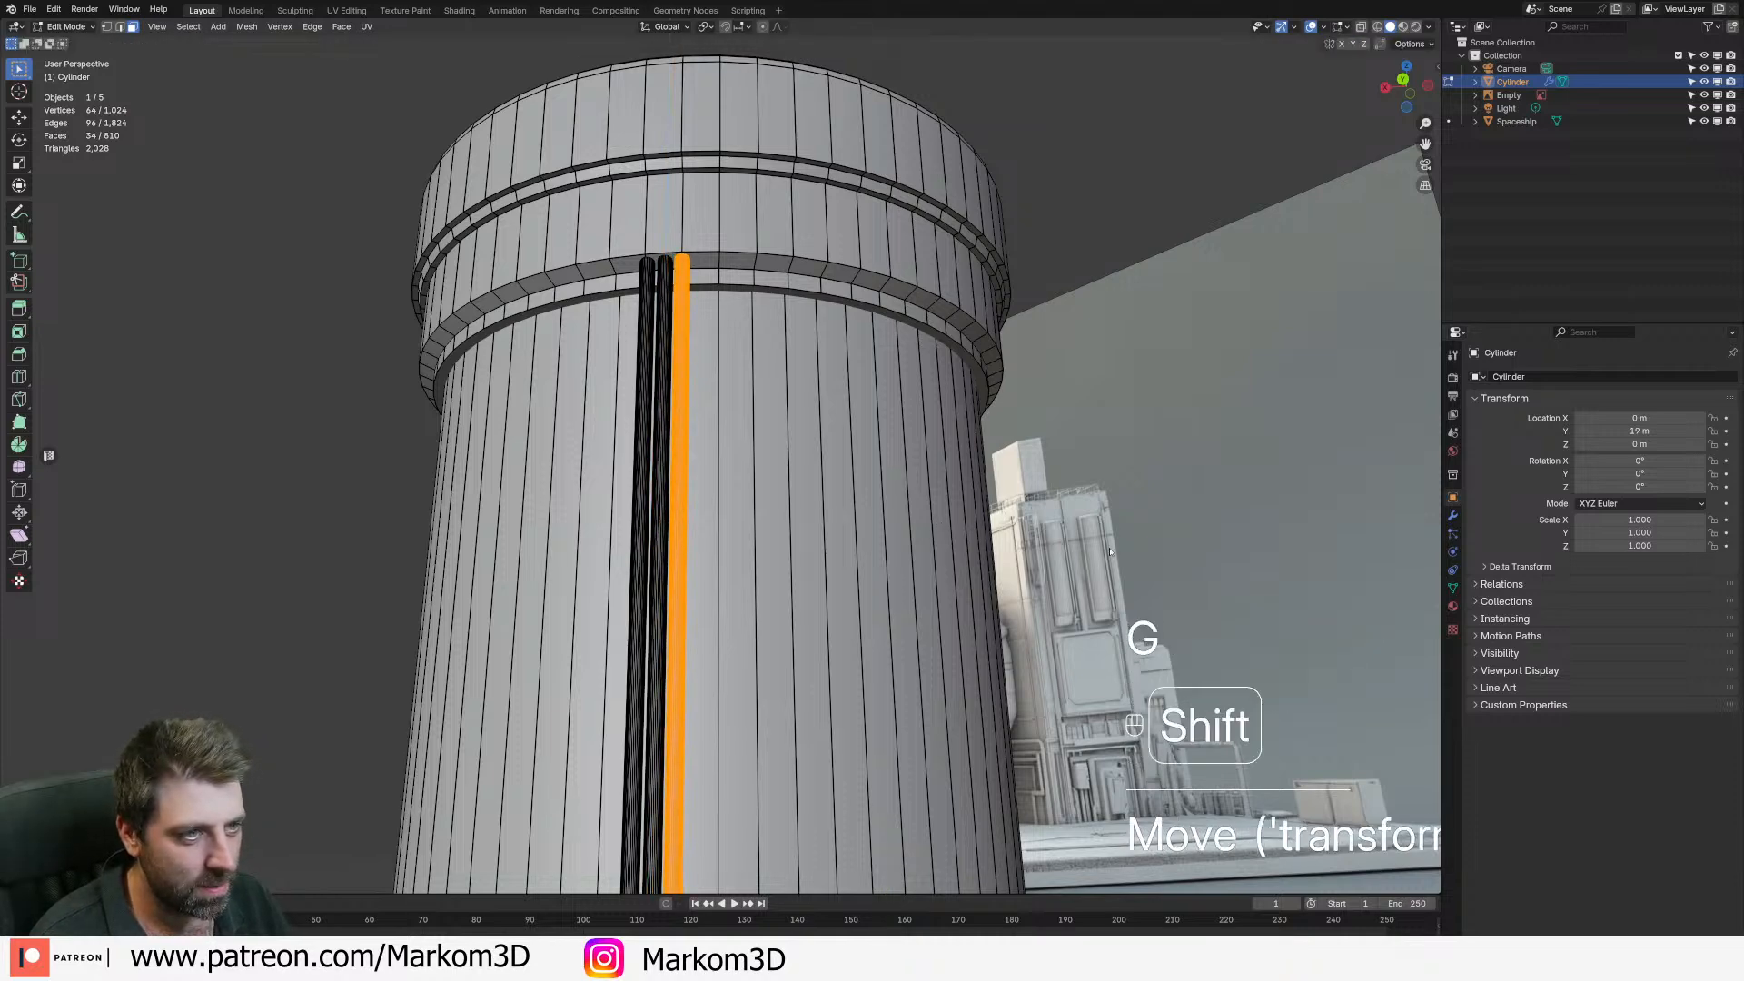
- Nudge the third pipe slightly along Y to suit the column's curve, and return to Object Mode
{"action": "middle_click_drag", "start_coordinate": [772, 491], "coordinate": [726, 372]}
{"action": "scroll", "coordinate": [573, 448], "scroll_direction": "up", "scroll_amount": 3}
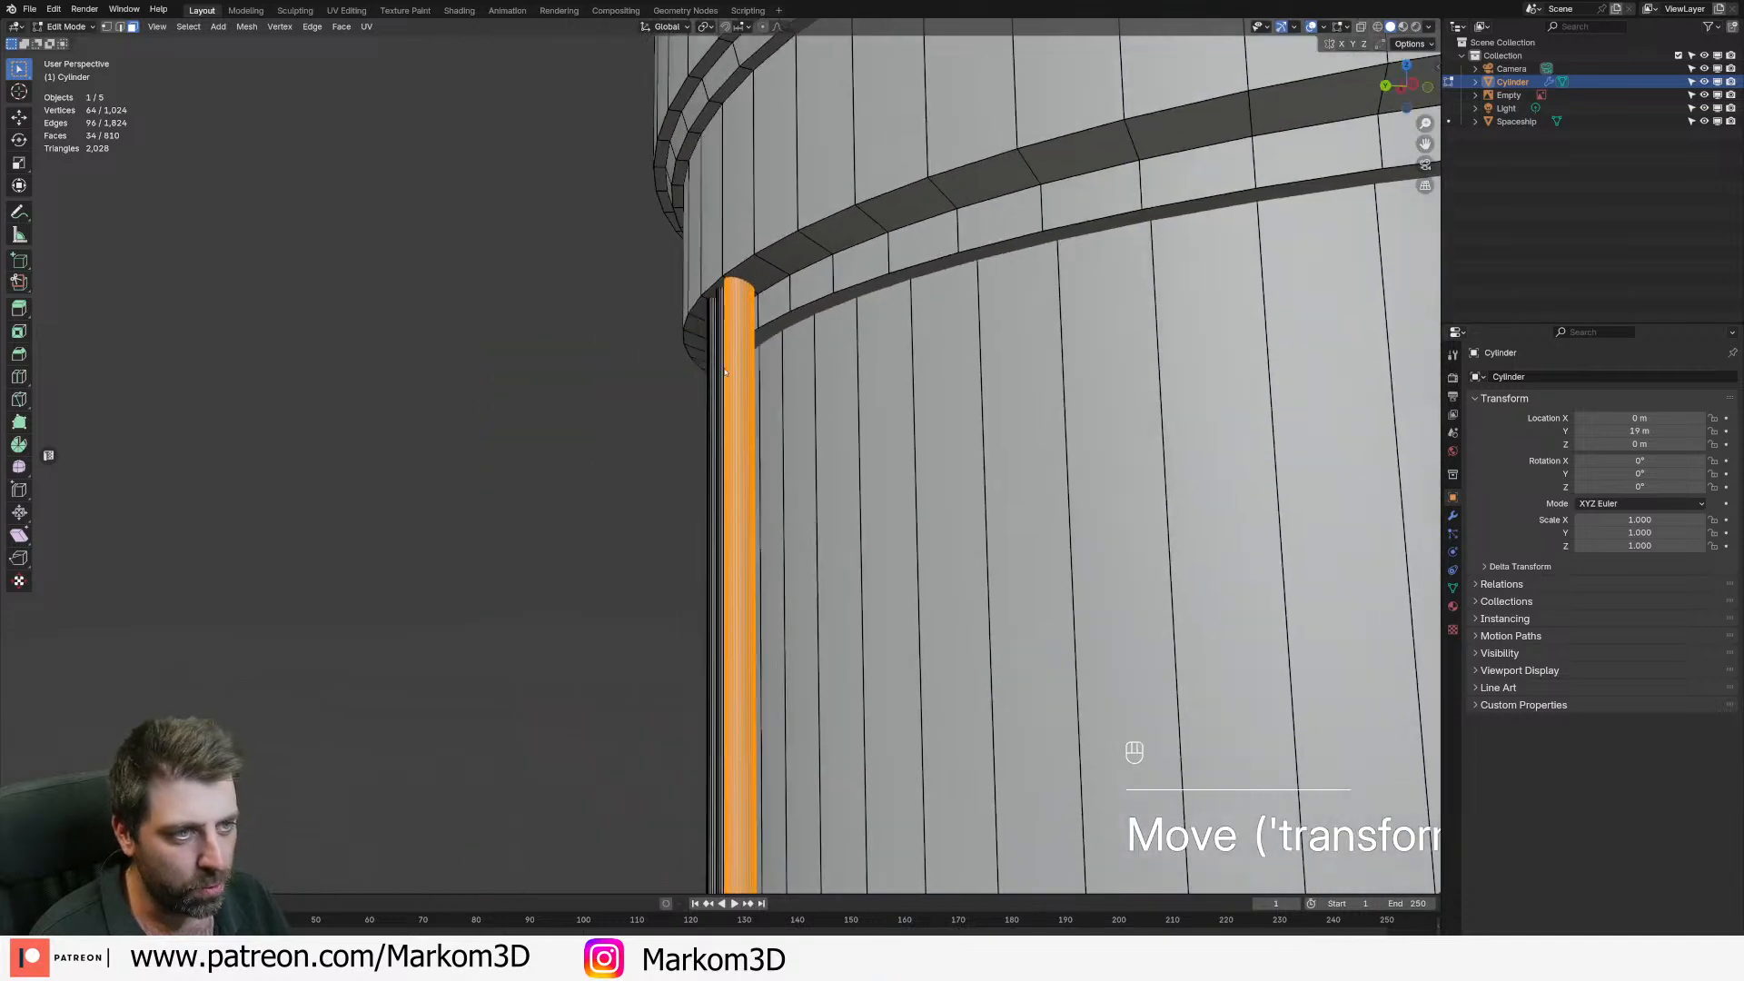
{"action": "key", "text": "g"}
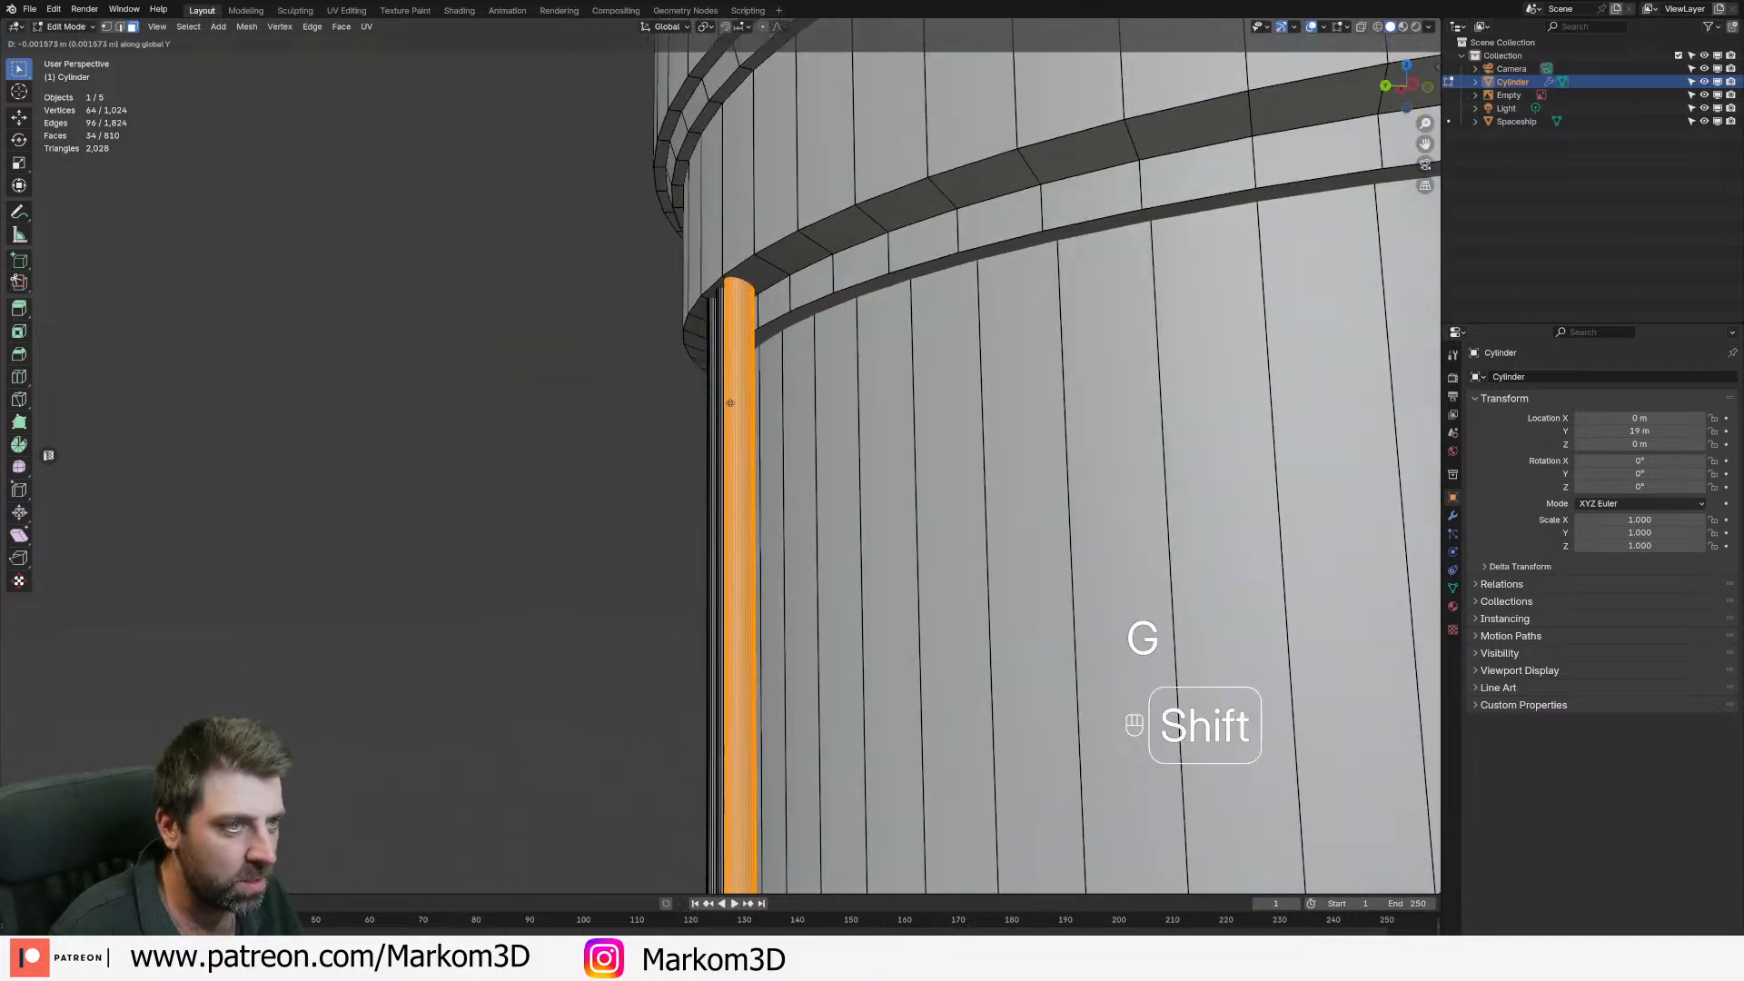
{"action": "left_click", "coordinate": [763, 409]}
{"action": "scroll", "coordinate": [576, 524], "scroll_direction": "down", "scroll_amount": 6}
{"action": "key", "text": "Tab"}
{"action": "left_click", "coordinate": [545, 560]}
- Compare the capped column and its three pipes with the chimneys in the reference image
{"action": "scroll", "coordinate": [514, 596], "scroll_direction": "down", "scroll_amount": 7}
{"action": "middle_click_drag", "start_coordinate": [514, 596], "coordinate": [771, 600]}
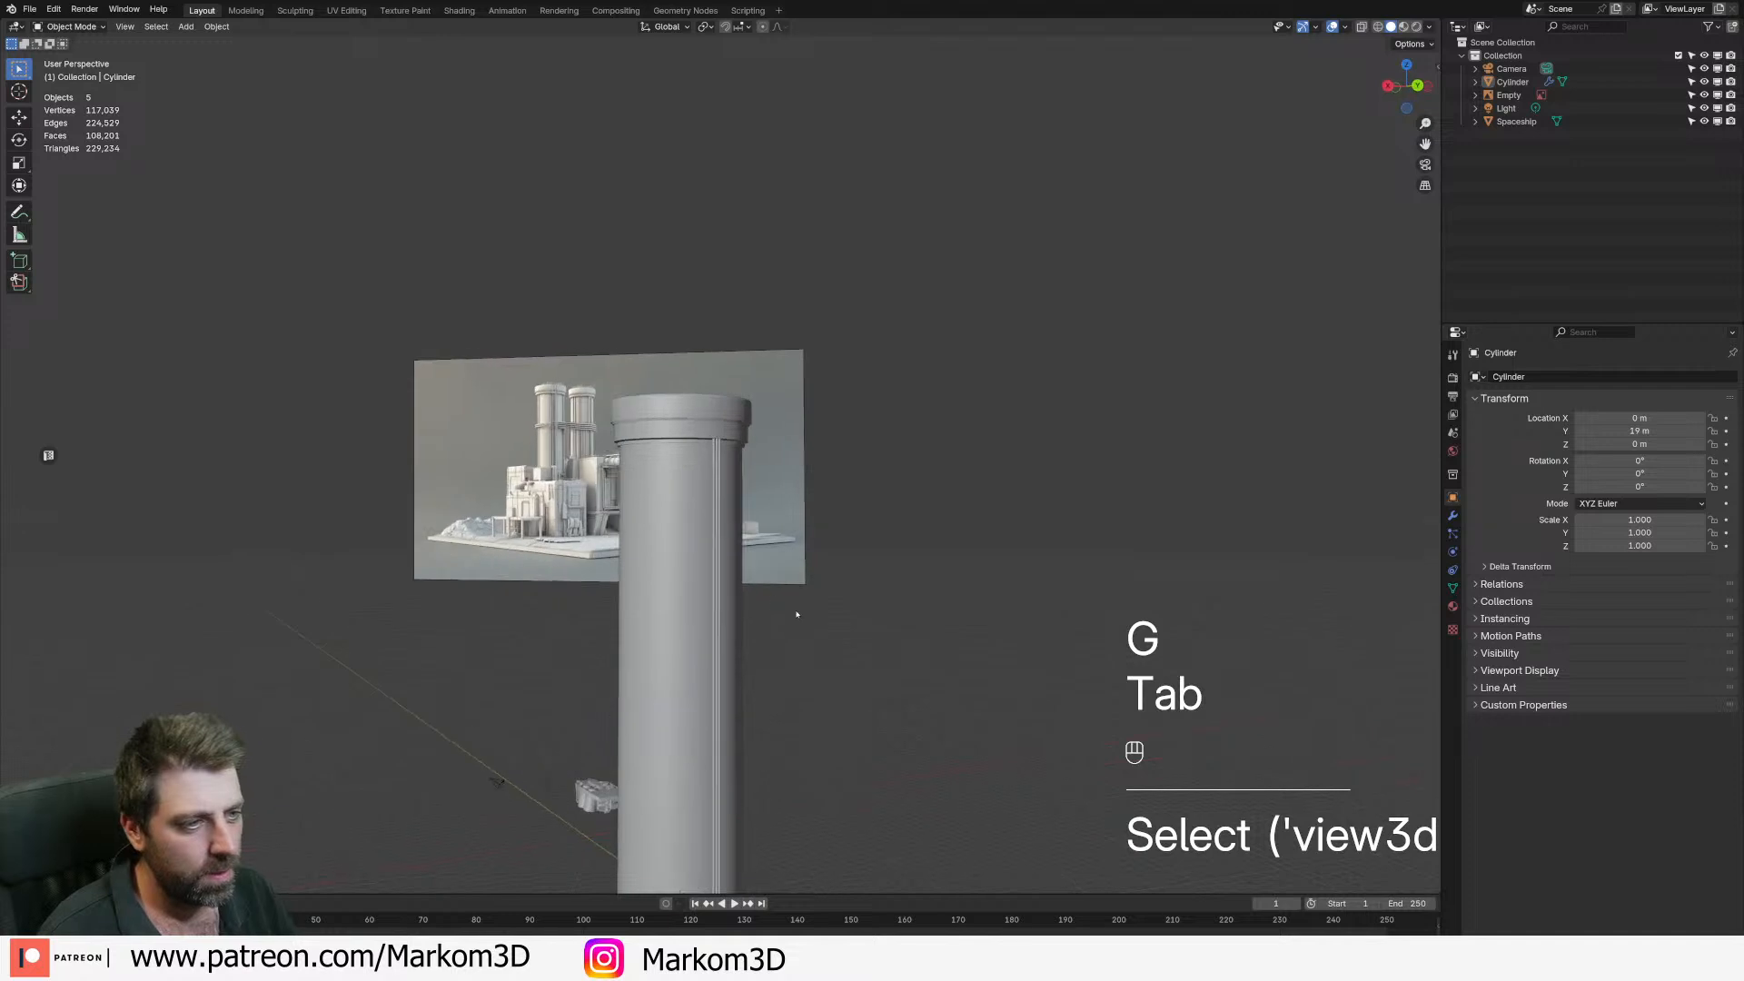
{"action": "scroll", "coordinate": [772, 600], "scroll_direction": "up", "scroll_amount": 2}
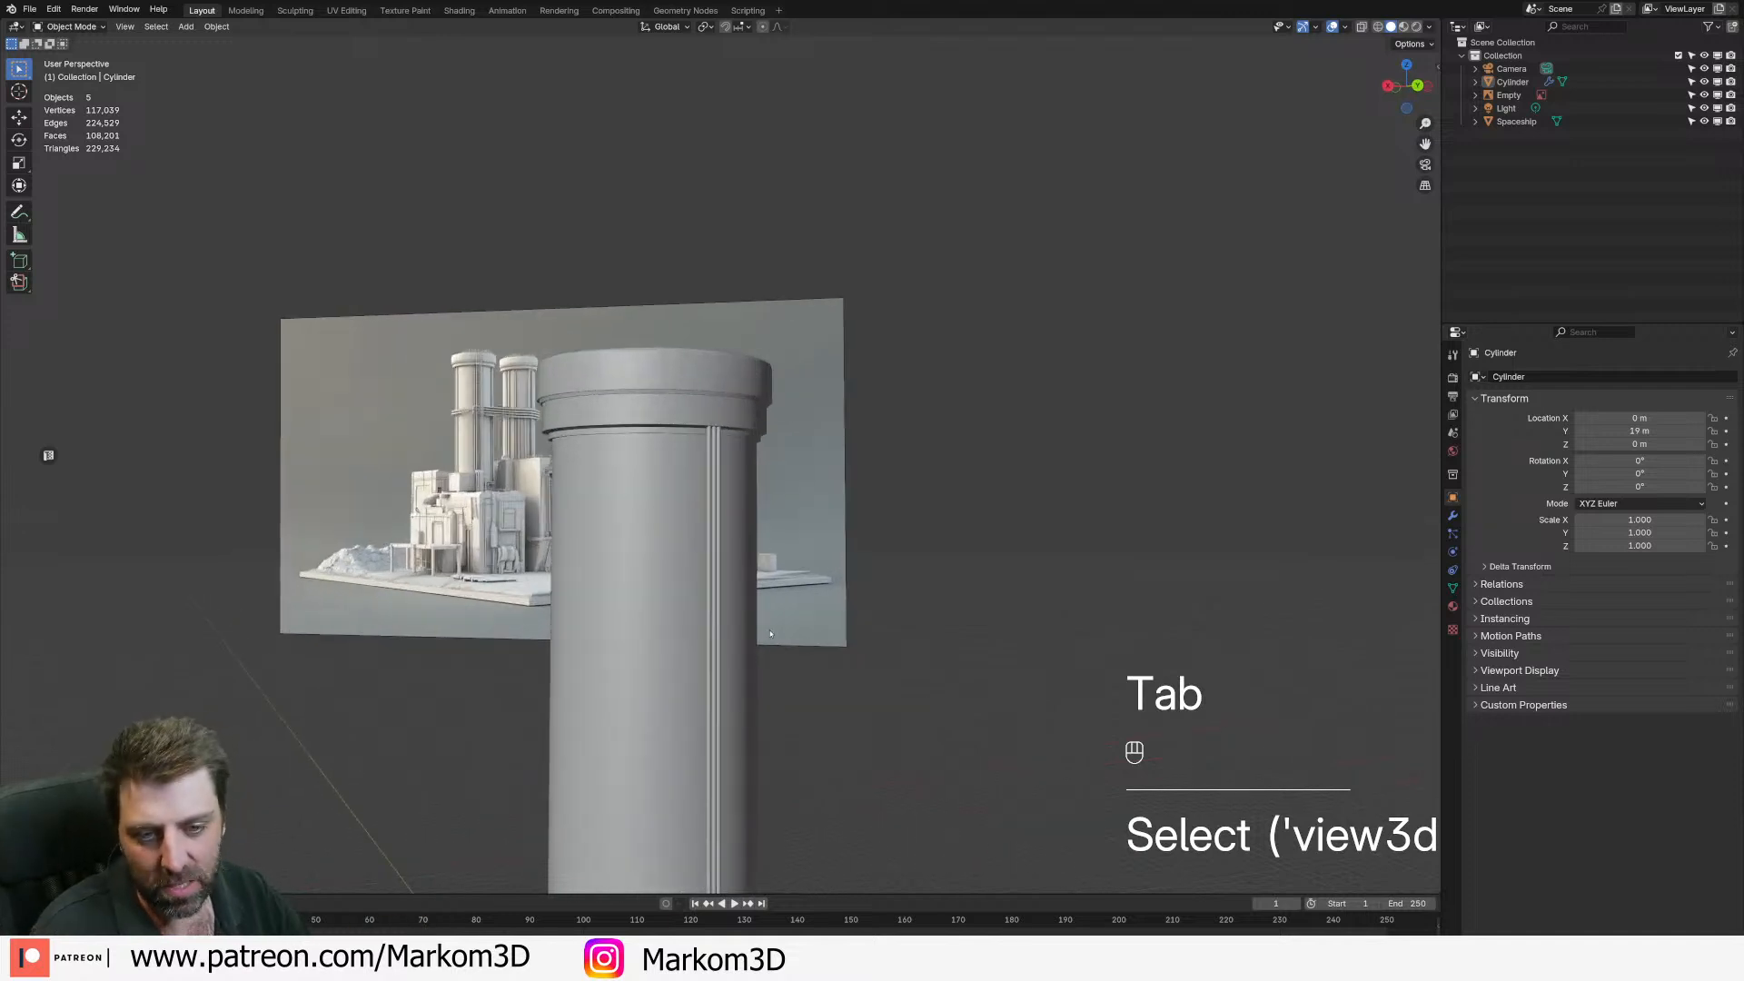
{"action": "middle_click_drag", "start_coordinate": [611, 609], "coordinate": [674, 605]}
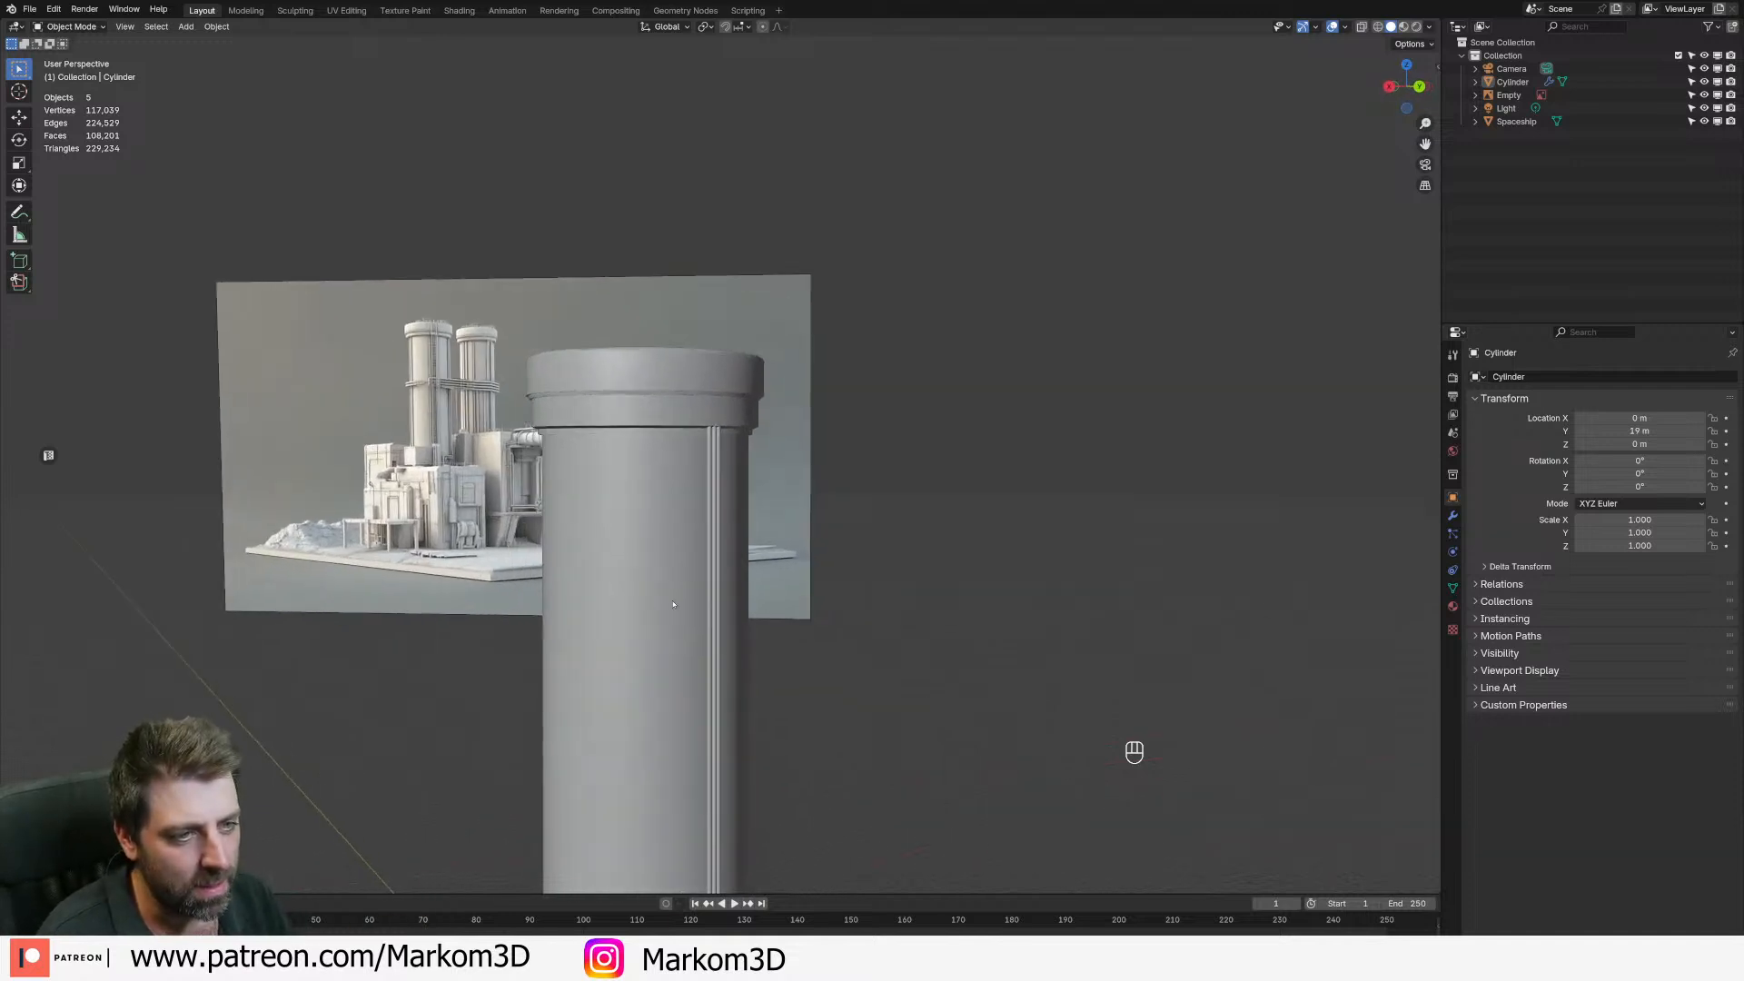
{"action": "left_click", "coordinate": [710, 483]}
{"action": "scroll", "coordinate": [711, 495], "scroll_direction": "up", "scroll_amount": 1}
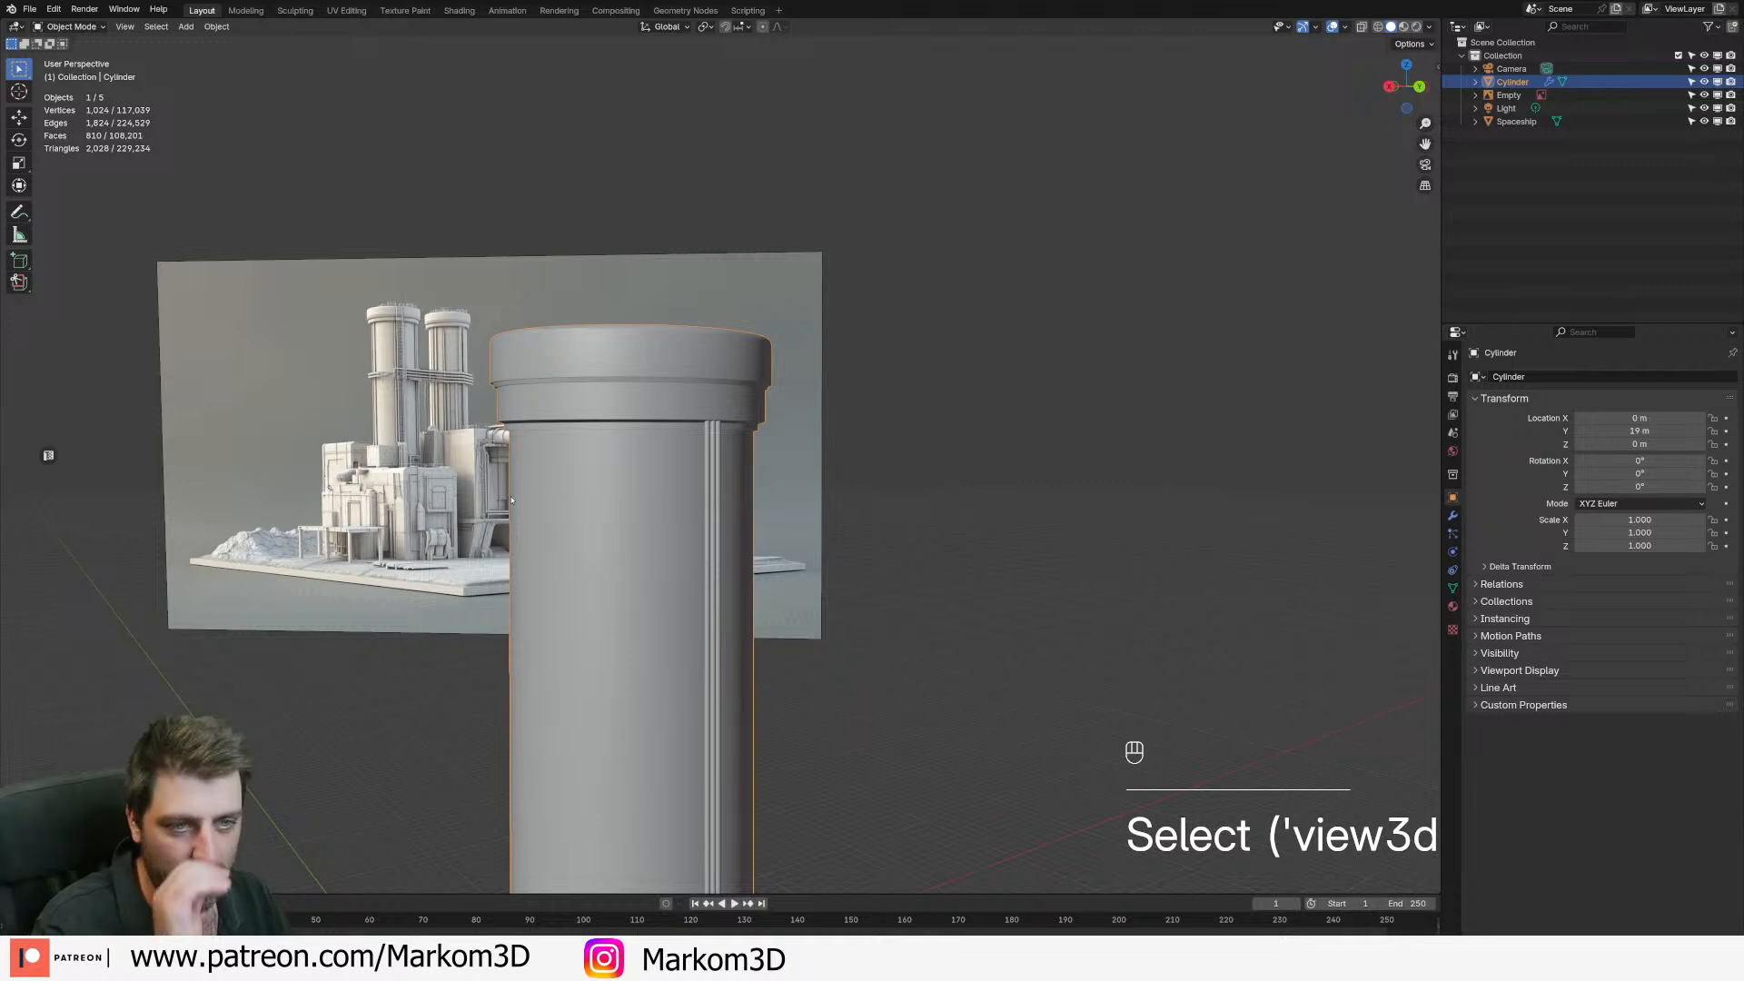
{"action": "middle_click_drag", "start_coordinate": [512, 500], "coordinate": [1231, 711]}
{"action": "middle_click_drag", "start_coordinate": [426, 305], "coordinate": [618, 441]}
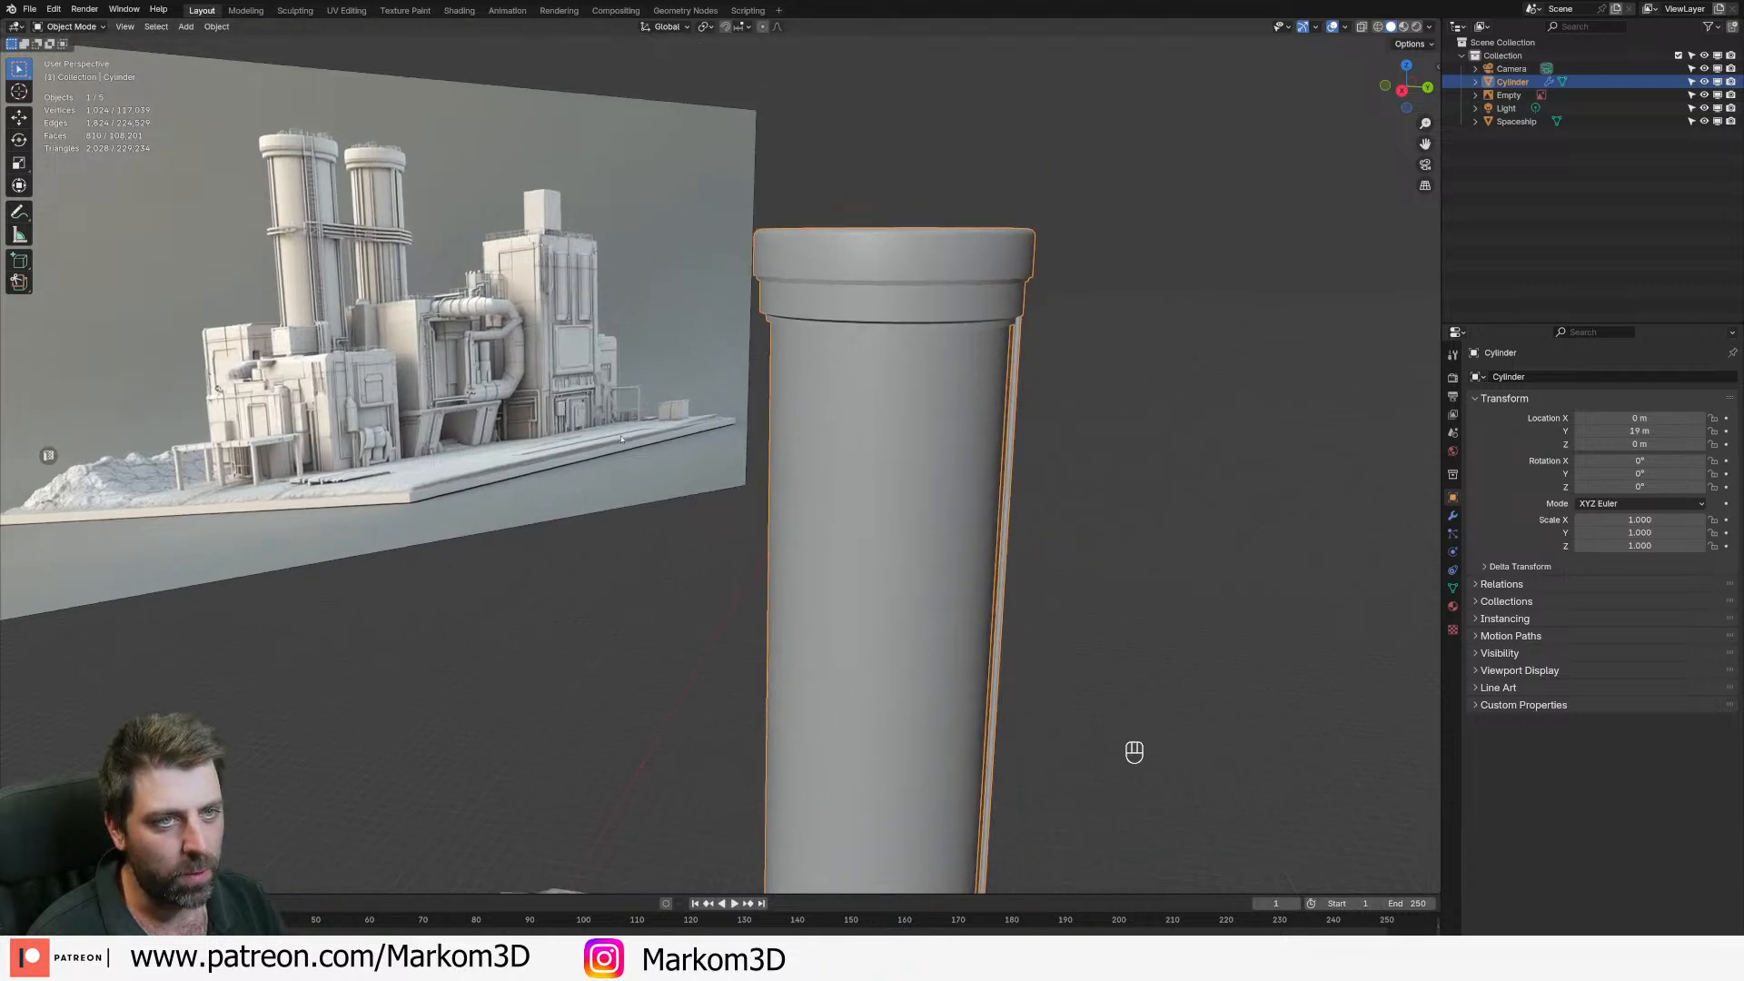
- Add a plane as a separate object at the 3D cursor, at the column's base
{"action": "scroll", "coordinate": [759, 554], "scroll_direction": "down", "scroll_amount": 2}
{"action": "middle_click_drag", "start_coordinate": [759, 554], "coordinate": [758, 445], "text": "shift"}
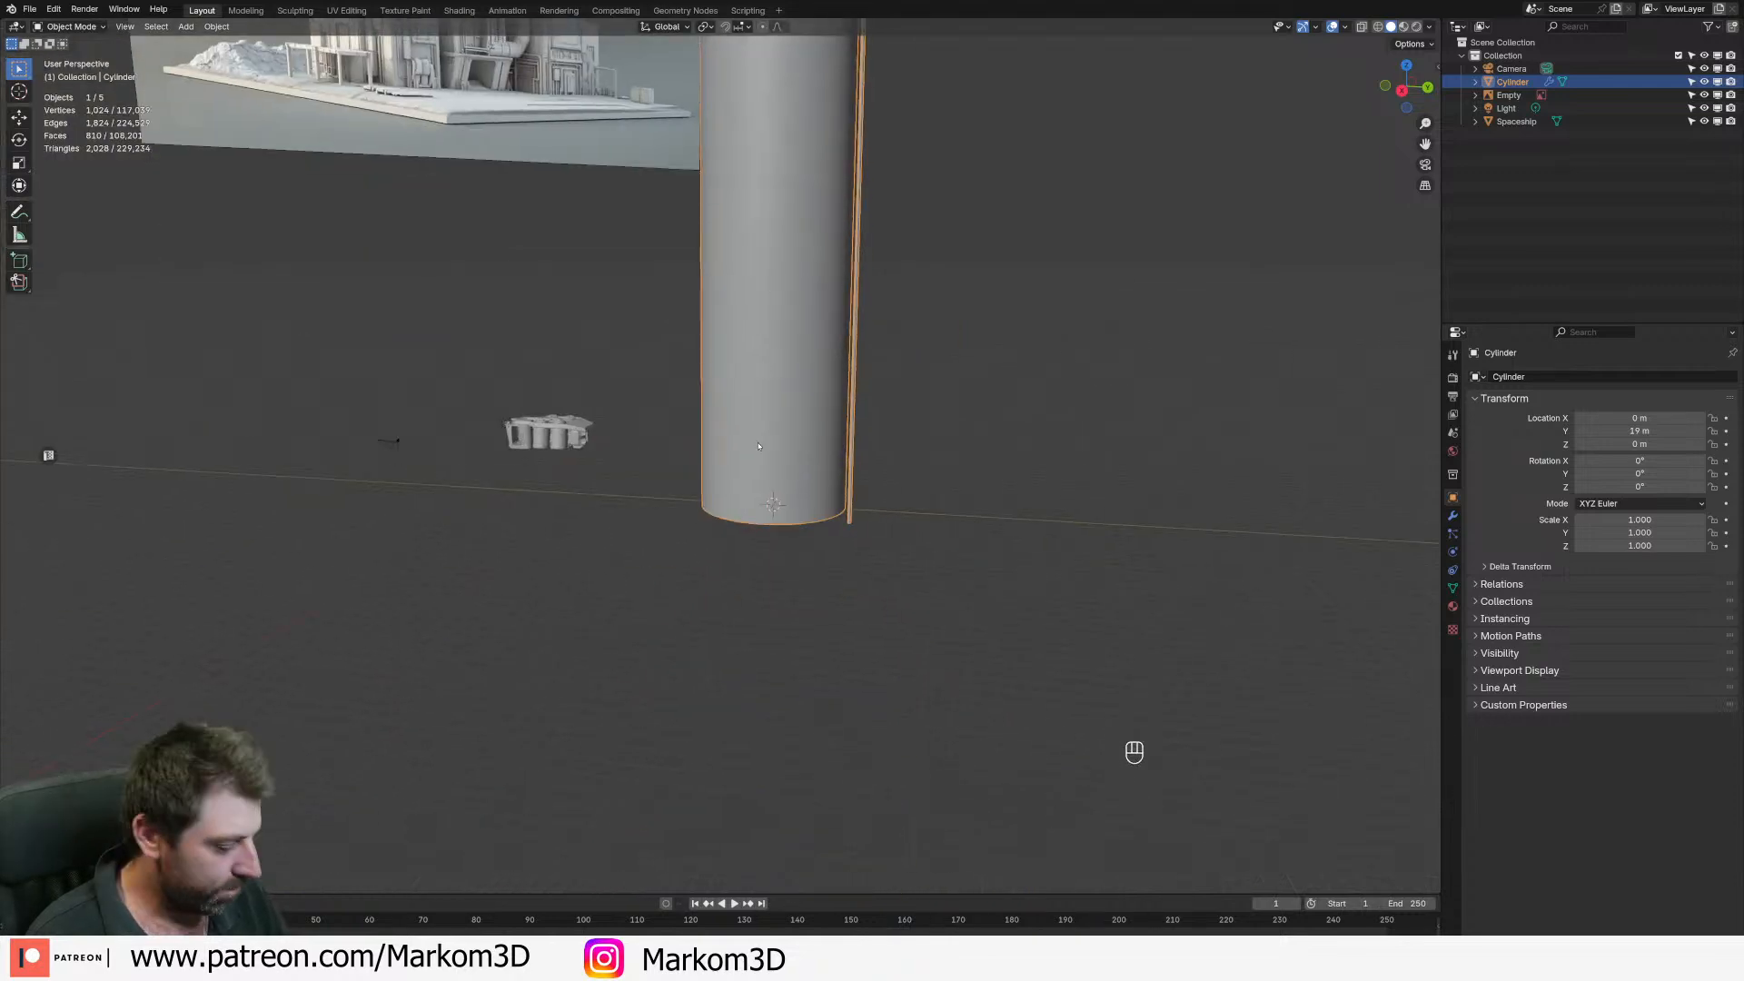
{"action": "key", "text": "KP_3"}
{"action": "middle_click_drag", "start_coordinate": [810, 553], "coordinate": [726, 527], "text": "shift"}
{"action": "scroll", "coordinate": [726, 527], "scroll_direction": "up", "scroll_amount": 3}
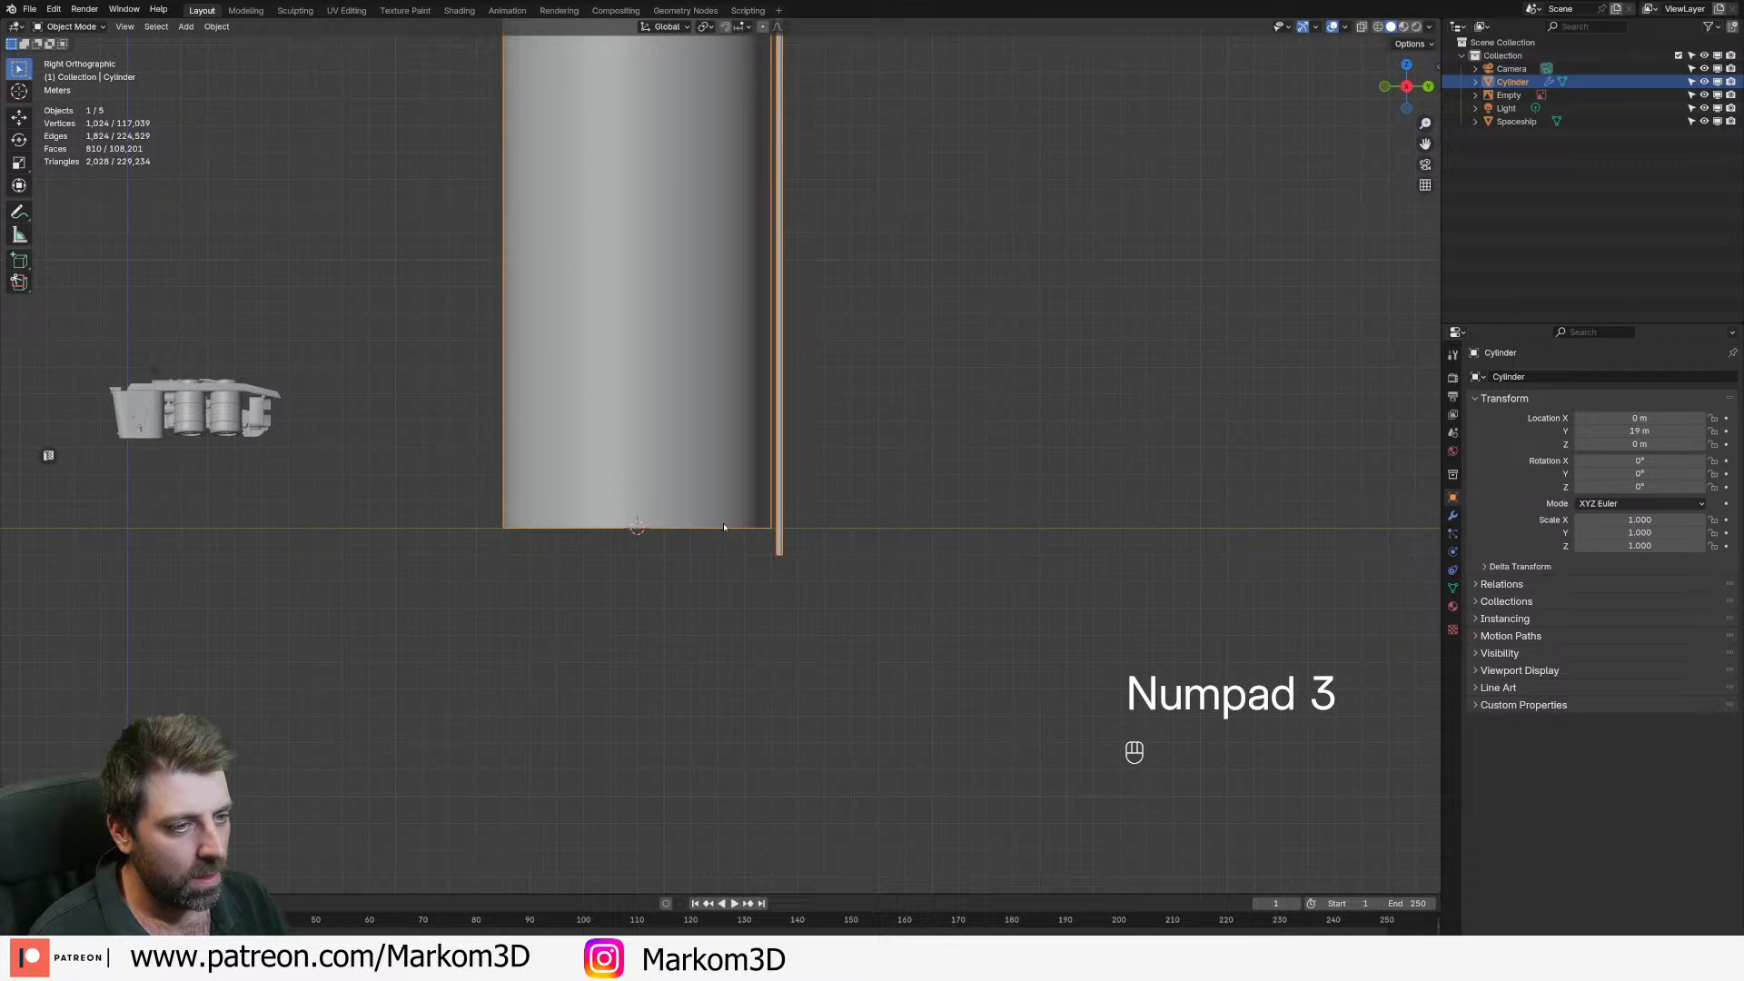
{"action": "scroll", "coordinate": [601, 524], "scroll_direction": "down", "scroll_amount": 1}
{"action": "middle_click_drag", "start_coordinate": [608, 496], "coordinate": [615, 442], "text": "shift"}
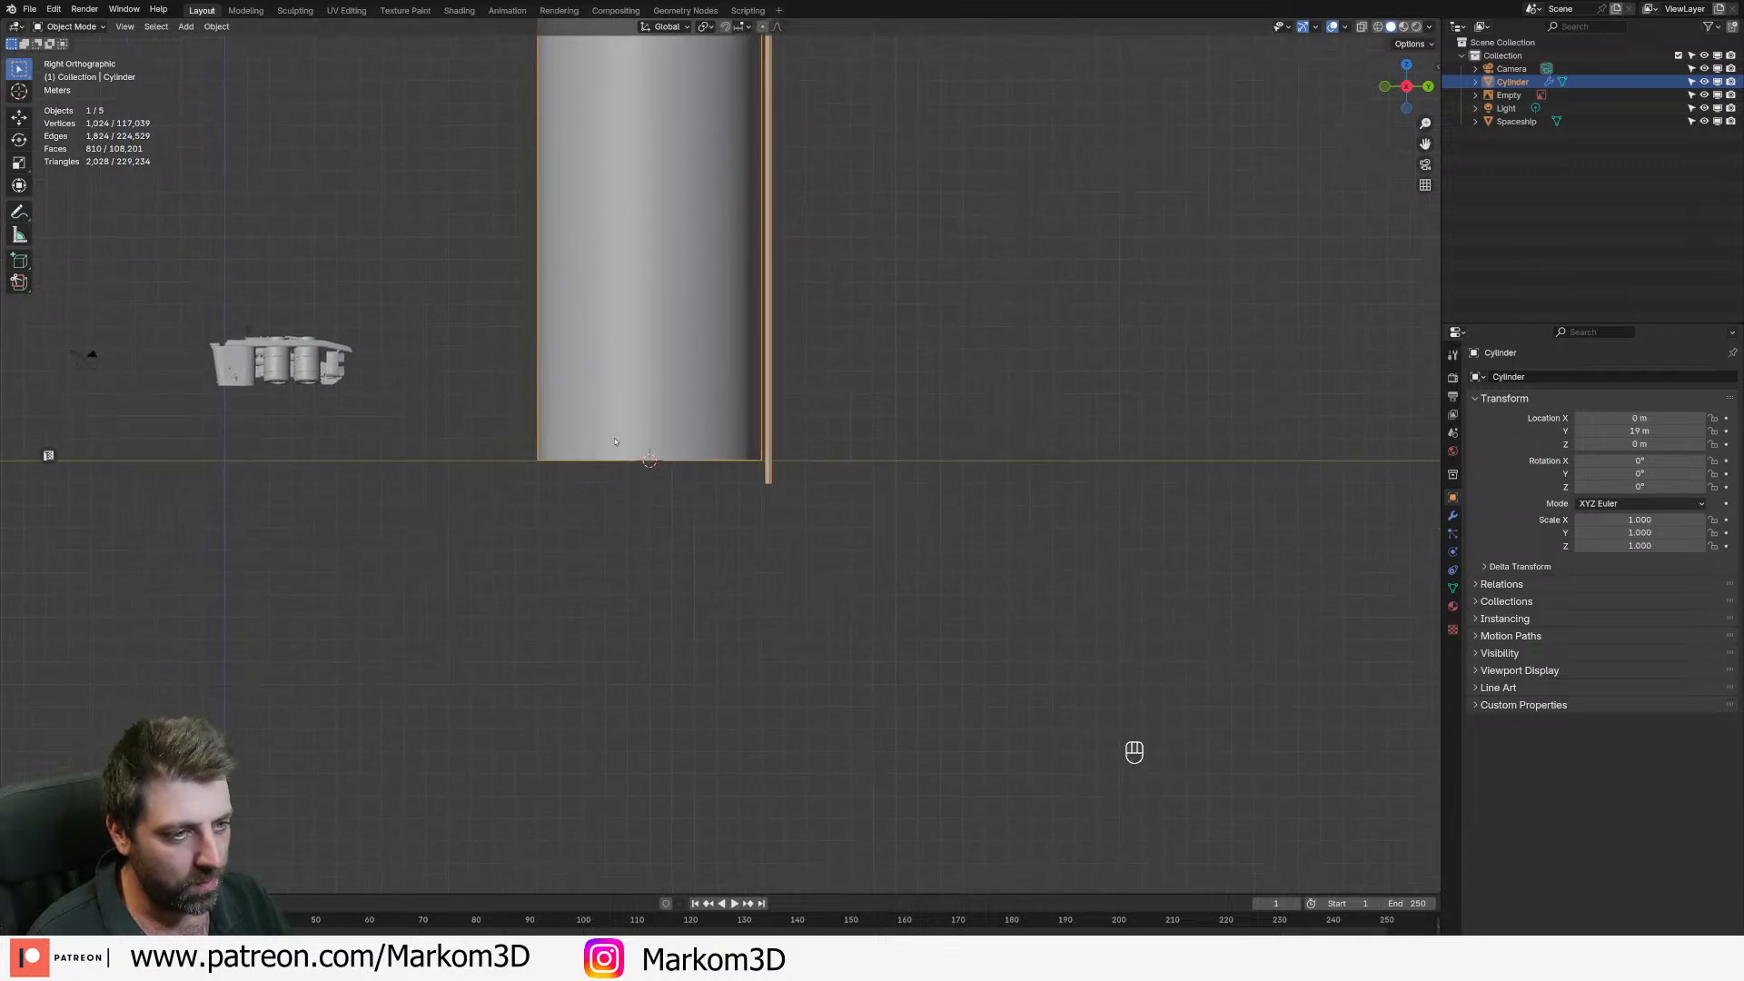
{"action": "key", "text": "shift+a"}
{"action": "mouse_move", "coordinate": [615, 440]}
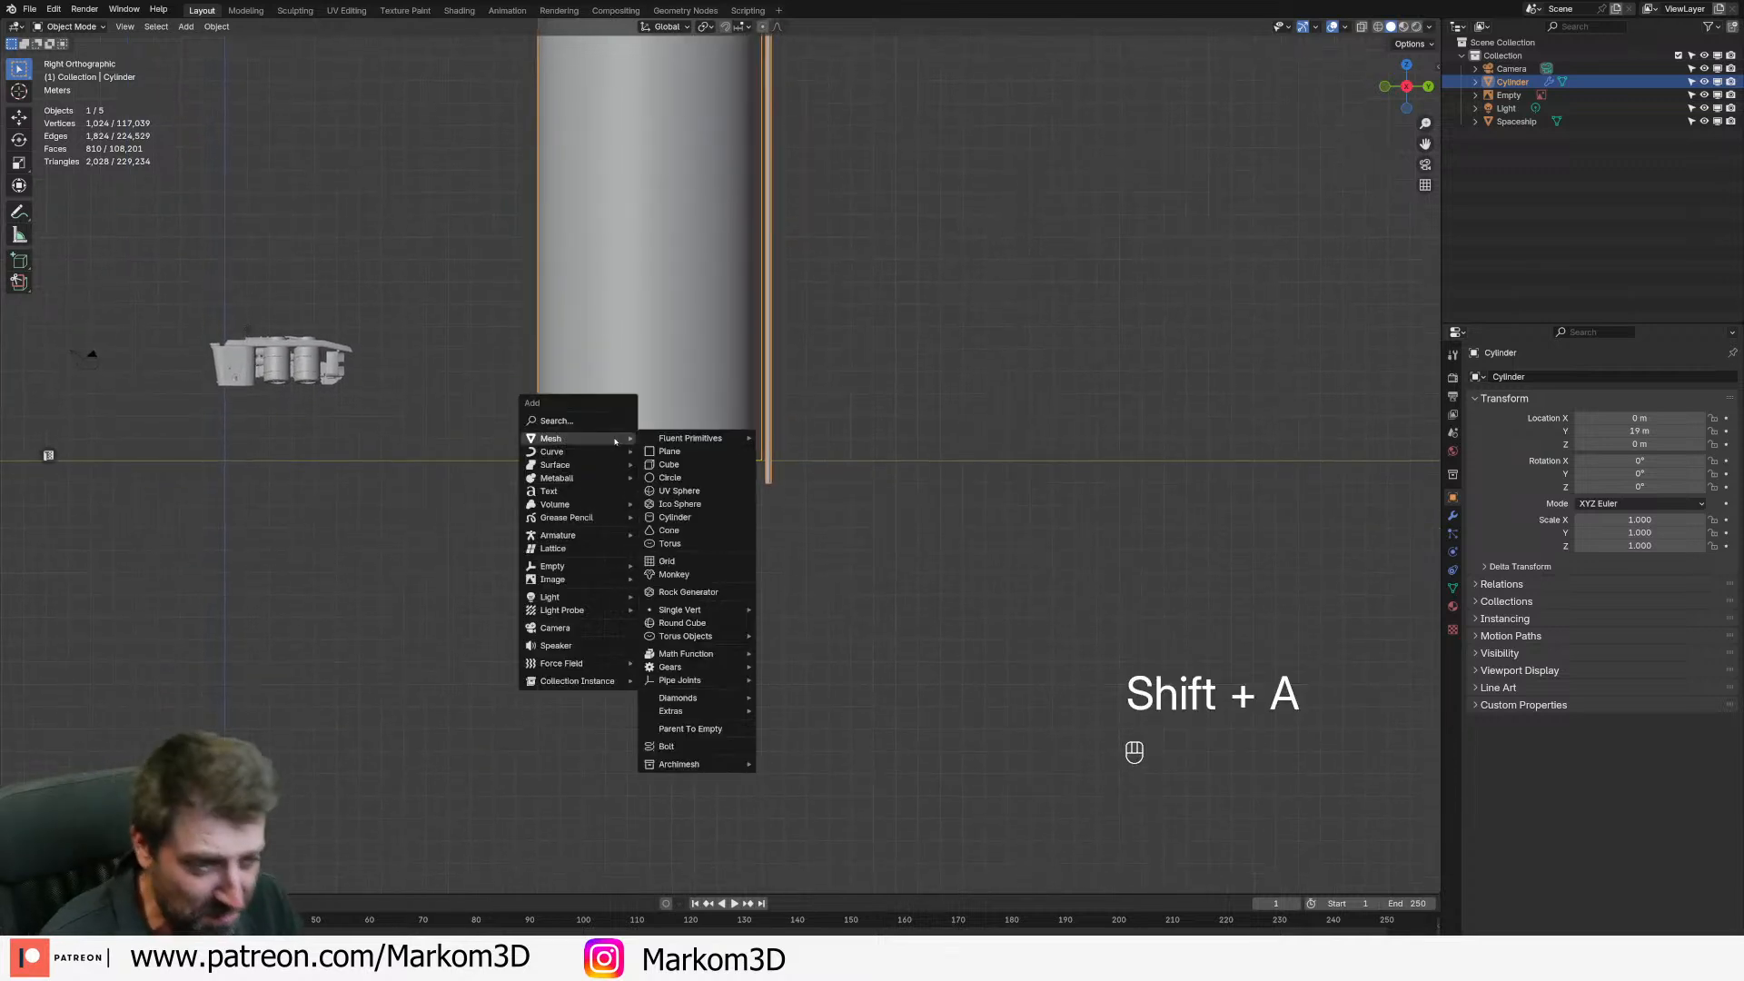
{"action": "left_click", "coordinate": [670, 451]}
{"action": "middle_click_drag", "start_coordinate": [656, 460], "coordinate": [613, 498]}
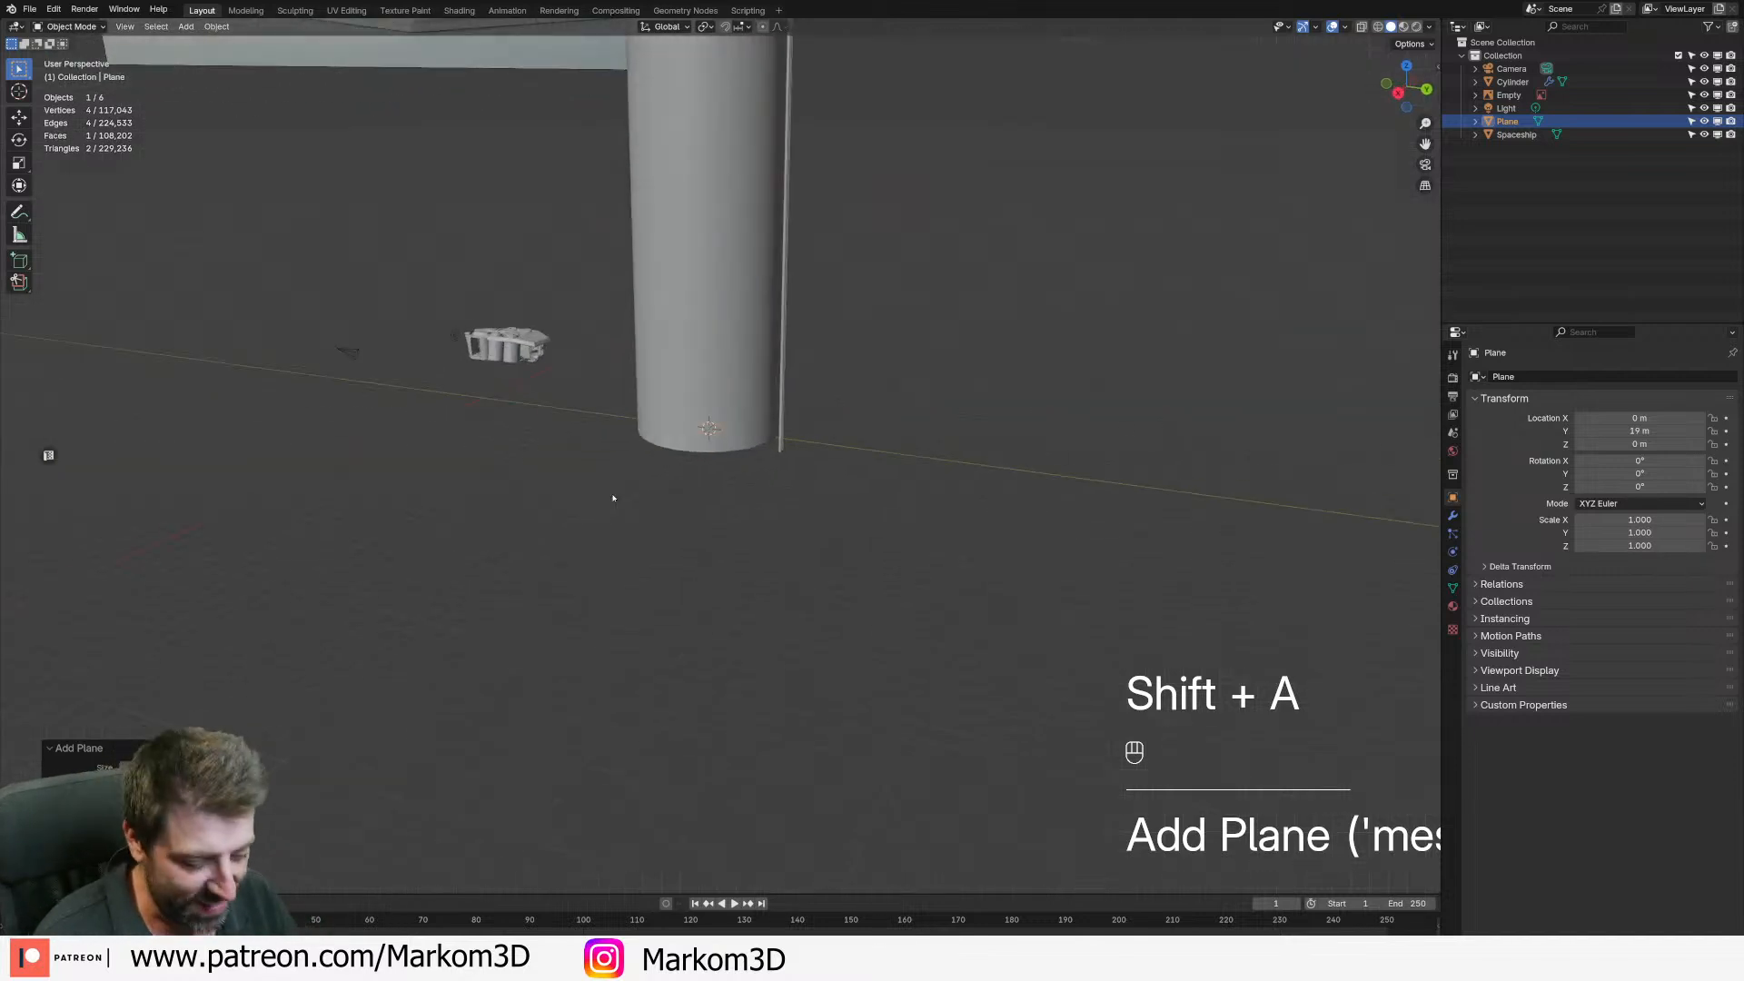
- Stand the new plane upright by rotating it 90 degrees about X, and enter Edit Mode
{"action": "key", "text": "r"}
{"action": "key", "text": "x"}
{"action": "key", "text": "9"}
{"action": "key", "text": "0"}
{"action": "key", "text": "Return"}
{"action": "key", "text": "Tab"}
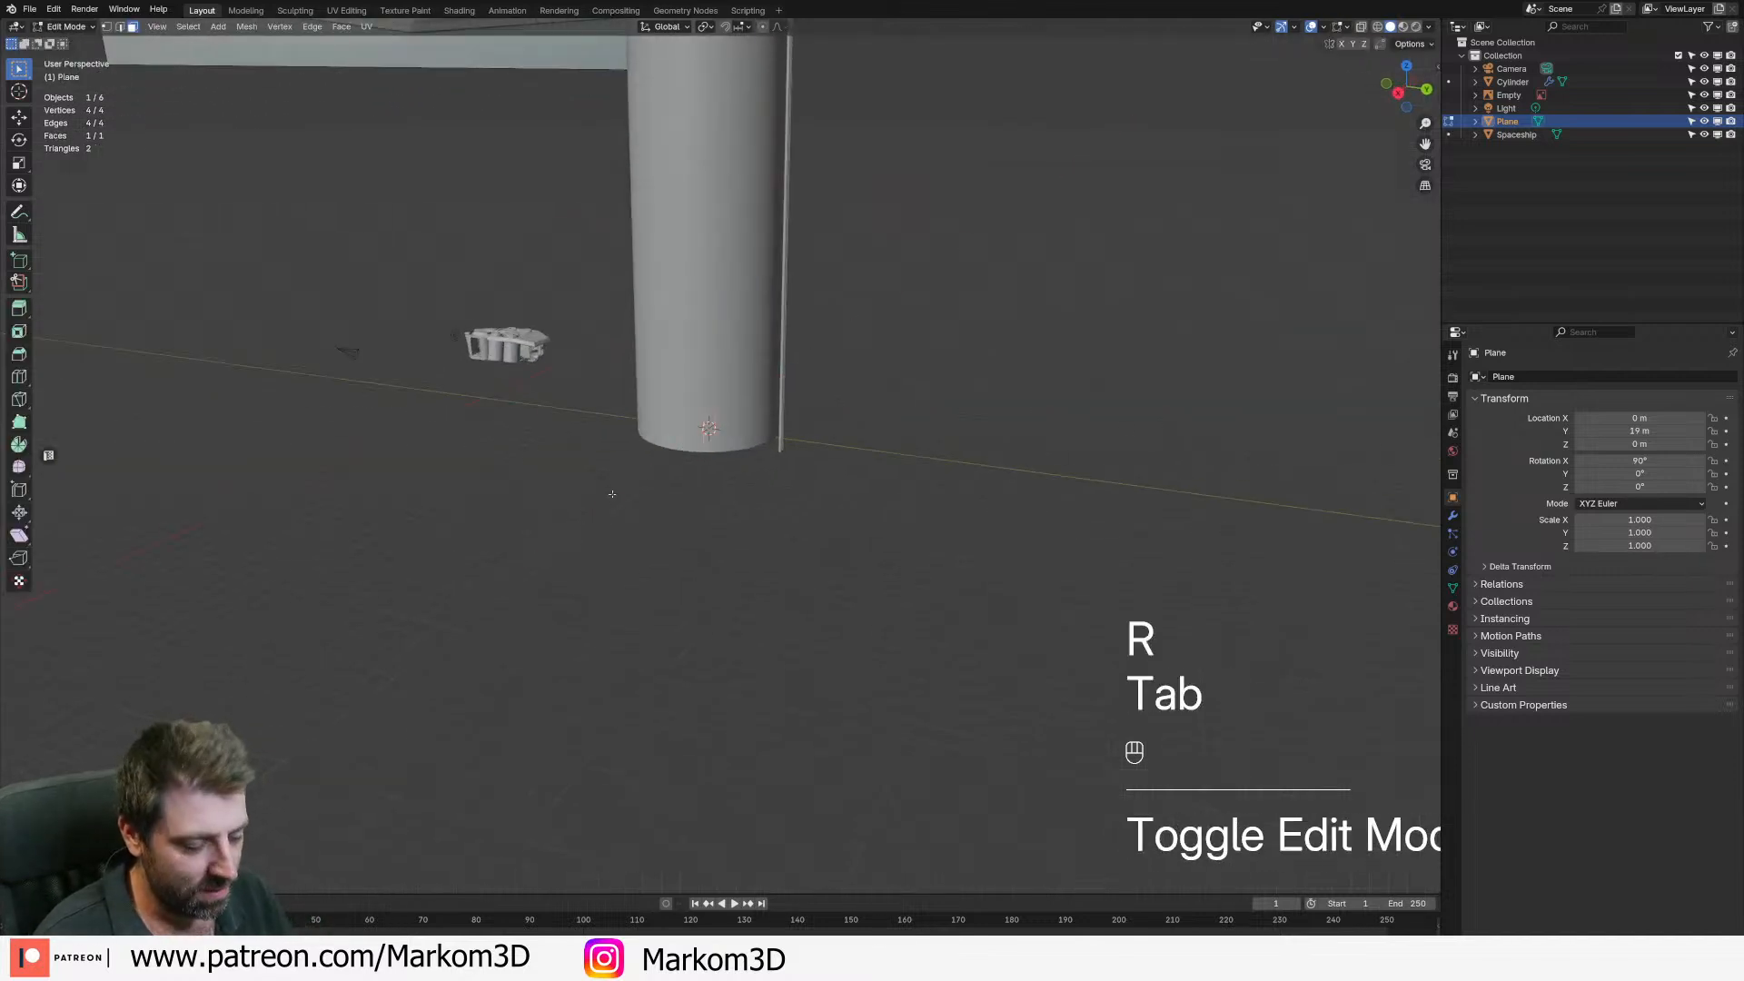
- Move the upright plane's face about 7 m along negative Y, out in front of the column's base
{"action": "key", "text": "g"}
{"action": "key", "text": "y"}
{"action": "left_click", "coordinate": [524, 482], "text": "ctrl"}
{"action": "middle_click_drag", "start_coordinate": [524, 481], "coordinate": [718, 459]}
{"action": "scroll", "coordinate": [516, 574], "scroll_direction": "up", "scroll_amount": 4}
{"action": "scroll", "coordinate": [798, 452], "scroll_direction": "up", "scroll_amount": 2}
{"action": "middle_click_drag", "start_coordinate": [516, 574], "coordinate": [798, 552], "text": "shift"}
{"action": "key", "text": "Tab"}
{"action": "key", "text": "Tab"}
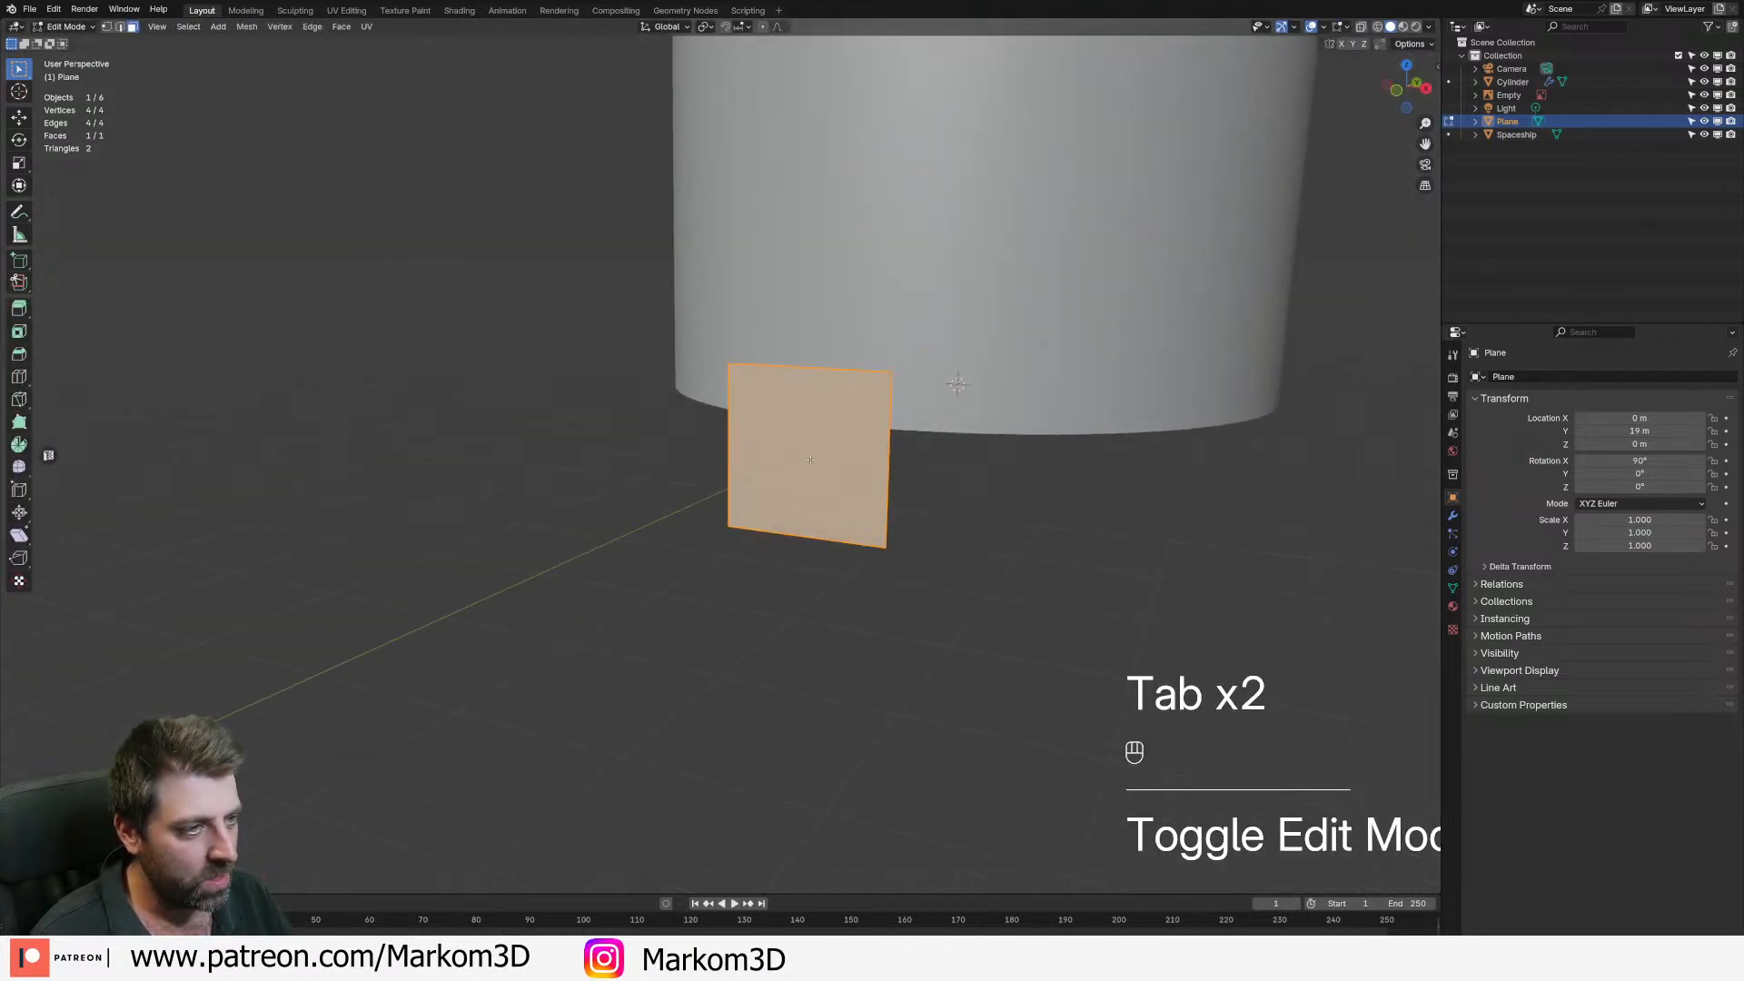
- Scale the whole plane mesh to 0.25 of its size
{"action": "left_click", "coordinate": [808, 491]}
{"action": "type", "text": "as"}
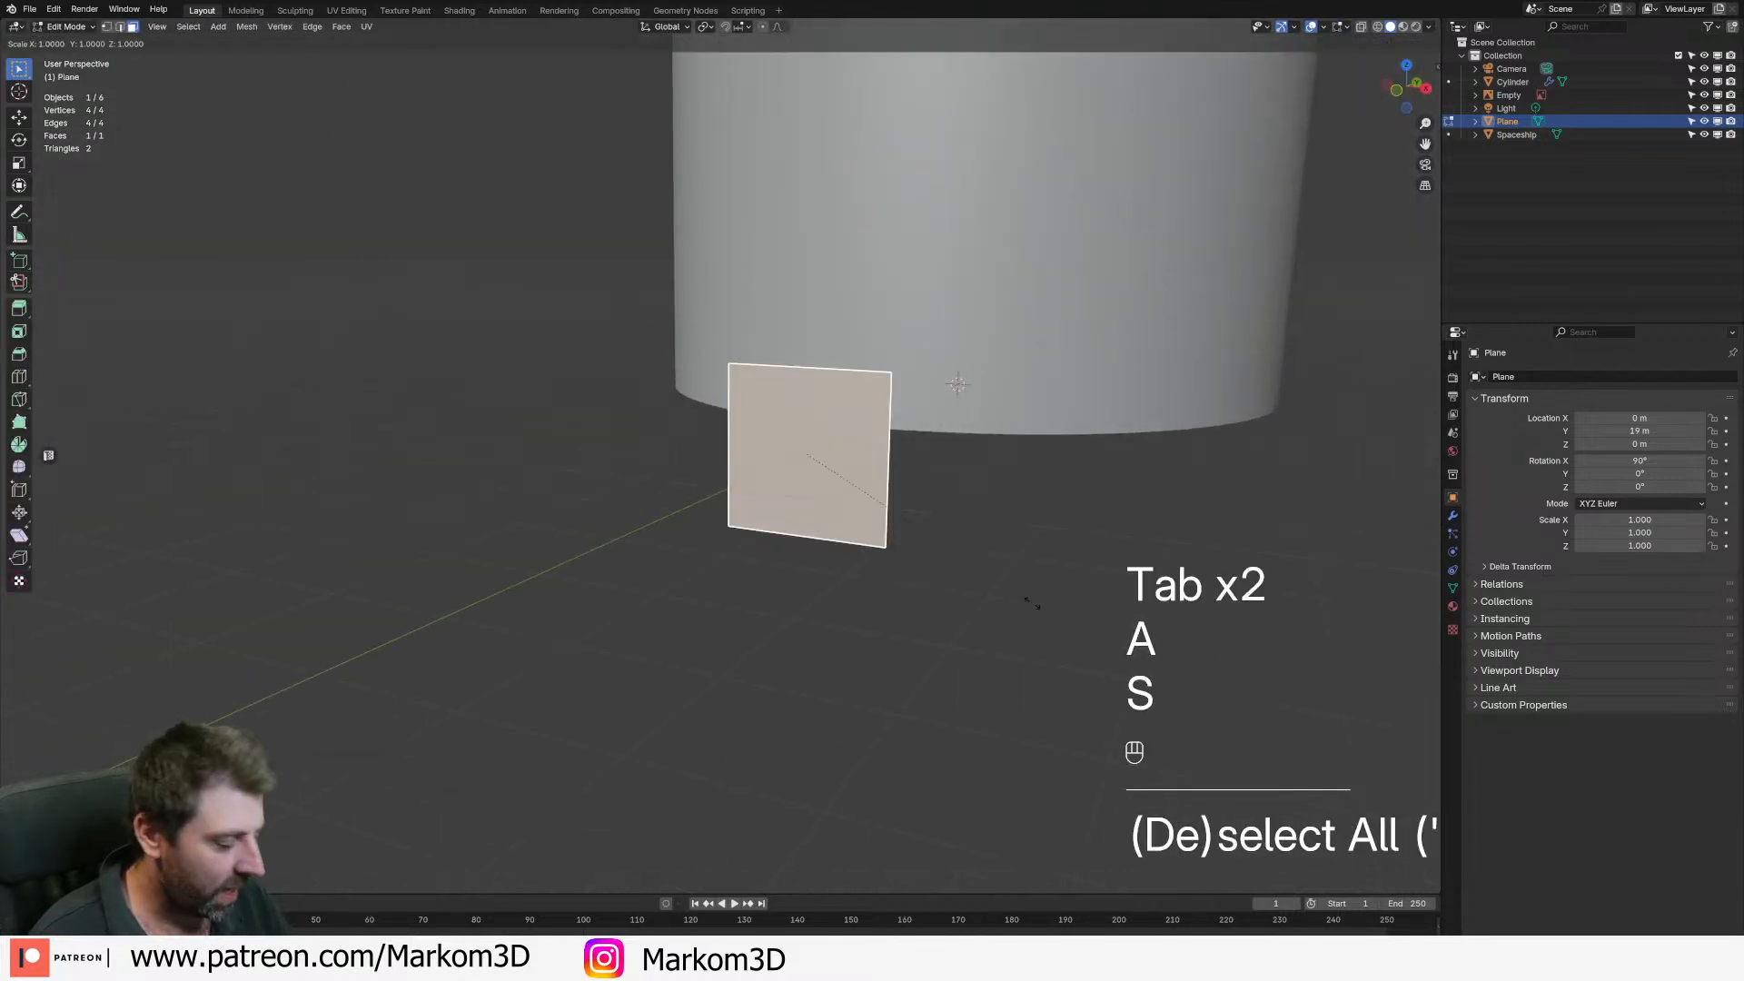
{"action": "type", "text": ".25"}
{"action": "key", "text": "Return"}
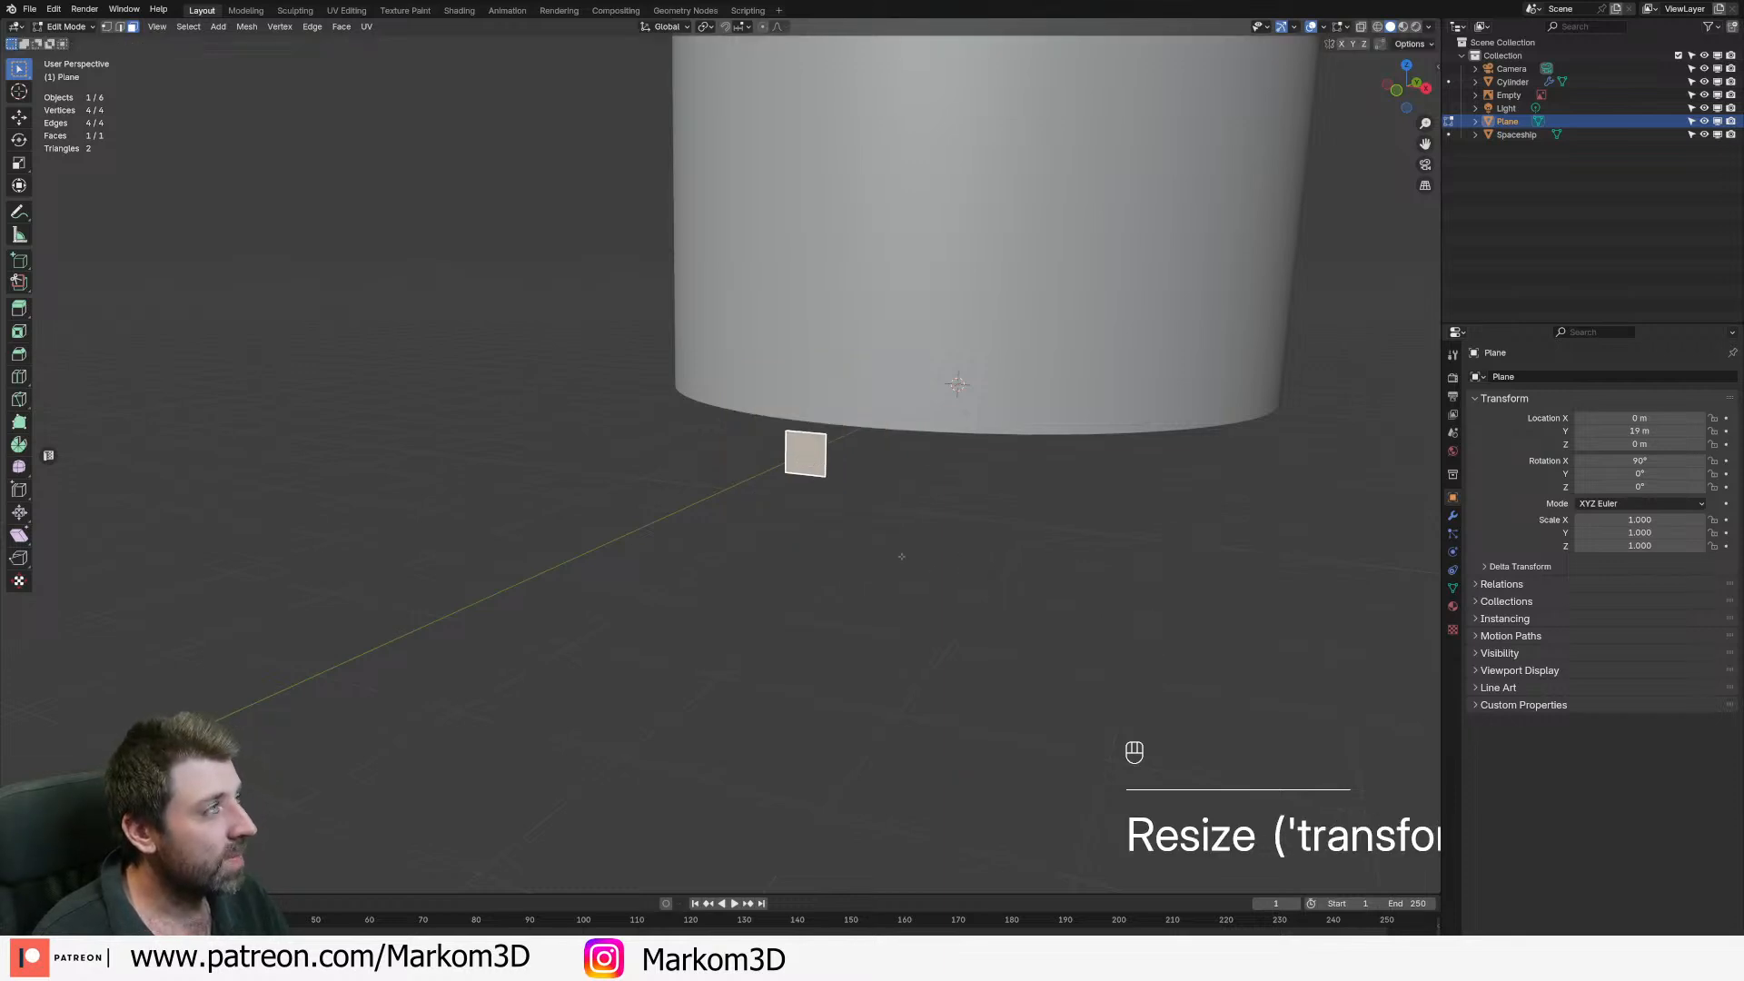
- Examine the small plane's size and position against the base of the column from several angles
{"action": "middle_click_drag", "start_coordinate": [755, 475], "coordinate": [708, 587], "text": "shift"}
{"action": "scroll", "coordinate": [708, 587], "scroll_direction": "up", "scroll_amount": 5}
{"action": "middle_click_drag", "start_coordinate": [920, 865], "coordinate": [682, 471], "text": "shift"}
{"action": "key", "text": "2"}
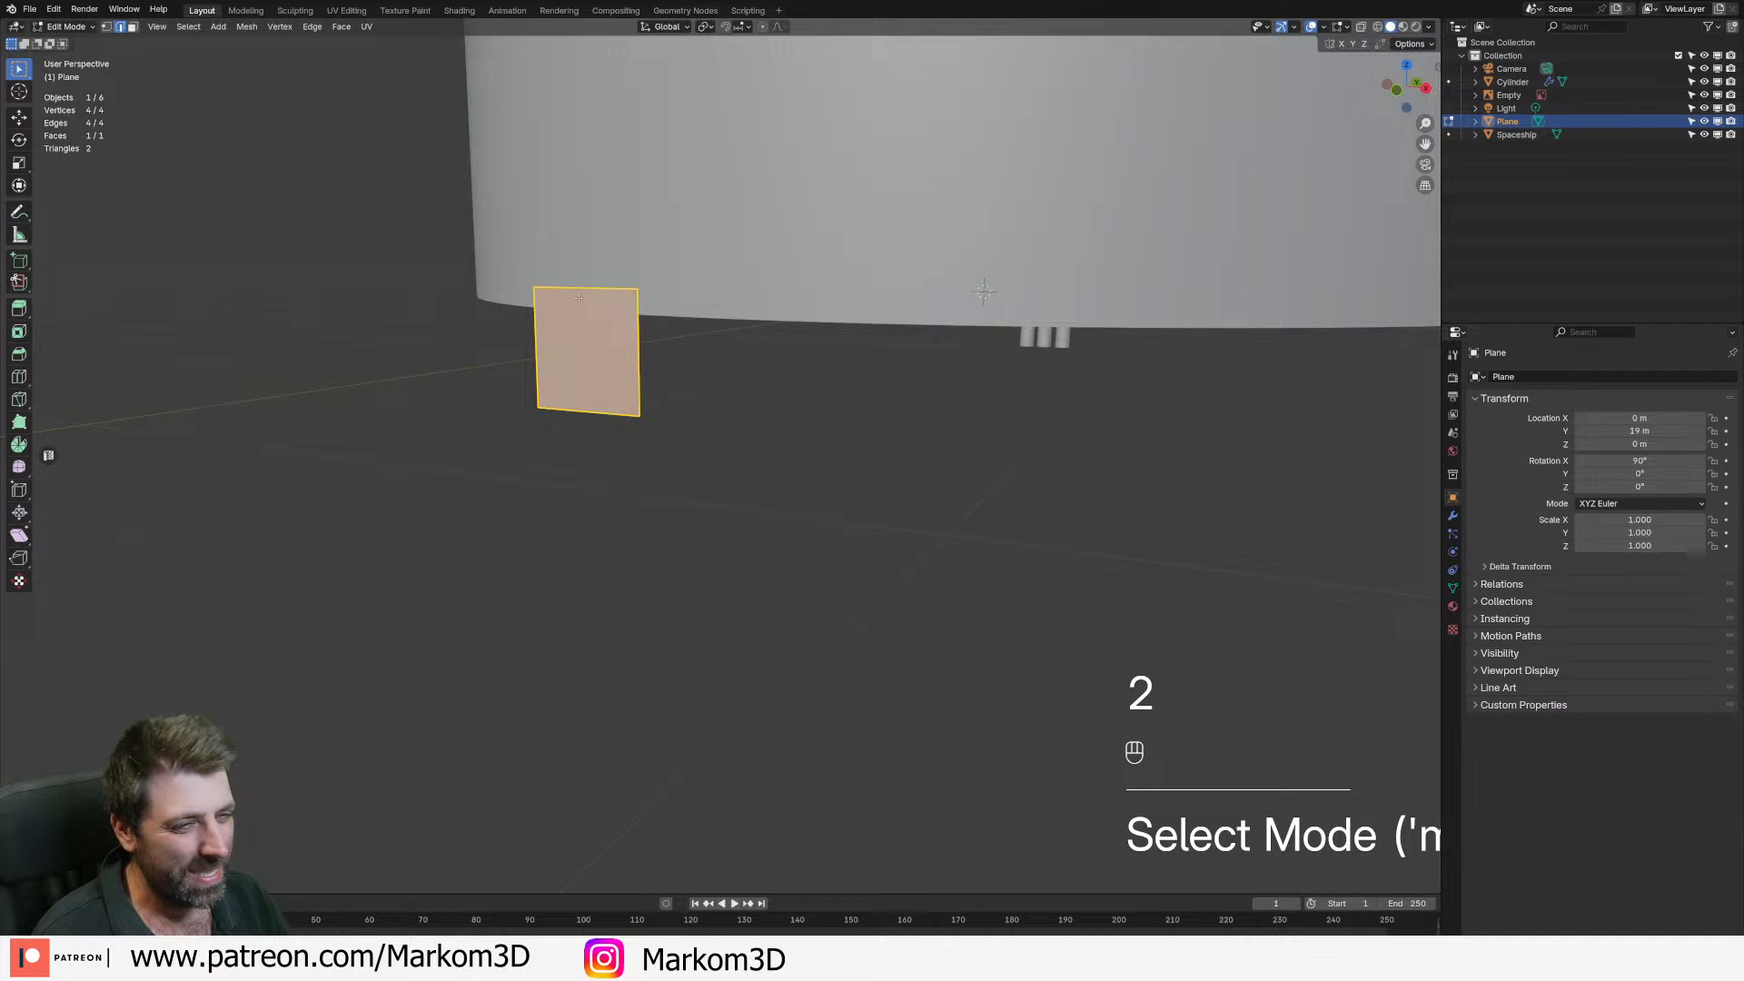
{"action": "left_click", "coordinate": [587, 289]}
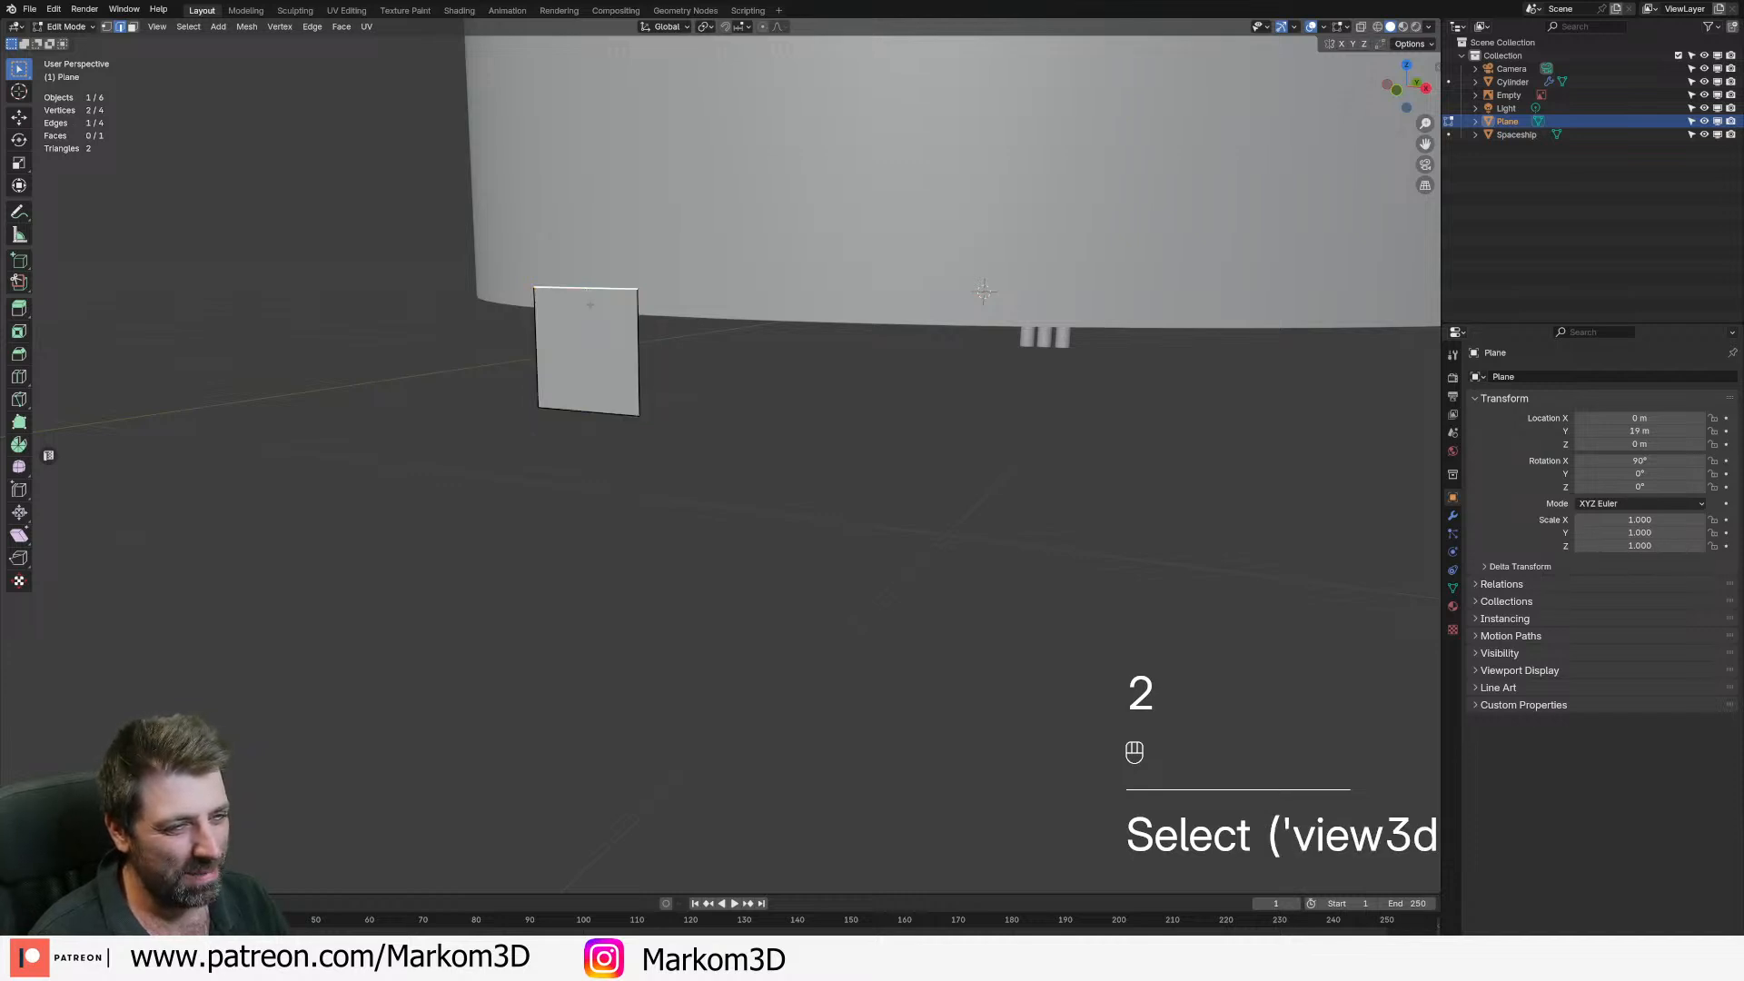
{"action": "key", "text": "3"}
{"action": "left_click", "coordinate": [615, 424]}
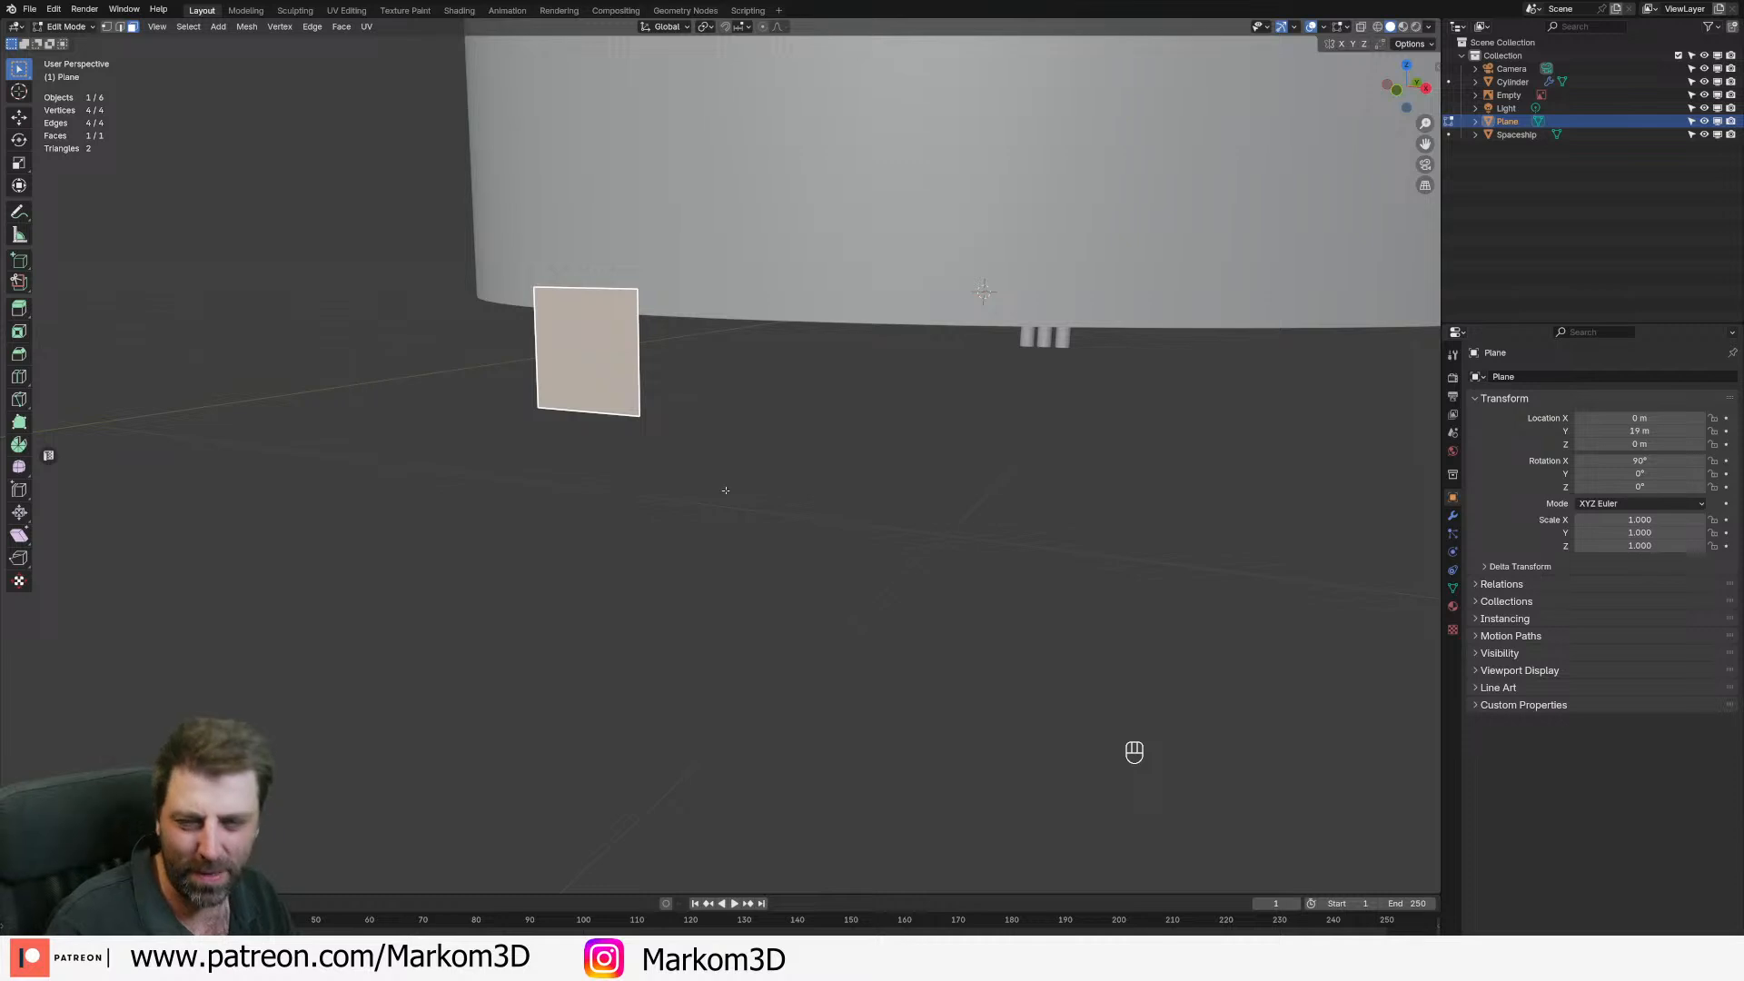
{"action": "middle_click_drag", "start_coordinate": [736, 463], "coordinate": [795, 474], "text": "shift"}
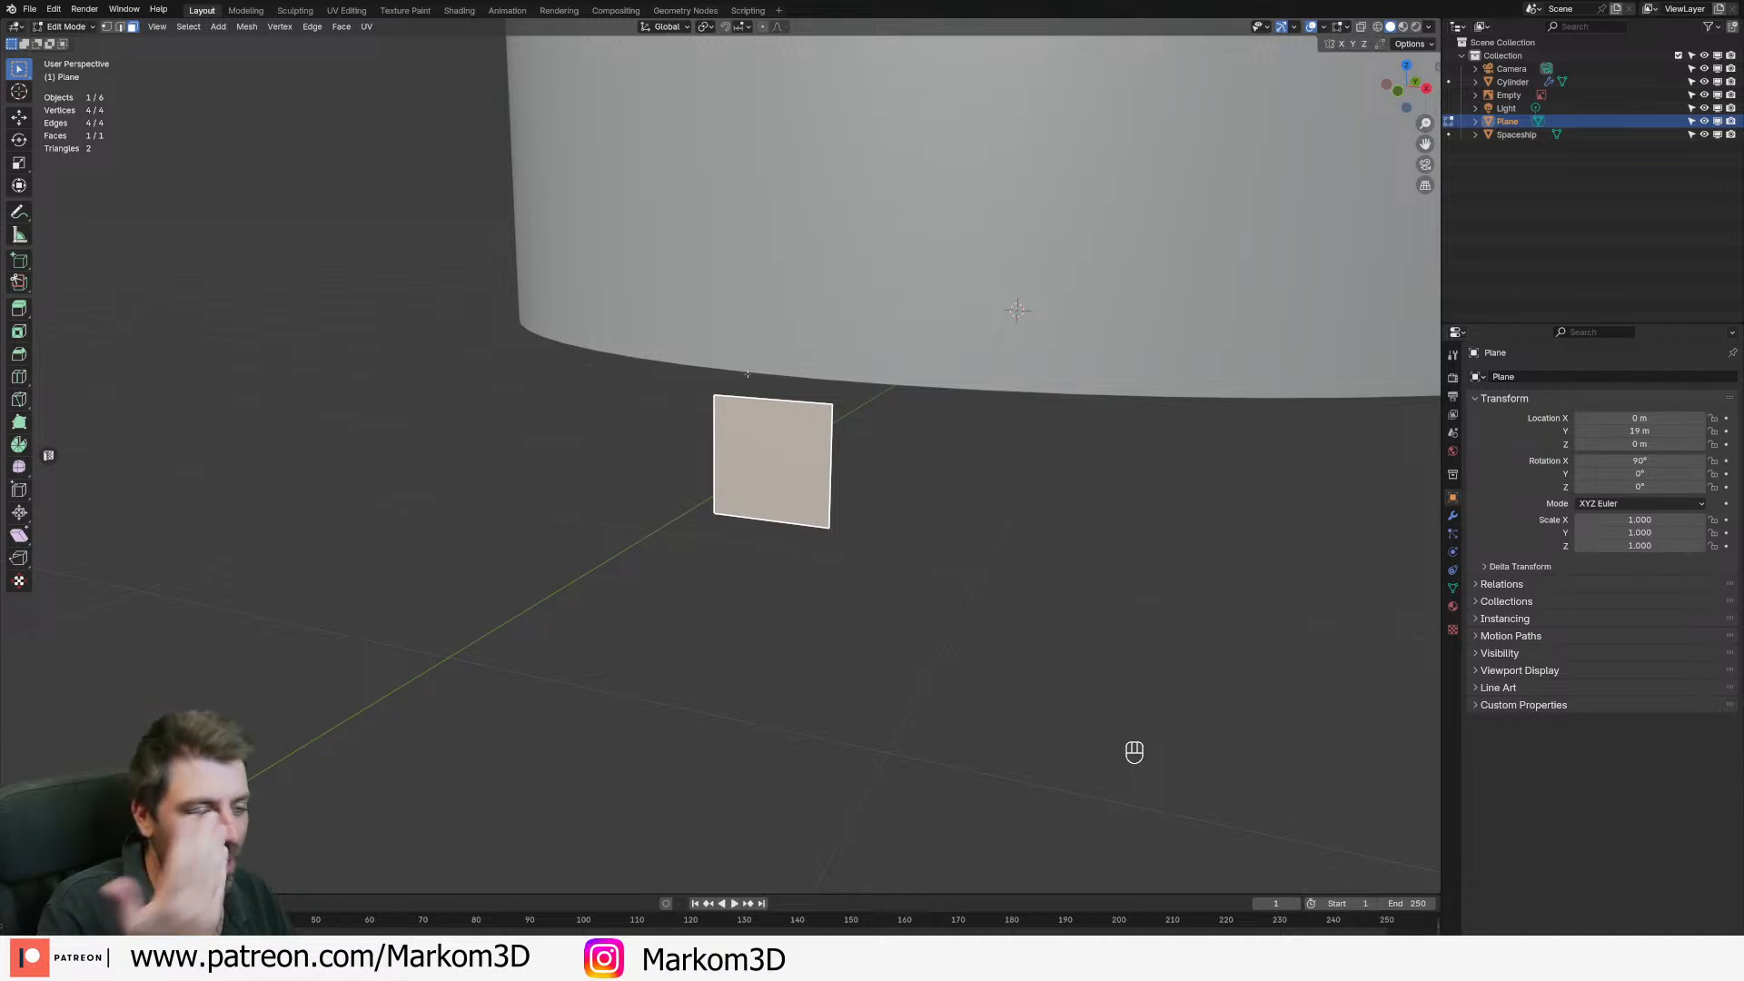
{"action": "scroll", "coordinate": [1134, 752], "scroll_direction": "down", "scroll_amount": 5}
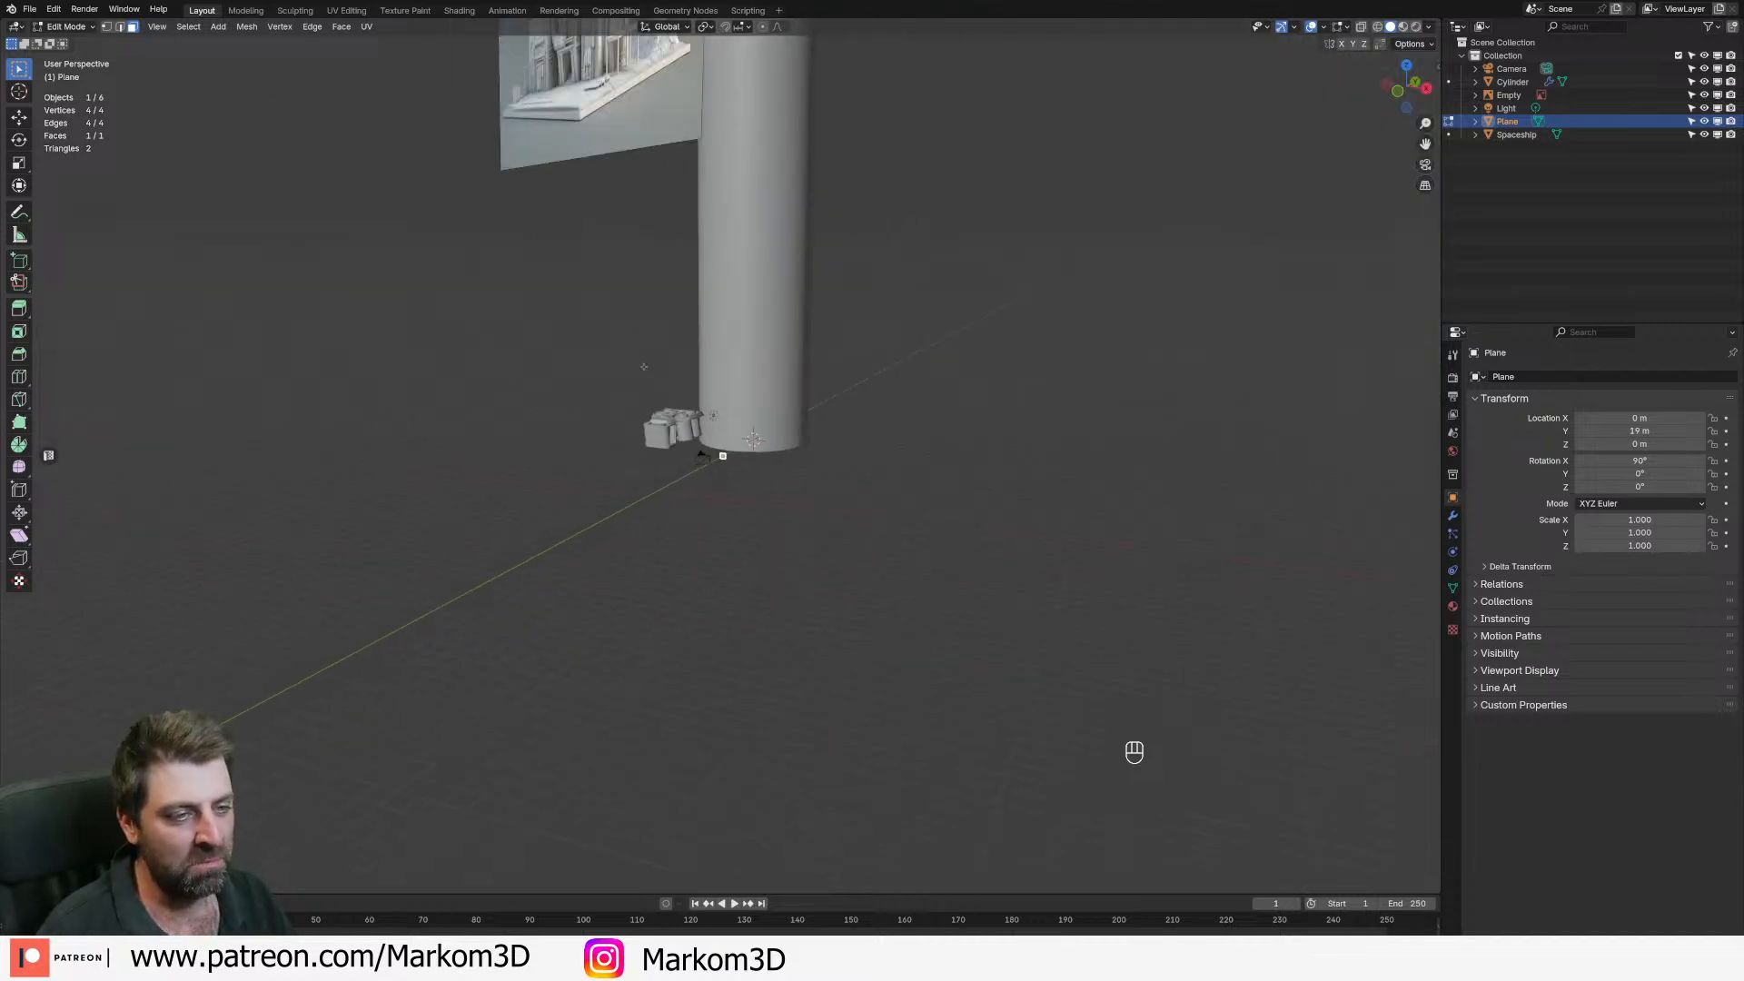
{"action": "middle_click_drag", "start_coordinate": [649, 220], "coordinate": [731, 232]}
{"action": "middle_click_drag", "start_coordinate": [935, 681], "coordinate": [649, 465]}
{"action": "scroll", "coordinate": [923, 550], "scroll_direction": "up", "scroll_amount": 5}
{"action": "scroll", "coordinate": [794, 494], "scroll_direction": "up", "scroll_amount": 2}
{"action": "middle_click_drag", "start_coordinate": [794, 494], "coordinate": [754, 487], "text": "shift"}
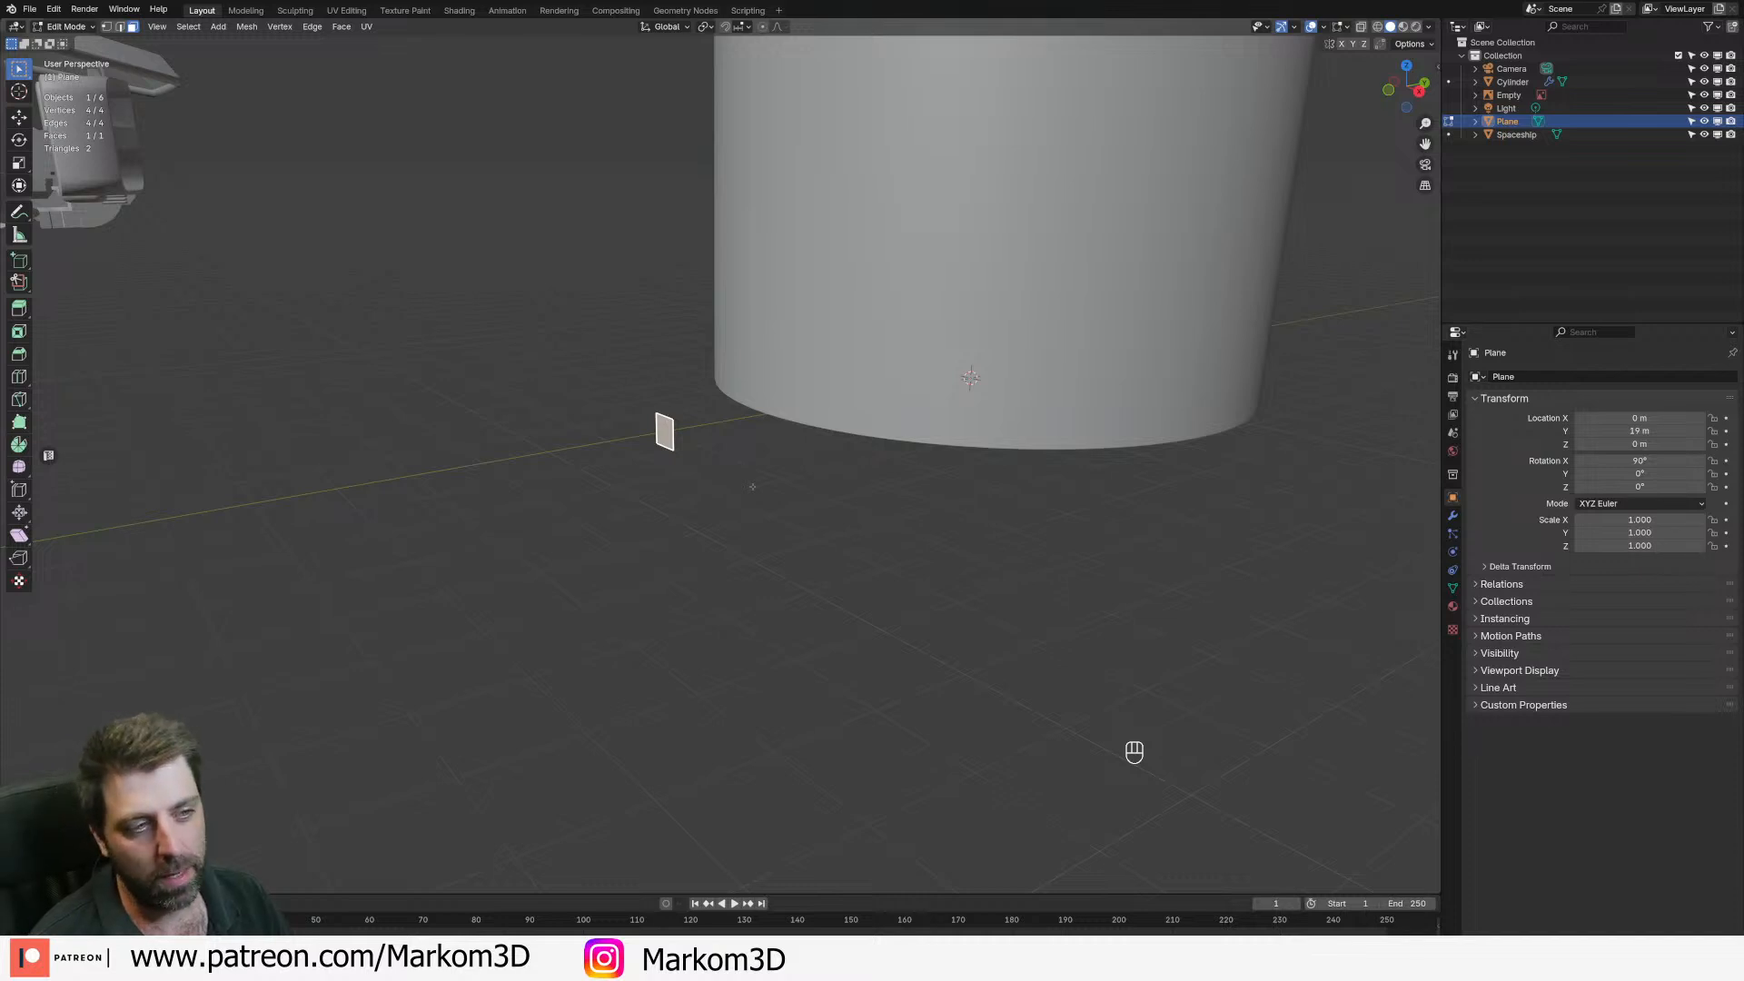
{"action": "scroll", "coordinate": [752, 487], "scroll_direction": "up", "scroll_amount": 3}
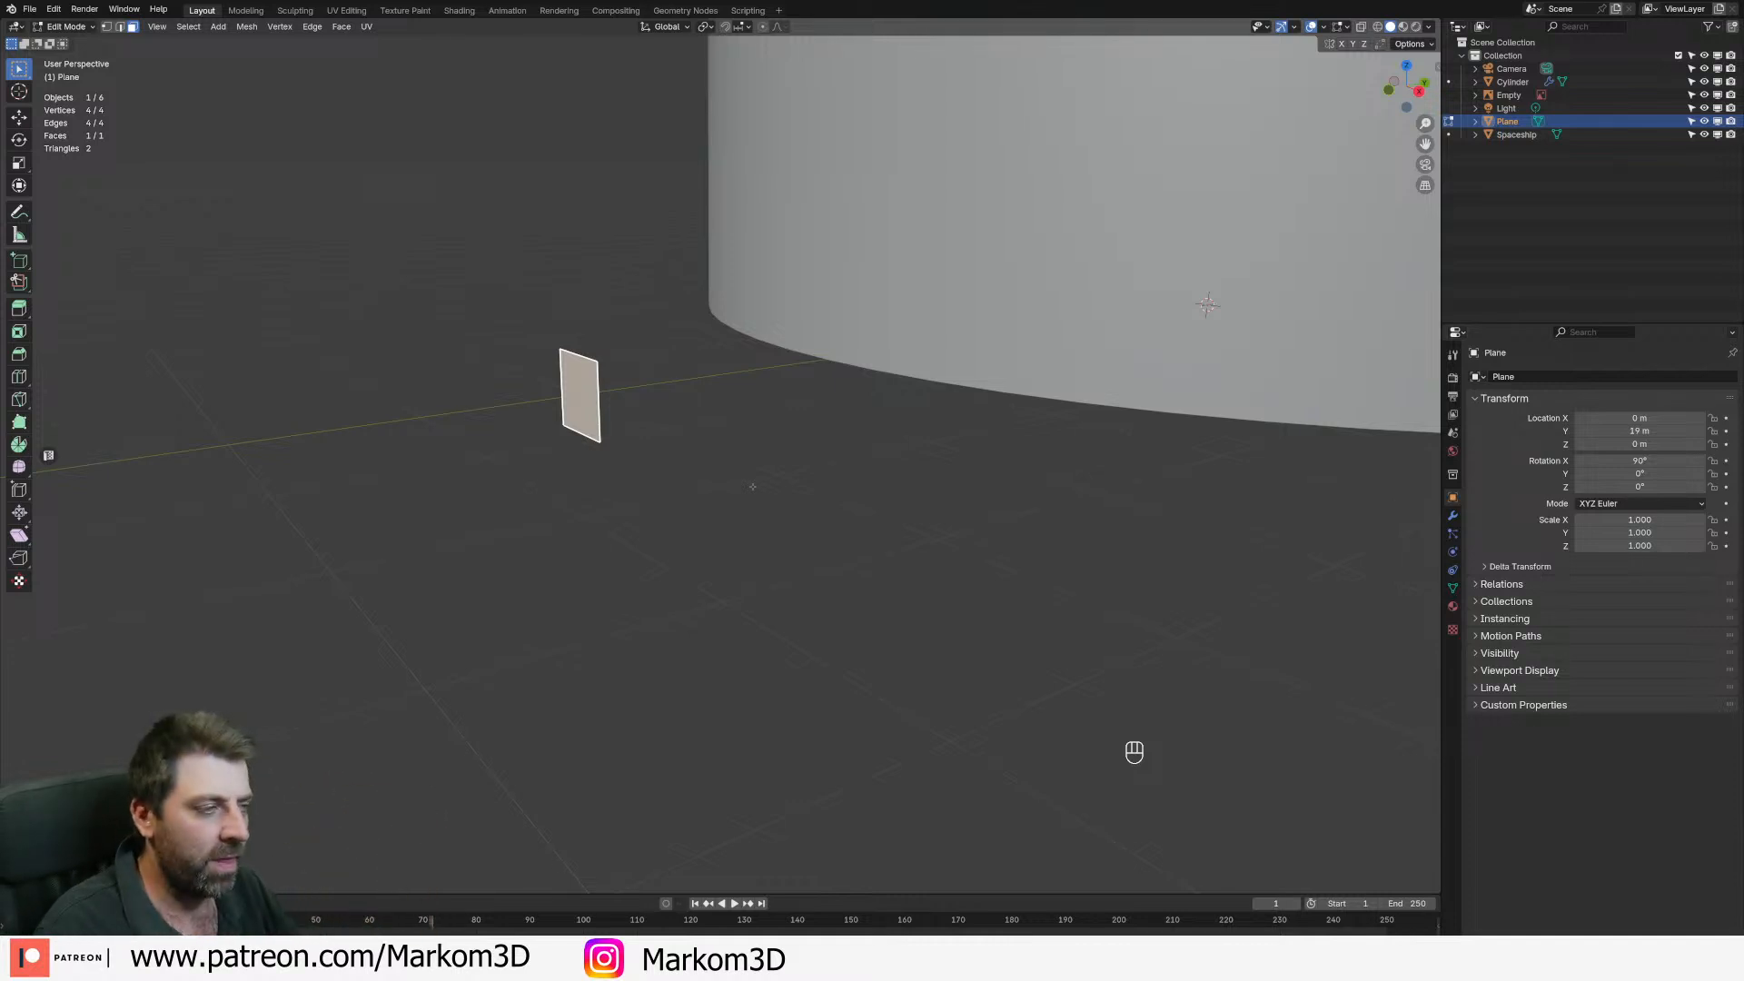
{"action": "middle_click_drag", "start_coordinate": [584, 417], "coordinate": [672, 464], "text": "shift"}
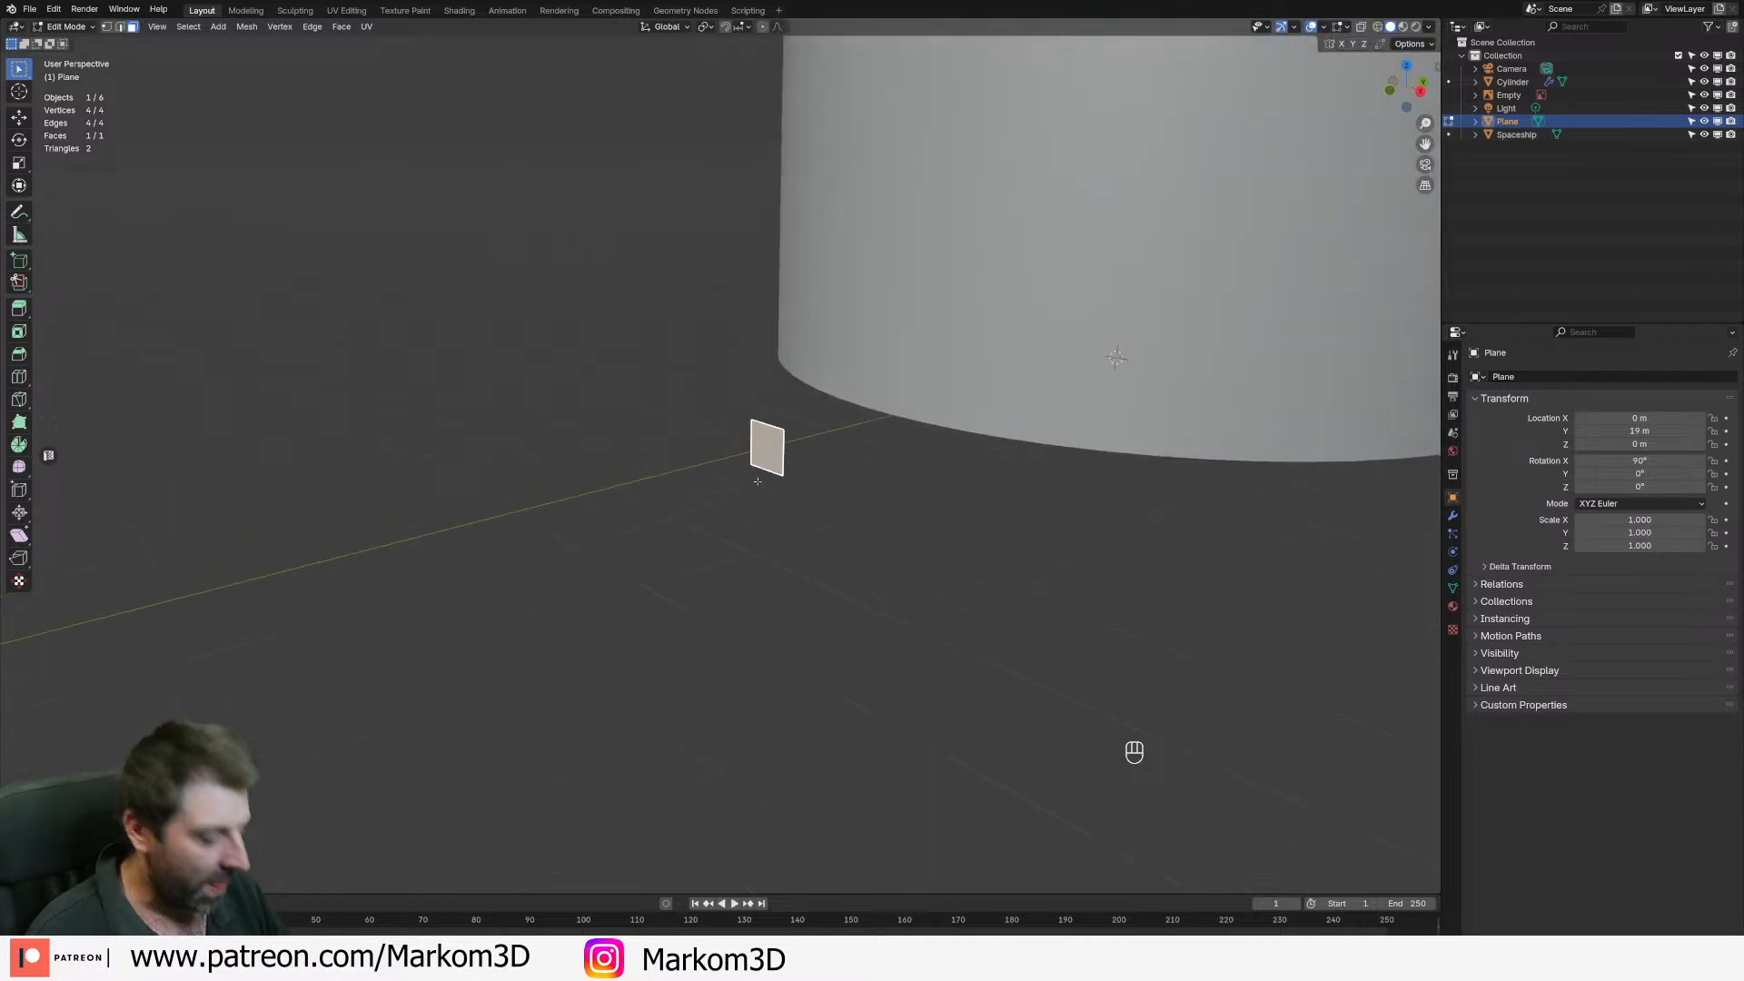
- Cut a centred vertical edge loop in the plane and bevel it about 0.235 m, leaving narrow strips at both sides
{"action": "key", "text": "KP_Decimal"}
{"action": "scroll", "coordinate": [758, 480], "scroll_direction": "down", "scroll_amount": 6}
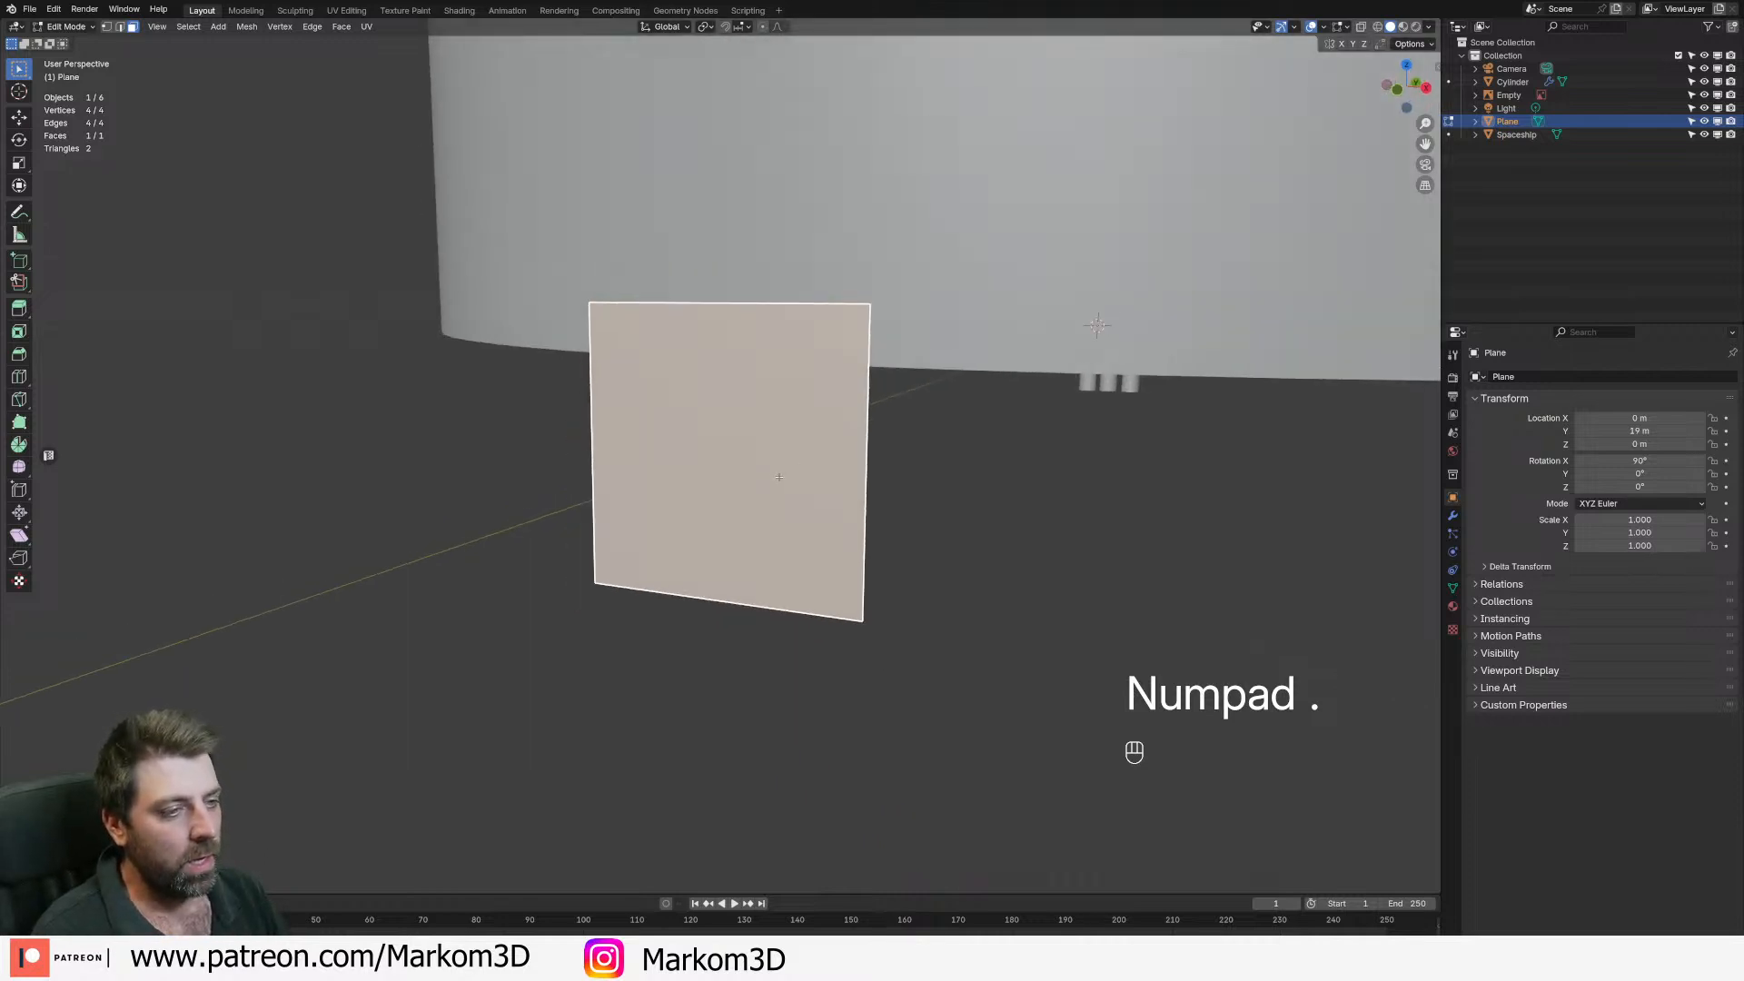
{"action": "mouse_move", "coordinate": [777, 477]}
{"action": "middle_mouse_down"}
{"action": "mouse_move", "coordinate": [710, 498]}
{"action": "mouse_move", "coordinate": [666, 410]}
{"action": "mouse_move", "coordinate": [799, 454]}
{"action": "middle_mouse_up"}
{"action": "key", "text": "ctrl+r"}
{"action": "left_click", "coordinate": [843, 467]}
{"action": "right_click", "coordinate": [842, 467]}
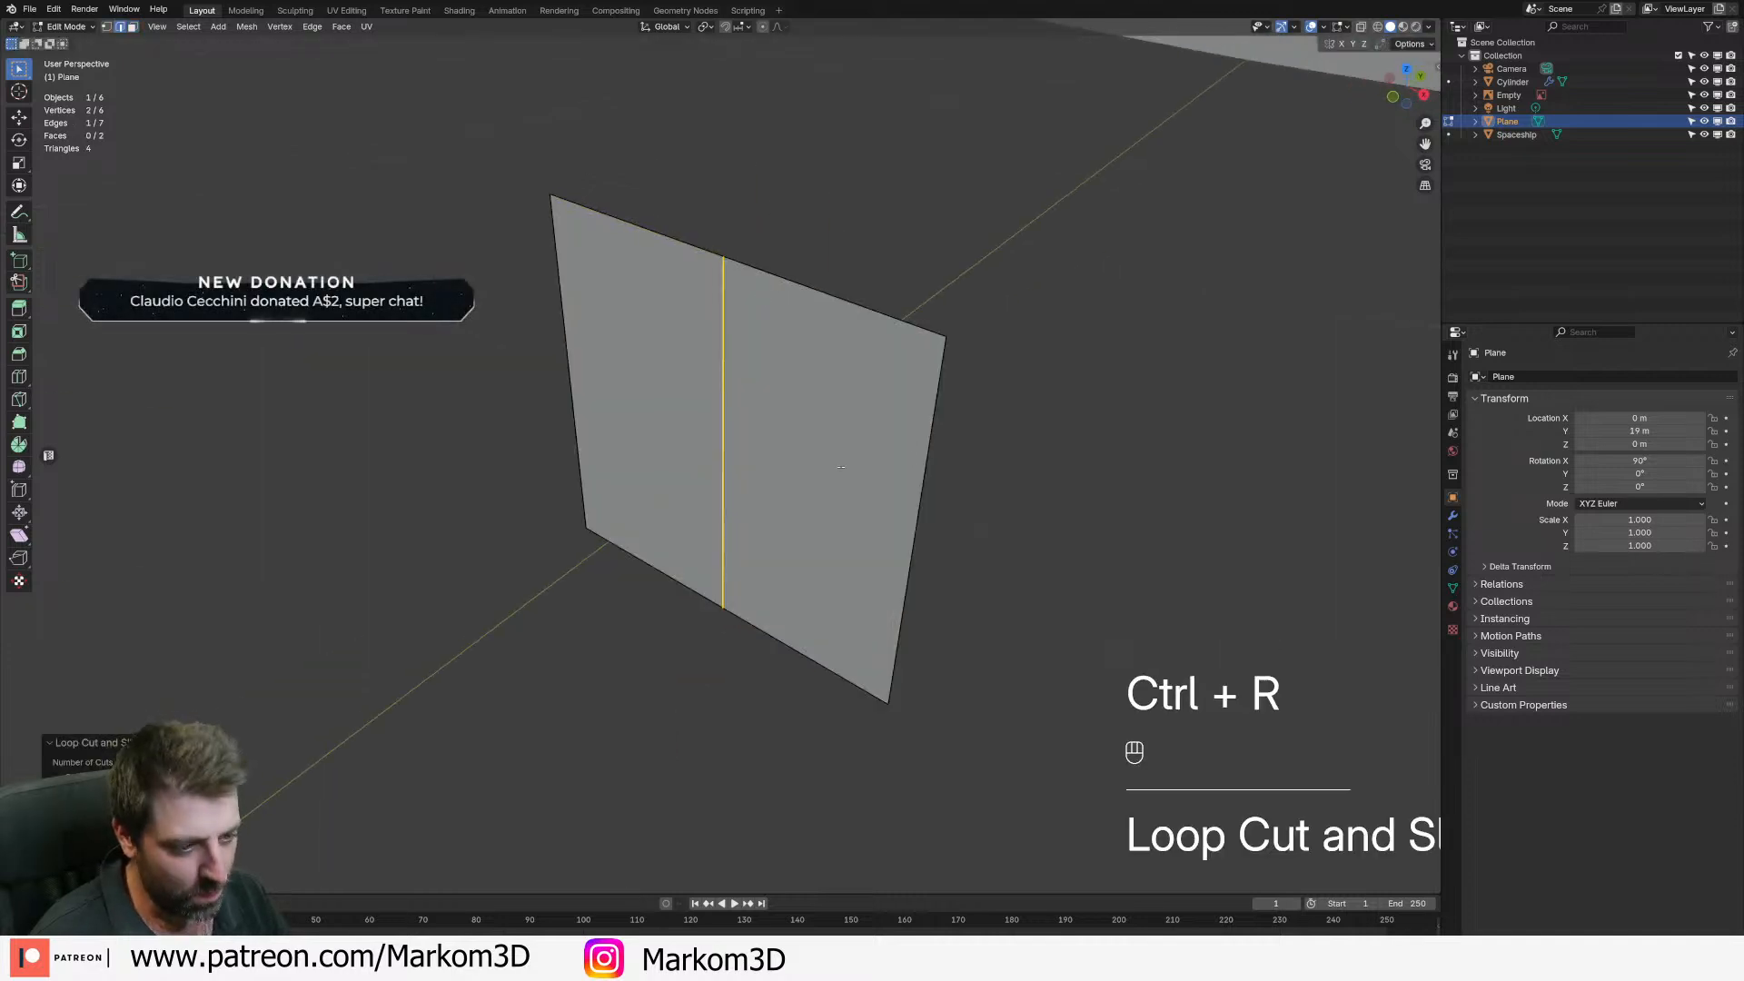
{"action": "key", "text": "ctrl+b"}
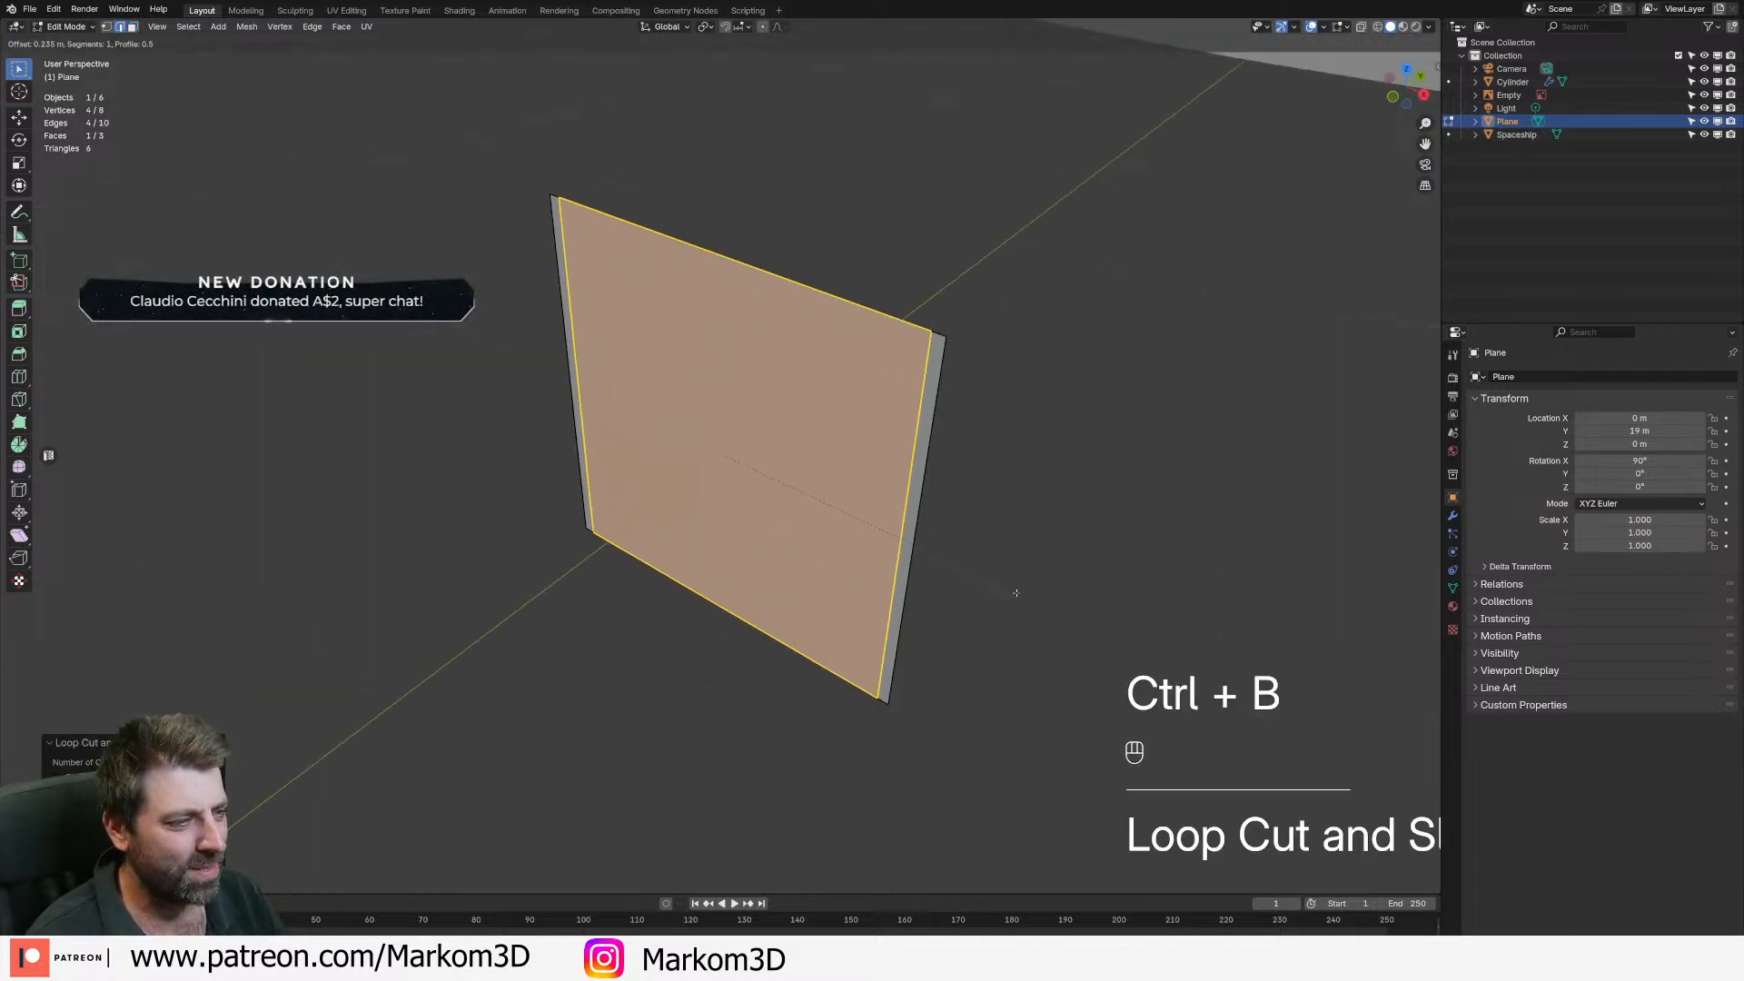
{"action": "left_click", "coordinate": [1017, 593]}
- Delete the wide middle face of the plane, keeping only the two narrow side strips
{"action": "key", "text": "3"}
{"action": "left_click", "coordinate": [772, 493]}
{"action": "middle_click_drag", "start_coordinate": [772, 493], "coordinate": [746, 493]}
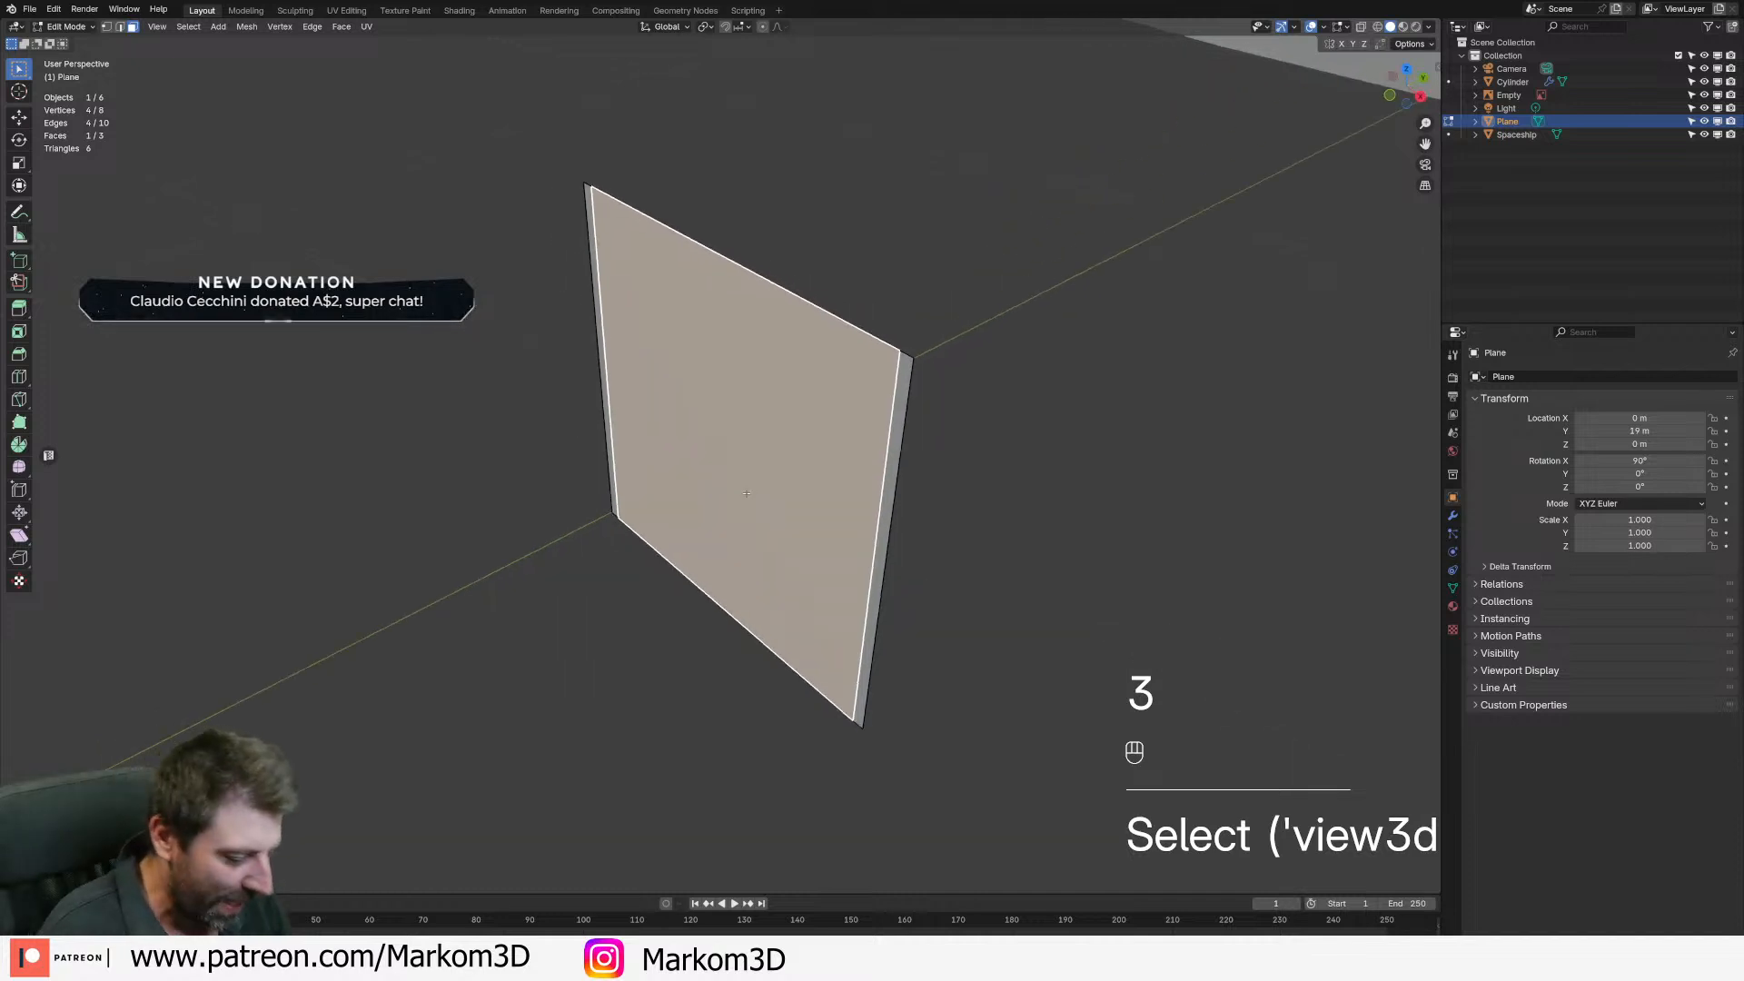
{"action": "key", "text": "Delete"}
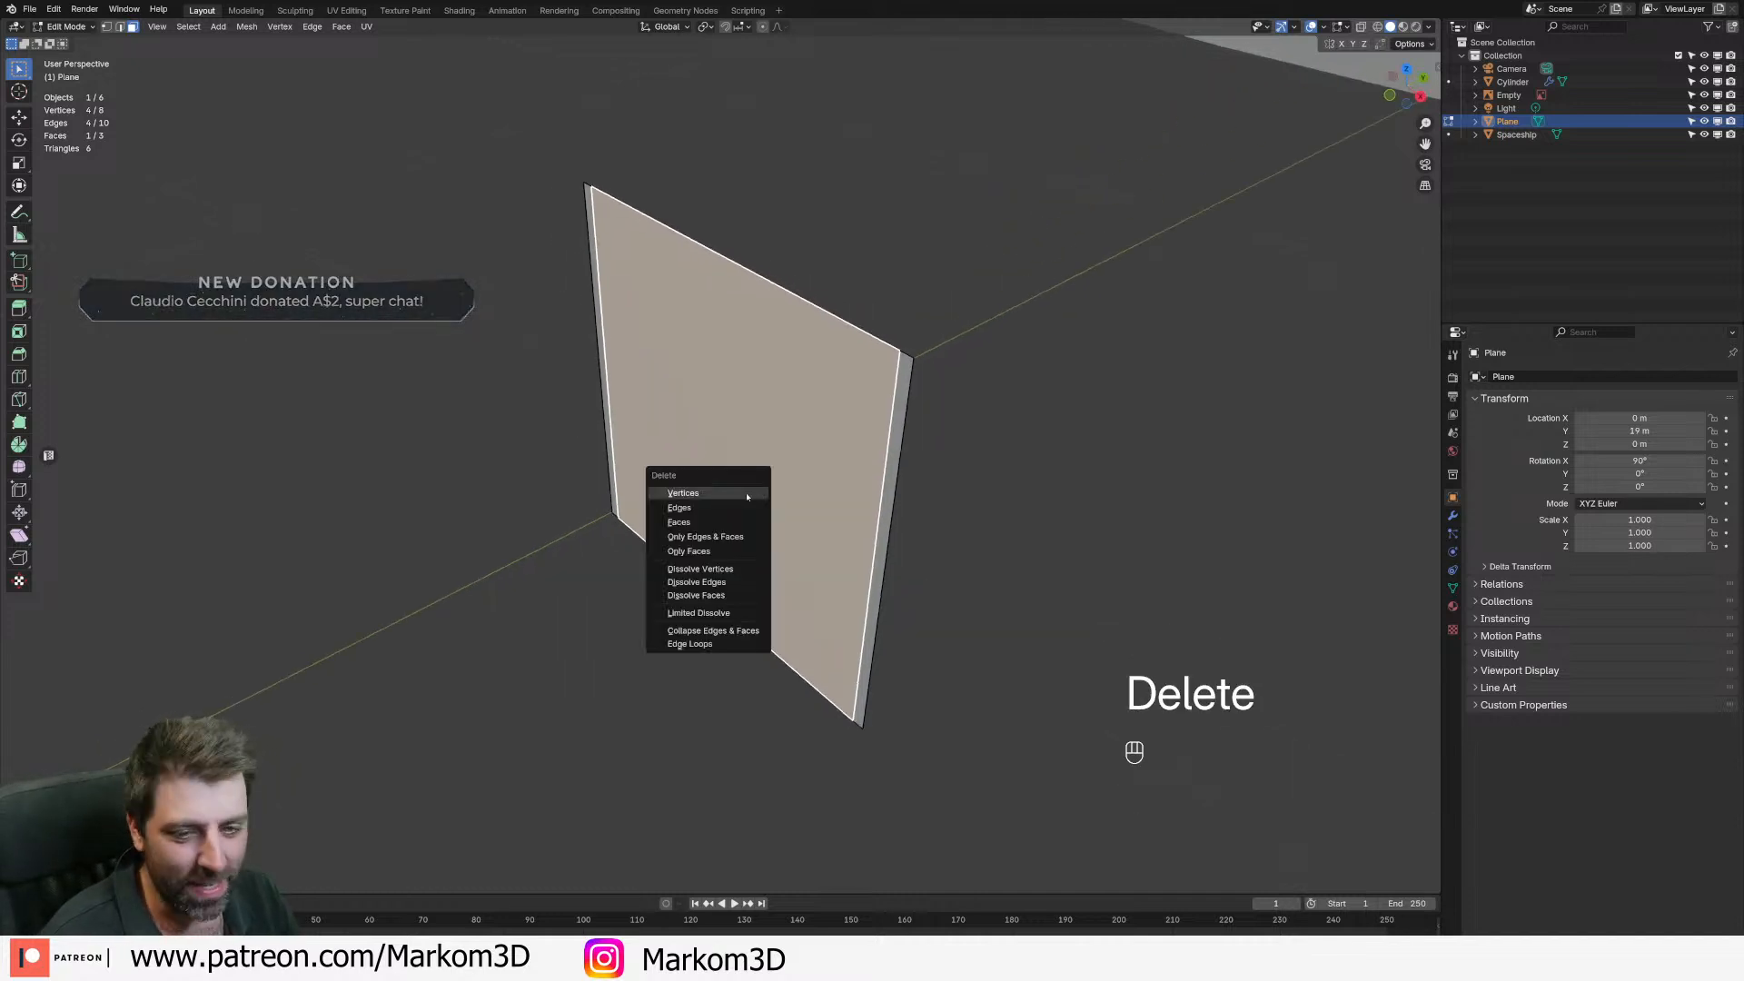
{"action": "left_click", "coordinate": [709, 523]}
{"action": "left_click", "coordinate": [740, 506]}
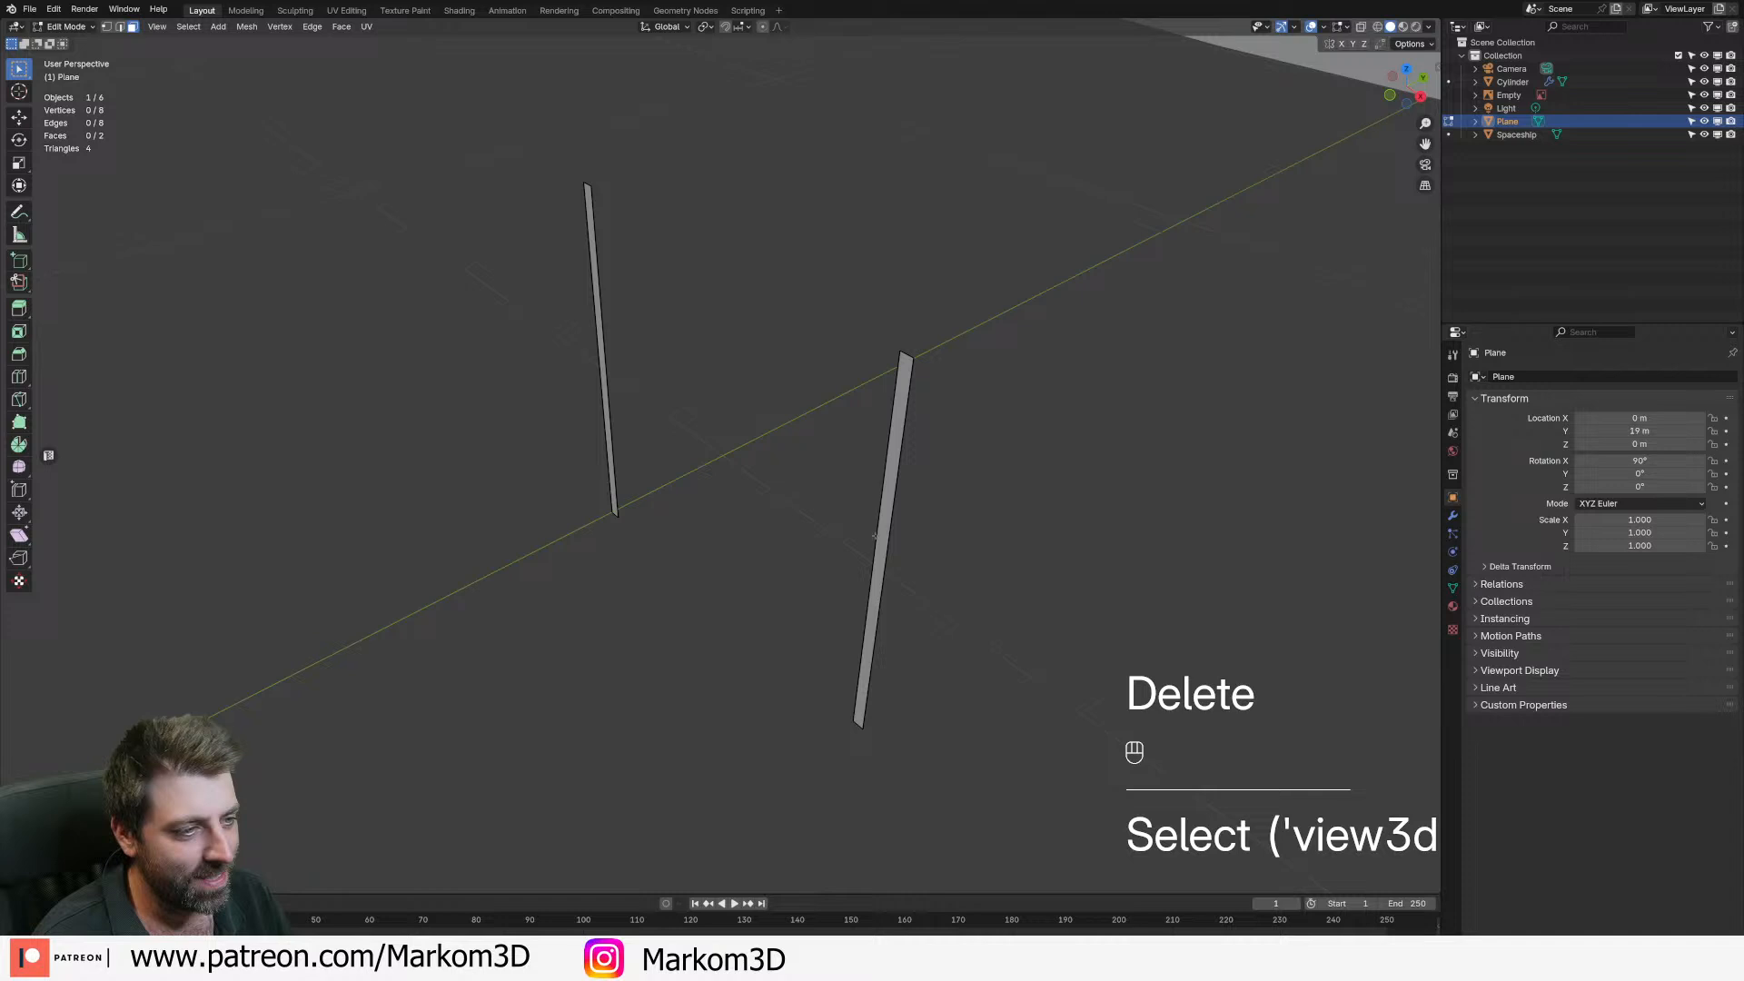
- Shift both strips slightly along Y in top view and extrude them along Y into thin solid ladder rails
{"action": "key", "text": "a"}
{"action": "key", "text": "KP_7"}
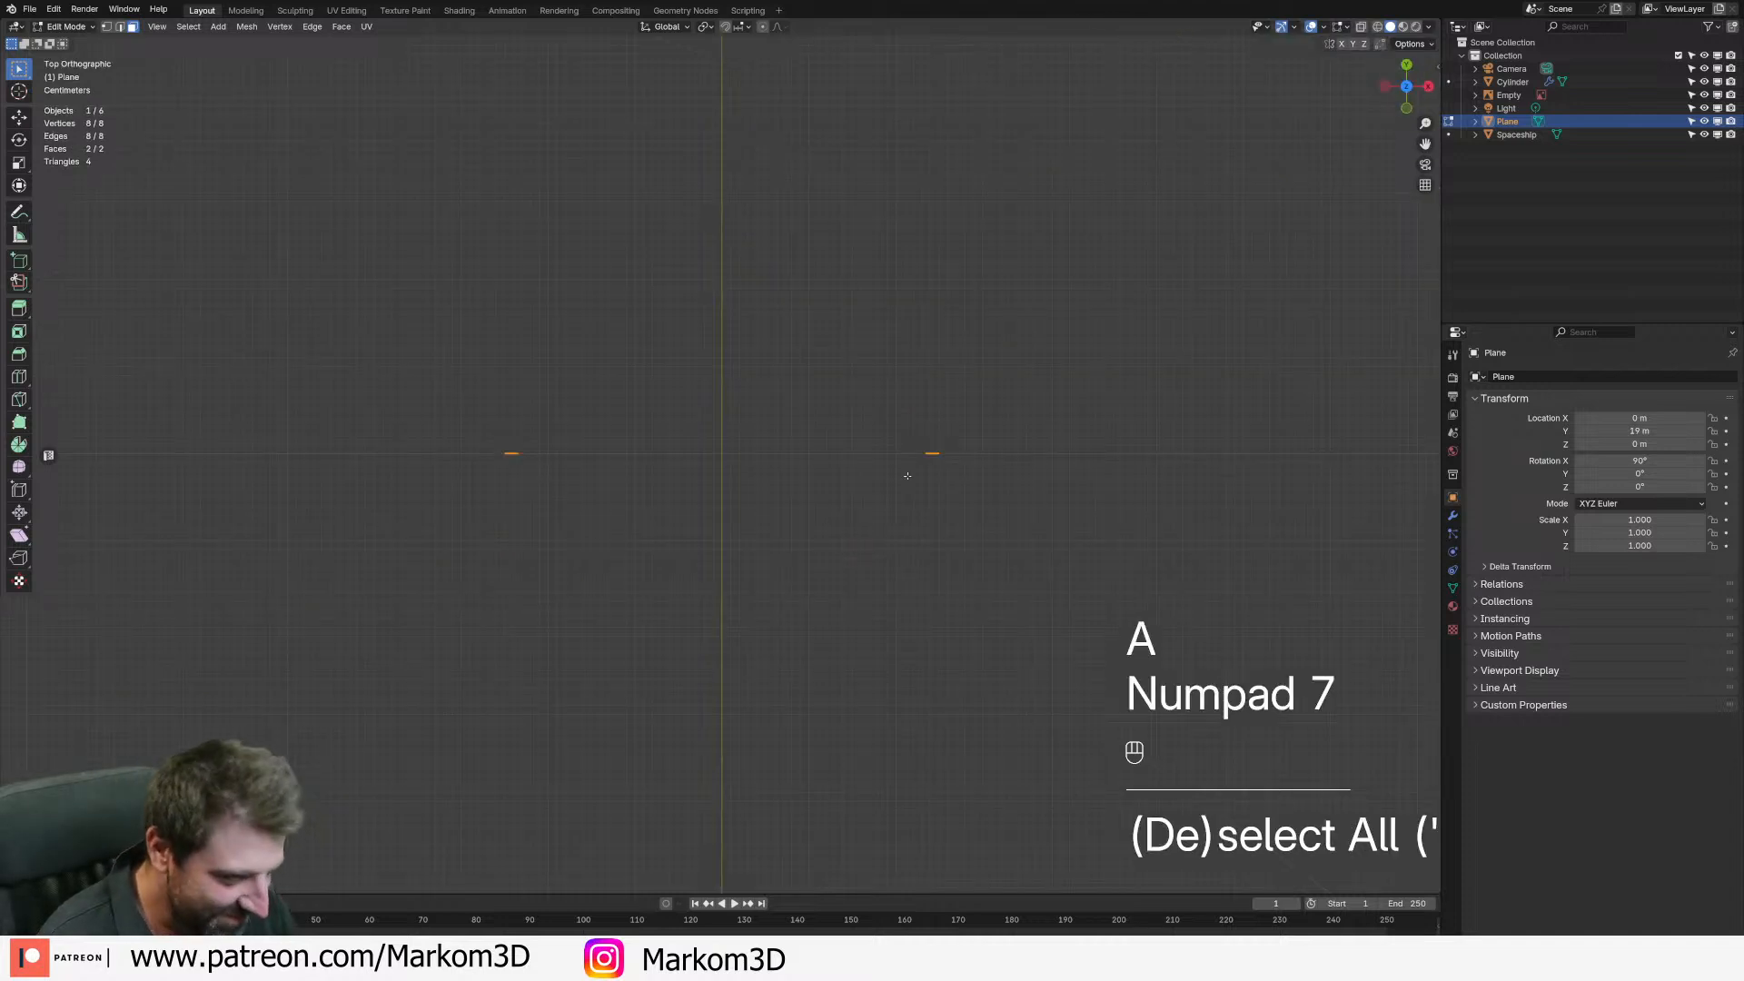
{"action": "scroll", "coordinate": [882, 490], "scroll_direction": "up", "scroll_amount": 2}
{"action": "key", "text": "g"}
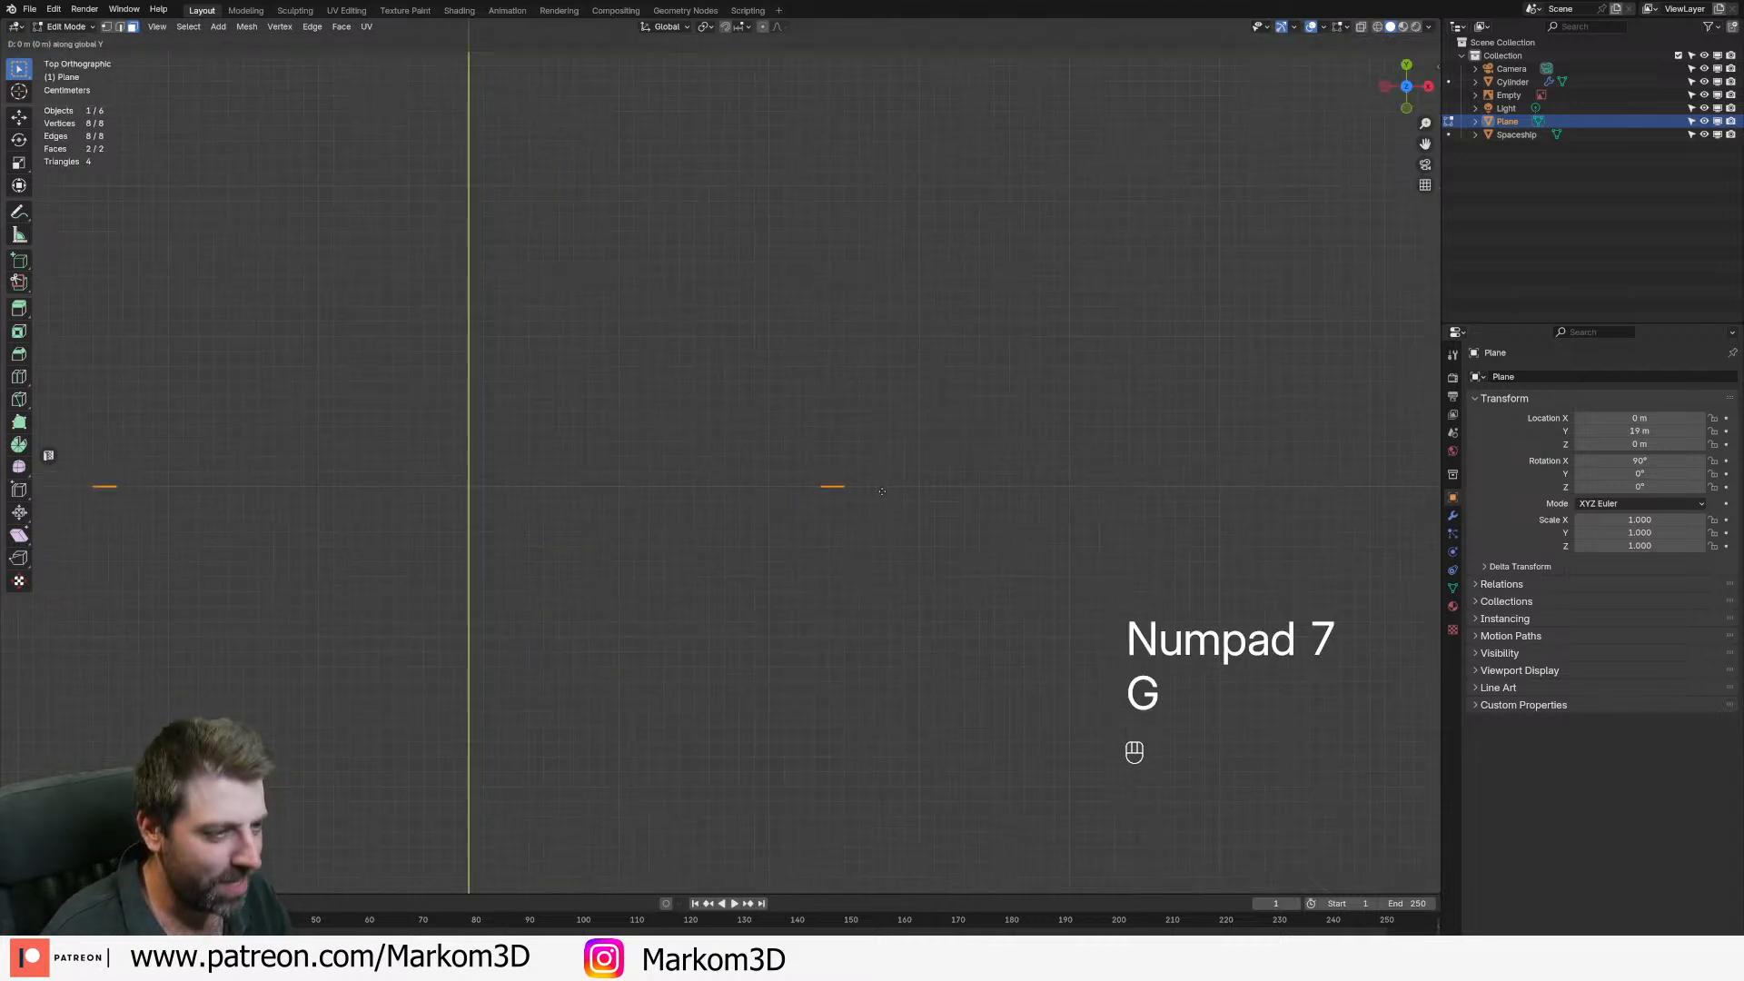
{"action": "left_click", "coordinate": [886, 505]}
{"action": "key", "text": "e"}
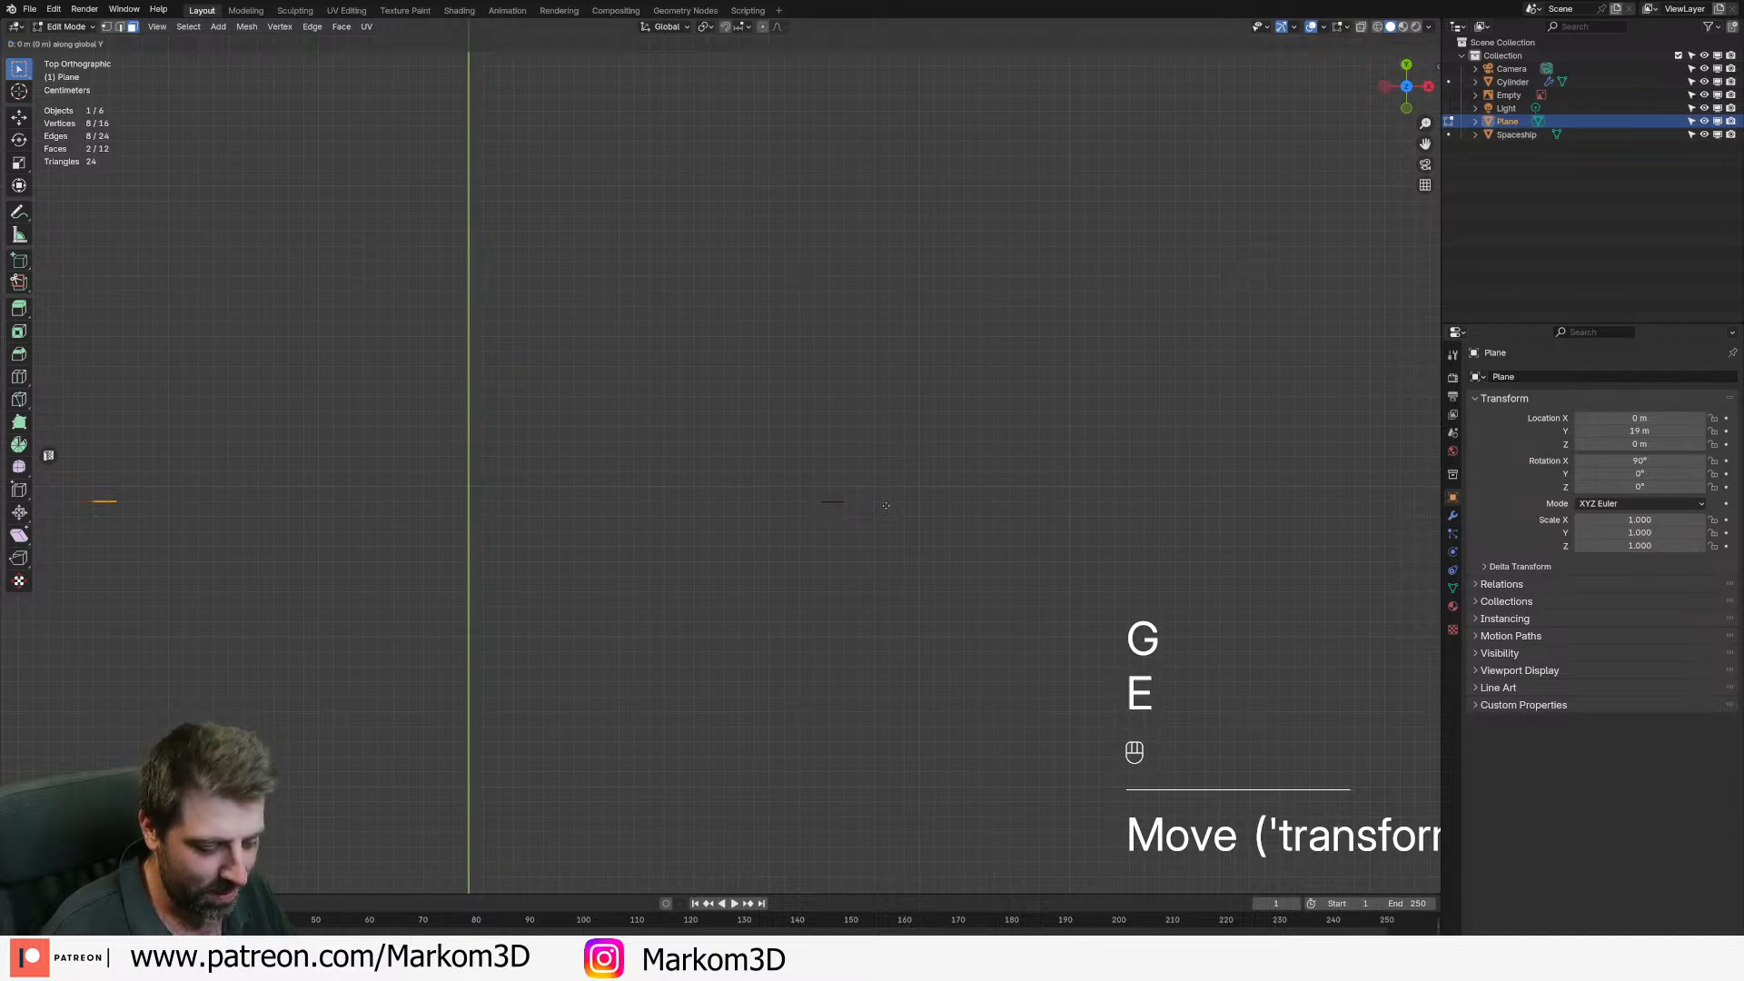
{"action": "left_click", "coordinate": [886, 495], "text": "ctrl"}
{"action": "middle_click_drag", "start_coordinate": [886, 495], "coordinate": [691, 486]}
- Snap the 3D cursor to the centre of the two rails and add a cylinder there as a separate object
{"action": "key", "text": "Tab"}
{"action": "scroll", "coordinate": [714, 527], "scroll_direction": "up", "scroll_amount": 3}
{"action": "key", "text": "Tab"}
{"action": "key", "text": "a"}
{"action": "key", "text": "shift+s"}
{"action": "left_click", "coordinate": [717, 522]}
{"action": "key", "text": "Tab"}
{"action": "key", "text": "shift+a"}
{"action": "mouse_move", "coordinate": [595, 490]}
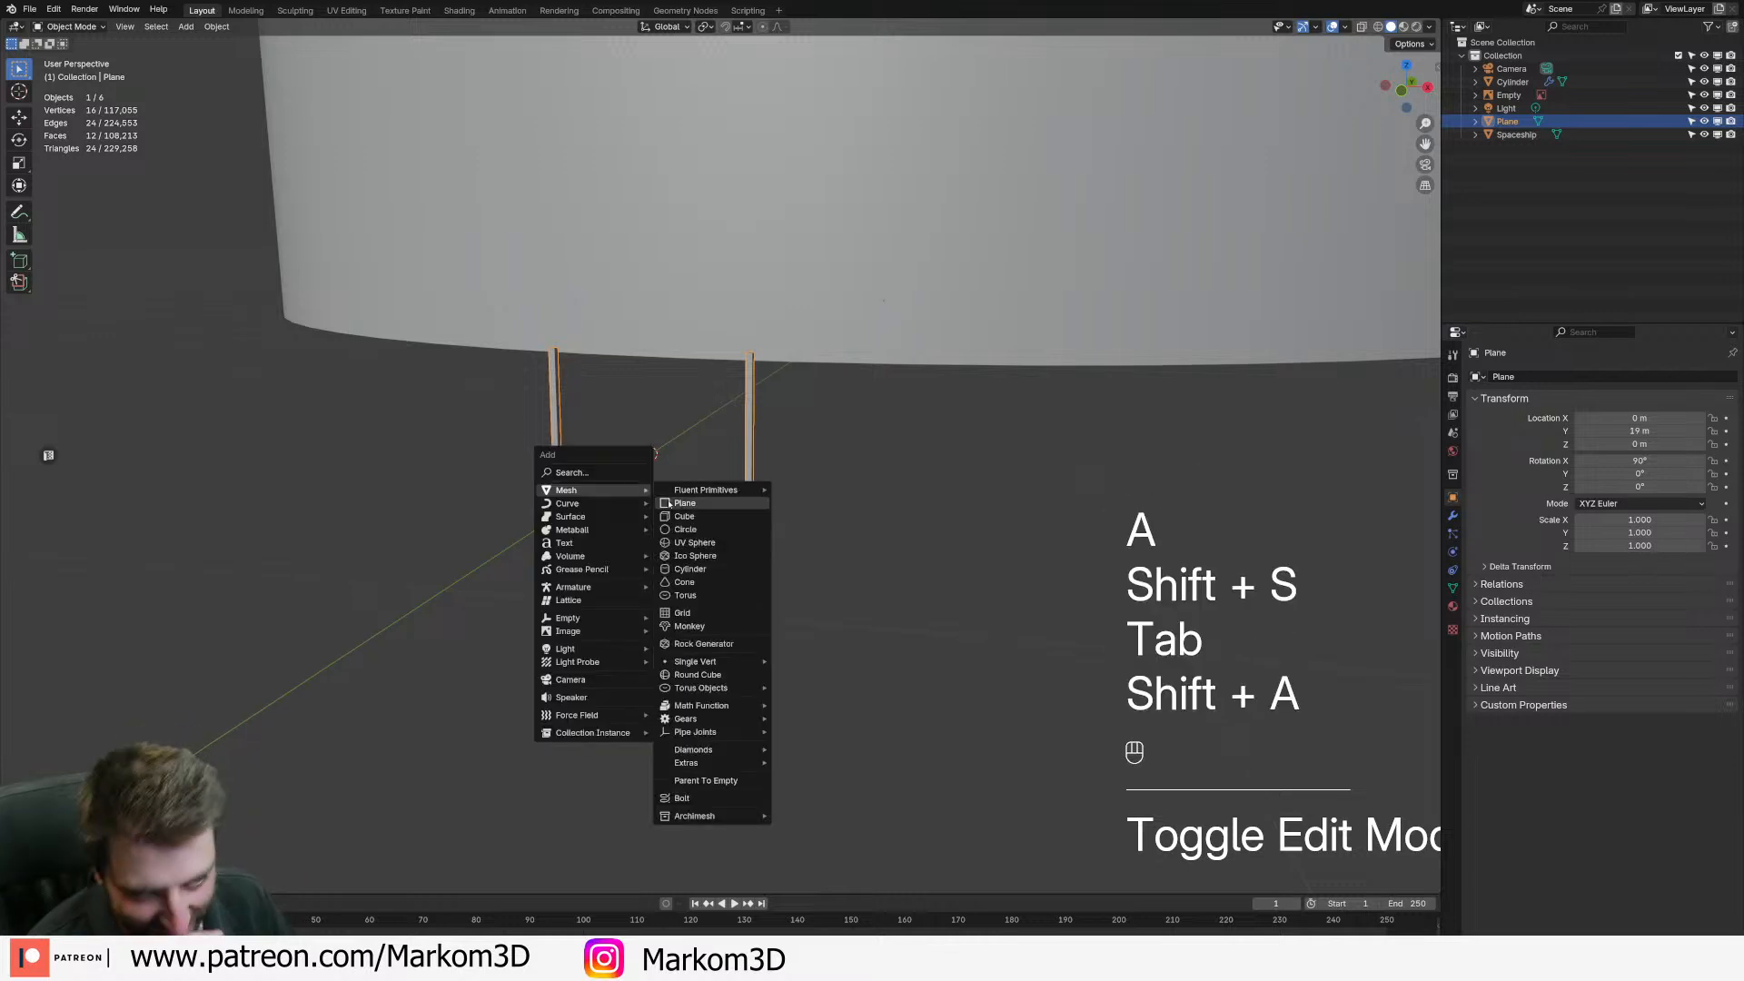
{"action": "left_click", "coordinate": [702, 570]}
- Shrink the cylinder's mesh to rung thickness and rotate it to lie horizontally between the rails
{"action": "key", "text": "Tab"}
{"action": "key", "text": "s"}
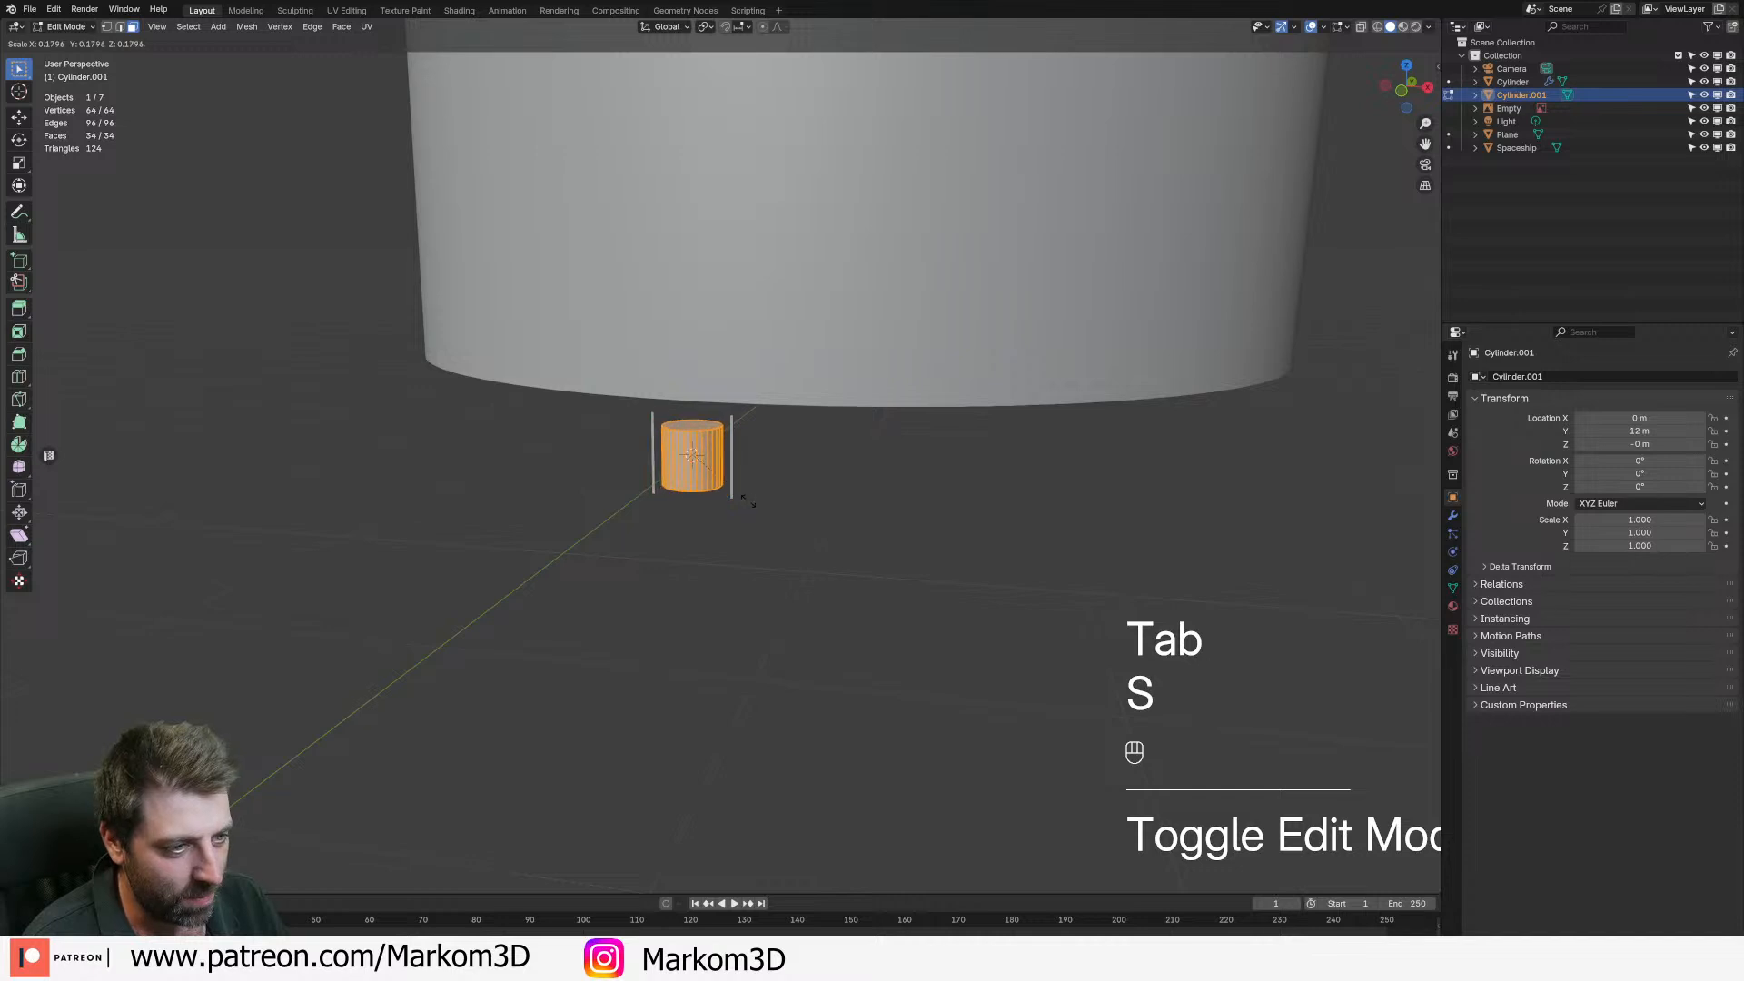
{"action": "key", "text": "r"}
{"action": "left_click", "coordinate": [726, 479]}
{"action": "key", "text": "s"}
{"action": "left_click", "coordinate": [734, 473]}
{"action": "scroll", "coordinate": [725, 468], "scroll_direction": "up", "scroll_amount": 7}
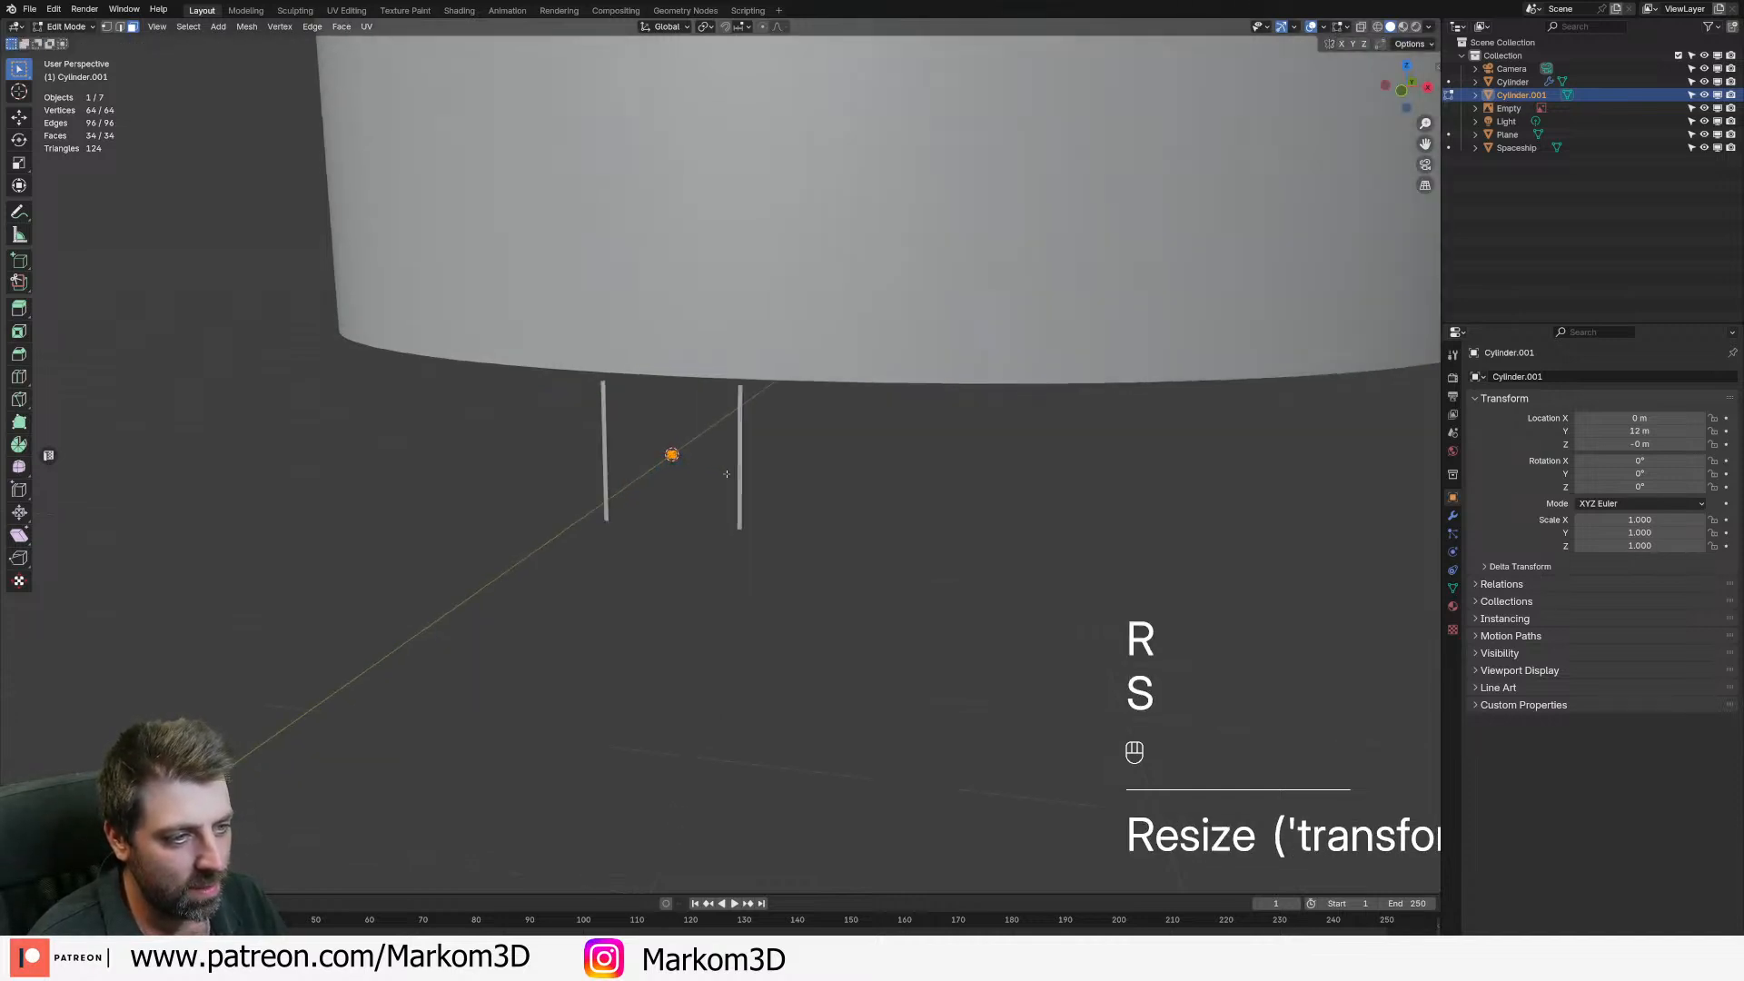
- Stretch the rung along X until its ends sink into both rails
{"action": "key", "text": "s"}
{"action": "key", "text": "x"}
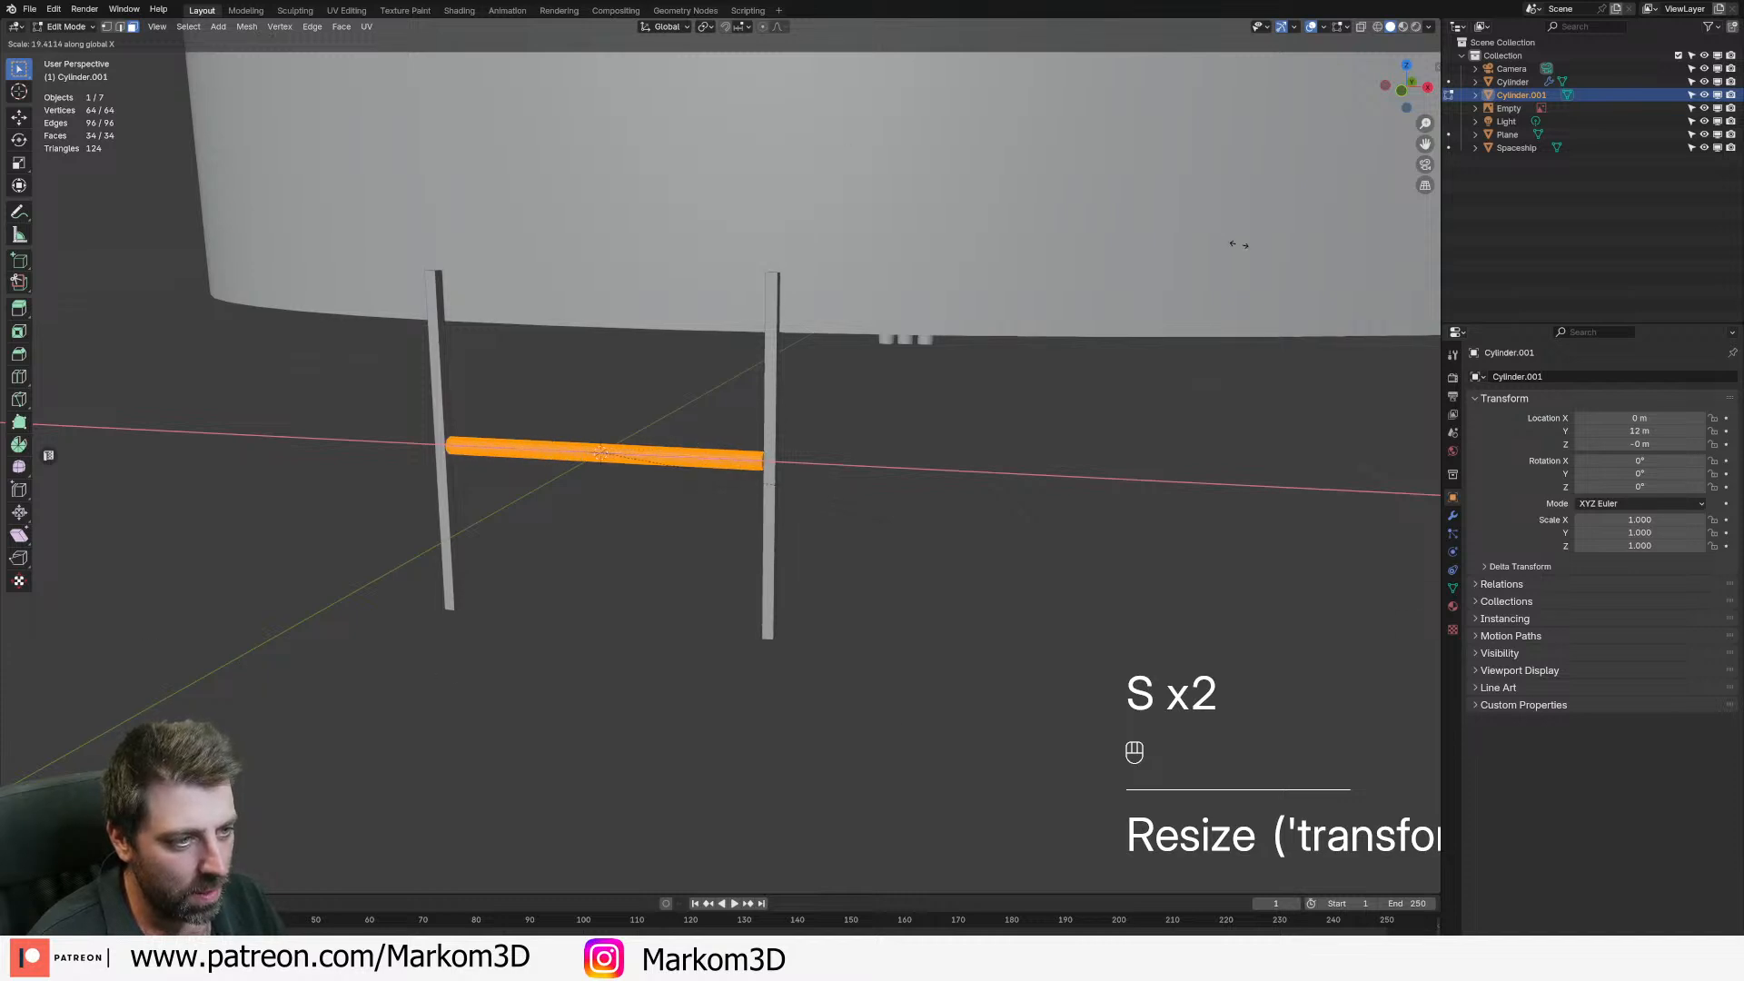
{"action": "left_click", "coordinate": [33, 275]}
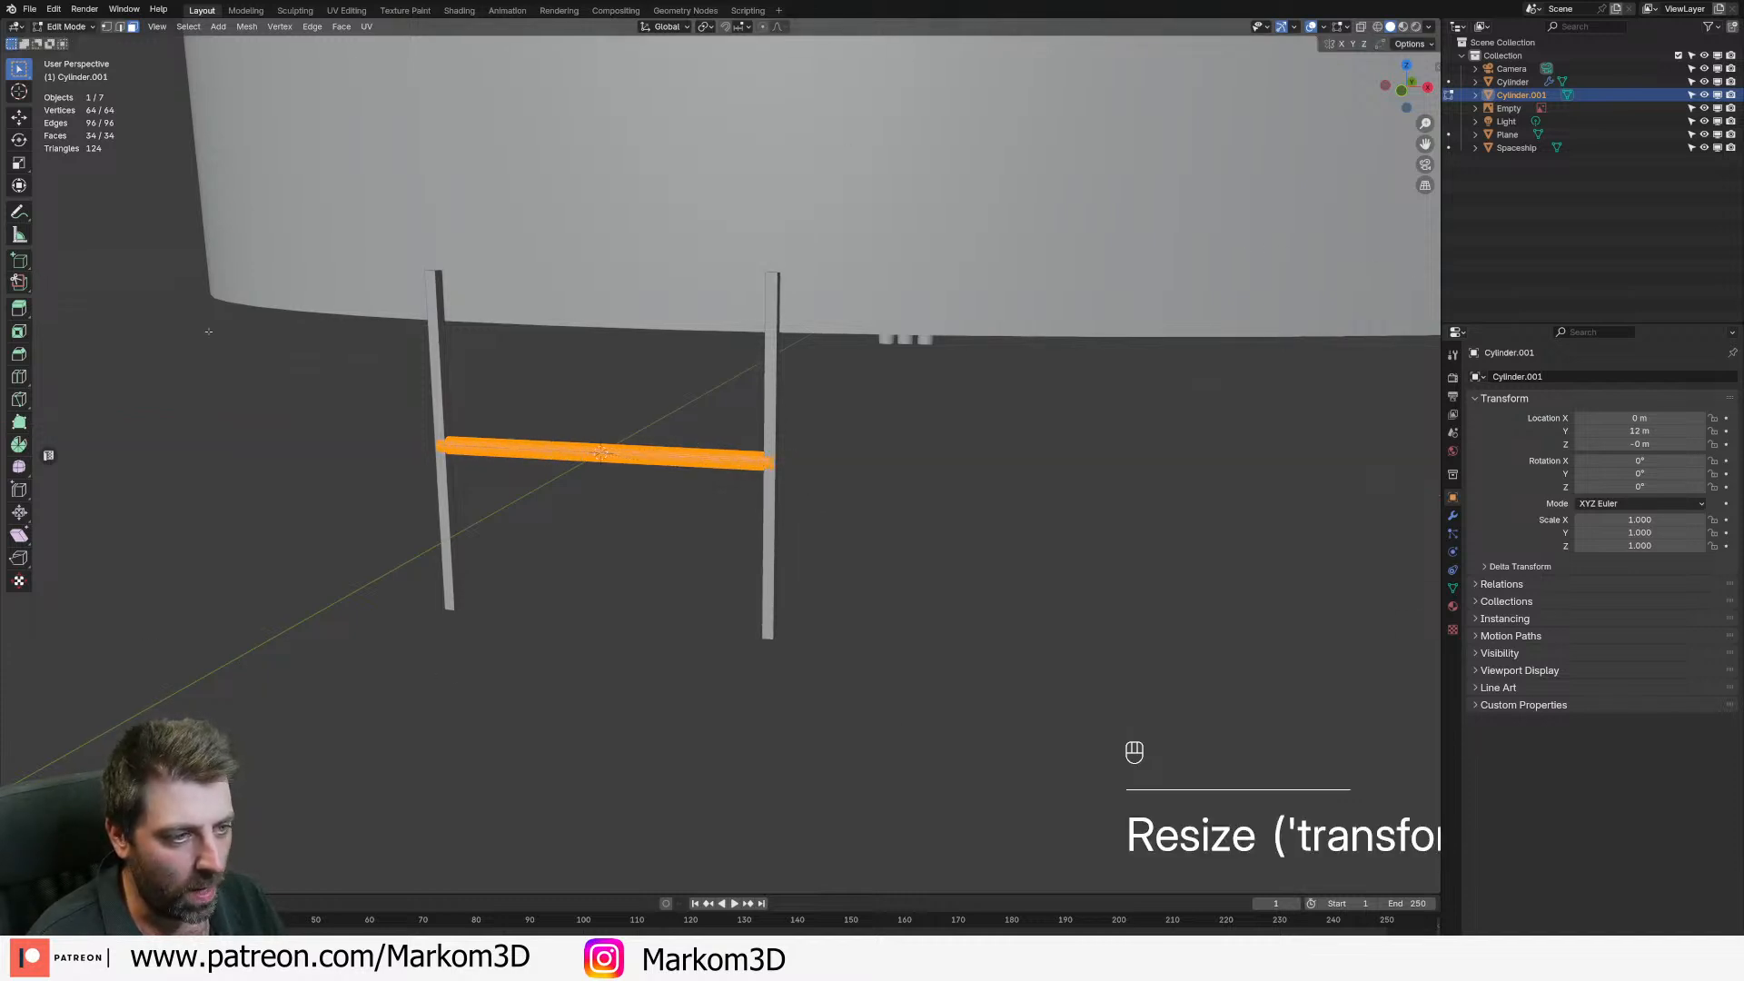
{"action": "scroll", "coordinate": [451, 381], "scroll_direction": "down", "scroll_amount": 3}
{"action": "middle_click_drag", "start_coordinate": [452, 382], "coordinate": [401, 410]}
{"action": "scroll", "coordinate": [743, 450], "scroll_direction": "up", "scroll_amount": 4}
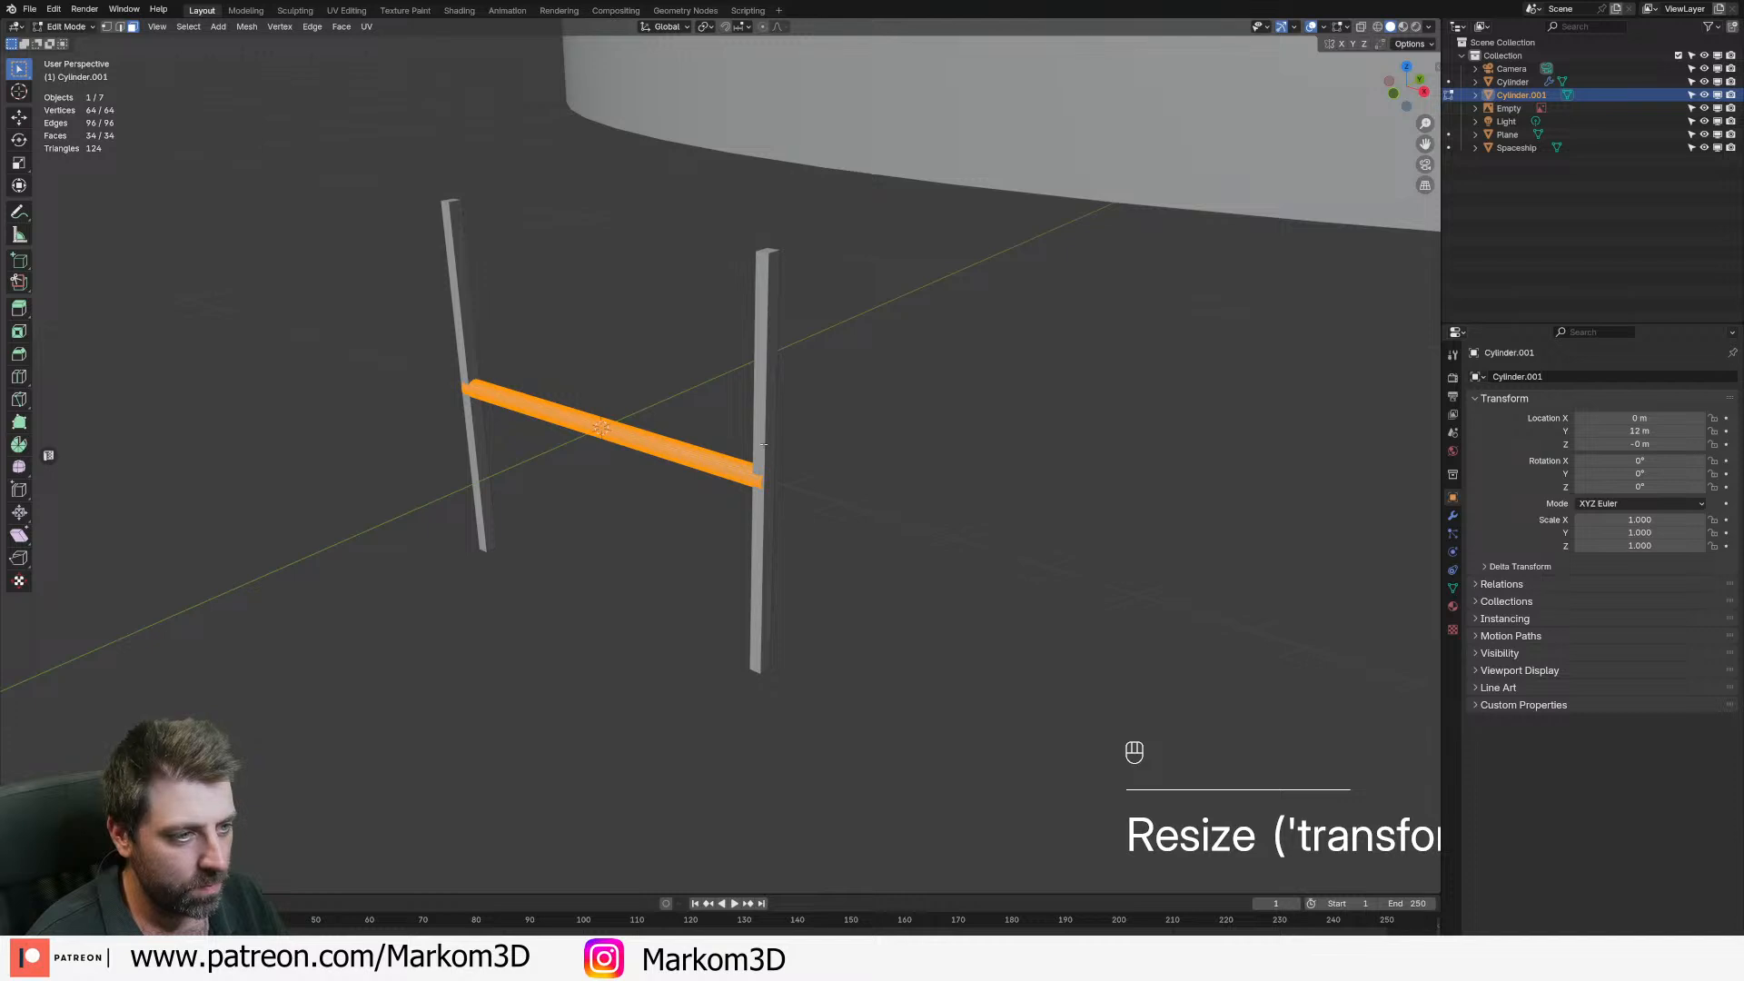
- Switch to editing the rails object and scale both rails along Y to make them deeper
{"action": "key", "text": "Tab"}
{"action": "left_click", "coordinate": [760, 412]}
{"action": "key", "text": "Tab"}
{"action": "key", "text": "a"}
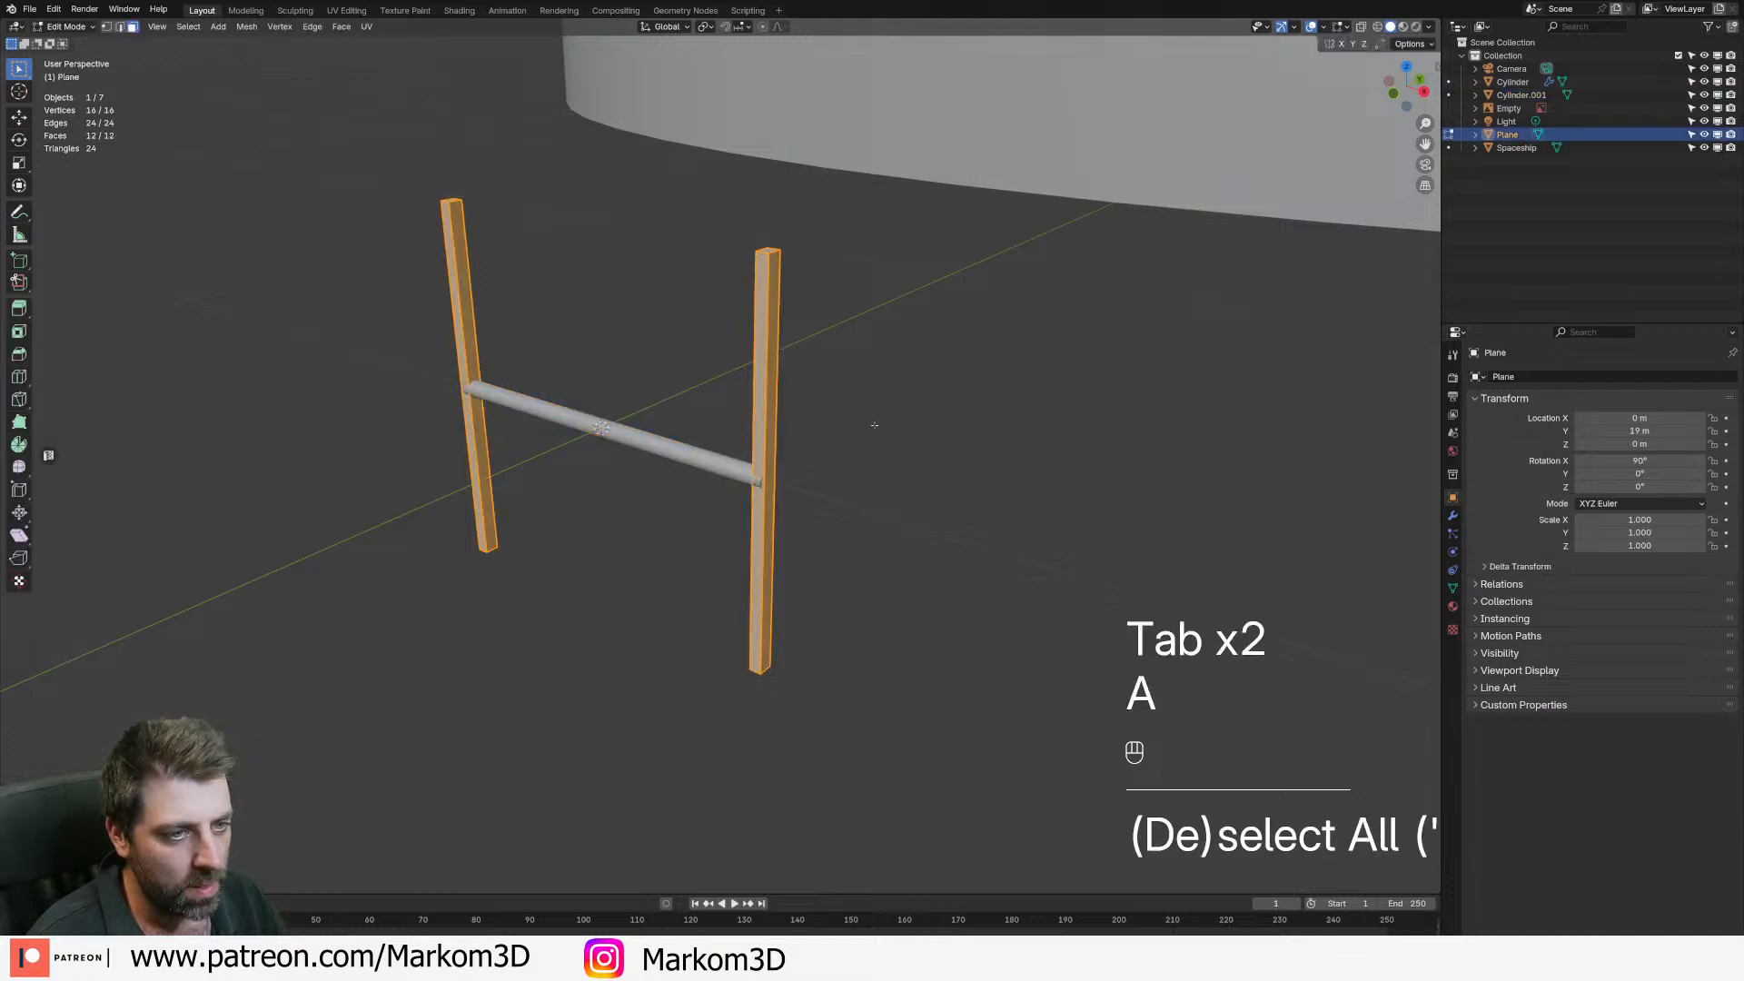
{"action": "key", "text": "s"}
{"action": "key", "text": "s"}
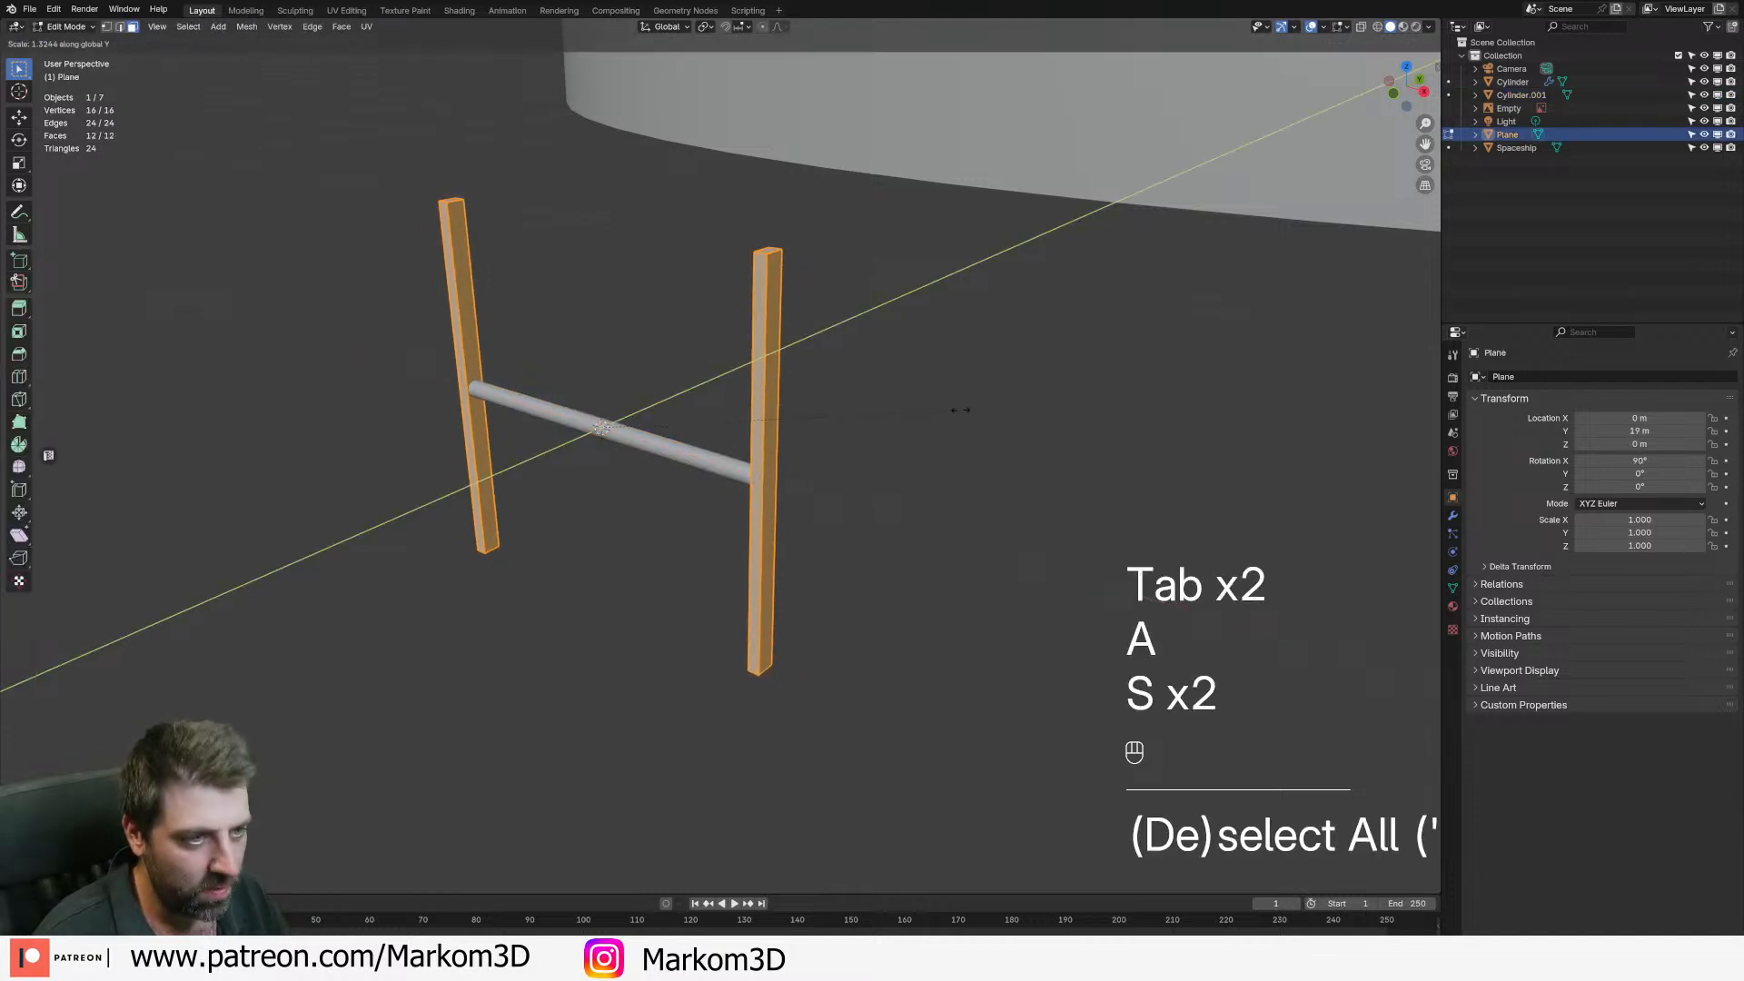
{"action": "left_click", "coordinate": [1119, 375]}
{"action": "middle_click_drag", "start_coordinate": [1118, 375], "coordinate": [863, 345]}
- Select both rails through their linked top faces and scale them by 0.5 along Z
{"action": "key", "text": "3"}
{"action": "left_click", "coordinate": [762, 312]}
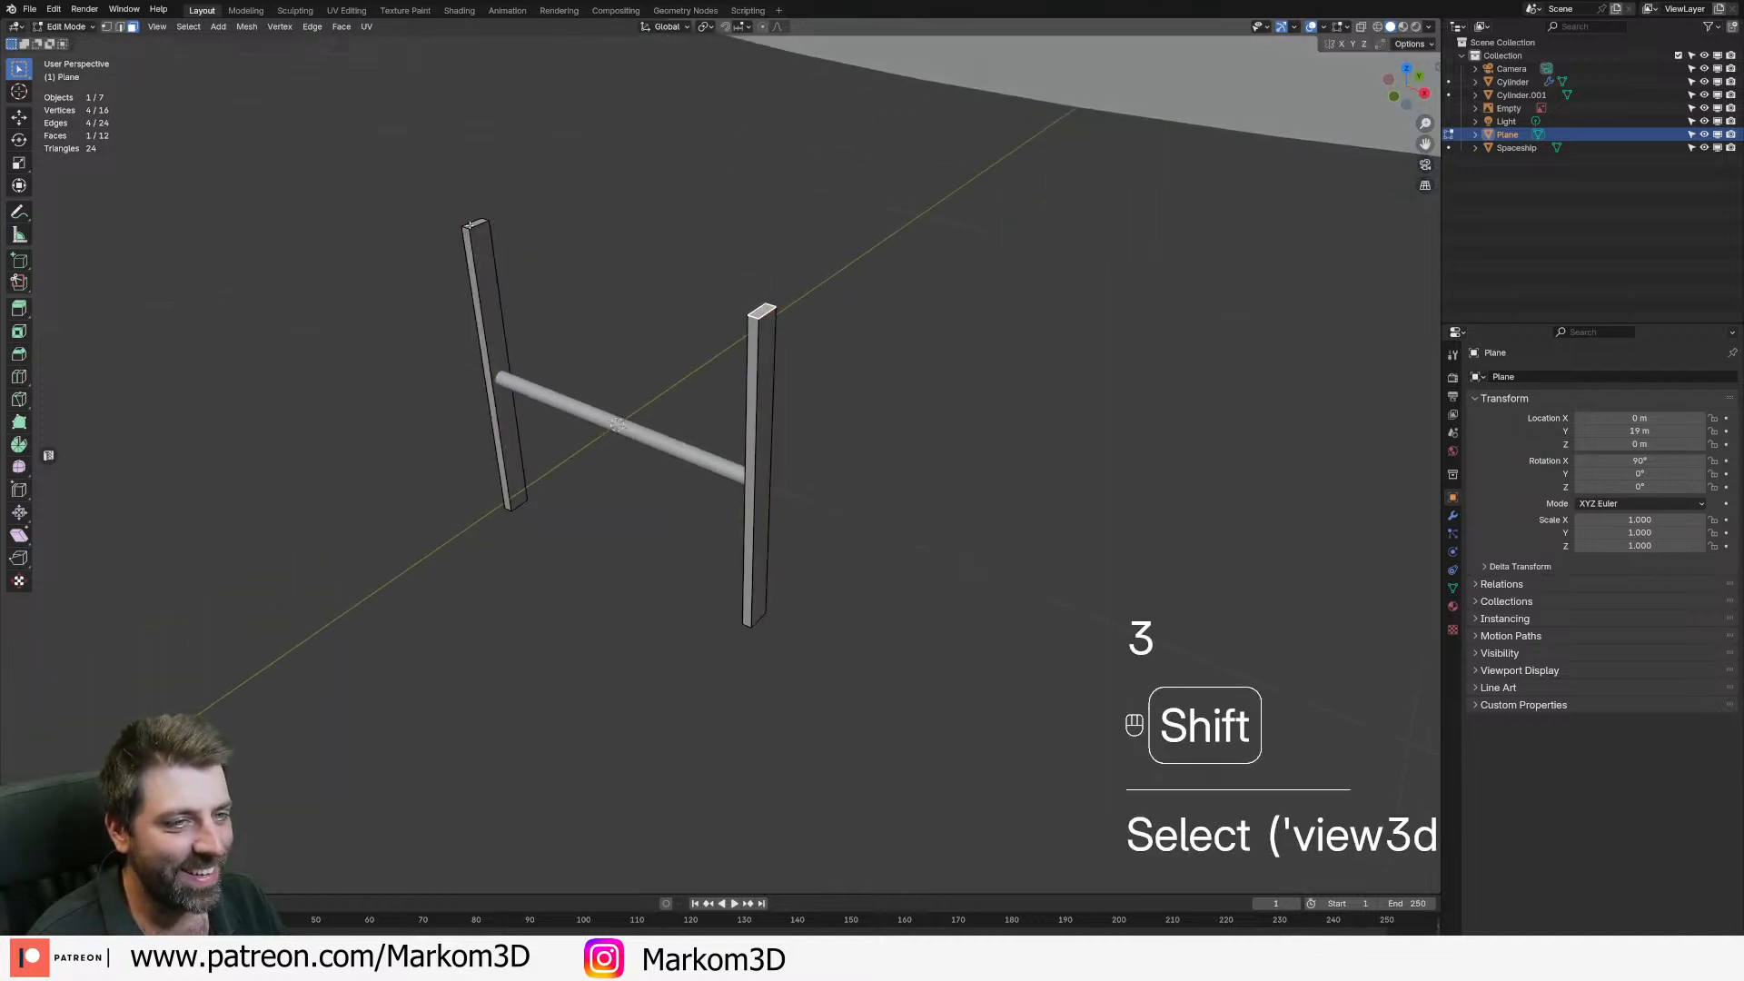
{"action": "middle_click_drag", "start_coordinate": [653, 381], "coordinate": [697, 275]}
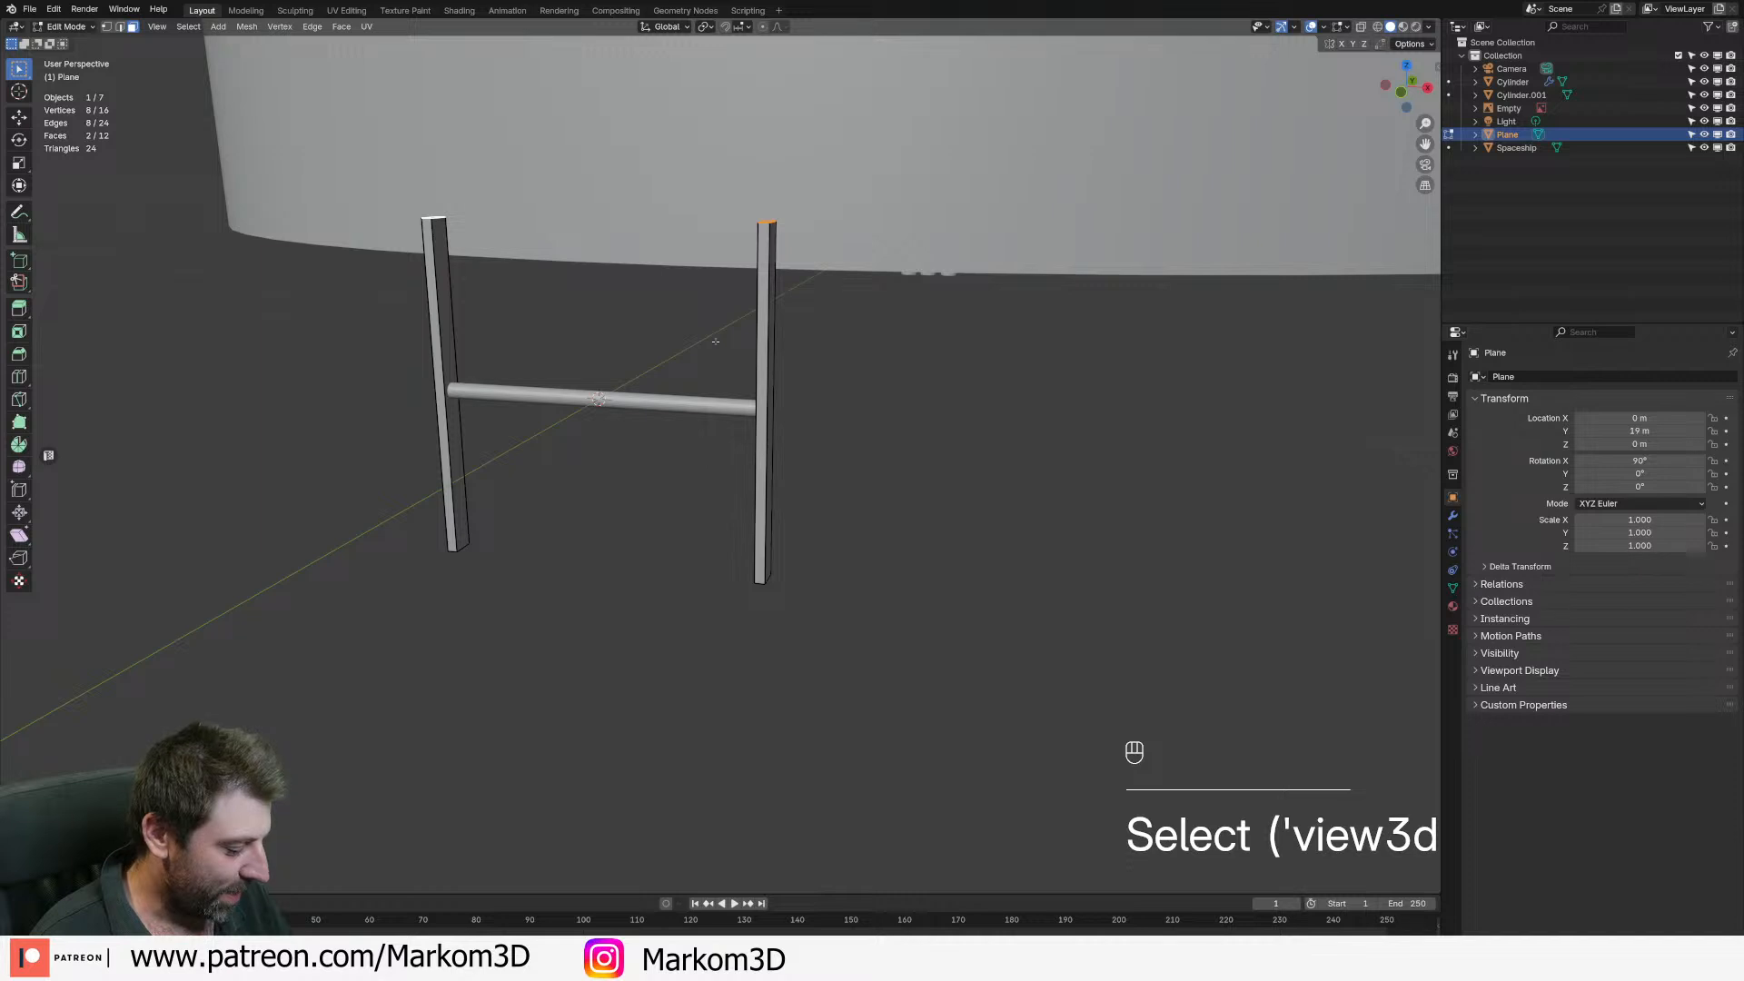
{"action": "key", "text": "ctrl+l"}
{"action": "type", "text": "s"}
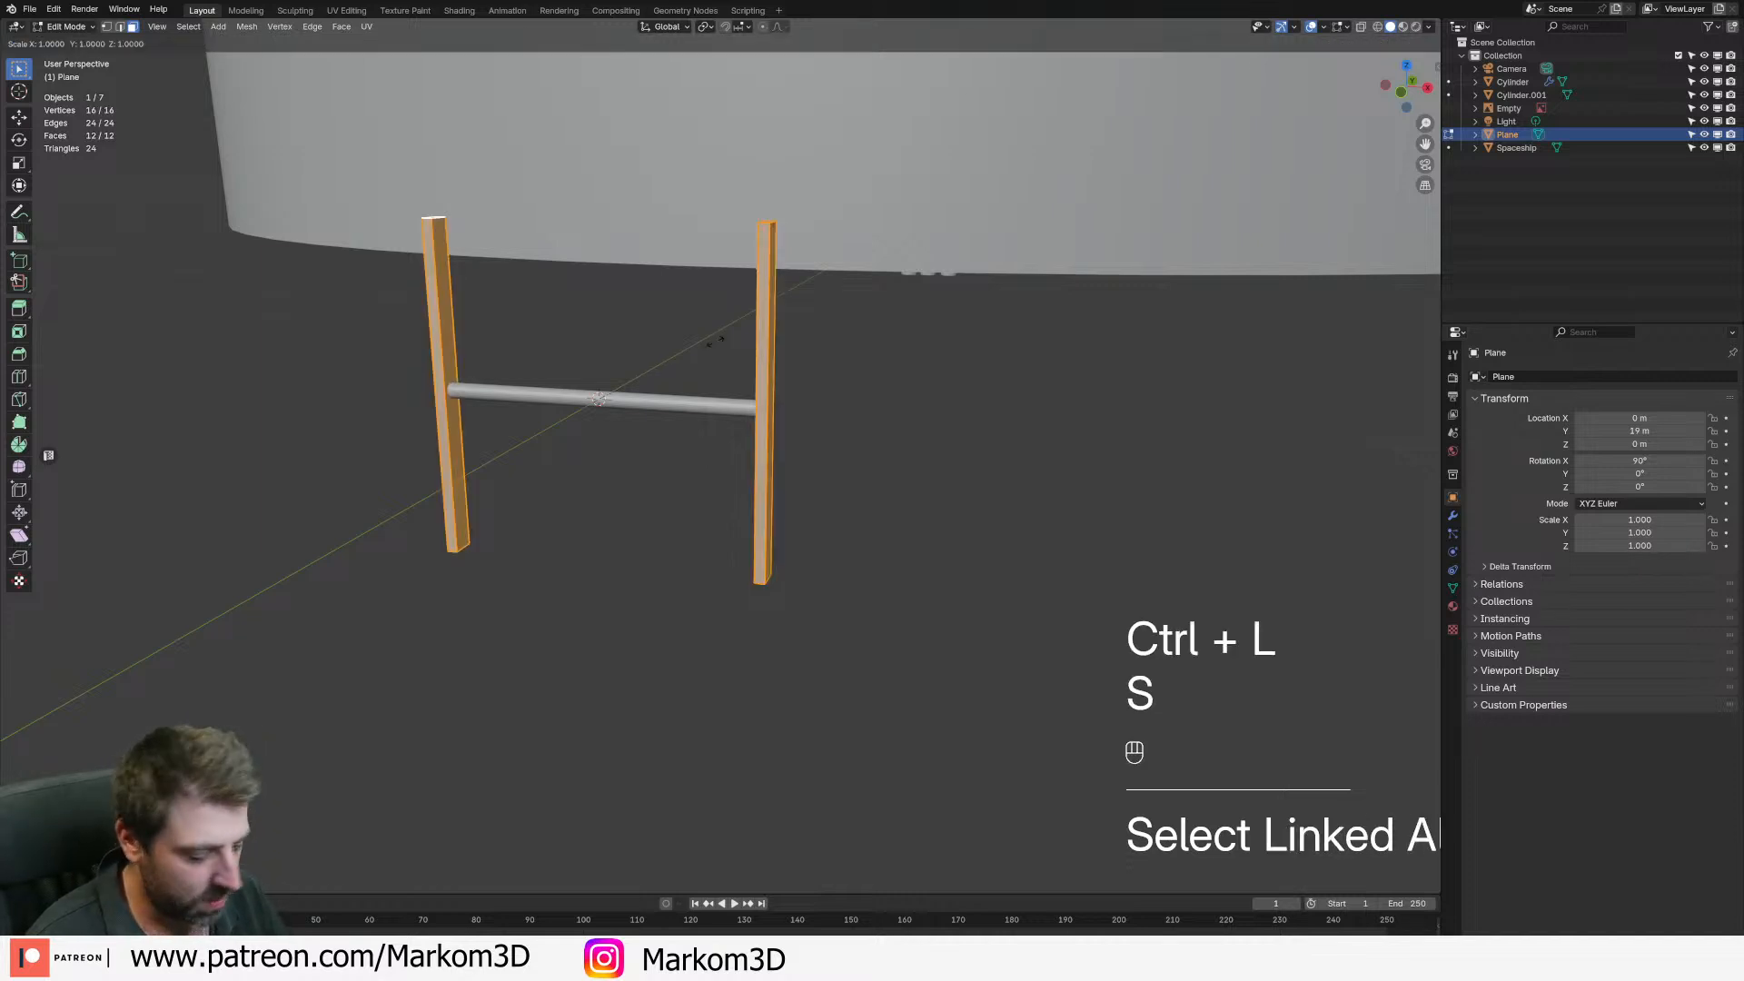
{"action": "type", "text": "z.5"}
{"action": "key", "text": "Return"}
- Delete the top and bottom end faces of both rails, leaving the rail ends open
{"action": "scroll", "coordinate": [718, 337], "scroll_direction": "down", "scroll_amount": 4}
{"action": "middle_click_drag", "start_coordinate": [727, 343], "coordinate": [754, 482]}
{"action": "key", "text": "Tab"}
{"action": "scroll", "coordinate": [771, 463], "scroll_direction": "up", "scroll_amount": 4}
{"action": "key", "text": "Tab"}
{"action": "scroll", "coordinate": [753, 481], "scroll_direction": "up", "scroll_amount": 1}
{"action": "scroll", "coordinate": [754, 481], "scroll_direction": "up", "scroll_amount": 3}
{"action": "middle_click_drag", "start_coordinate": [767, 359], "coordinate": [774, 338]}
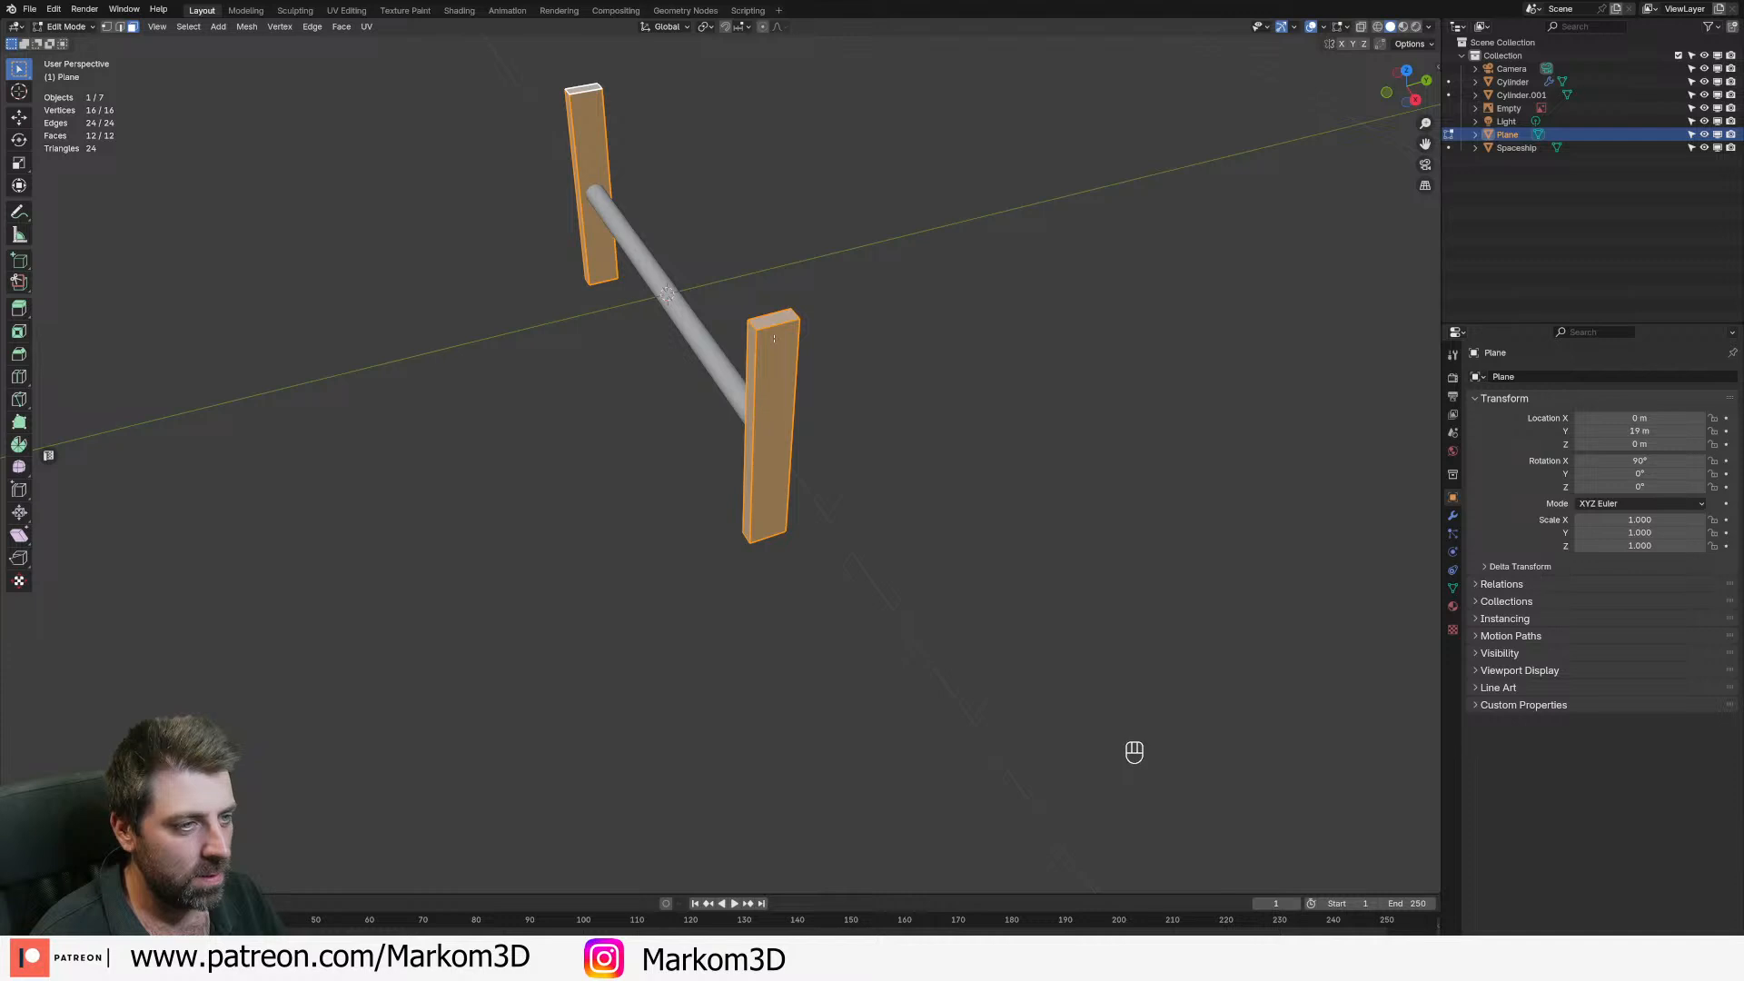
{"action": "left_click", "coordinate": [773, 323]}
{"action": "left_click", "coordinate": [583, 89], "text": "shift"}
{"action": "middle_click_drag", "start_coordinate": [788, 547], "coordinate": [769, 309]}
{"action": "middle_click_drag", "start_coordinate": [741, 576], "coordinate": [732, 466], "text": "shift"}
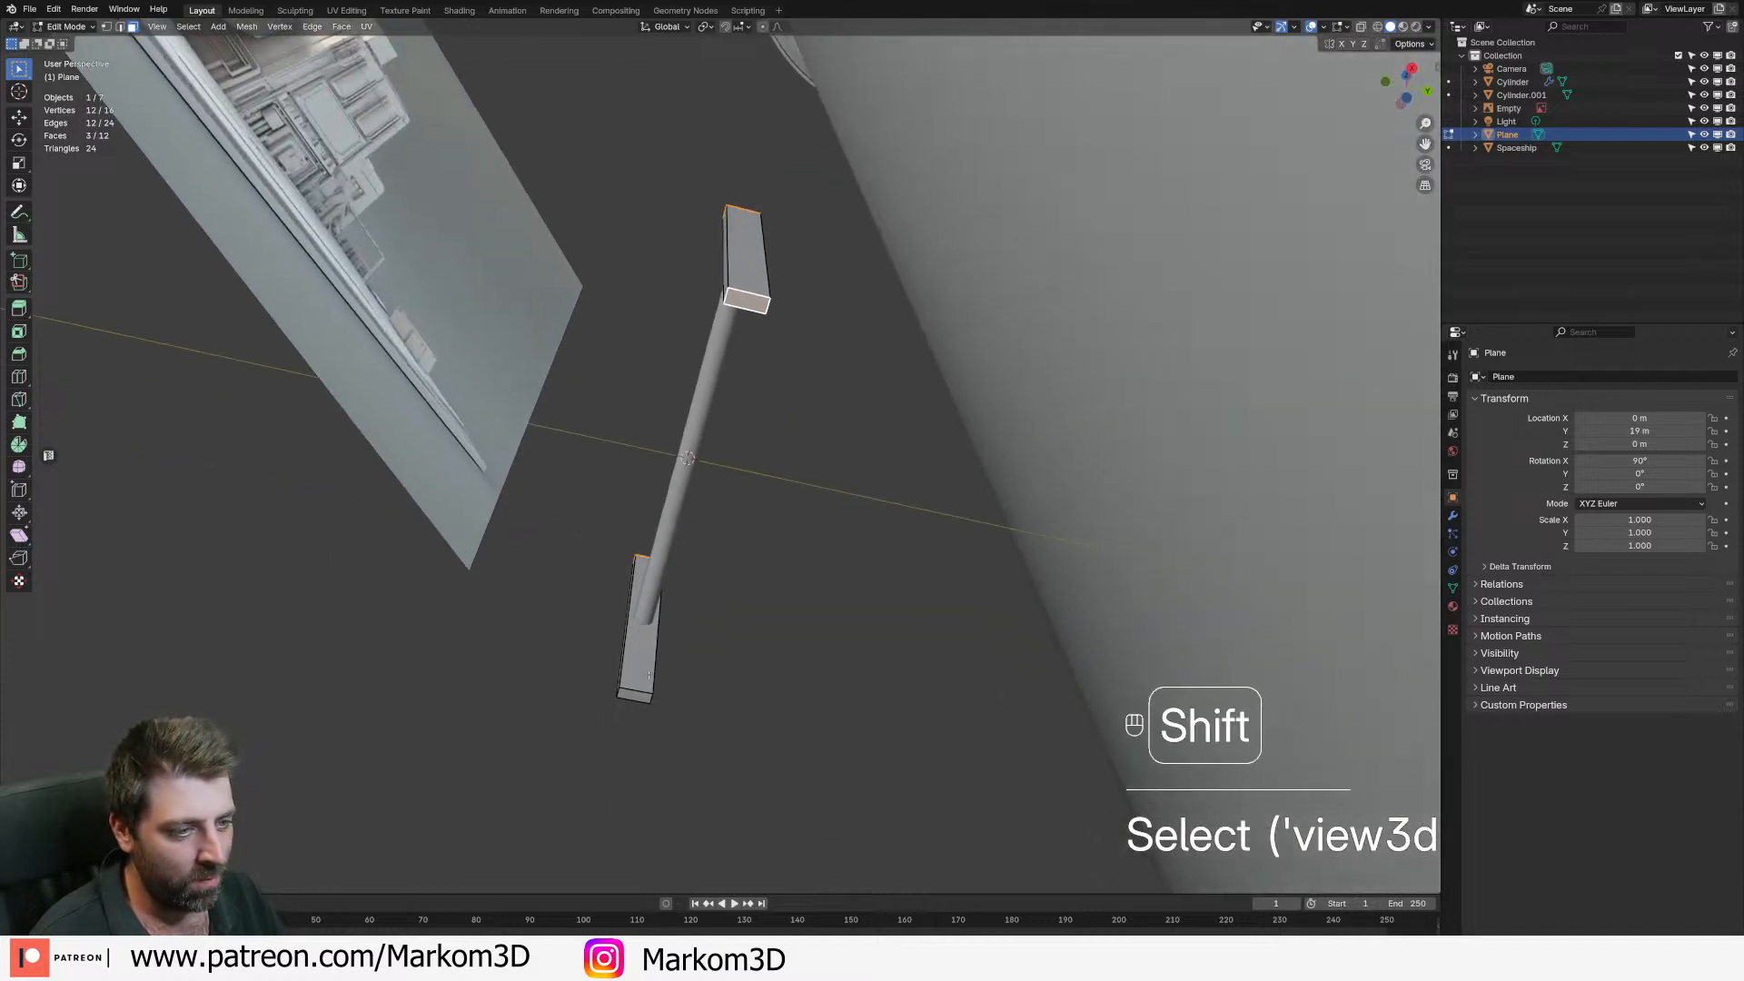
{"action": "key", "text": "Delete"}
{"action": "left_click", "coordinate": [650, 708]}
{"action": "middle_click_drag", "start_coordinate": [651, 708], "coordinate": [699, 381]}
{"action": "key", "text": "ctrl+r"}
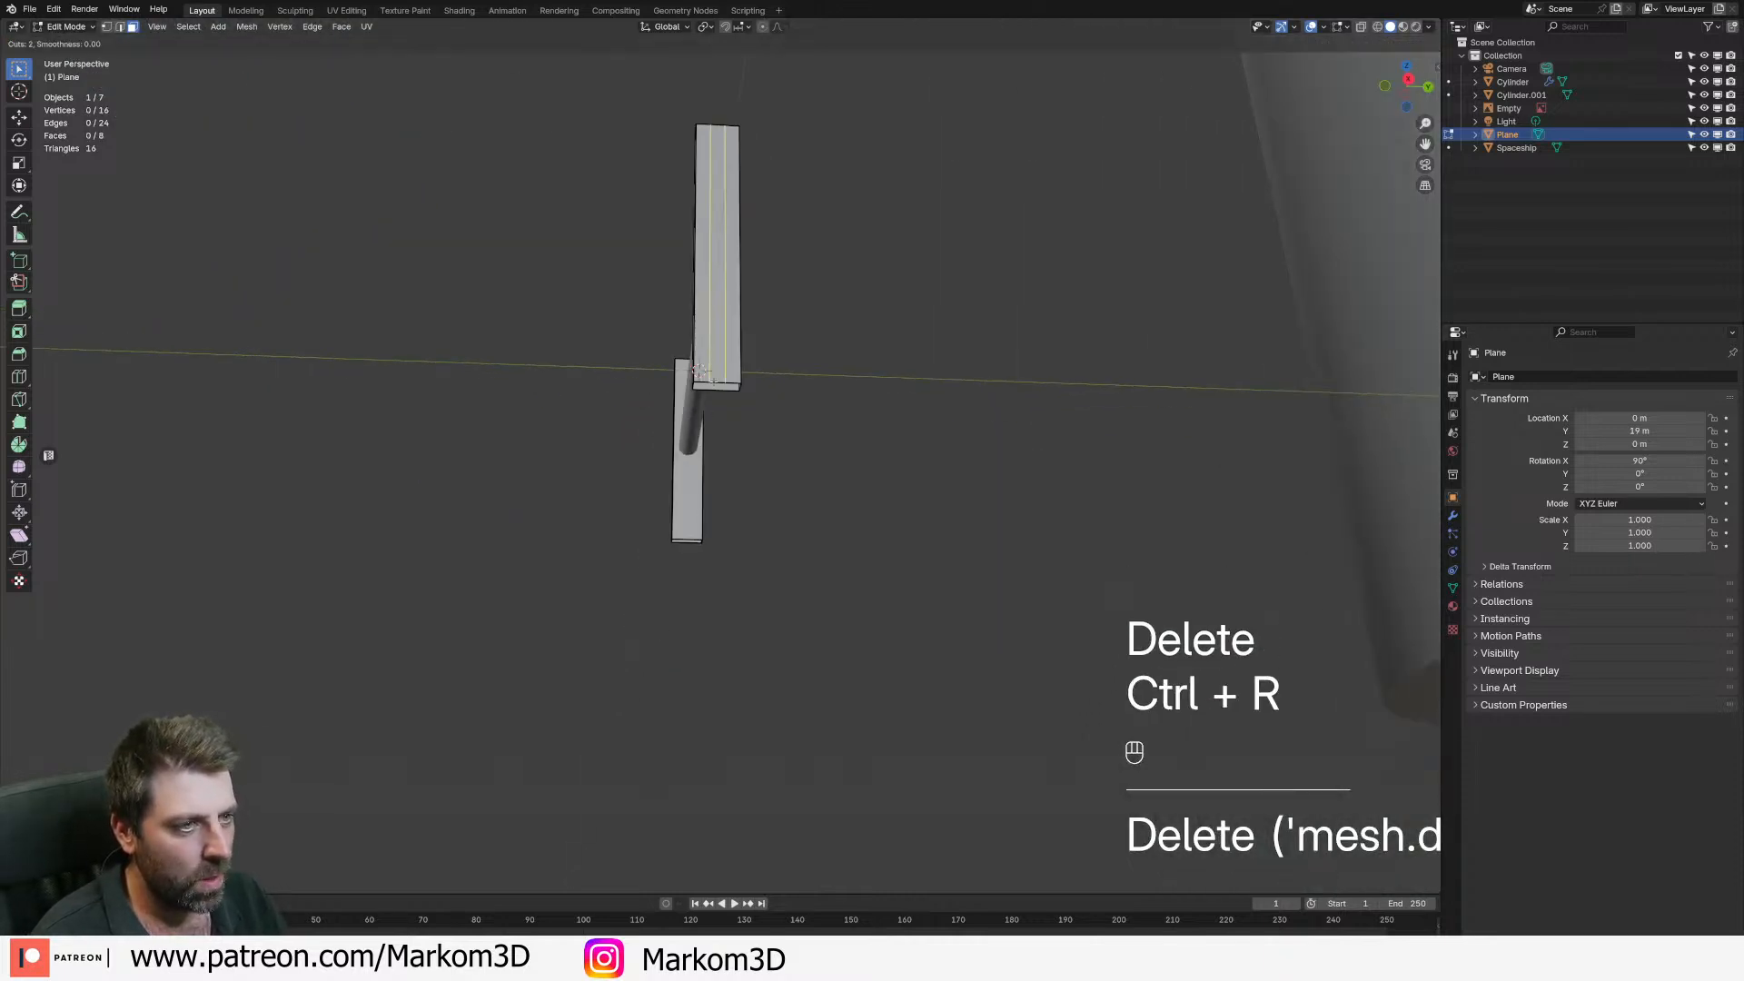
{"action": "left_click", "coordinate": [715, 383]}
{"action": "right_click", "coordinate": [715, 387]}
{"action": "key", "text": "ctrl+z"}
- Cut two lengthwise edge loops into the outer face of each rail with Loop Cut
{"action": "key", "text": "ctrl+r"}
{"action": "middle_click_drag", "start_coordinate": [741, 482], "coordinate": [796, 310]}
{"action": "key", "text": "ctrl+r"}
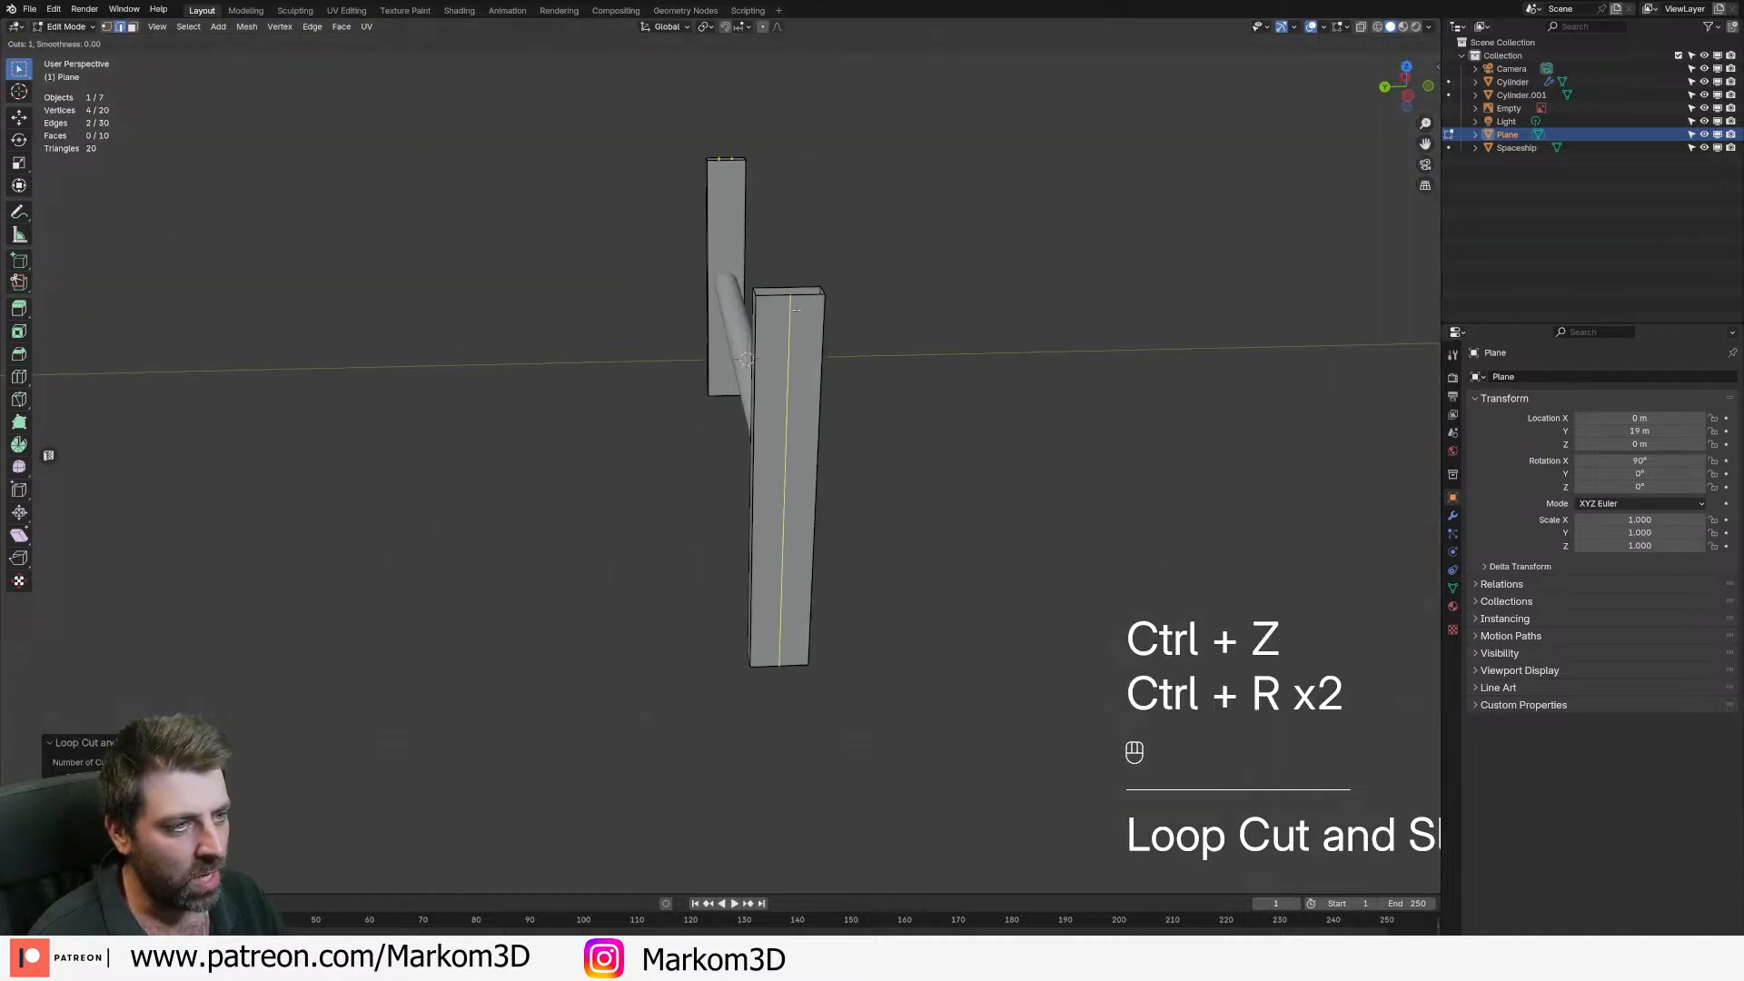
{"action": "key", "text": "ctrl+z"}
{"action": "key", "text": "ctrl+r"}
{"action": "scroll", "coordinate": [797, 309], "scroll_direction": "up", "scroll_amount": 1}
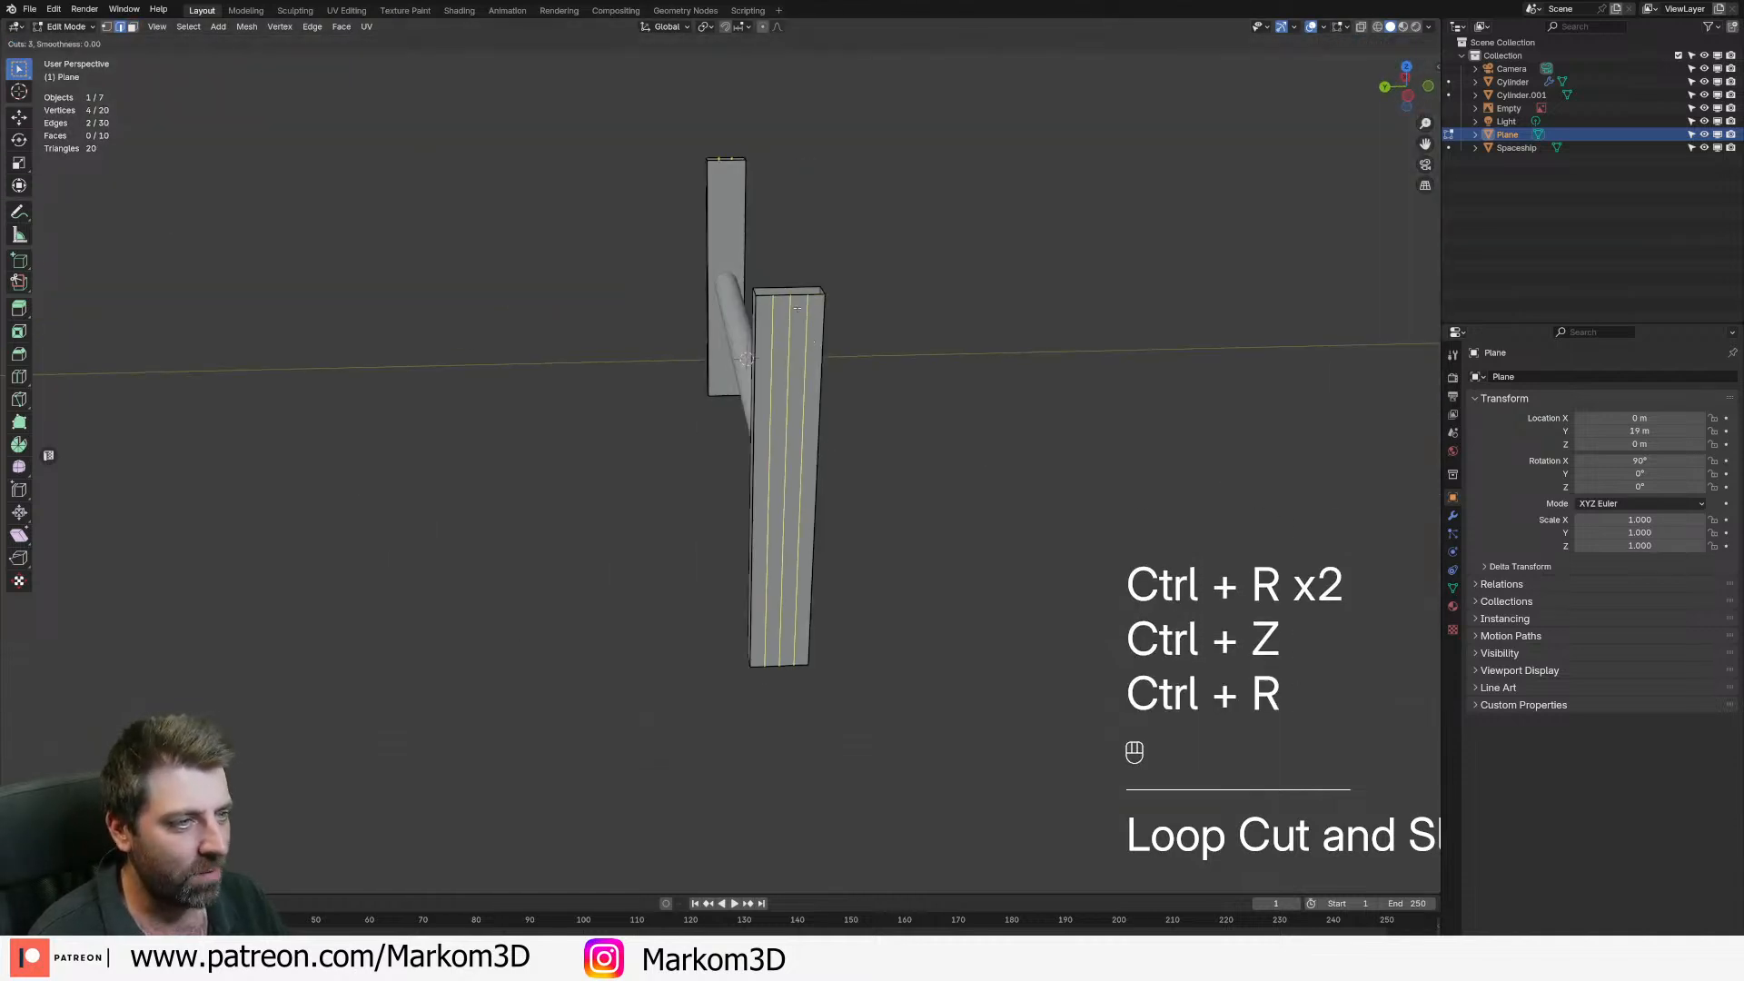
{"action": "left_click", "coordinate": [796, 309]}
{"action": "right_click", "coordinate": [797, 309]}
- Select the middle strip on the outer face of both rails and widen the strips by scaling along Y
{"action": "key", "text": "3"}
{"action": "left_click", "coordinate": [789, 314]}
{"action": "middle_click_drag", "start_coordinate": [788, 313], "coordinate": [652, 328]}
{"action": "left_click", "coordinate": [785, 320], "text": "shift"}
{"action": "middle_click_drag", "start_coordinate": [864, 305], "coordinate": [822, 329]}
{"action": "key", "text": "s"}
{"action": "key", "text": "x"}
{"action": "right_click", "coordinate": [882, 332]}
{"action": "key", "text": "s"}
{"action": "key", "text": "y"}
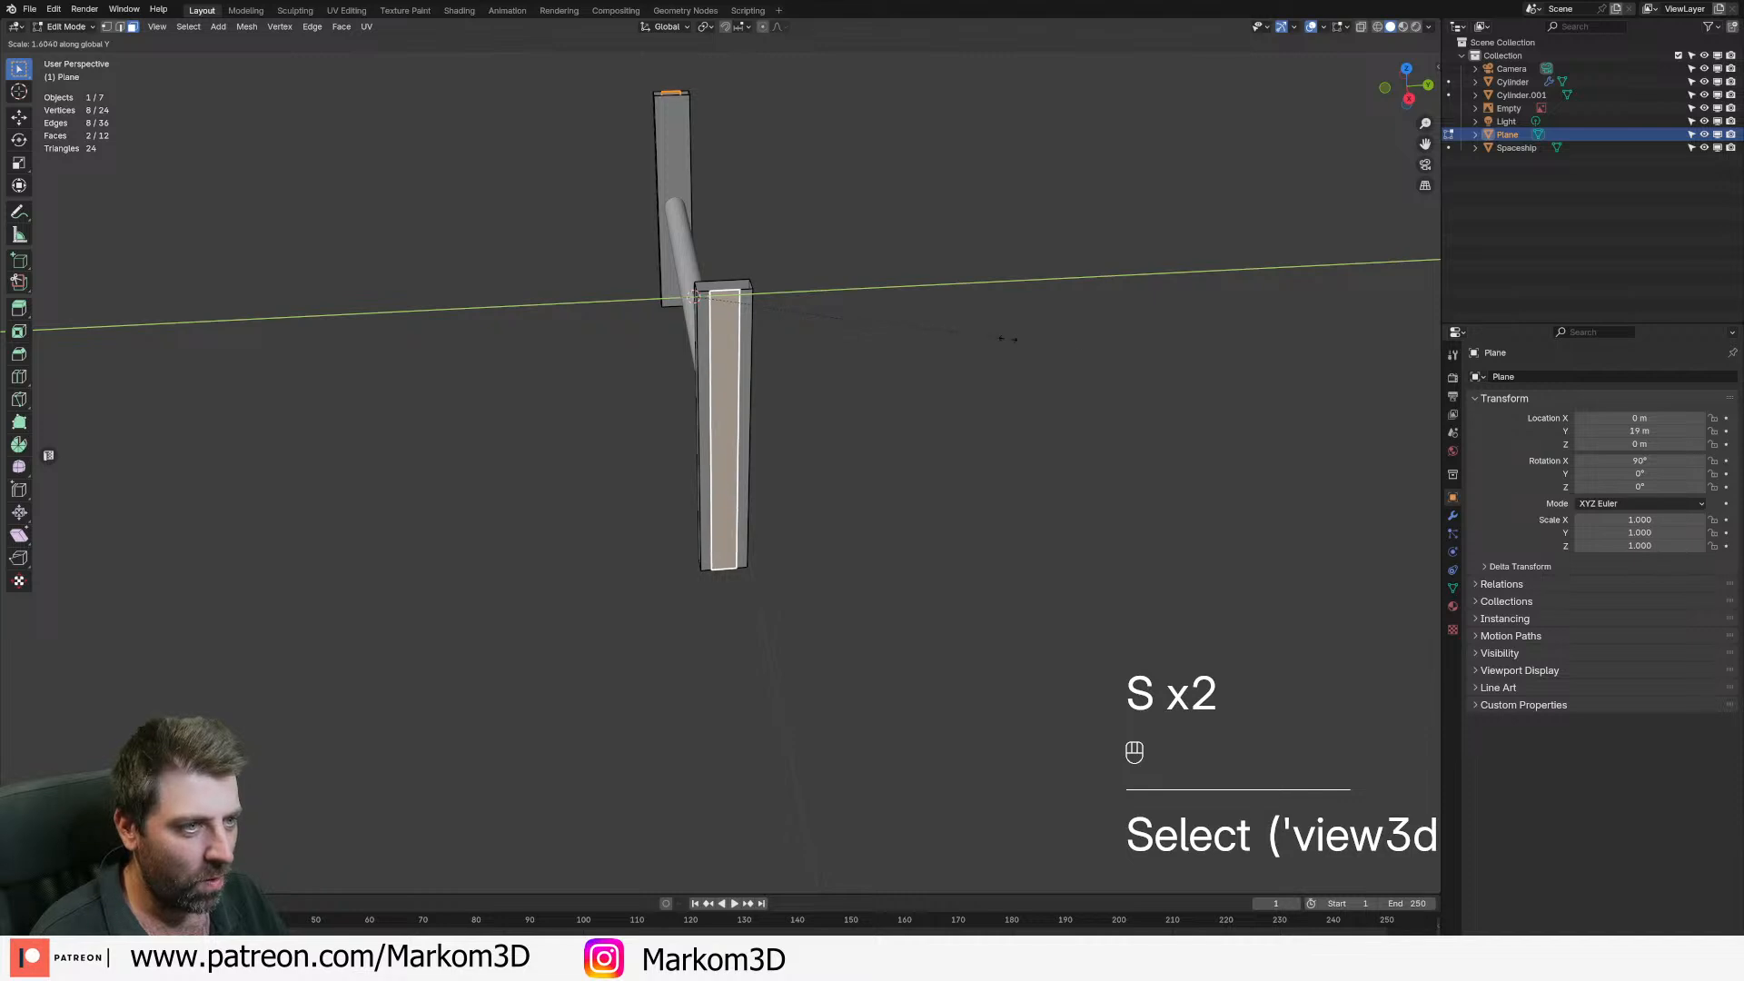
{"action": "left_click", "coordinate": [1116, 347]}
- Extrude both middle strips in place and scale them inward along X to sink a channel into each rail
{"action": "middle_click_drag", "start_coordinate": [1115, 347], "coordinate": [993, 575]}
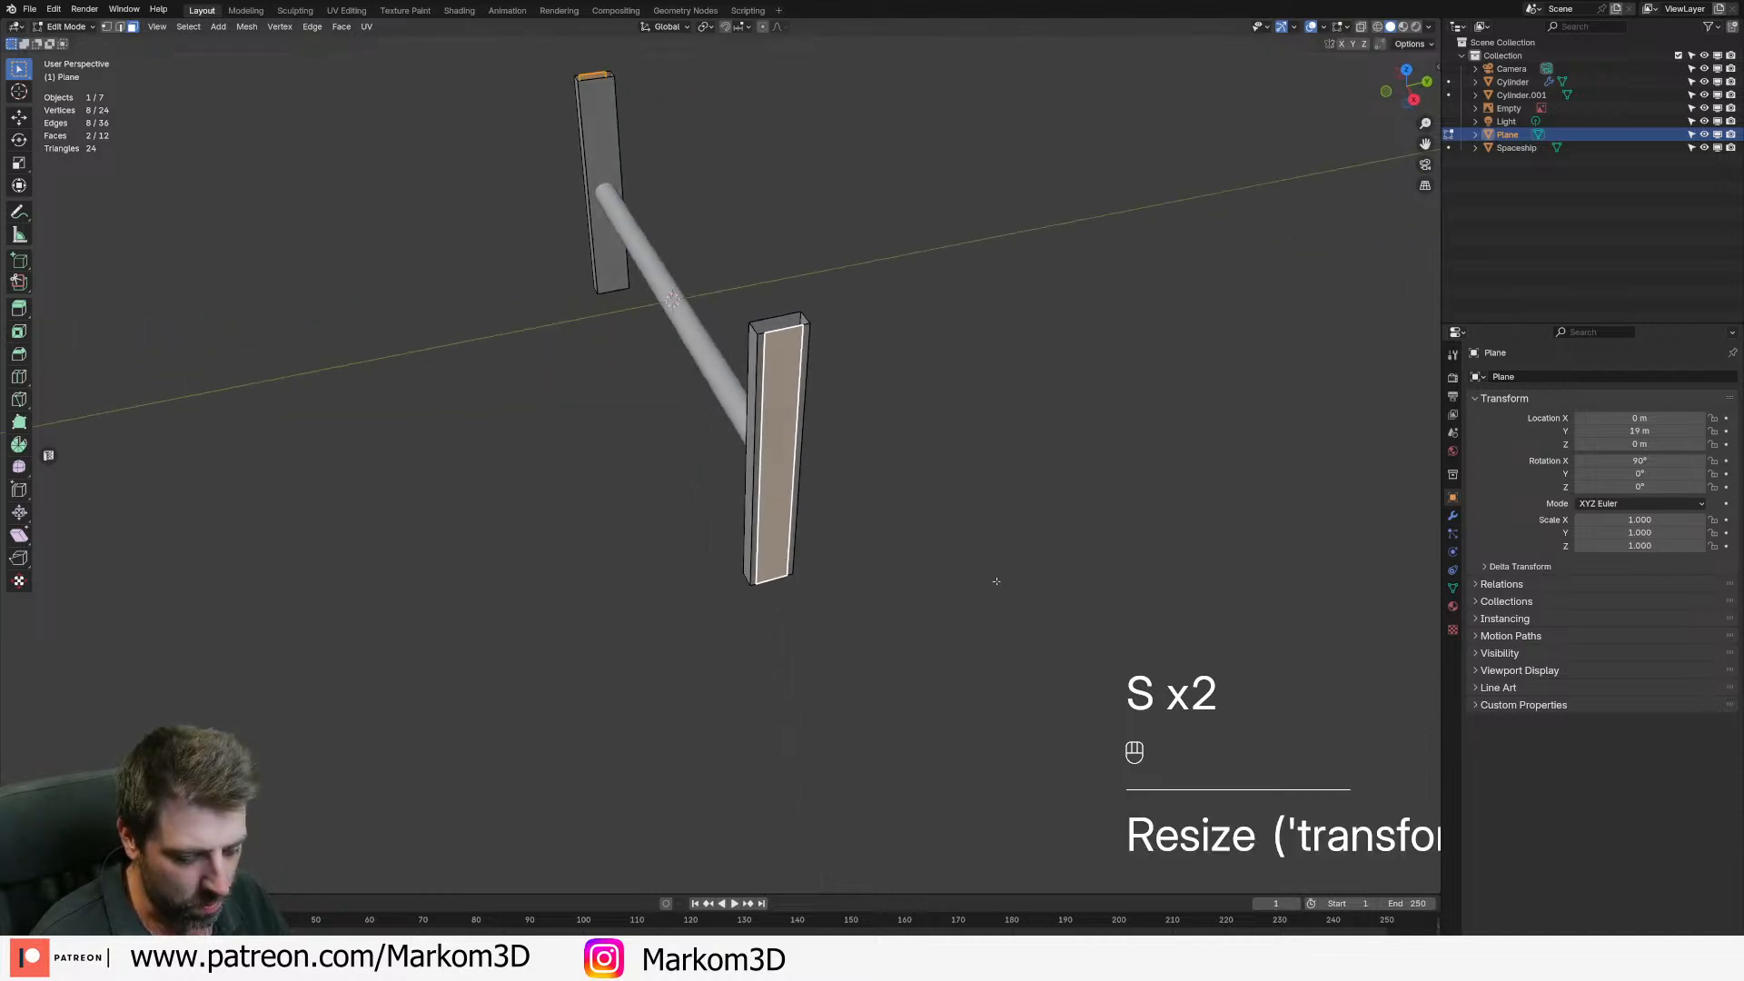
{"action": "key", "text": "e"}
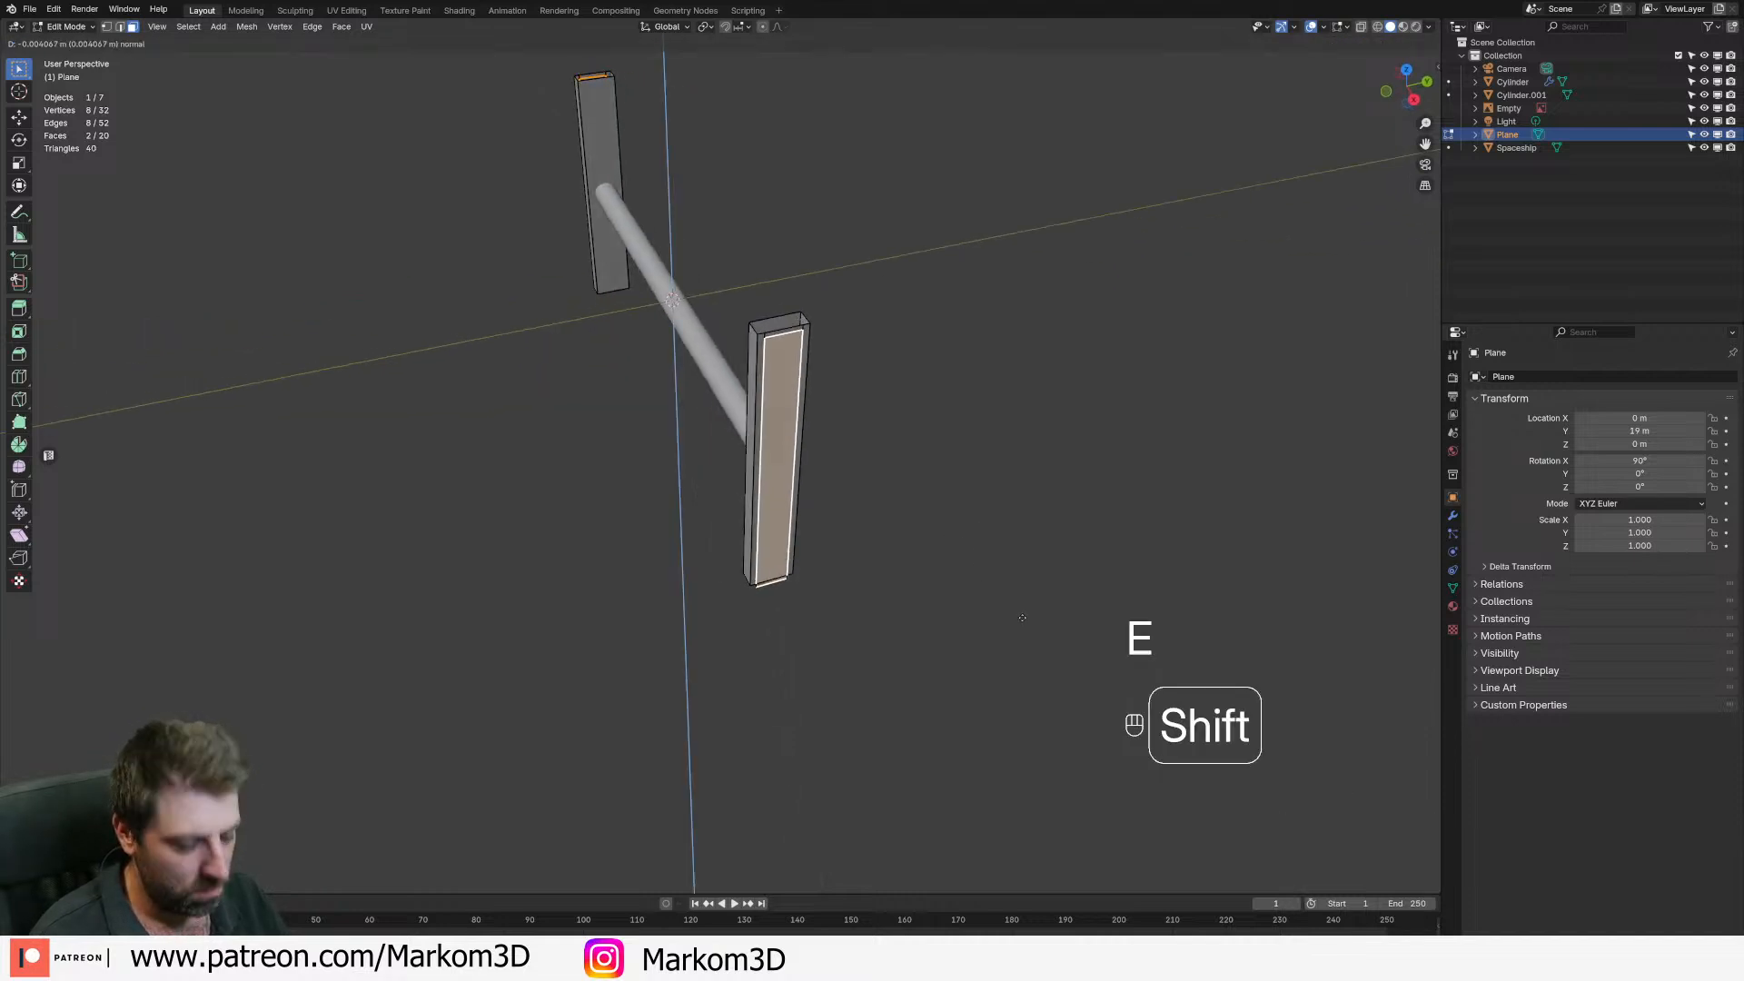
{"action": "left_click", "coordinate": [1022, 617]}
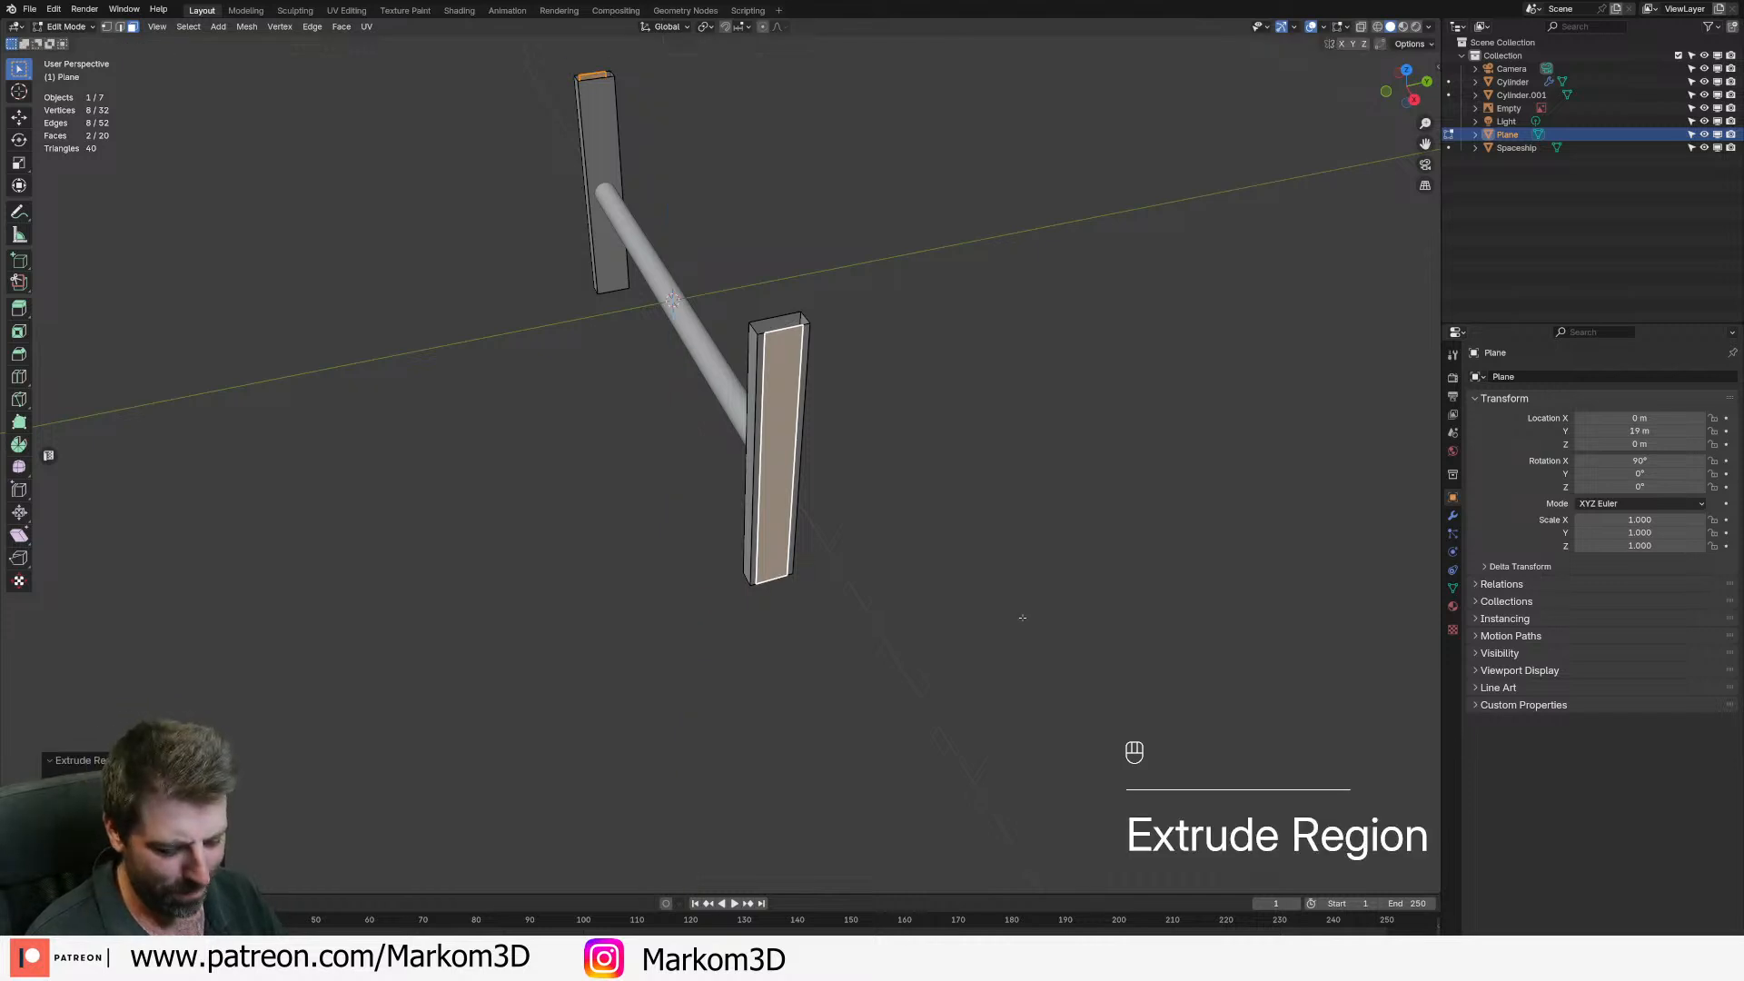
{"action": "key", "text": "g"}
{"action": "key", "text": "s"}
{"action": "key", "text": "x"}
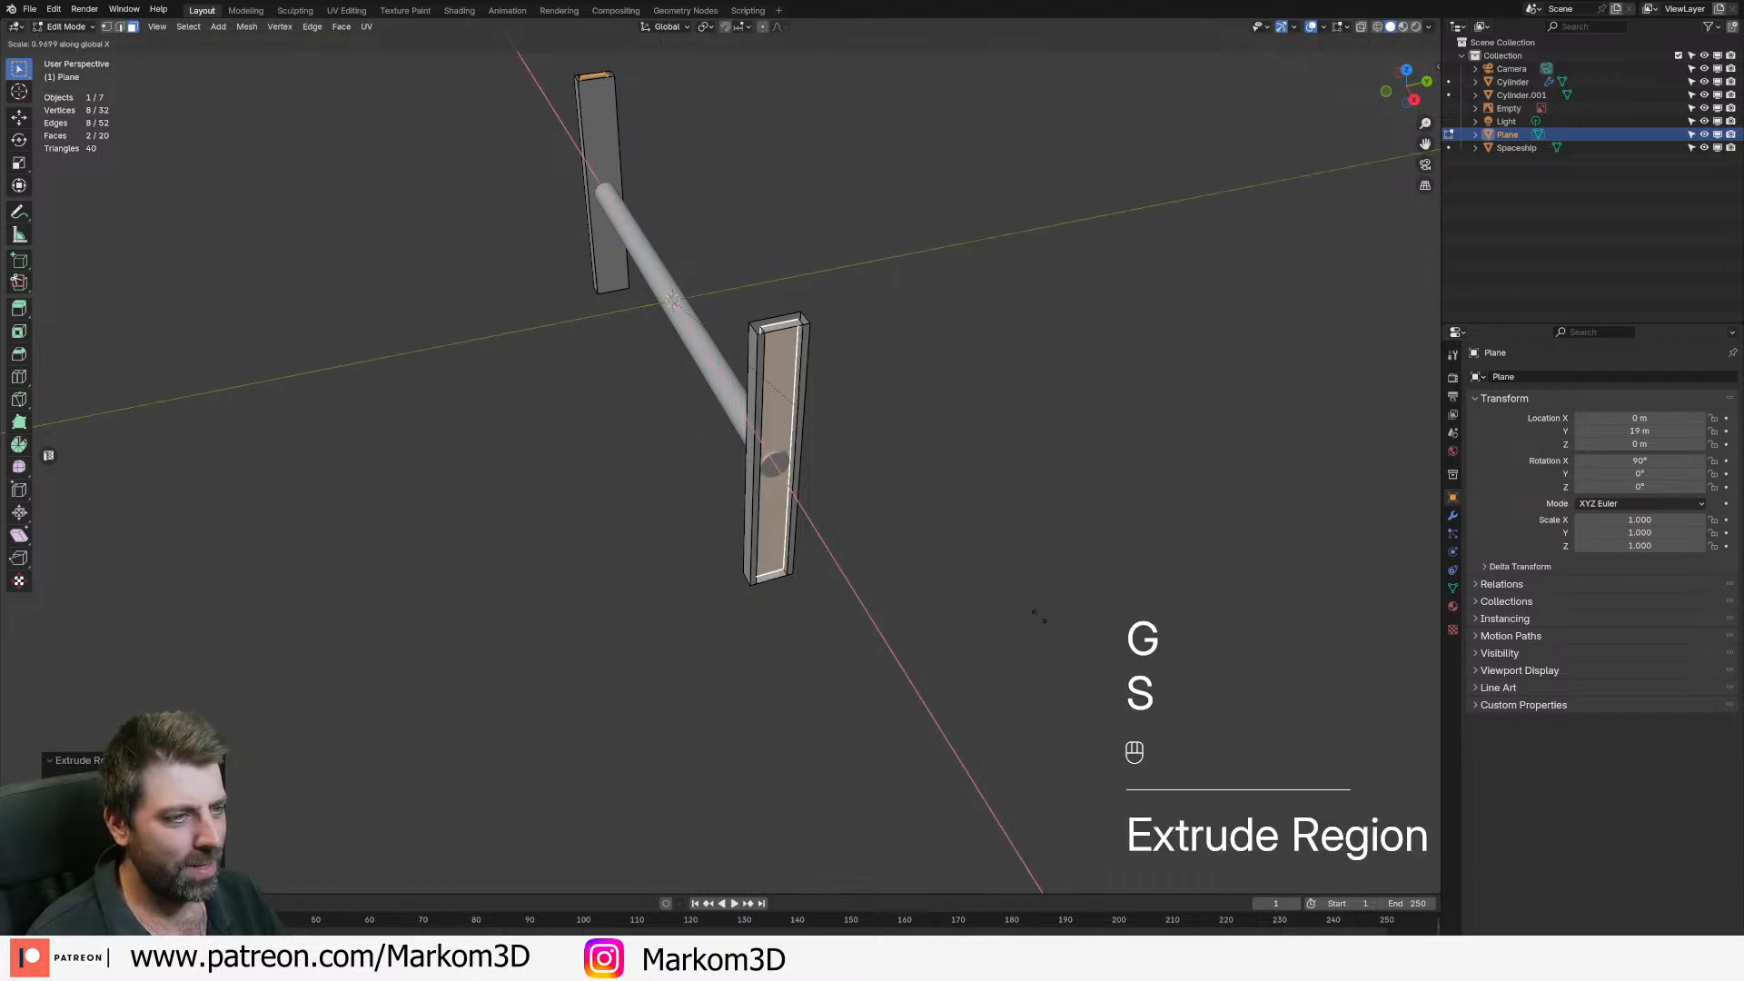
{"action": "key", "text": "3"}
{"action": "left_click", "coordinate": [808, 402]}
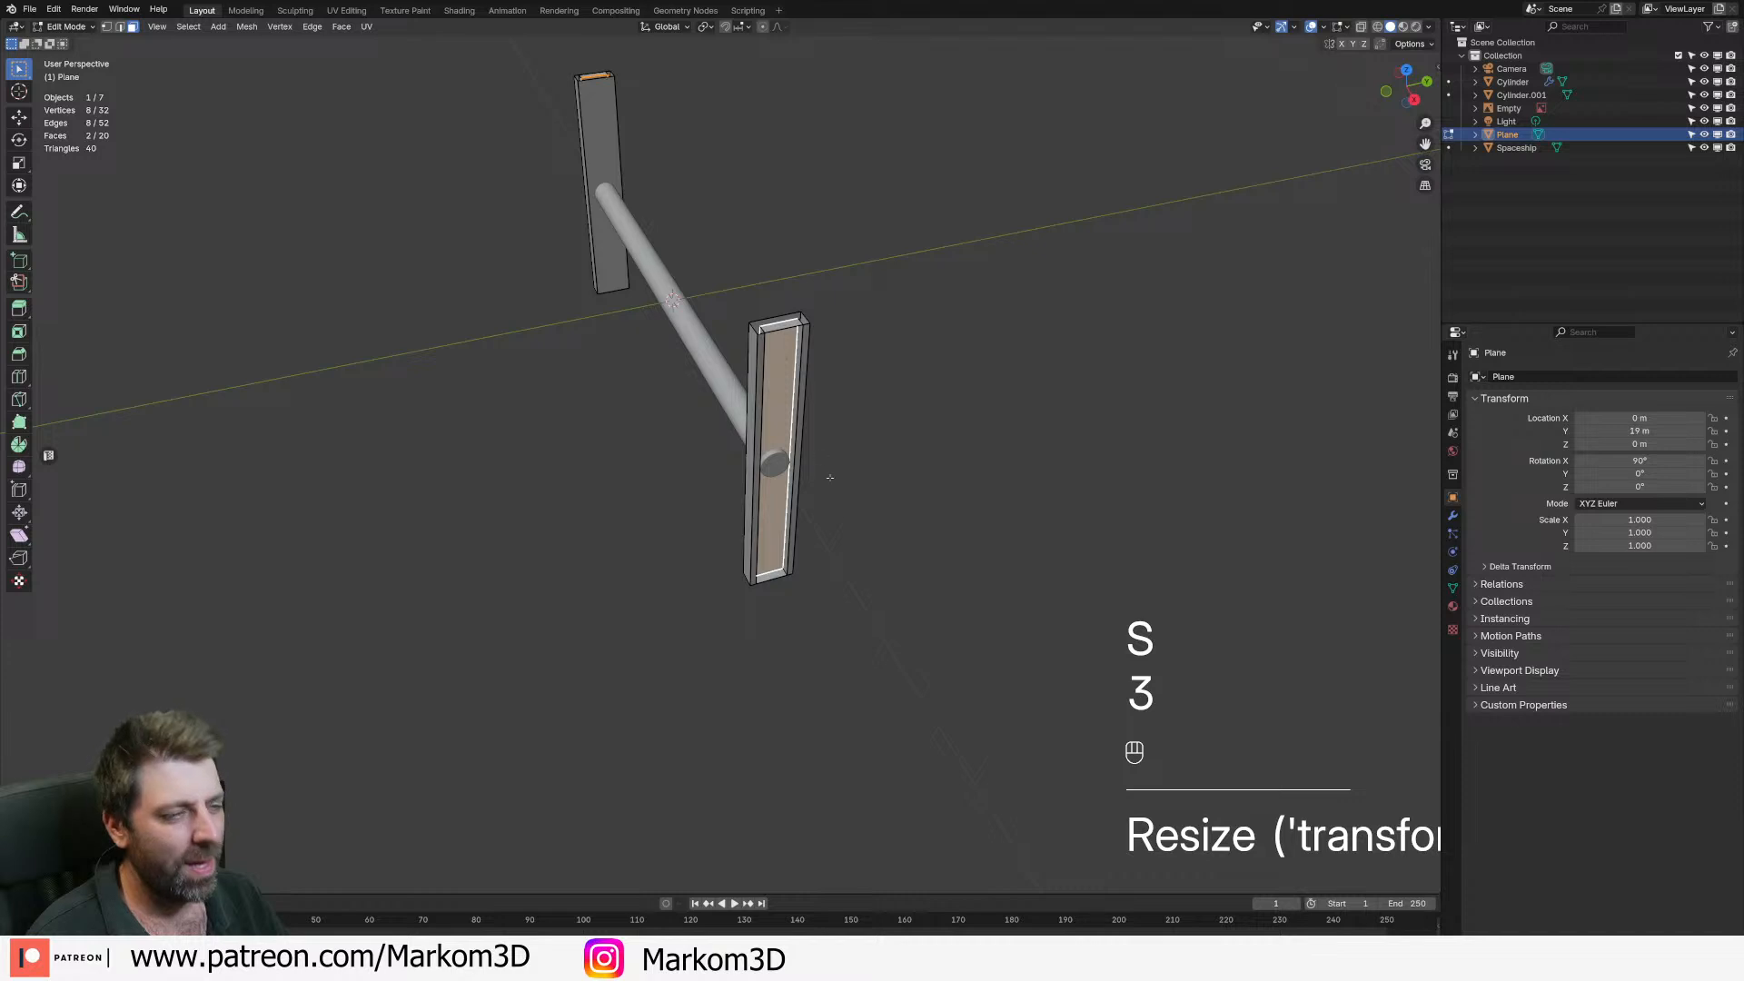
- Delete the four small faces closing the top and bottom ends of the rail channels
{"action": "left_click", "coordinate": [779, 322]}
{"action": "middle_click_drag", "start_coordinate": [790, 545], "coordinate": [518, 389]}
{"action": "left_click", "coordinate": [737, 300], "text": "shift"}
{"action": "key", "text": "ctrl+z"}
{"action": "left_click", "coordinate": [738, 321], "text": "shift"}
{"action": "left_click", "coordinate": [425, 360], "text": "shift"}
{"action": "middle_click_drag", "start_coordinate": [425, 361], "coordinate": [604, 506]}
{"action": "left_click", "coordinate": [575, 496], "text": "shift"}
{"action": "key", "text": "Delete"}
{"action": "left_click", "coordinate": [636, 537]}
- Fill the open top and bottom ends of the first rail with faces, working from its edges
{"action": "key", "text": "2"}
{"action": "scroll", "coordinate": [559, 516], "scroll_direction": "up", "scroll_amount": 1}
{"action": "left_click", "coordinate": [566, 515]}
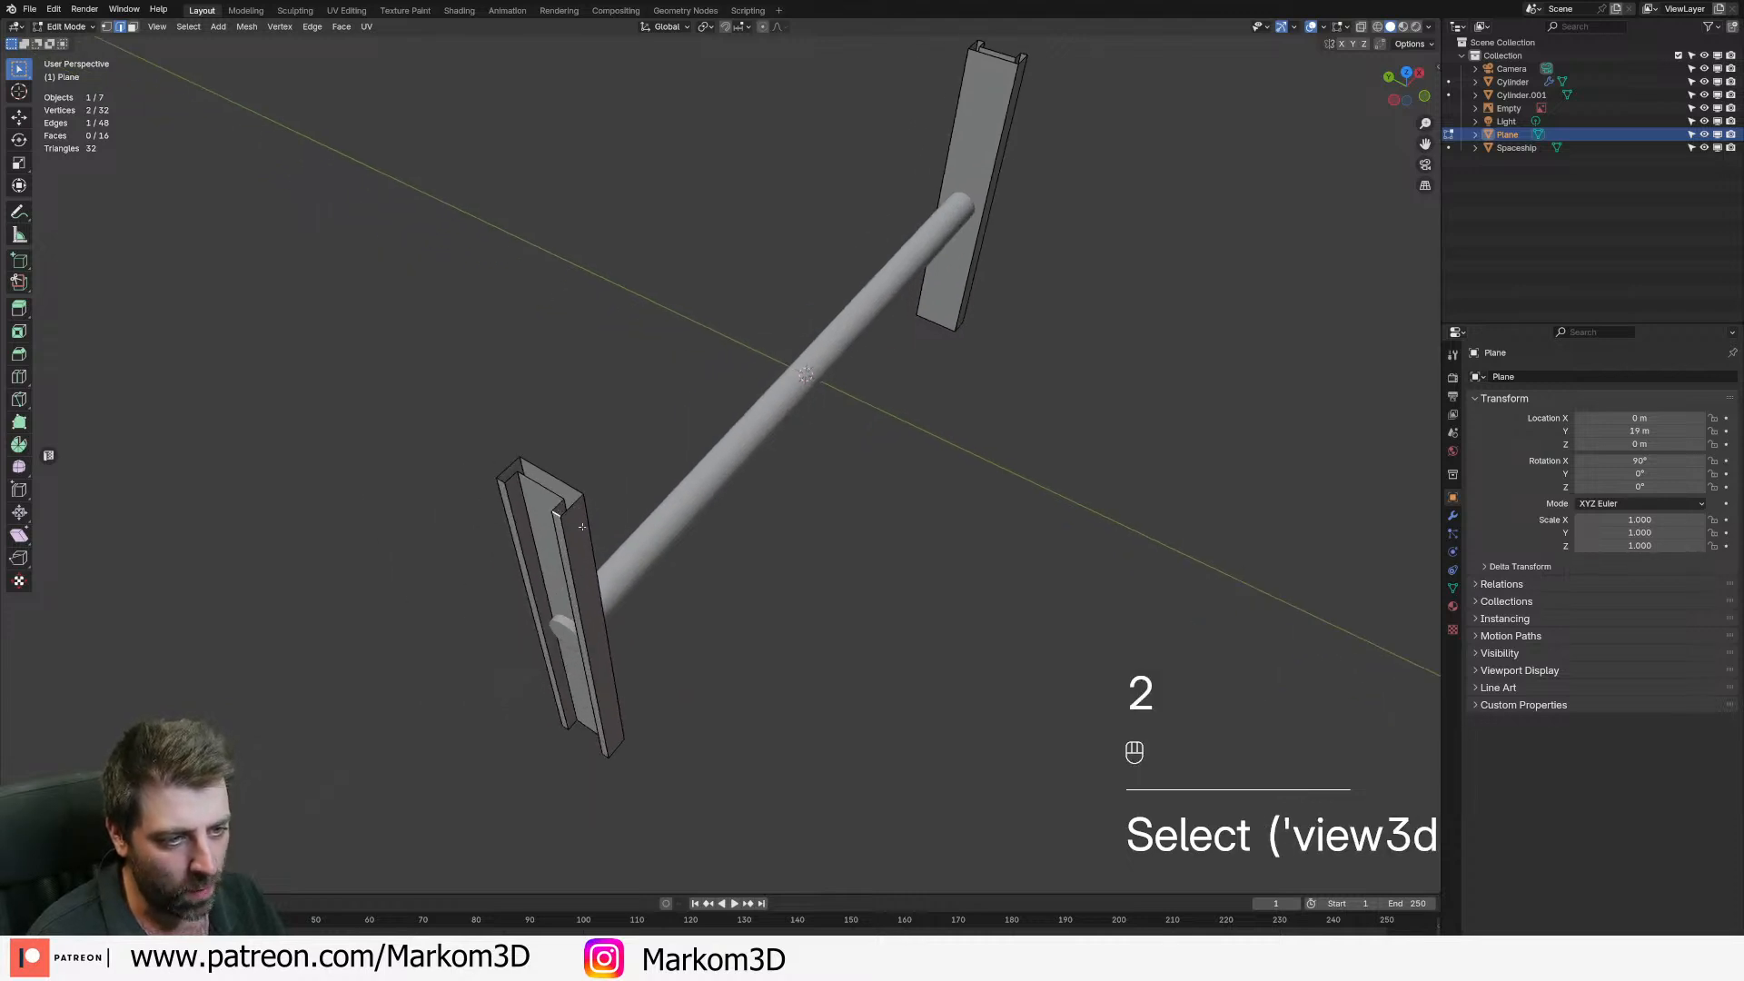
{"action": "key", "text": "f"}
{"action": "middle_click_drag", "start_coordinate": [639, 627], "coordinate": [625, 398]}
{"action": "left_click", "coordinate": [863, 495]}
{"action": "key", "text": "f"}
{"action": "key", "text": "f"}
{"action": "key", "text": "f"}
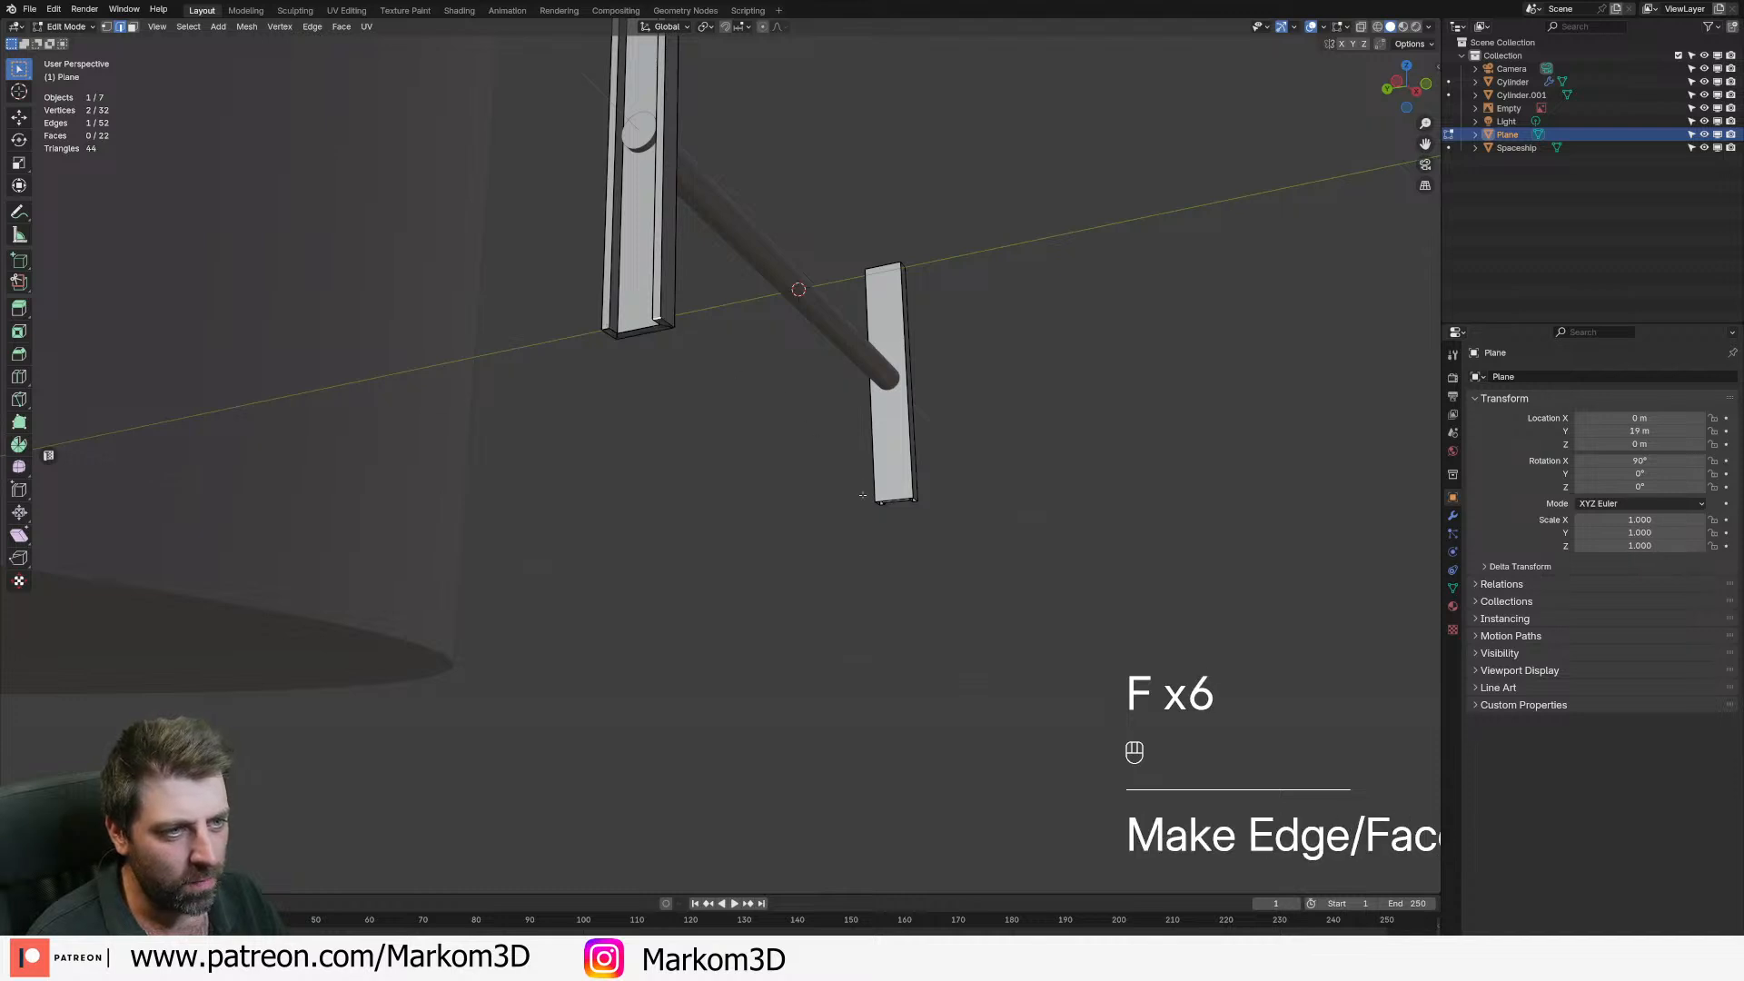
- Fill the open top and bottom ends of the opposite rail with faces
{"action": "middle_click_drag", "start_coordinate": [881, 485], "coordinate": [560, 533]}
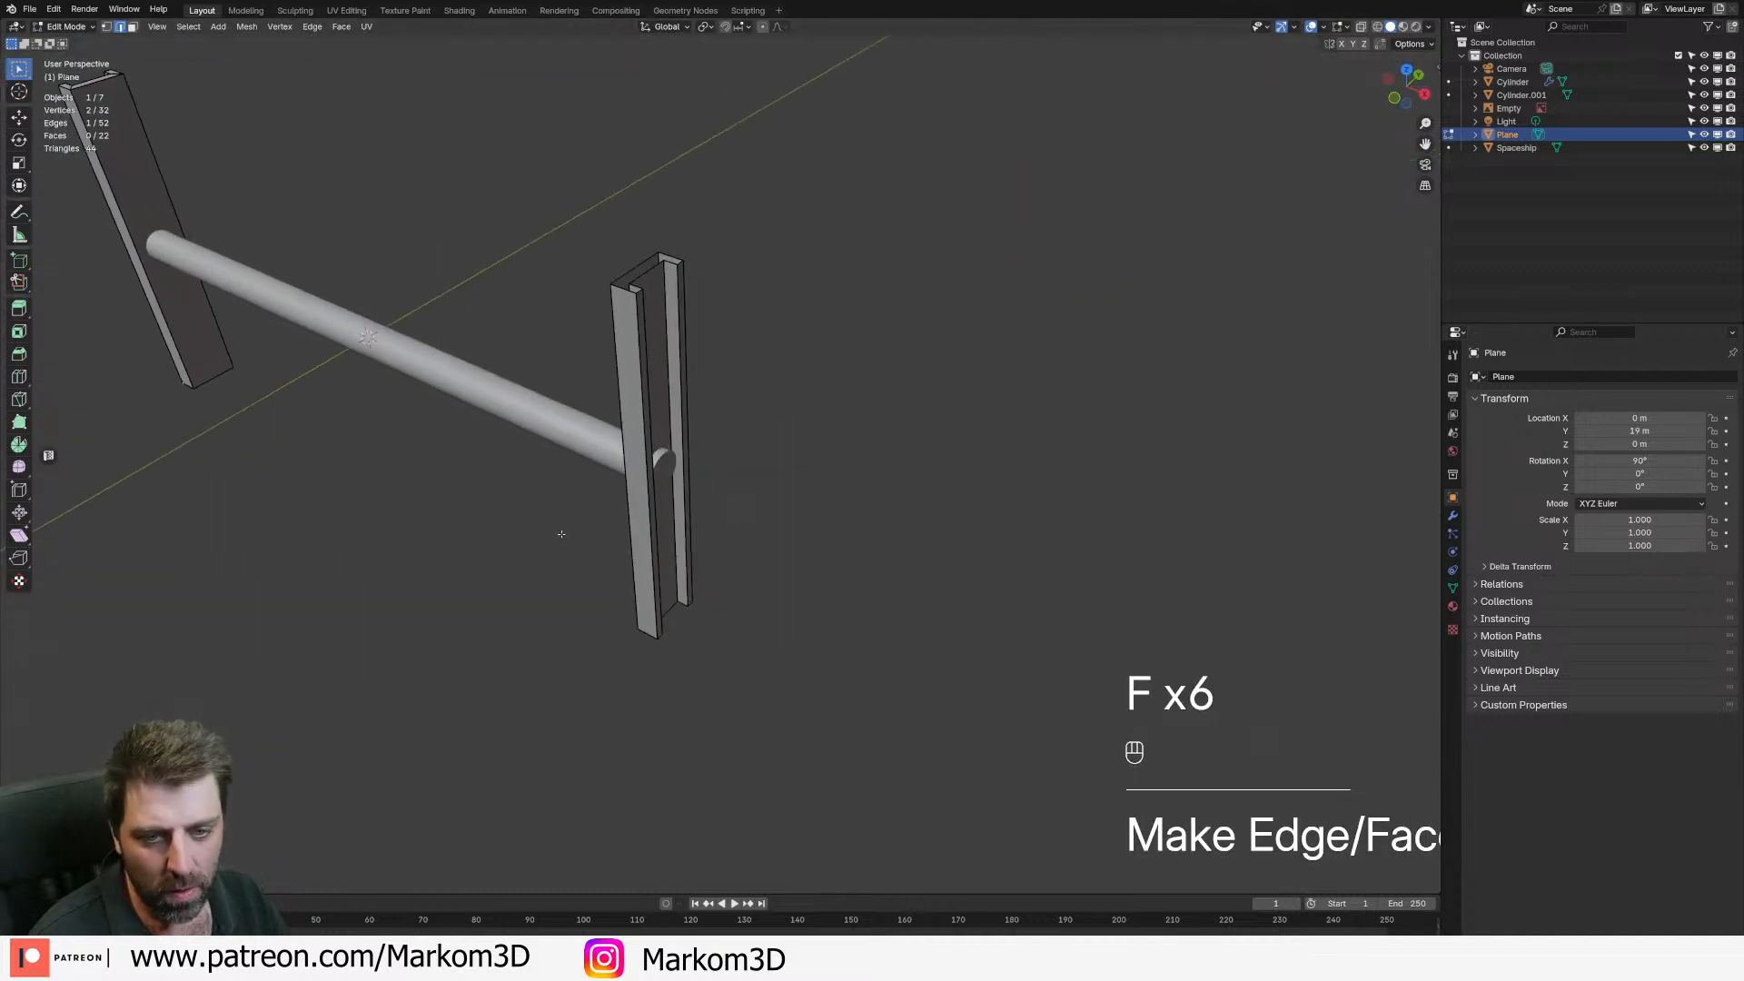
{"action": "left_click", "coordinate": [681, 265]}
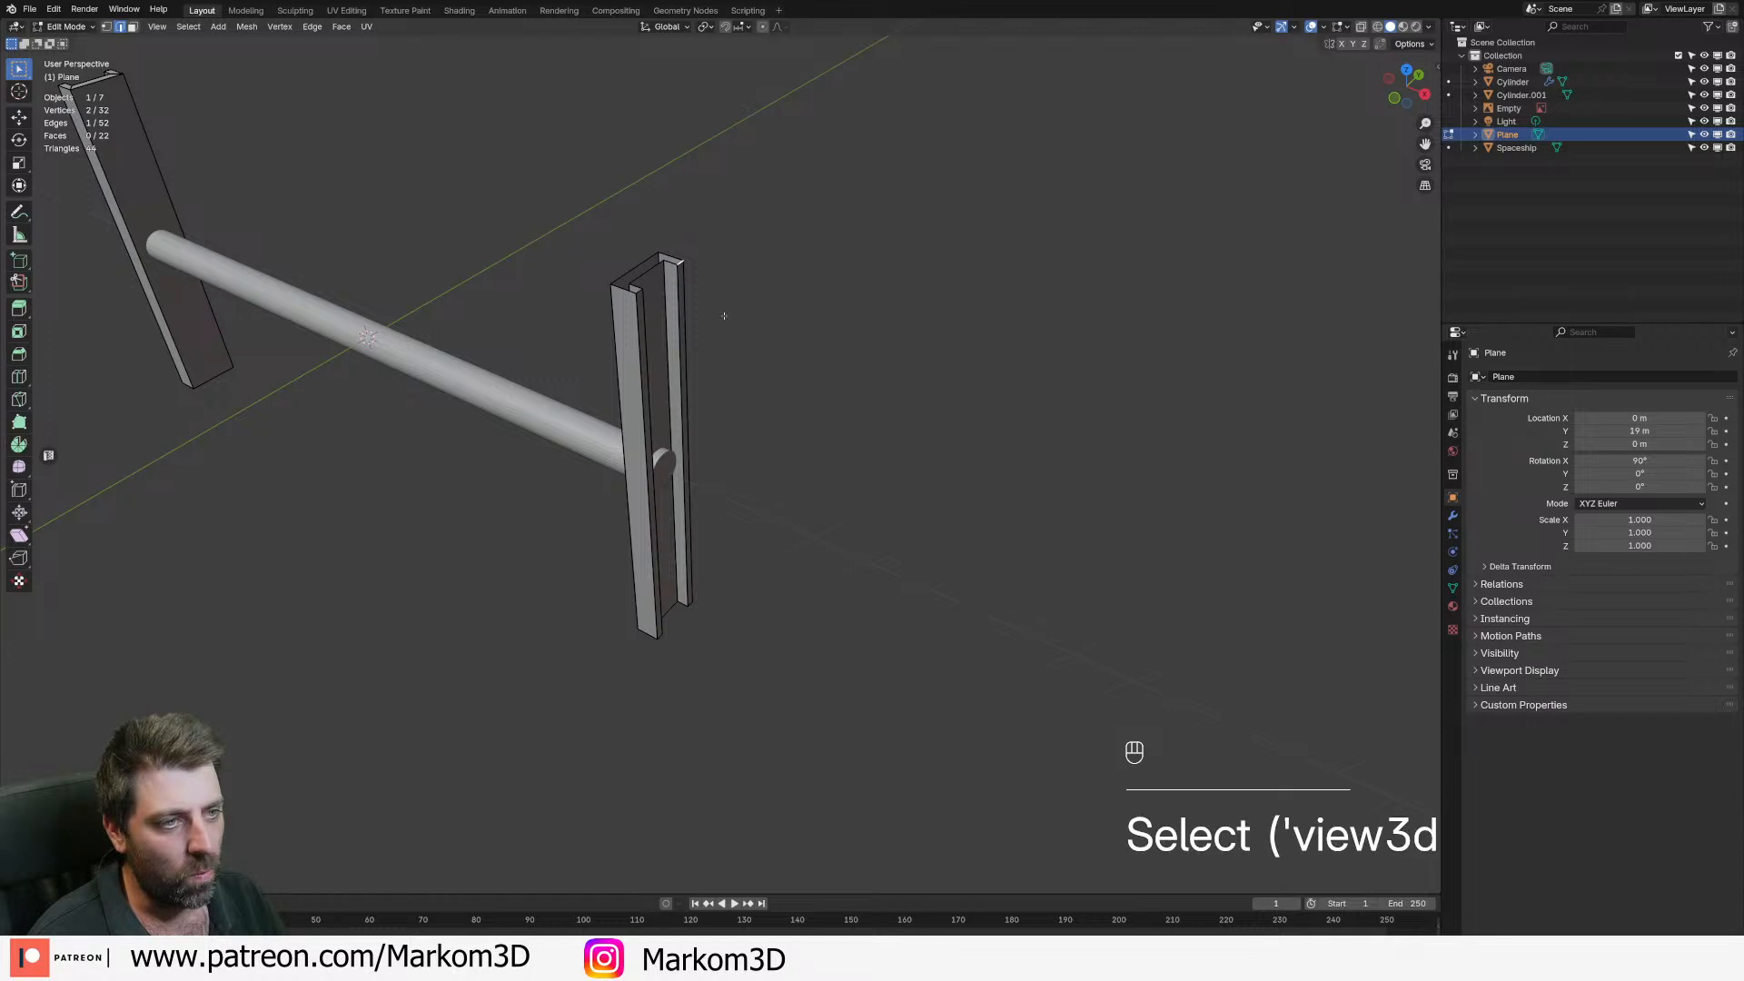
{"action": "key", "text": "f"}
{"action": "key", "text": "f"}
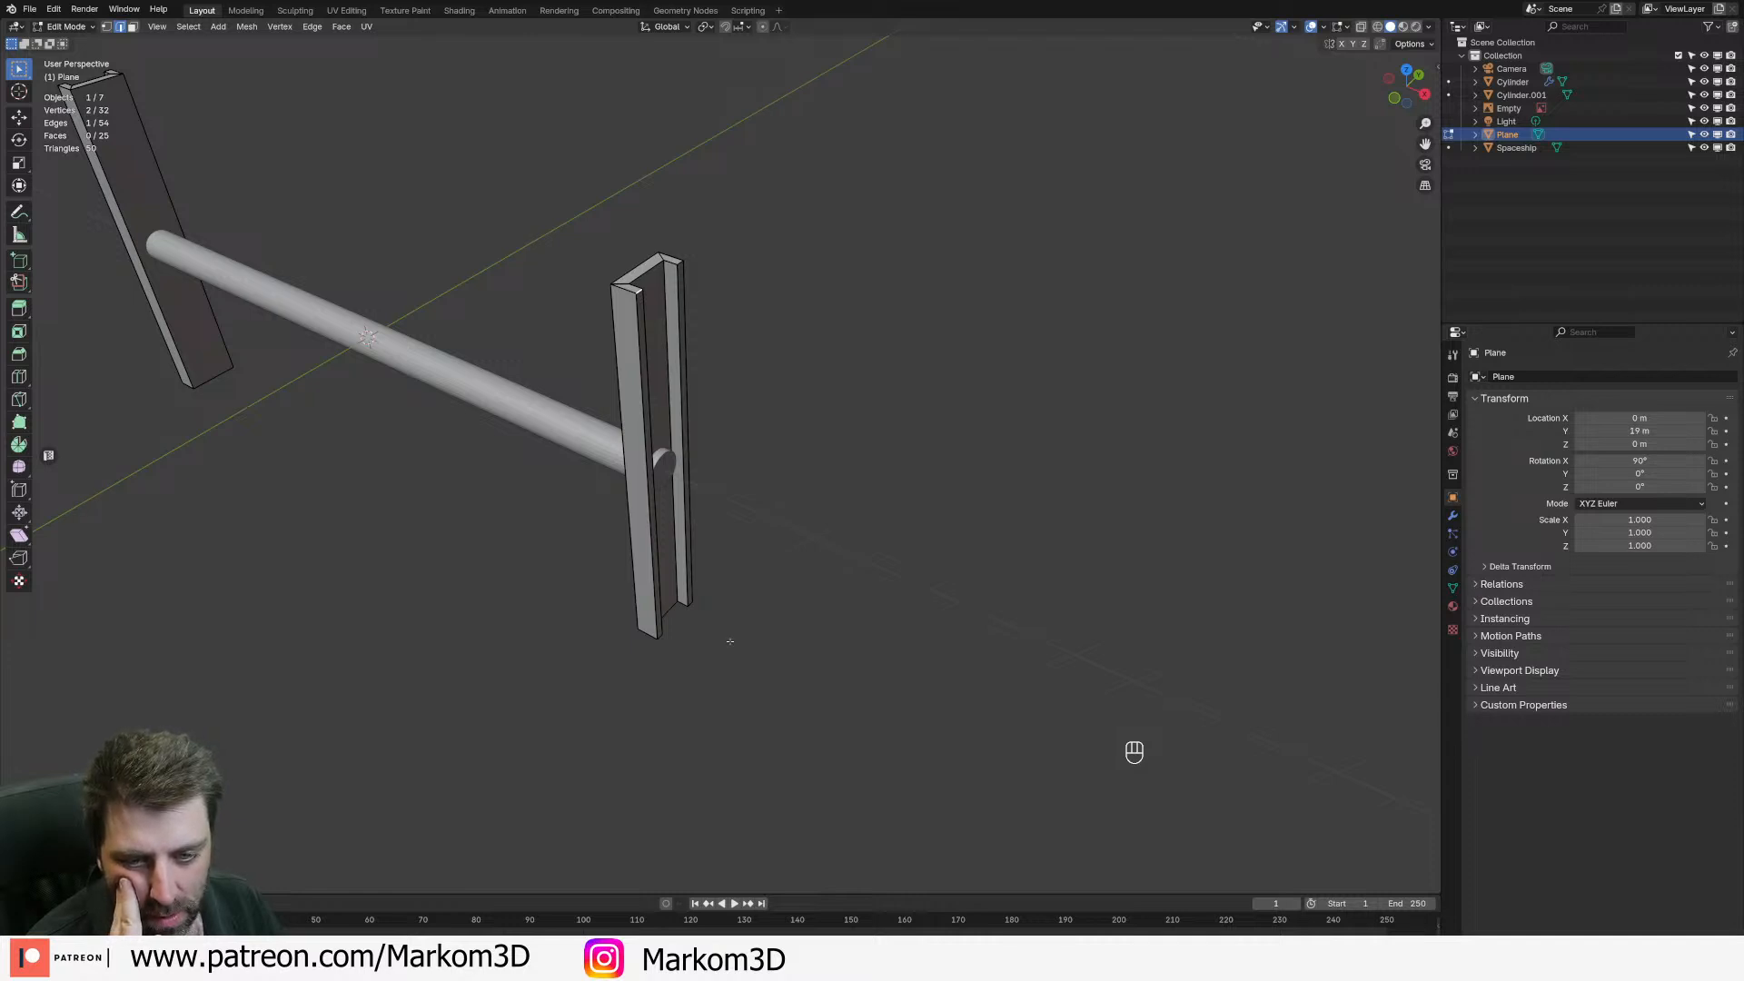
{"action": "left_click", "coordinate": [661, 638]}
{"action": "key", "text": "f"}
- Switch to editing the rung and move its end face at one rail along X
{"action": "middle_click_drag", "start_coordinate": [705, 636], "coordinate": [699, 511]}
{"action": "middle_click_drag", "start_coordinate": [679, 410], "coordinate": [597, 447]}
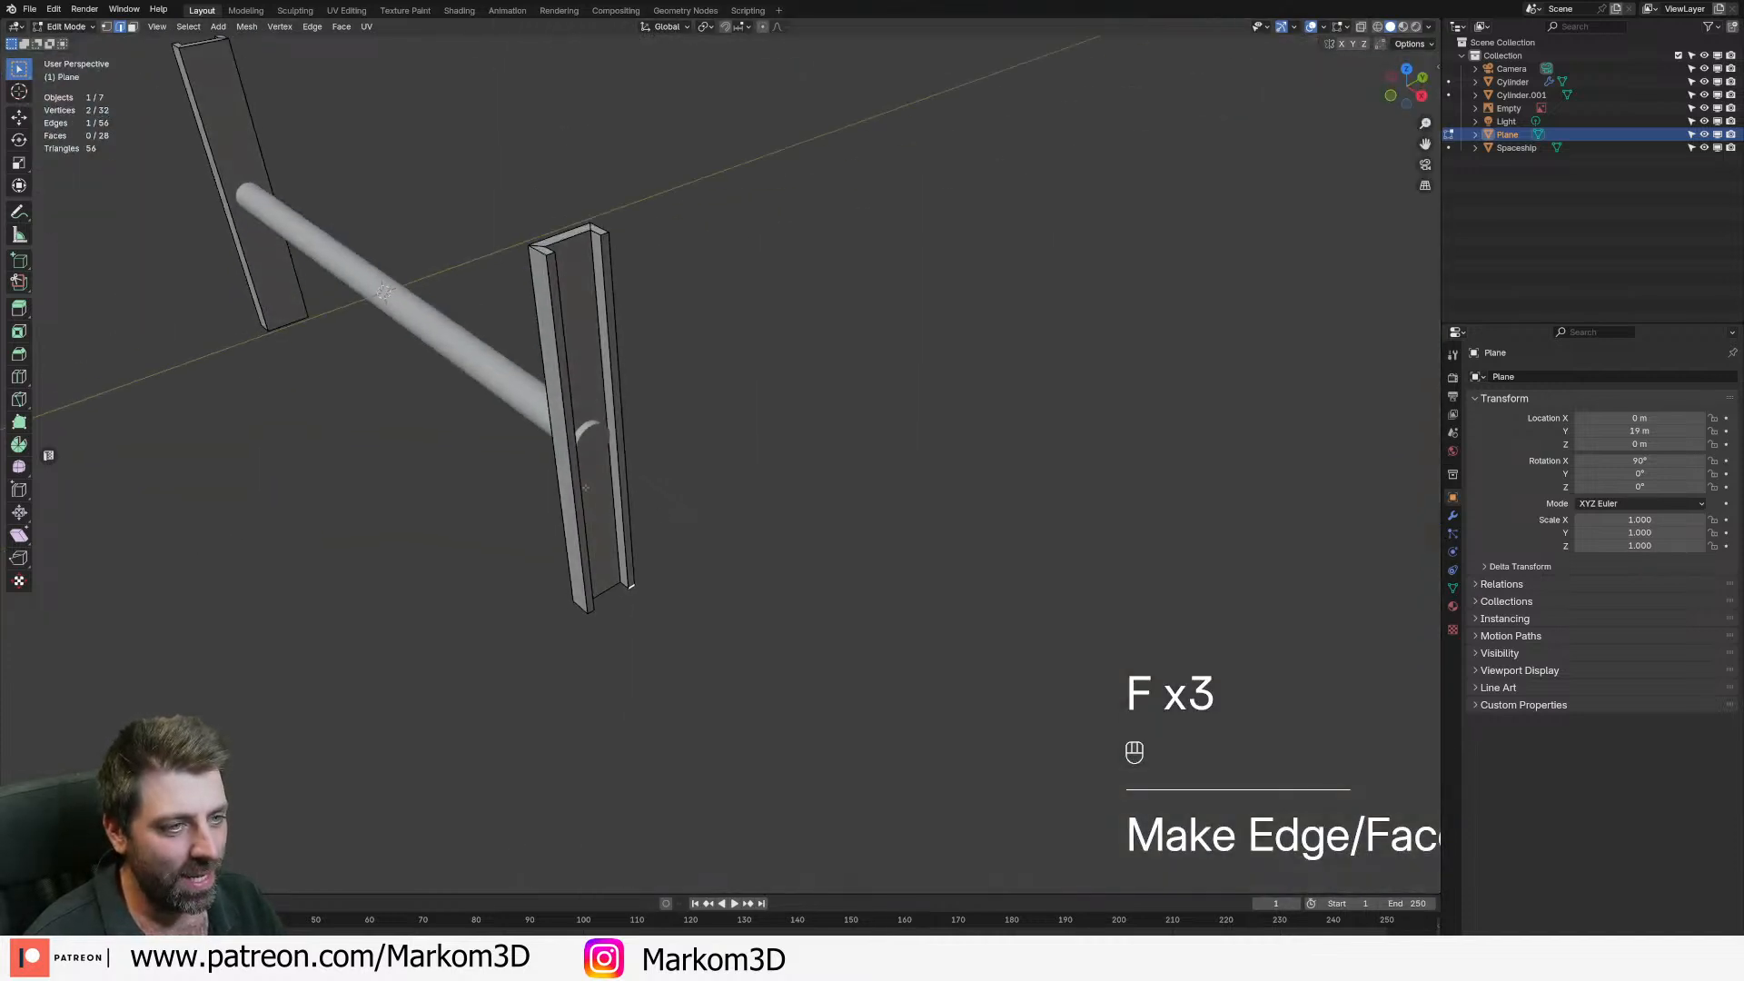
{"action": "key", "text": "Tab"}
{"action": "key", "text": "Tab"}
{"action": "key", "text": "Tab"}
{"action": "left_click", "coordinate": [597, 447]}
{"action": "key", "text": "Tab"}
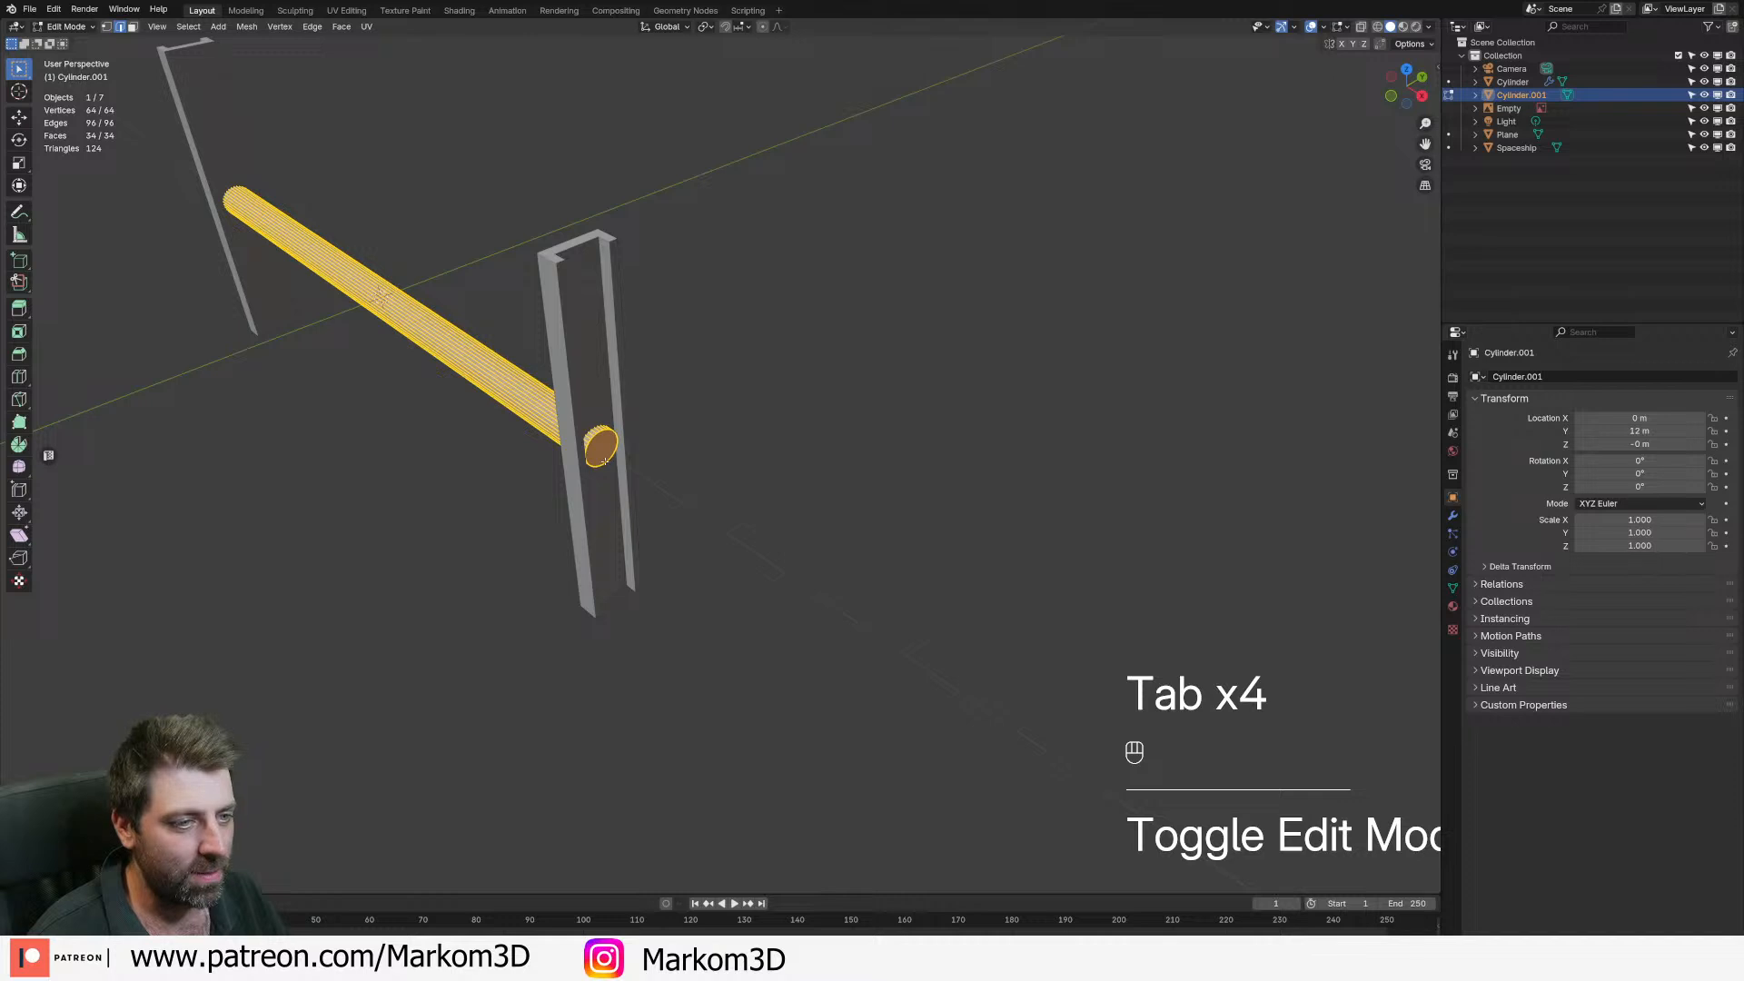
{"action": "key", "text": "3"}
{"action": "left_click", "coordinate": [601, 446]}
{"action": "key", "text": "g"}
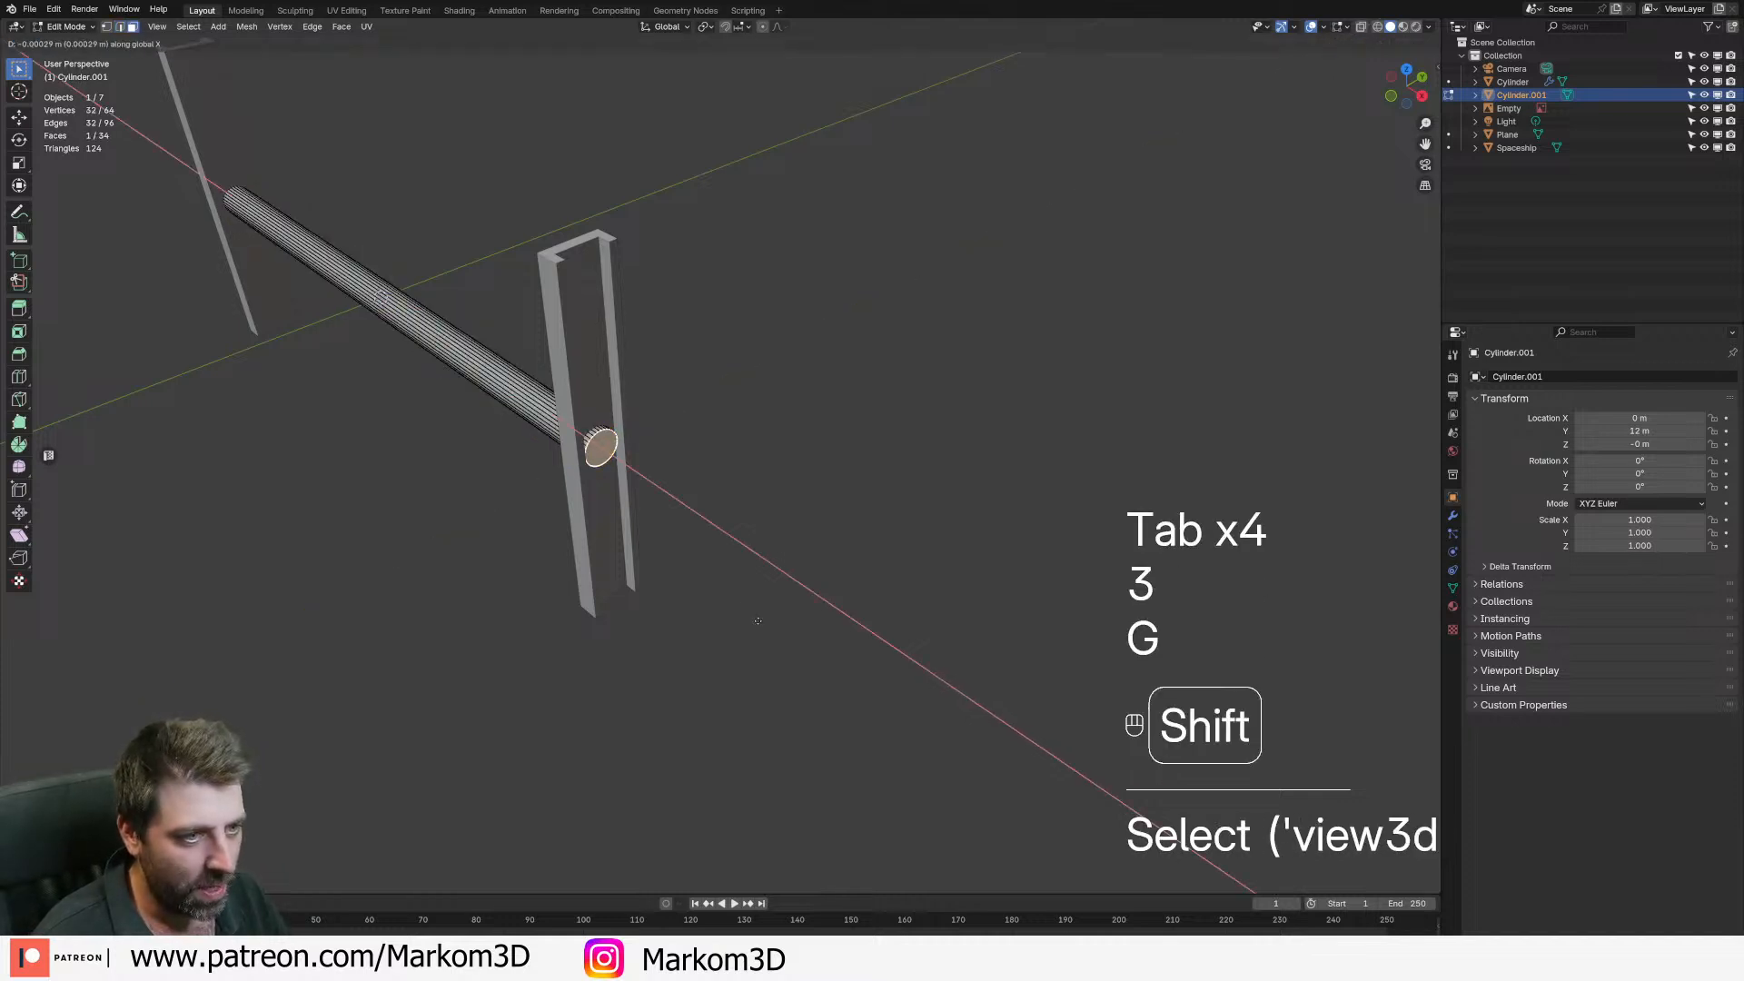
{"action": "left_click", "coordinate": [594, 568]}
- Move the rung's end face at the other rail along X and leave mesh editing
{"action": "scroll", "coordinate": [590, 565], "scroll_direction": "down", "scroll_amount": 5}
{"action": "middle_click_drag", "start_coordinate": [588, 564], "coordinate": [783, 543]}
{"action": "scroll", "coordinate": [647, 554], "scroll_direction": "up", "scroll_amount": 3}
{"action": "left_click", "coordinate": [584, 535]}
{"action": "middle_click_drag", "start_coordinate": [641, 659], "coordinate": [670, 617], "text": "shift"}
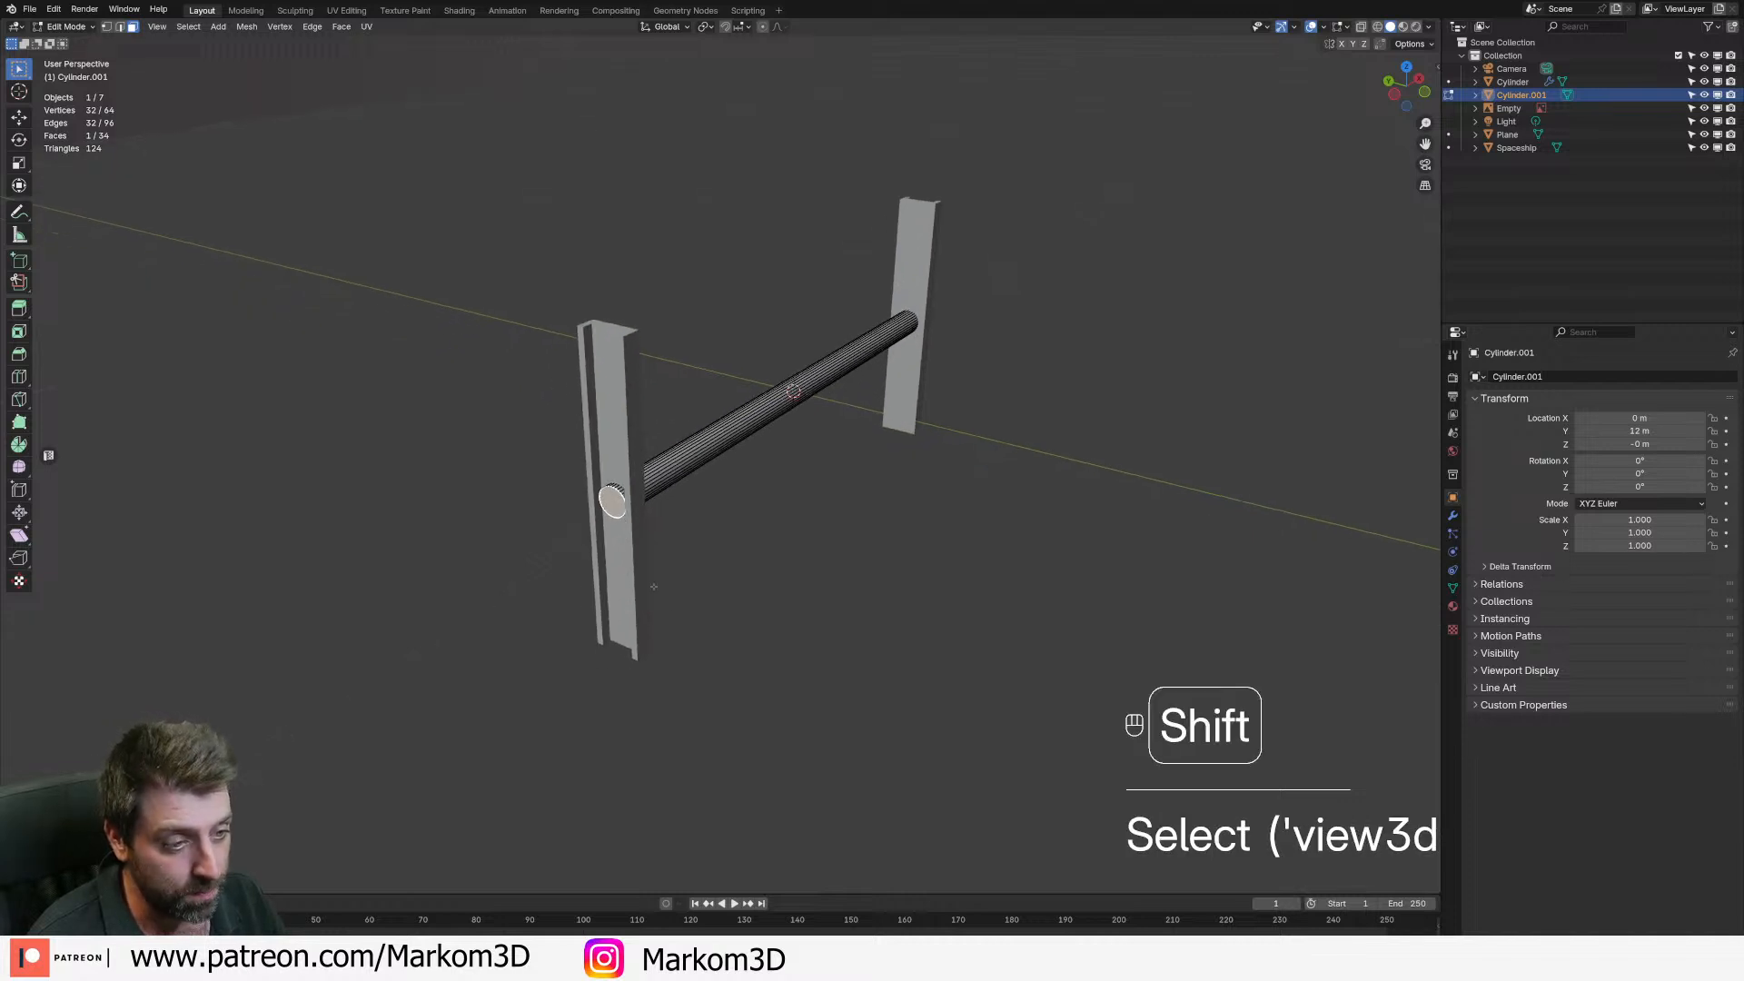
{"action": "scroll", "coordinate": [669, 617], "scroll_direction": "up", "scroll_amount": 1}
{"action": "key", "text": "g"}
{"action": "key", "text": "y"}
{"action": "key", "text": "x"}
{"action": "left_click", "coordinate": [752, 573]}
{"action": "scroll", "coordinate": [782, 573], "scroll_direction": "down", "scroll_amount": 6}
{"action": "key", "text": "Tab"}
- Select all of the rails' geometry in Edit Mode and scale it along Z to make the rails taller
{"action": "middle_click_drag", "start_coordinate": [809, 573], "coordinate": [629, 537]}
{"action": "left_click", "coordinate": [487, 425]}
{"action": "key", "text": "Tab"}
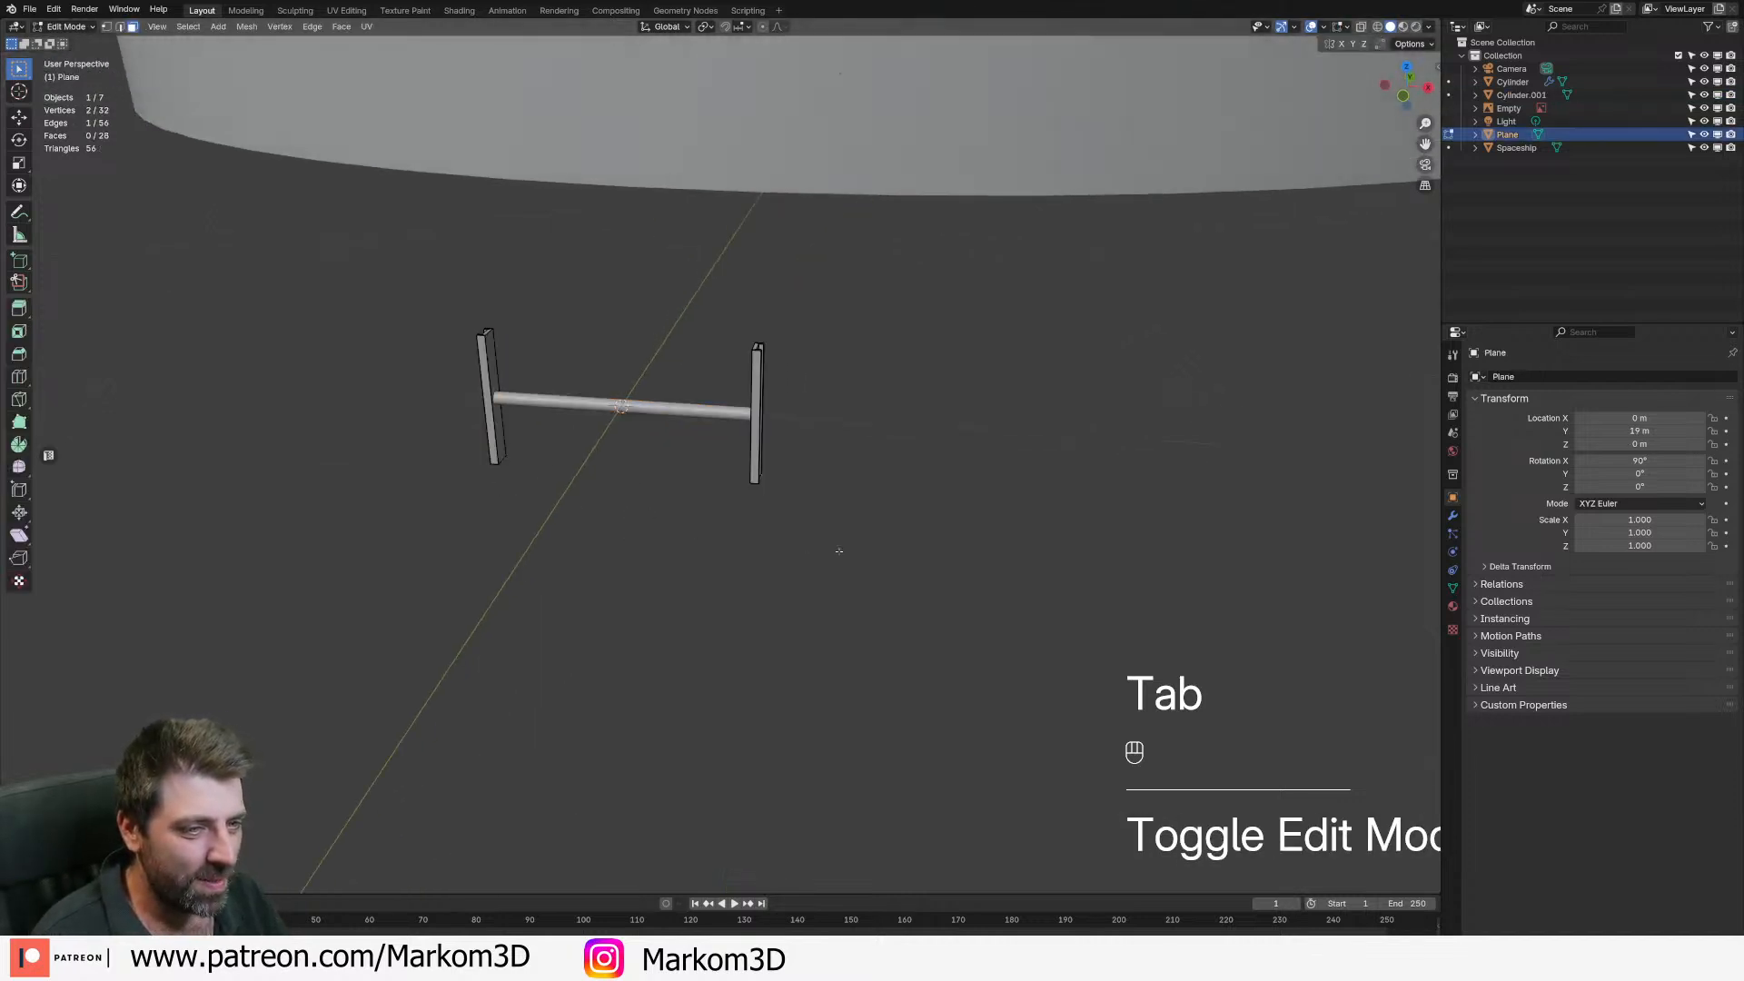
{"action": "key", "text": "a"}
{"action": "key", "text": "a"}
{"action": "key", "text": "s"}
{"action": "key", "text": "a"}
{"action": "key", "text": "s"}
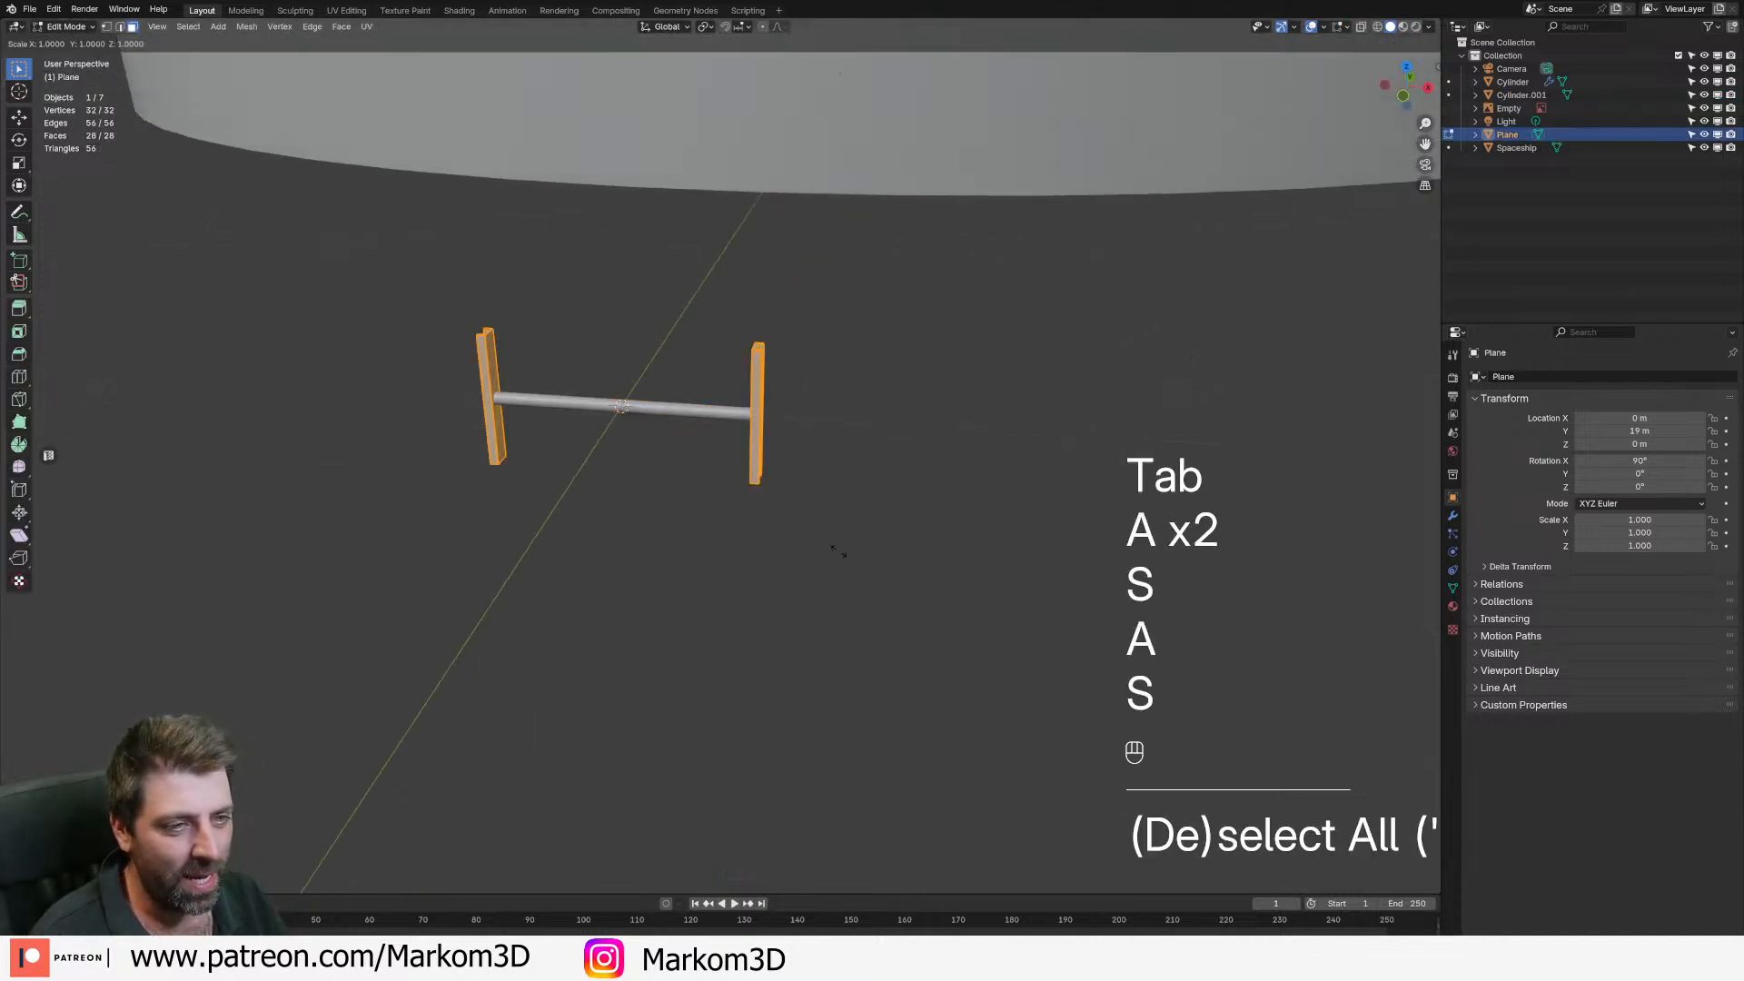
{"action": "middle_click", "coordinate": [838, 552], "text": "shift"}
{"action": "left_click", "coordinate": [1157, 698]}
{"action": "scroll", "coordinate": [1185, 693], "scroll_direction": "down", "scroll_amount": 2}
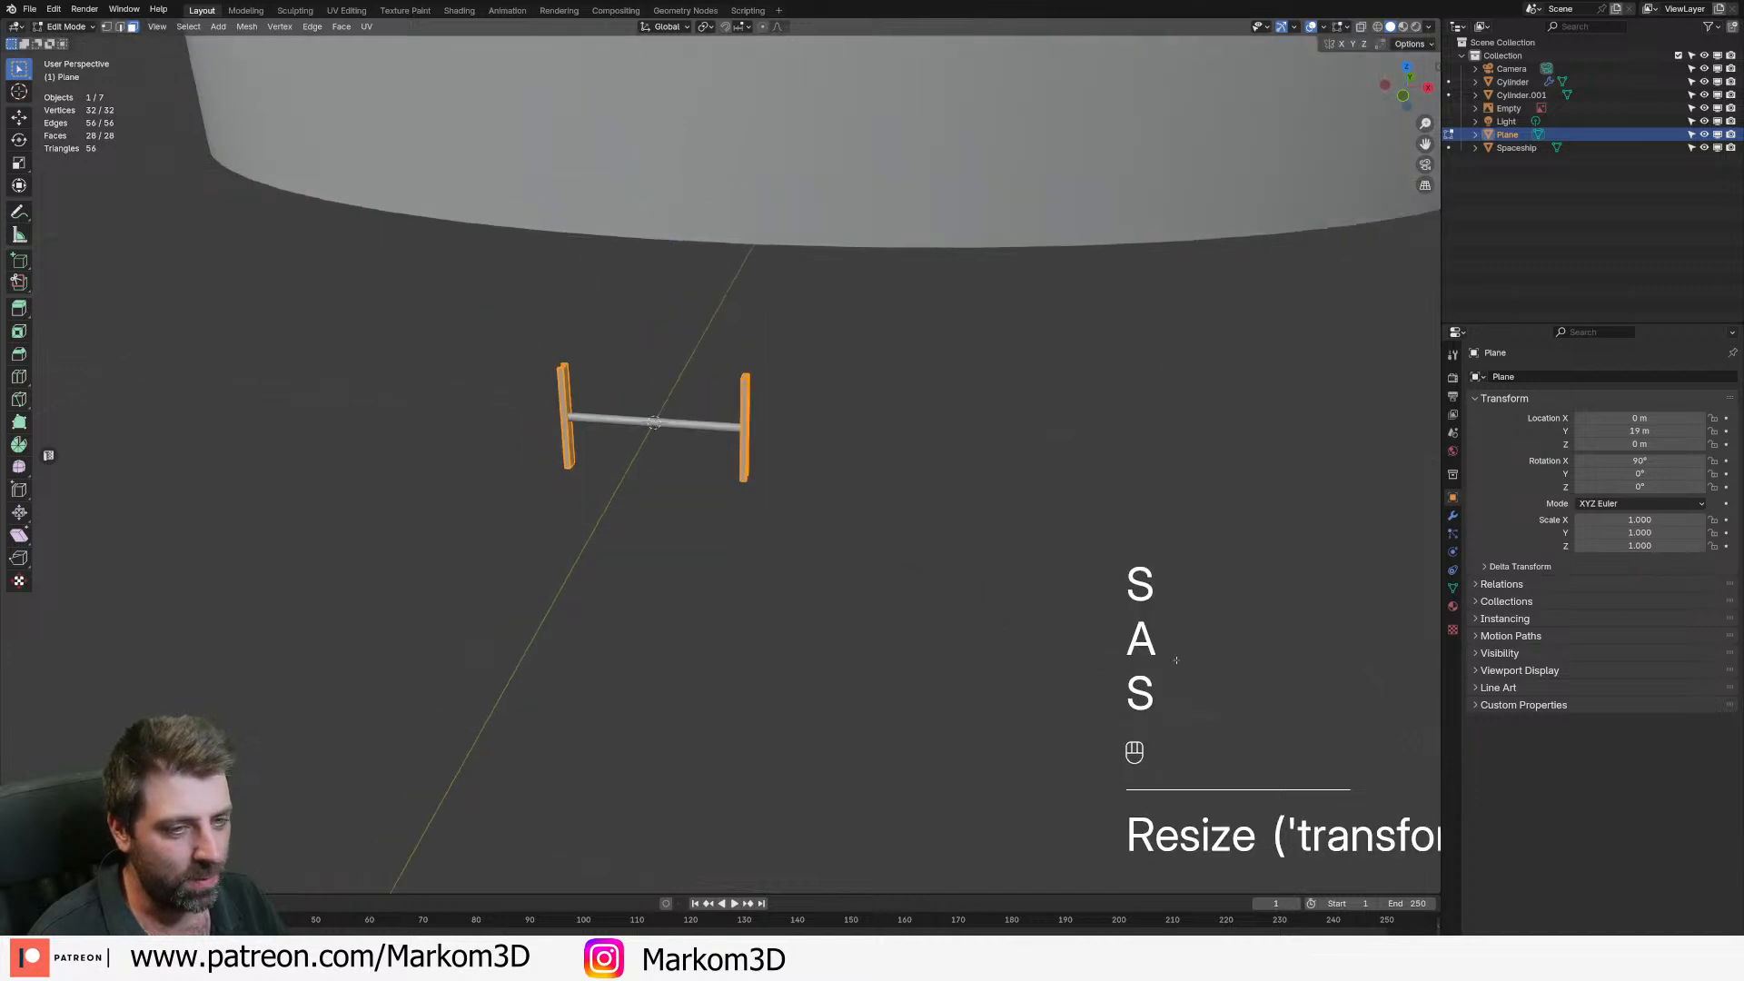
{"action": "key", "text": "Tab"}
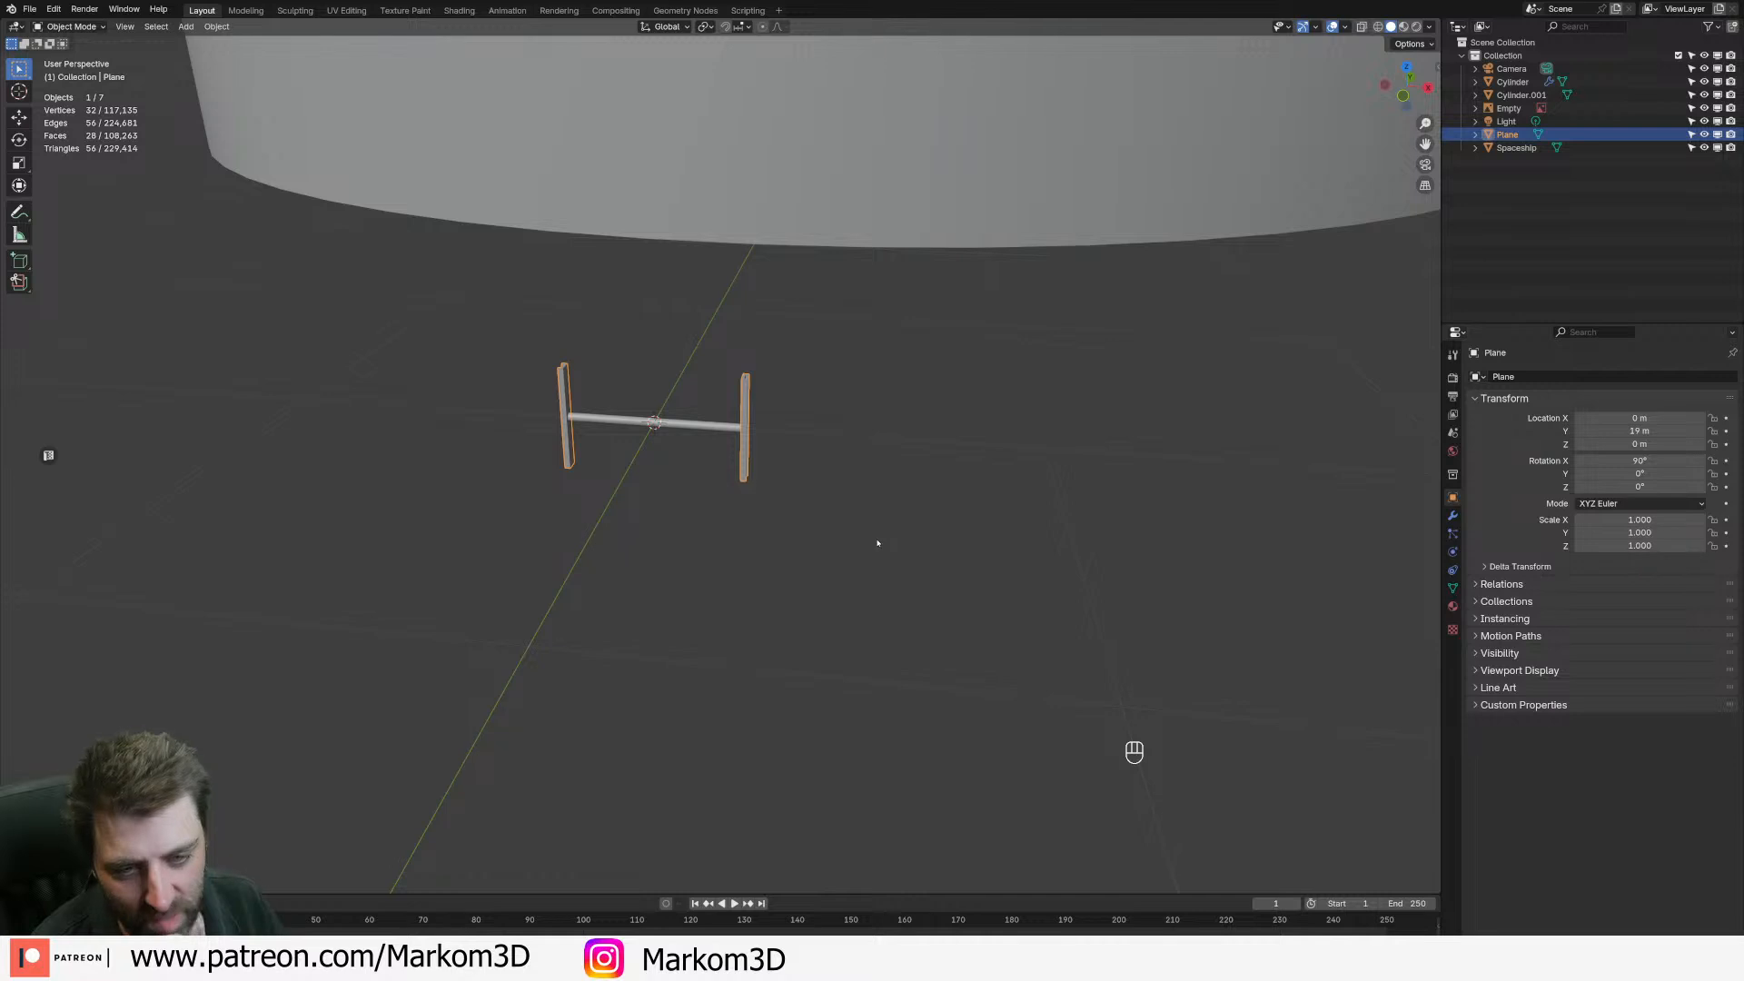
- Add an Array modifier to the rails and set its relative offset X factor to 0
{"action": "middle_click_drag", "start_coordinate": [1352, 628], "coordinate": [1000, 445]}
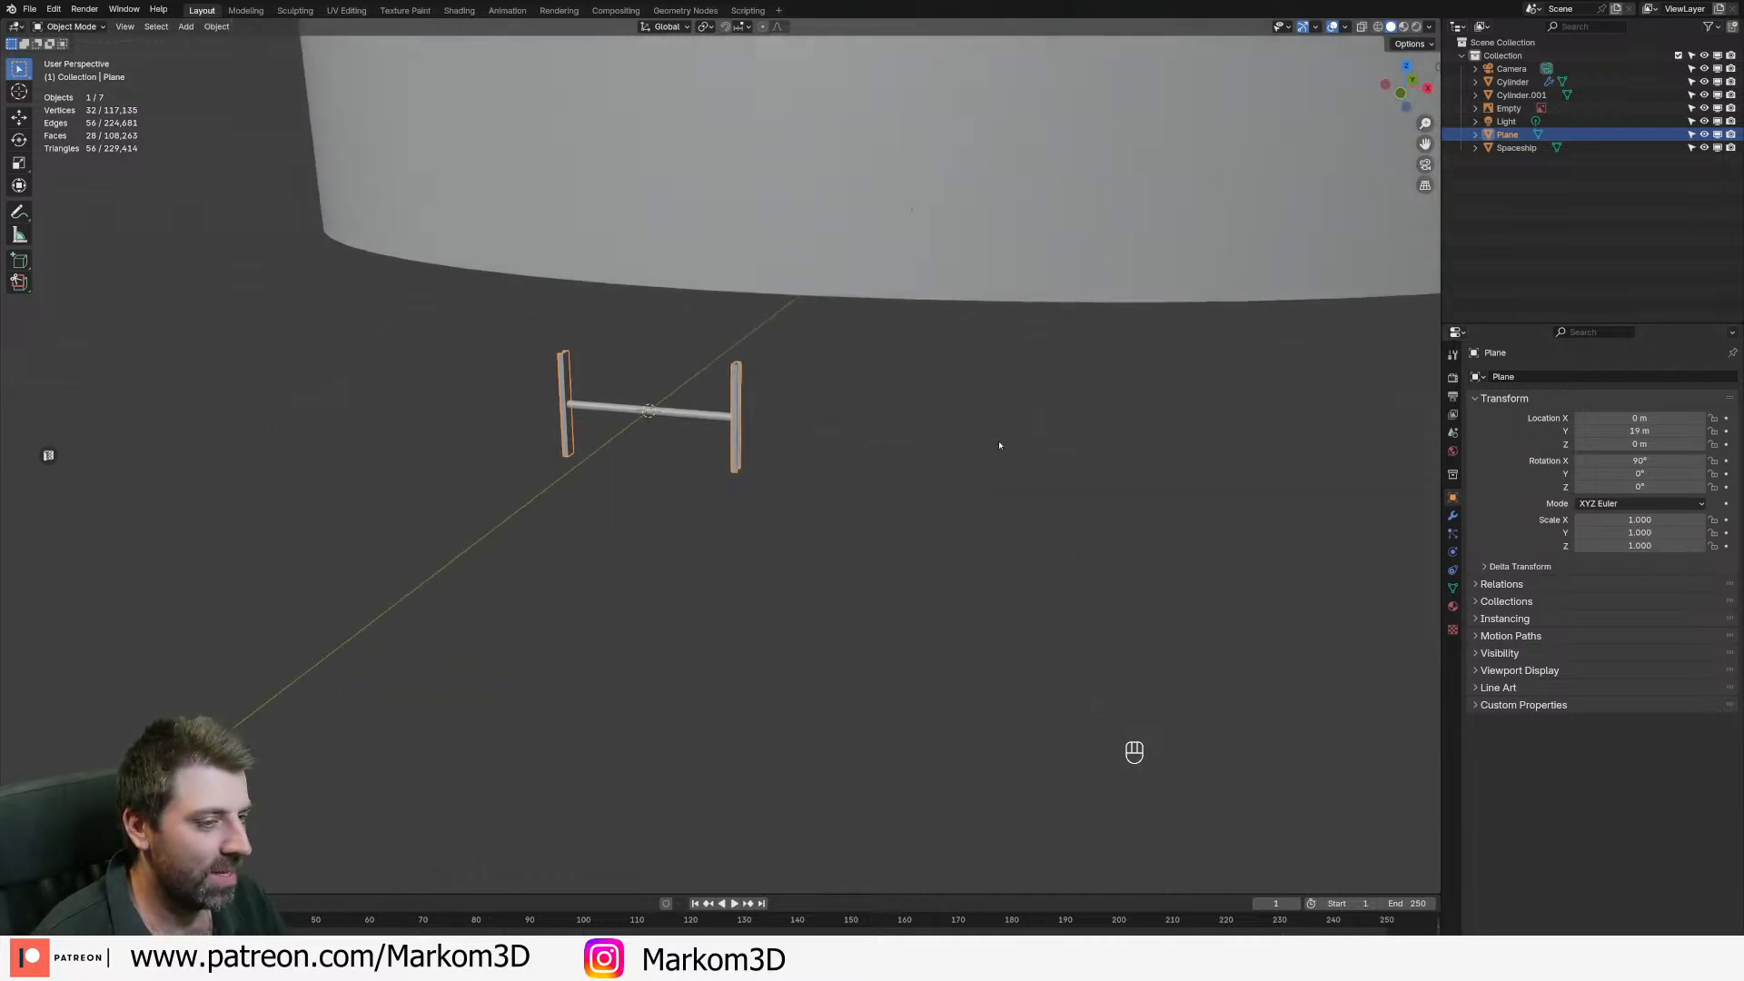
{"action": "left_click", "coordinate": [1454, 515]}
{"action": "left_click", "coordinate": [1590, 376]}
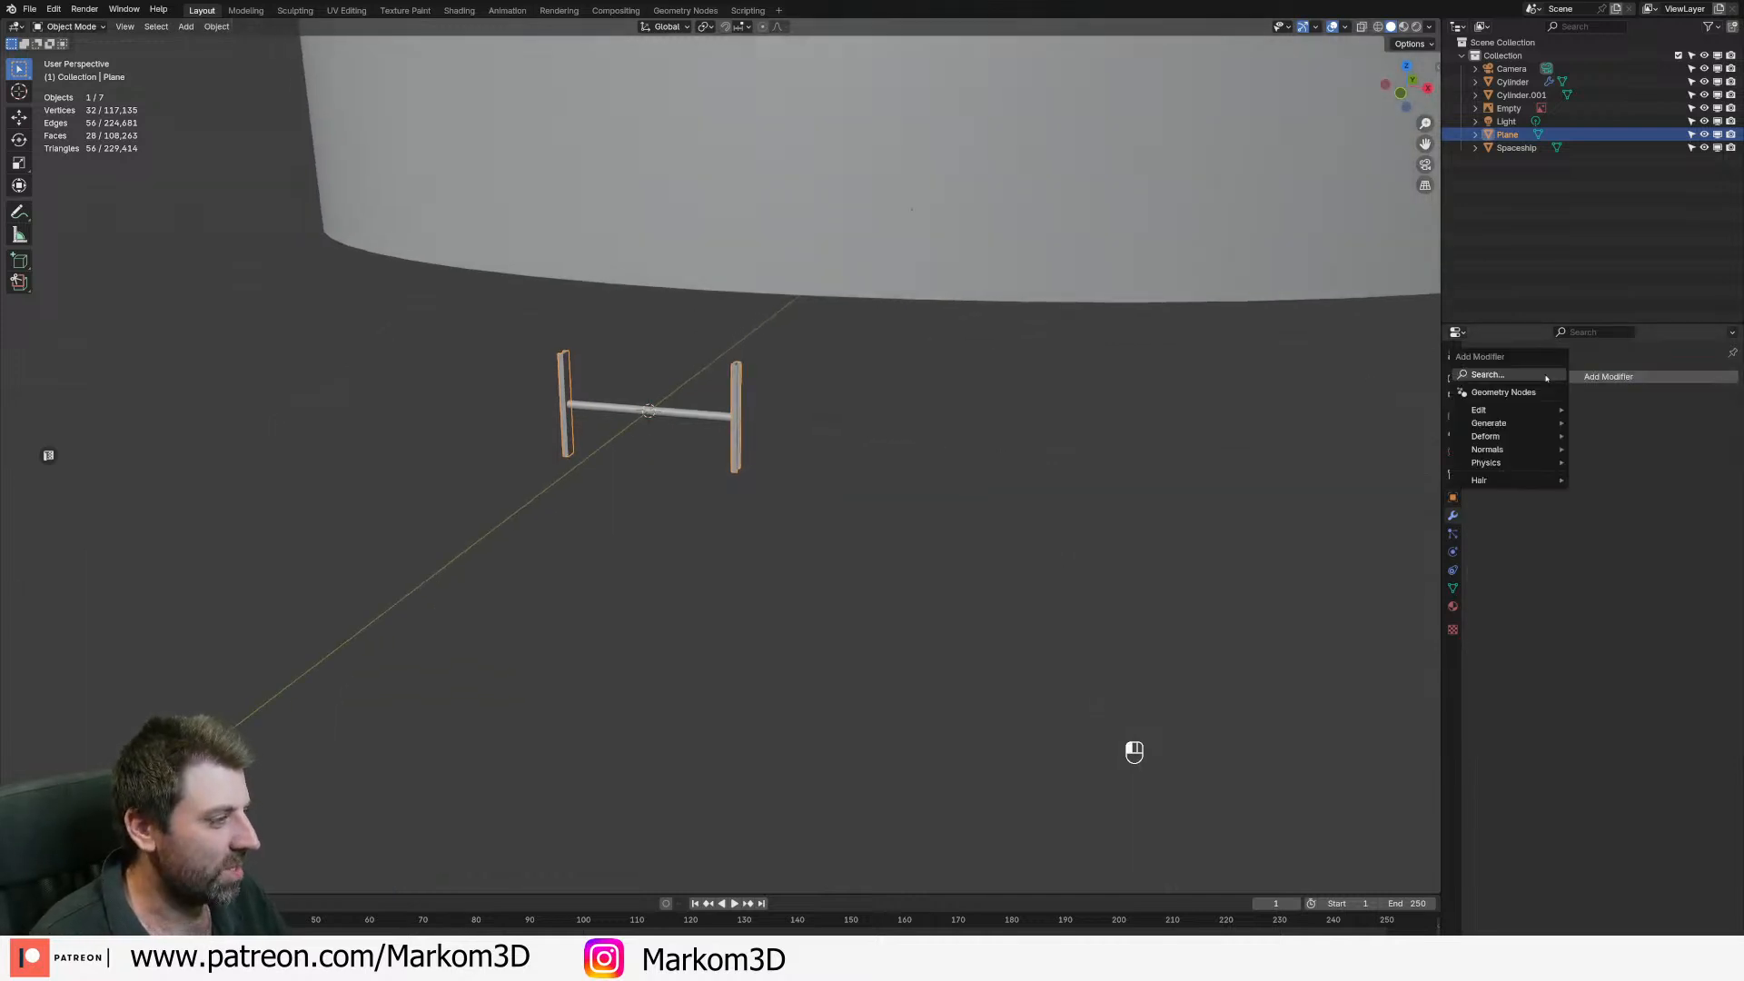
{"action": "mouse_move", "coordinate": [1546, 422]}
{"action": "left_click", "coordinate": [1601, 424]}
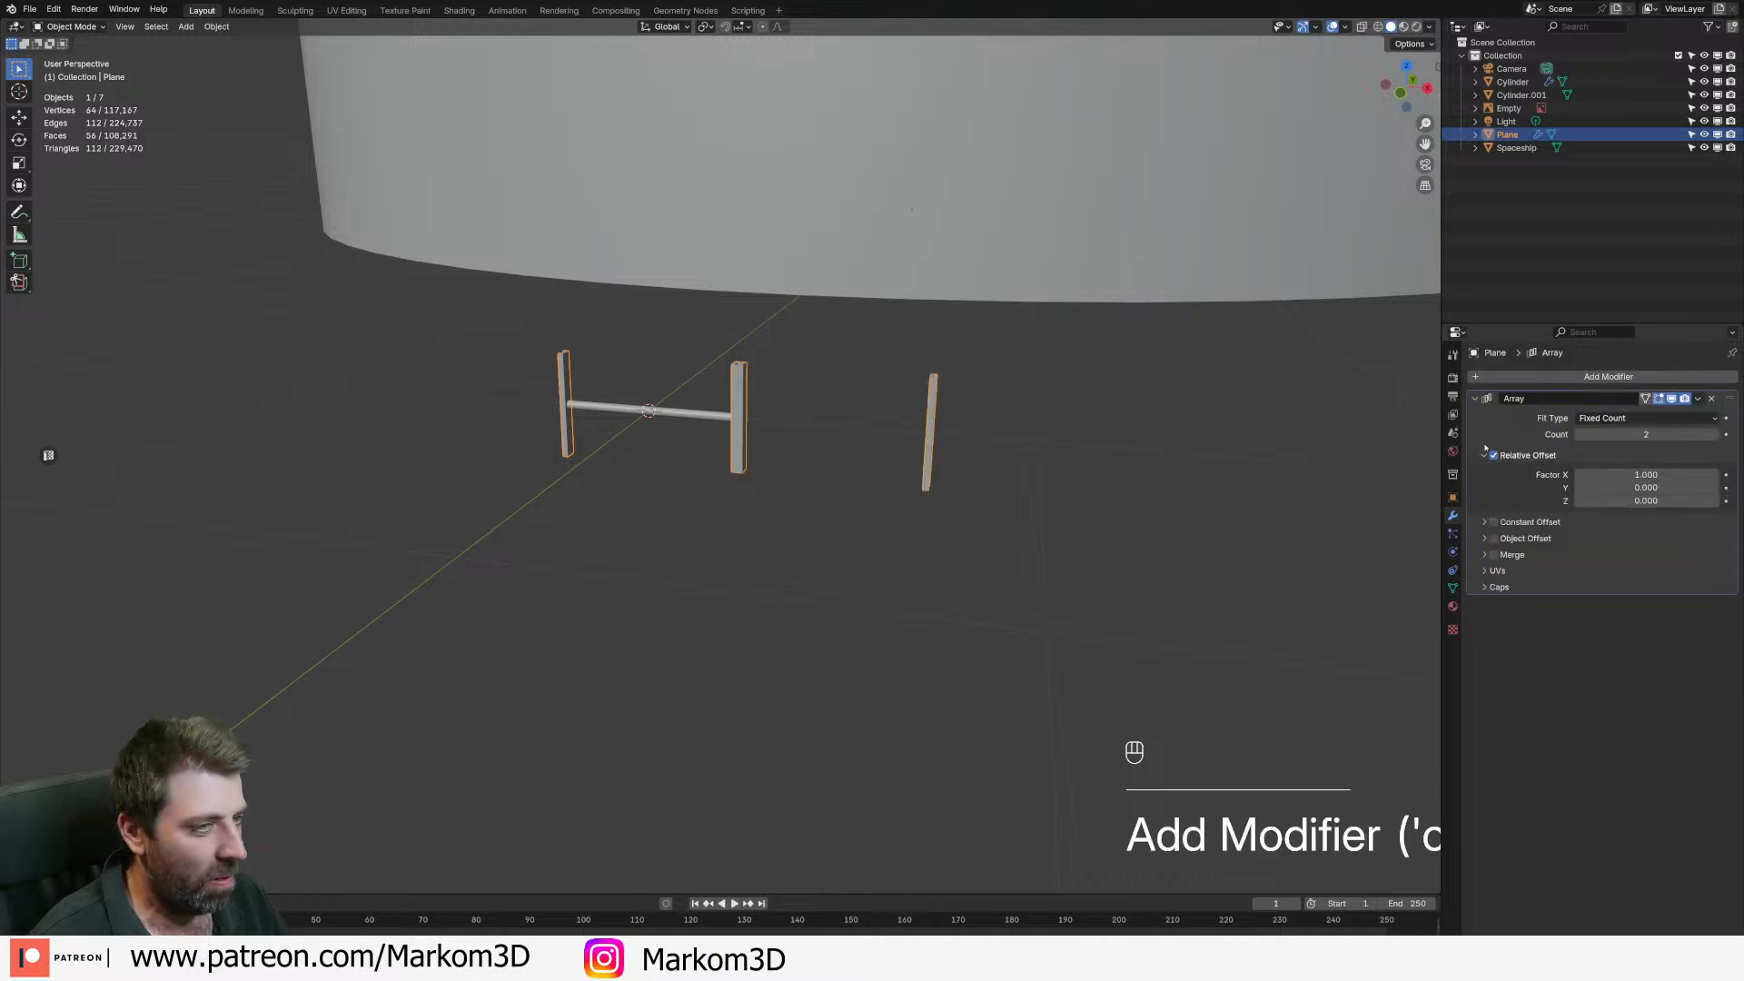
{"action": "key", "text": "Return"}
- Set the array's relative offset factors to 1 on Y and 0 on Z to stack the rails upward
{"action": "left_click", "coordinate": [1636, 501]}
{"action": "type", "text": "1"}
{"action": "key", "text": "Return"}
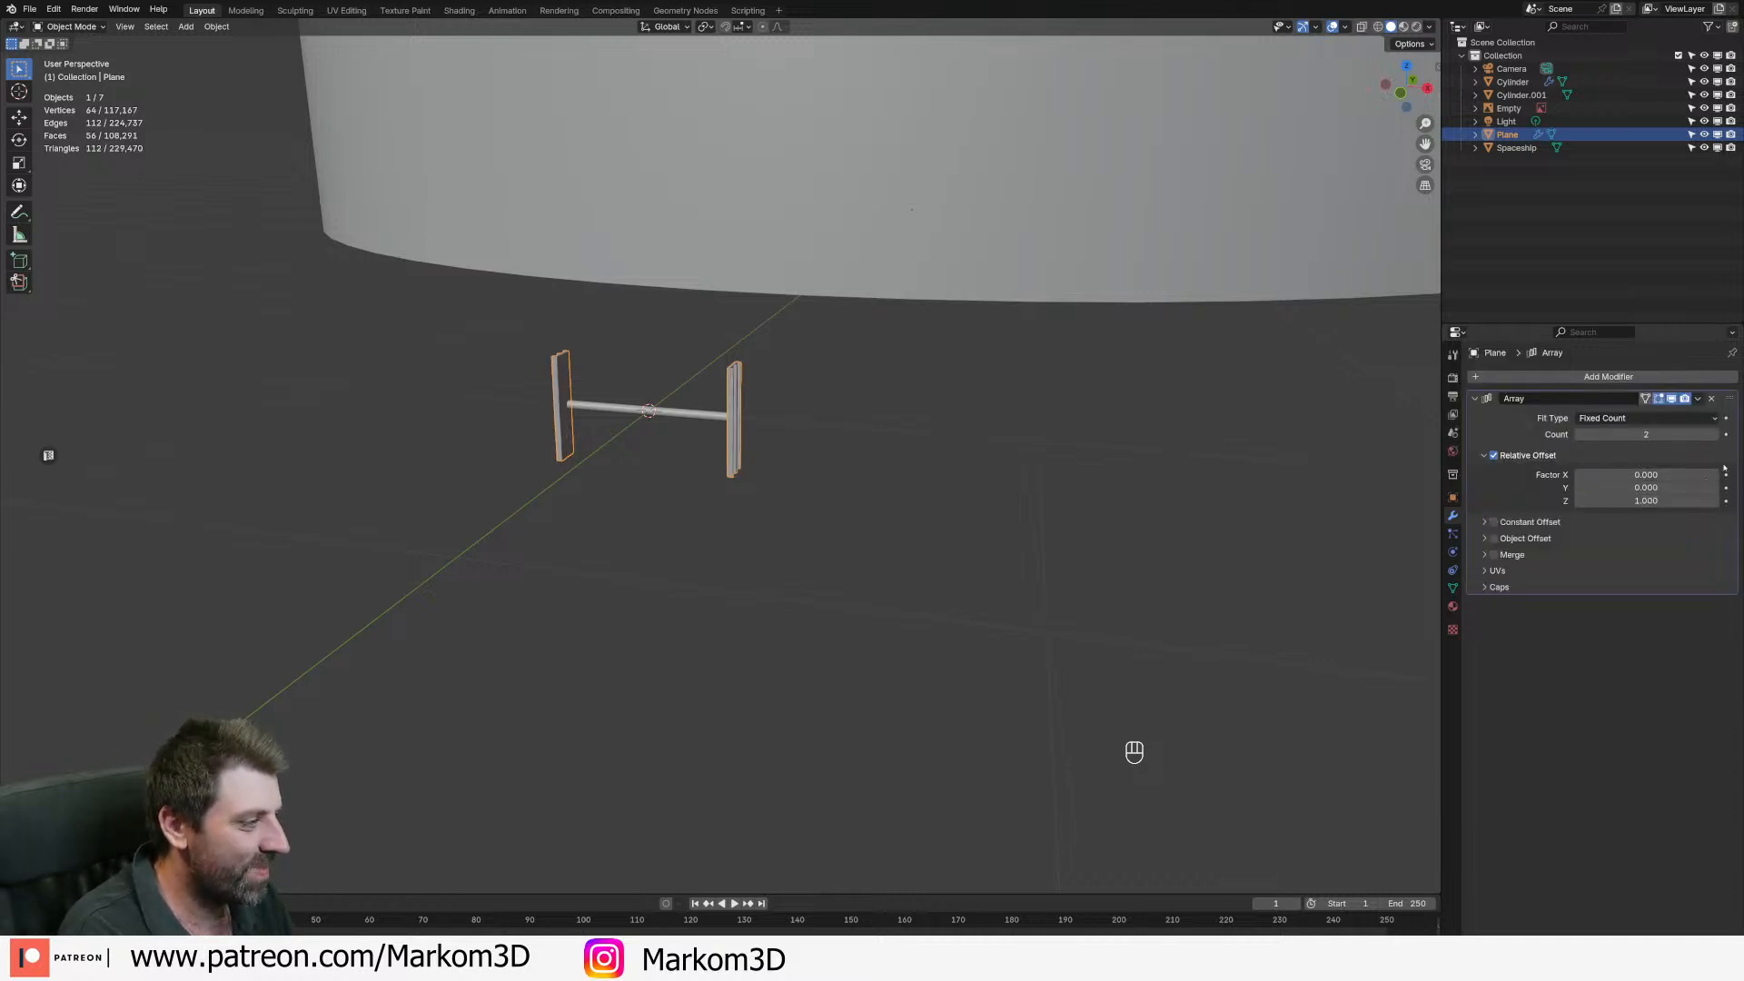
{"action": "key", "text": "Return"}
{"action": "left_click", "coordinate": [1663, 488]}
{"action": "type", "text": "1"}
{"action": "key", "text": "Return"}
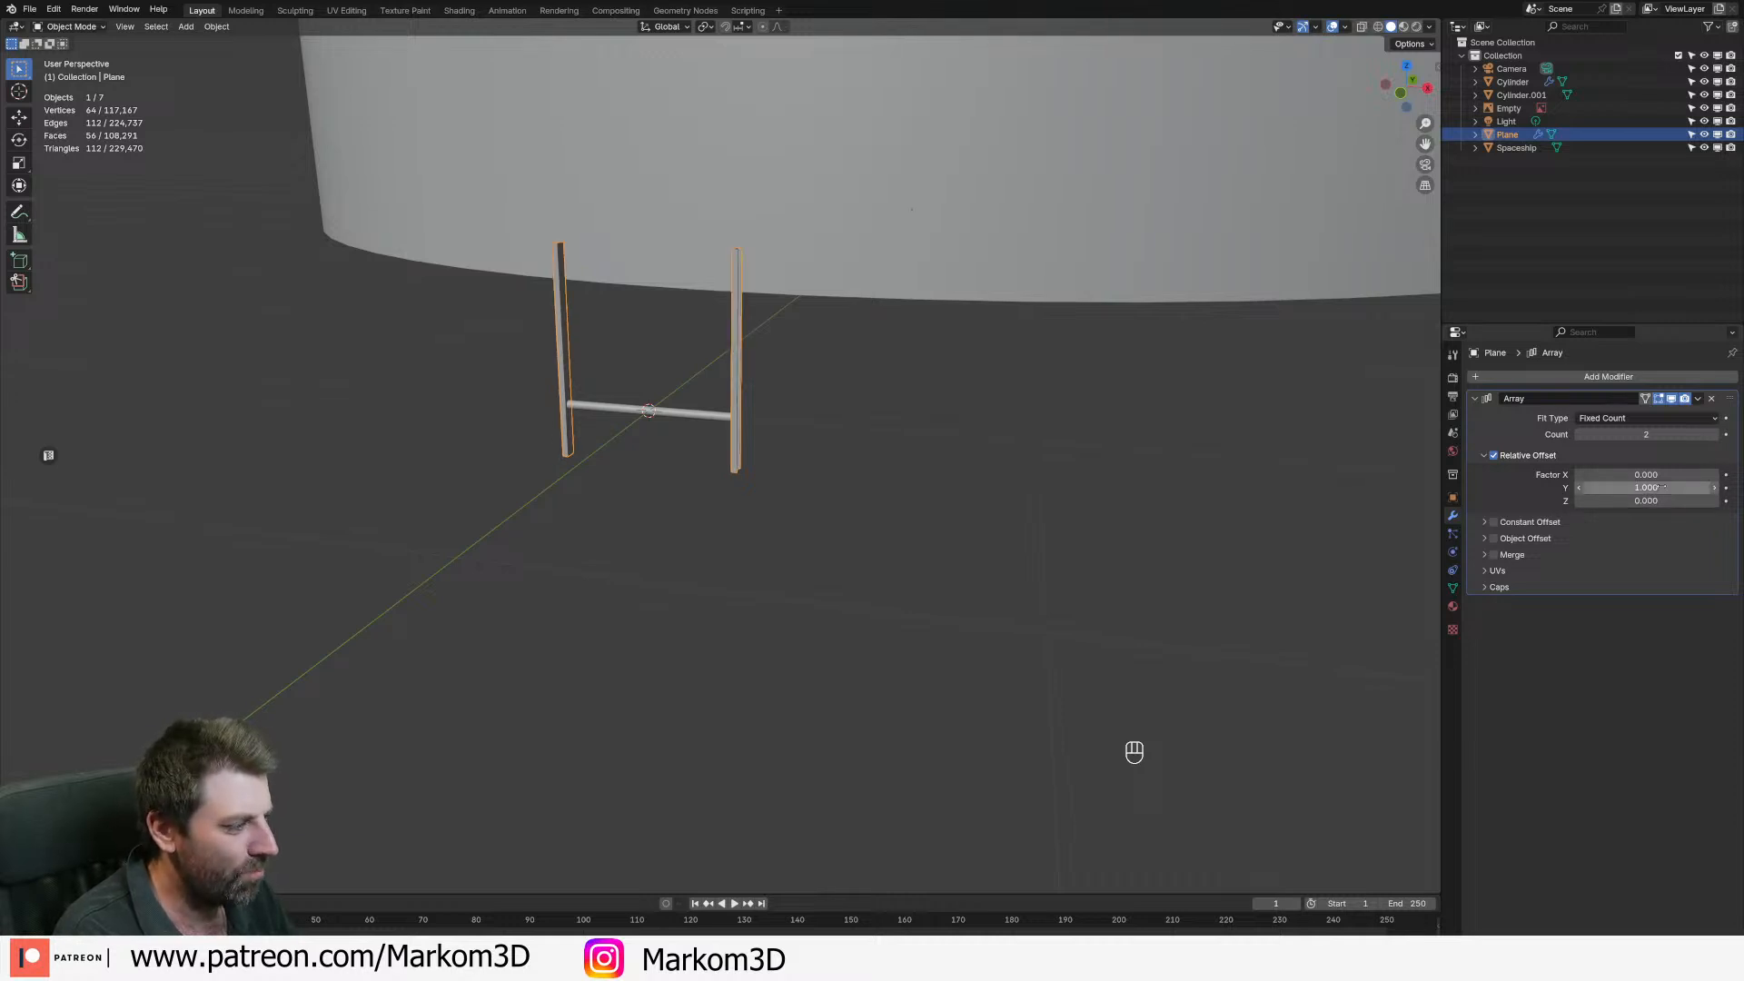
- Join the rung into the arrayed rails object
{"action": "left_click", "coordinate": [722, 427], "text": "shift"}
{"action": "left_click", "coordinate": [759, 460], "text": "shift"}
{"action": "key", "text": "ctrl+j"}
- Raise the array count to 139 to extend the ladder up to the top of the chimney column
{"action": "scroll", "coordinate": [763, 461], "scroll_direction": "down", "scroll_amount": 10}
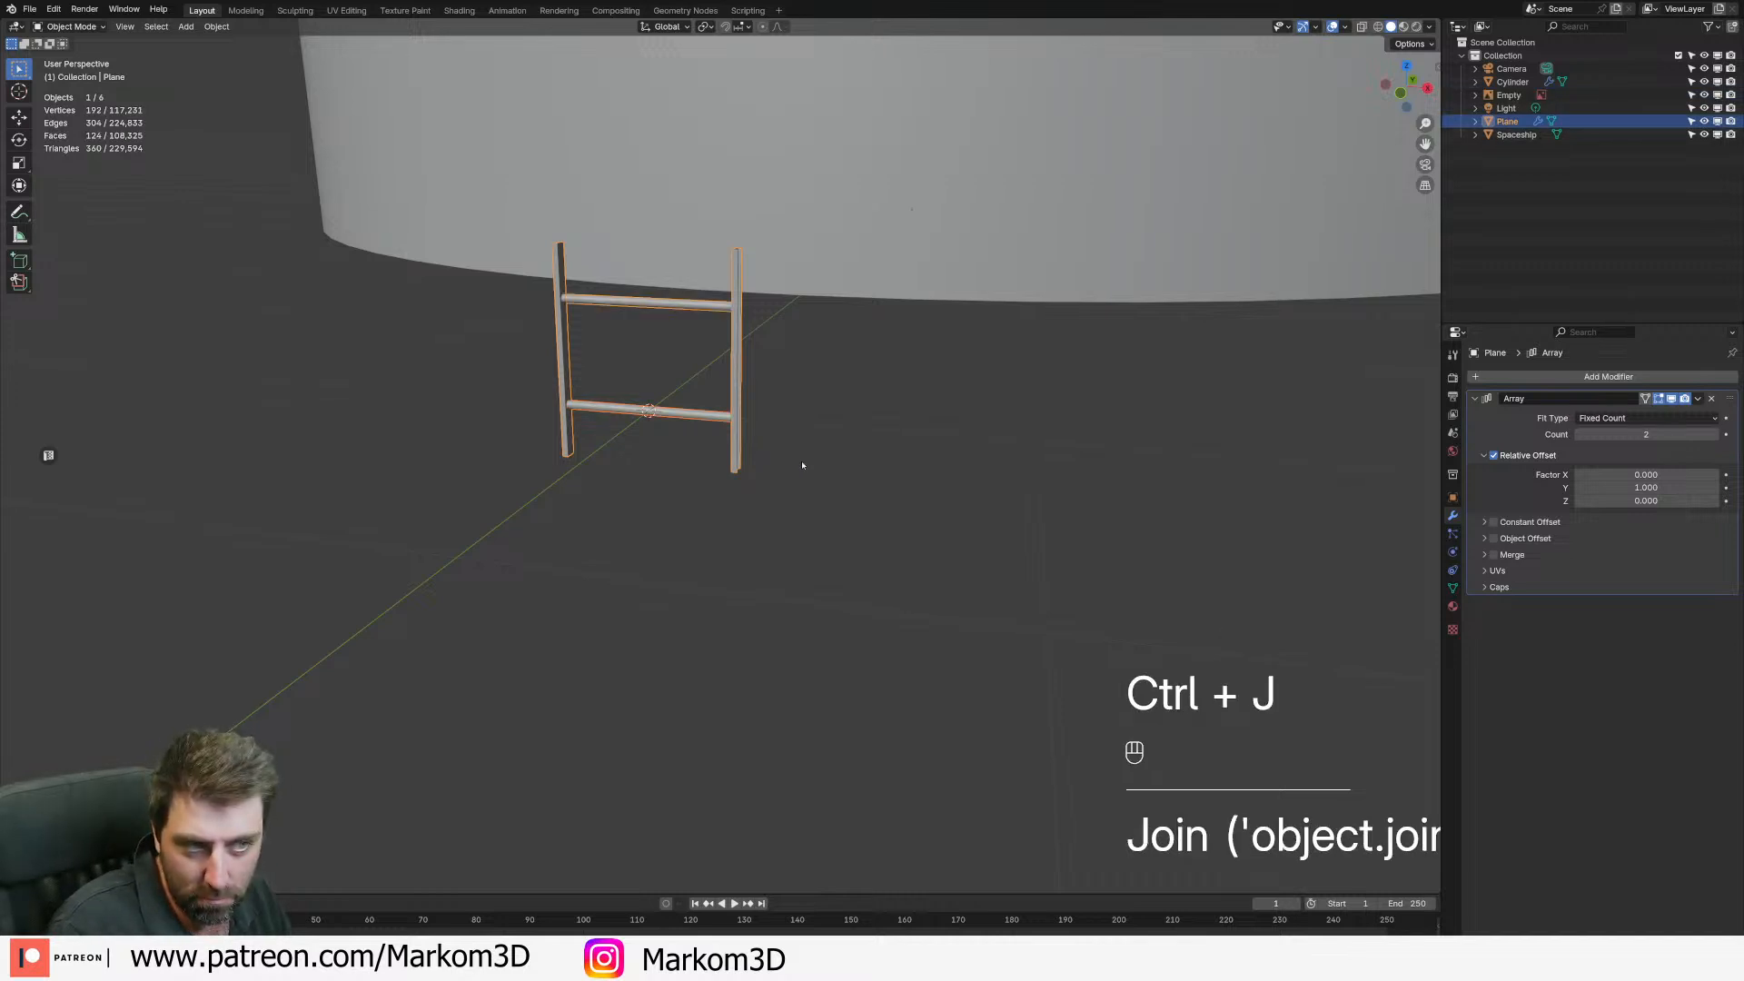
{"action": "left_click_drag", "start_coordinate": [1663, 438], "coordinate": [1726, 438]}
{"action": "scroll", "coordinate": [1048, 351], "scroll_direction": "down", "scroll_amount": 4}
{"action": "middle_click_drag", "start_coordinate": [990, 318], "coordinate": [997, 460], "text": "shift"}
{"action": "scroll", "coordinate": [997, 460], "scroll_direction": "down", "scroll_amount": 3}
{"action": "middle_click_drag", "start_coordinate": [945, 373], "coordinate": [952, 470], "text": "shift"}
{"action": "left_click_drag", "start_coordinate": [1646, 435], "coordinate": [1626, 434]}
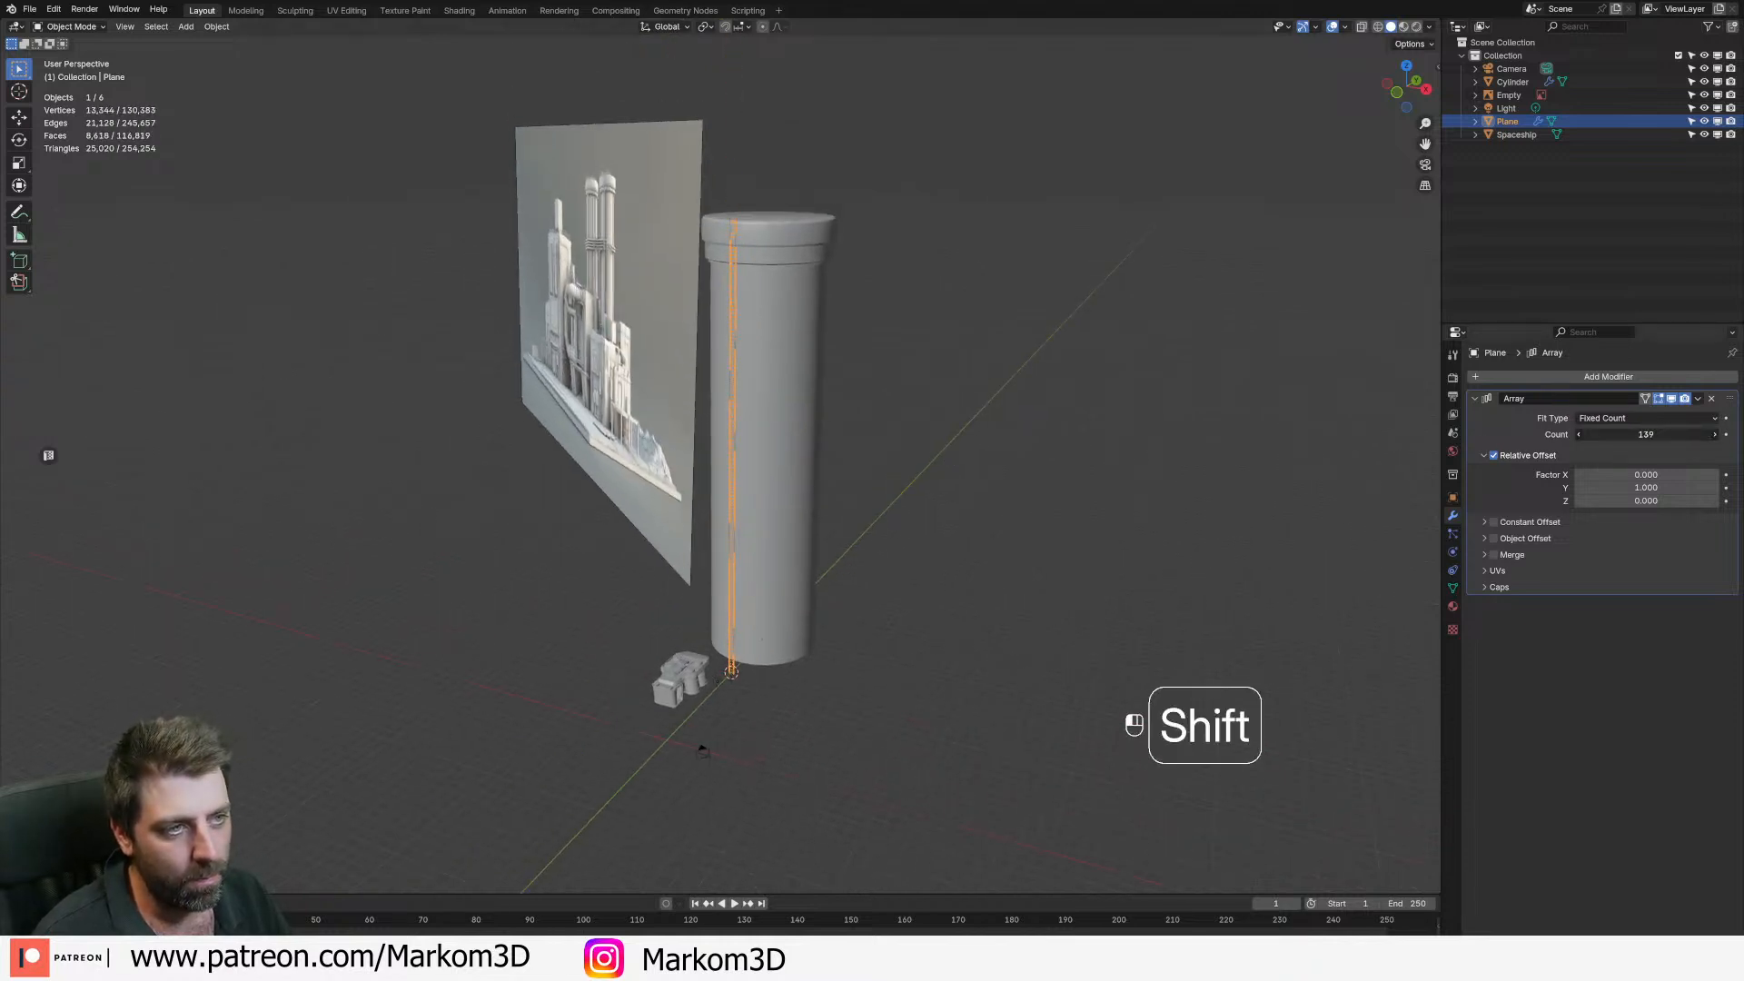
- In top view, select the ladder's whole mesh in Edit Mode and move it along Y close to the column
{"action": "middle_click_drag", "start_coordinate": [1175, 475], "coordinate": [848, 499]}
{"action": "key", "text": "KP_7"}
{"action": "scroll", "coordinate": [854, 509], "scroll_direction": "up", "scroll_amount": 10}
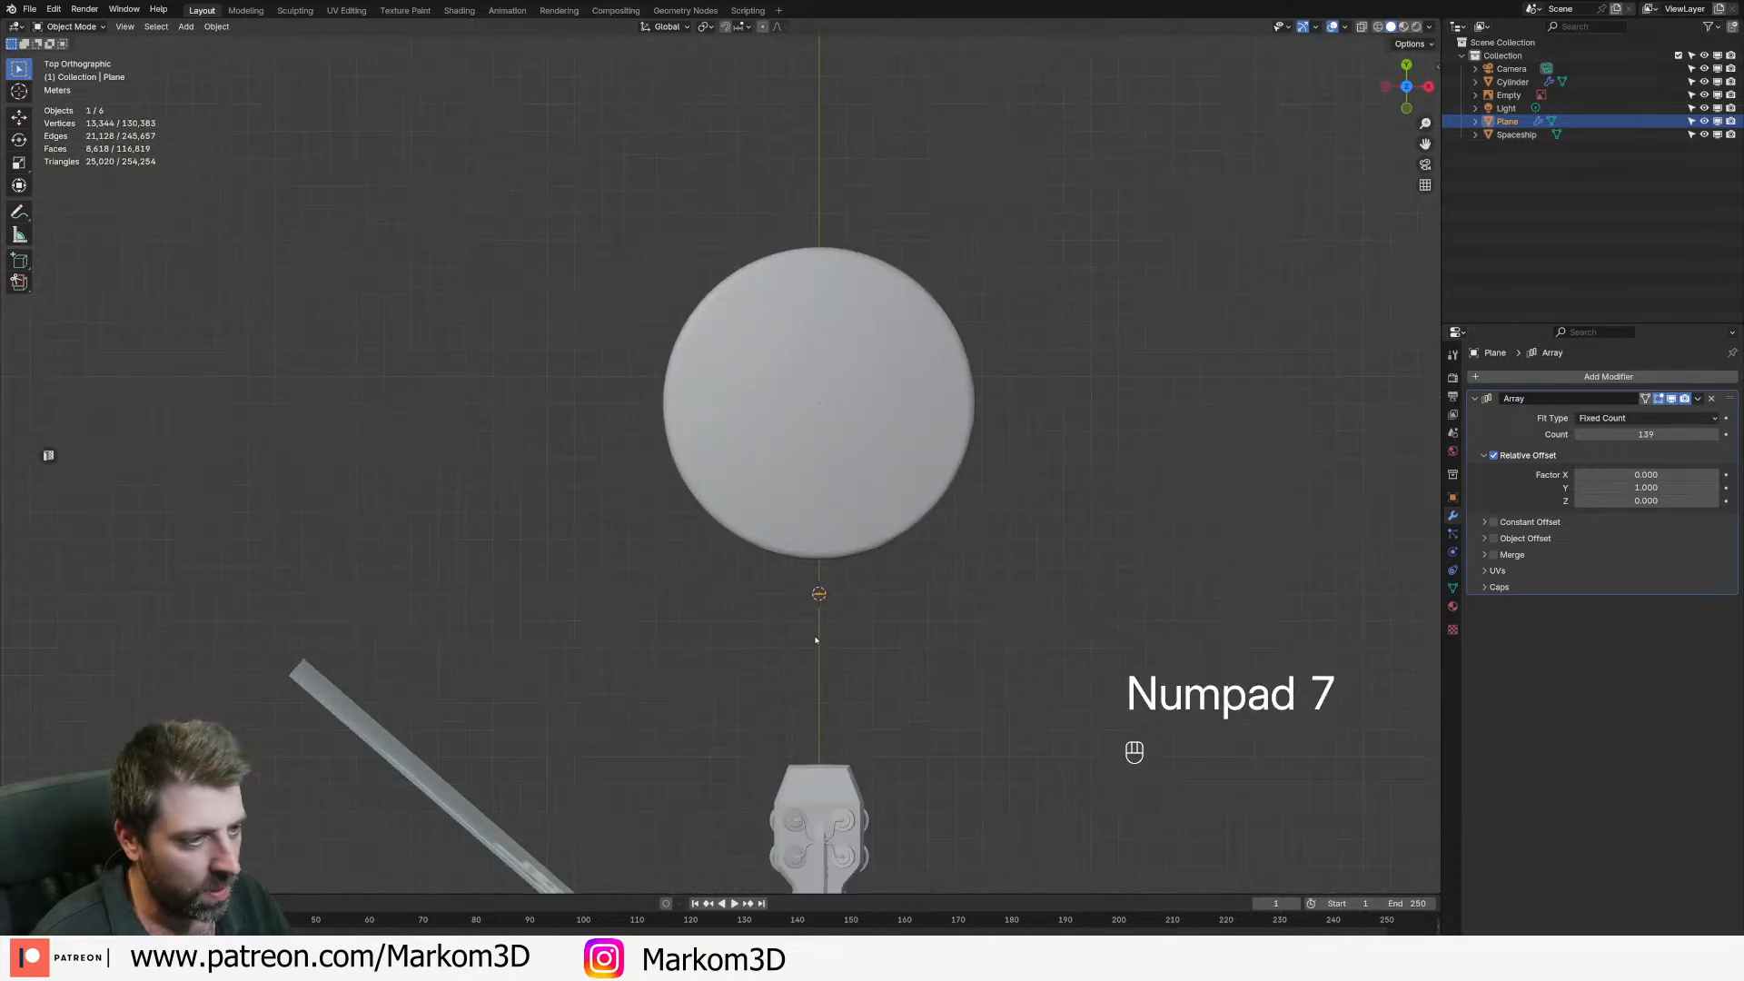
{"action": "scroll", "coordinate": [875, 583], "scroll_direction": "up", "scroll_amount": 1}
{"action": "key", "text": "Tab"}
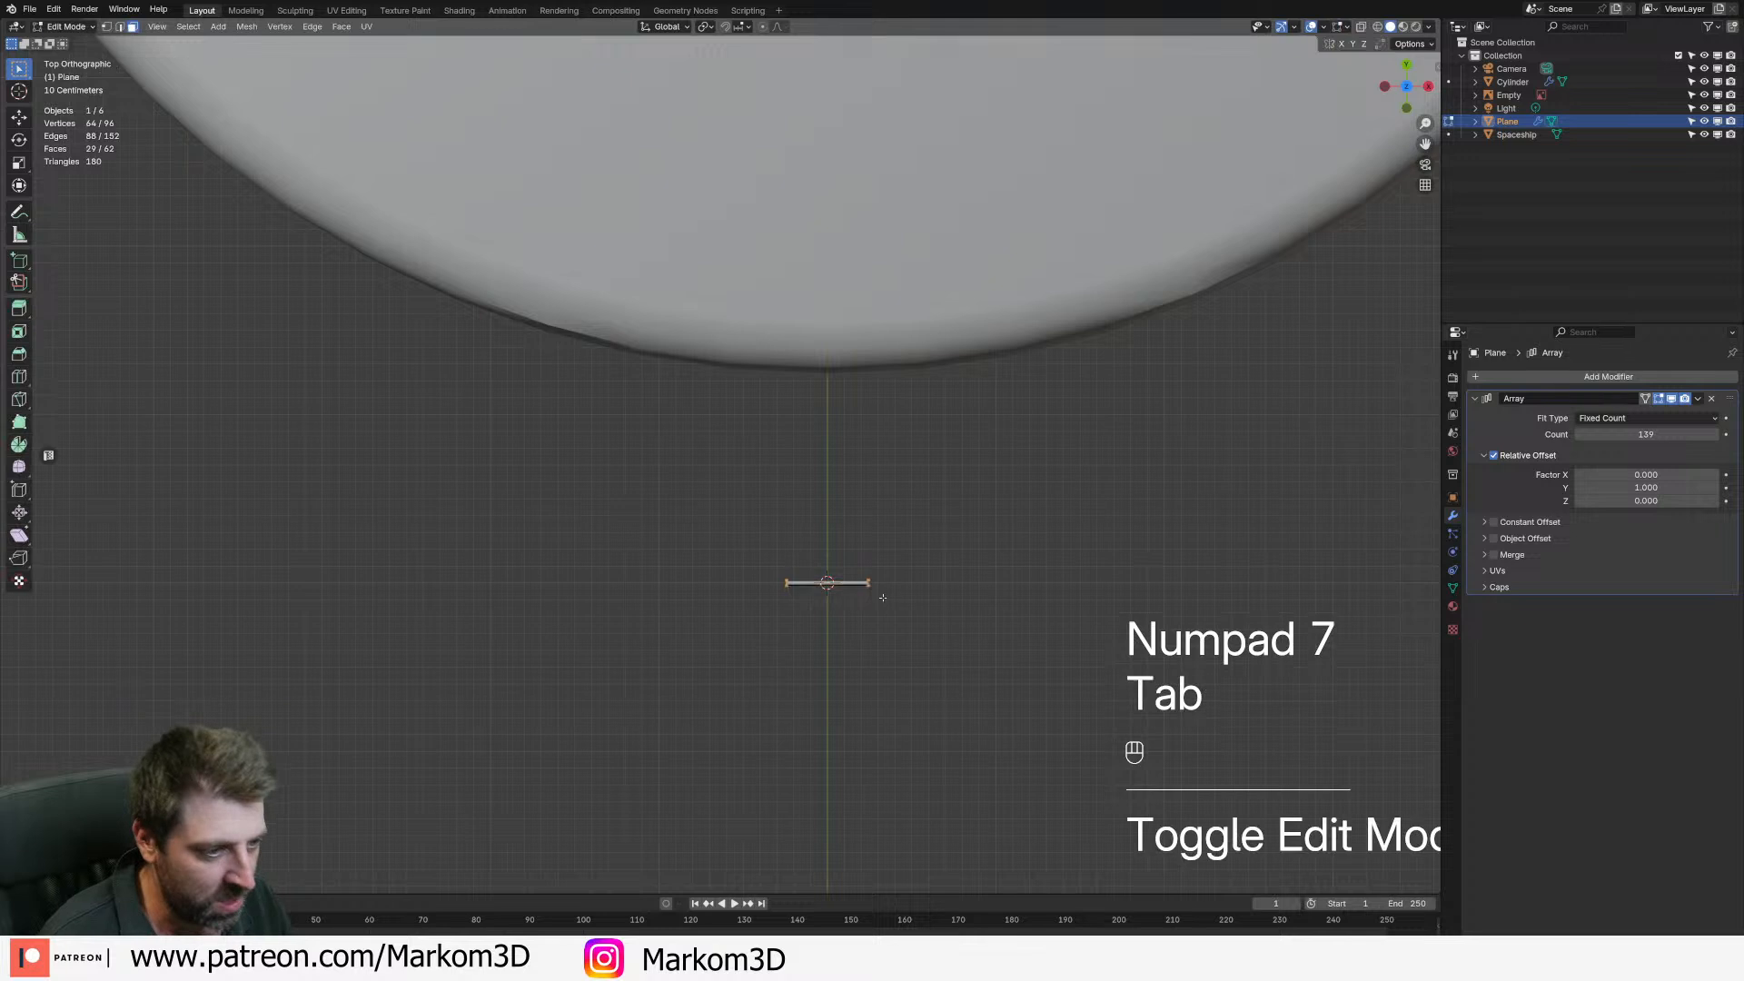
{"action": "key", "text": "a"}
{"action": "key", "text": "g"}
{"action": "key", "text": "y"}
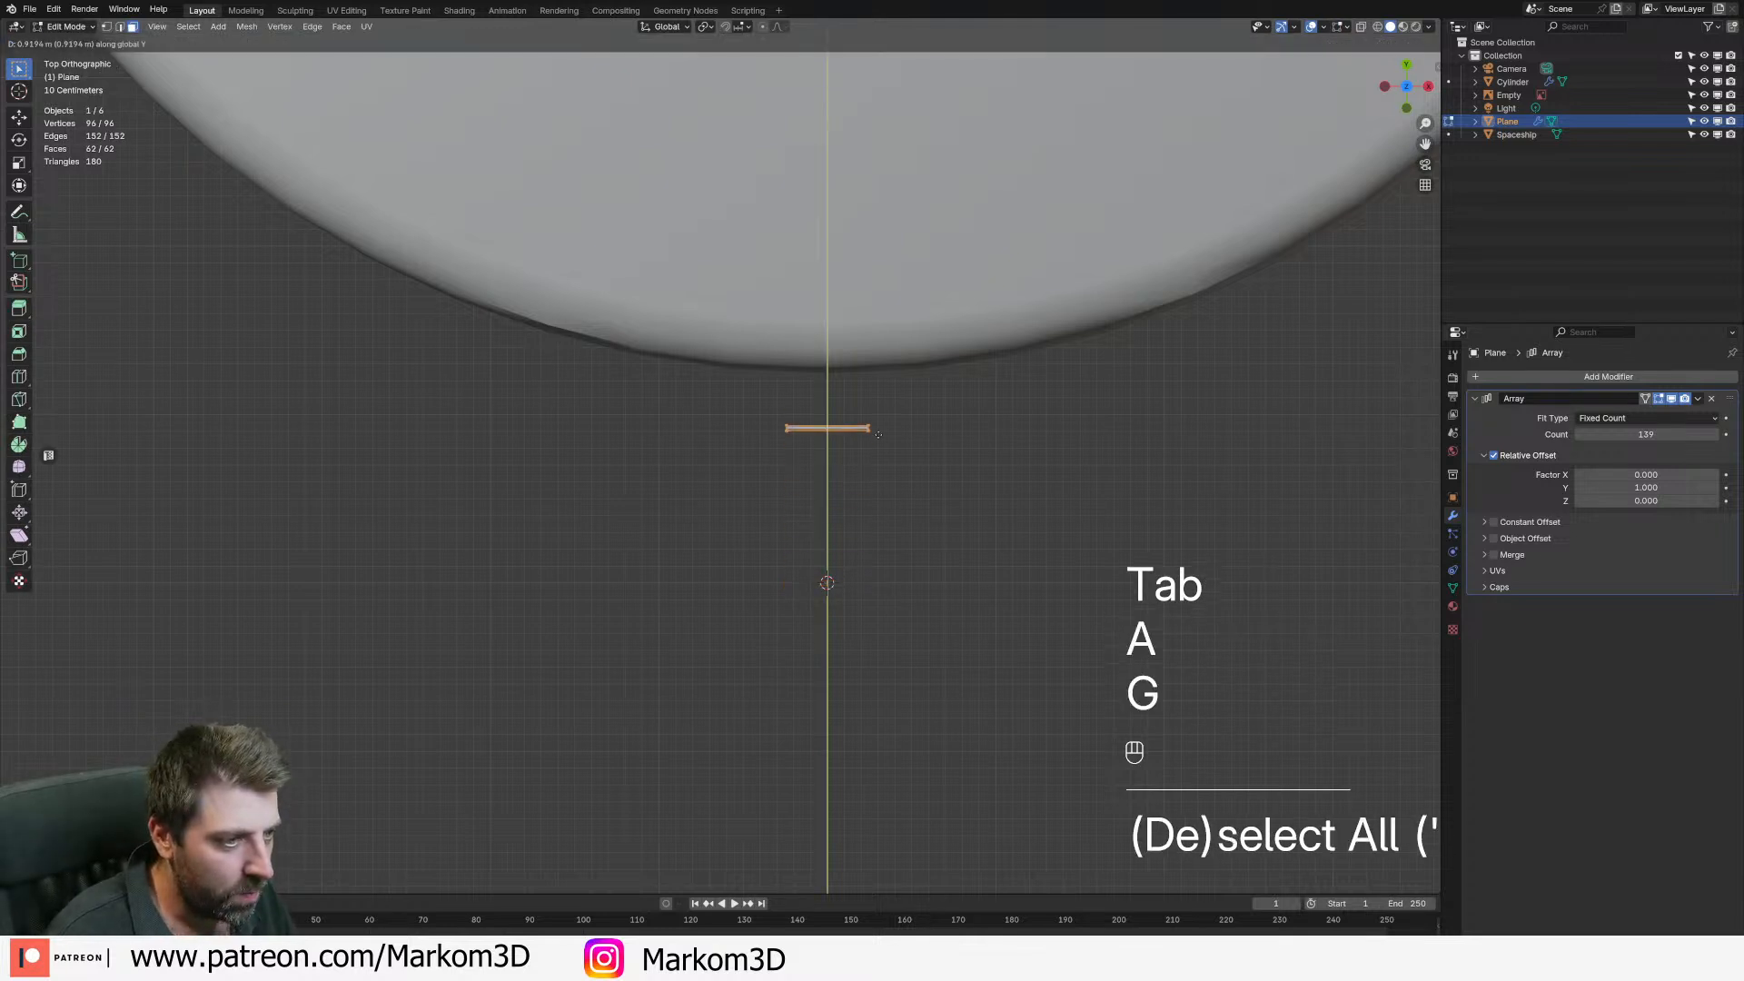
{"action": "left_click", "coordinate": [883, 397]}
- Leave mesh editing and inspect the ladder's fit against the column's upper rim and full height
{"action": "middle_click_drag", "start_coordinate": [883, 397], "coordinate": [800, 318]}
{"action": "scroll", "coordinate": [763, 356], "scroll_direction": "down", "scroll_amount": 7}
{"action": "scroll", "coordinate": [731, 398], "scroll_direction": "up", "scroll_amount": 6}
{"action": "scroll", "coordinate": [817, 292], "scroll_direction": "up", "scroll_amount": 4}
{"action": "key", "text": "Tab"}
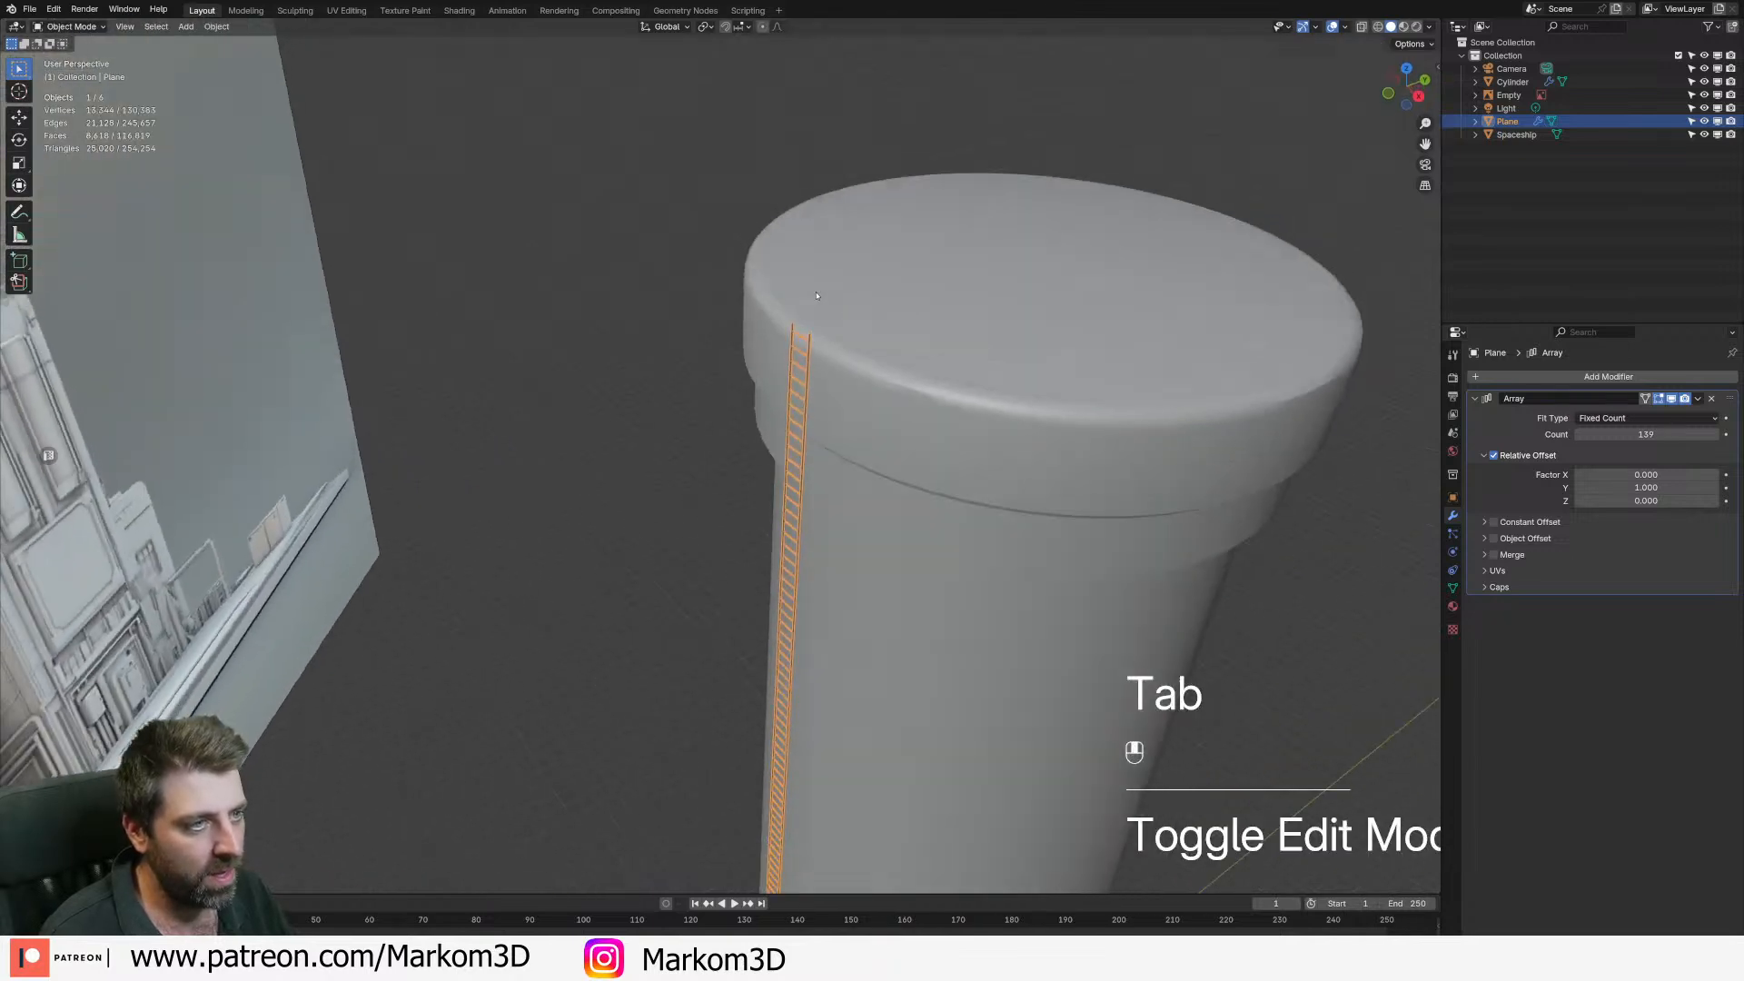
{"action": "key", "text": "Tab"}
{"action": "scroll", "coordinate": [816, 292], "scroll_direction": "up", "scroll_amount": 5}
{"action": "key", "text": "Tab"}
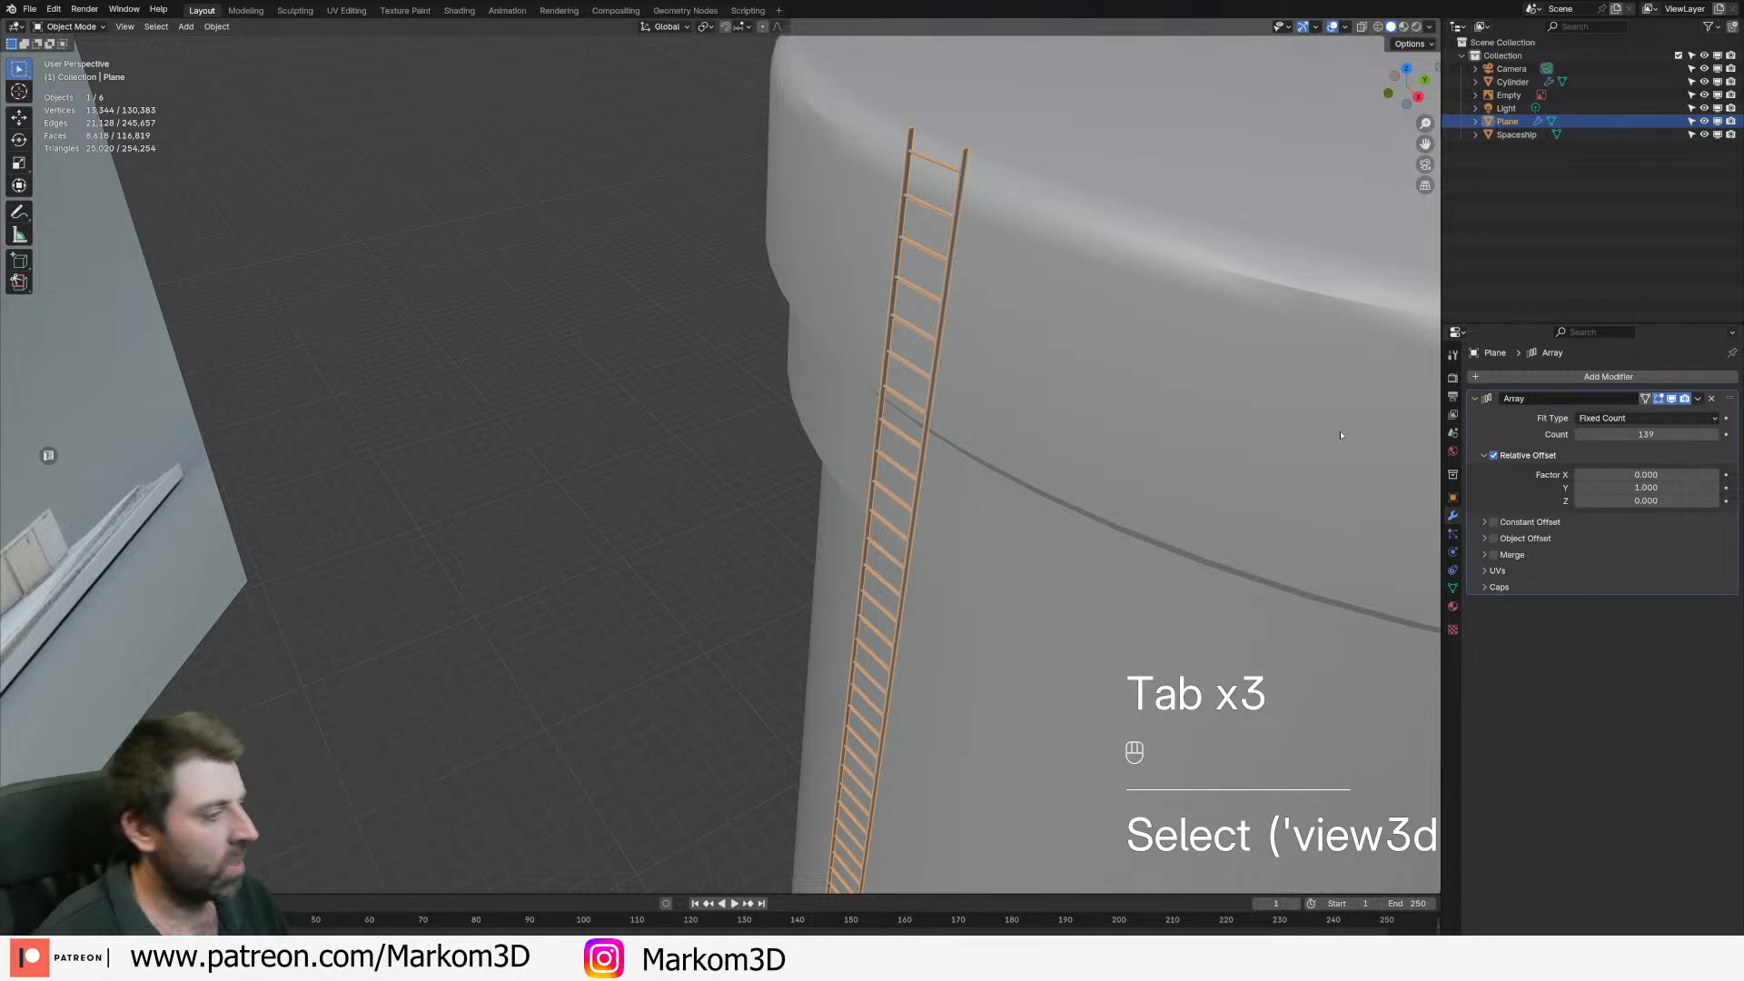
{"action": "middle_click_drag", "start_coordinate": [1362, 420], "coordinate": [650, 373]}
{"action": "scroll", "coordinate": [650, 374], "scroll_direction": "down", "scroll_amount": 10}
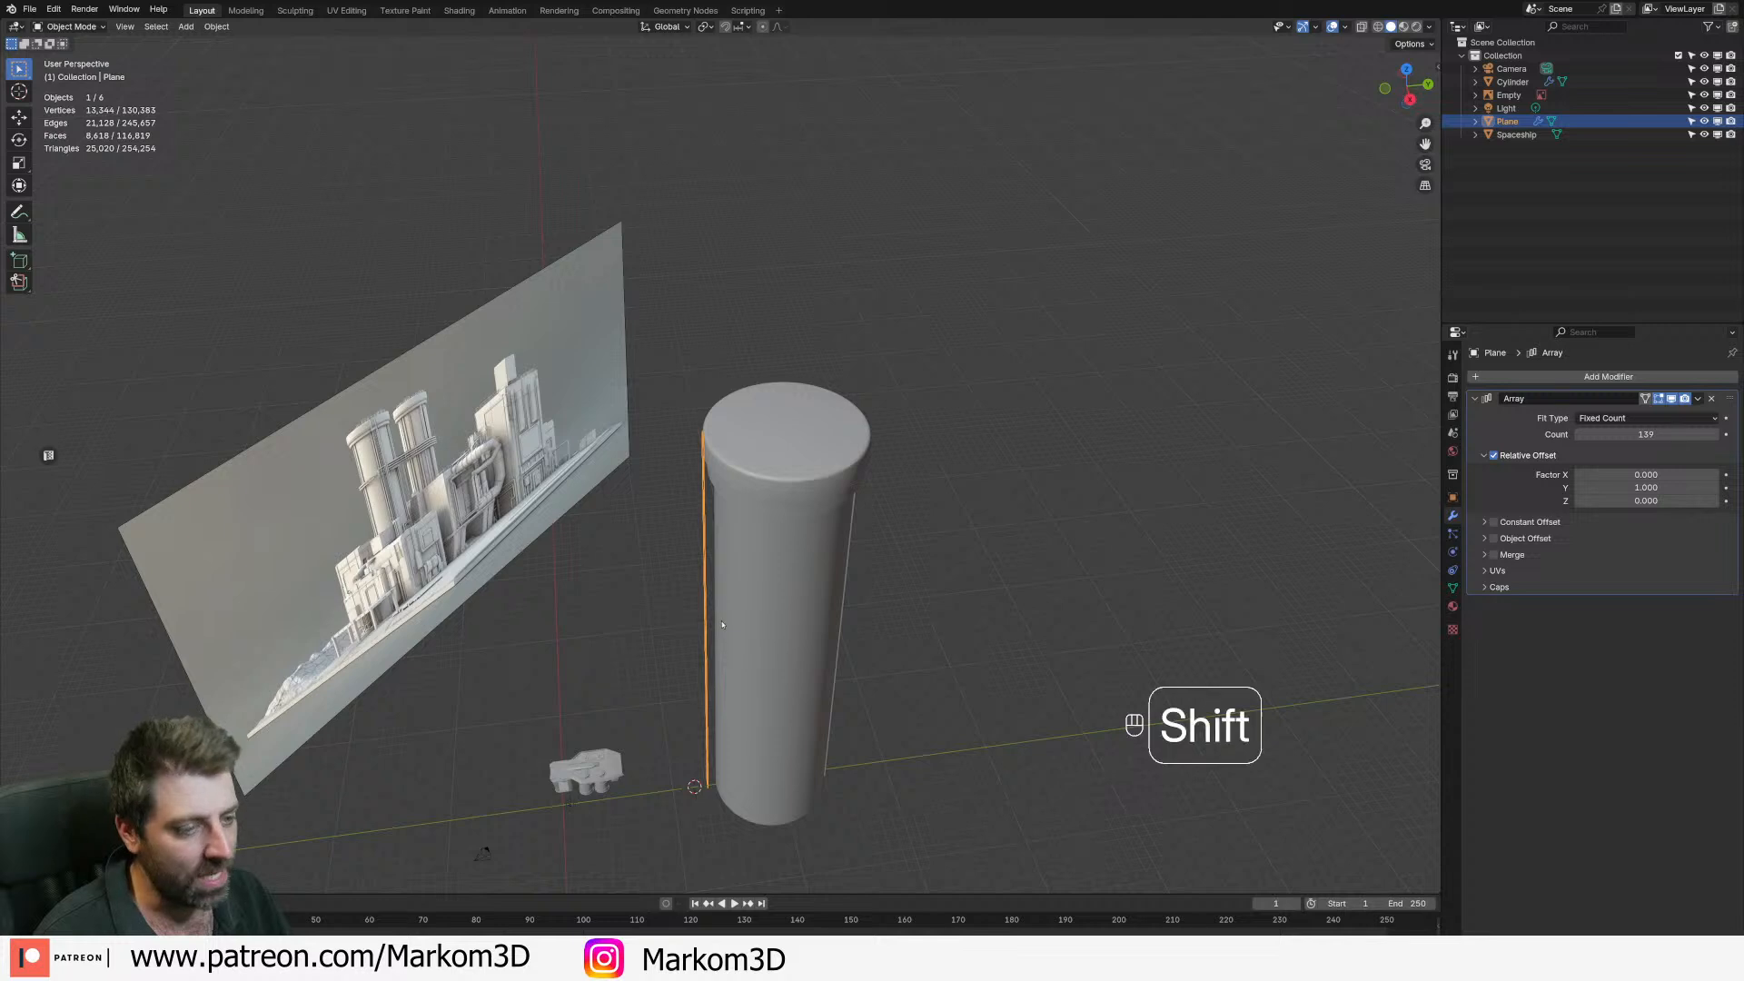
- In the chimney column's mesh, select the whole vertical strip of pipes attached to its side
{"action": "middle_click_drag", "start_coordinate": [804, 516], "coordinate": [872, 554]}
{"action": "left_click", "coordinate": [889, 562]}
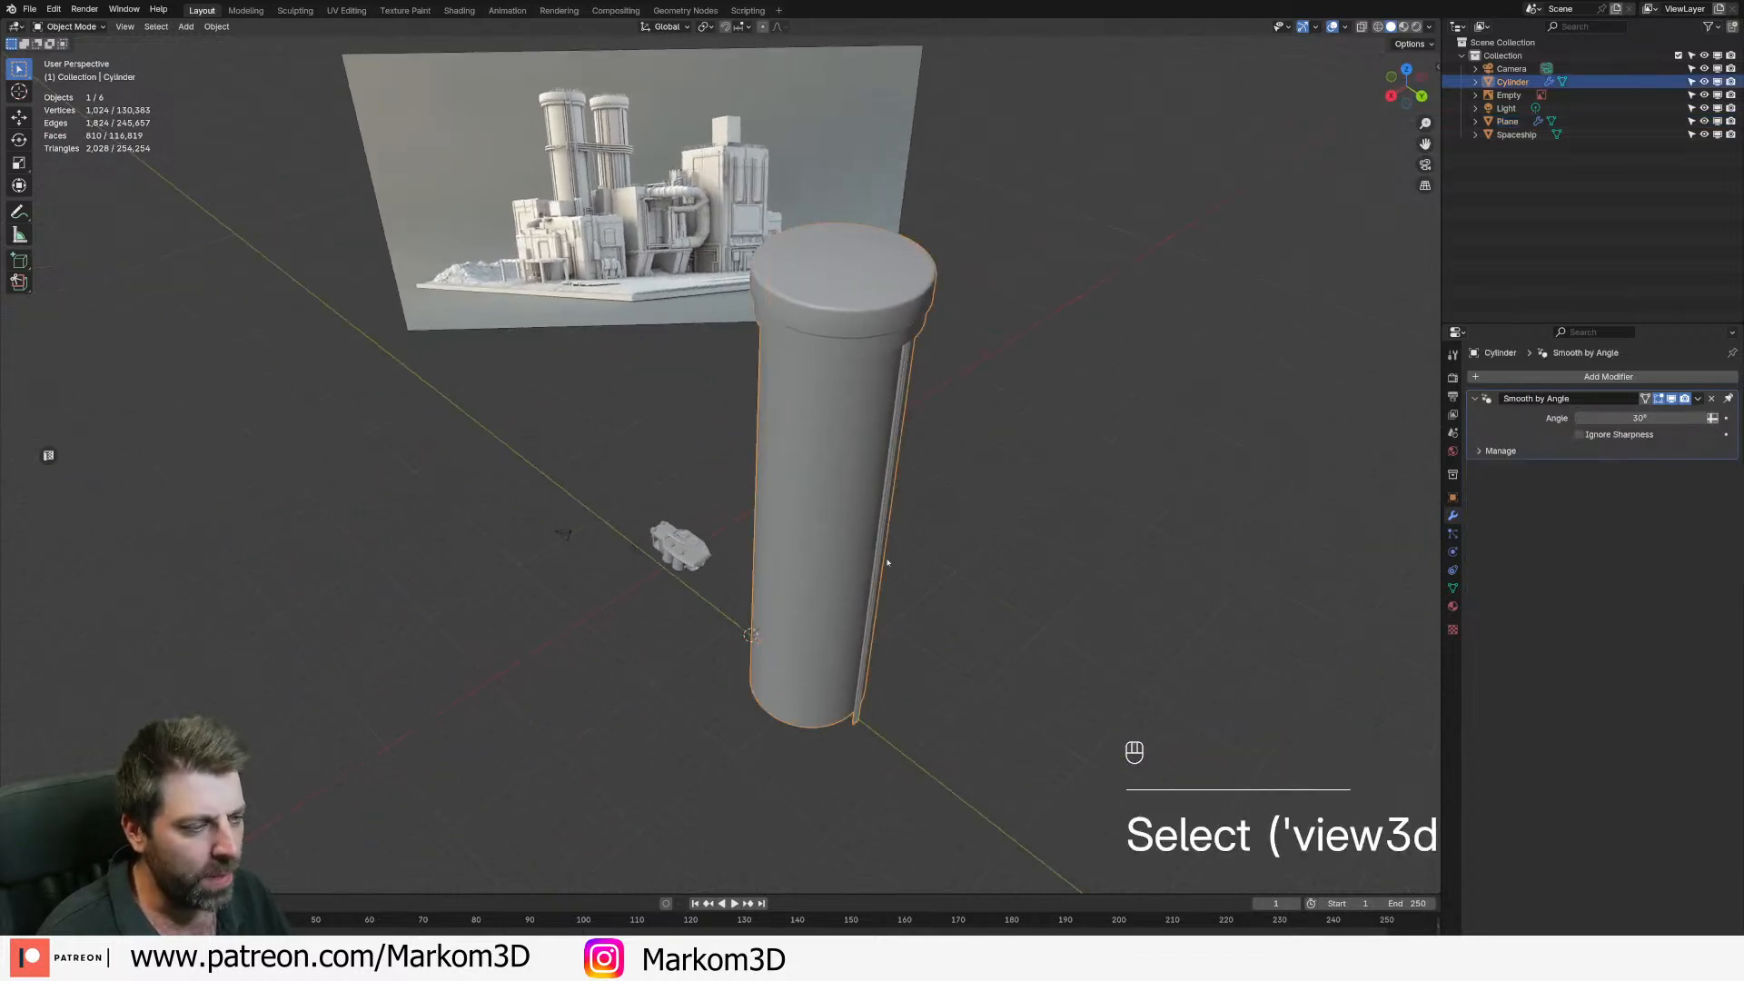
{"action": "key", "text": "Tab"}
{"action": "left_click", "coordinate": [880, 679]}
{"action": "middle_click_drag", "start_coordinate": [880, 678], "coordinate": [818, 586], "text": "shift"}
{"action": "key", "text": "1"}
{"action": "left_click", "coordinate": [808, 654]}
{"action": "key", "text": "c"}
{"action": "left_click", "coordinate": [806, 643]}
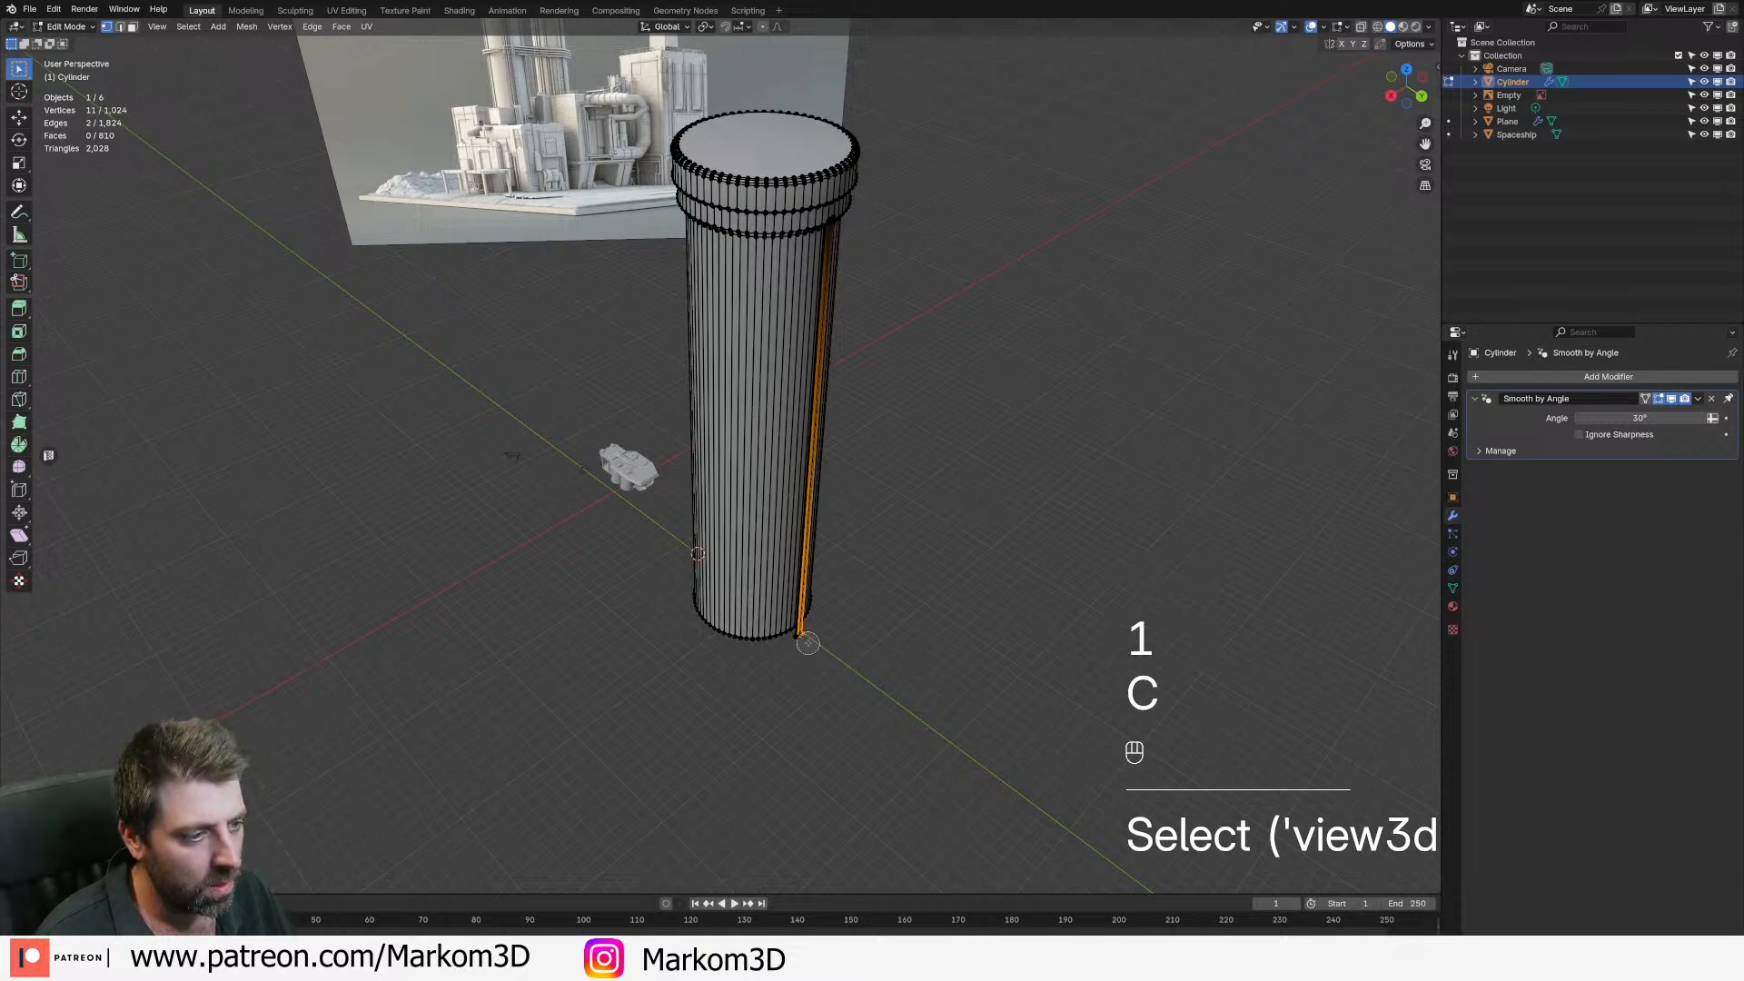
{"action": "key", "text": "ctrl+l"}
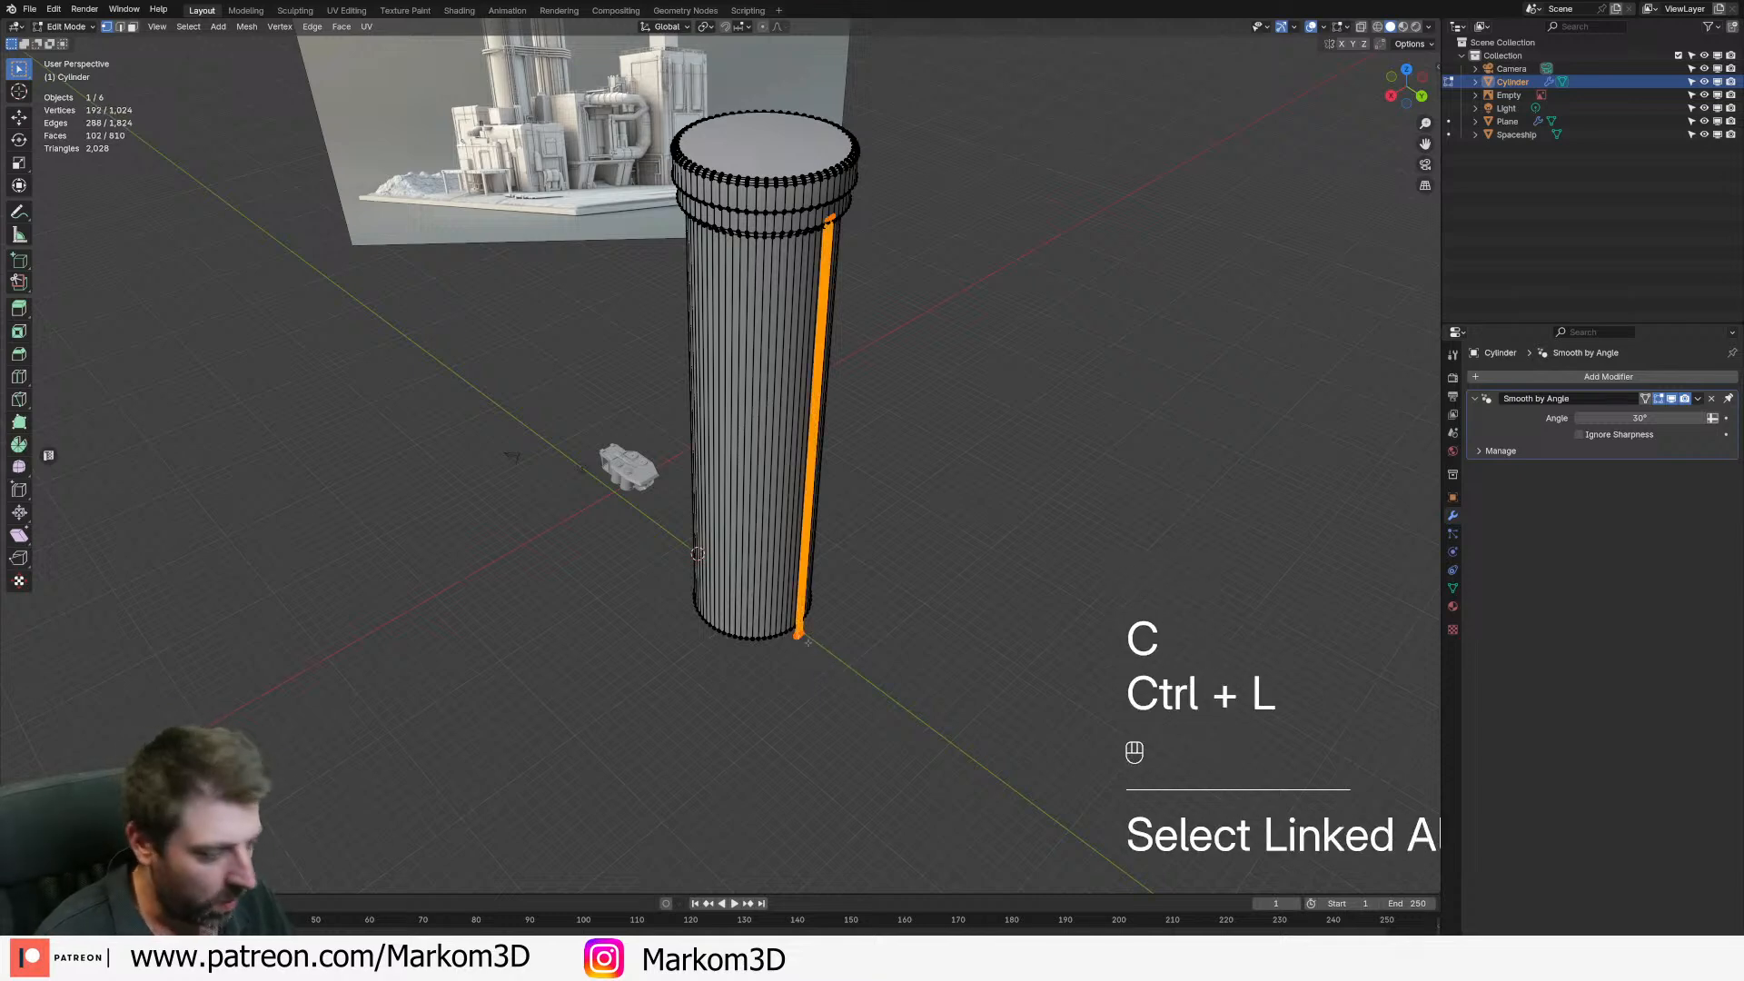
- Switch to a wireframe top view and snap the 3D cursor to the column's centre, keeping the pipe strip selected for mesh editing
{"action": "key", "text": "KP_7"}
{"action": "key", "text": "z"}
{"action": "left_click", "coordinate": [714, 629]}
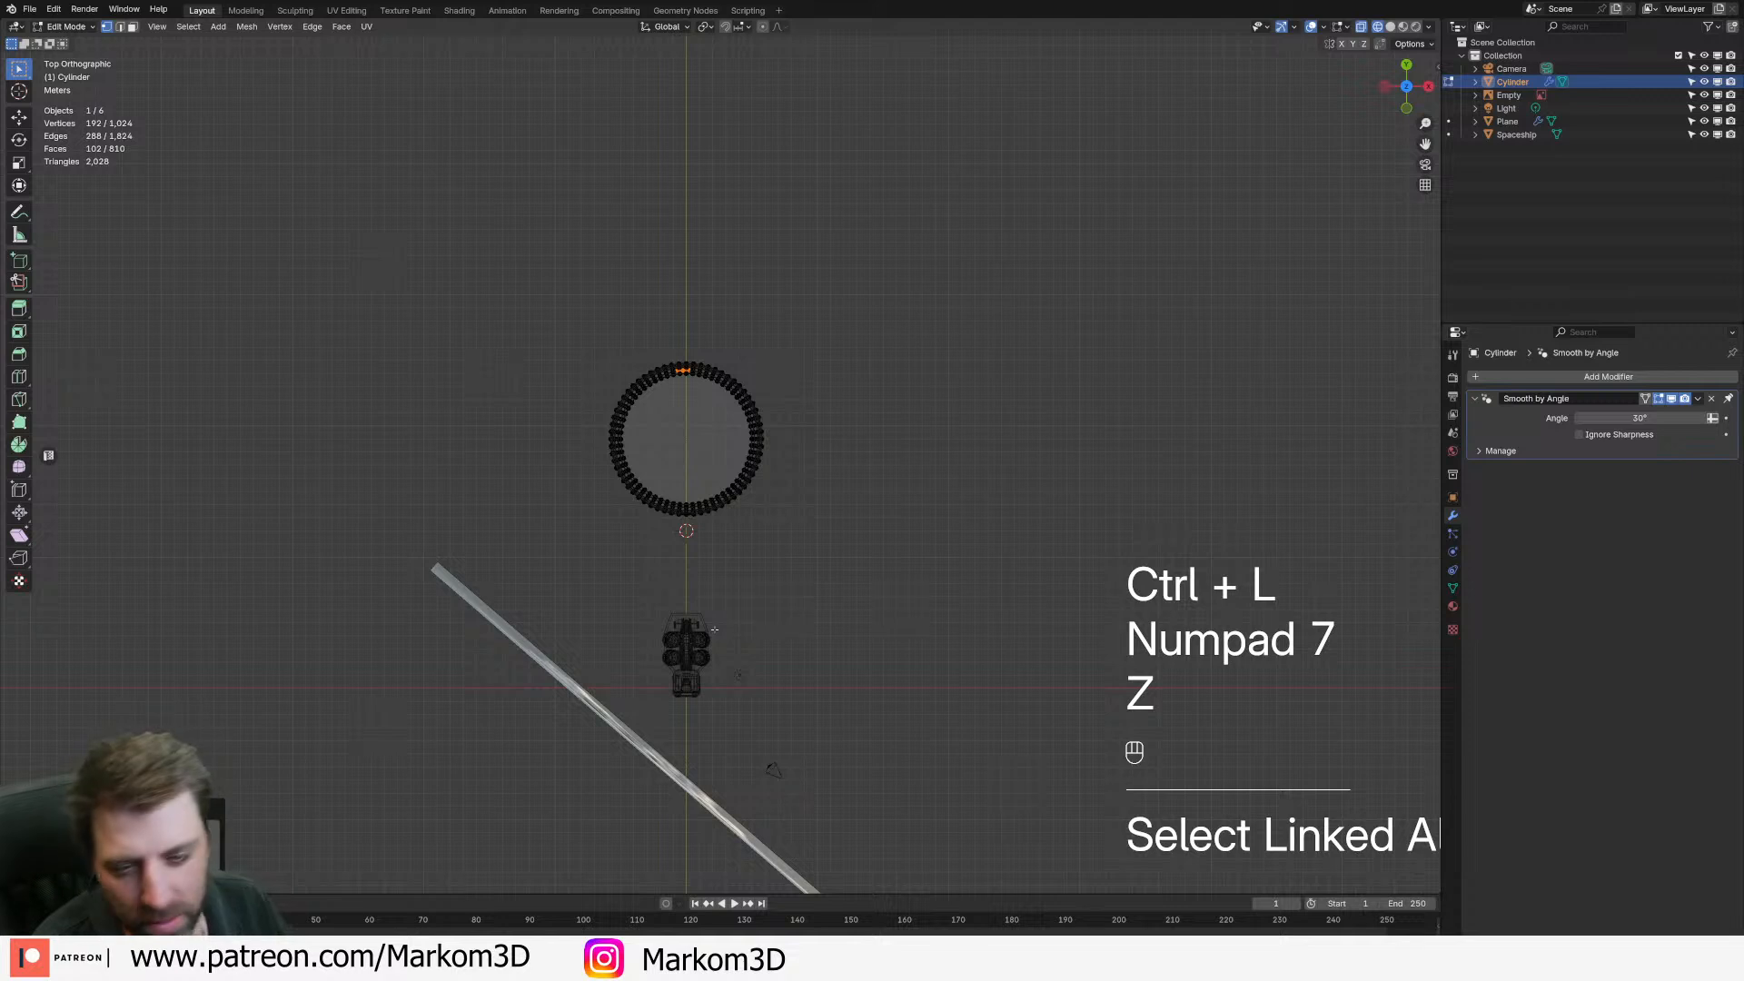
{"action": "scroll", "coordinate": [749, 473], "scroll_direction": "up", "scroll_amount": 7}
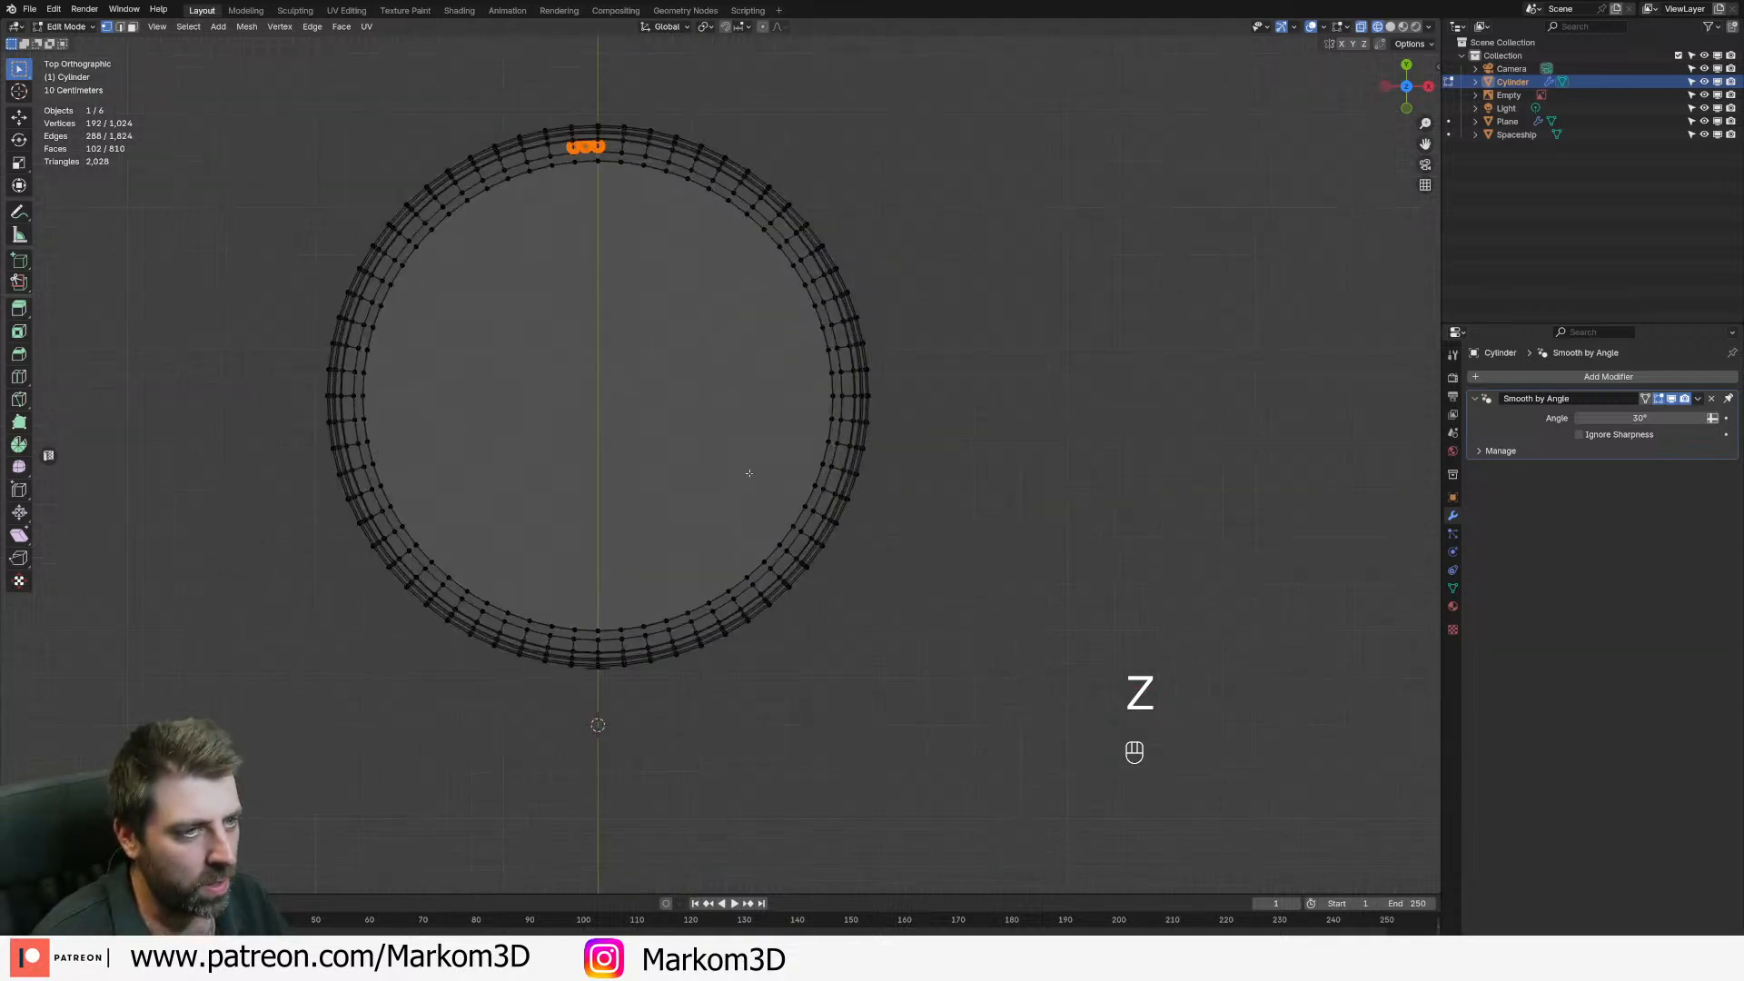
{"action": "scroll", "coordinate": [663, 440], "scroll_direction": "down", "scroll_amount": 2}
{"action": "key", "text": "Tab"}
{"action": "key", "text": "shift+s"}
{"action": "left_click", "coordinate": [633, 506]}
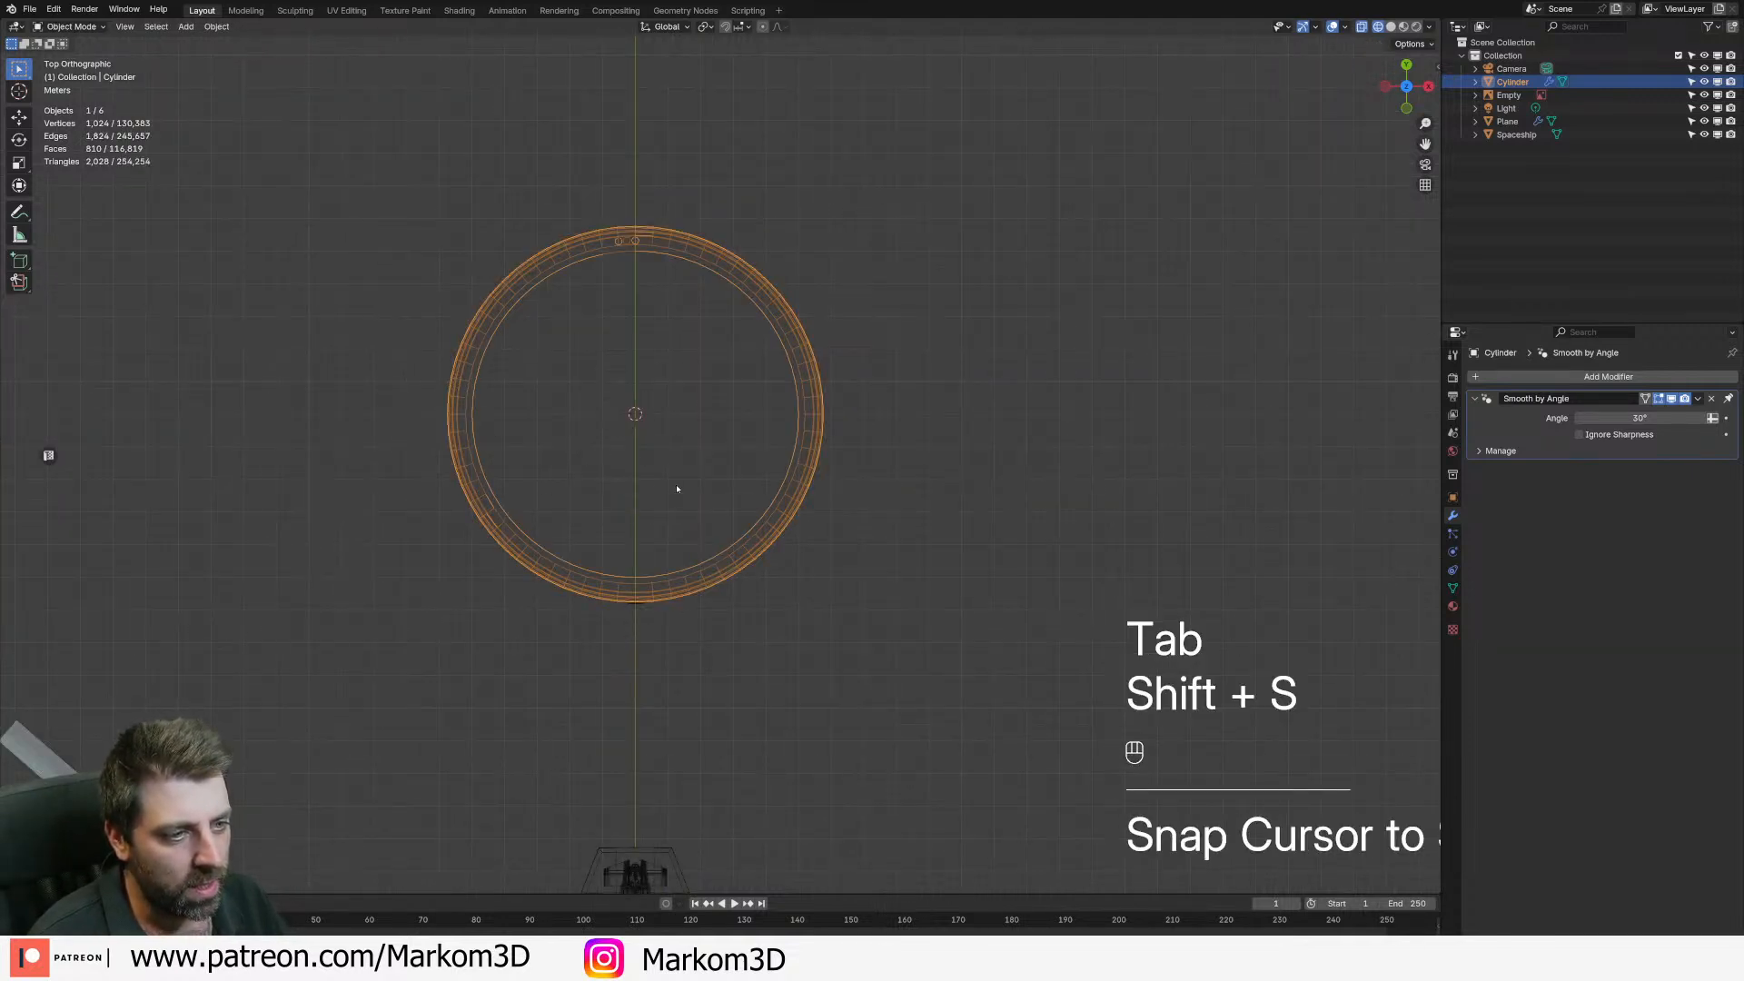
{"action": "key", "text": "Tab"}
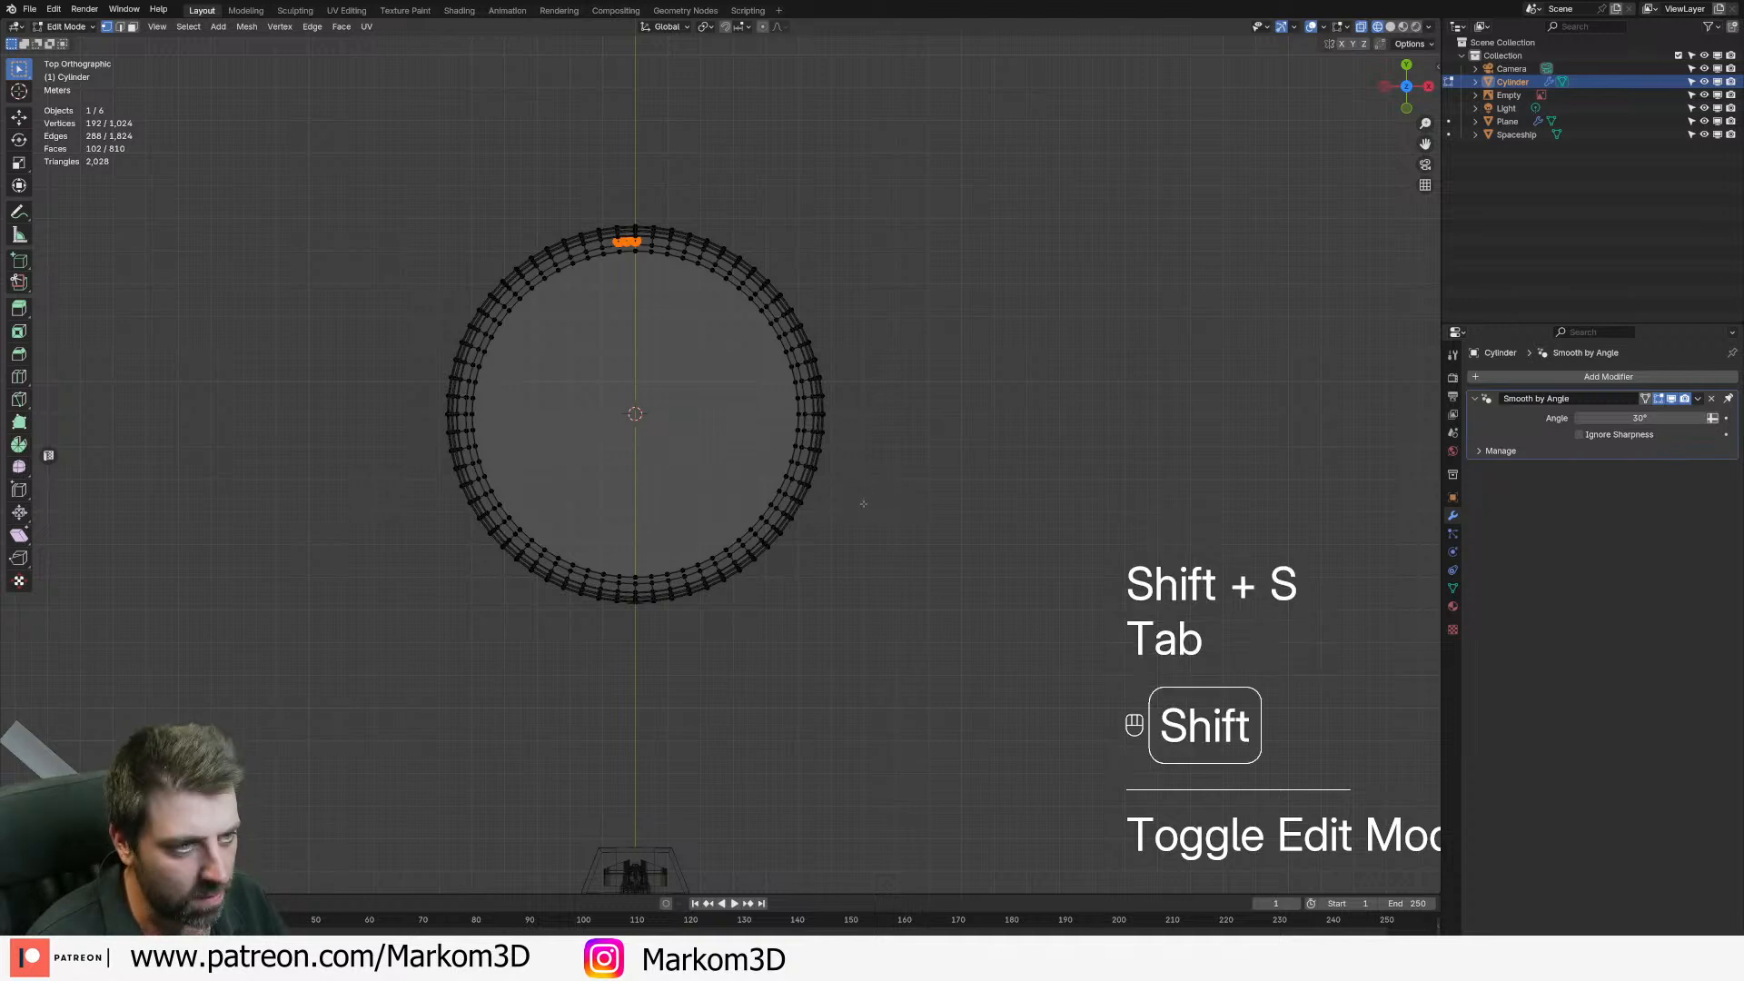
- Duplicate the pipe strip in place and rotate the copy 90° around the 3D cursor
{"action": "key", "text": "shift+d"}
{"action": "right_click", "coordinate": [833, 484]}
{"action": "left_click", "coordinate": [707, 26]}
{"action": "left_click", "coordinate": [727, 76]}
{"action": "type", "text": "r90"}
{"action": "key", "text": "Return"}
- Duplicate the rotated pipe strip and rotate the new copy around the 3D cursor to the opposite side of the column
{"action": "key", "text": "shift+d"}
{"action": "right_click", "coordinate": [1092, 426]}
{"action": "type", "text": "r18"}
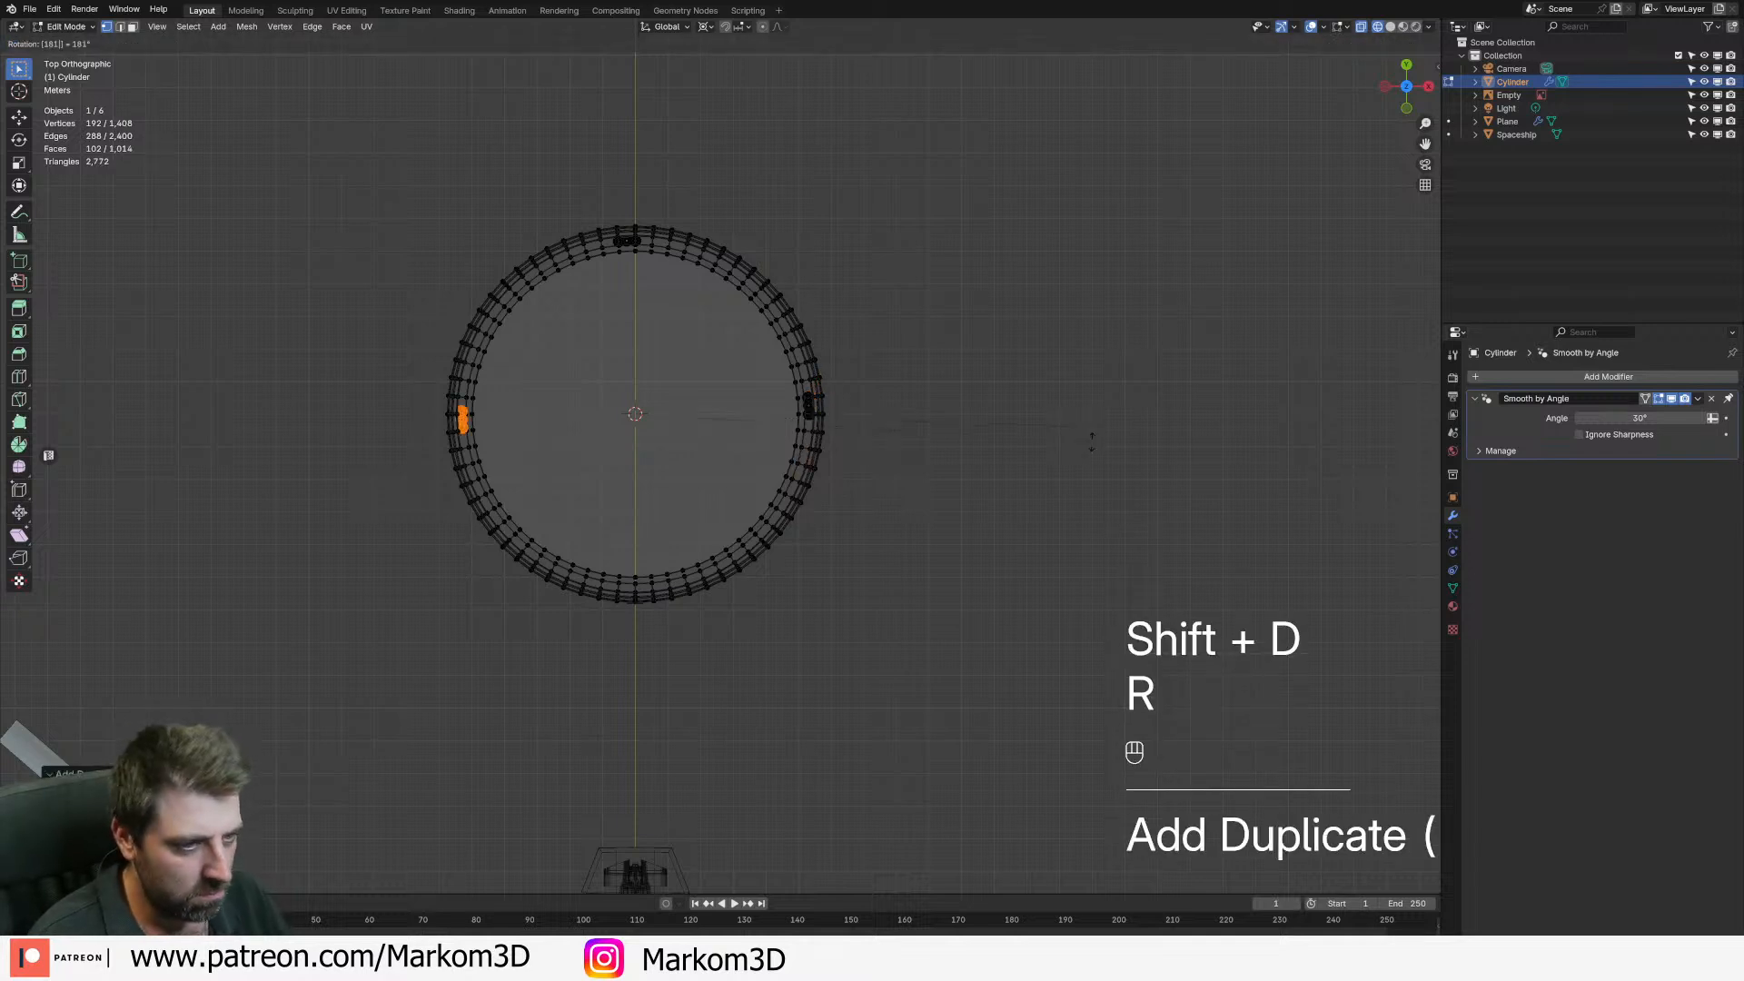
{"action": "right_click", "coordinate": [1092, 443]}
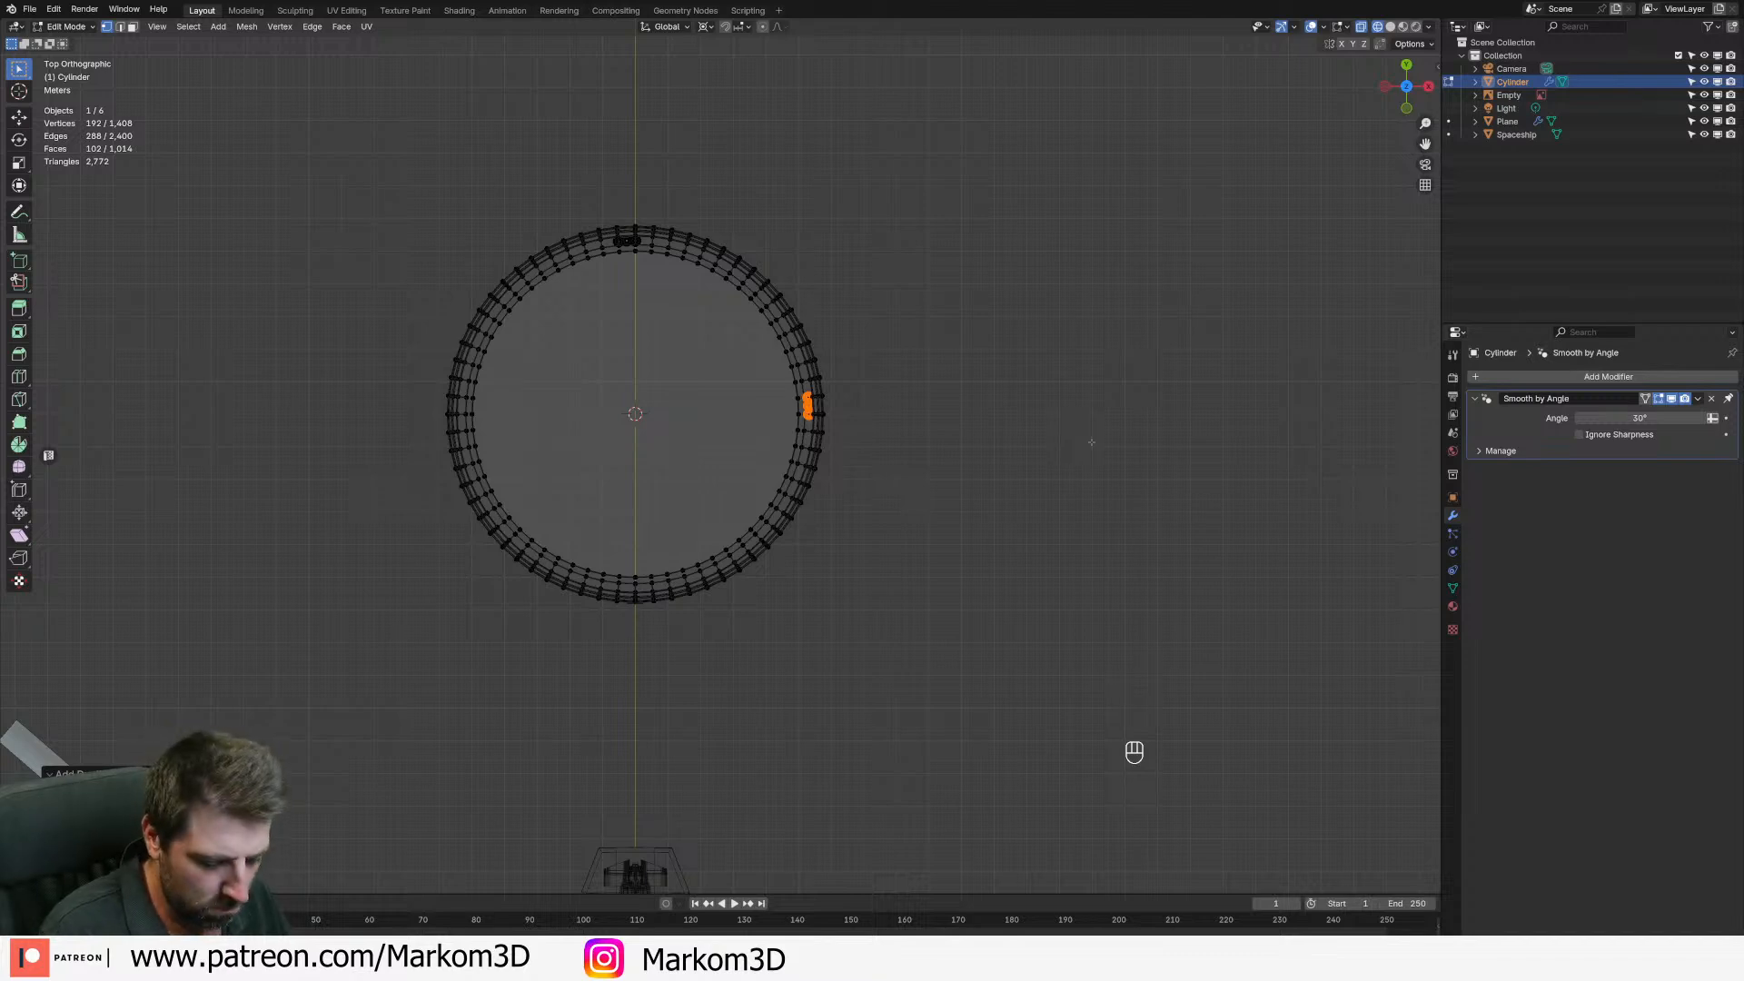
{"action": "key", "text": "r"}
{"action": "key", "text": "r"}
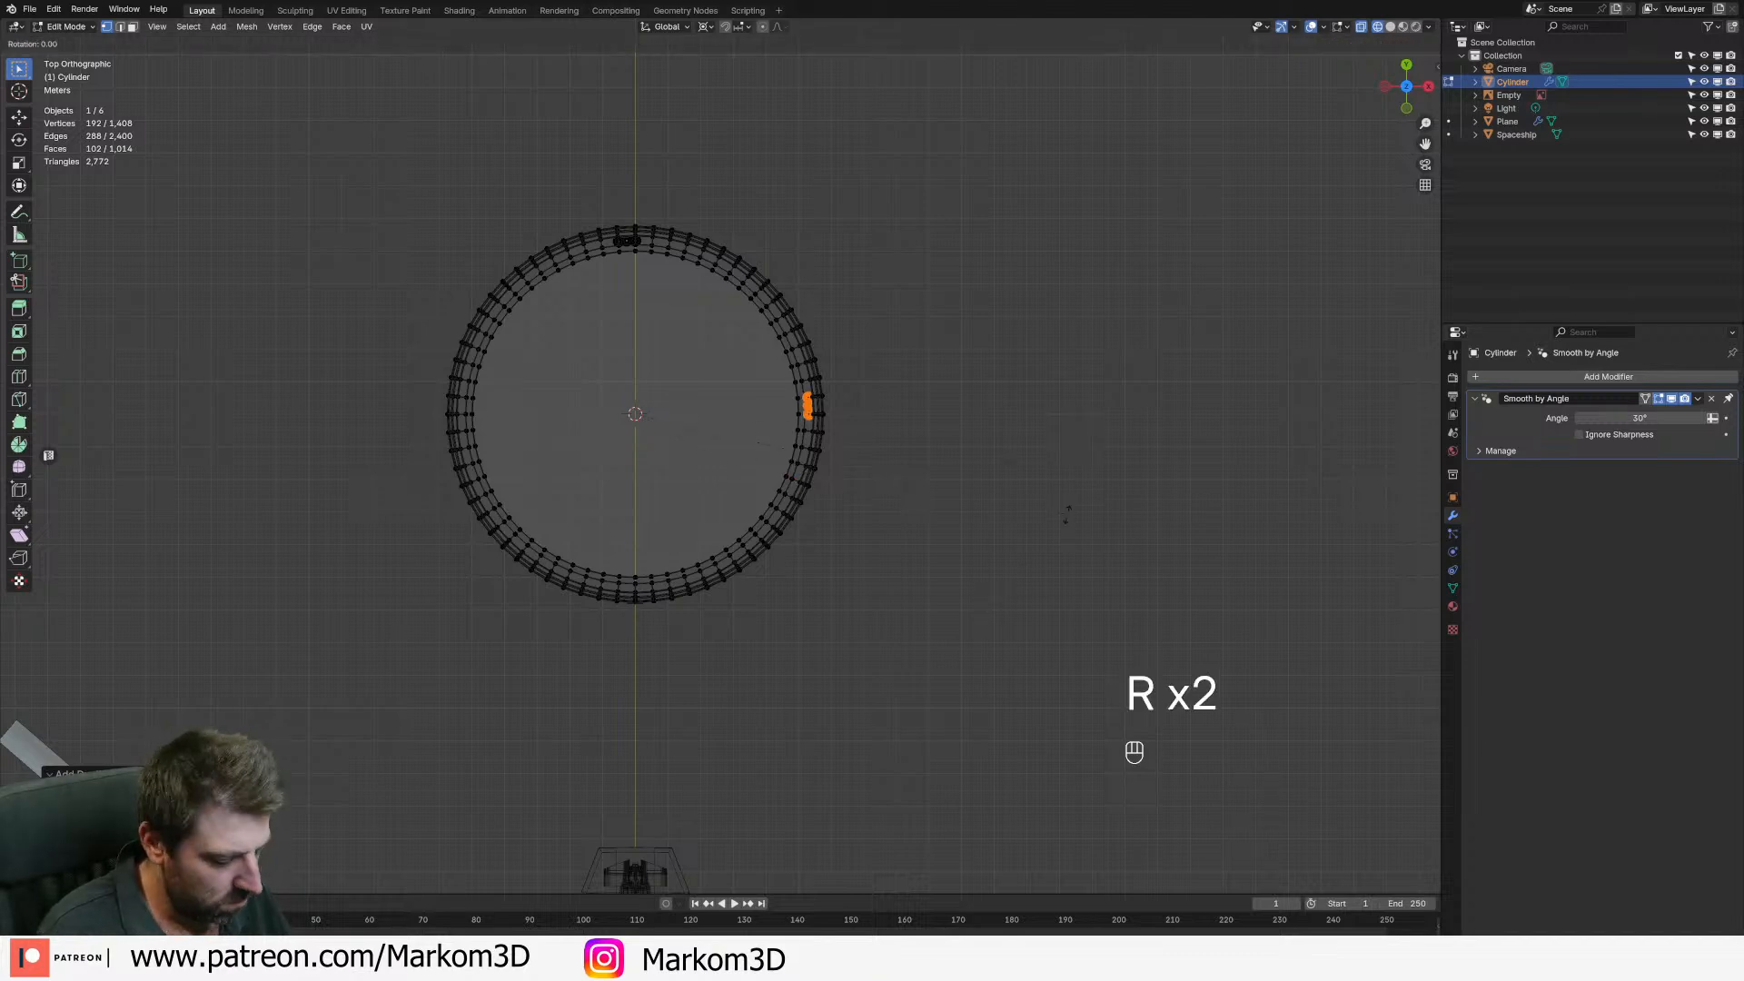
{"action": "left_click", "coordinate": [1067, 515]}
- Return to solid shading in Object Mode and set the transform pivot point to Median Point
{"action": "middle_click_drag", "start_coordinate": [1066, 514], "coordinate": [822, 368]}
{"action": "scroll", "coordinate": [833, 378], "scroll_direction": "down", "scroll_amount": 2}
{"action": "key", "text": "z"}
{"action": "left_click", "coordinate": [885, 380]}
{"action": "key", "text": "Tab"}
{"action": "scroll", "coordinate": [885, 380], "scroll_direction": "down", "scroll_amount": 3}
{"action": "scroll", "coordinate": [783, 288], "scroll_direction": "up", "scroll_amount": 4}
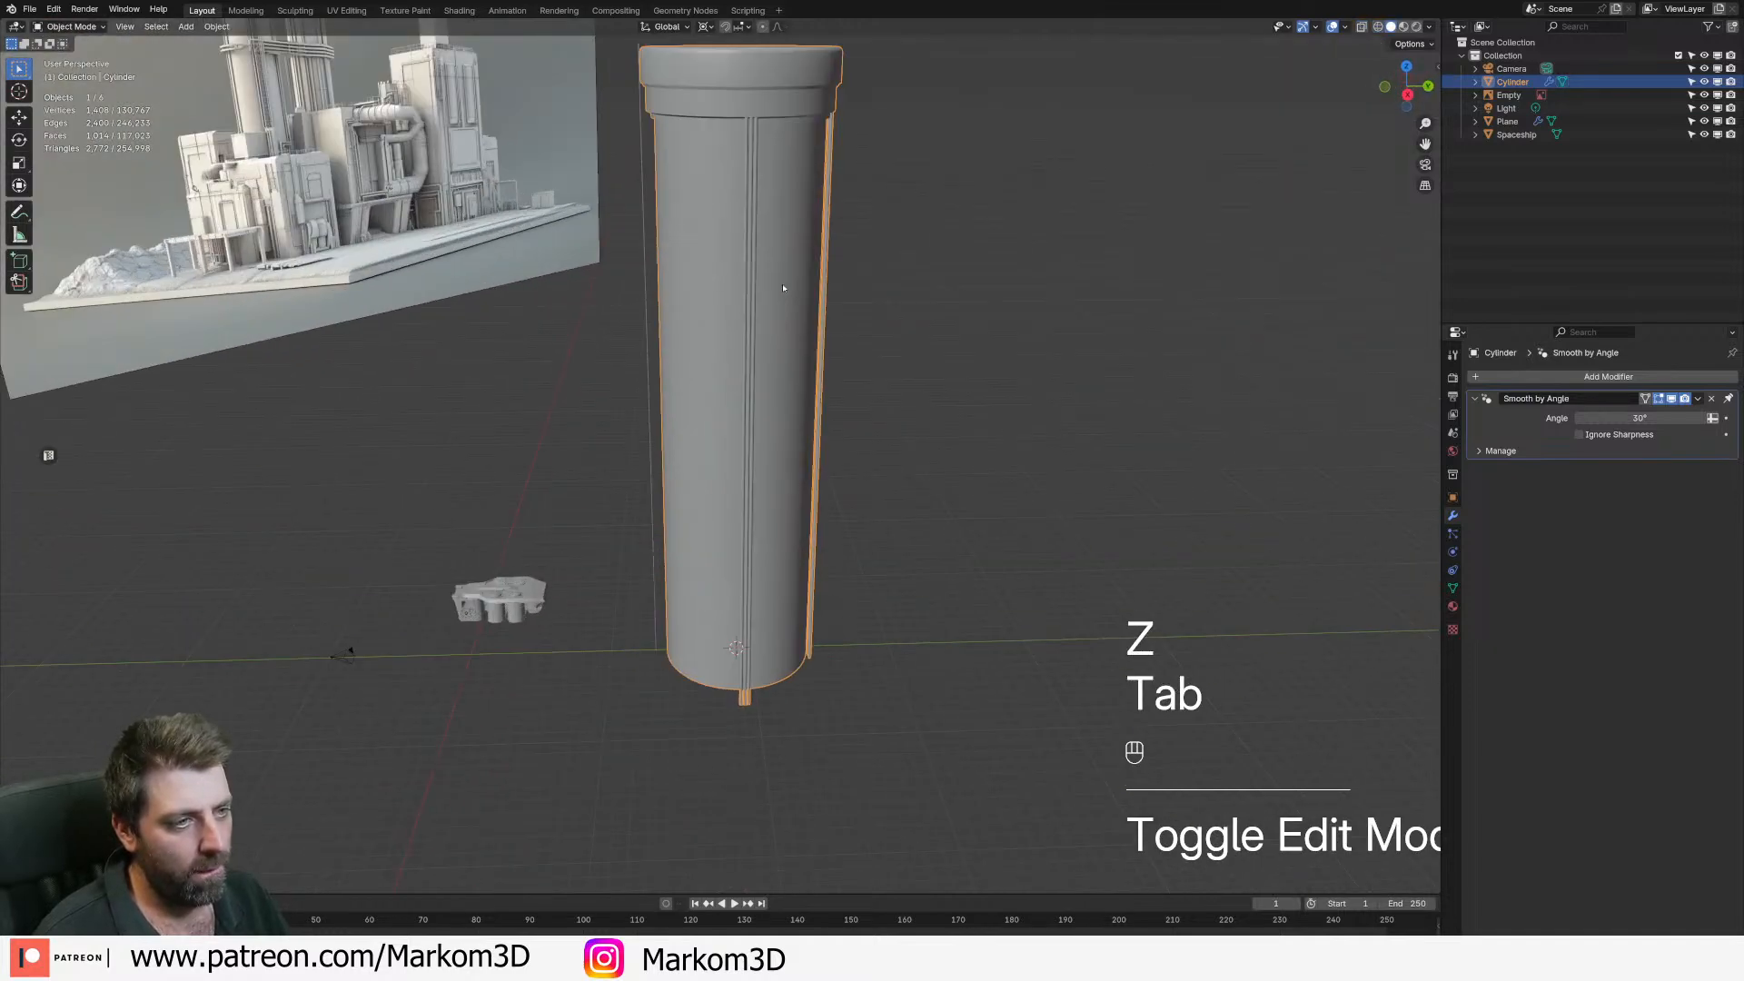
{"action": "left_click", "coordinate": [707, 26]}
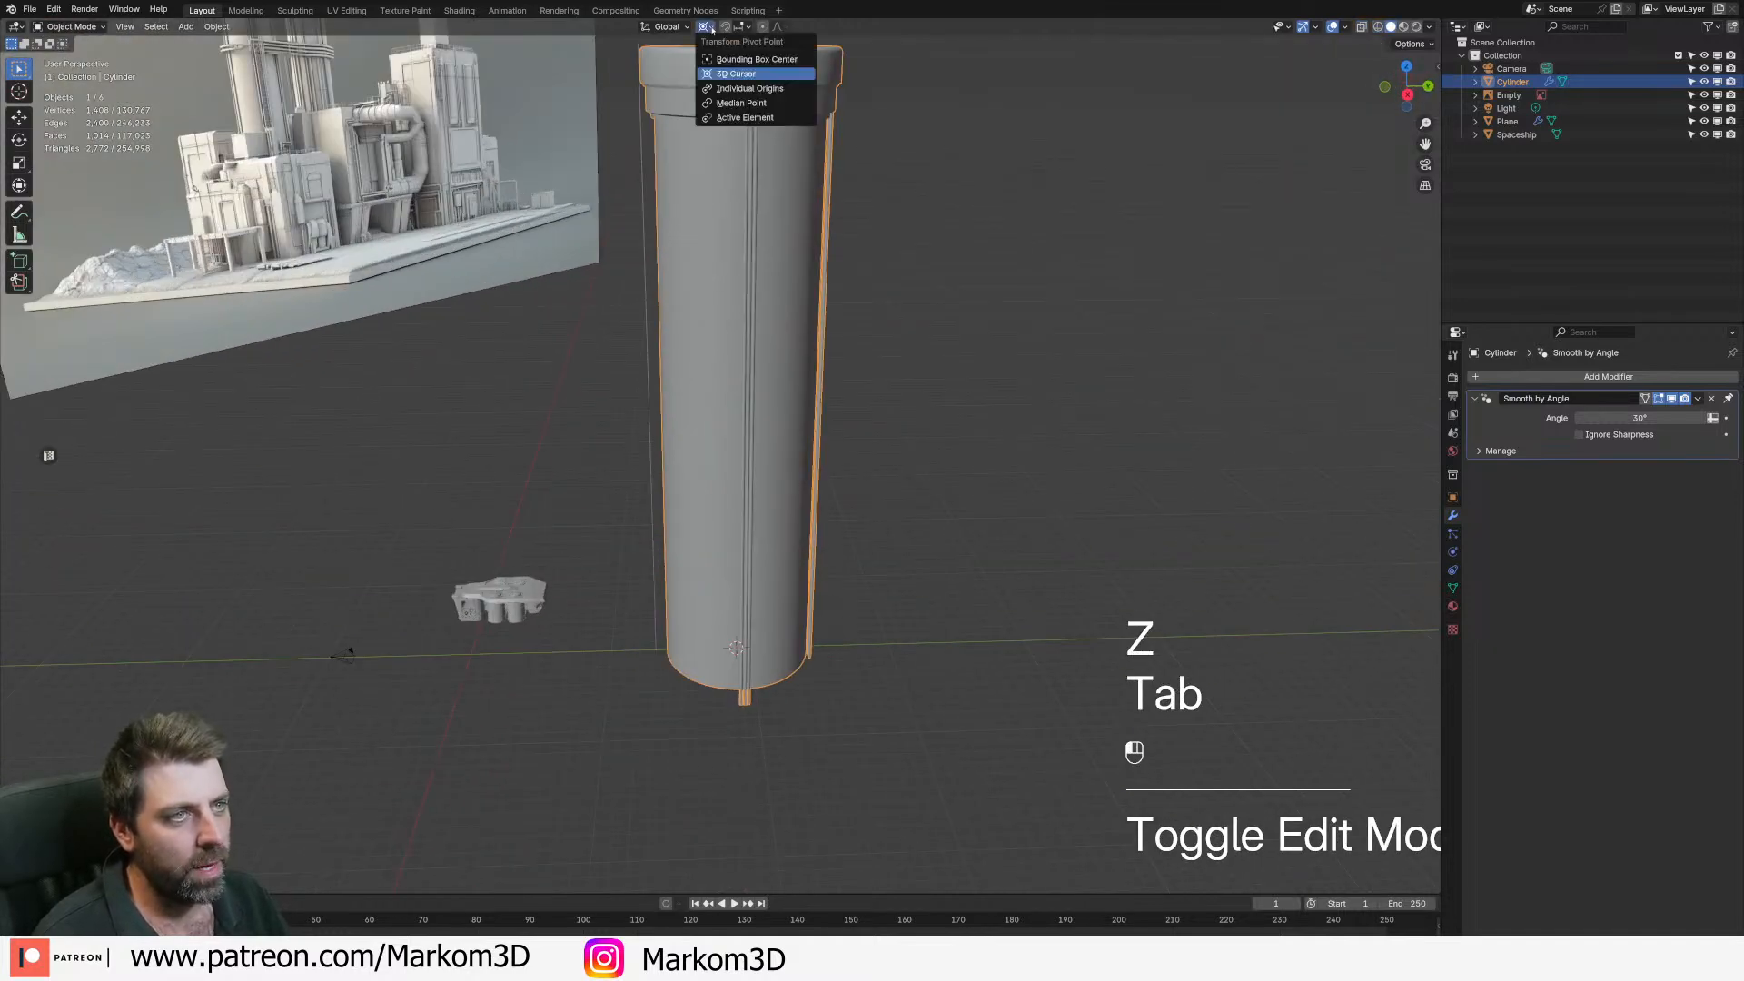
{"action": "left_click", "coordinate": [741, 102]}
- Select the bottom ends of all three pipe strips and move them up level with the column's base
{"action": "middle_click_drag", "start_coordinate": [726, 364], "coordinate": [718, 635]}
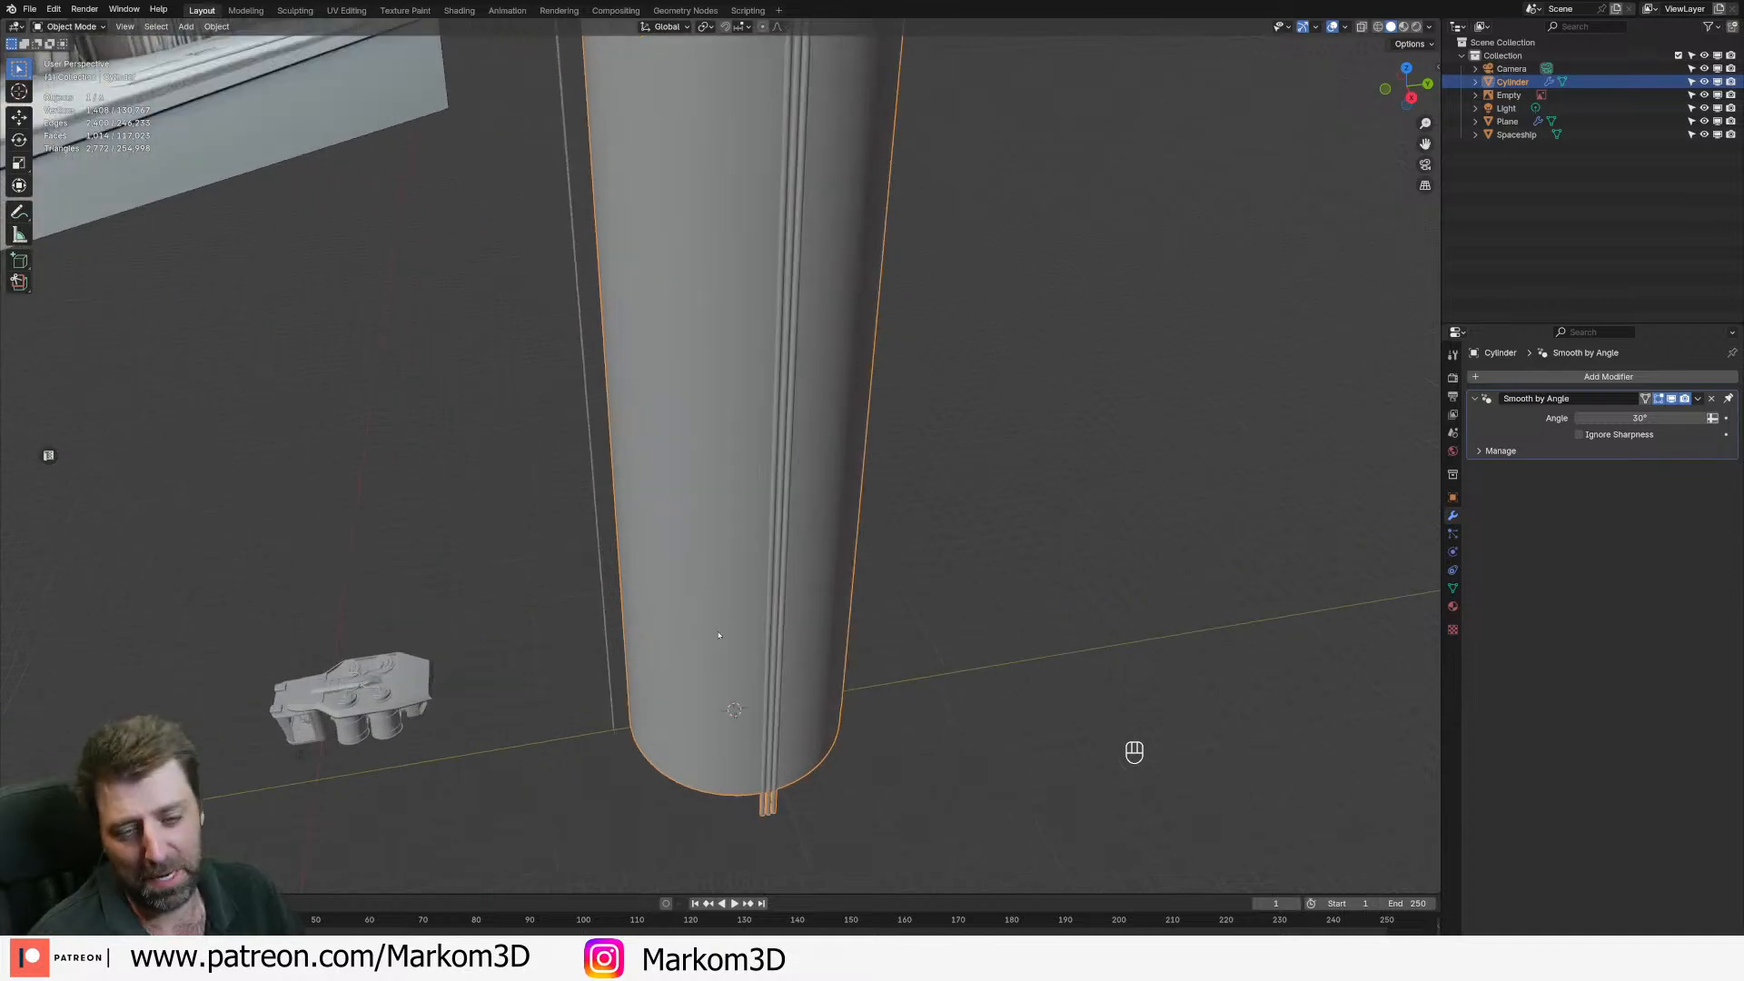
{"action": "middle_click_drag", "start_coordinate": [754, 849], "coordinate": [706, 669]}
{"action": "key", "text": "Tab"}
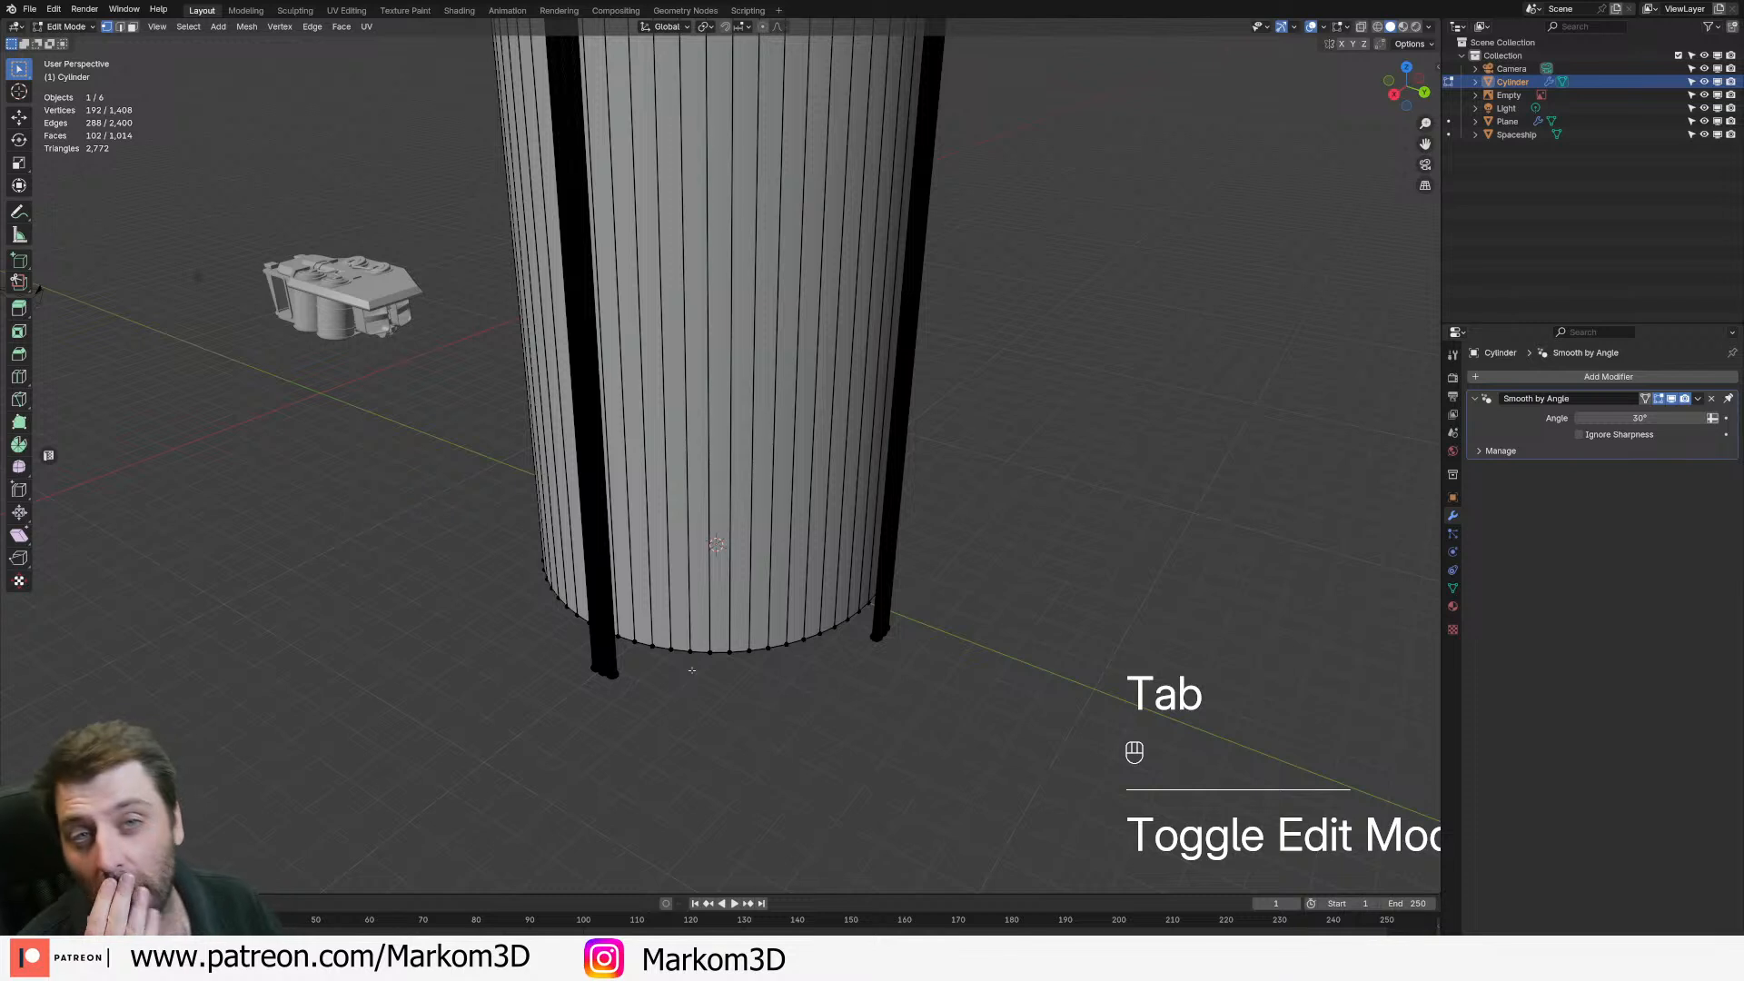
{"action": "left_click", "coordinate": [613, 736]}
{"action": "key", "text": "z"}
{"action": "left_click", "coordinate": [576, 712]}
{"action": "key", "text": "c"}
{"action": "left_click", "coordinate": [584, 669]}
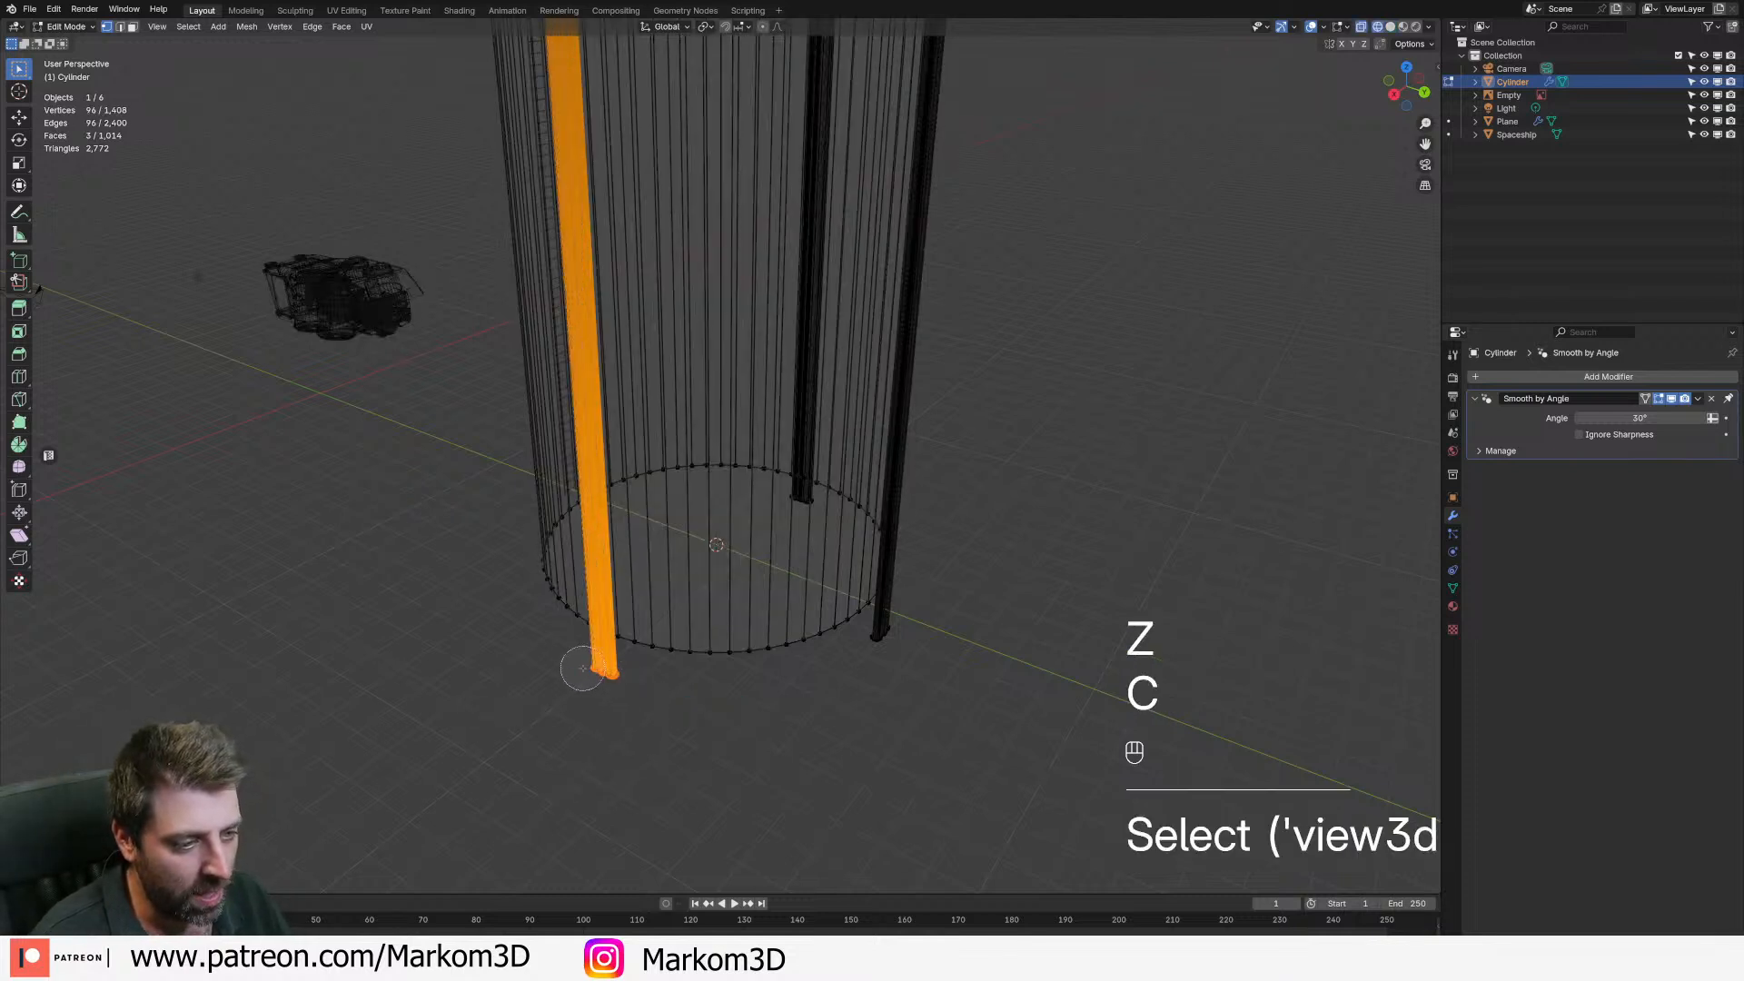
{"action": "left_click", "coordinate": [899, 623]}
{"action": "middle_click_drag", "start_coordinate": [900, 623], "coordinate": [781, 618]}
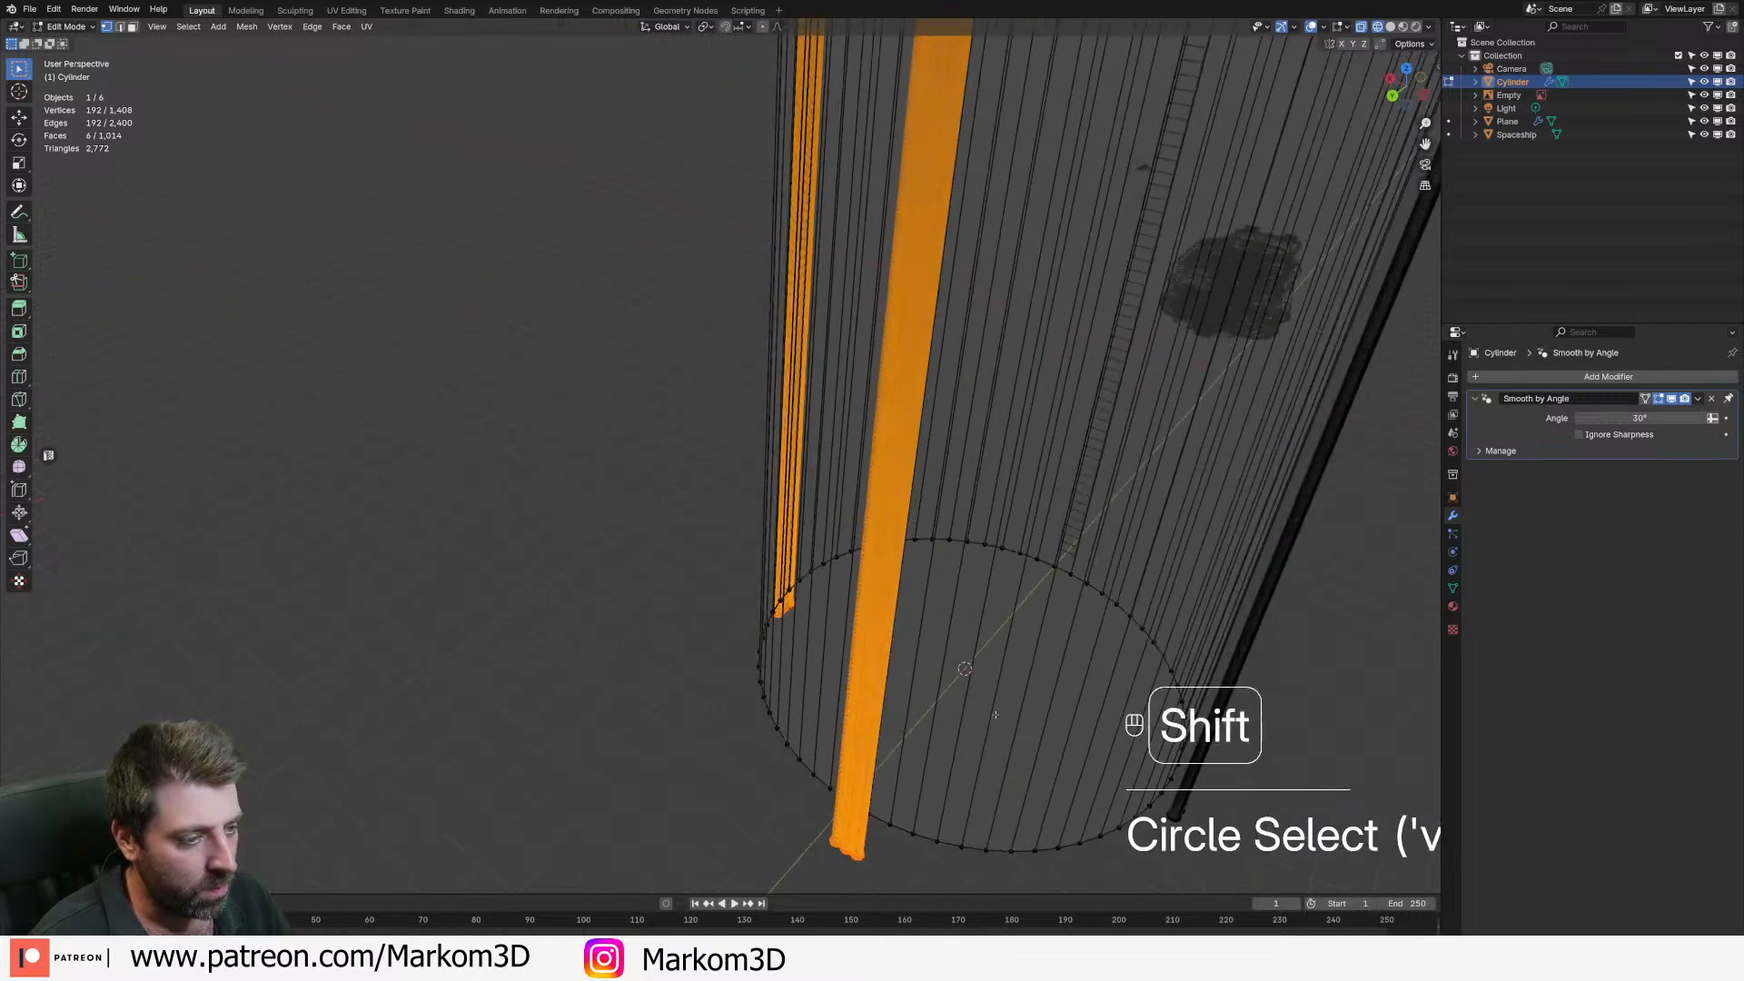
{"action": "middle_click_drag", "start_coordinate": [954, 636], "coordinate": [799, 596], "text": "shift"}
{"action": "middle_click_drag", "start_coordinate": [799, 595], "coordinate": [716, 646]}
{"action": "key", "text": "c"}
{"action": "left_click", "coordinate": [831, 740]}
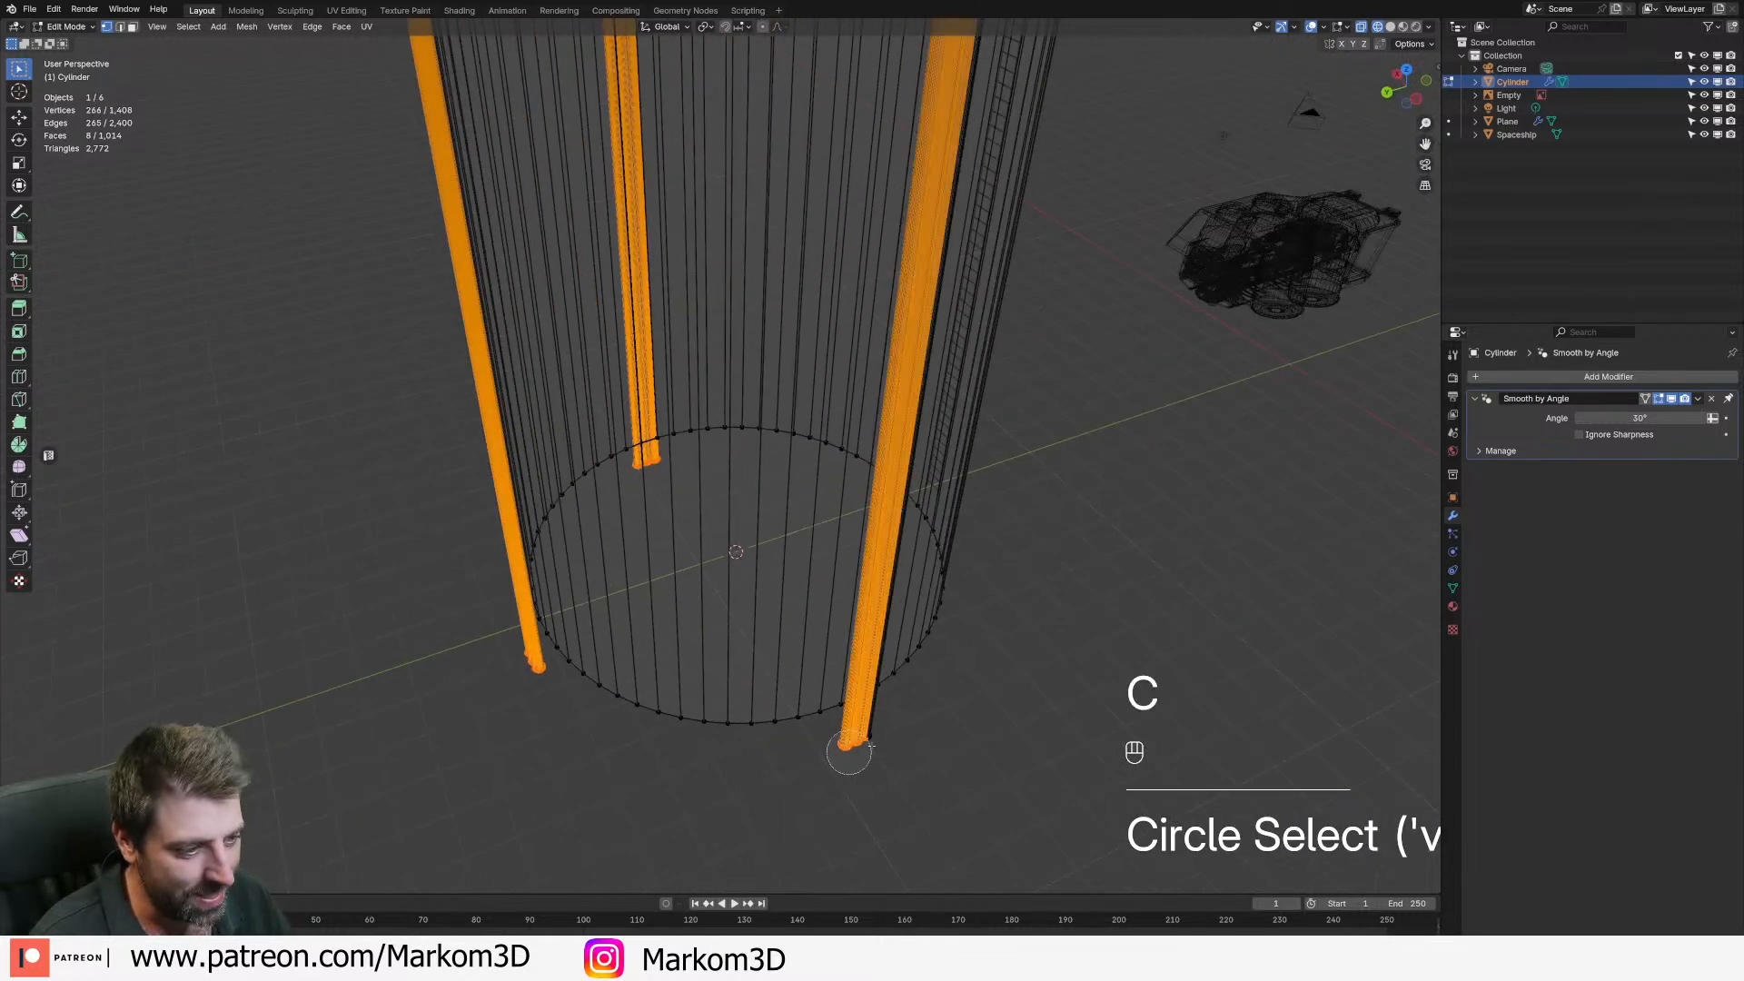
{"action": "key", "text": "g"}
{"action": "key", "text": "KP_3"}
{"action": "key", "text": "g"}
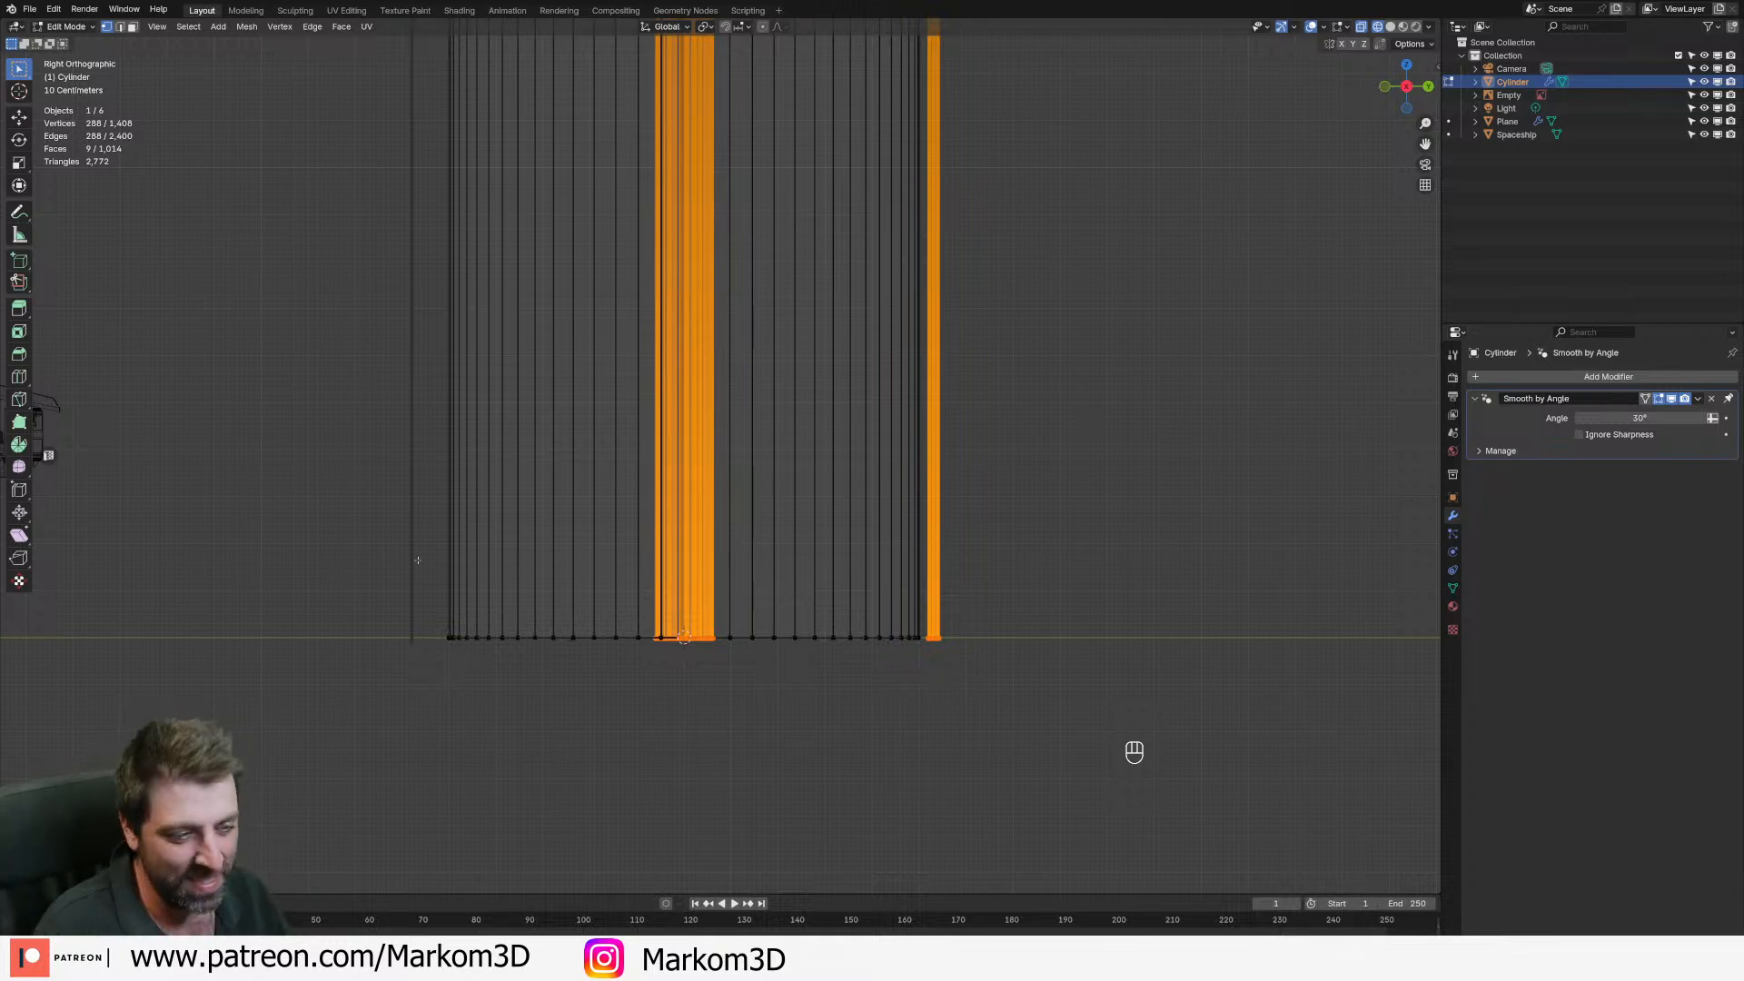
{"action": "scroll", "coordinate": [581, 546], "scroll_direction": "down", "scroll_amount": 6}
{"action": "scroll", "coordinate": [582, 546], "scroll_direction": "up", "scroll_amount": 6}
- Select the bottom end loop of one outer pipe and raise it well above the column's base
{"action": "middle_click_drag", "start_coordinate": [581, 546], "coordinate": [606, 437]}
{"action": "key", "text": "1"}
{"action": "left_click", "coordinate": [572, 618], "text": "alt"}
{"action": "scroll", "coordinate": [719, 527], "scroll_direction": "down", "scroll_amount": 5}
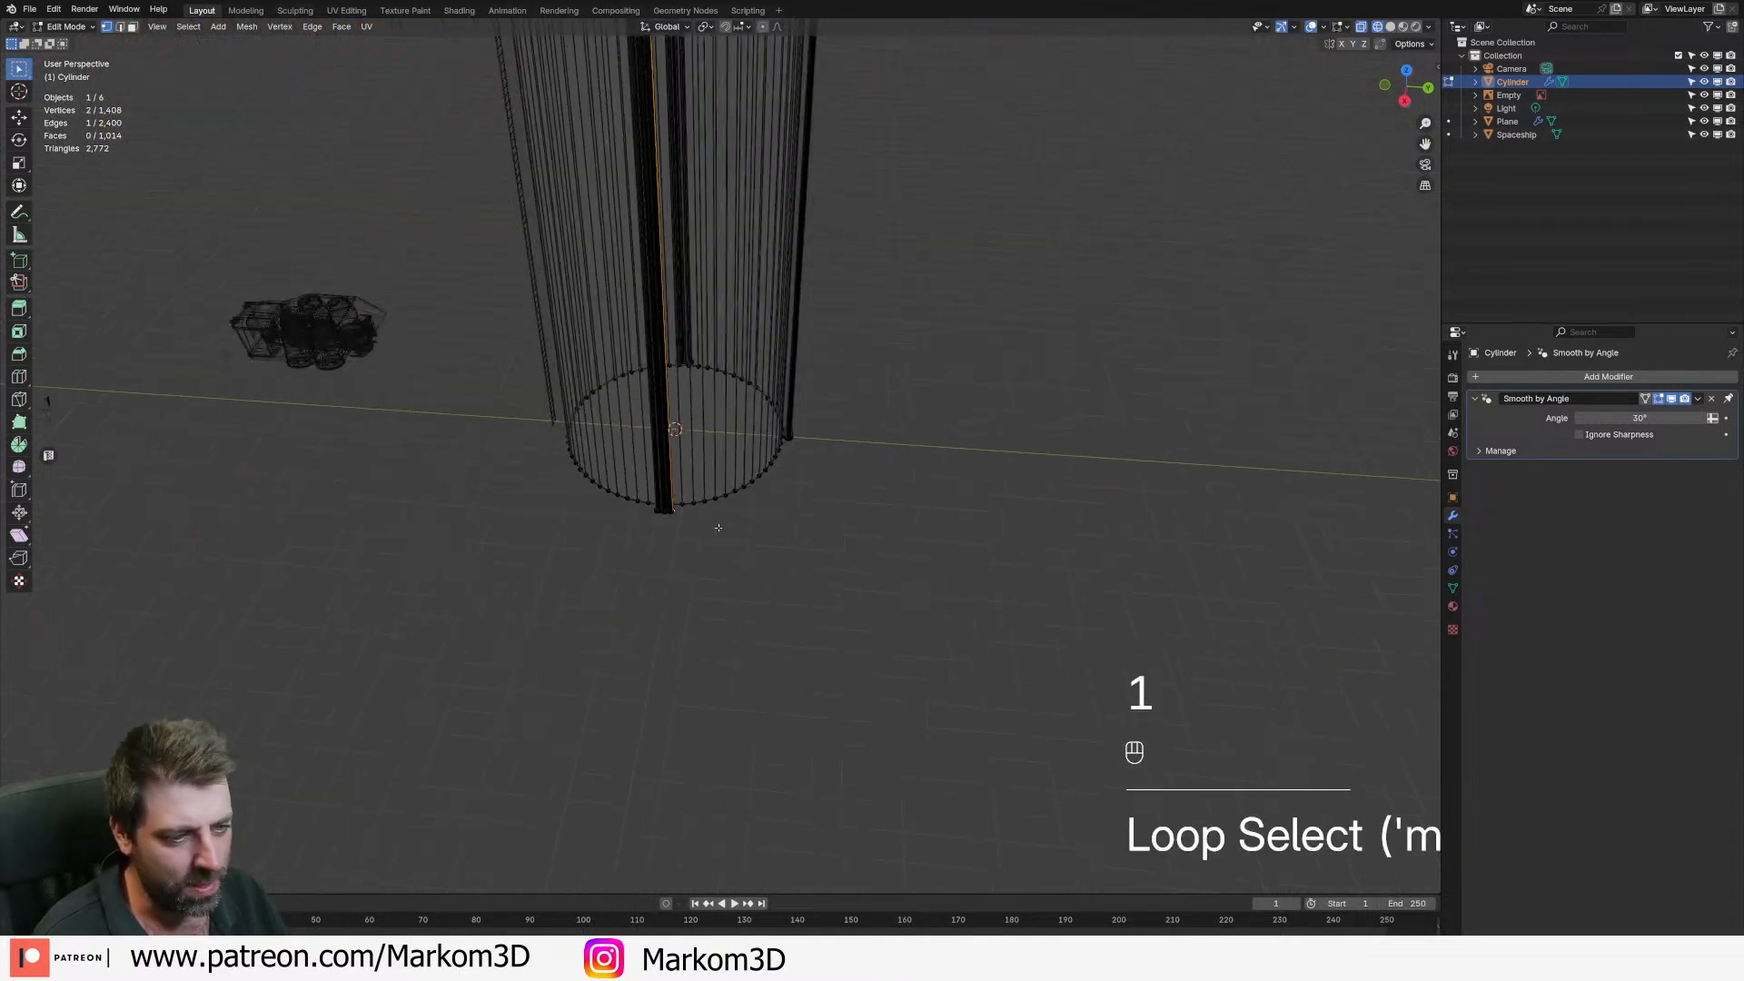
{"action": "scroll", "coordinate": [718, 528], "scroll_direction": "up", "scroll_amount": 3}
{"action": "left_click", "coordinate": [640, 561], "text": "alt"}
{"action": "scroll", "coordinate": [685, 588], "scroll_direction": "down", "scroll_amount": 5}
{"action": "key", "text": "g"}
{"action": "middle_click", "coordinate": [683, 536]}
{"action": "left_click", "coordinate": [670, 296]}
{"action": "middle_click_drag", "start_coordinate": [670, 296], "coordinate": [666, 346], "text": "shift"}
- In right view, place the 3D cursor just beside the shortened pipe's bottom end
{"action": "key", "text": "KP_3"}
{"action": "middle_click_drag", "start_coordinate": [689, 244], "coordinate": [677, 375], "text": "shift"}
{"action": "scroll", "coordinate": [677, 374], "scroll_direction": "up", "scroll_amount": 6}
{"action": "middle_click_drag", "start_coordinate": [569, 53], "coordinate": [624, 202], "text": "shift"}
{"action": "scroll", "coordinate": [623, 202], "scroll_direction": "up", "scroll_amount": 3}
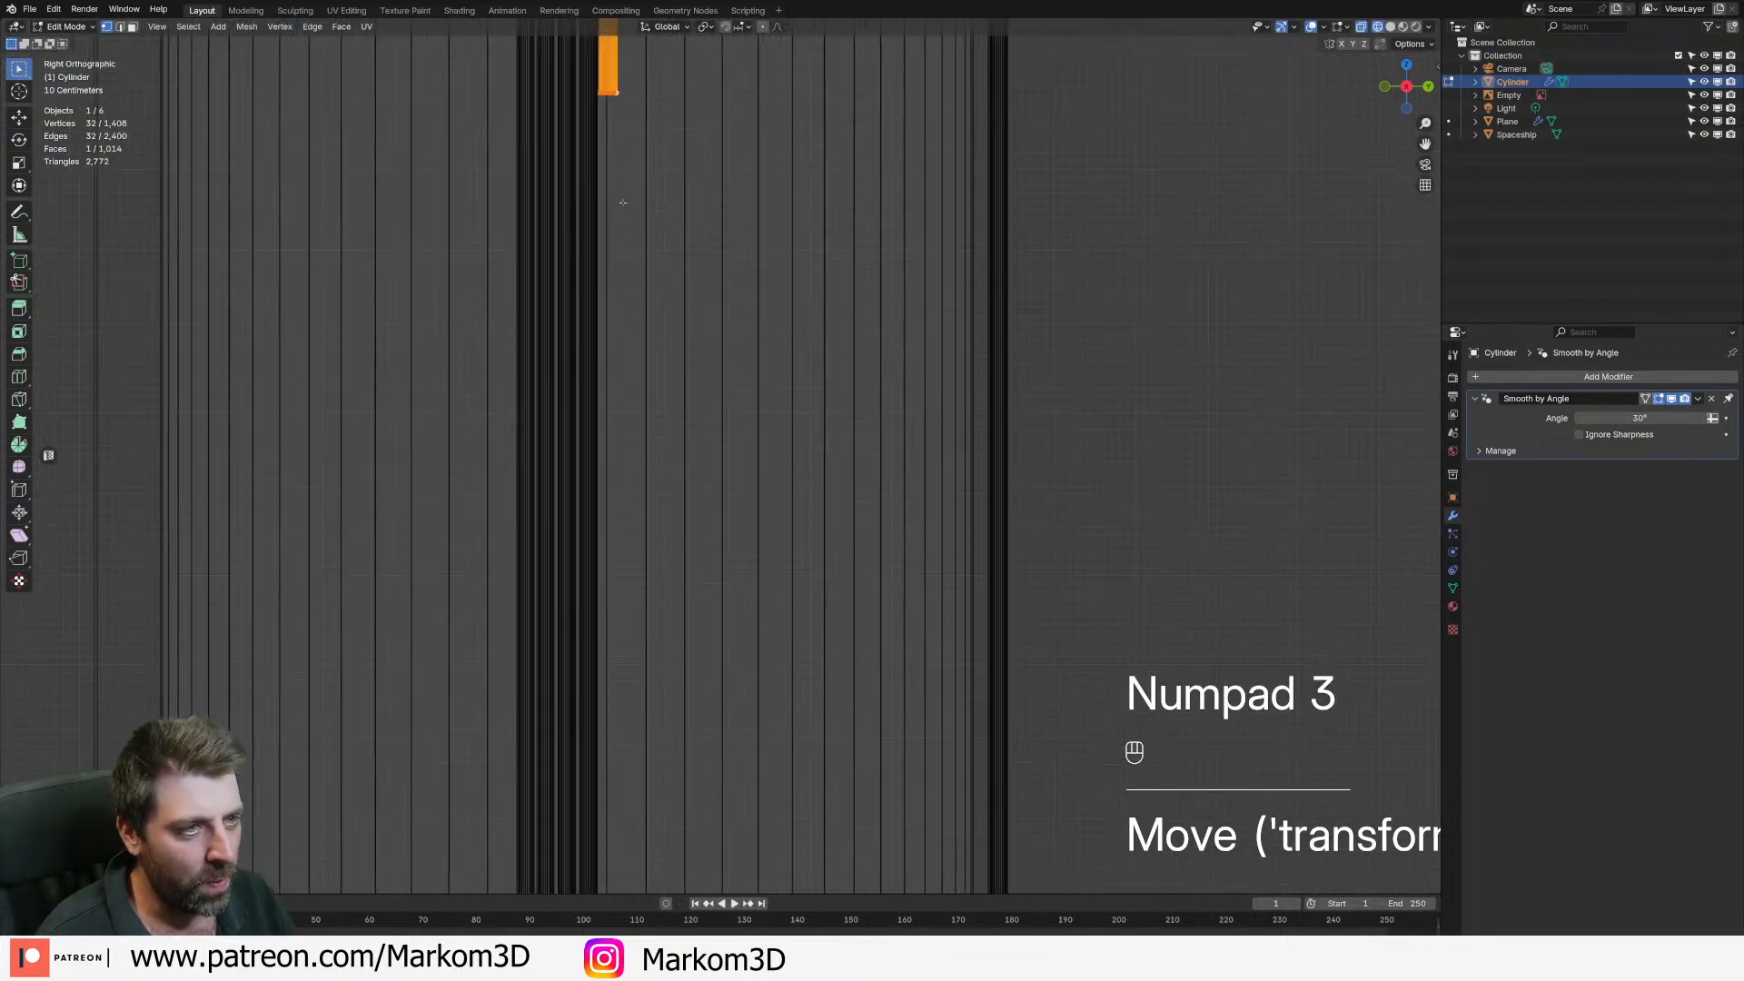
{"action": "right_click", "coordinate": [640, 94], "text": "shift"}
- Spin the shortened pipe's end around the 3D cursor in 12 steps to form a sideways bend
{"action": "left_click", "coordinate": [19, 445]}
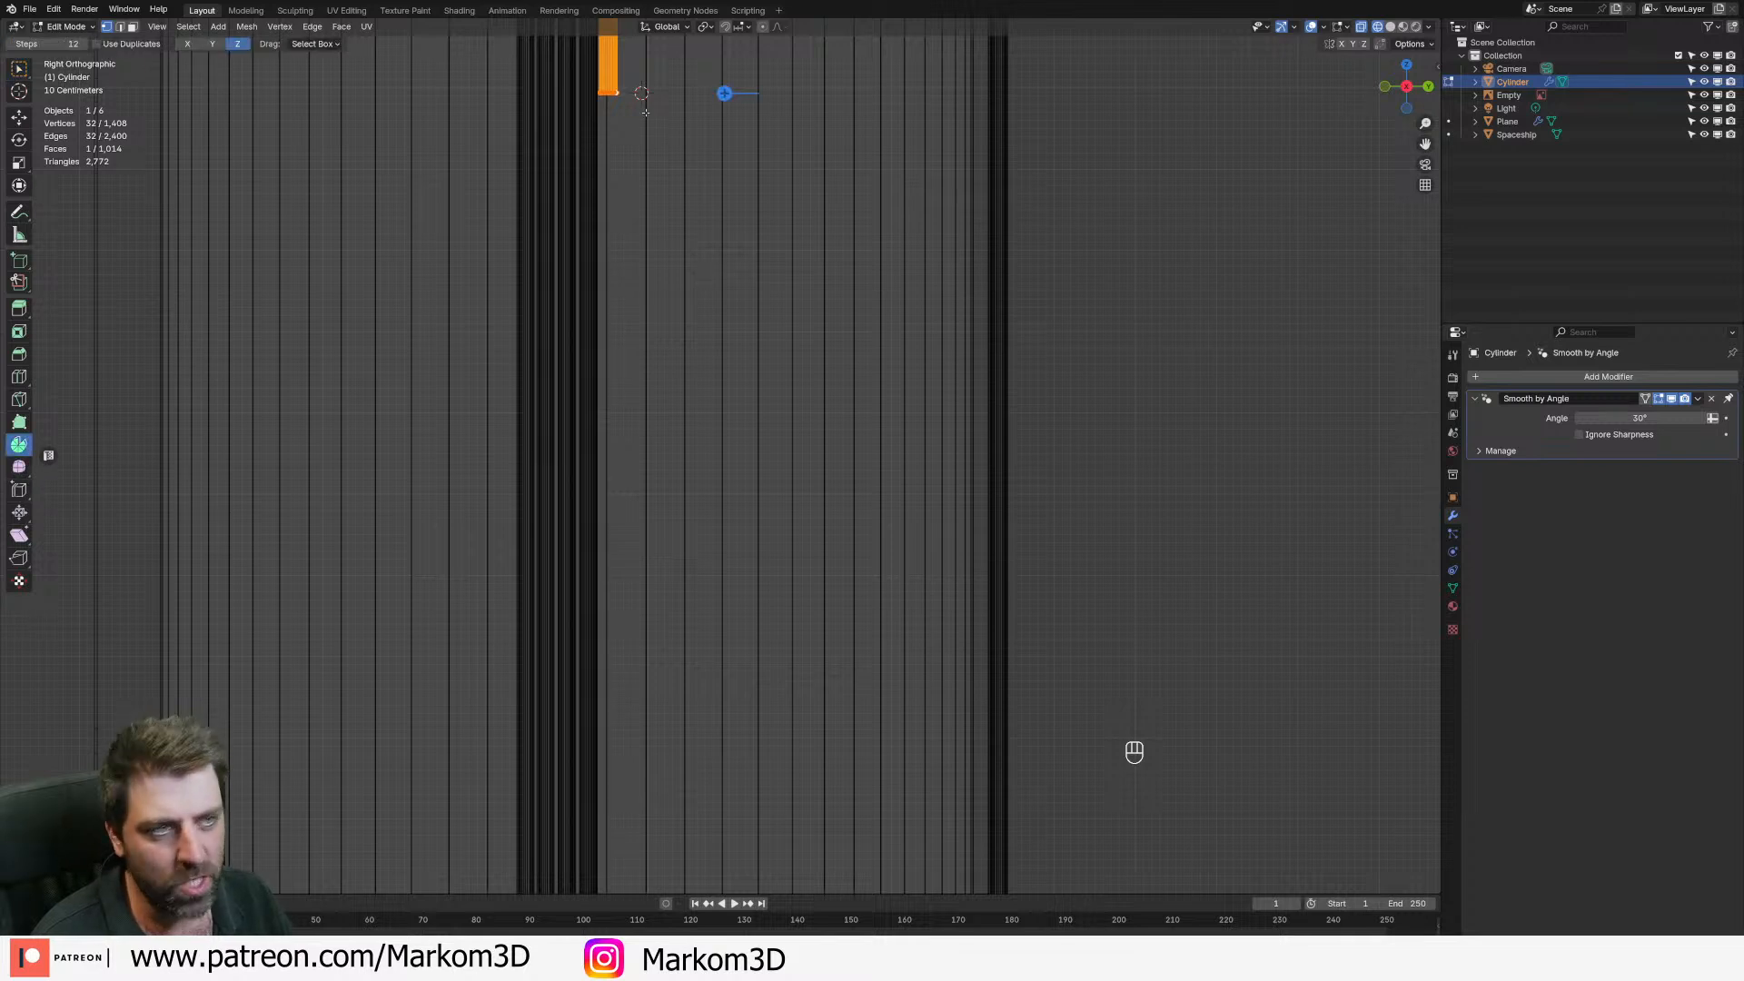
{"action": "middle_click_drag", "start_coordinate": [666, 68], "coordinate": [617, 121], "text": "shift"}
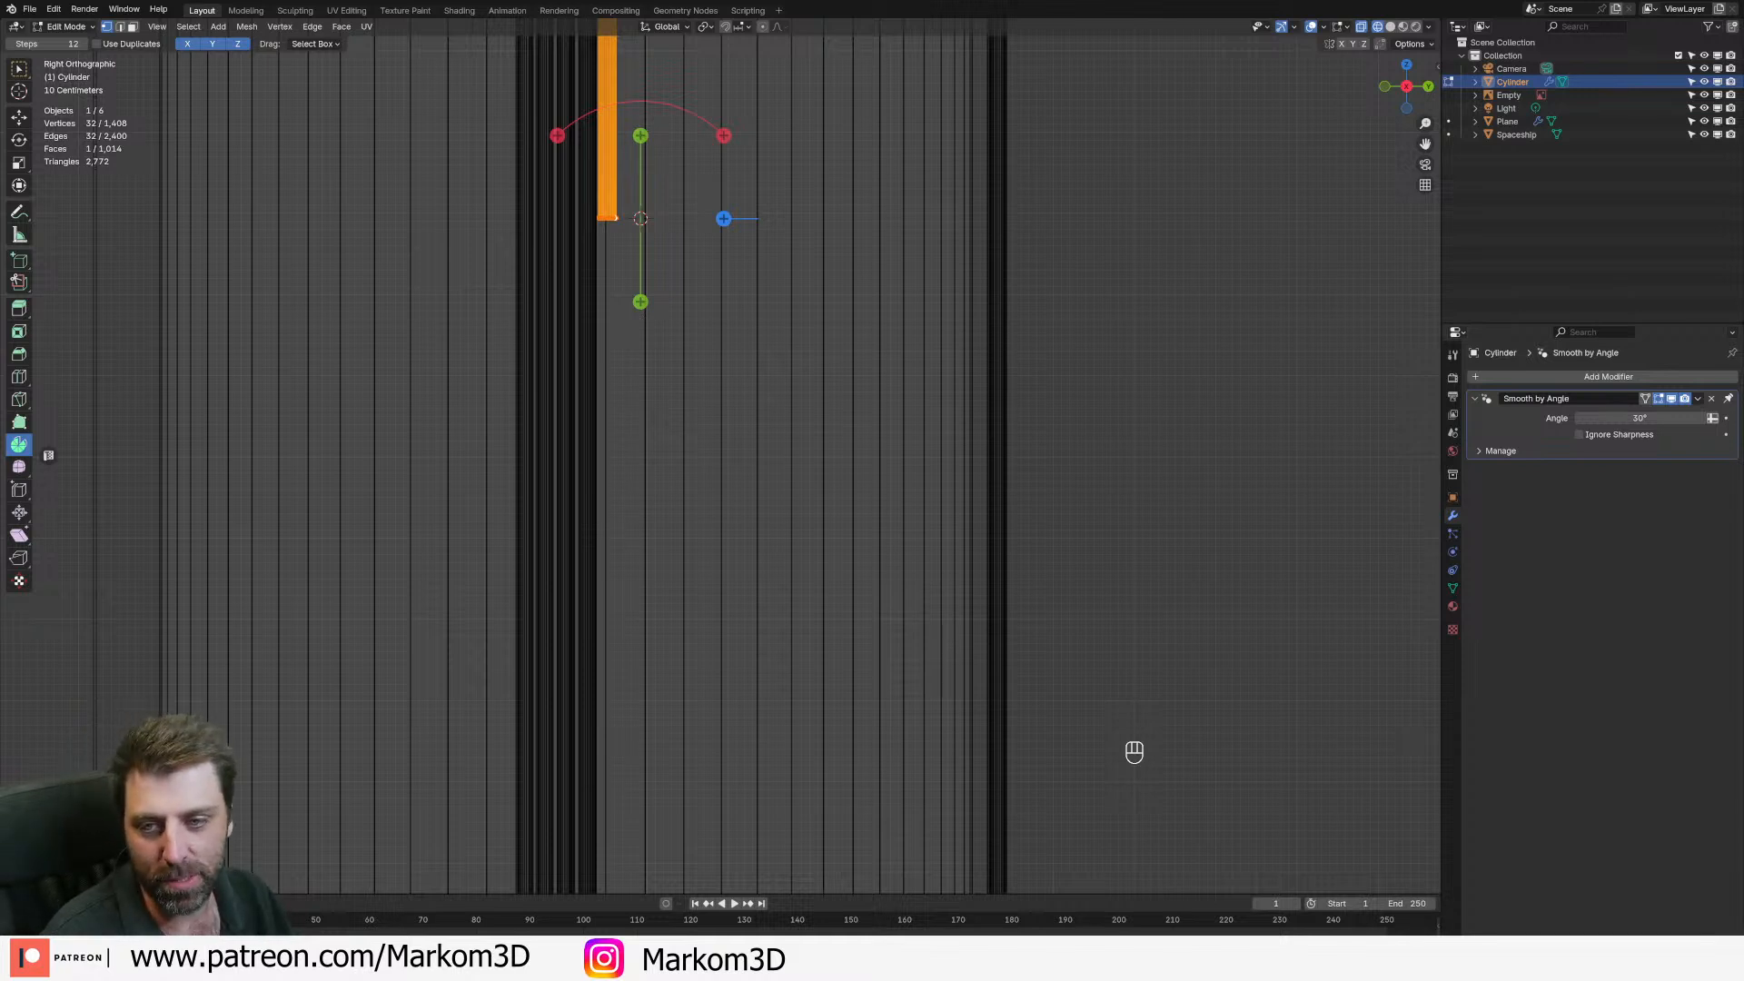
{"action": "middle_click_drag", "start_coordinate": [654, 201], "coordinate": [654, 239], "text": "shift"}
{"action": "left_click_drag", "start_coordinate": [725, 175], "coordinate": [579, 183]}
{"action": "key", "text": "ctrl+z"}
{"action": "middle_click_drag", "start_coordinate": [718, 227], "coordinate": [616, 336]}
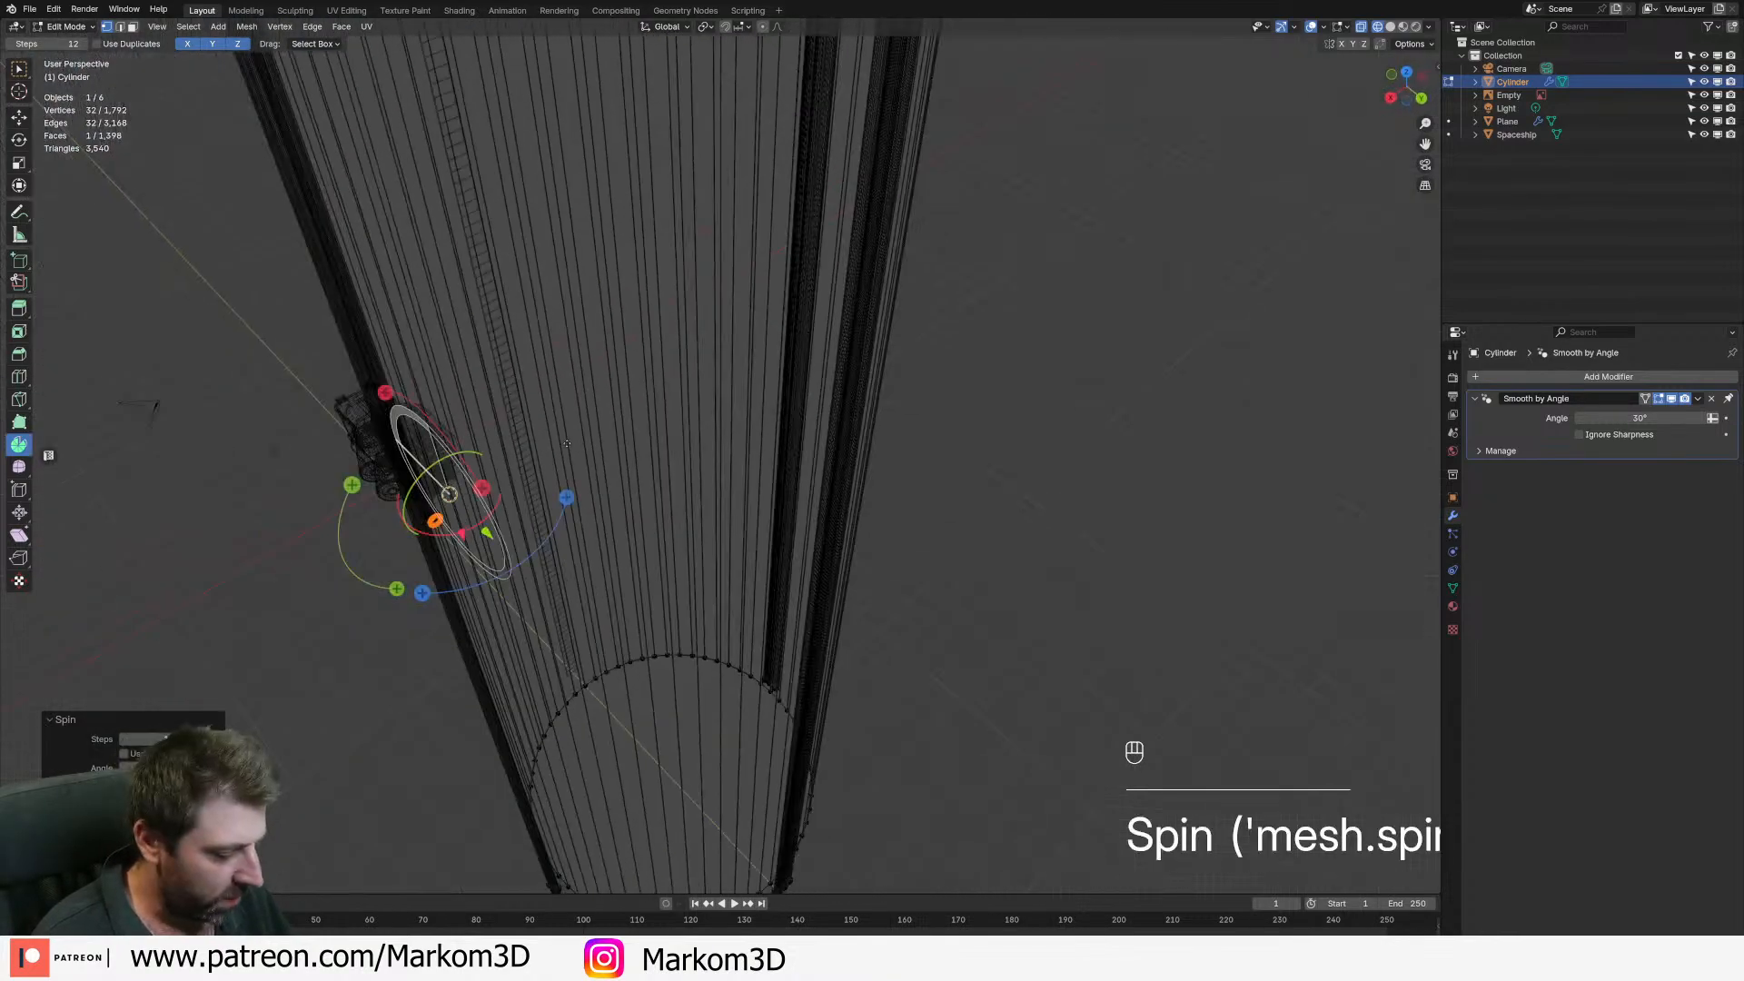
- In wireframe top view, try to spin the bent pipe's open end around the column's centre
{"action": "key", "text": "KP_7"}
{"action": "key", "text": "z"}
{"action": "scroll", "coordinate": [768, 502], "scroll_direction": "up", "scroll_amount": 5}
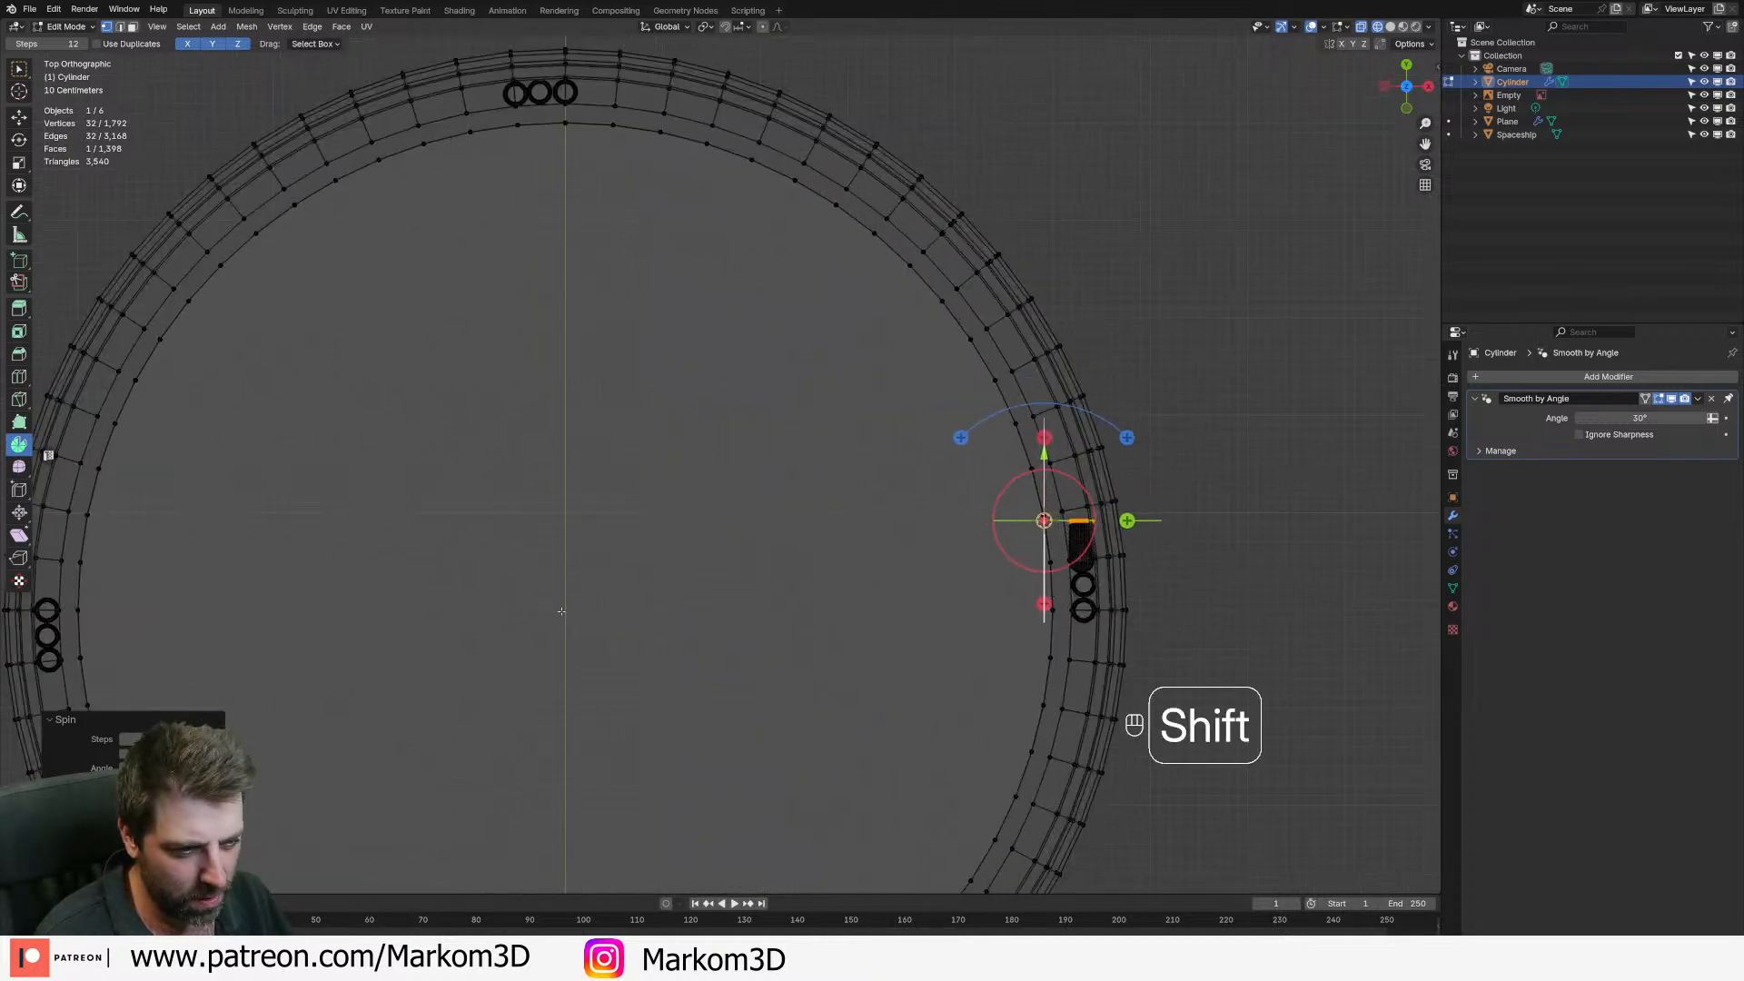
{"action": "right_click", "coordinate": [564, 613], "text": "shift"}
{"action": "left_click_drag", "start_coordinate": [649, 533], "coordinate": [481, 456]}
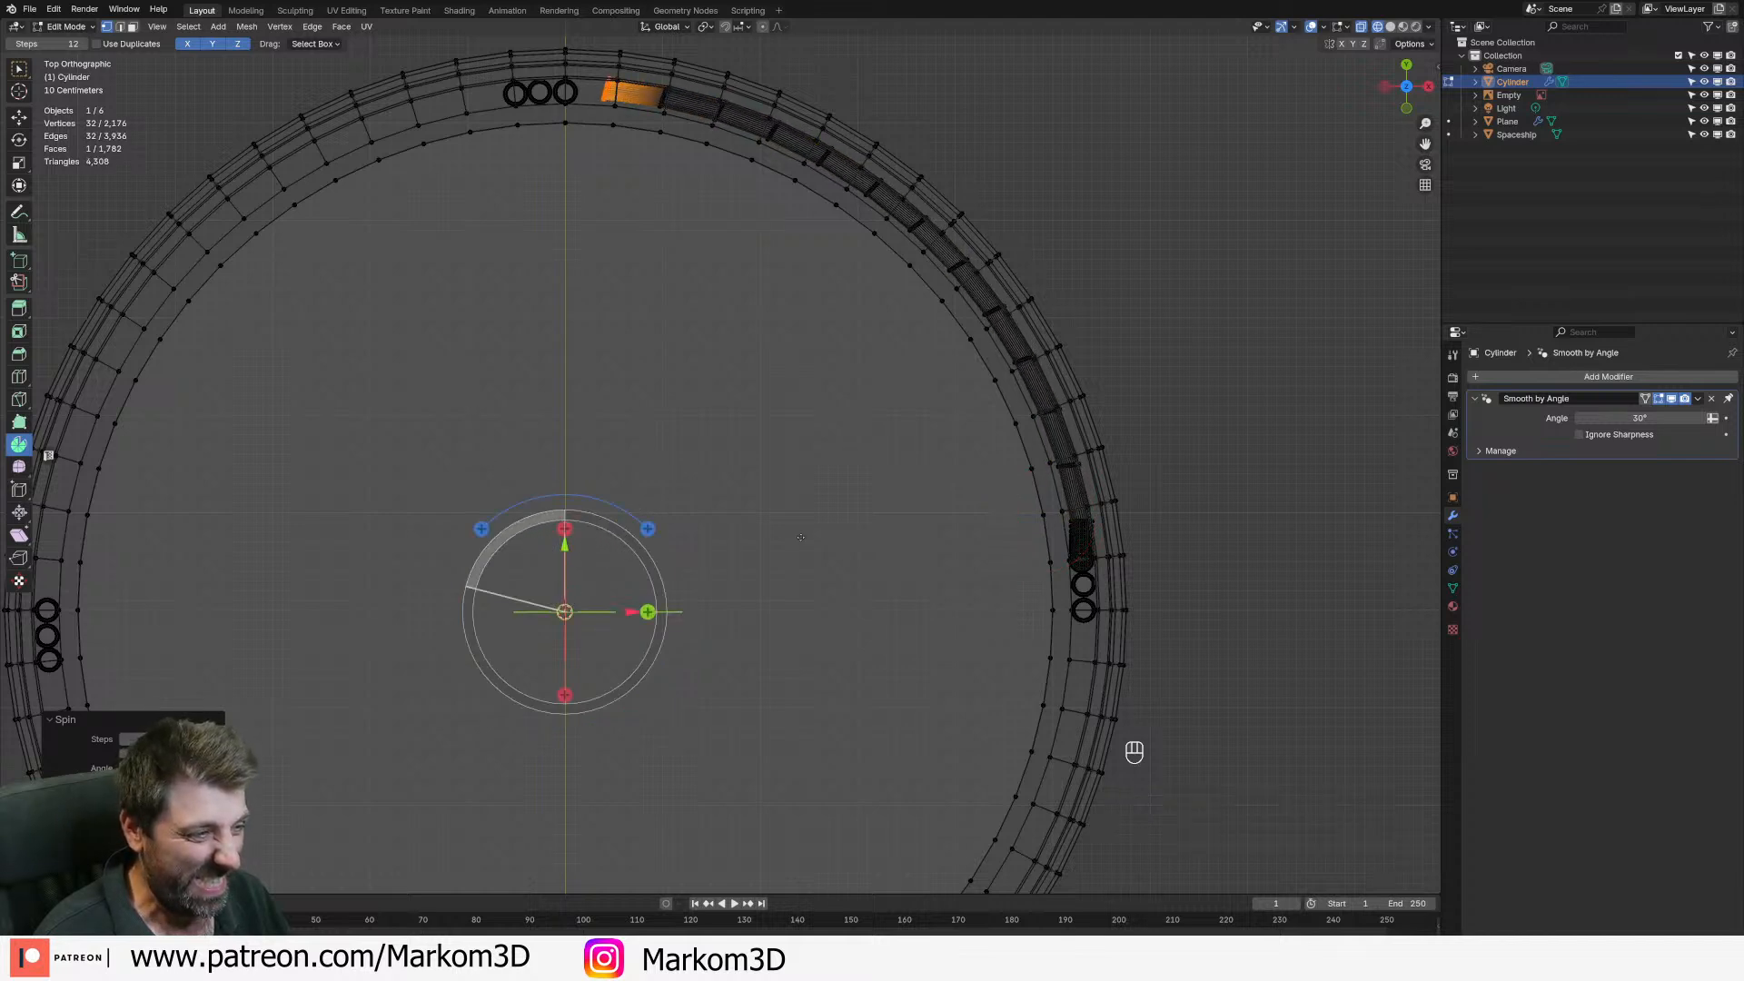
{"action": "key", "text": "ctrl+z"}
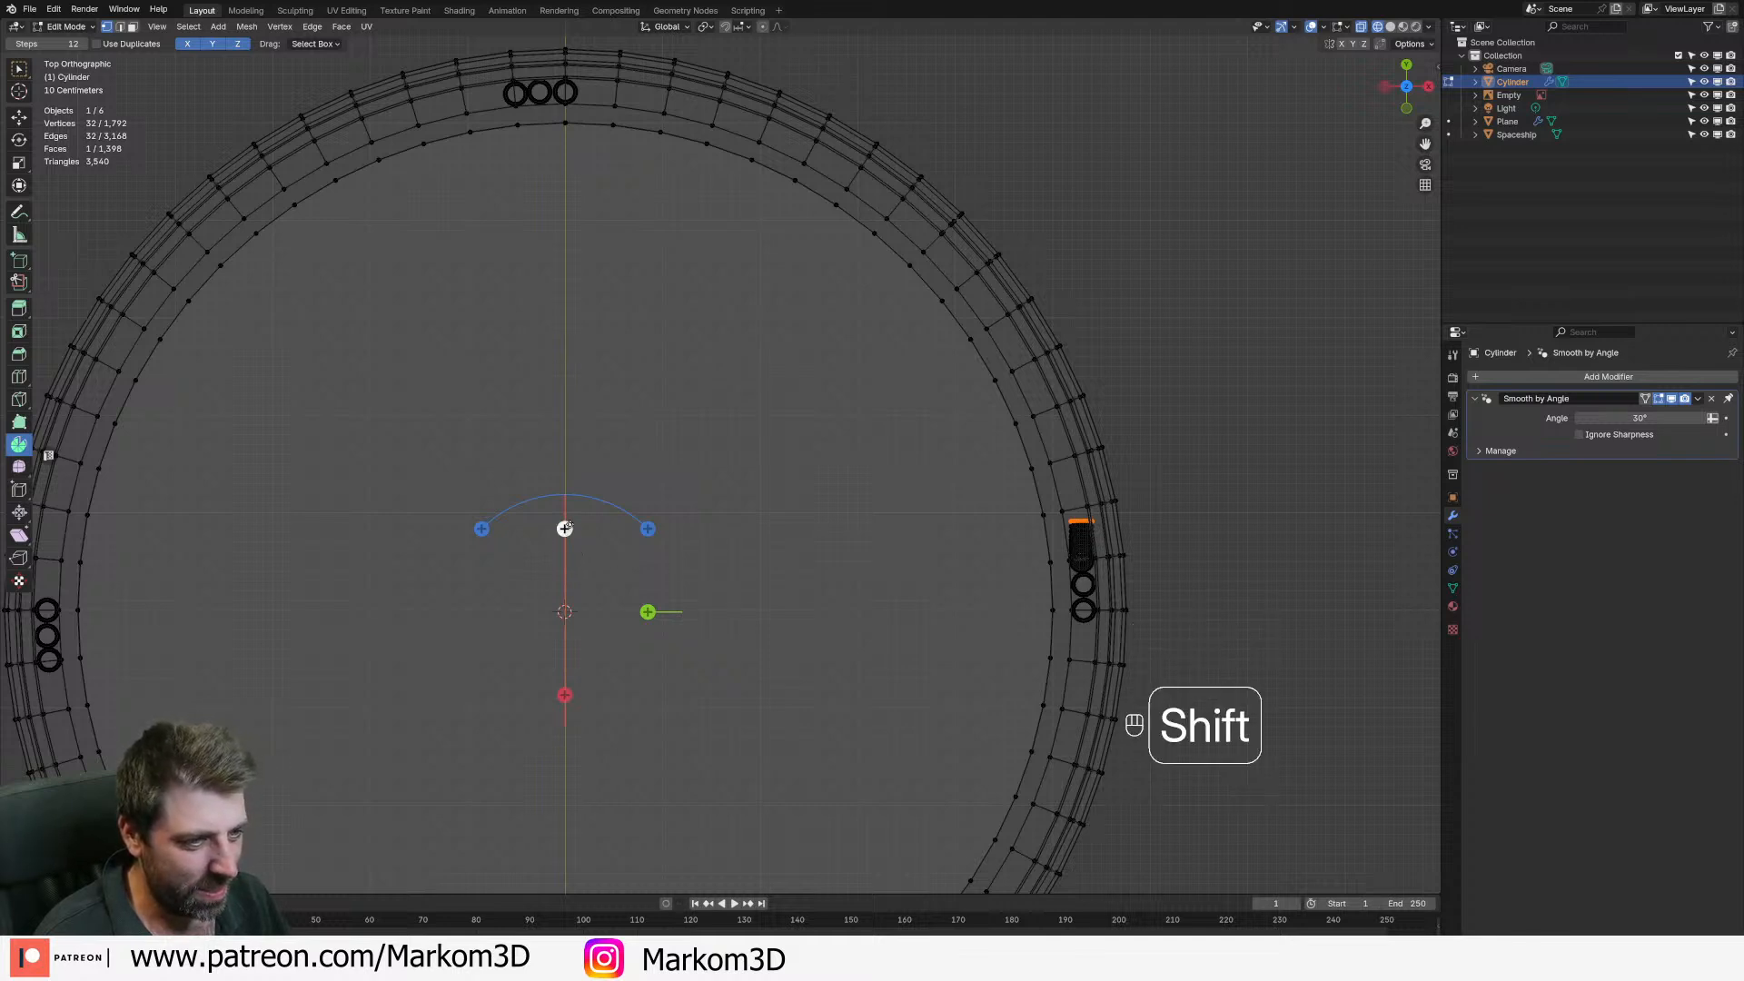
- Try spinning the pipe end along the column wall with the 3D cursor moved slightly off the column's centre
{"action": "right_click", "coordinate": [846, 566], "text": "shift"}
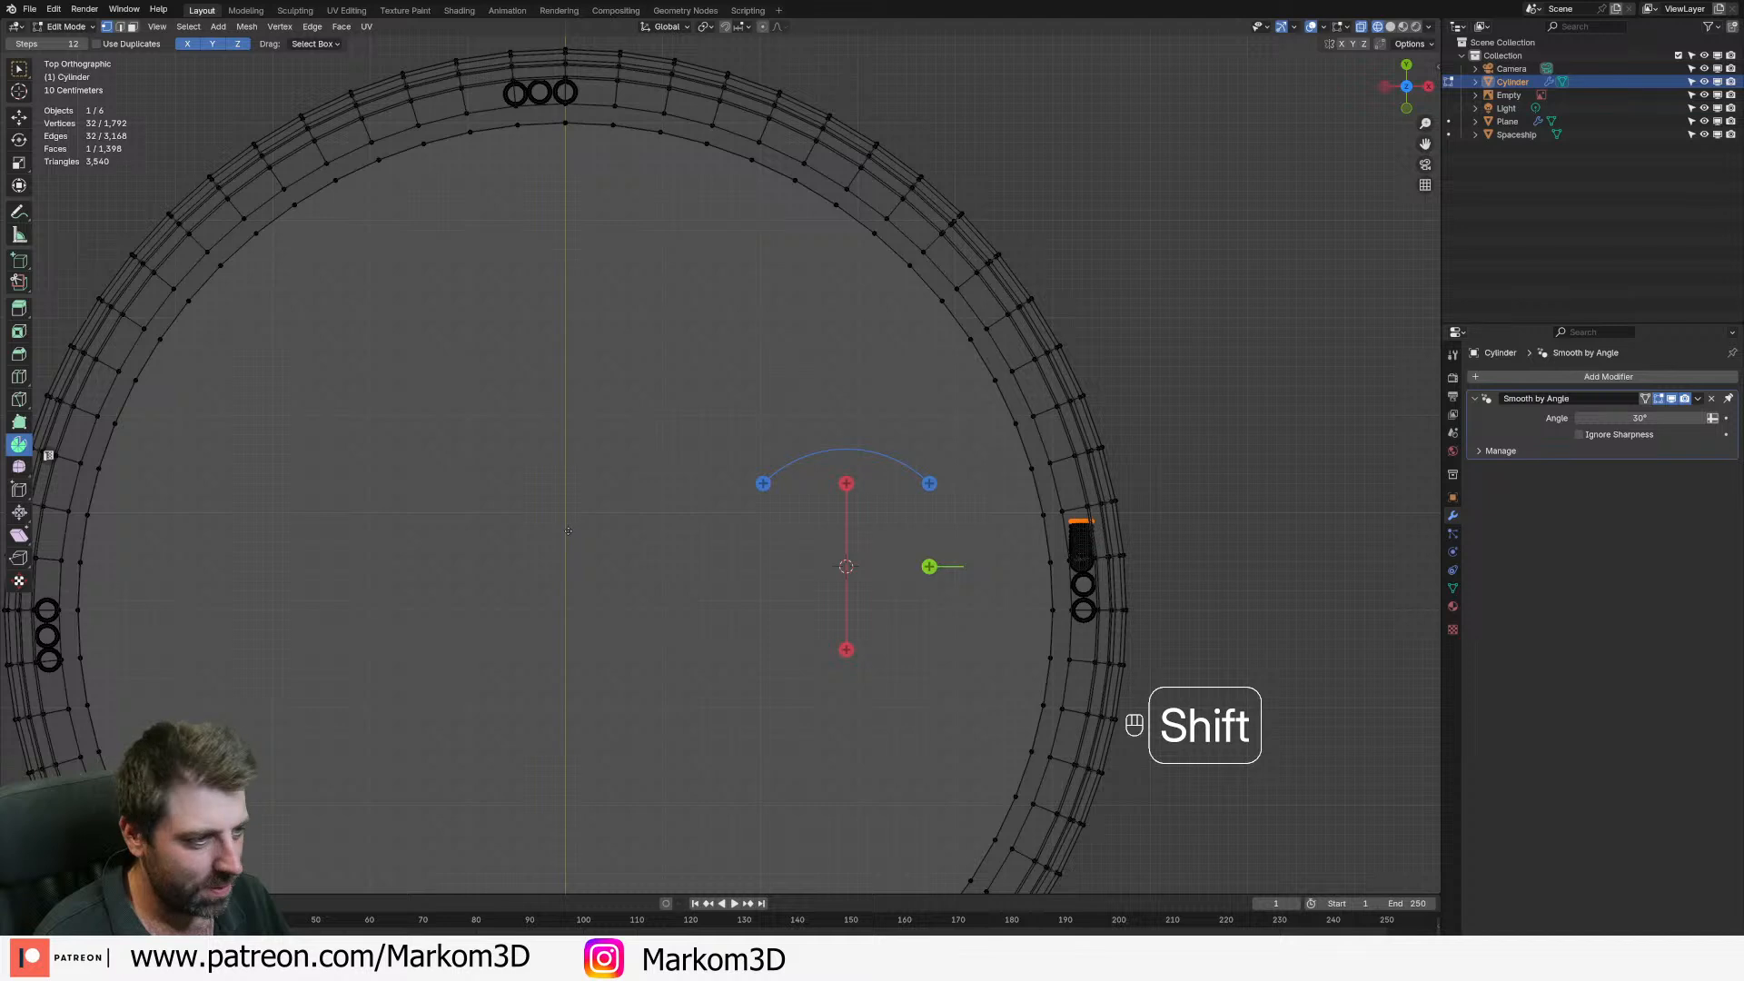
{"action": "right_click", "coordinate": [566, 528], "text": "shift"}
{"action": "left_click_drag", "start_coordinate": [649, 446], "coordinate": [531, 399]}
{"action": "key", "text": "ctrl+z"}
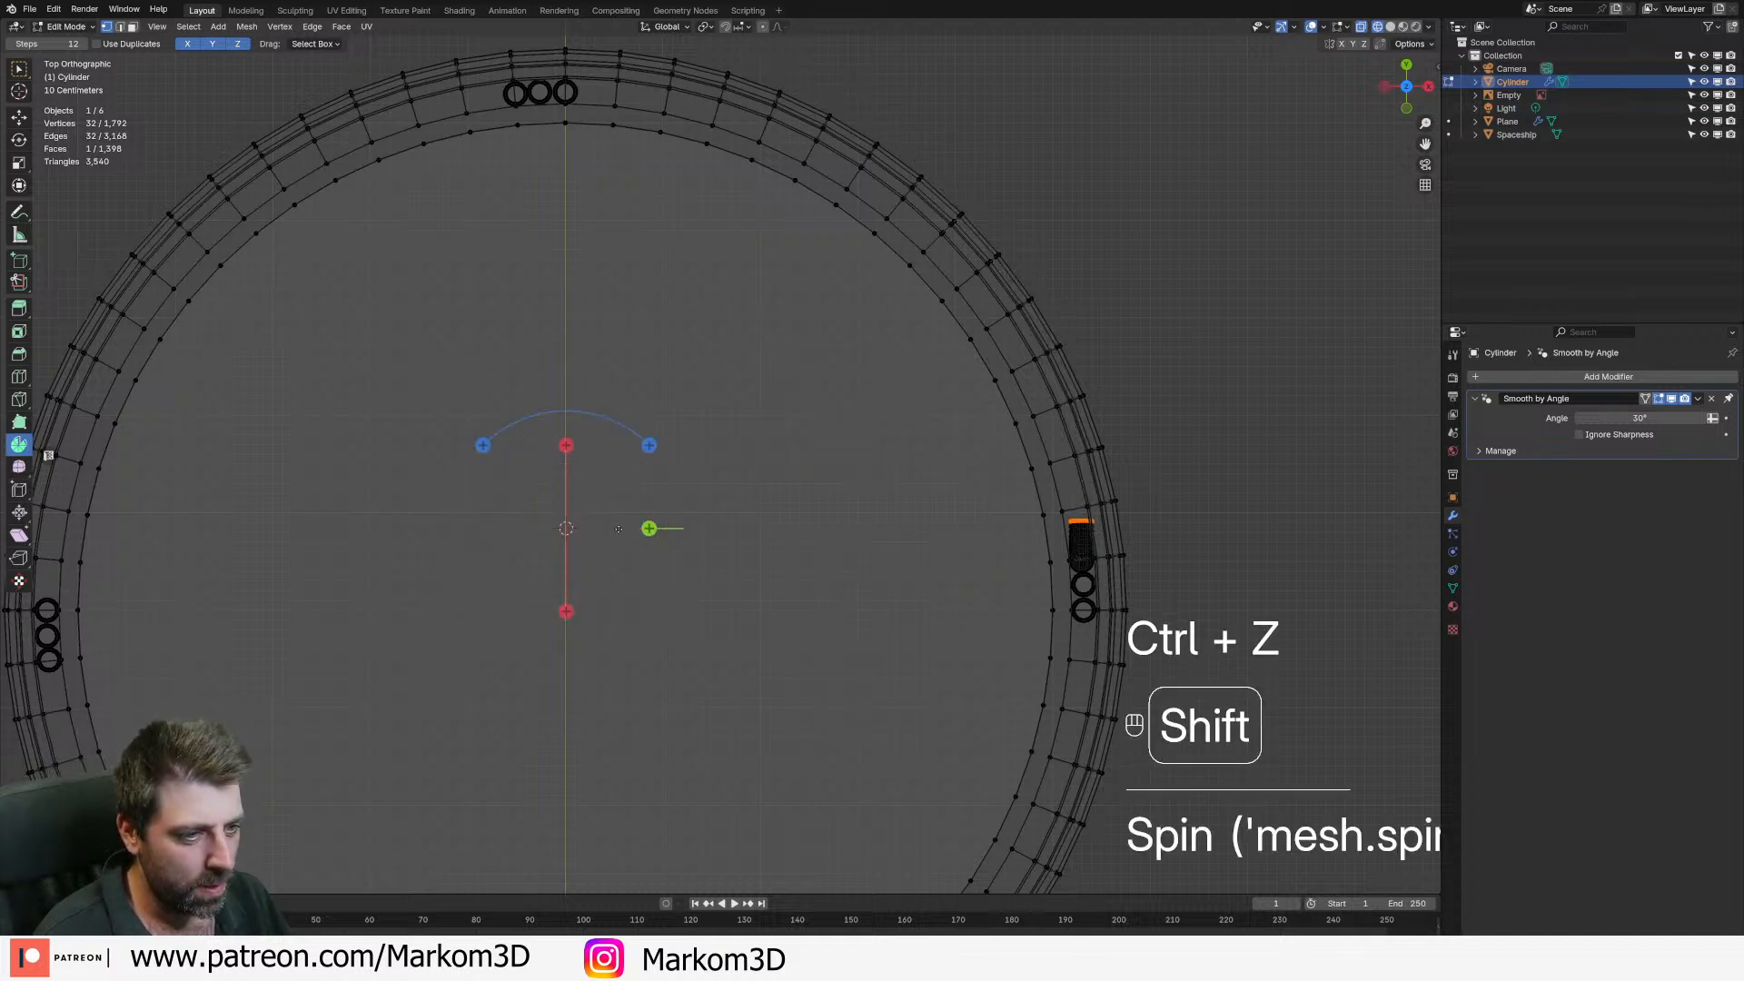
{"action": "right_click", "coordinate": [558, 615], "text": "shift"}
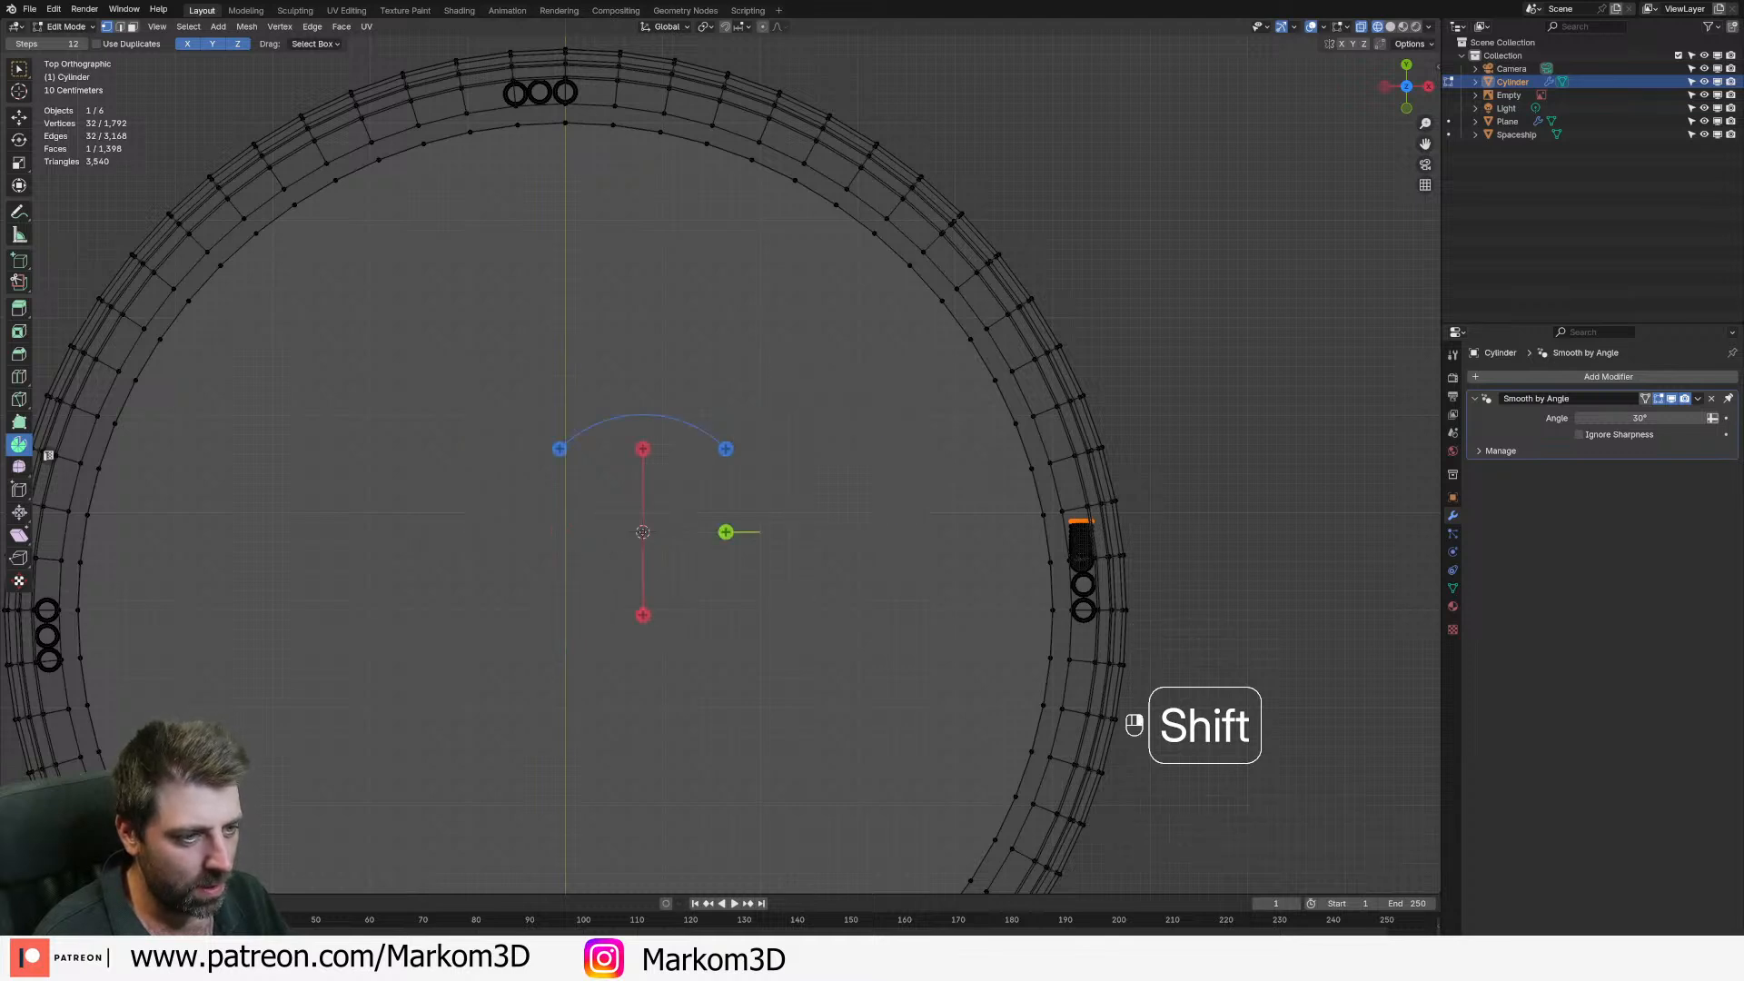
{"action": "left_click_drag", "start_coordinate": [726, 449], "coordinate": [505, 378]}
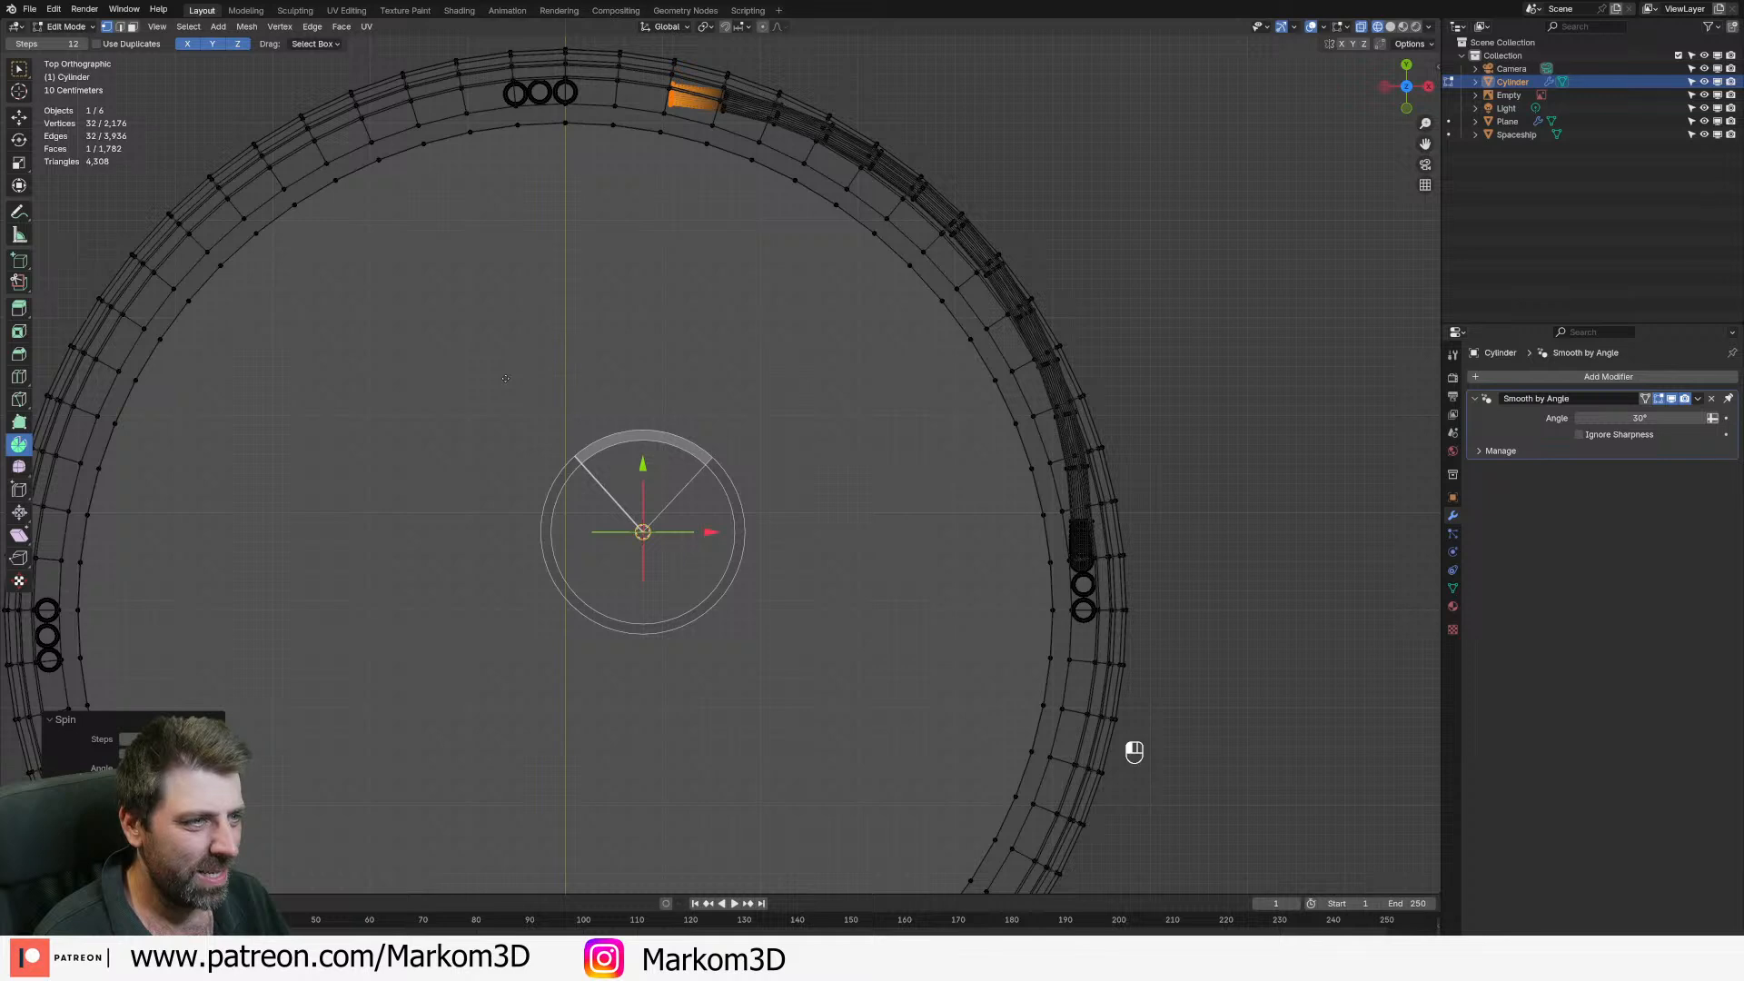
{"action": "key", "text": "ctrl+z"}
- Try further spins of the pipe end from other 3D cursor positions closer to the wall, undoing each one
{"action": "right_click", "coordinate": [504, 534], "text": "shift"}
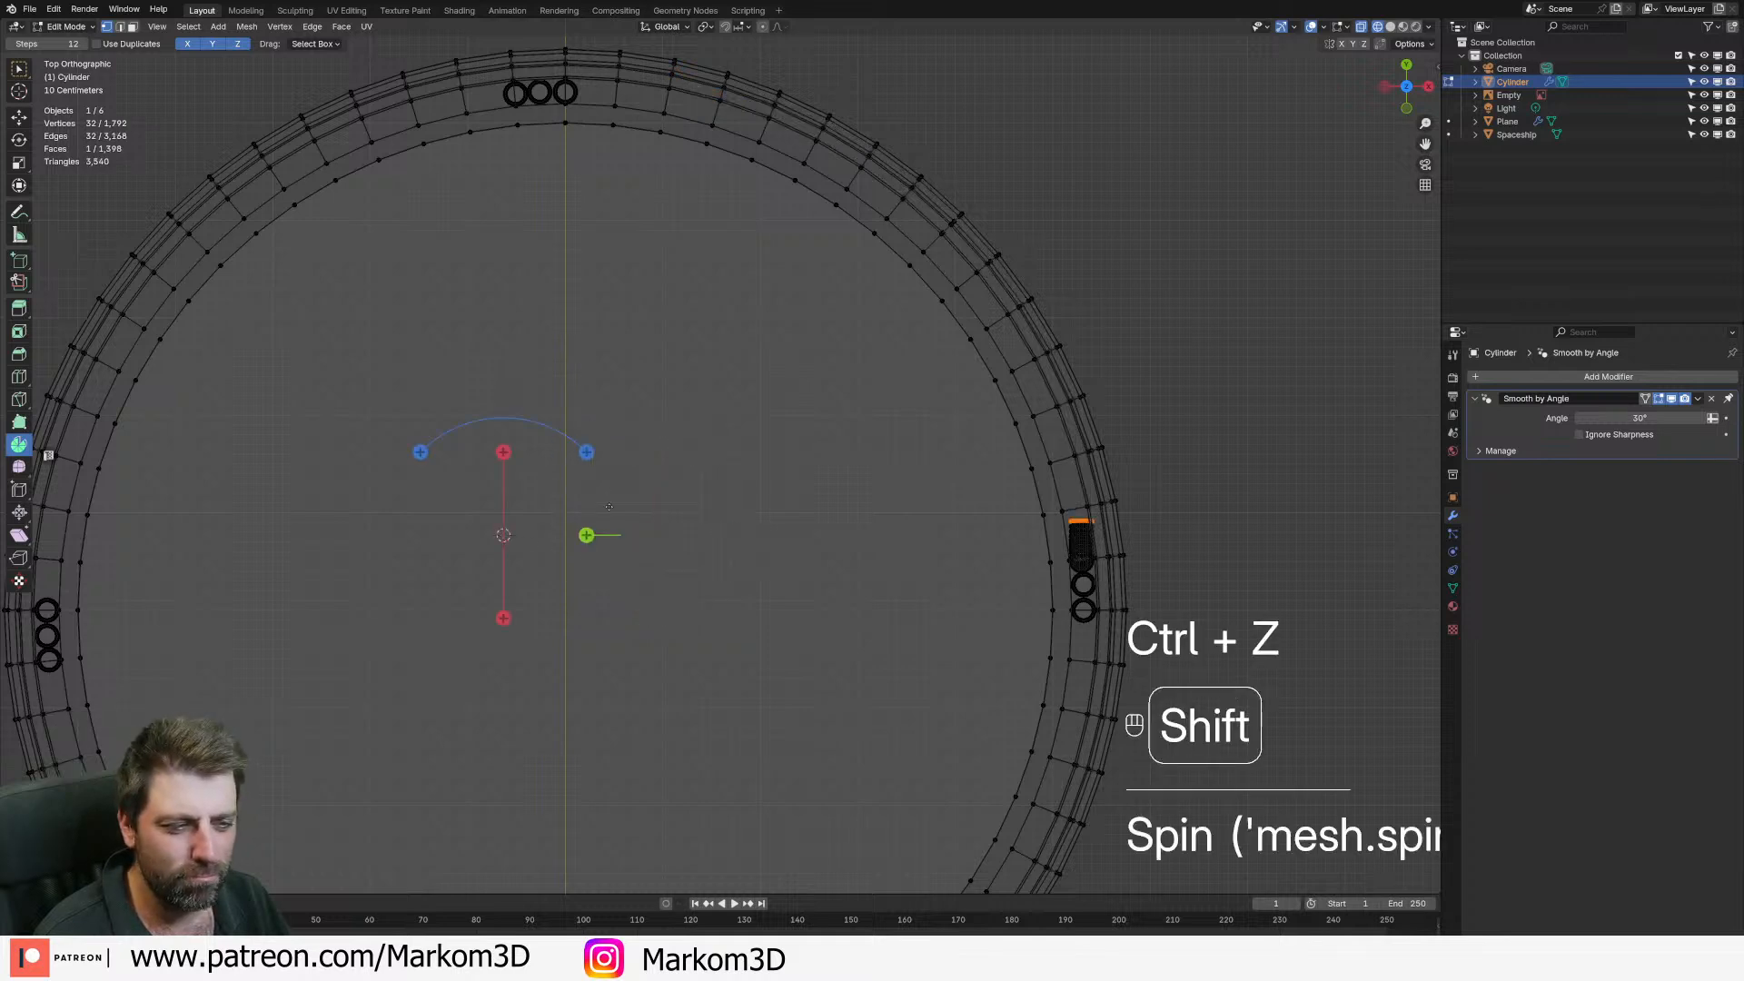
{"action": "key", "text": "ctrl+z"}
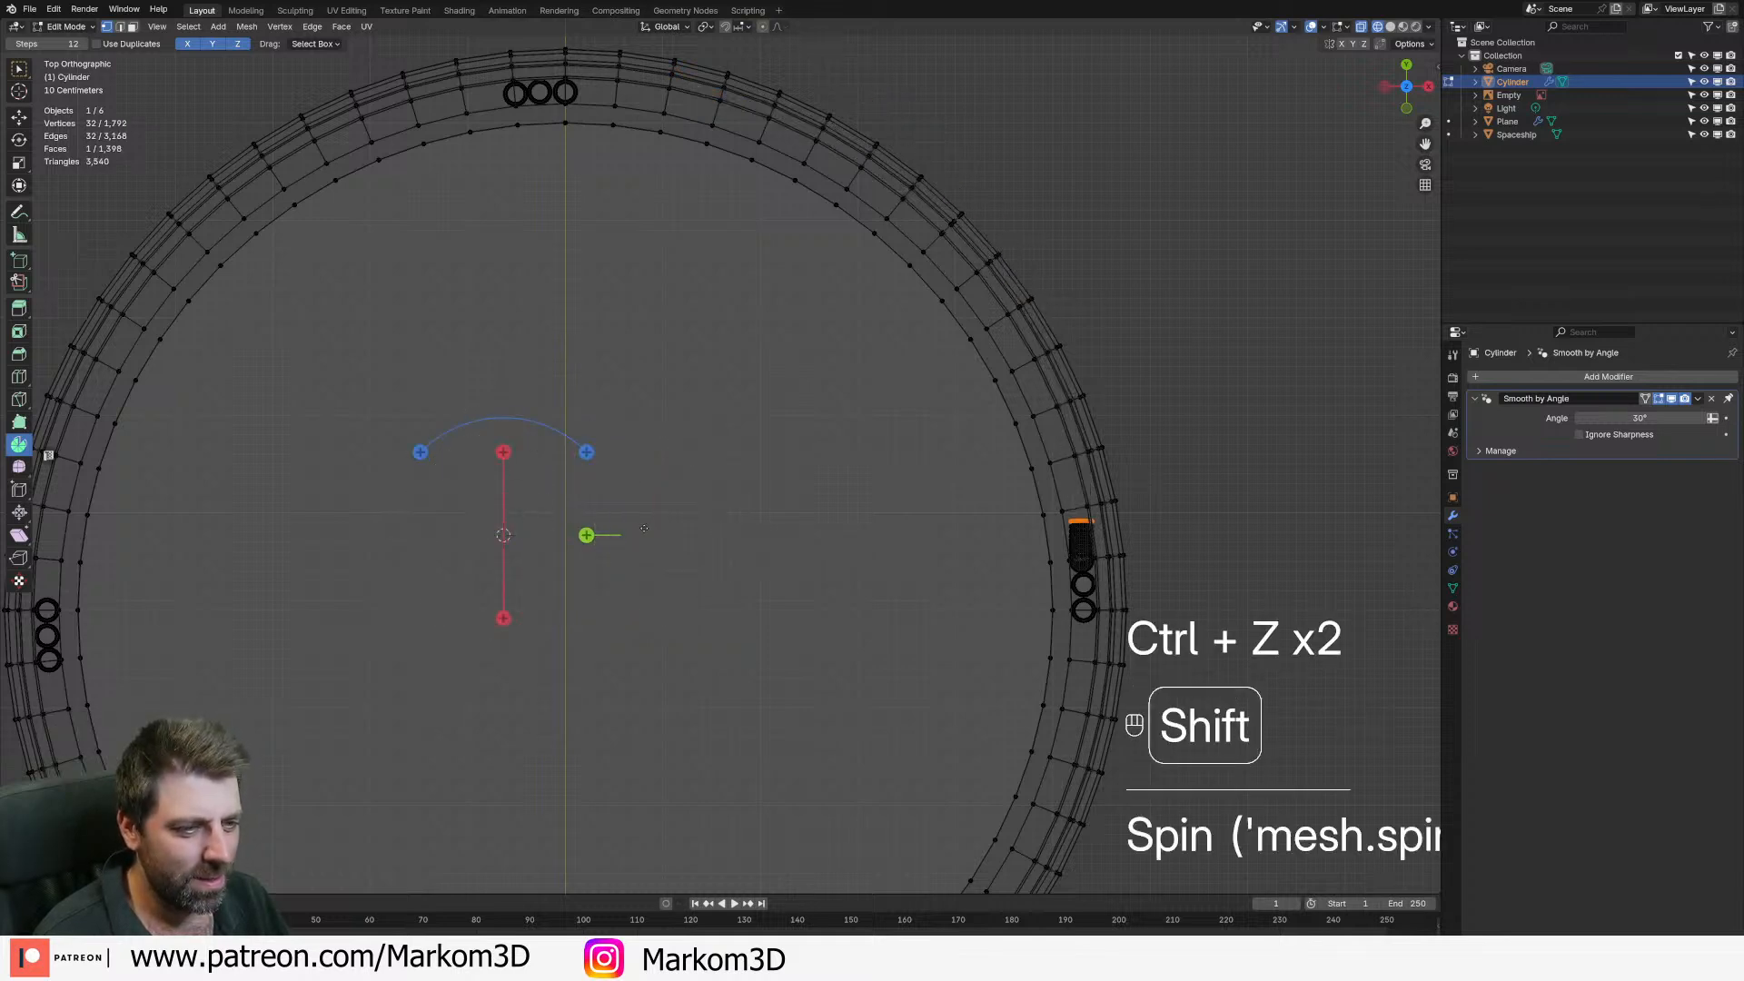
{"action": "left_click_drag", "start_coordinate": [749, 449], "coordinate": [558, 385]}
{"action": "key", "text": "ctrl+z"}
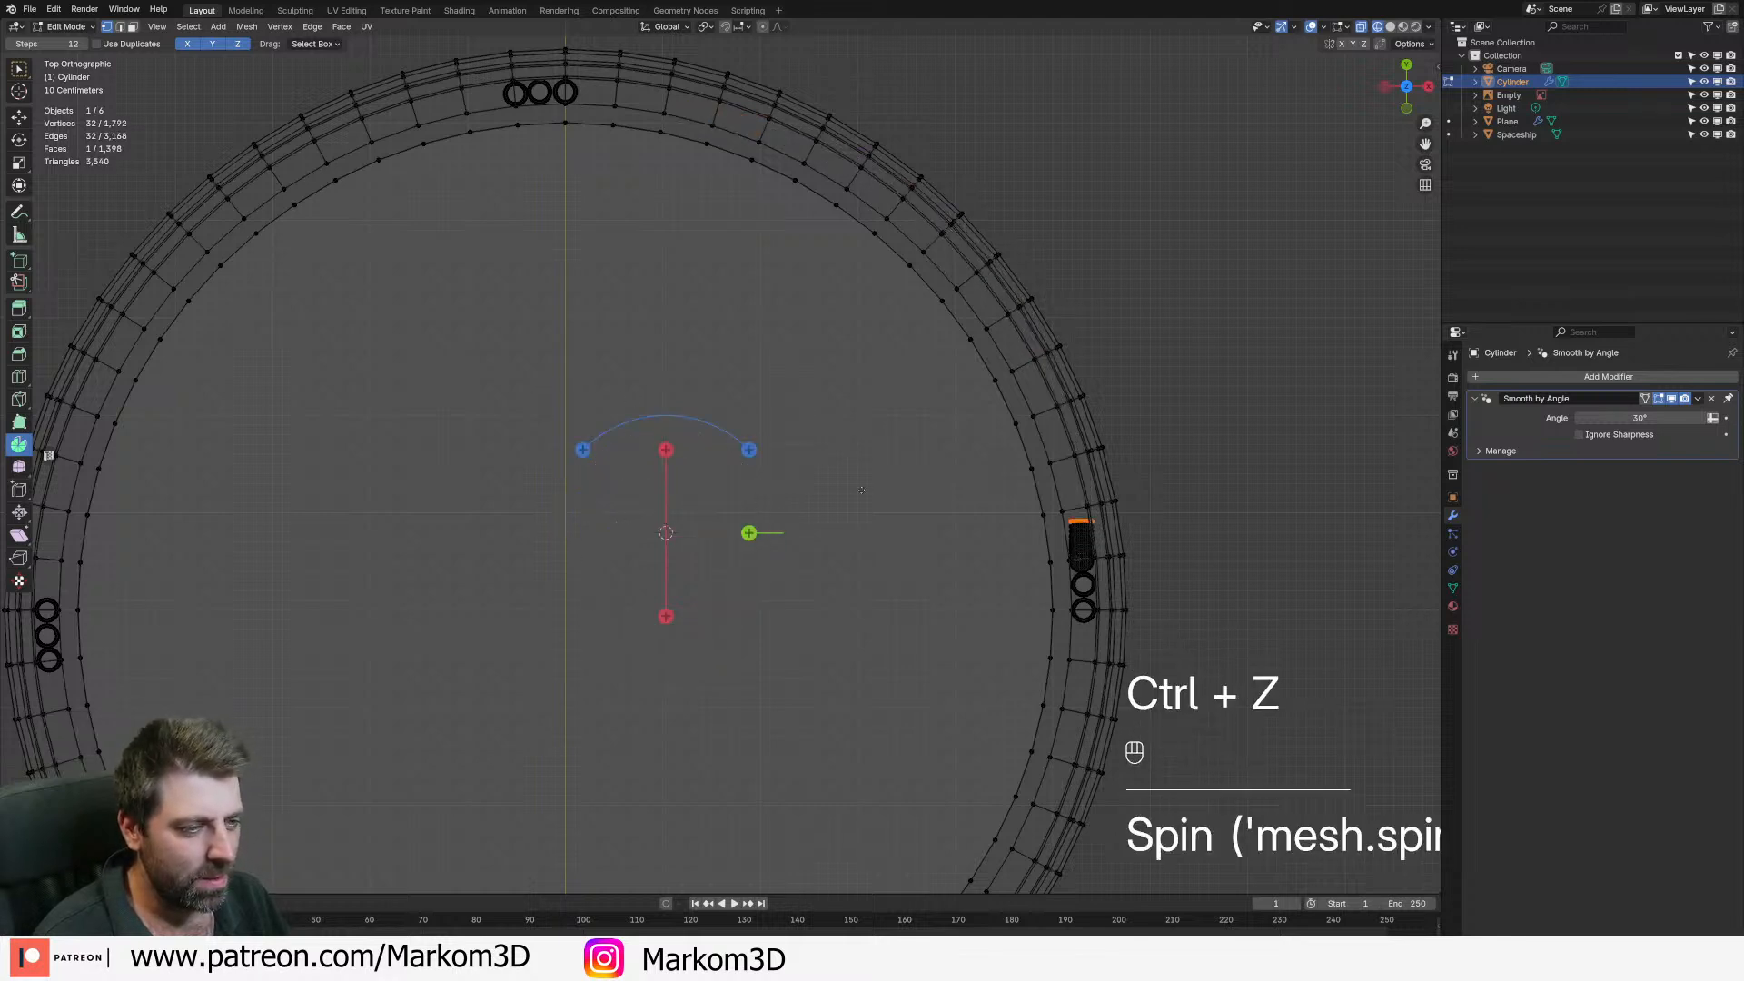
{"action": "right_click", "coordinate": [659, 445], "text": "shift"}
{"action": "left_click_drag", "start_coordinate": [743, 362], "coordinate": [642, 342]}
{"action": "key", "text": "ctrl+z"}
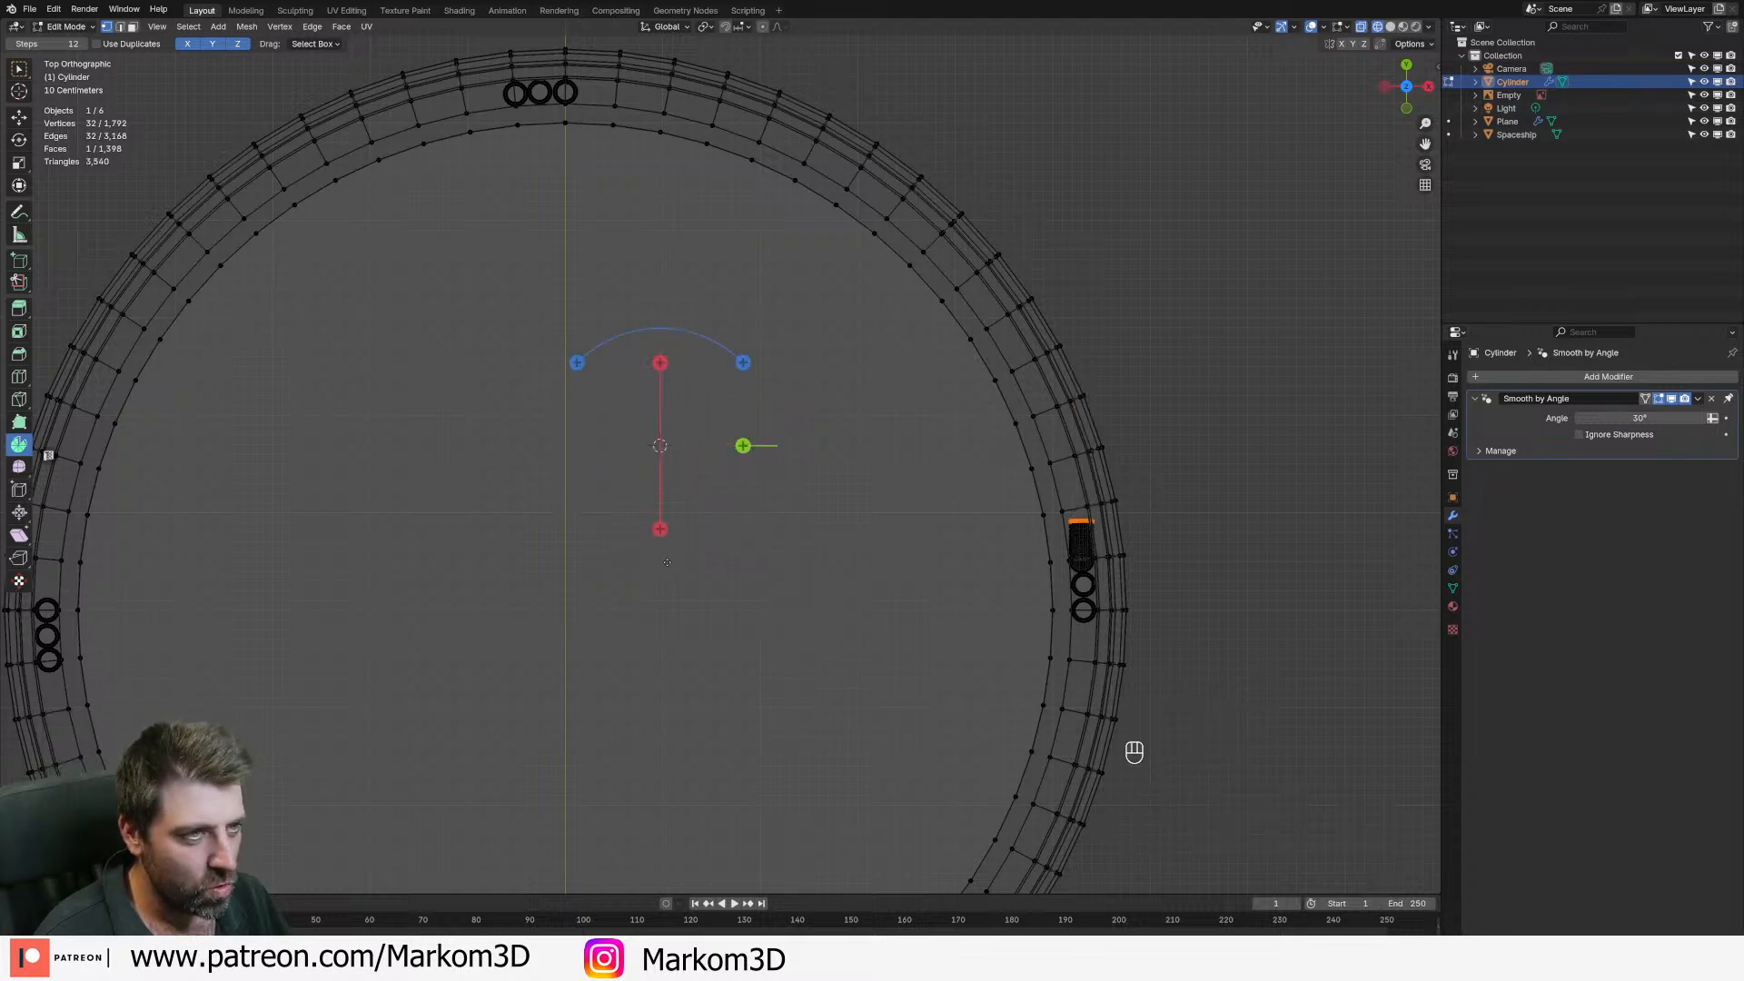
{"action": "middle_click_drag", "start_coordinate": [665, 561], "coordinate": [388, 390]}
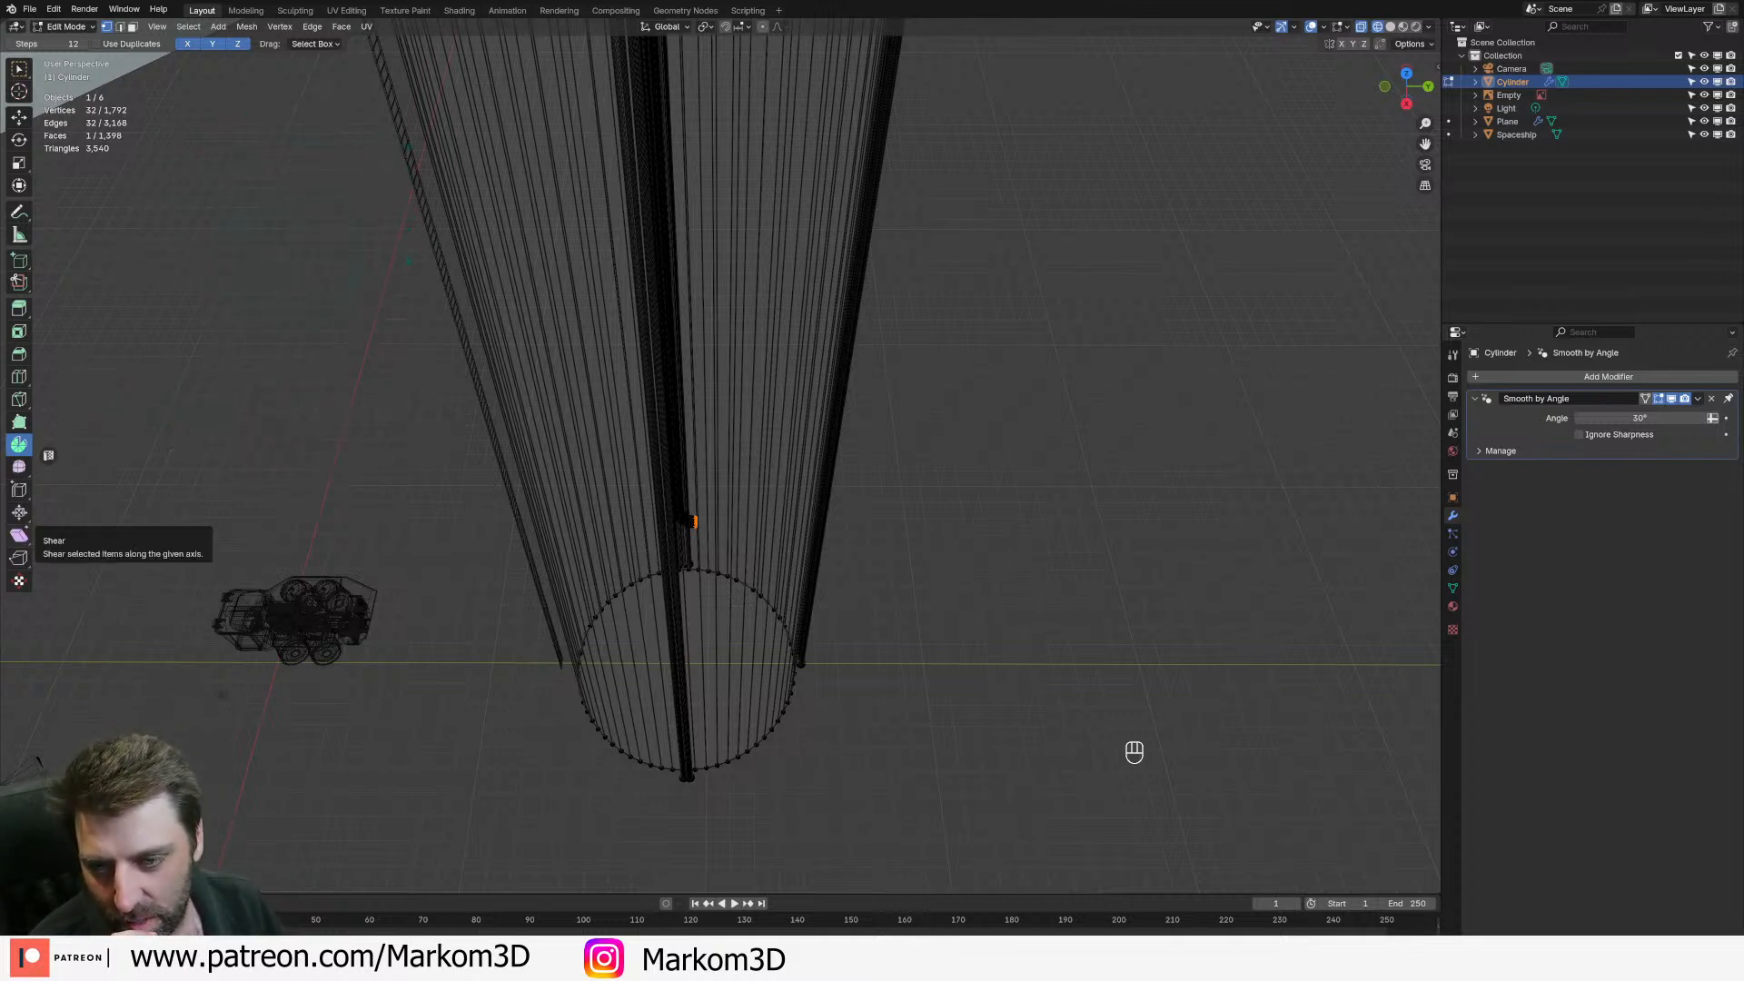
- In top view, try spinning the pipe's open end around the 3D cursor placed up and to one side of the column's centre
{"action": "middle_click_drag", "start_coordinate": [686, 583], "coordinate": [643, 590]}
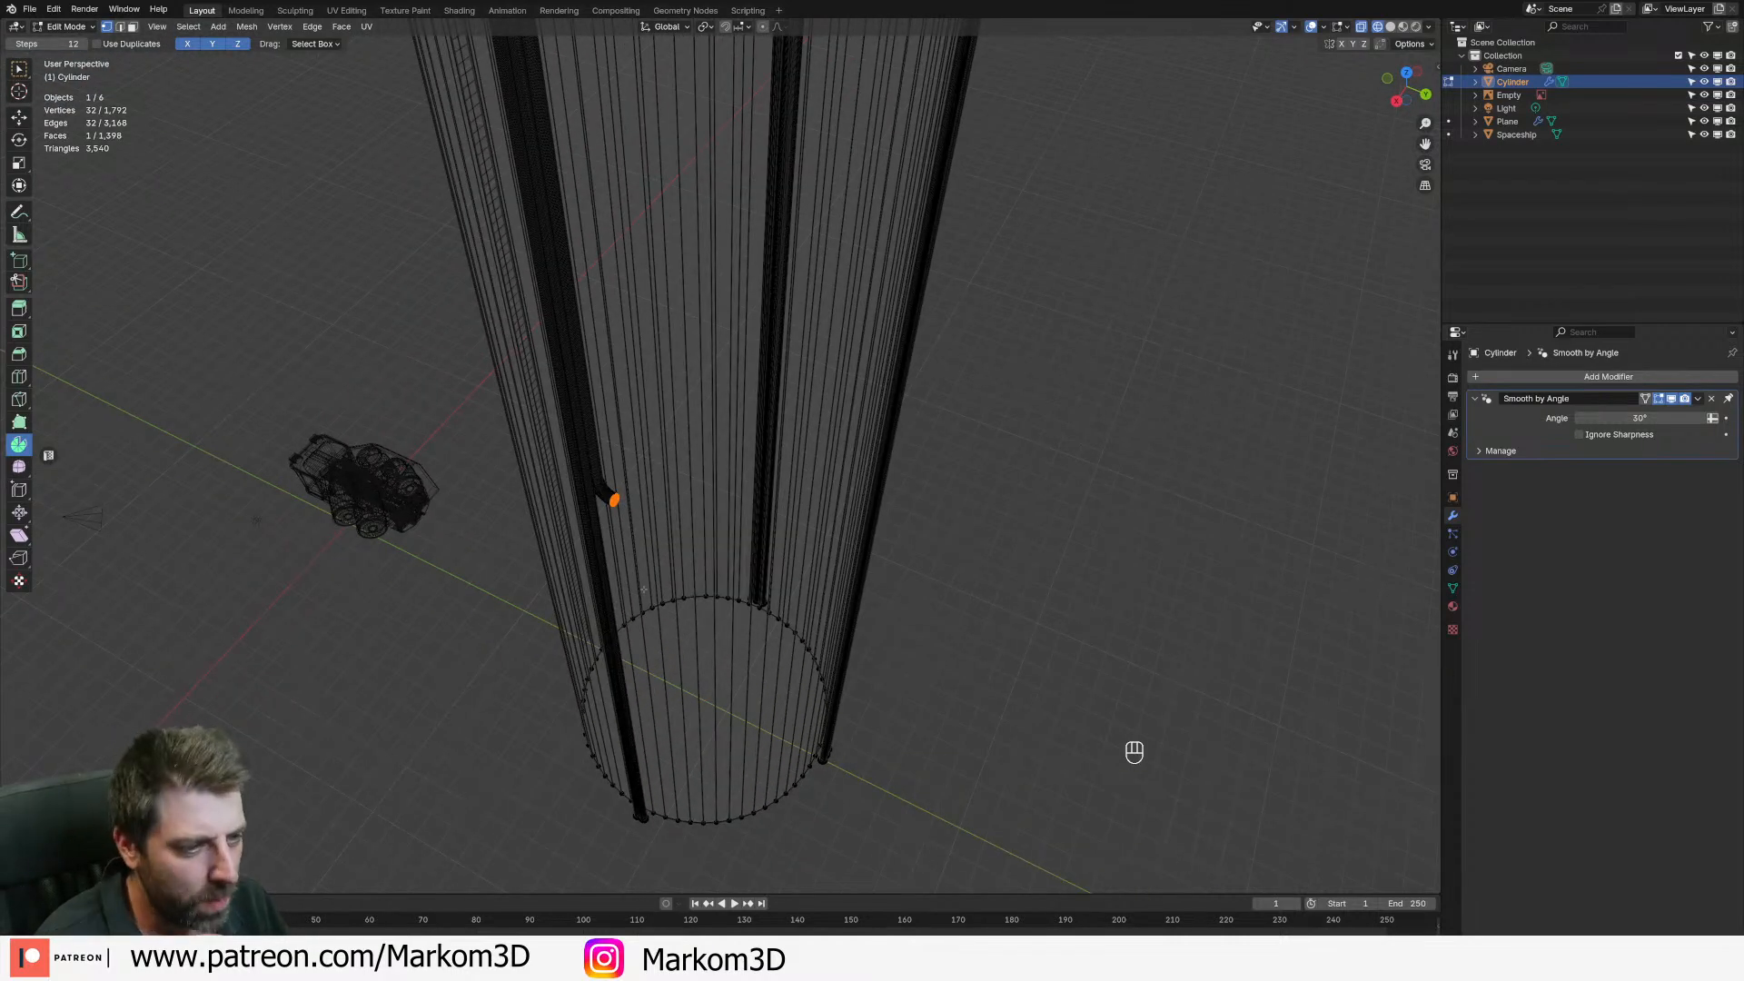
{"action": "key", "text": "KP_7"}
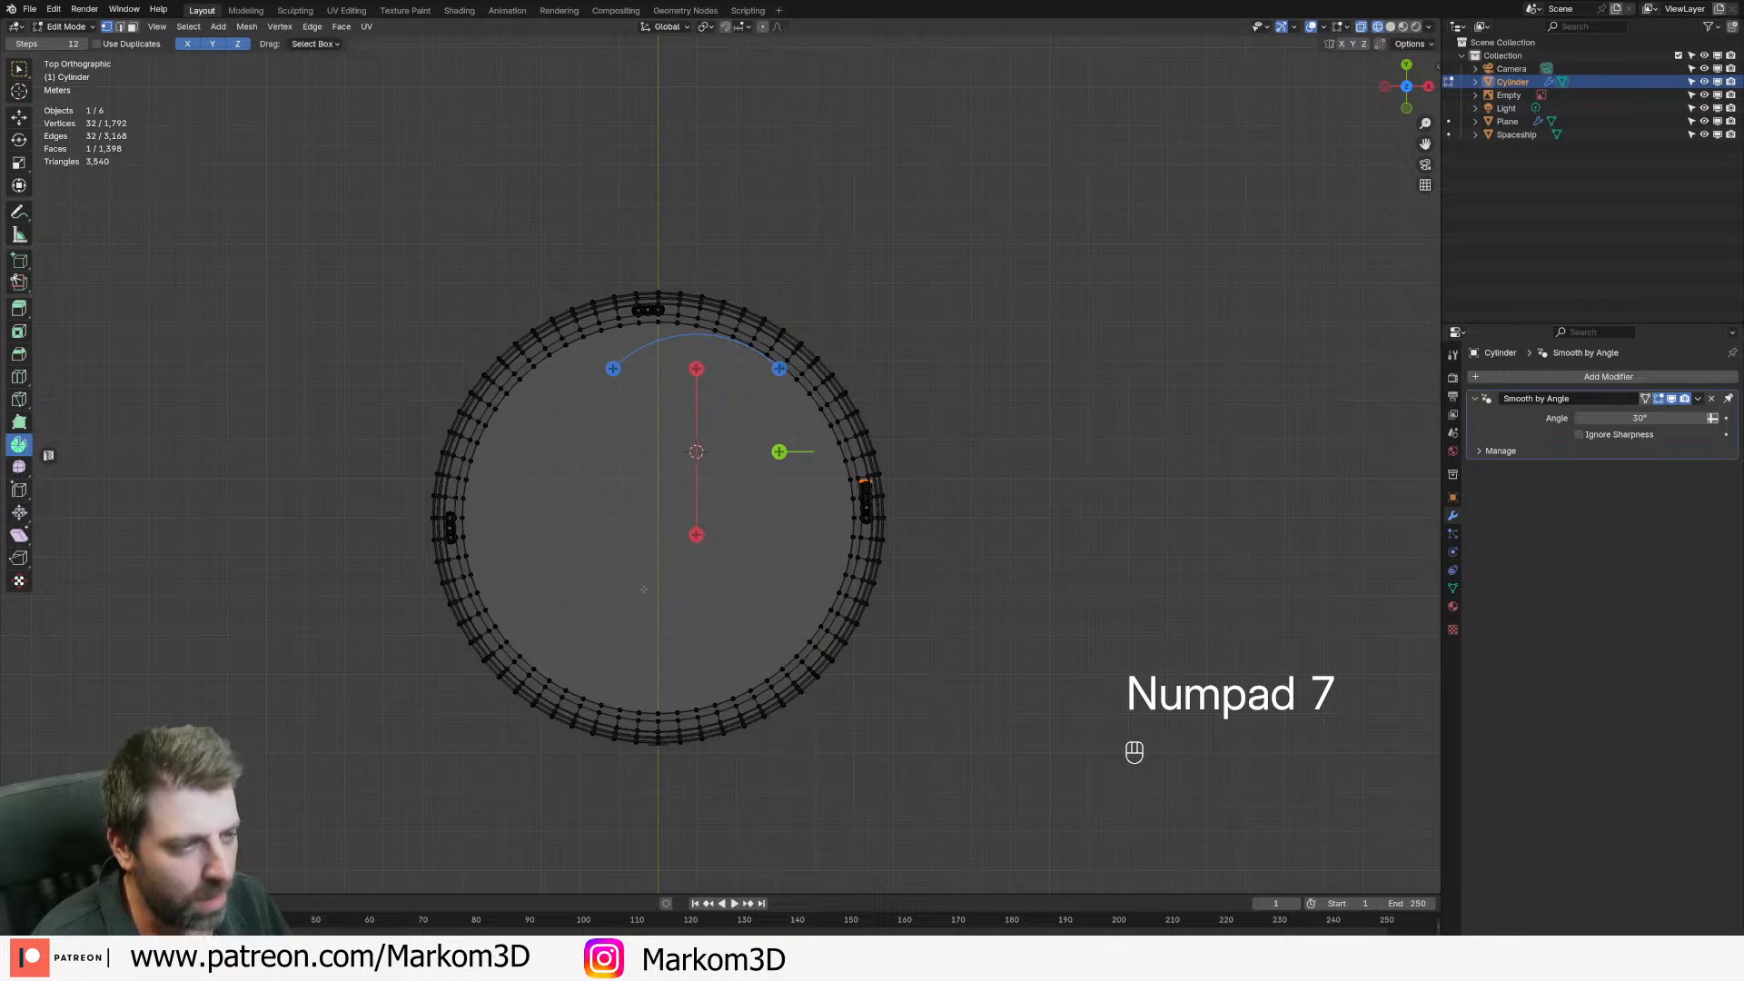
{"action": "scroll", "coordinate": [645, 590], "scroll_direction": "up", "scroll_amount": 5}
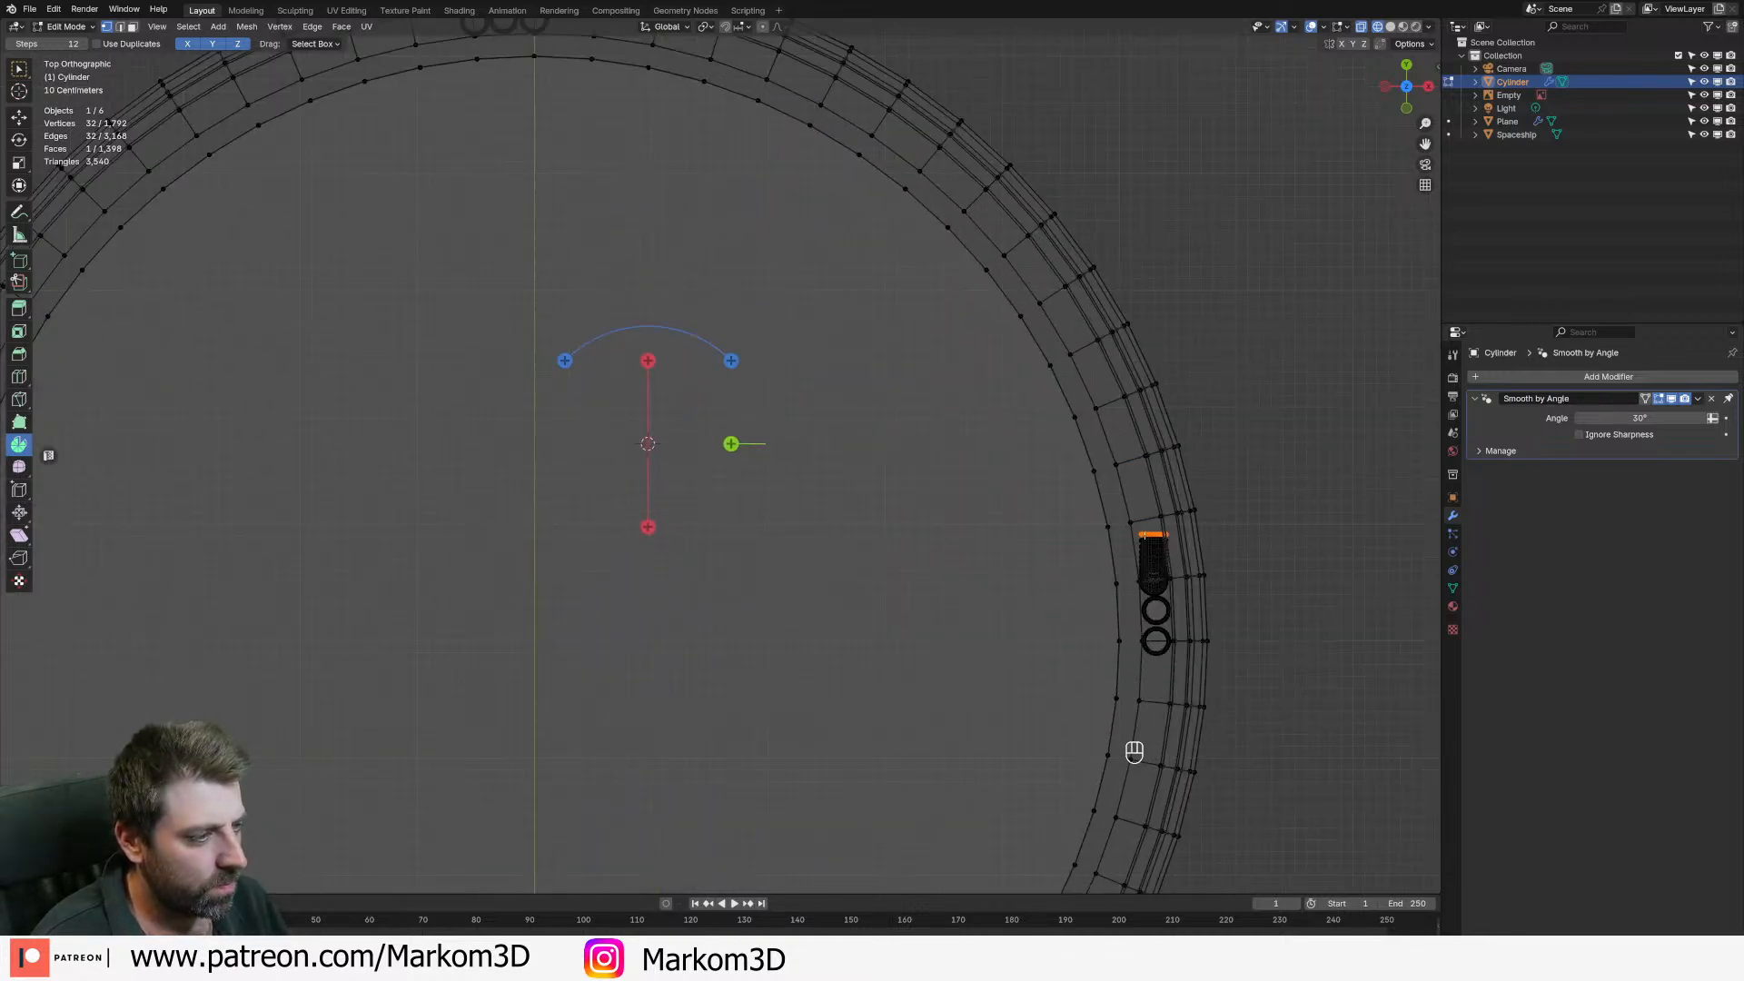
{"action": "key", "text": "shift"}
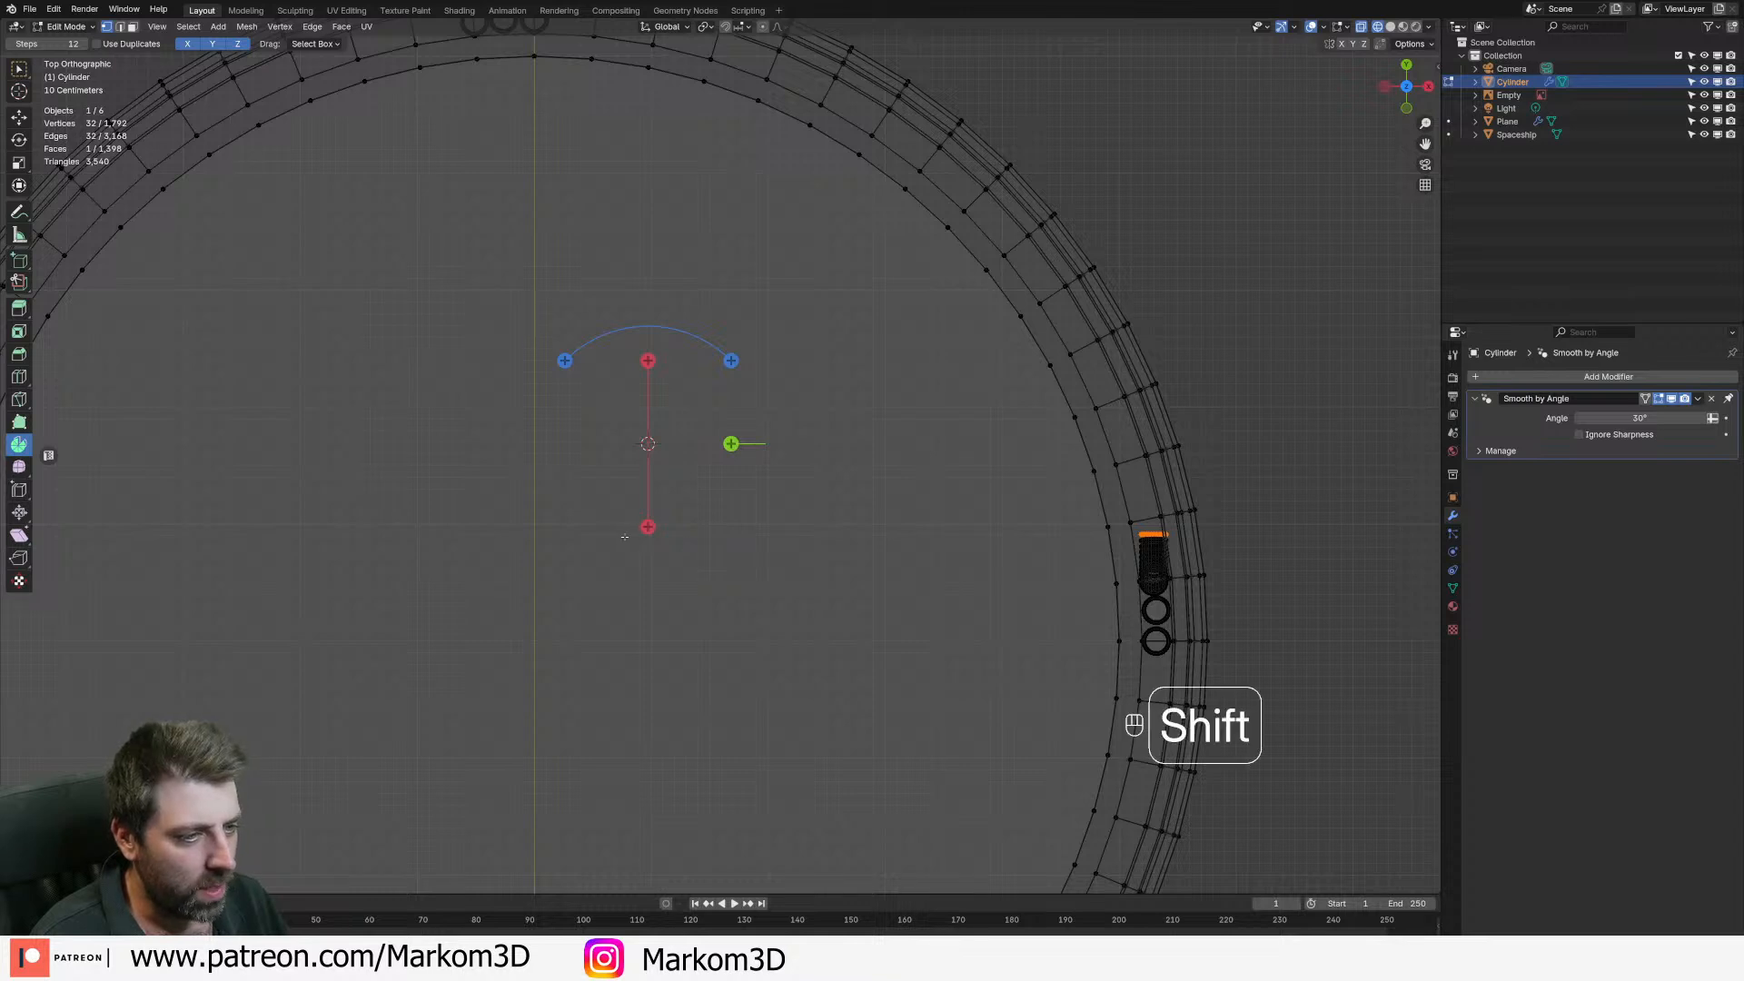
{"action": "right_click", "coordinate": [634, 537], "text": "shift"}
{"action": "left_click_drag", "start_coordinate": [691, 424], "coordinate": [556, 529]}
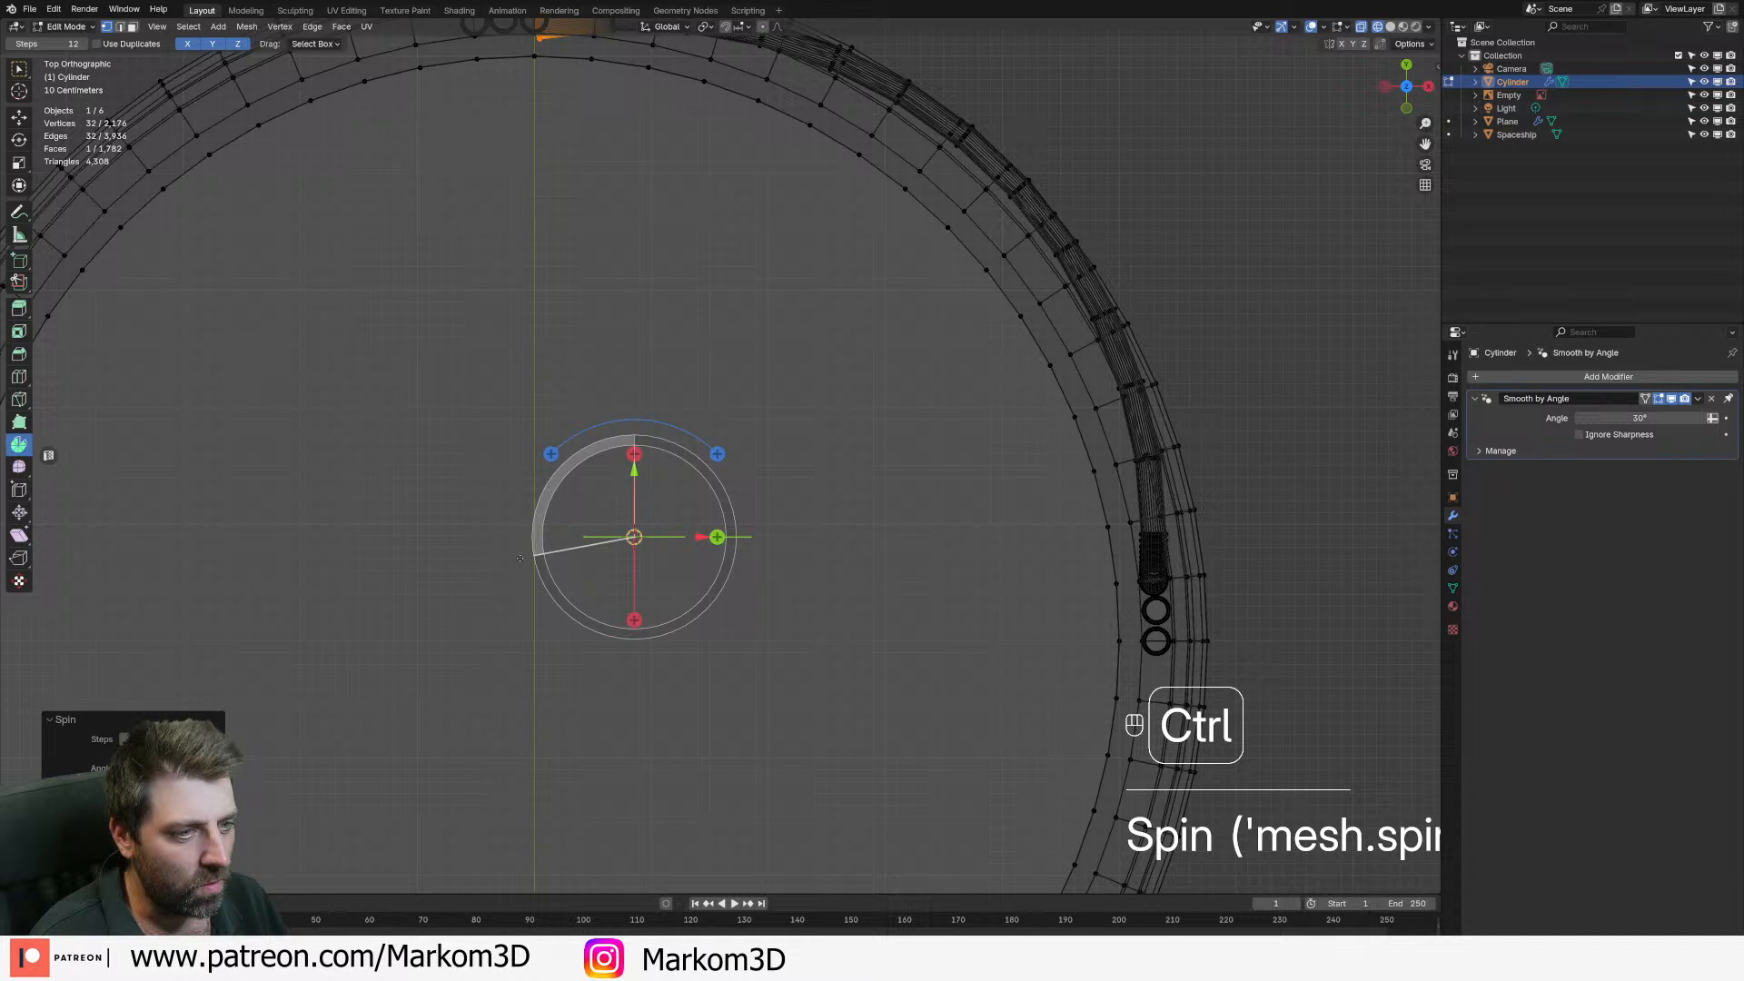
{"action": "key", "text": "ctrl+z"}
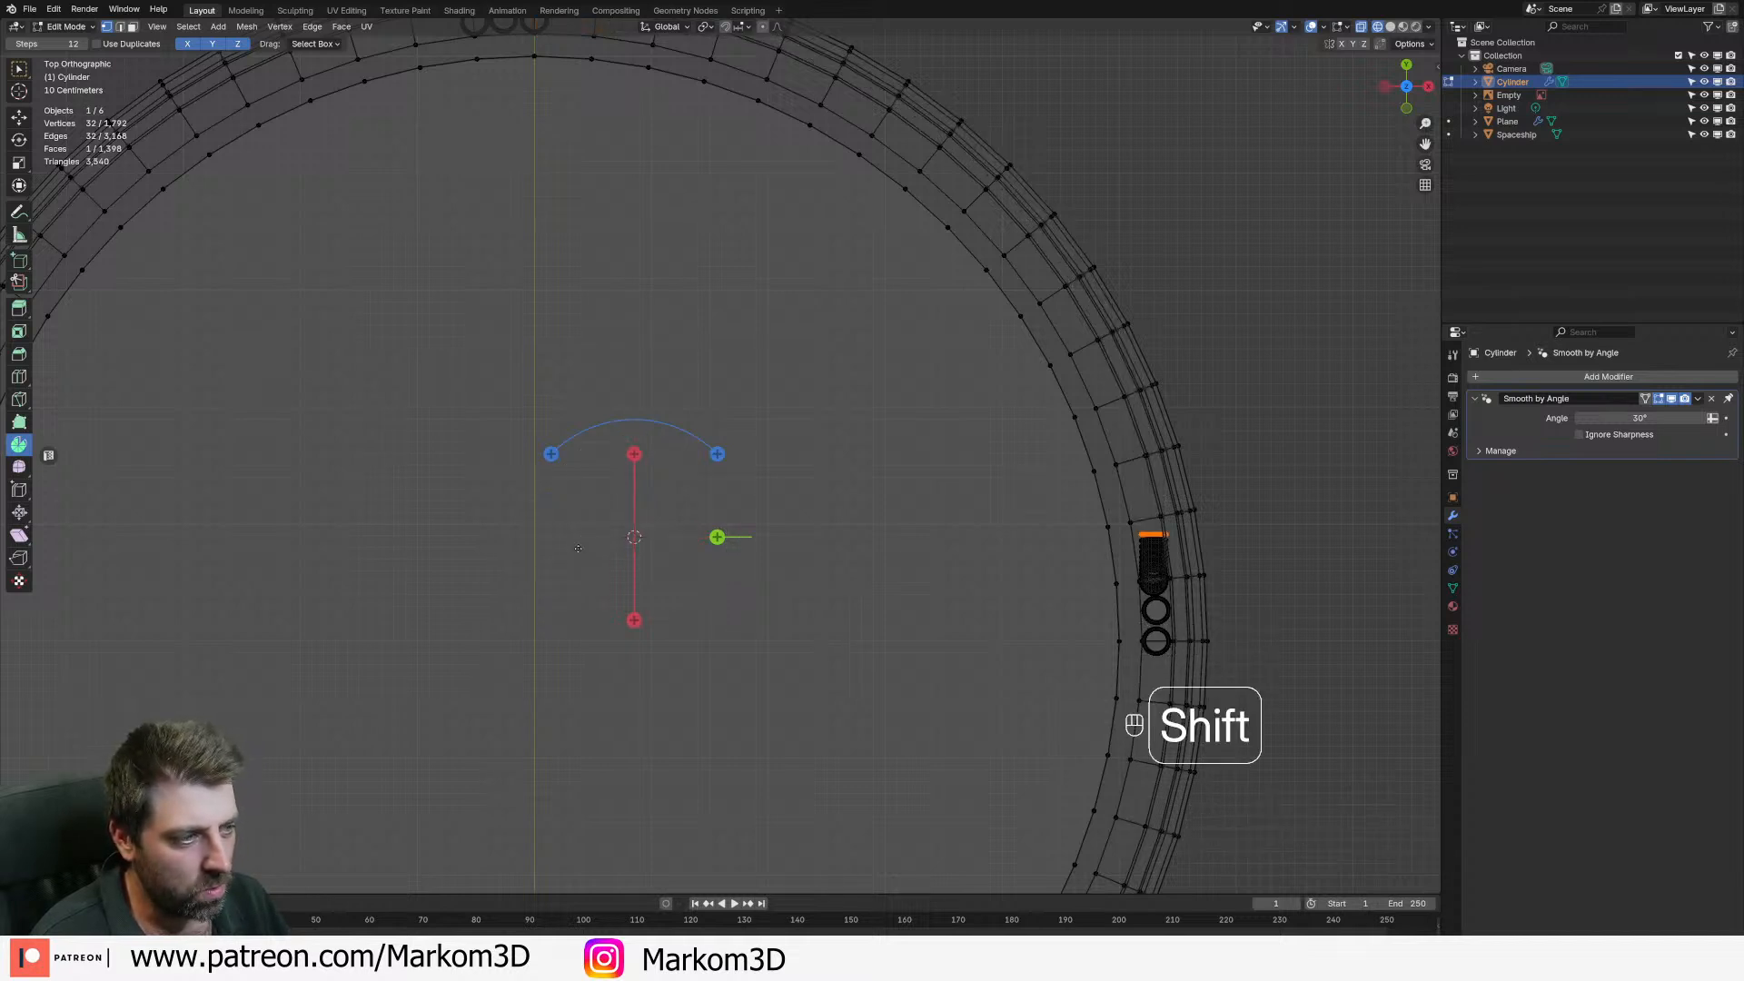
- Try two spins of the pipe end with the 3D cursor moved nearer the column's vertical centre line, undoing each
{"action": "middle_click_drag", "start_coordinate": [580, 545], "coordinate": [742, 598], "text": "shift"}
{"action": "left_click_drag", "start_coordinate": [825, 516], "coordinate": [651, 459]}
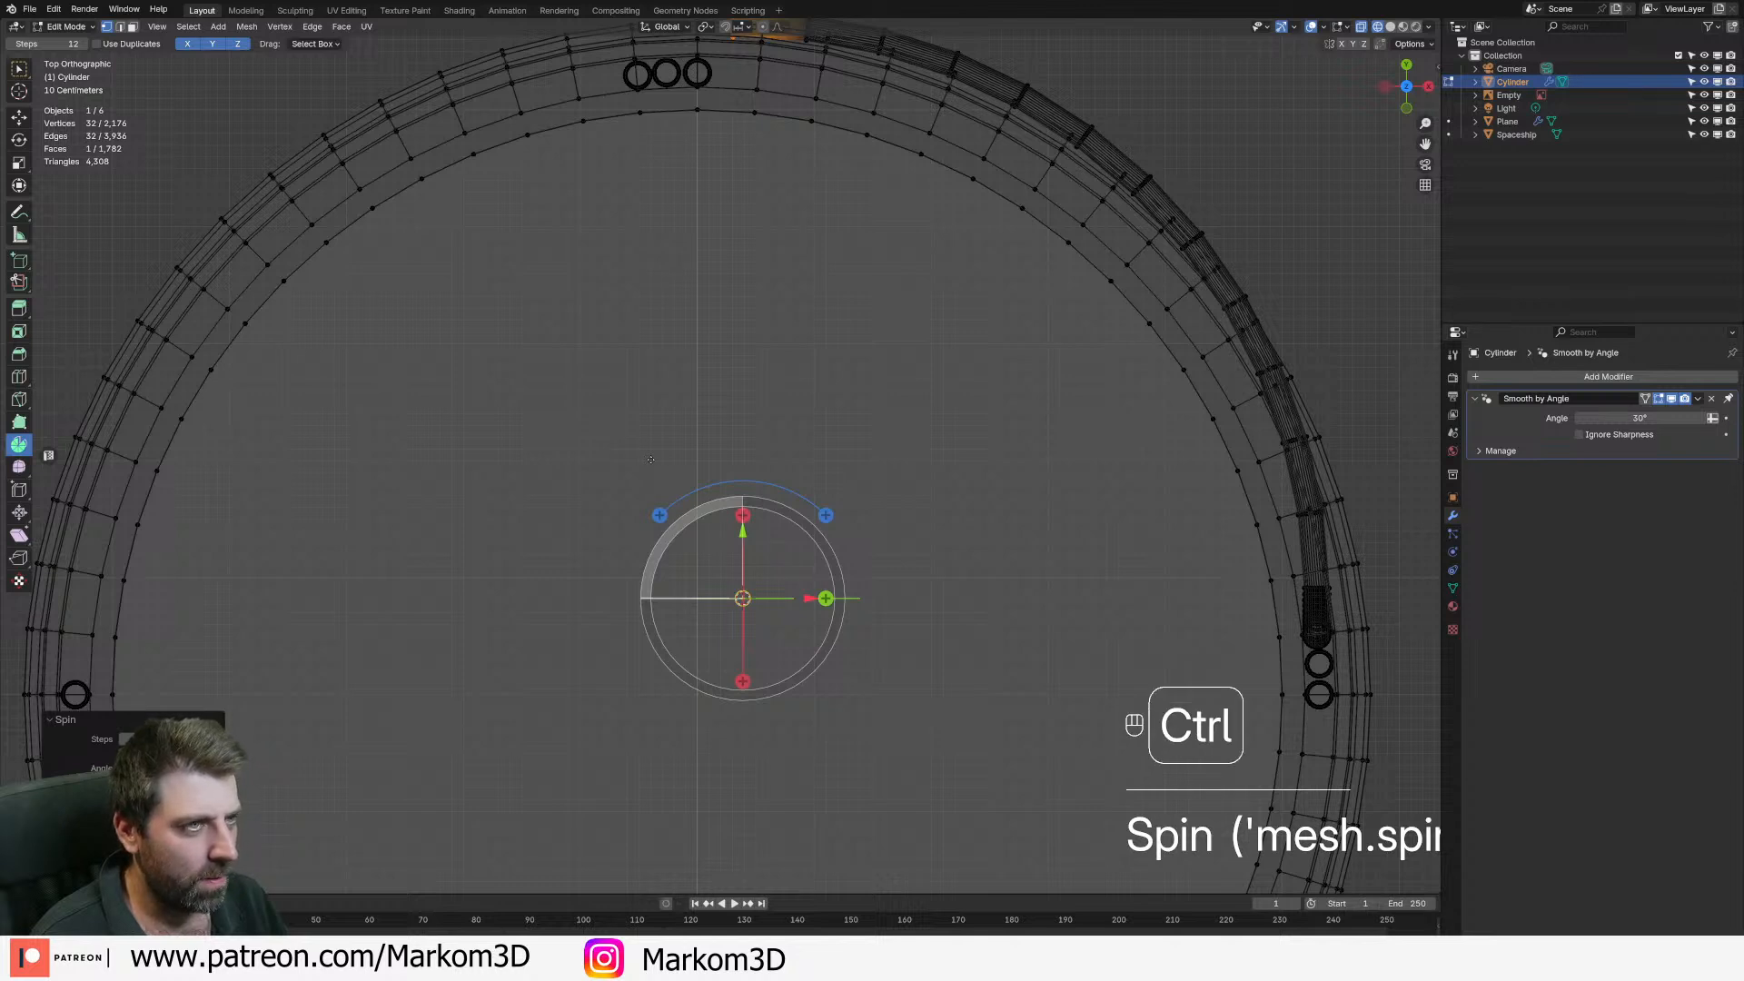
{"action": "key", "text": "ctrl+z"}
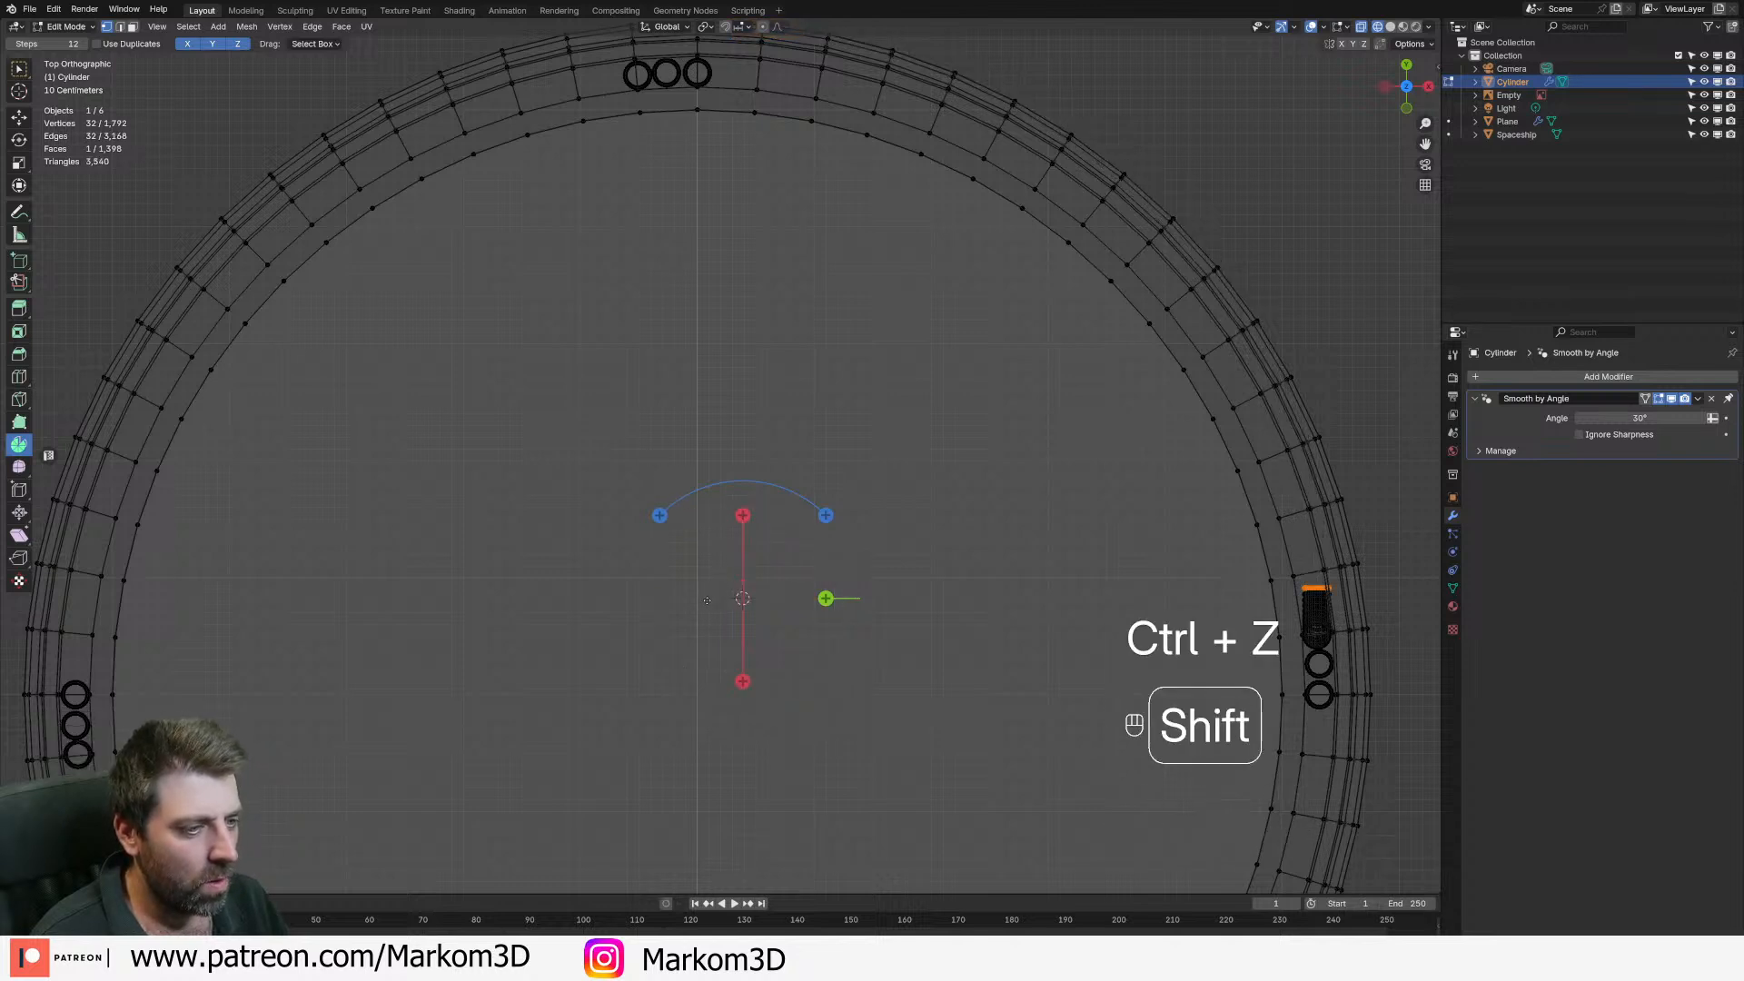
{"action": "left_click_drag", "start_coordinate": [796, 514], "coordinate": [649, 522]}
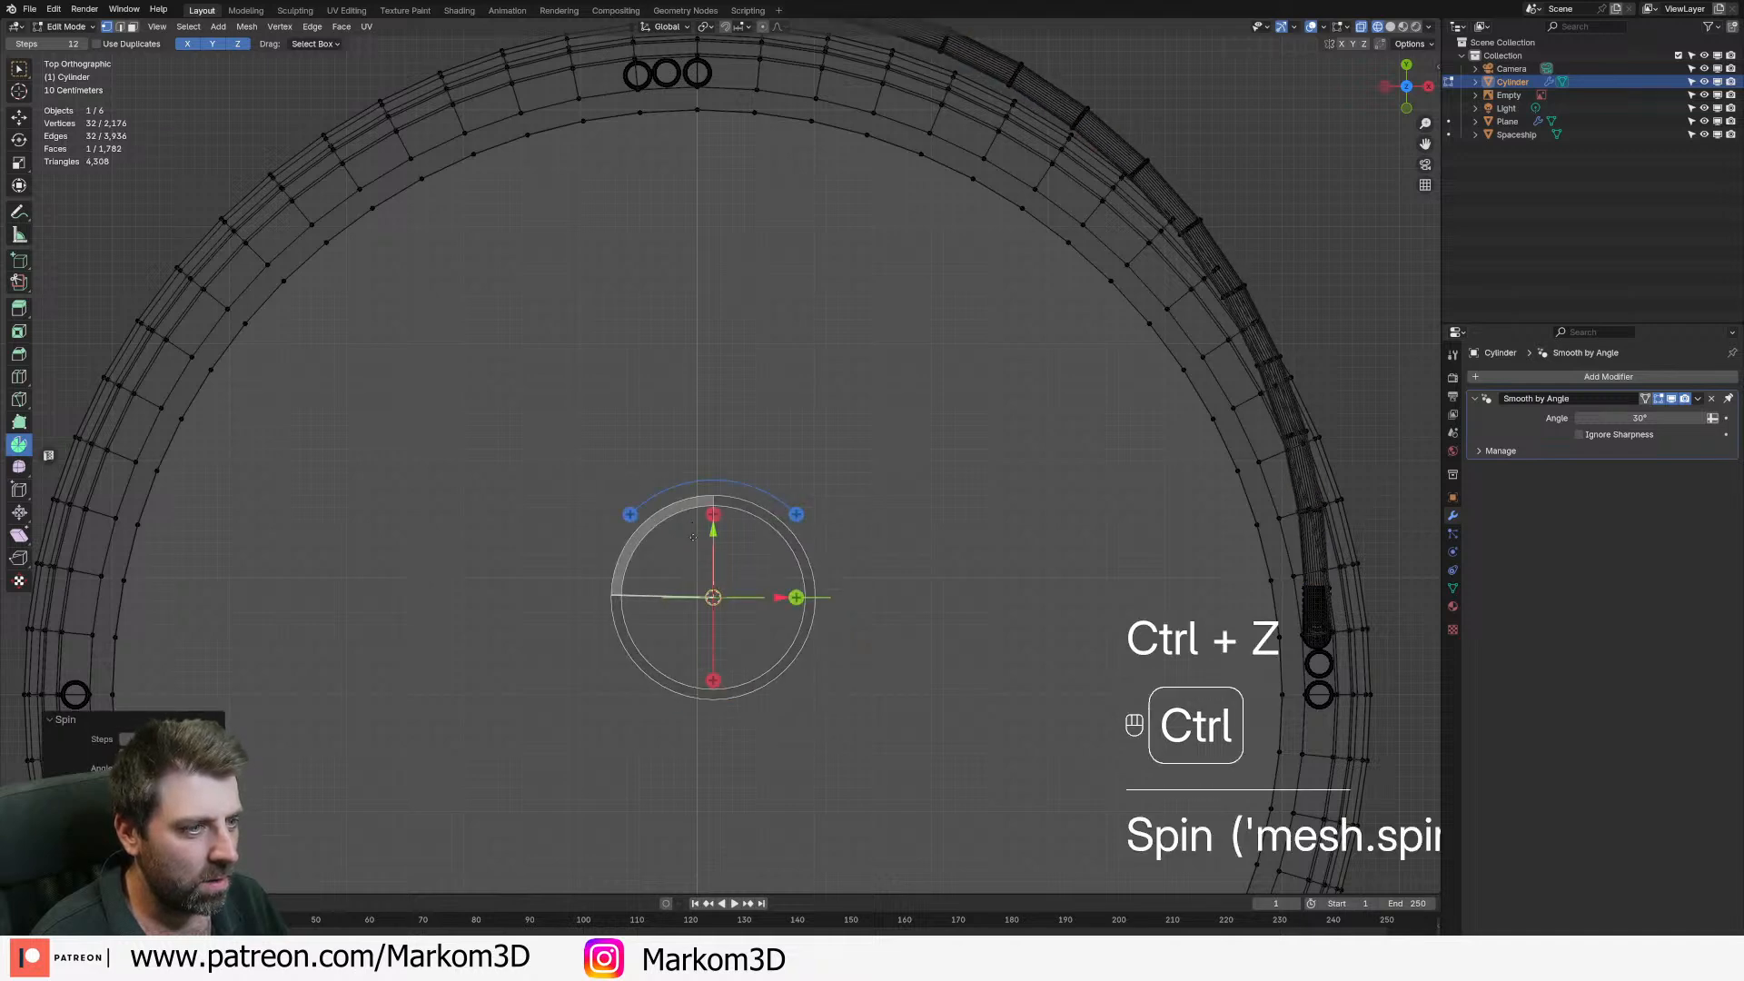
{"action": "key", "text": "ctrl+z"}
- Try two more pipe spins, one with the 3D cursor moved towards the pipe and one with it moved partway back
{"action": "right_click", "coordinate": [803, 598], "text": "shift"}
{"action": "right_click", "coordinate": [986, 571], "text": "shift"}
{"action": "right_click", "coordinate": [804, 592], "text": "shift"}
{"action": "left_click_drag", "start_coordinate": [888, 510], "coordinate": [706, 464]}
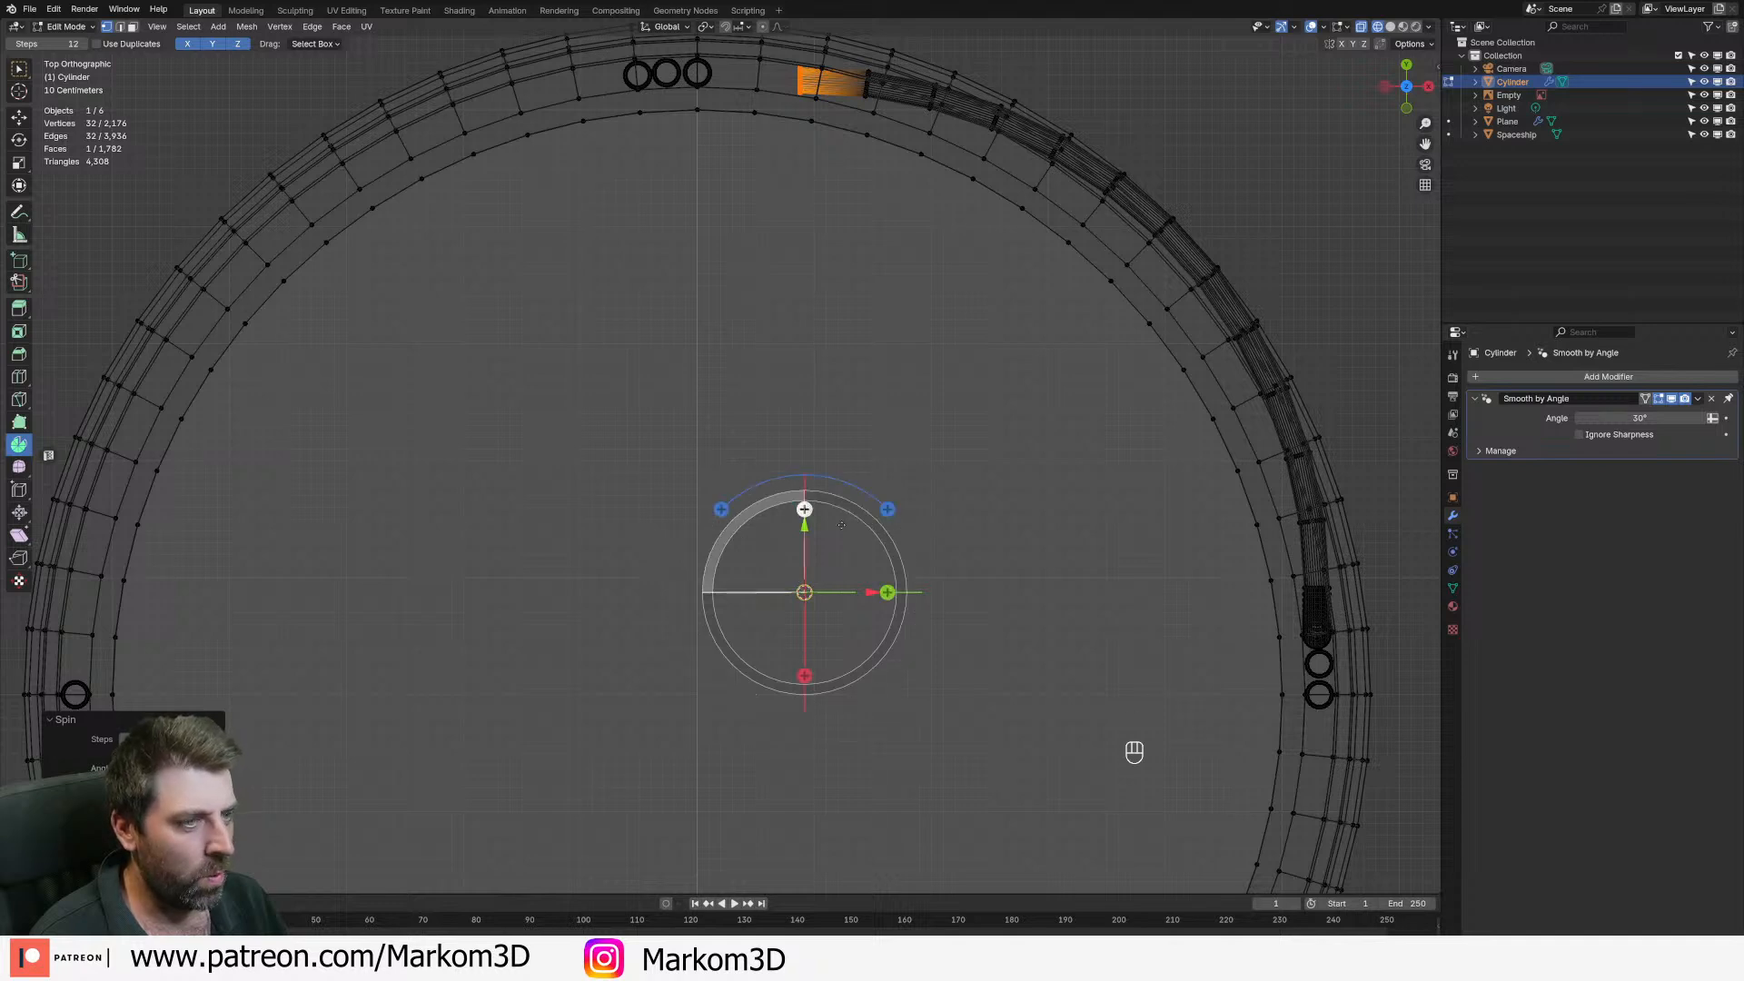
{"action": "key", "text": "ctrl+z"}
{"action": "left_click_drag", "start_coordinate": [832, 508], "coordinate": [735, 483]}
{"action": "key", "text": "ctrl+z"}
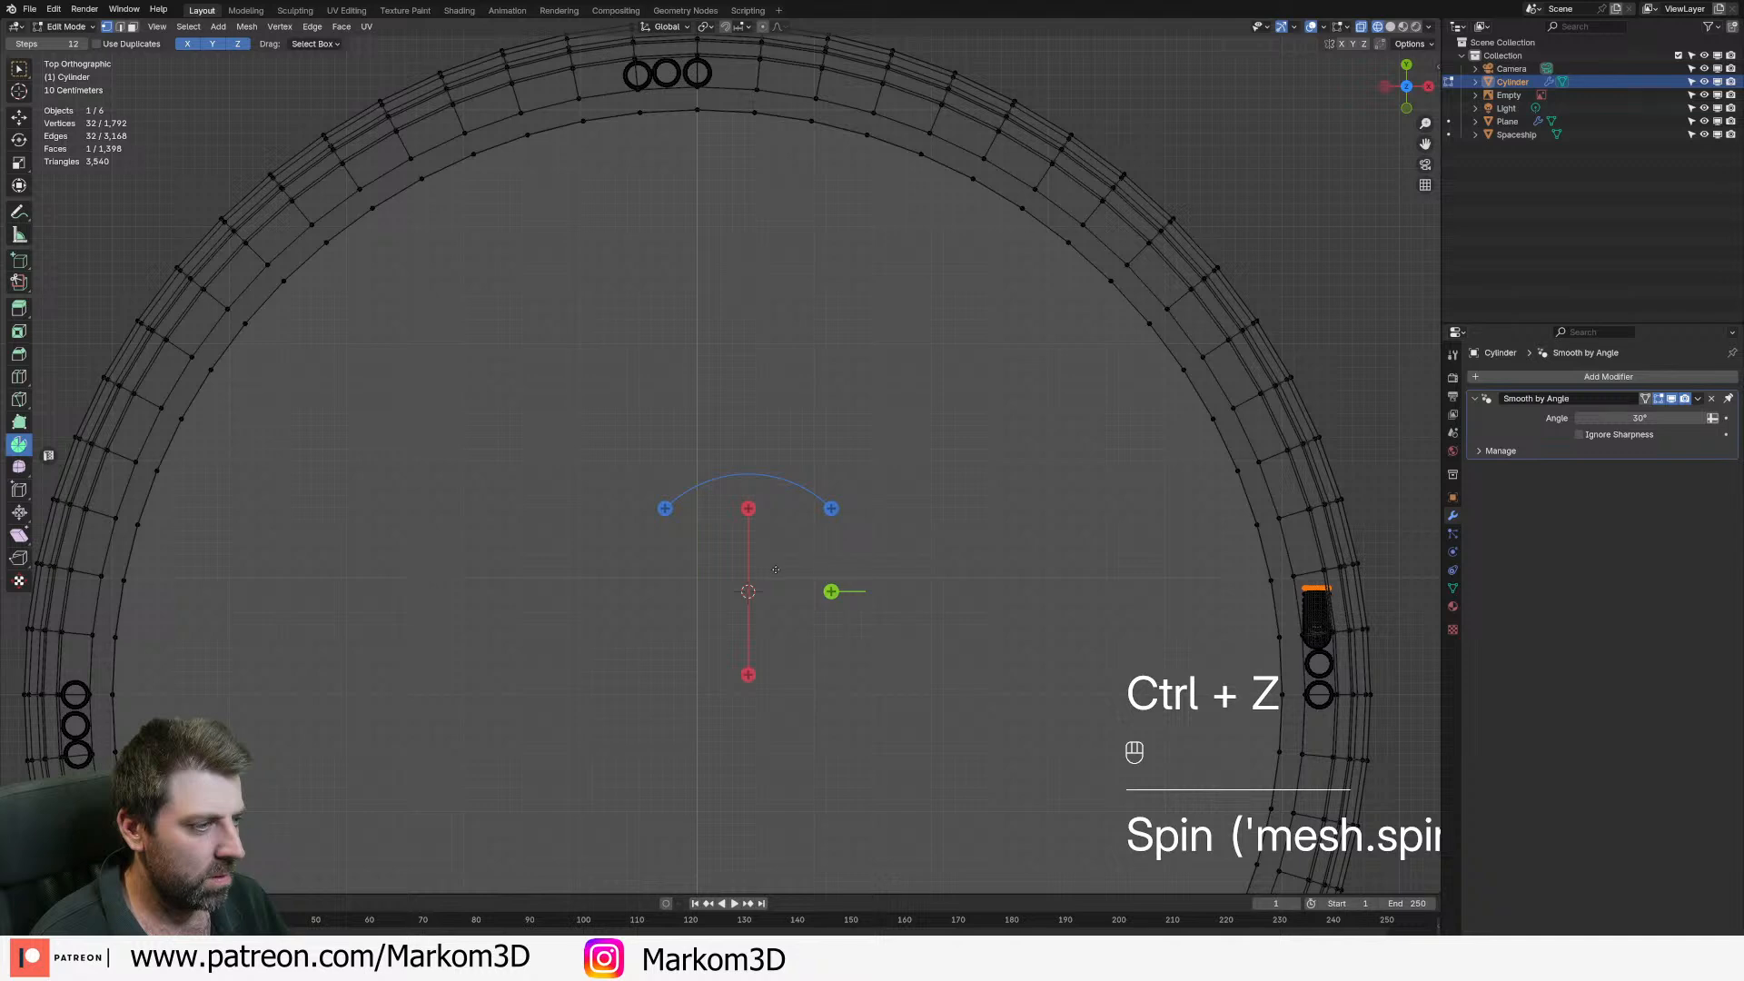
- Repeat the pipe spin from the current 3D cursor position, test a cursor spot near the wall, and undo the spin
{"action": "left_click_drag", "start_coordinate": [831, 509], "coordinate": [625, 471]}
{"action": "right_click", "coordinate": [839, 636]}
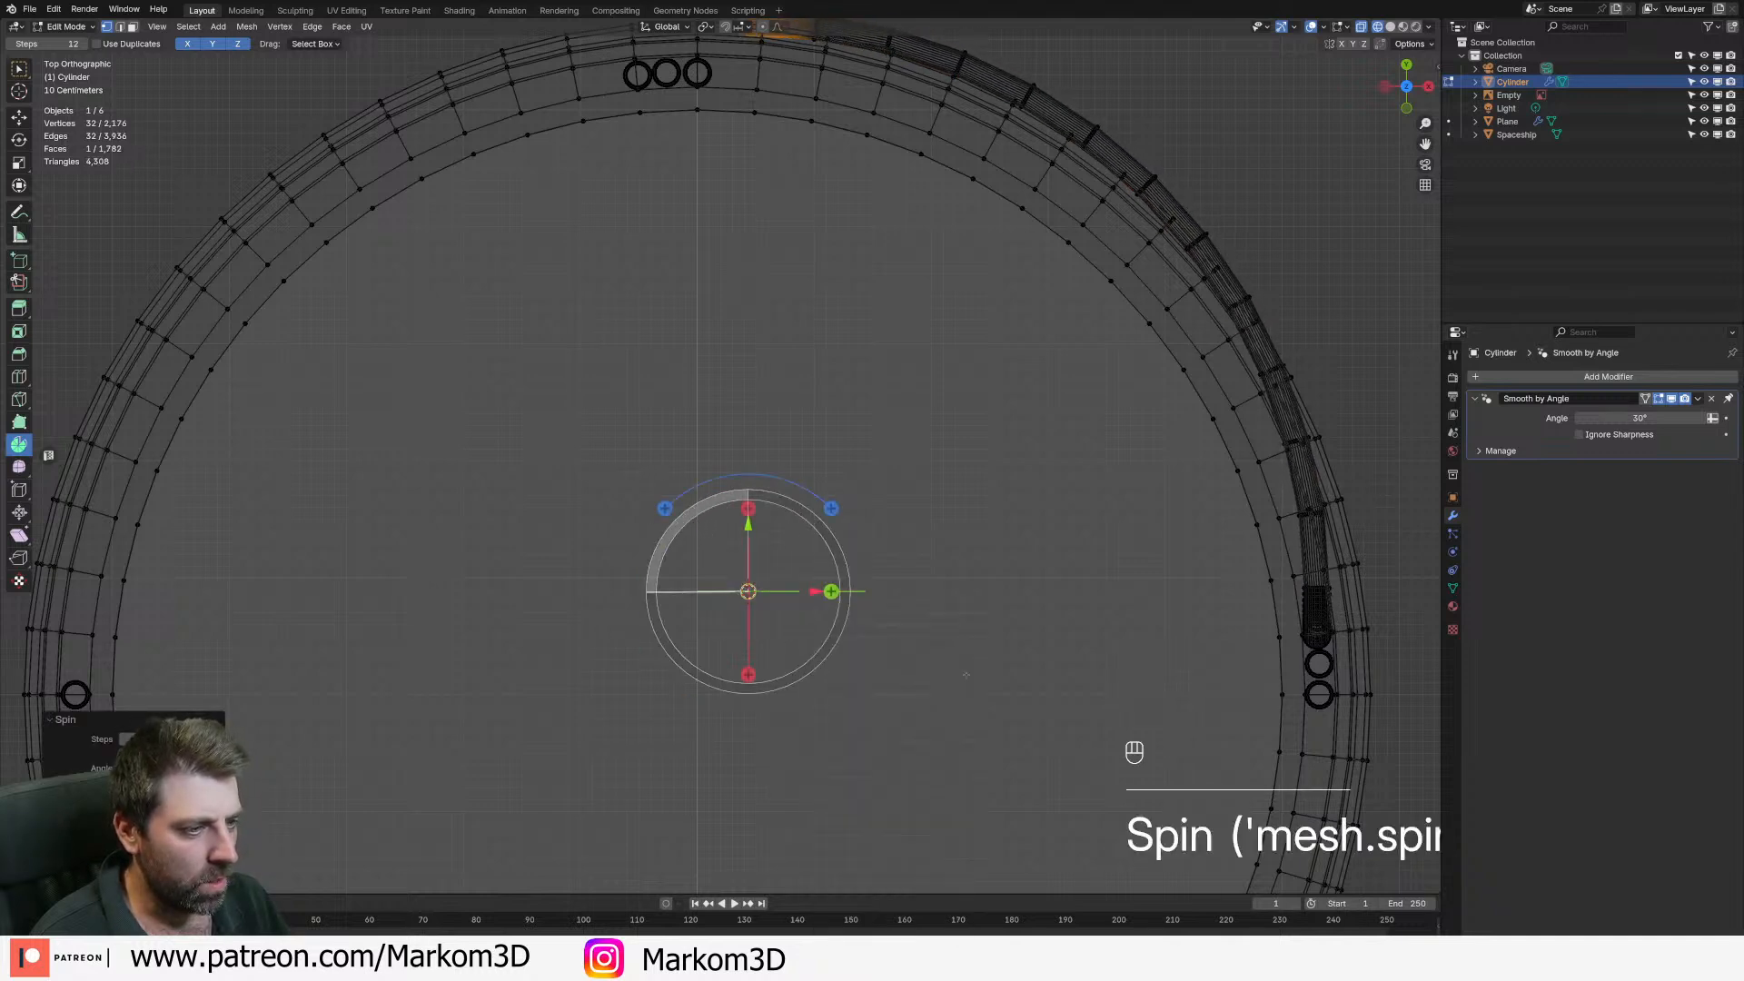
{"action": "right_click", "coordinate": [1110, 643], "text": "shift"}
{"action": "right_click", "coordinate": [986, 334], "text": "shift"}
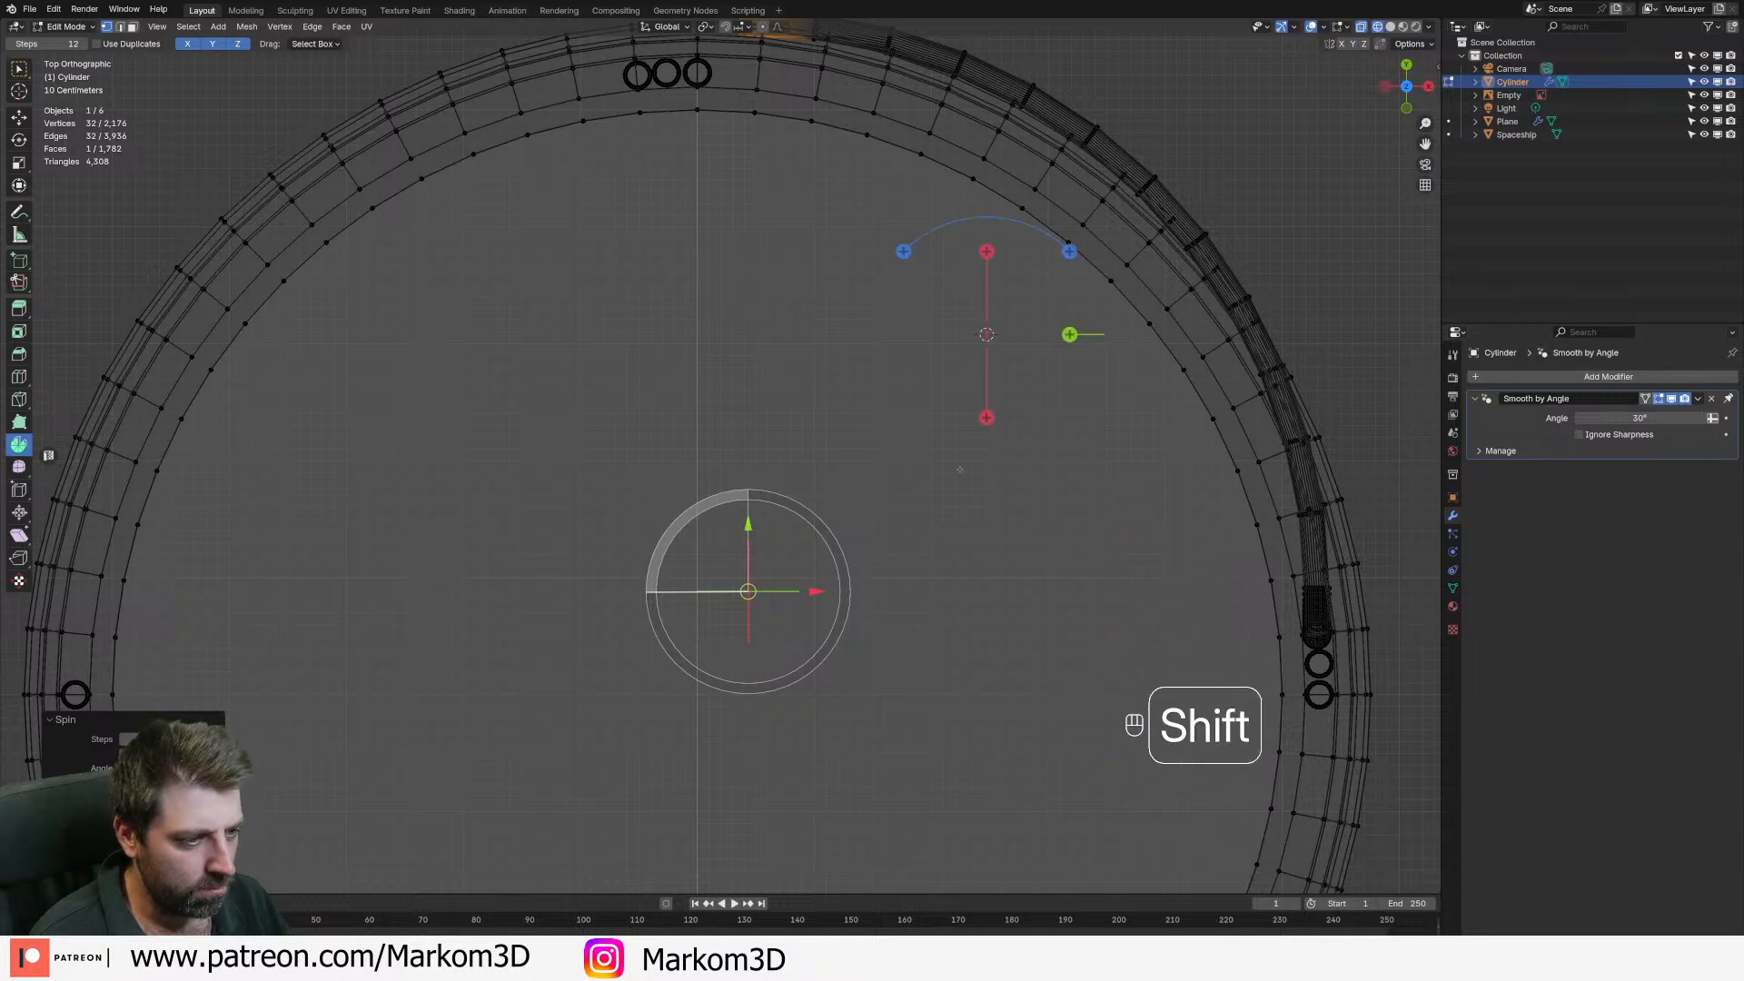
{"action": "left_click", "coordinate": [863, 577]}
{"action": "key", "text": "ctrl+z"}
{"action": "key", "text": "ctrl+z"}
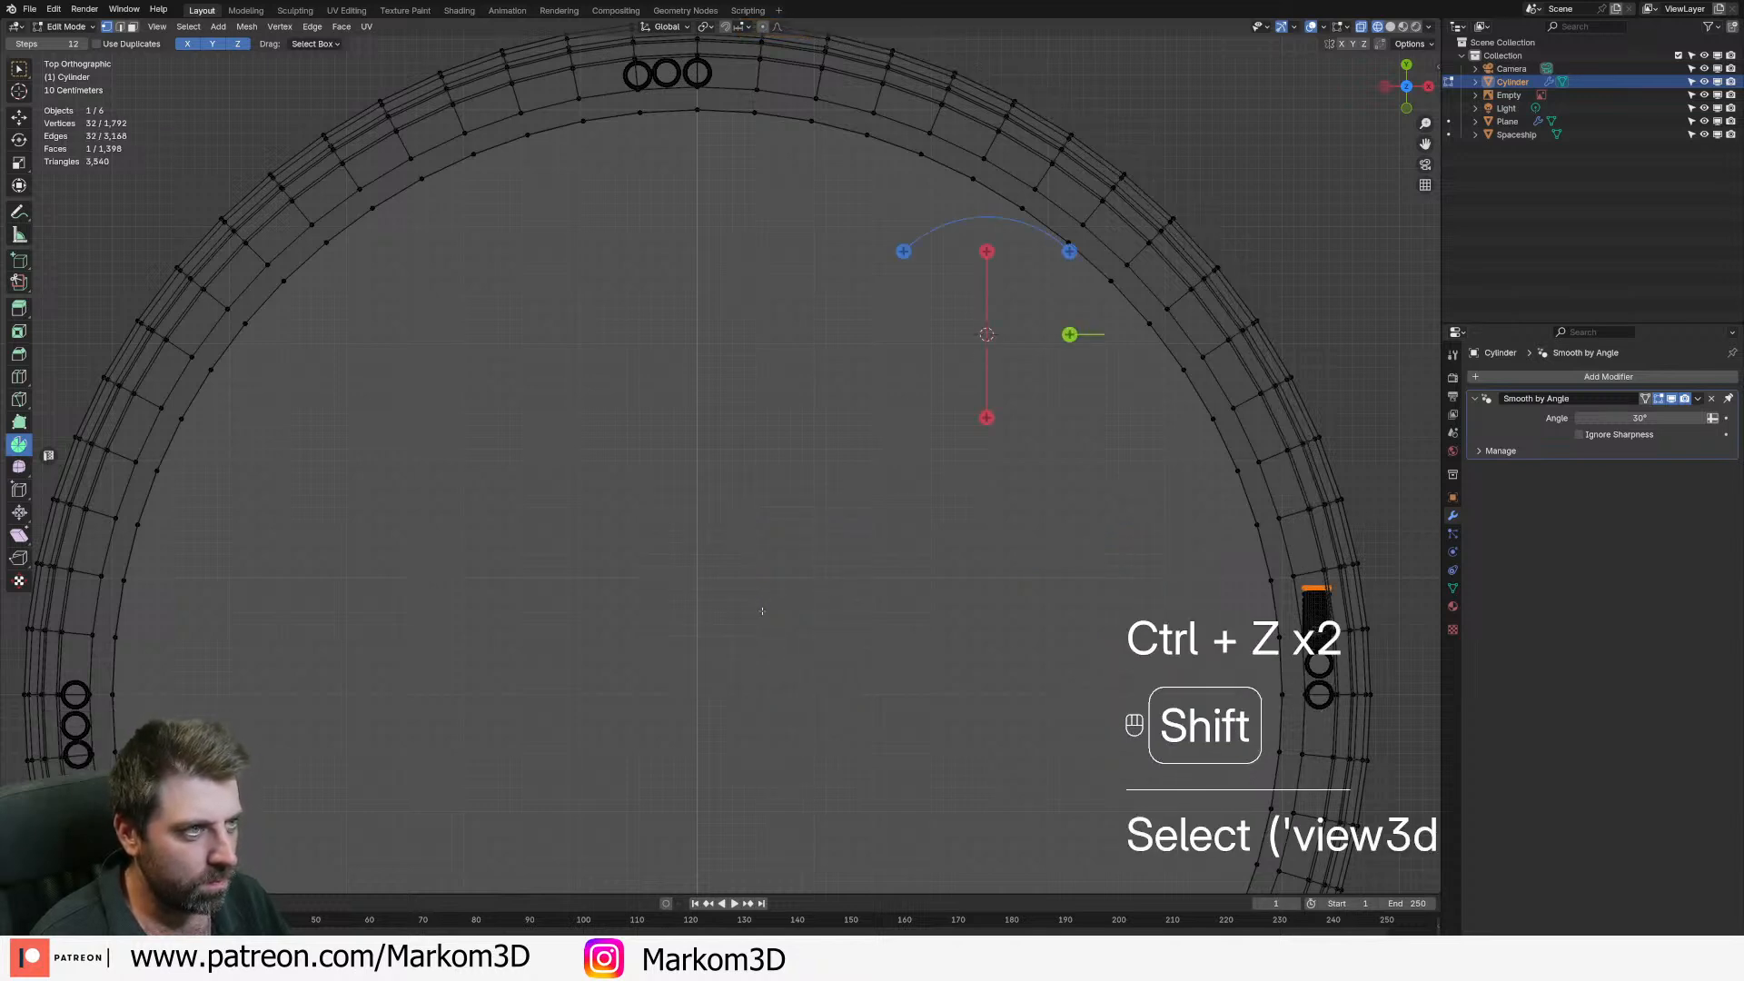
- Try spinning the pipe end with the 3D cursor placed lower, closer to the column's centre, undoing each spin
{"action": "left_click_drag", "start_coordinate": [832, 538], "coordinate": [615, 467]}
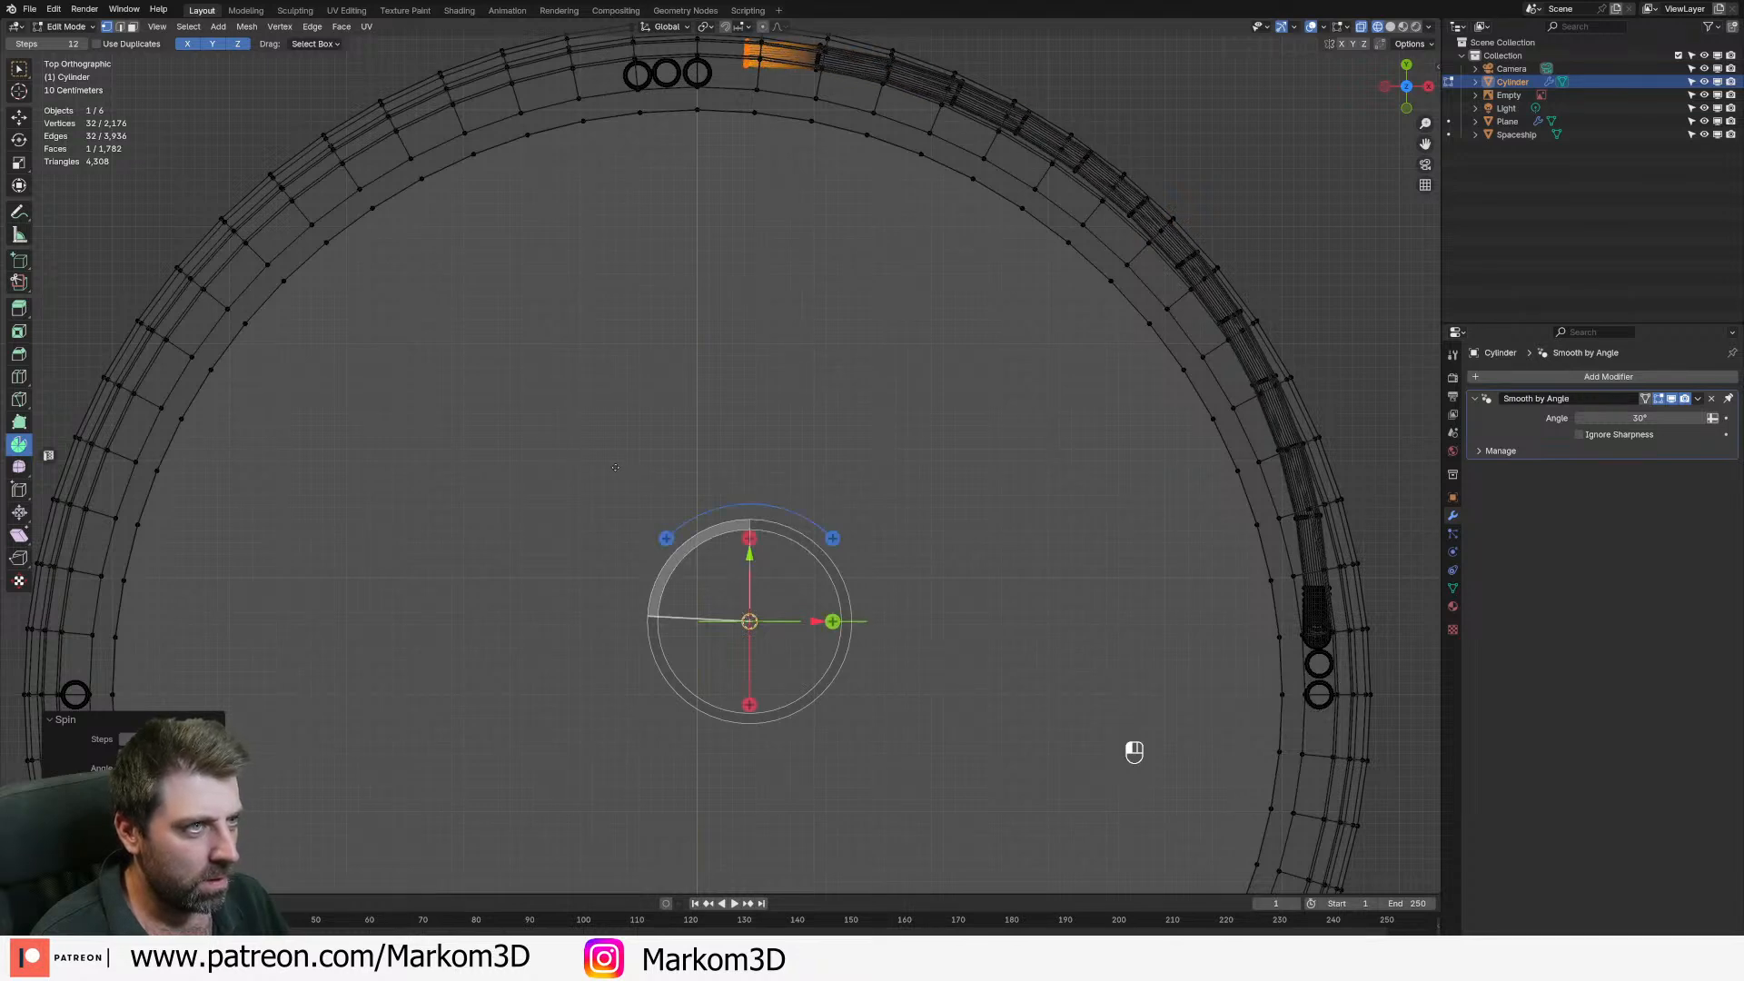
{"action": "key", "text": "ctrl+z"}
{"action": "left_click_drag", "start_coordinate": [830, 581], "coordinate": [708, 574]}
{"action": "key", "text": "ctrl+z"}
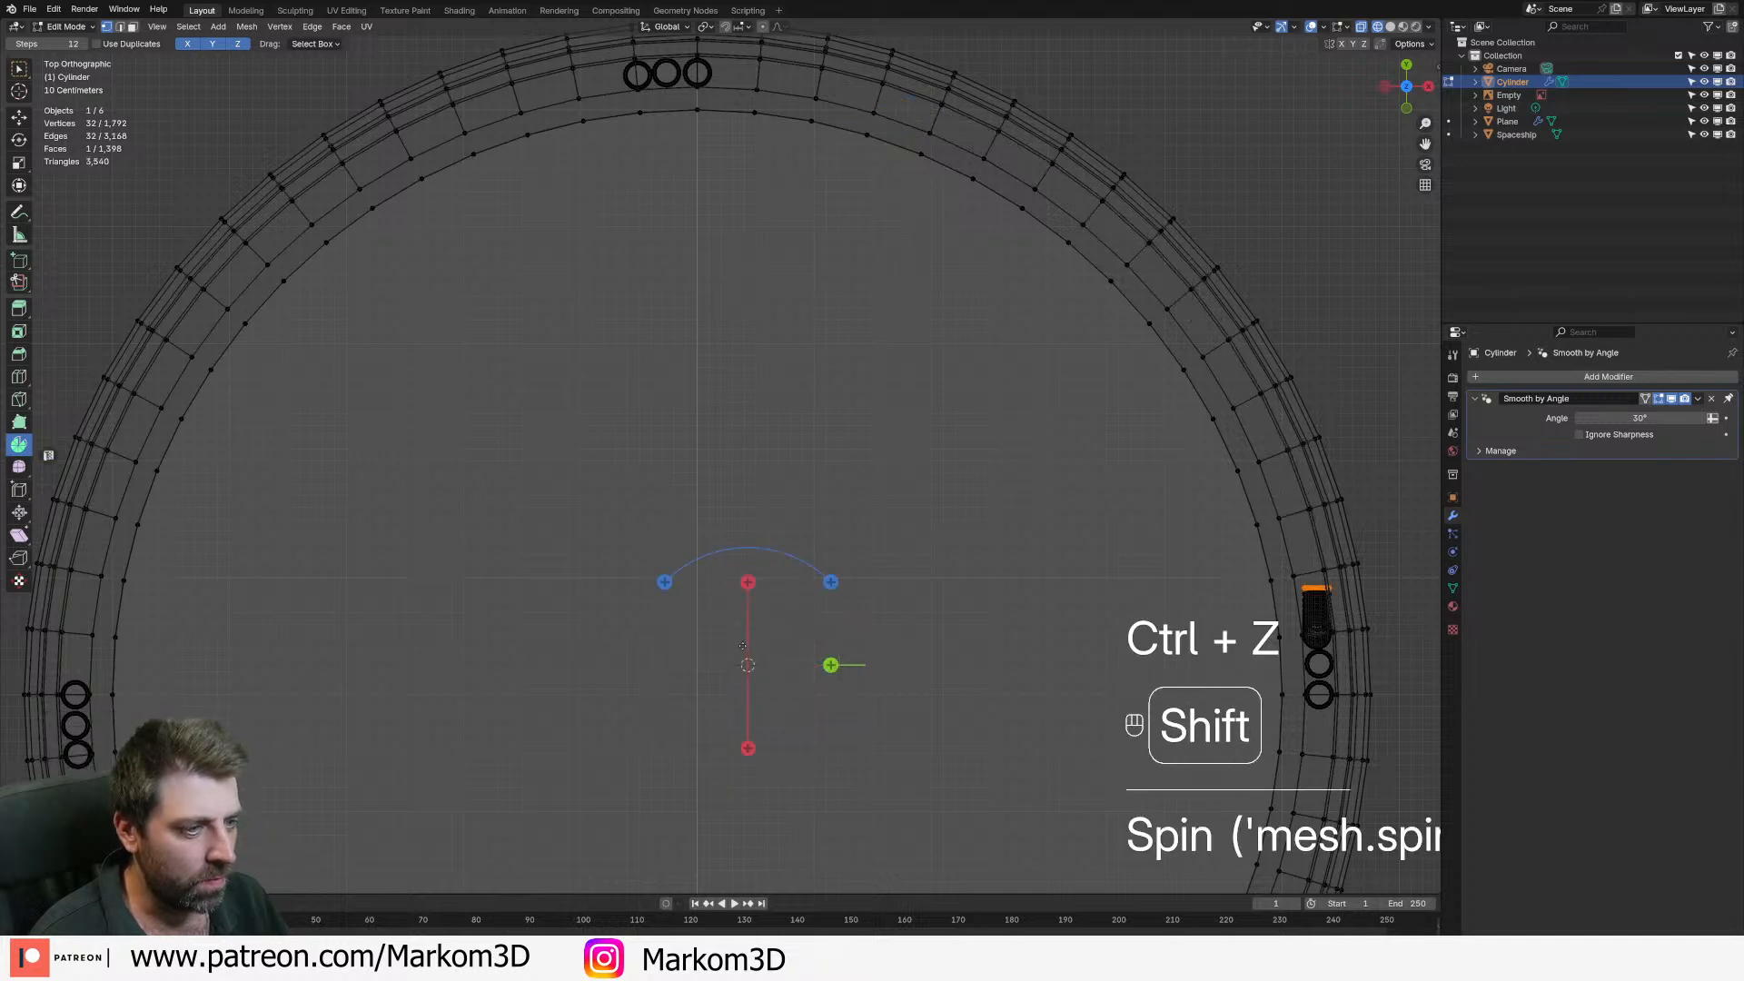
- Spin the pipe end from a cursor position between the last two, check it in solid shading and side view, and undo it
{"action": "left_click_drag", "start_coordinate": [831, 562], "coordinate": [621, 469]}
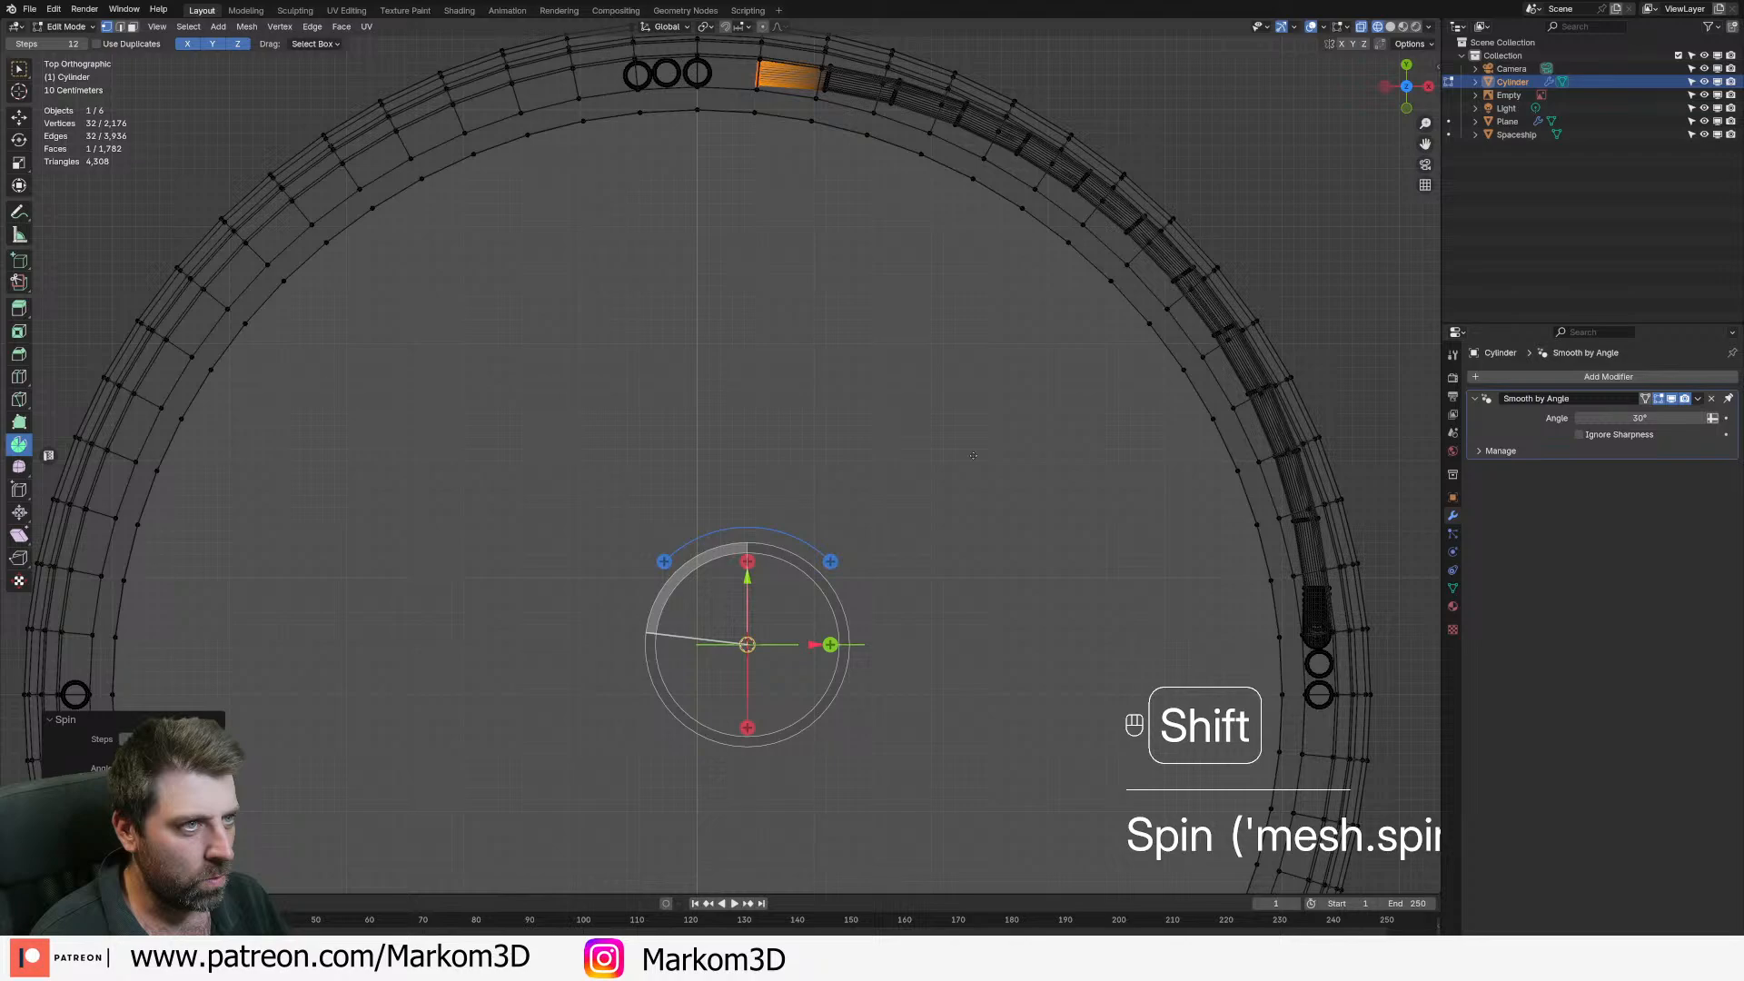
{"action": "mouse_move", "coordinate": [621, 469]}
{"action": "middle_mouse_down"}
{"action": "mouse_move", "coordinate": [1018, 532]}
{"action": "mouse_move", "coordinate": [880, 542]}
{"action": "middle_mouse_up"}
{"action": "key", "text": "z"}
{"action": "left_click", "coordinate": [1103, 536]}
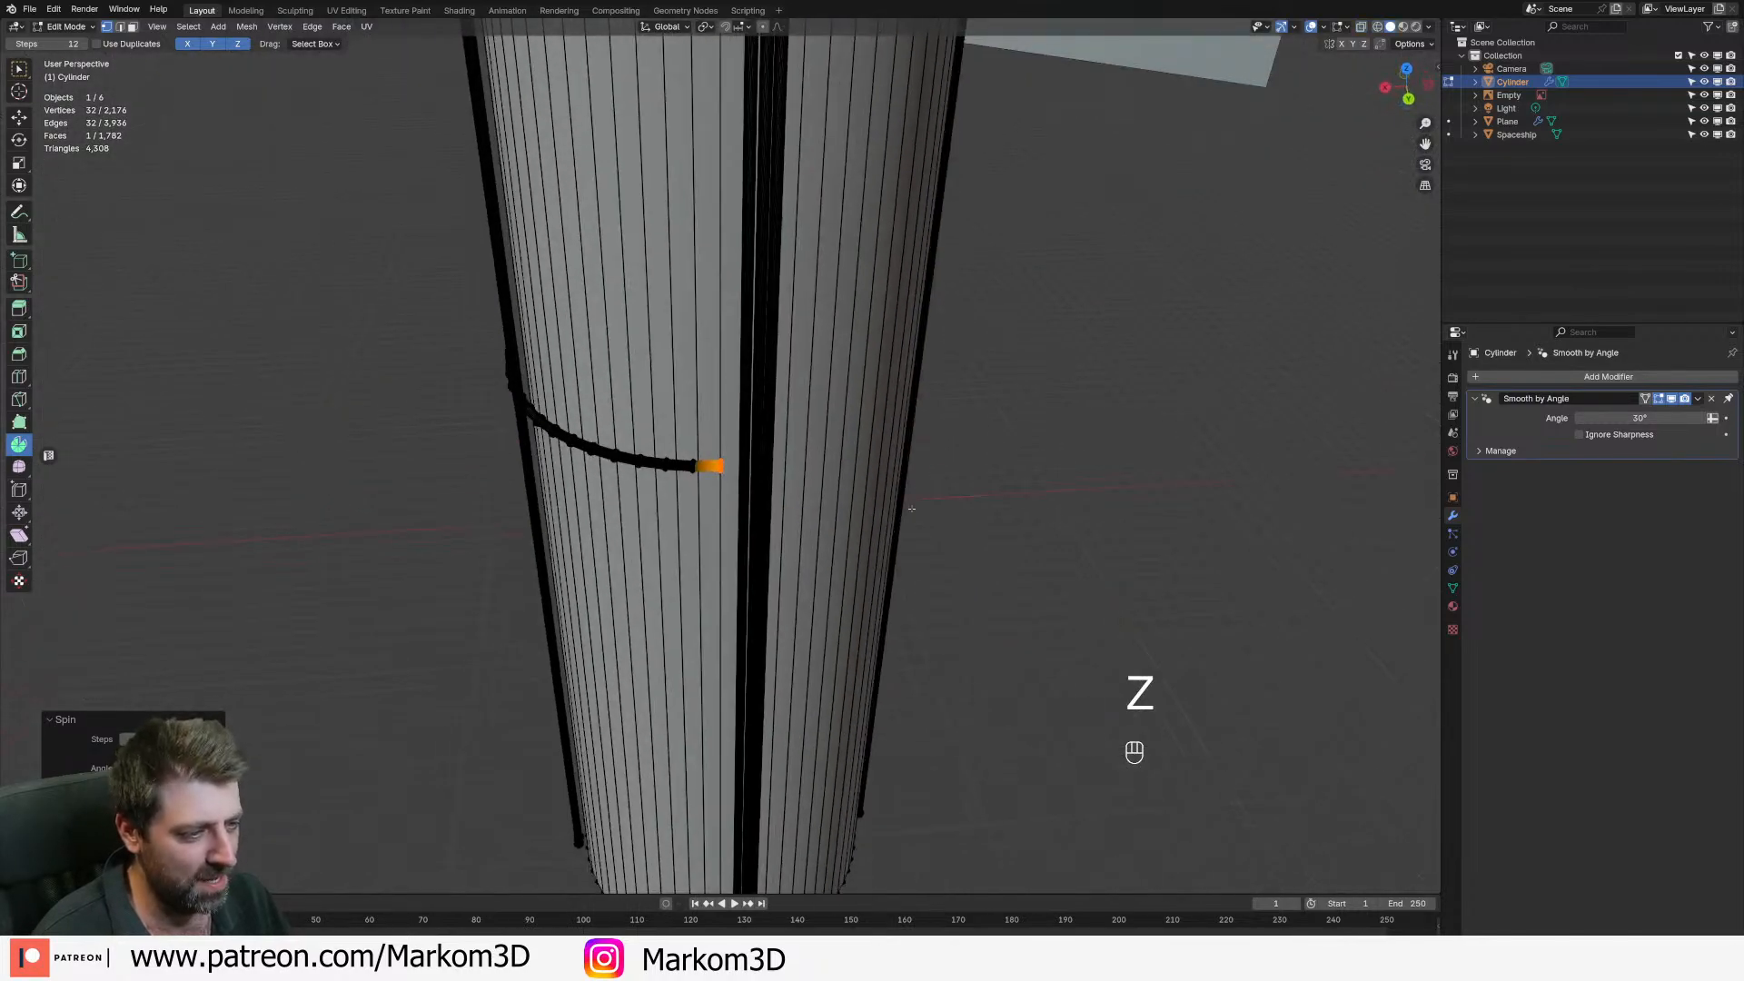
{"action": "scroll", "coordinate": [880, 542], "scroll_direction": "up", "scroll_amount": 5}
{"action": "key", "text": "KP_3"}
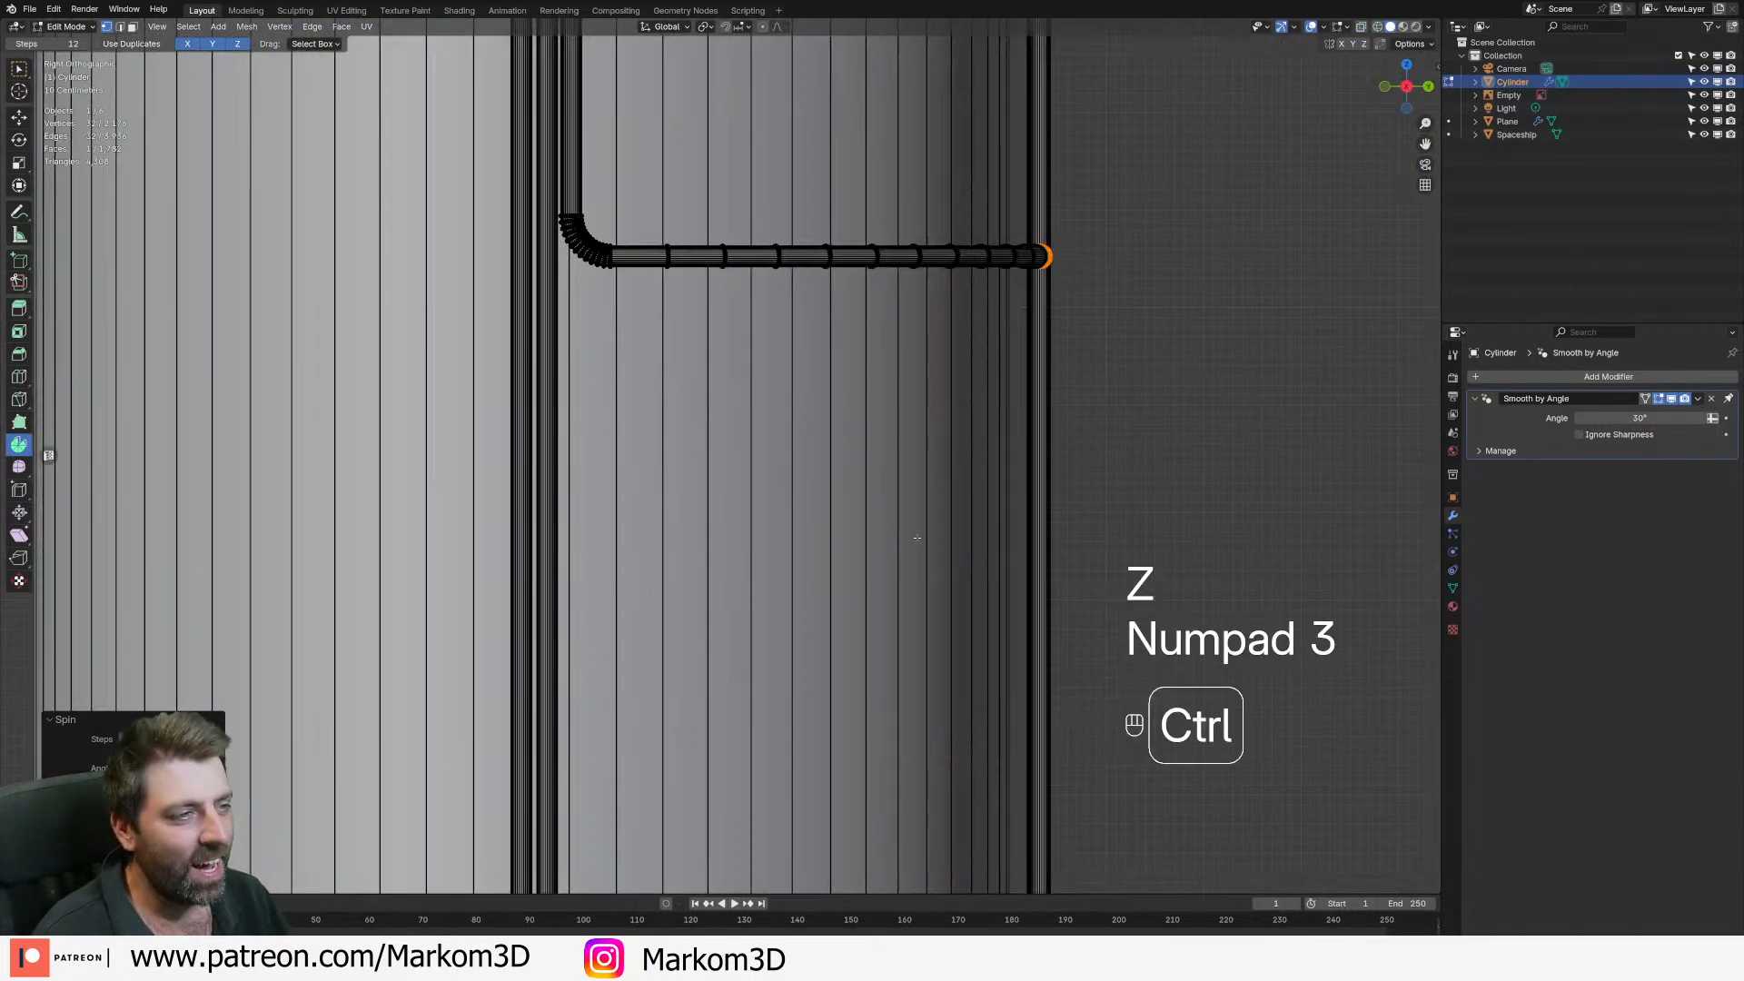
{"action": "key", "text": "KP_7"}
{"action": "key", "text": "ctrl+z"}
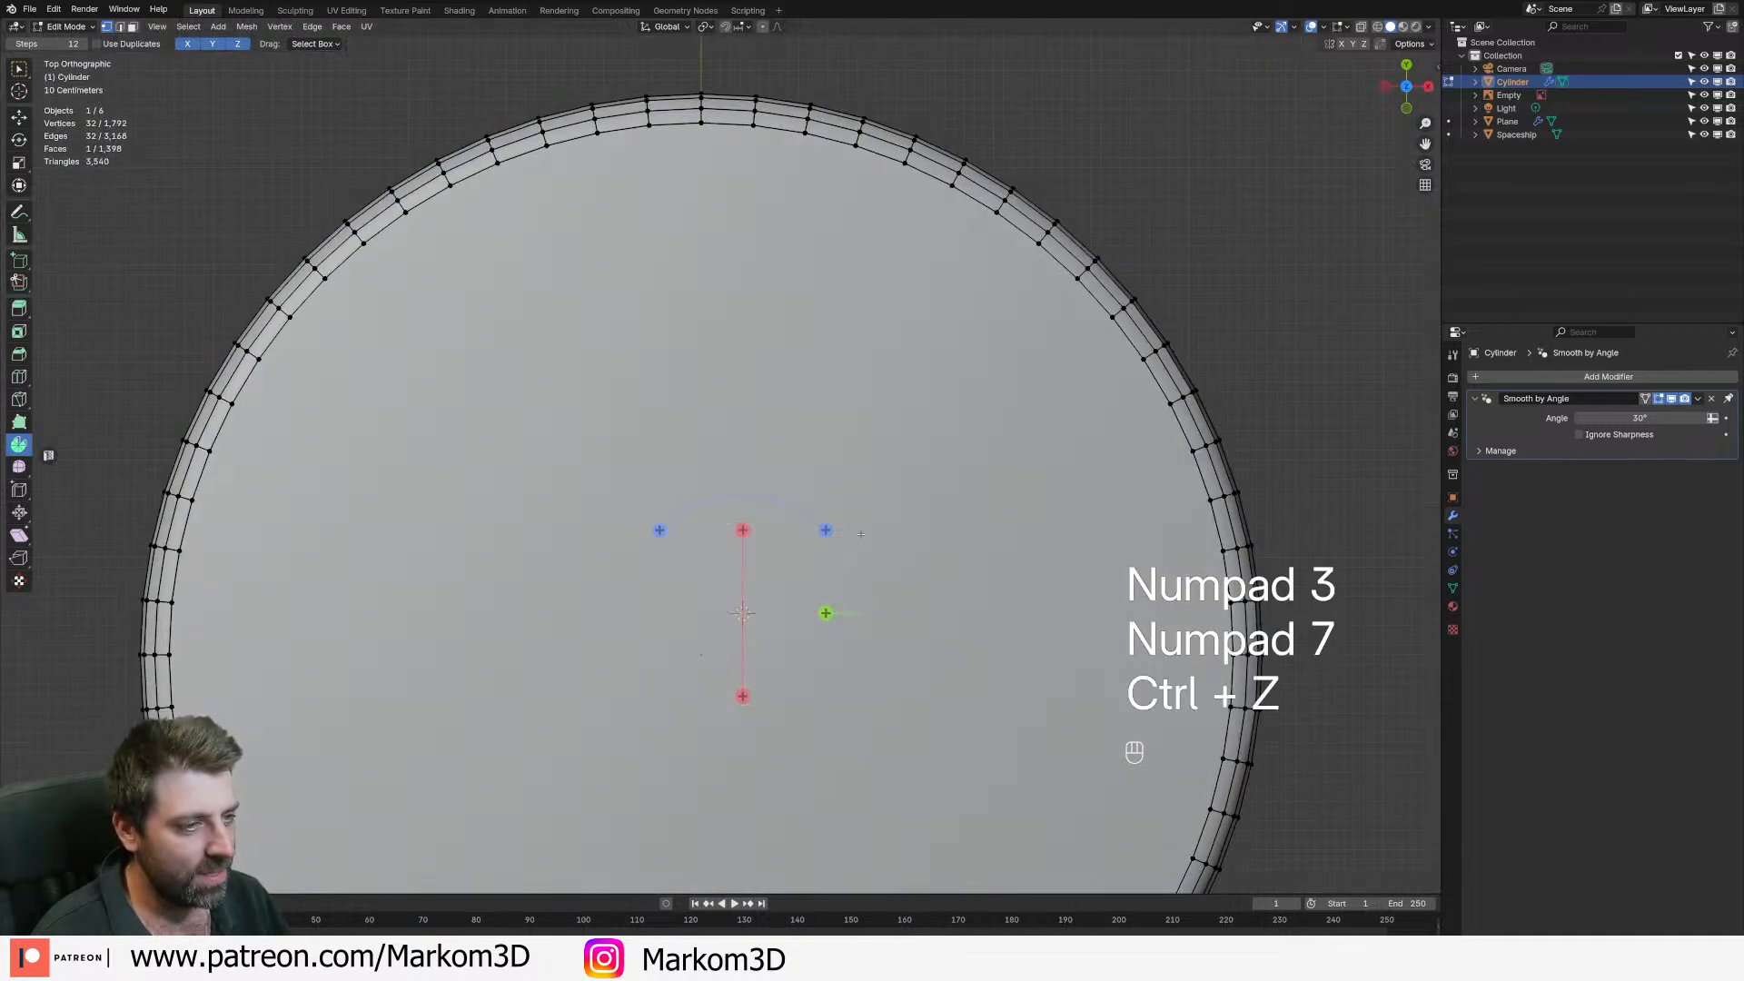
- In wireframe top view, spin the pipe end along the wall to just before the next pipe group, doubling the spin's step count
{"action": "key", "text": "z"}
{"action": "left_click_drag", "start_coordinate": [826, 530], "coordinate": [640, 468]}
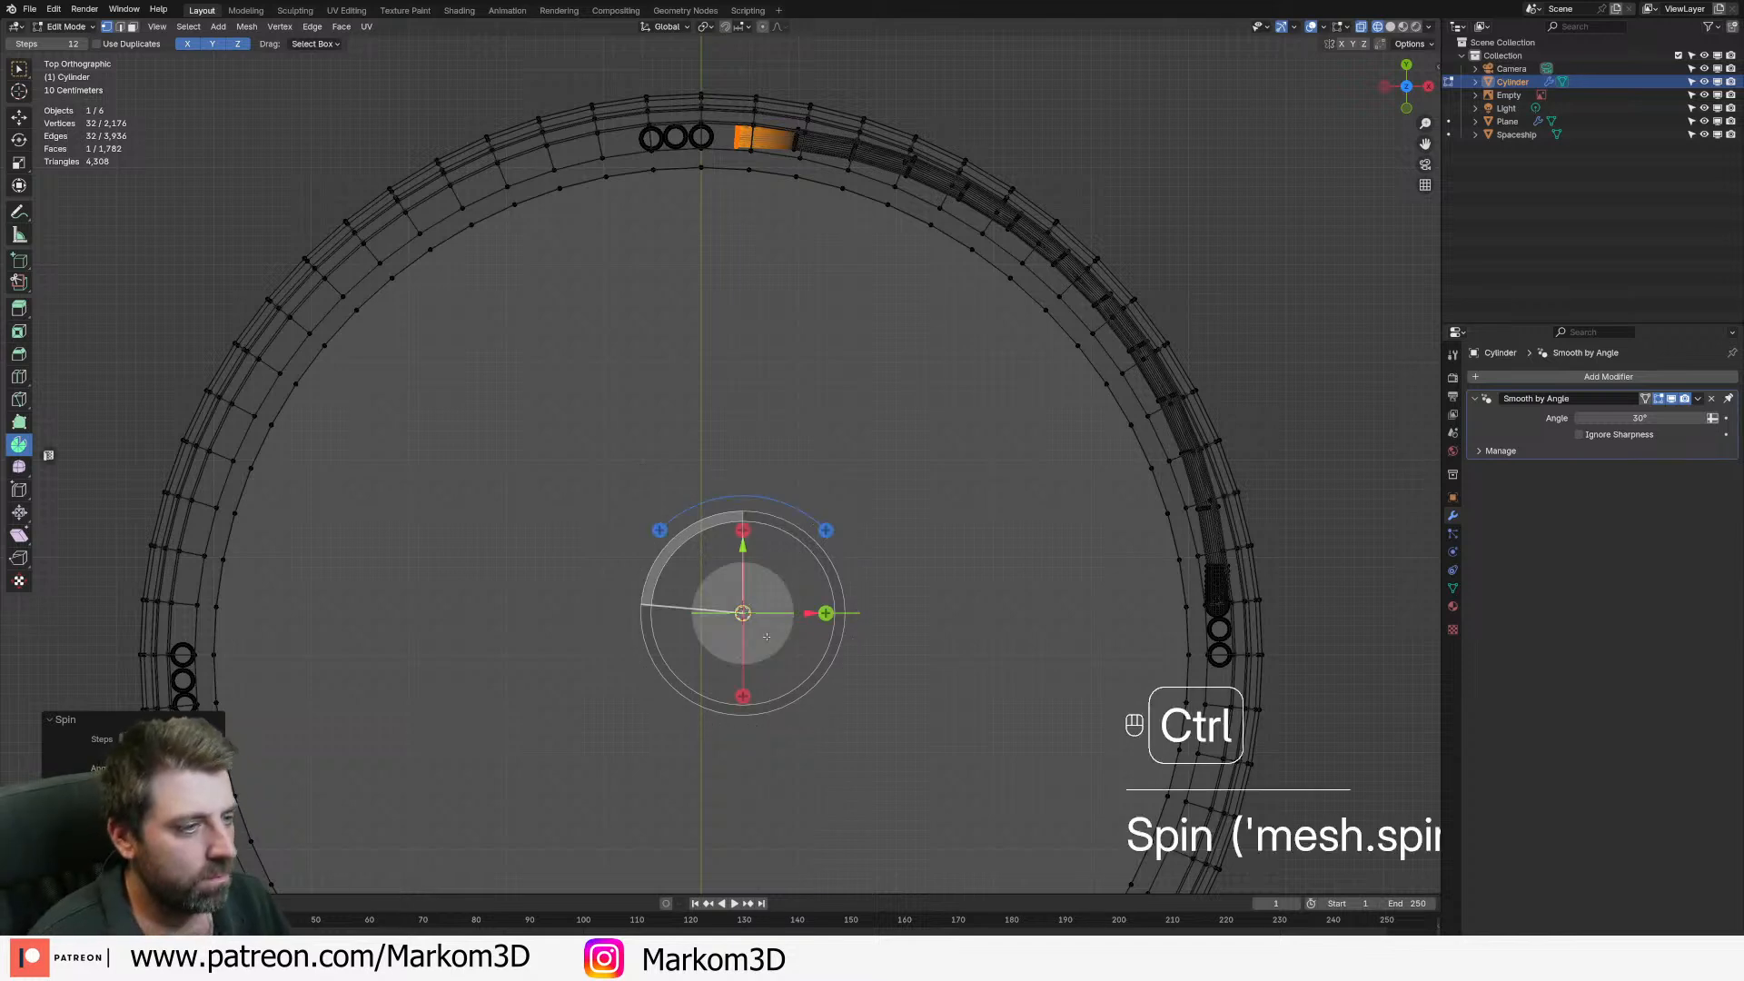
{"action": "key", "text": "ctrl+z"}
{"action": "left_click_drag", "start_coordinate": [826, 530], "coordinate": [634, 457]}
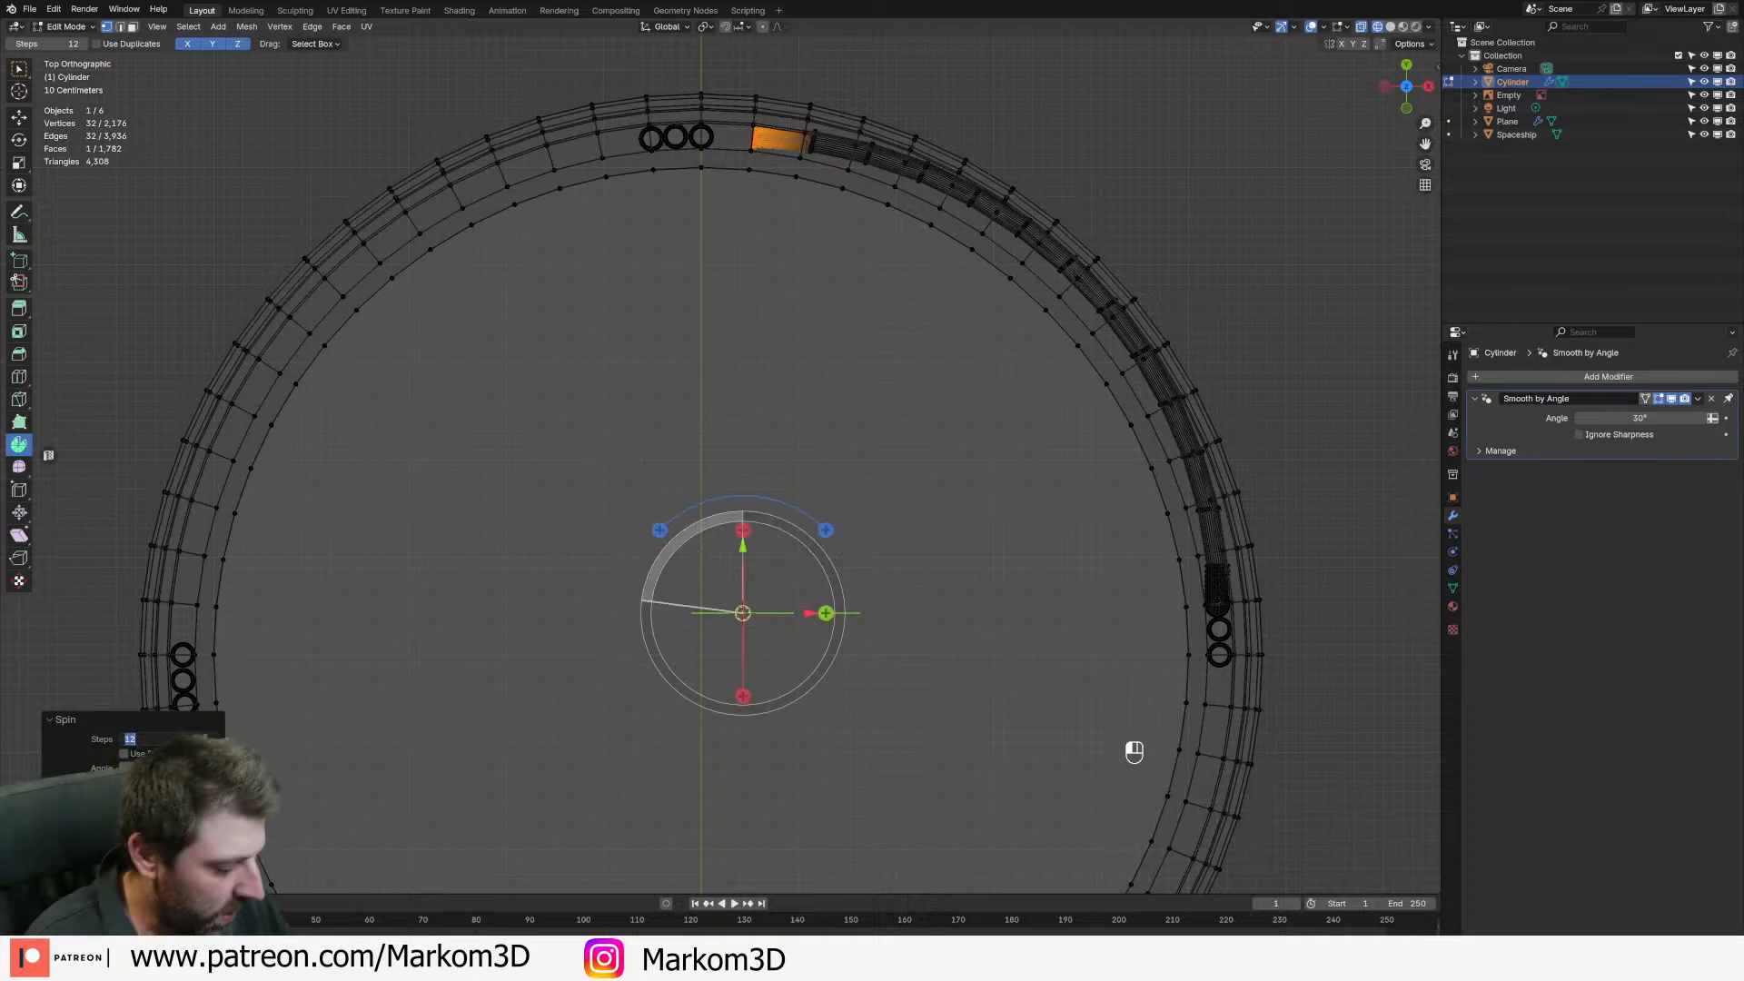
{"action": "key", "text": "Return"}
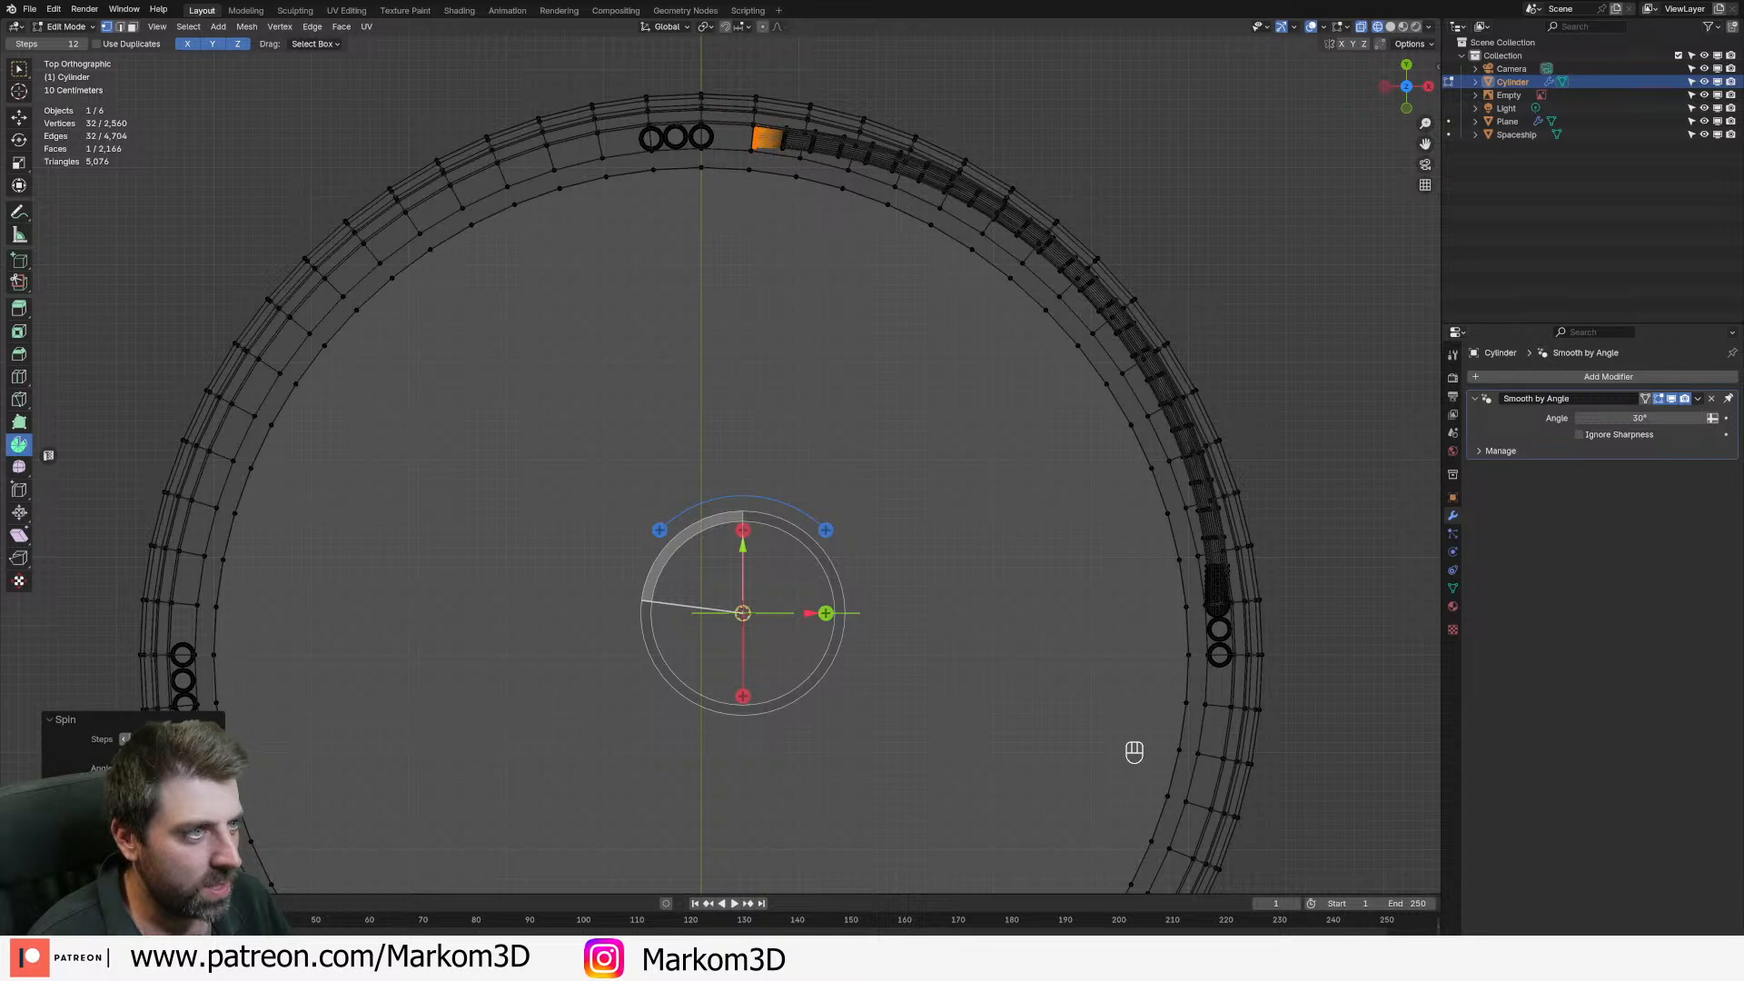
- In front view, place the 3D cursor just below the pipe's end and spin it a quarter turn into a downward elbow
{"action": "key", "text": "KP_3"}
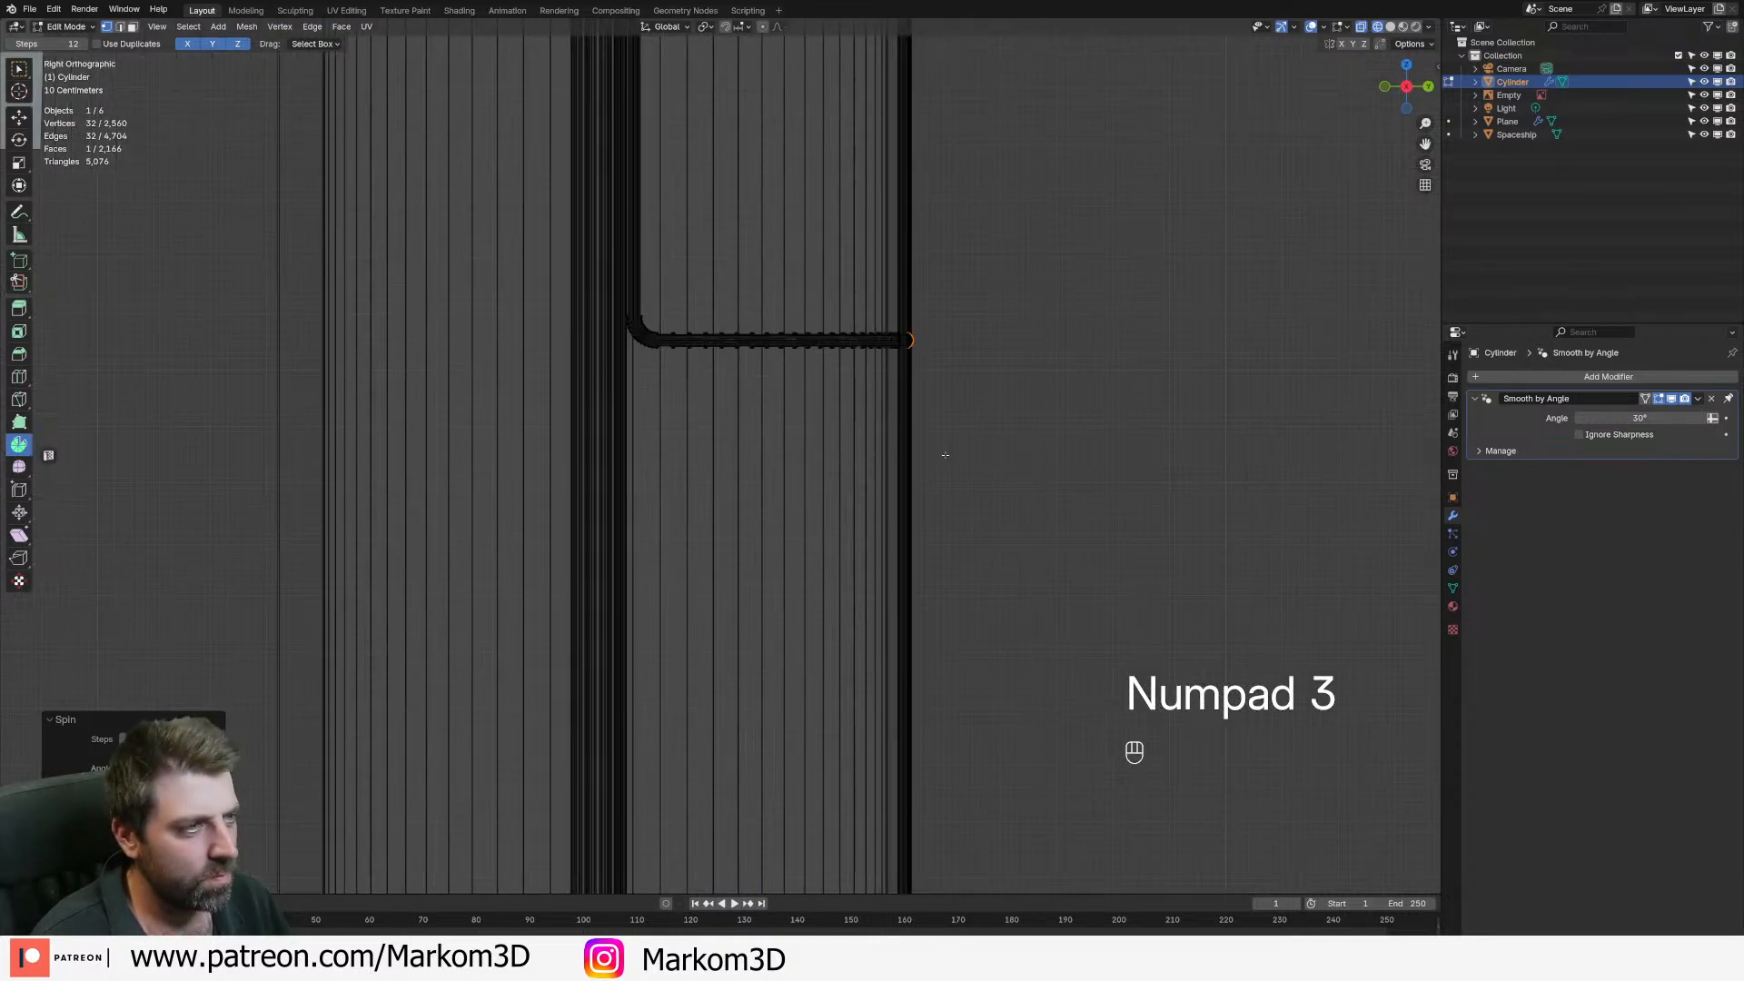
{"action": "key", "text": "KP_1"}
{"action": "scroll", "coordinate": [755, 275], "scroll_direction": "up", "scroll_amount": 4}
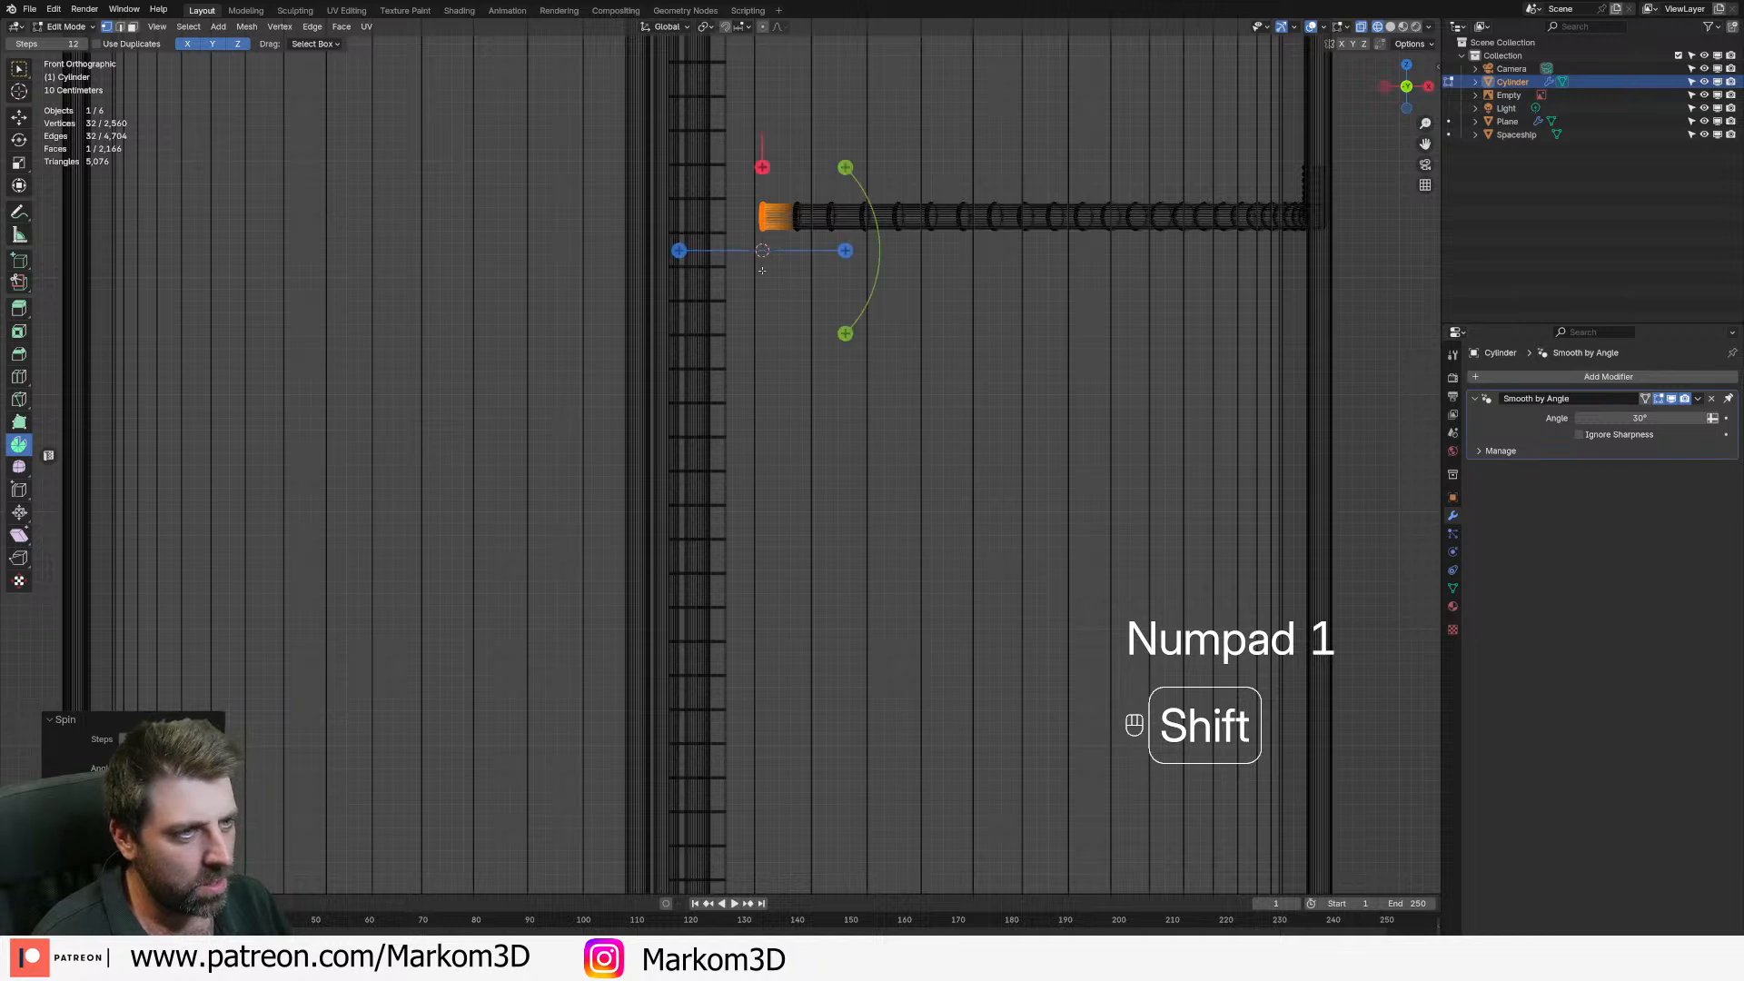
{"action": "left_click_drag", "start_coordinate": [845, 168], "coordinate": [716, 198]}
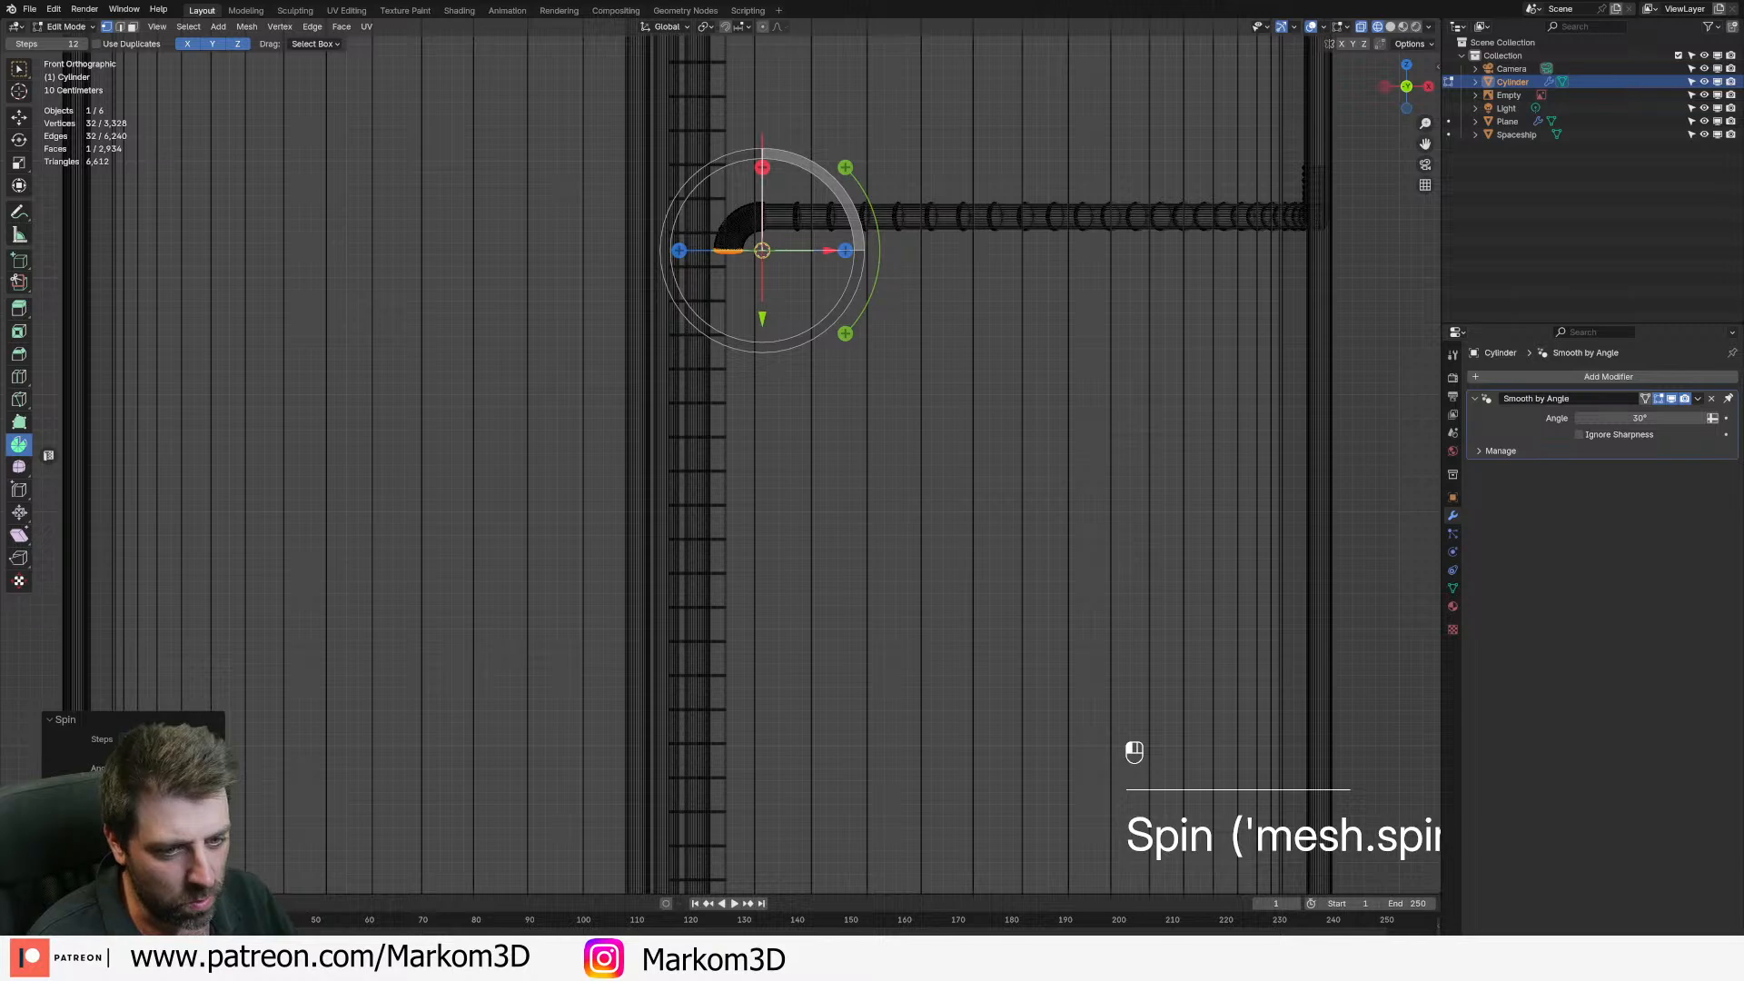
- Extrude the elbow's open end straight down along Z to the column's base
{"action": "scroll", "coordinate": [721, 456], "scroll_direction": "down", "scroll_amount": 3}
{"action": "middle_click_drag", "start_coordinate": [673, 573], "coordinate": [642, 366], "text": "shift"}
{"action": "scroll", "coordinate": [642, 366], "scroll_direction": "down", "scroll_amount": 4}
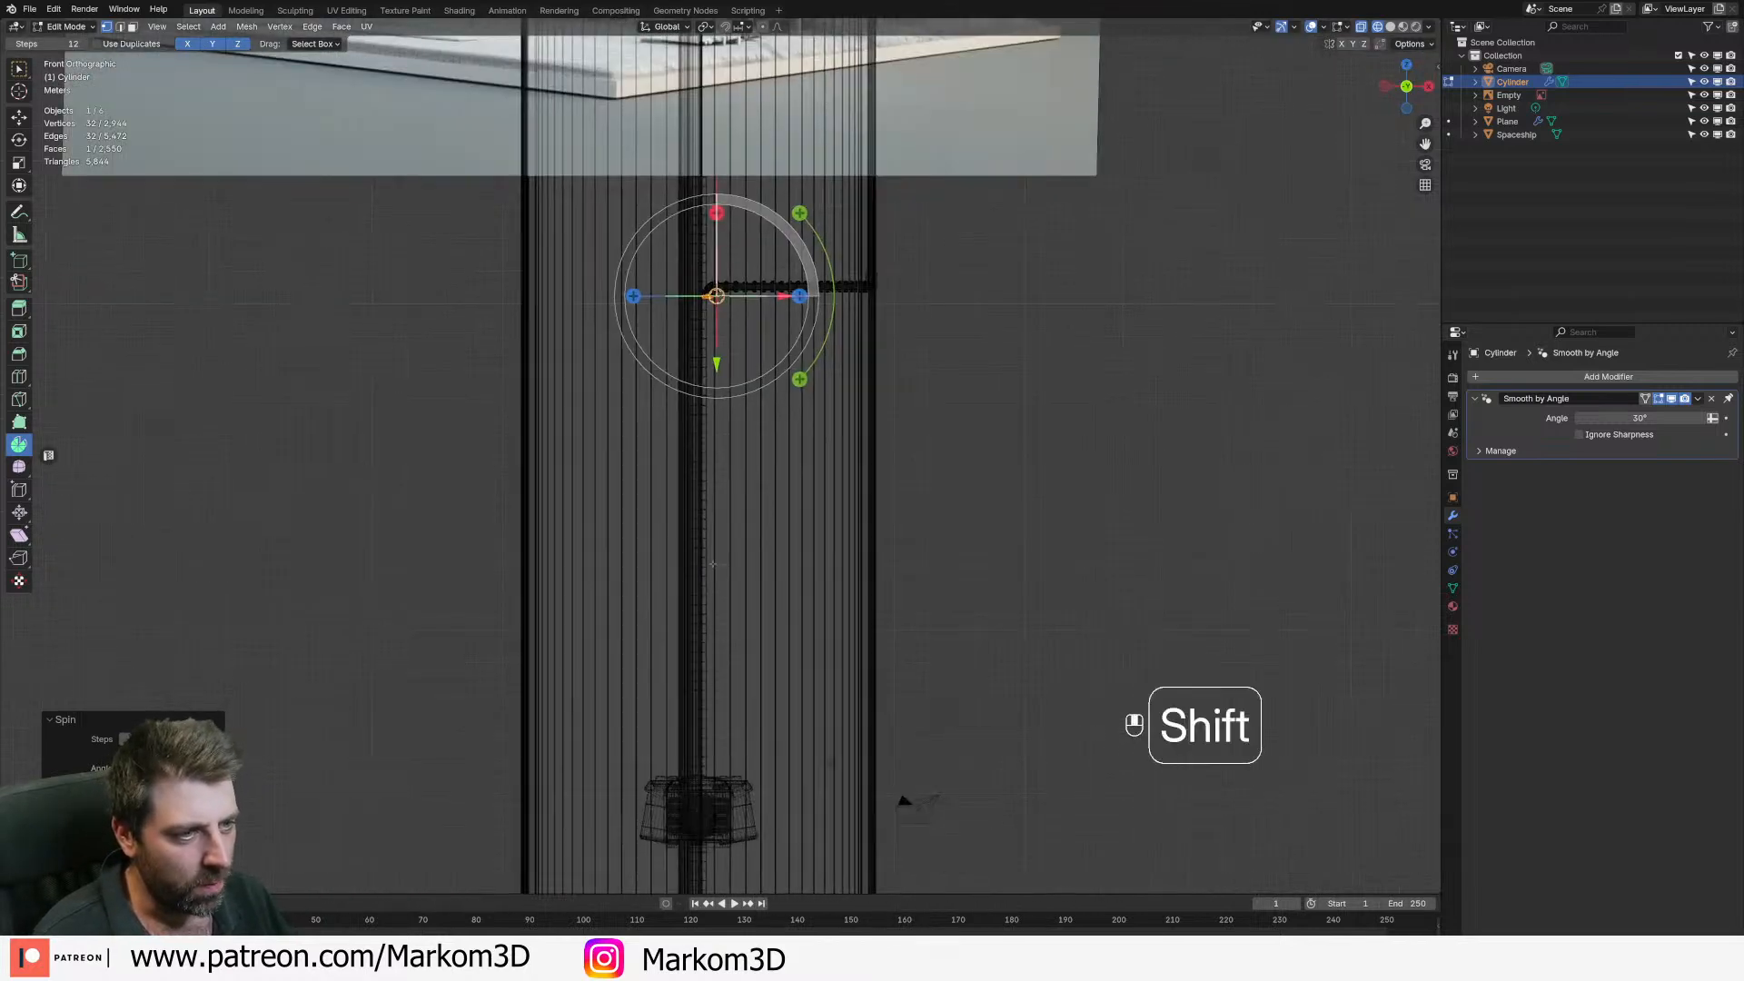
{"action": "middle_click_drag", "start_coordinate": [712, 603], "coordinate": [707, 491], "text": "shift"}
{"action": "key", "text": "e"}
{"action": "key", "text": "z"}
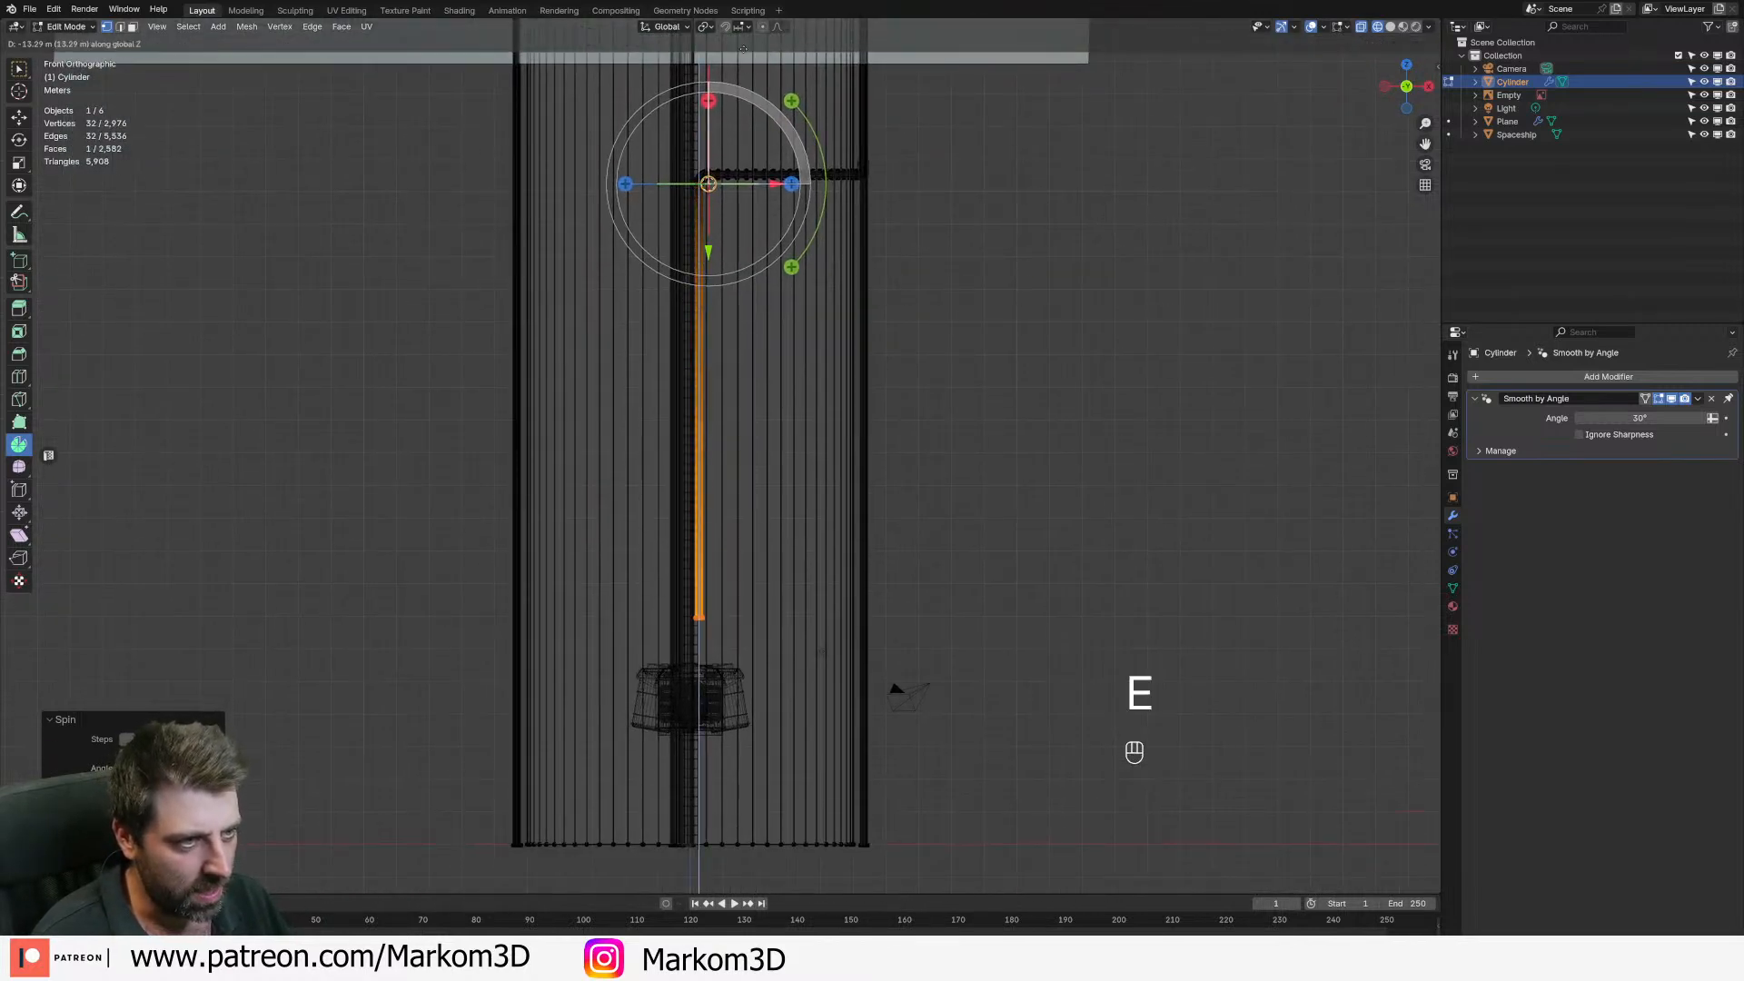
{"action": "left_click", "coordinate": [711, 265]}
- Show the model in solid shading, return to Object Mode and deselect the column
{"action": "scroll", "coordinate": [813, 252], "scroll_direction": "down", "scroll_amount": 2}
{"action": "middle_click_drag", "start_coordinate": [813, 252], "coordinate": [596, 311]}
{"action": "key", "text": "z"}
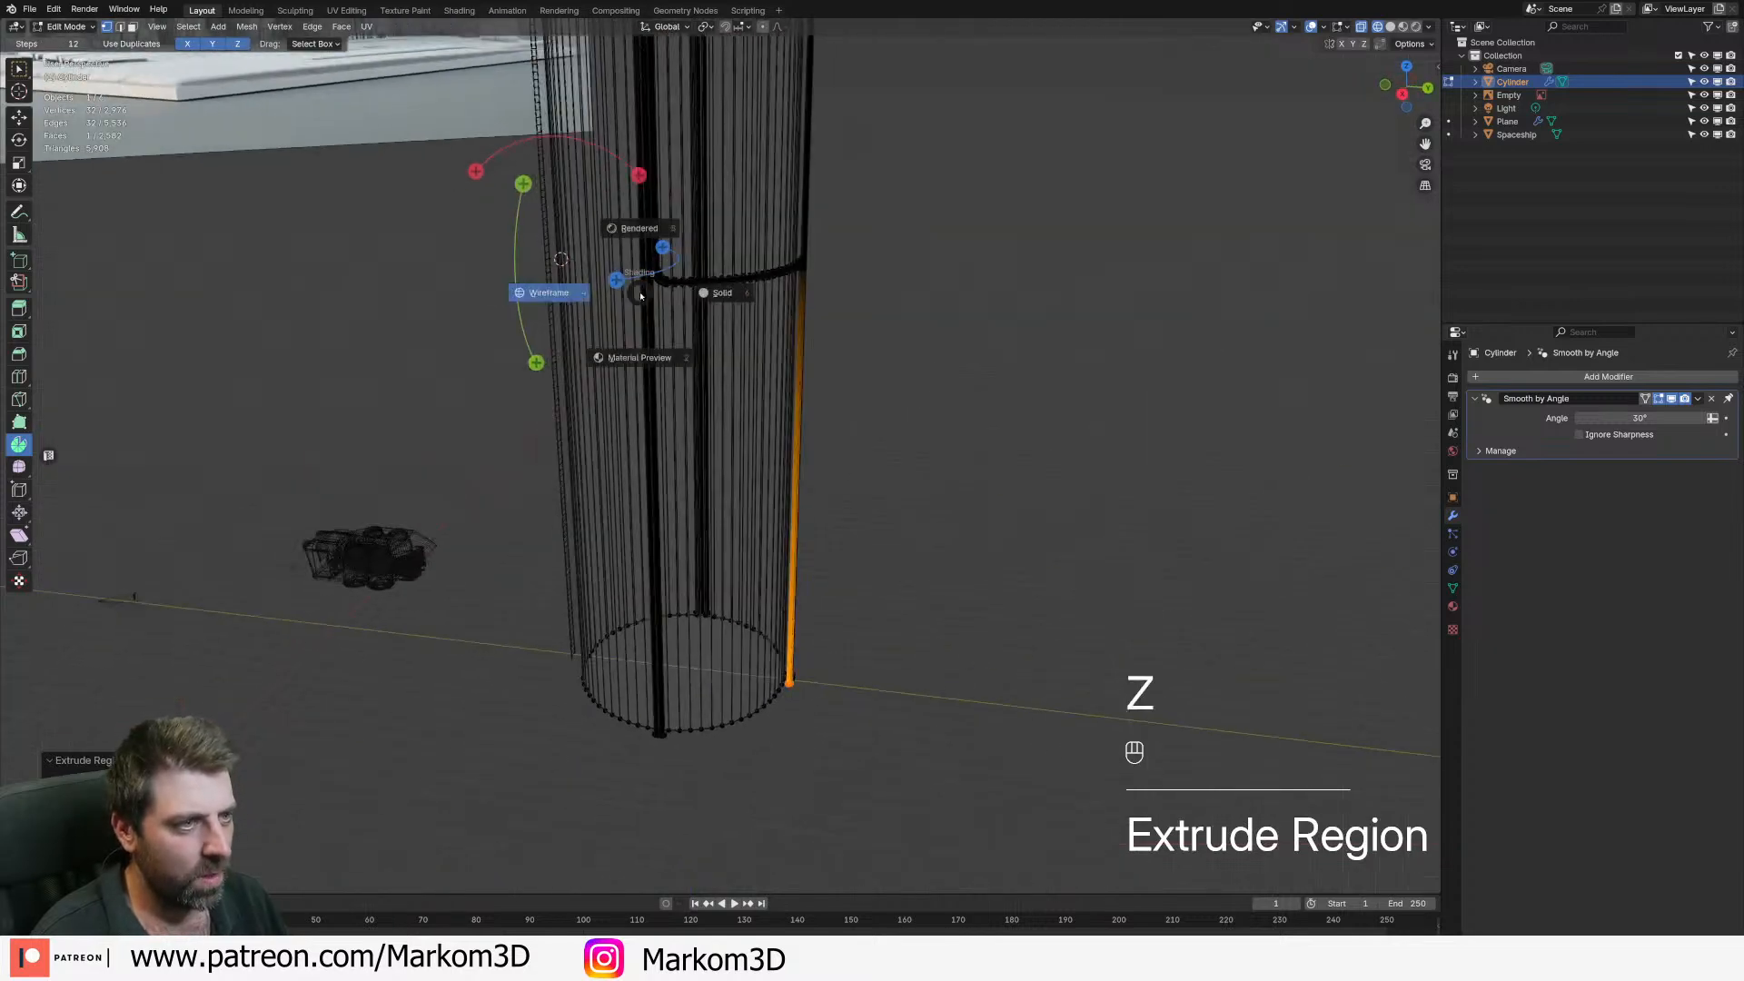
{"action": "key", "text": "Tab"}
{"action": "left_click", "coordinate": [927, 327]}
- Examine how the bent pipe follows the column wall, from below and at full column height
{"action": "middle_click_drag", "start_coordinate": [927, 327], "coordinate": [768, 338]}
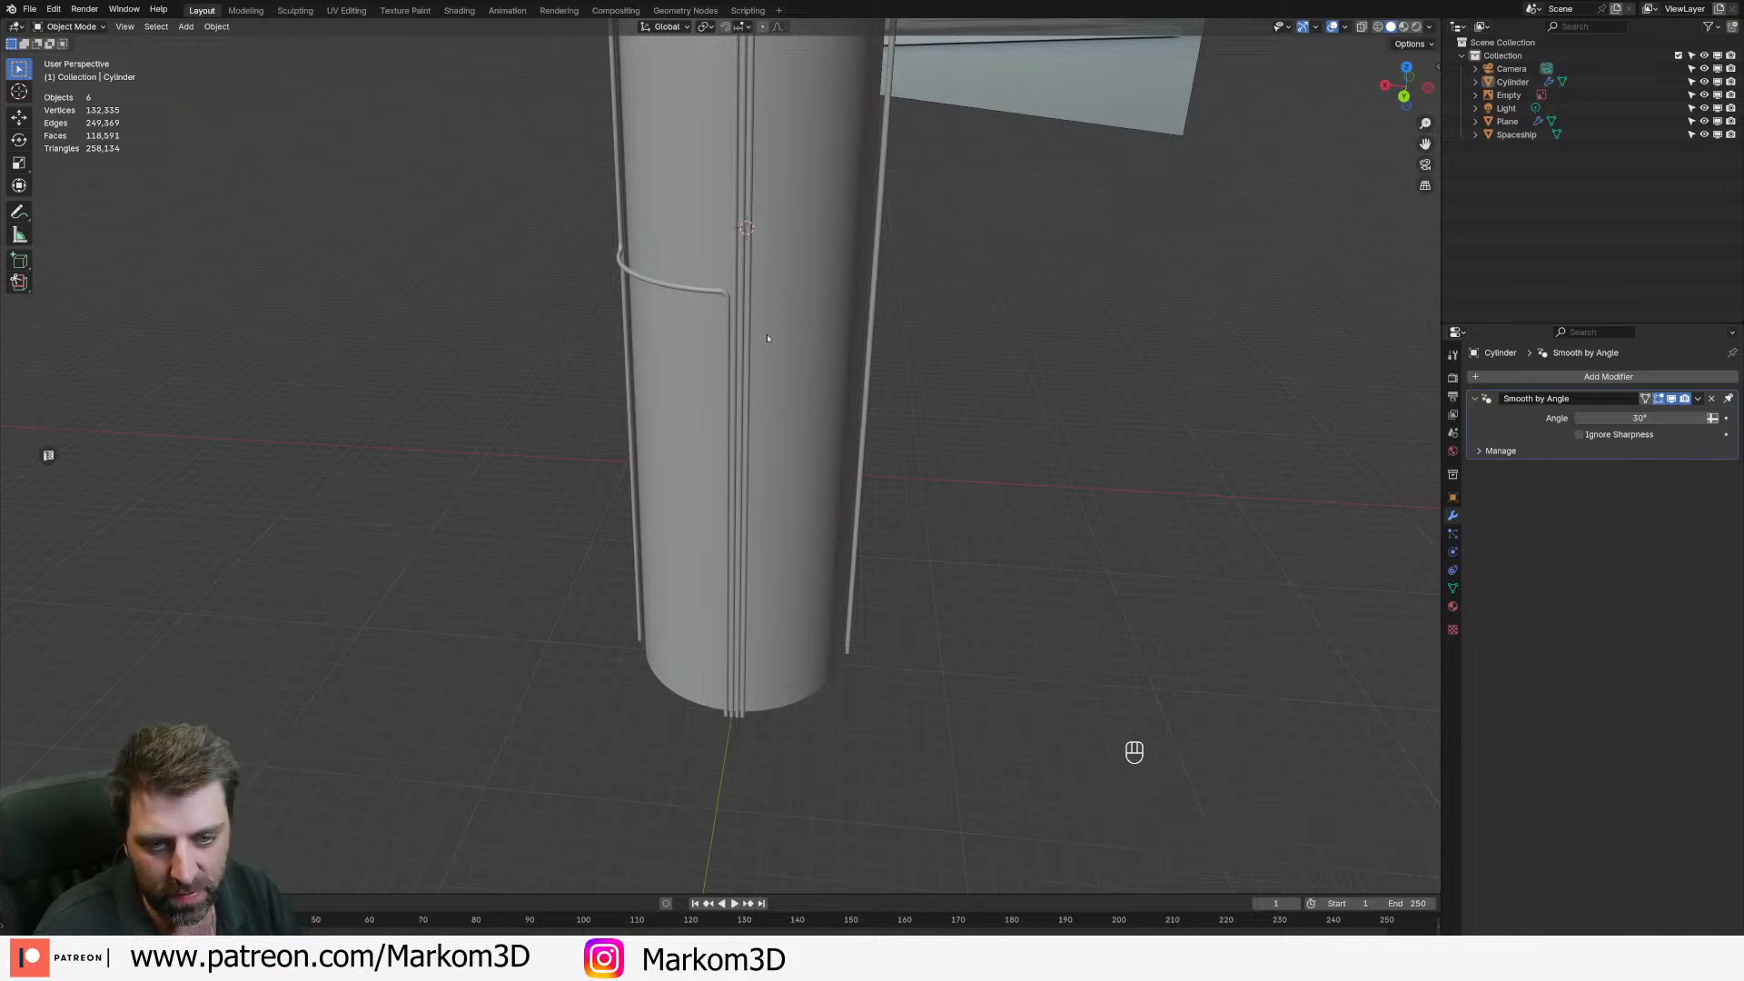
{"action": "middle_click_drag", "start_coordinate": [692, 314], "coordinate": [601, 509]}
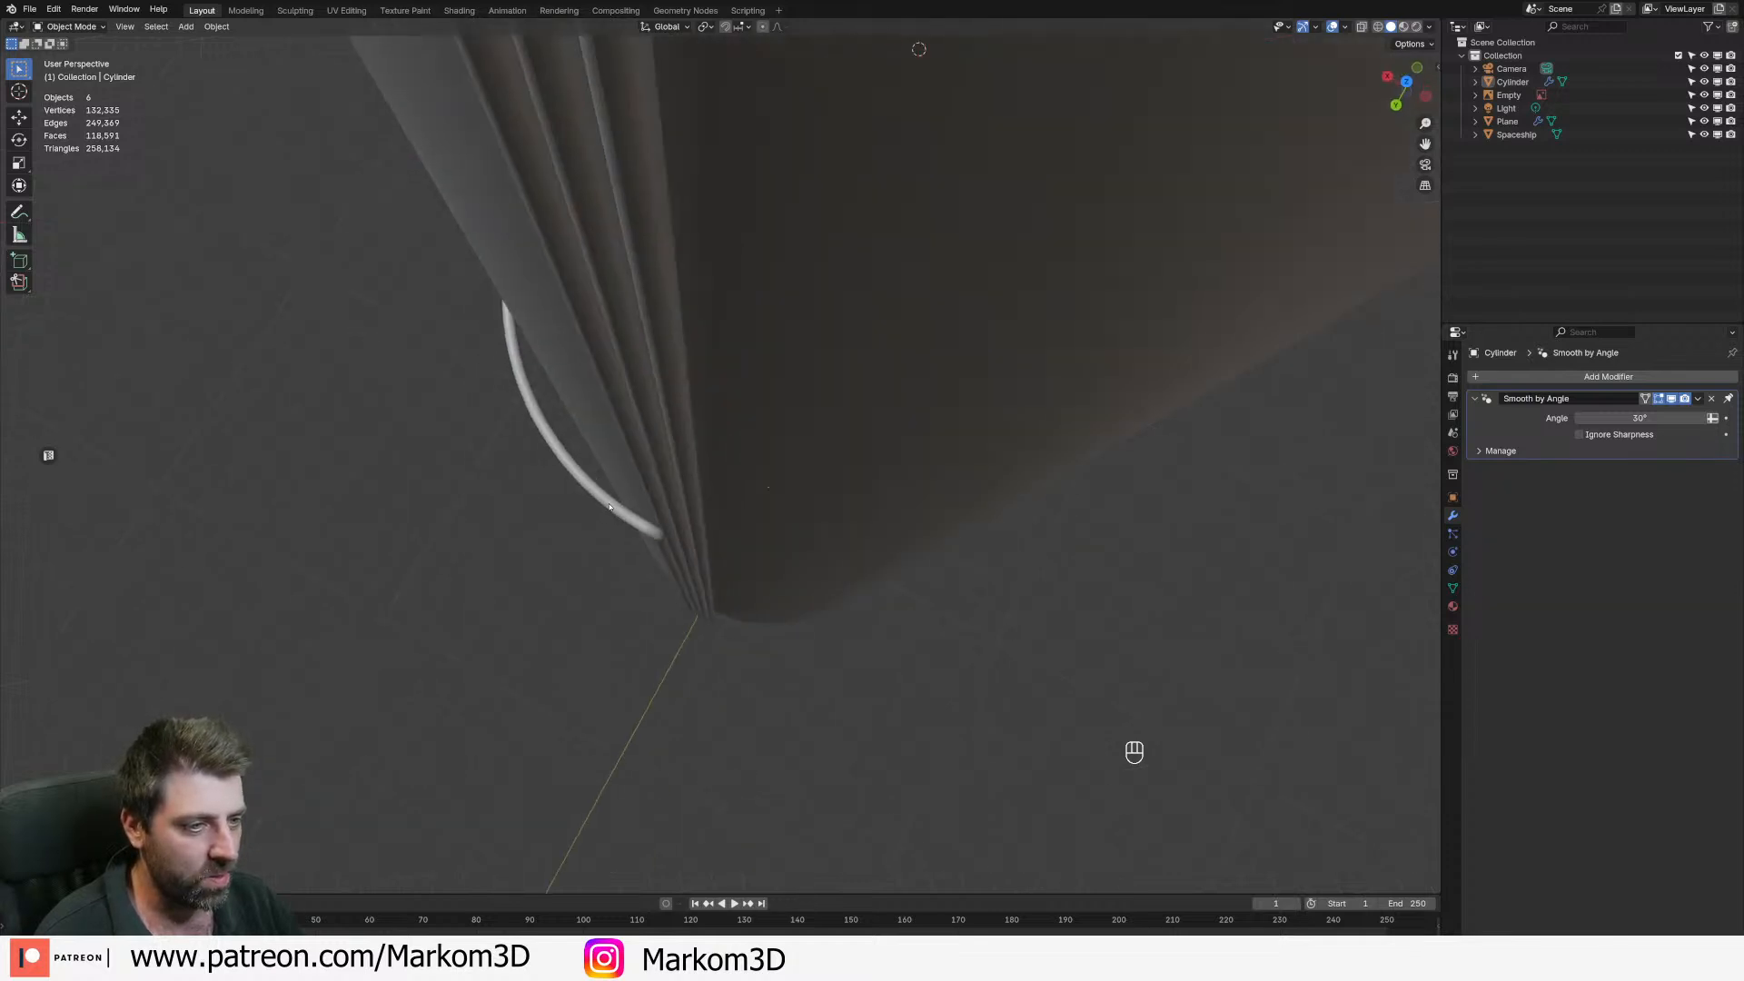
{"action": "left_click", "coordinate": [610, 506]}
{"action": "middle_click_drag", "start_coordinate": [487, 448], "coordinate": [646, 335]}
{"action": "scroll", "coordinate": [646, 335], "scroll_direction": "down", "scroll_amount": 6}
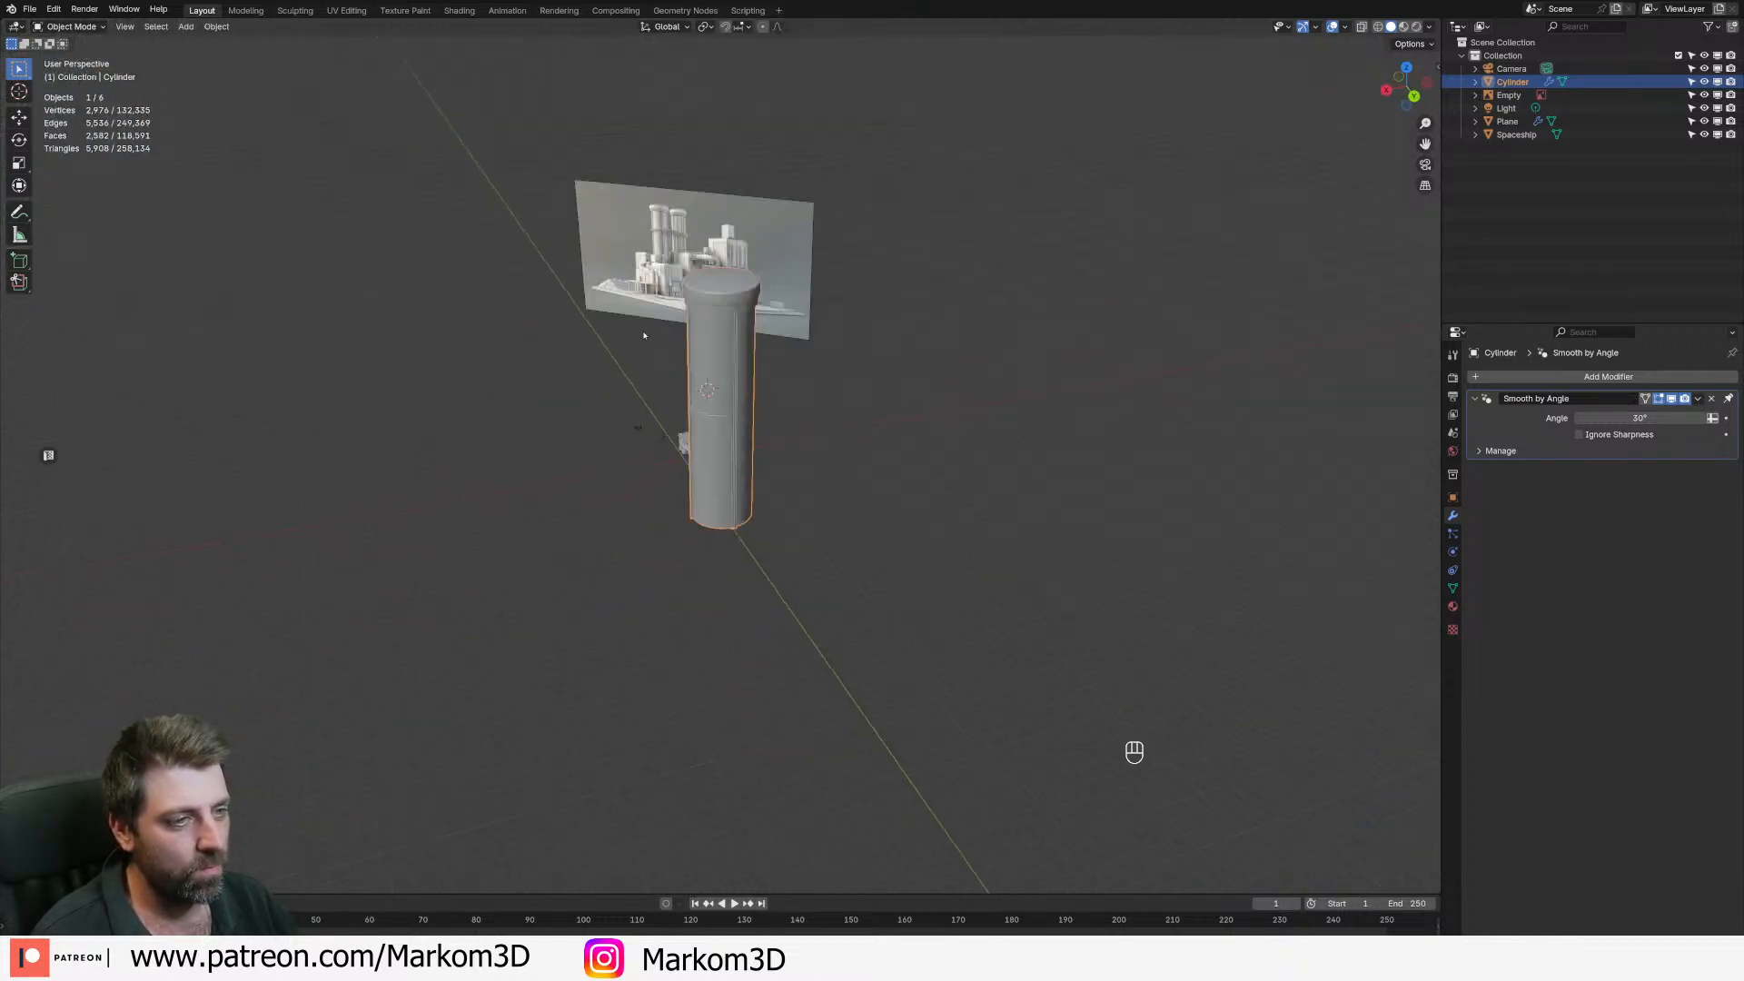
{"action": "middle_click_drag", "start_coordinate": [779, 432], "coordinate": [695, 443]}
{"action": "scroll", "coordinate": [883, 430], "scroll_direction": "up", "scroll_amount": 3}
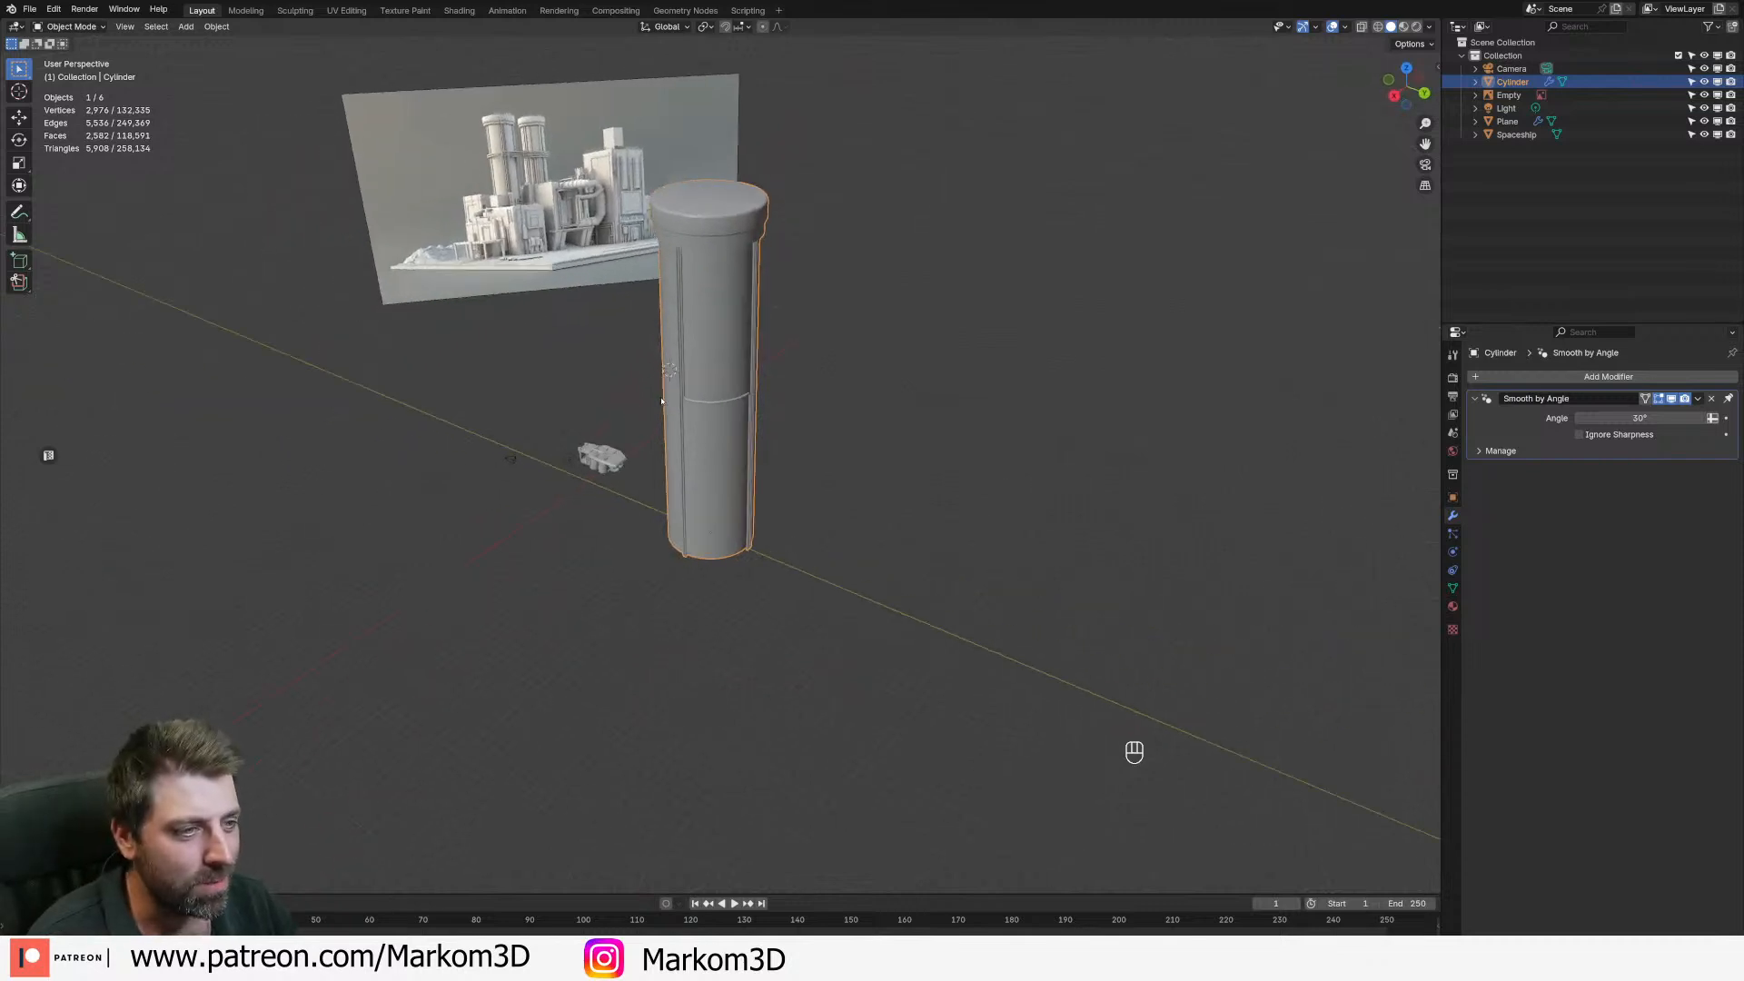
- Select the arrayed strip on the column's side and compare the whole column with the reference image
{"action": "scroll", "coordinate": [699, 399], "scroll_direction": "up", "scroll_amount": 1}
{"action": "middle_click_drag", "start_coordinate": [718, 349], "coordinate": [569, 339]}
{"action": "scroll", "coordinate": [708, 341], "scroll_direction": "up", "scroll_amount": 3}
{"action": "middle_click_drag", "start_coordinate": [854, 340], "coordinate": [598, 290]}
{"action": "left_click", "coordinate": [853, 553]}
{"action": "scroll", "coordinate": [878, 428], "scroll_direction": "down", "scroll_amount": 3}
{"action": "middle_click_drag", "start_coordinate": [879, 428], "coordinate": [691, 464]}
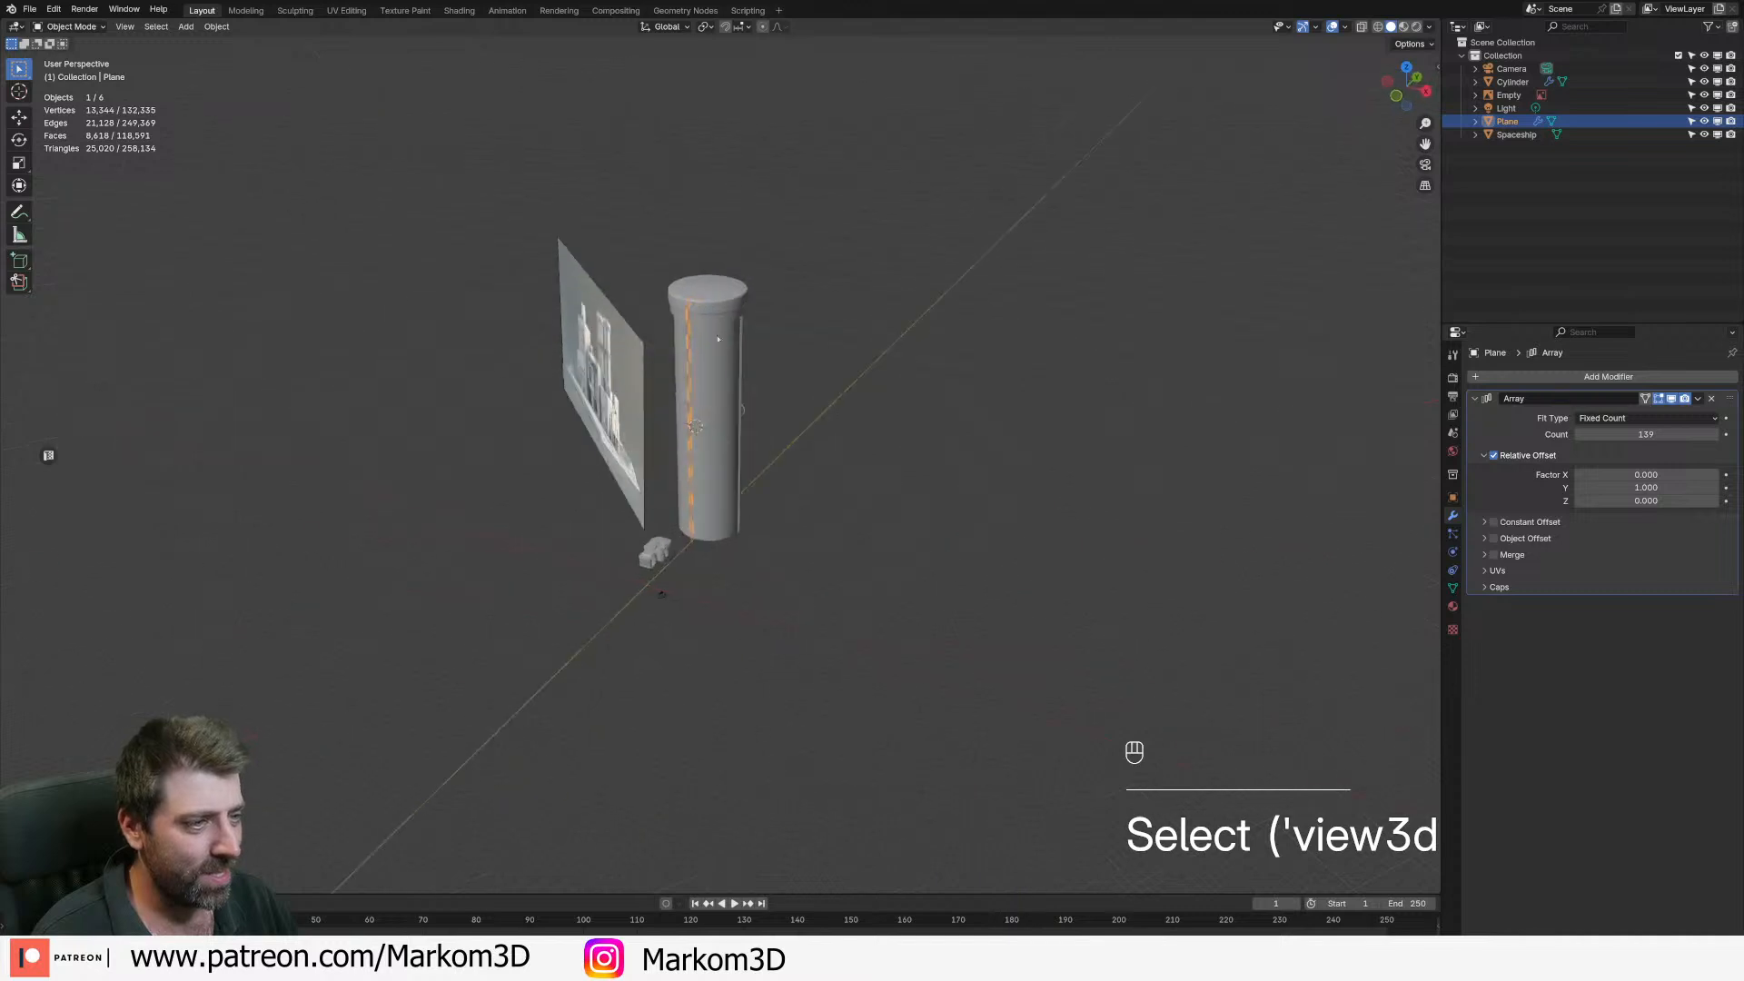
{"action": "scroll", "coordinate": [724, 358], "scroll_direction": "up", "scroll_amount": 4}
{"action": "middle_click_drag", "start_coordinate": [724, 358], "coordinate": [818, 473], "text": "shift"}
{"action": "middle_click_drag", "start_coordinate": [818, 473], "coordinate": [783, 428]}
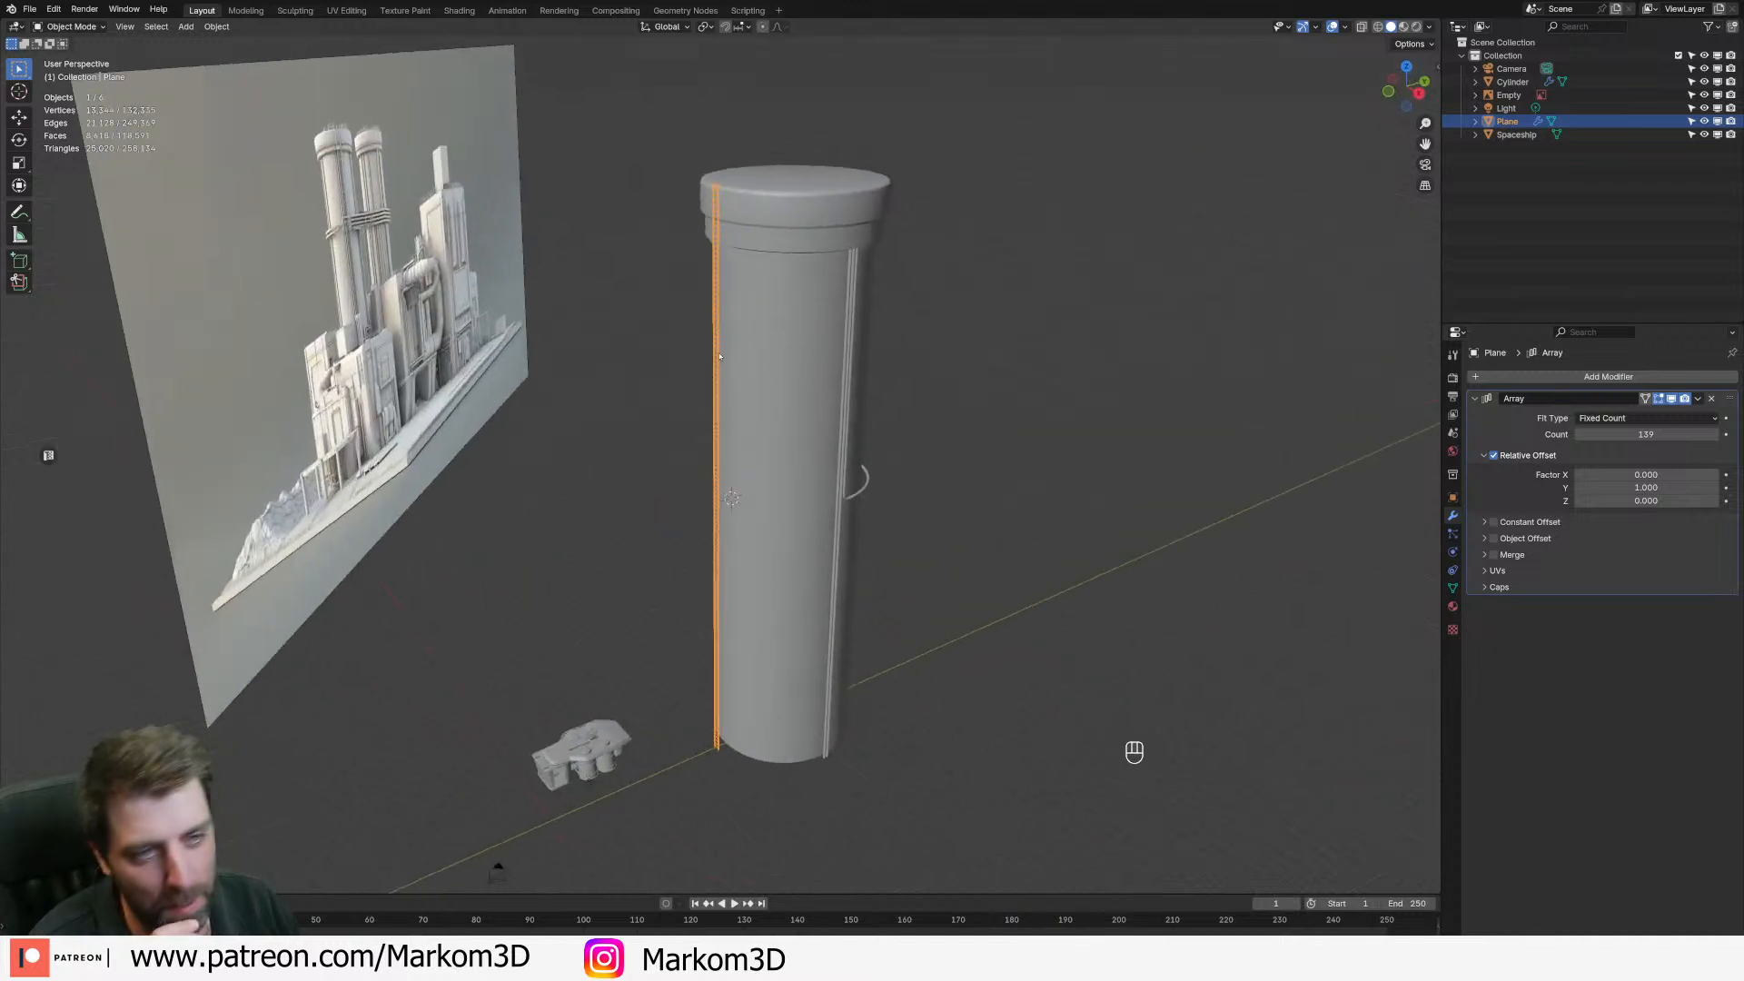
- Duplicate the narrow outward-facing faces of both side rails in the ladder's lowest segment and offset the copies about 0.048 m along negative Y
{"action": "scroll", "coordinate": [756, 341], "scroll_direction": "up", "scroll_amount": 1}
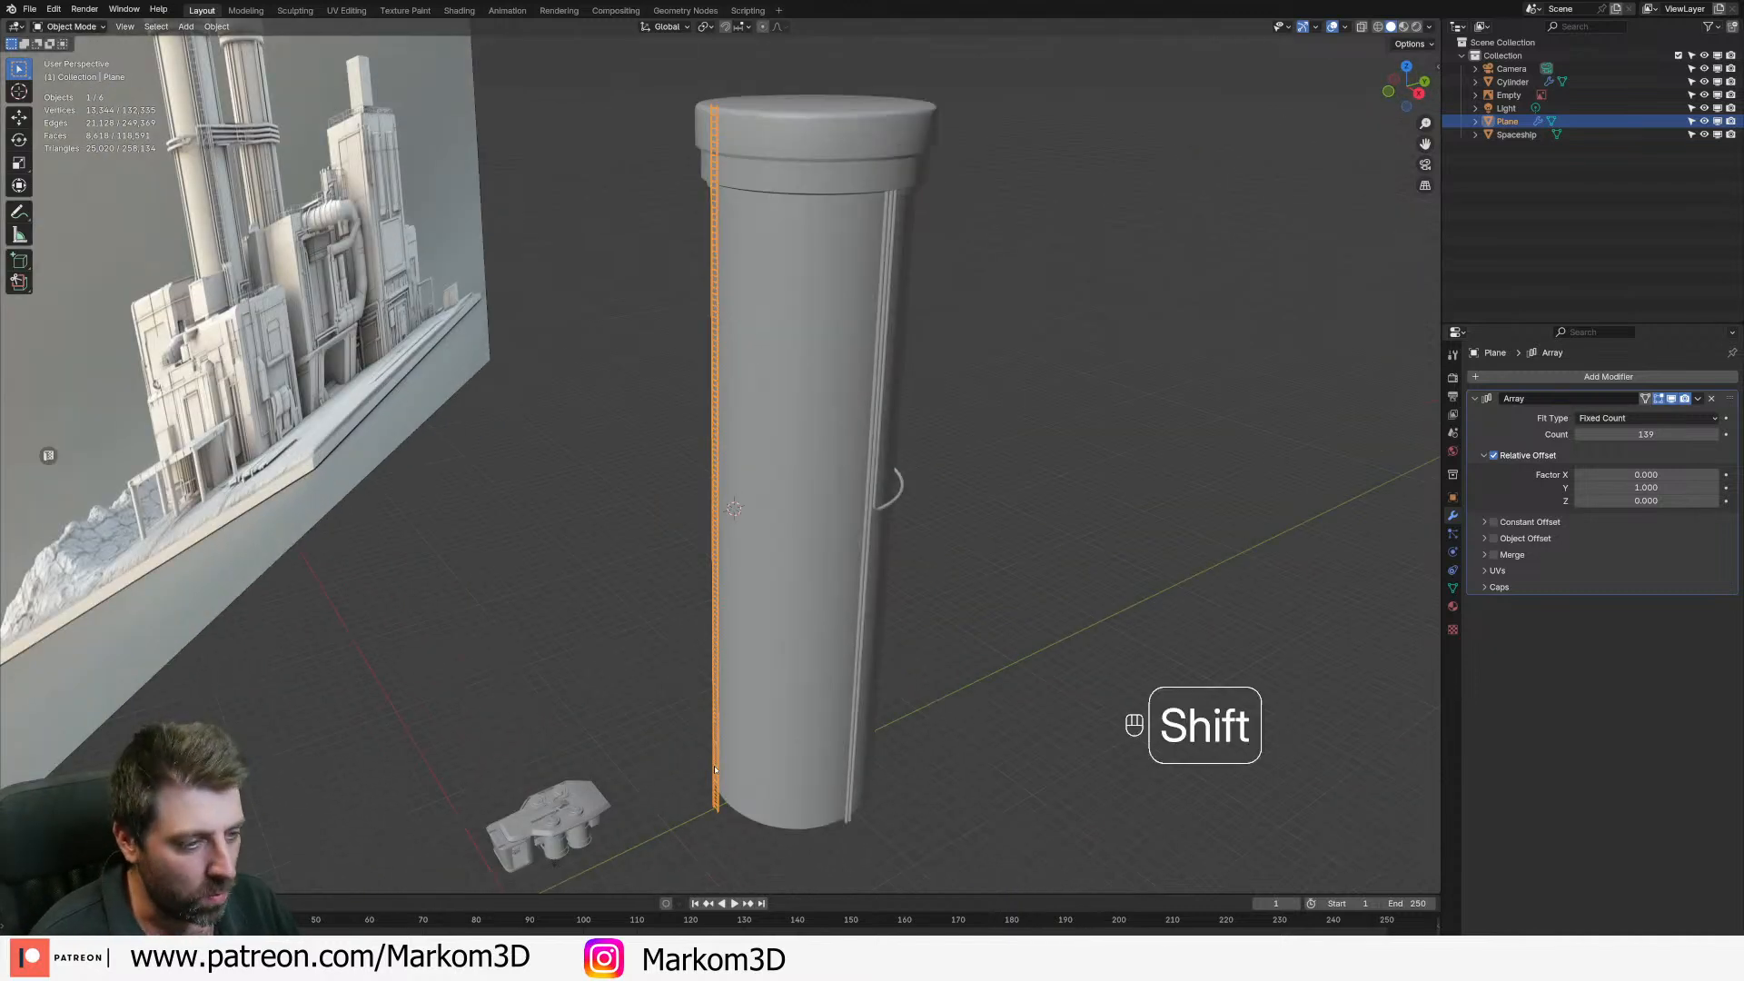
{"action": "middle_click_drag", "start_coordinate": [757, 341], "coordinate": [766, 146], "text": "shift"}
{"action": "scroll", "coordinate": [767, 145], "scroll_direction": "up", "scroll_amount": 3}
{"action": "key", "text": "Tab"}
{"action": "middle_click_drag", "start_coordinate": [743, 693], "coordinate": [743, 550], "text": "shift"}
{"action": "scroll", "coordinate": [741, 734], "scroll_direction": "up", "scroll_amount": 6}
{"action": "key", "text": "3"}
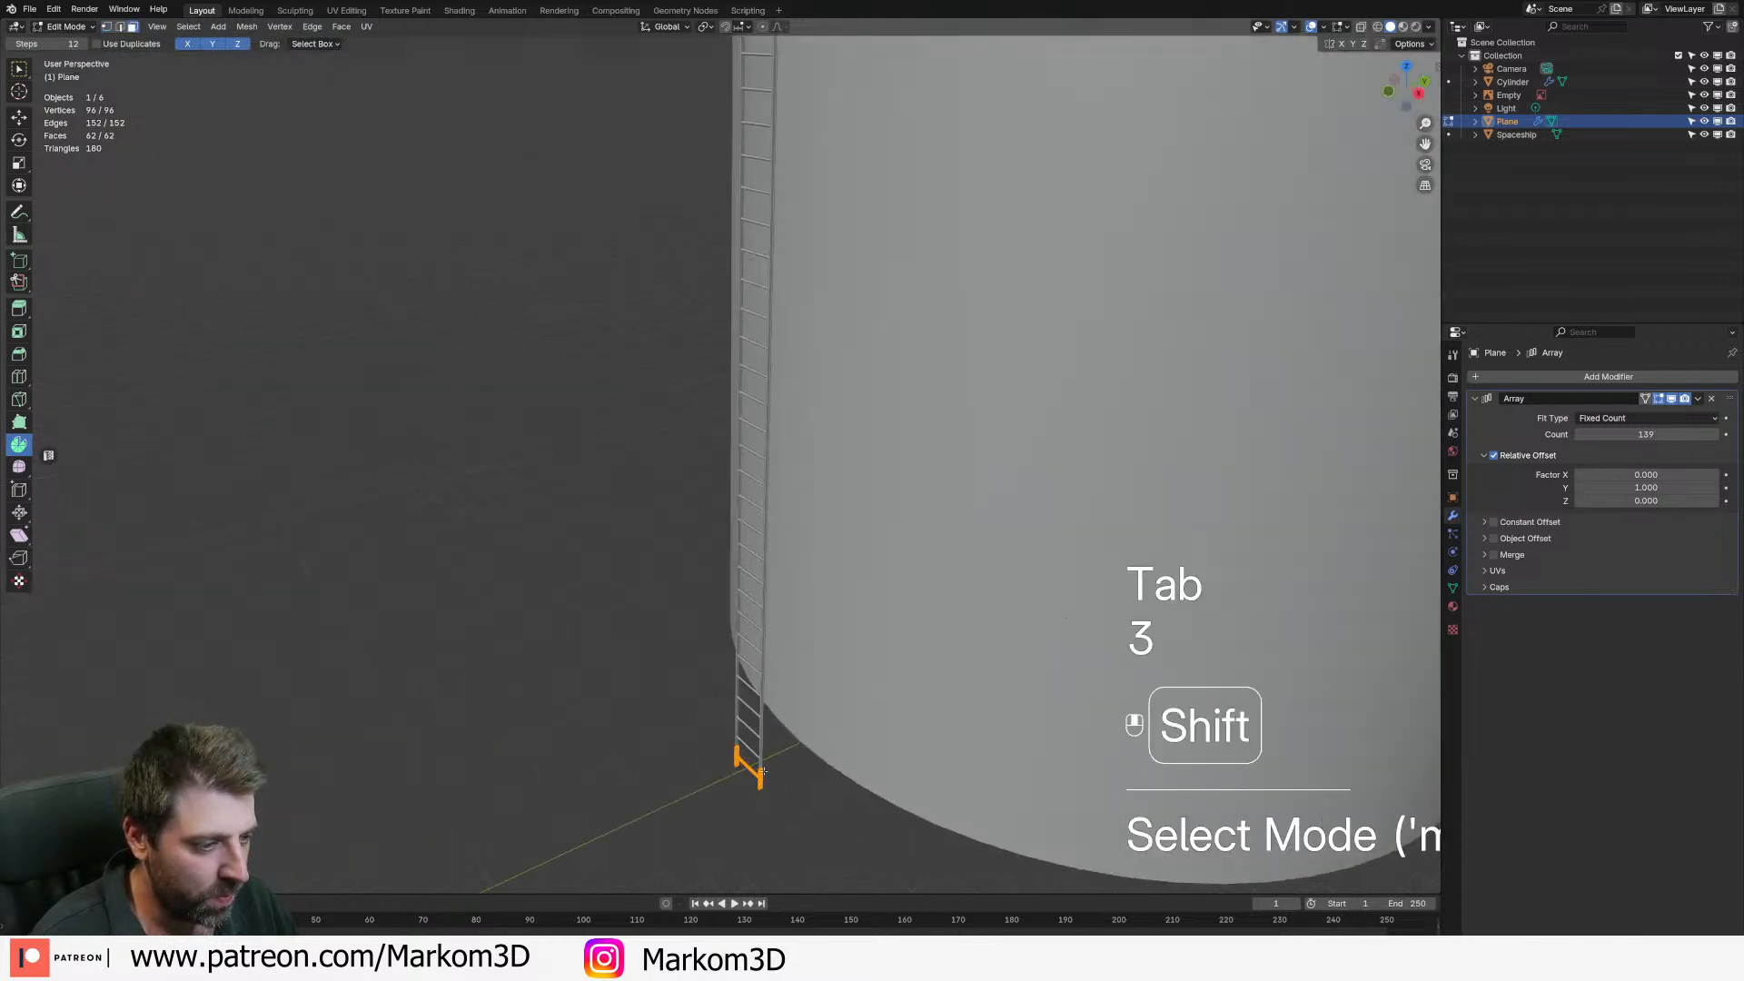
{"action": "scroll", "coordinate": [741, 734], "scroll_direction": "up", "scroll_amount": 5}
{"action": "middle_click_drag", "start_coordinate": [741, 734], "coordinate": [781, 636], "text": "shift"}
{"action": "scroll", "coordinate": [801, 605], "scroll_direction": "down", "scroll_amount": 1}
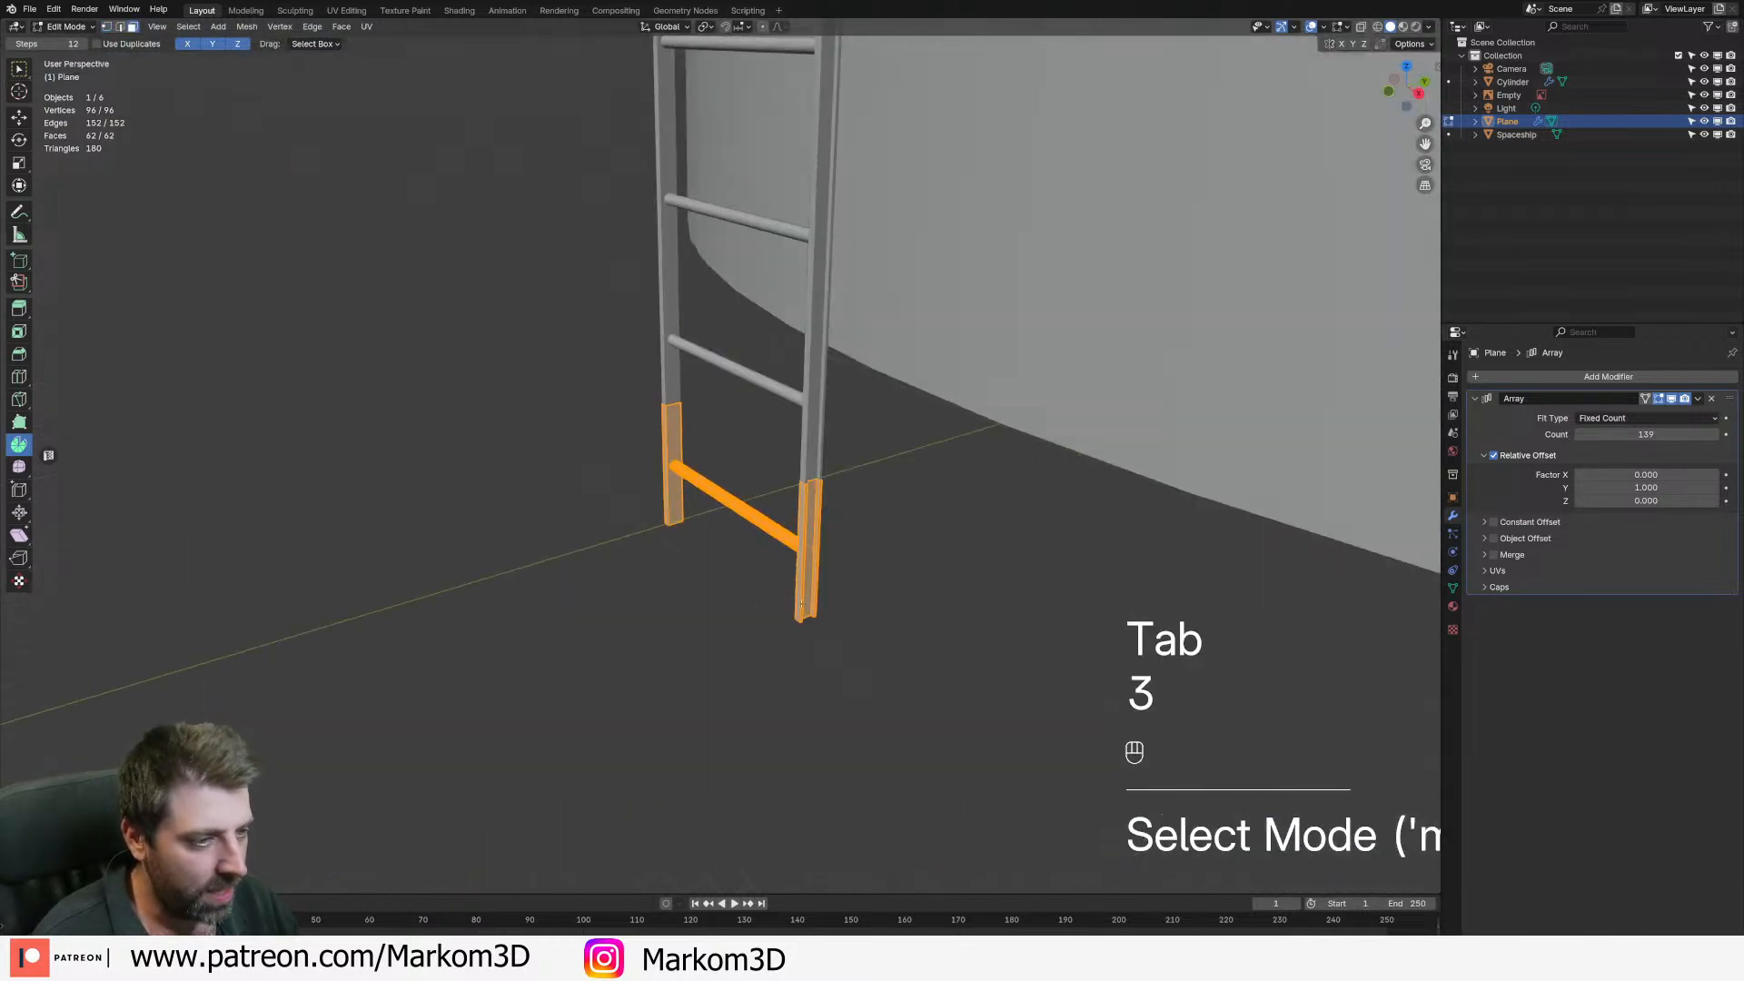
{"action": "left_click", "coordinate": [801, 549]}
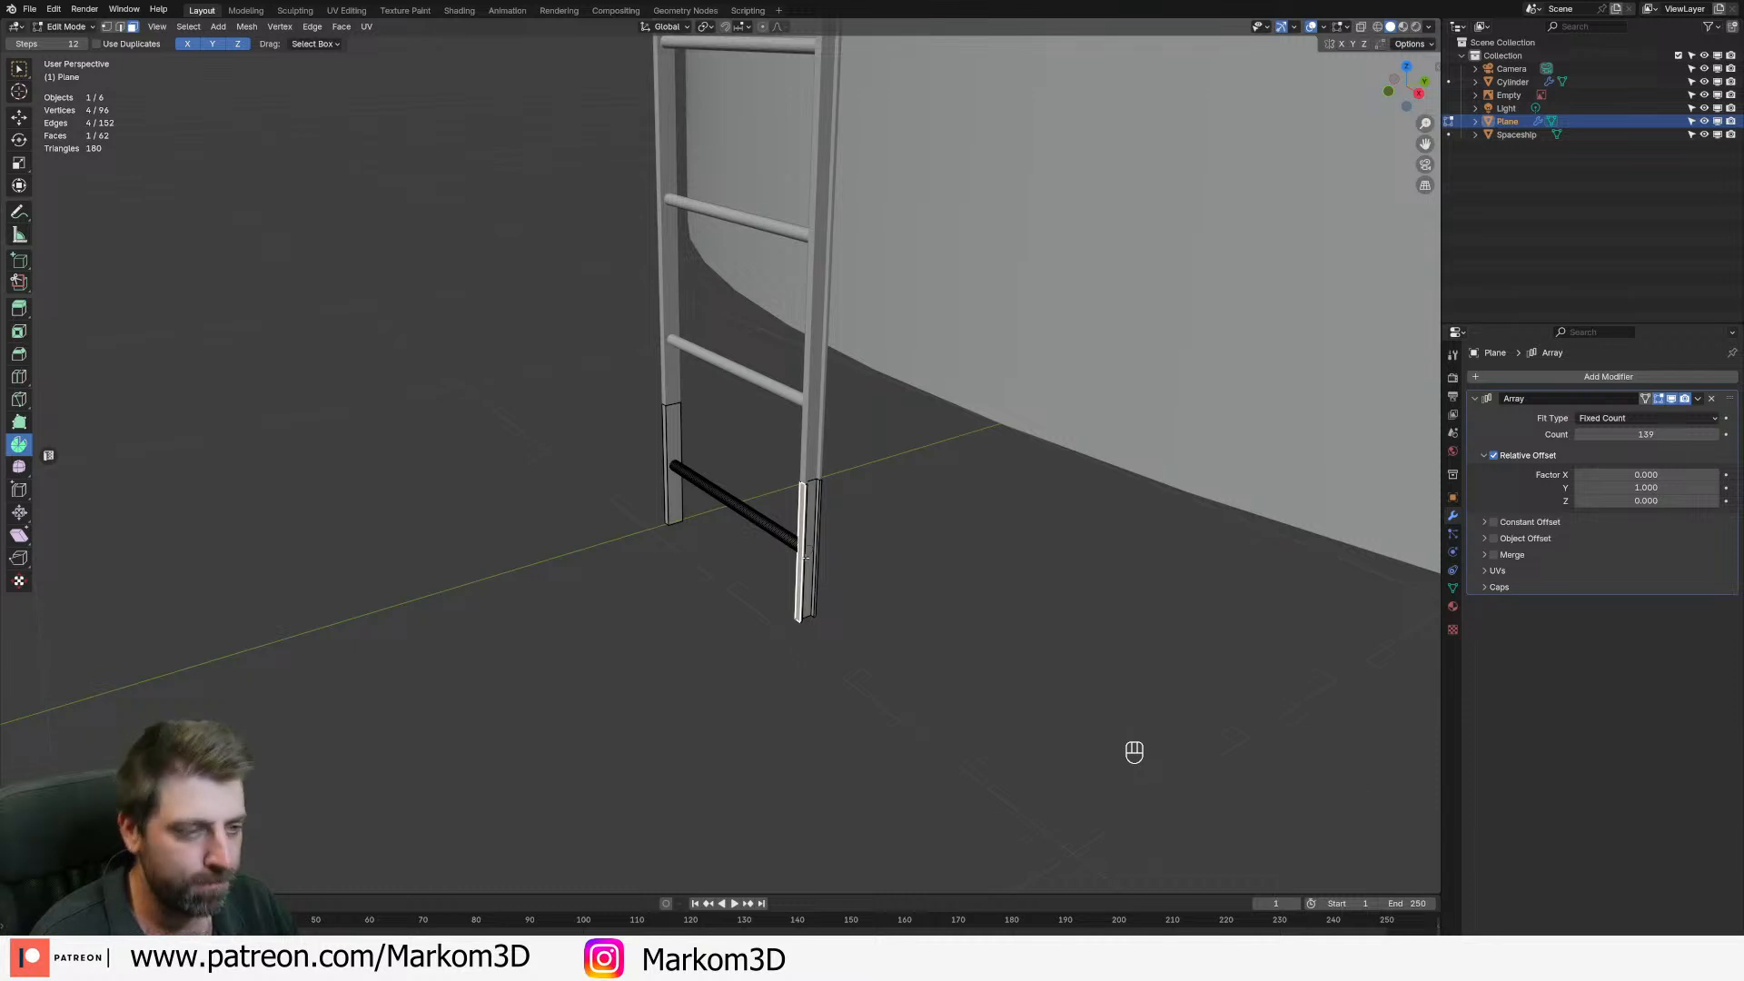
{"action": "scroll", "coordinate": [693, 487], "scroll_direction": "up", "scroll_amount": 8}
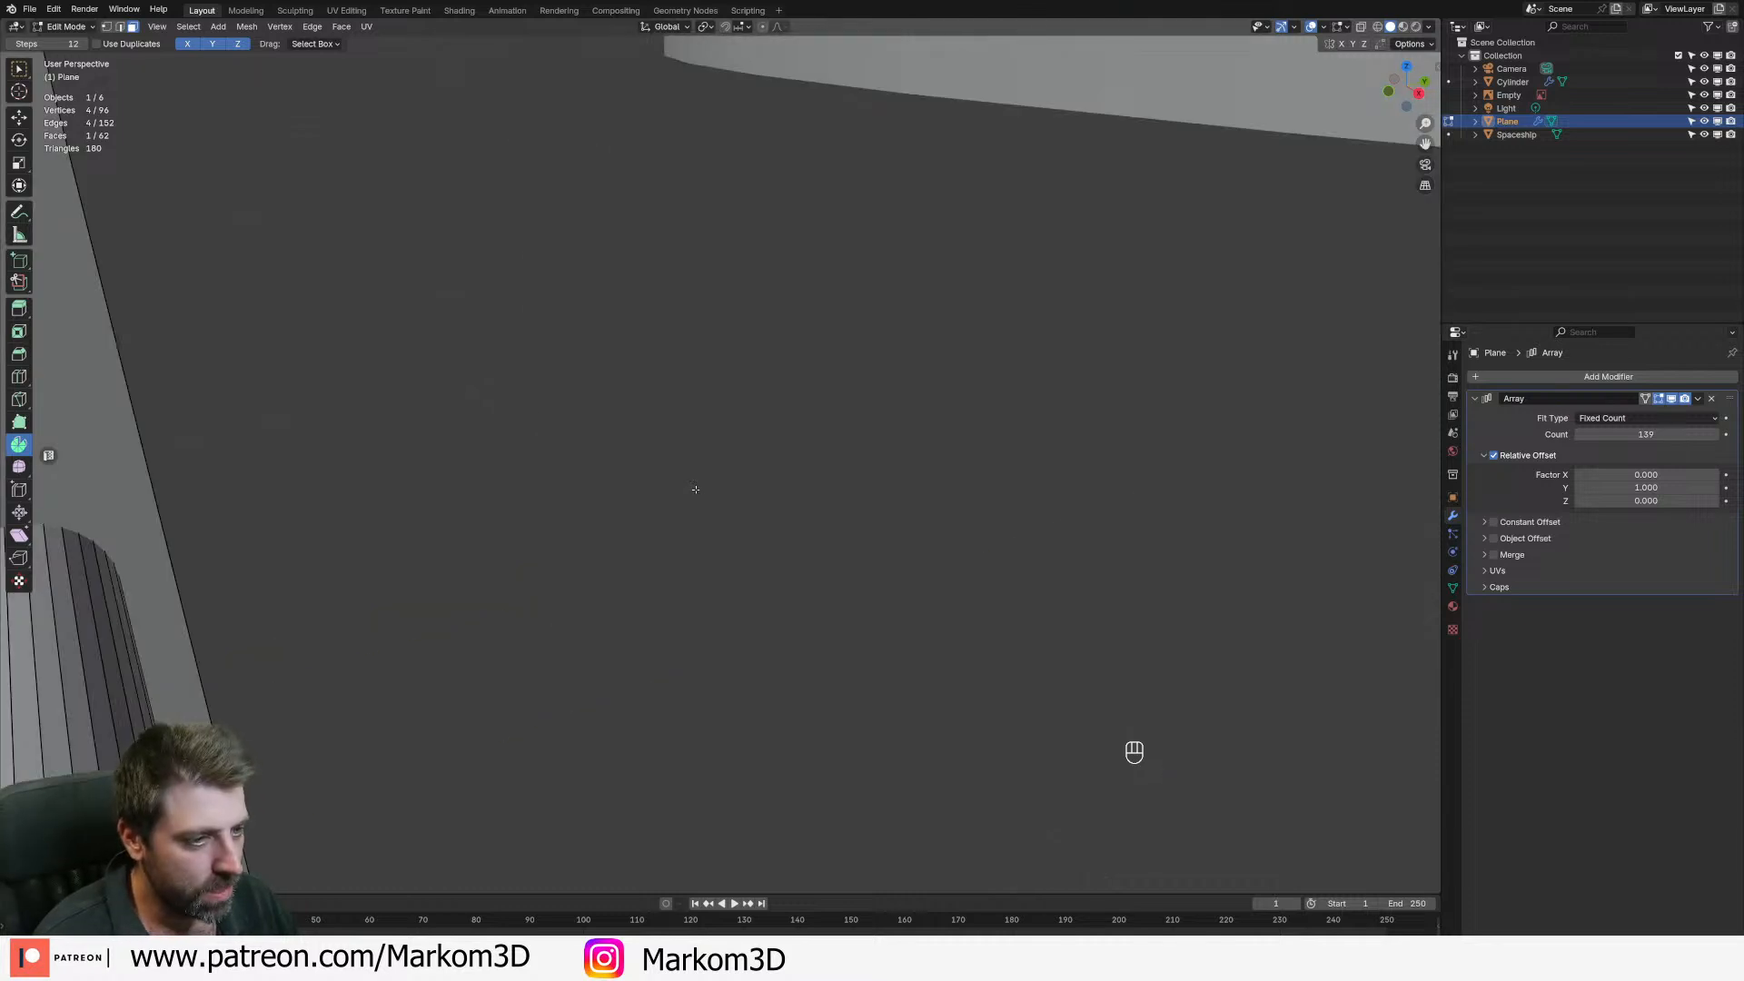
{"action": "scroll", "coordinate": [460, 510], "scroll_direction": "down", "scroll_amount": 3}
{"action": "left_click", "coordinate": [622, 465], "text": "shift"}
{"action": "scroll", "coordinate": [636, 472], "scroll_direction": "down", "scroll_amount": 5}
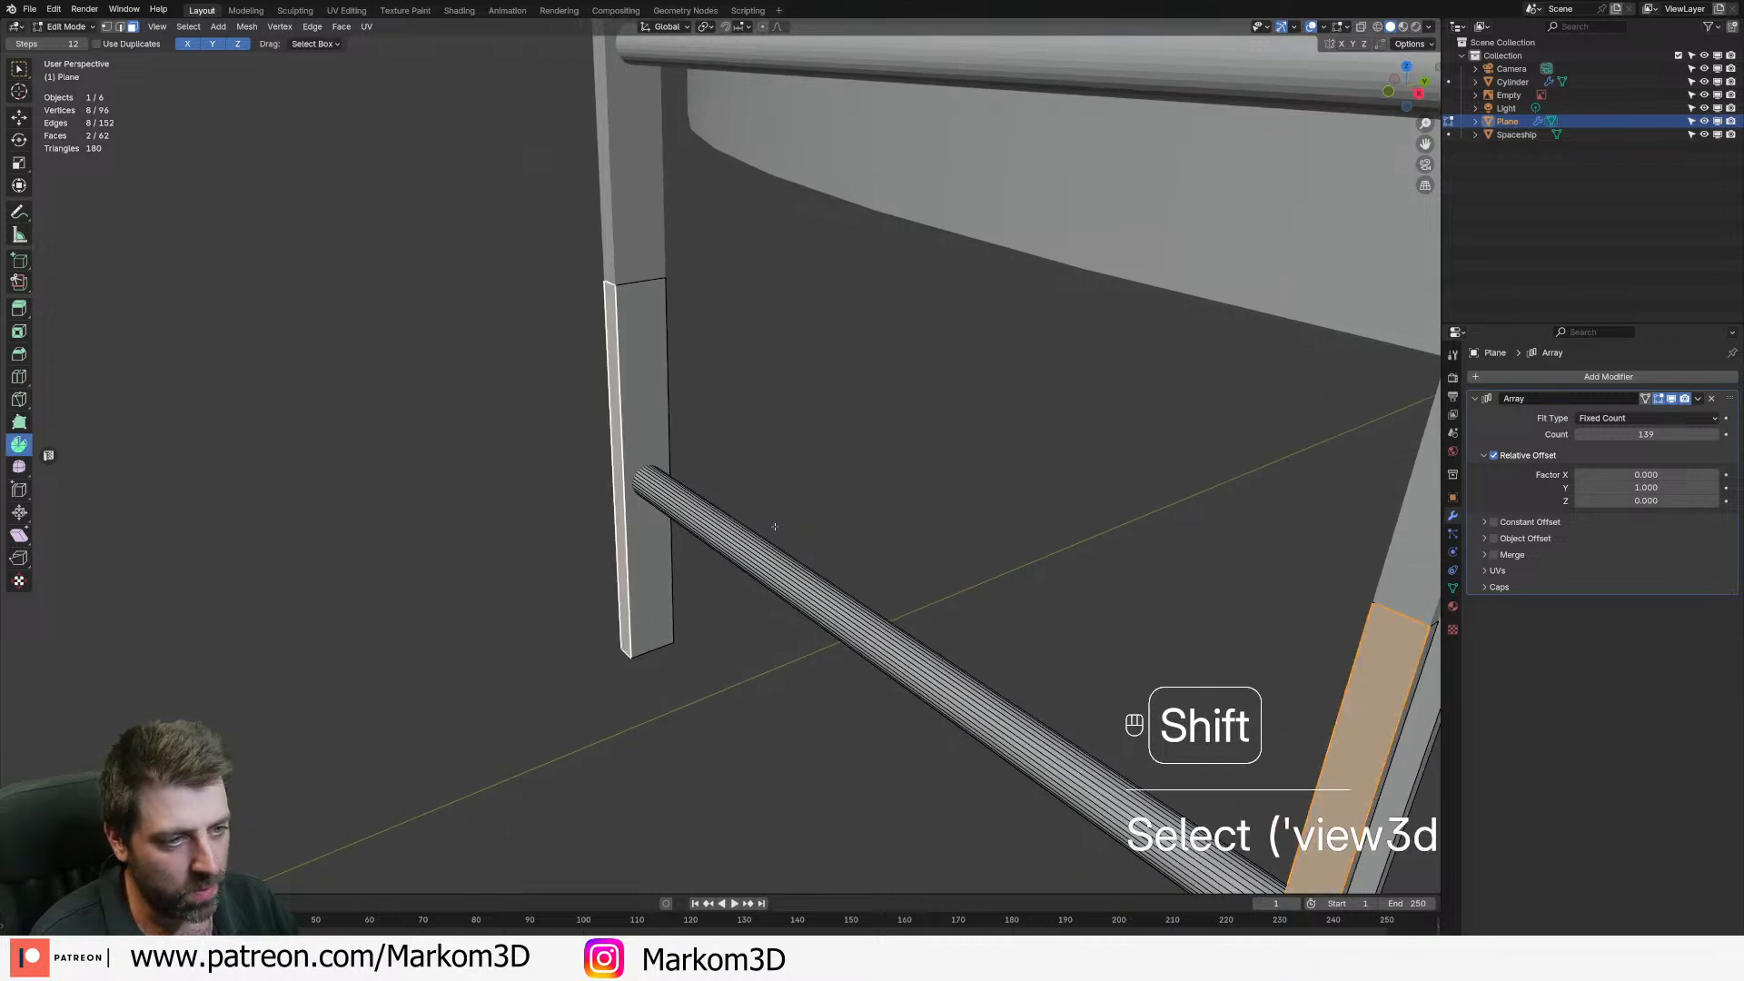
{"action": "key", "text": "shift+d"}
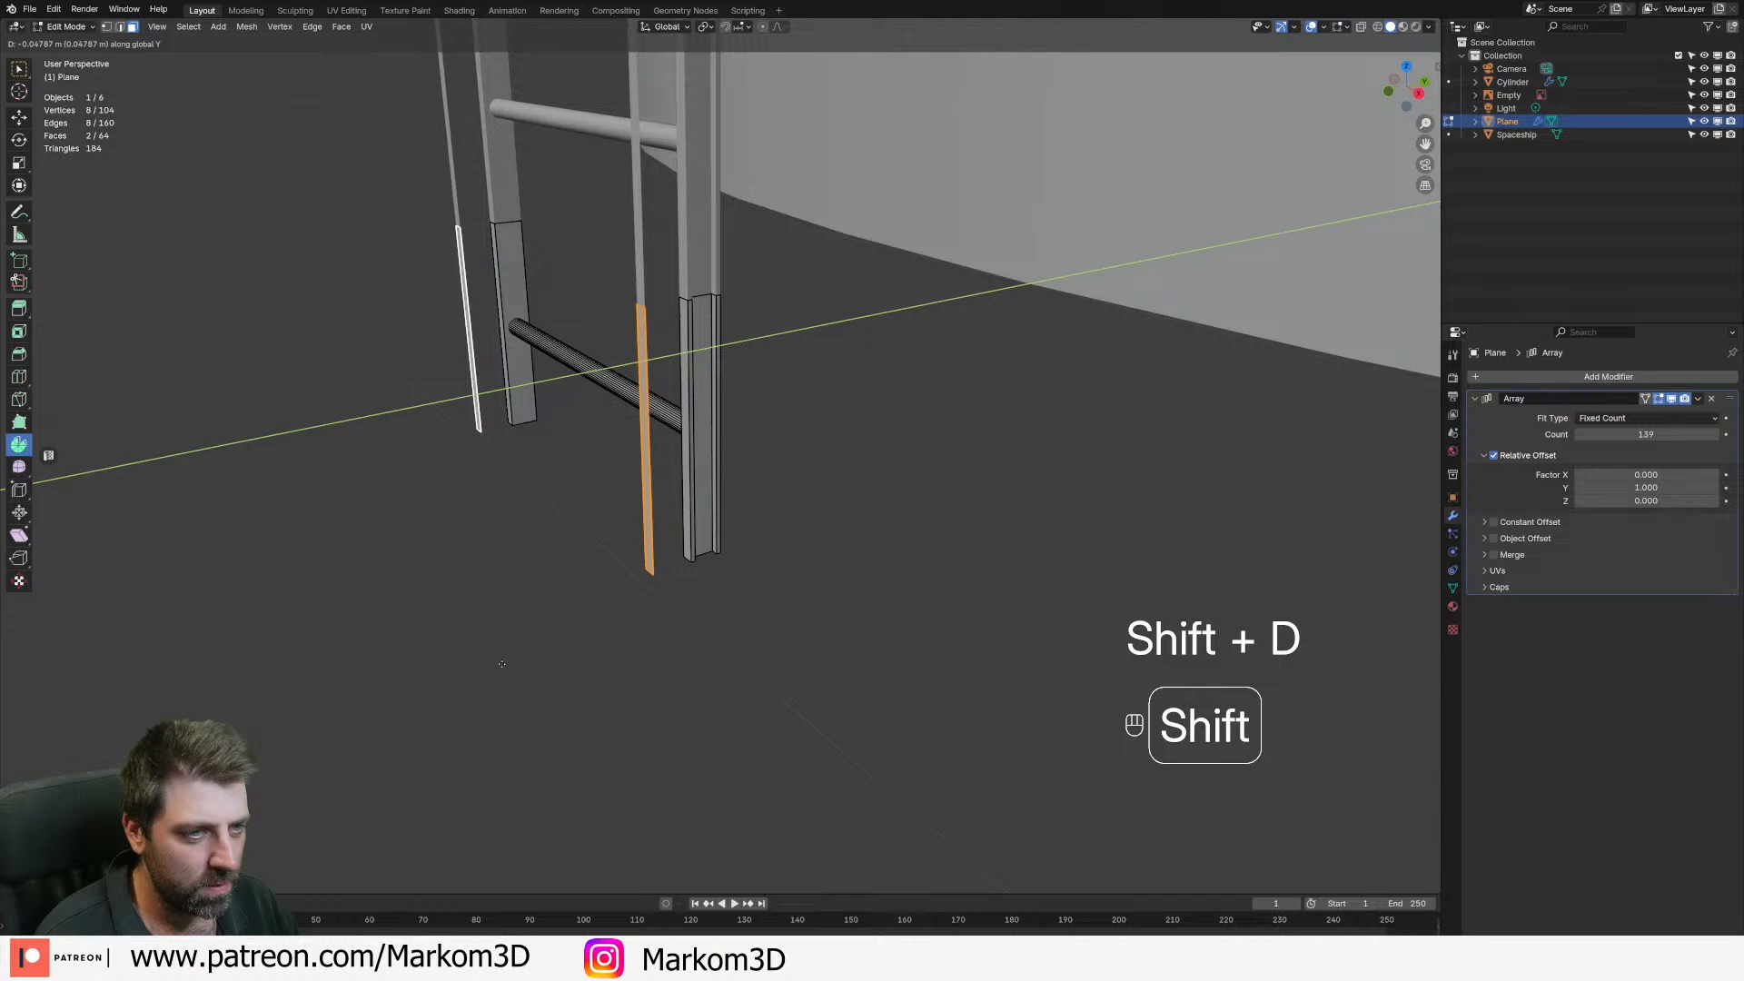
{"action": "left_click", "coordinate": [631, 615]}
- Extrude the duplicated faces about 0.006 m into two thin bars and move the linked bars farther out from the ladder along Y
{"action": "key", "text": "e"}
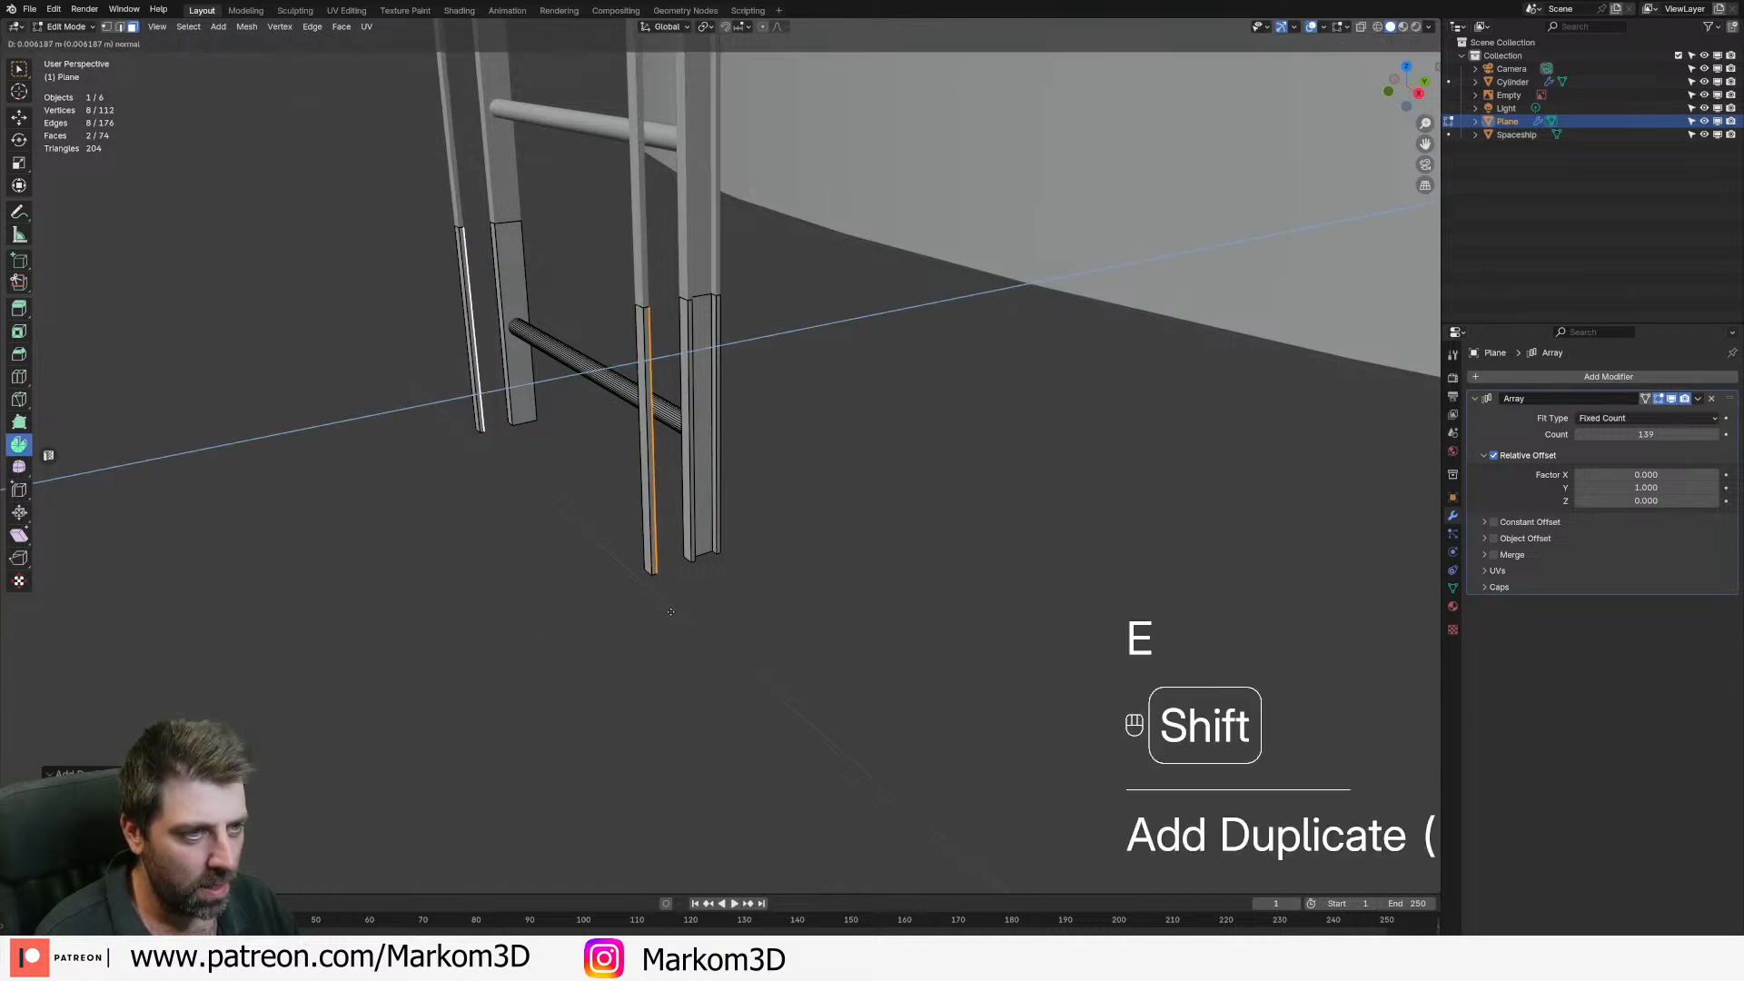
{"action": "left_click", "coordinate": [667, 614]}
{"action": "key", "text": "ctrl+l"}
{"action": "key", "text": "g"}
{"action": "middle_click", "coordinate": [662, 612]}
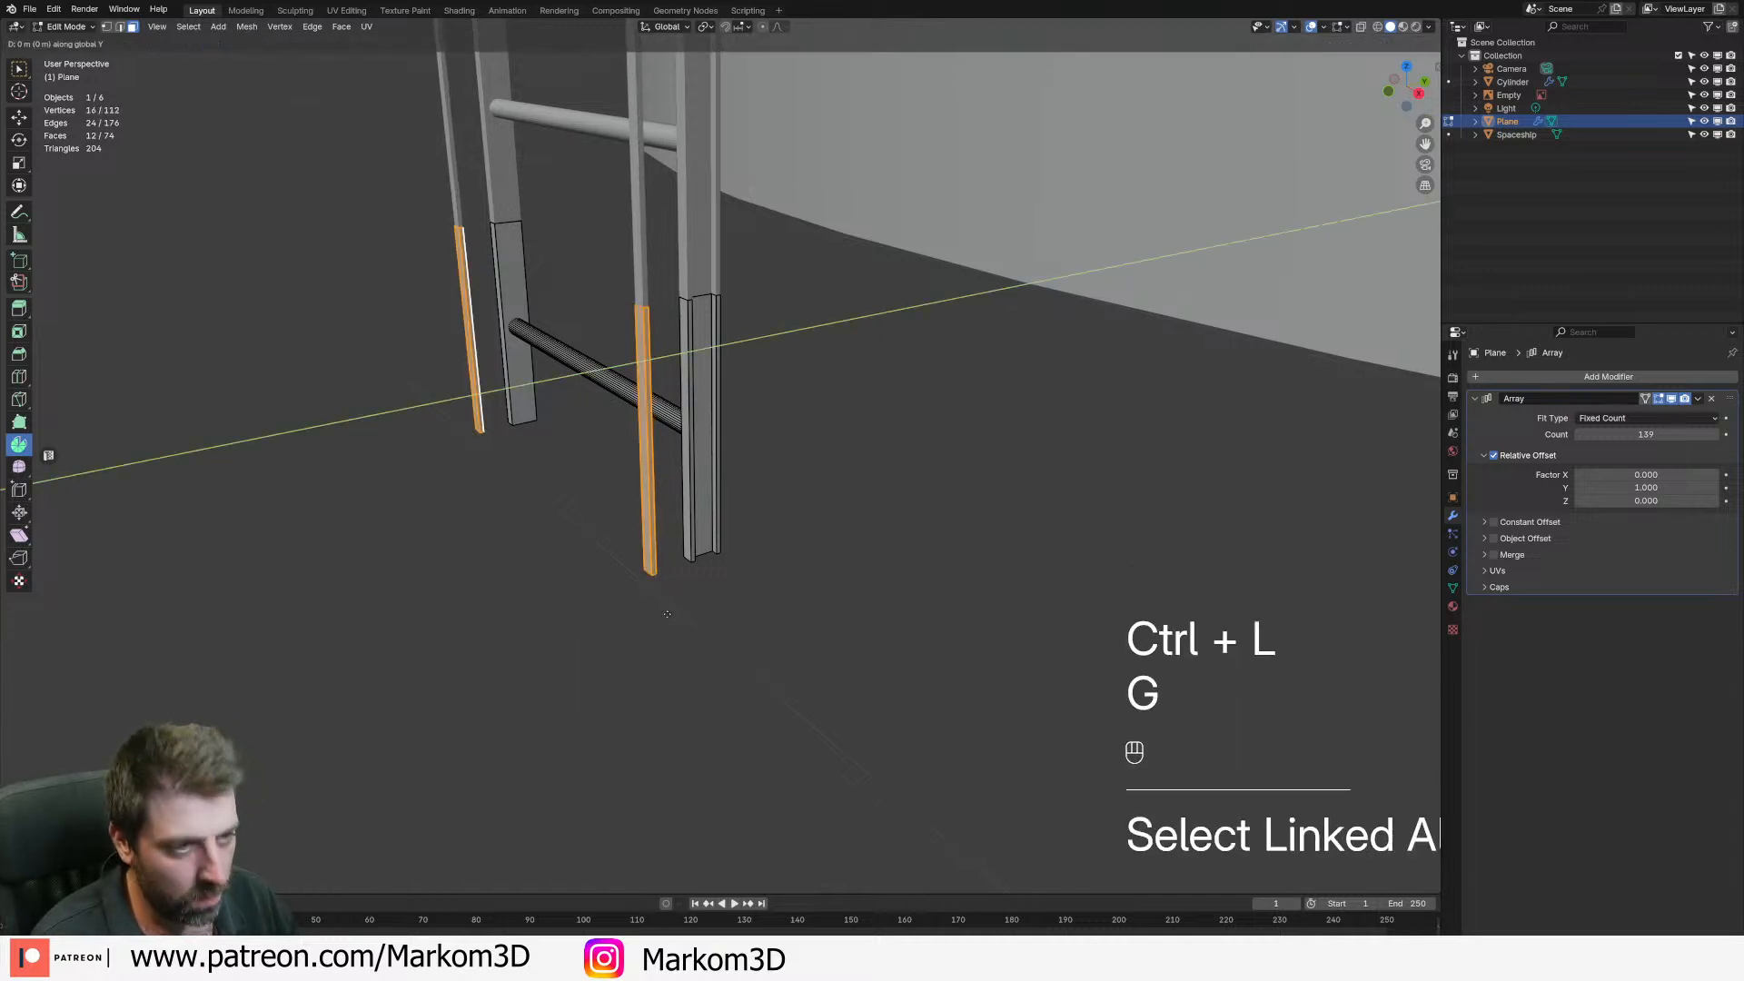
{"action": "left_click", "coordinate": [595, 633]}
{"action": "key", "text": "s"}
{"action": "key", "text": "x"}
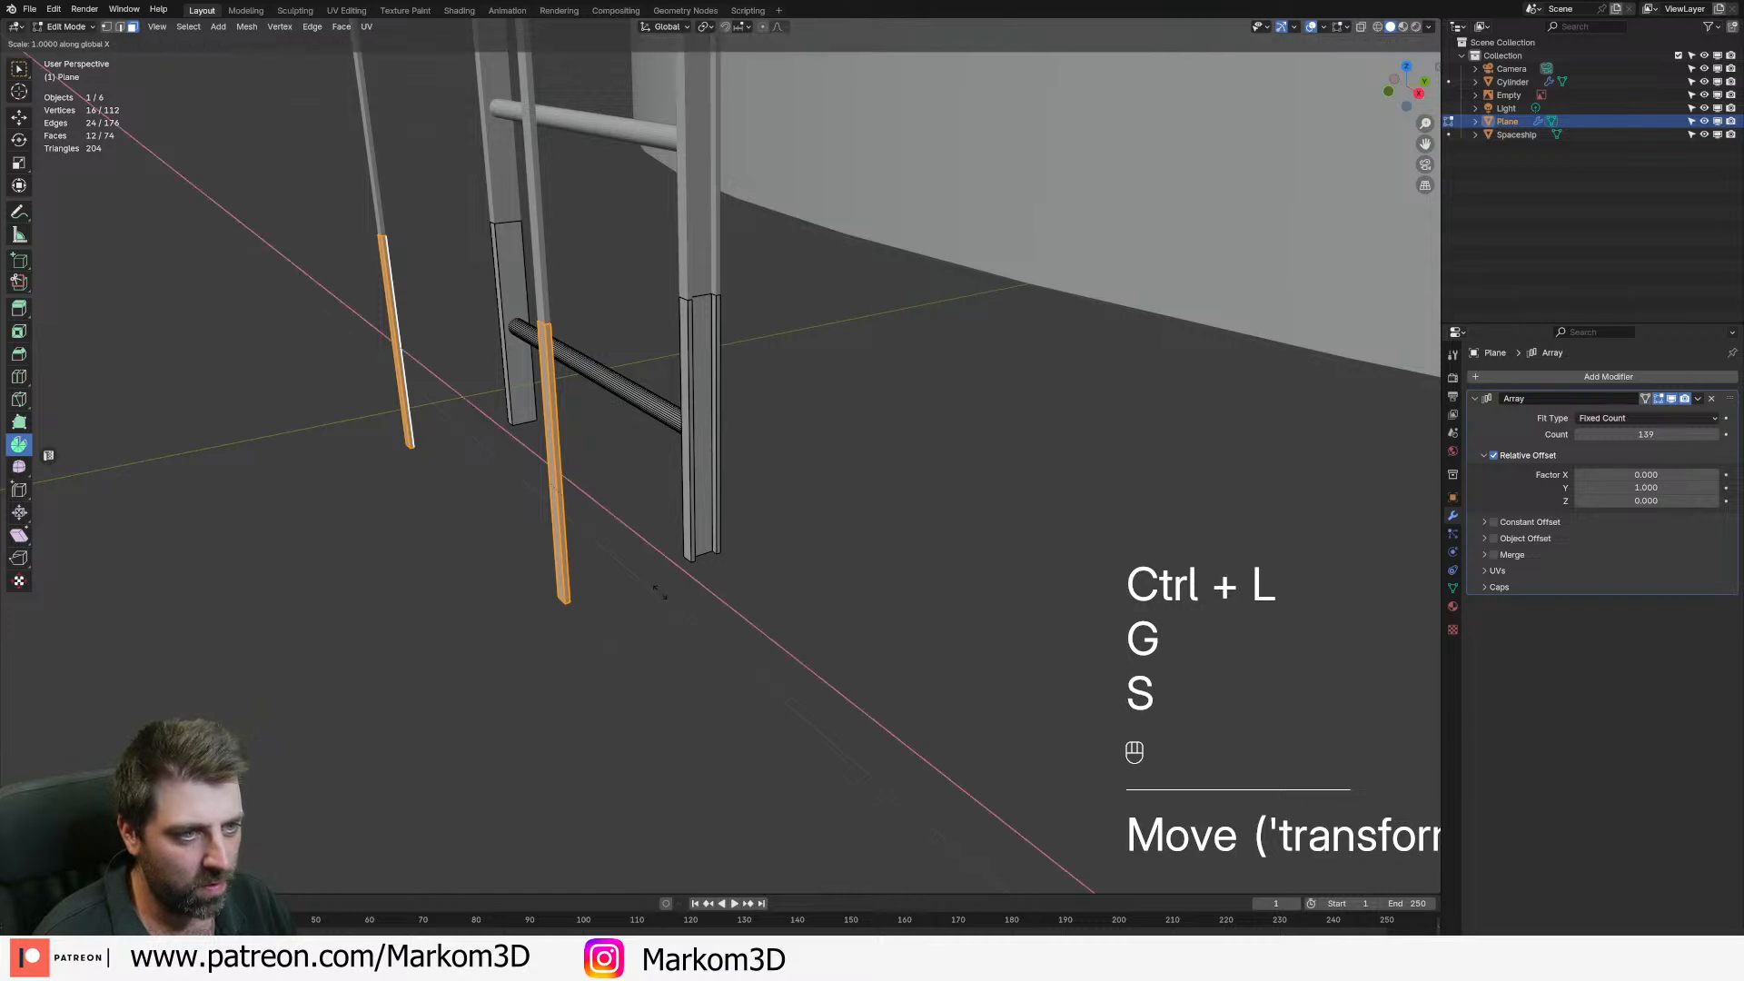
{"action": "right_click", "coordinate": [659, 592]}
- Thicken the two outer bars by scaling them along Y
{"action": "key", "text": "s"}
{"action": "middle_click", "coordinate": [686, 580]}
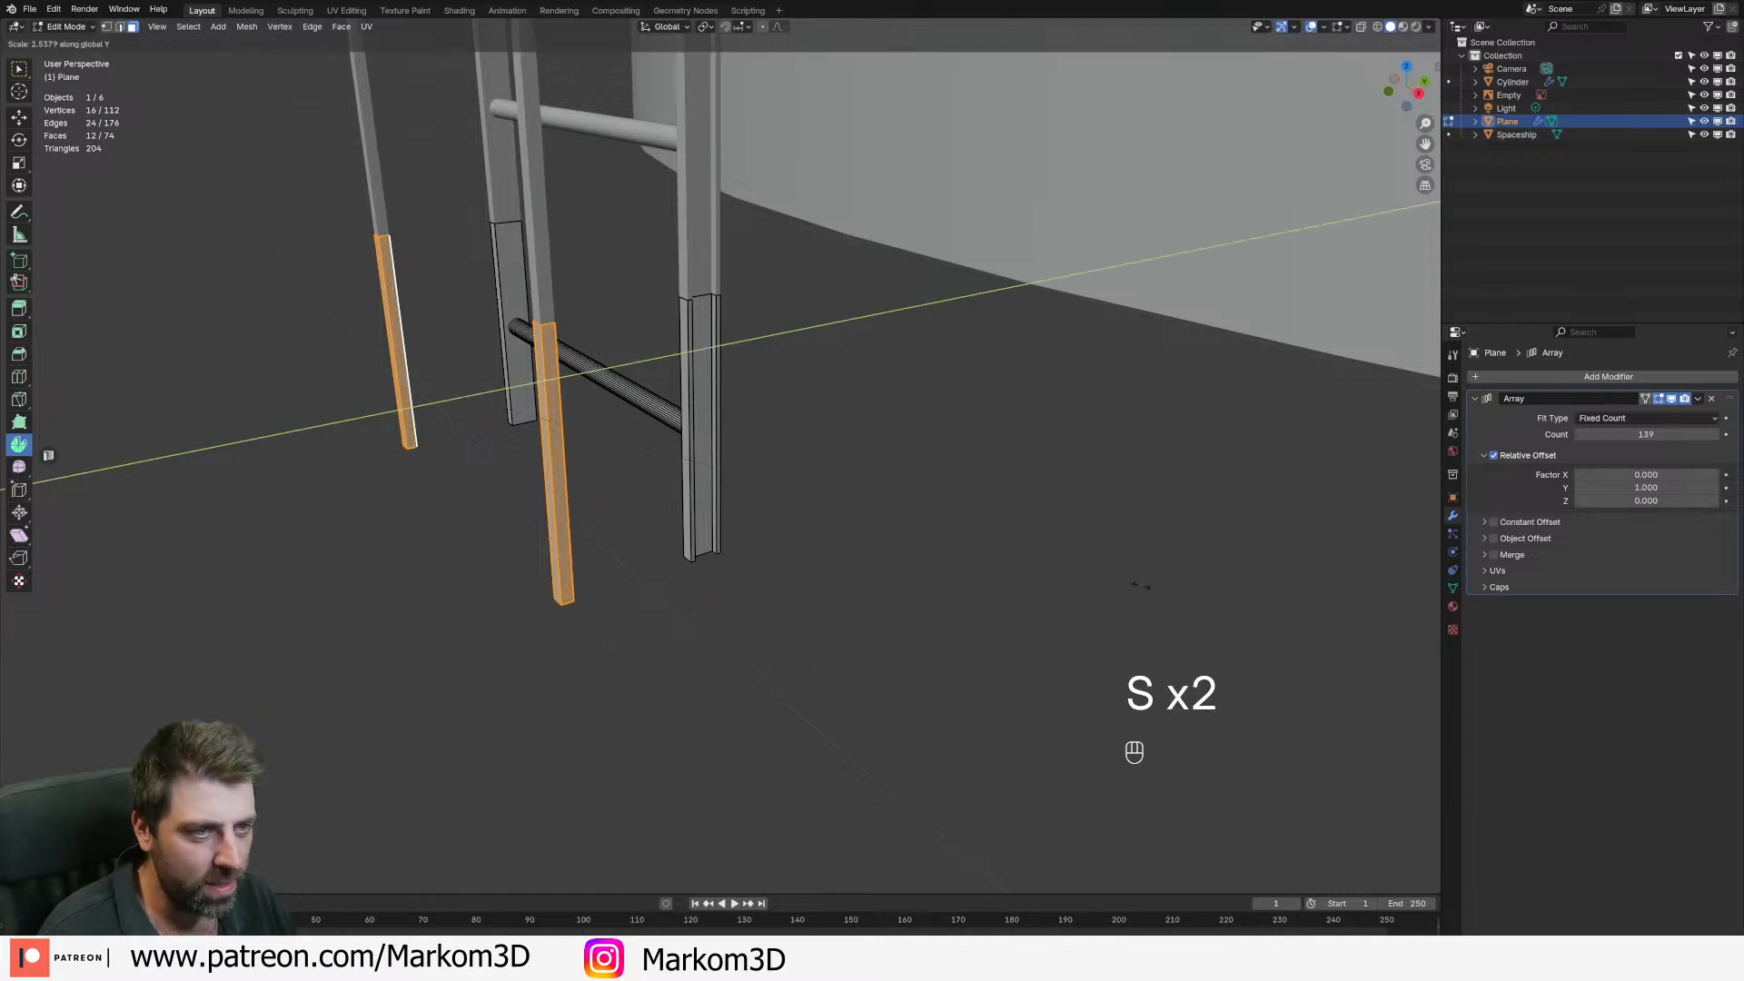
{"action": "left_click", "coordinate": [892, 518]}
{"action": "key", "text": "2"}
{"action": "key", "text": "z"}
{"action": "key", "text": "z"}
{"action": "left_click", "coordinate": [564, 486]}
{"action": "key", "text": "z"}
{"action": "left_click", "coordinate": [664, 486]}
{"action": "key", "text": "ctrl+b"}
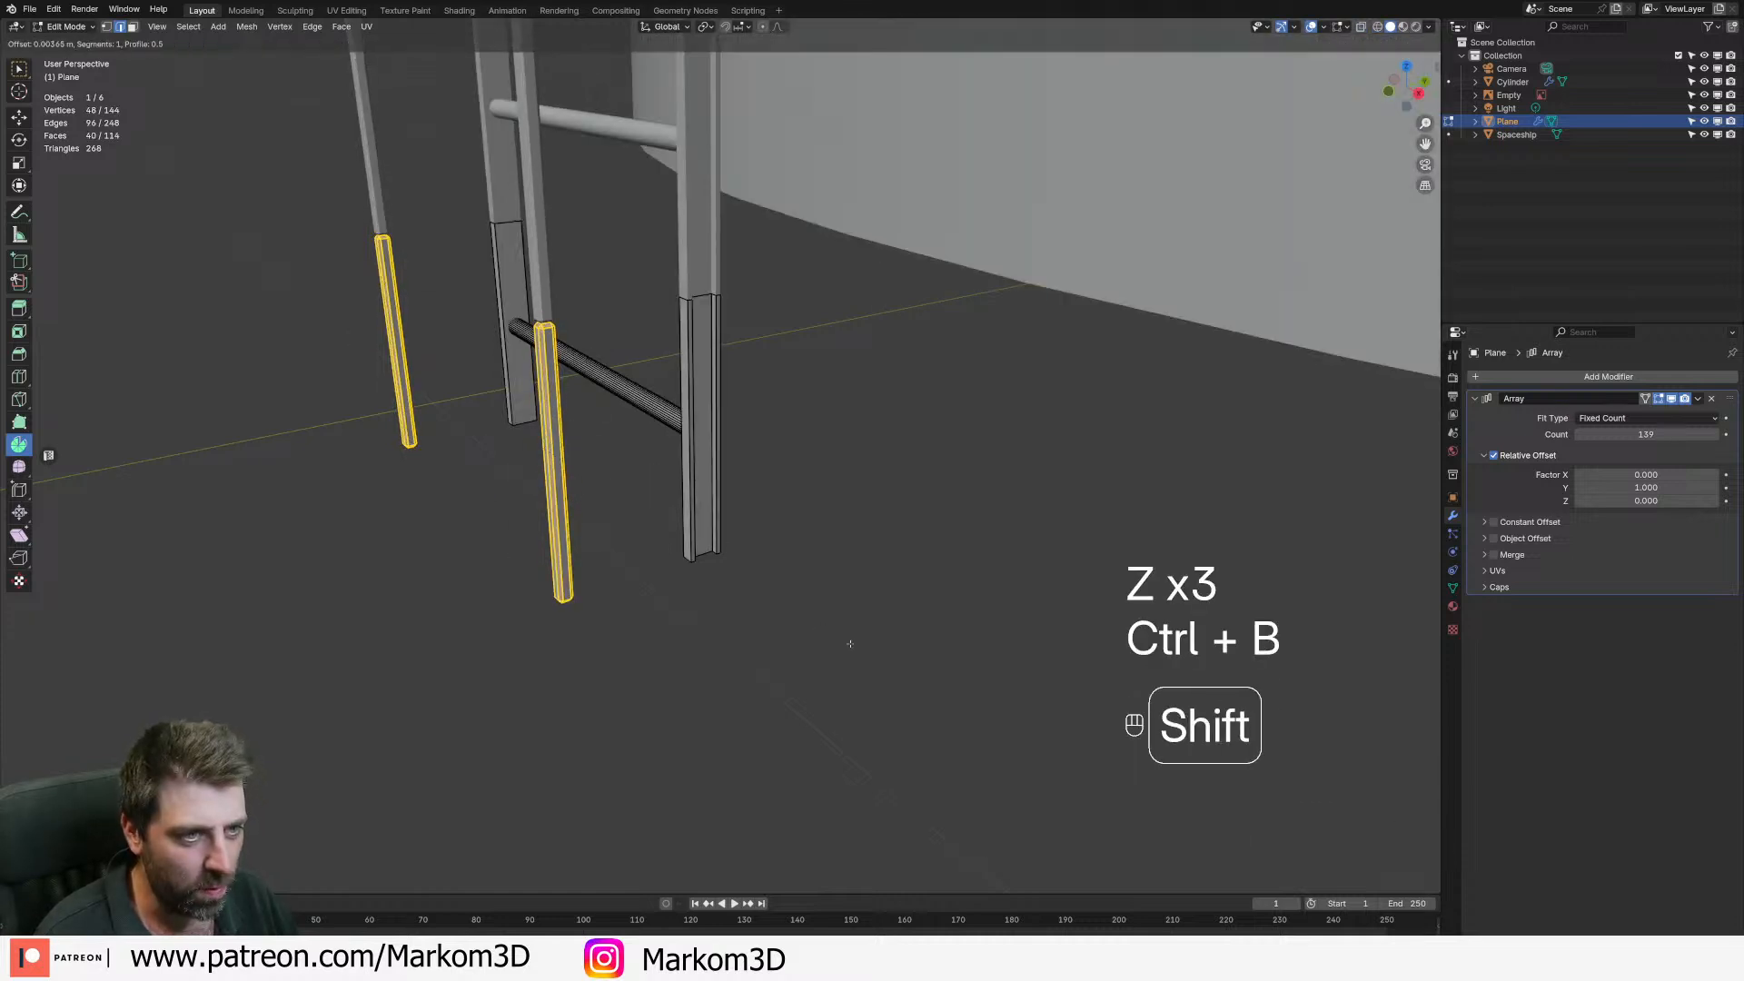
{"action": "right_click", "coordinate": [845, 642], "text": "shift"}
- Delete the four end-cap faces of the two outer bars in wireframe view
{"action": "key", "text": "z"}
{"action": "key", "text": "3"}
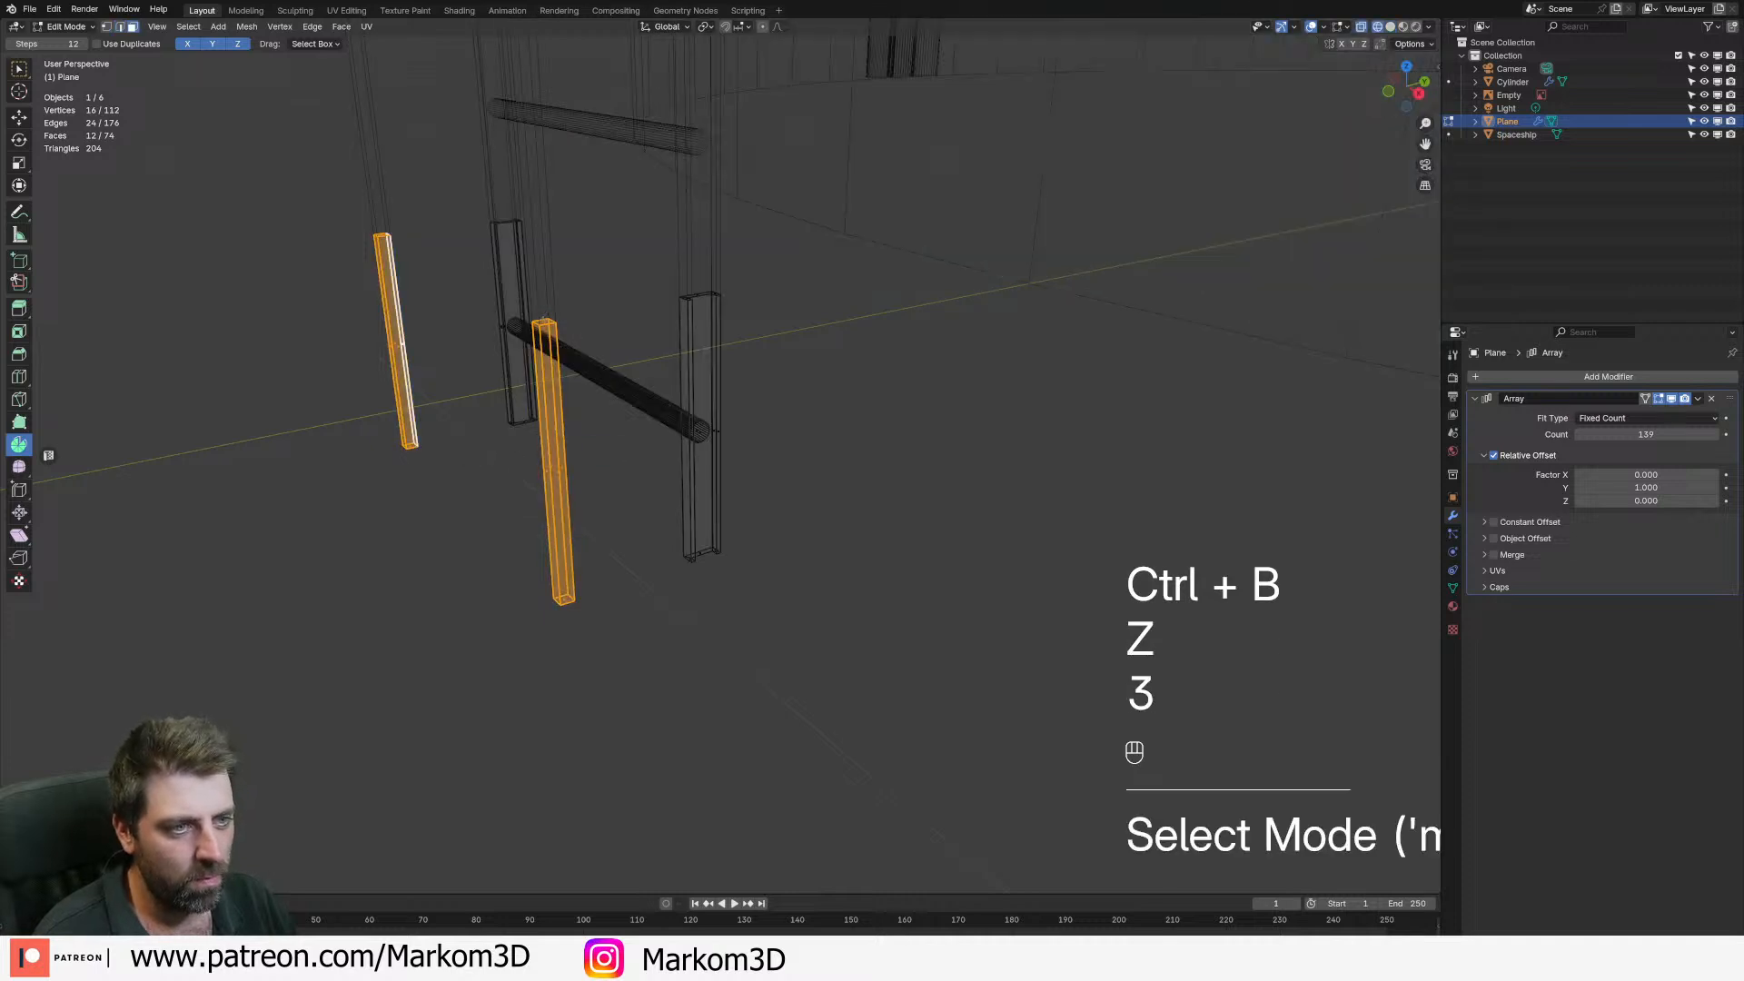
{"action": "left_click", "coordinate": [543, 323]}
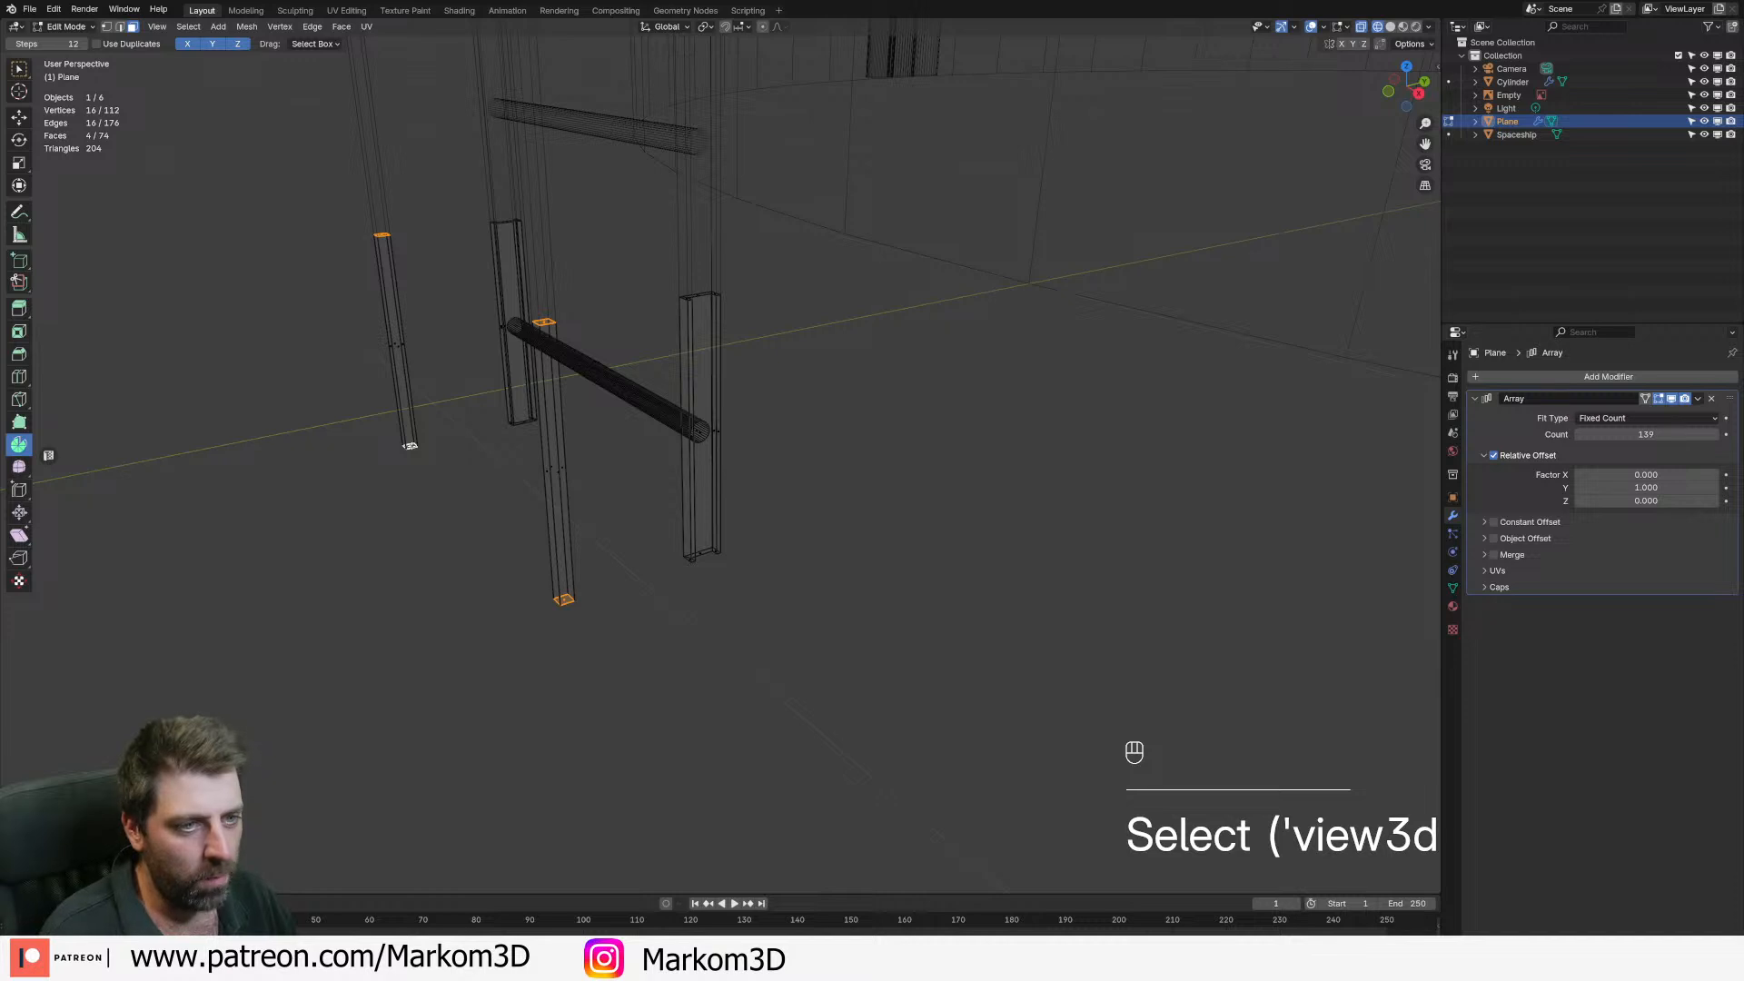
{"action": "key", "text": "x"}
{"action": "left_click", "coordinate": [410, 447]}
- Select both outer bars completely and round their long edges with a 0.00606 m bevel in 2 segments
{"action": "left_click", "coordinate": [396, 342]}
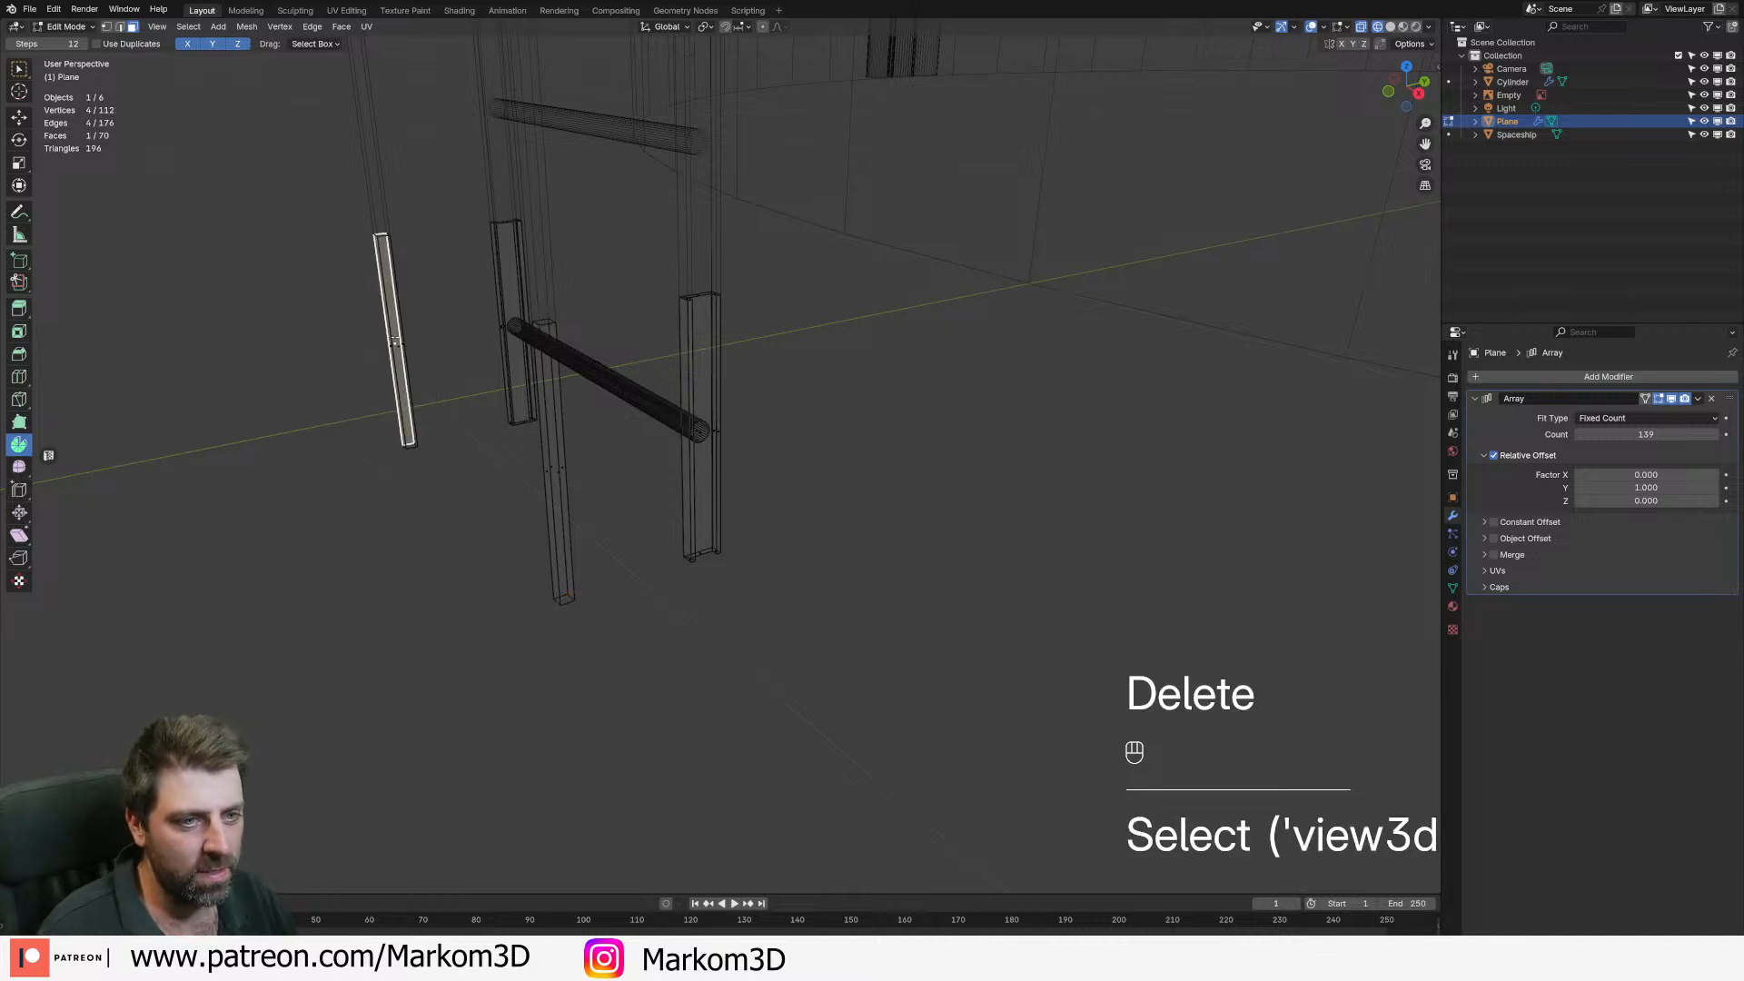
{"action": "left_click", "coordinate": [558, 473], "text": "shift"}
{"action": "key", "text": "ctrl+l"}
{"action": "key", "text": "ctrl+b"}
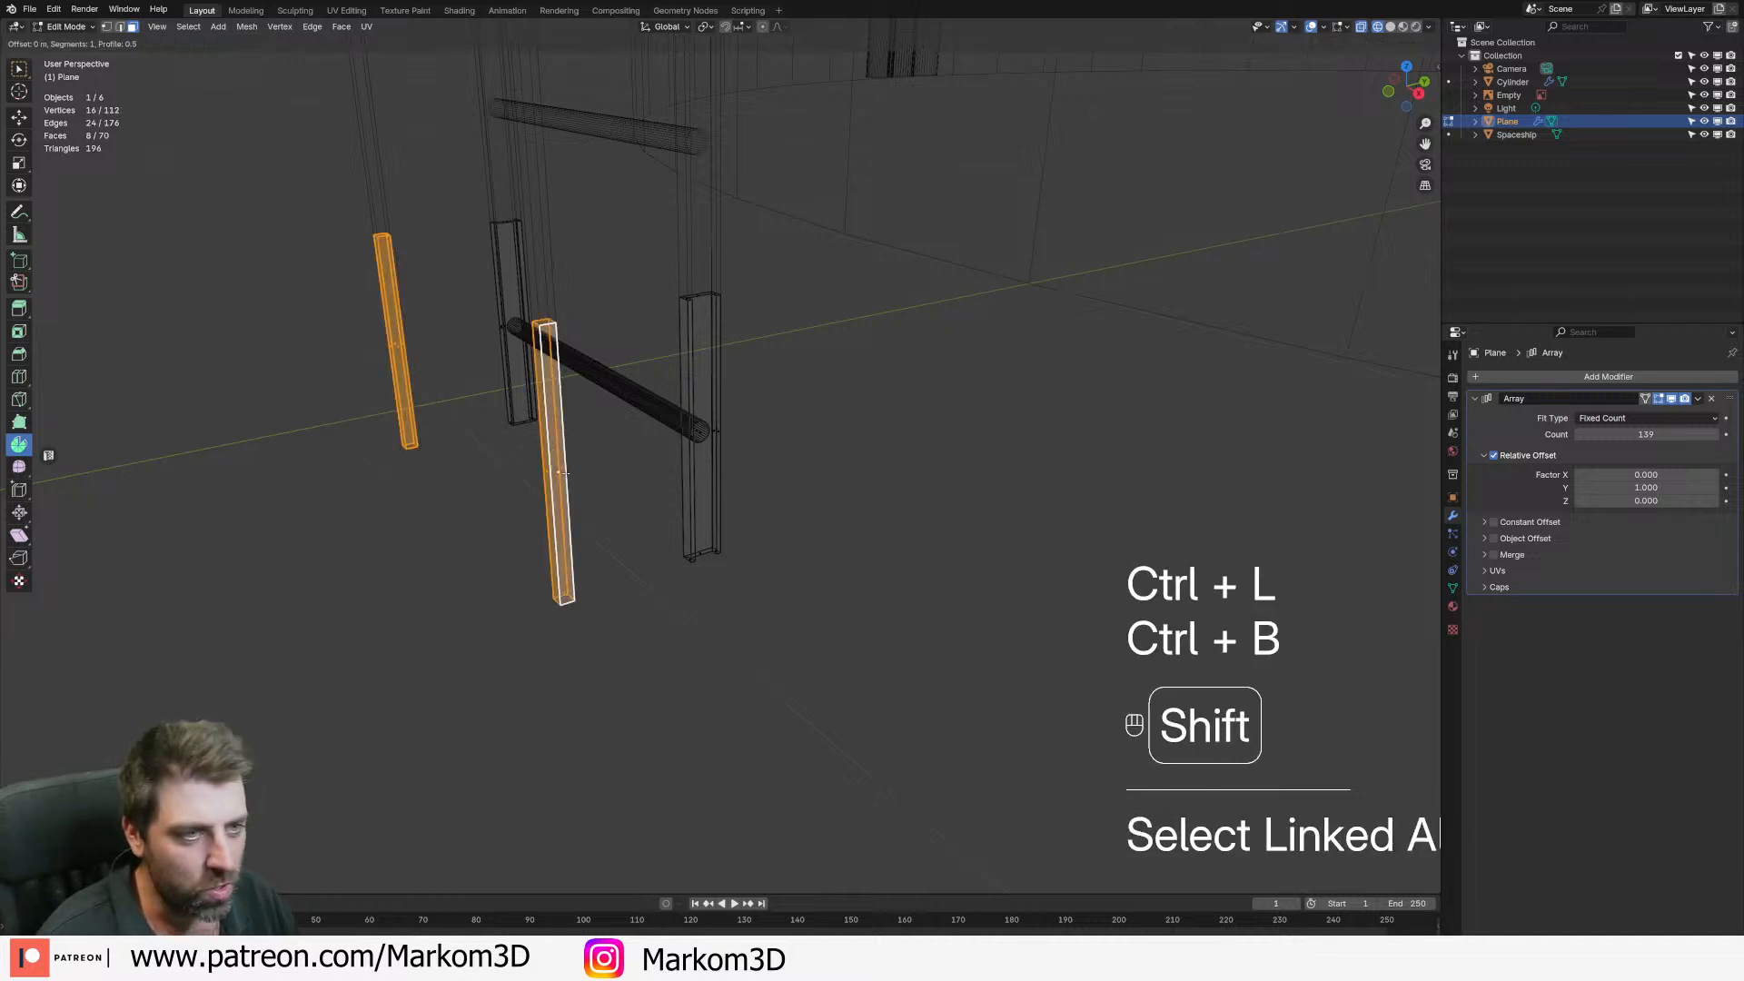
{"action": "key", "text": "ctrl+b"}
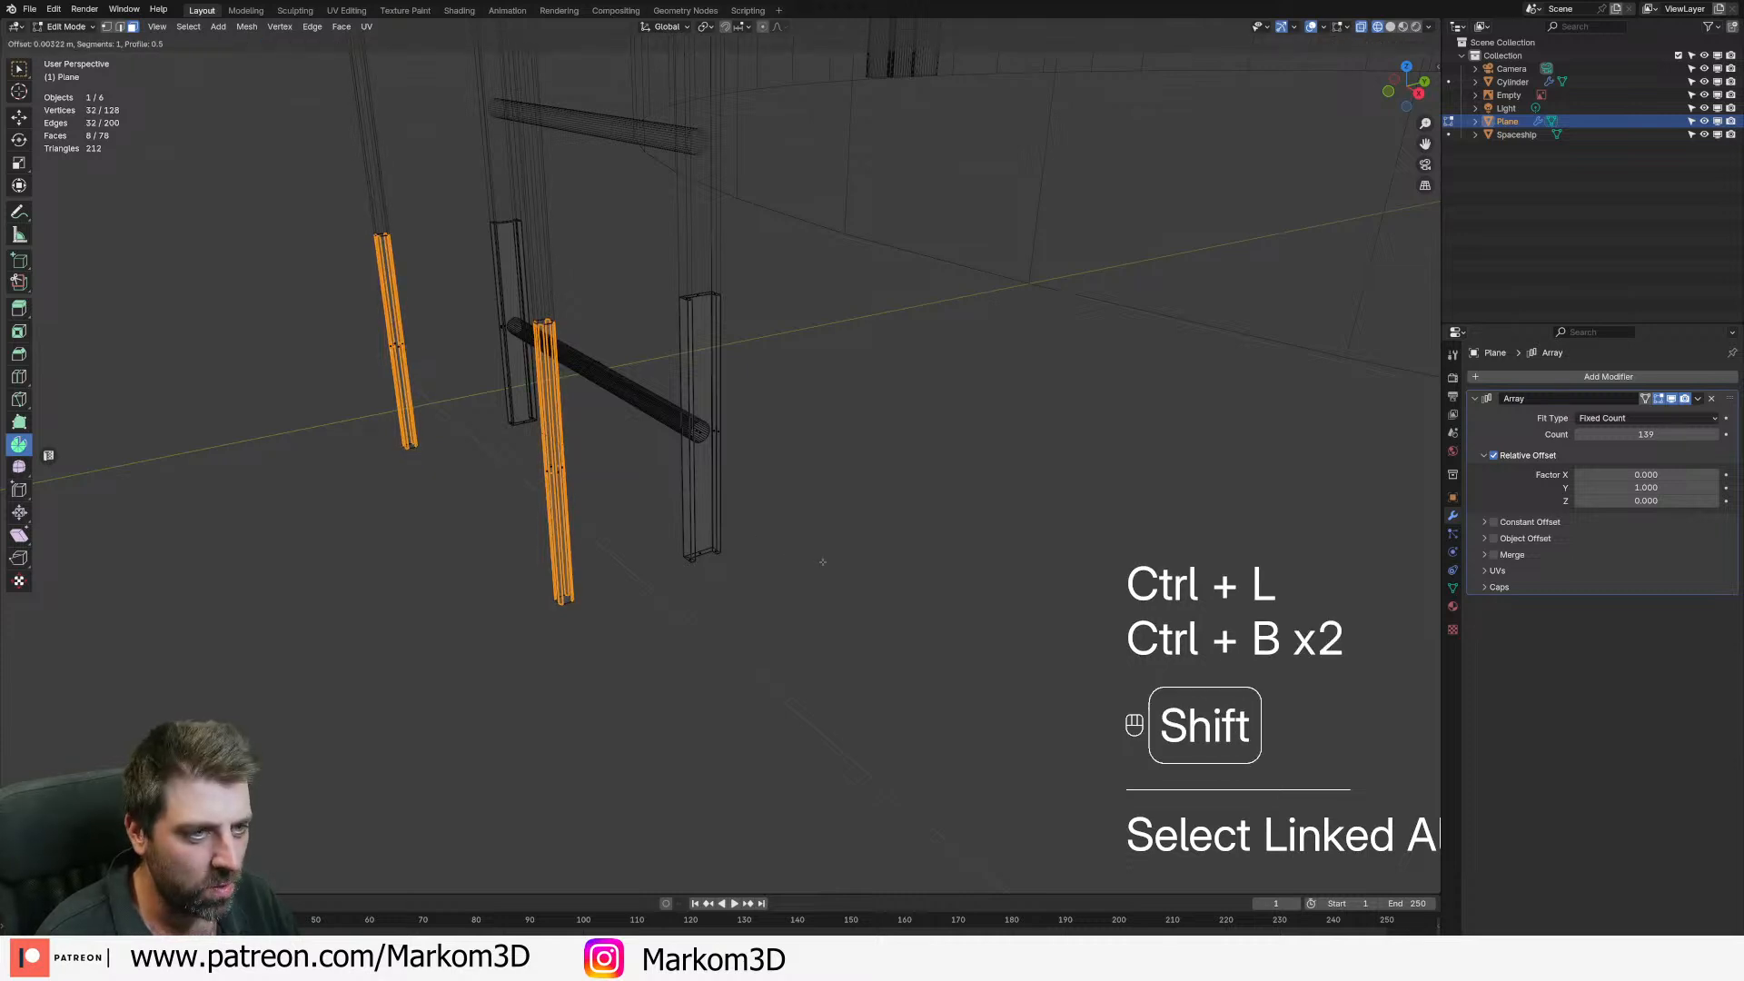
{"action": "scroll", "coordinate": [843, 566], "scroll_direction": "up", "scroll_amount": 1}
{"action": "left_click", "coordinate": [846, 567]}
{"action": "scroll", "coordinate": [846, 567], "scroll_direction": "down", "scroll_amount": 4}
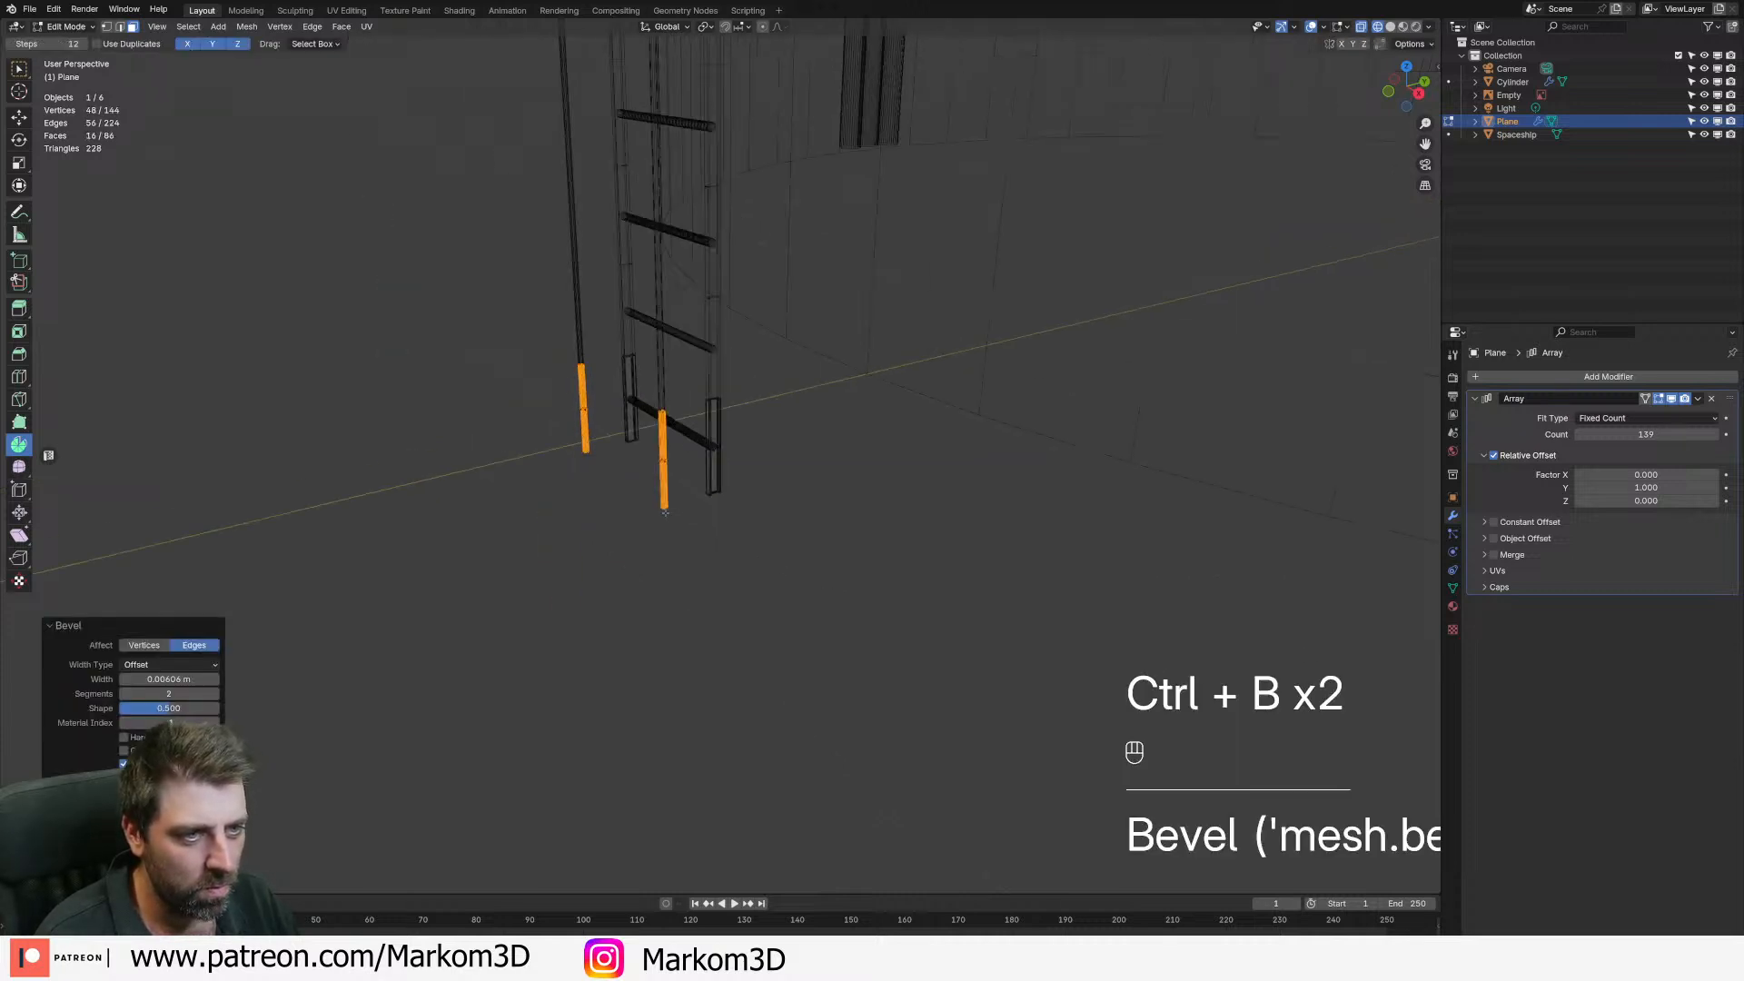
- Examine the whole ladder with its outer bars in Object Mode, then return to editing its lowest segment
{"action": "key", "text": "Tab"}
{"action": "scroll", "coordinate": [646, 498], "scroll_direction": "down", "scroll_amount": 10}
{"action": "left_click", "coordinate": [733, 507]}
{"action": "middle_click_drag", "start_coordinate": [733, 507], "coordinate": [794, 600]}
{"action": "scroll", "coordinate": [899, 709], "scroll_direction": "up", "scroll_amount": 5}
{"action": "key", "text": "Tab"}
{"action": "scroll", "coordinate": [794, 599], "scroll_direction": "up", "scroll_amount": 4}
{"action": "mouse_move", "coordinate": [794, 599]}
{"action": "middle_mouse_down", "text": "shift"}
{"action": "mouse_move", "coordinate": [828, 670]}
{"action": "mouse_move", "coordinate": [785, 606]}
{"action": "middle_mouse_up", "text": "shift"}
{"action": "scroll", "coordinate": [785, 606], "scroll_direction": "up", "scroll_amount": 1}
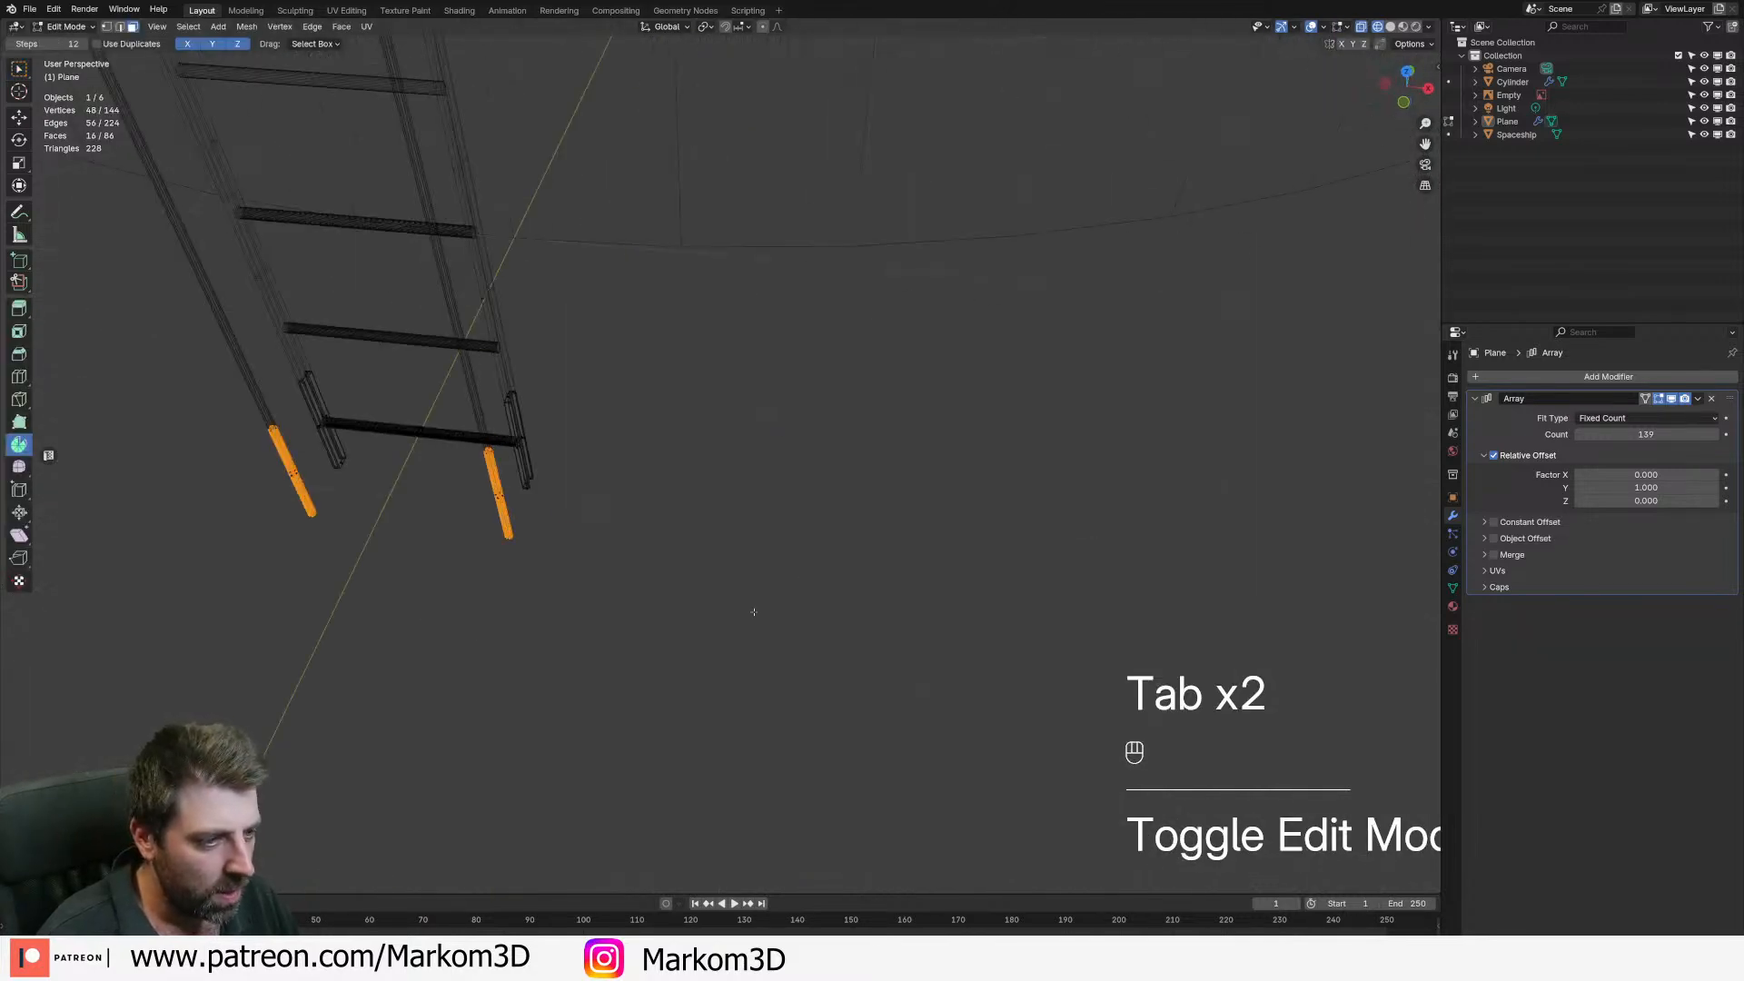
{"action": "key", "text": "a"}
{"action": "key", "text": "s"}
{"action": "right_click", "coordinate": [533, 545]}
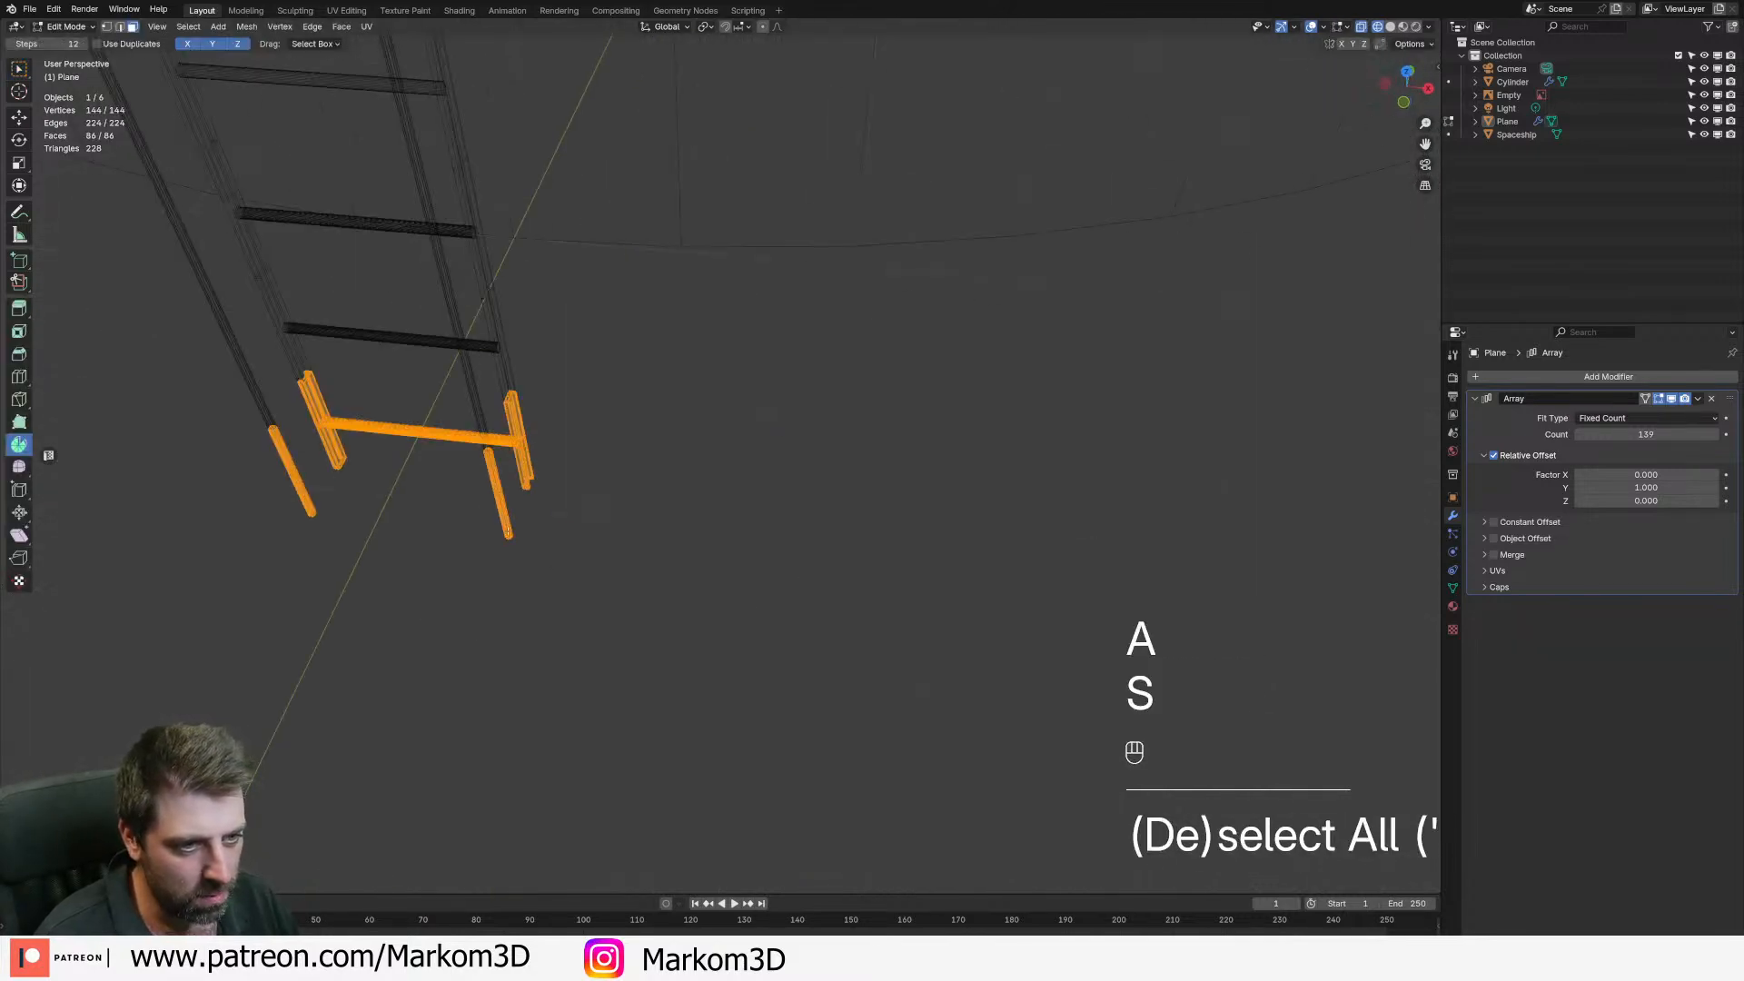
- Select only the two outer bars with their linked geometry and scale them along X
{"action": "left_click", "coordinate": [498, 493]}
{"action": "key", "text": "c"}
{"action": "mouse_move", "coordinate": [498, 493]}
{"action": "left_mouse_down"}
{"action": "mouse_move", "coordinate": [265, 494]}
{"action": "mouse_move", "coordinate": [290, 490]}
{"action": "left_mouse_up"}
{"action": "key", "text": "ctrl+l"}
{"action": "key", "text": "s"}
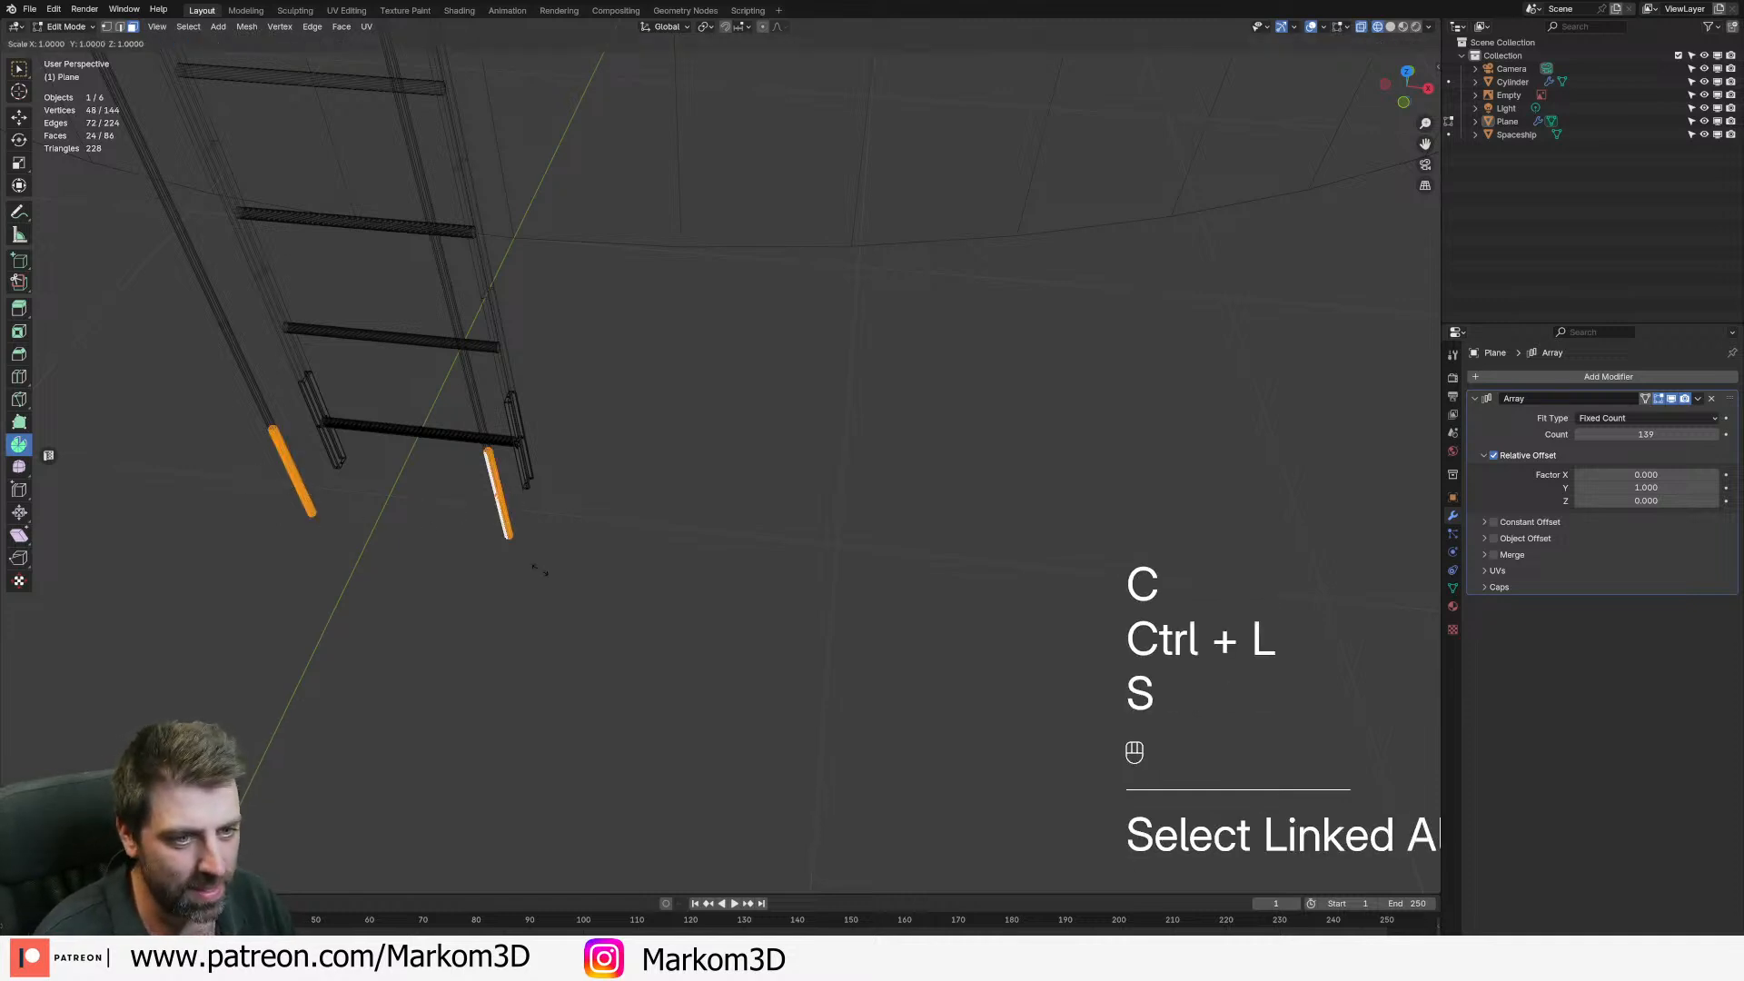
{"action": "key", "text": "x"}
{"action": "left_click", "coordinate": [665, 596]}
- Return to Object Mode in solid shading and inspect the ladder beside the column's base
{"action": "scroll", "coordinate": [467, 494], "scroll_direction": "down", "scroll_amount": 6}
{"action": "key", "text": "Tab"}
{"action": "mouse_move", "coordinate": [665, 597]}
{"action": "middle_mouse_down"}
{"action": "mouse_move", "coordinate": [467, 494]}
{"action": "mouse_move", "coordinate": [611, 580]}
{"action": "mouse_move", "coordinate": [510, 514]}
{"action": "middle_mouse_up"}
{"action": "key", "text": "z"}
{"action": "left_click", "coordinate": [607, 514]}
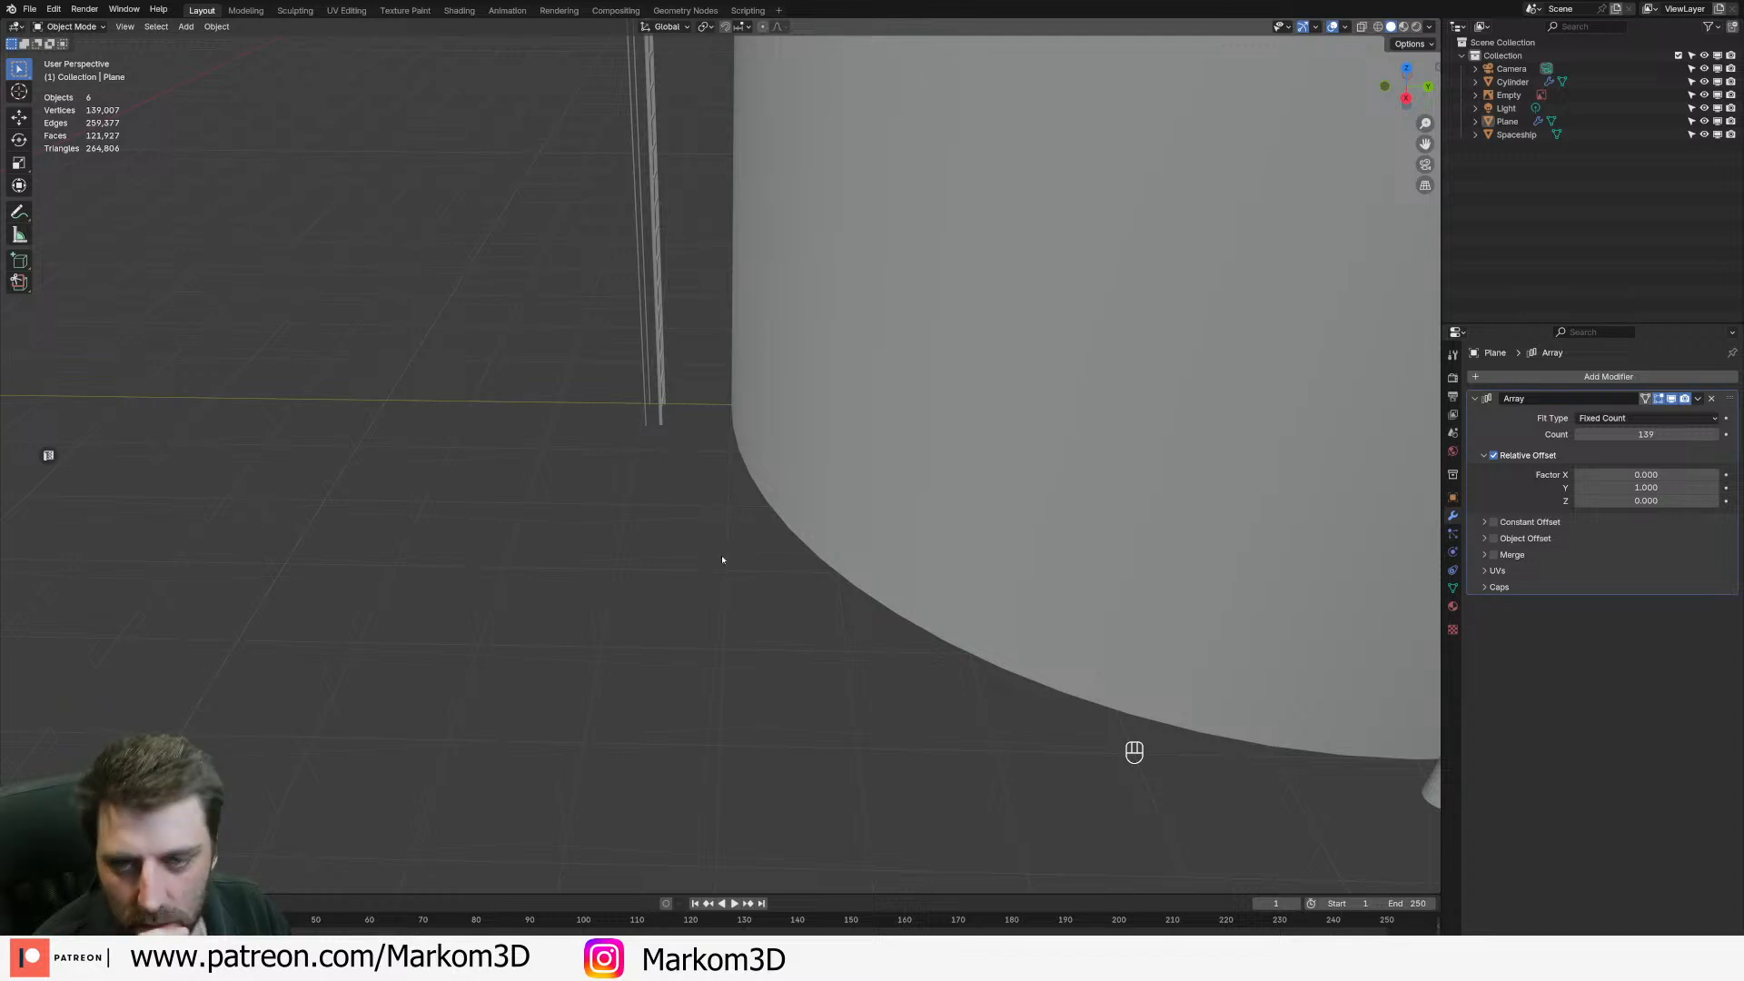
{"action": "middle_click_drag", "start_coordinate": [654, 506], "coordinate": [774, 643]}
{"action": "middle_click_drag", "start_coordinate": [652, 468], "coordinate": [772, 545]}
- Add a loop cut across both side rails at rung height and bevel it into a narrow band
{"action": "key", "text": "Tab"}
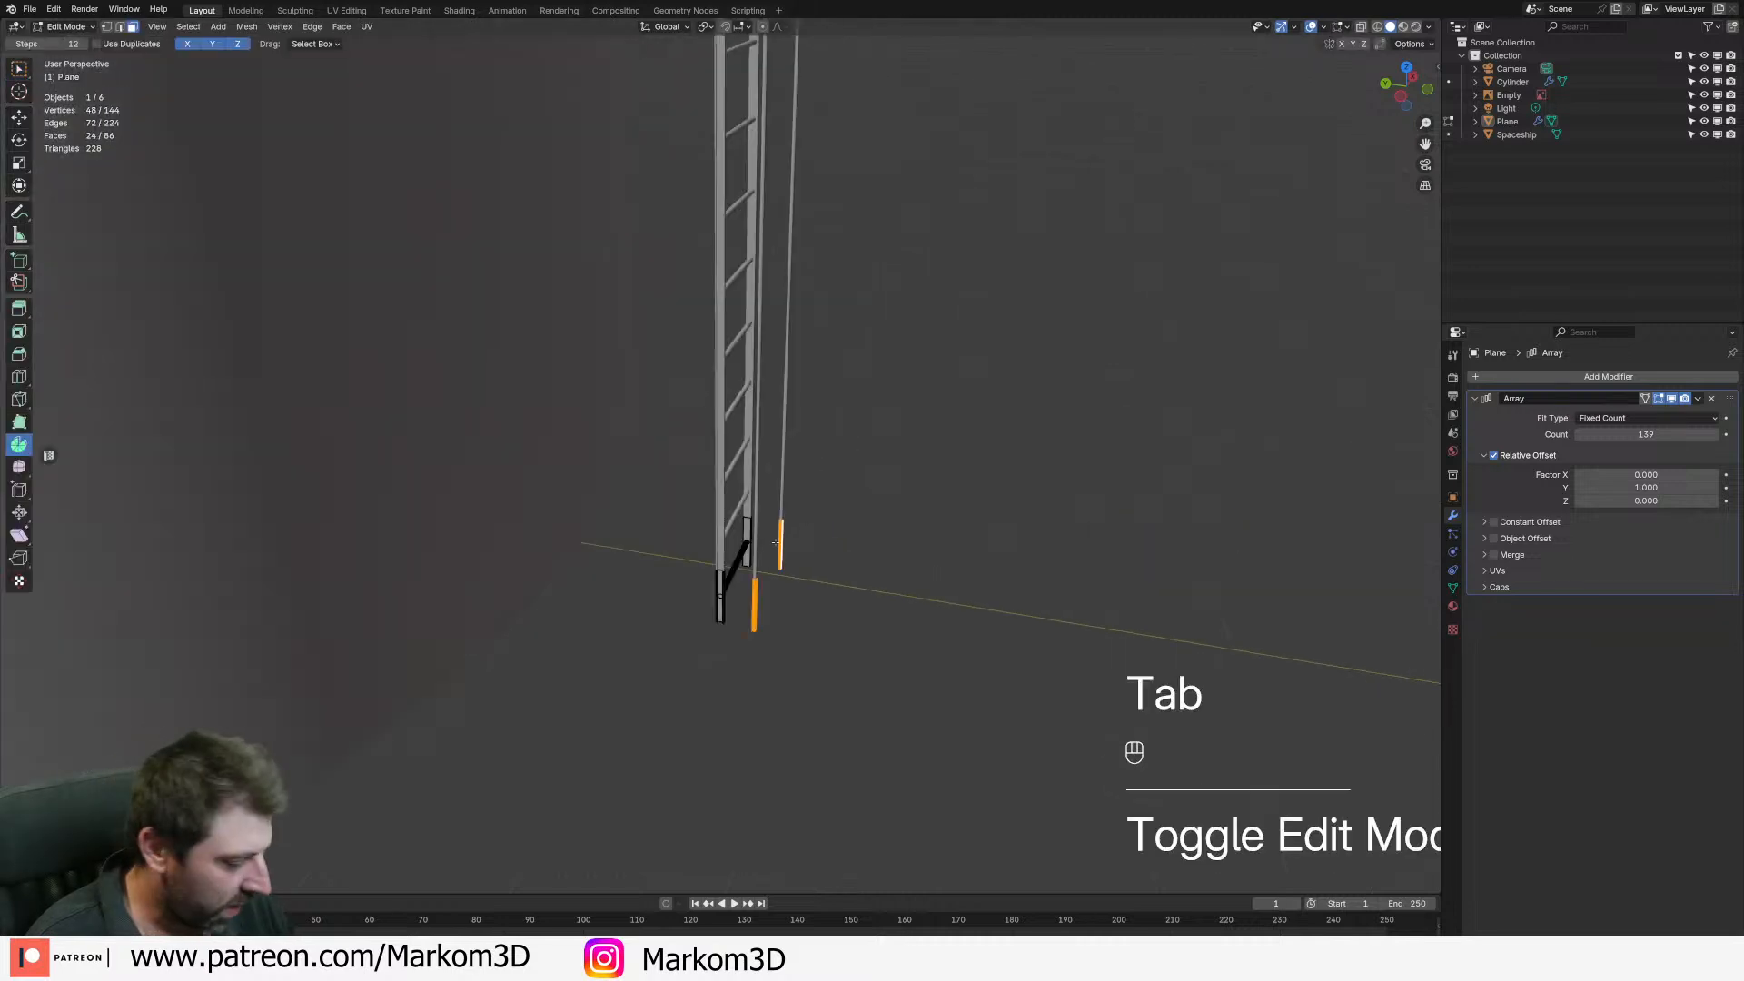
{"action": "key", "text": "KP_3"}
{"action": "middle_click_drag", "start_coordinate": [776, 542], "coordinate": [679, 262], "text": "shift"}
{"action": "scroll", "coordinate": [679, 262], "scroll_direction": "up", "scroll_amount": 6}
{"action": "middle_click_drag", "start_coordinate": [528, 388], "coordinate": [798, 545], "text": "shift"}
{"action": "scroll", "coordinate": [623, 421], "scroll_direction": "up", "scroll_amount": 3}
{"action": "scroll", "coordinate": [693, 368], "scroll_direction": "down", "scroll_amount": 3}
{"action": "middle_click_drag", "start_coordinate": [693, 368], "coordinate": [830, 606]}
{"action": "left_click", "coordinate": [1005, 556]}
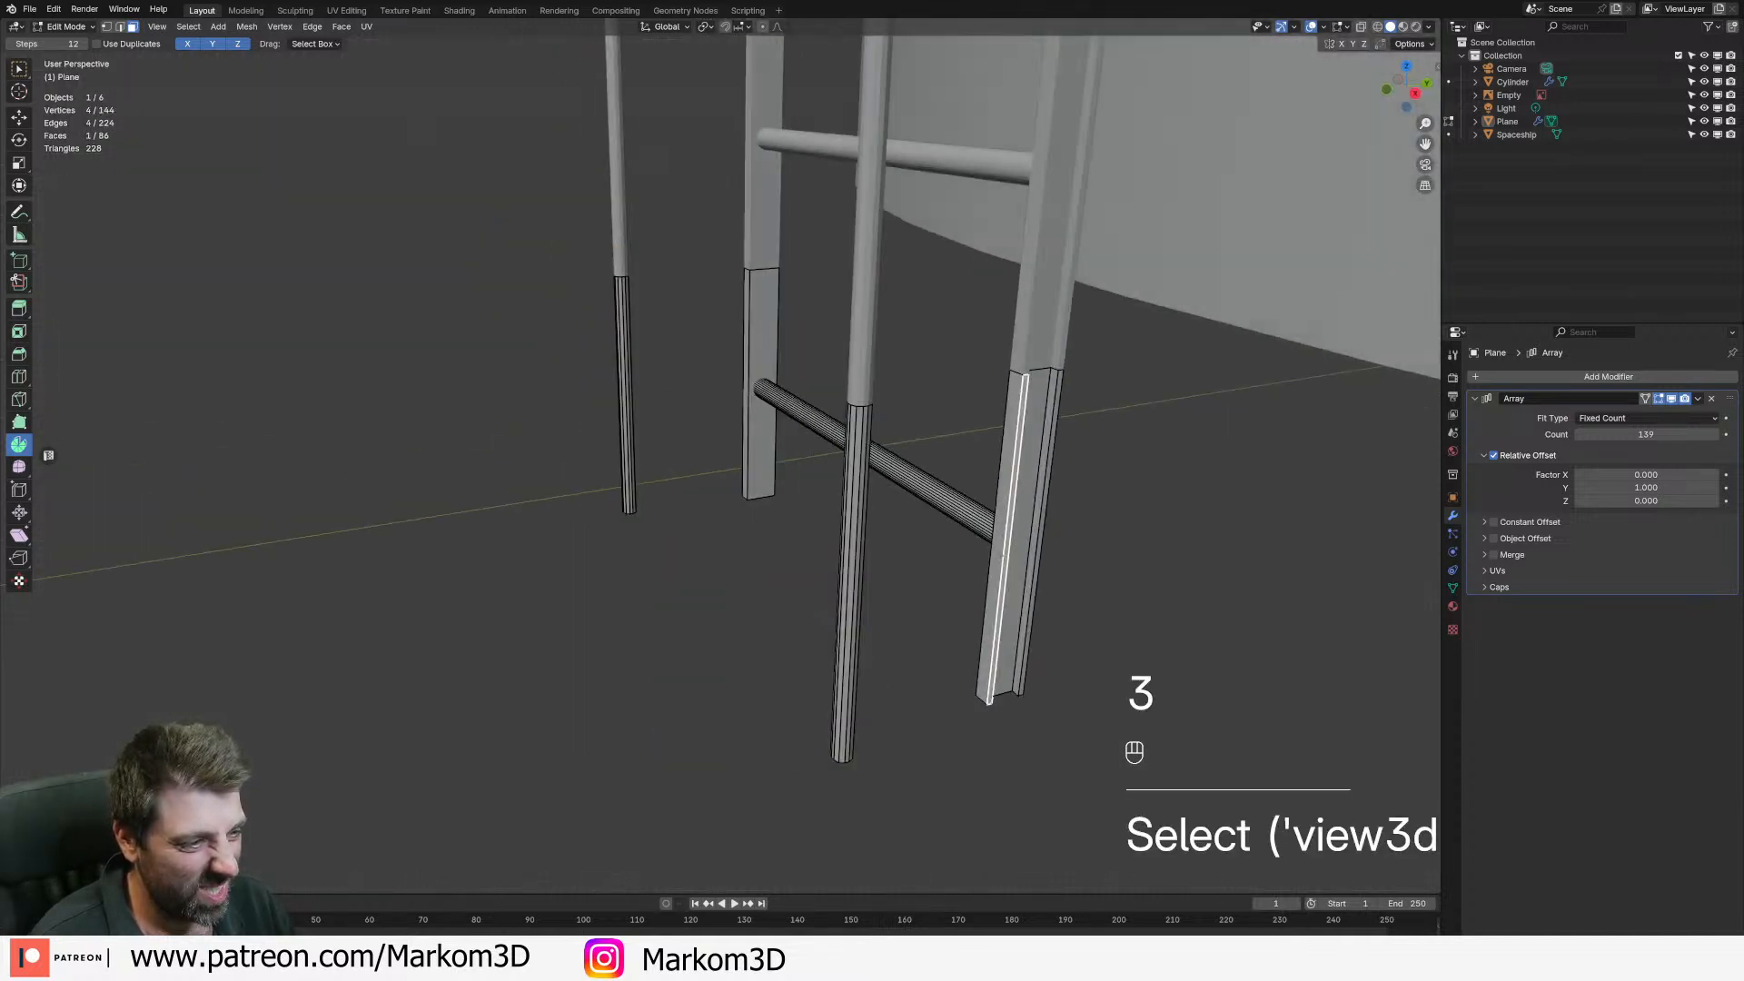
{"action": "key", "text": "ctrl+r"}
{"action": "left_click", "coordinate": [1008, 555]}
{"action": "key", "text": "ctrl+r"}
{"action": "left_click", "coordinate": [1022, 547]}
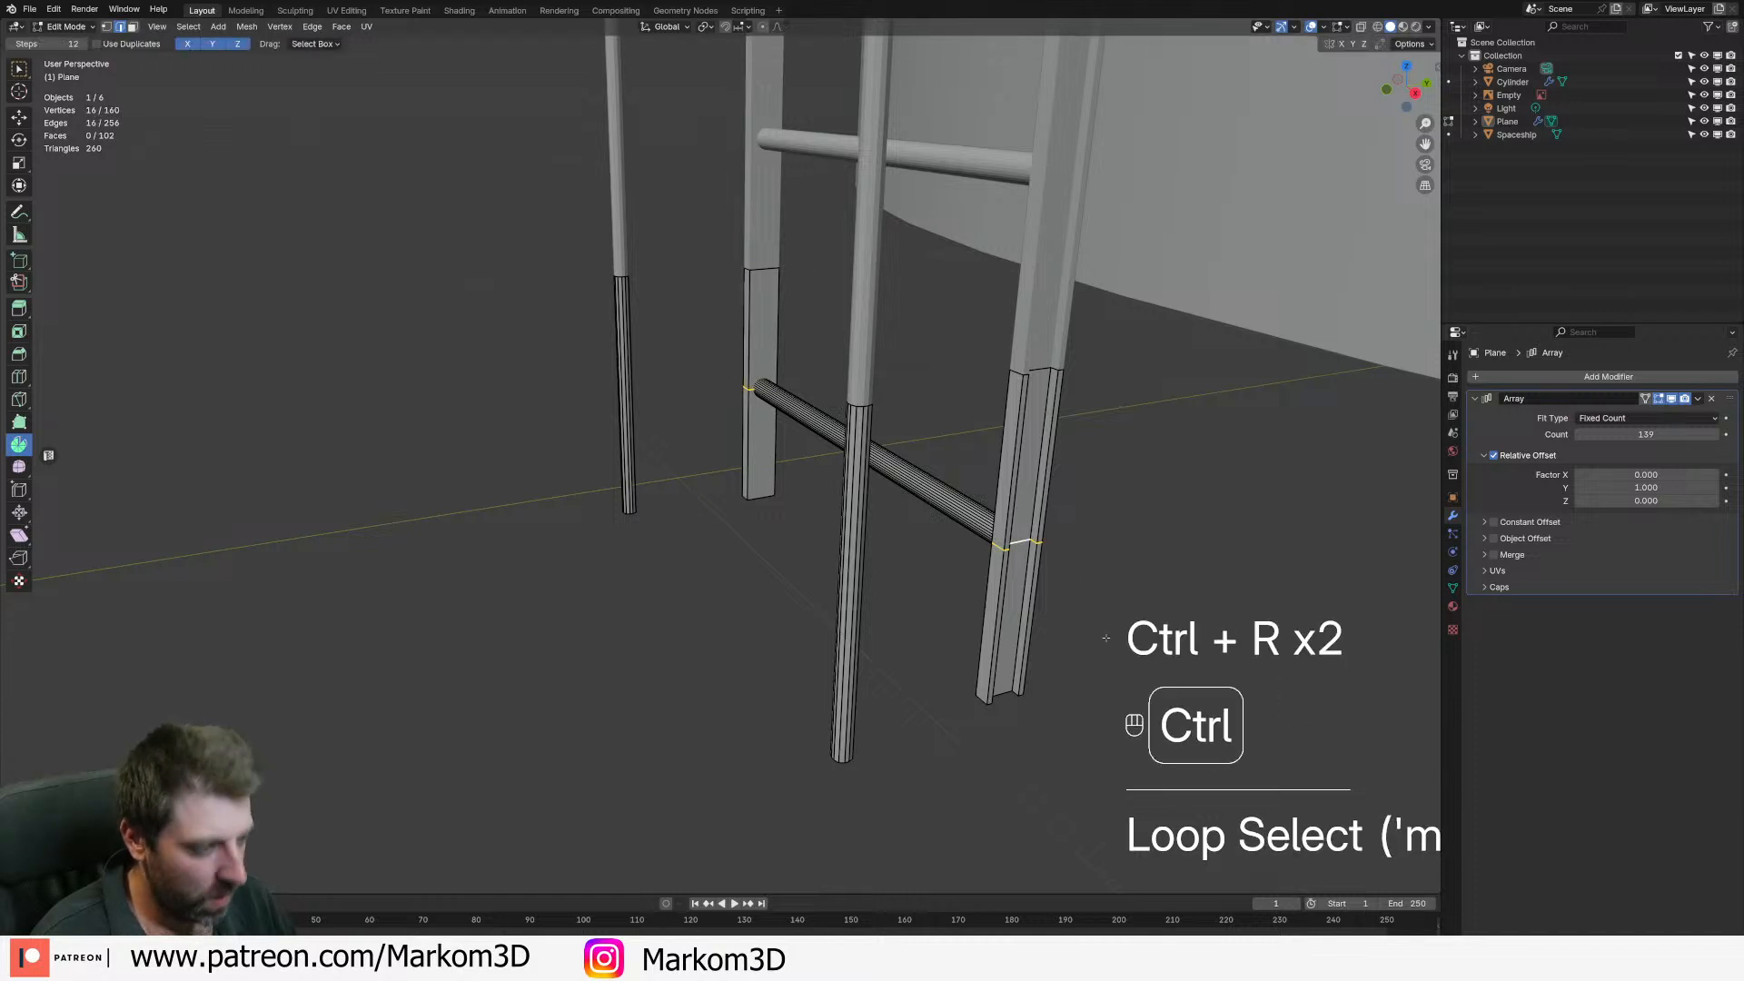
{"action": "key", "text": "ctrl+b"}
{"action": "left_click", "coordinate": [1149, 678]}
- Extrude the band's outward-facing face on each side rail along Y to form connecting arms toward the outer bars
{"action": "key", "text": "3"}
{"action": "left_click", "coordinate": [997, 545], "text": "shift"}
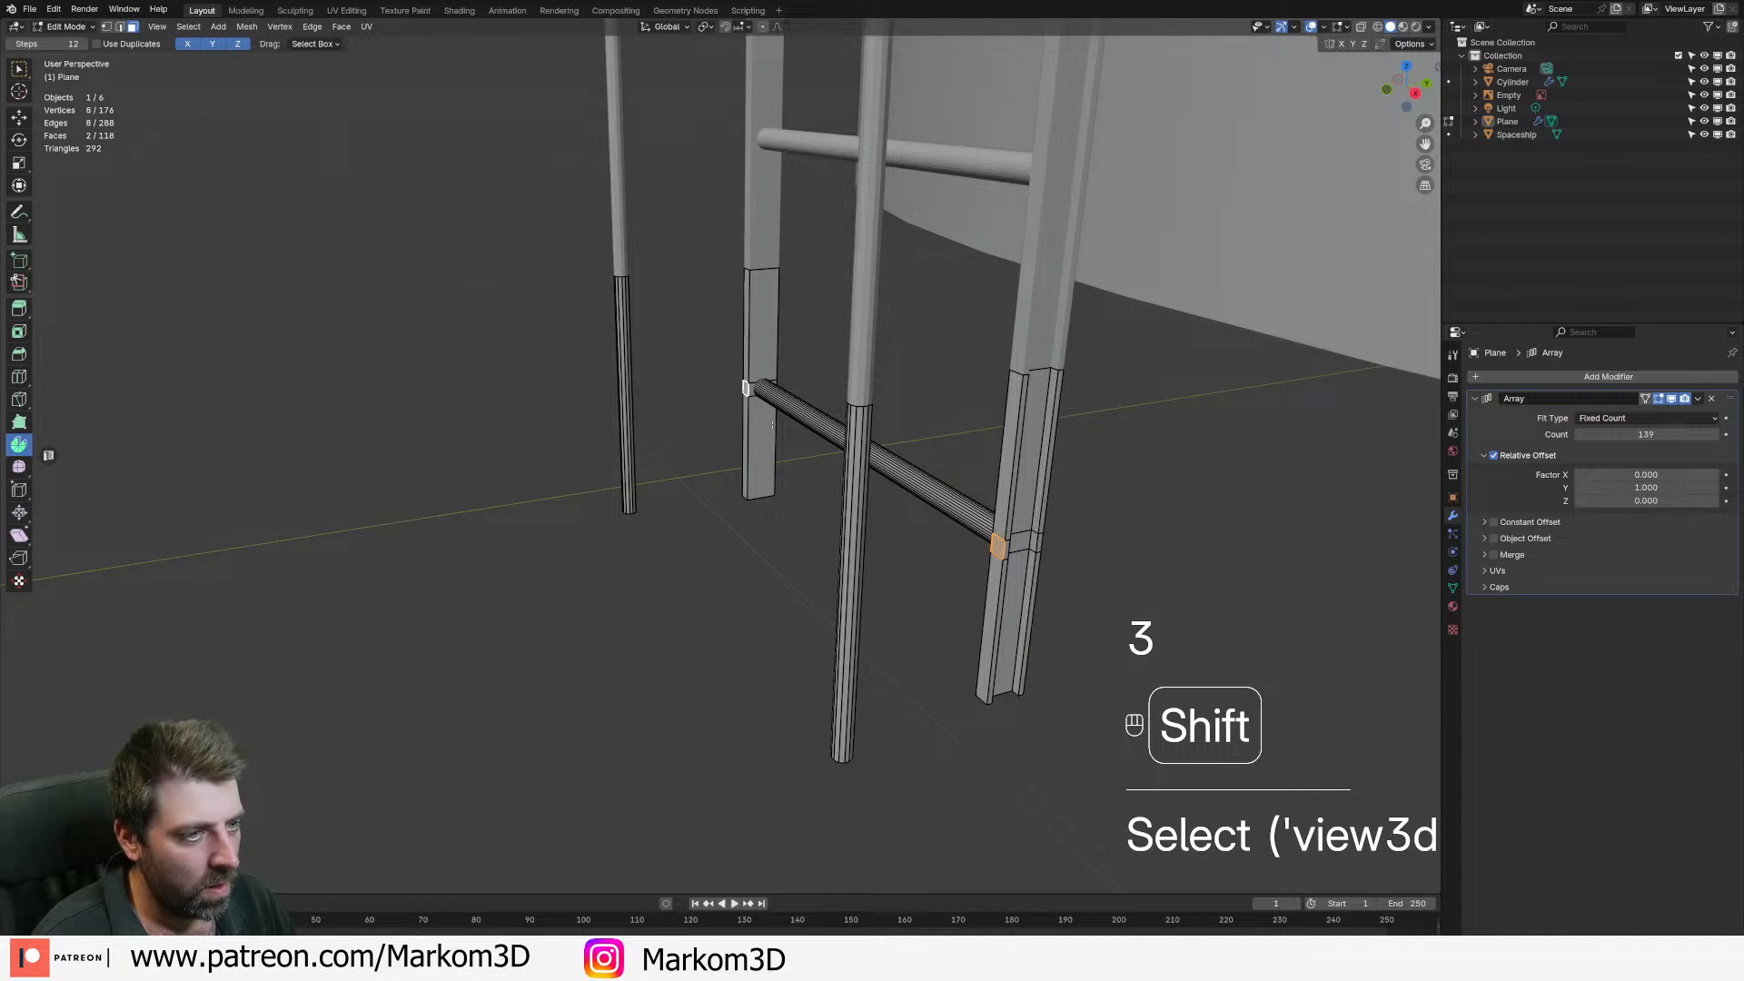
{"action": "key", "text": "e"}
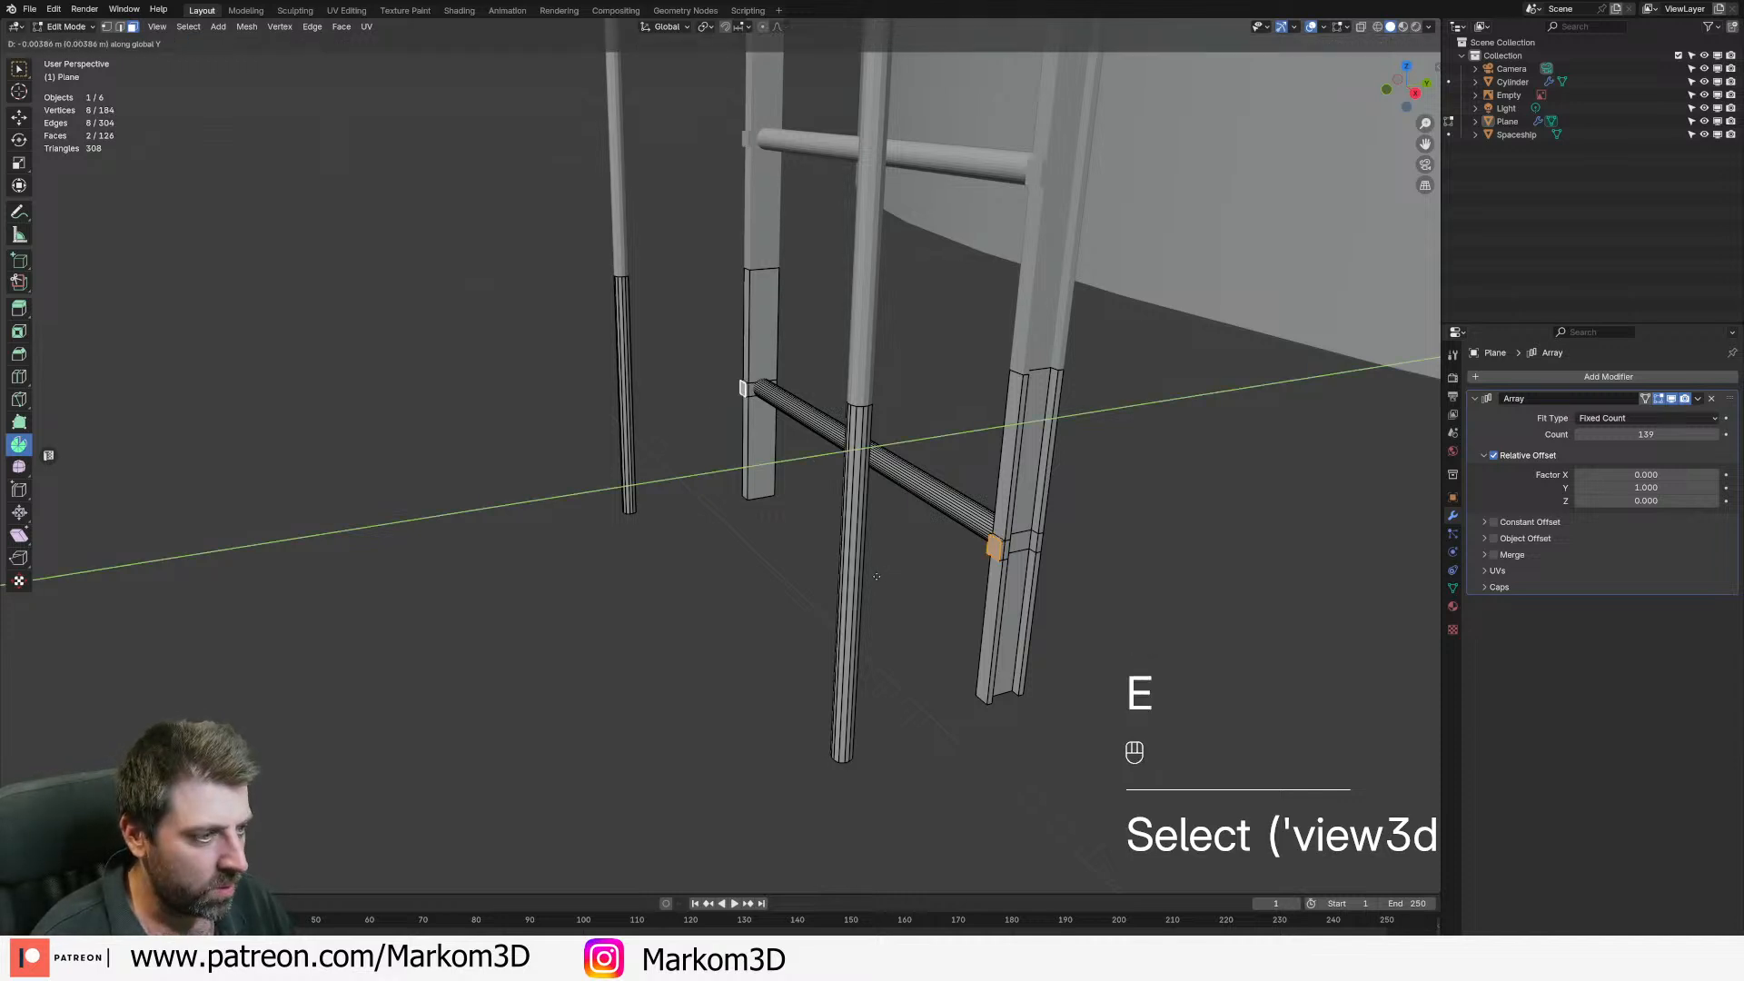
{"action": "left_click", "coordinate": [763, 586]}
{"action": "middle_click_drag", "start_coordinate": [763, 586], "coordinate": [904, 625]}
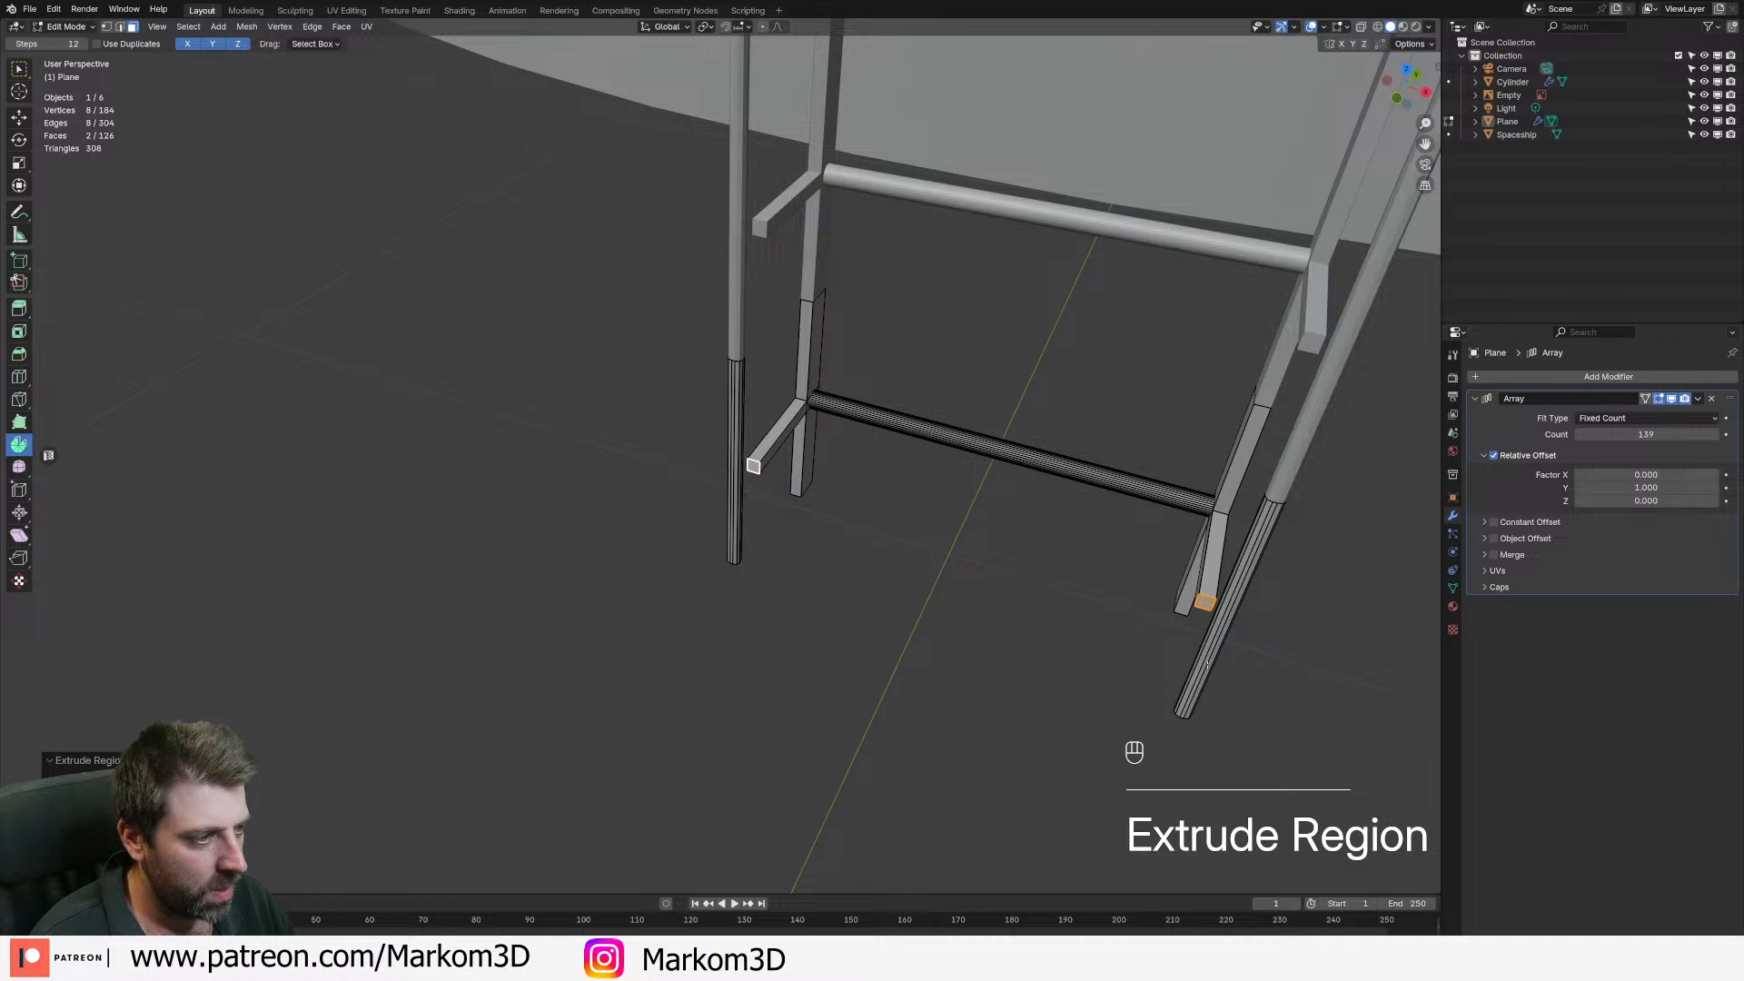
- Narrow the end faces of both connecting arms along X, scaling each about its own origin
{"action": "middle_click_drag", "start_coordinate": [1205, 663], "coordinate": [1112, 518]}
{"action": "left_click", "coordinate": [717, 28]}
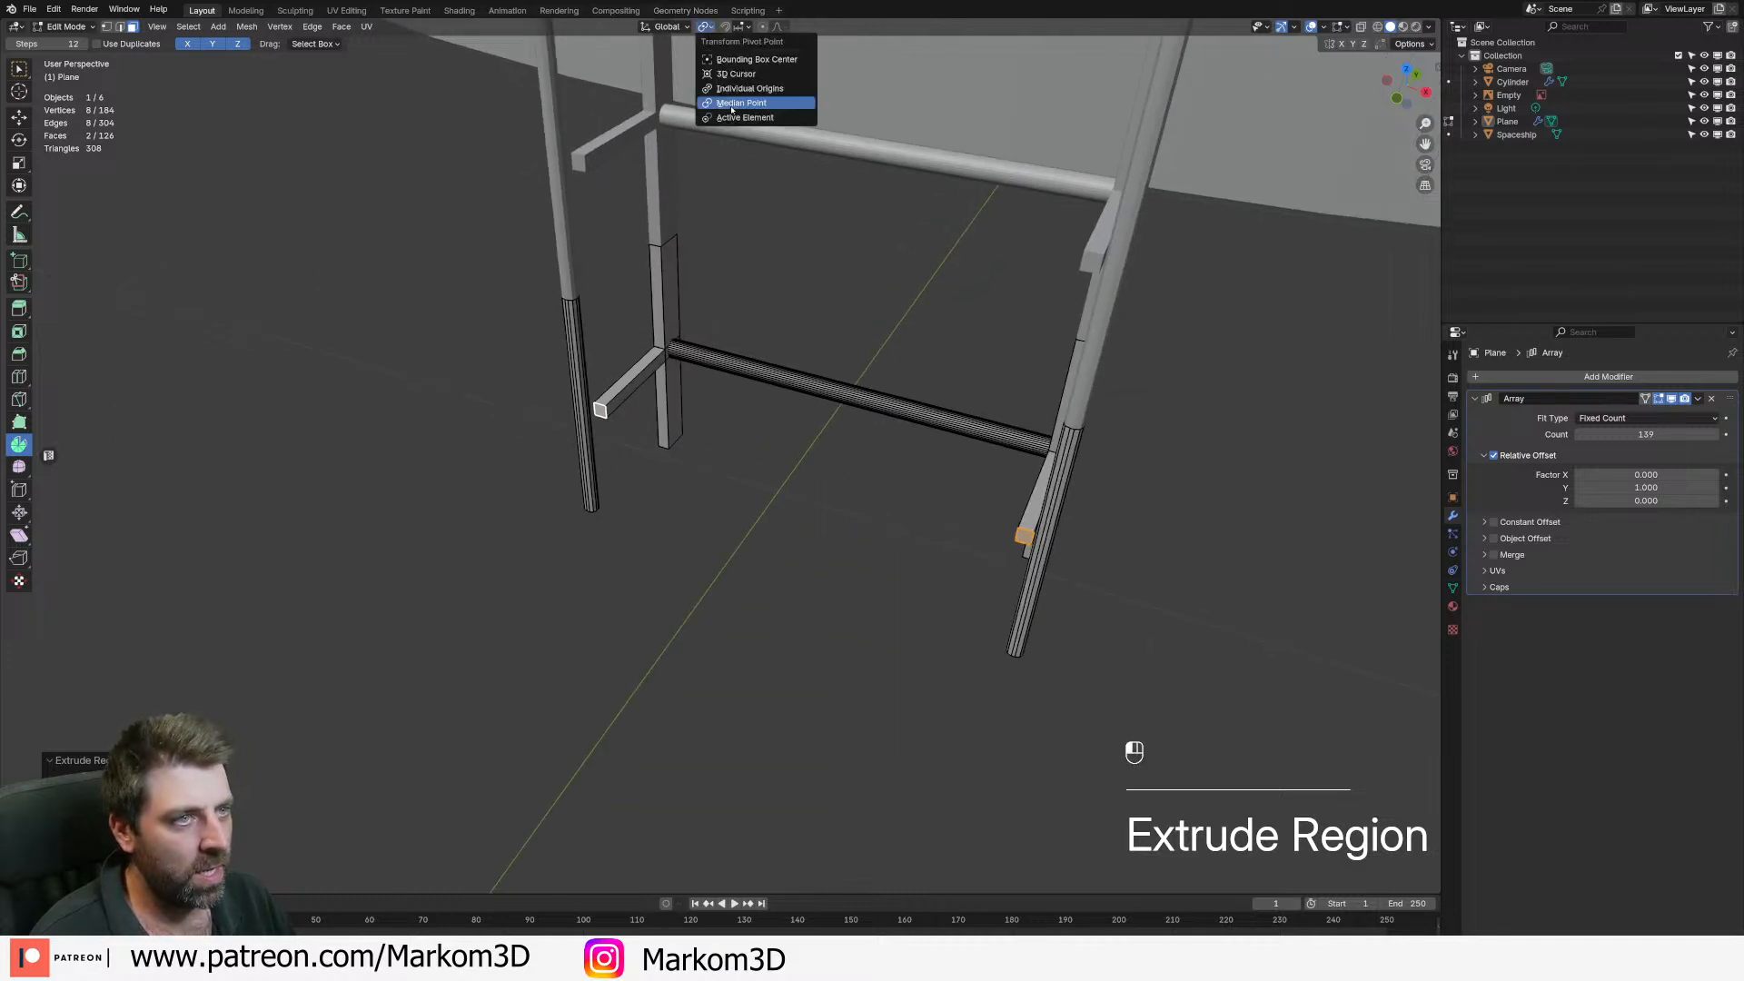
{"action": "left_click", "coordinate": [740, 101]}
{"action": "key", "text": "s"}
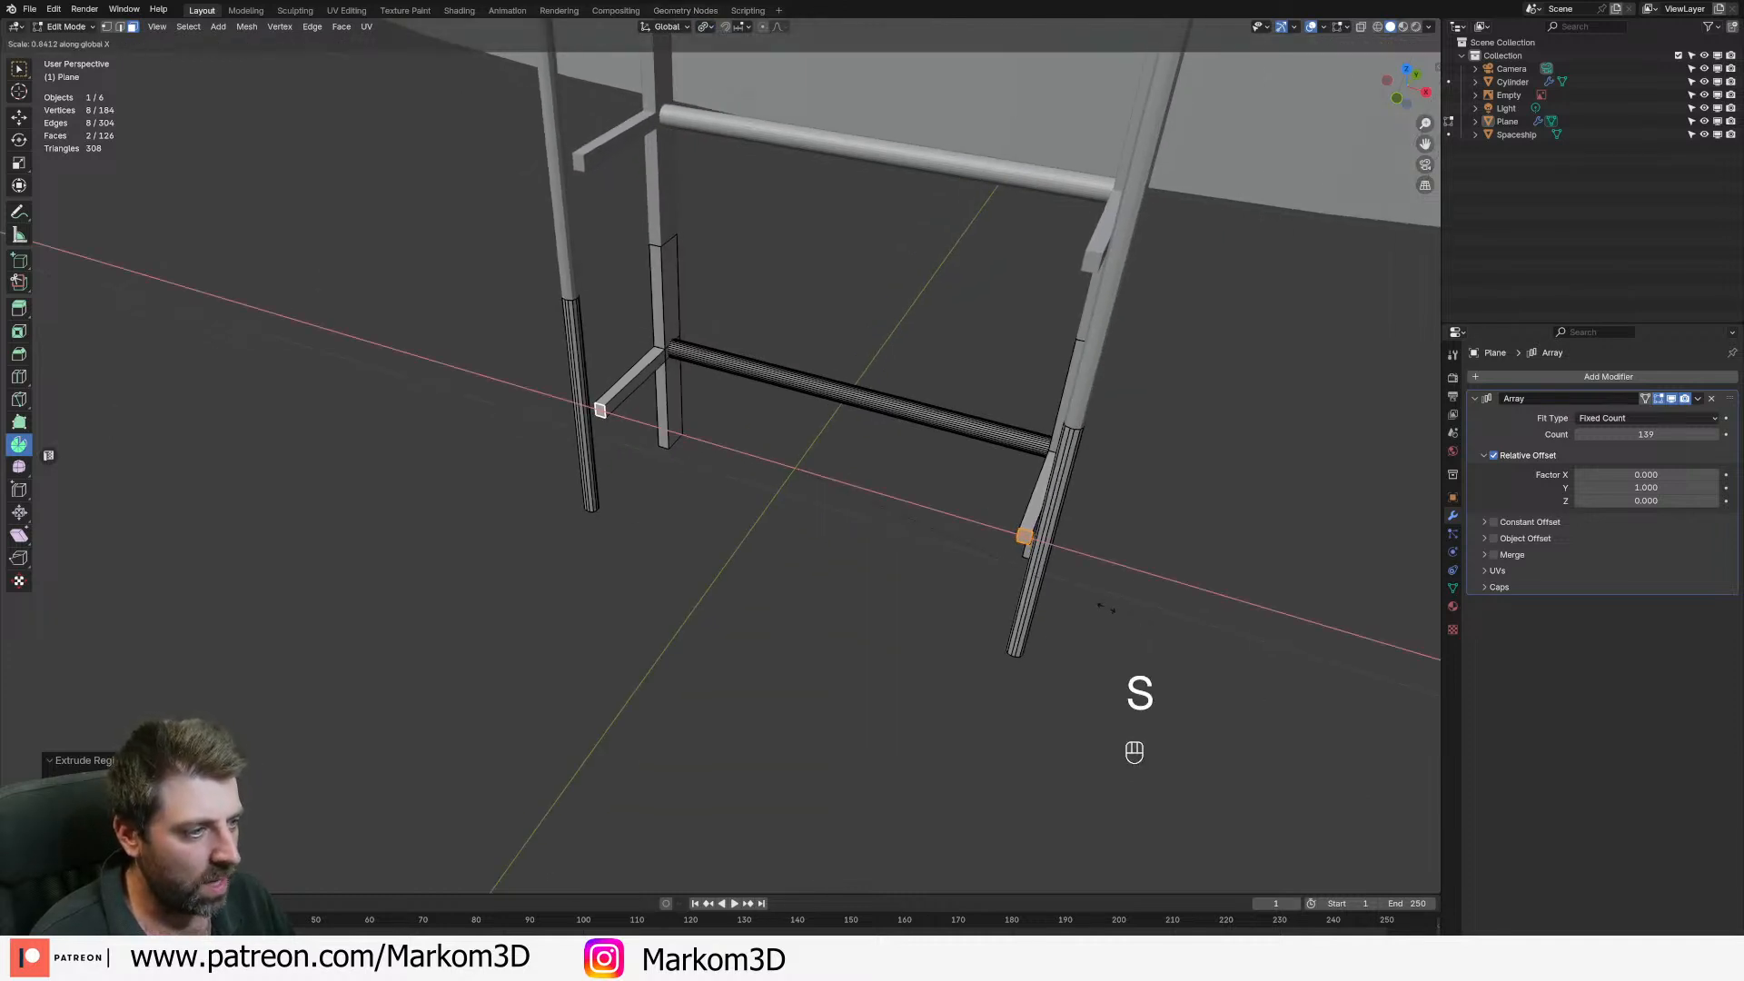
{"action": "left_click", "coordinate": [963, 536]}
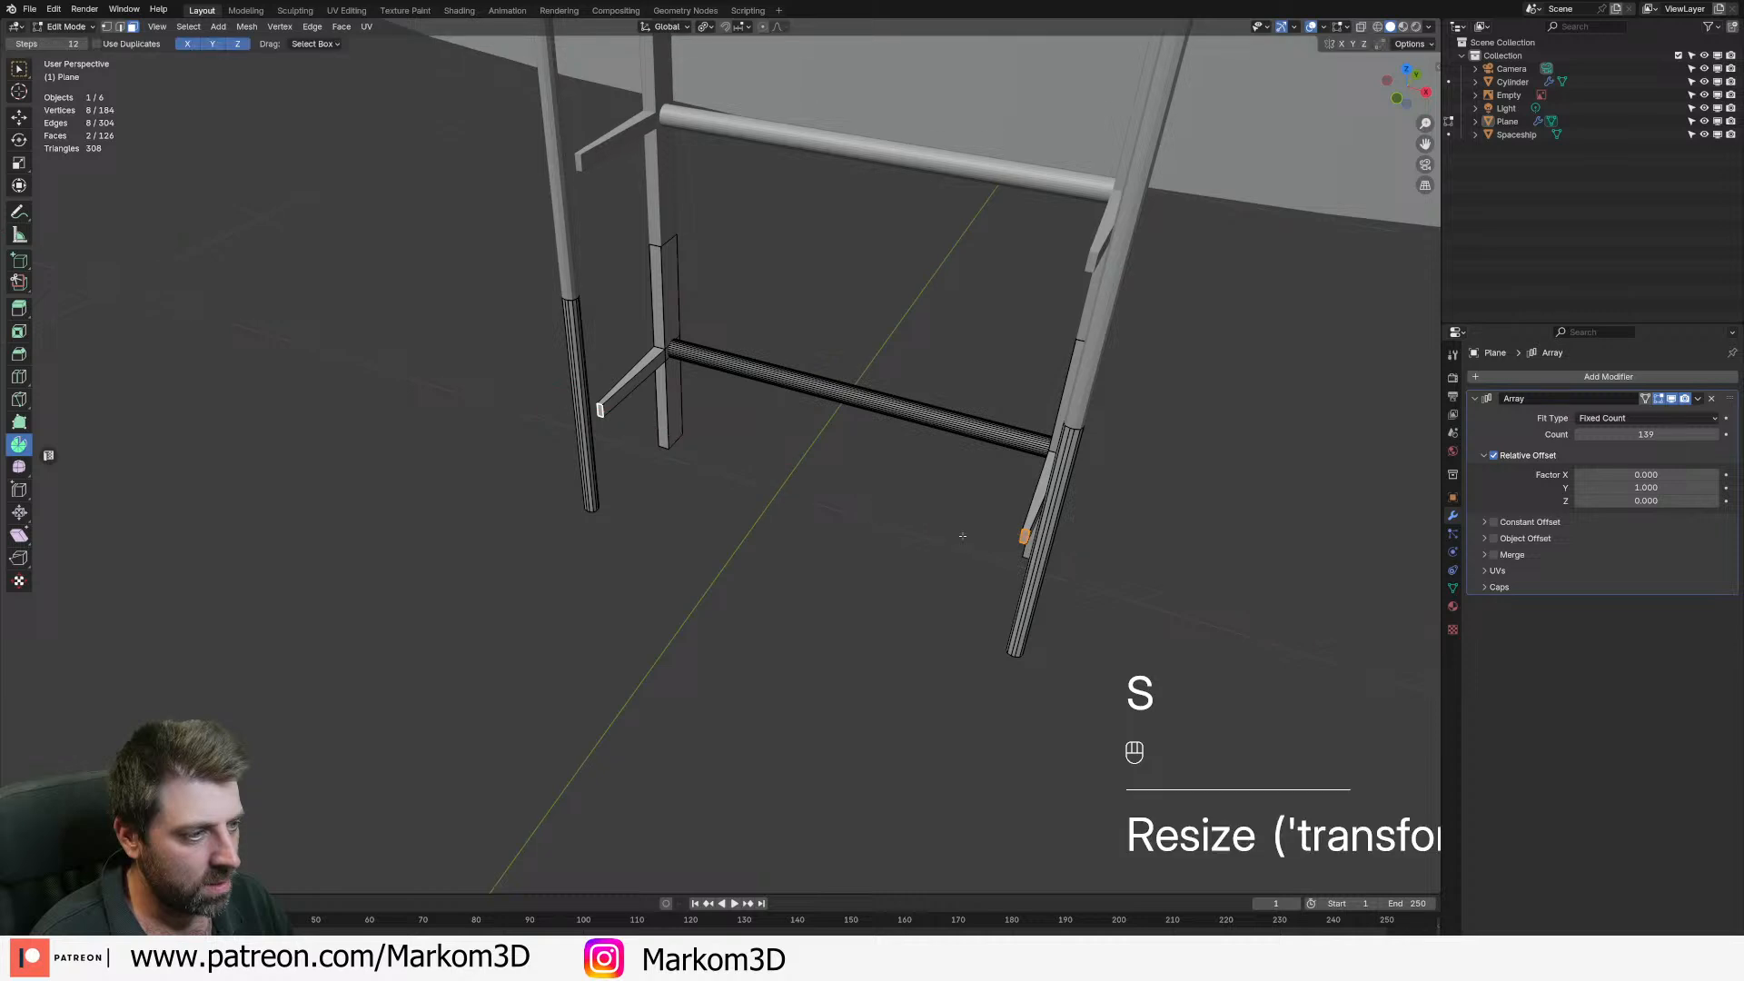
- Spread the two arm end faces apart along X by a factor of about 1.08 around their shared midpoint, then leave Edit Mode
{"action": "left_click", "coordinate": [709, 27]}
{"action": "middle_click_drag", "start_coordinate": [1049, 551], "coordinate": [986, 515], "text": "shift"}
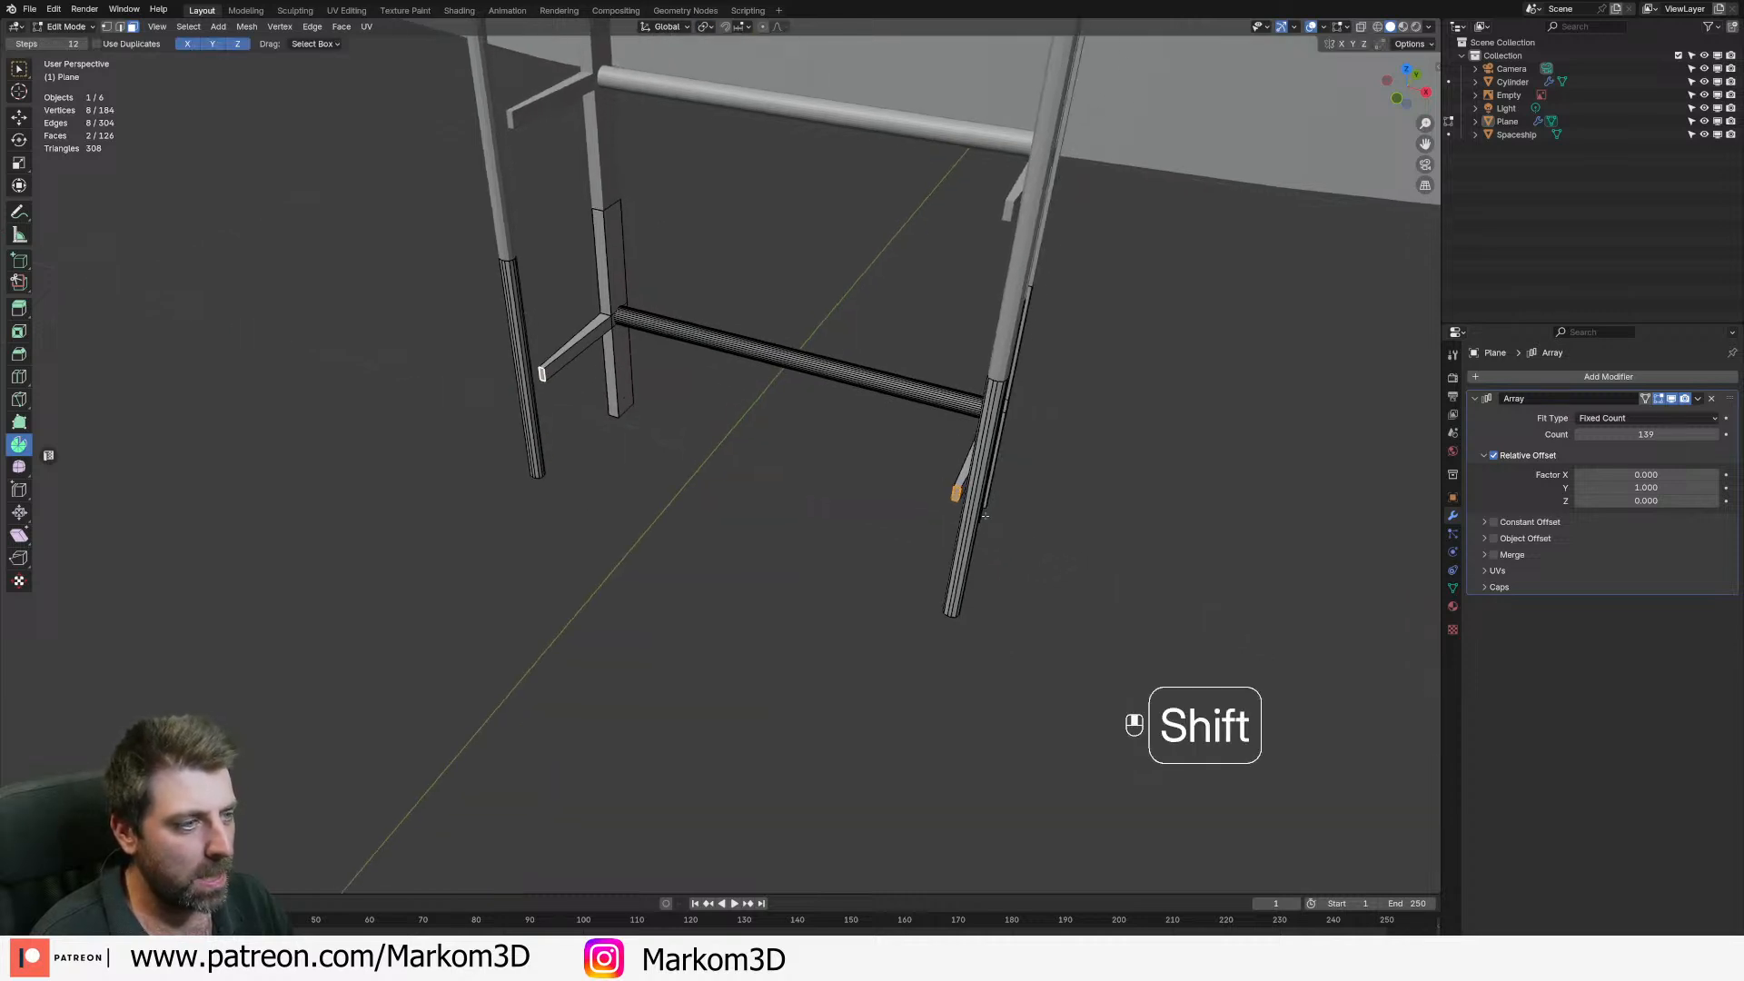
{"action": "key", "text": "s"}
{"action": "key", "text": "x"}
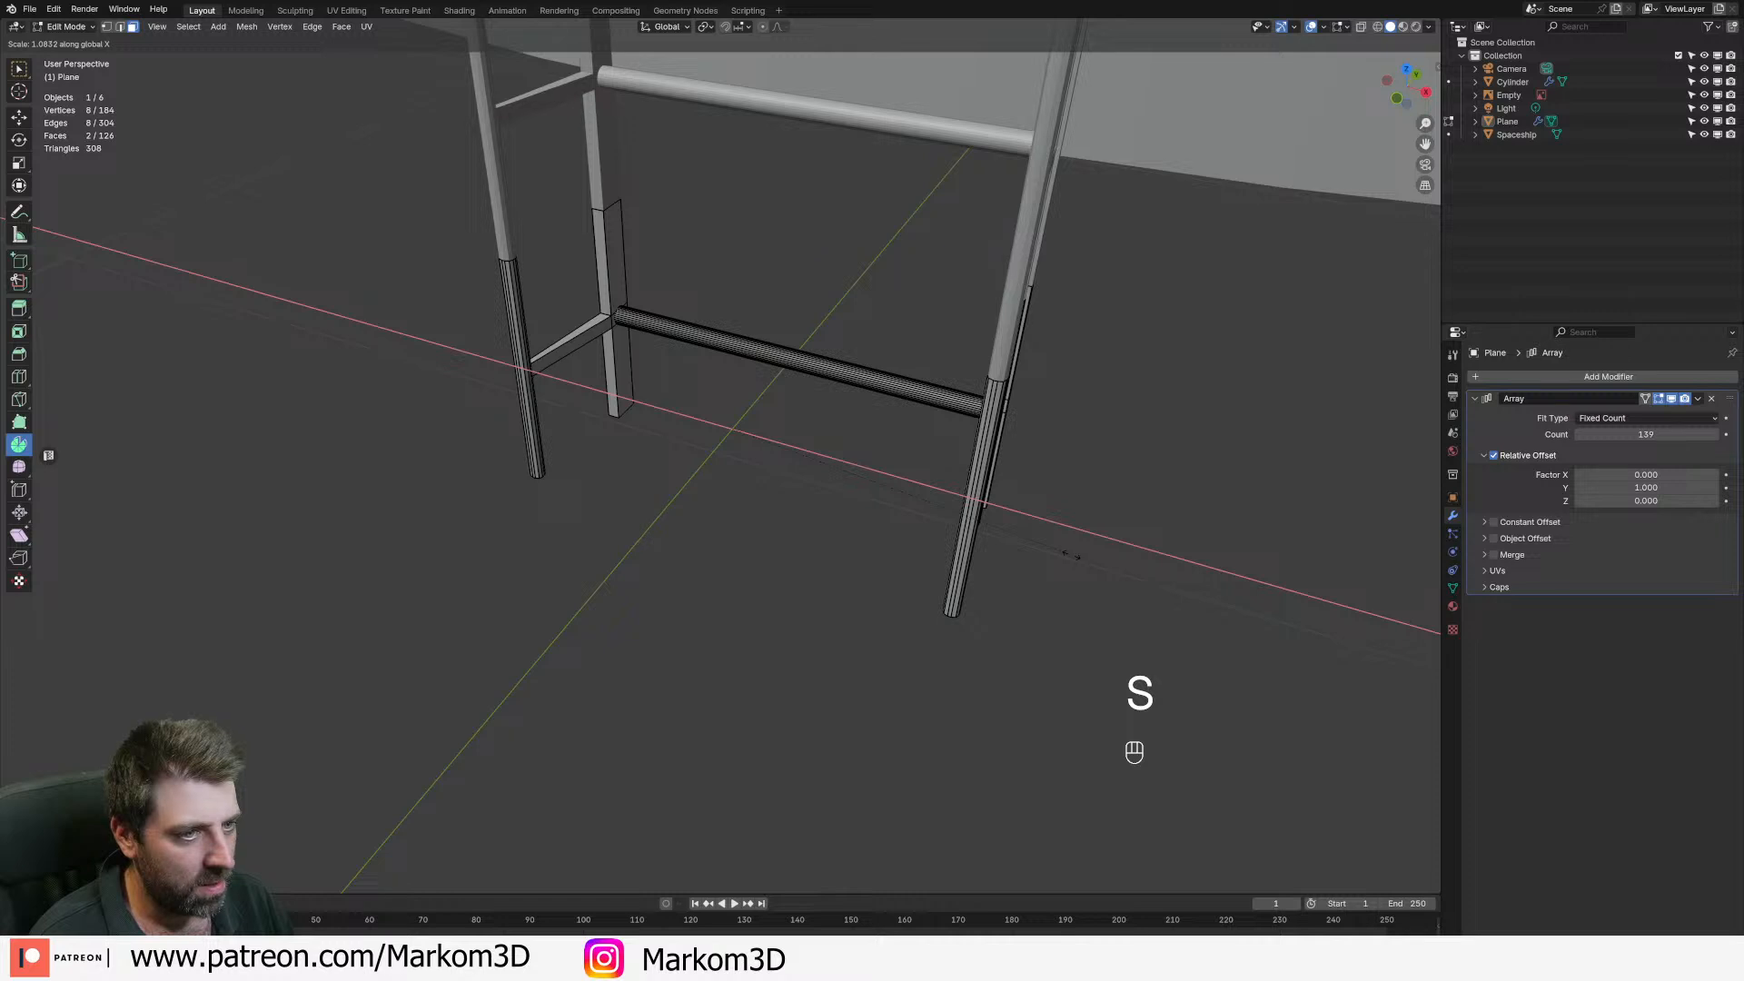
{"action": "left_click", "coordinate": [1068, 550]}
{"action": "scroll", "coordinate": [887, 545], "scroll_direction": "down", "scroll_amount": 6}
{"action": "key", "text": "Tab"}
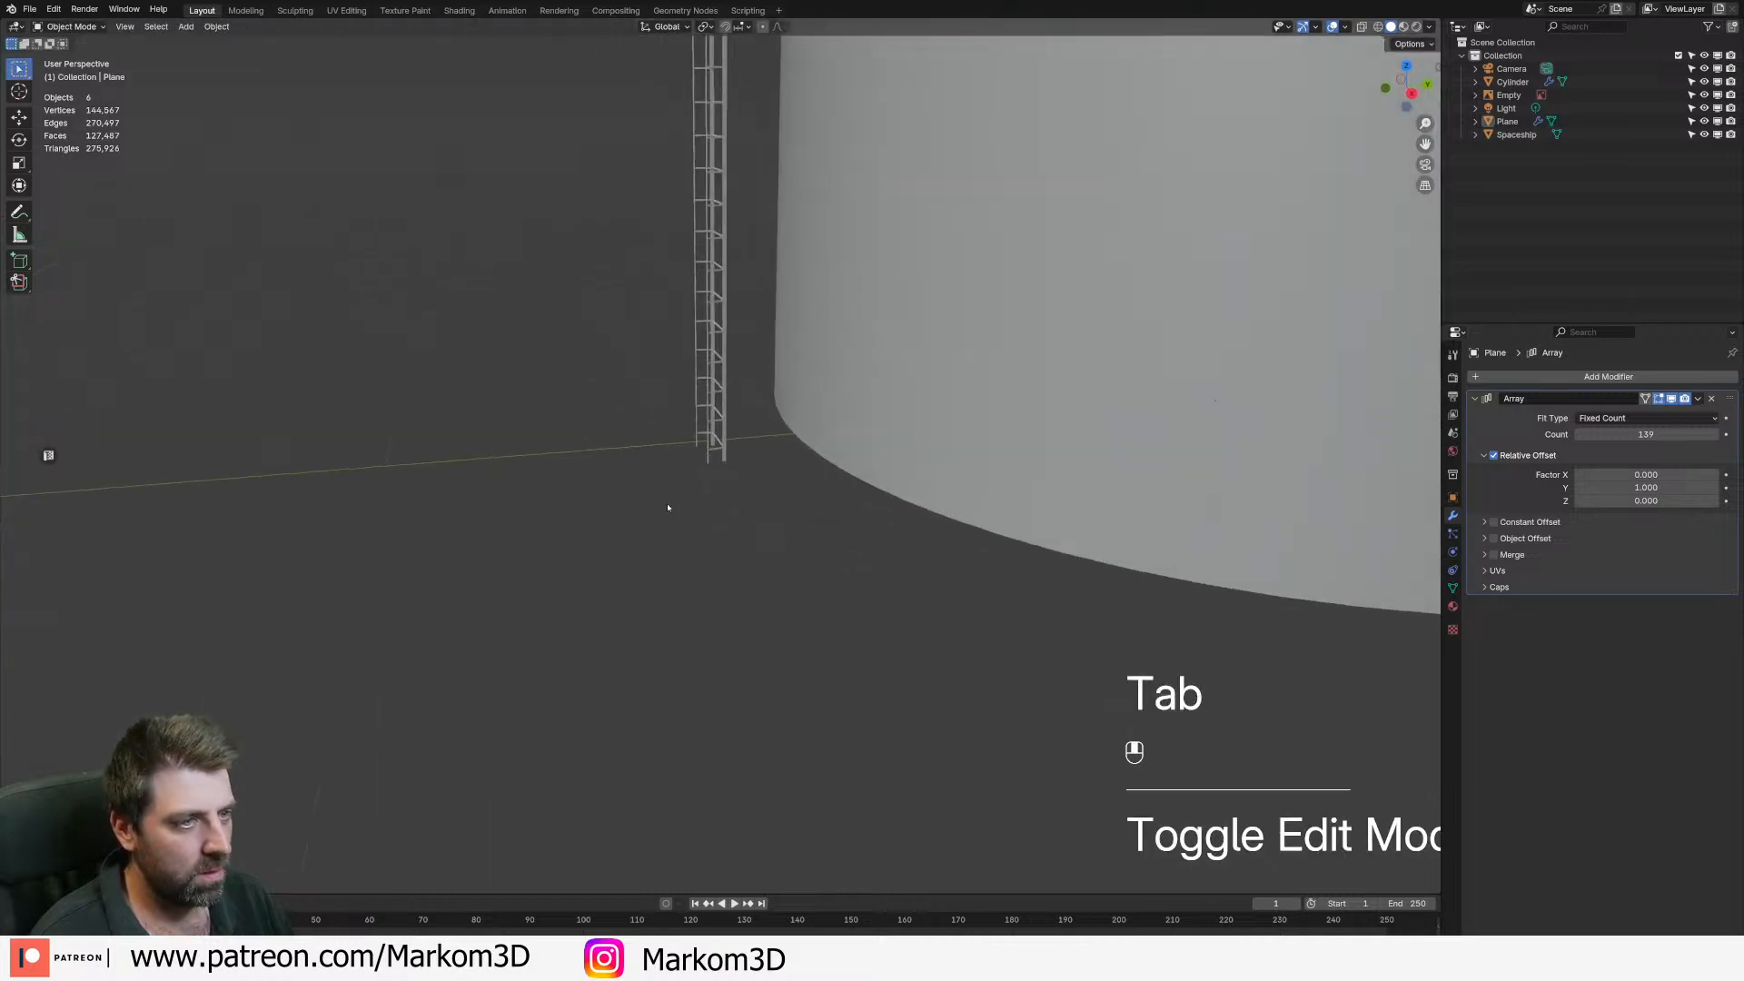
- Move the end faces of both connecting arms along Y to meet the ladder's outer bars, then leave Edit Mode
{"action": "scroll", "coordinate": [669, 507], "scroll_direction": "up", "scroll_amount": 6}
{"action": "scroll", "coordinate": [711, 495], "scroll_direction": "up", "scroll_amount": 4}
{"action": "key", "text": "Tab"}
{"action": "key", "text": "g"}
{"action": "middle_click", "coordinate": [716, 546]}
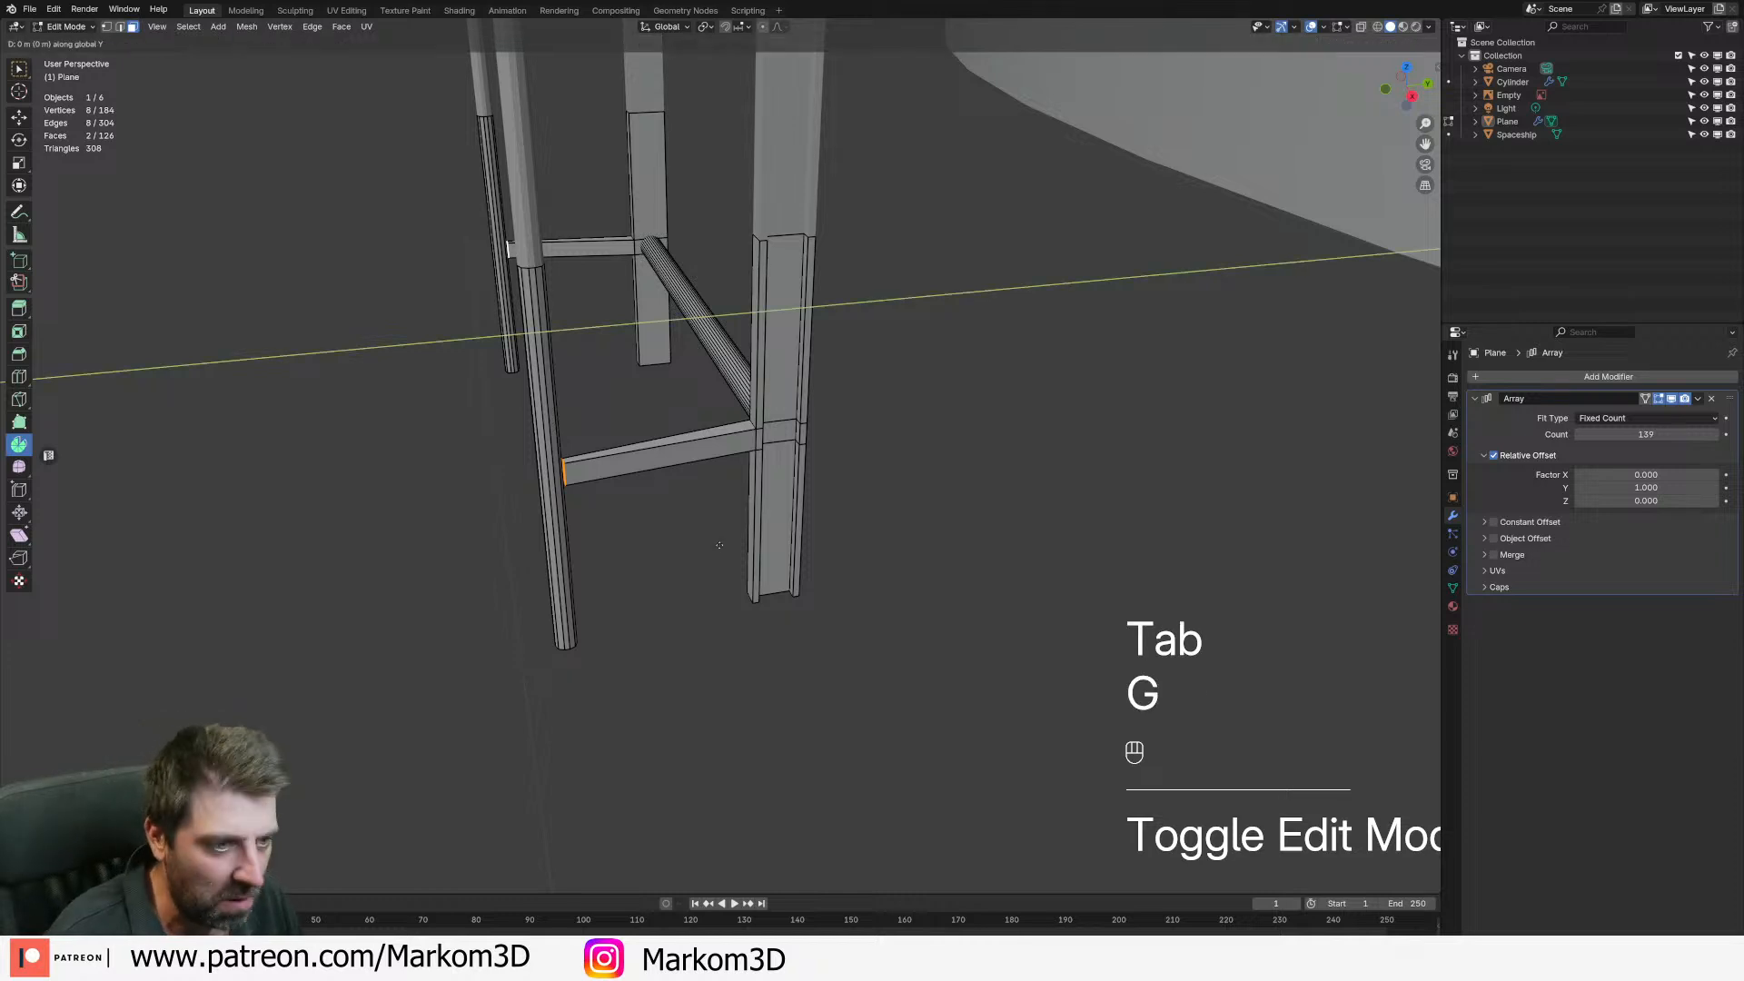
{"action": "left_click", "coordinate": [666, 560]}
{"action": "key", "text": "Tab"}
- Examine the column with its pipes and ladder as a whole and compare it with the reference image
{"action": "scroll", "coordinate": [682, 595], "scroll_direction": "down", "scroll_amount": 5}
{"action": "scroll", "coordinate": [687, 581], "scroll_direction": "down", "scroll_amount": 15}
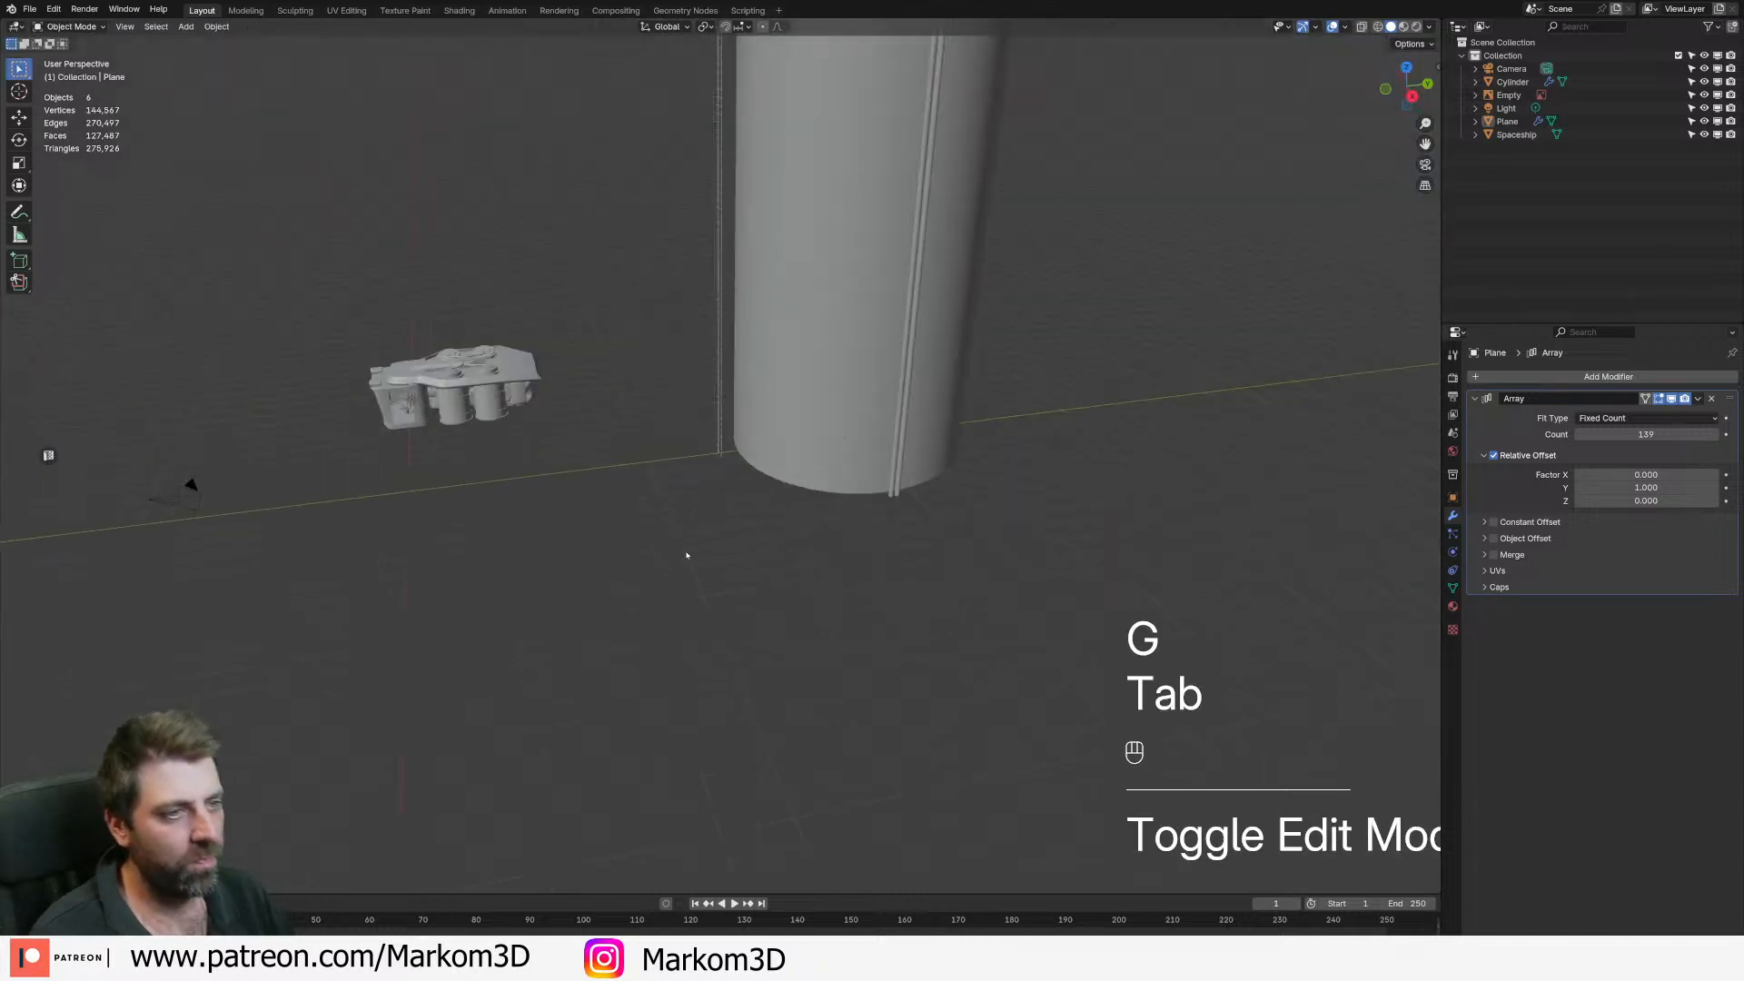
{"action": "middle_click_drag", "start_coordinate": [690, 448], "coordinate": [649, 543], "text": "shift"}
{"action": "middle_click_drag", "start_coordinate": [650, 542], "coordinate": [704, 559]}
{"action": "scroll", "coordinate": [742, 462], "scroll_direction": "up", "scroll_amount": 4}
{"action": "middle_click_drag", "start_coordinate": [743, 462], "coordinate": [728, 452]}
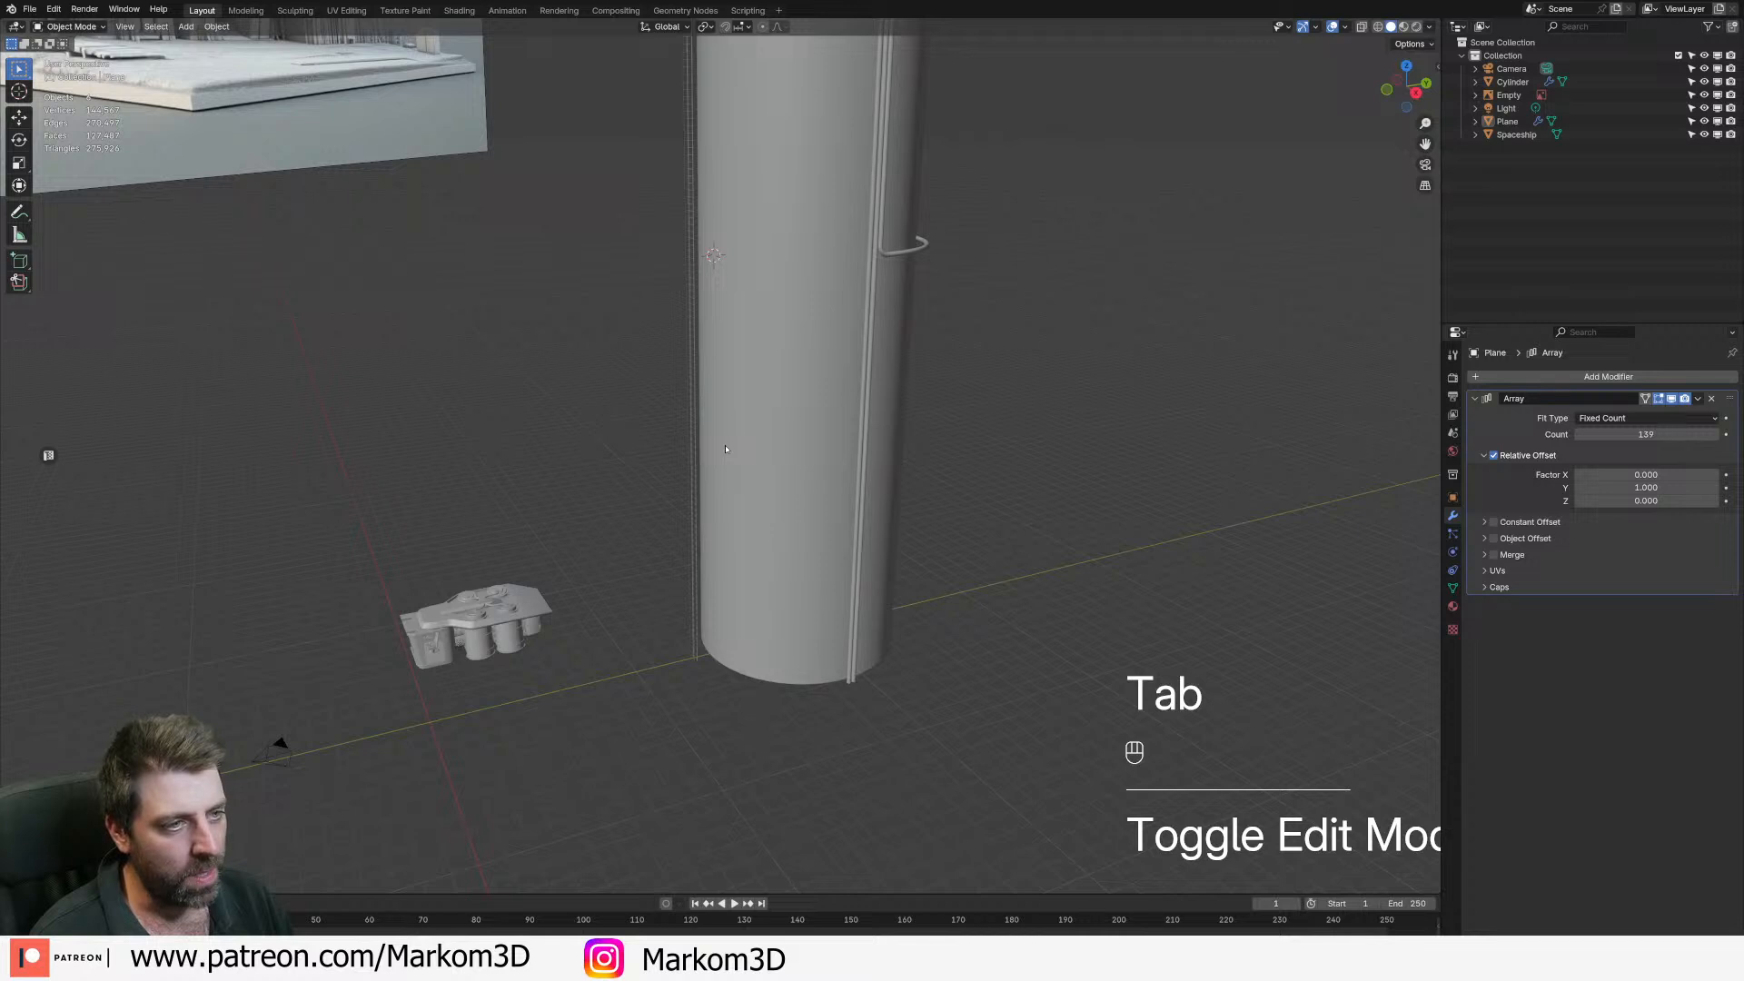
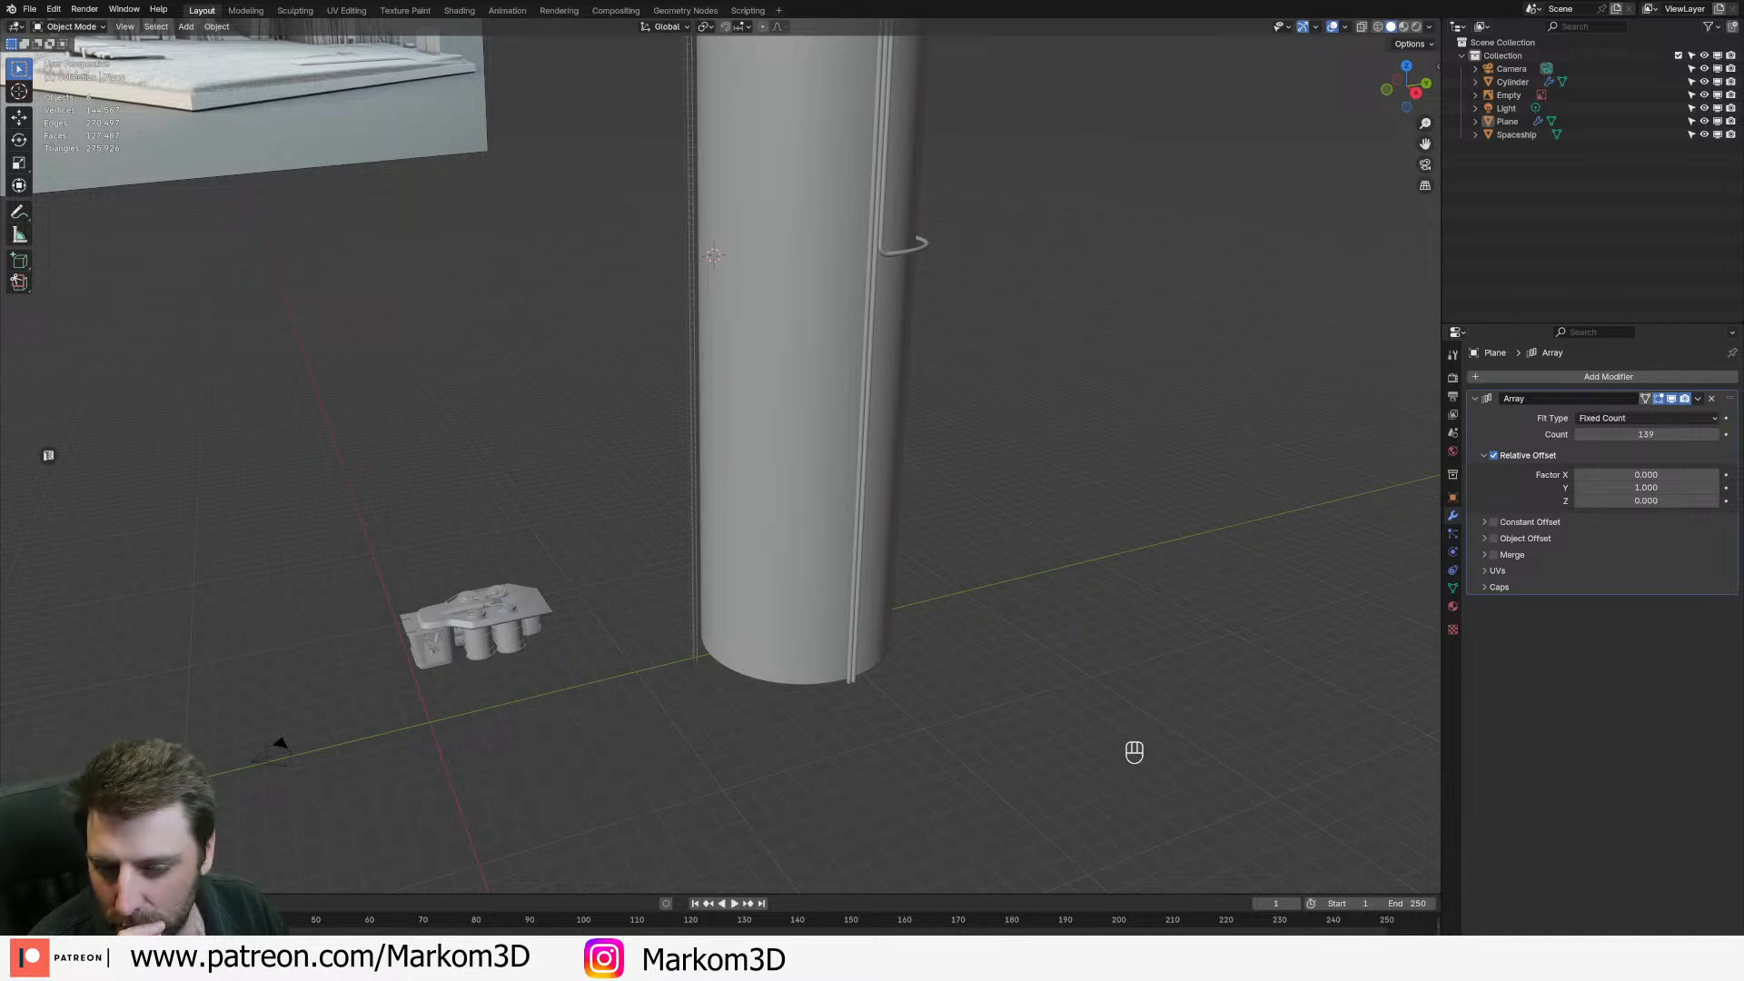
{"action": "scroll", "coordinate": [570, 461], "scroll_direction": "down", "scroll_amount": 7}
{"action": "middle_click_drag", "start_coordinate": [570, 460], "coordinate": [1025, 591]}
{"action": "scroll", "coordinate": [566, 451], "scroll_direction": "up", "scroll_amount": 7}
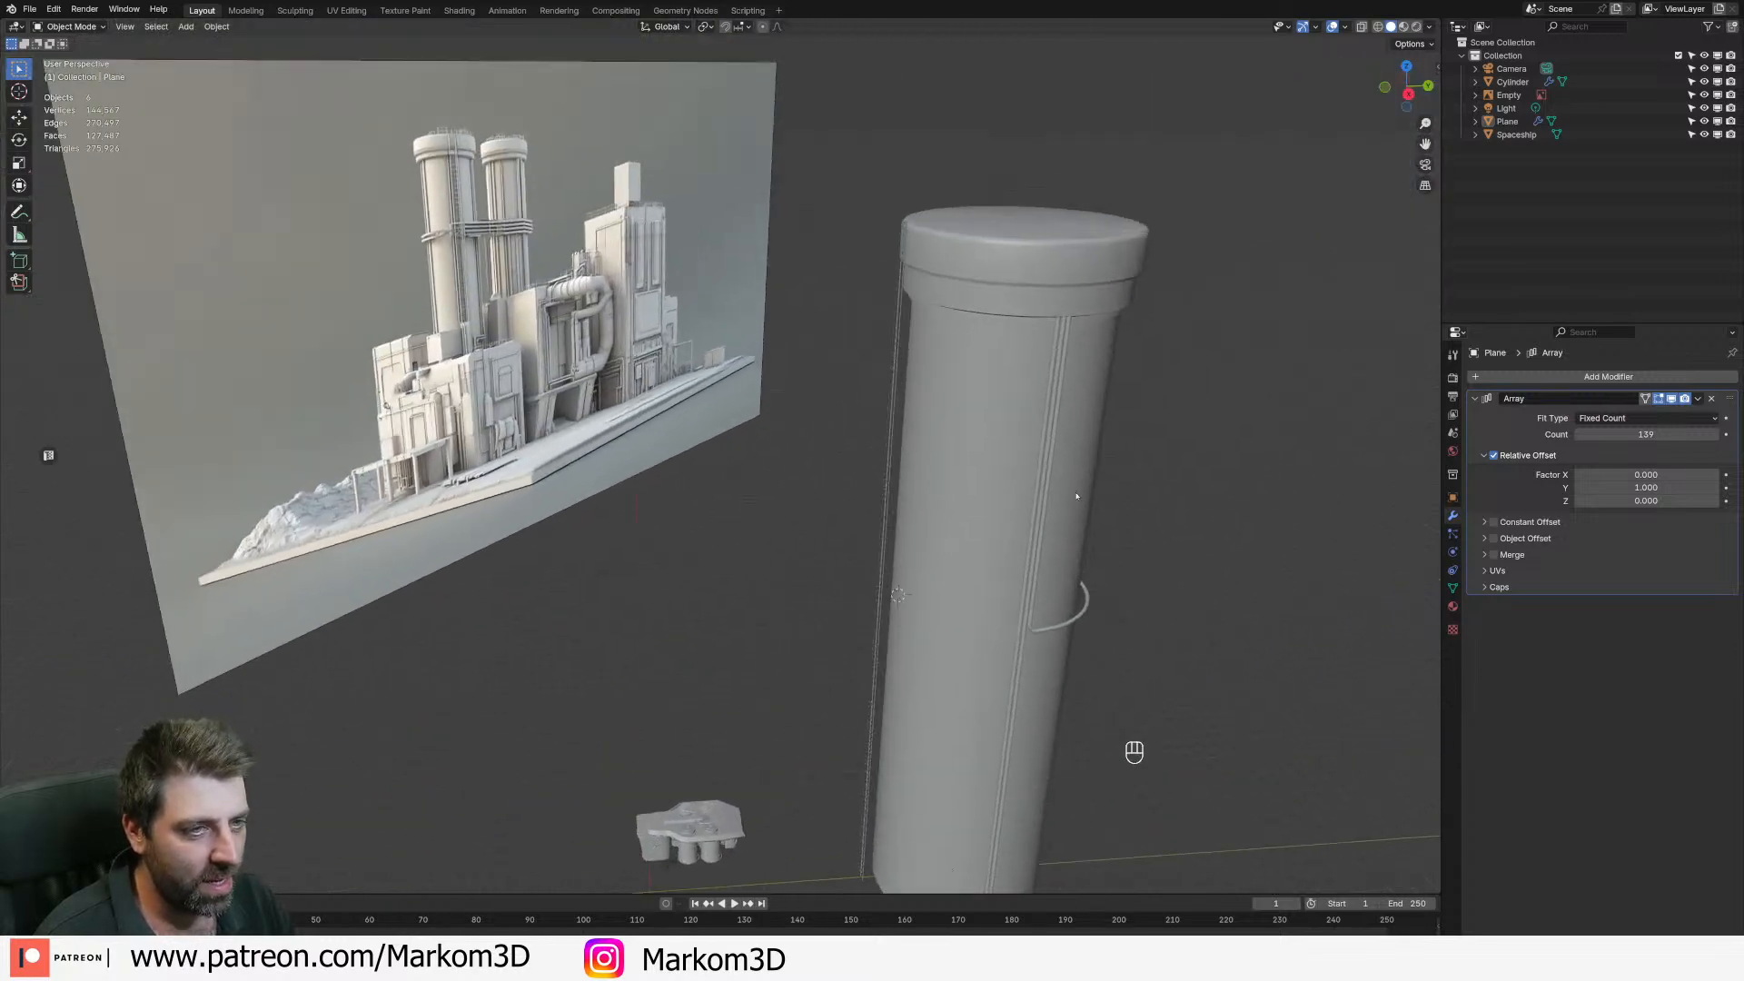
{"action": "scroll", "coordinate": [924, 525], "scroll_direction": "down", "scroll_amount": 6}
{"action": "scroll", "coordinate": [745, 409], "scroll_direction": "up", "scroll_amount": 1}
- Duplicate the column together with its ladder and place the copy about 12 m along Y beside the original
{"action": "middle_click_drag", "start_coordinate": [745, 409], "coordinate": [832, 472]}
{"action": "scroll", "coordinate": [832, 472], "scroll_direction": "up", "scroll_amount": 5}
{"action": "left_click", "coordinate": [819, 474], "text": "shift"}
{"action": "left_click", "coordinate": [864, 545], "text": "shift"}
{"action": "middle_click_drag", "start_coordinate": [940, 523], "coordinate": [693, 365]}
{"action": "key", "text": "g"}
{"action": "right_click", "coordinate": [722, 386]}
{"action": "scroll", "coordinate": [848, 503], "scroll_direction": "down", "scroll_amount": 3}
{"action": "middle_click_drag", "start_coordinate": [693, 364], "coordinate": [719, 506]}
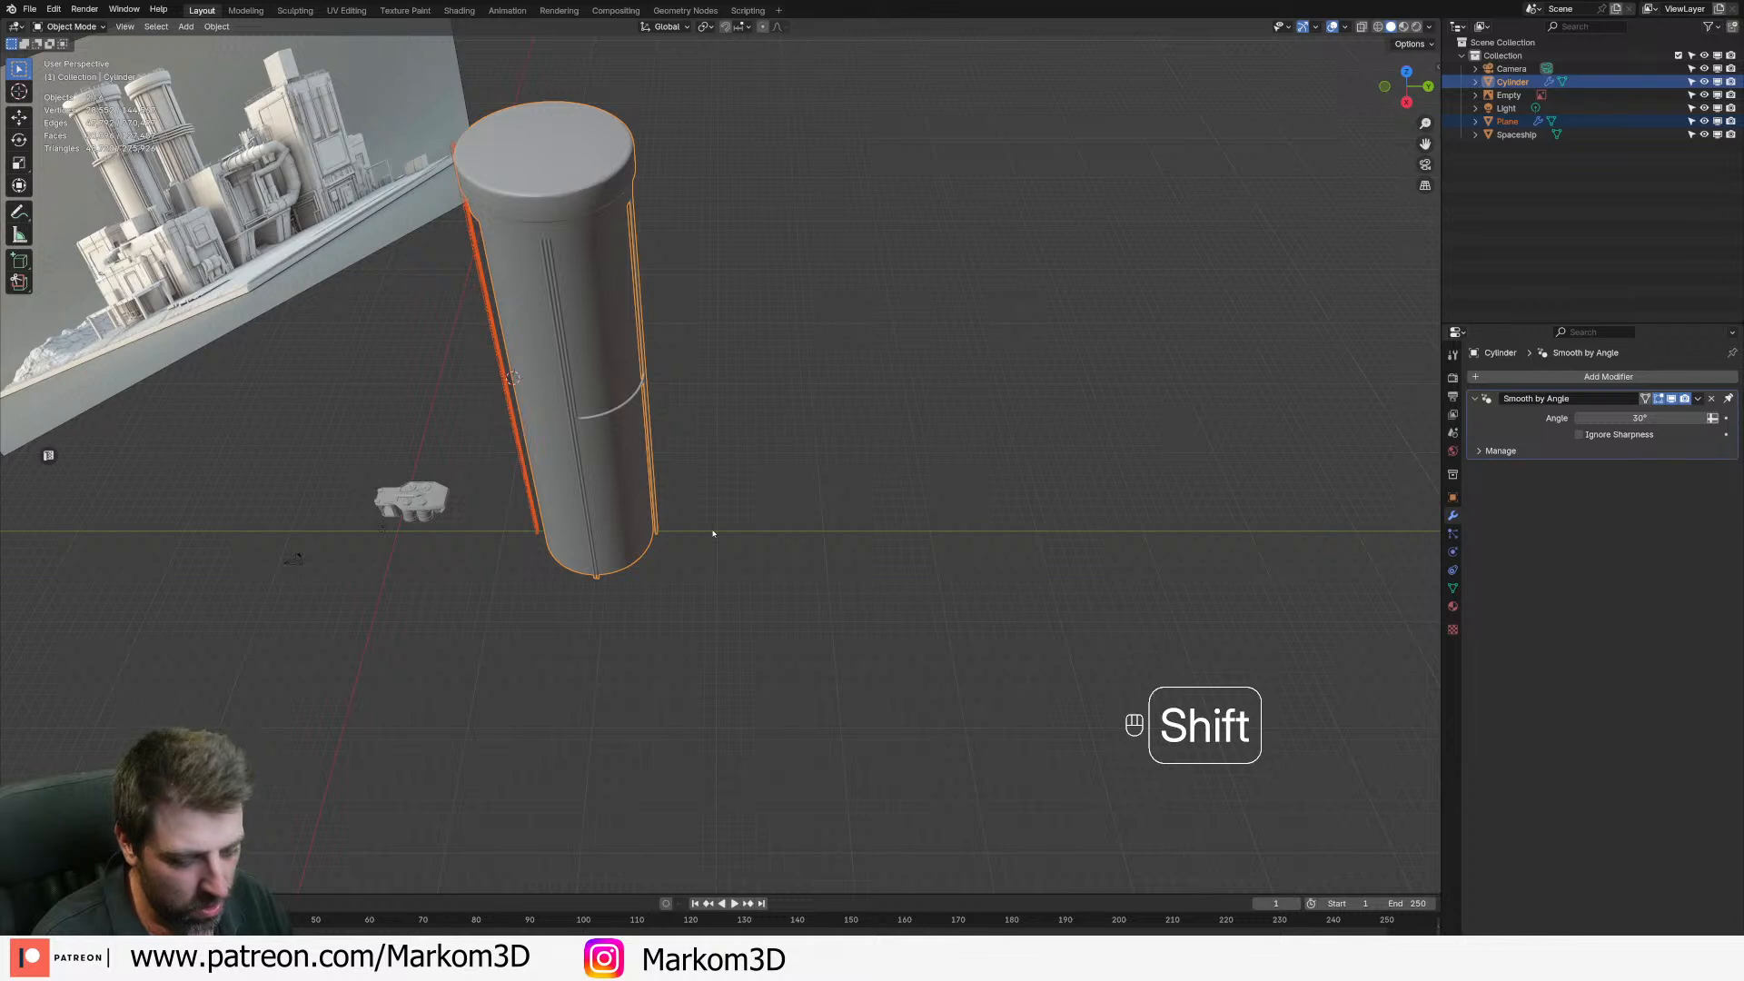
{"action": "key", "text": "shift+d"}
{"action": "key", "text": "z"}
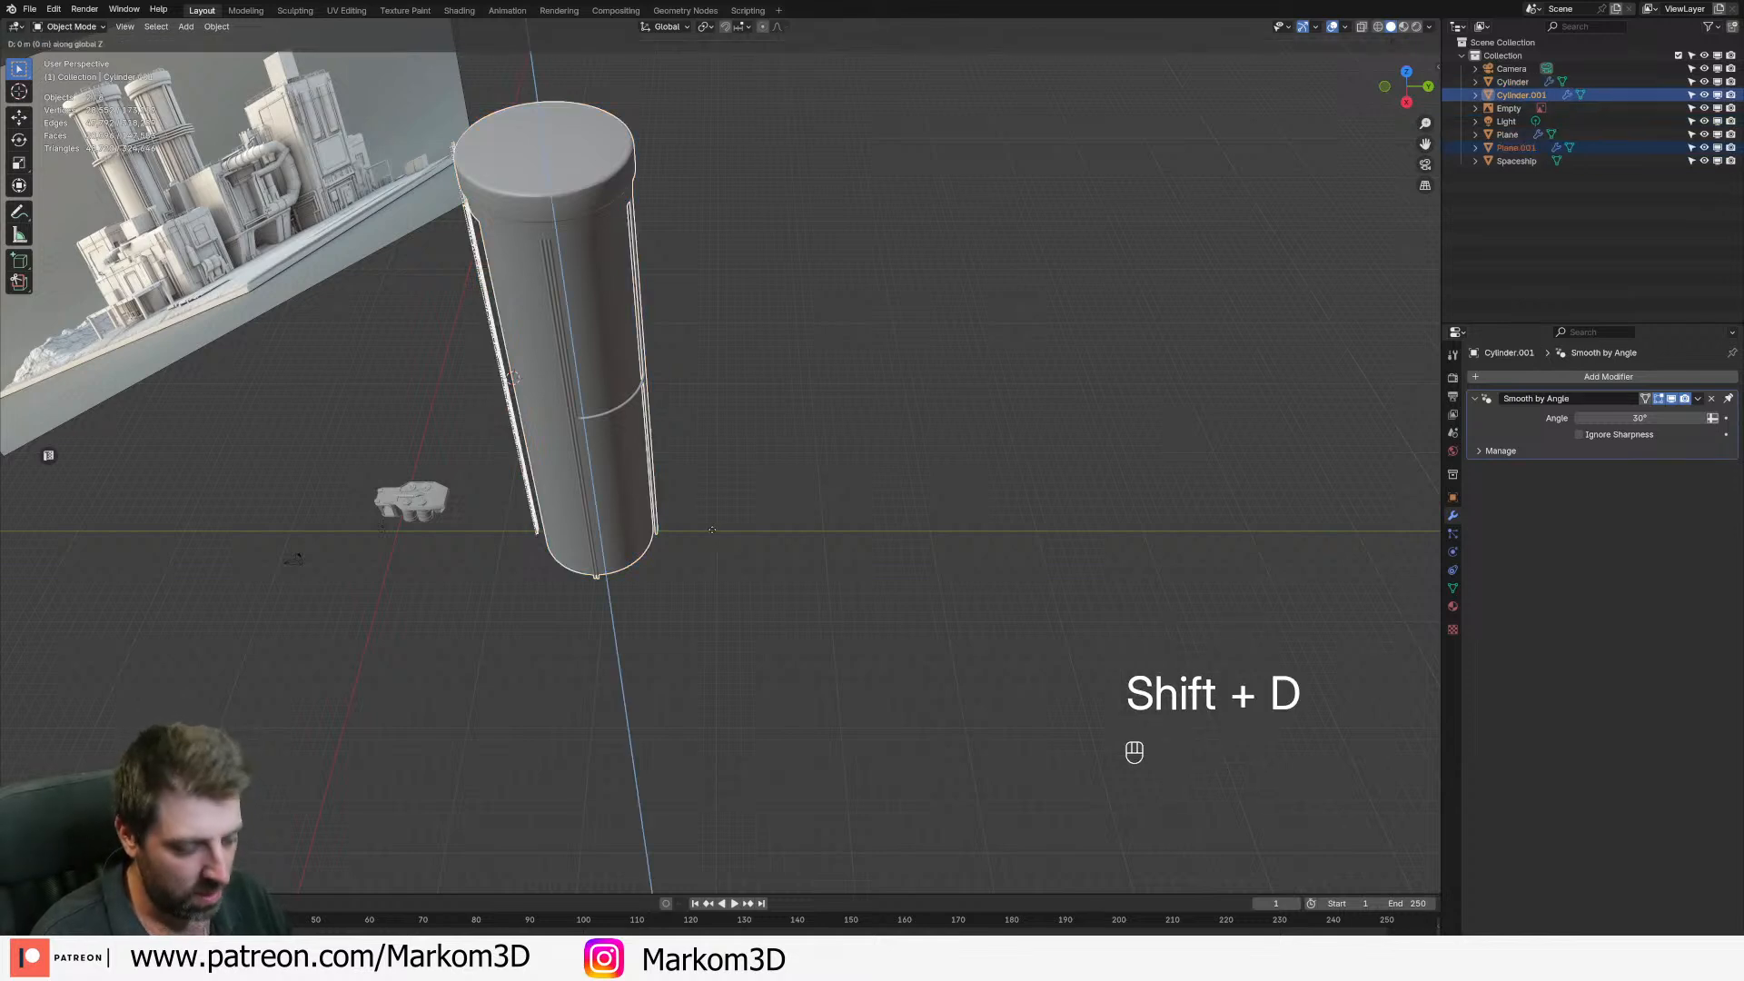
{"action": "key", "text": "y"}
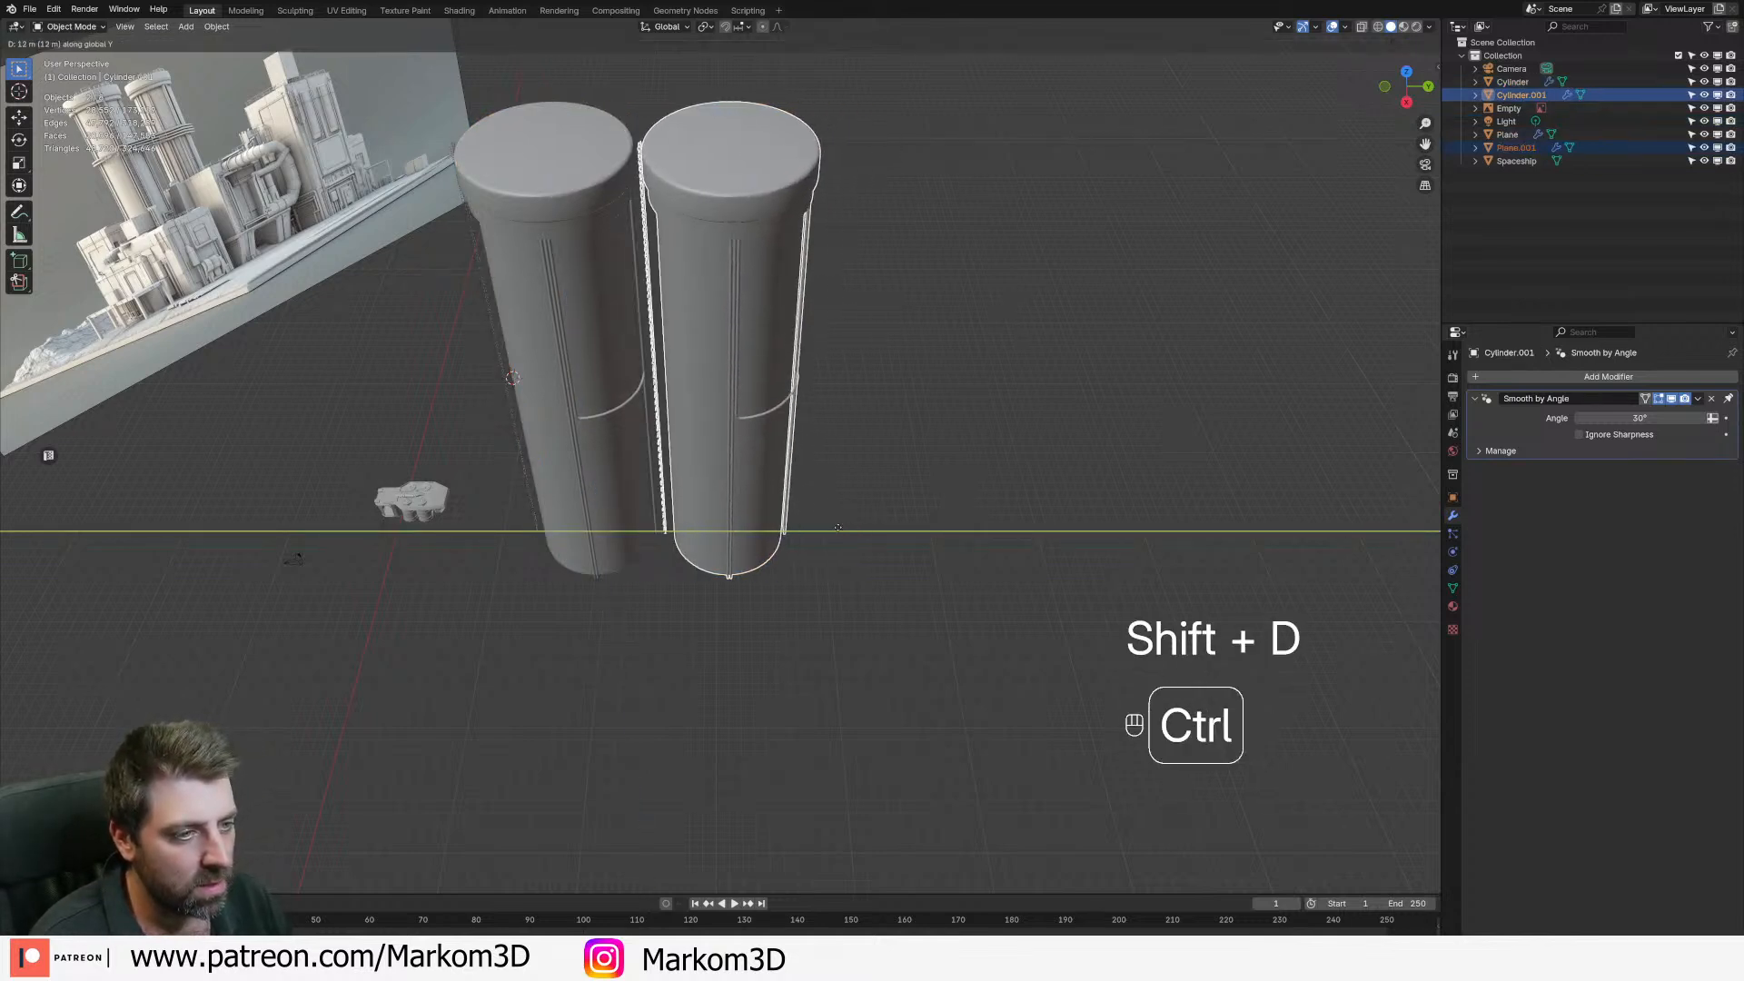
{"action": "left_click", "coordinate": [840, 527]}
- Rotate the duplicated column and ladder a quarter turn about the vertical axis so its ladder faces the front, then deselect both
{"action": "key", "text": "r"}
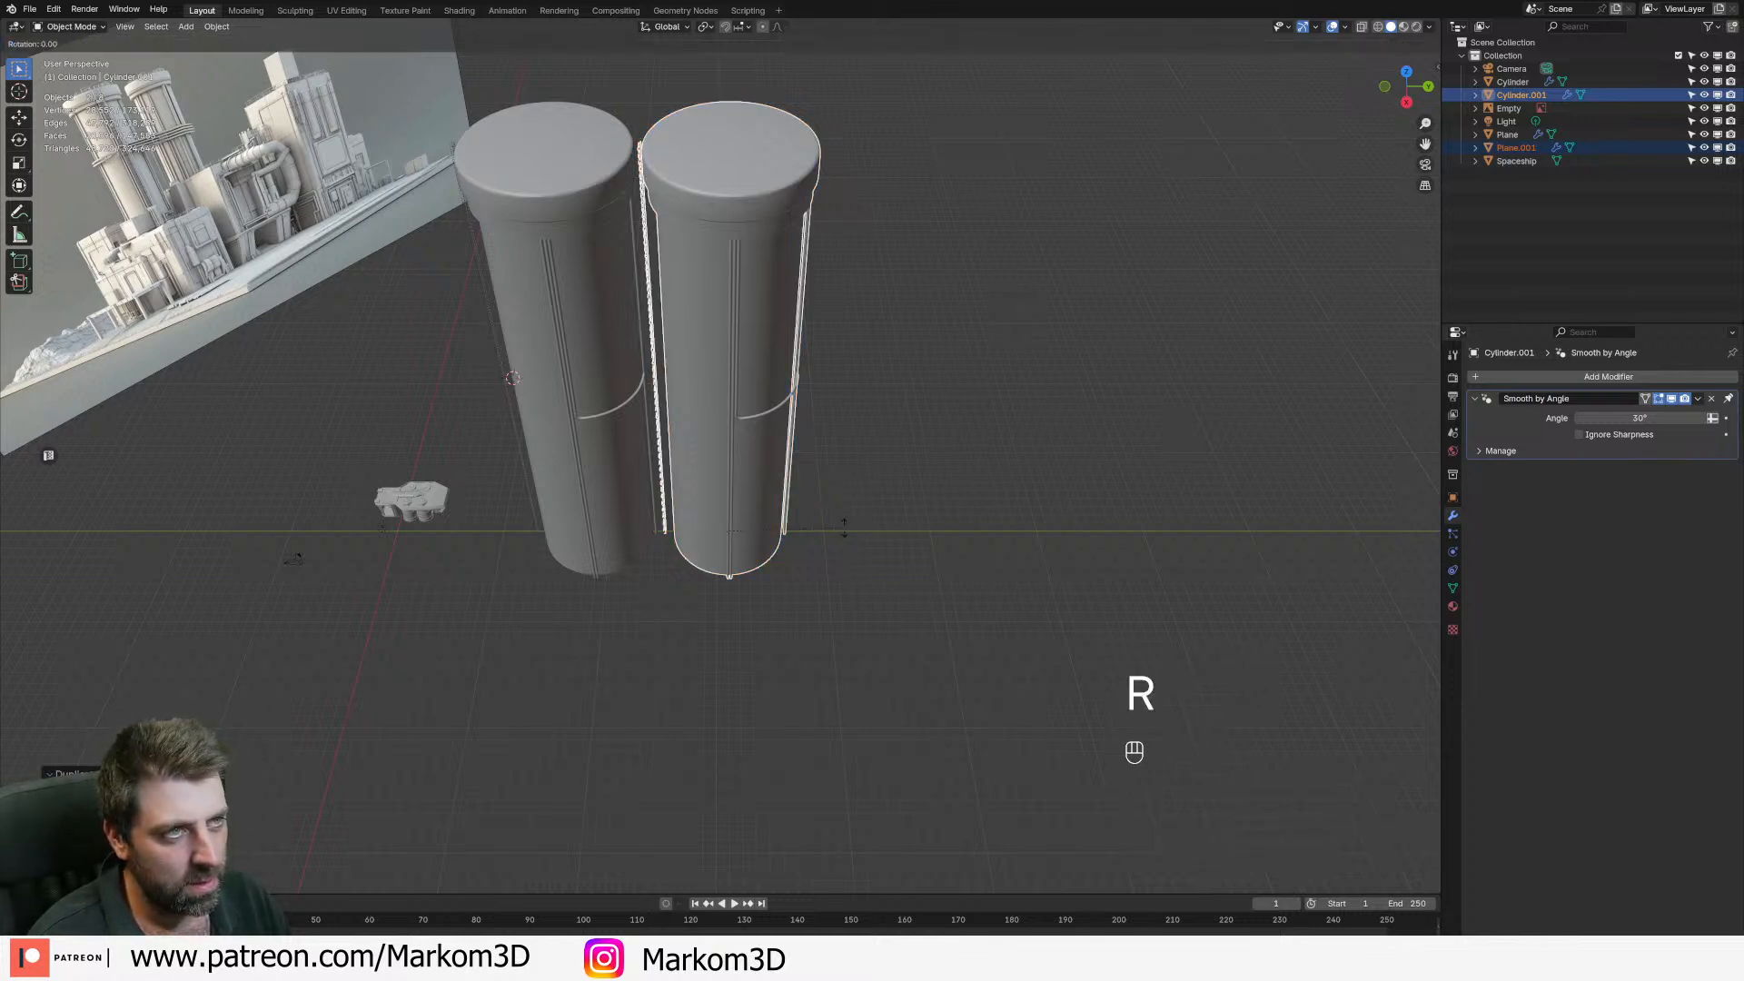
{"action": "left_click", "coordinate": [845, 531]}
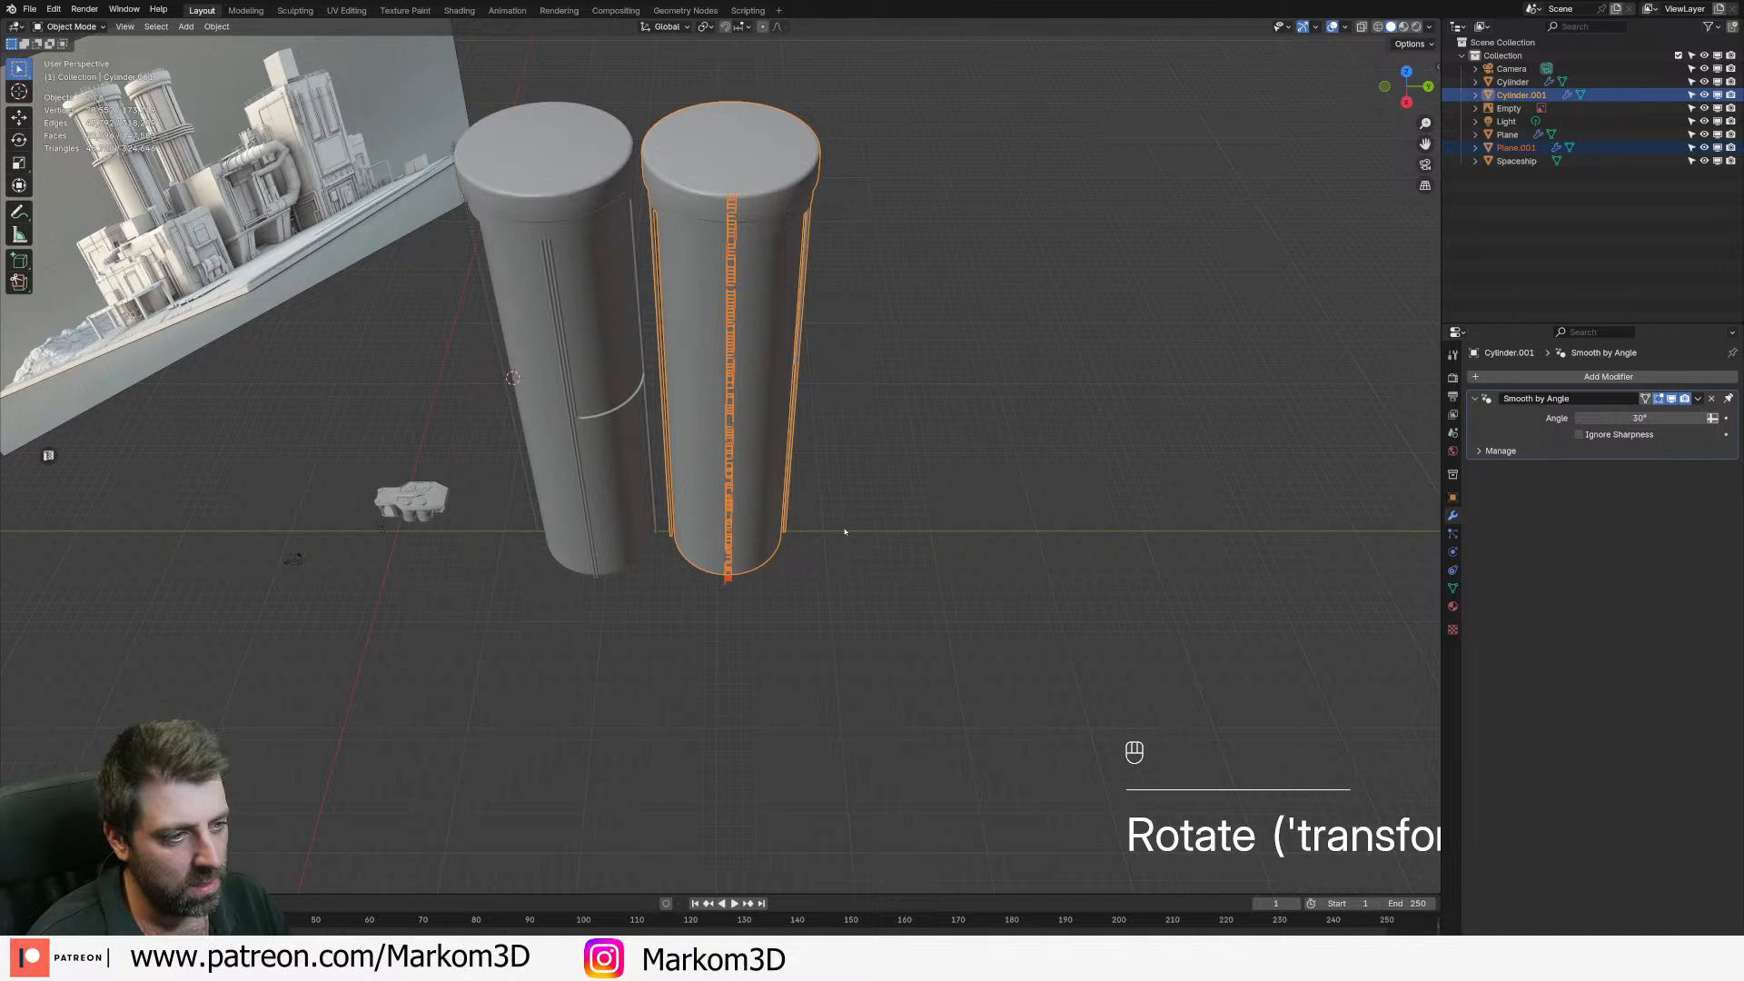
{"action": "scroll", "coordinate": [845, 531], "scroll_direction": "down", "scroll_amount": 5}
{"action": "left_click", "coordinate": [848, 537]}
{"action": "middle_click_drag", "start_coordinate": [786, 454], "coordinate": [770, 565]}
{"action": "scroll", "coordinate": [833, 405], "scroll_direction": "up", "scroll_amount": 7}
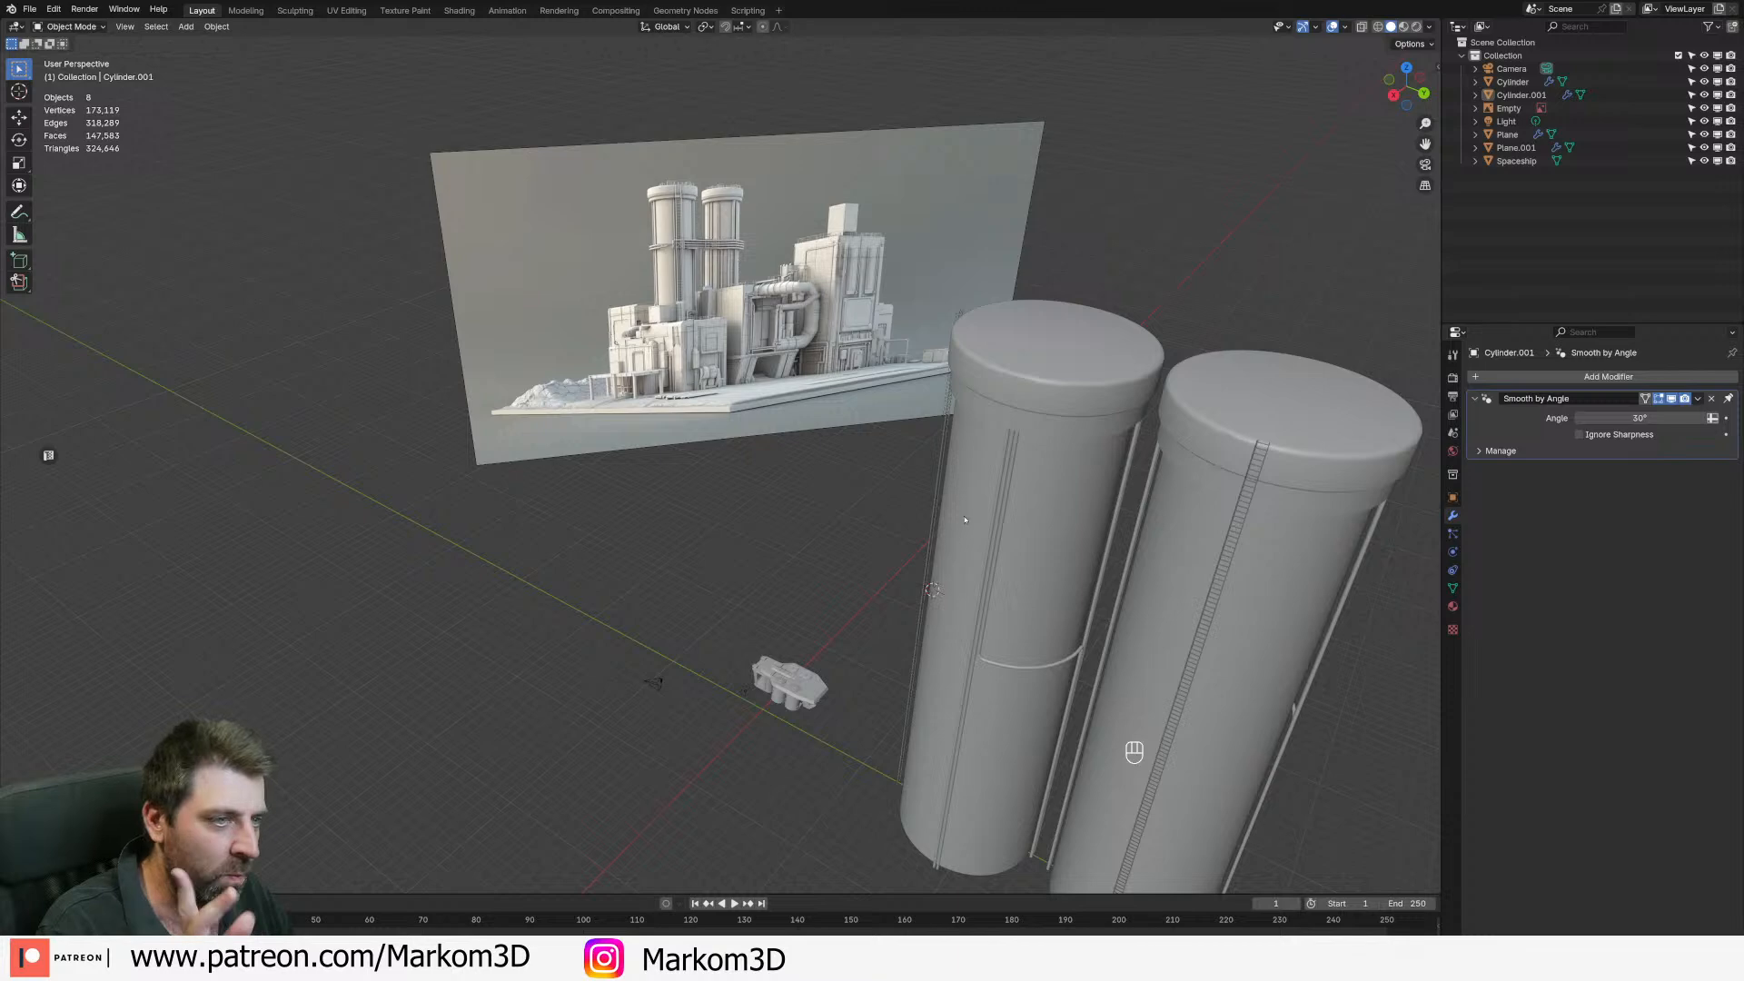
- Add a cube mesh and reset its location to the world origin
{"action": "scroll", "coordinate": [954, 496], "scroll_direction": "down", "scroll_amount": 5}
{"action": "middle_click_drag", "start_coordinate": [953, 496], "coordinate": [655, 607]}
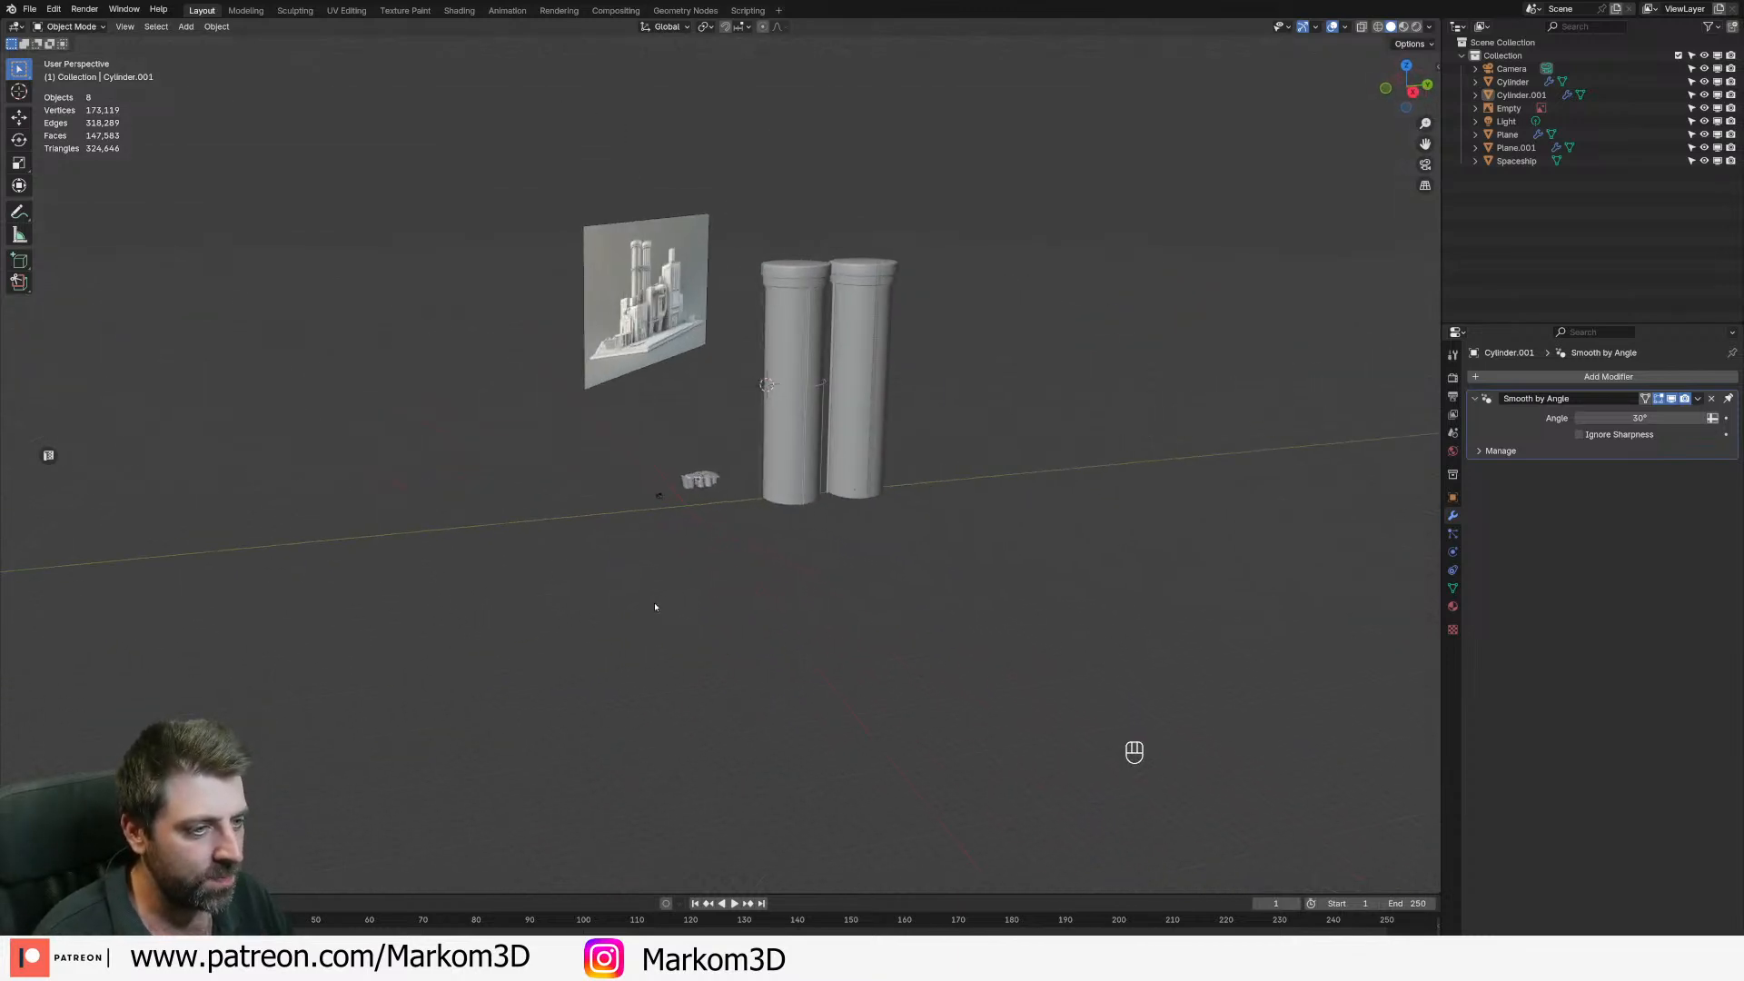
{"action": "scroll", "coordinate": [674, 565], "scroll_direction": "up", "scroll_amount": 3}
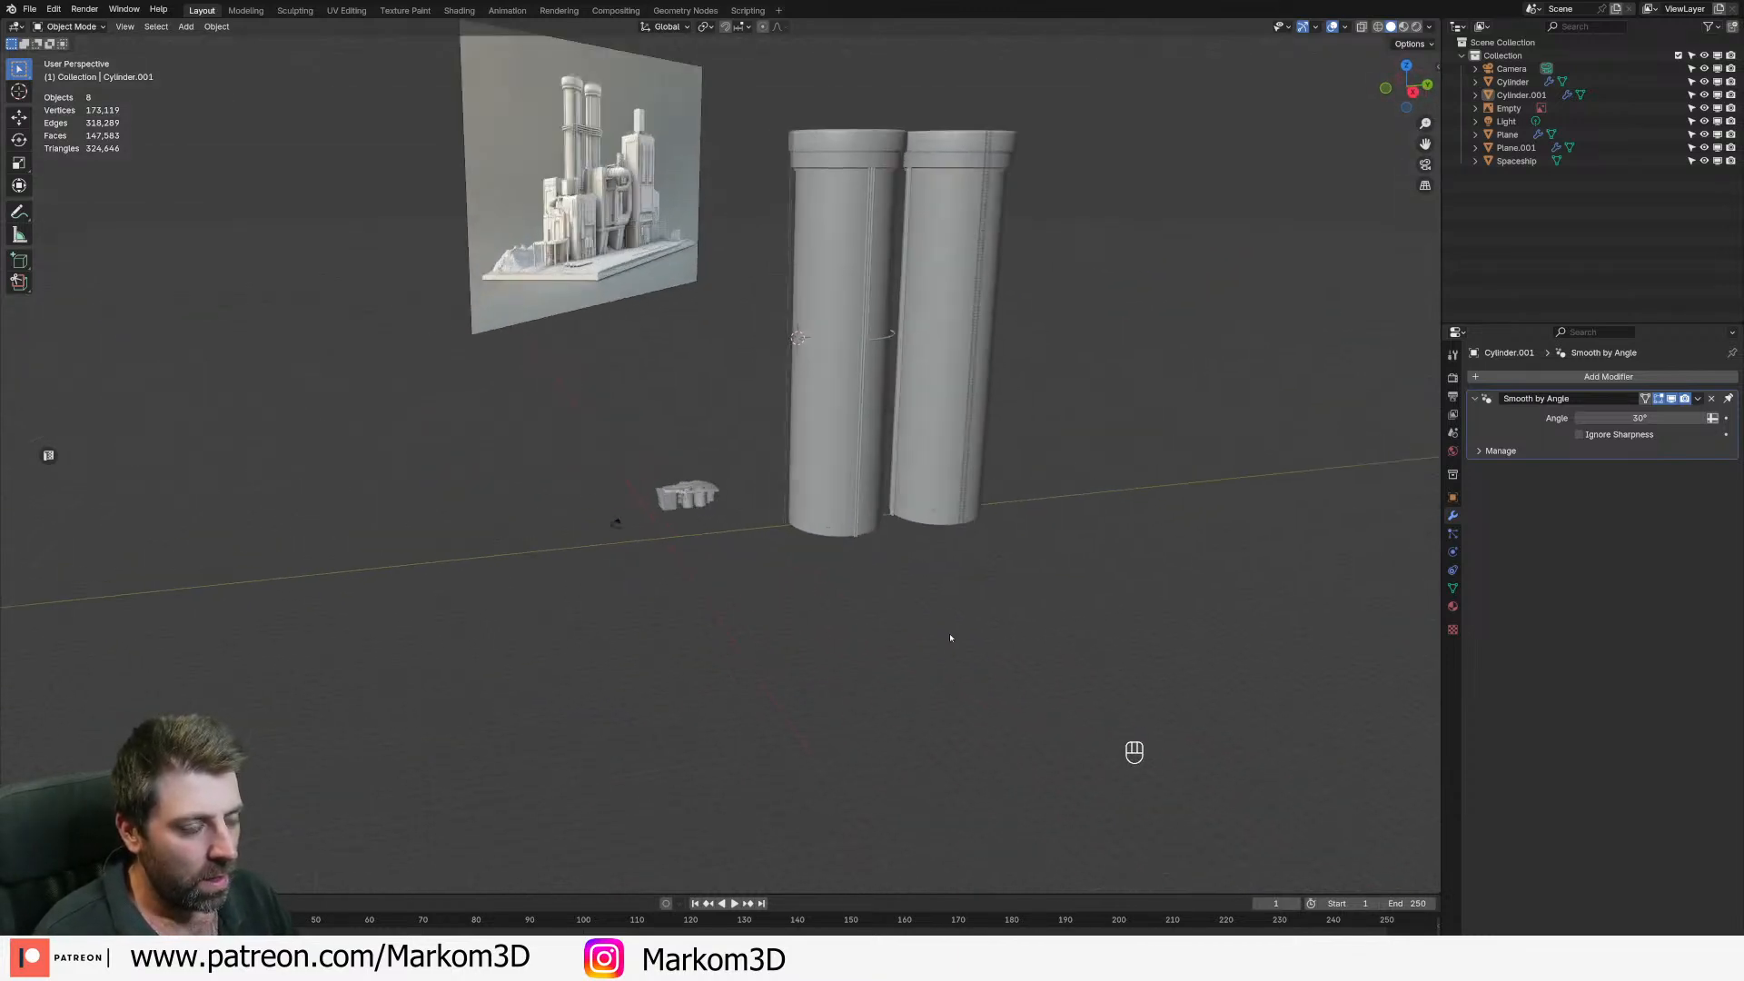
{"action": "scroll", "coordinate": [950, 638], "scroll_direction": "down", "scroll_amount": 1}
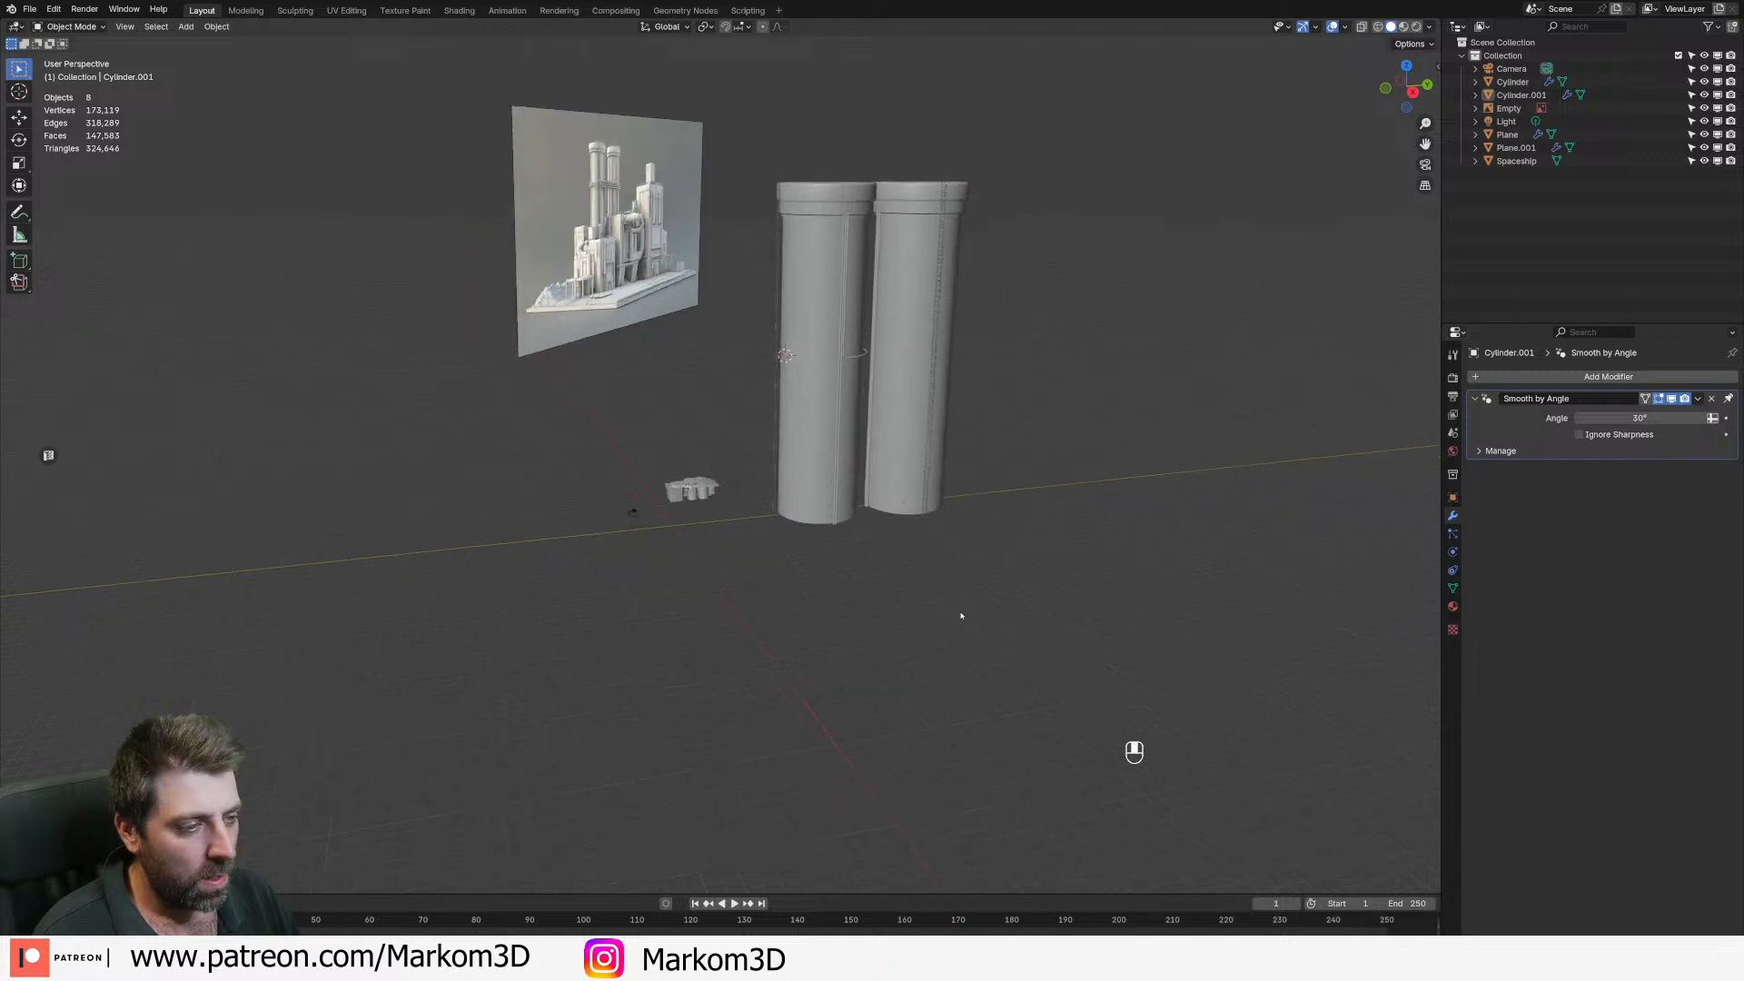
{"action": "scroll", "coordinate": [958, 612], "scroll_direction": "up", "scroll_amount": 2}
{"action": "key", "text": "shift+a"}
{"action": "mouse_move", "coordinate": [698, 573]}
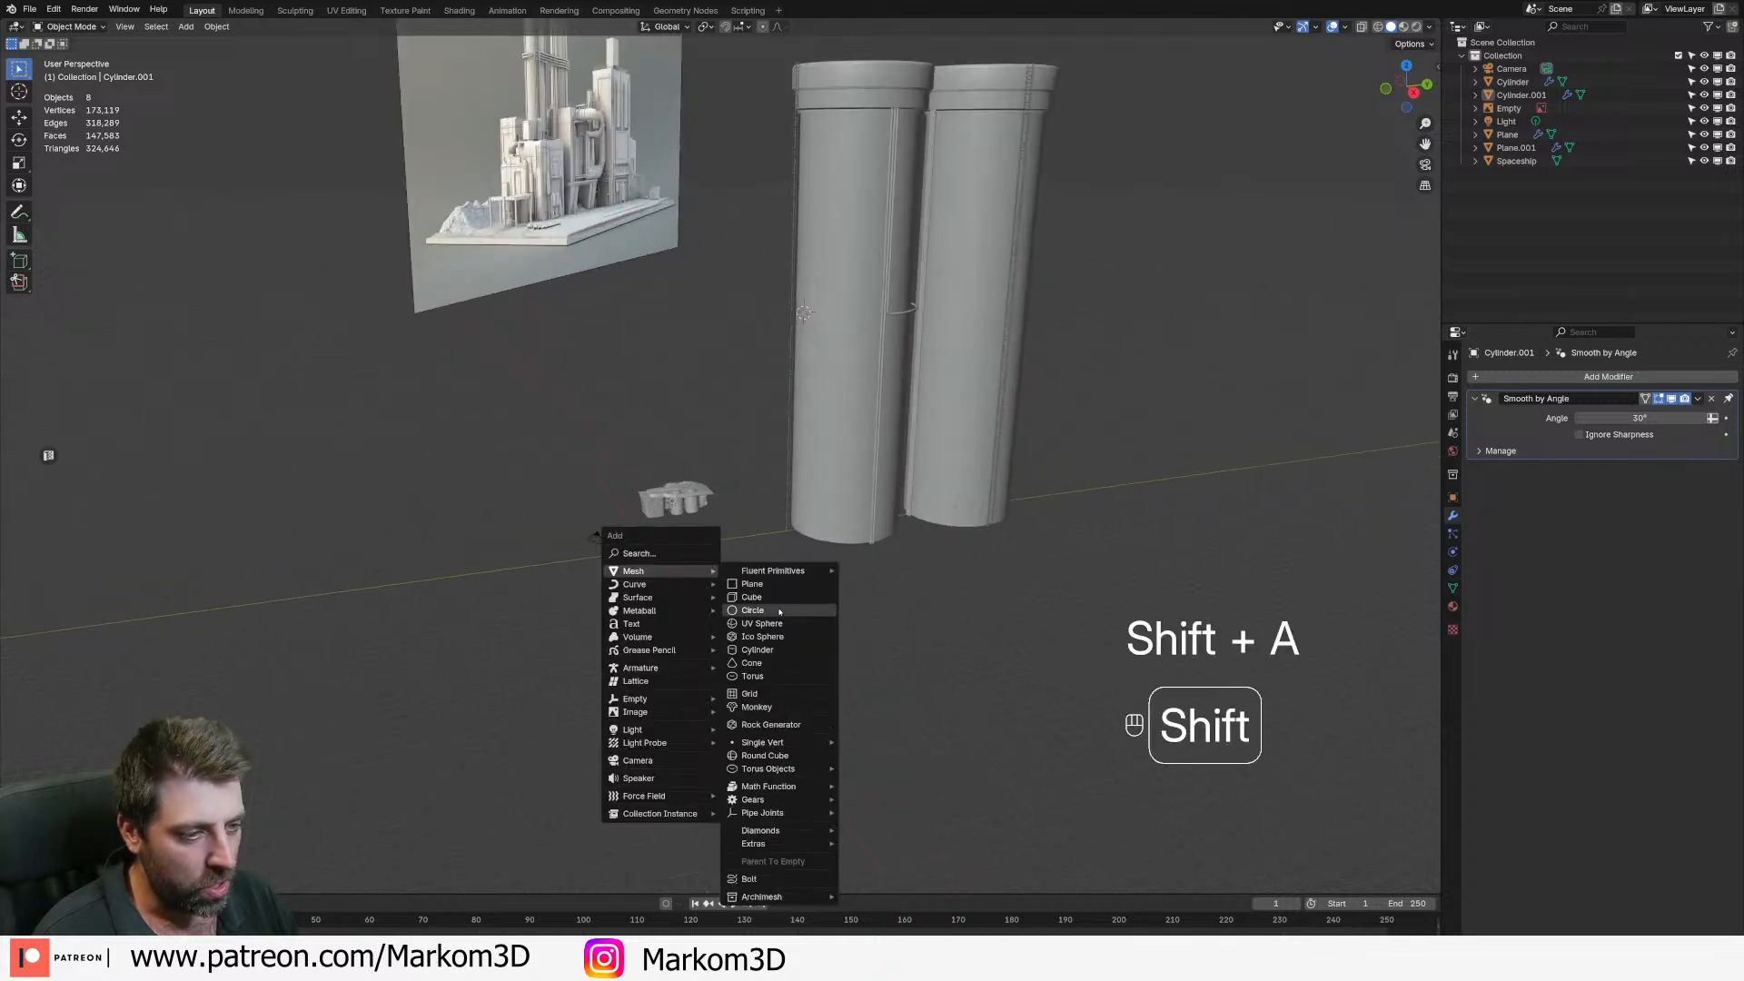
{"action": "left_click", "coordinate": [772, 597]}
{"action": "scroll", "coordinate": [771, 596], "scroll_direction": "down", "scroll_amount": 2}
{"action": "key", "text": "alt+g"}
{"action": "middle_click_drag", "start_coordinate": [802, 521], "coordinate": [636, 636]}
- Raise the cube's bottom face 1 m along Z in Edit Mode so that it sits at ground level
{"action": "key", "text": "Tab"}
{"action": "key", "text": "3"}
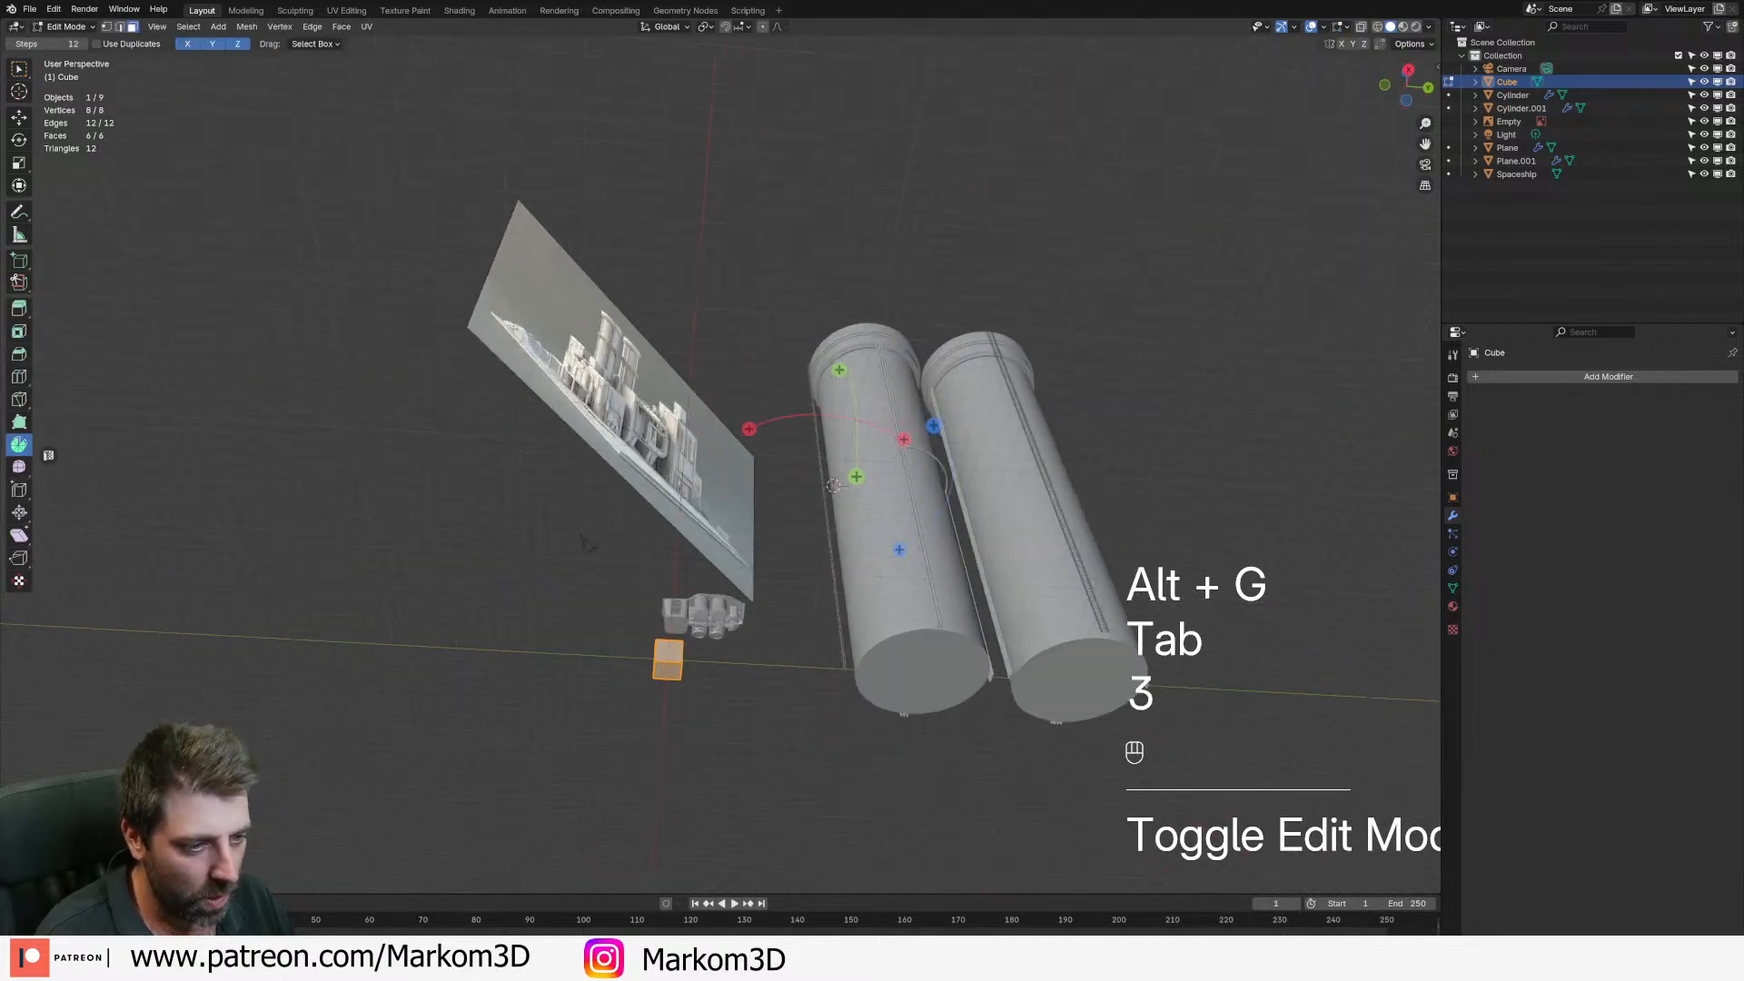
{"action": "left_click", "coordinate": [677, 626]}
{"action": "key", "text": "KP_Decimal"}
{"action": "key", "text": "g"}
{"action": "middle_click", "coordinate": [717, 672]}
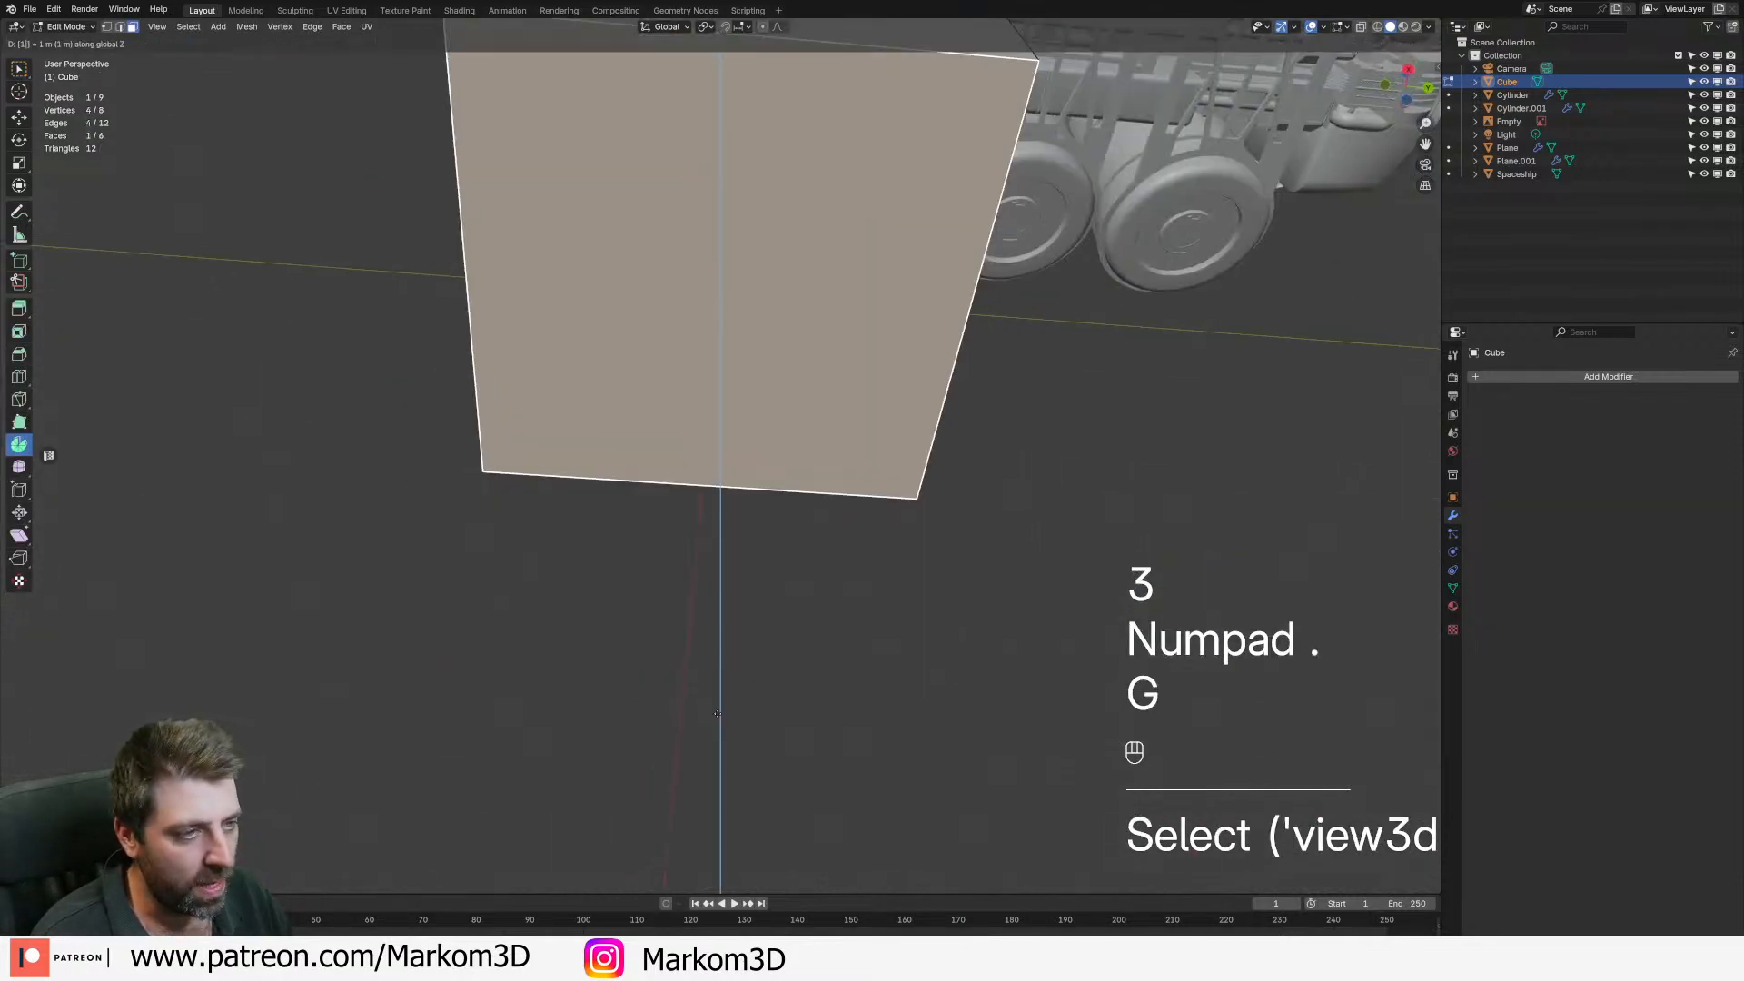
{"action": "left_click", "coordinate": [718, 558]}
- Raise the cube's top face along Z to make a tall, narrow block
{"action": "scroll", "coordinate": [722, 382], "scroll_direction": "down", "scroll_amount": 3}
{"action": "middle_click_drag", "start_coordinate": [724, 300], "coordinate": [723, 415]}
{"action": "left_click", "coordinate": [715, 376]}
{"action": "scroll", "coordinate": [715, 377], "scroll_direction": "down", "scroll_amount": 5}
{"action": "key", "text": "g"}
{"action": "key", "text": "z"}
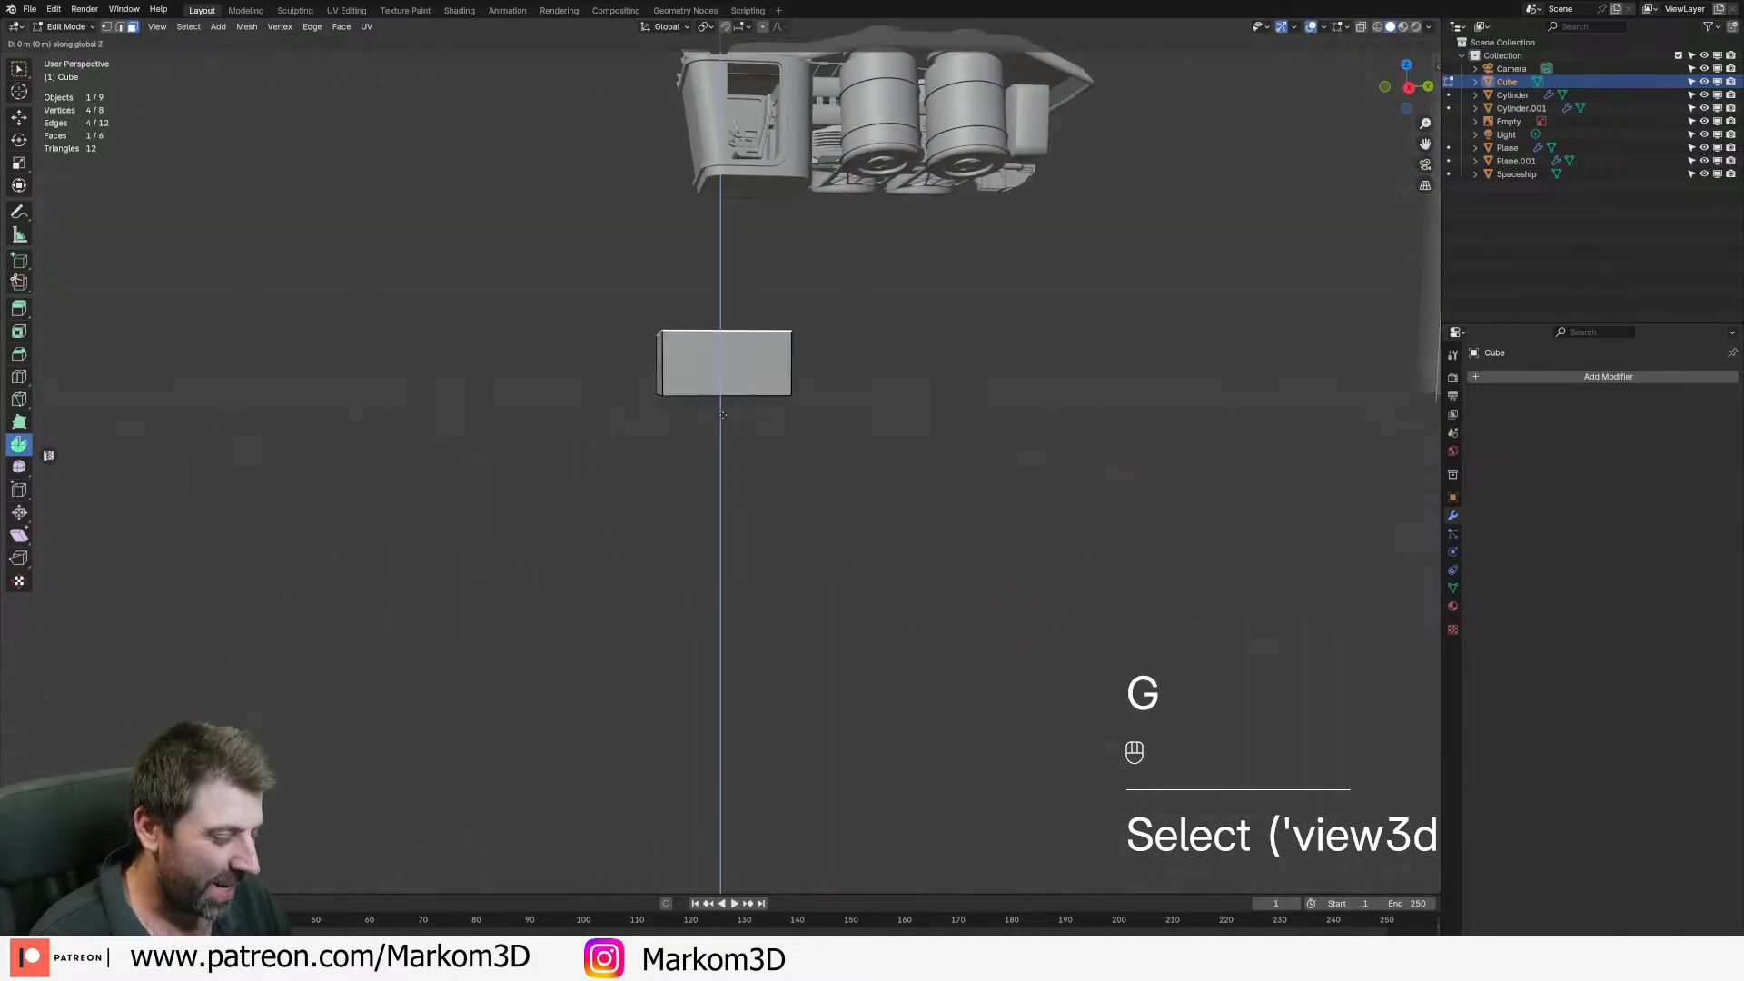
{"action": "left_click", "coordinate": [721, 412]}
- Scale the whole block up along X and Y into a wide rectangular base reaching the first column
{"action": "scroll", "coordinate": [721, 412], "scroll_direction": "down", "scroll_amount": 4}
{"action": "middle_click_drag", "start_coordinate": [720, 412], "coordinate": [783, 490]}
{"action": "scroll", "coordinate": [784, 465], "scroll_direction": "up", "scroll_amount": 1}
{"action": "scroll", "coordinate": [846, 477], "scroll_direction": "down", "scroll_amount": 4}
{"action": "key", "text": "a"}
{"action": "key", "text": "s"}
{"action": "key", "text": "x"}
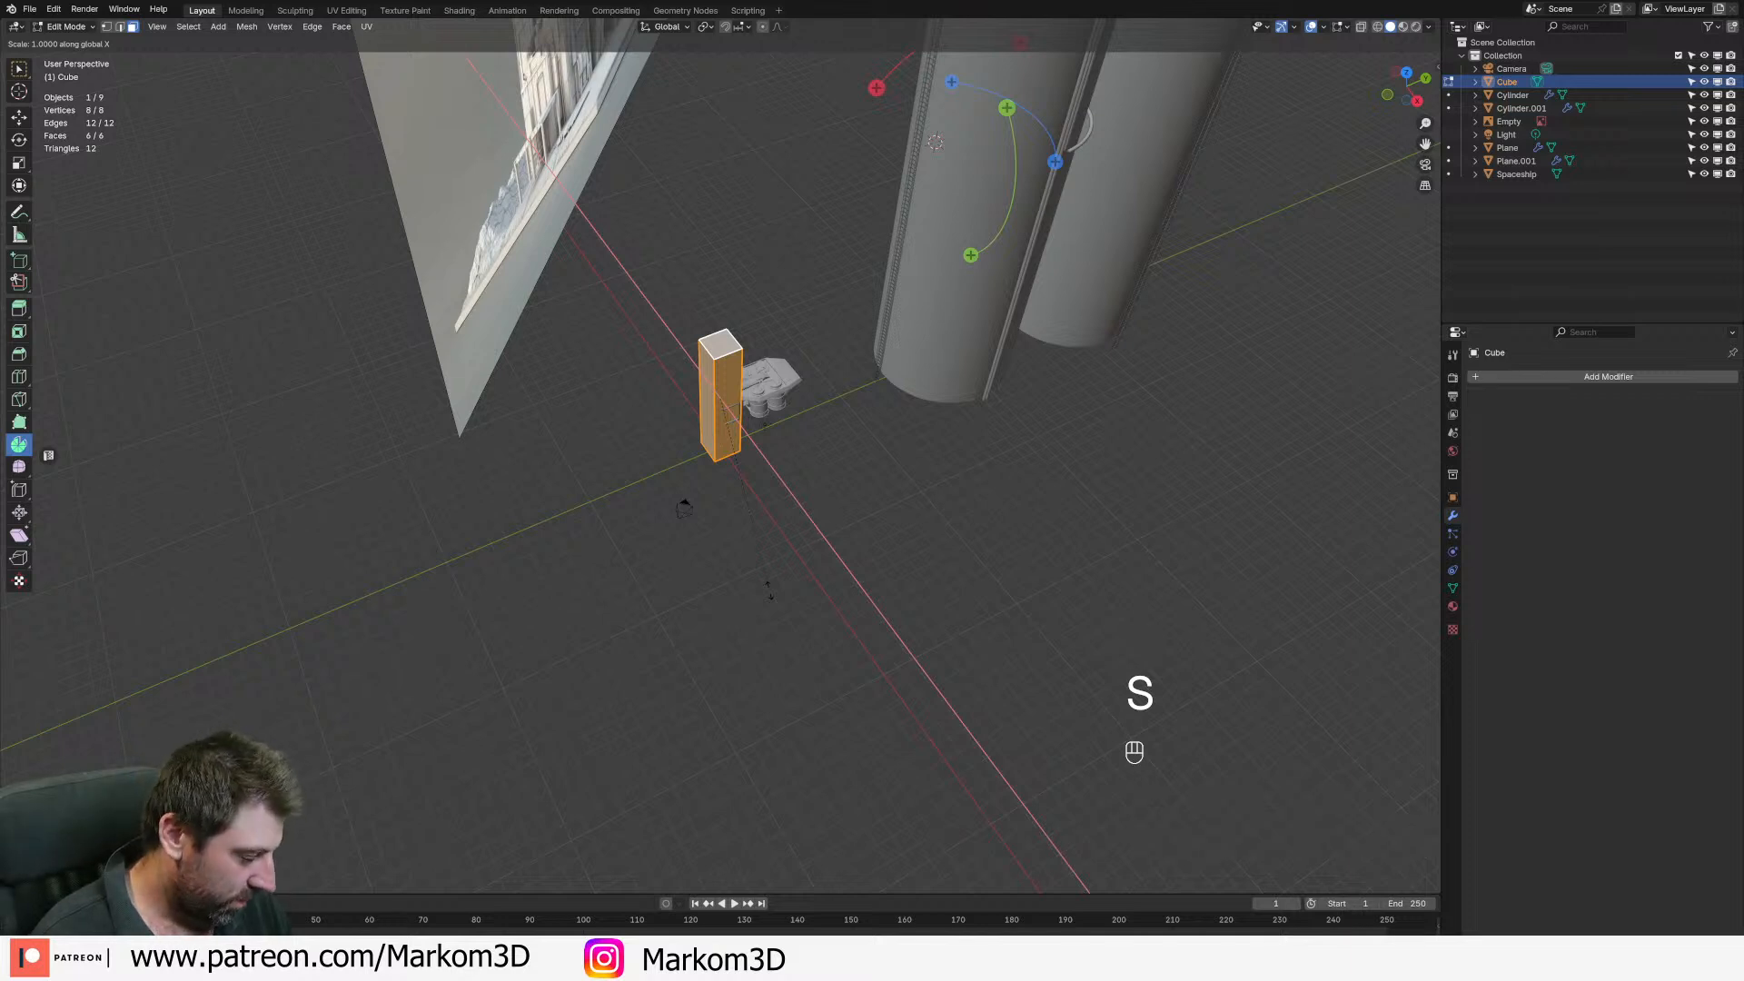
{"action": "left_click", "coordinate": [770, 590]}
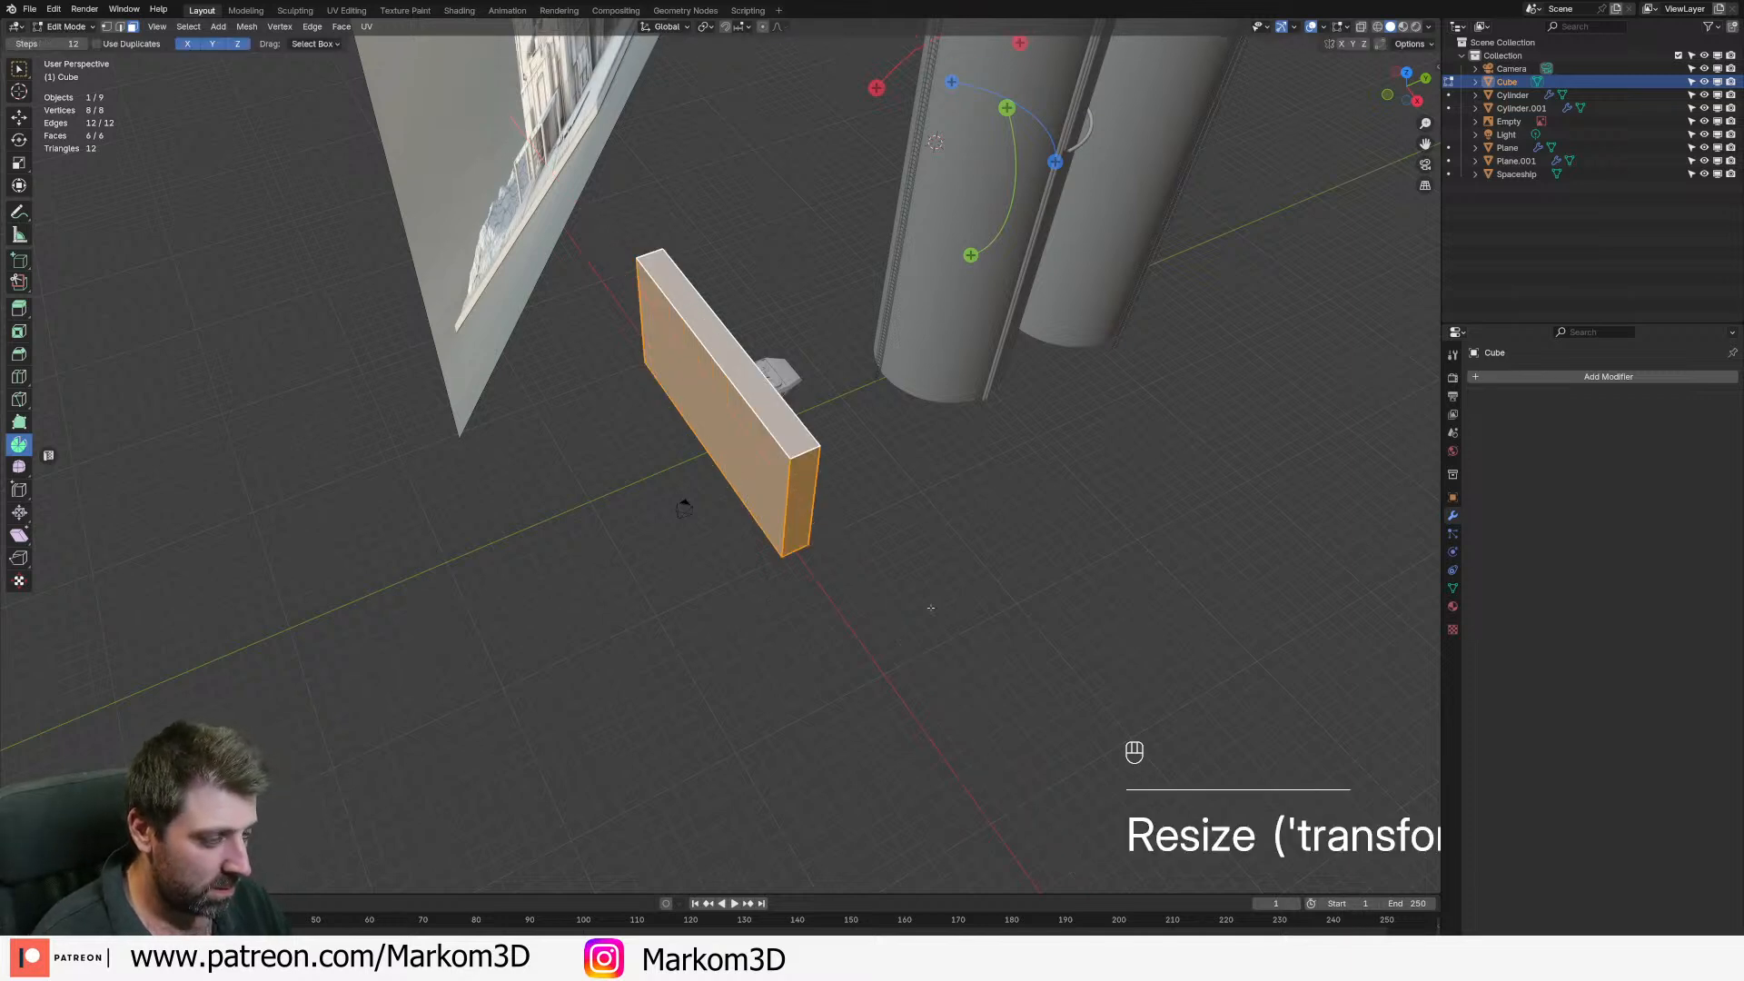
{"action": "key", "text": "s"}
{"action": "key", "text": "y"}
{"action": "left_click", "coordinate": [846, 552]}
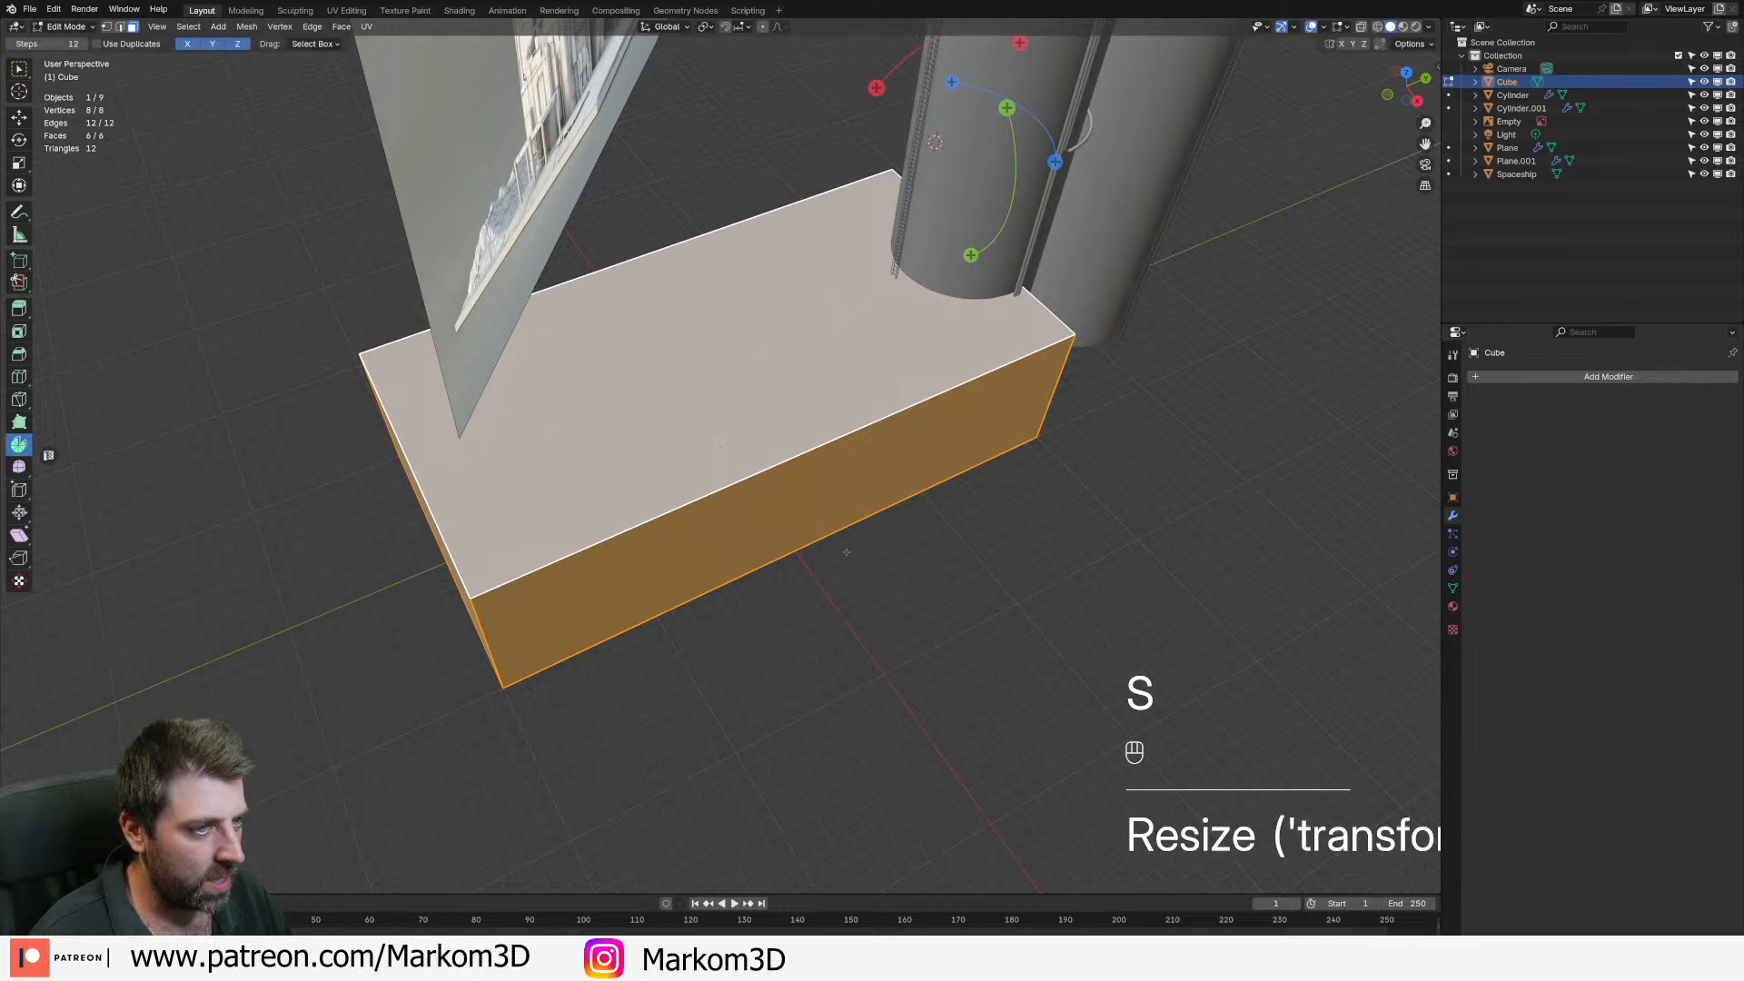
- Raise the base block's top face further along Z to increase the building's height
{"action": "scroll", "coordinate": [846, 427], "scroll_direction": "down", "scroll_amount": 5}
{"action": "key", "text": "Tab"}
{"action": "middle_click_drag", "start_coordinate": [846, 427], "coordinate": [704, 400]}
{"action": "key", "text": "Tab"}
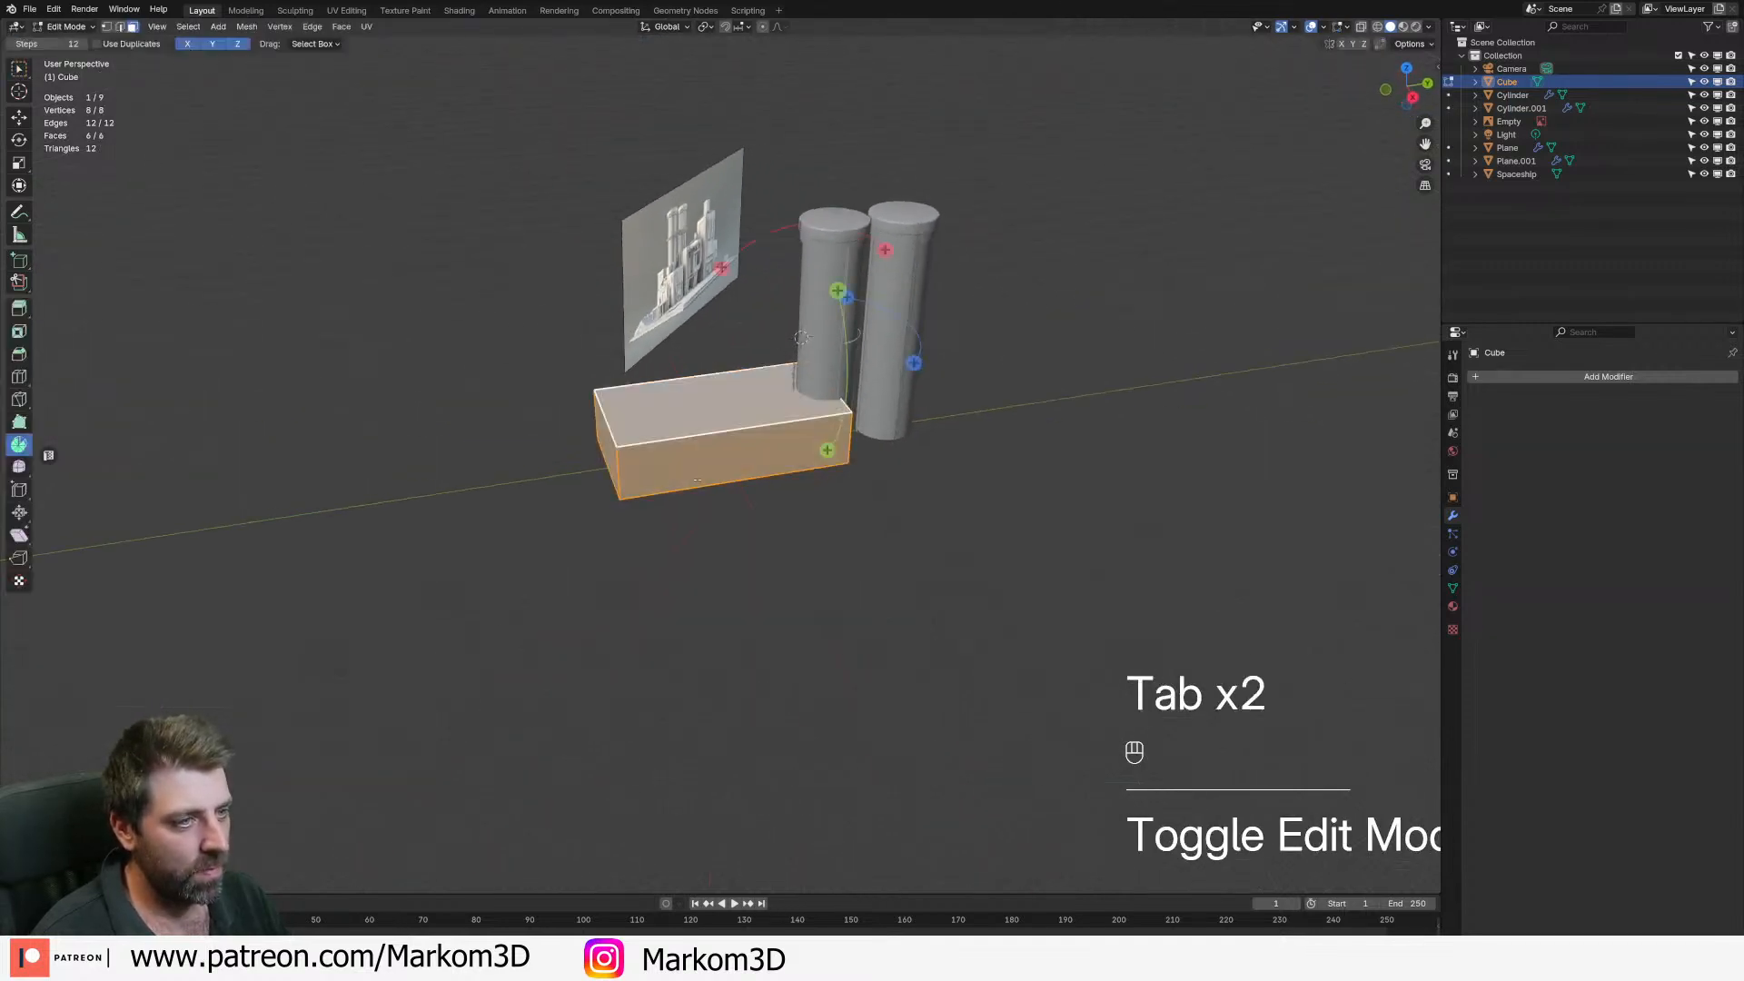
{"action": "key", "text": "3"}
{"action": "left_click", "coordinate": [701, 404]}
{"action": "key", "text": "g"}
{"action": "key", "text": "z"}
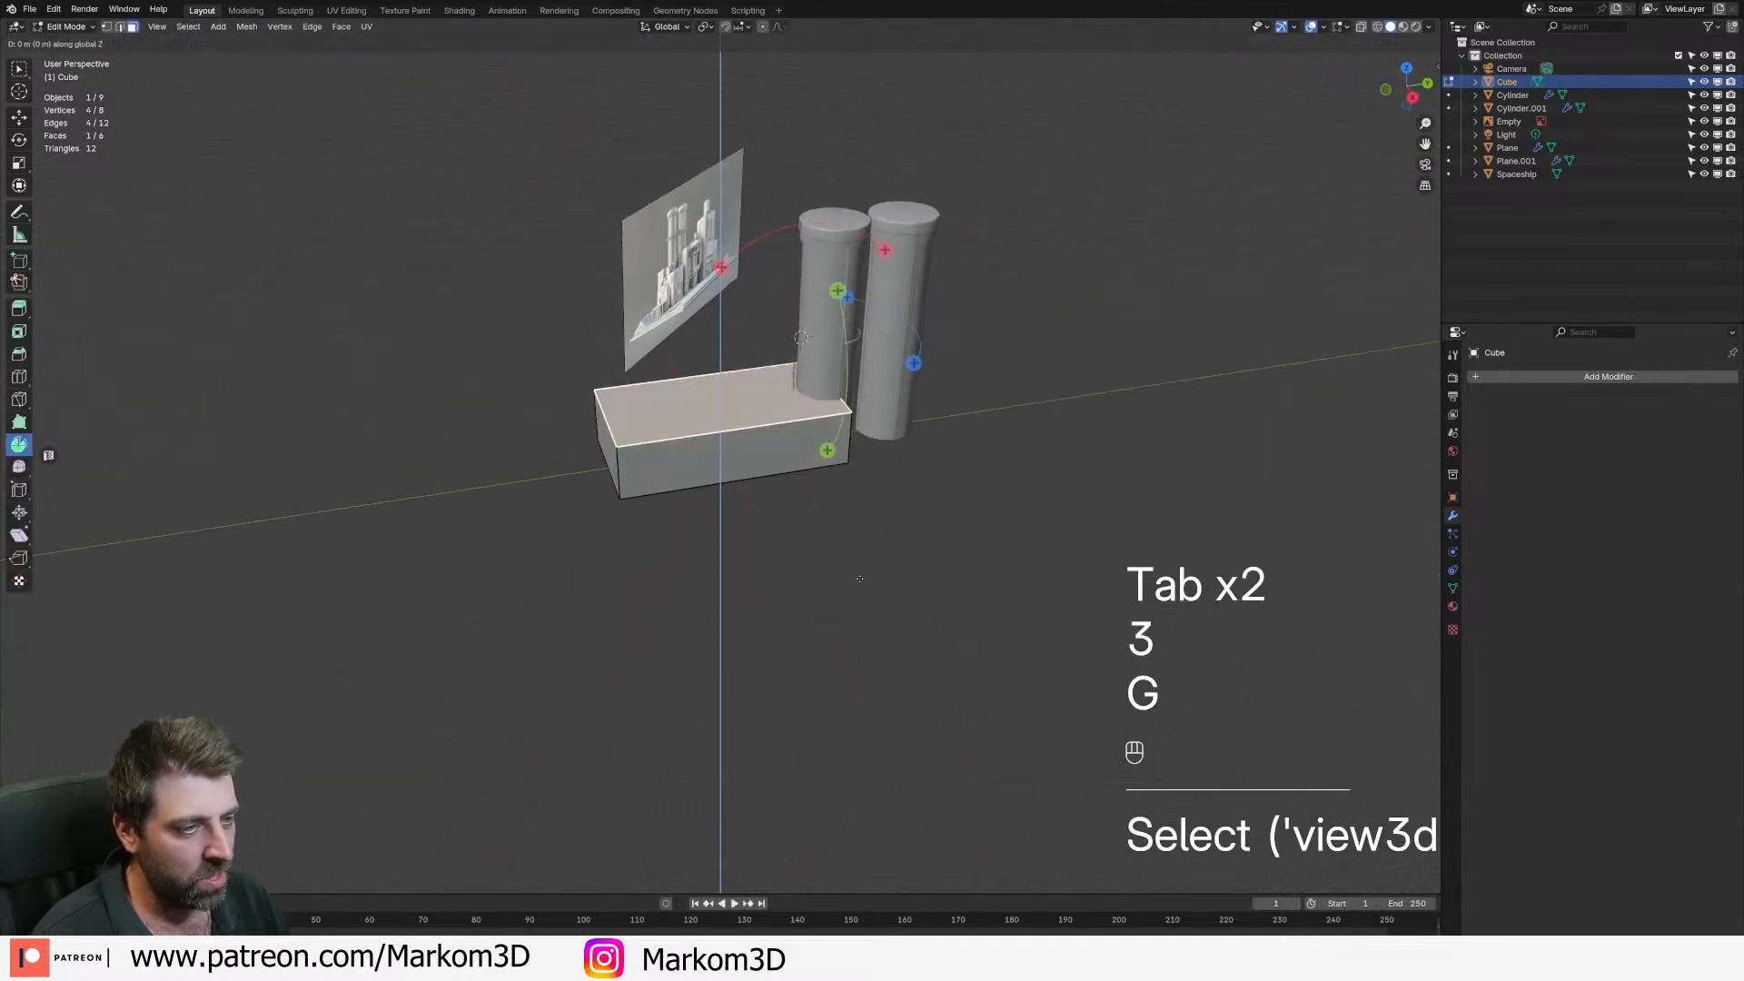
{"action": "left_click", "coordinate": [836, 571]}
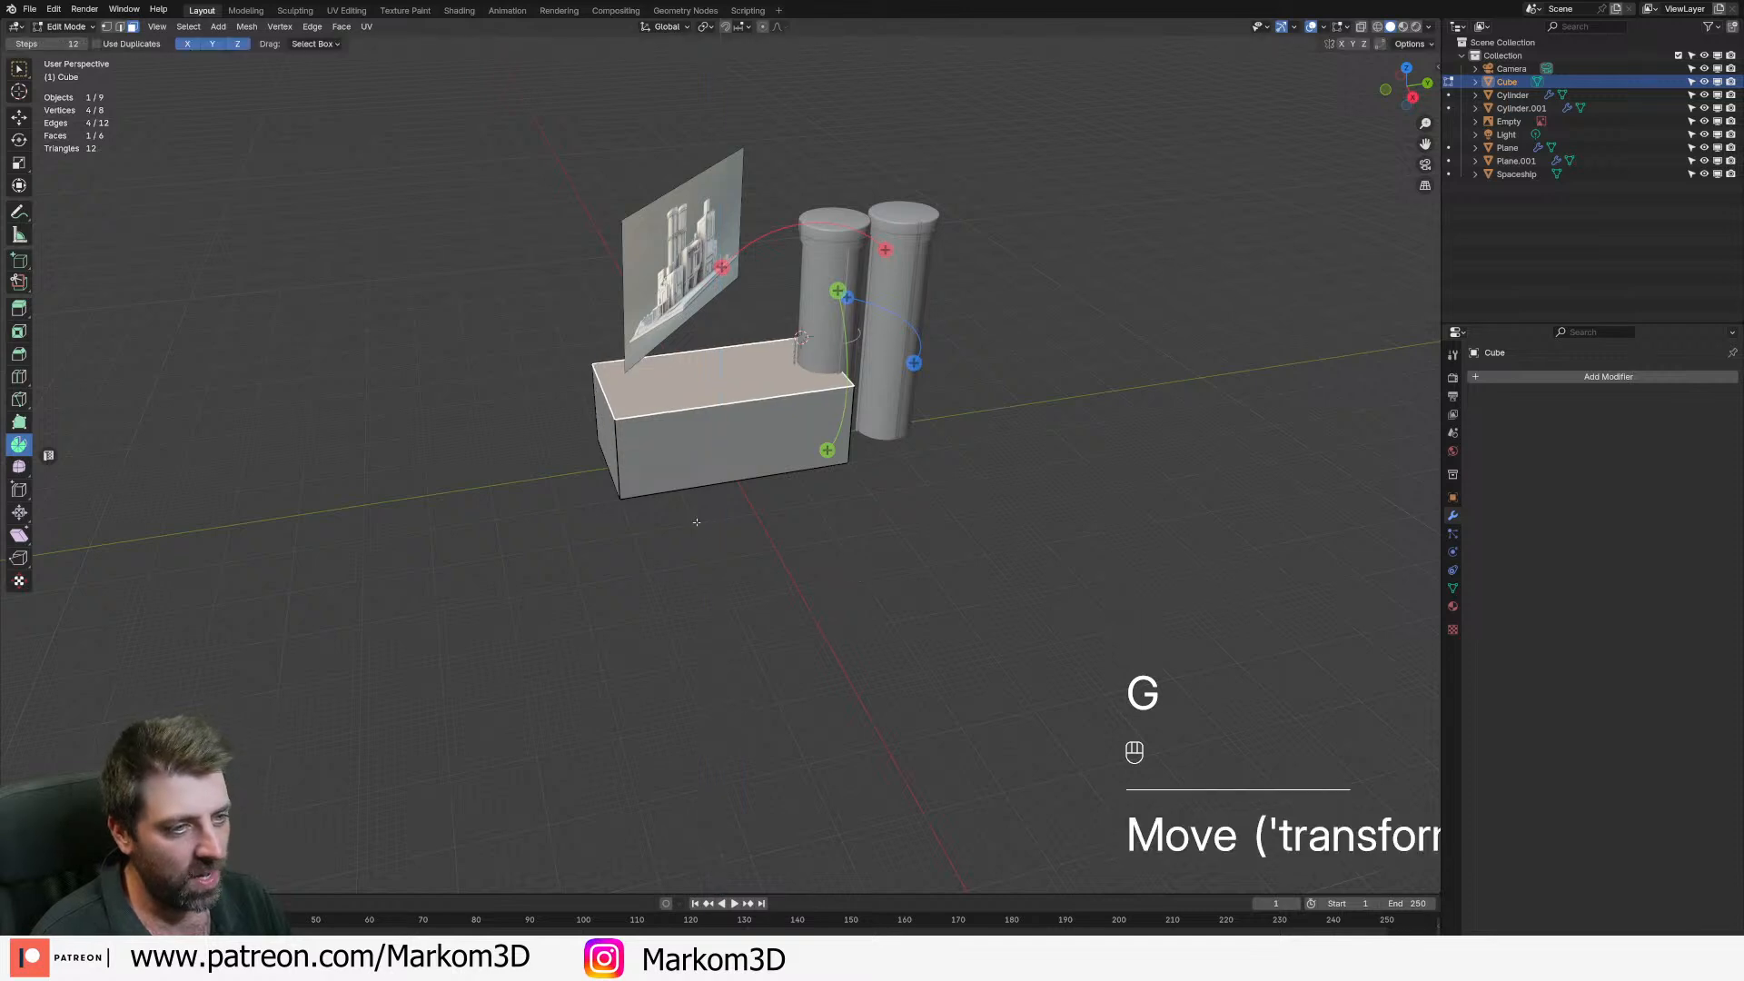
- Widen the whole box along X until its footprint is roughly square
{"action": "key", "text": "a"}
{"action": "key", "text": "s"}
{"action": "key", "text": "x"}
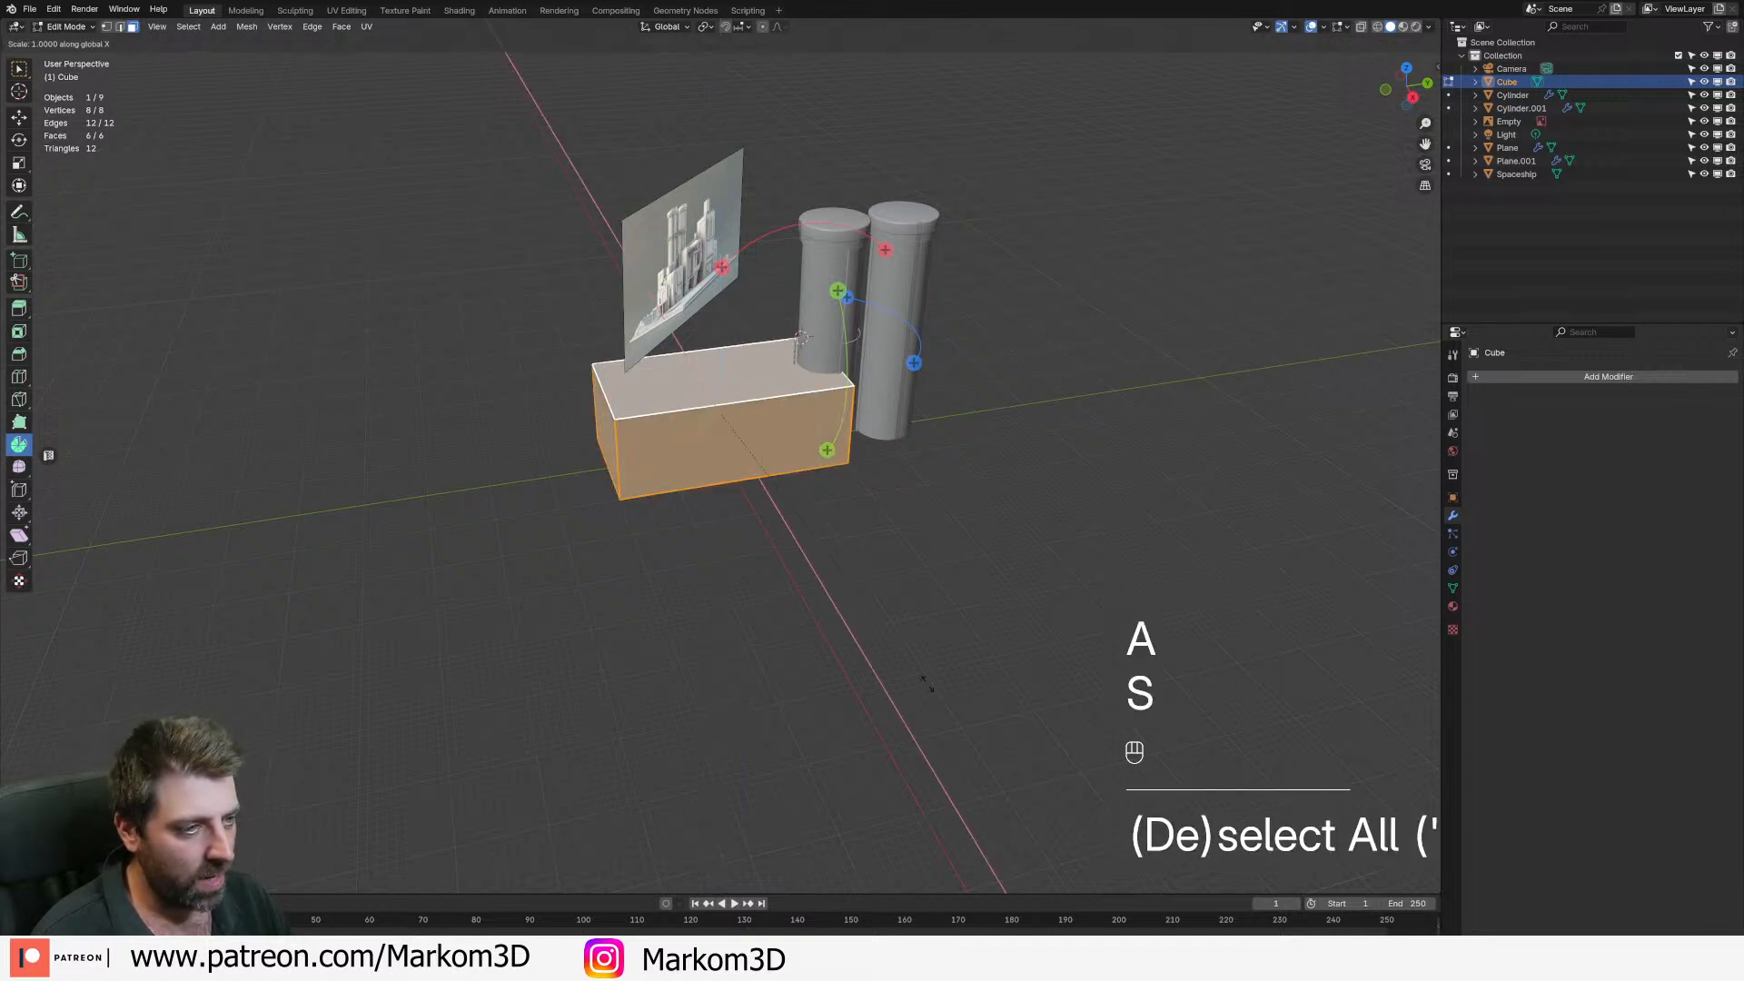
{"action": "left_click", "coordinate": [926, 683]}
- In top view and Object Mode, move the box 40 m along X and 20 m along Y, clear of the cylinders
{"action": "key", "text": "KP_7"}
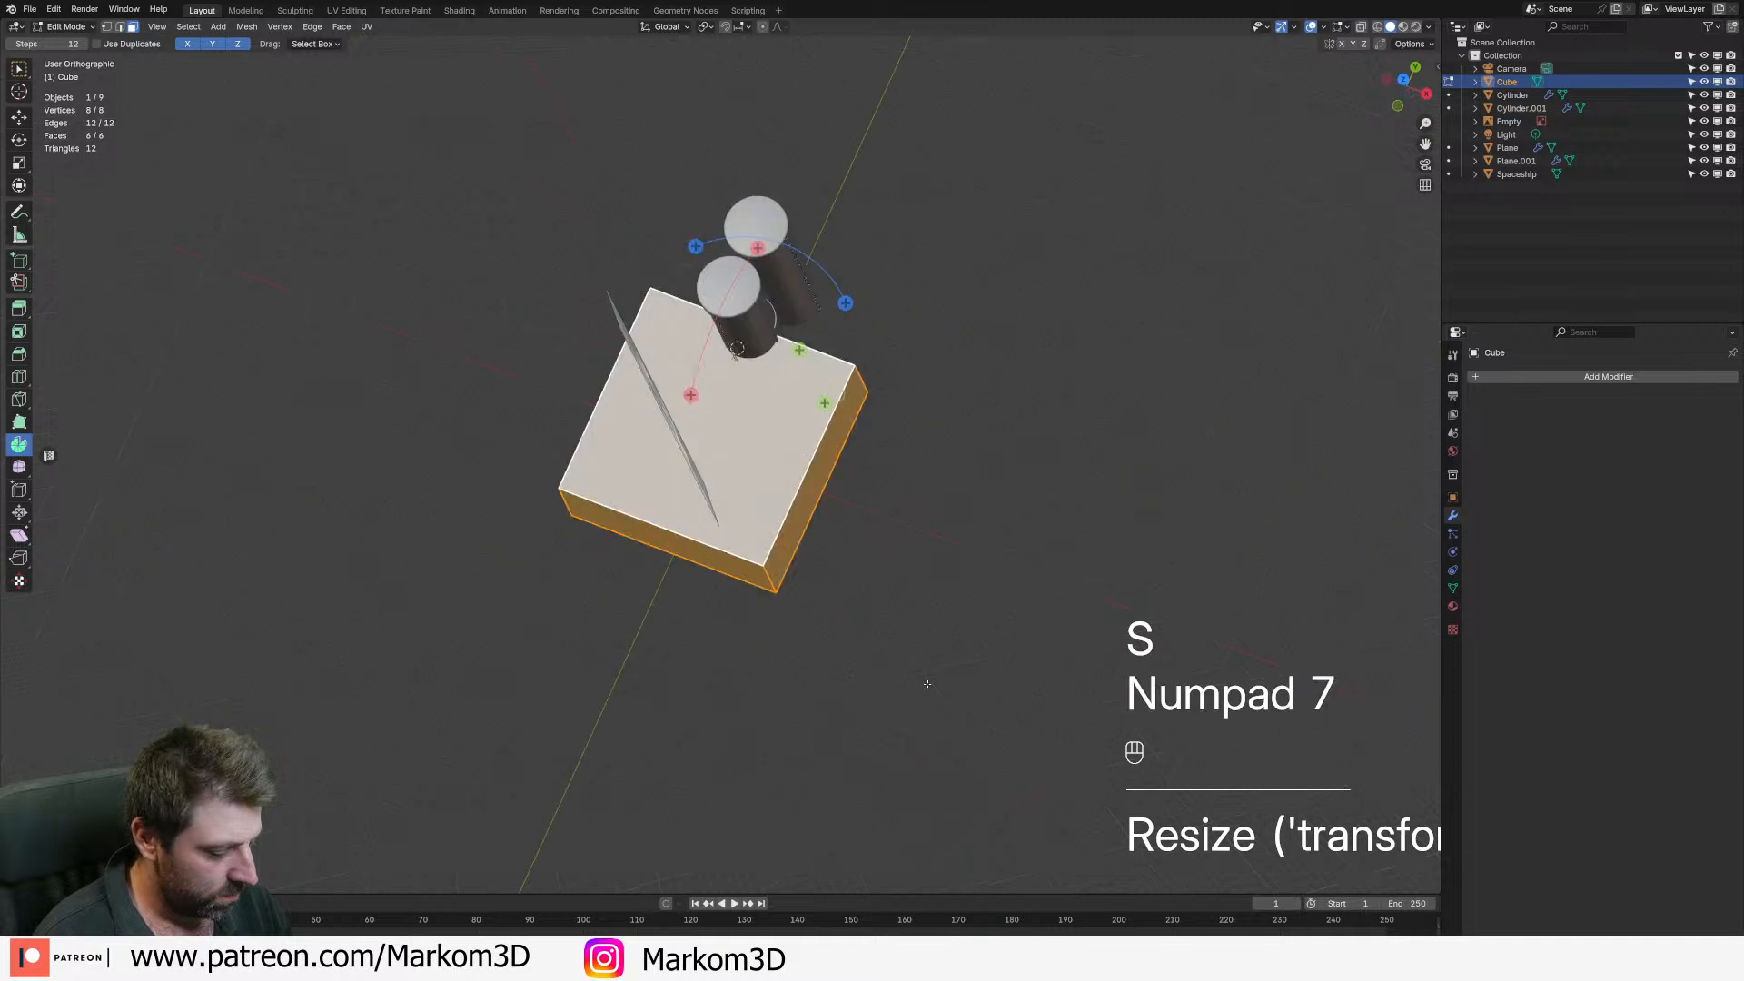
{"action": "key", "text": "g"}
{"action": "right_click", "coordinate": [914, 570]}
{"action": "key", "text": "Tab"}
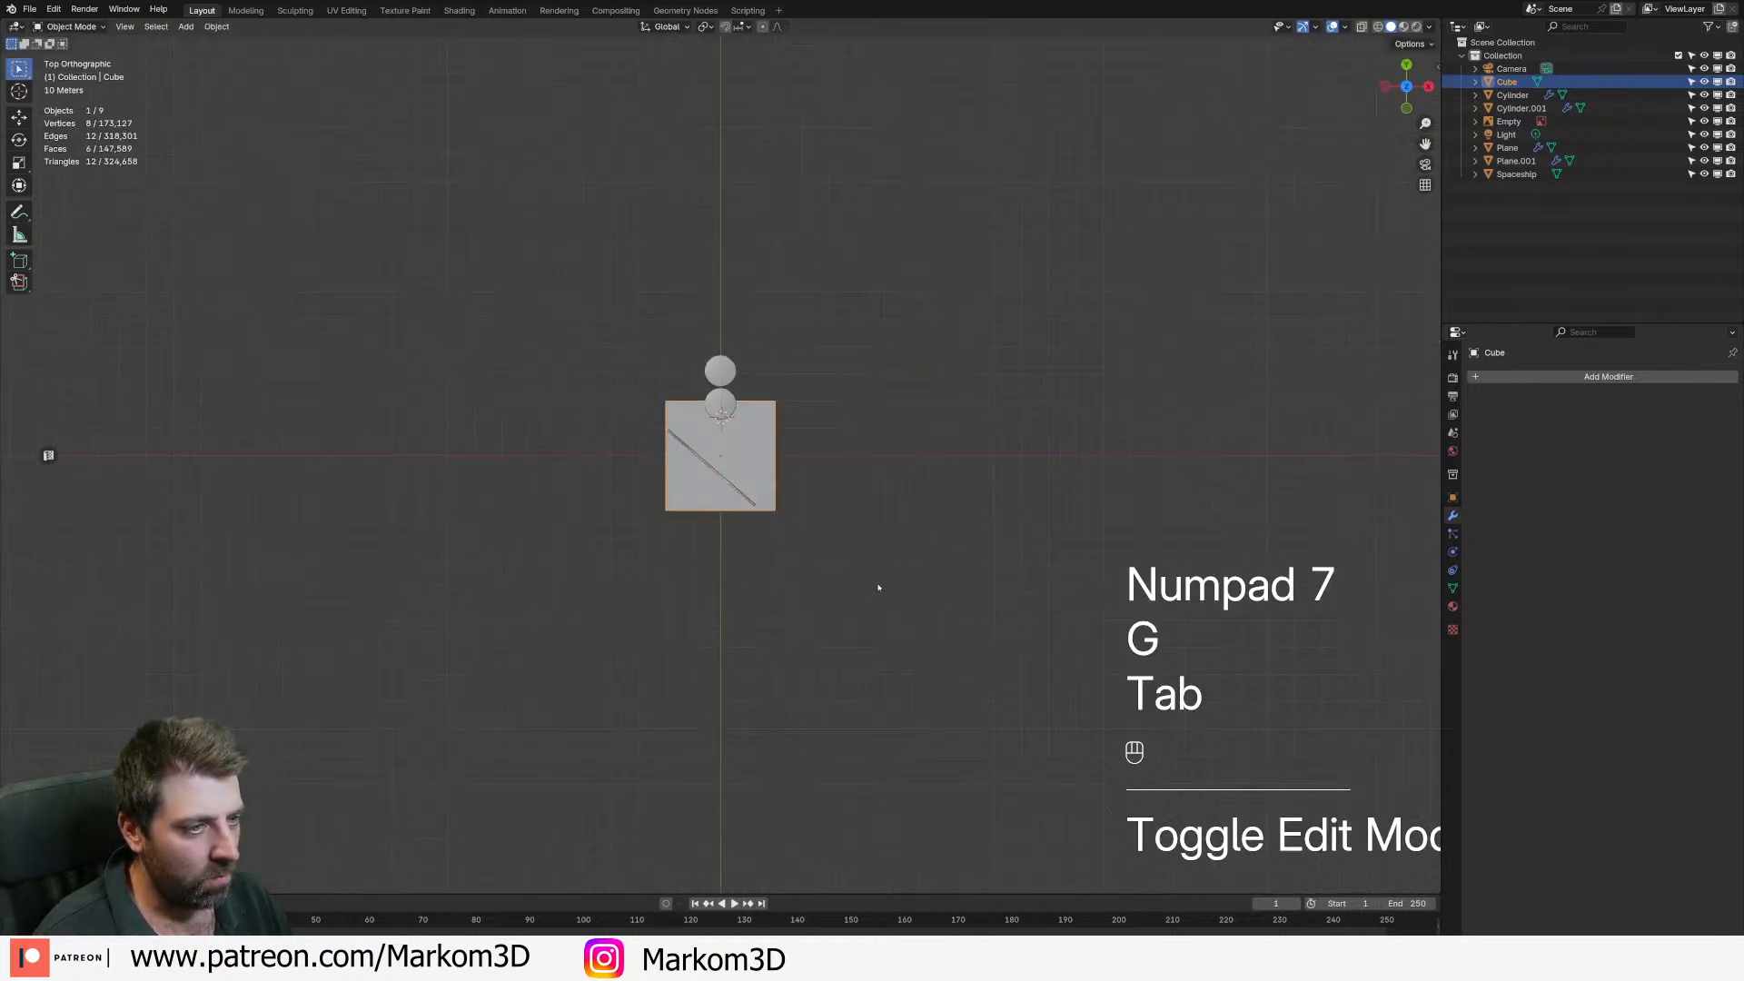
{"action": "key", "text": "g"}
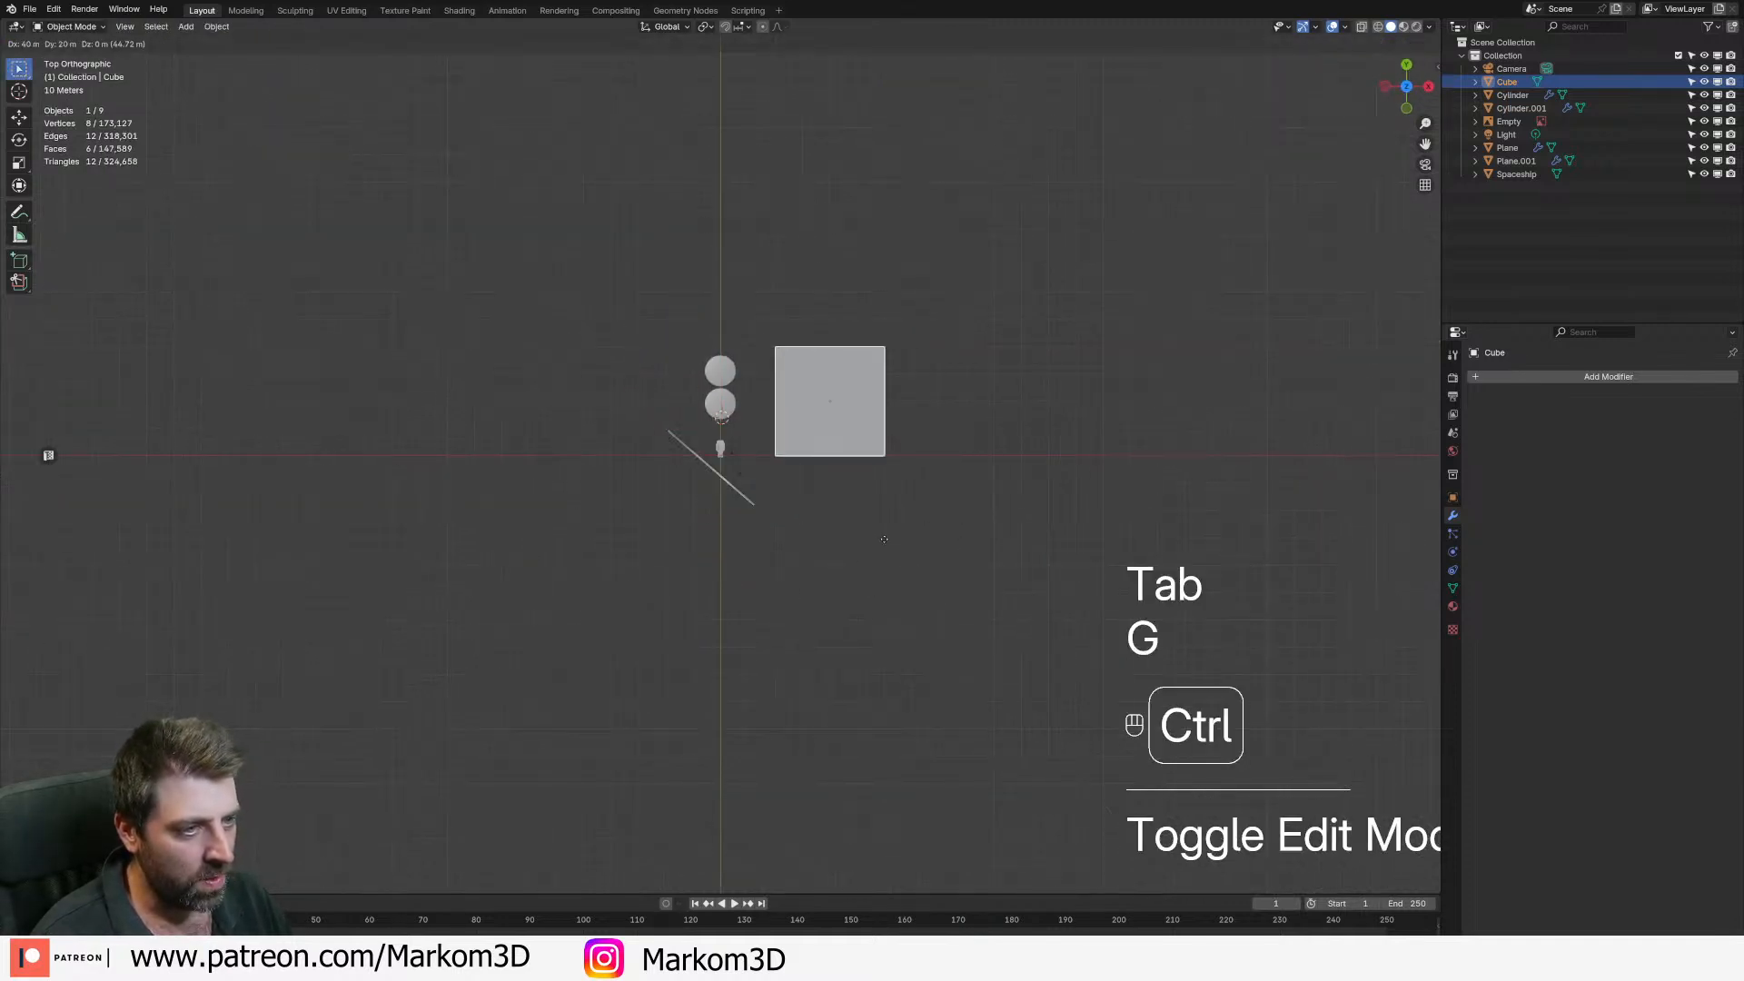
{"action": "left_click", "coordinate": [901, 537]}
- Duplicate the box, offset the copy -20 m along X and 30 m along Y, and open the copy's mesh for editing
{"action": "middle_click_drag", "start_coordinate": [902, 537], "coordinate": [1106, 573]}
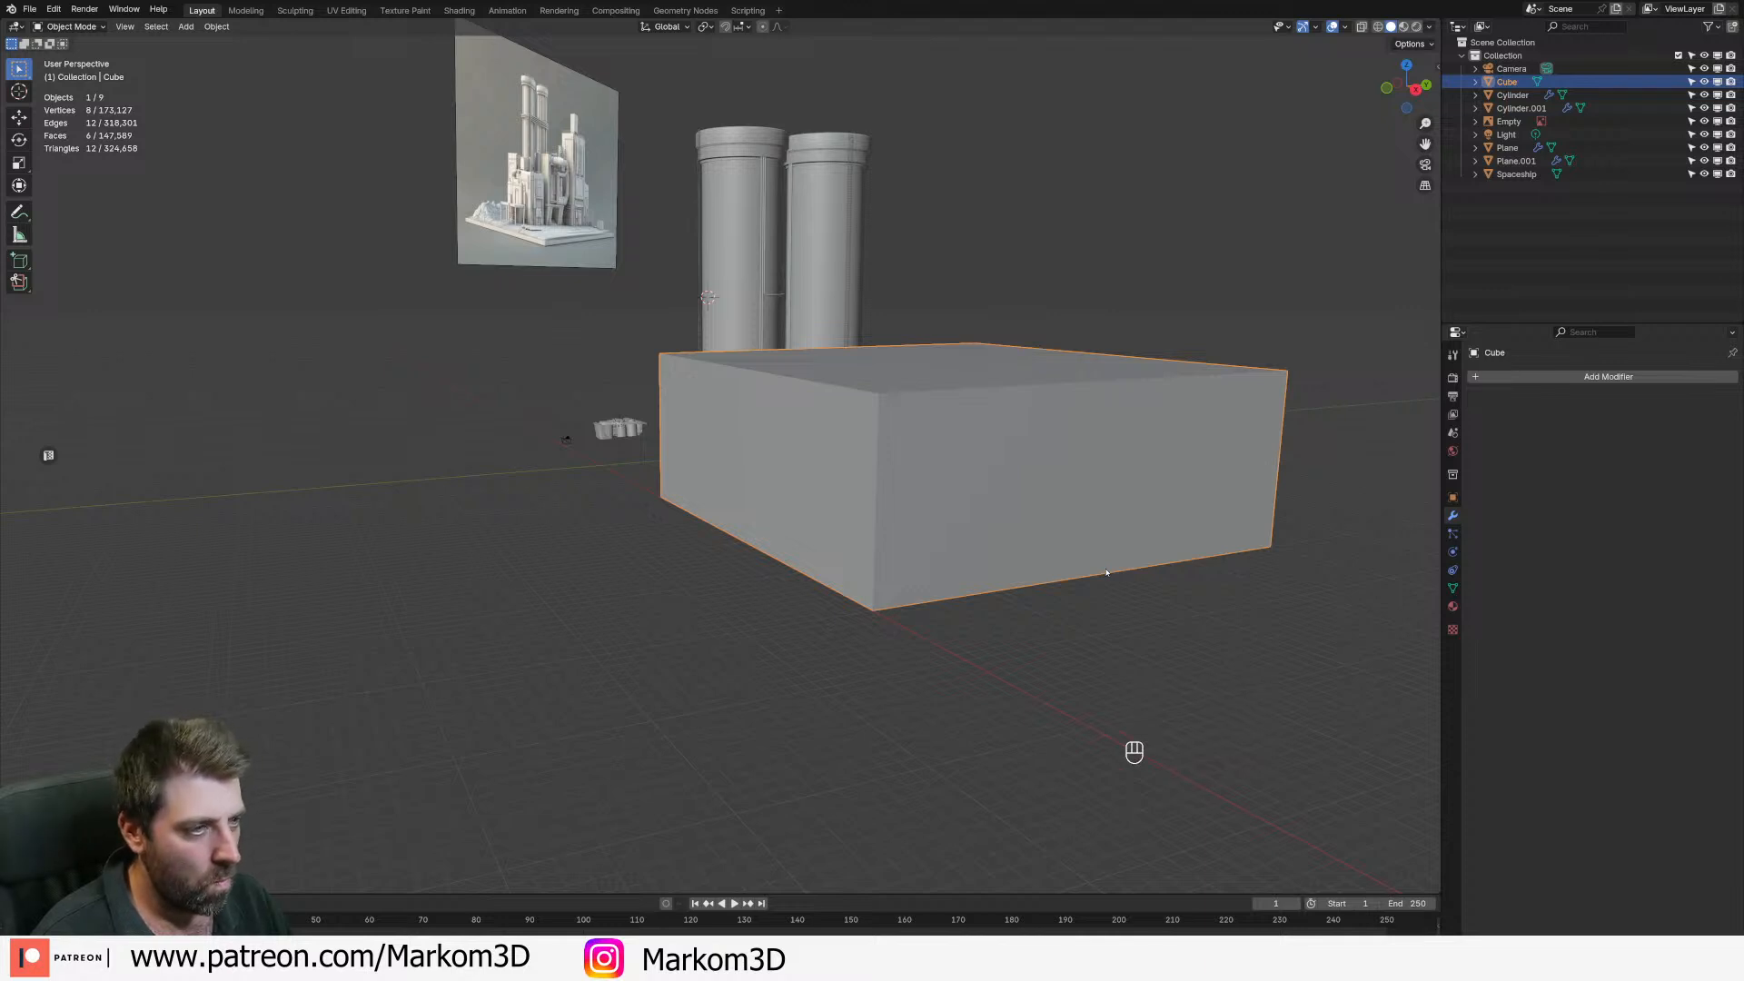
{"action": "middle_click_drag", "start_coordinate": [1101, 571], "coordinate": [981, 595]}
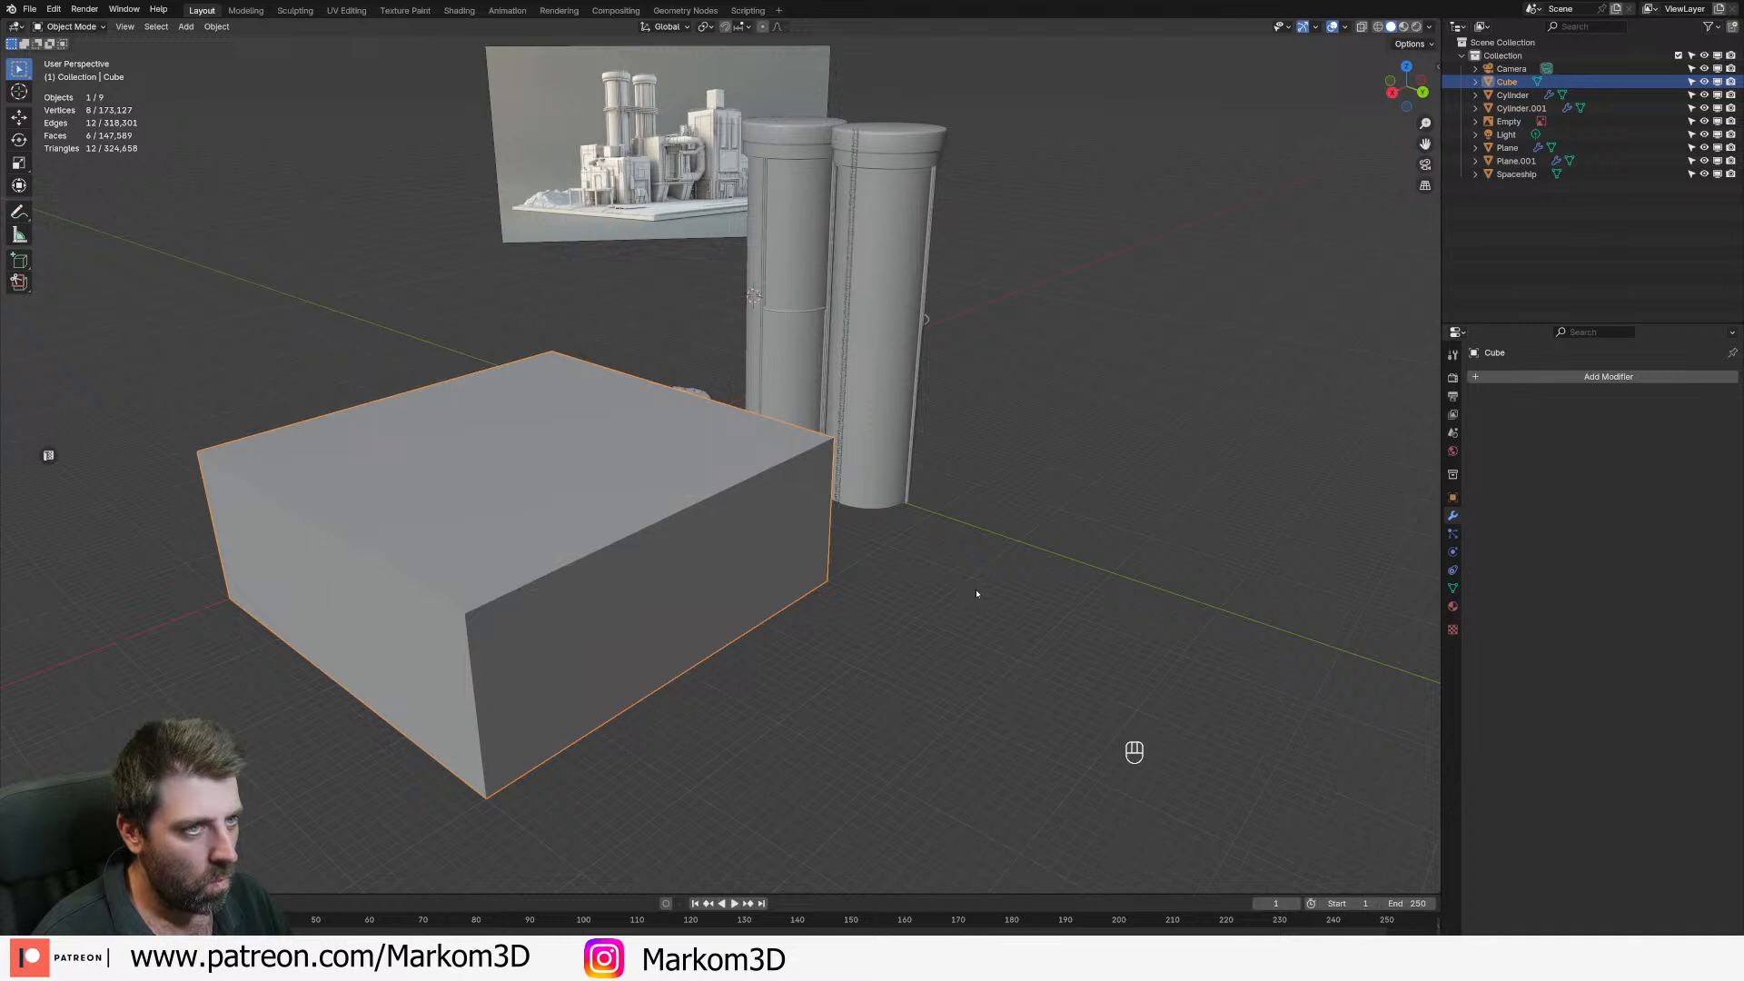
{"action": "middle_click_drag", "start_coordinate": [977, 593], "coordinate": [727, 536]}
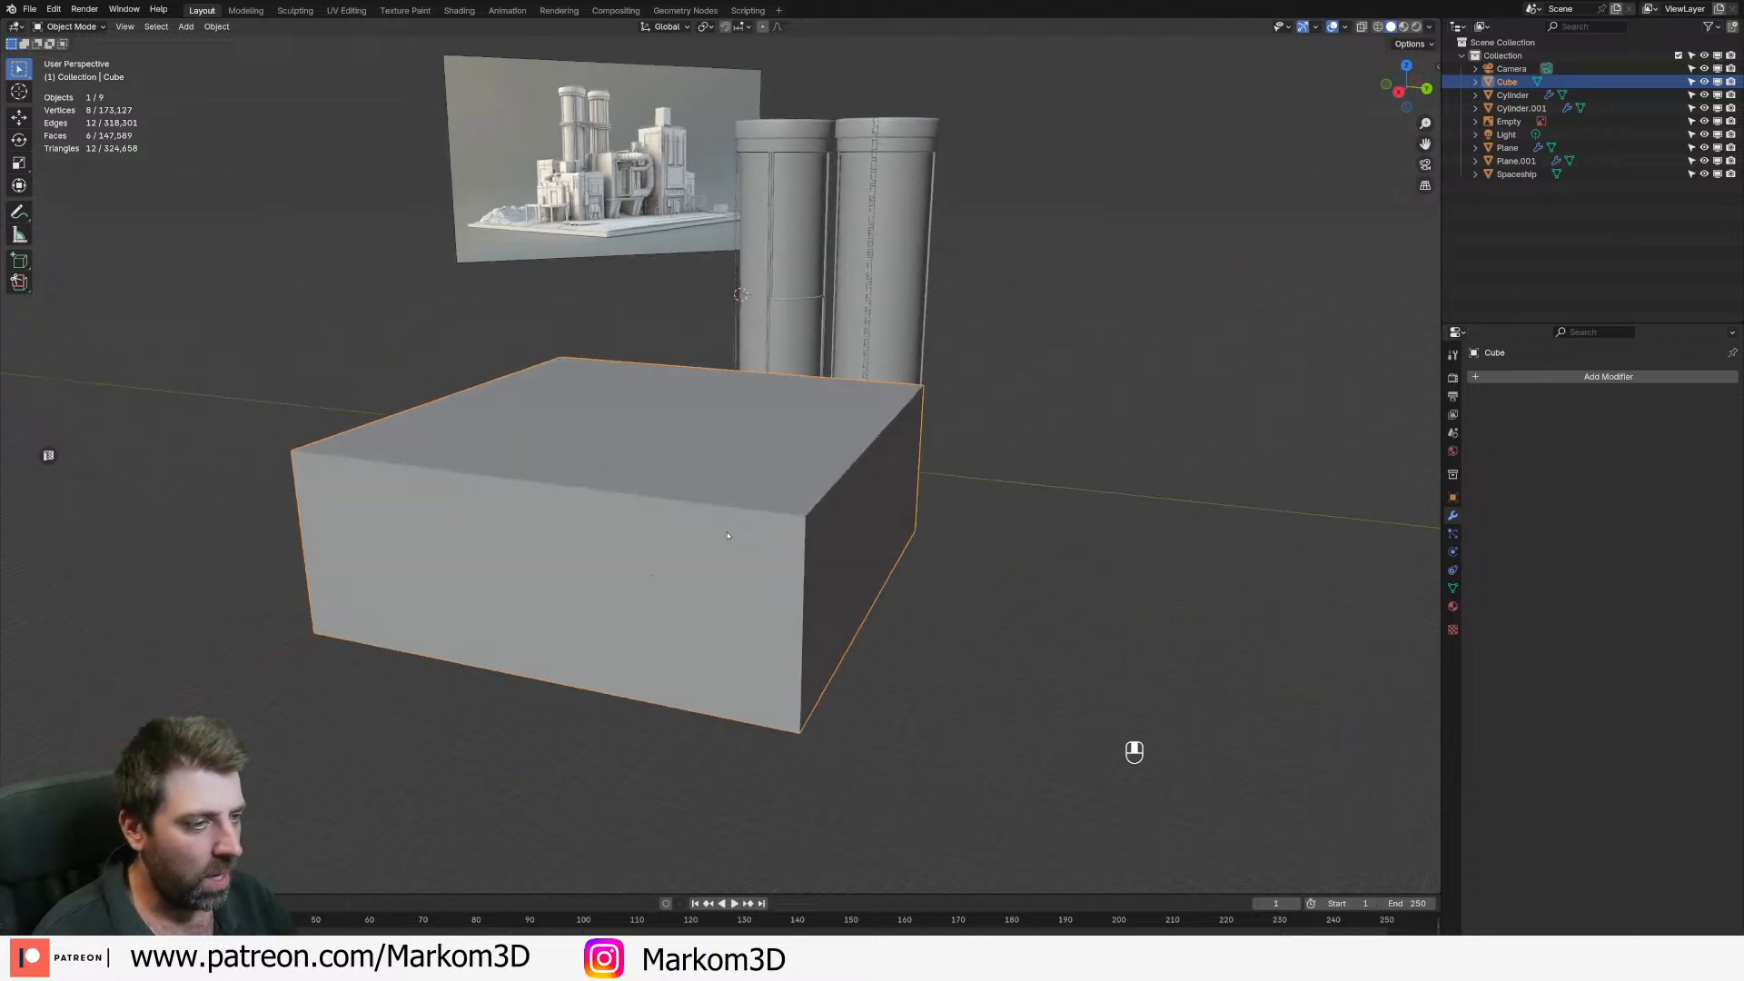
{"action": "key", "text": "Tab"}
{"action": "key", "text": "Tab"}
{"action": "key", "text": "KP_7"}
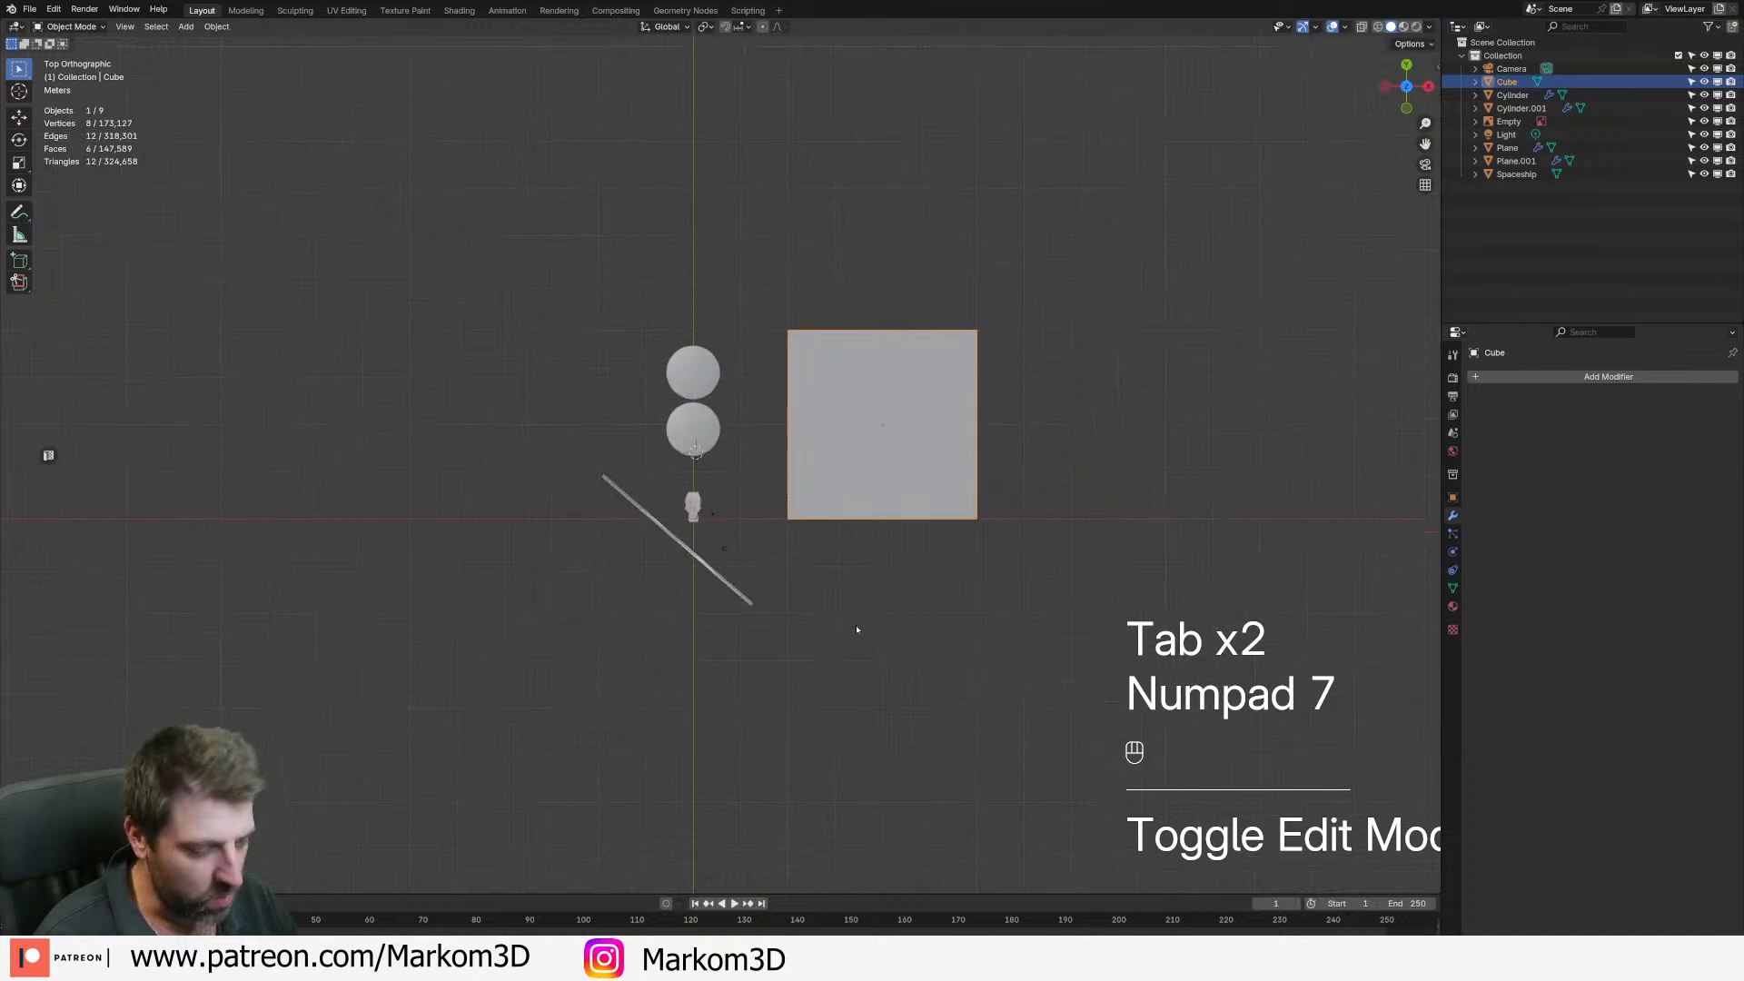
{"action": "key", "text": "shift+d"}
{"action": "key", "text": "ctrl"}
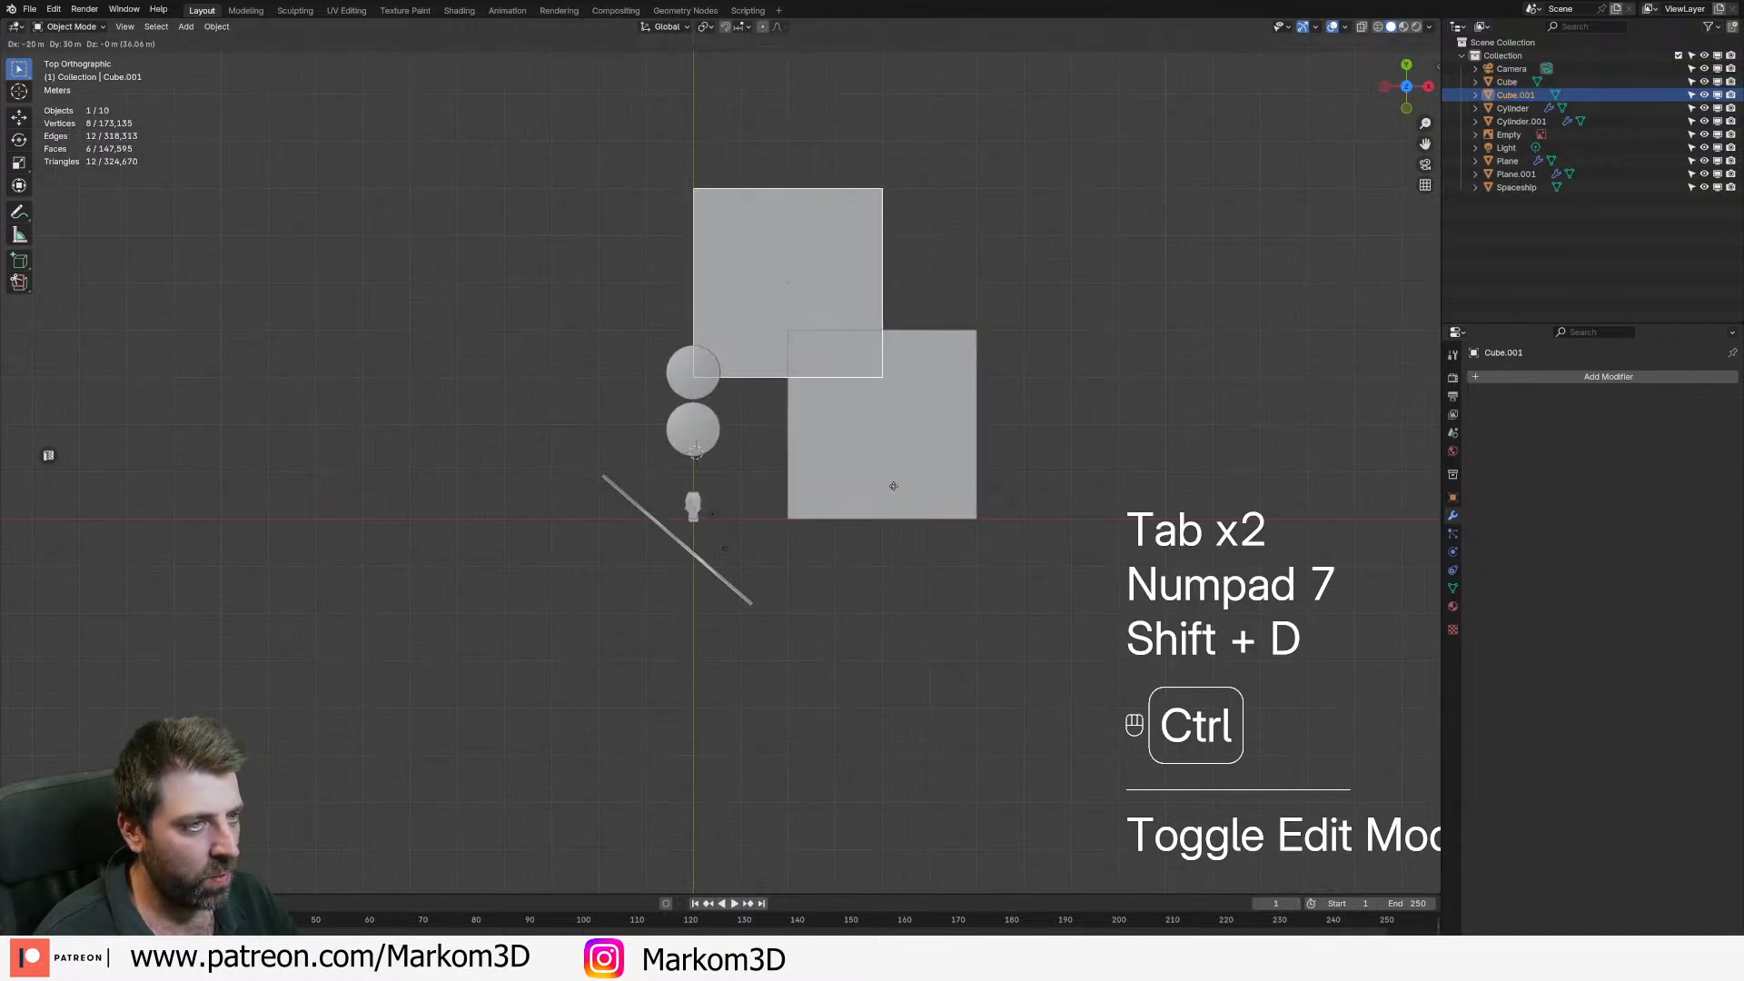
{"action": "left_click", "coordinate": [893, 486]}
{"action": "middle_click_drag", "start_coordinate": [1148, 545], "coordinate": [998, 467]}
{"action": "key", "text": "Tab"}
{"action": "key", "text": "s"}
{"action": "key", "text": "shift+z"}
{"action": "type", "text": "."}
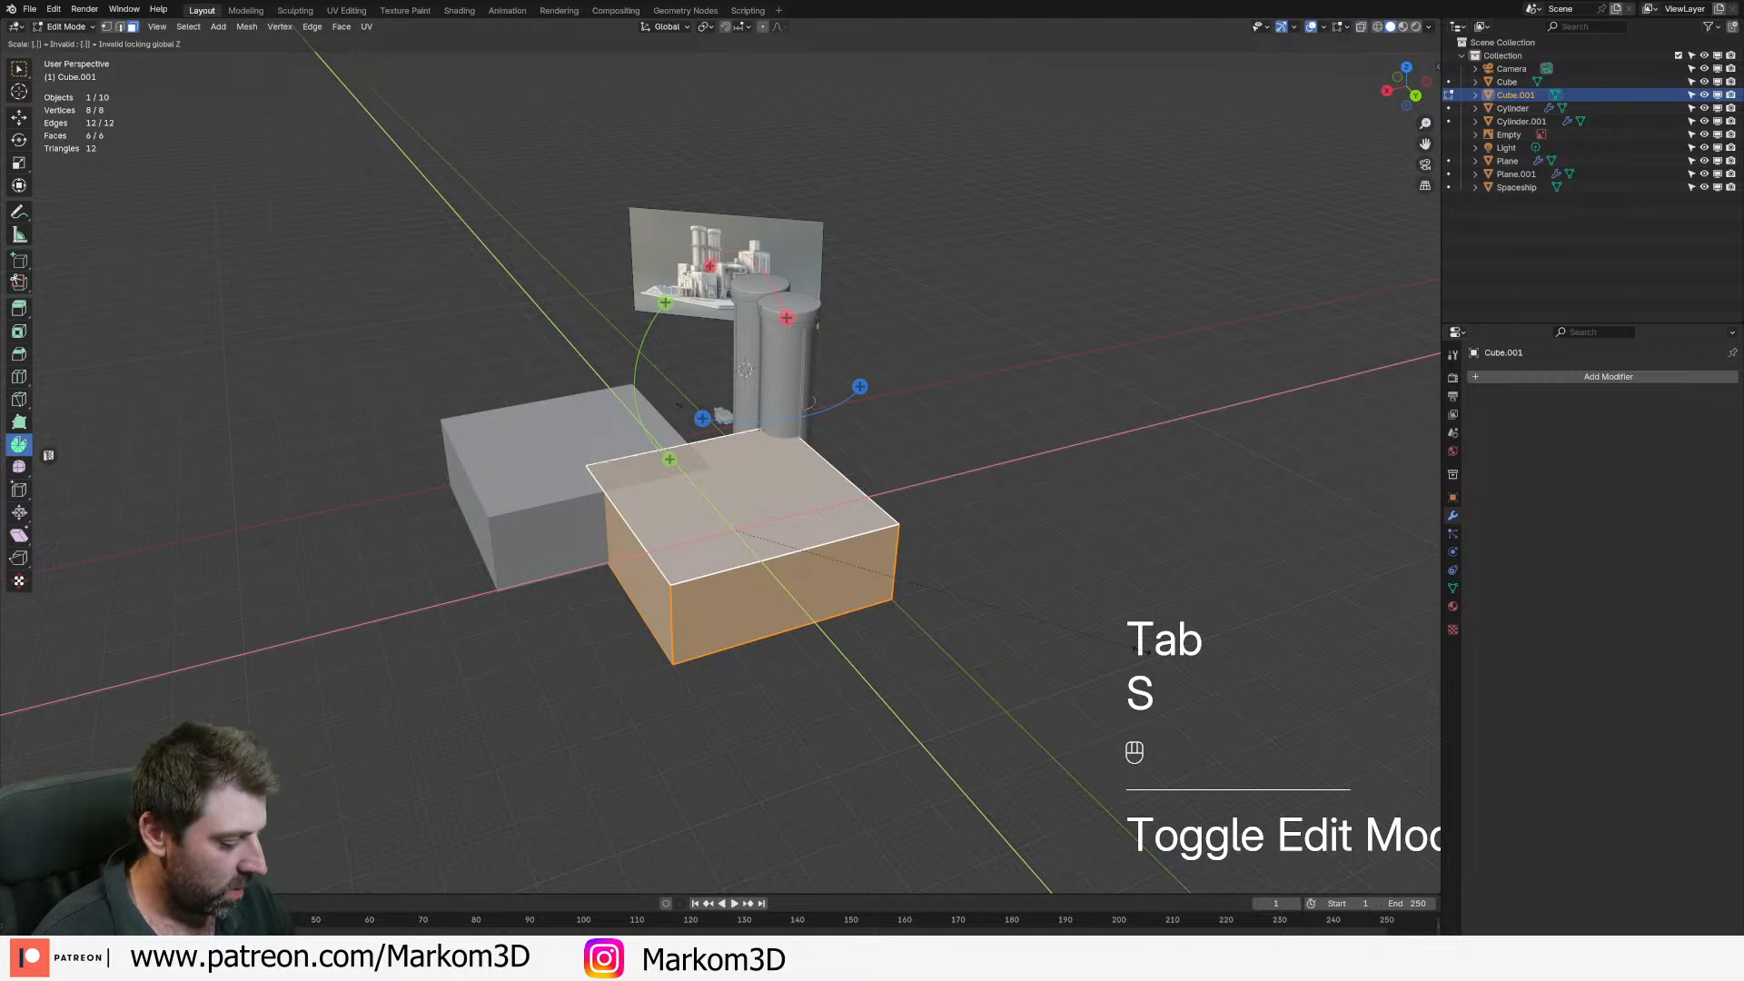
{"action": "type", "text": "75"}
{"action": "key", "text": "Escape"}
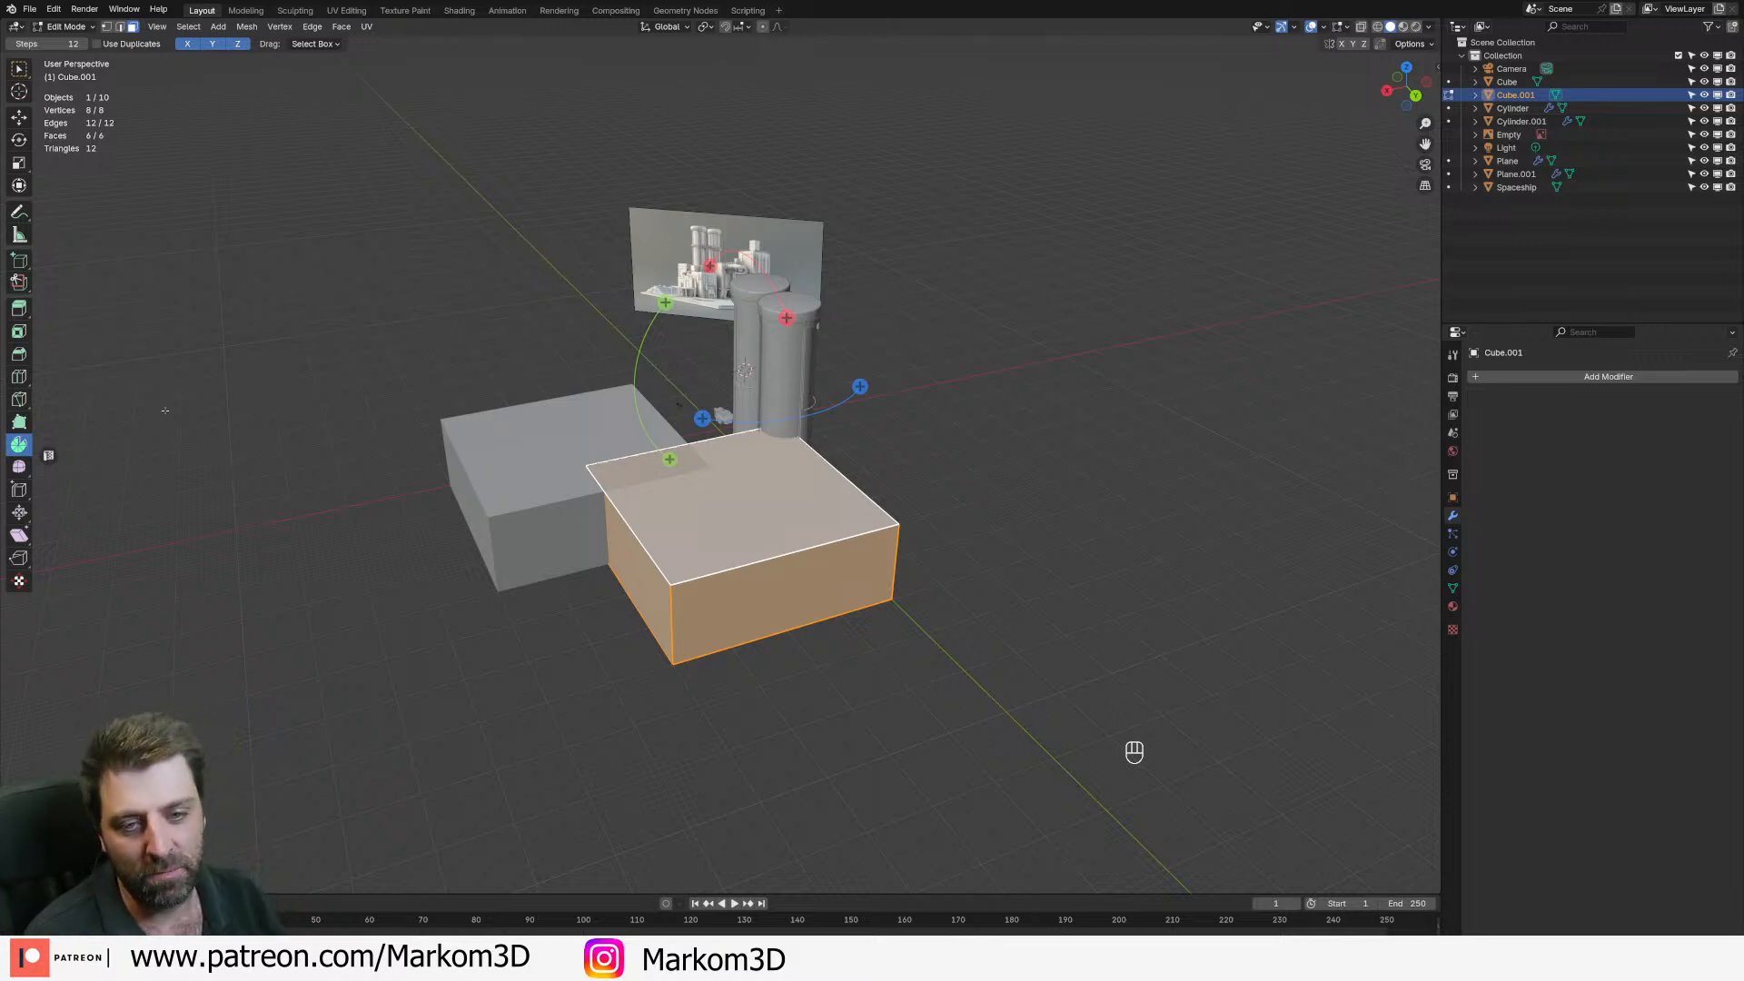
{"action": "scroll", "coordinate": [819, 652], "scroll_direction": "up", "scroll_amount": 2}
{"action": "mouse_move", "coordinate": [1027, 652]}
{"action": "middle_mouse_down"}
{"action": "mouse_move", "coordinate": [1058, 623]}
{"action": "mouse_move", "coordinate": [1053, 642]}
{"action": "middle_mouse_up"}
{"action": "scroll", "coordinate": [1052, 629], "scroll_direction": "up", "scroll_amount": 4}
{"action": "scroll", "coordinate": [1052, 629], "scroll_direction": "down", "scroll_amount": 4}
{"action": "key", "text": "e"}
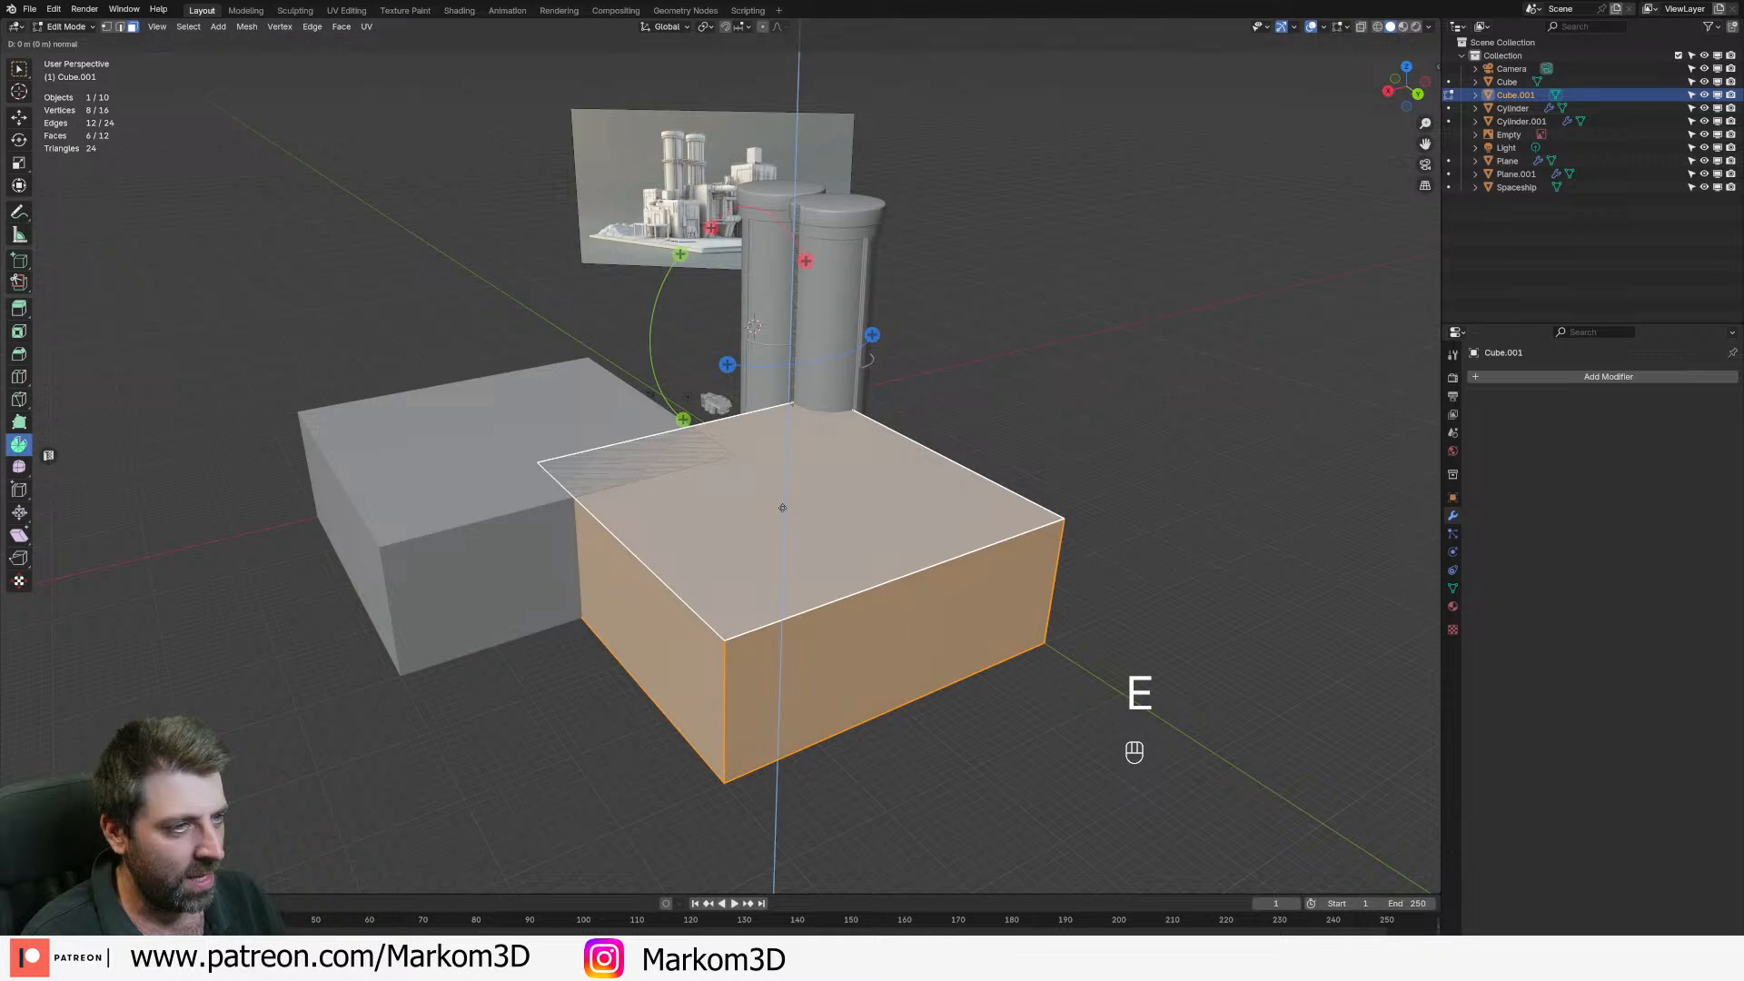
{"action": "right_click", "coordinate": [828, 519]}
{"action": "key", "text": "ctrl+z"}
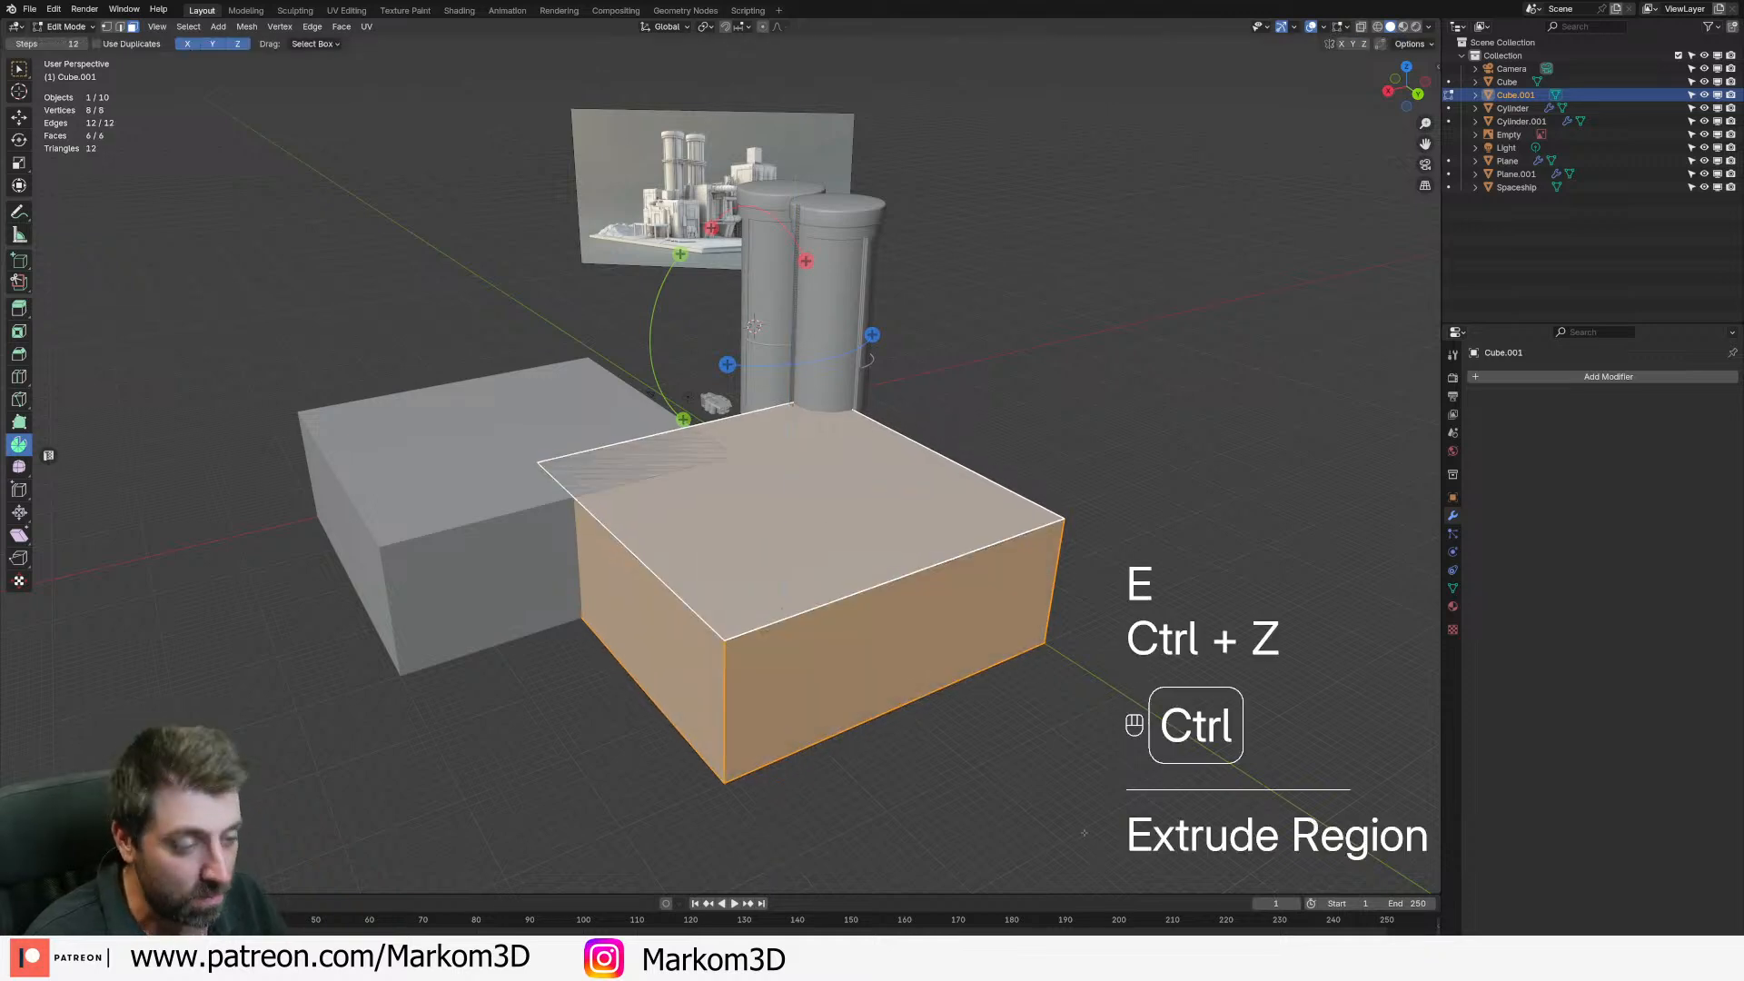
- Scale the copied box down in X and Y only, to about a fifth of its width, keeping its height
{"action": "key", "text": "a"}
{"action": "key", "text": "s"}
{"action": "key", "text": "shift+z"}
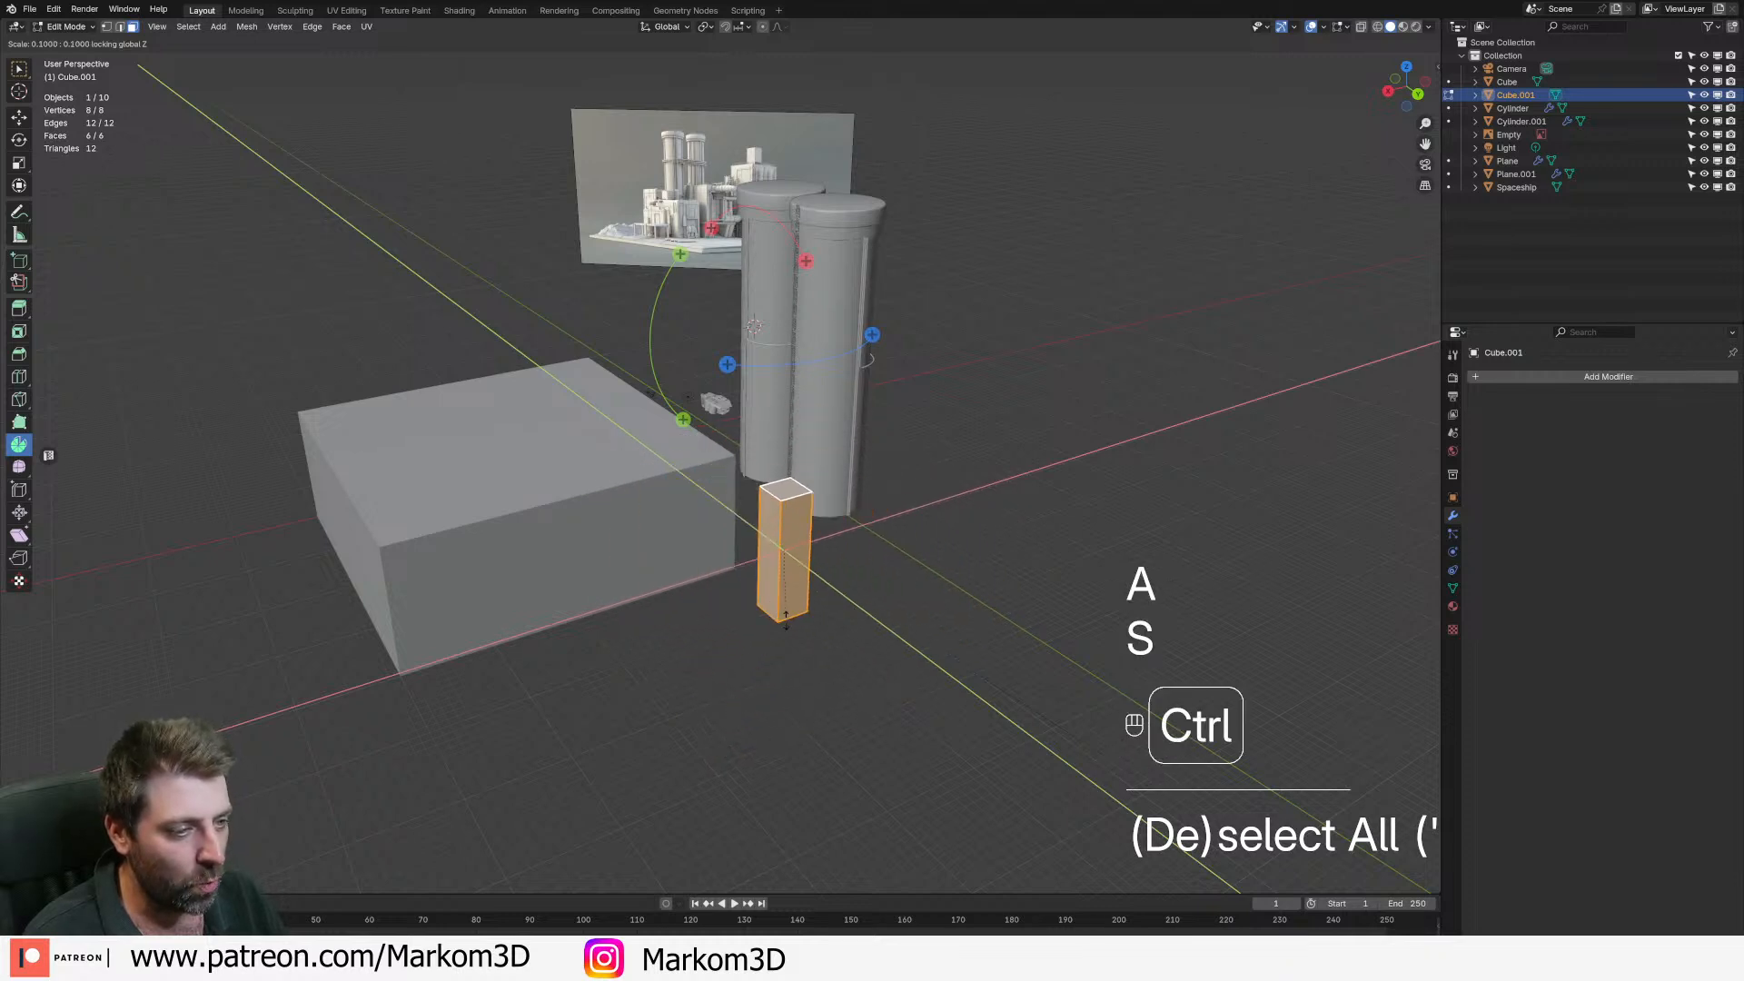
{"action": "left_click", "coordinate": [798, 647]}
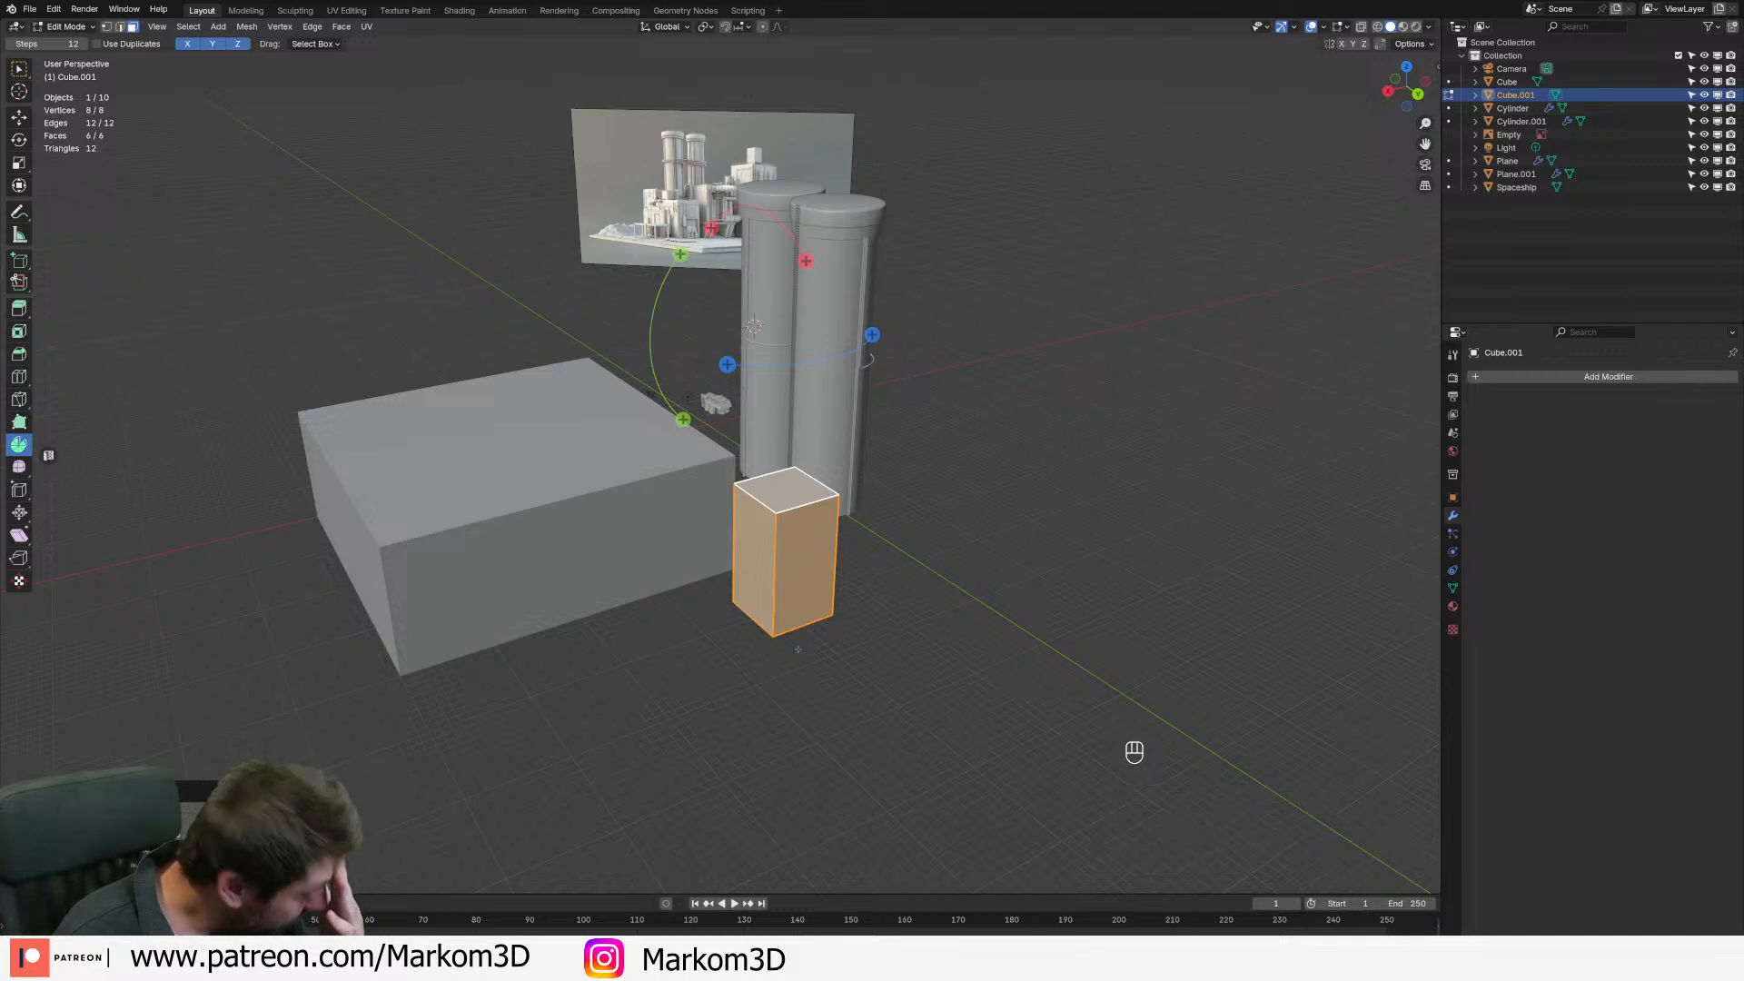
- Raise the narrow box's top face along Z to make a tall tower block
{"action": "left_click", "coordinate": [793, 489]}
{"action": "key", "text": "g"}
{"action": "key", "text": "z"}
{"action": "left_click", "coordinate": [794, 488]}
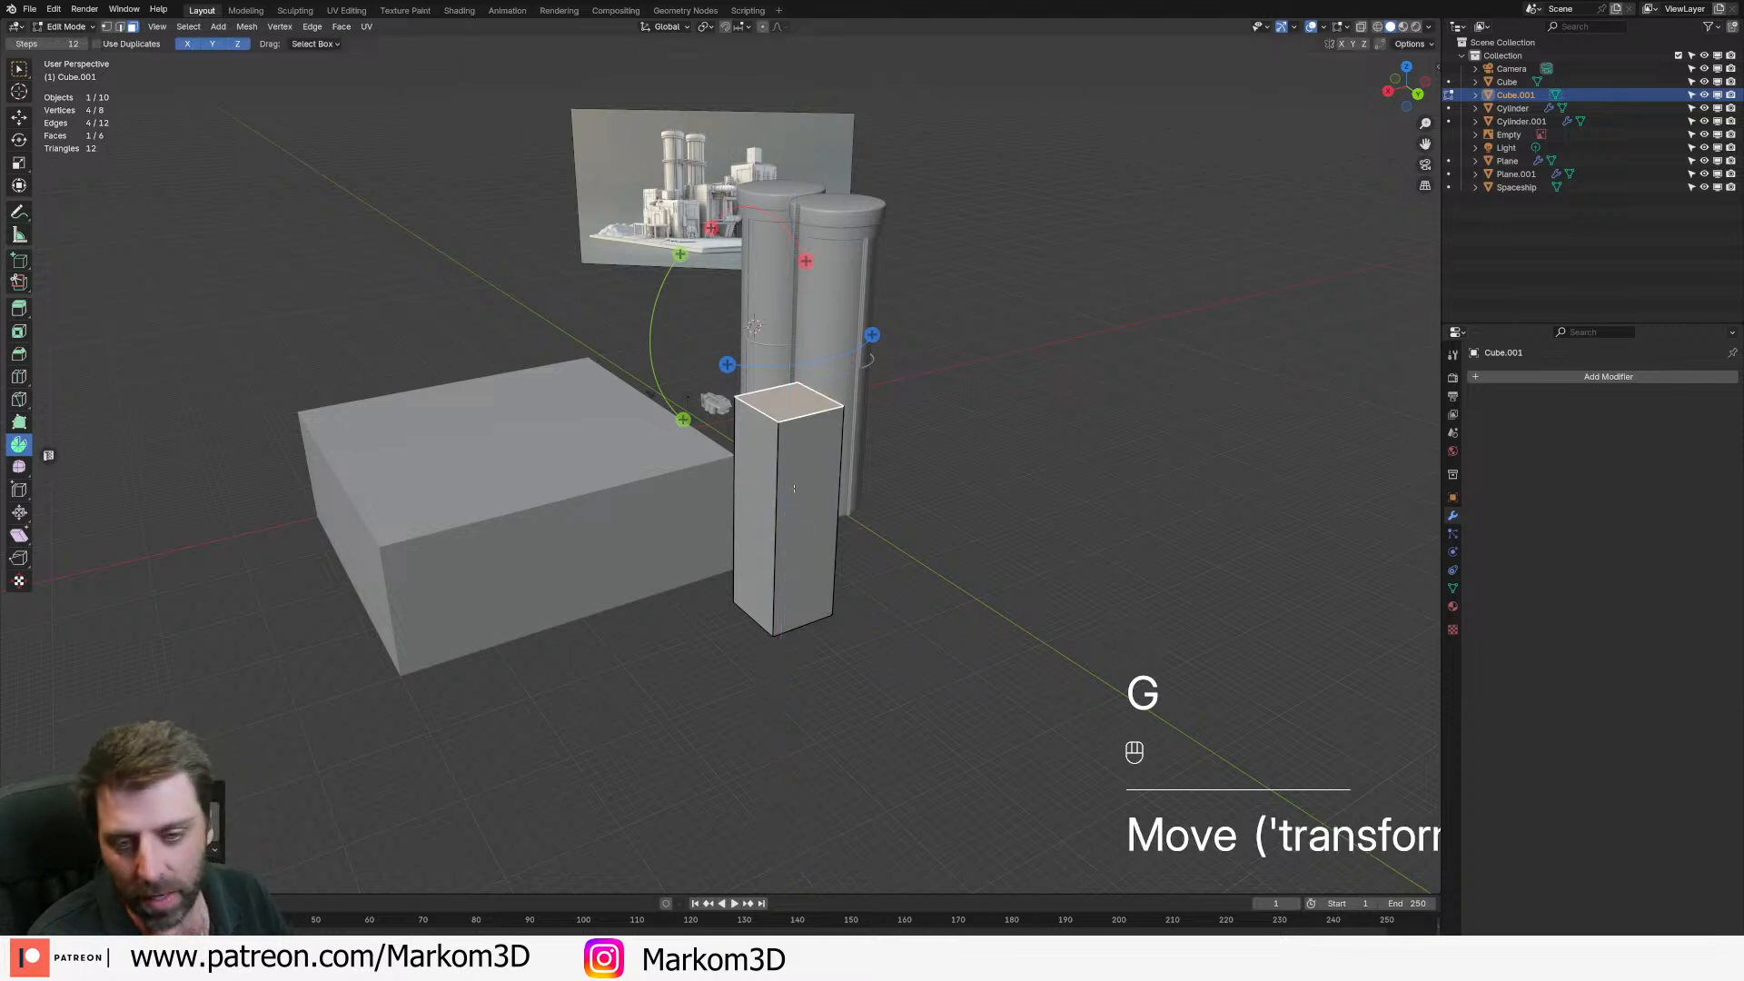
{"action": "key", "text": "s"}
{"action": "key", "text": "shift+z"}
{"action": "right_click", "coordinate": [824, 535]}
- Scale the whole tower block in X and Y only, to roughly double its width, keeping its height
{"action": "key", "text": "a"}
{"action": "key", "text": "shift+s"}
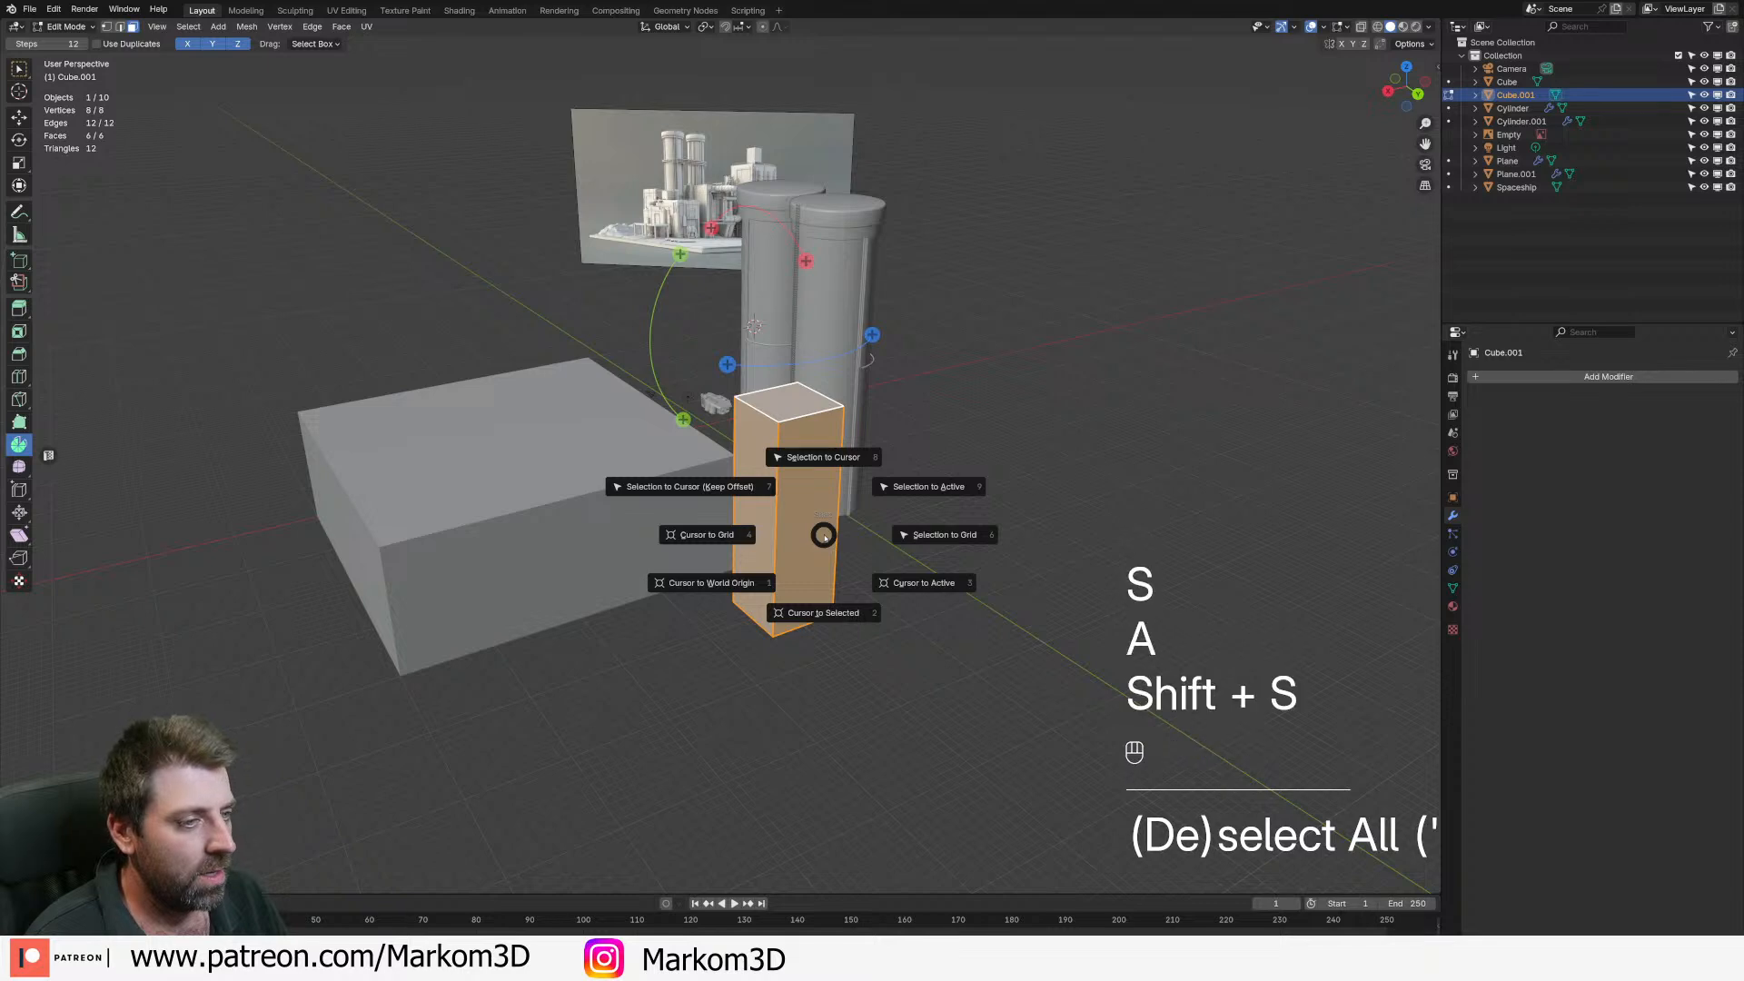
{"action": "right_click", "coordinate": [824, 535]}
{"action": "key", "text": "s"}
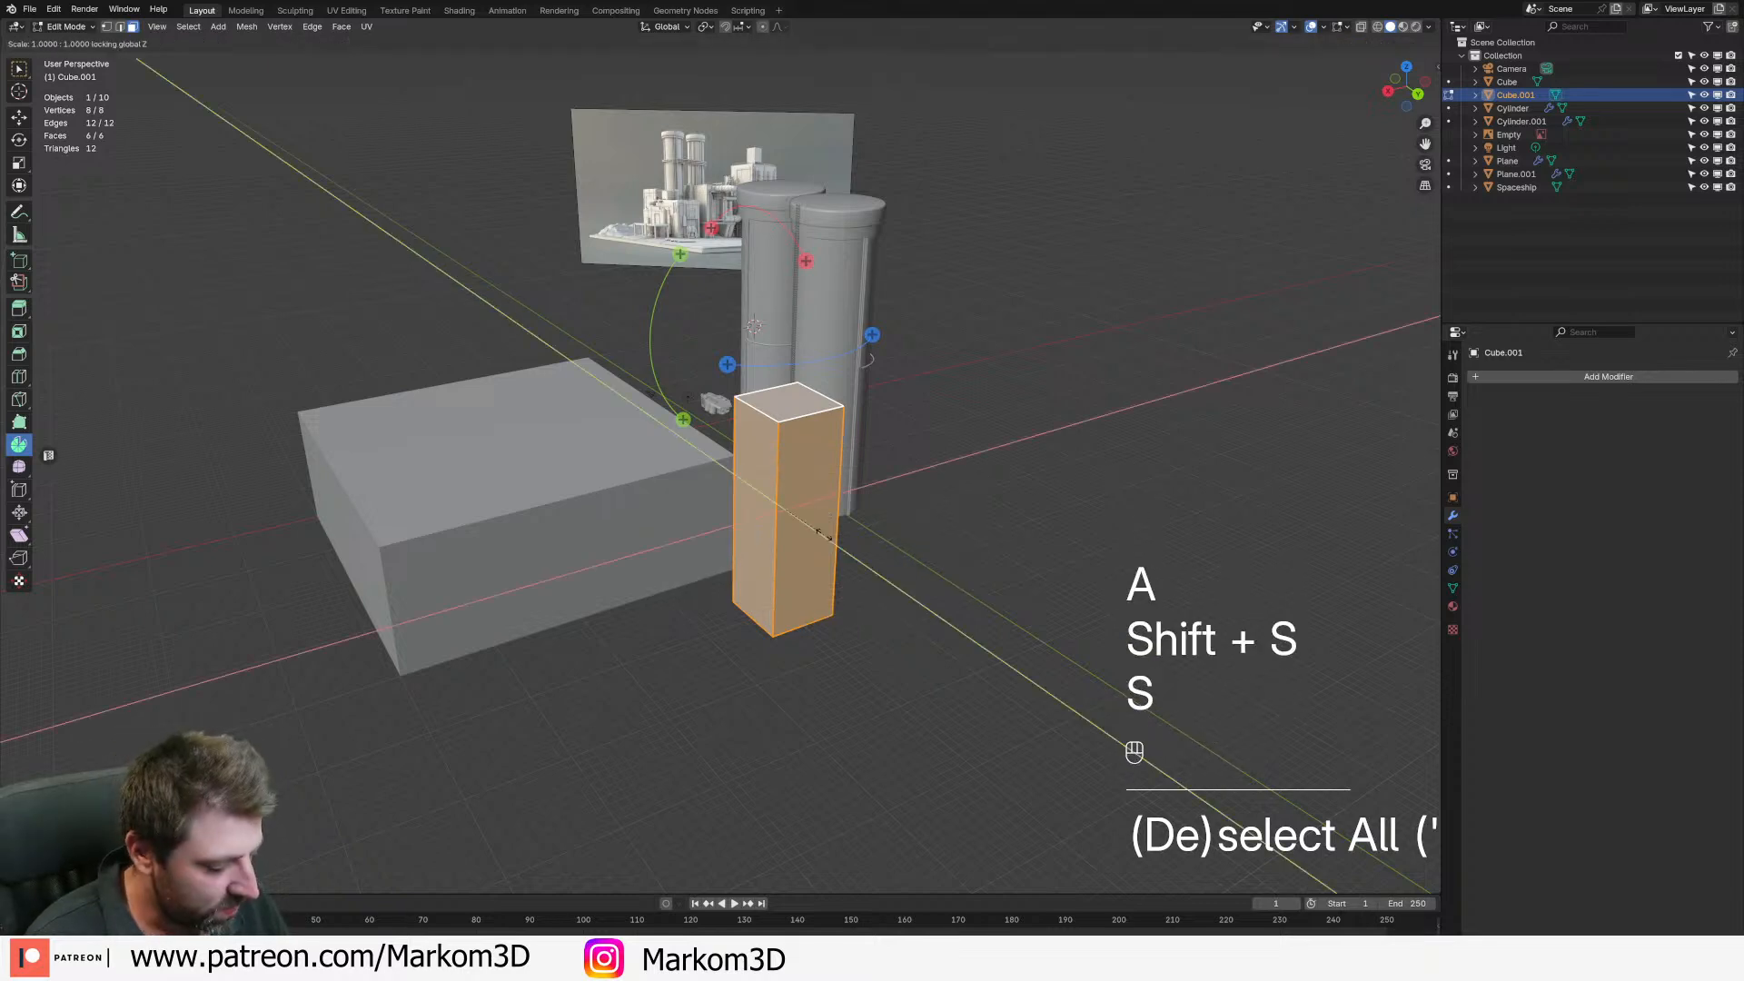
{"action": "left_click", "coordinate": [824, 535]}
- In top view and Object Mode, move the wide box 11 m along negative X towards the cylinders, then 1 m back
{"action": "scroll", "coordinate": [850, 513], "scroll_direction": "down", "scroll_amount": 1}
{"action": "middle_click_drag", "start_coordinate": [824, 535], "coordinate": [897, 511]}
{"action": "scroll", "coordinate": [872, 500], "scroll_direction": "up", "scroll_amount": 4}
{"action": "key", "text": "Tab"}
{"action": "key", "text": "KP_7"}
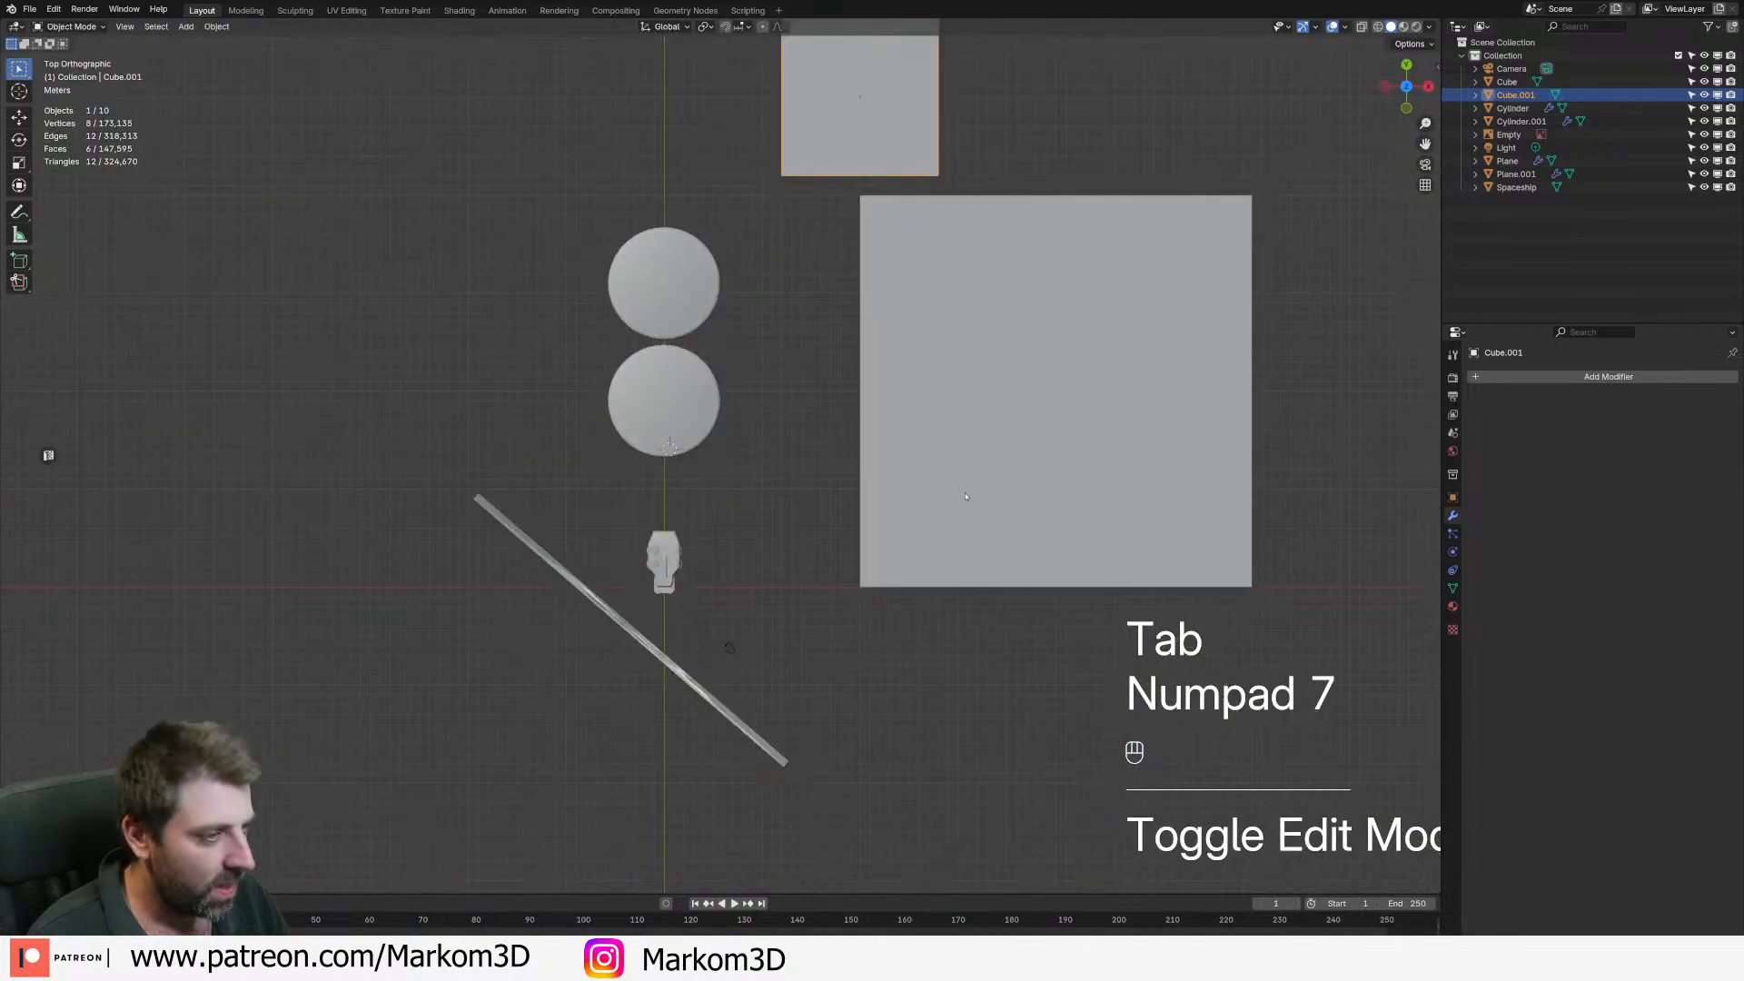
{"action": "left_click", "coordinate": [1077, 338]}
{"action": "key", "text": "g"}
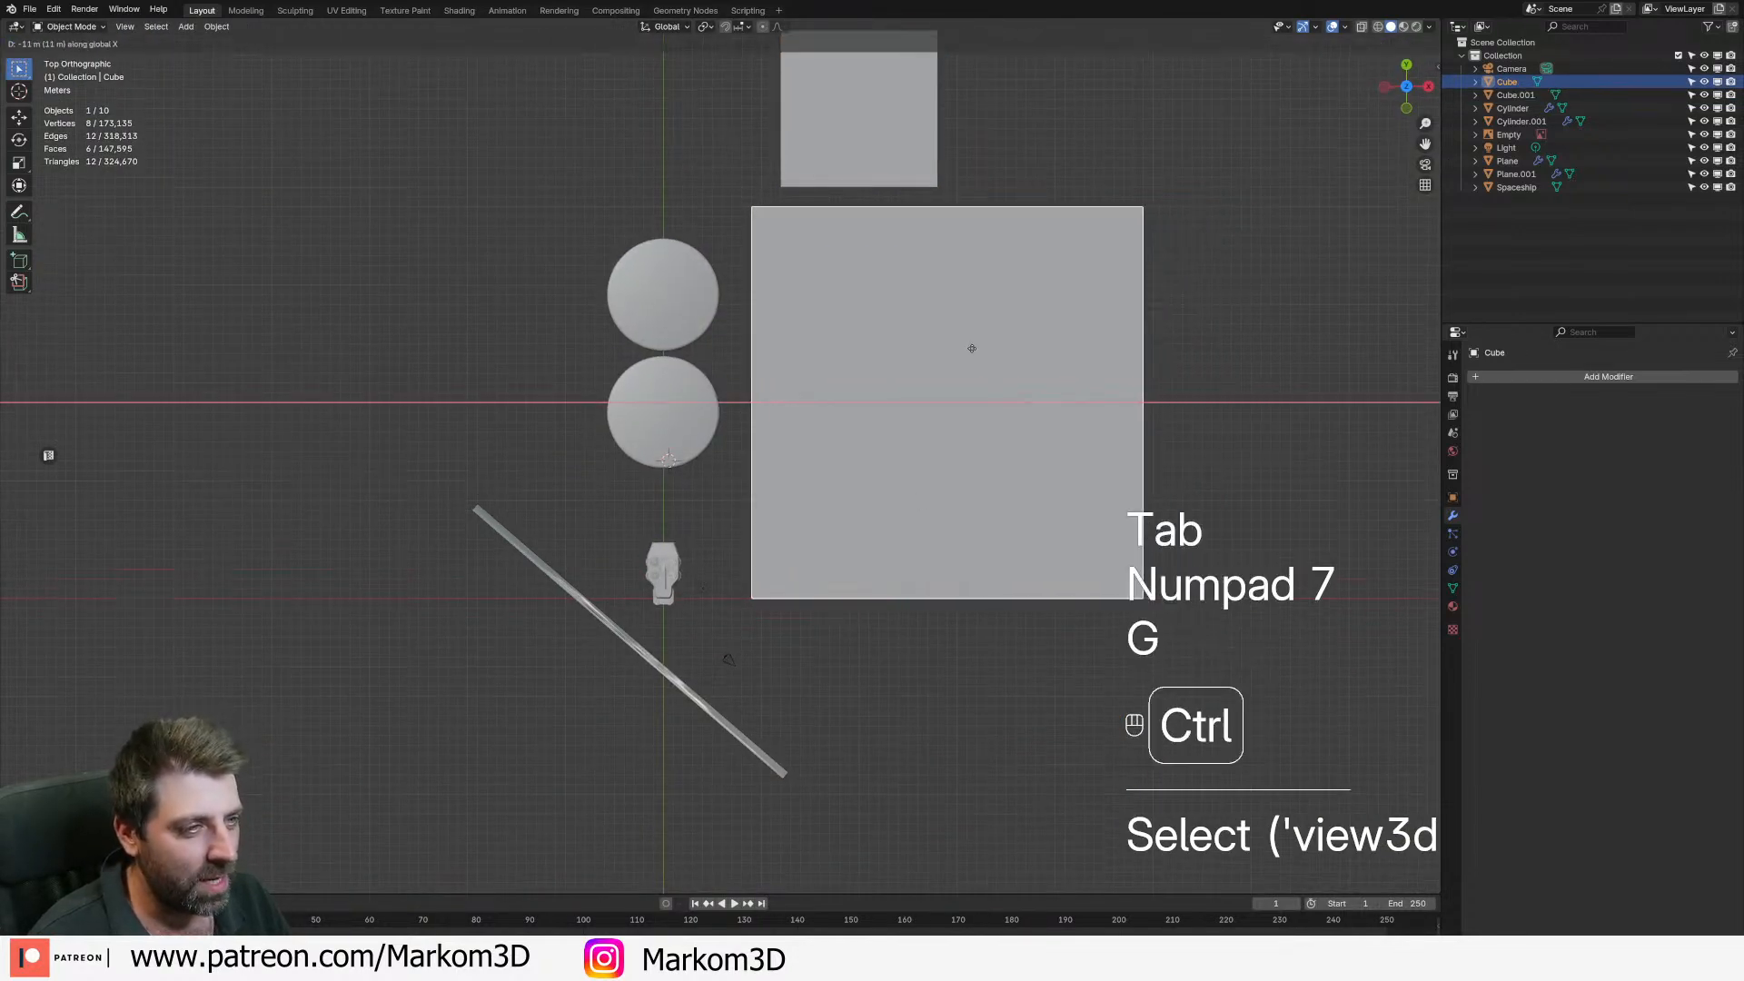
{"action": "left_click", "coordinate": [972, 355]}
{"action": "key", "text": "g"}
{"action": "left_click", "coordinate": [978, 355], "text": "ctrl"}
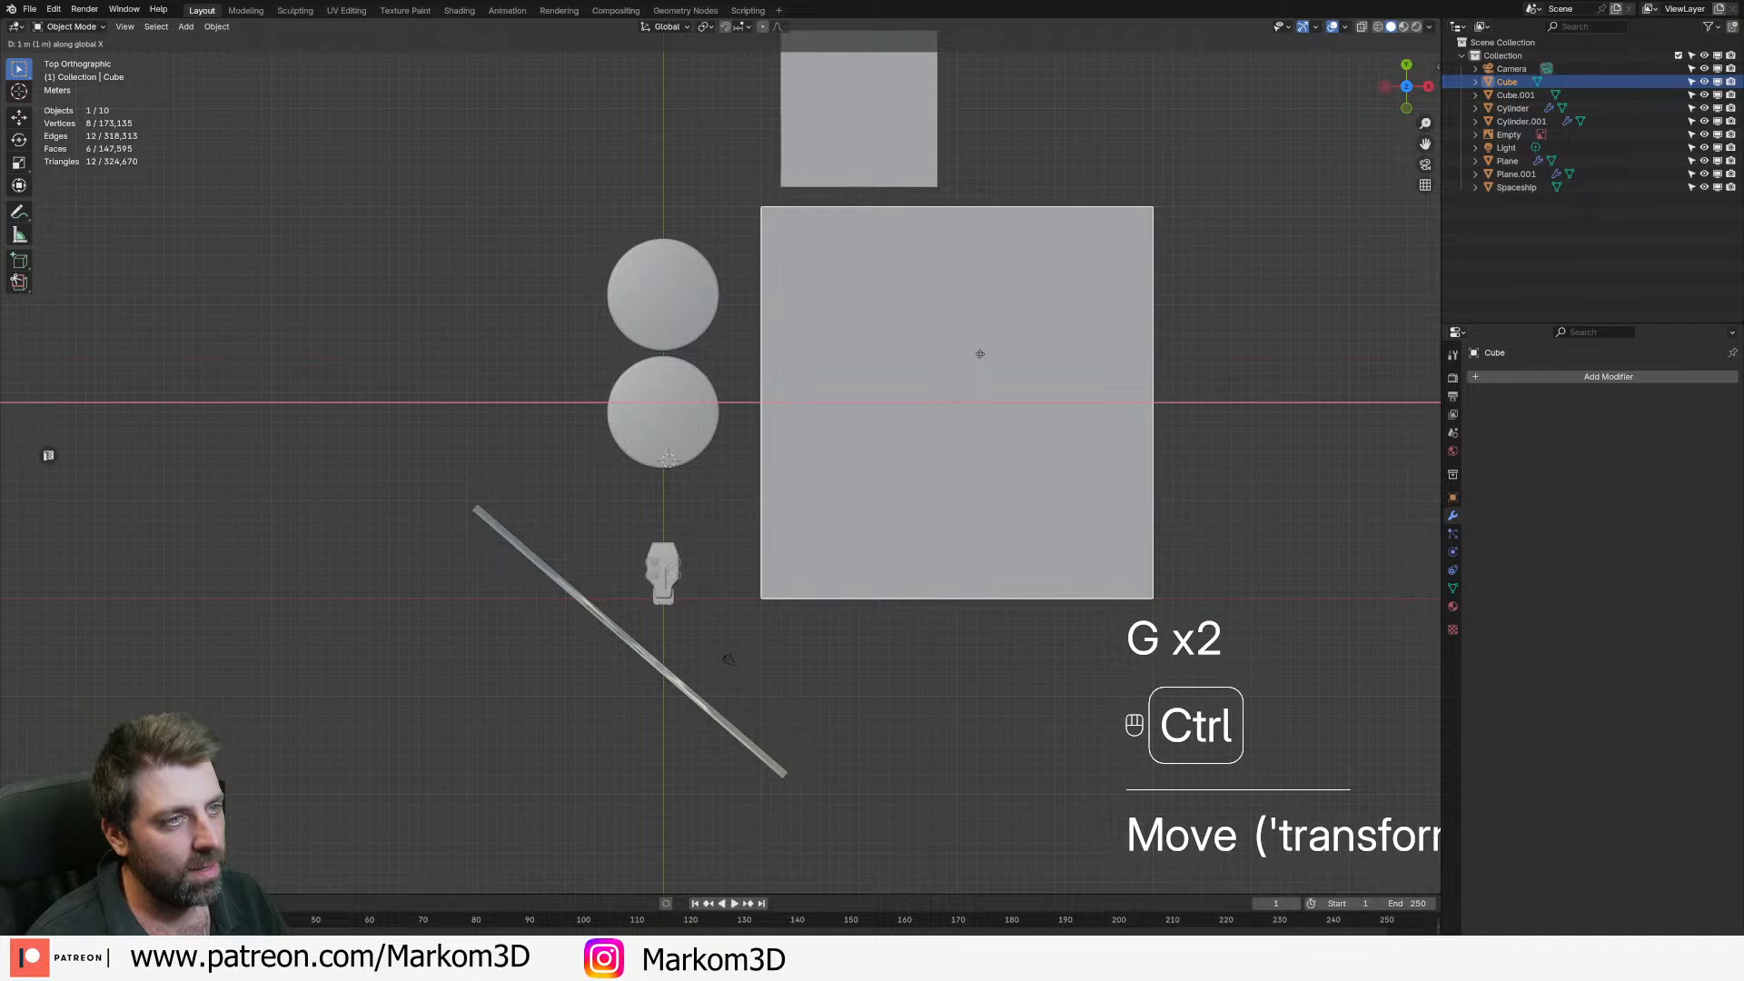
- Move the tower block towards the wide box so that it sits against the box's edge
{"action": "left_click", "coordinate": [849, 104]}
{"action": "key", "text": "g"}
{"action": "left_click", "coordinate": [849, 118], "text": "ctrl"}
- Examine the arrangement of the two blocks and the cylinders from several angles against the reference image
{"action": "middle_click_drag", "start_coordinate": [849, 118], "coordinate": [595, 107]}
{"action": "scroll", "coordinate": [595, 108], "scroll_direction": "down", "scroll_amount": 4}
{"action": "middle_click_drag", "start_coordinate": [708, 404], "coordinate": [743, 439]}
{"action": "scroll", "coordinate": [743, 440], "scroll_direction": "up", "scroll_amount": 3}
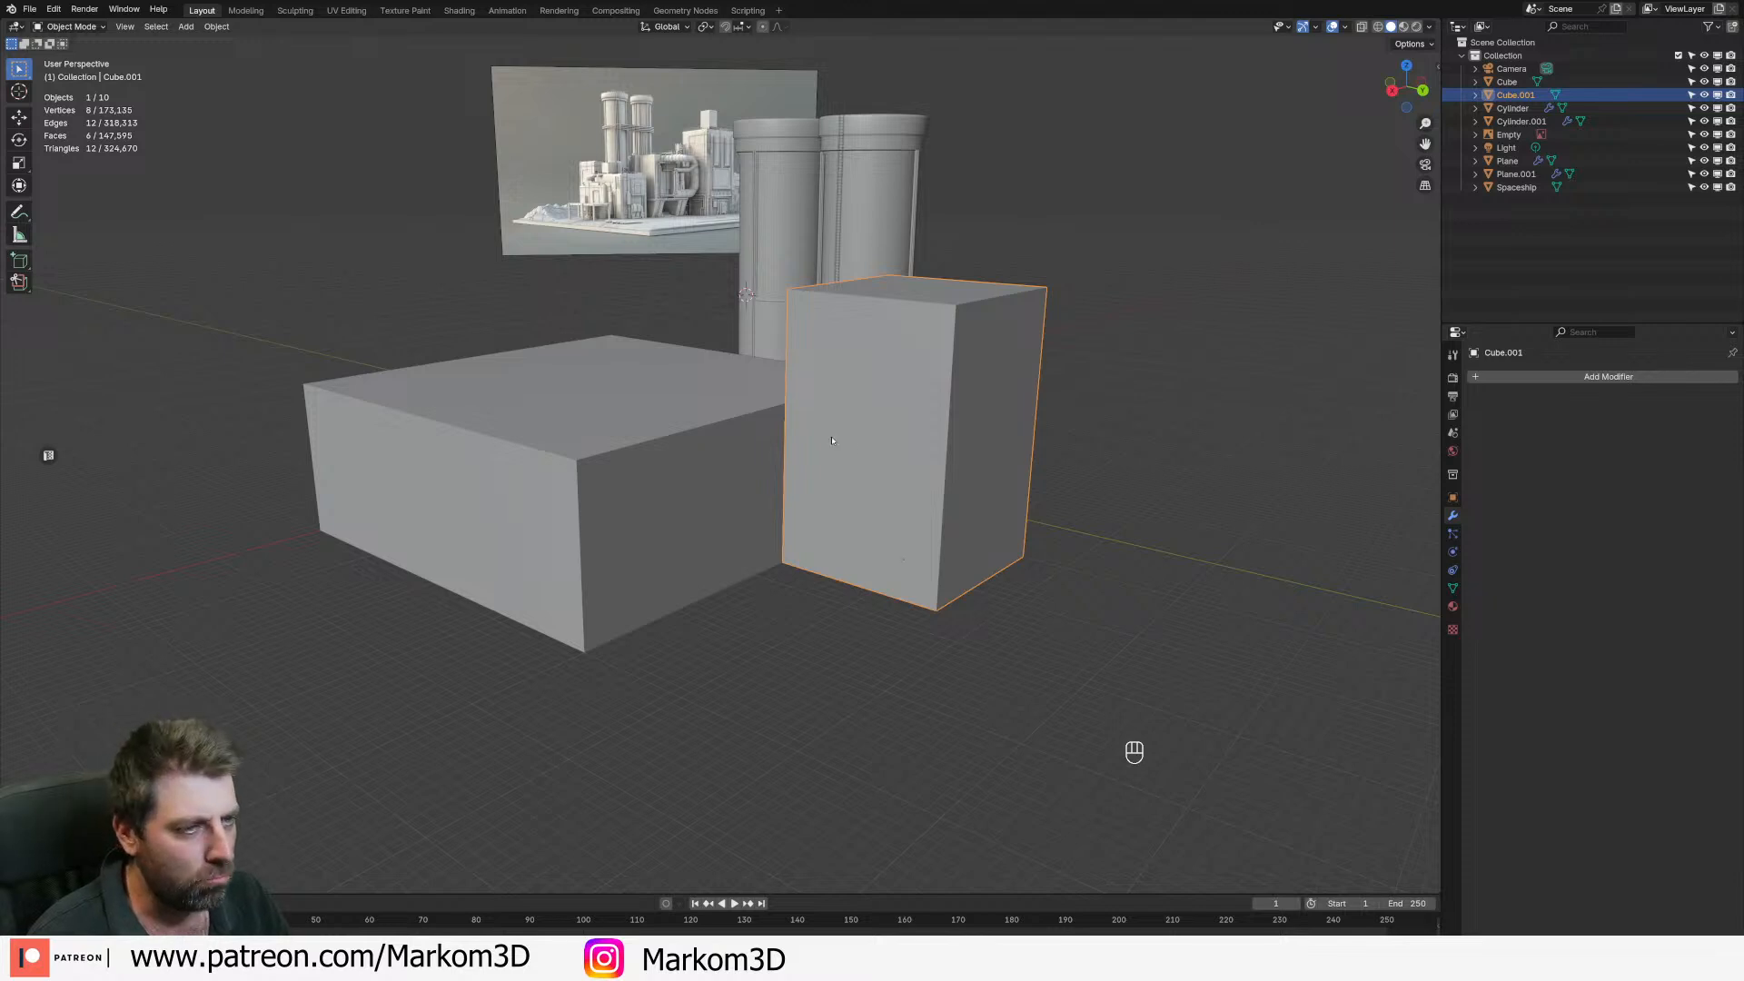
{"action": "key", "text": "shift"}
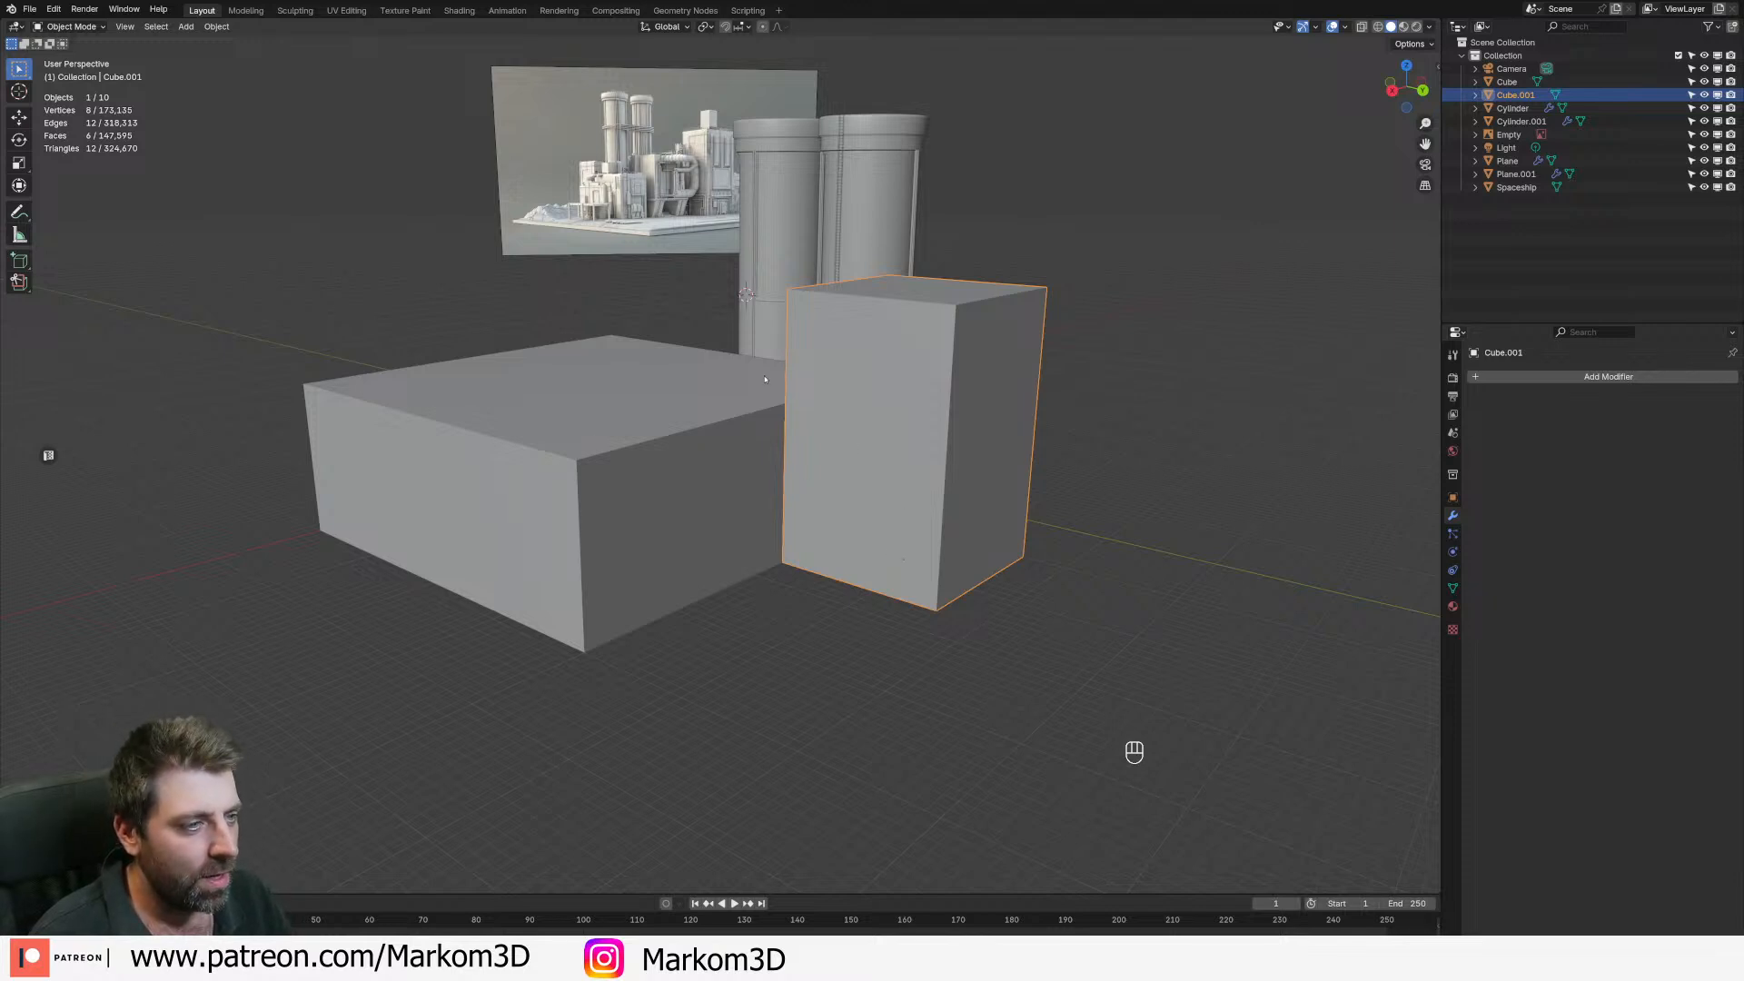
{"action": "middle_click_drag", "start_coordinate": [894, 321], "coordinate": [896, 389]}
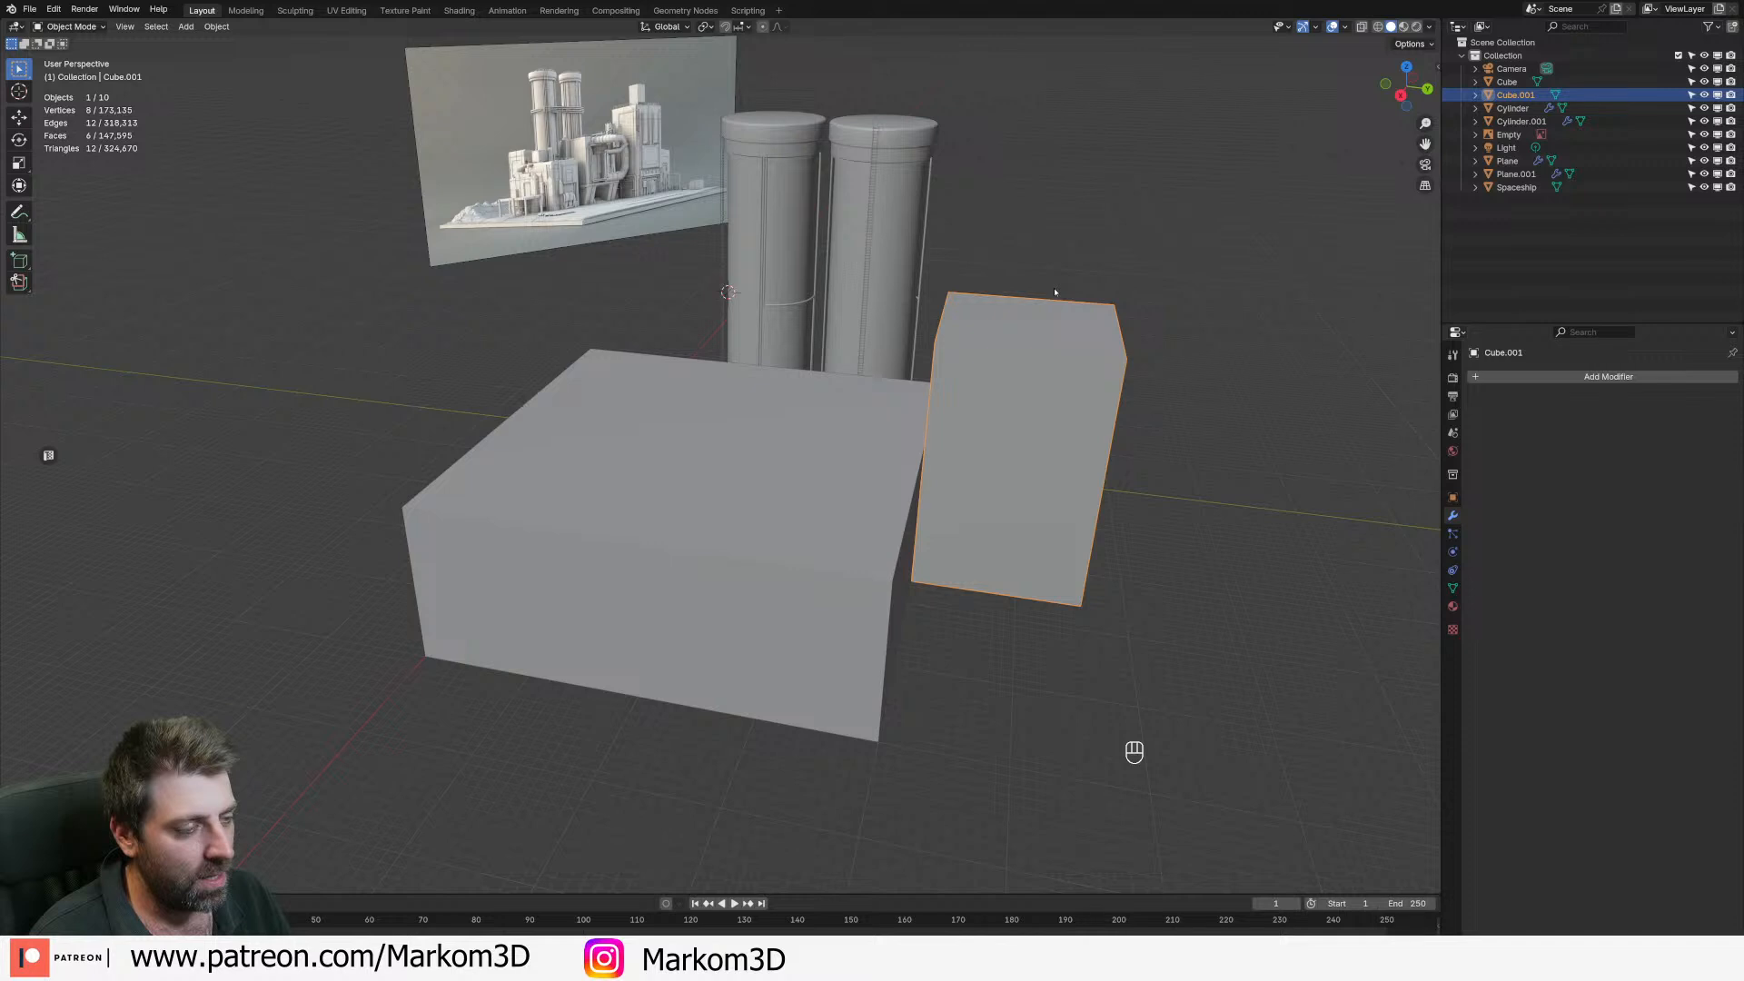
{"action": "scroll", "coordinate": [497, 457], "scroll_direction": "down", "scroll_amount": 4}
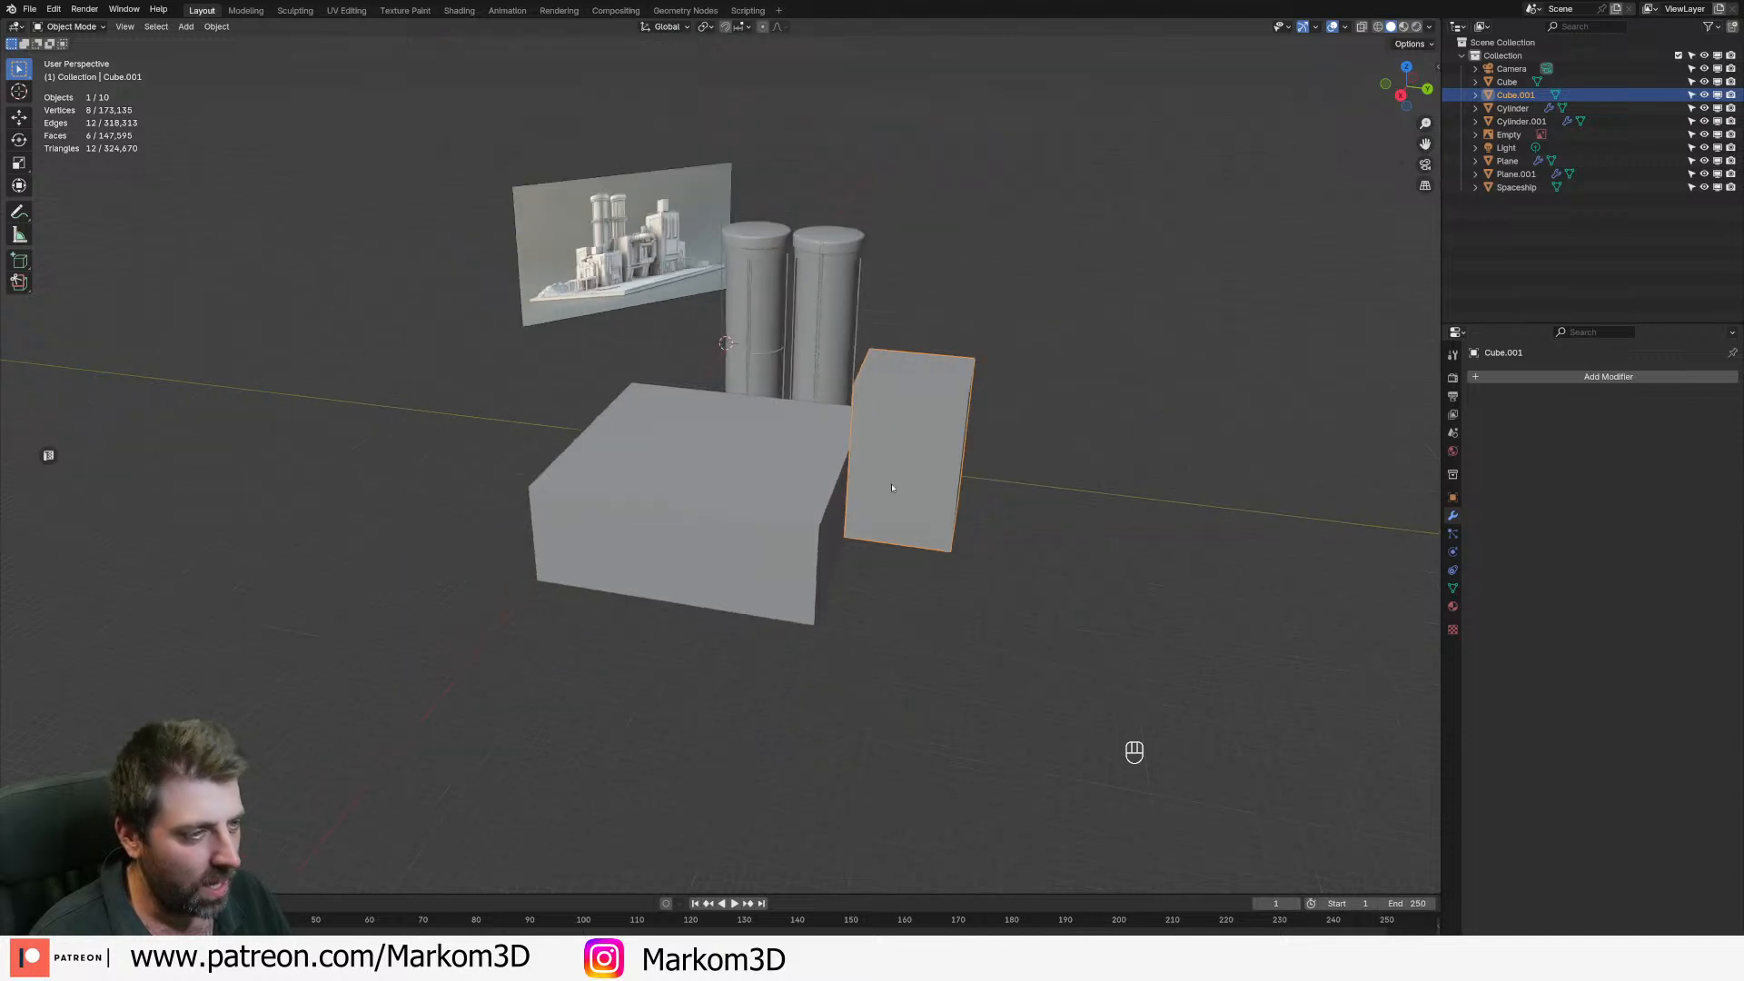
{"action": "middle_click_drag", "start_coordinate": [497, 457], "coordinate": [985, 493]}
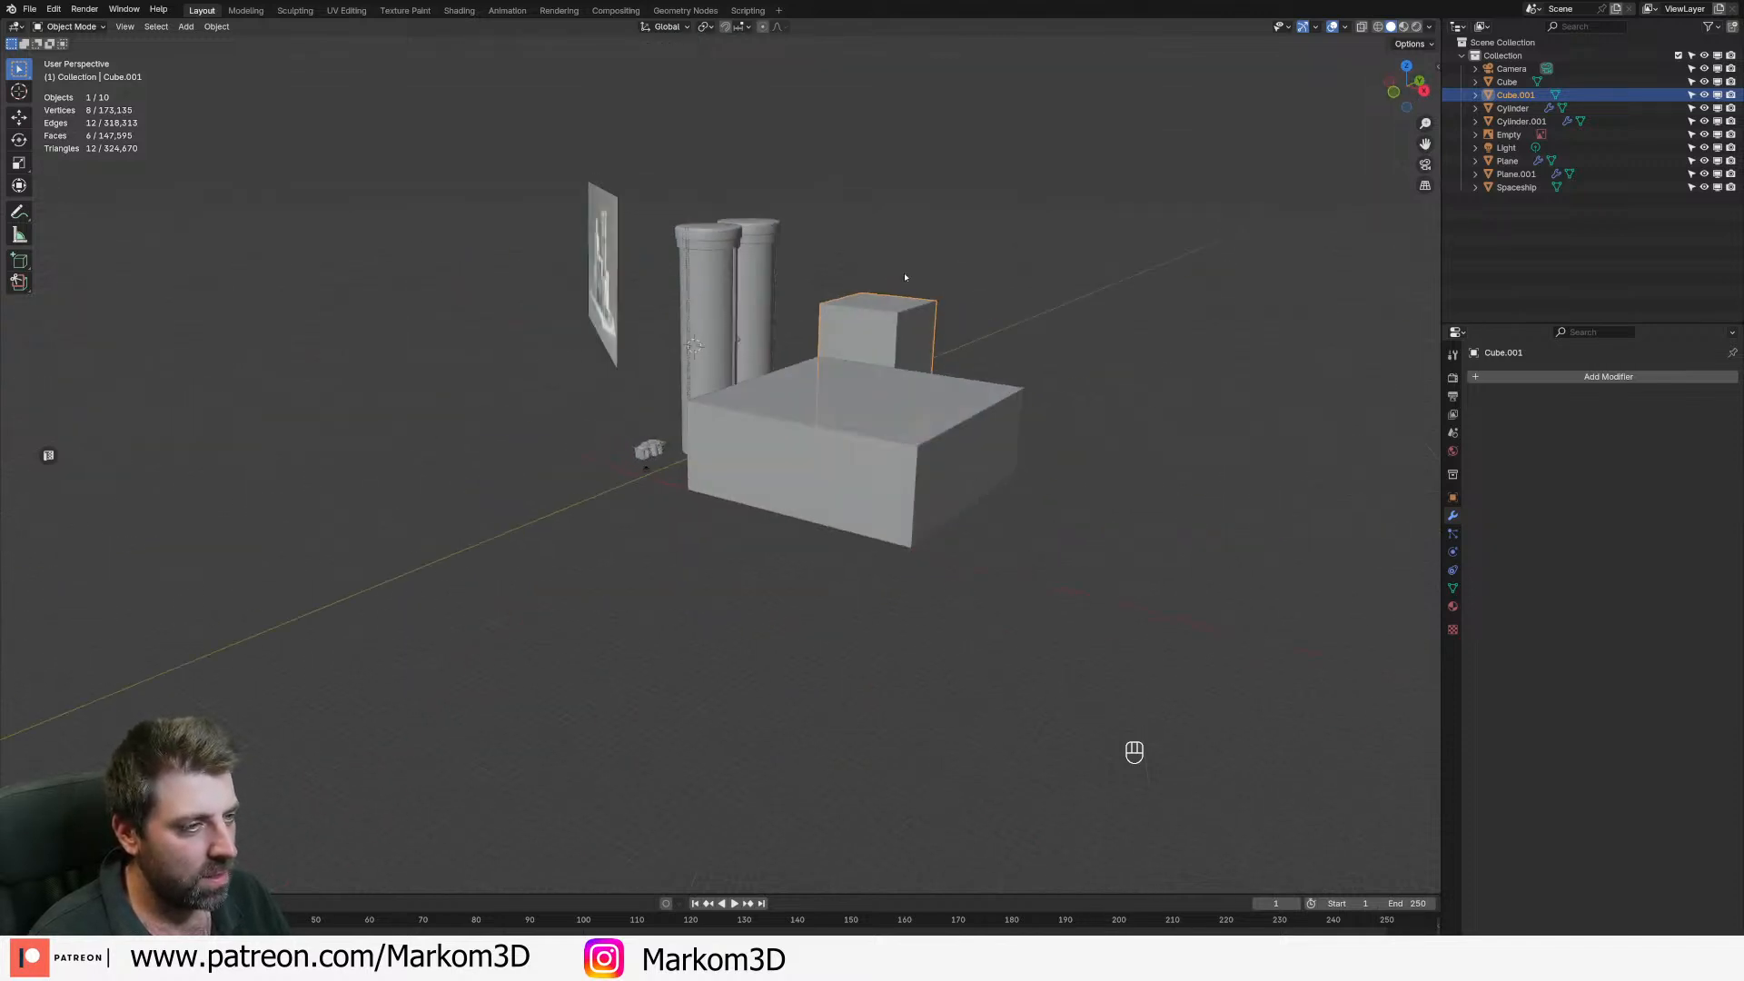
{"action": "middle_click_drag", "start_coordinate": [1095, 282], "coordinate": [800, 359]}
{"action": "scroll", "coordinate": [799, 551], "scroll_direction": "up", "scroll_amount": 3}
{"action": "middle_click_drag", "start_coordinate": [667, 526], "coordinate": [680, 433], "text": "shift"}
{"action": "scroll", "coordinate": [759, 492], "scroll_direction": "down", "scroll_amount": 3}
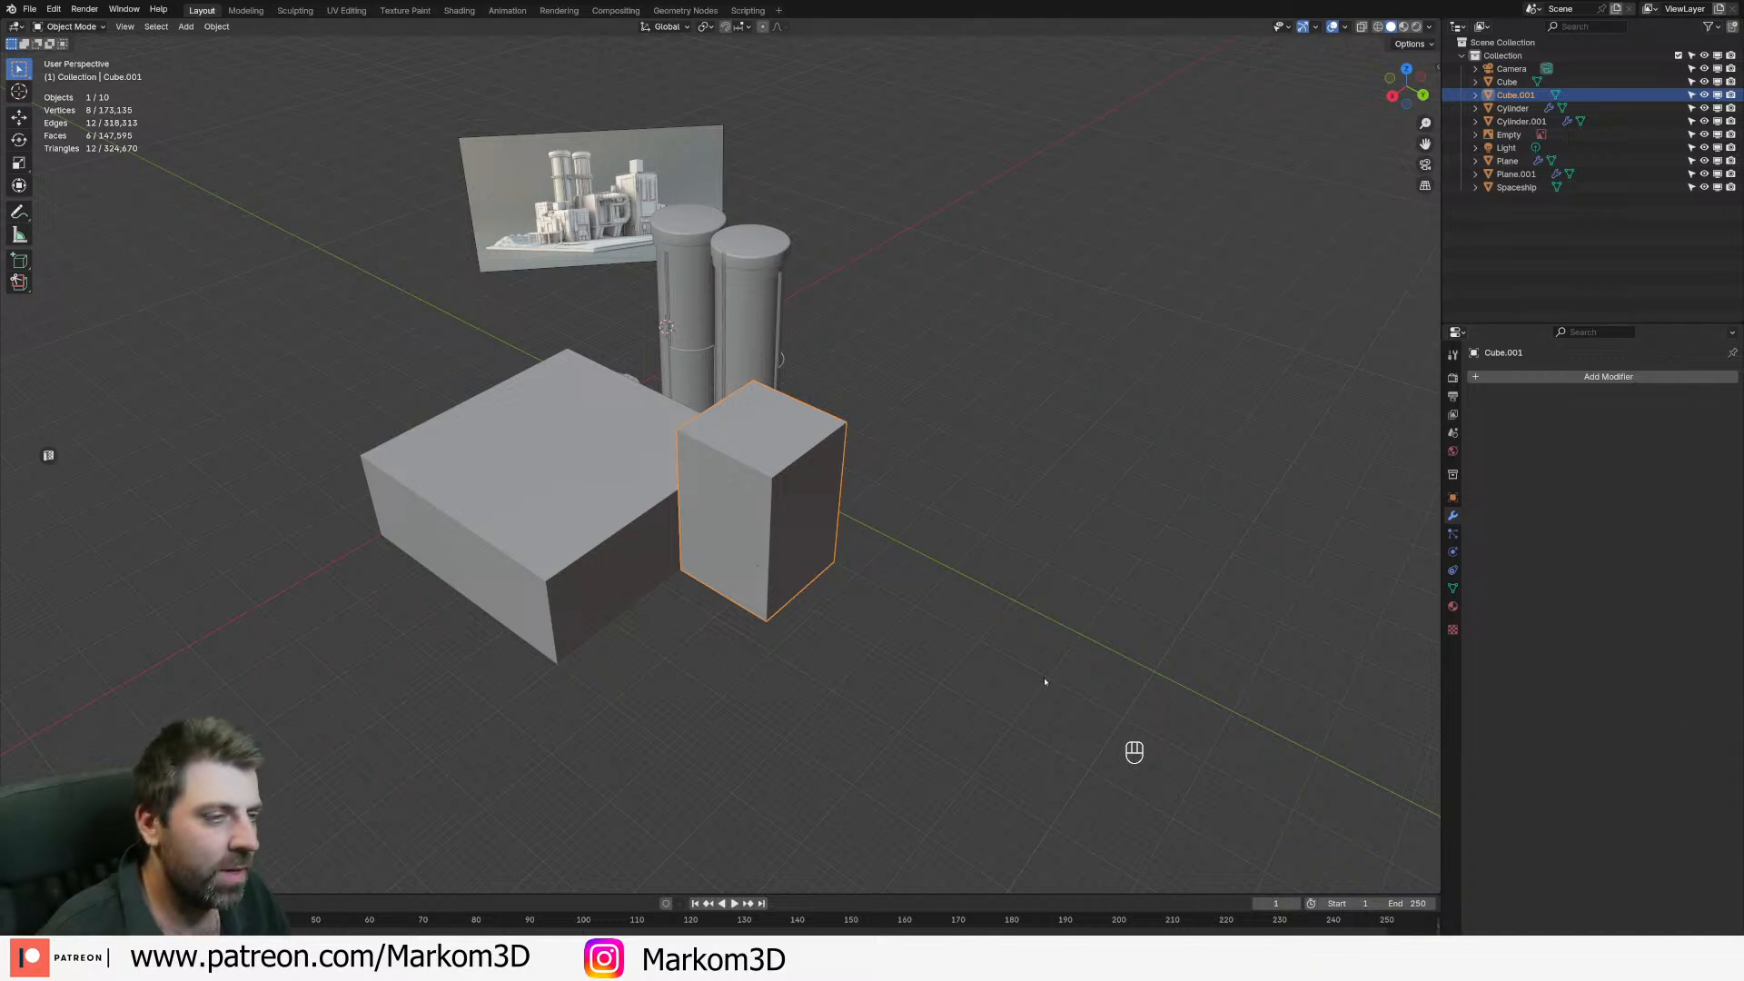
{"action": "scroll", "coordinate": [671, 544], "scroll_direction": "up", "scroll_amount": 4}
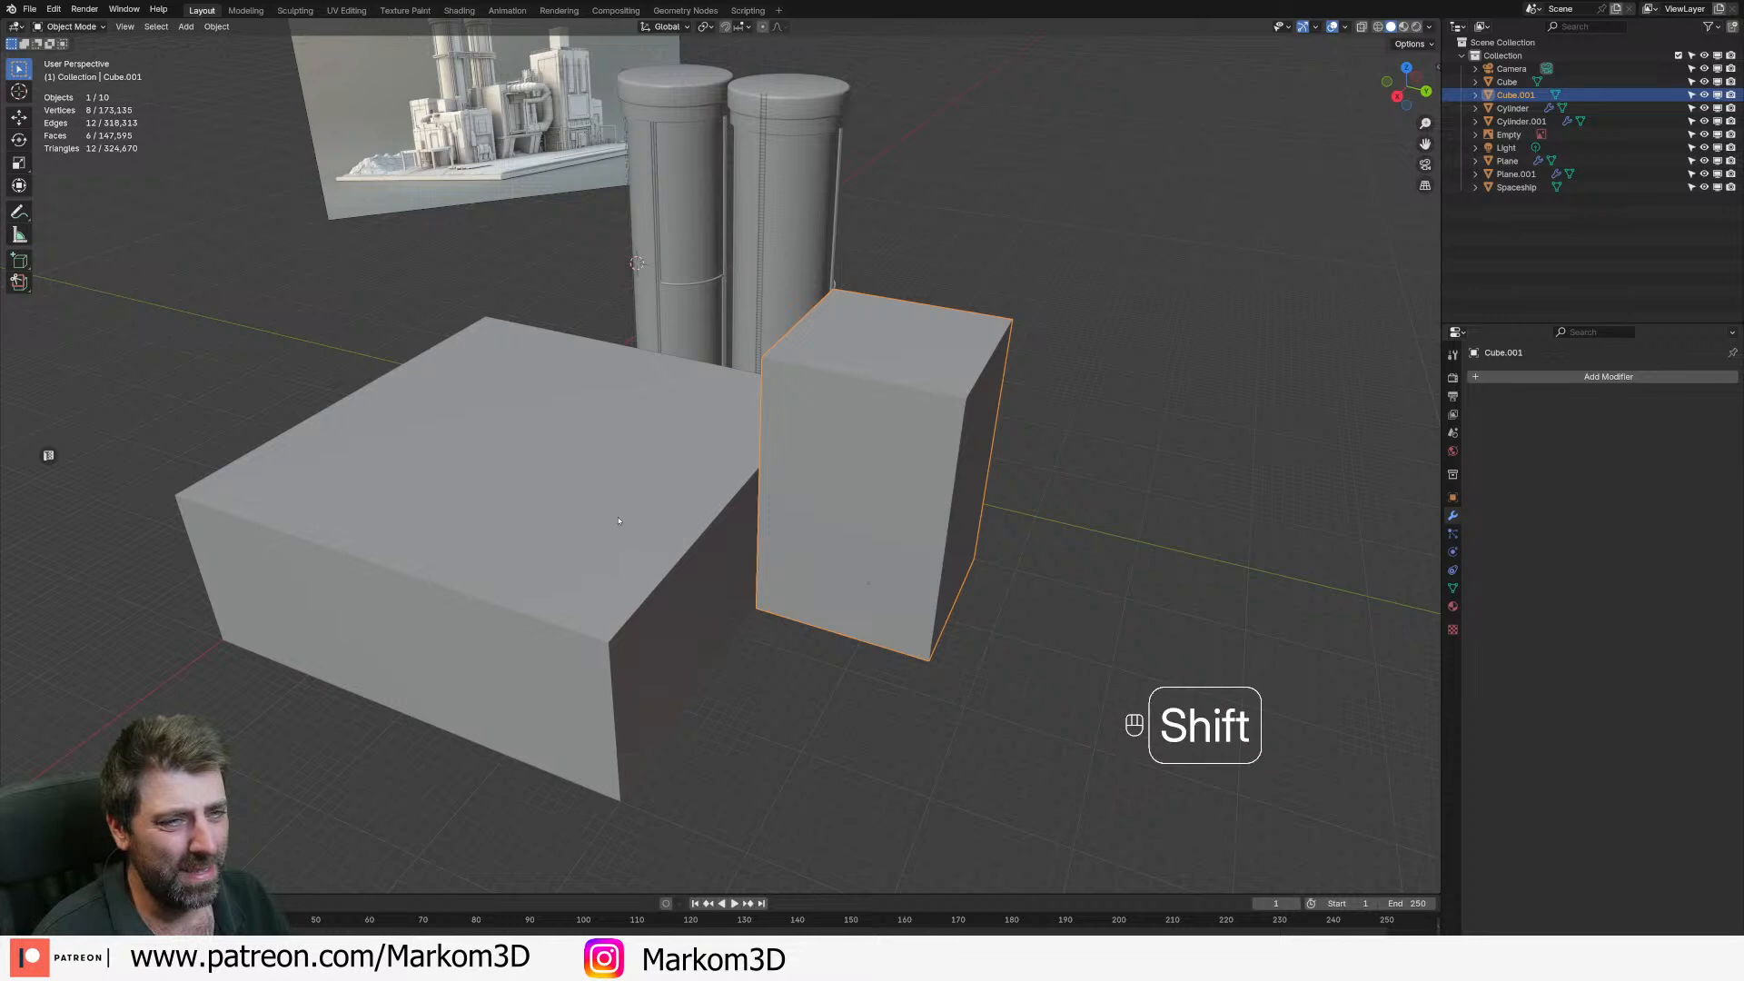
{"action": "middle_click_drag", "start_coordinate": [671, 164], "coordinate": [693, 301], "text": "shift"}
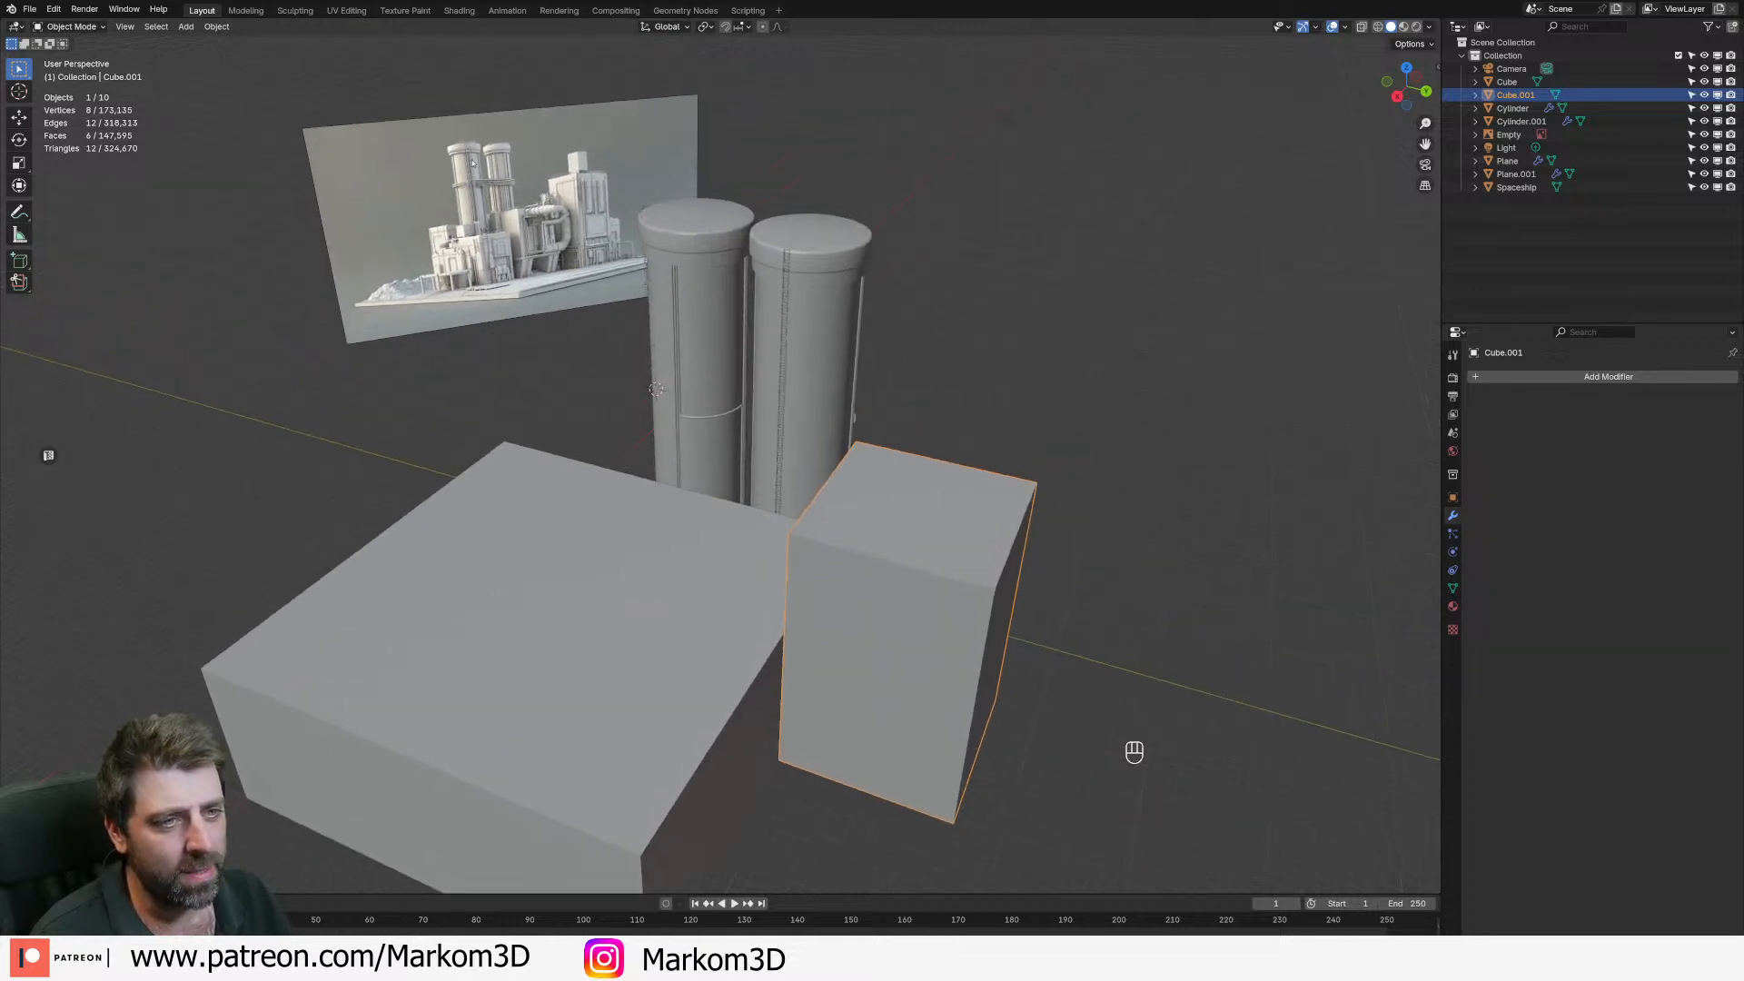
{"action": "middle_click_drag", "start_coordinate": [423, 206], "coordinate": [1003, 647]}
- Snap the 3D cursor to the world origin and add a cylinder mesh there
{"action": "key", "text": "shift+a"}
{"action": "key", "text": "shift+s"}
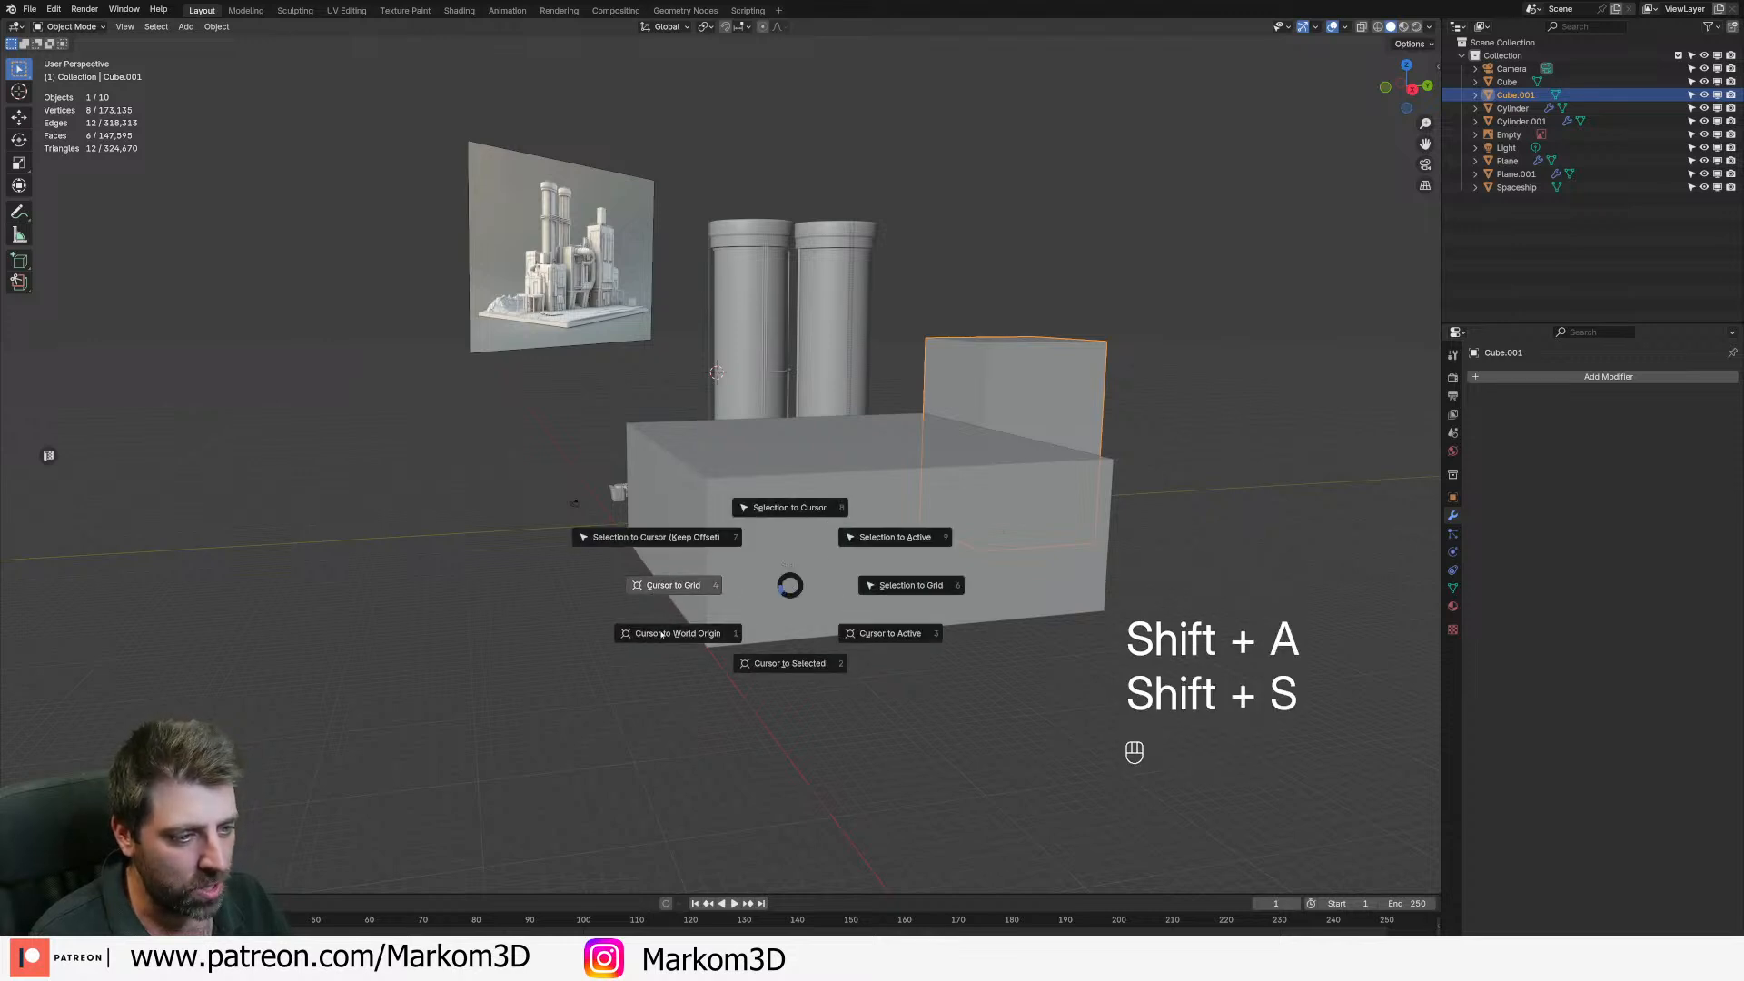
{"action": "left_click", "coordinate": [661, 635]}
{"action": "key", "text": "shift+s"}
{"action": "left_click", "coordinate": [623, 646]}
{"action": "key", "text": "shift+a"}
{"action": "mouse_move", "coordinate": [625, 650]}
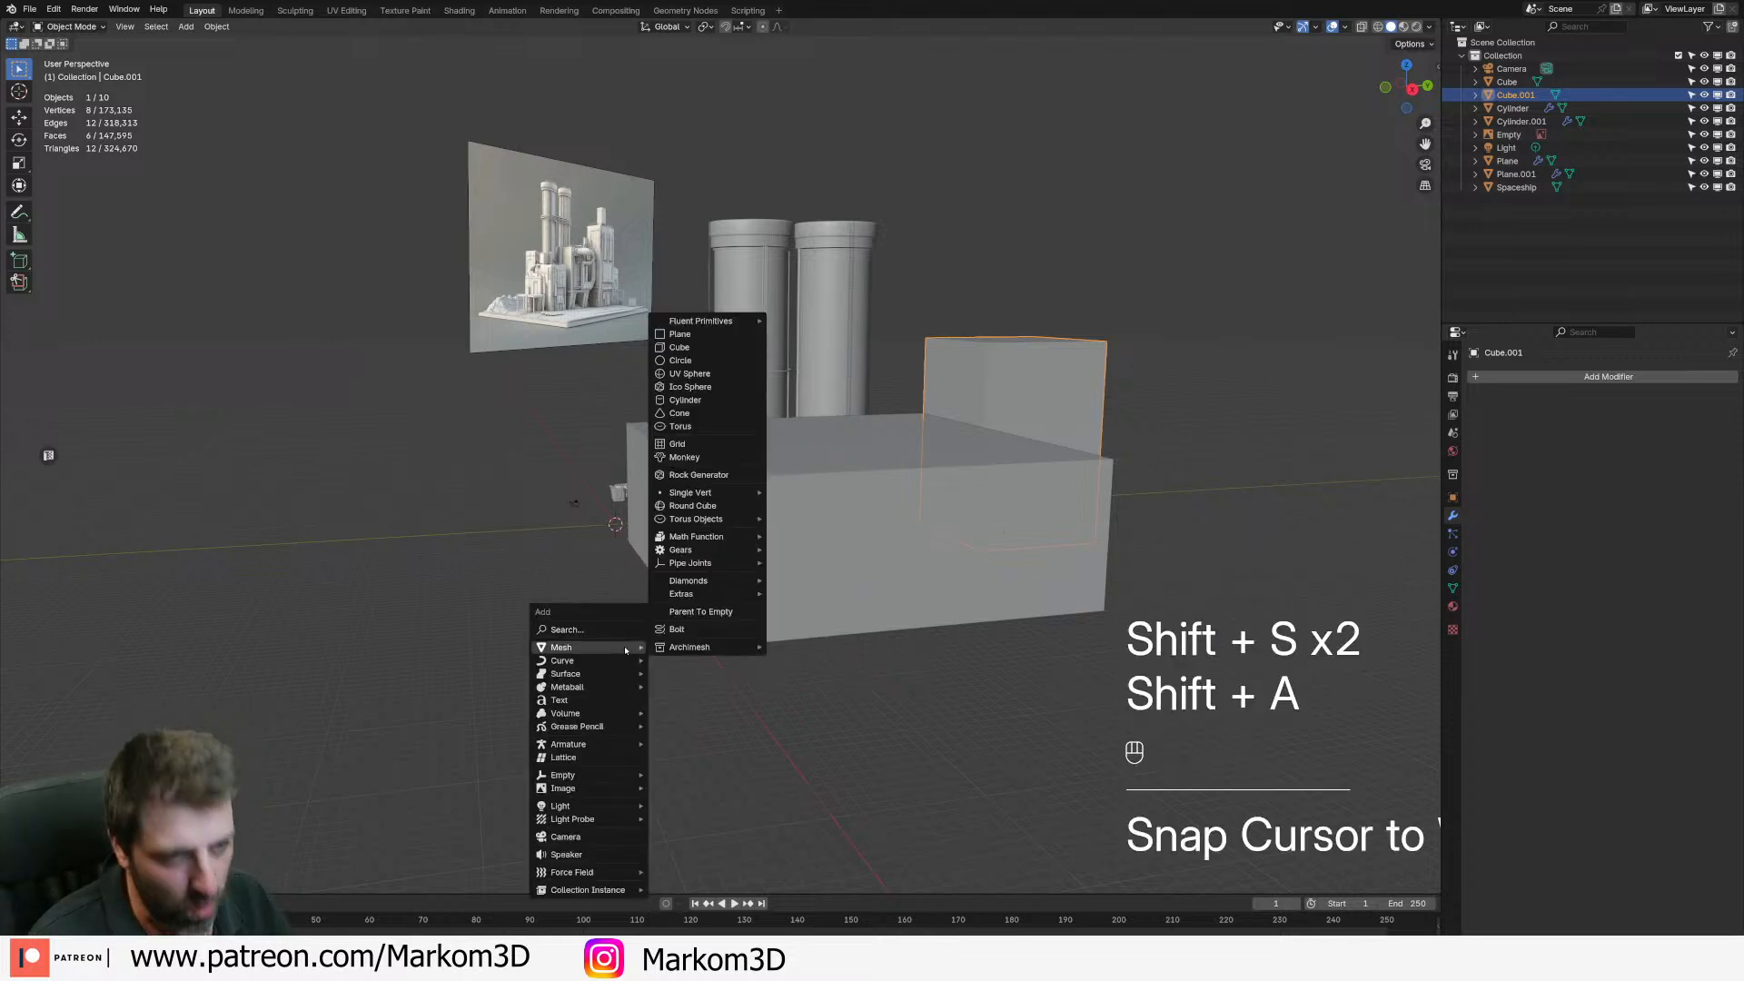
{"action": "left_click", "coordinate": [685, 399]}
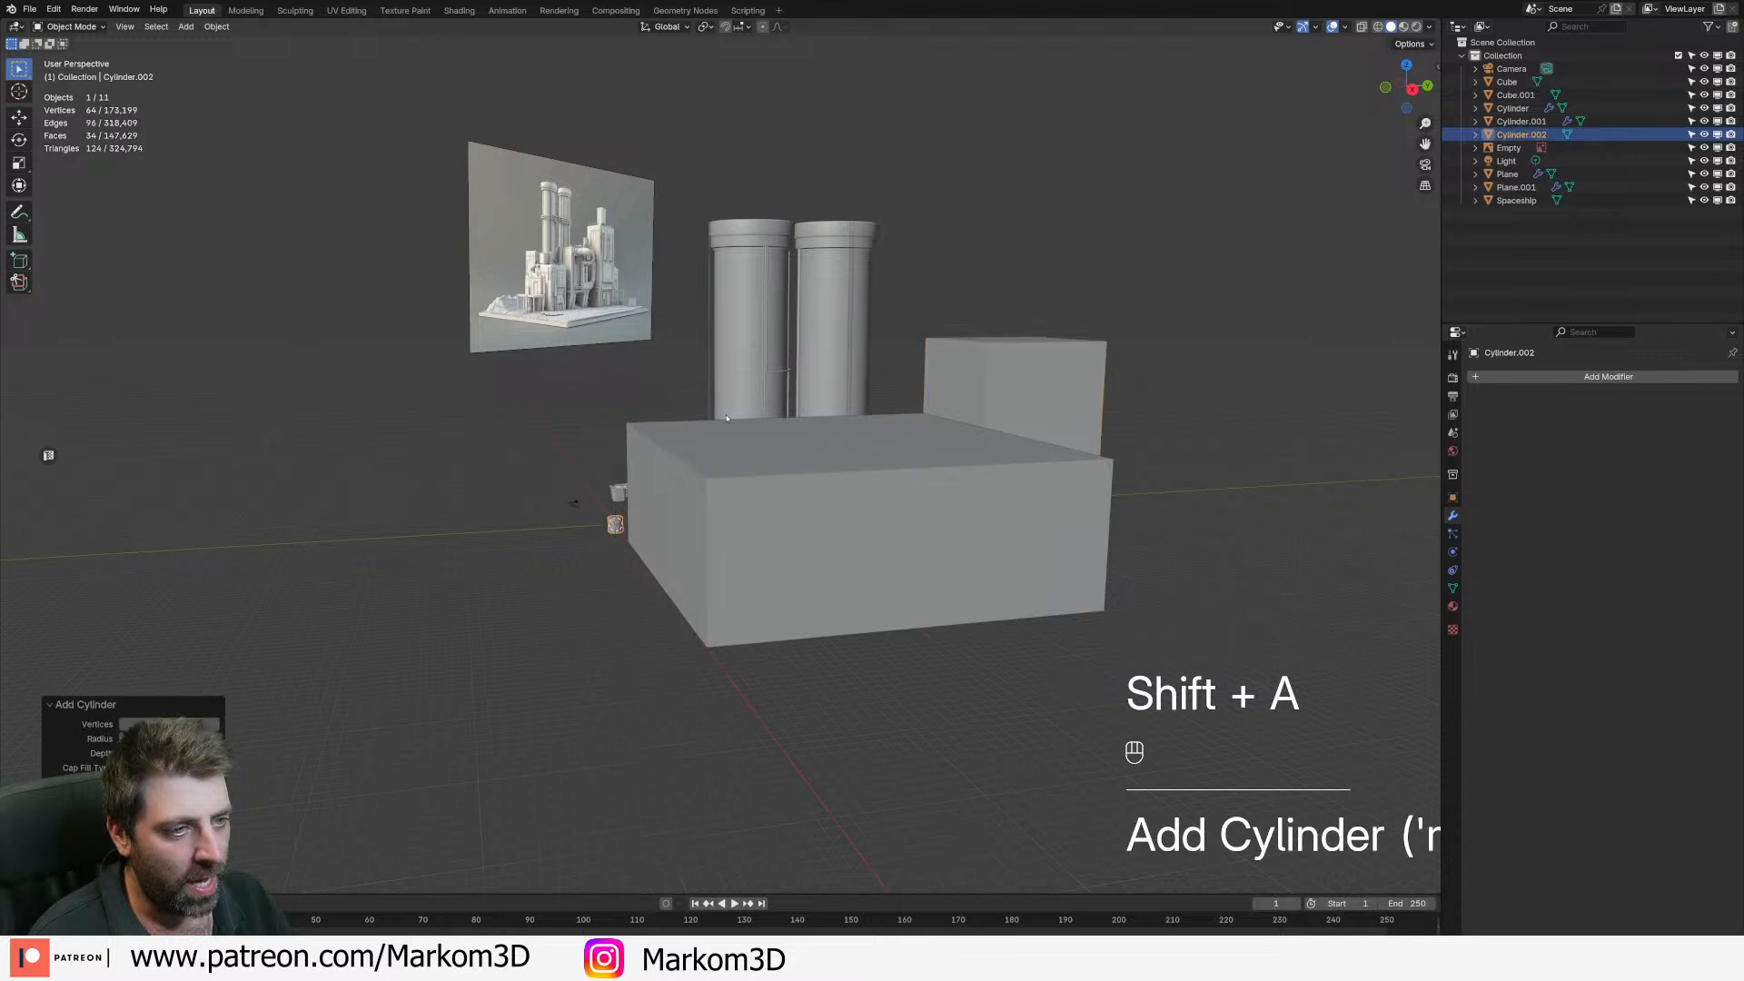
- Enlarge the new cylinder's mesh uniformly, then scale it by 3 along Z
{"action": "scroll", "coordinate": [805, 499], "scroll_direction": "down", "scroll_amount": 3}
{"action": "middle_click_drag", "start_coordinate": [805, 498], "coordinate": [911, 604]}
{"action": "key", "text": "Tab"}
{"action": "key", "text": "s"}
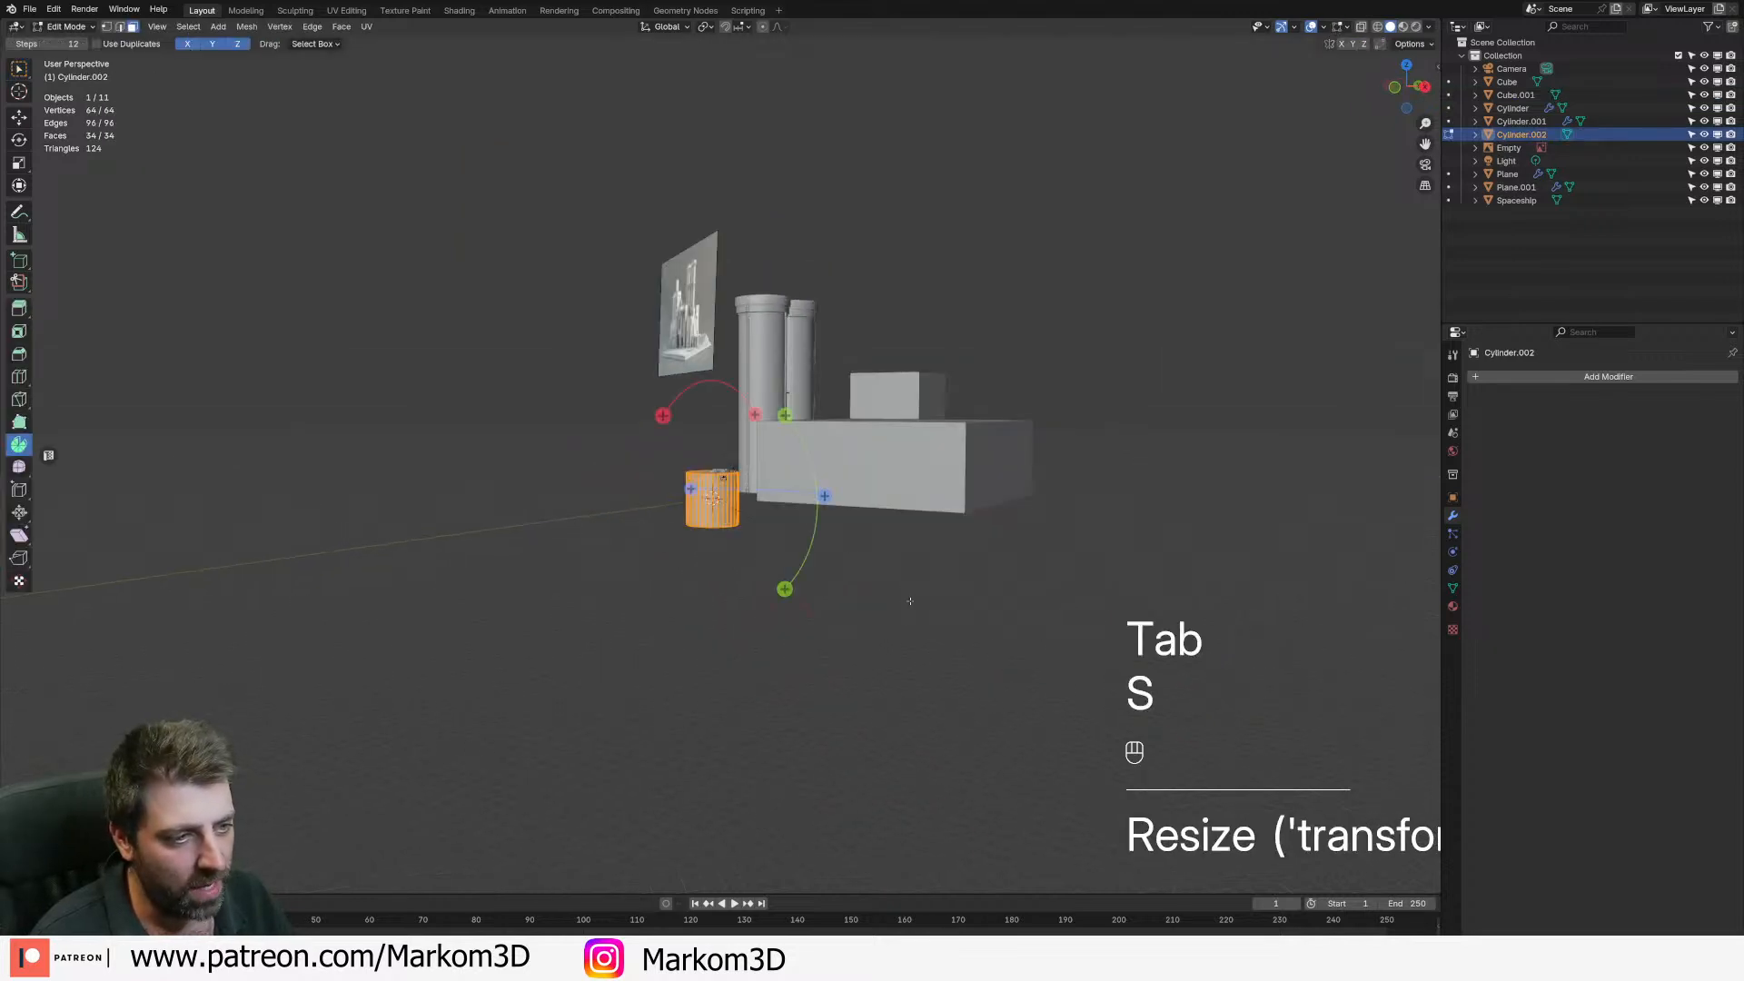
{"action": "key", "text": "x"}
{"action": "key", "text": "z"}
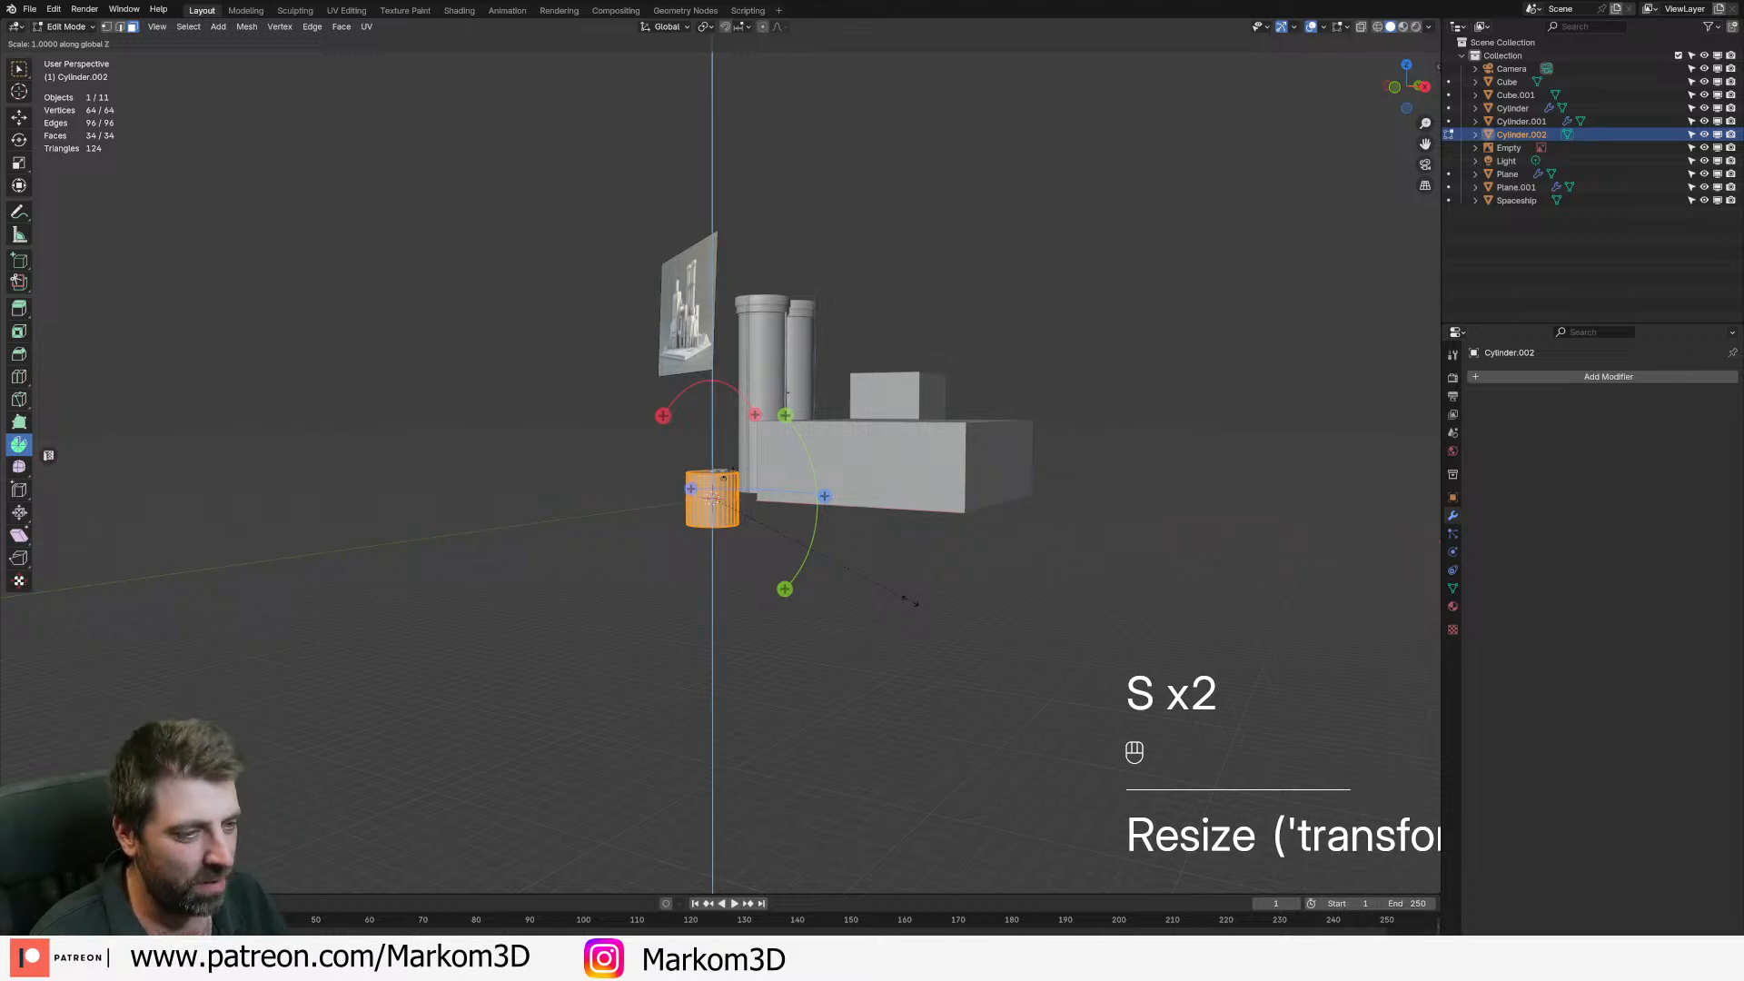
{"action": "type", "text": "3"}
{"action": "left_click", "coordinate": [912, 603]}
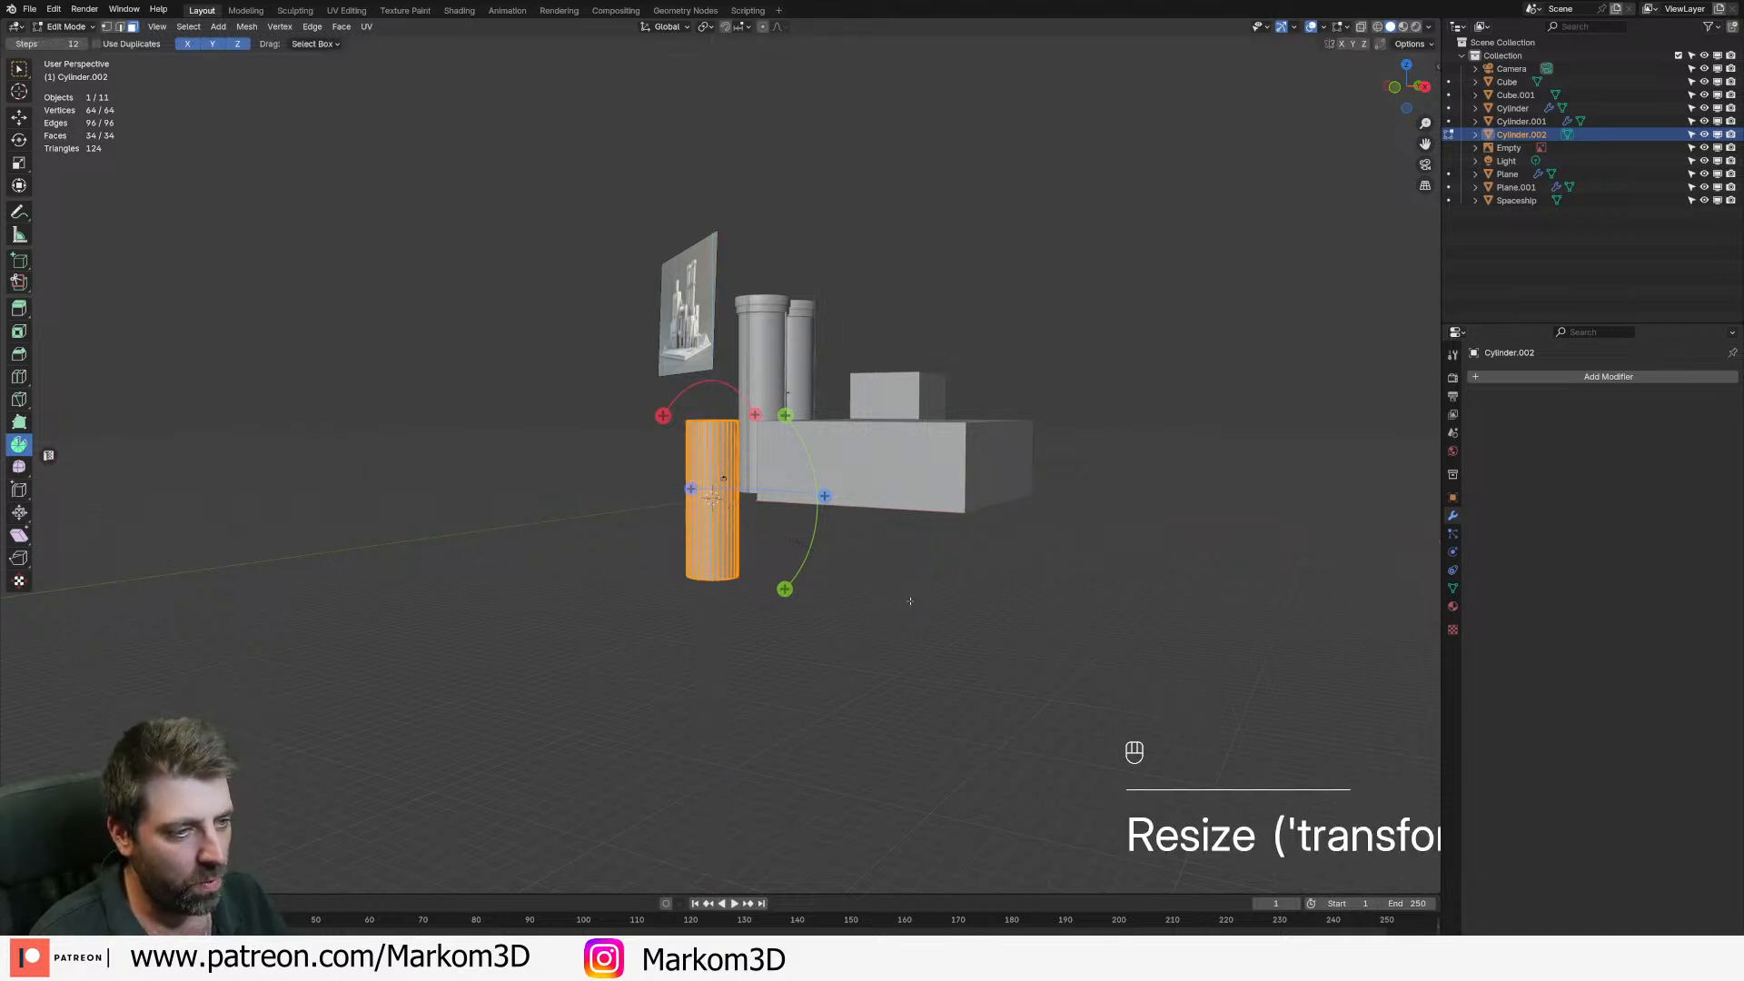
- Rotate the new cylinder so that it lies horizontally along the Y axis
{"action": "key", "text": "Tab"}
{"action": "middle_click_drag", "start_coordinate": [912, 603], "coordinate": [874, 638]}
{"action": "key", "text": "r"}
{"action": "left_click", "coordinate": [873, 638]}
{"action": "key", "text": "KP_3"}
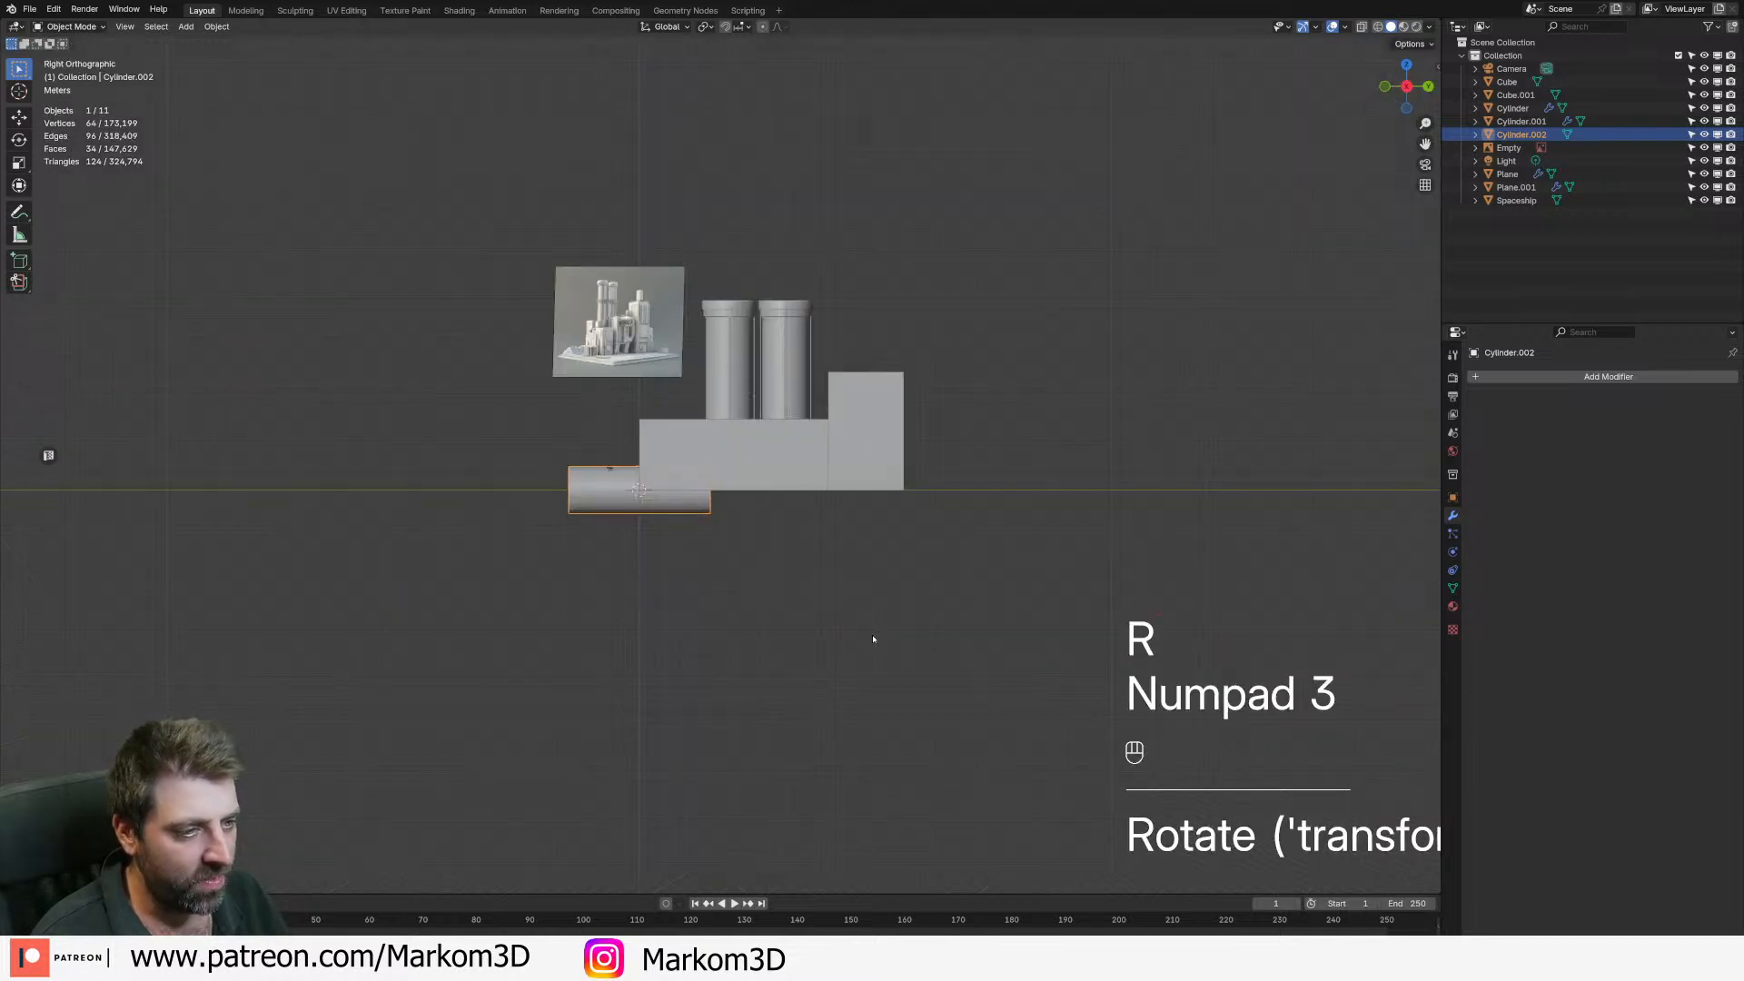
- Tilt the cylinder so it slopes up towards the tower block and move it partly into the wide box
{"action": "key", "text": "g"}
{"action": "key", "text": "r"}
{"action": "key", "text": "g"}
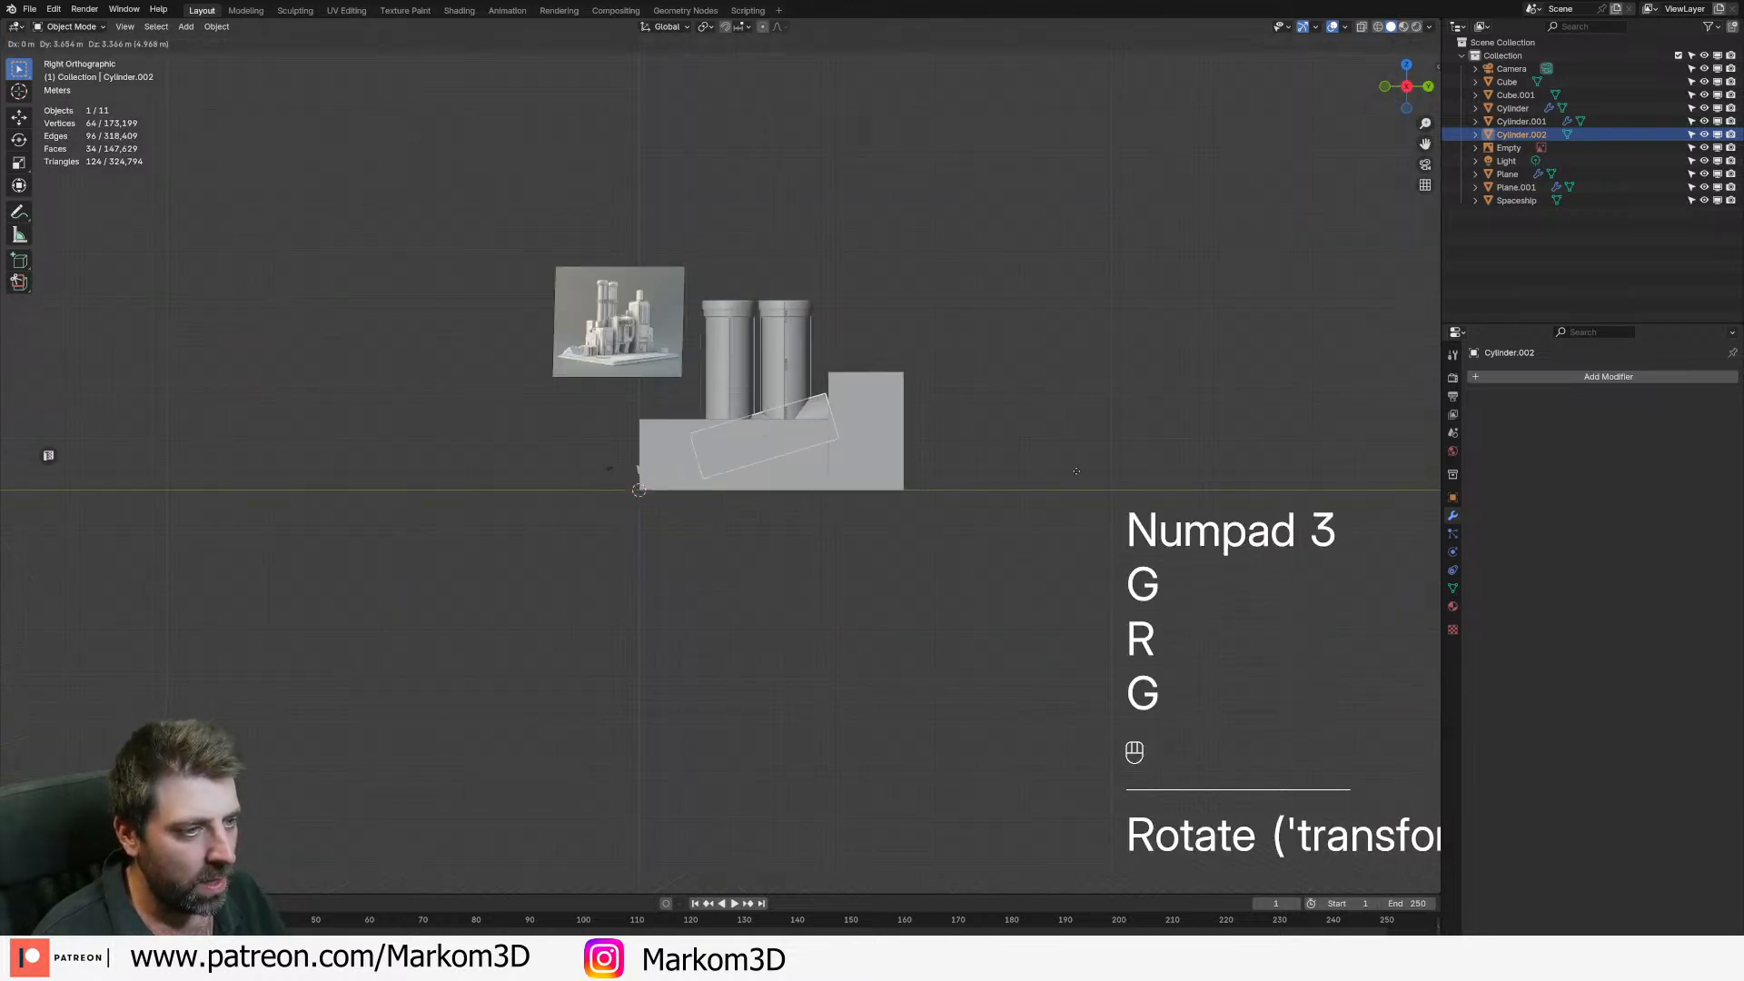
{"action": "left_click", "coordinate": [1073, 466]}
- Shift the sloped cylinder along X until it emerges from the wide box's roof in line with the tower block
{"action": "middle_click_drag", "start_coordinate": [734, 601], "coordinate": [864, 669]}
{"action": "key", "text": "g"}
{"action": "middle_click", "coordinate": [1022, 545]}
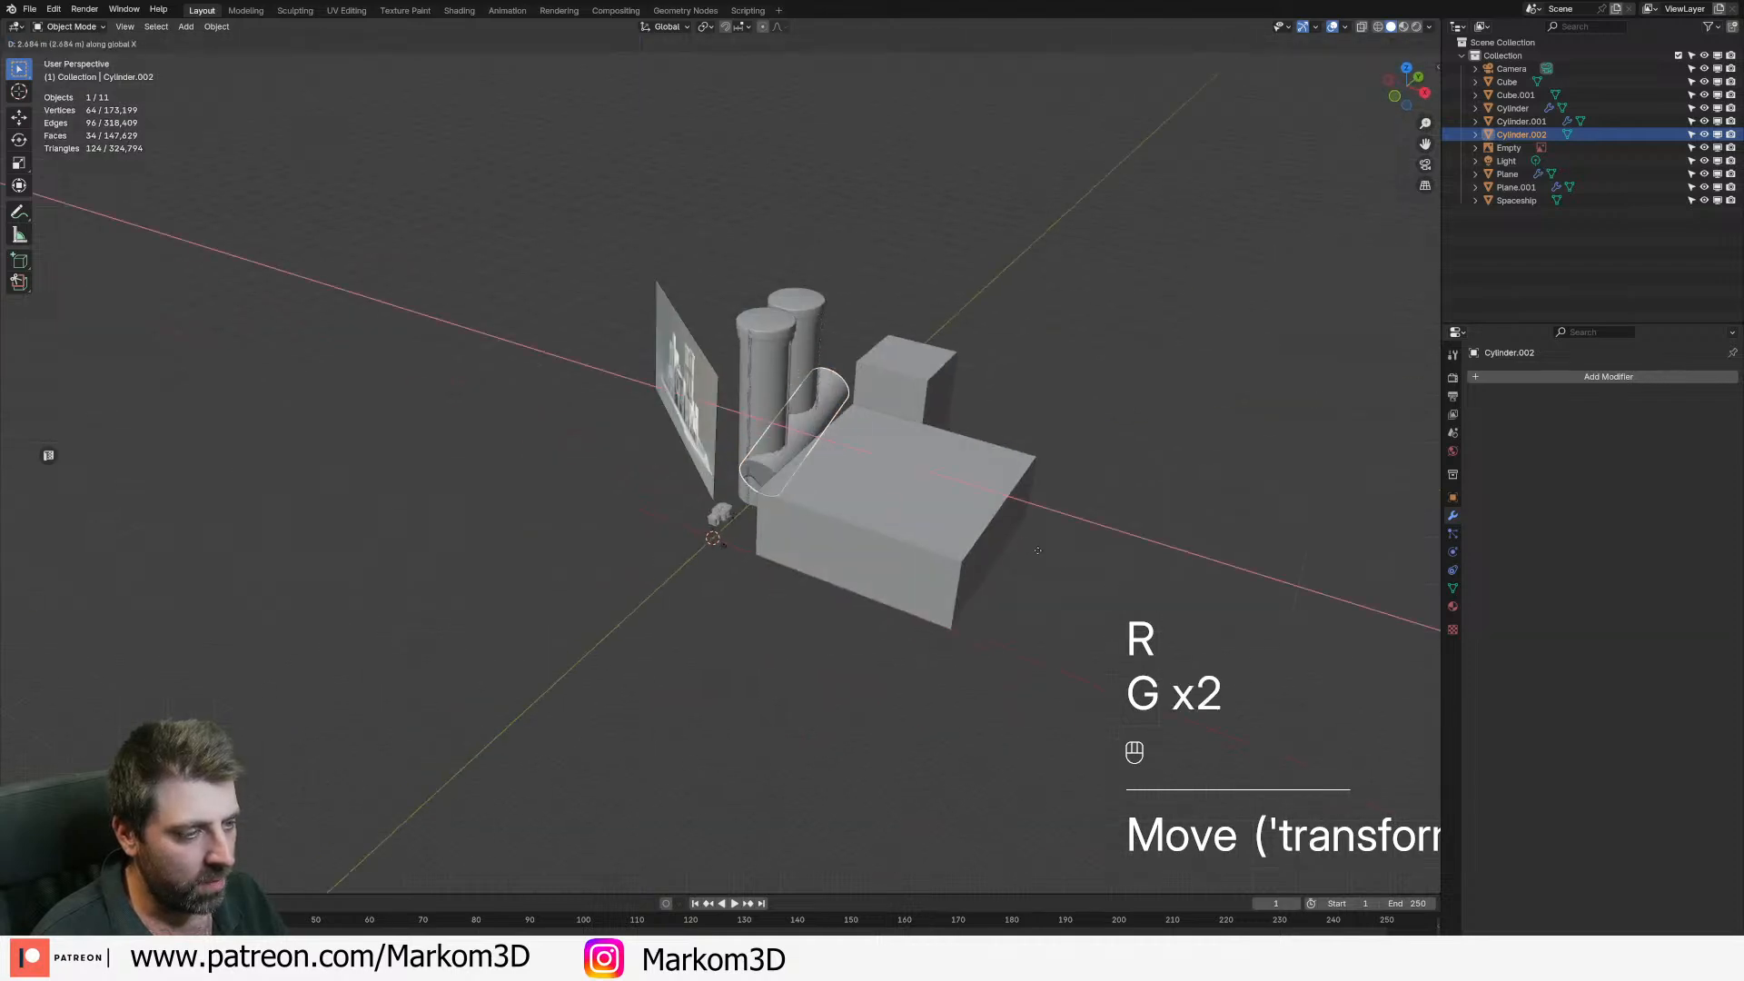
{"action": "left_click", "coordinate": [993, 576]}
{"action": "middle_click_drag", "start_coordinate": [993, 576], "coordinate": [921, 619]}
{"action": "key", "text": "g"}
{"action": "middle_click", "coordinate": [1022, 609]}
{"action": "left_click", "coordinate": [1008, 623]}
- Snap the 3D cursor to the centre of the tower block's top face
{"action": "middle_click_drag", "start_coordinate": [867, 504], "coordinate": [509, 473]}
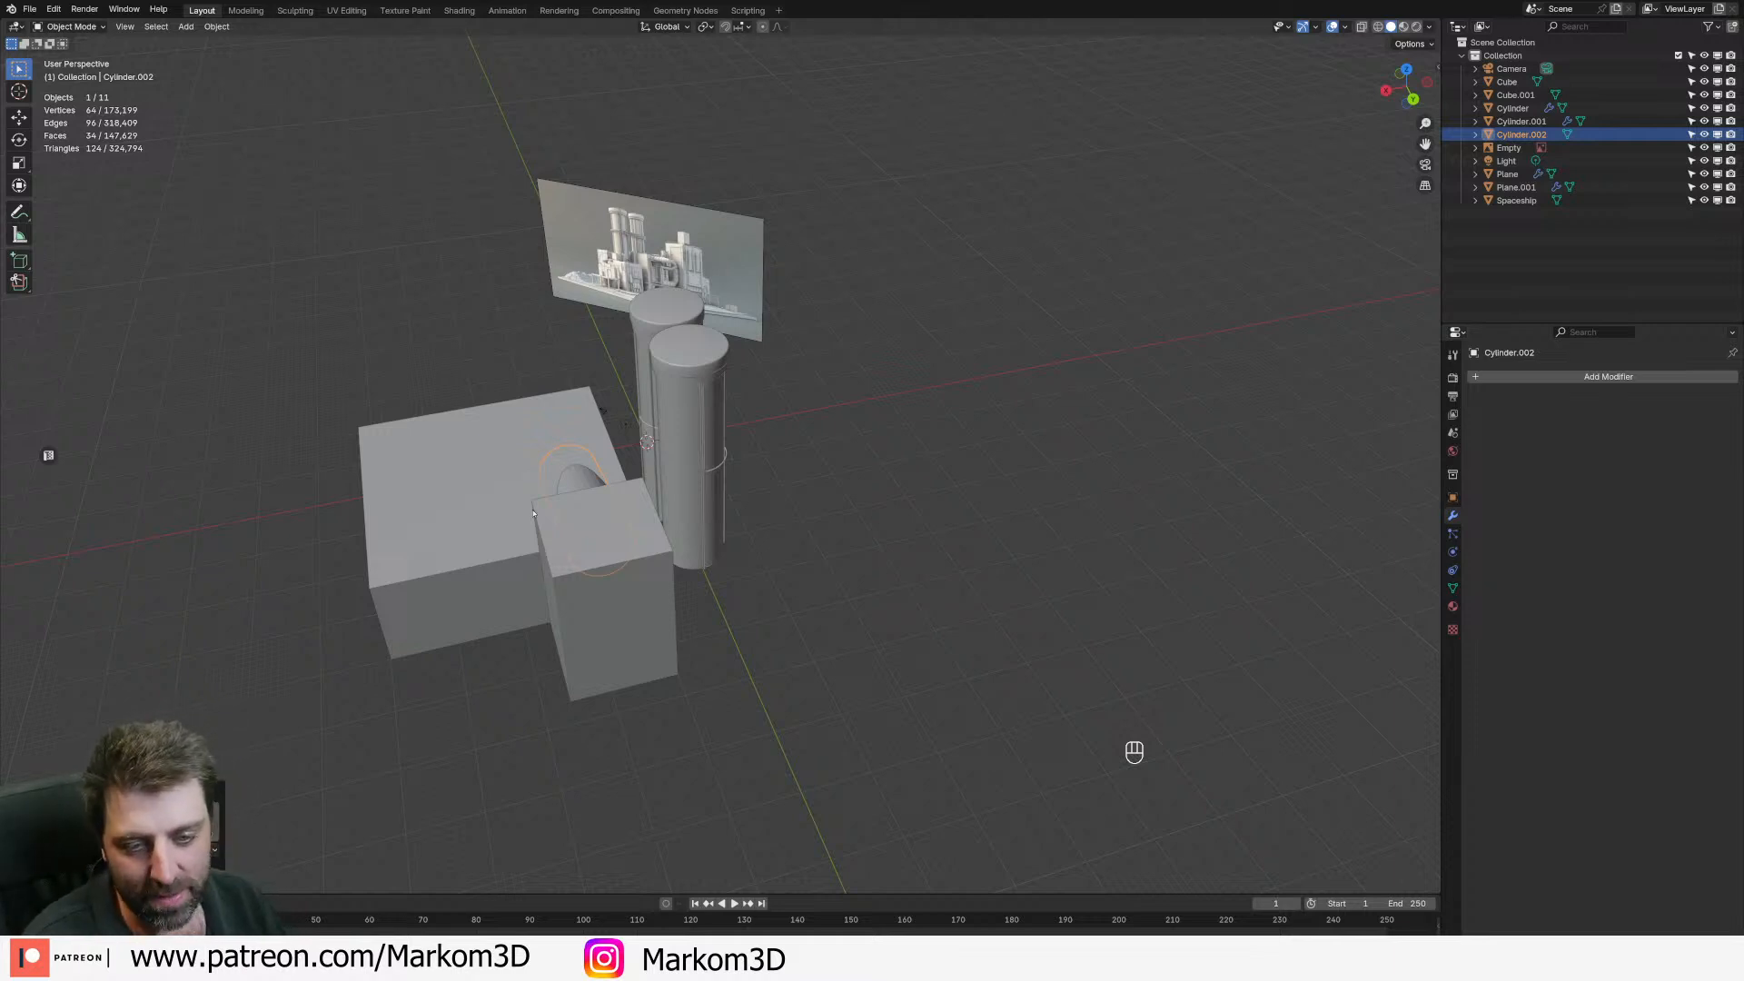
{"action": "scroll", "coordinate": [755, 512], "scroll_direction": "up", "scroll_amount": 2}
{"action": "mouse_move", "coordinate": [755, 512]}
{"action": "middle_mouse_down"}
{"action": "mouse_move", "coordinate": [954, 569]}
{"action": "mouse_move", "coordinate": [914, 578]}
{"action": "mouse_move", "coordinate": [759, 525]}
{"action": "mouse_move", "coordinate": [771, 495]}
{"action": "mouse_move", "coordinate": [746, 489]}
{"action": "middle_mouse_up"}
{"action": "scroll", "coordinate": [886, 554], "scroll_direction": "up", "scroll_amount": 1}
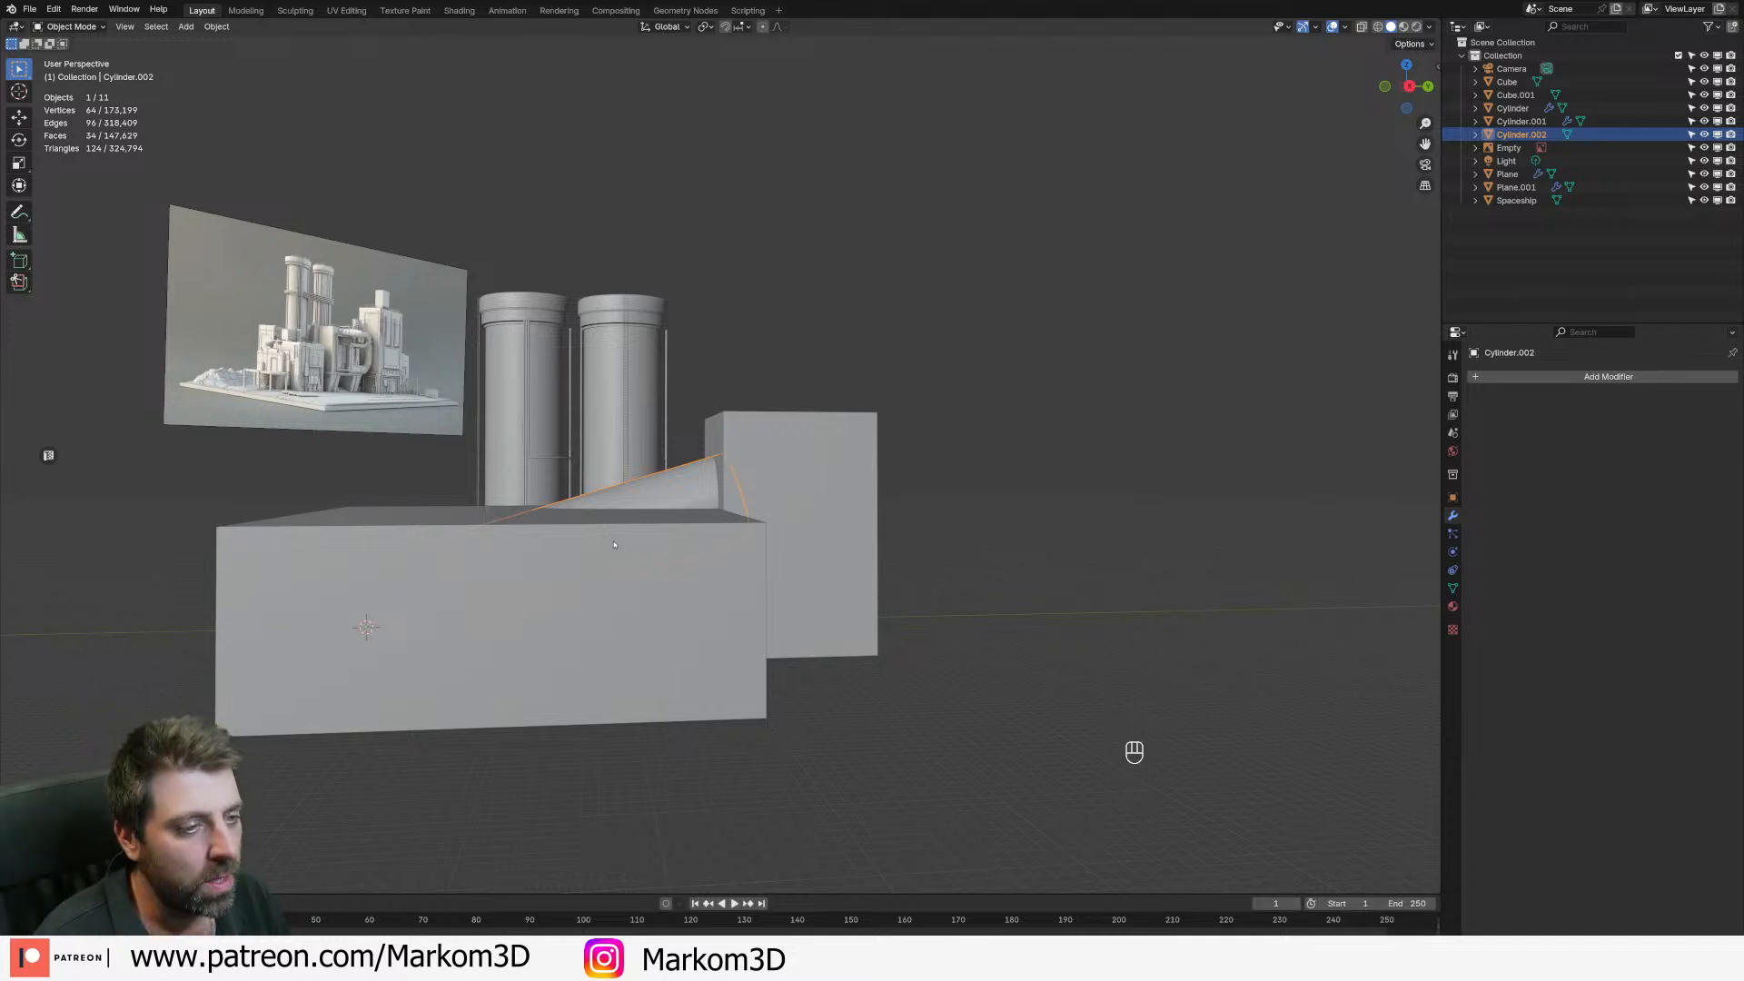
{"action": "middle_click_drag", "start_coordinate": [658, 507], "coordinate": [306, 619]}
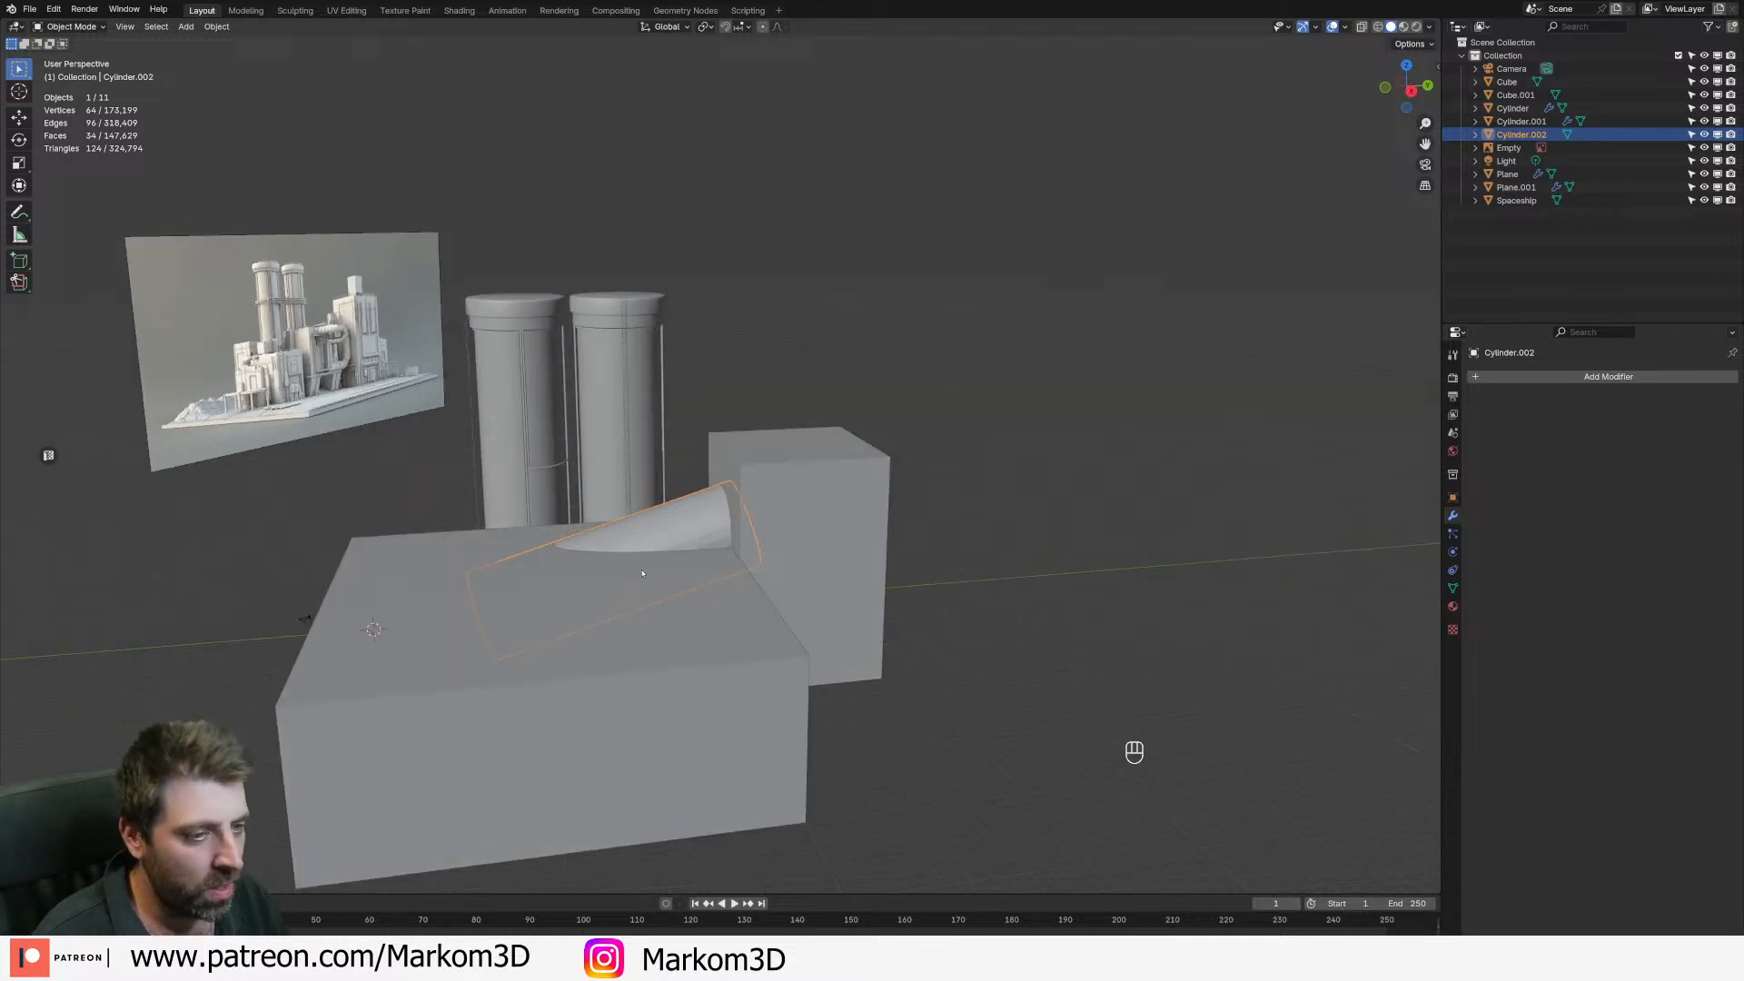
{"action": "middle_click_drag", "start_coordinate": [831, 476], "coordinate": [592, 482]}
{"action": "left_click", "coordinate": [698, 509]}
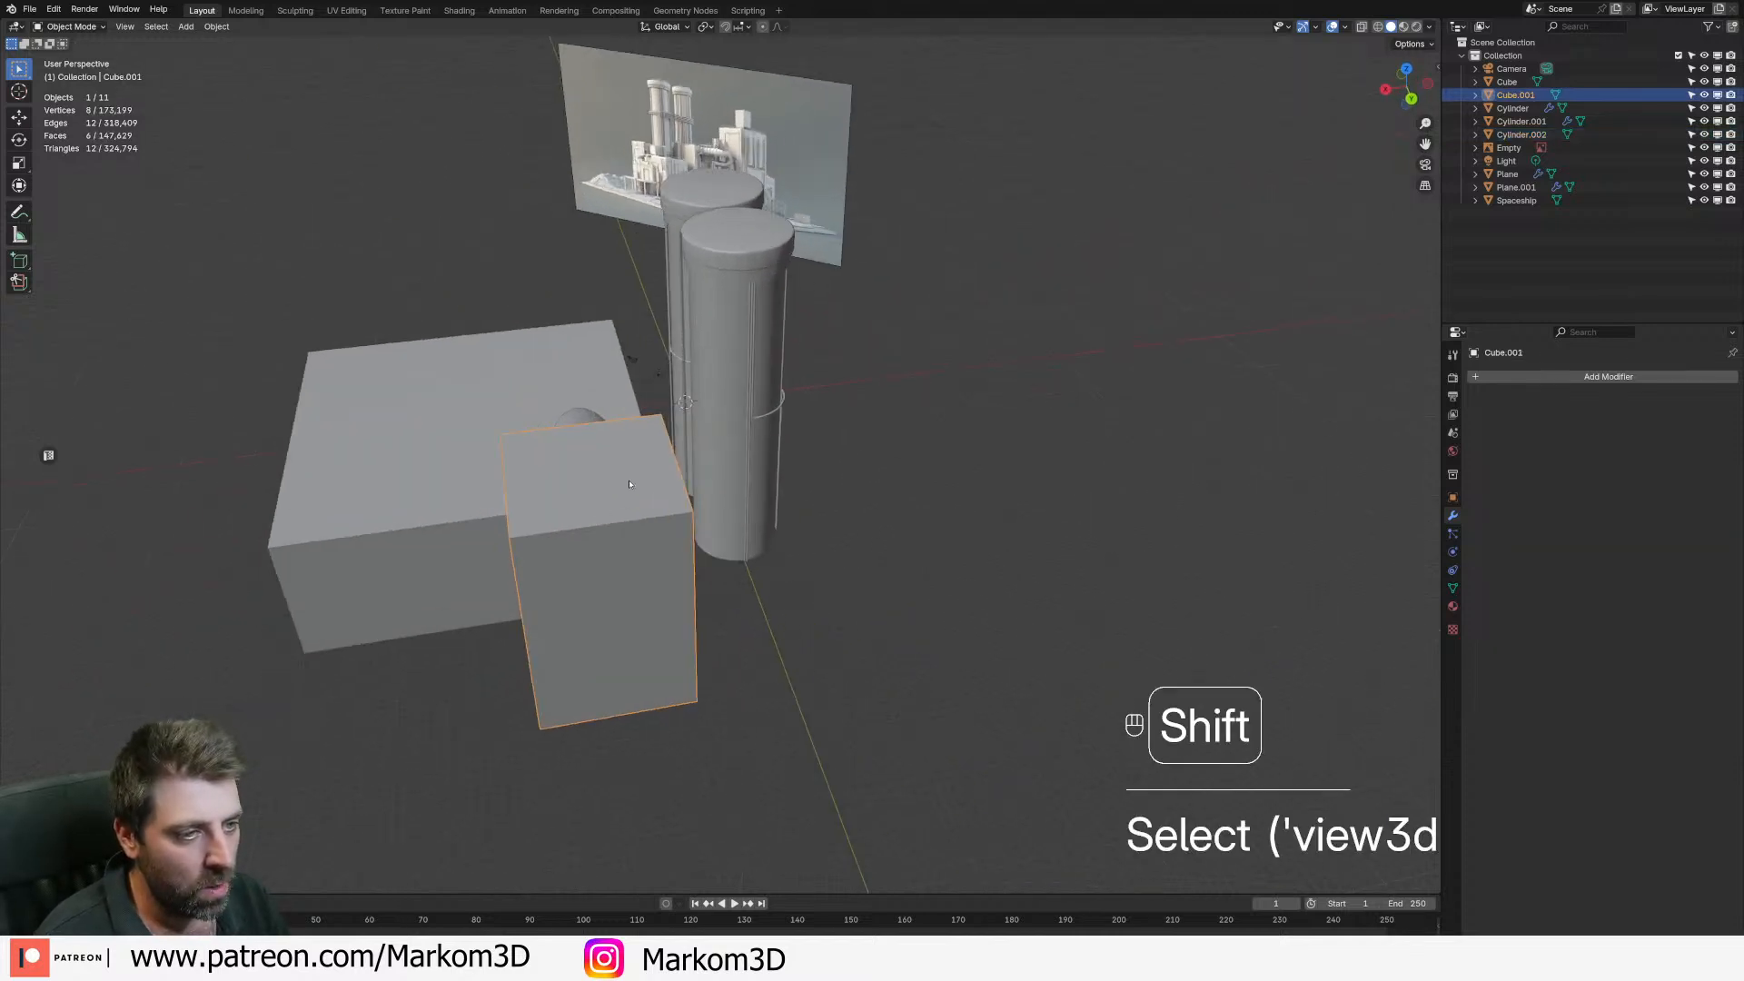
{"action": "key", "text": "Tab"}
{"action": "left_click", "coordinate": [559, 488]}
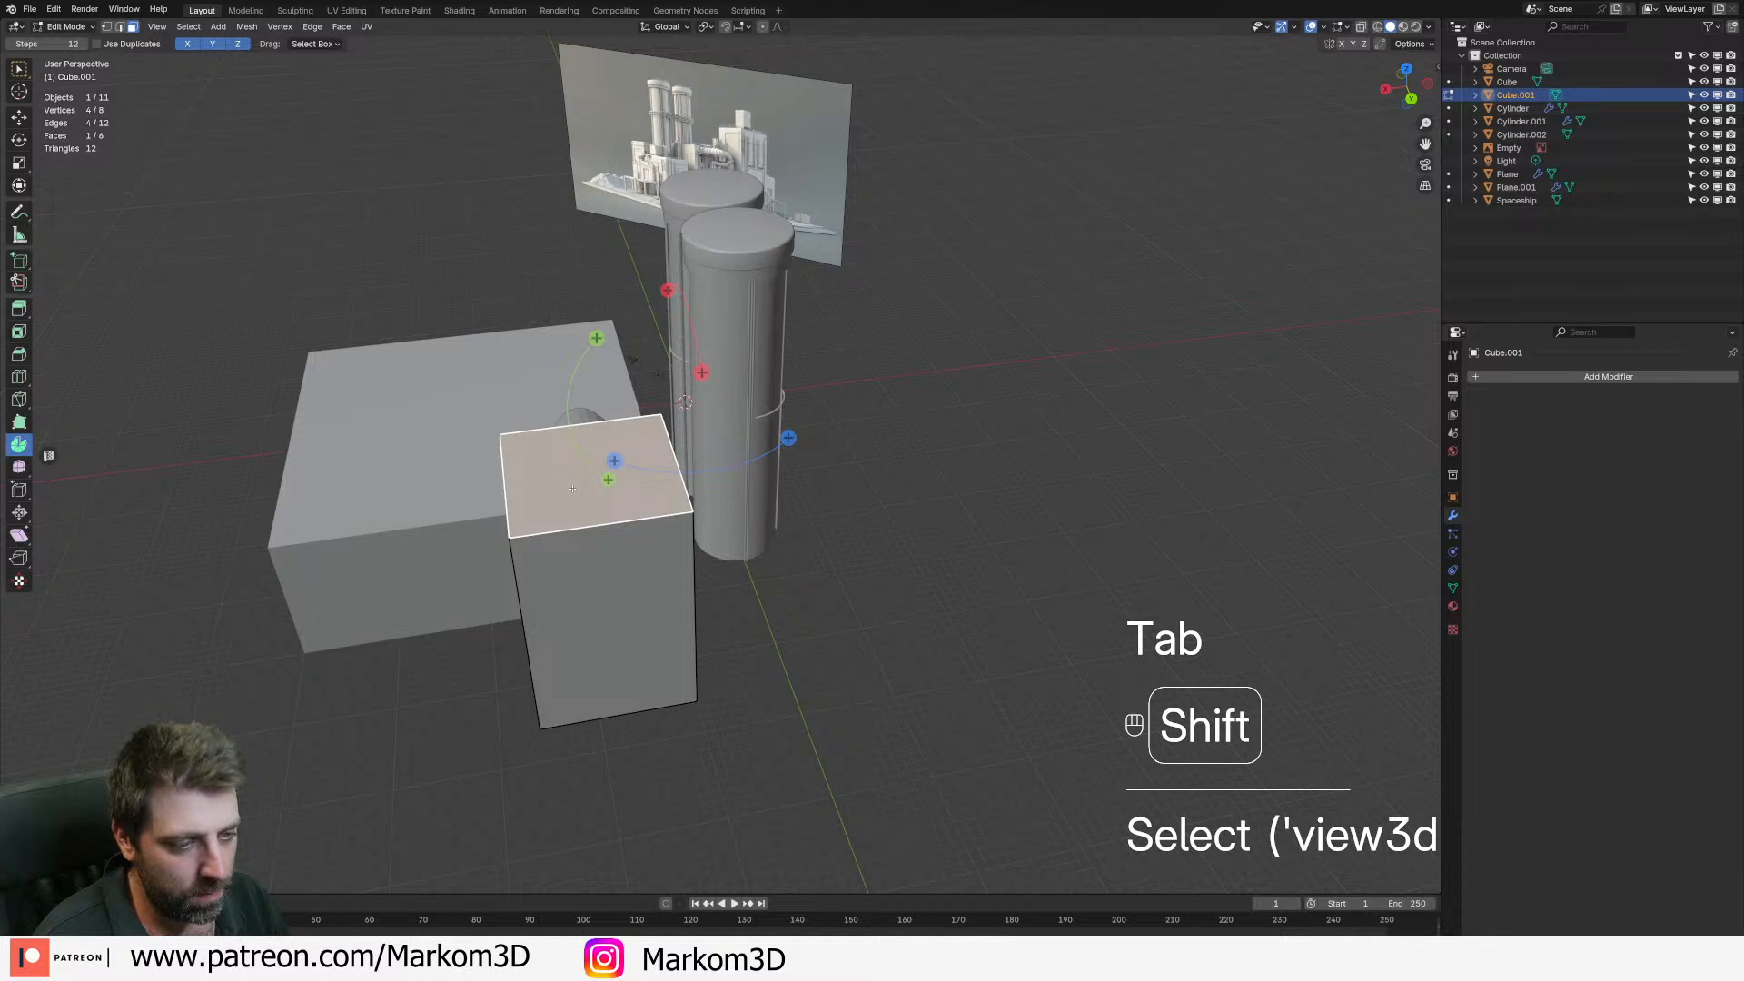
{"action": "key", "text": "shift+s"}
{"action": "left_click", "coordinate": [576, 569]}
{"action": "key", "text": "Tab"}
- Add a small cylinder mesh on top of the tower block at the 3D cursor and start editing it
{"action": "middle_click_drag", "start_coordinate": [576, 569], "coordinate": [709, 509]}
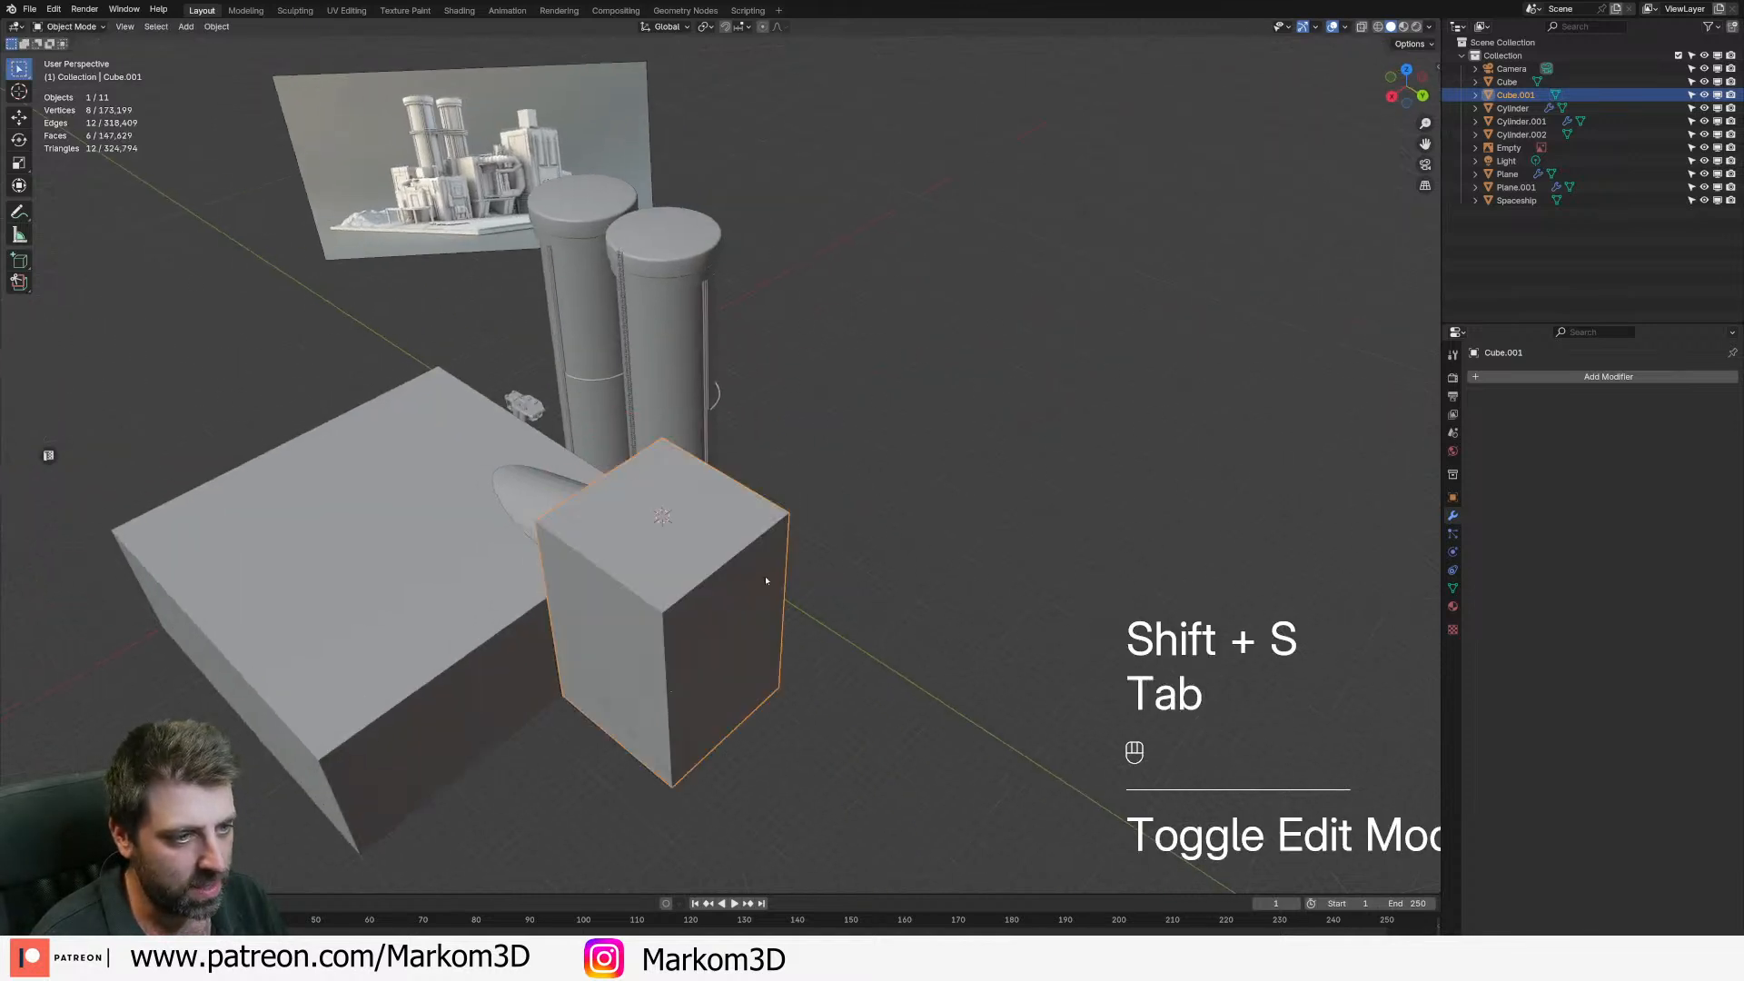
{"action": "key", "text": "shift+a"}
{"action": "mouse_move", "coordinate": [749, 515]}
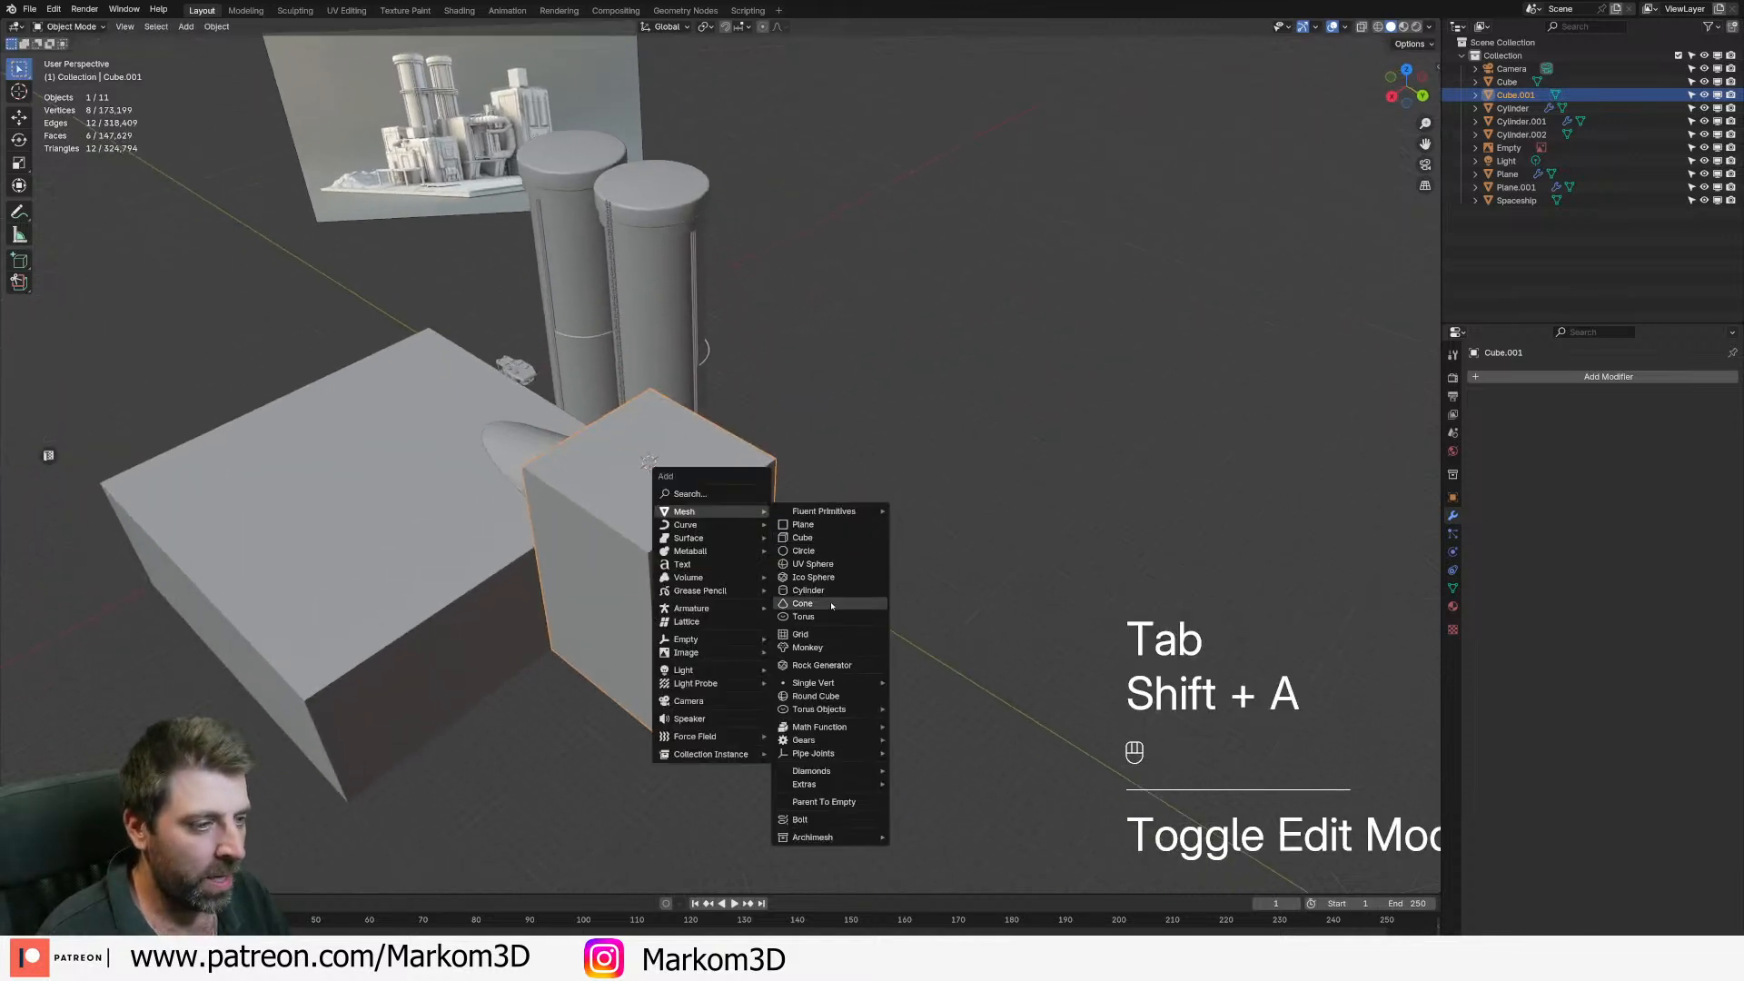
{"action": "left_click", "coordinate": [809, 591]}
{"action": "key", "text": "Tab"}
{"action": "scroll", "coordinate": [546, 533], "scroll_direction": "up", "scroll_amount": 2}
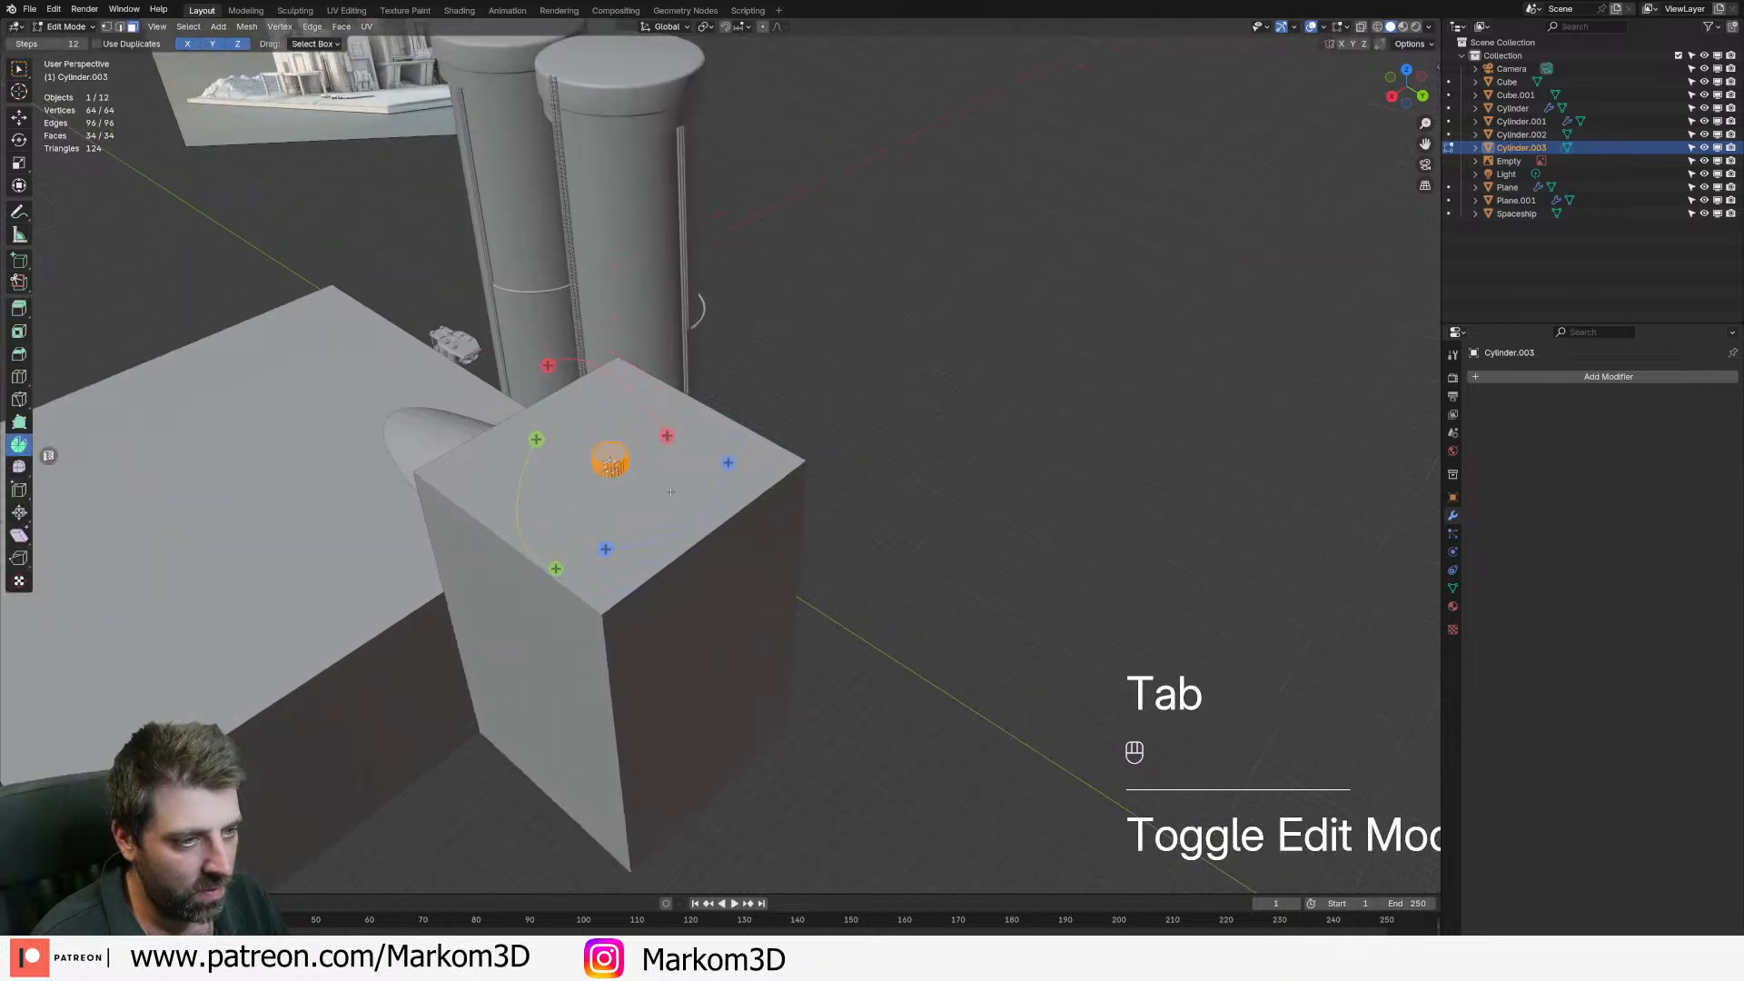
- Spin the small cylinder's top face around a 3D cursor placed beside it, bending the pipe diagonally towards the chimneys
{"action": "key", "text": "3"}
{"action": "left_click", "coordinate": [610, 457]}
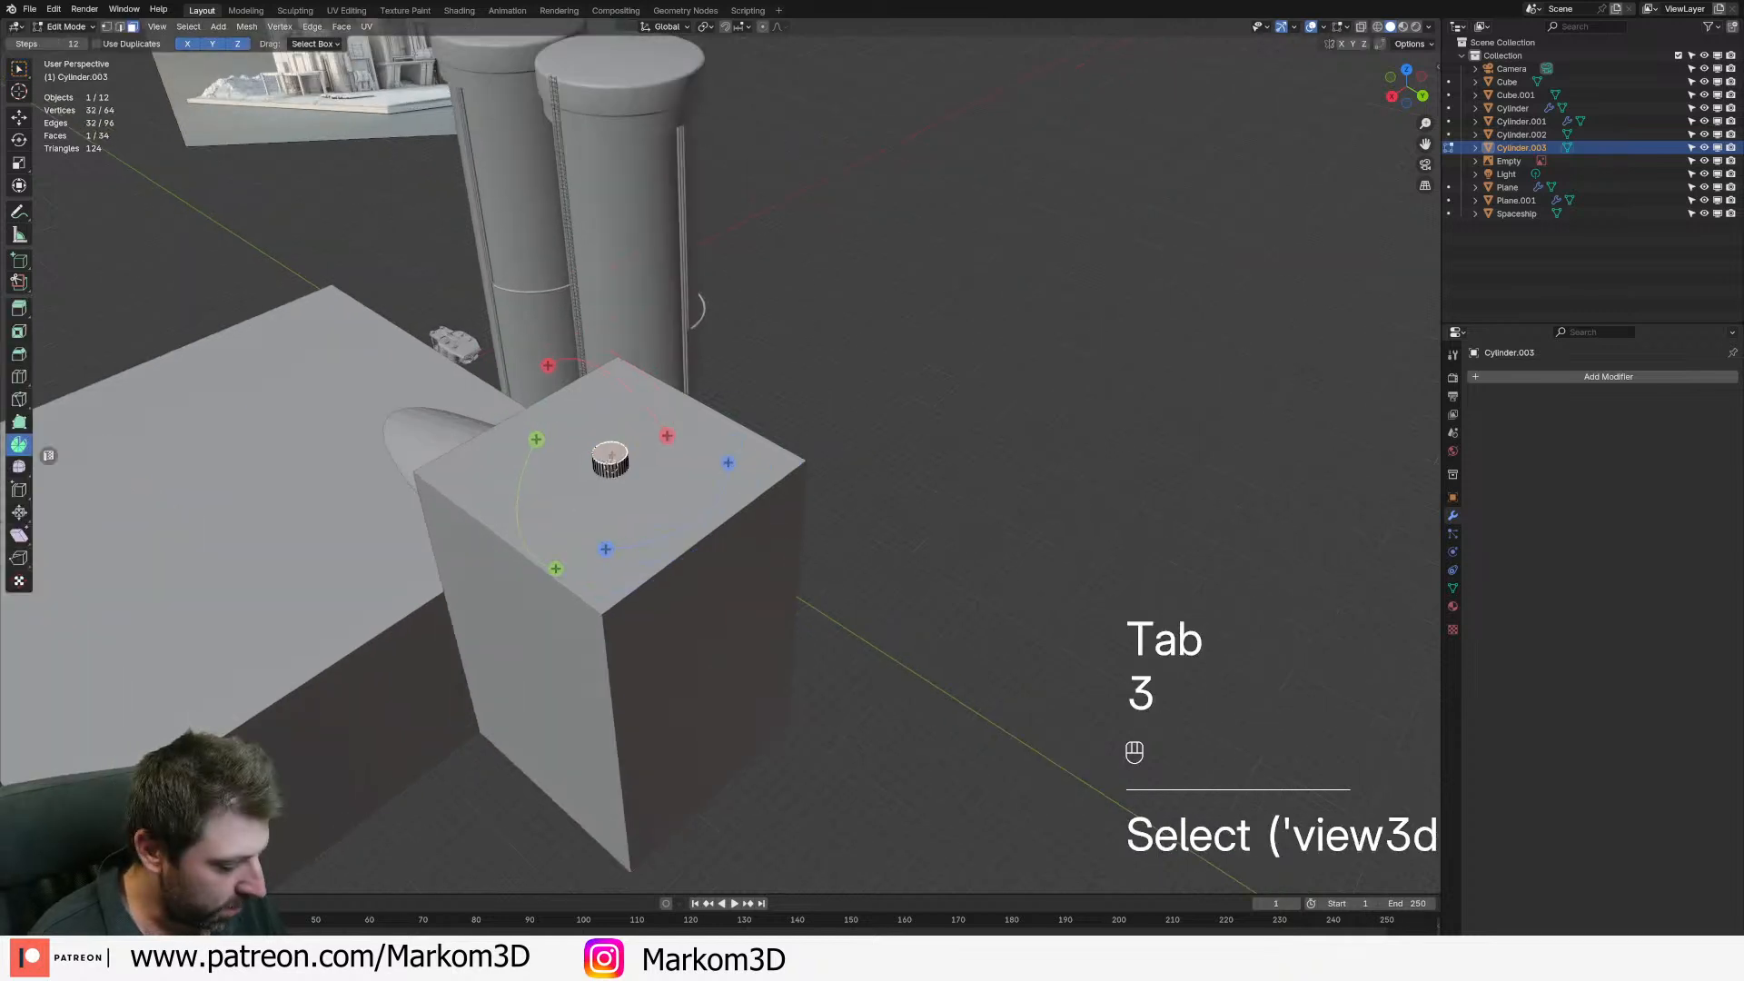
{"action": "key", "text": "KP_3"}
{"action": "middle_click_drag", "start_coordinate": [800, 462], "coordinate": [644, 596], "text": "shift"}
{"action": "scroll", "coordinate": [644, 596], "scroll_direction": "up", "scroll_amount": 2}
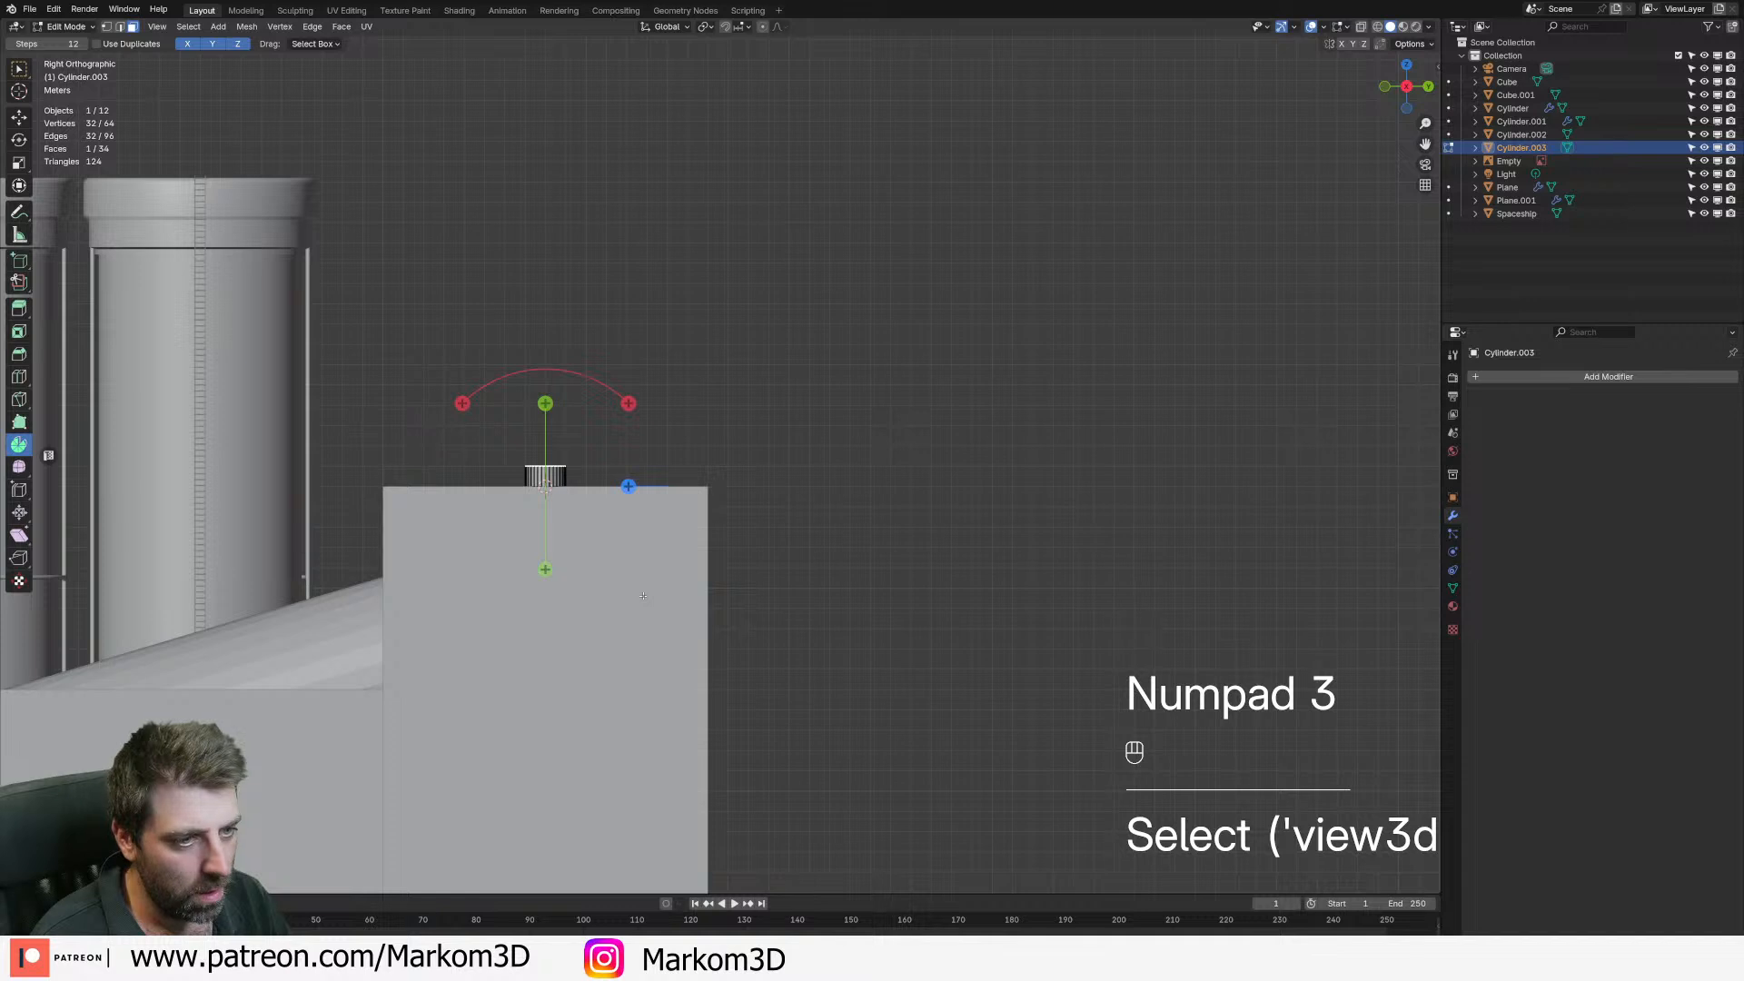
{"action": "key", "text": "KP_3"}
{"action": "key", "text": "KP_1"}
{"action": "middle_click_drag", "start_coordinate": [959, 464], "coordinate": [692, 428], "text": "shift"}
{"action": "scroll", "coordinate": [691, 428], "scroll_direction": "up", "scroll_amount": 3}
{"action": "scroll", "coordinate": [691, 428], "scroll_direction": "down", "scroll_amount": 3}
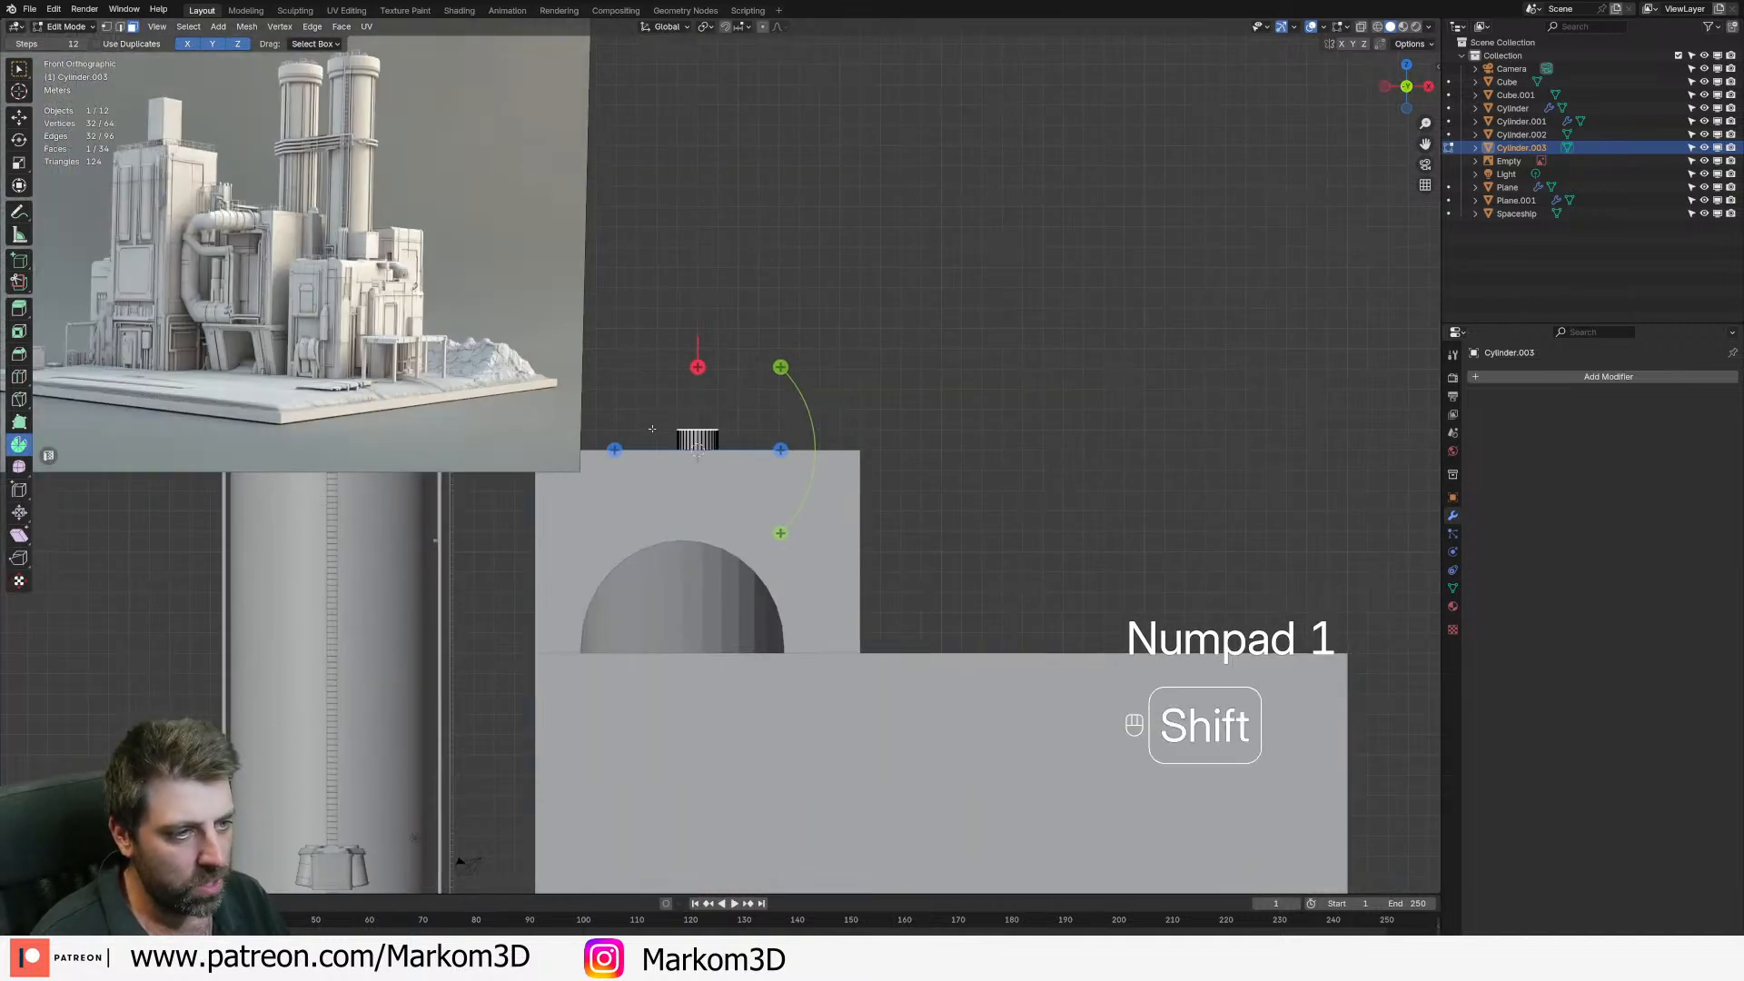
{"action": "right_click", "coordinate": [655, 429], "text": "shift"}
{"action": "left_click_drag", "start_coordinate": [738, 347], "coordinate": [652, 329]}
- Extrude the pipe's end face diagonally until it rises above the chimney tops
{"action": "scroll", "coordinate": [738, 343], "scroll_direction": "down", "scroll_amount": 3}
{"action": "key", "text": "e"}
{"action": "middle_click_drag", "start_coordinate": [740, 345], "coordinate": [771, 495]}
{"action": "scroll", "coordinate": [691, 504], "scroll_direction": "up", "scroll_amount": 3}
{"action": "key", "text": "KP_3"}
{"action": "key", "text": "e"}
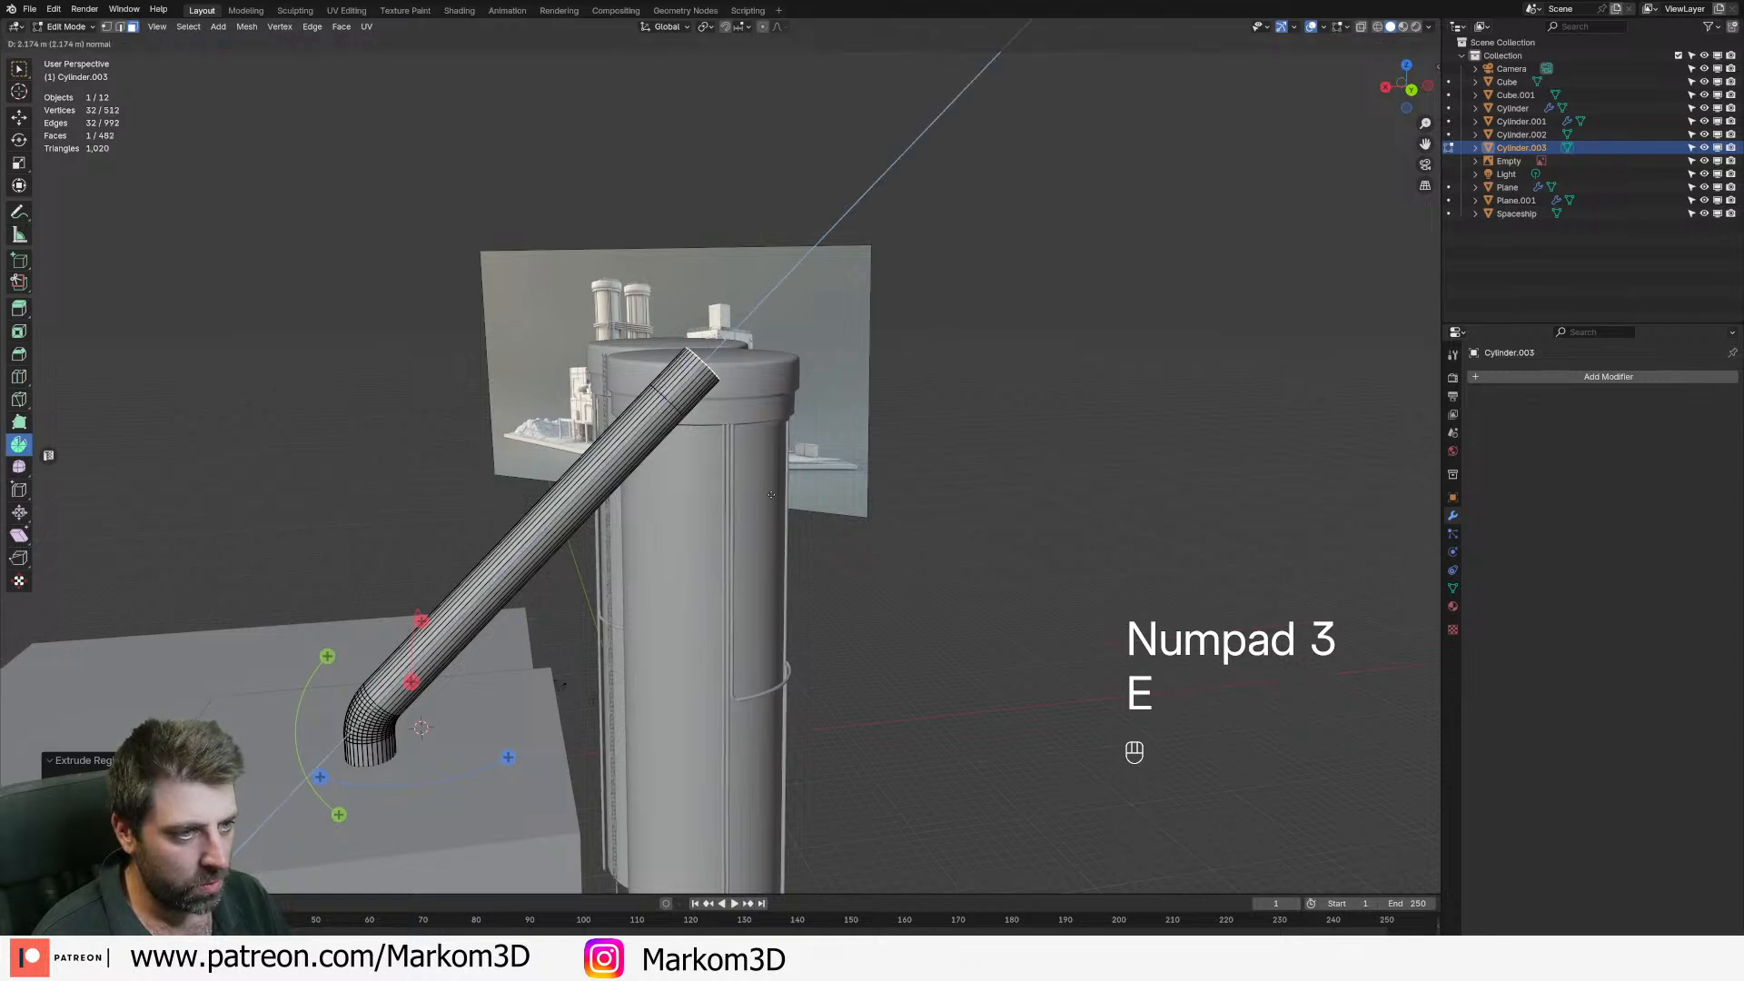
{"action": "left_click", "coordinate": [772, 494]}
- In wireframe shading, spin the pipe's end around a 3D cursor placed below it so the pipe levels out horizontally
{"action": "key", "text": "KP_3"}
{"action": "key", "text": "KP_1"}
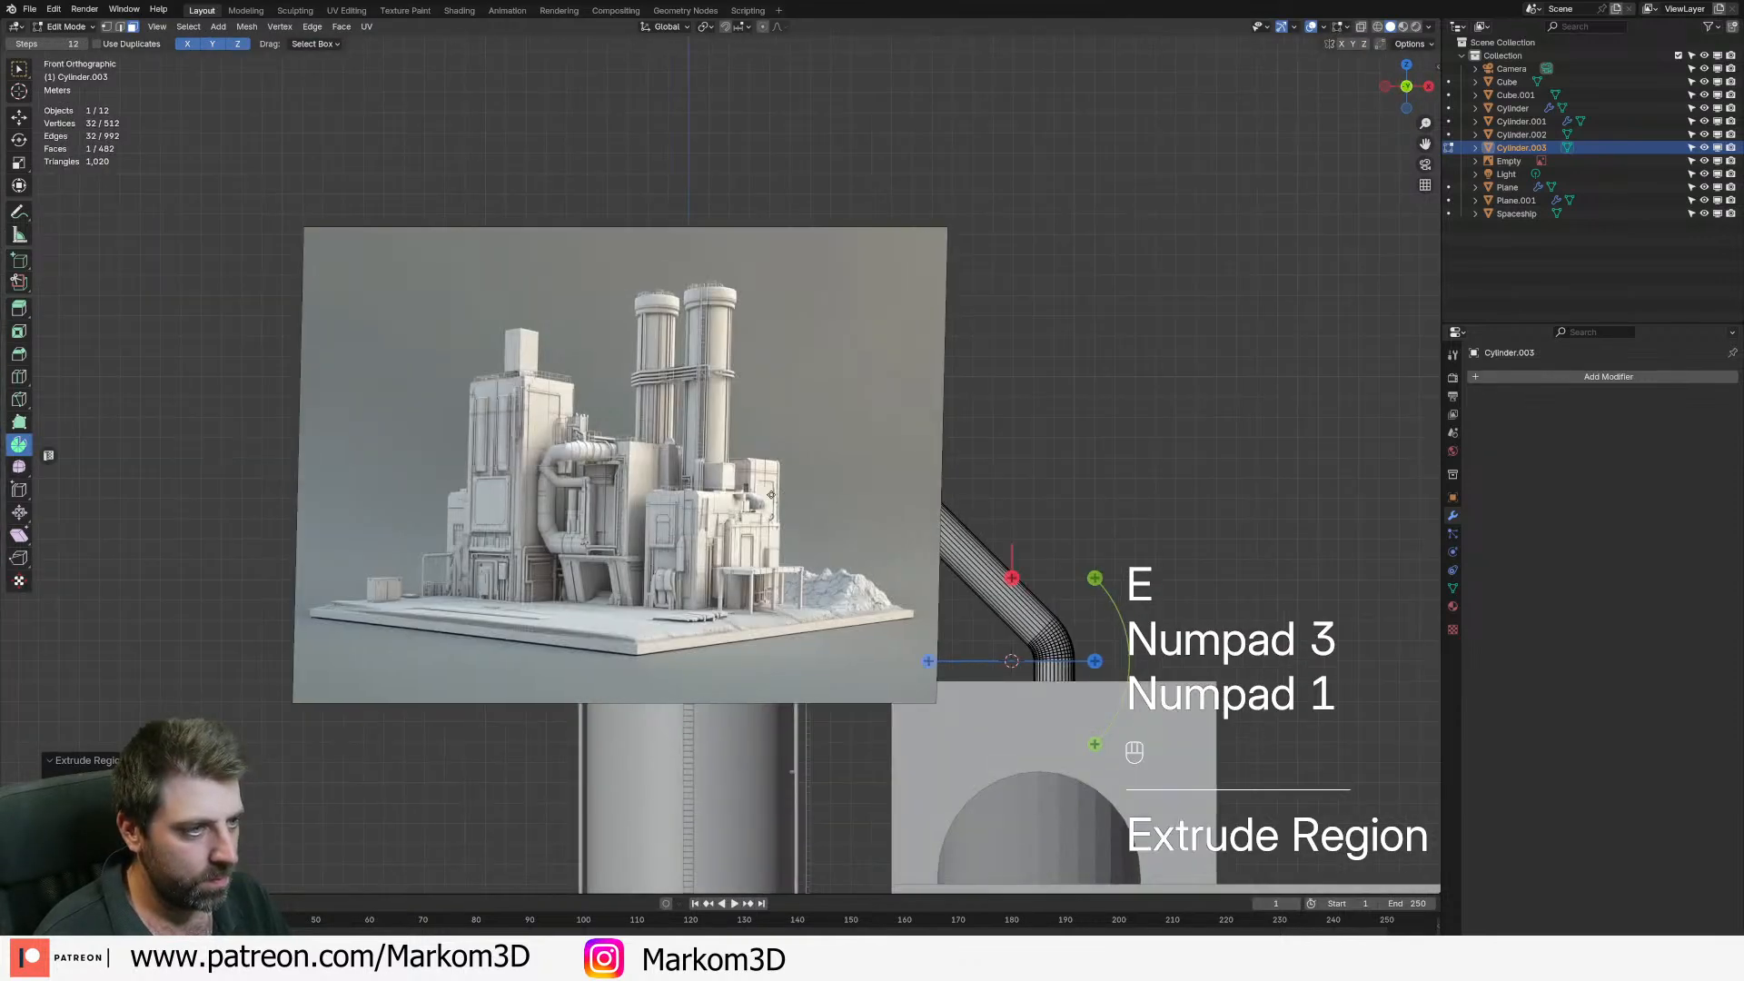
{"action": "key", "text": "z"}
{"action": "left_click", "coordinate": [675, 494]}
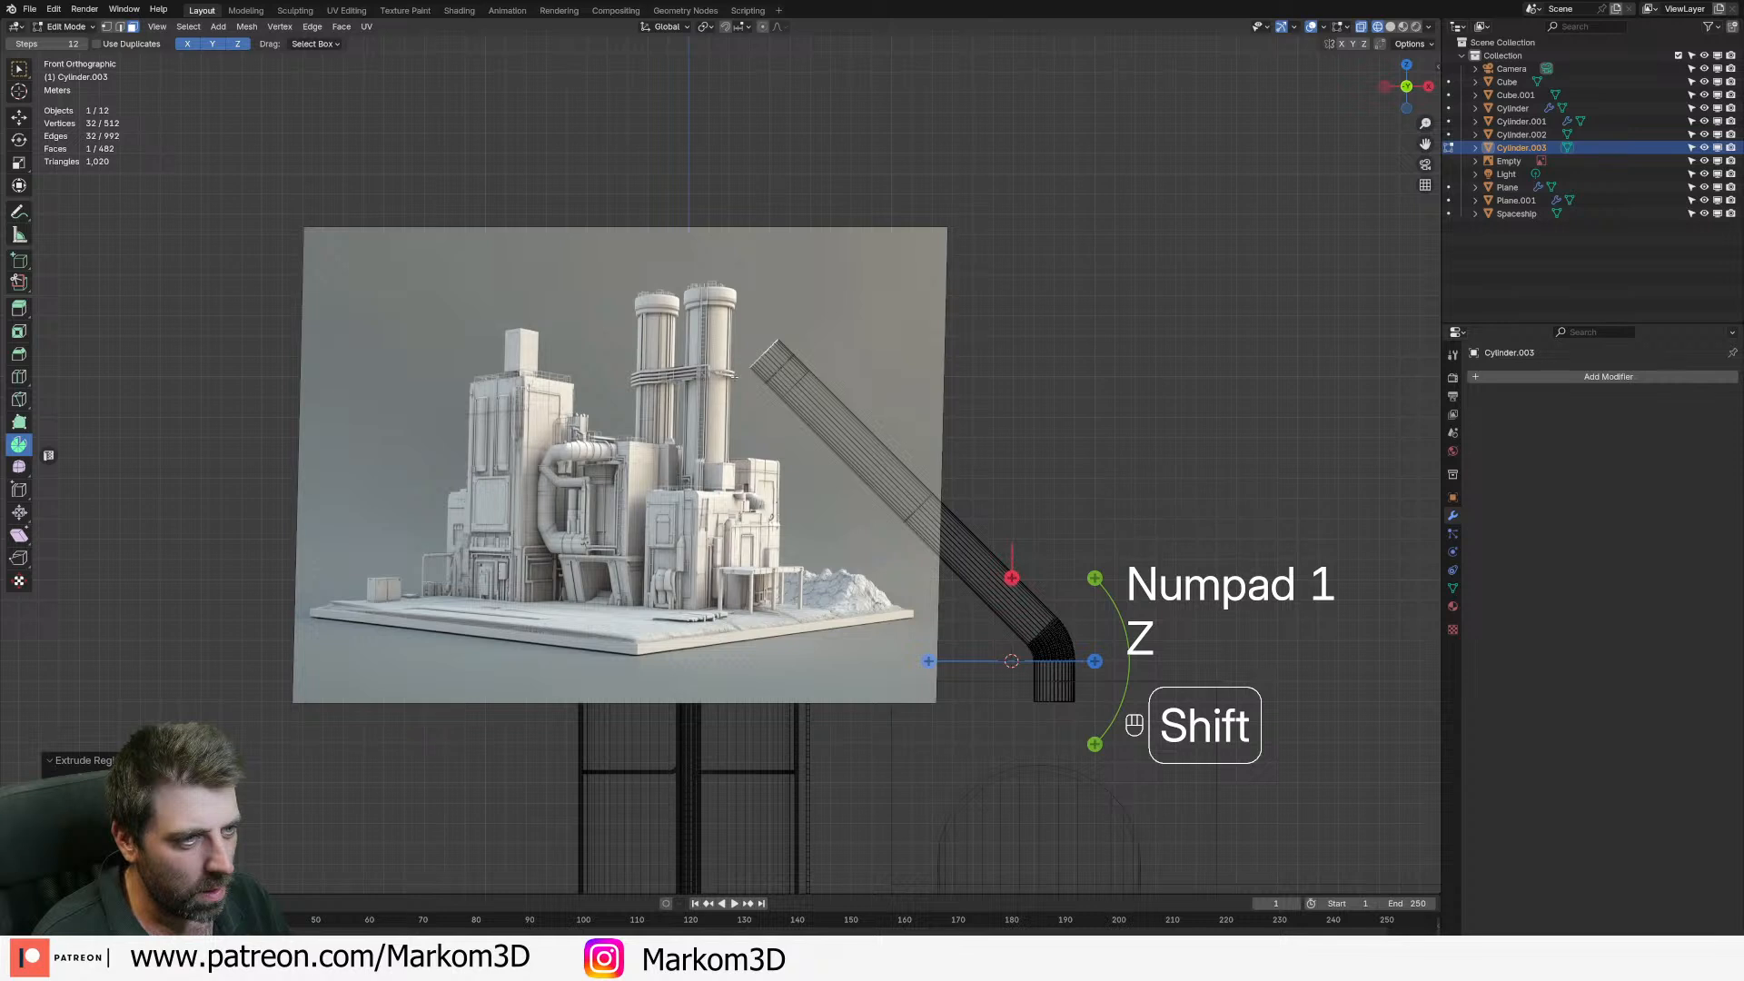
{"action": "right_click", "coordinate": [730, 381], "text": "shift"}
{"action": "left_click_drag", "start_coordinate": [814, 299], "coordinate": [730, 297]}
- Place the 3D cursor beside the pipe's end in top view and spin the end 90° towards the chimneys
{"action": "key", "text": "KP_7"}
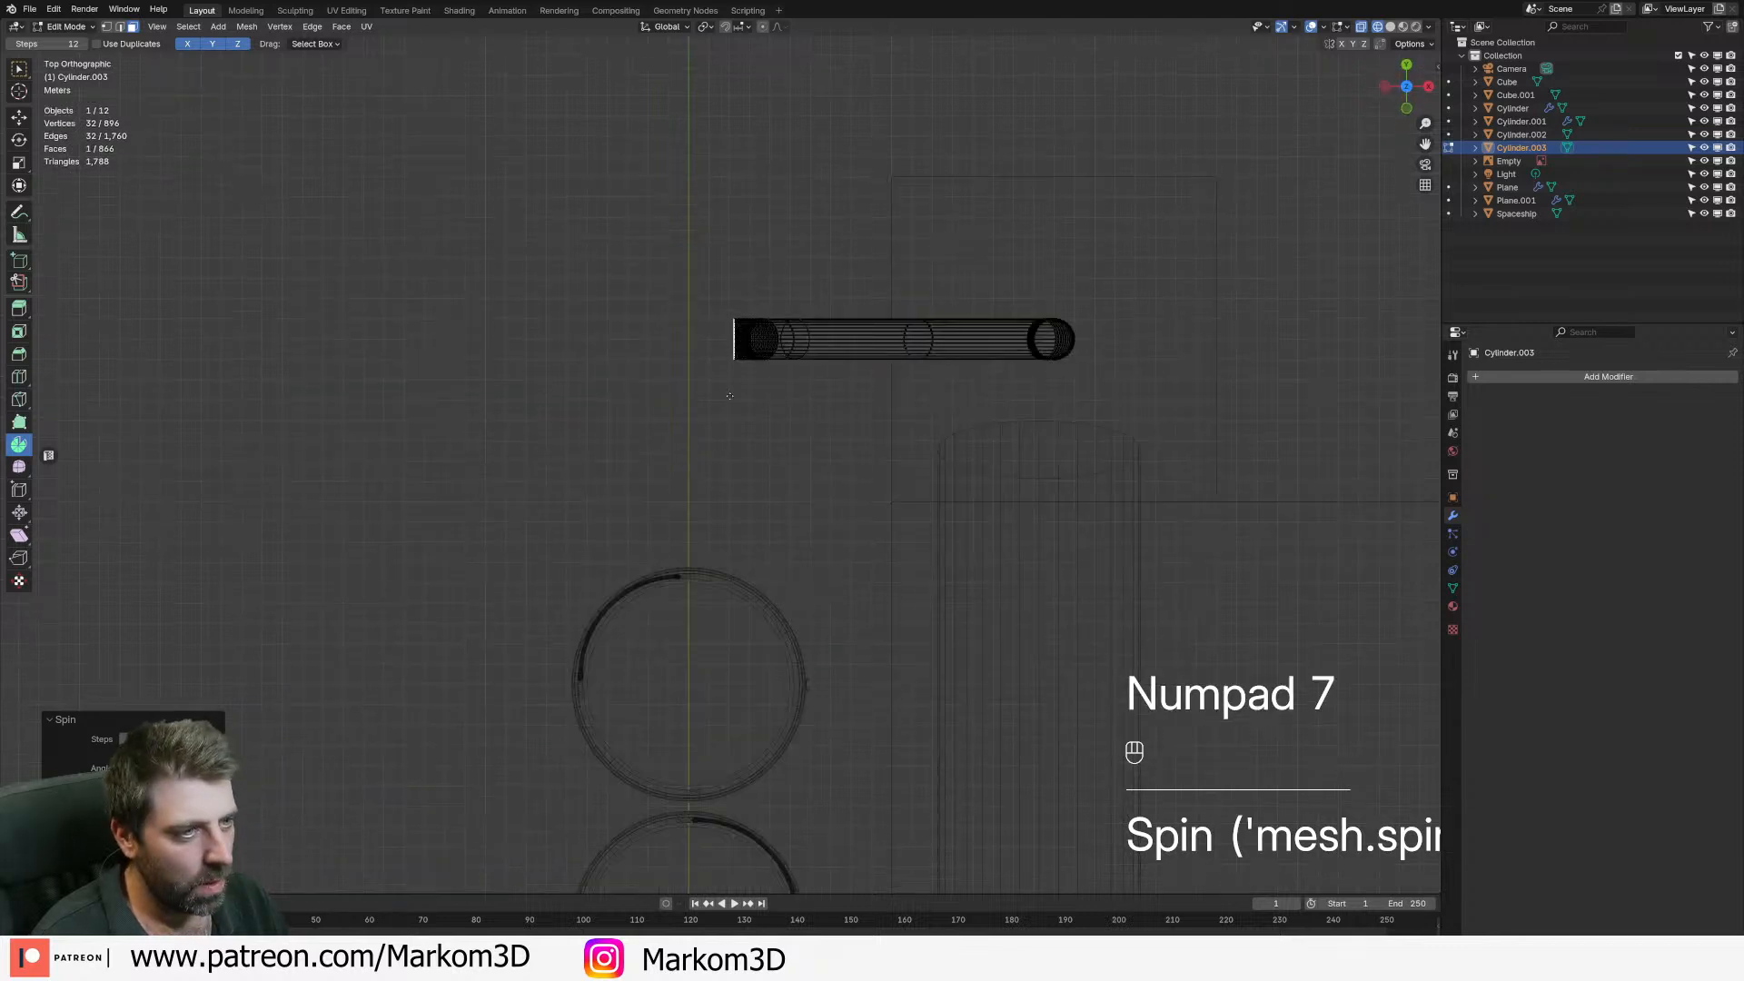
{"action": "right_click", "coordinate": [735, 376], "text": "shift"}
{"action": "left_click_drag", "start_coordinate": [812, 302], "coordinate": [663, 304]}
- Extrude the pipe's end horizontally along Y across both chimneys
{"action": "scroll", "coordinate": [691, 454], "scroll_direction": "down", "scroll_amount": 3}
{"action": "middle_click_drag", "start_coordinate": [727, 600], "coordinate": [727, 510], "text": "shift"}
{"action": "key", "text": "e"}
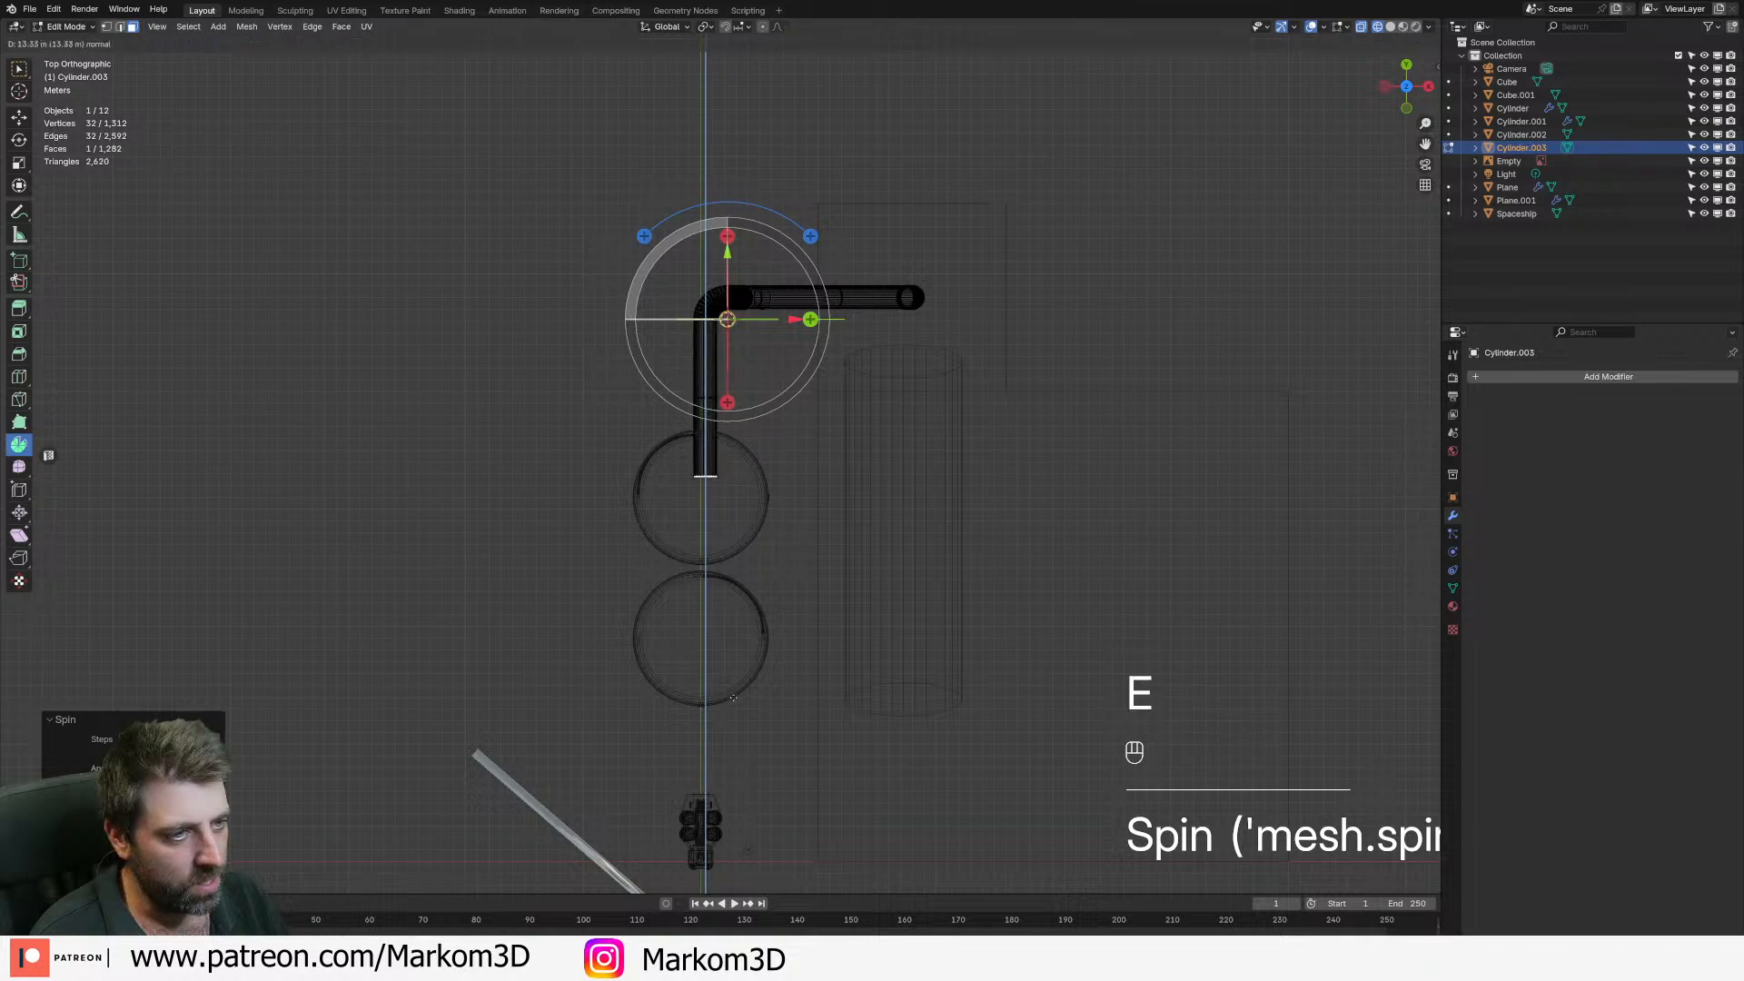
{"action": "left_click", "coordinate": [734, 836]}
- Pull the pipe's end back over the farther chimney and spin it 90° downwards around the repositioned 3D cursor
{"action": "middle_click_drag", "start_coordinate": [734, 836], "coordinate": [538, 464]}
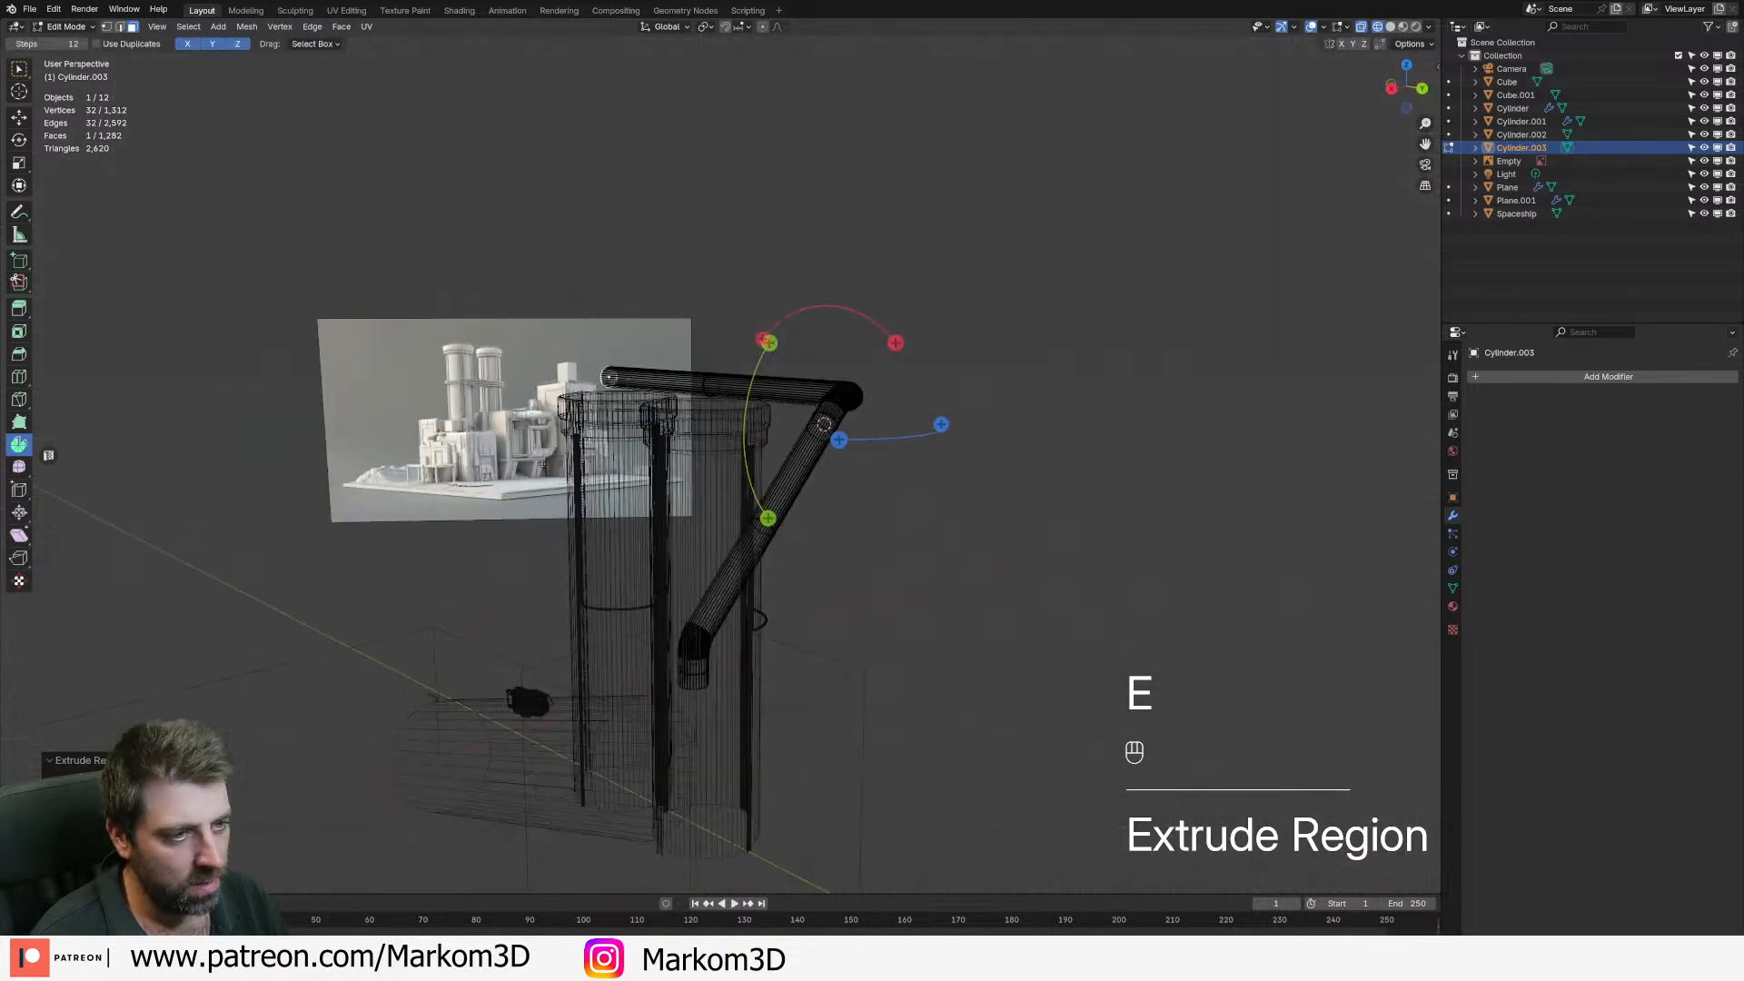
{"action": "key", "text": "KP_3"}
{"action": "scroll", "coordinate": [542, 463], "scroll_direction": "up", "scroll_amount": 3}
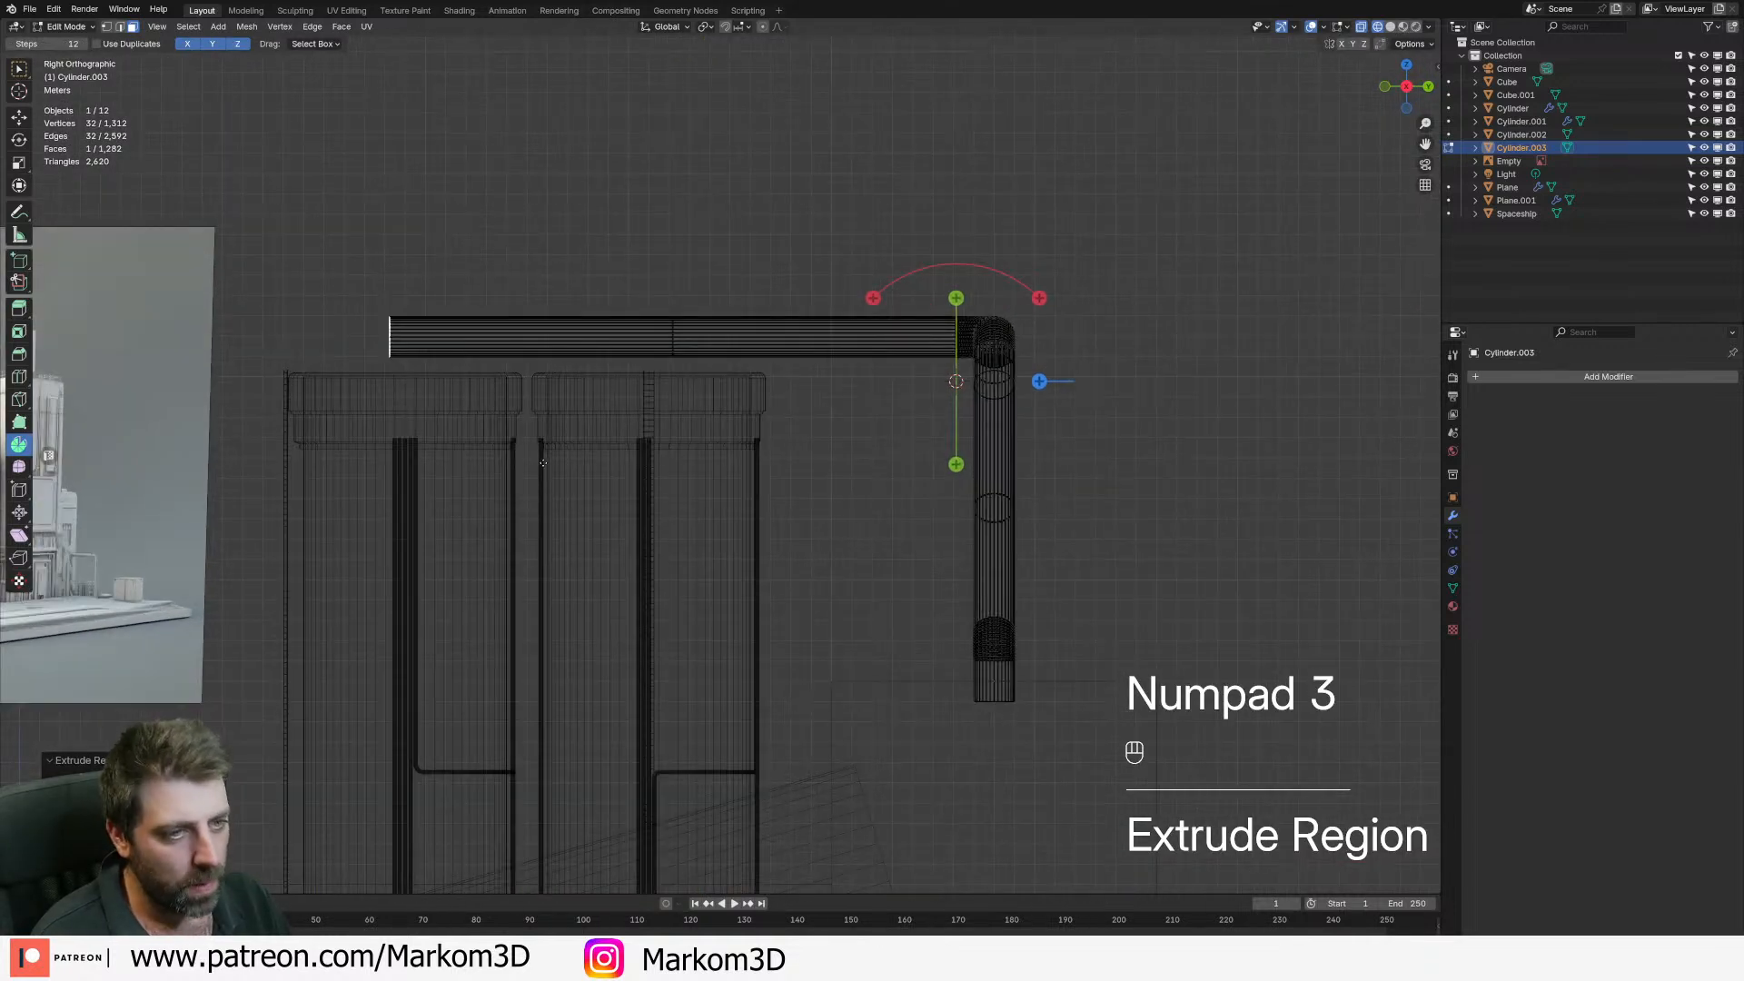
{"action": "key", "text": "g"}
{"action": "left_click", "coordinate": [331, 311], "text": "shift"}
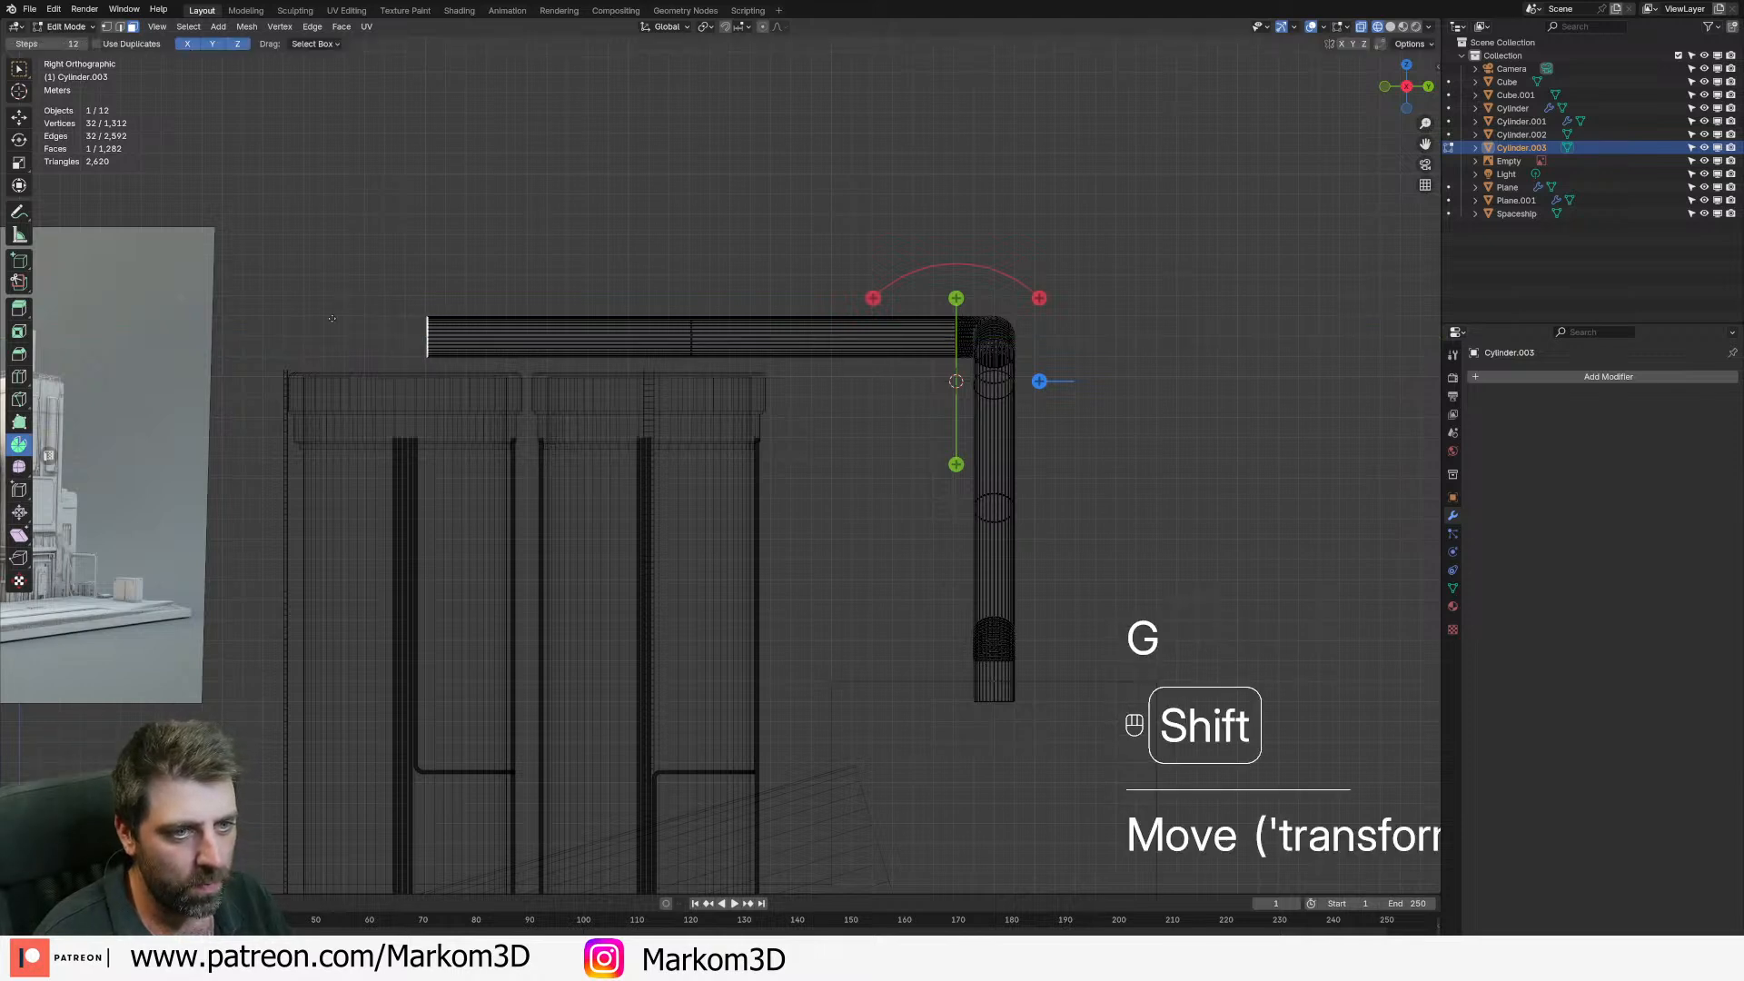
{"action": "left_click_drag", "start_coordinate": [509, 289], "coordinate": [348, 285]}
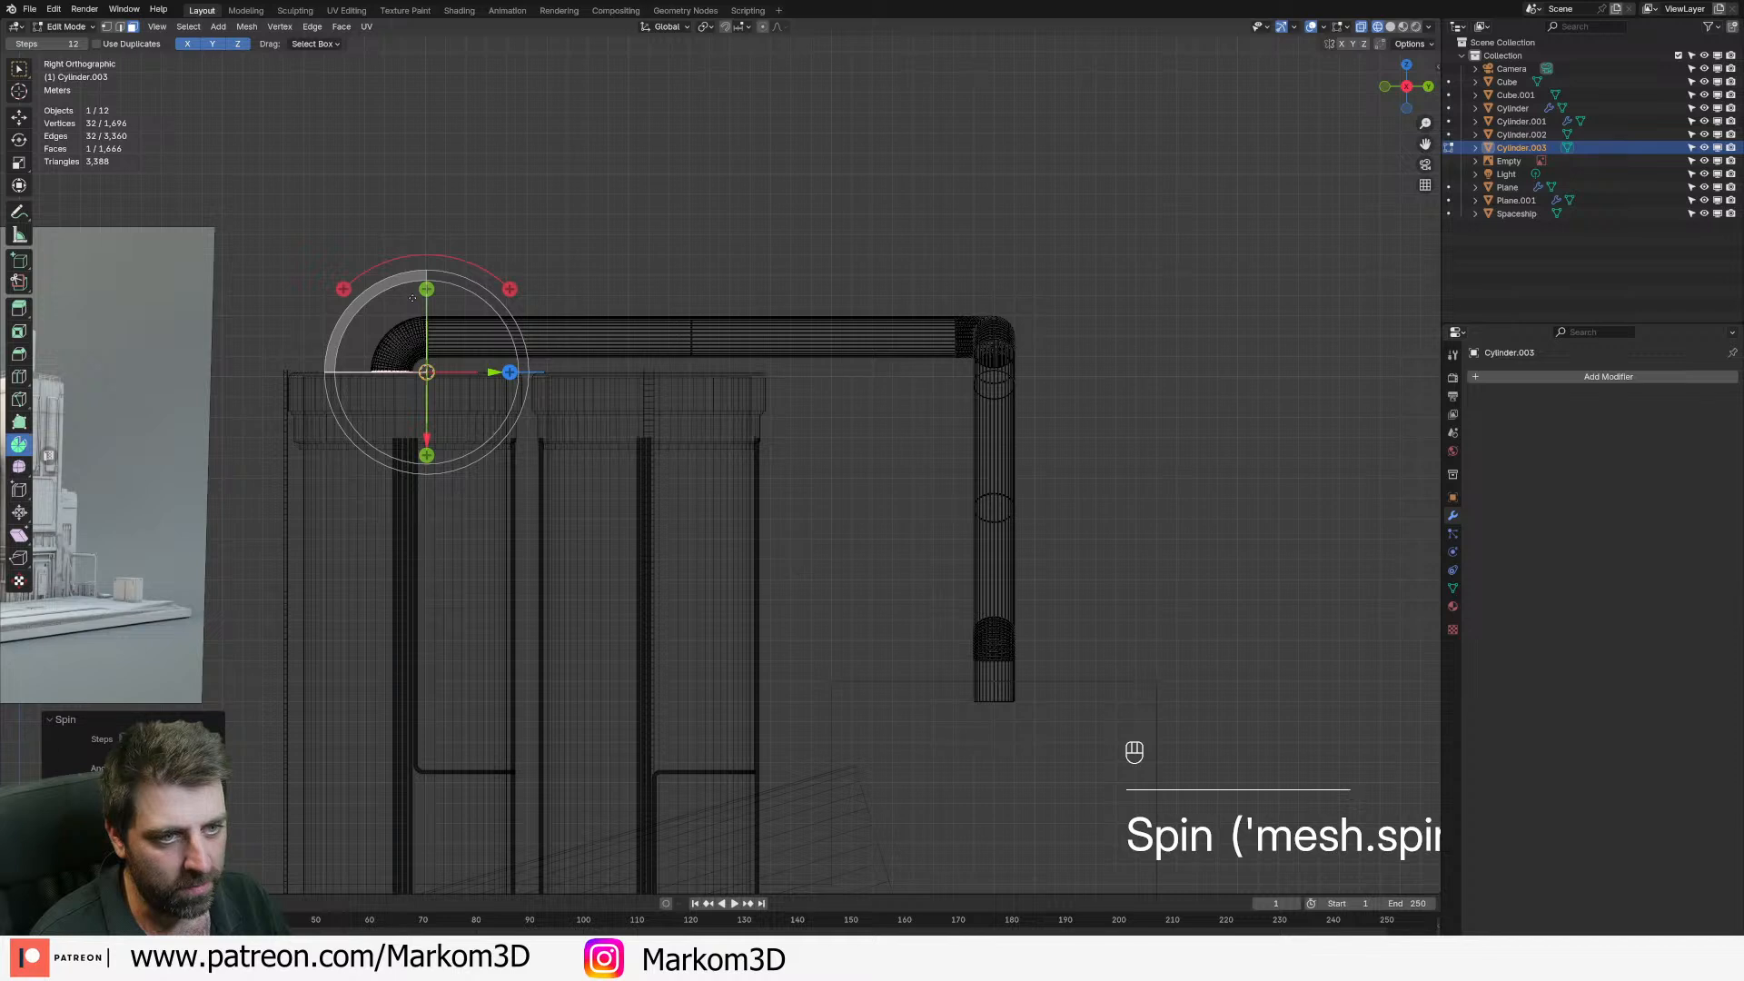
- Extrude the pipe's end down into the farther chimney's top and return to solid shading
{"action": "key", "text": "e"}
{"action": "key", "text": "z"}
{"action": "left_click", "coordinate": [614, 281]}
- Leave mesh editing, apply Shade Auto Smooth to the pipe, and deselect it
{"action": "key", "text": "Tab"}
{"action": "middle_click_drag", "start_coordinate": [613, 282], "coordinate": [930, 519]}
{"action": "left_click", "coordinate": [849, 462]}
{"action": "right_click", "coordinate": [848, 462]}
{"action": "left_click", "coordinate": [849, 463]}
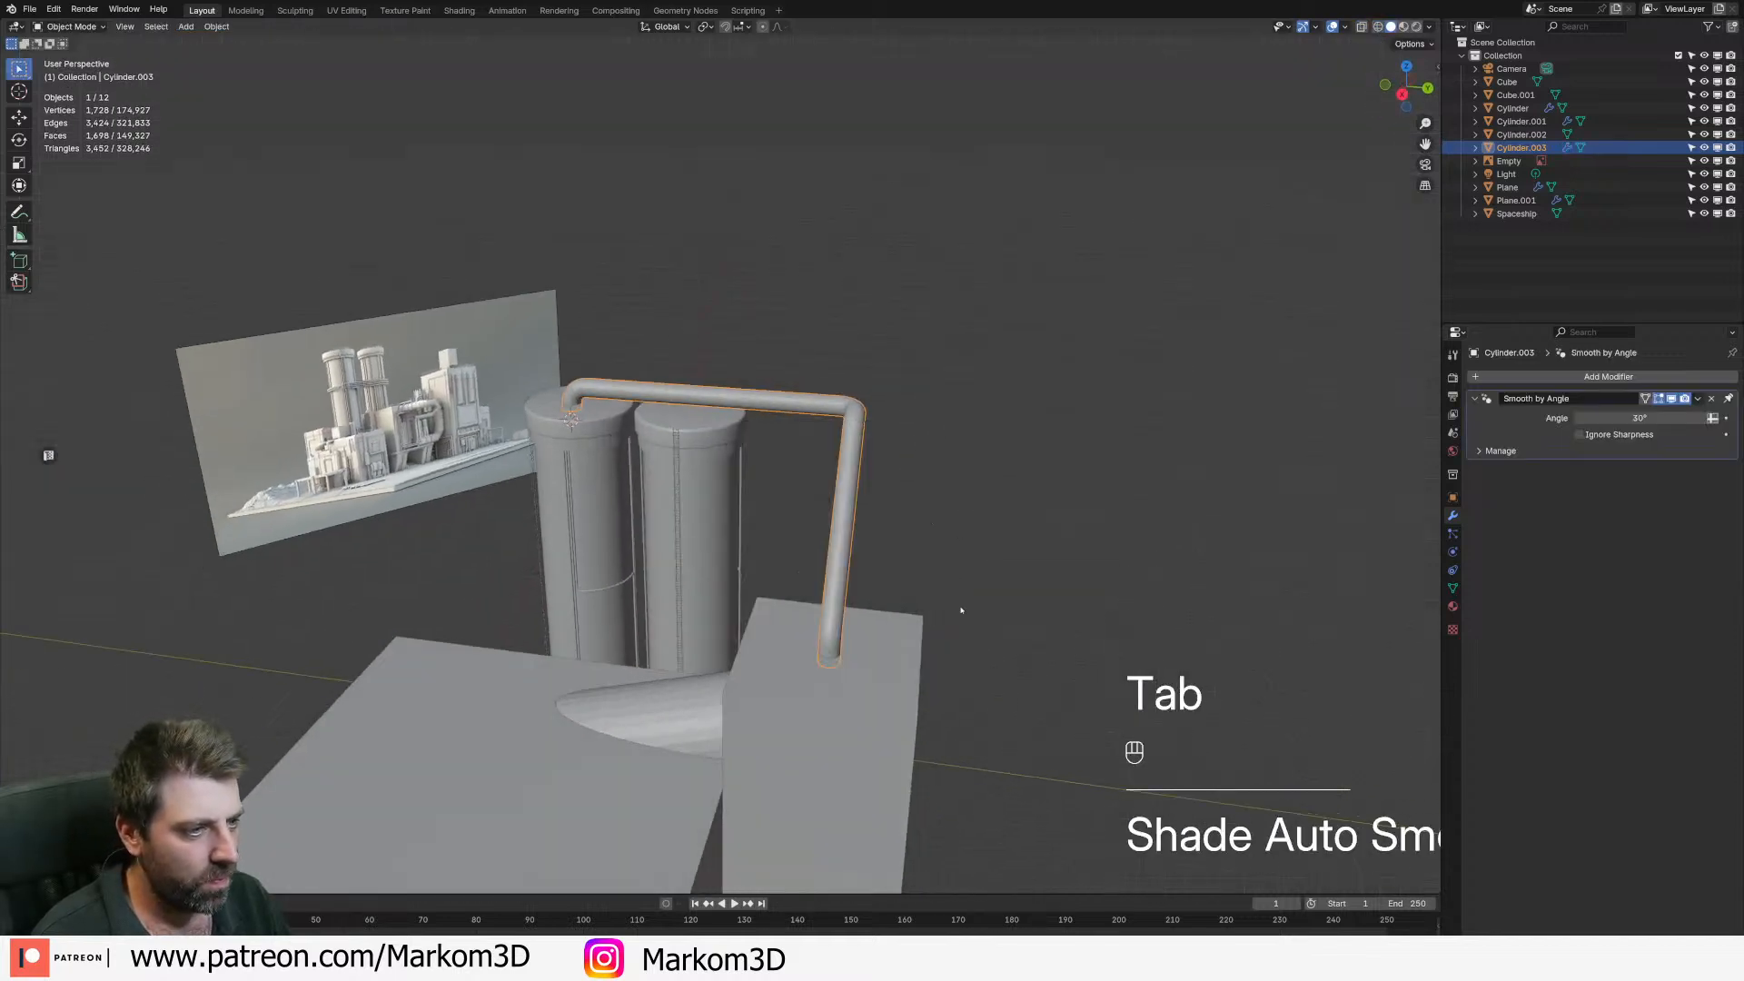
{"action": "scroll", "coordinate": [923, 572], "scroll_direction": "down", "scroll_amount": 2}
{"action": "left_click", "coordinate": [985, 623]}
- Duplicate the pipe and move the copy along Y in top view so its upper run lies beside the original
{"action": "middle_click_drag", "start_coordinate": [985, 623], "coordinate": [702, 590]}
{"action": "middle_click_drag", "start_coordinate": [681, 368], "coordinate": [738, 415]}
{"action": "scroll", "coordinate": [738, 415], "scroll_direction": "up", "scroll_amount": 2}
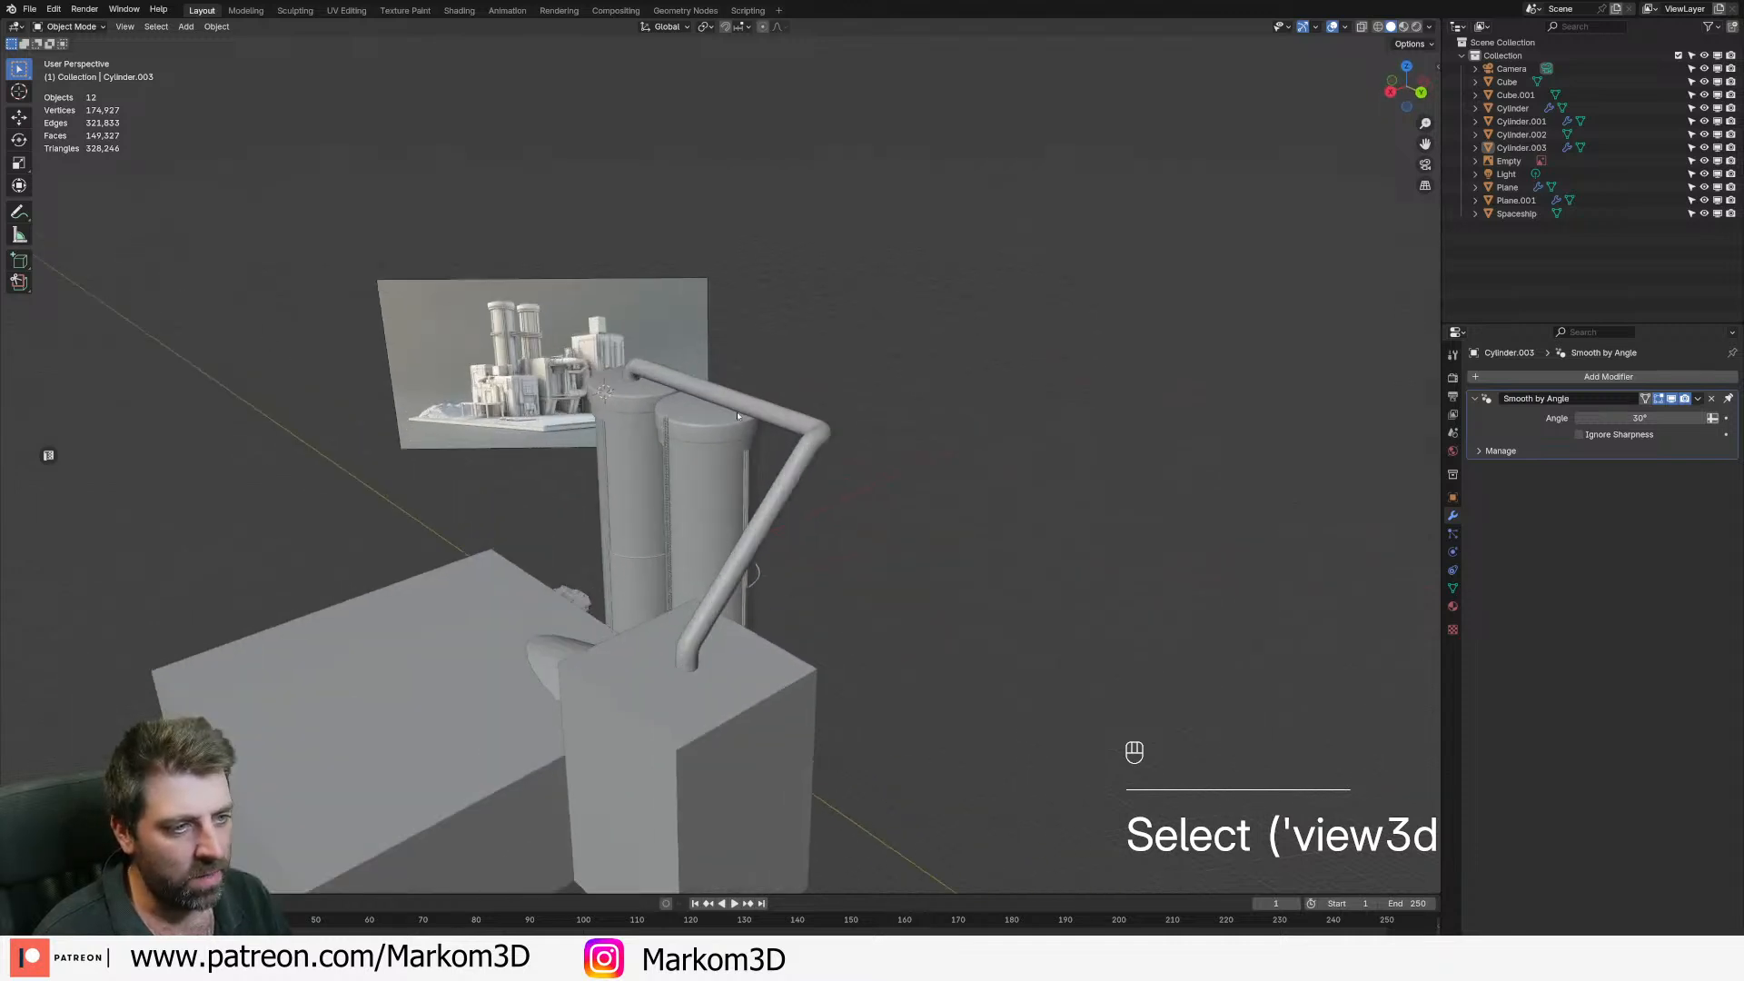
{"action": "left_click", "coordinate": [710, 643]}
{"action": "middle_click_drag", "start_coordinate": [710, 643], "coordinate": [740, 640]}
{"action": "key", "text": "KP_7"}
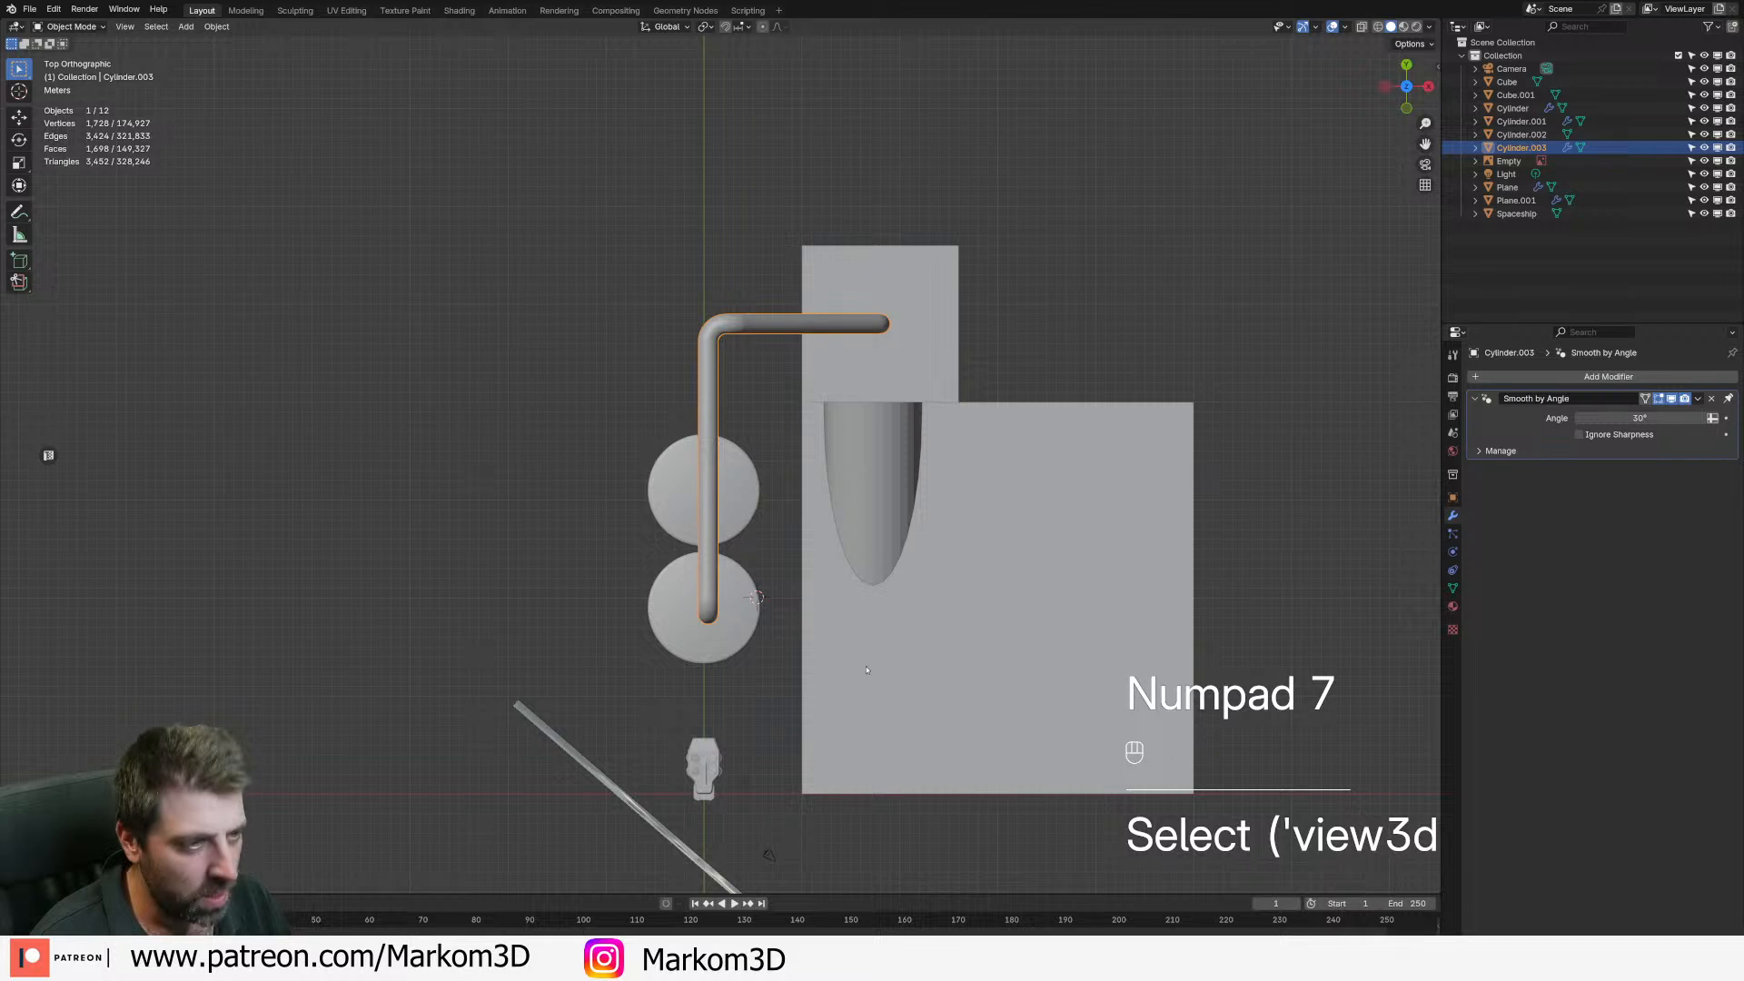
{"action": "key", "text": "shift+d"}
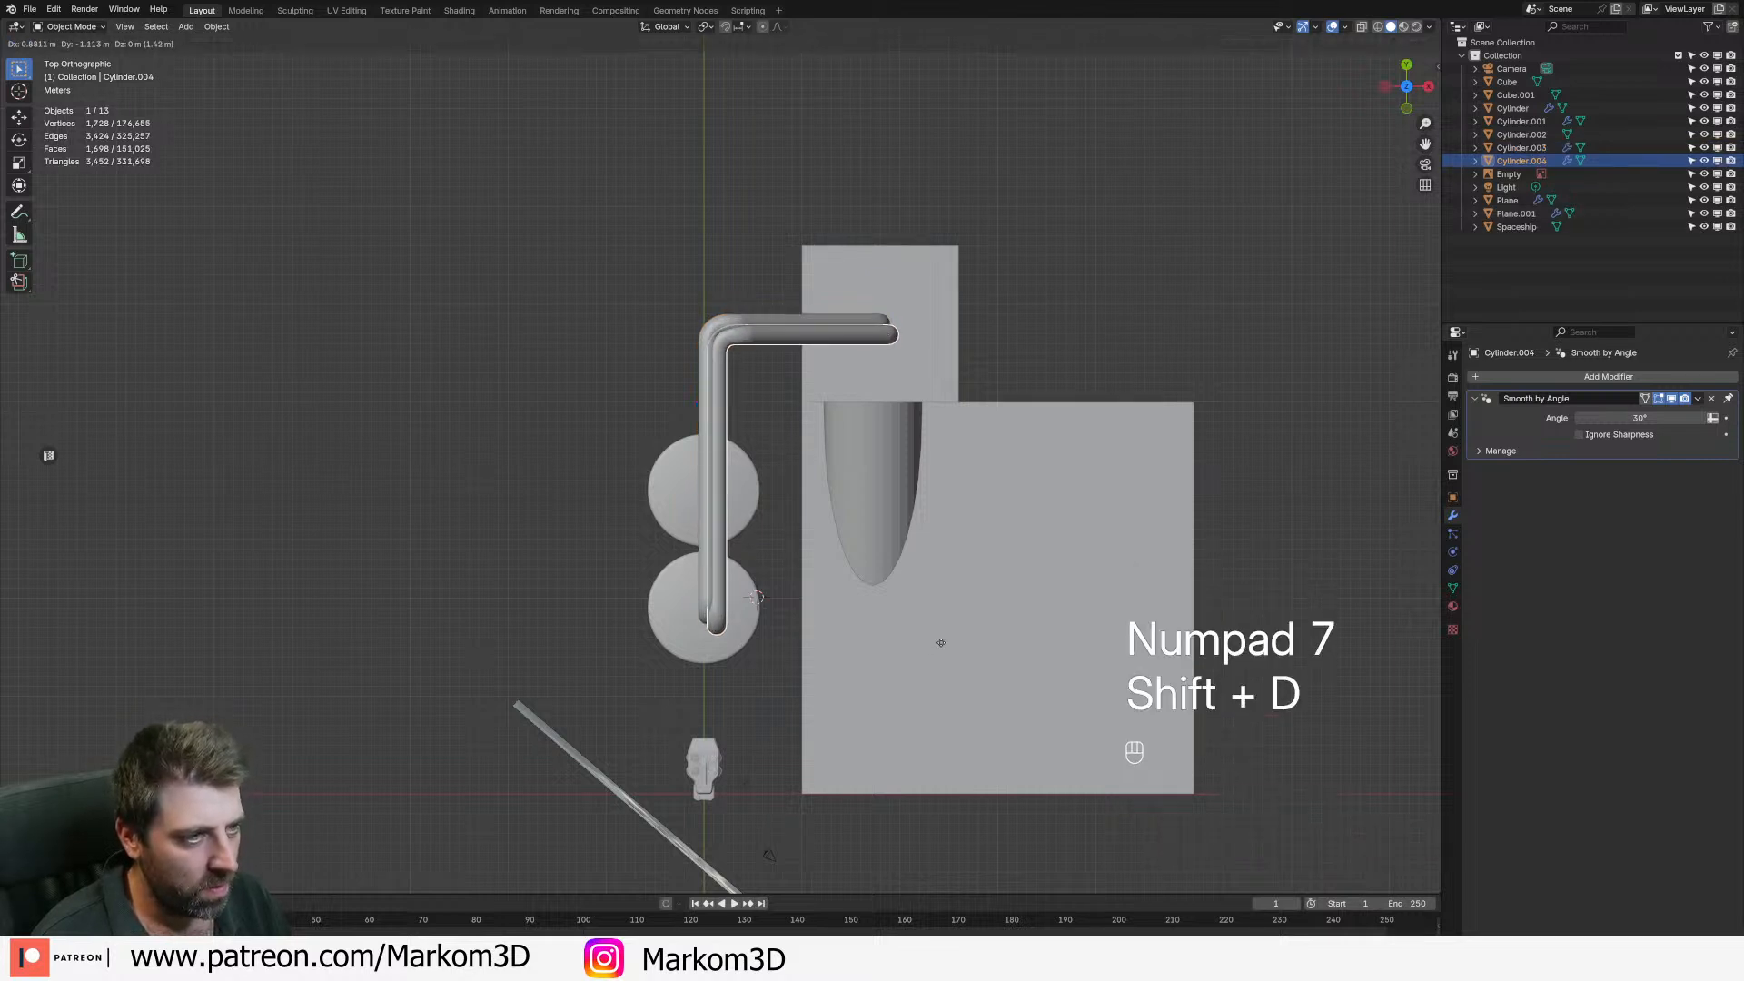
{"action": "right_click", "coordinate": [941, 643]}
{"action": "key", "text": "g"}
{"action": "key", "text": "y"}
{"action": "left_click", "coordinate": [939, 665]}
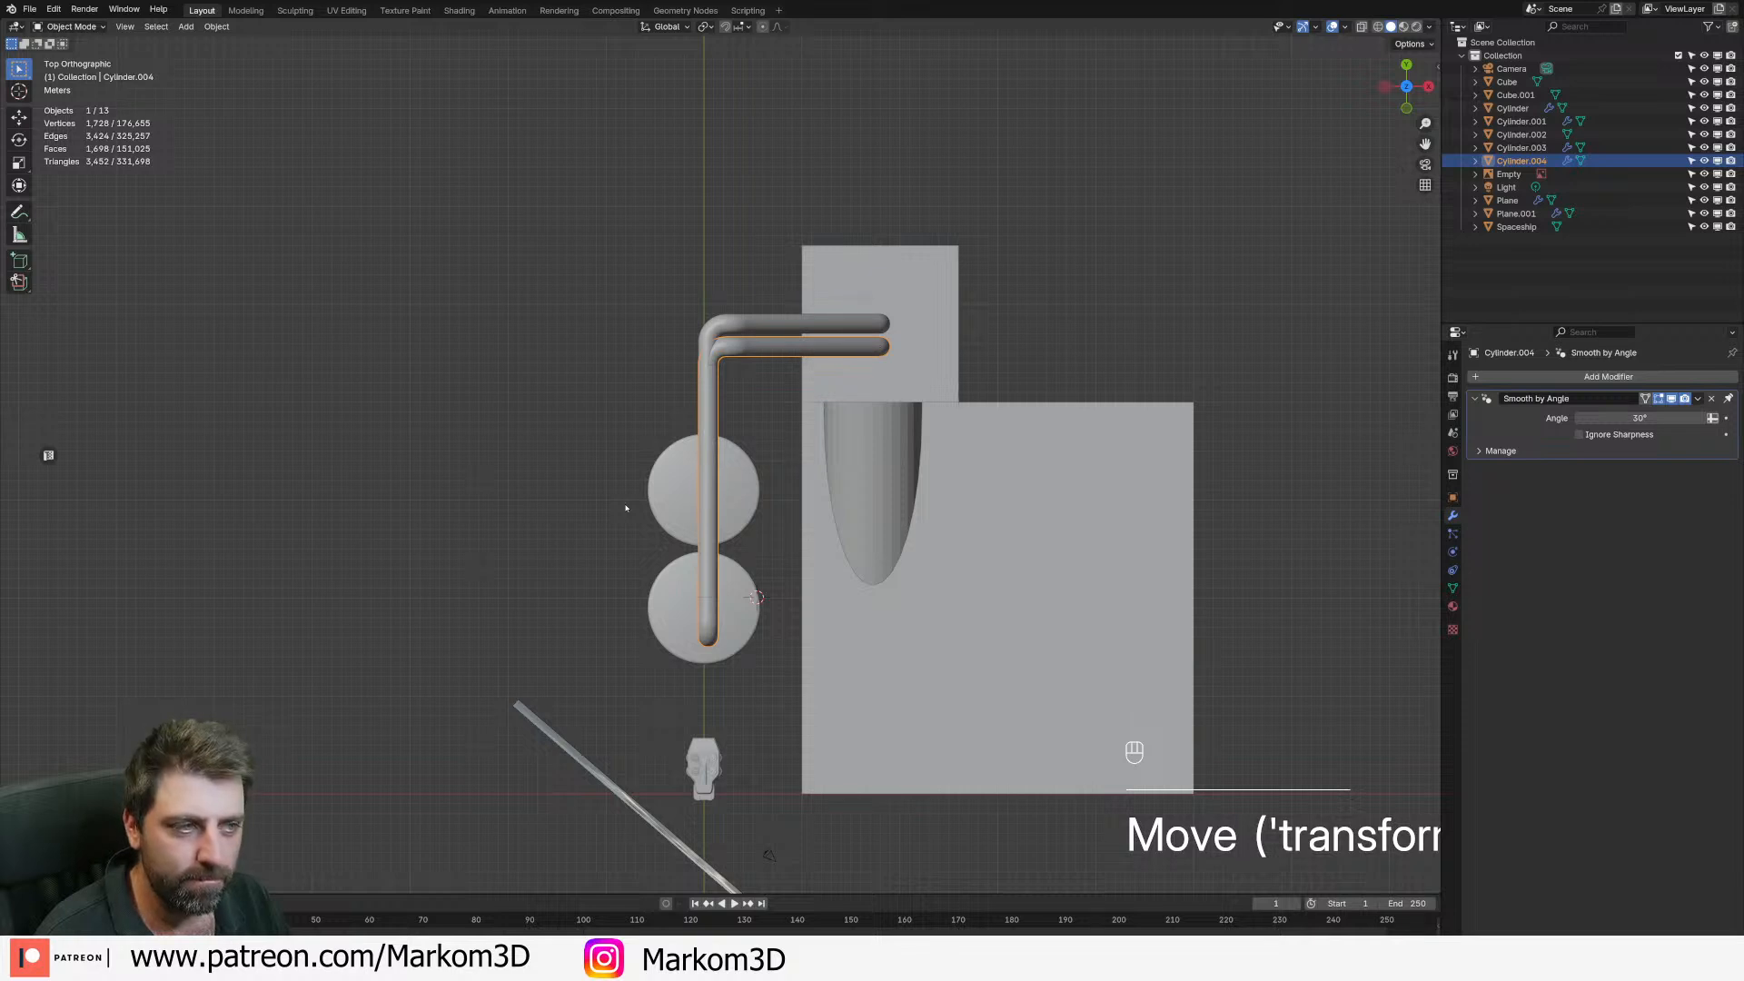
- Move the pipe copy along X so its long run sits parallel beside the original pipe
{"action": "key", "text": "g"}
{"action": "key", "text": "x"}
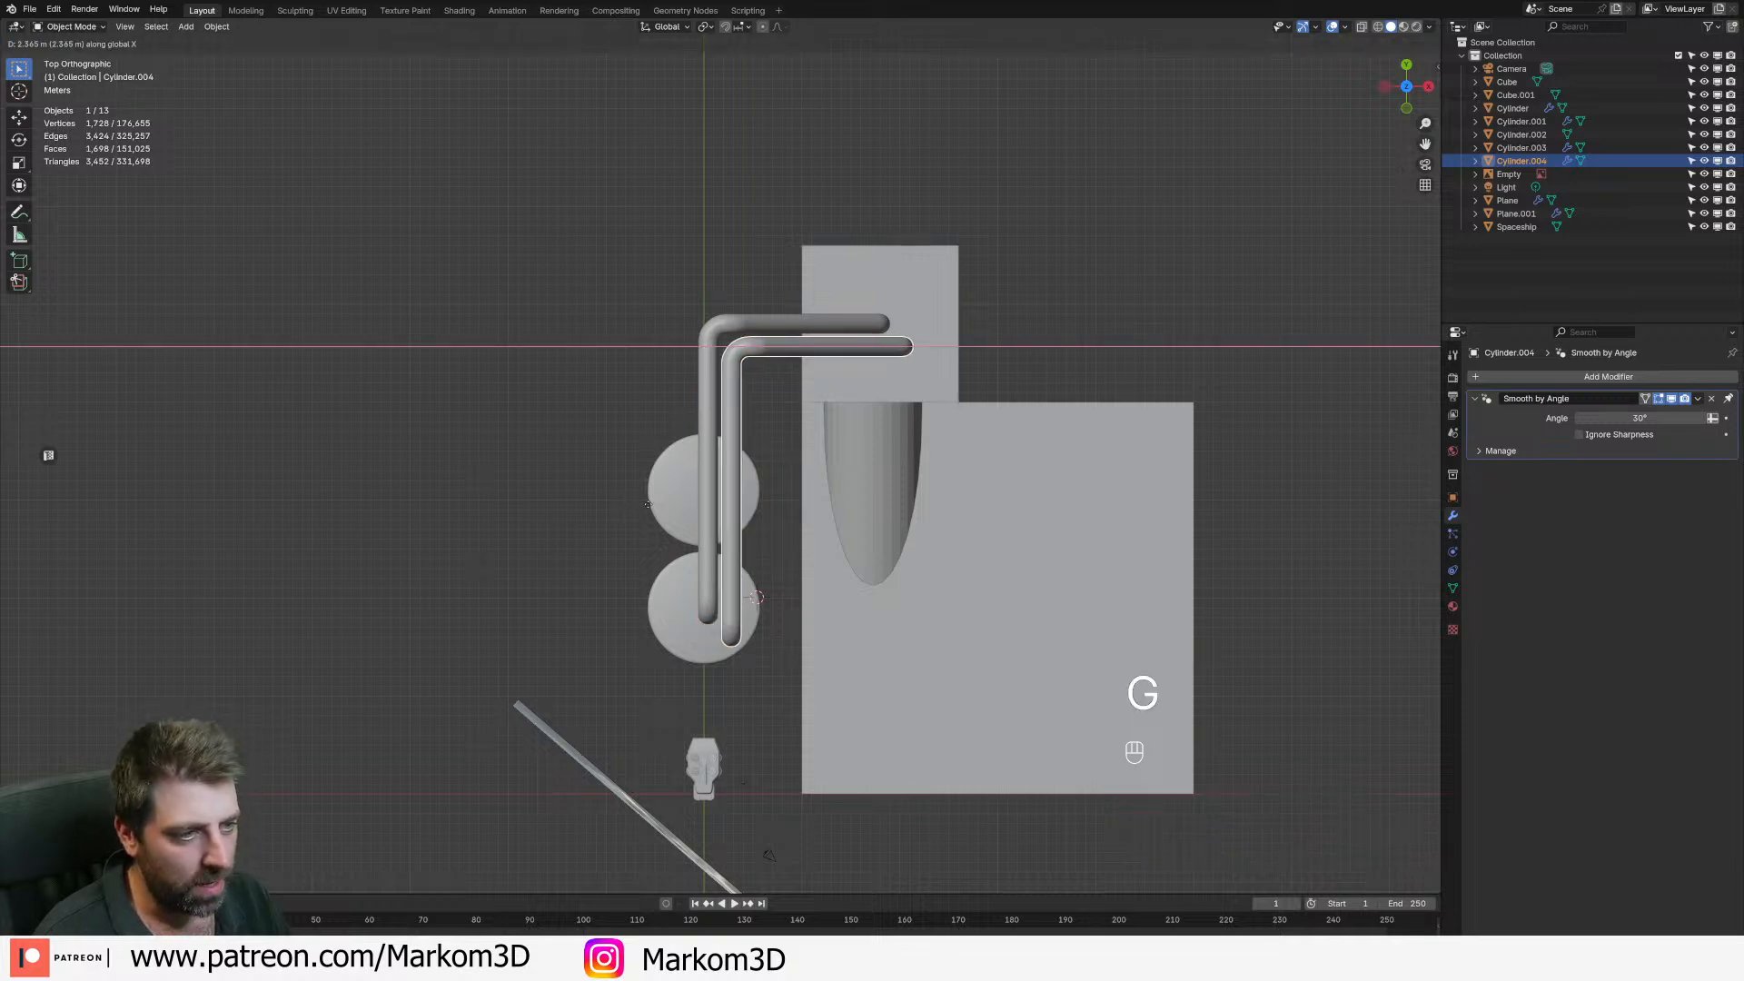
{"action": "left_click", "coordinate": [684, 520]}
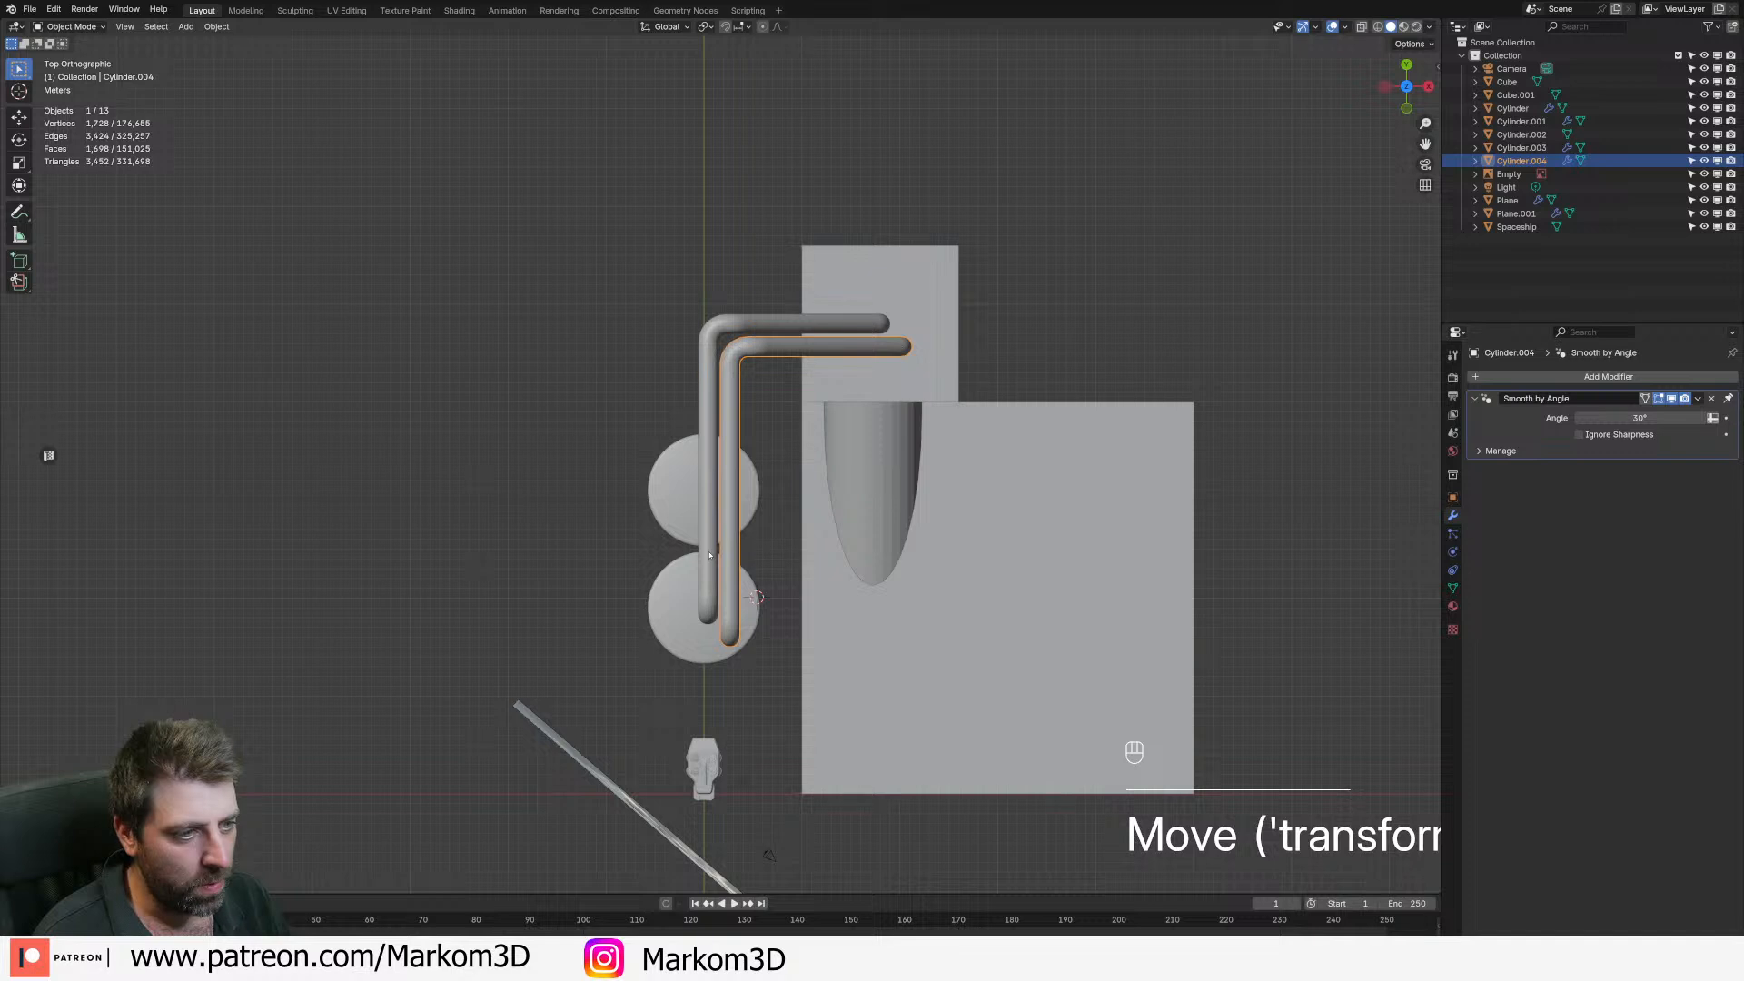
- Shorten the pipe copy by moving its end bend back over the chimney nearer the tower block, then finish editing in solid shading
{"action": "key", "text": "Tab"}
{"action": "key", "text": "z"}
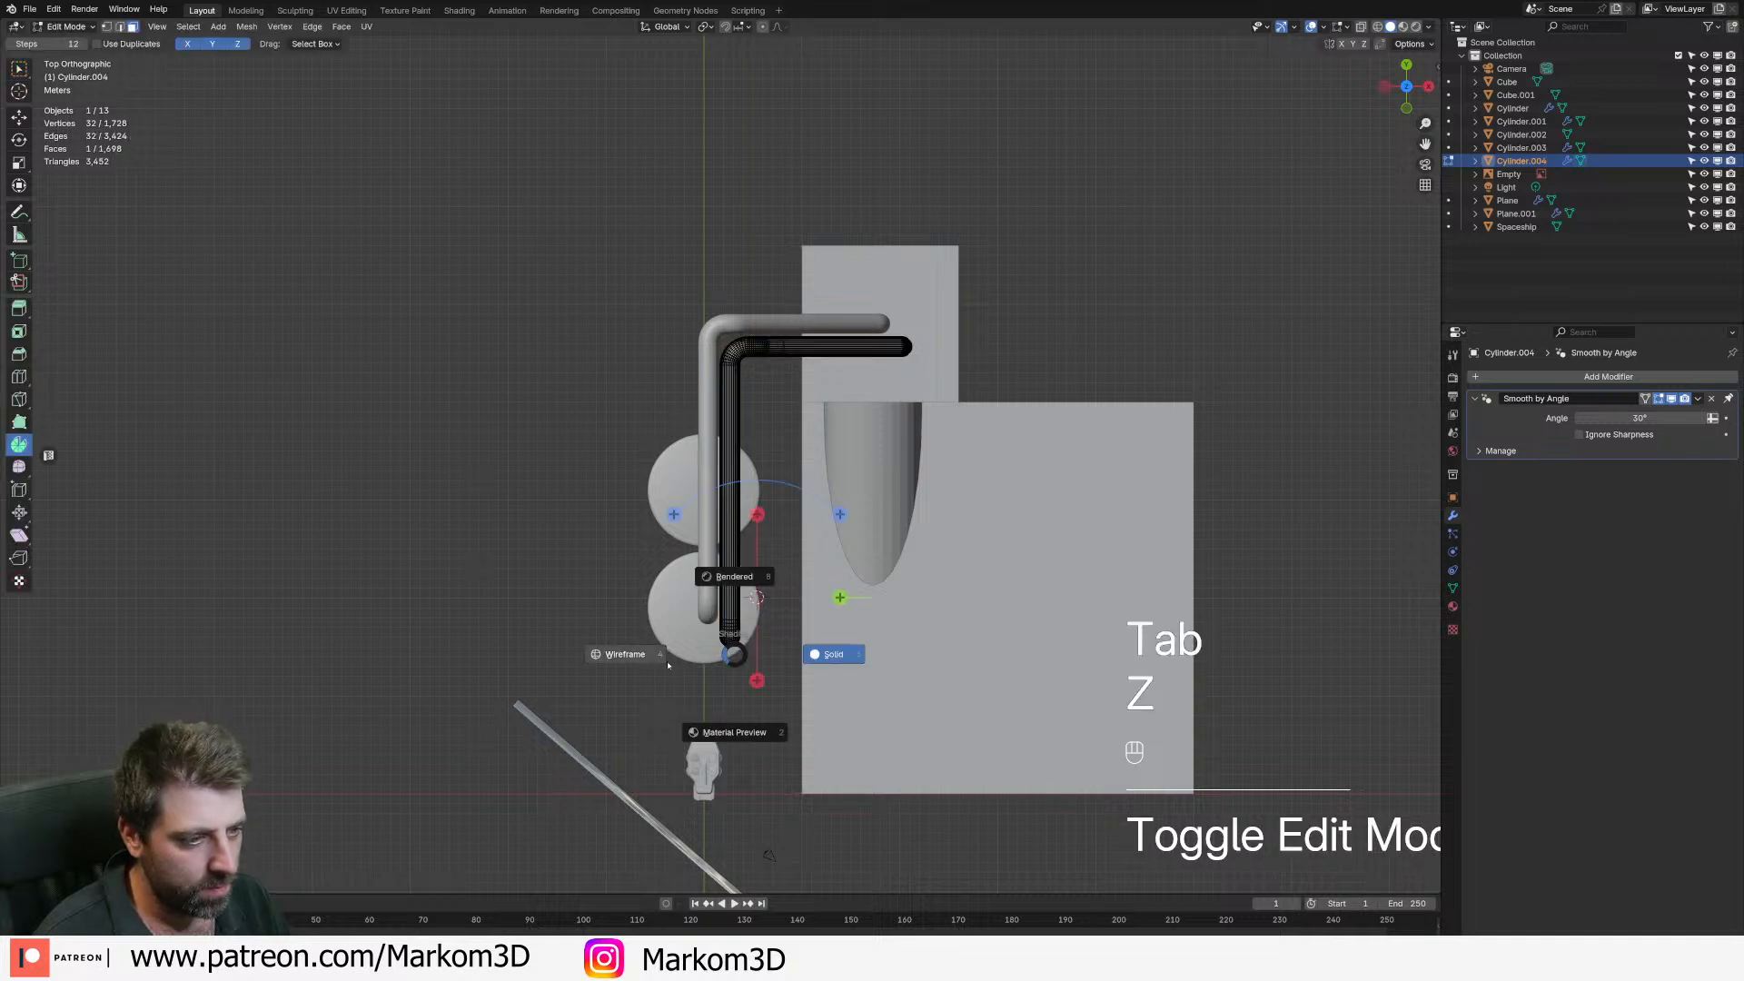
{"action": "key", "text": "1"}
{"action": "left_click", "coordinate": [752, 672]}
{"action": "key", "text": "c"}
{"action": "left_click_drag", "start_coordinate": [751, 666], "coordinate": [738, 646]}
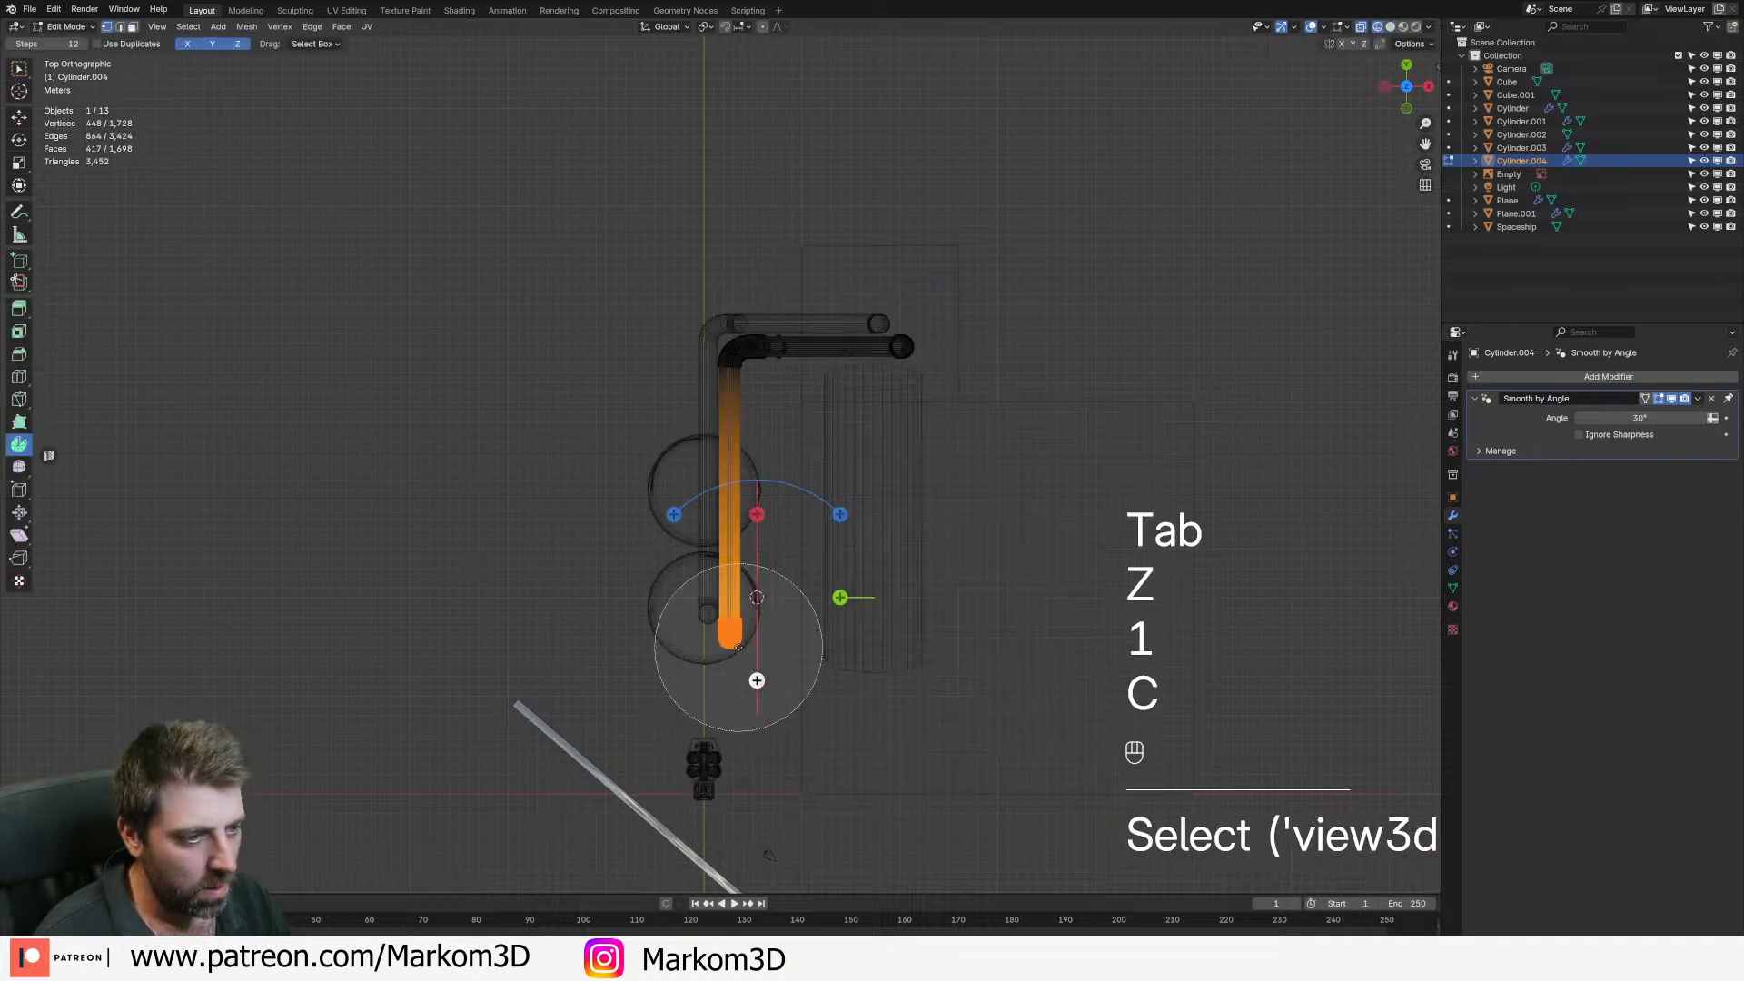
{"action": "right_click", "coordinate": [739, 646]}
{"action": "key", "text": "g"}
{"action": "left_click", "coordinate": [739, 505]}
{"action": "key", "text": "z"}
{"action": "left_click", "coordinate": [1325, 482]}
{"action": "key", "text": "Tab"}
{"action": "left_click", "coordinate": [1239, 417]}
{"action": "middle_click_drag", "start_coordinate": [1238, 417], "coordinate": [876, 531]}
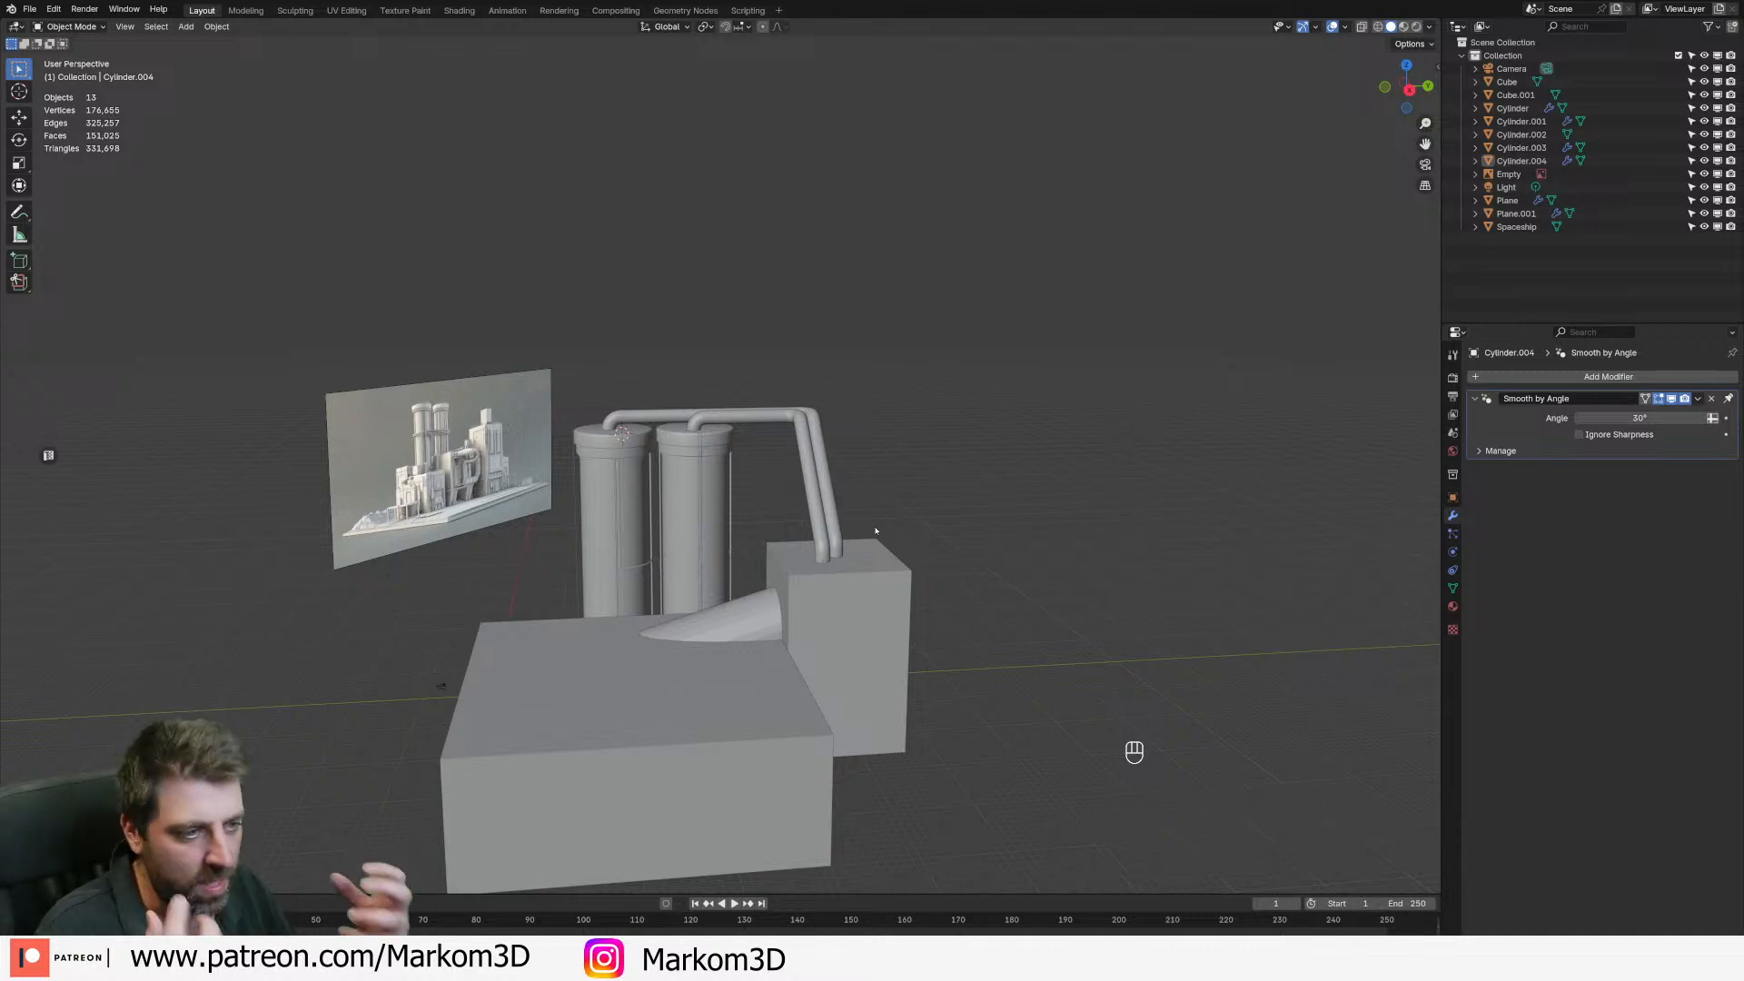
{"action": "middle_click_drag", "start_coordinate": [745, 713], "coordinate": [789, 582], "text": "shift"}
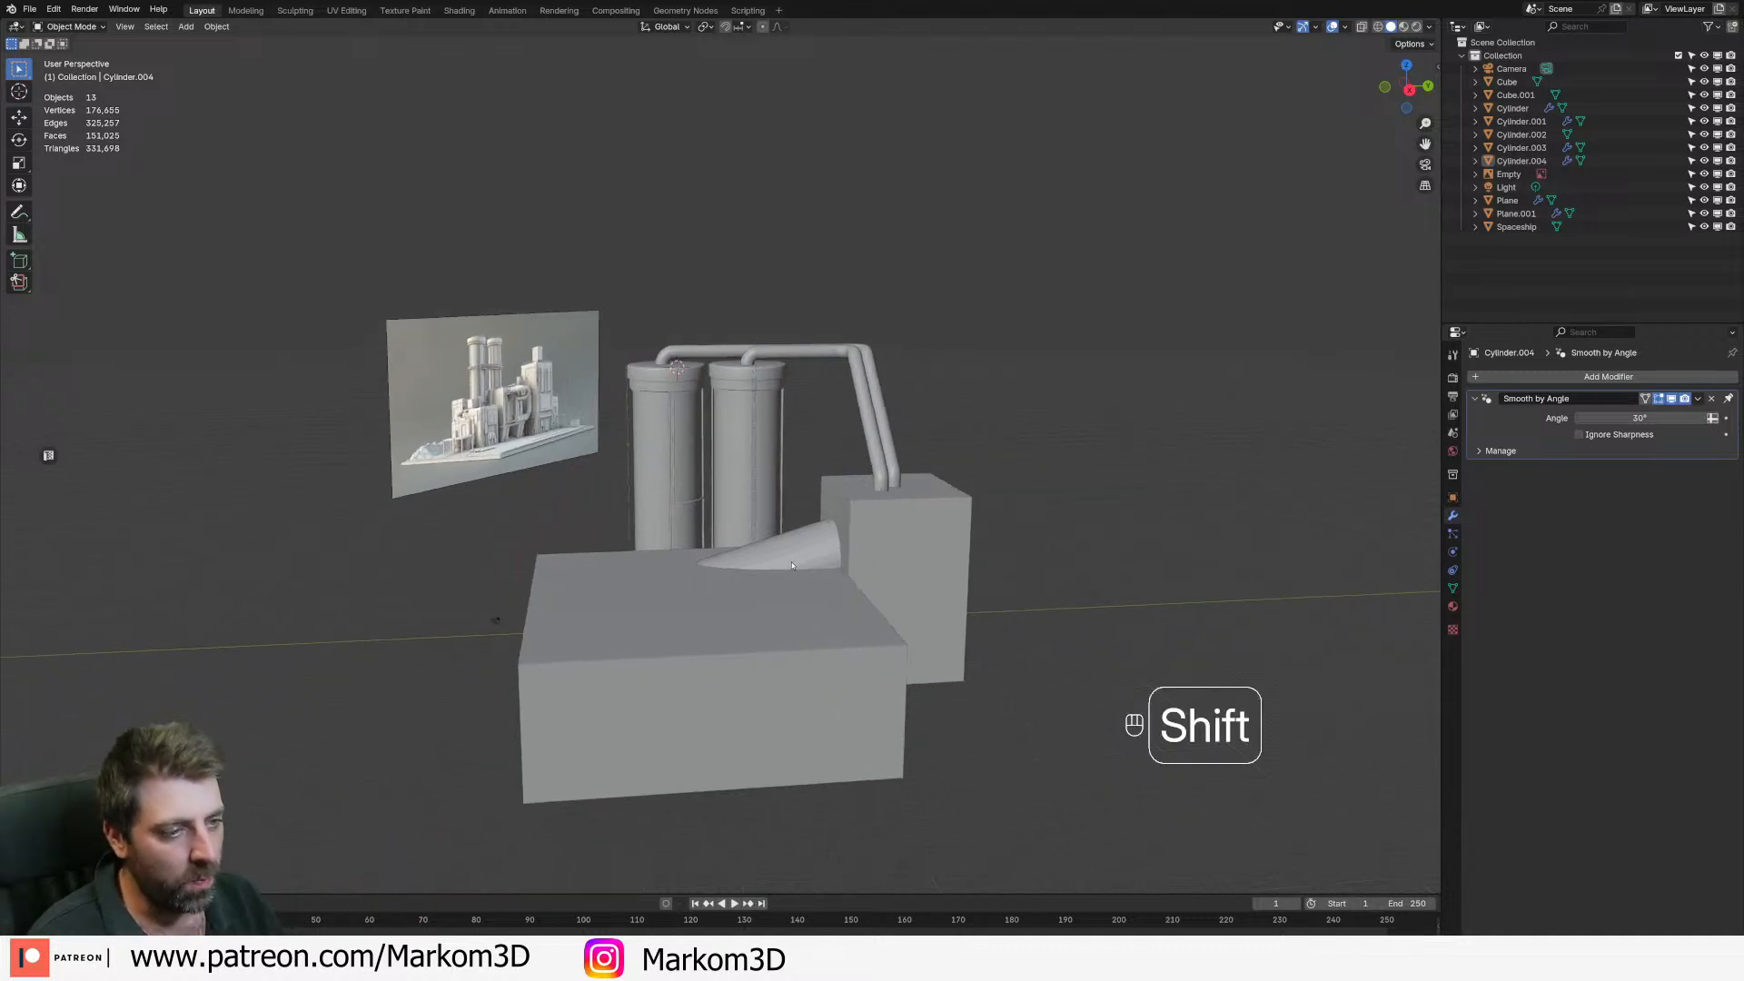
{"action": "scroll", "coordinate": [788, 574], "scroll_direction": "up", "scroll_amount": 3}
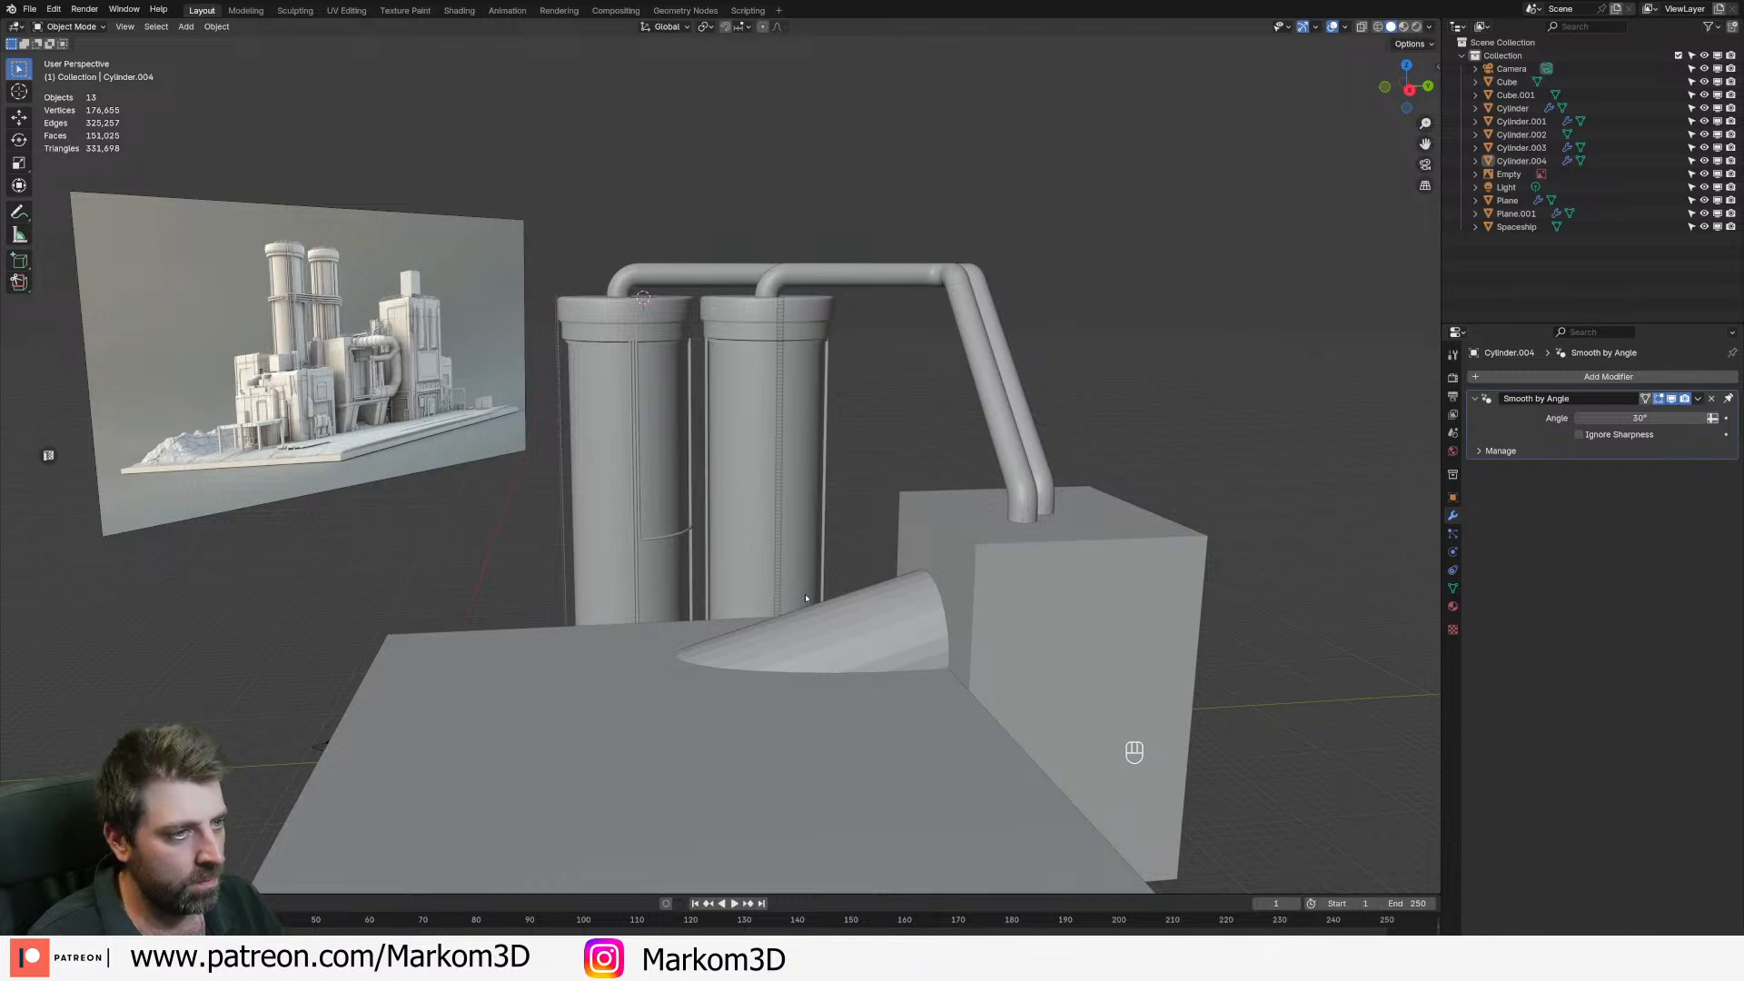
- Open the tower block beneath the pipes for mesh editing and show the scene in wireframe
{"action": "middle_click_drag", "start_coordinate": [806, 598], "coordinate": [681, 622]}
{"action": "left_click", "coordinate": [526, 615]}
{"action": "left_click", "coordinate": [763, 704]}
{"action": "middle_click_drag", "start_coordinate": [763, 704], "coordinate": [886, 491]}
{"action": "scroll", "coordinate": [850, 591], "scroll_direction": "down", "scroll_amount": 2}
{"action": "key", "text": "Tab"}
{"action": "key", "text": "Tab"}
{"action": "left_click", "coordinate": [883, 411]}
{"action": "key", "text": "Tab"}
{"action": "key", "text": "z"}
{"action": "left_click", "coordinate": [798, 597]}
{"action": "key", "text": "2"}
{"action": "left_click", "coordinate": [865, 560]}
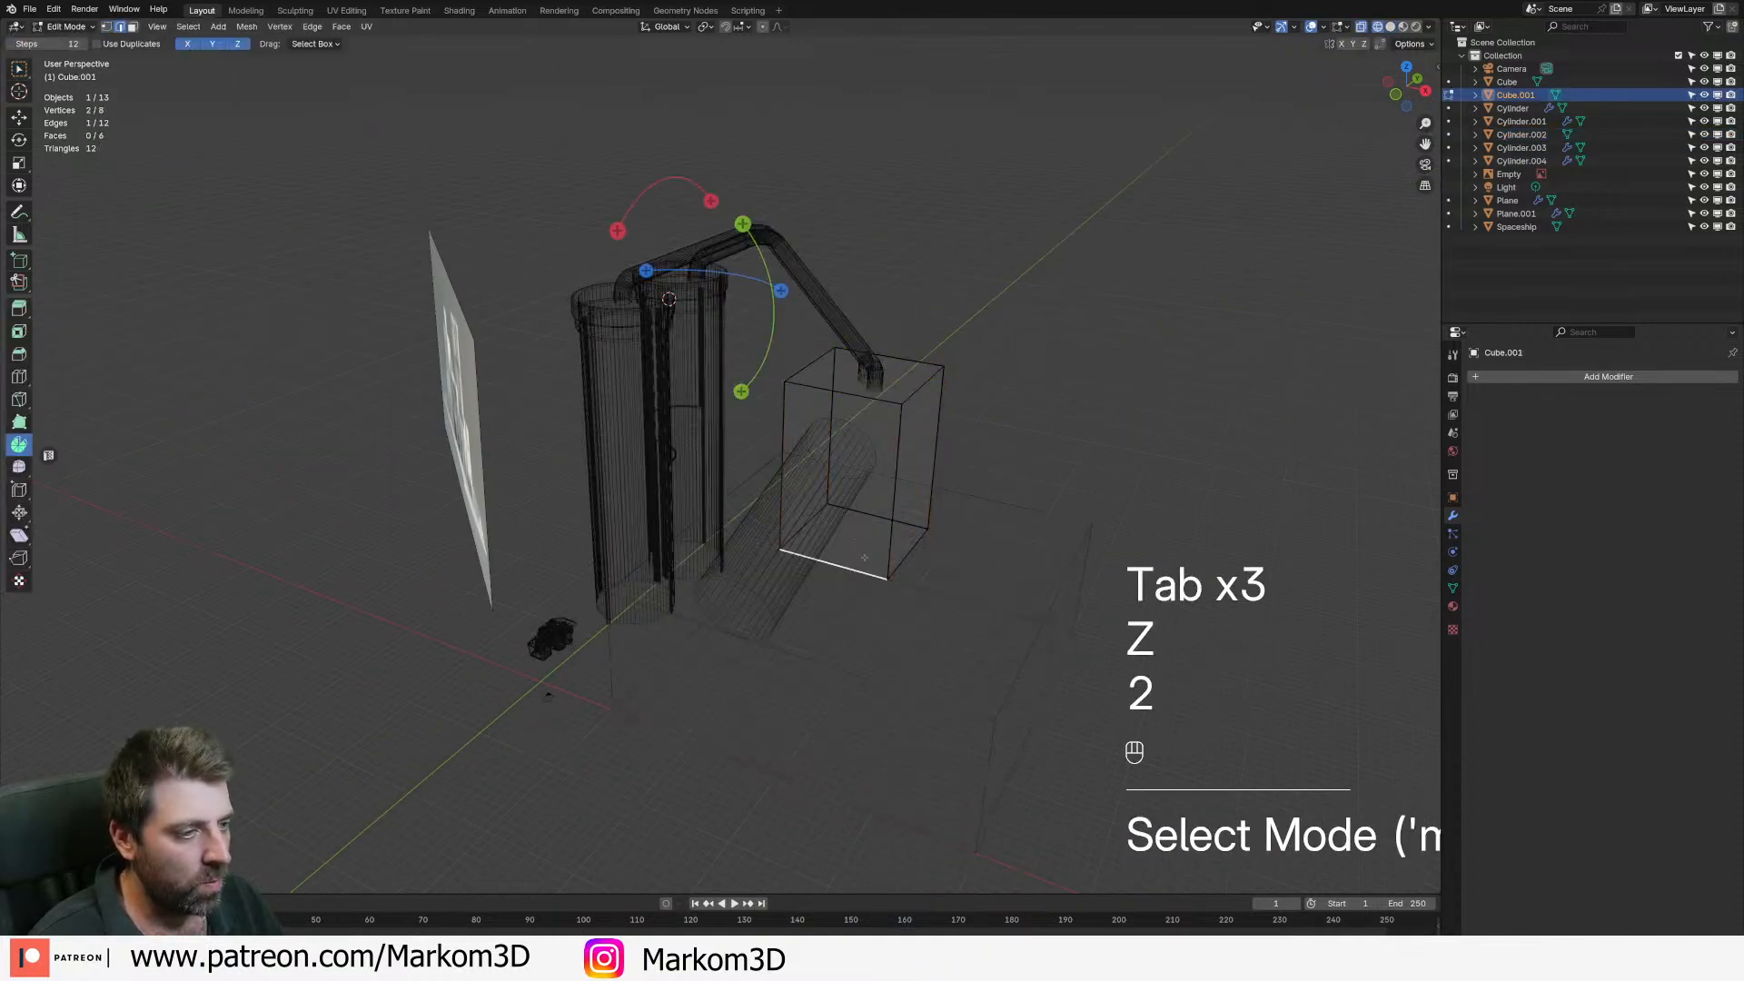
{"action": "key", "text": "z"}
{"action": "left_click", "coordinate": [962, 560]}
{"action": "key", "text": "g"}
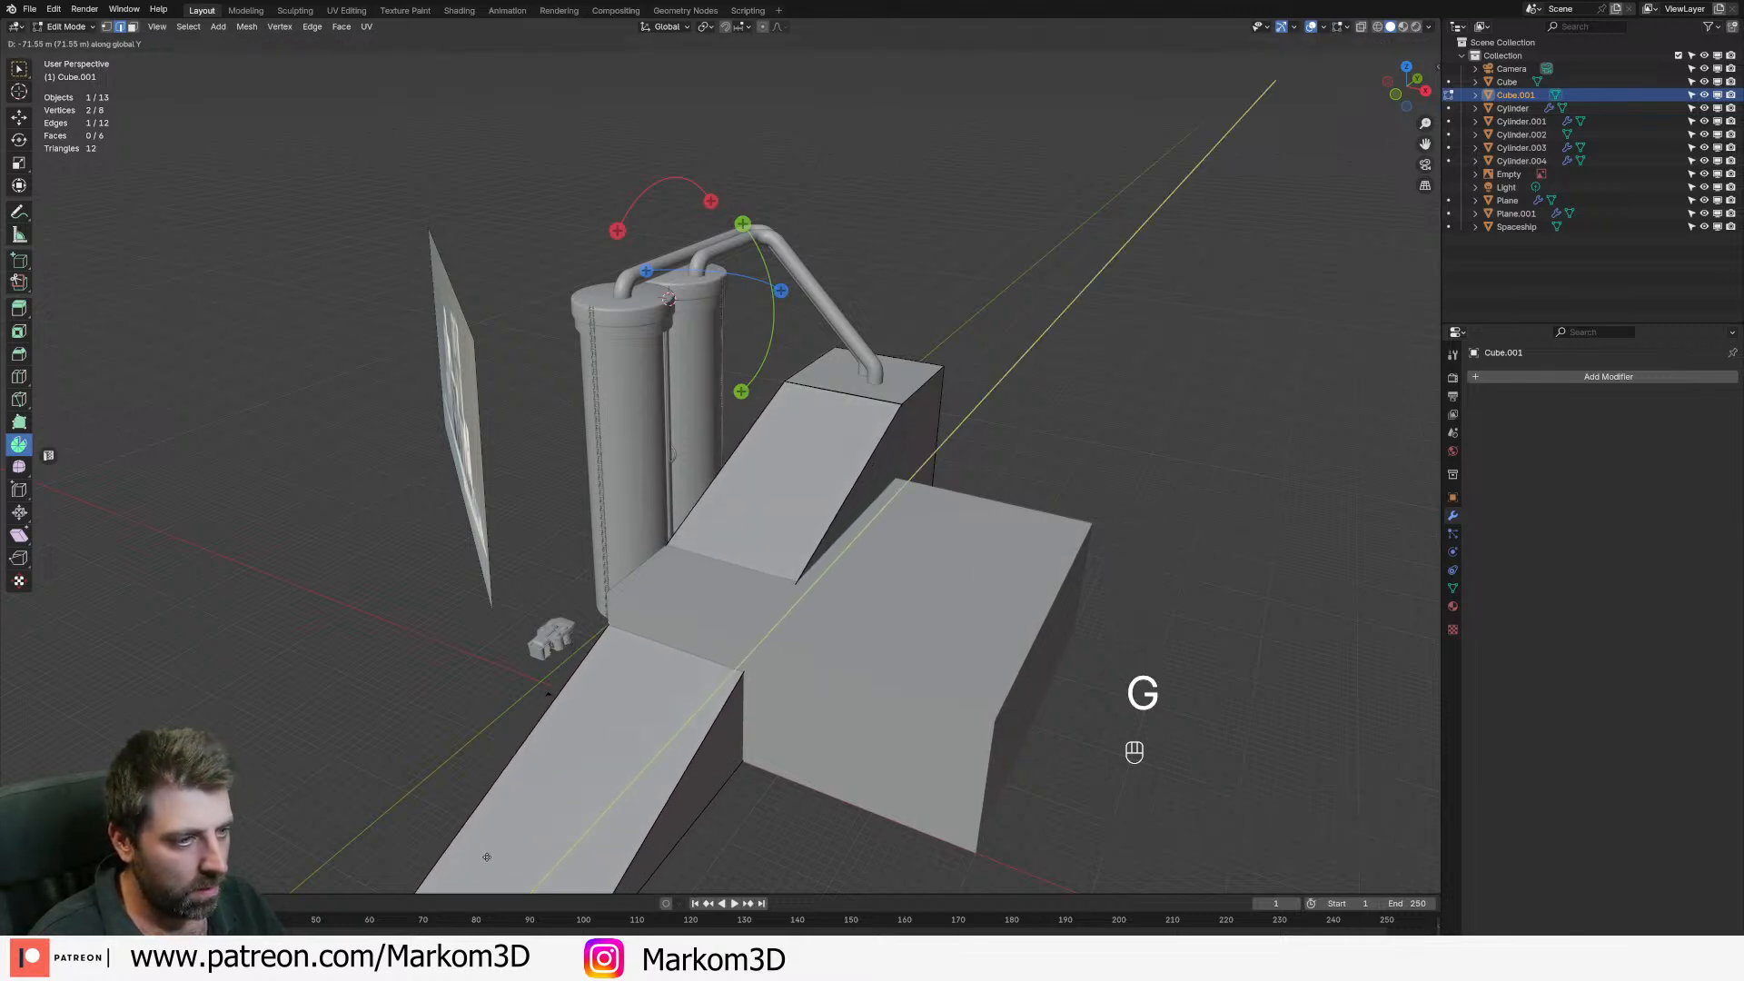
{"action": "left_click", "coordinate": [568, 822]}
{"action": "mouse_move", "coordinate": [830, 725]}
{"action": "middle_mouse_down", "text": "shift"}
{"action": "mouse_move", "coordinate": [775, 575]}
{"action": "mouse_move", "coordinate": [638, 545]}
{"action": "middle_mouse_up", "text": "shift"}
{"action": "key", "text": "z"}
{"action": "left_click", "coordinate": [530, 559]}
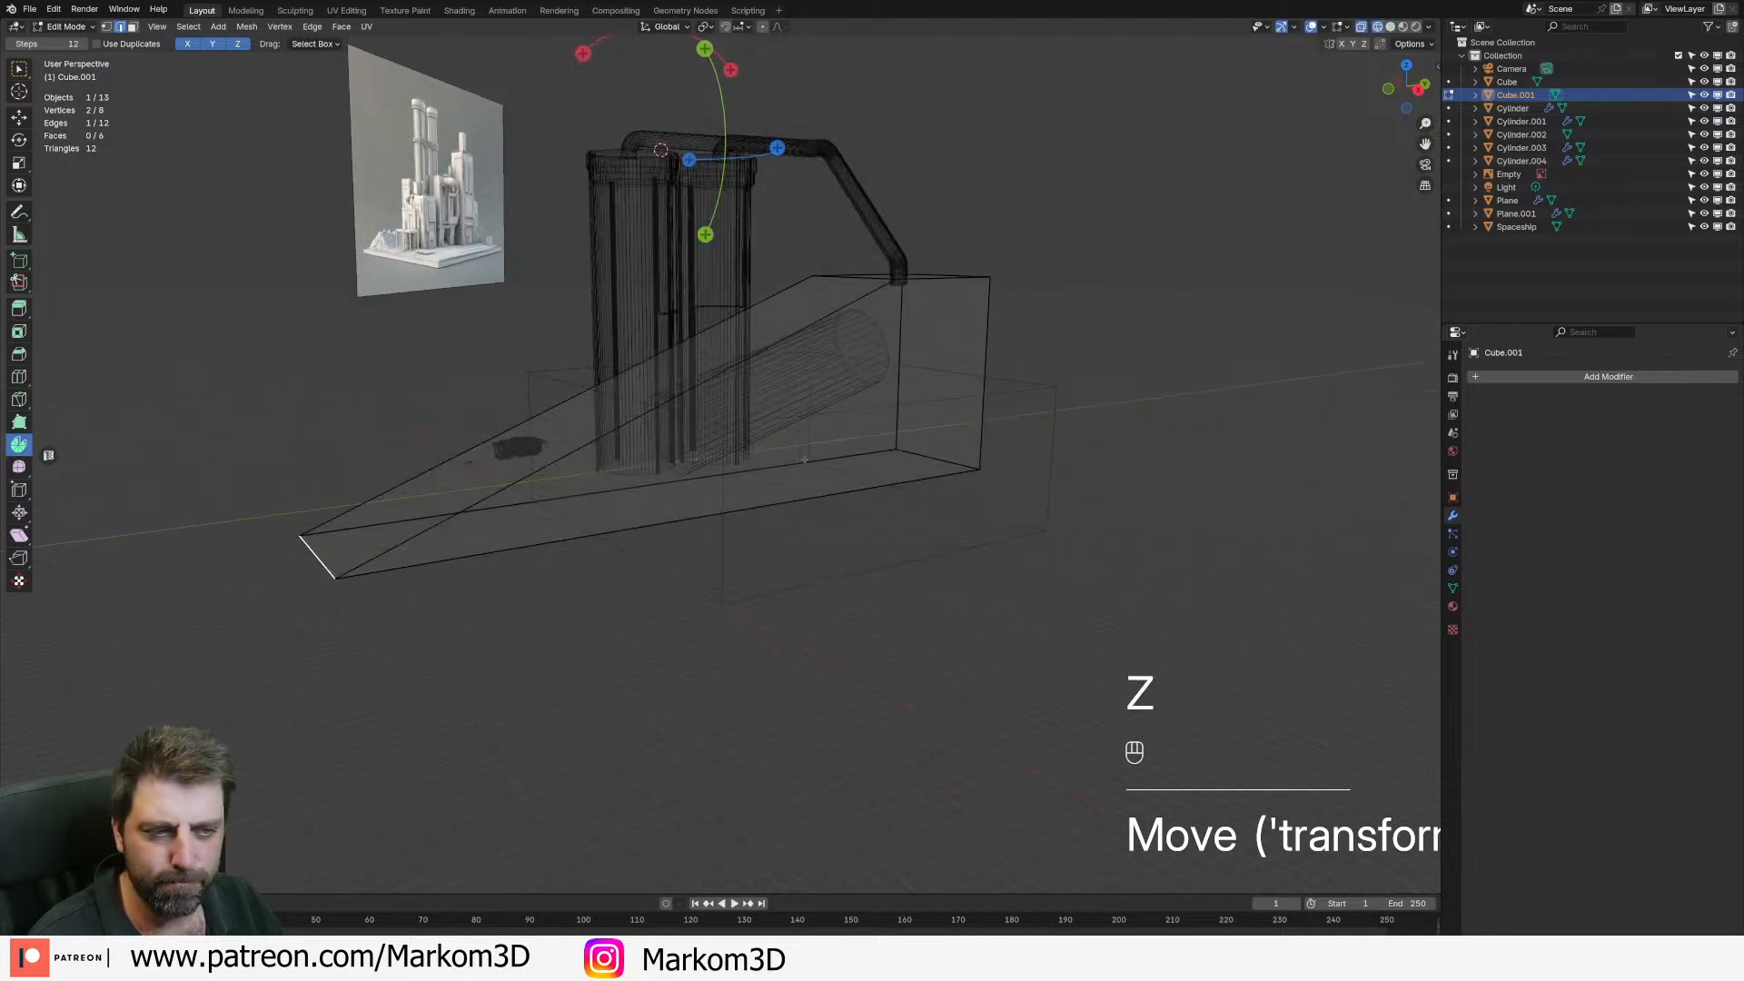
{"action": "middle_click_drag", "start_coordinate": [804, 461], "coordinate": [756, 466]}
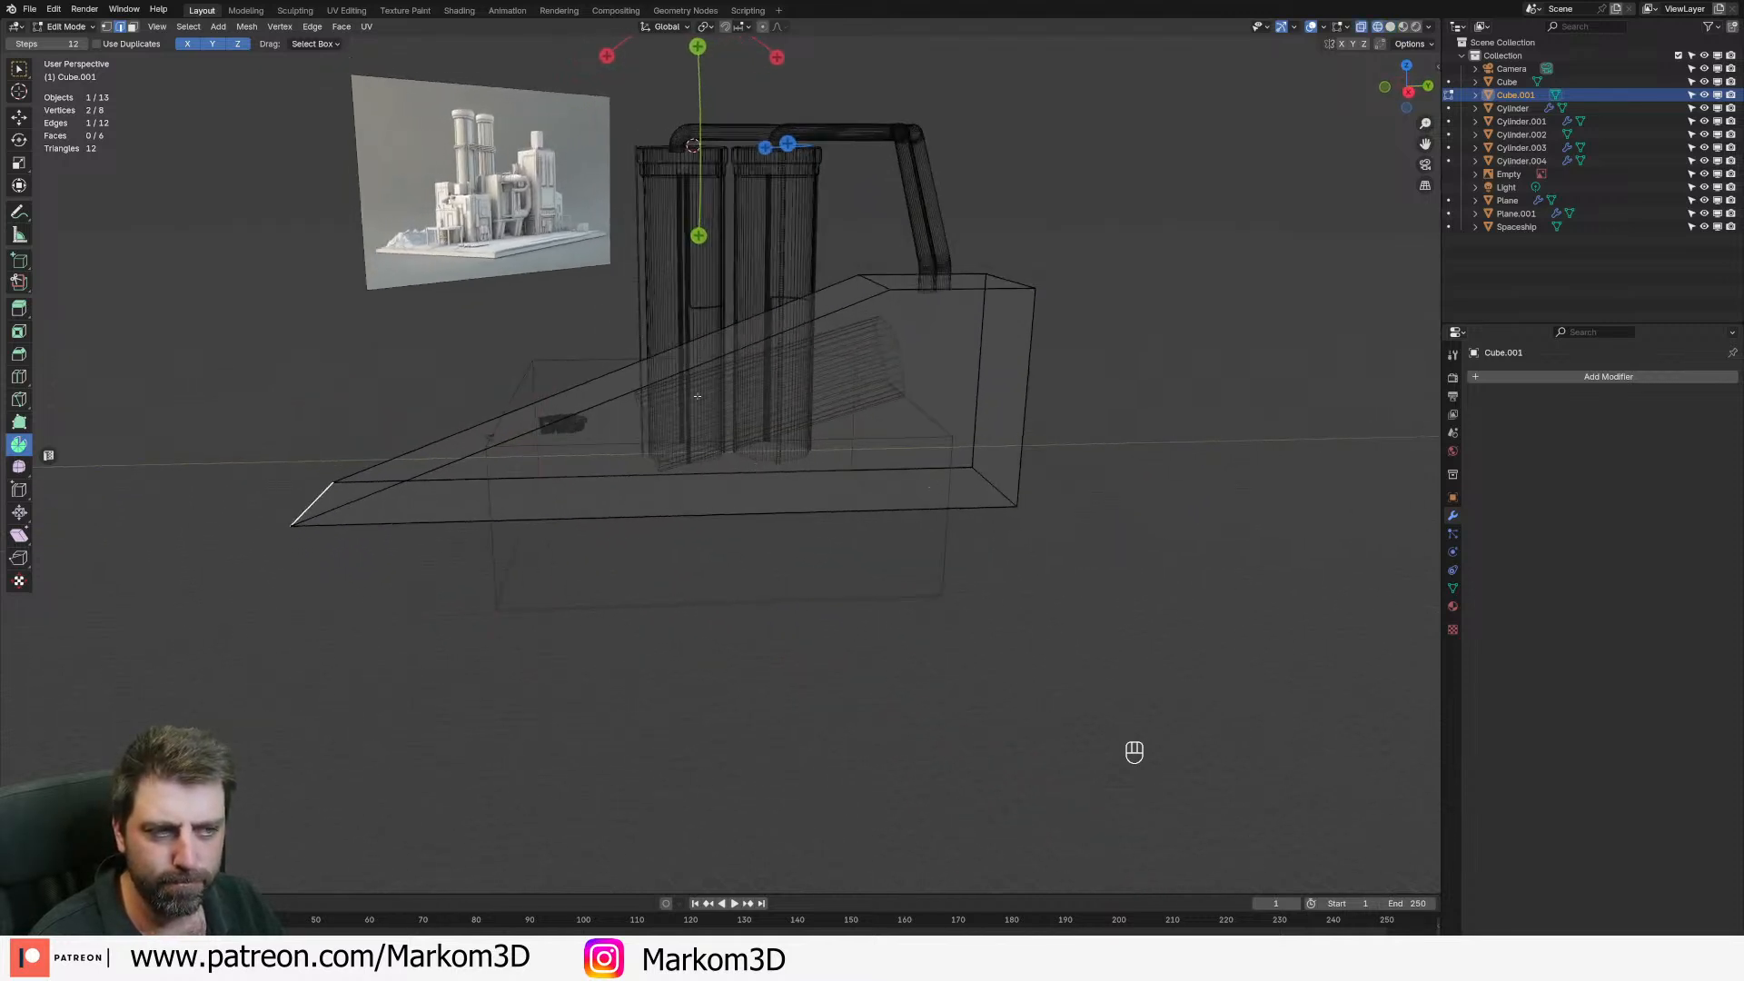
{"action": "key", "text": "ctrl+z"}
- Add a horizontal loop cut near the tower block's base and pull the lower side face out along Y into a sloped wing
{"action": "key", "text": "ctrl+r"}
{"action": "left_click", "coordinate": [905, 378]}
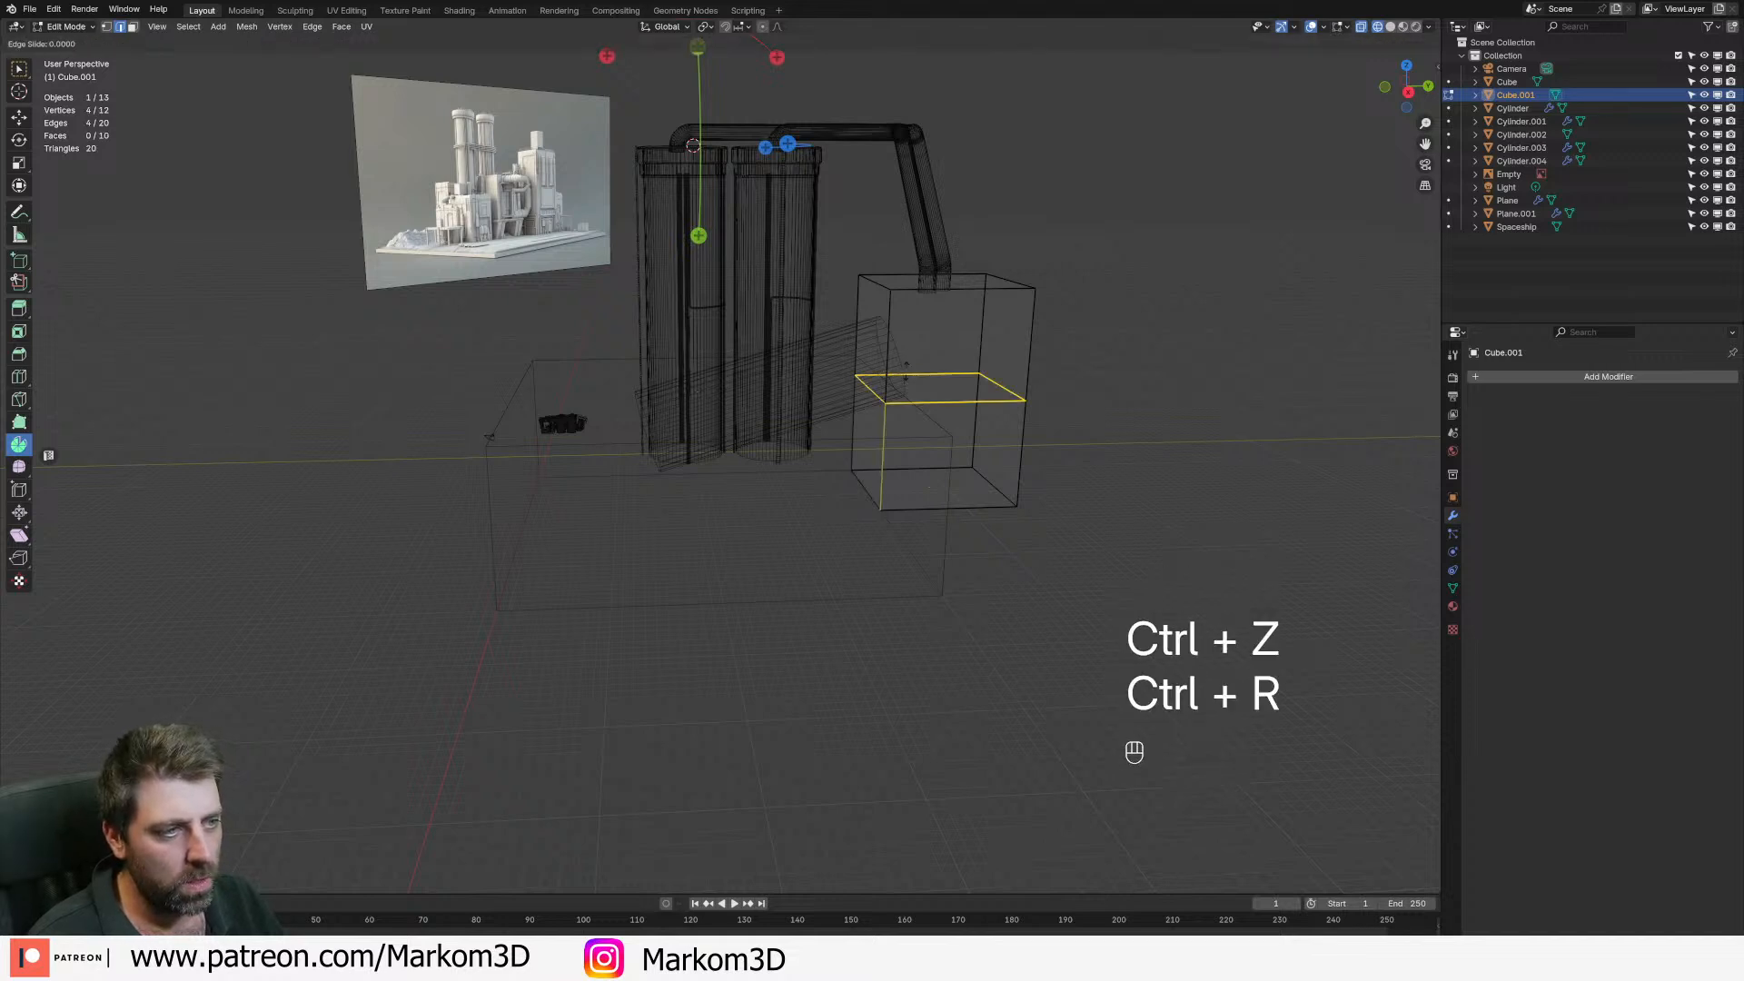
{"action": "left_click", "coordinate": [896, 420]}
{"action": "key", "text": "3"}
{"action": "left_click", "coordinate": [865, 466]}
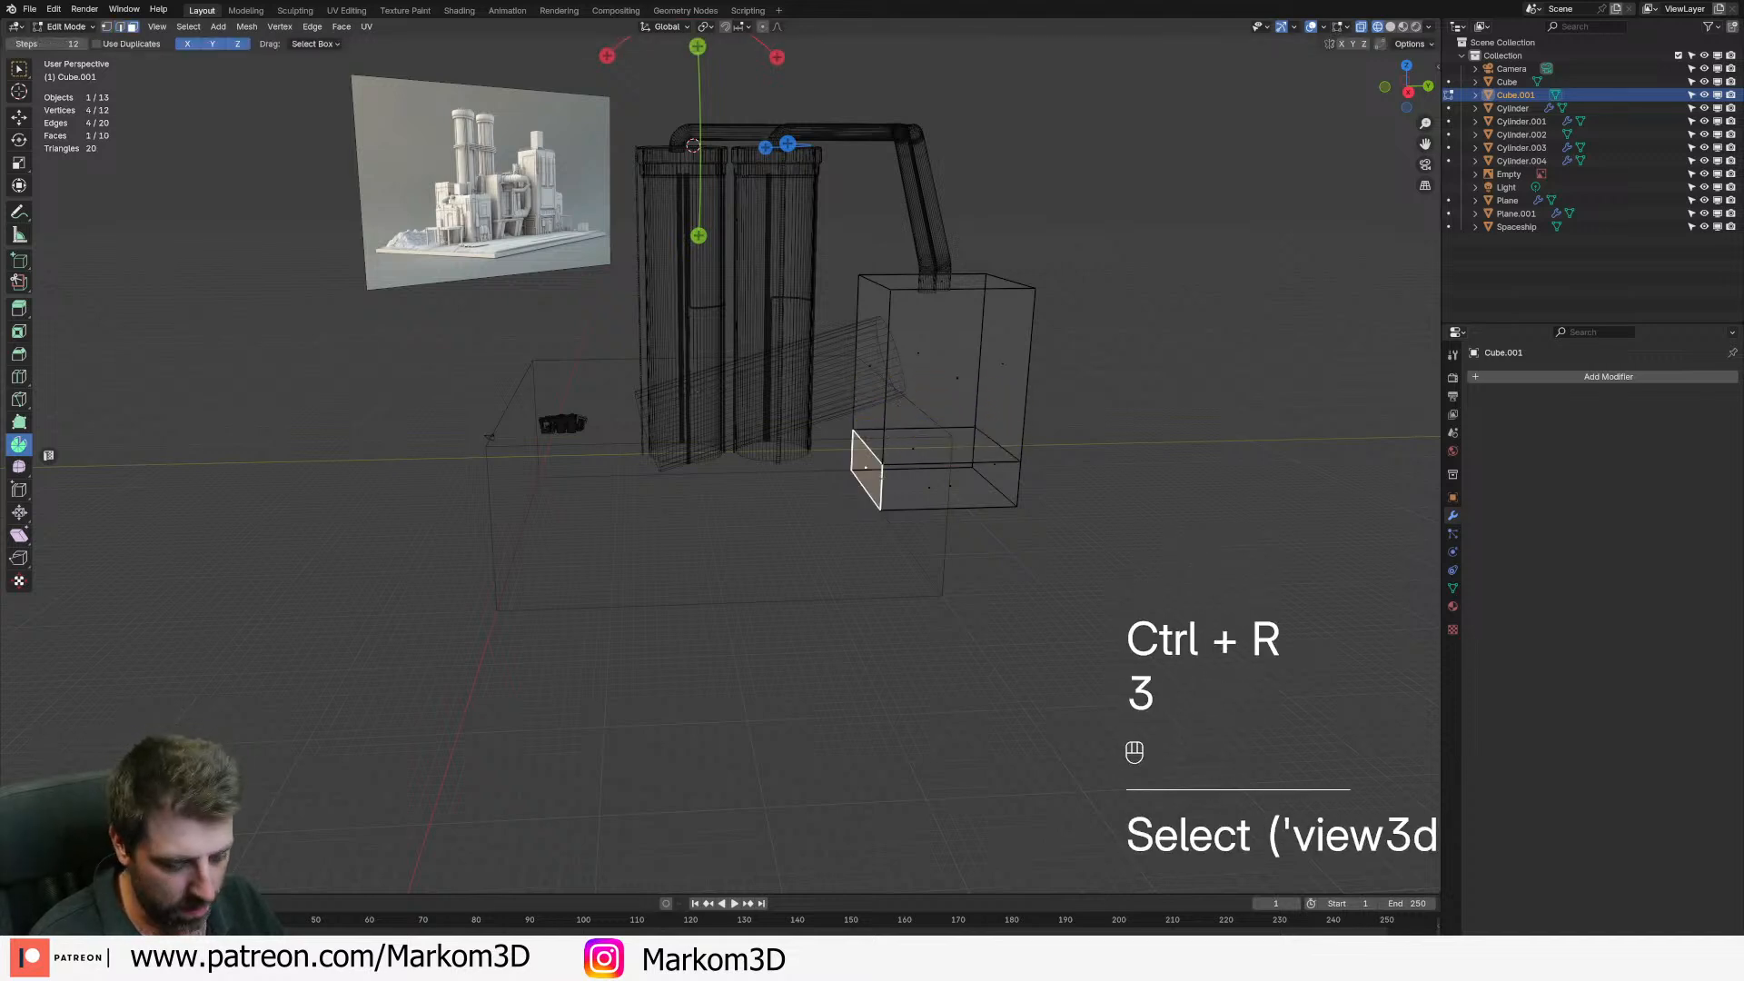
{"action": "key", "text": "g"}
{"action": "left_click", "coordinate": [543, 479]}
{"action": "key", "text": "z"}
{"action": "left_click", "coordinate": [640, 485]}
- Move the sloped block's two chimney-side faces along X away from the chimneys, and finish mesh editing
{"action": "mouse_move", "coordinate": [838, 491]}
{"action": "middle_mouse_down"}
{"action": "mouse_move", "coordinate": [986, 509]}
{"action": "mouse_move", "coordinate": [1145, 464]}
{"action": "mouse_move", "coordinate": [967, 493]}
{"action": "mouse_move", "coordinate": [1065, 468]}
{"action": "middle_mouse_up"}
{"action": "left_click", "coordinate": [732, 420]}
{"action": "left_click", "coordinate": [772, 477], "text": "shift"}
{"action": "middle_click_drag", "start_coordinate": [894, 486], "coordinate": [926, 387]}
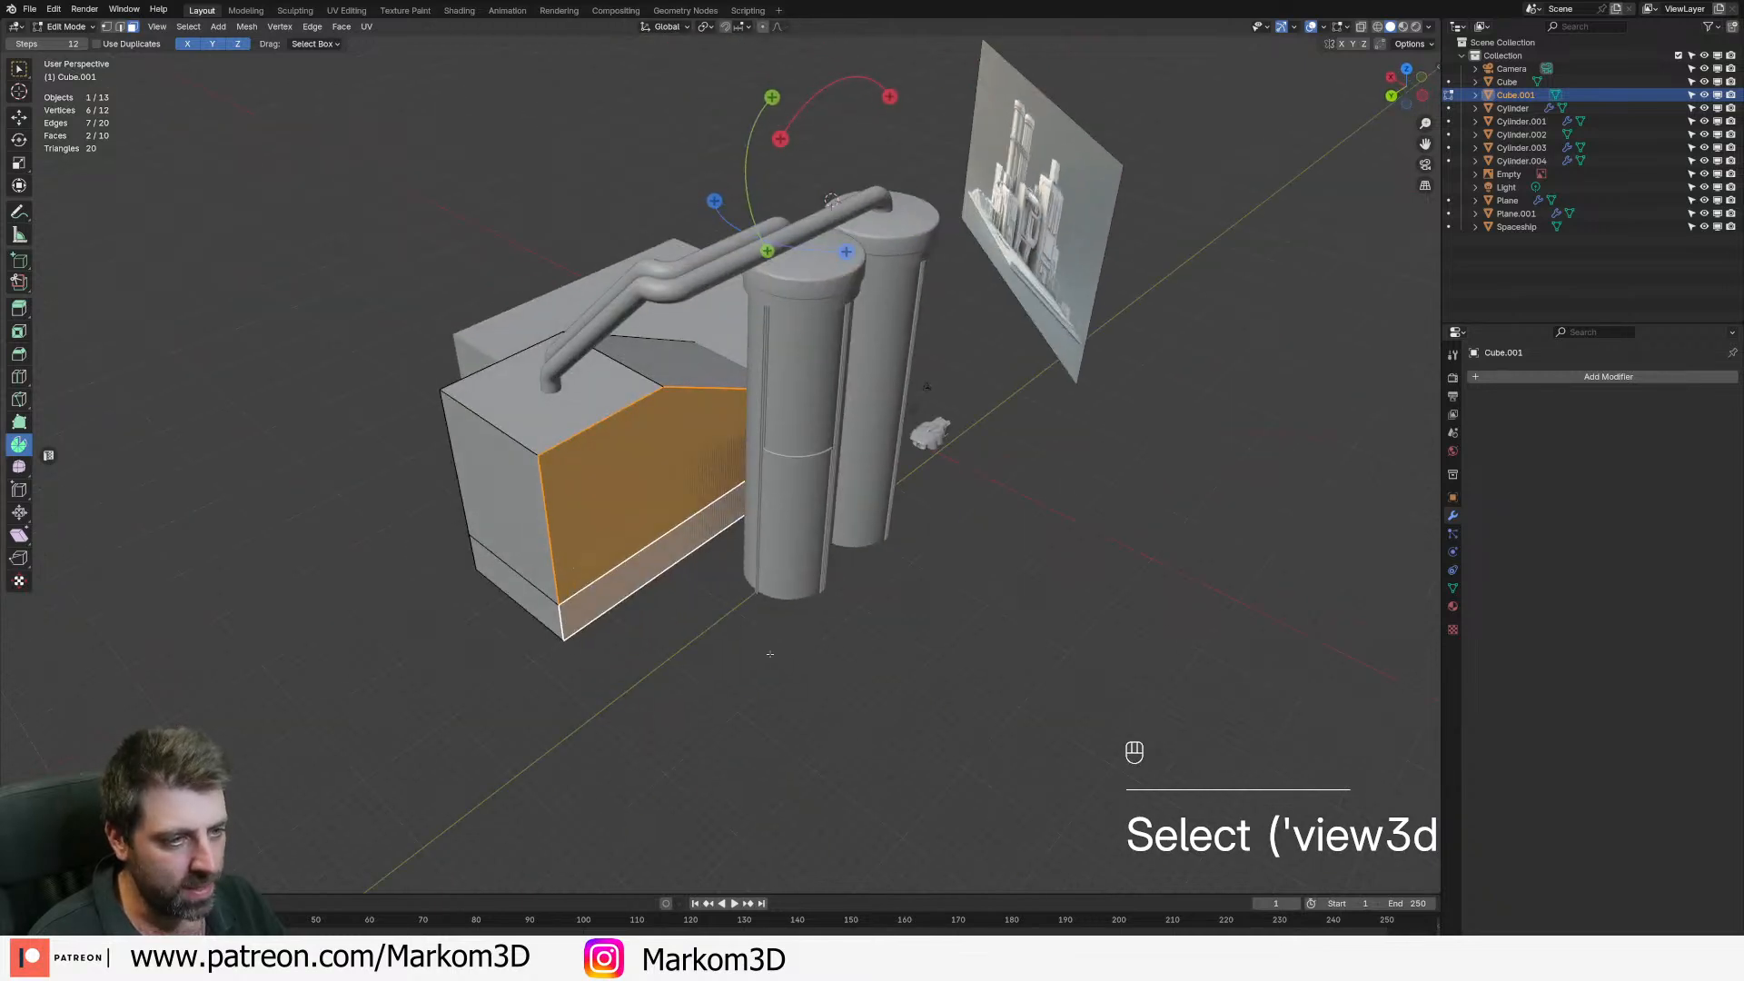
{"action": "key", "text": "g"}
{"action": "middle_click_drag", "start_coordinate": [799, 631], "coordinate": [772, 634]}
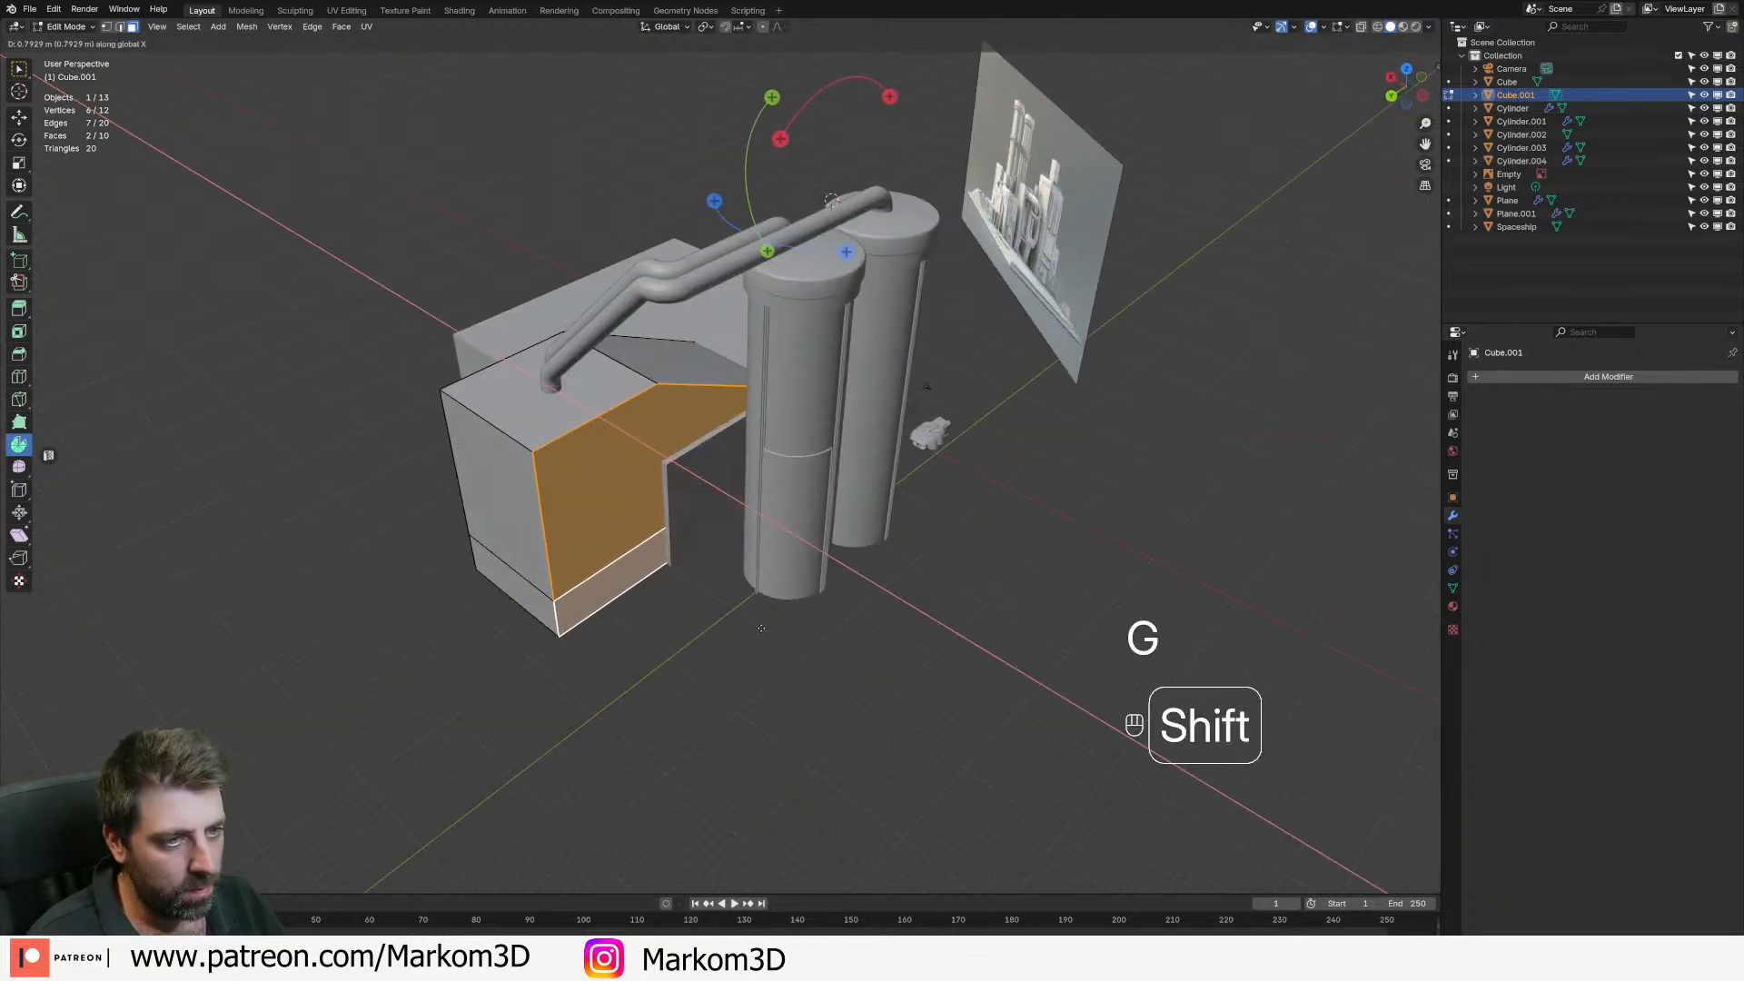
{"action": "left_click", "coordinate": [717, 599]}
{"action": "scroll", "coordinate": [946, 588], "scroll_direction": "down", "scroll_amount": 4}
{"action": "key", "text": "Tab"}
{"action": "middle_click_drag", "start_coordinate": [945, 587], "coordinate": [491, 545]}
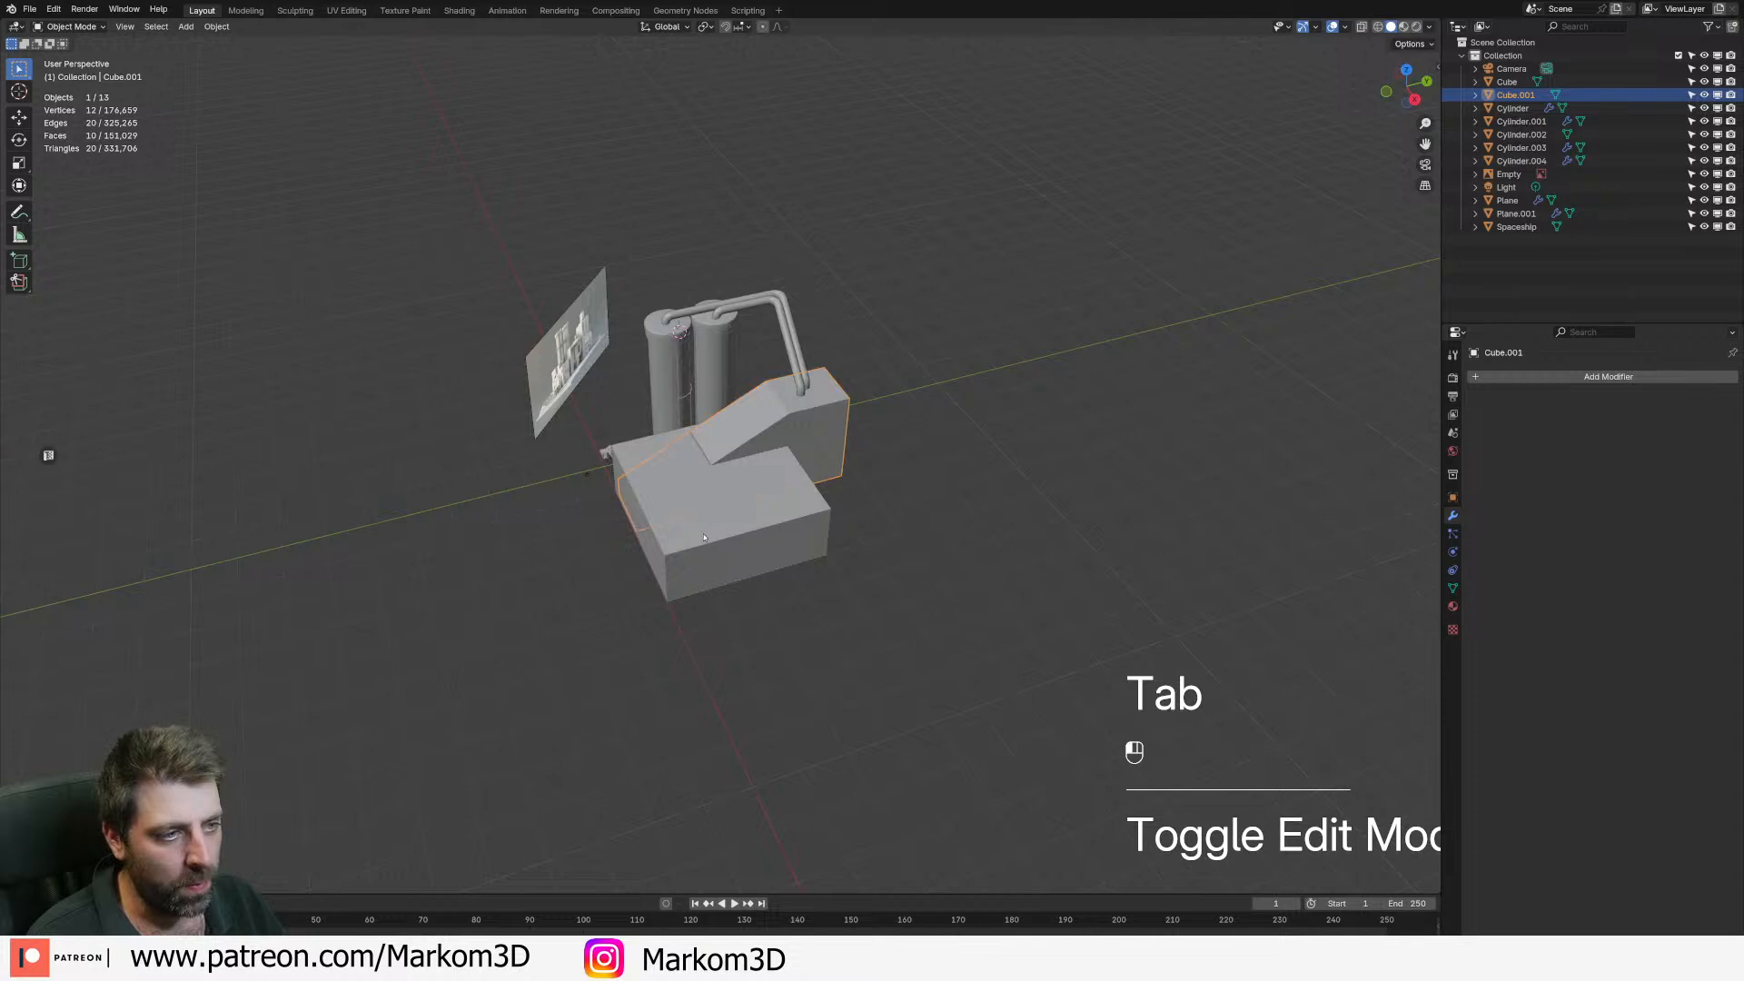
- Select the low box in front, check its overlap with the other shapes in wireframe, and open it for mesh editing
{"action": "left_click", "coordinate": [704, 537]}
{"action": "middle_click_drag", "start_coordinate": [704, 537], "coordinate": [730, 530]}
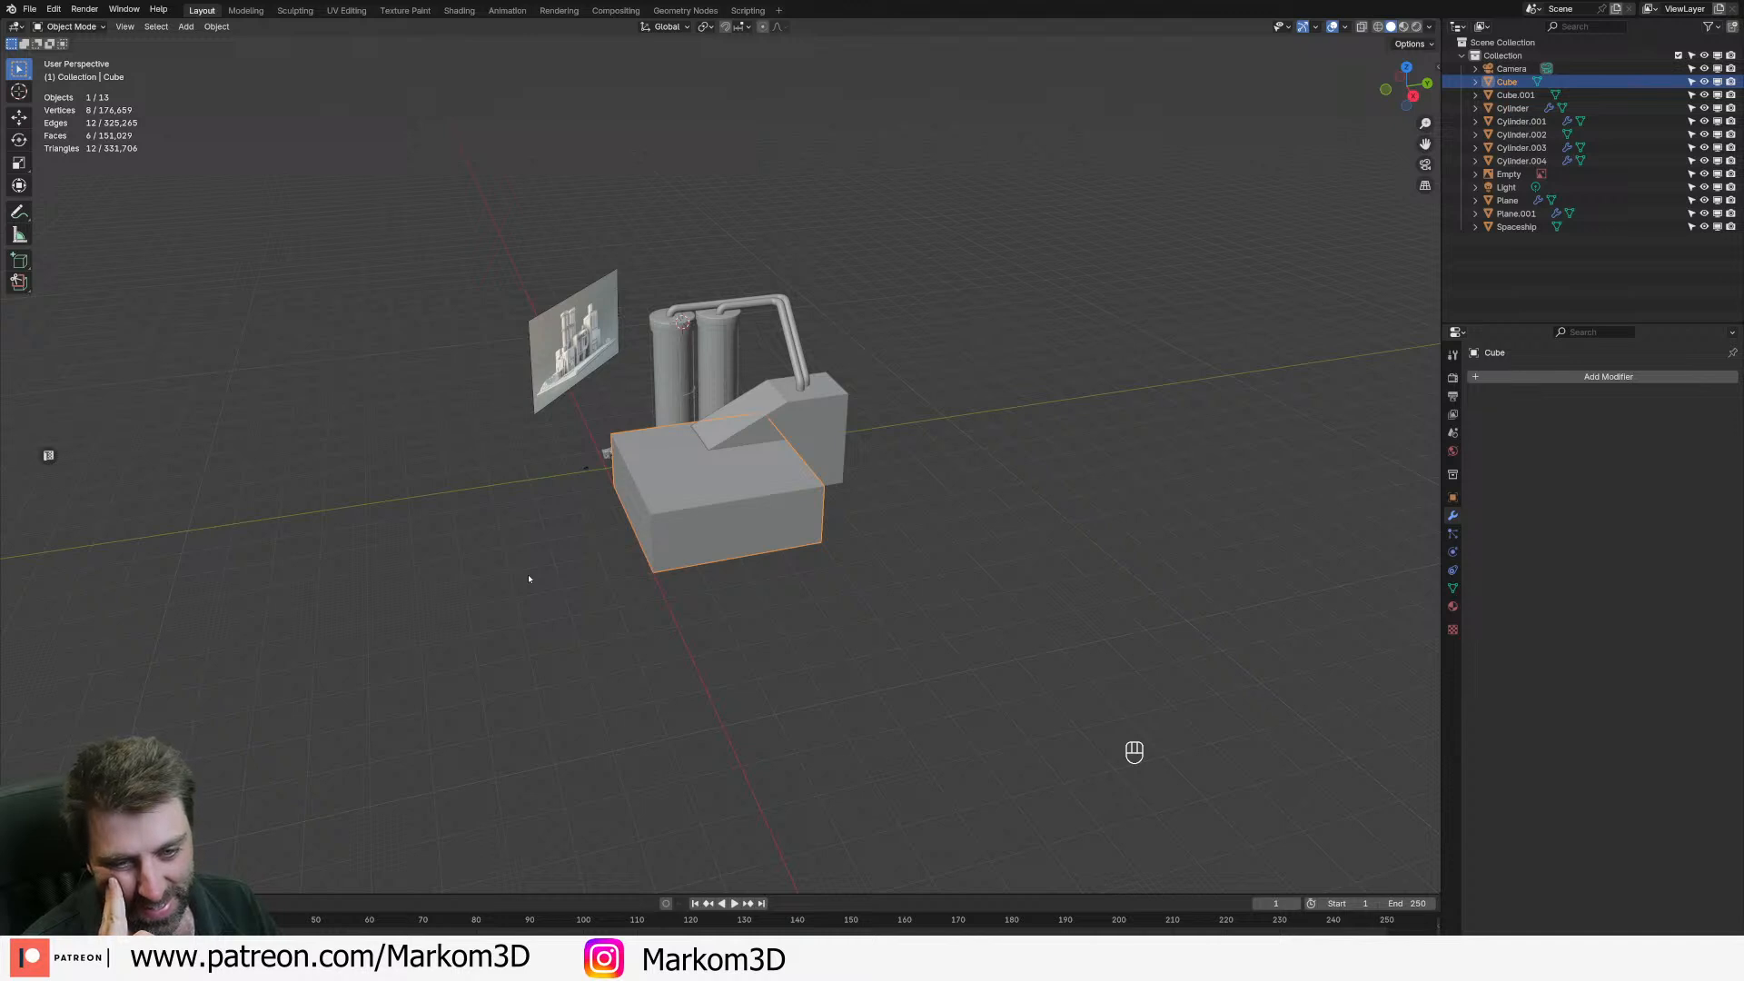
{"action": "scroll", "coordinate": [778, 537], "scroll_direction": "up", "scroll_amount": 5}
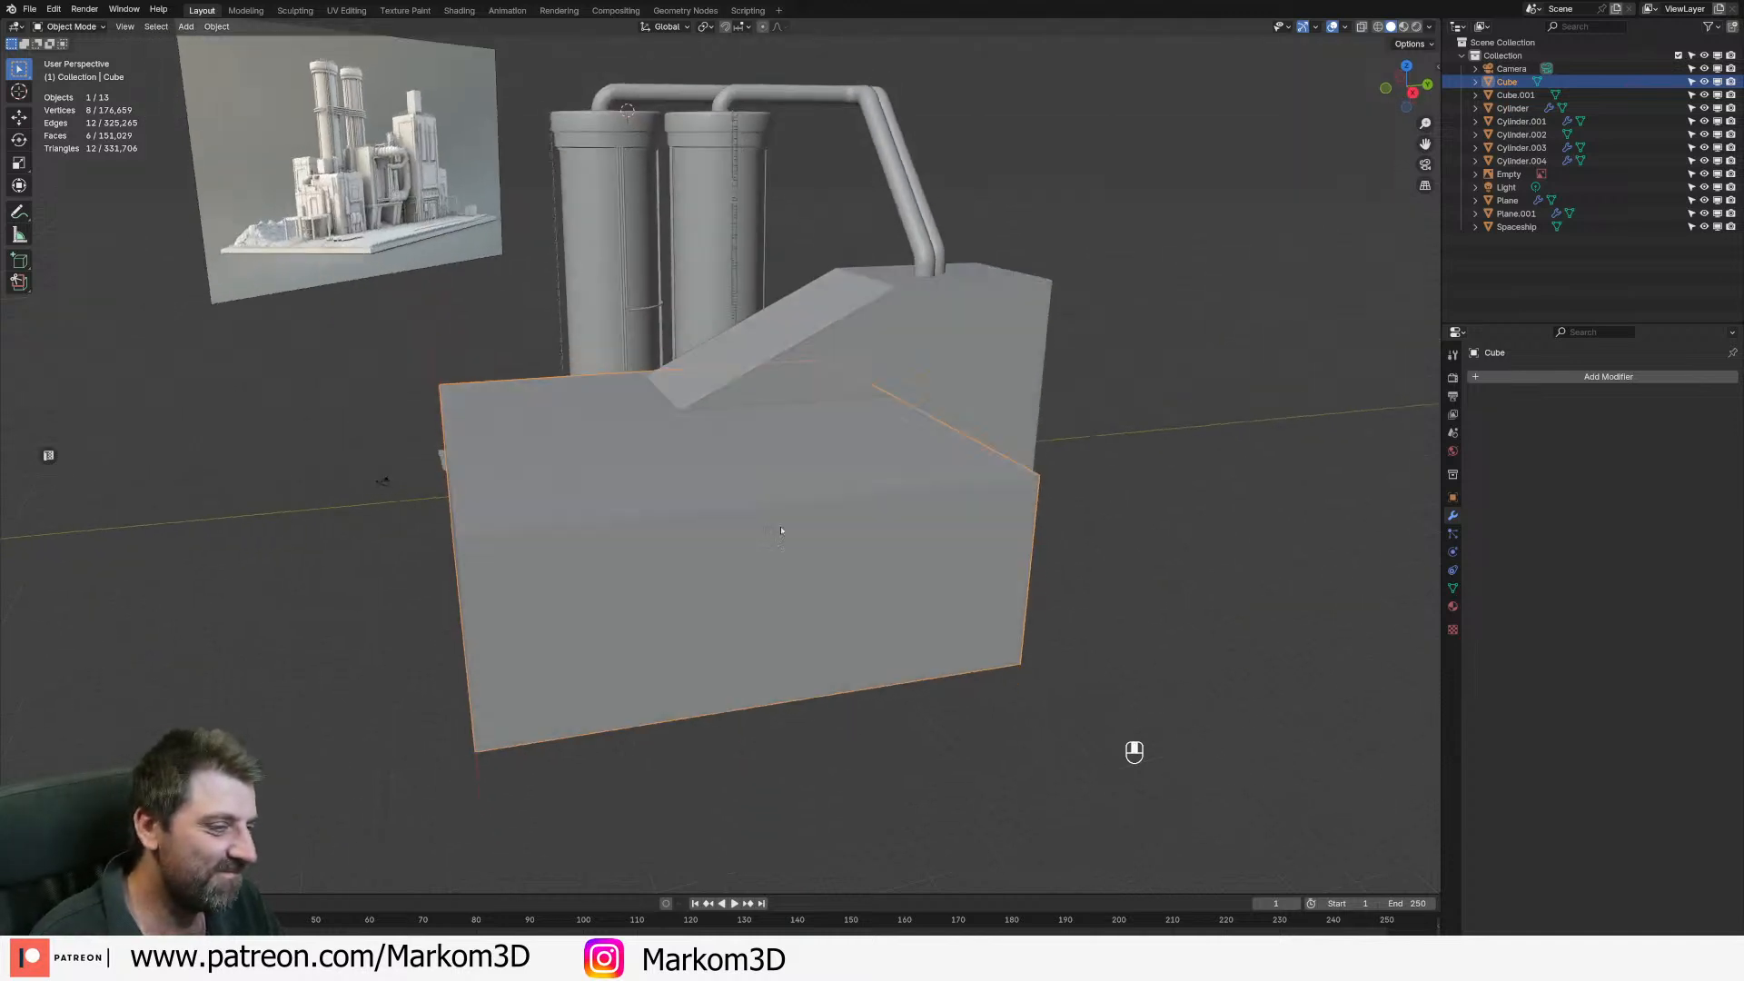
{"action": "middle_click_drag", "start_coordinate": [779, 537], "coordinate": [842, 517]}
{"action": "key", "text": "z"}
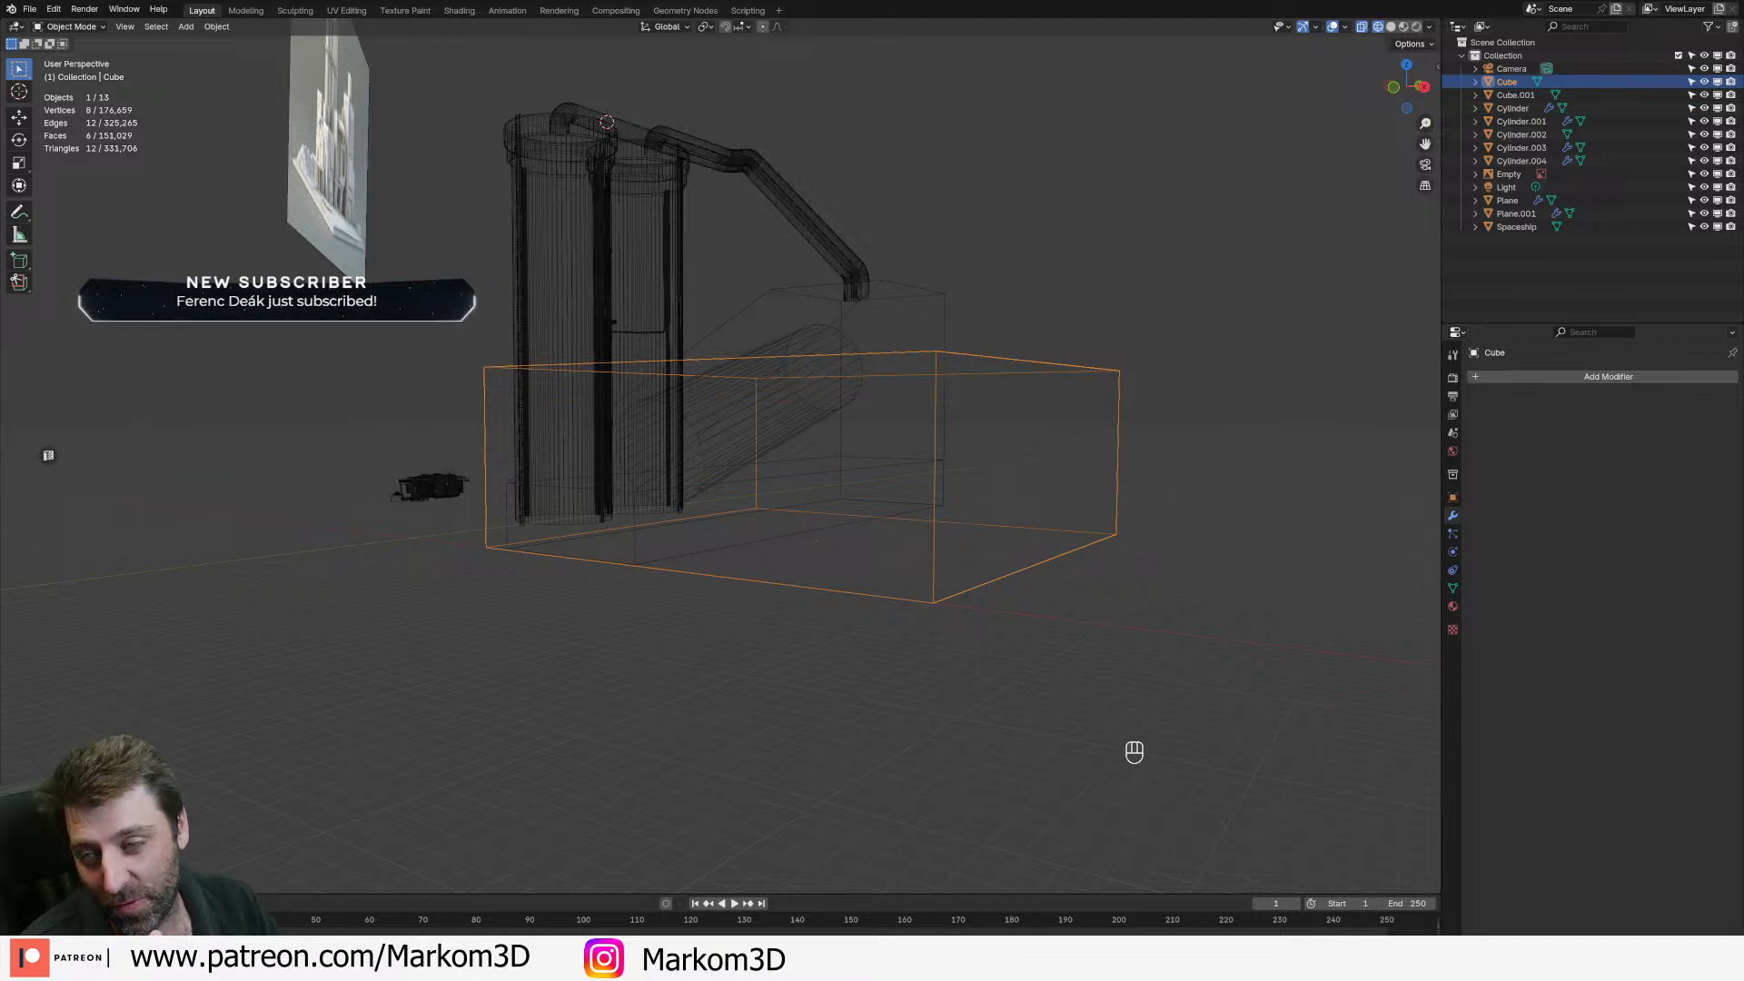
{"action": "mouse_move", "coordinate": [1109, 606]}
{"action": "middle_mouse_down"}
{"action": "mouse_move", "coordinate": [926, 576]}
{"action": "mouse_move", "coordinate": [895, 608]}
{"action": "mouse_move", "coordinate": [891, 592]}
{"action": "mouse_move", "coordinate": [800, 636]}
{"action": "mouse_move", "coordinate": [655, 644]}
{"action": "mouse_move", "coordinate": [938, 693]}
{"action": "middle_mouse_up"}
{"action": "key", "text": "z"}
{"action": "left_click", "coordinate": [946, 631]}
{"action": "key", "text": "Tab"}
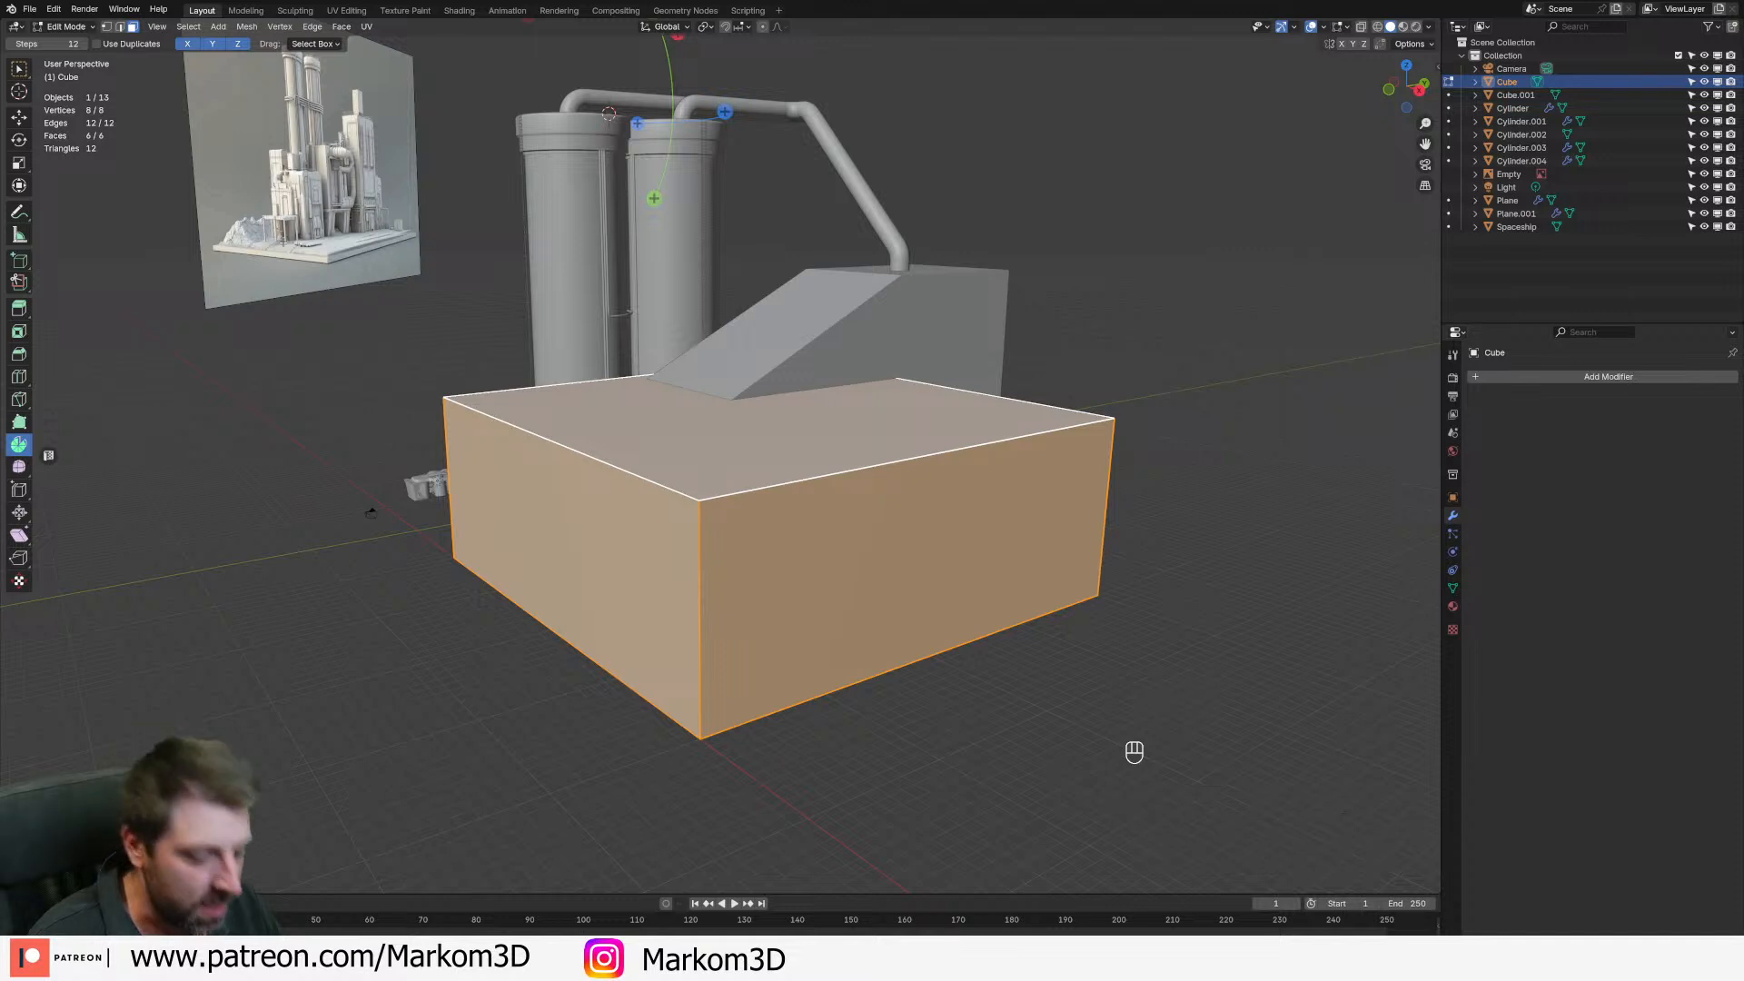
{"action": "middle_click_drag", "start_coordinate": [608, 627], "coordinate": [727, 618]}
{"action": "scroll", "coordinate": [586, 623], "scroll_direction": "up", "scroll_amount": 1}
{"action": "key", "text": "Tab"}
{"action": "key", "text": "Tab"}
{"action": "middle_click_drag", "start_coordinate": [966, 704], "coordinate": [870, 504], "text": "shift"}
- Add a horizontal loop cut near the top of the low box and a vertical loop cut close to its front corner
{"action": "key", "text": "ctrl+r"}
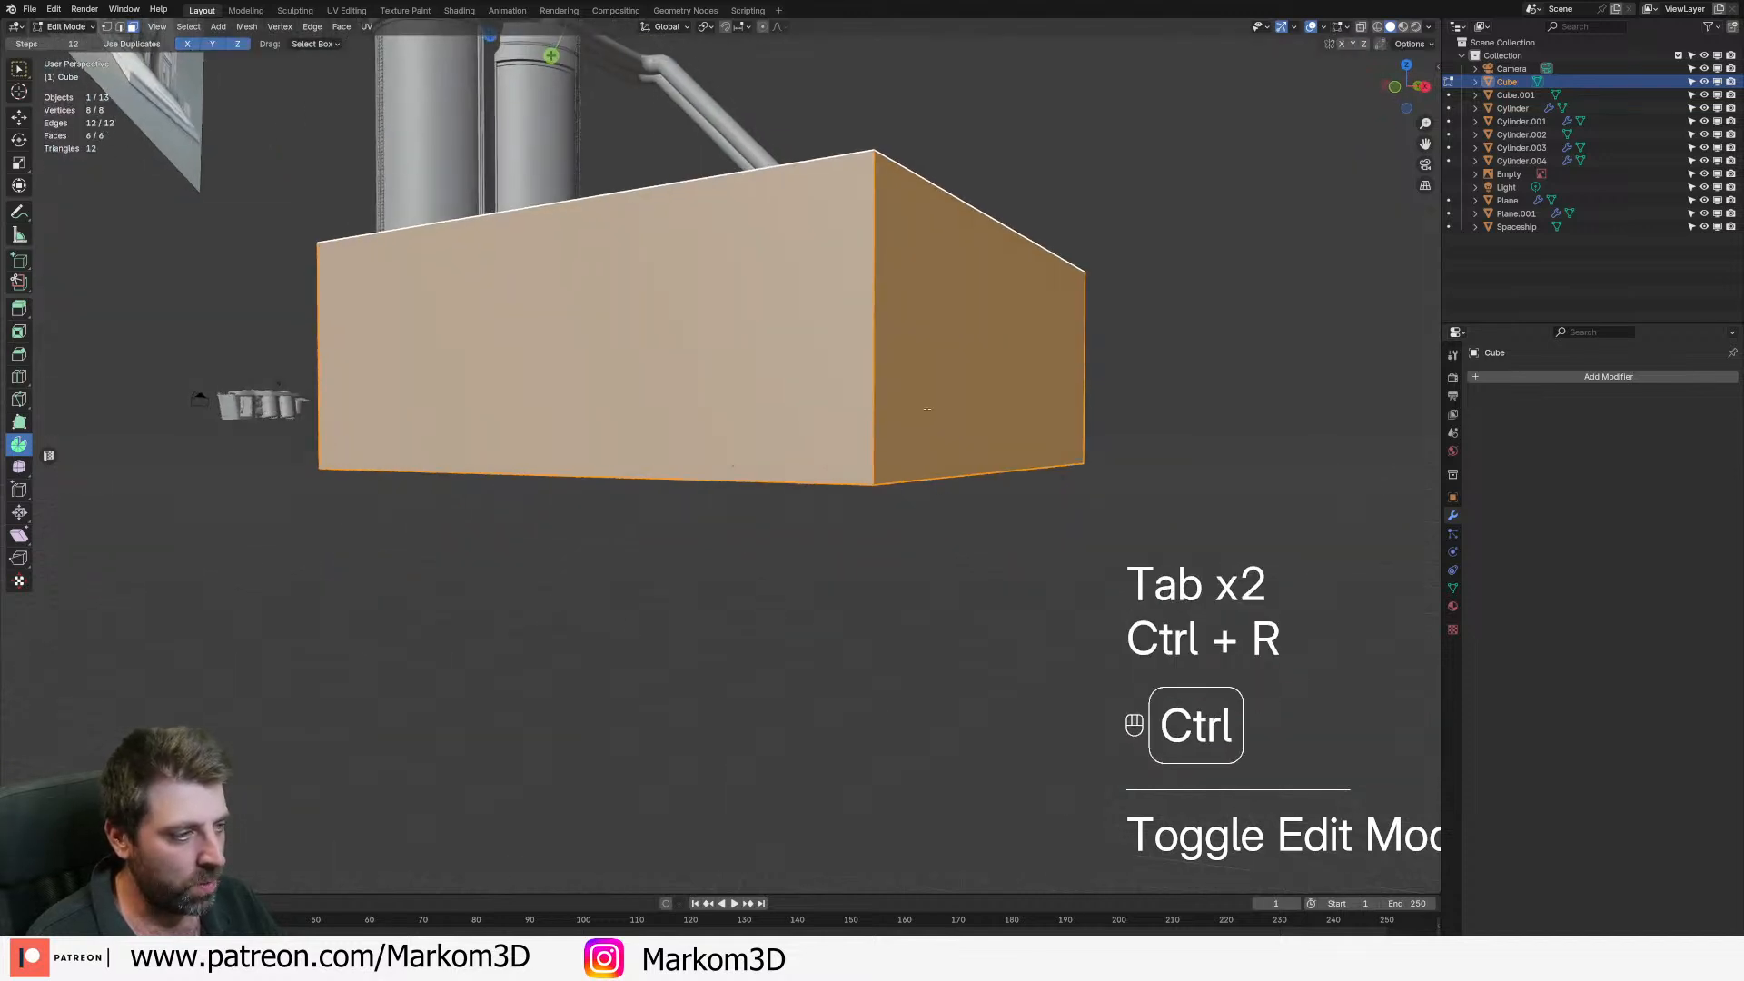
{"action": "key", "text": "ctrl+r"}
{"action": "left_click", "coordinate": [868, 350]}
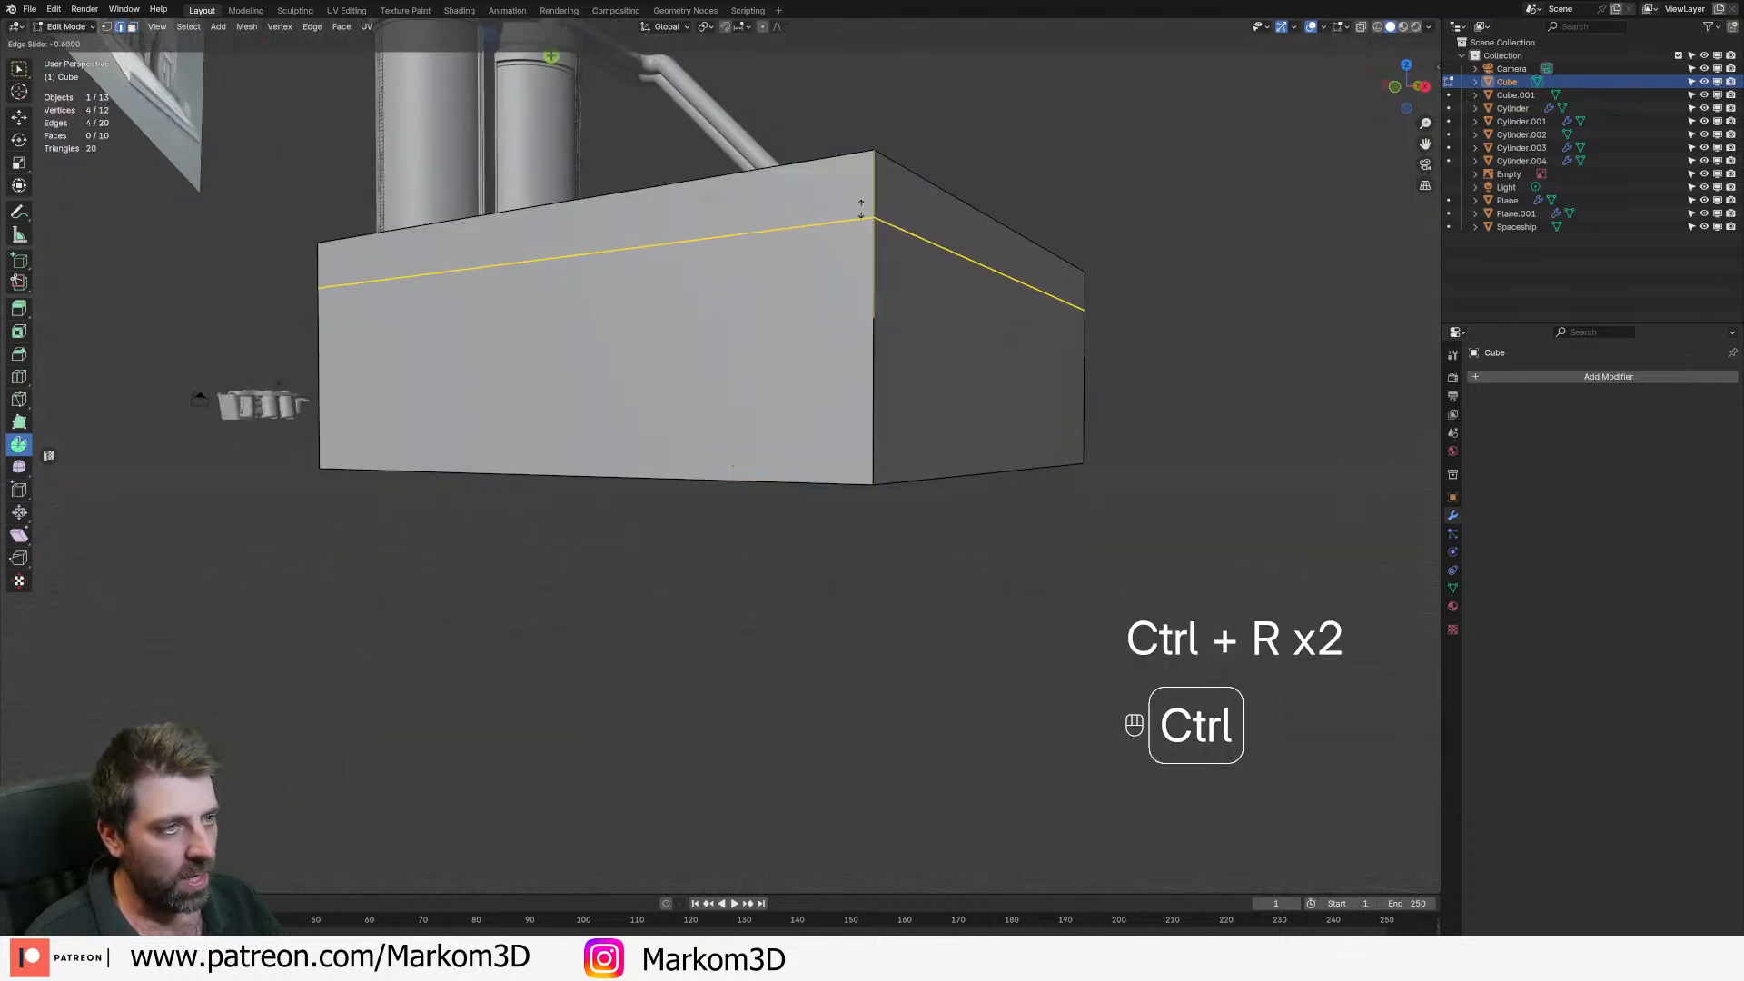
{"action": "left_click", "coordinate": [861, 206], "text": "ctrl"}
{"action": "middle_click_drag", "start_coordinate": [1031, 740], "coordinate": [985, 646]}
{"action": "scroll", "coordinate": [1072, 781], "scroll_direction": "up", "scroll_amount": 2}
{"action": "key", "text": "ctrl+r"}
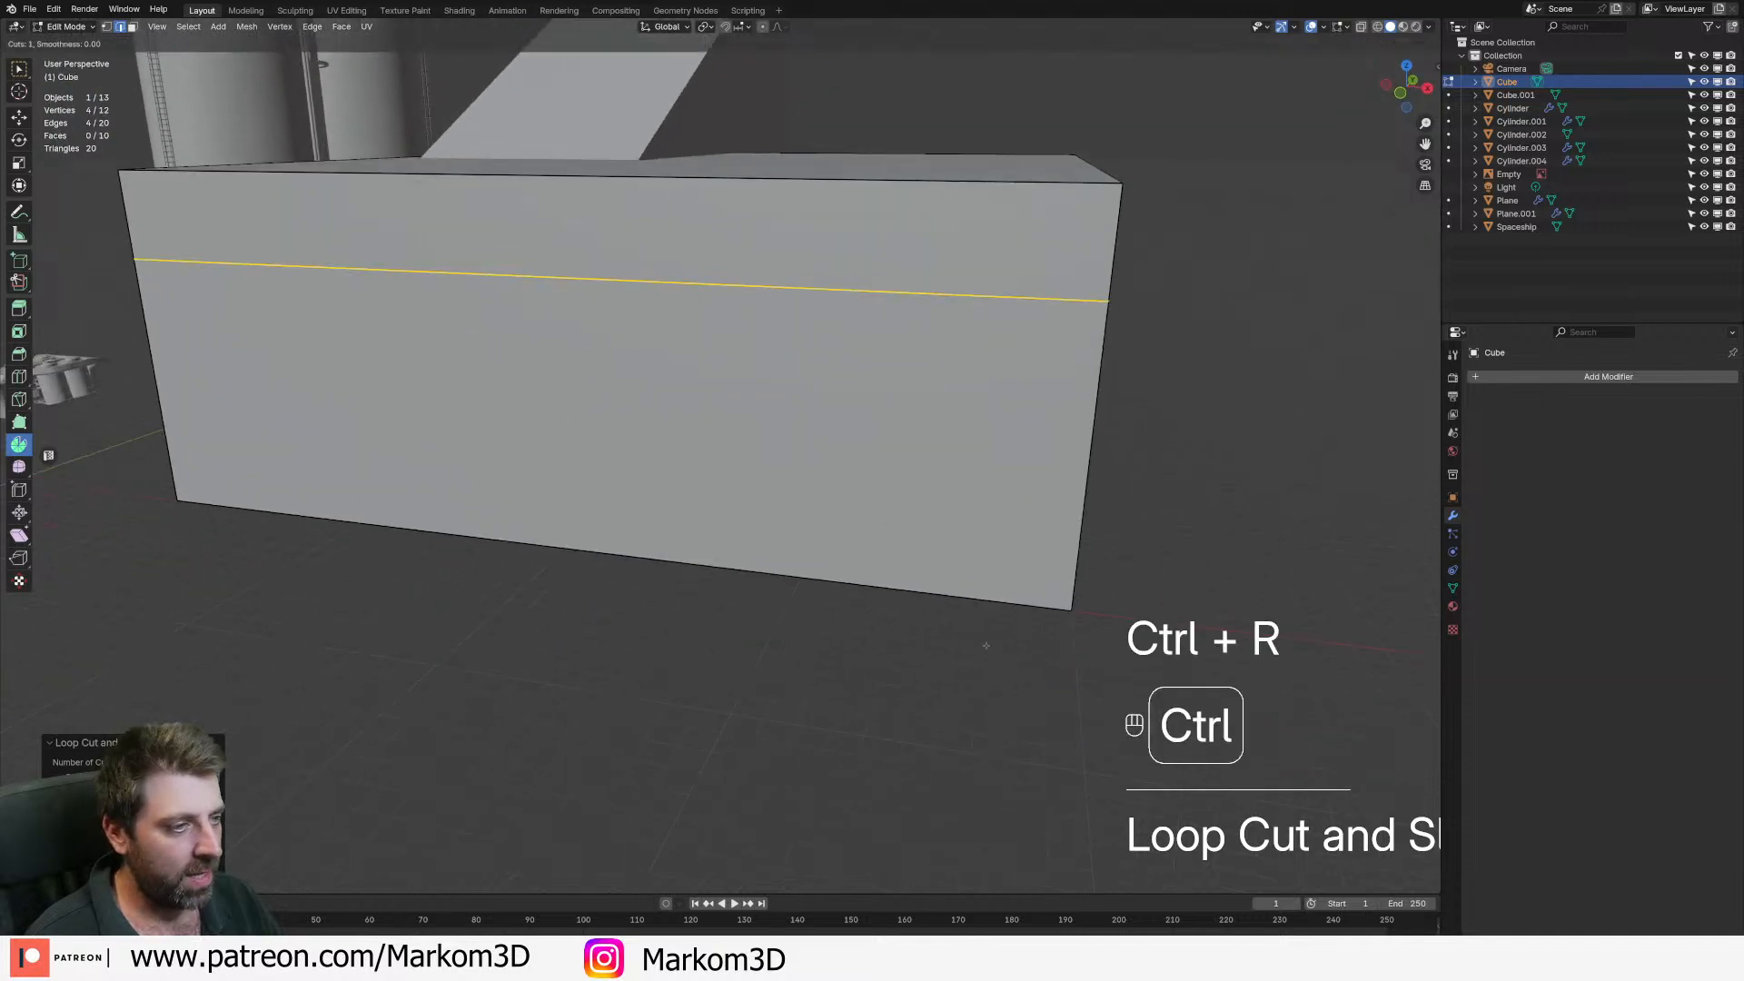
{"action": "left_click", "coordinate": [916, 623]}
{"action": "left_click", "coordinate": [1355, 636], "text": "ctrl"}
- Add vertical loop cuts near both ends of the low box's front face, snapping each edge slide at 0.9
{"action": "middle_click_drag", "start_coordinate": [1048, 564], "coordinate": [794, 555]}
{"action": "middle_click_drag", "start_coordinate": [794, 556], "coordinate": [719, 711], "text": "shift"}
{"action": "key", "text": "ctrl+r"}
{"action": "left_click", "coordinate": [764, 519]}
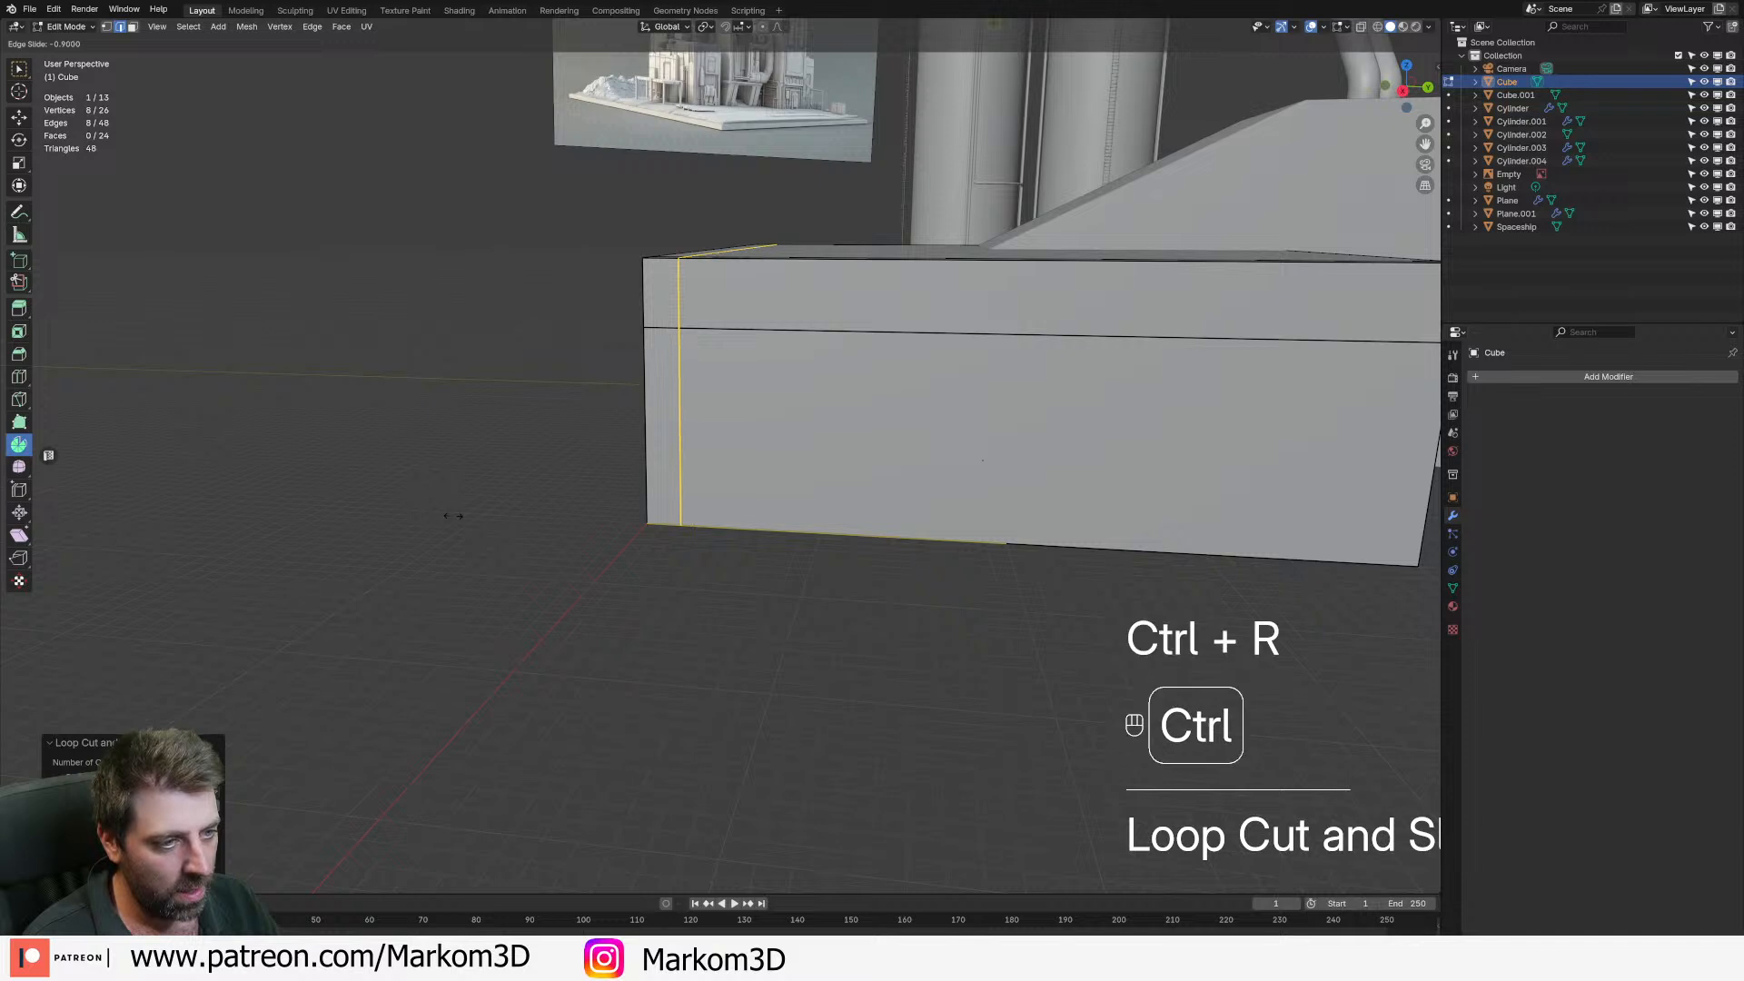
{"action": "left_click", "coordinate": [453, 516], "text": "ctrl"}
{"action": "middle_click_drag", "start_coordinate": [876, 545], "coordinate": [743, 600], "text": "shift"}
{"action": "key", "text": "ctrl+r"}
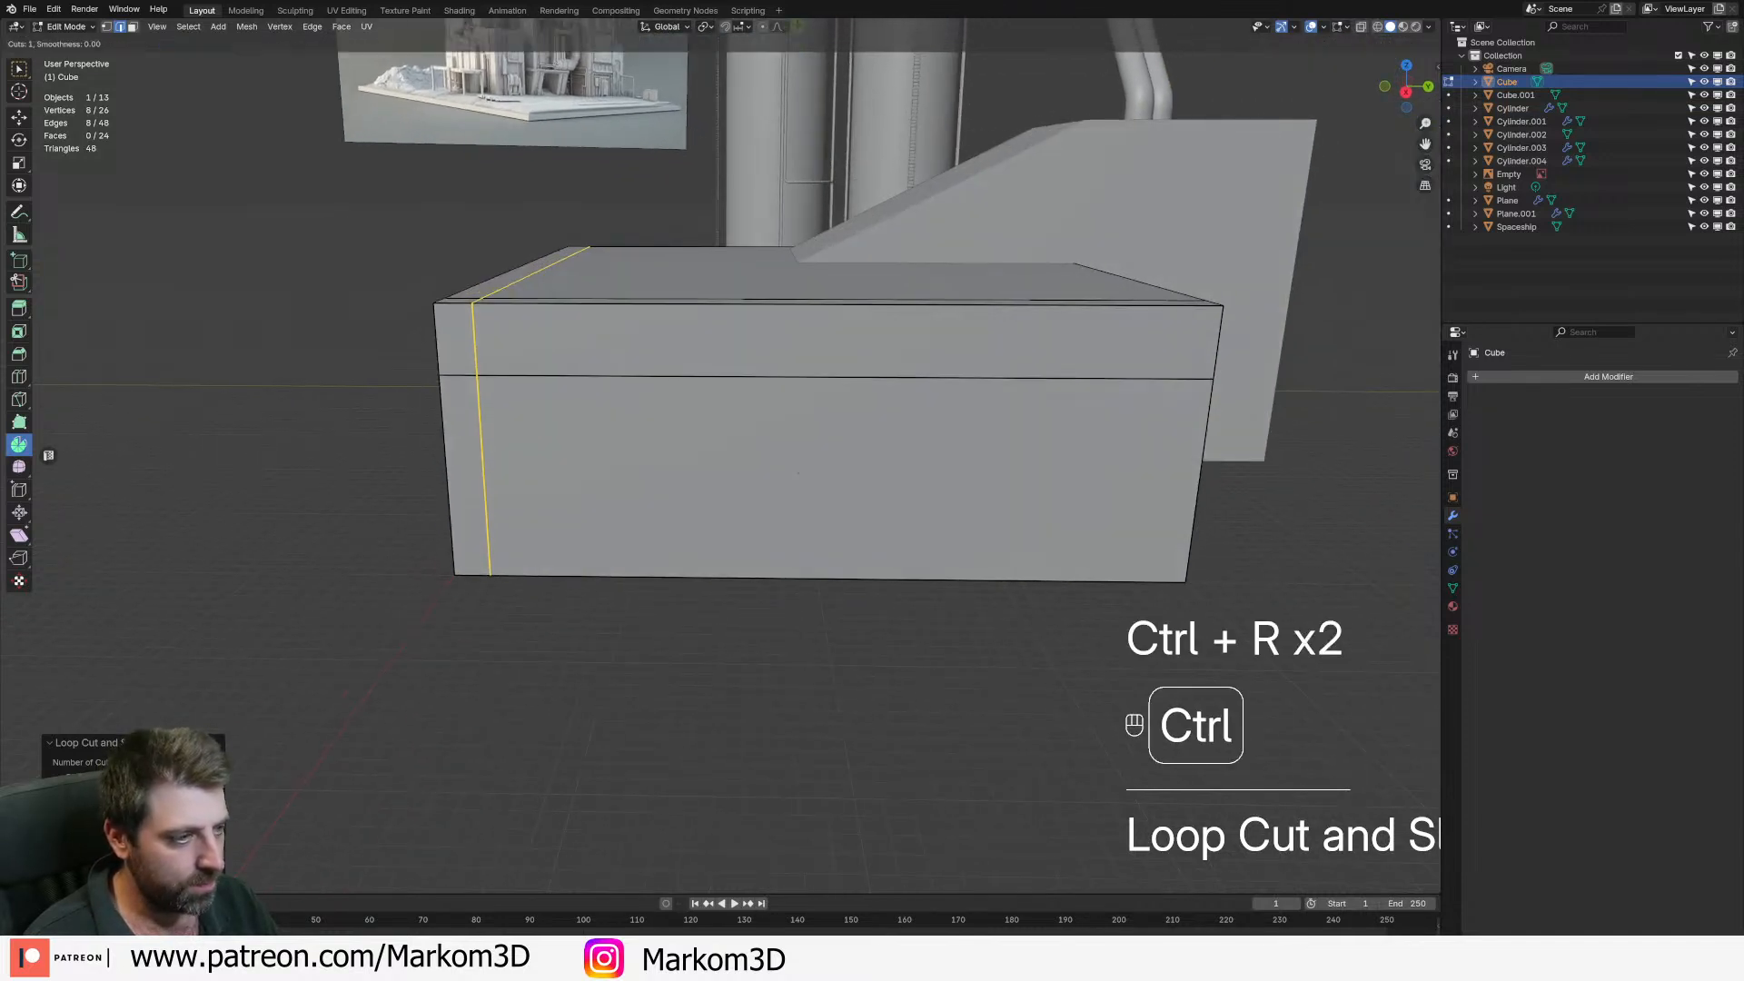
{"action": "key", "text": "ctrl+r"}
{"action": "left_click", "coordinate": [893, 329]}
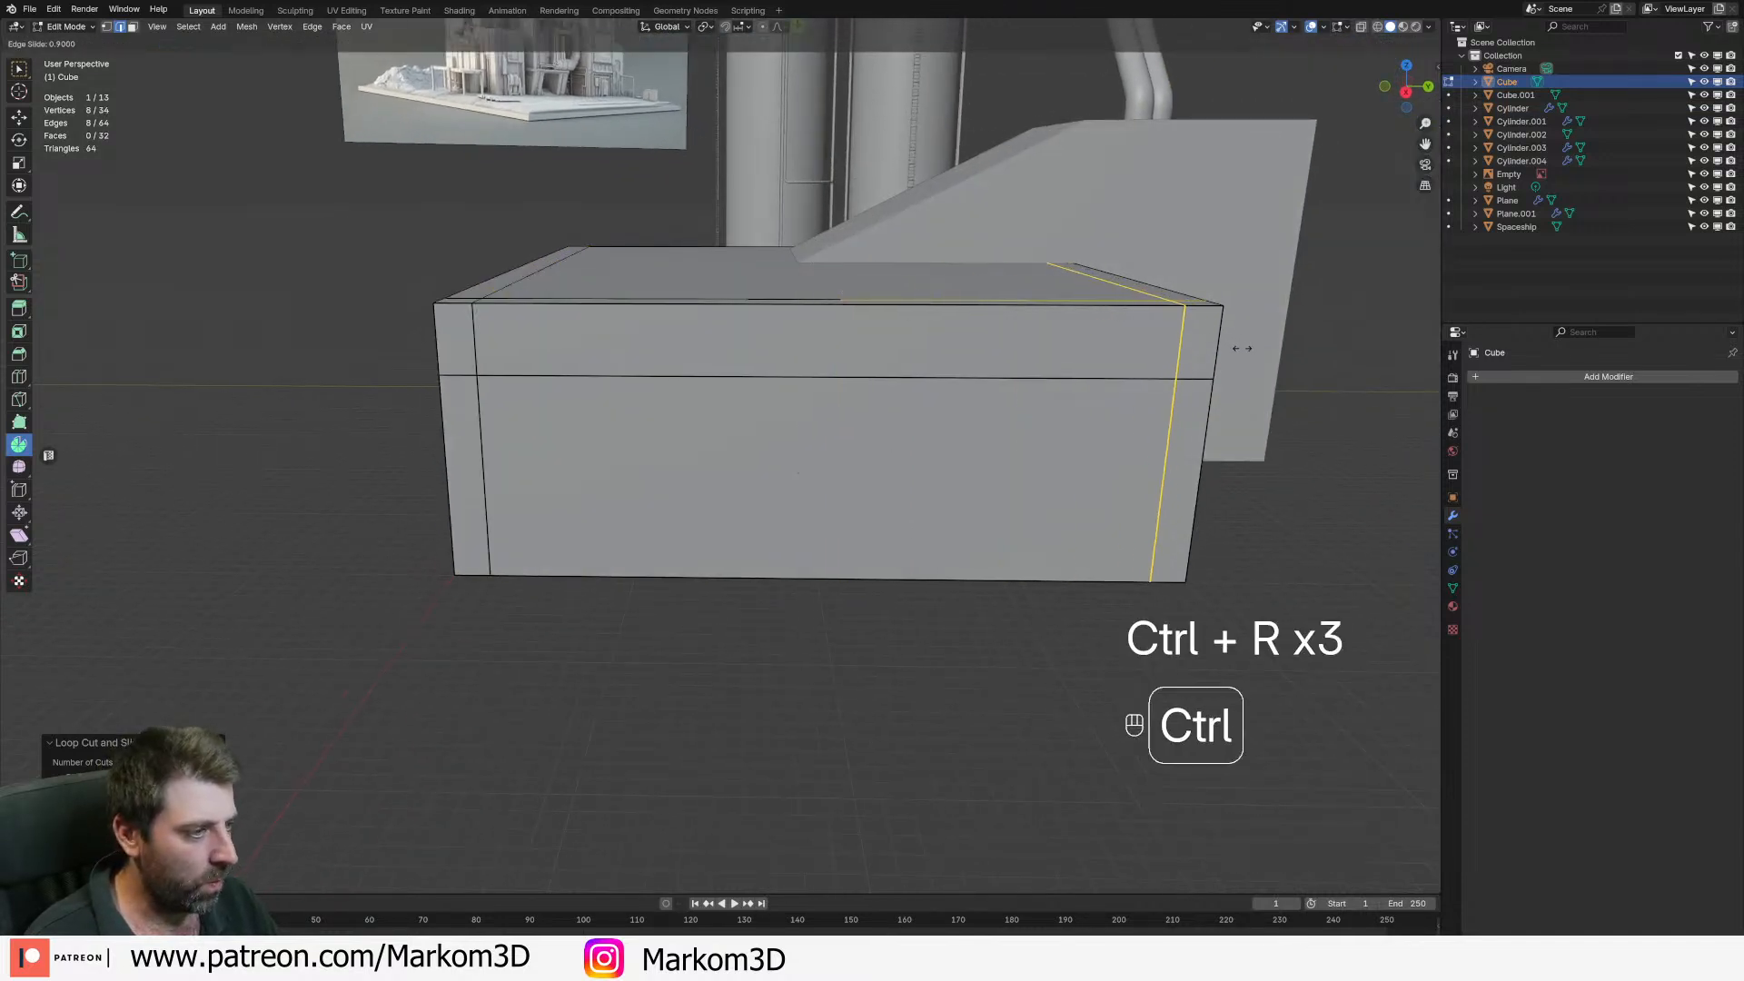
{"action": "left_click", "coordinate": [1242, 348], "text": "ctrl"}
- Add a further vertical loop cut across the low box's side wall to bound a side opening
{"action": "scroll", "coordinate": [818, 455], "scroll_direction": "down", "scroll_amount": 1}
{"action": "key", "text": "3"}
{"action": "left_click", "coordinate": [617, 509]}
{"action": "middle_click_drag", "start_coordinate": [618, 509], "coordinate": [754, 543]}
{"action": "left_click", "coordinate": [811, 535], "text": "shift"}
{"action": "key", "text": "ctrl+r"}
{"action": "left_click", "coordinate": [754, 542]}
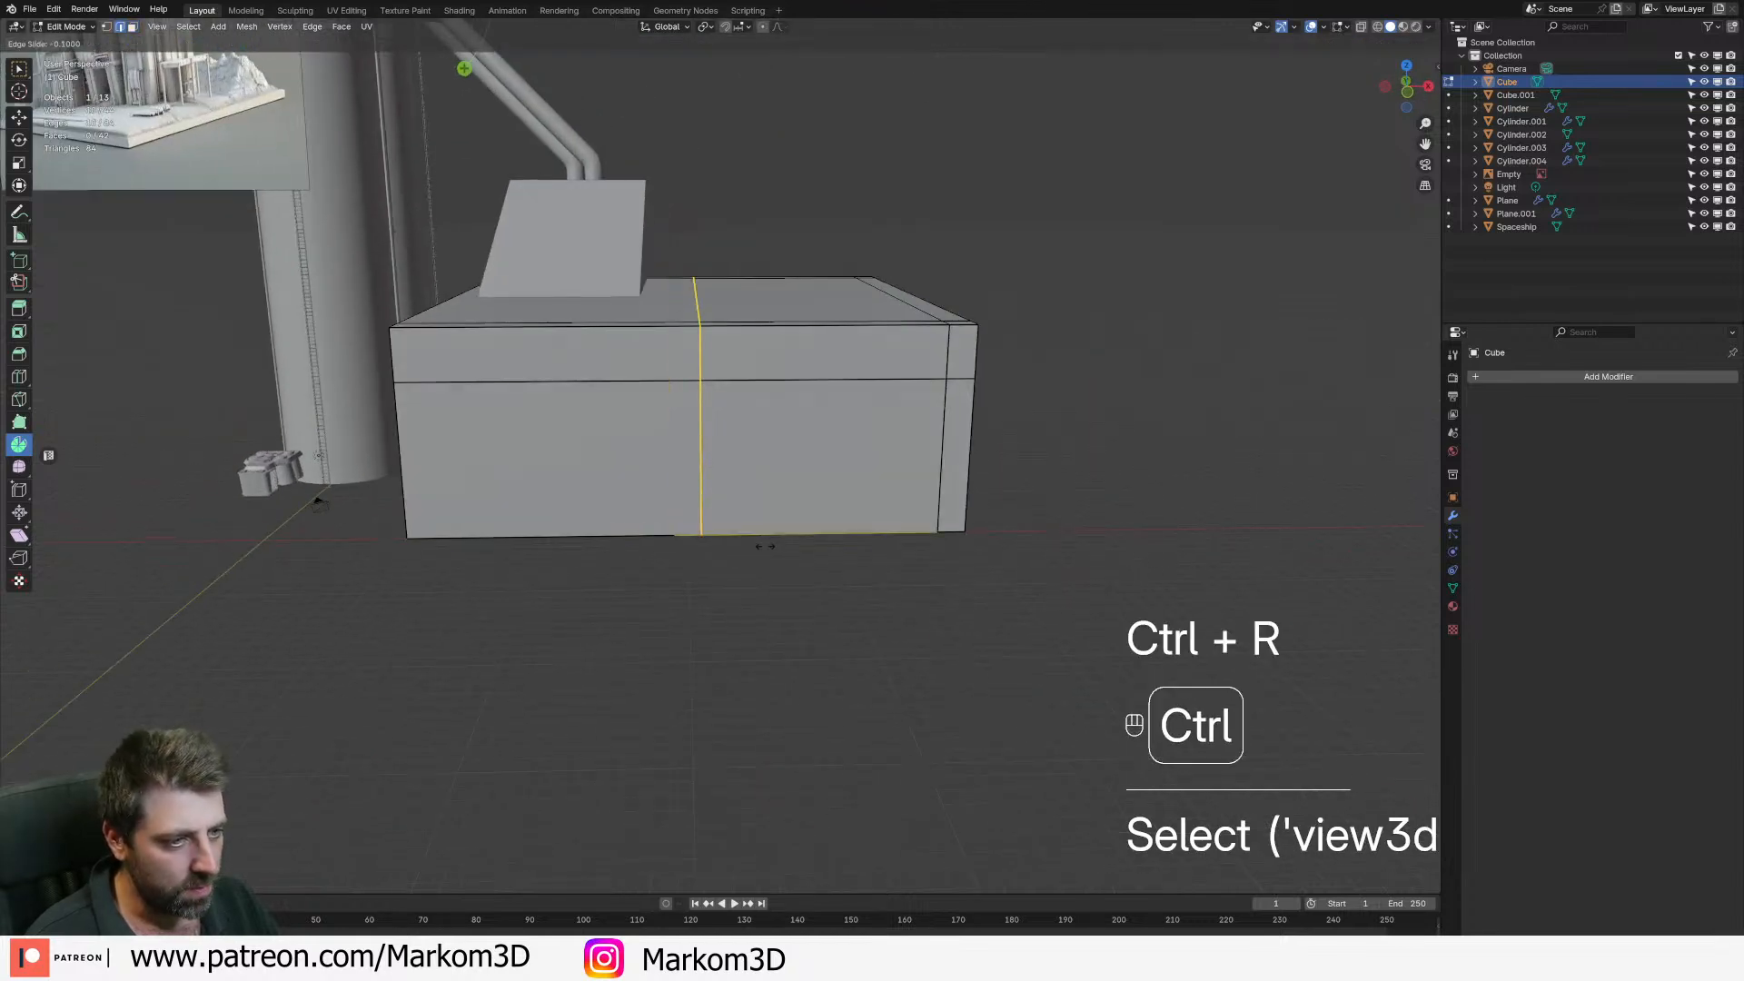
{"action": "left_click", "coordinate": [754, 546], "text": "ctrl"}
- Delete the large front and side wall faces to open bays between the low box's pillars, and leave mesh editing
{"action": "key", "text": "3"}
{"action": "left_click", "coordinate": [732, 460]}
{"action": "middle_click_drag", "start_coordinate": [1045, 511], "coordinate": [809, 518]}
{"action": "left_click", "coordinate": [818, 543], "text": "shift"}
{"action": "key", "text": "Delete"}
{"action": "left_click", "coordinate": [820, 545]}
{"action": "key", "text": "Tab"}
- Open the sloped tower block for mesh editing and move its bottom face down along Z below the low box's floor
{"action": "scroll", "coordinate": [880, 678], "scroll_direction": "down", "scroll_amount": 2}
{"action": "middle_click_drag", "start_coordinate": [880, 678], "coordinate": [822, 599]}
{"action": "scroll", "coordinate": [804, 650], "scroll_direction": "up", "scroll_amount": 3}
{"action": "key", "text": "Tab"}
{"action": "key", "text": "Tab"}
{"action": "left_click", "coordinate": [839, 470]}
{"action": "key", "text": "Tab"}
{"action": "middle_click_drag", "start_coordinate": [838, 470], "coordinate": [1065, 461]}
{"action": "scroll", "coordinate": [1065, 461], "scroll_direction": "down", "scroll_amount": 2}
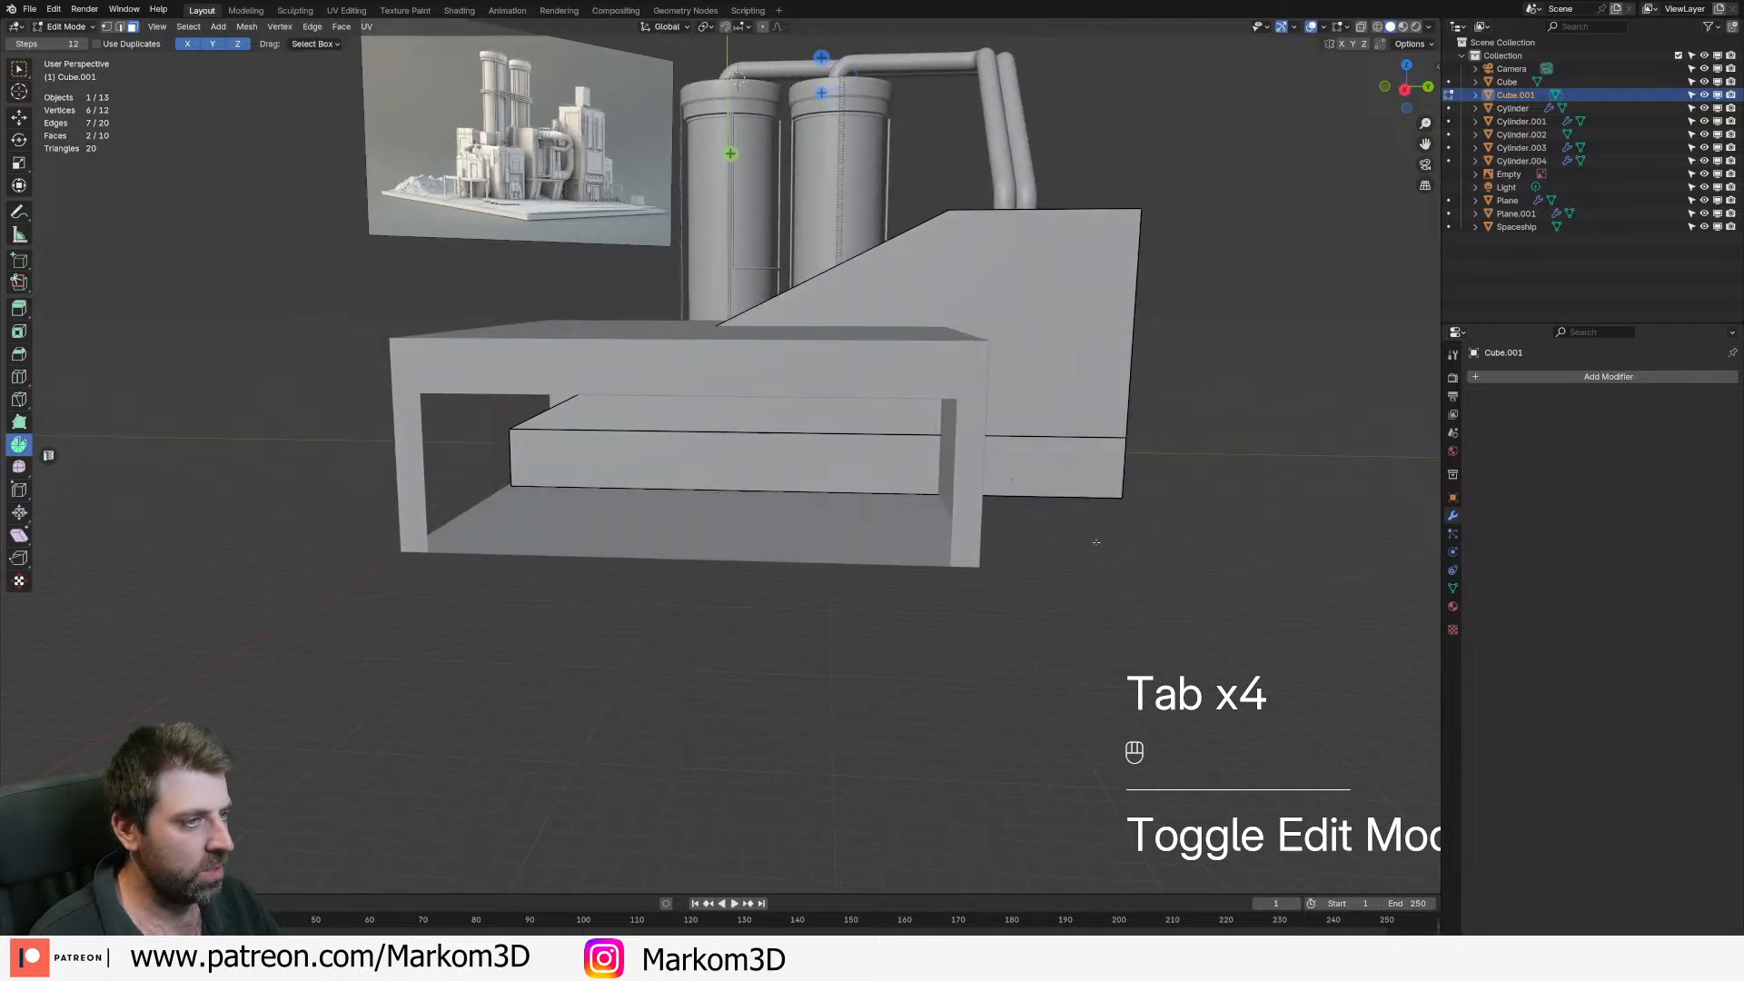
{"action": "key", "text": "3"}
{"action": "left_click", "coordinate": [1065, 461]}
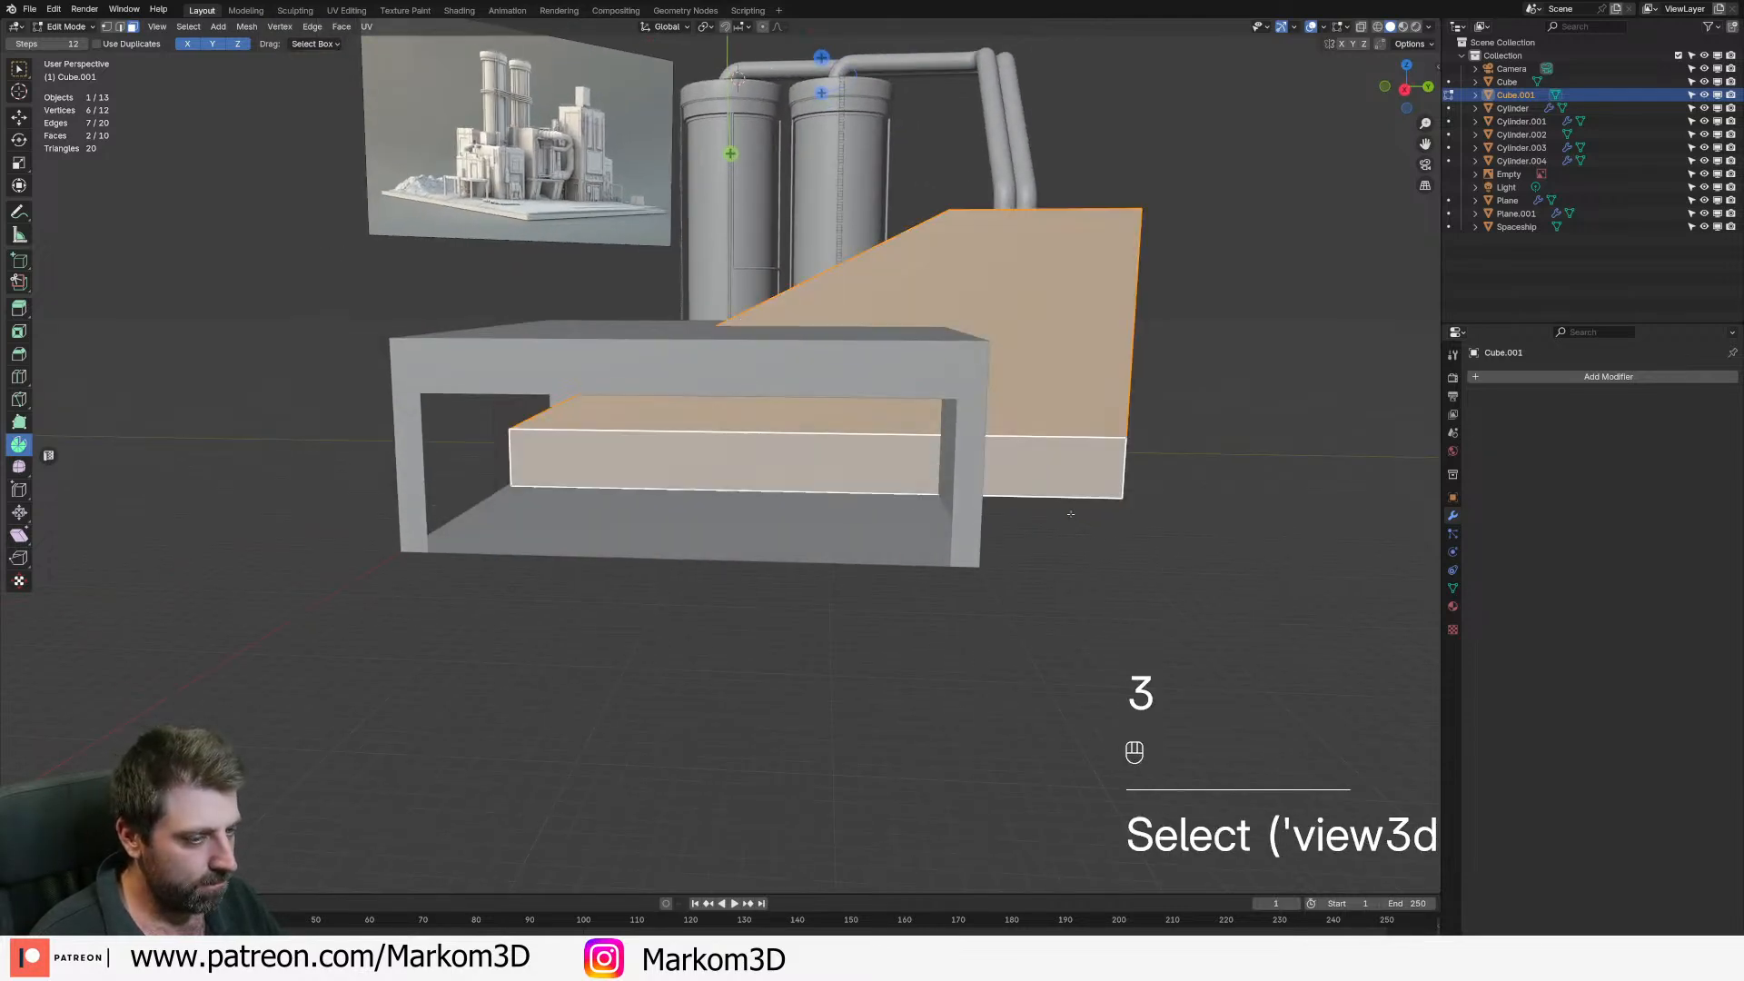
{"action": "middle_click_drag", "start_coordinate": [1071, 514], "coordinate": [1000, 390]}
{"action": "left_click", "coordinate": [891, 554]}
{"action": "key", "text": "g"}
{"action": "middle_click", "coordinate": [891, 582]}
{"action": "left_click", "coordinate": [893, 617]}
{"action": "middle_click_drag", "start_coordinate": [918, 446], "coordinate": [941, 568]}
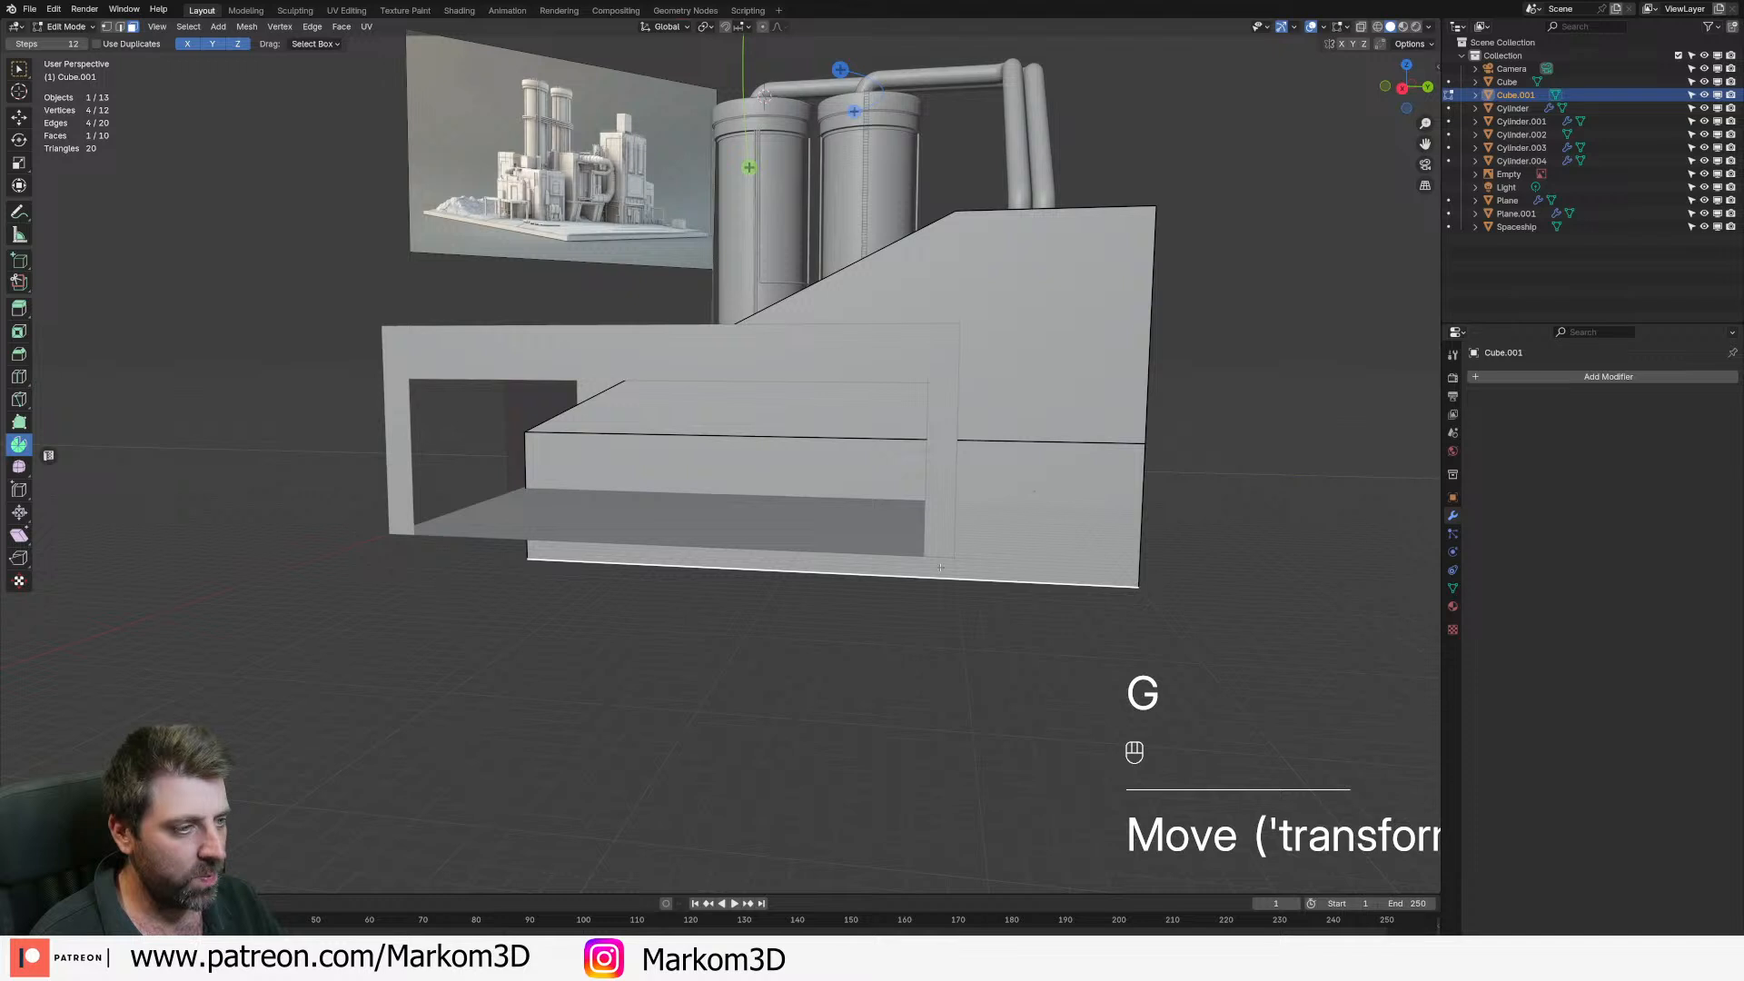
- Add a centred horizontal loop cut through the upper, sloped section of the tower block
{"action": "scroll", "coordinate": [941, 568], "scroll_direction": "up", "scroll_amount": 1}
{"action": "key", "text": "3"}
{"action": "left_click", "coordinate": [799, 400]}
{"action": "left_click", "coordinate": [790, 468], "text": "shift"}
{"action": "middle_click_drag", "start_coordinate": [772, 447], "coordinate": [573, 454]}
{"action": "key", "text": "ctrl+r"}
{"action": "left_click", "coordinate": [730, 342]}
{"action": "left_click", "coordinate": [730, 342]}
- Select the new horizontal edge loop on the tower block and slide it slightly down the slope
{"action": "key", "text": "3"}
{"action": "left_click", "coordinate": [587, 344]}
{"action": "left_click", "coordinate": [650, 389], "text": "shift"}
{"action": "middle_click_drag", "start_coordinate": [573, 454], "coordinate": [550, 446], "text": "shift"}
{"action": "key", "text": "ctrl+r"}
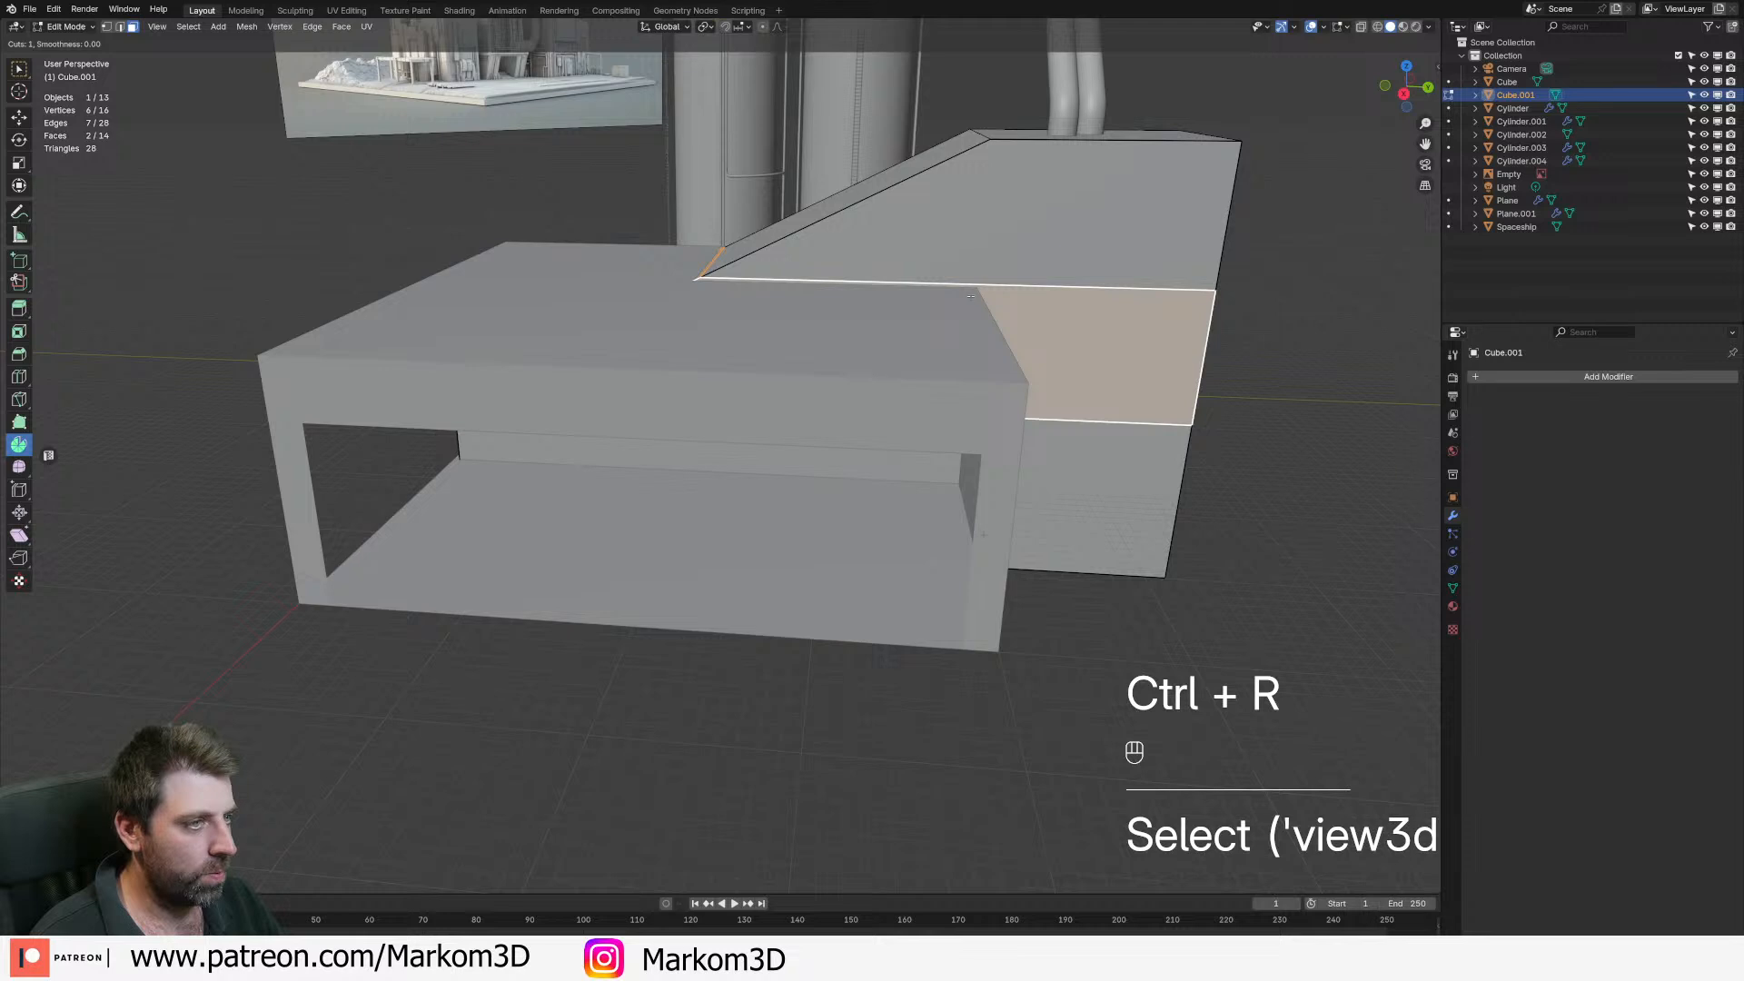
{"action": "key", "text": "2"}
{"action": "left_click", "coordinate": [1105, 380], "text": "alt"}
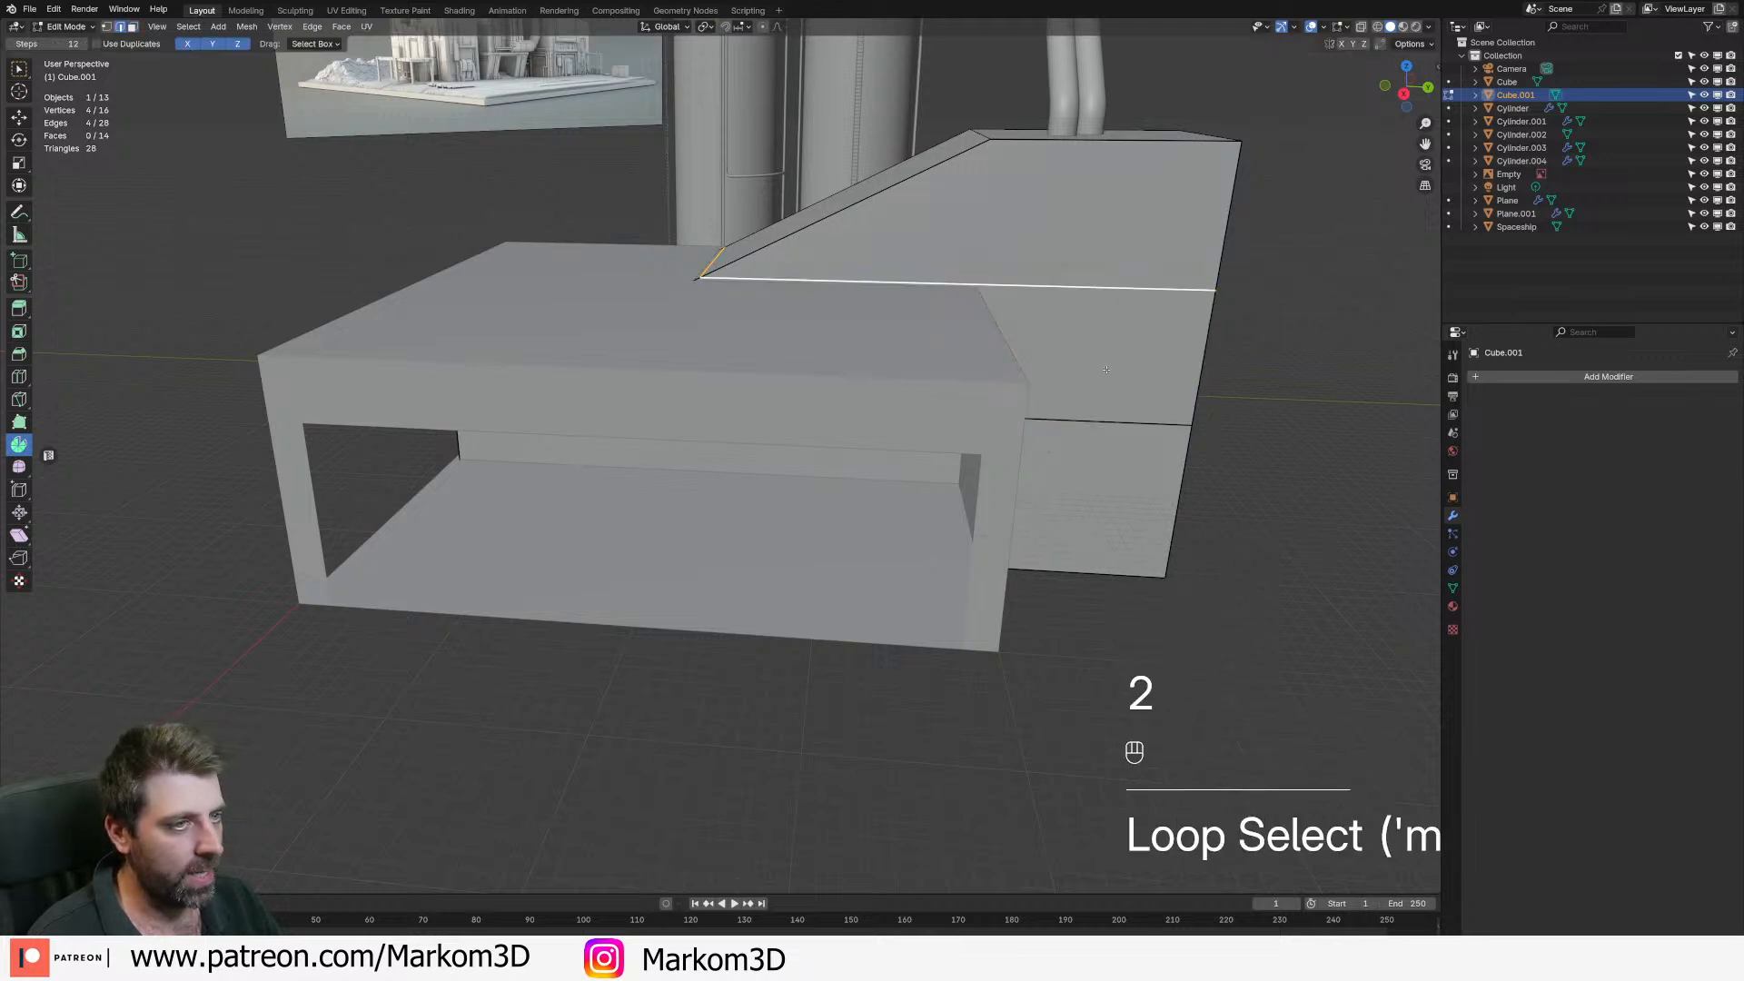
{"action": "key", "text": "g"}
{"action": "key", "text": "shift"}
{"action": "left_click", "coordinate": [1096, 420]}
{"action": "middle_click_drag", "start_coordinate": [1097, 420], "coordinate": [1087, 316]}
{"action": "middle_click_drag", "start_coordinate": [1062, 404], "coordinate": [1056, 300]}
{"action": "key", "text": "3"}
{"action": "left_click", "coordinate": [886, 391]}
{"action": "left_click", "coordinate": [855, 495], "text": "shift"}
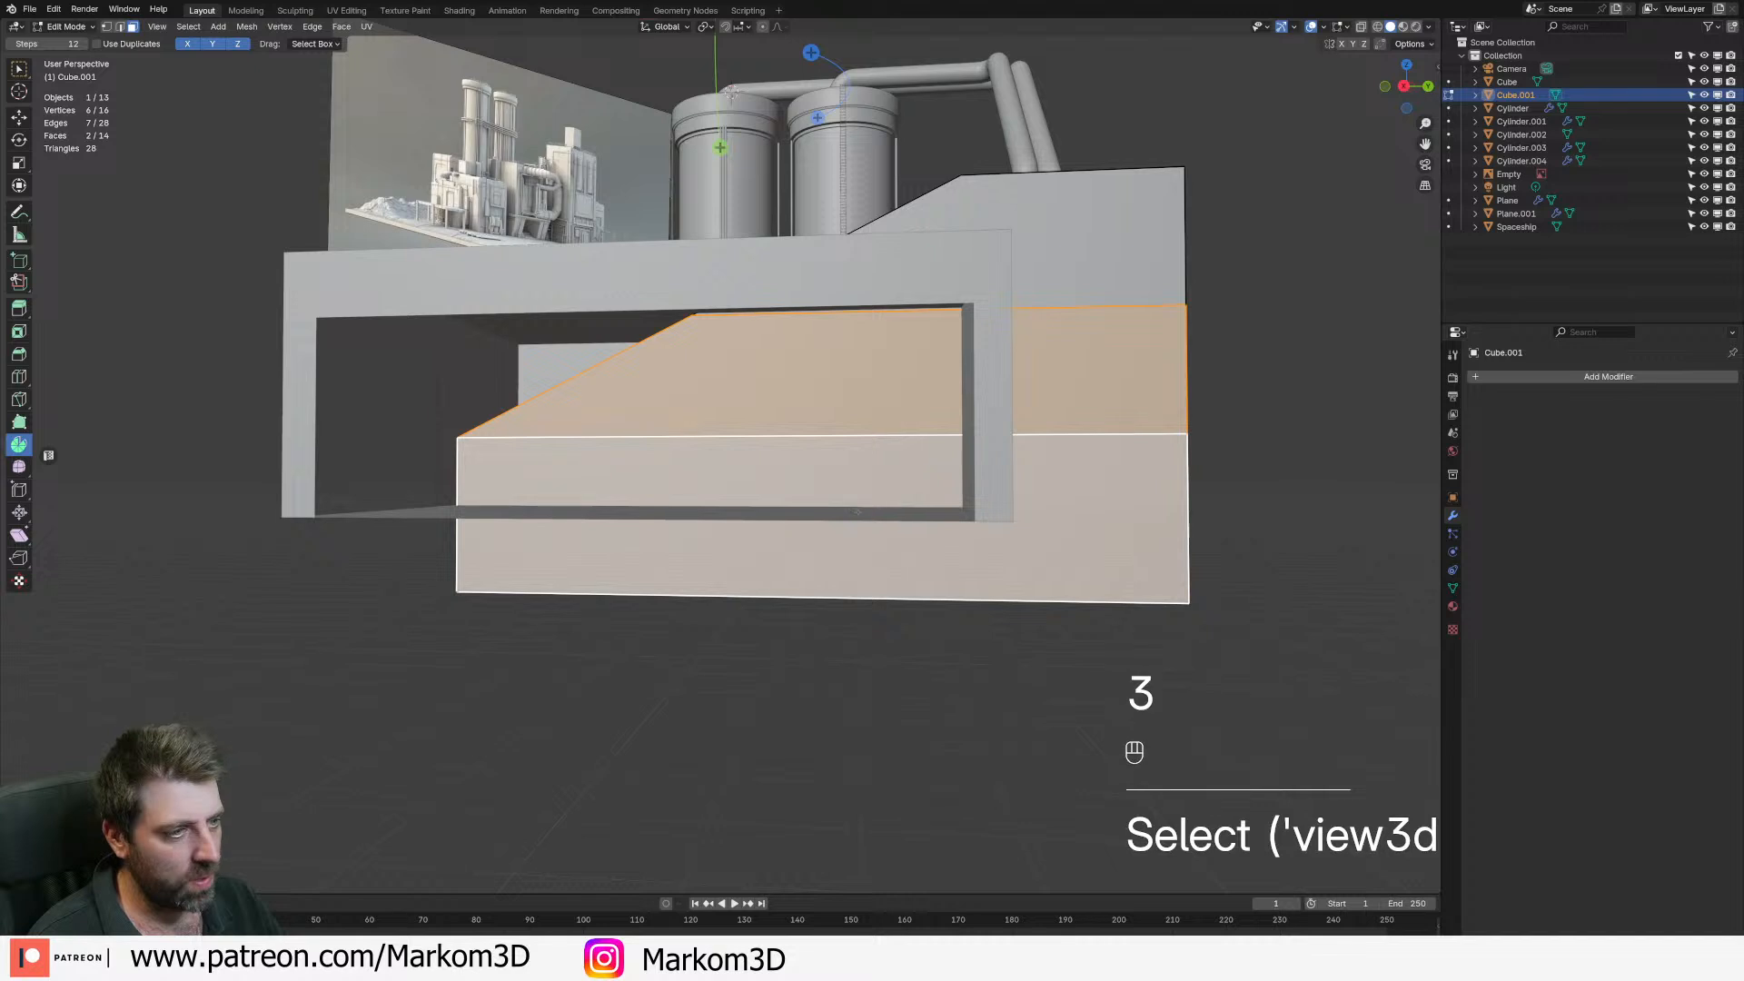
{"action": "middle_click_drag", "start_coordinate": [855, 512], "coordinate": [1028, 623]}
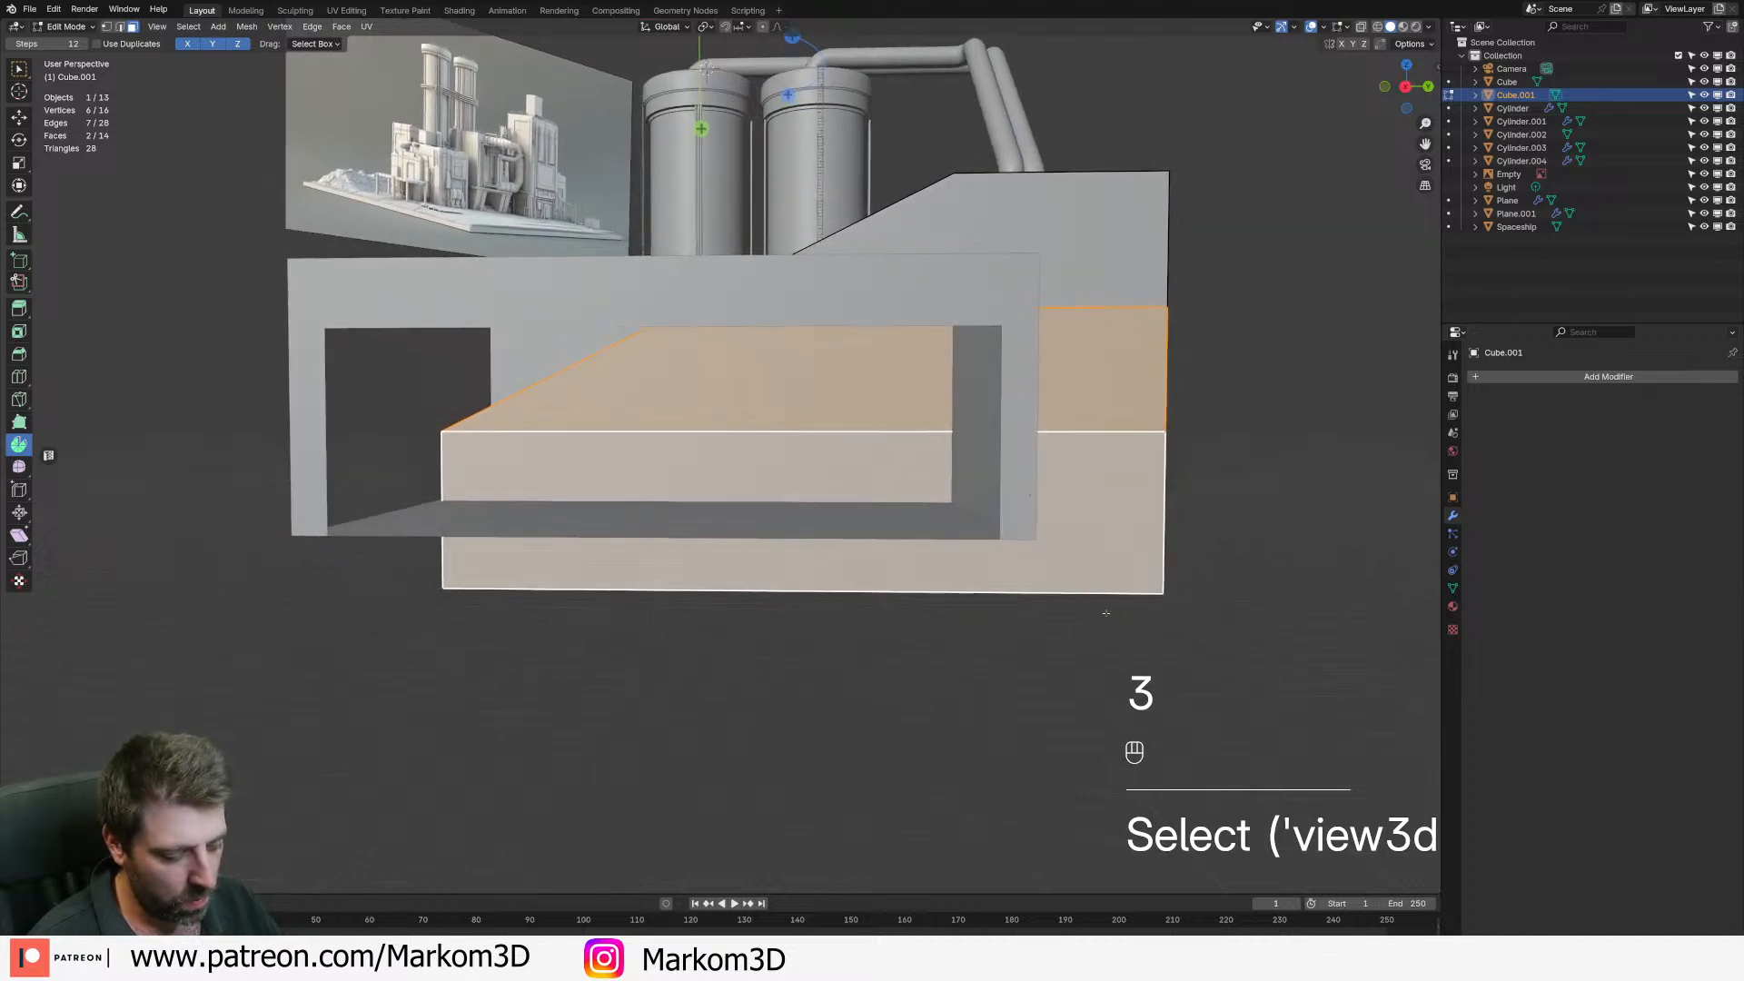
{"action": "right_click", "coordinate": [1079, 590]}
{"action": "middle_click_drag", "start_coordinate": [635, 518], "coordinate": [650, 451]}
{"action": "middle_click_drag", "start_coordinate": [650, 450], "coordinate": [660, 506], "text": "shift"}
{"action": "middle_click_drag", "start_coordinate": [672, 345], "coordinate": [670, 393]}
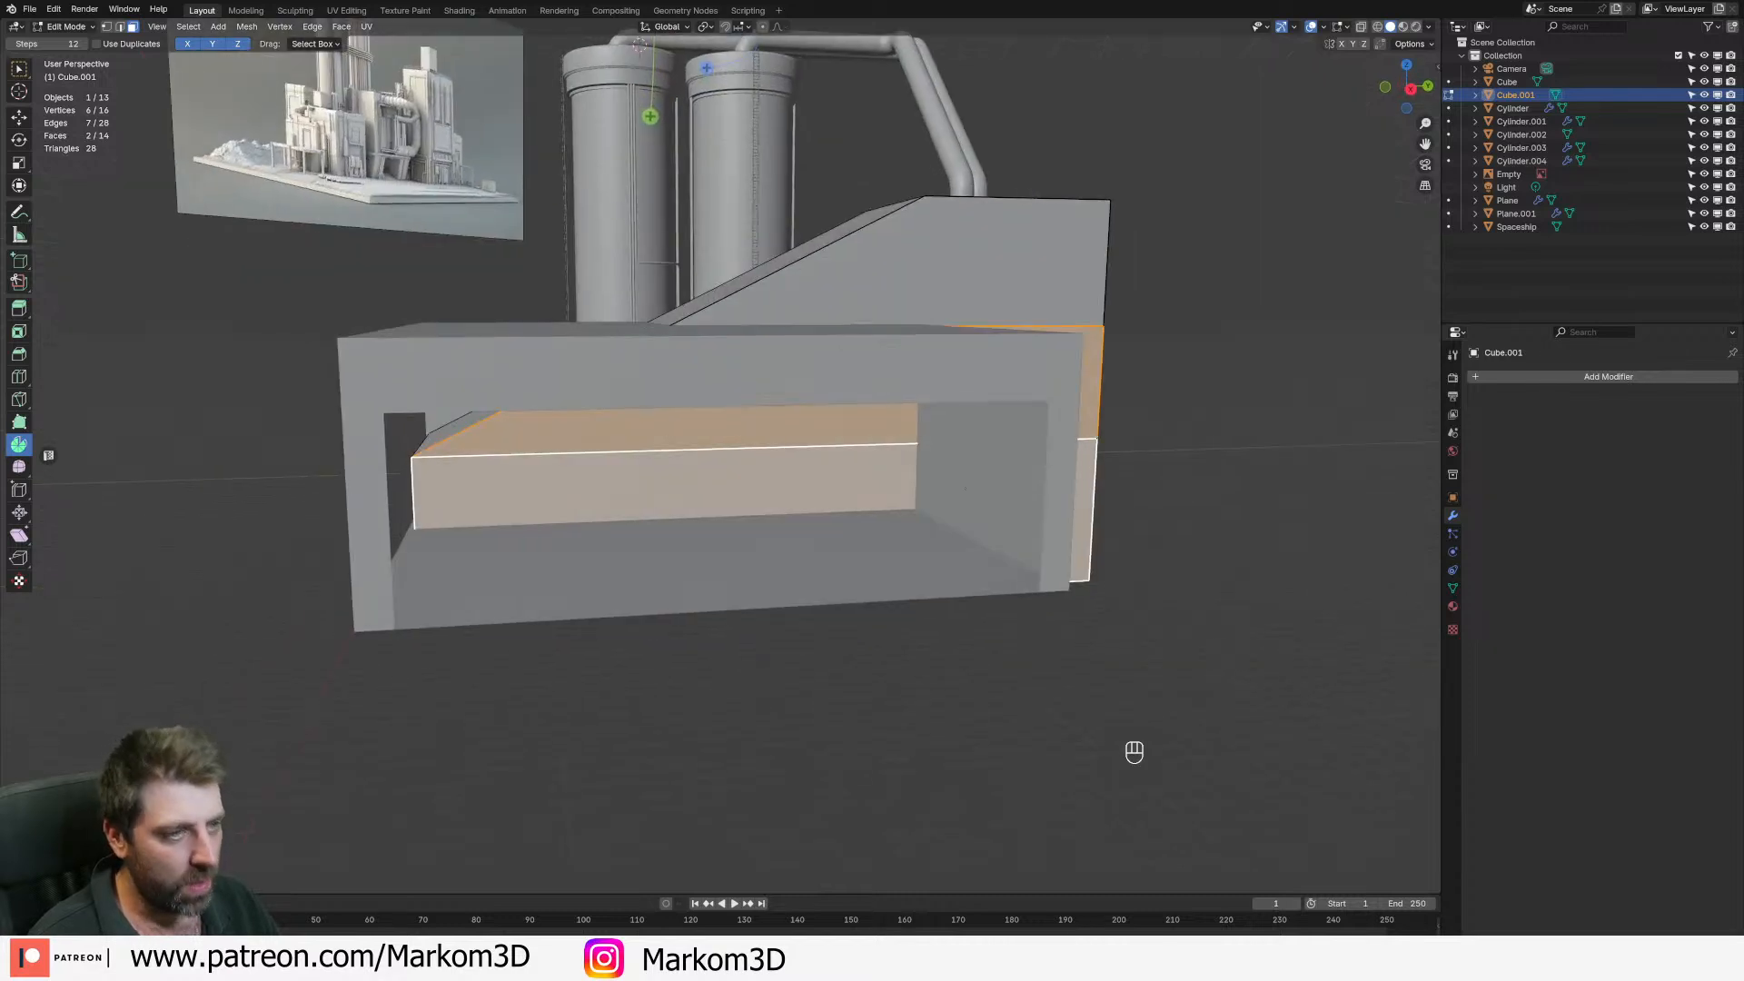
- In right wireframe view, knife-cut the sloped block vertically from the slope's upper corner down past its bottom edge
{"action": "key", "text": "KP_3"}
{"action": "key", "text": "z"}
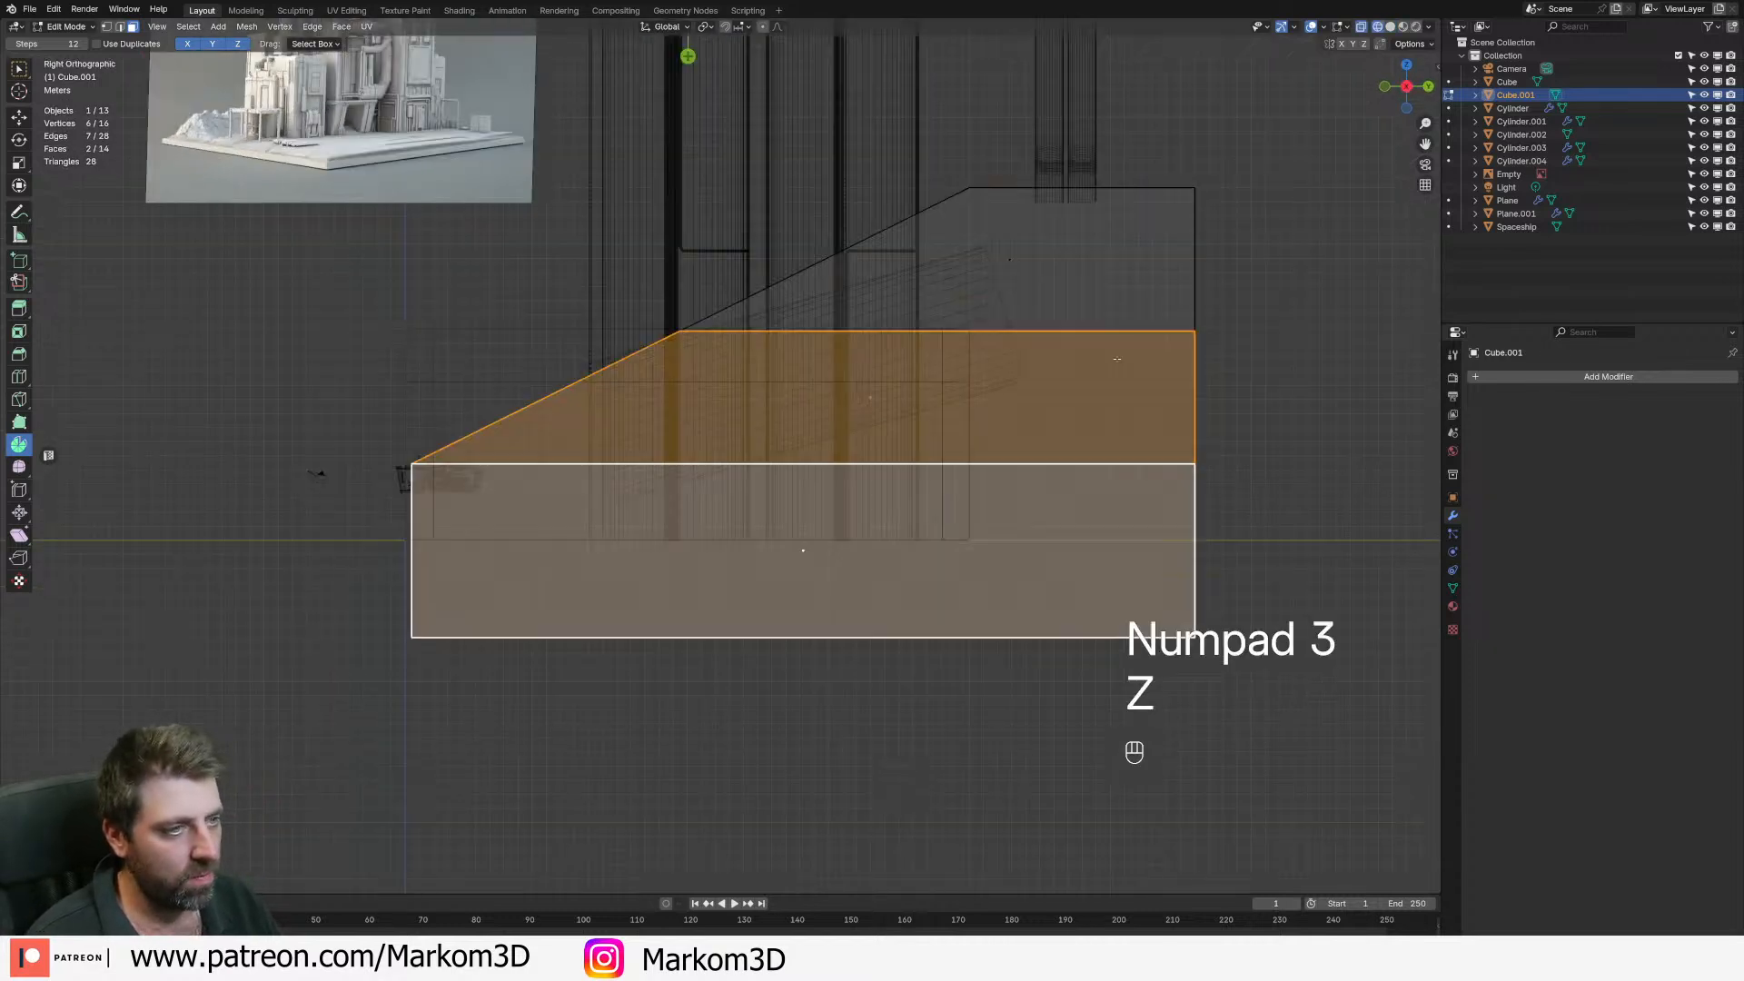
{"action": "scroll", "coordinate": [749, 188], "scroll_direction": "up", "scroll_amount": 2}
{"action": "scroll", "coordinate": [748, 188], "scroll_direction": "down", "scroll_amount": 2}
{"action": "key", "text": "1"}
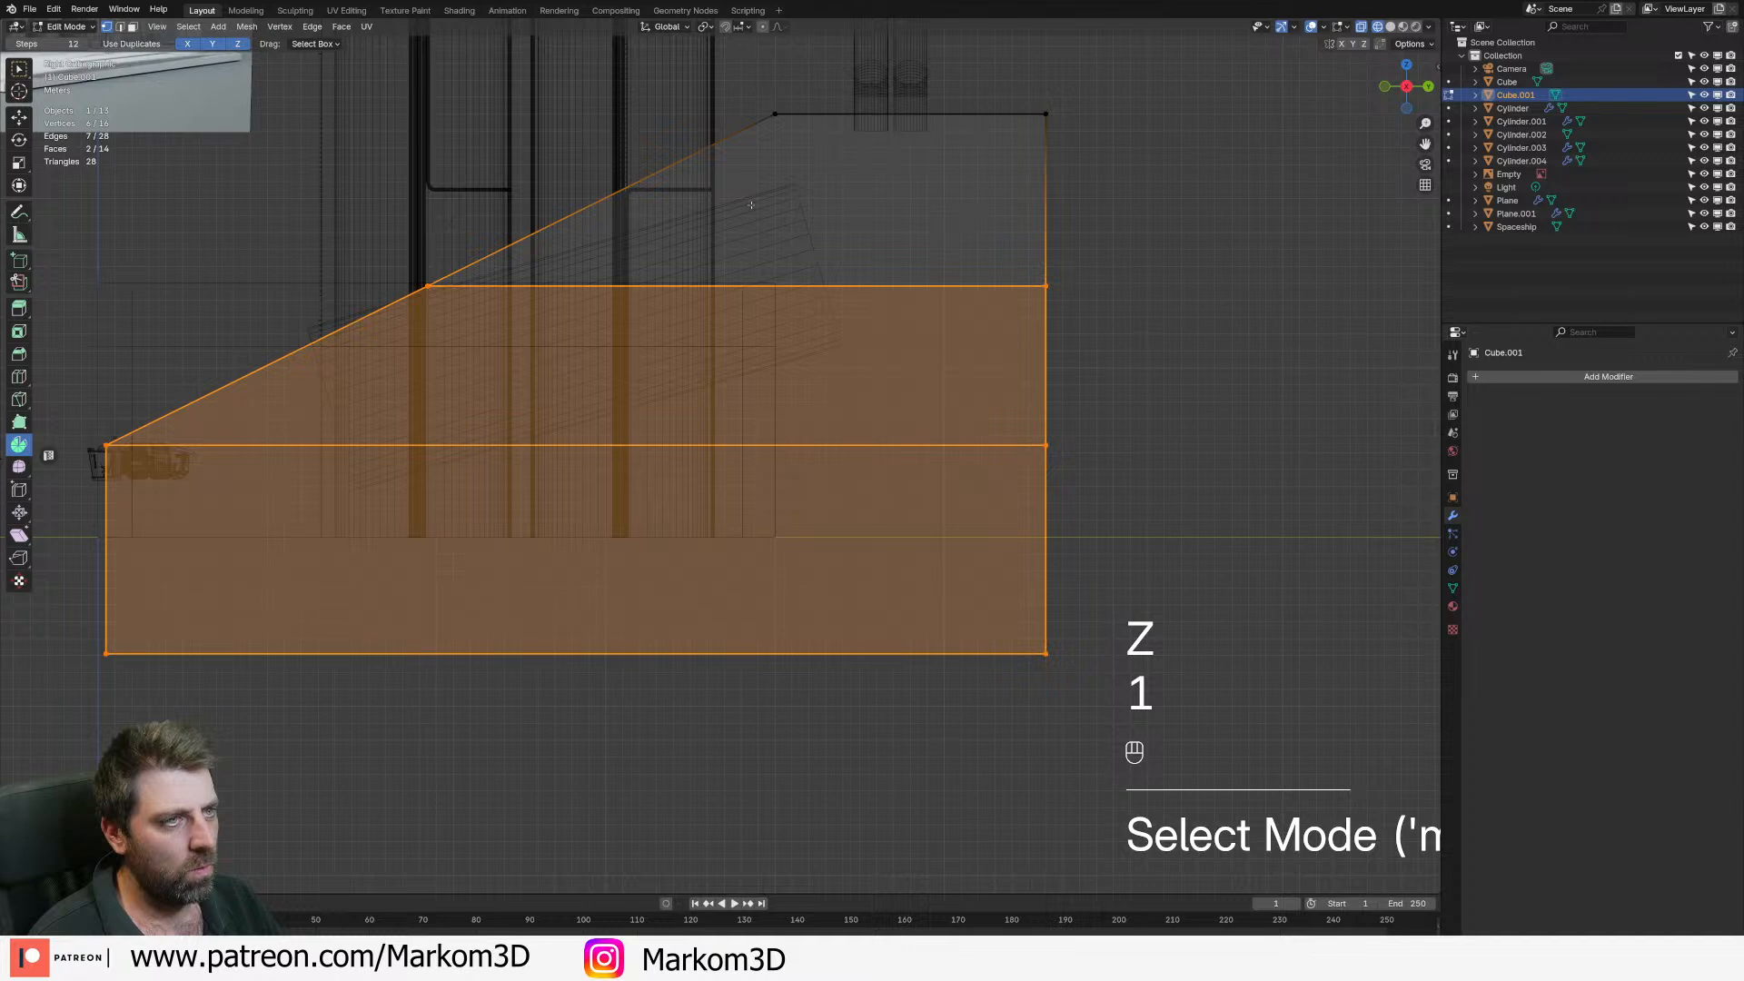
{"action": "left_click", "coordinate": [767, 110]}
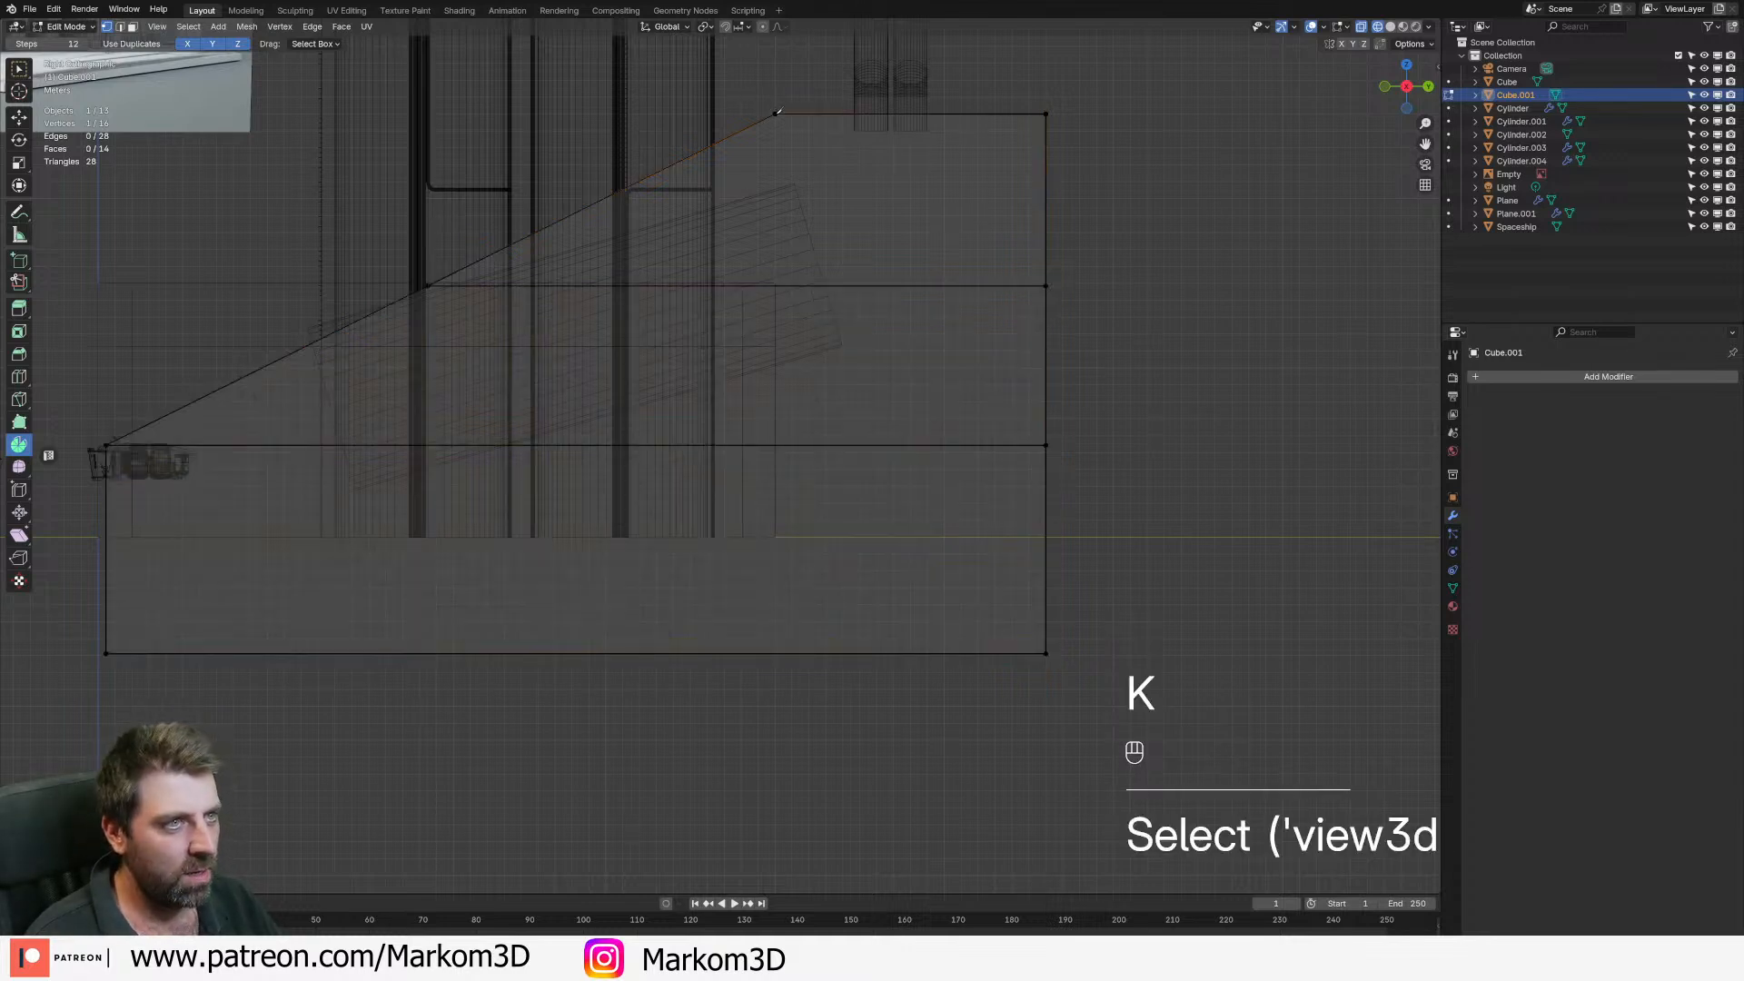
{"action": "left_click", "coordinate": [776, 114]}
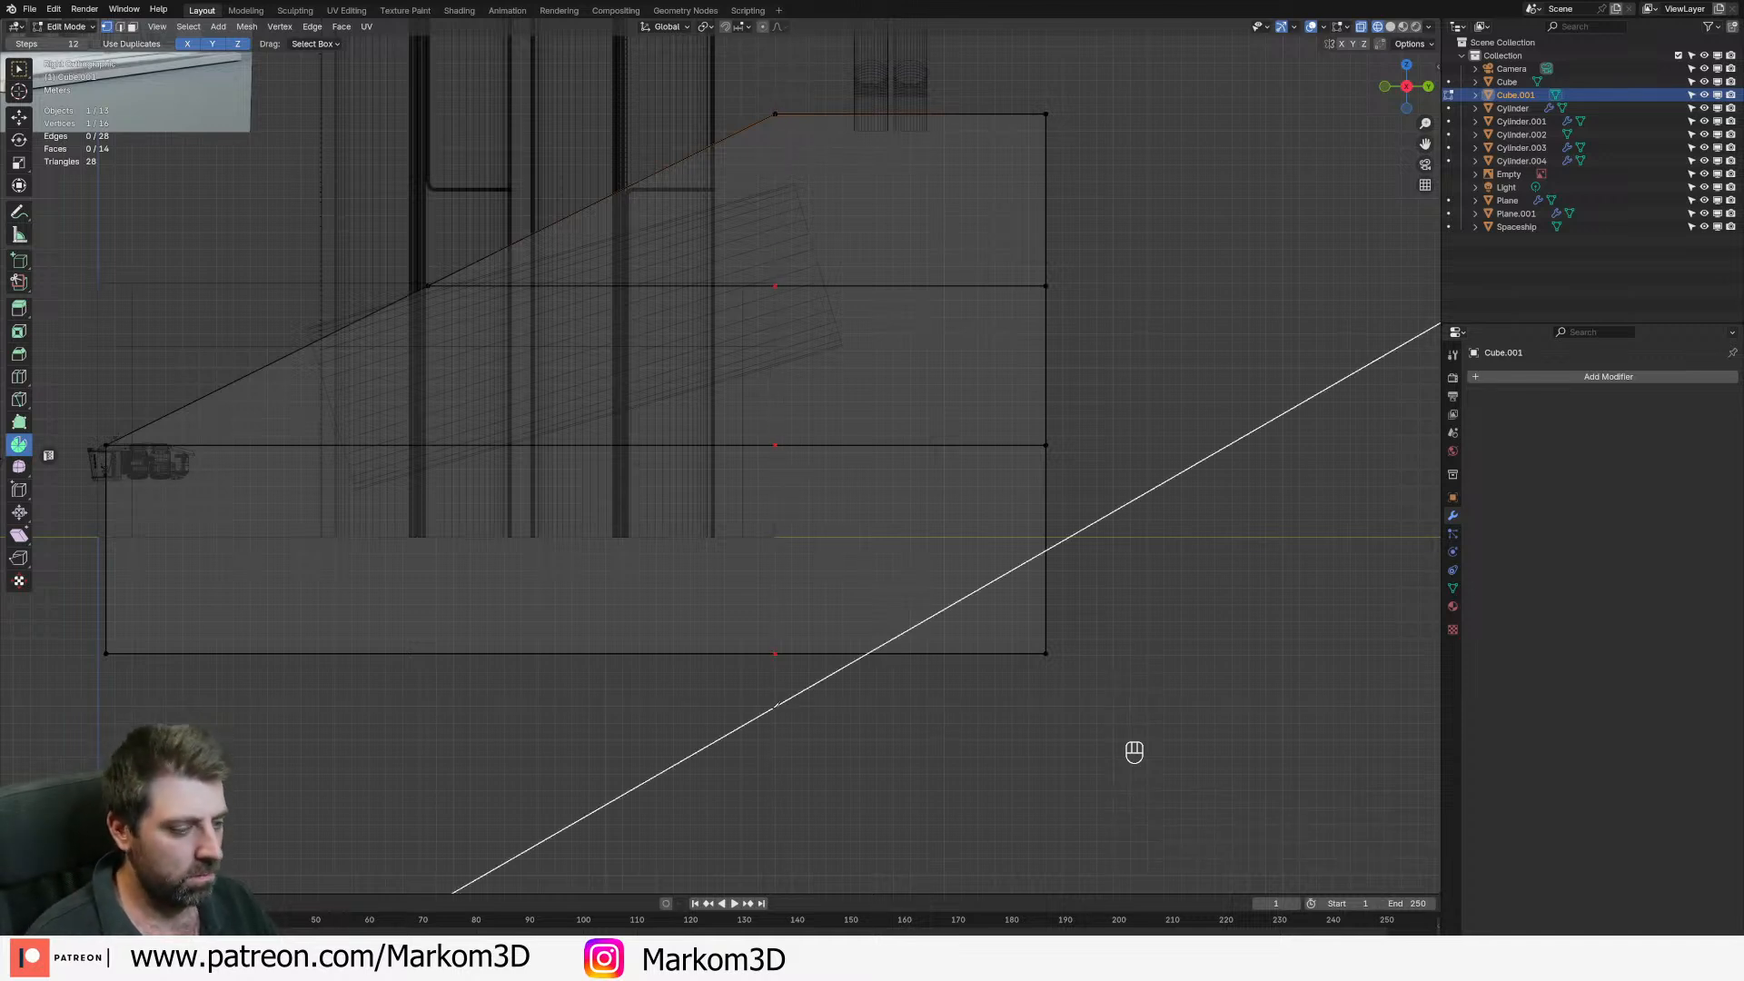
{"action": "key", "text": "Return"}
- Delete the lower side faces on the sloped side of the knife cut and return to solid shading
{"action": "key", "text": "3"}
{"action": "left_click", "coordinate": [503, 371]}
{"action": "key", "text": "c"}
{"action": "mouse_move", "coordinate": [495, 417]}
{"action": "left_mouse_down"}
{"action": "mouse_move", "coordinate": [506, 389]}
{"action": "mouse_move", "coordinate": [436, 693]}
{"action": "left_mouse_up"}
{"action": "key", "text": "Delete"}
{"action": "left_click", "coordinate": [441, 688]}
{"action": "key", "text": "z"}
{"action": "middle_click_drag", "start_coordinate": [441, 688], "coordinate": [563, 563]}
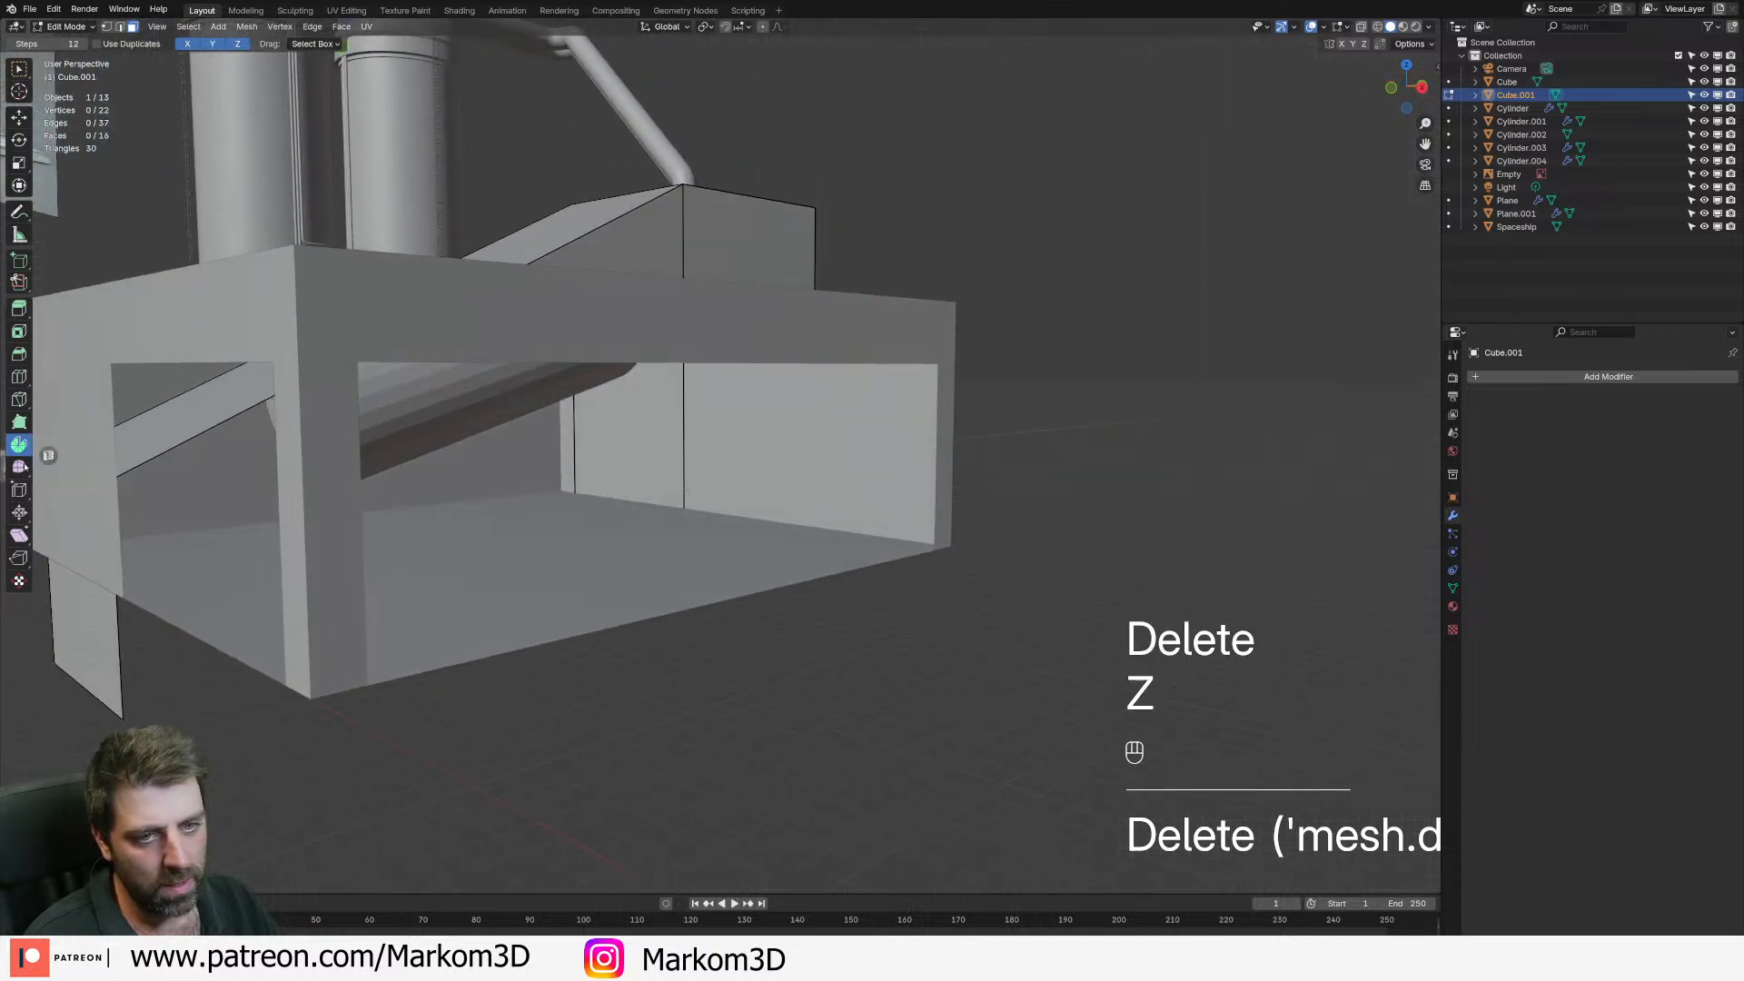
- Delete the leftover outer end face and the lower sloped face of the wing
{"action": "left_click", "coordinate": [86, 636], "text": "shift"}
{"action": "left_click", "coordinate": [169, 442], "text": "shift"}
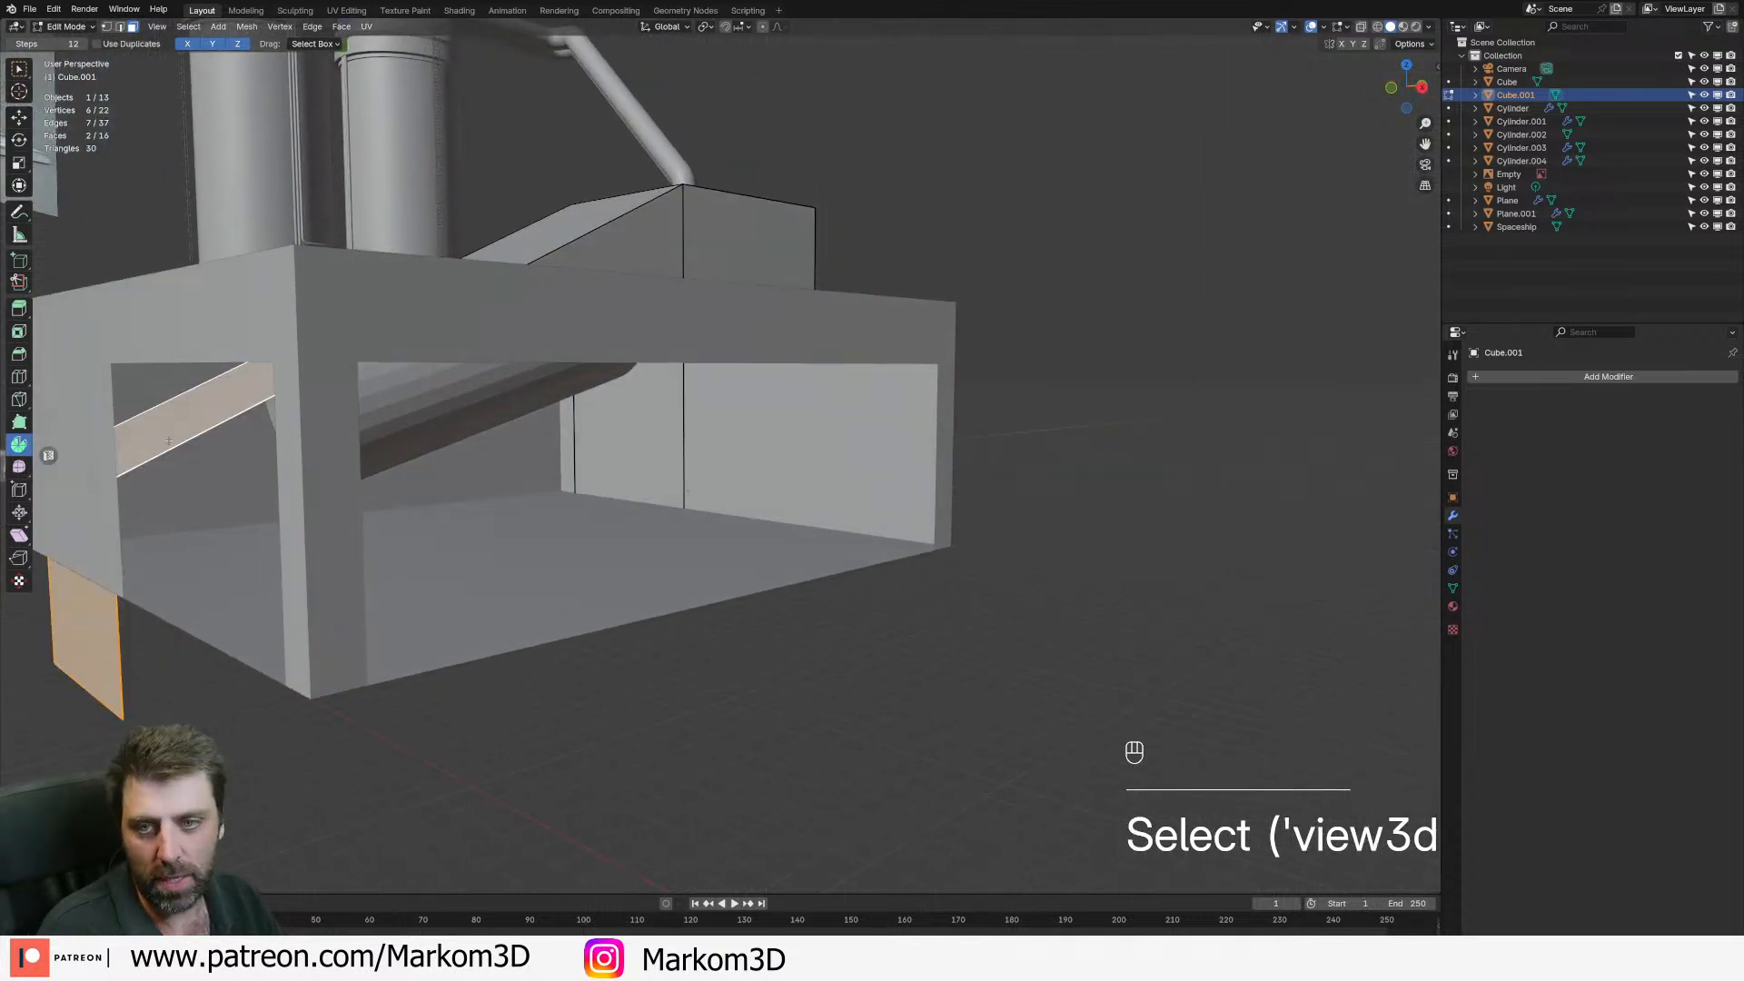
{"action": "key", "text": "Delete"}
{"action": "left_click", "coordinate": [101, 440]}
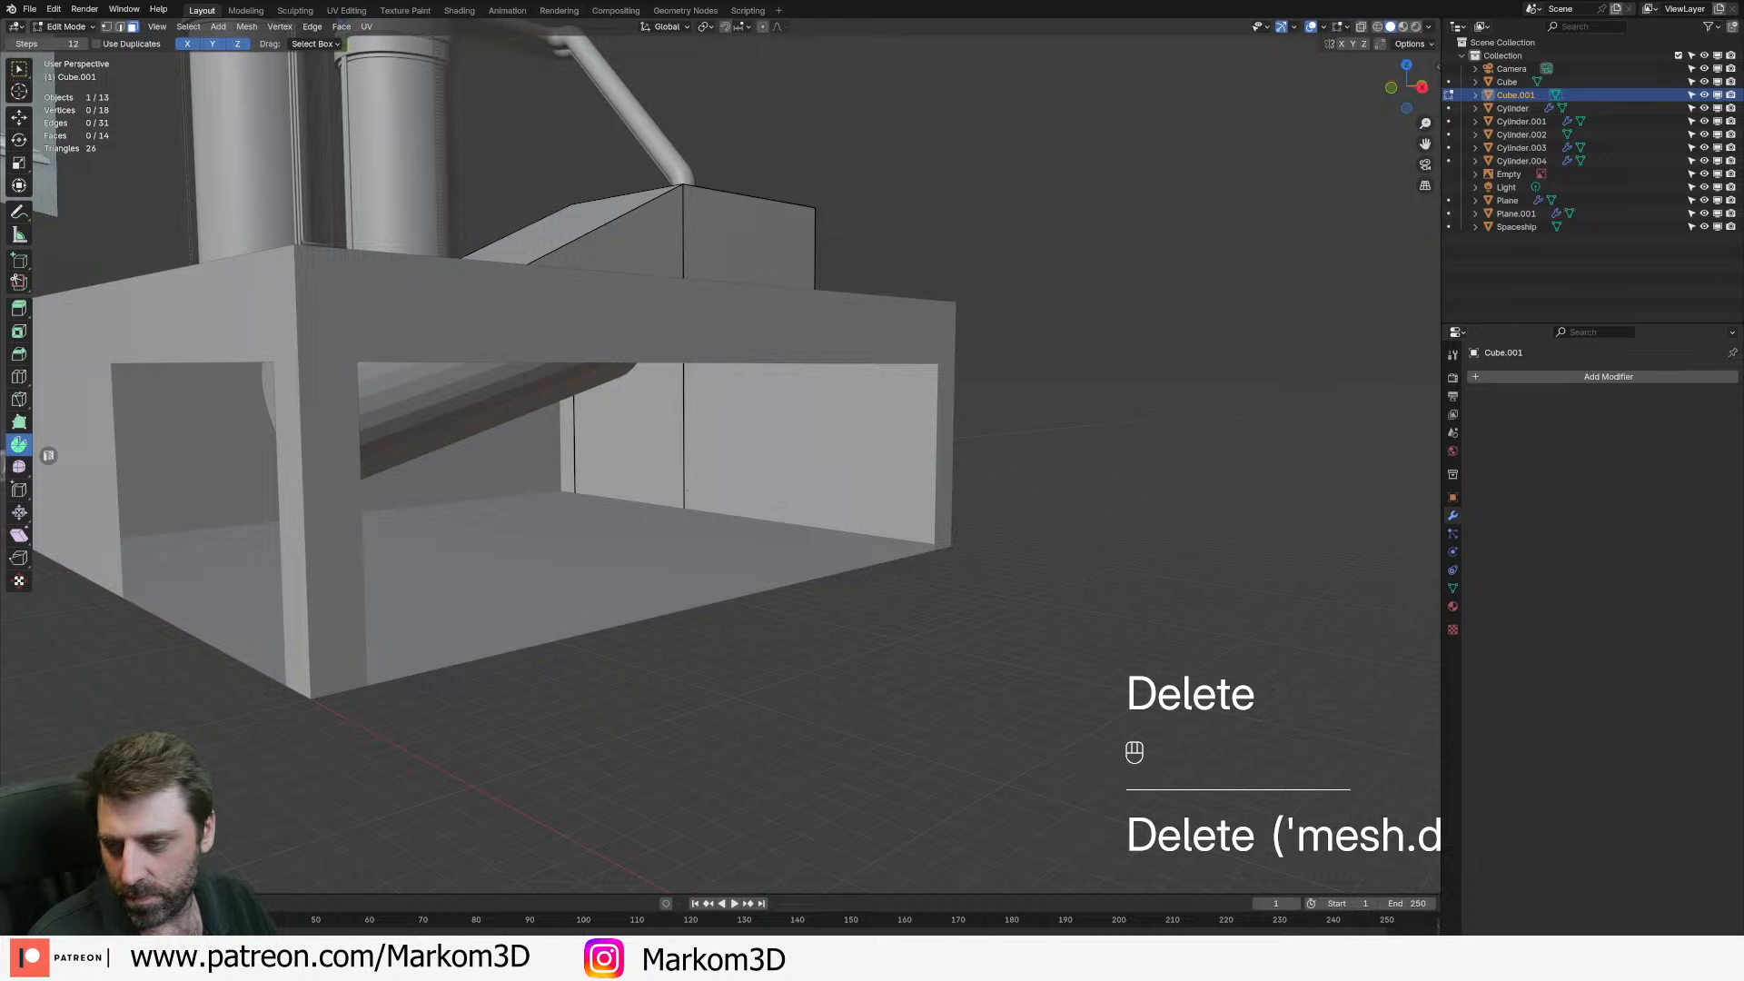
- In top view, select the spaceship and move it into the open area in front of the front box
{"action": "middle_click_drag", "start_coordinate": [612, 514], "coordinate": [545, 527]}
{"action": "middle_click_drag", "start_coordinate": [318, 363], "coordinate": [511, 472]}
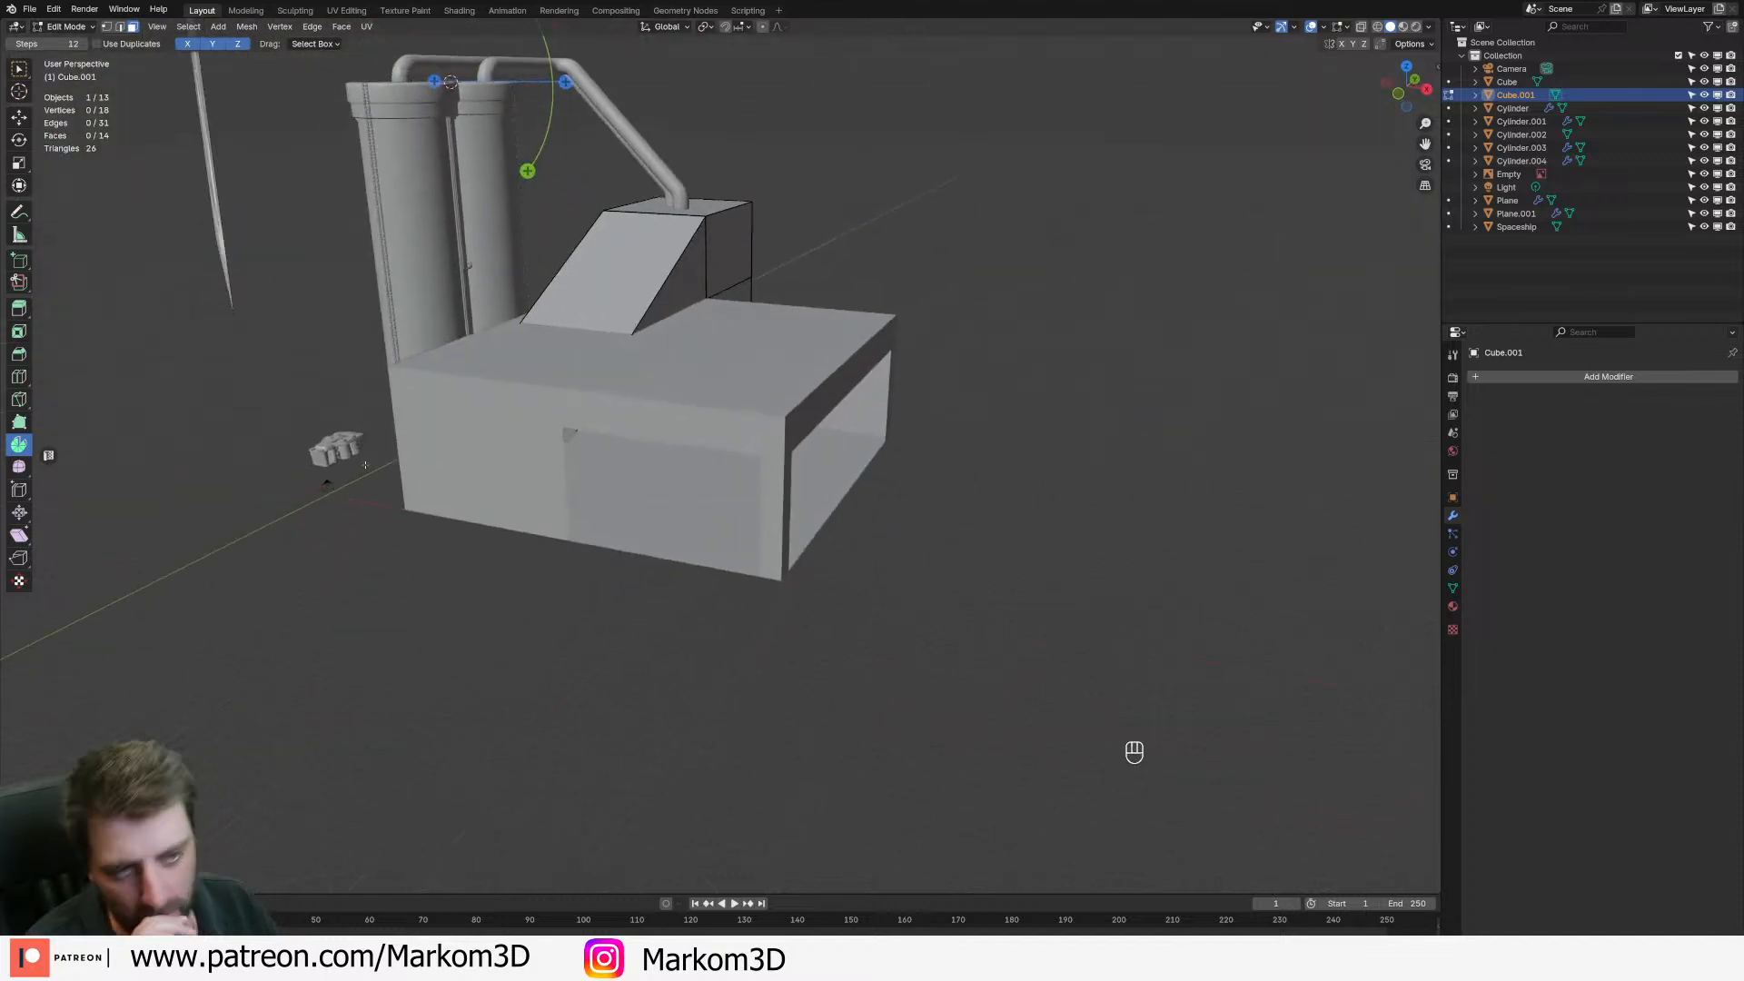
{"action": "key", "text": "Tab"}
{"action": "left_click", "coordinate": [335, 459]}
{"action": "key", "text": "KP_7"}
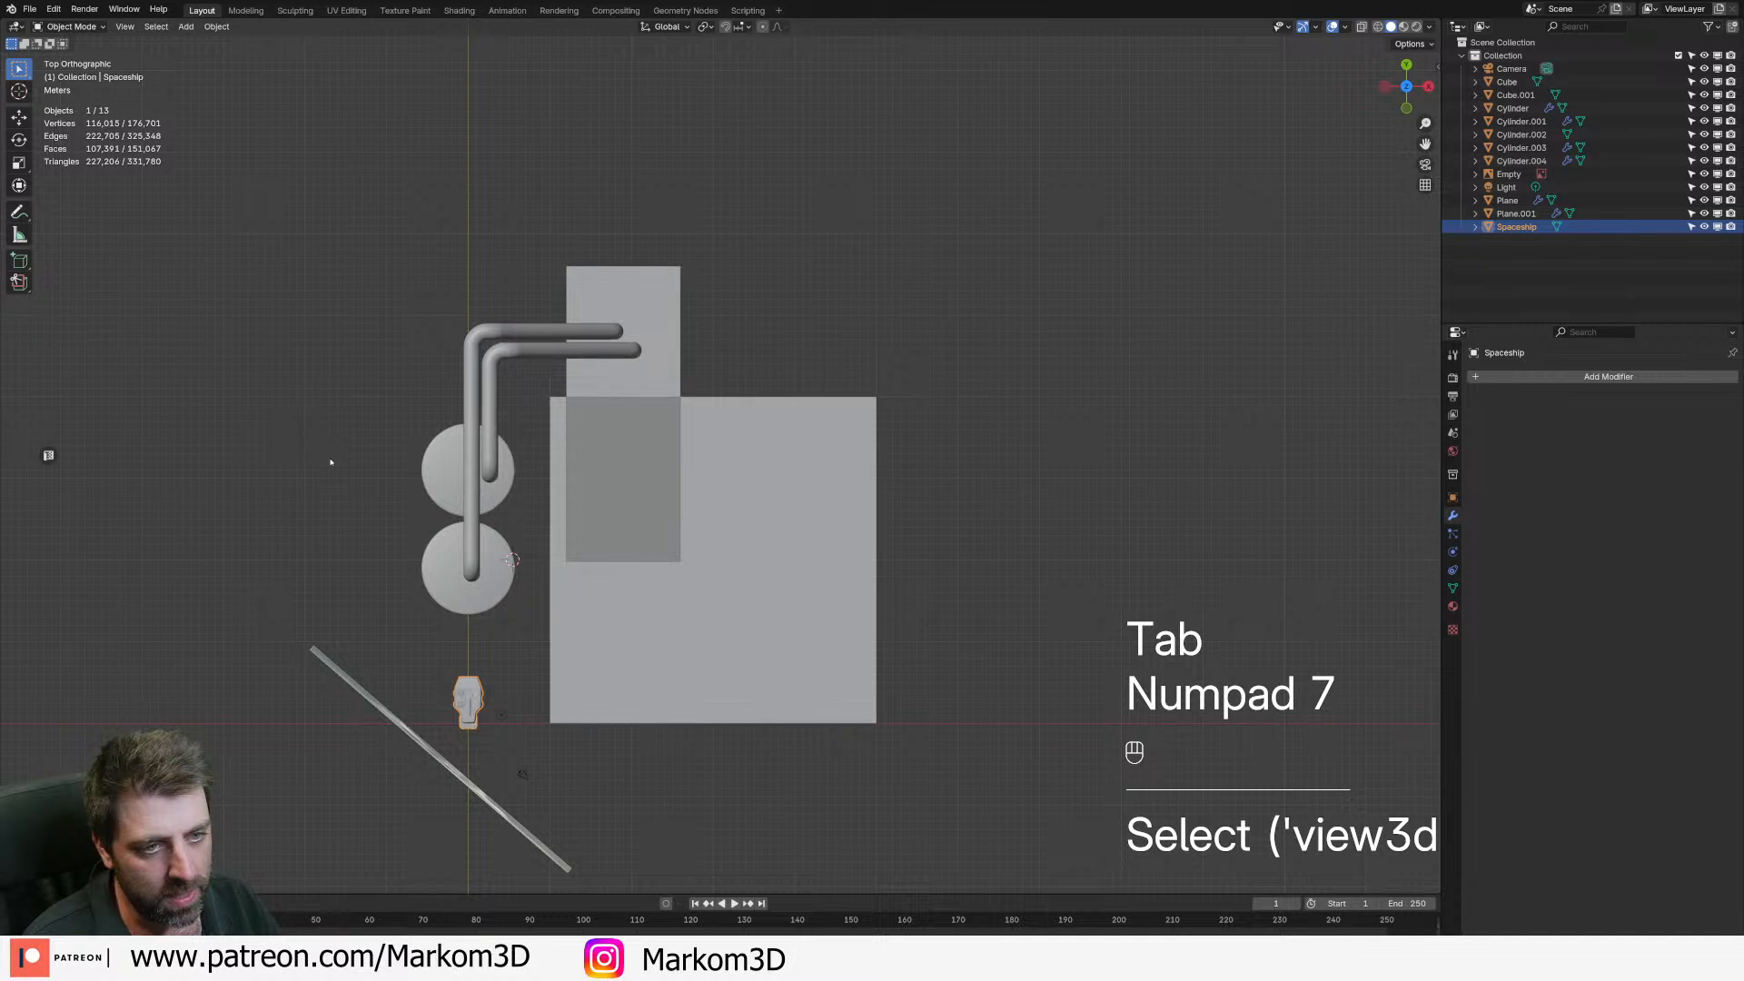
{"action": "middle_click_drag", "start_coordinate": [466, 579], "coordinate": [439, 405], "text": "shift"}
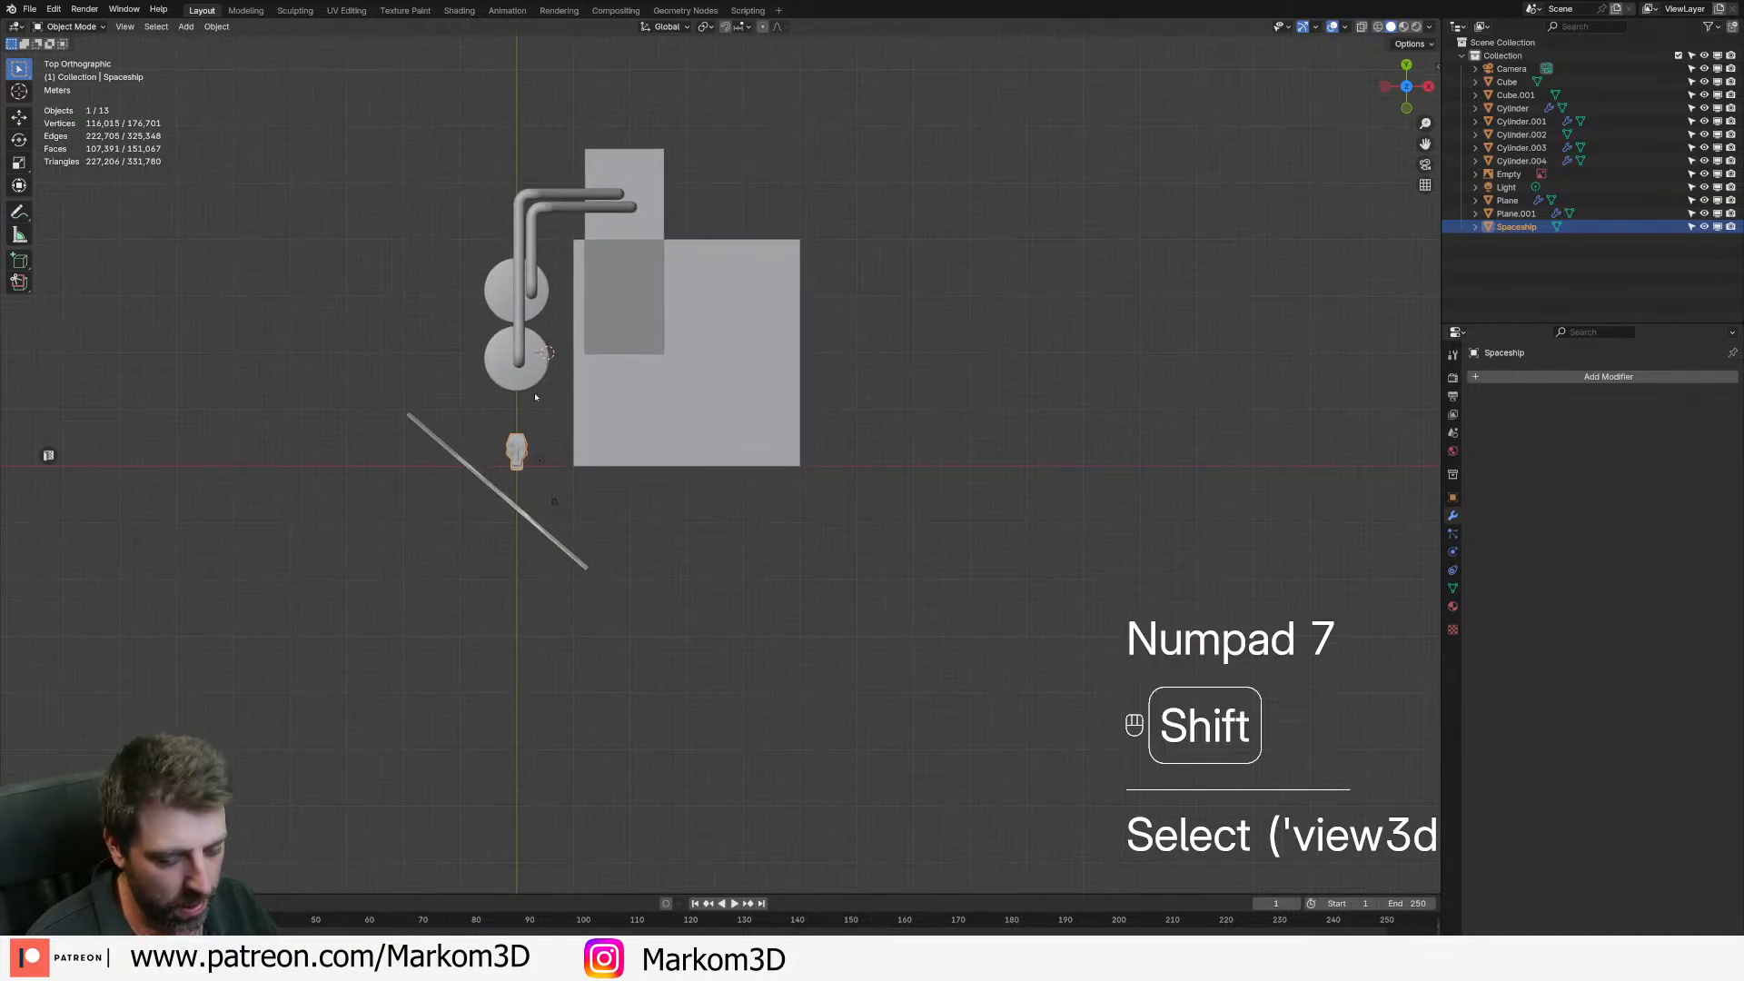
{"action": "key", "text": "g"}
{"action": "key", "text": "ctrl"}
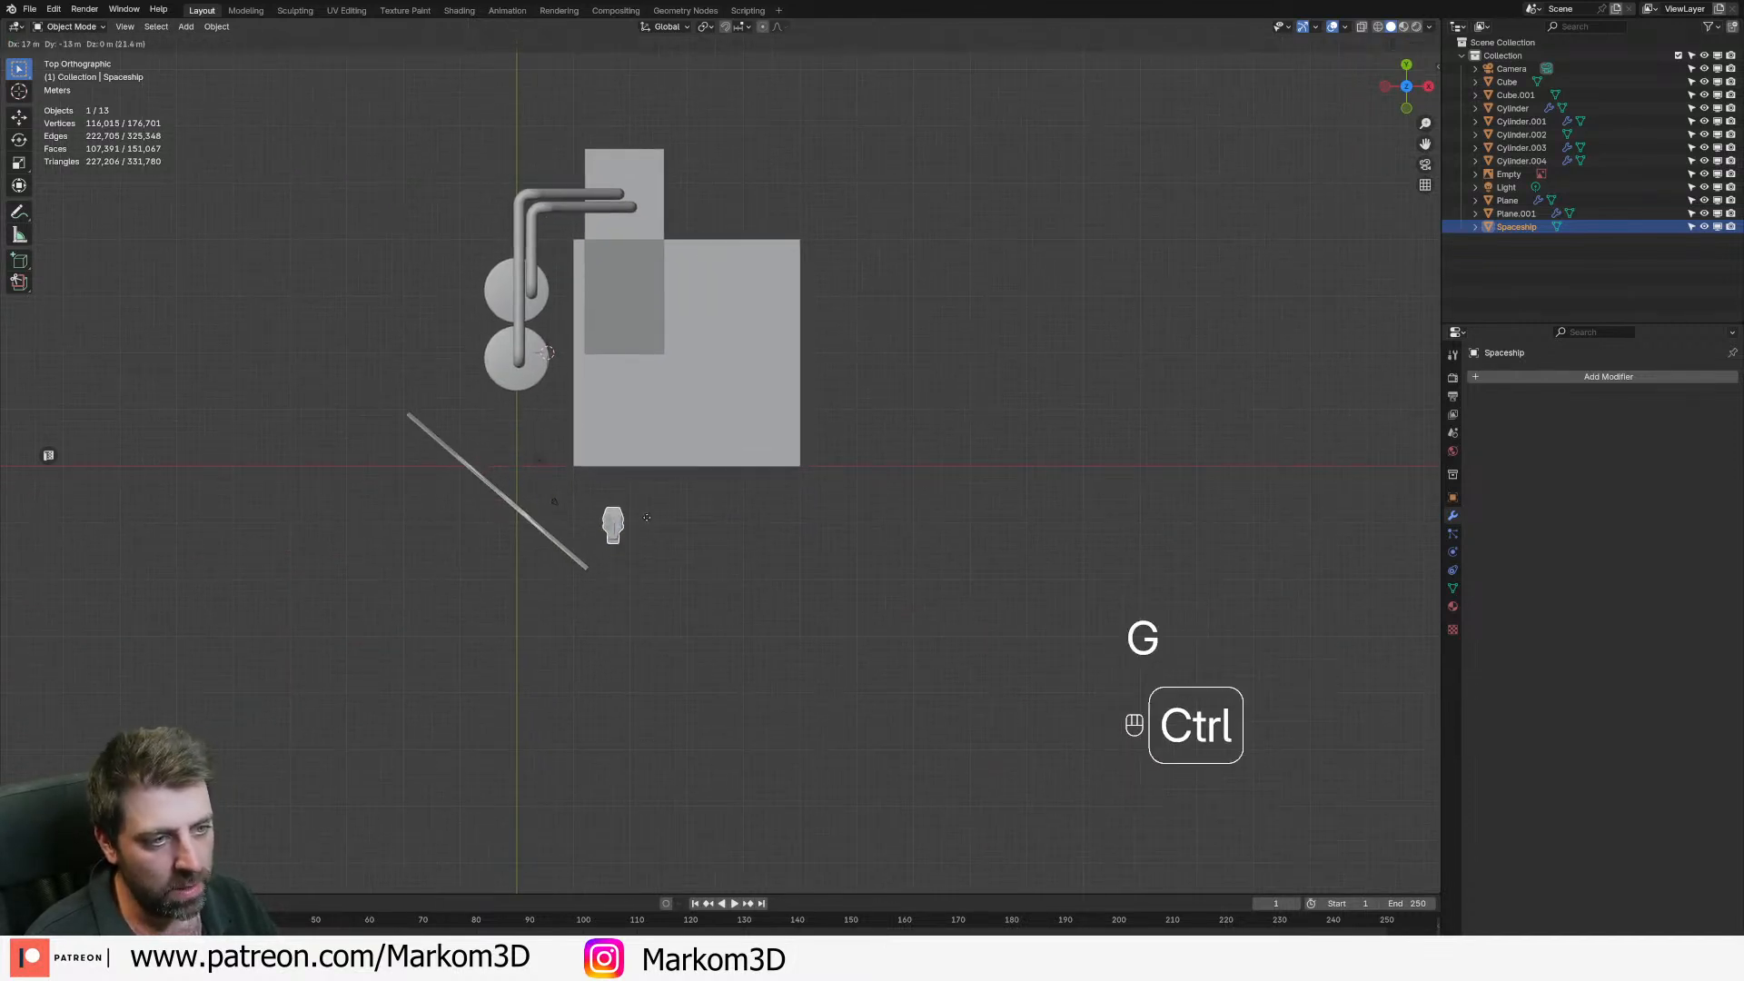
{"action": "left_click", "coordinate": [686, 545]}
{"action": "middle_click_drag", "start_coordinate": [686, 545], "coordinate": [866, 508]}
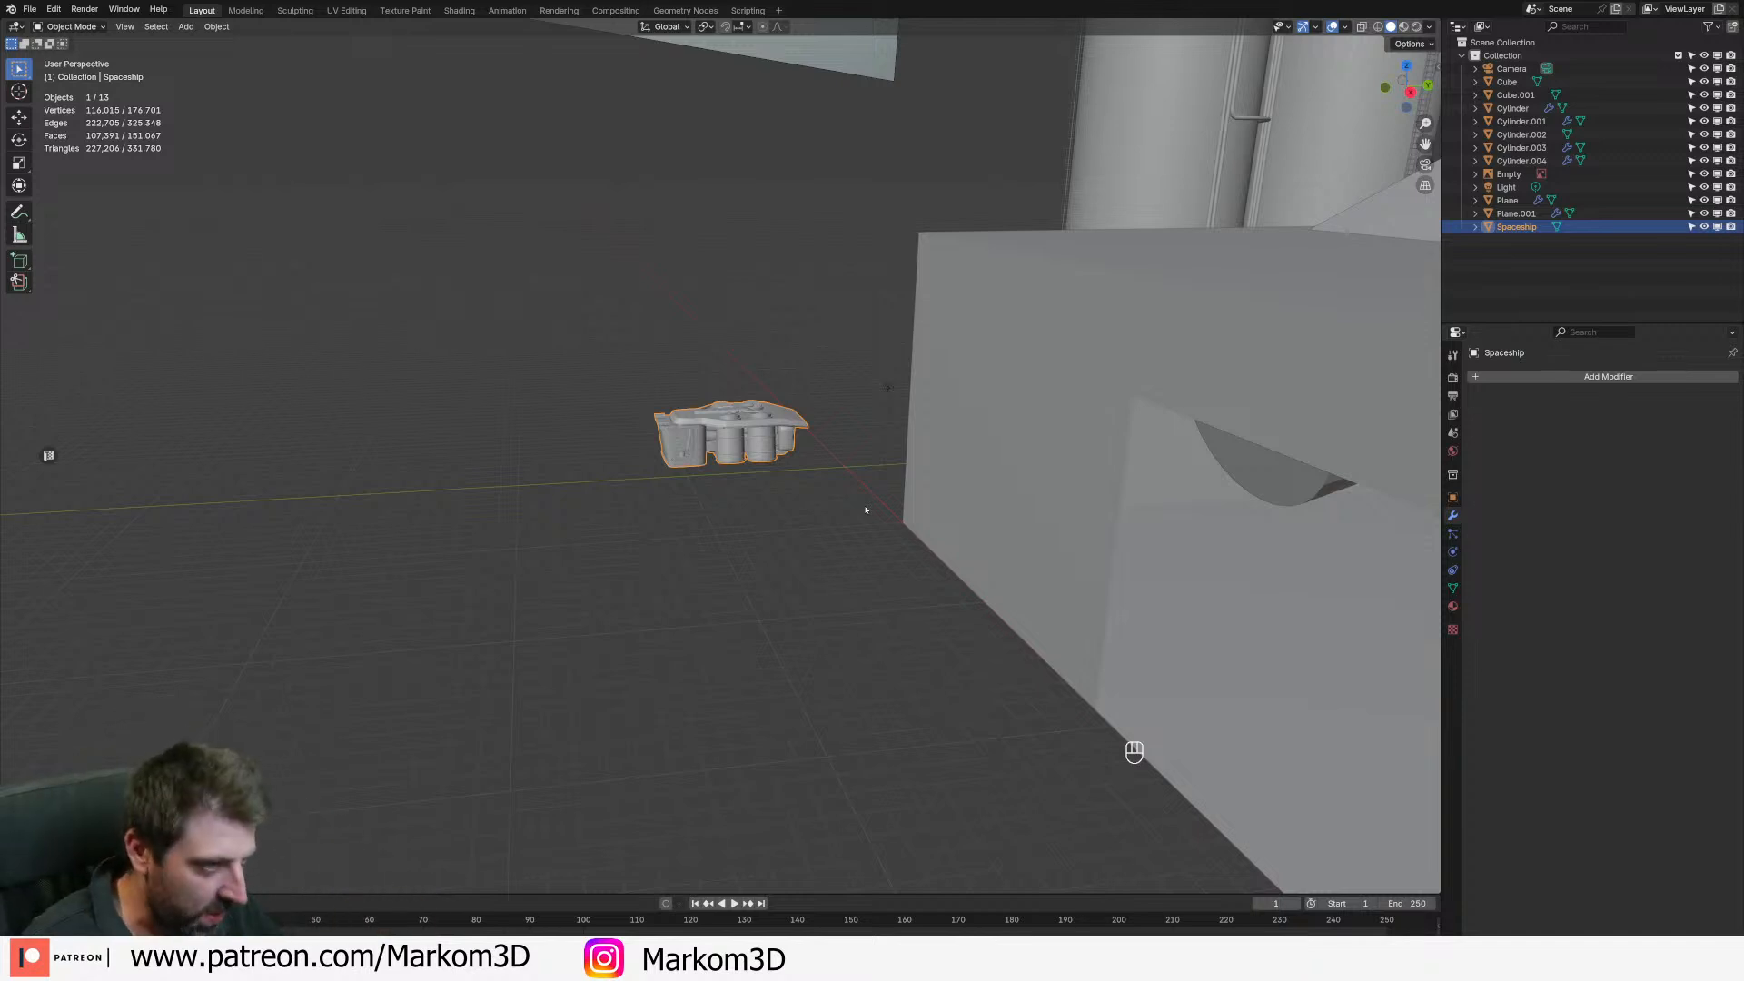
{"action": "middle_click_drag", "start_coordinate": [866, 509], "coordinate": [556, 504]}
{"action": "mouse_move", "coordinate": [727, 490]}
{"action": "middle_mouse_down"}
{"action": "mouse_move", "coordinate": [833, 482]}
{"action": "mouse_move", "coordinate": [784, 514]}
{"action": "mouse_move", "coordinate": [727, 491]}
{"action": "middle_mouse_up"}
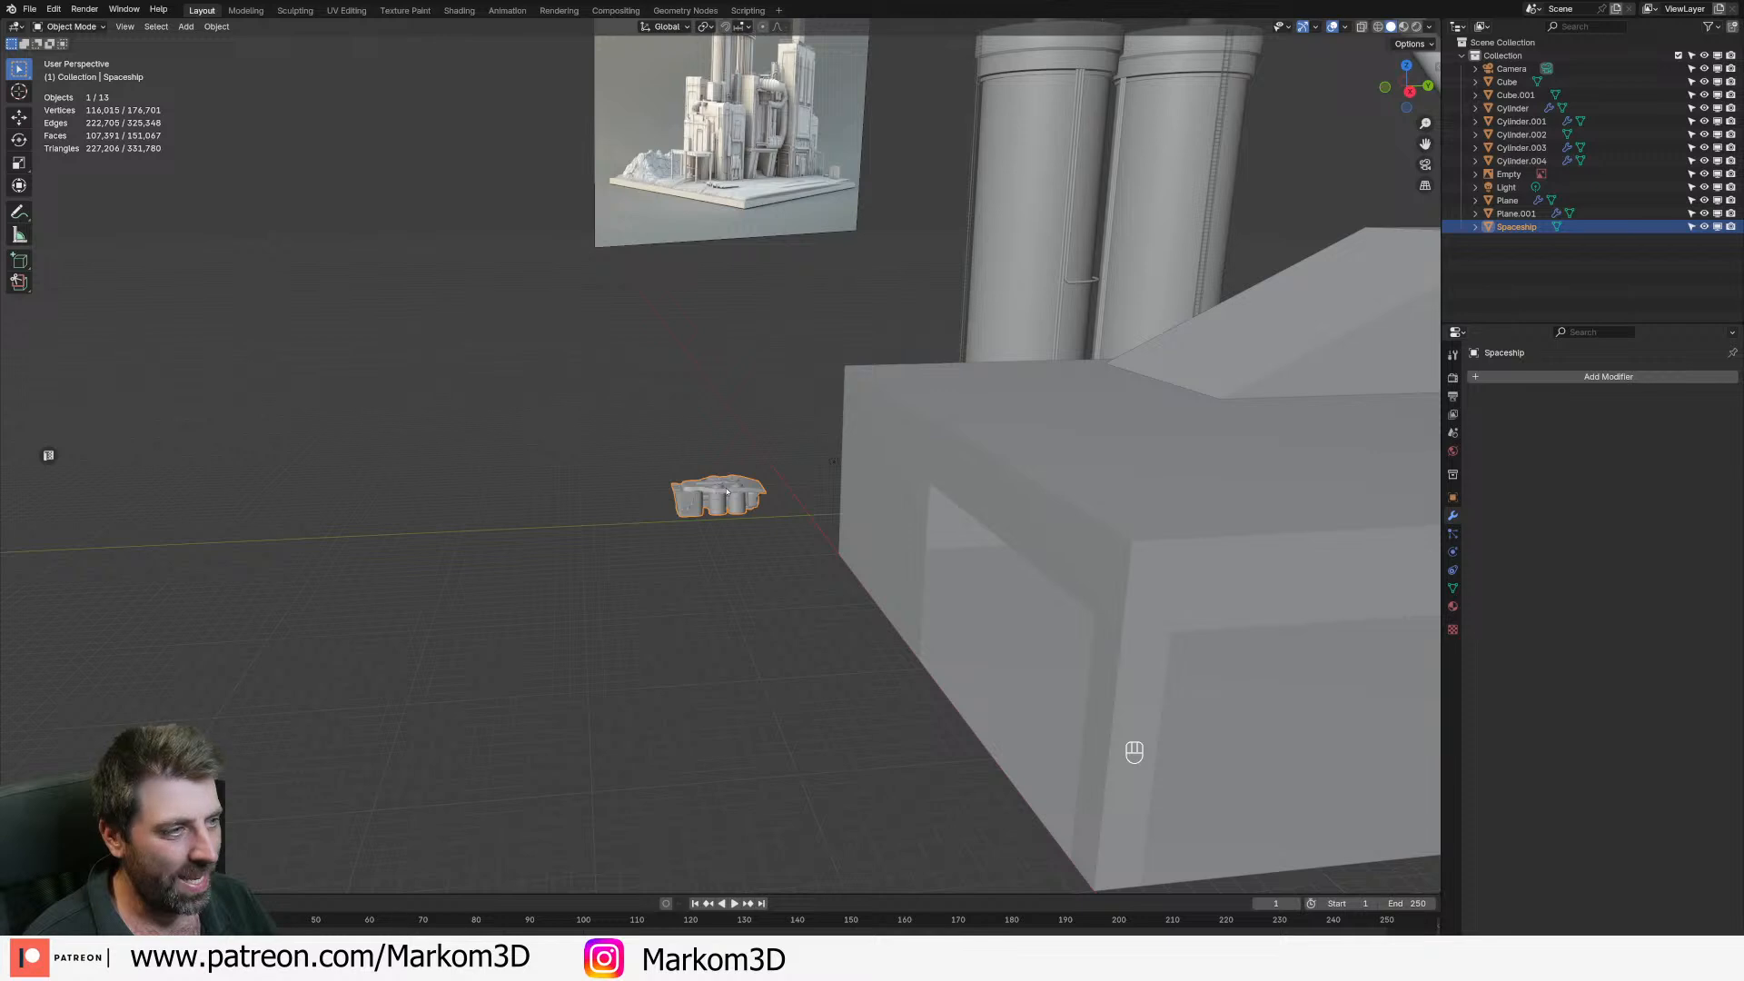
- In top view, rotate the spaceship a quarter turn and move it further out from the front box
{"action": "key", "text": "KP_7"}
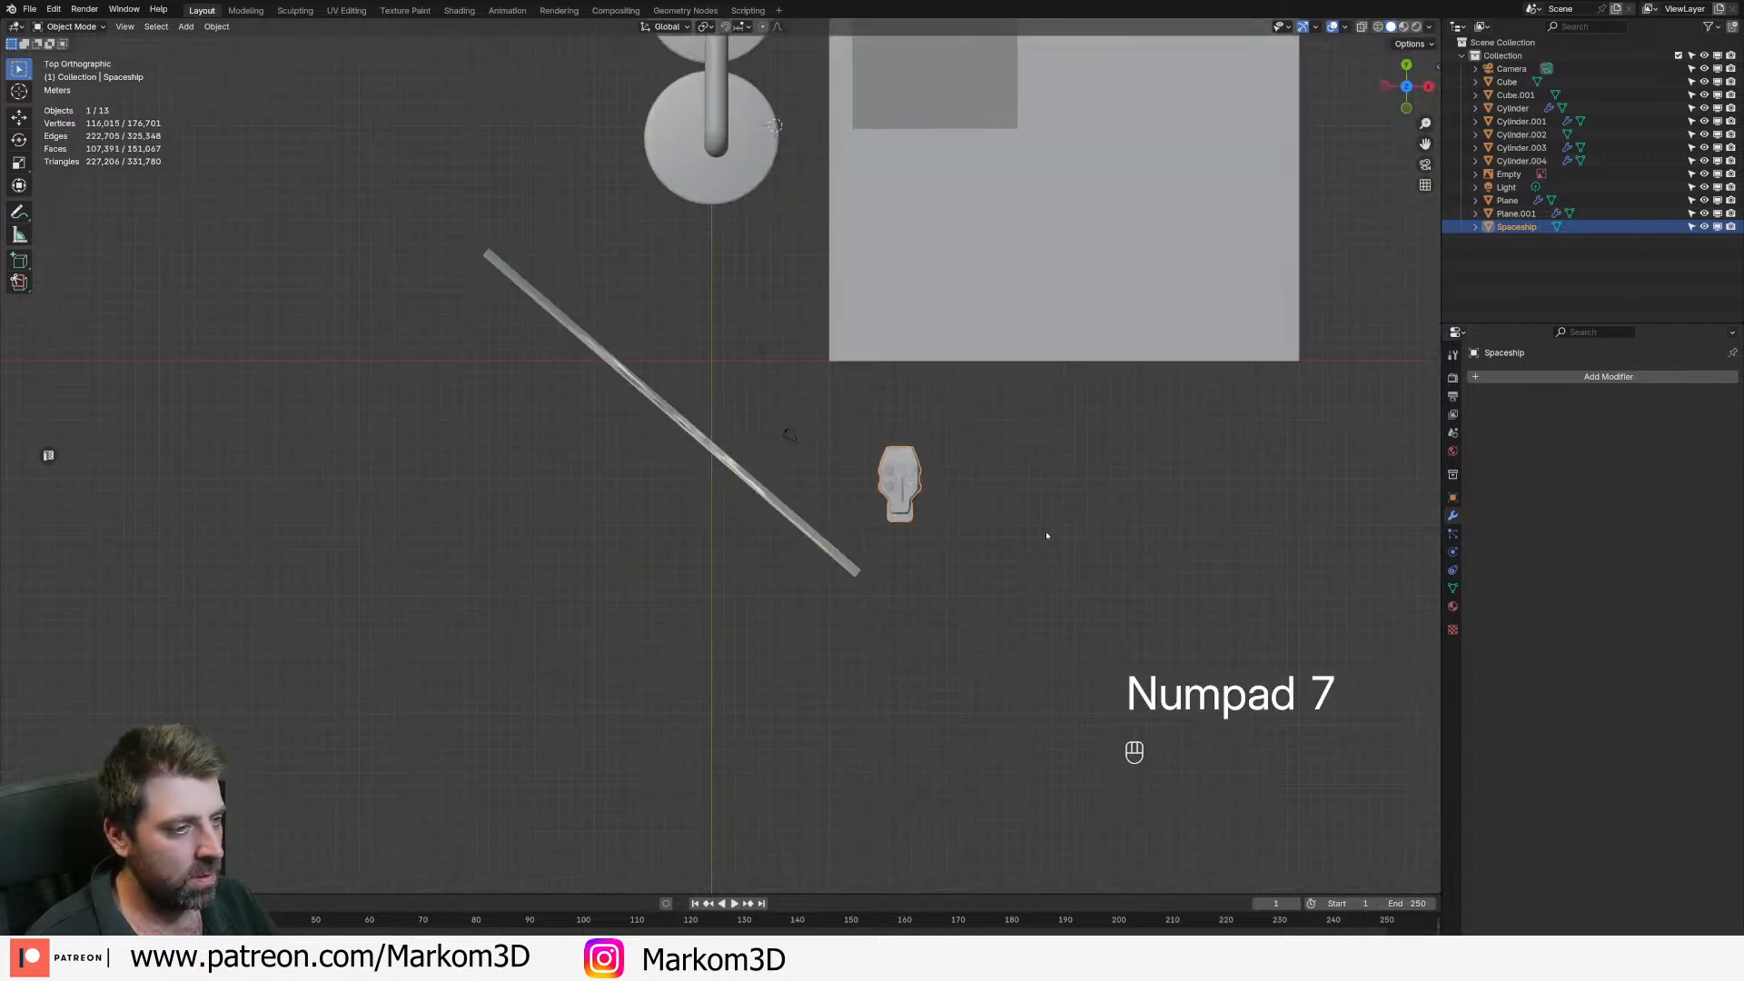
{"action": "key", "text": "r"}
{"action": "left_click", "coordinate": [985, 490]}
{"action": "key", "text": "g"}
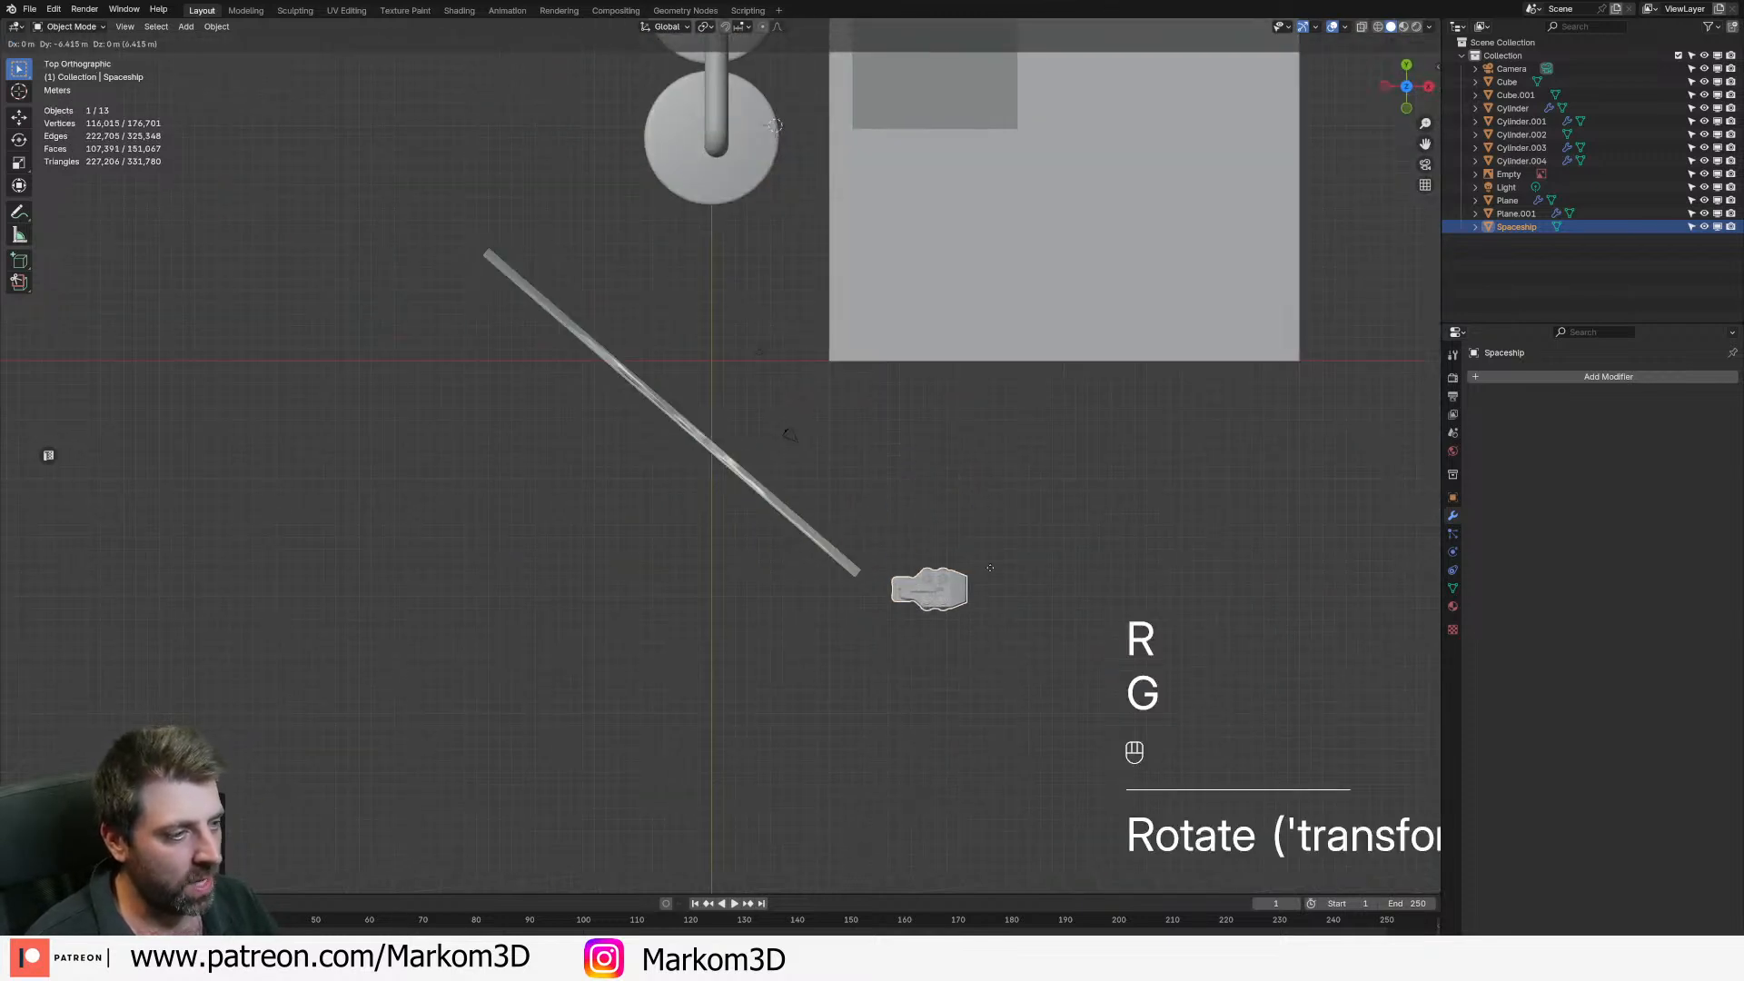
{"action": "left_click", "coordinate": [987, 558]}
- Raise the spaceship along Z to about the roof height of the front box
{"action": "middle_click_drag", "start_coordinate": [1033, 615], "coordinate": [911, 367]}
{"action": "key", "text": "g"}
{"action": "middle_click", "coordinate": [985, 468]}
{"action": "left_click", "coordinate": [965, 431]}
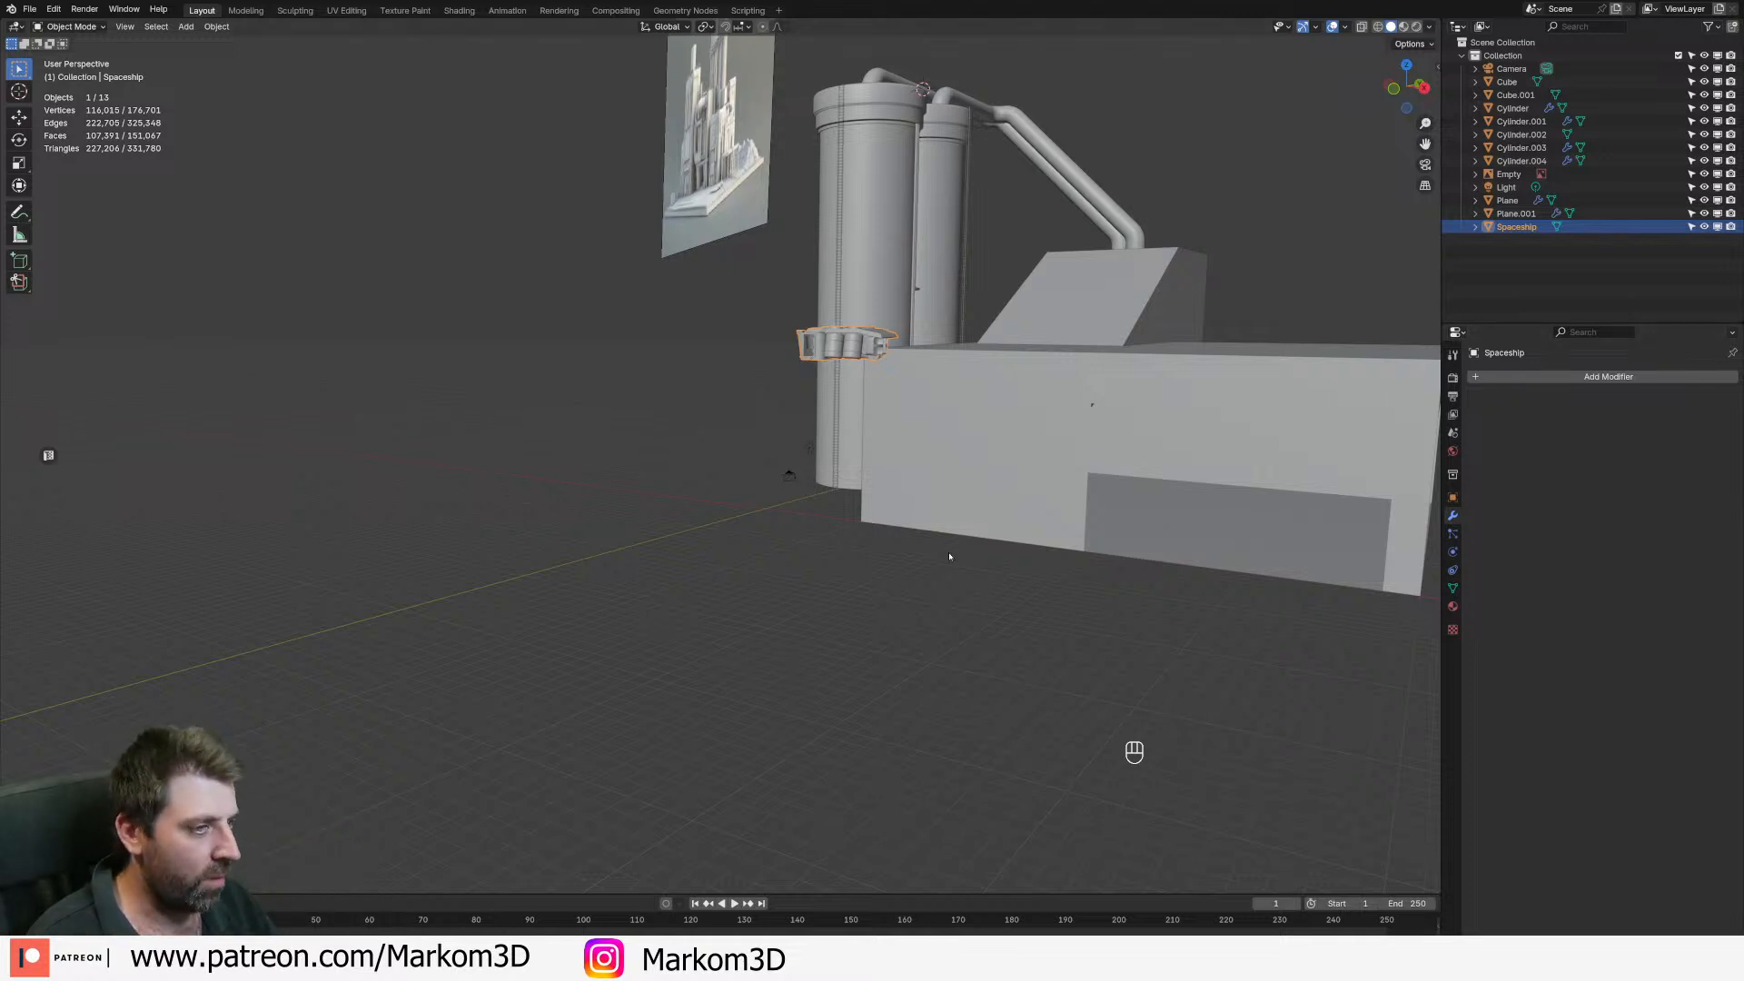
- Duplicate the solid front wall face beside the box's opening, offset it about 14 m outward along Y, and separate it into its own object
{"action": "middle_click_drag", "start_coordinate": [949, 556], "coordinate": [864, 548]}
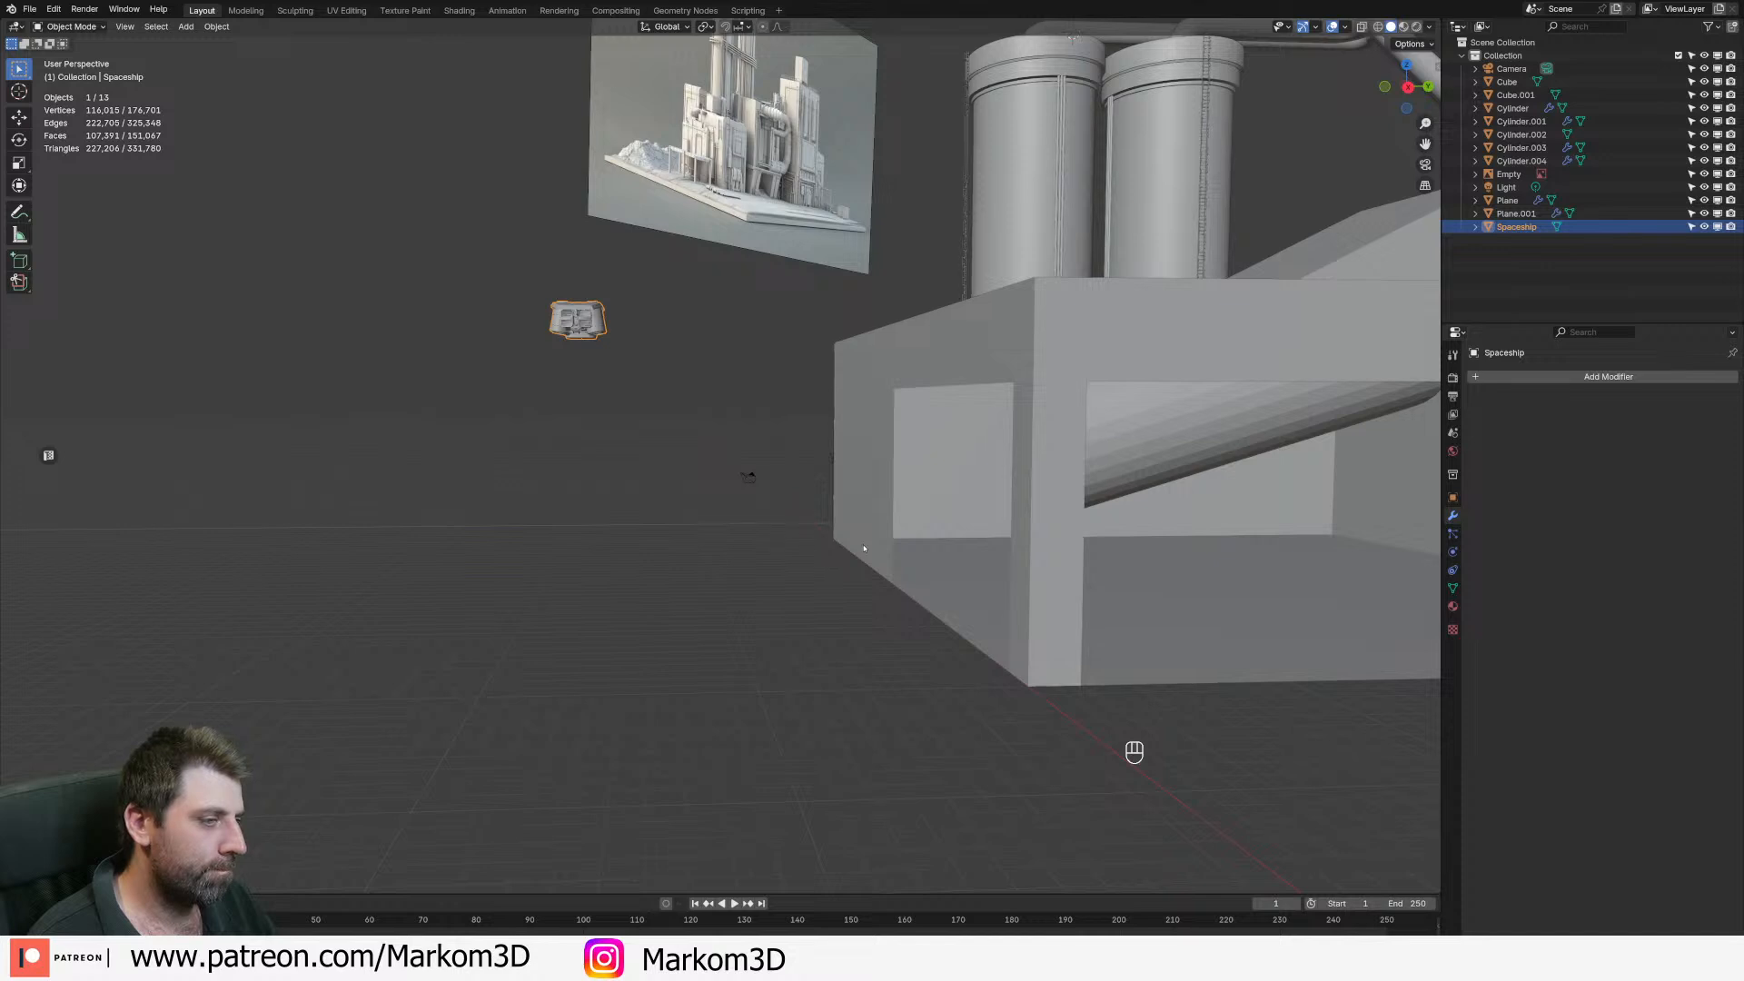
{"action": "middle_click_drag", "start_coordinate": [649, 545], "coordinate": [1031, 545]}
{"action": "left_click", "coordinate": [1031, 545]}
{"action": "key", "text": "Tab"}
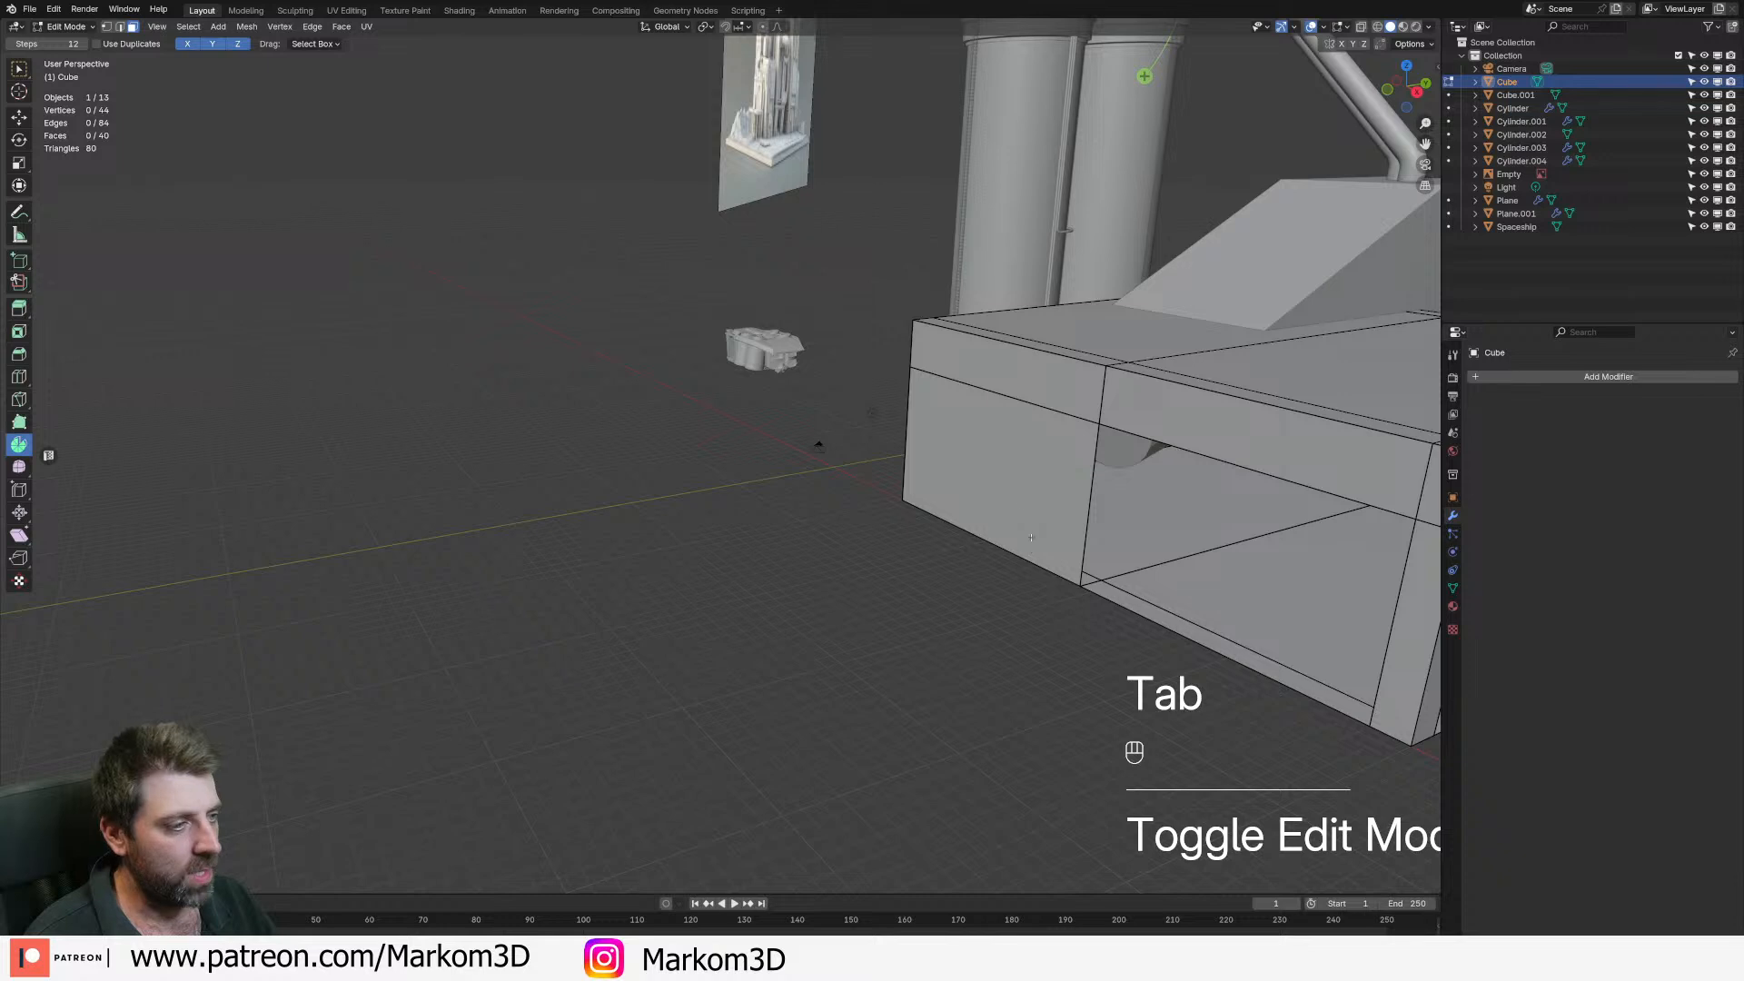
{"action": "left_click", "coordinate": [1020, 503]}
{"action": "key", "text": "shift+d"}
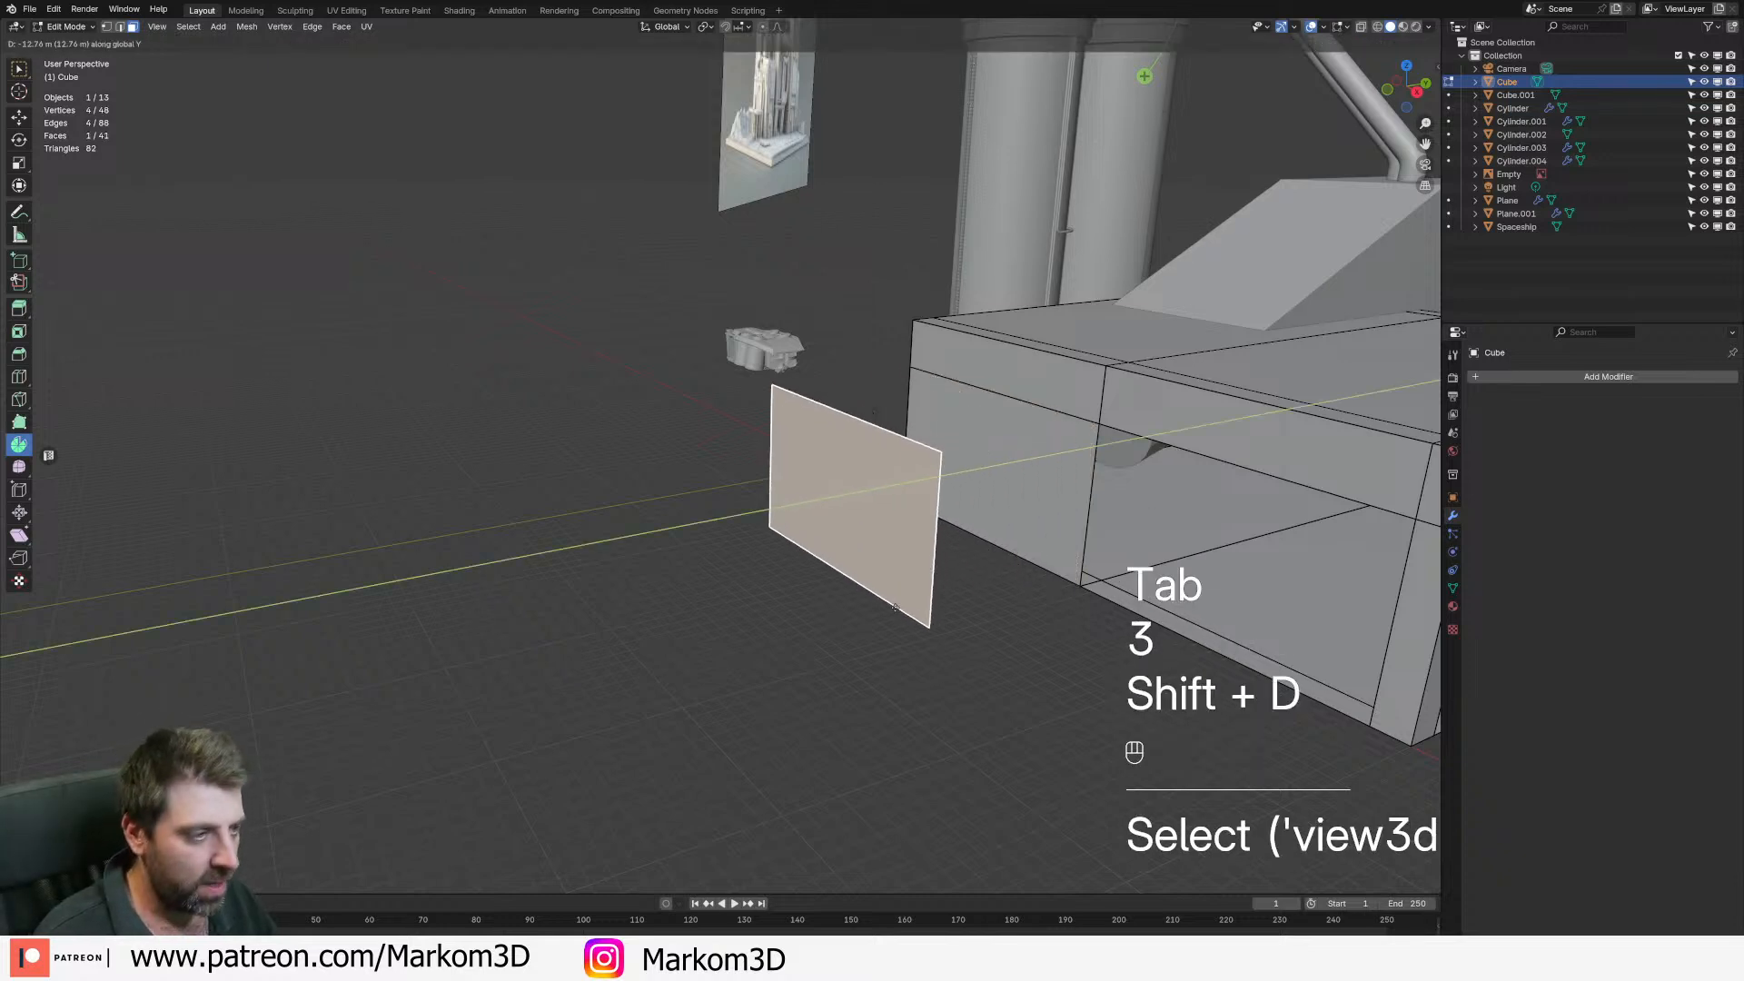
{"action": "key", "text": "p"}
{"action": "left_click", "coordinate": [895, 609]}
- Select the separated wall face and extrude it outward, away from the factory, into a rectangular box
{"action": "key", "text": "Tab"}
{"action": "left_click", "coordinate": [895, 609]}
{"action": "key", "text": "Tab"}
{"action": "key", "text": "a"}
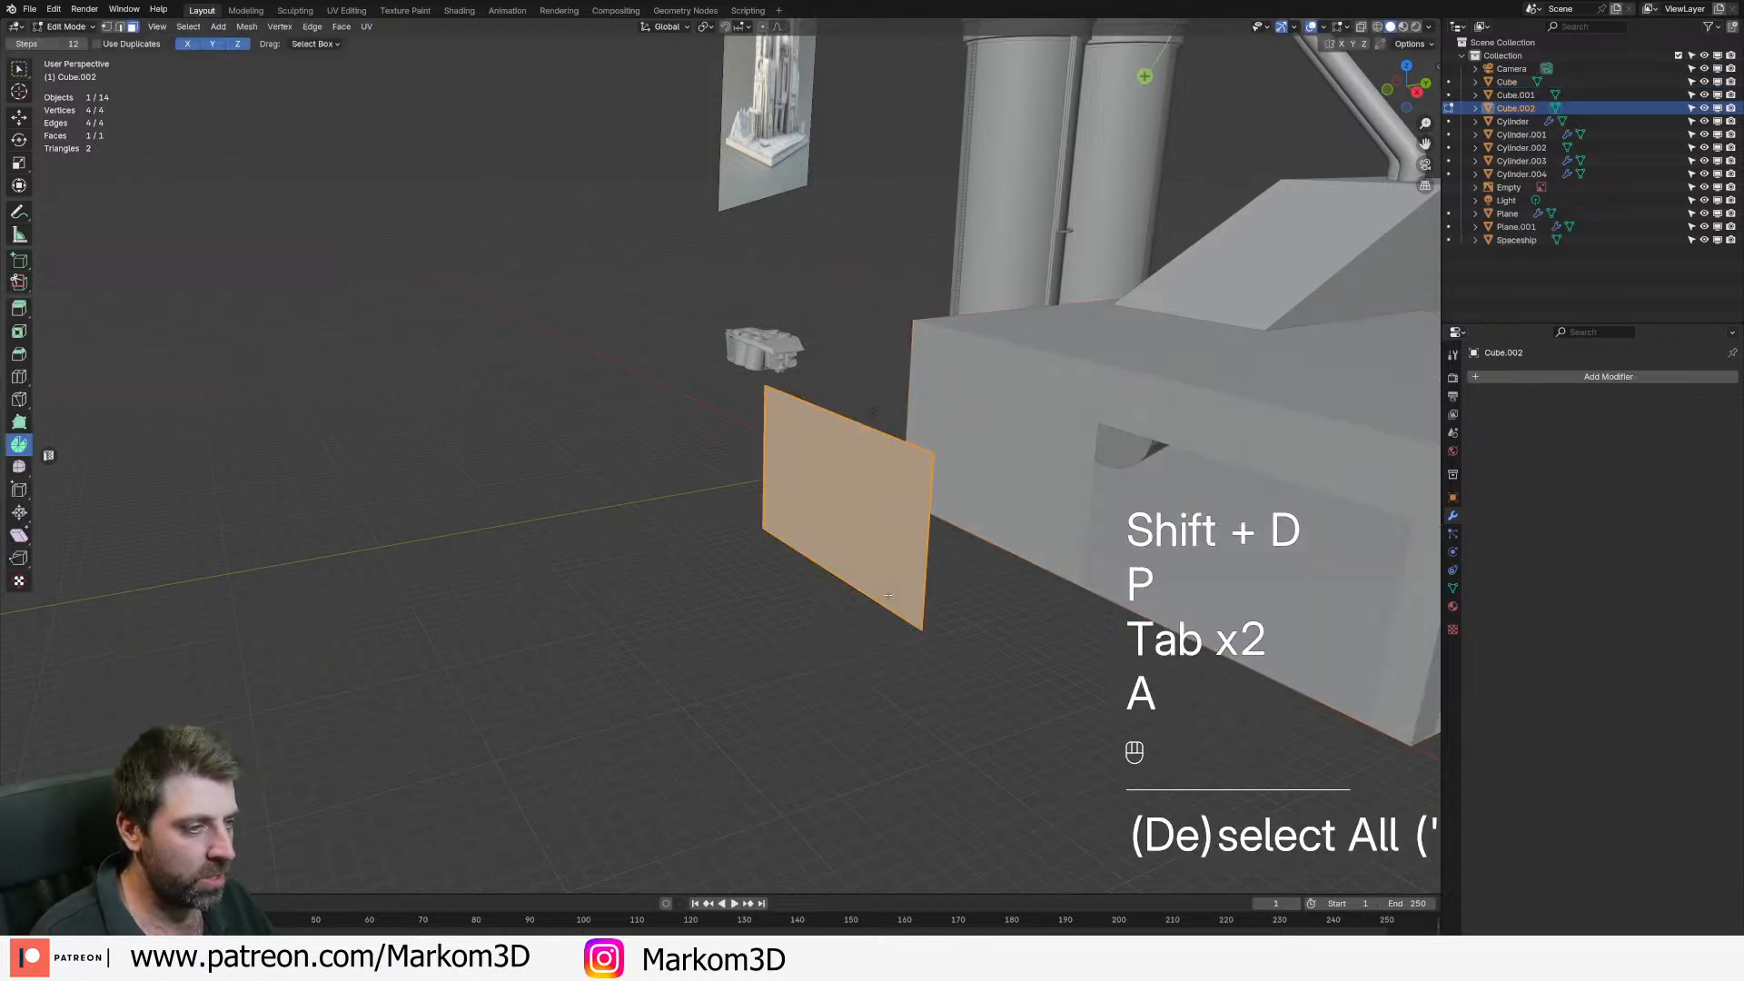
{"action": "key", "text": "e"}
{"action": "left_click", "coordinate": [513, 683]}
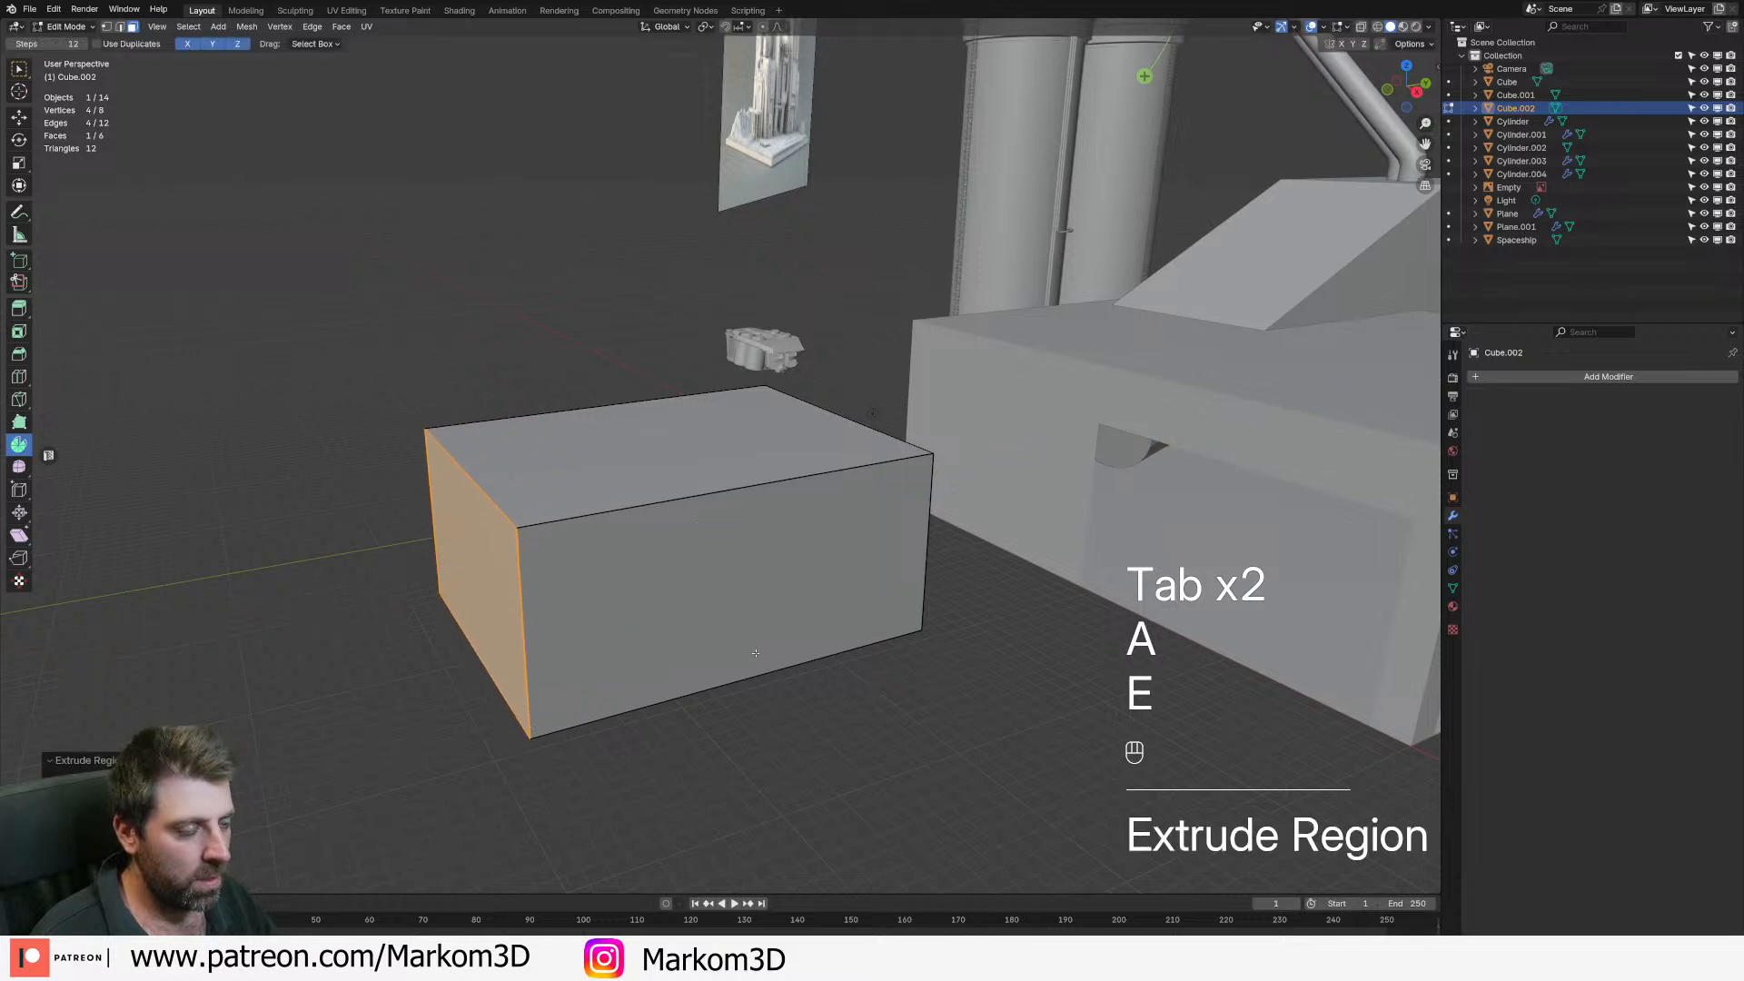
{"action": "middle_click_drag", "start_coordinate": [514, 683], "coordinate": [537, 693]}
{"action": "scroll", "coordinate": [875, 669], "scroll_direction": "up", "scroll_amount": 2}
{"action": "middle_click_drag", "start_coordinate": [785, 688], "coordinate": [858, 684], "text": "shift"}
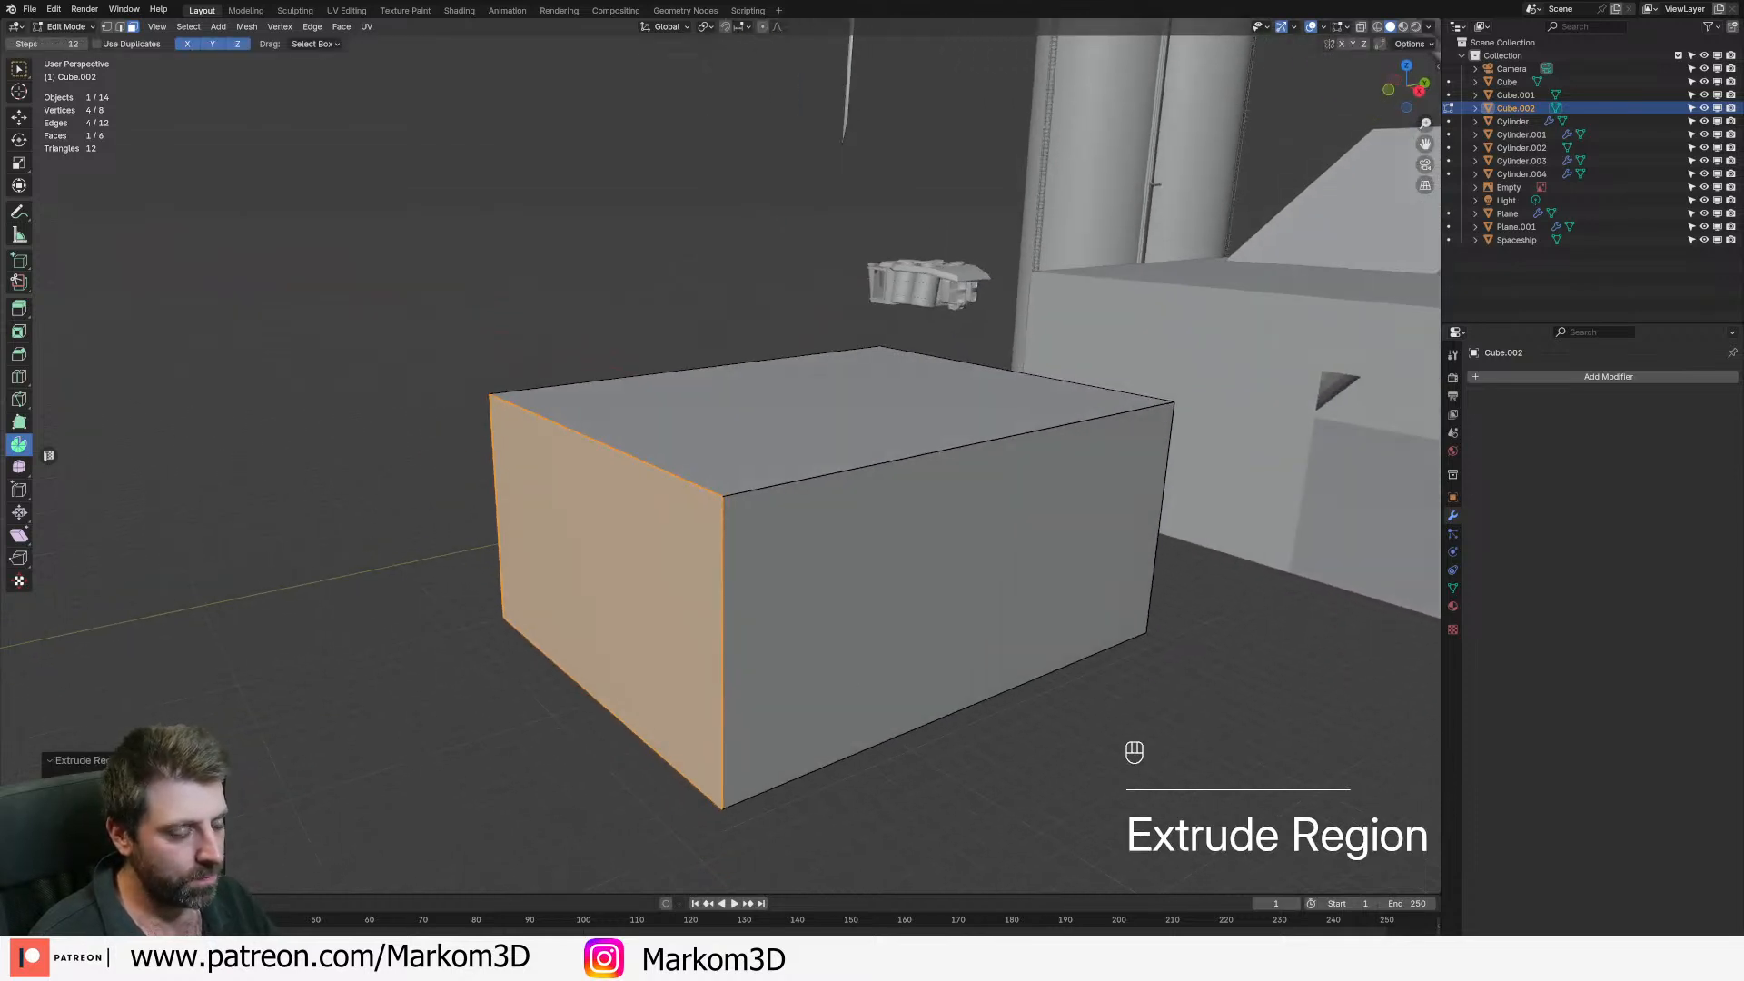
- Move the new box's bottom face up along Z until the box is a thin slab
{"action": "key", "text": "3"}
{"action": "middle_click_drag", "start_coordinate": [734, 718], "coordinate": [1060, 778]}
{"action": "middle_click_drag", "start_coordinate": [832, 681], "coordinate": [827, 607]}
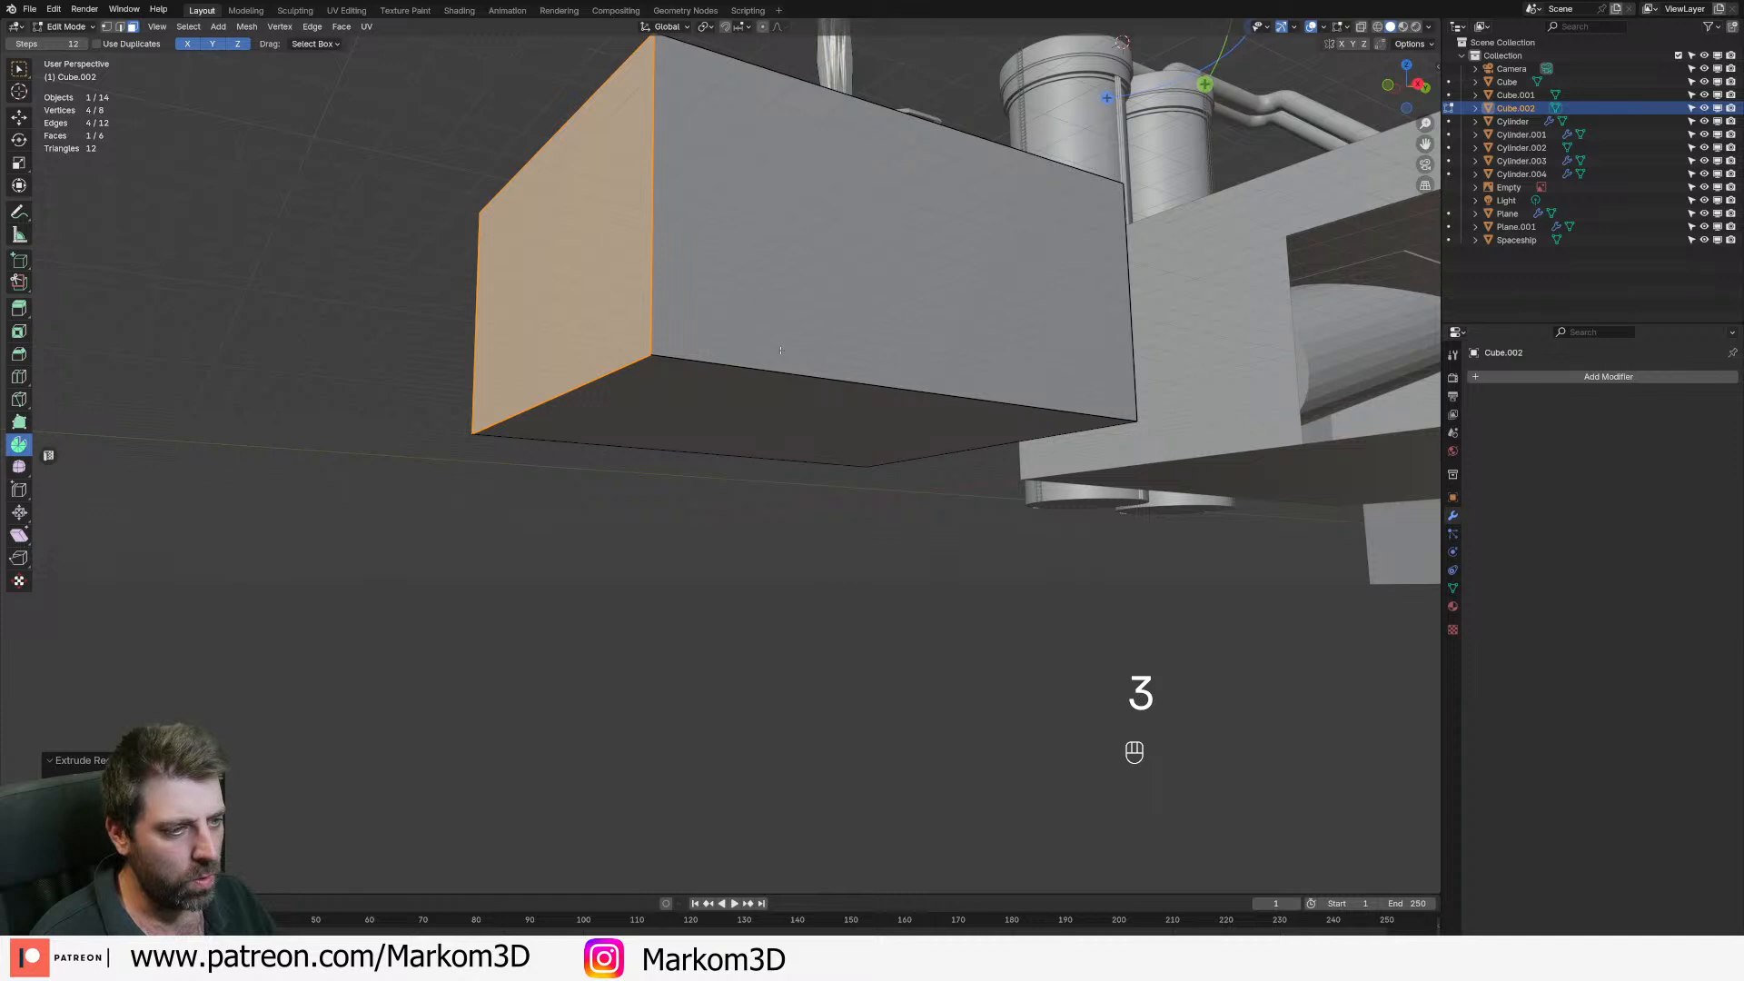
{"action": "left_click", "coordinate": [823, 336]}
{"action": "left_click", "coordinate": [822, 432]}
{"action": "key", "text": "g"}
{"action": "middle_click", "coordinate": [870, 491]}
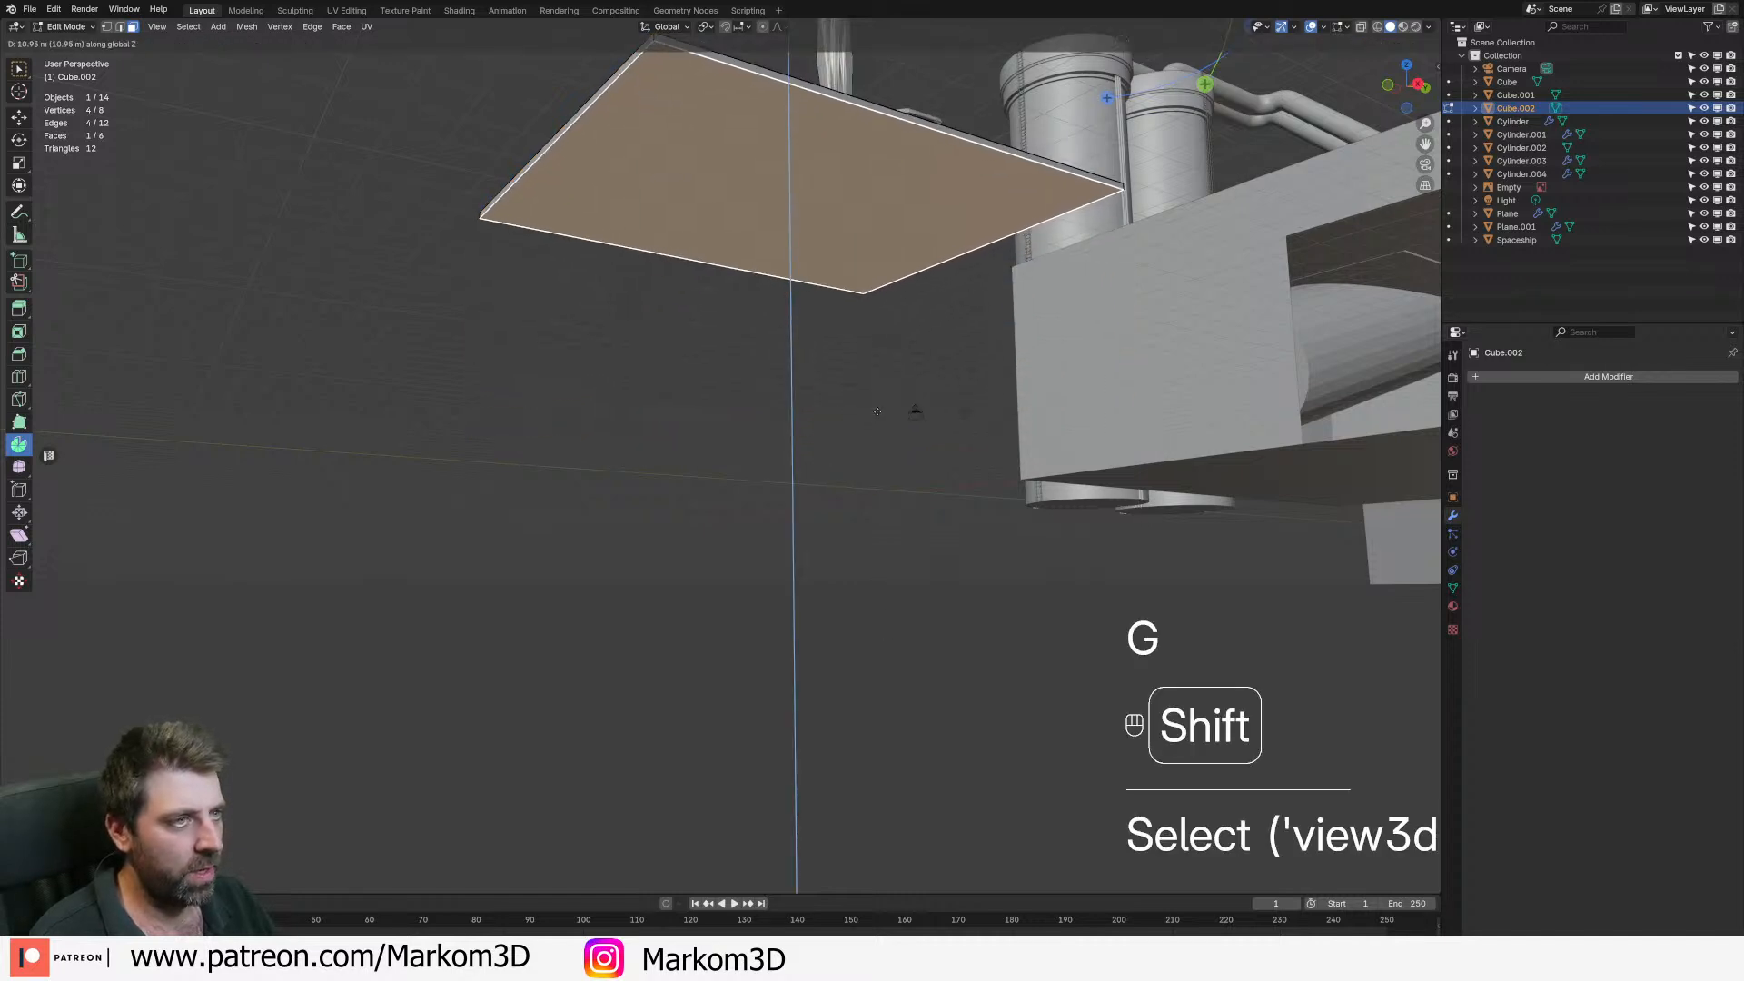
{"action": "left_click", "coordinate": [912, 413]}
- Delete the slab's surplus faces so that only a single flat horizontal face is left
{"action": "middle_click_drag", "start_coordinate": [911, 413], "coordinate": [807, 509]}
{"action": "key", "text": "Tab"}
{"action": "key", "text": "Tab"}
{"action": "left_click", "coordinate": [827, 518]}
{"action": "scroll", "coordinate": [899, 588], "scroll_direction": "up", "scroll_amount": 2}
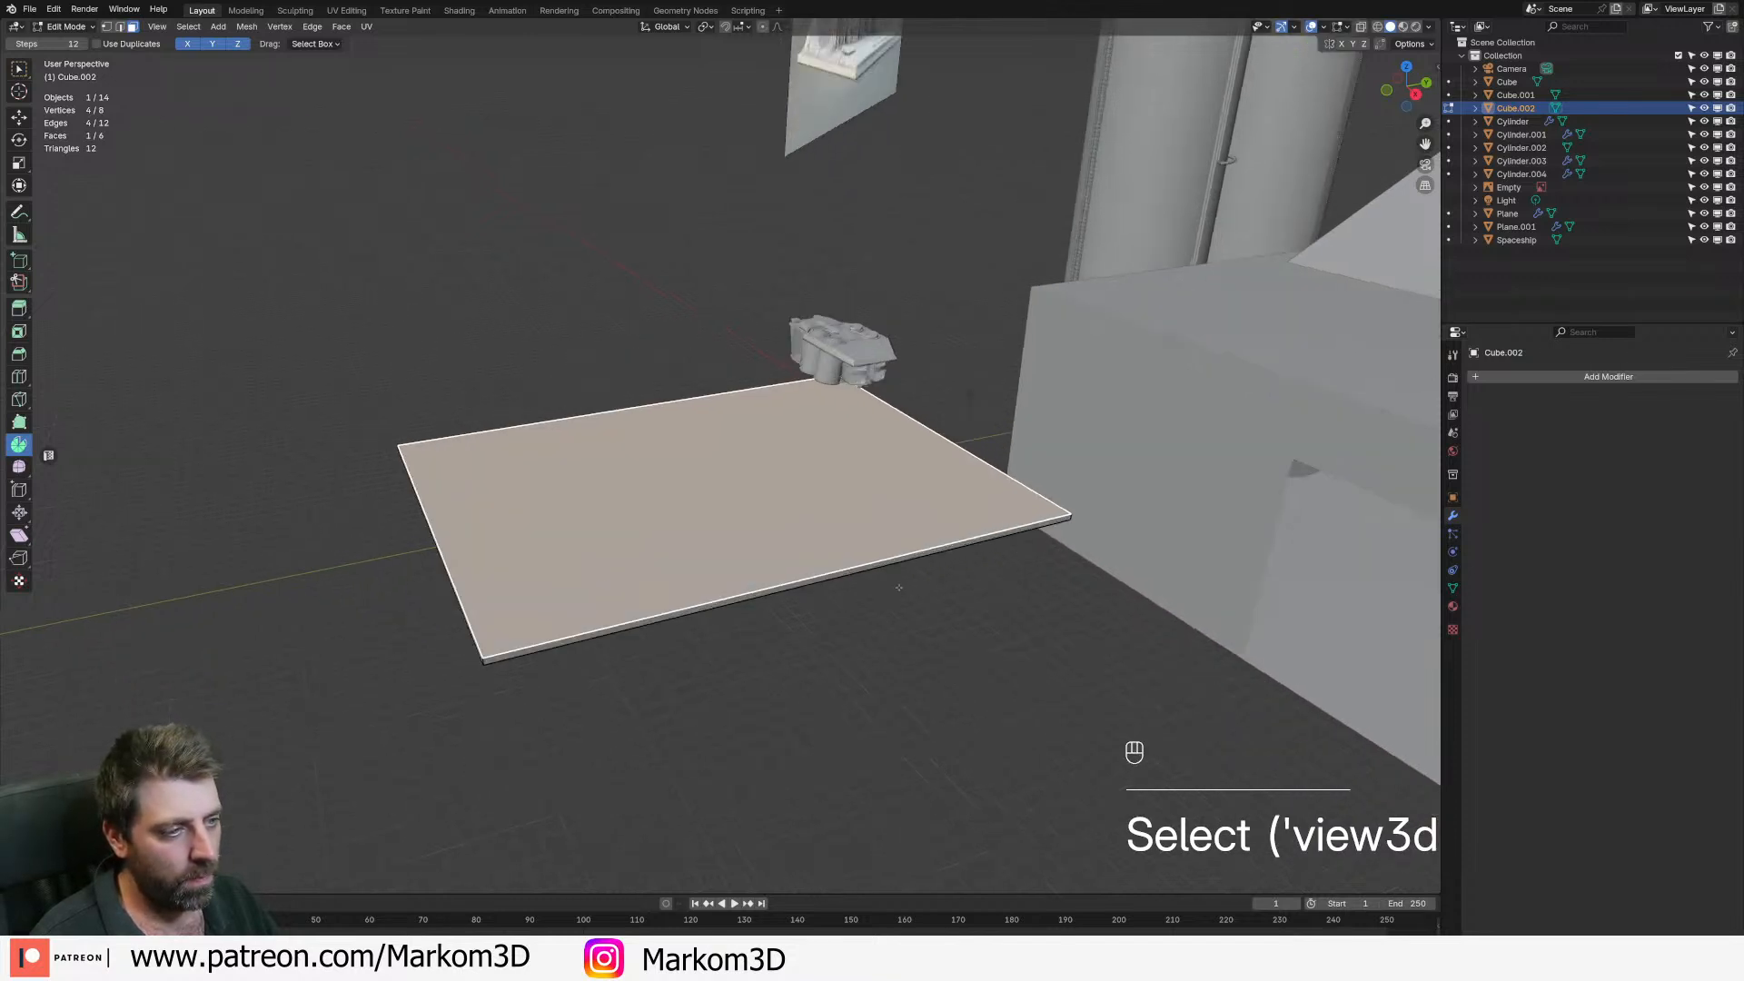
{"action": "middle_click_drag", "start_coordinate": [900, 588], "coordinate": [872, 495]}
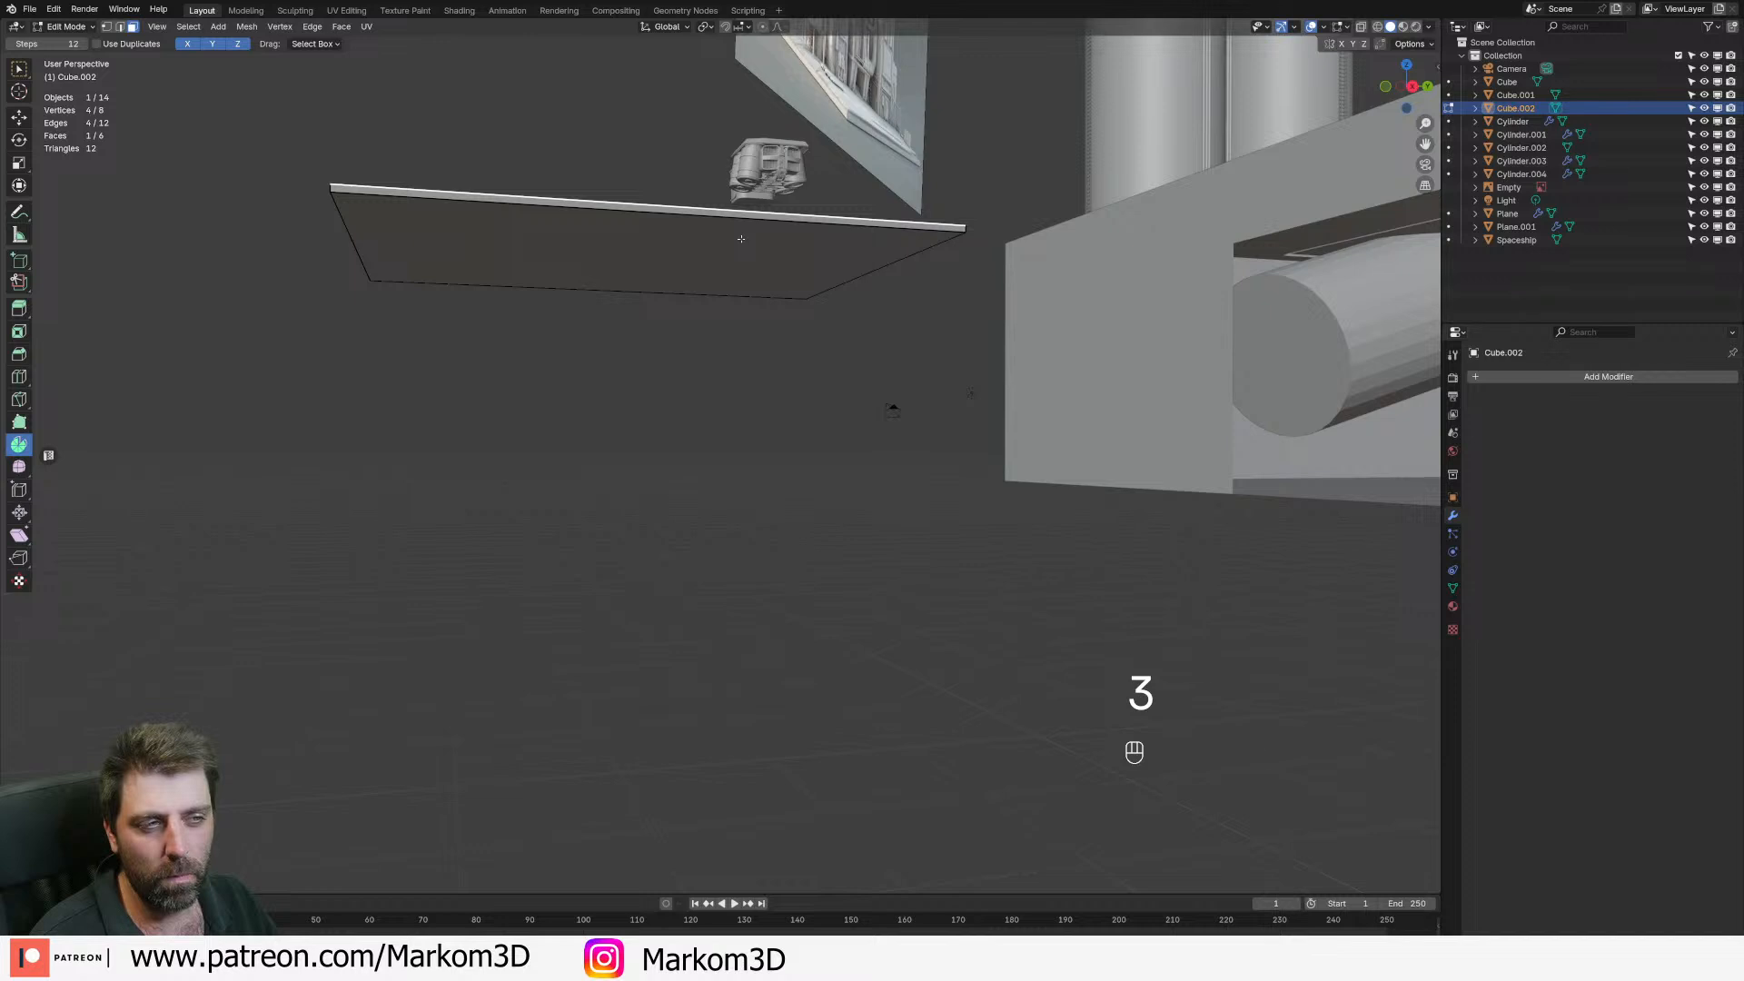
{"action": "left_click", "coordinate": [742, 240], "text": "shift"}
{"action": "key", "text": "x"}
{"action": "left_click", "coordinate": [740, 245]}
- Add a centred loop cut that splits the flat platform into two rectangular halves
{"action": "middle_click_drag", "start_coordinate": [739, 245], "coordinate": [650, 713]}
{"action": "key", "text": "ctrl+r"}
{"action": "left_click", "coordinate": [640, 719]}
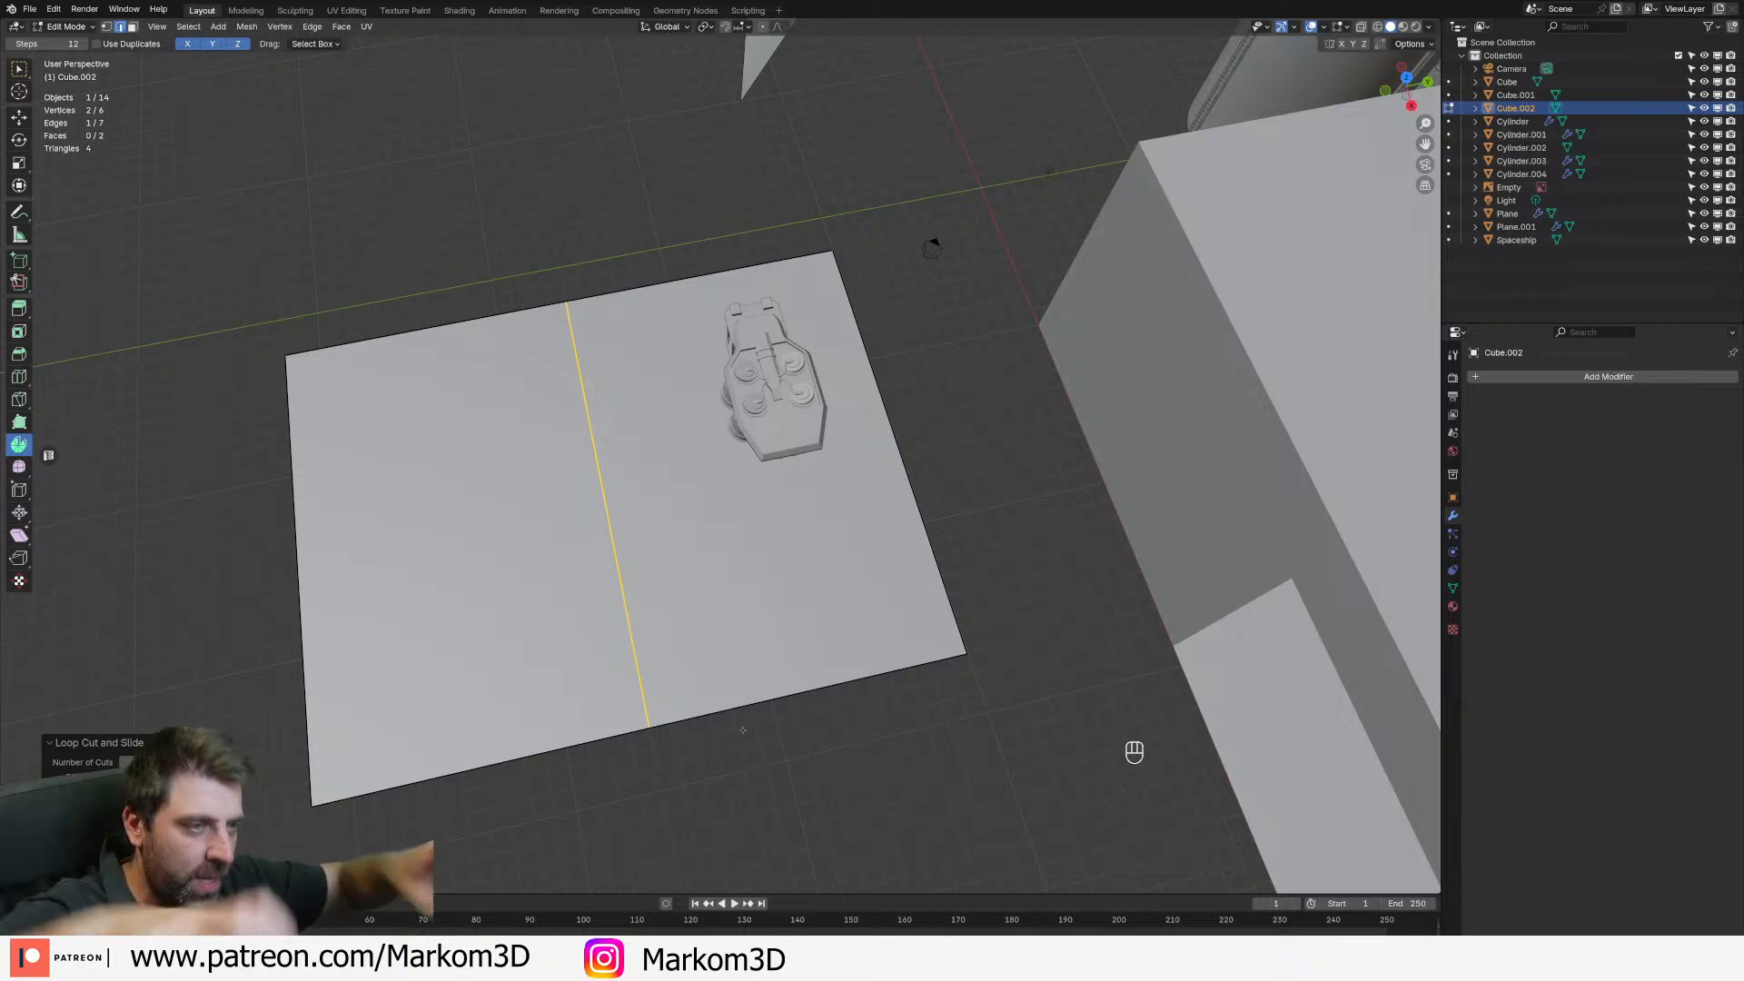
- Select both platform halves and inset them individually to form two bordered panels
{"action": "left_click", "coordinate": [723, 543]}
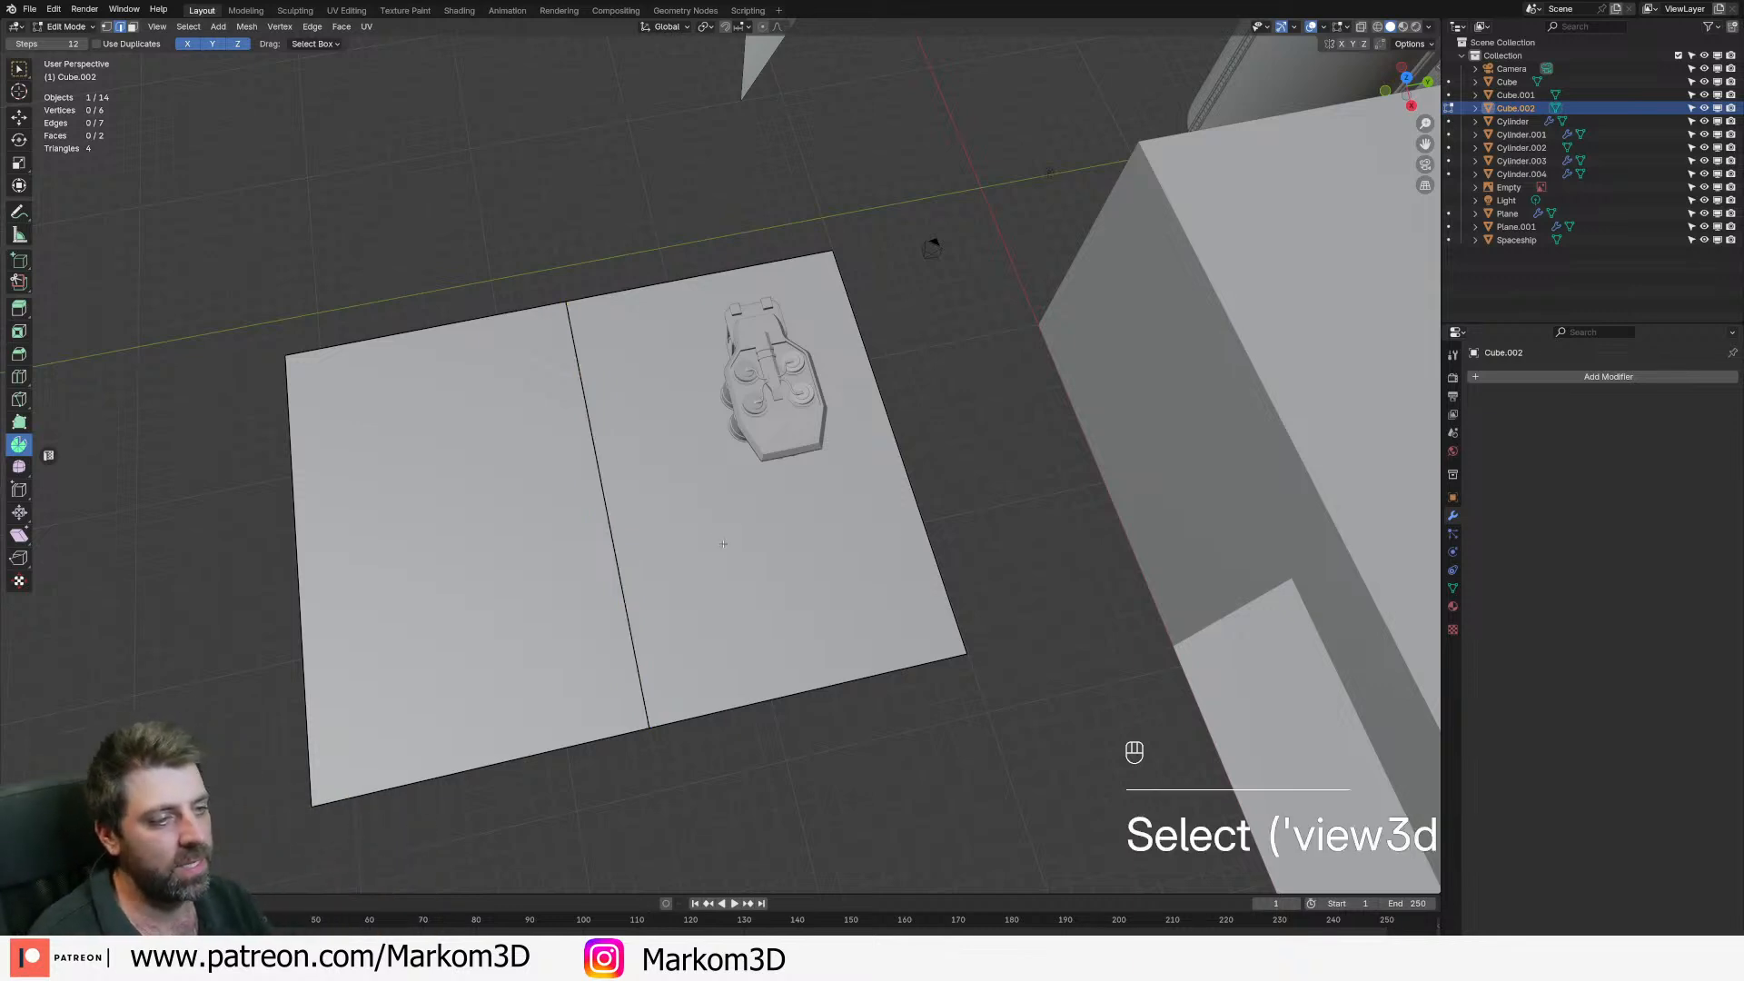
{"action": "key", "text": "3"}
{"action": "left_click", "coordinate": [741, 548]}
{"action": "left_click", "coordinate": [358, 653], "text": "shift"}
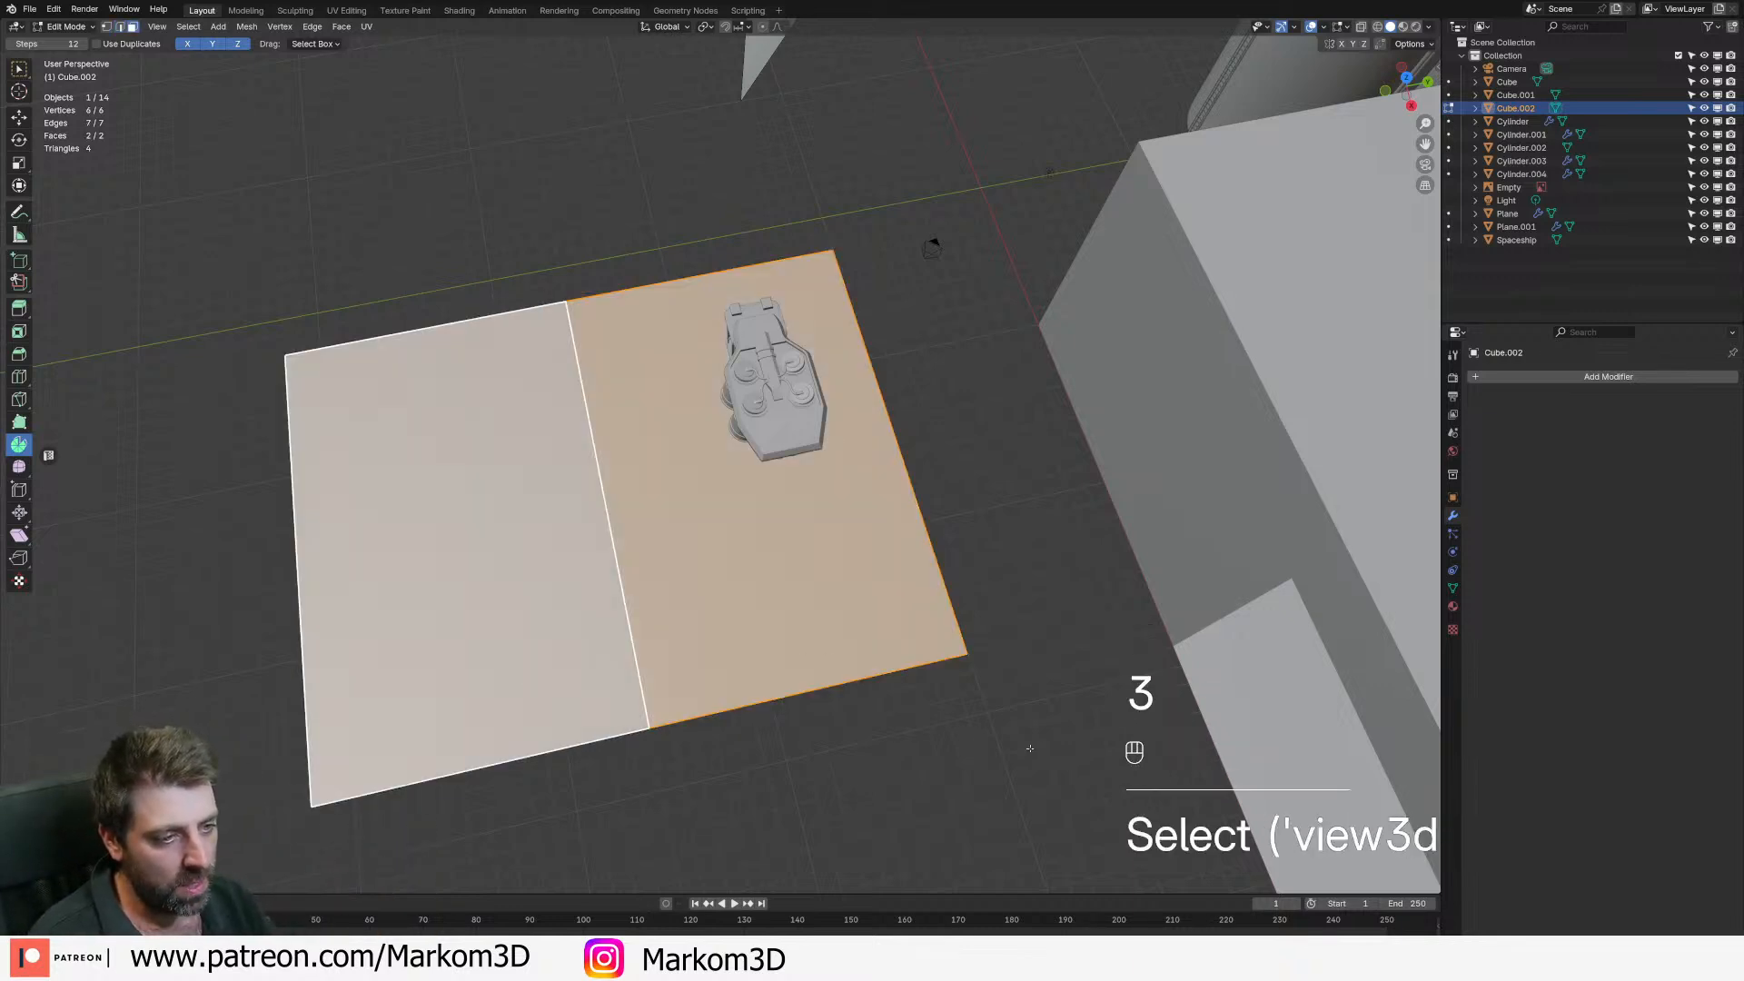
{"action": "key", "text": "i"}
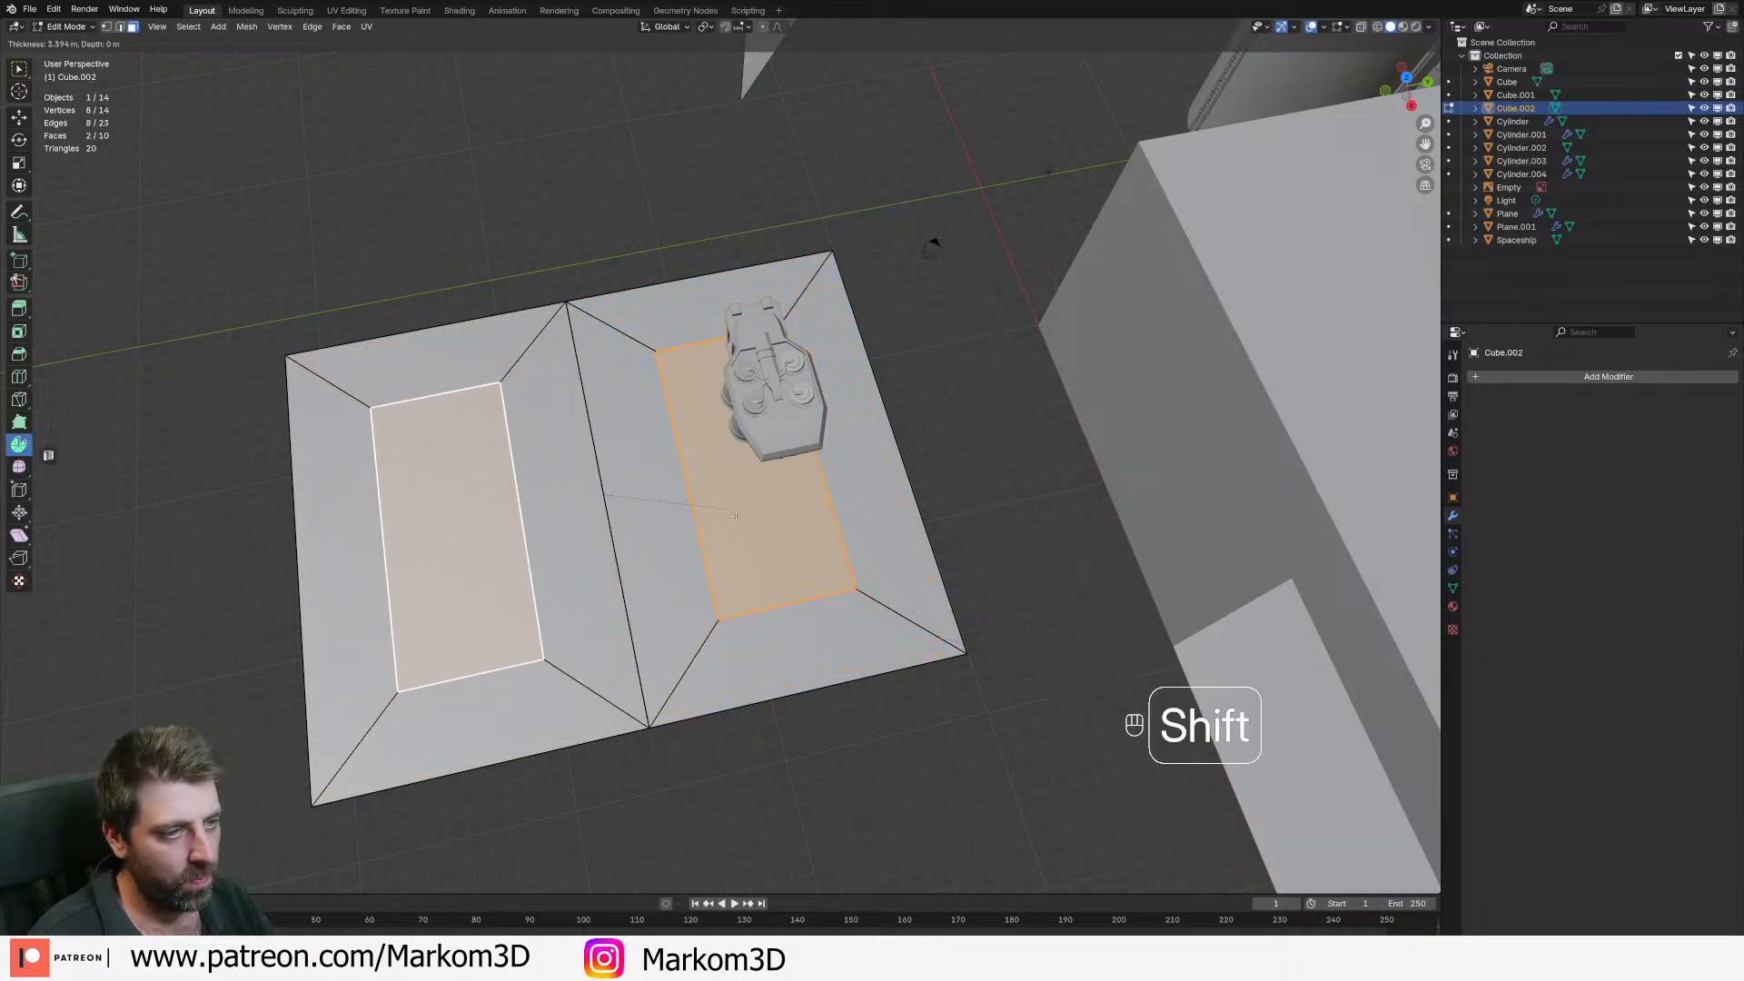
{"action": "left_click", "coordinate": [956, 677]}
- Inset both inner panel faces twice more, each time with a very narrow border
{"action": "middle_click_drag", "start_coordinate": [956, 677], "coordinate": [1136, 600]}
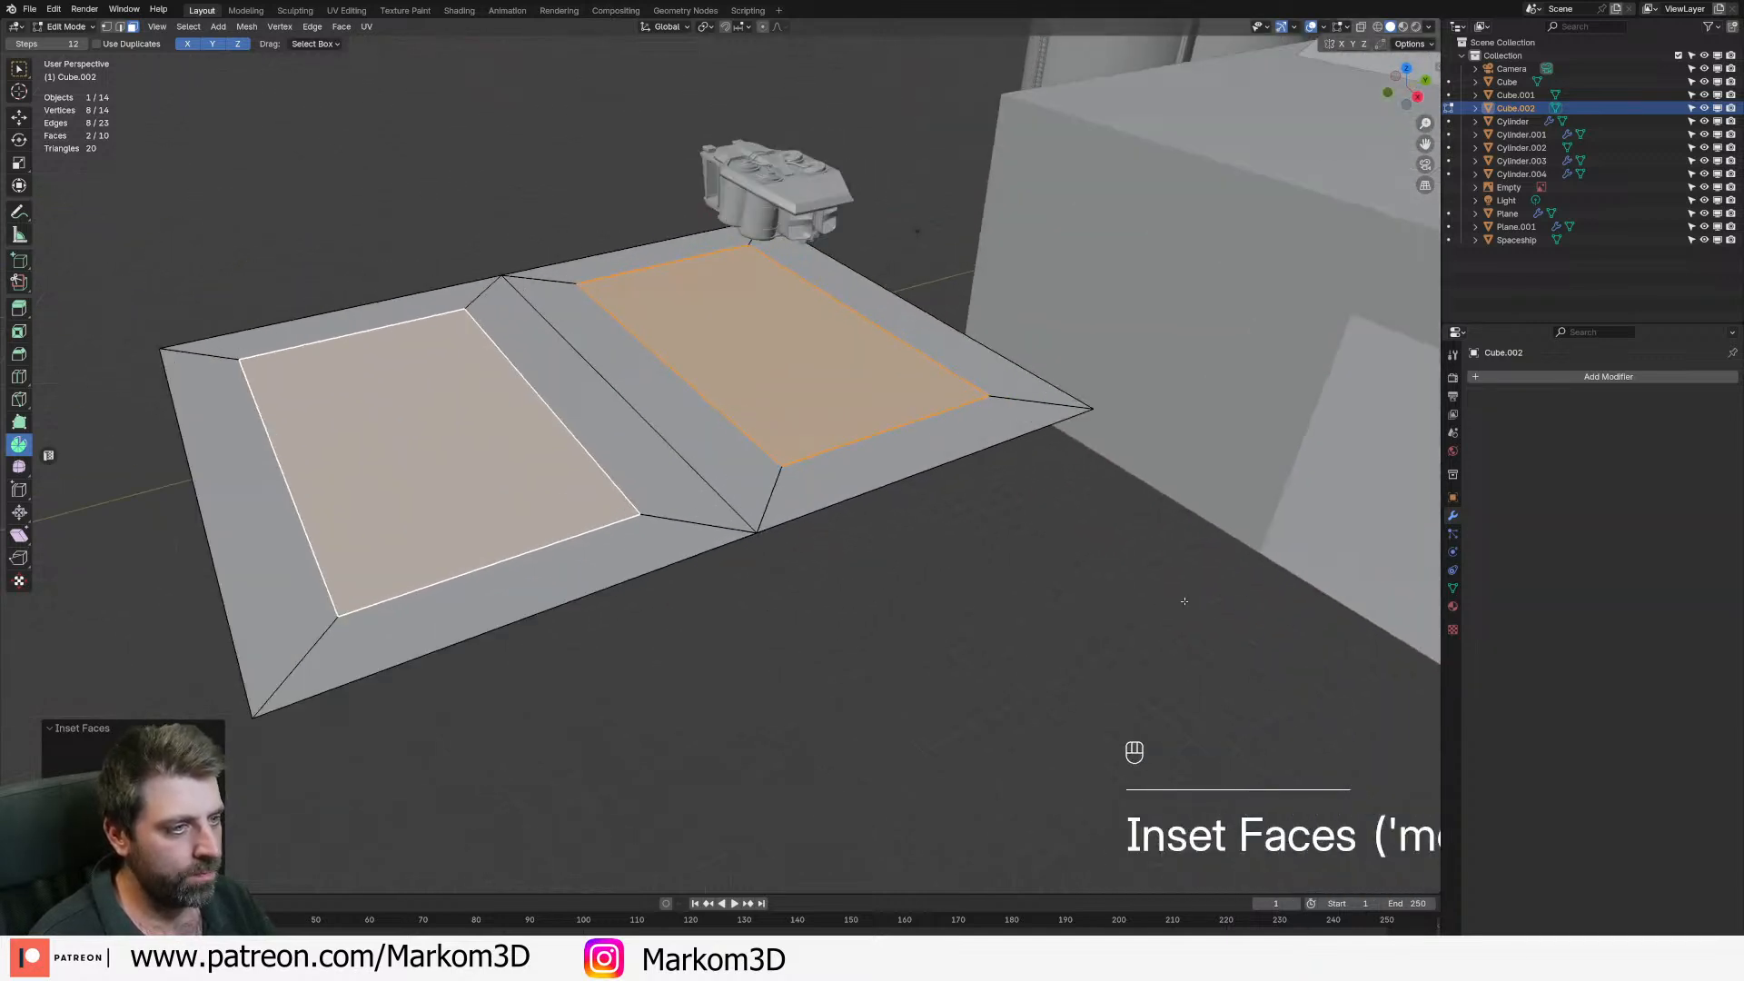
{"action": "key", "text": "i"}
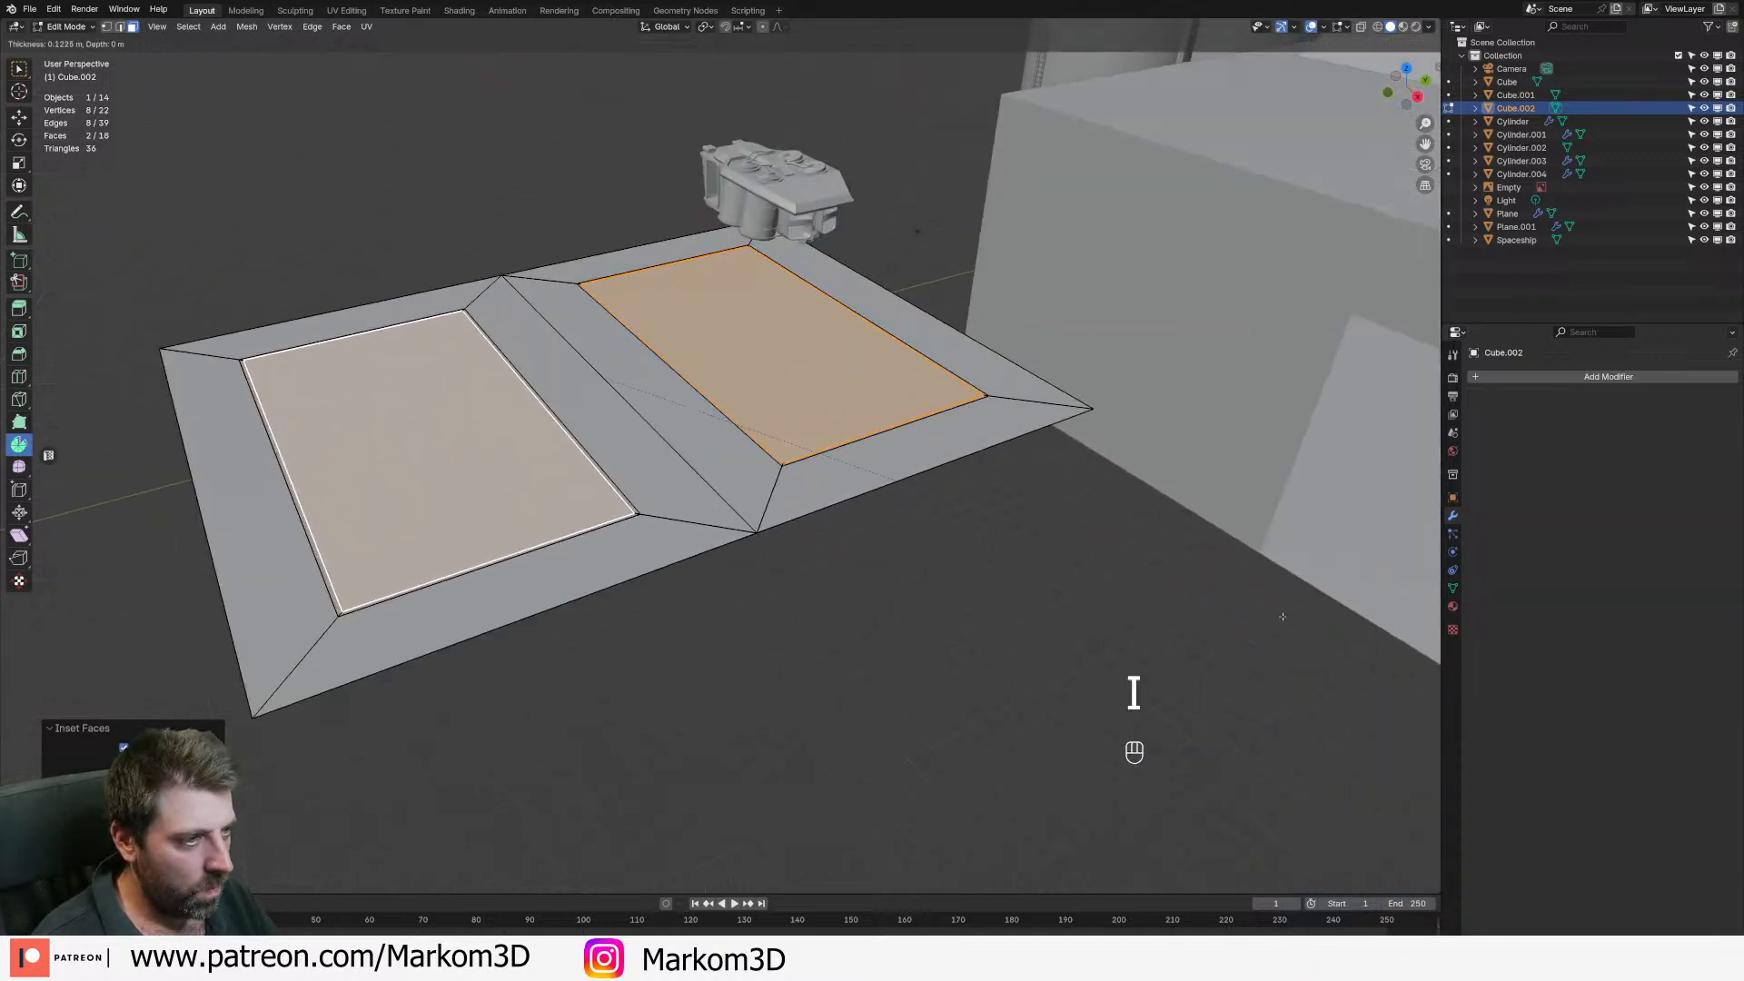
{"action": "key", "text": "i"}
{"action": "left_click", "coordinate": [1279, 615]}
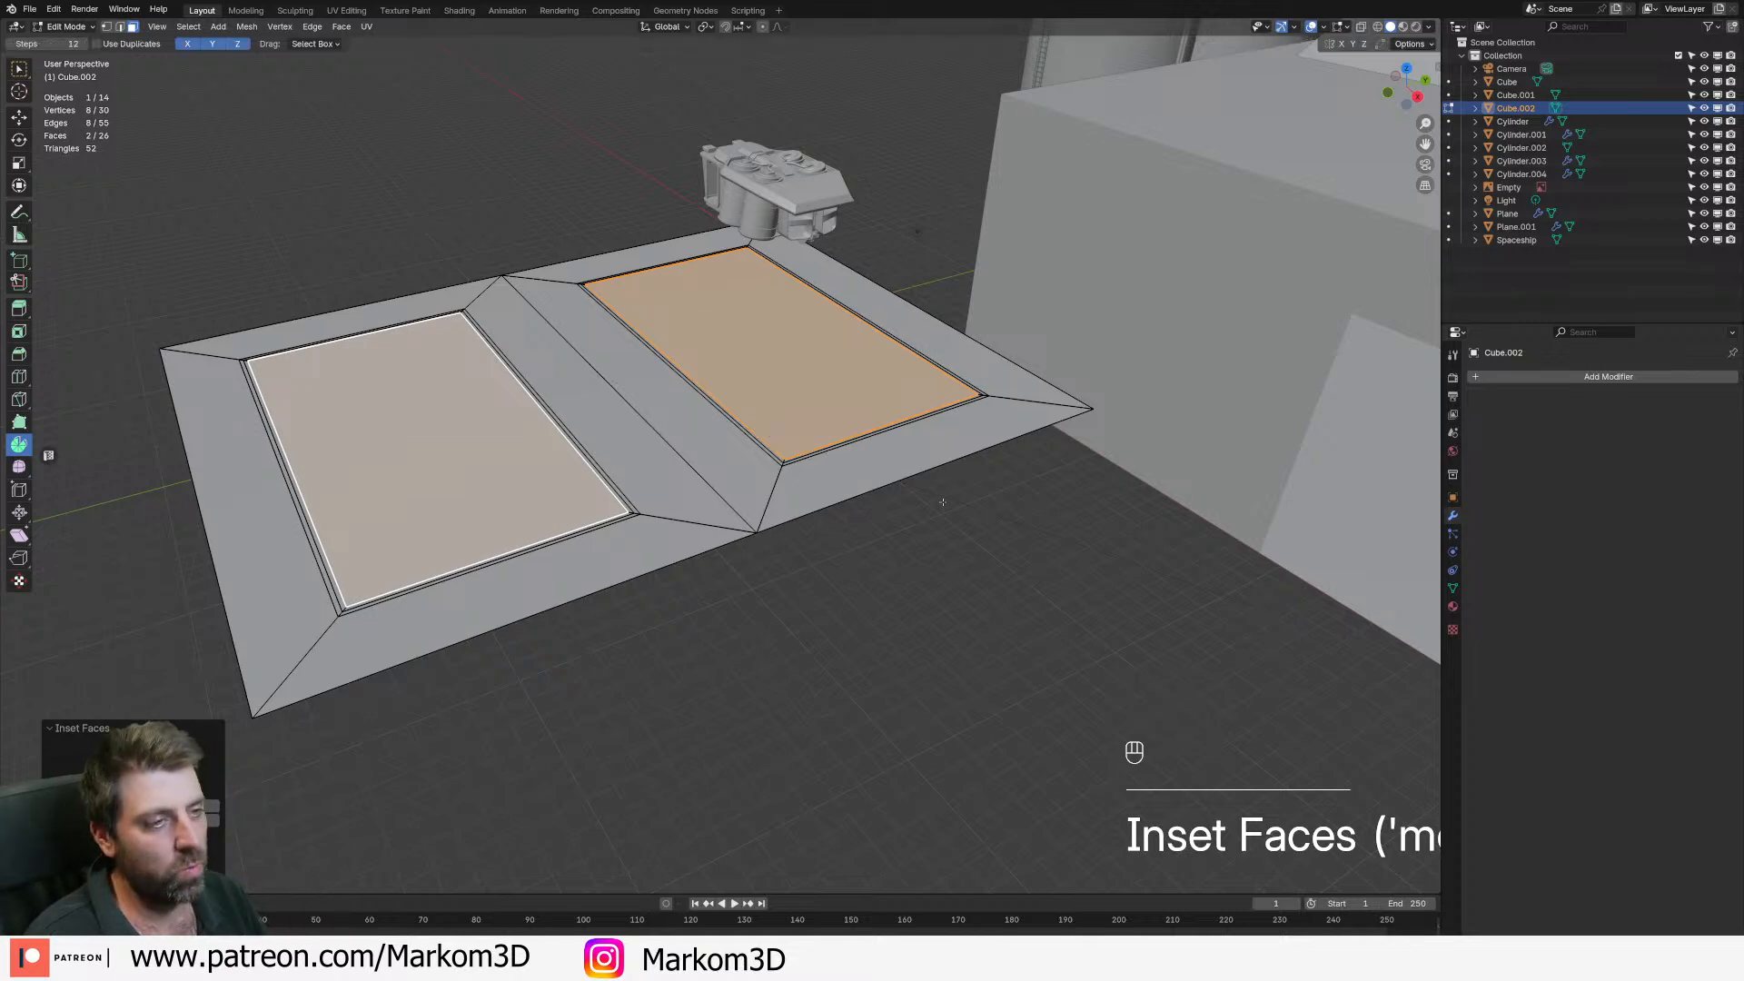
- Separate the two inner panel faces from the platform into their own object and select it
{"action": "middle_click_drag", "start_coordinate": [943, 502], "coordinate": [964, 534], "text": "shift"}
{"action": "middle_click_drag", "start_coordinate": [747, 445], "coordinate": [704, 451]}
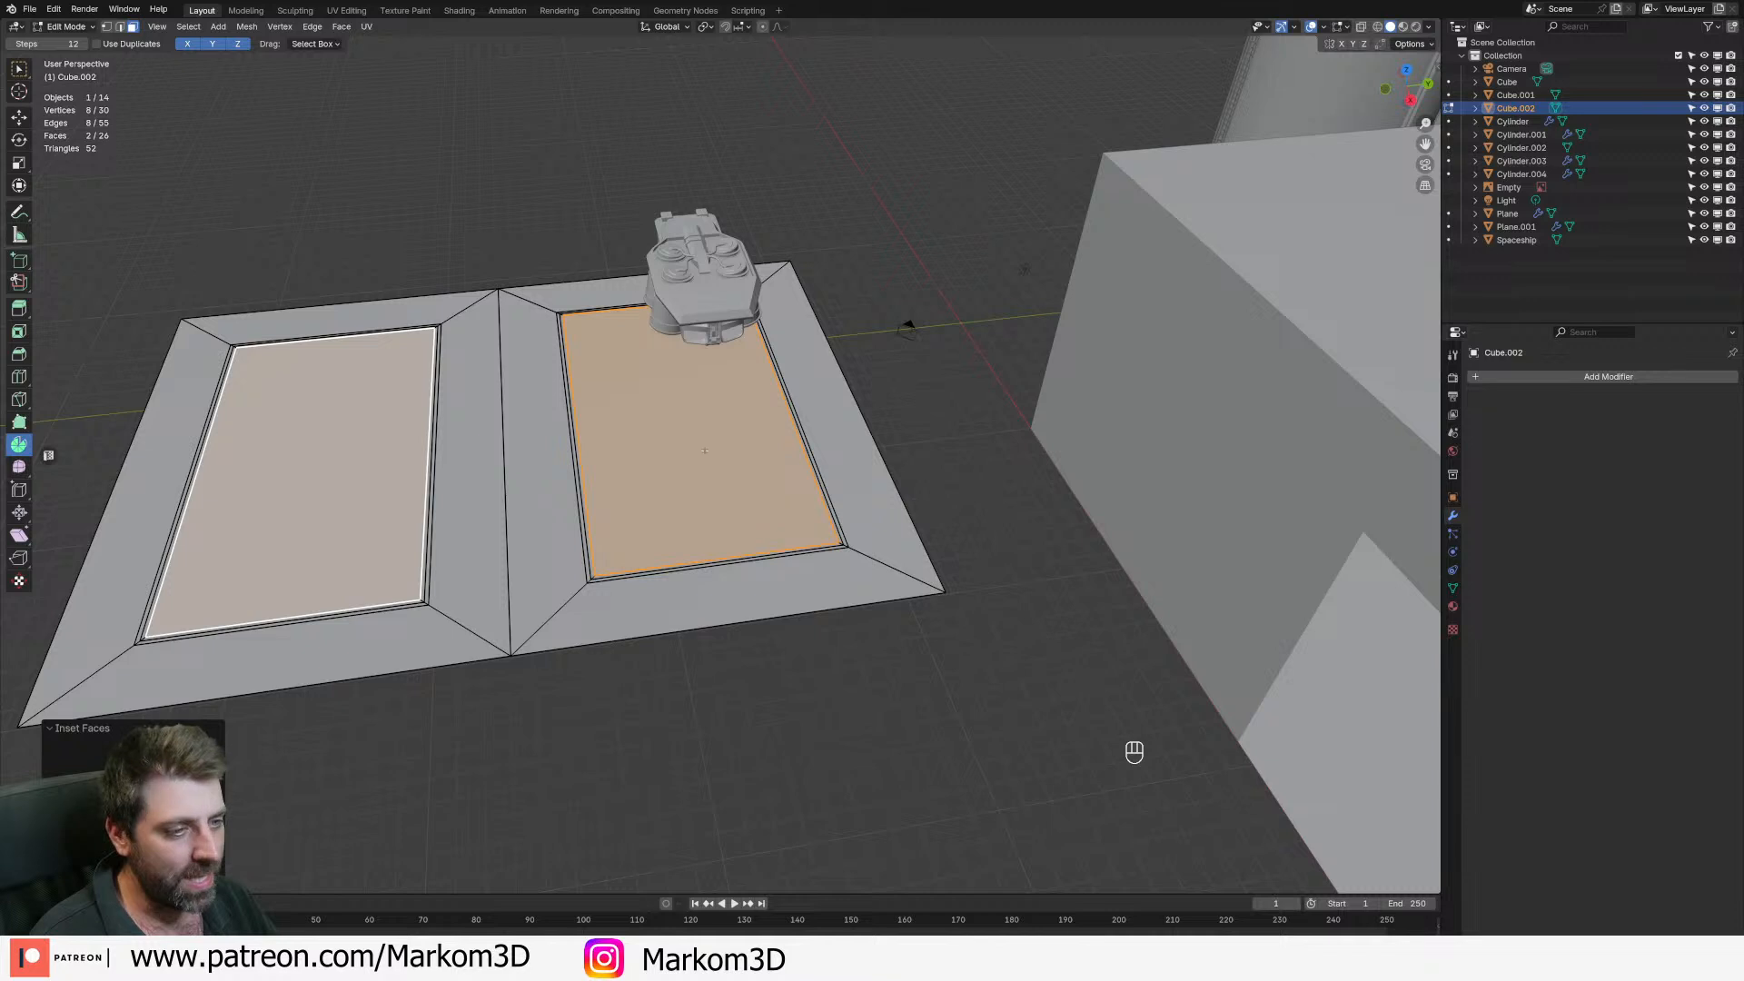
{"action": "scroll", "coordinate": [565, 579], "scroll_direction": "up", "scroll_amount": 2}
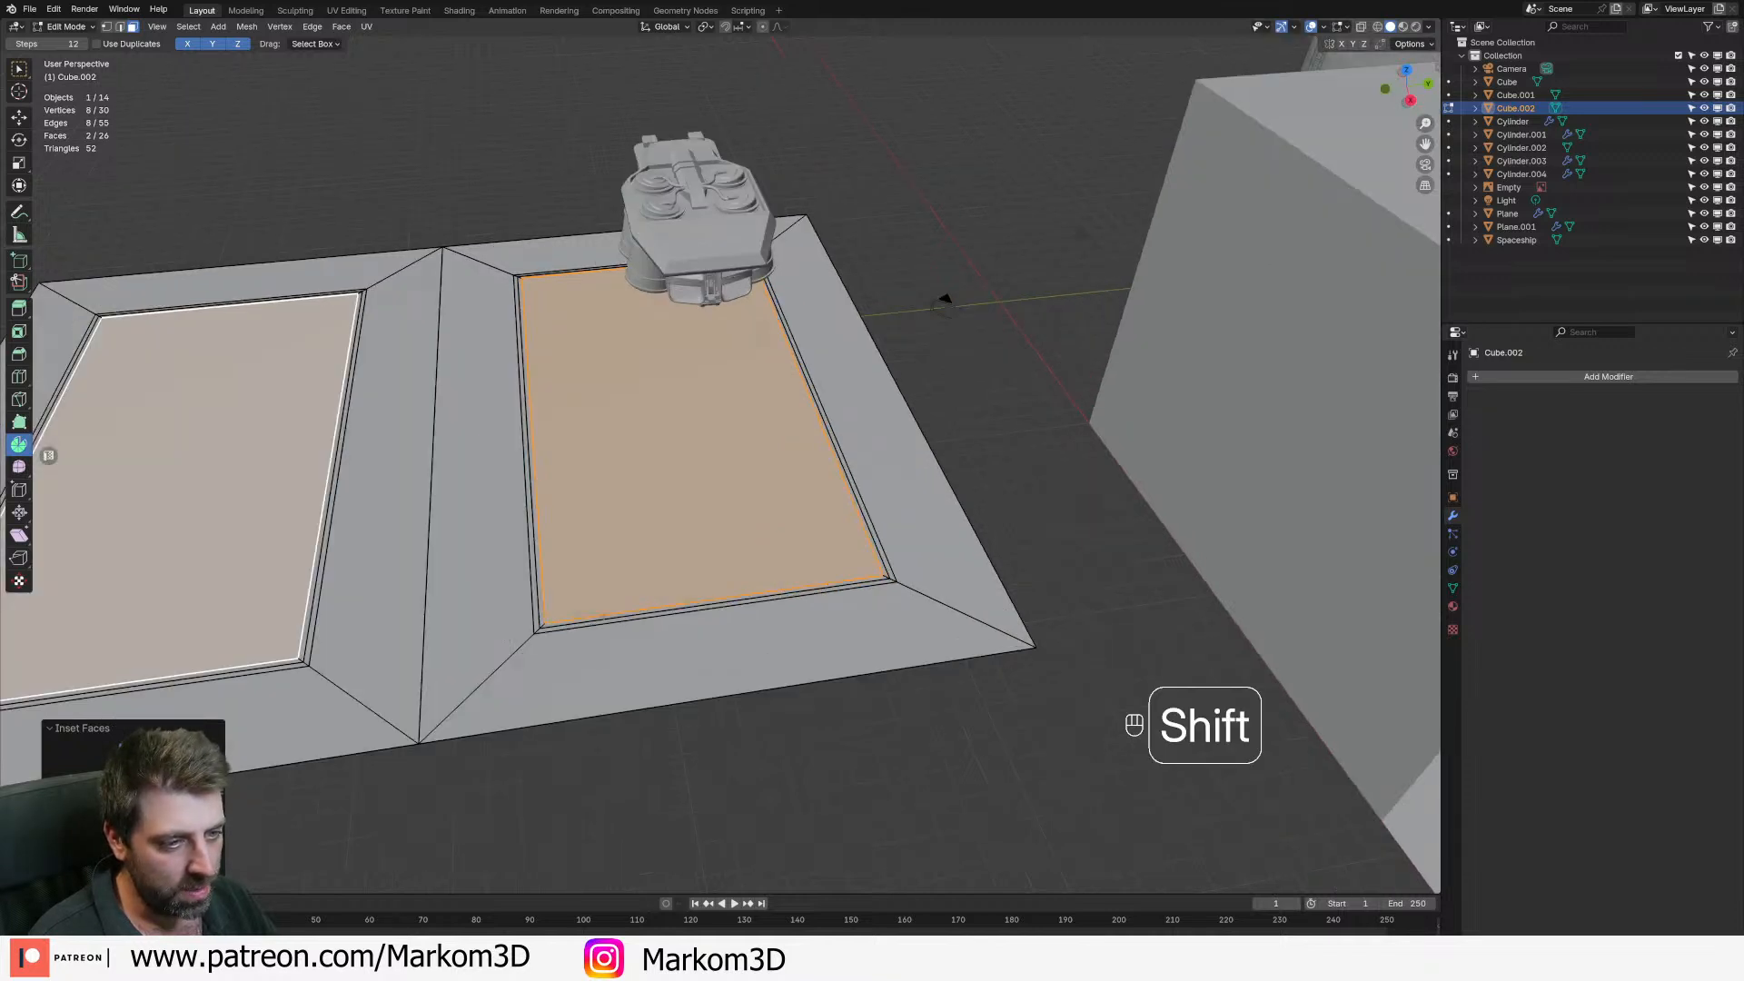
{"action": "key", "text": "p"}
{"action": "left_click", "coordinate": [636, 574]}
{"action": "key", "text": "Tab"}
{"action": "left_click", "coordinate": [630, 561]}
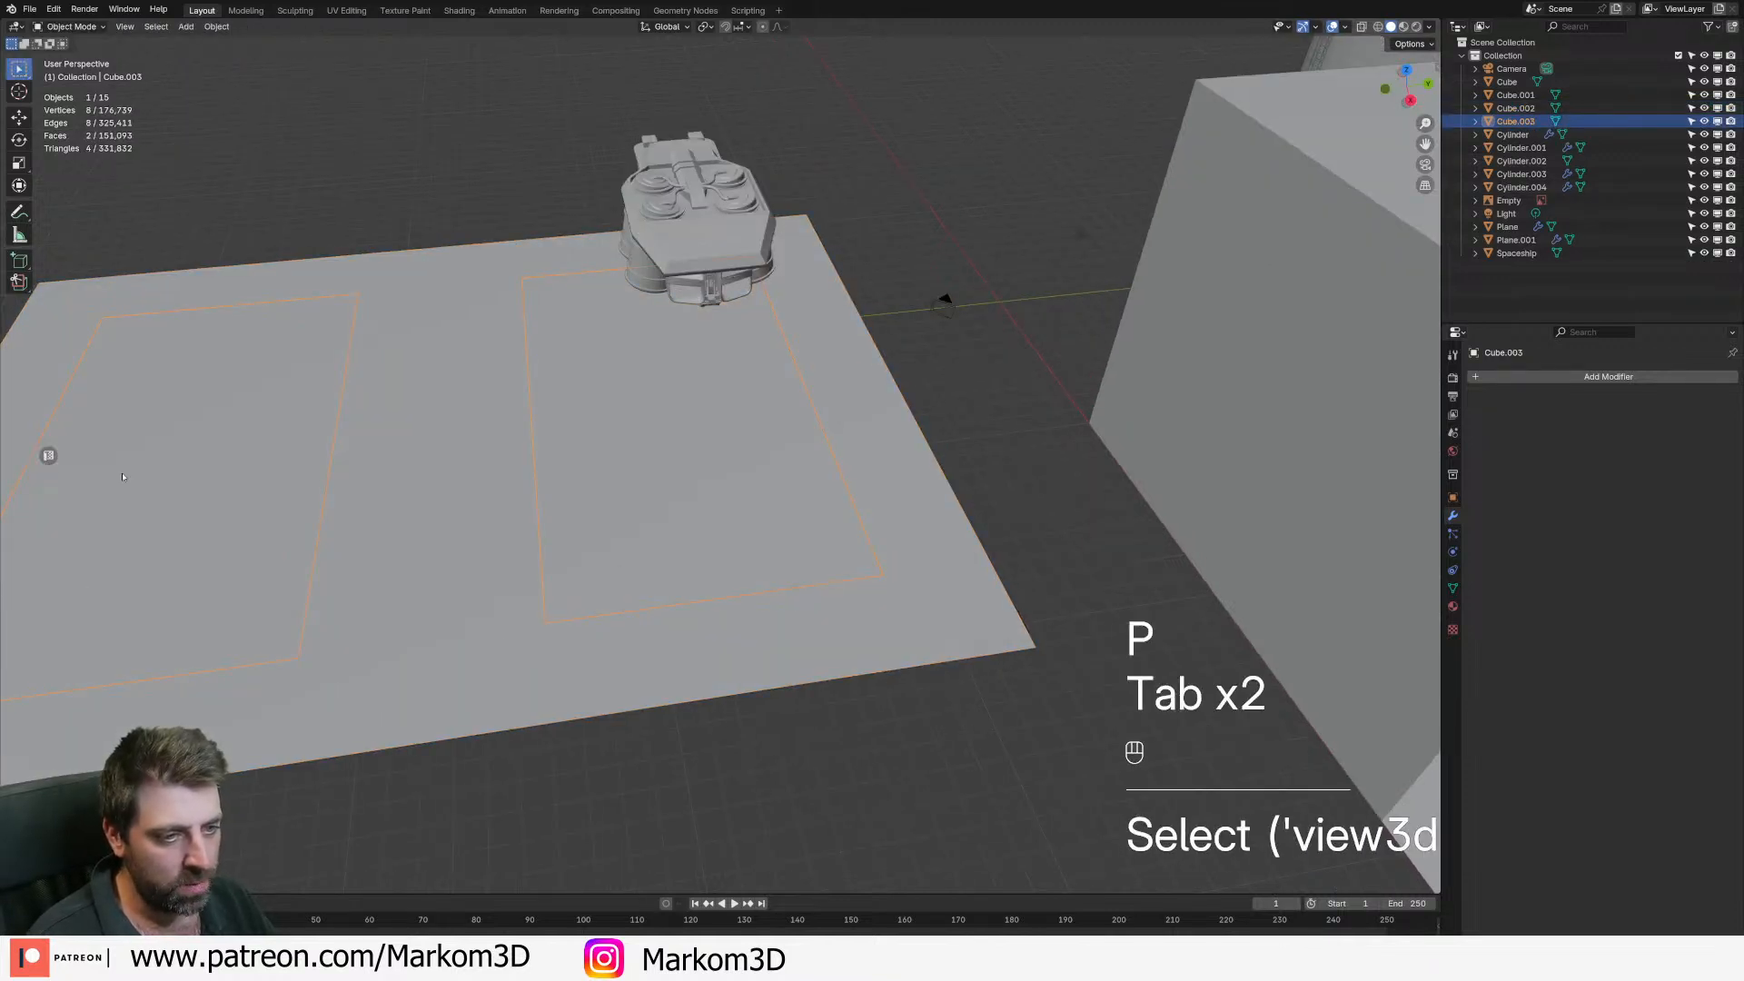
- Add a crosswise loop cut through the middle of each of the two separated panels
{"action": "key", "text": "Tab"}
{"action": "key", "text": "a"}
{"action": "key", "text": "ctrl+r"}
{"action": "left_click", "coordinate": [499, 439]}
{"action": "key", "text": "ctrl+r"}
{"action": "right_click", "coordinate": [288, 452]}
{"action": "key", "text": "ctrl+r"}
{"action": "left_click", "coordinate": [341, 468]}
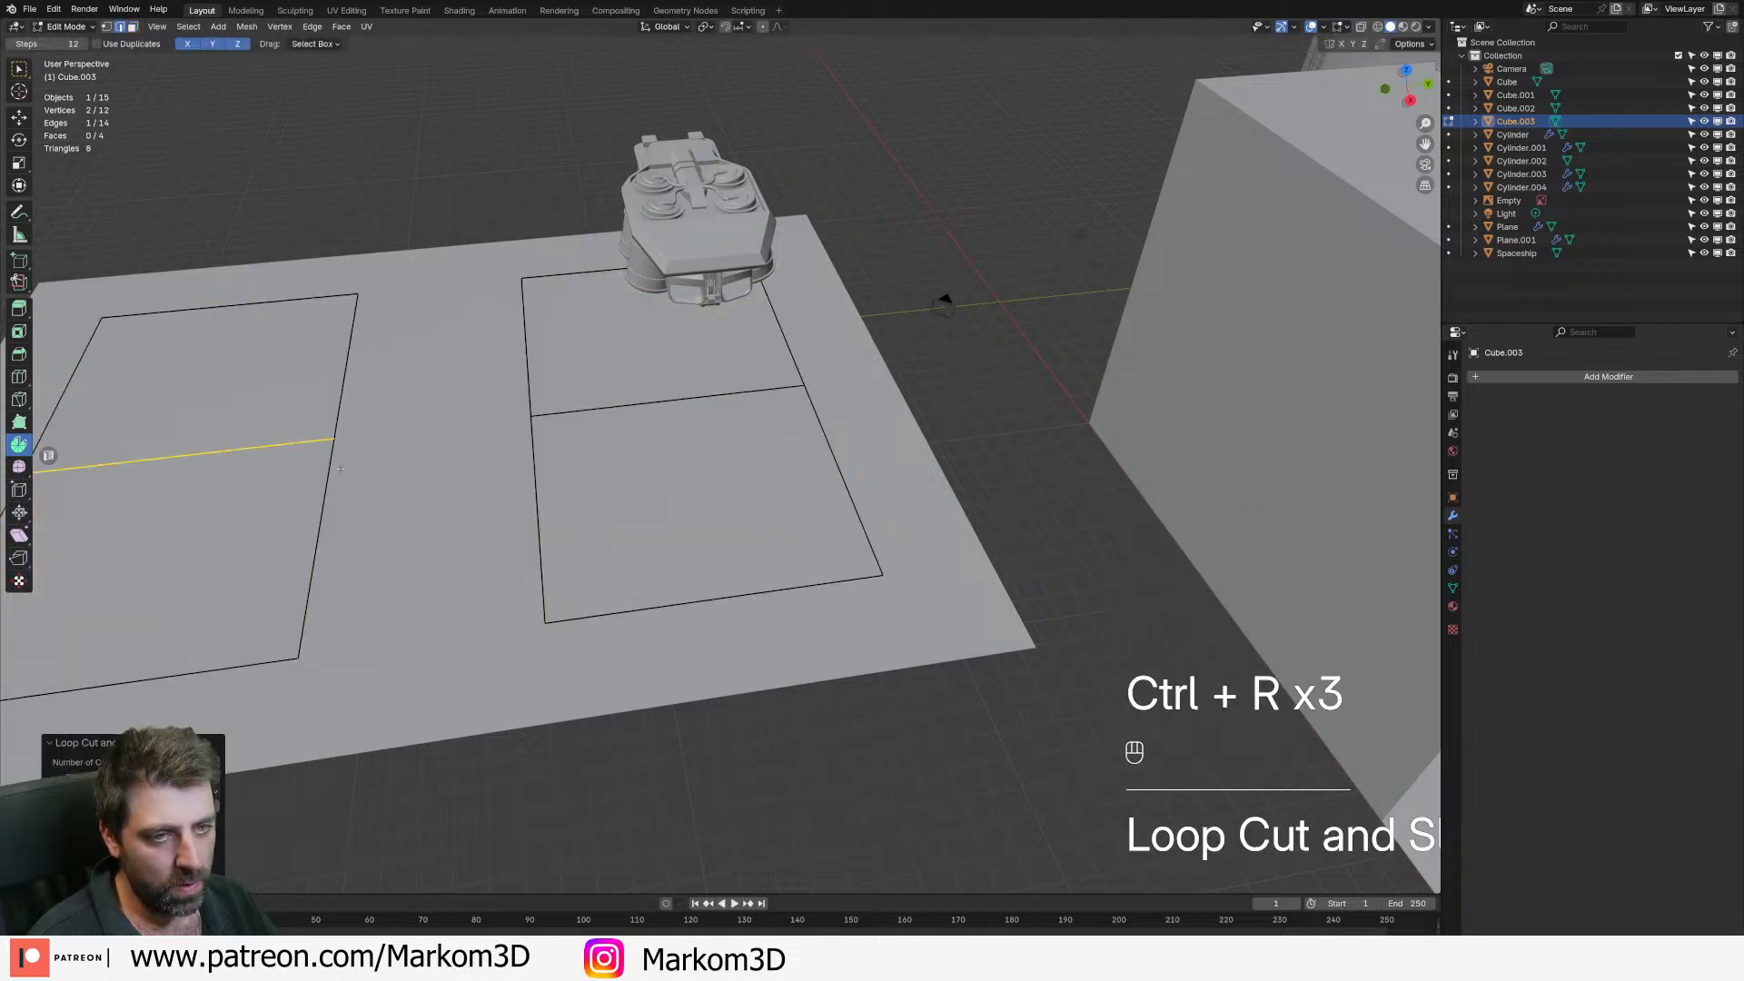
- Select all panel faces and subdivide them repeatedly into a fine grid of 4,096 faces
{"action": "middle_click_drag", "start_coordinate": [341, 468], "coordinate": [930, 537]}
{"action": "key", "text": "3"}
{"action": "key", "text": "a"}
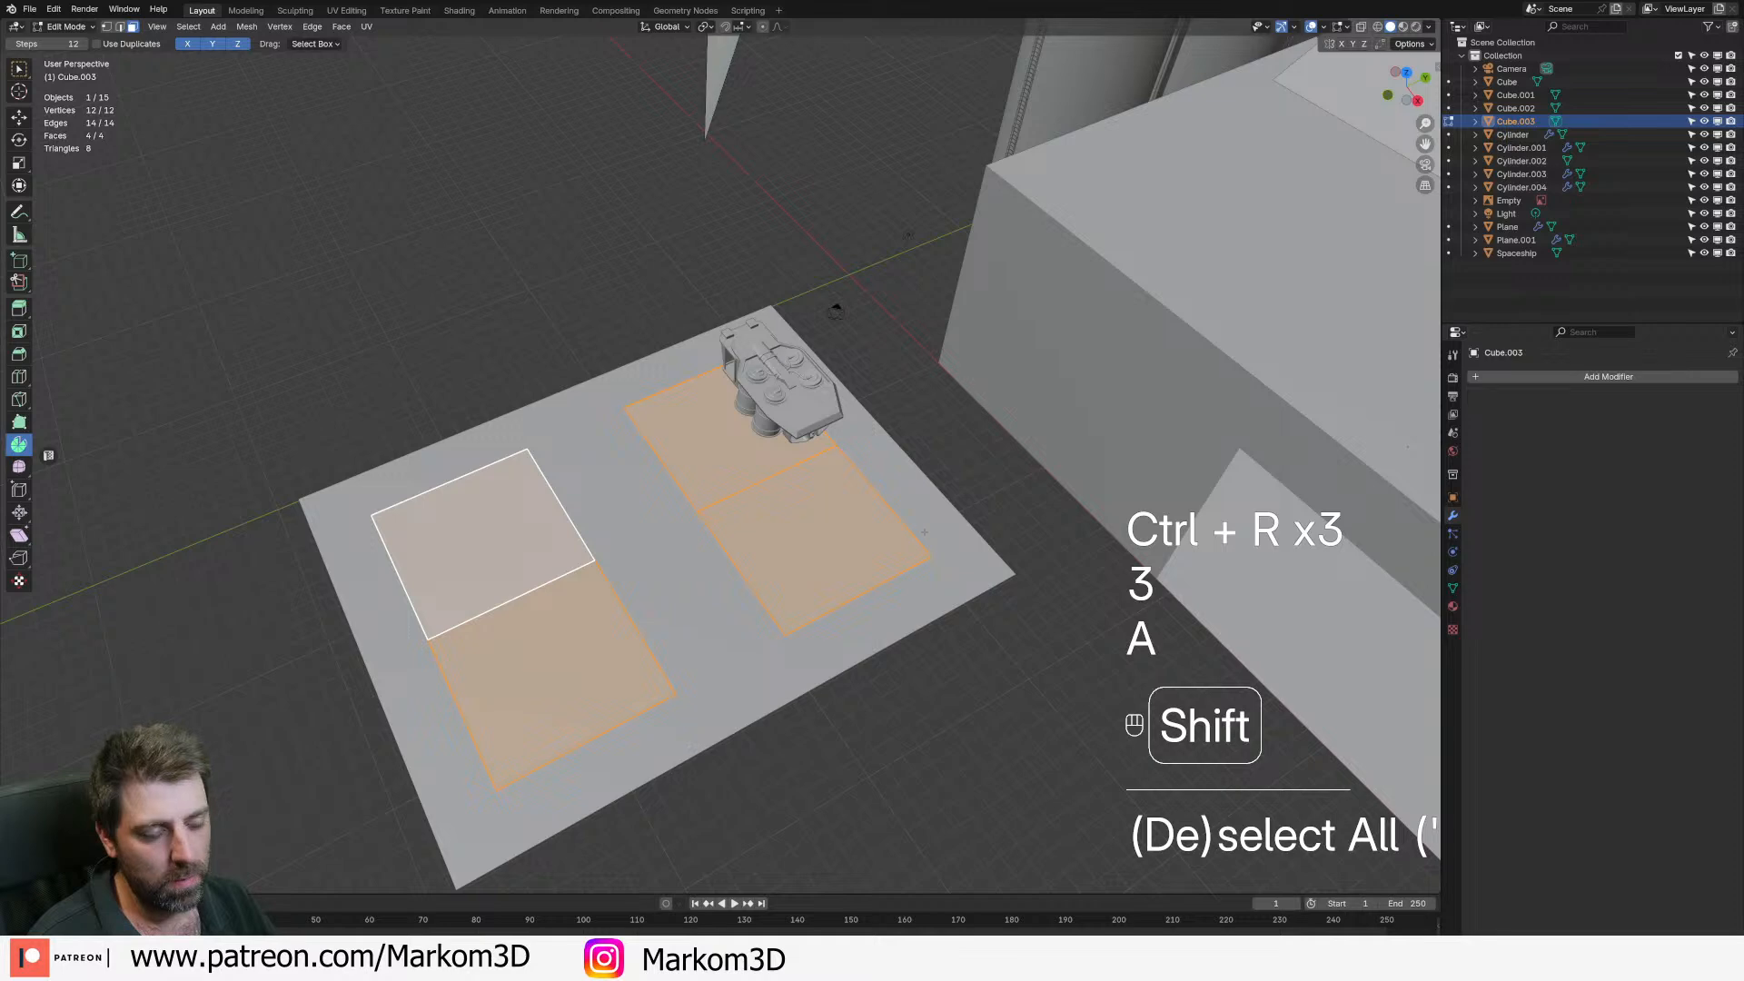
{"action": "scroll", "coordinate": [929, 538], "scroll_direction": "down", "scroll_amount": 2}
{"action": "right_click", "coordinate": [881, 524]}
{"action": "left_click", "coordinate": [881, 524]}
{"action": "right_click", "coordinate": [882, 526]}
{"action": "left_click", "coordinate": [881, 524]}
- Inset every grid face individually with a thin border and delete the inner faces to make open grilles
{"action": "middle_click_drag", "start_coordinate": [882, 524], "coordinate": [863, 404], "text": "shift"}
{"action": "scroll", "coordinate": [863, 405], "scroll_direction": "up", "scroll_amount": 2}
{"action": "scroll", "coordinate": [845, 545], "scroll_direction": "up", "scroll_amount": 1}
{"action": "scroll", "coordinate": [1005, 671], "scroll_direction": "up", "scroll_amount": 2}
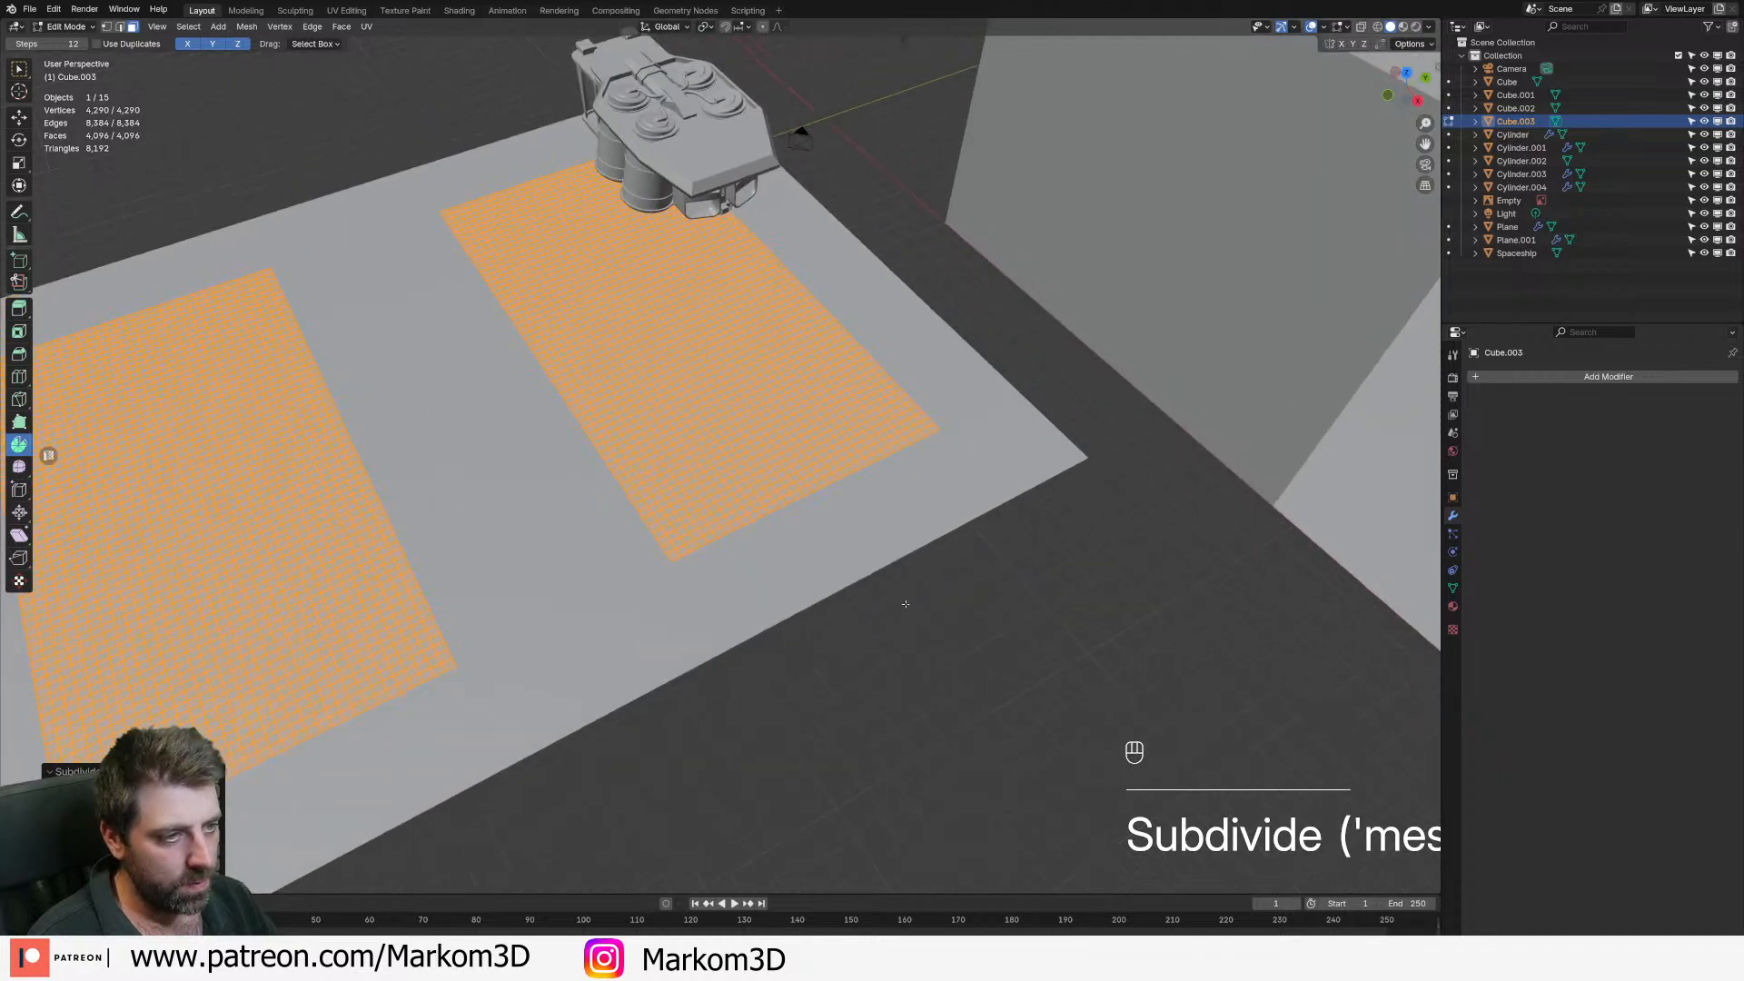
{"action": "key", "text": "i"}
{"action": "key", "text": "i"}
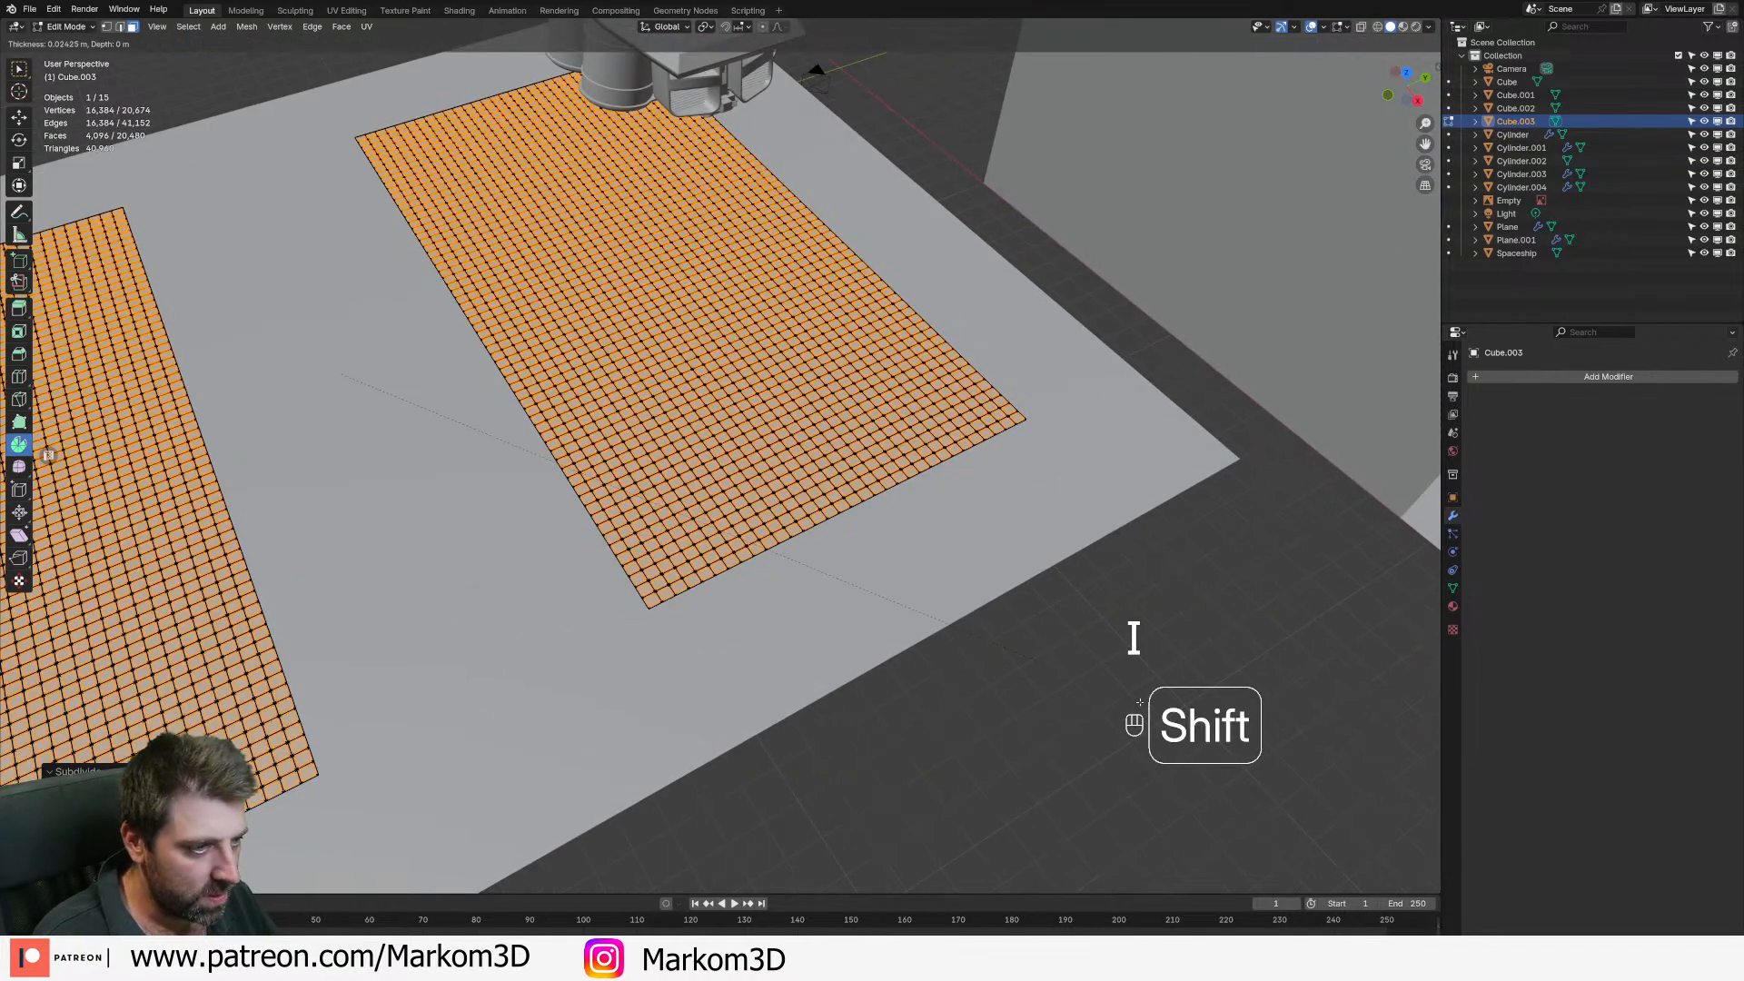
{"action": "left_click", "coordinate": [1126, 694]}
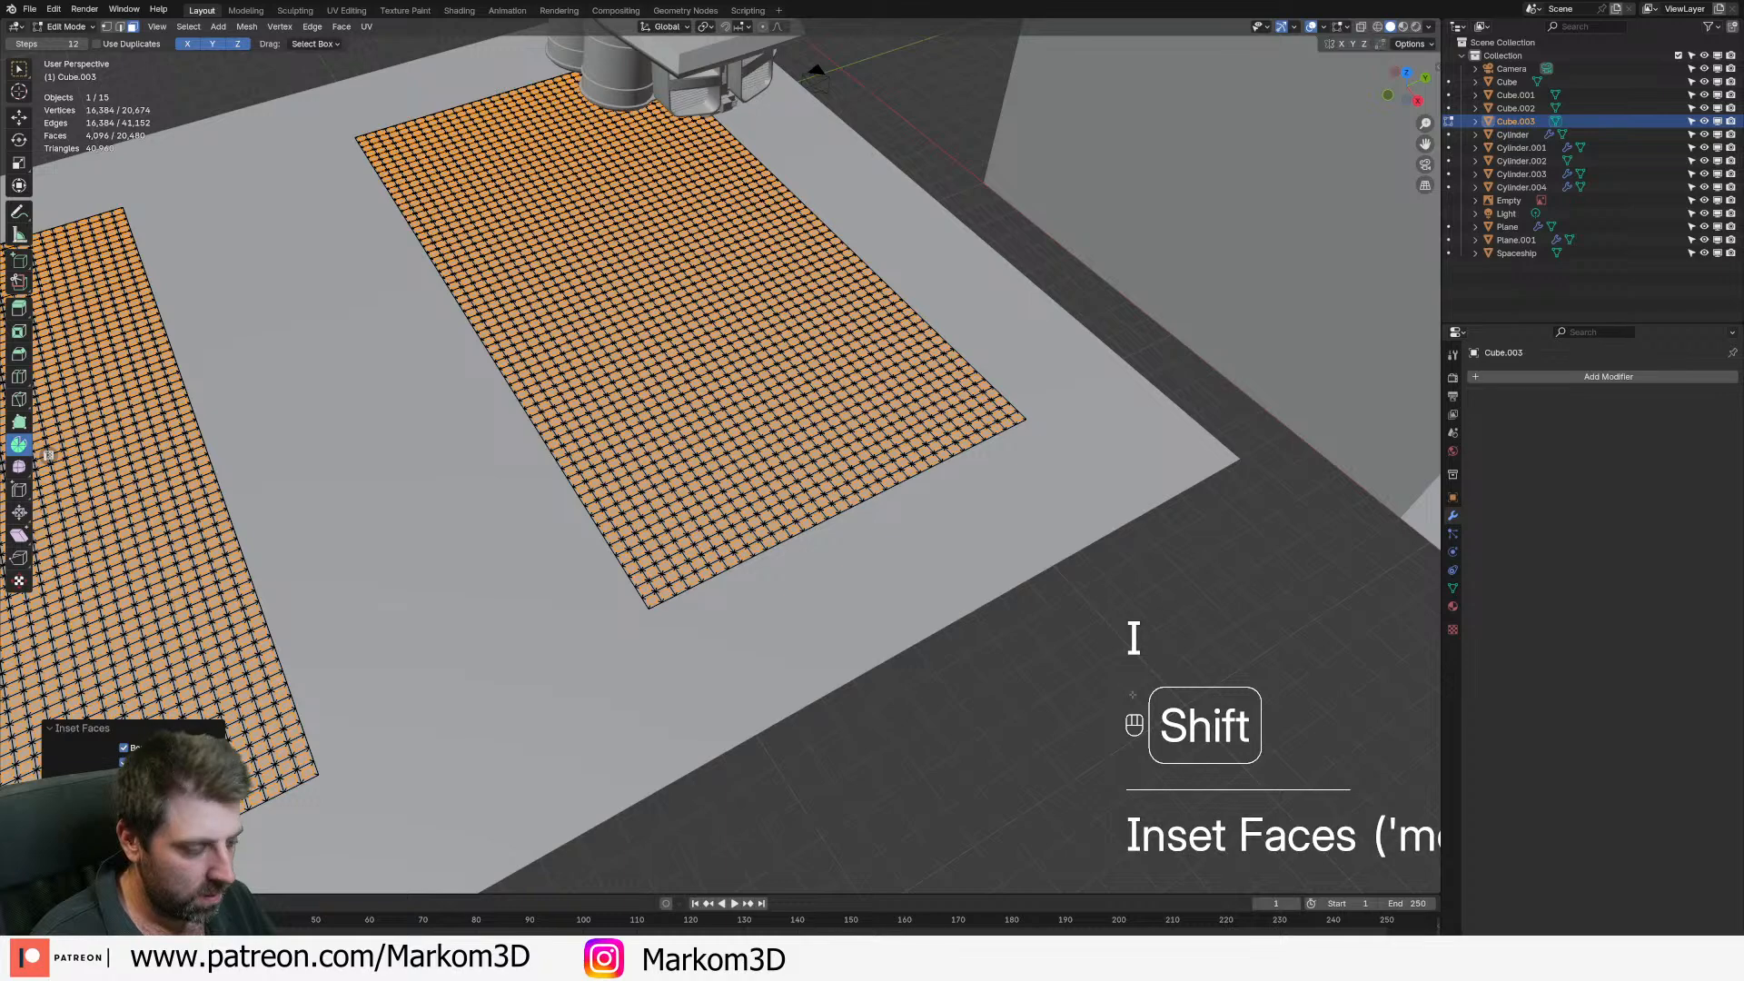
{"action": "key", "text": "x"}
{"action": "left_click", "coordinate": [1136, 724]}
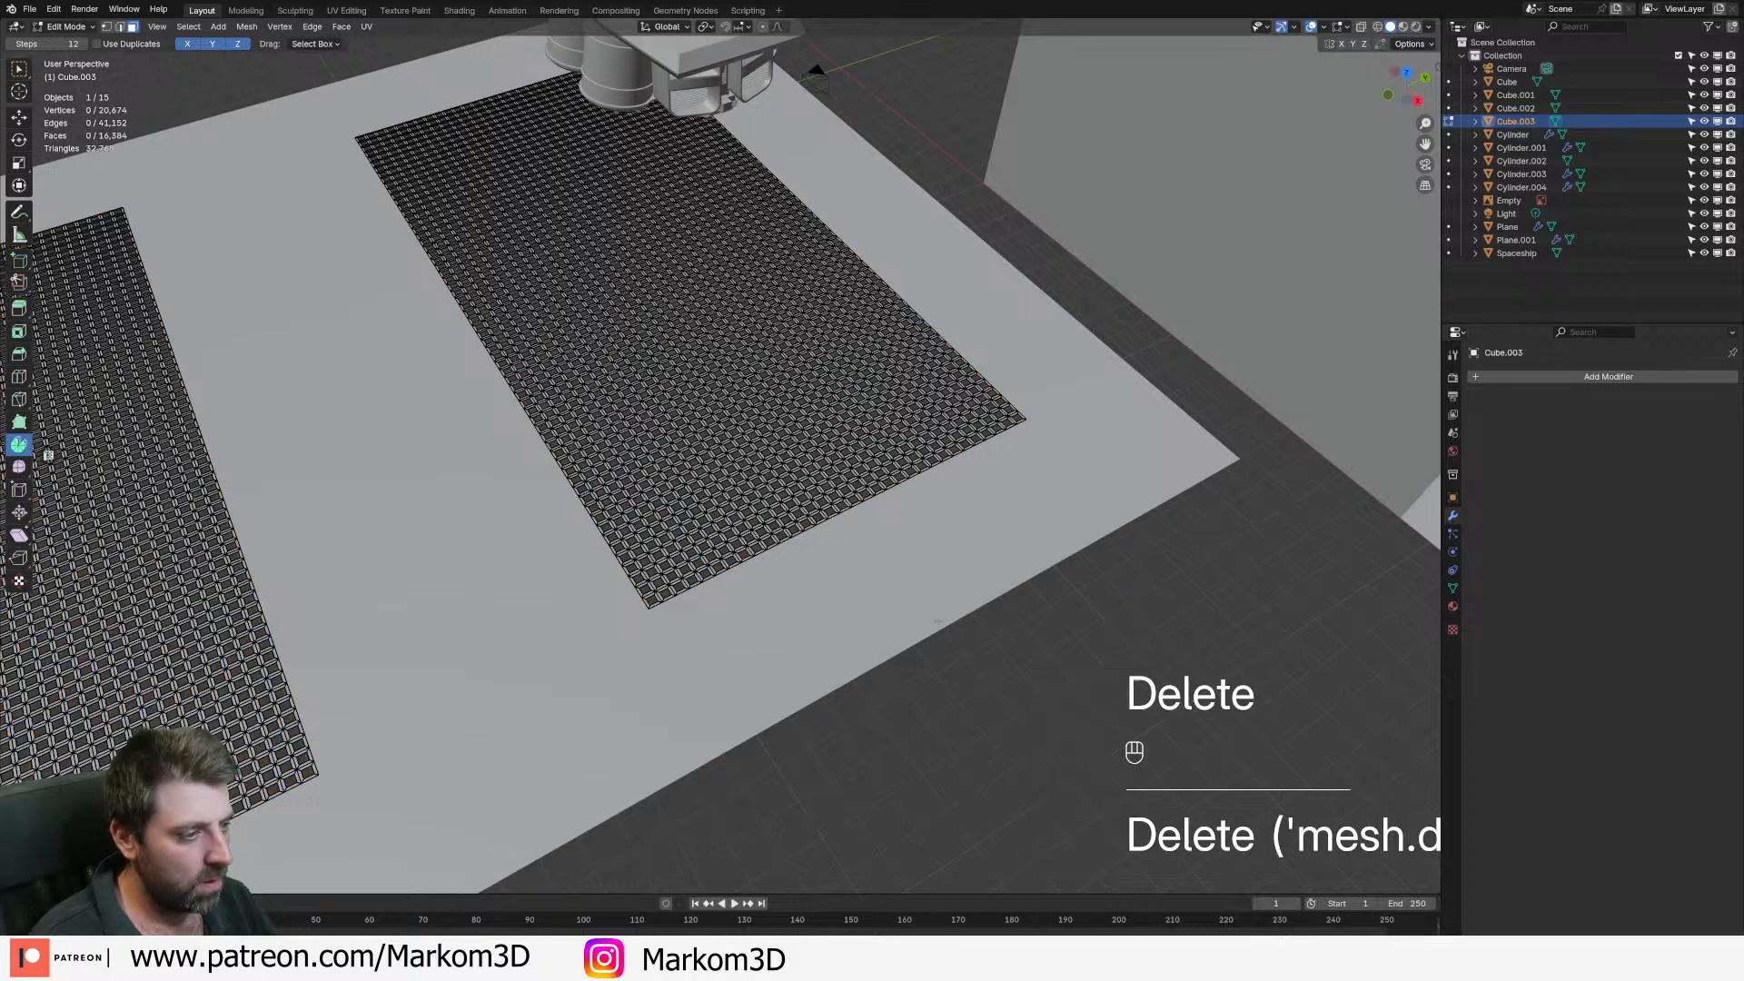
- Extrude all faces of the two grilles by about 0.02 m to give them thickness
{"action": "key", "text": "a"}
{"action": "scroll", "coordinate": [846, 503], "scroll_direction": "down", "scroll_amount": 5}
{"action": "key", "text": "e"}
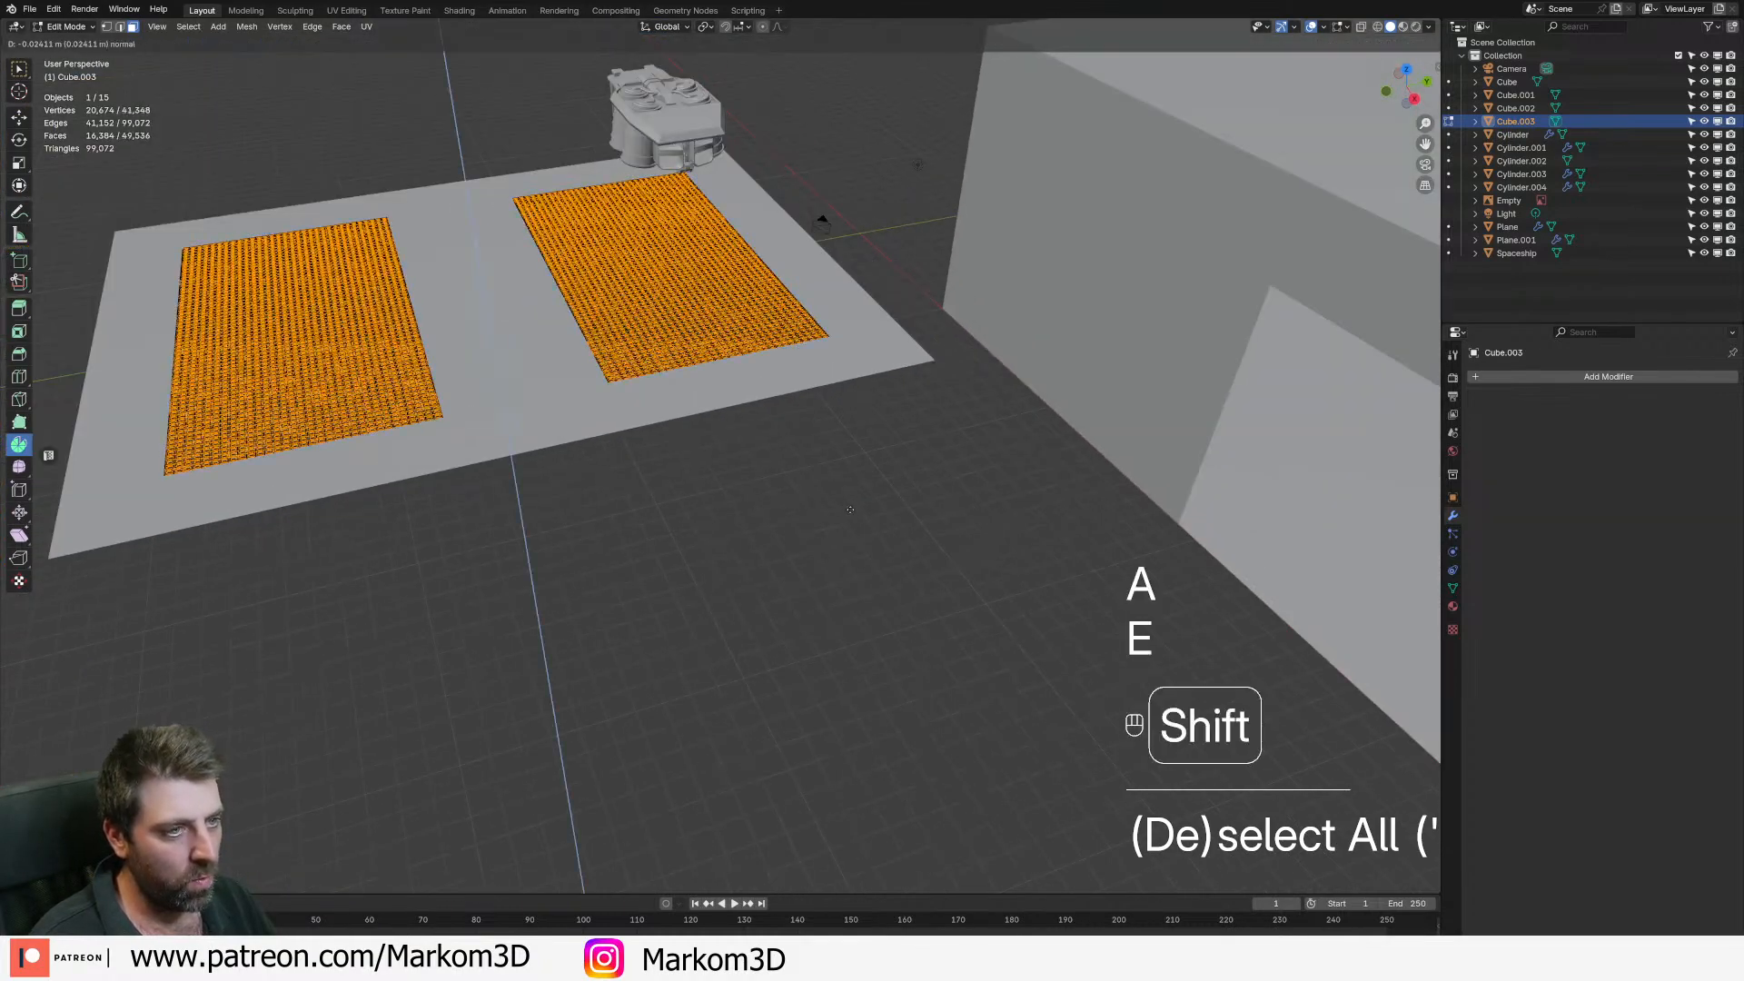
{"action": "left_click", "coordinate": [851, 534]}
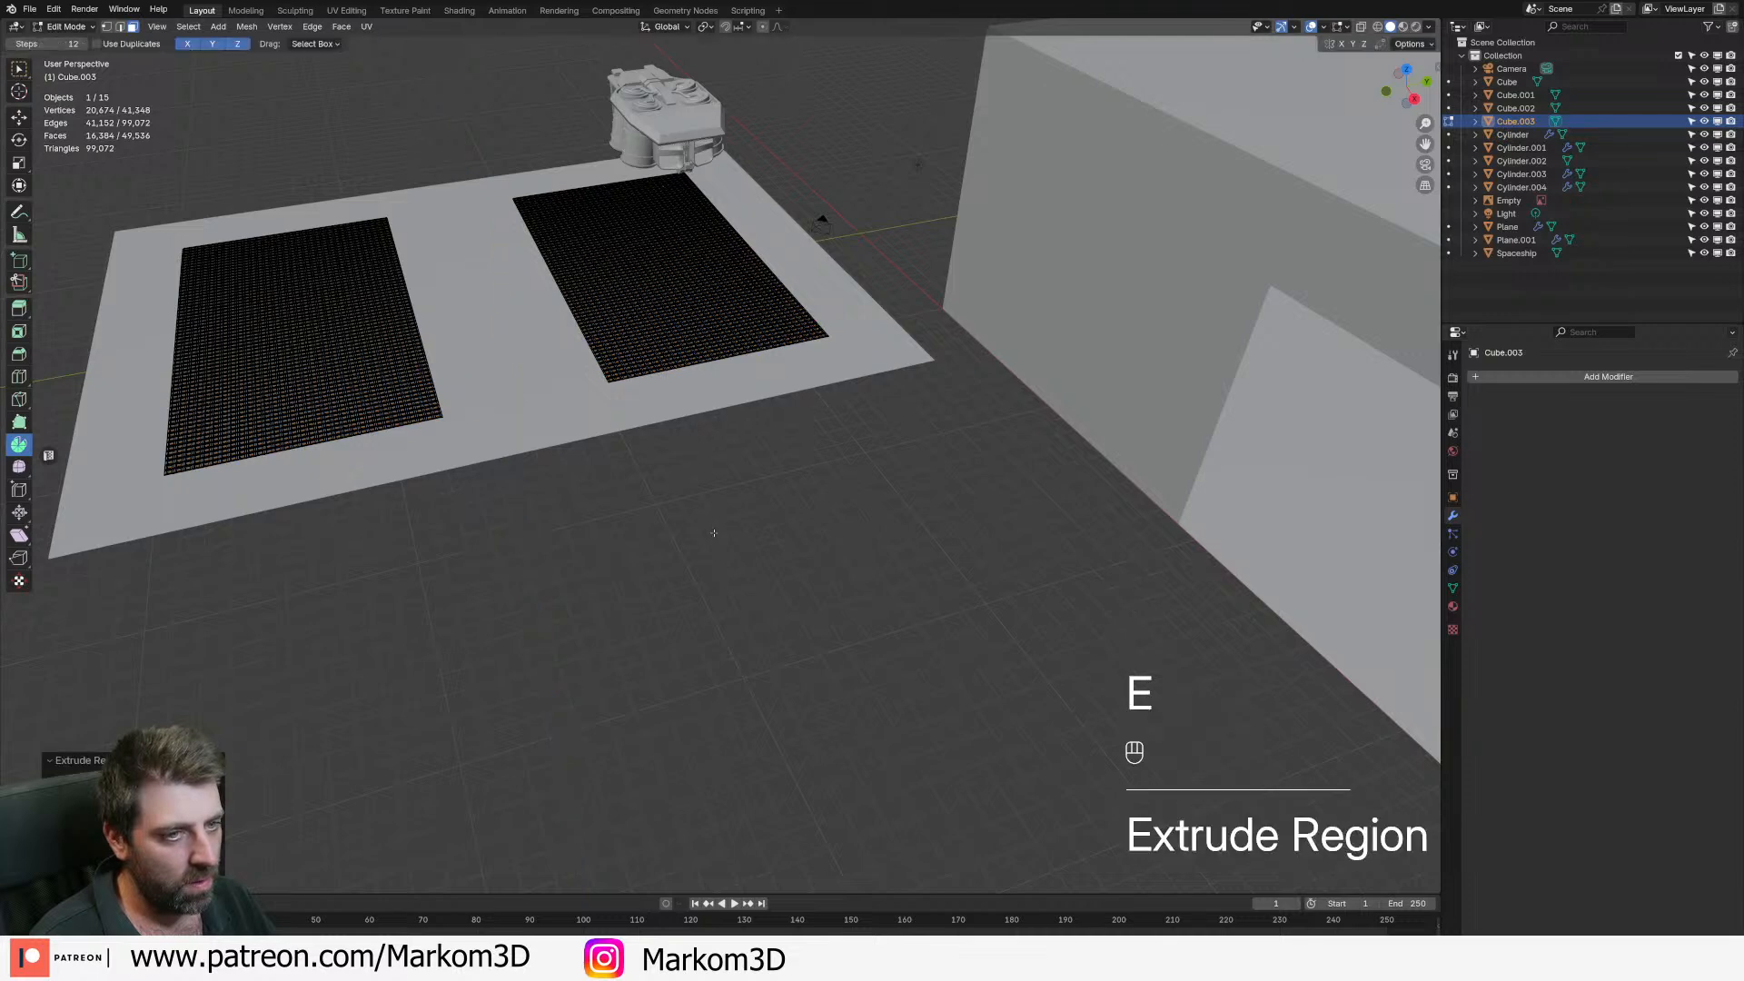
{"action": "key", "text": "Tab"}
- Extrude the entire linked frame of the platform around the grilles by about 0.02 m to give it thickness
{"action": "left_click", "coordinate": [576, 514]}
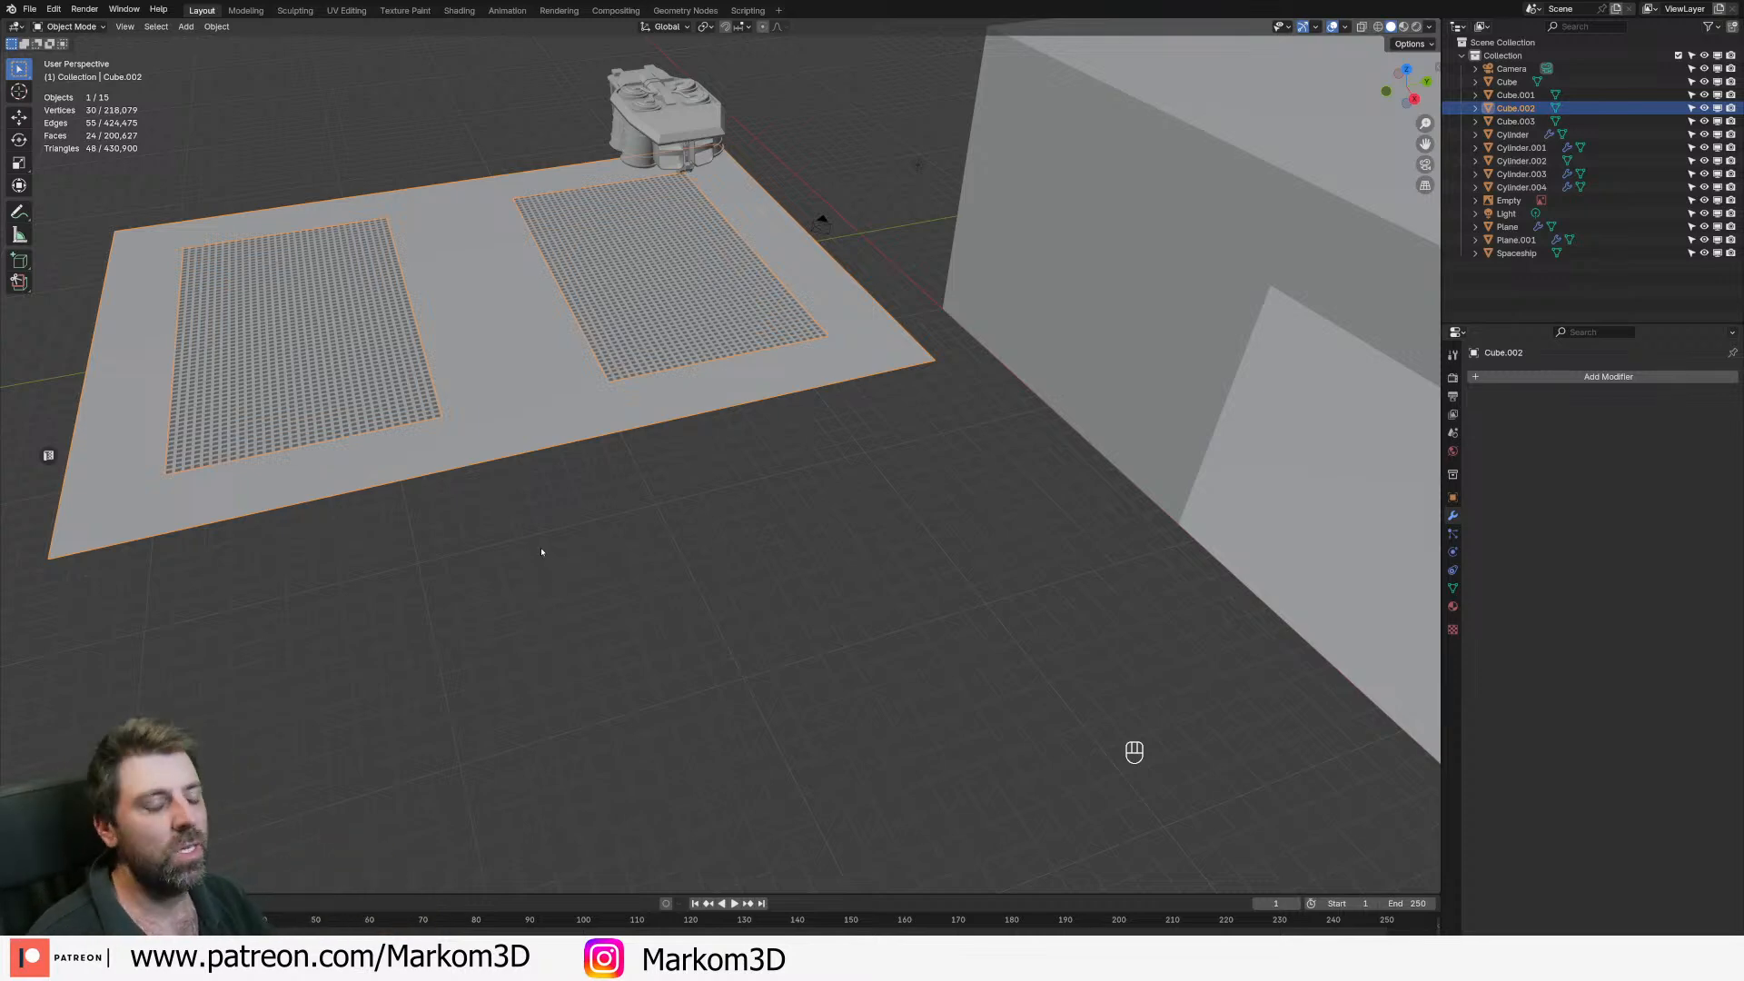
{"action": "left_click", "coordinate": [565, 402]}
{"action": "scroll", "coordinate": [666, 506], "scroll_direction": "up", "scroll_amount": 3}
{"action": "key", "text": "Tab"}
{"action": "middle_click_drag", "start_coordinate": [666, 506], "coordinate": [795, 531], "text": "shift"}
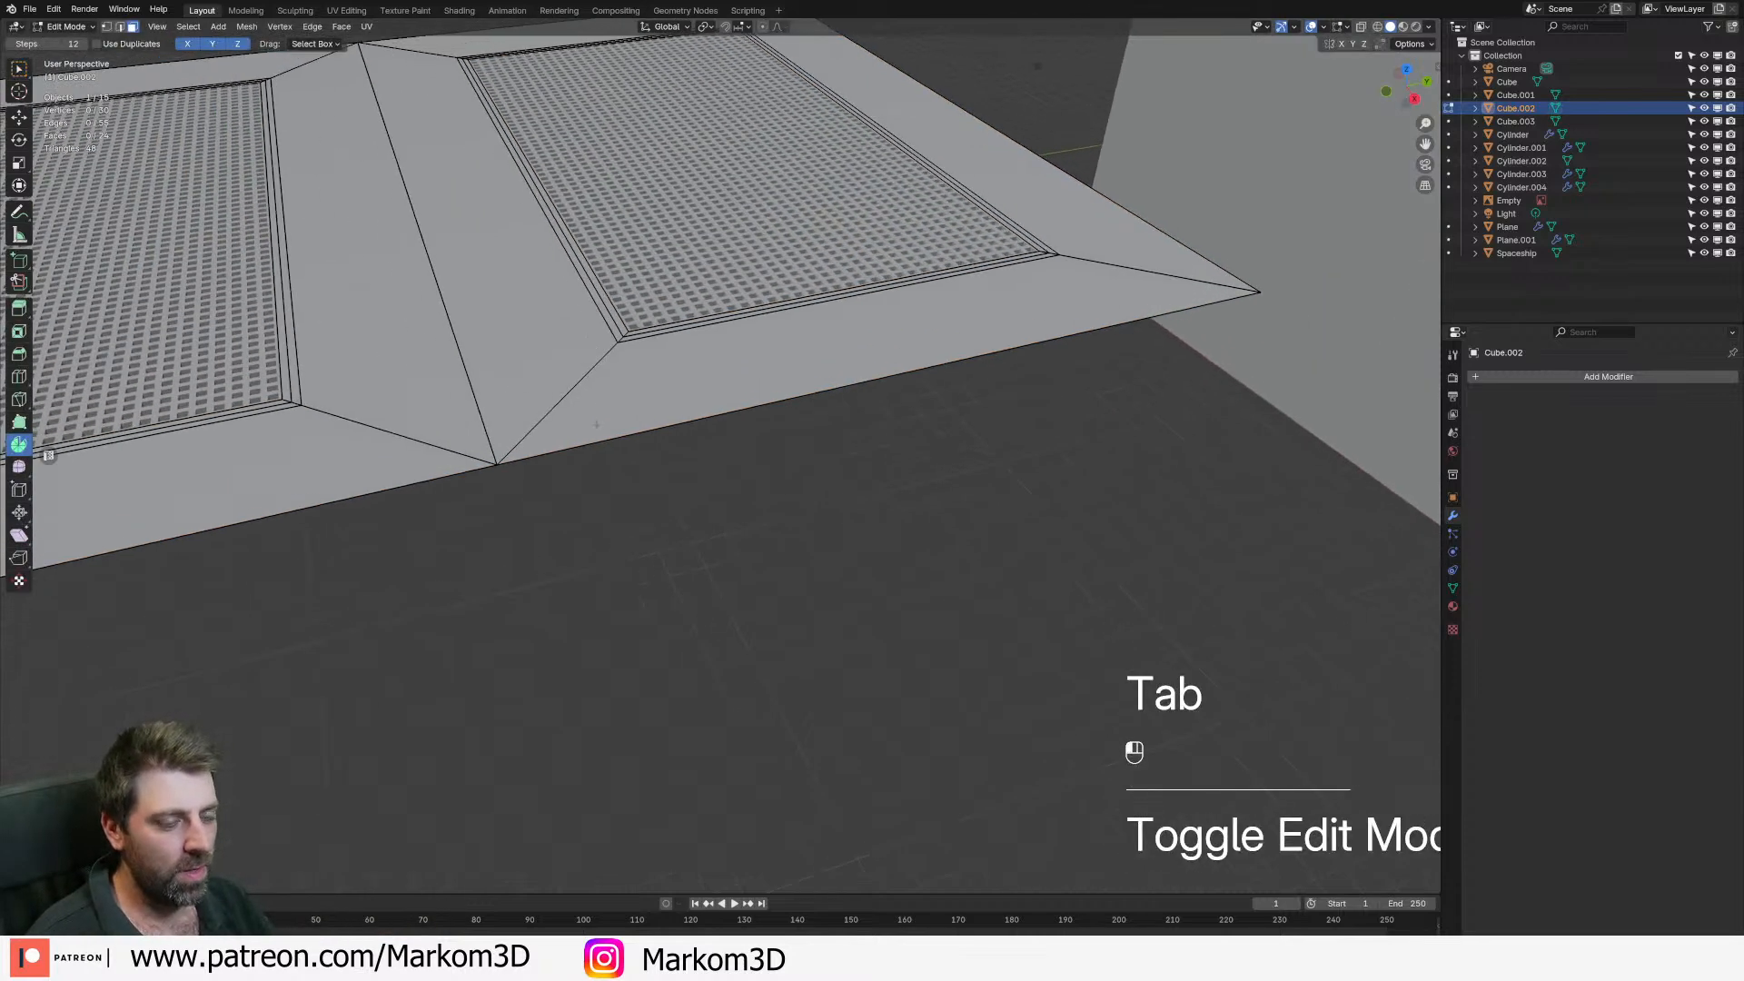
{"action": "left_click", "coordinate": [597, 426]}
{"action": "key", "text": "ctrl+l"}
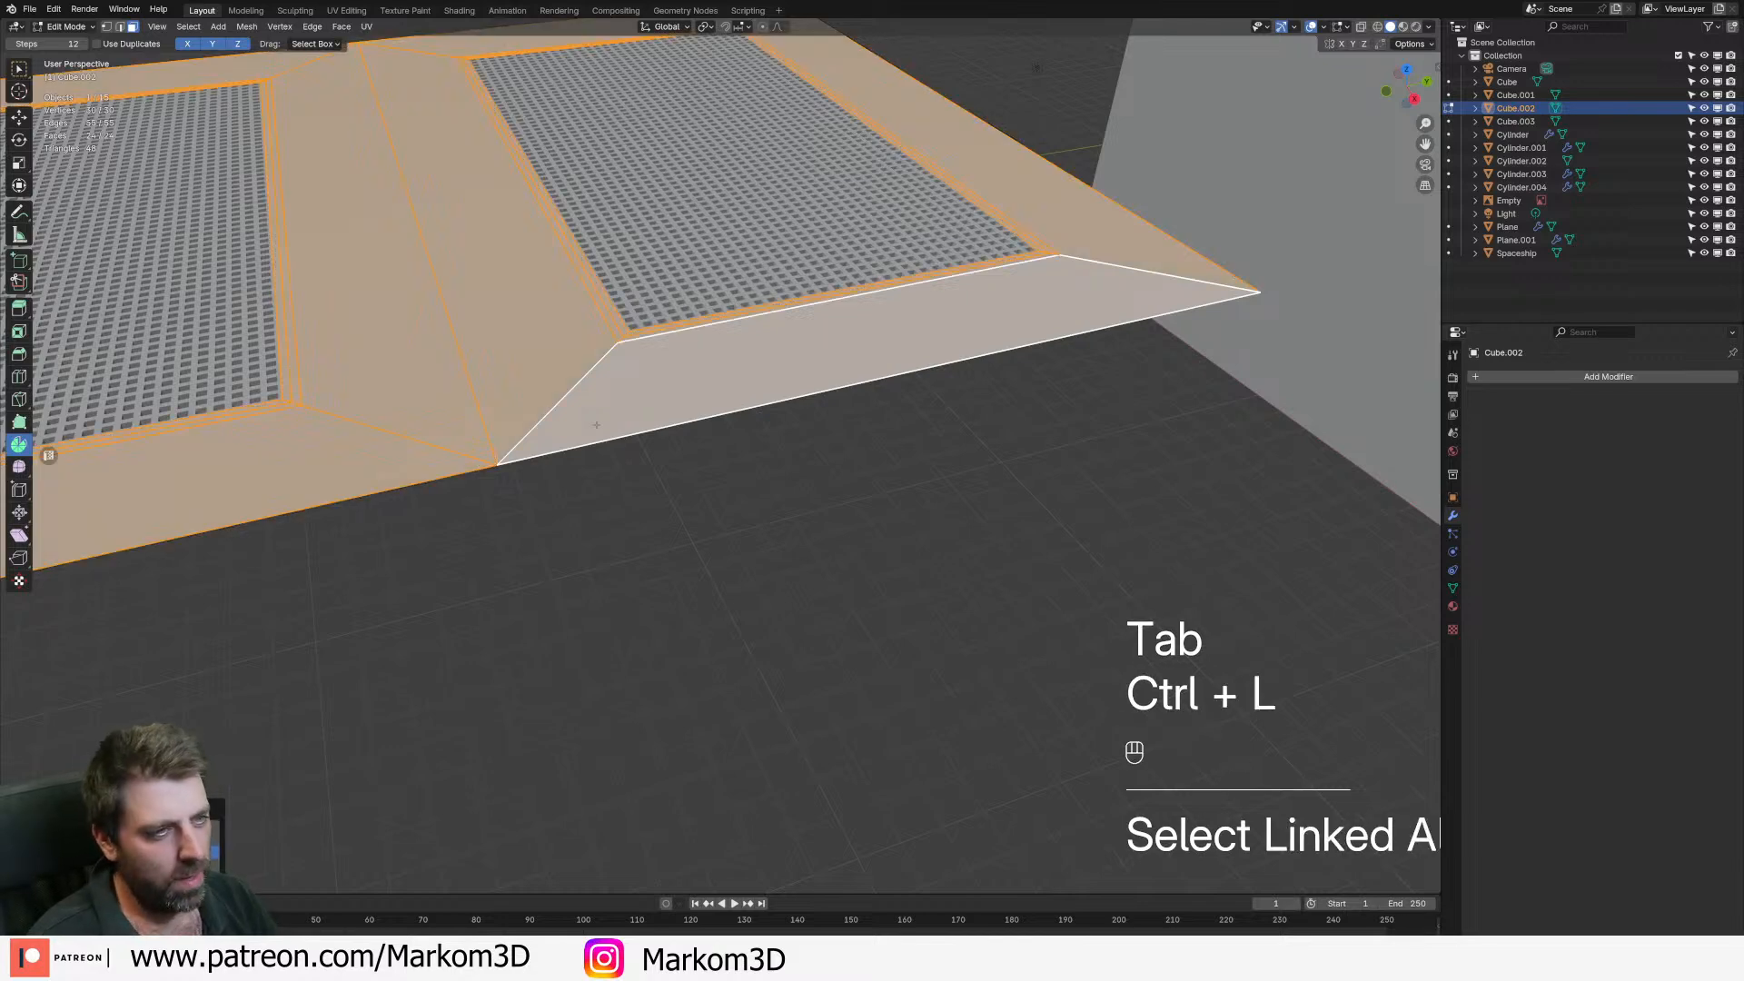
{"action": "scroll", "coordinate": [596, 426], "scroll_direction": "up", "scroll_amount": 3}
{"action": "middle_click_drag", "start_coordinate": [641, 208], "coordinate": [656, 389], "text": "shift"}
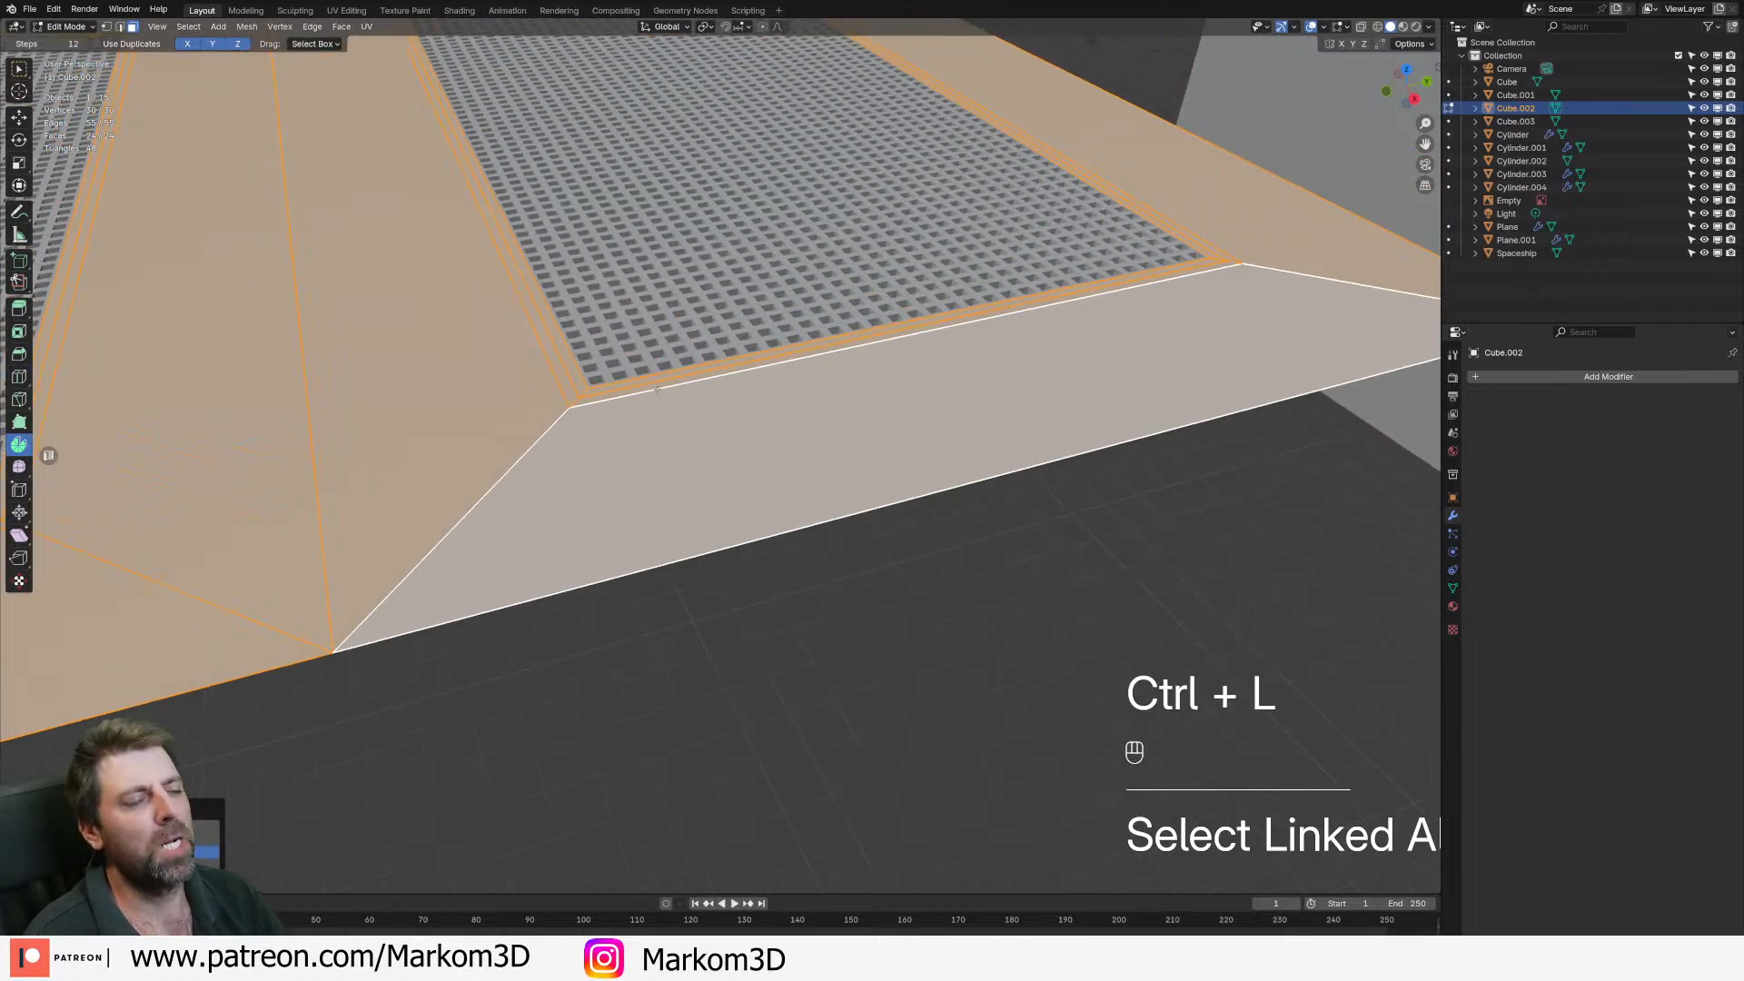
{"action": "key", "text": "e"}
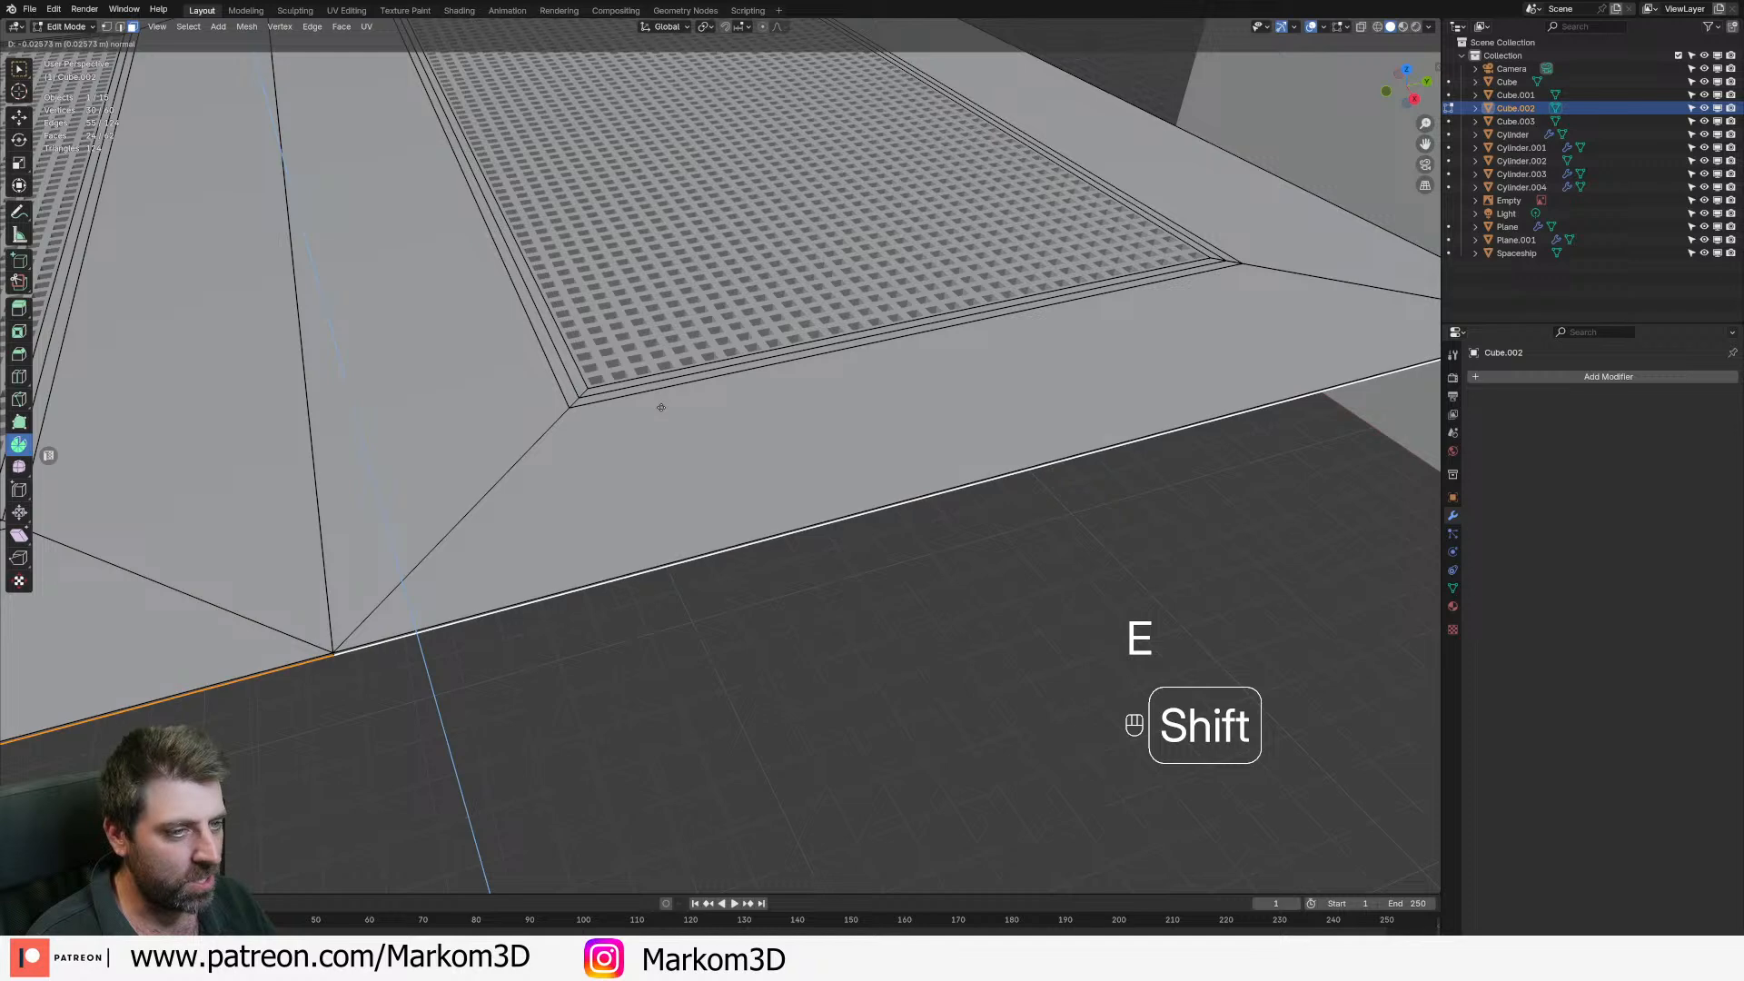
{"action": "left_click", "coordinate": [662, 415]}
{"action": "scroll", "coordinate": [810, 627], "scroll_direction": "down", "scroll_amount": 9}
{"action": "key", "text": "Tab"}
{"action": "left_click", "coordinate": [732, 530]}
{"action": "mouse_move", "coordinate": [731, 529]}
{"action": "middle_mouse_down"}
{"action": "mouse_move", "coordinate": [701, 522]}
{"action": "mouse_move", "coordinate": [728, 518]}
{"action": "middle_mouse_up"}
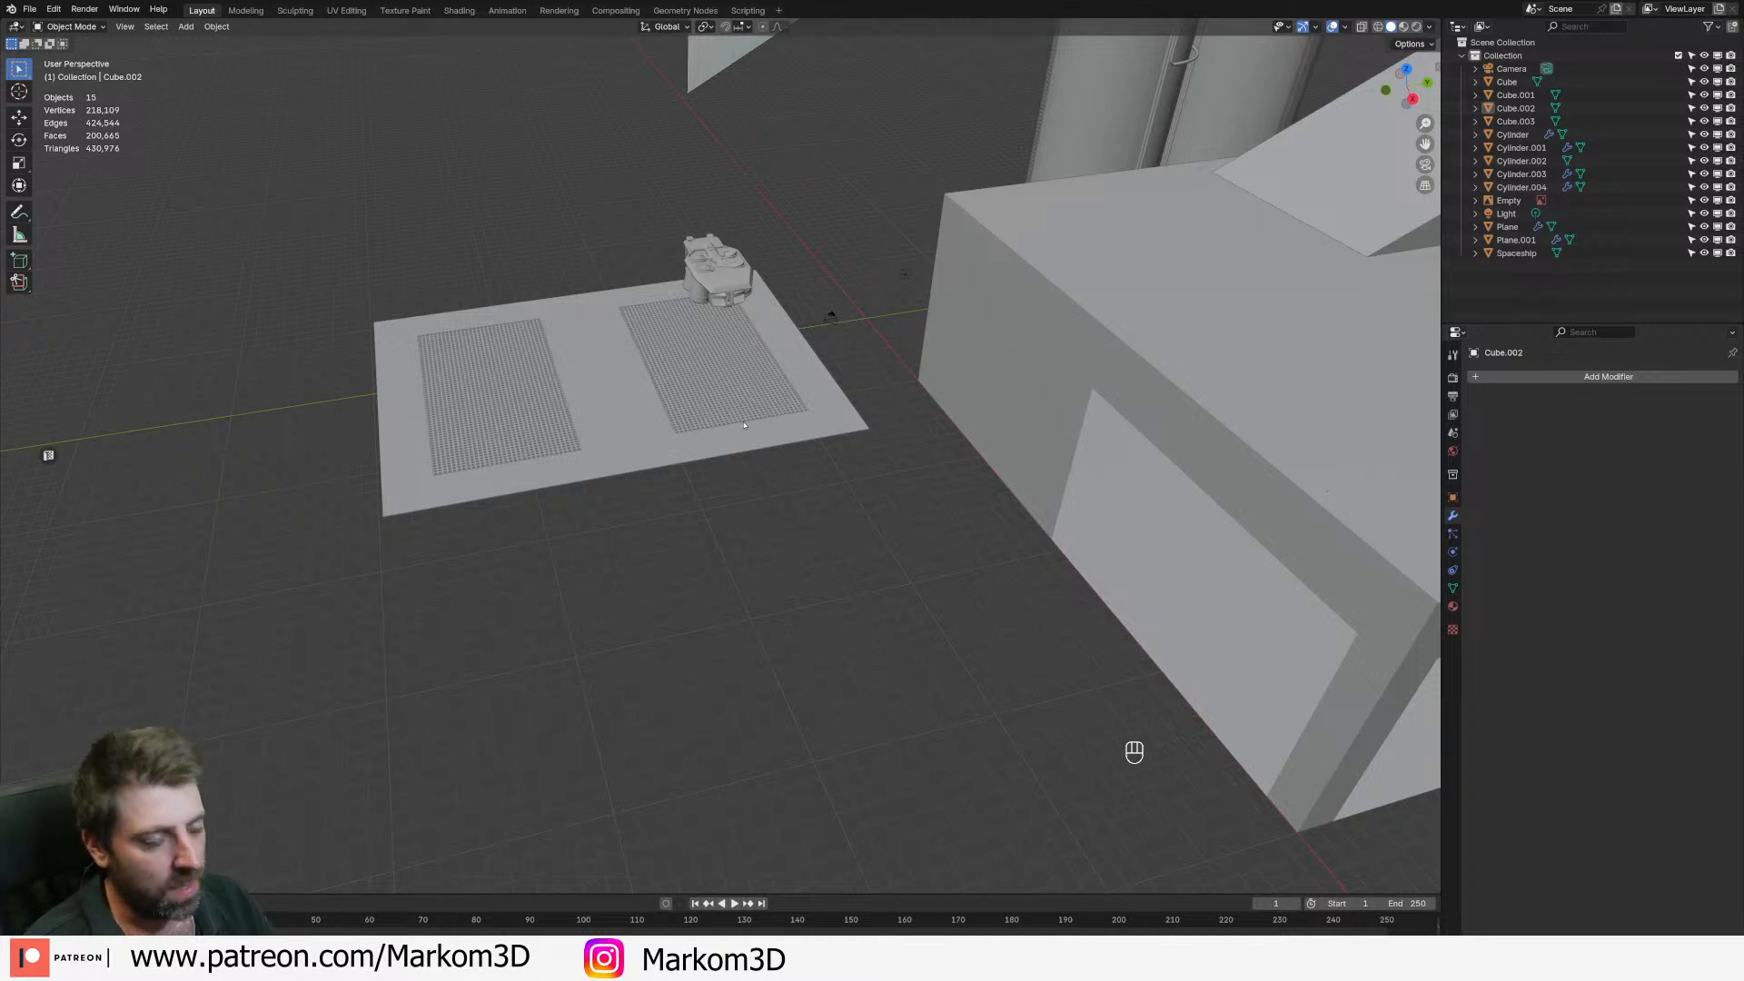
- Snap the 3D cursor to the platform's dividing edge midway between the two grilles
{"action": "middle_click_drag", "start_coordinate": [765, 420], "coordinate": [889, 352]}
{"action": "scroll", "coordinate": [915, 428], "scroll_direction": "up", "scroll_amount": 1}
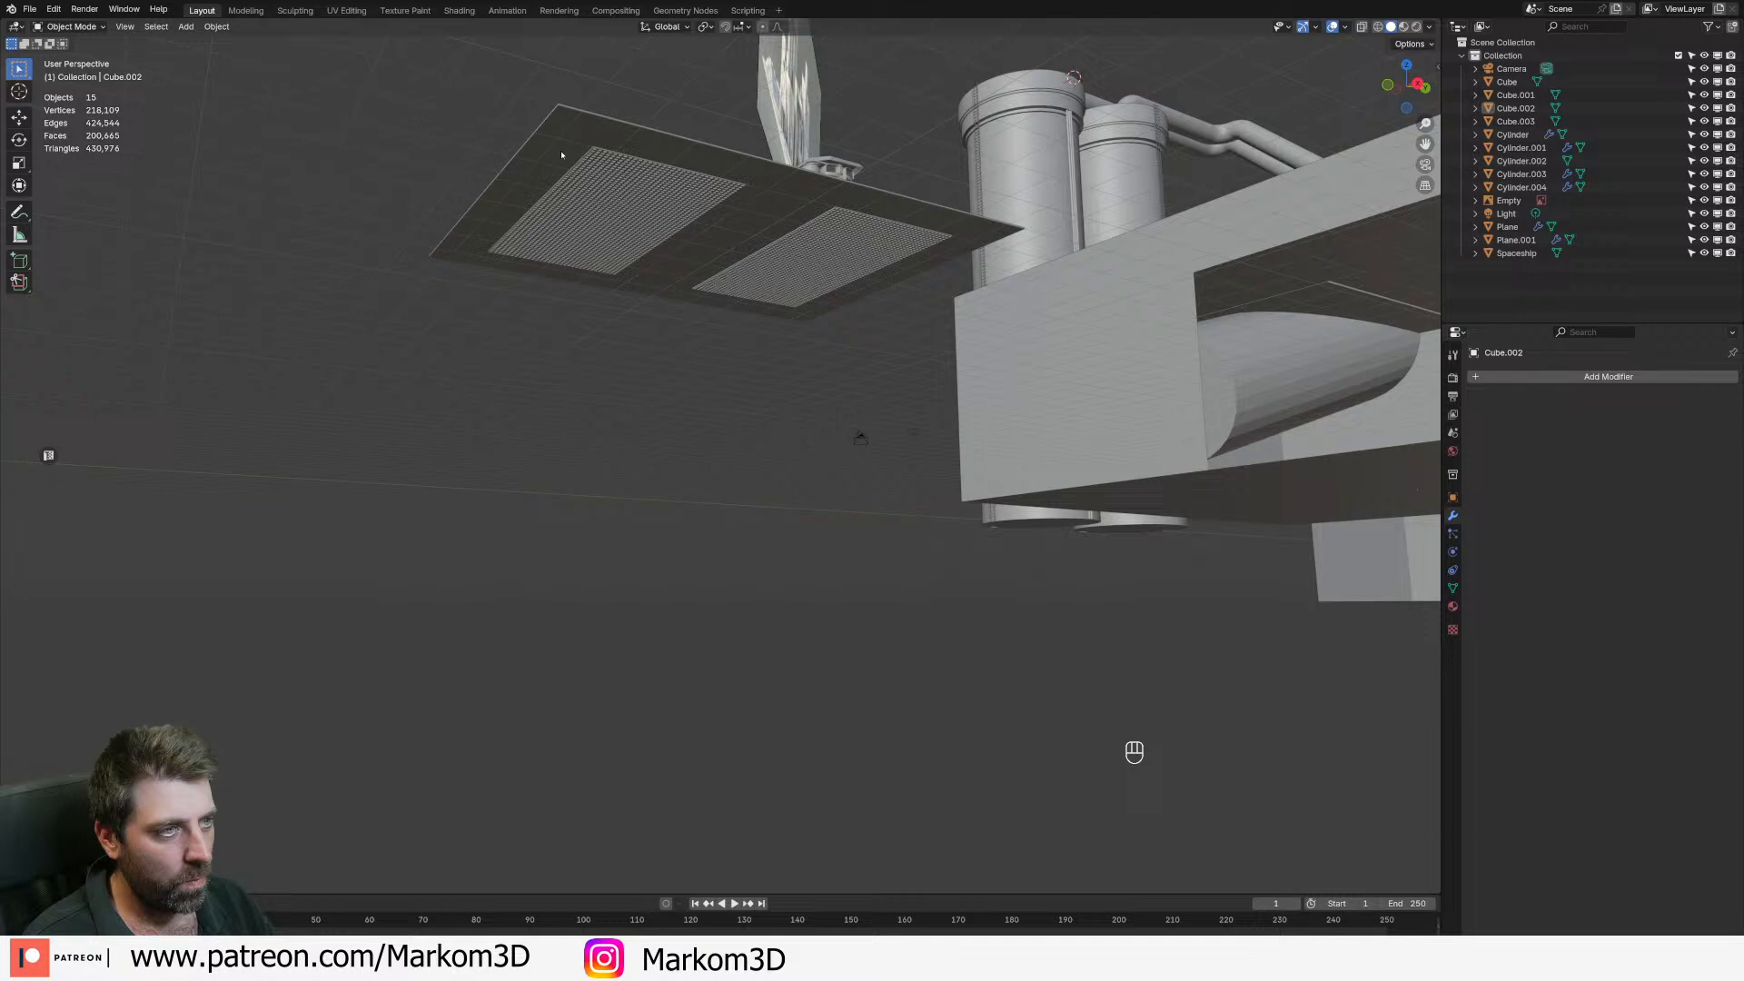
{"action": "left_click", "coordinate": [880, 254]}
{"action": "key", "text": "Tab"}
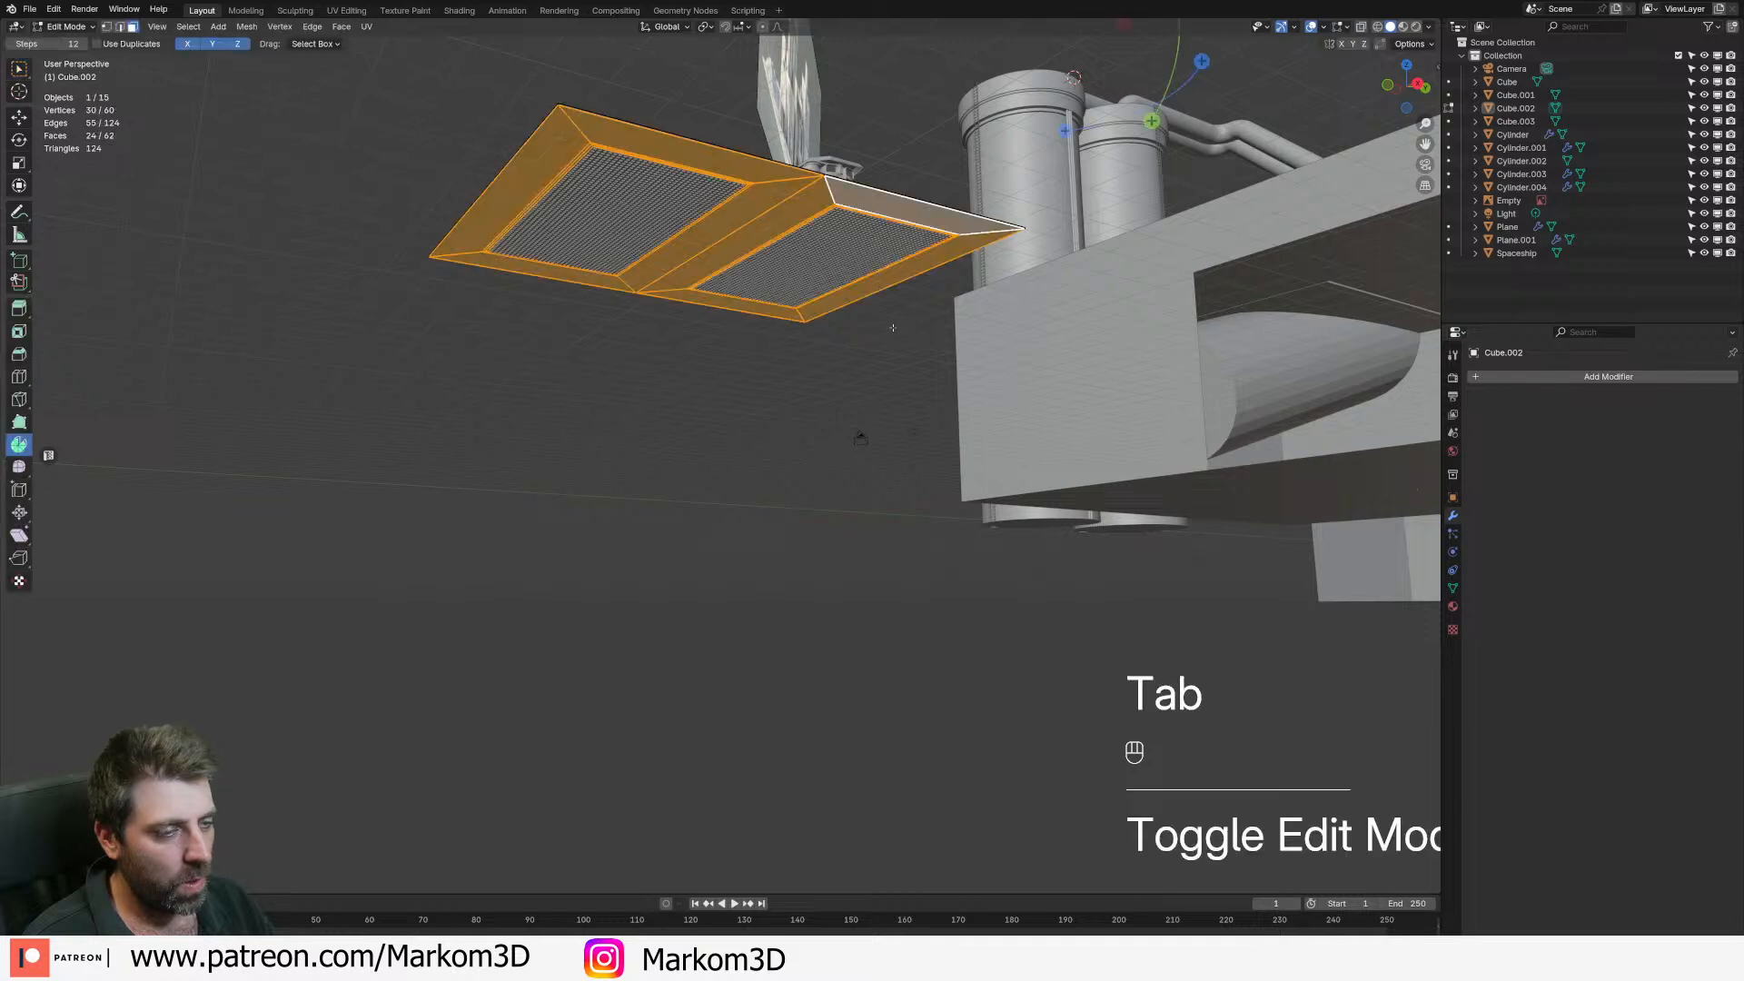
{"action": "middle_click_drag", "start_coordinate": [879, 254], "coordinate": [707, 273]}
{"action": "key", "text": "Tab"}
{"action": "key", "text": "Tab"}
{"action": "key", "text": "Tab"}
{"action": "key", "text": "Tab"}
{"action": "key", "text": "2"}
{"action": "left_click", "coordinate": [708, 274]}
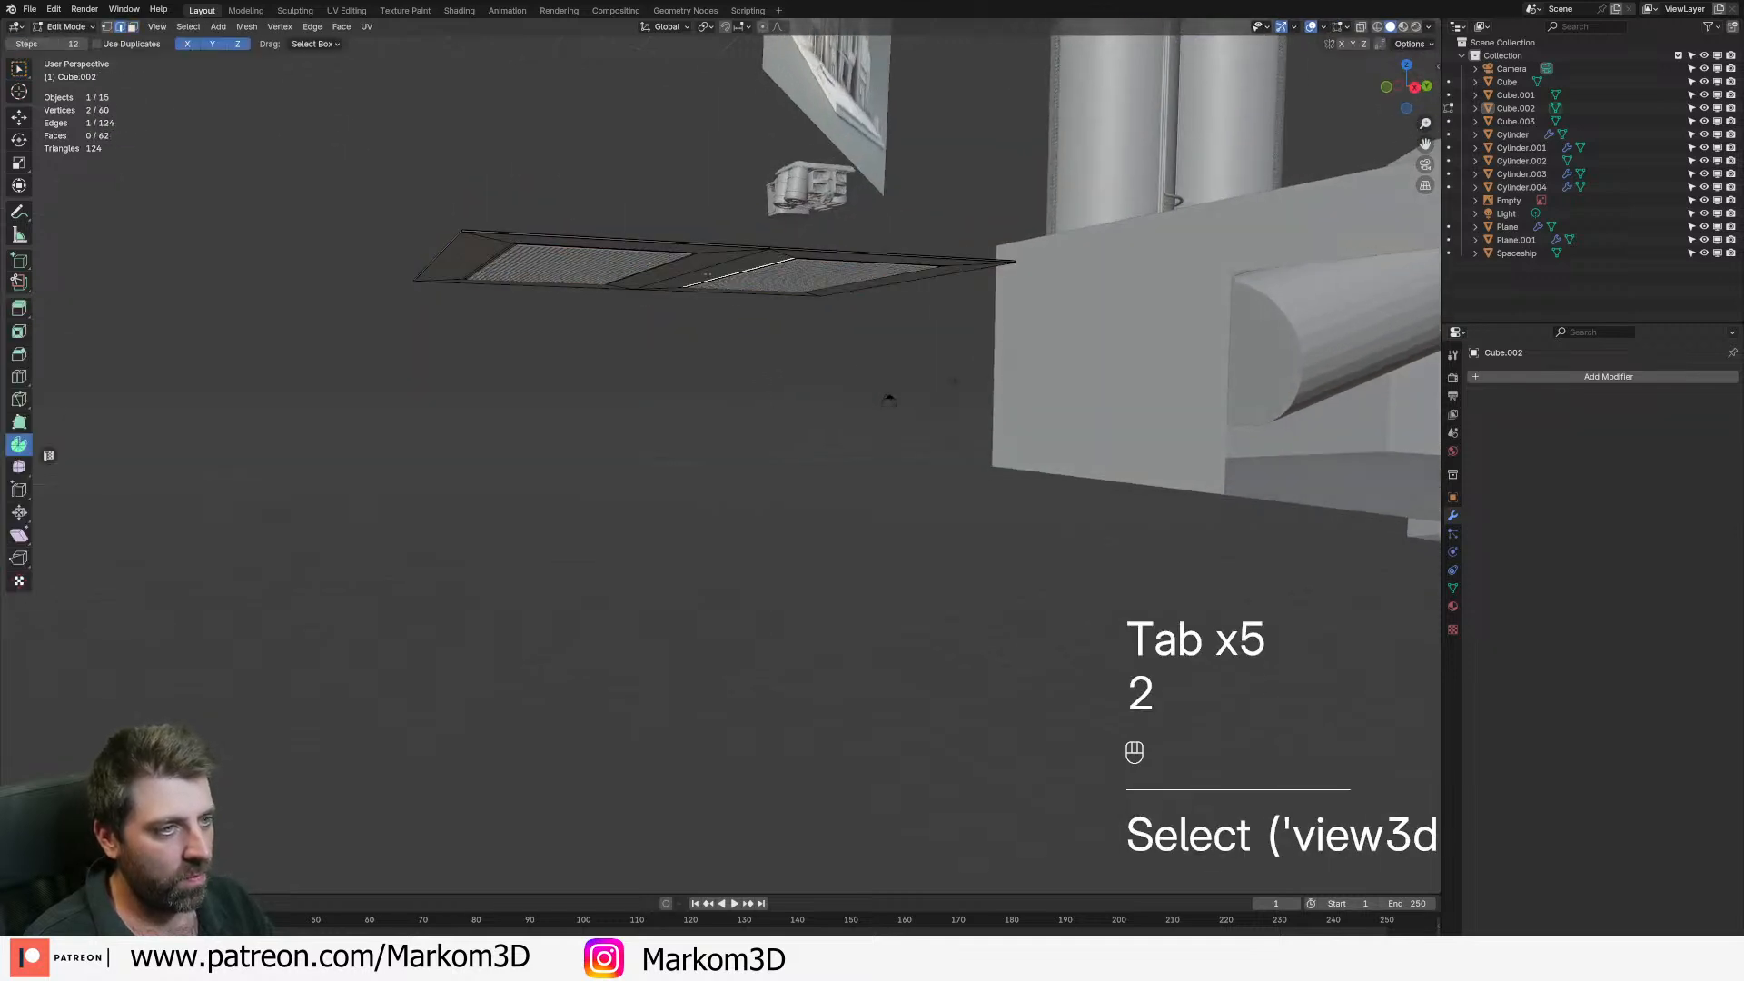
{"action": "key", "text": "shift+s"}
{"action": "left_click", "coordinate": [724, 347]}
{"action": "key", "text": "Tab"}
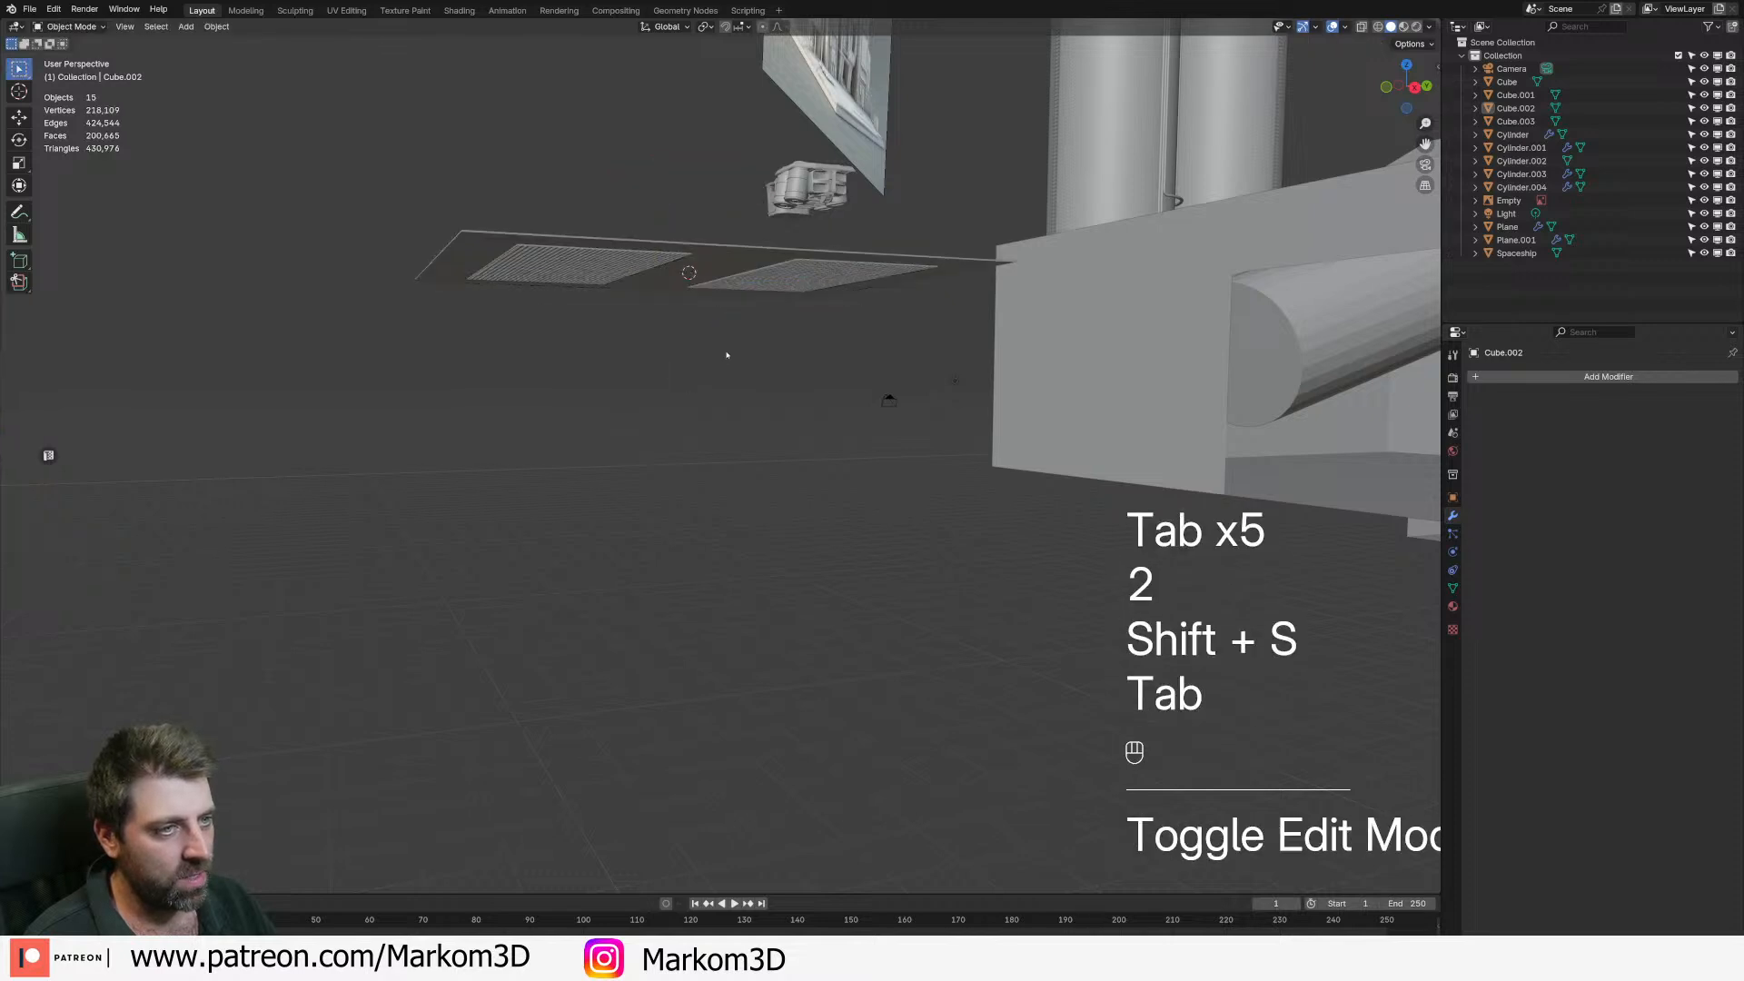
- Add a cube at the 3D cursor and lower its mesh about 1.1 m to hang beneath the platform
{"action": "key", "text": "shift+a"}
{"action": "mouse_move", "coordinate": [718, 351]}
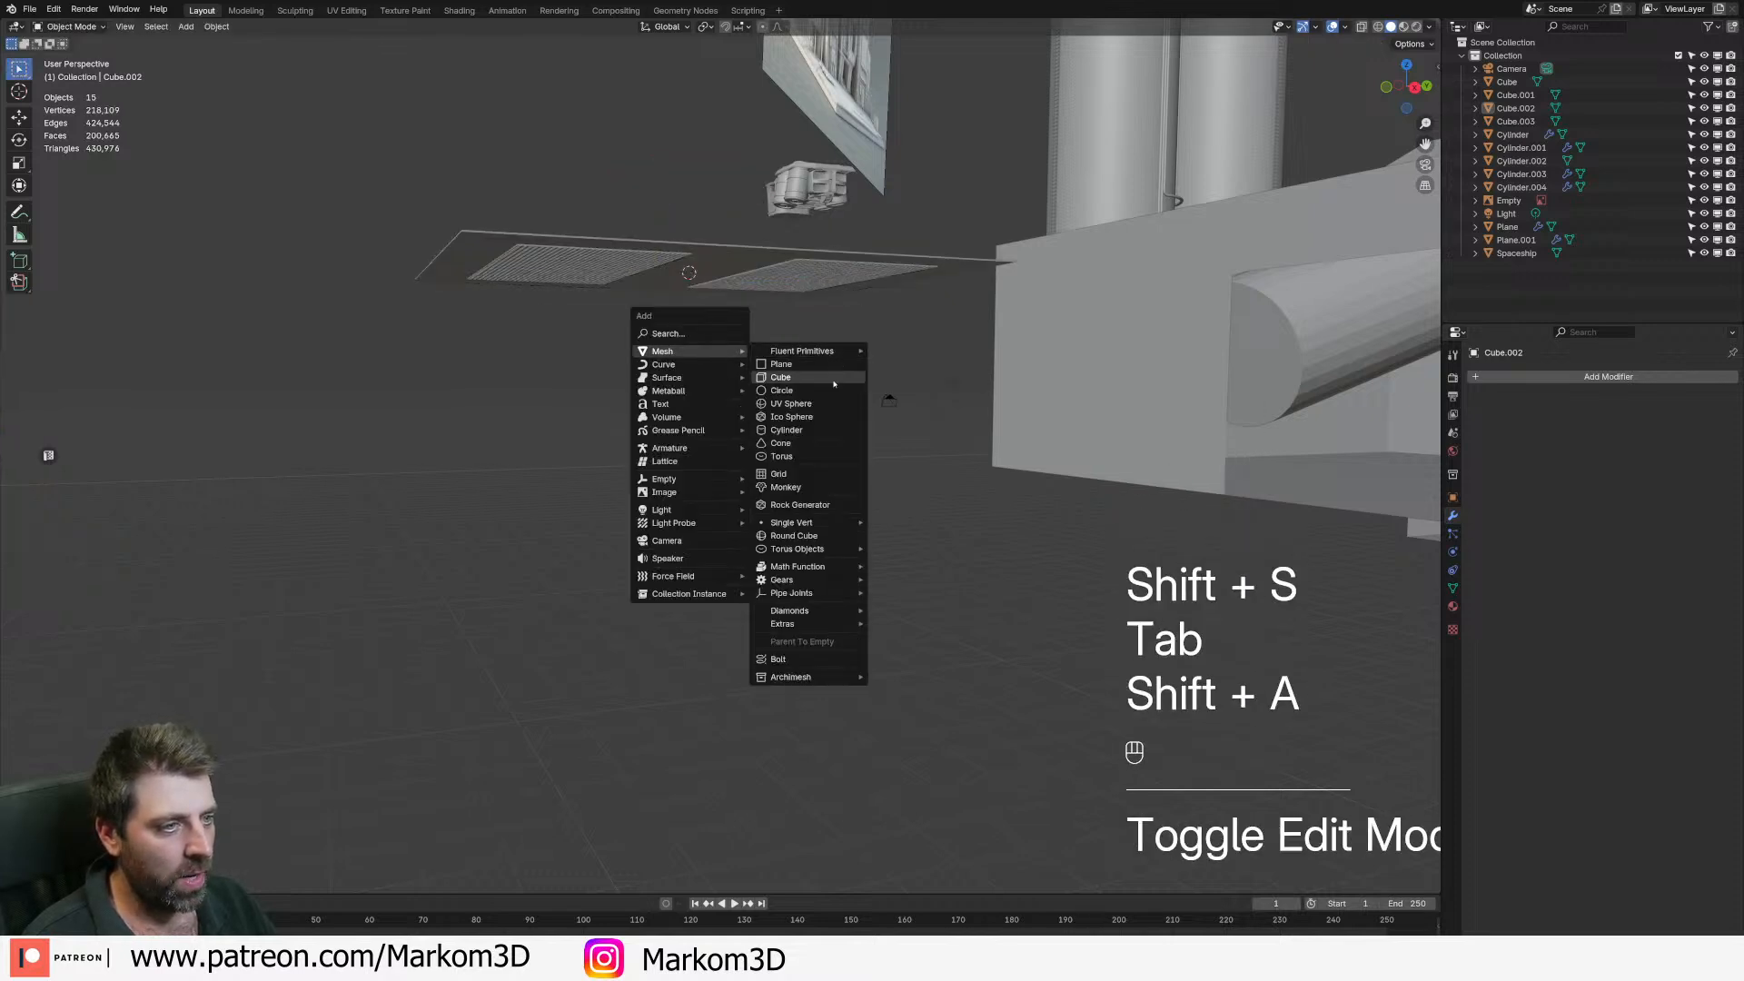
{"action": "left_click", "coordinate": [781, 377]}
{"action": "scroll", "coordinate": [834, 431], "scroll_direction": "up", "scroll_amount": 5}
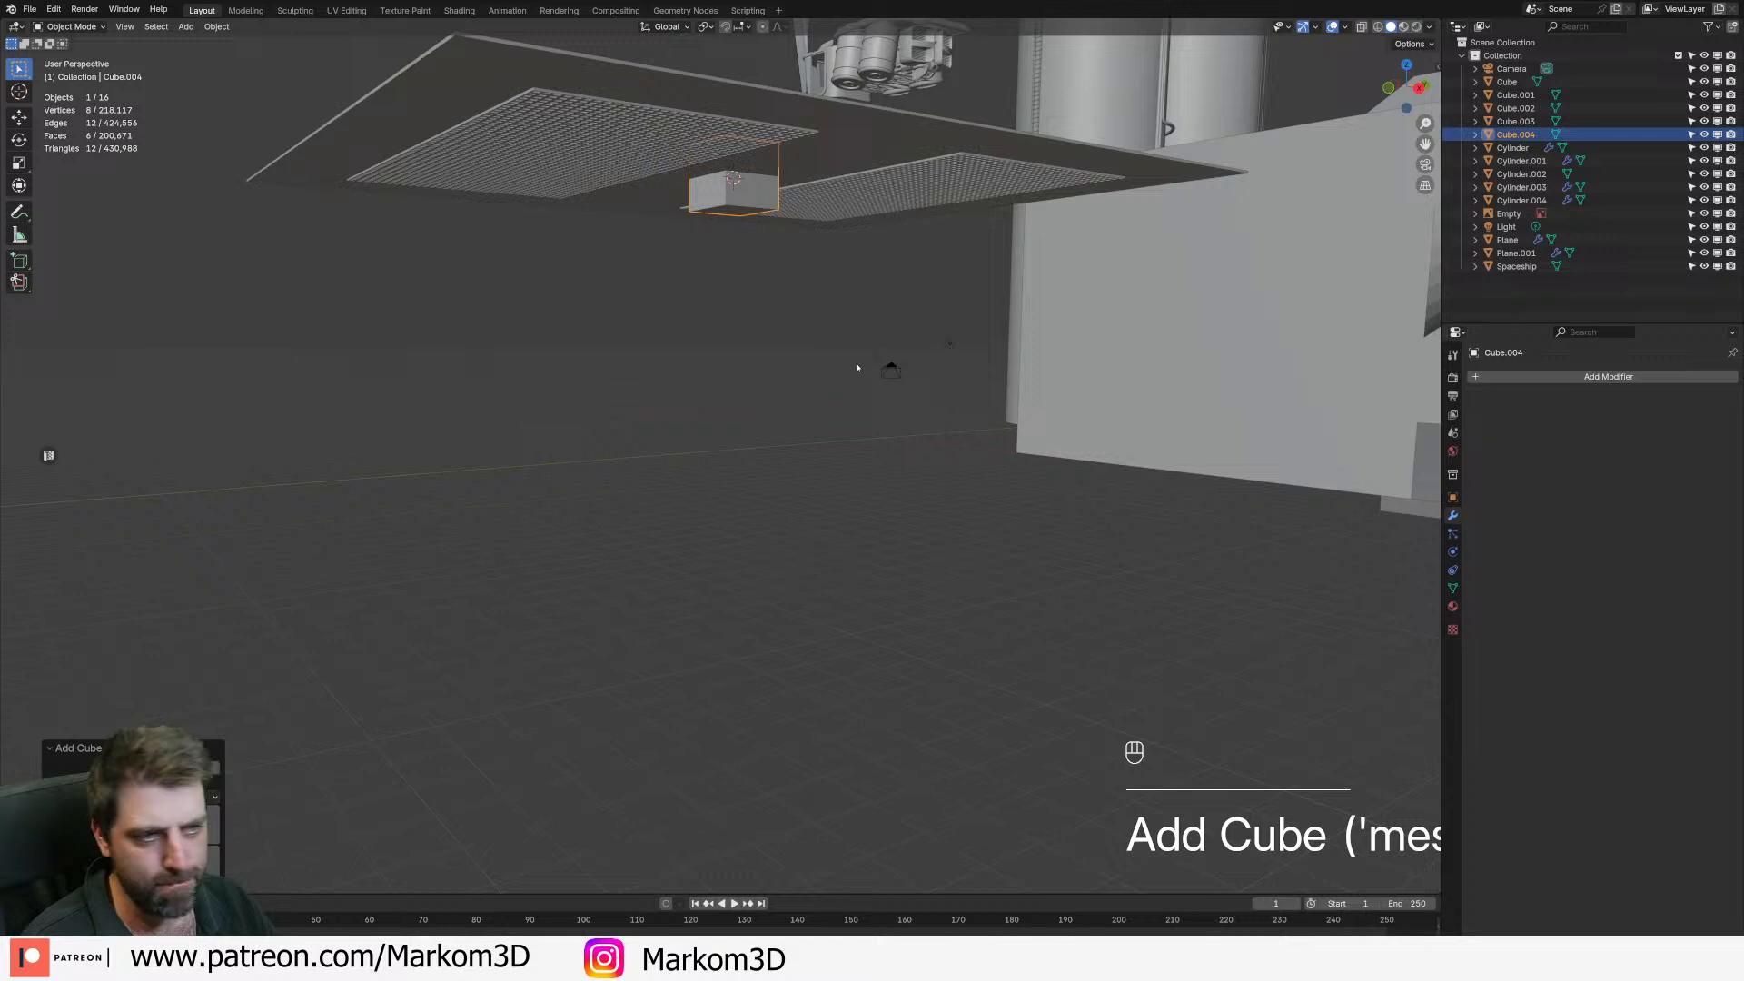
{"action": "key", "text": "Tab"}
{"action": "key", "text": "g"}
{"action": "middle_click", "coordinate": [892, 350]}
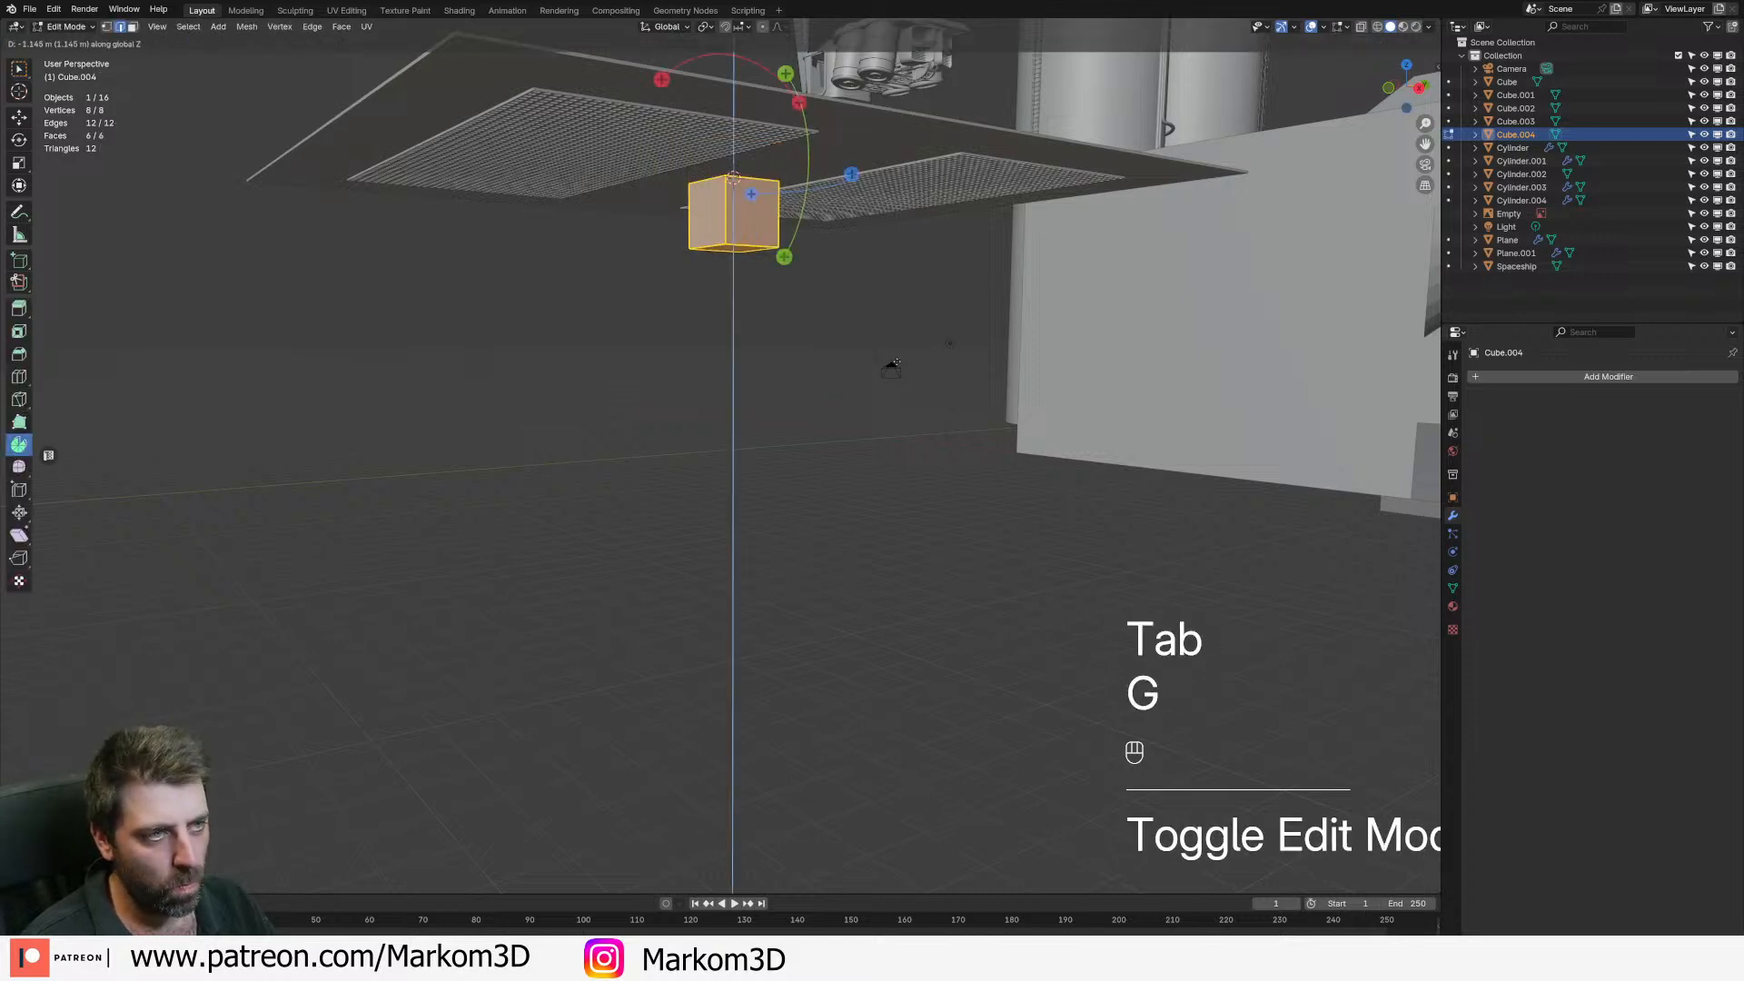
{"action": "left_click", "coordinate": [895, 359]}
- Delete the top face of the new cube beneath the platform
{"action": "middle_click_drag", "start_coordinate": [895, 359], "coordinate": [593, 286]}
{"action": "key", "text": "3"}
{"action": "left_click", "coordinate": [645, 298]}
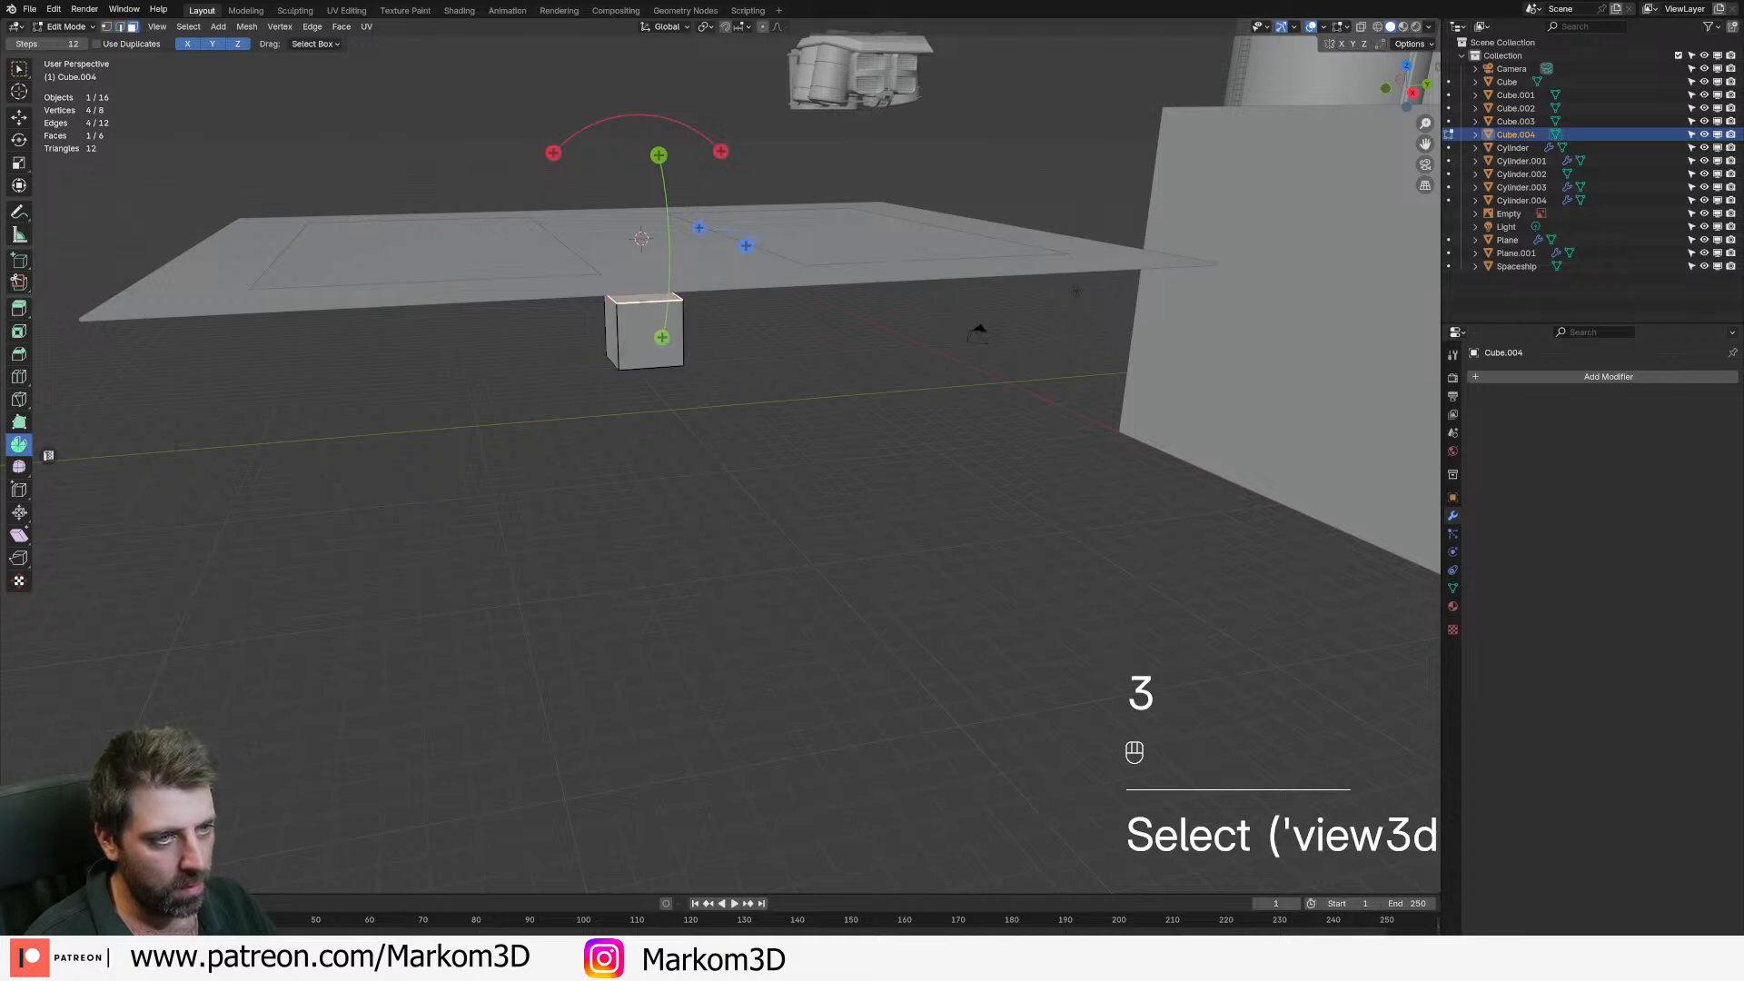
{"action": "key", "text": "Delete"}
{"action": "left_click", "coordinate": [661, 400]}
- Move the open box under the grille by the spaceship, scaling it up and stretching it along X to cover the grille
{"action": "key", "text": "a"}
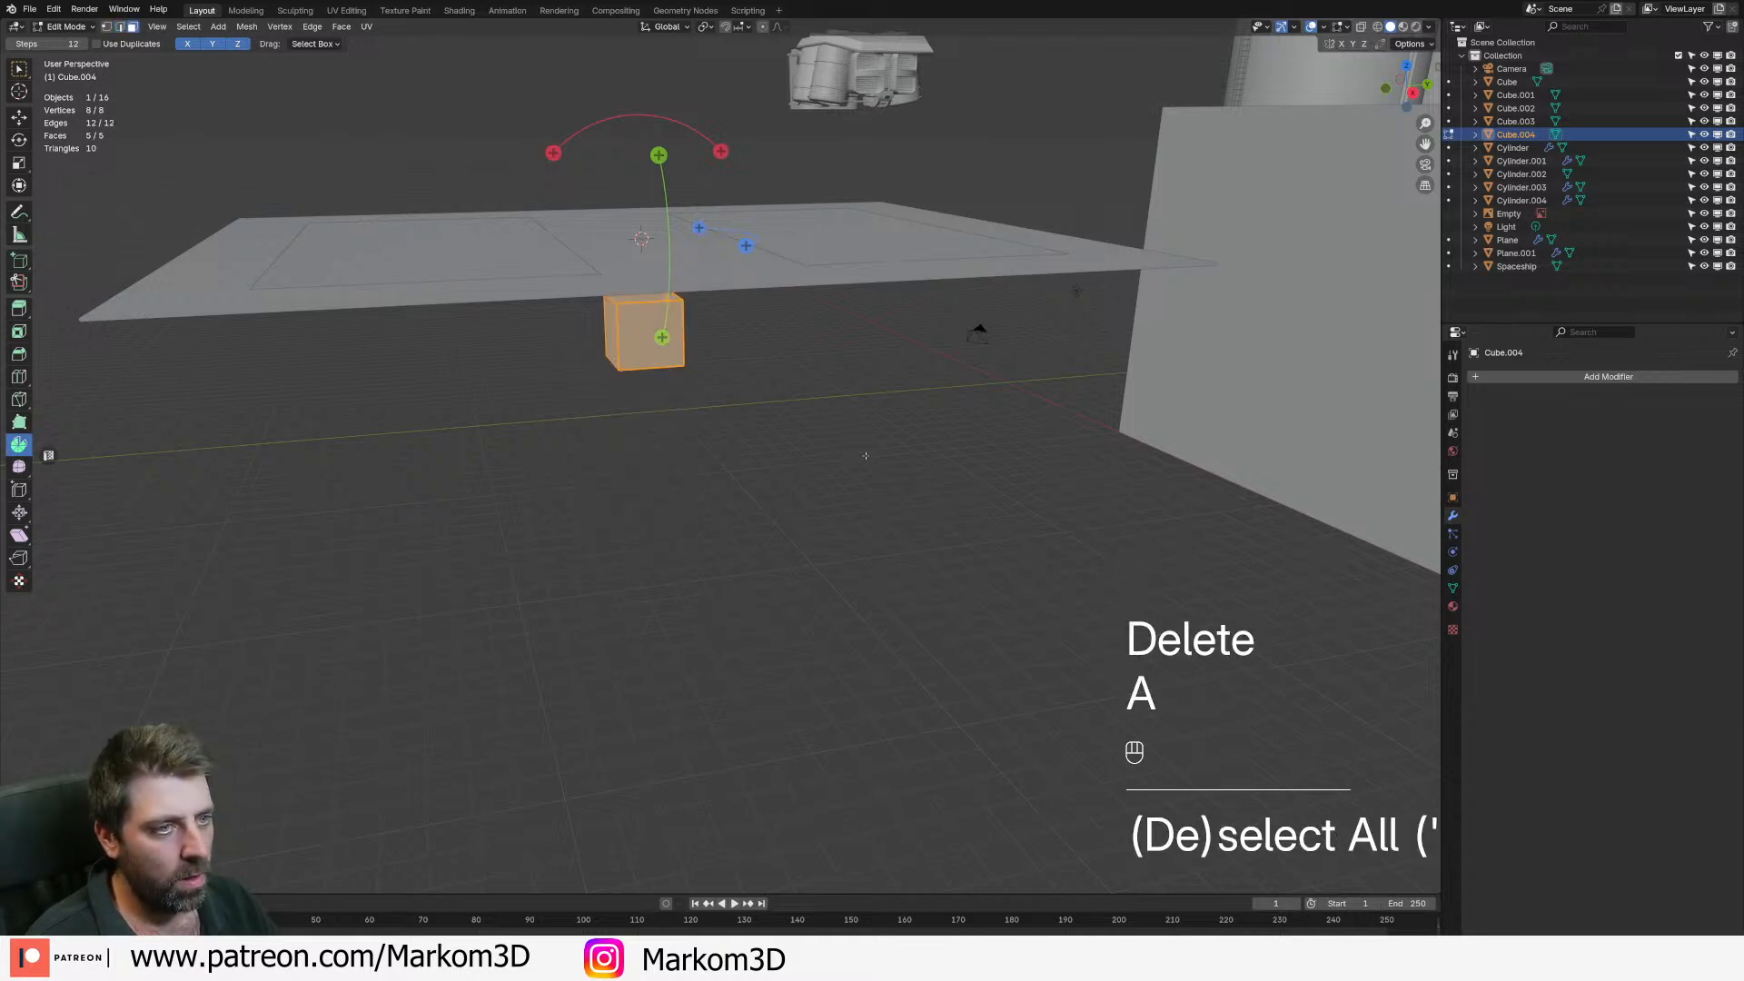
{"action": "key", "text": "KP_7"}
{"action": "key", "text": "z"}
{"action": "key", "text": "g"}
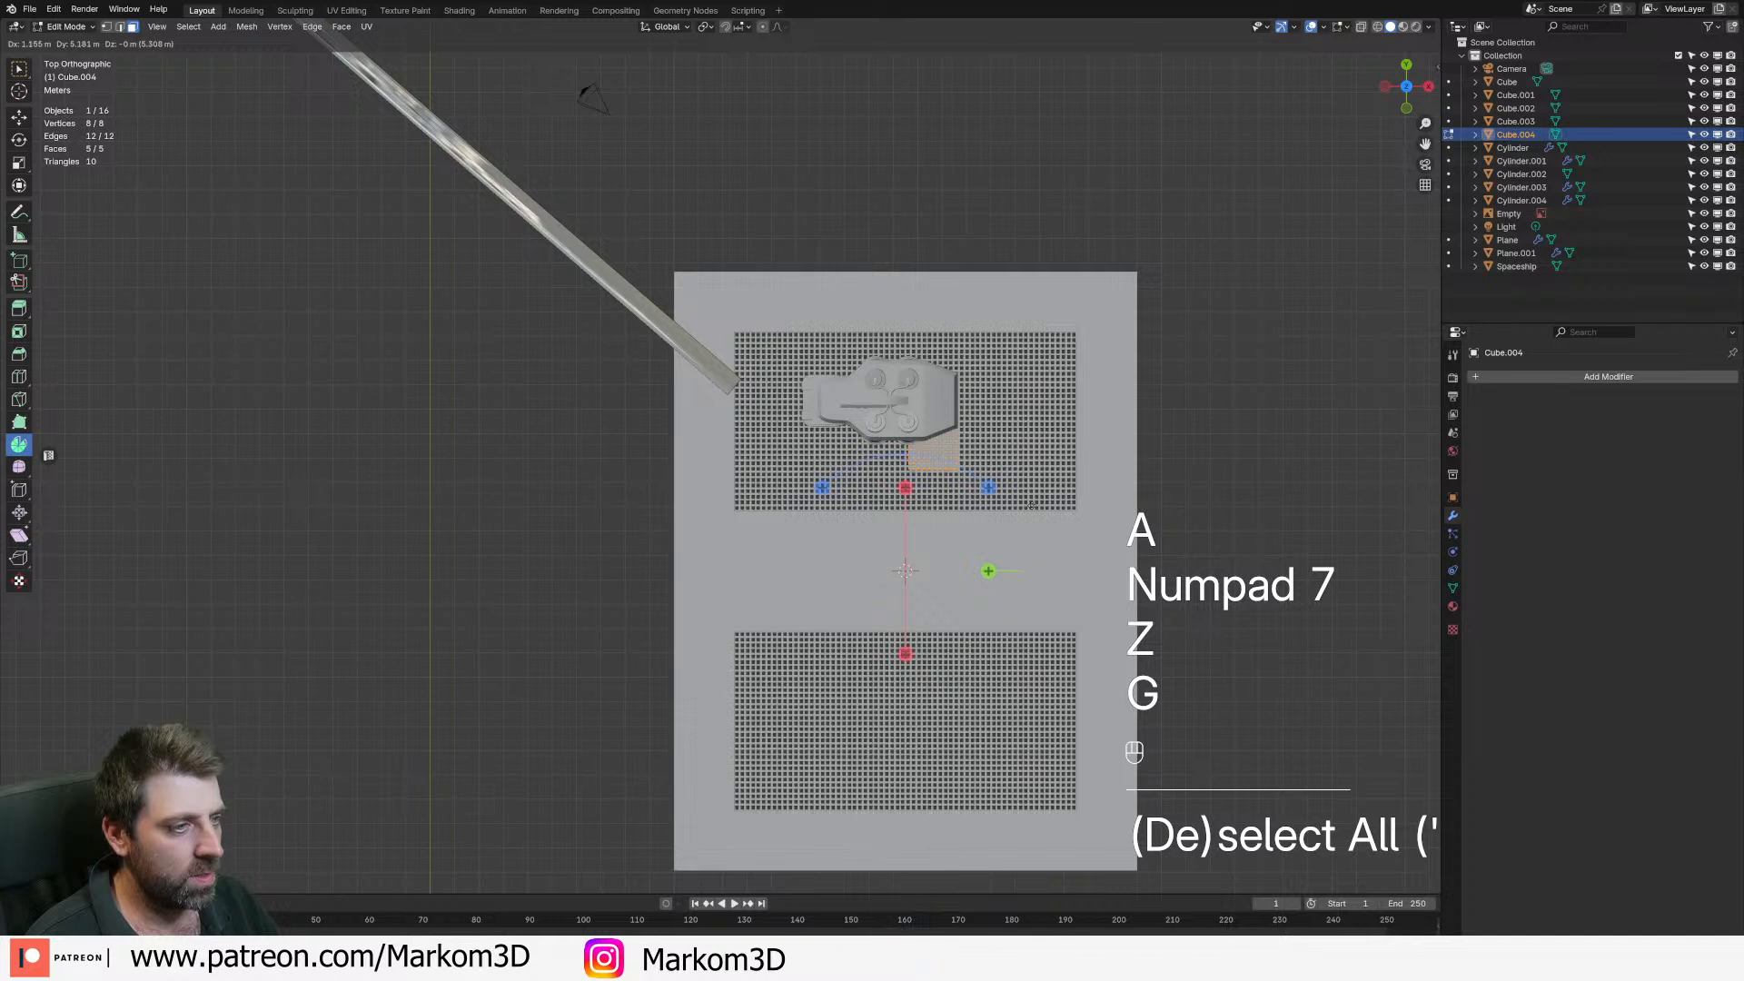
{"action": "left_click", "coordinate": [1000, 485]}
{"action": "key", "text": "s"}
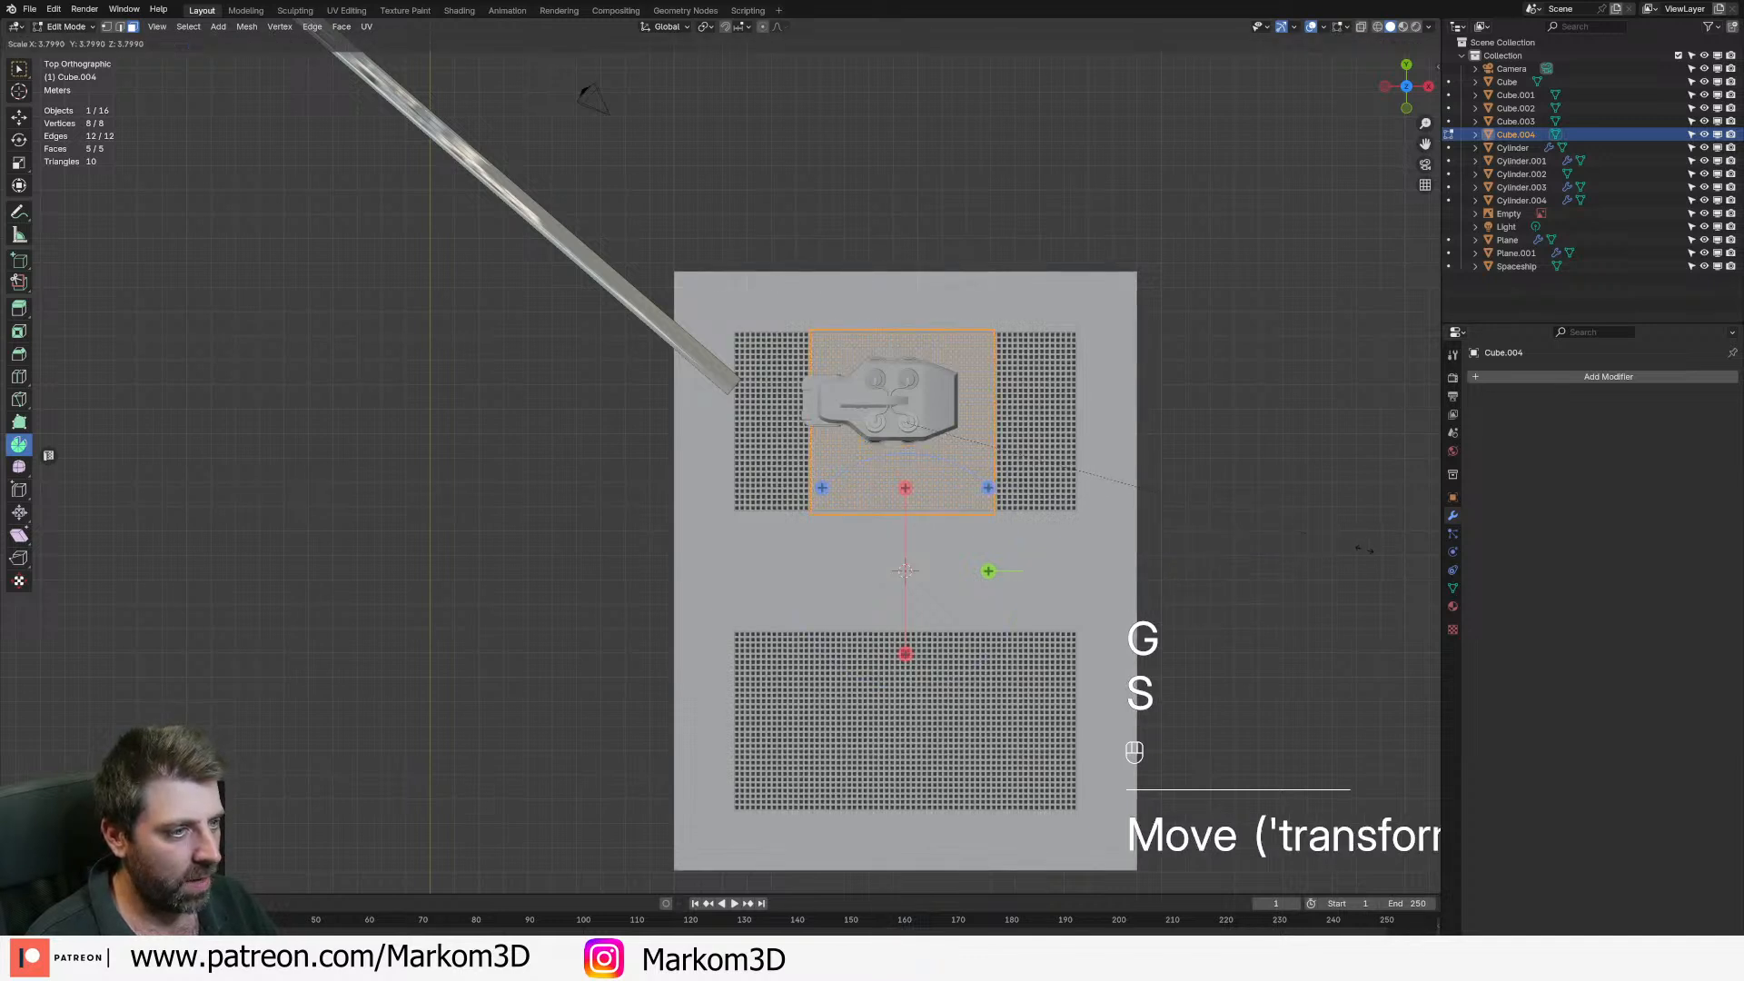
{"action": "left_click", "coordinate": [1042, 510]}
{"action": "key", "text": "s"}
{"action": "key", "text": "x"}
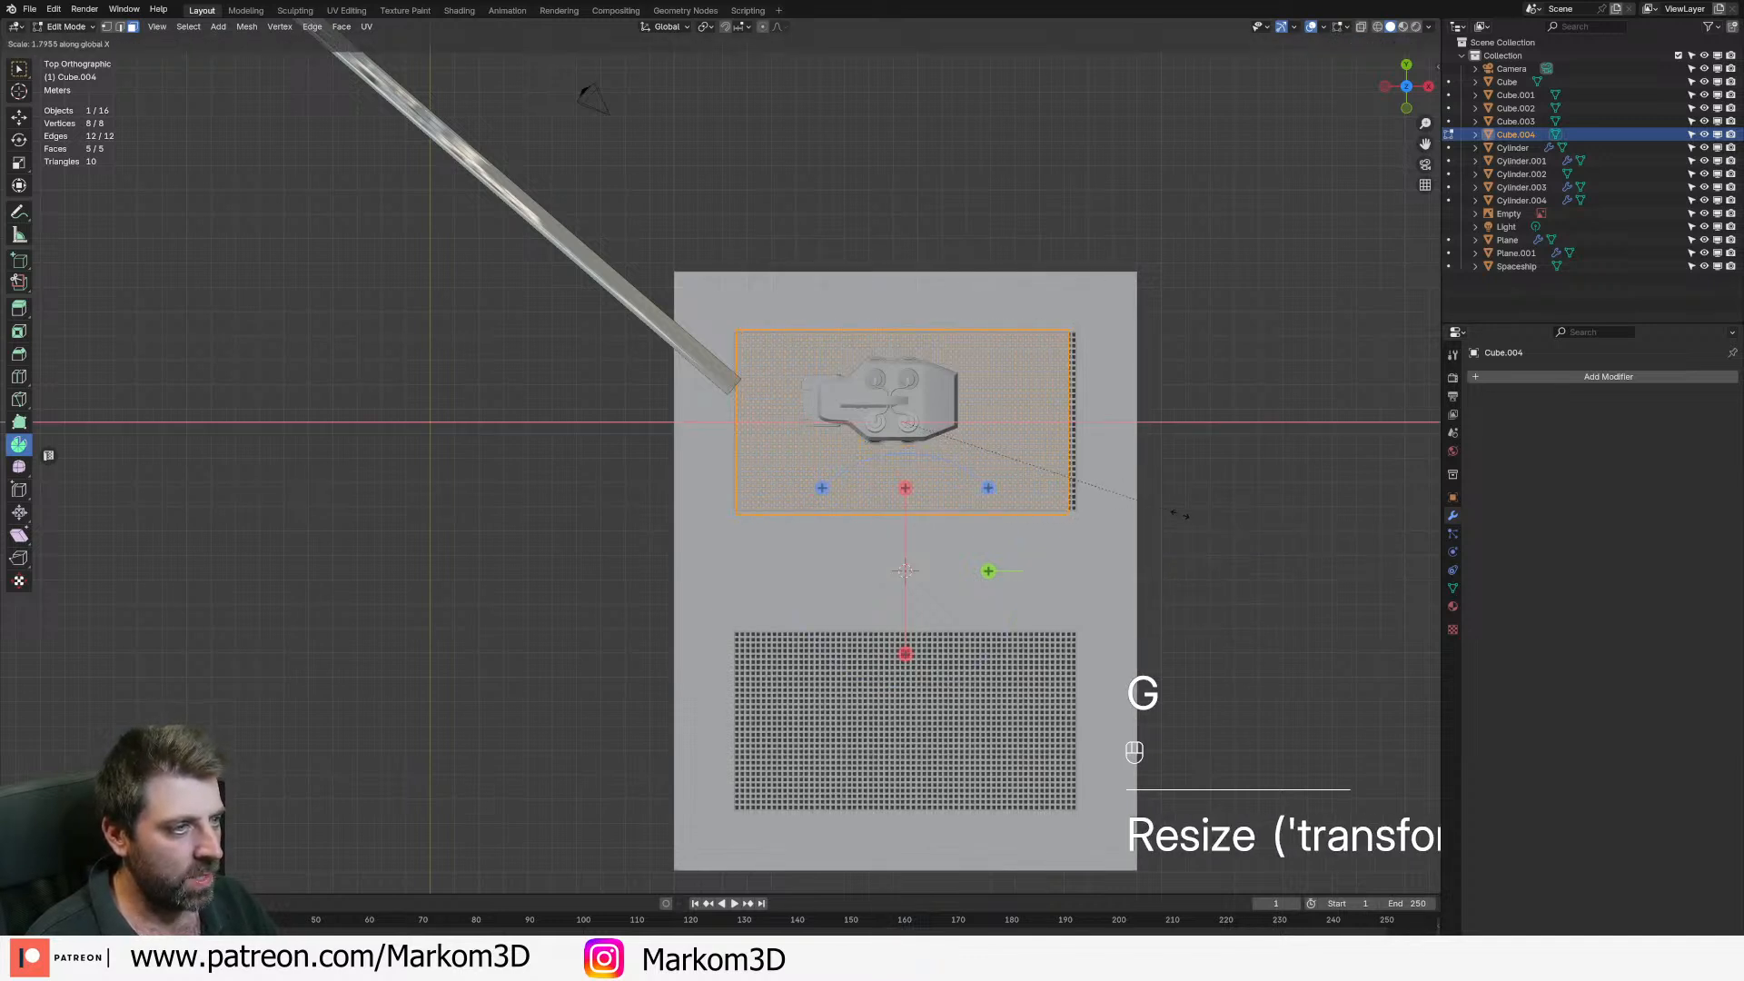
{"action": "left_click", "coordinate": [1200, 514]}
{"action": "key", "text": "g"}
{"action": "left_click", "coordinate": [1207, 514]}
- Scale the box's bottom face to roughly a third and raise it vertically to form a shallow funnel
{"action": "middle_click_drag", "start_coordinate": [1207, 514], "coordinate": [963, 391]}
{"action": "scroll", "coordinate": [829, 449], "scroll_direction": "up", "scroll_amount": 1}
{"action": "left_click", "coordinate": [863, 443]}
{"action": "key", "text": "s"}
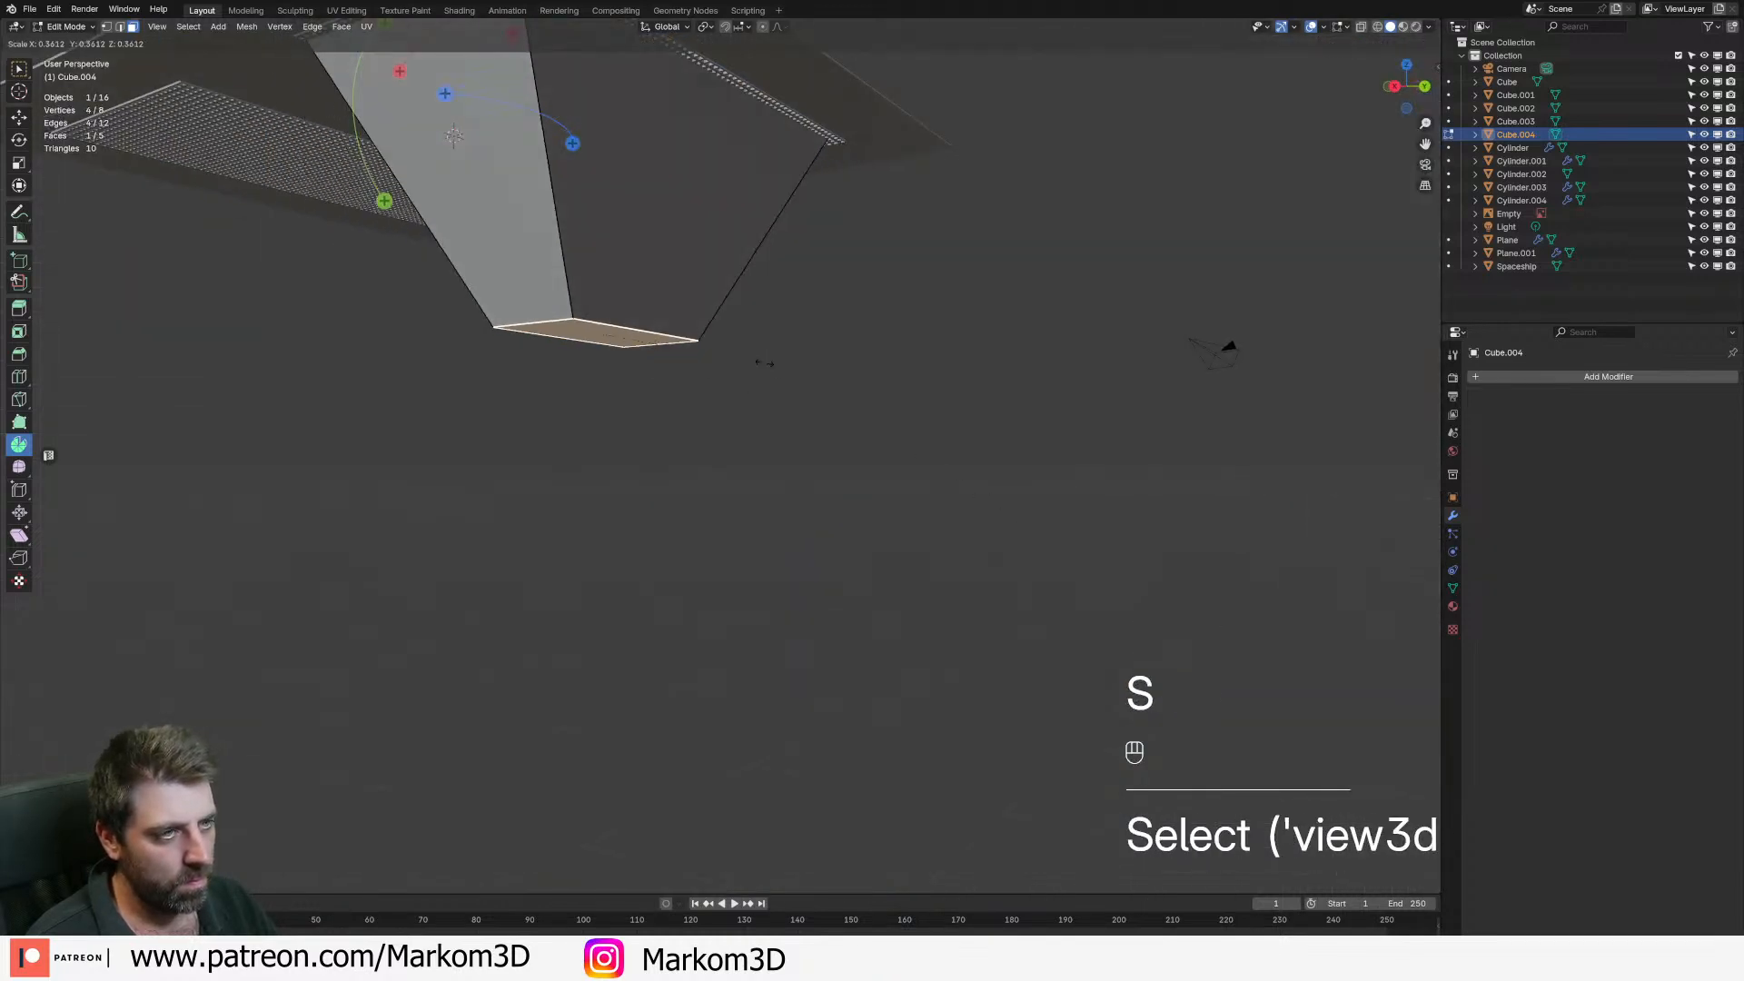
{"action": "left_click", "coordinate": [724, 342]}
{"action": "key", "text": "g"}
{"action": "key", "text": "z"}
{"action": "left_click", "coordinate": [730, 207]}
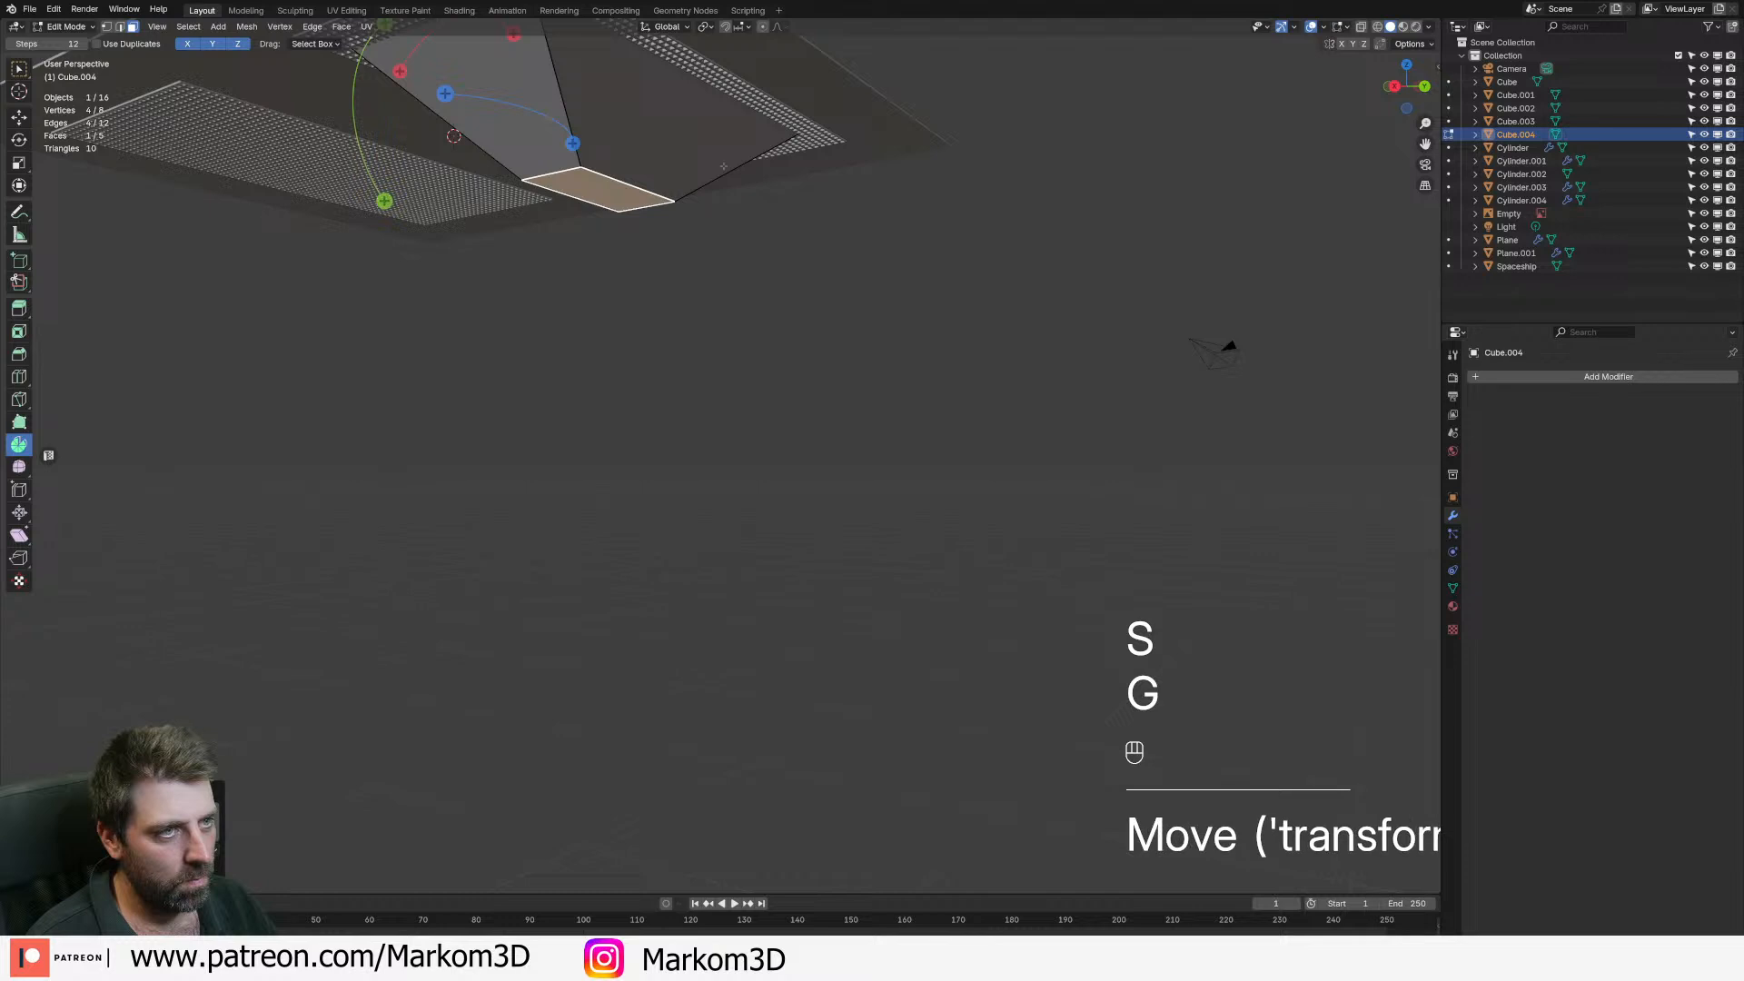
- Move the whole funnel vertically to meet the platform's underside and adjust its width along Y
{"action": "scroll", "coordinate": [731, 207], "scroll_direction": "down", "scroll_amount": 2}
{"action": "key", "text": "a"}
{"action": "key", "text": "g"}
{"action": "key", "text": "z"}
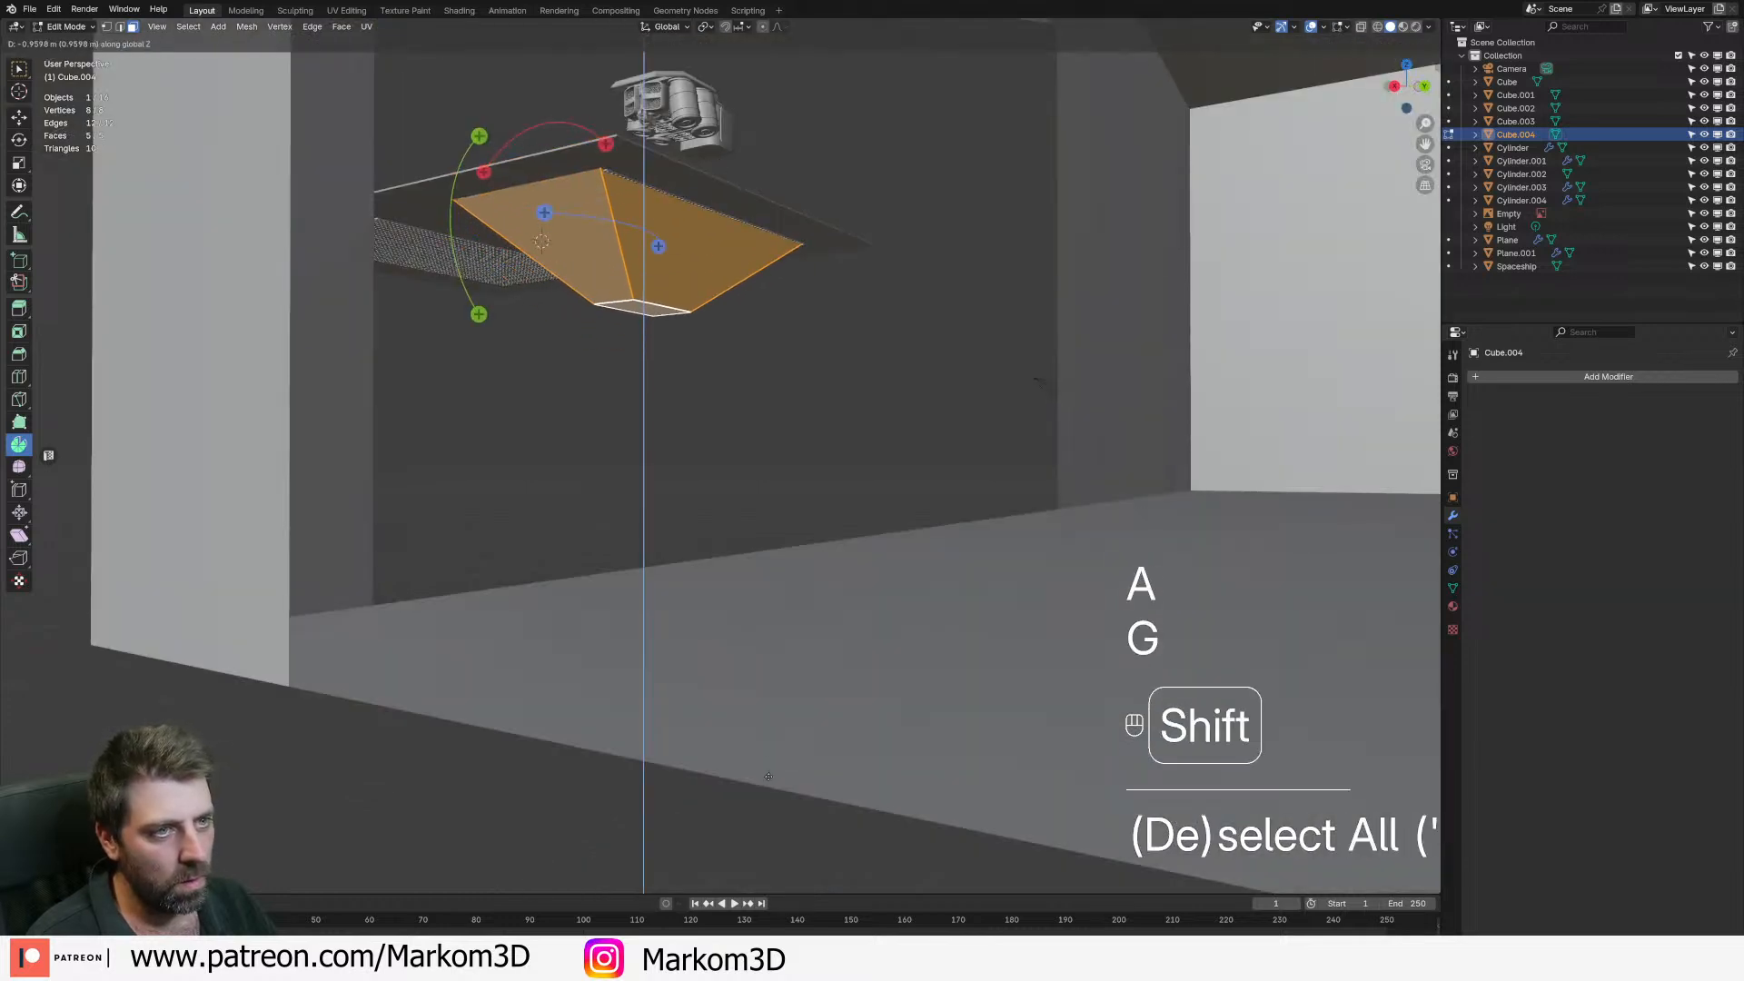
{"action": "left_click", "coordinate": [757, 128]}
{"action": "middle_click_drag", "start_coordinate": [671, 309], "coordinate": [1016, 382]}
{"action": "key", "text": "s"}
{"action": "key", "text": "s"}
{"action": "key", "text": "y"}
{"action": "left_click", "coordinate": [942, 368], "text": "shift"}
{"action": "scroll", "coordinate": [713, 328], "scroll_direction": "up", "scroll_amount": 1}
- Try to slide one bottom edge of the funnel along its adjoining sides
{"action": "middle_click_drag", "start_coordinate": [713, 327], "coordinate": [857, 289]}
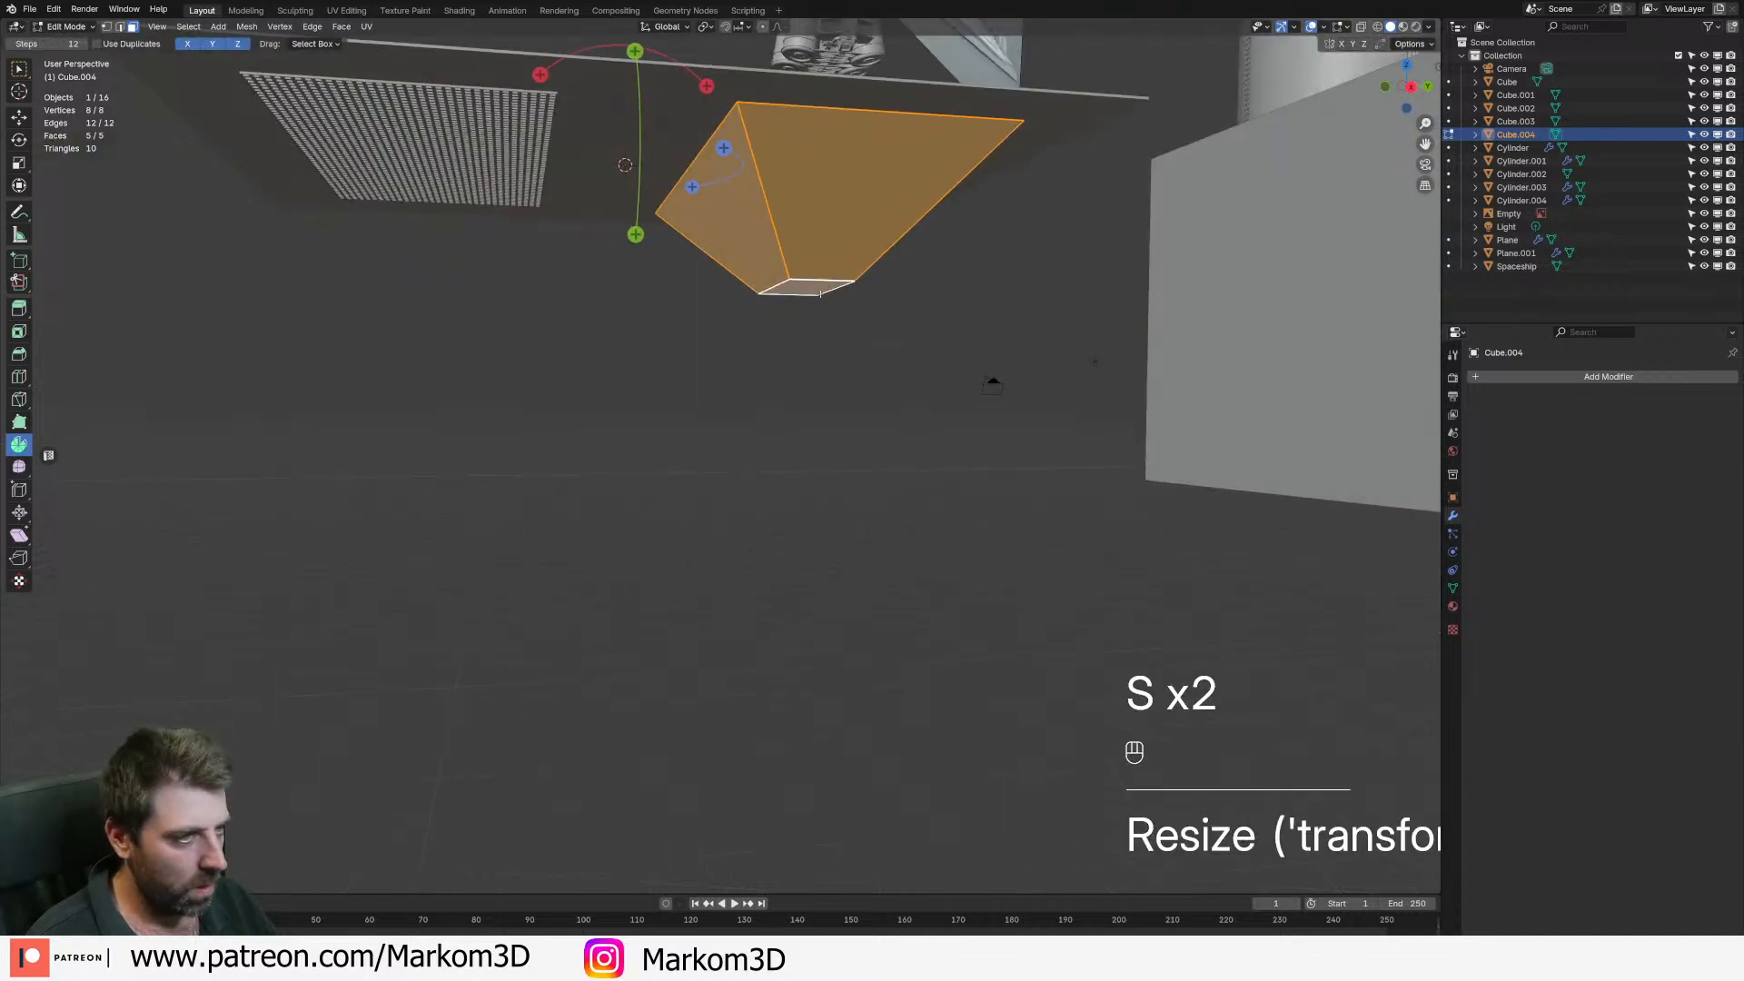
{"action": "key", "text": "2"}
{"action": "left_click", "coordinate": [822, 282]}
{"action": "key", "text": "g"}
{"action": "key", "text": "g"}
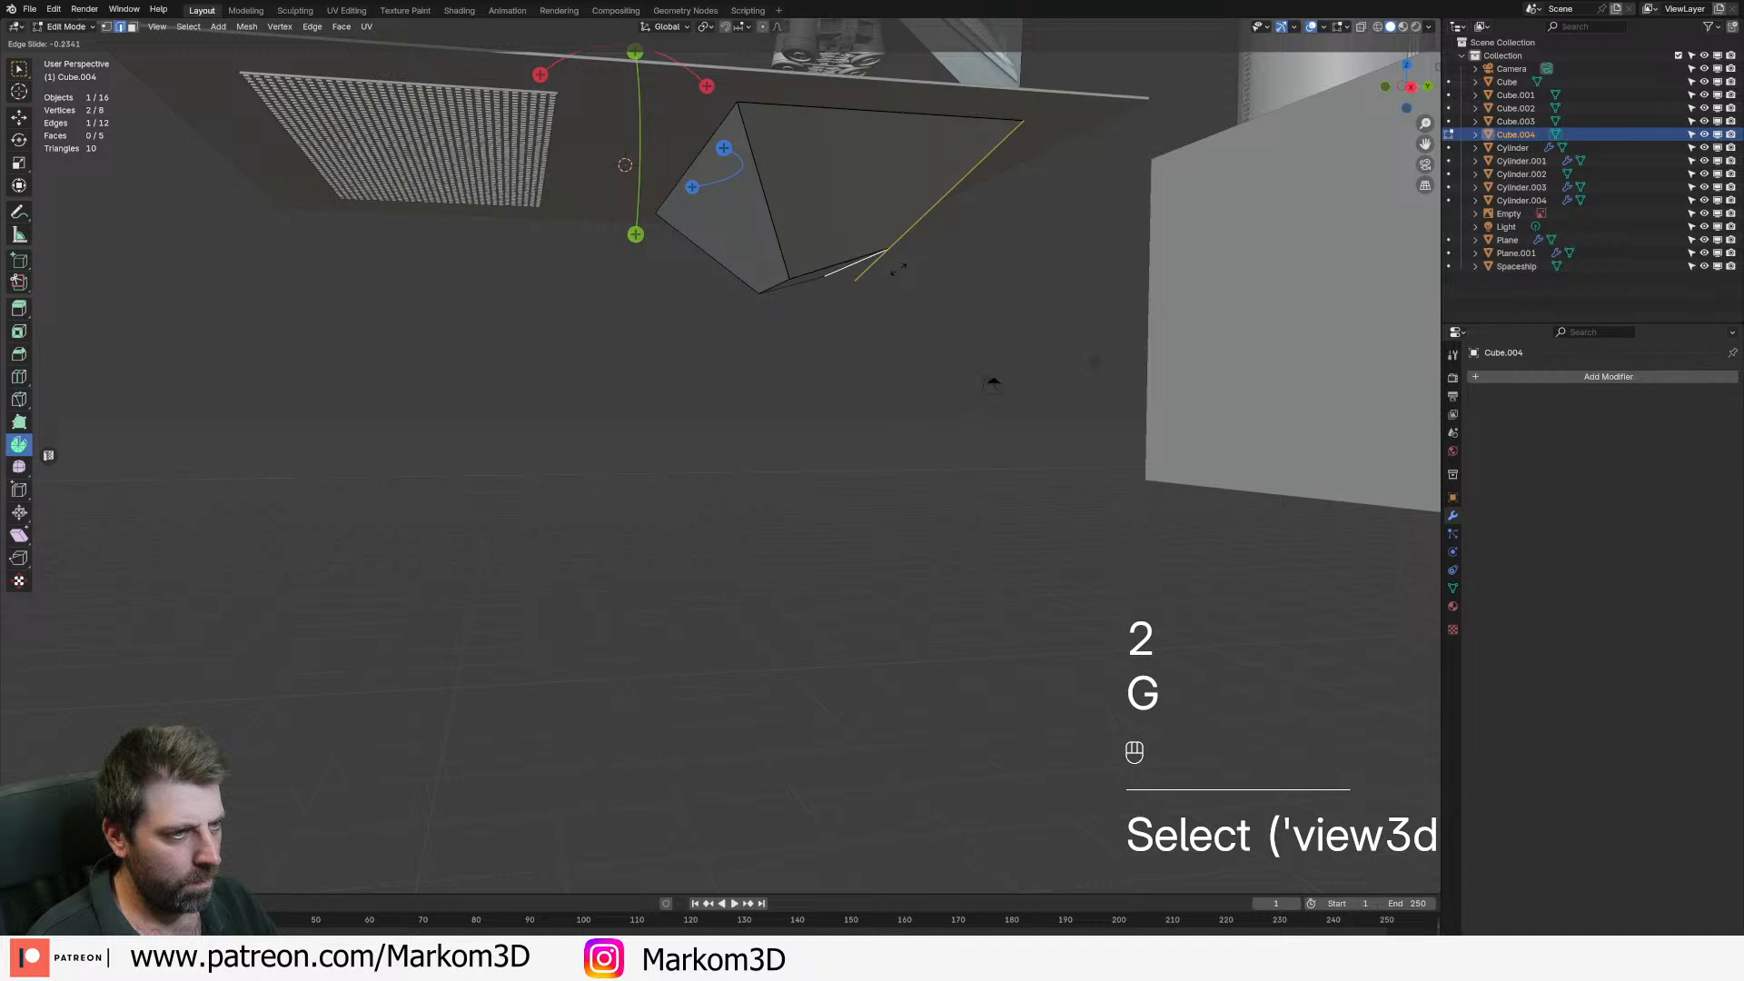
{"action": "key", "text": "3"}
{"action": "left_click", "coordinate": [863, 274]}
{"action": "middle_click_drag", "start_coordinate": [868, 299], "coordinate": [815, 299]}
{"action": "key", "text": "ctrl+z"}
{"action": "key", "text": "ctrl+z"}
{"action": "key", "text": "ctrl+z"}
- Extrude the funnel's bottom face downward into a short neck
{"action": "key", "text": "3"}
{"action": "left_click", "coordinate": [685, 279]}
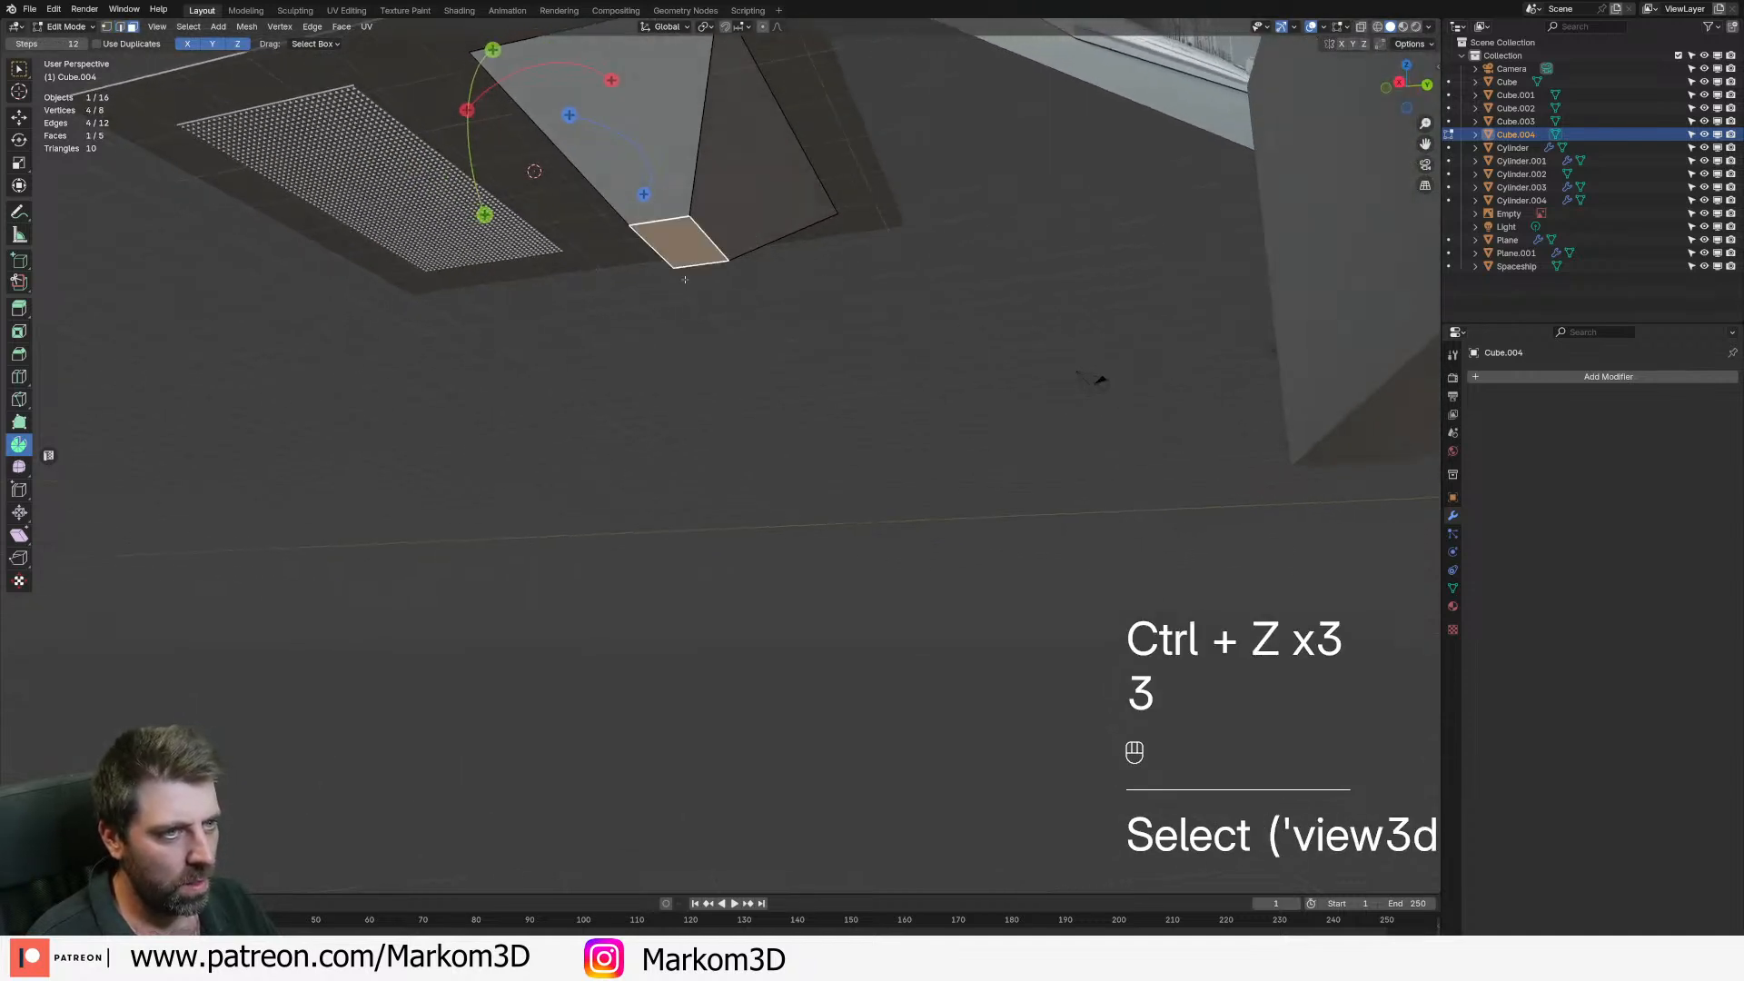
{"action": "key", "text": "KP_3"}
{"action": "scroll", "coordinate": [900, 520], "scroll_direction": "up", "scroll_amount": 1}
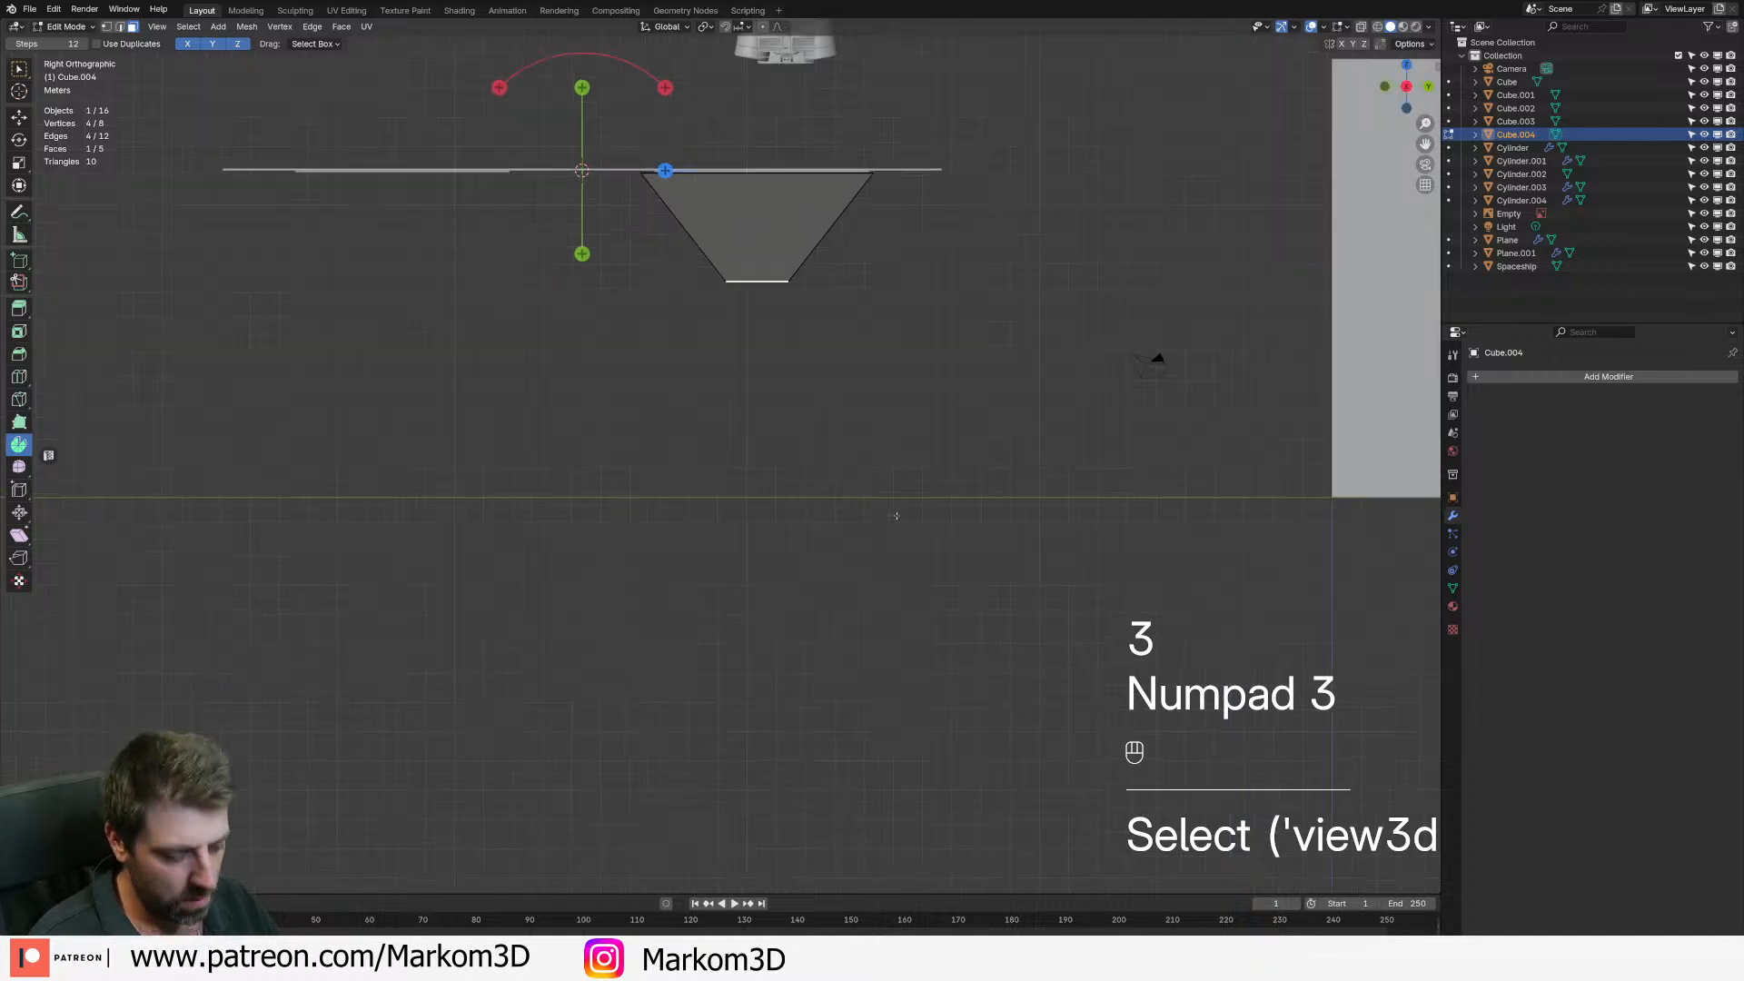
{"action": "key", "text": "e"}
{"action": "left_click", "coordinate": [871, 320]}
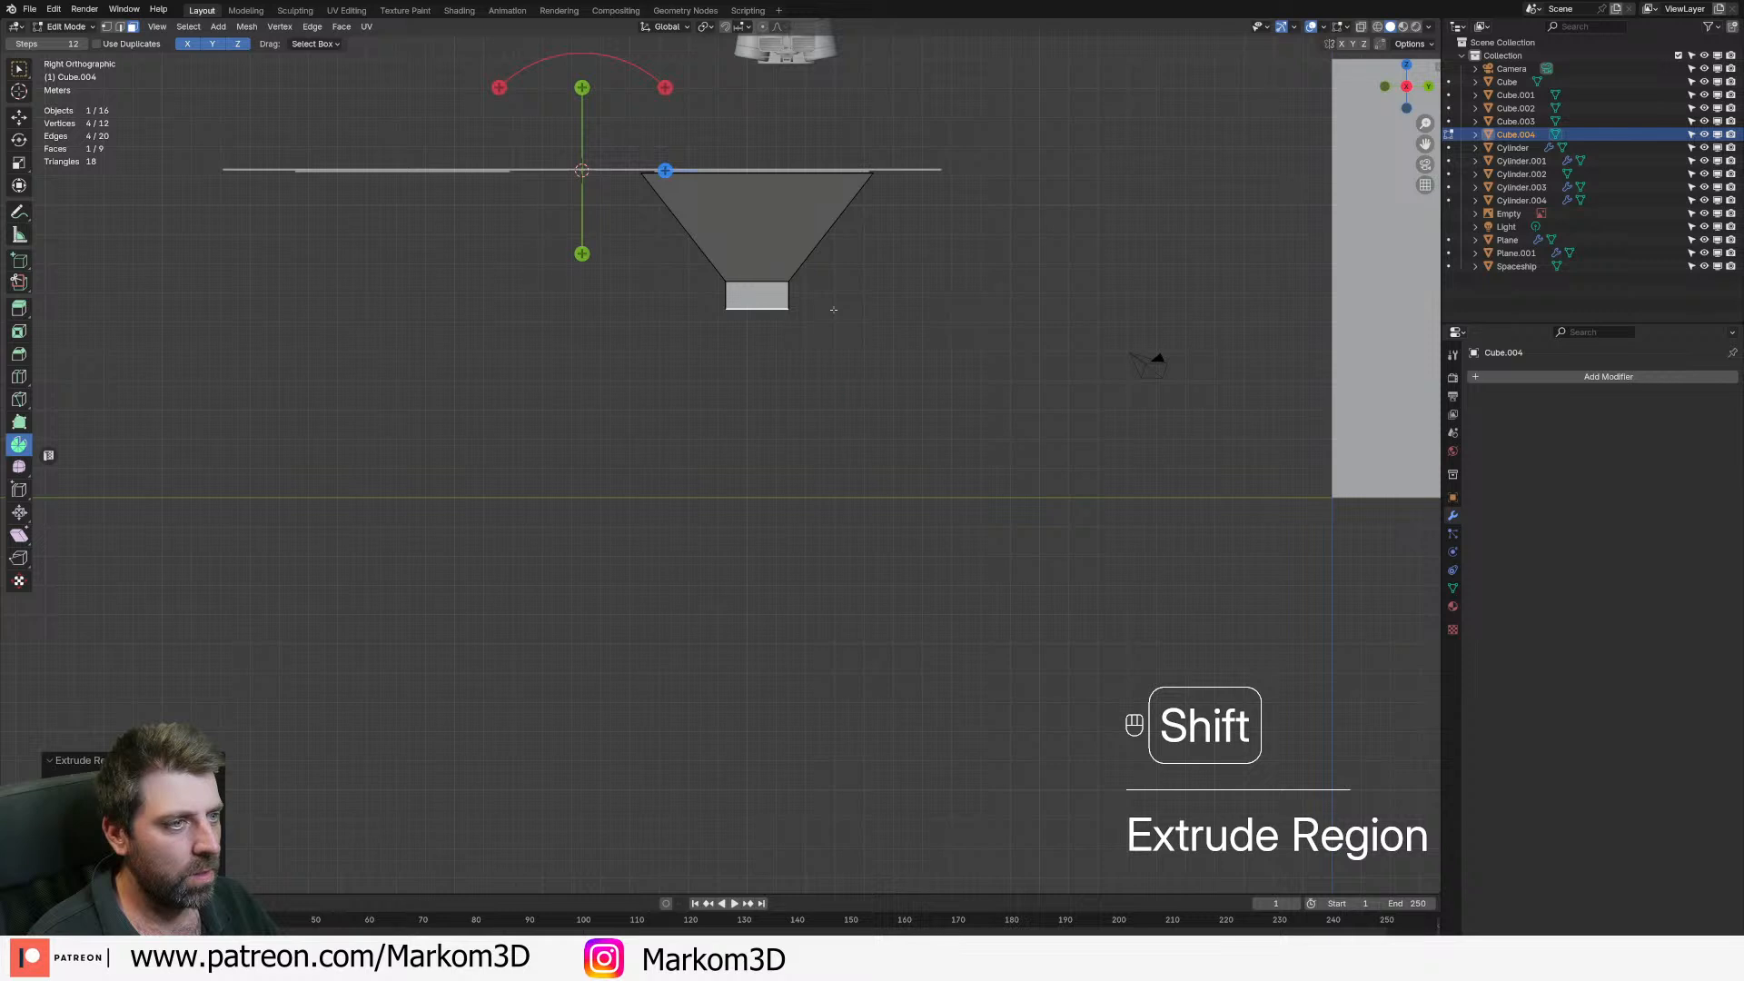
- Try to spin the neck's bottom face into a curved duct in 12 steps around a point beside it
{"action": "right_click", "coordinate": [834, 309], "text": "shift"}
{"action": "left_click_drag", "start_coordinate": [918, 224], "coordinate": [835, 218]}
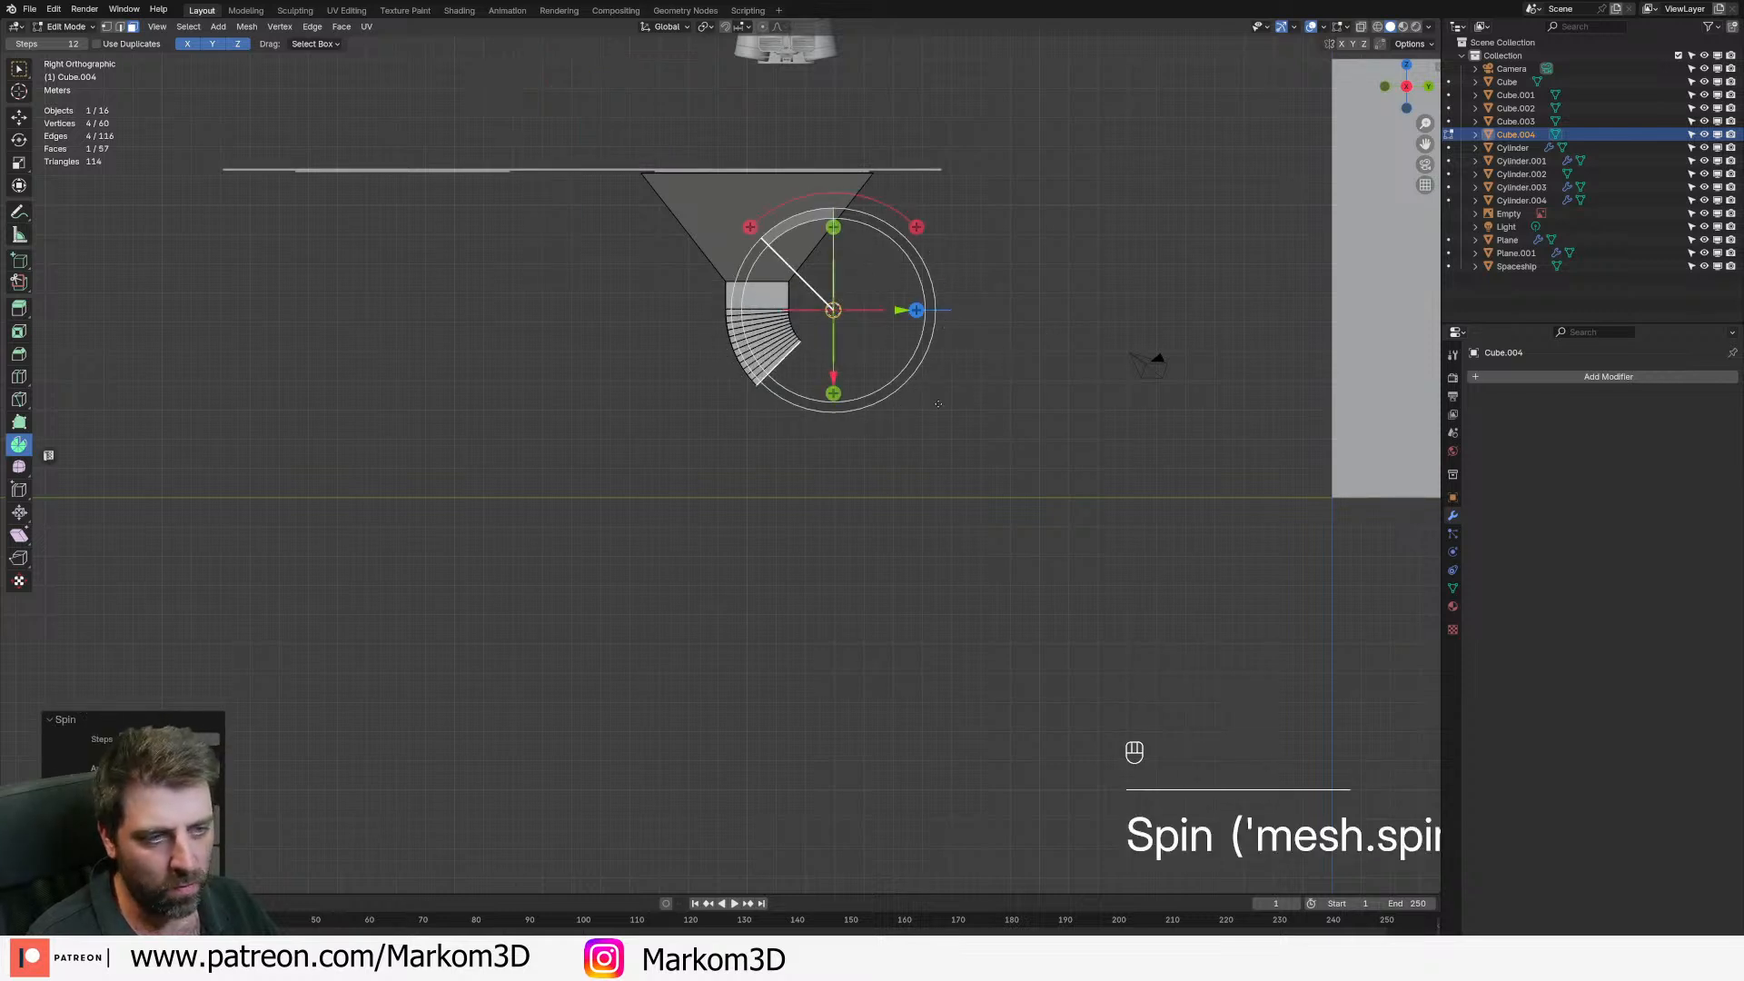
{"action": "middle_click_drag", "start_coordinate": [806, 447], "coordinate": [943, 457], "text": "shift"}
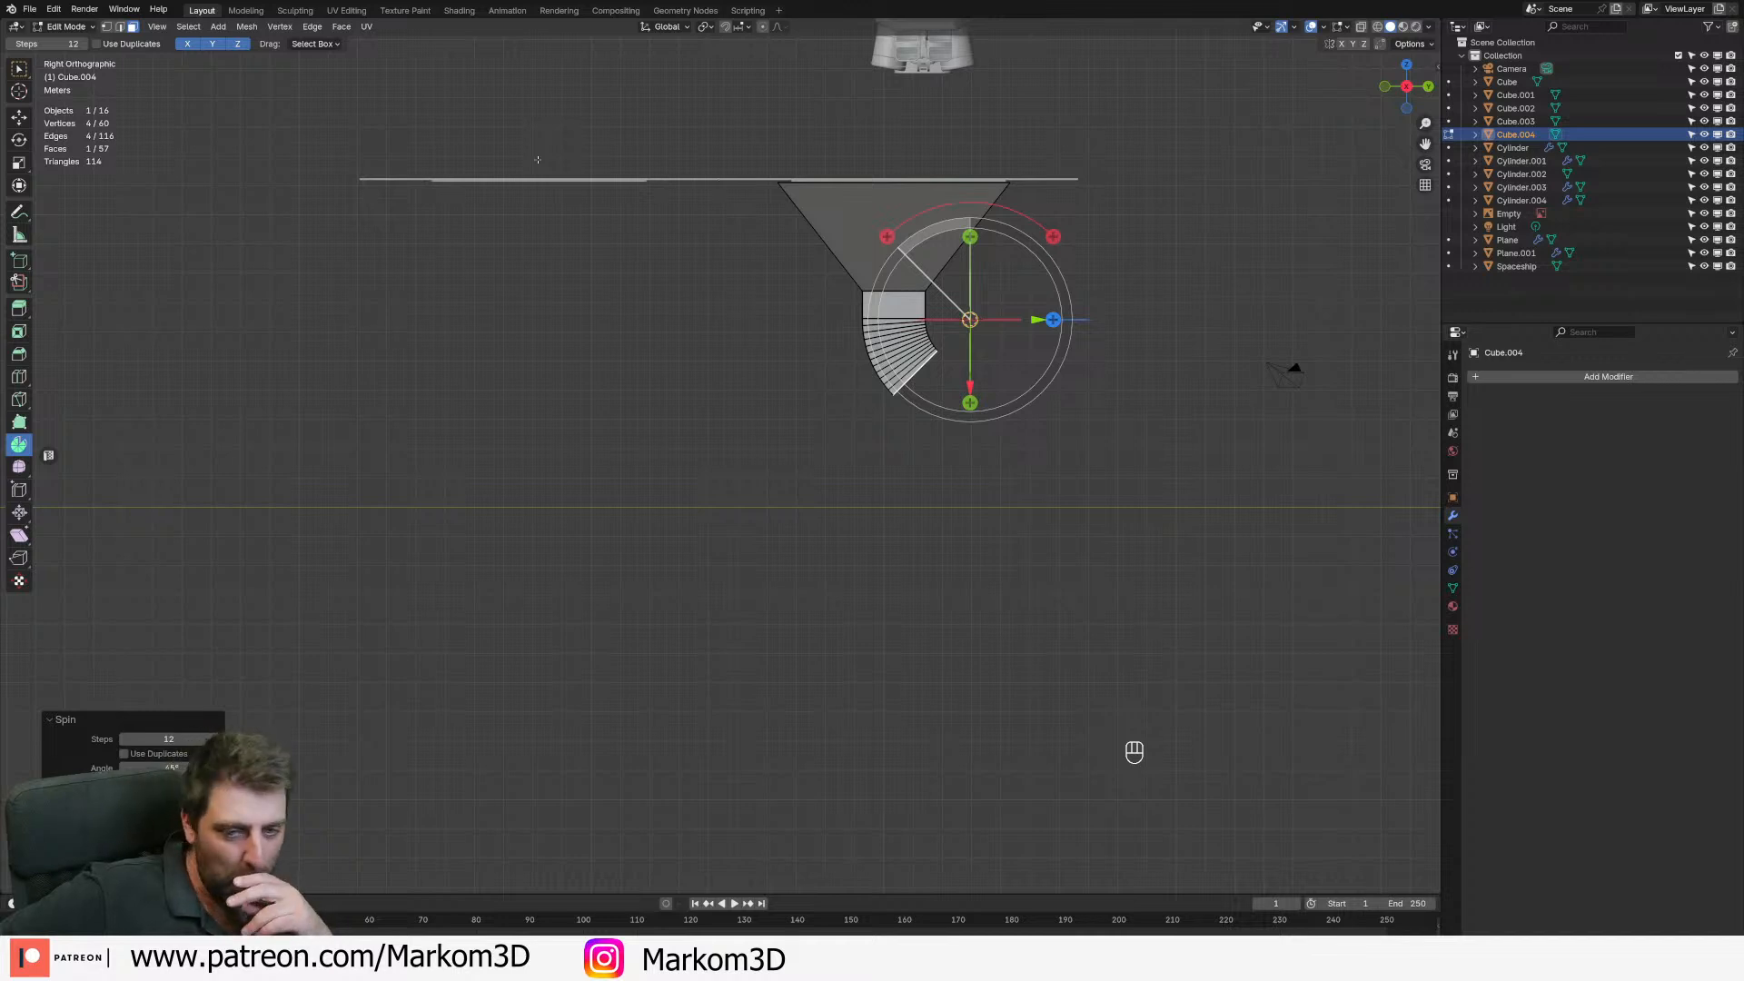
{"action": "middle_click_drag", "start_coordinate": [538, 160], "coordinate": [1054, 505]}
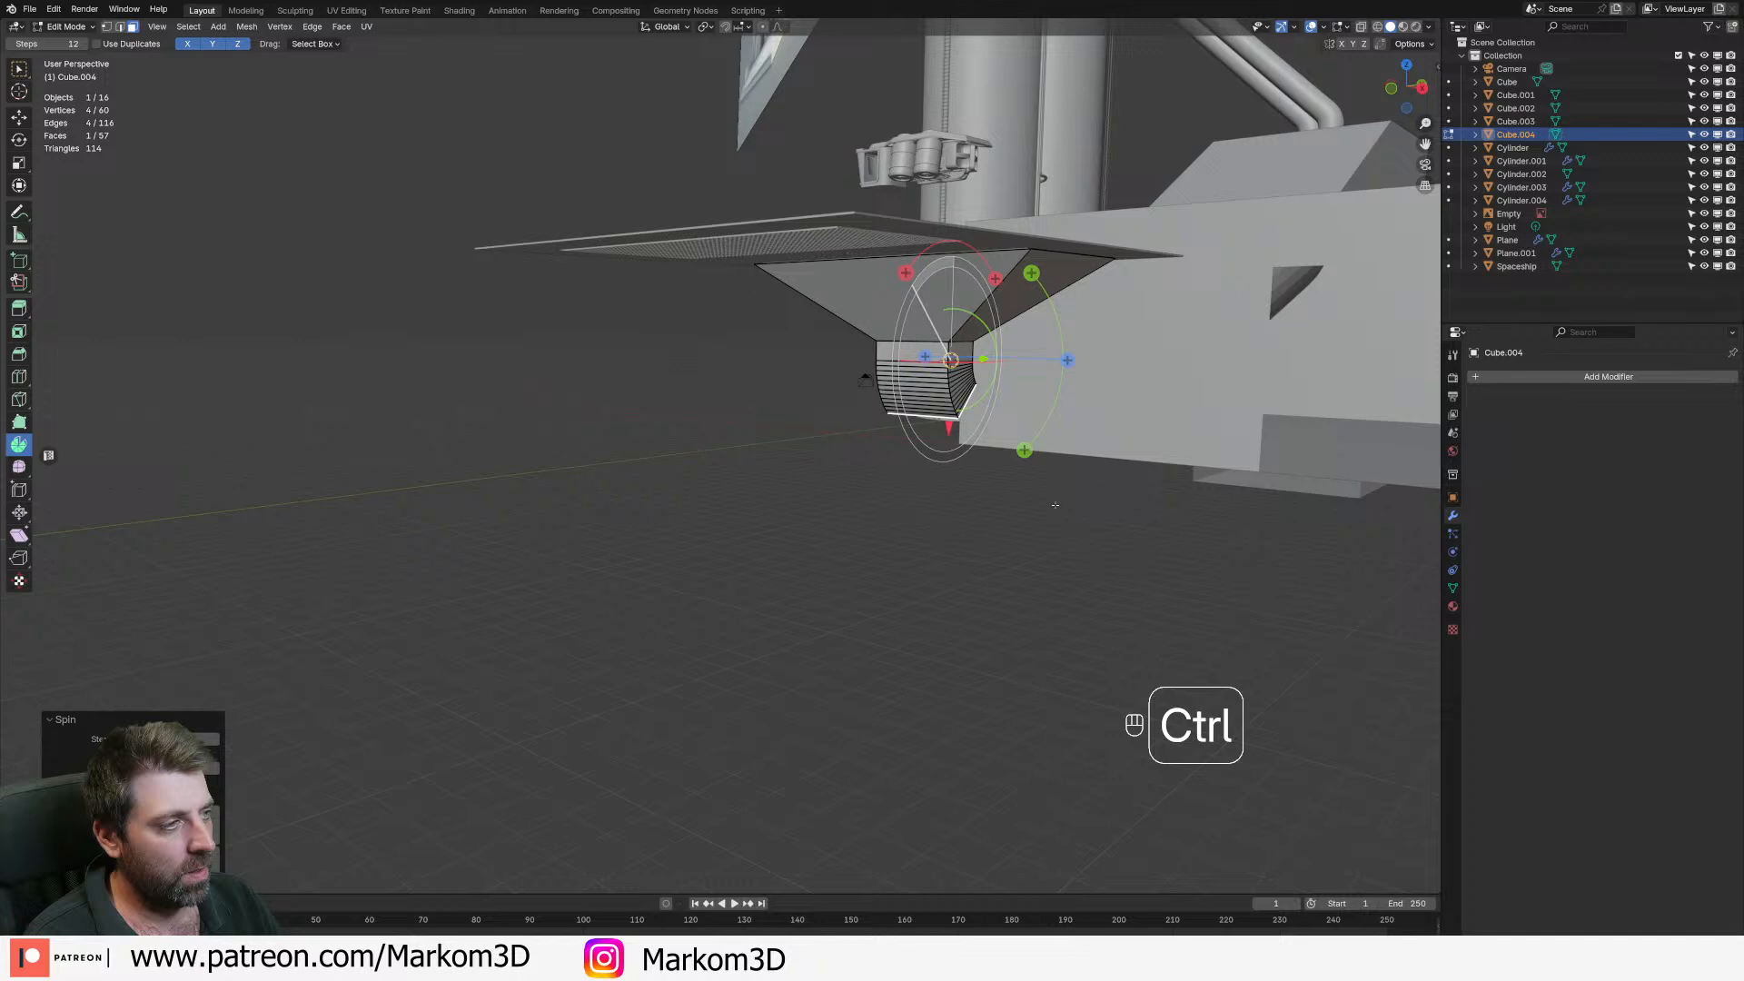
{"action": "key", "text": "ctrl+z"}
- Scale the neck's bottom face inward for a slight taper and return to Object Mode
{"action": "scroll", "coordinate": [906, 368], "scroll_direction": "up", "scroll_amount": 5}
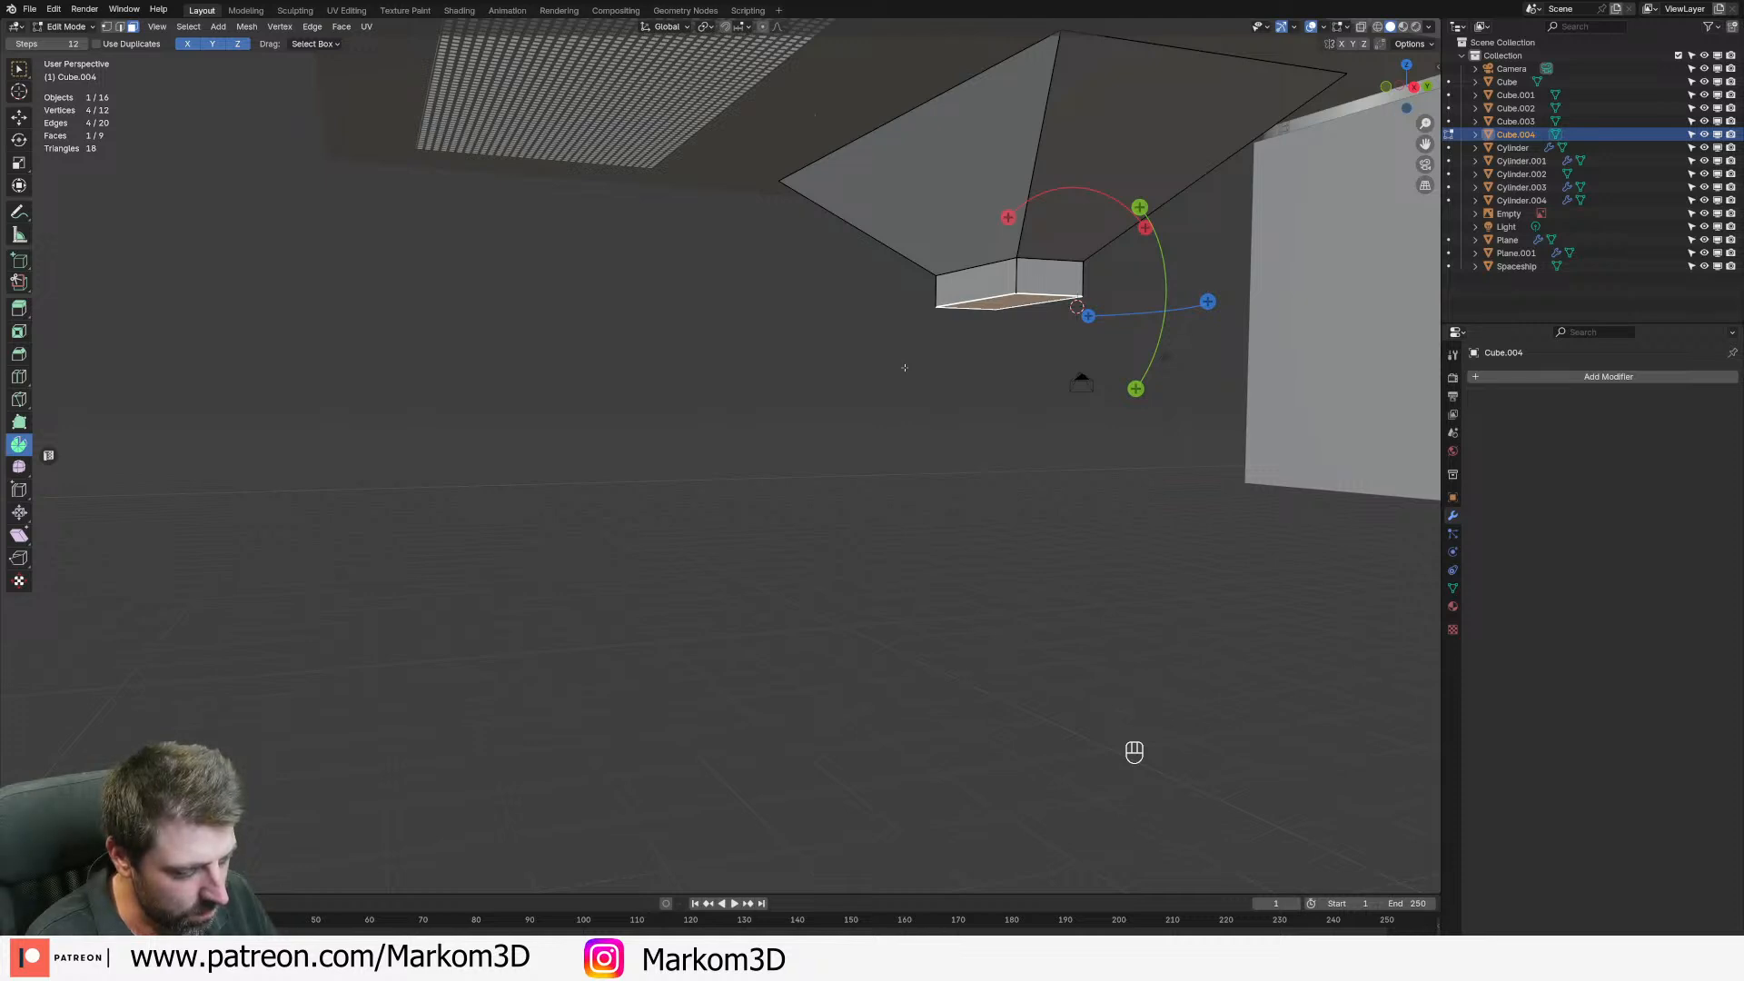
{"action": "middle_click_drag", "start_coordinate": [904, 368], "coordinate": [902, 282]}
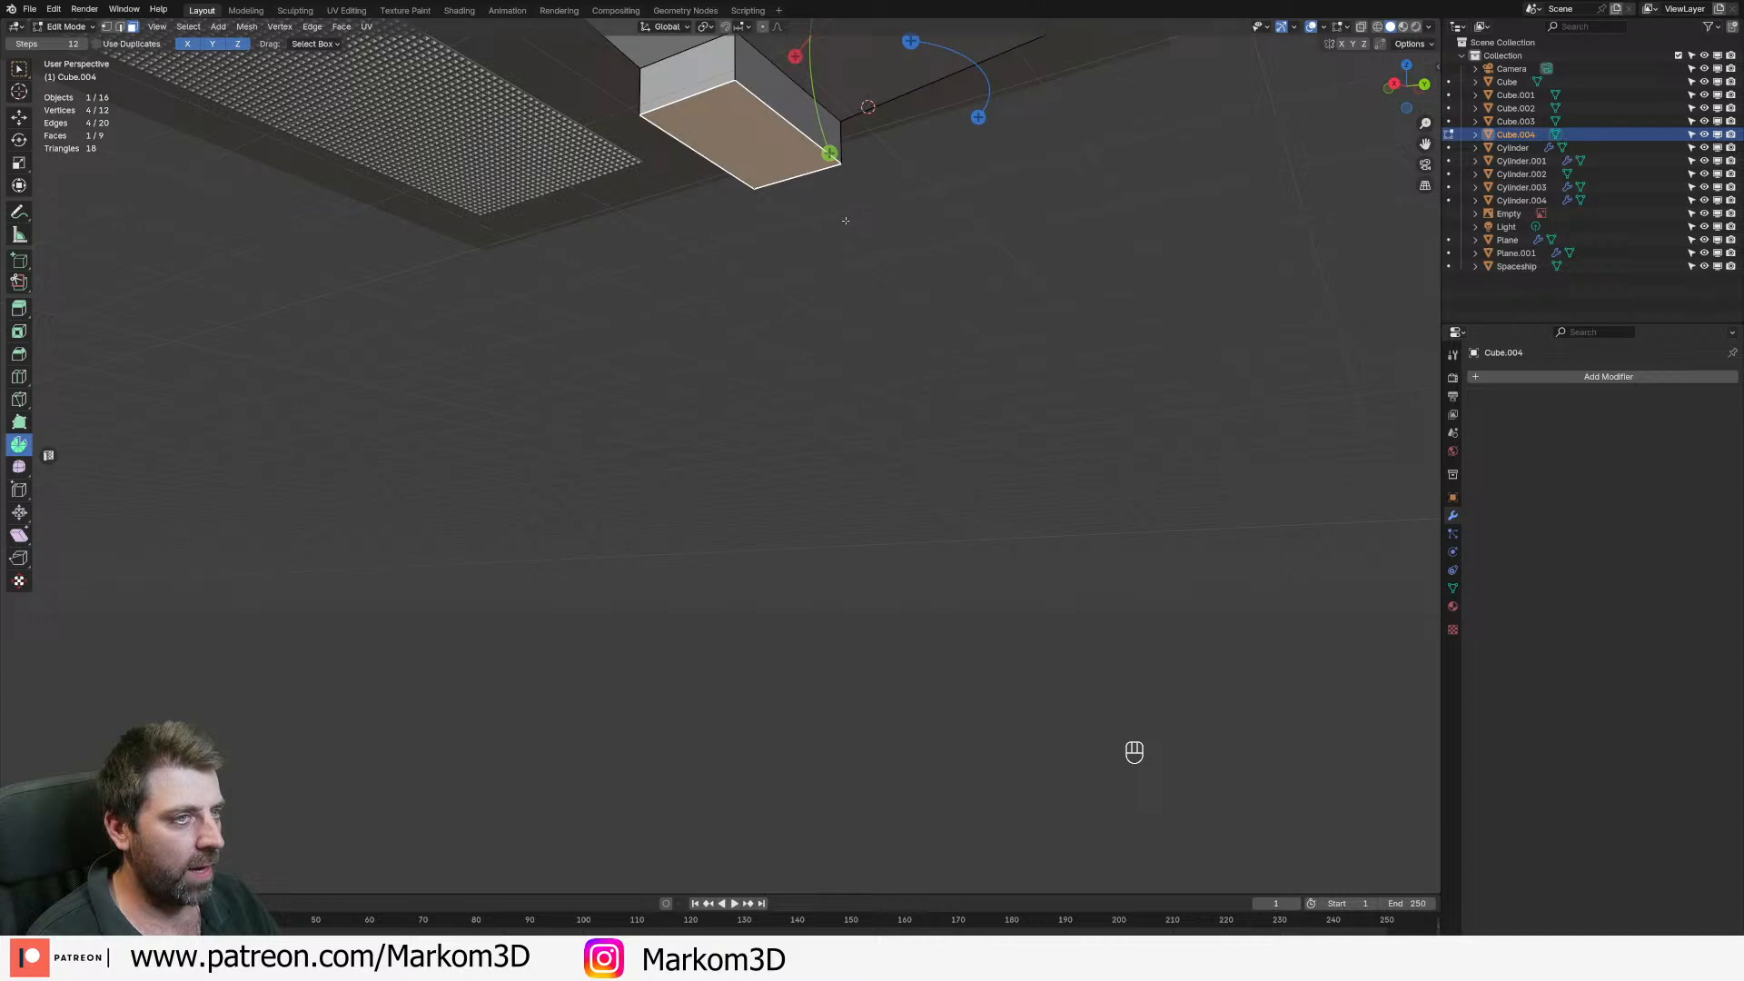
{"action": "middle_click_drag", "start_coordinate": [842, 216], "coordinate": [854, 224]}
{"action": "key", "text": "s"}
{"action": "left_click", "coordinate": [961, 261]}
{"action": "key", "text": "Tab"}
{"action": "scroll", "coordinate": [721, 318], "scroll_direction": "down", "scroll_amount": 5}
{"action": "middle_click_drag", "start_coordinate": [722, 318], "coordinate": [1021, 357]}
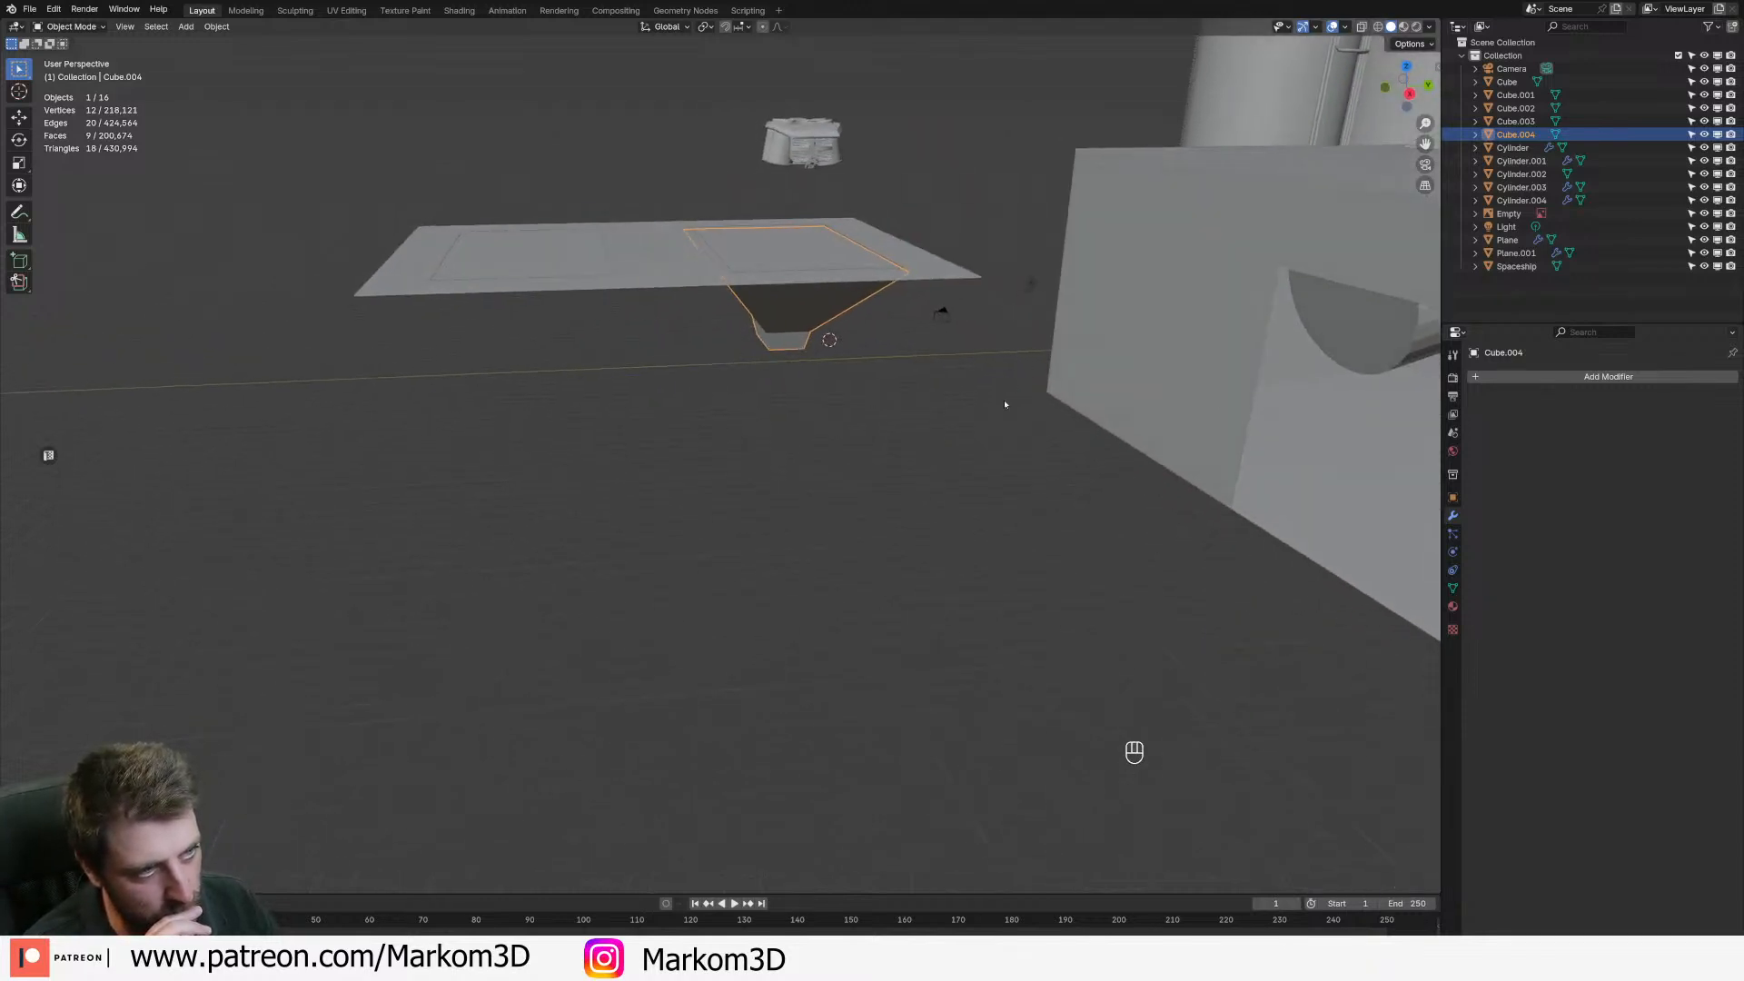
{"action": "middle_click_drag", "start_coordinate": [1118, 425], "coordinate": [1007, 460]}
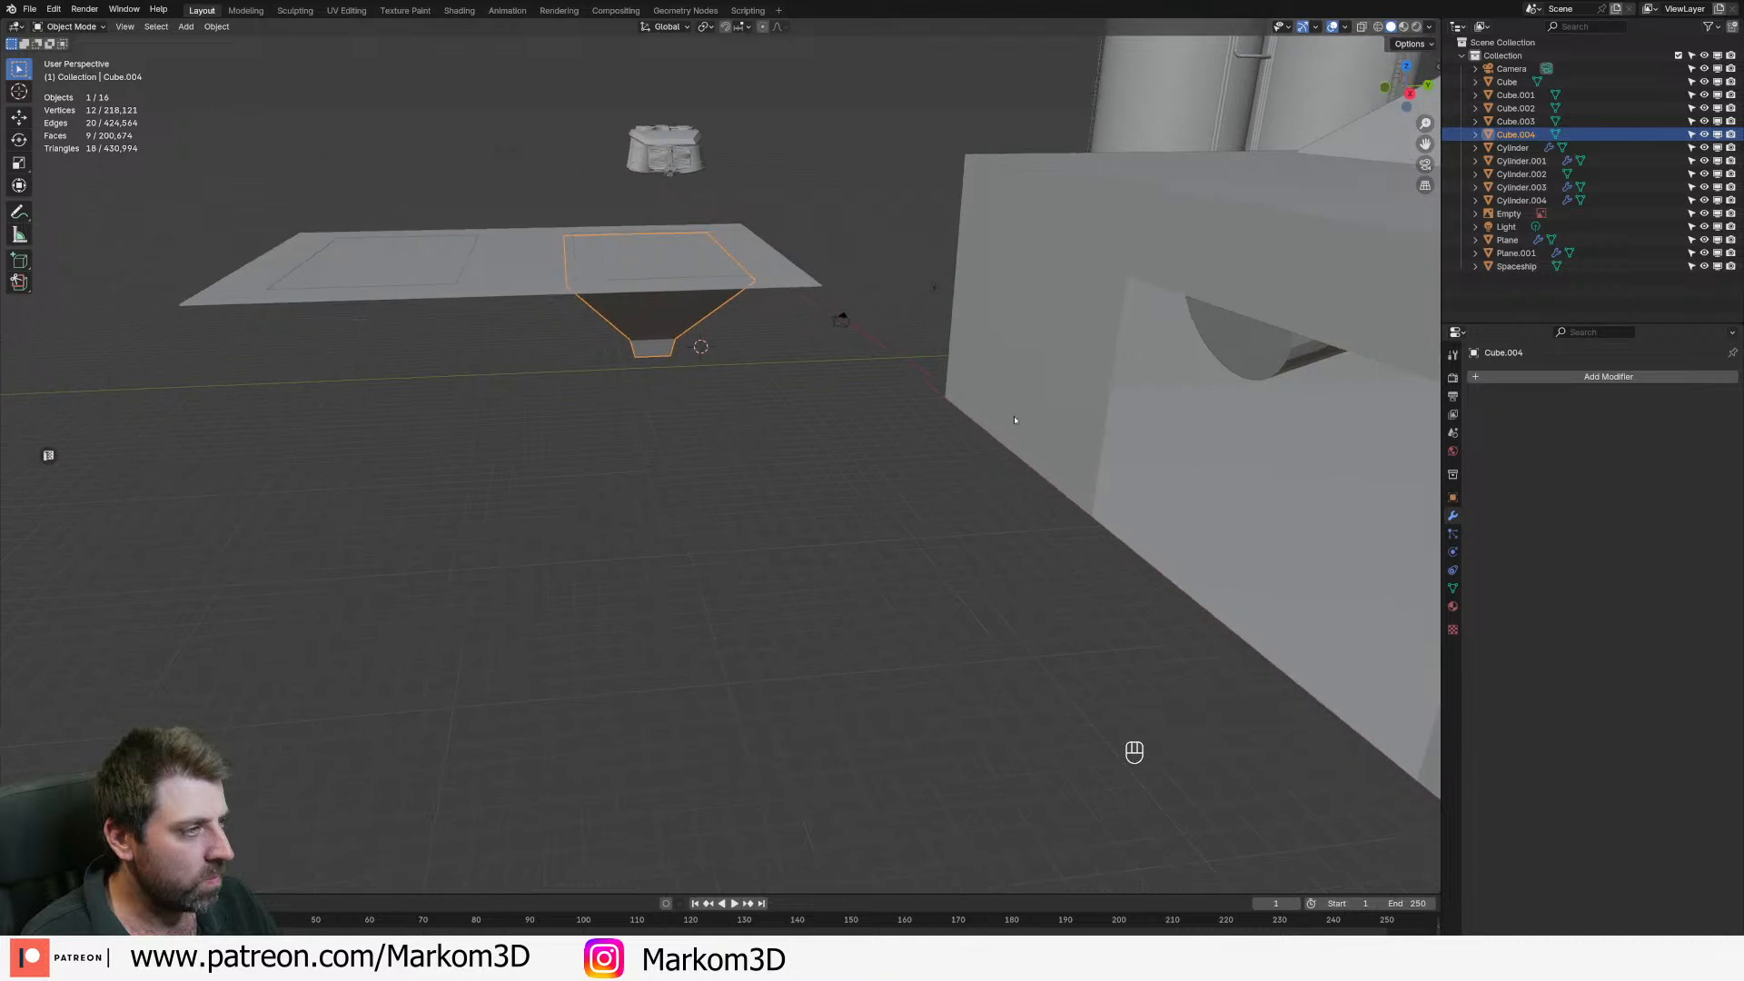
- Inset the building's end face beside the platform and delete the inner face to make a rectangular opening
{"action": "left_click", "coordinate": [1006, 459]}
{"action": "middle_click_drag", "start_coordinate": [661, 413], "coordinate": [653, 320]}
{"action": "key", "text": "Tab"}
{"action": "middle_click_drag", "start_coordinate": [1191, 320], "coordinate": [1198, 334]}
{"action": "key", "text": "3"}
{"action": "left_click", "coordinate": [1104, 427]}
{"action": "middle_click_drag", "start_coordinate": [1126, 454], "coordinate": [1181, 439]}
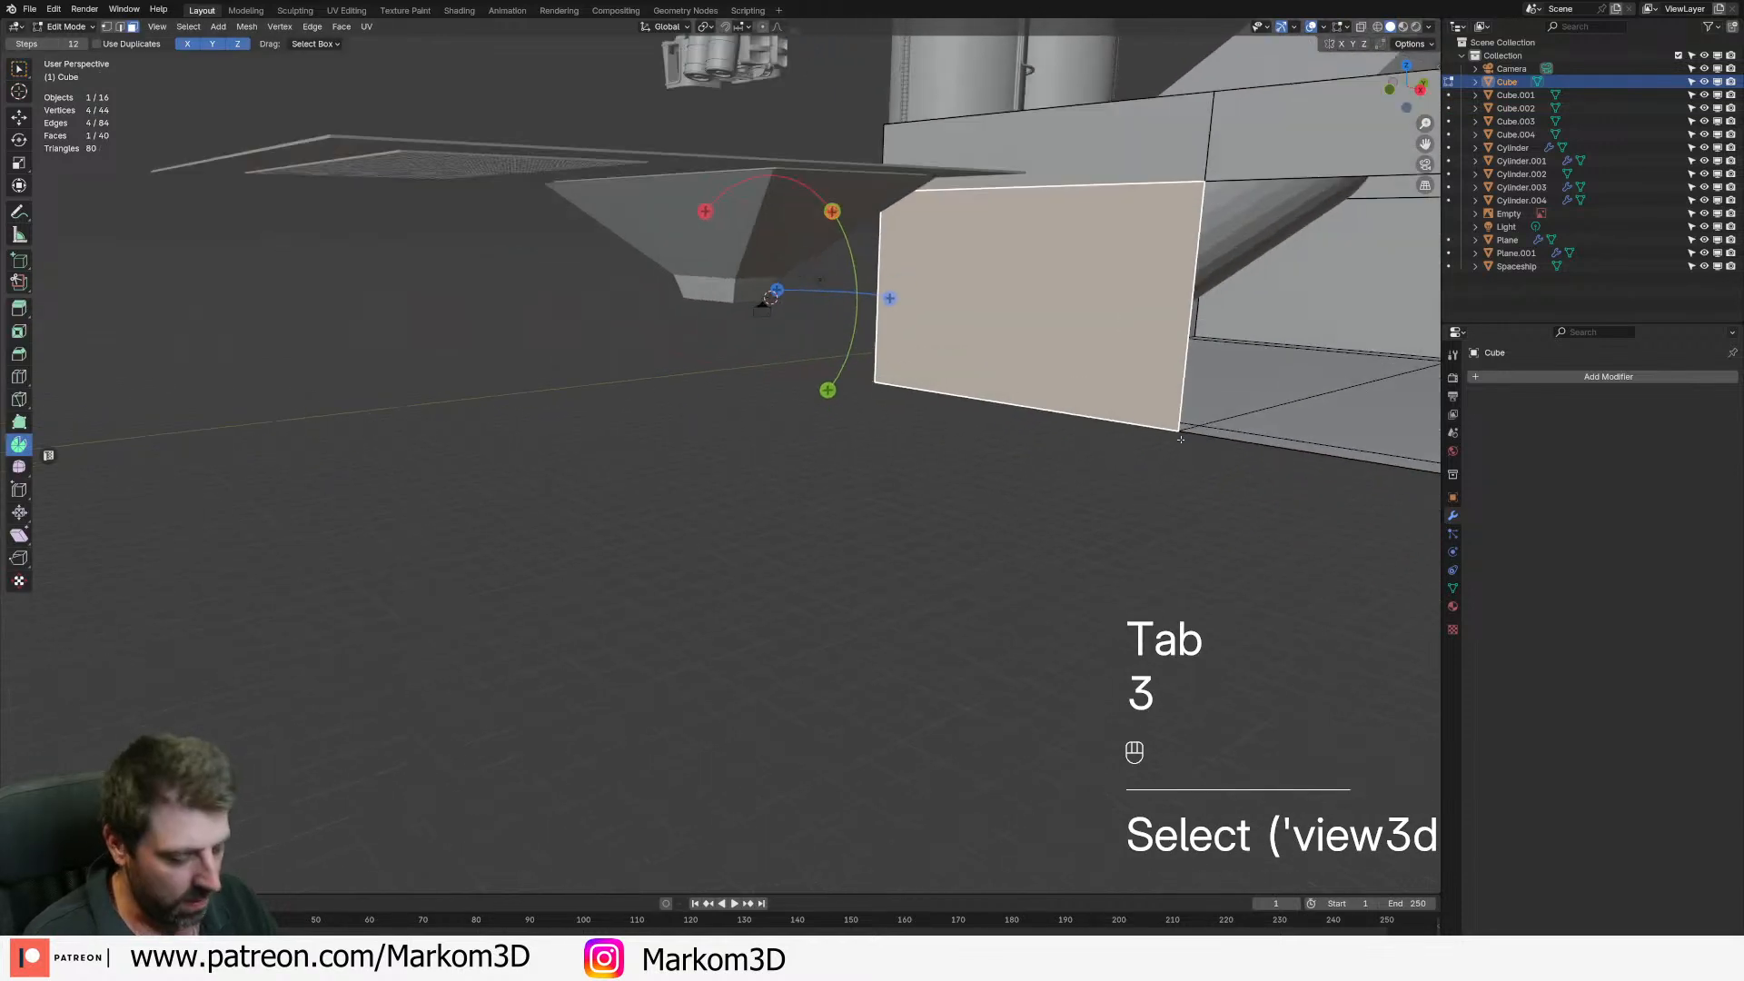
{"action": "key", "text": "i"}
{"action": "left_click", "coordinate": [1160, 397]}
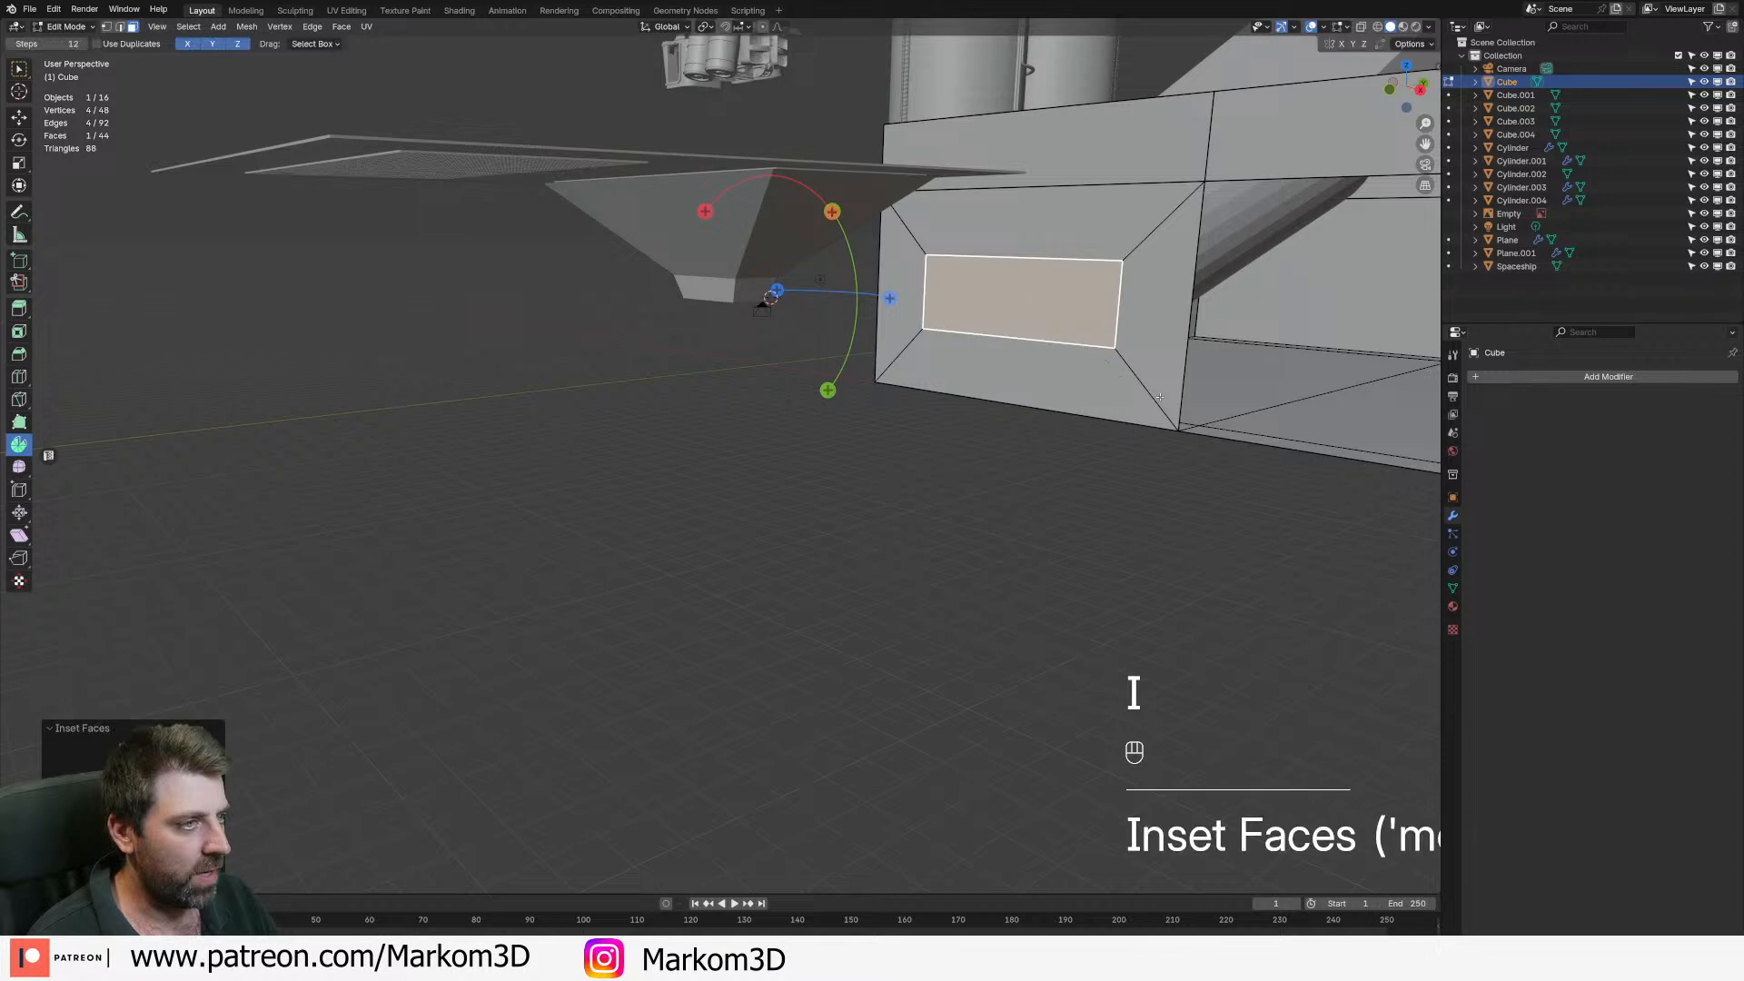
{"action": "key", "text": "x"}
{"action": "left_click", "coordinate": [1154, 394]}
- Duplicate the bottom face of the funnel's neck and move the copy straight down along Z
{"action": "middle_click_drag", "start_coordinate": [1154, 394], "coordinate": [729, 298]}
{"action": "key", "text": "Tab"}
{"action": "key", "text": "Tab"}
{"action": "key", "text": "Tab"}
{"action": "key", "text": "Tab"}
{"action": "key", "text": "3"}
{"action": "key", "text": "Tab"}
{"action": "left_click", "coordinate": [728, 298]}
{"action": "key", "text": "Tab"}
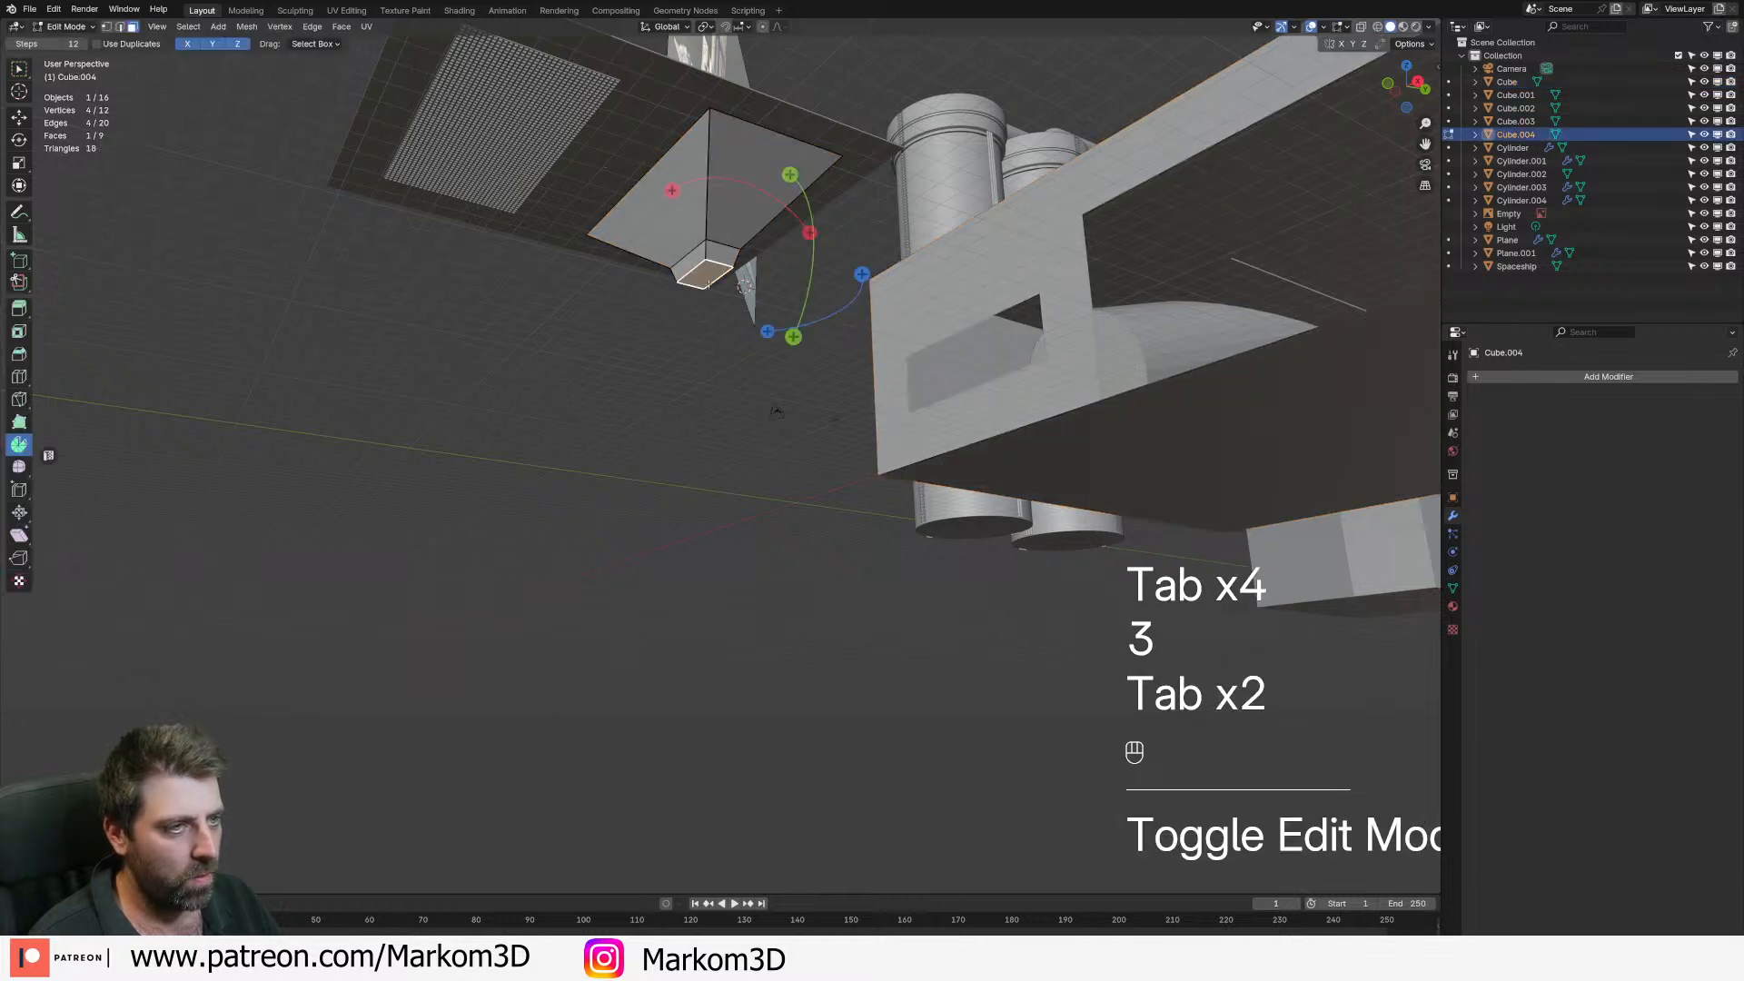
{"action": "key", "text": "3"}
{"action": "key", "text": "shift+s"}
{"action": "key", "text": "Escape"}
{"action": "key", "text": "shift+d"}
{"action": "key", "text": "z"}
{"action": "left_click", "coordinate": [731, 391]}
- Separate the duplicated face into its own object and open that object for editing
{"action": "middle_click_drag", "start_coordinate": [732, 391], "coordinate": [882, 570]}
{"action": "key", "text": "2"}
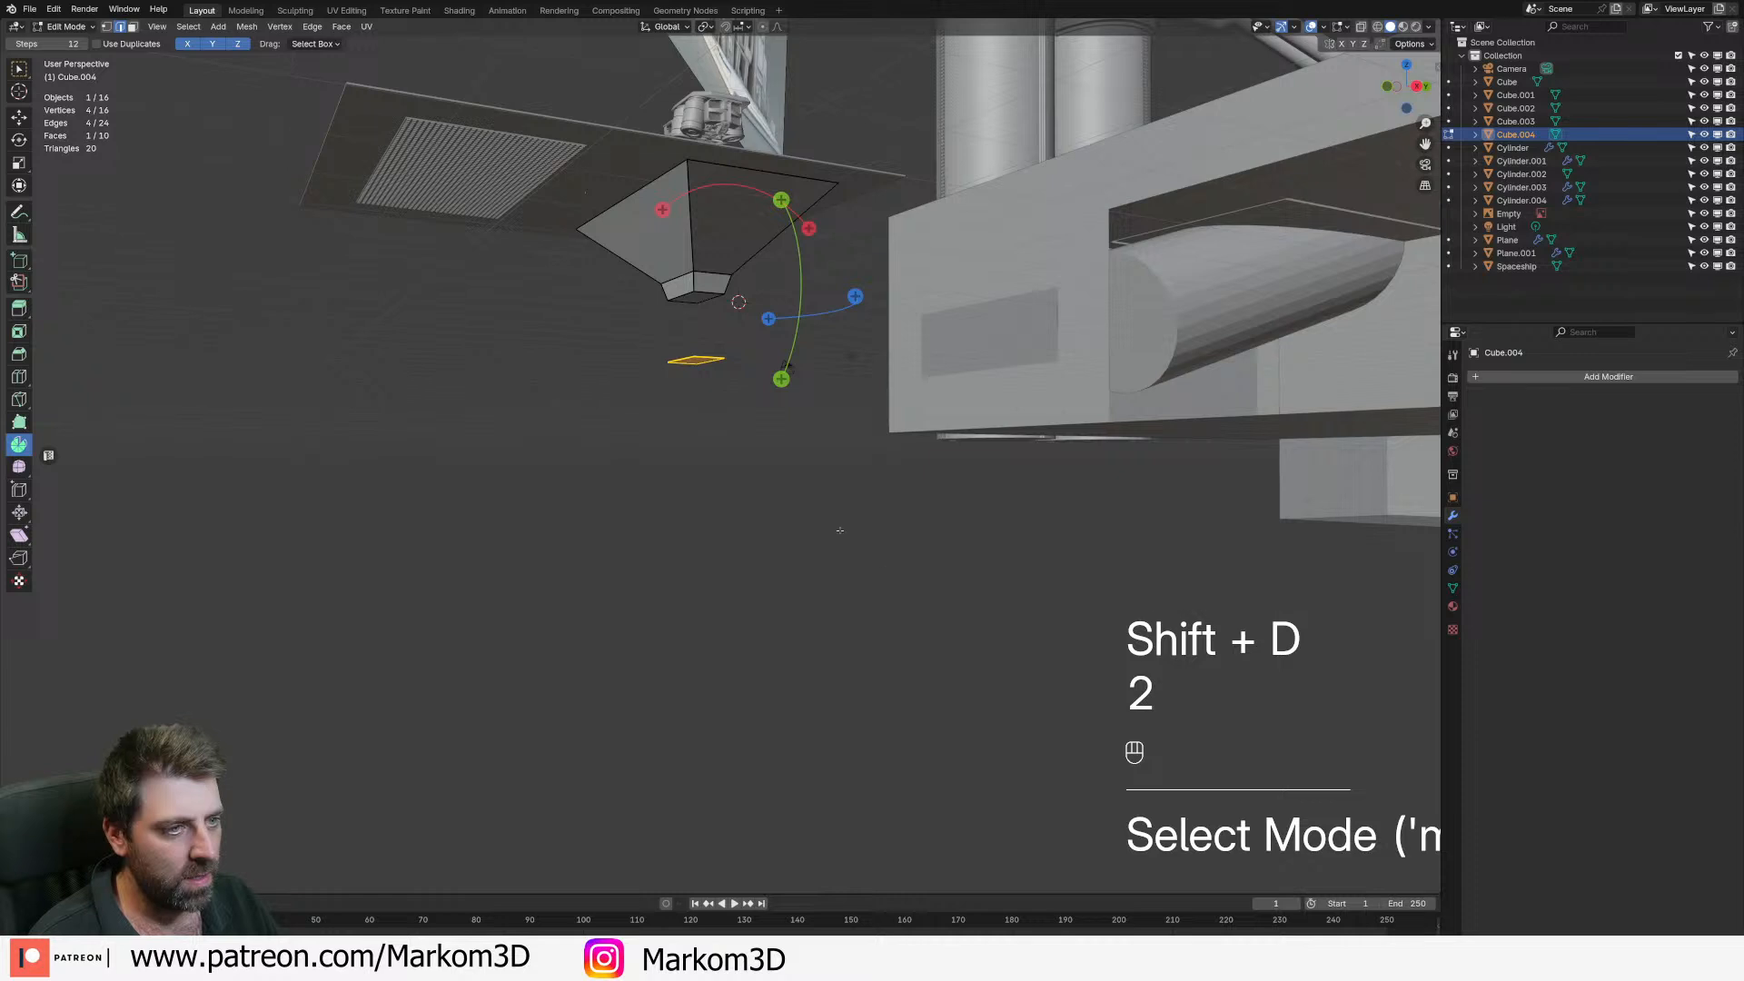
{"action": "middle_click_drag", "start_coordinate": [726, 342], "coordinate": [740, 409]}
{"action": "key", "text": "p"}
{"action": "left_click", "coordinate": [739, 448]}
{"action": "key", "text": "Tab"}
{"action": "left_click", "coordinate": [705, 407]}
{"action": "key", "text": "Tab"}
- Scale the whole separated face along Y to narrow it into a strip
{"action": "key", "text": "s"}
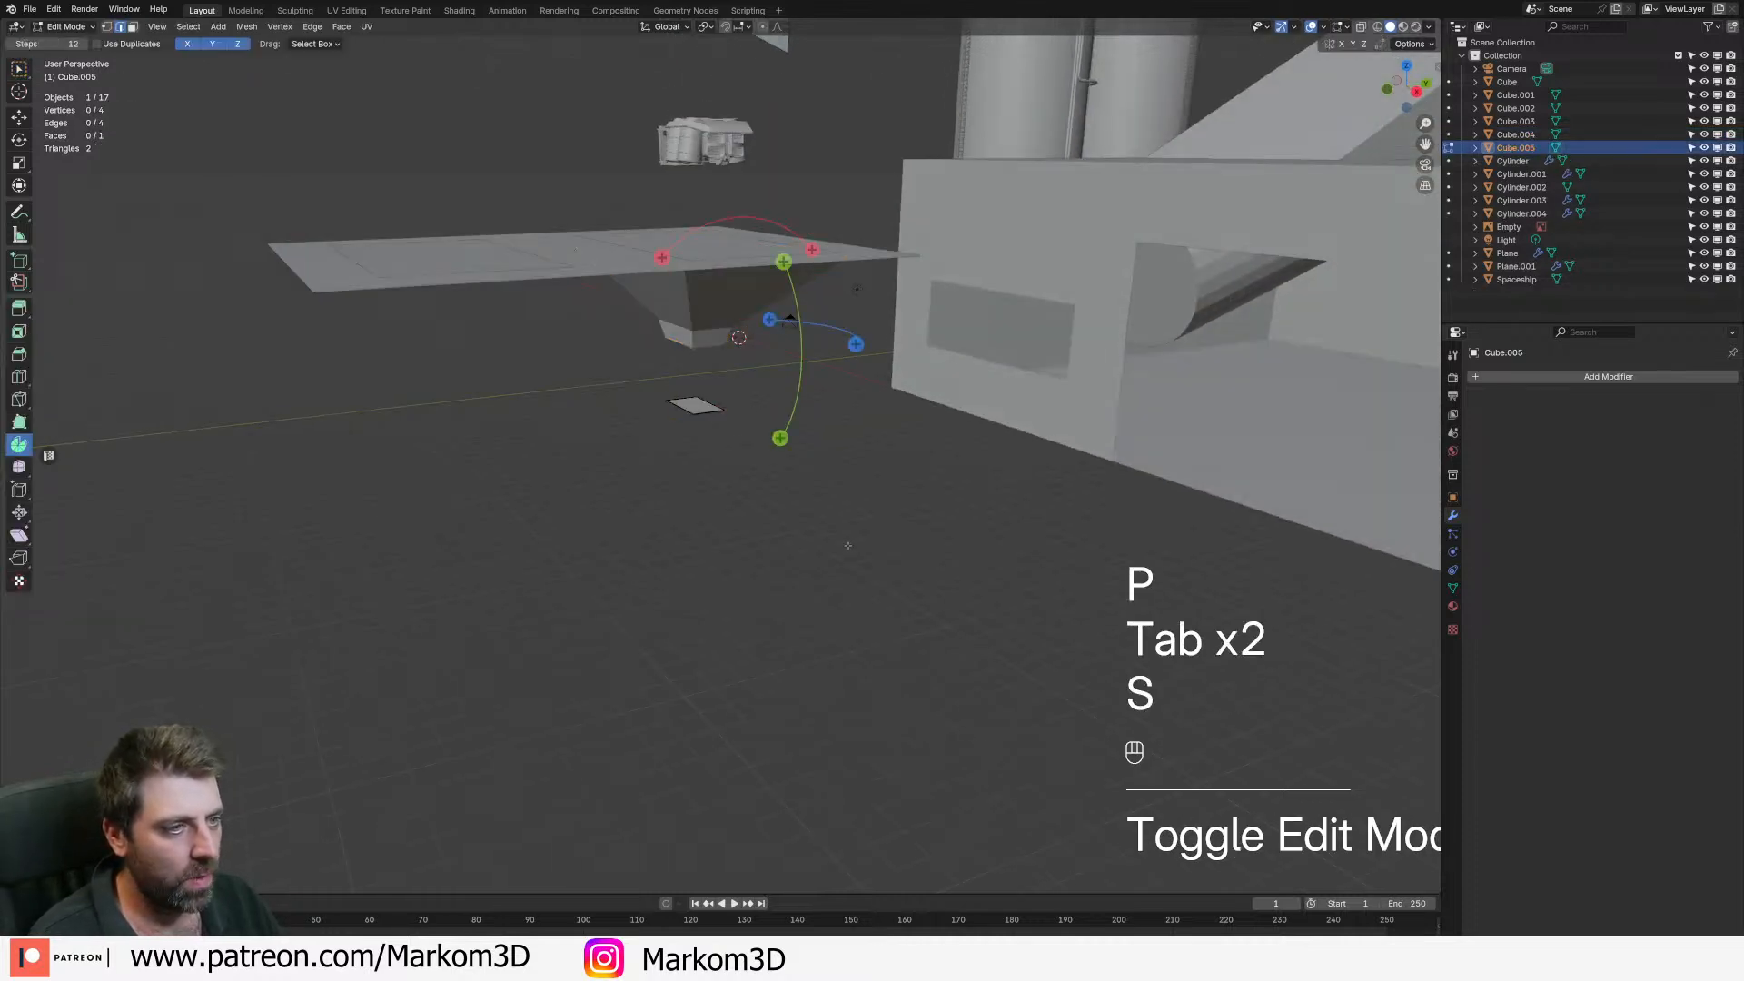
{"action": "key", "text": "a"}
{"action": "key", "text": "s"}
{"action": "key", "text": "y"}
{"action": "left_click", "coordinate": [765, 464]}
- Add two centred loop cuts across the strip and spread them along X towards its ends
{"action": "middle_click_drag", "start_coordinate": [850, 493], "coordinate": [911, 522]}
{"action": "scroll", "coordinate": [926, 502], "scroll_direction": "up", "scroll_amount": 2}
{"action": "scroll", "coordinate": [911, 522], "scroll_direction": "up", "scroll_amount": 1}
{"action": "key", "text": "ctrl+r"}
{"action": "scroll", "coordinate": [814, 437], "scroll_direction": "up", "scroll_amount": 1}
{"action": "left_click", "coordinate": [812, 439]}
{"action": "right_click", "coordinate": [812, 439]}
{"action": "key", "text": "s"}
{"action": "key", "text": "x"}
{"action": "left_click", "coordinate": [1130, 518]}
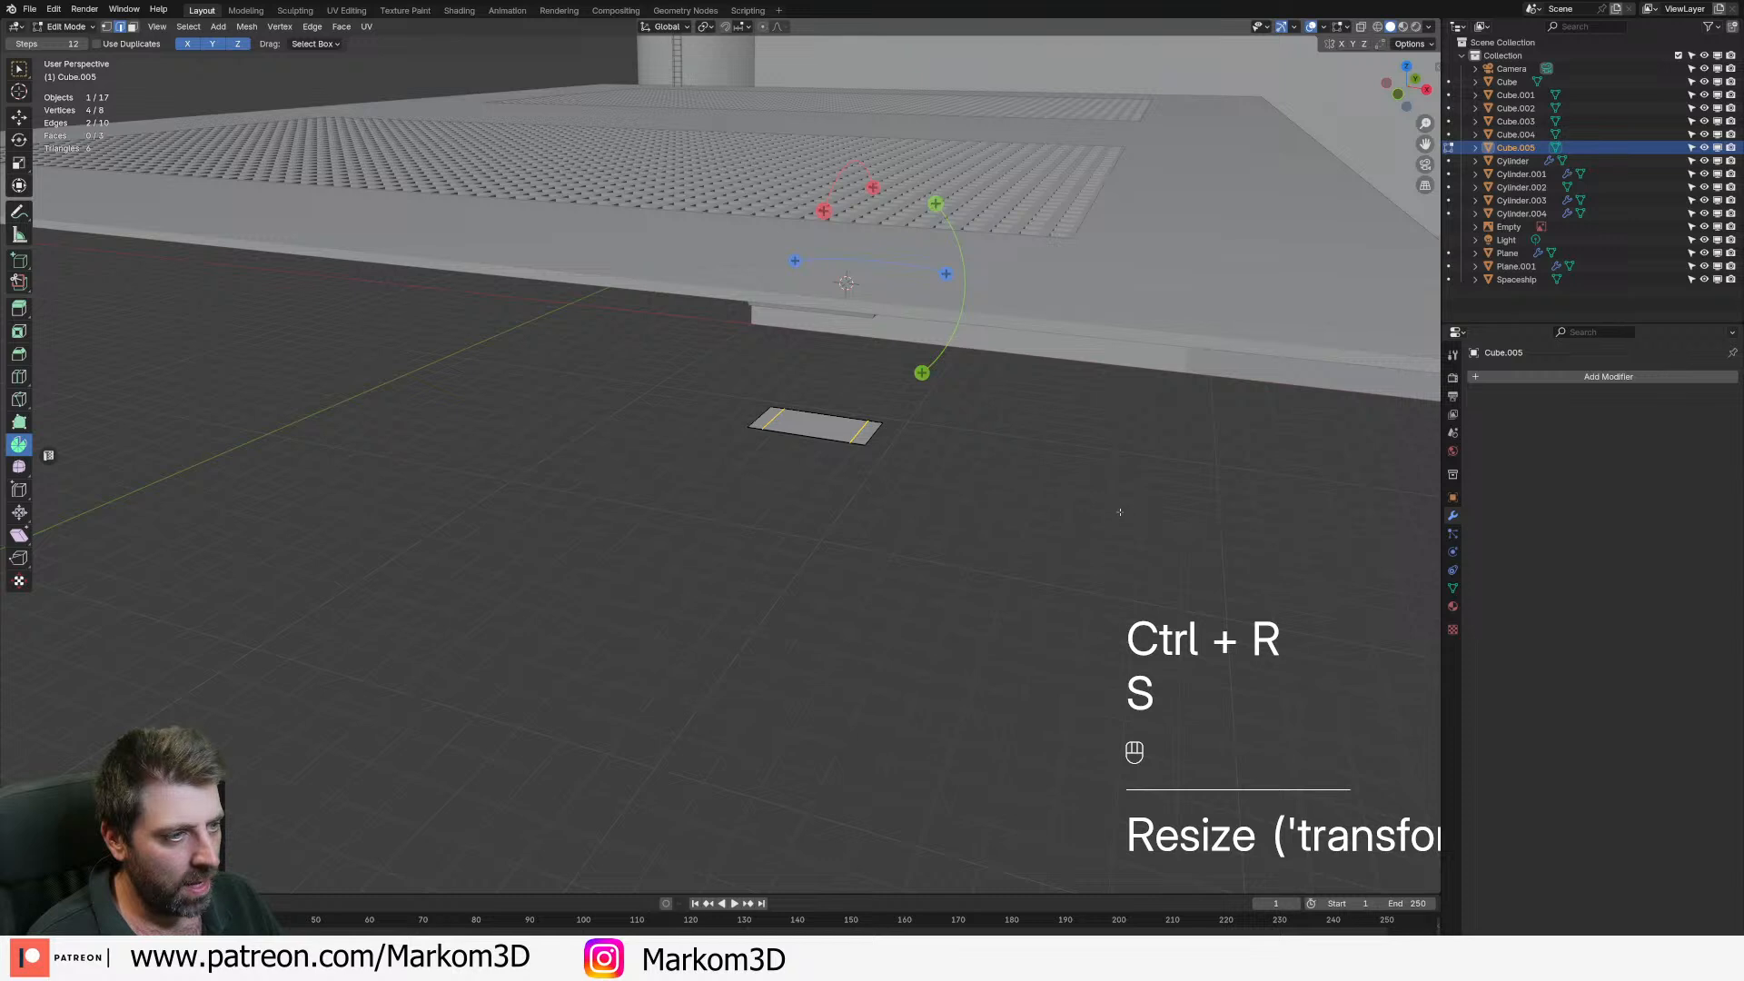
- Lower the two inner edges along Z to shape the strip into a shallow trough with raised sides
{"action": "key", "text": "g"}
{"action": "key", "text": "z"}
{"action": "left_click", "coordinate": [982, 526], "text": "shift"}
{"action": "scroll", "coordinate": [843, 464], "scroll_direction": "up", "scroll_amount": 1}
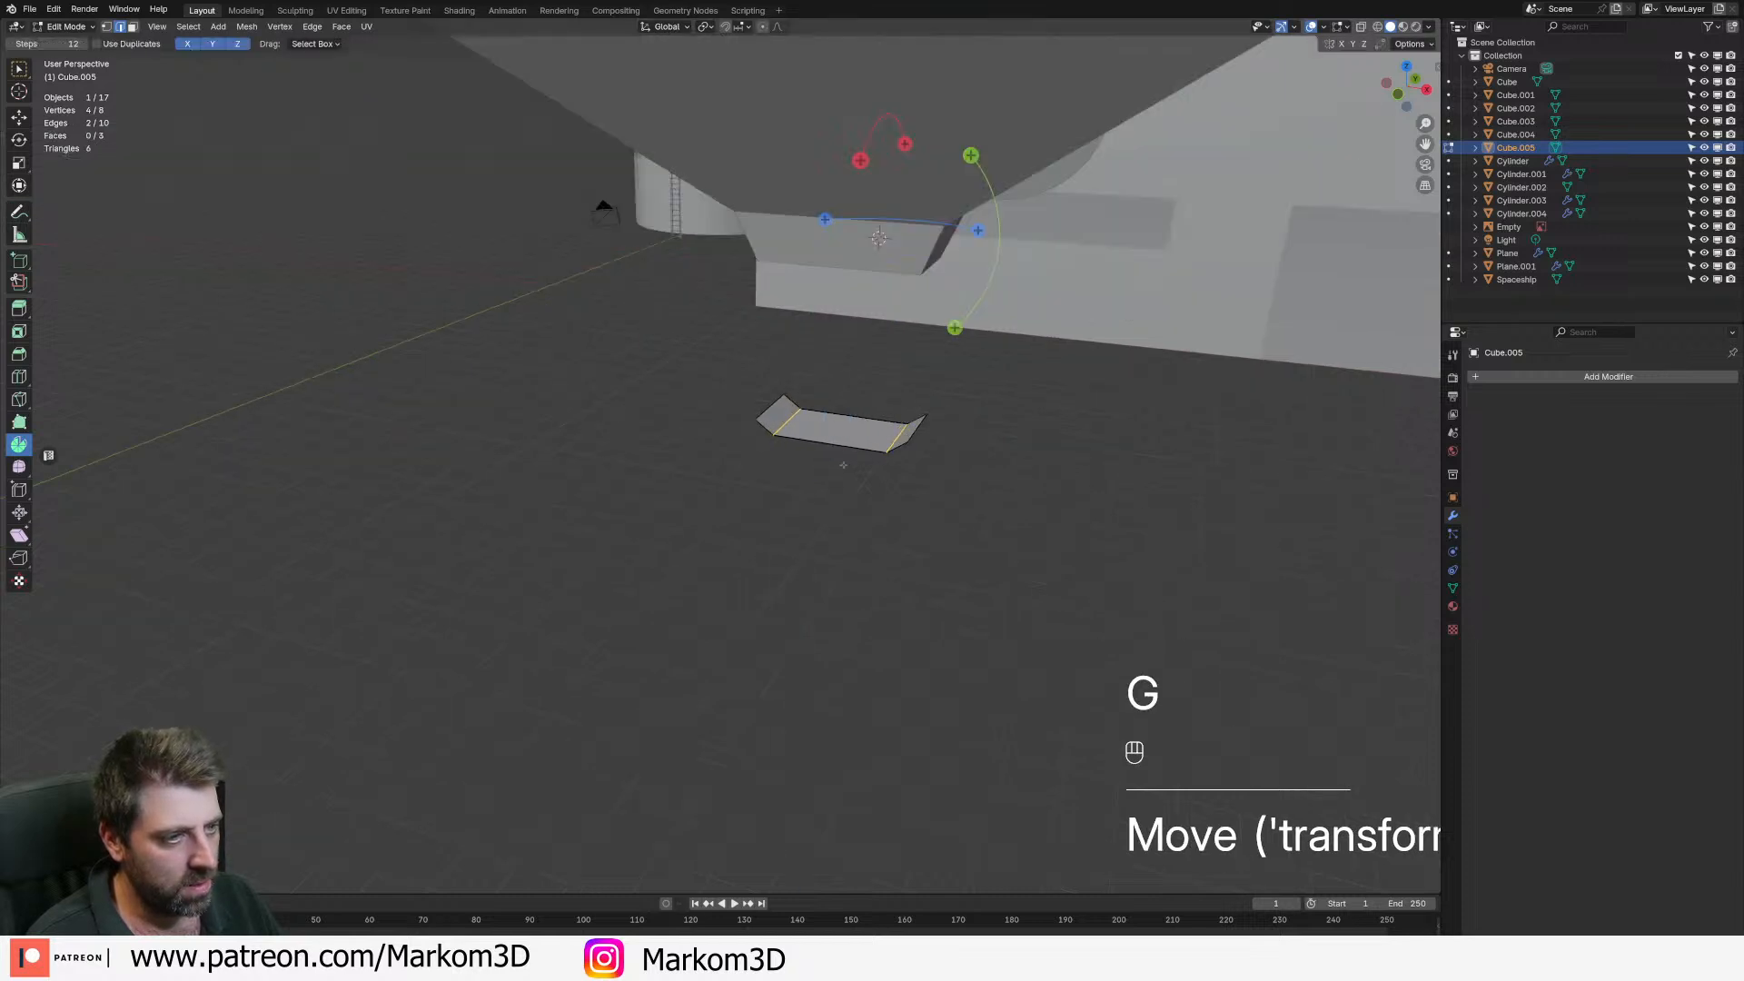
{"action": "middle_click_drag", "start_coordinate": [851, 488], "coordinate": [790, 472]}
{"action": "scroll", "coordinate": [772, 467], "scroll_direction": "down", "scroll_amount": 3}
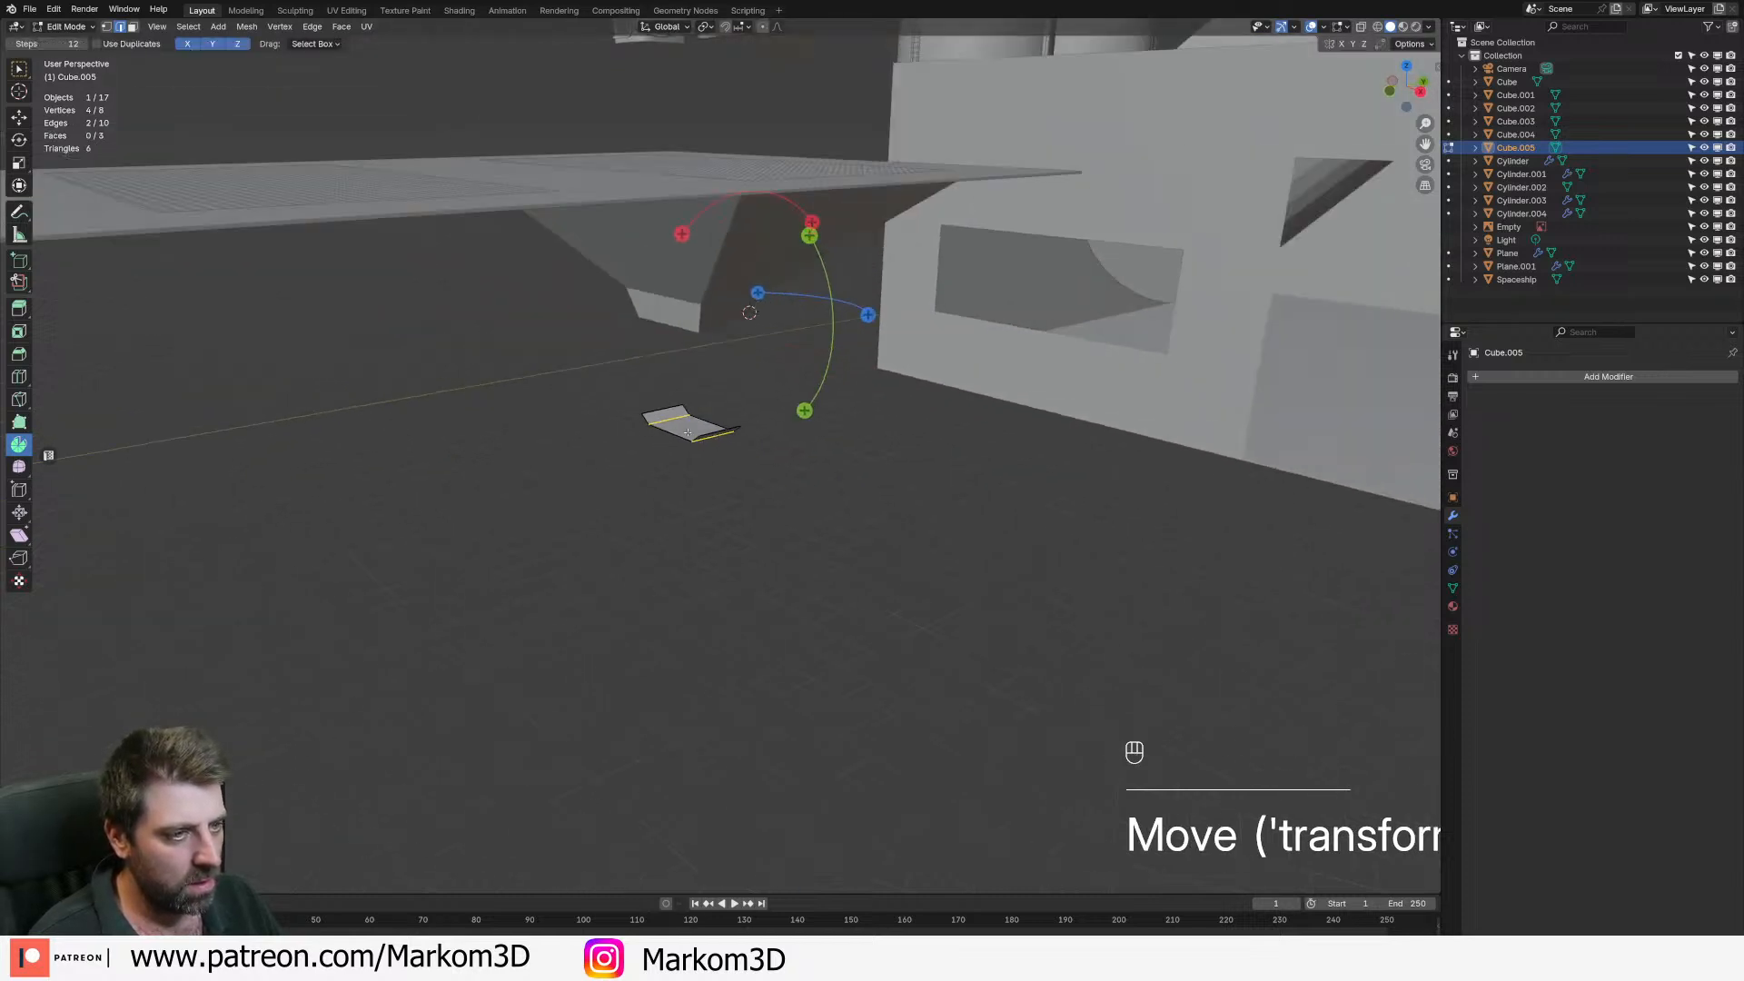
- Scale all of the trough's geometry along Y into a thin slat and return to Object Mode
{"action": "key", "text": "Tab"}
{"action": "key", "text": "Tab"}
{"action": "key", "text": "a"}
{"action": "key", "text": "s"}
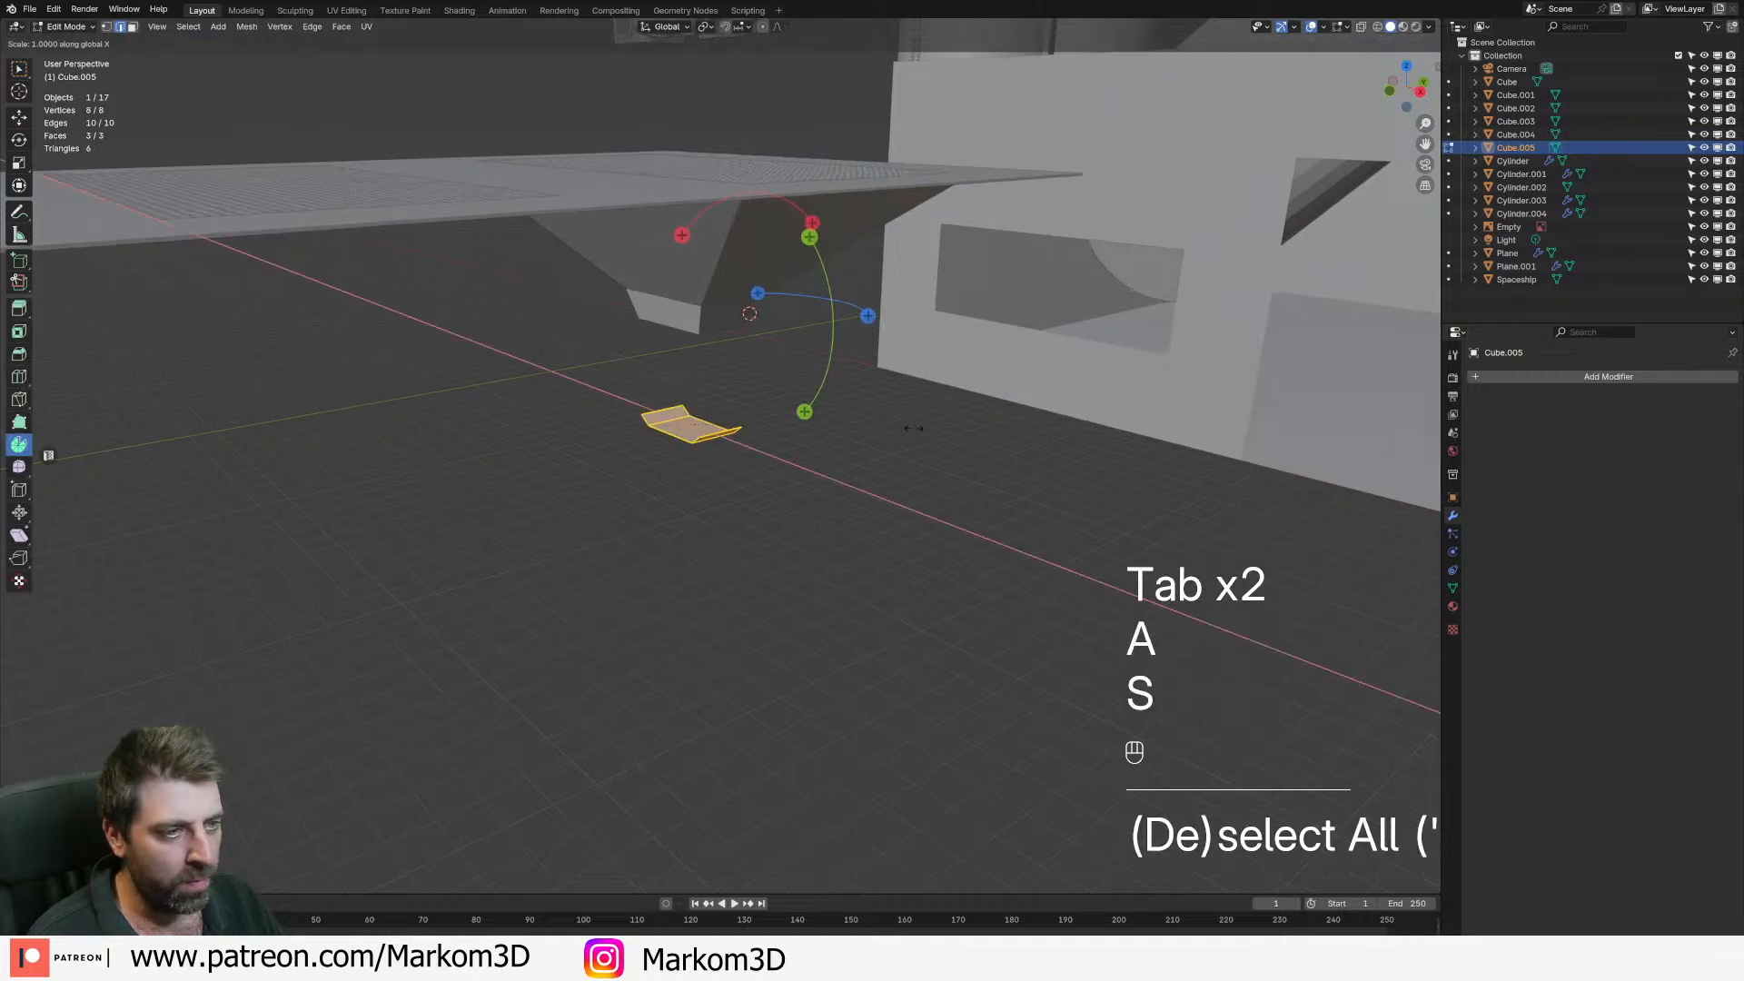
{"action": "key", "text": "s"}
{"action": "key", "text": "y"}
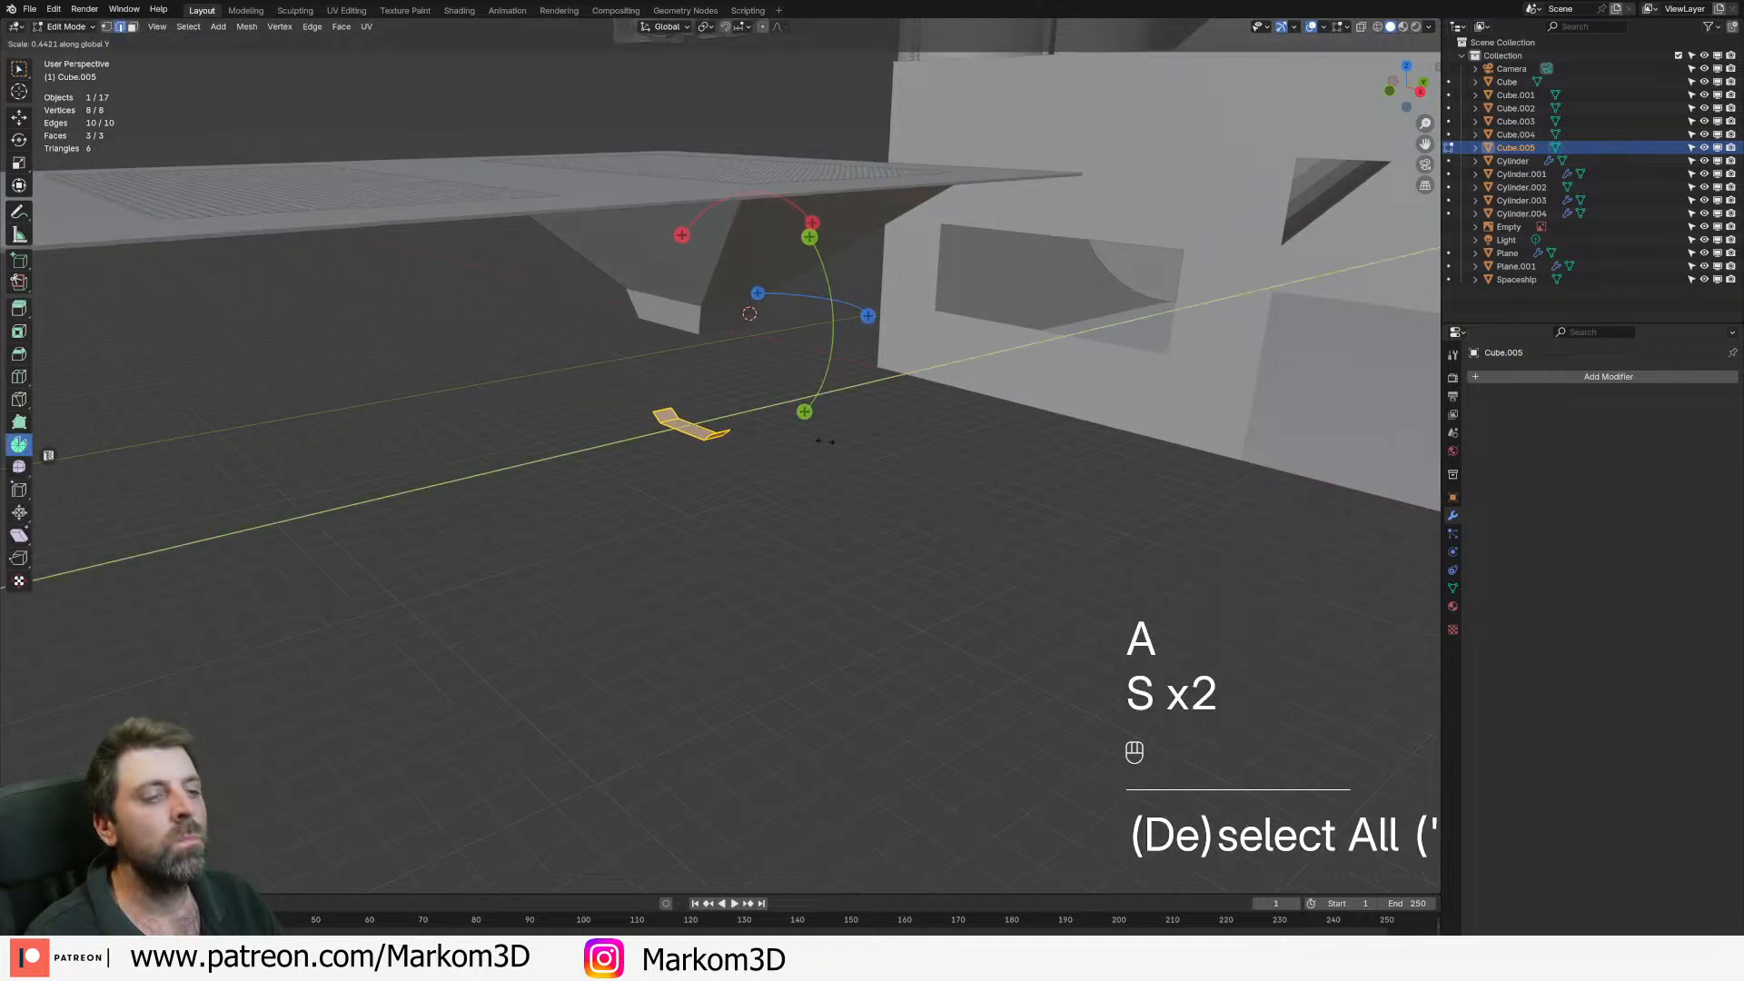
{"action": "left_click", "coordinate": [740, 438]}
{"action": "key", "text": "Tab"}
- Snap the 3D cursor to the world origin and add a Bézier curve there
{"action": "scroll", "coordinate": [730, 452], "scroll_direction": "down", "scroll_amount": 3}
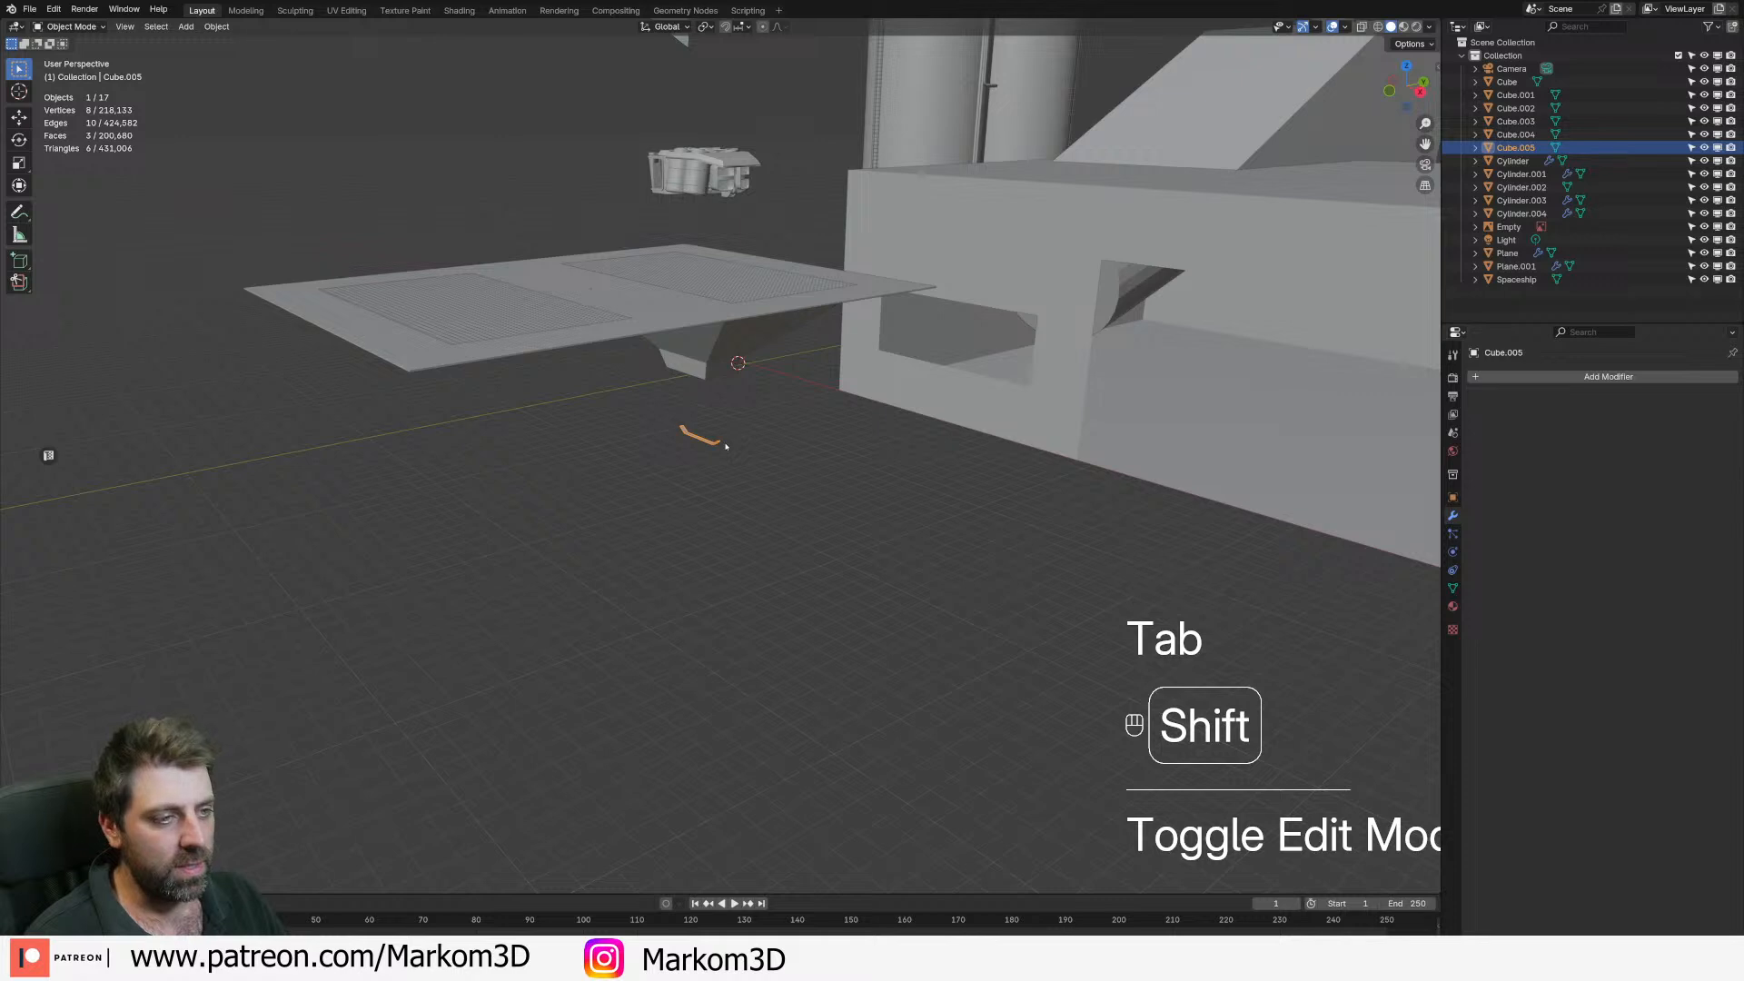
{"action": "key", "text": "shift+s"}
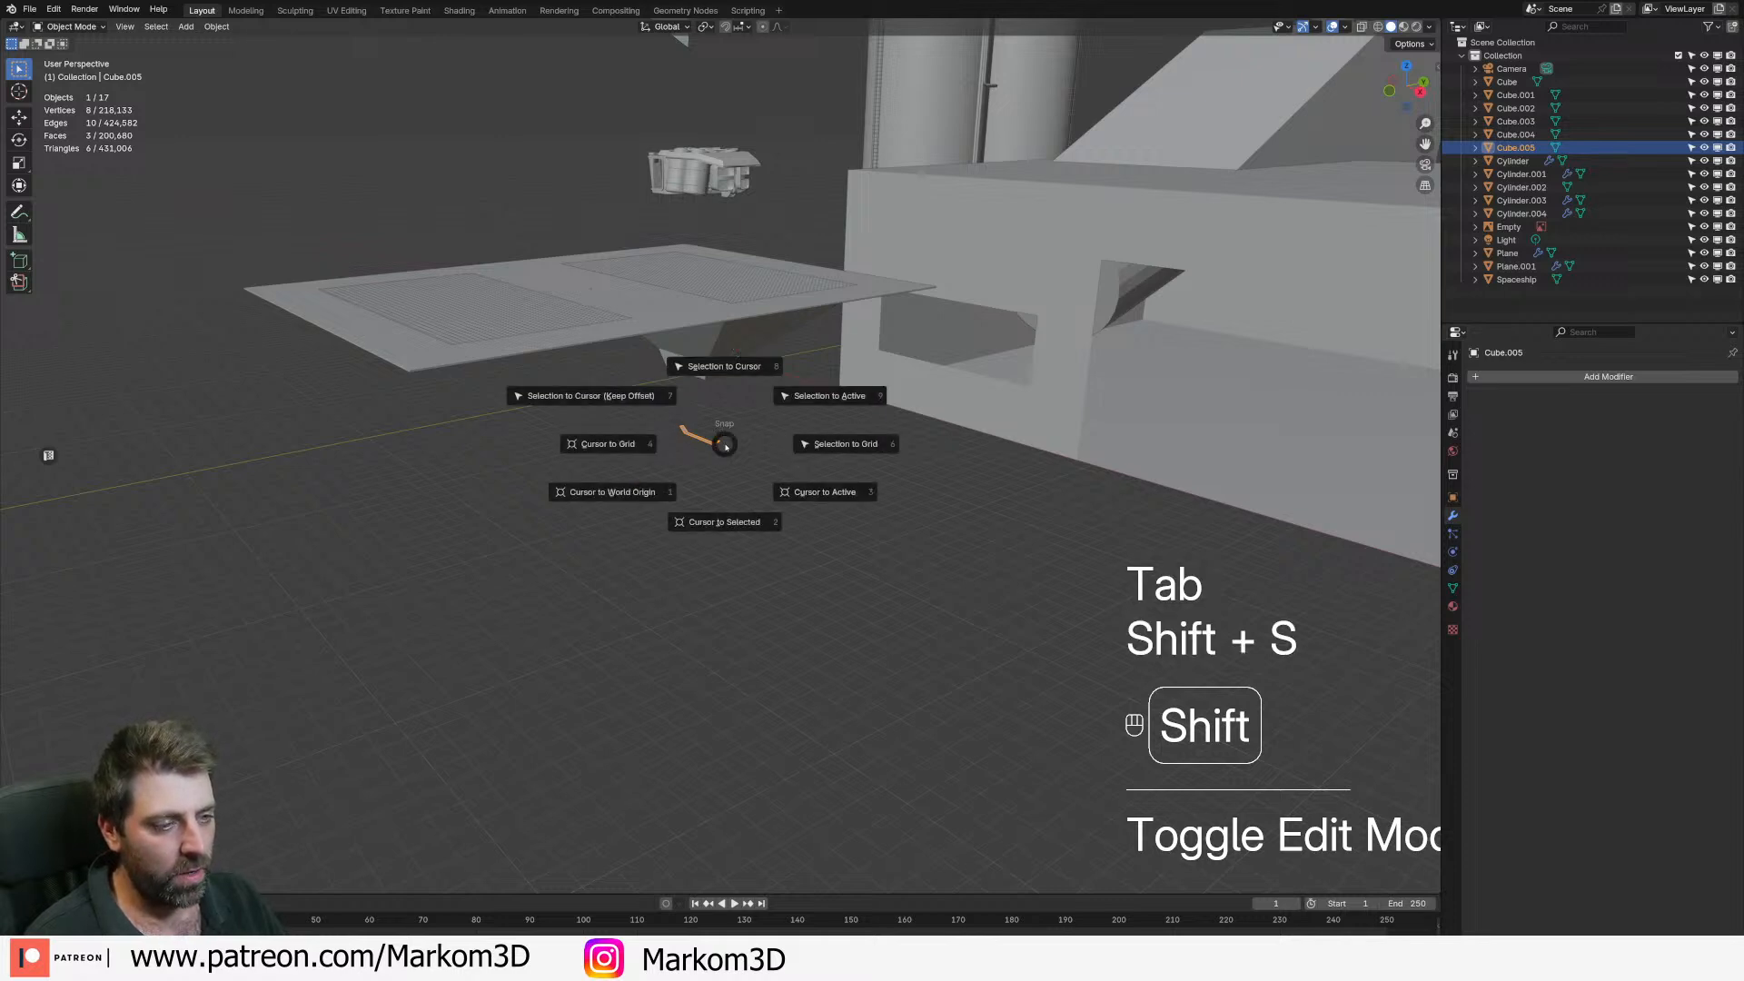
{"action": "left_click", "coordinate": [612, 499]}
{"action": "key", "text": "shift+a"}
{"action": "mouse_move", "coordinate": [610, 499]}
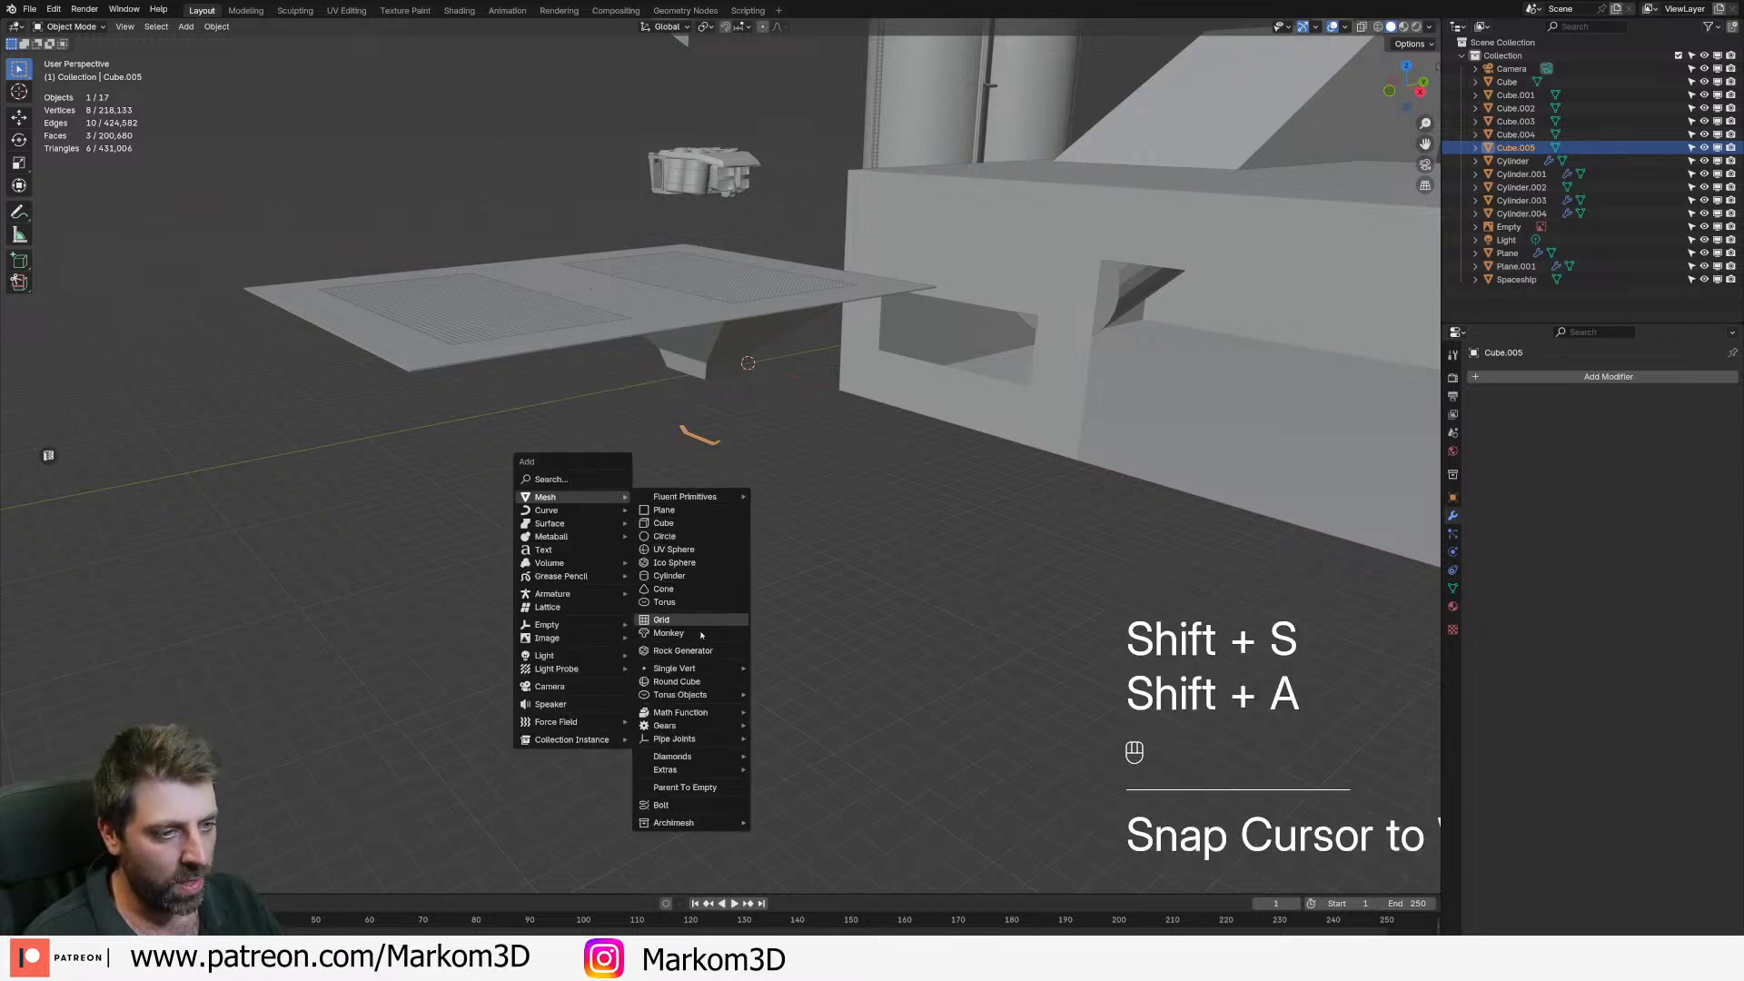
{"action": "mouse_move", "coordinate": [555, 511]}
{"action": "left_click", "coordinate": [713, 518]}
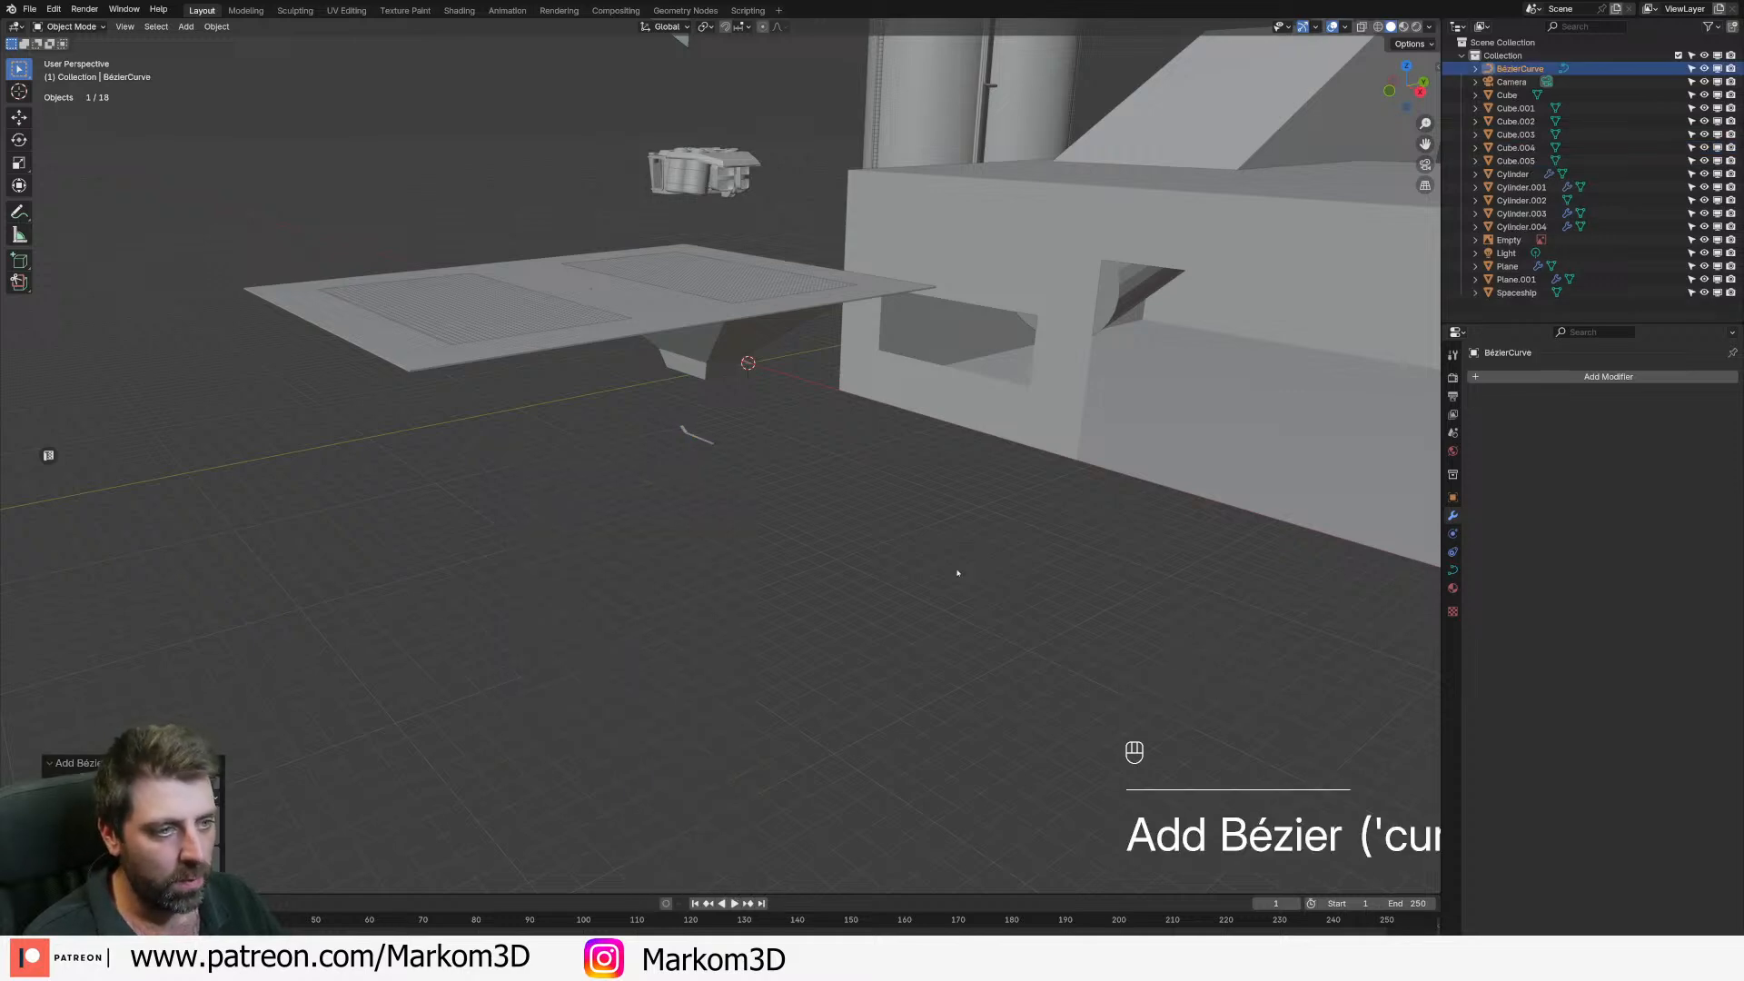
- In top view, rotate the curve 90 degrees, place it beside the platform and select its upper control point
{"action": "key", "text": "KP_7"}
{"action": "scroll", "coordinate": [944, 588], "scroll_direction": "down", "scroll_amount": 2}
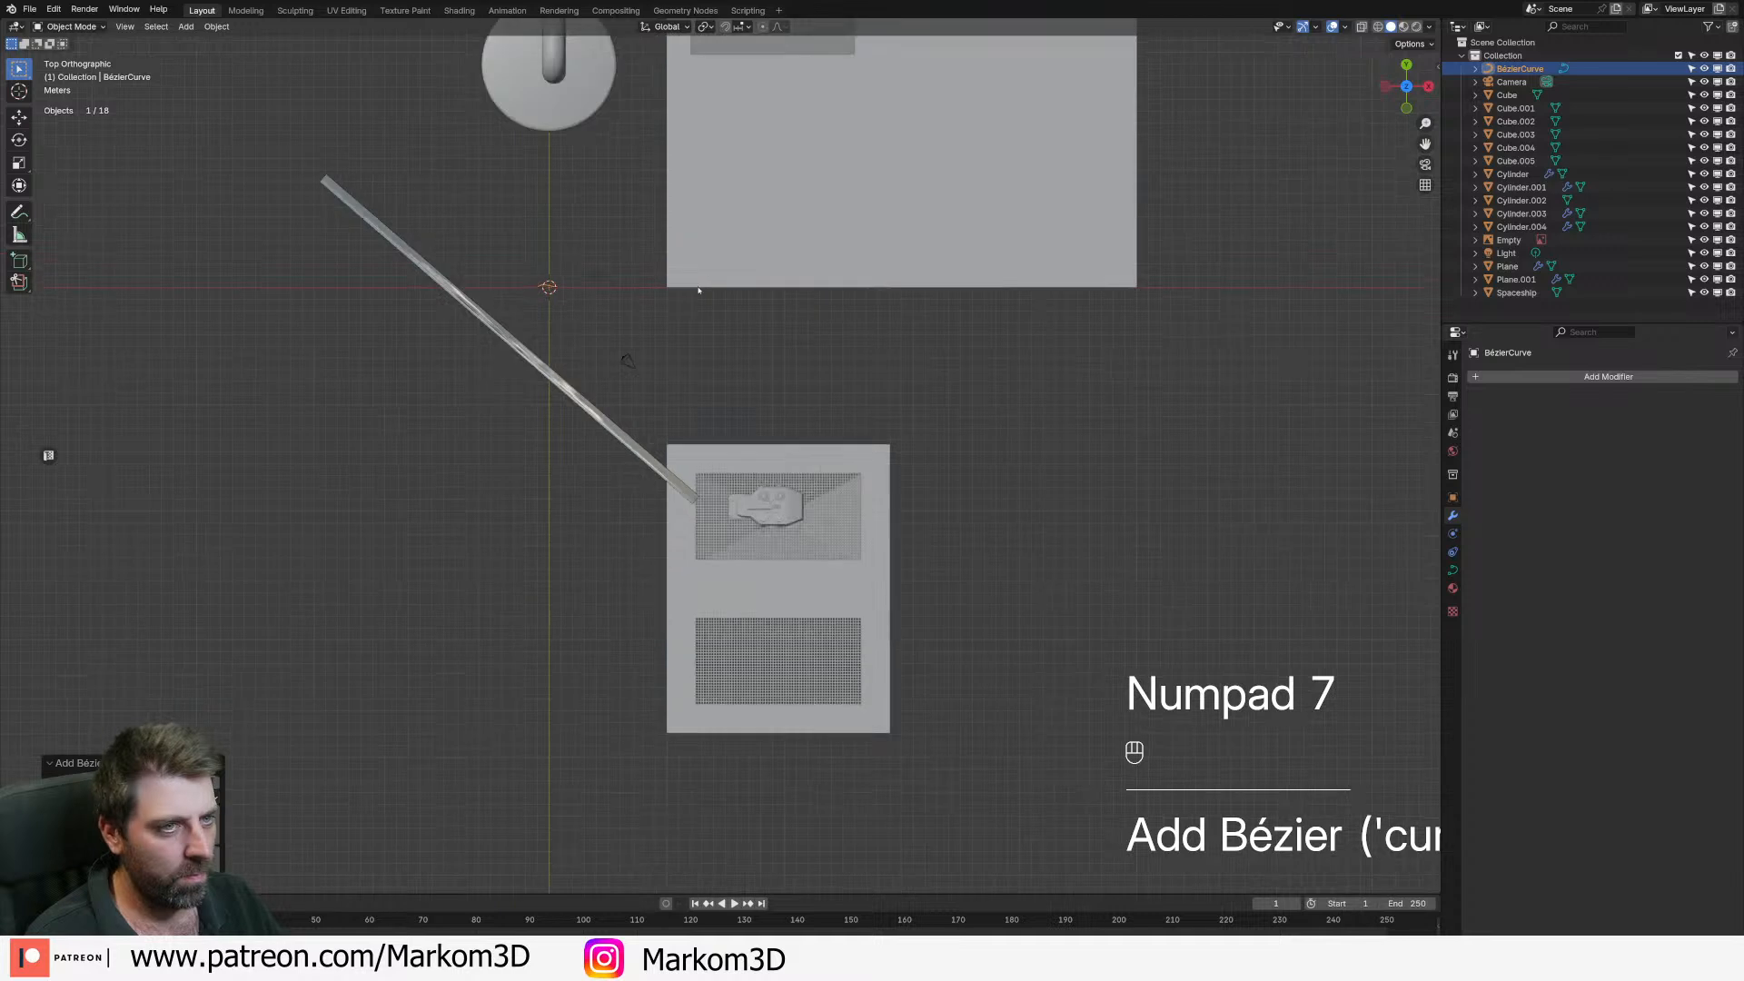
{"action": "key", "text": "Tab"}
{"action": "type", "text": "r90"}
{"action": "key", "text": "Return"}
{"action": "key", "text": "g"}
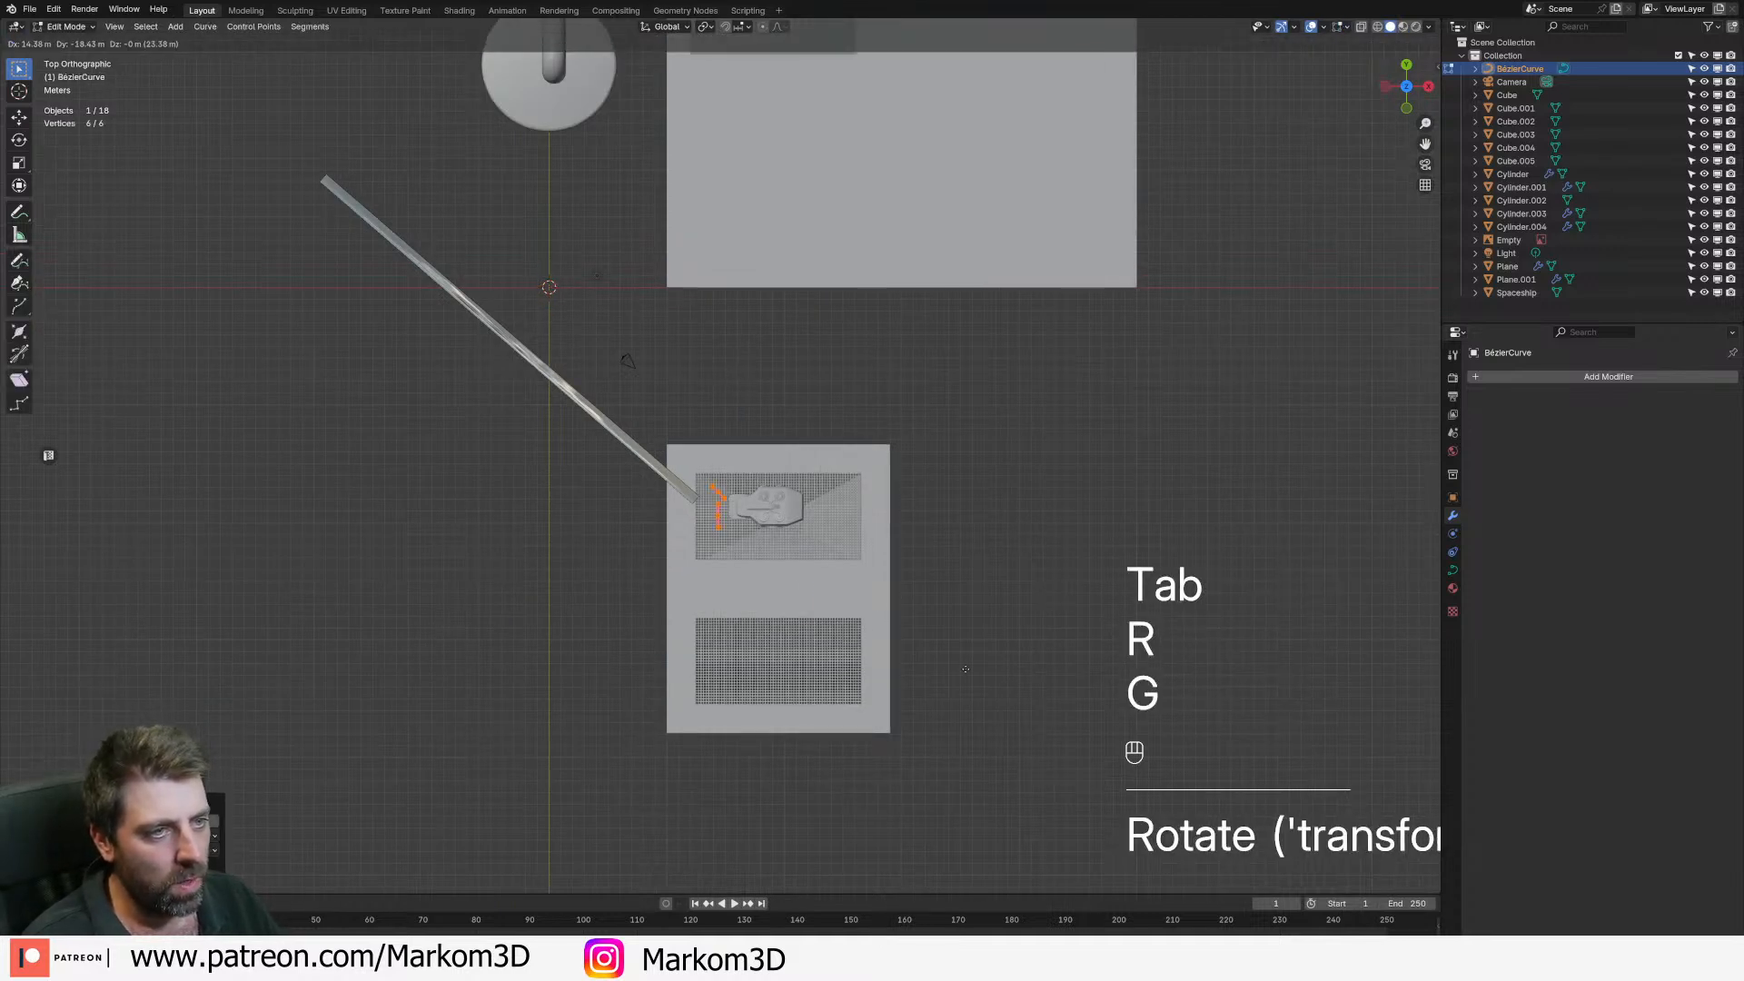
{"action": "left_click", "coordinate": [1221, 758]}
{"action": "middle_click_drag", "start_coordinate": [1042, 557], "coordinate": [908, 514], "text": "shift"}
{"action": "scroll", "coordinate": [908, 515], "scroll_direction": "up", "scroll_amount": 3}
{"action": "left_click", "coordinate": [920, 582]}
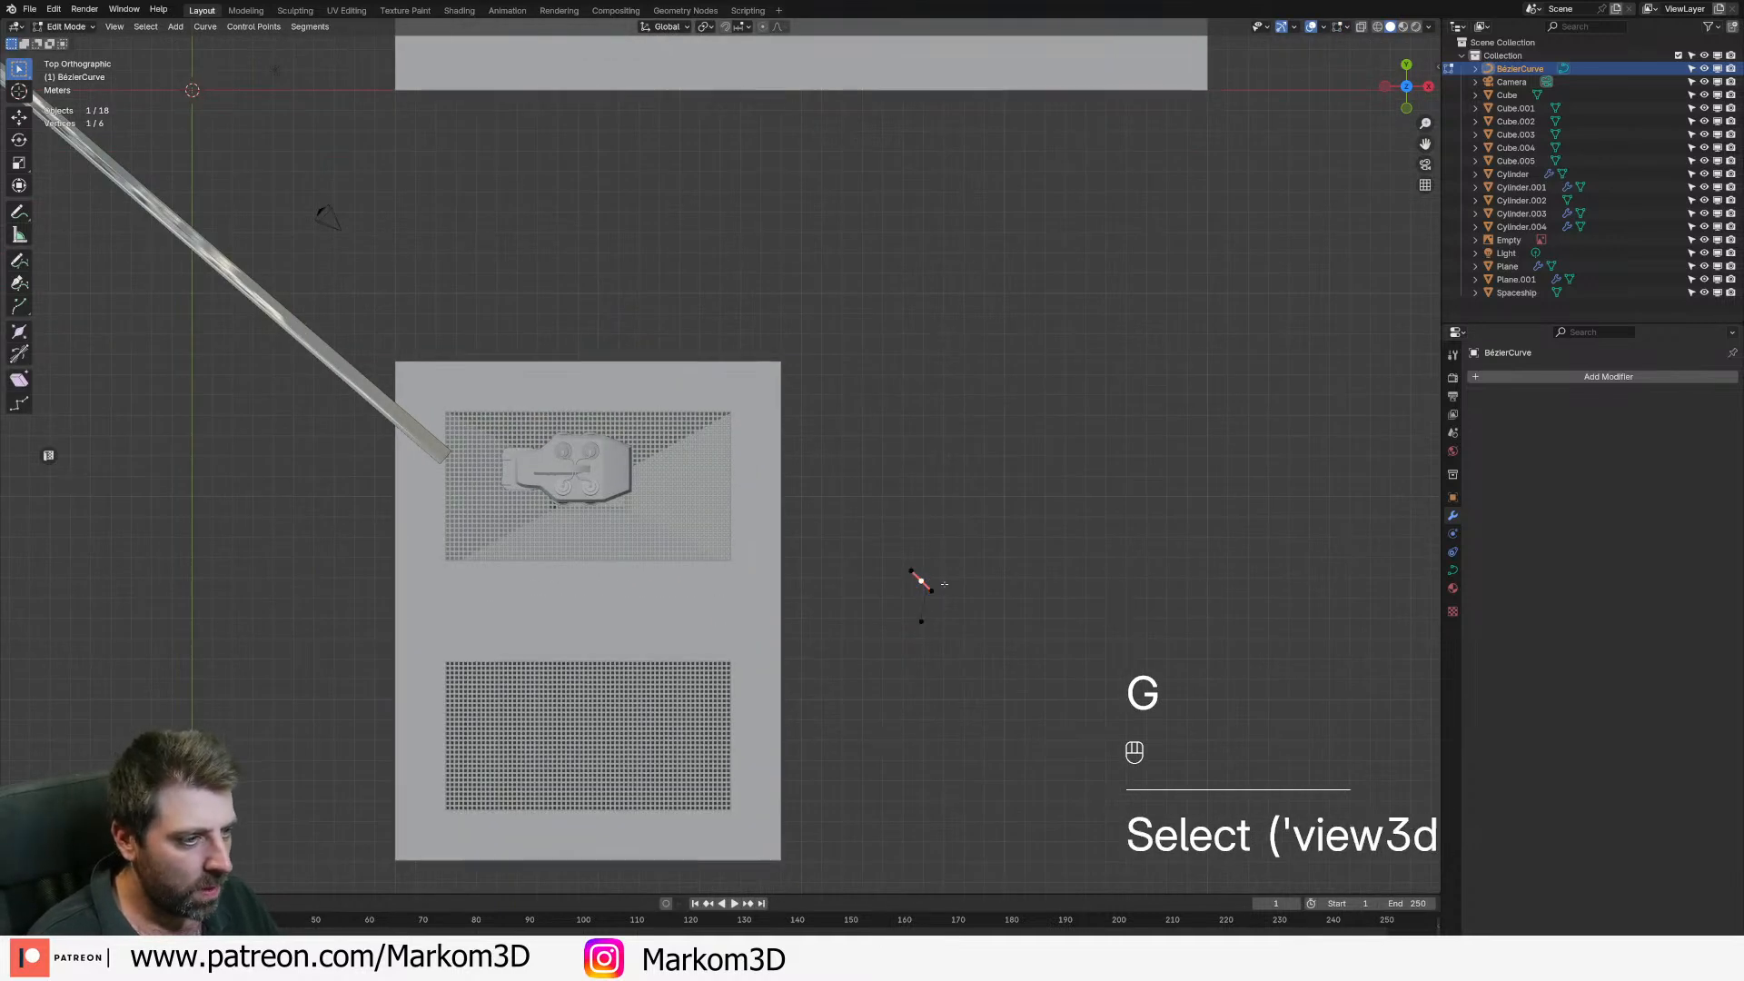
{"action": "key", "text": "e"}
{"action": "key", "text": "r"}
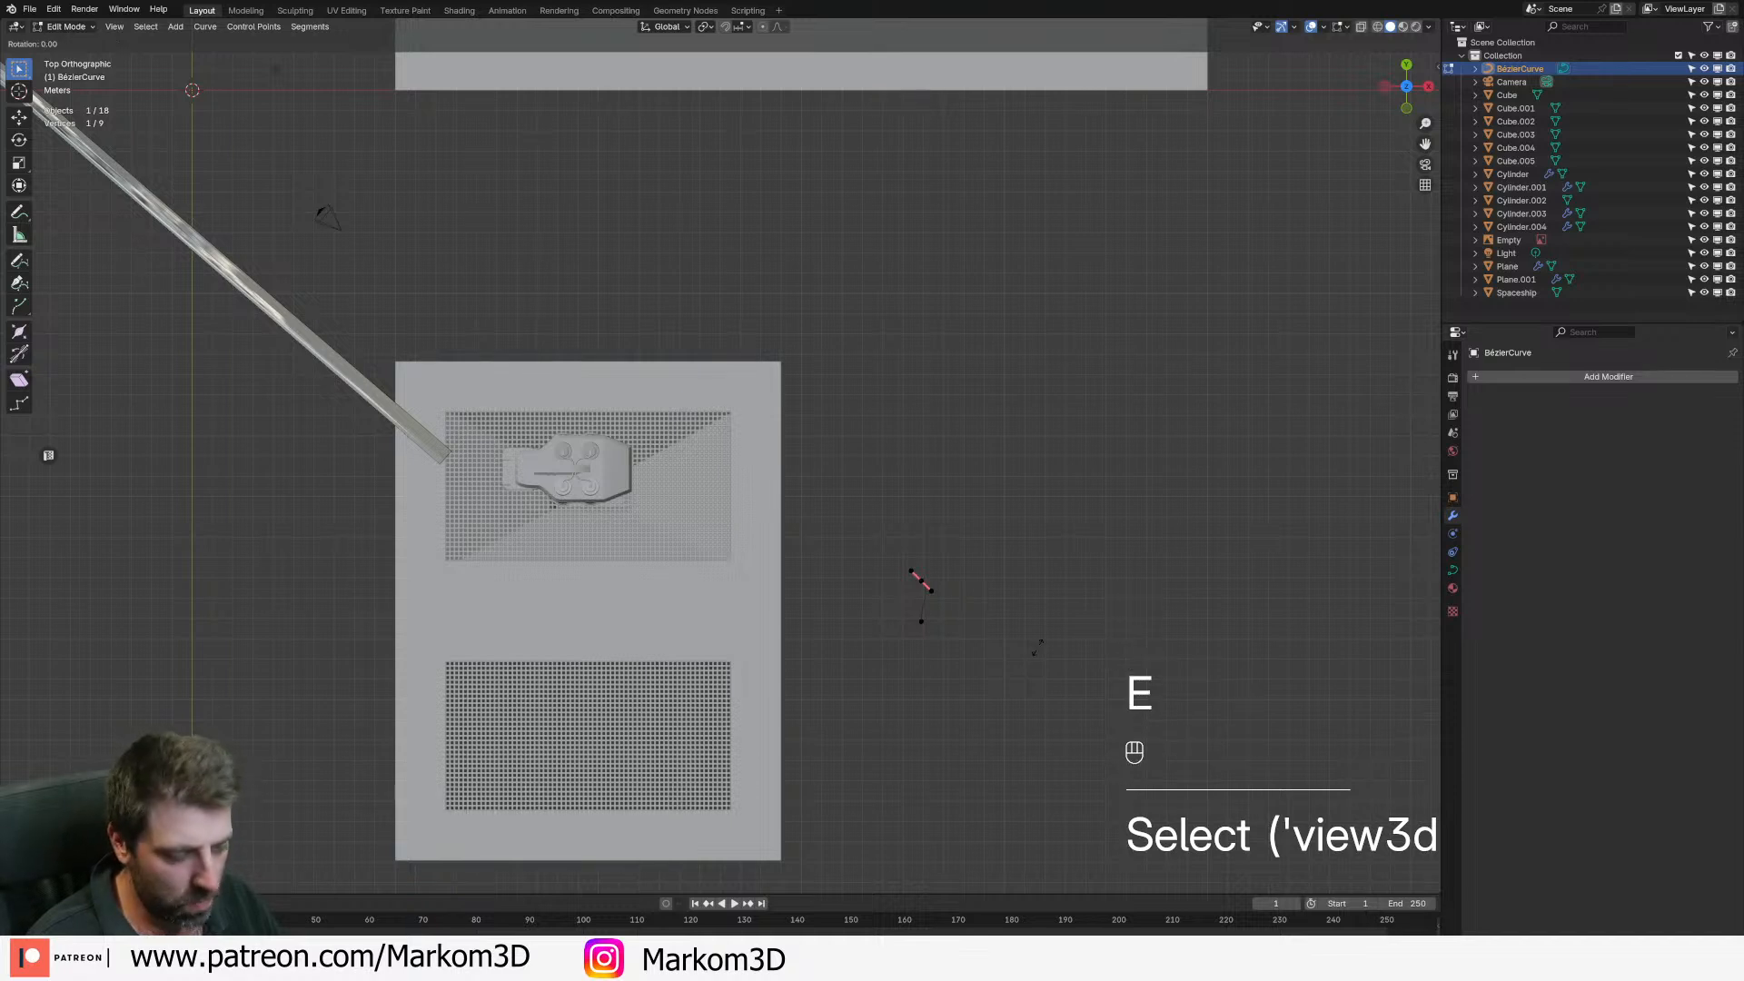
{"action": "right_click", "coordinate": [1037, 647]}
{"action": "key", "text": "ctrl+z"}
- Rotate the handles so the curve runs straight along Y, and move the whole curve beneath the platform near the funnel
{"action": "key", "text": "r"}
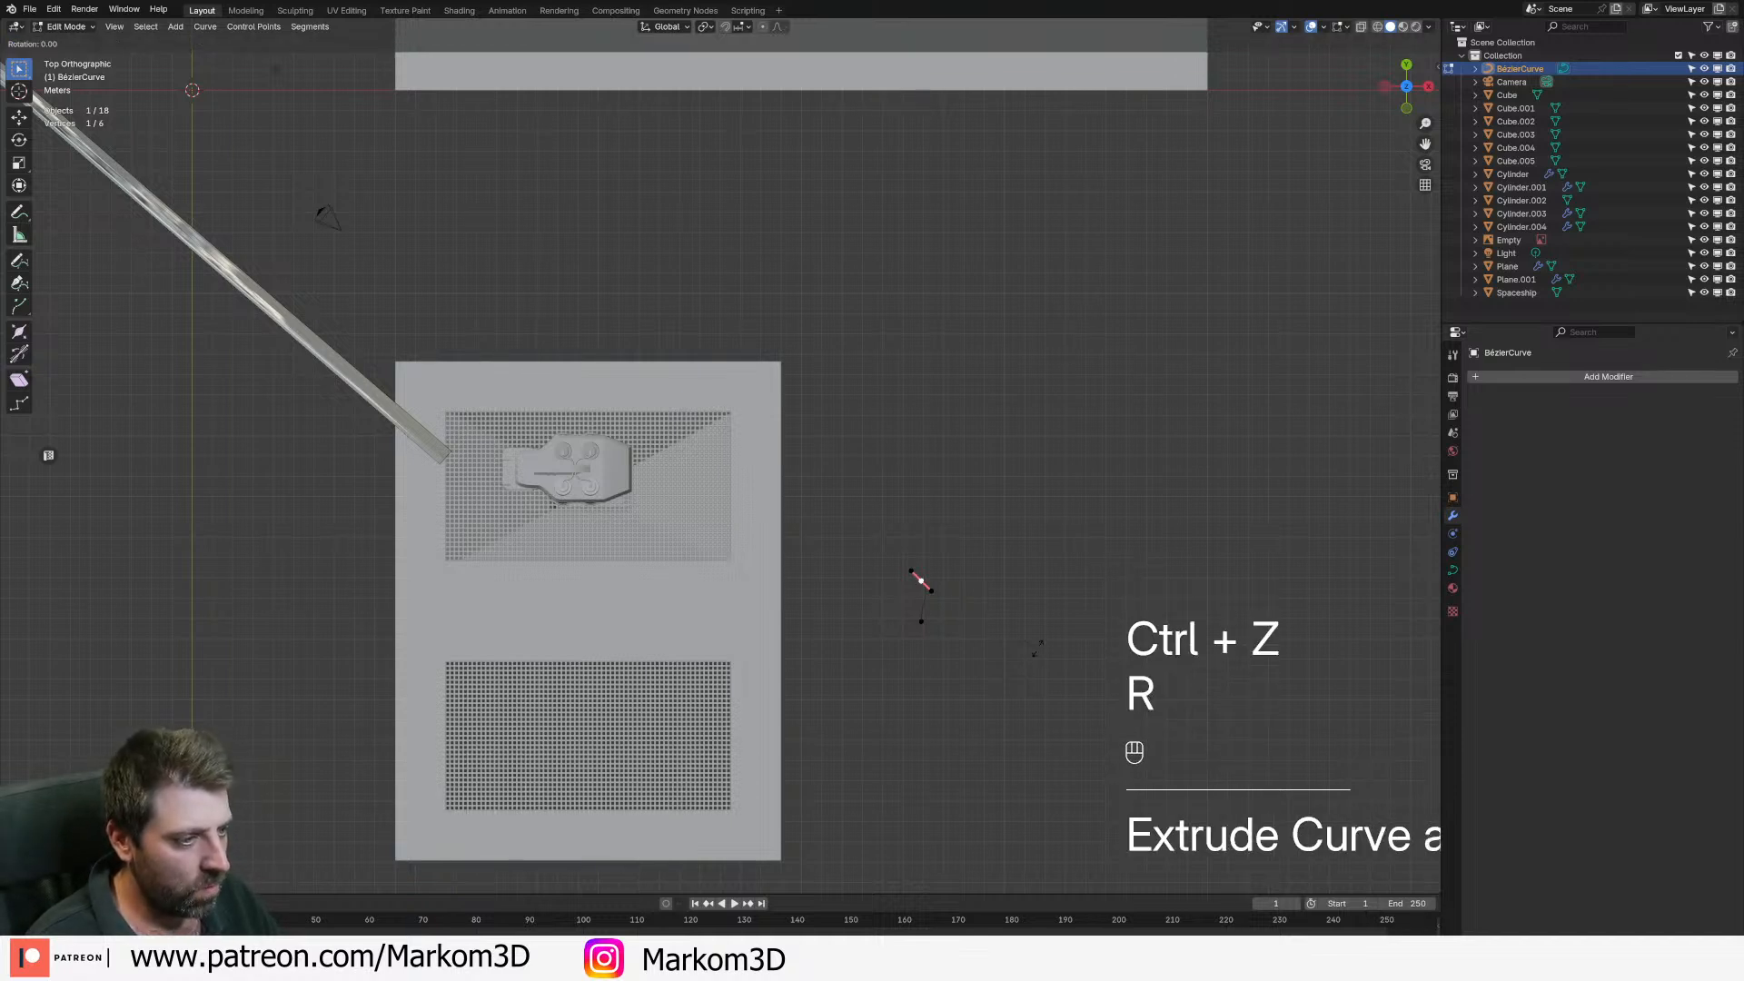
{"action": "left_click", "coordinate": [1037, 647]}
{"action": "key", "text": "a"}
{"action": "key", "text": "g"}
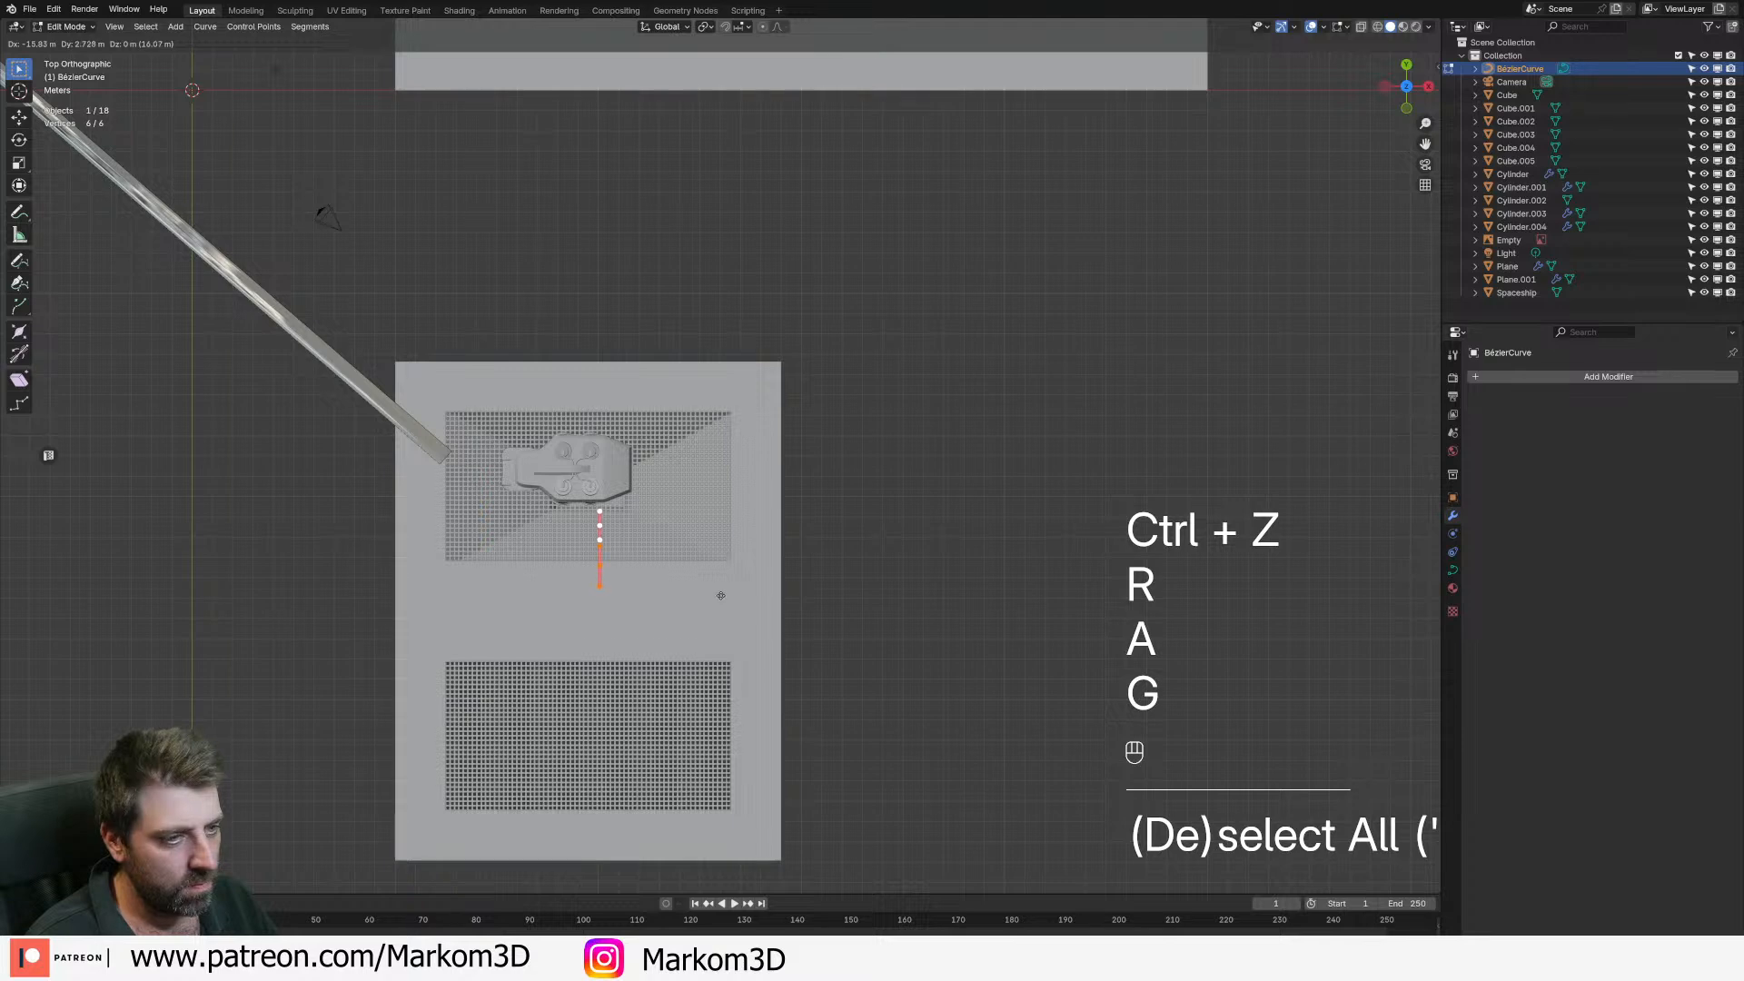
{"action": "left_click", "coordinate": [705, 615]}
{"action": "scroll", "coordinate": [705, 615], "scroll_direction": "up", "scroll_amount": 3}
{"action": "middle_click_drag", "start_coordinate": [705, 615], "coordinate": [740, 417]}
{"action": "key", "text": "g"}
{"action": "key", "text": "z"}
{"action": "left_click", "coordinate": [758, 426]}
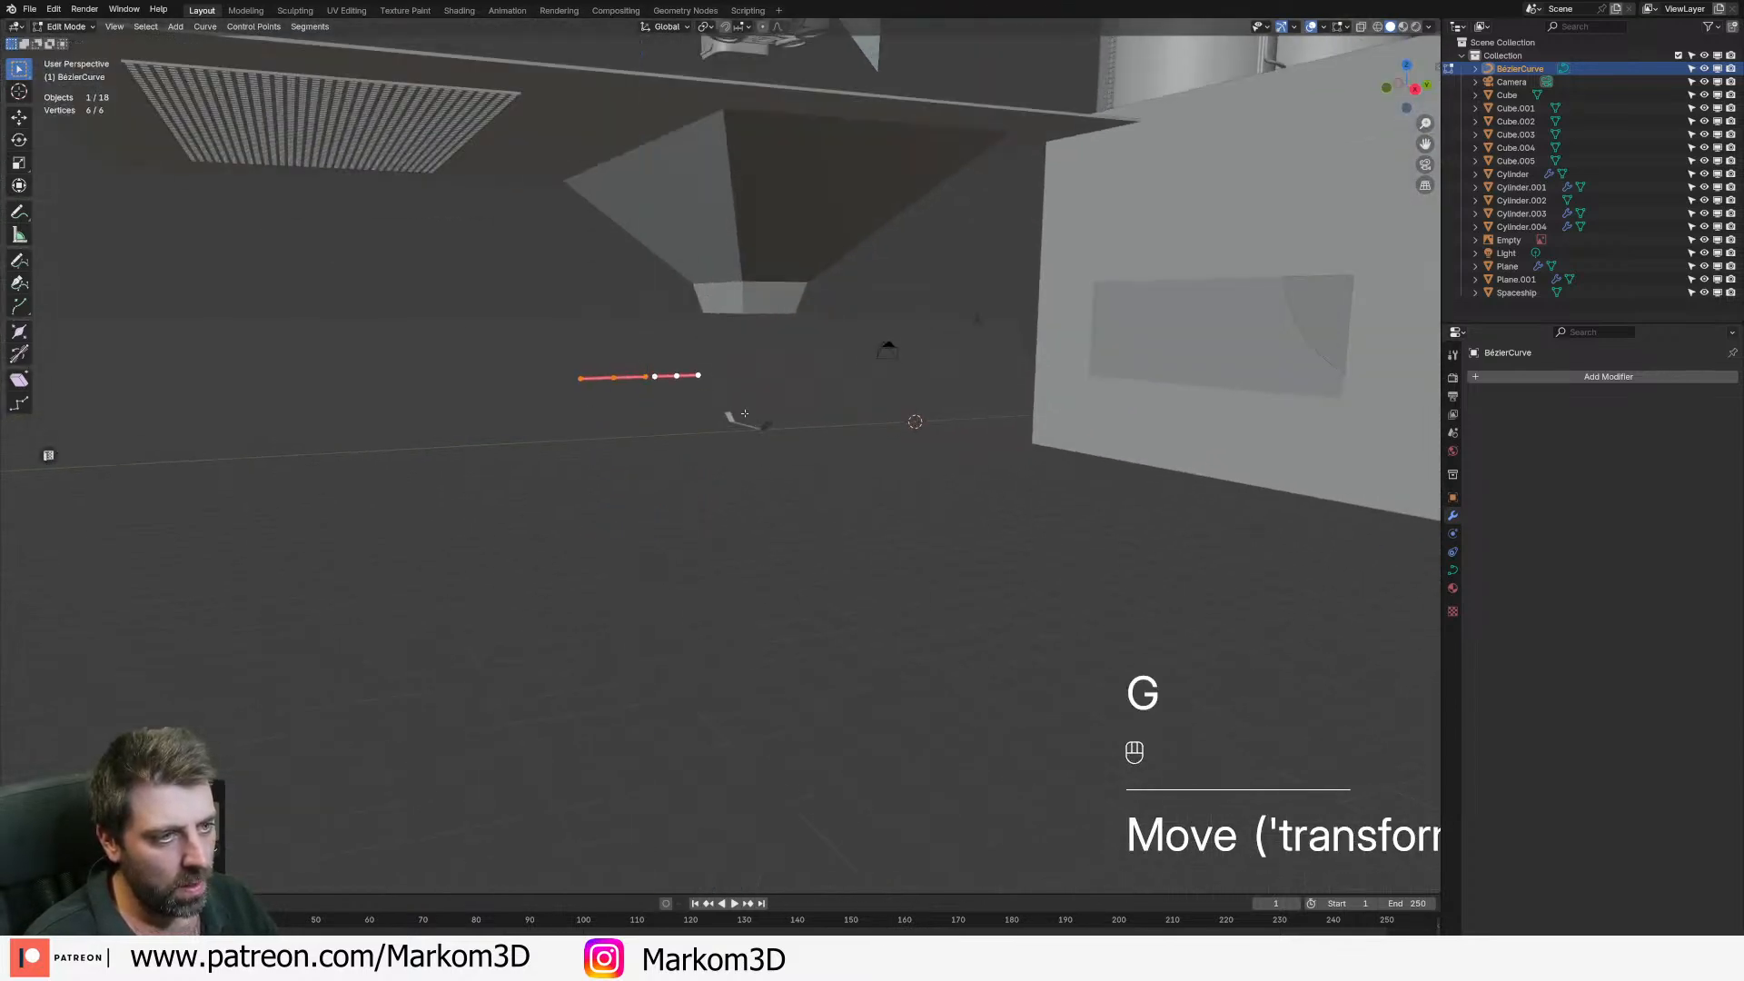
- In side view, move the control point farther from the building along Y to beneath the second grille
{"action": "left_click", "coordinate": [641, 377]}
{"action": "key", "text": "KP_3"}
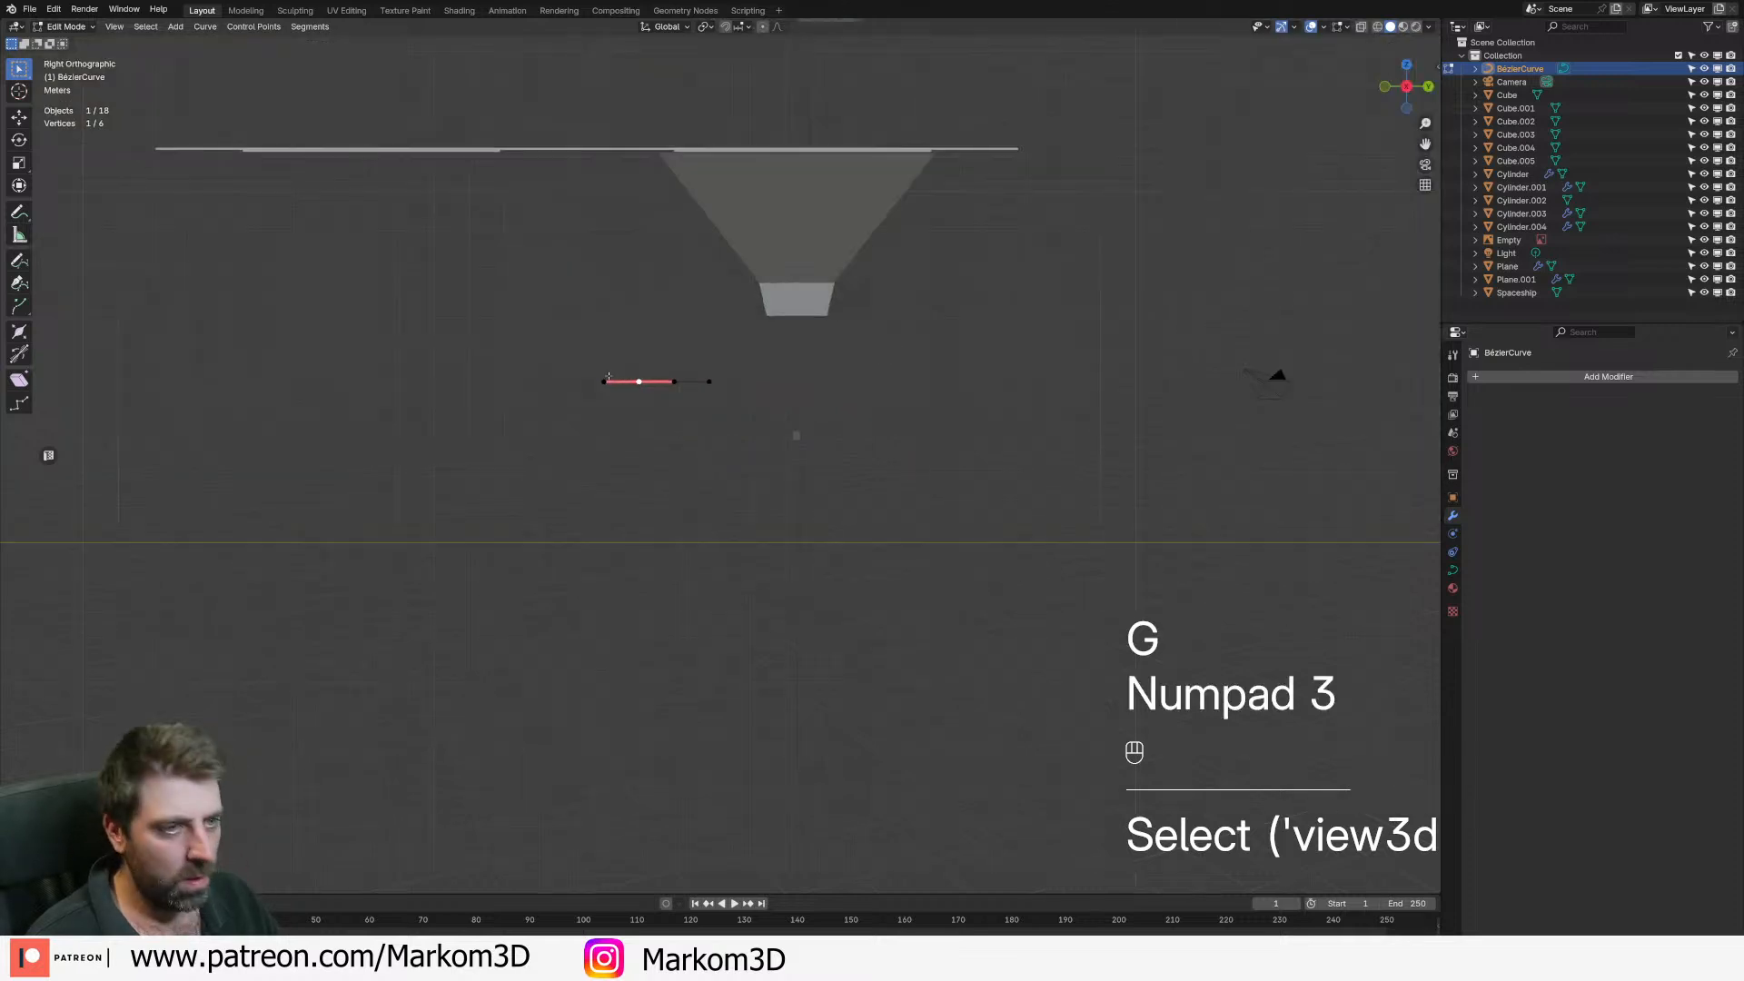
{"action": "key", "text": "g"}
{"action": "right_click", "coordinate": [535, 366]}
{"action": "key", "text": "g"}
{"action": "key", "text": "y"}
{"action": "left_click", "coordinate": [220, 353]}
- Move the curve's opposite end point along Y past the world origin to just before the silos, using wireframe shading
{"action": "left_click", "coordinate": [709, 382]}
{"action": "middle_click_drag", "start_coordinate": [833, 398], "coordinate": [757, 417], "text": "shift"}
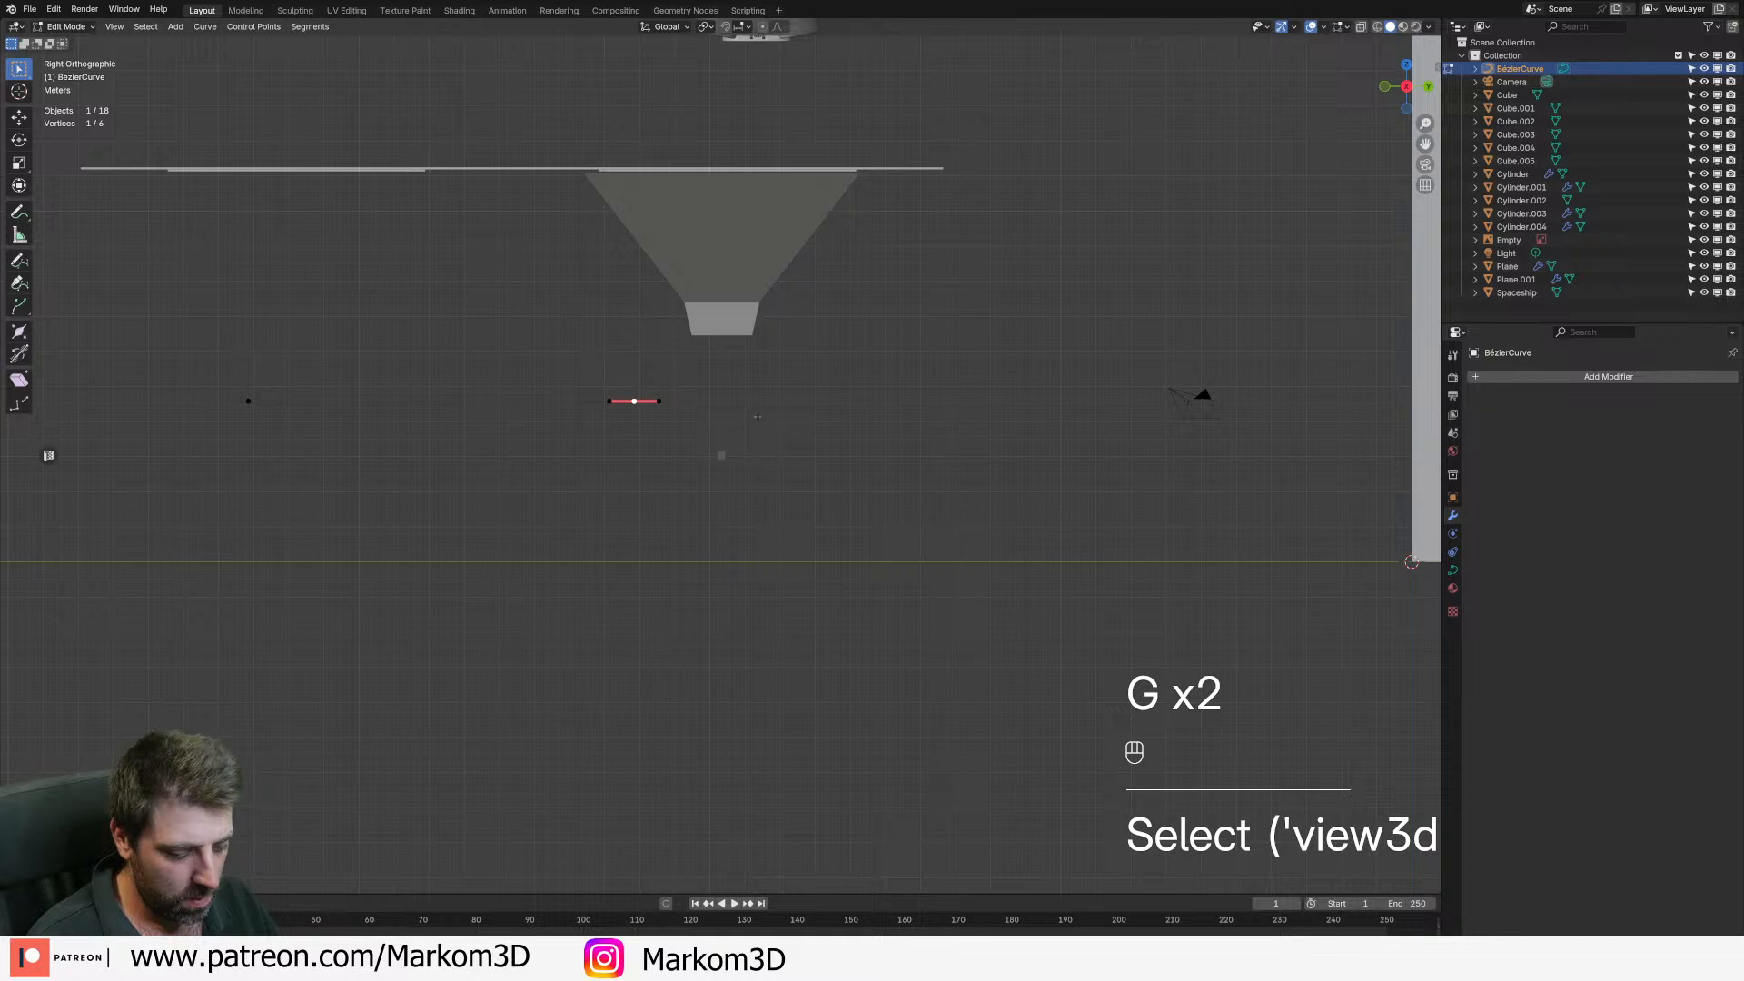
{"action": "key", "text": "g"}
{"action": "key", "text": "y"}
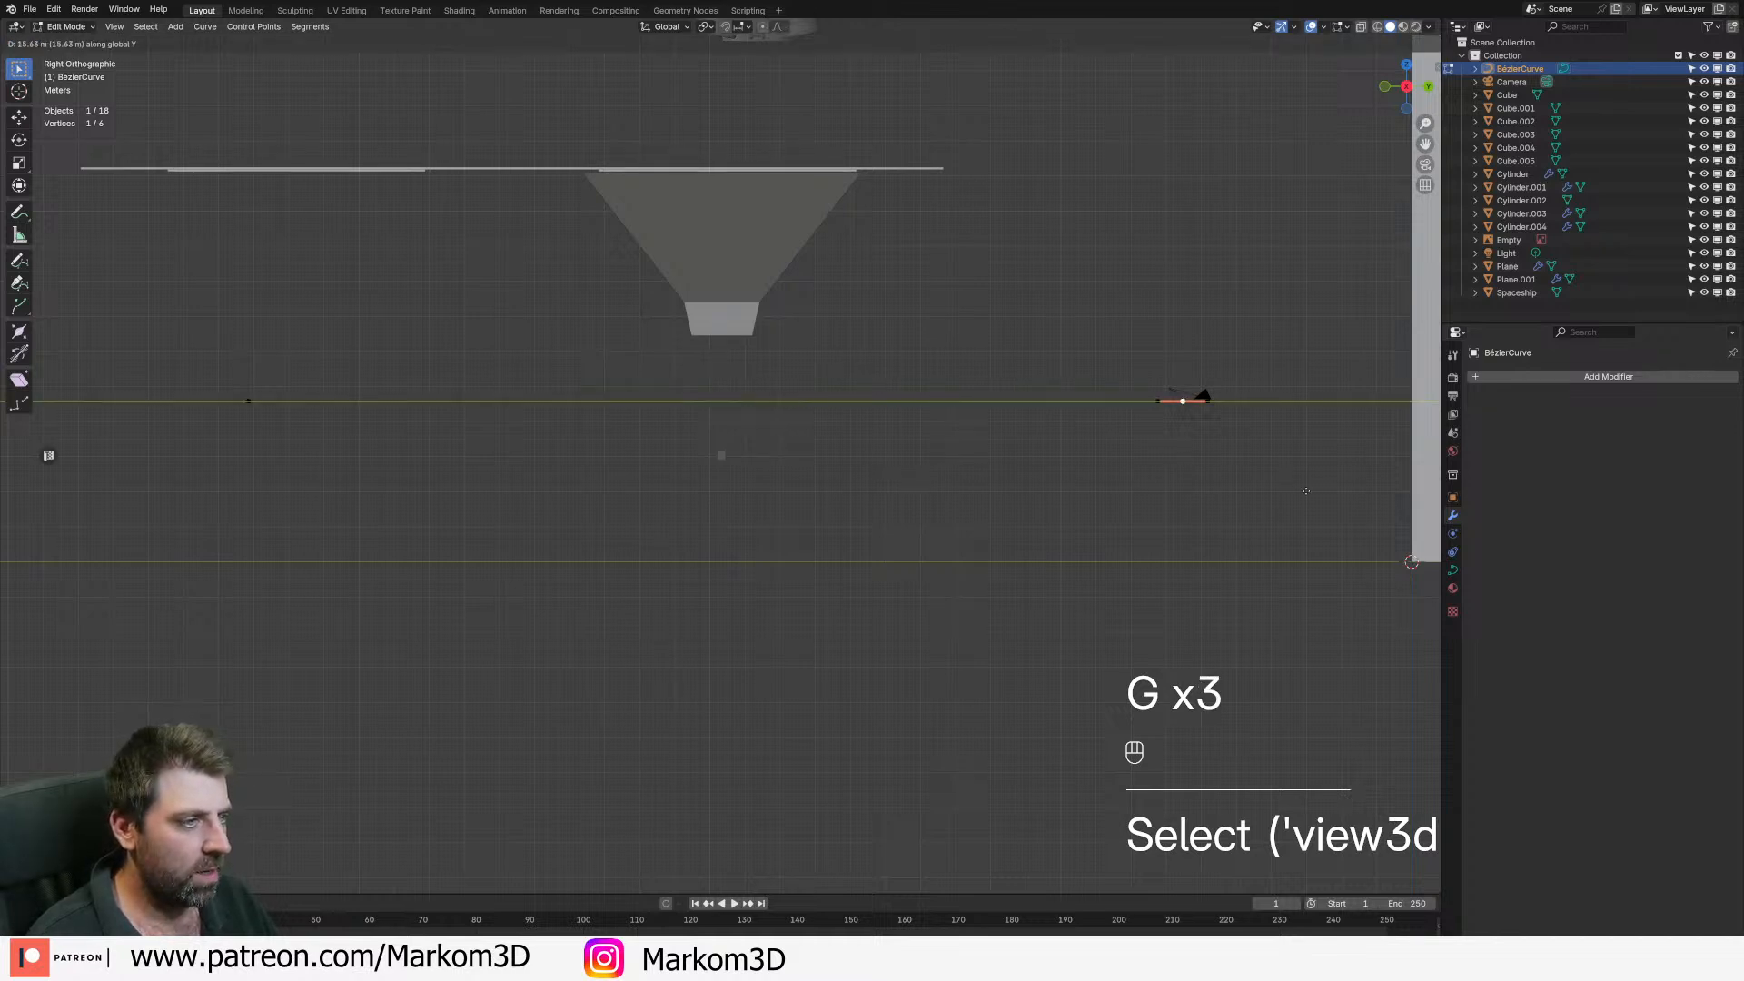
{"action": "left_click", "coordinate": [1307, 491]}
{"action": "middle_click_drag", "start_coordinate": [1306, 491], "coordinate": [825, 519], "text": "shift"}
{"action": "key", "text": "z"}
{"action": "left_click", "coordinate": [877, 506]}
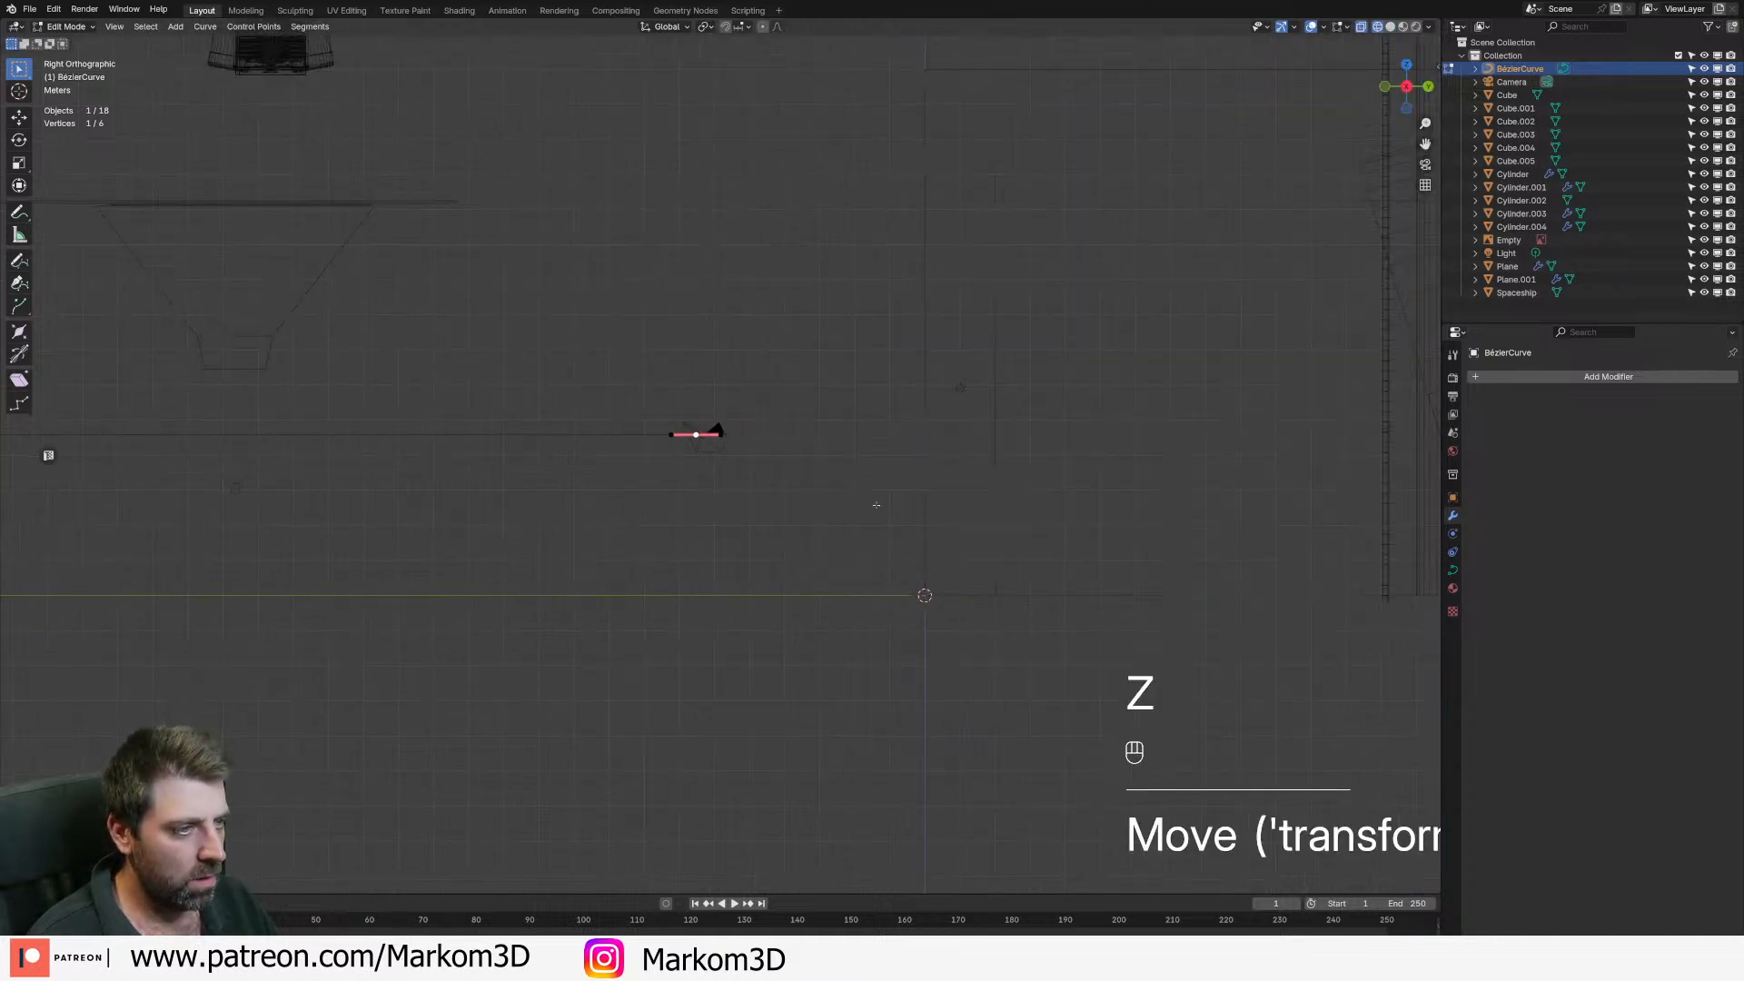
{"action": "scroll", "coordinate": [876, 505], "scroll_direction": "down", "scroll_amount": 2}
{"action": "middle_click_drag", "start_coordinate": [1133, 487], "coordinate": [752, 480], "text": "shift"}
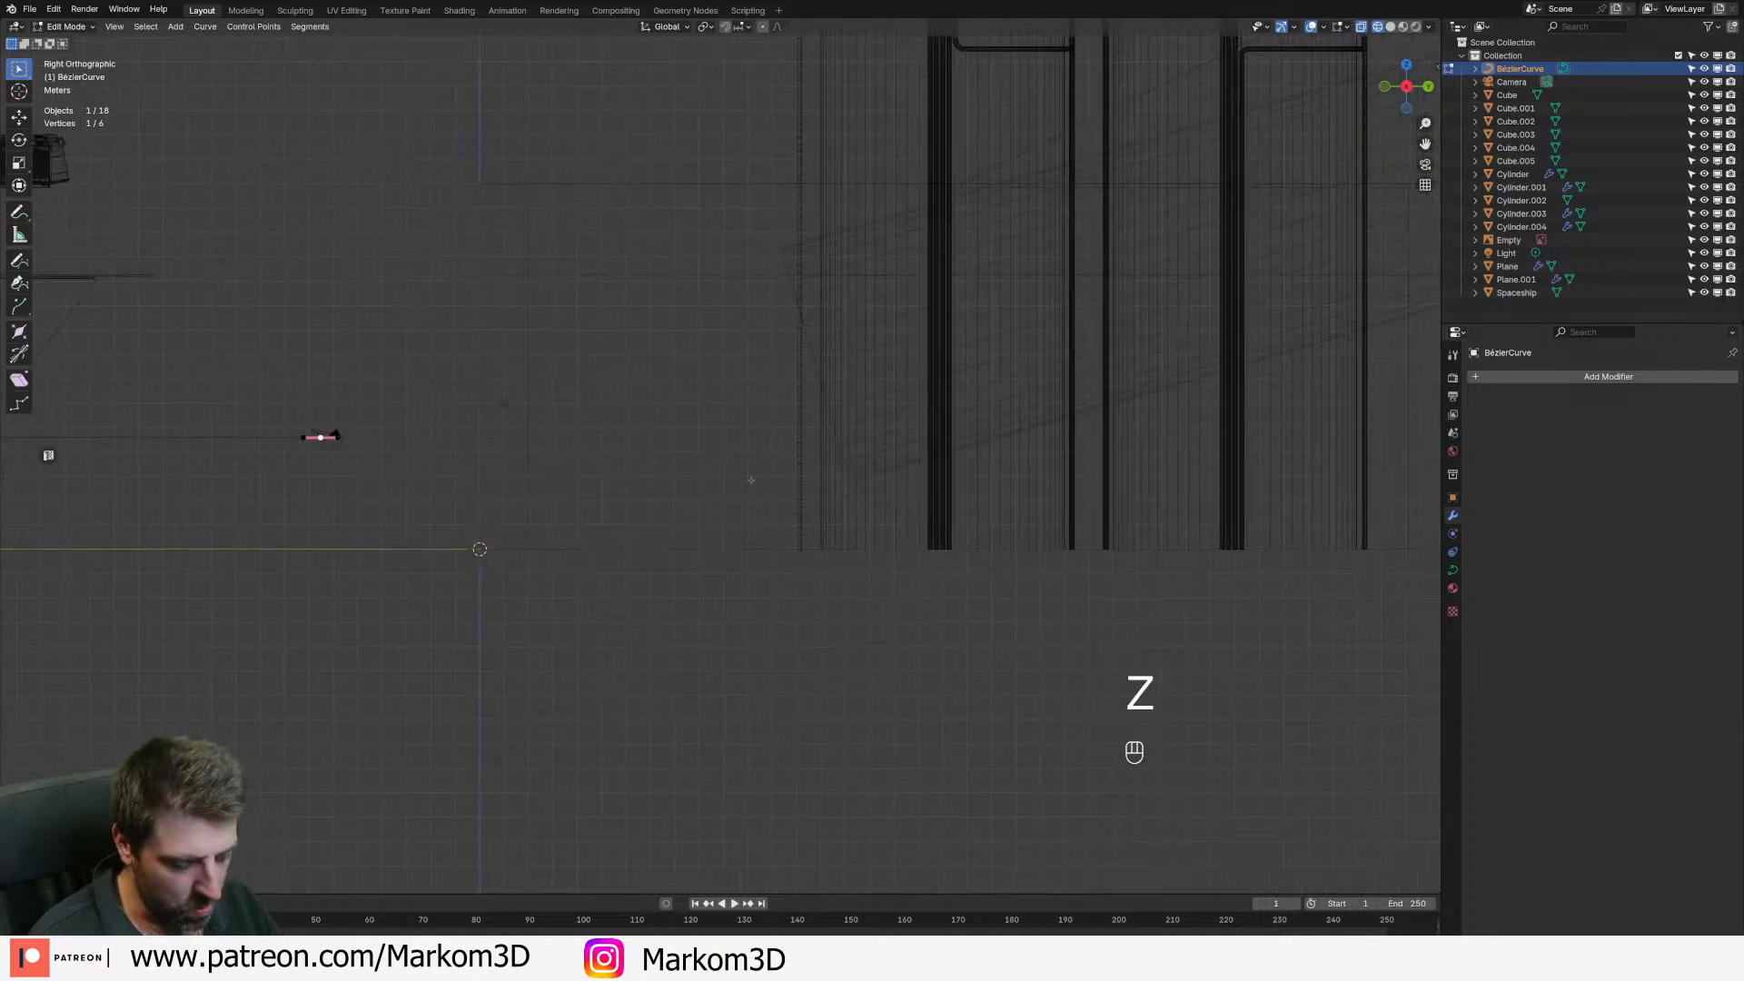
{"action": "key", "text": "g"}
{"action": "key", "text": "y"}
{"action": "left_click", "coordinate": [1168, 477]}
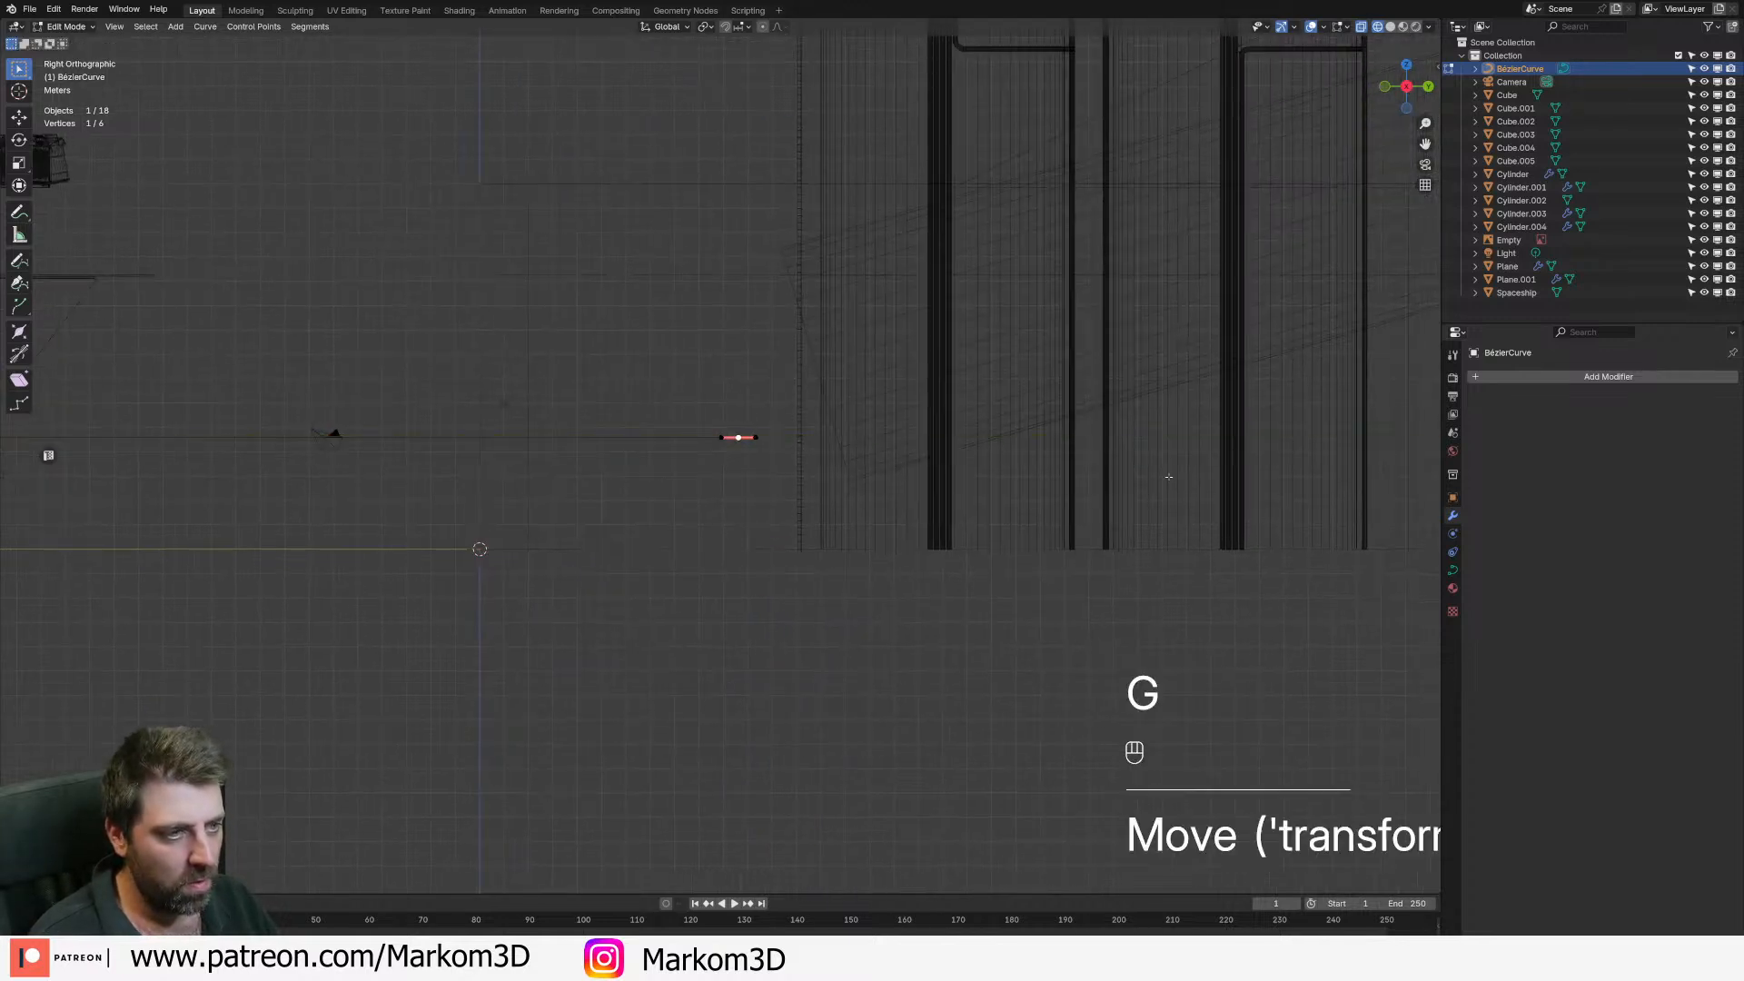
- Scale up that end point's handles and shift the point slightly back along Y
{"action": "key", "text": "s"}
{"action": "key", "text": "g"}
{"action": "key", "text": "y"}
{"action": "left_click", "coordinate": [1107, 489]}
- Extrude a new control point up to the silos, tilt its handles into a rising slope, and return to Object Mode
{"action": "key", "text": "e"}
{"action": "key", "text": "r"}
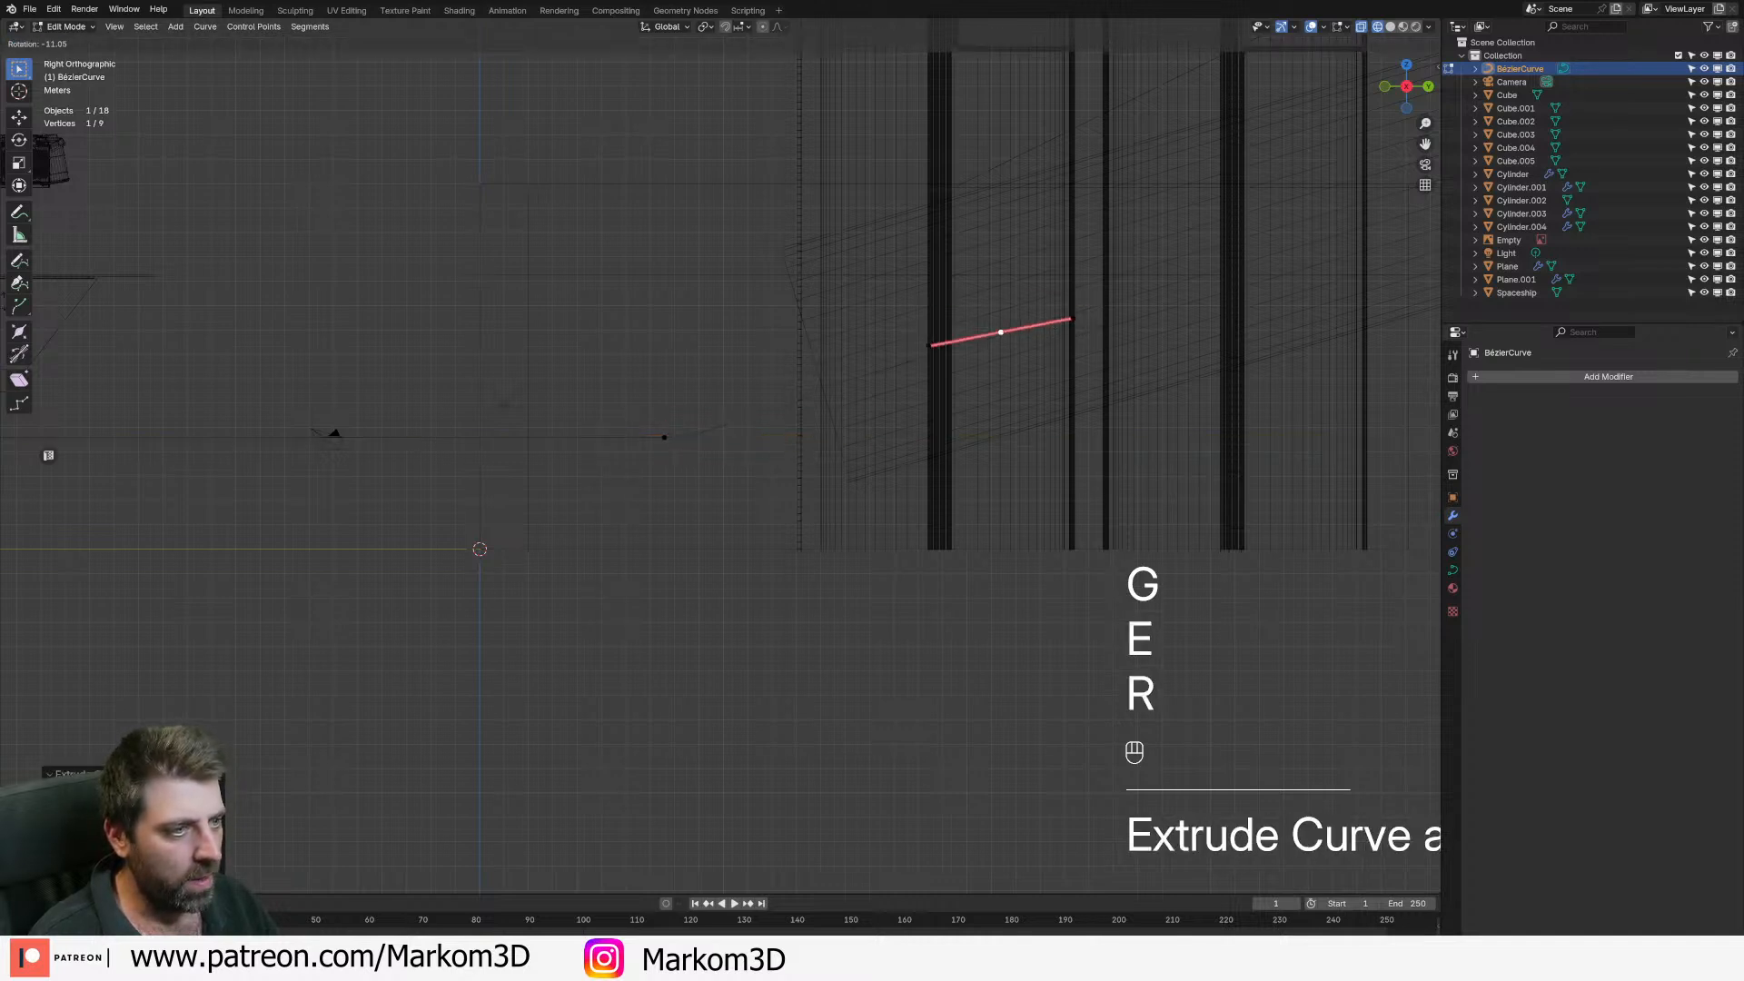
{"action": "left_click", "coordinate": [1245, 337]}
{"action": "key", "text": "g"}
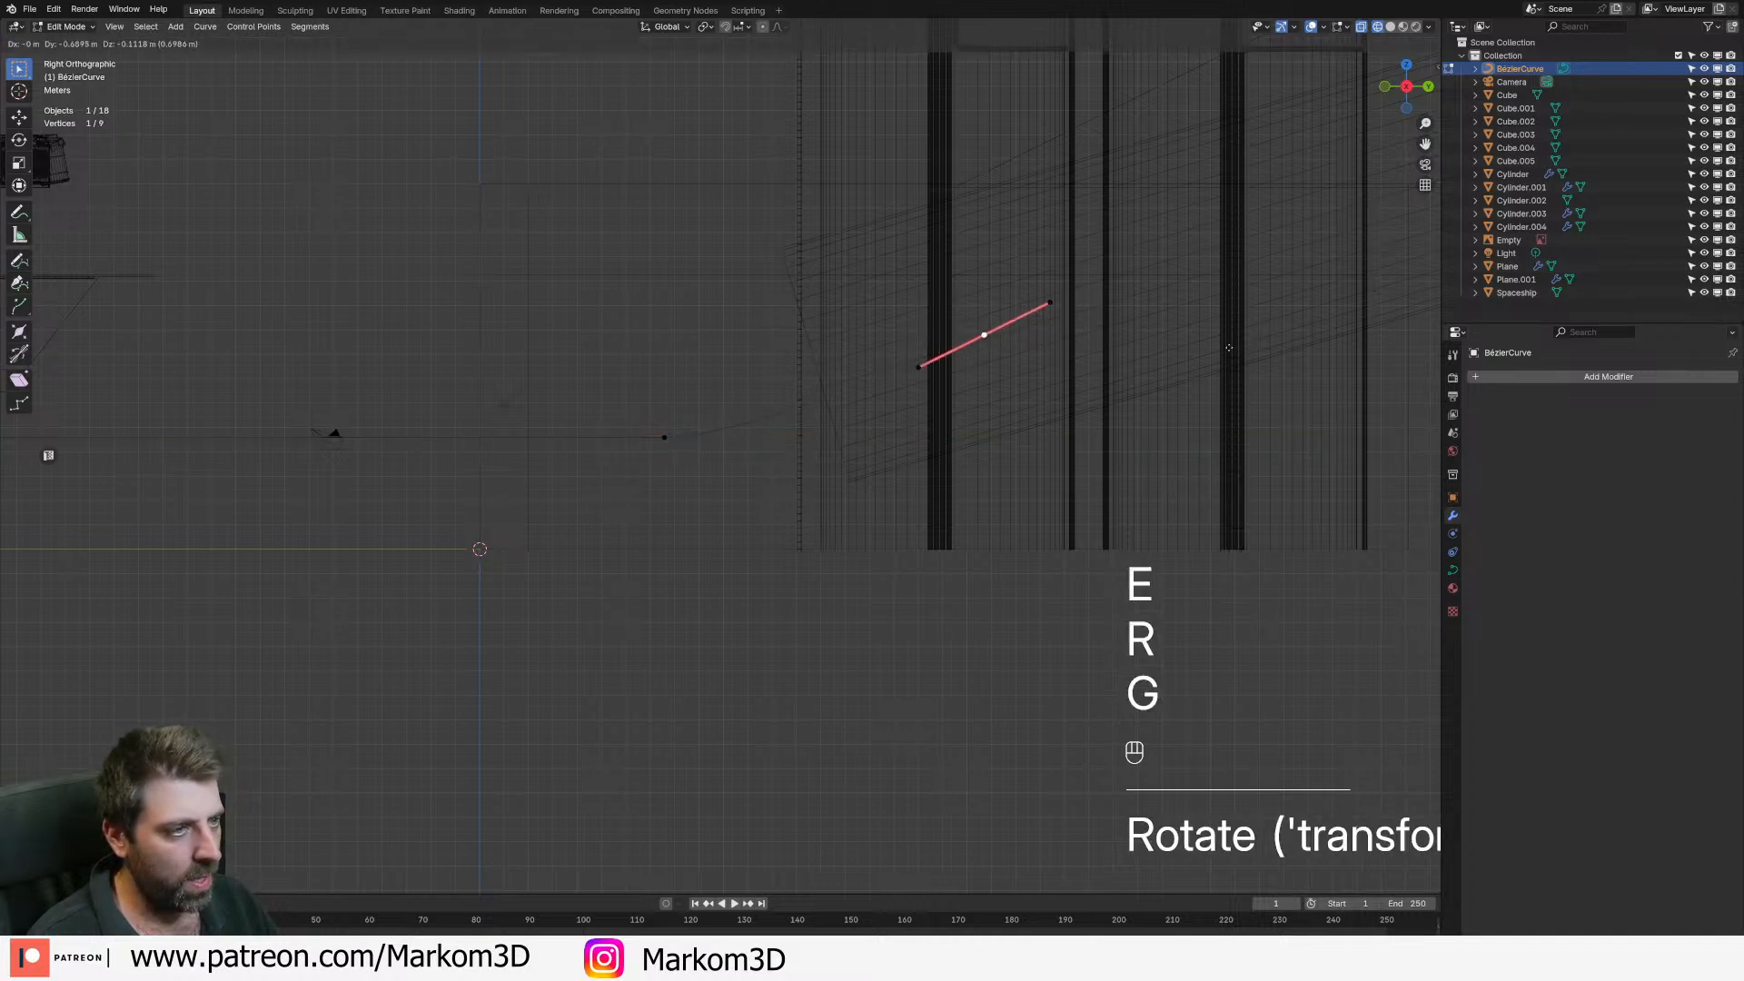
{"action": "left_click", "coordinate": [1189, 361]}
{"action": "key", "text": "r"}
{"action": "left_click", "coordinate": [1196, 383]}
{"action": "scroll", "coordinate": [611, 401], "scroll_direction": "down", "scroll_amount": 2}
{"action": "middle_click_drag", "start_coordinate": [439, 464], "coordinate": [540, 487]}
{"action": "scroll", "coordinate": [541, 487], "scroll_direction": "down", "scroll_amount": 3}
{"action": "key", "text": "z"}
{"action": "left_click", "coordinate": [623, 486]}
{"action": "middle_click_drag", "start_coordinate": [694, 451], "coordinate": [733, 449], "text": "shift"}
{"action": "key", "text": "Tab"}
- Add an Array modifier to the thin slat, with Fit Type set to Fit Curve and BézierCurve as its curve
{"action": "mouse_move", "coordinate": [783, 556]}
{"action": "middle_mouse_down"}
{"action": "mouse_move", "coordinate": [717, 541]}
{"action": "mouse_move", "coordinate": [750, 506]}
{"action": "mouse_move", "coordinate": [703, 538]}
{"action": "middle_mouse_up"}
{"action": "scroll", "coordinate": [745, 517], "scroll_direction": "up", "scroll_amount": 1}
{"action": "left_click", "coordinate": [771, 494]}
{"action": "scroll", "coordinate": [618, 576], "scroll_direction": "up", "scroll_amount": 4}
{"action": "middle_click_drag", "start_coordinate": [589, 640], "coordinate": [1028, 367], "text": "shift"}
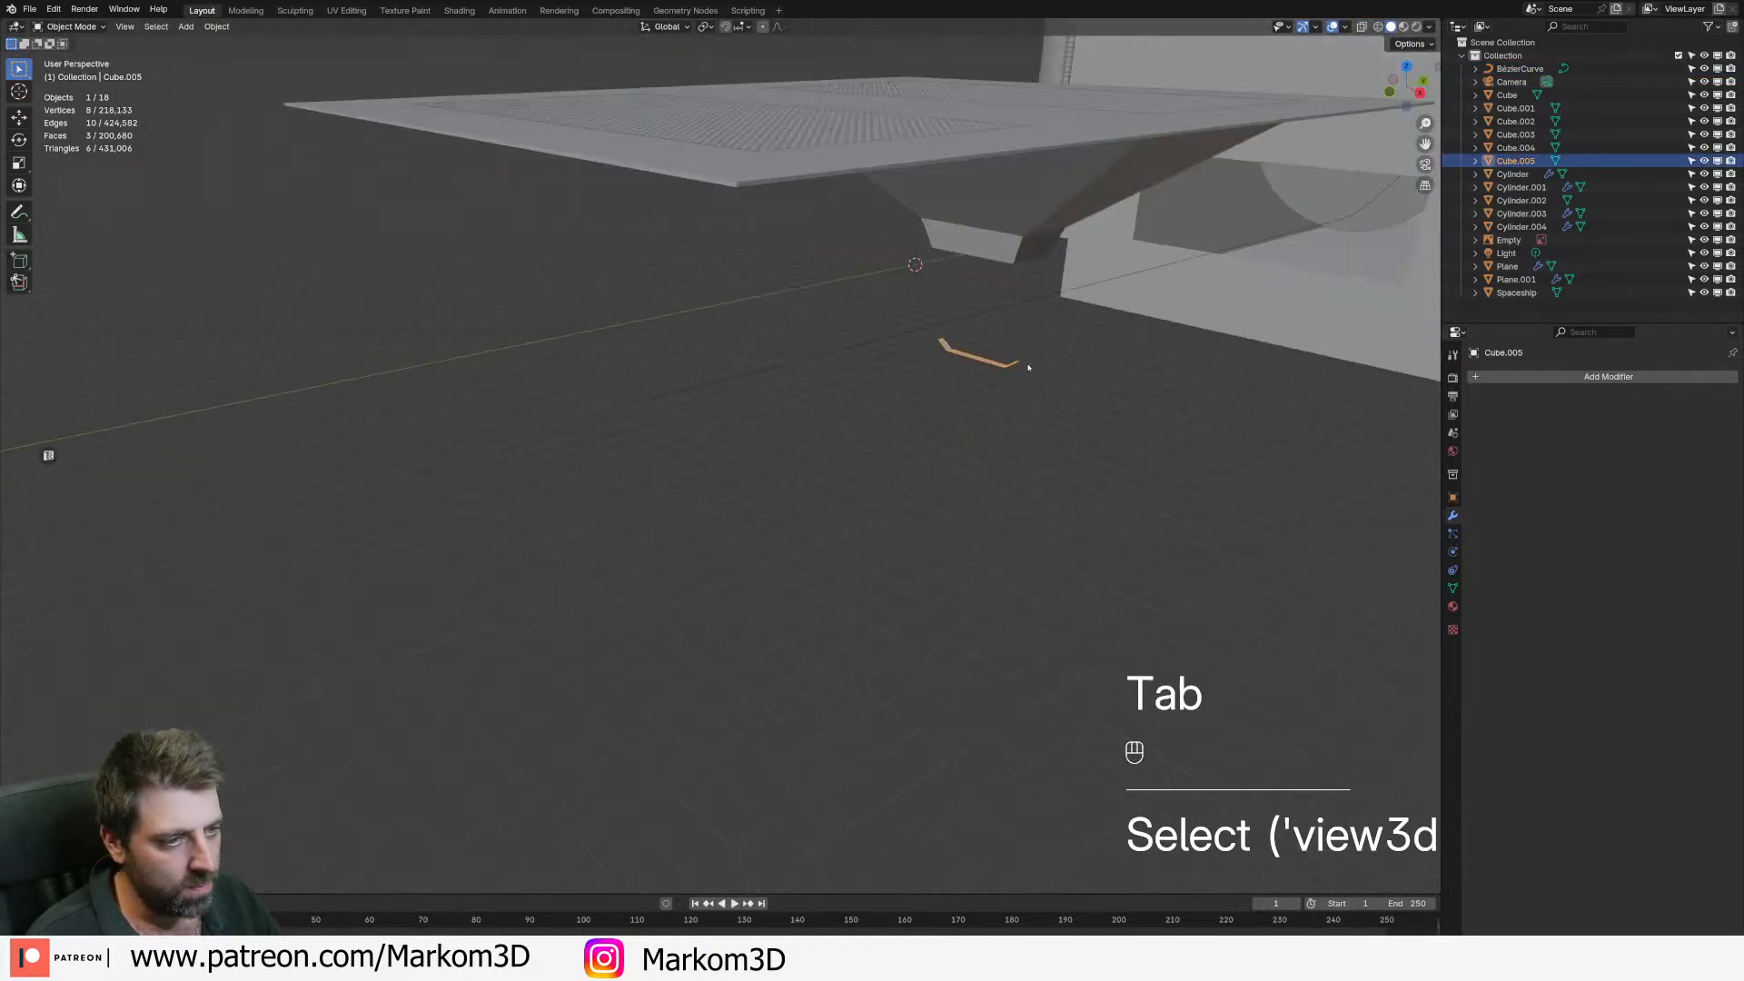
{"action": "left_click", "coordinate": [1626, 377]}
{"action": "mouse_move", "coordinate": [1628, 382]}
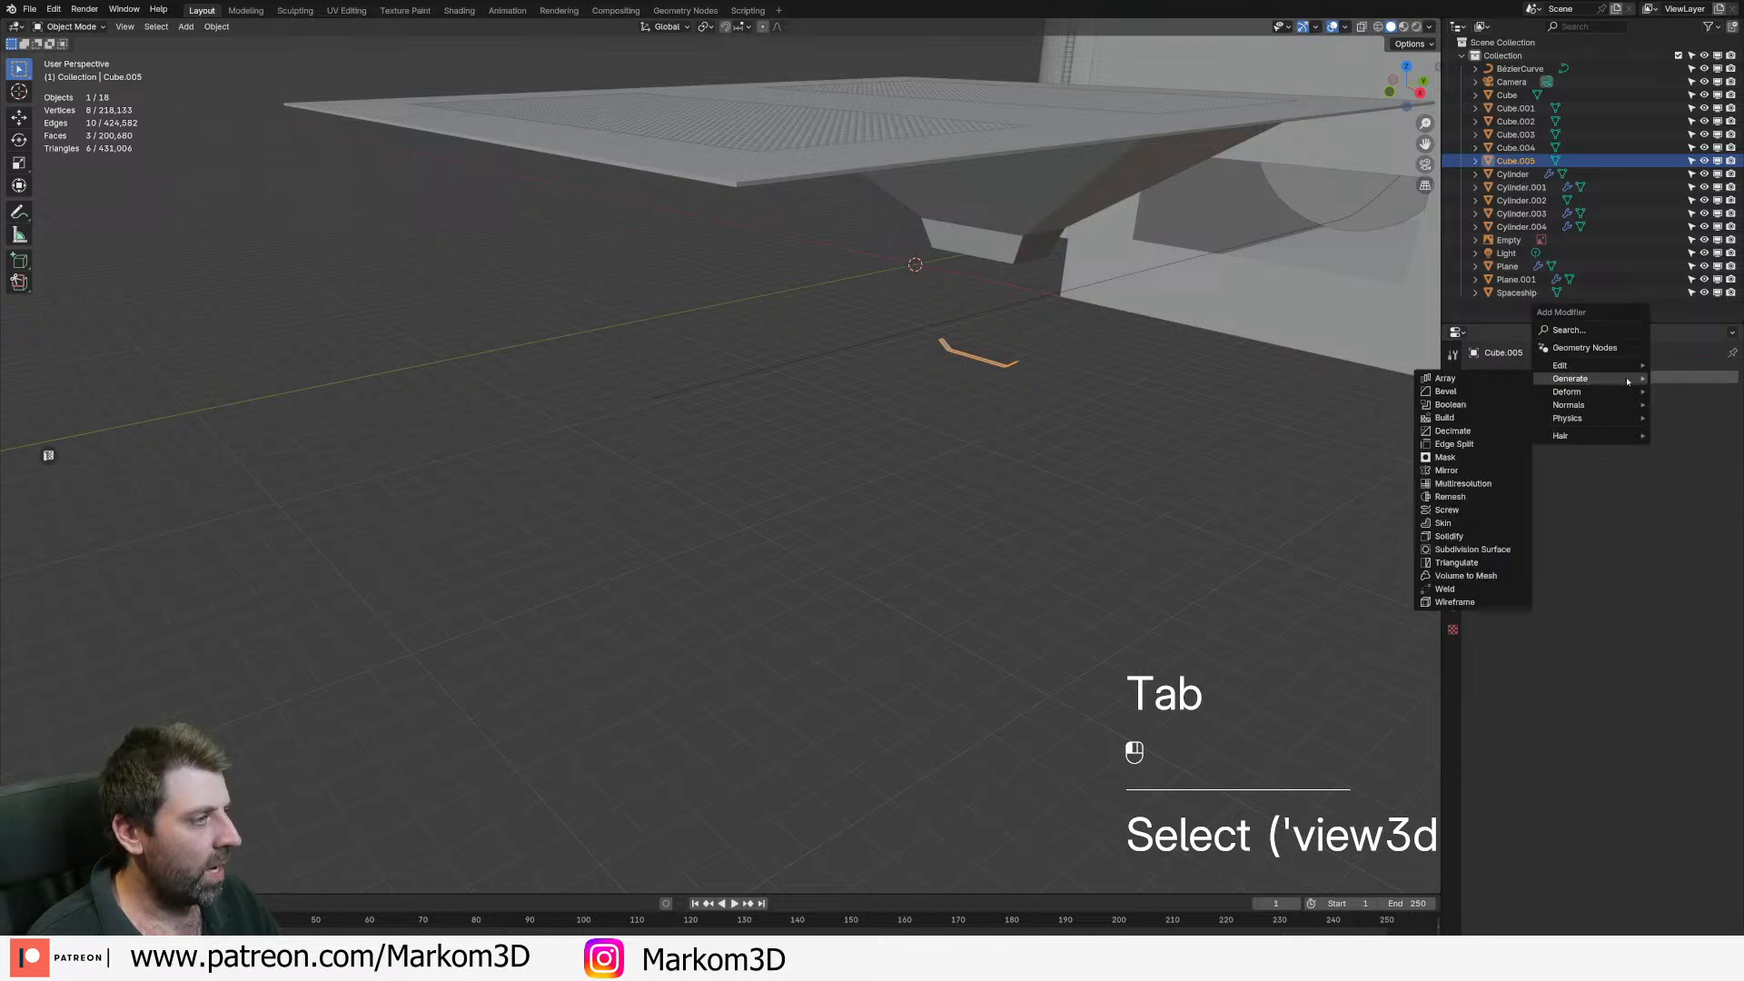
{"action": "left_click", "coordinate": [1445, 380]}
{"action": "left_click", "coordinate": [1646, 418]}
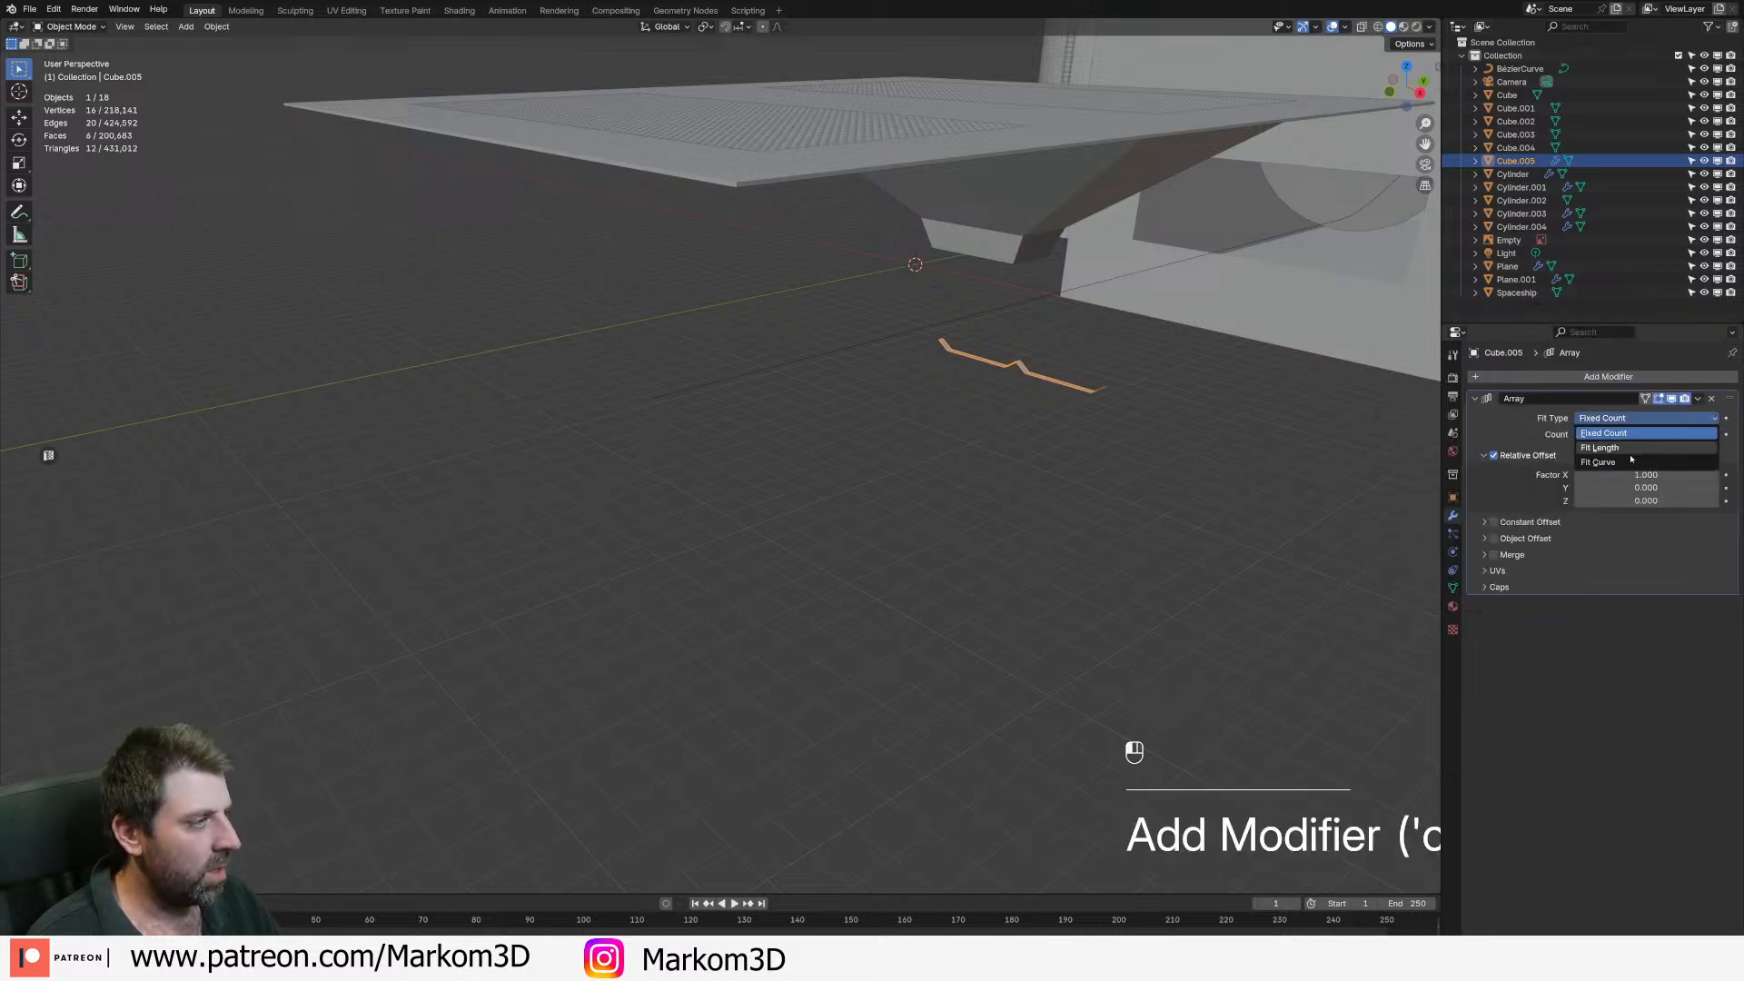
{"action": "left_click", "coordinate": [1626, 467]}
{"action": "left_click", "coordinate": [1649, 434]}
{"action": "left_click", "coordinate": [1708, 437]}
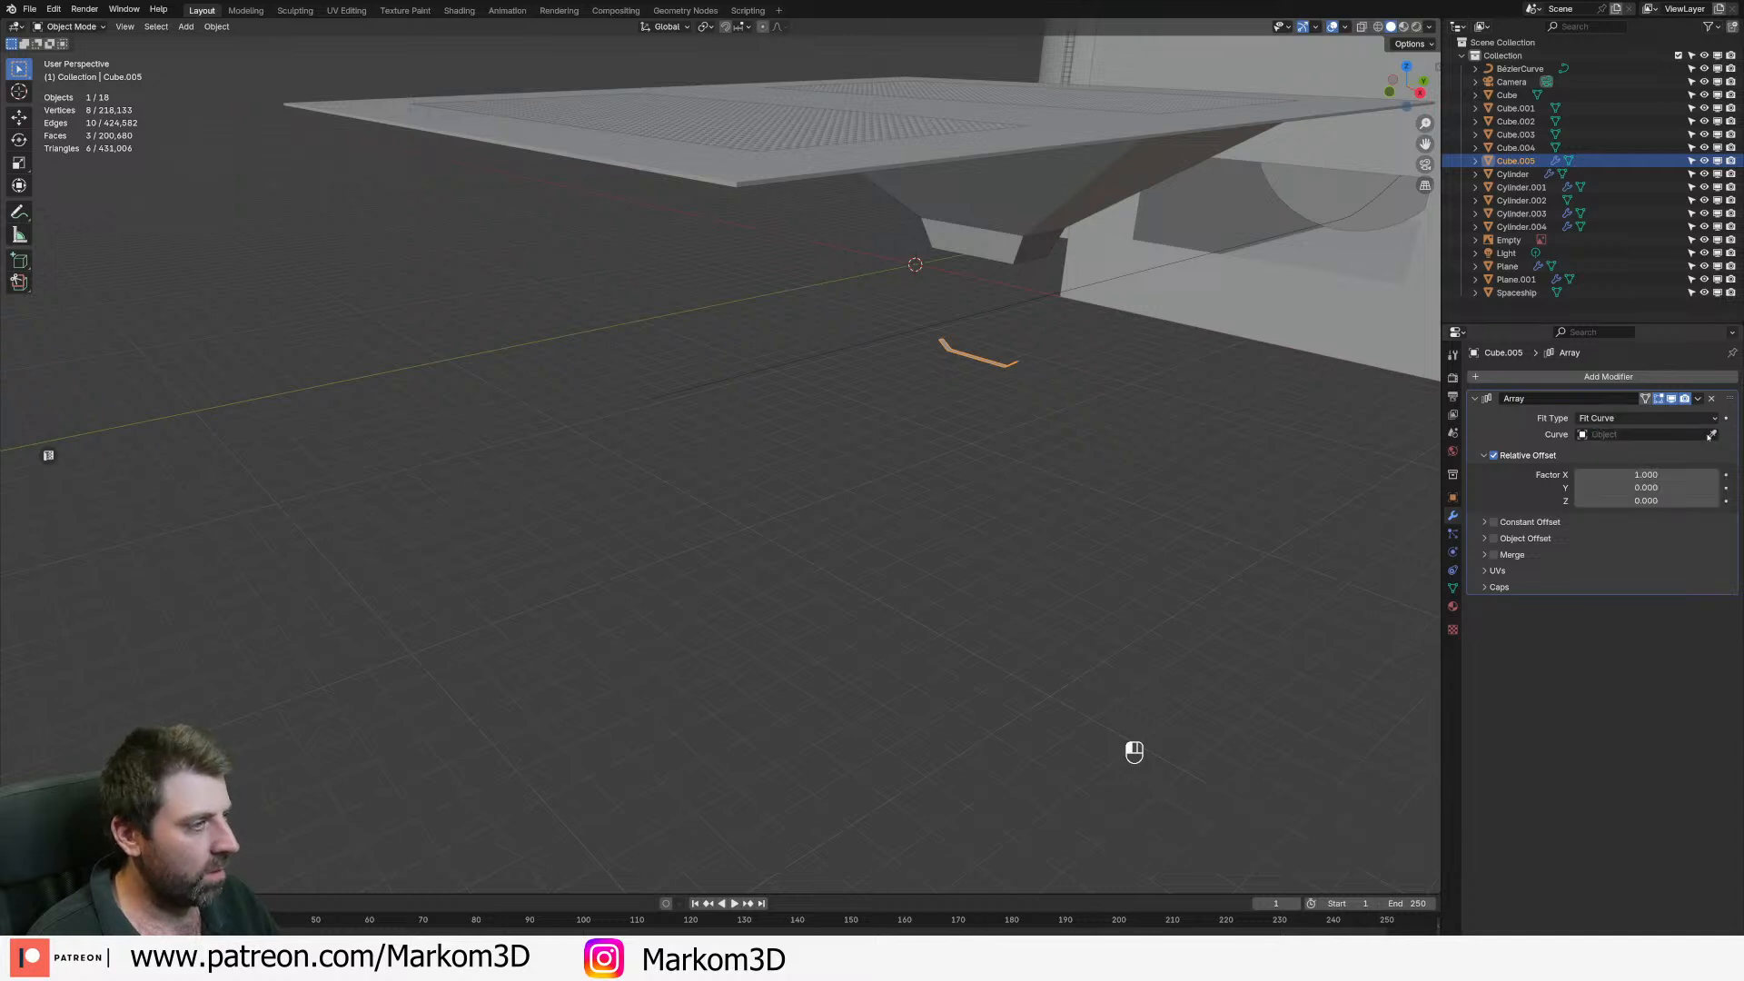
{"action": "left_click", "coordinate": [763, 370]}
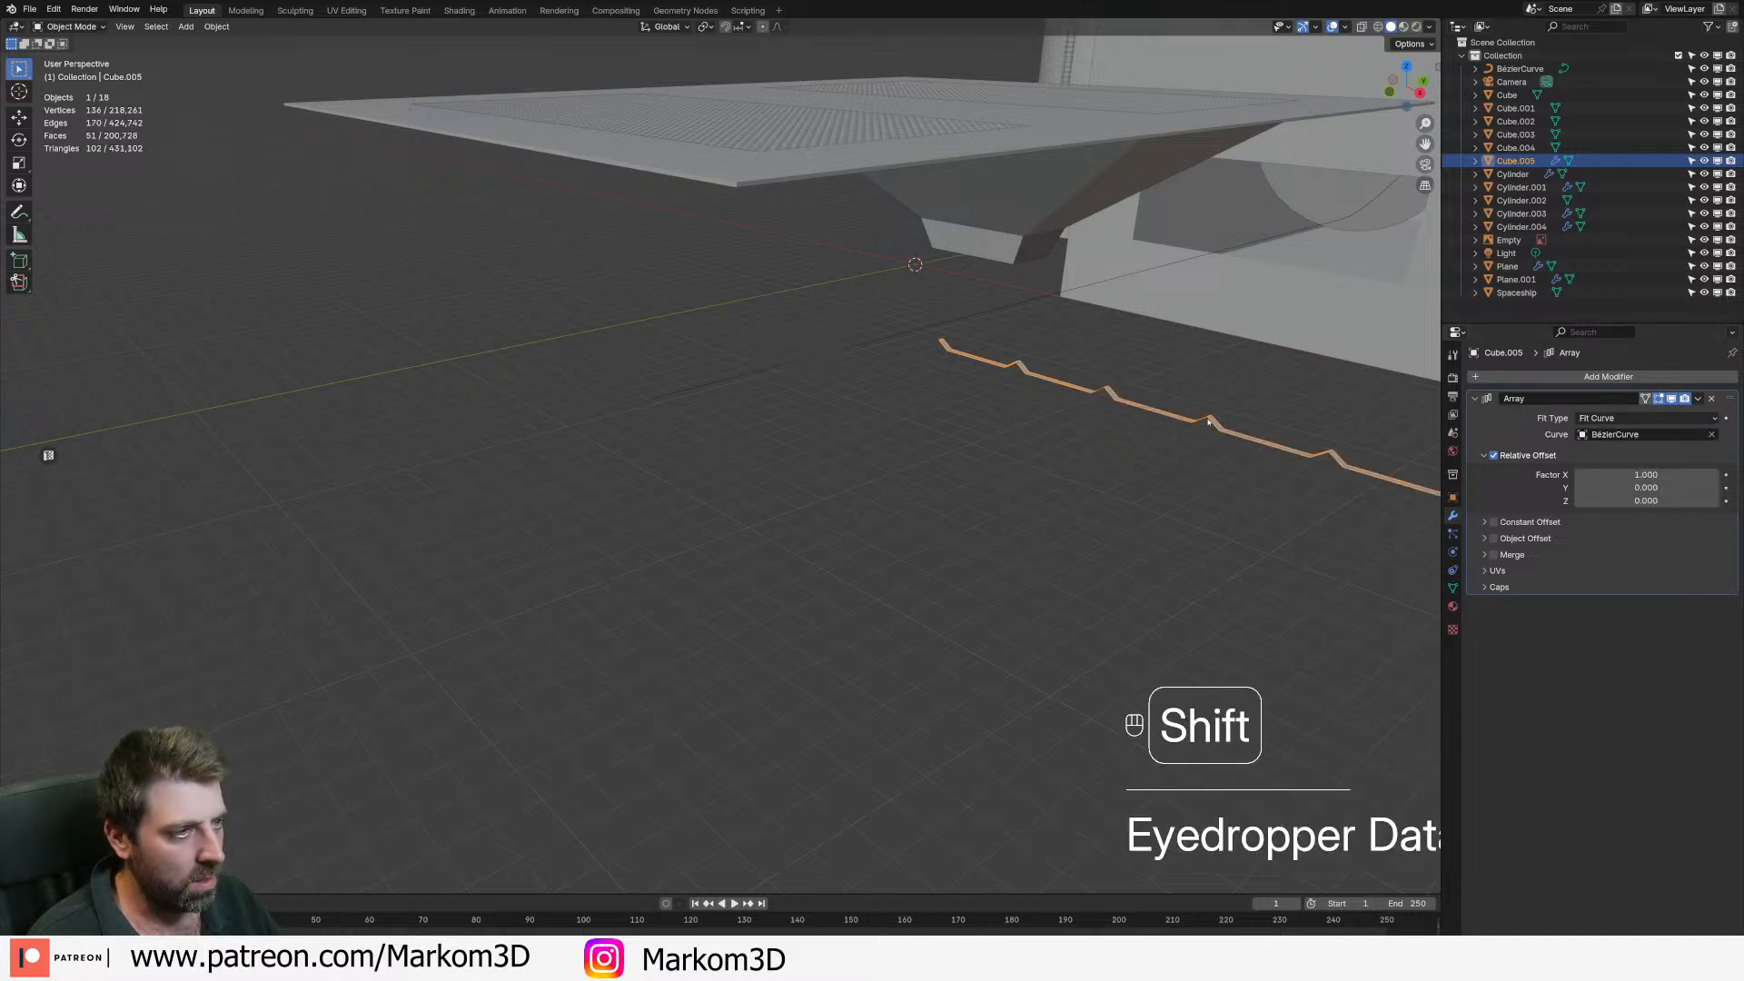
- Rotate the slat's entire mesh in Edit Mode so its array copies join side by side into one continuous belt
{"action": "middle_click_drag", "start_coordinate": [1154, 431], "coordinate": [992, 446], "text": "shift"}
{"action": "key", "text": "Tab"}
{"action": "key", "text": "a"}
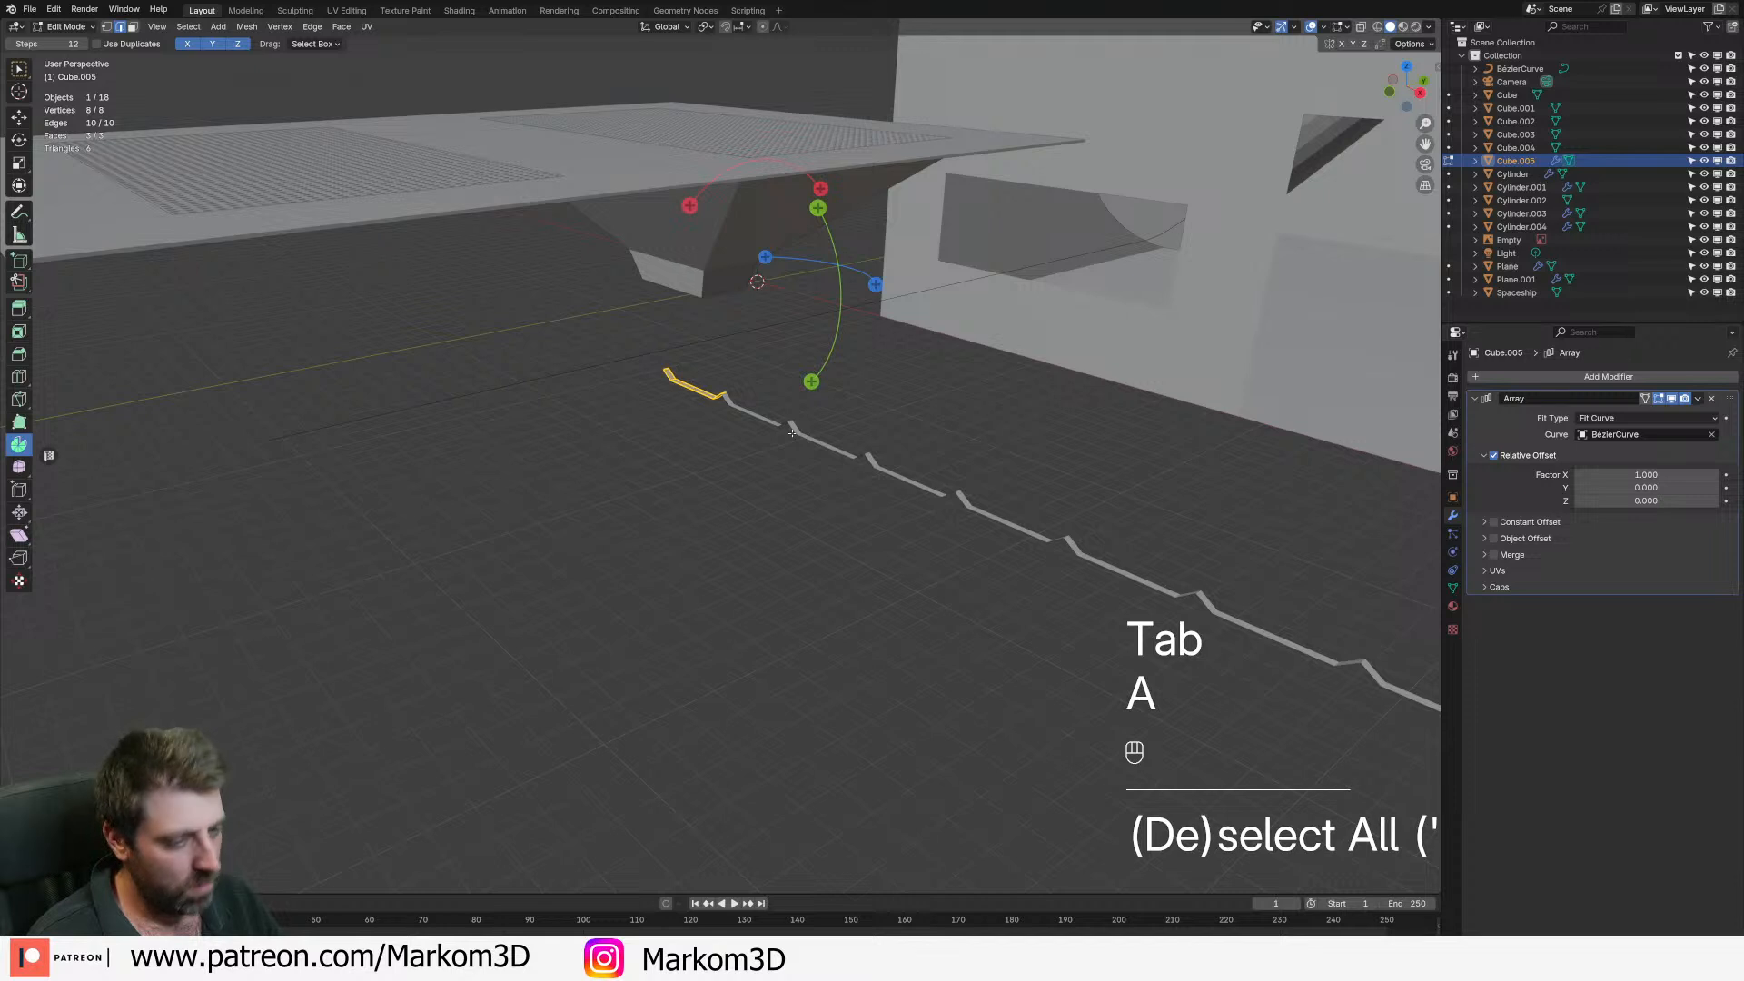
{"action": "key", "text": "r"}
{"action": "key", "text": "Tab"}
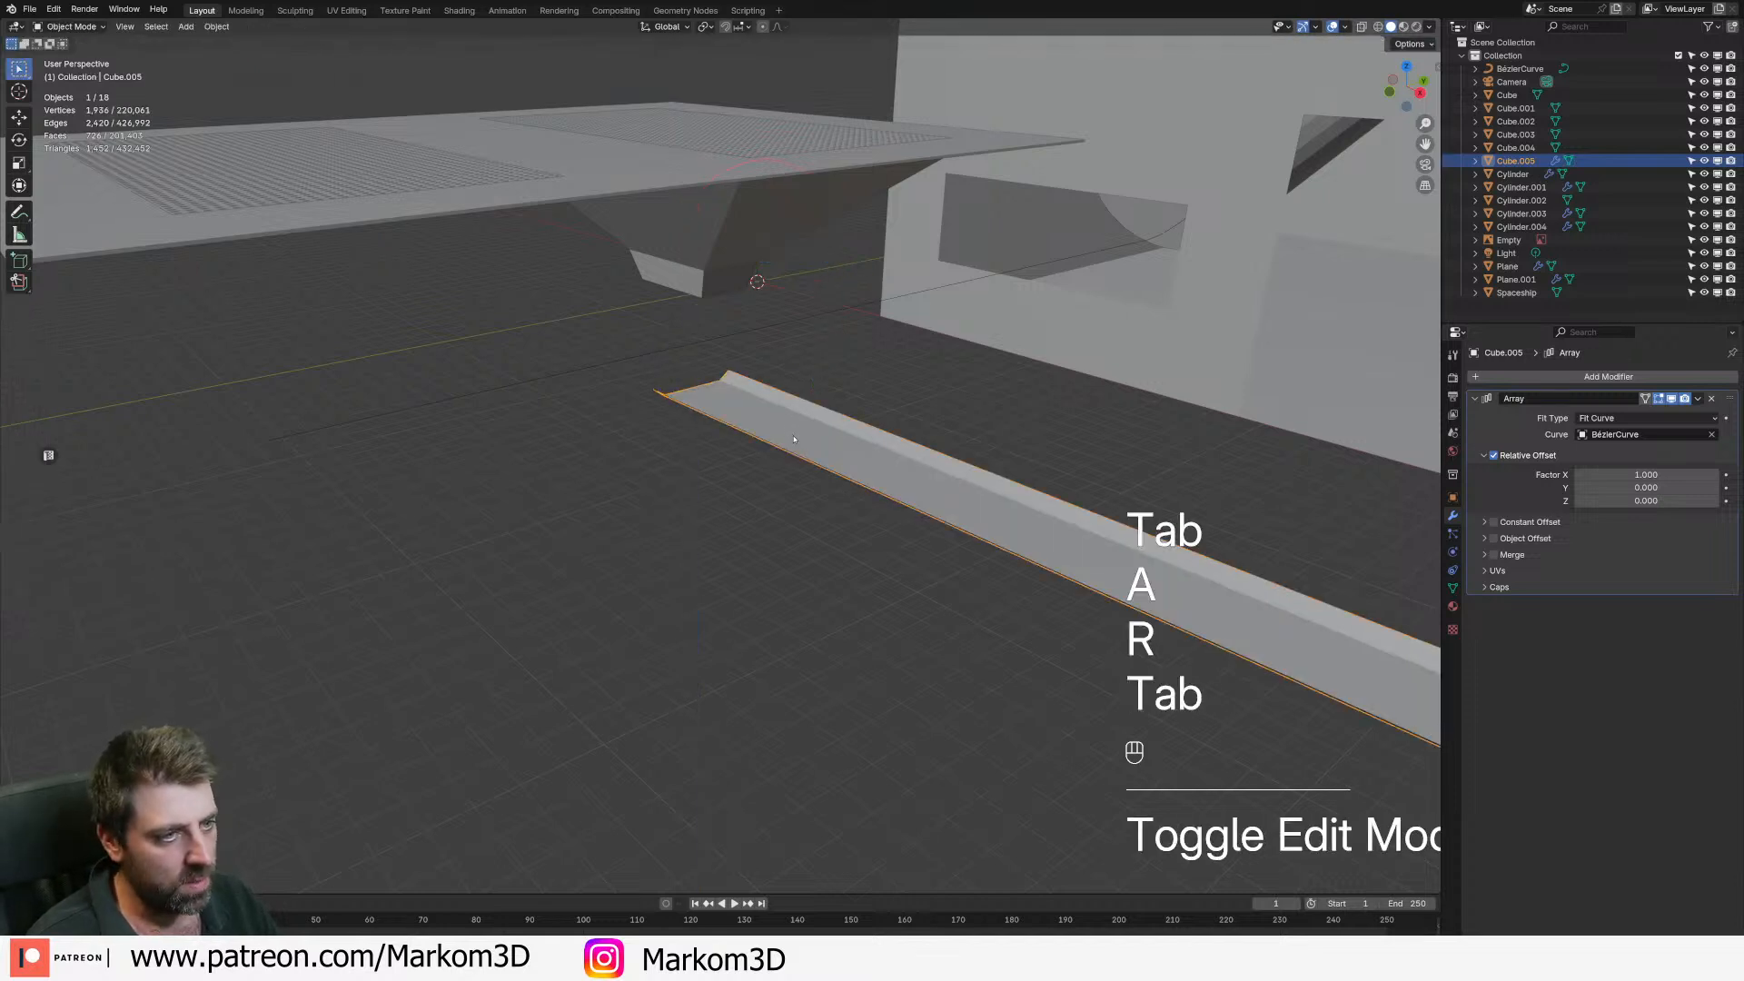
- Add a Curve modifier below the belt's Array modifier, with BézierCurve as its curve object
{"action": "left_click", "coordinate": [1649, 412]}
{"action": "left_click", "coordinate": [1611, 384]}
{"action": "mouse_move", "coordinate": [1611, 385]}
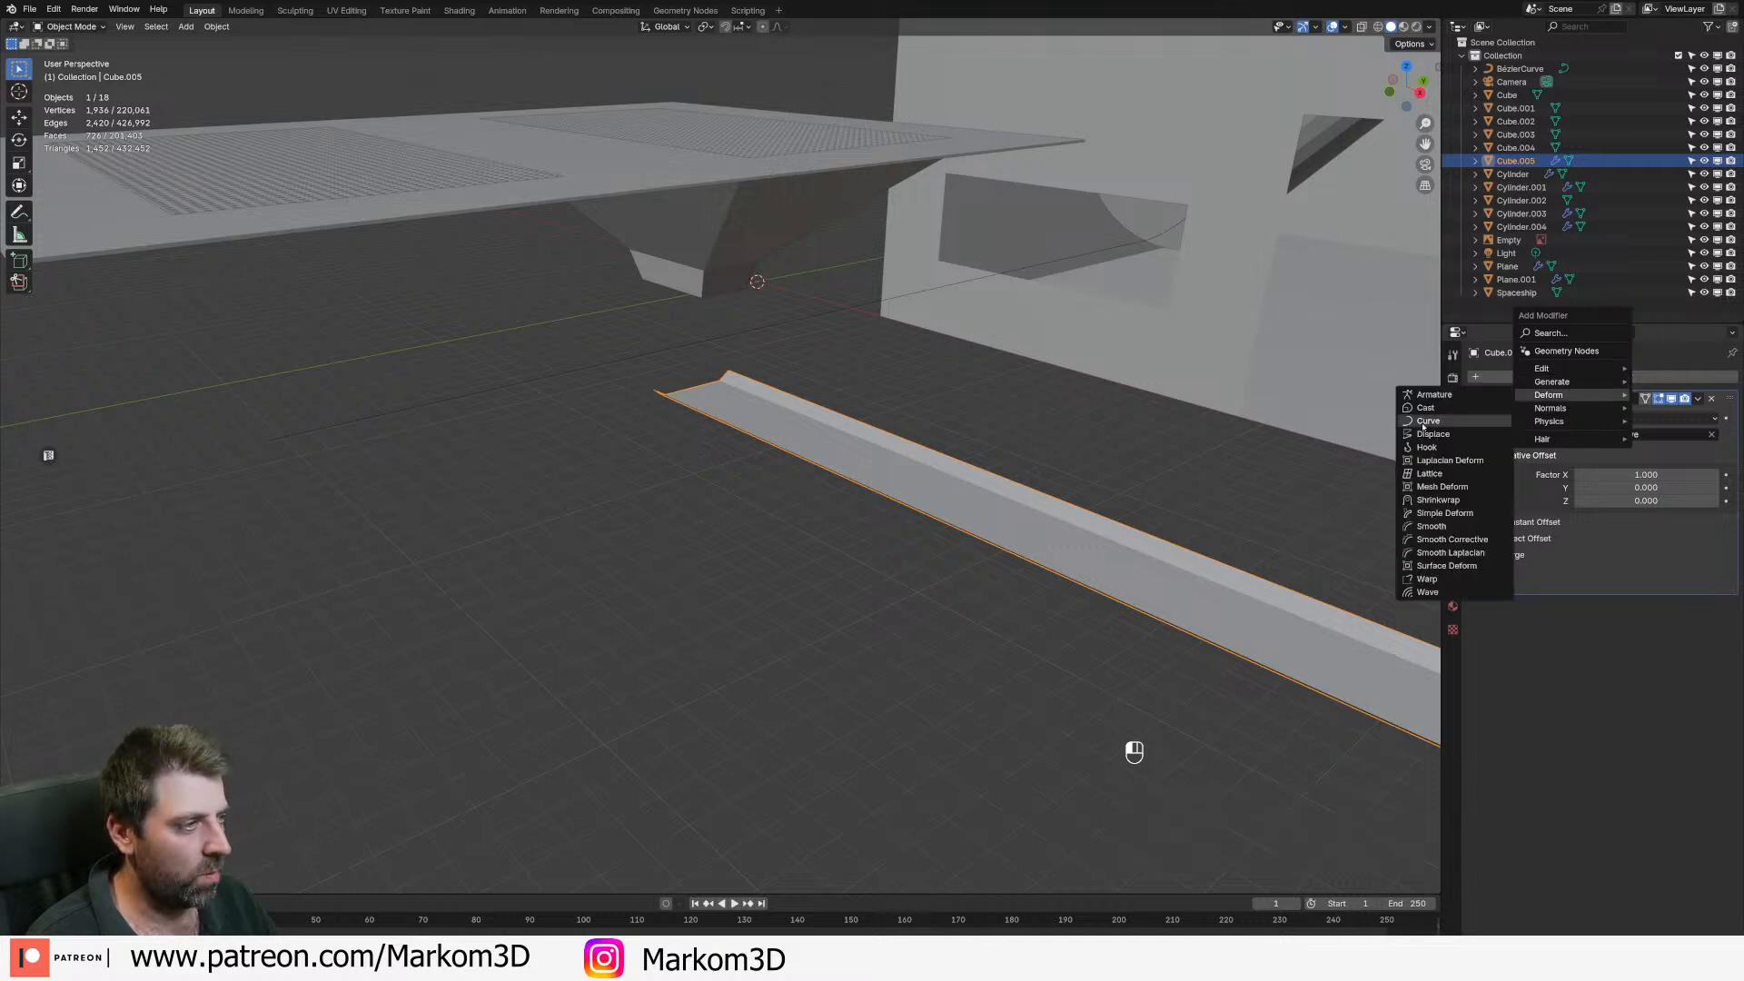
{"action": "left_click", "coordinate": [1428, 421]}
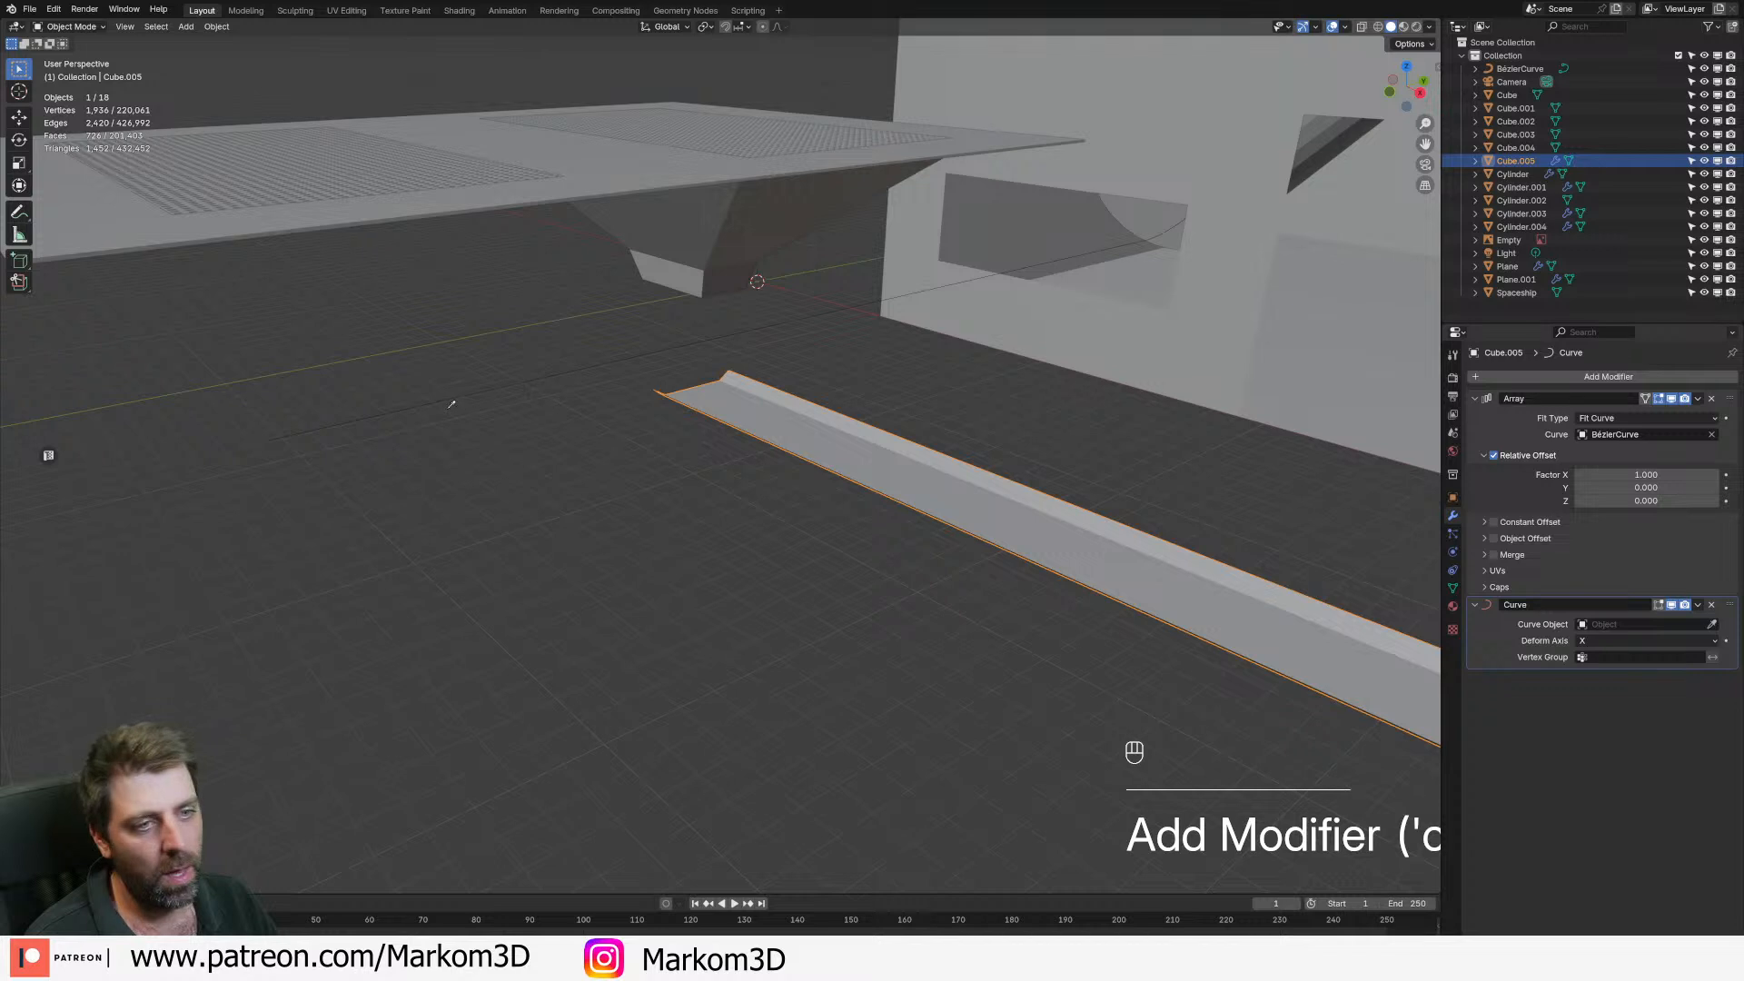
{"action": "left_click", "coordinate": [447, 406]}
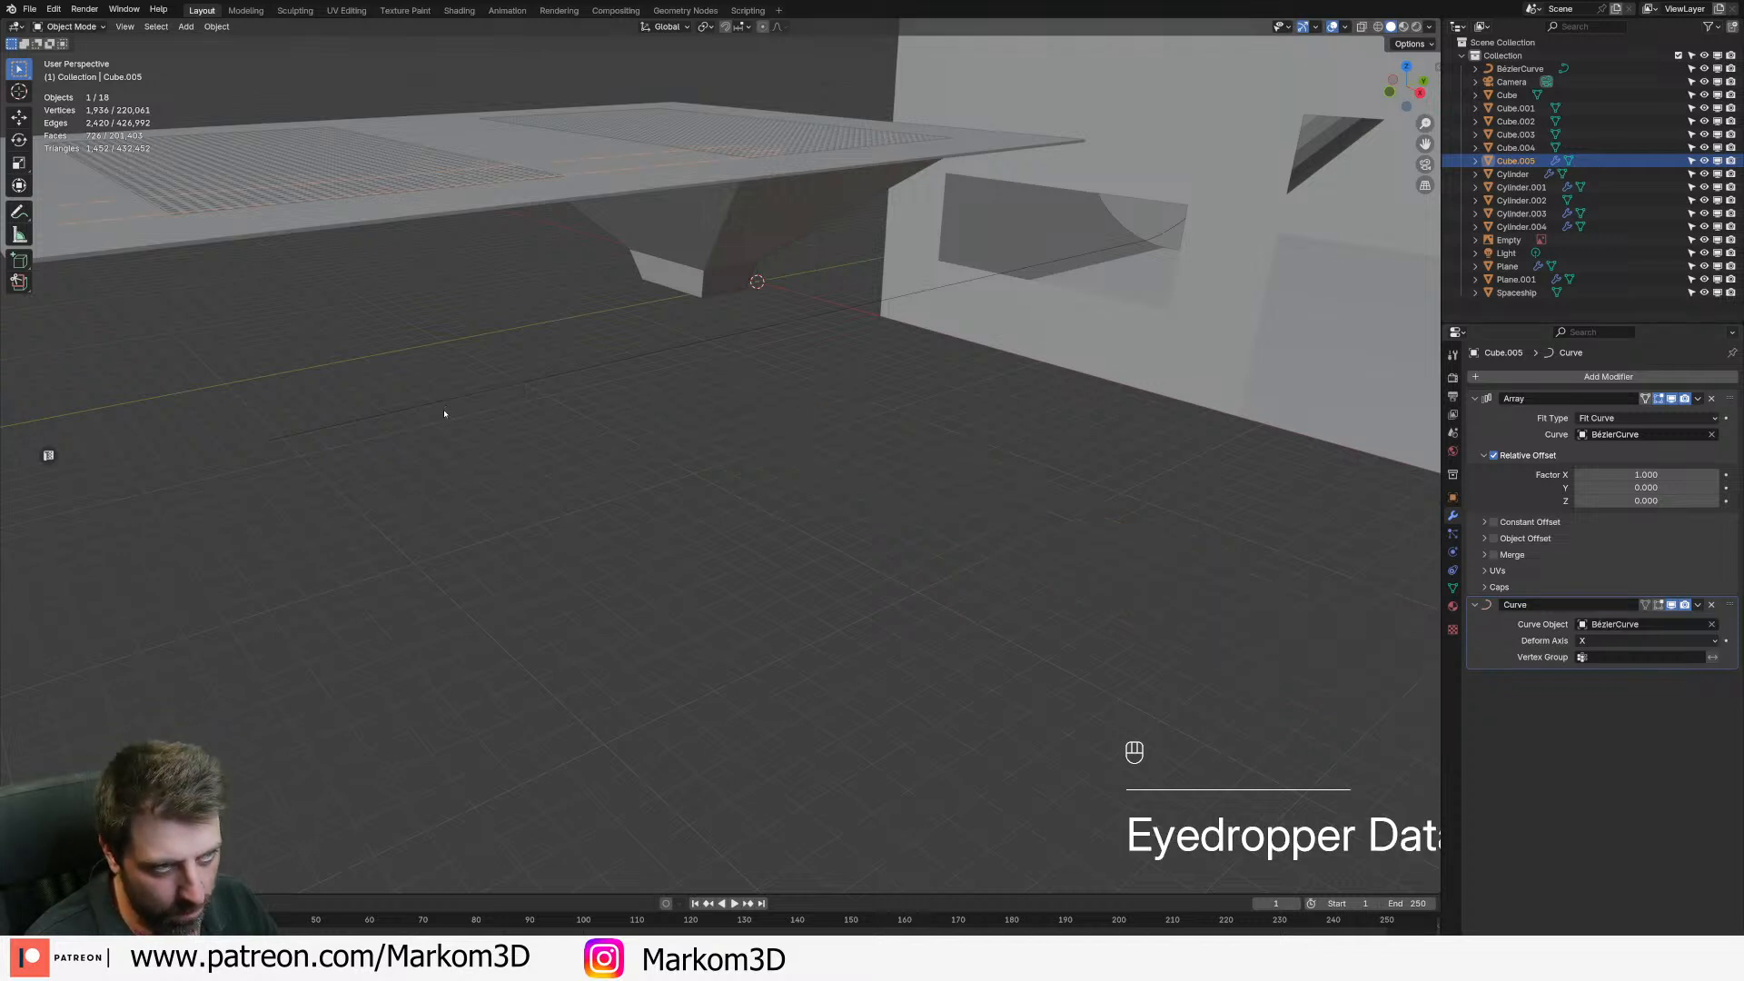
- Apply the belt's location transform and compare its original mesh position with the curve-deformed result
{"action": "key", "text": "ctrl+a"}
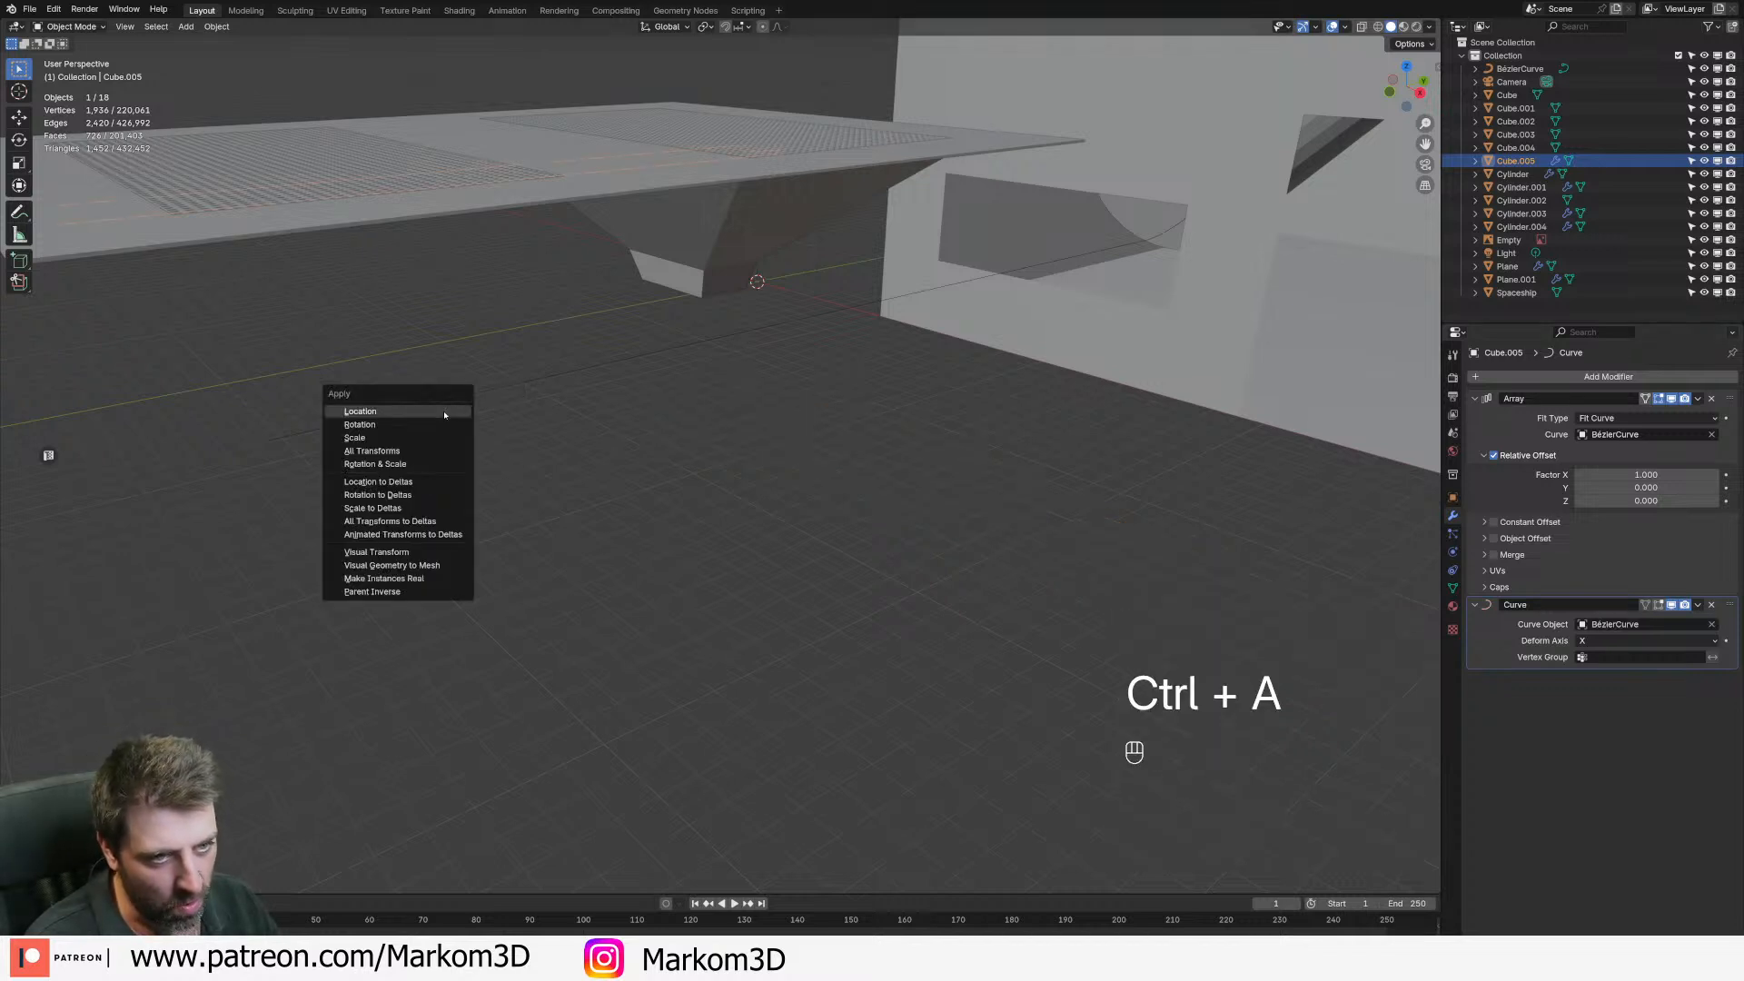
{"action": "left_click", "coordinate": [444, 411]}
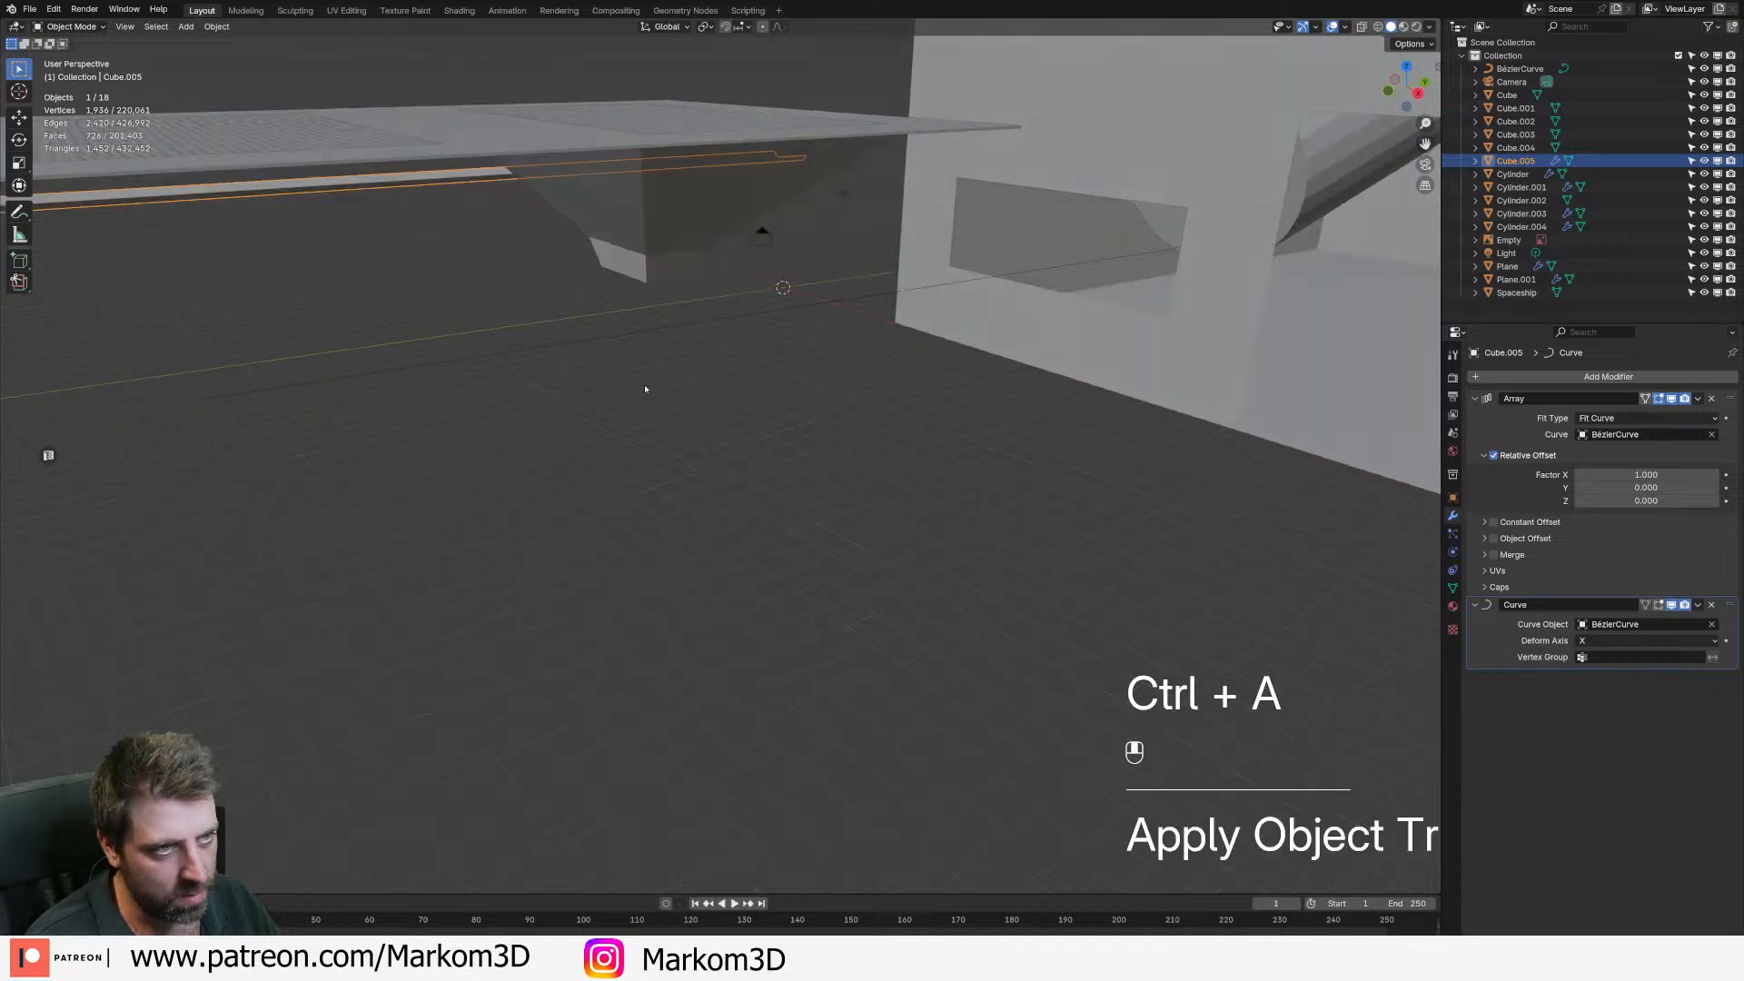
{"action": "key", "text": "Tab"}
{"action": "key", "text": "Tab"}
{"action": "key", "text": "Tab"}
{"action": "scroll", "coordinate": [597, 376], "scroll_direction": "down", "scroll_amount": 4}
{"action": "key", "text": "Tab"}
{"action": "middle_click_drag", "start_coordinate": [597, 376], "coordinate": [764, 390]}
{"action": "key", "text": "Tab"}
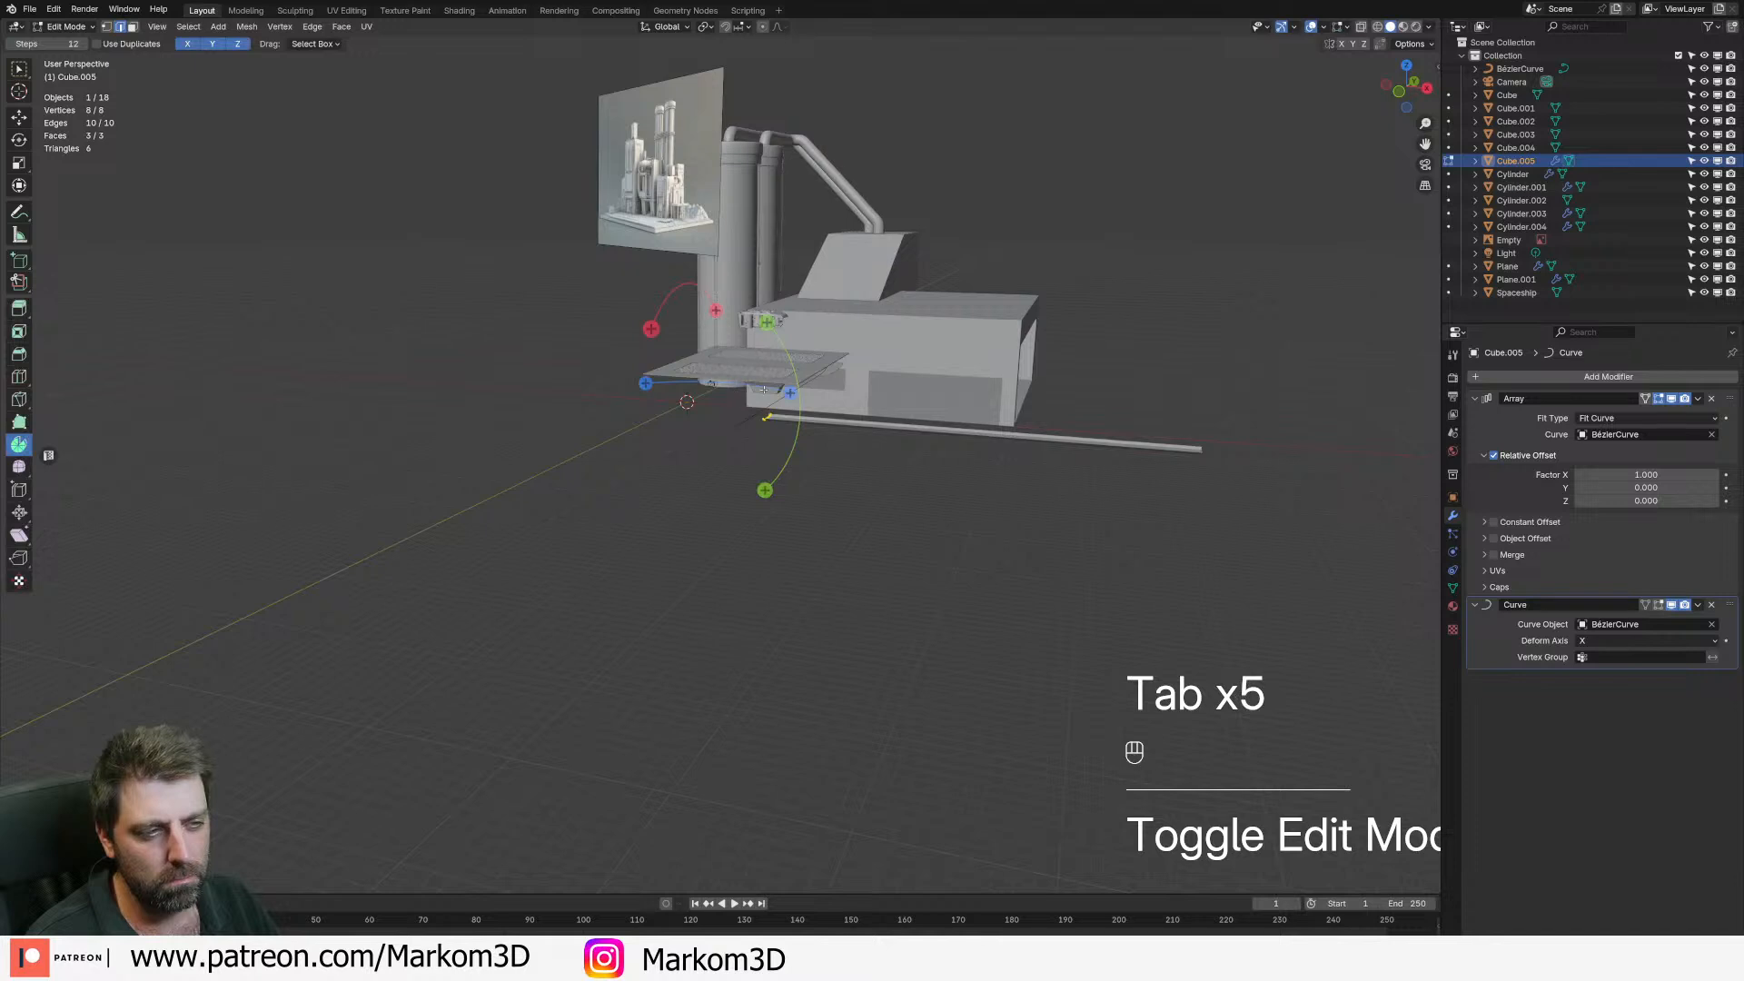
{"action": "key", "text": "Tab"}
- Set the belt's origin to its geometry and clear its location so it lines up with the curve
{"action": "scroll", "coordinate": [764, 390], "scroll_direction": "up", "scroll_amount": 3}
{"action": "right_click", "coordinate": [718, 391]}
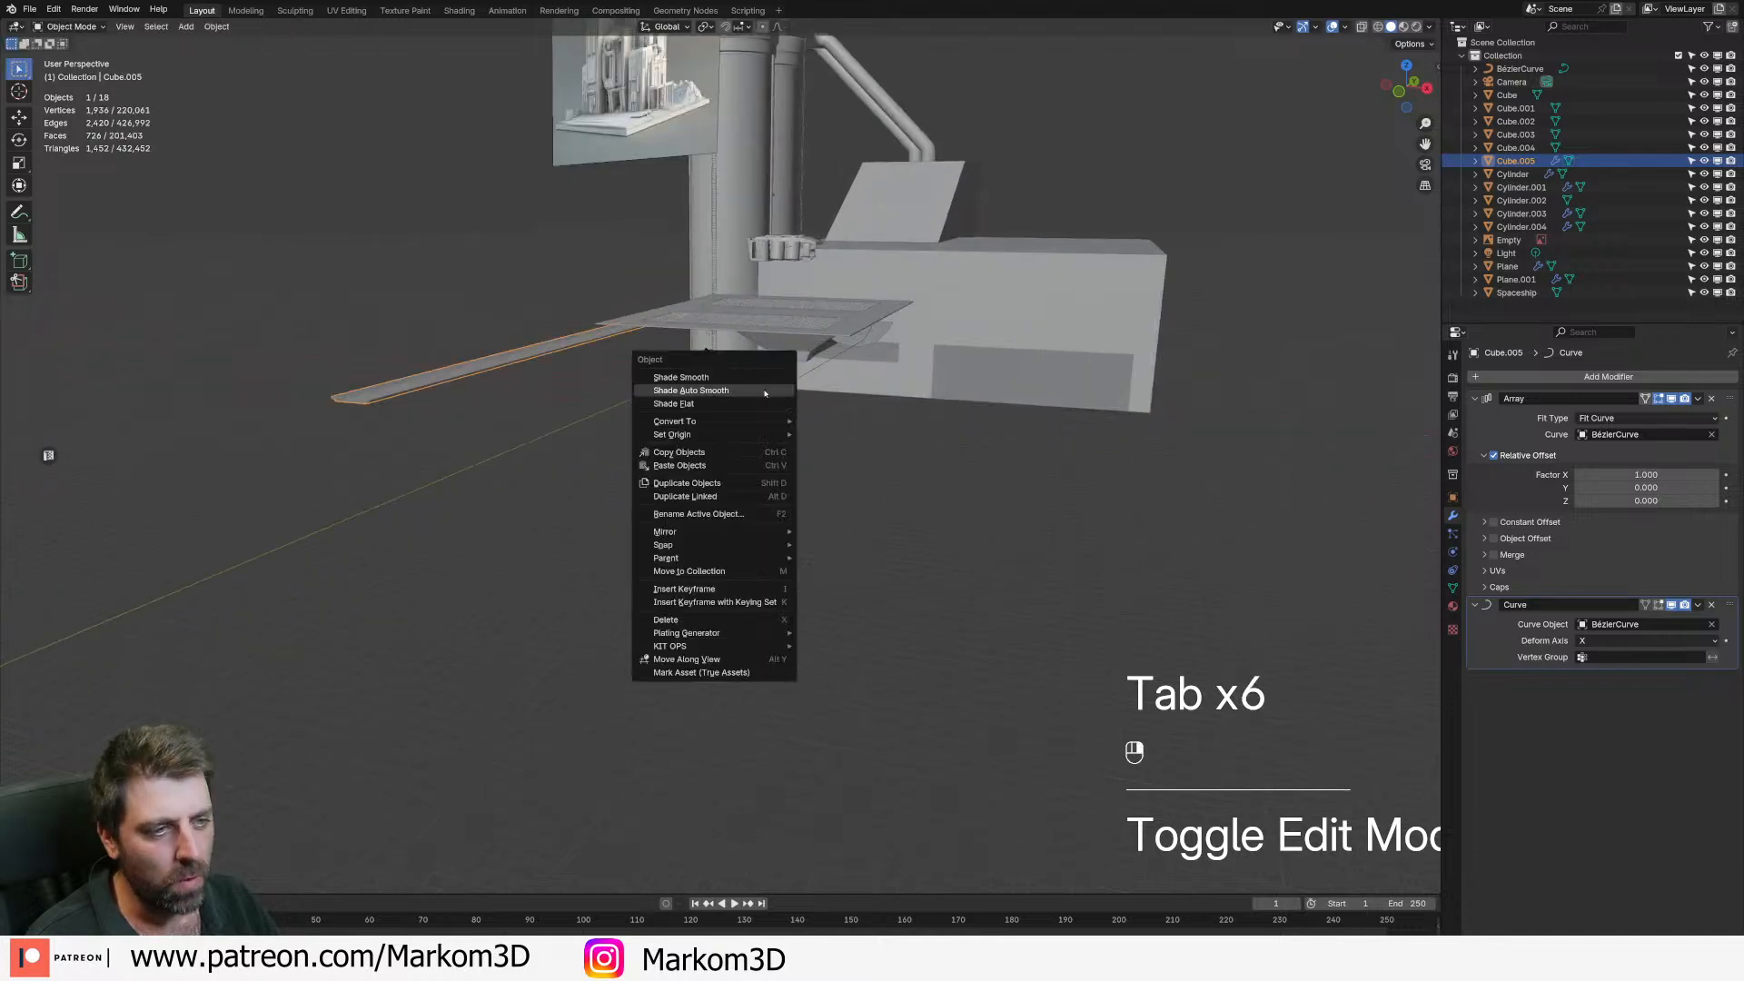
{"action": "mouse_move", "coordinate": [761, 439]}
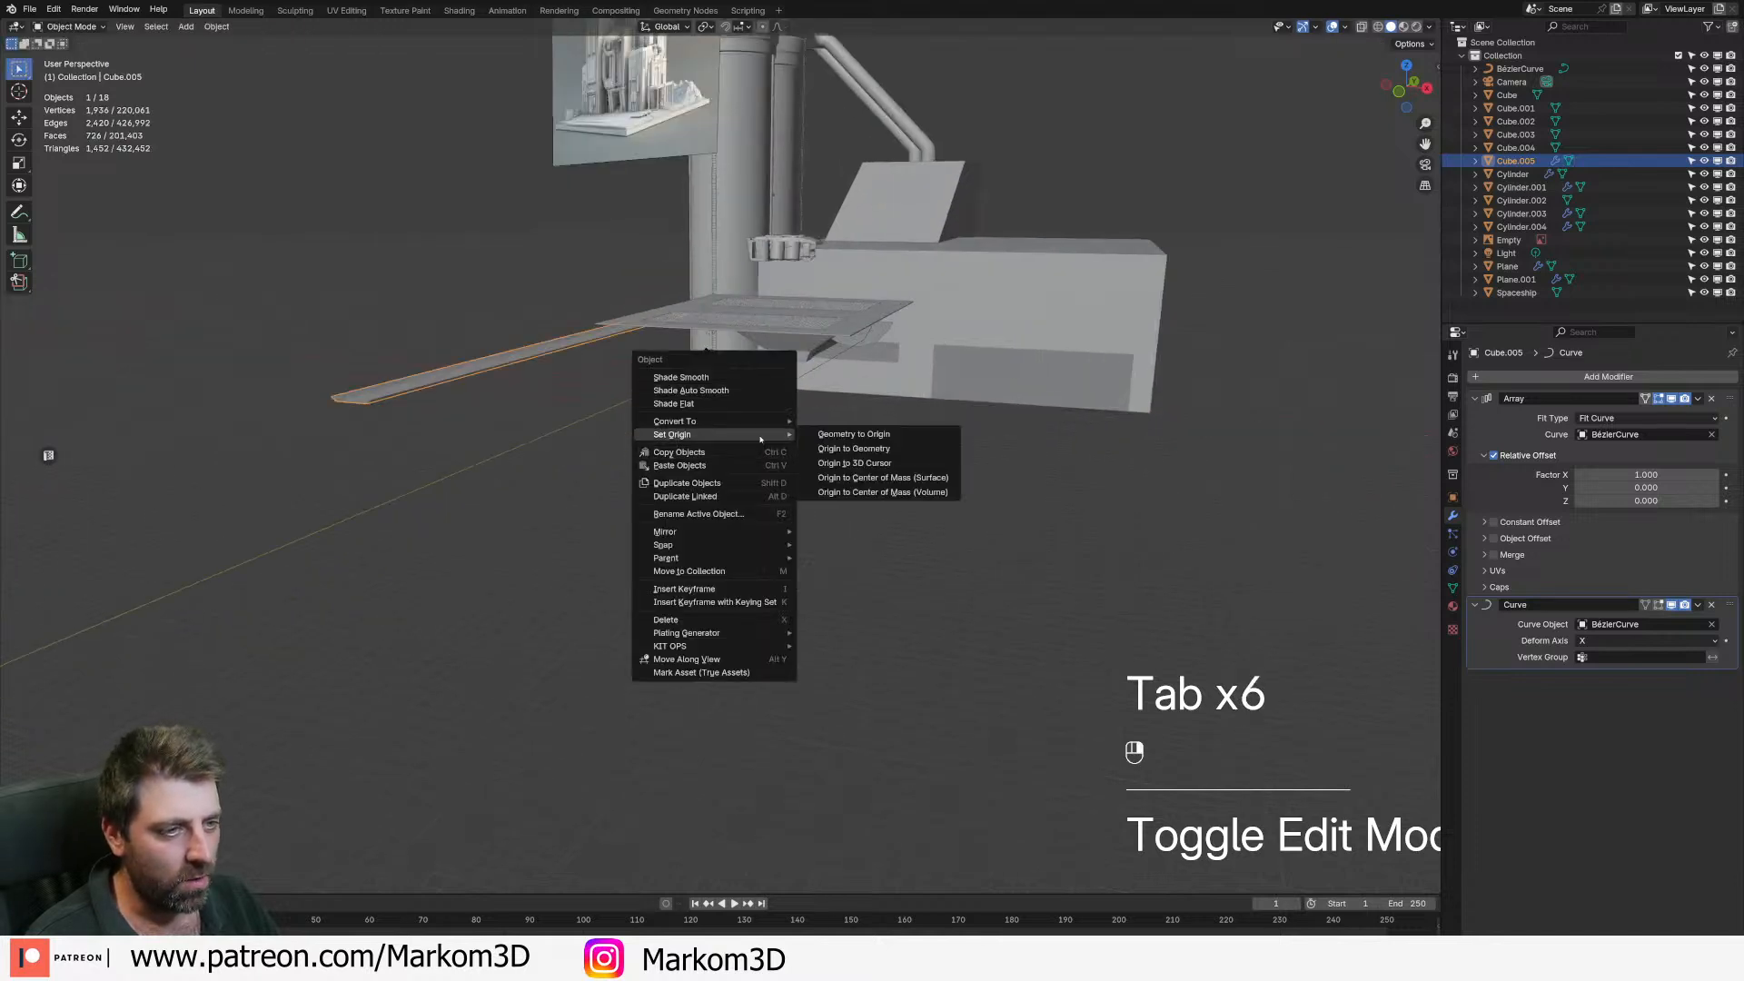
{"action": "left_click", "coordinate": [925, 449]}
{"action": "middle_click_drag", "start_coordinate": [935, 452], "coordinate": [856, 429]}
{"action": "key", "text": "Tab"}
{"action": "key", "text": "Tab"}
{"action": "key", "text": "ctrl+a"}
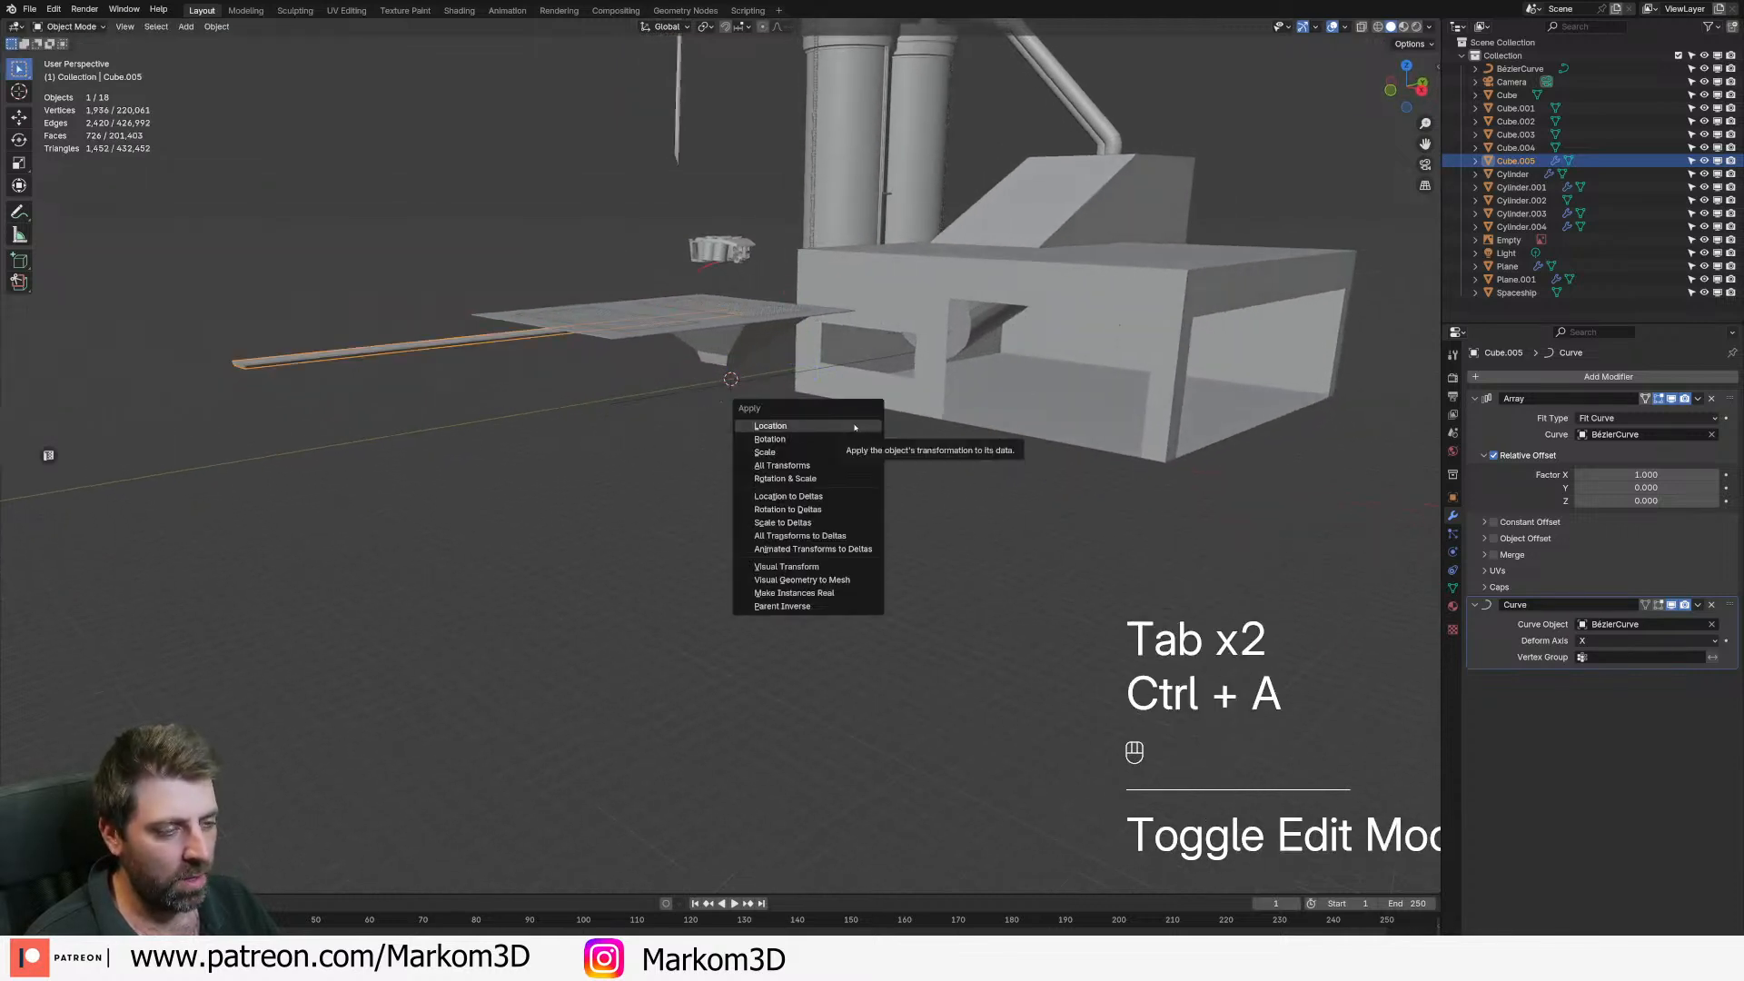
{"action": "key", "text": "alt+g"}
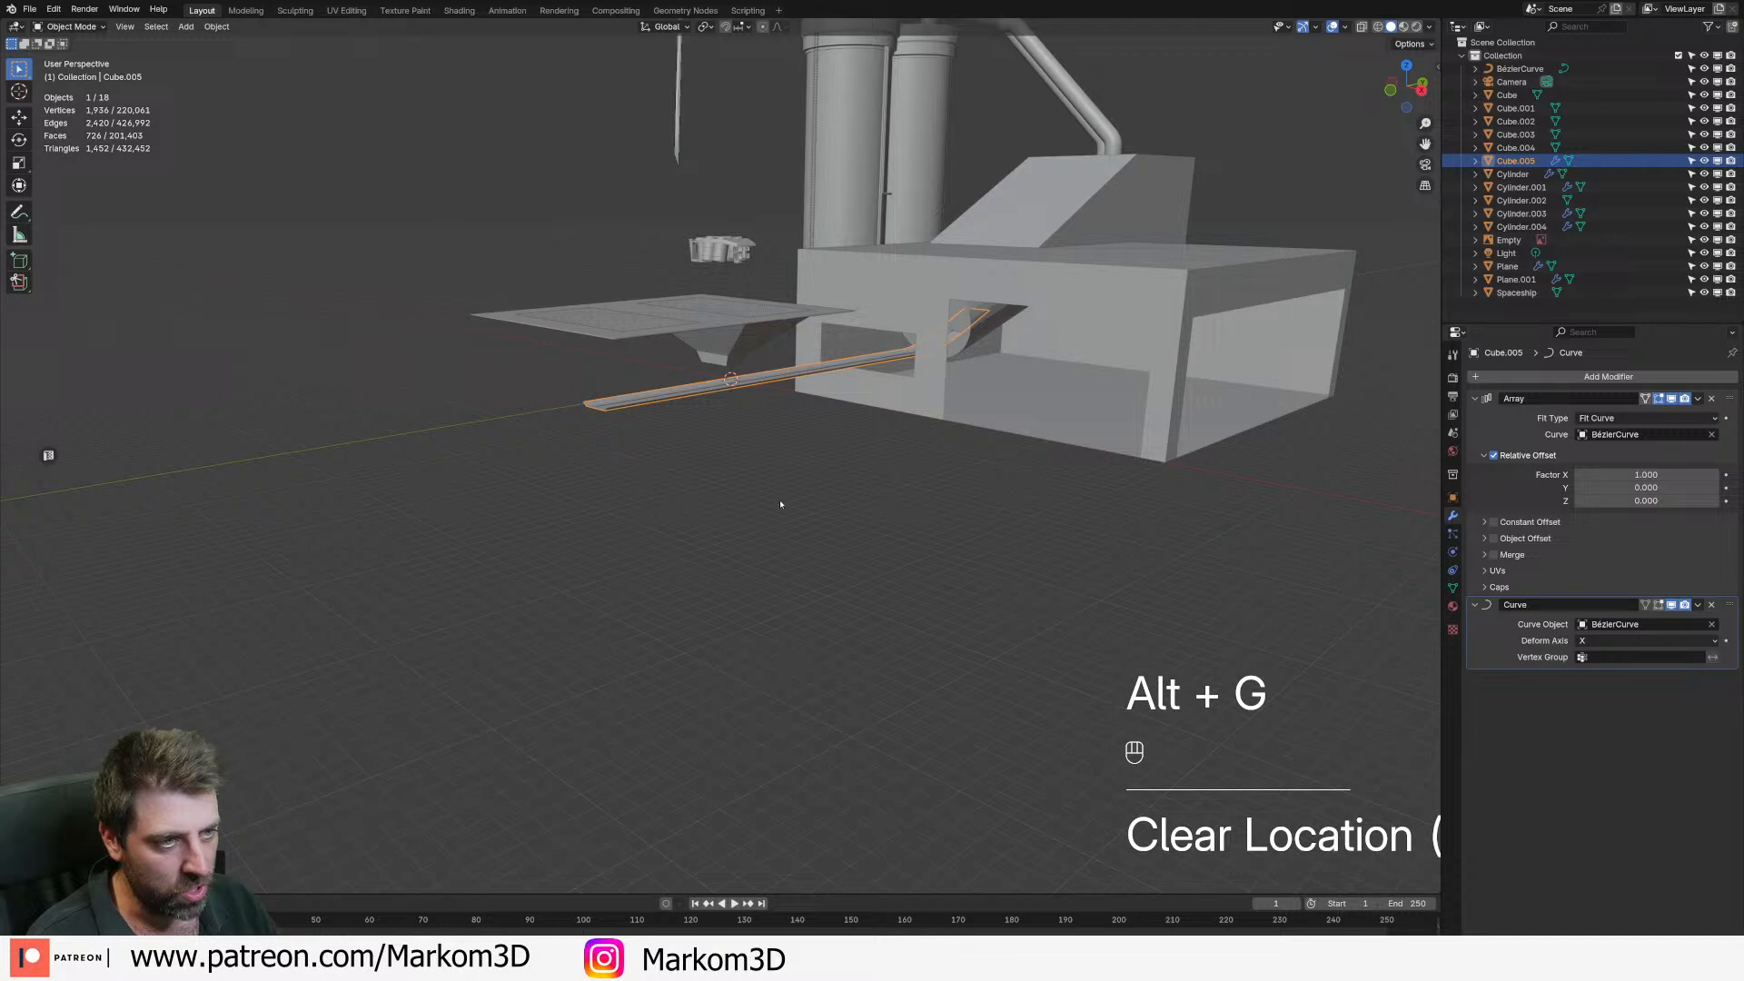
- Scale the slat's entire mesh down to about 0.3 in Edit Mode to make the belt narrower
{"action": "scroll", "coordinate": [791, 499], "scroll_direction": "up", "scroll_amount": 3}
{"action": "mouse_move", "coordinate": [790, 498]}
{"action": "middle_mouse_down"}
{"action": "mouse_move", "coordinate": [771, 535]}
{"action": "mouse_move", "coordinate": [794, 485]}
{"action": "middle_mouse_up"}
{"action": "scroll", "coordinate": [794, 485], "scroll_direction": "up", "scroll_amount": 3}
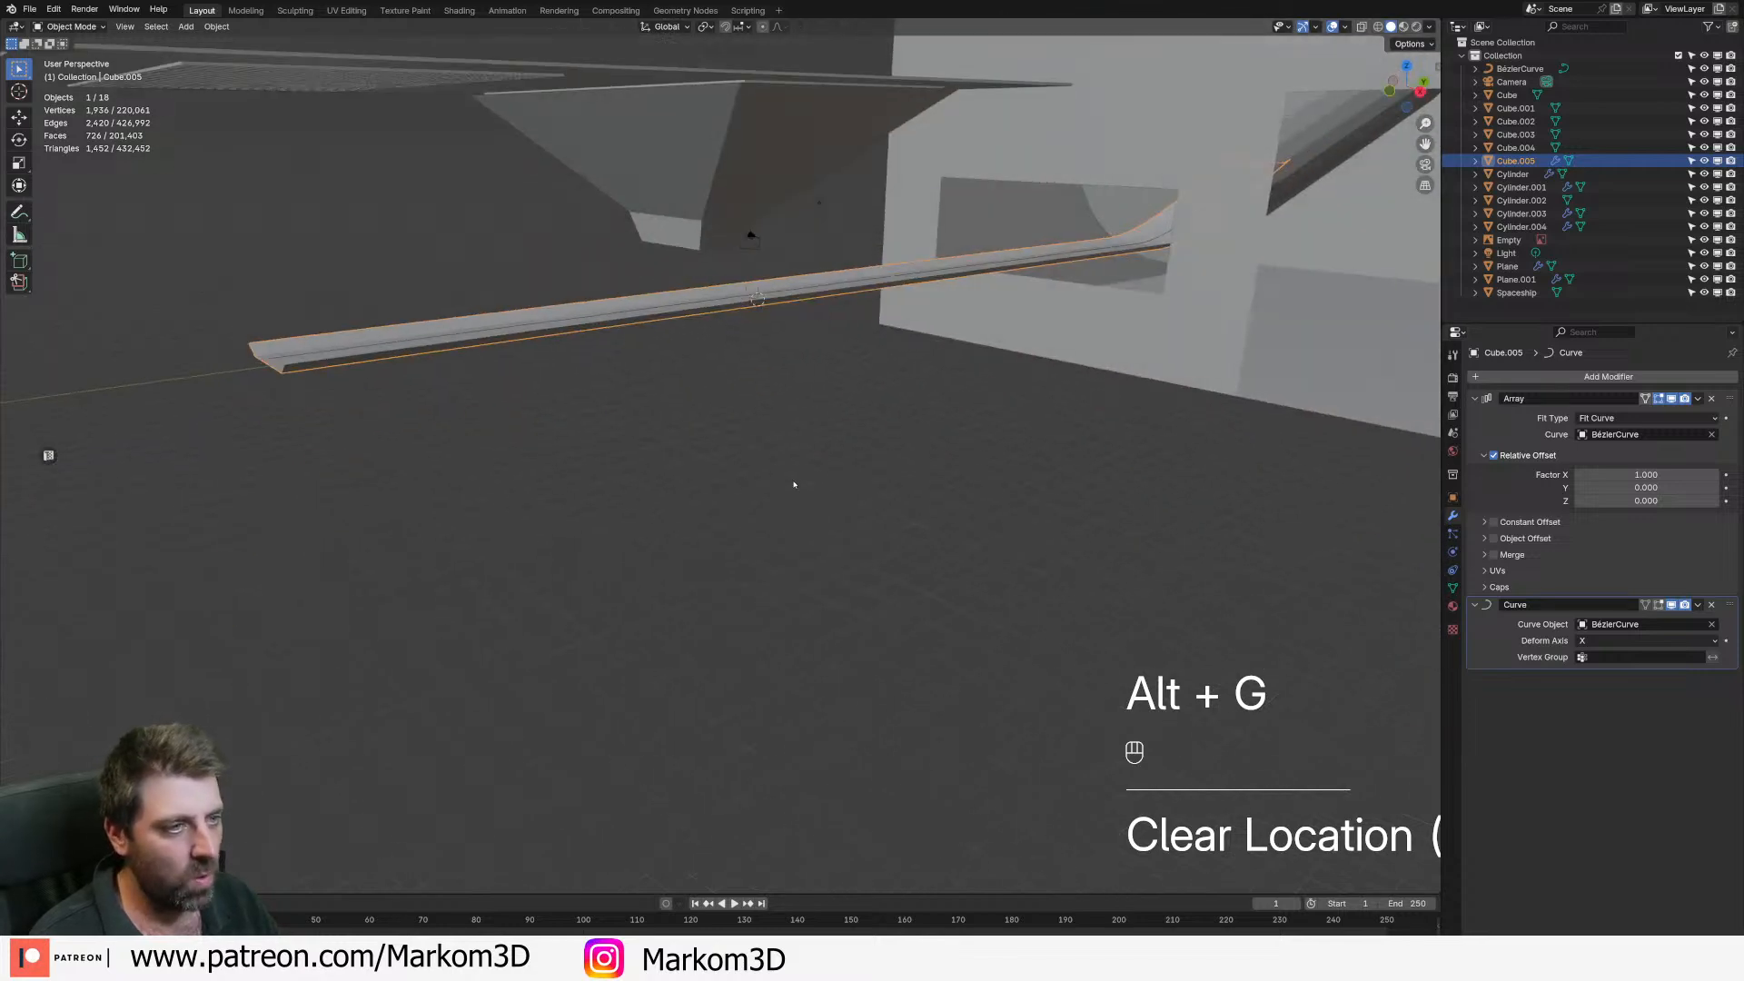
{"action": "key", "text": "Tab"}
{"action": "key", "text": "Tab"}
{"action": "middle_click_drag", "start_coordinate": [798, 491], "coordinate": [1336, 414]}
{"action": "key", "text": "Tab"}
{"action": "middle_click_drag", "start_coordinate": [983, 504], "coordinate": [907, 502], "text": "shift"}
{"action": "scroll", "coordinate": [907, 502], "scroll_direction": "up", "scroll_amount": 5}
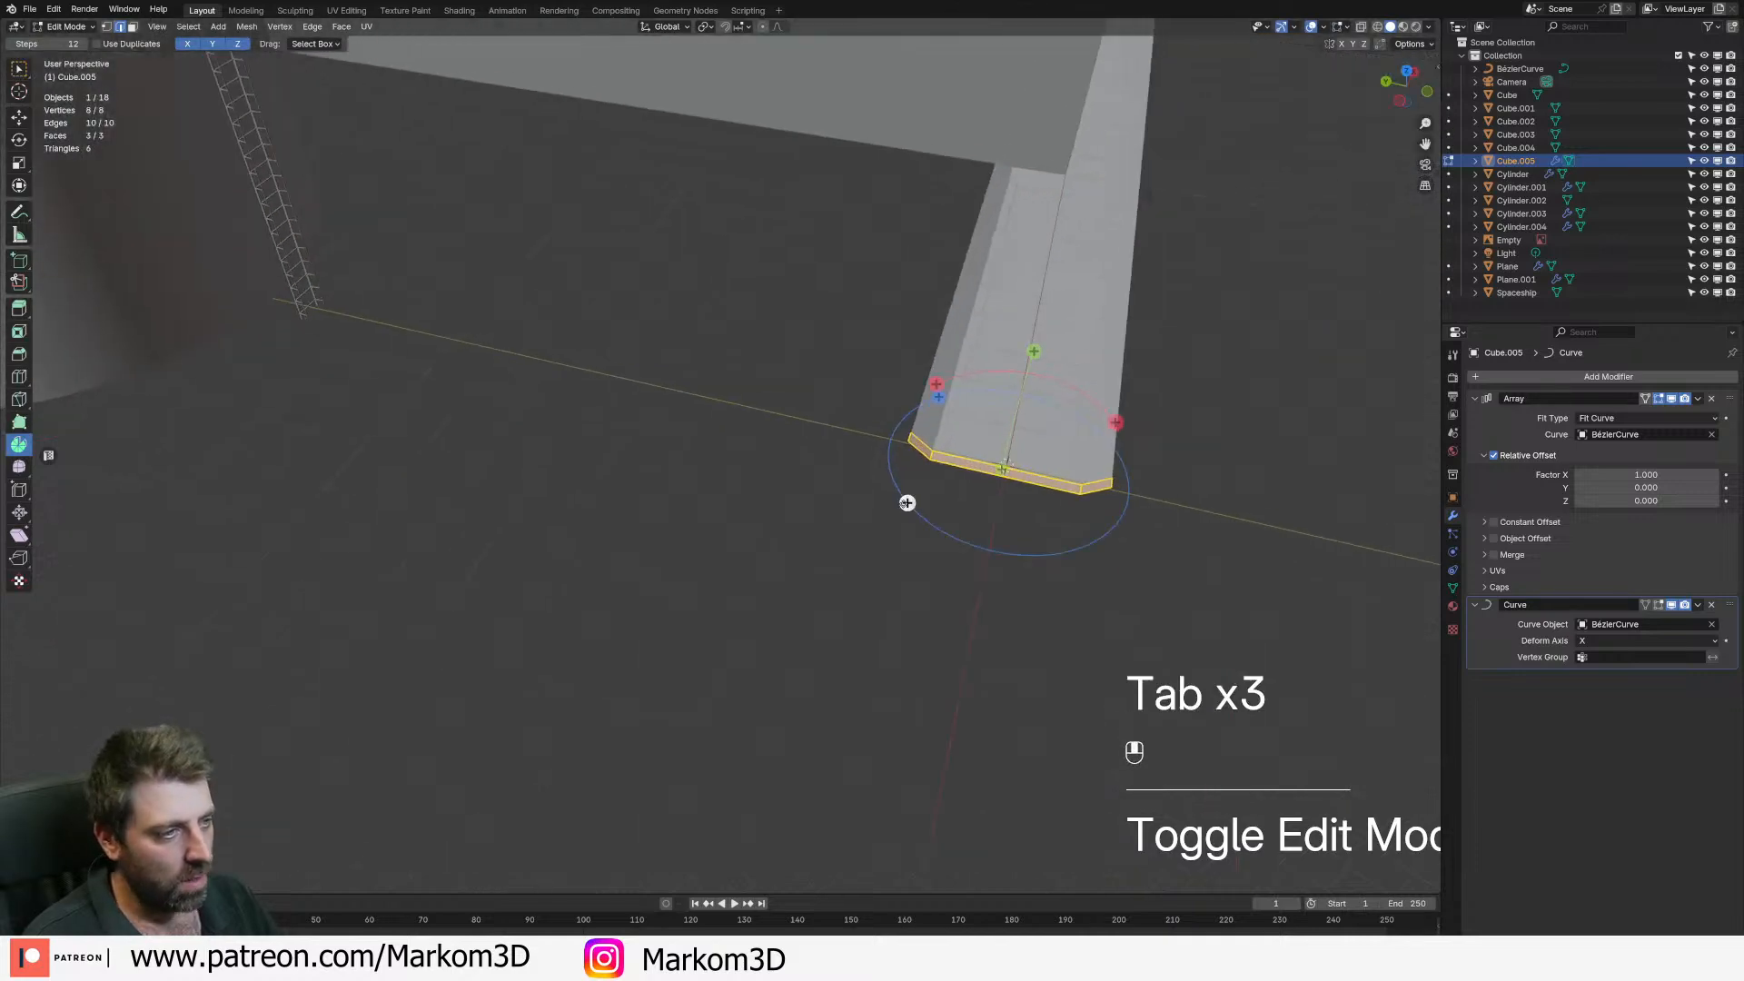
{"action": "key", "text": "a"}
{"action": "key", "text": "s"}
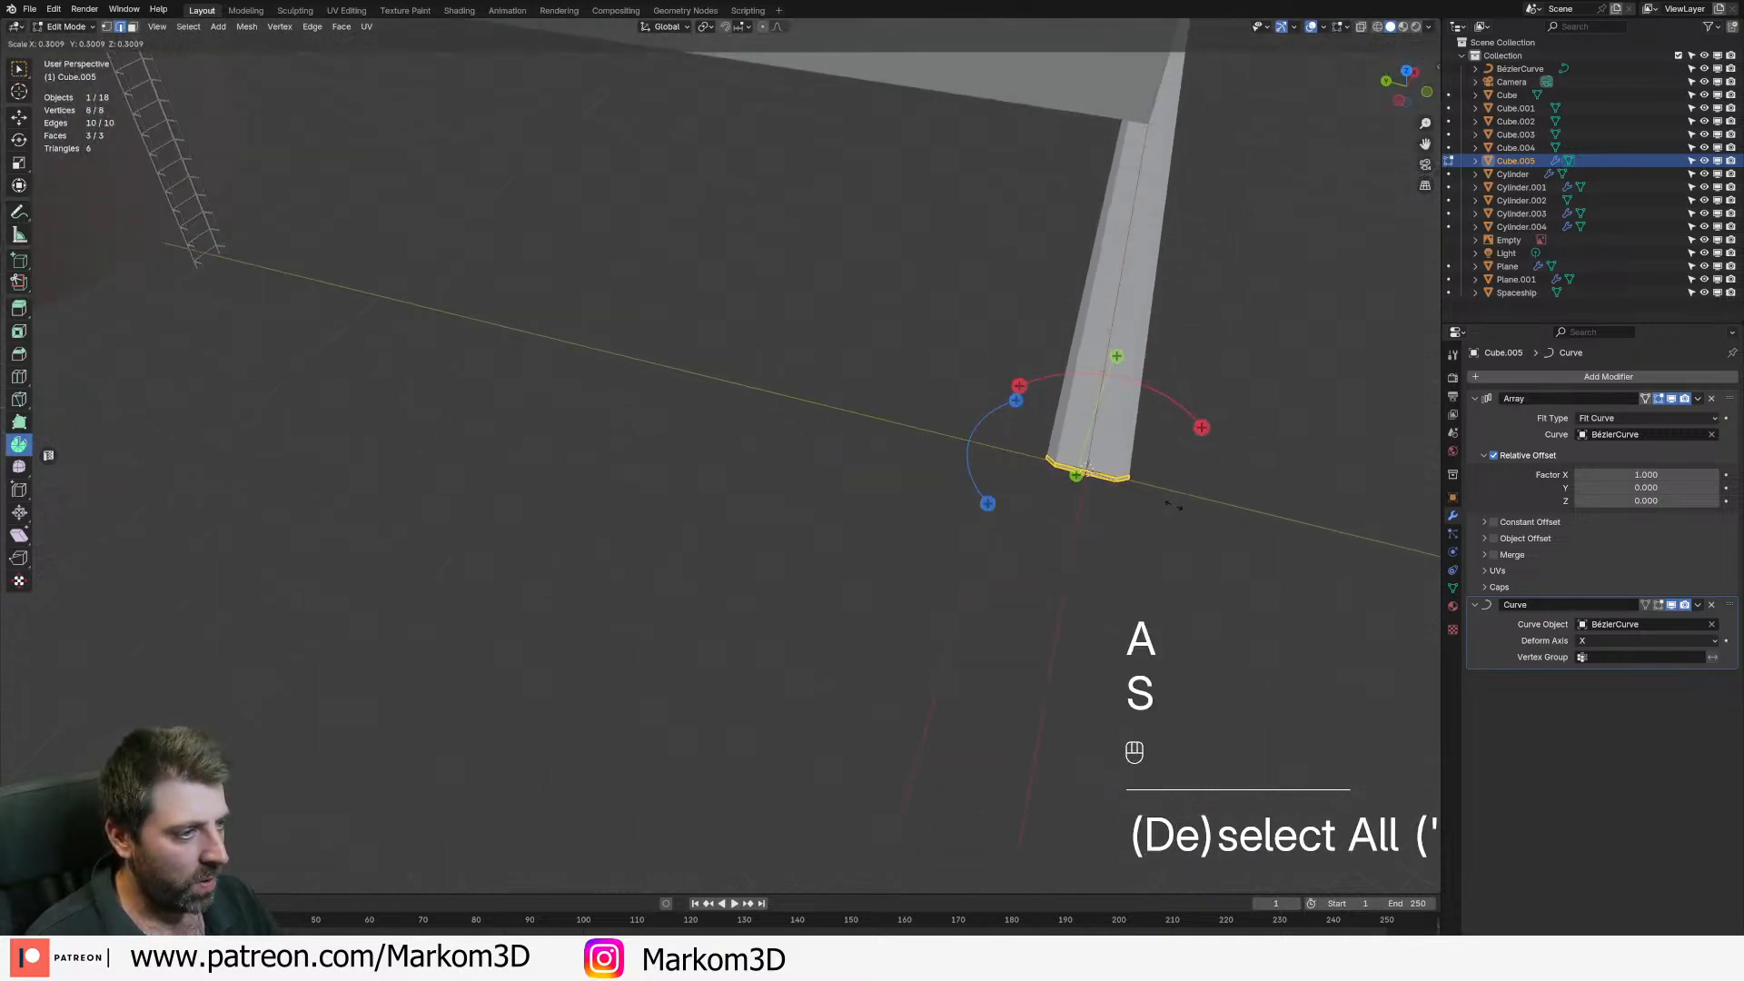
{"action": "left_click", "coordinate": [1178, 507]}
- Stretch the slat's mesh along X to lengthen each belt segment, and return to Object Mode
{"action": "key", "text": "s"}
{"action": "key", "text": "x"}
{"action": "left_click", "coordinate": [137, 728]}
{"action": "middle_click_drag", "start_coordinate": [364, 726], "coordinate": [173, 664]}
{"action": "key", "text": "Tab"}
{"action": "middle_click_drag", "start_coordinate": [966, 475], "coordinate": [1104, 393]}
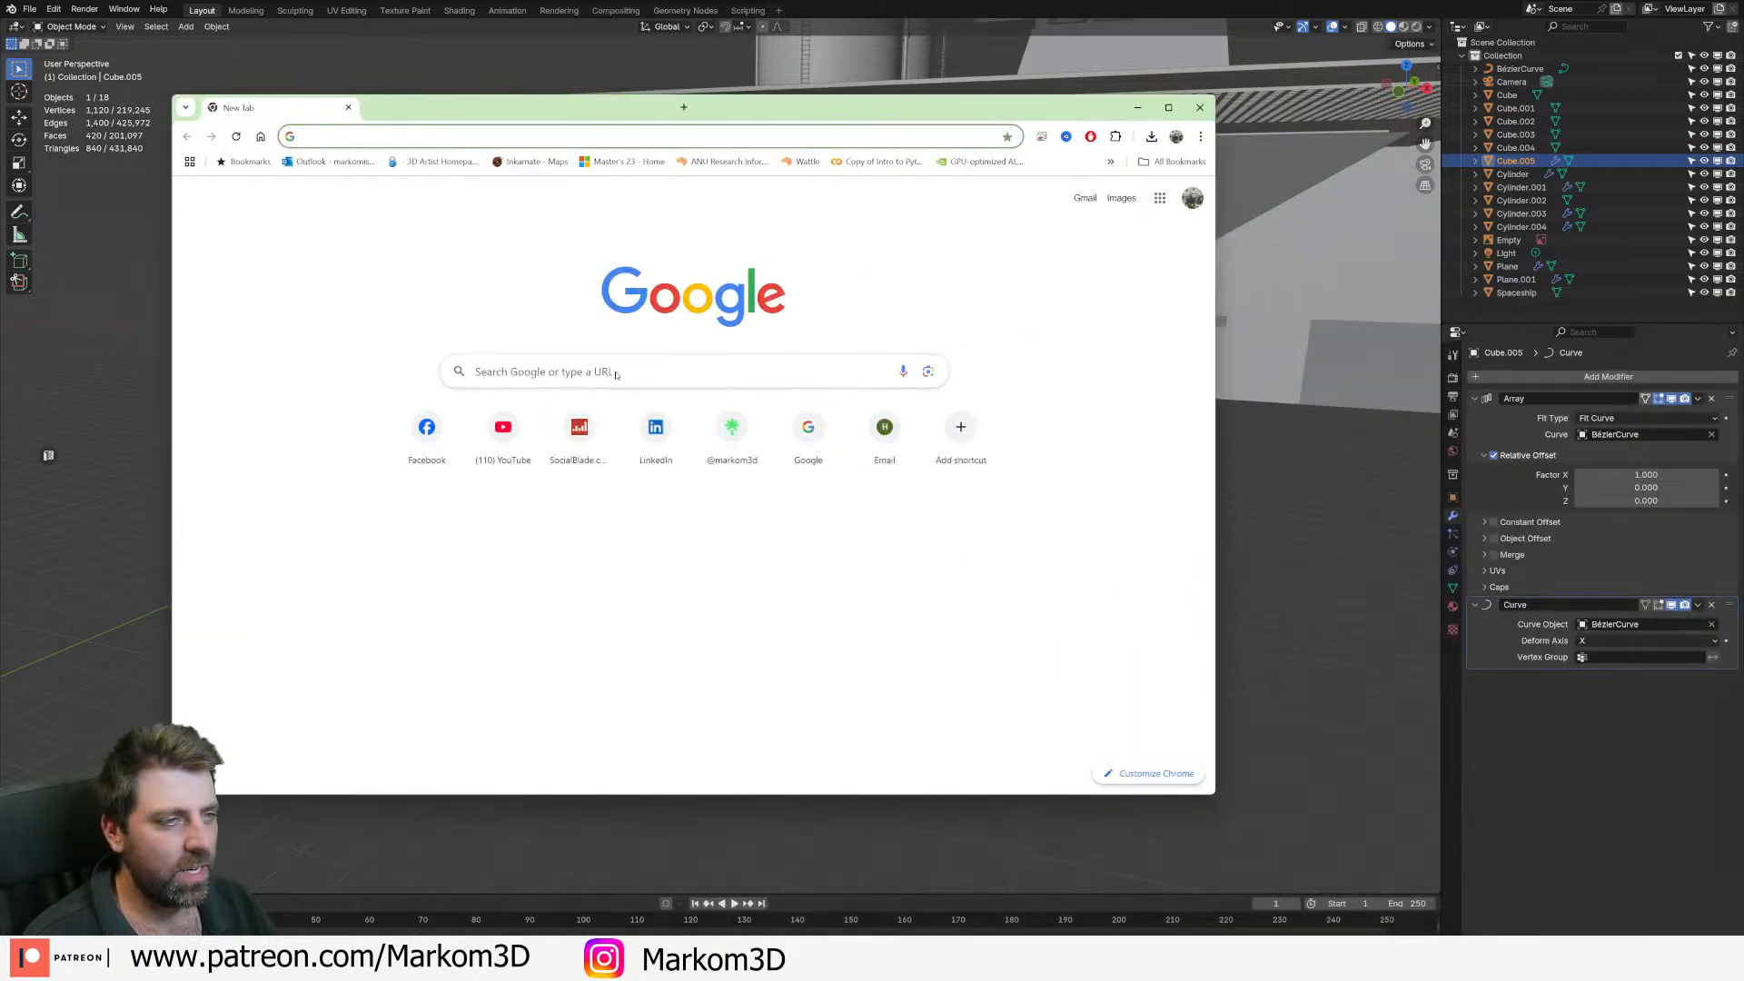
- Switch to the Chrome browser and search Google for "dune ore collector"
{"action": "left_click", "coordinate": [621, 373]}
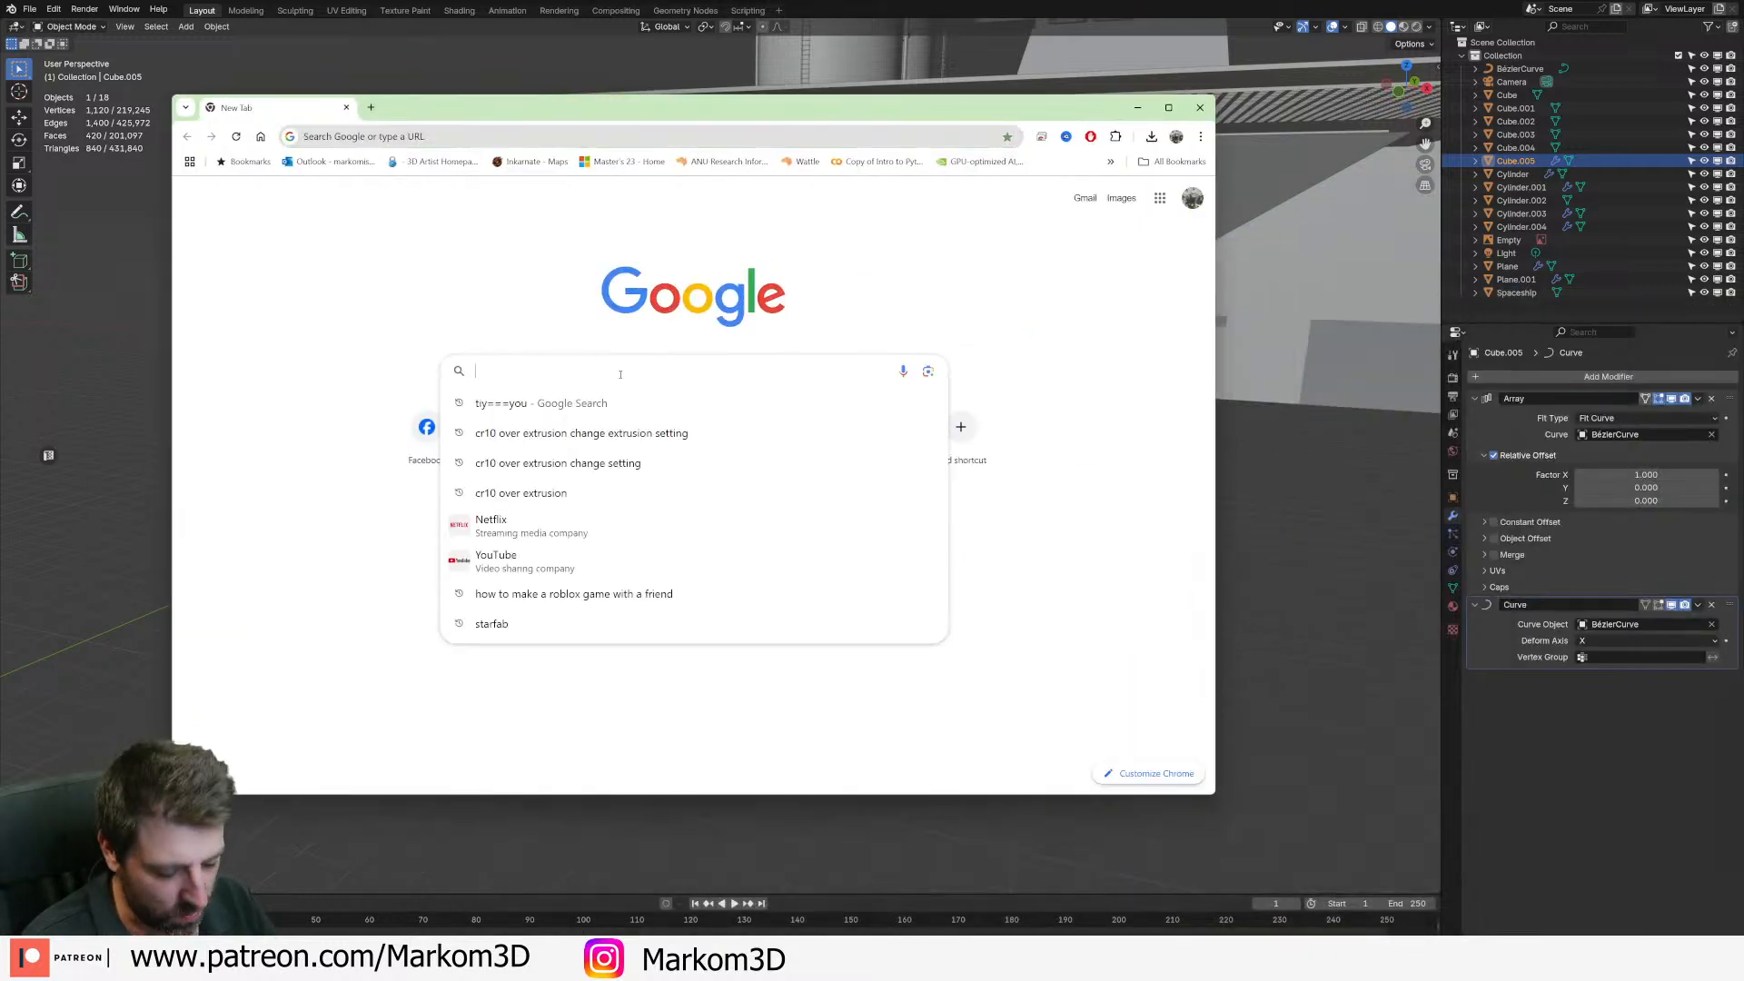
{"action": "type", "text": "dune or"}
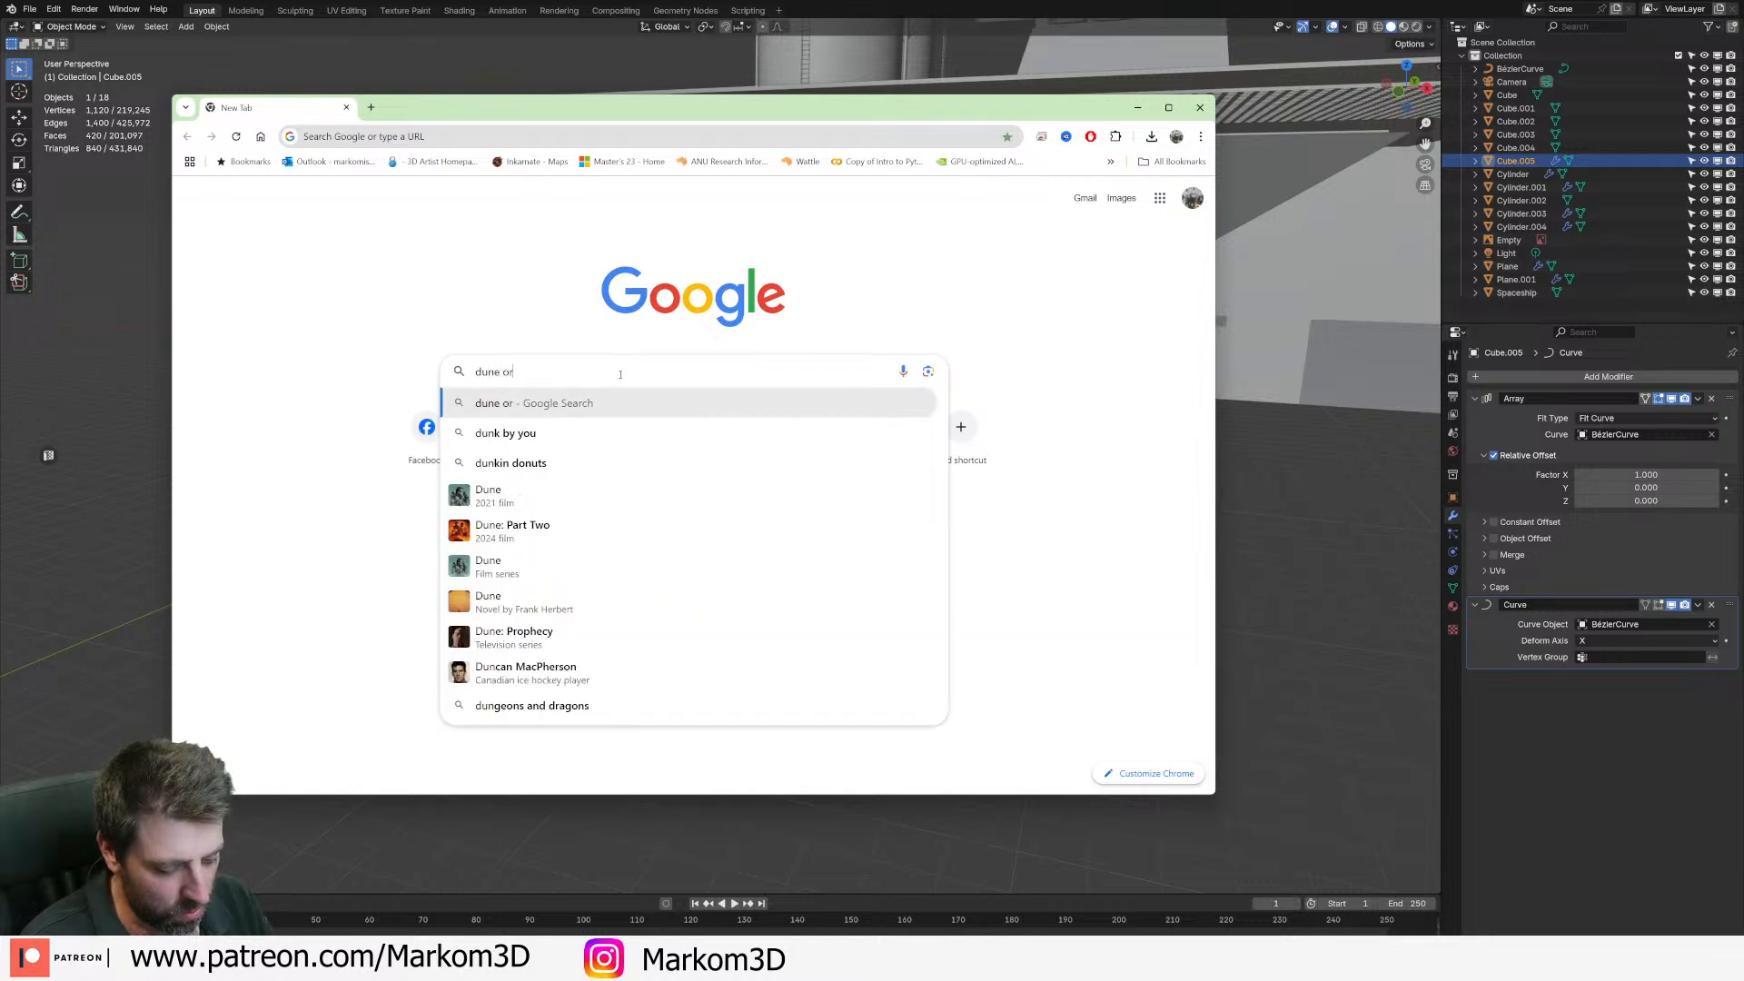
{"action": "type", "text": "e collec"}
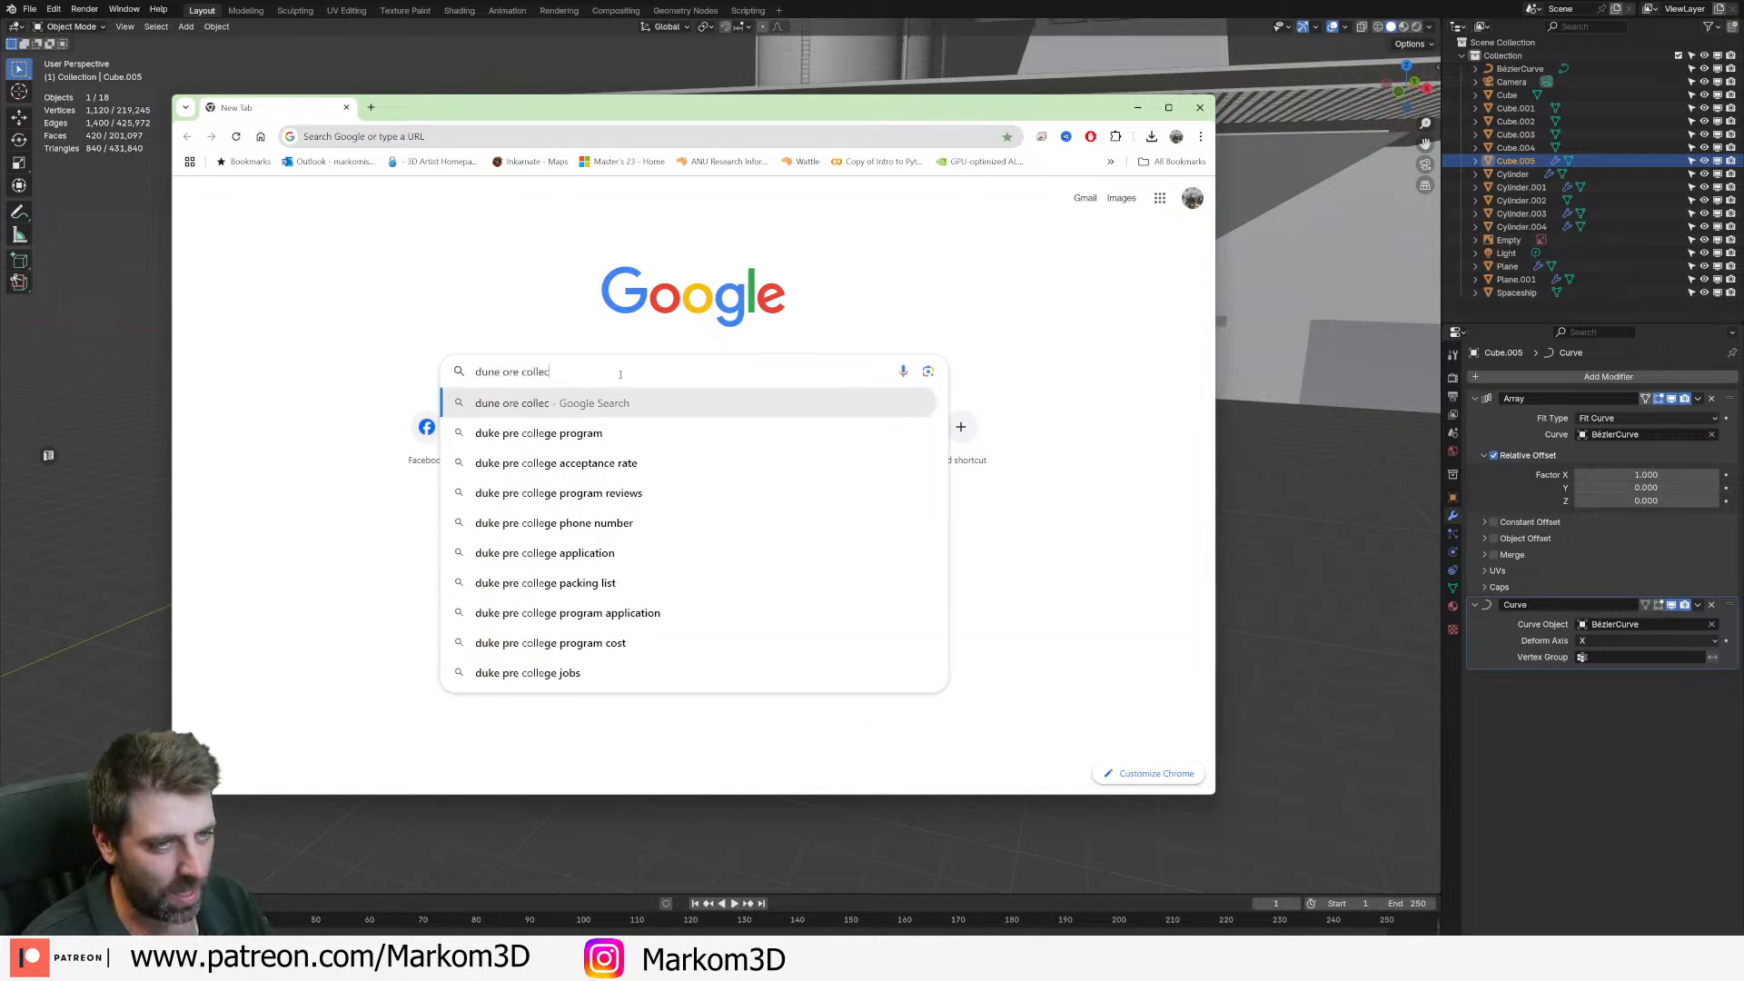
{"action": "type", "text": "tor"}
{"action": "key", "text": "Return"}
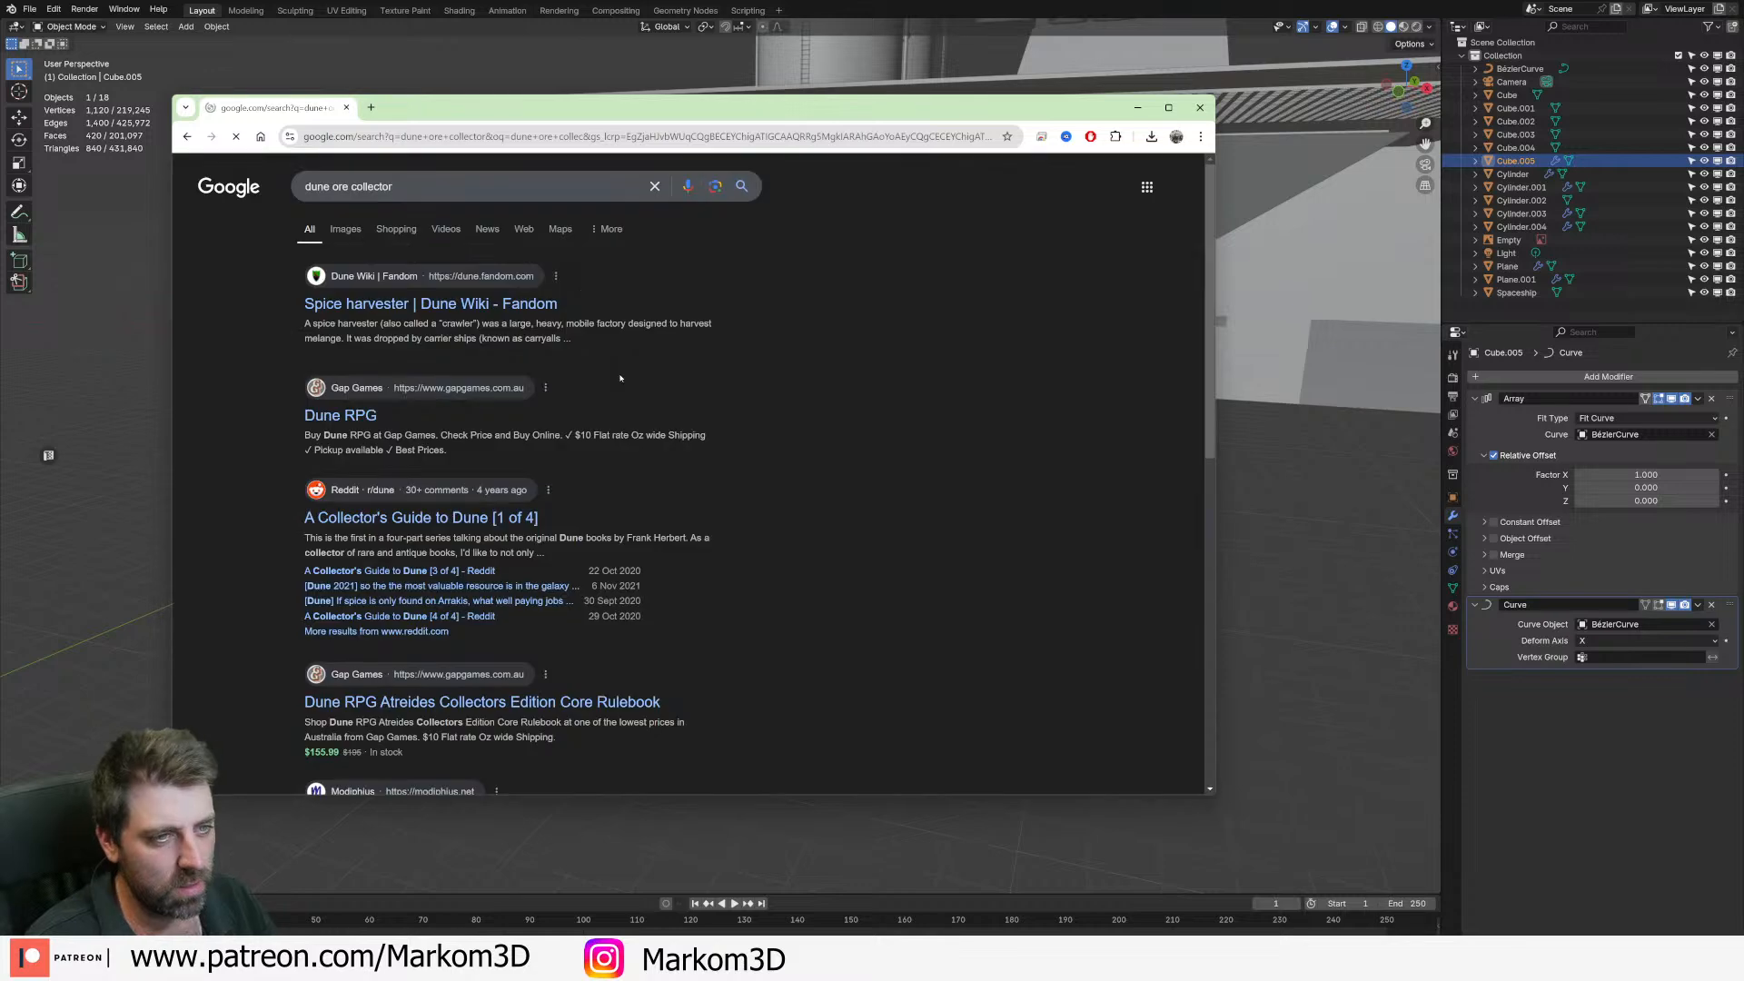
- Look through the Dune Wiki article on the spice harvester and return to the search results
{"action": "left_click", "coordinate": [479, 305]}
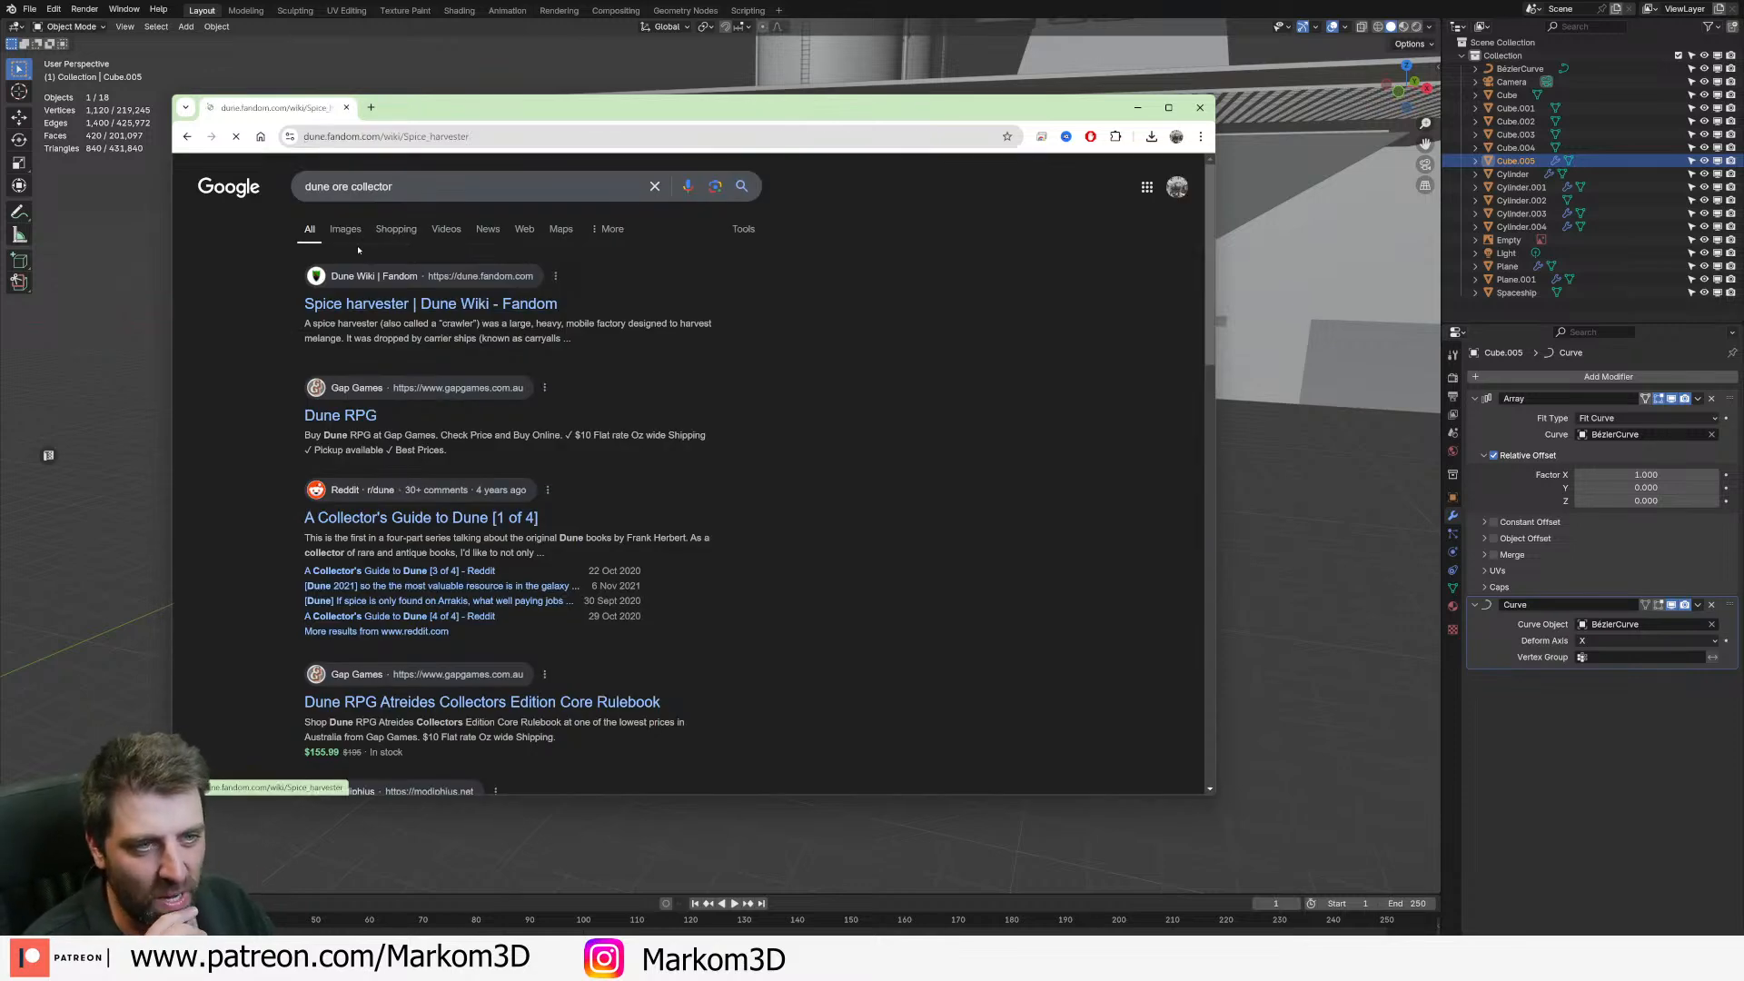
{"action": "scroll", "coordinate": [944, 501], "scroll_direction": "down", "scroll_amount": 15}
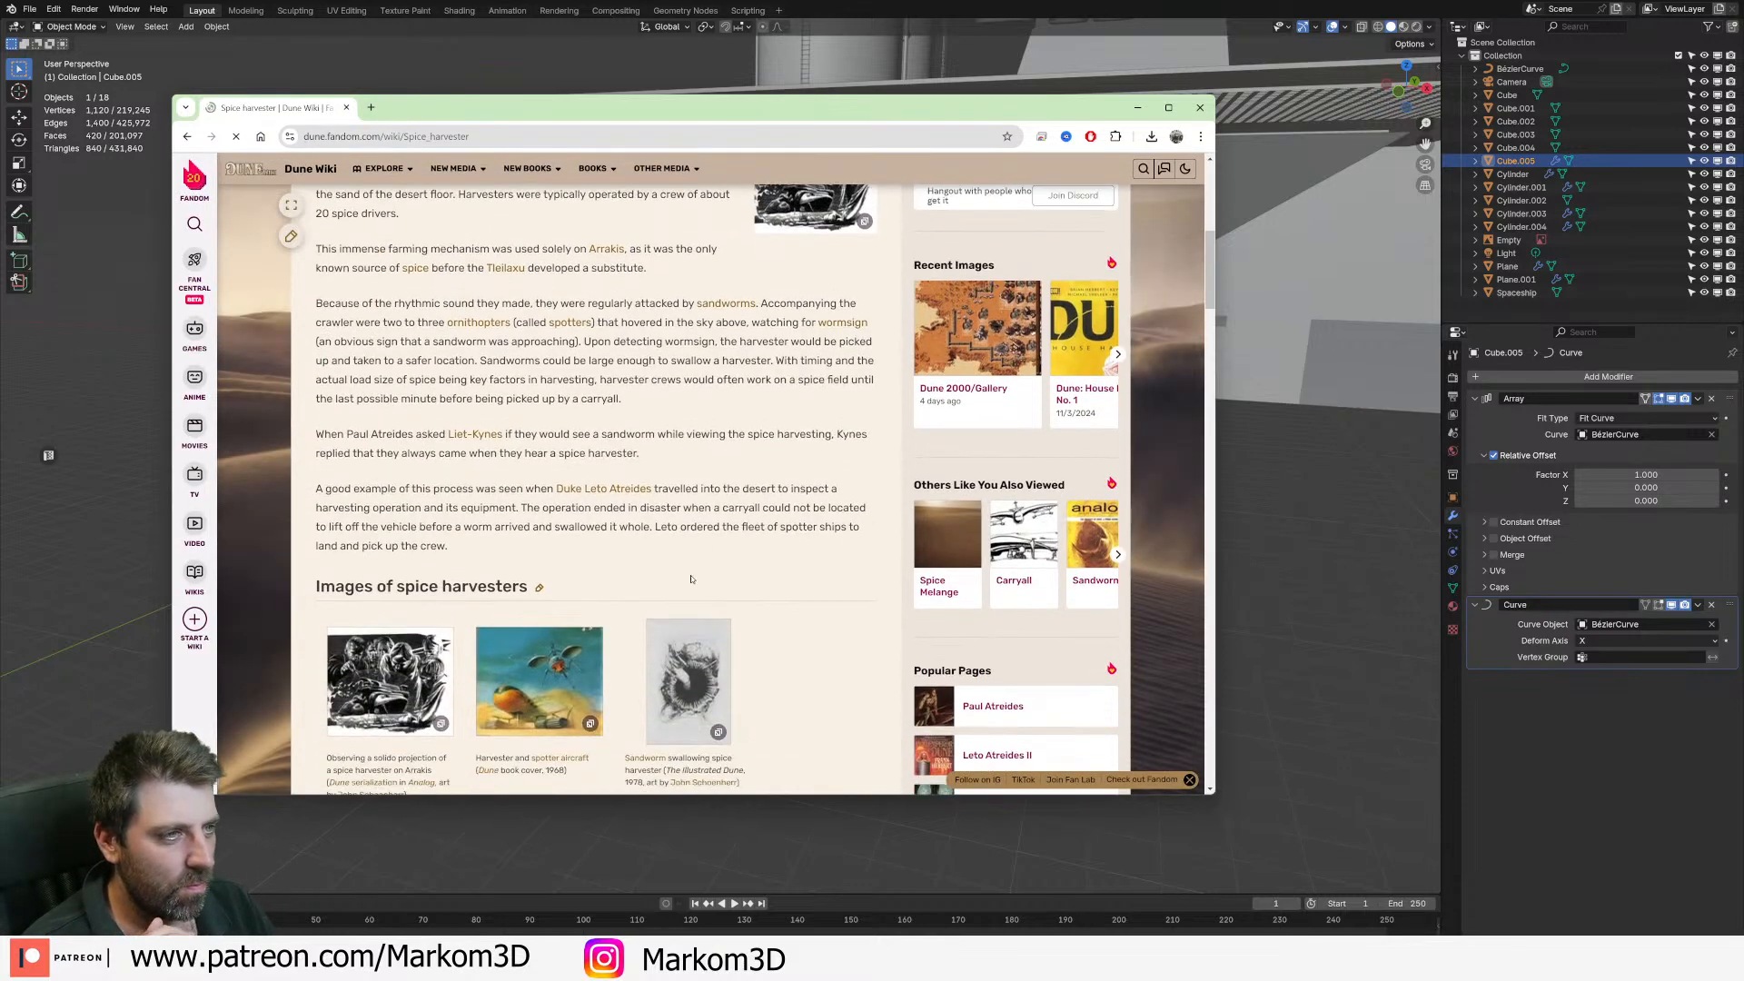
{"action": "scroll", "coordinate": [944, 502], "scroll_direction": "down", "scroll_amount": 4}
{"action": "key", "text": "alt+Left"}
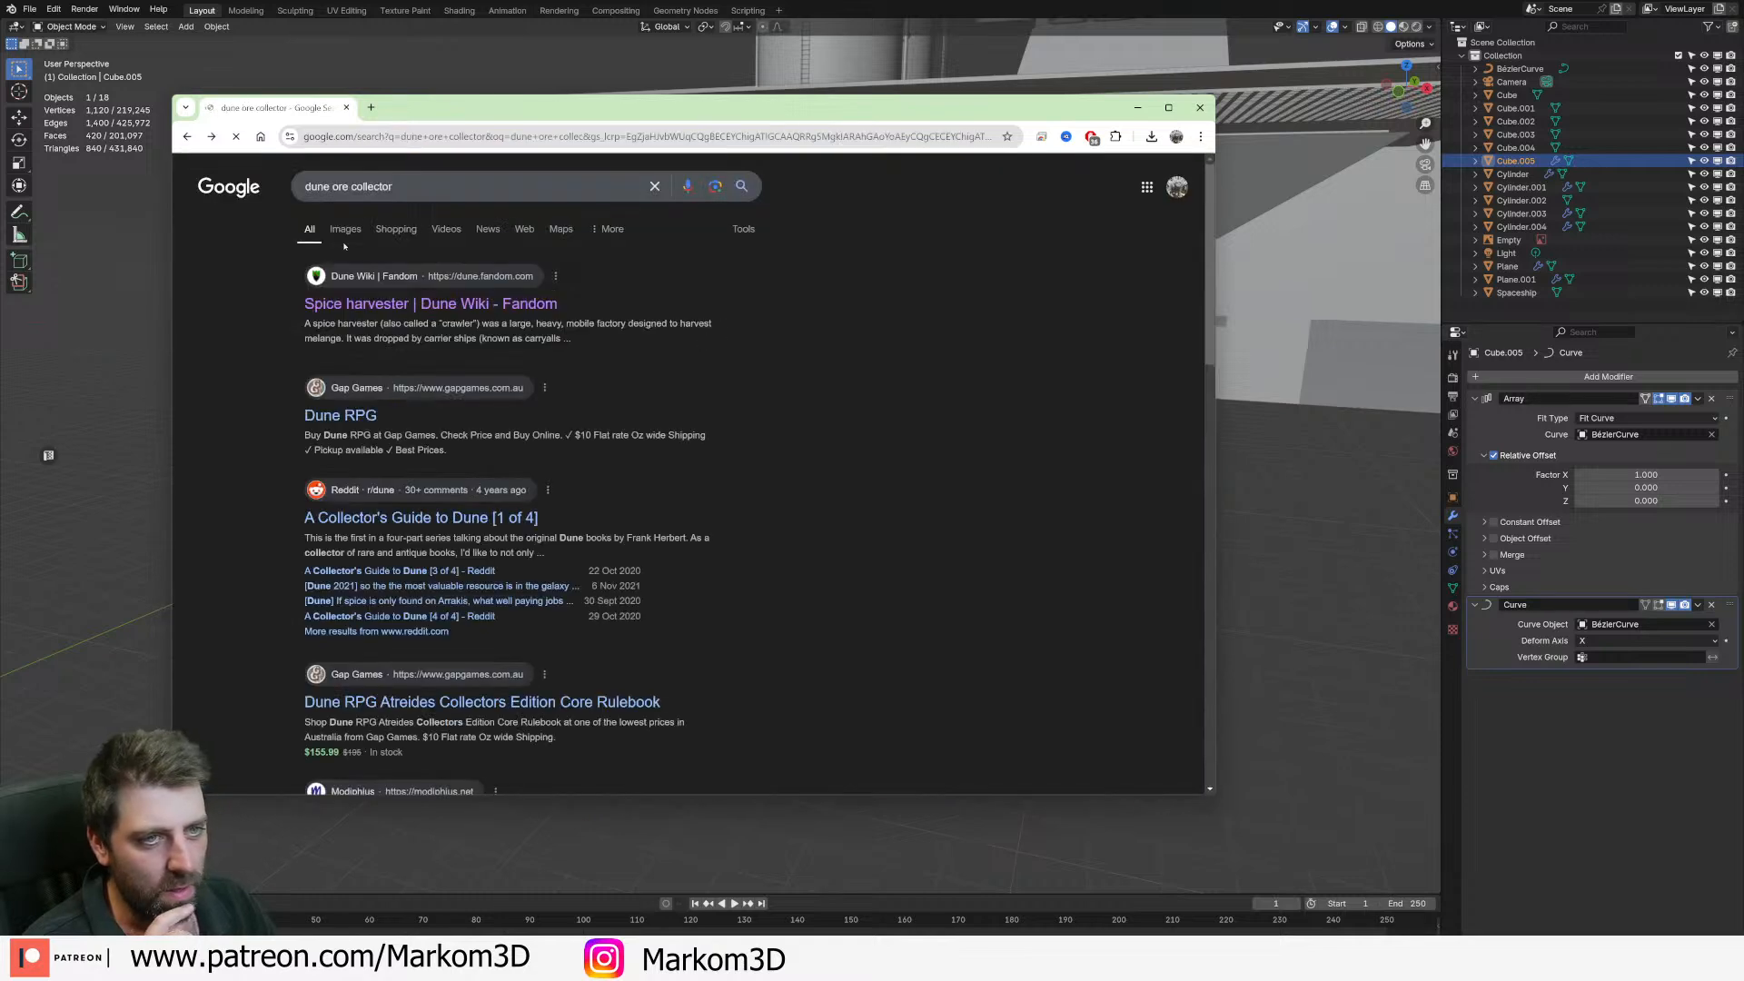
- Browse the image results for "dune ore collector"
{"action": "left_click", "coordinate": [345, 228]}
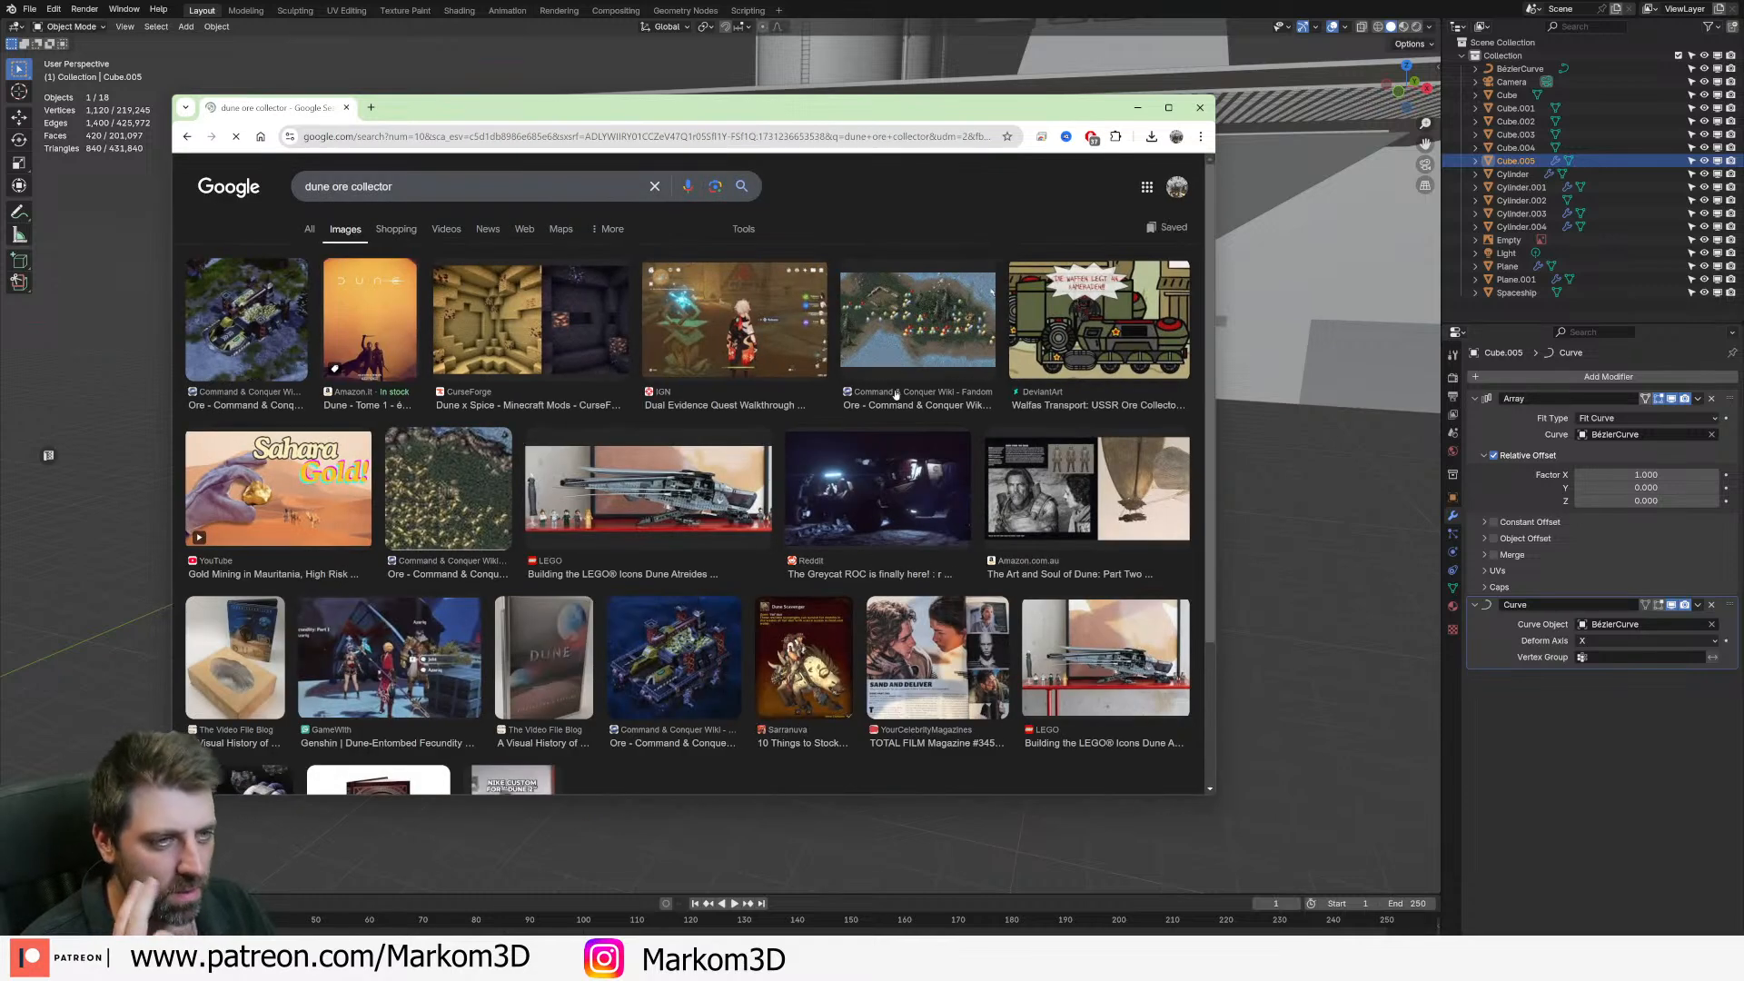
{"action": "scroll", "coordinate": [658, 363], "scroll_direction": "down", "scroll_amount": 2}
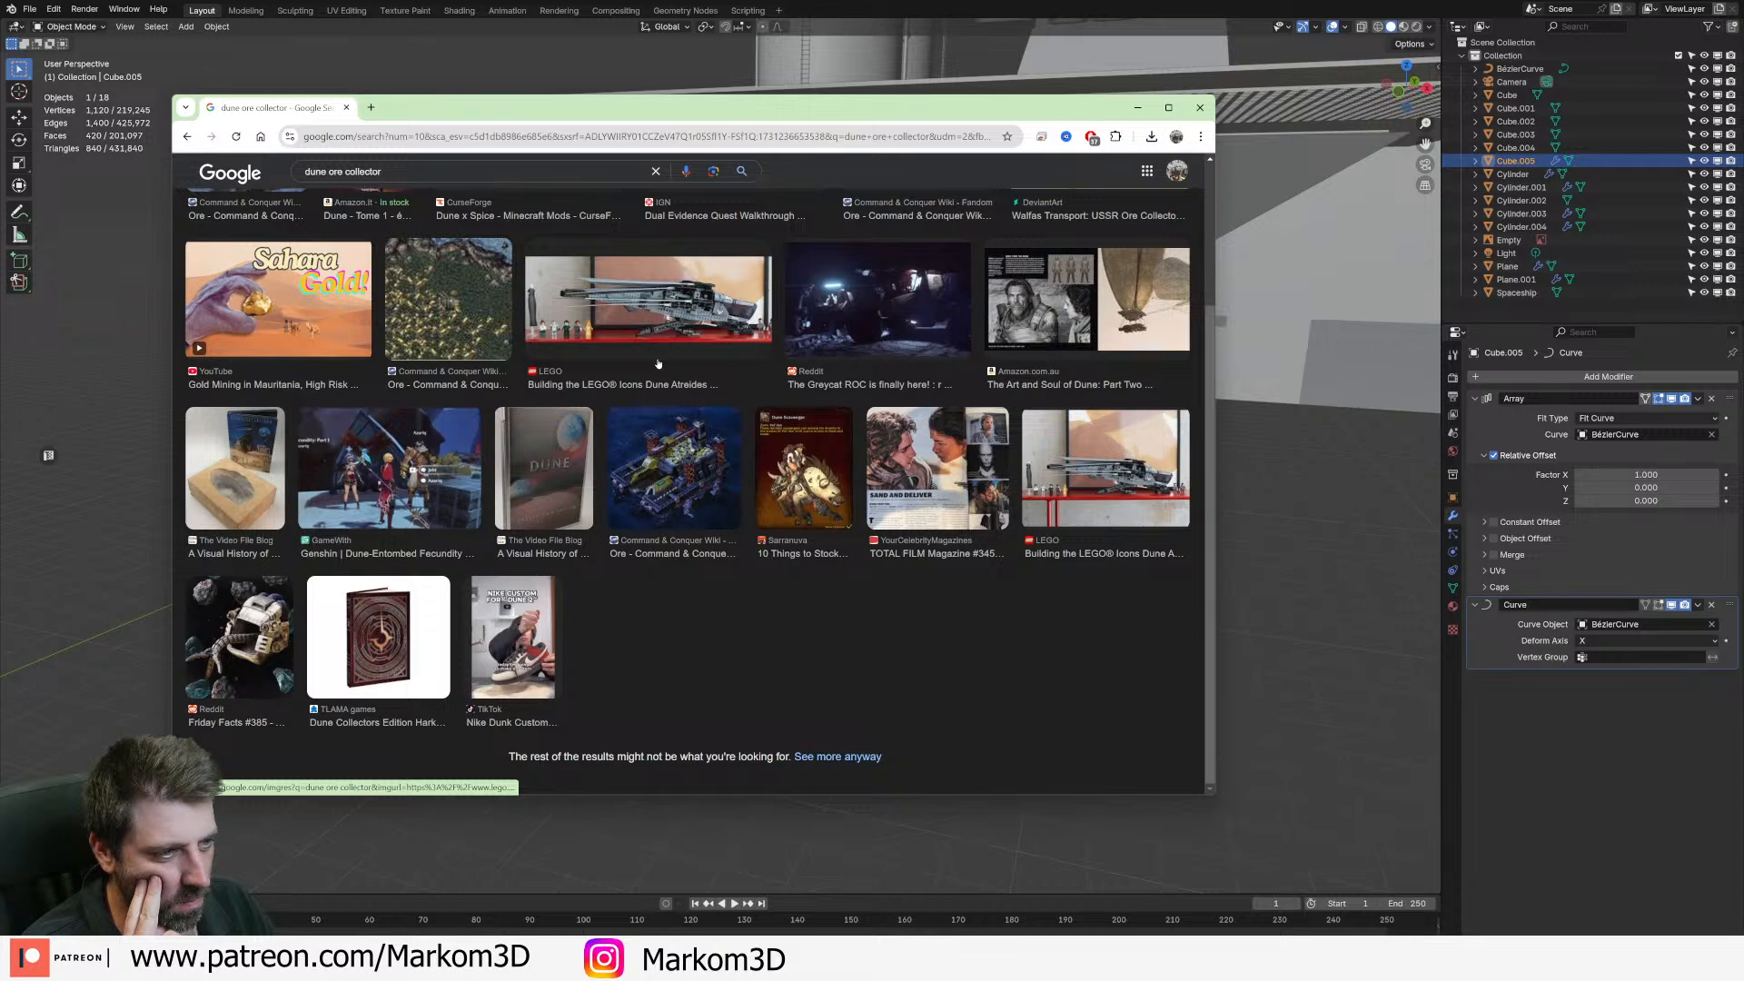
{"action": "scroll", "coordinate": [635, 364], "scroll_direction": "up", "scroll_amount": 2}
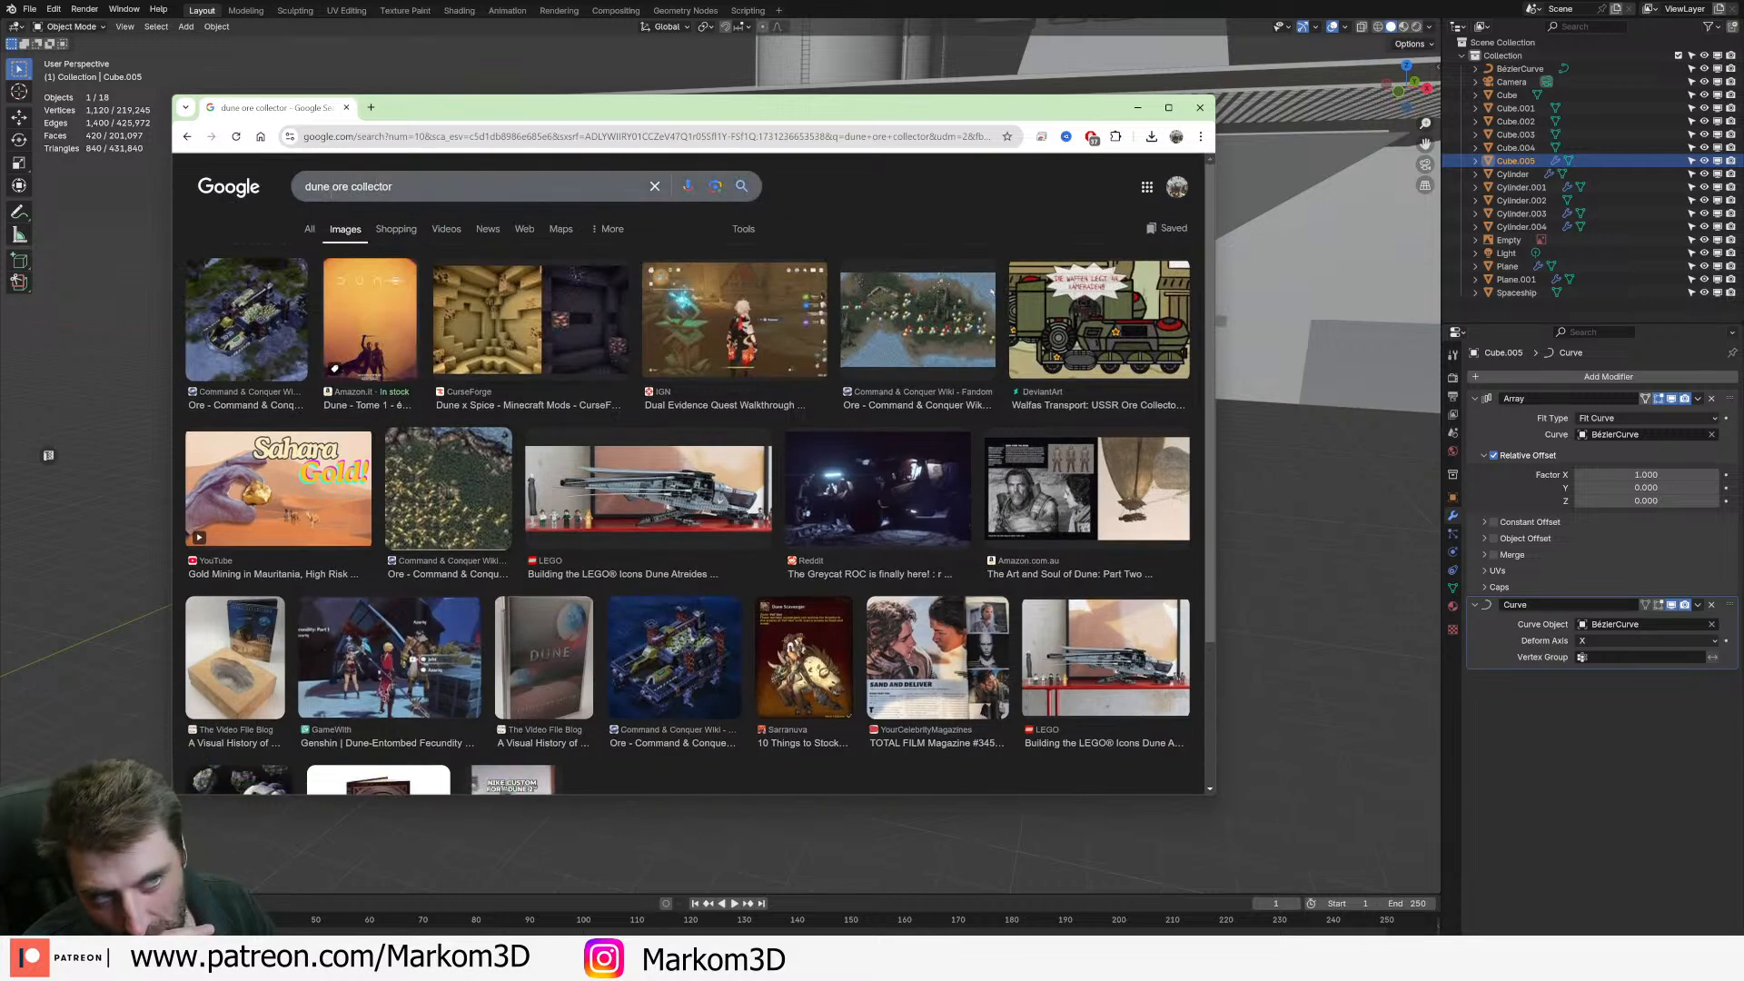
- Change the image search to "dune spice collector" and browse the harvester reference pictures
{"action": "double_click", "coordinate": [342, 186]}
{"action": "type", "text": "spice"}
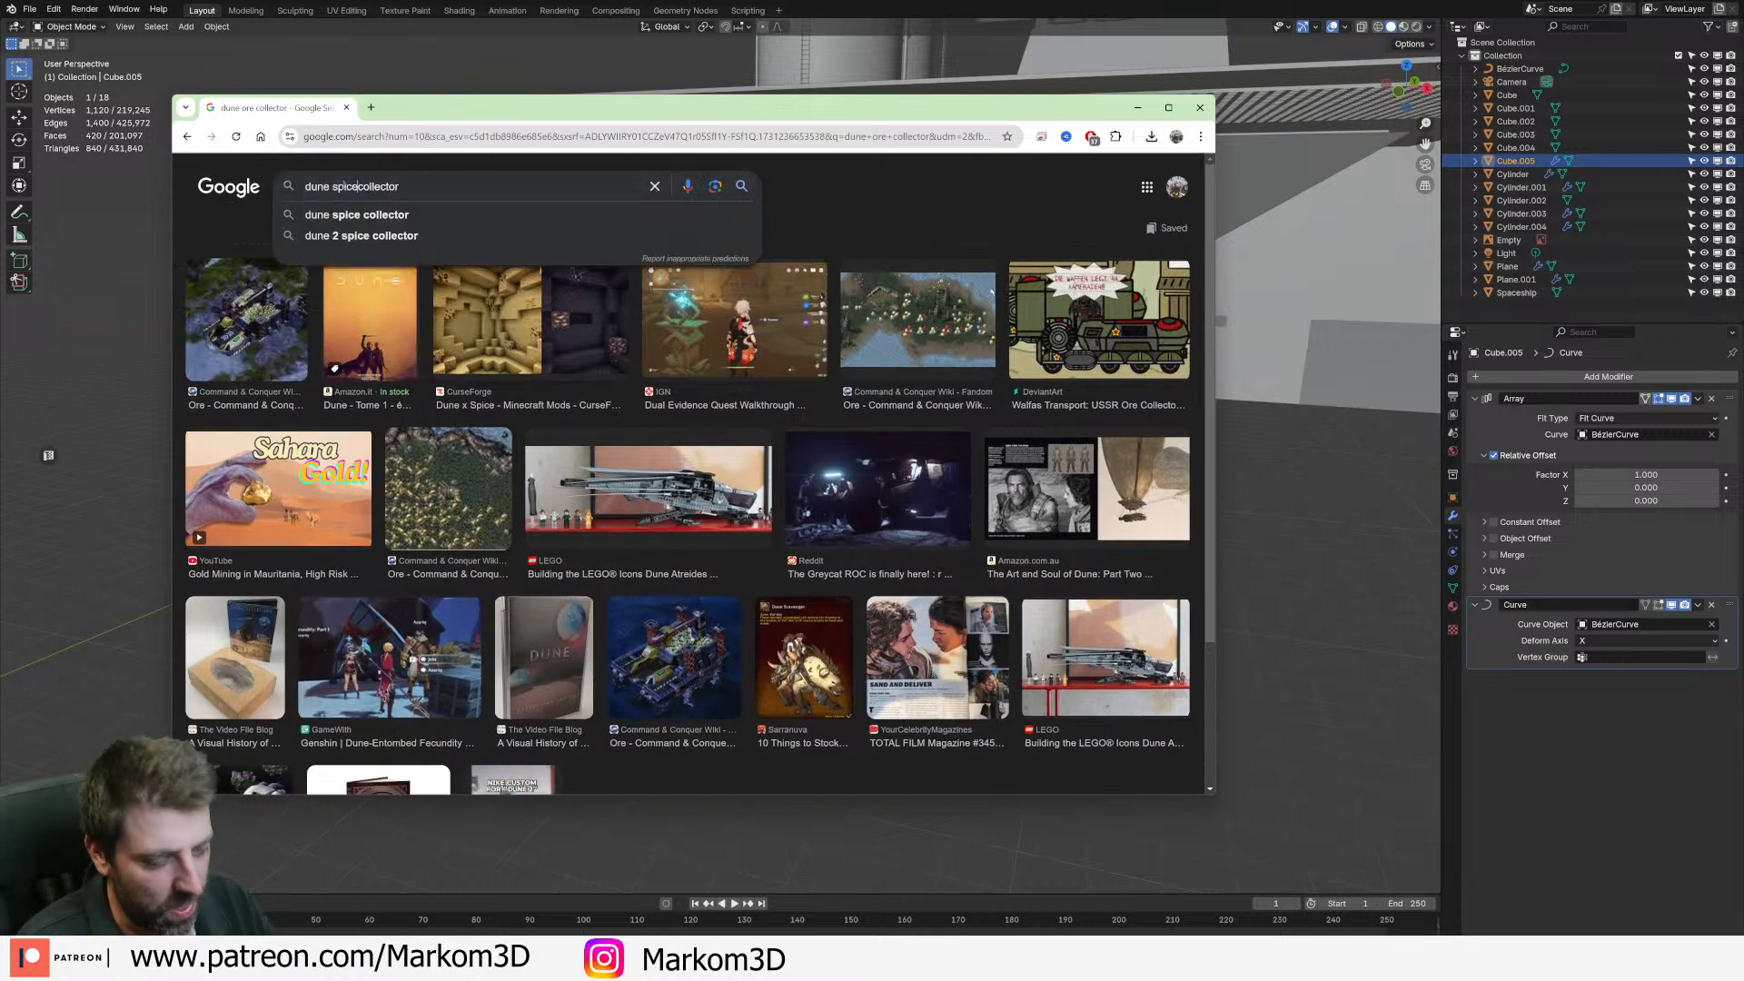
{"action": "key", "text": "Return"}
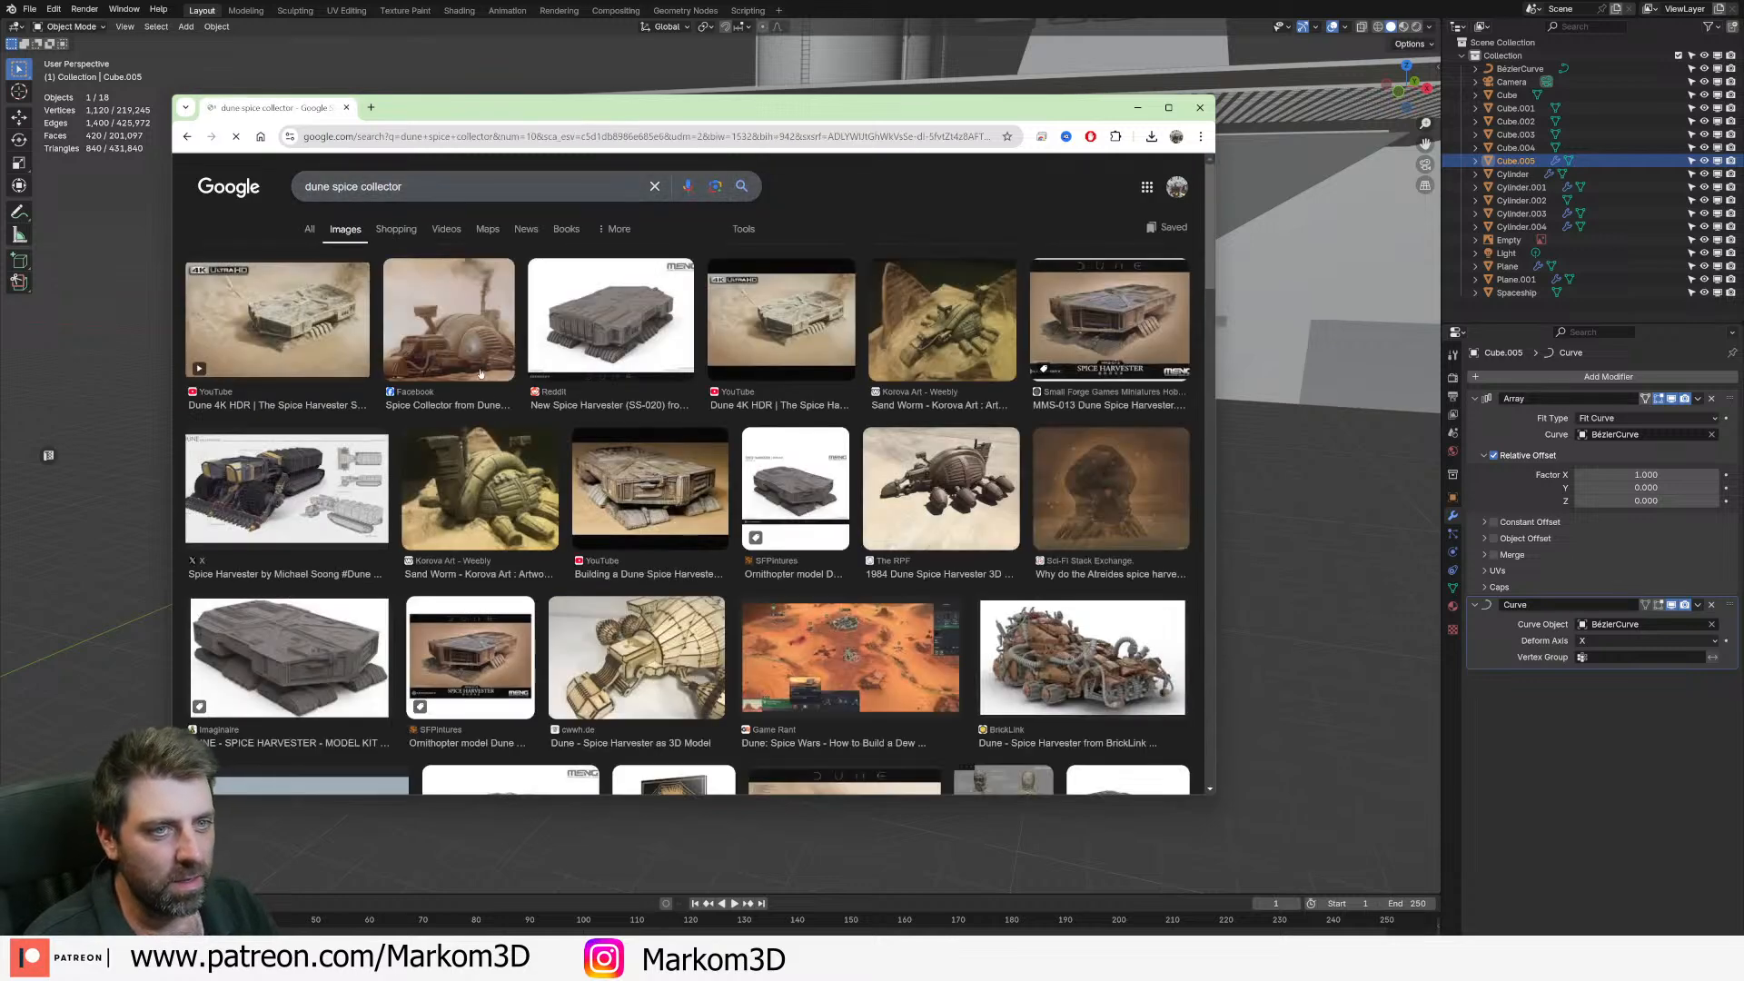
{"action": "scroll", "coordinate": [523, 427], "scroll_direction": "down", "scroll_amount": 3}
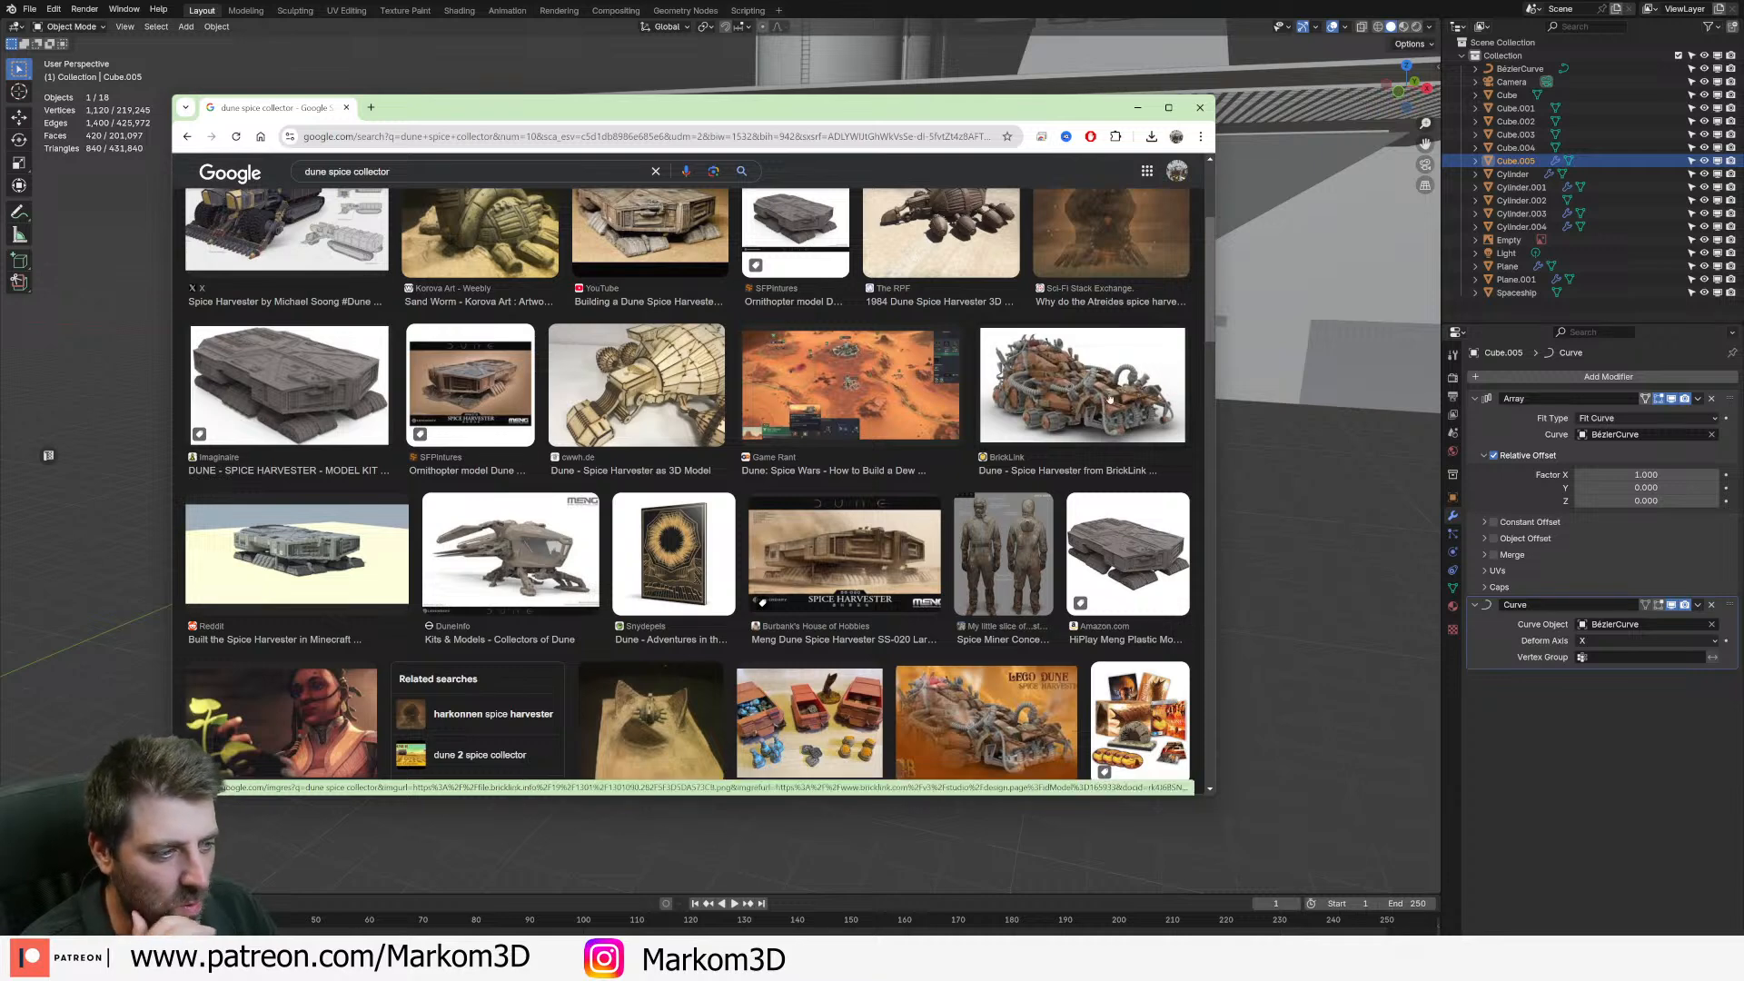
{"action": "scroll", "coordinate": [1118, 397], "scroll_direction": "down", "scroll_amount": 2}
{"action": "scroll", "coordinate": [1099, 283], "scroll_direction": "down", "scroll_amount": 4}
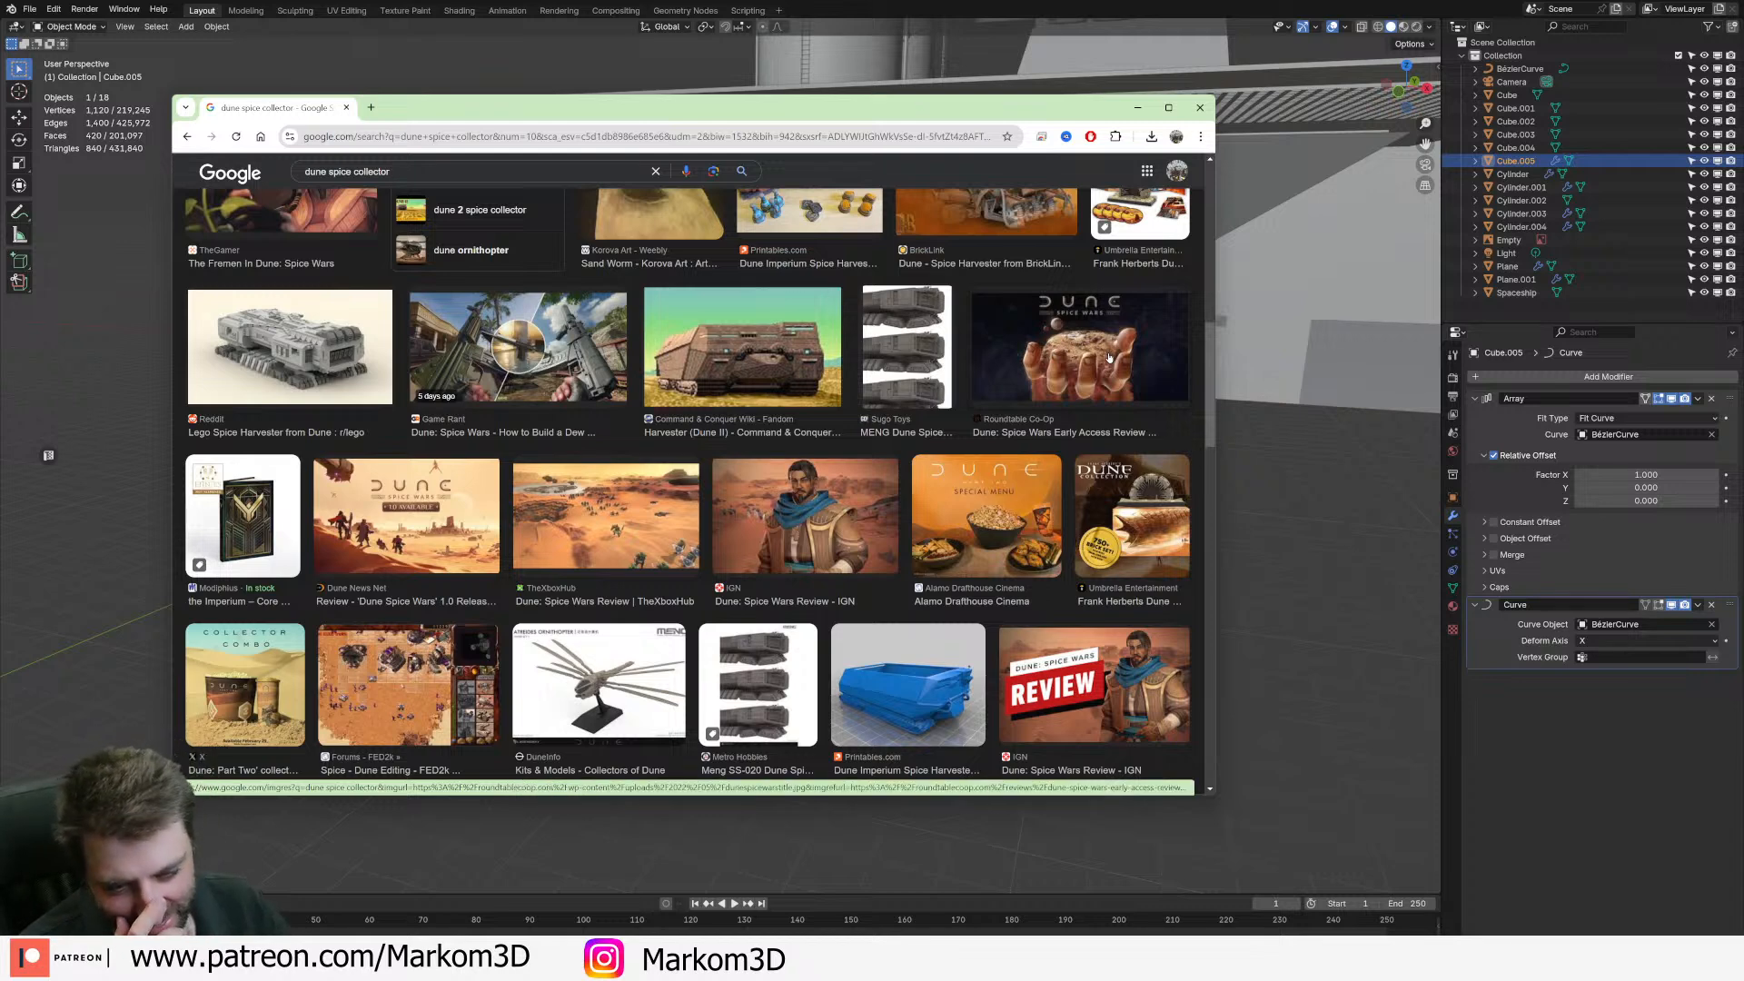
{"action": "scroll", "coordinate": [1108, 357], "scroll_direction": "up", "scroll_amount": 6}
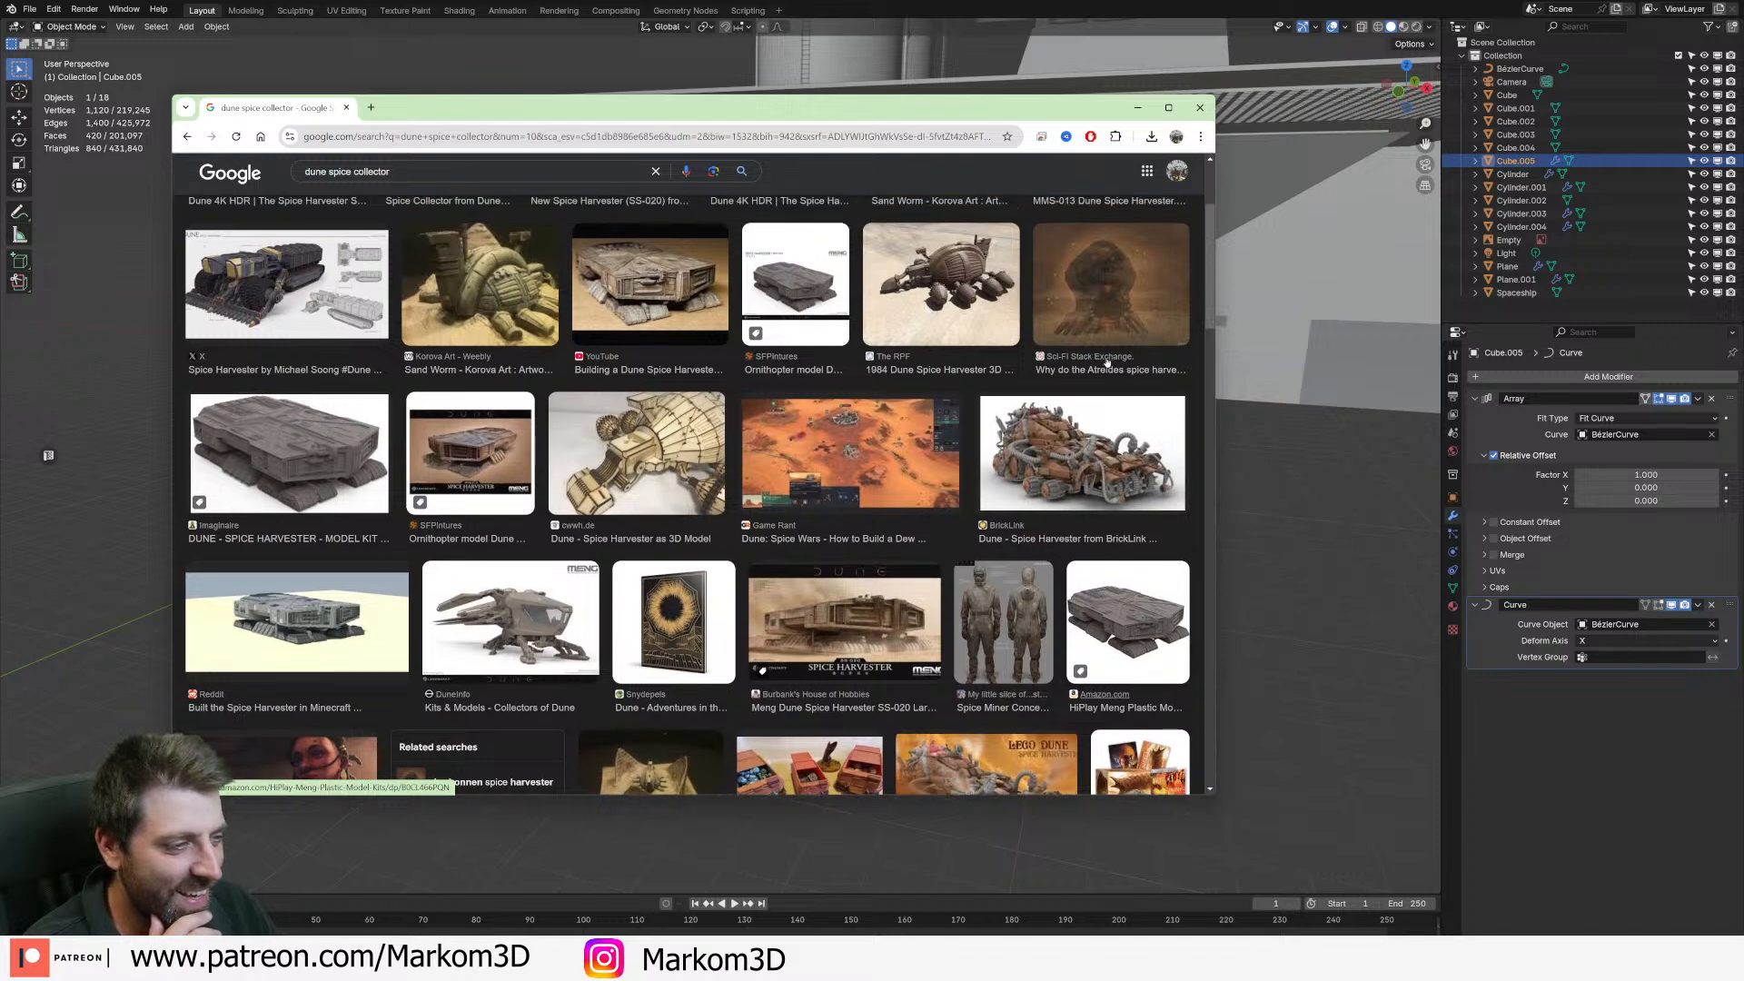
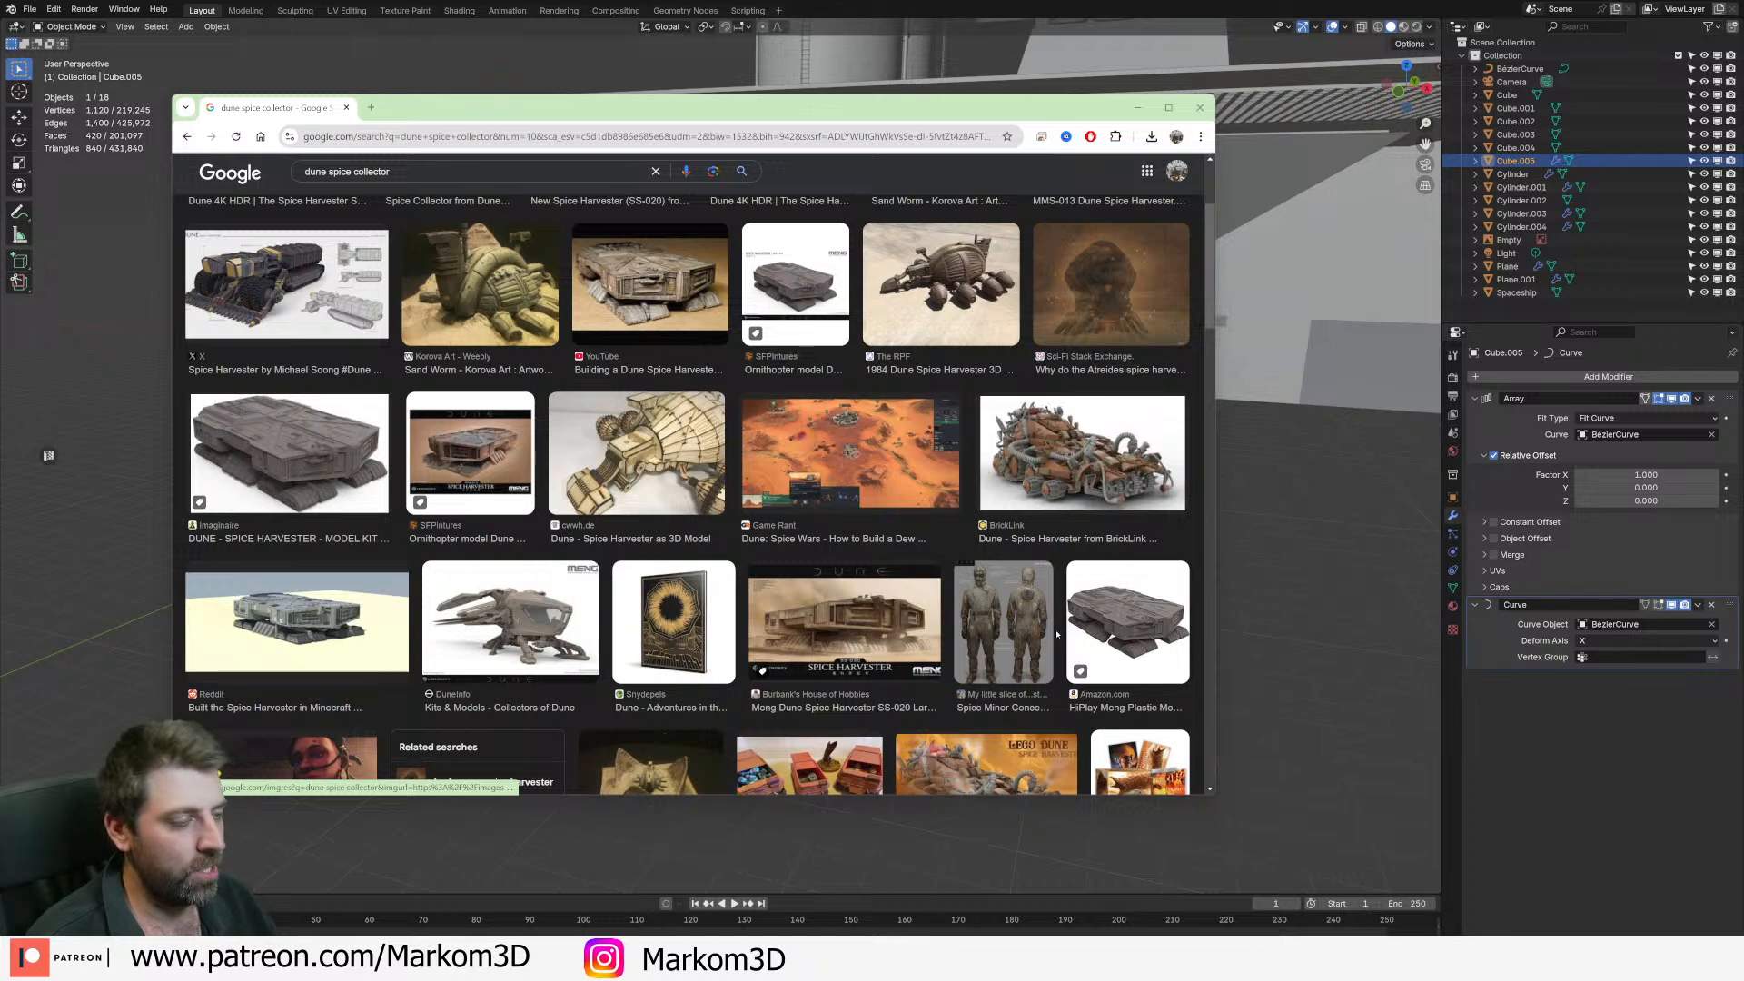
- Put the harvester image search away and switch back to Blender
{"action": "left_click", "coordinate": [1137, 107]}
{"action": "scroll", "coordinate": [919, 490], "scroll_direction": "down", "scroll_amount": 3}
{"action": "middle_click_drag", "start_coordinate": [918, 491], "coordinate": [886, 453]}
{"action": "scroll", "coordinate": [892, 472], "scroll_direction": "up", "scroll_amount": 4}
{"action": "scroll", "coordinate": [887, 454], "scroll_direction": "down", "scroll_amount": 3}
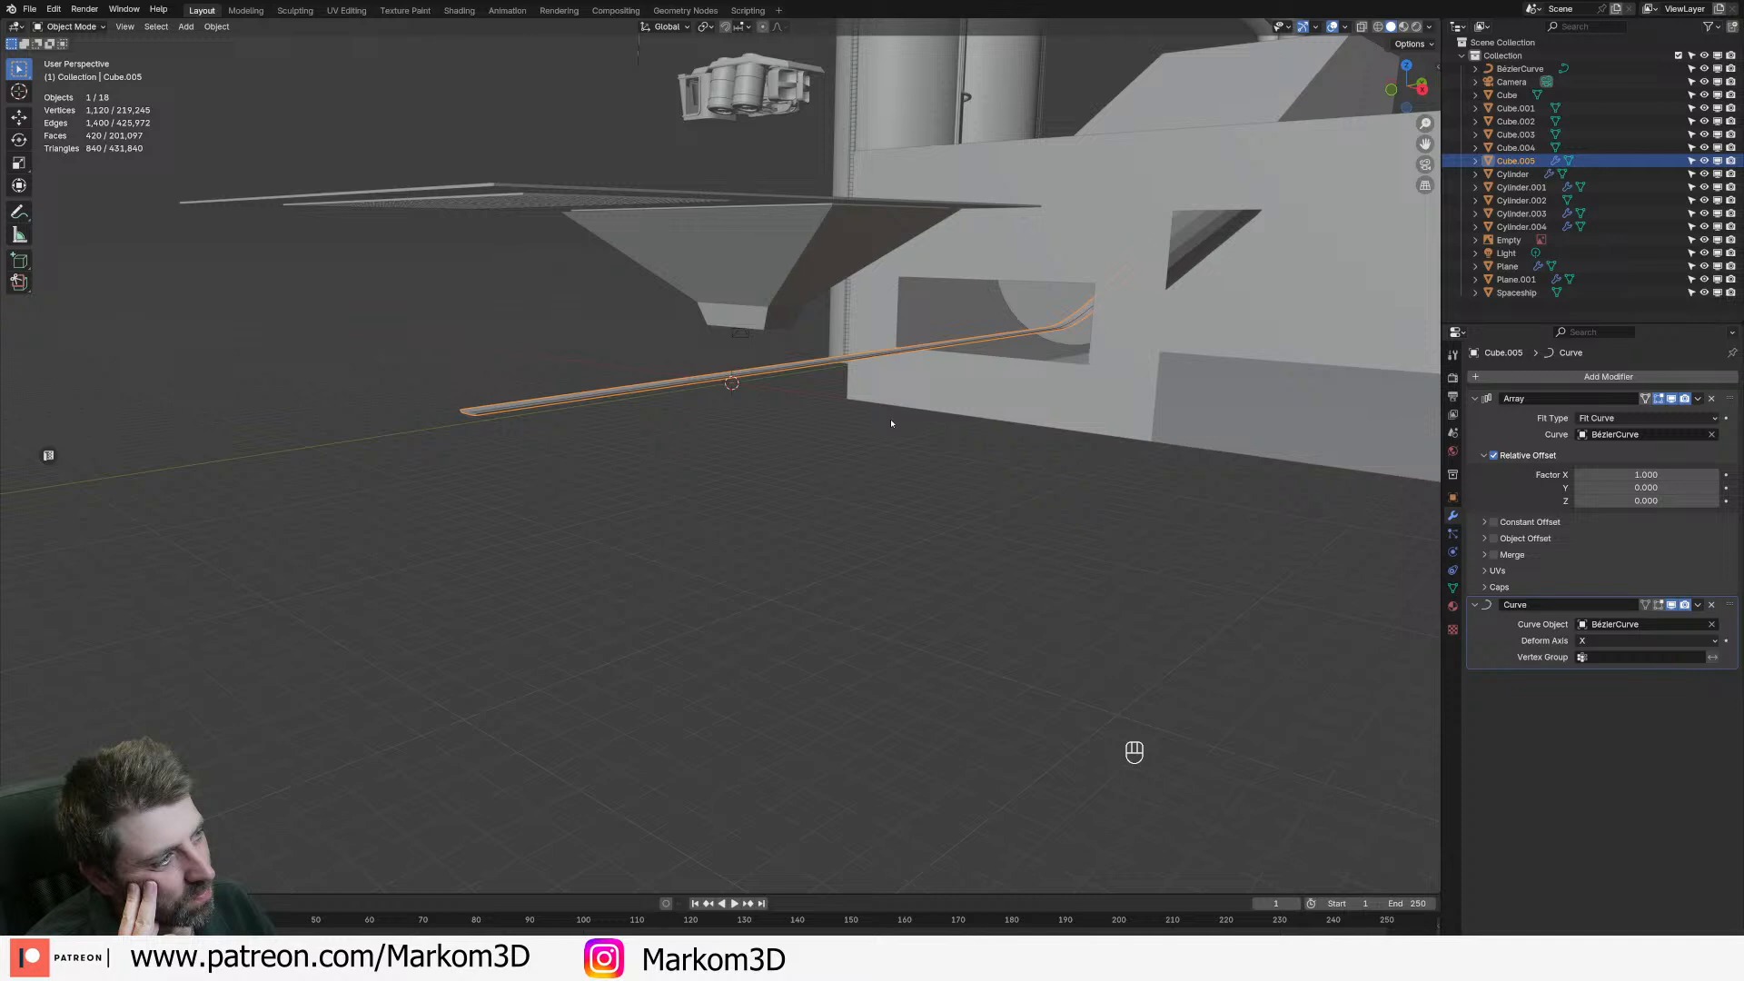
- Move the funnel platform together with its two grating panels about 9 m along negative X, to one side of the conveyor
{"action": "middle_click_drag", "start_coordinate": [896, 295], "coordinate": [1014, 390]}
{"action": "left_click", "coordinate": [1002, 314]}
{"action": "left_click", "coordinate": [1003, 338], "text": "shift"}
{"action": "left_click", "coordinate": [1044, 358], "text": "shift"}
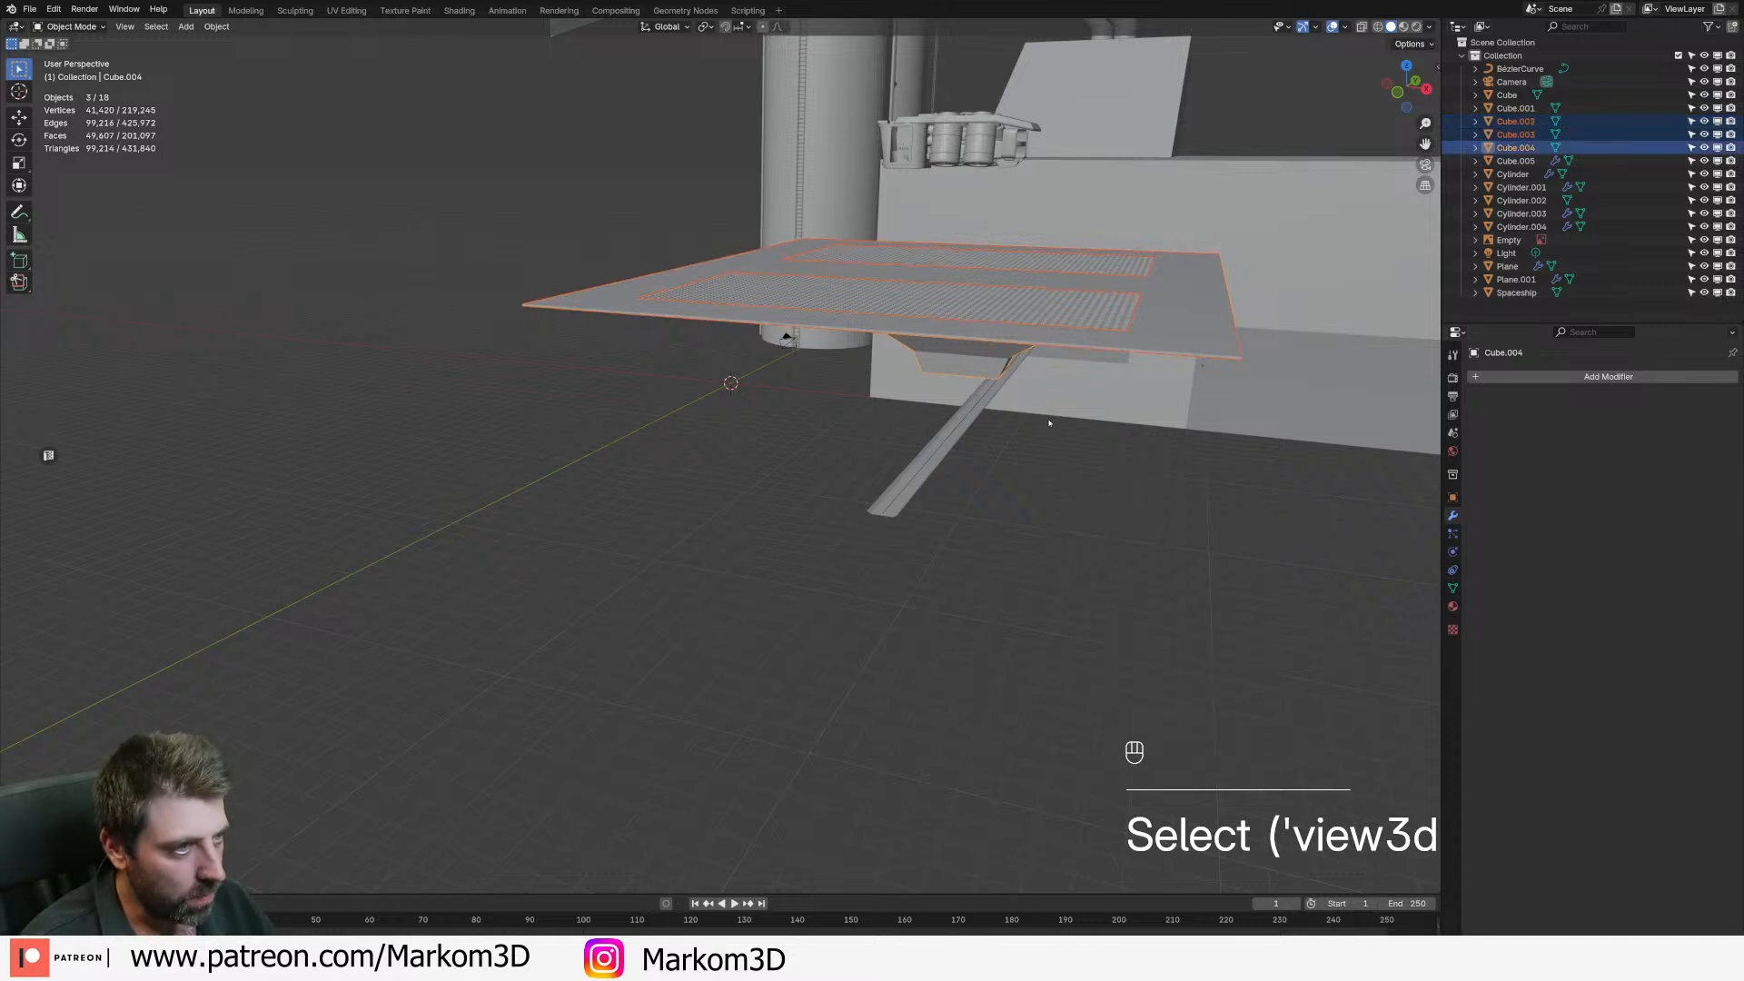
{"action": "key", "text": "g"}
{"action": "key", "text": "y"}
{"action": "key", "text": "x"}
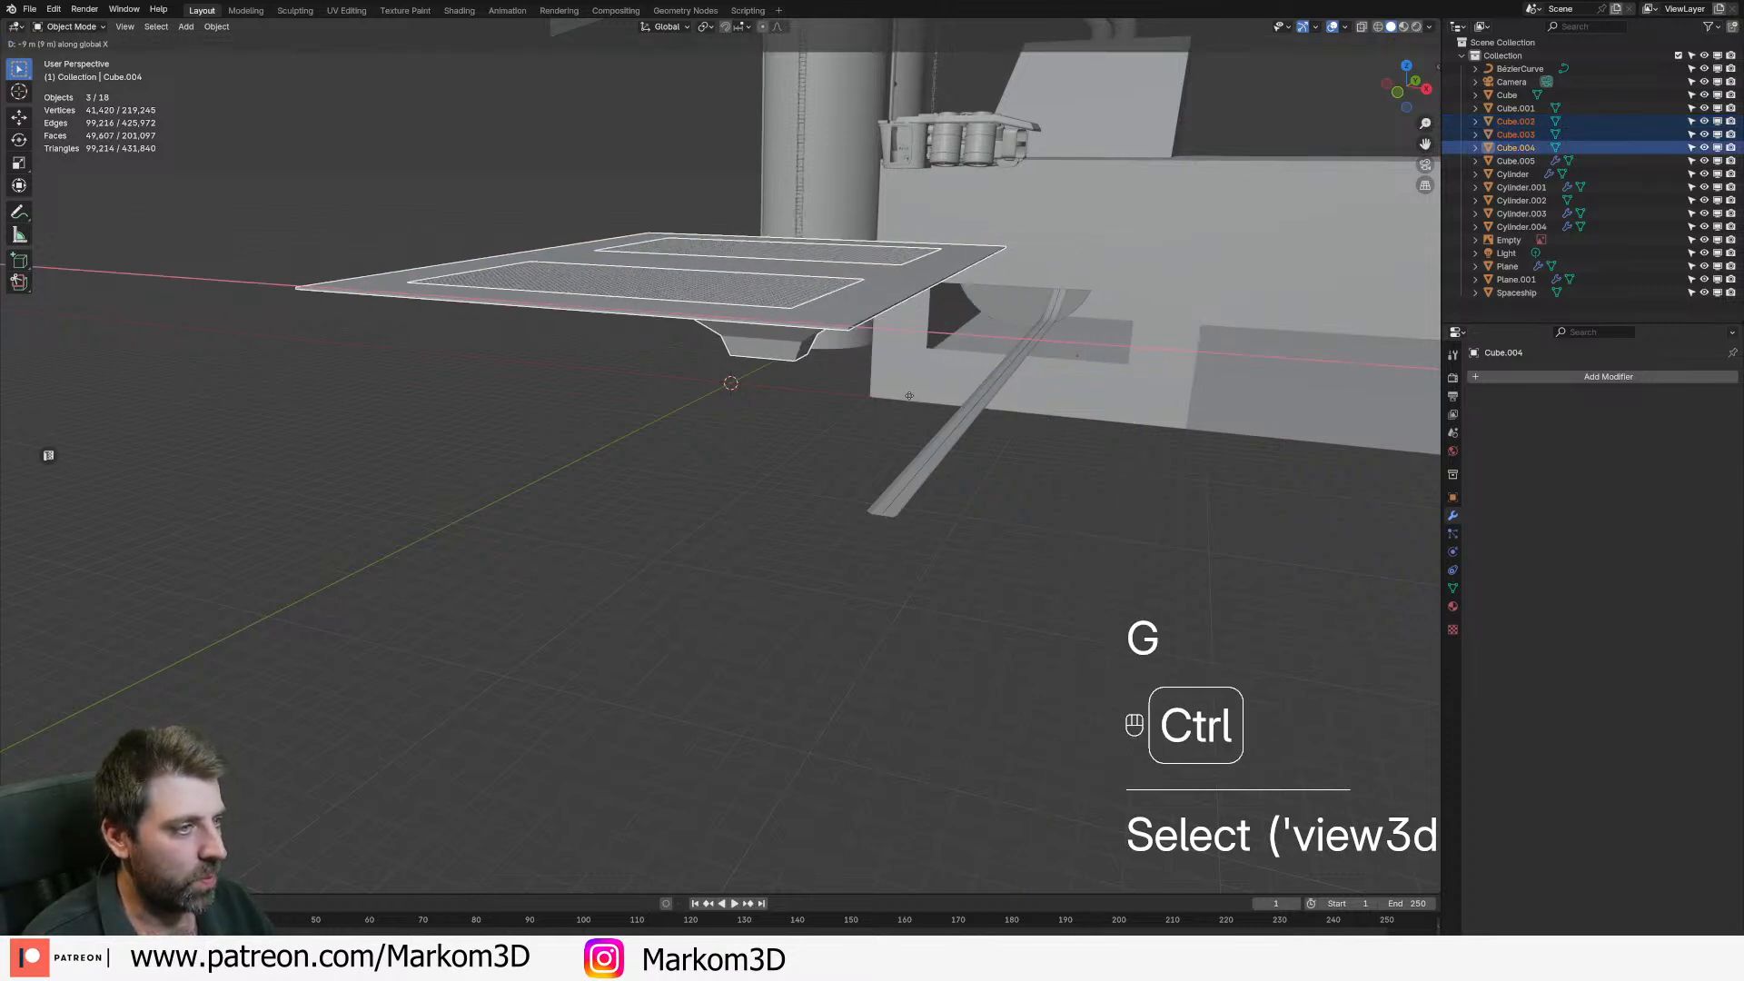
{"action": "left_click", "coordinate": [909, 397], "text": "ctrl"}
- Extrude the funnel outlet's bottom face straight down to lengthen the neck
{"action": "middle_click_drag", "start_coordinate": [909, 396], "coordinate": [808, 463]}
{"action": "scroll", "coordinate": [733, 350], "scroll_direction": "up", "scroll_amount": 2}
{"action": "left_click", "coordinate": [864, 389]}
{"action": "scroll", "coordinate": [864, 417], "scroll_direction": "up", "scroll_amount": 4}
{"action": "middle_click_drag", "start_coordinate": [808, 464], "coordinate": [1008, 427]}
{"action": "middle_click_drag", "start_coordinate": [1008, 427], "coordinate": [1017, 336], "text": "shift"}
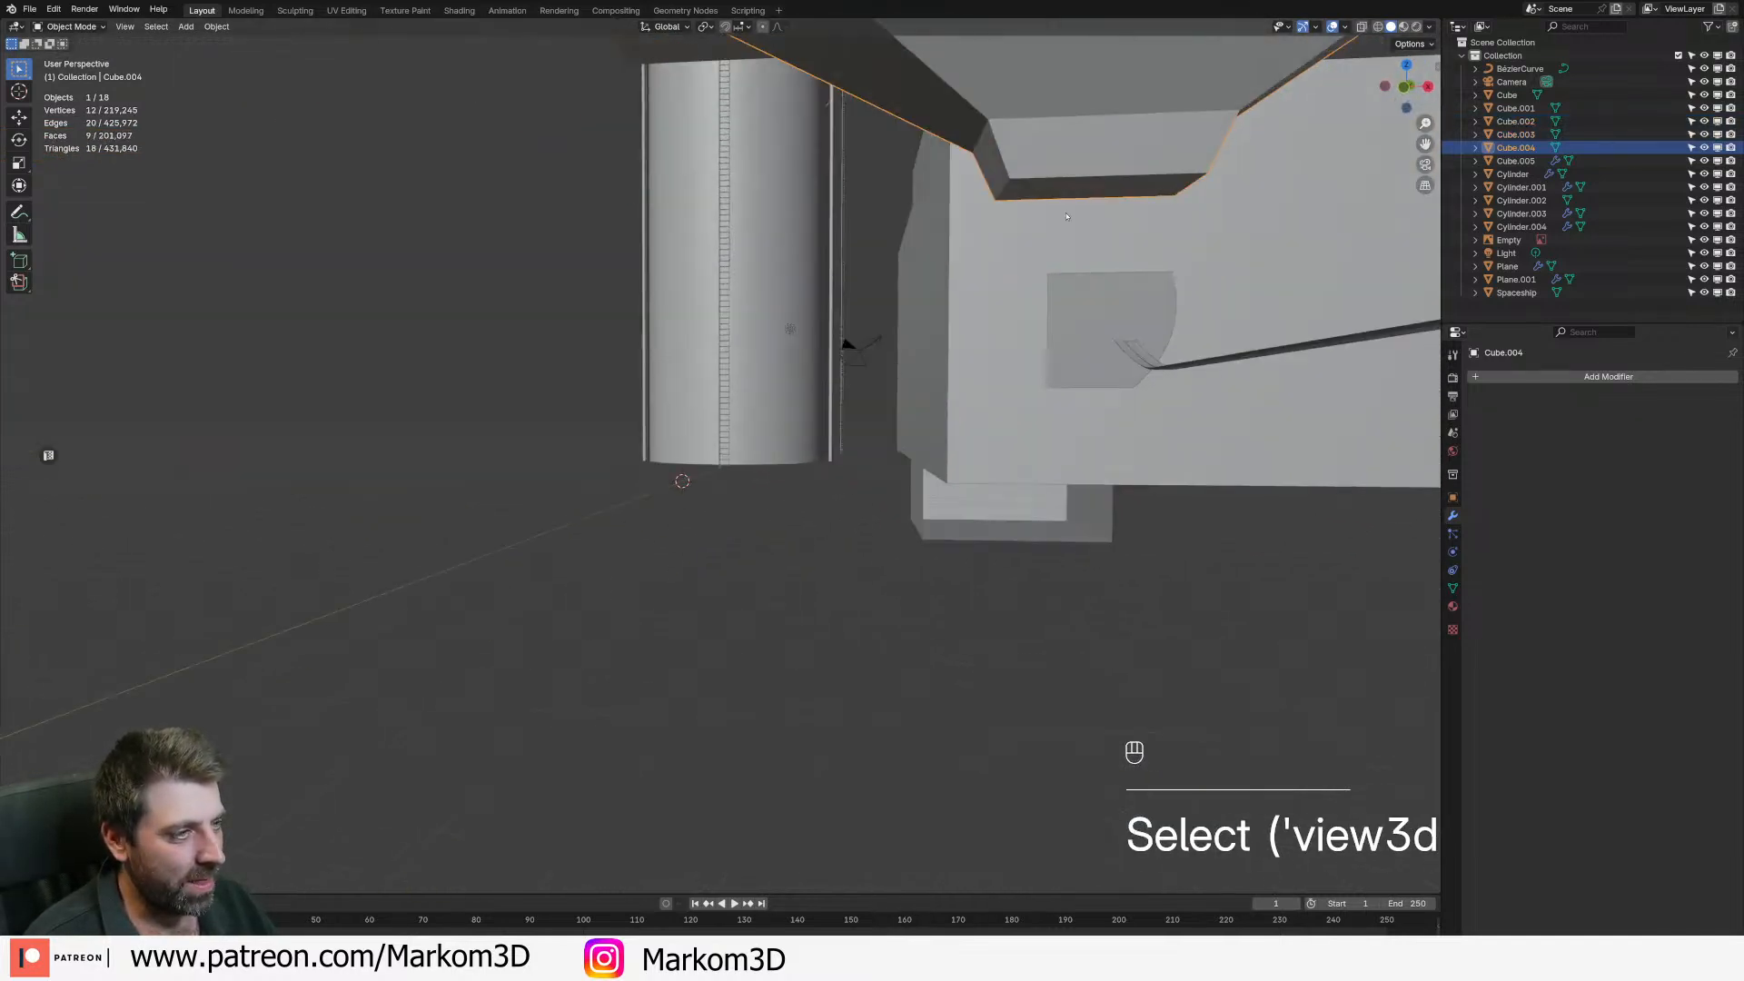
{"action": "key", "text": "Tab"}
{"action": "key", "text": "3"}
{"action": "middle_click_drag", "start_coordinate": [1072, 245], "coordinate": [1040, 268], "text": "shift"}
{"action": "left_click", "coordinate": [1045, 223]}
{"action": "middle_click_drag", "start_coordinate": [1077, 324], "coordinate": [908, 437]}
{"action": "key", "text": "e"}
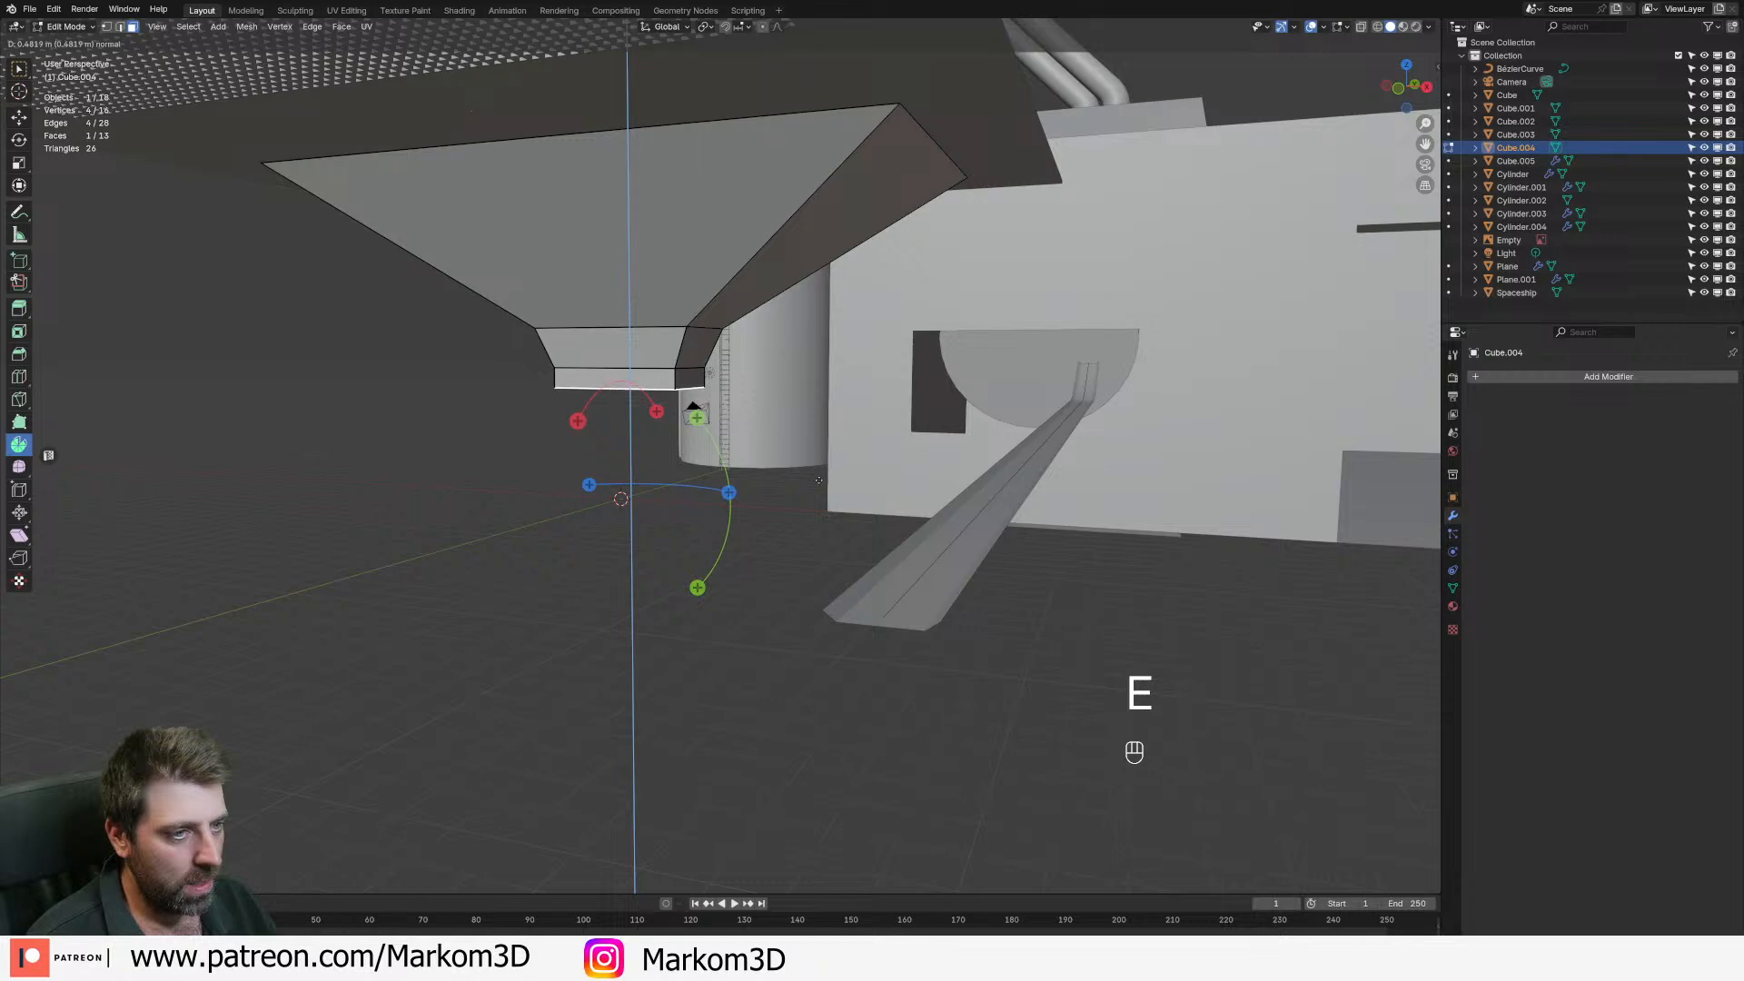
{"action": "left_click", "coordinate": [814, 481]}
- Snap the 3D cursor to a bottom edge of the funnel's extruded neck
{"action": "middle_click_drag", "start_coordinate": [813, 481], "coordinate": [727, 427]}
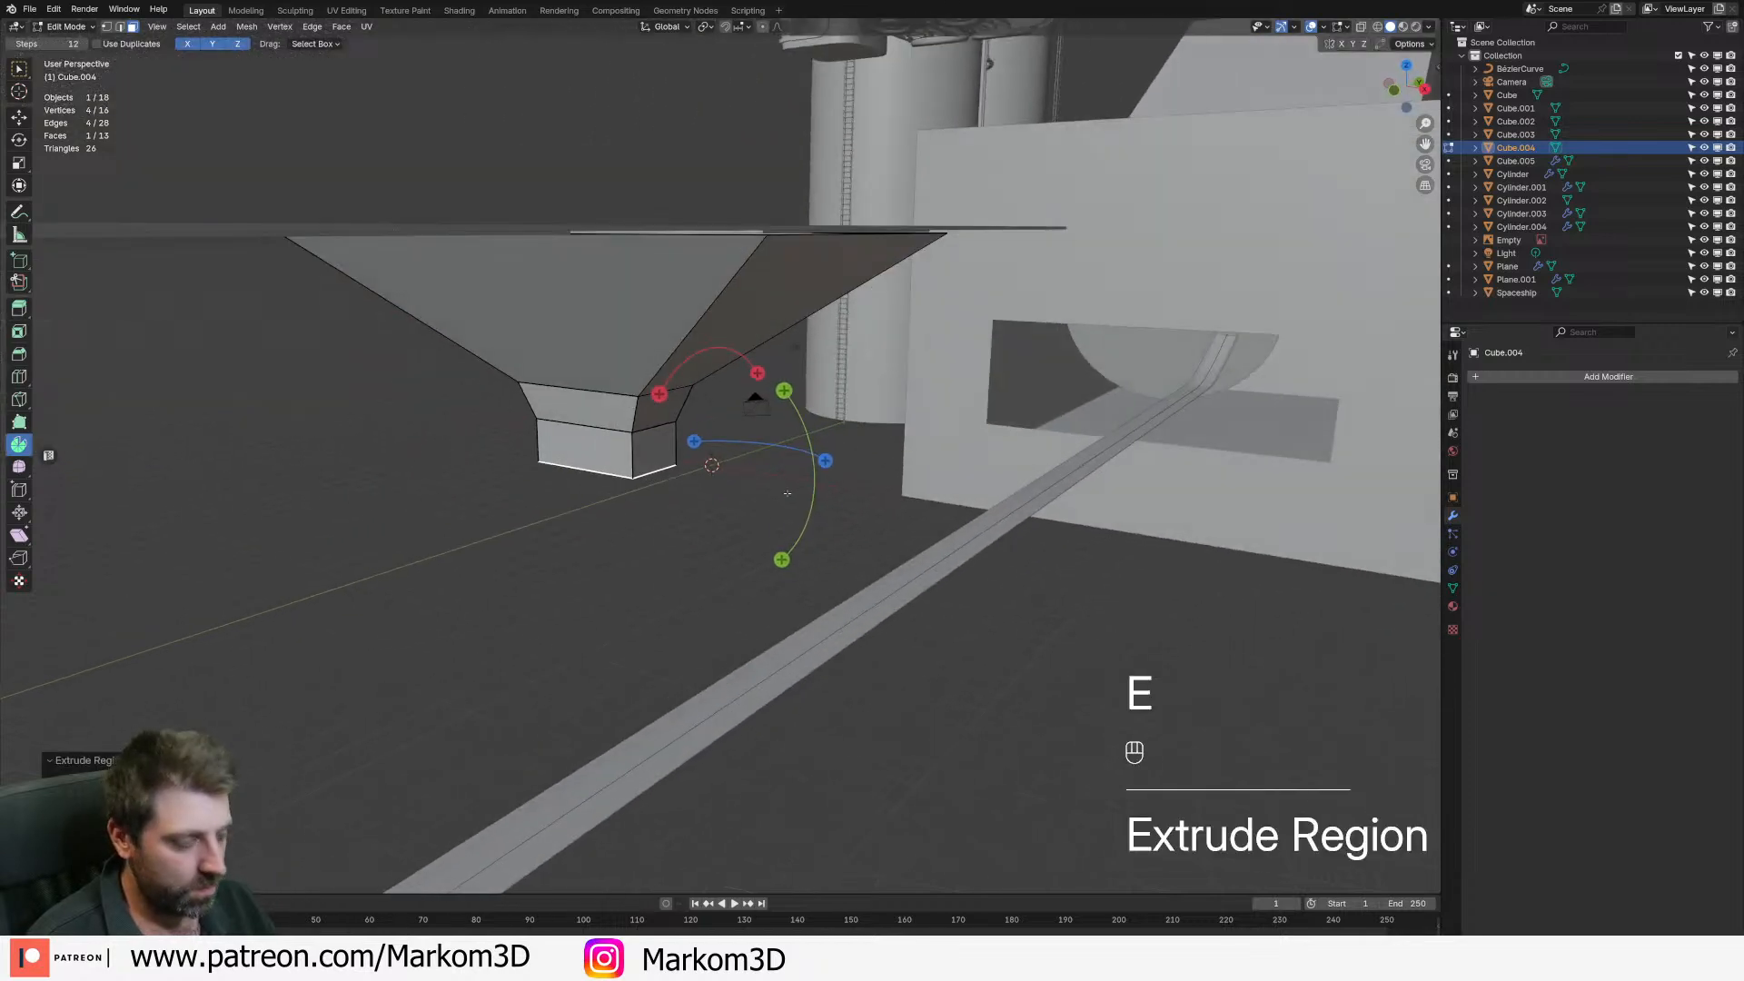
{"action": "key", "text": "KP_3"}
{"action": "key", "text": "KP_1"}
{"action": "scroll", "coordinate": [788, 493], "scroll_direction": "up", "scroll_amount": 5}
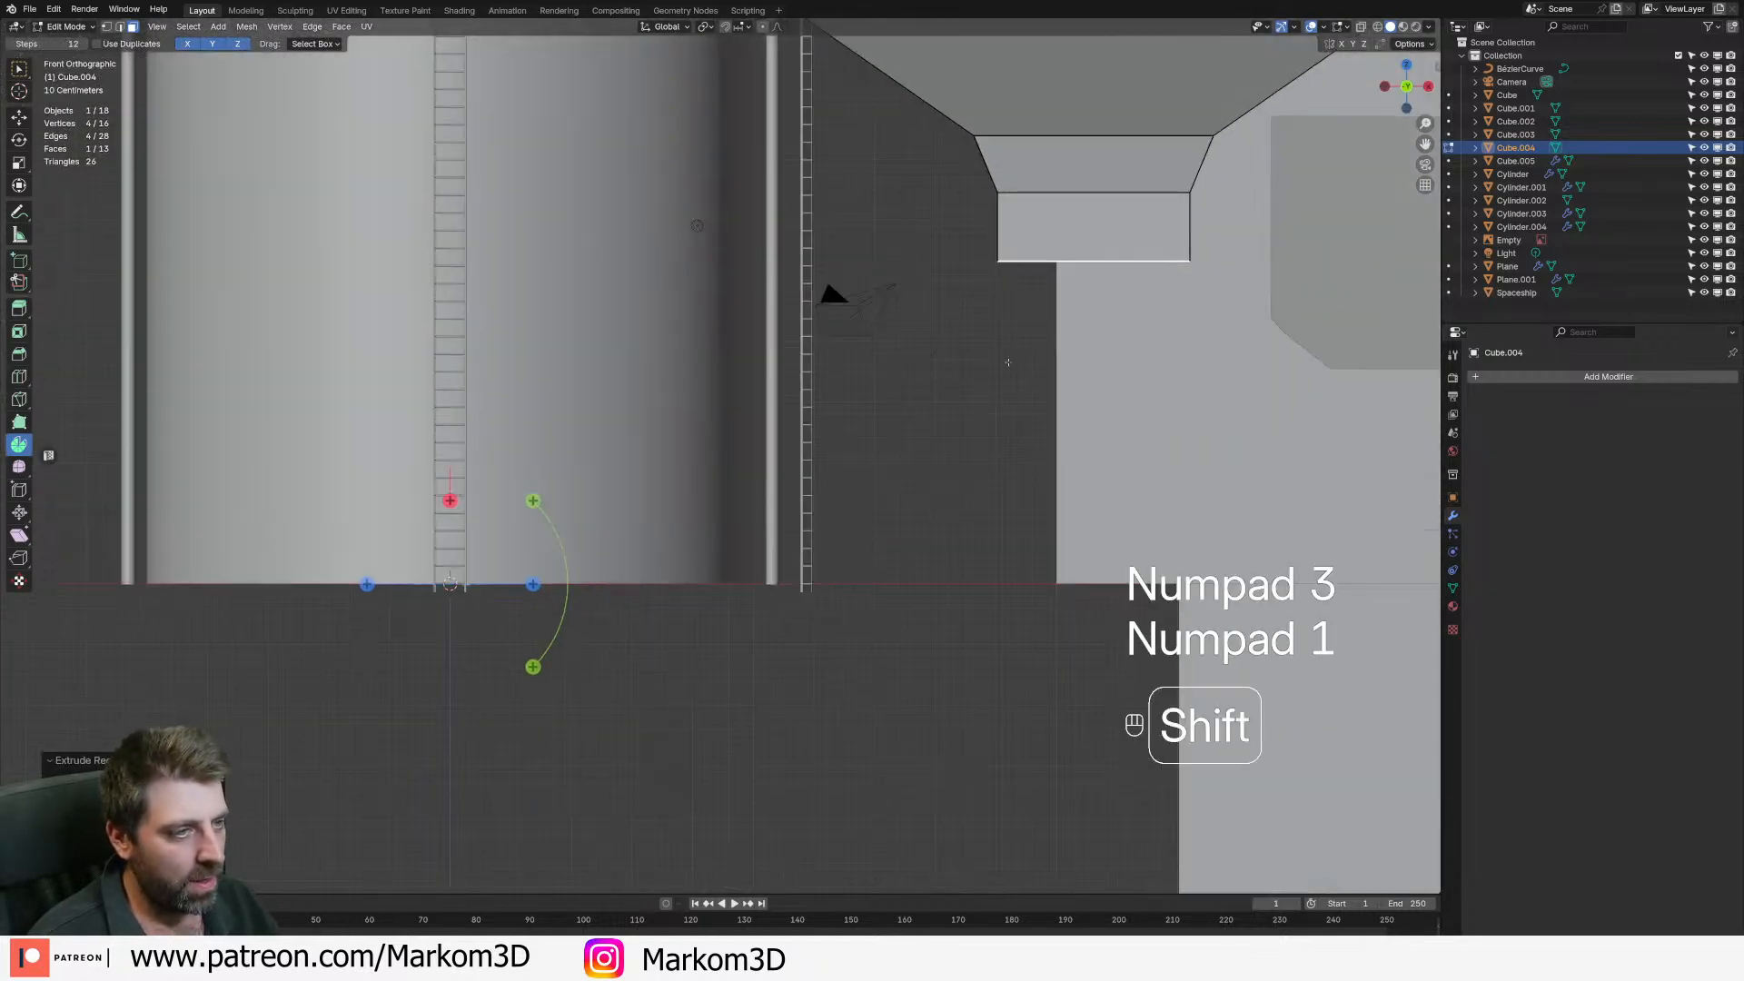
{"action": "key", "text": "2"}
{"action": "left_click", "coordinate": [1094, 261]}
{"action": "middle_click_drag", "start_coordinate": [1094, 261], "coordinate": [708, 261]}
{"action": "left_click", "coordinate": [718, 245], "text": "shift"}
{"action": "key", "text": "ctrl+z"}
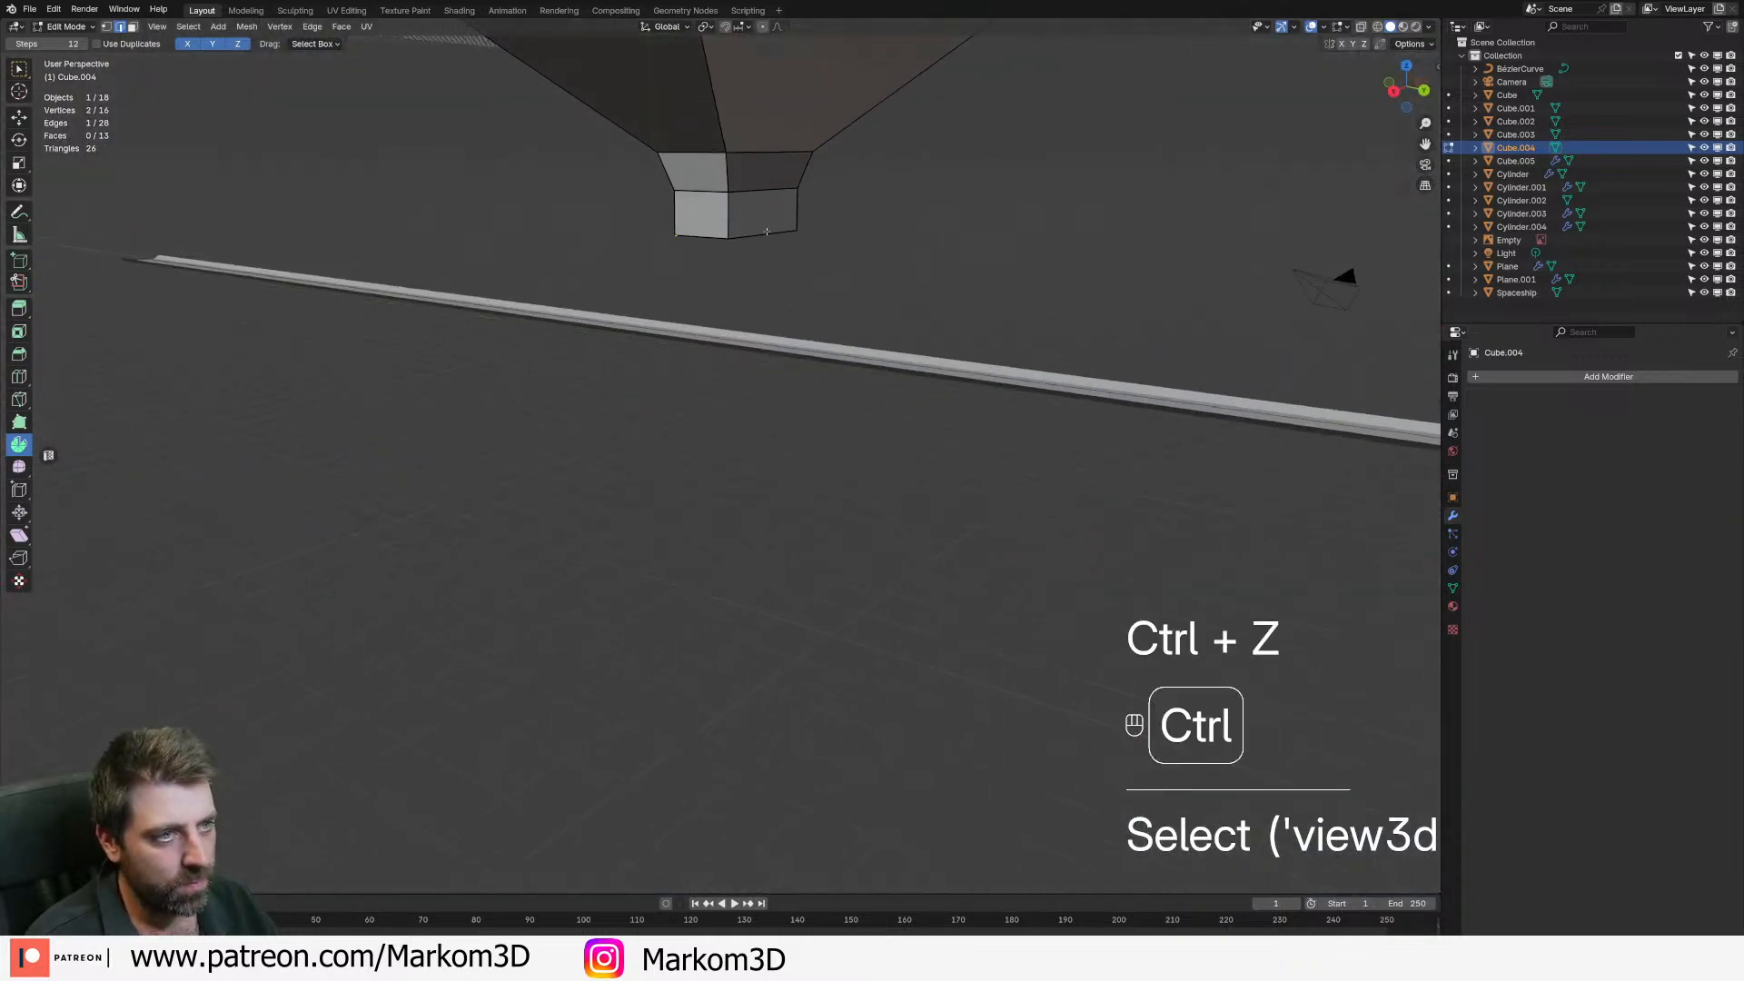
{"action": "key", "text": "Tab"}
{"action": "key", "text": "Tab"}
{"action": "key", "text": "shift+s"}
{"action": "left_click", "coordinate": [704, 311]}
- Add a cylinder at the funnel neck and rotate its mesh 90° about X and 90° about Z to lie horizontally along X
{"action": "key", "text": "Tab"}
{"action": "key", "text": "shift+a"}
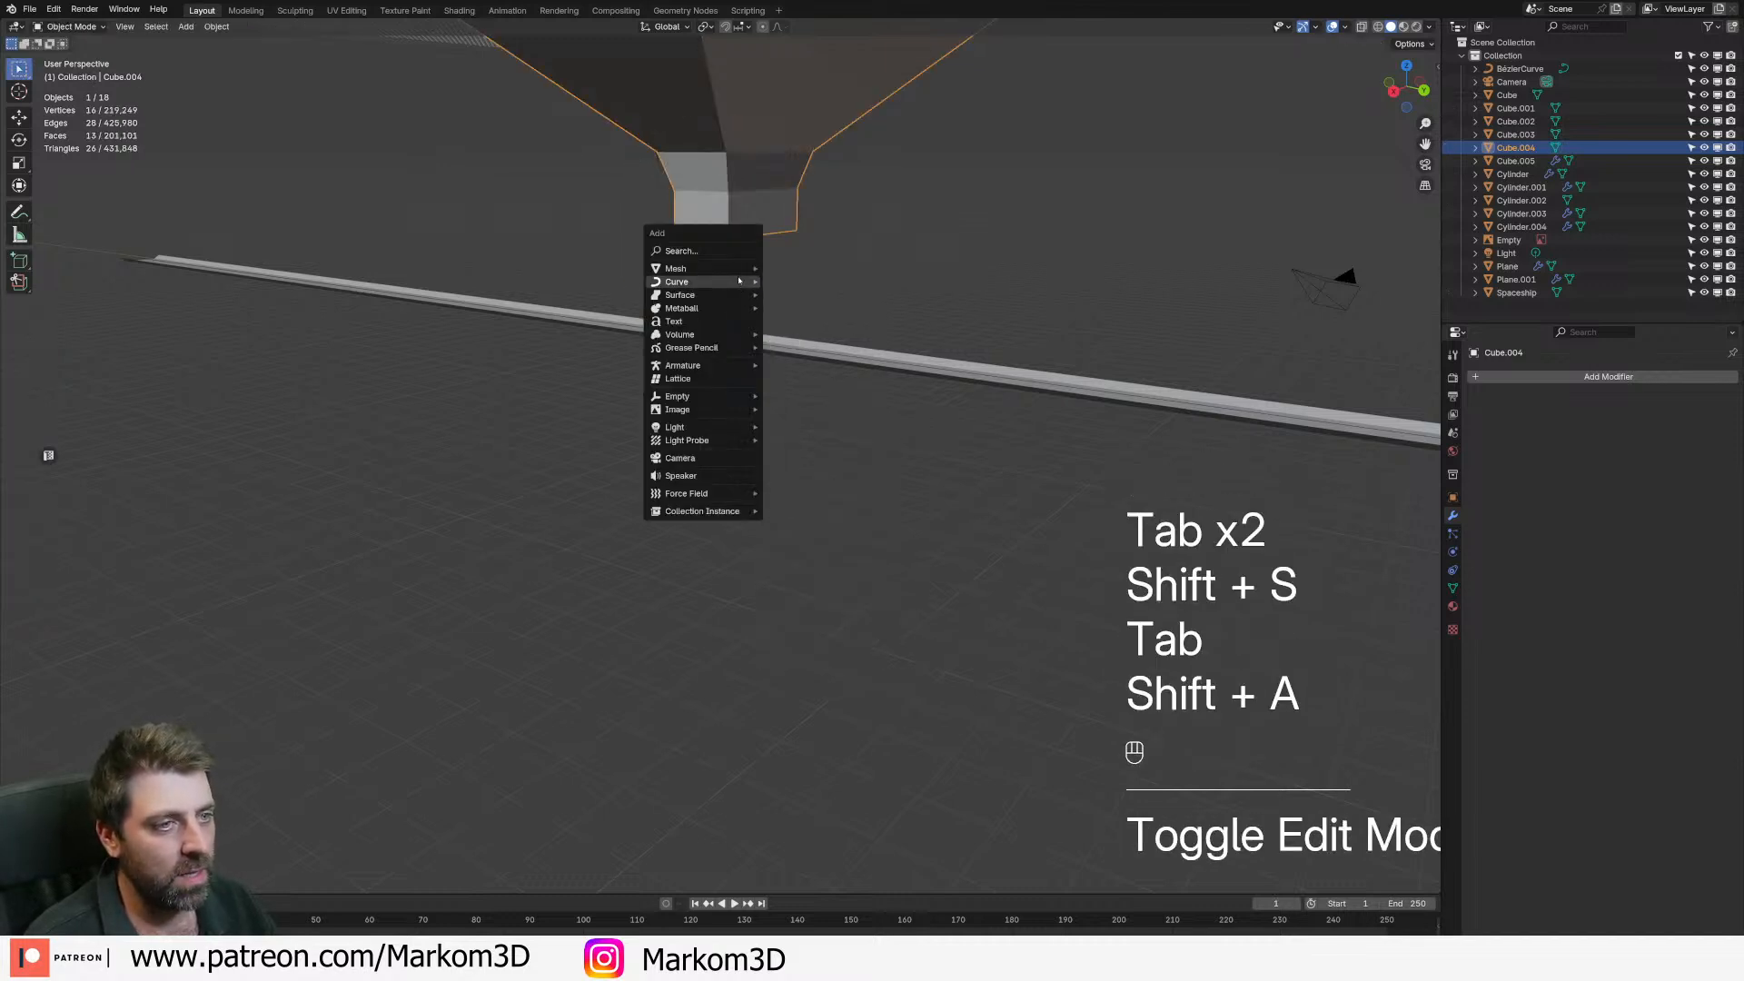
{"action": "key", "text": "shift+a"}
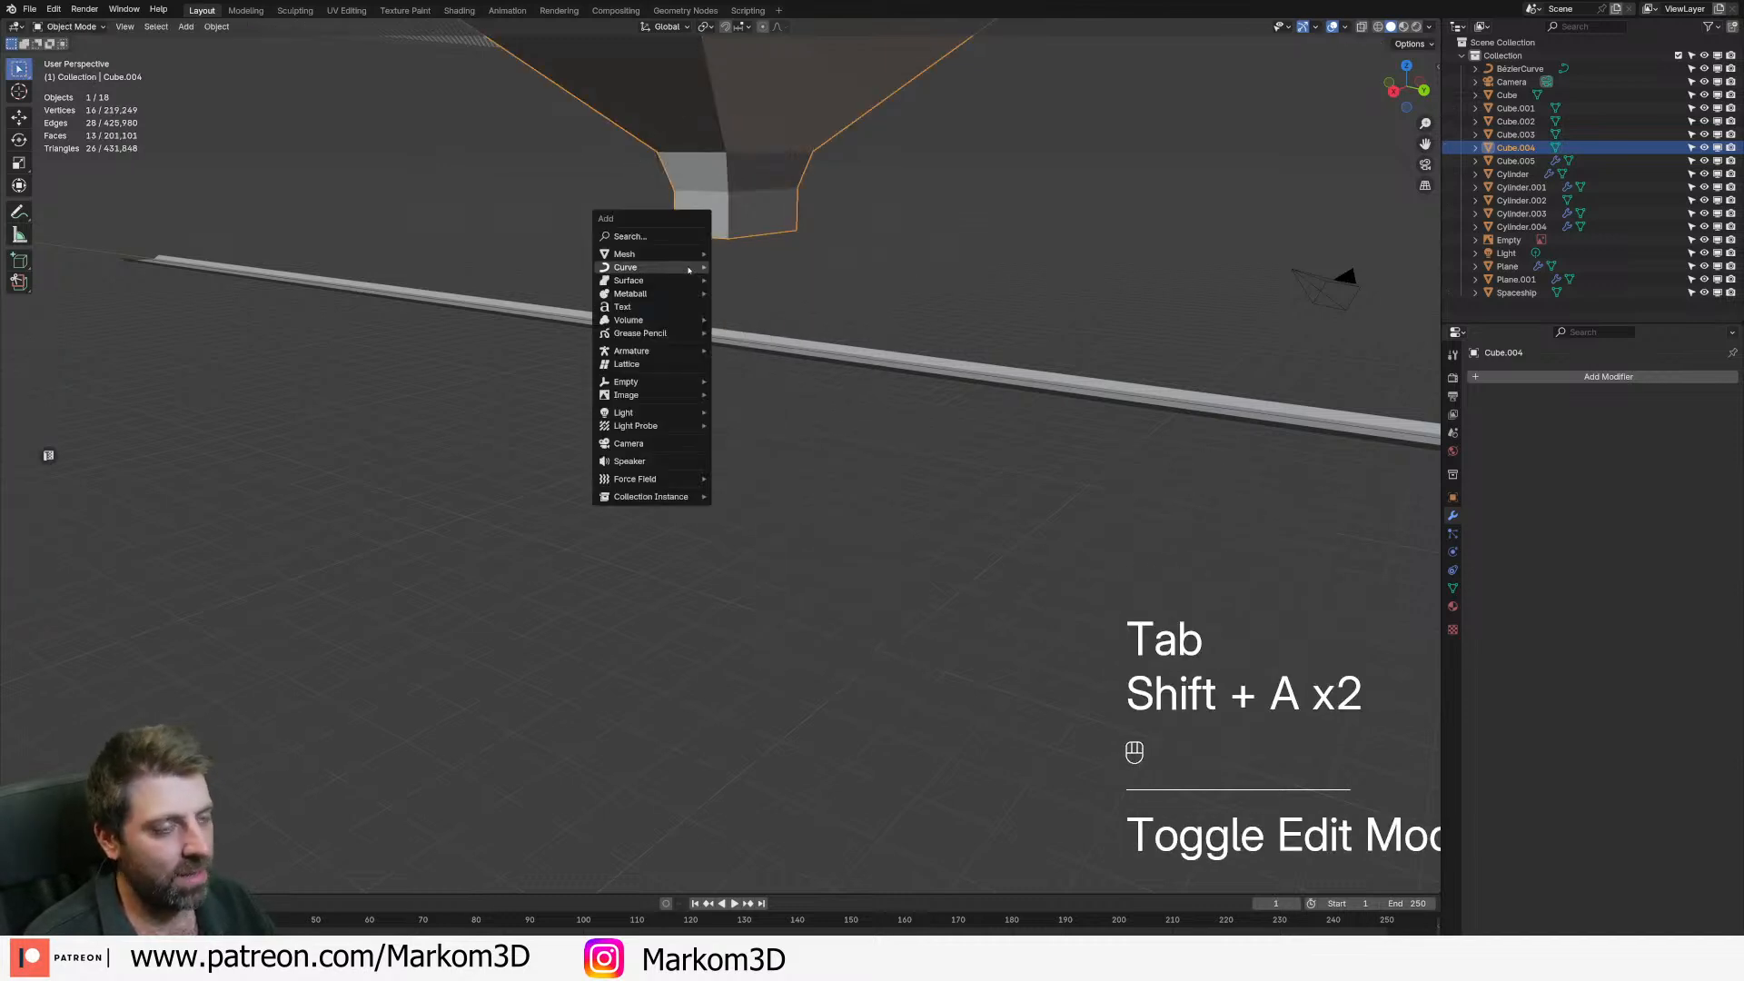
{"action": "mouse_move", "coordinate": [677, 254]}
{"action": "left_click", "coordinate": [775, 336]}
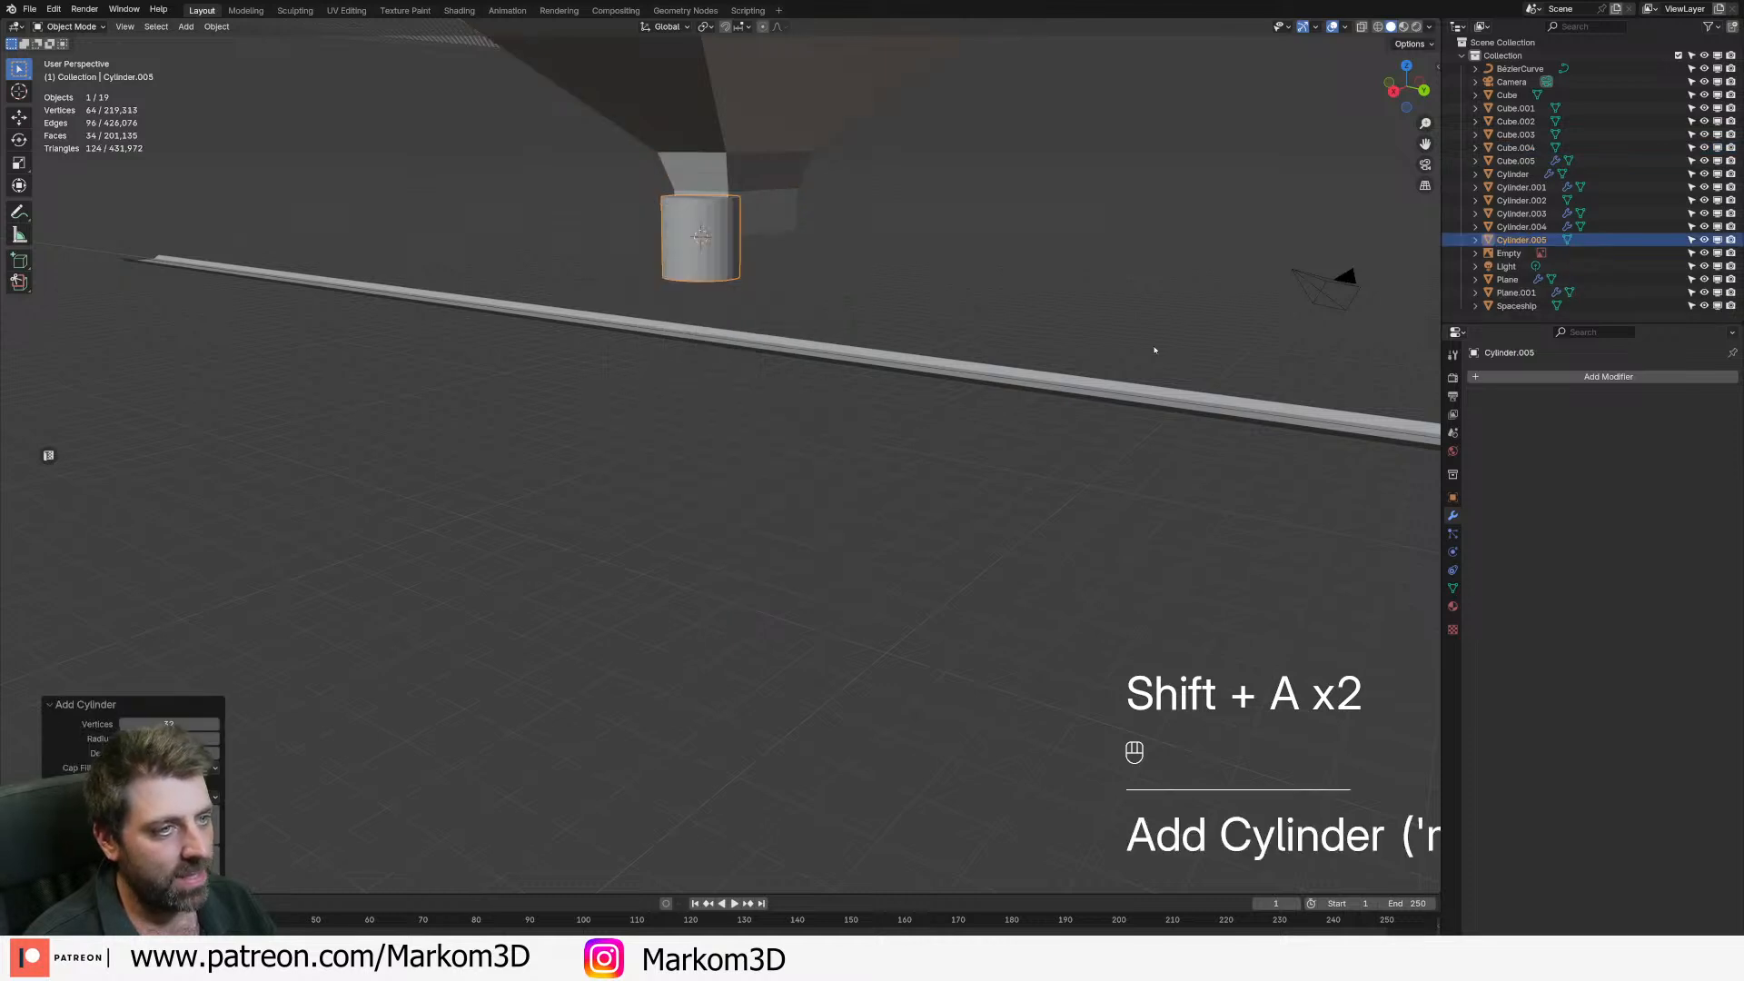
{"action": "key", "text": "Tab"}
{"action": "type", "text": "rx90"}
{"action": "key", "text": "Return"}
{"action": "type", "text": "r"}
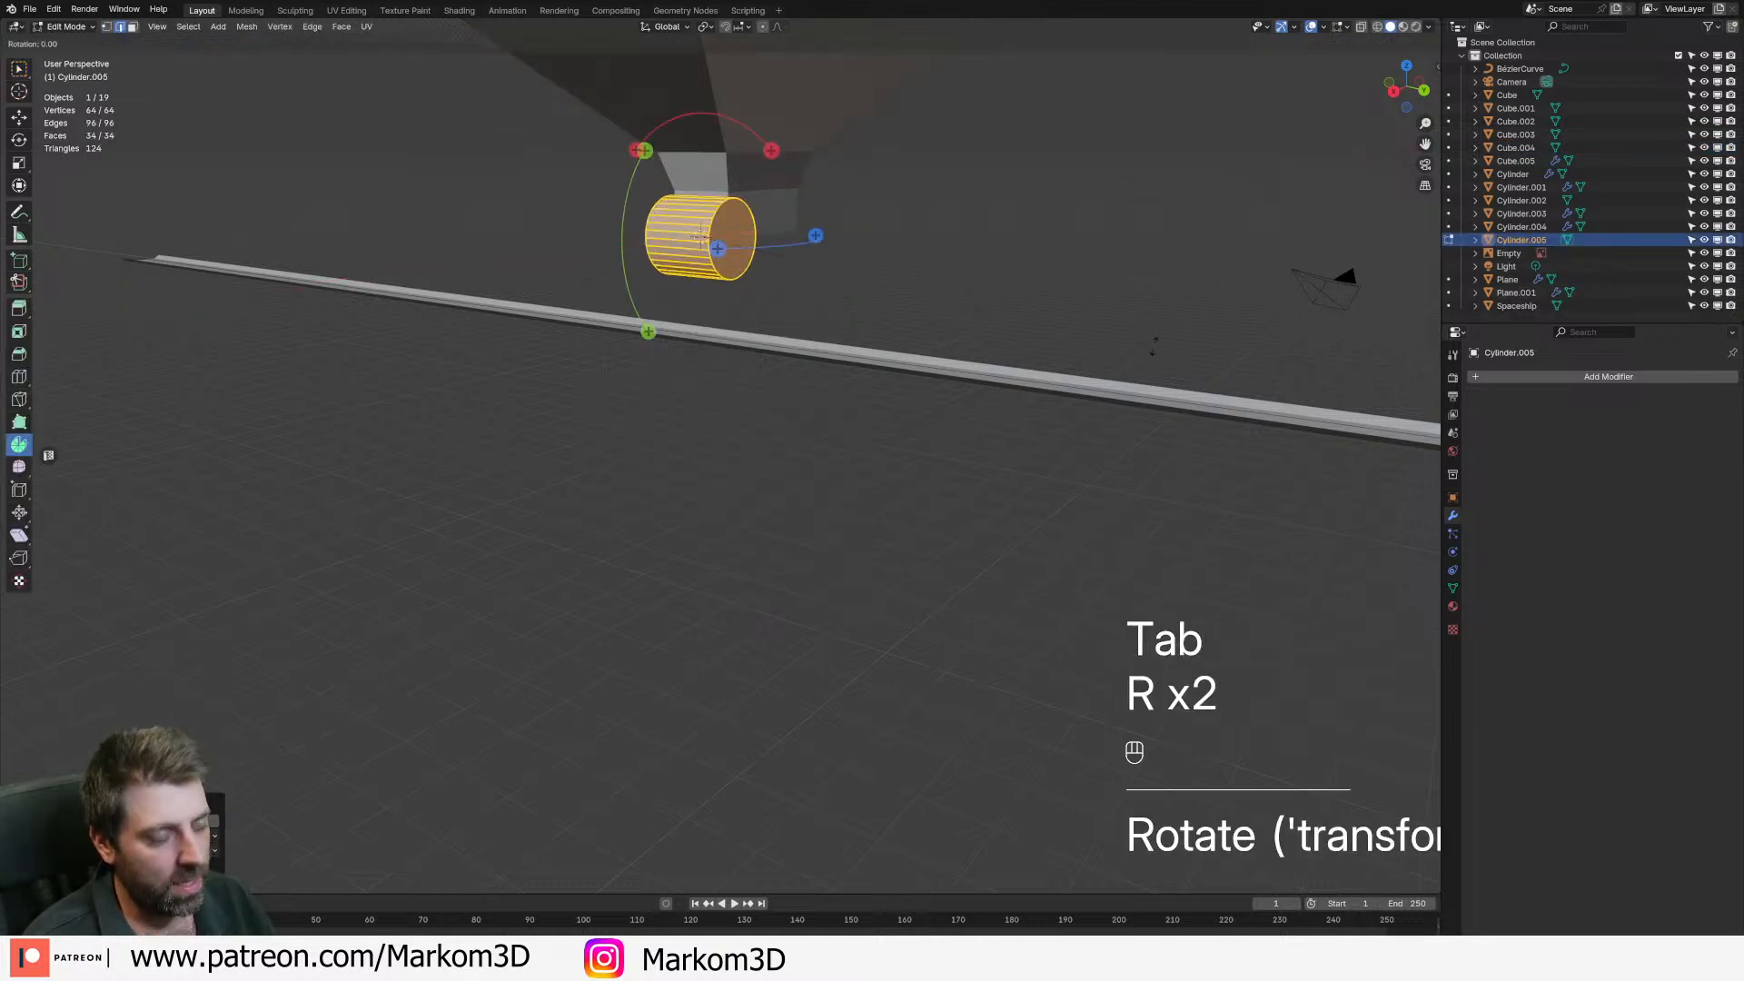
{"action": "type", "text": "z903"}
- Move the cylinder's end face farthest from the conveyor along X to lengthen it past the funnel neck
{"action": "left_click", "coordinate": [677, 238]}
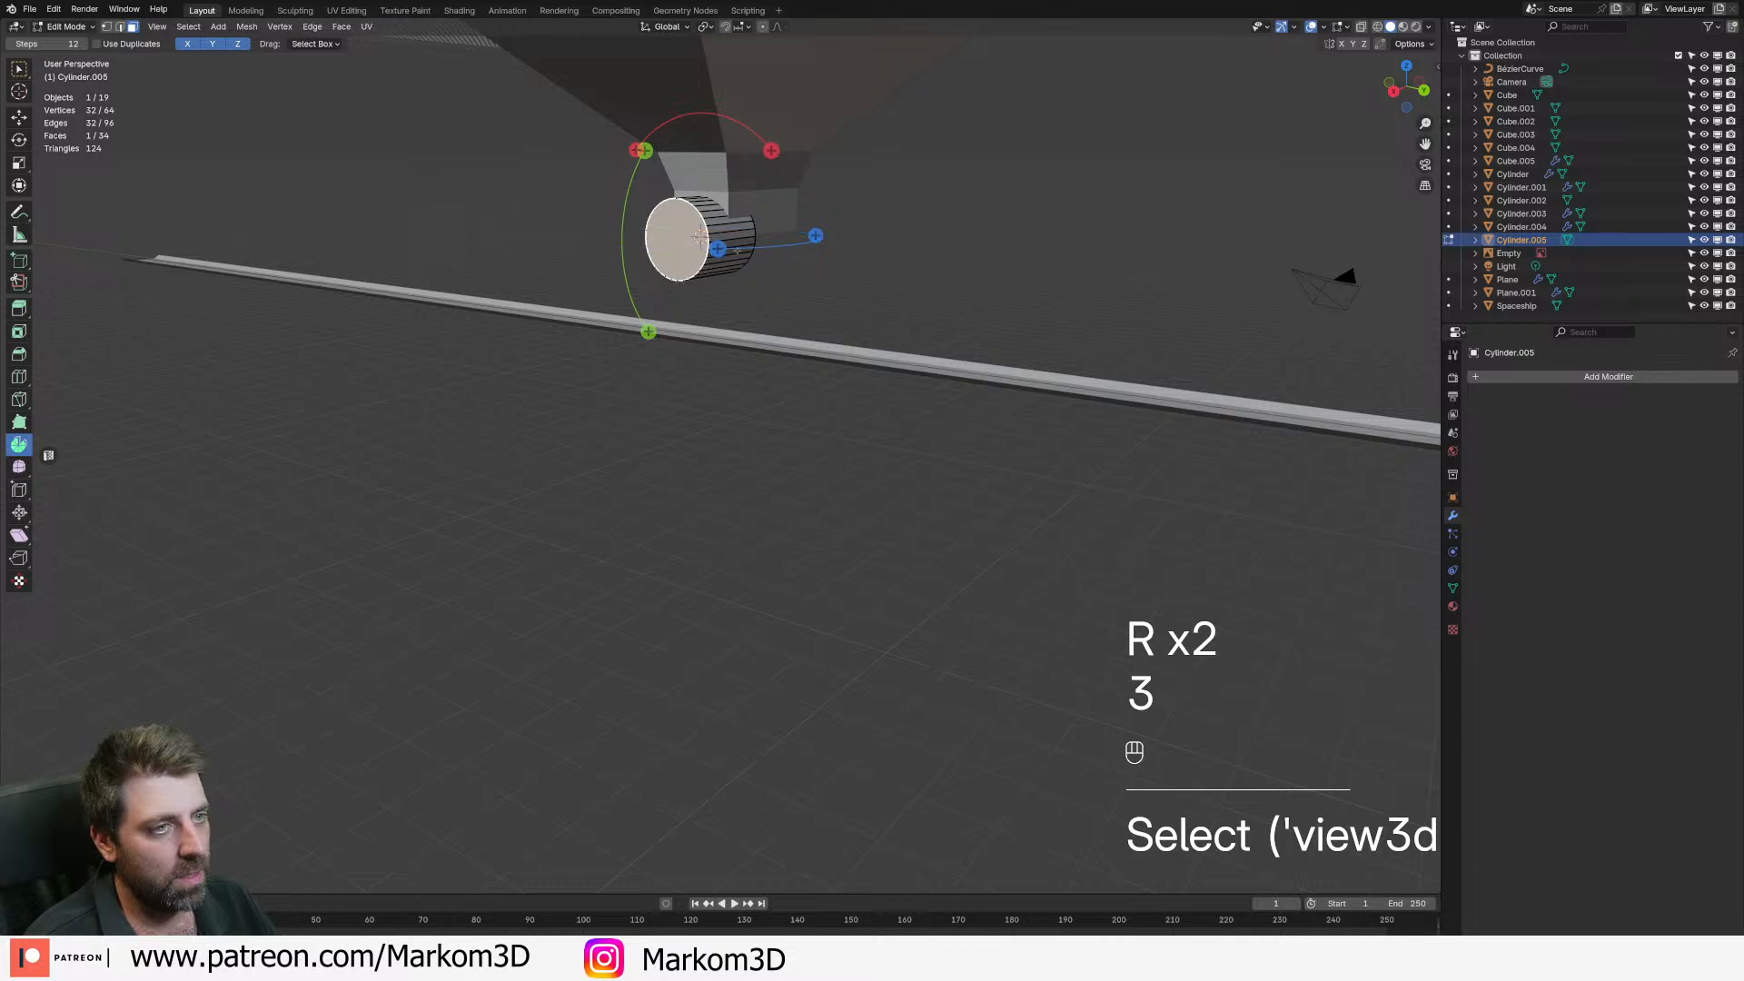
{"action": "middle_click_drag", "start_coordinate": [816, 235], "coordinate": [934, 358]}
{"action": "key", "text": "3"}
{"action": "middle_click_drag", "start_coordinate": [751, 253], "coordinate": [944, 335]}
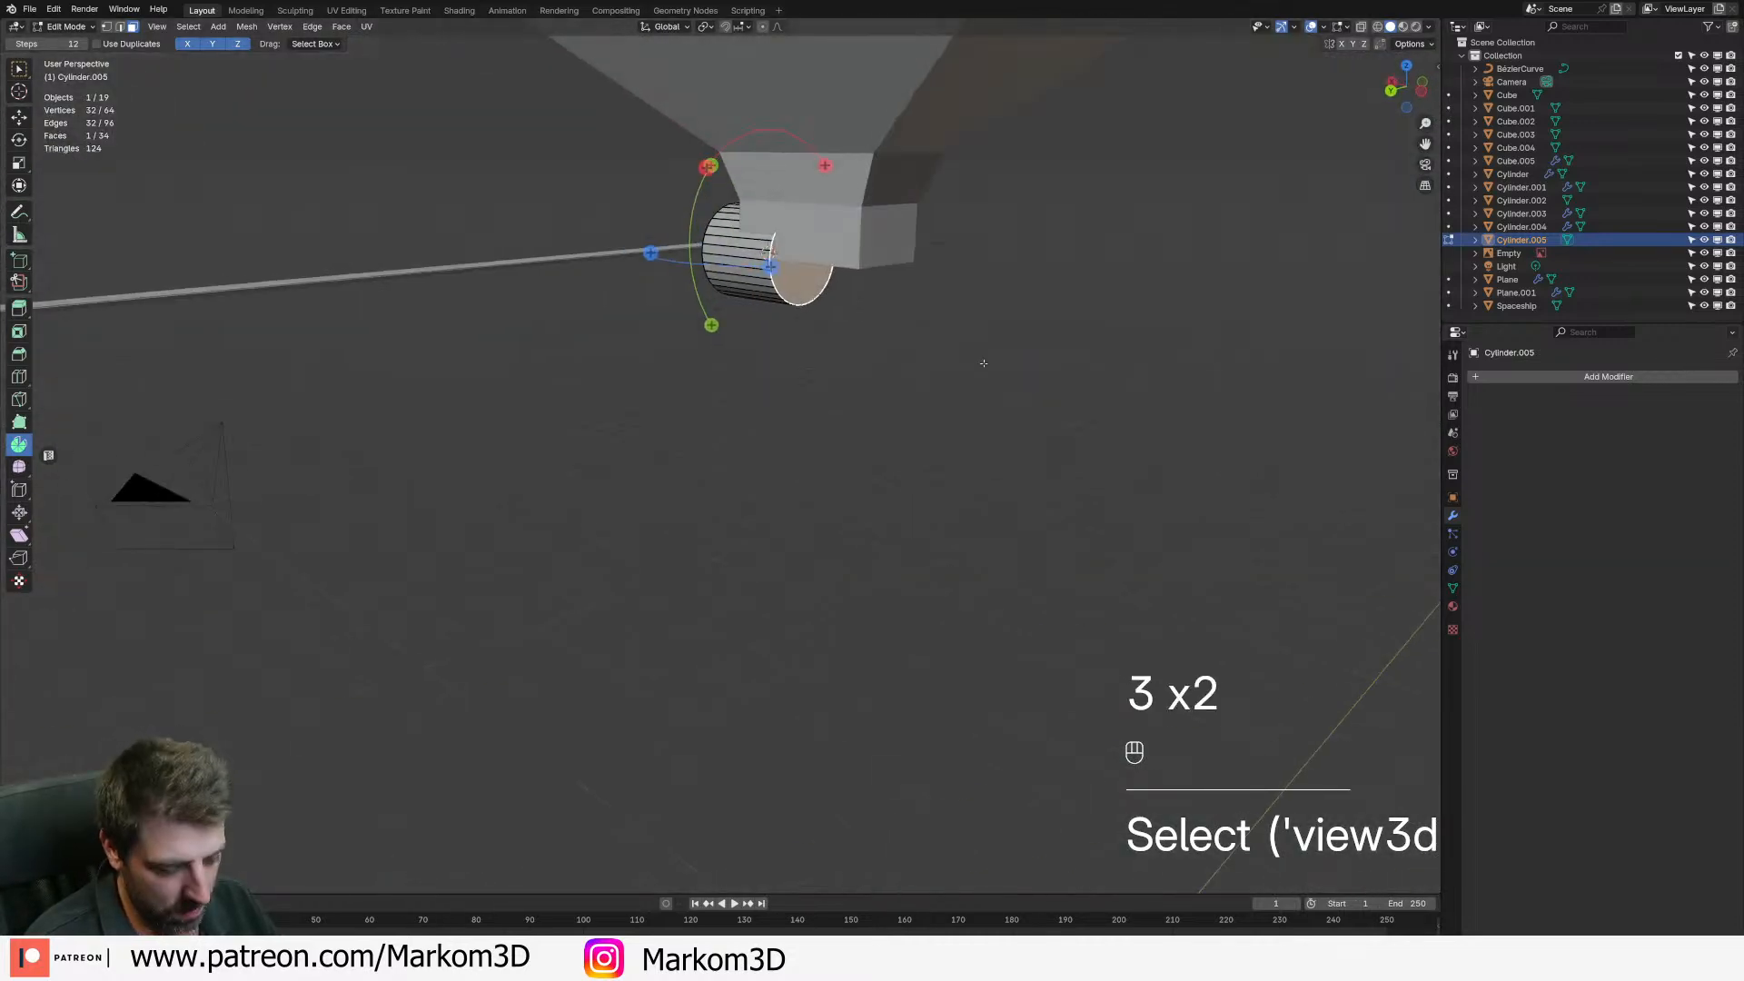
{"action": "key", "text": "g"}
{"action": "key", "text": "y"}
{"action": "key", "text": "x"}
{"action": "left_click", "coordinate": [1091, 397]}
- Extrude the cylinder's opposite end face out toward the conveyor belt
{"action": "middle_click_drag", "start_coordinate": [650, 300], "coordinate": [950, 311]}
{"action": "left_click", "coordinate": [722, 257]}
{"action": "middle_click_drag", "start_coordinate": [726, 259], "coordinate": [820, 322]}
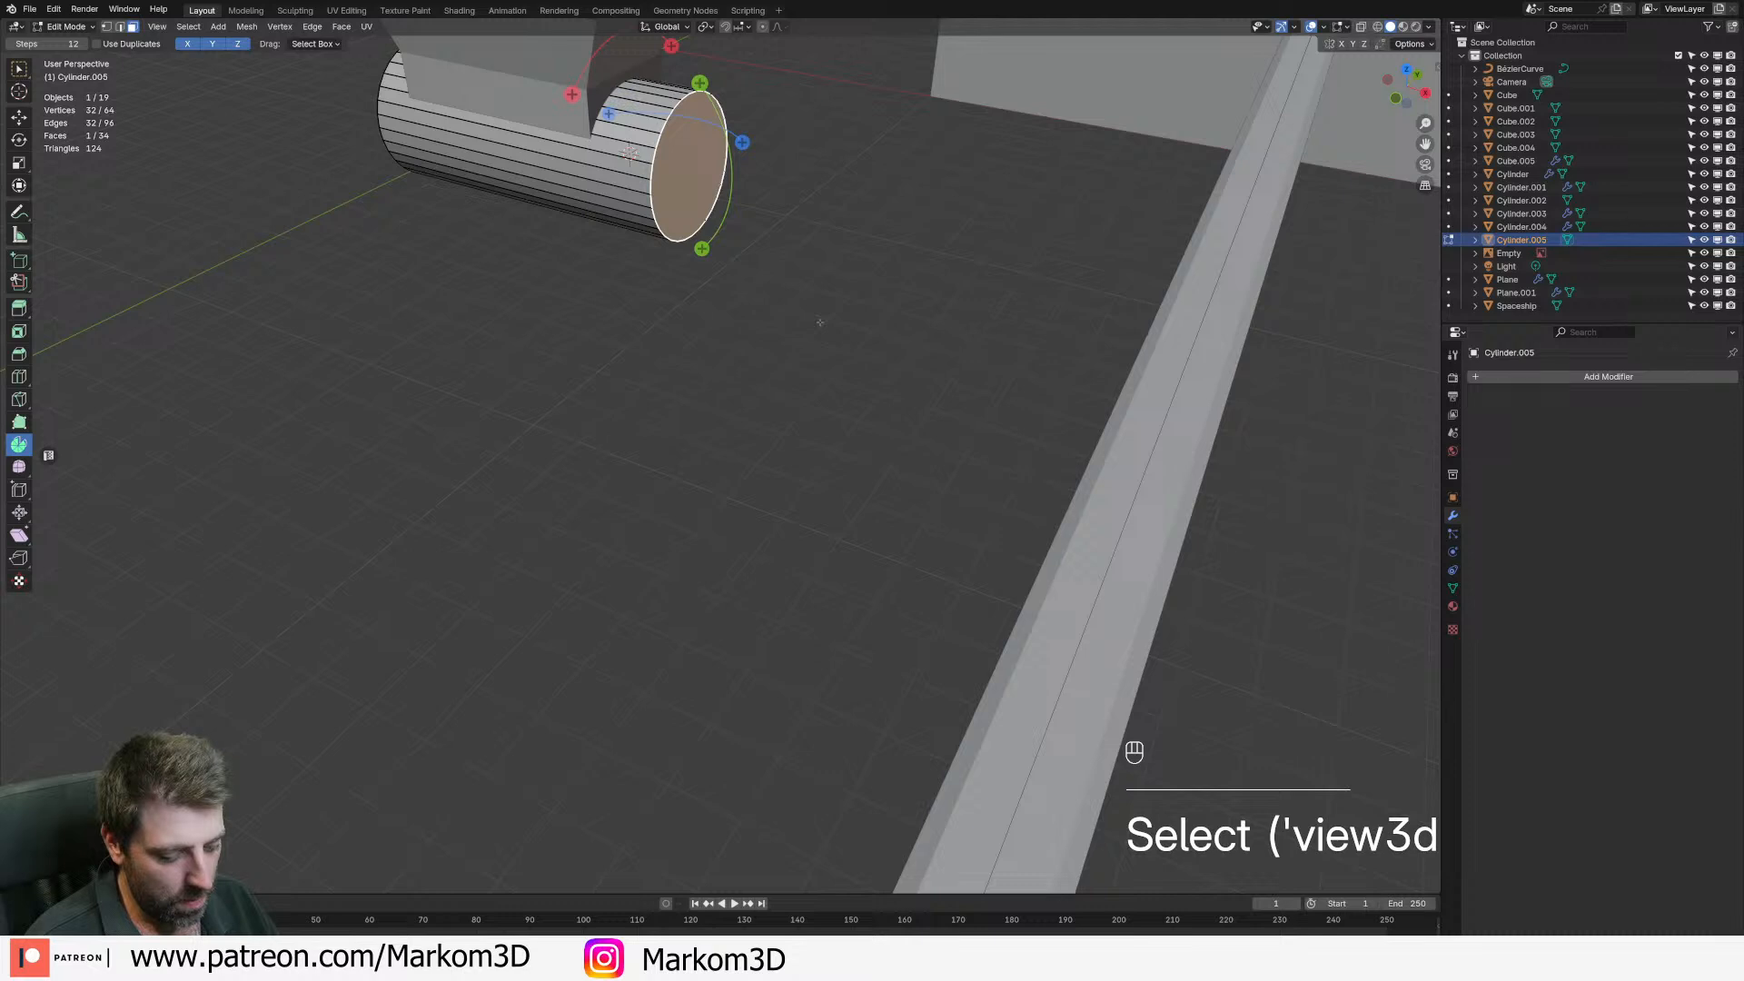
{"action": "key", "text": "e"}
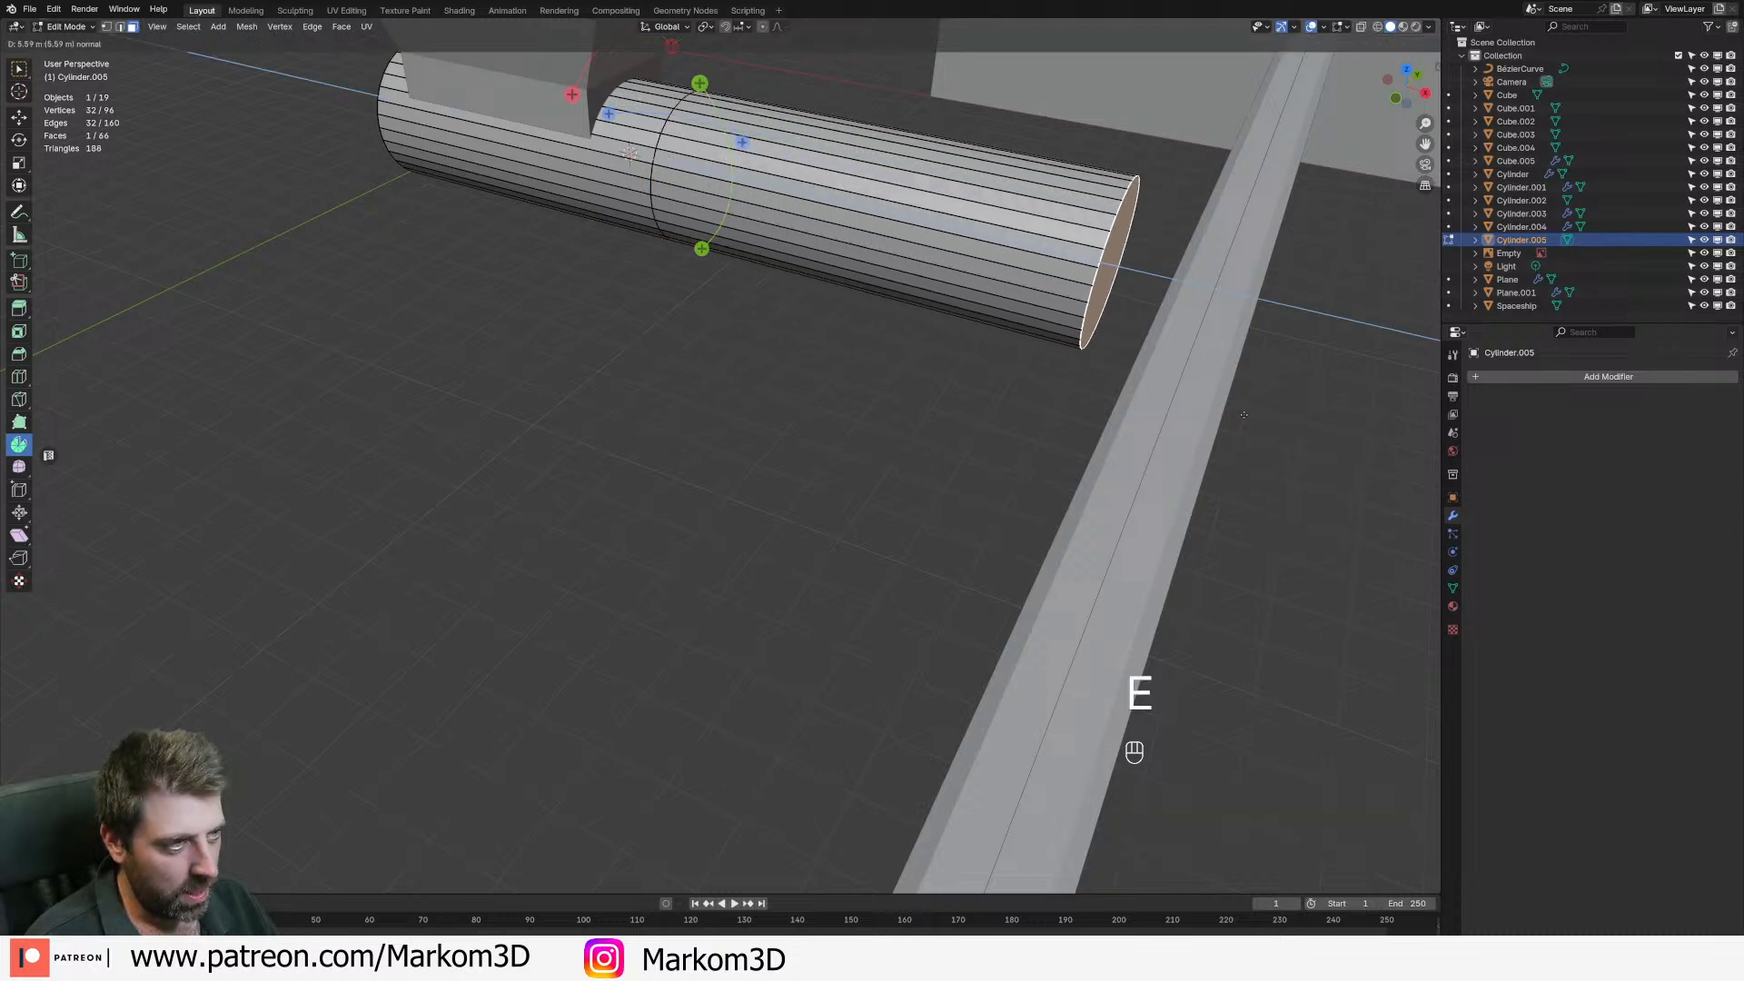
{"action": "left_click", "coordinate": [1342, 432]}
- Scale down the whole tube's cross-section while keeping its length along X
{"action": "middle_click_drag", "start_coordinate": [1342, 432], "coordinate": [1277, 368]}
{"action": "key", "text": "a"}
{"action": "scroll", "coordinate": [1343, 428], "scroll_direction": "down", "scroll_amount": 3}
{"action": "key", "text": "s"}
{"action": "key", "text": "shift+y"}
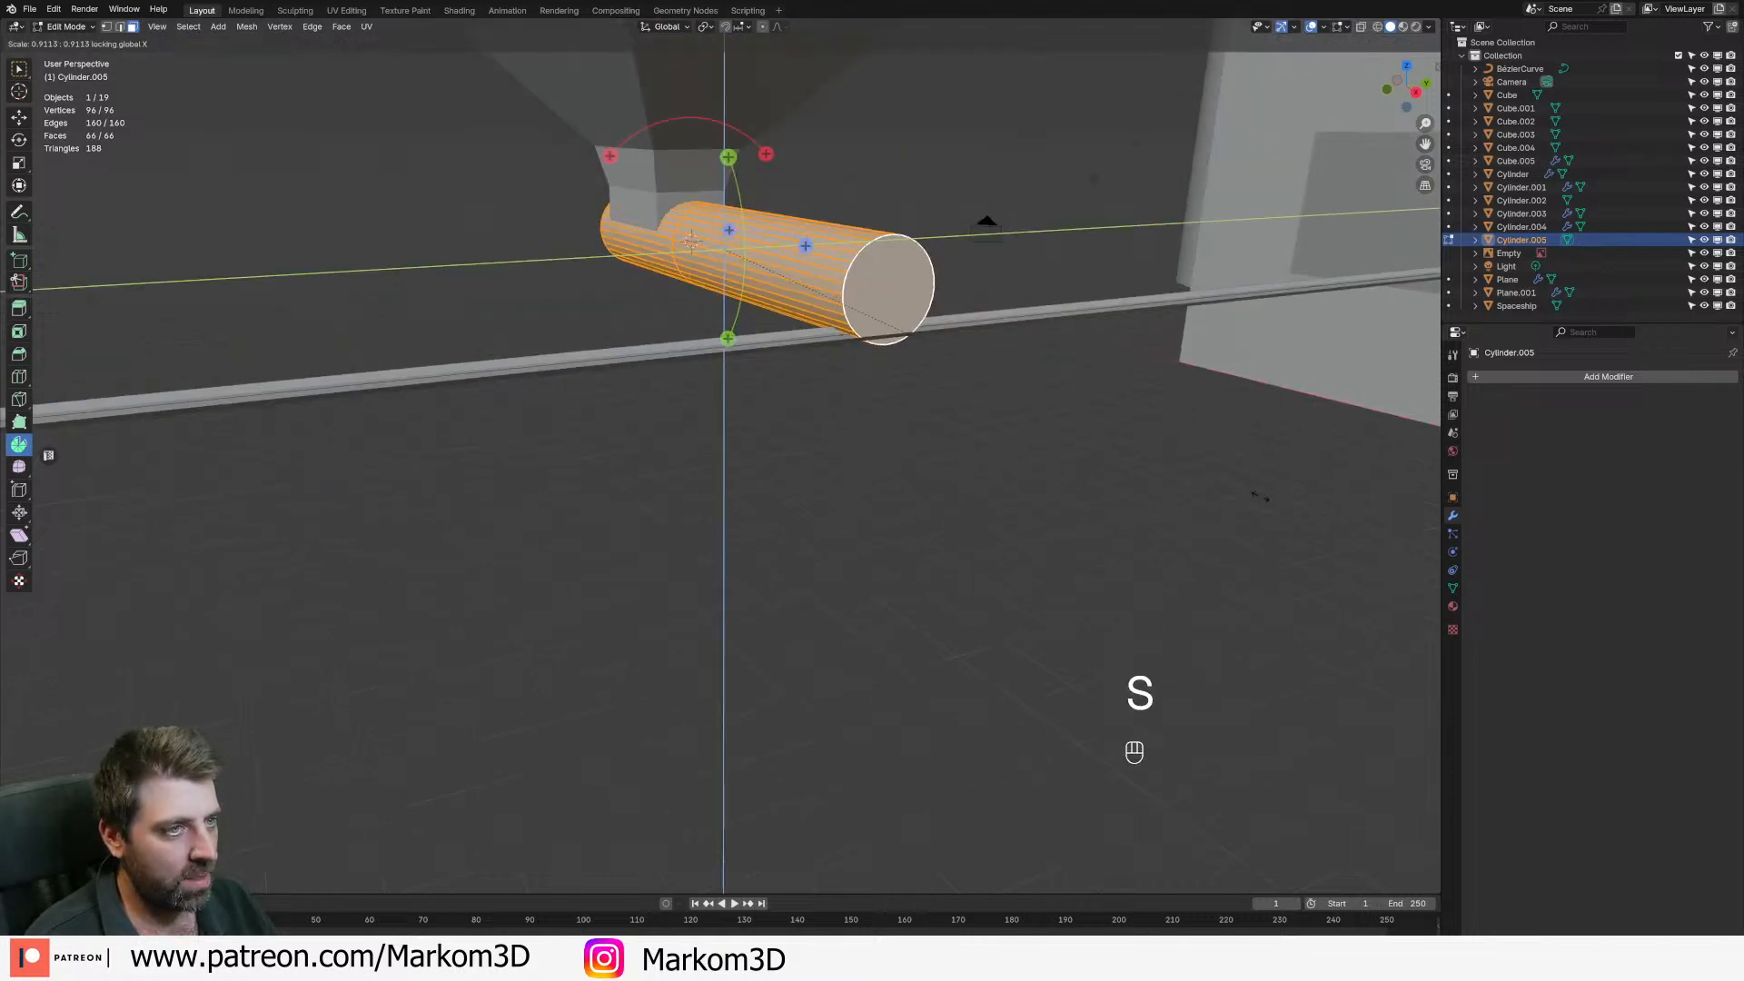
{"action": "left_click", "coordinate": [1094, 376]}
- Move the tube's conveyor-side end face farther along X so the tube reaches over the belt
{"action": "middle_click_drag", "start_coordinate": [1026, 377], "coordinate": [918, 411]}
{"action": "scroll", "coordinate": [1041, 387], "scroll_direction": "up", "scroll_amount": 2}
{"action": "left_click", "coordinate": [892, 239]}
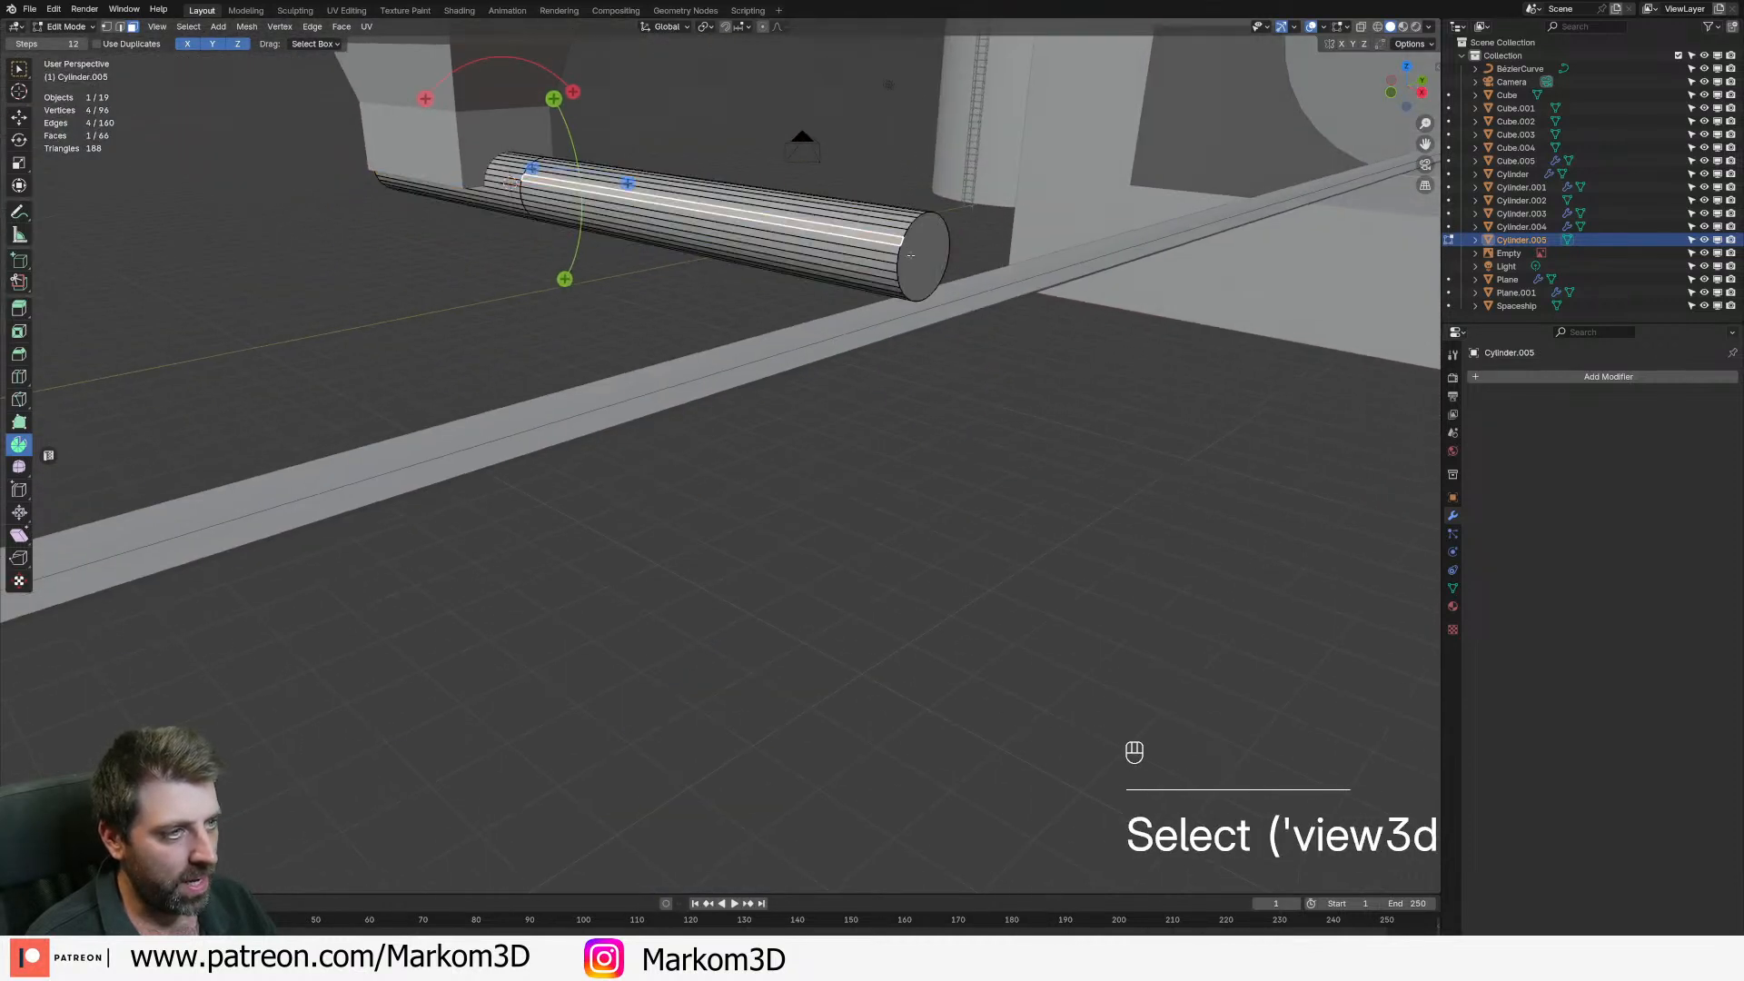
{"action": "key", "text": "g"}
{"action": "key", "text": "y"}
{"action": "key", "text": "x"}
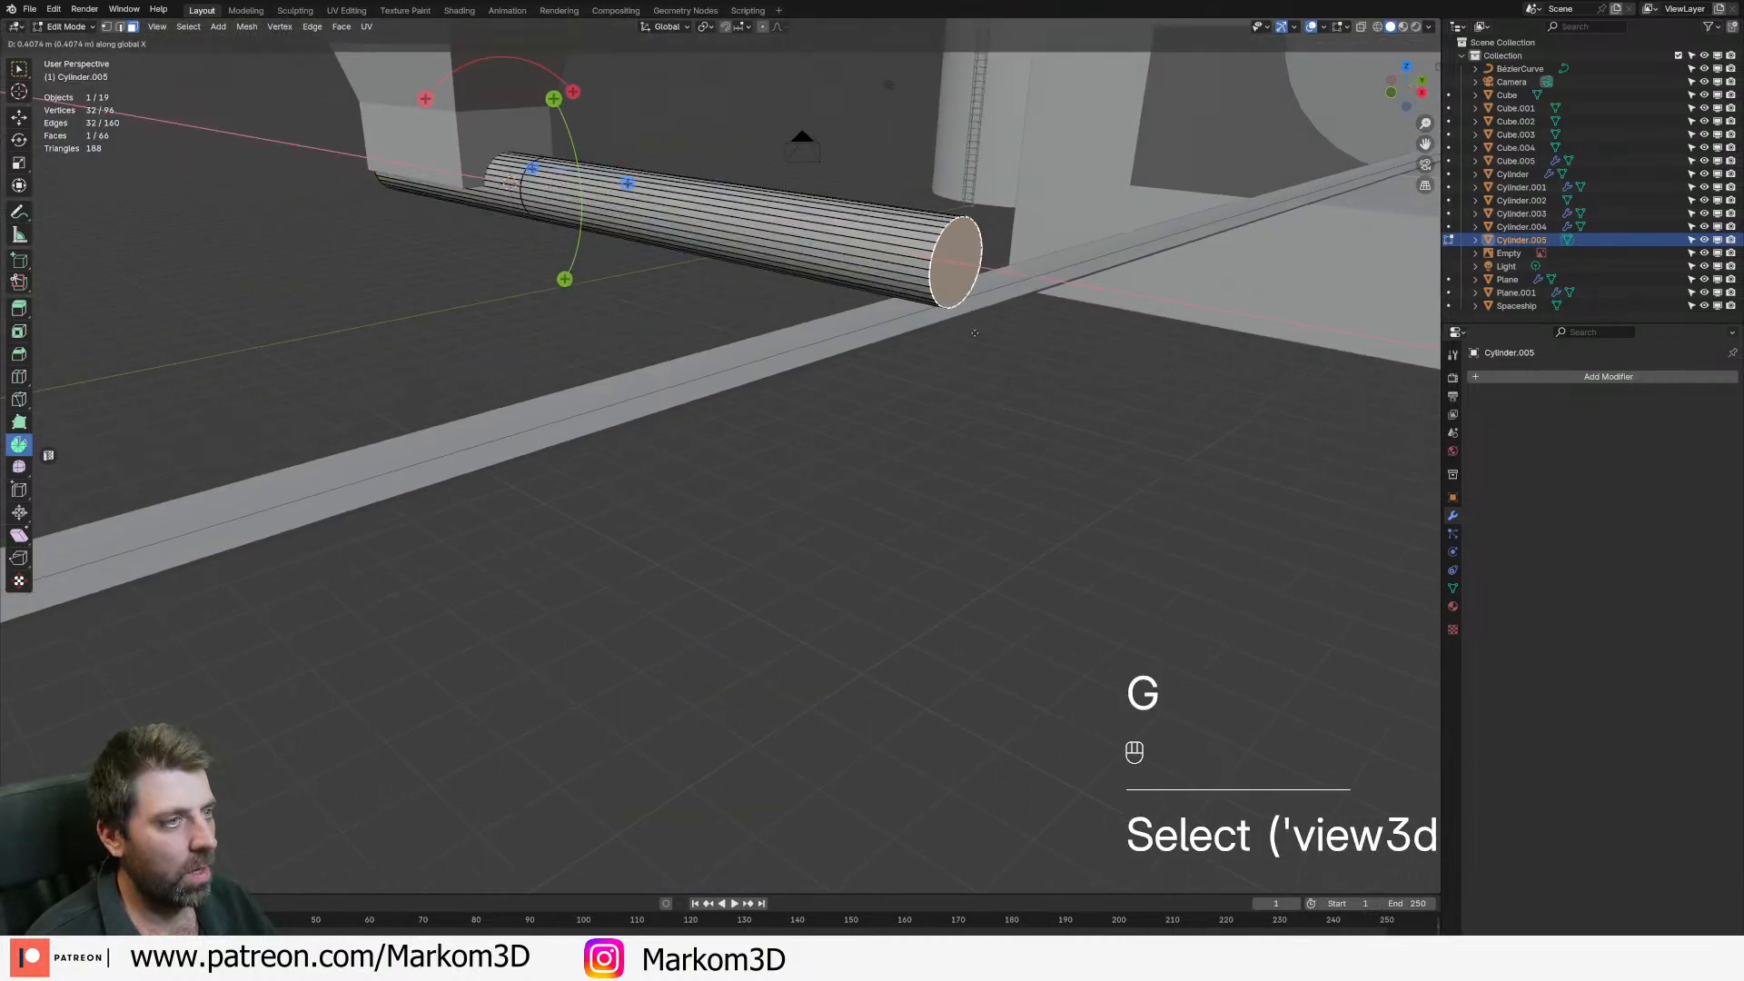
{"action": "left_click", "coordinate": [1035, 322]}
- Add a loop cut around the tube above the conveyor and bevel it into a band about as wide as the belt
{"action": "middle_click_drag", "start_coordinate": [1036, 322], "coordinate": [831, 236]}
{"action": "key", "text": "ctrl+r"}
{"action": "left_click", "coordinate": [878, 209]}
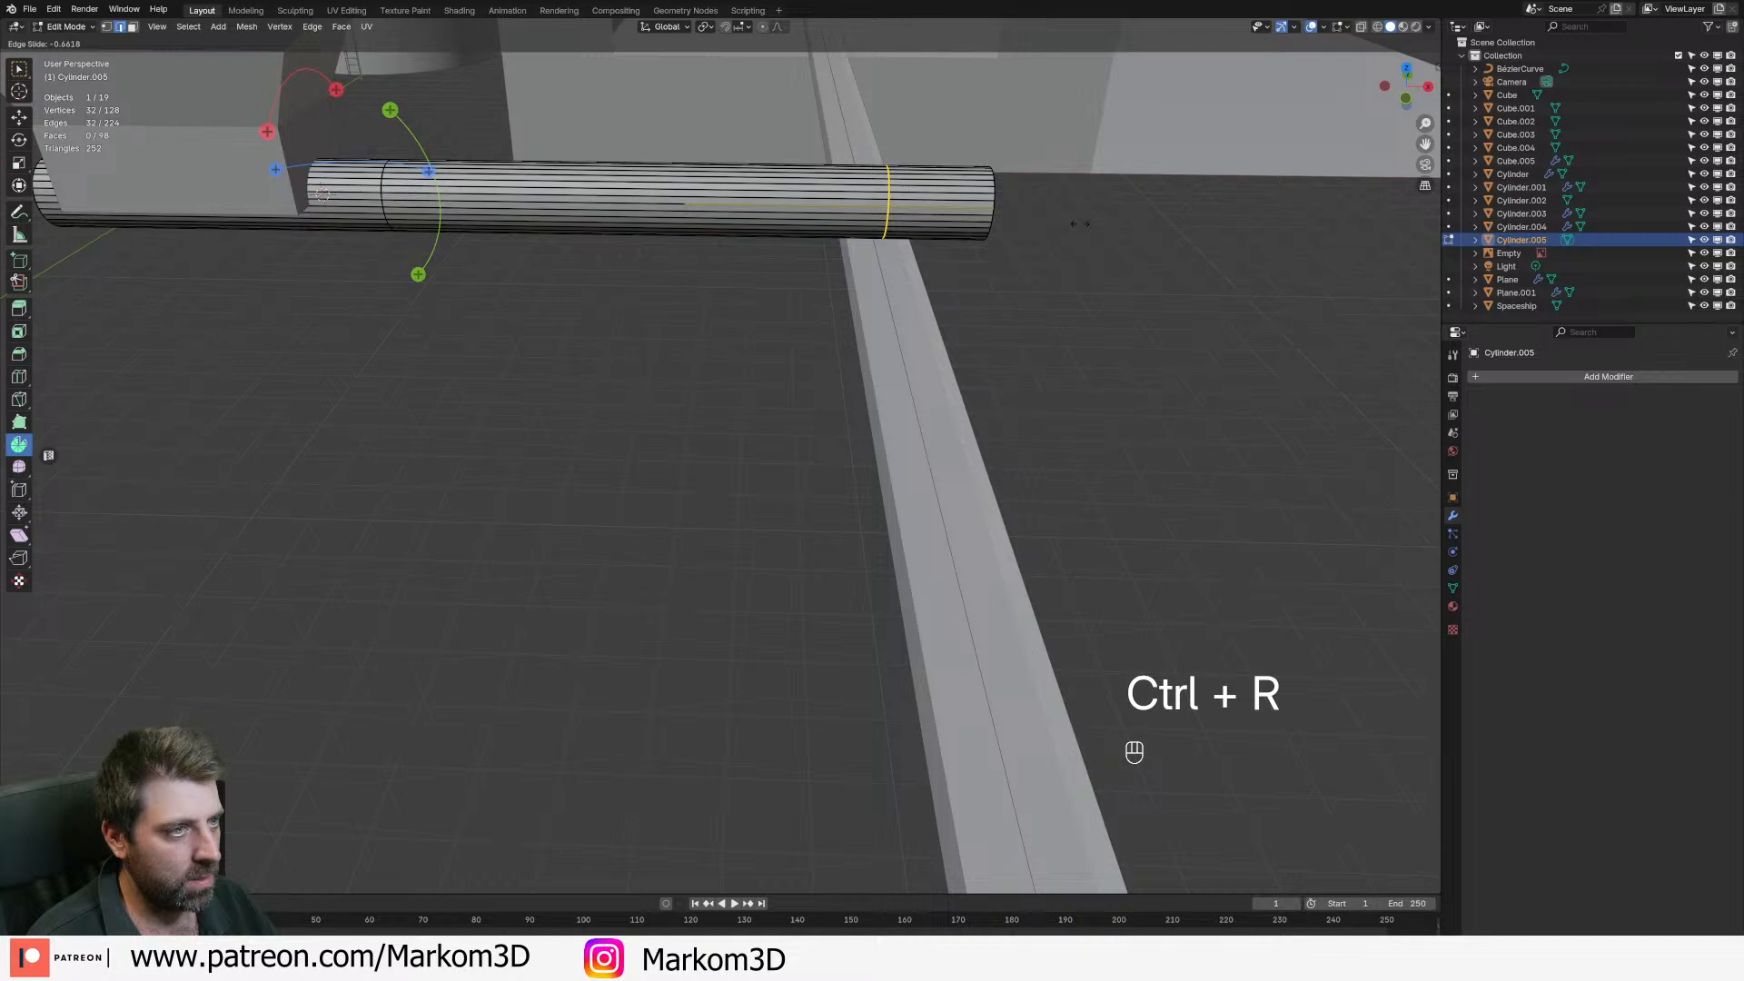
{"action": "left_click", "coordinate": [1080, 223]}
{"action": "middle_click_drag", "start_coordinate": [1079, 224], "coordinate": [946, 318], "text": "shift"}
{"action": "scroll", "coordinate": [925, 337], "scroll_direction": "up", "scroll_amount": 1}
{"action": "key", "text": "ctrl+v"}
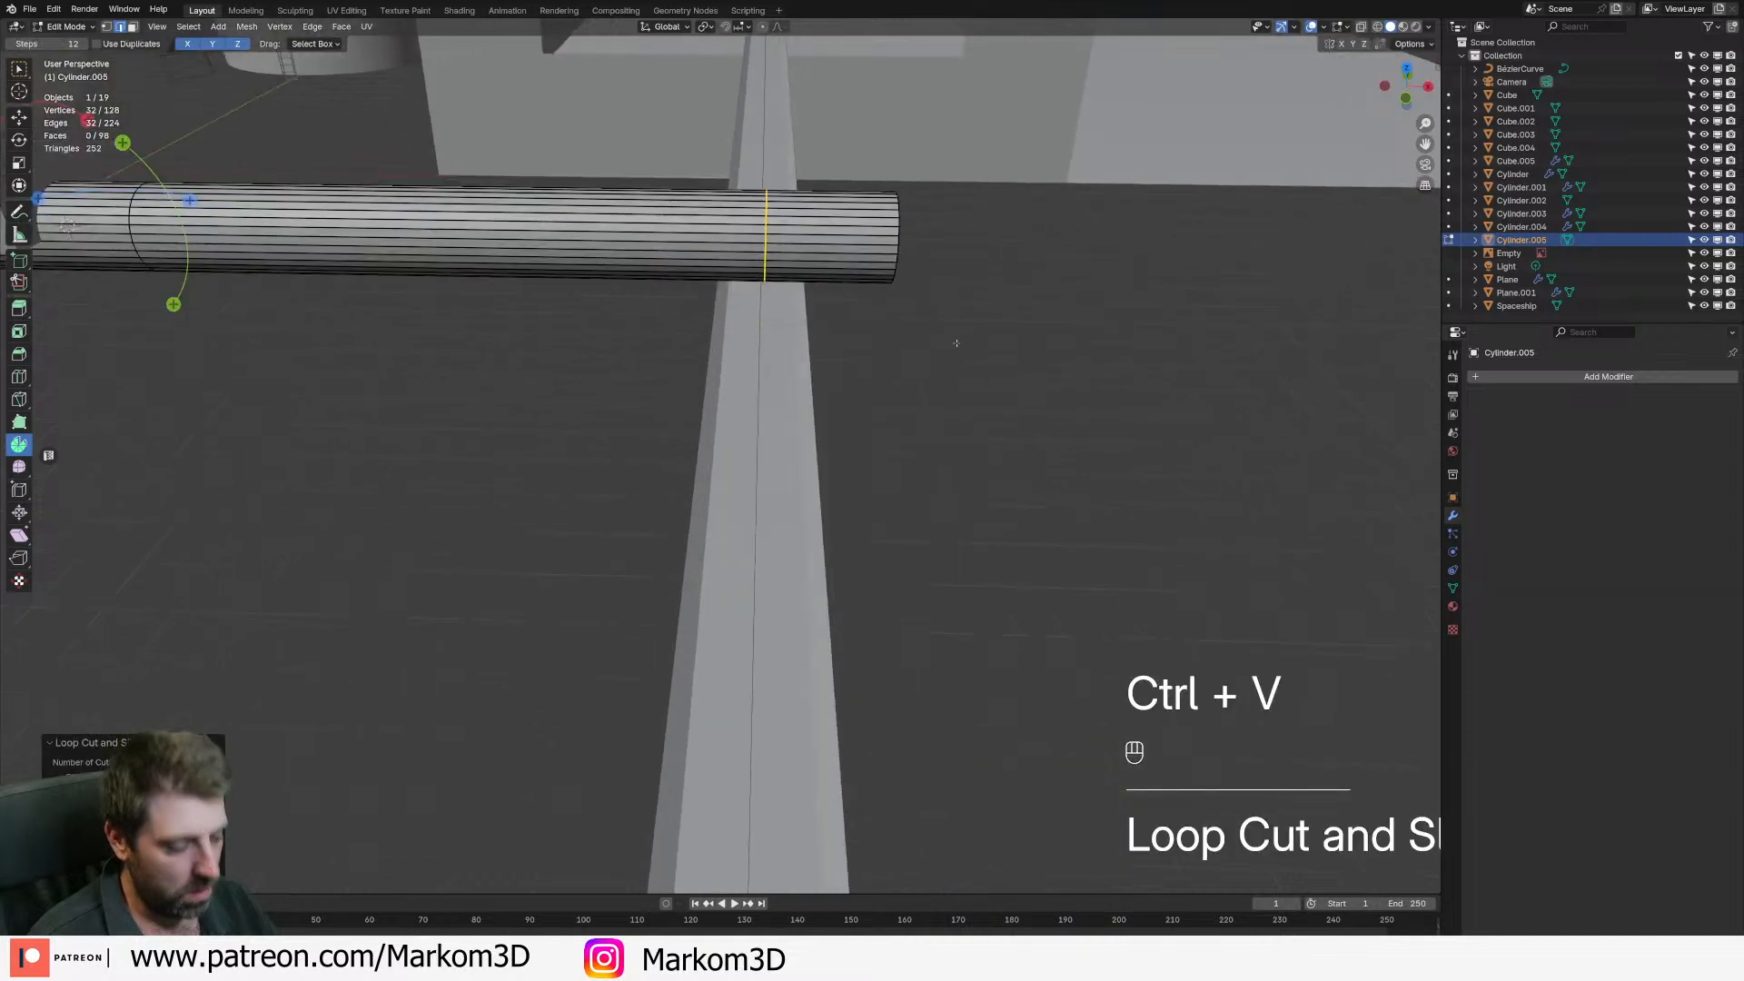
{"action": "key", "text": "ctrl+b"}
{"action": "left_click", "coordinate": [1009, 309]}
- Delete the lower faces of the band over the belt to open a discharge hole in the tube's underside
{"action": "middle_click_drag", "start_coordinate": [1008, 309], "coordinate": [809, 238]}
{"action": "key", "text": "3"}
{"action": "left_click", "coordinate": [799, 396]}
{"action": "left_click", "coordinate": [805, 406], "text": "shift"}
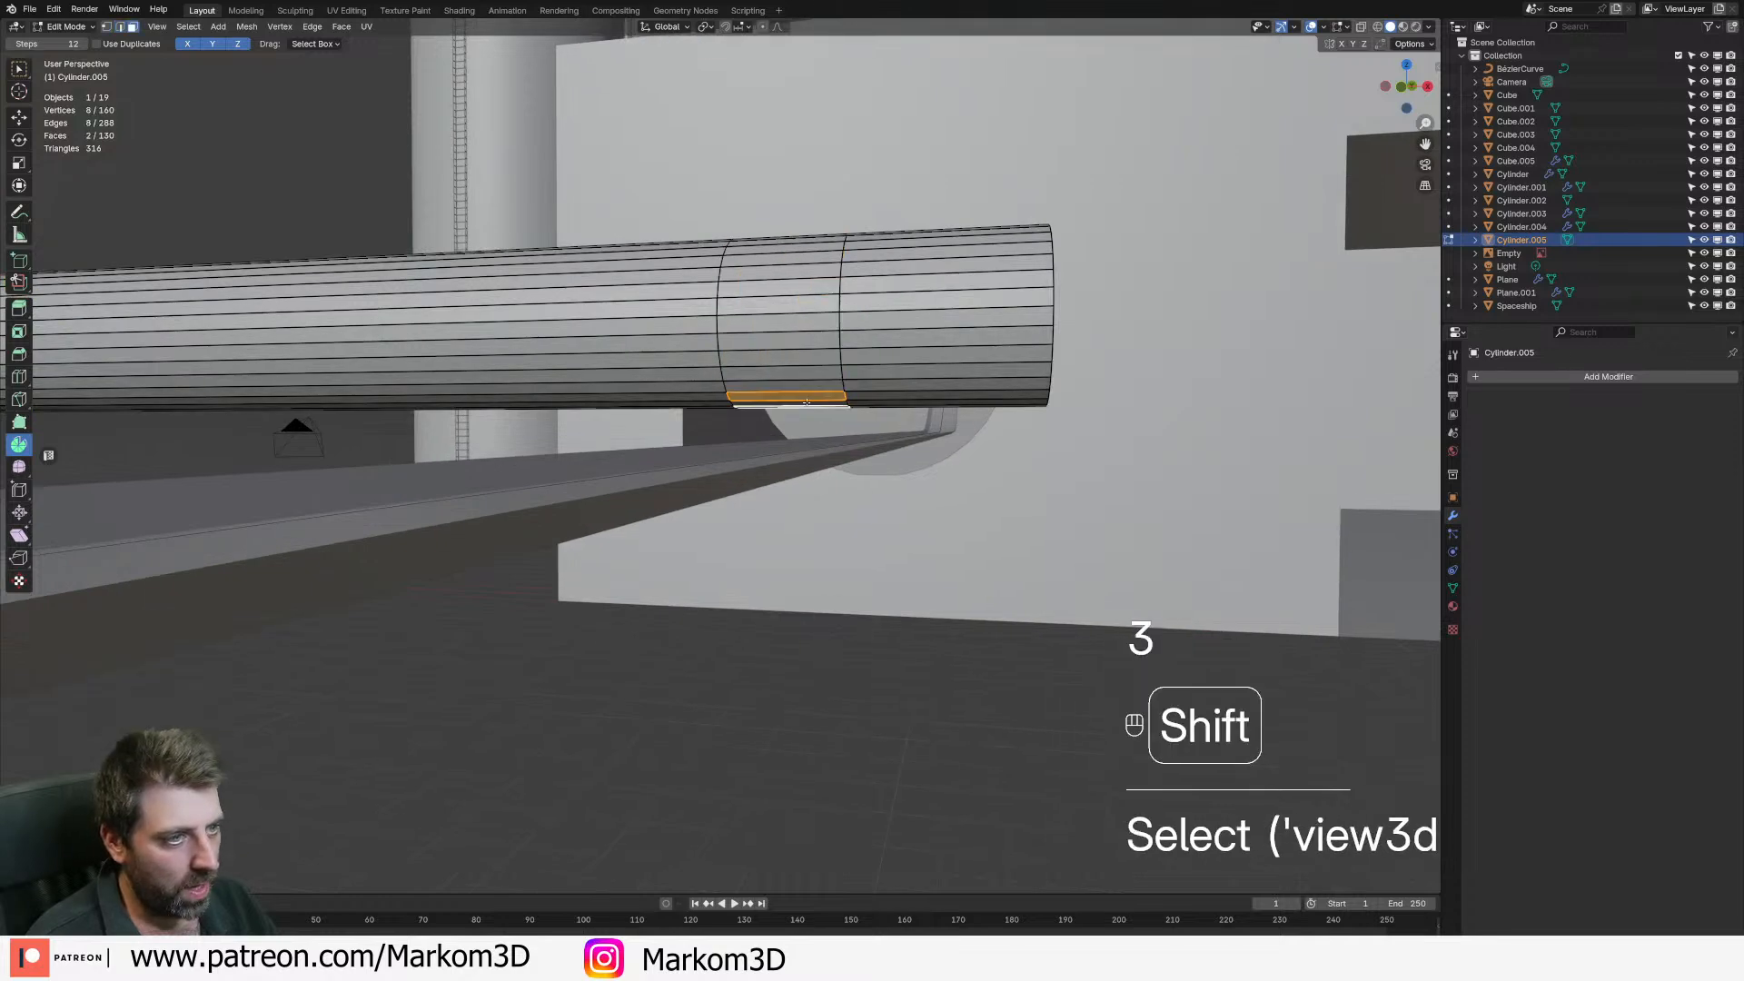
{"action": "key", "text": "KP_3"}
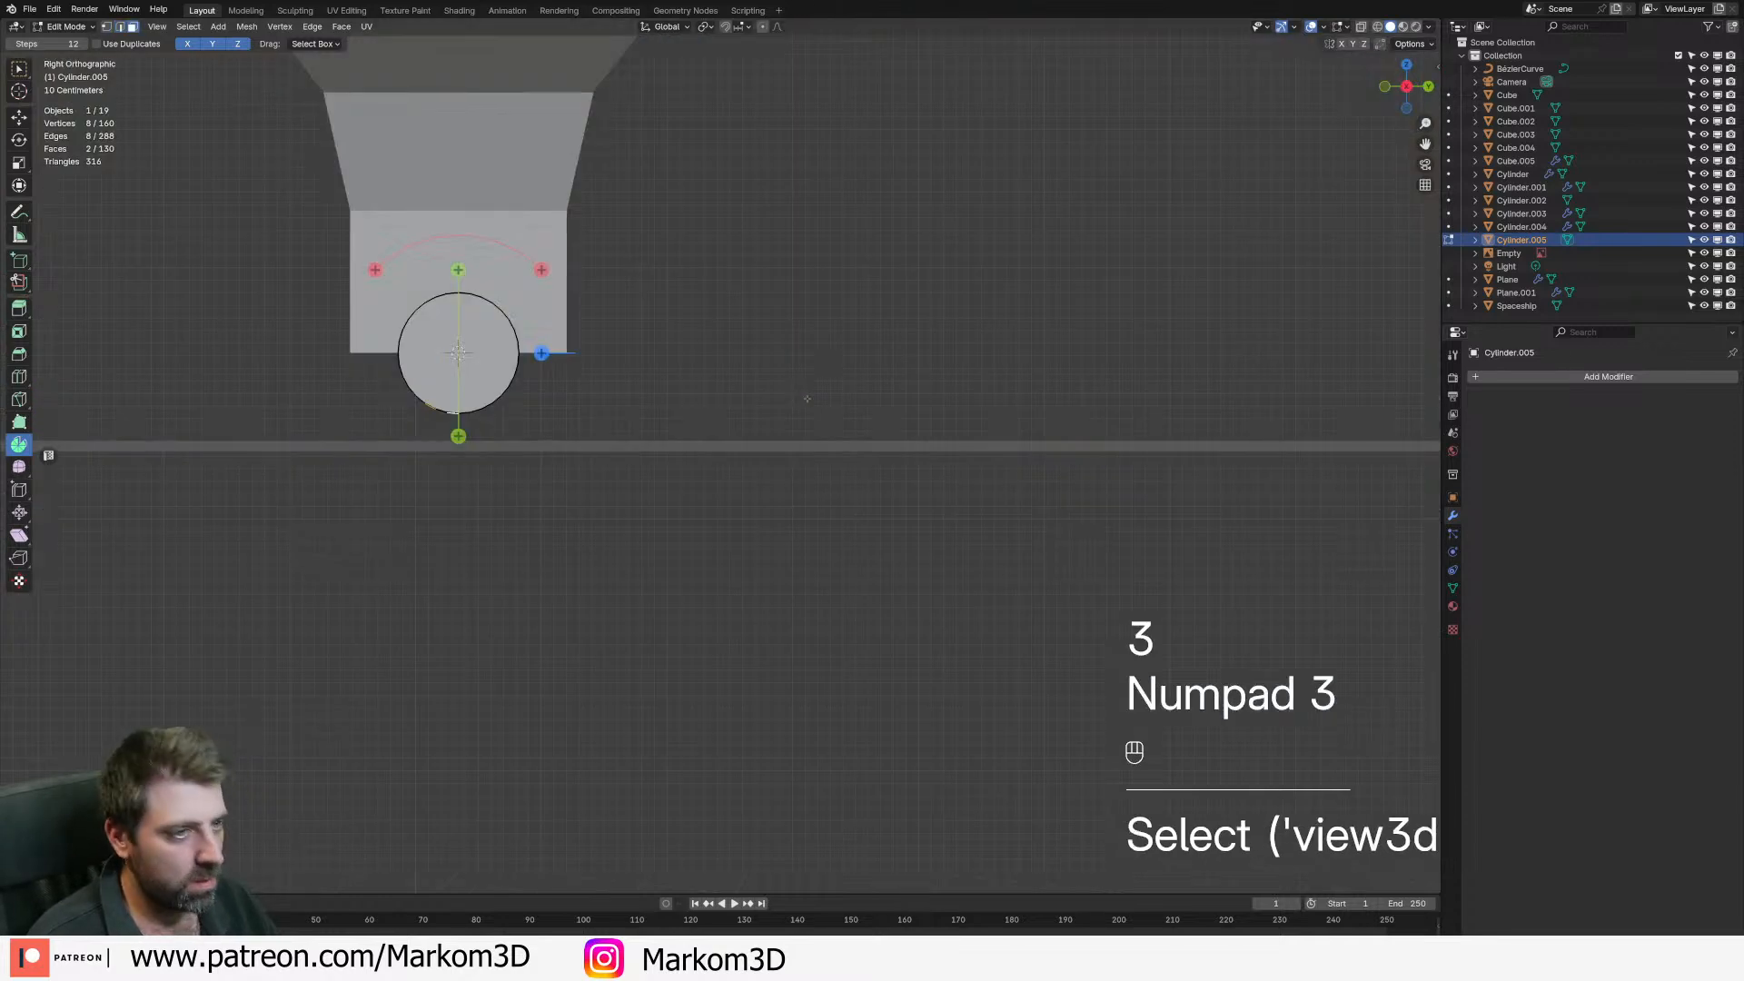
{"action": "key", "text": "KP_1"}
{"action": "key", "text": "z"}
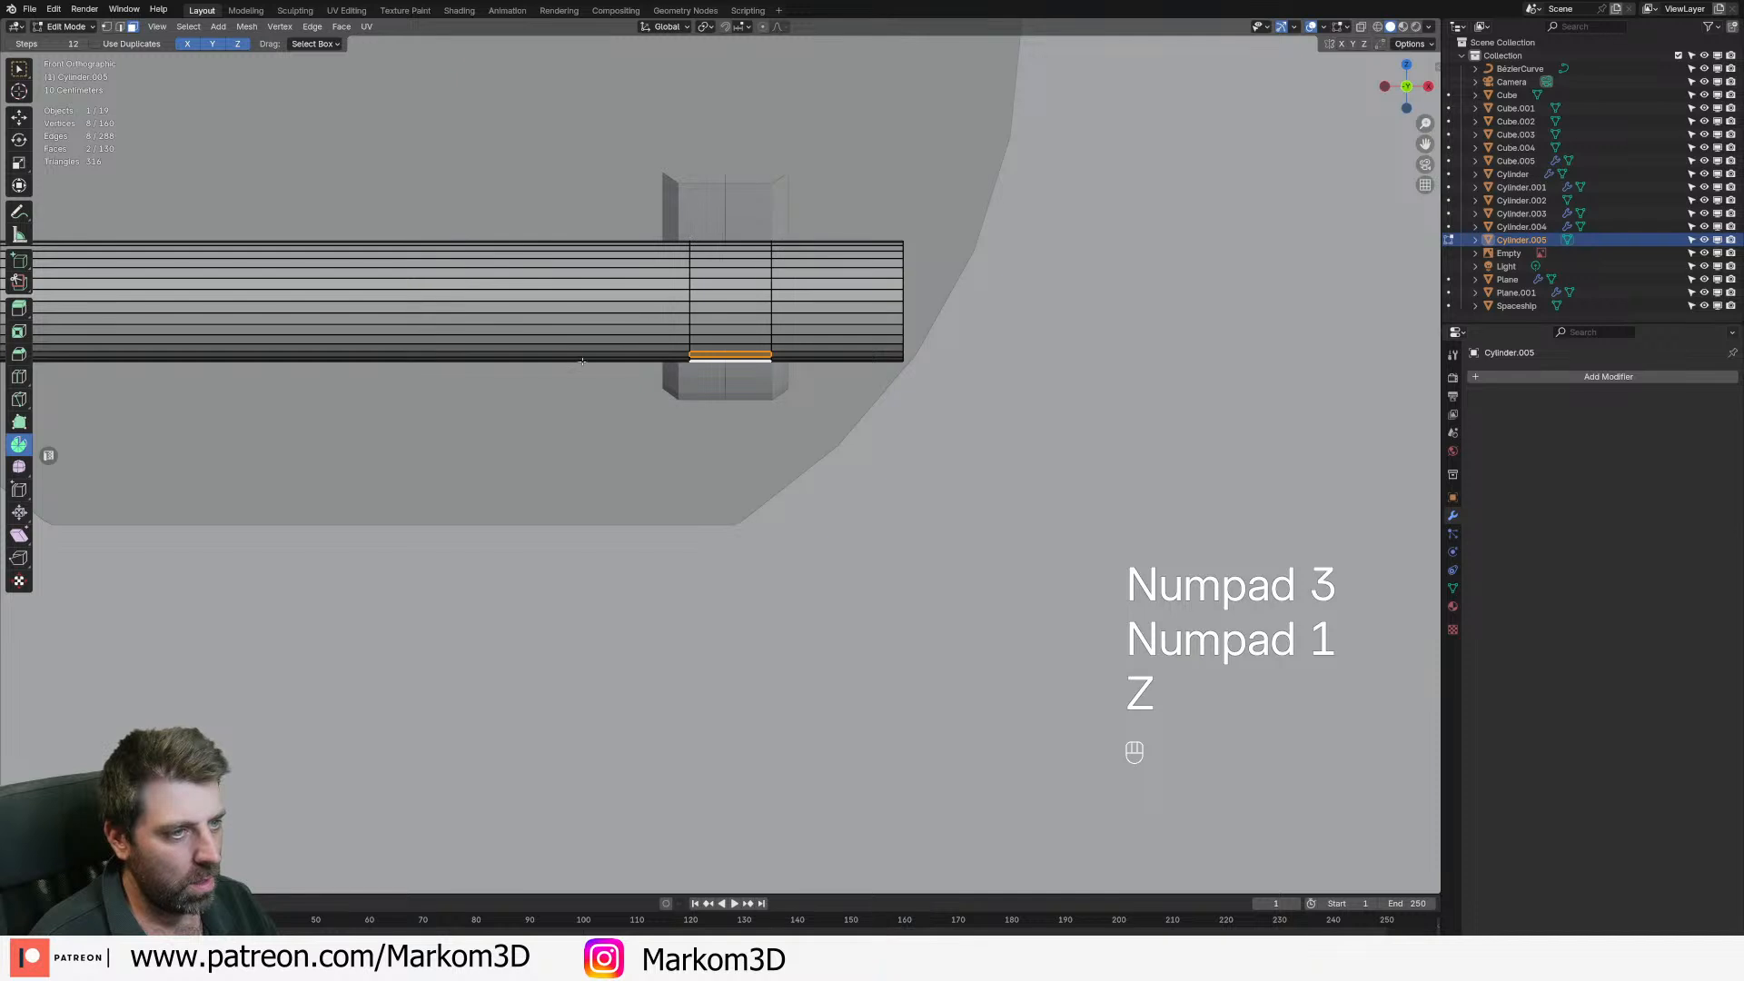
{"action": "left_click", "coordinate": [755, 354]}
{"action": "key", "text": "z"}
{"action": "left_click", "coordinate": [669, 356]}
{"action": "key", "text": "c"}
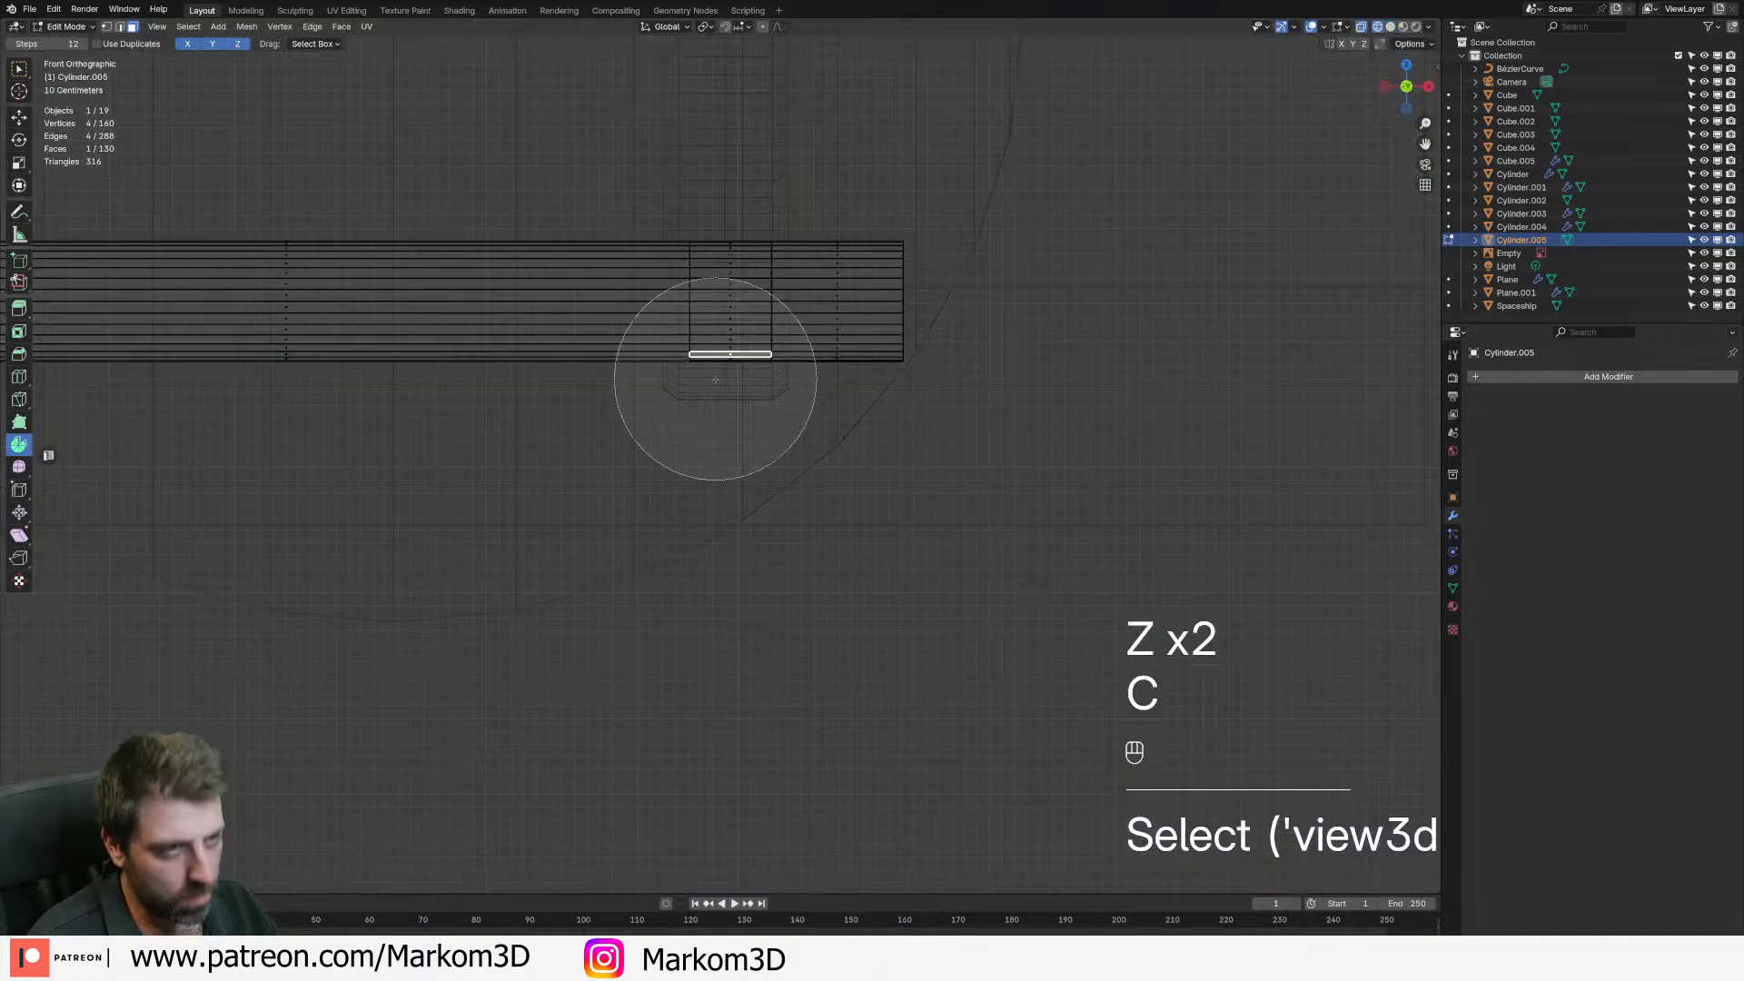
{"action": "left_click_drag", "start_coordinate": [729, 364], "coordinate": [731, 351]}
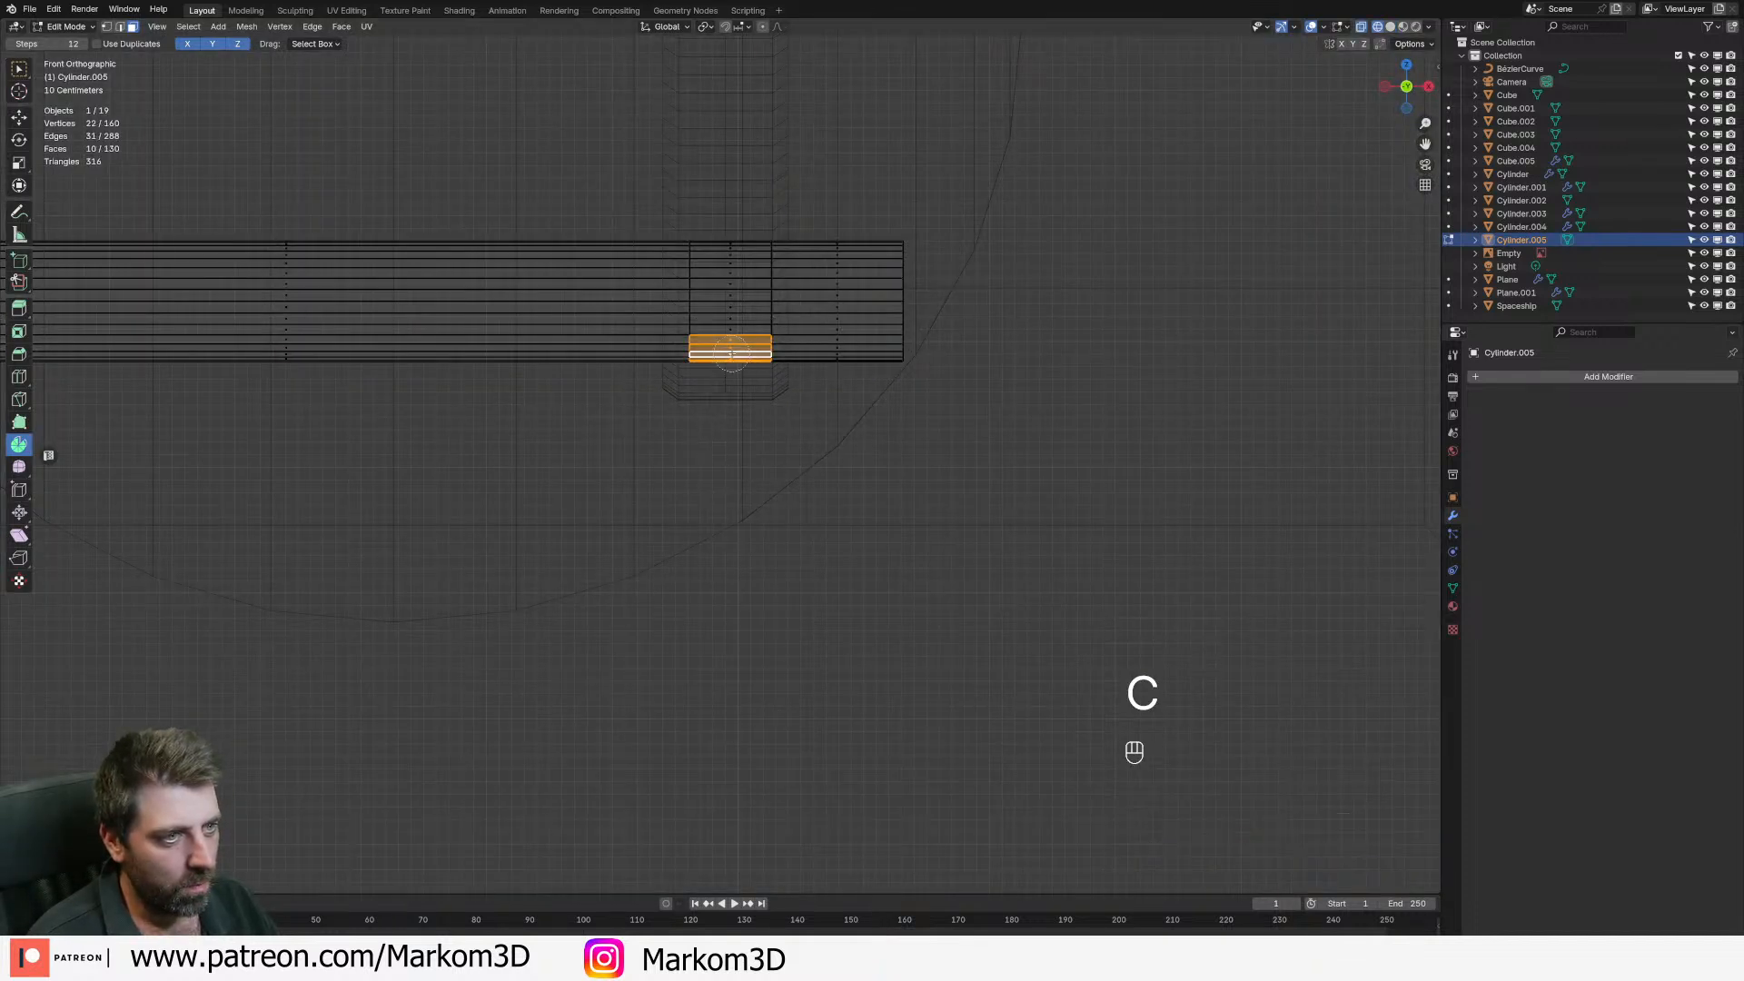
{"action": "key", "text": "Delete"}
{"action": "left_click", "coordinate": [730, 357]}
{"action": "key", "text": "z"}
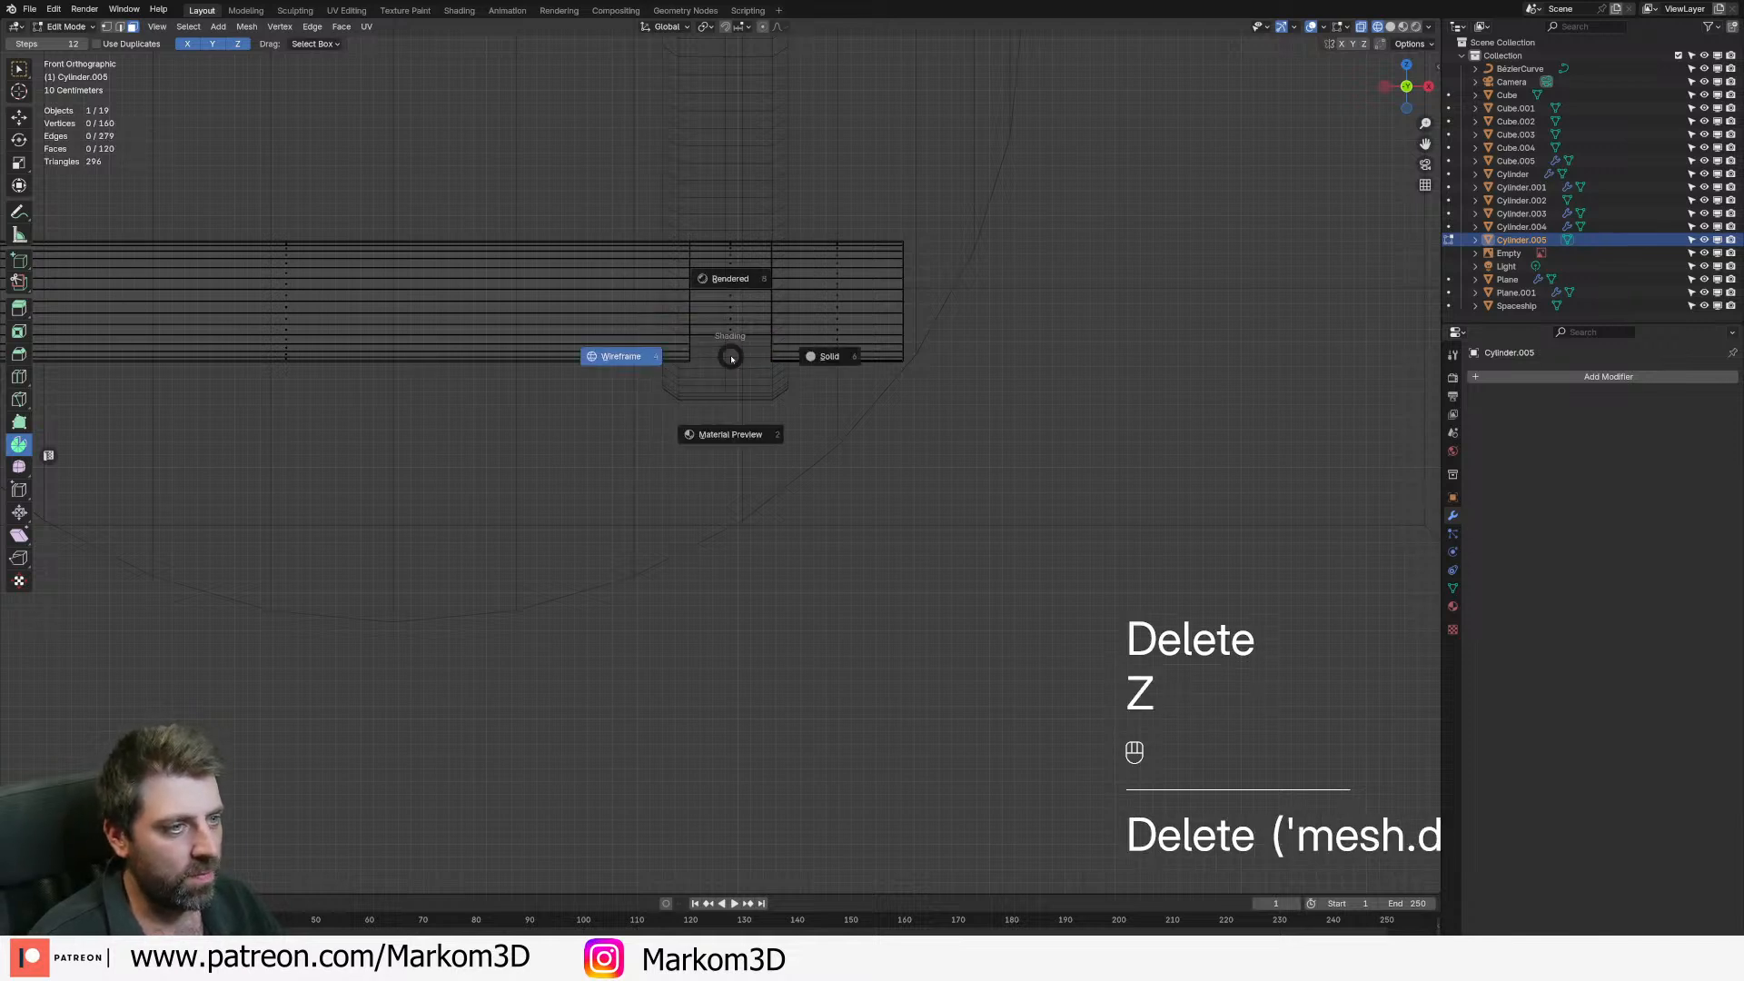
{"action": "left_click", "coordinate": [821, 355]}
{"action": "scroll", "coordinate": [821, 356], "scroll_direction": "down", "scroll_amount": 2}
{"action": "key", "text": "Tab"}
{"action": "middle_click_drag", "start_coordinate": [823, 355], "coordinate": [740, 361]}
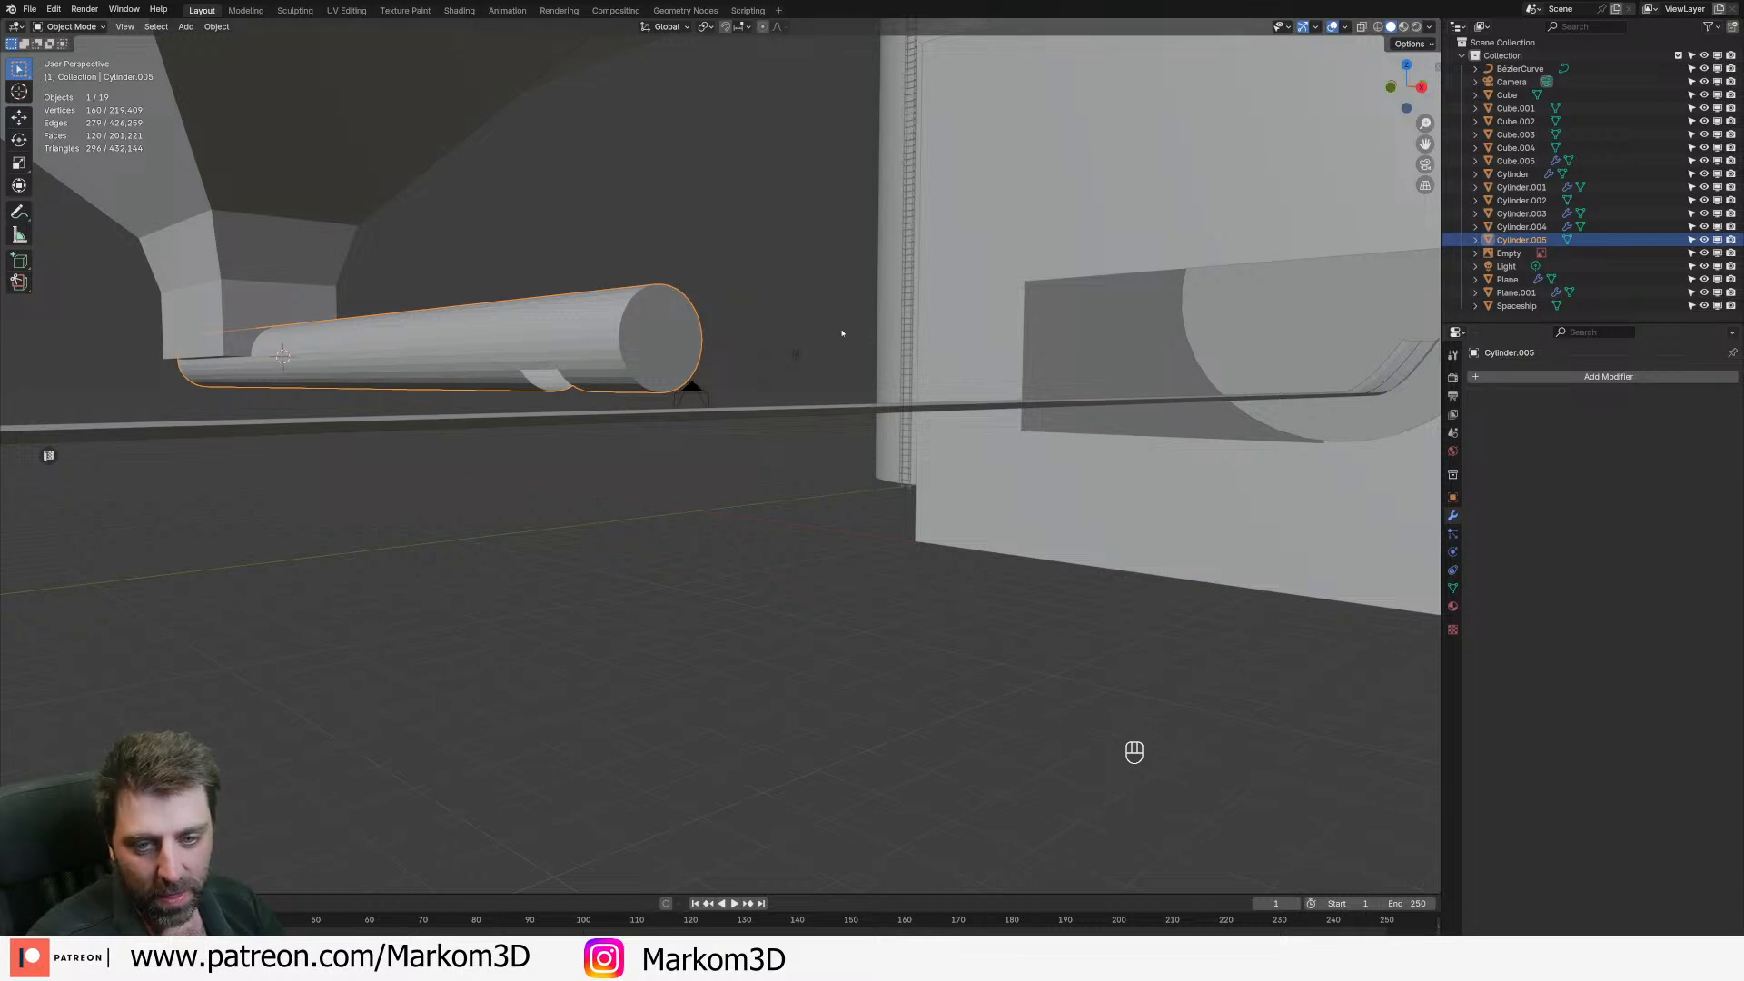
- Duplicate the tube's funnel-side end face, scale it down and extrude it outward about 0.5 m as a narrow shaft
{"action": "scroll", "coordinate": [841, 333], "scroll_direction": "down", "scroll_amount": 1}
{"action": "middle_click_drag", "start_coordinate": [841, 332], "coordinate": [1209, 372]}
{"action": "middle_click_drag", "start_coordinate": [582, 381], "coordinate": [669, 406], "text": "shift"}
{"action": "scroll", "coordinate": [669, 405], "scroll_direction": "down", "scroll_amount": 2}
{"action": "key", "text": "Tab"}
{"action": "middle_click_drag", "start_coordinate": [960, 522], "coordinate": [797, 538], "text": "shift"}
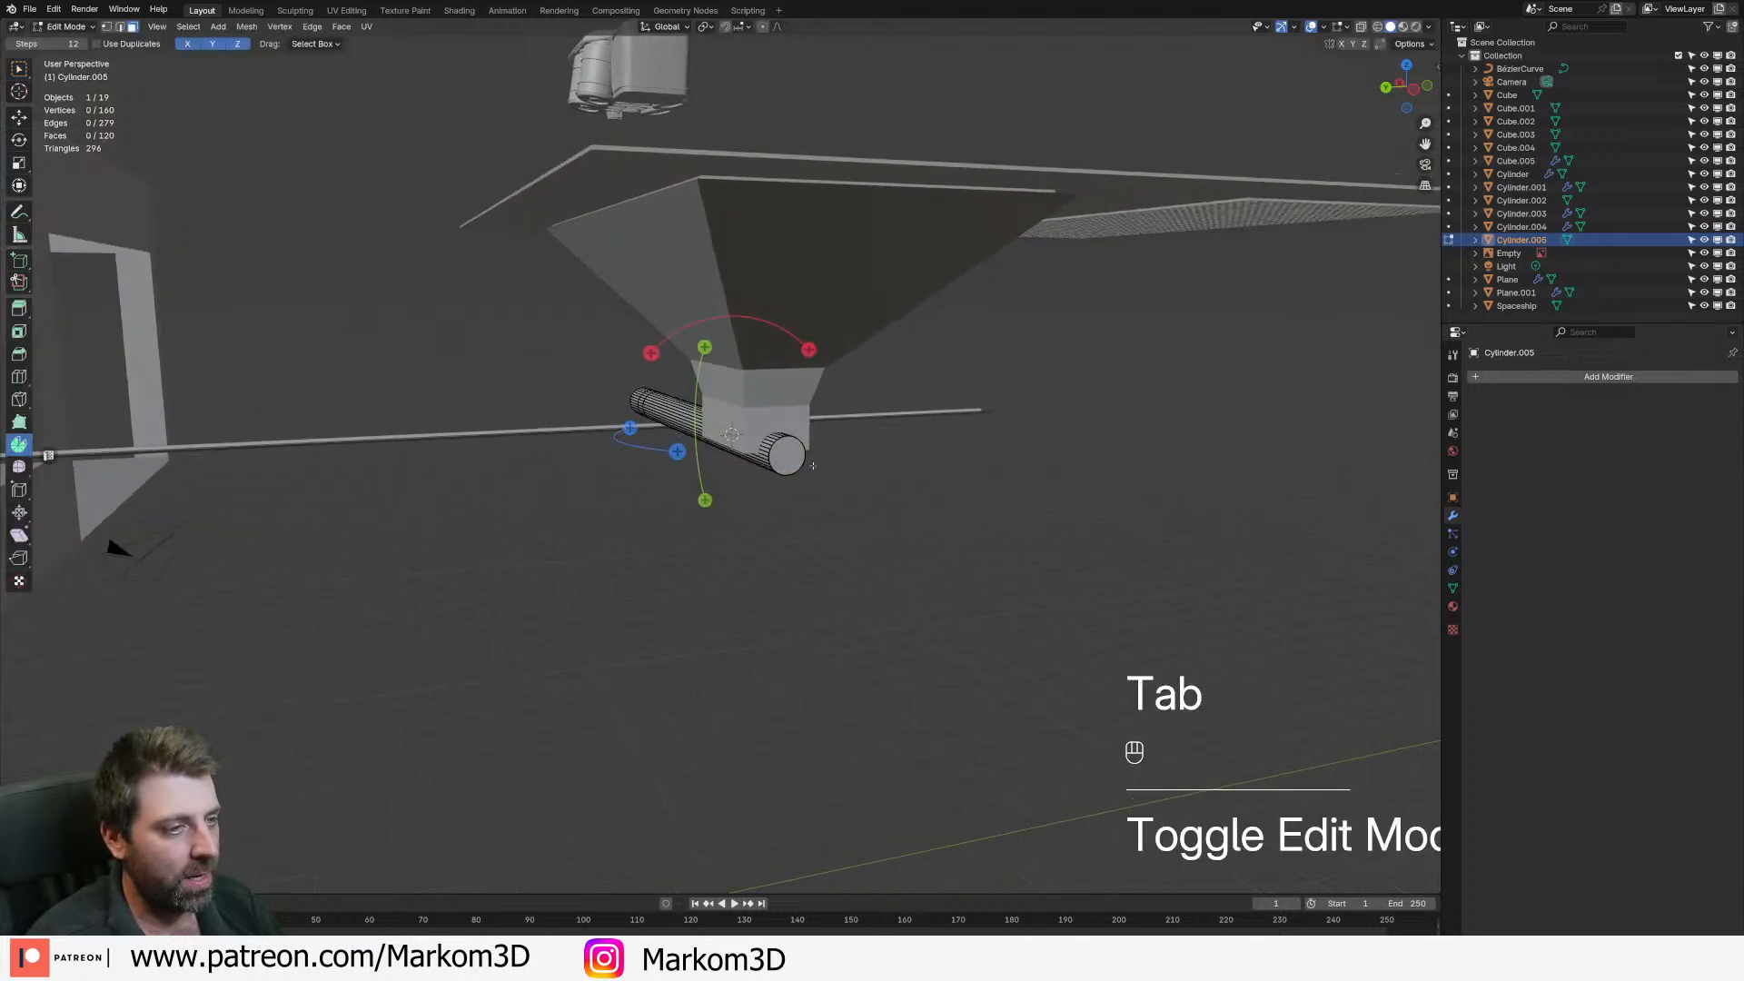
{"action": "left_click", "coordinate": [808, 467]}
{"action": "middle_click_drag", "start_coordinate": [814, 469], "coordinate": [783, 472], "text": "shift"}
{"action": "scroll", "coordinate": [782, 471], "scroll_direction": "up", "scroll_amount": 3}
{"action": "key", "text": "shift+d"}
{"action": "key", "text": "s"}
{"action": "left_click", "coordinate": [890, 529]}
{"action": "key", "text": "e"}
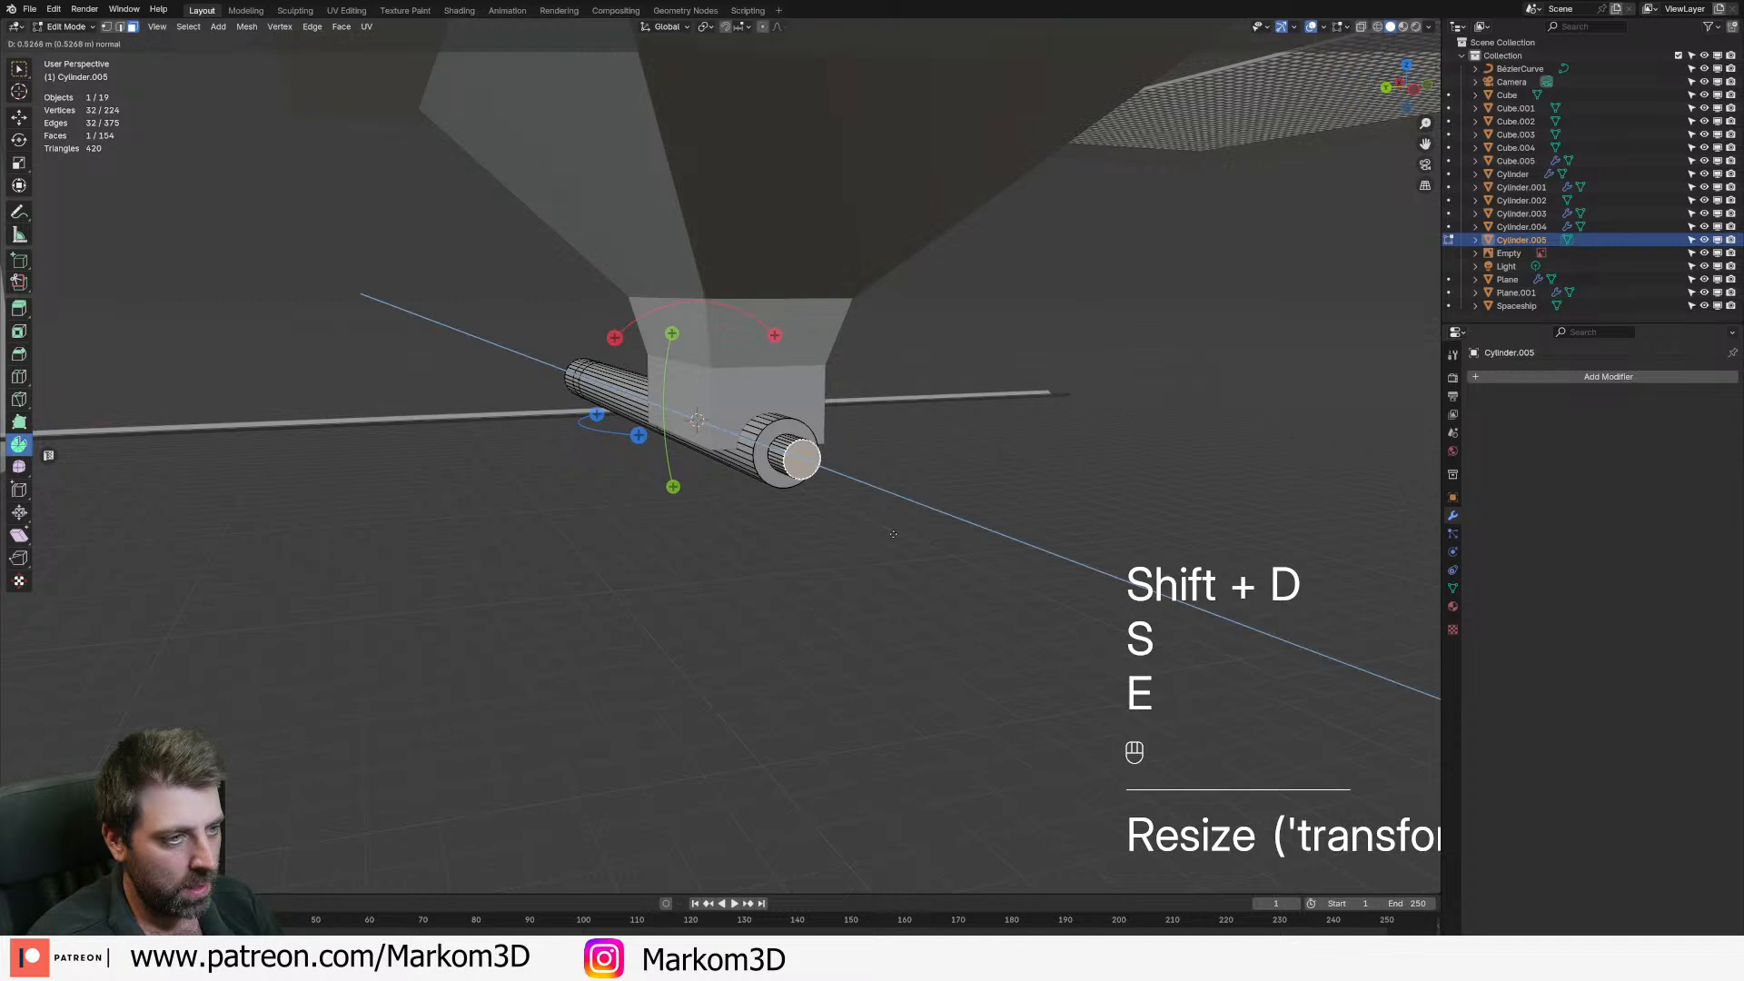
{"action": "left_click", "coordinate": [890, 528]}
- Flare the shaft's end face to about 1.5 times its size and extrude it outward along X as a wider cylindrical housing
{"action": "key", "text": "e"}
{"action": "key", "text": "s"}
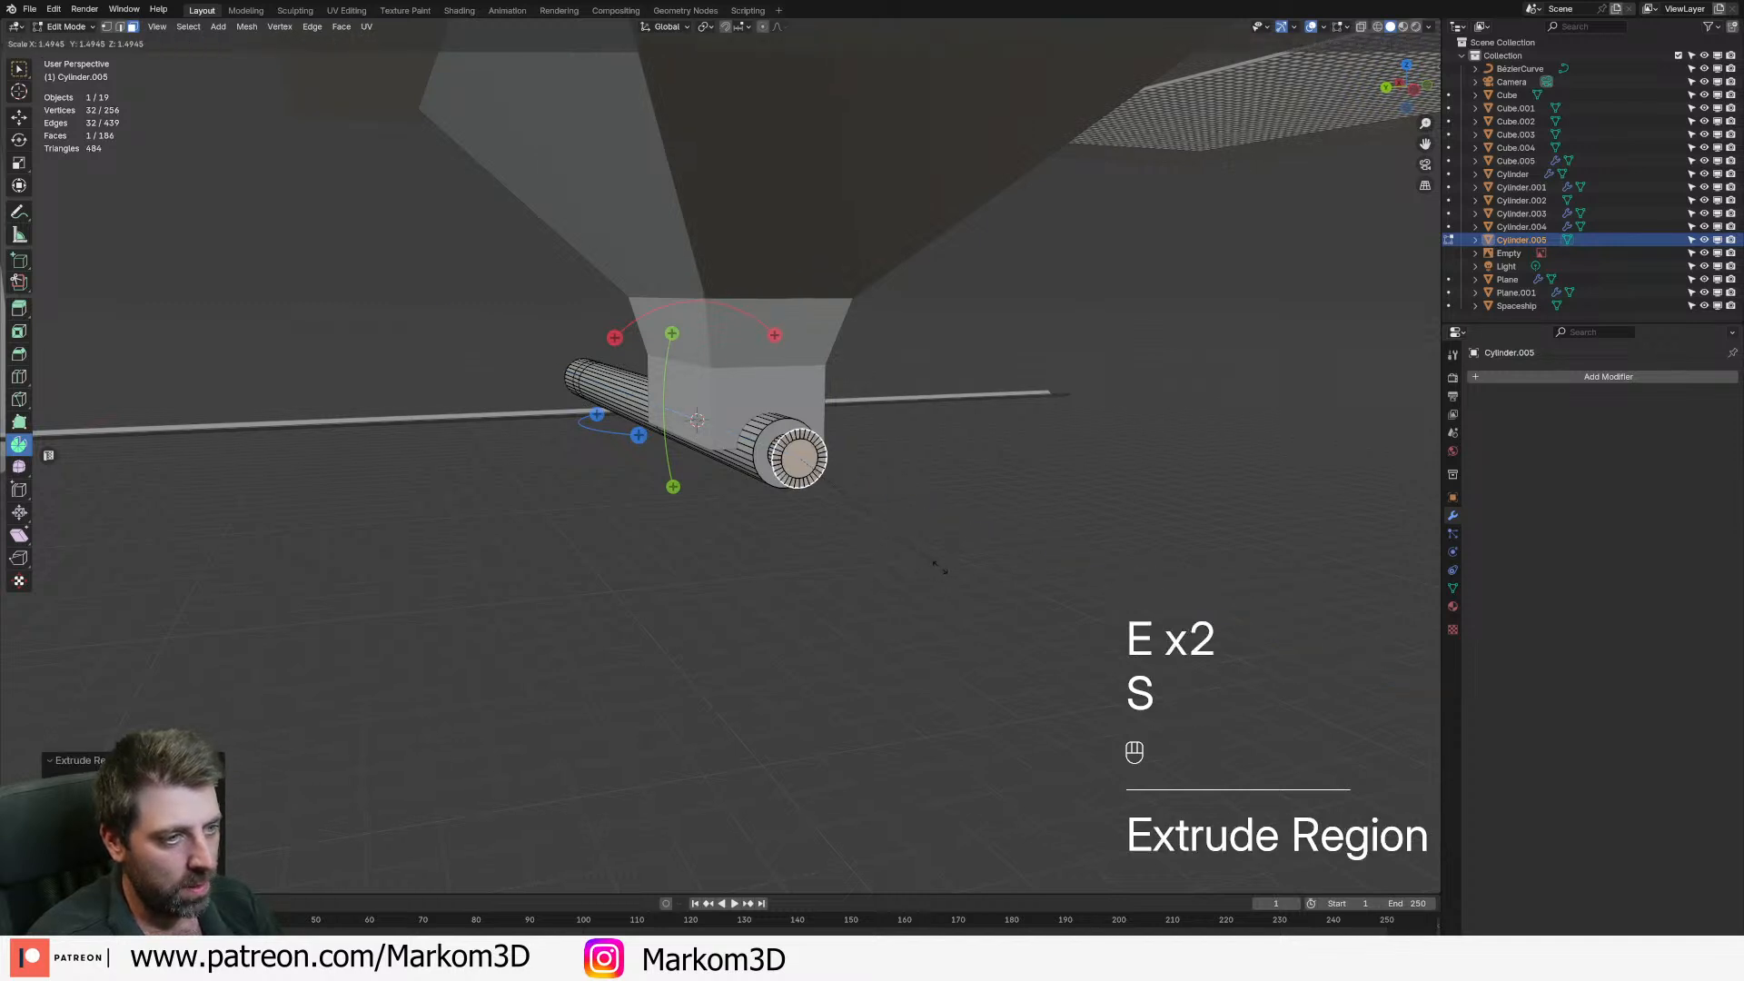
{"action": "left_click", "coordinate": [937, 567]}
{"action": "mouse_move", "coordinate": [938, 567]}
{"action": "middle_mouse_down"}
{"action": "mouse_move", "coordinate": [918, 554]}
{"action": "mouse_move", "coordinate": [941, 553]}
{"action": "middle_mouse_up"}
{"action": "key", "text": "g"}
{"action": "key", "text": "x"}
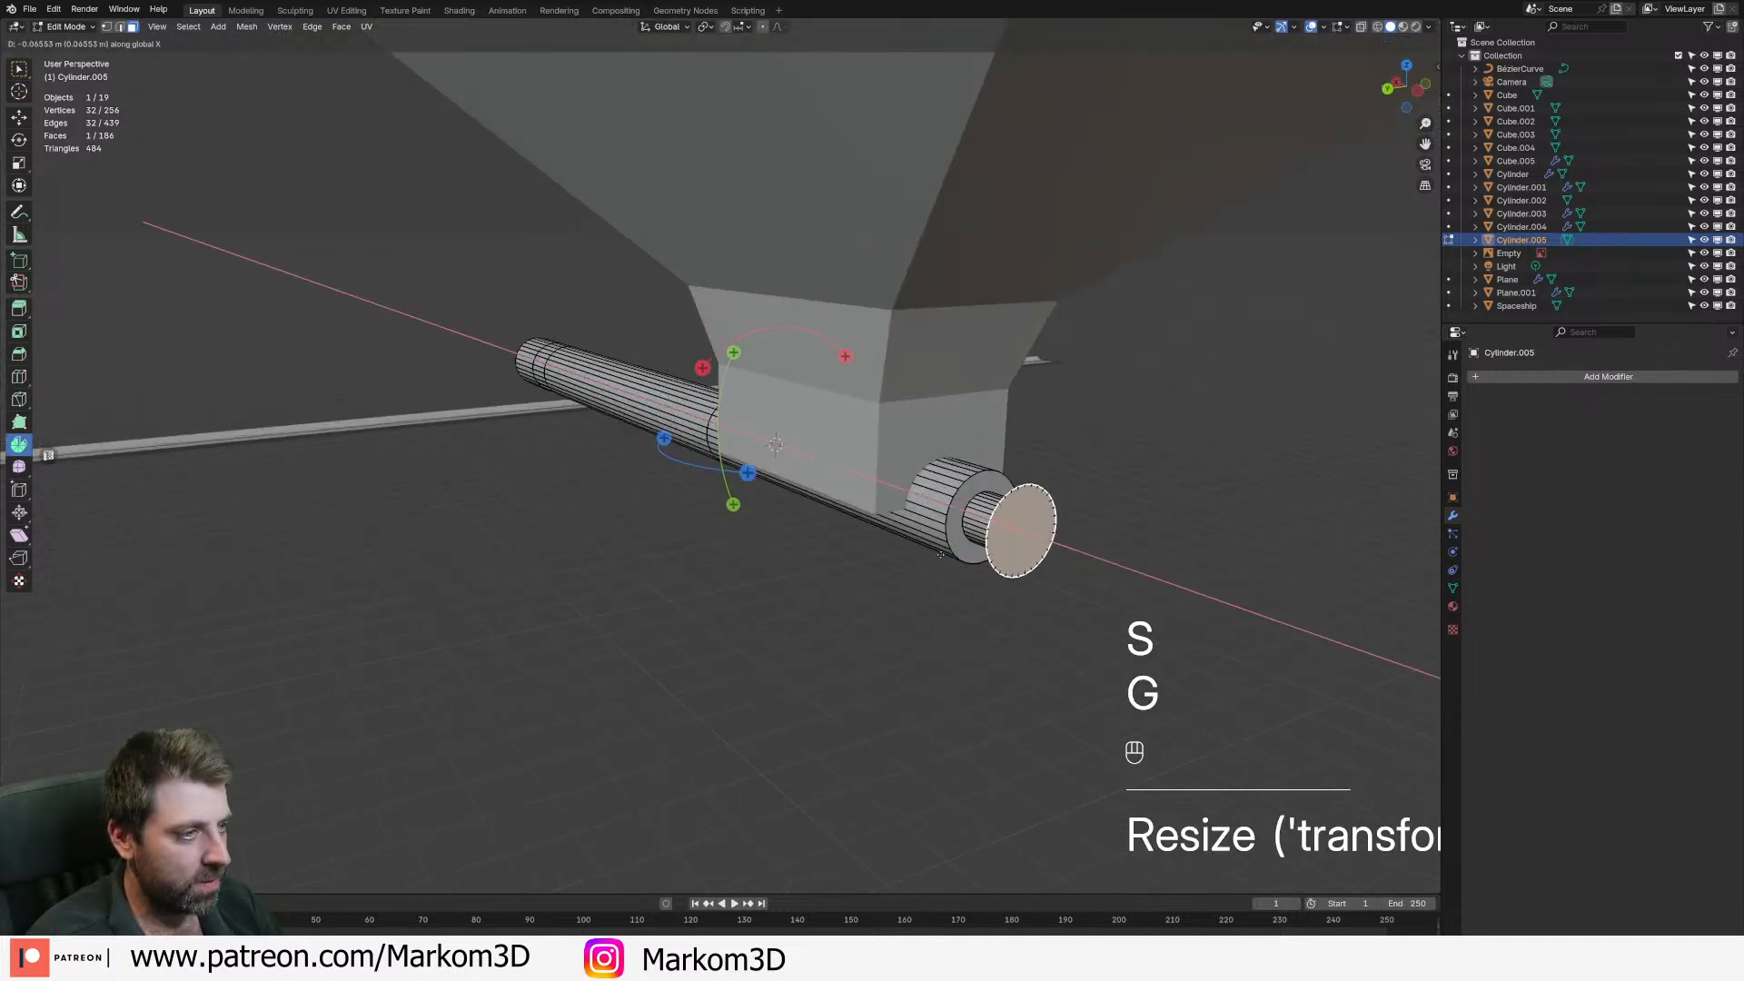
{"action": "left_click", "coordinate": [940, 554]}
{"action": "key", "text": "e"}
{"action": "left_click", "coordinate": [1012, 600]}
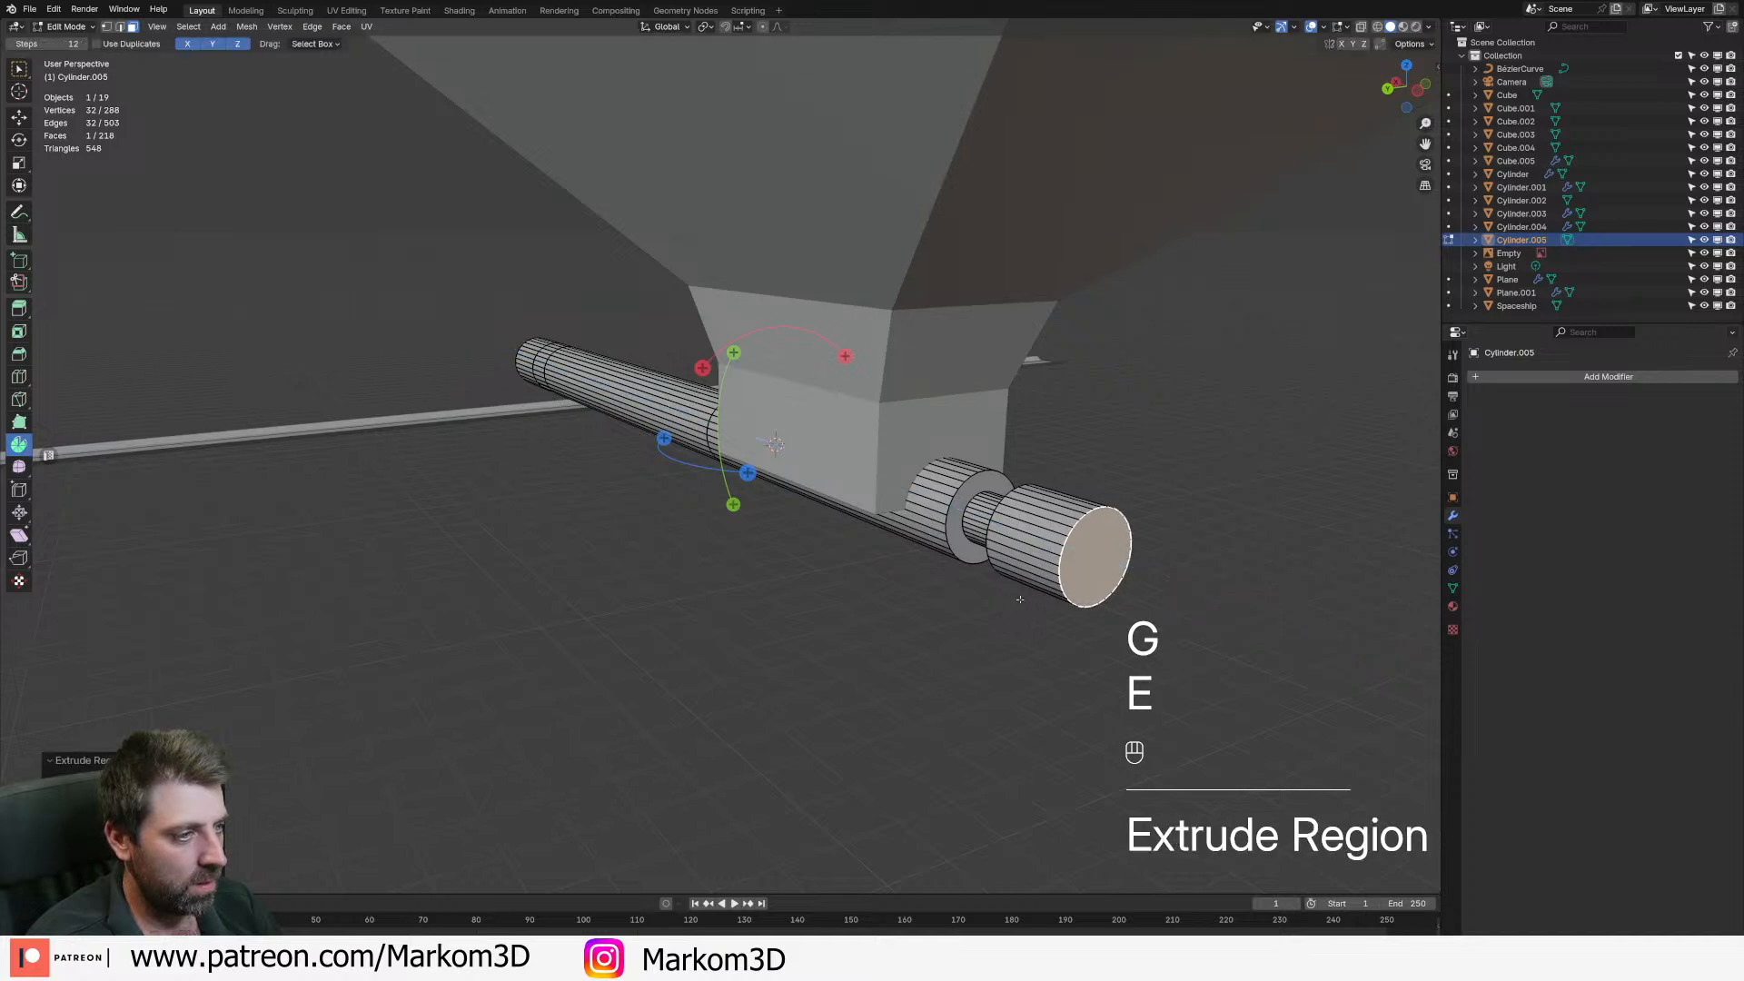
- Extrude the housing's end face and scale it down into a tapered cap, finishing the mesh edit
{"action": "middle_click_drag", "start_coordinate": [1012, 600], "coordinate": [969, 552]}
{"action": "key", "text": "e"}
{"action": "key", "text": "s"}
{"action": "left_click", "coordinate": [960, 538]}
{"action": "key", "text": "Tab"}
{"action": "middle_click_drag", "start_coordinate": [960, 537], "coordinate": [626, 492]}
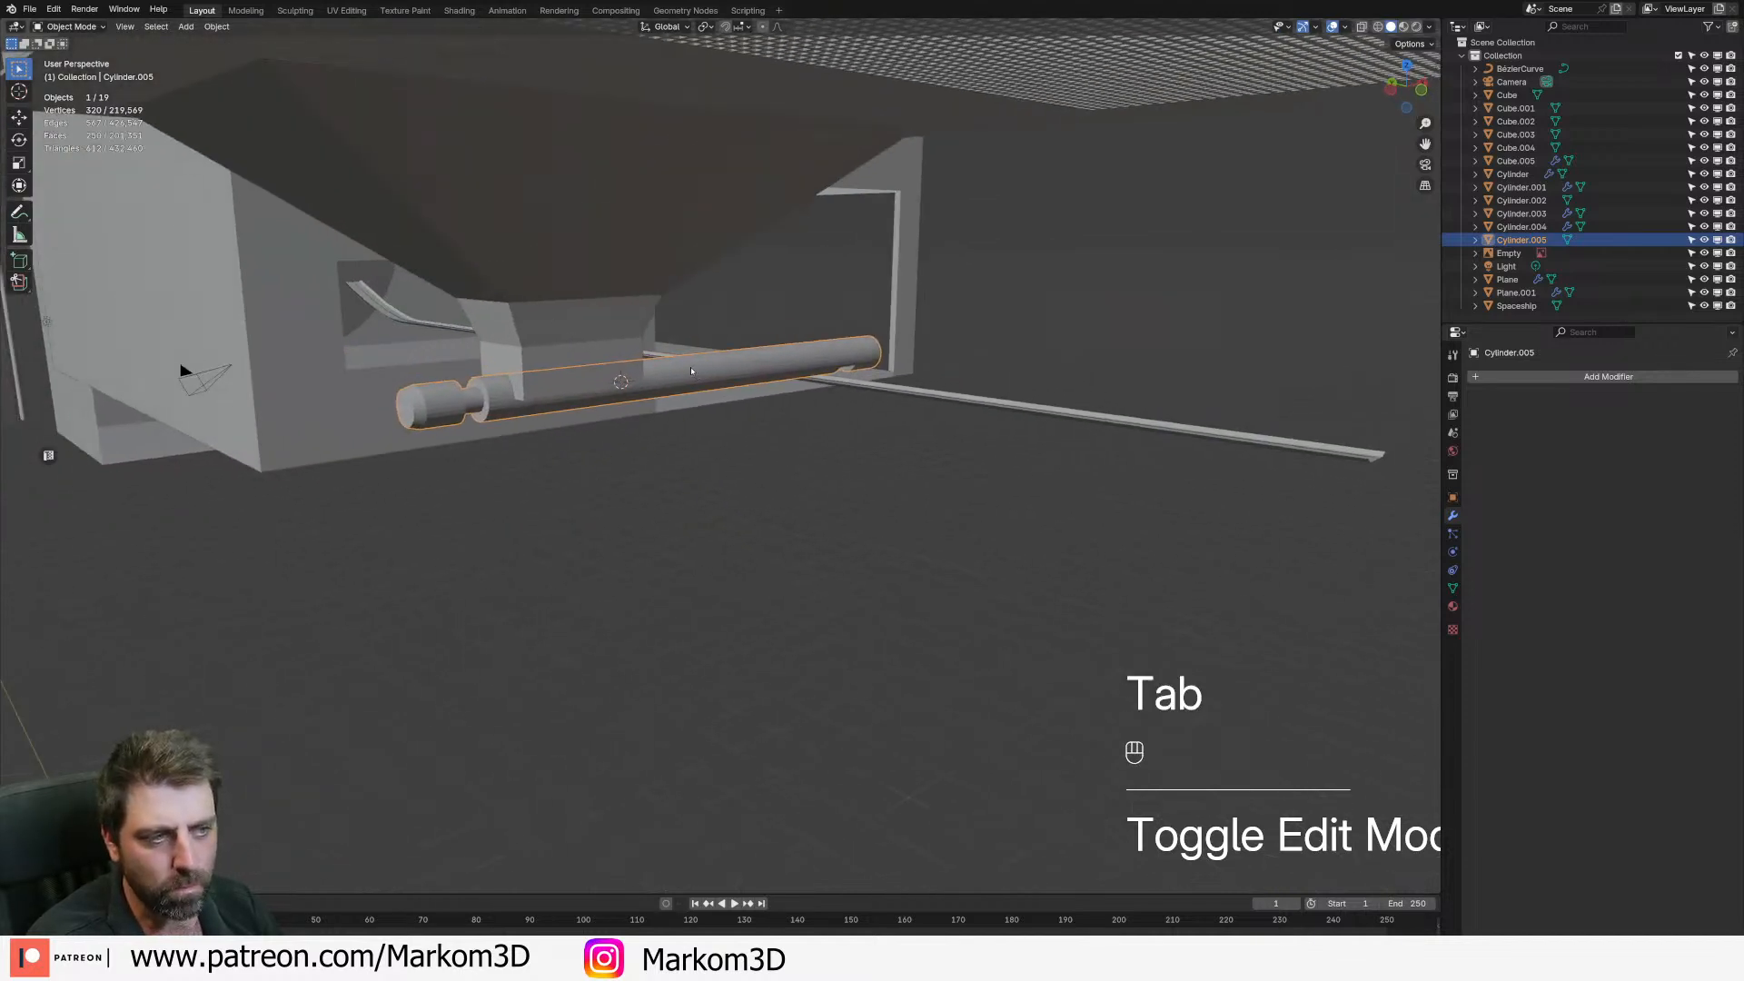
{"action": "middle_click_drag", "start_coordinate": [693, 371], "coordinate": [432, 409]}
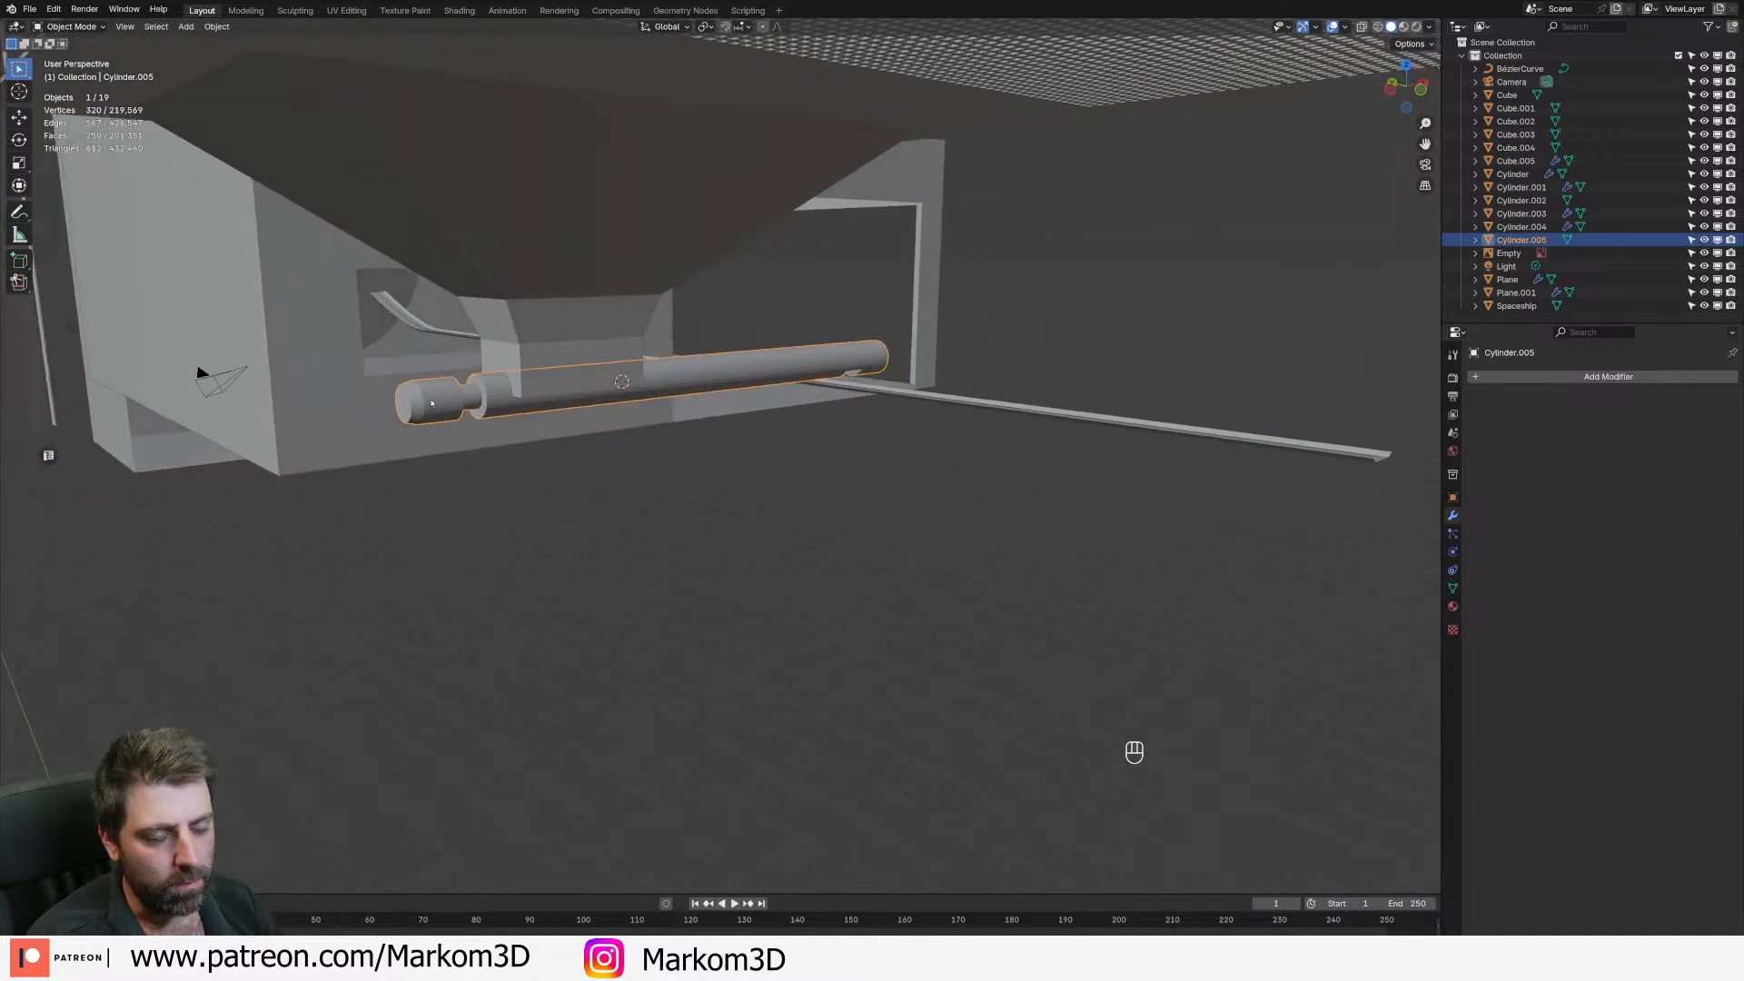
- Open the conveyor belt's base segment for mesh editing, framed at the belt's free end
{"action": "middle_click_drag", "start_coordinate": [931, 400], "coordinate": [700, 423]}
{"action": "scroll", "coordinate": [610, 367], "scroll_direction": "up", "scroll_amount": 3}
{"action": "scroll", "coordinate": [610, 367], "scroll_direction": "down", "scroll_amount": 4}
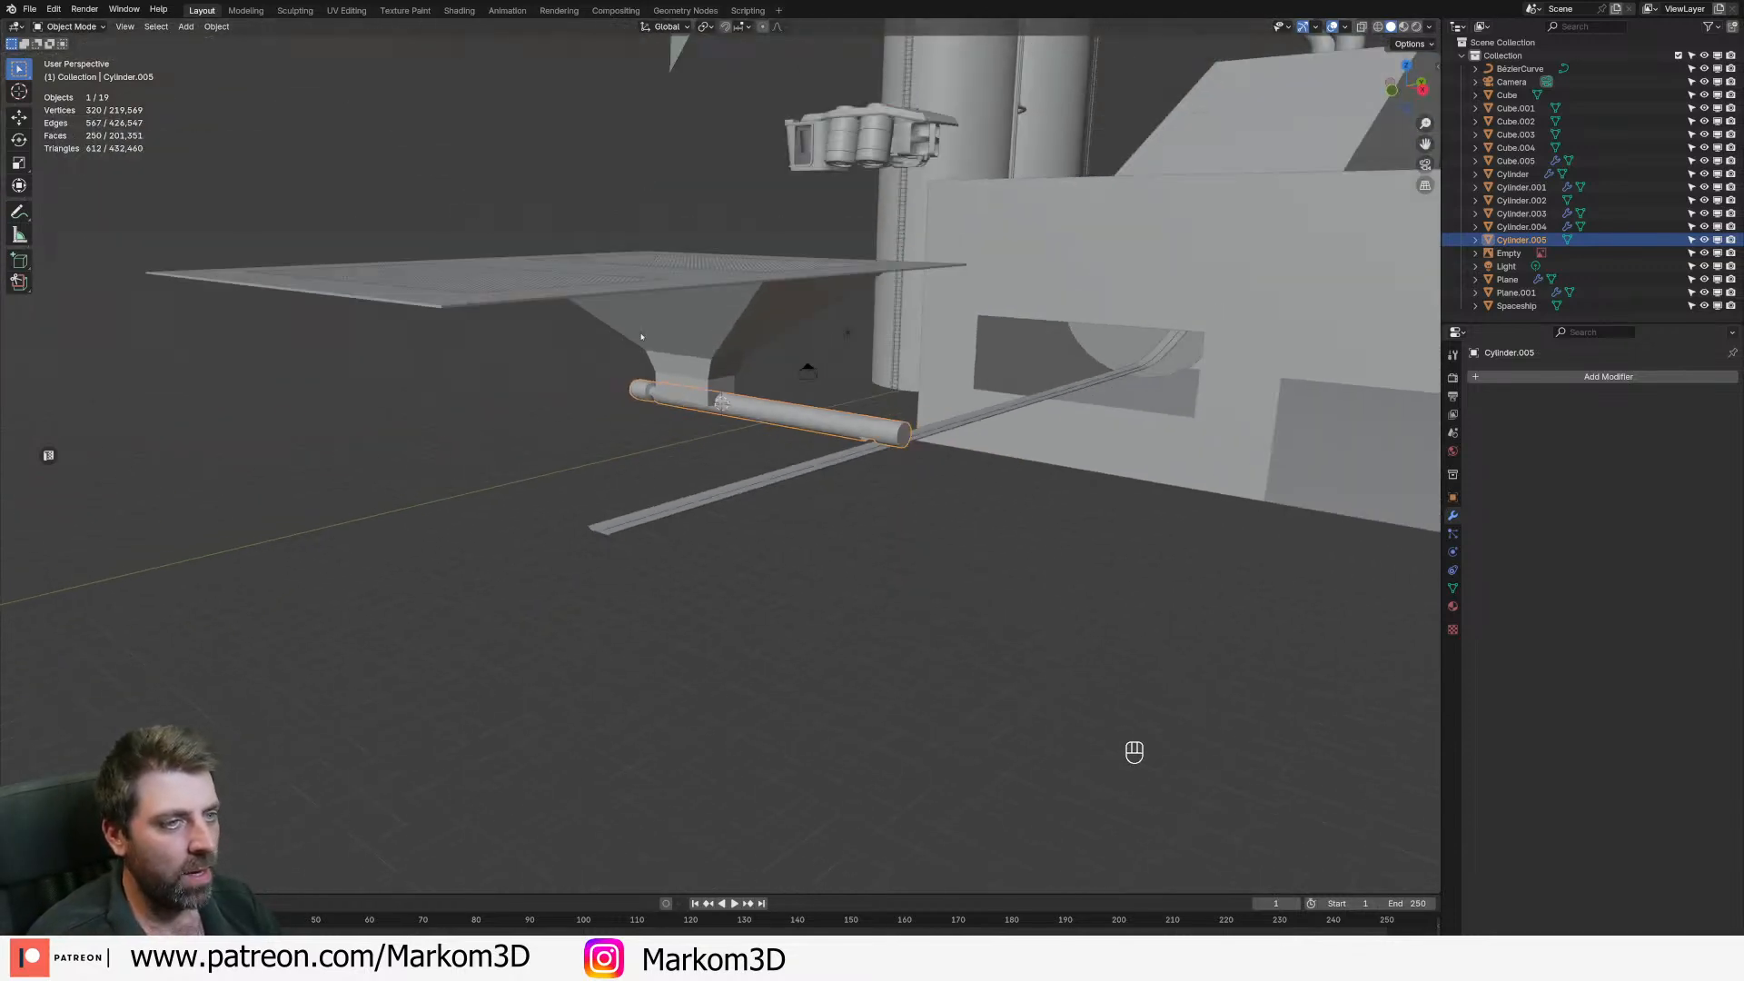
{"action": "middle_click_drag", "start_coordinate": [875, 297], "coordinate": [708, 642], "text": "shift"}
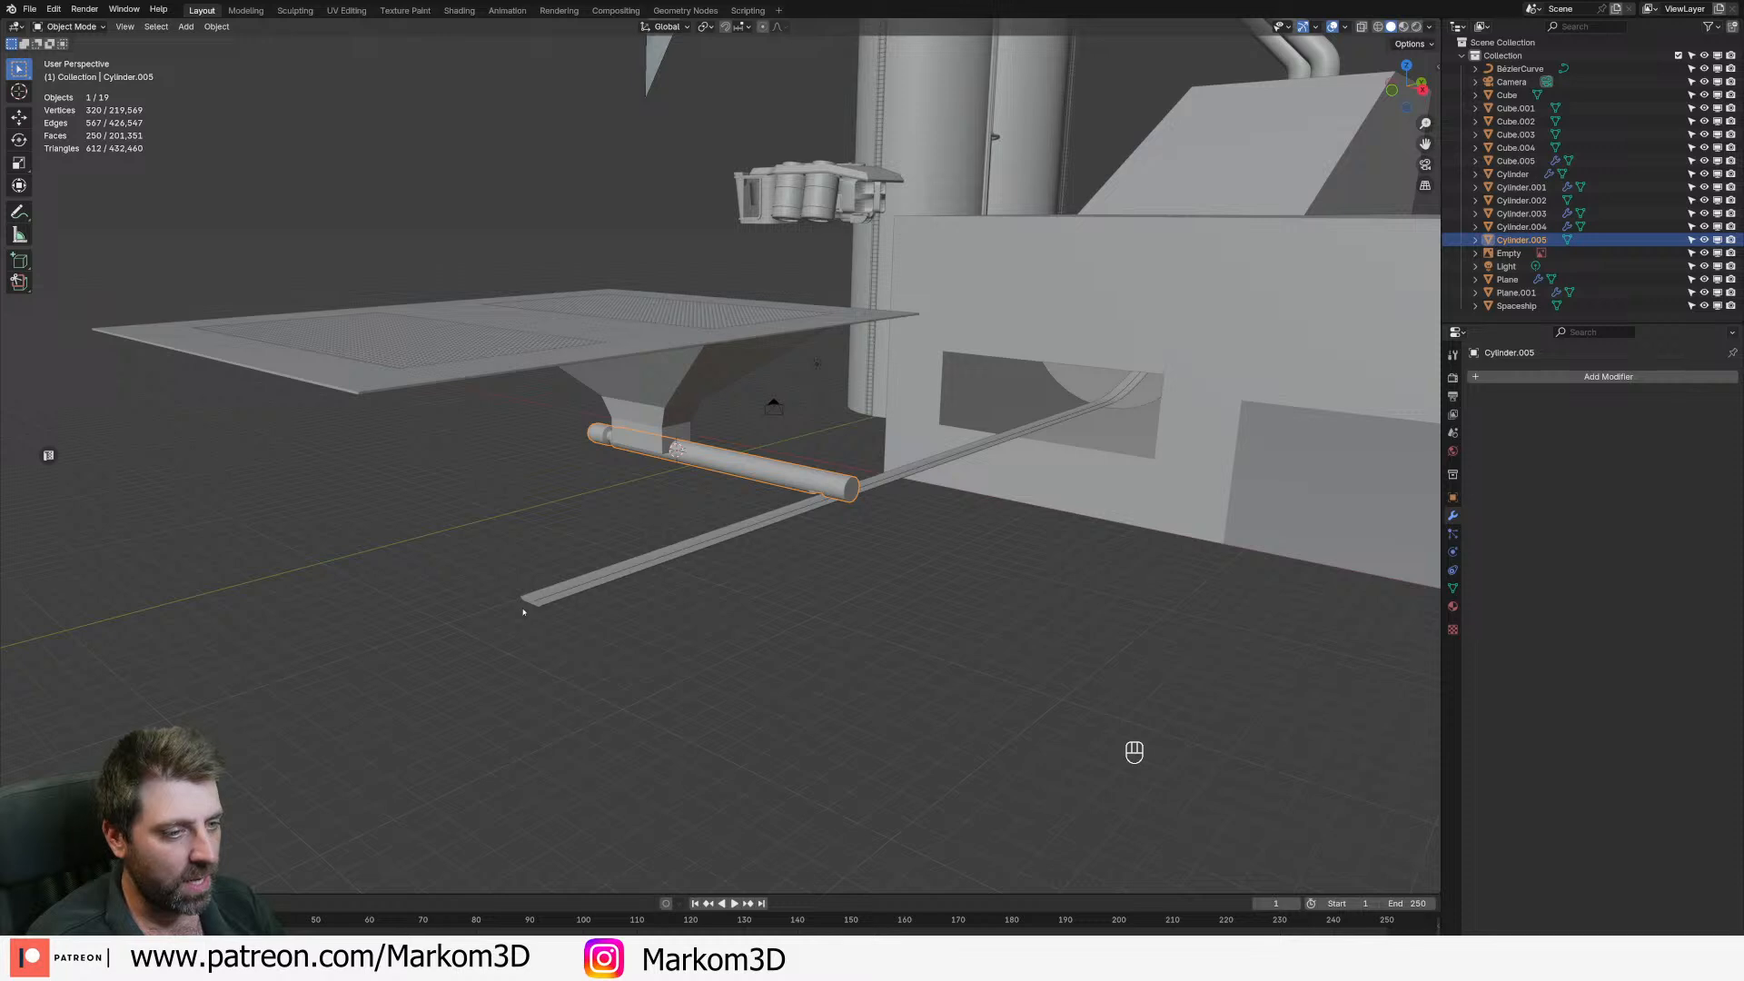
{"action": "scroll", "coordinate": [636, 573], "scroll_direction": "up", "scroll_amount": 4}
{"action": "left_click", "coordinate": [595, 545]}
{"action": "scroll", "coordinate": [780, 608], "scroll_direction": "up", "scroll_amount": 3}
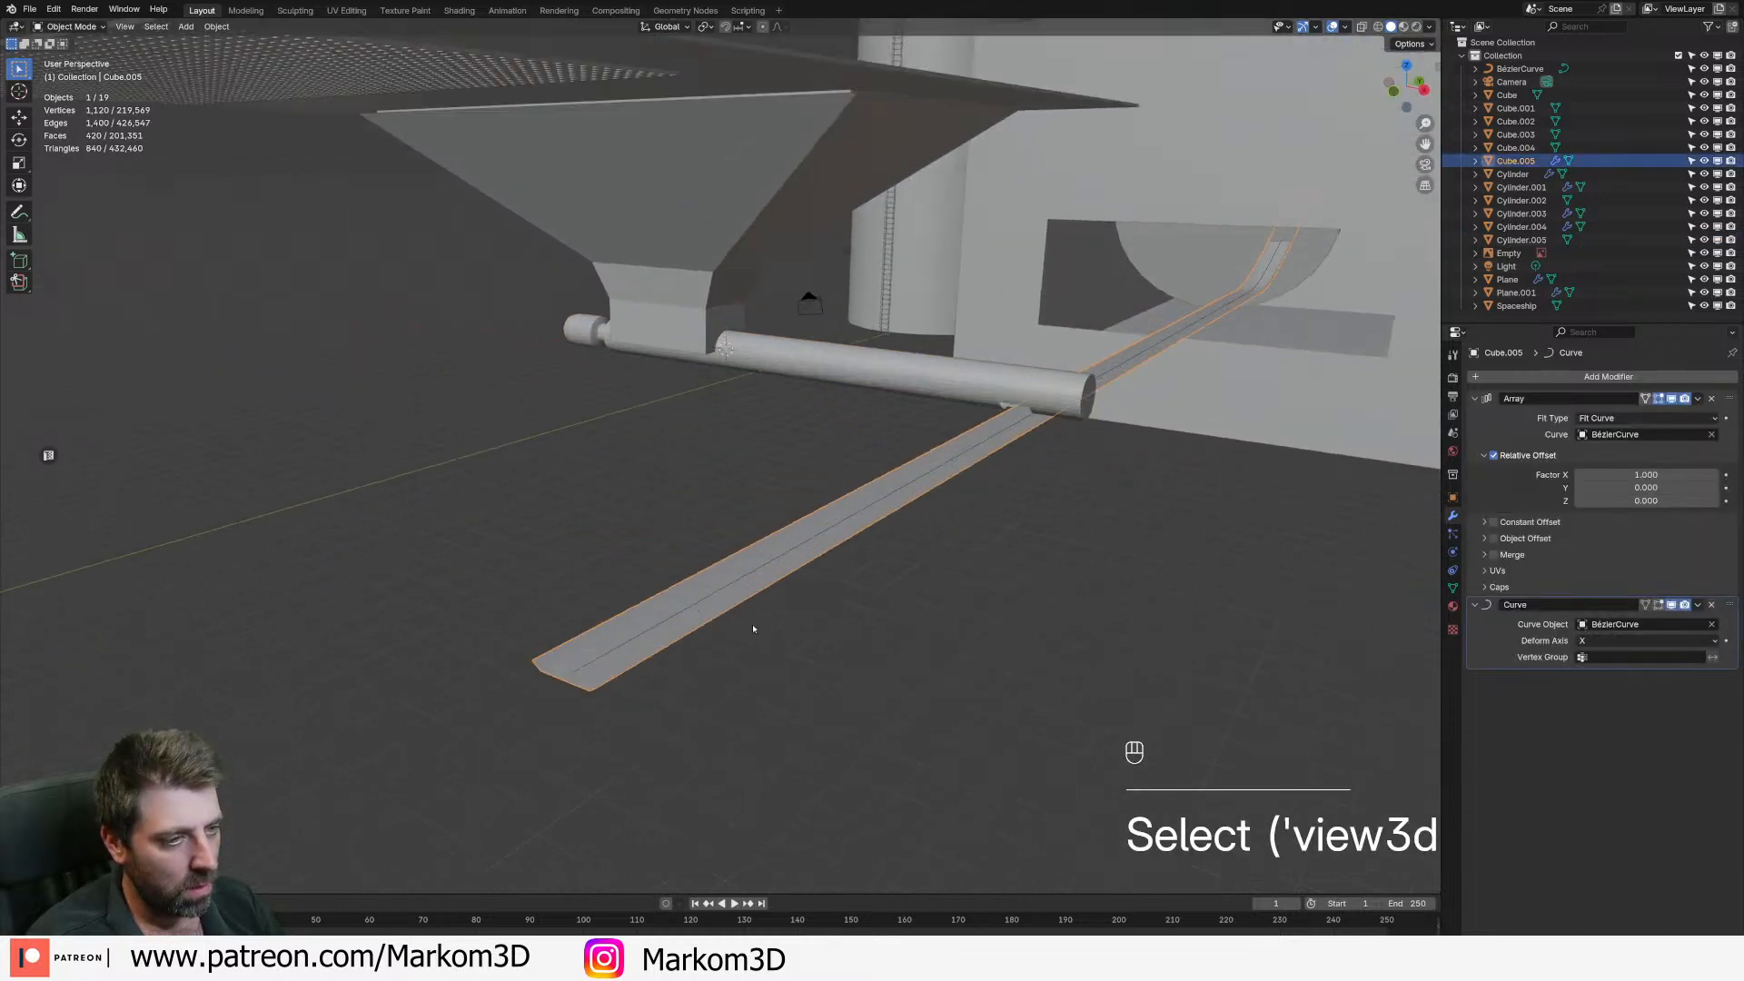
{"action": "key", "text": "Tab"}
{"action": "key", "text": "Tab"}
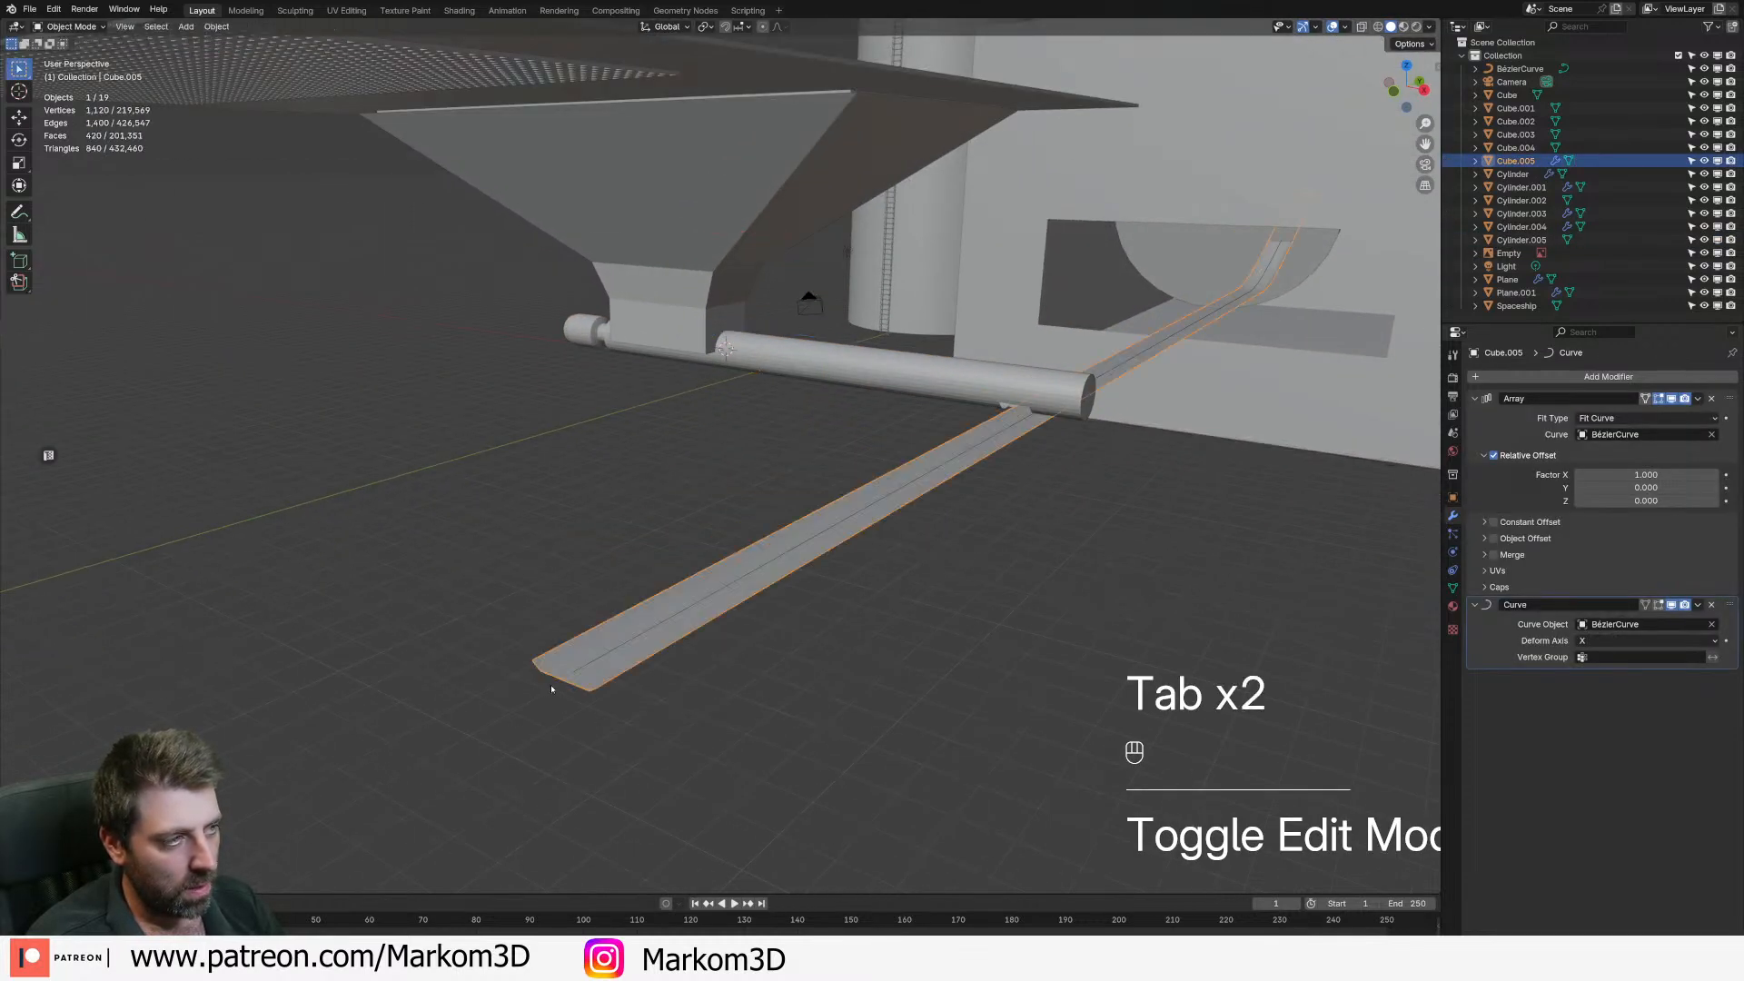
{"action": "key", "text": "Tab"}
{"action": "middle_click_drag", "start_coordinate": [1149, 348], "coordinate": [879, 535]}
{"action": "key", "text": "KP_Decimal"}
{"action": "key", "text": "Tab"}
{"action": "key", "text": "Tab"}
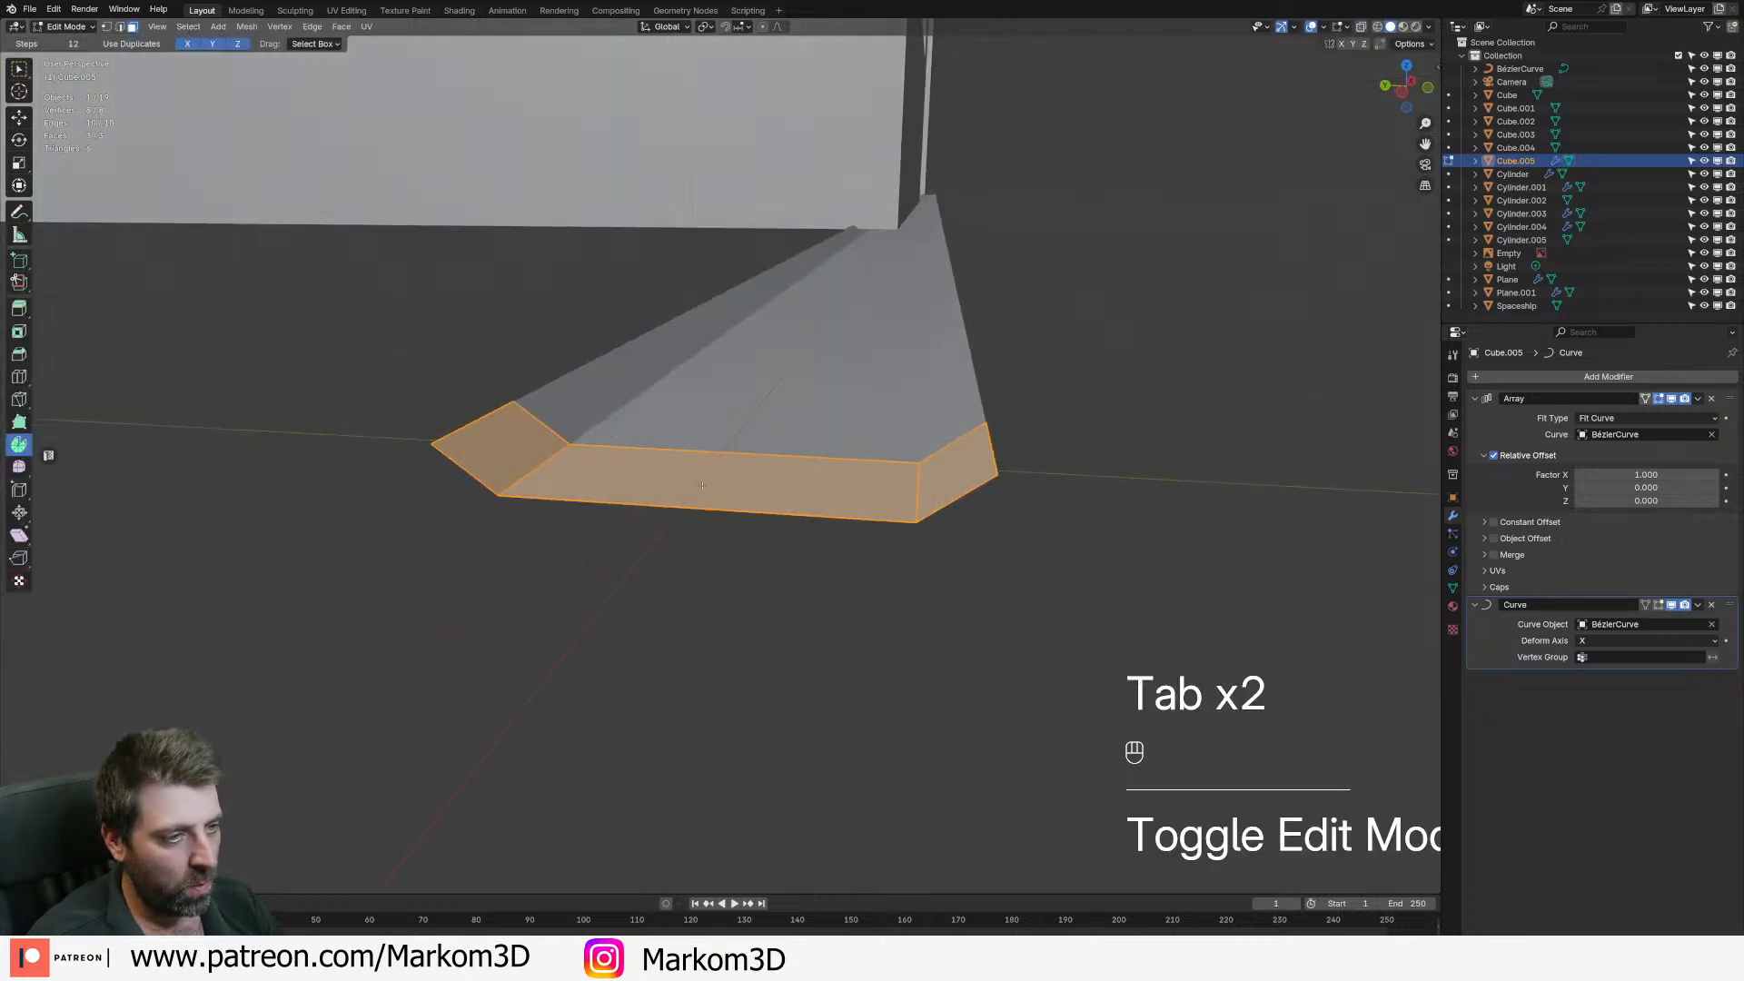
- Snap the 3D cursor to the segment's flat bottom face, add a cylinder there and scale it down to a small roller
{"action": "key", "text": "3"}
{"action": "left_click", "coordinate": [702, 485]}
{"action": "key", "text": "shift+s"}
{"action": "left_click", "coordinate": [801, 607]}
{"action": "key", "text": "shift+a"}
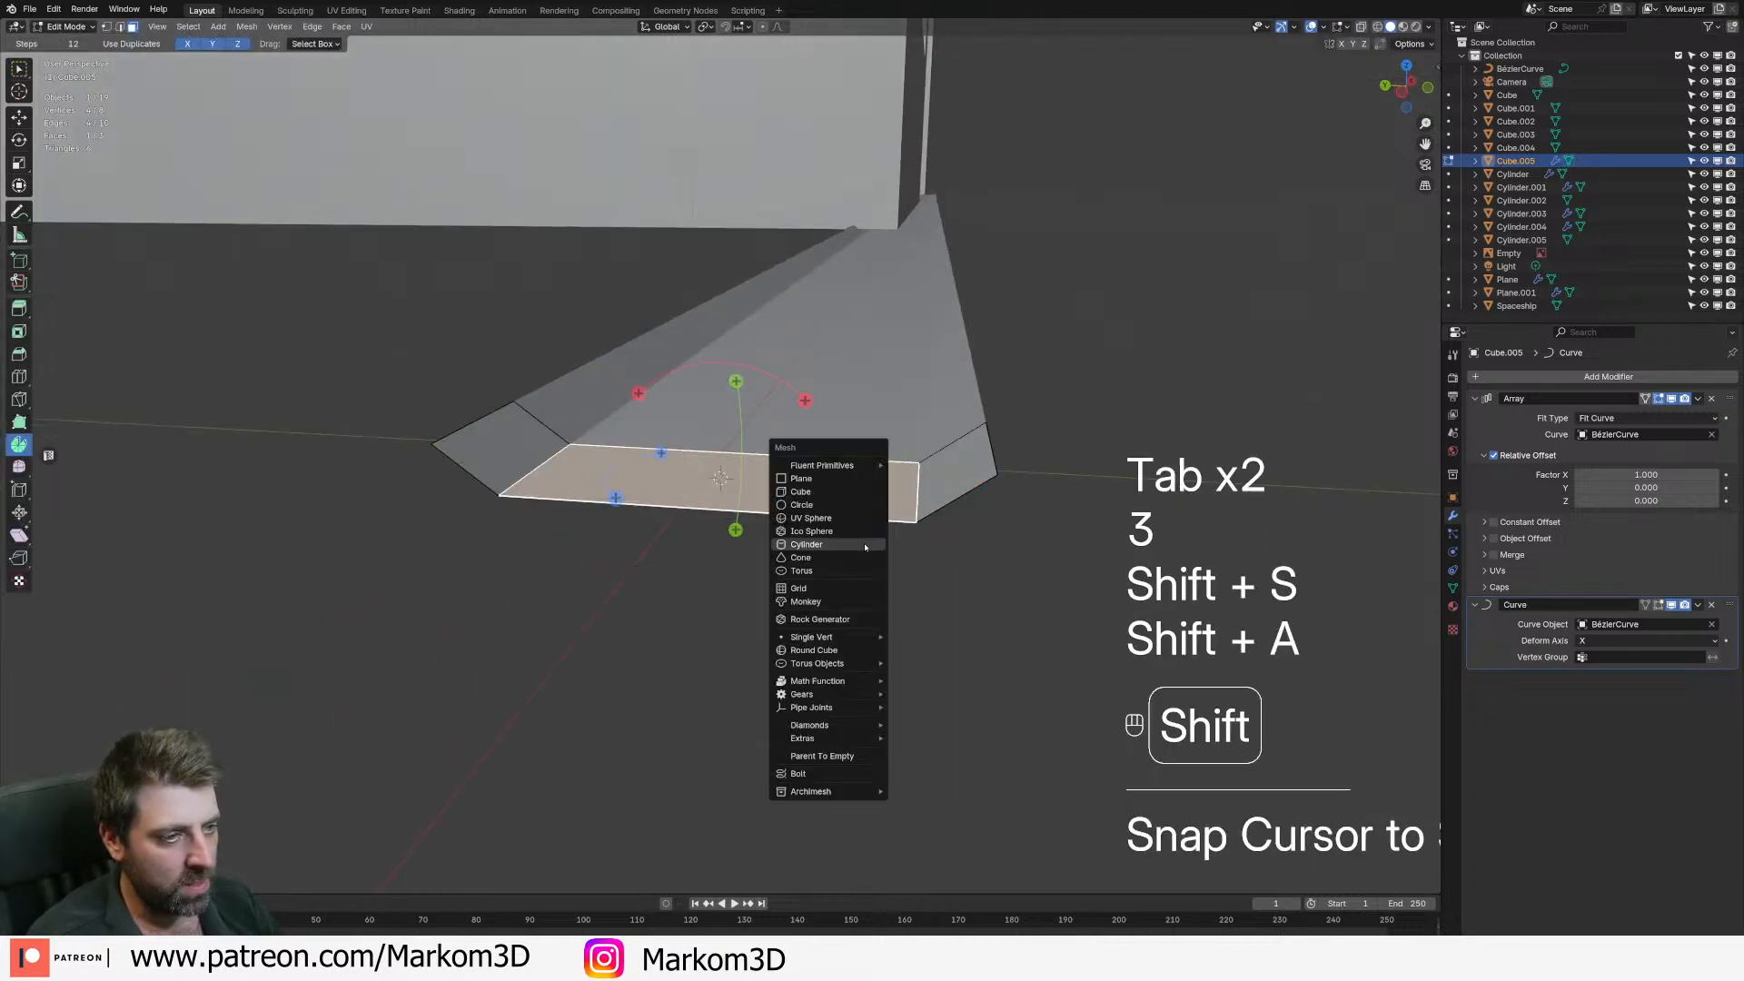
{"action": "left_click", "coordinate": [854, 546]}
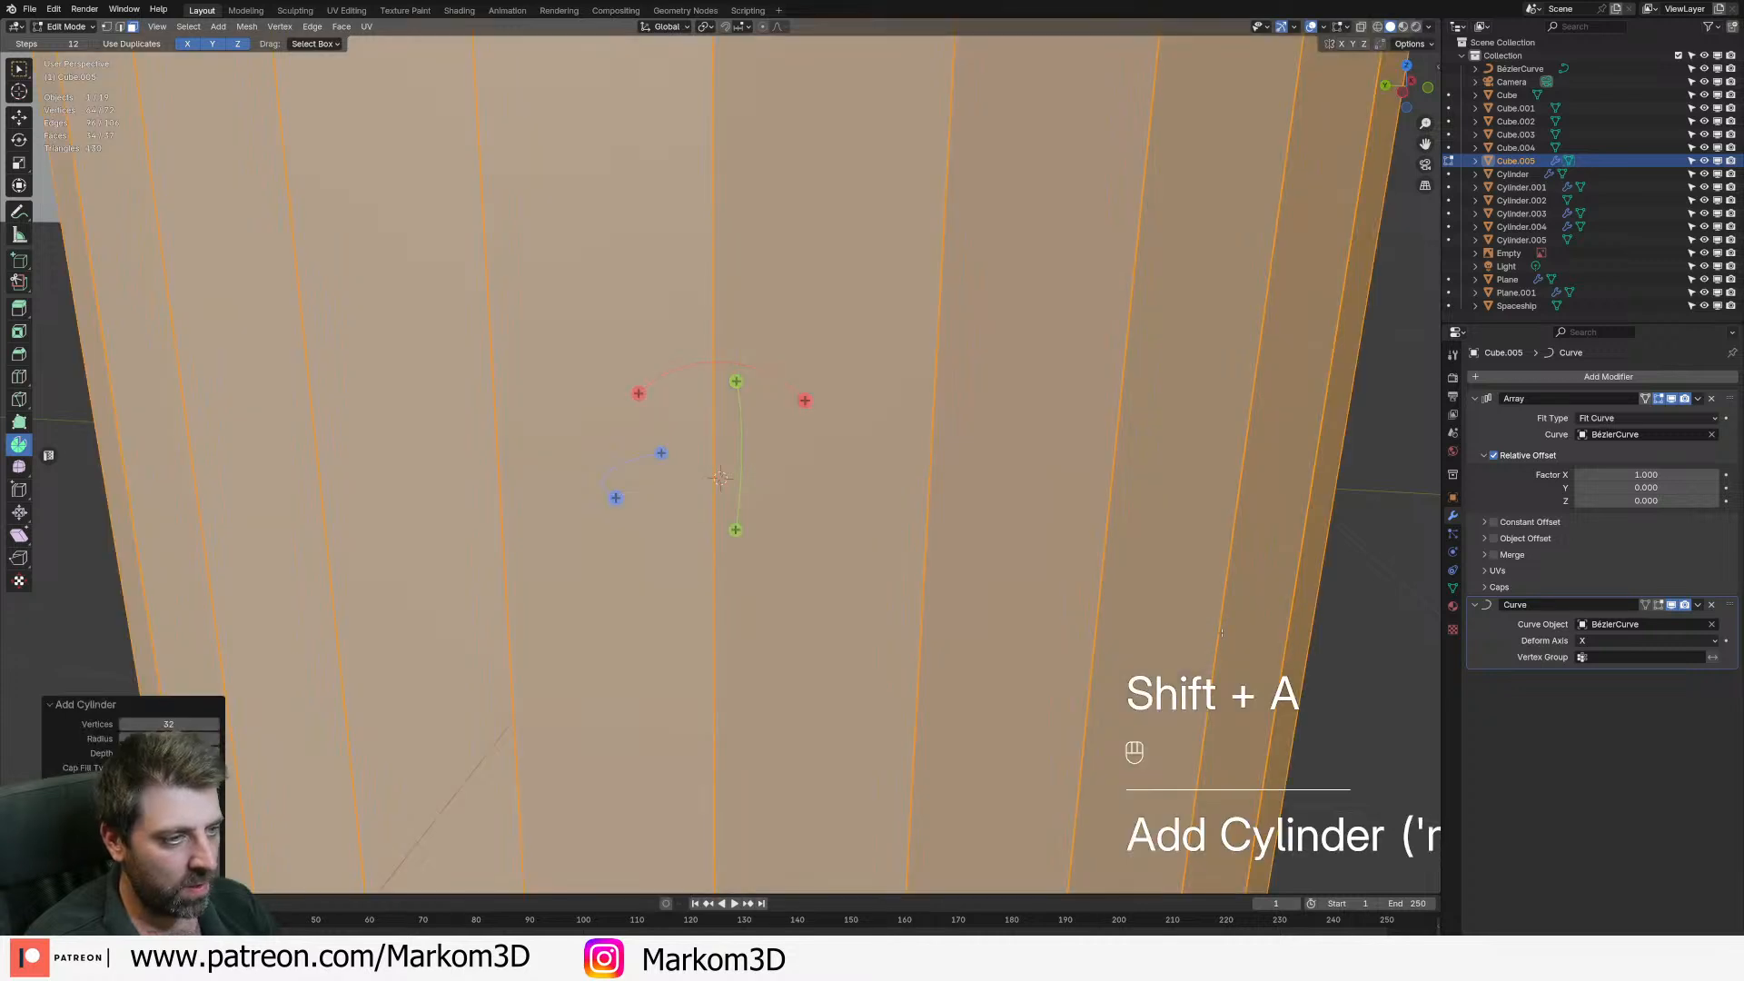
{"action": "key", "text": "s"}
{"action": "key", "text": "s"}
{"action": "left_click", "coordinate": [778, 511]}
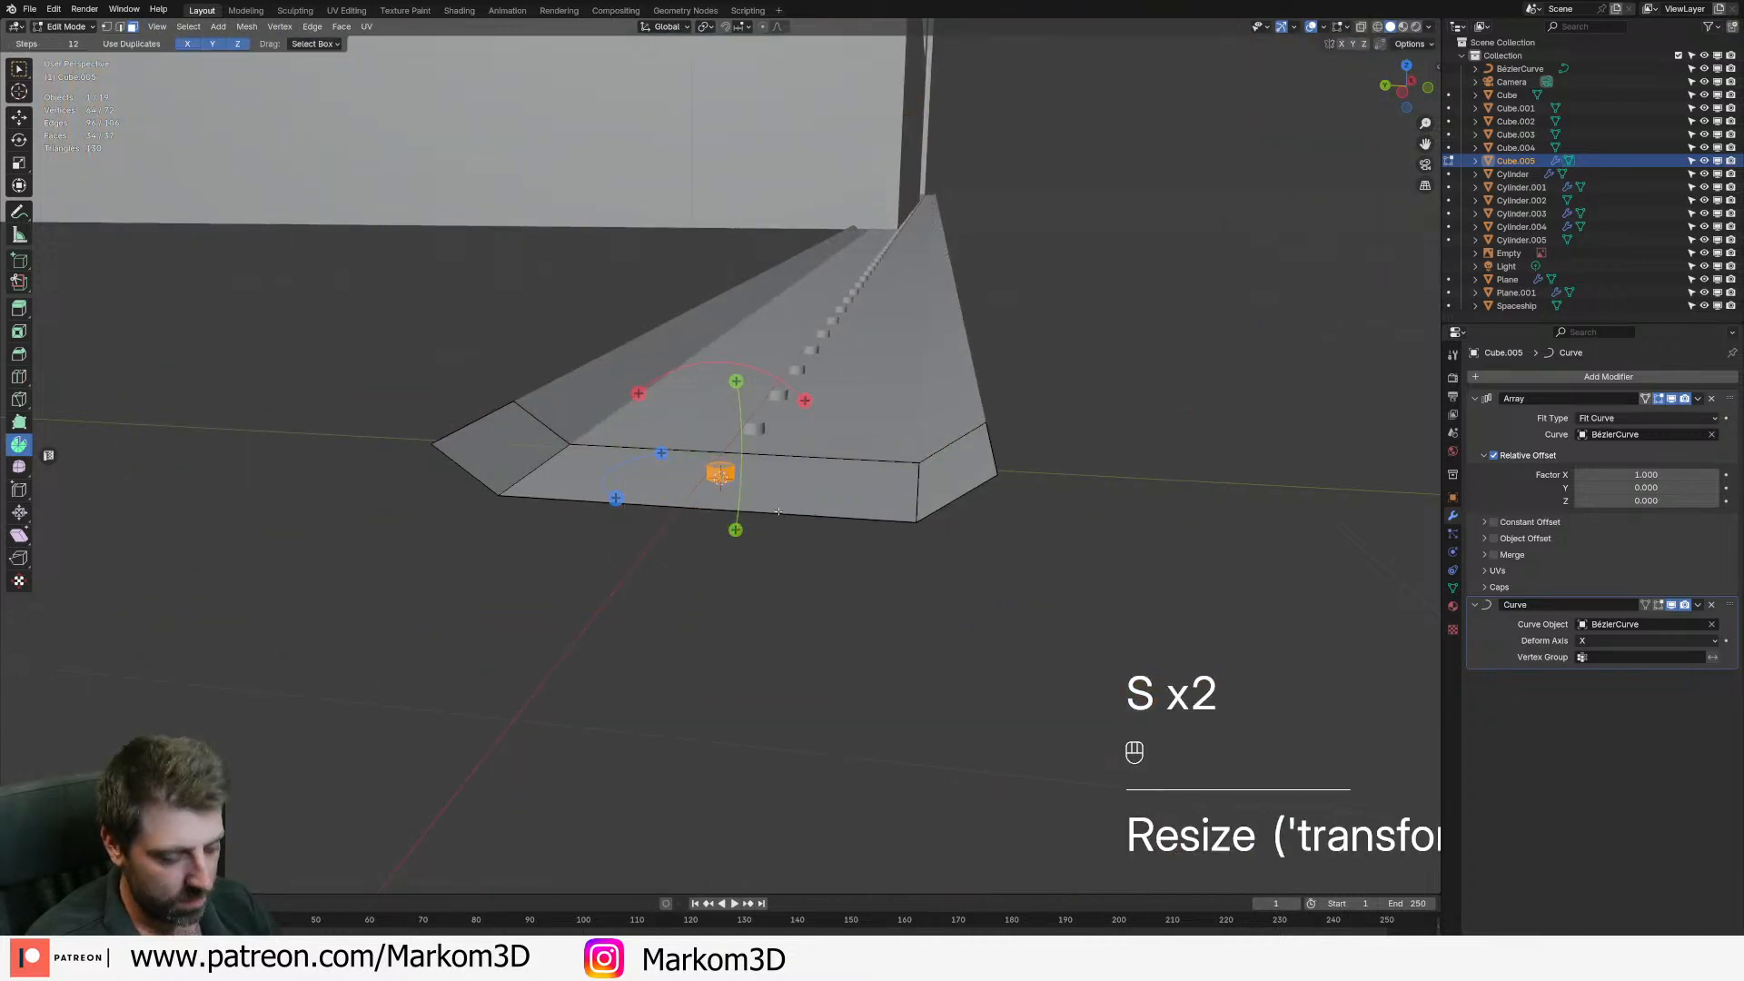
- Rotate the small cylinder about X so it lies across the belt, and raise it slightly off the bottom face
{"action": "key", "text": "r"}
{"action": "key", "text": "y"}
{"action": "key", "text": "x"}
{"action": "left_click", "coordinate": [781, 506]}
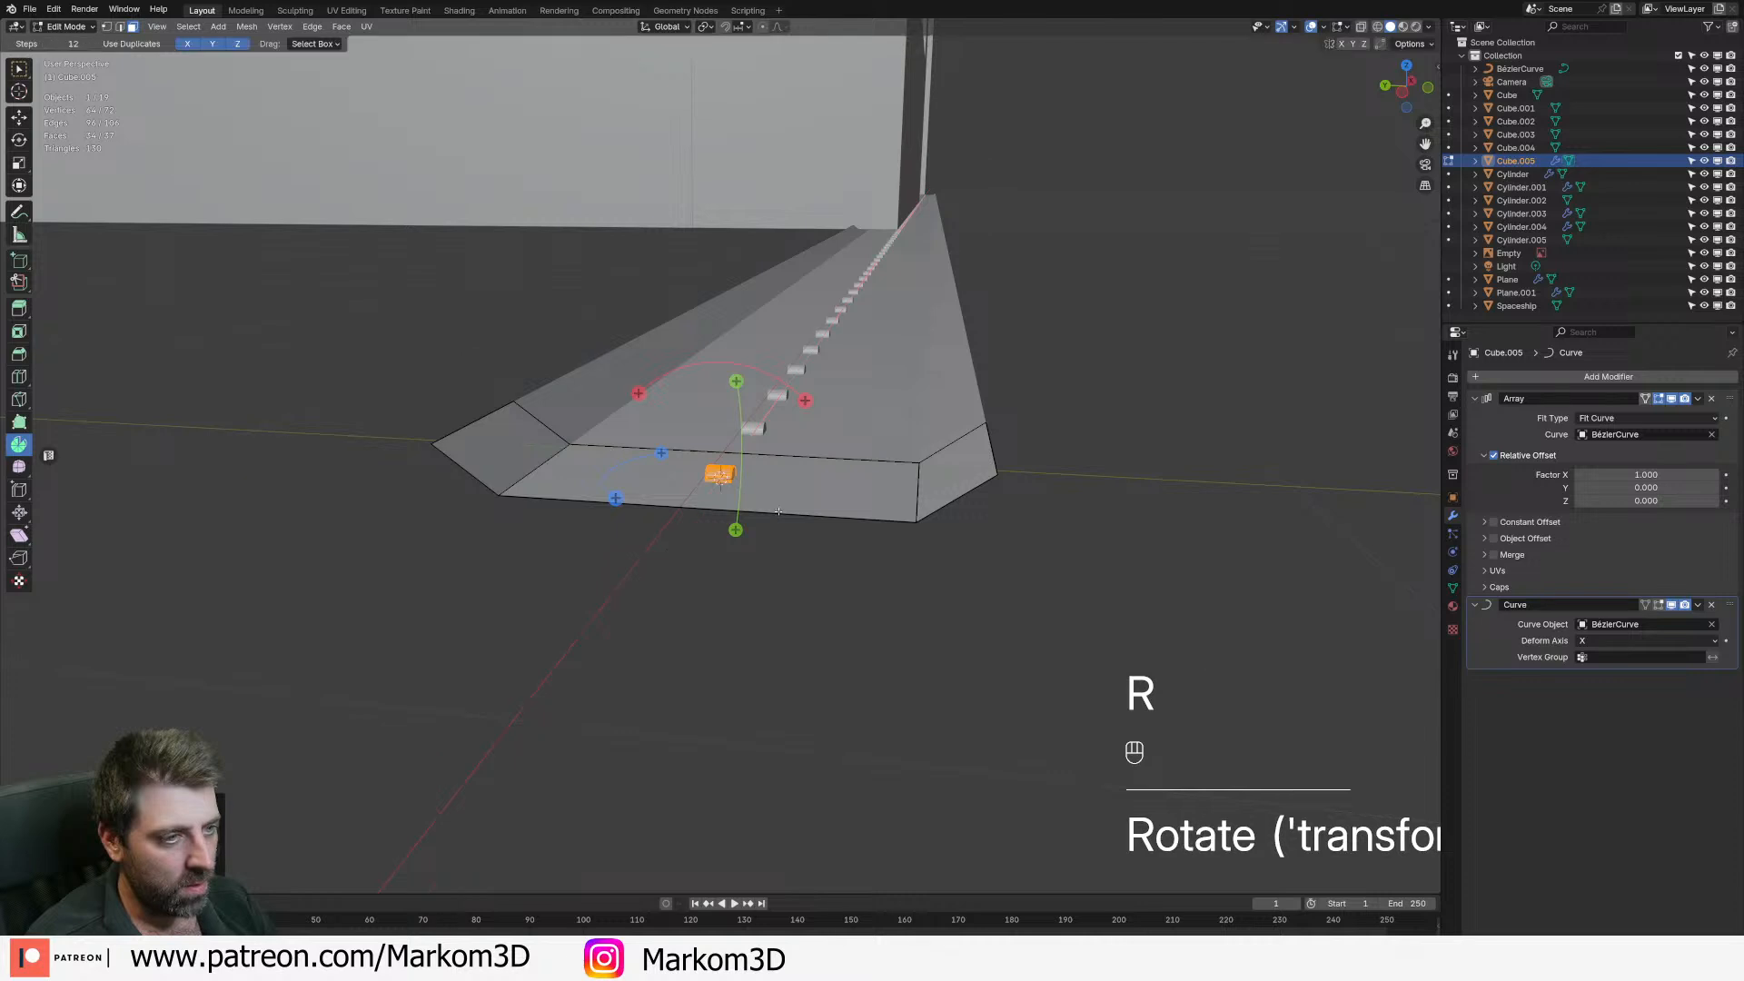
{"action": "key", "text": "g"}
{"action": "left_click", "coordinate": [783, 504]}
- Stretch the cylinder along Y into a roller that spans the belt's full width and pokes through its sides
{"action": "key", "text": "s"}
{"action": "key", "text": "x"}
{"action": "key", "text": "y"}
{"action": "key", "text": "s"}
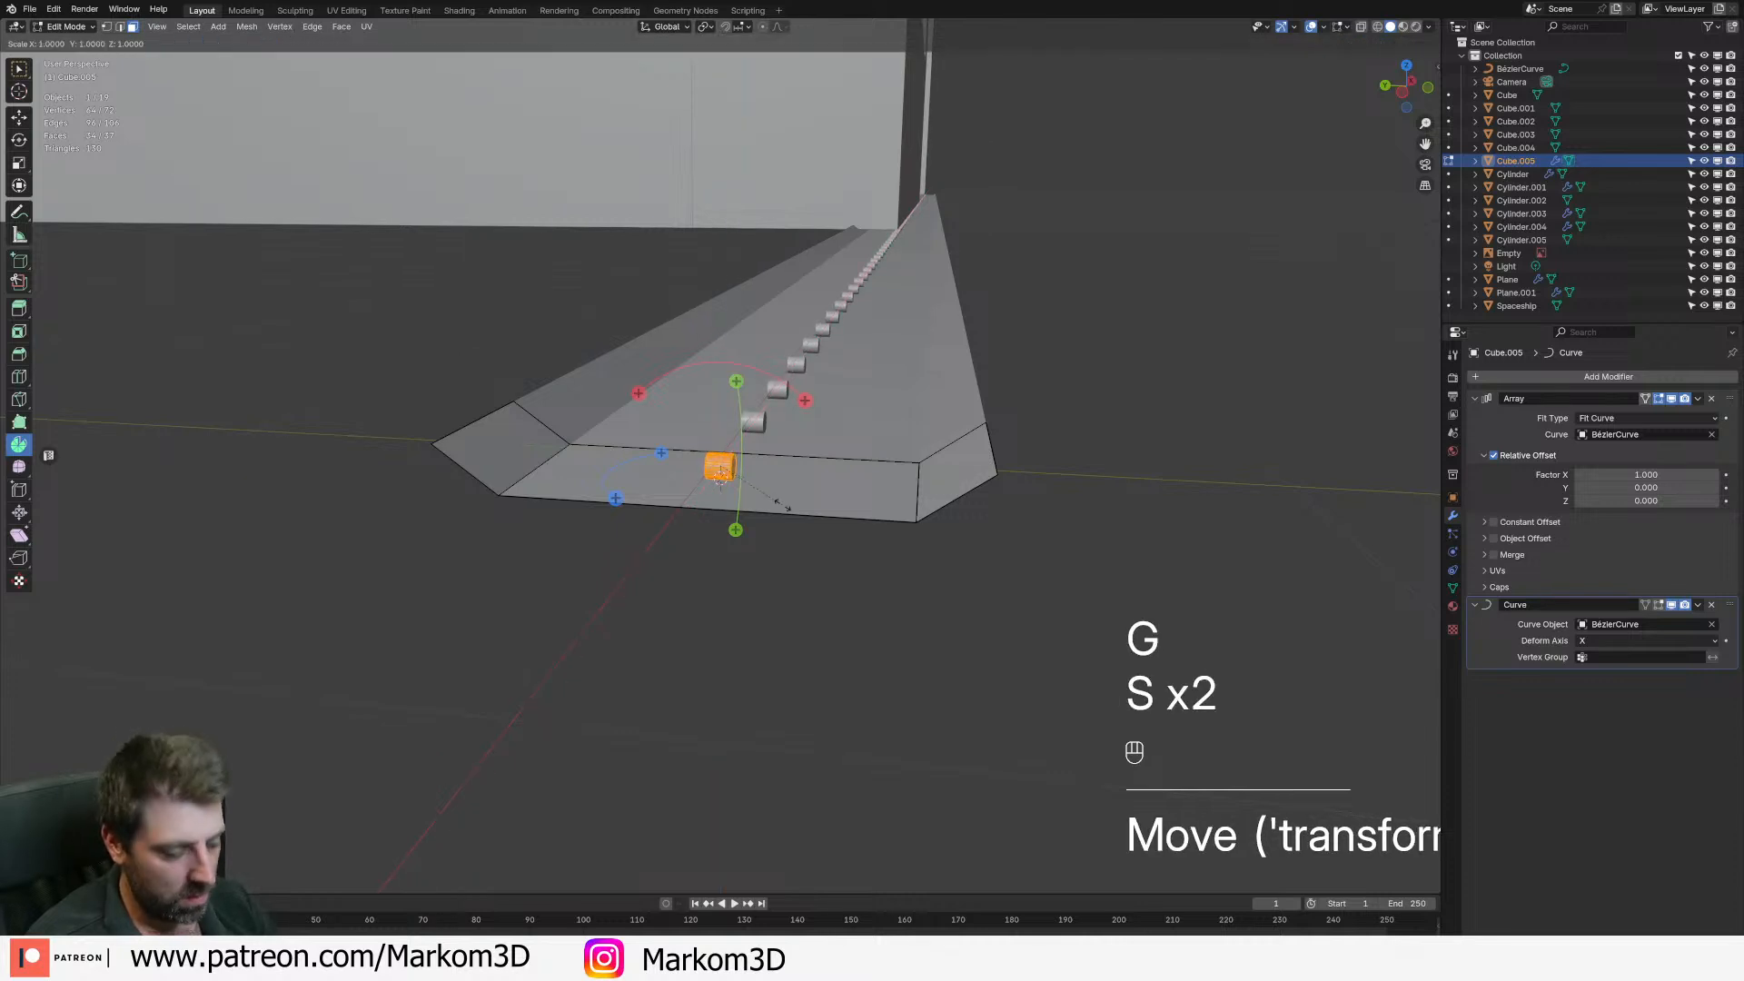
{"action": "left_click", "coordinate": [690, 802]}
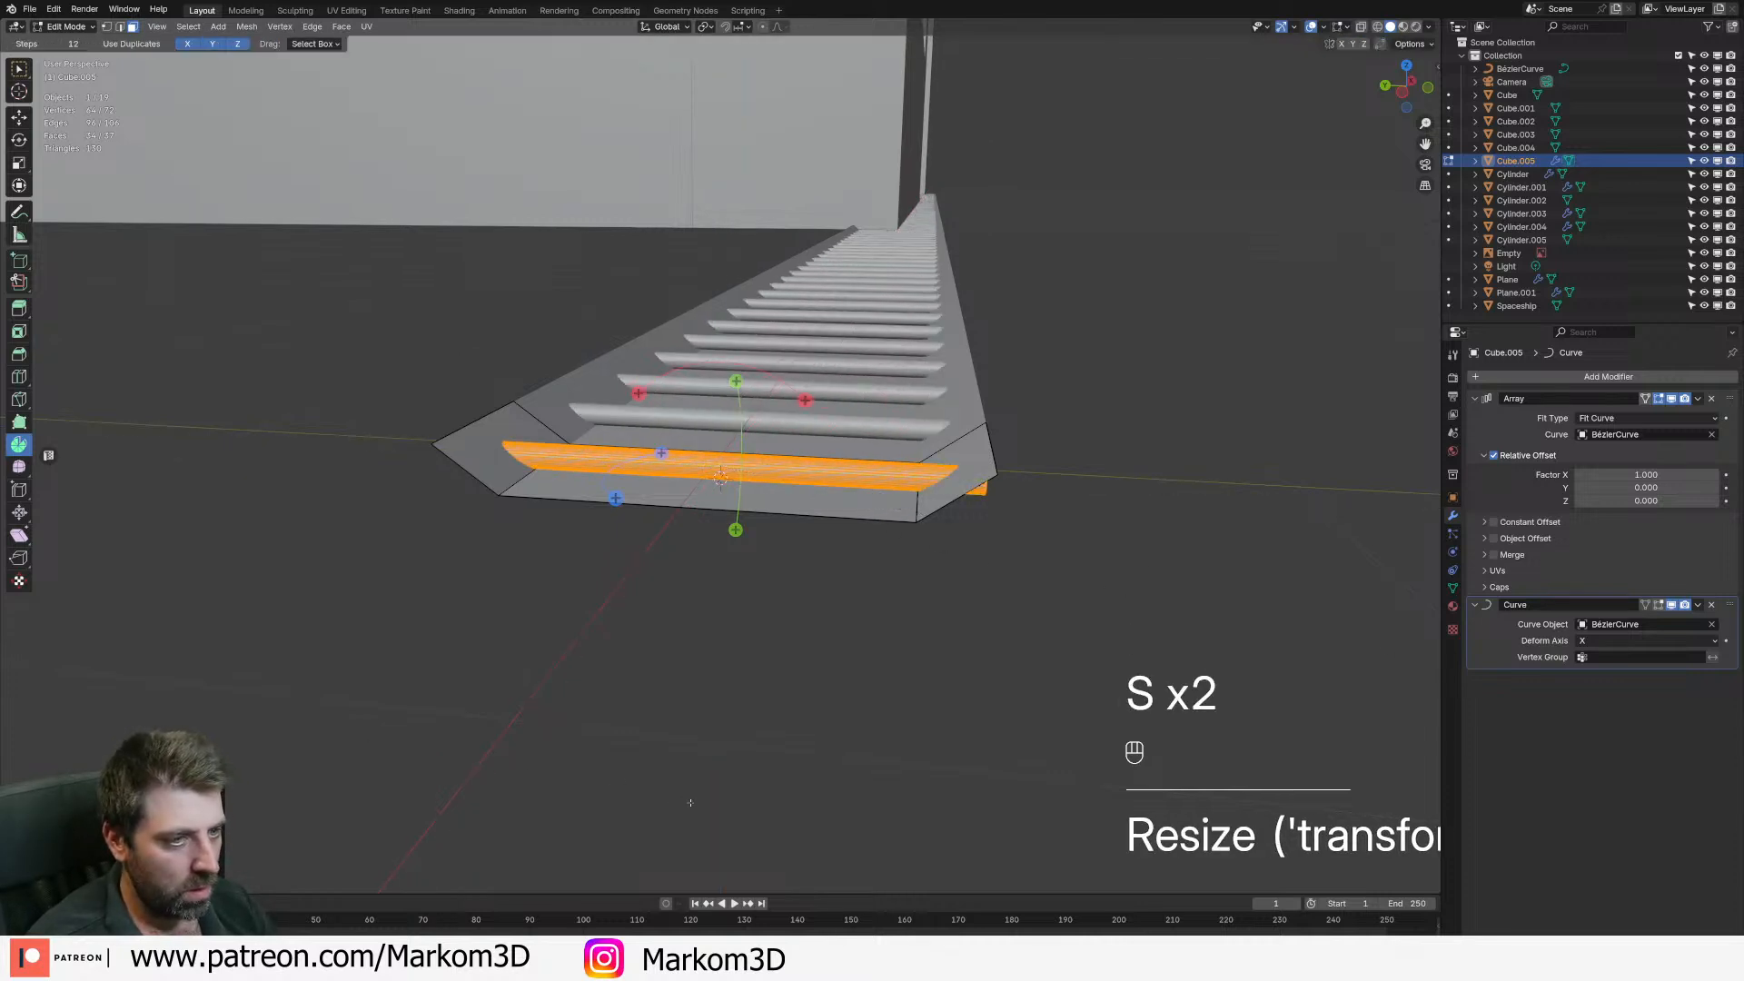
- Shift the roller along X within the segment and duplicate it along X to place a second, evenly spaced roller
{"action": "middle_click_drag", "start_coordinate": [680, 816], "coordinate": [559, 804]}
{"action": "middle_click_drag", "start_coordinate": [736, 623], "coordinate": [686, 634], "text": "shift"}
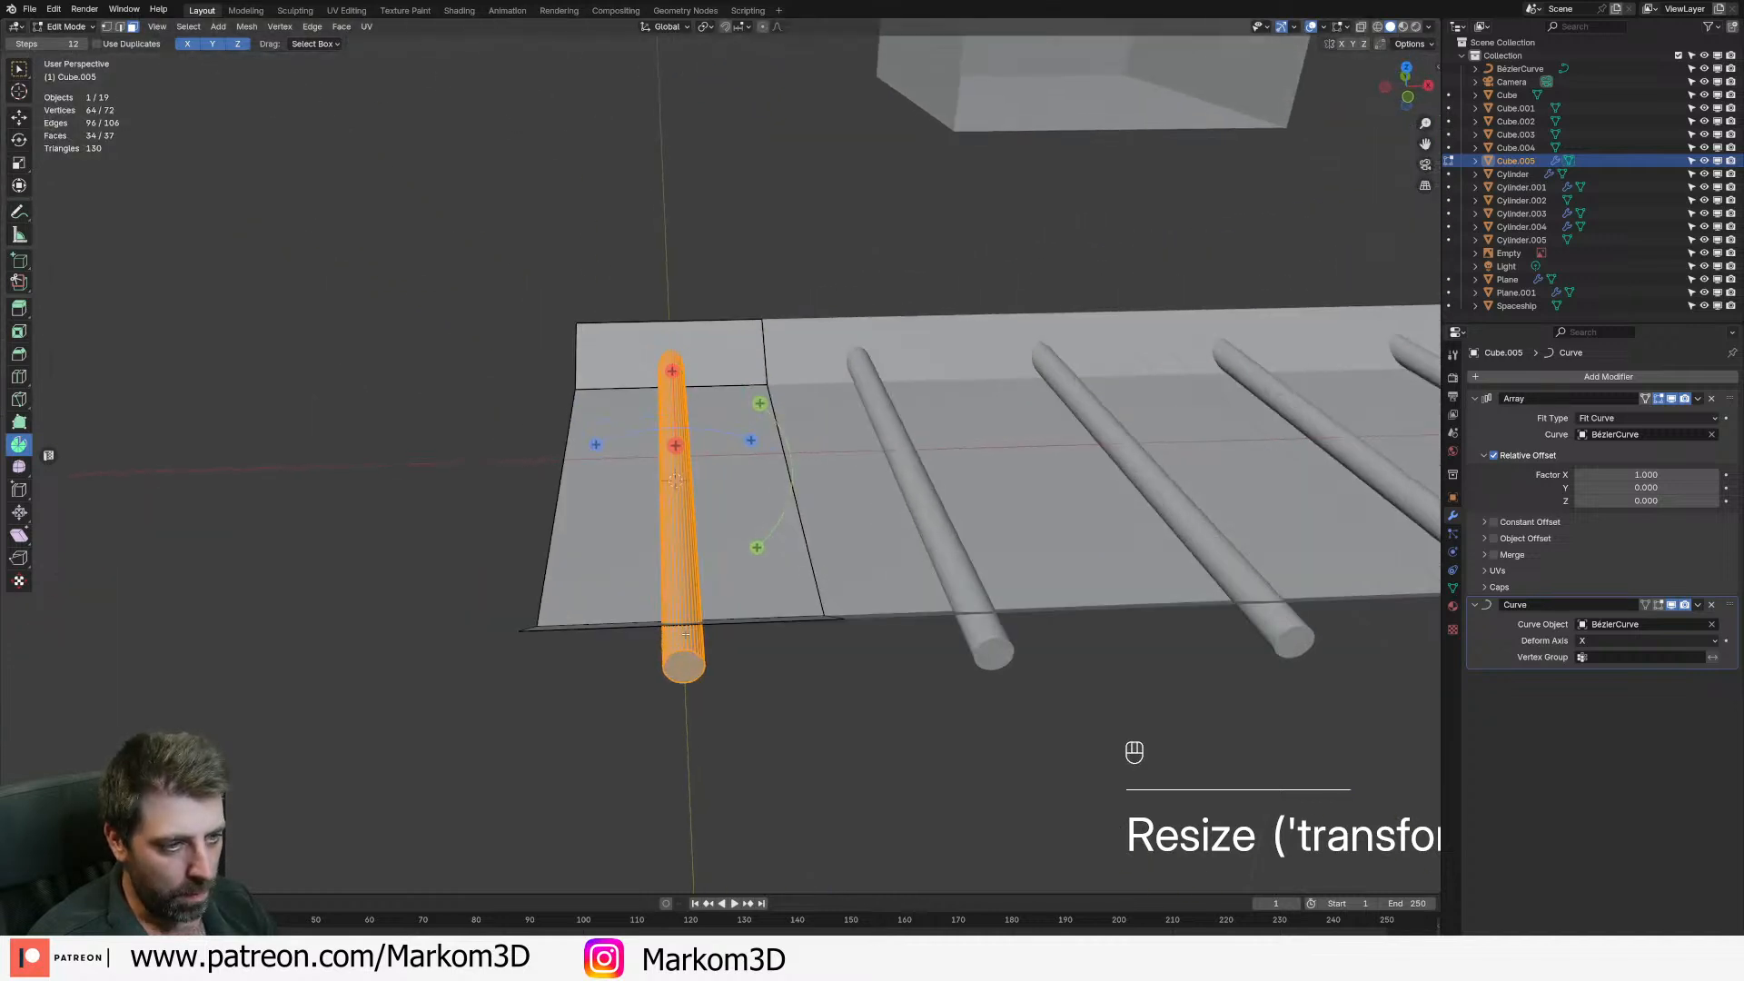
{"action": "key", "text": "g"}
{"action": "key", "text": "x"}
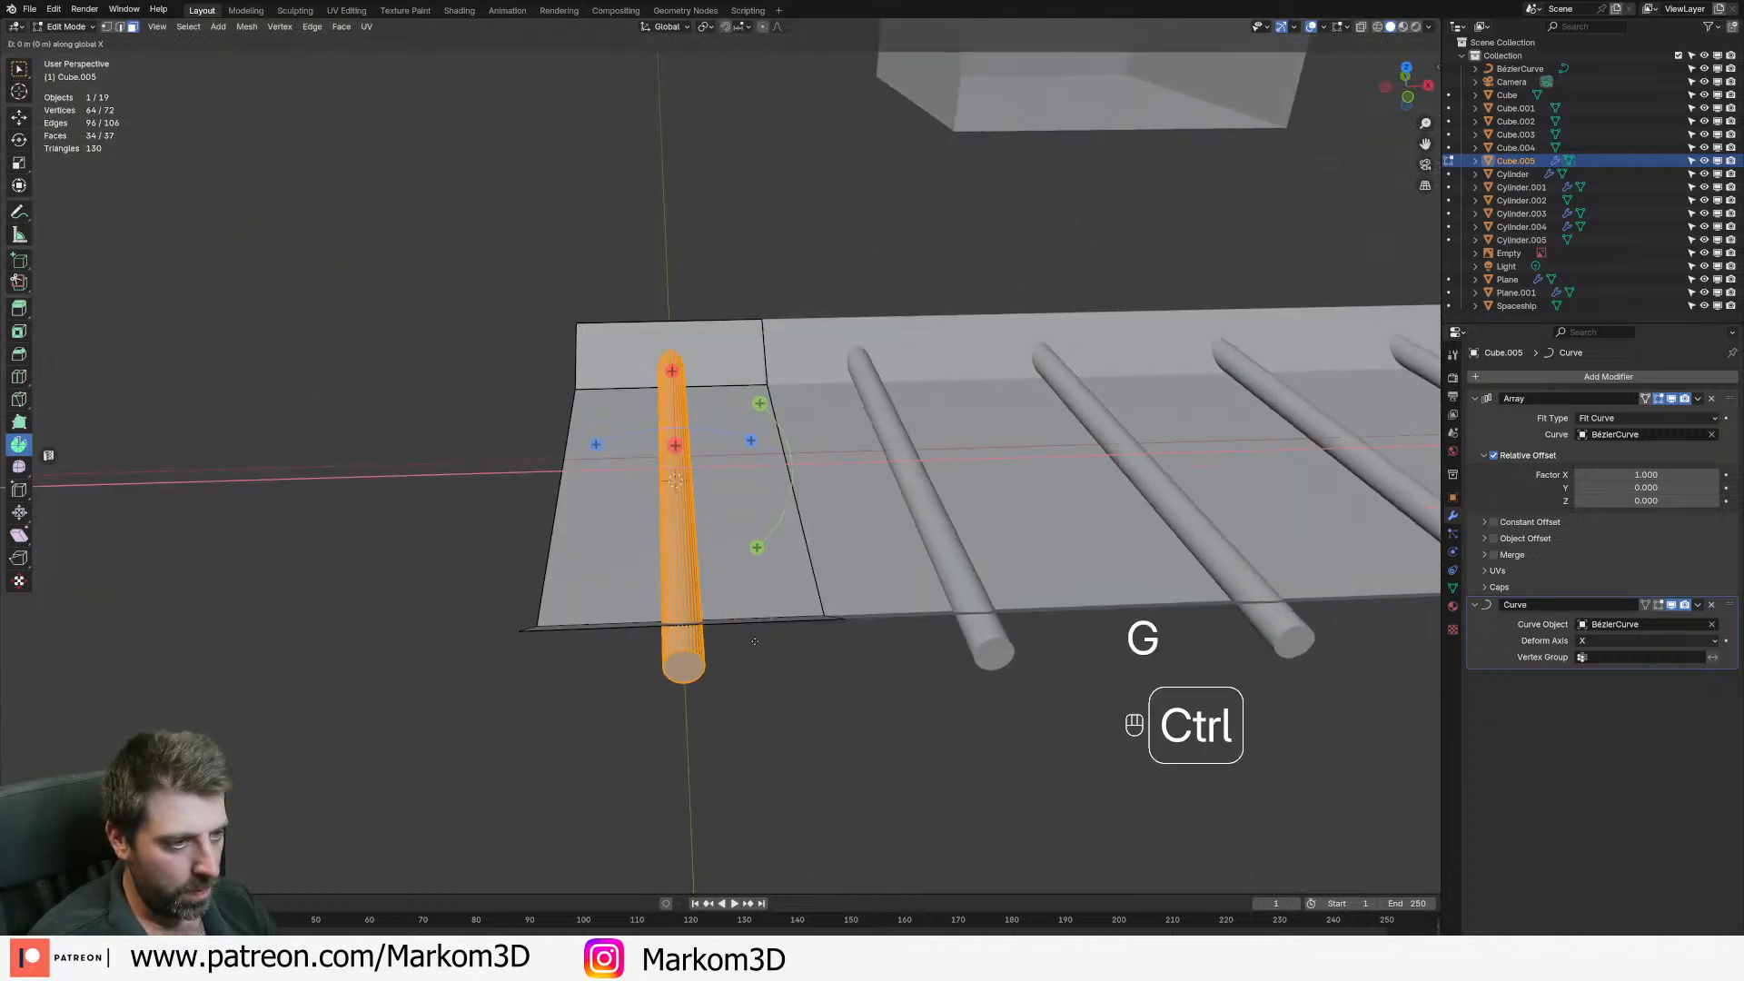
{"action": "left_click", "coordinate": [724, 644]}
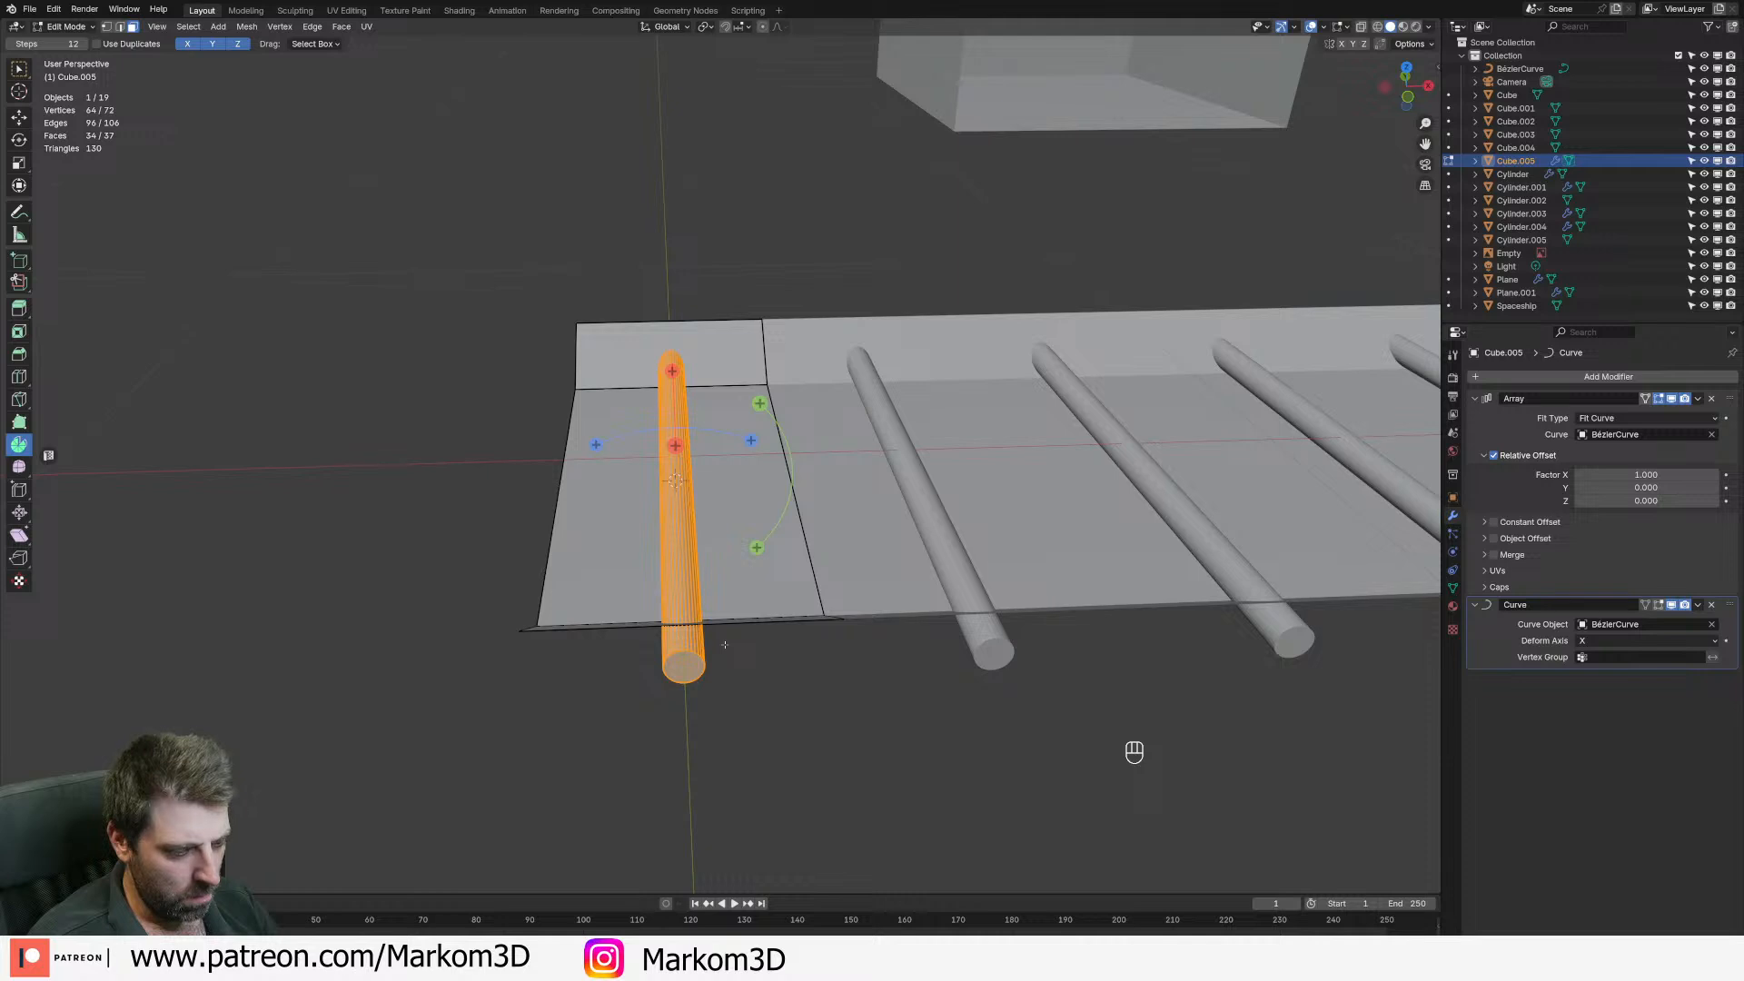
{"action": "key", "text": "g"}
{"action": "left_click", "coordinate": [778, 649]}
{"action": "key", "text": "shift+d"}
{"action": "left_click", "coordinate": [714, 655]}
{"action": "key", "text": "Tab"}
{"action": "middle_click_drag", "start_coordinate": [714, 654], "coordinate": [975, 677]}
{"action": "key", "text": "Tab"}
{"action": "key", "text": "3"}
{"action": "left_click", "coordinate": [603, 646]}
{"action": "left_click", "coordinate": [804, 638], "text": "shift"}
{"action": "middle_click_drag", "start_coordinate": [647, 696], "coordinate": [846, 565], "text": "shift"}
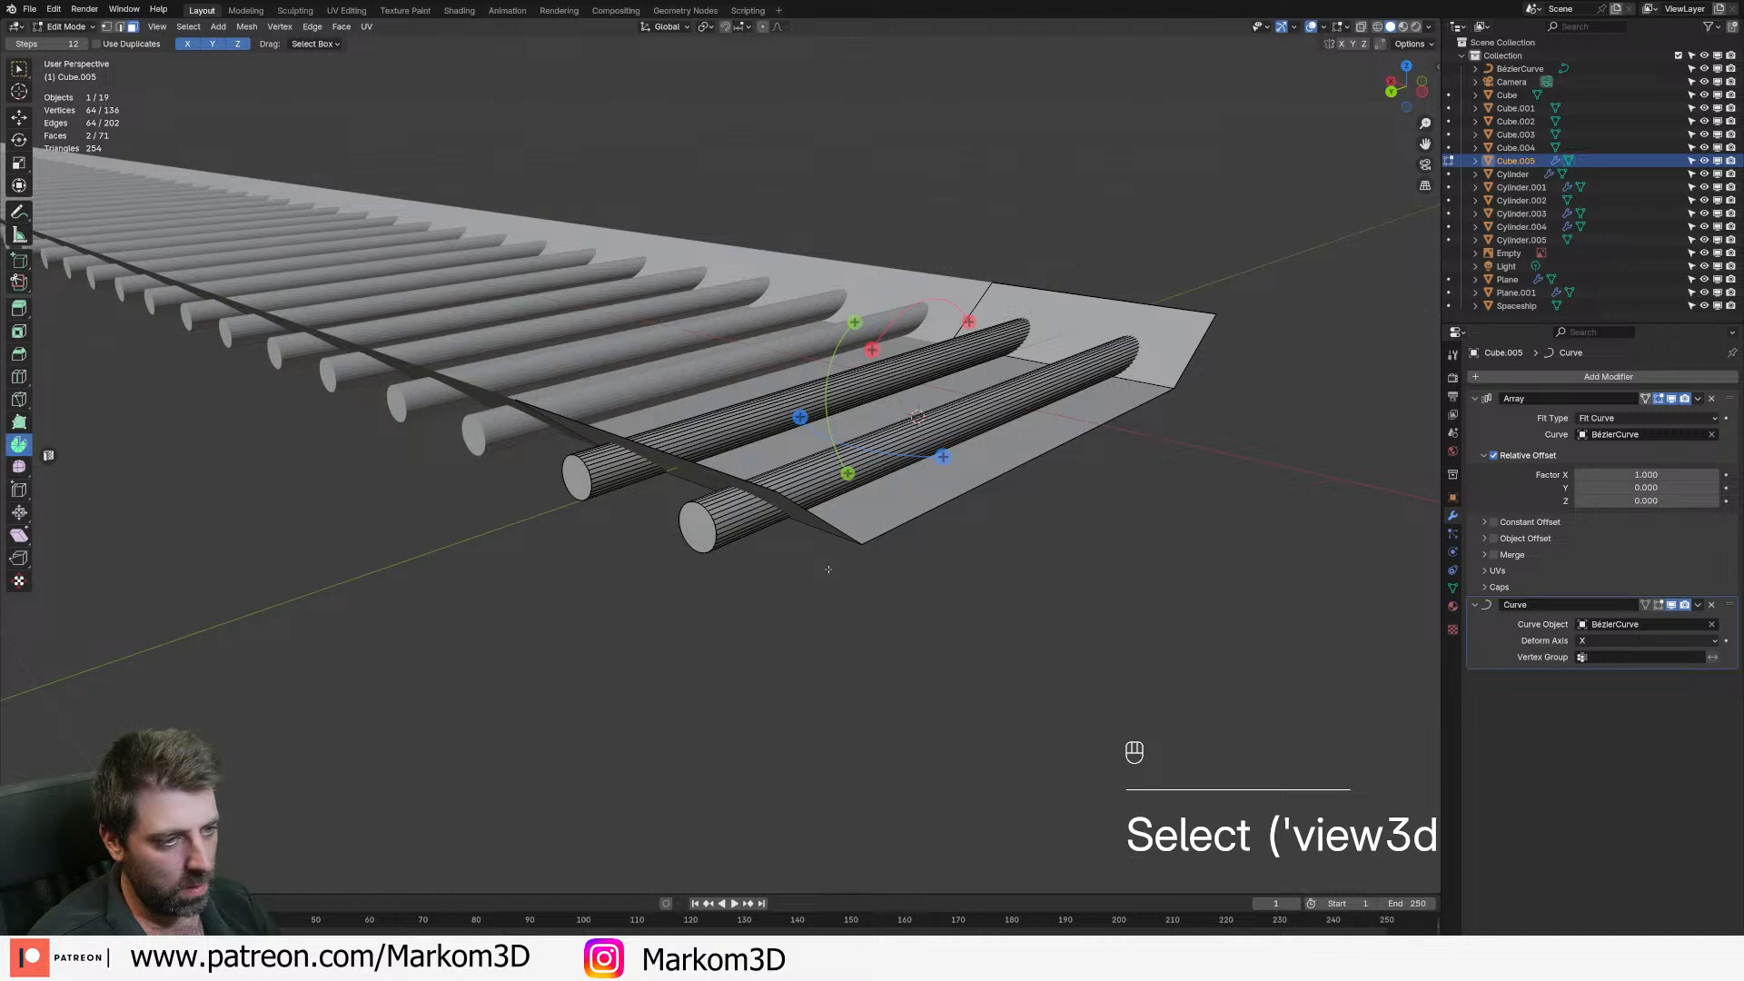
- Thicken the linked belt trough by extruding its faces, scaling them inward with X locked and moving them up along Z, finishing the mesh edit
{"action": "left_click", "coordinate": [872, 517]}
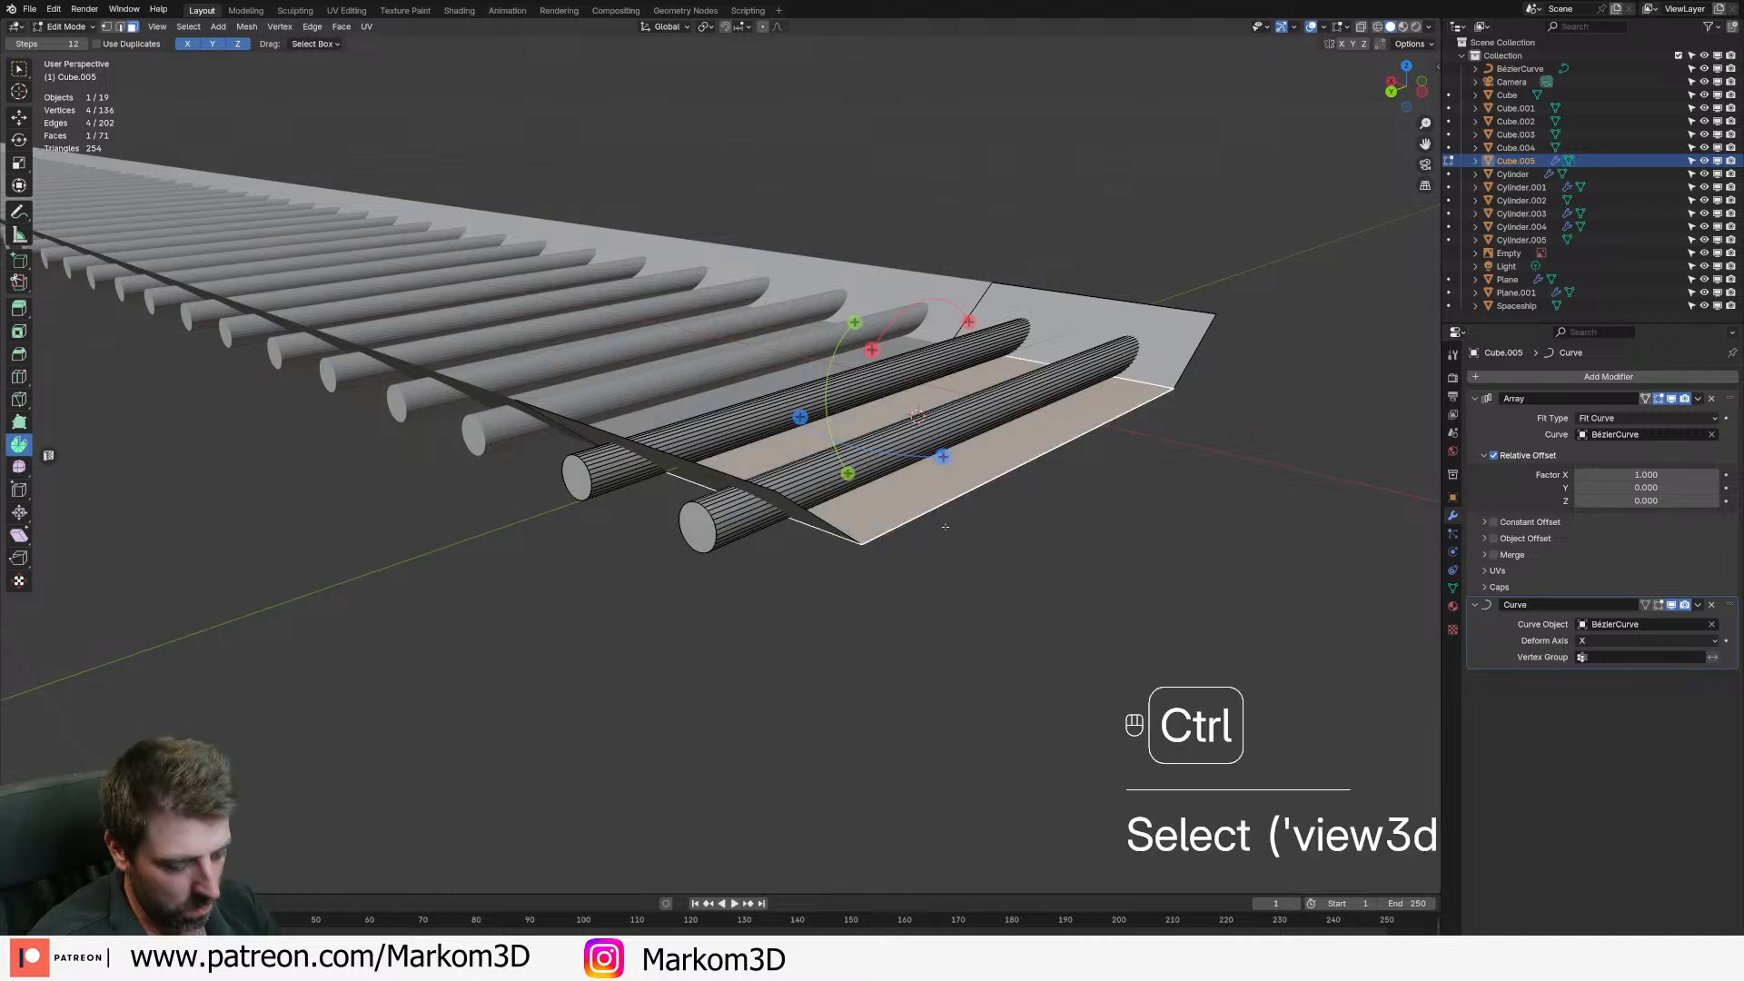
{"action": "key", "text": "ctrl+l"}
{"action": "key", "text": "e"}
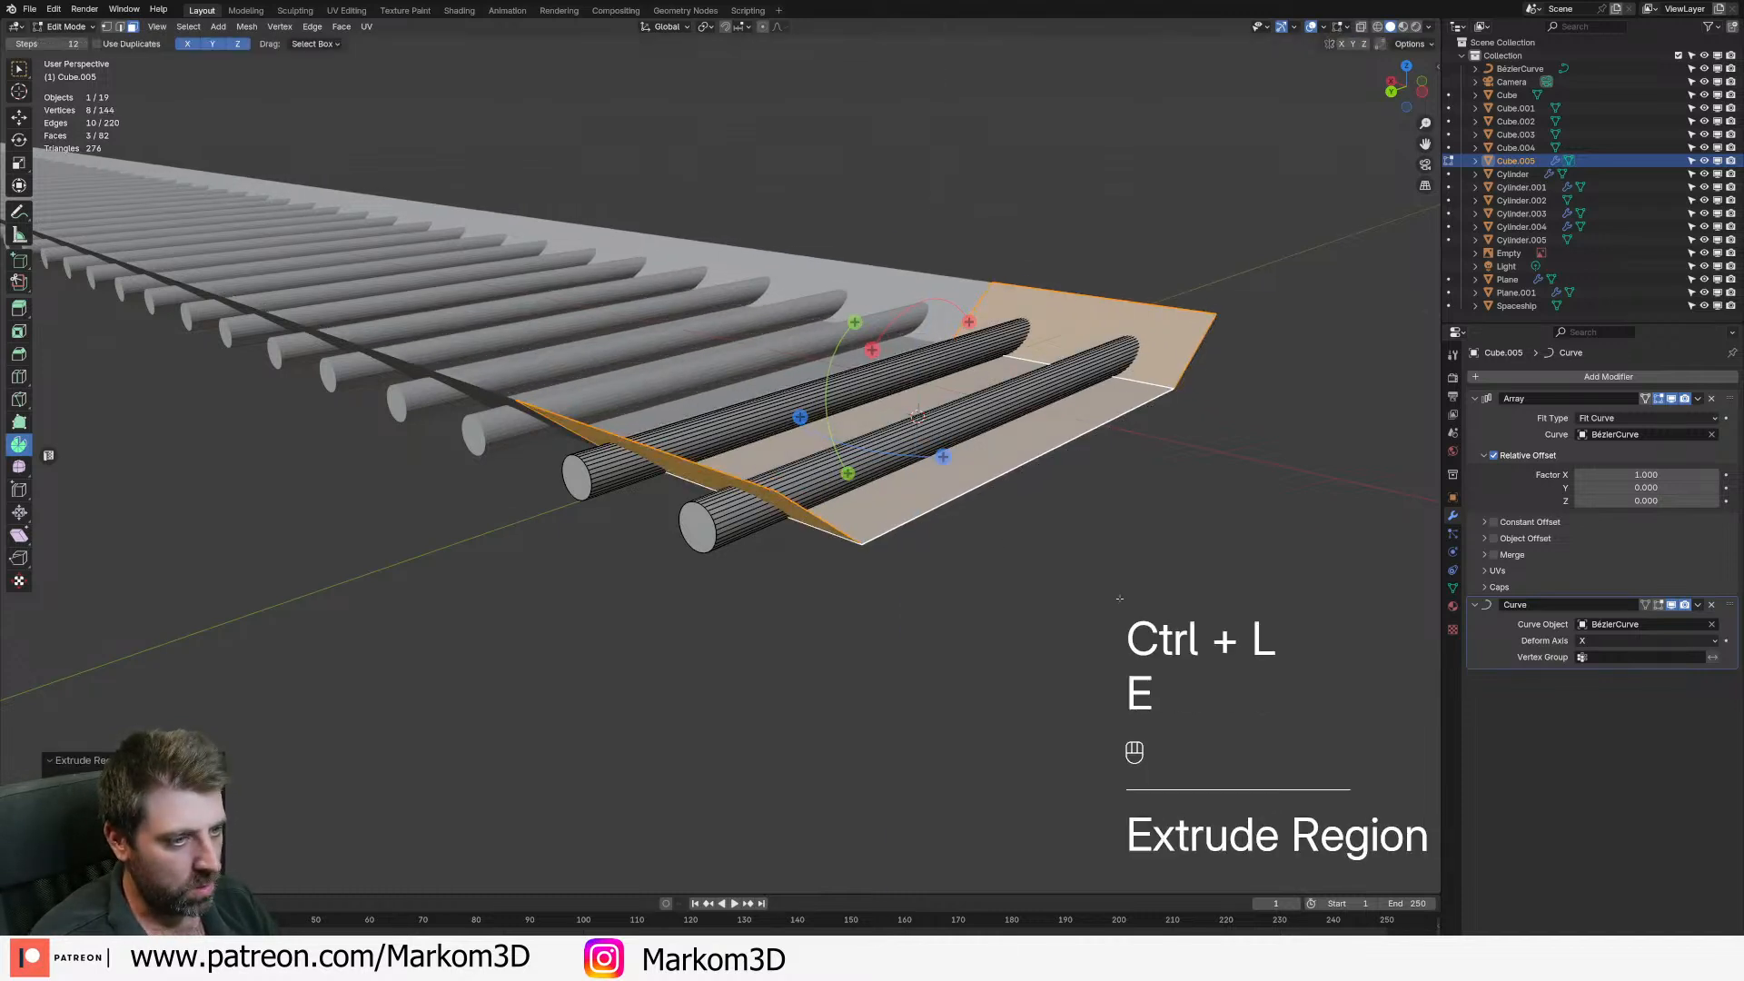
{"action": "key", "text": "s"}
{"action": "key", "text": "shift+x"}
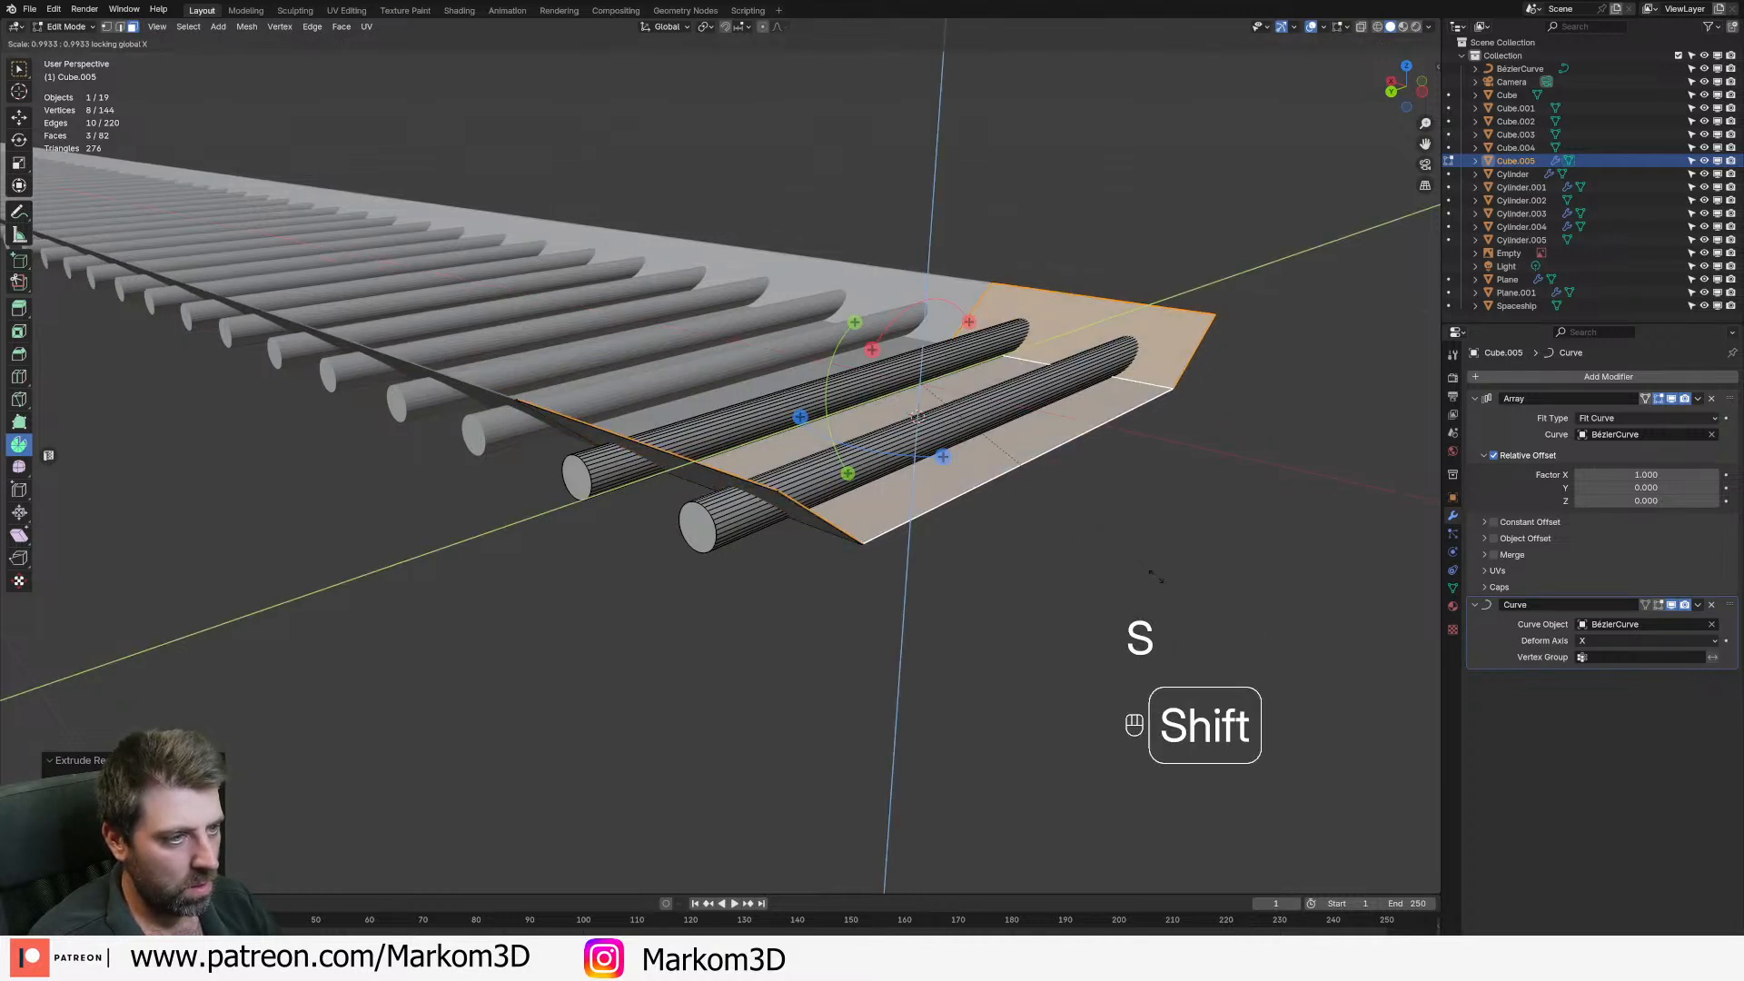
{"action": "left_click", "coordinate": [1018, 526]}
{"action": "key", "text": "g"}
{"action": "key", "text": "z"}
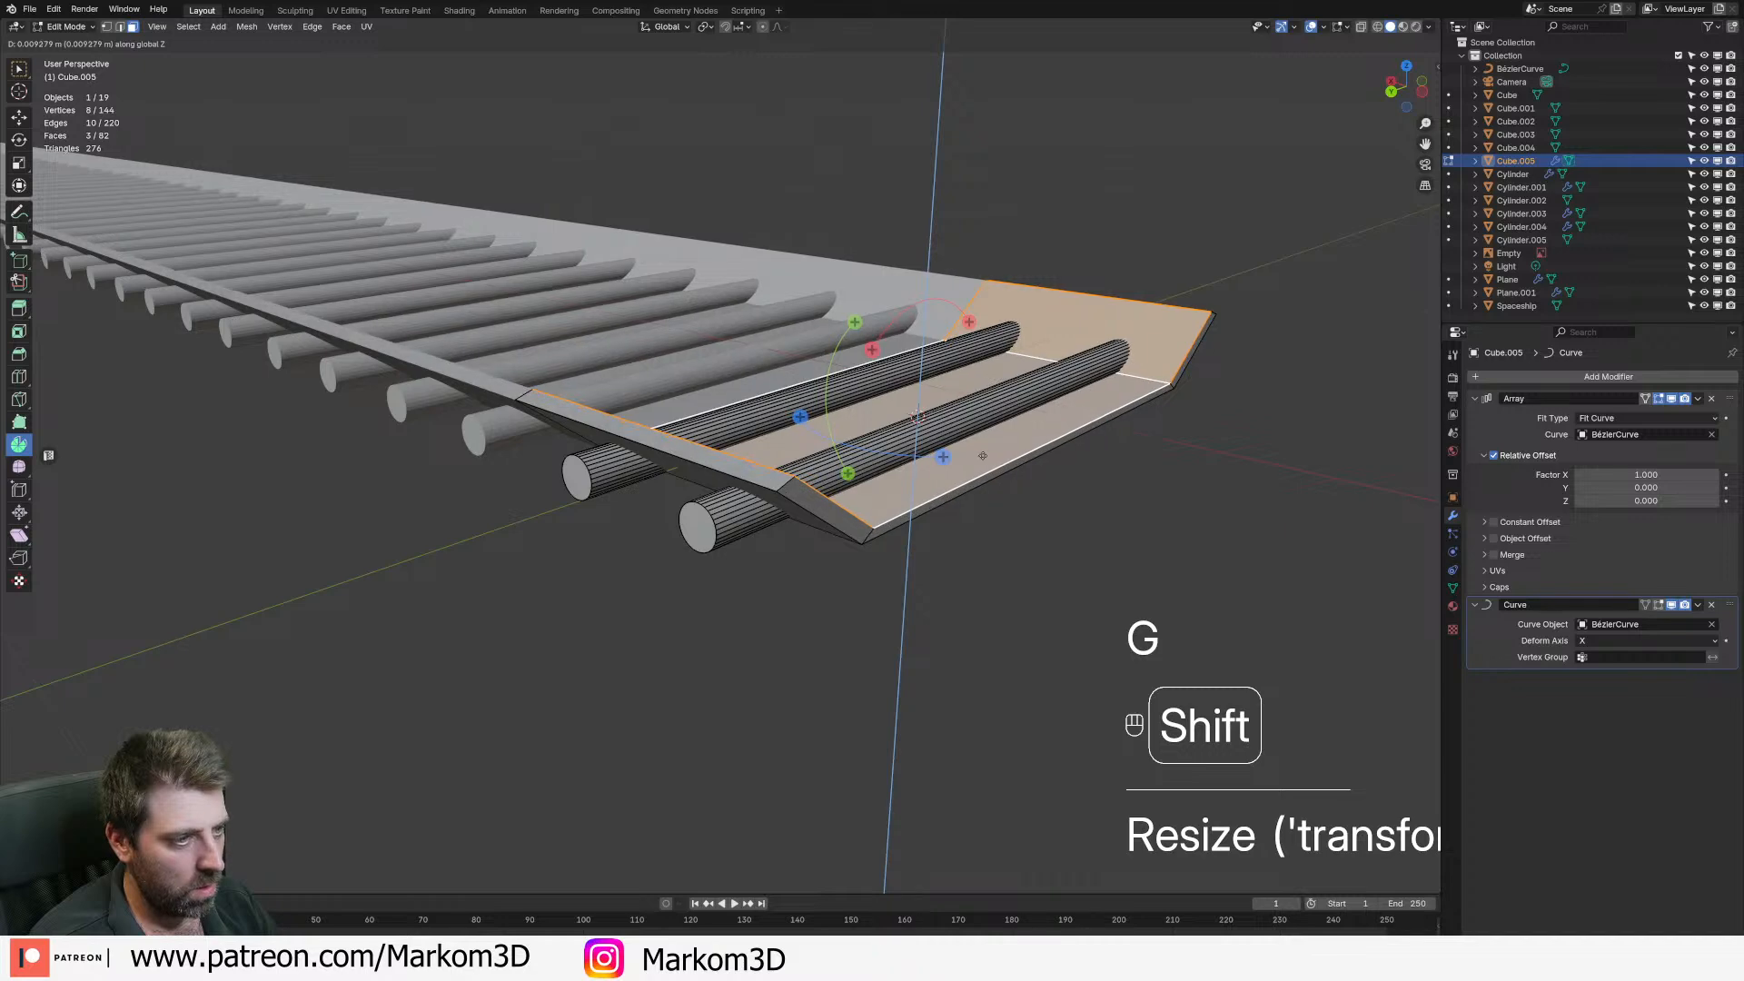
{"action": "left_click", "coordinate": [981, 450]}
{"action": "key", "text": "Tab"}
{"action": "left_click", "coordinate": [875, 518]}
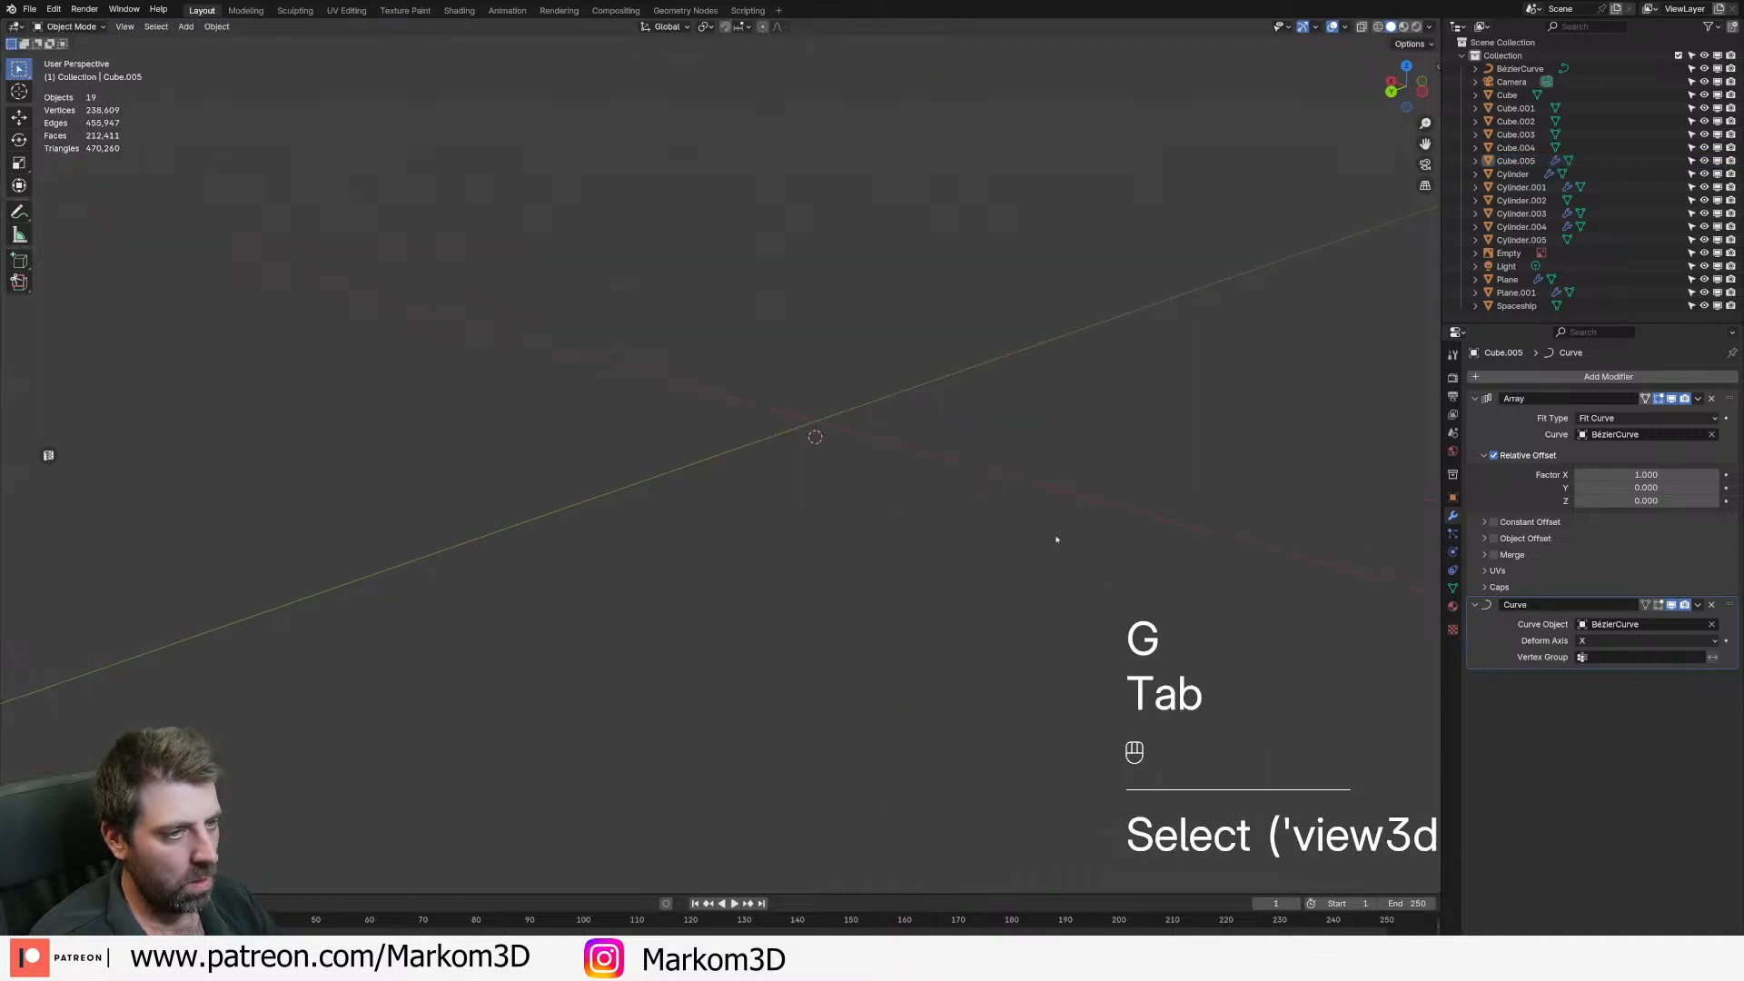
- Examine the roller conveyor under the feed tube and the spaceship beside the building from several angles
{"action": "scroll", "coordinate": [875, 518], "scroll_direction": "down", "scroll_amount": 5}
{"action": "middle_click_drag", "start_coordinate": [1184, 482], "coordinate": [1091, 507]}
{"action": "scroll", "coordinate": [568, 571], "scroll_direction": "up", "scroll_amount": 3}
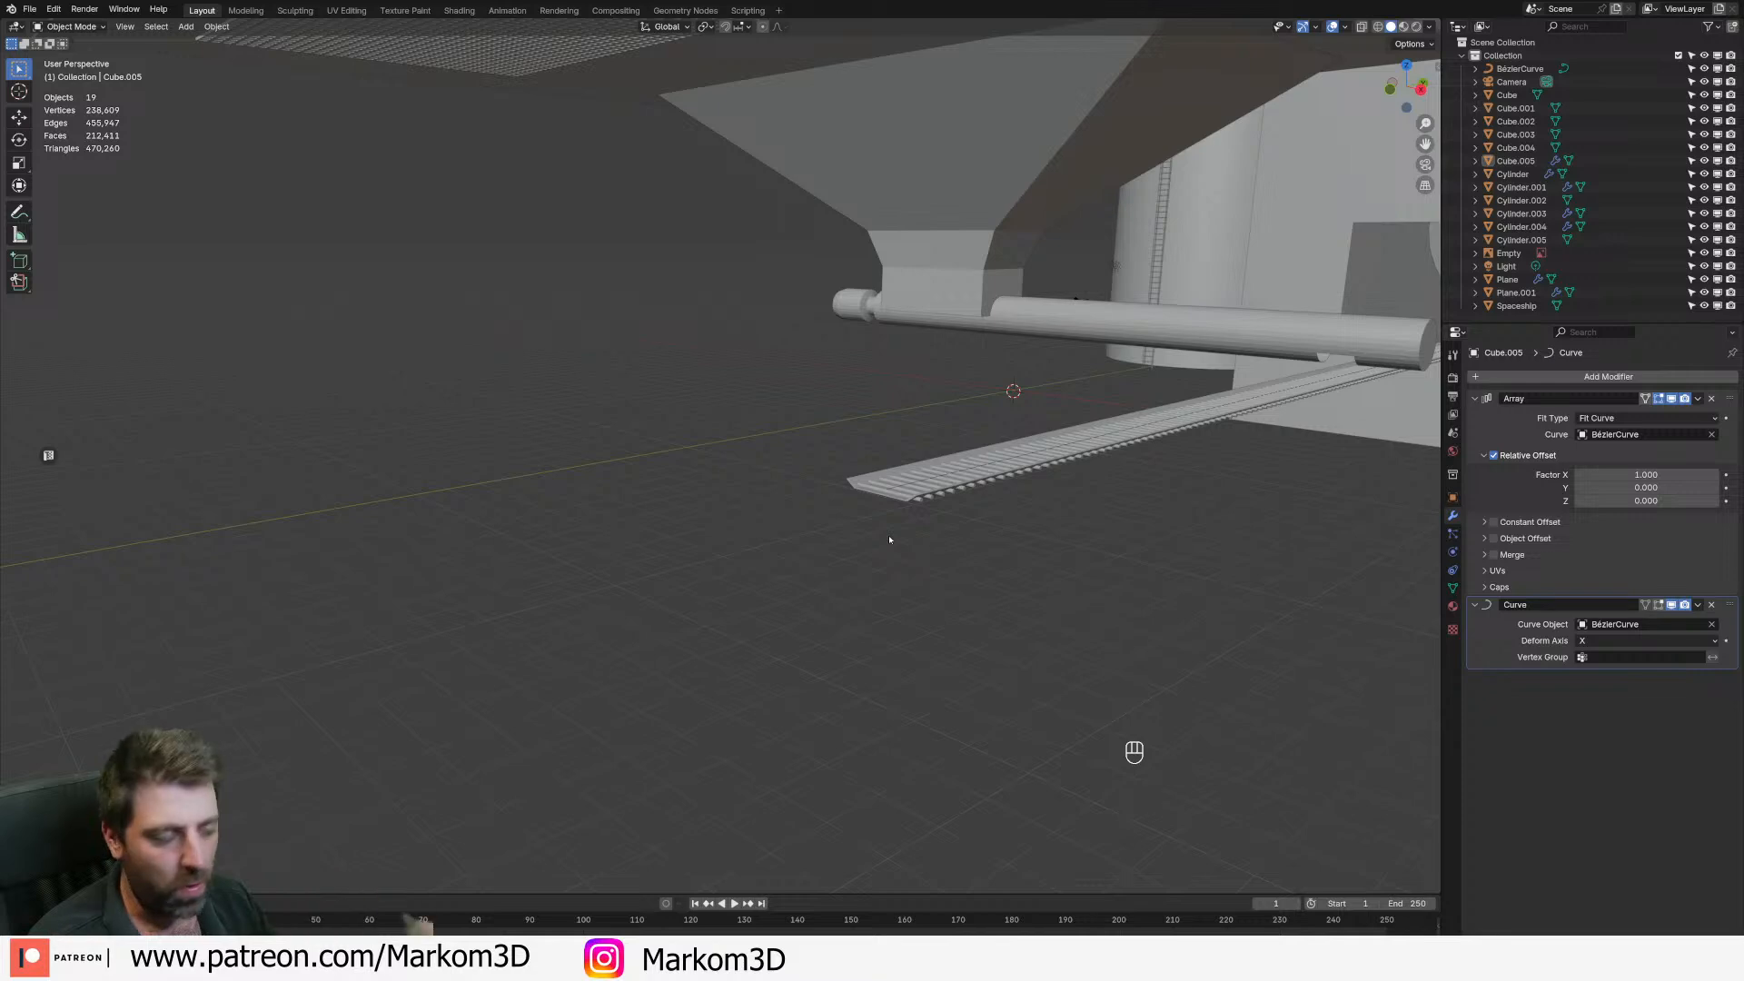
{"action": "middle_click_drag", "start_coordinate": [1061, 518], "coordinate": [857, 289]}
{"action": "left_click", "coordinate": [857, 289]}
{"action": "key", "text": "KP_Decimal"}
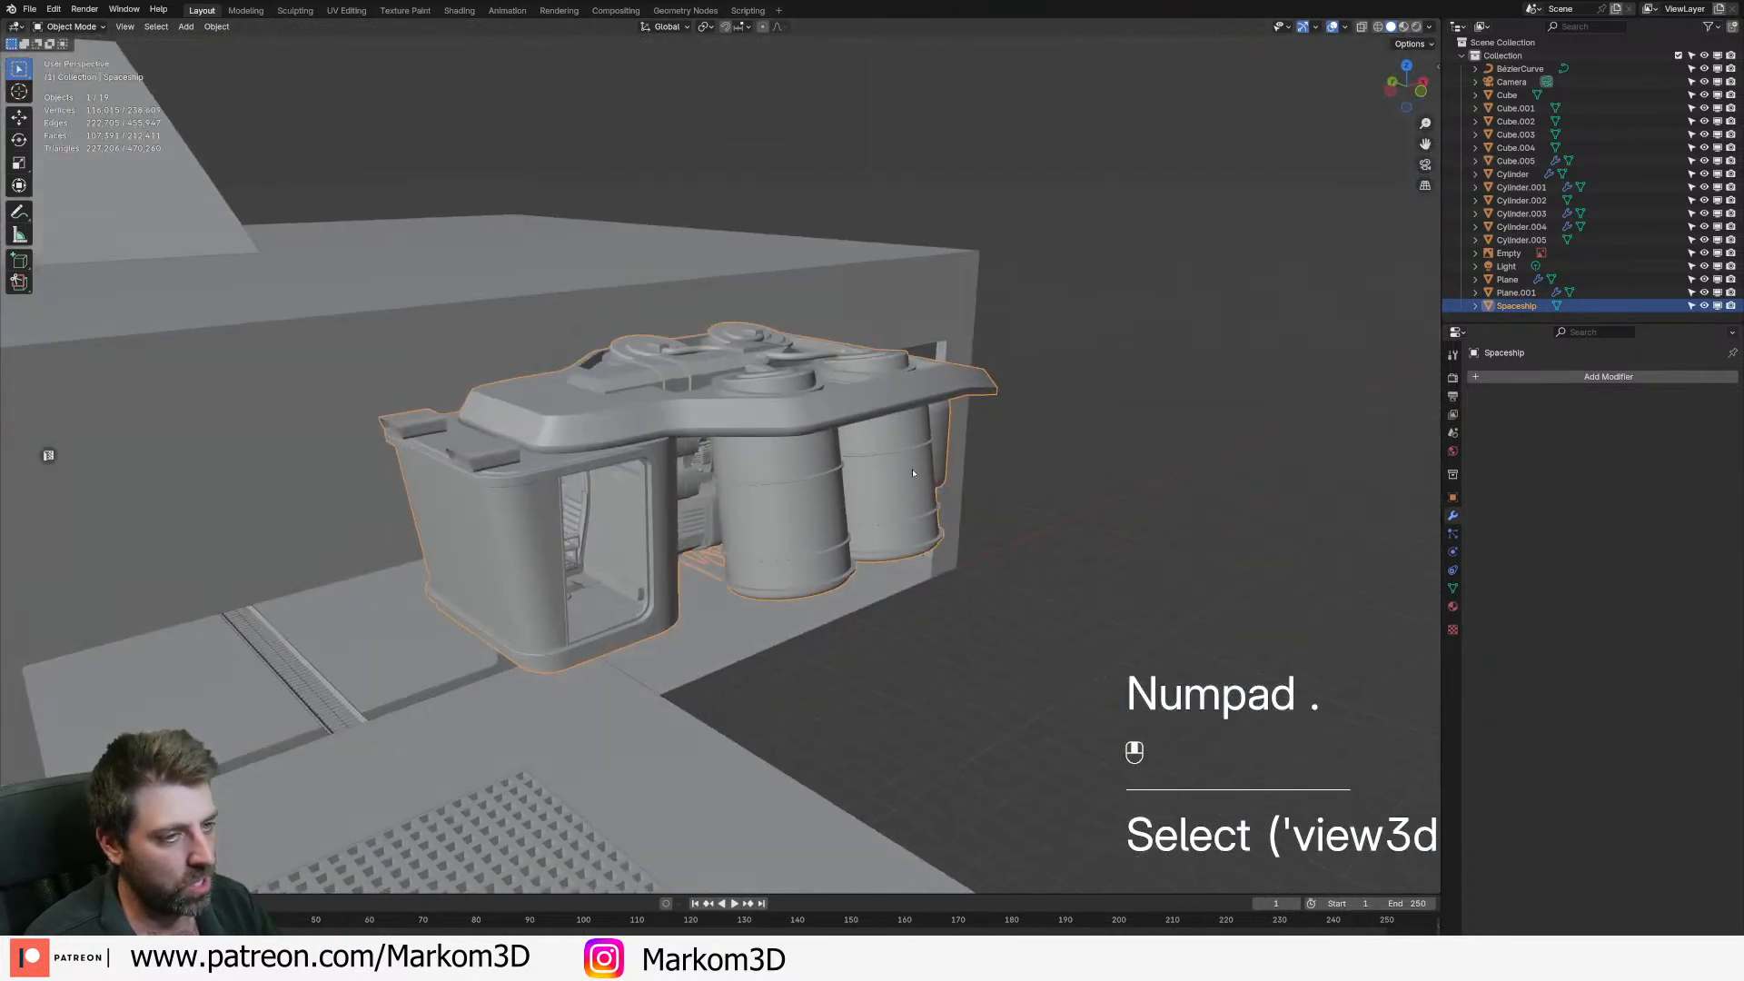
{"action": "middle_click_drag", "start_coordinate": [913, 474], "coordinate": [911, 459]}
{"action": "scroll", "coordinate": [857, 379], "scroll_direction": "down", "scroll_amount": 2}
{"action": "scroll", "coordinate": [647, 464], "scroll_direction": "up", "scroll_amount": 1}
{"action": "middle_click_drag", "start_coordinate": [646, 464], "coordinate": [556, 370]}
{"action": "scroll", "coordinate": [477, 498], "scroll_direction": "down", "scroll_amount": 7}
{"action": "middle_click_drag", "start_coordinate": [591, 509], "coordinate": [607, 549]}
{"action": "scroll", "coordinate": [607, 563], "scroll_direction": "up", "scroll_amount": 1}
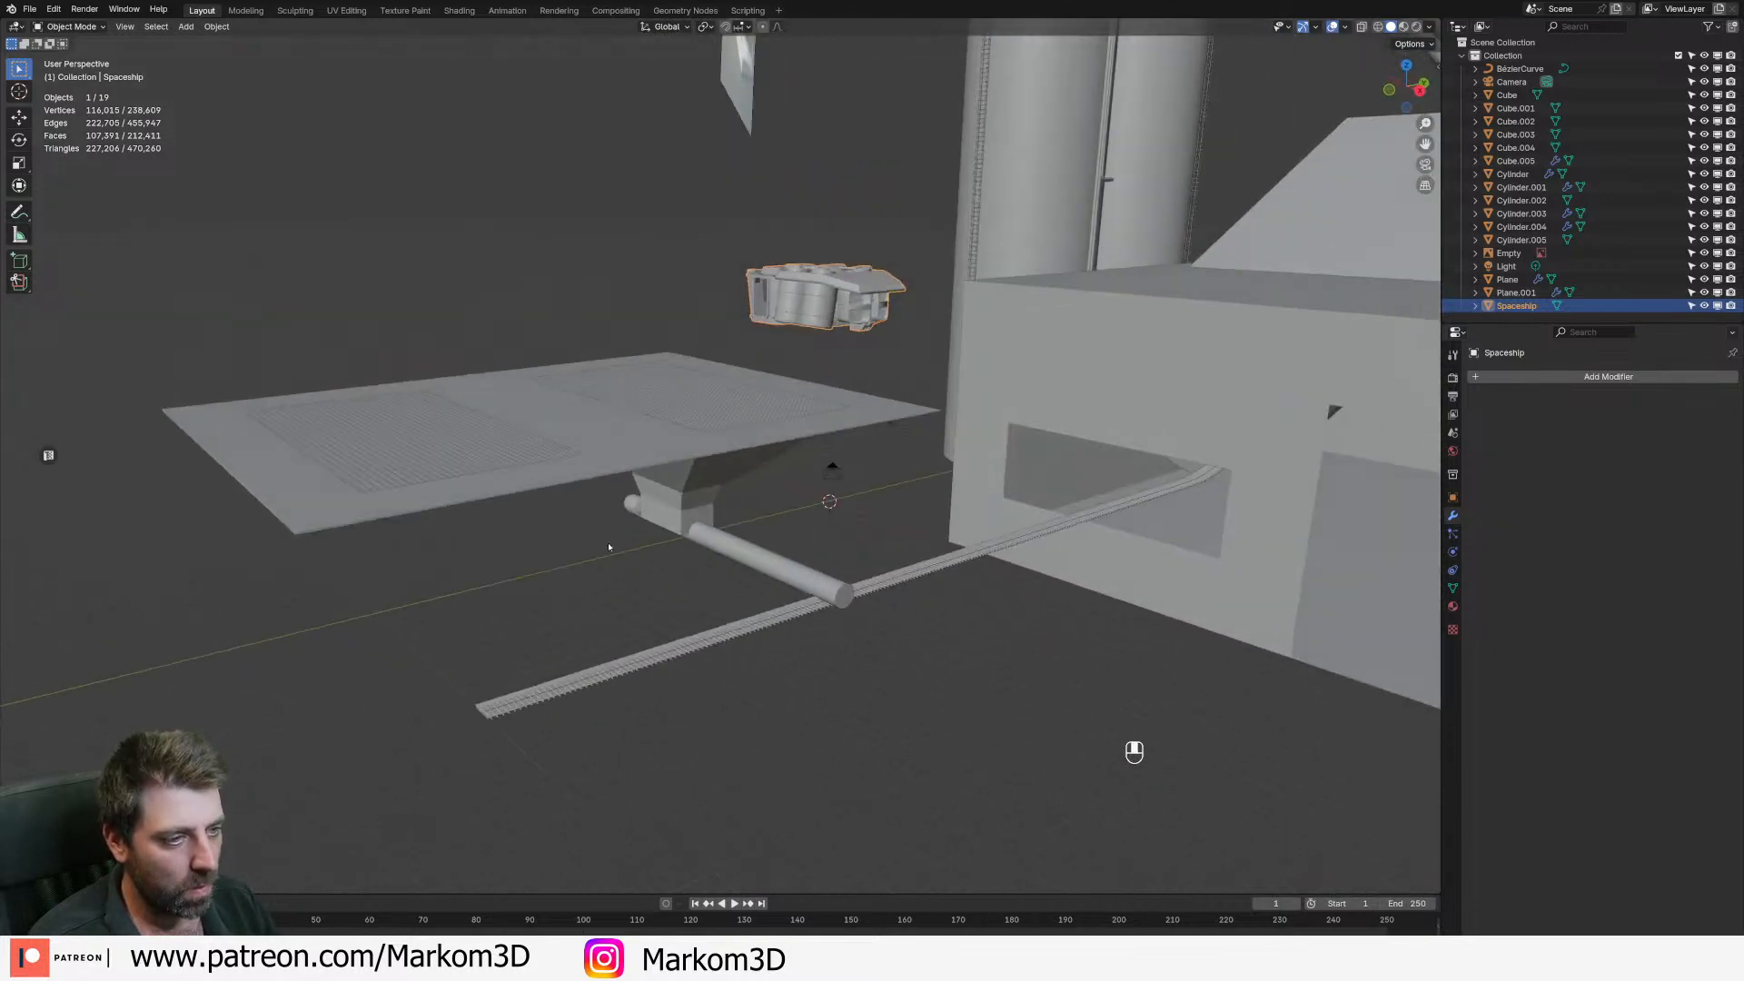
- Duplicate the end-cap face of the pipe beneath the hopper and scale the copy down to a smaller concentric disc
{"action": "scroll", "coordinate": [763, 693], "scroll_direction": "up", "scroll_amount": 2}
{"action": "middle_click_drag", "start_coordinate": [763, 693], "coordinate": [829, 625]}
{"action": "middle_click_drag", "start_coordinate": [521, 545], "coordinate": [409, 462], "text": "shift"}
{"action": "scroll", "coordinate": [882, 591], "scroll_direction": "up", "scroll_amount": 1}
{"action": "left_click", "coordinate": [882, 591]}
{"action": "middle_click_drag", "start_coordinate": [882, 592], "coordinate": [953, 506]}
{"action": "key", "text": "Tab"}
{"action": "middle_click_drag", "start_coordinate": [848, 584], "coordinate": [781, 600], "text": "shift"}
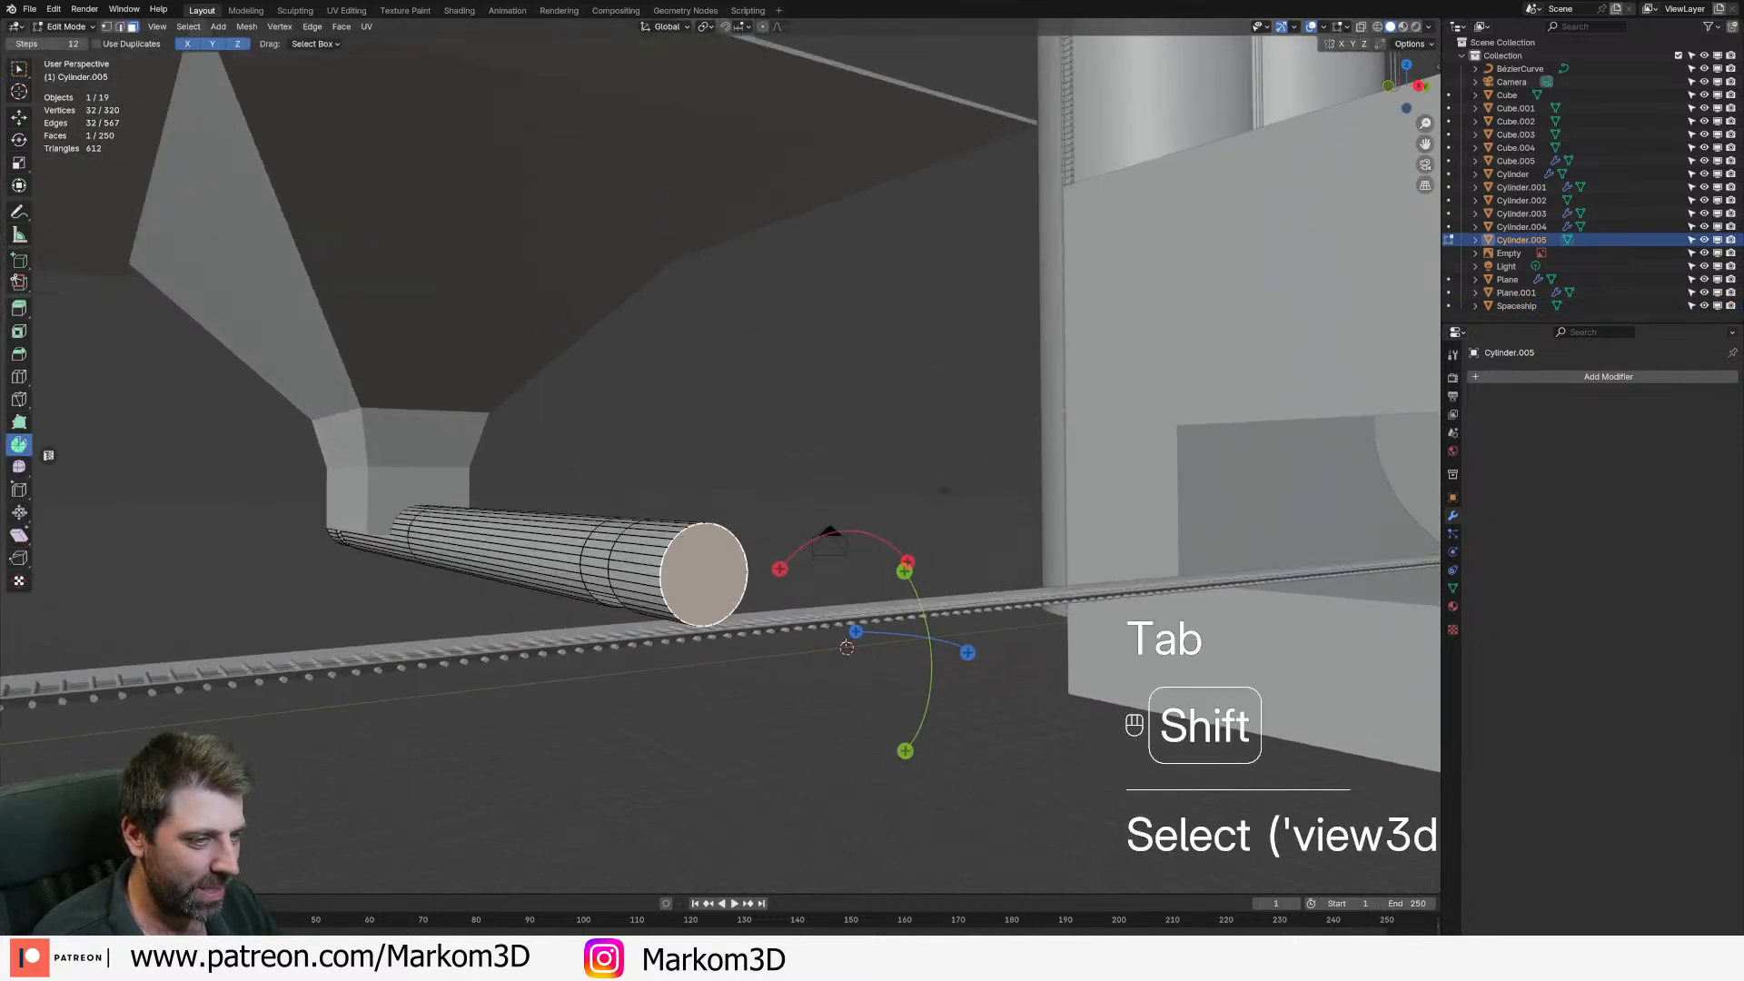
{"action": "key", "text": "shift+d"}
{"action": "key", "text": "s"}
{"action": "scroll", "coordinate": [781, 600], "scroll_direction": "up", "scroll_amount": 1}
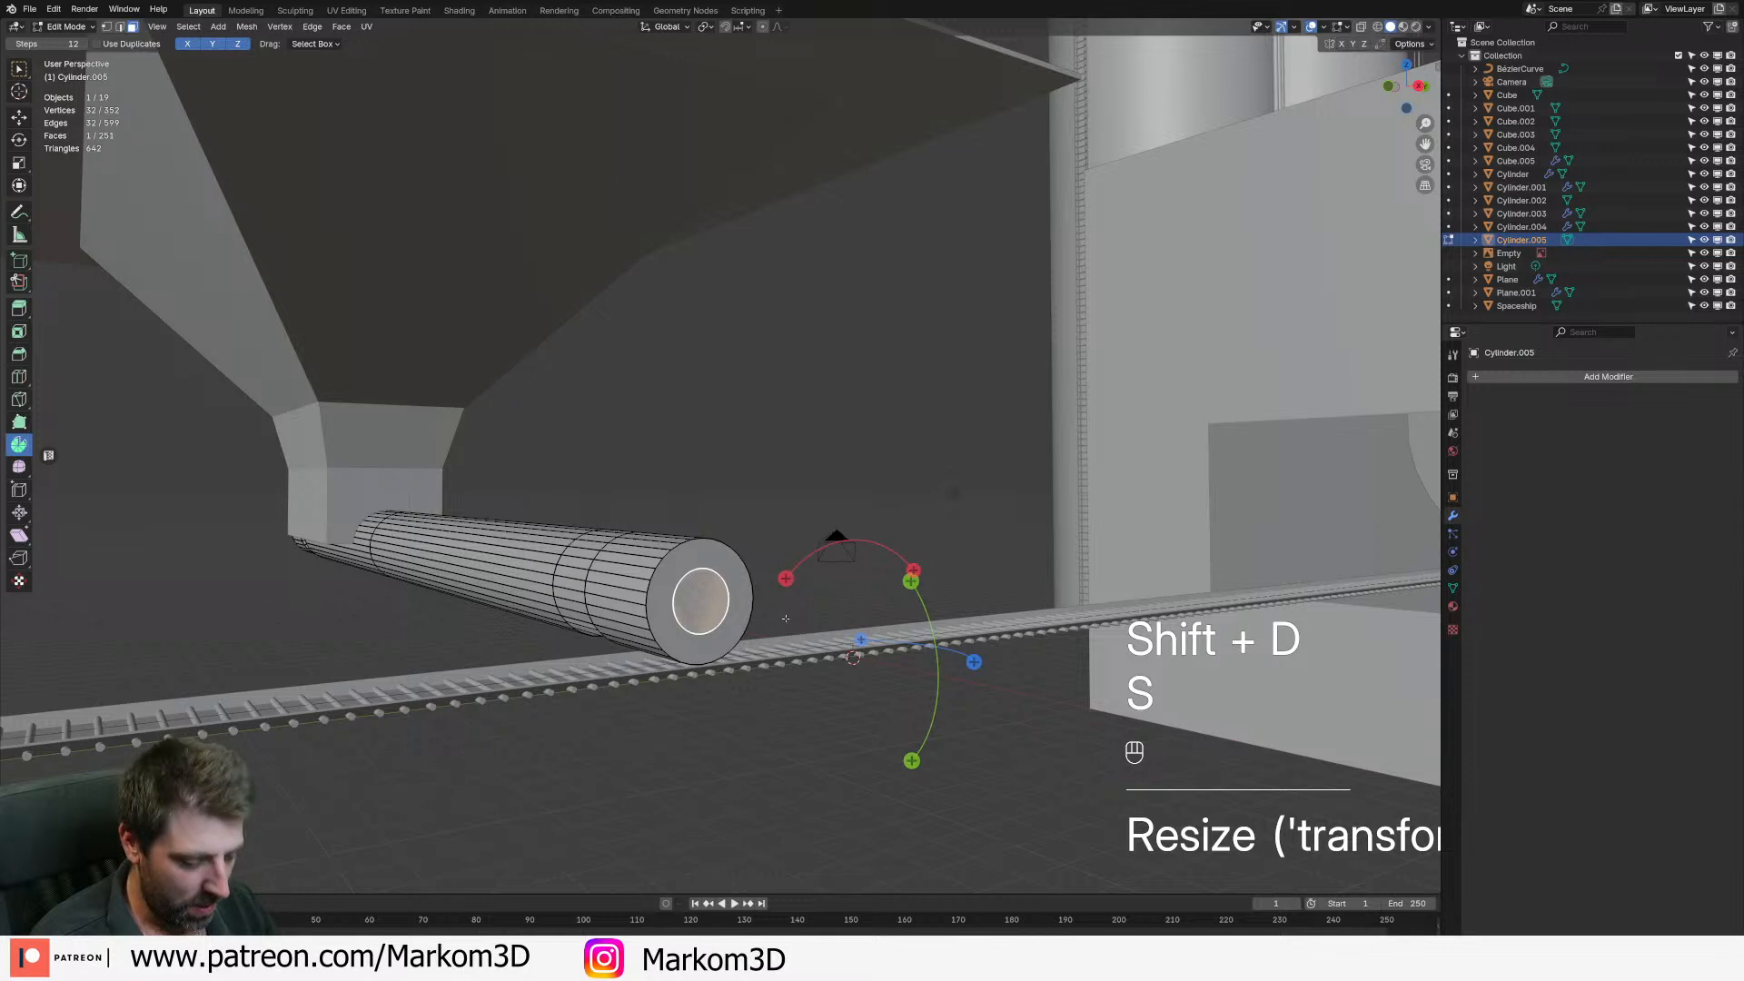
- Move the small disc slightly along X and extrude it into a short stub on the pipe's end
{"action": "key", "text": "g"}
{"action": "key", "text": "y"}
{"action": "key", "text": "x"}
{"action": "left_click", "coordinate": [822, 657]}
{"action": "key", "text": "shift+e"}
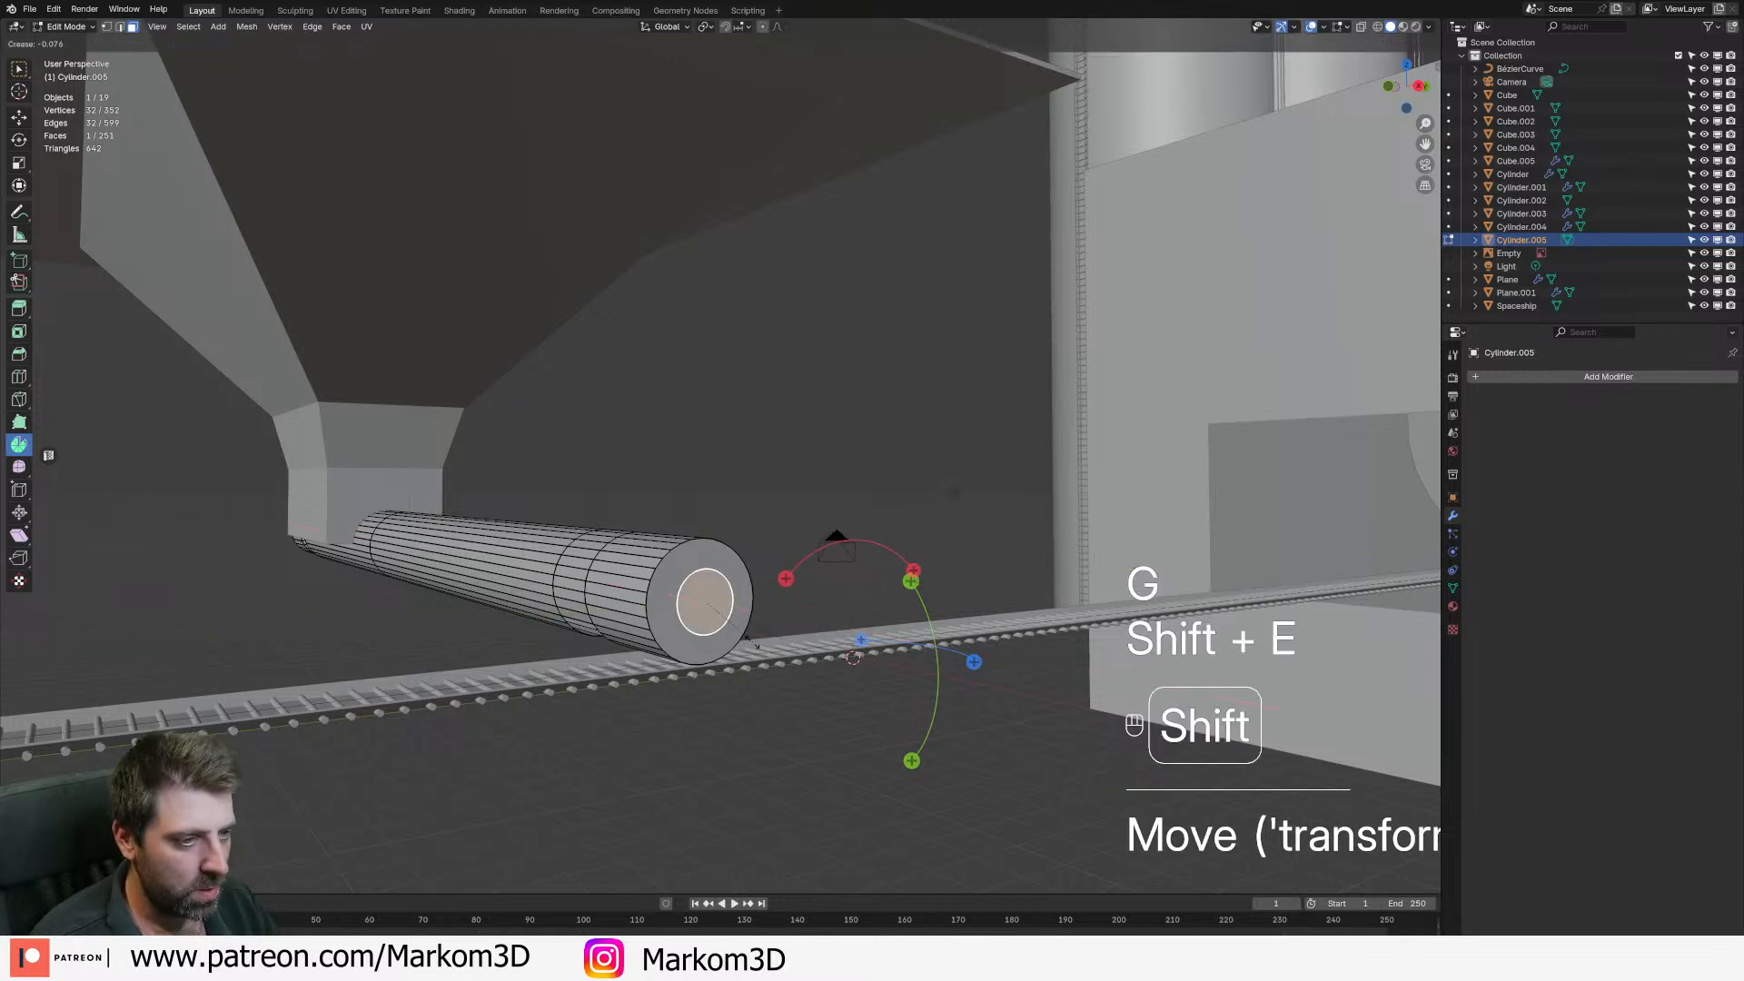
{"action": "right_click", "coordinate": [832, 667]}
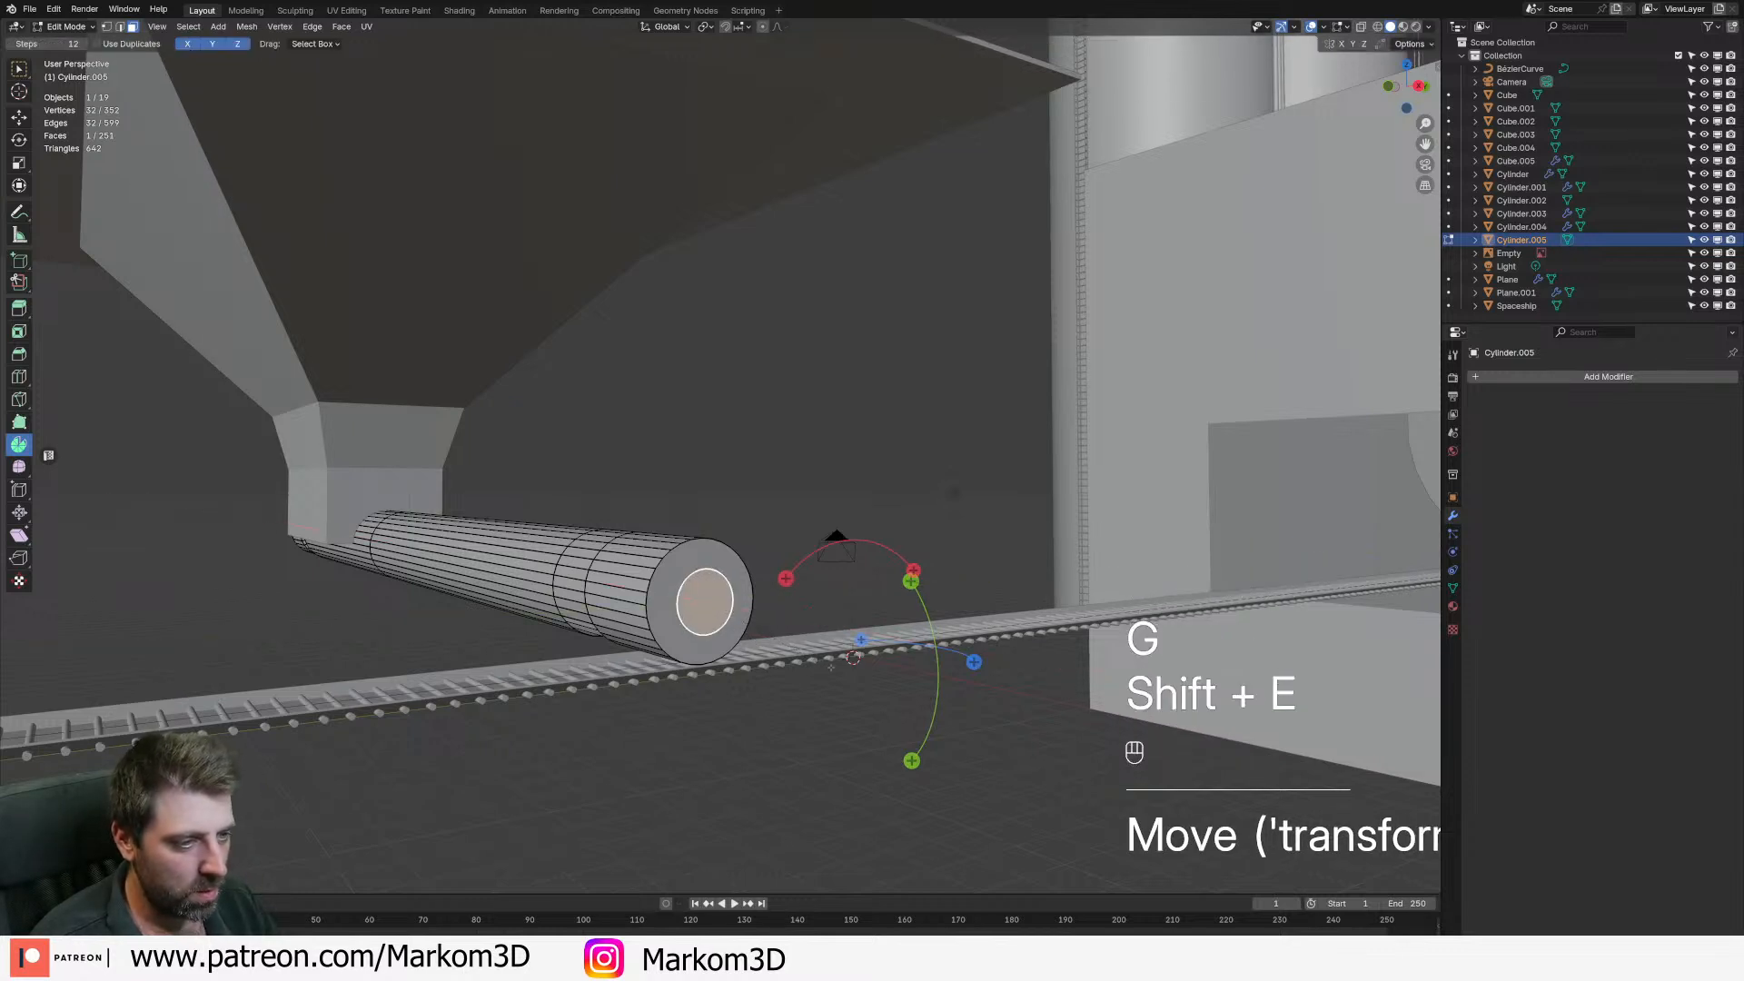
{"action": "key", "text": "g"}
{"action": "right_click", "coordinate": [875, 694]}
{"action": "key", "text": "e"}
{"action": "left_click", "coordinate": [820, 701]}
{"action": "key", "text": "Tab"}
{"action": "scroll", "coordinate": [820, 701], "scroll_direction": "down", "scroll_amount": 1}
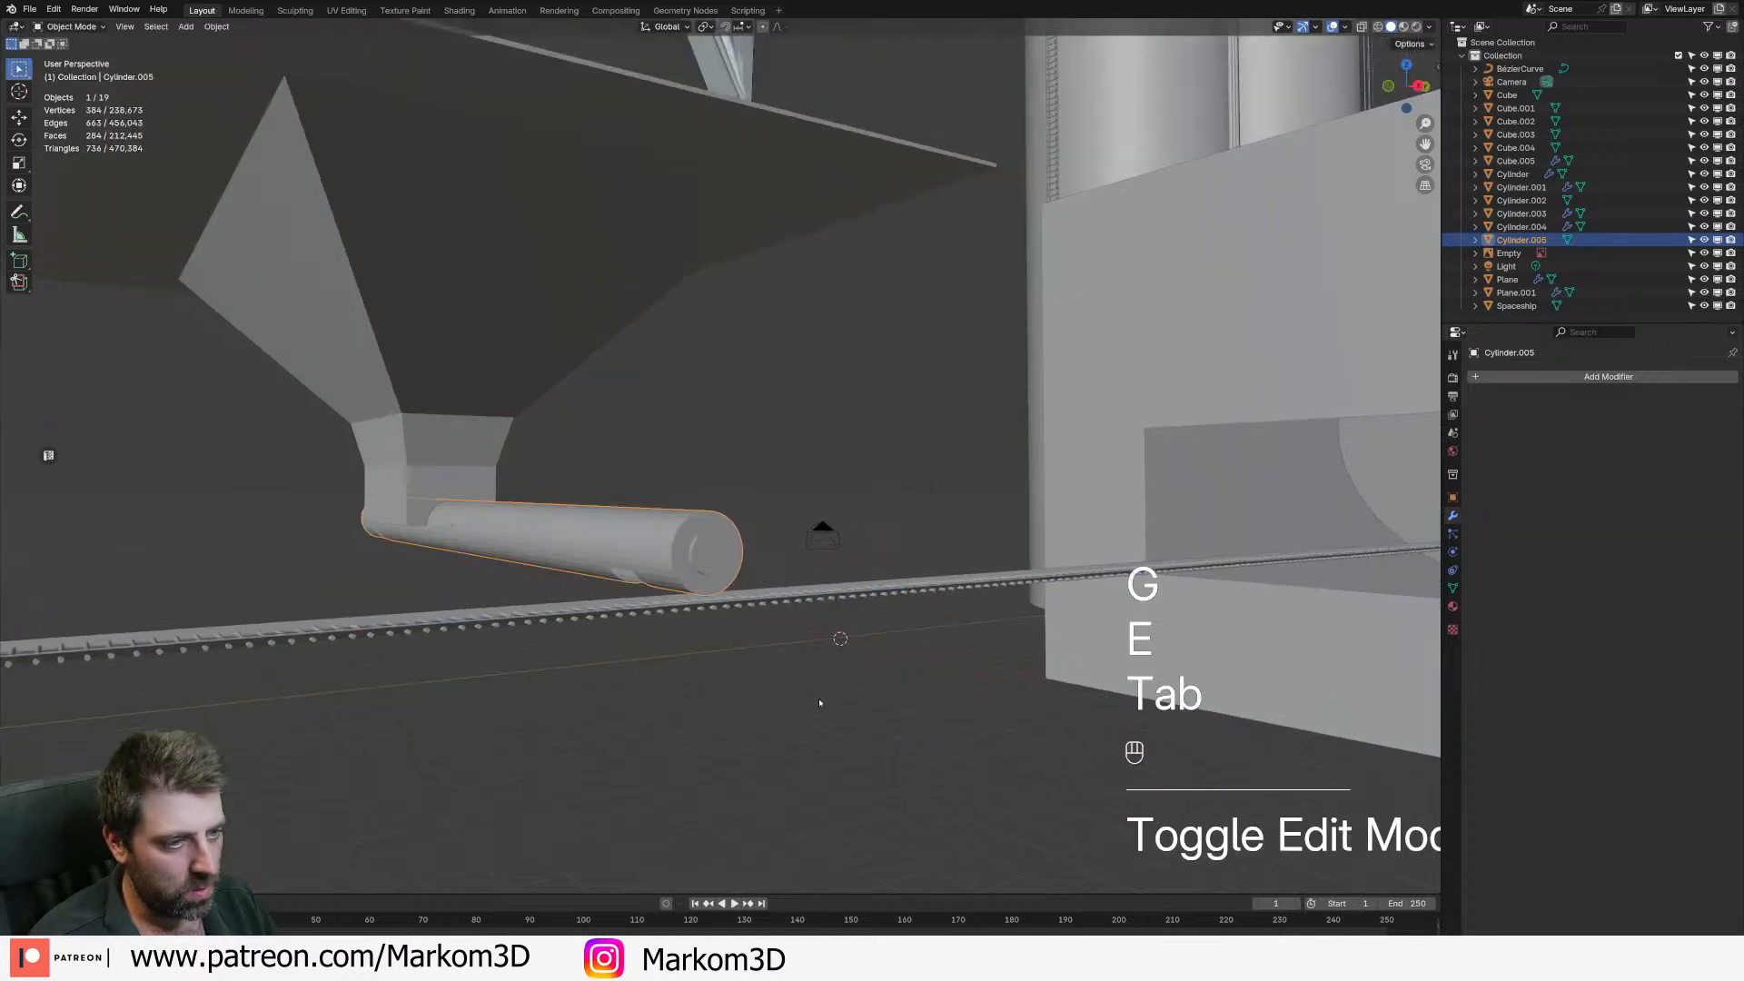
- Join the pipe with the hopper above it into a single object, keeping the hopper as the active one
{"action": "left_click", "coordinate": [820, 701]}
{"action": "scroll", "coordinate": [732, 693], "scroll_direction": "down", "scroll_amount": 2}
{"action": "middle_click_drag", "start_coordinate": [732, 693], "coordinate": [657, 635]}
{"action": "left_click", "coordinate": [604, 474]}
{"action": "left_click", "coordinate": [571, 422], "text": "shift"}
{"action": "key", "text": "ctrl+j"}
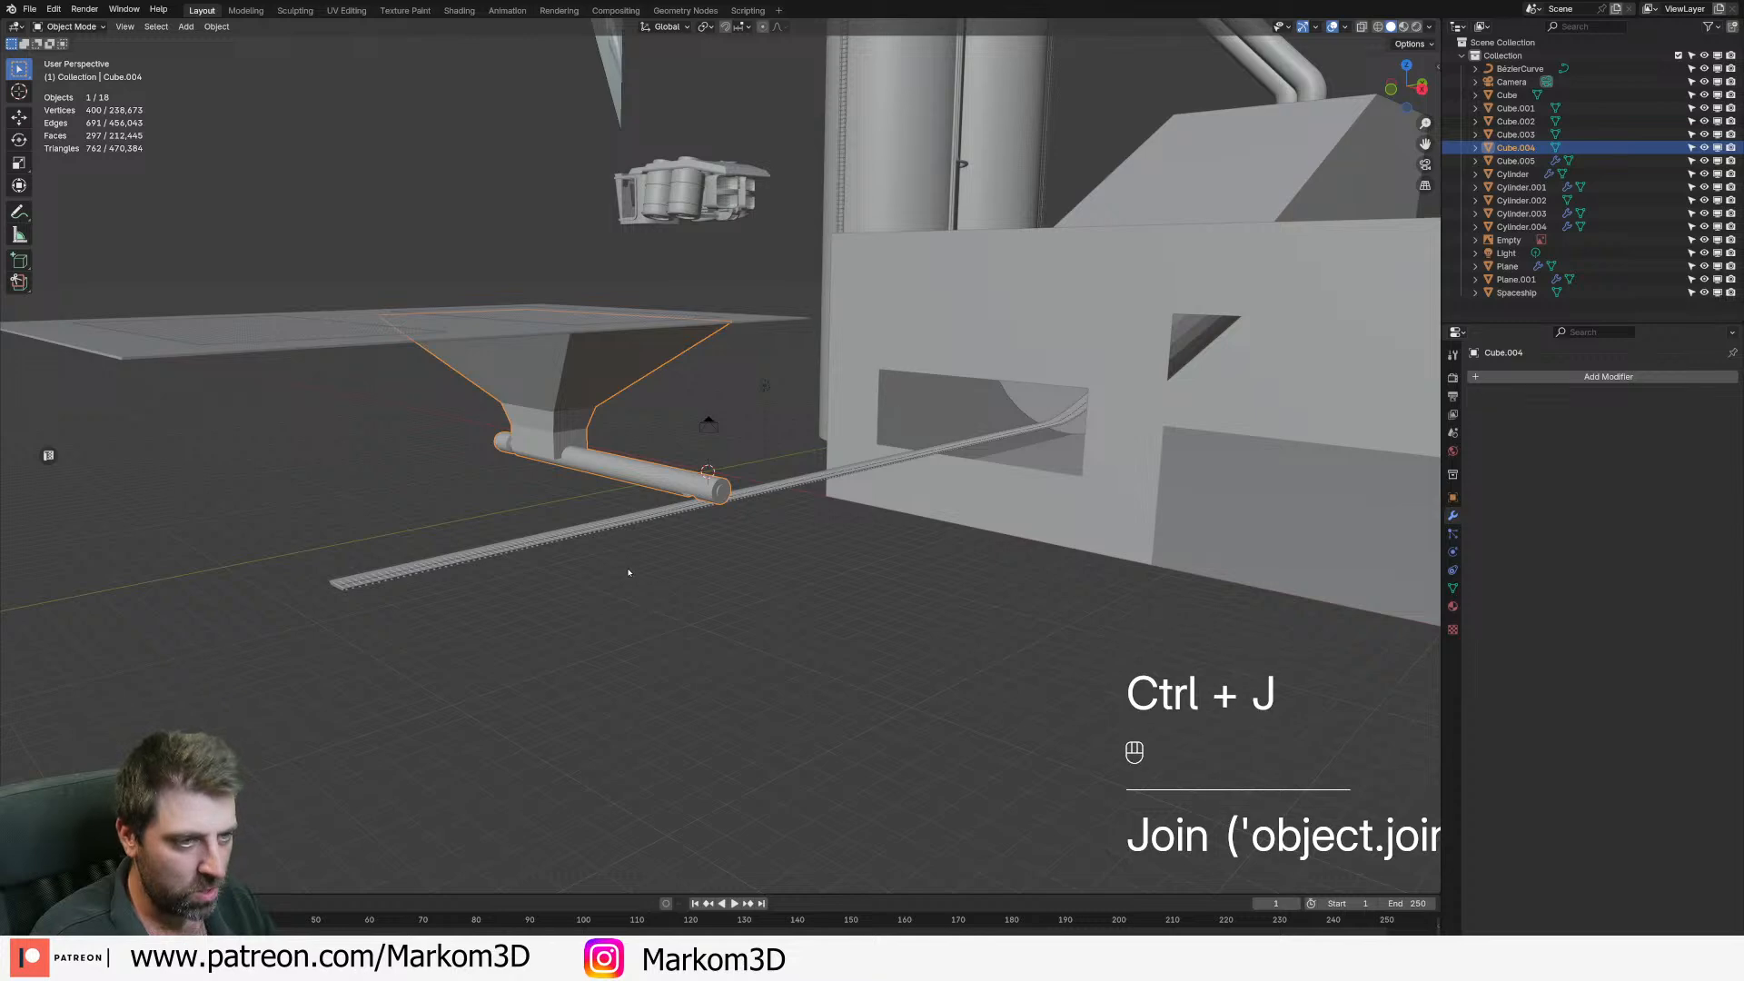
- In a wireframe top view, merge all vertices of the joined hopper and pipe by distance
{"action": "middle_click_drag", "start_coordinate": [649, 588], "coordinate": [856, 627], "text": "shift"}
{"action": "key", "text": "KP_7"}
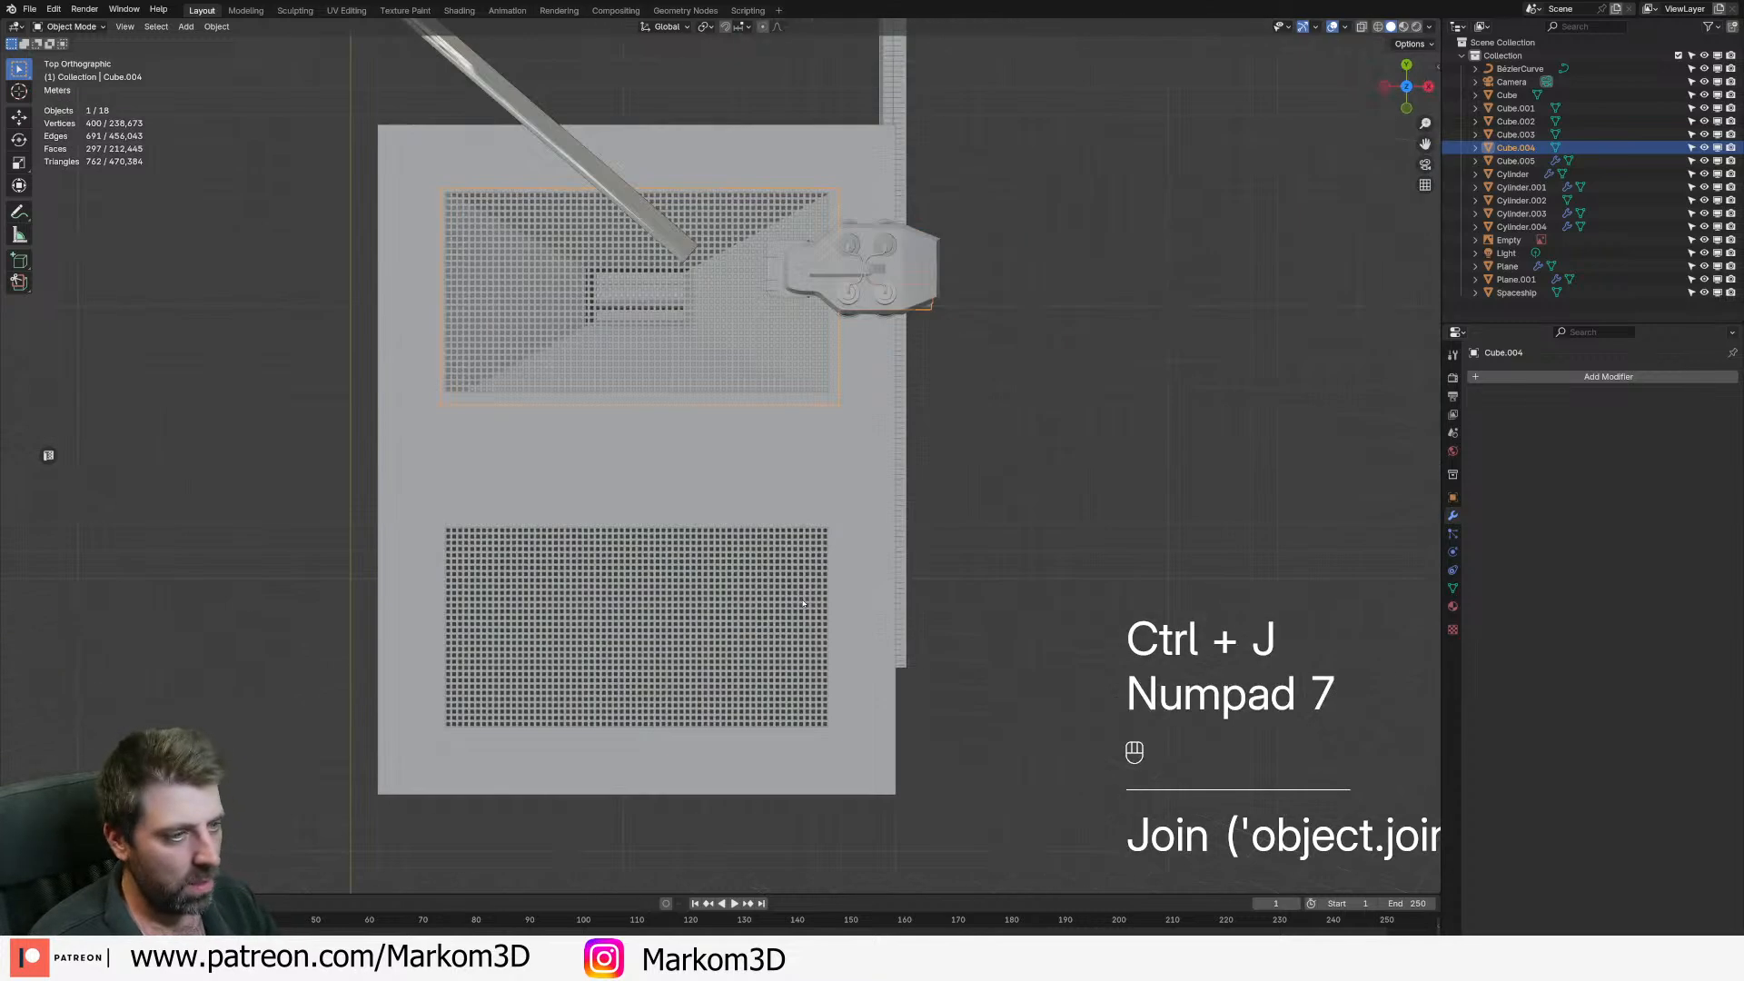
{"action": "key", "text": "z"}
{"action": "left_click", "coordinate": [693, 595]}
{"action": "key", "text": "Tab"}
{"action": "key", "text": "a"}
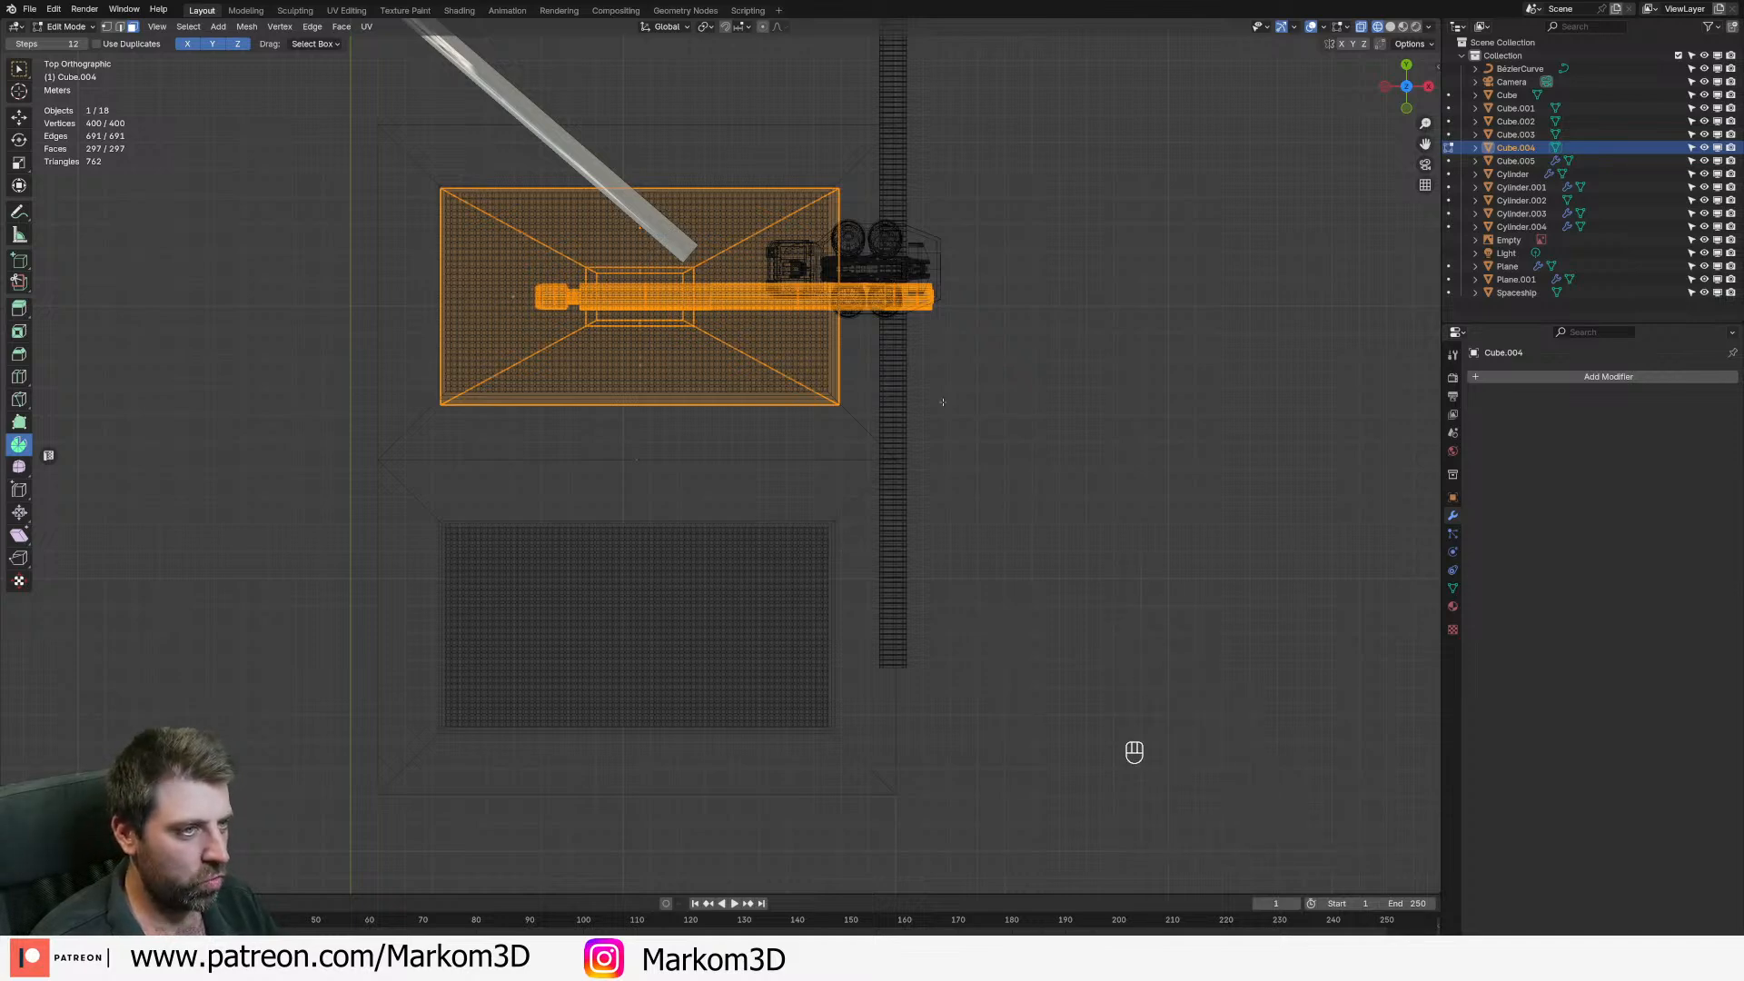
{"action": "key", "text": "Tab"}
{"action": "key", "text": "Tab"}
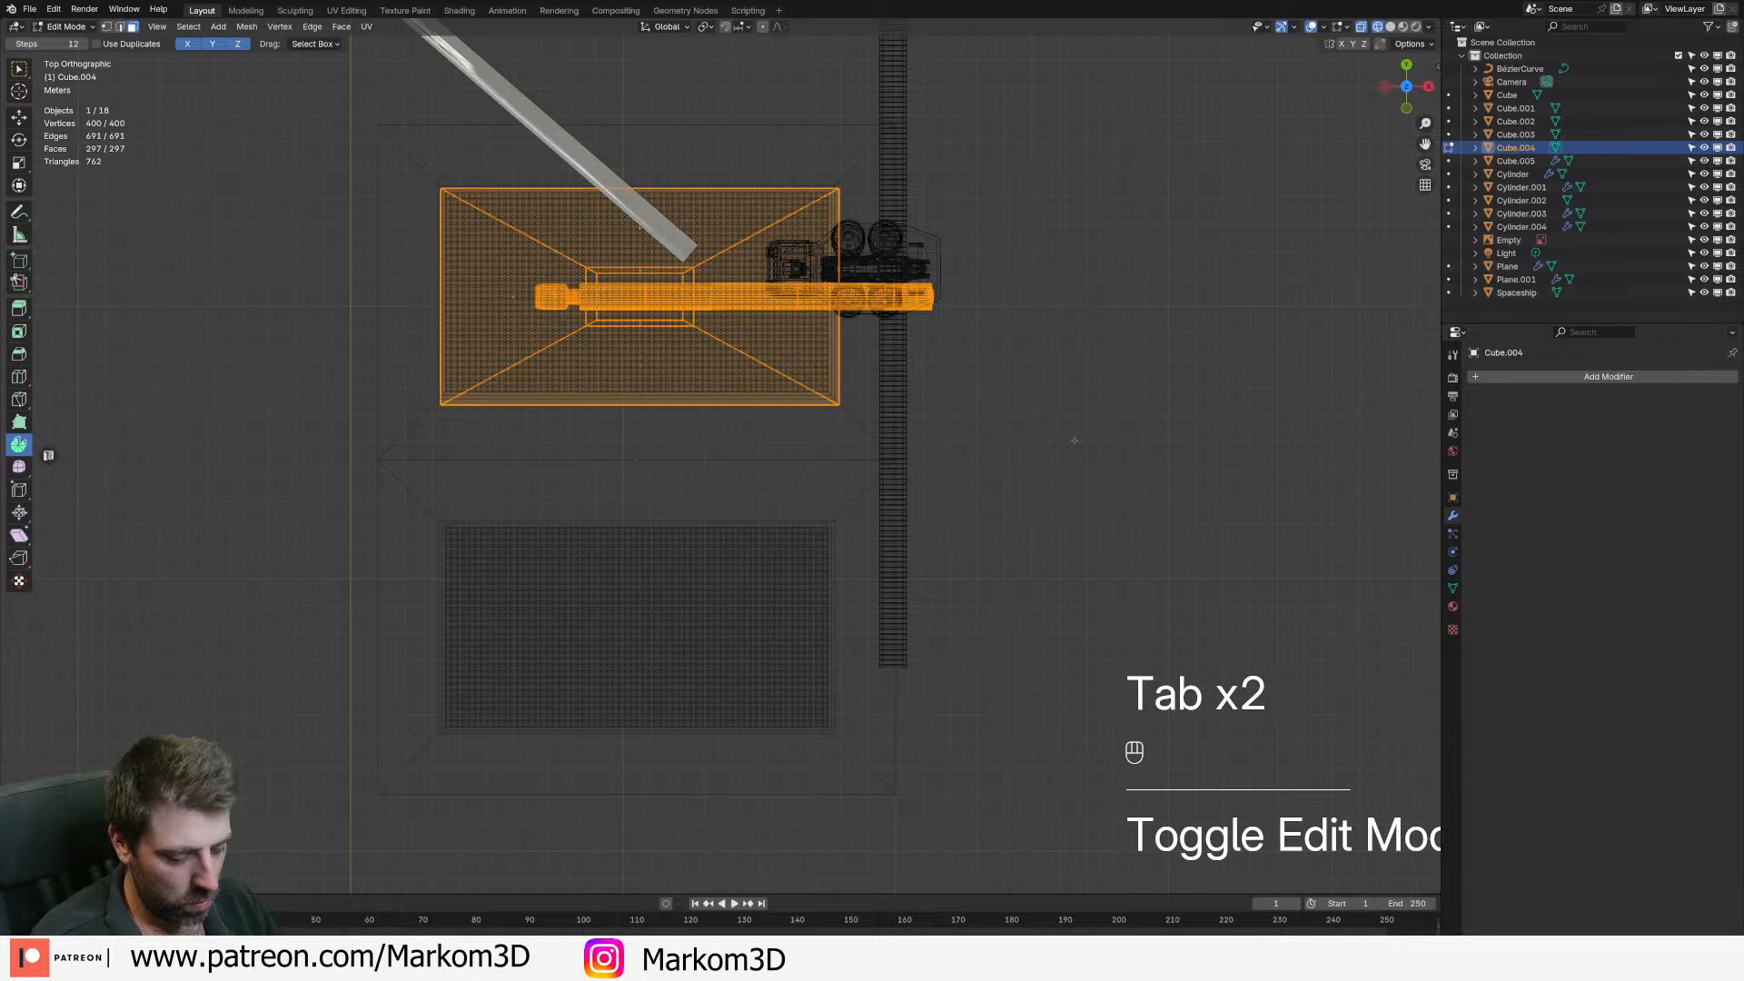
{"action": "key", "text": "m"}
{"action": "left_click", "coordinate": [1065, 491]}
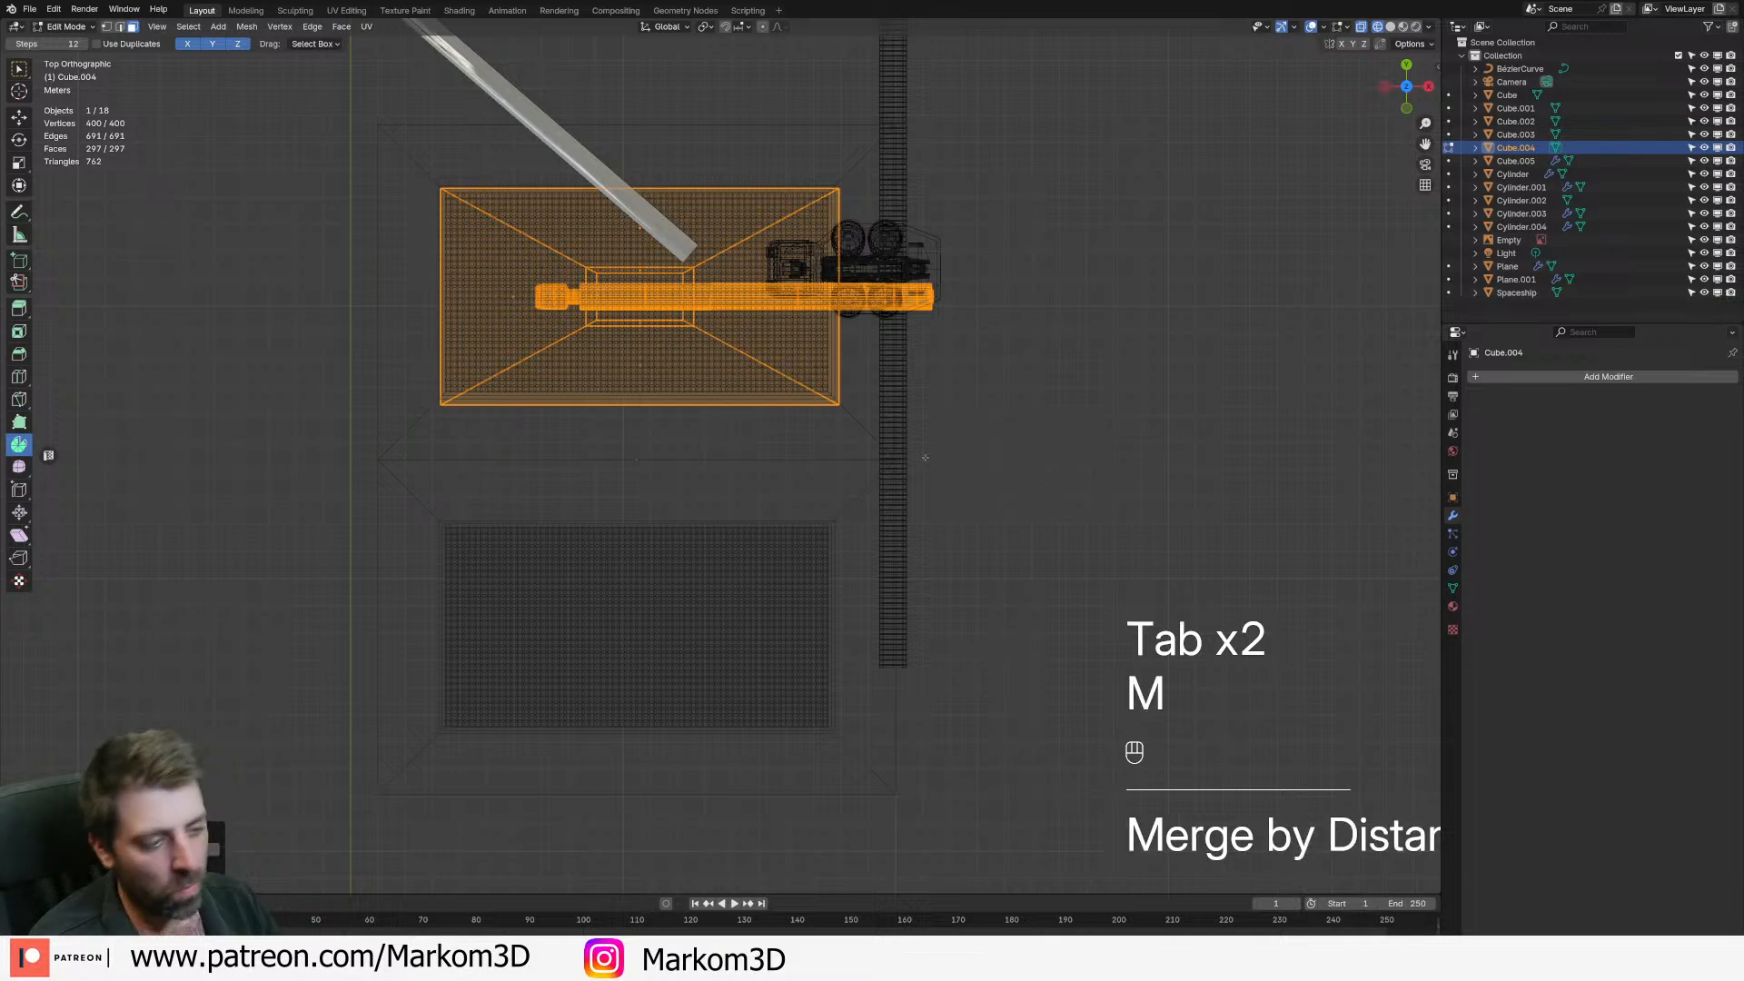
{"action": "key", "text": "Tab"}
- Add an Array modifier to the hopper, set its X offset factor to 0 and adjust the Y factor so the copy sits under the second grate
{"action": "left_click", "coordinate": [1608, 376]}
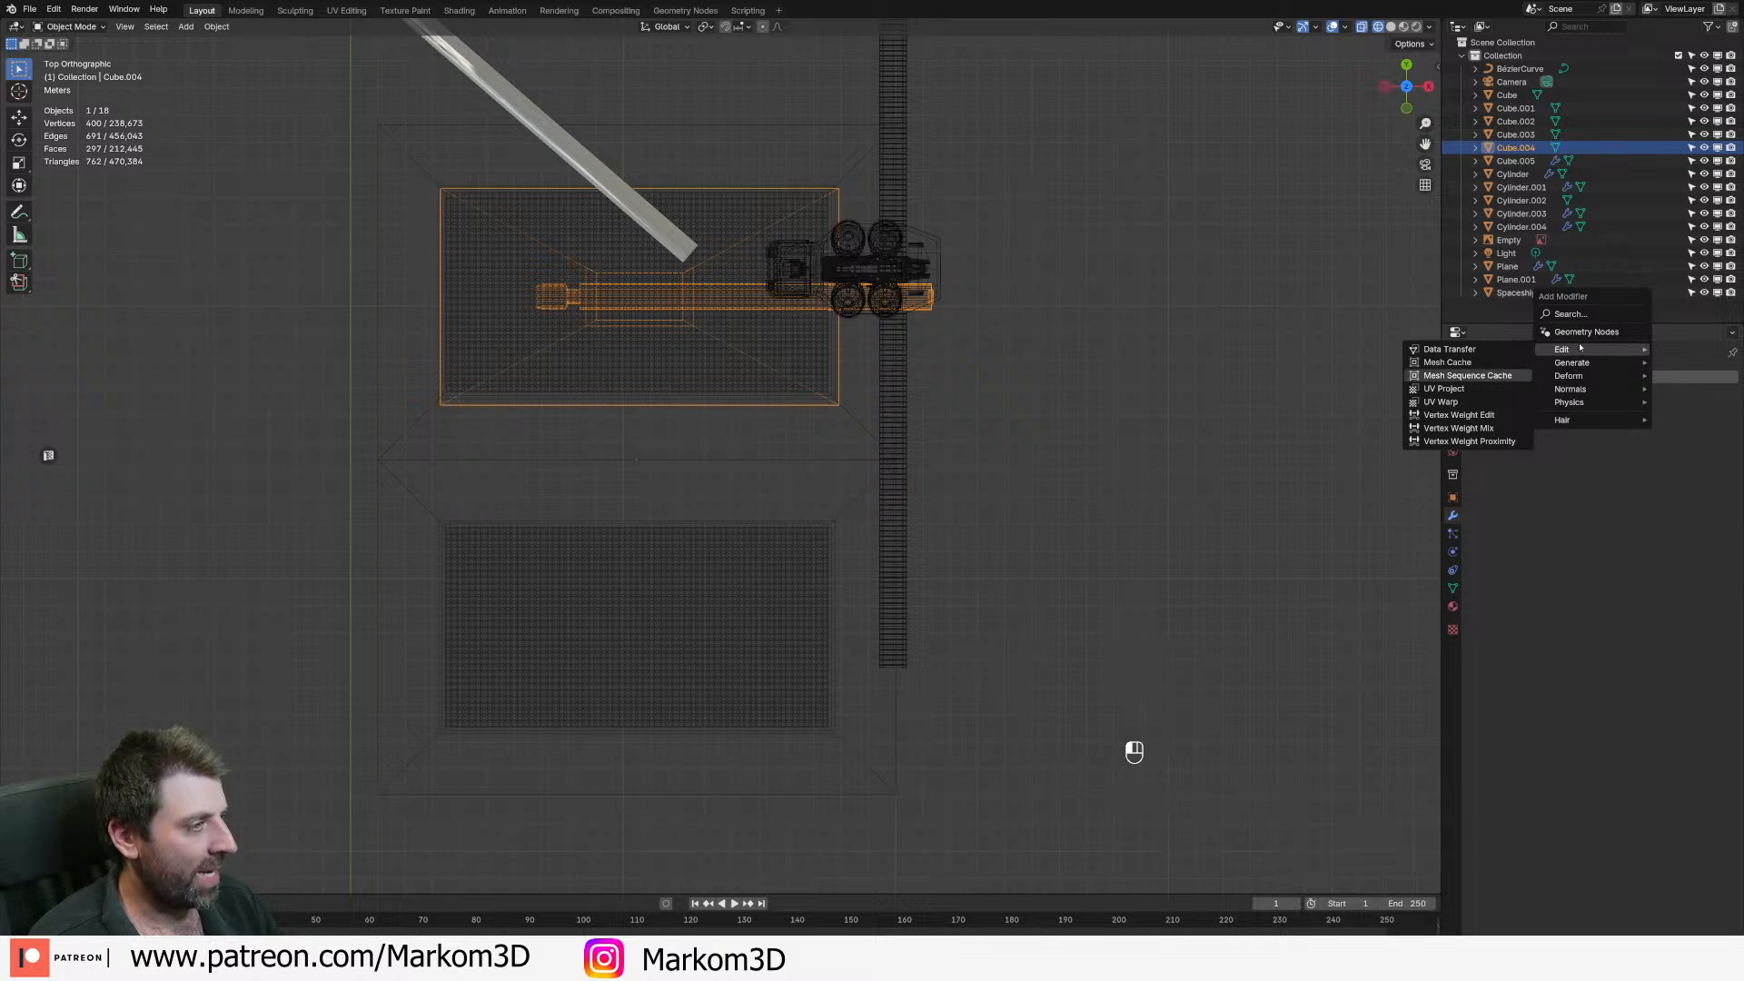
{"action": "left_click", "coordinate": [1602, 384]}
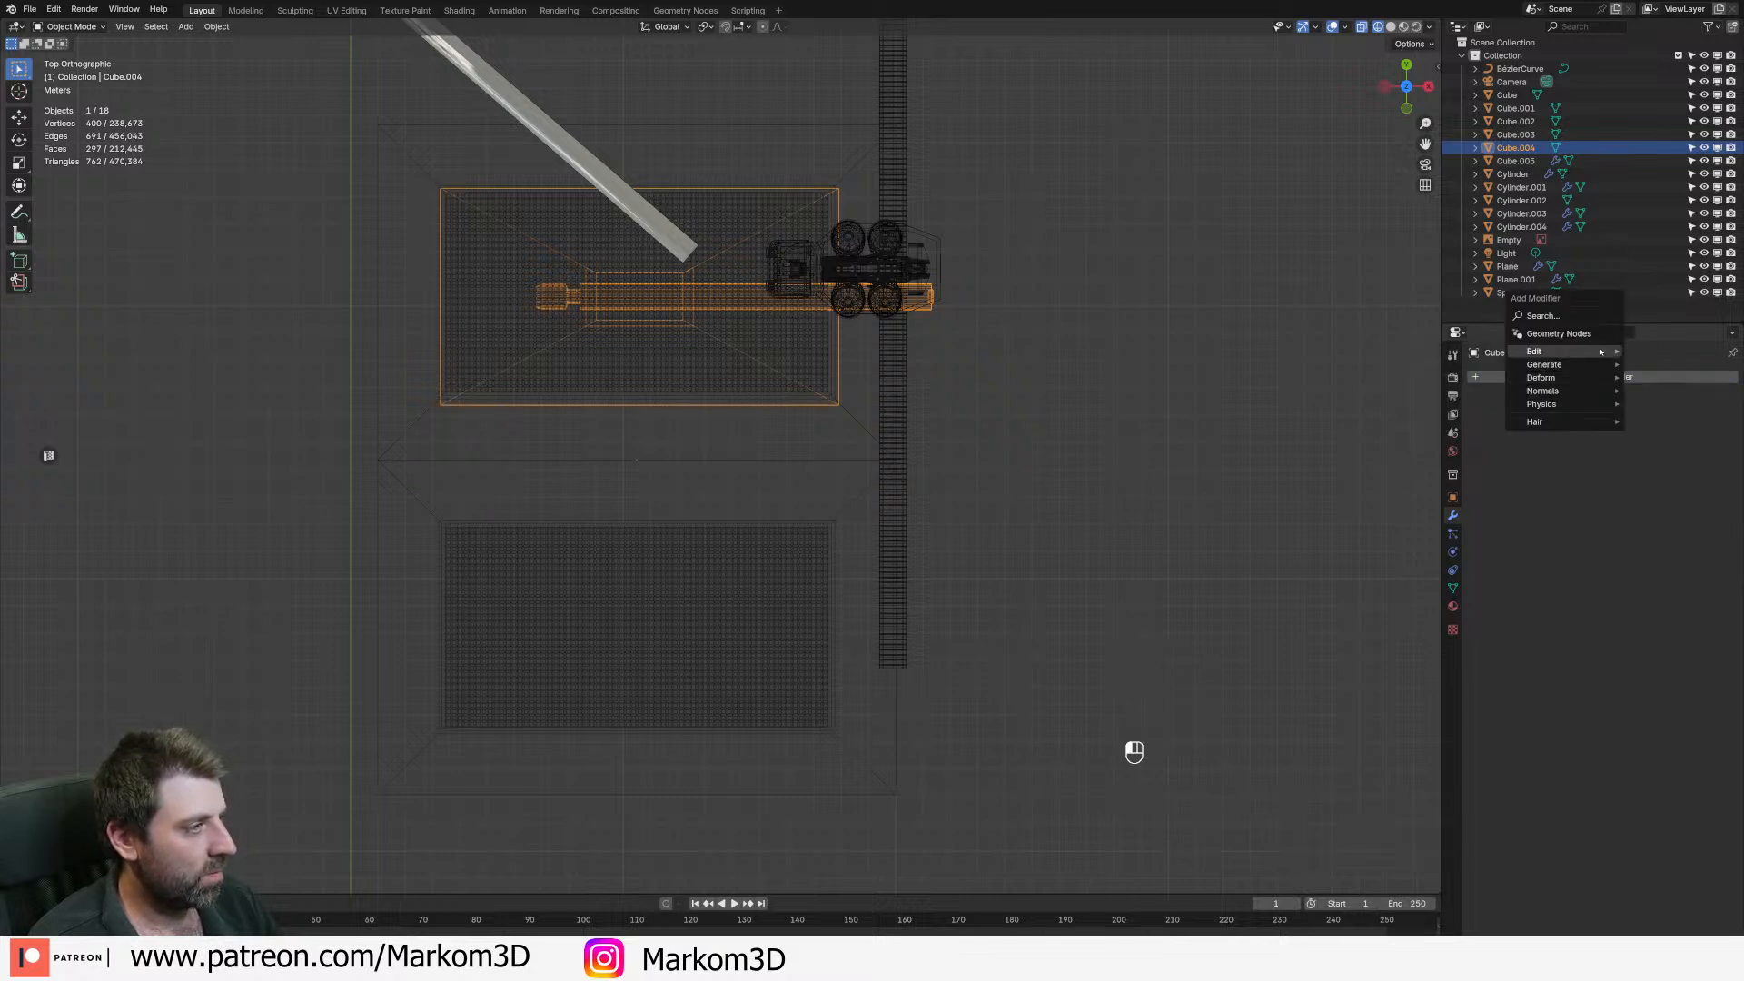
{"action": "mouse_move", "coordinate": [1553, 364]}
{"action": "left_click", "coordinate": [1417, 364]}
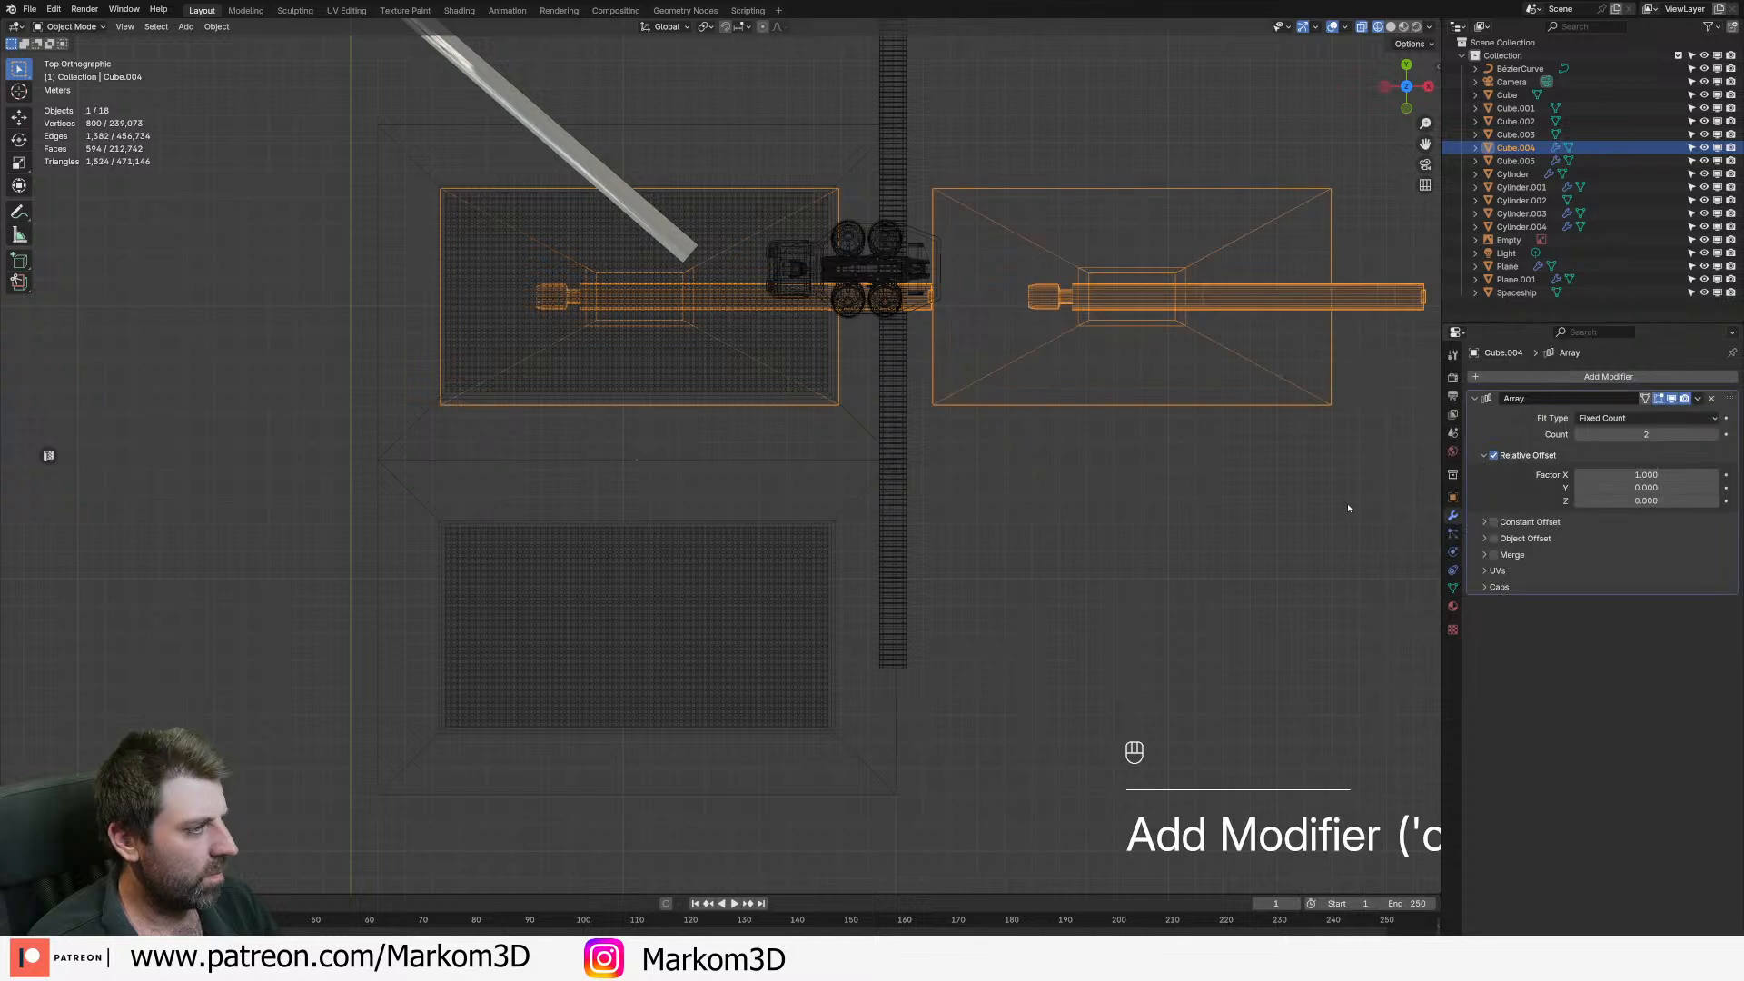
{"action": "left_click", "coordinate": [1641, 474]}
{"action": "type", "text": "0"}
{"action": "key", "text": "Return"}
{"action": "mouse_move", "coordinate": [1644, 487]}
{"action": "left_mouse_down"}
{"action": "mouse_move", "coordinate": [1708, 487]}
{"action": "mouse_move", "coordinate": [1645, 487]}
{"action": "left_mouse_up"}
{"action": "left_click", "coordinate": [996, 608]}
{"action": "middle_click_drag", "start_coordinate": [997, 607], "coordinate": [954, 523]}
{"action": "key", "text": "z"}
{"action": "left_click", "coordinate": [1028, 556]}
- Inspect the building block's front frame and openings and their relation to the hopper platform
{"action": "left_click", "coordinate": [1017, 591]}
{"action": "mouse_move", "coordinate": [1032, 584]}
{"action": "middle_mouse_down"}
{"action": "mouse_move", "coordinate": [1021, 536]}
{"action": "mouse_move", "coordinate": [993, 588]}
{"action": "mouse_move", "coordinate": [923, 588]}
{"action": "middle_mouse_up"}
{"action": "scroll", "coordinate": [1016, 592], "scroll_direction": "down", "scroll_amount": 4}
{"action": "scroll", "coordinate": [993, 588], "scroll_direction": "up", "scroll_amount": 4}
{"action": "scroll", "coordinate": [923, 588], "scroll_direction": "down", "scroll_amount": 5}
{"action": "middle_click_drag", "start_coordinate": [1058, 443], "coordinate": [904, 400], "text": "shift"}
{"action": "left_click", "coordinate": [905, 400]}
{"action": "scroll", "coordinate": [905, 399], "scroll_direction": "up", "scroll_amount": 5}
{"action": "key", "text": "Tab"}
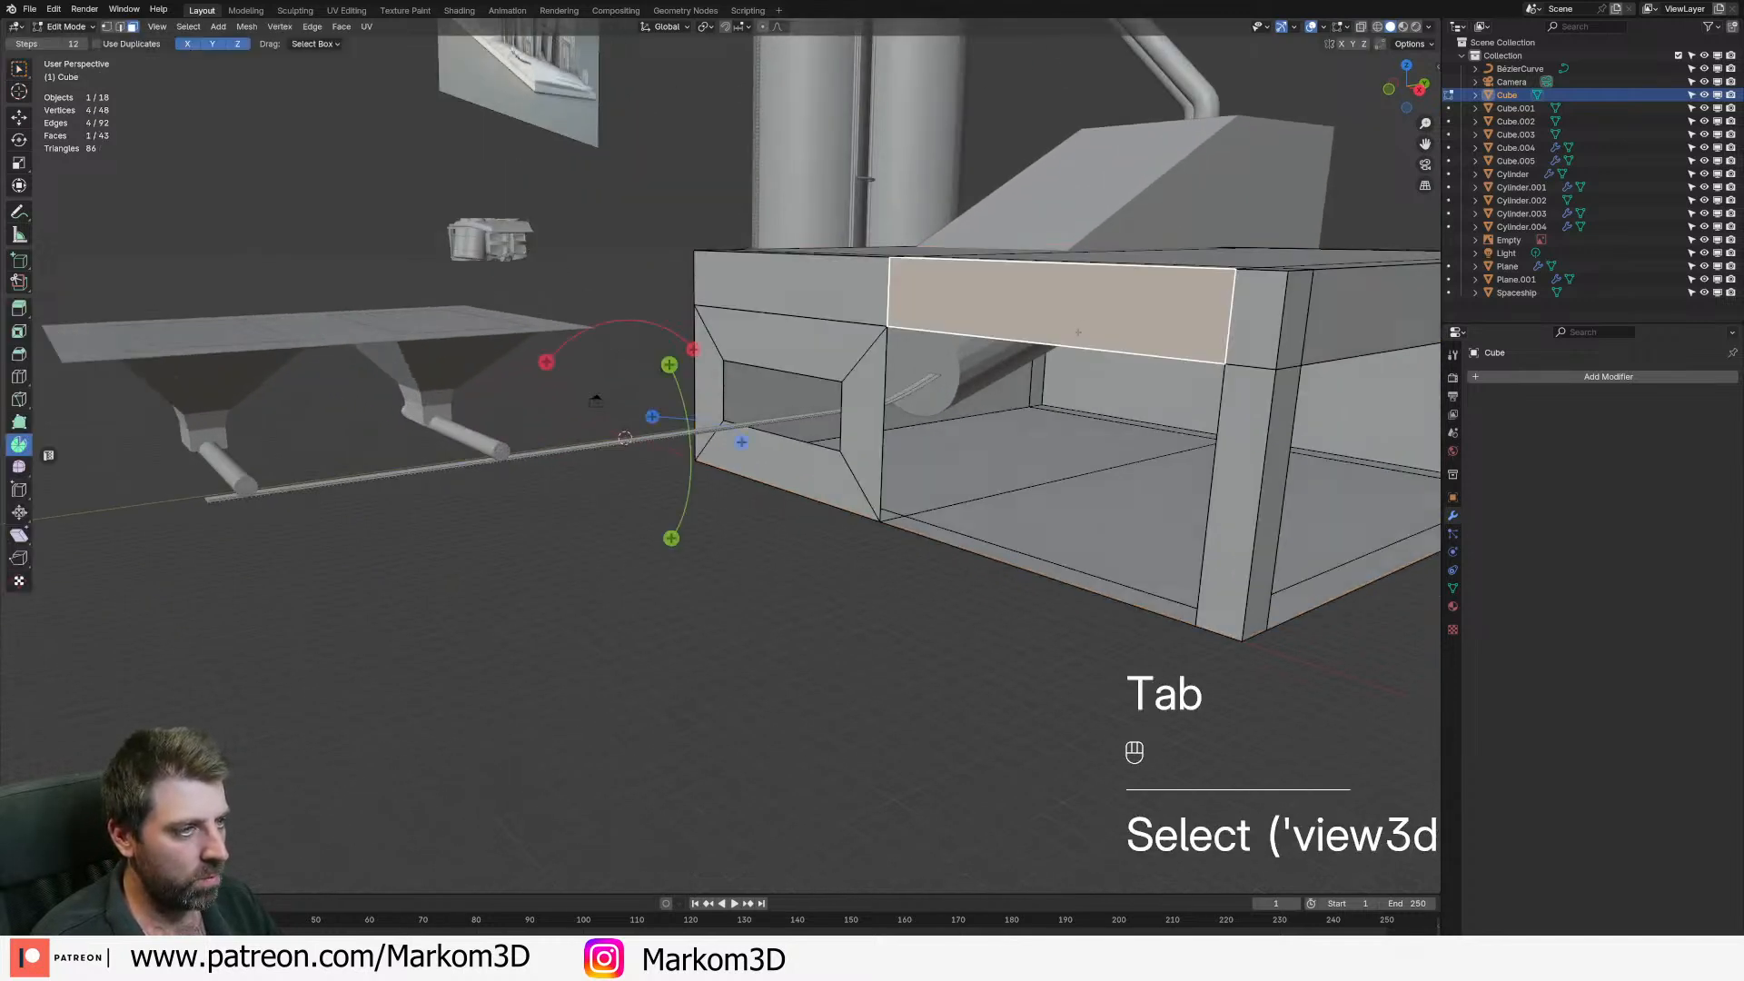
{"action": "key", "text": "Tab"}
{"action": "middle_click_drag", "start_coordinate": [1066, 366], "coordinate": [1009, 362], "text": "shift"}
{"action": "key", "text": "Tab"}
{"action": "scroll", "coordinate": [1009, 362], "scroll_direction": "down", "scroll_amount": 3}
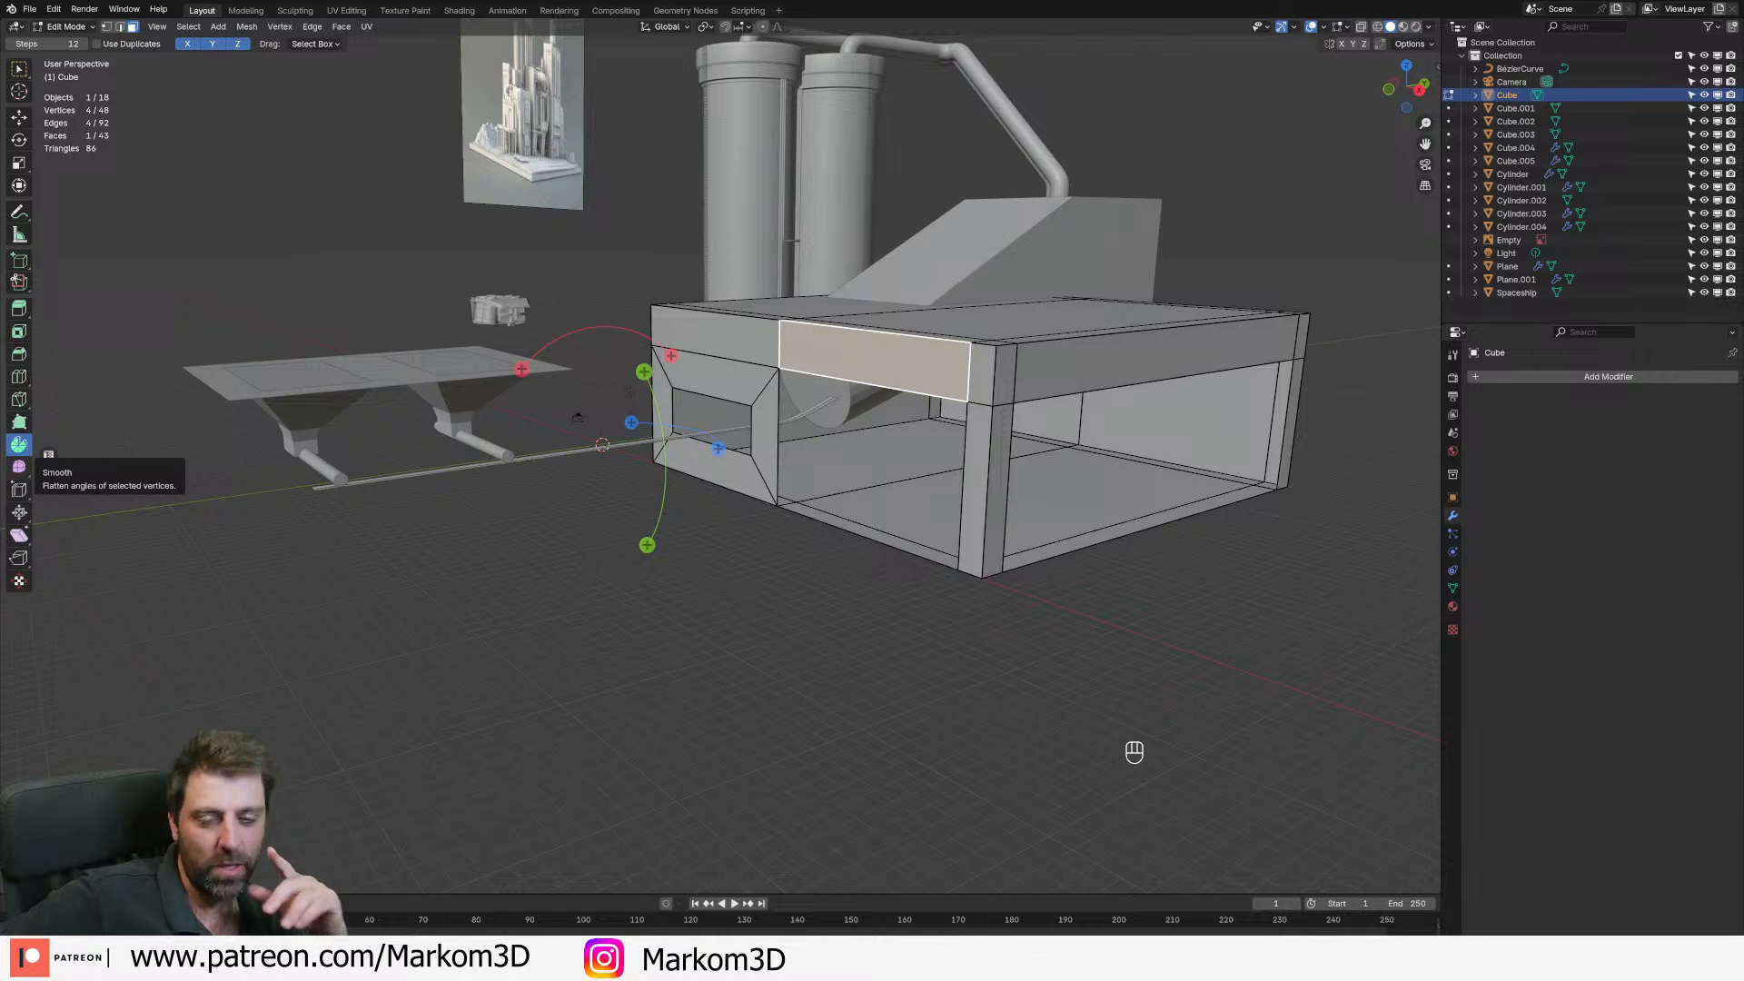
{"action": "scroll", "coordinate": [418, 464], "scroll_direction": "up", "scroll_amount": 4}
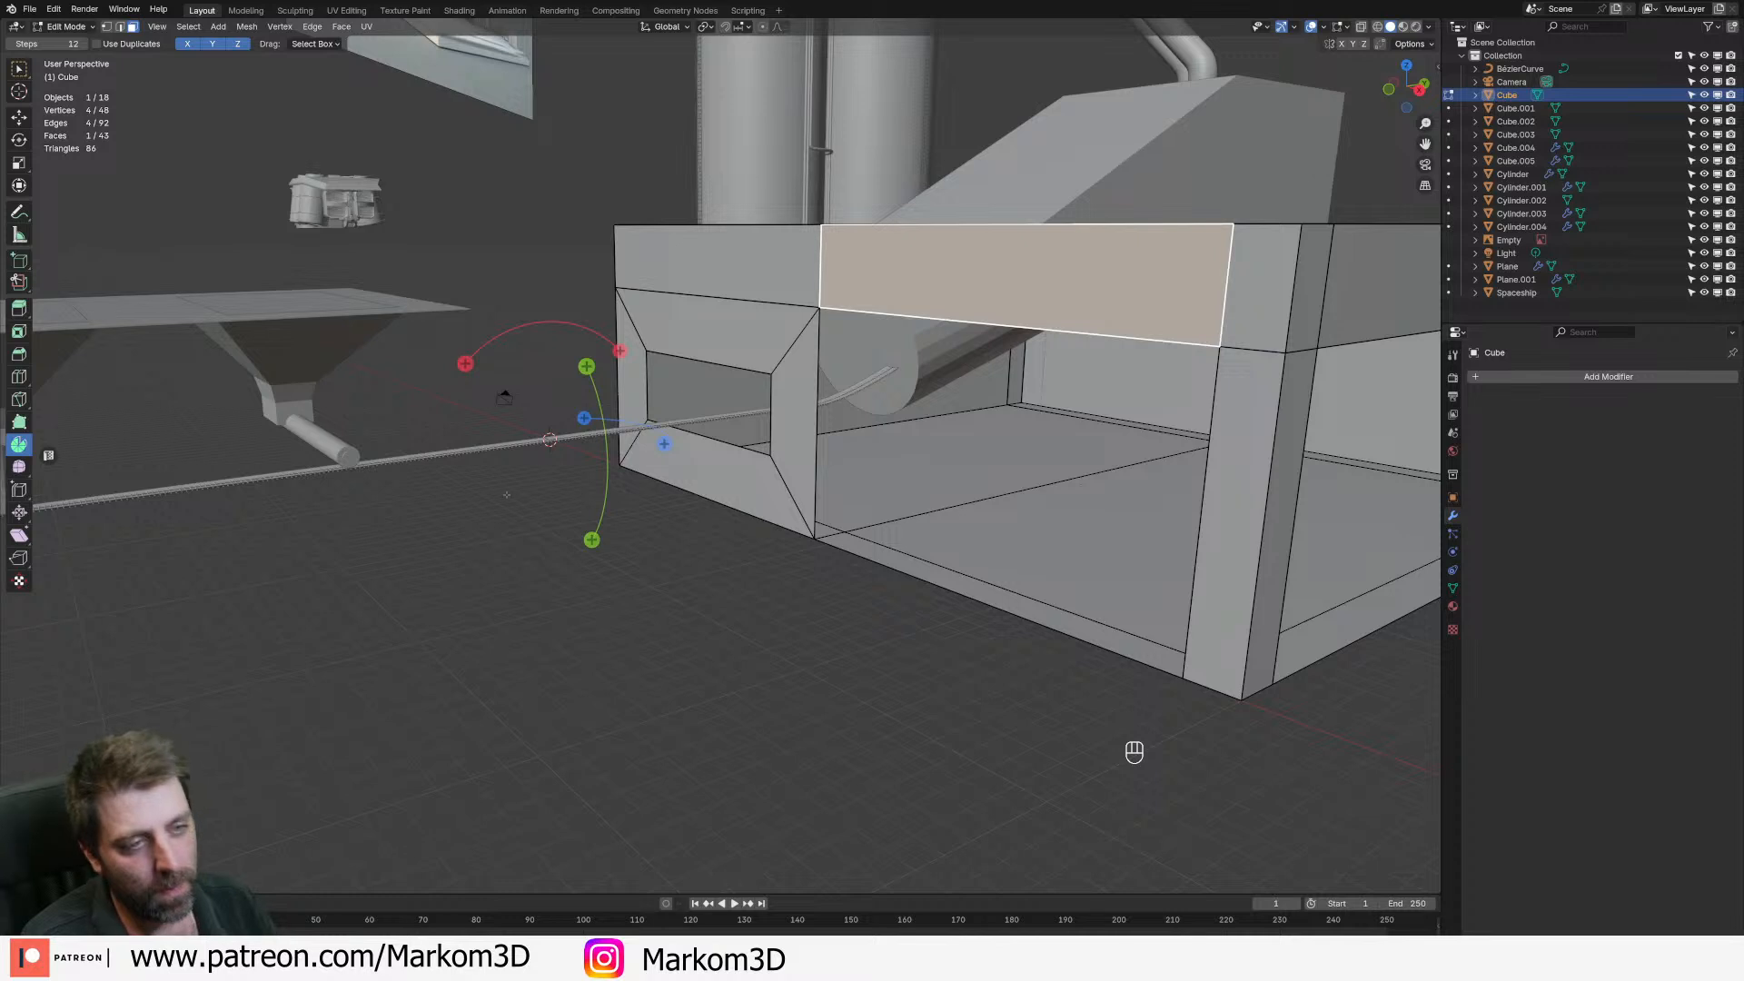
{"action": "key", "text": "Tab"}
{"action": "scroll", "coordinate": [579, 381], "scroll_direction": "down", "scroll_amount": 2}
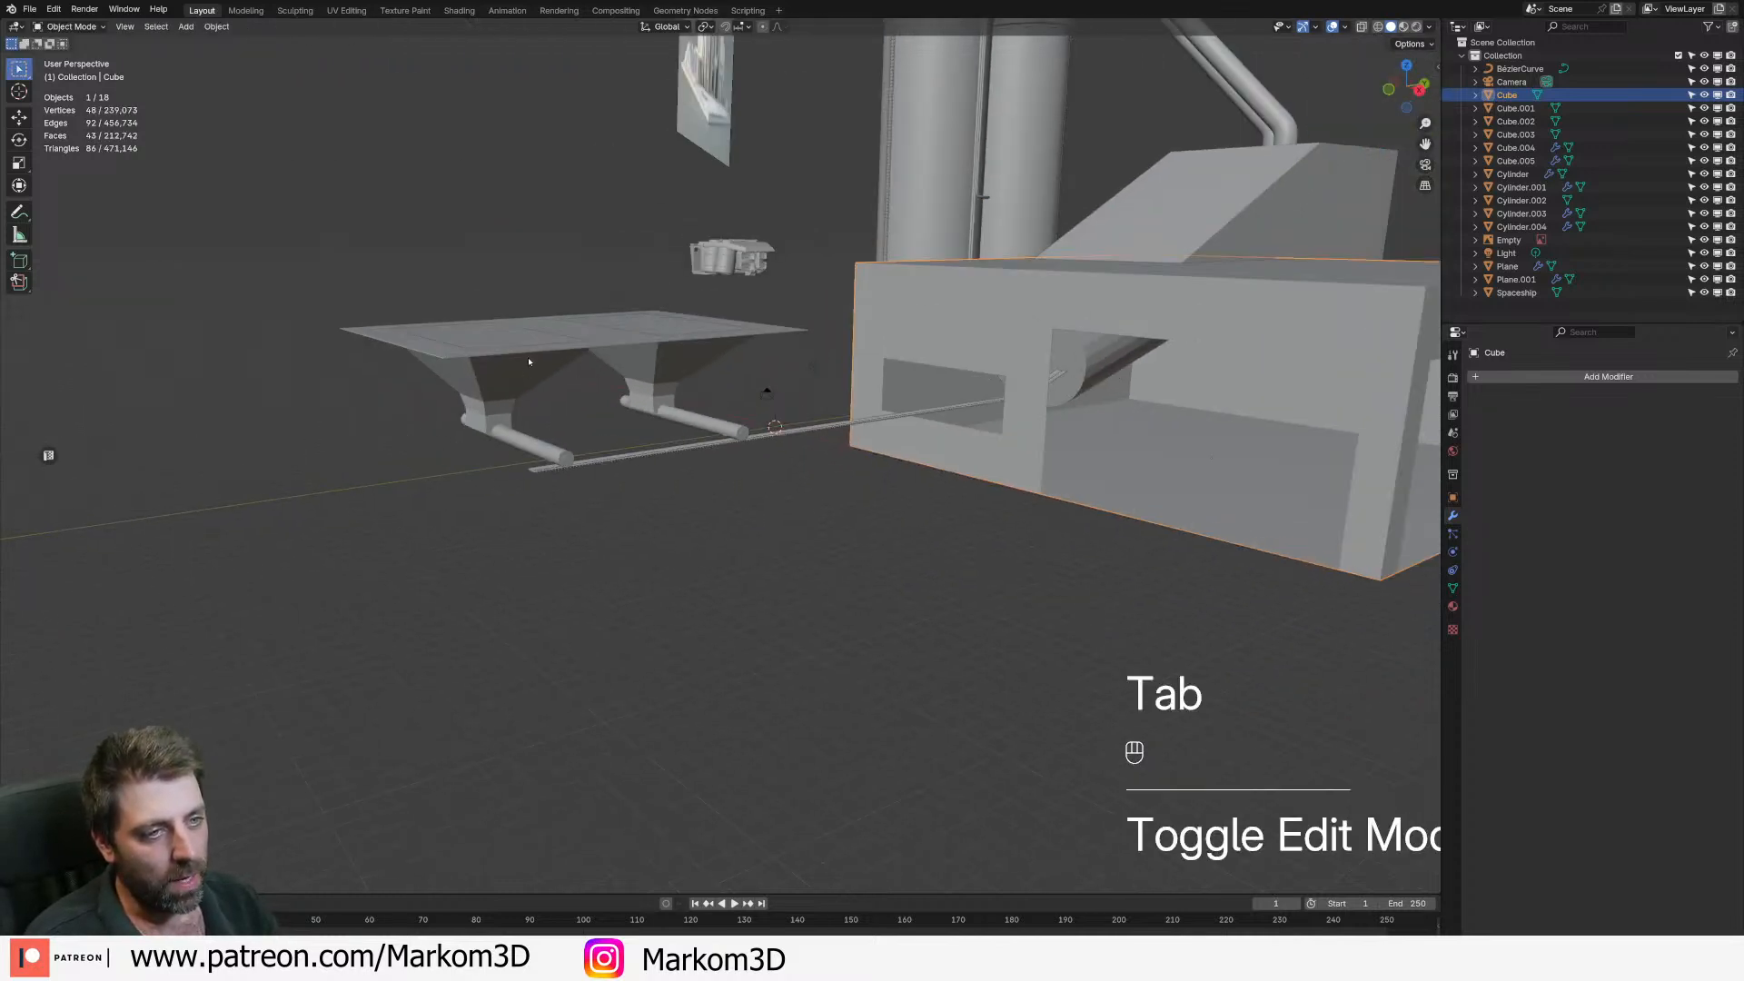
- Duplicate the platform's outer perimeter edges in place and extrude them about 11 m down along Z to form surrounding walls
{"action": "left_click", "coordinate": [529, 361]}
{"action": "middle_click_drag", "start_coordinate": [530, 362], "coordinate": [549, 389]}
{"action": "key", "text": "Tab"}
{"action": "key", "text": "Tab"}
{"action": "middle_click_drag", "start_coordinate": [672, 423], "coordinate": [369, 271]}
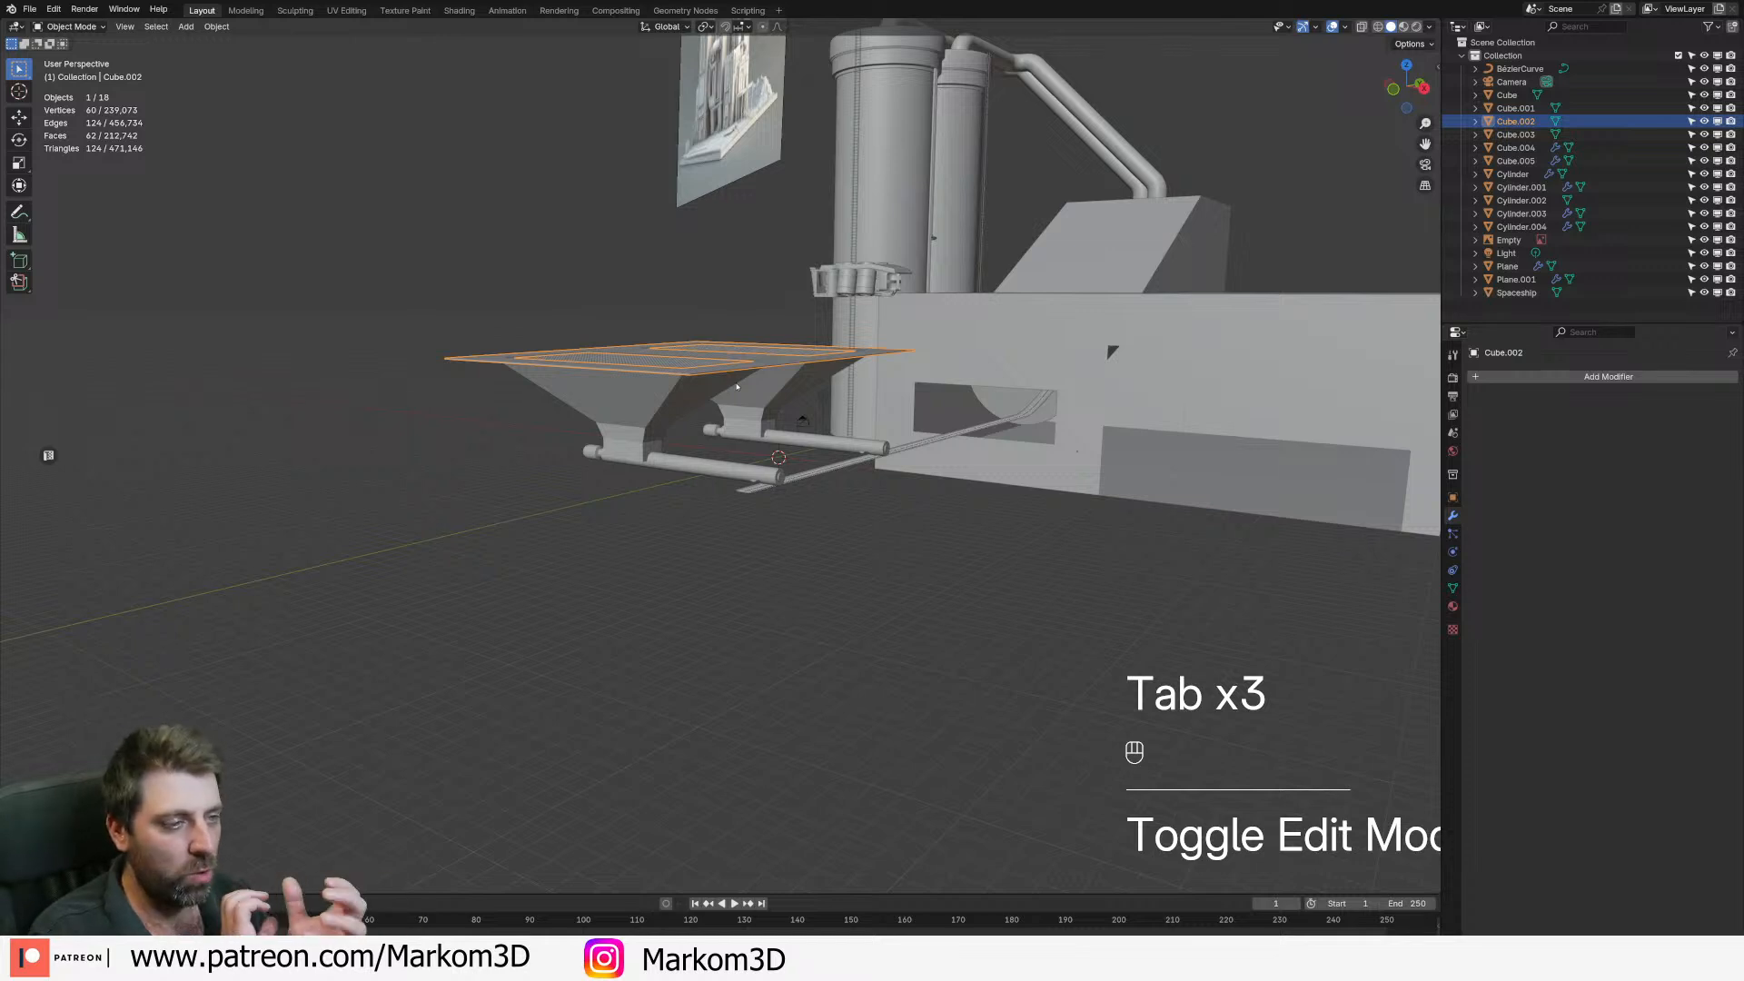
{"action": "middle_click_drag", "start_coordinate": [735, 386], "coordinate": [600, 304]}
{"action": "middle_click_drag", "start_coordinate": [727, 361], "coordinate": [774, 258]}
{"action": "key", "text": "Tab"}
{"action": "key", "text": "Tab"}
{"action": "key", "text": "Tab"}
{"action": "key", "text": "3"}
{"action": "left_click", "coordinate": [723, 207]}
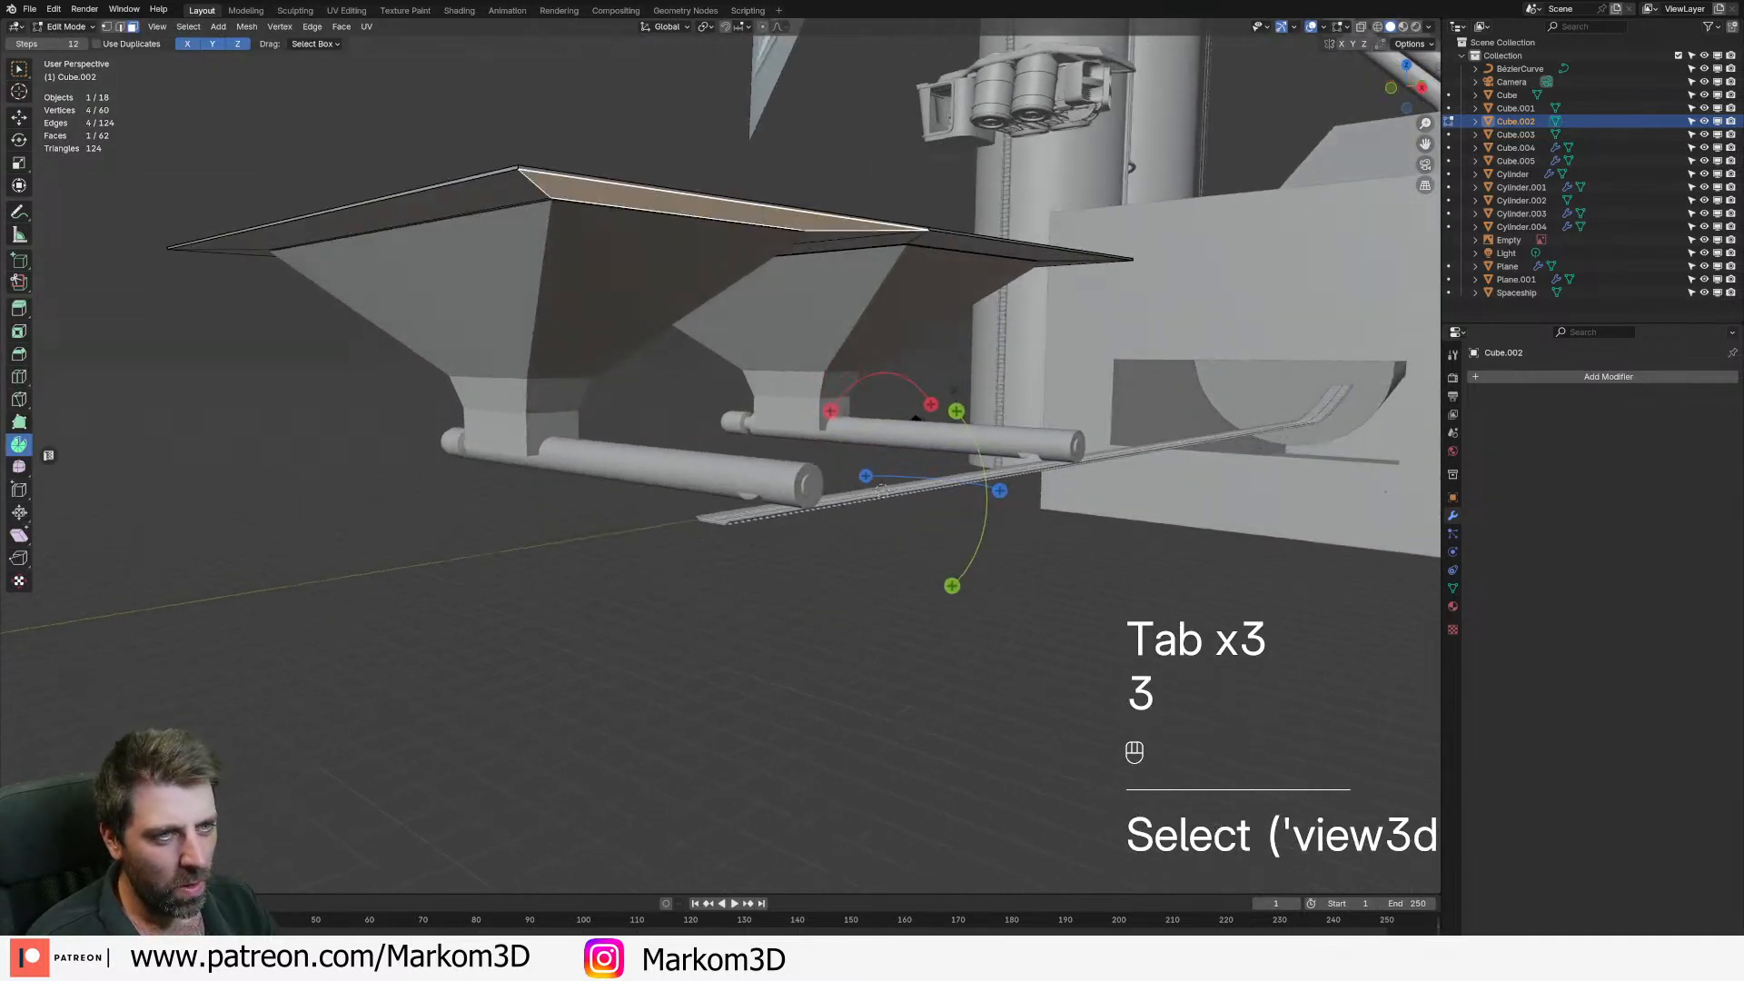
{"action": "key", "text": "2"}
{"action": "left_click", "coordinate": [727, 199], "text": "alt"}
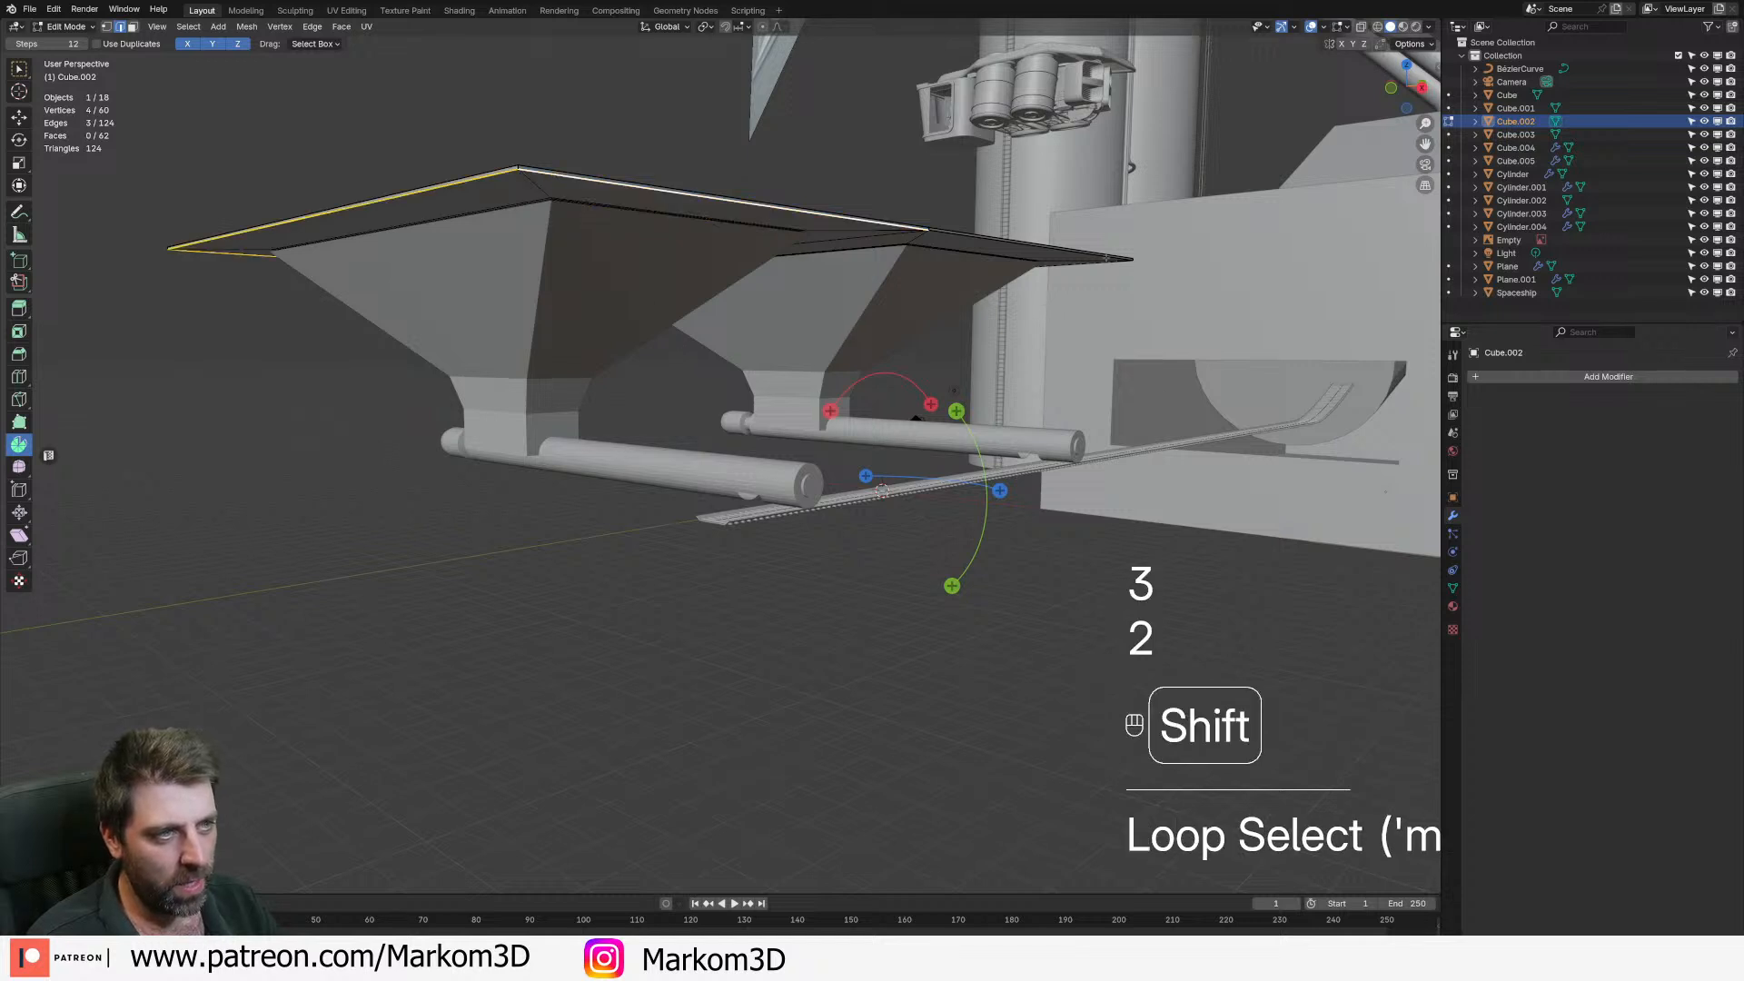
{"action": "left_click", "coordinate": [1068, 264], "text": "alt+shift"}
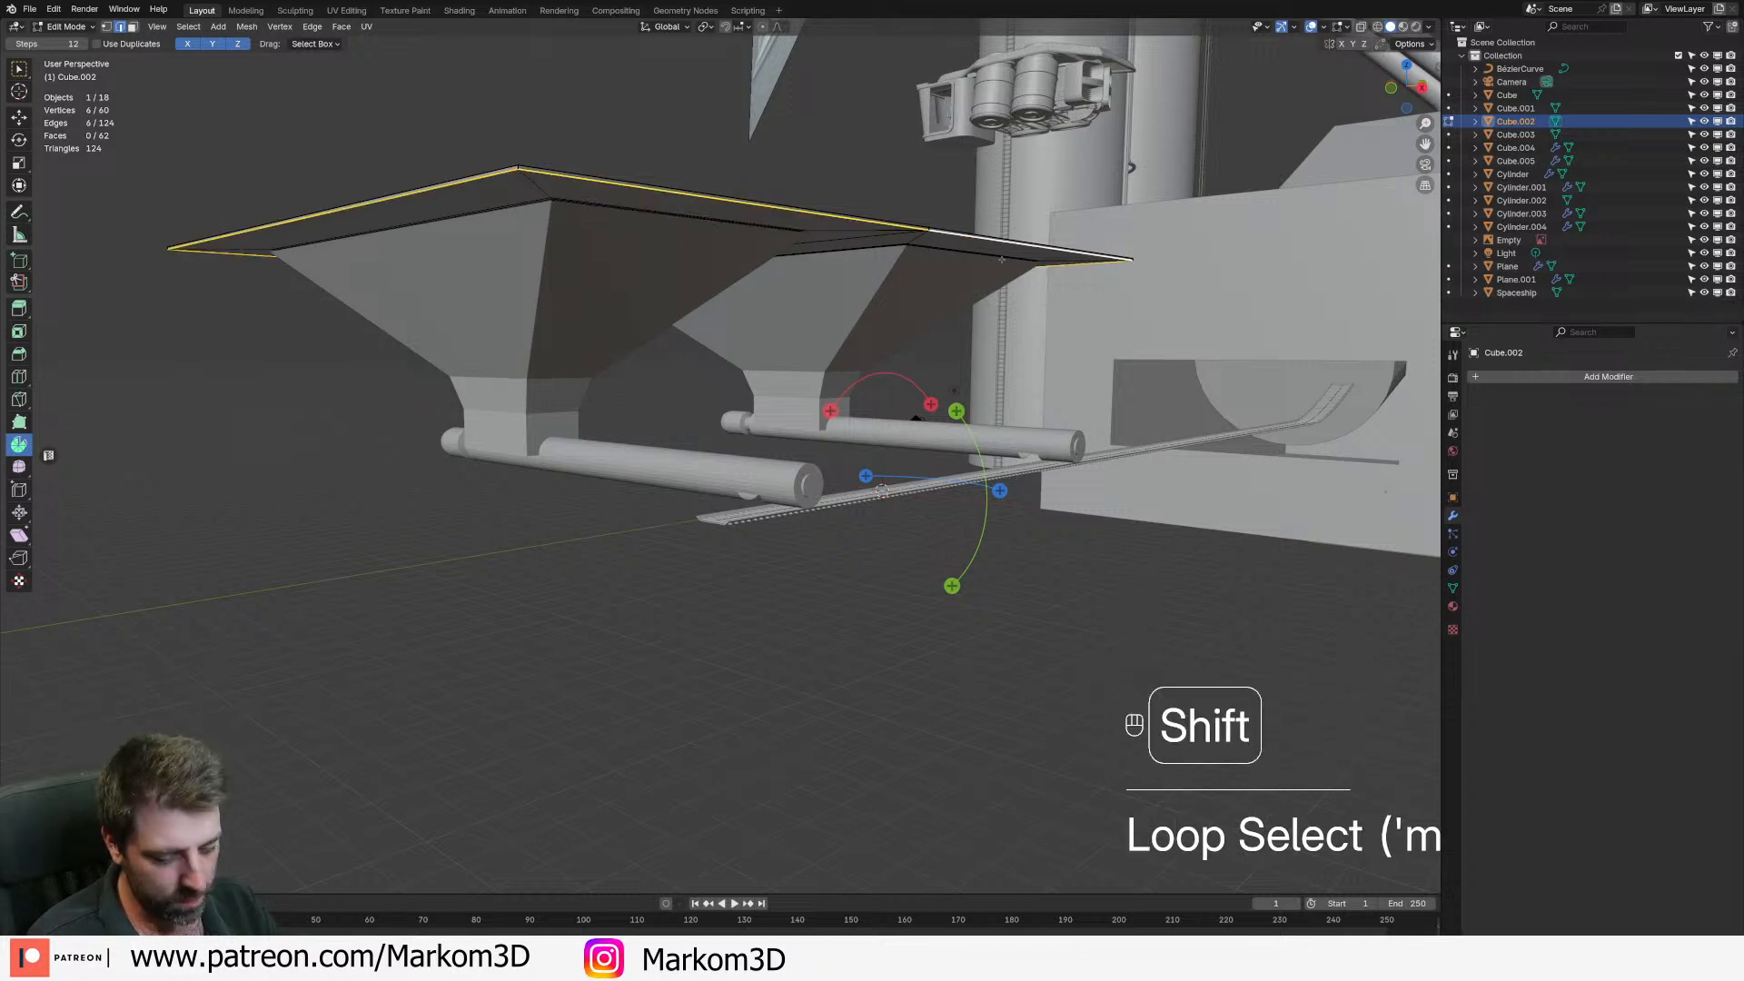
{"action": "key", "text": "shift+d"}
{"action": "right_click", "coordinate": [1045, 350]}
{"action": "key", "text": "e"}
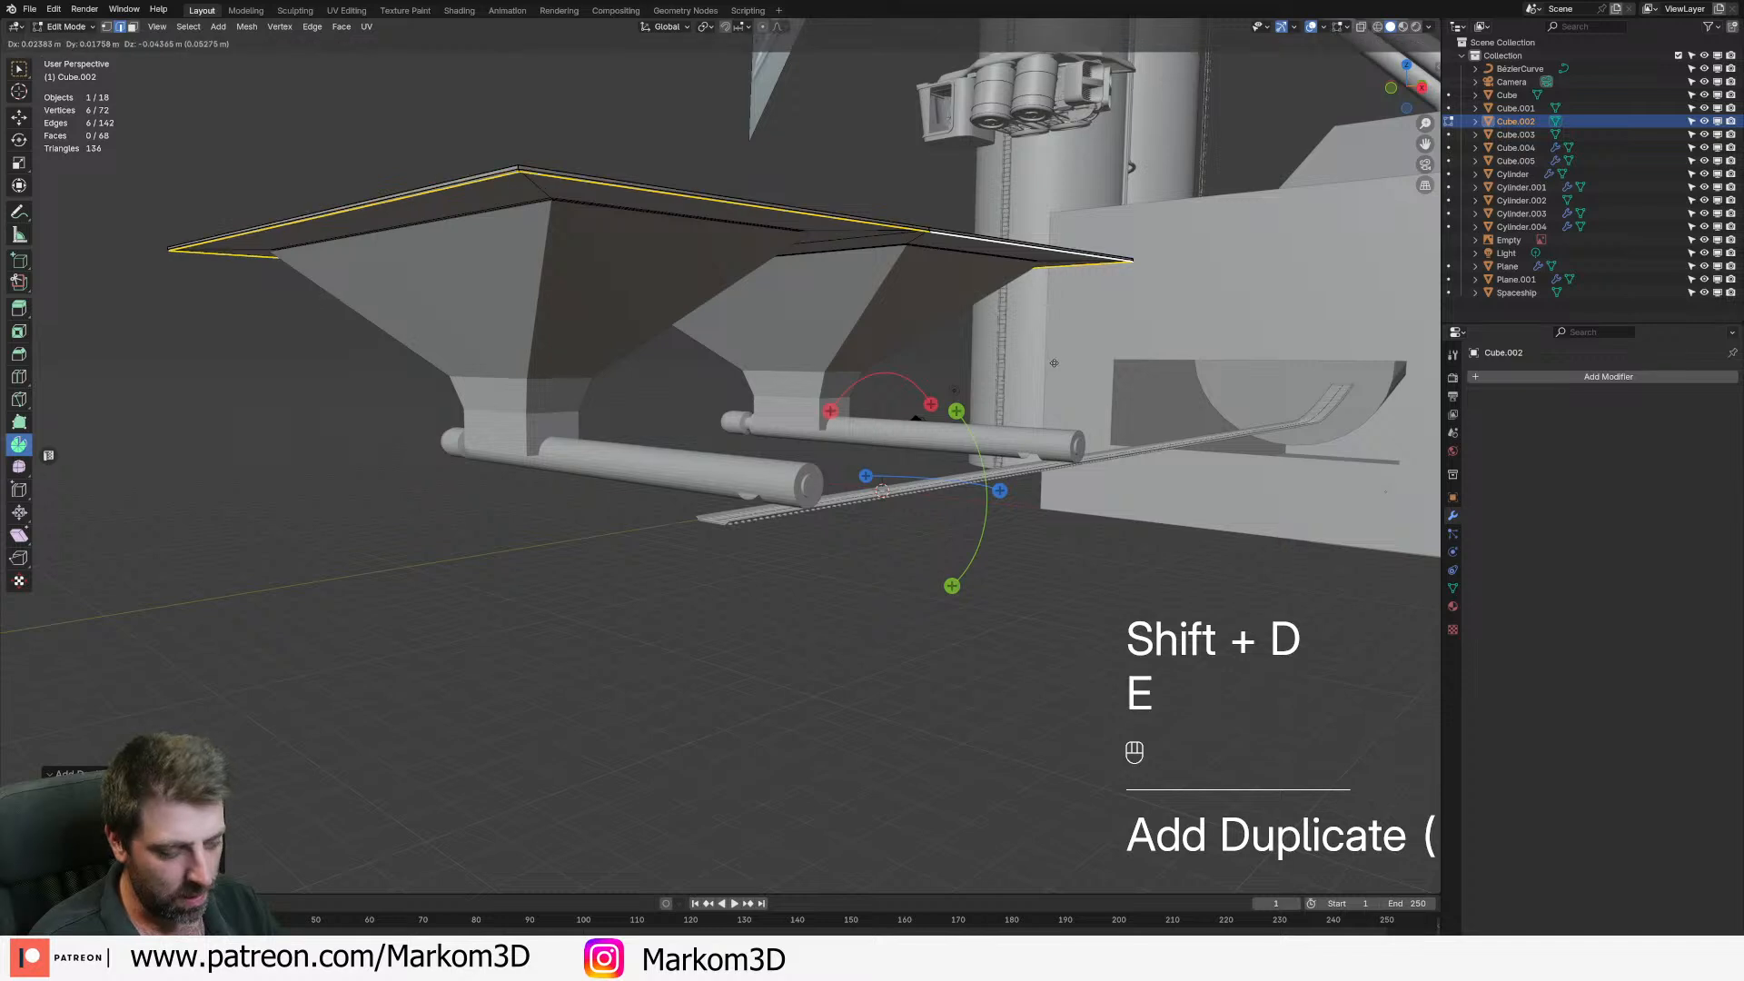
{"action": "key", "text": "z"}
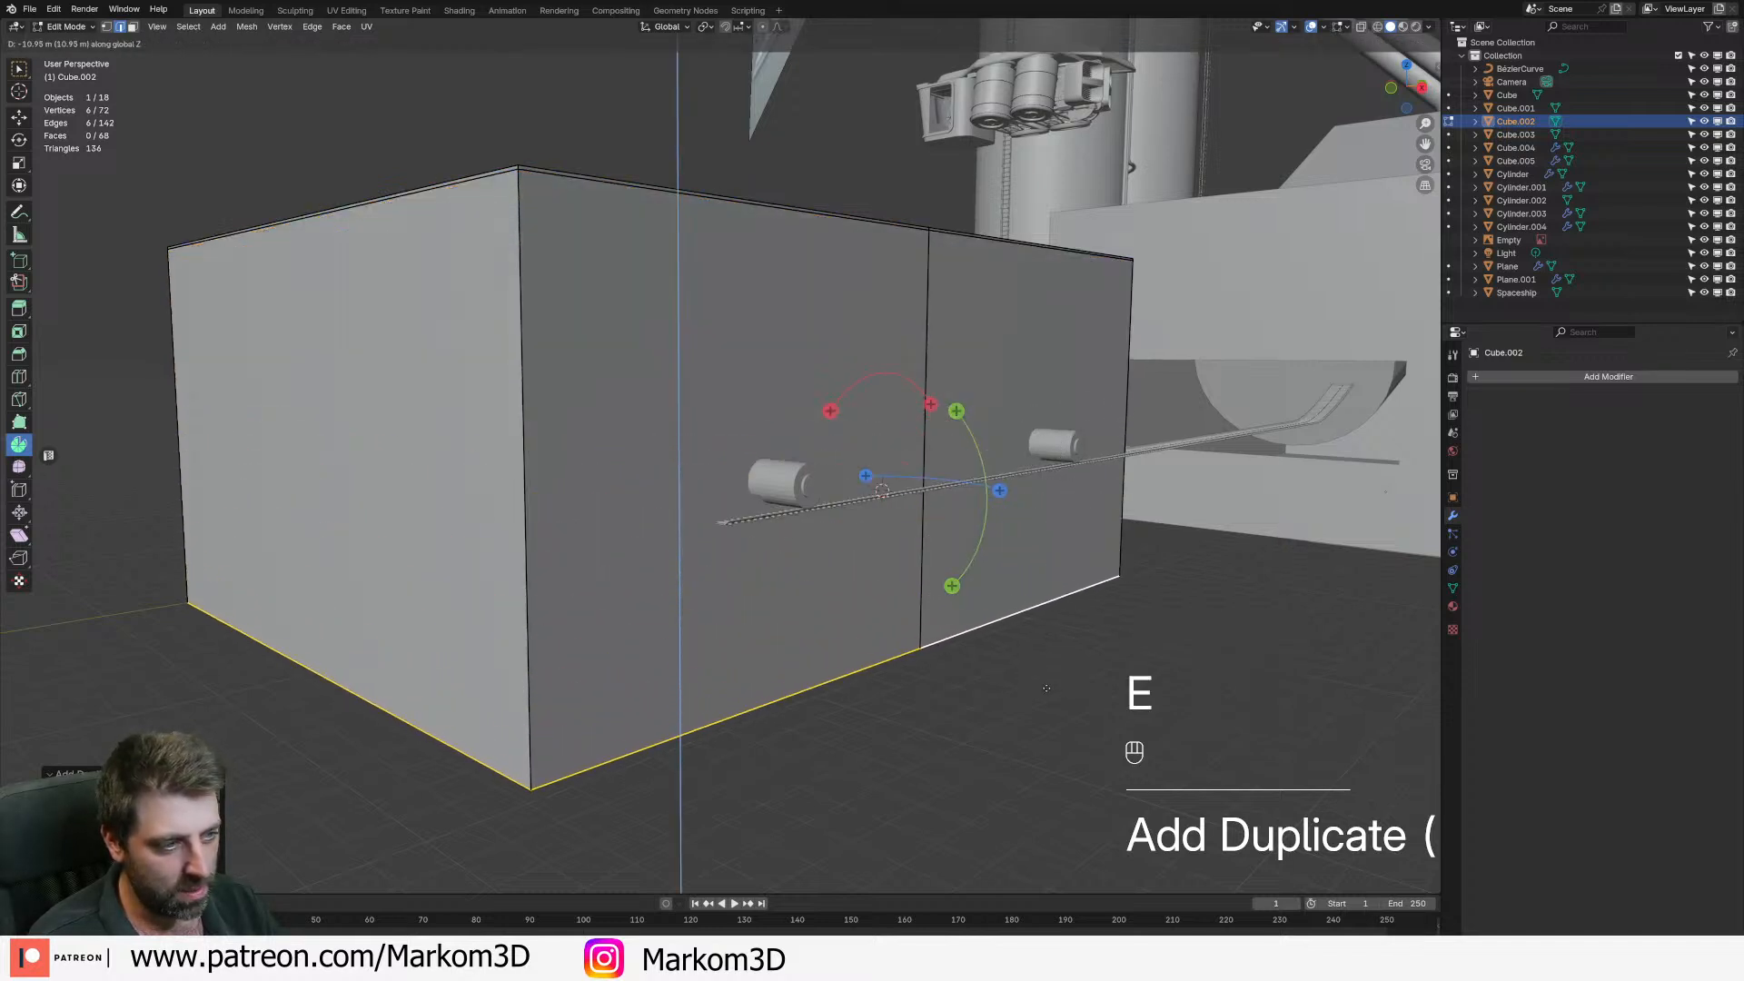
{"action": "left_click", "coordinate": [1046, 689]}
- In the right view, move the walls' bottom edges slightly further down, just below the ground line
{"action": "key", "text": "KP_Decimal"}
{"action": "key", "text": "KP_3"}
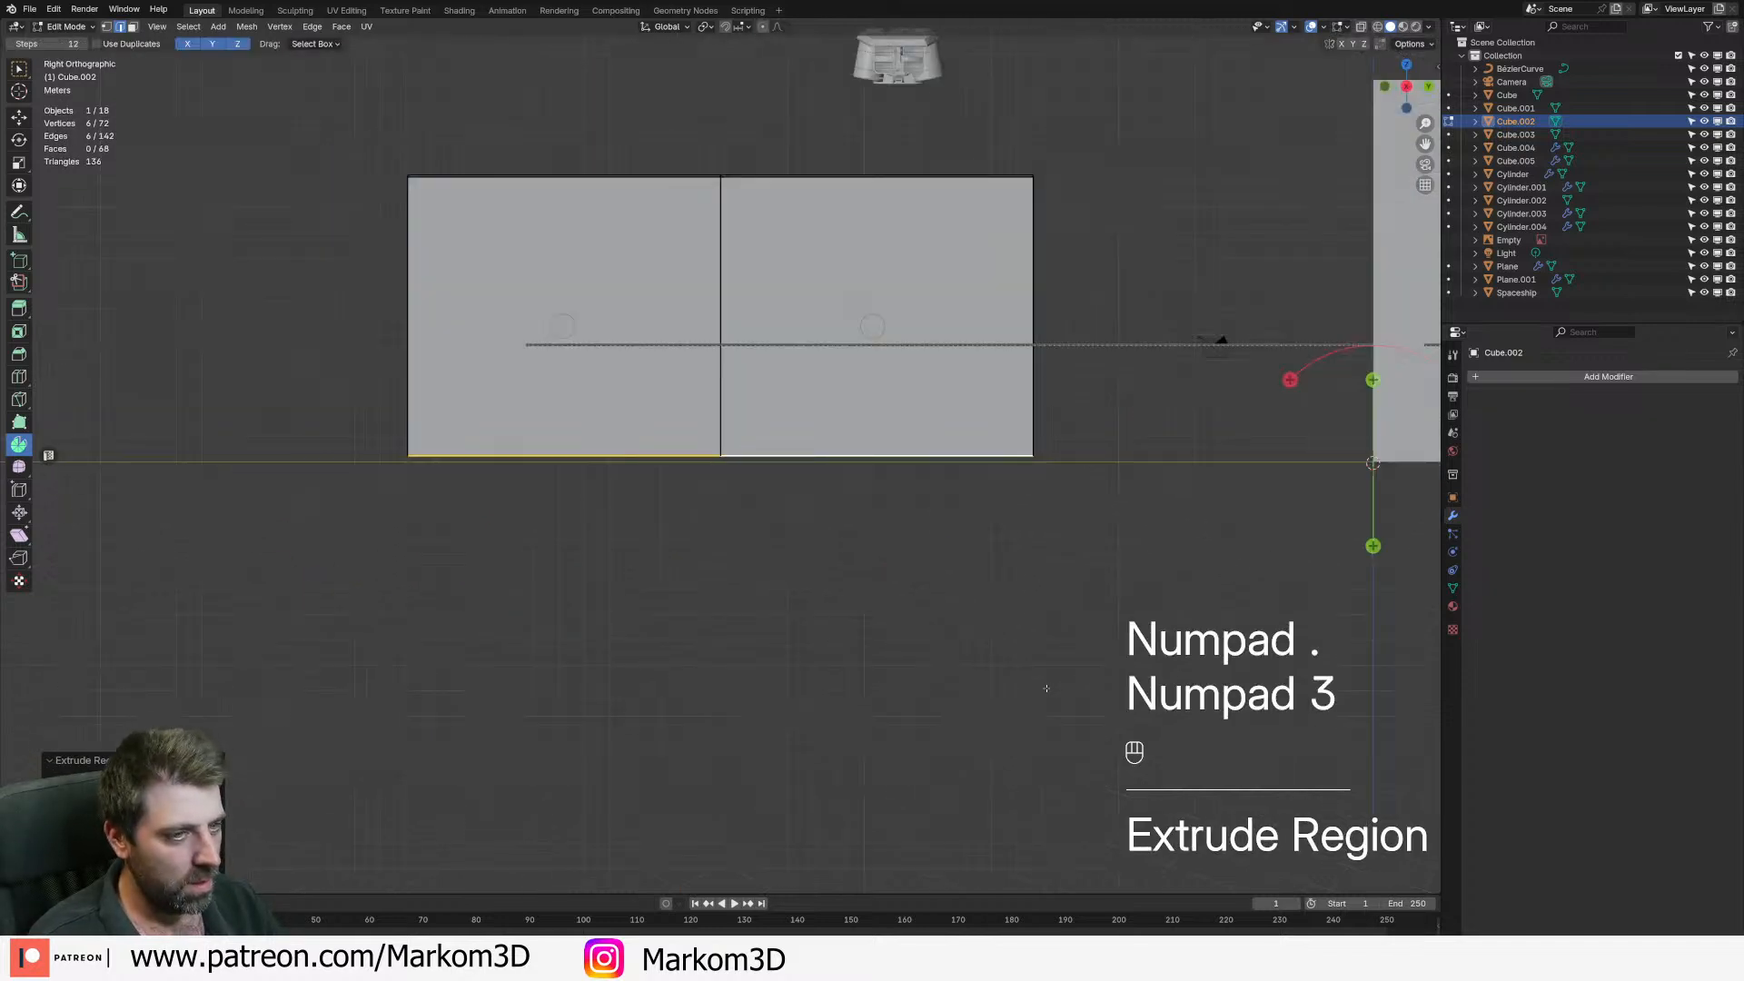
{"action": "key", "text": "g"}
{"action": "left_click", "coordinate": [1048, 700]}
- Select the whole connected wall mesh, separate it from the platform into its own object and open the new object for editing
{"action": "key", "text": "ctrl+l"}
{"action": "key", "text": "p"}
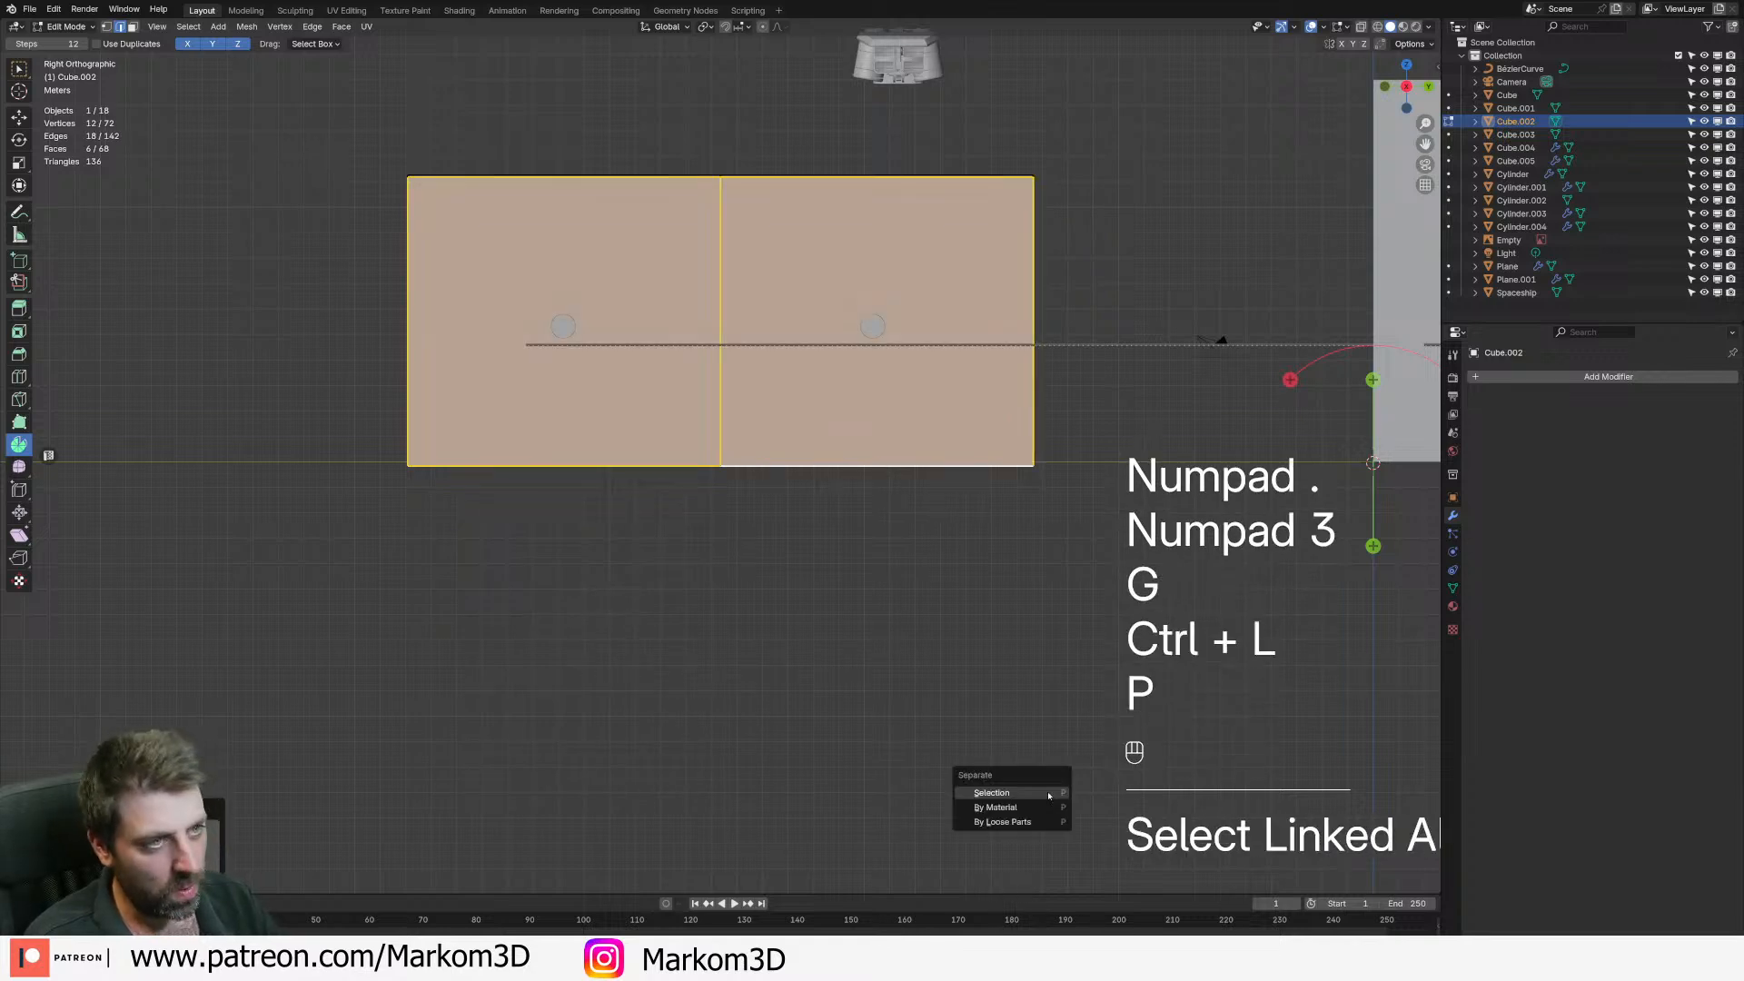
{"action": "middle_click_drag", "start_coordinate": [674, 499], "coordinate": [718, 531]}
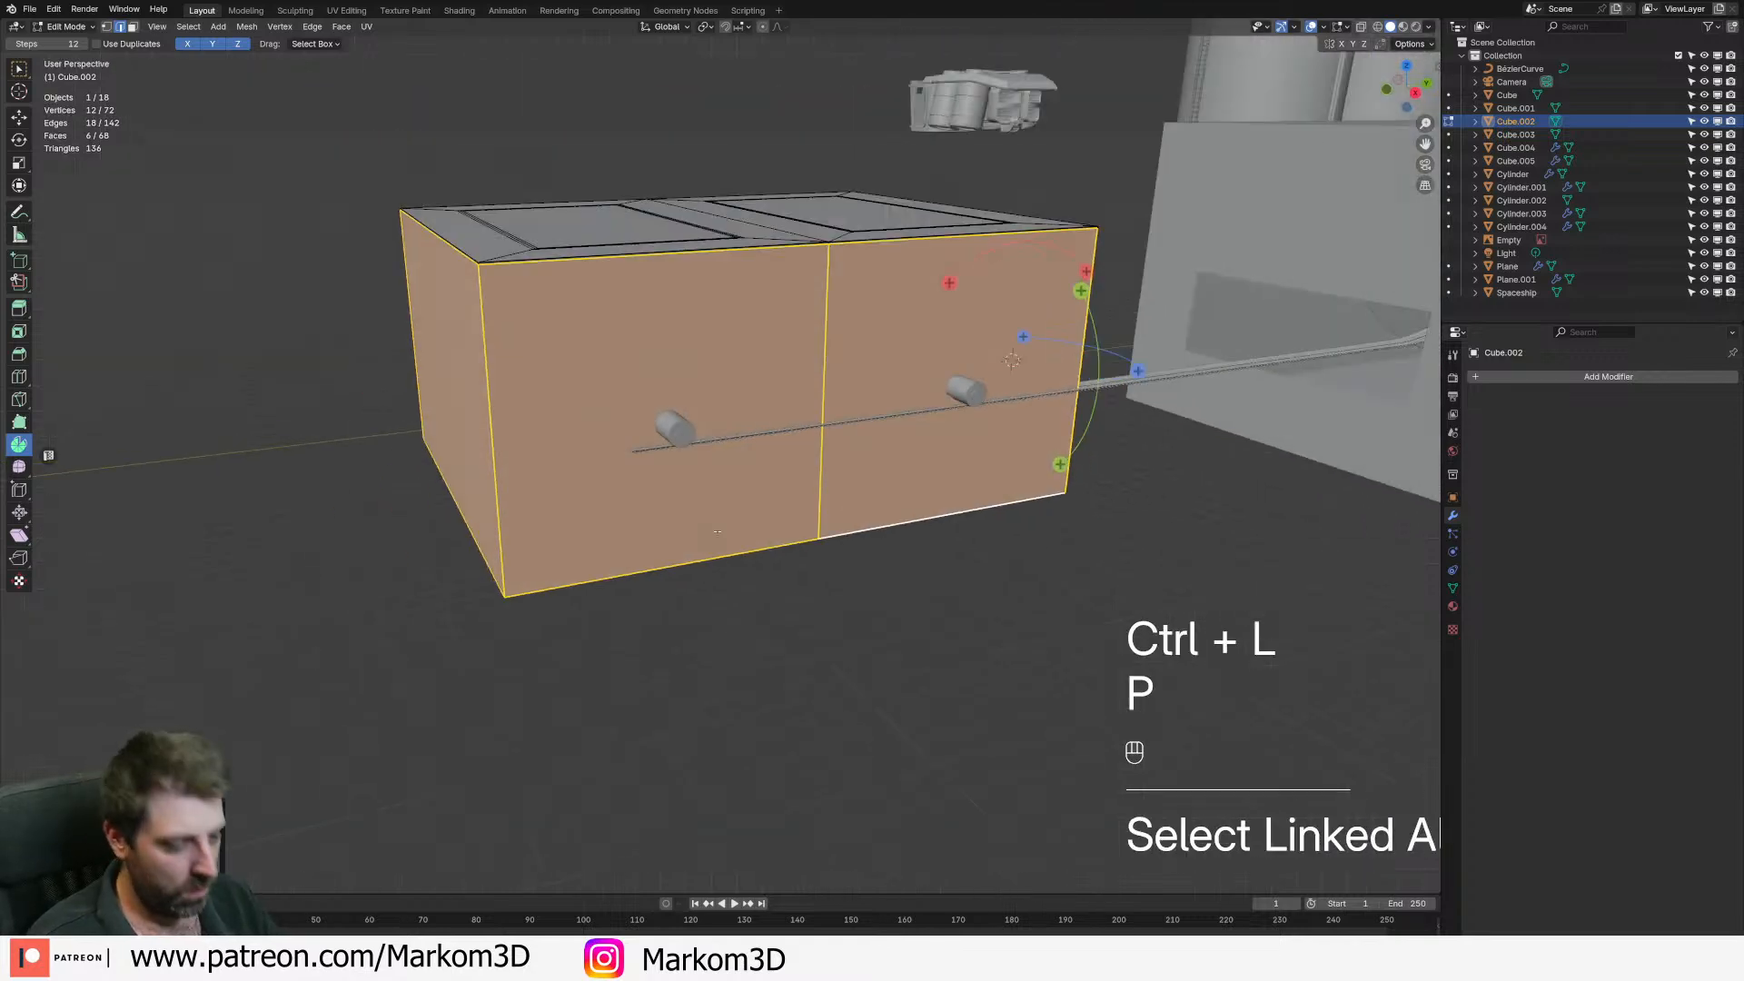
{"action": "key", "text": "p"}
{"action": "left_click", "coordinate": [716, 528]}
{"action": "key", "text": "Tab"}
{"action": "key", "text": "Tab"}
- Scale the entire wall mesh slightly inward on X and Y only, keeping its height
{"action": "middle_click_drag", "start_coordinate": [699, 545], "coordinate": [703, 548]}
{"action": "key", "text": "ctrl+r"}
{"action": "right_click", "coordinate": [702, 550]}
{"action": "key", "text": "2"}
{"action": "key", "text": "a"}
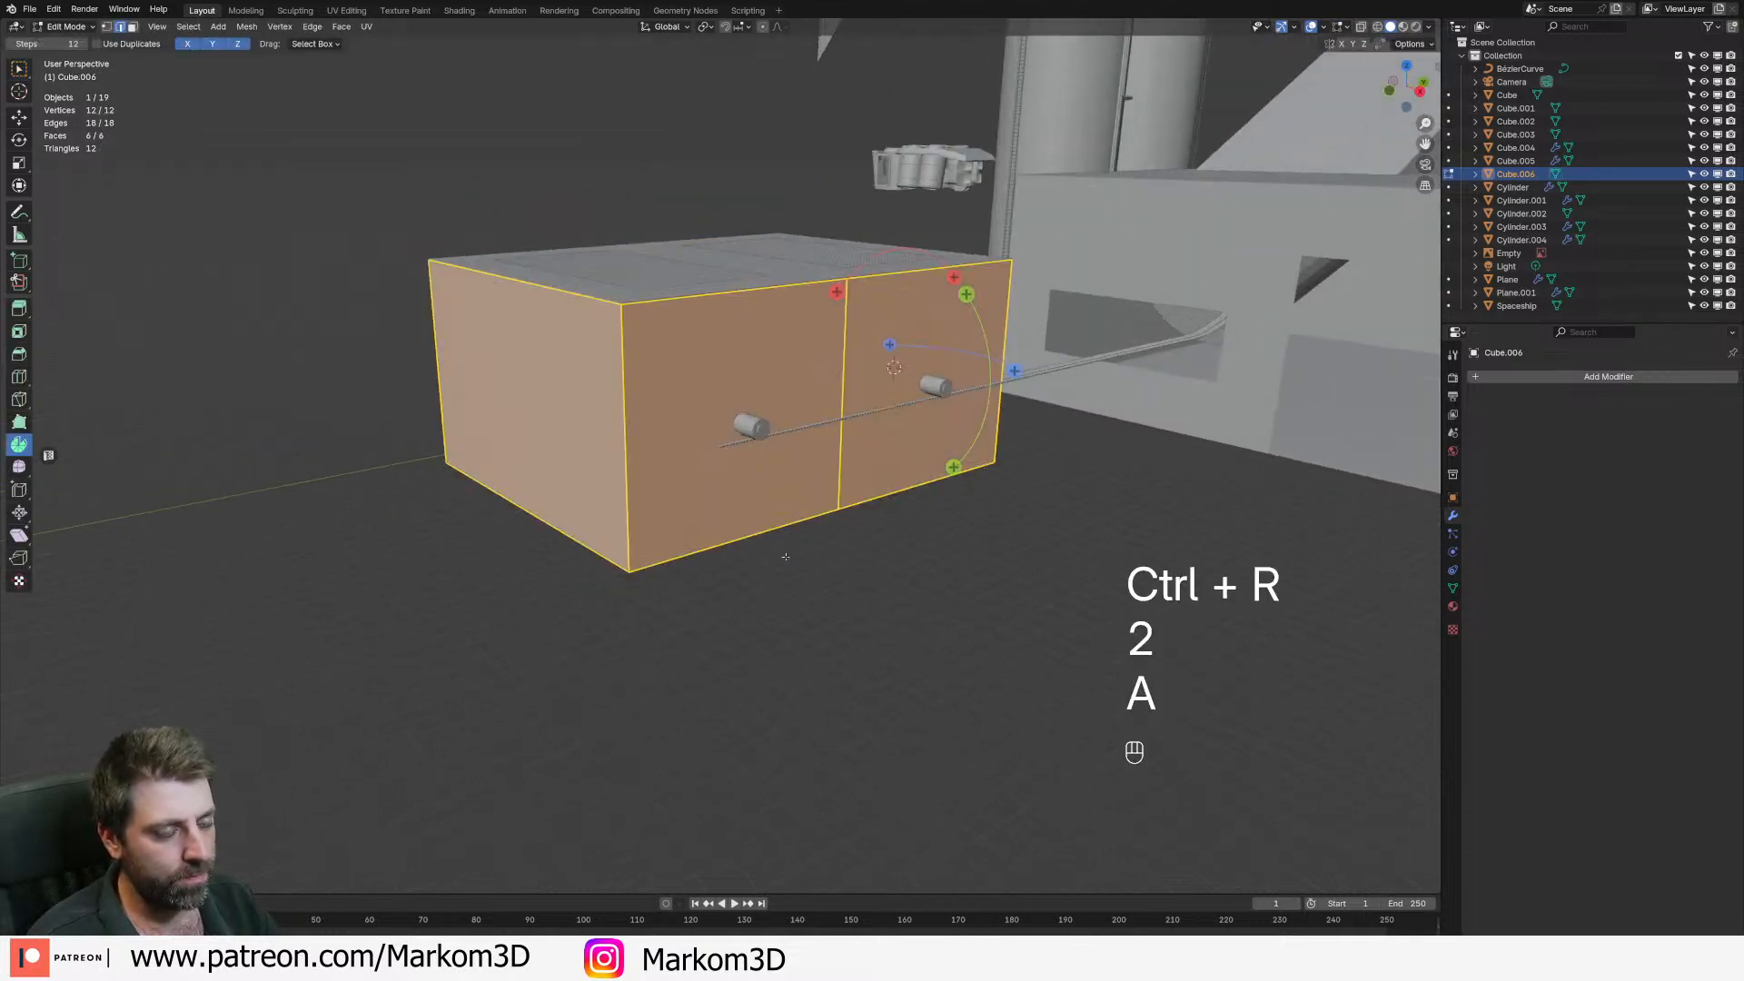
{"action": "key", "text": "s"}
{"action": "key", "text": "shift+z"}
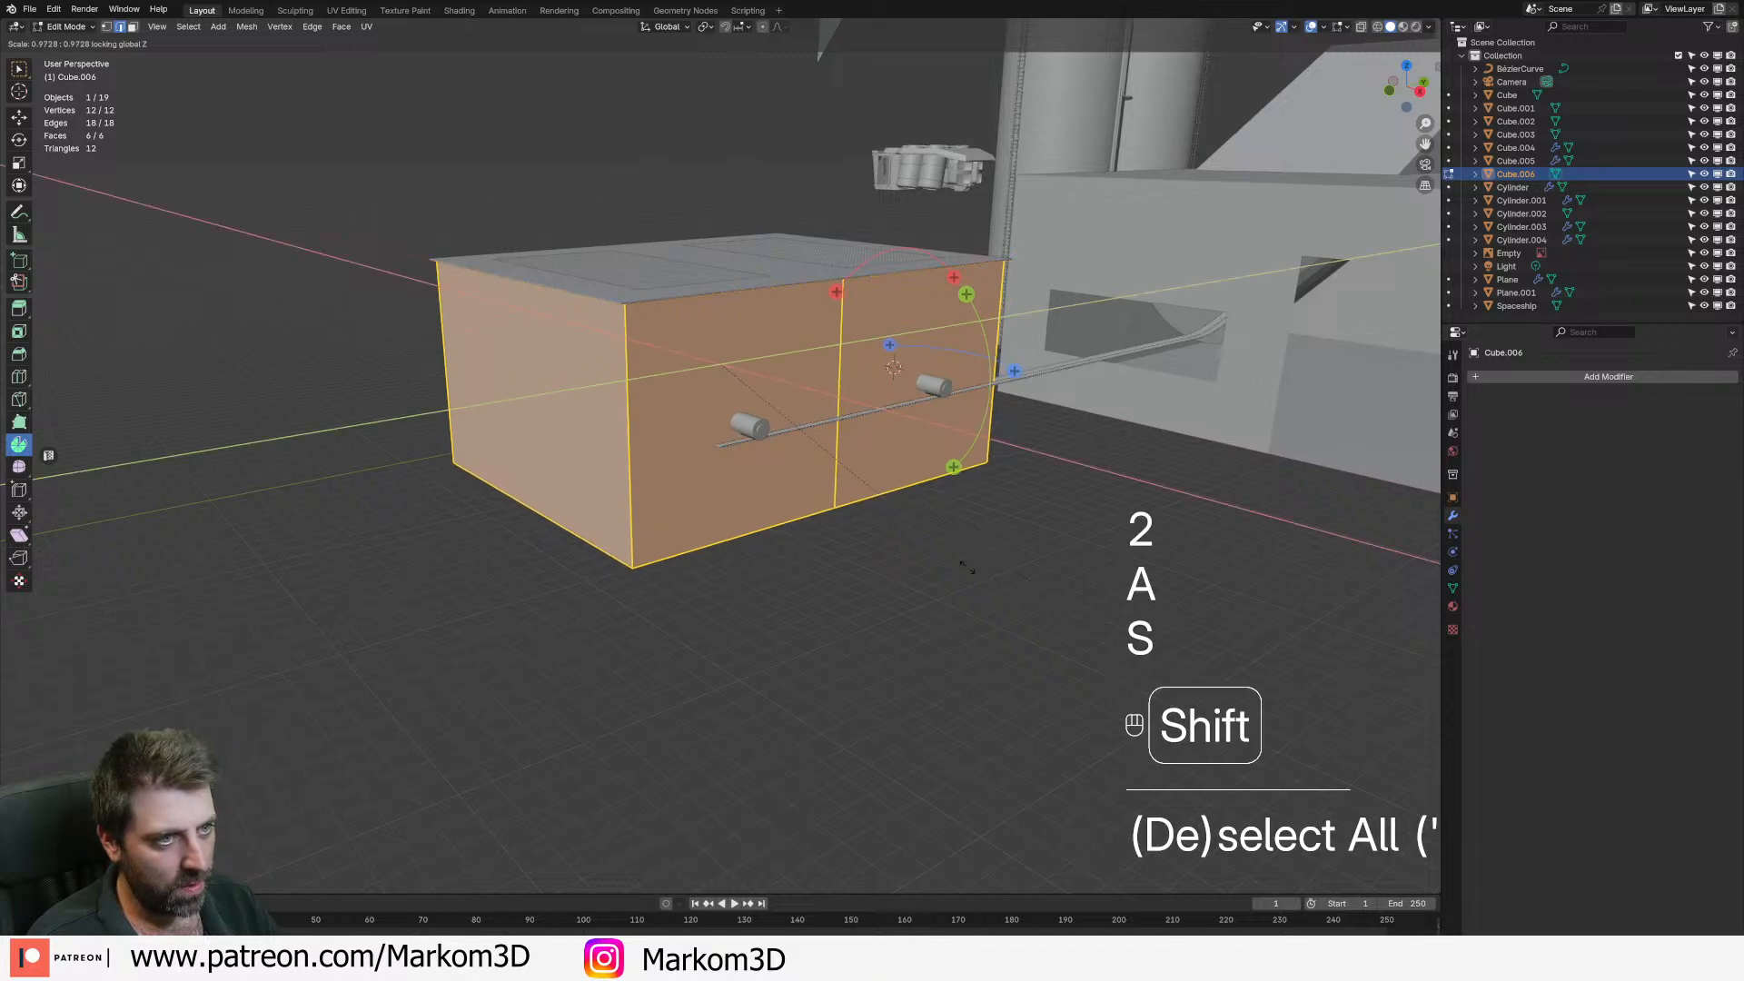
{"action": "left_click", "coordinate": [879, 524]}
- Subdivide all the wall faces four times into a dense grid
{"action": "scroll", "coordinate": [880, 523], "scroll_direction": "down", "scroll_amount": 1}
{"action": "middle_click_drag", "start_coordinate": [880, 523], "coordinate": [822, 505]}
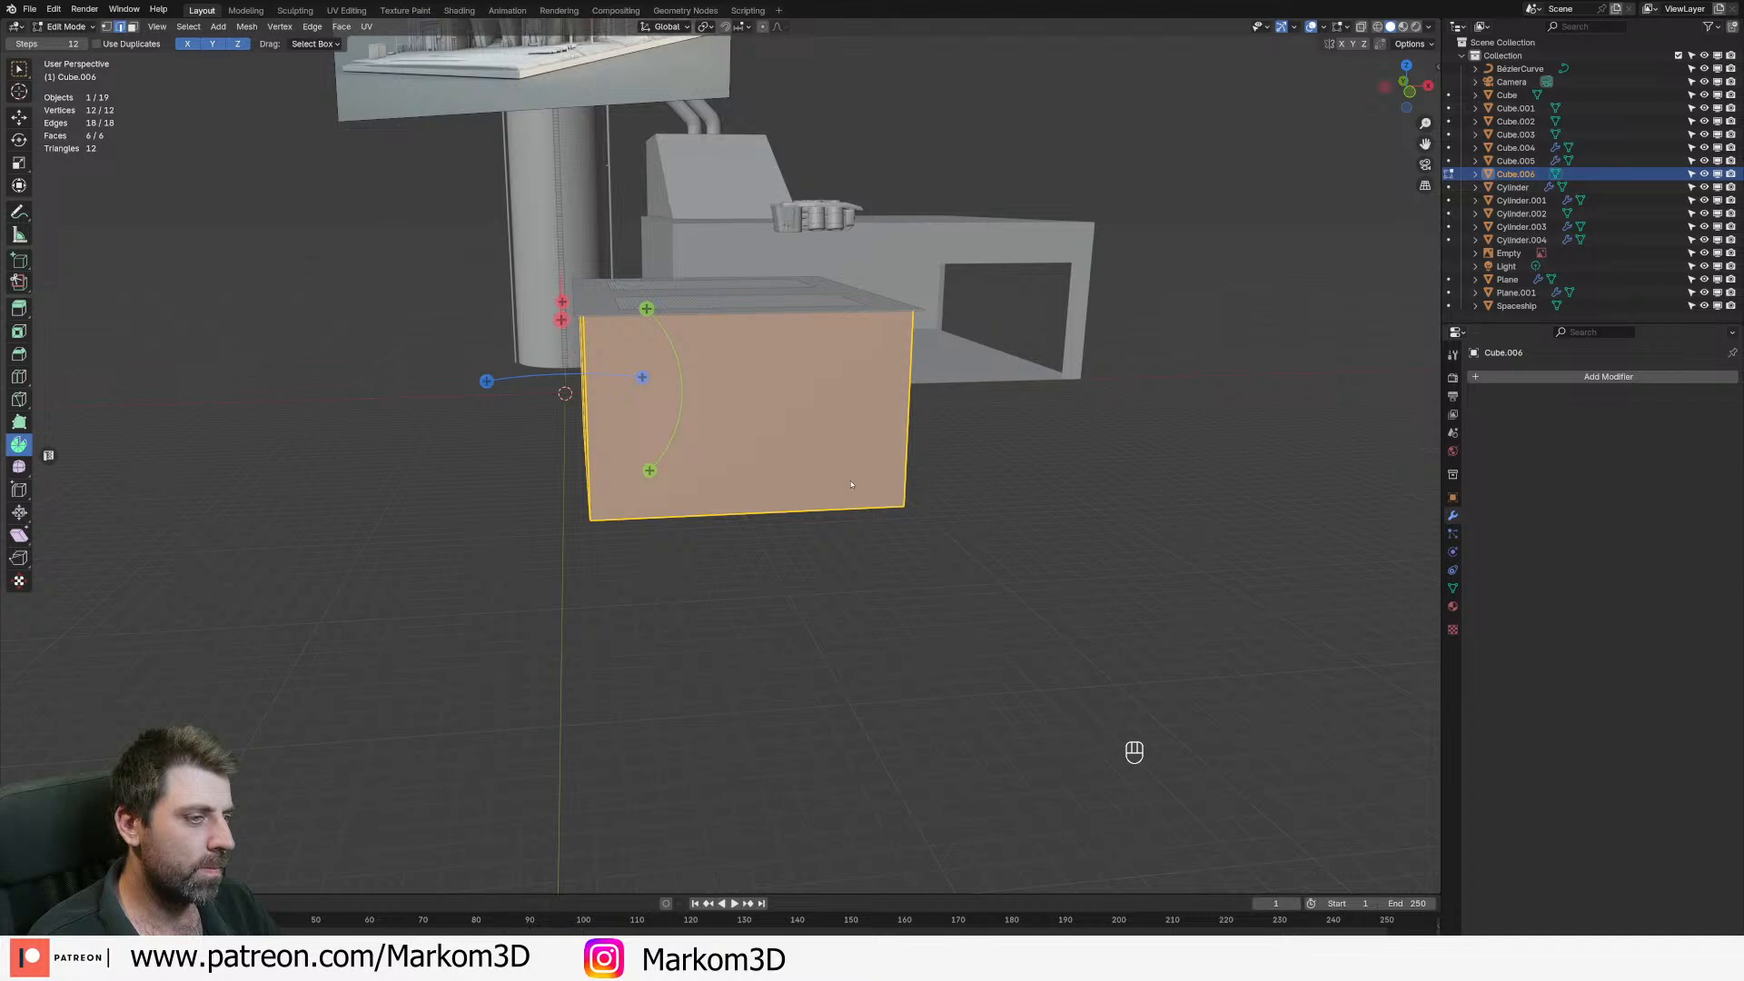
{"action": "right_click", "coordinate": [822, 505]}
{"action": "left_click", "coordinate": [829, 511]}
{"action": "left_click", "coordinate": [830, 510]}
{"action": "right_click", "coordinate": [830, 509]}
{"action": "left_click", "coordinate": [830, 510]}
{"action": "right_click", "coordinate": [830, 509]}
{"action": "left_click", "coordinate": [831, 510]}
{"action": "middle_click_drag", "start_coordinate": [830, 509], "coordinate": [737, 489]}
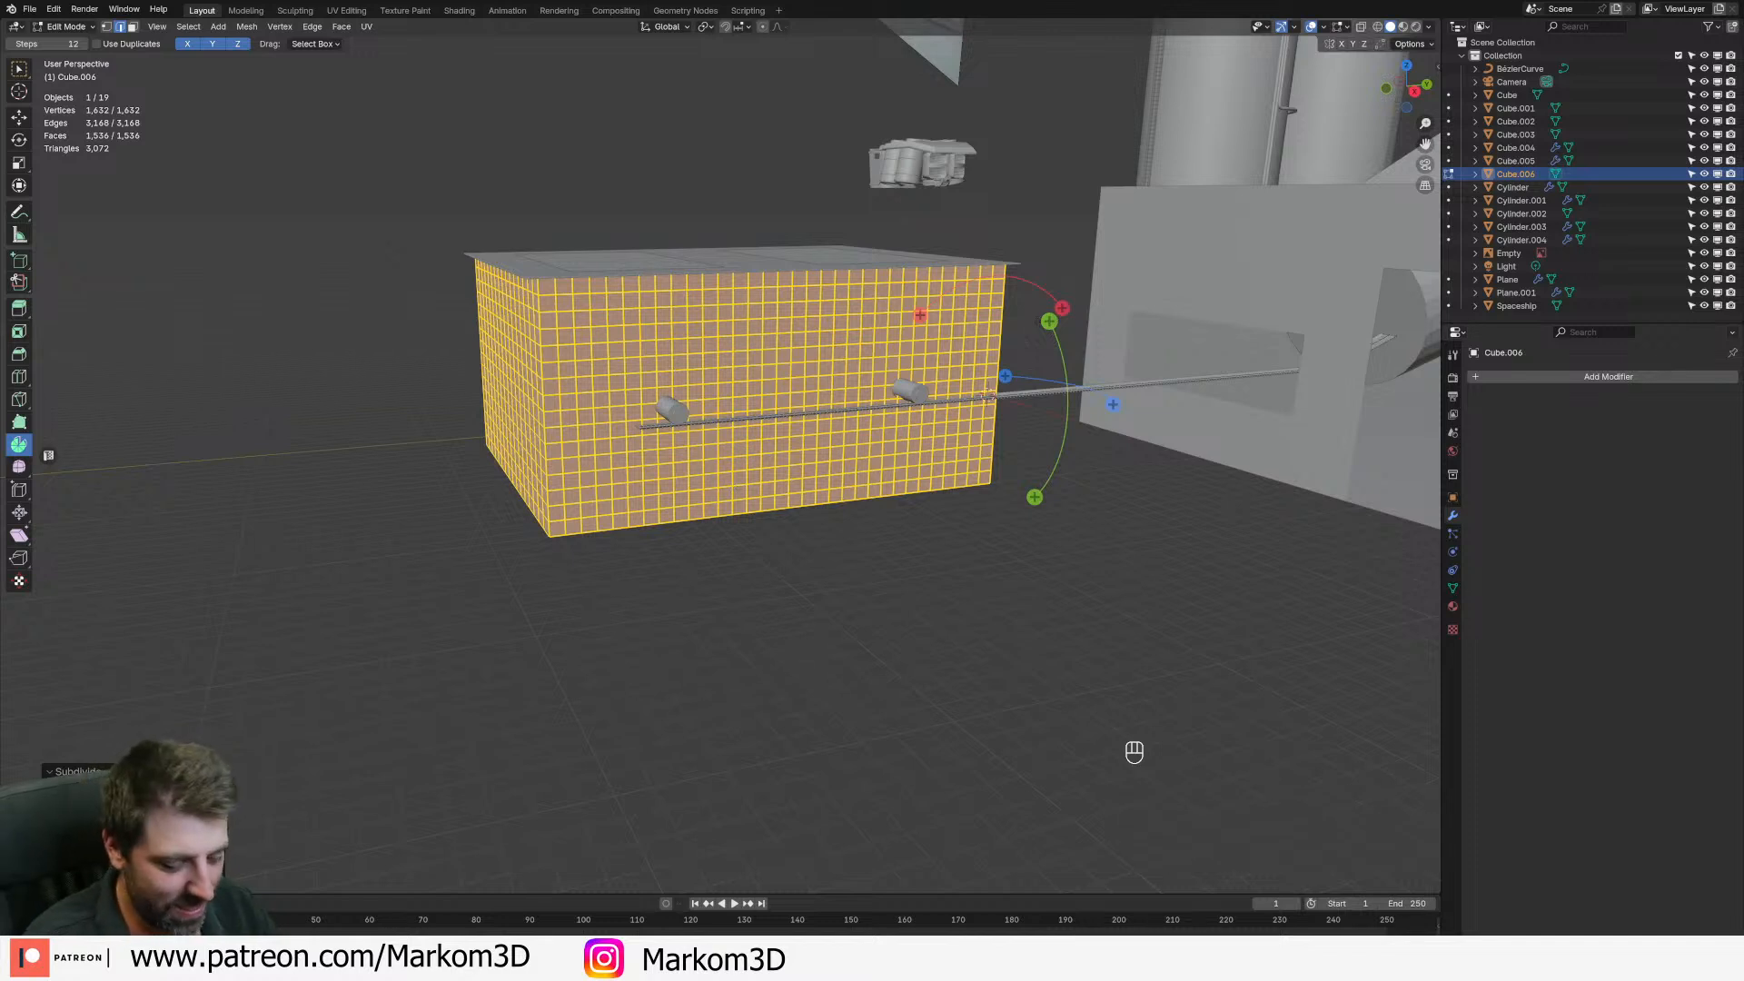
{"action": "key", "text": "t"}
{"action": "key", "text": "t"}
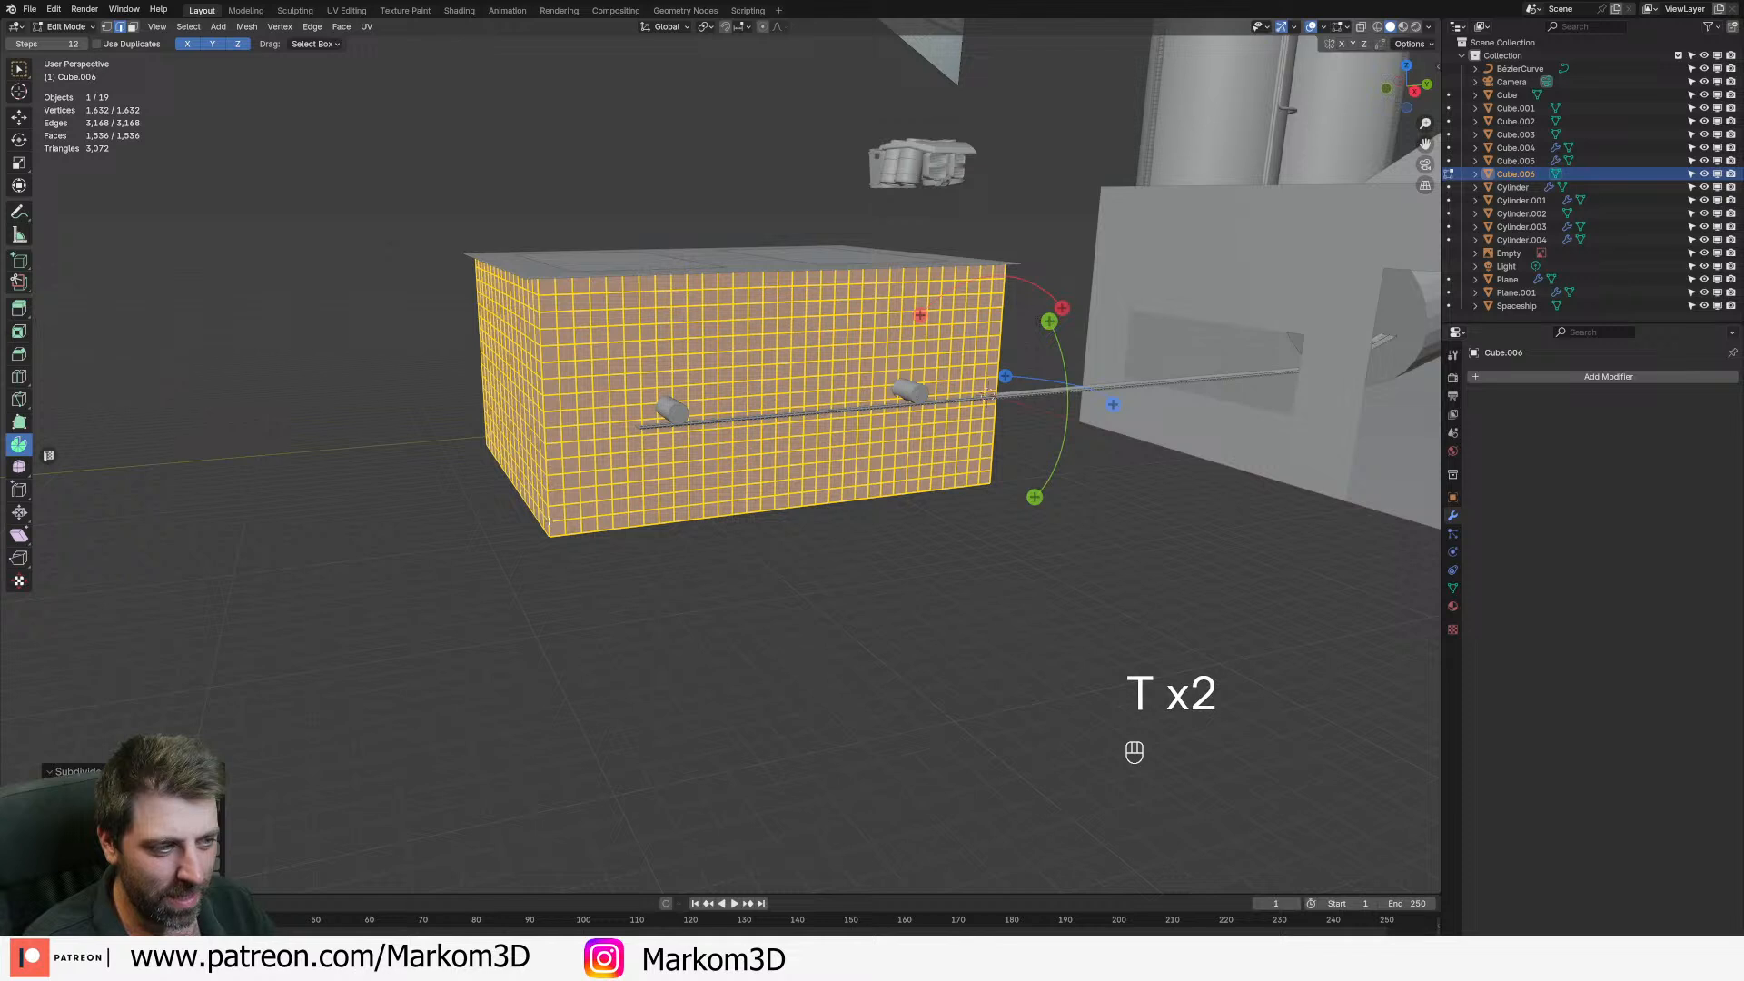
{"action": "key", "text": "space"}
{"action": "type", "text": "train"}
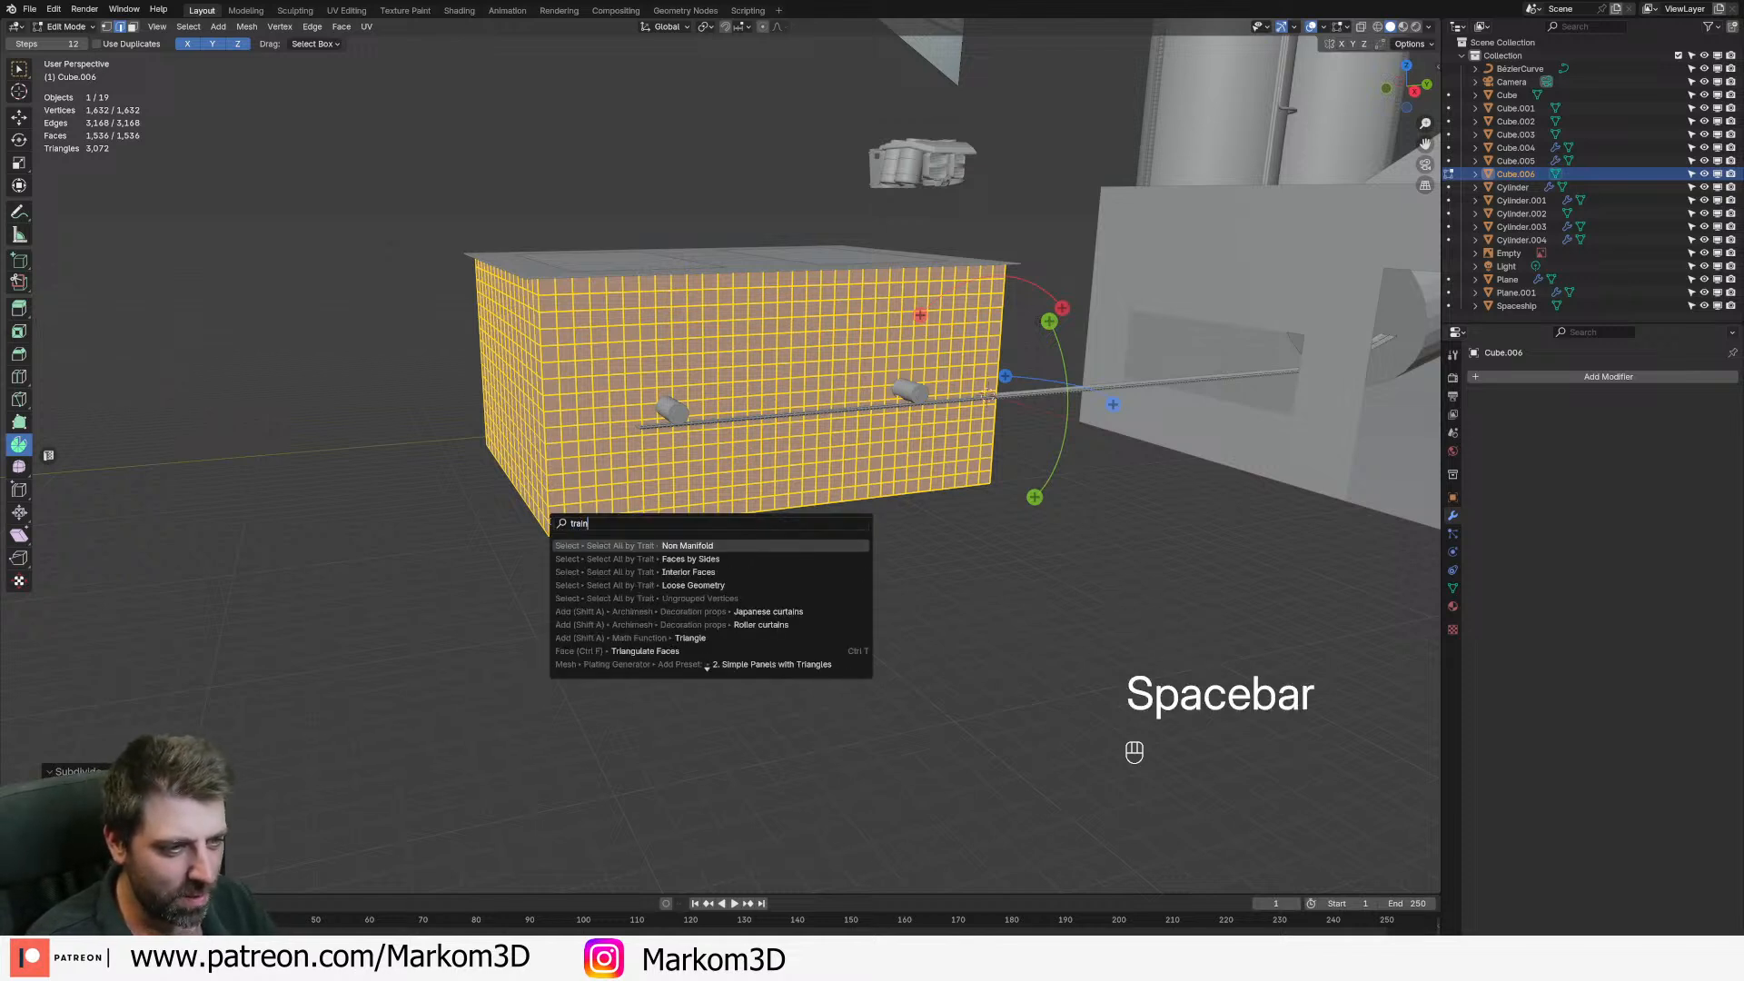
- Triangulate all faces of the subdivided wall mesh
{"action": "key", "text": "Tab"}
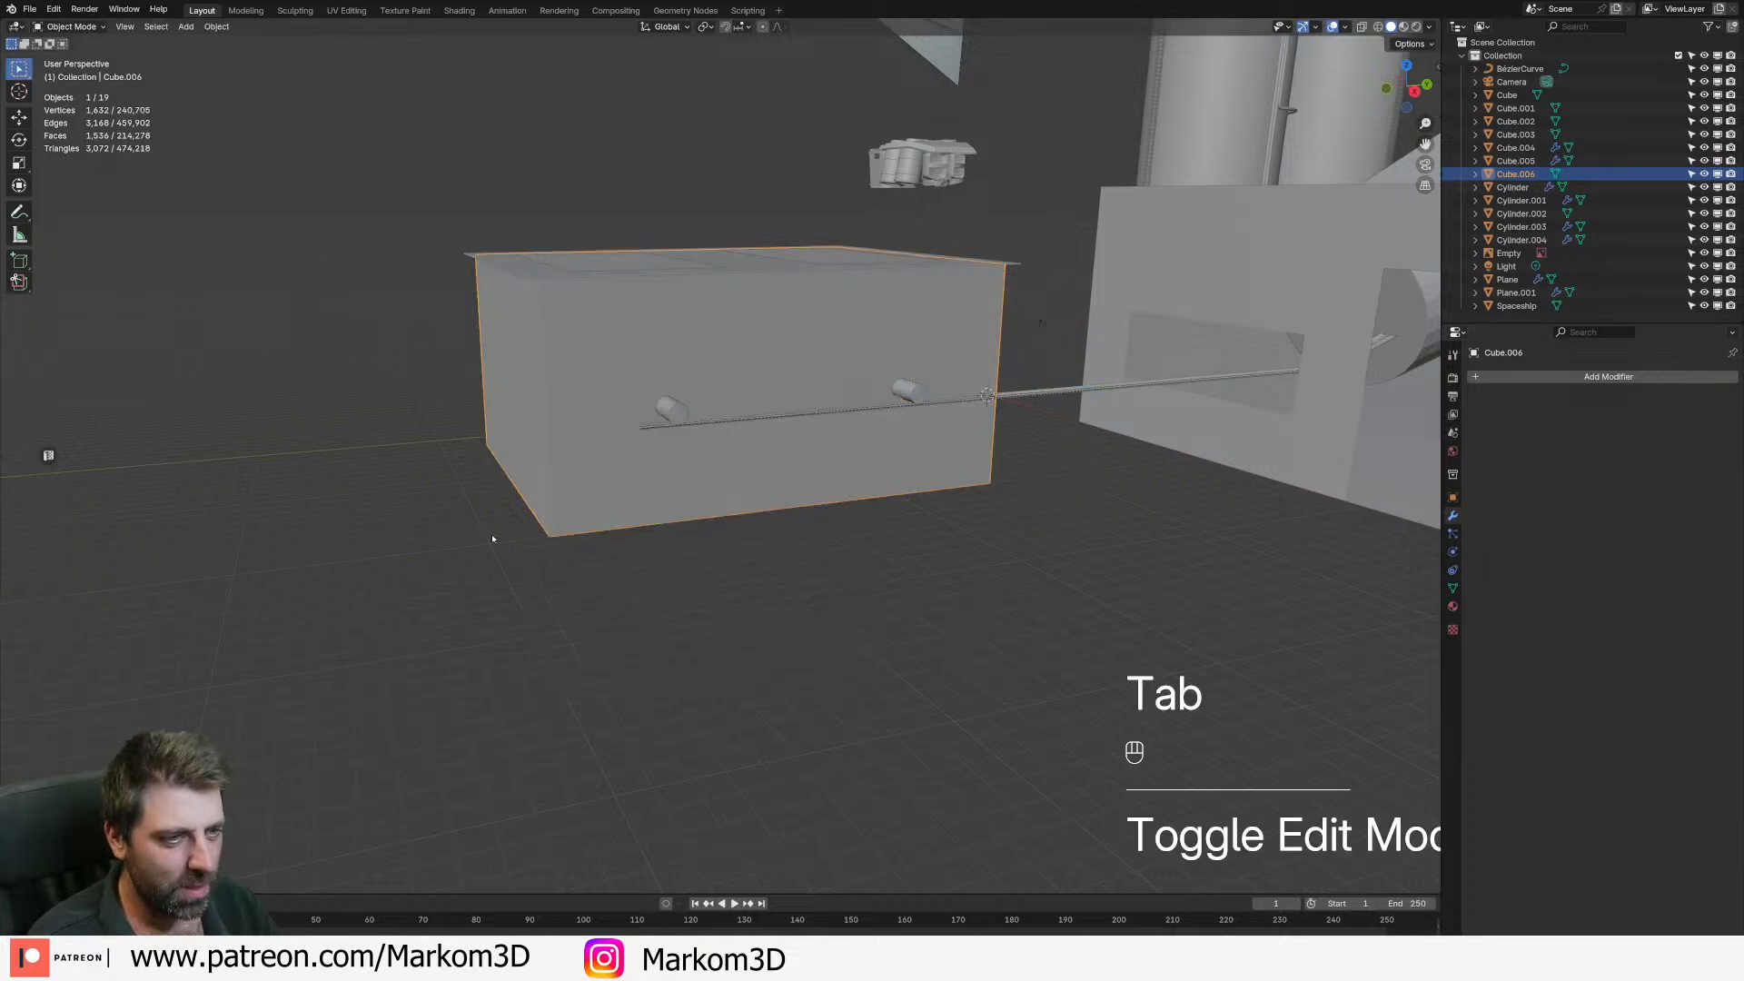
{"action": "key", "text": "z"}
{"action": "left_click", "coordinate": [377, 533]}
{"action": "key", "text": "t"}
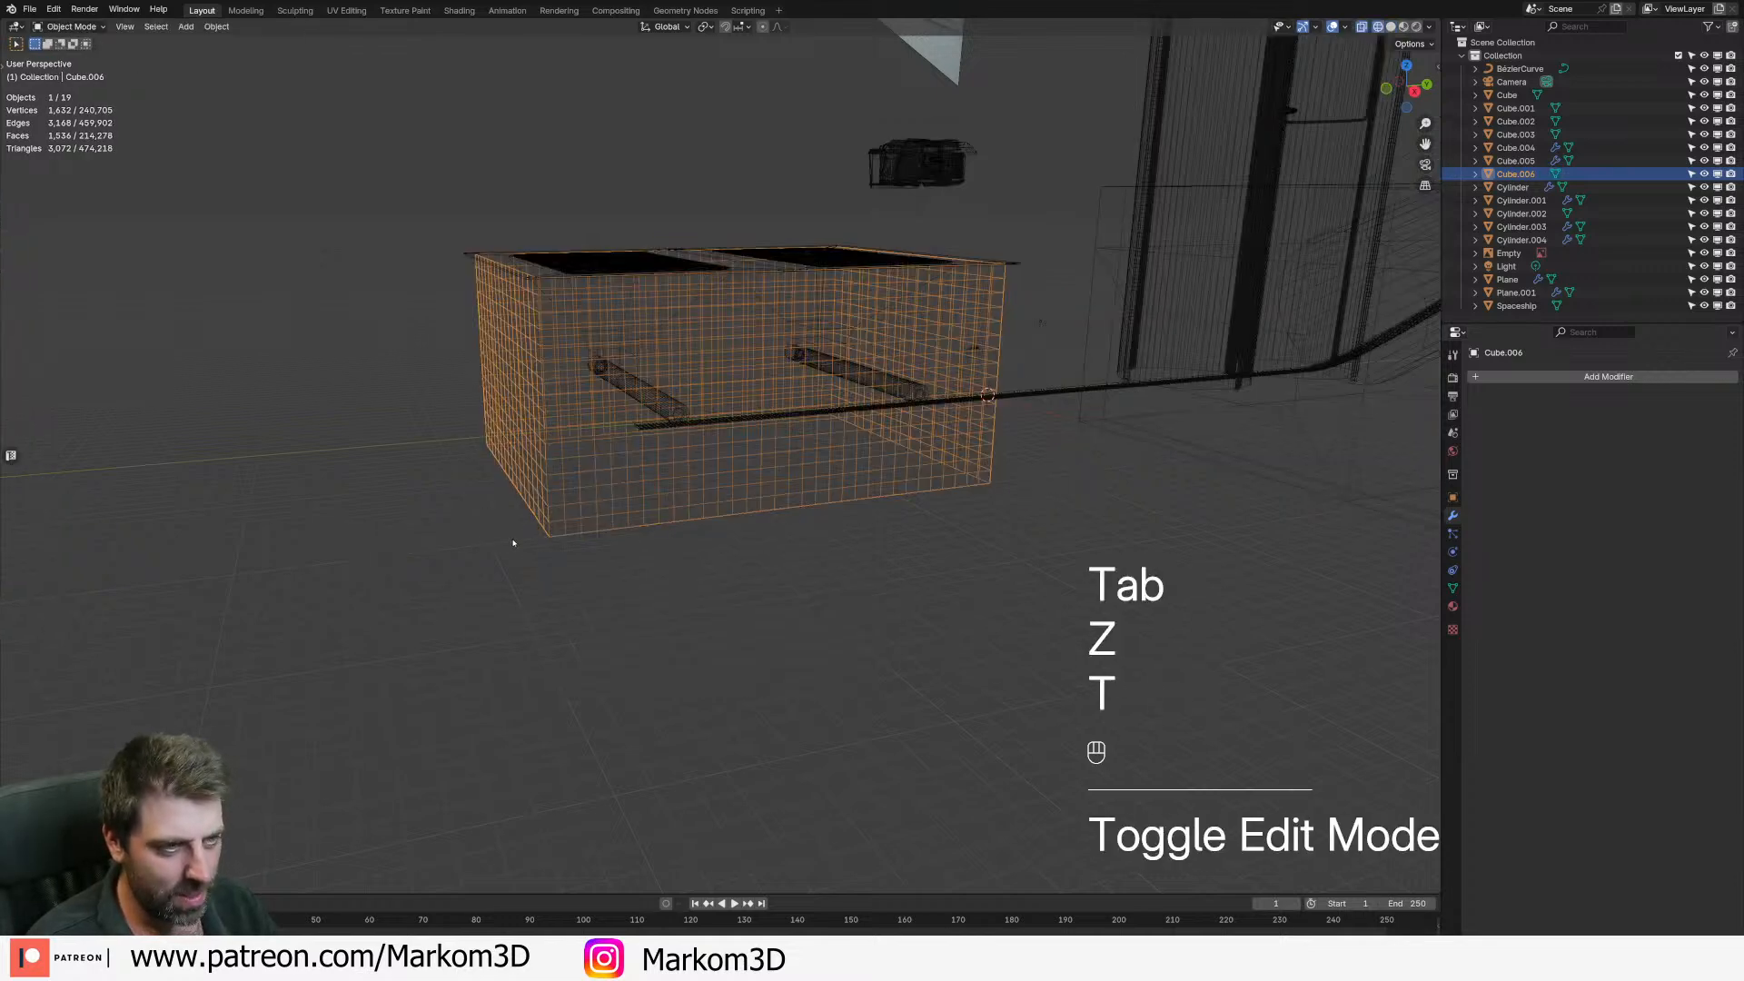
{"action": "key", "text": "ctrl+t"}
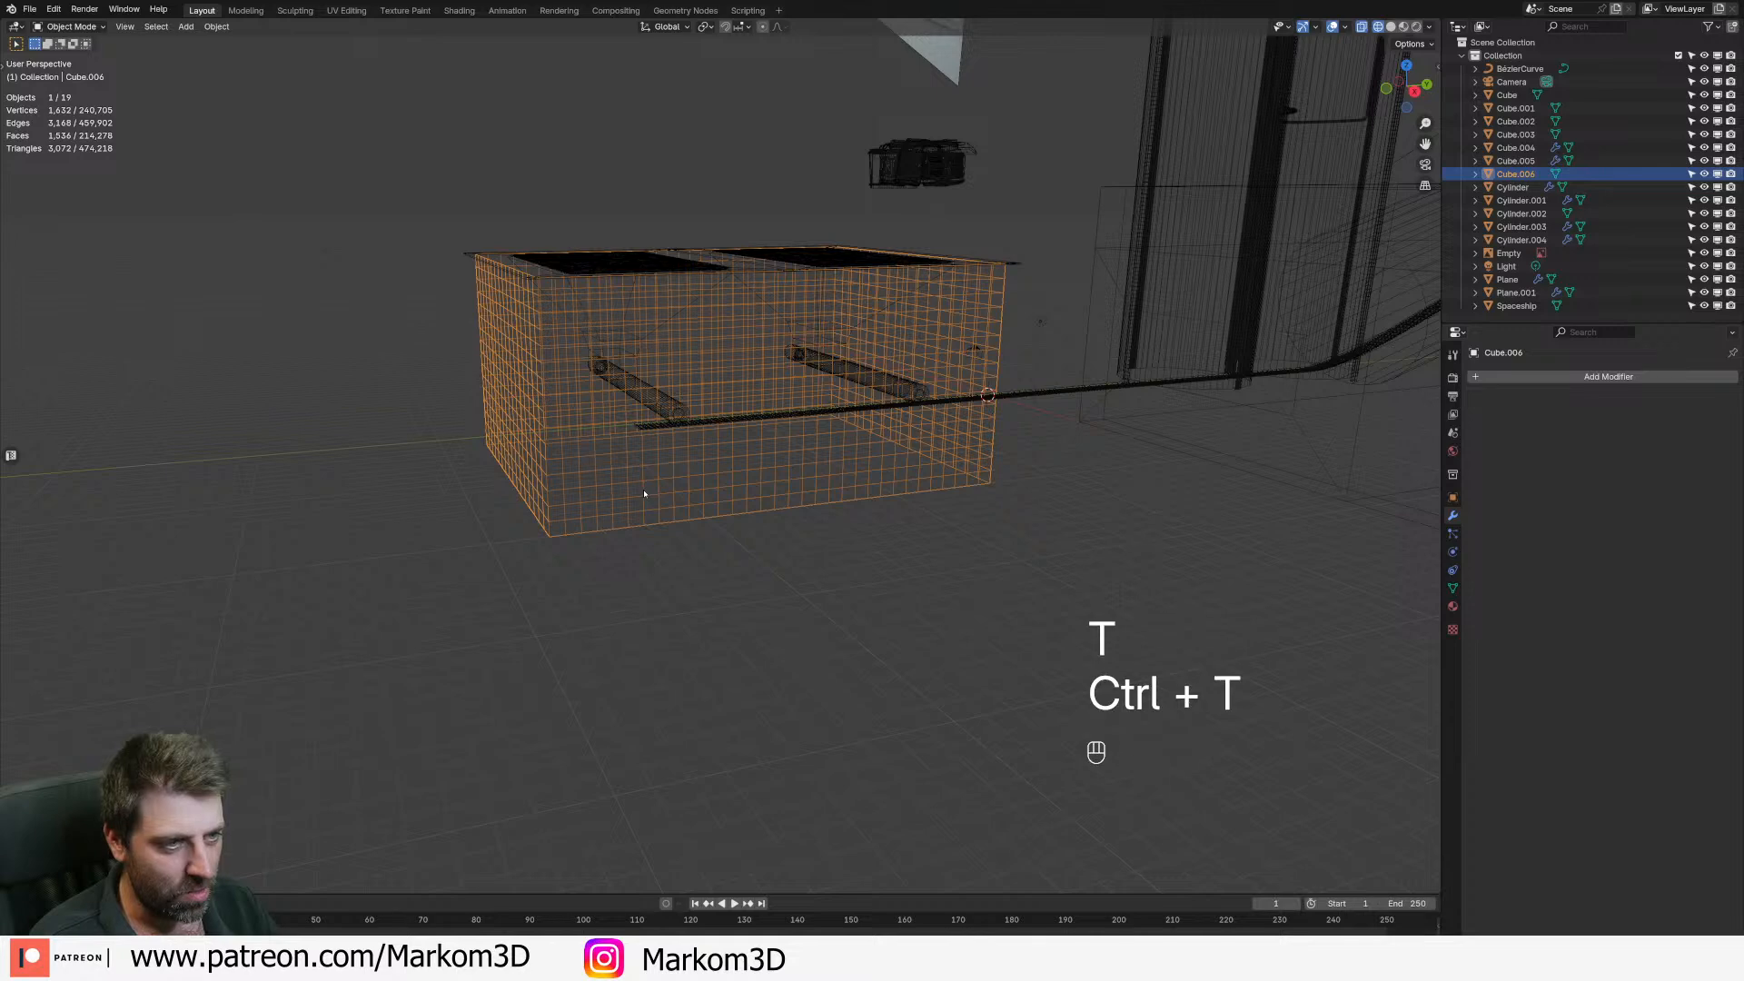
{"action": "key", "text": "Tab"}
{"action": "key", "text": "ctrl+t"}
{"action": "key", "text": "z"}
{"action": "left_click", "coordinate": [945, 634]}
{"action": "middle_click_drag", "start_coordinate": [945, 634], "coordinate": [806, 576]}
{"action": "scroll", "coordinate": [807, 576], "scroll_direction": "up", "scroll_amount": 3}
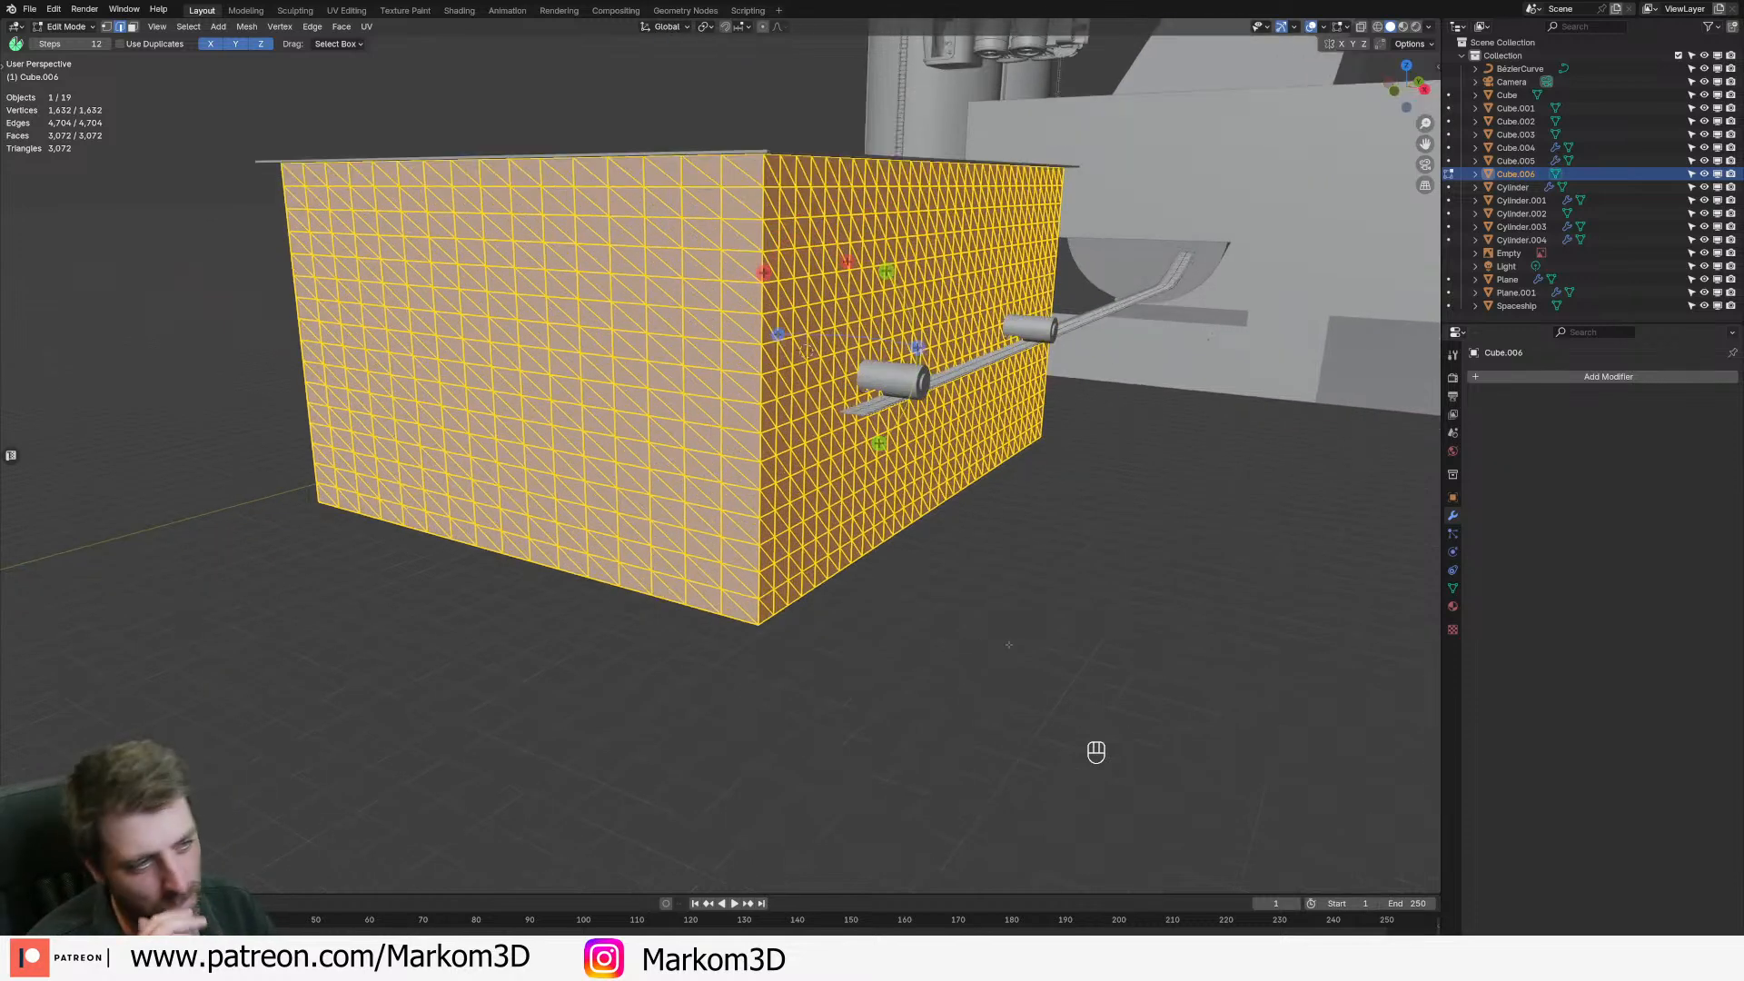
- Inset every wall triangle individually and delete the inner faces to form an open lattice
{"action": "key", "text": "i"}
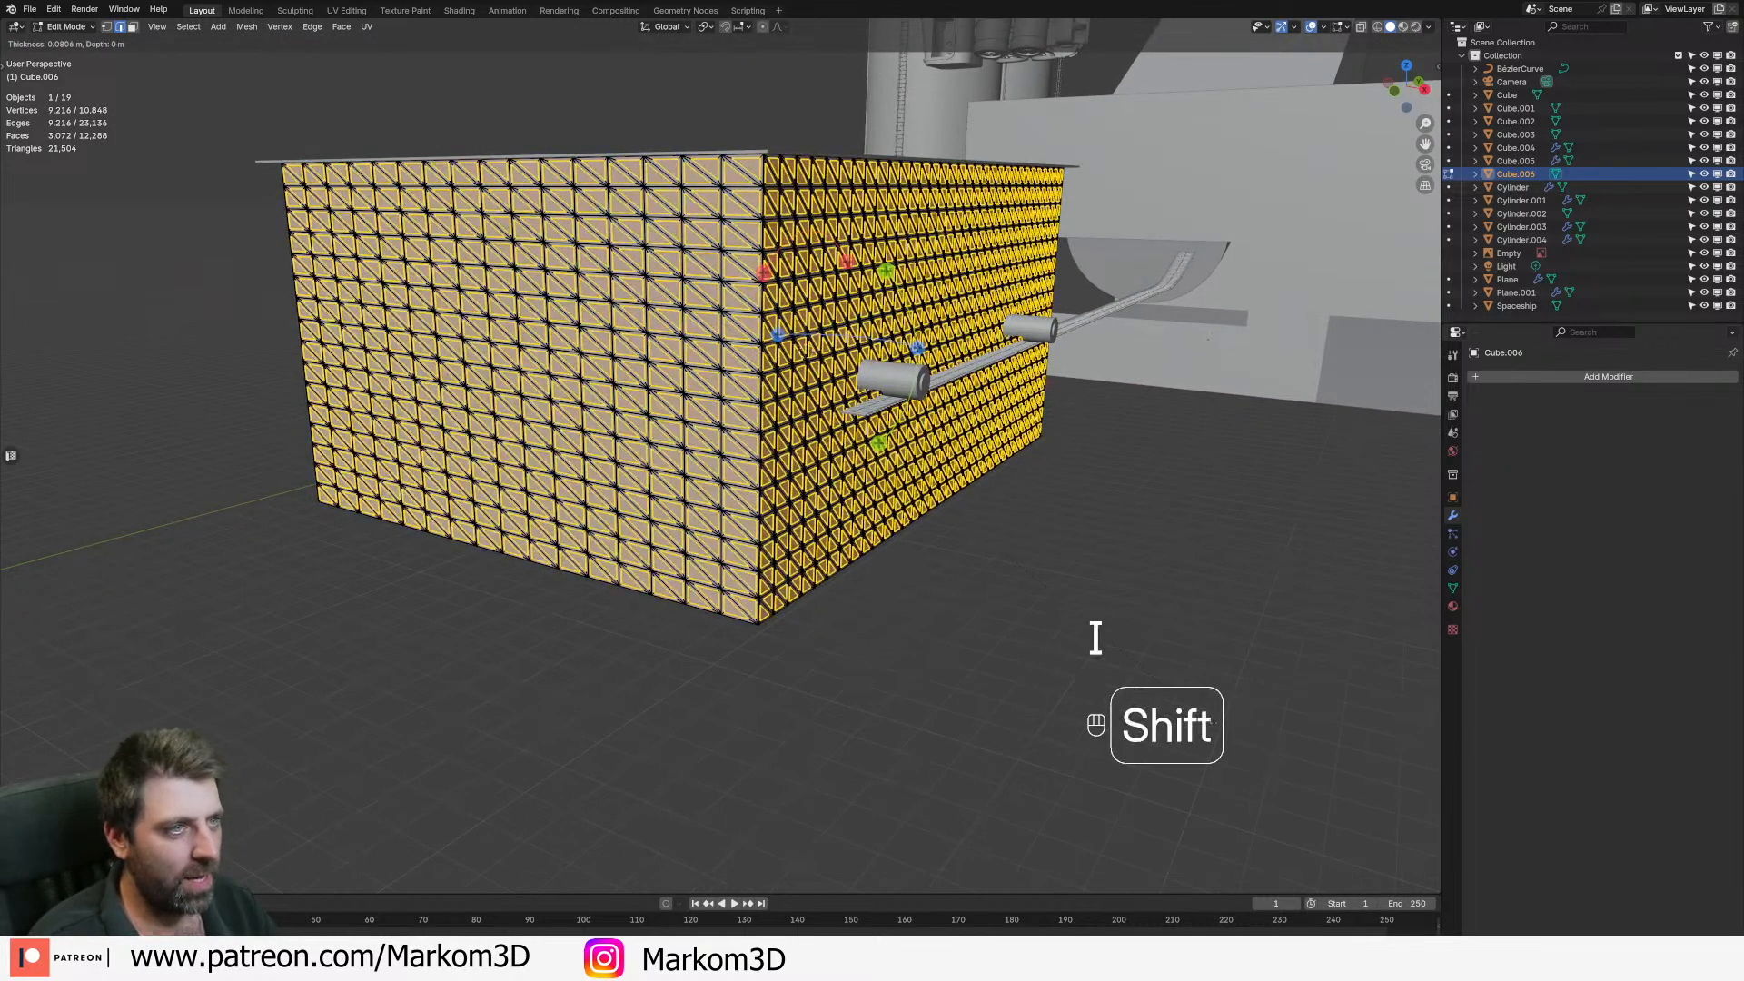
{"action": "left_click", "coordinate": [1211, 722]}
{"action": "key", "text": "Delete"}
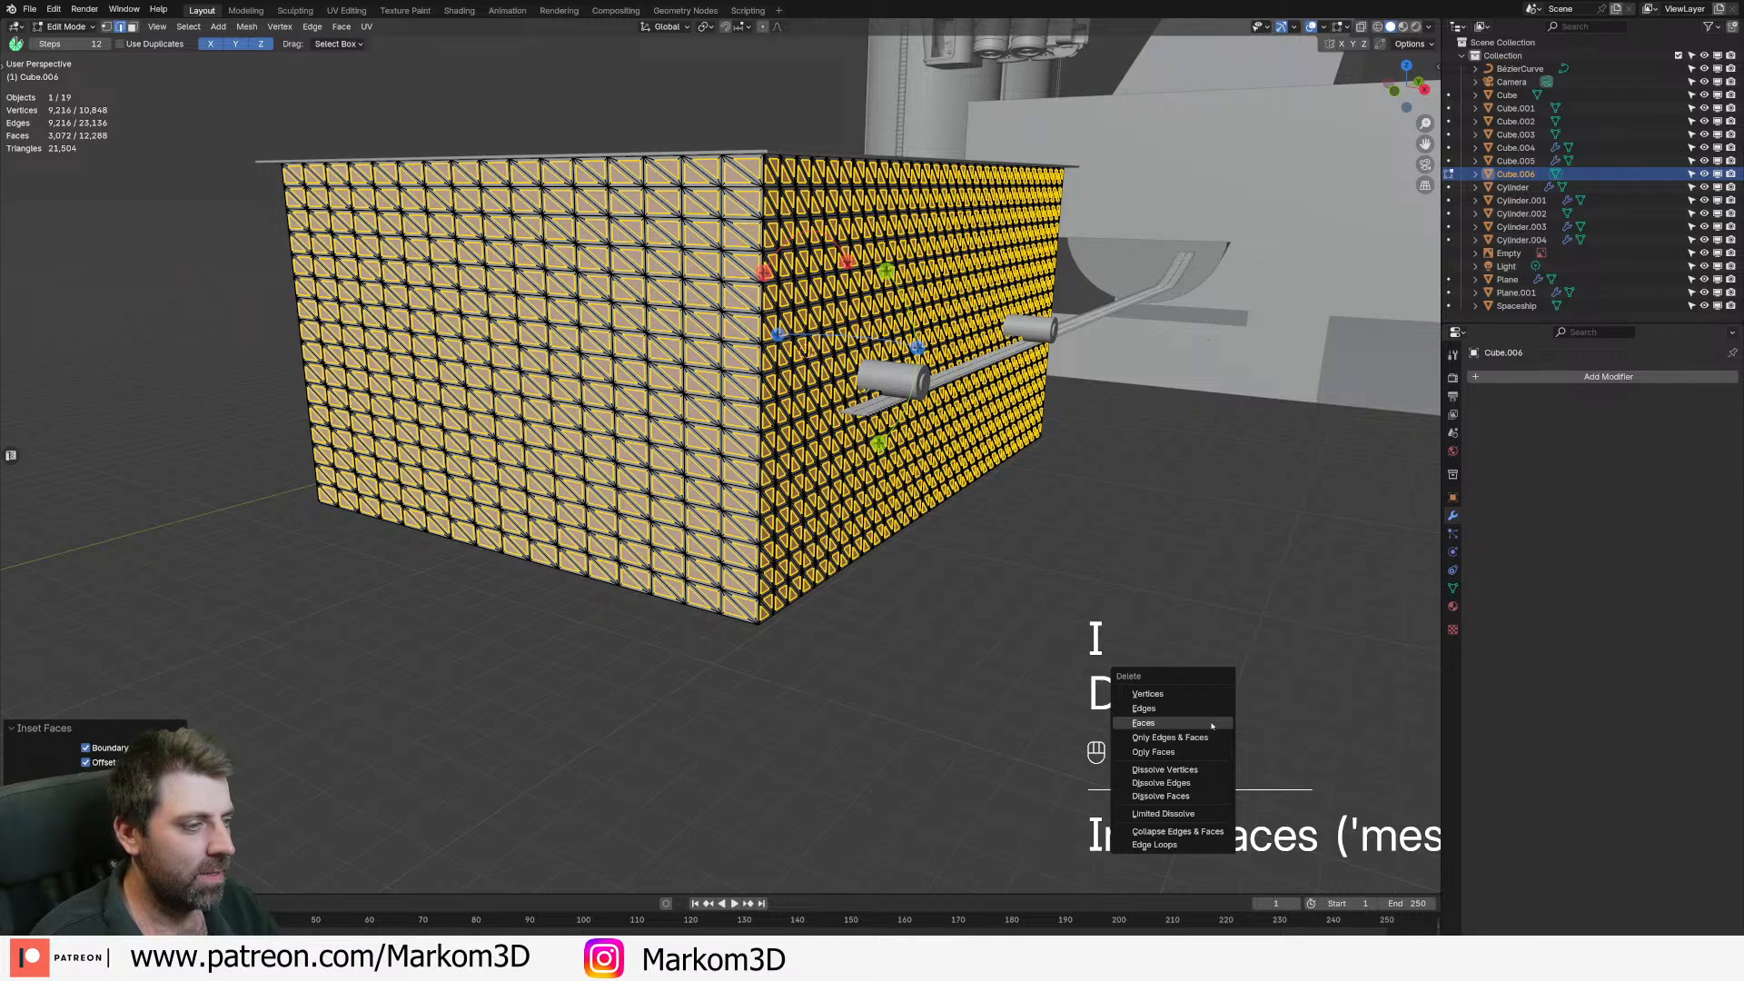
{"action": "left_click", "coordinate": [1211, 723]}
{"action": "key", "text": "Tab"}
{"action": "scroll", "coordinate": [990, 663], "scroll_direction": "down", "scroll_amount": 4}
{"action": "left_click", "coordinate": [930, 654]}
{"action": "middle_click_drag", "start_coordinate": [727, 591], "coordinate": [627, 456]}
{"action": "scroll", "coordinate": [697, 583], "scroll_direction": "up", "scroll_amount": 3}
{"action": "key", "text": "Tab"}
{"action": "scroll", "coordinate": [627, 456], "scroll_direction": "up", "scroll_amount": 1}
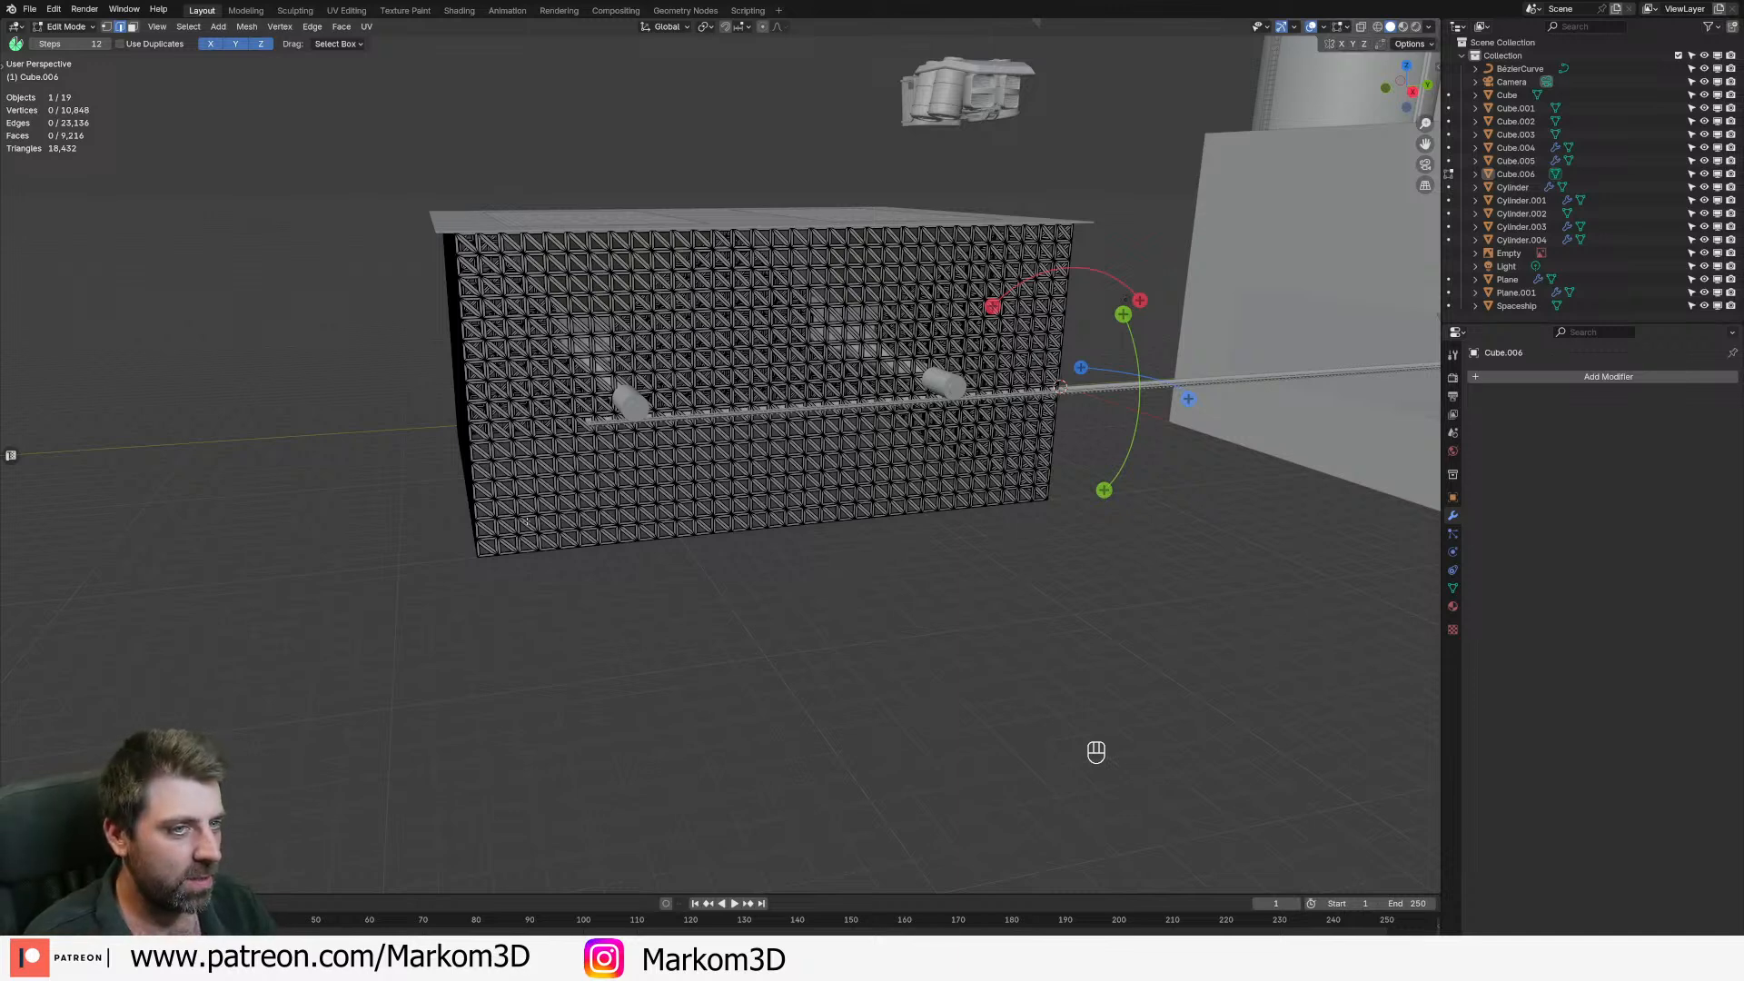
- Undo the face deletion, inset, triangulation and subdivision back to the six plain wall faces
{"action": "key", "text": "ctrl+z"}
{"action": "key", "text": "ctrl+z"}
{"action": "key", "text": "ctrl+z"}
{"action": "key", "text": "ctrl+z"}
{"action": "key", "text": "ctrl+z"}
{"action": "key", "text": "ctrl+z"}
{"action": "key", "text": "ctrl+z"}
{"action": "key", "text": "ctrl+z"}
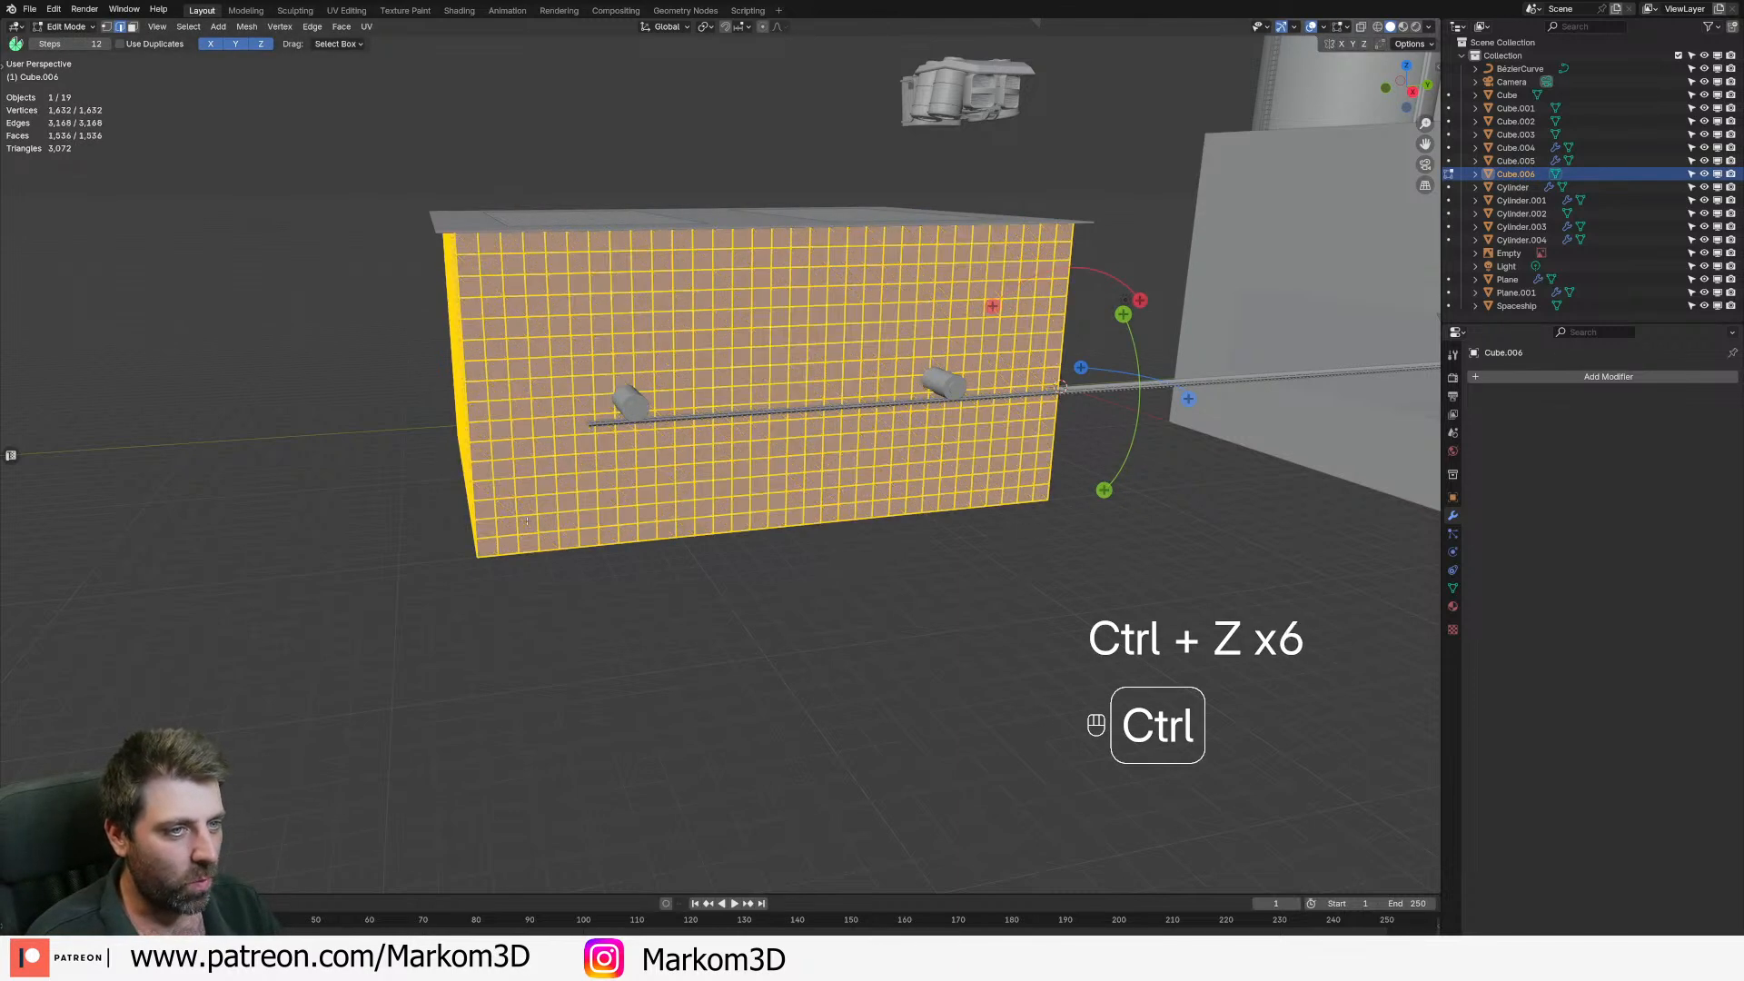
{"action": "key", "text": "ctrl+z"}
{"action": "key", "text": "ctrl+z"}
{"action": "key", "text": "ctrl+z"}
{"action": "key", "text": "ctrl+z"}
{"action": "middle_click_drag", "start_coordinate": [527, 521], "coordinate": [681, 539]}
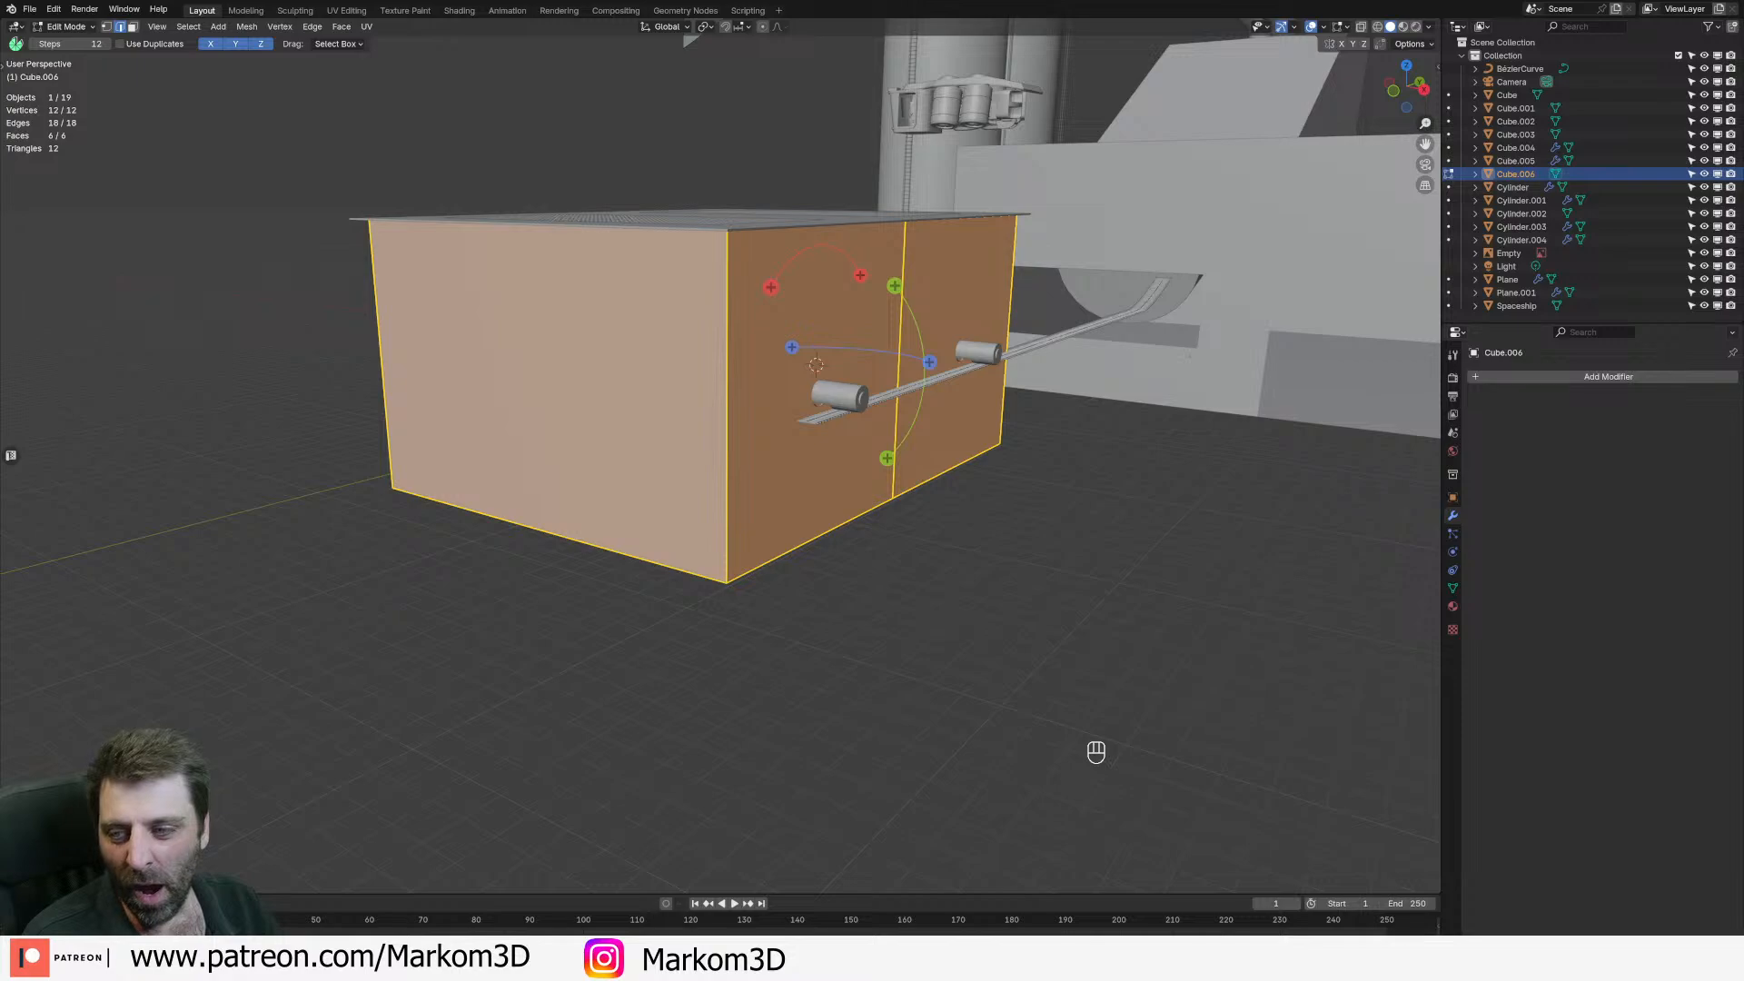
- Switch to Discord, view the spaceship renders in the showcase channel, and return to Blender
{"action": "left_click_drag", "start_coordinate": [0, 7], "coordinate": [981, 2]}
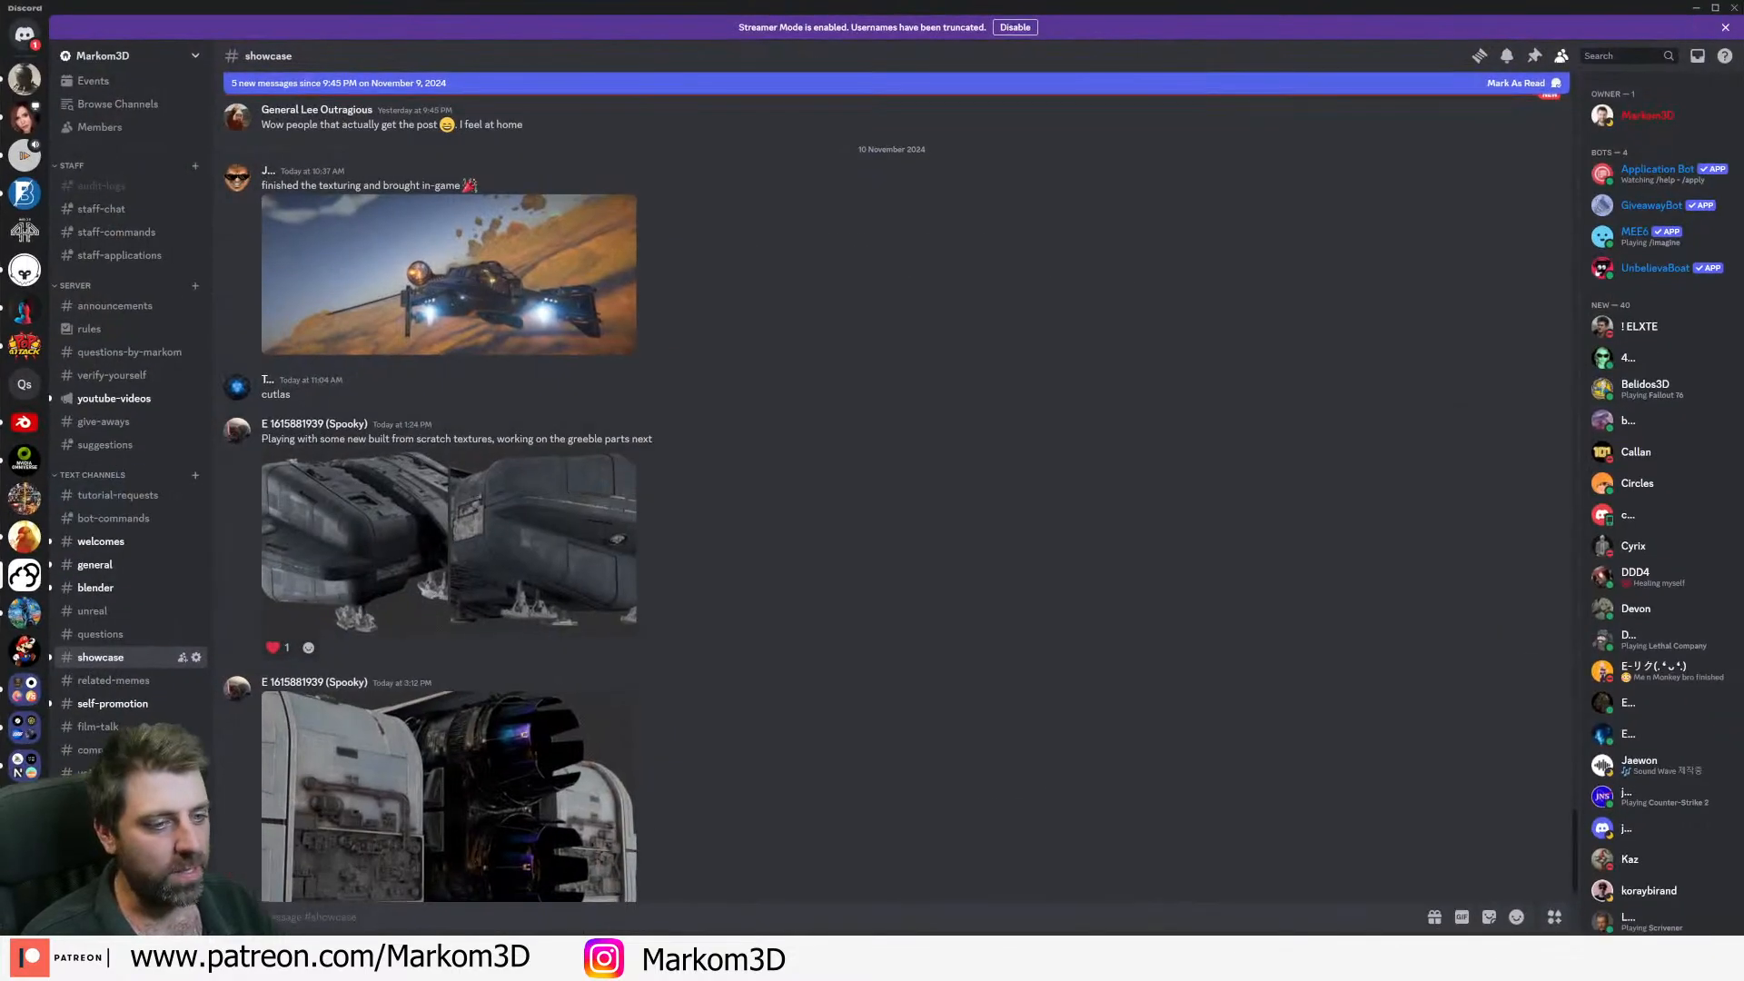
{"action": "scroll", "coordinate": [506, 584], "scroll_direction": "down", "scroll_amount": 1}
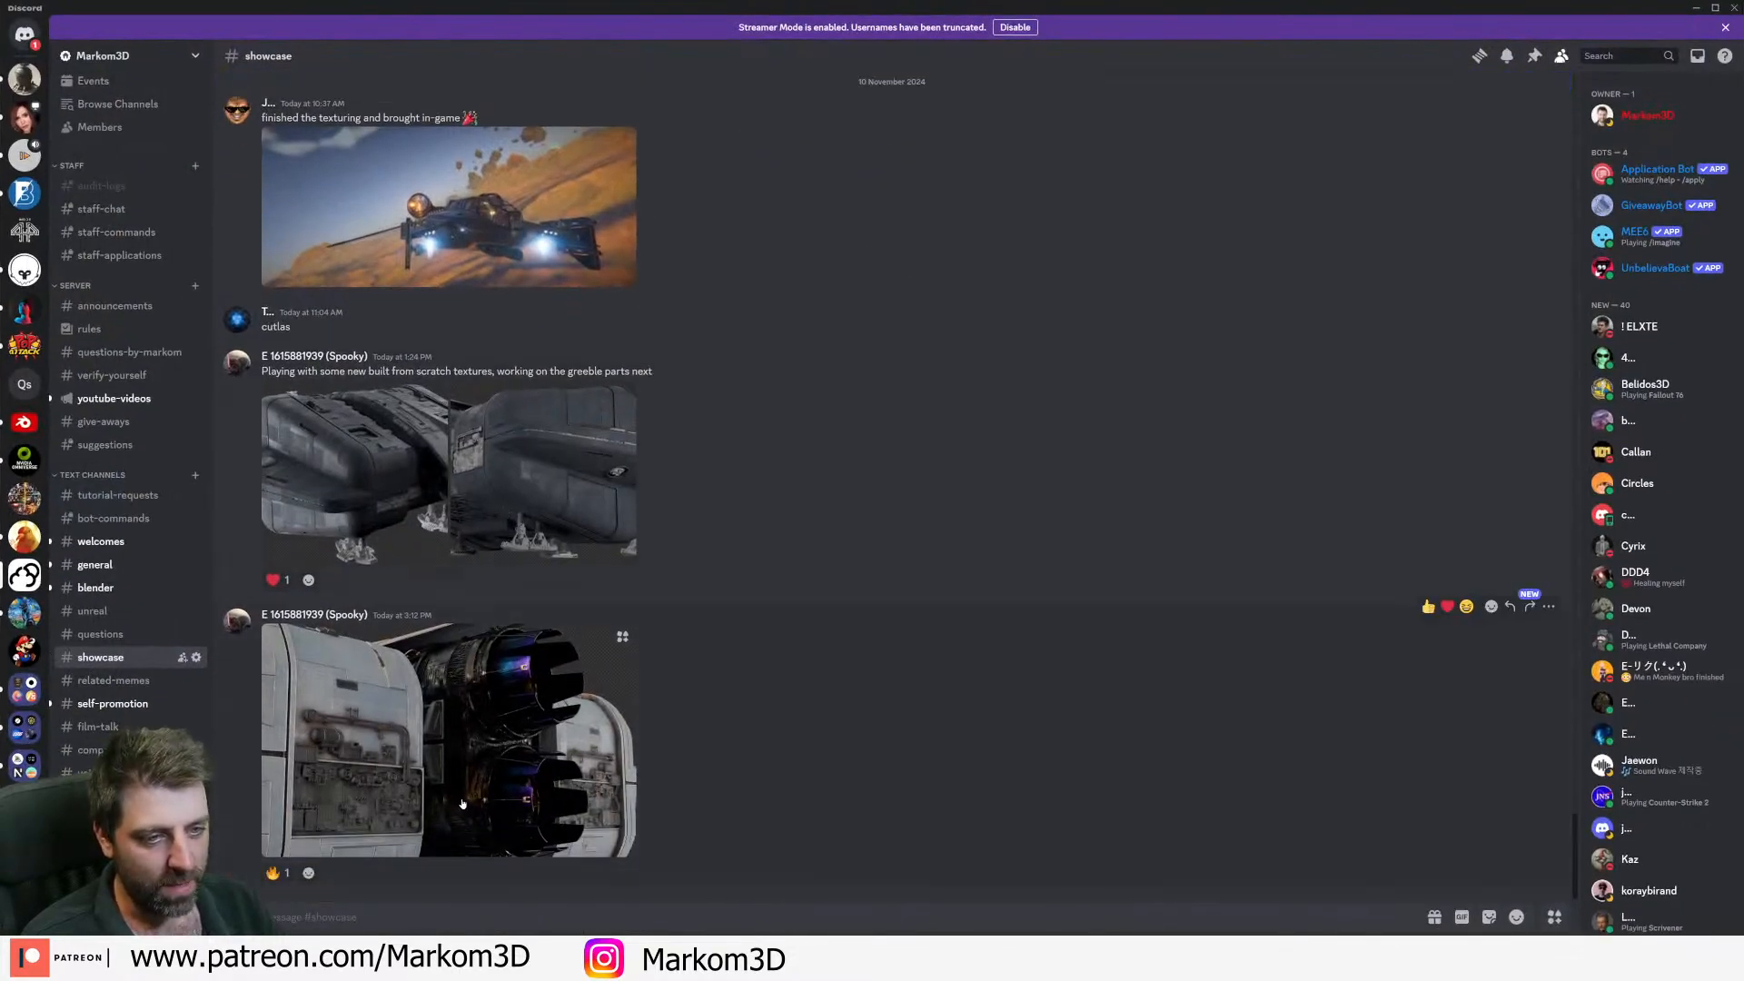
{"action": "left_click", "coordinate": [513, 702]}
{"action": "left_click", "coordinate": [358, 680]}
{"action": "left_click", "coordinate": [434, 462]}
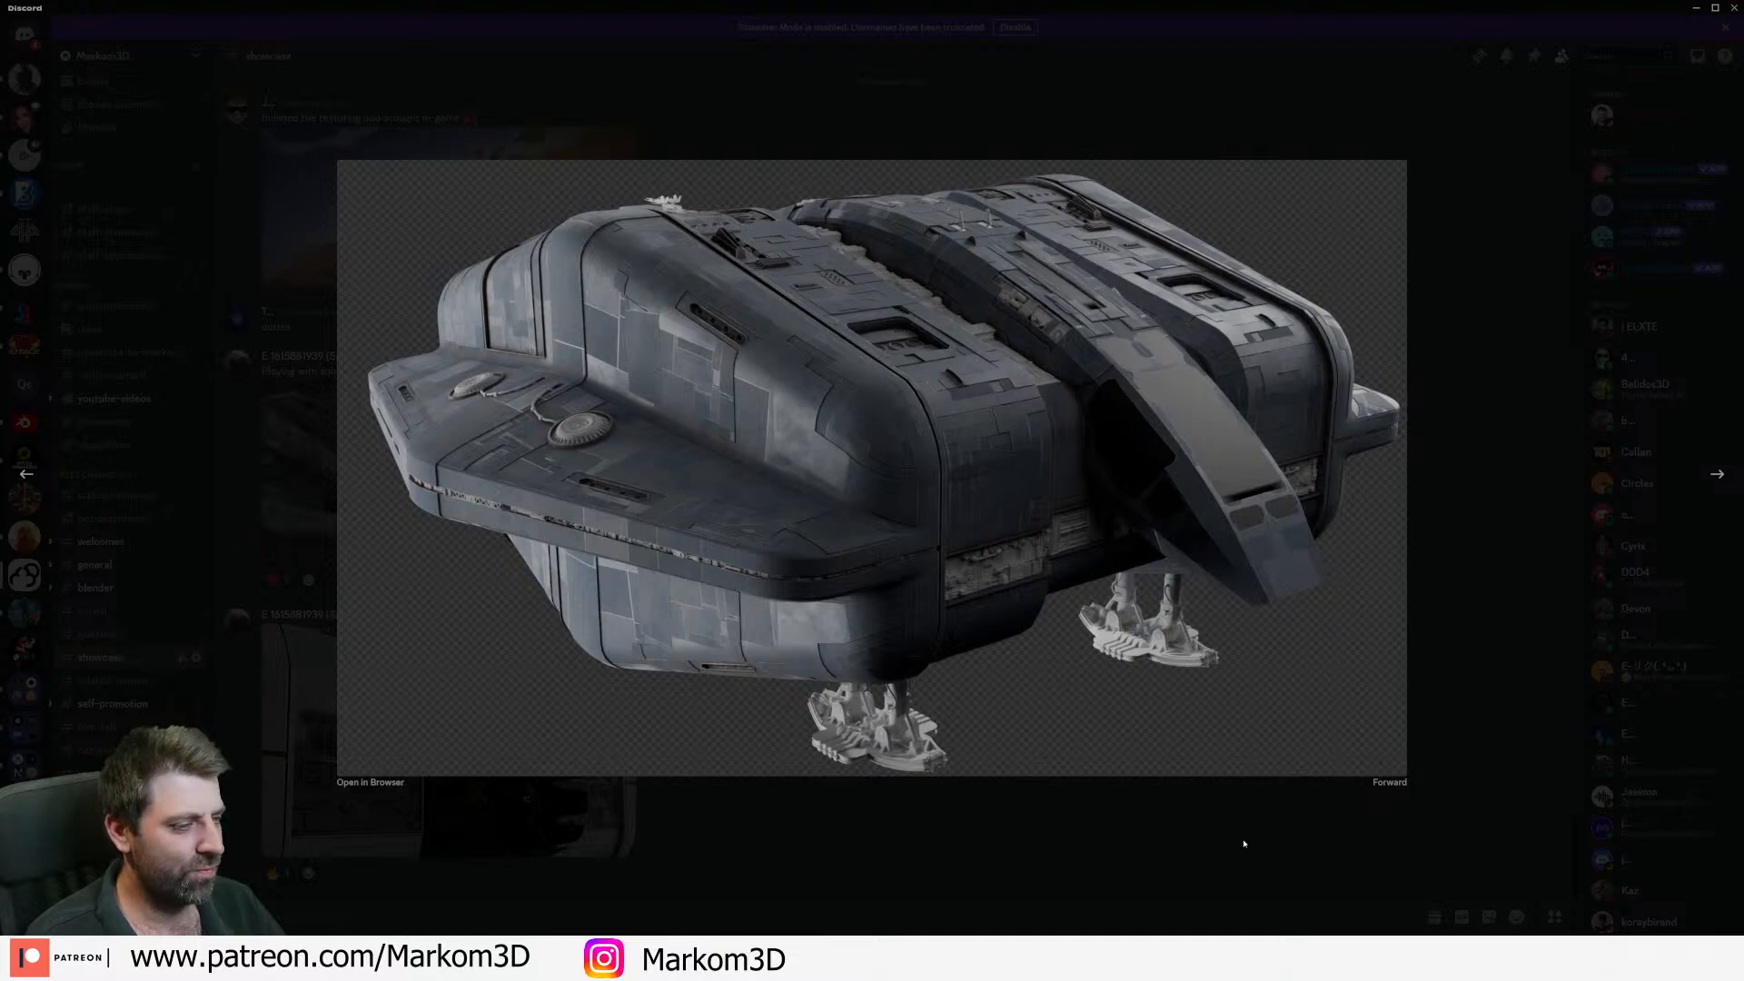
{"action": "left_click", "coordinate": [1736, 8]}
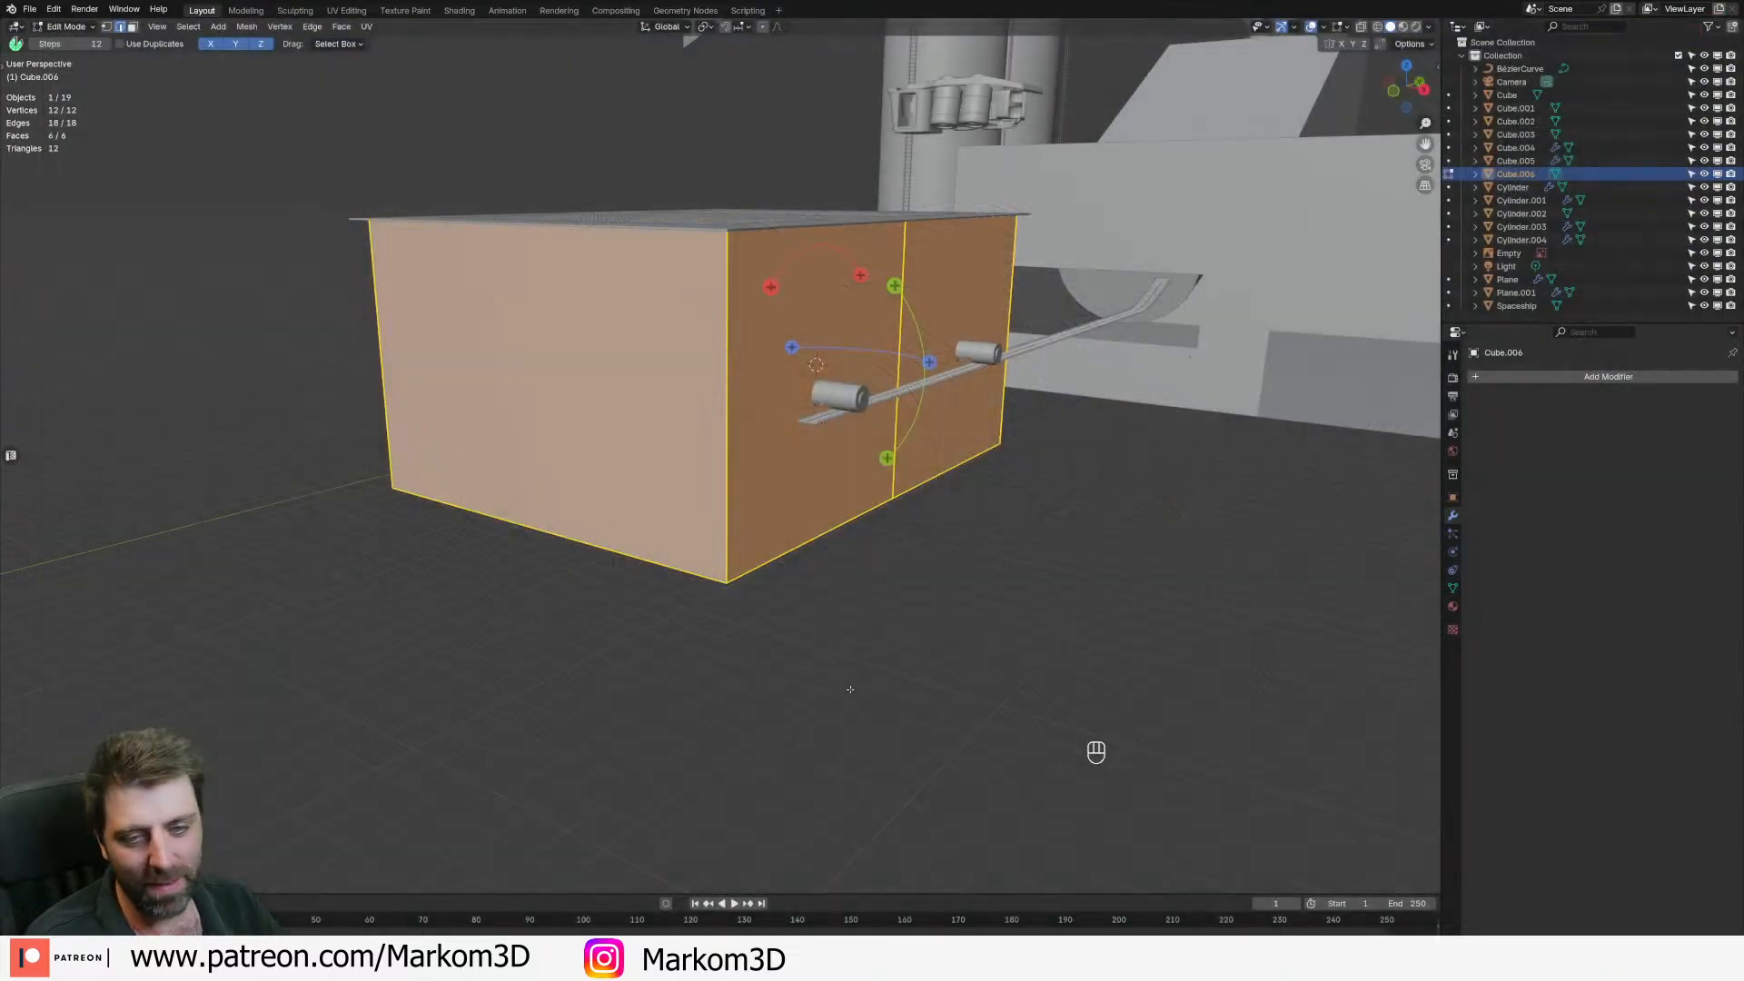
- Add a vertical loop cut to the long pipe-side wall, close to its near corner
{"action": "scroll", "coordinate": [760, 510], "scroll_direction": "up", "scroll_amount": 5}
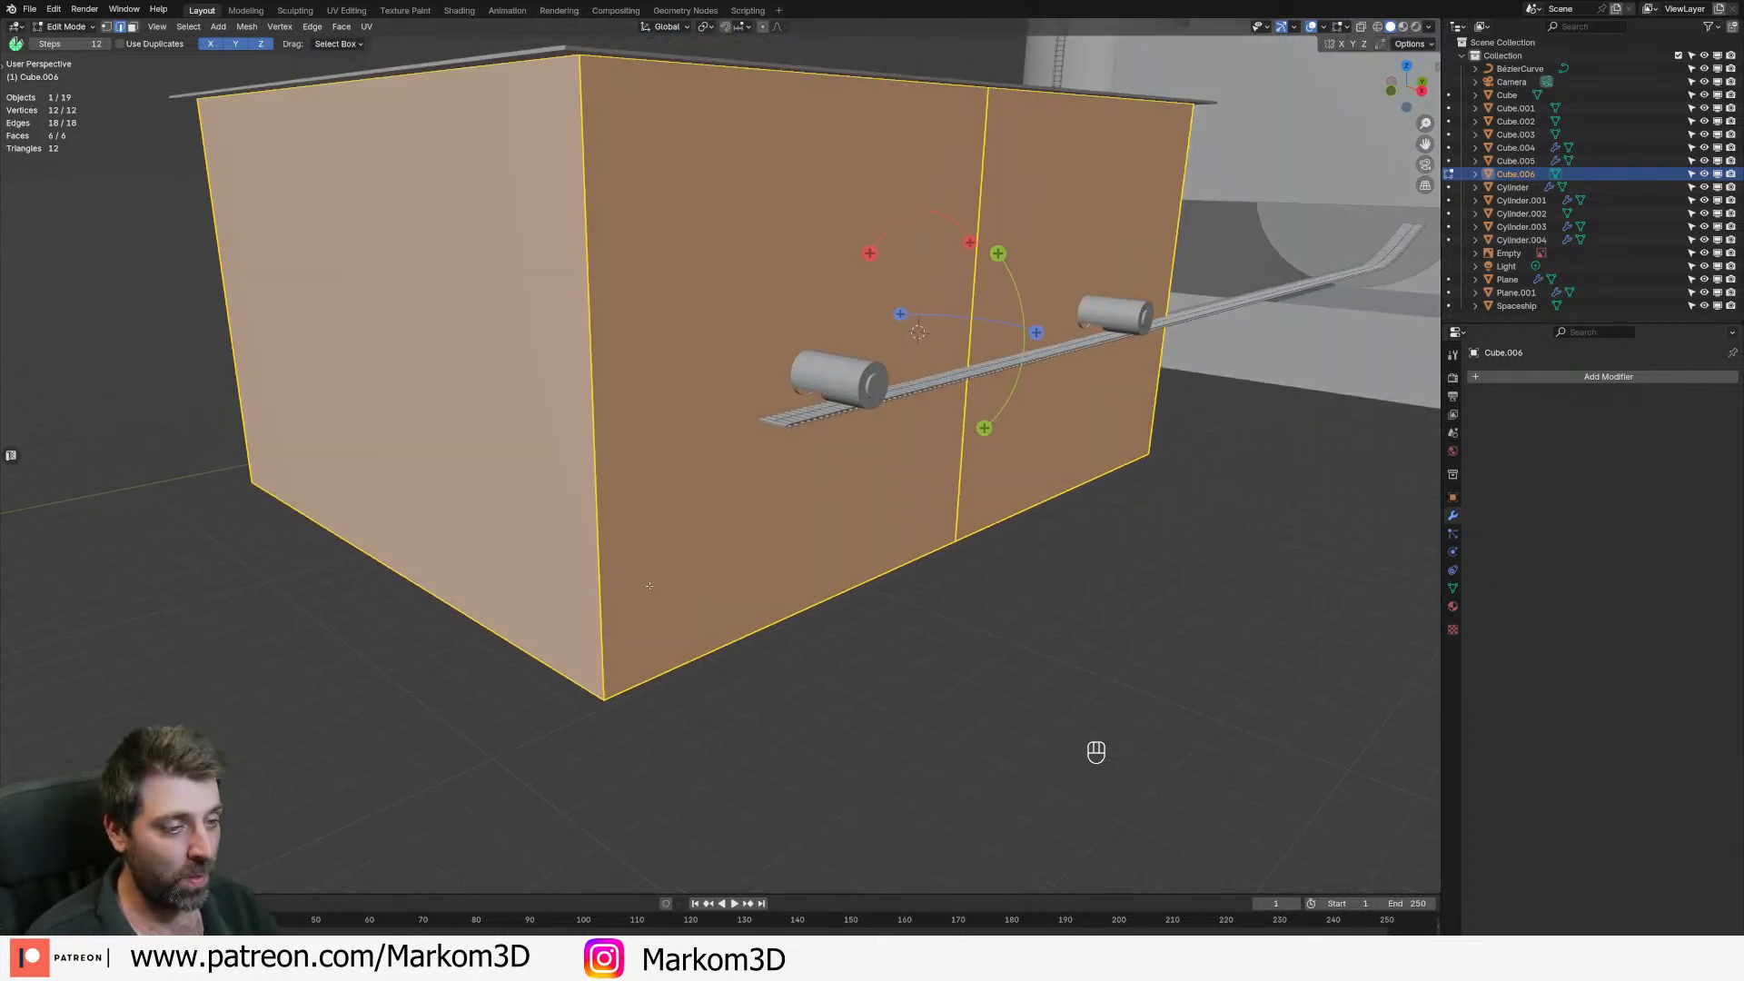
{"action": "scroll", "coordinate": [650, 576], "scroll_direction": "down", "scroll_amount": 3}
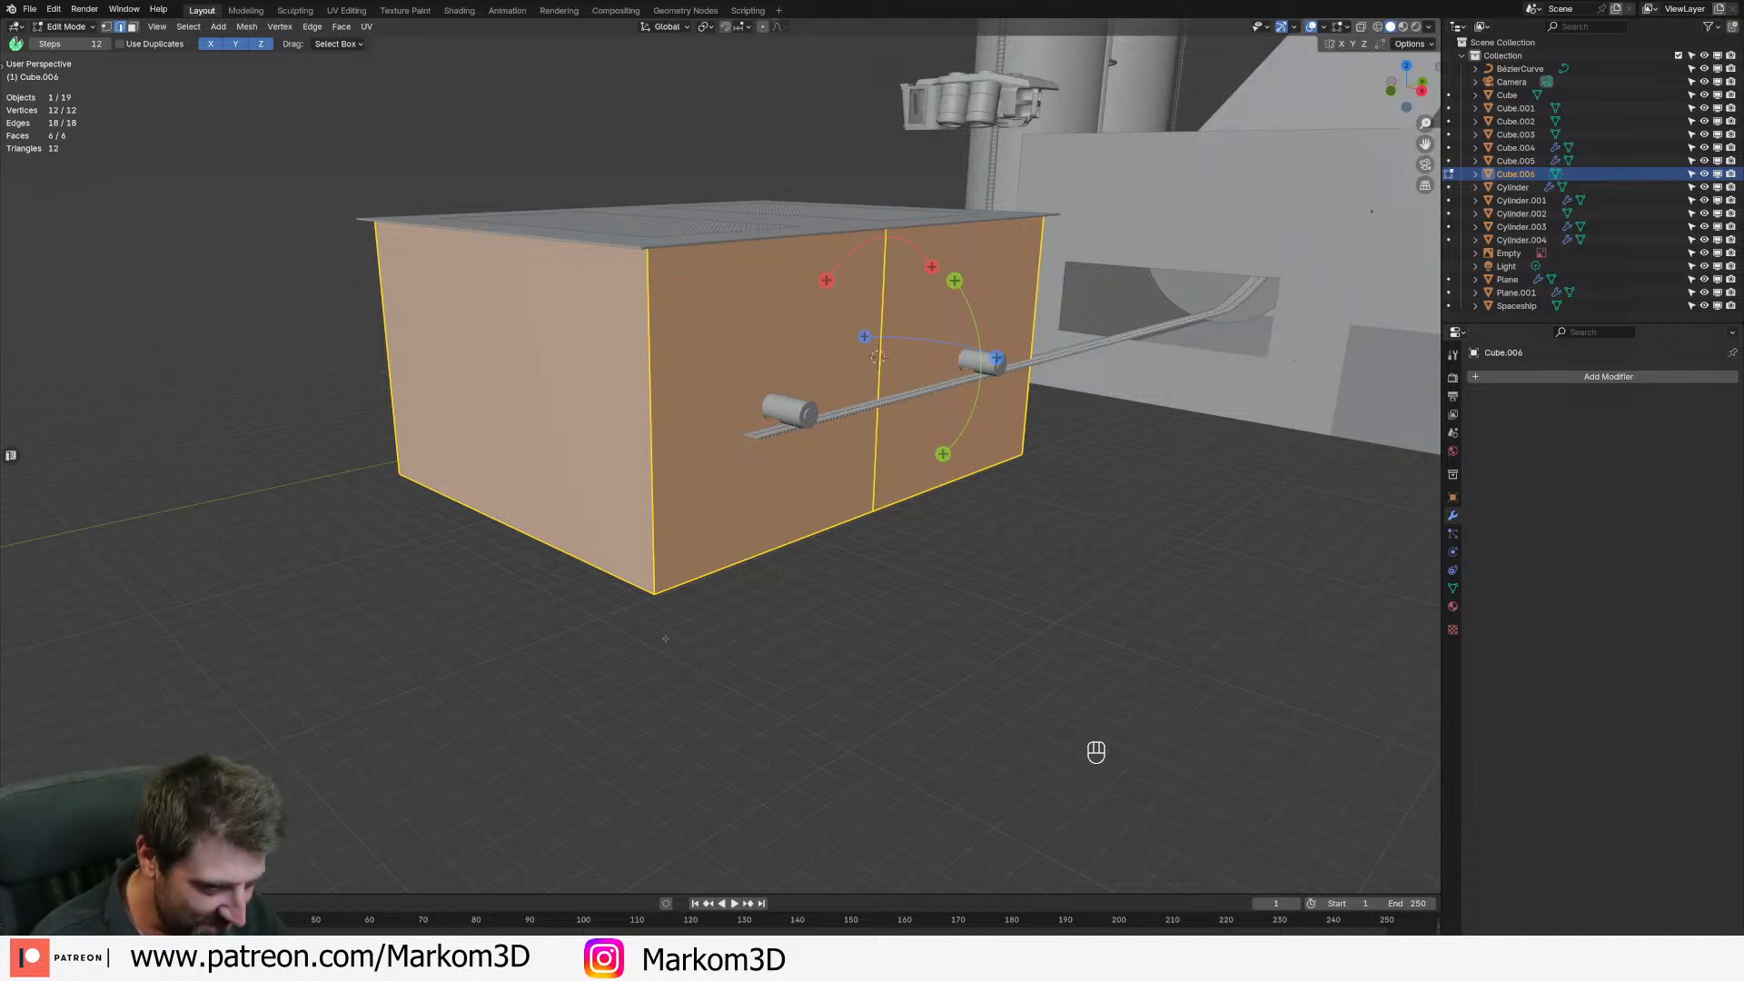
{"action": "left_click", "coordinate": [651, 516]}
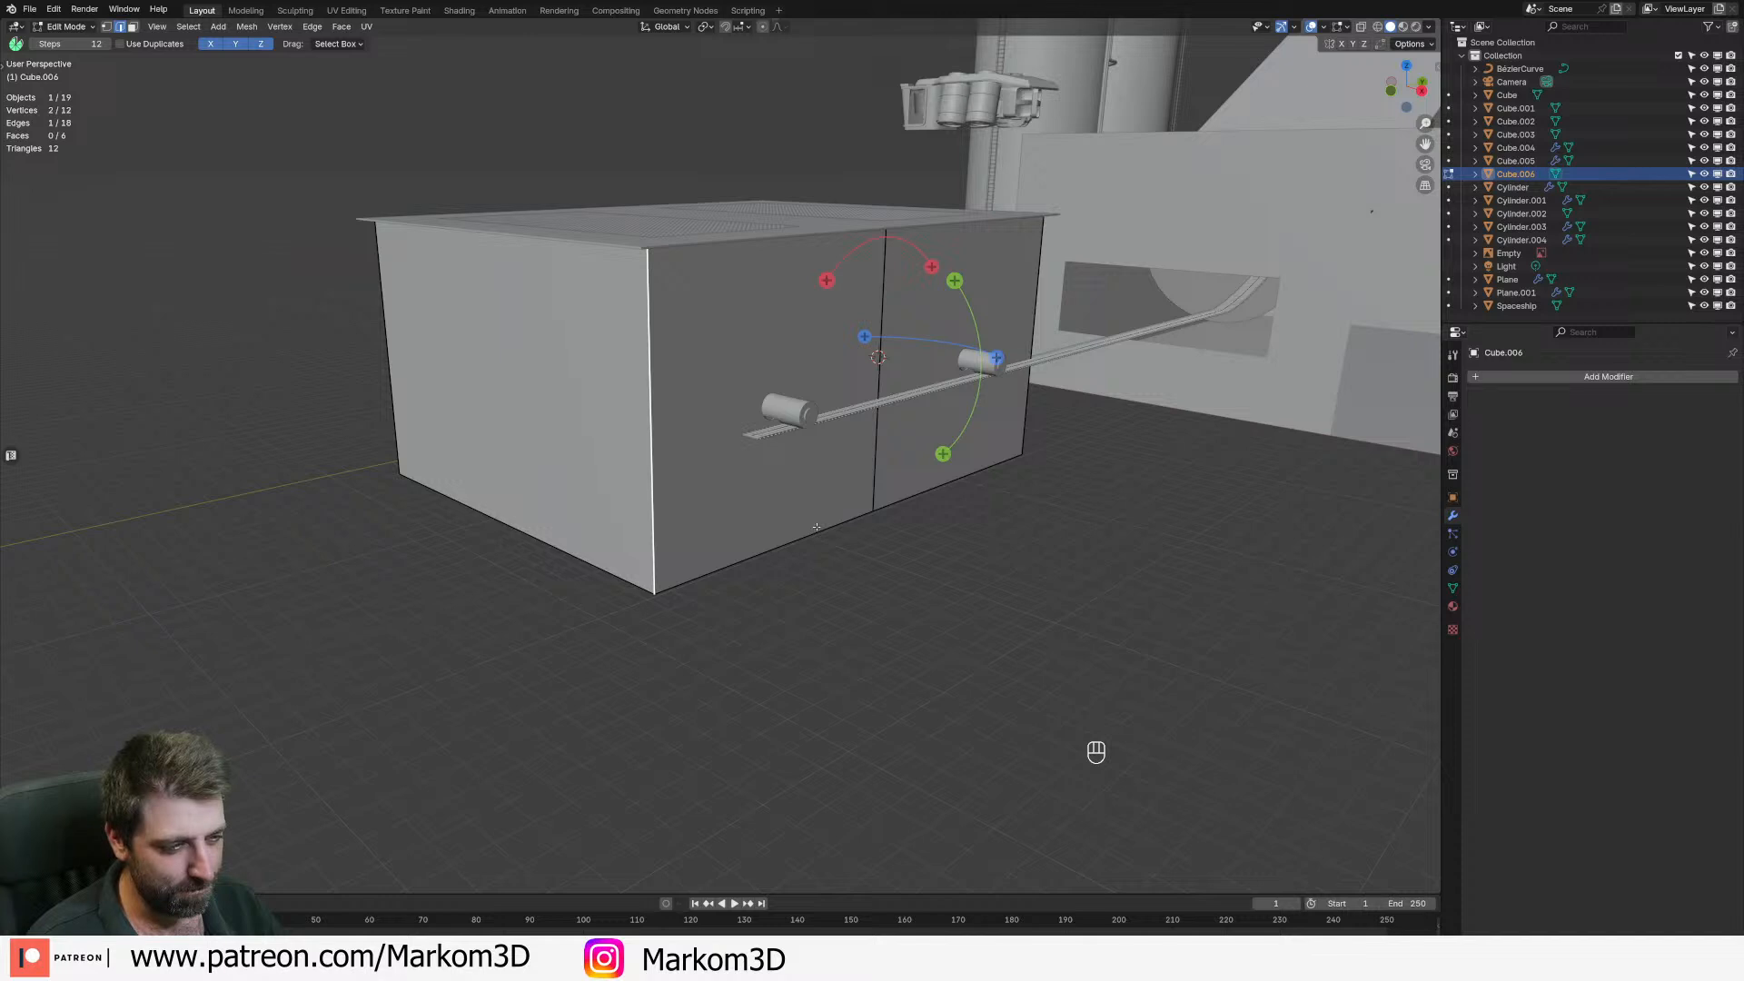
{"action": "key", "text": "ctrl+r"}
{"action": "left_click", "coordinate": [754, 556]}
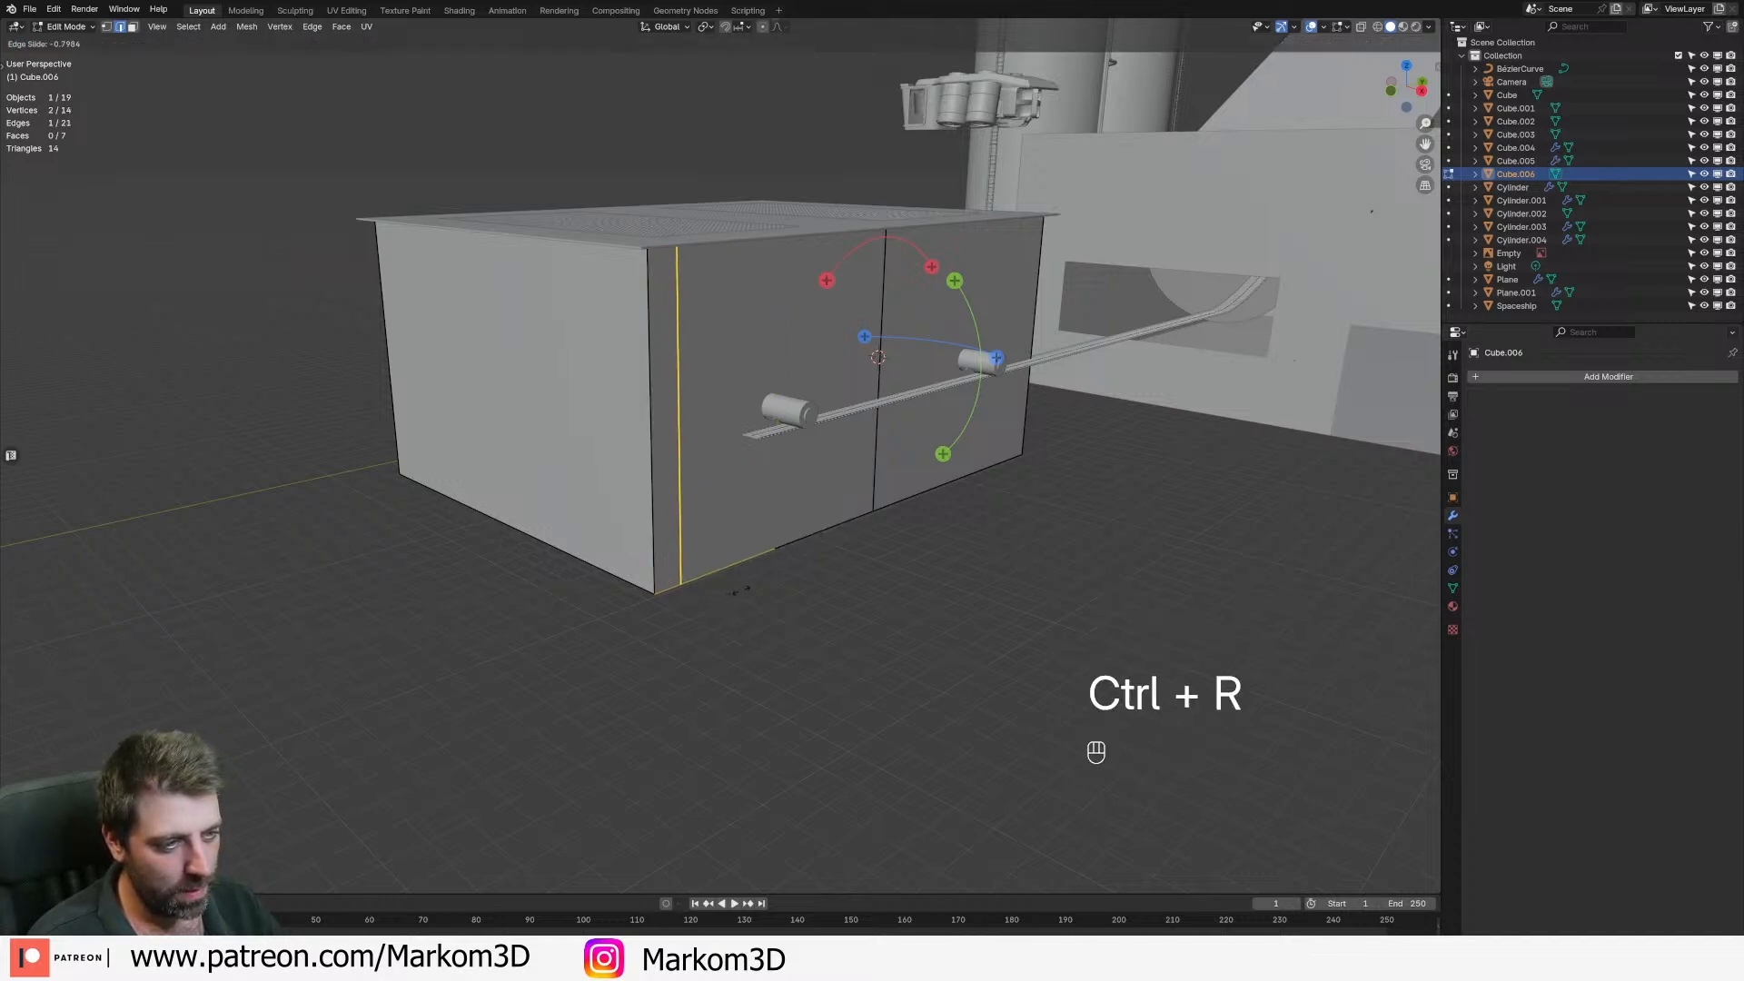
{"action": "left_click", "coordinate": [738, 586]}
{"action": "middle_click_drag", "start_coordinate": [738, 586], "coordinate": [799, 547], "text": "shift"}
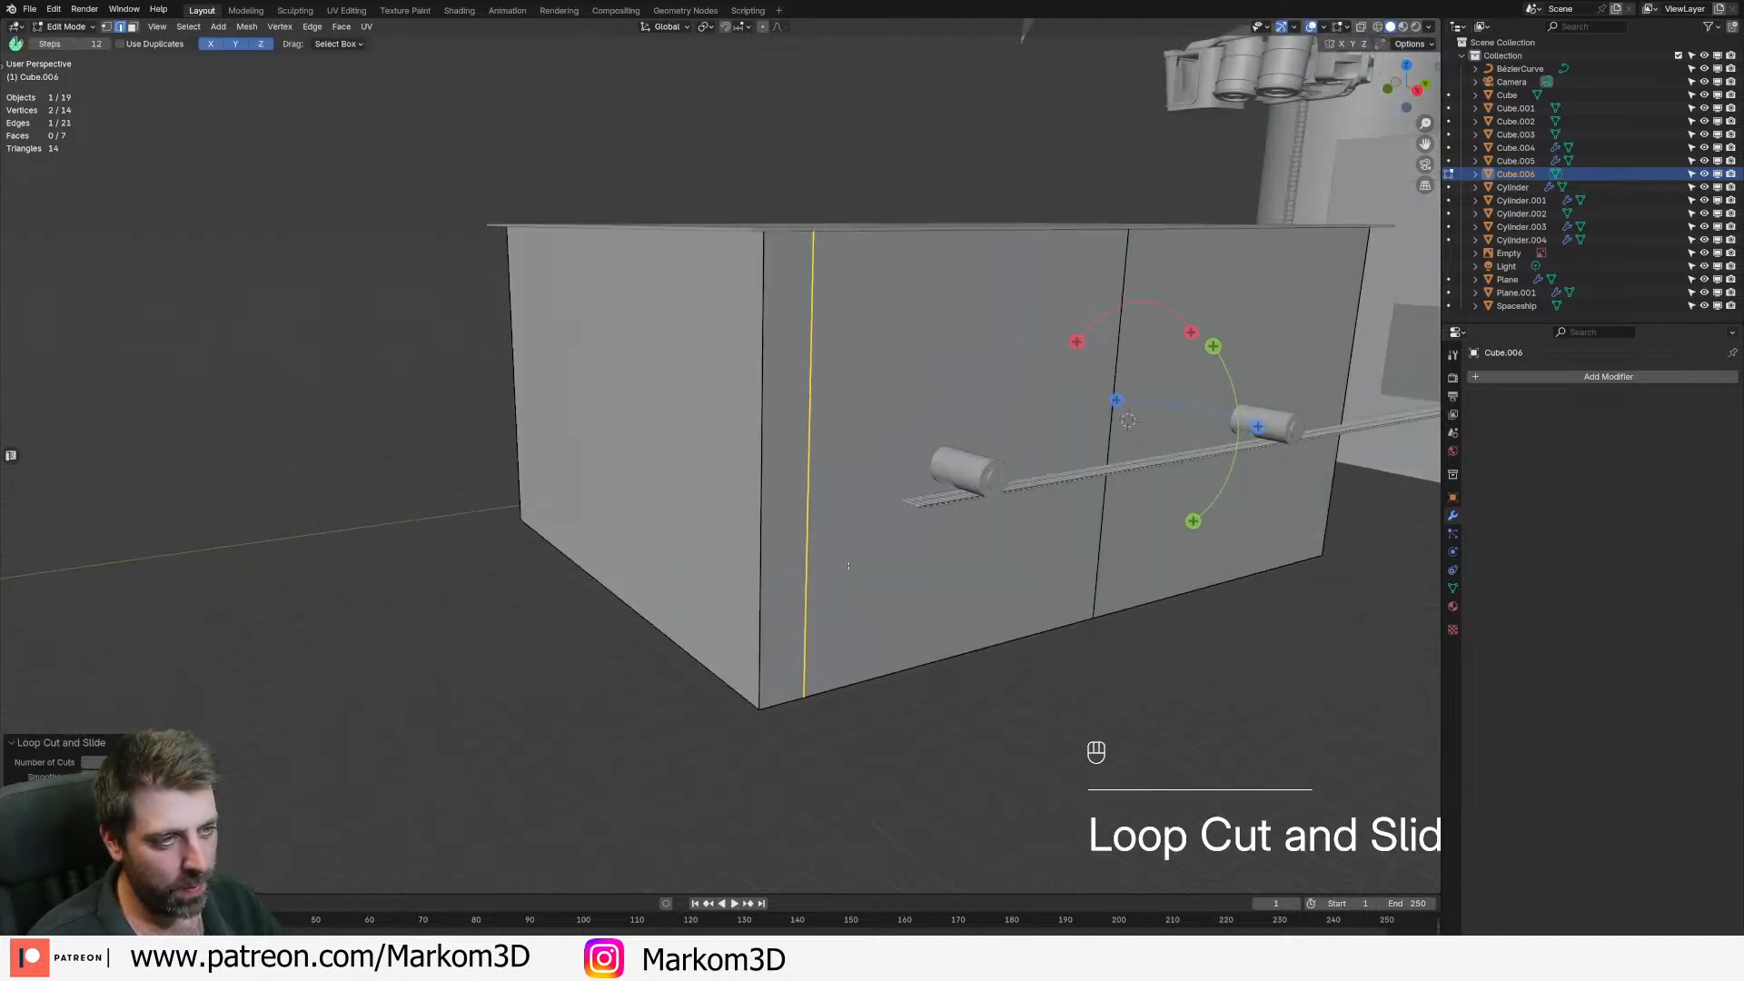
- Delete every wall face except the narrow vertical strip at the near corner
{"action": "key", "text": "3"}
{"action": "left_click", "coordinate": [789, 549]}
{"action": "key", "text": "ctrl+i"}
{"action": "key", "text": "x"}
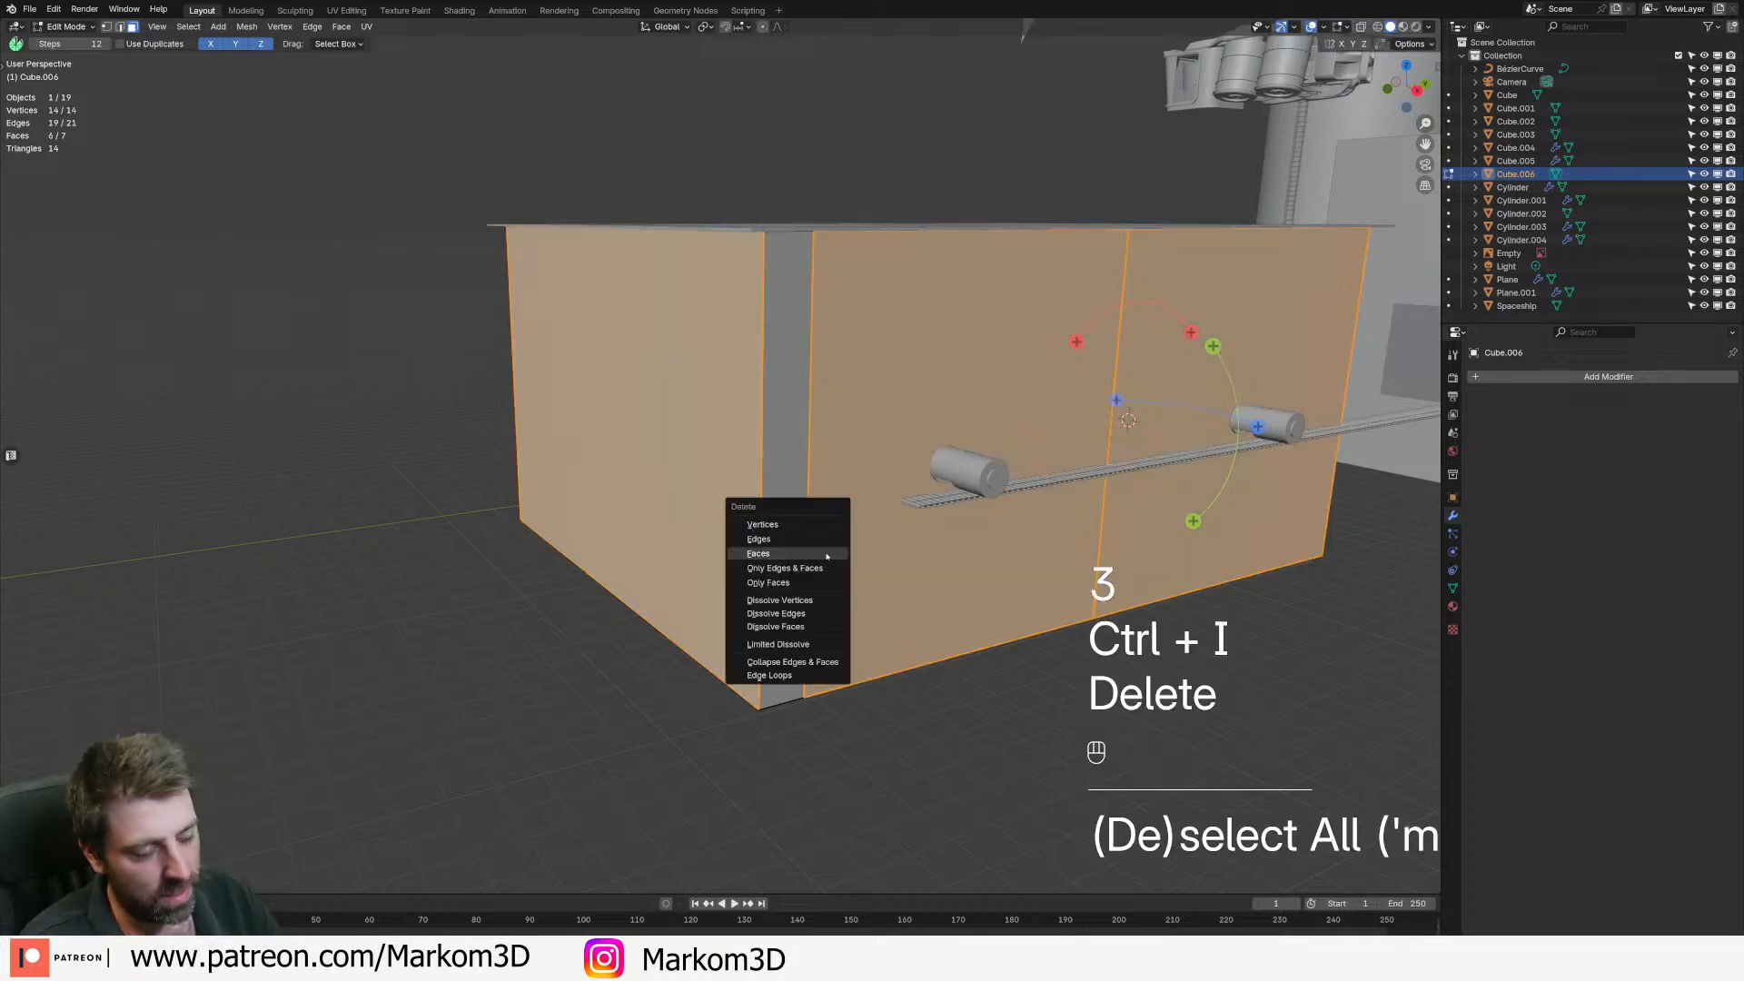
{"action": "left_click", "coordinate": [826, 555]}
{"action": "scroll", "coordinate": [822, 553], "scroll_direction": "down", "scroll_amount": 2}
{"action": "middle_click_drag", "start_coordinate": [822, 553], "coordinate": [782, 536]}
{"action": "scroll", "coordinate": [782, 537], "scroll_direction": "up", "scroll_amount": 2}
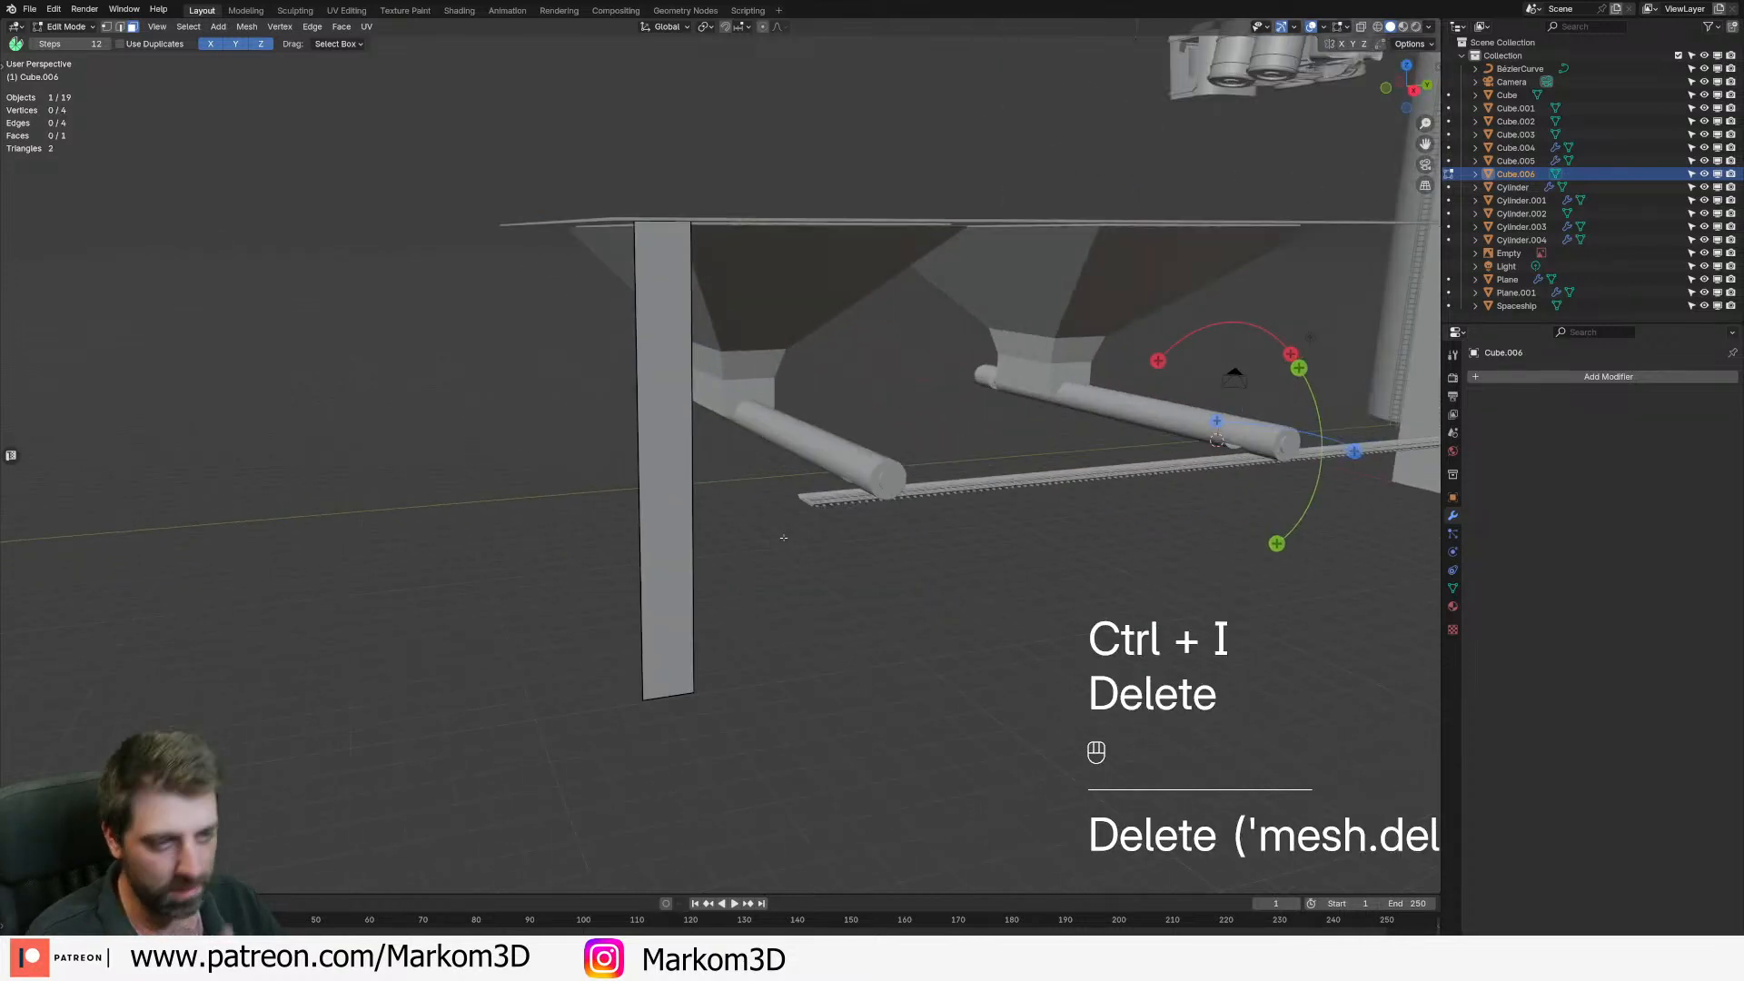
{"action": "key", "text": "ctrl+r"}
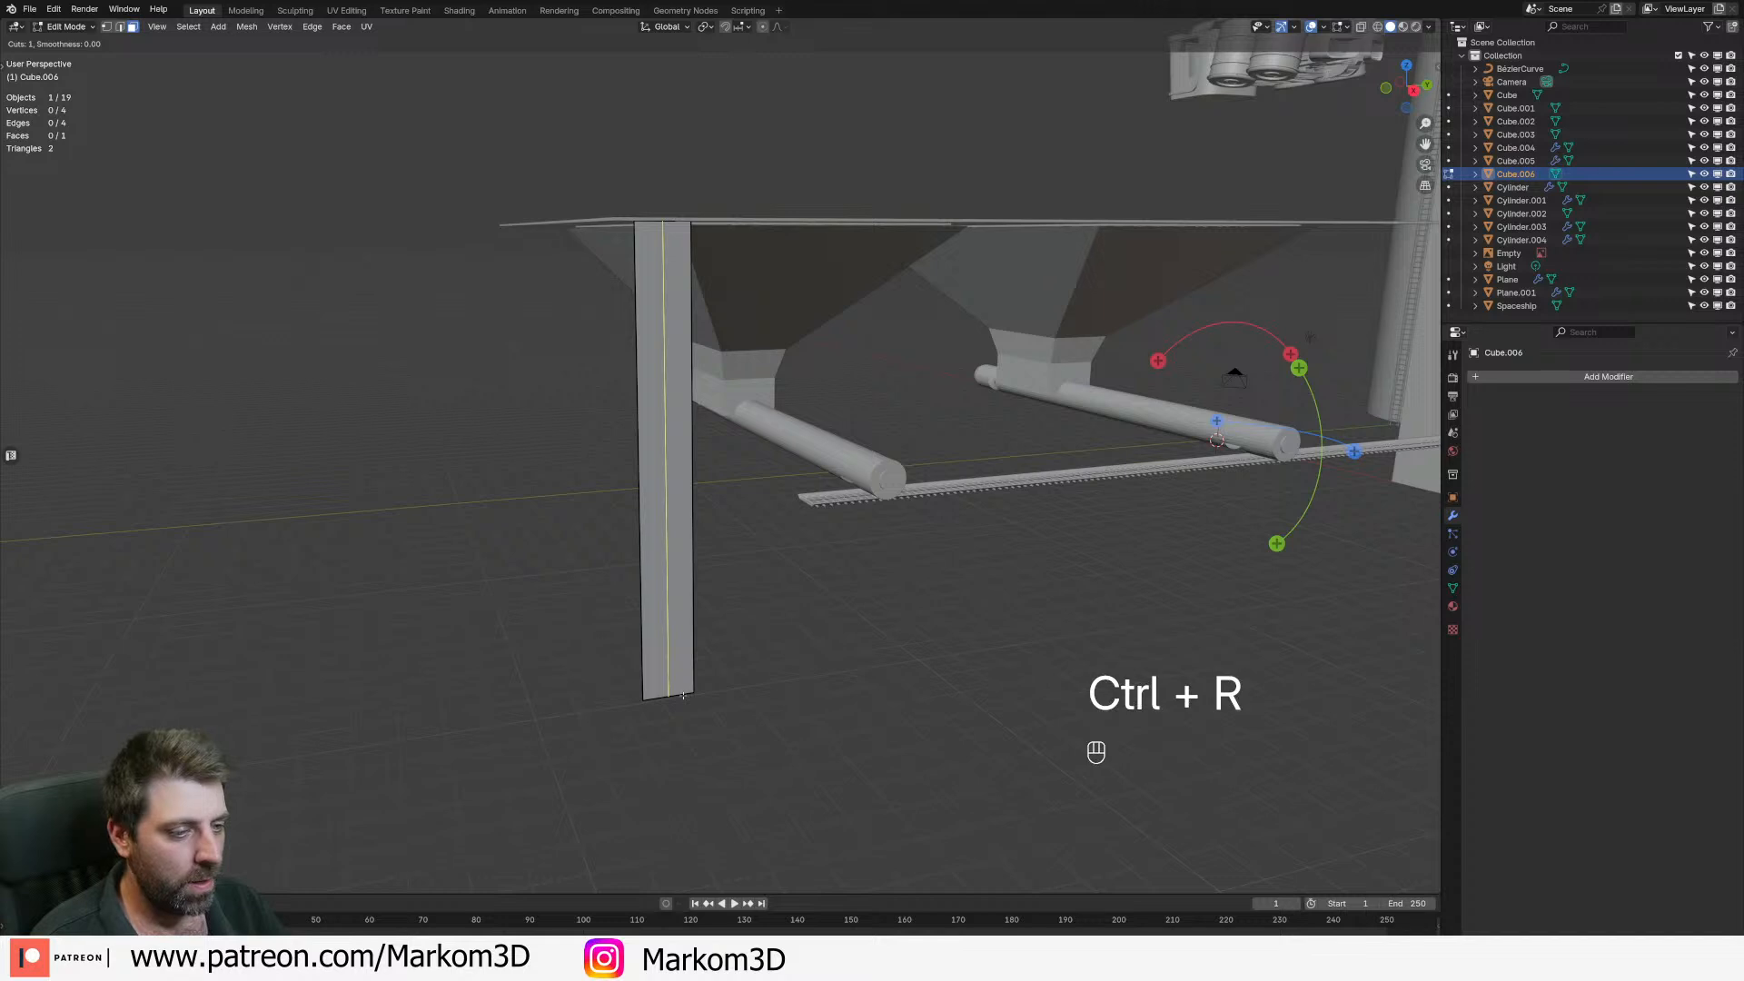
{"action": "middle_click_drag", "start_coordinate": [684, 696], "coordinate": [660, 621], "text": "shift"}
{"action": "key", "text": "ctrl+r"}
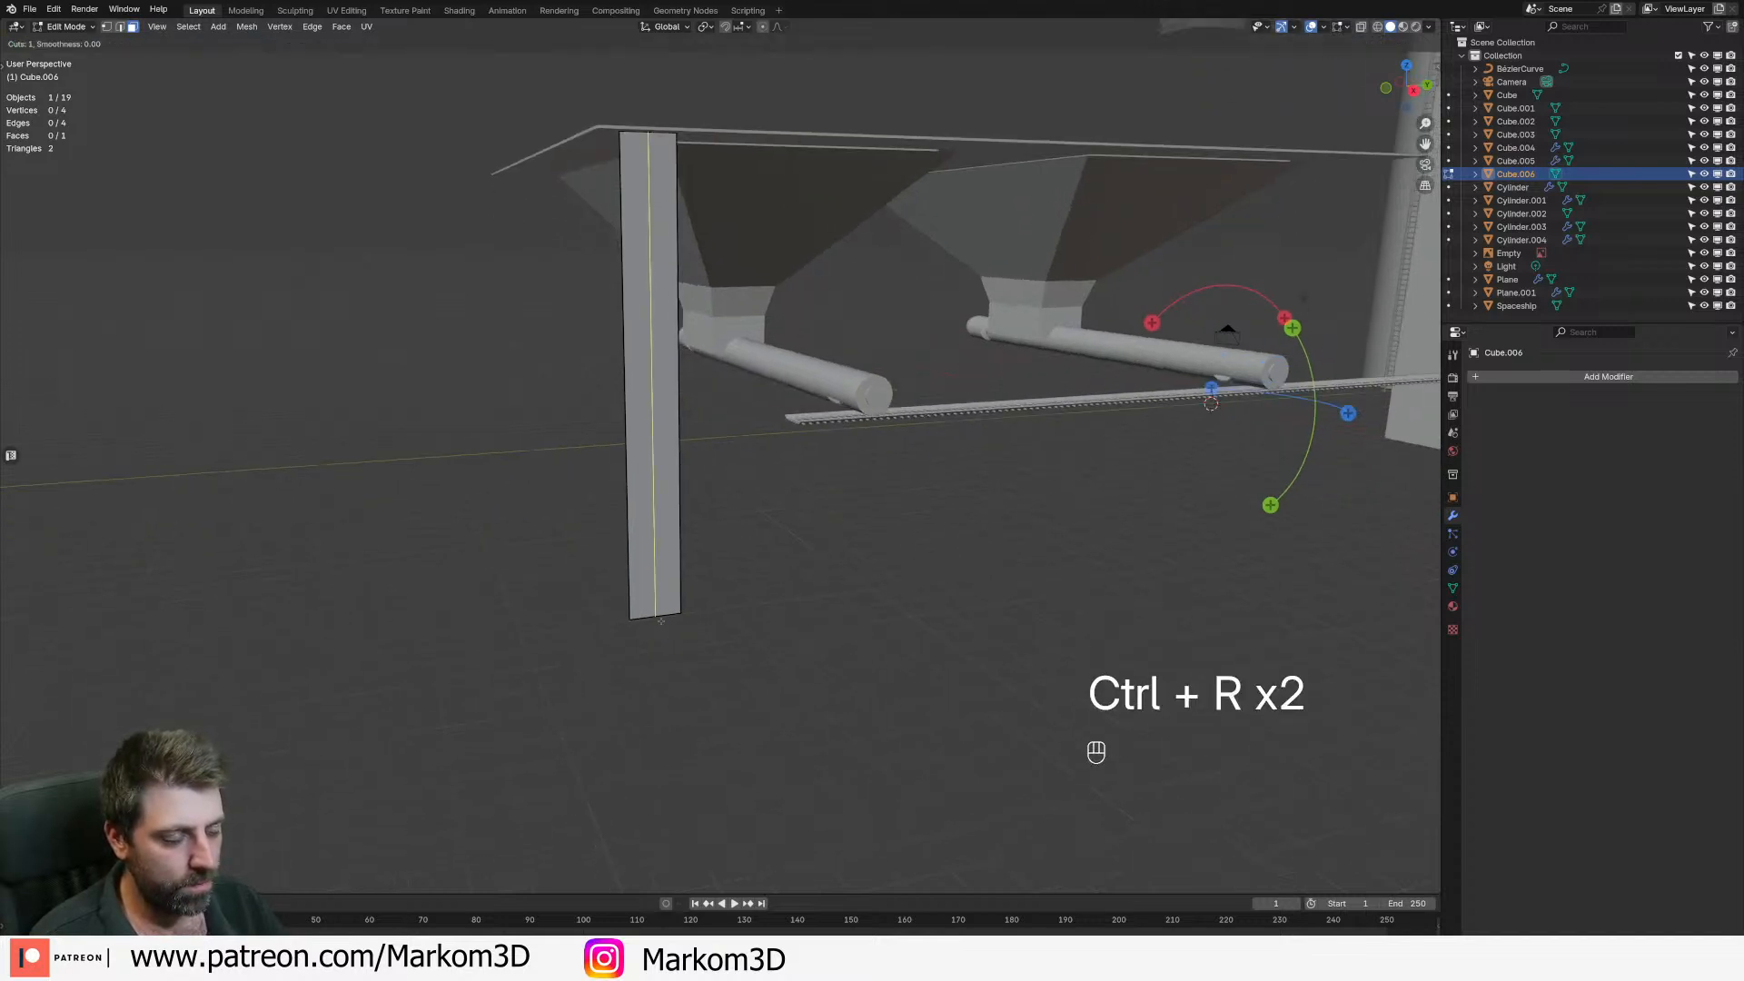
{"action": "right_click", "coordinate": [660, 620]}
- Leave mesh editing and delete the remaining wall strip object
{"action": "key", "text": "Tab"}
{"action": "key", "text": "Delete"}
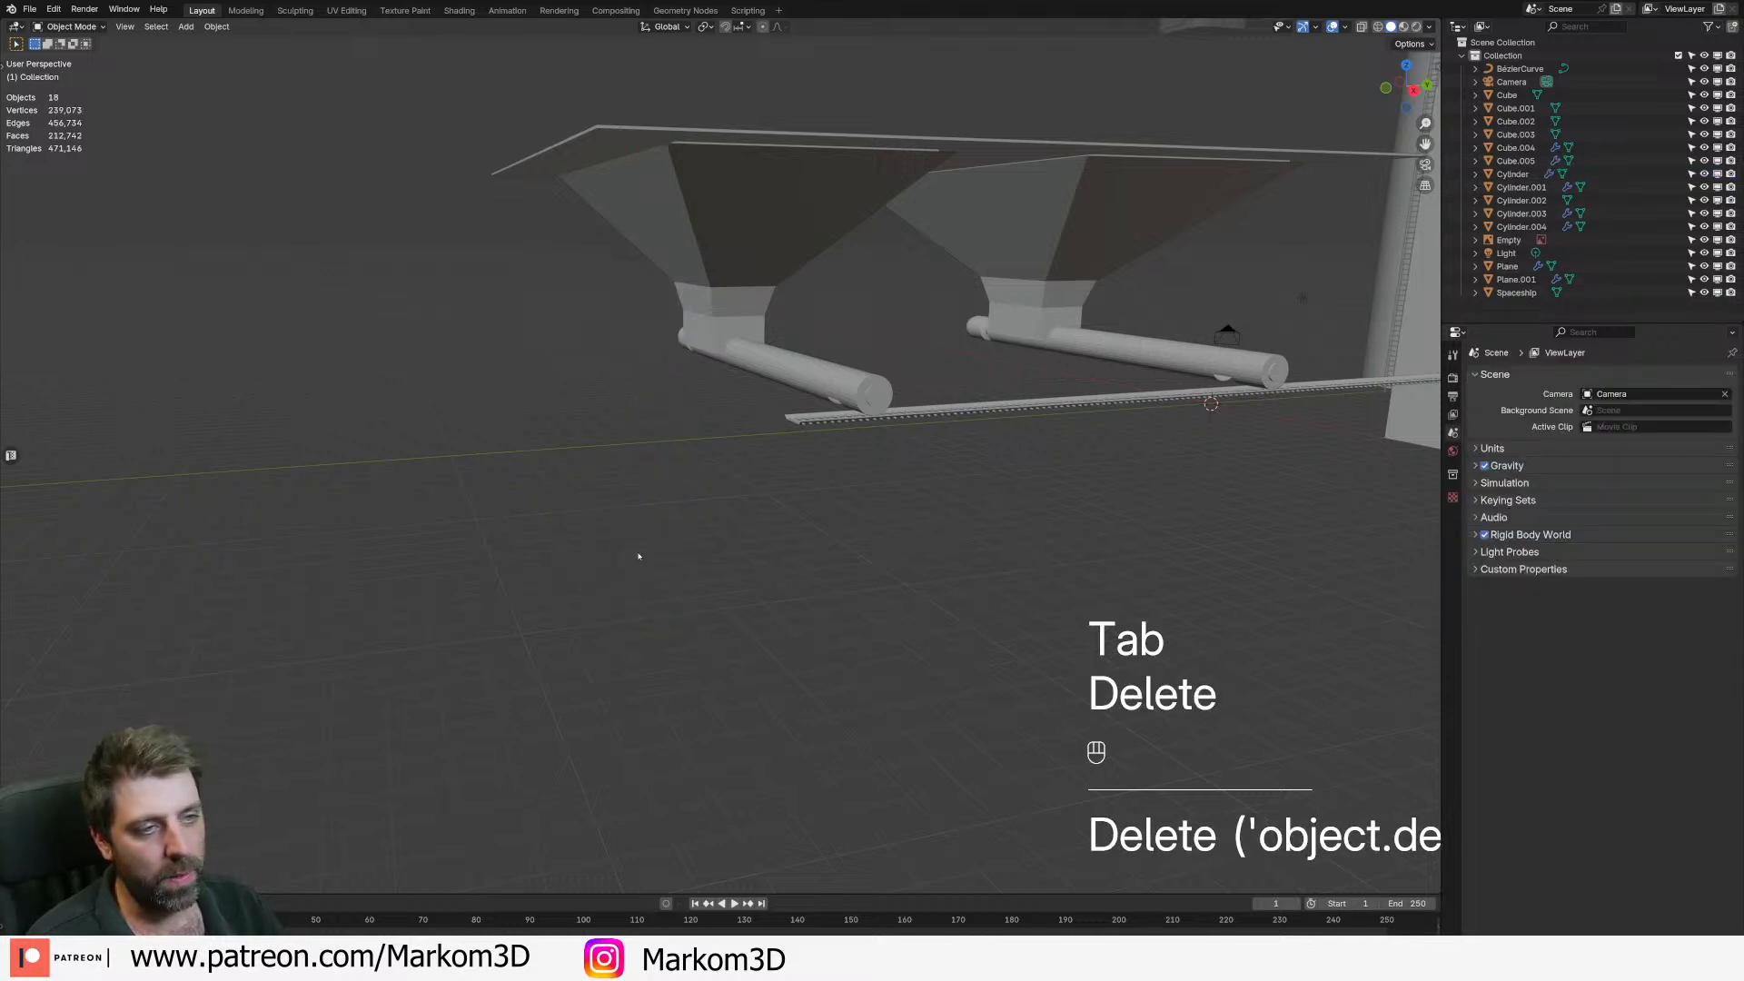
- Open the add-on preferences and search the installed add-ons for a beam tool
{"action": "left_click", "coordinate": [50, 8]}
{"action": "left_click", "coordinate": [86, 179]}
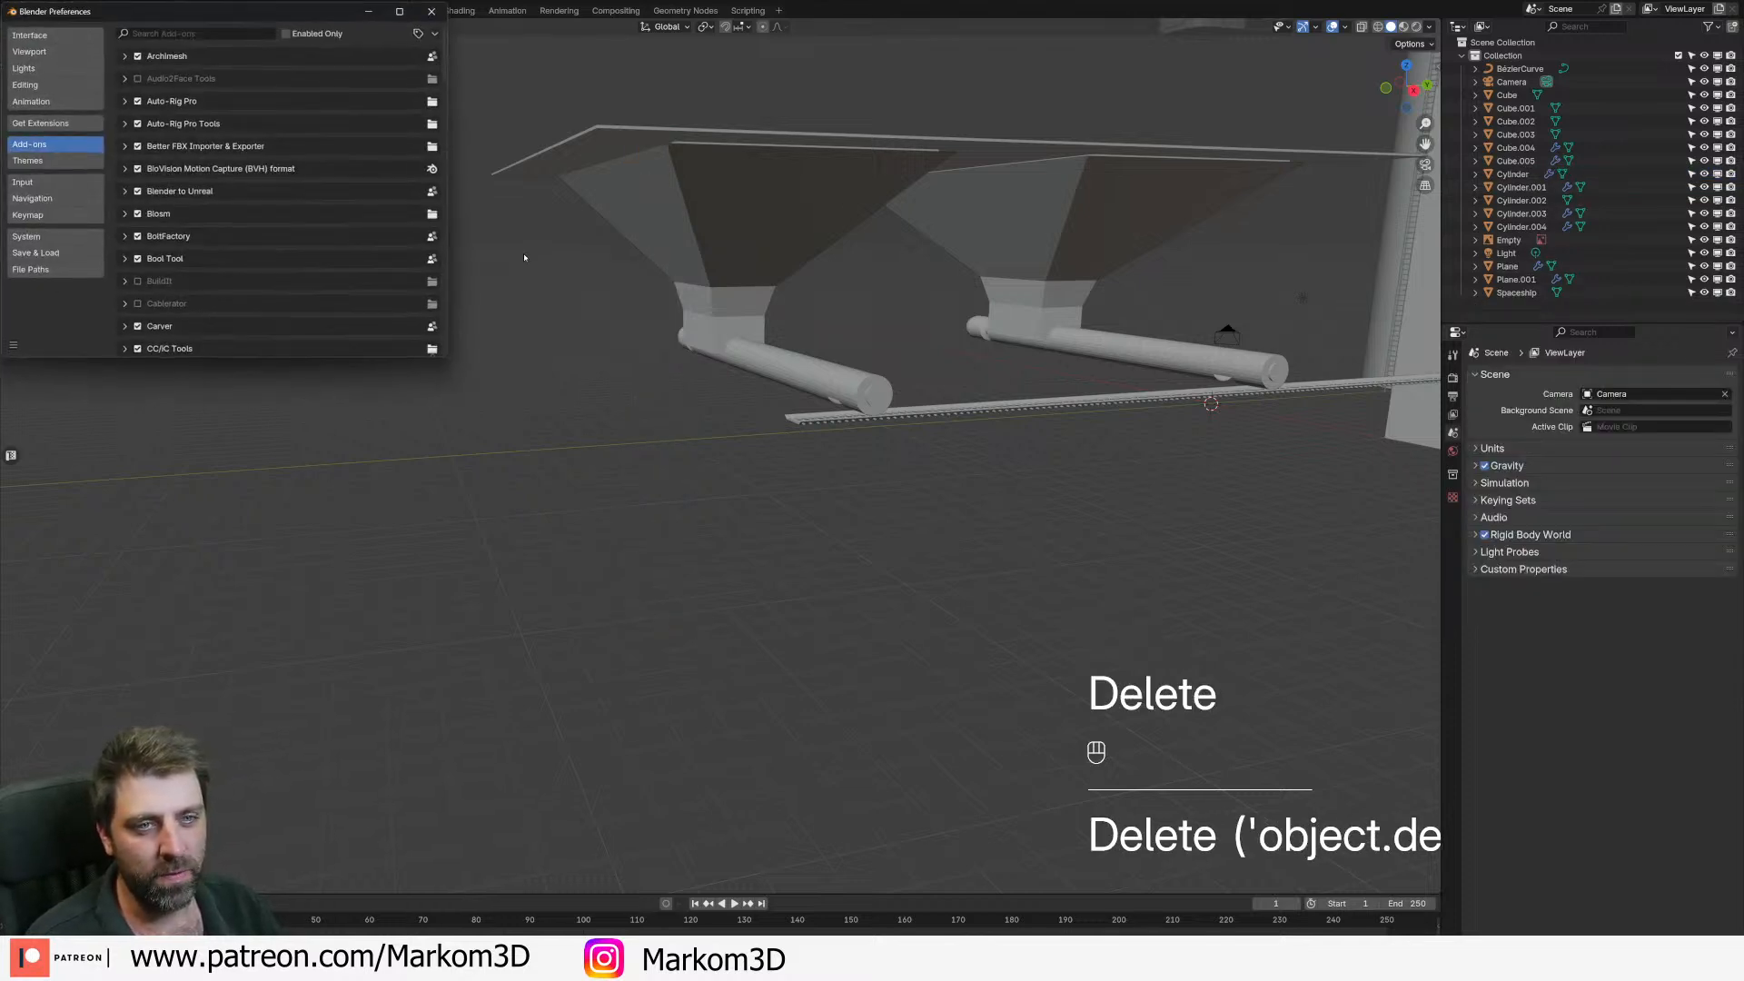
{"action": "type", "text": "beam"}
{"action": "key", "text": "BackSpace"}
{"action": "key", "text": "BackSpace"}
{"action": "key", "text": "BackSpace"}
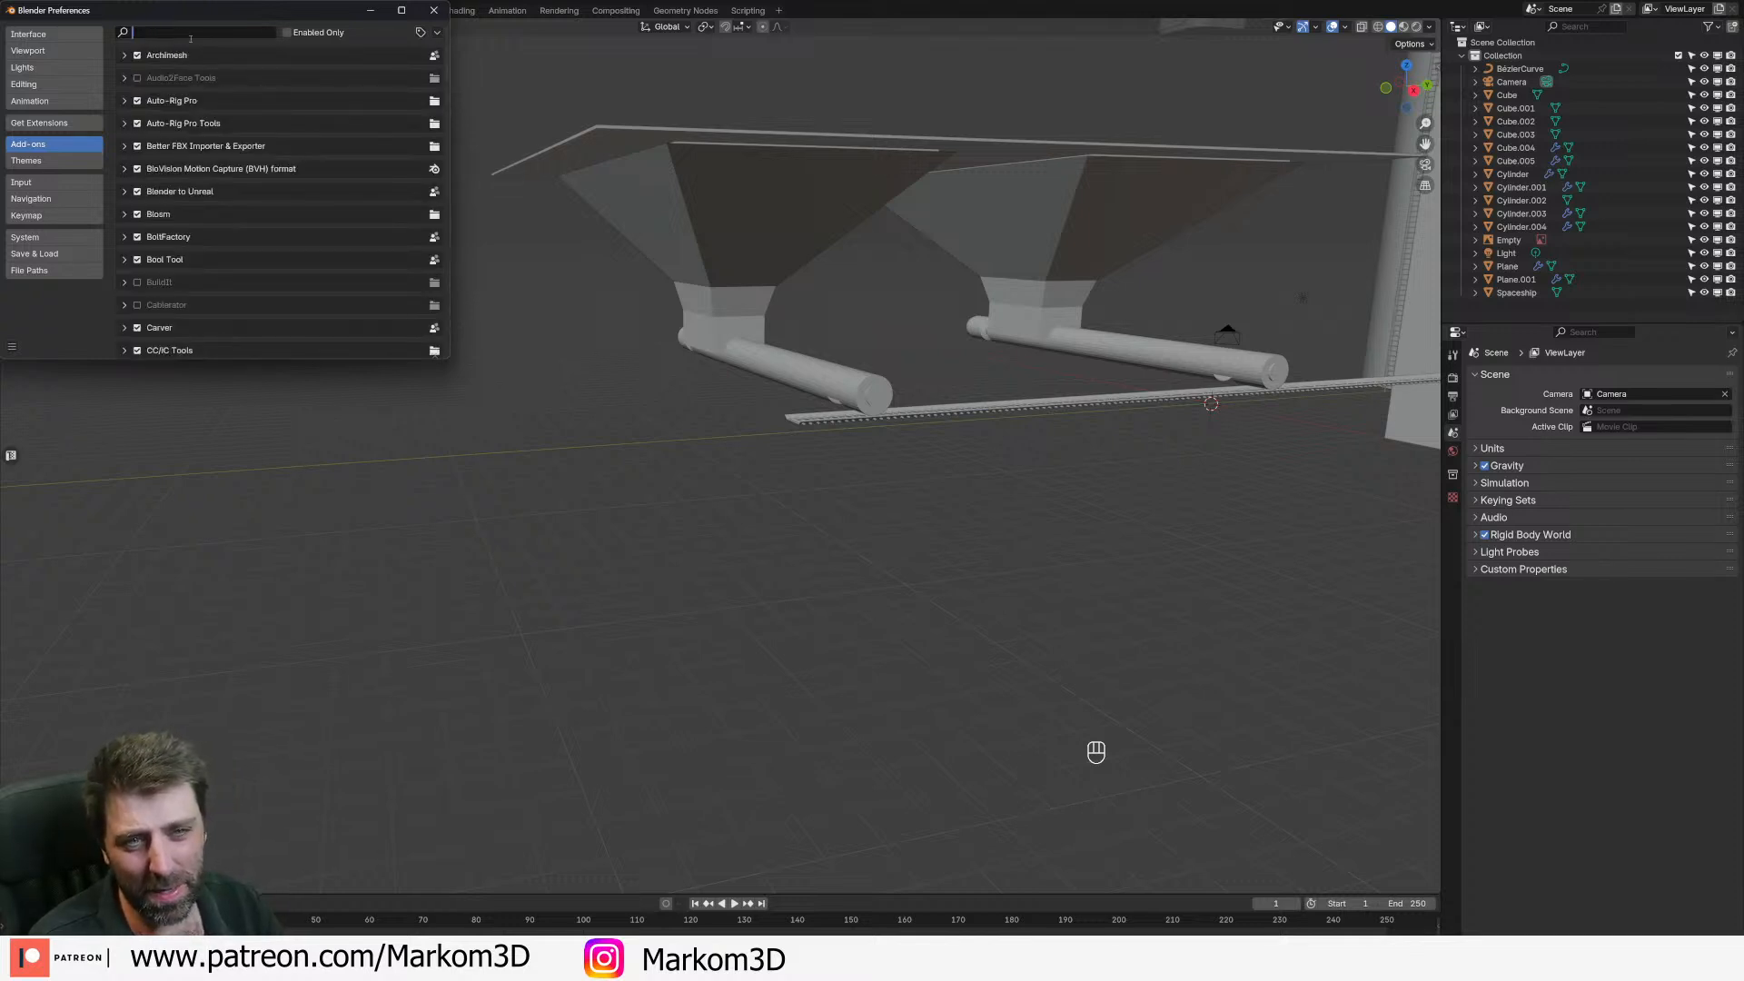
- Search the available extensions for a beam tool and close the preferences
{"action": "left_click", "coordinate": [65, 124]}
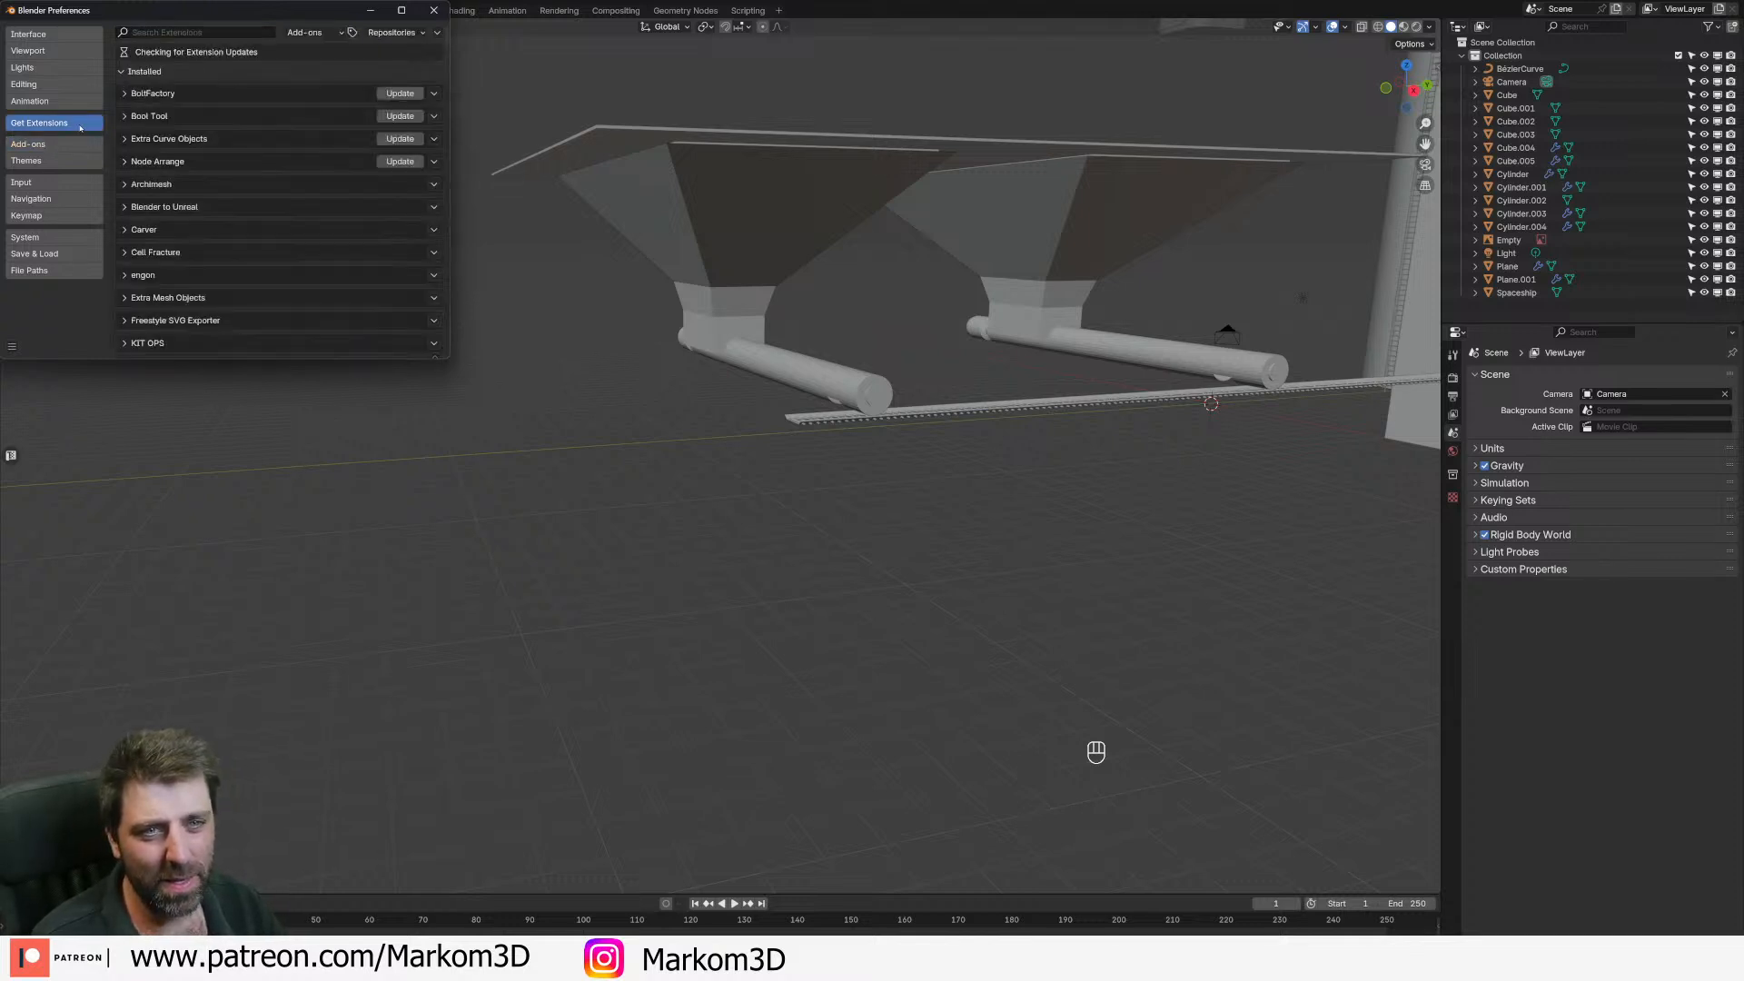
{"action": "left_click", "coordinate": [201, 33]}
{"action": "type", "text": "dea"}
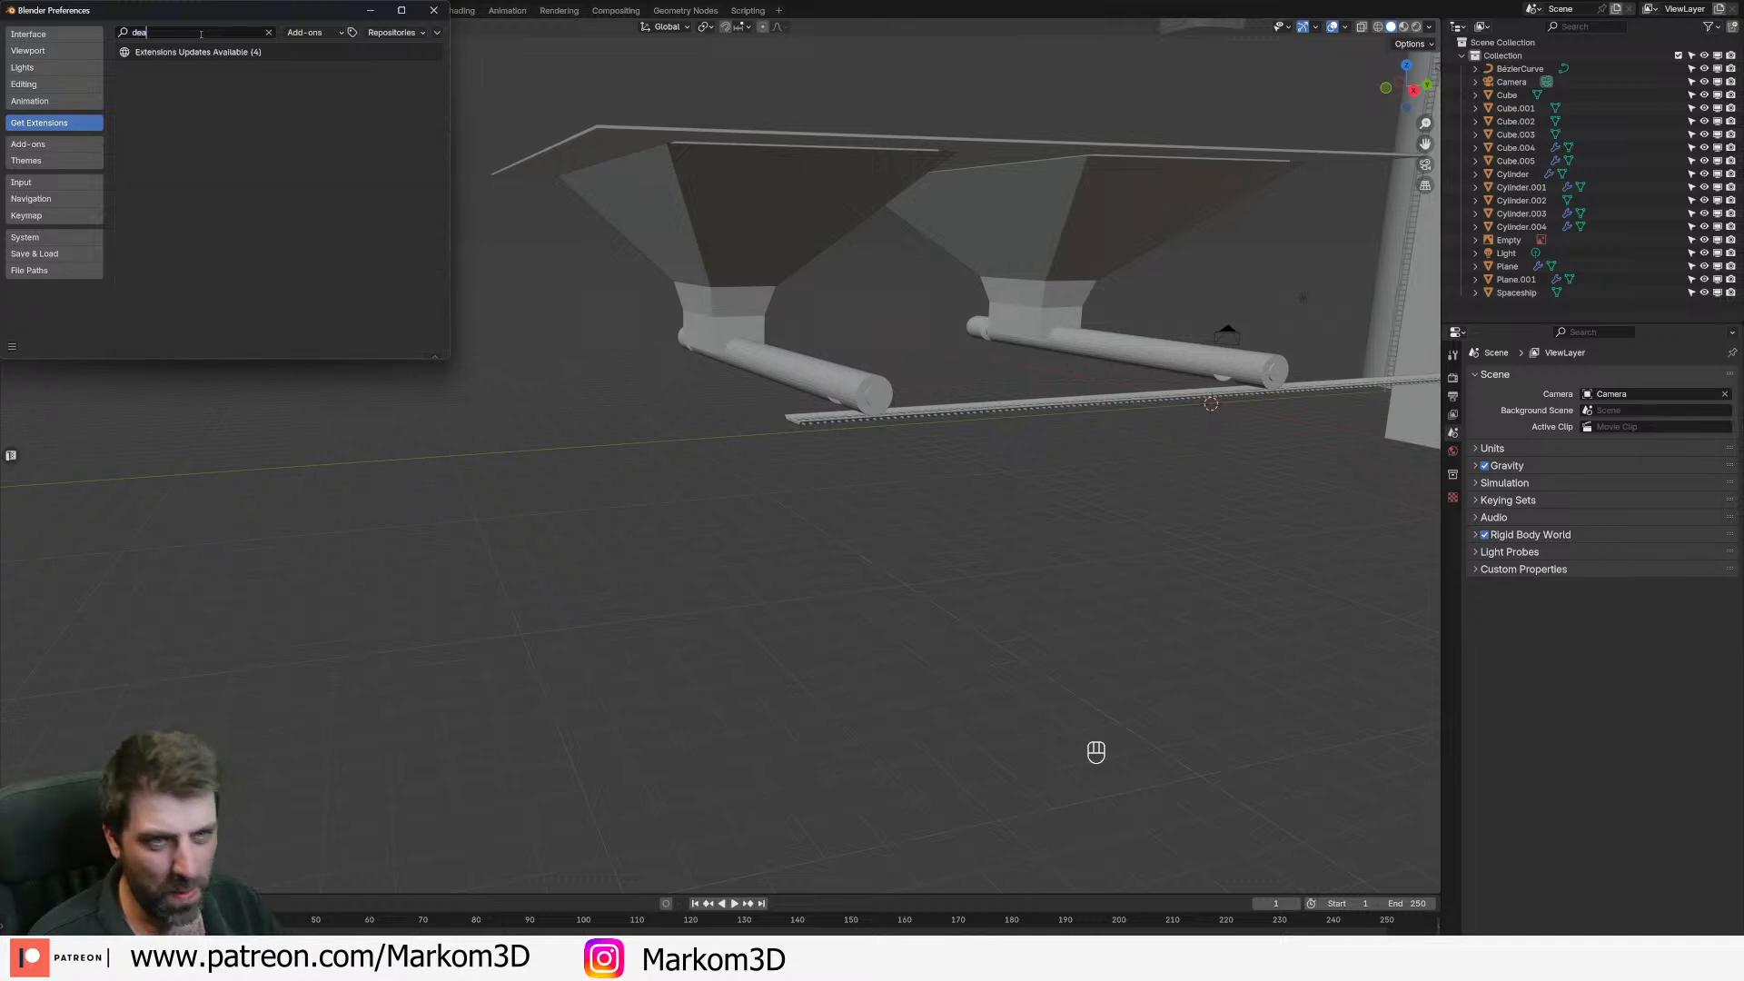
{"action": "key", "text": "BackSpace"}
{"action": "key", "text": "BackSpace"}
{"action": "key", "text": "BackSpace"}
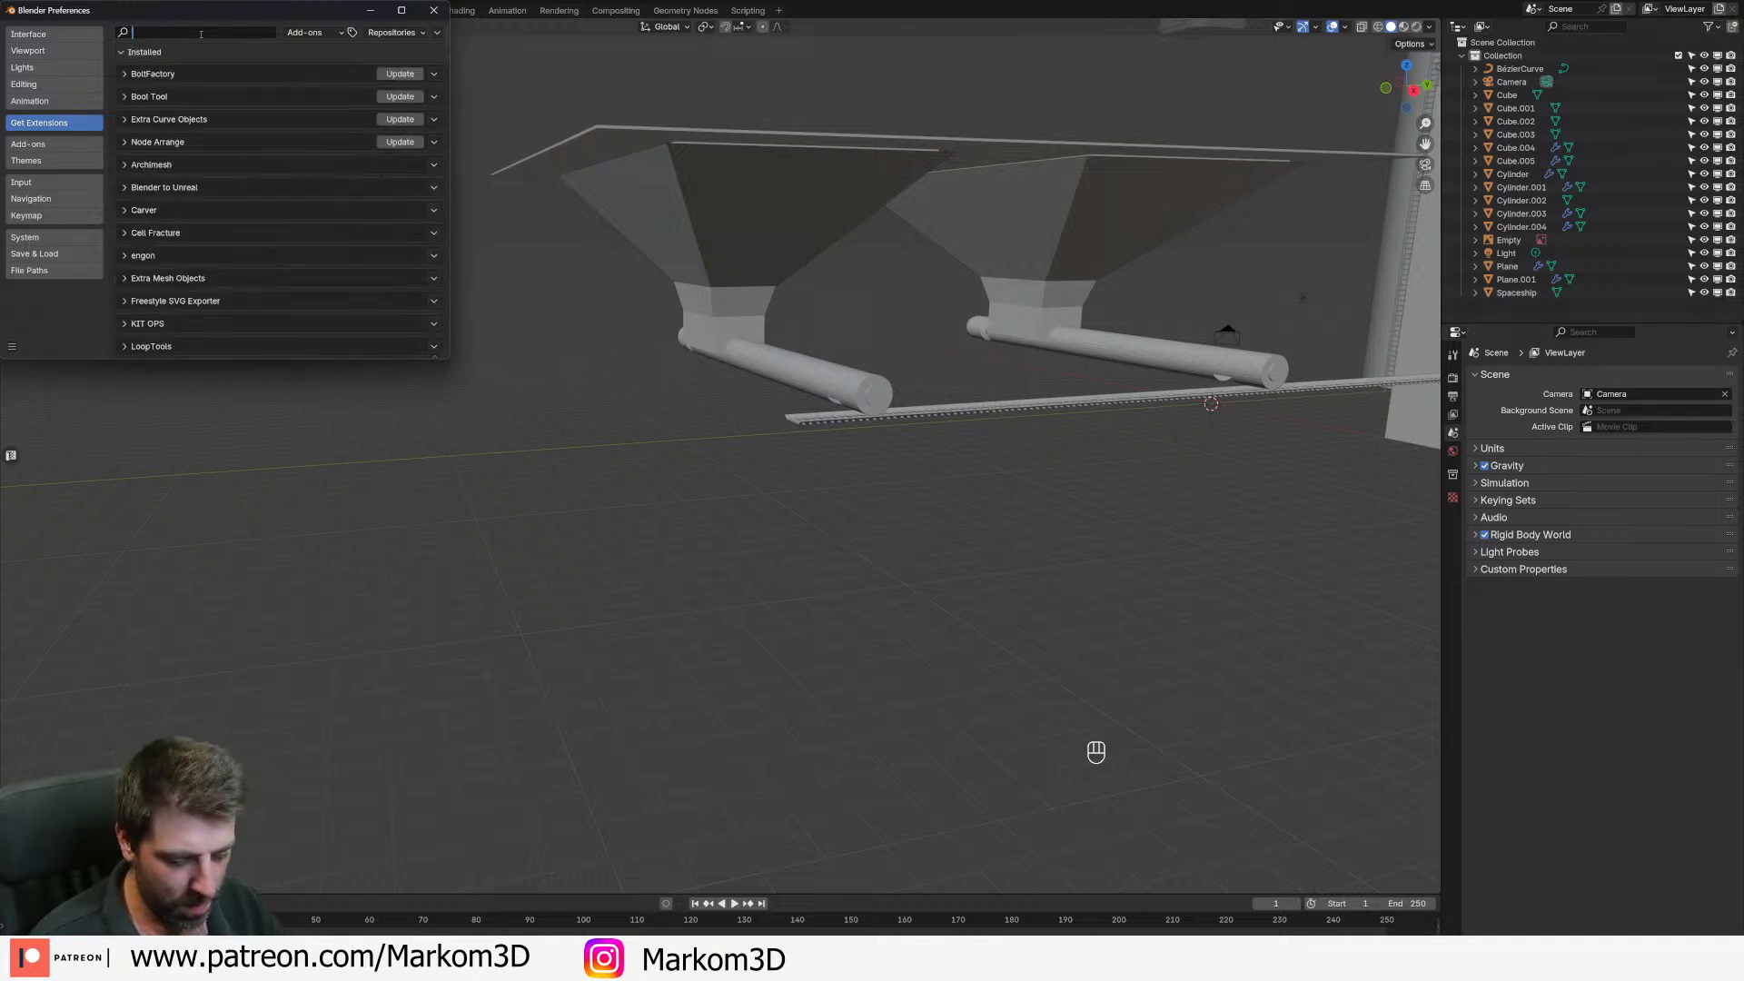
{"action": "type", "text": "beam"}
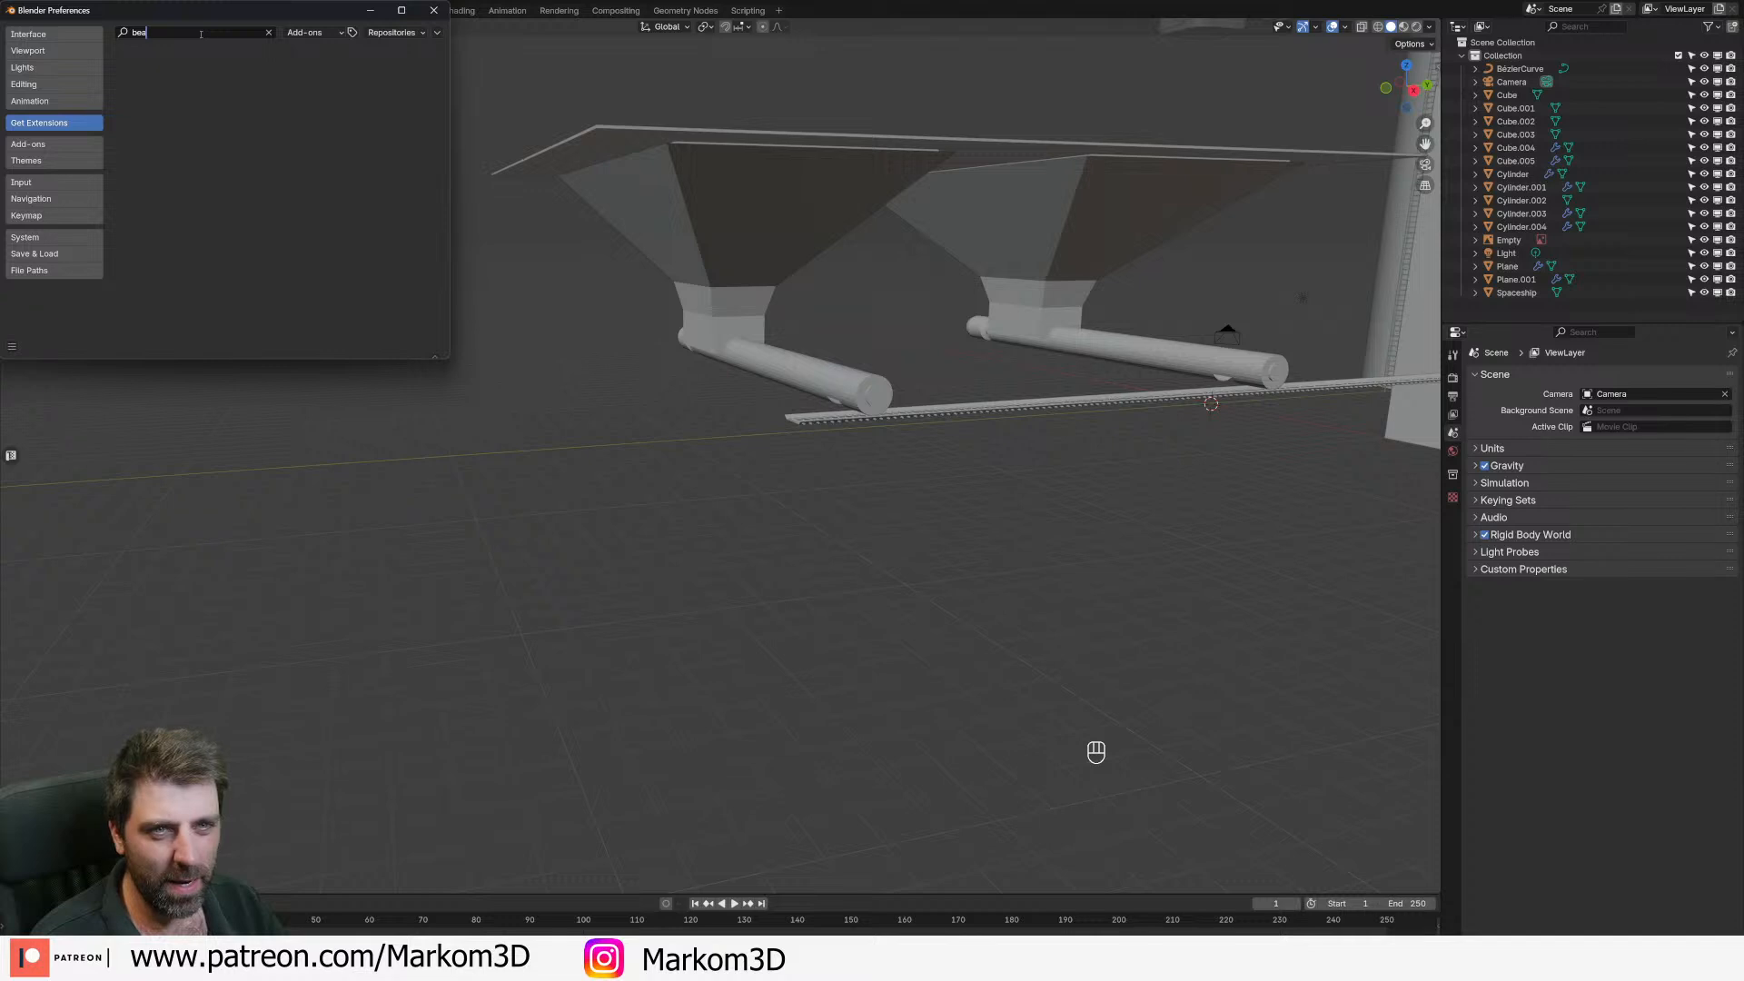
{"action": "key", "text": "BackSpace"}
{"action": "key", "text": "BackSpace"}
{"action": "key", "text": "BackSpace"}
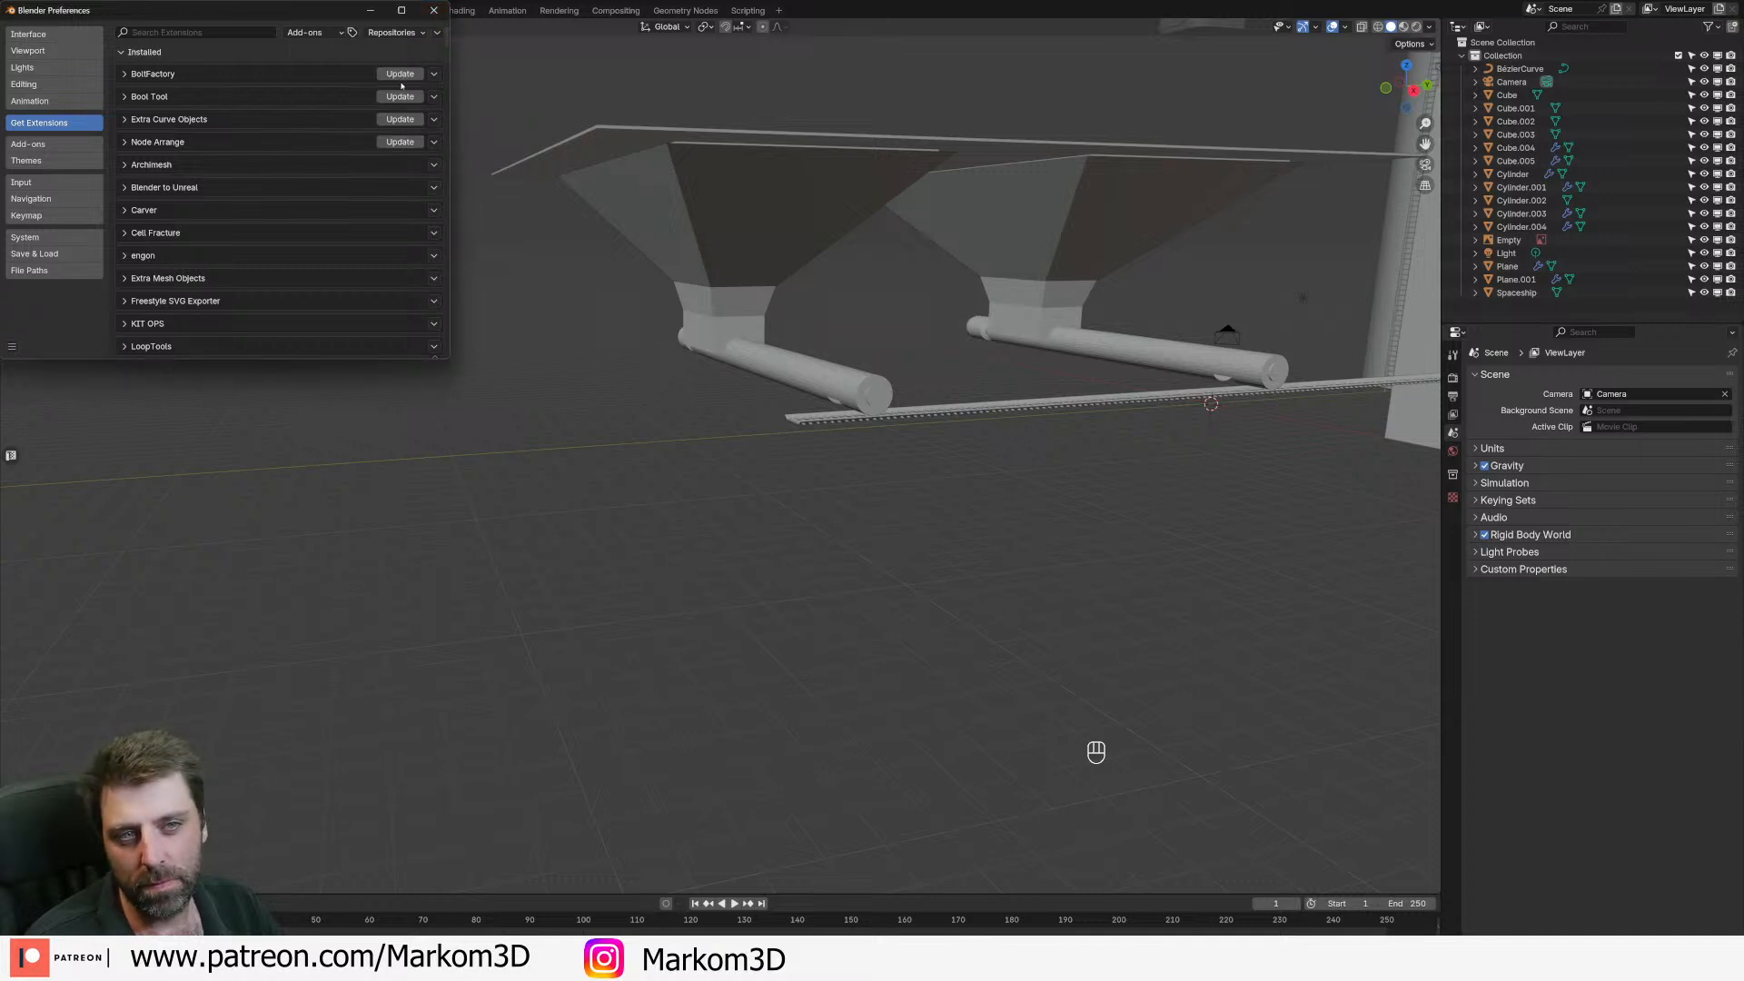
{"action": "left_click", "coordinate": [435, 11]}
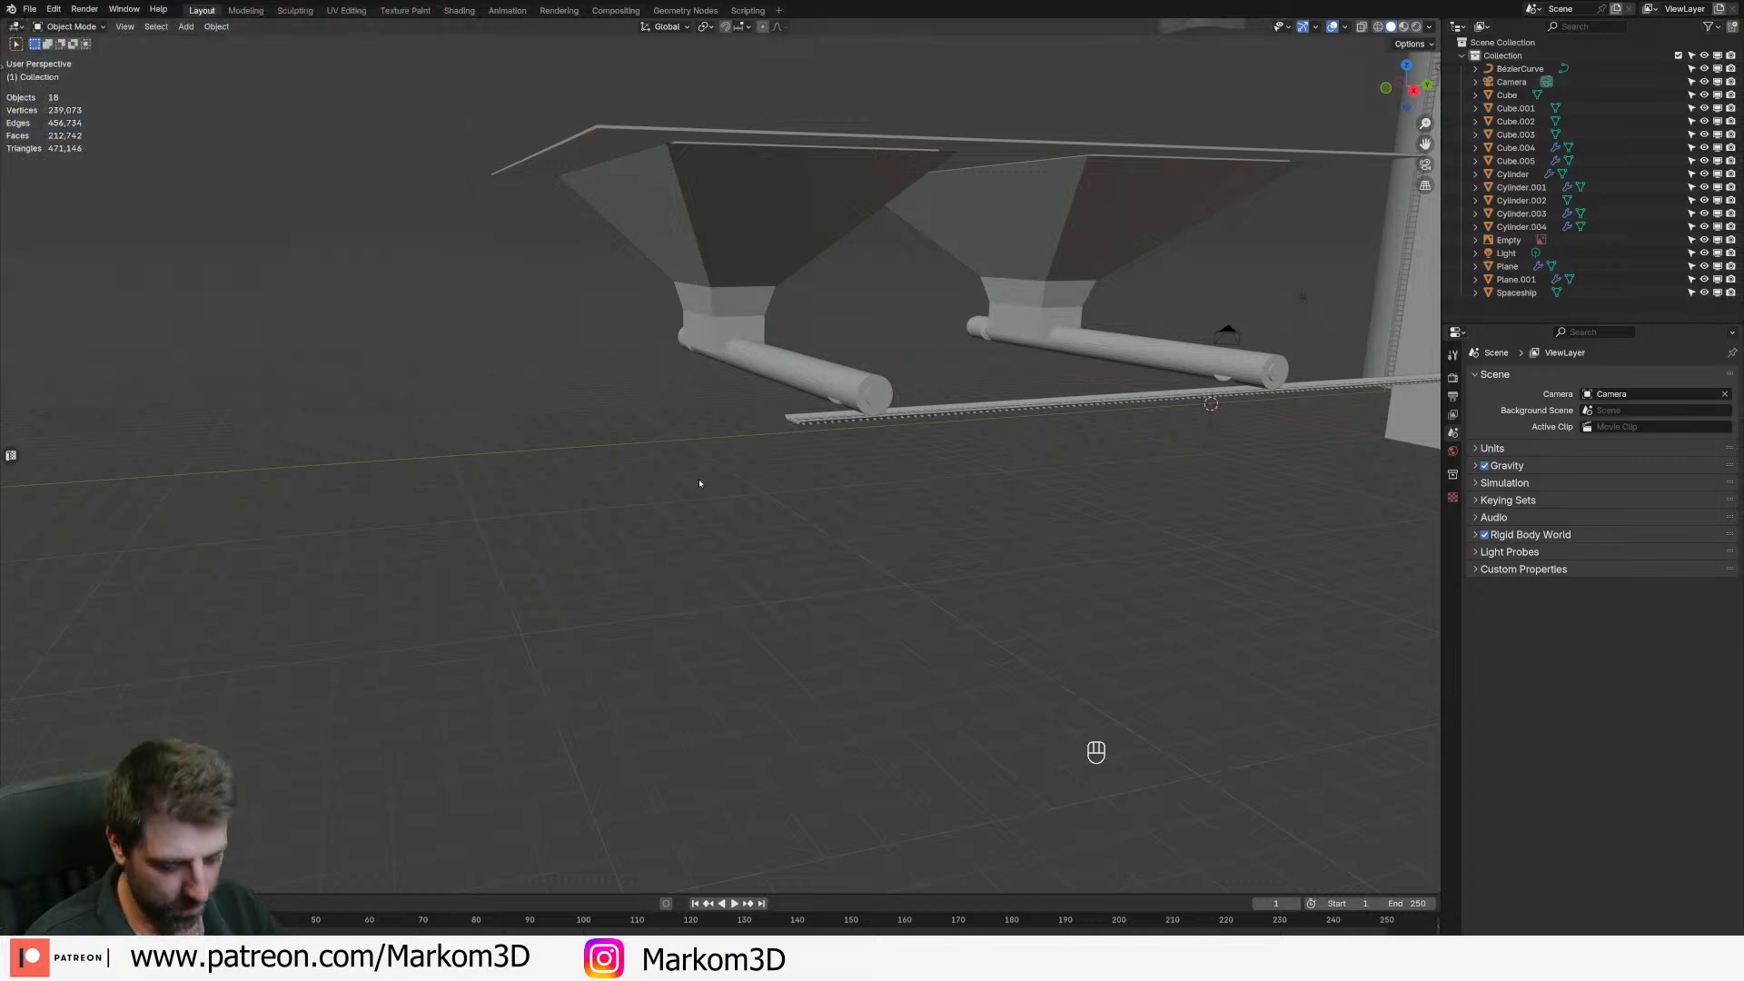
- Add a box-profile beam mesh with Beam Builder from the extra mesh objects
{"action": "key", "text": "t"}
{"action": "key", "text": "shift+a"}
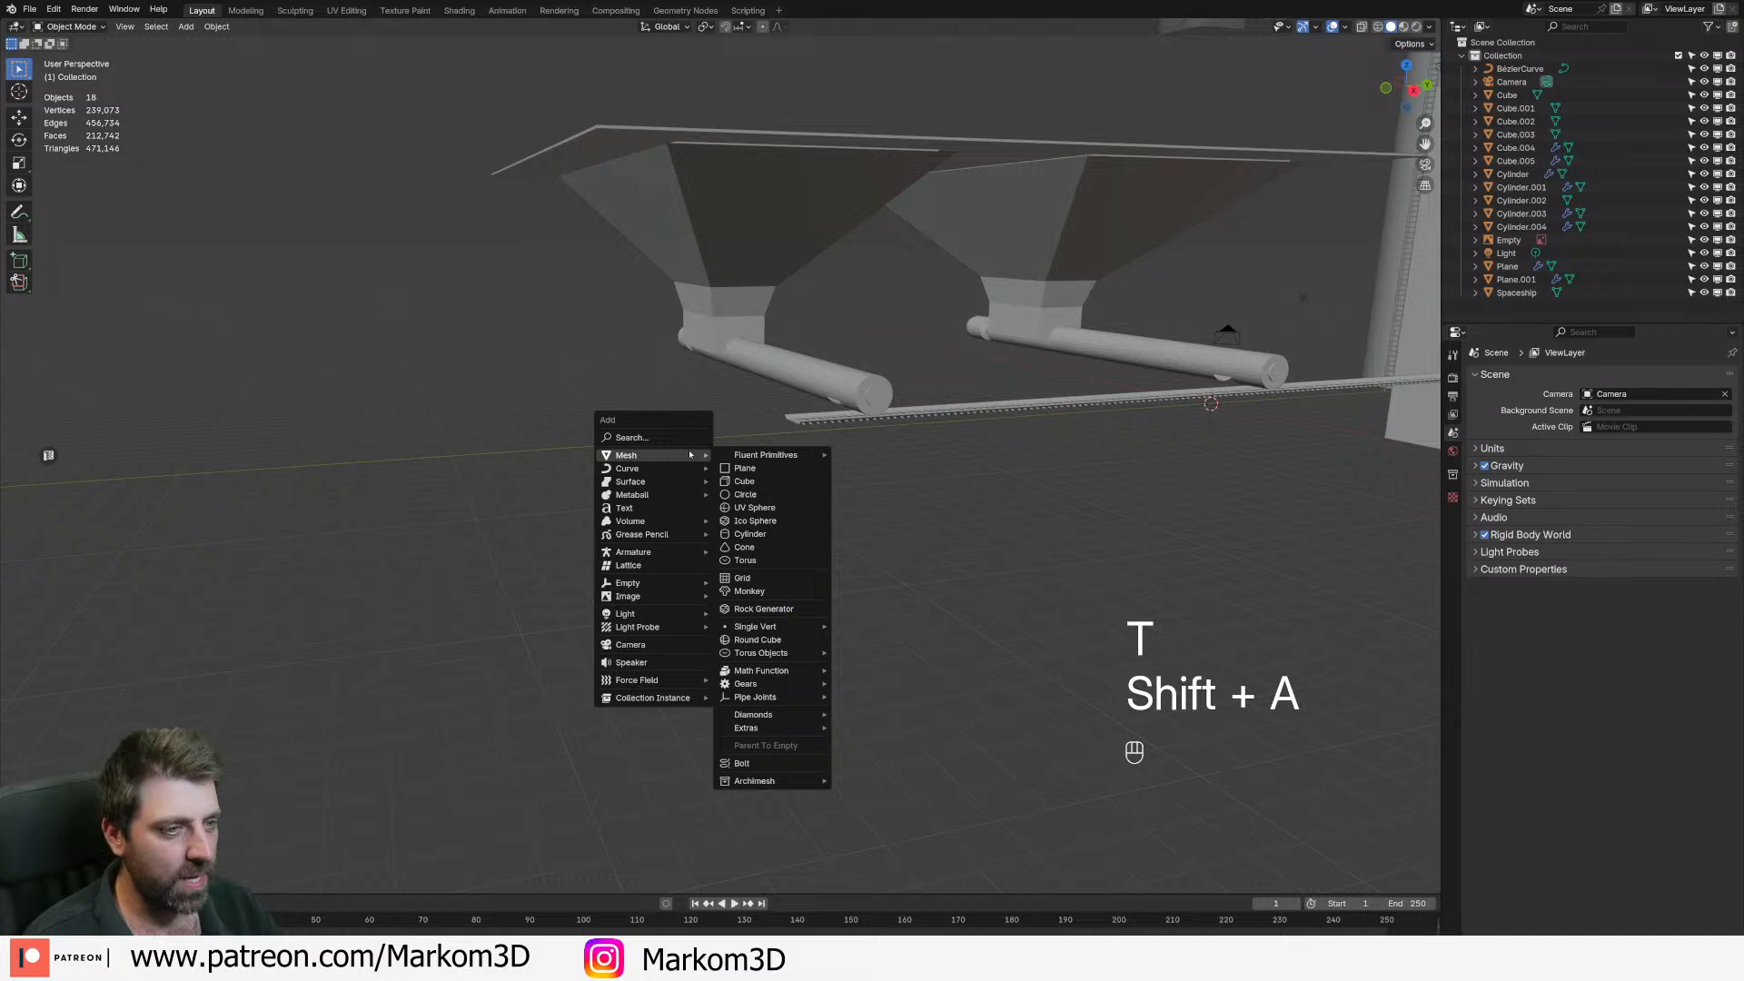
{"action": "mouse_move", "coordinate": [804, 785]}
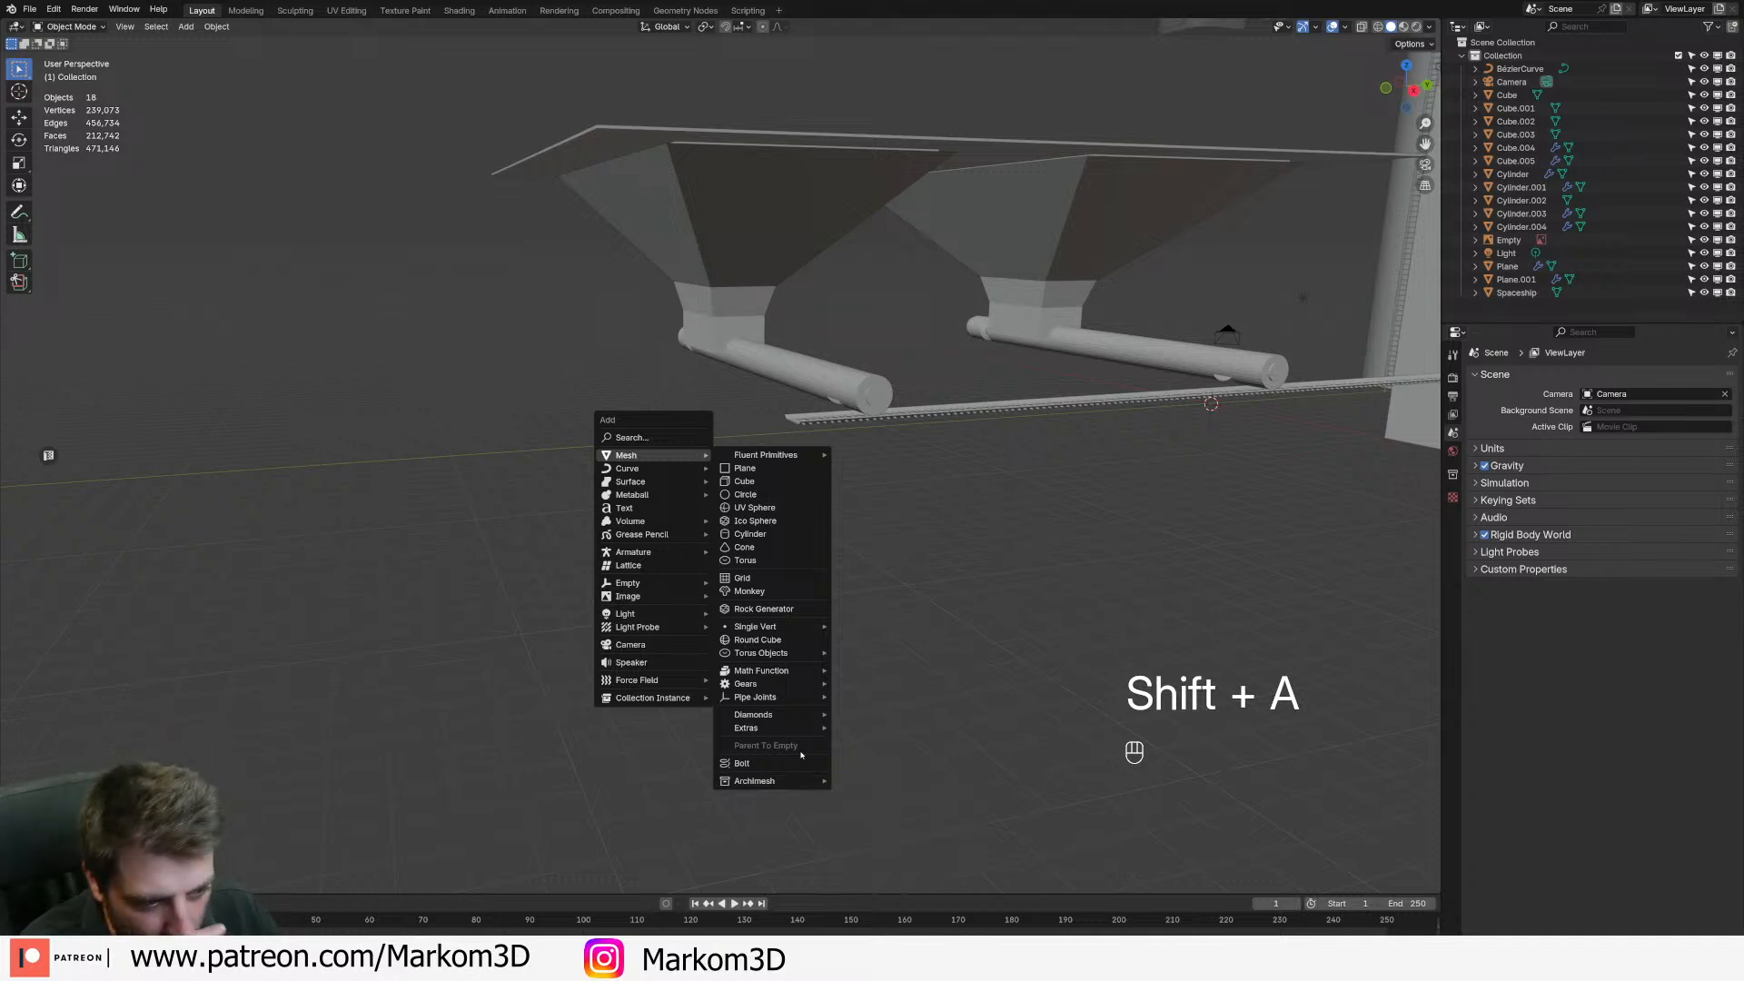
{"action": "mouse_move", "coordinate": [796, 719]}
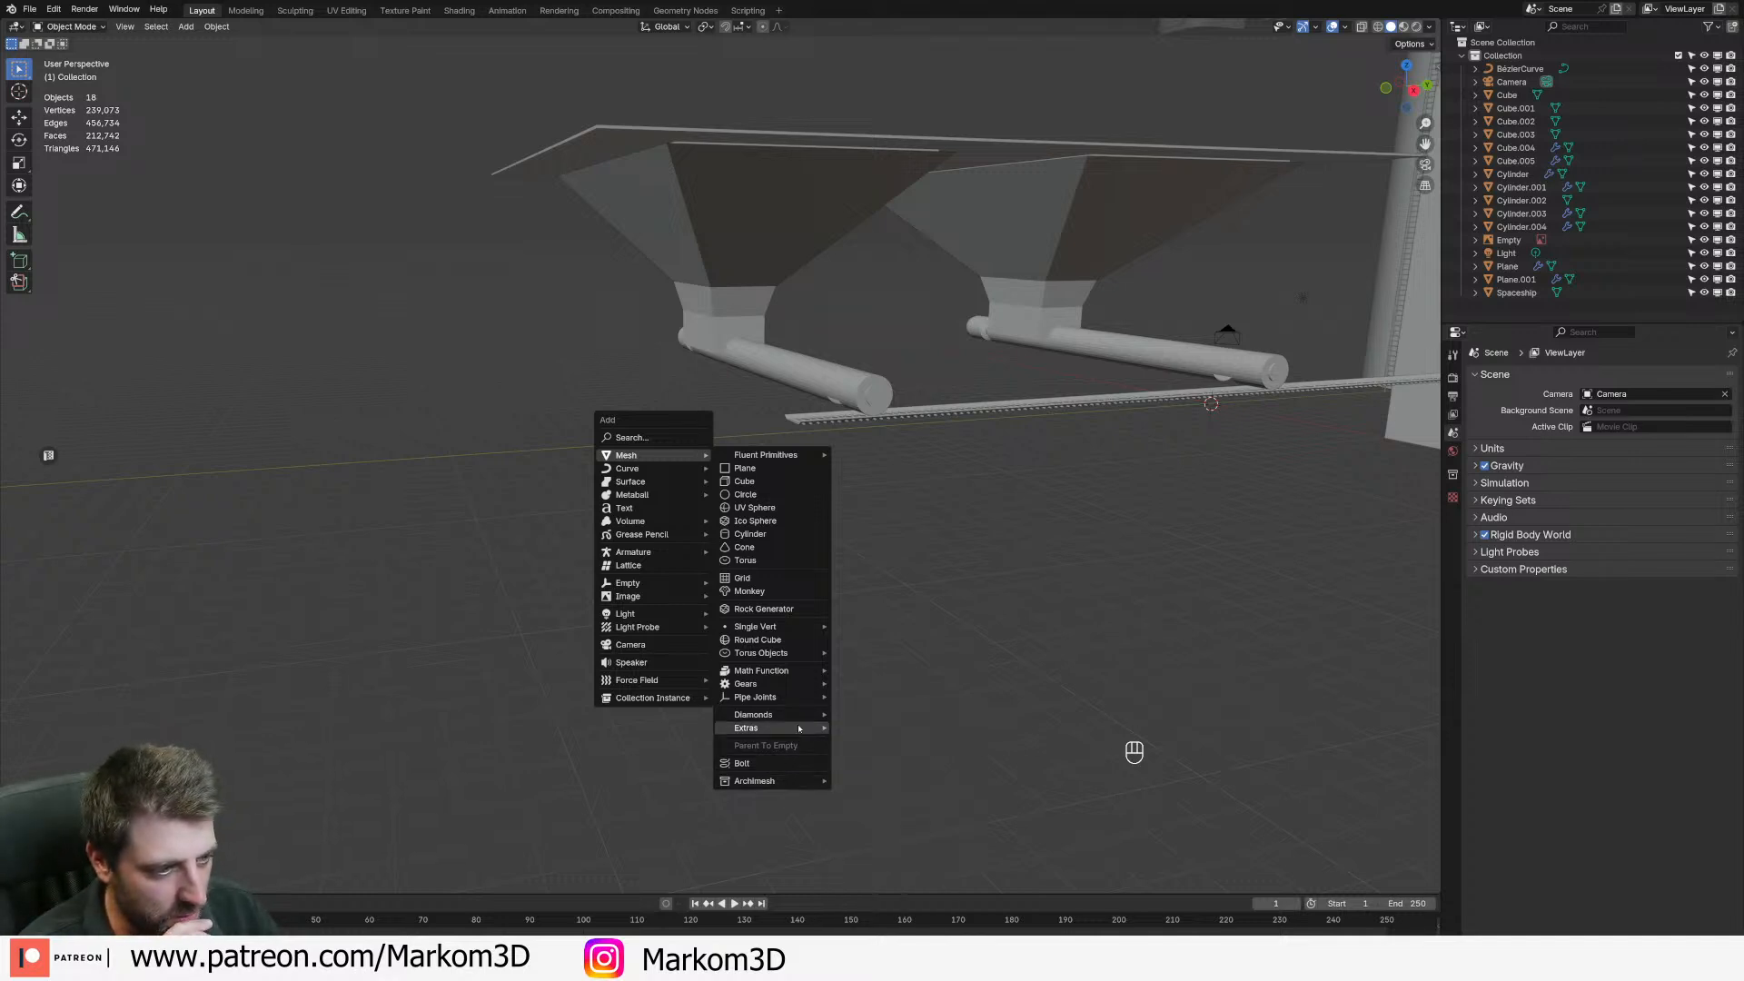
{"action": "left_click", "coordinate": [900, 729]}
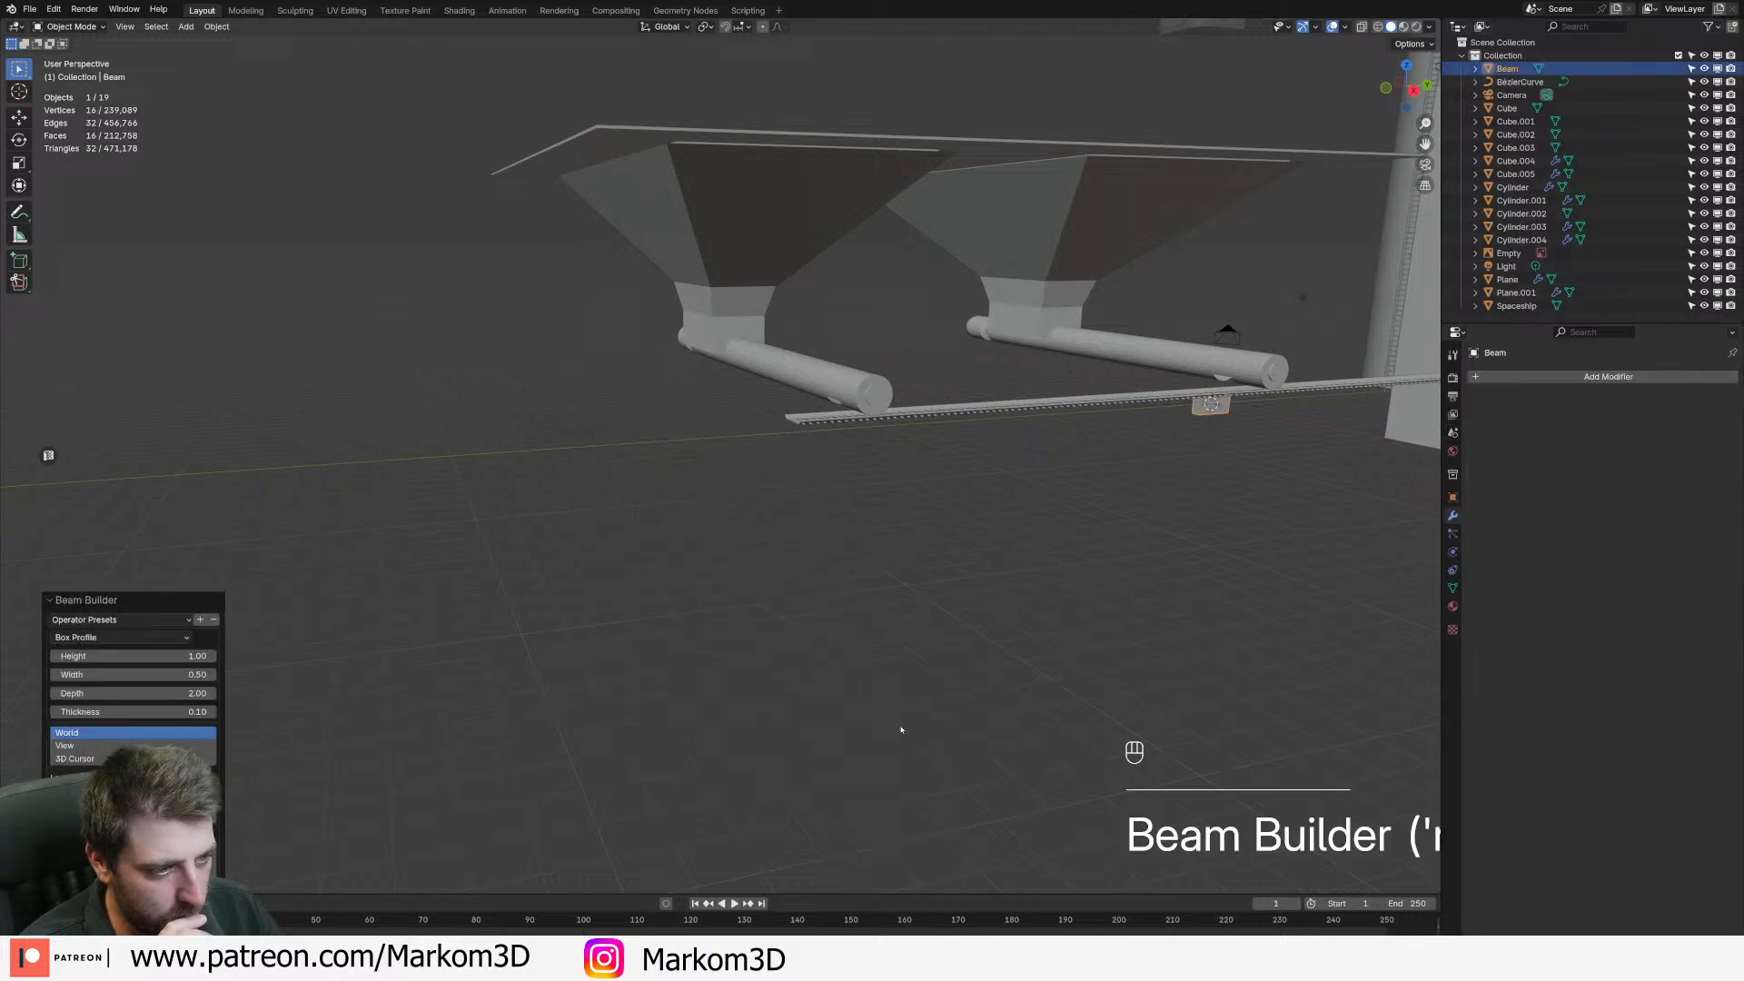
- Change the new beam to a C Profile and set its height to 0.91
{"action": "scroll", "coordinate": [1199, 561], "scroll_direction": "down", "scroll_amount": 4}
{"action": "middle_click_drag", "start_coordinate": [1199, 560], "coordinate": [655, 491]}
{"action": "key", "text": "KP_Decimal"}
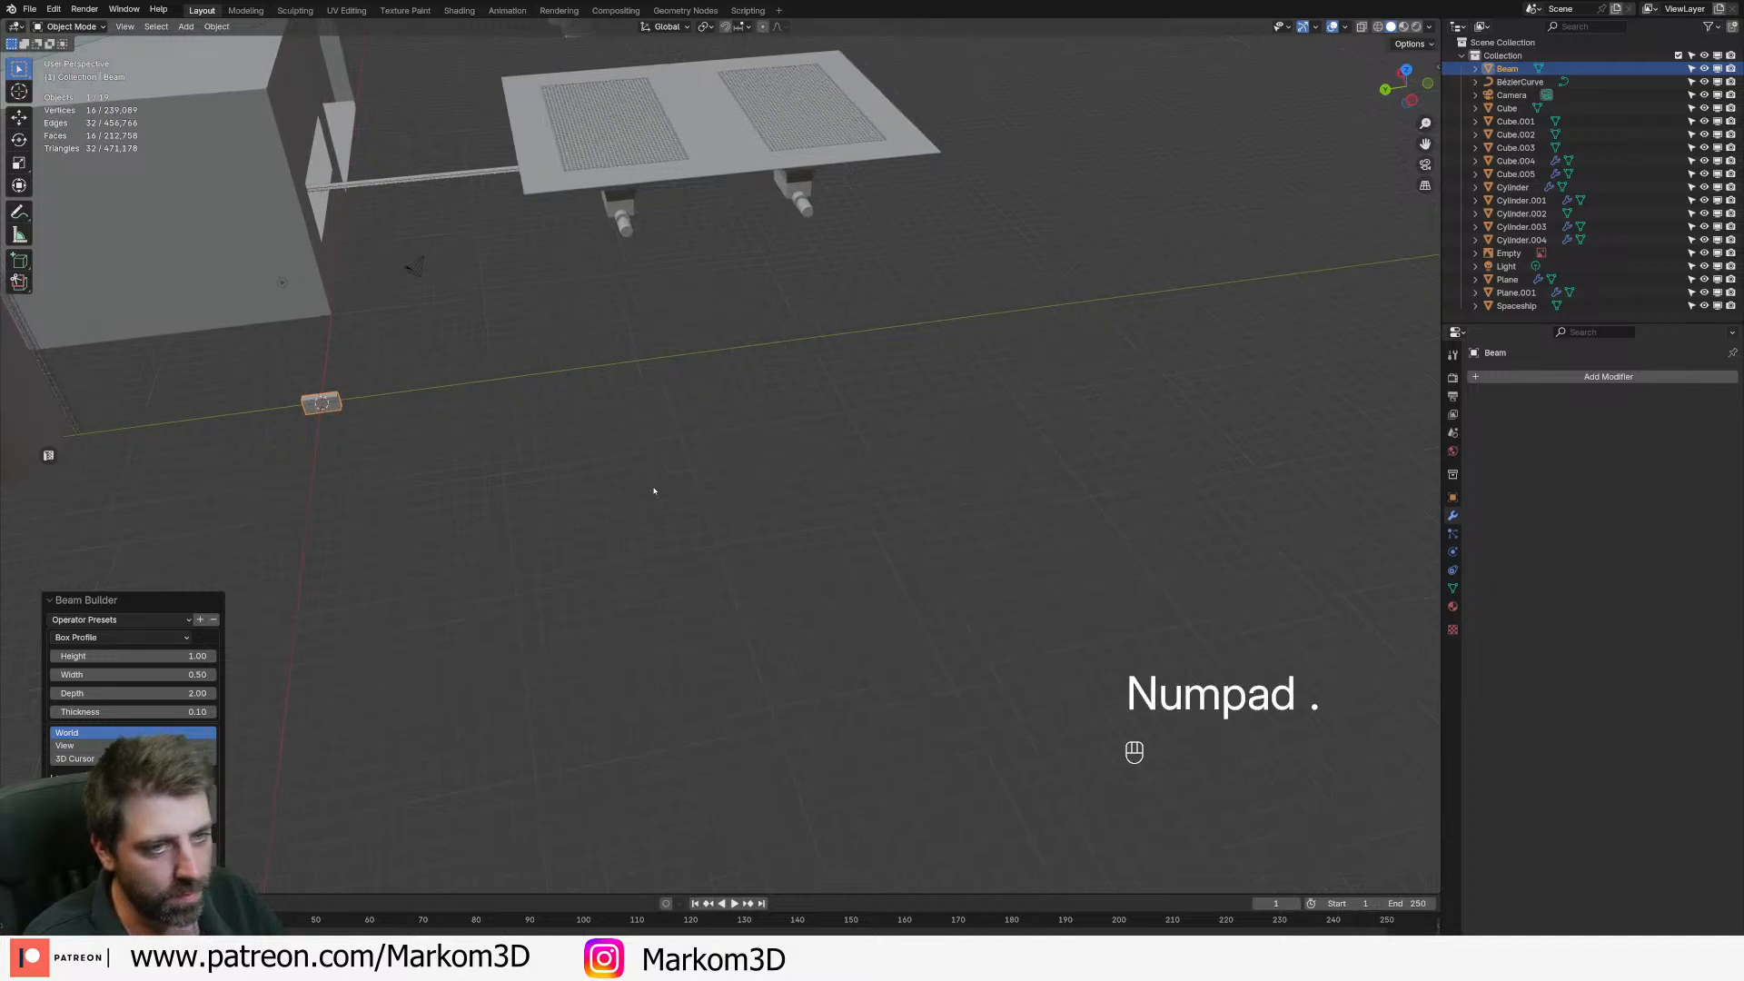
{"action": "left_click", "coordinate": [182, 639]}
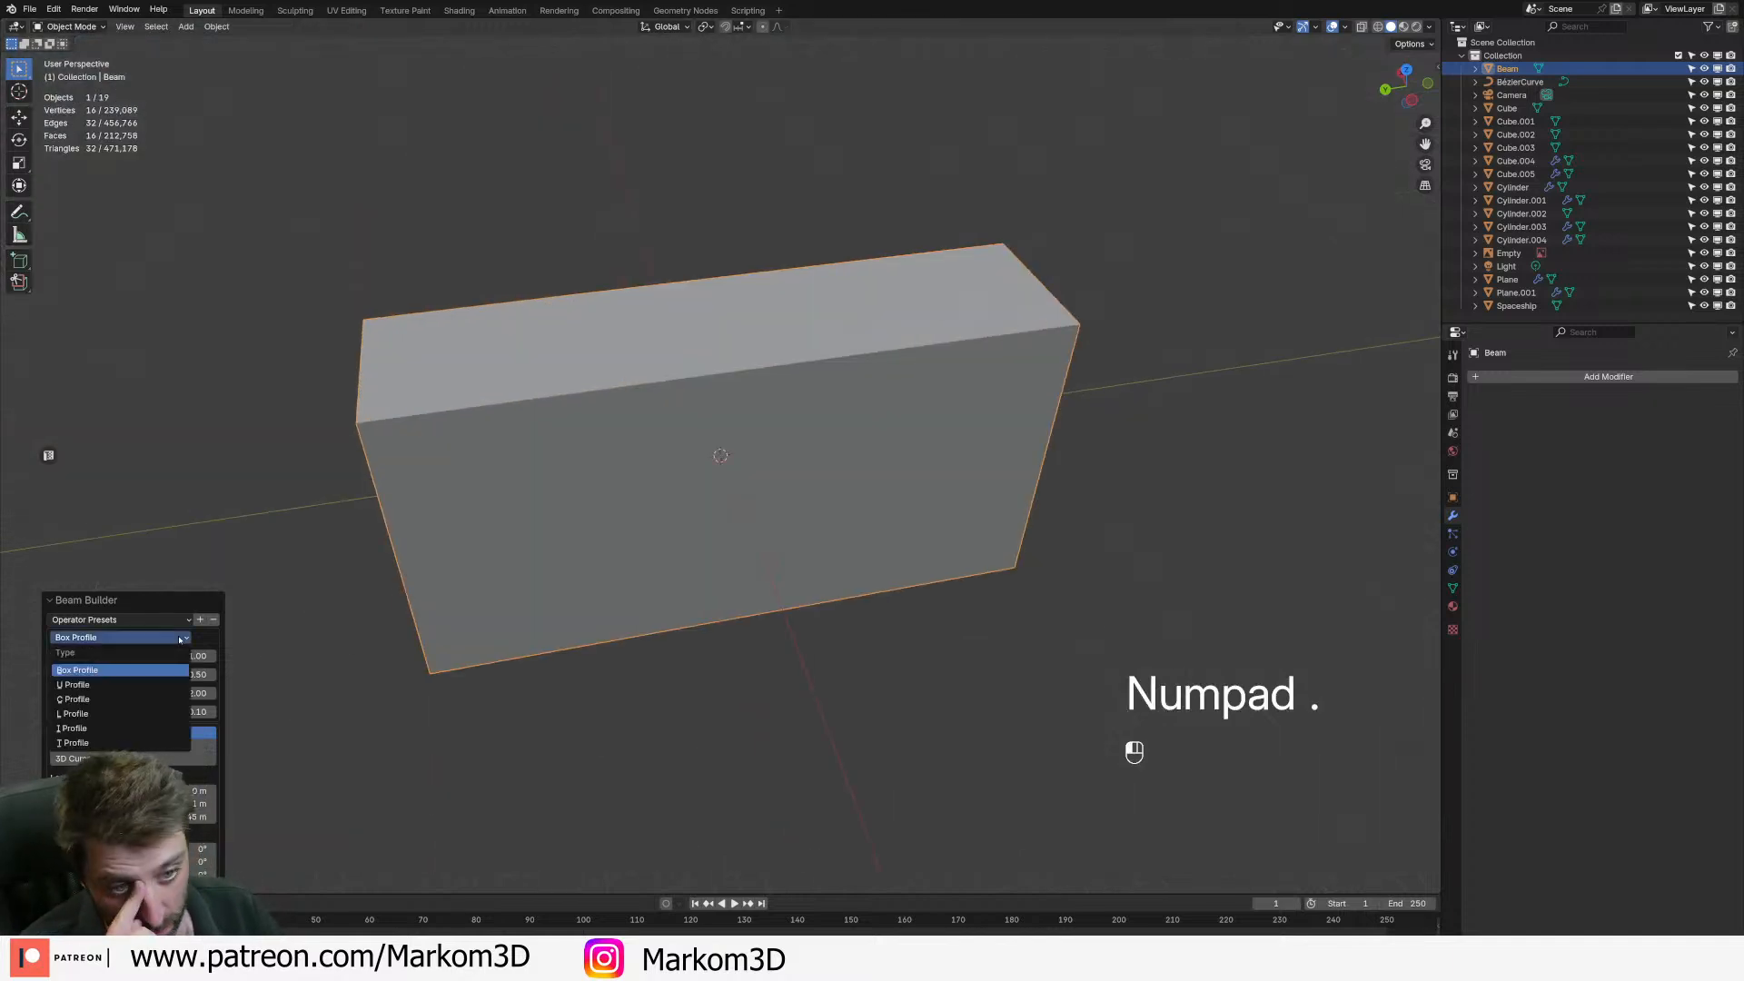
{"action": "left_click", "coordinate": [155, 699]}
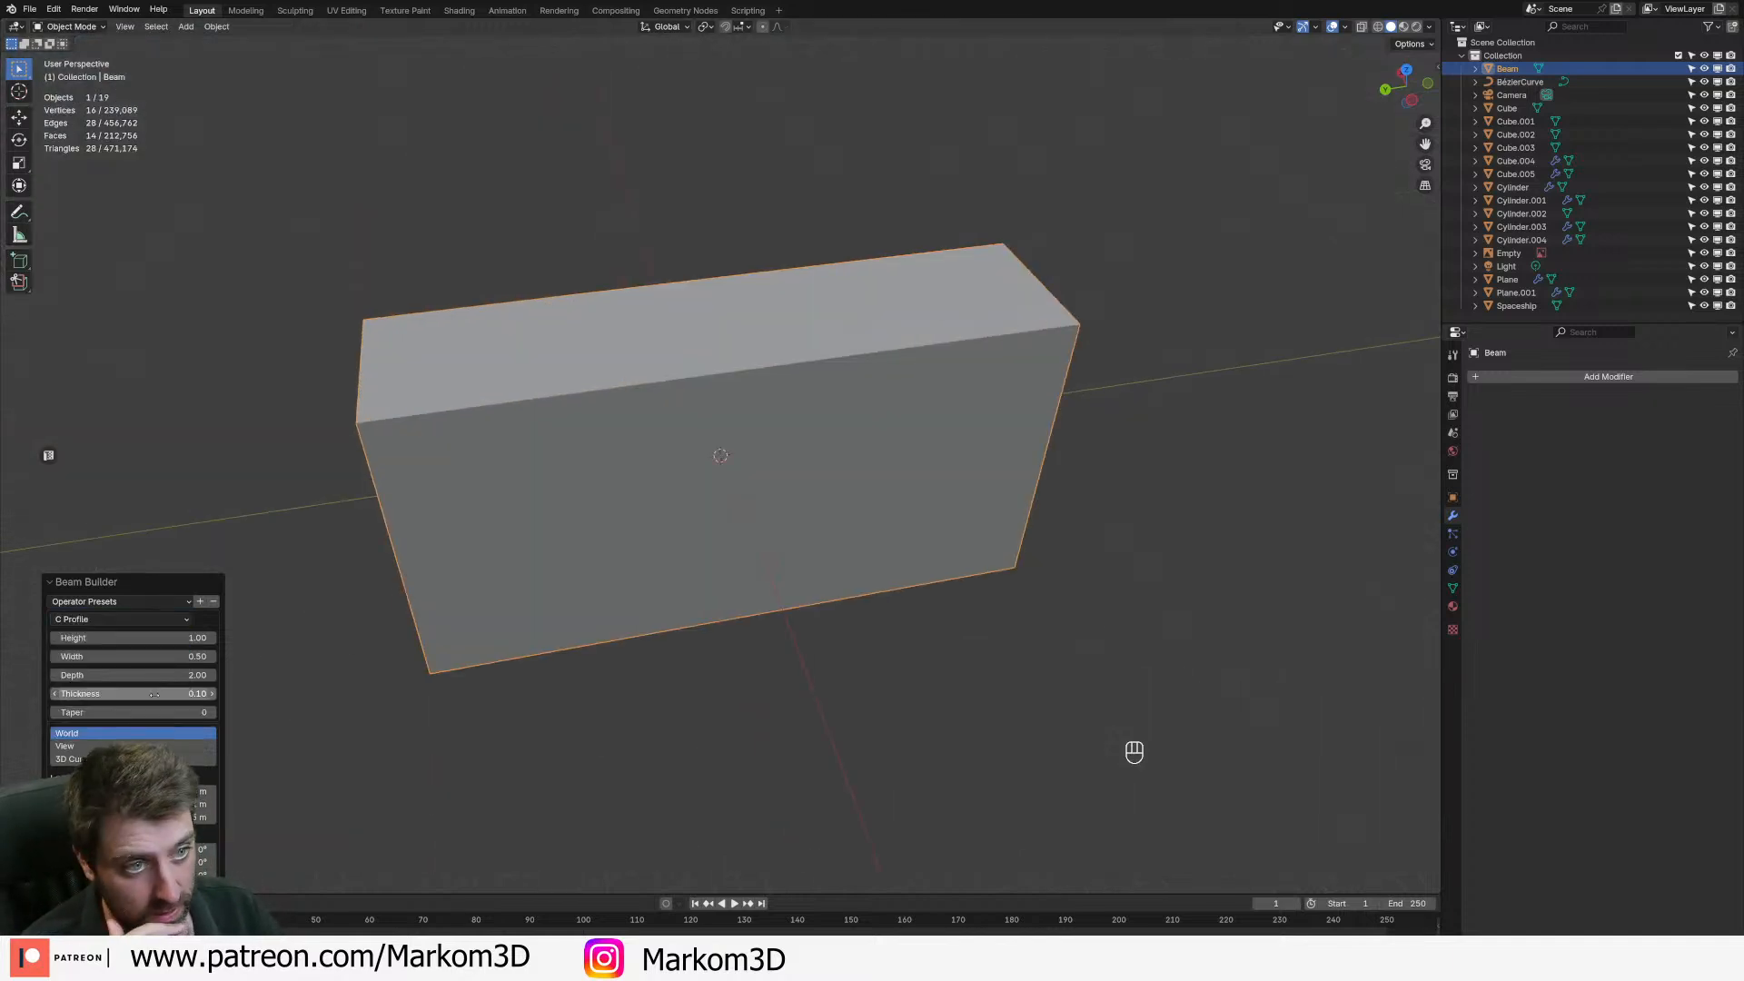
{"action": "left_click_drag", "start_coordinate": [152, 638], "coordinate": [134, 638]}
{"action": "middle_click_drag", "start_coordinate": [802, 546], "coordinate": [666, 508]}
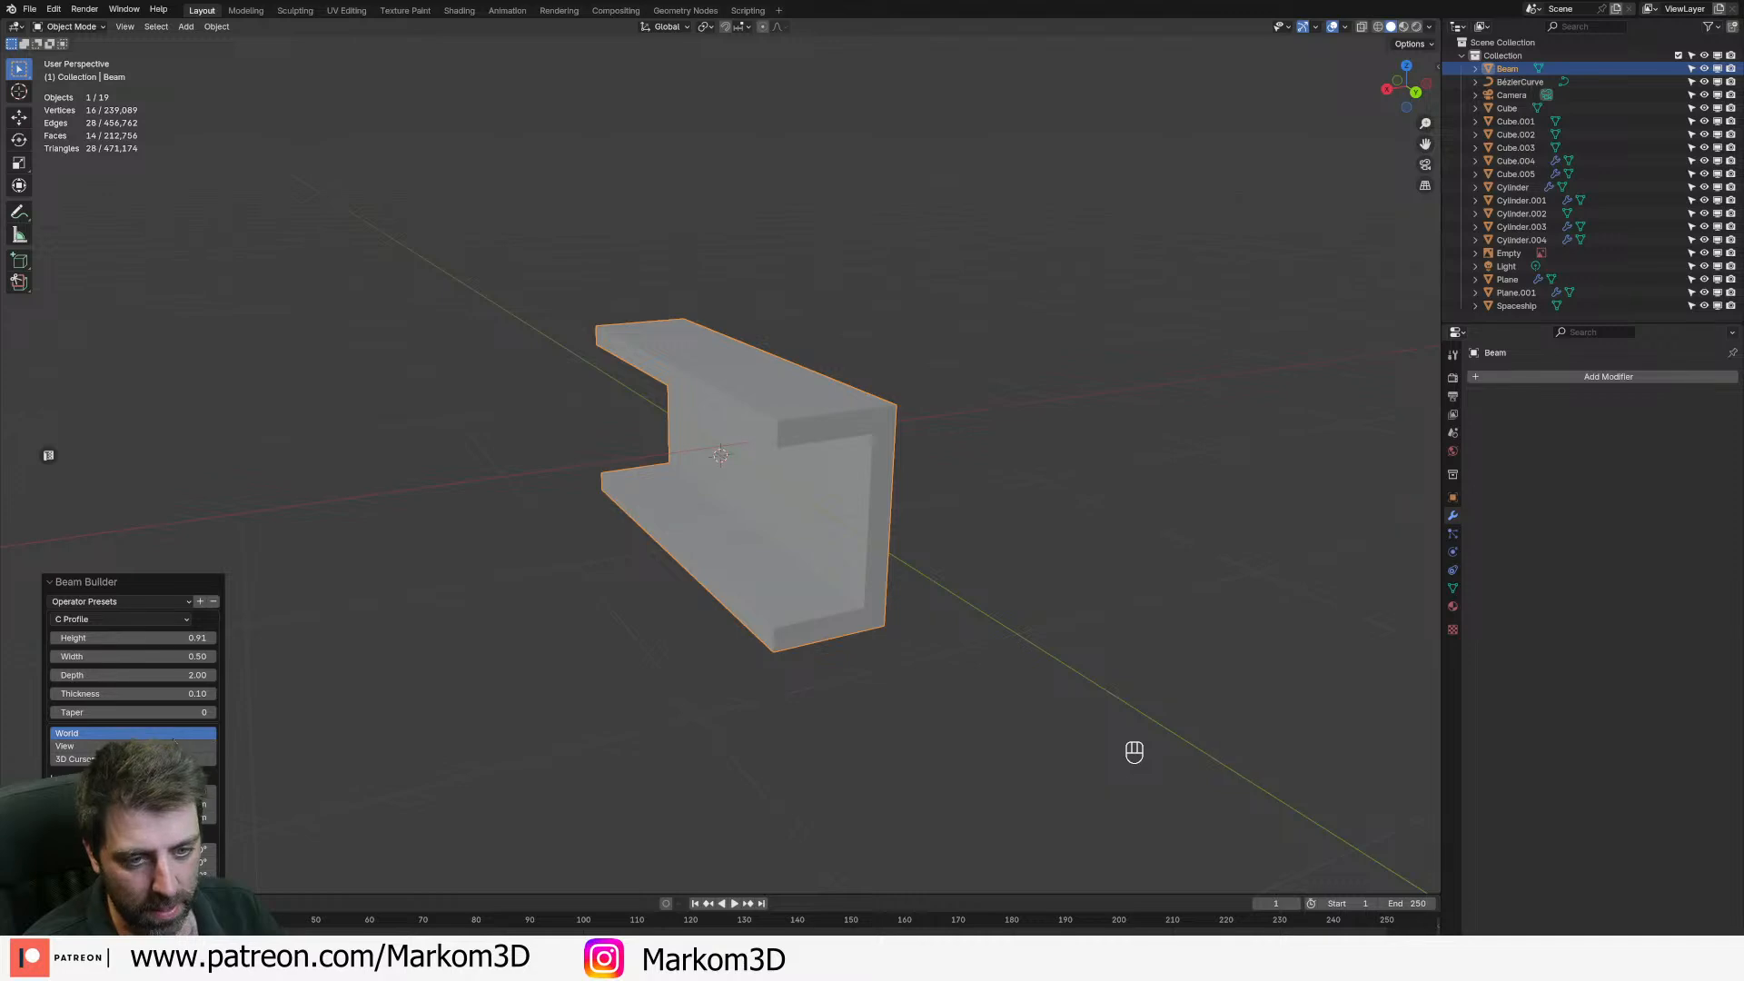
- Move the C-profile beam in top view to just outside the corner of the grated platform
{"action": "scroll", "coordinate": [942, 552], "scroll_direction": "down", "scroll_amount": 4}
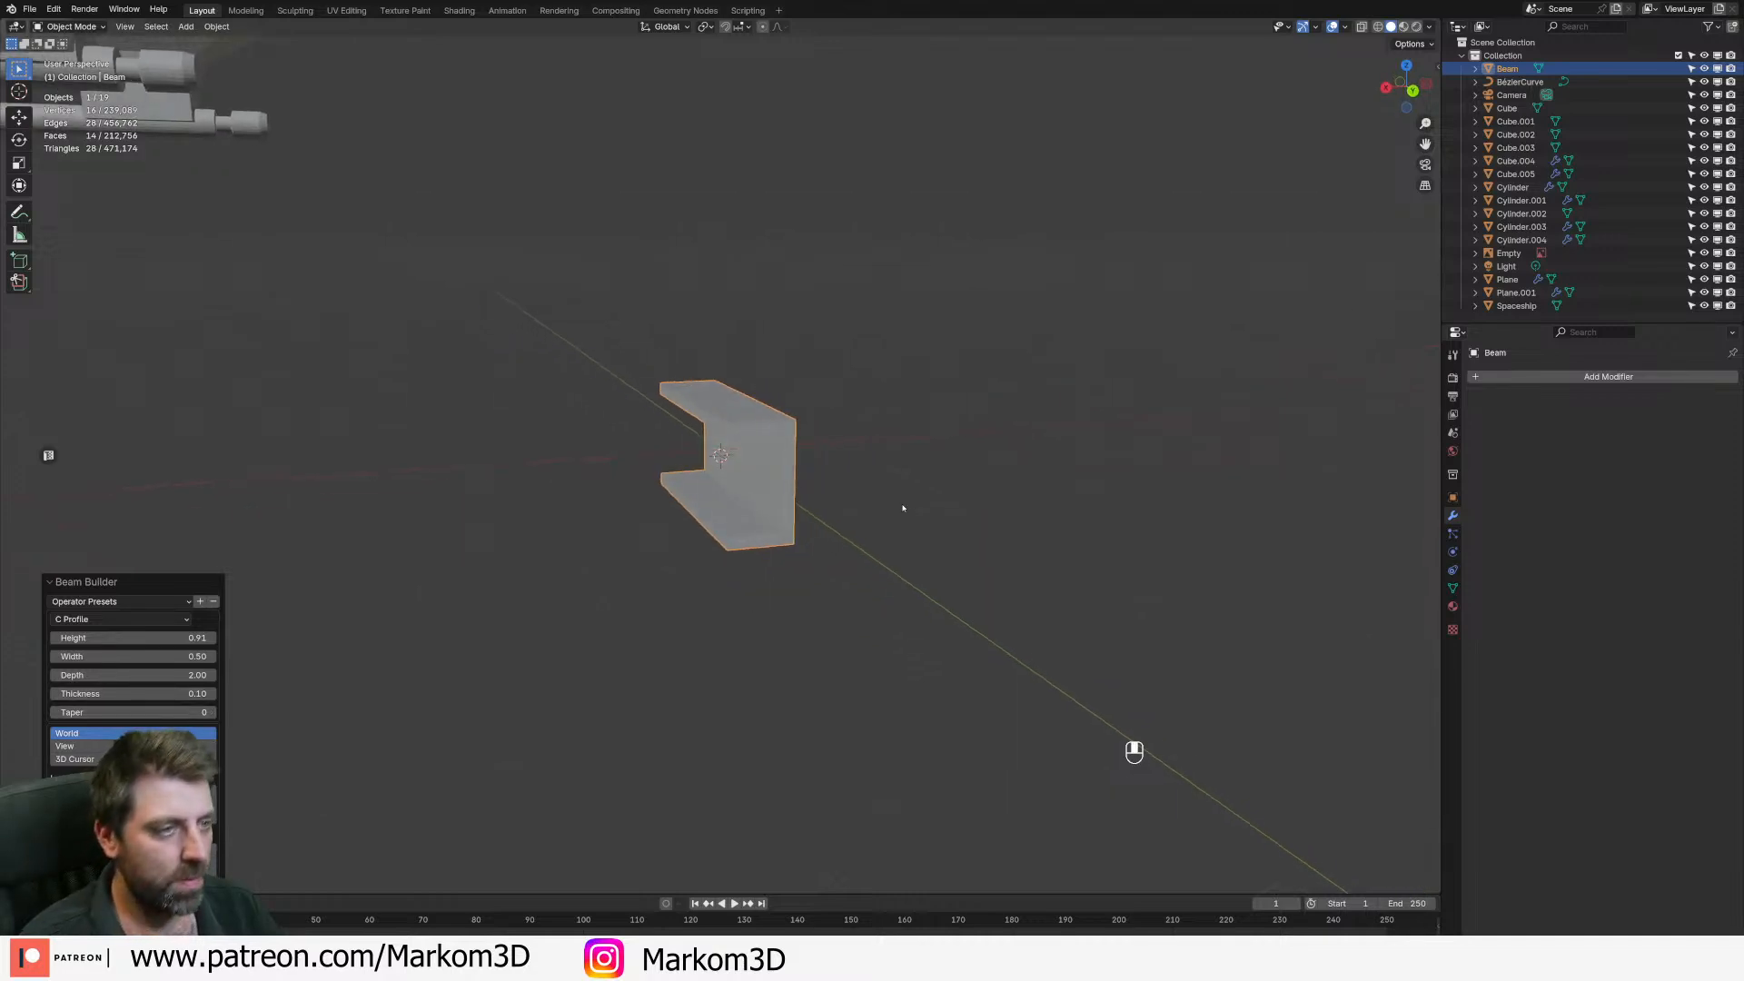
{"action": "scroll", "coordinate": [724, 591], "scroll_direction": "up", "scroll_amount": 10}
{"action": "key", "text": "KP_7"}
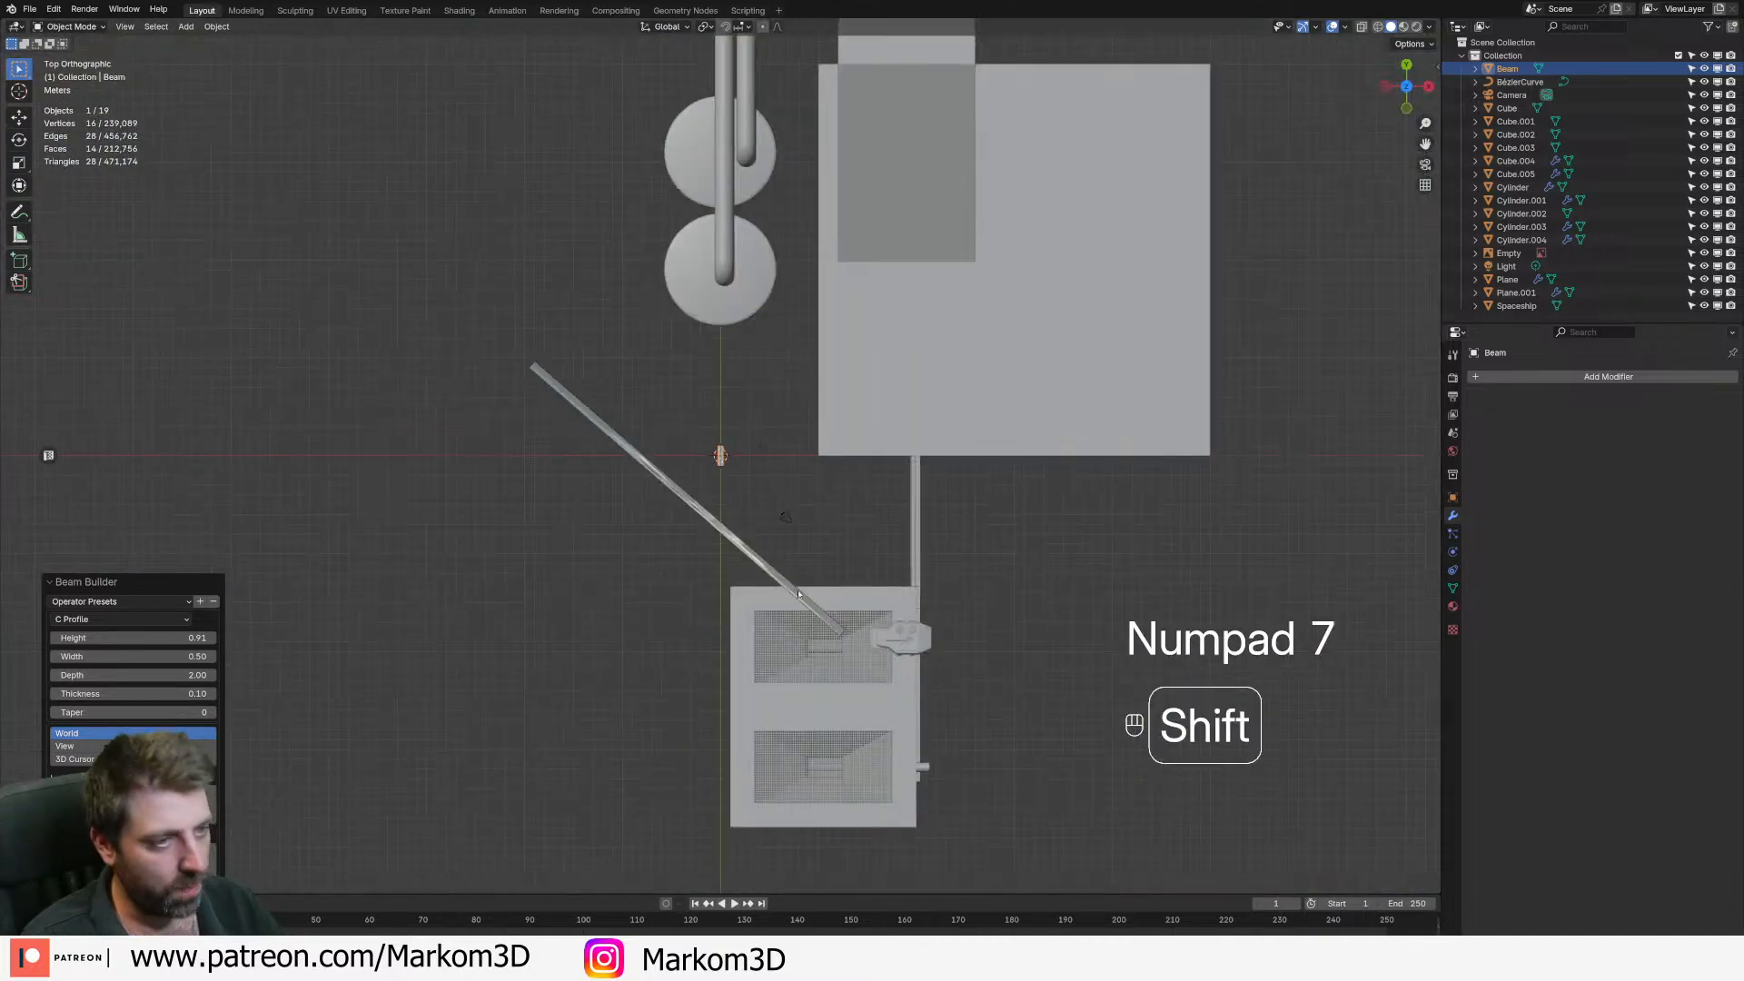
{"action": "middle_click_drag", "start_coordinate": [800, 623], "coordinate": [625, 143], "text": "shift"}
{"action": "key", "text": "g"}
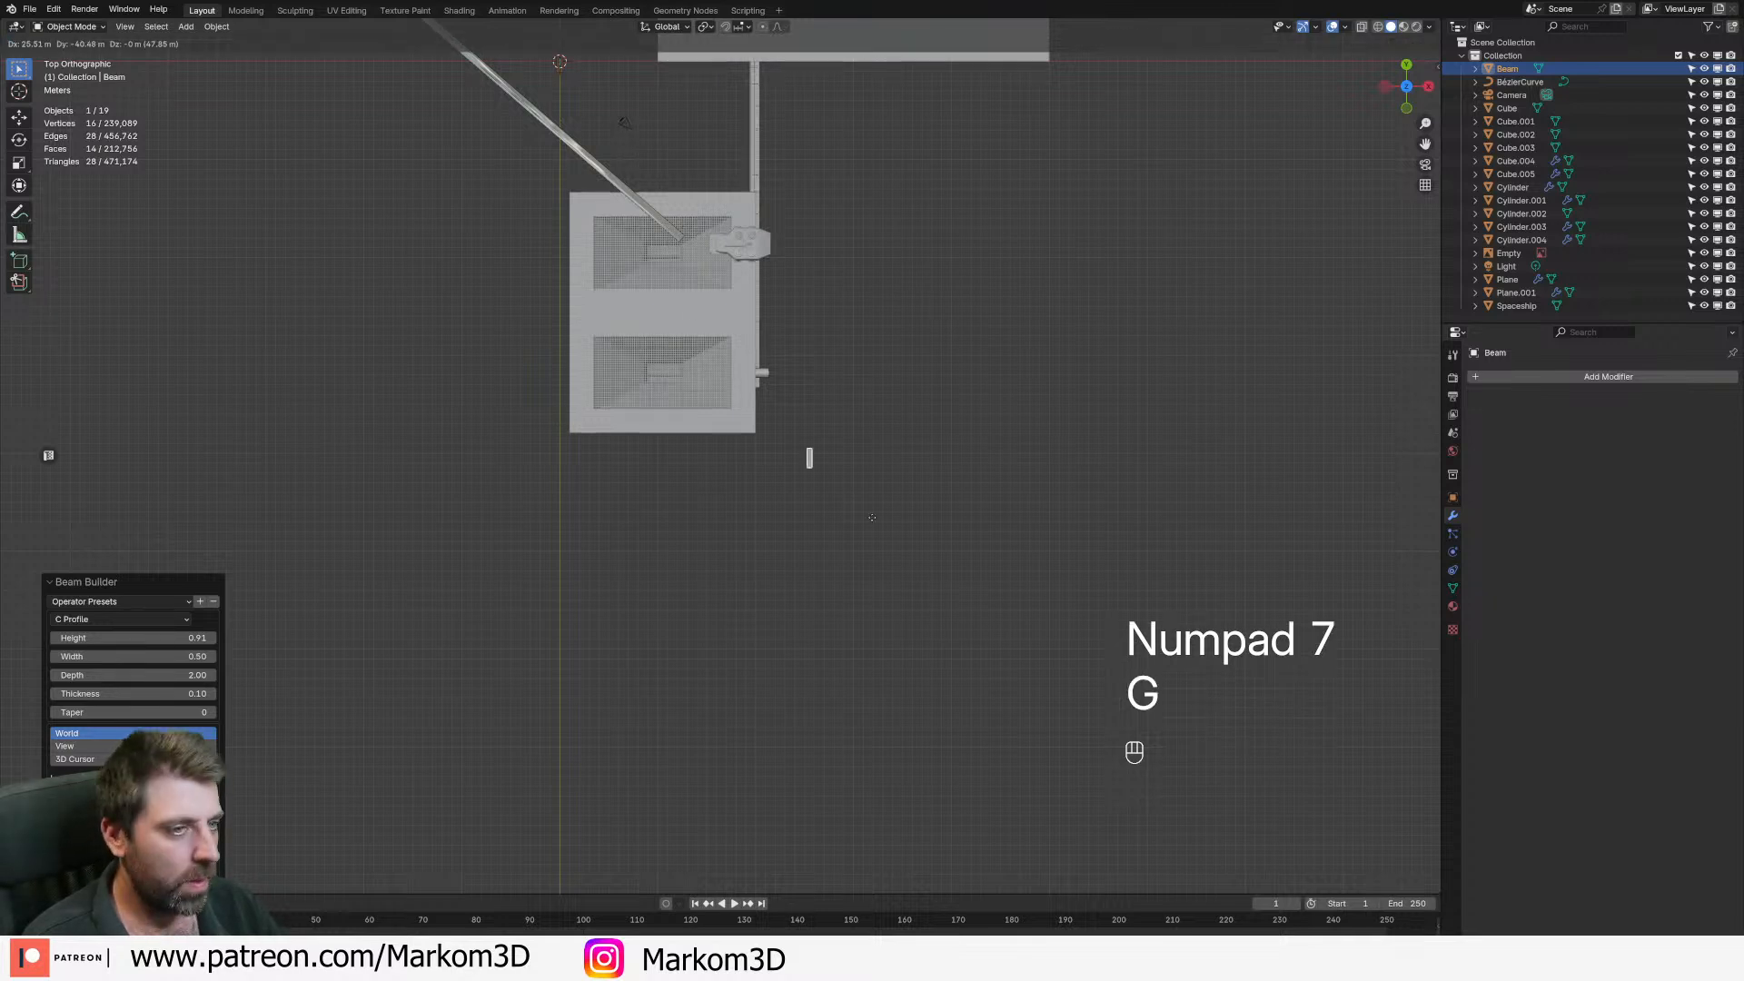
{"action": "left_click", "coordinate": [811, 491], "text": "ctrl"}
- Rotate the beam about the X axis so it stands upright and turn it 90° about the global Z axis
{"action": "key", "text": "r"}
{"action": "key", "text": "y"}
{"action": "key", "text": "x"}
{"action": "left_click", "coordinate": [809, 488]}
{"action": "key", "text": "KP_Decimal"}
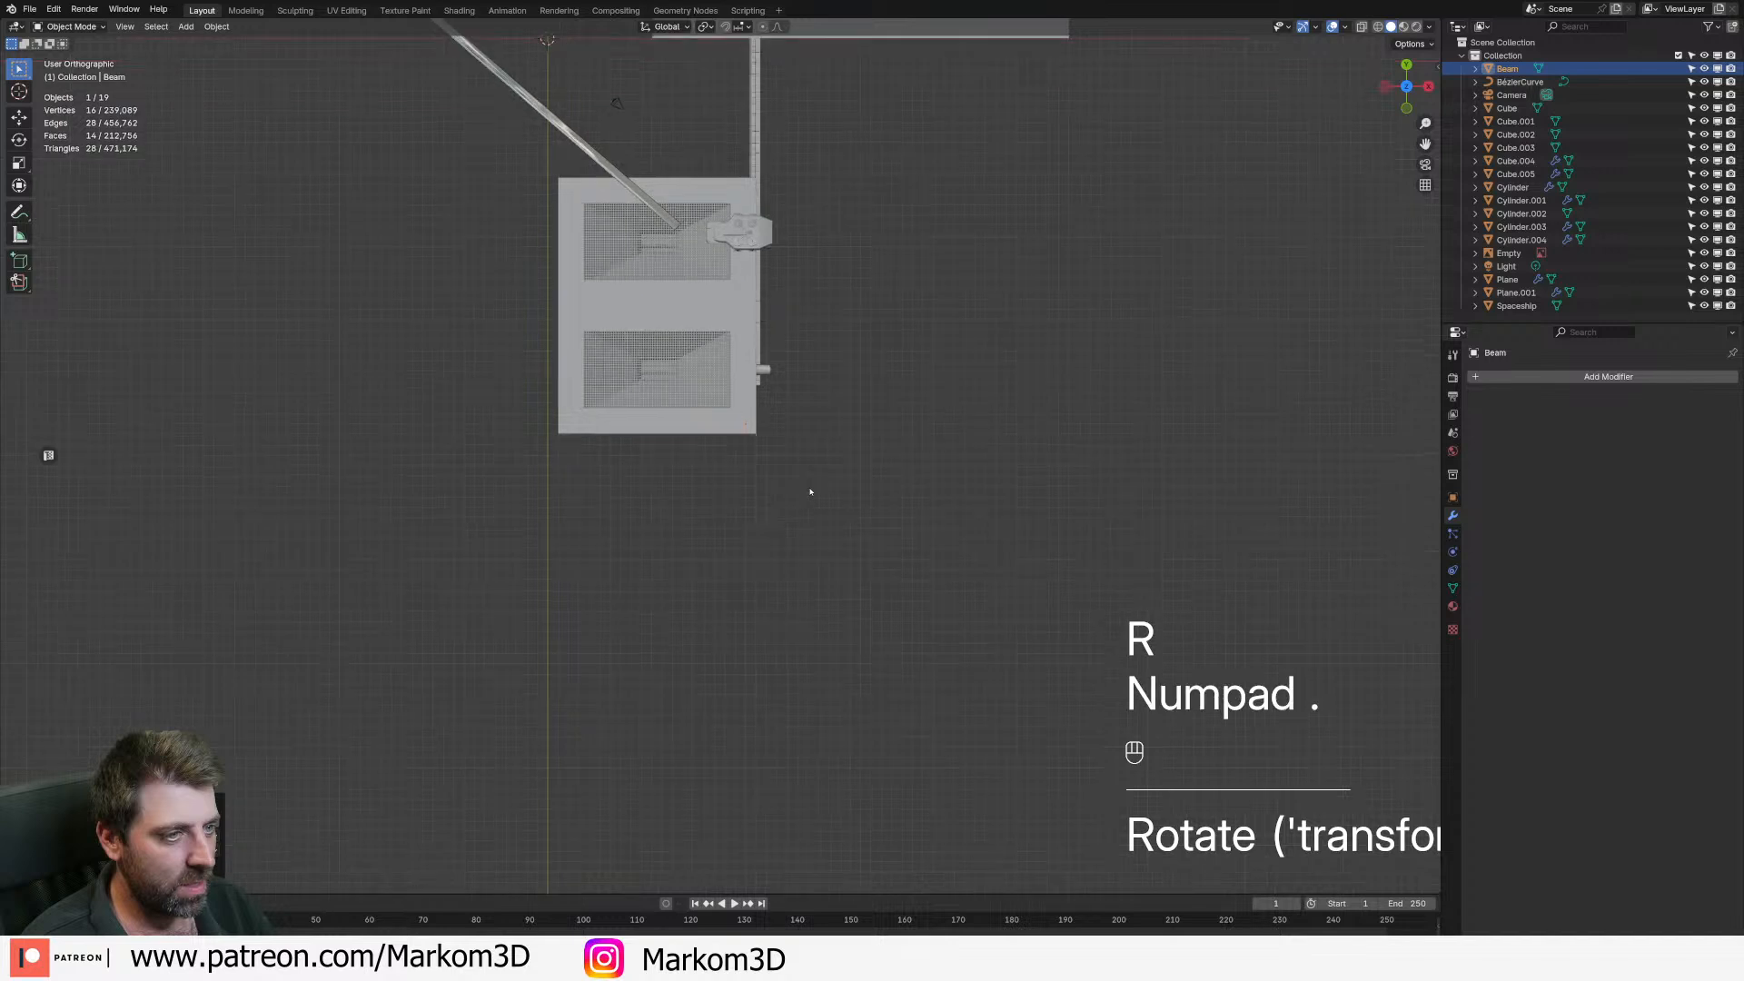
{"action": "middle_click_drag", "start_coordinate": [810, 491], "coordinate": [690, 459]}
{"action": "scroll", "coordinate": [689, 463], "scroll_direction": "down", "scroll_amount": 6}
{"action": "key", "text": "r"}
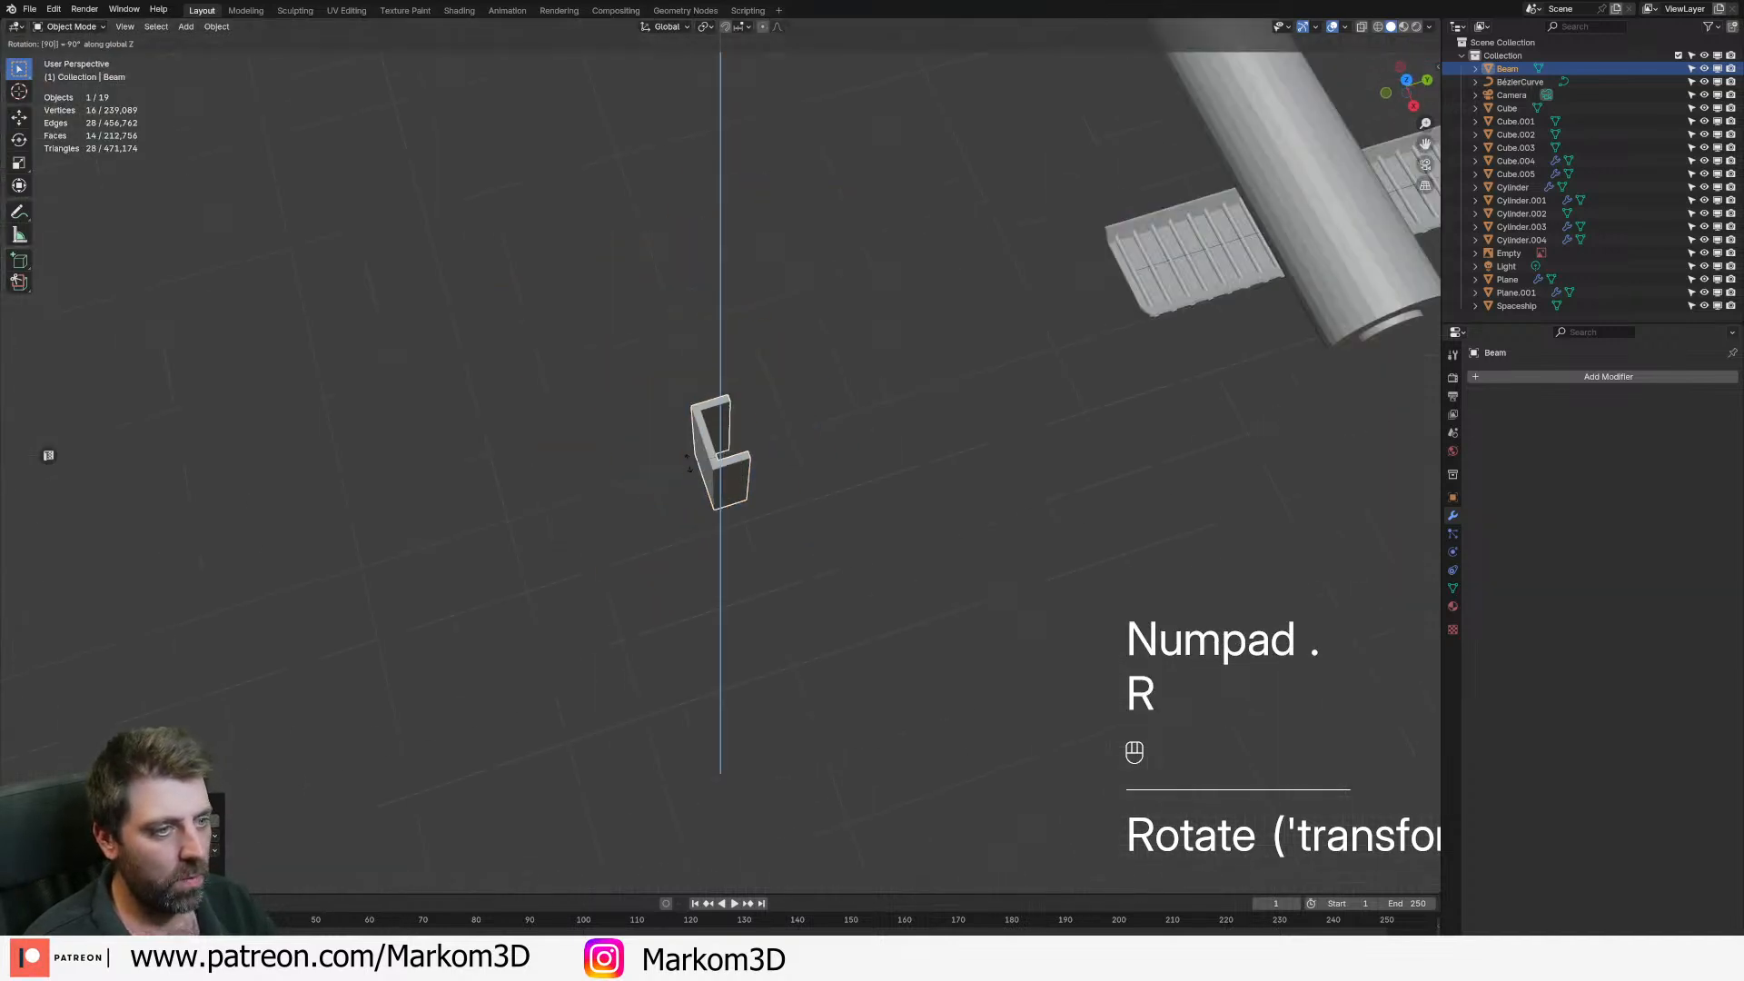
- Position the upright beam in top view within the outer corner of the grated platform
{"action": "key", "text": "KP_7"}
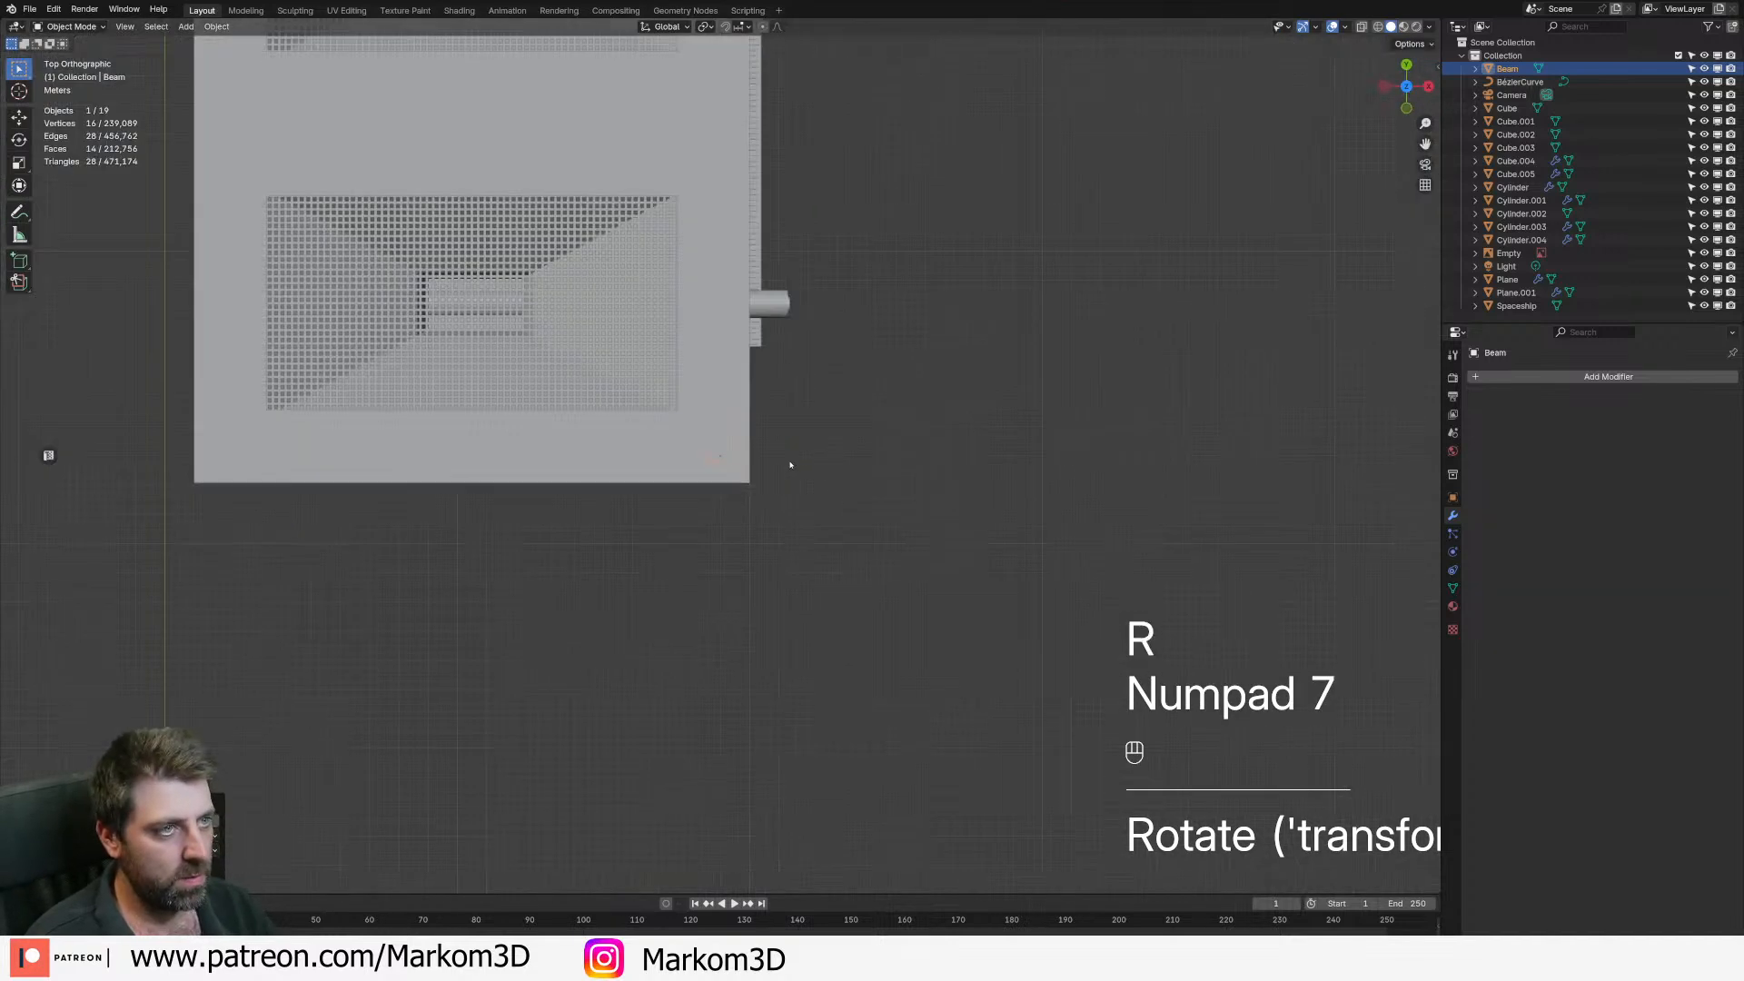
{"action": "key", "text": "g"}
{"action": "key", "text": "shift"}
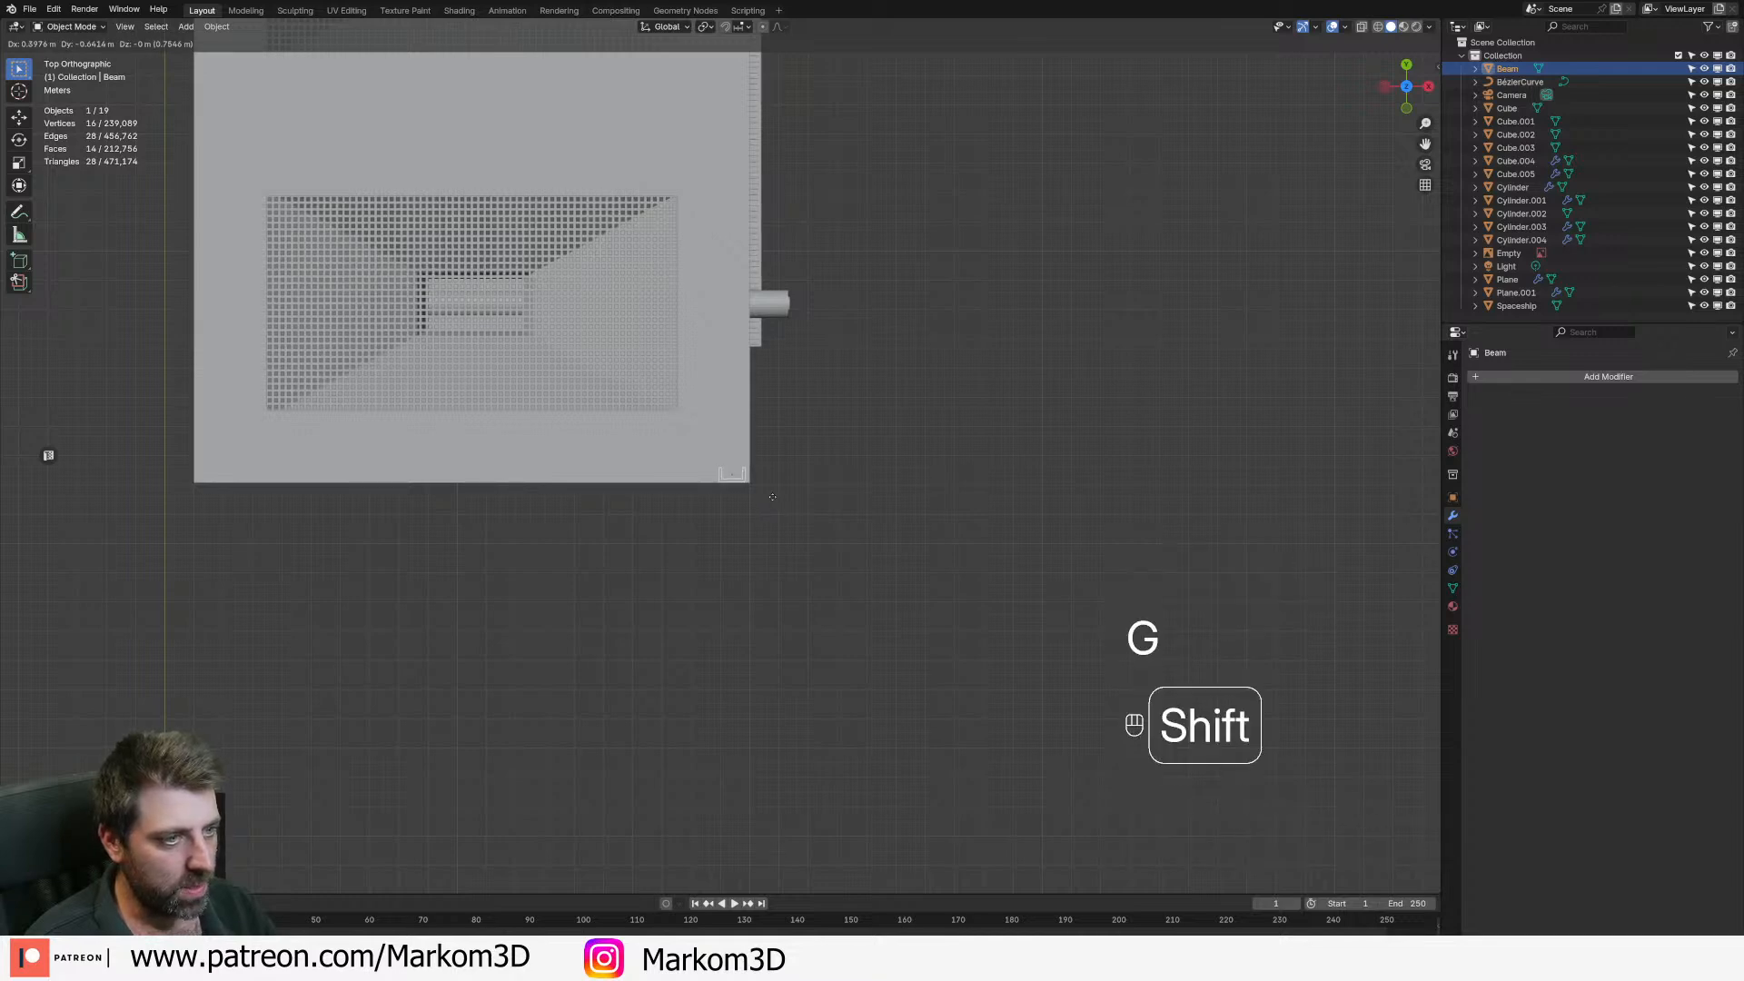
{"action": "left_click", "coordinate": [761, 457]}
- Duplicate the whole beam mesh, turn the copy to face the original, and move it away along Y
{"action": "scroll", "coordinate": [814, 589], "scroll_direction": "up", "scroll_amount": 5}
{"action": "key", "text": "z"}
{"action": "left_click", "coordinate": [732, 606]}
{"action": "key", "text": "Tab"}
{"action": "key", "text": "a"}
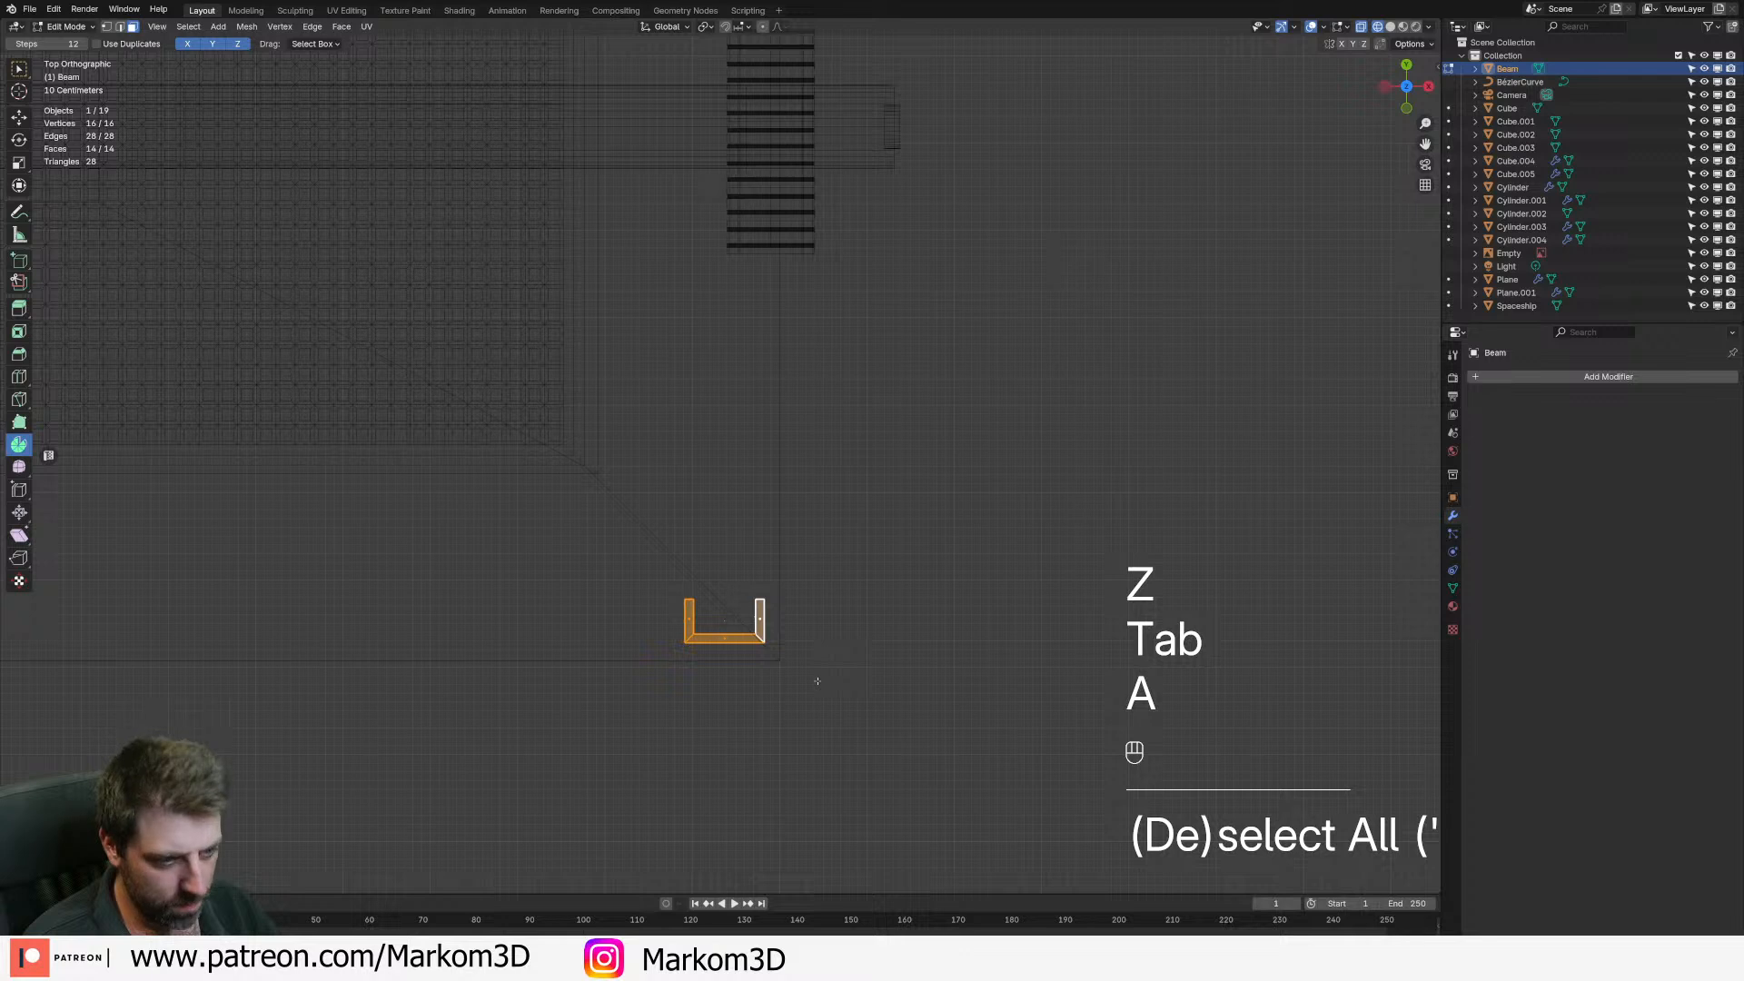
{"action": "key", "text": "shift+d"}
{"action": "right_click", "coordinate": [815, 681]}
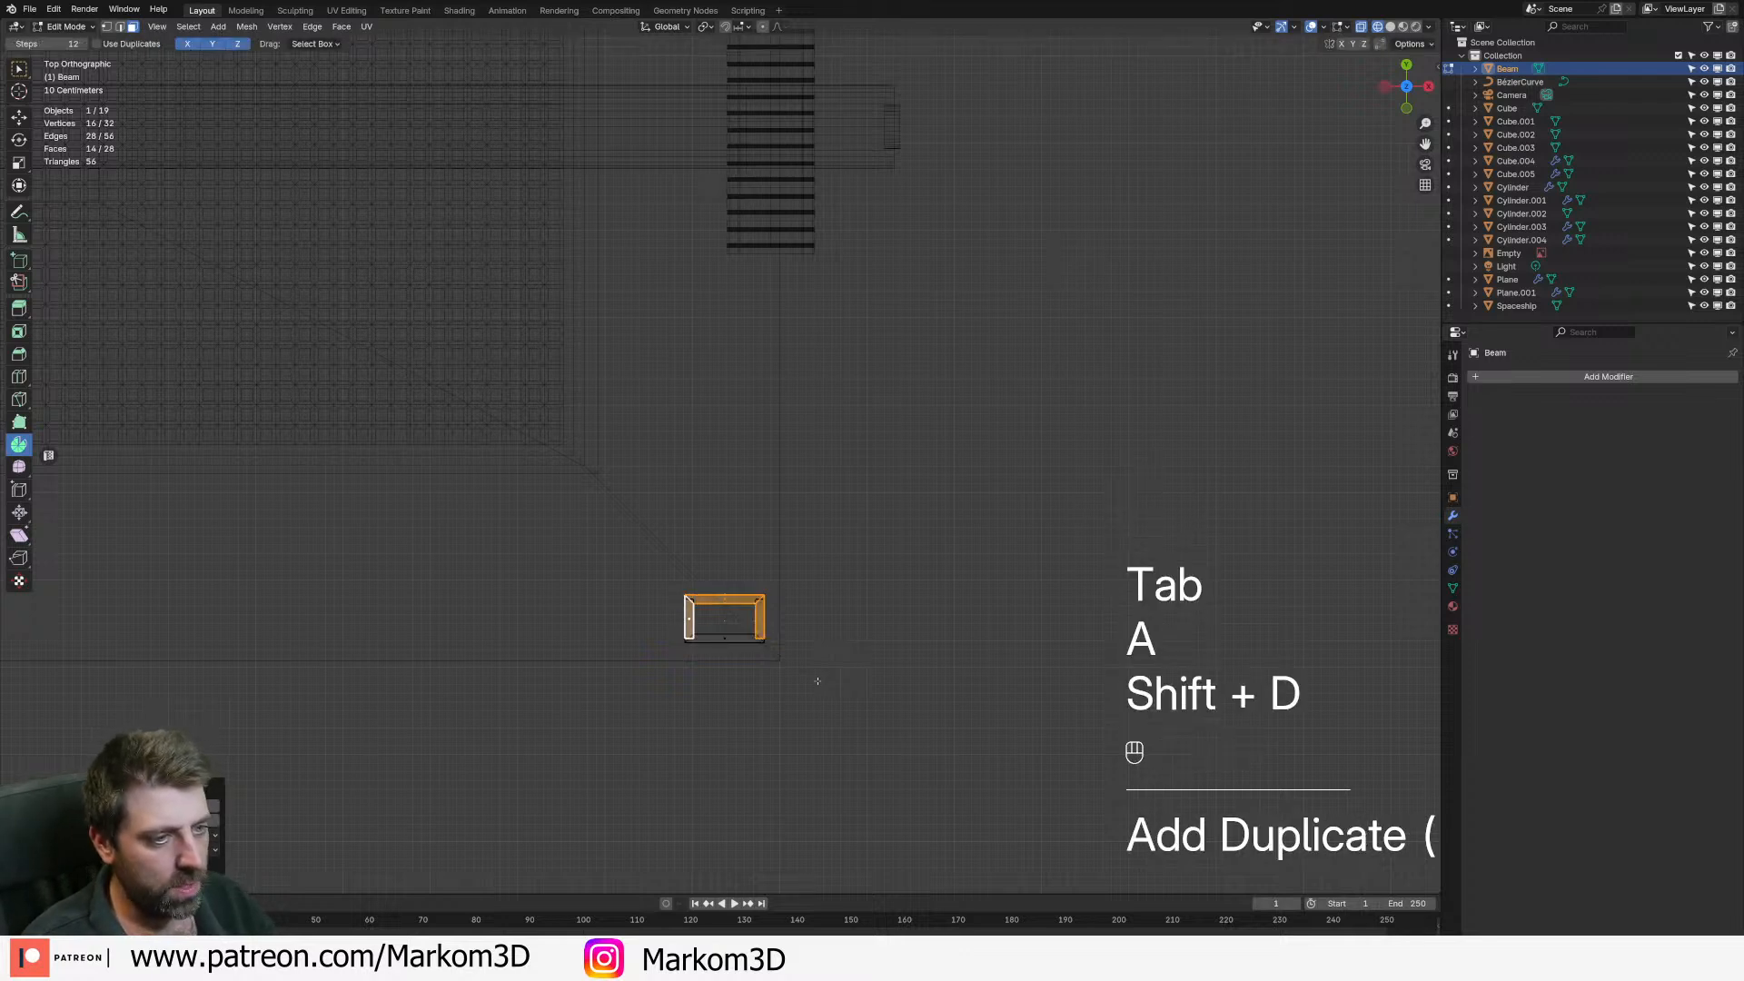
{"action": "key", "text": "g"}
{"action": "middle_click", "coordinate": [818, 636]}
{"action": "left_click", "coordinate": [849, 487]}
- Scale both C-profiles down together and move them close to the platform's outer corner
{"action": "key", "text": "a"}
{"action": "key", "text": "s"}
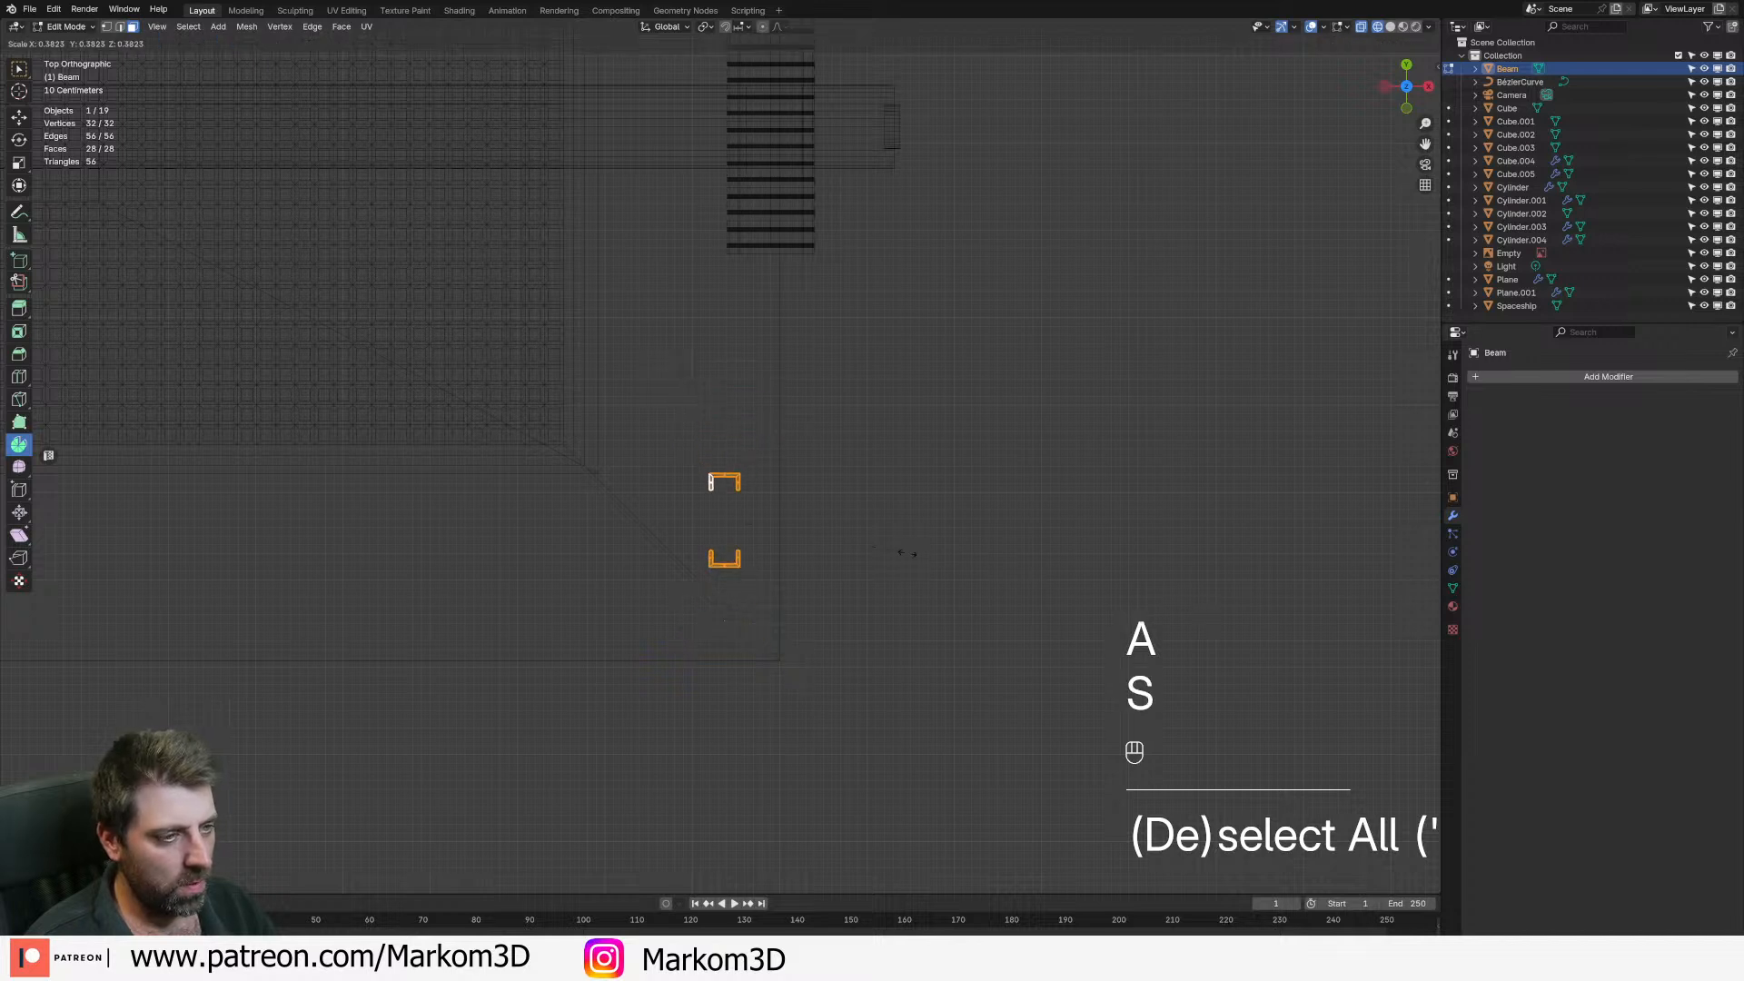
{"action": "left_click", "coordinate": [799, 536]}
{"action": "key", "text": "g"}
{"action": "left_click", "coordinate": [821, 646], "text": "ctrl"}
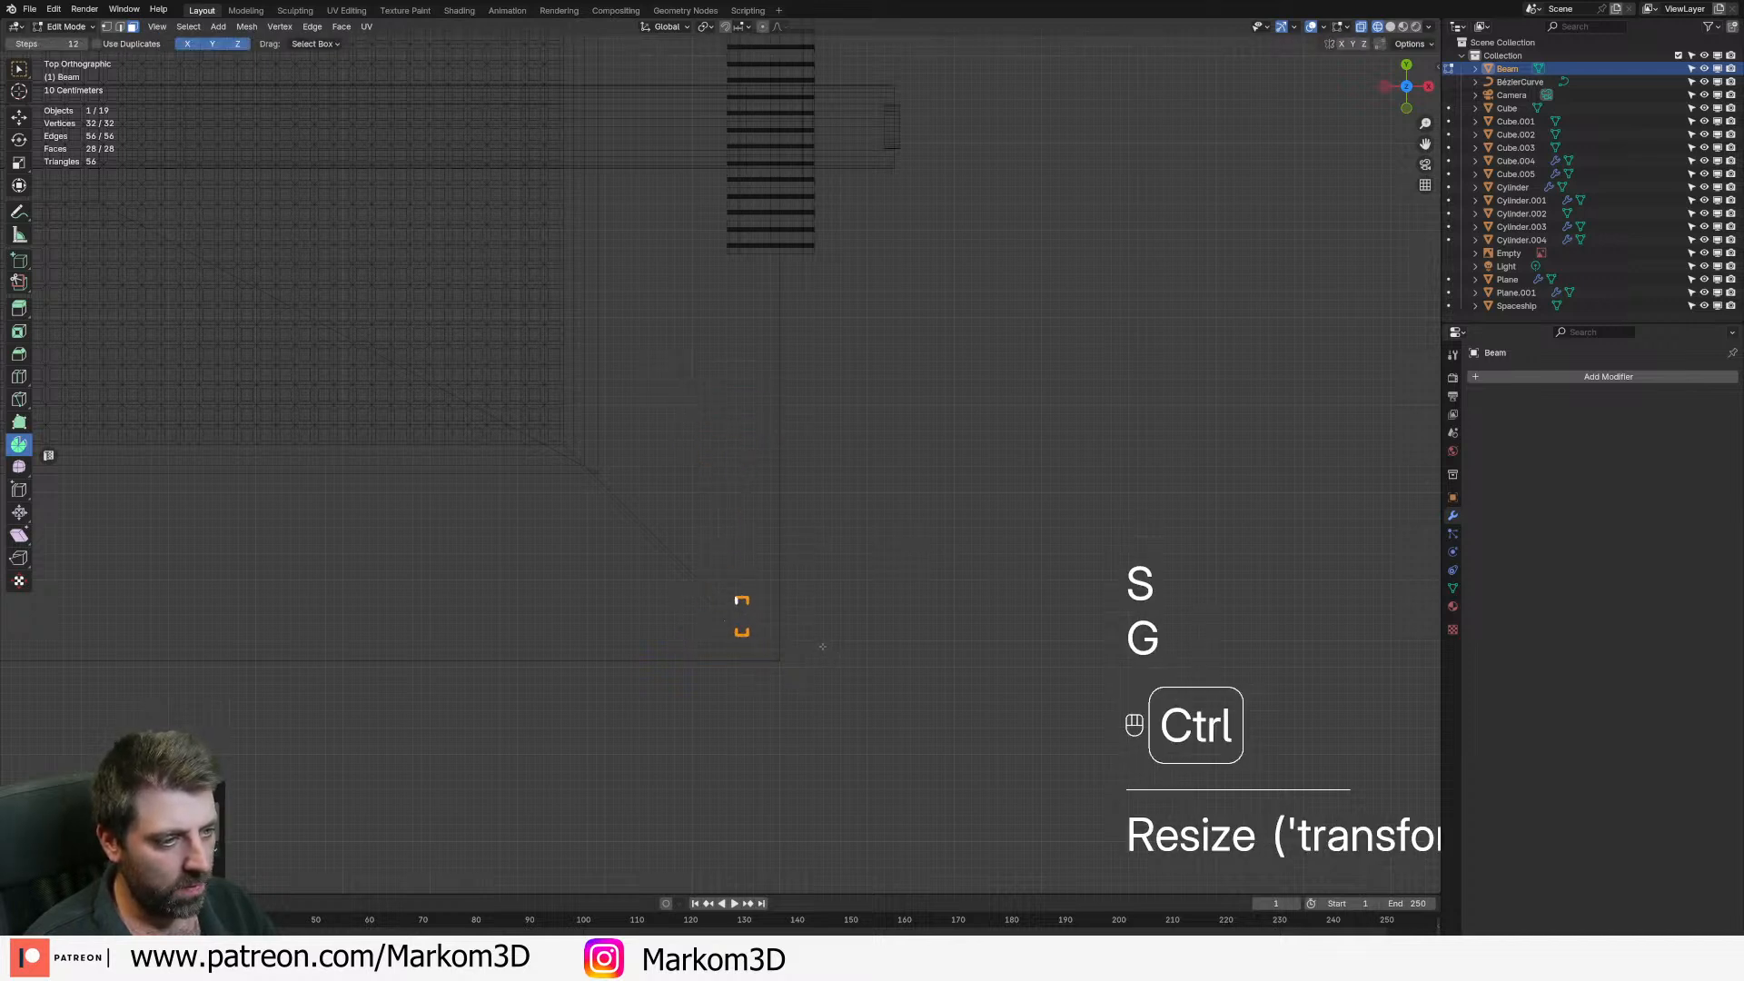
- Stretch both profiles along Z into tall legs and move them vertically so they meet the platform's underside
{"action": "scroll", "coordinate": [825, 681], "scroll_direction": "up", "scroll_amount": 2}
{"action": "mouse_move", "coordinate": [825, 681]}
{"action": "middle_mouse_down"}
{"action": "mouse_move", "coordinate": [619, 567]}
{"action": "mouse_move", "coordinate": [738, 564]}
{"action": "mouse_move", "coordinate": [731, 619]}
{"action": "middle_mouse_up"}
{"action": "key", "text": "z"}
{"action": "left_click", "coordinate": [689, 574]}
{"action": "scroll", "coordinate": [689, 522], "scroll_direction": "down", "scroll_amount": 3}
{"action": "scroll", "coordinate": [732, 619], "scroll_direction": "down", "scroll_amount": 3}
{"action": "key", "text": "s"}
{"action": "key", "text": "z"}
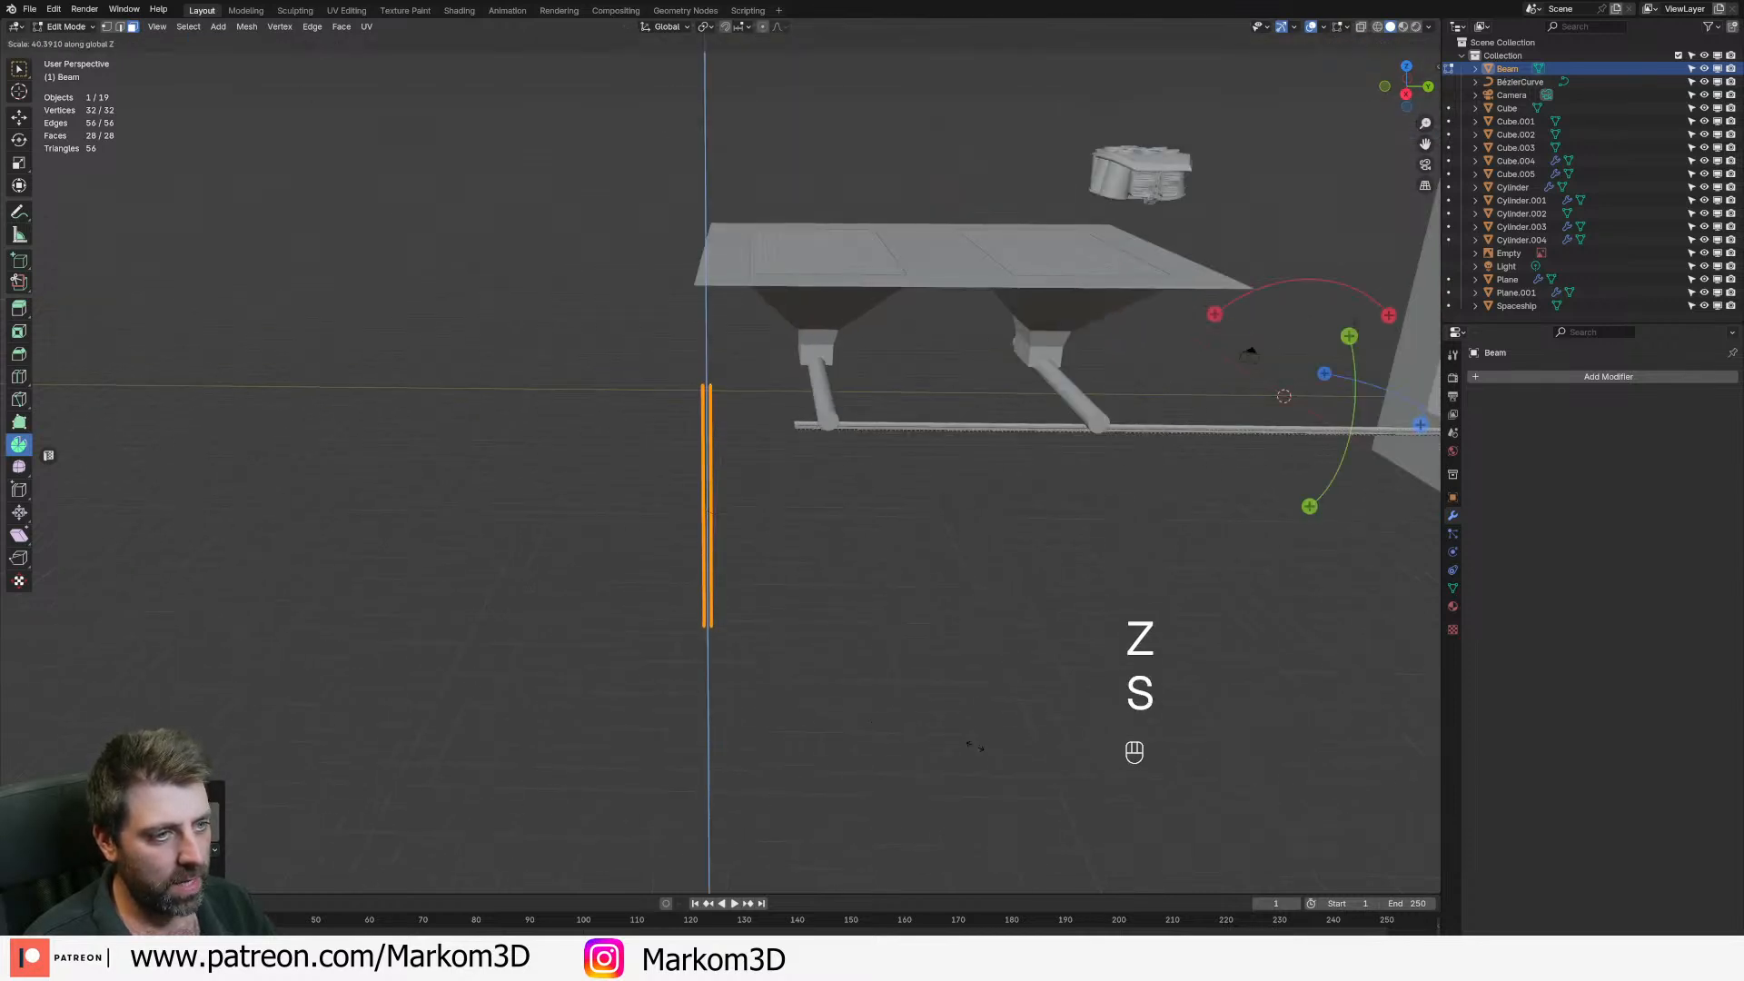
{"action": "left_click", "coordinate": [877, 724]}
{"action": "key", "text": "g"}
{"action": "key", "text": "z"}
{"action": "left_click", "coordinate": [1088, 724]}
- Select one complete C-profile leg and move it slightly farther from the other to widen the gap
{"action": "scroll", "coordinate": [790, 463], "scroll_direction": "down", "scroll_amount": 2}
{"action": "scroll", "coordinate": [763, 494], "scroll_direction": "up", "scroll_amount": 8}
{"action": "mouse_move", "coordinate": [760, 627]}
{"action": "middle_mouse_down"}
{"action": "mouse_move", "coordinate": [739, 671]}
{"action": "mouse_move", "coordinate": [686, 611]}
{"action": "middle_mouse_up"}
{"action": "key", "text": "z"}
{"action": "scroll", "coordinate": [727, 418], "scroll_direction": "up", "scroll_amount": 2}
{"action": "middle_click_drag", "start_coordinate": [726, 231], "coordinate": [812, 245]}
{"action": "scroll", "coordinate": [759, 226], "scroll_direction": "down", "scroll_amount": 2}
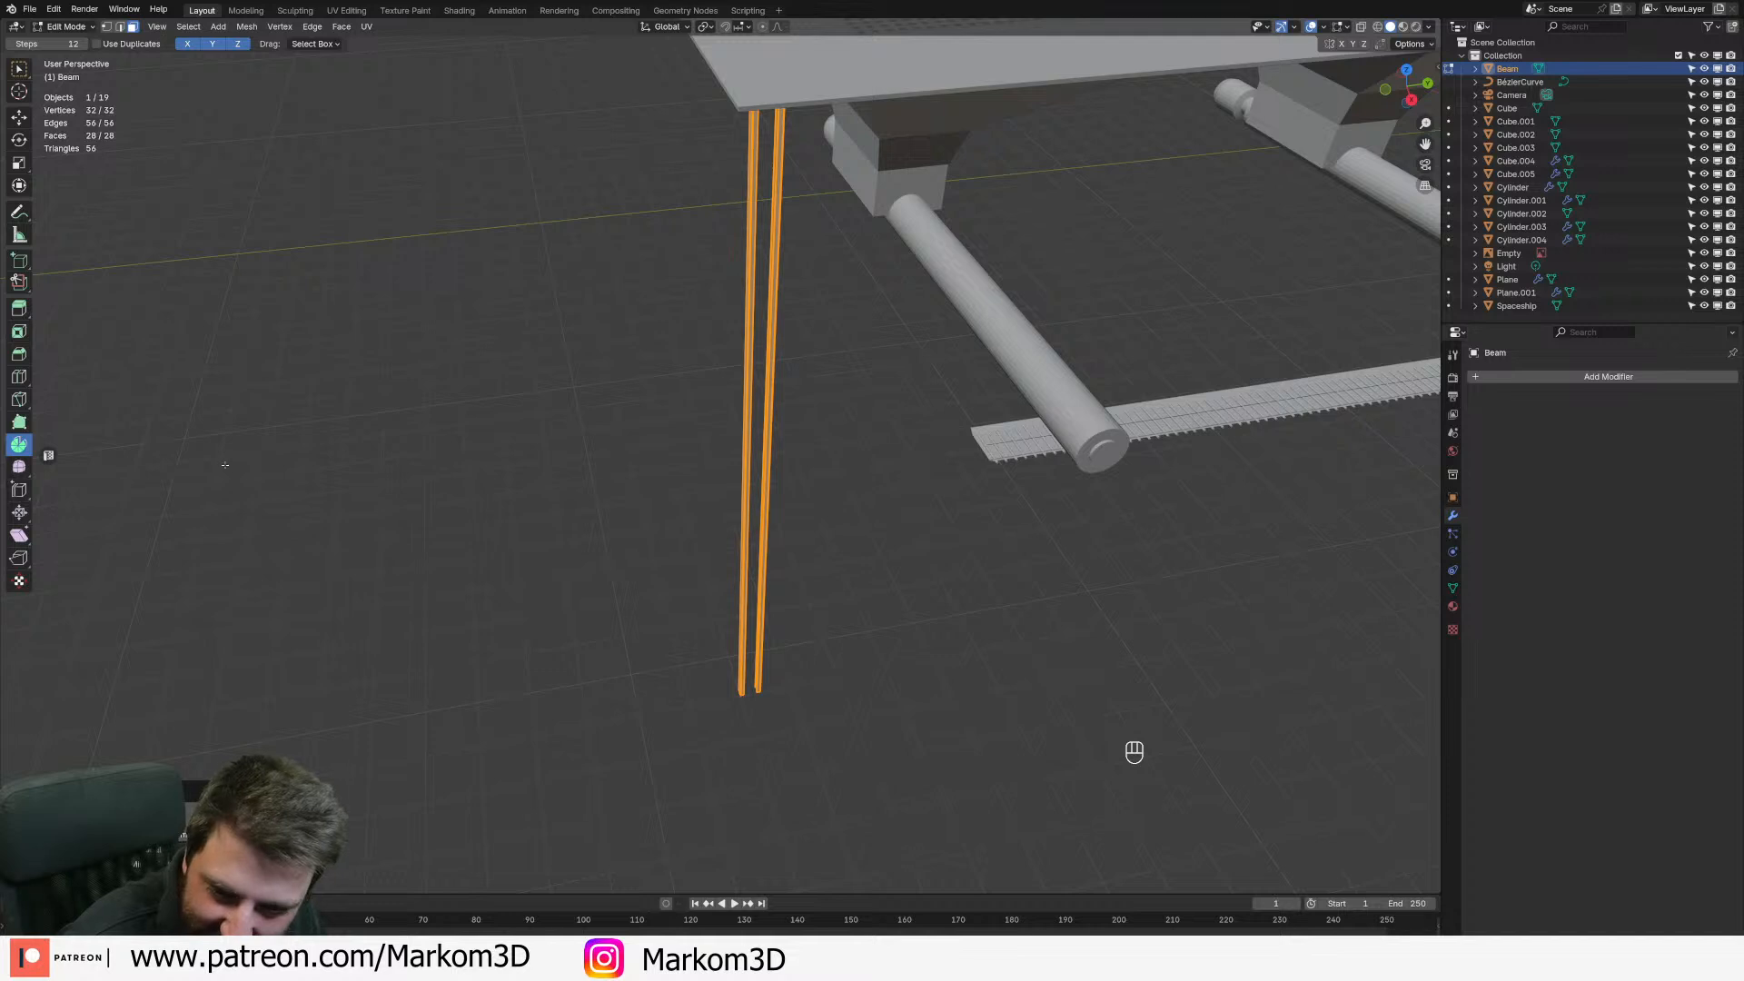
{"action": "middle_click_drag", "start_coordinate": [767, 662], "coordinate": [705, 683]}
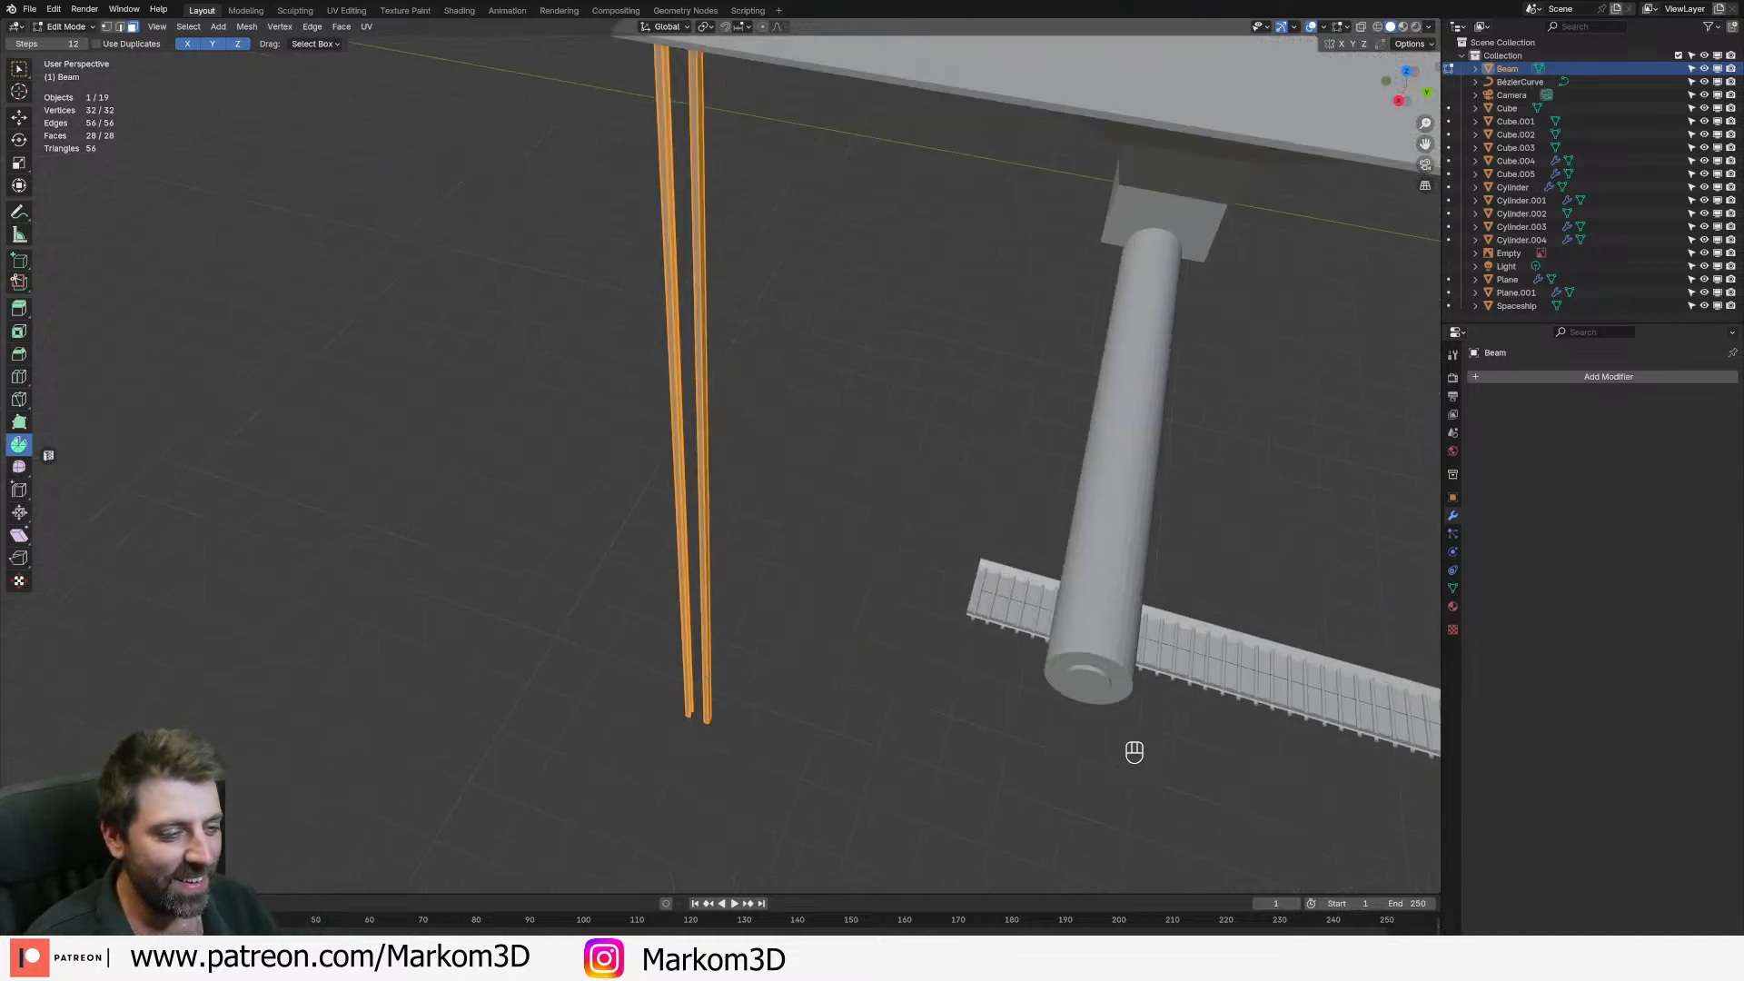
{"action": "left_click", "coordinate": [709, 686]}
{"action": "key", "text": "ctrl+l"}
{"action": "key", "text": "g"}
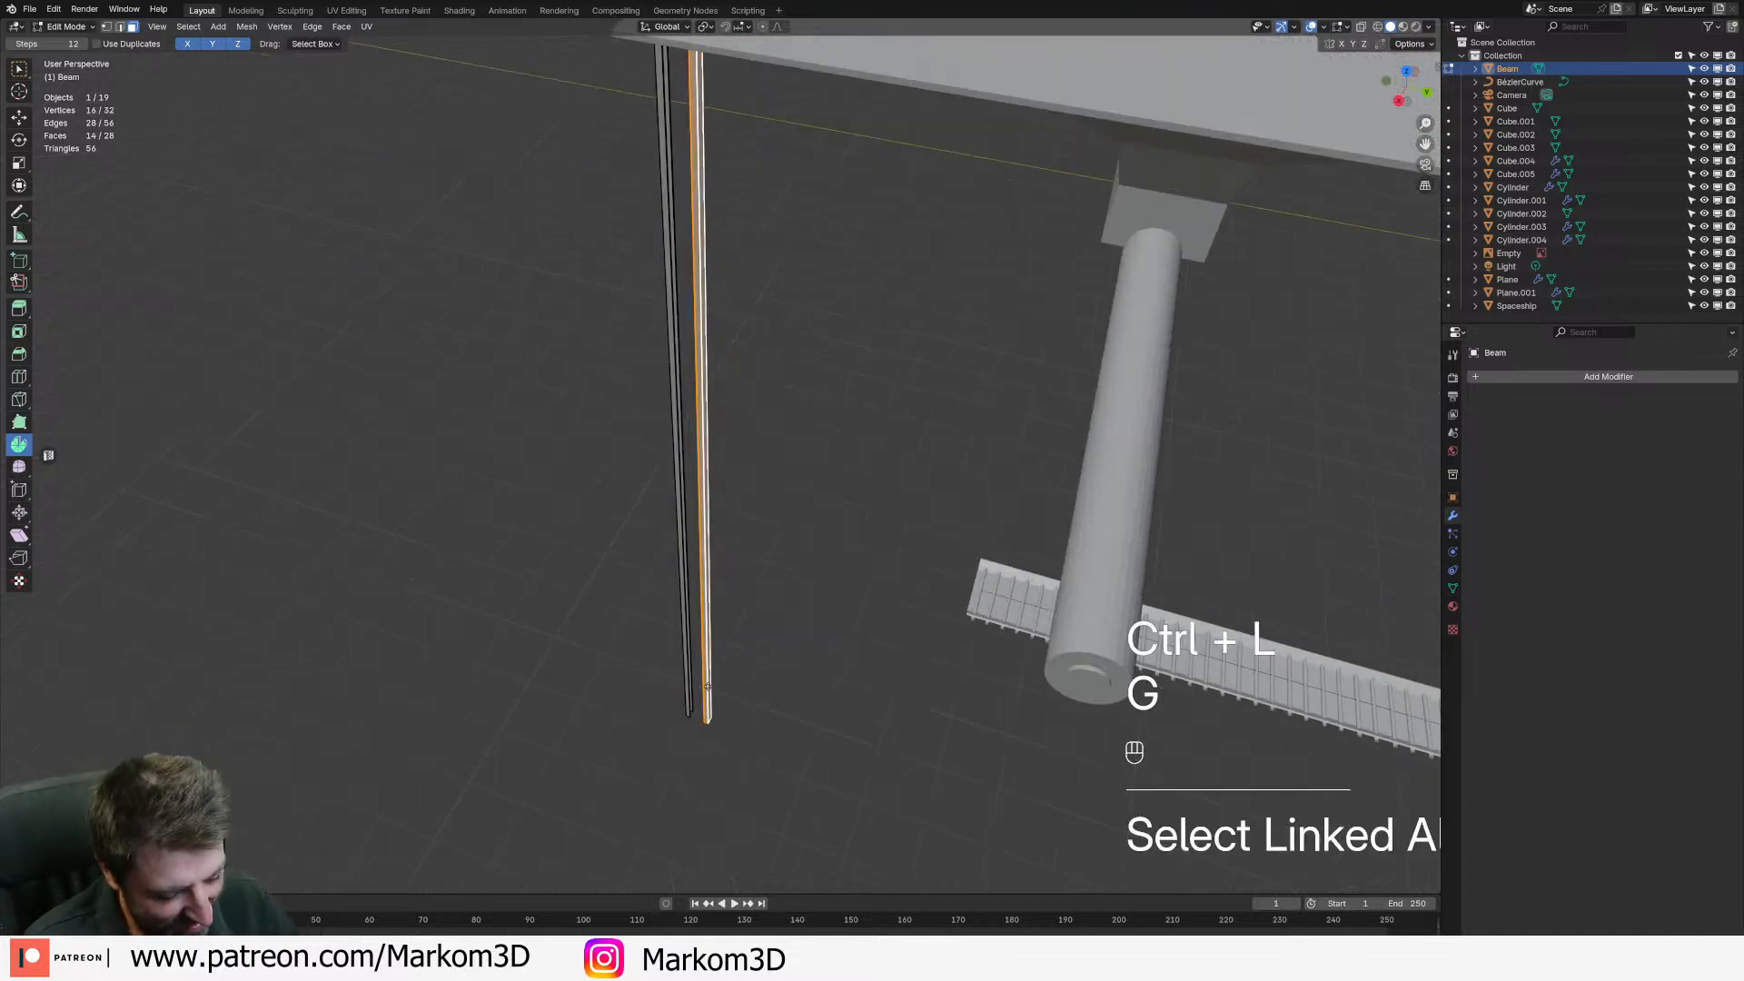
{"action": "left_click", "coordinate": [727, 698]}
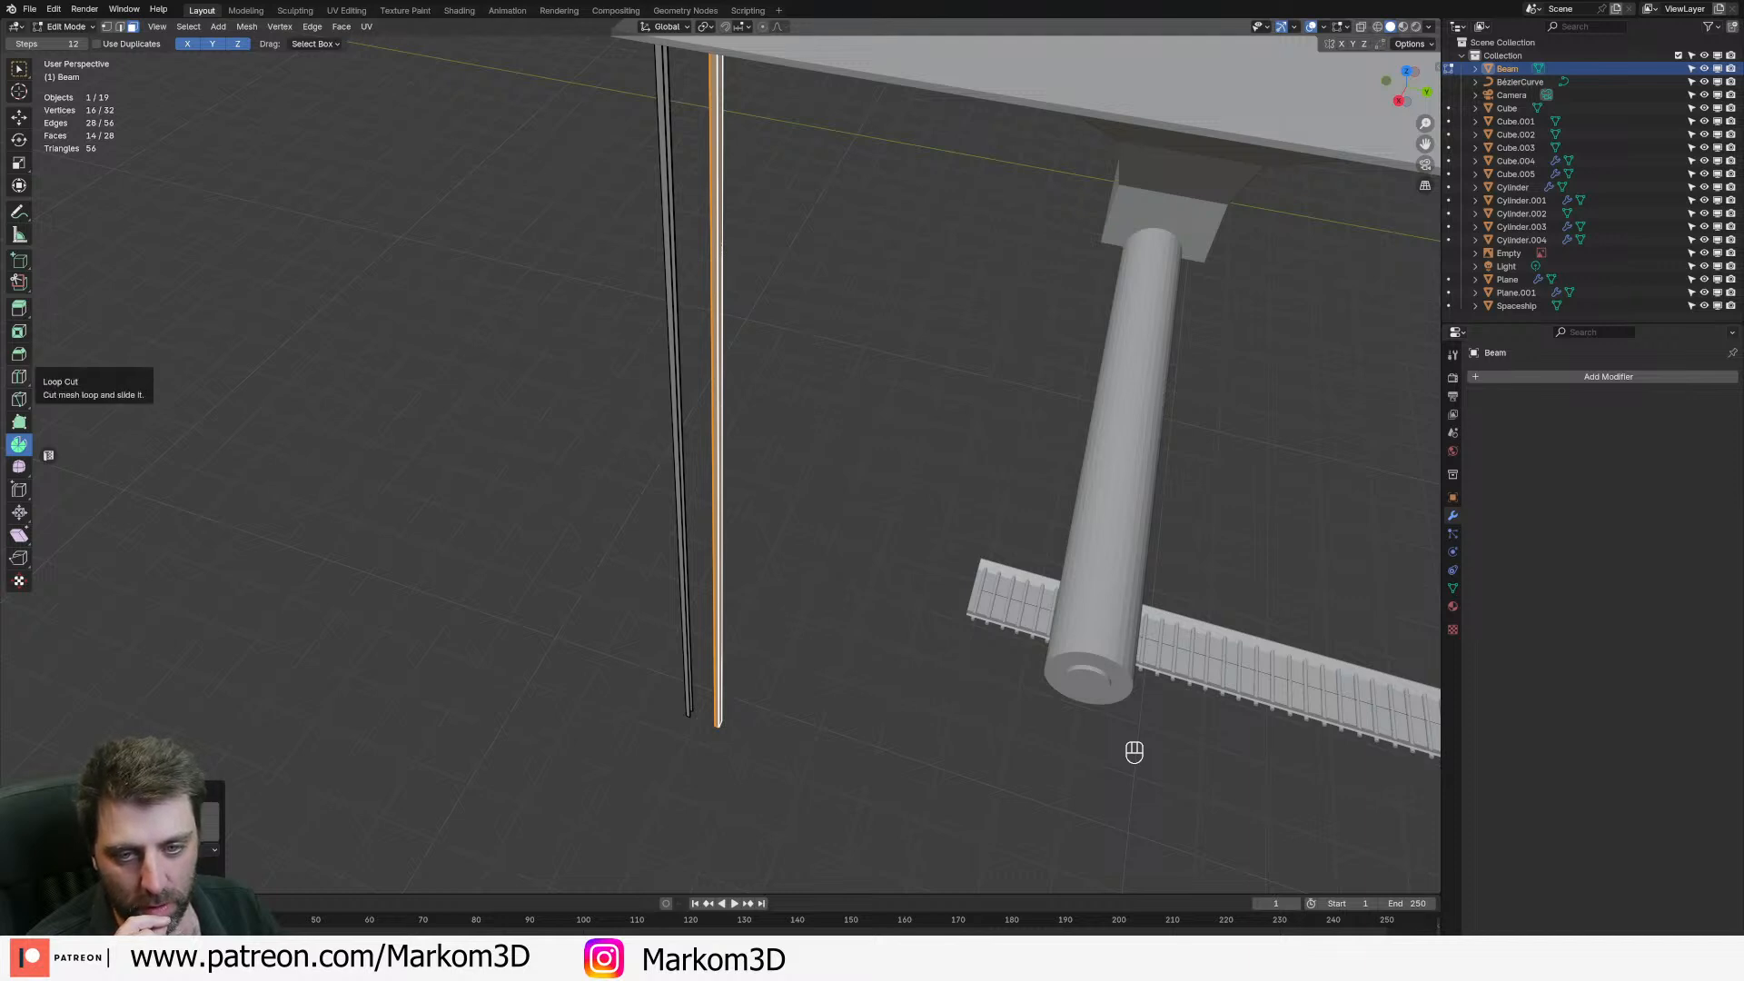
- Snap the 3D cursor to the selected beam object
{"action": "scroll", "coordinate": [638, 440], "scroll_direction": "down", "scroll_amount": 1}
{"action": "middle_click_drag", "start_coordinate": [638, 439], "coordinate": [747, 447]}
{"action": "scroll", "coordinate": [767, 394], "scroll_direction": "down", "scroll_amount": 2}
{"action": "scroll", "coordinate": [746, 447], "scroll_direction": "up", "scroll_amount": 3}
{"action": "middle_click_drag", "start_coordinate": [800, 681], "coordinate": [768, 708]}
{"action": "key", "text": "Tab"}
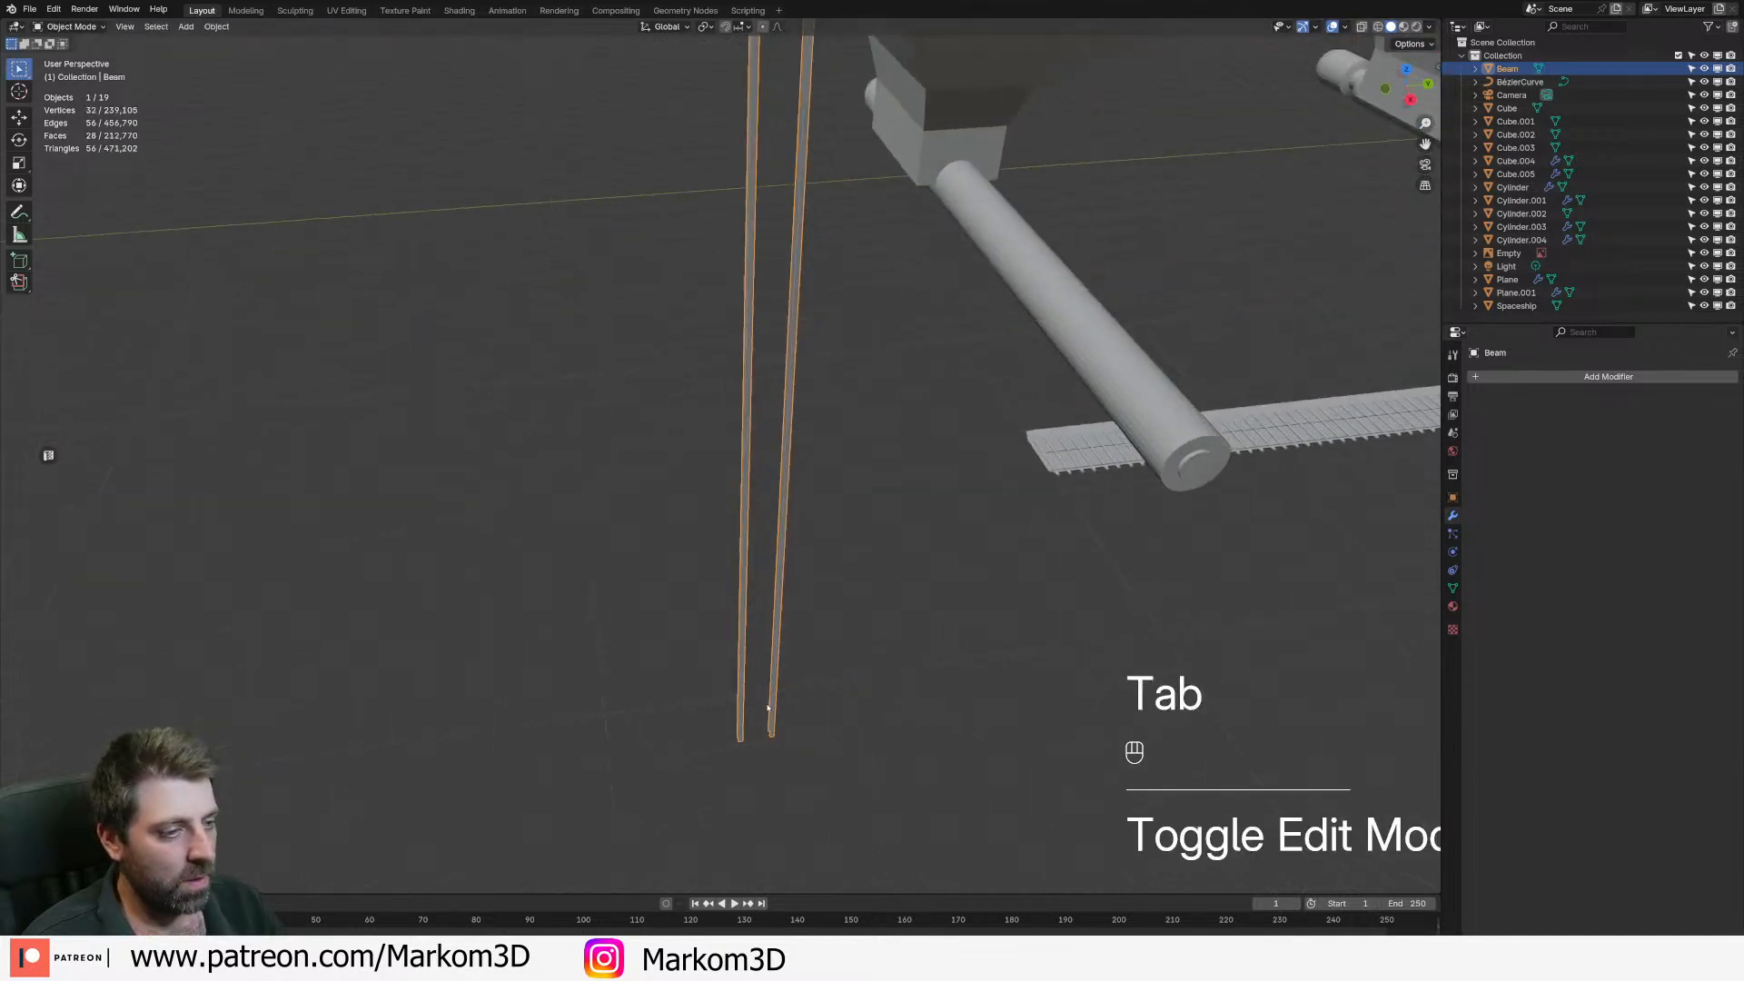
{"action": "key", "text": "KP_3"}
{"action": "scroll", "coordinate": [763, 705], "scroll_direction": "down", "scroll_amount": 1}
{"action": "key", "text": "Tab"}
{"action": "scroll", "coordinate": [738, 591], "scroll_direction": "up", "scroll_amount": 4}
{"action": "middle_click_drag", "start_coordinate": [732, 525], "coordinate": [729, 345], "text": "shift"}
{"action": "scroll", "coordinate": [728, 345], "scroll_direction": "up", "scroll_amount": 3}
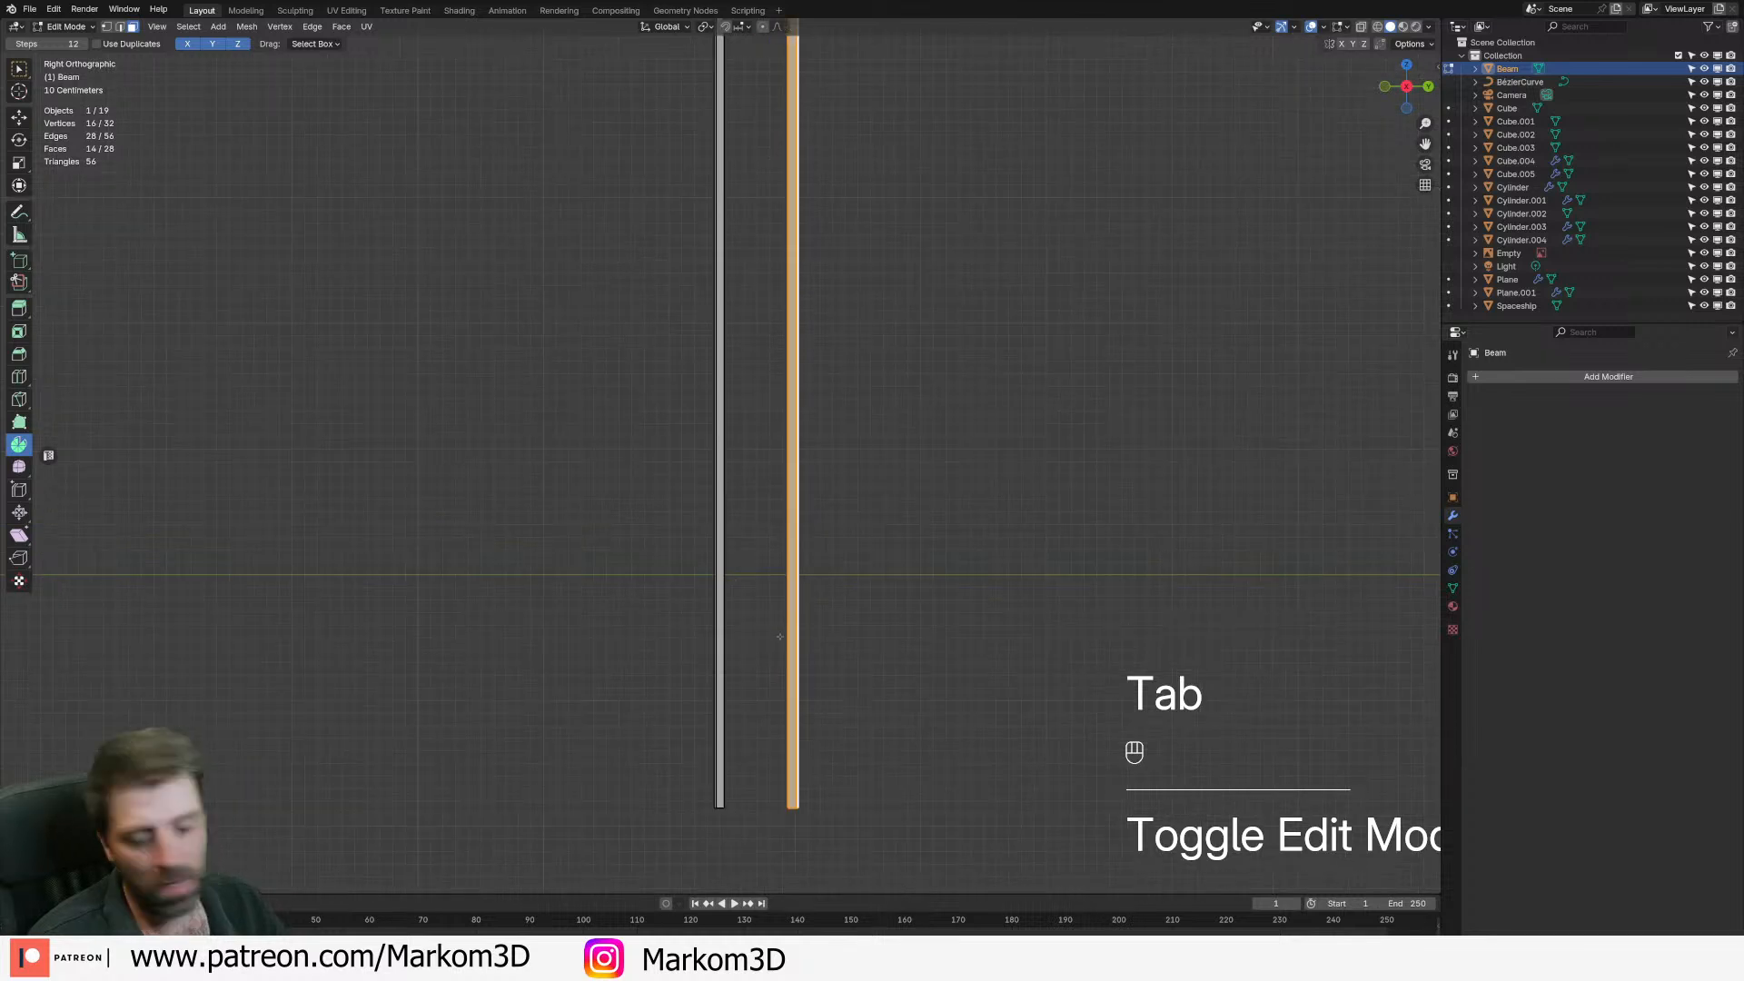
{"action": "key", "text": "Tab"}
{"action": "key", "text": "shift+s"}
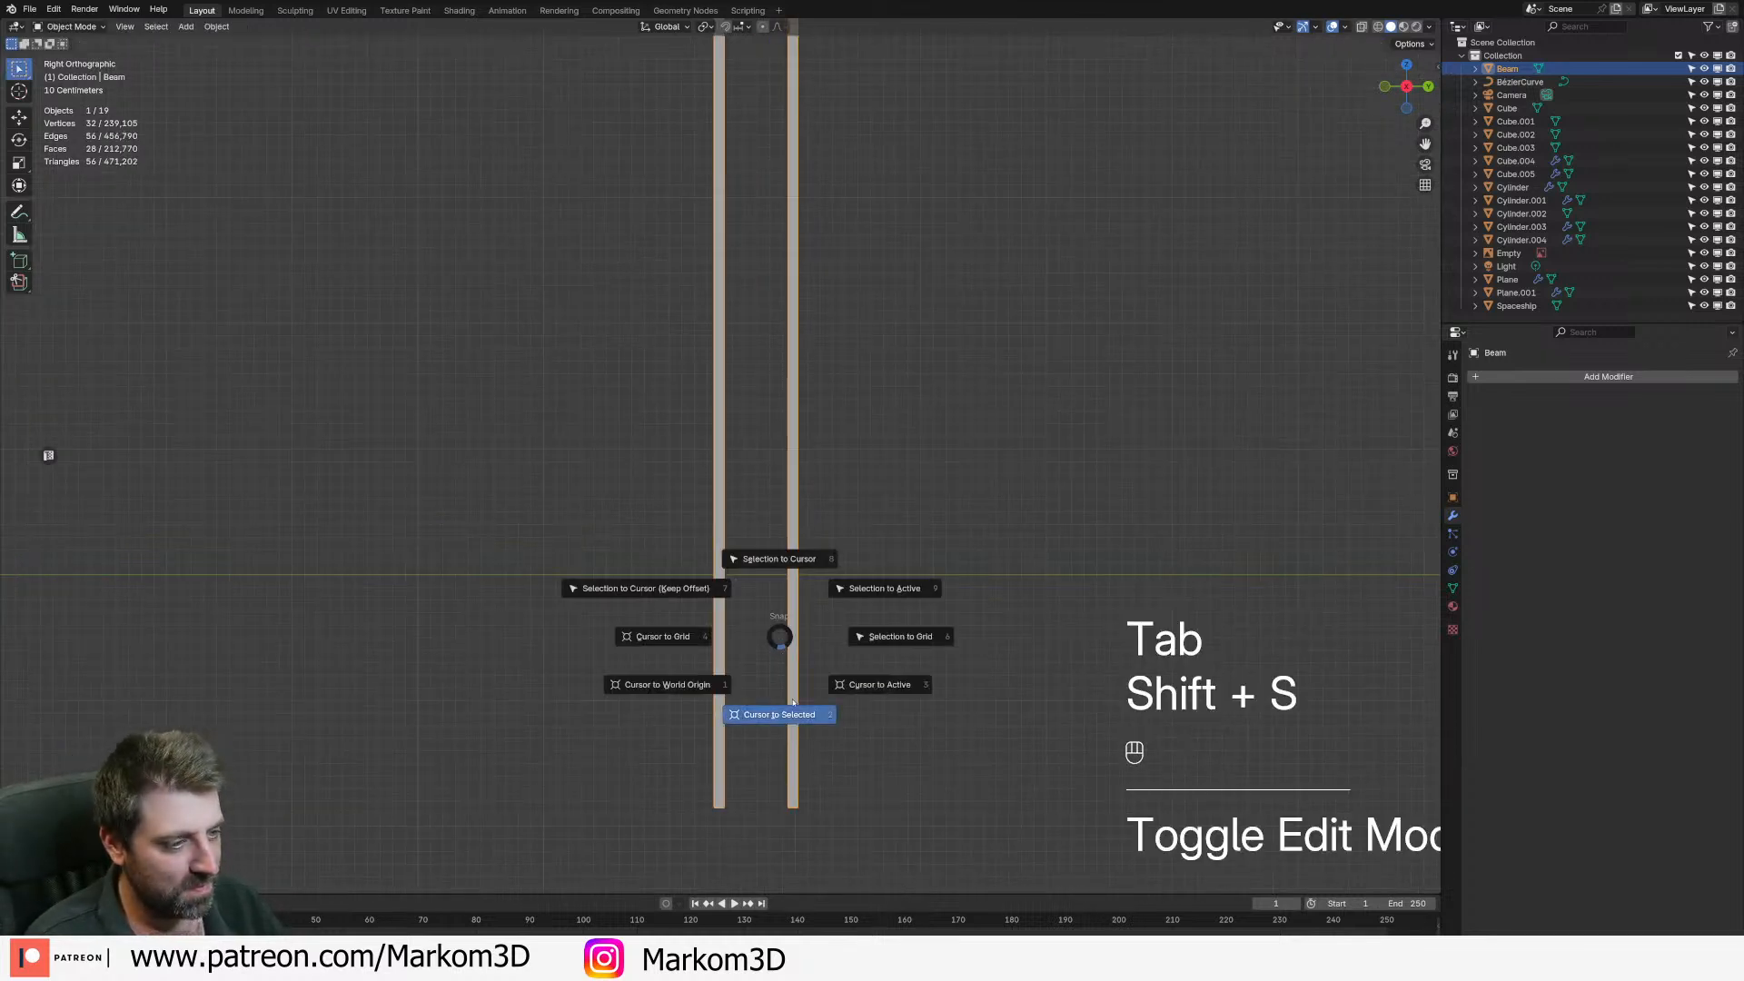
{"action": "left_click", "coordinate": [793, 702]}
- Add a plane at the 3D cursor inside the beam mesh
{"action": "key", "text": "Tab"}
{"action": "key", "text": "shift+a"}
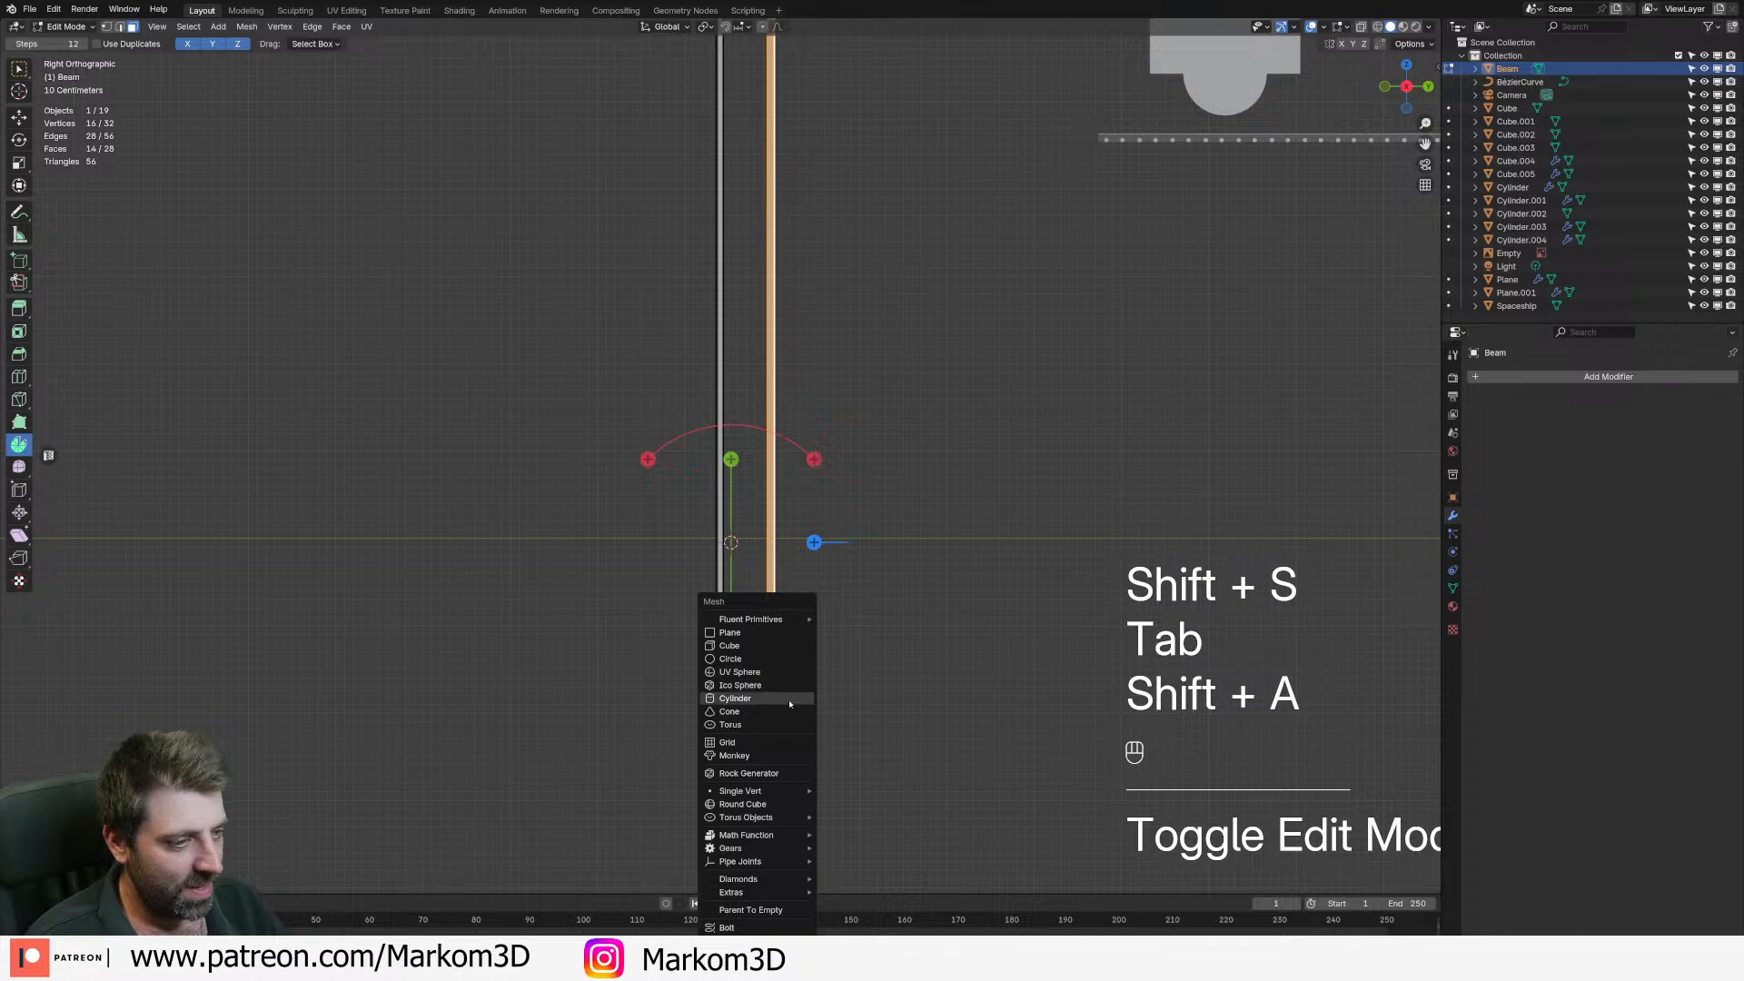
{"action": "left_click", "coordinate": [779, 633]}
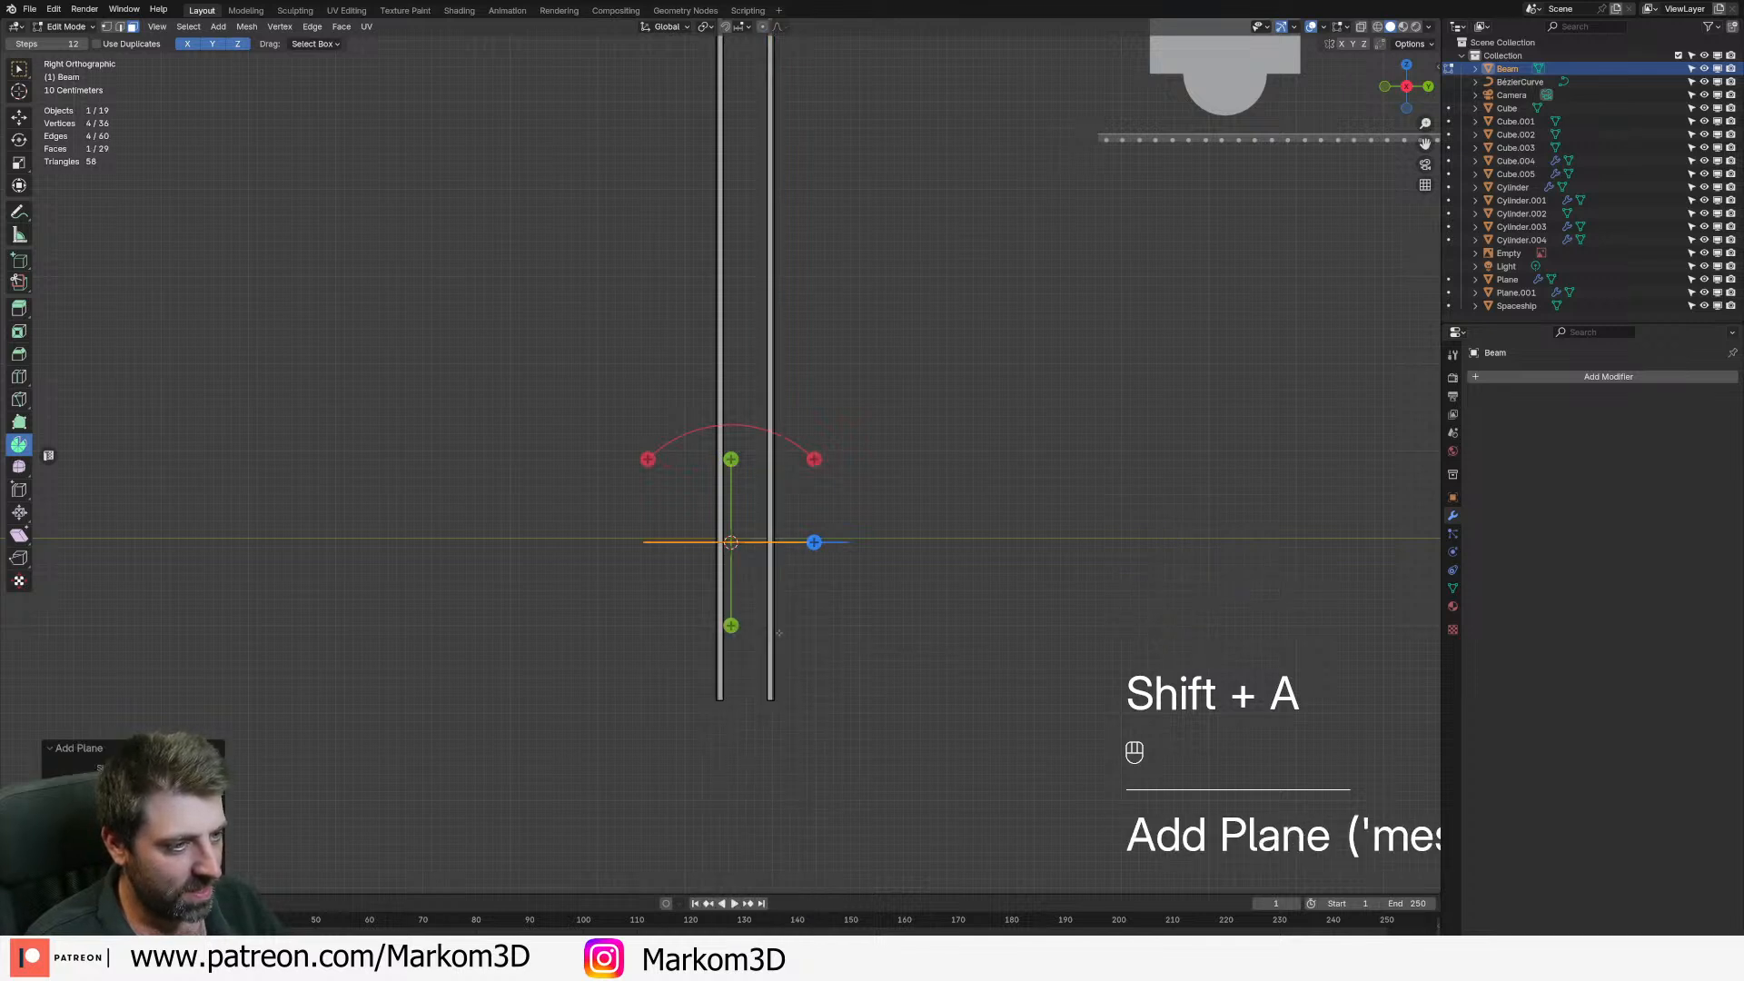
{"action": "scroll", "coordinate": [778, 634], "scroll_direction": "down", "scroll_amount": 3}
{"action": "key", "text": "r"}
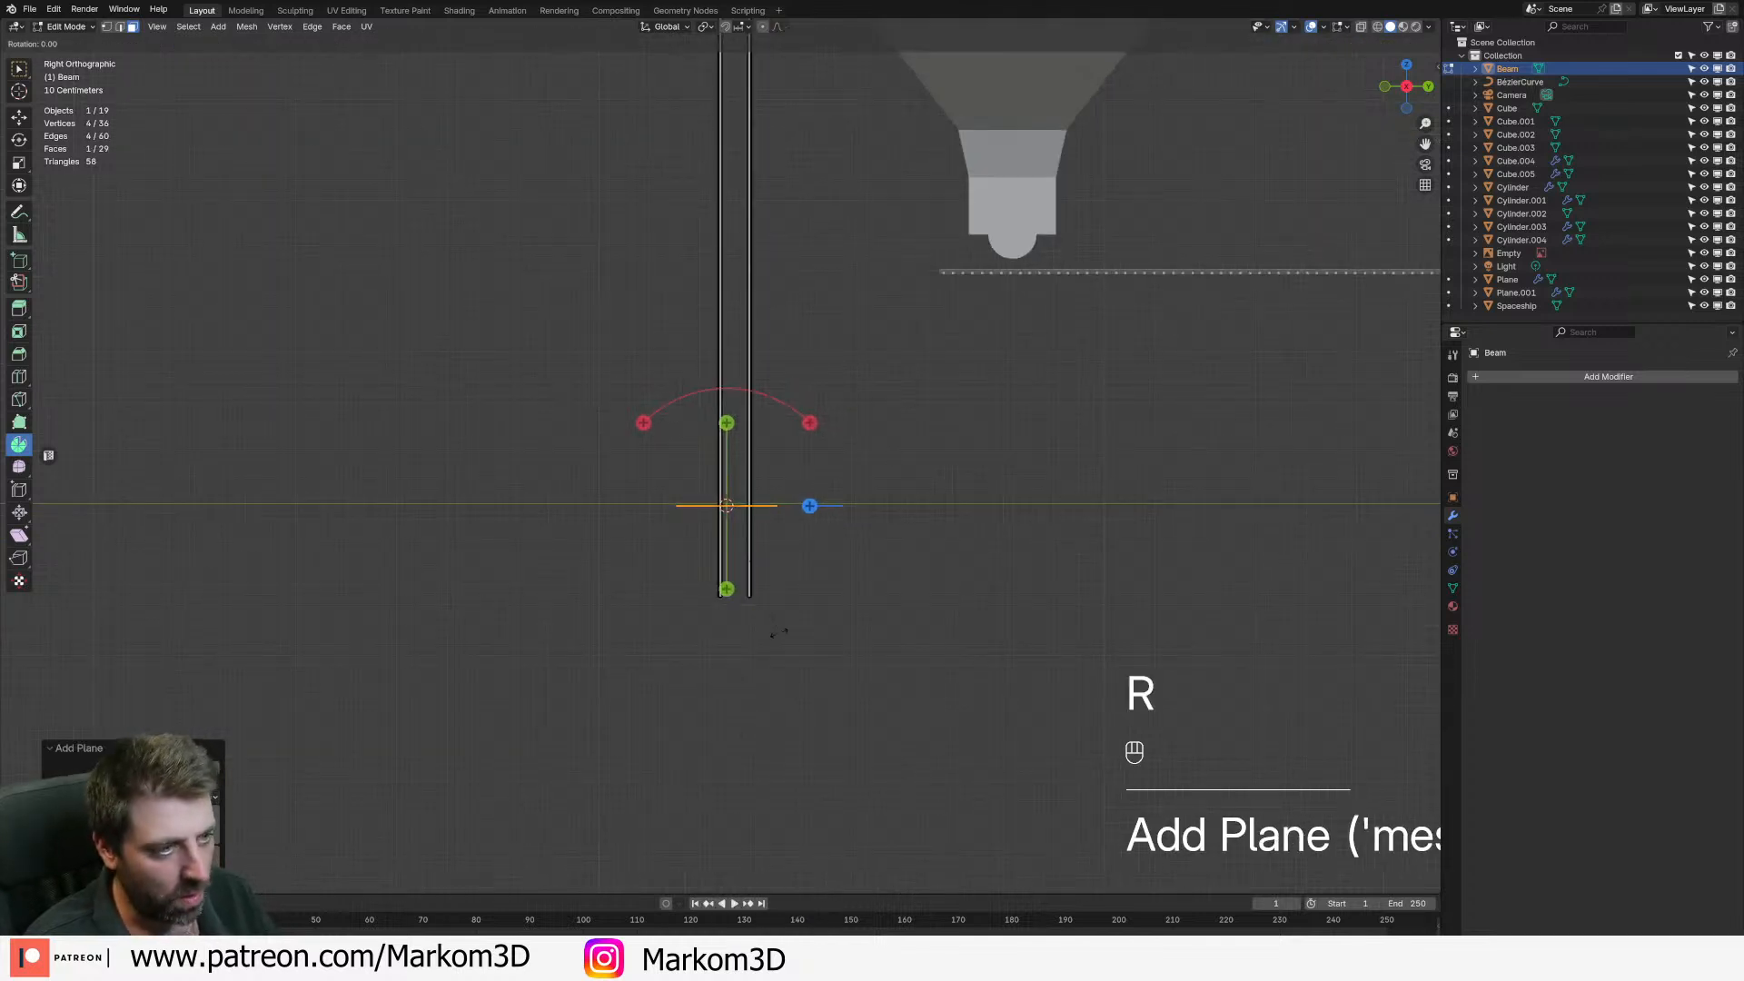
{"action": "left_click", "coordinate": [779, 633]}
- Separate the linked plane geometry from the beam mesh into its own object and select that object
{"action": "key", "text": "Tab"}
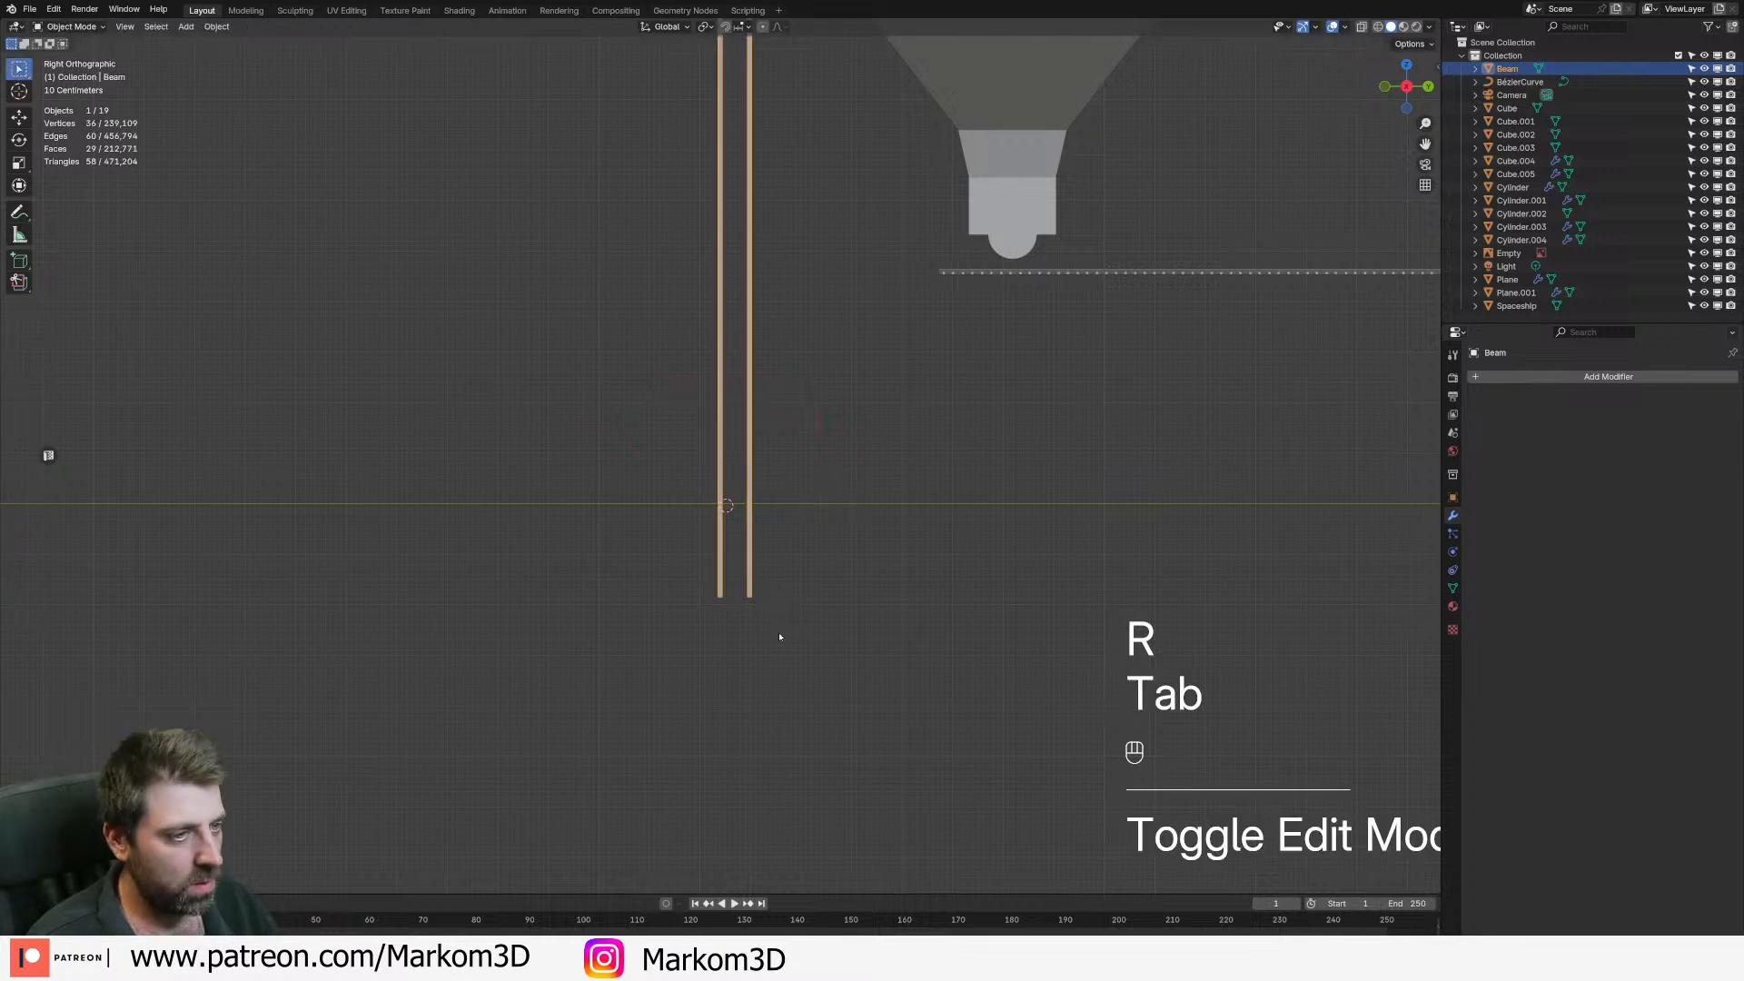
{"action": "middle_click_drag", "start_coordinate": [779, 637], "coordinate": [778, 567]}
{"action": "key", "text": "Tab"}
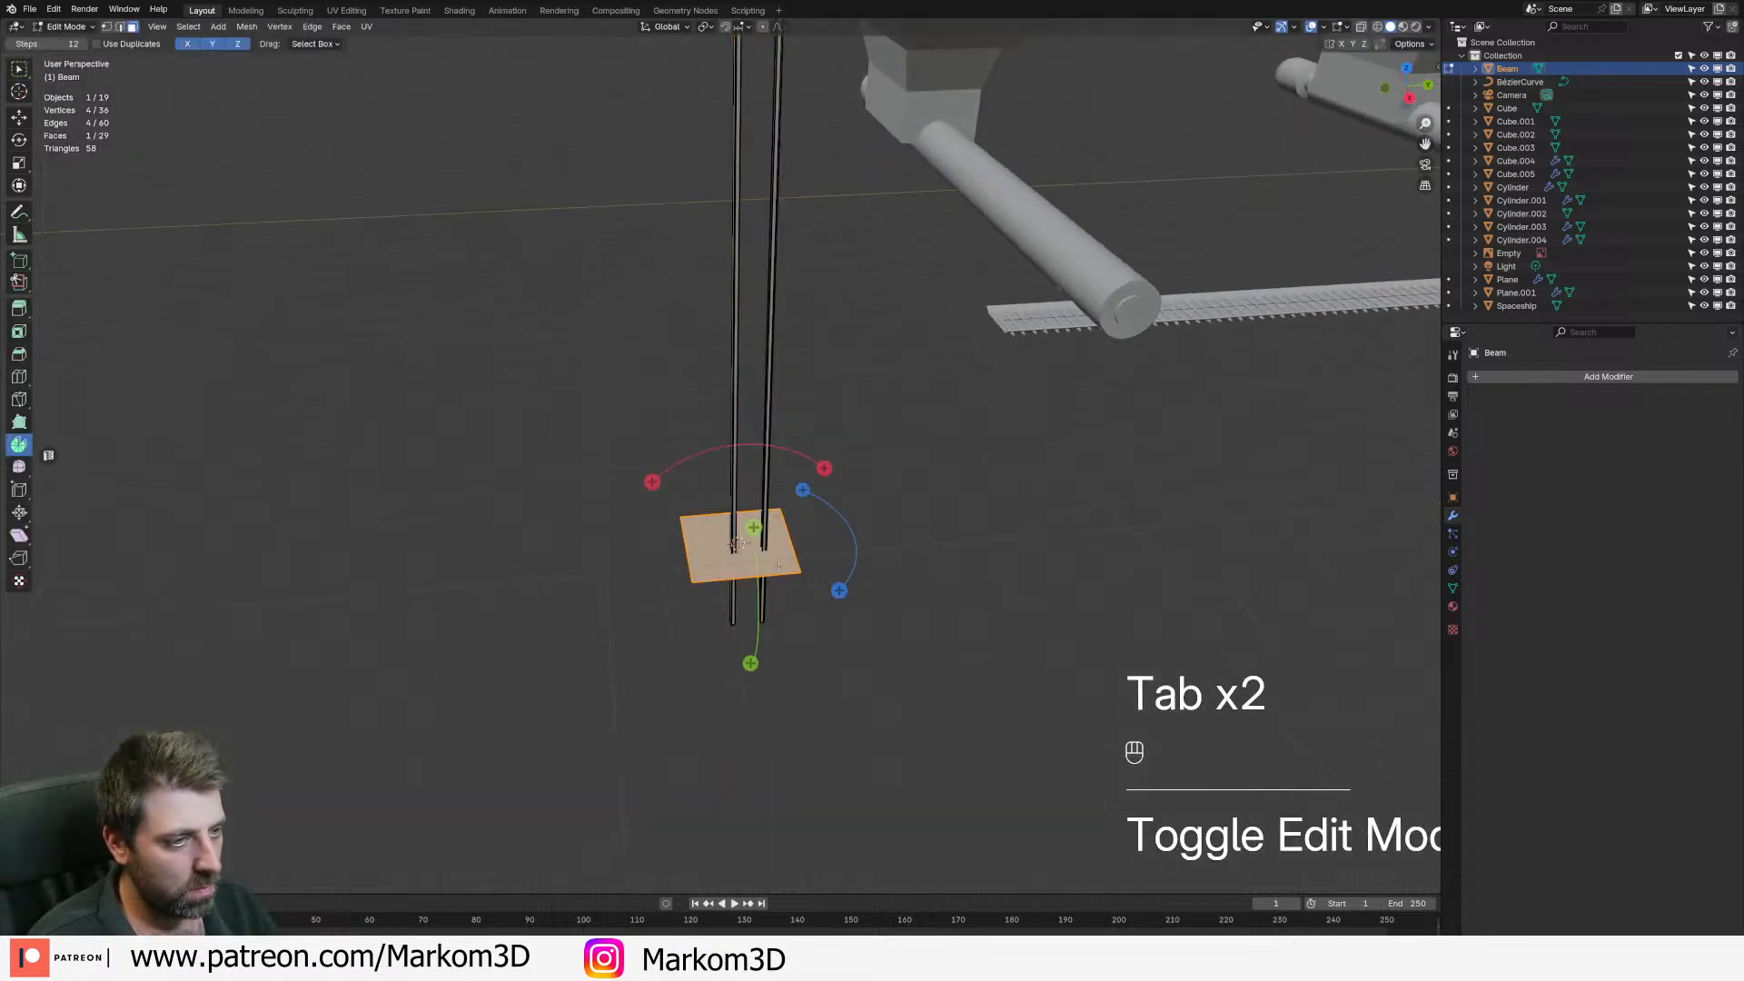
{"action": "left_click", "coordinate": [779, 567]}
{"action": "key", "text": "ctrl+l"}
{"action": "key", "text": "p"}
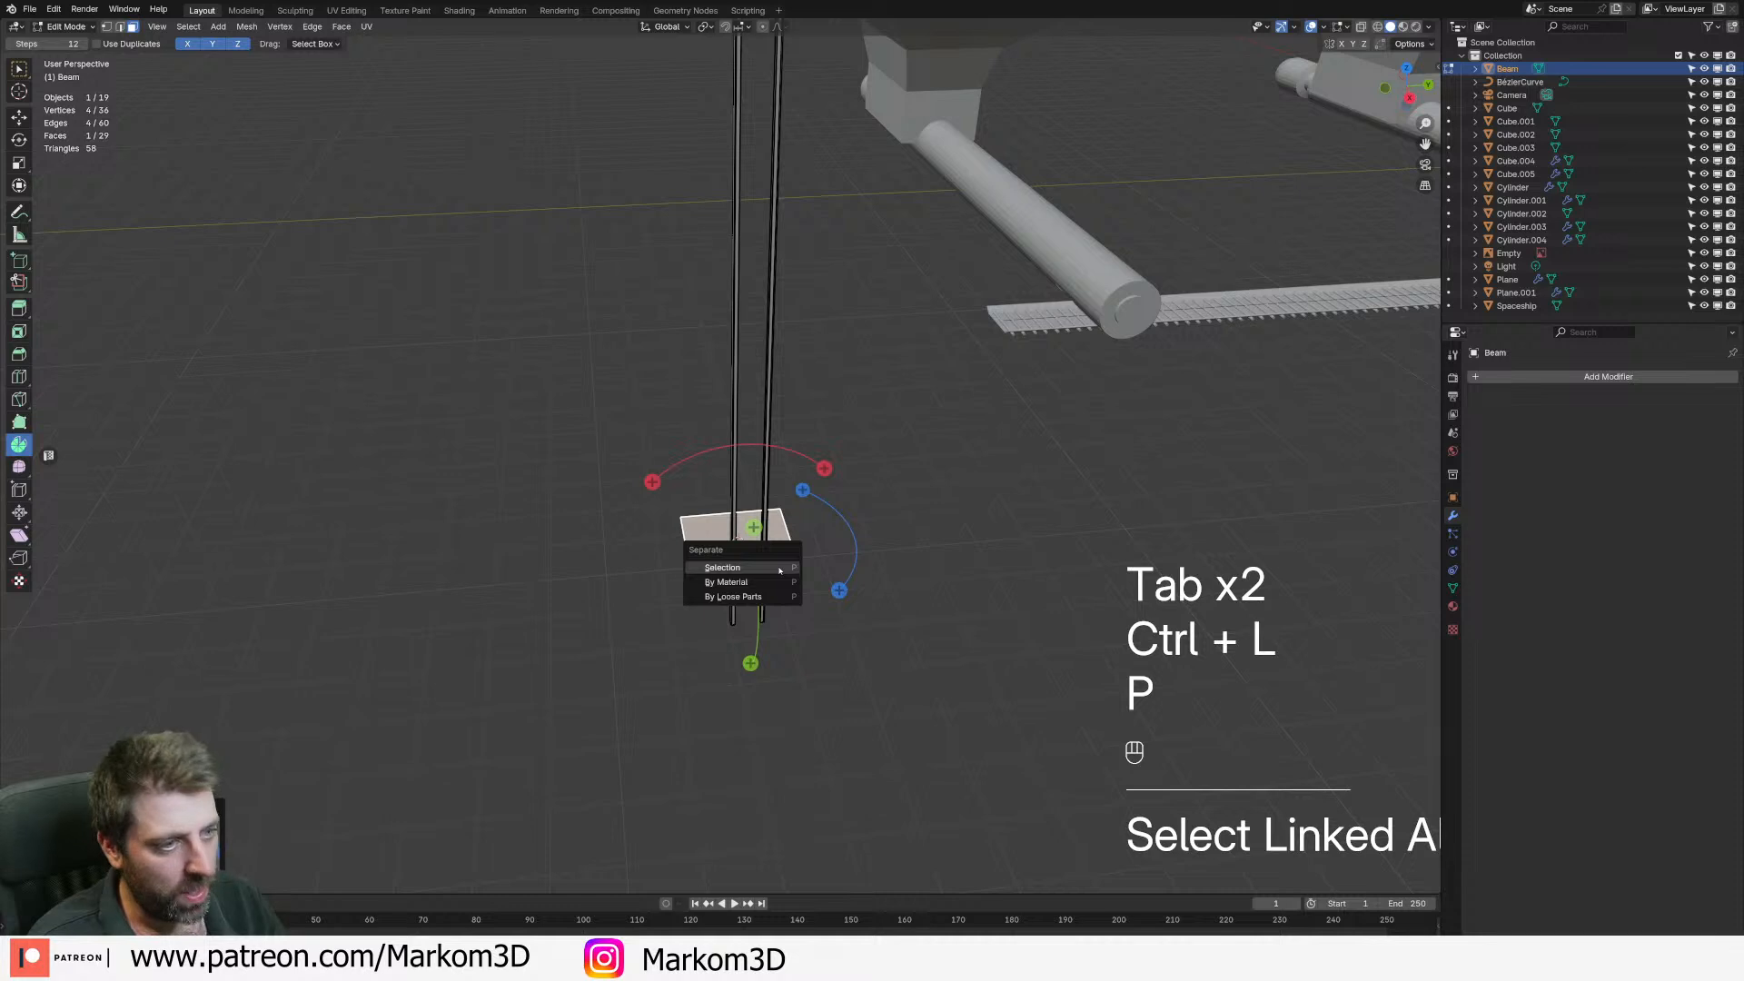
{"action": "left_click", "coordinate": [780, 567]}
{"action": "key", "text": "Tab"}
{"action": "left_click", "coordinate": [787, 565]}
- Rotate the whole separated plane about the X axis so it stands vertically across the two legs
{"action": "key", "text": "Tab"}
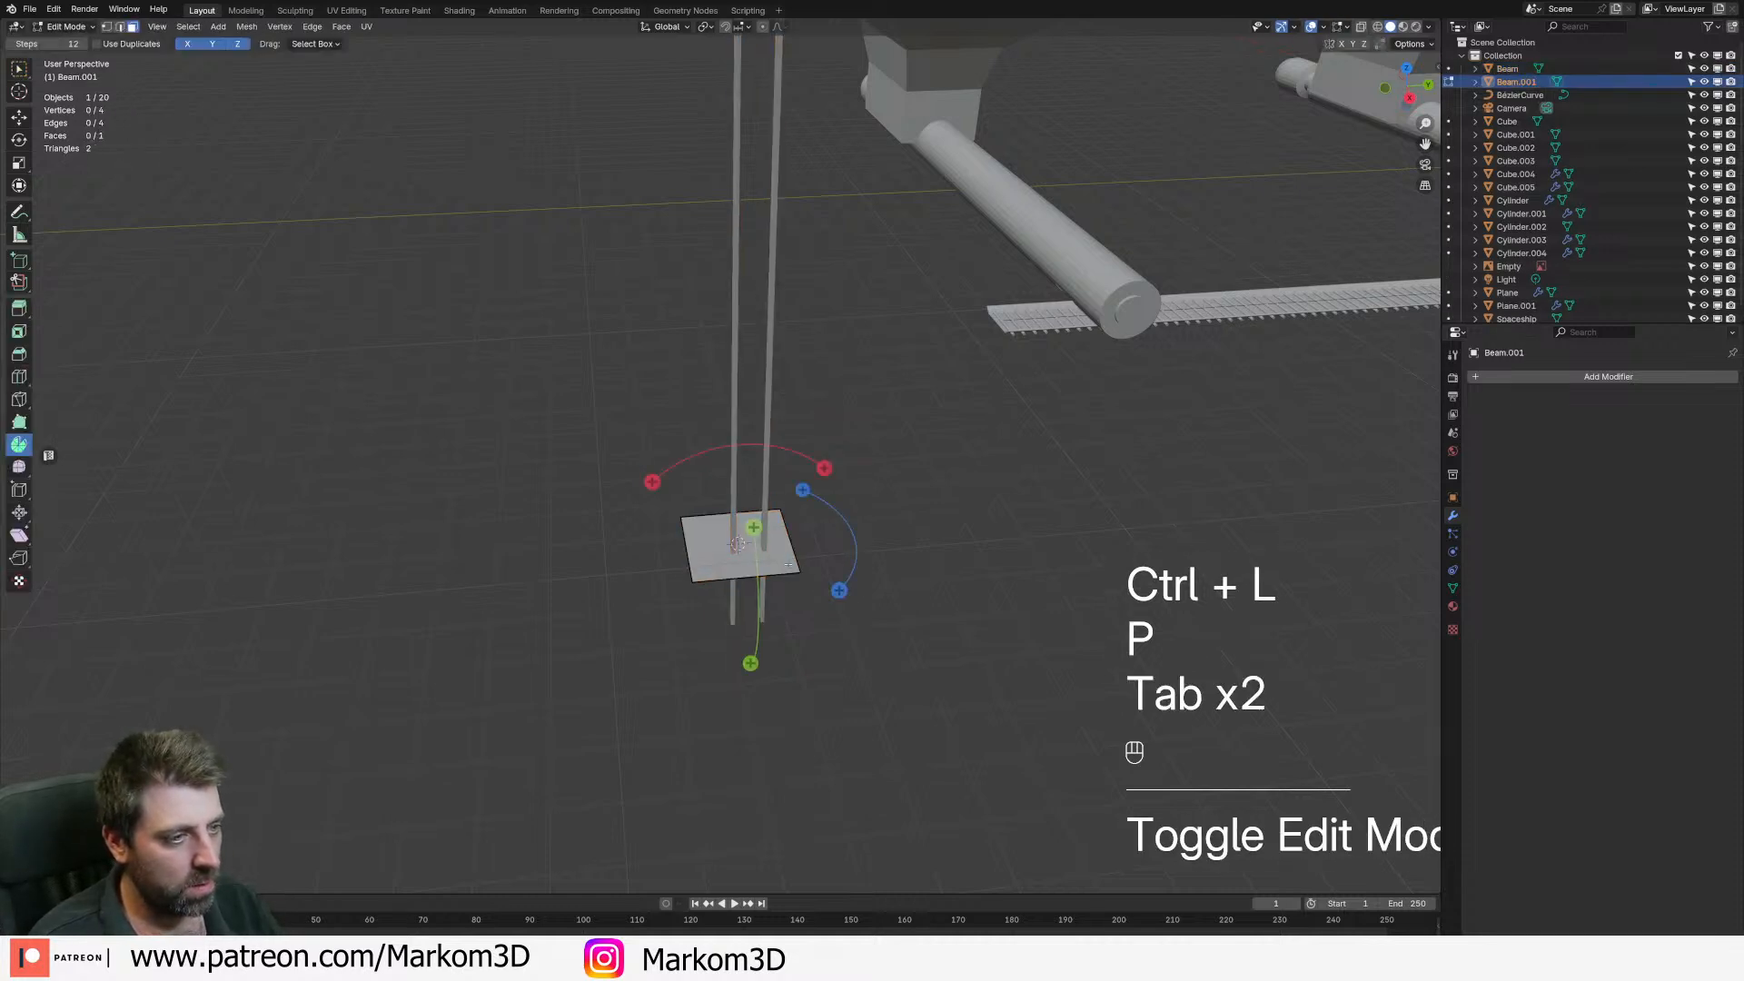
{"action": "key", "text": "a"}
{"action": "key", "text": "r"}
{"action": "key", "text": "x"}
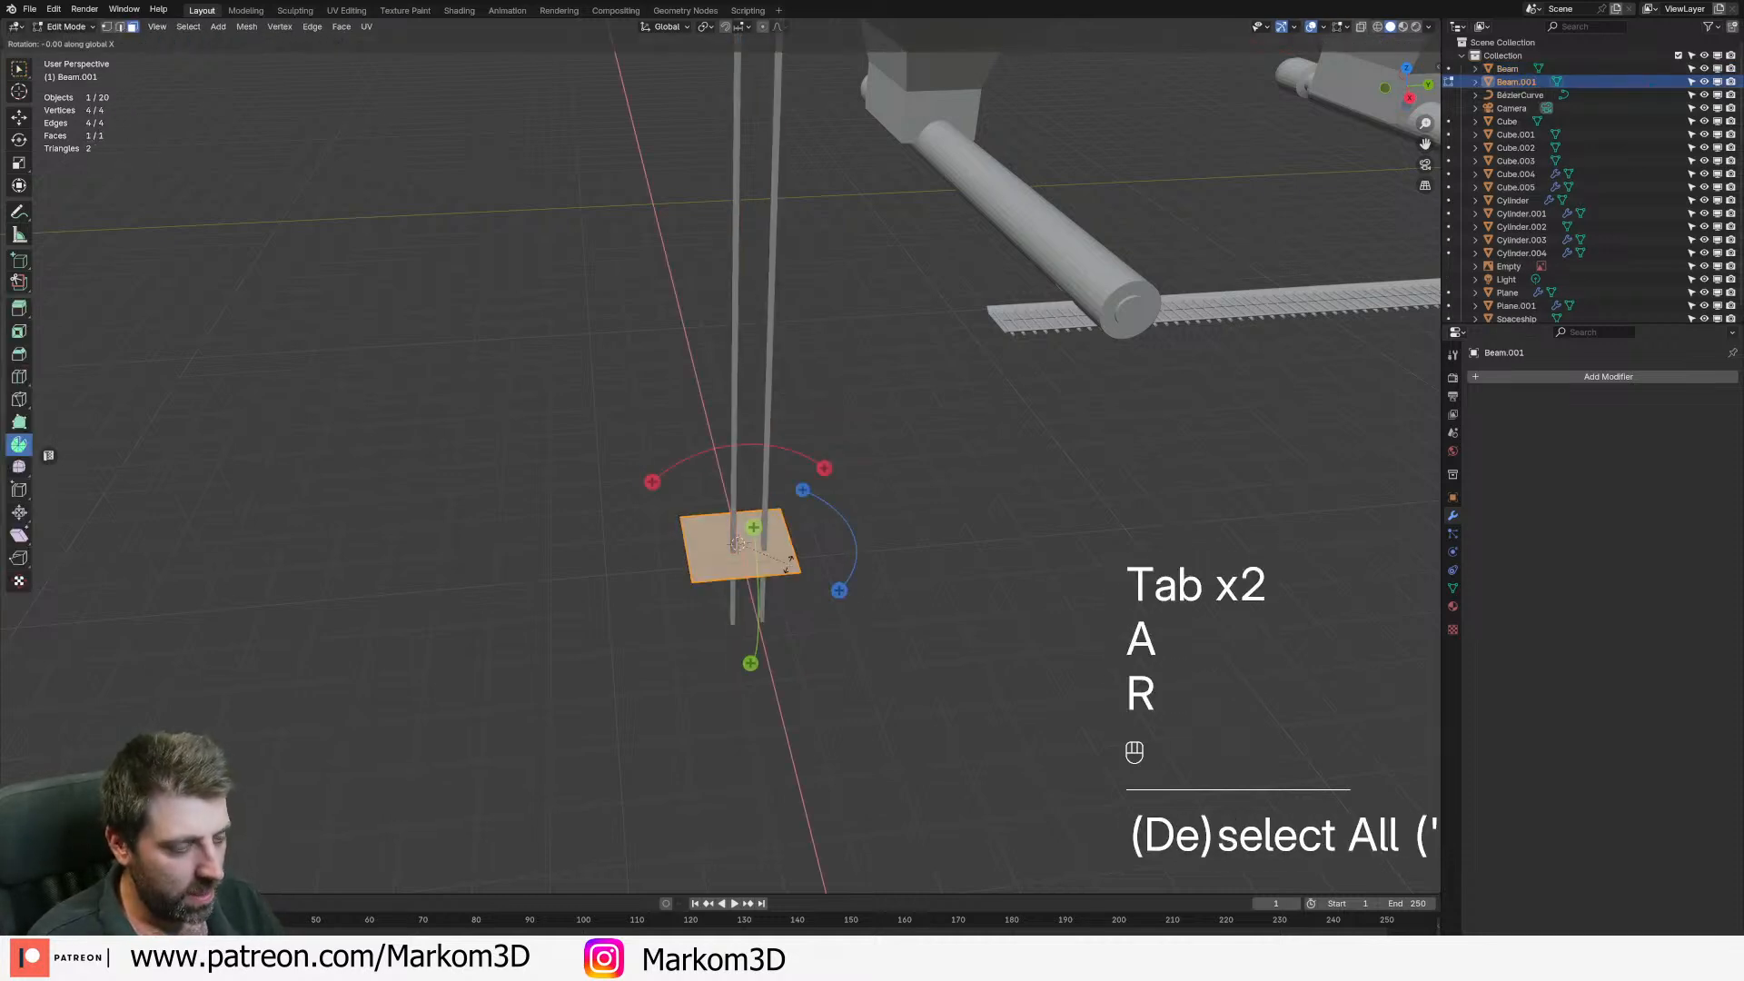
{"action": "left_click", "coordinate": [787, 563]}
- Shrink the vertical plane and move it into the gap between the two beams, checking alignment in the right orthographic view
{"action": "key", "text": "KP_3"}
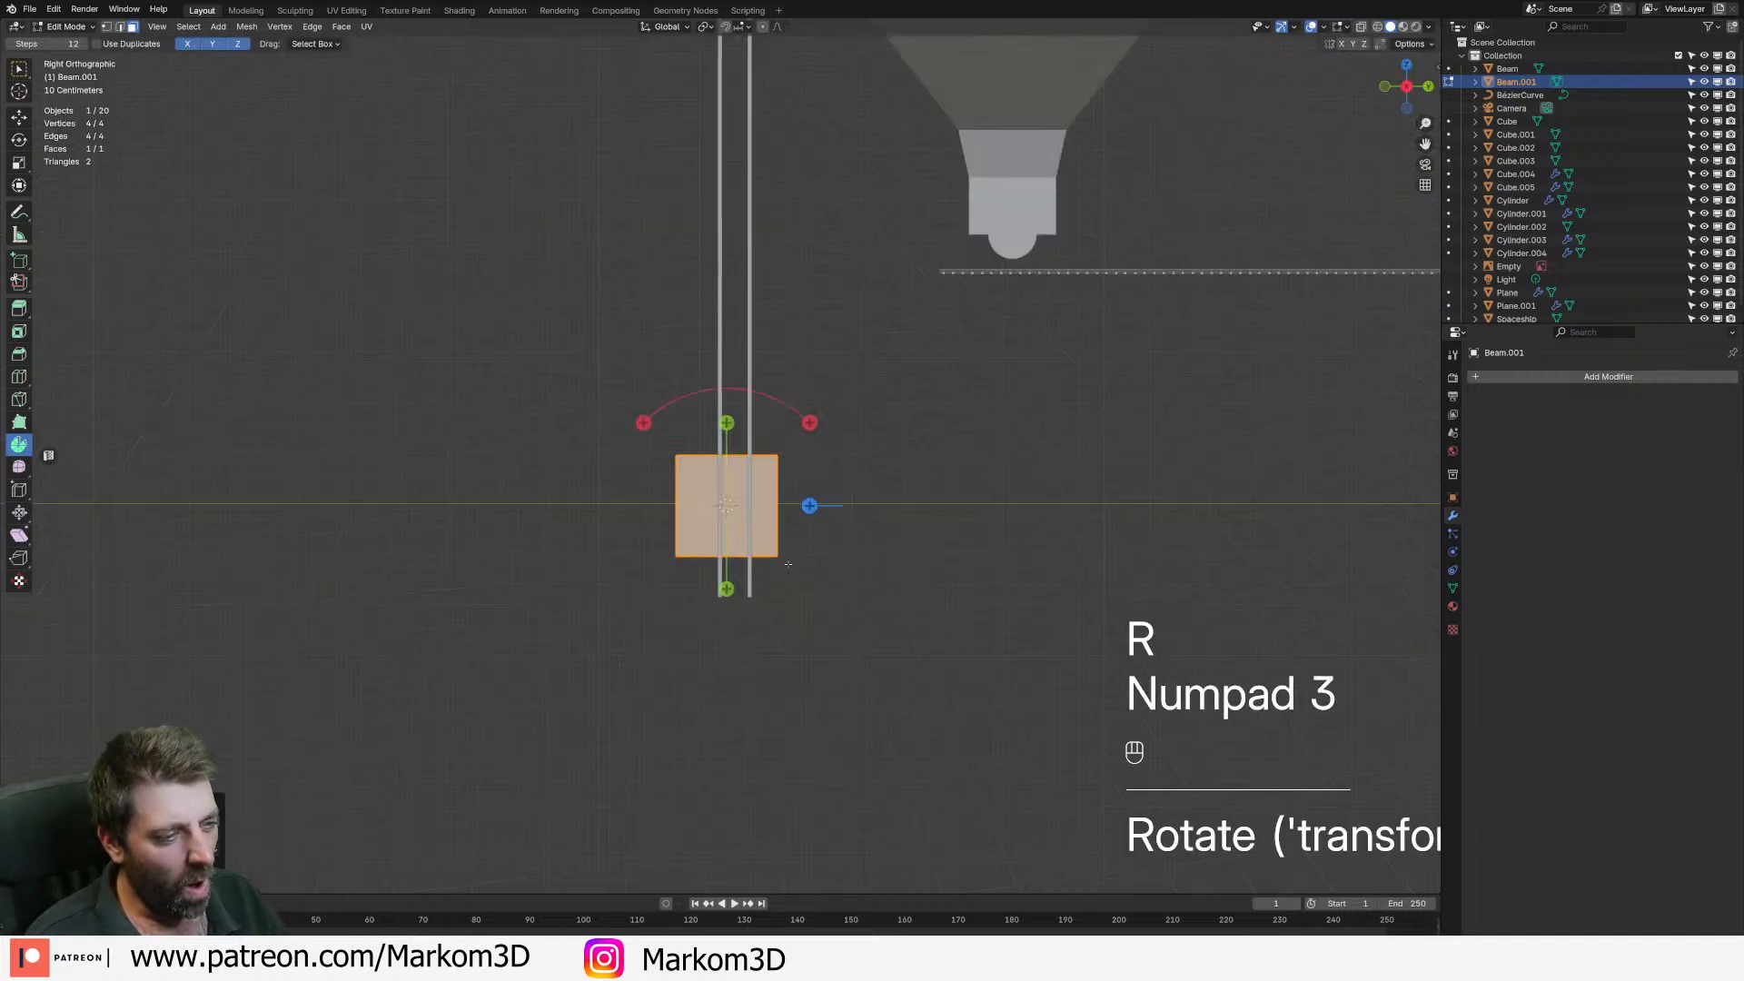
{"action": "key", "text": "s"}
{"action": "left_click", "coordinate": [769, 543]}
{"action": "scroll", "coordinate": [849, 547], "scroll_direction": "up", "scroll_amount": 3}
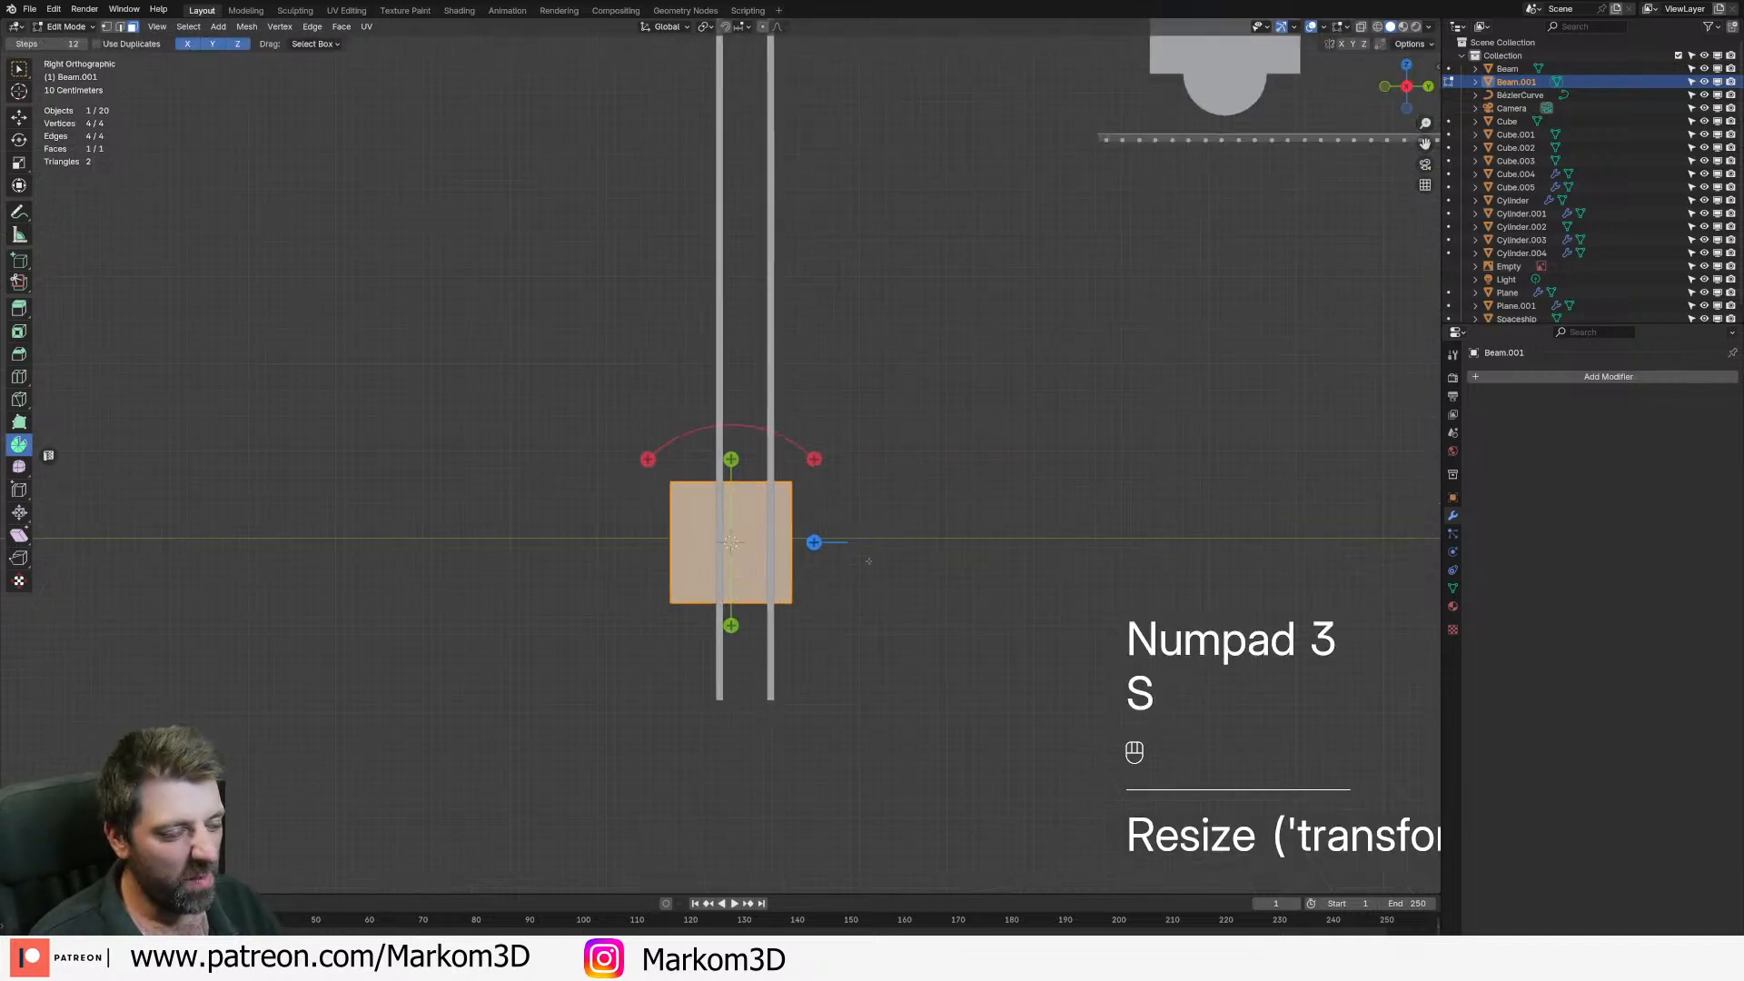
{"action": "key", "text": "g"}
{"action": "left_click", "coordinate": [936, 610]}
{"action": "key", "text": "s"}
{"action": "left_click", "coordinate": [908, 556]}
{"action": "scroll", "coordinate": [909, 556], "scroll_direction": "up", "scroll_amount": 3}
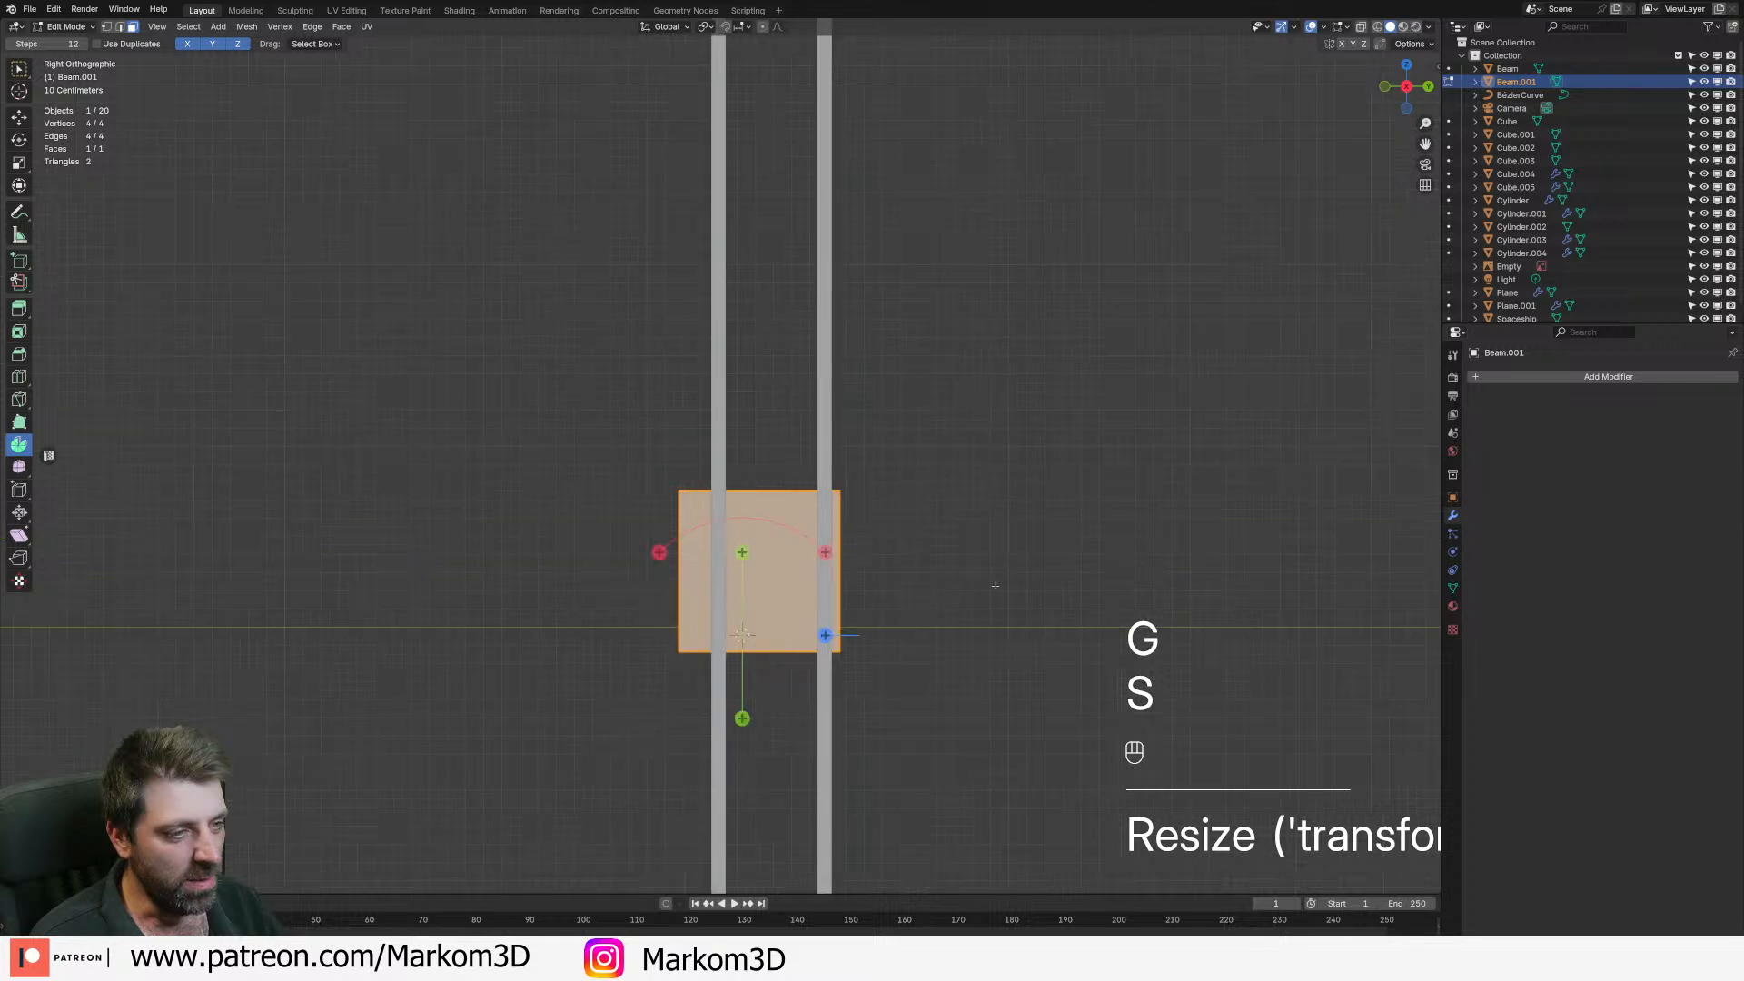
{"action": "key", "text": "s"}
{"action": "left_click", "coordinate": [1065, 633]}
{"action": "key", "text": "g"}
{"action": "left_click", "coordinate": [1086, 635]}
- Fit the plane's width to the gap between the two beams with small moves and a scale along Y
{"action": "key", "text": "s"}
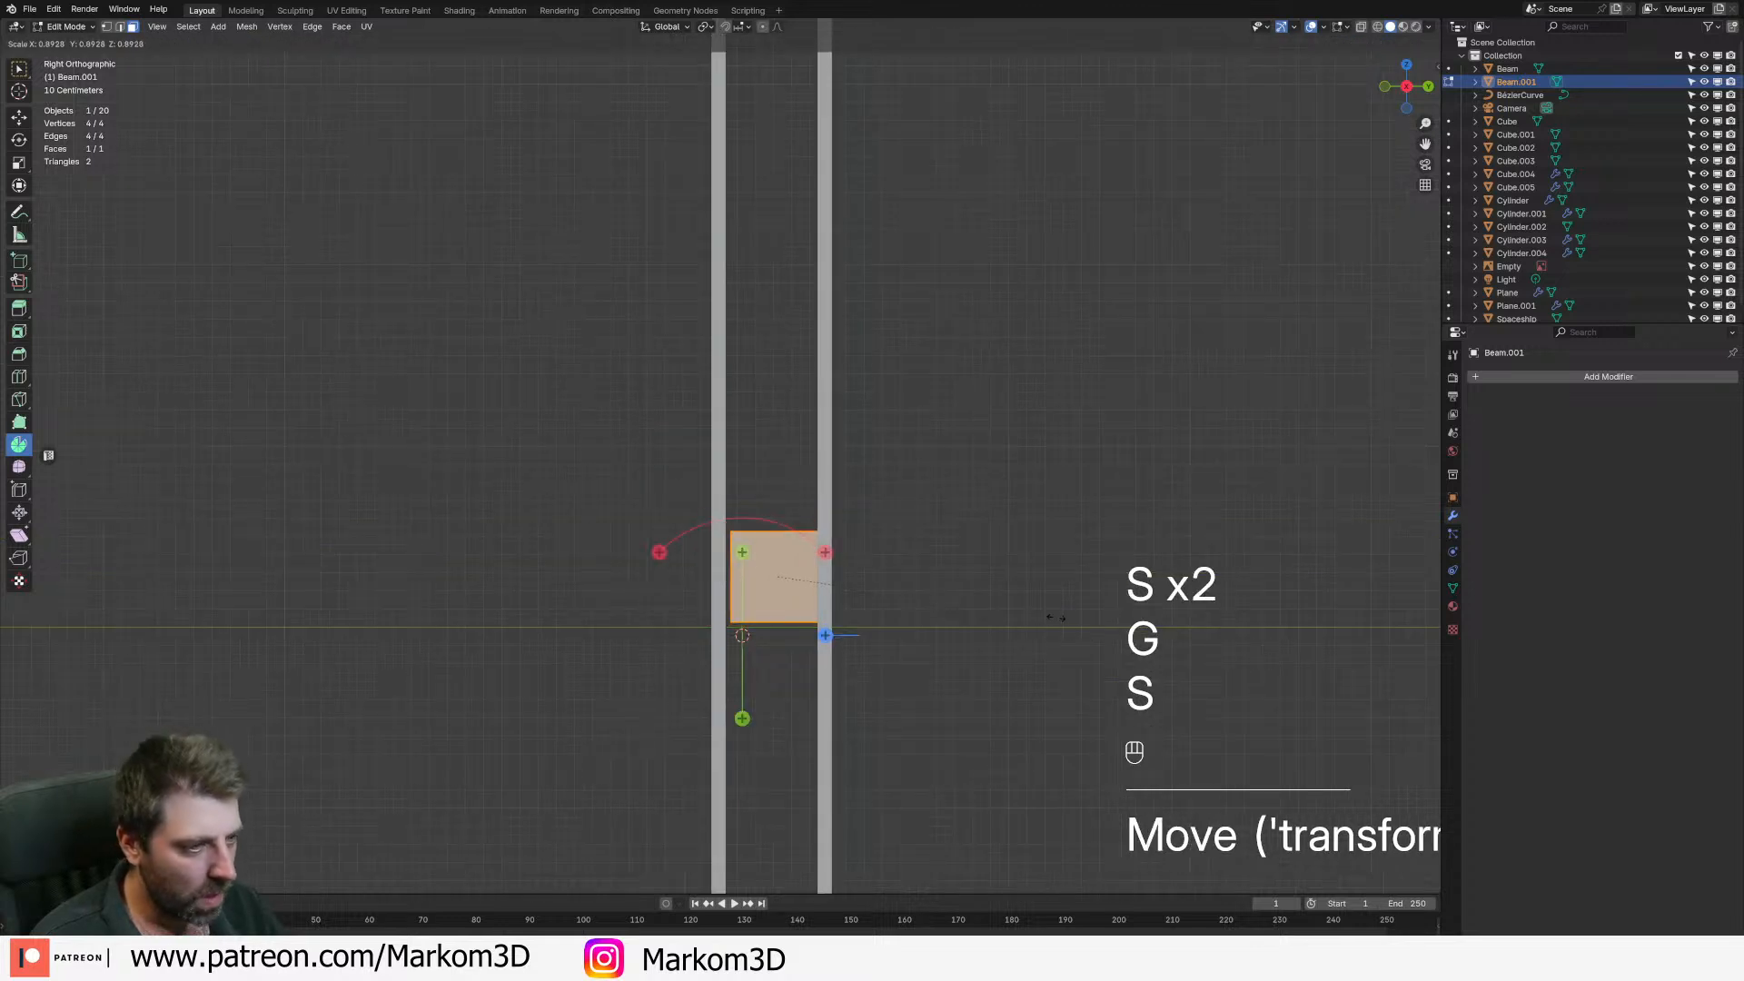
{"action": "left_click", "coordinate": [1052, 616]}
{"action": "key", "text": "g"}
{"action": "left_click", "coordinate": [1047, 621]}
{"action": "key", "text": "s"}
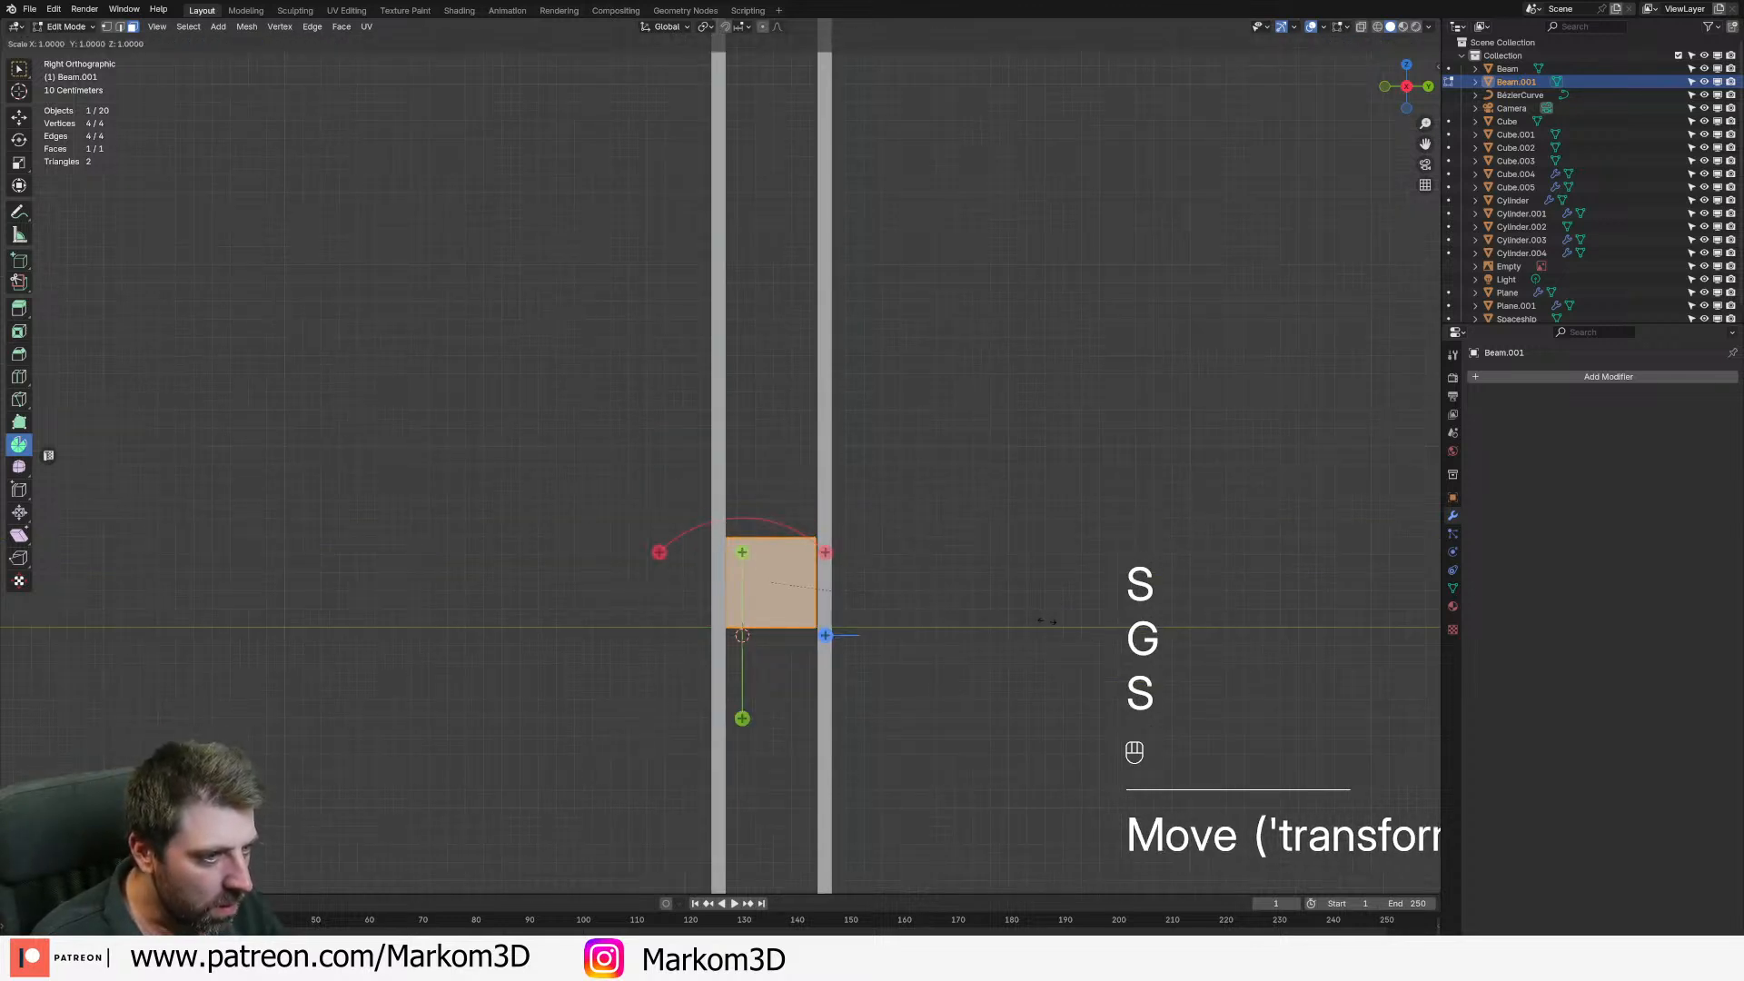
{"action": "right_click", "coordinate": [1070, 626]}
{"action": "key", "text": "s"}
{"action": "key", "text": "y"}
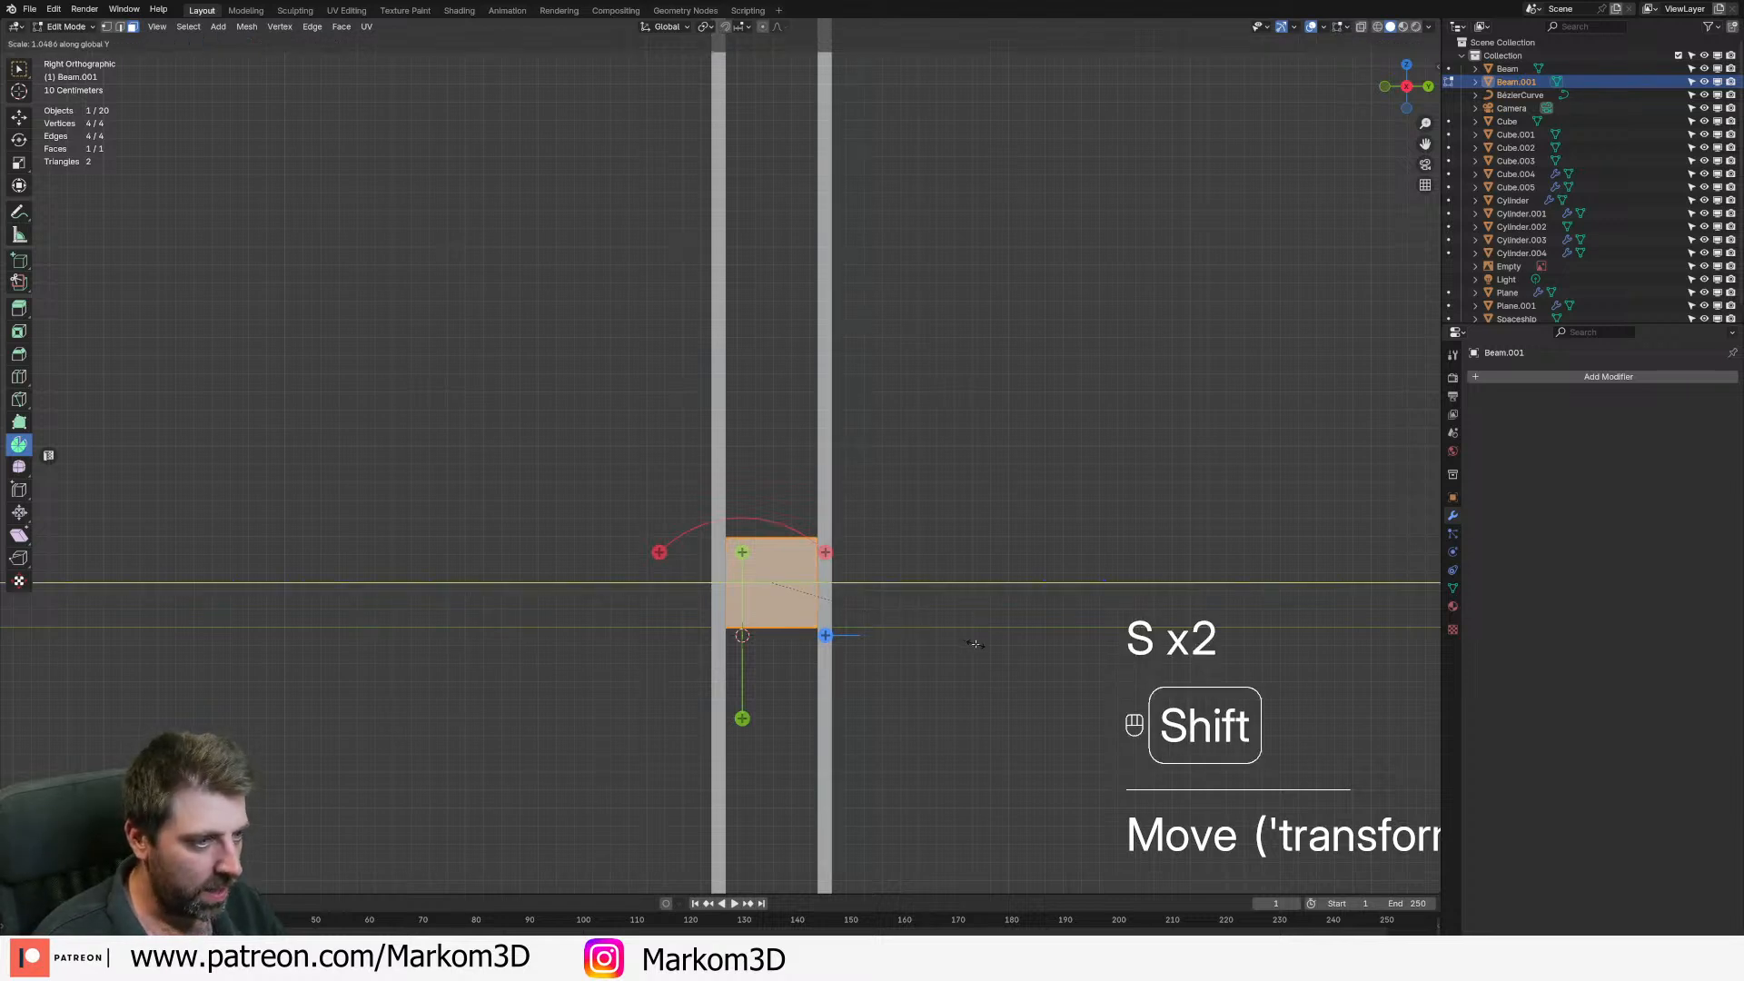
{"action": "left_click", "coordinate": [974, 642]}
- Select the separated plane again and move all of its geometry along X toward the edges of the beams
{"action": "scroll", "coordinate": [867, 588], "scroll_direction": "down", "scroll_amount": 3}
{"action": "middle_click_drag", "start_coordinate": [867, 588], "coordinate": [882, 745]}
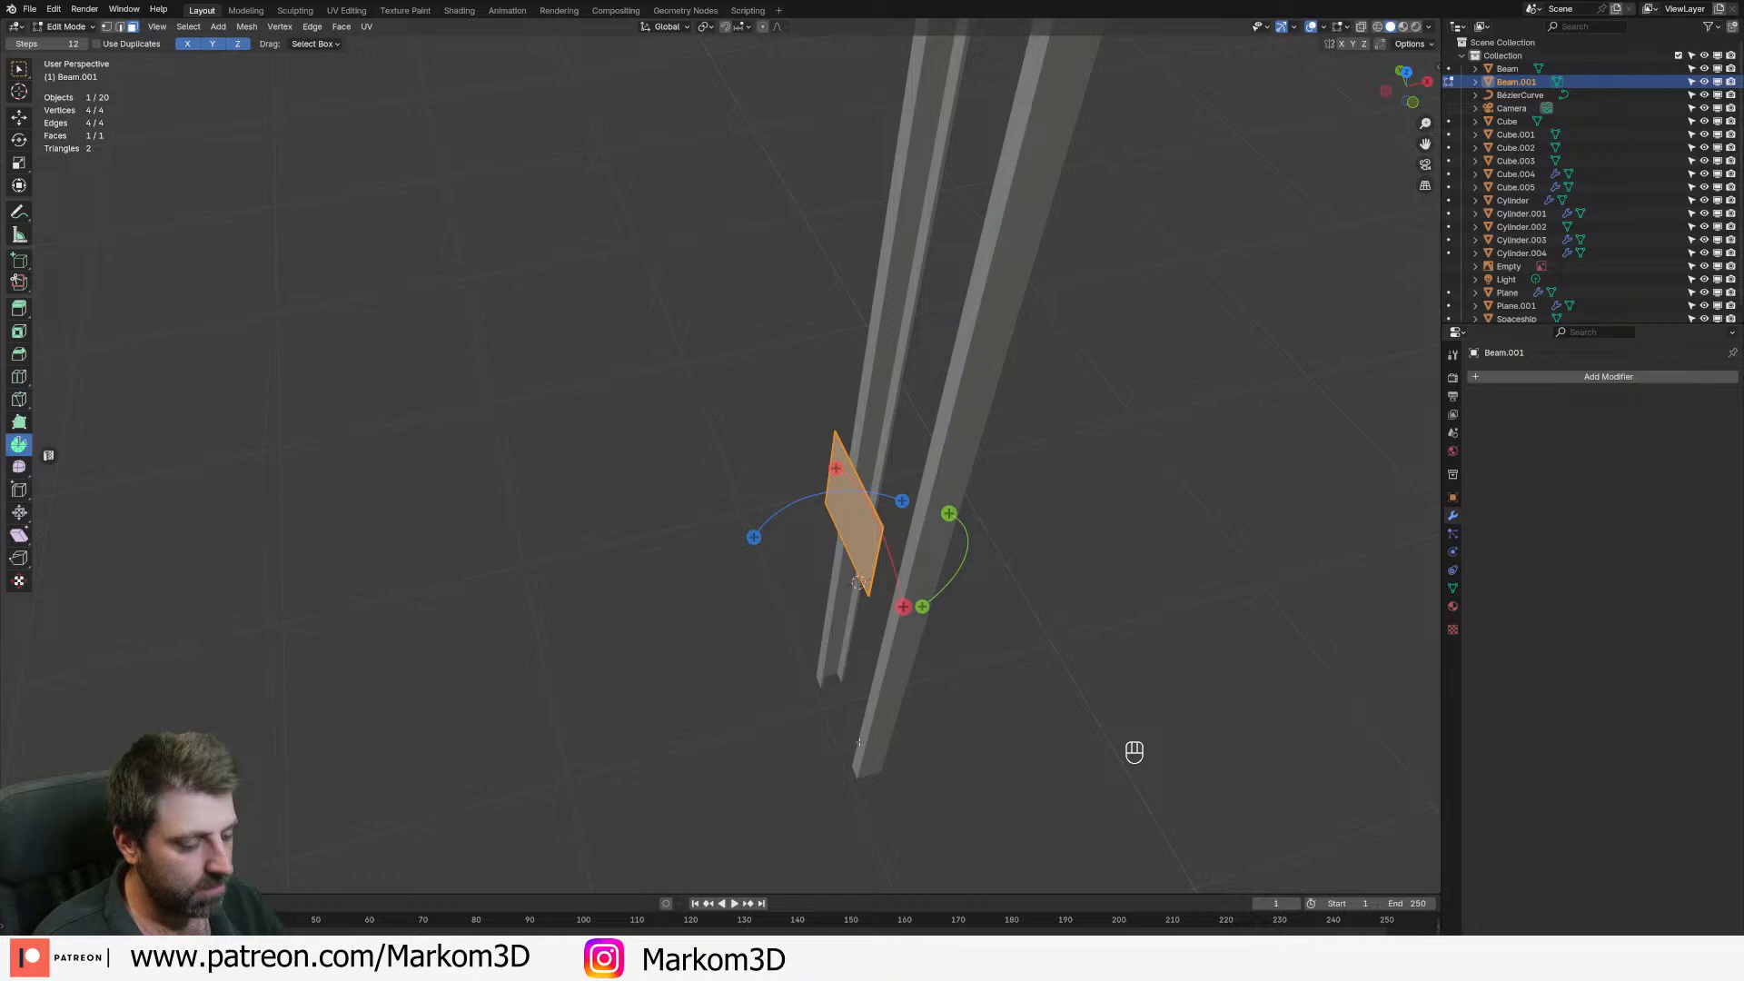
{"action": "key", "text": "Tab"}
{"action": "key", "text": "Tab"}
{"action": "left_click", "coordinate": [887, 740]}
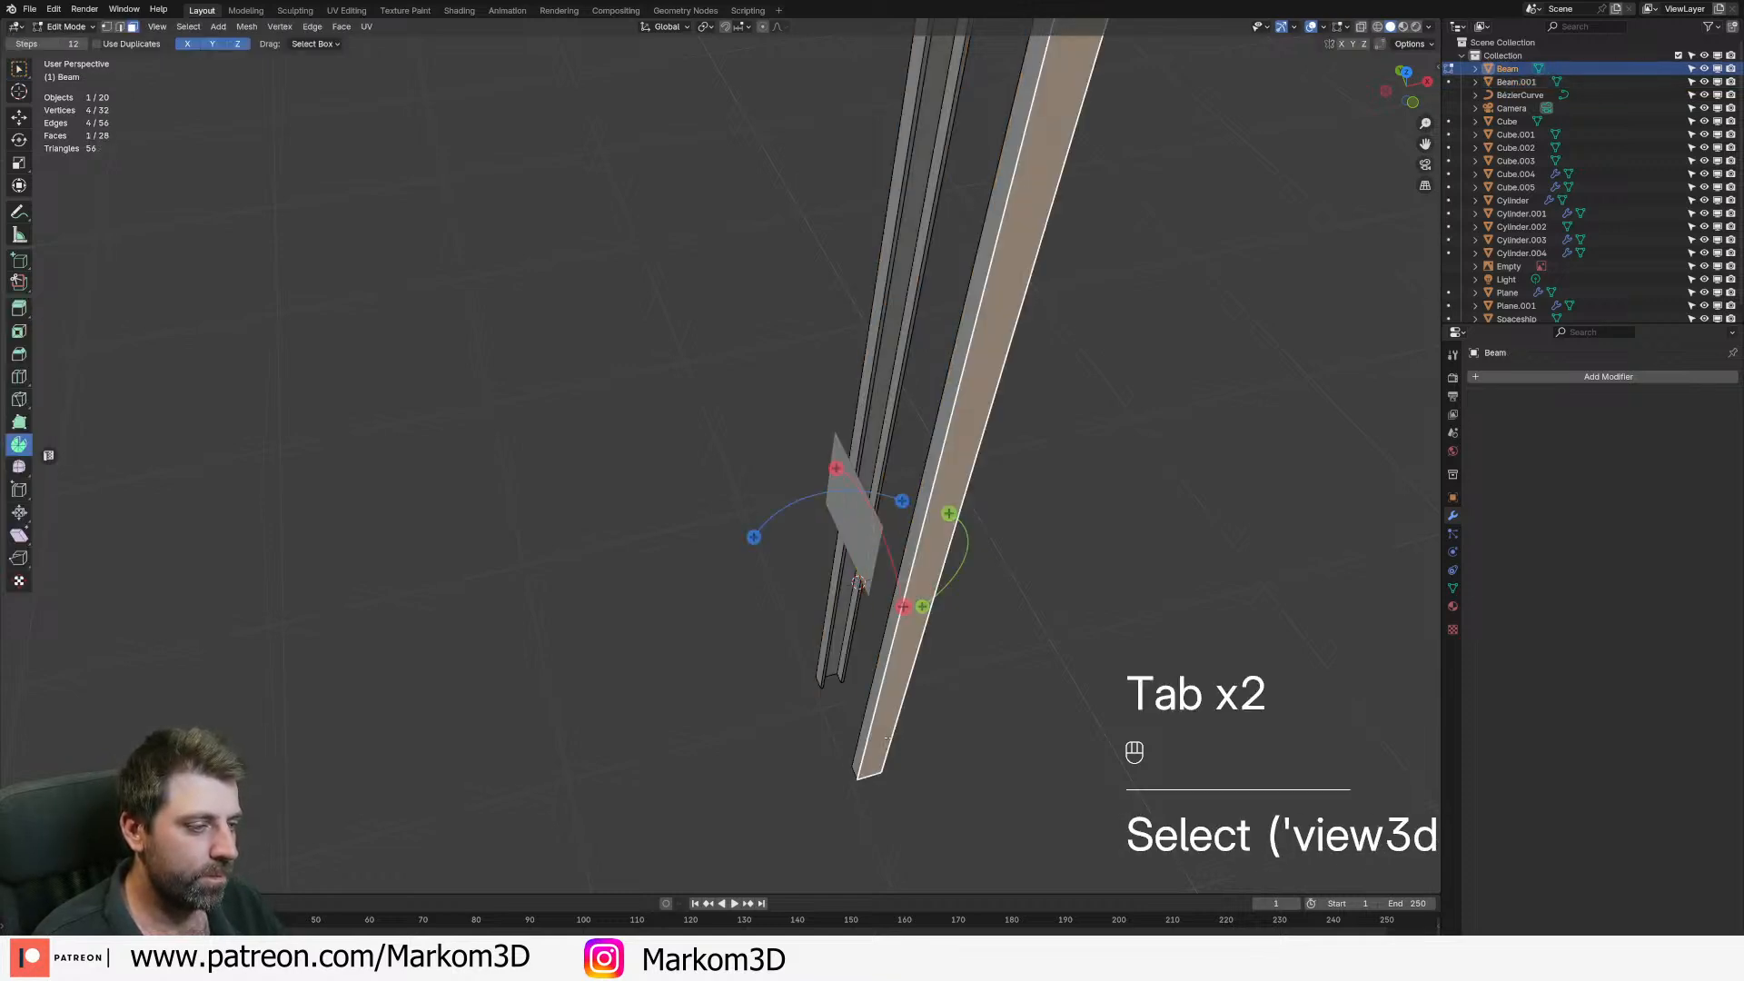
{"action": "key", "text": "Tab"}
{"action": "left_click", "coordinate": [854, 542]}
{"action": "scroll", "coordinate": [914, 611], "scroll_direction": "up", "scroll_amount": 2}
{"action": "middle_click_drag", "start_coordinate": [908, 613], "coordinate": [807, 616], "text": "shift"}
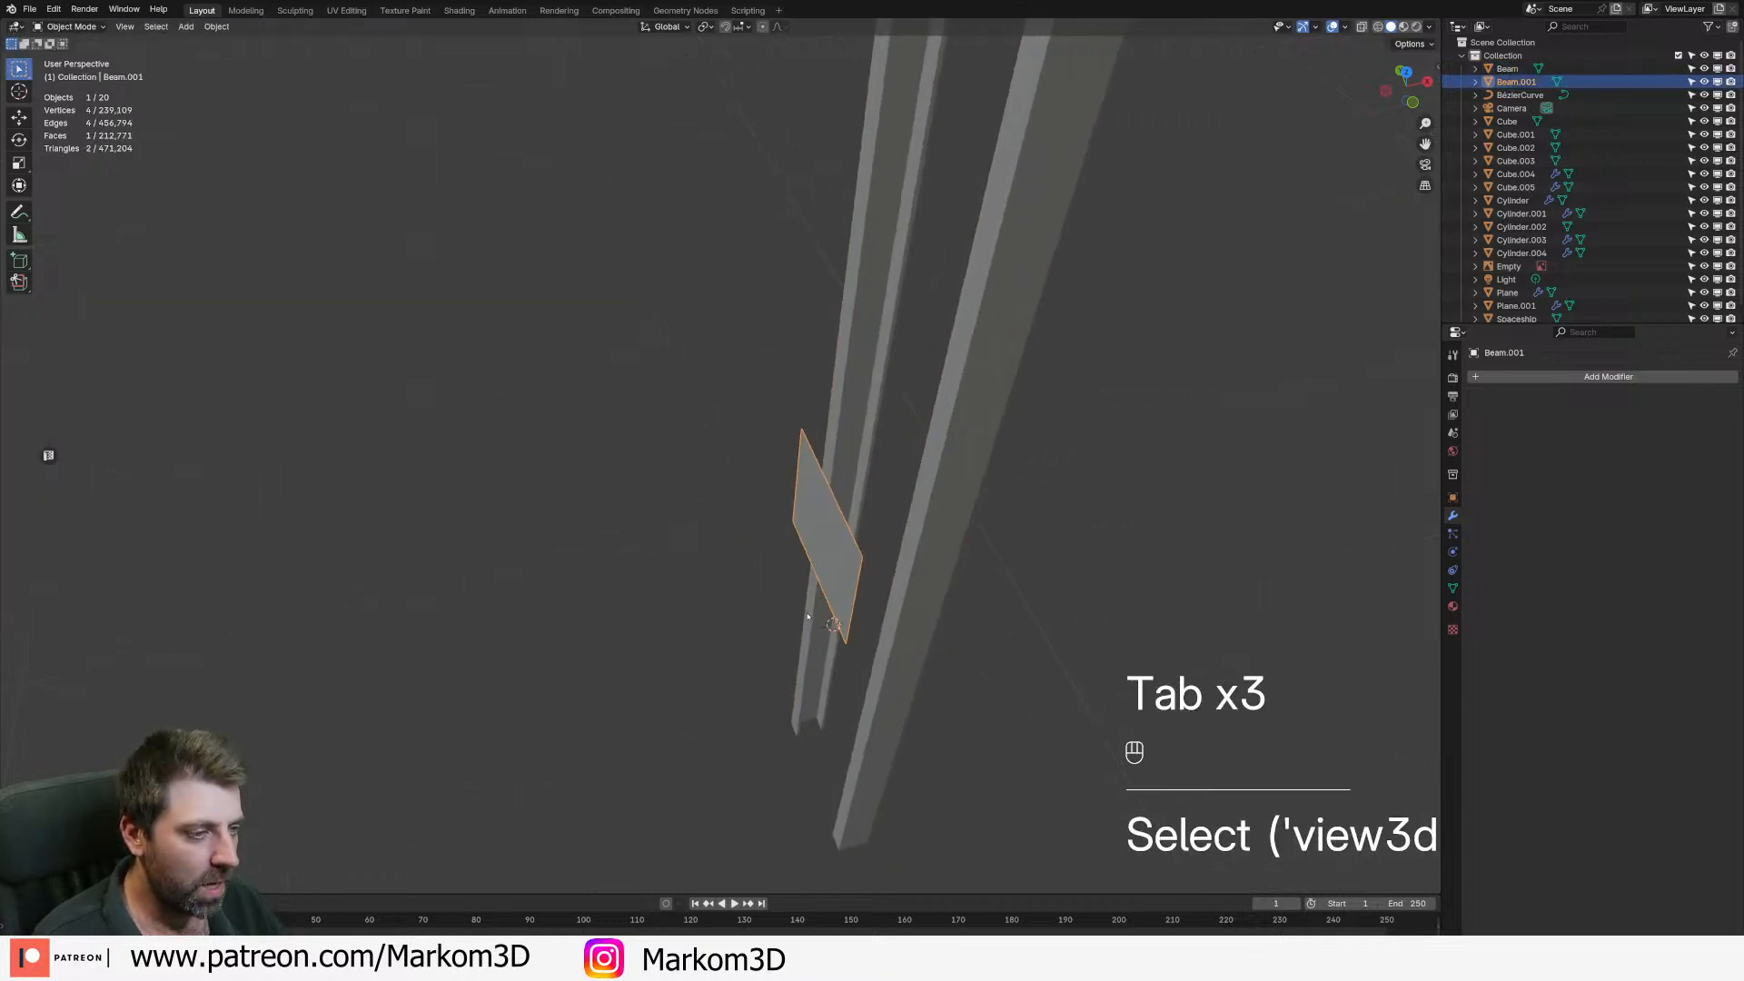
{"action": "key", "text": "Tab"}
{"action": "key", "text": "a"}
{"action": "key", "text": "g"}
{"action": "key", "text": "y"}
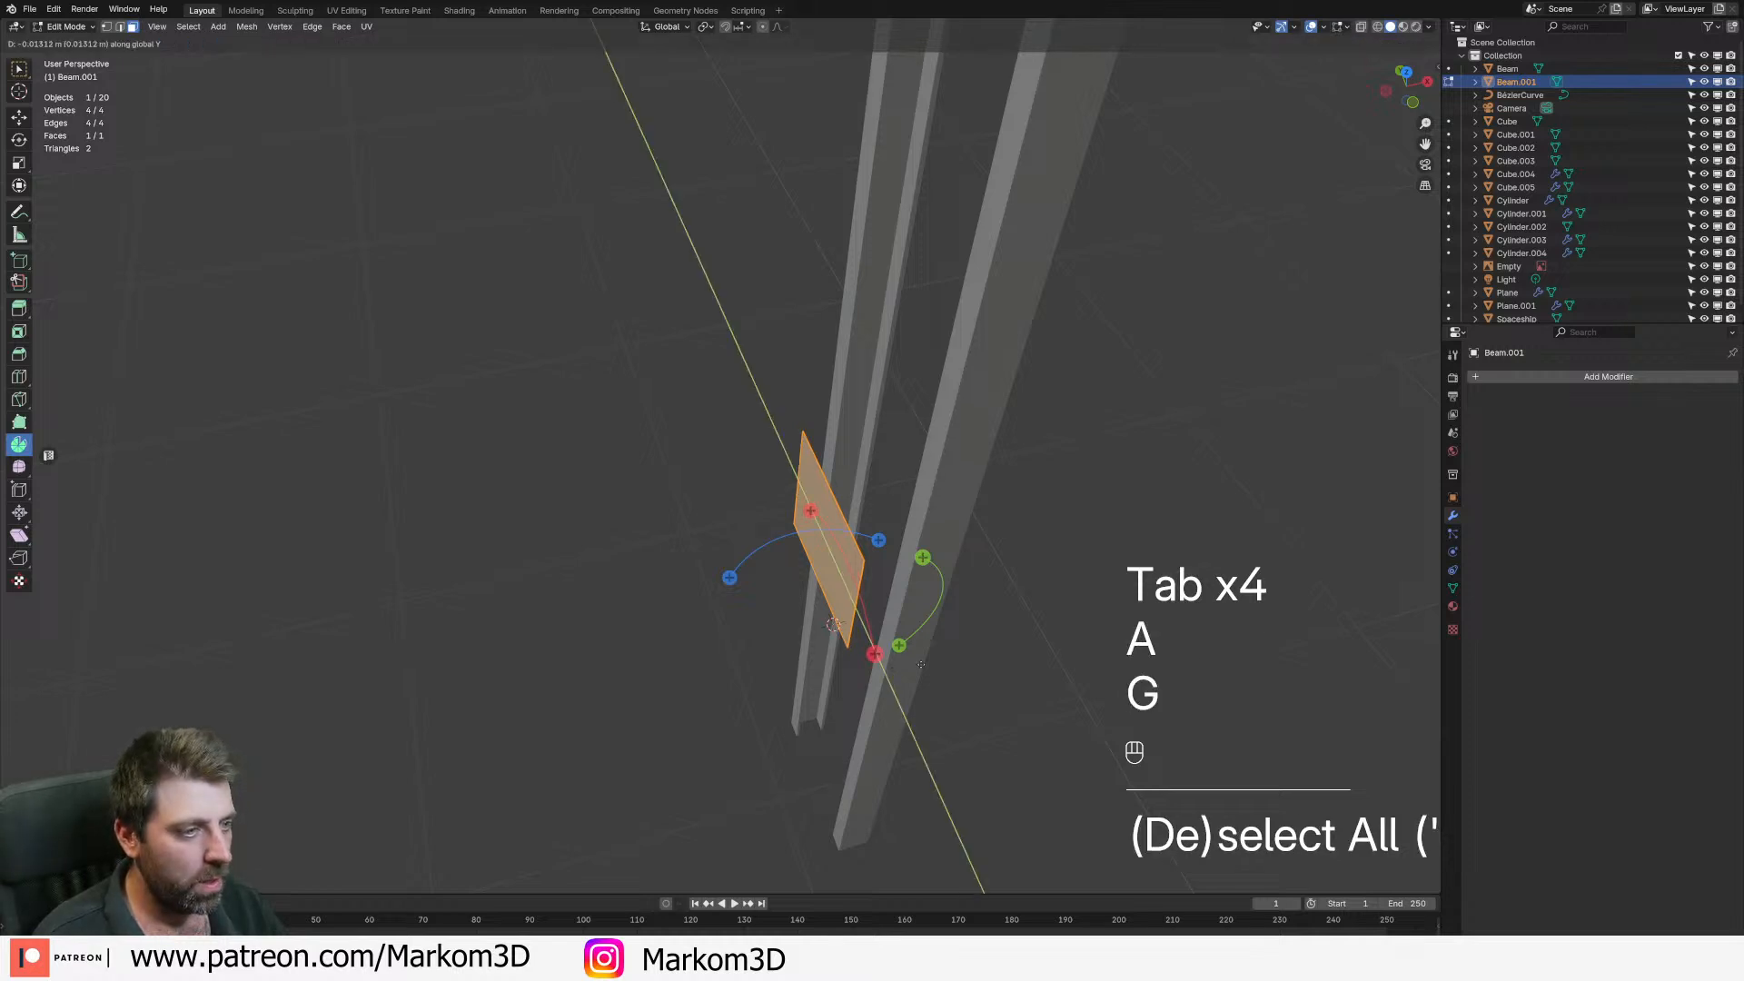
{"action": "key", "text": "x"}
{"action": "left_click", "coordinate": [925, 667]}
- Widen the plane along Y so it overlaps both beams and centre it between them along Y
{"action": "middle_click_drag", "start_coordinate": [1054, 670], "coordinate": [997, 539]}
{"action": "key", "text": "s"}
{"action": "key", "text": "s"}
{"action": "key", "text": "y"}
{"action": "left_click", "coordinate": [1091, 540]}
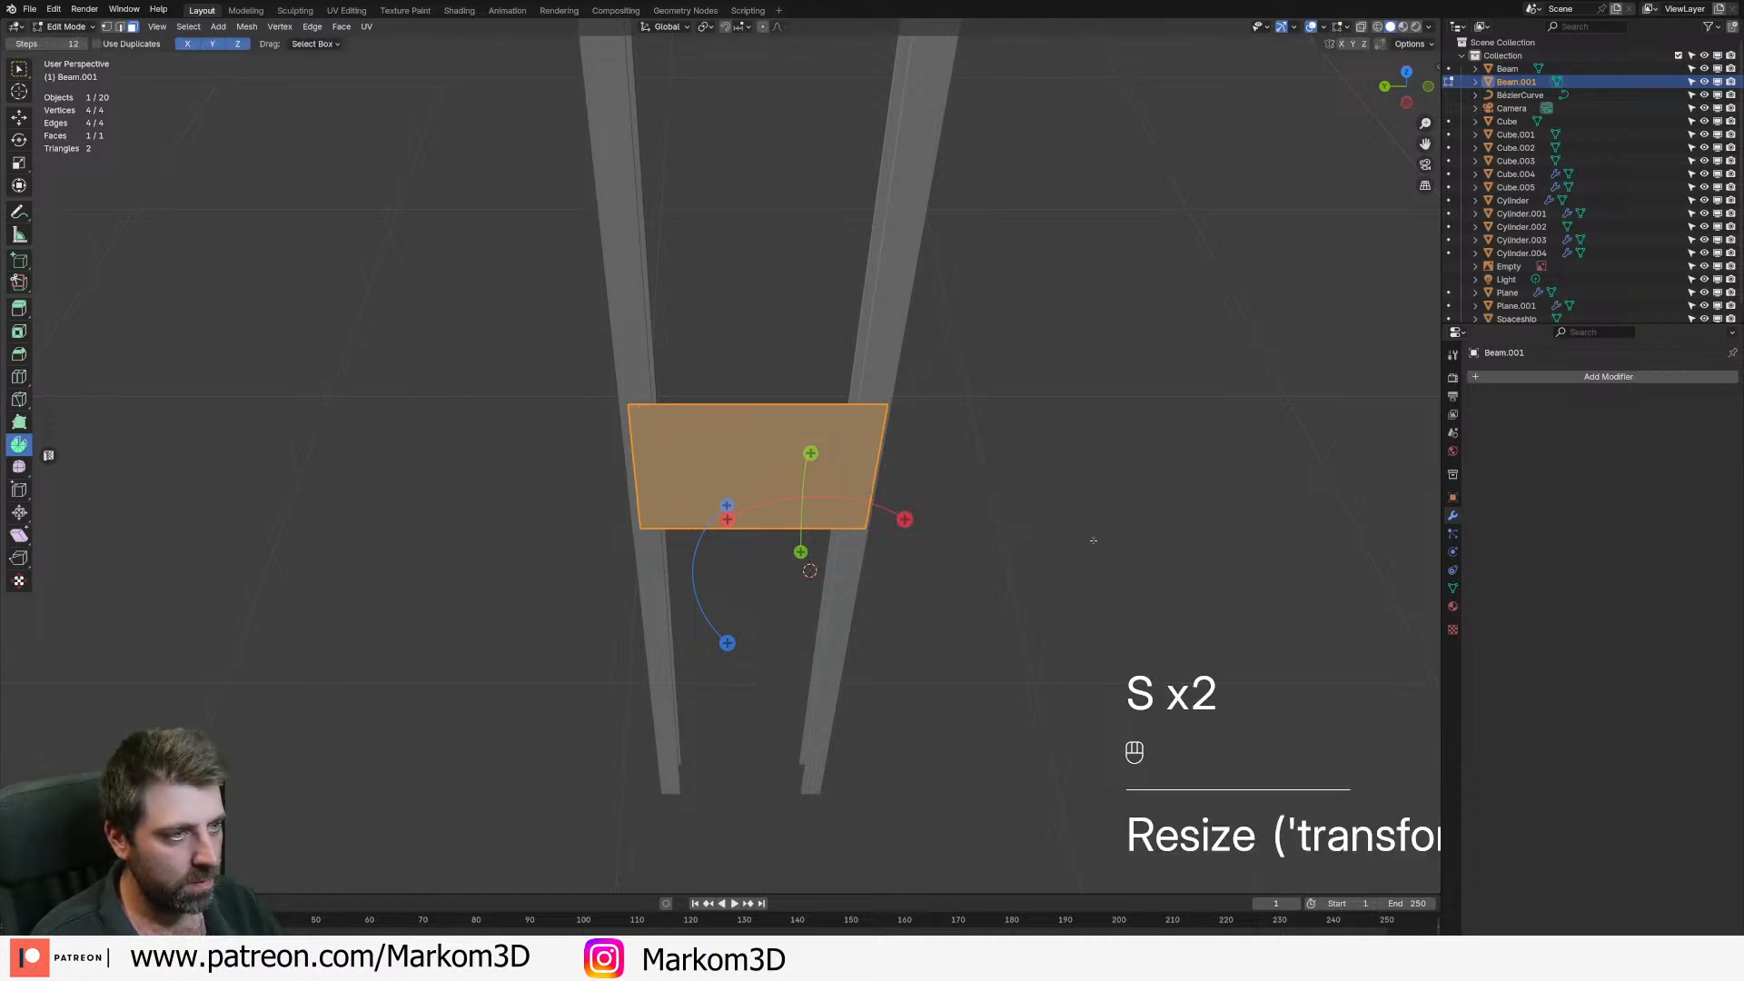
{"action": "key", "text": "g"}
{"action": "key", "text": "y"}
{"action": "left_click", "coordinate": [1059, 548]}
- Scale the plane along Z into a thin horizontal strip between the beams
{"action": "scroll", "coordinate": [993, 549], "scroll_direction": "down", "scroll_amount": 1}
{"action": "middle_click_drag", "start_coordinate": [993, 549], "coordinate": [568, 509]}
{"action": "middle_click_drag", "start_coordinate": [865, 581], "coordinate": [877, 419], "text": "shift"}
{"action": "scroll", "coordinate": [957, 681], "scroll_direction": "up", "scroll_amount": 3}
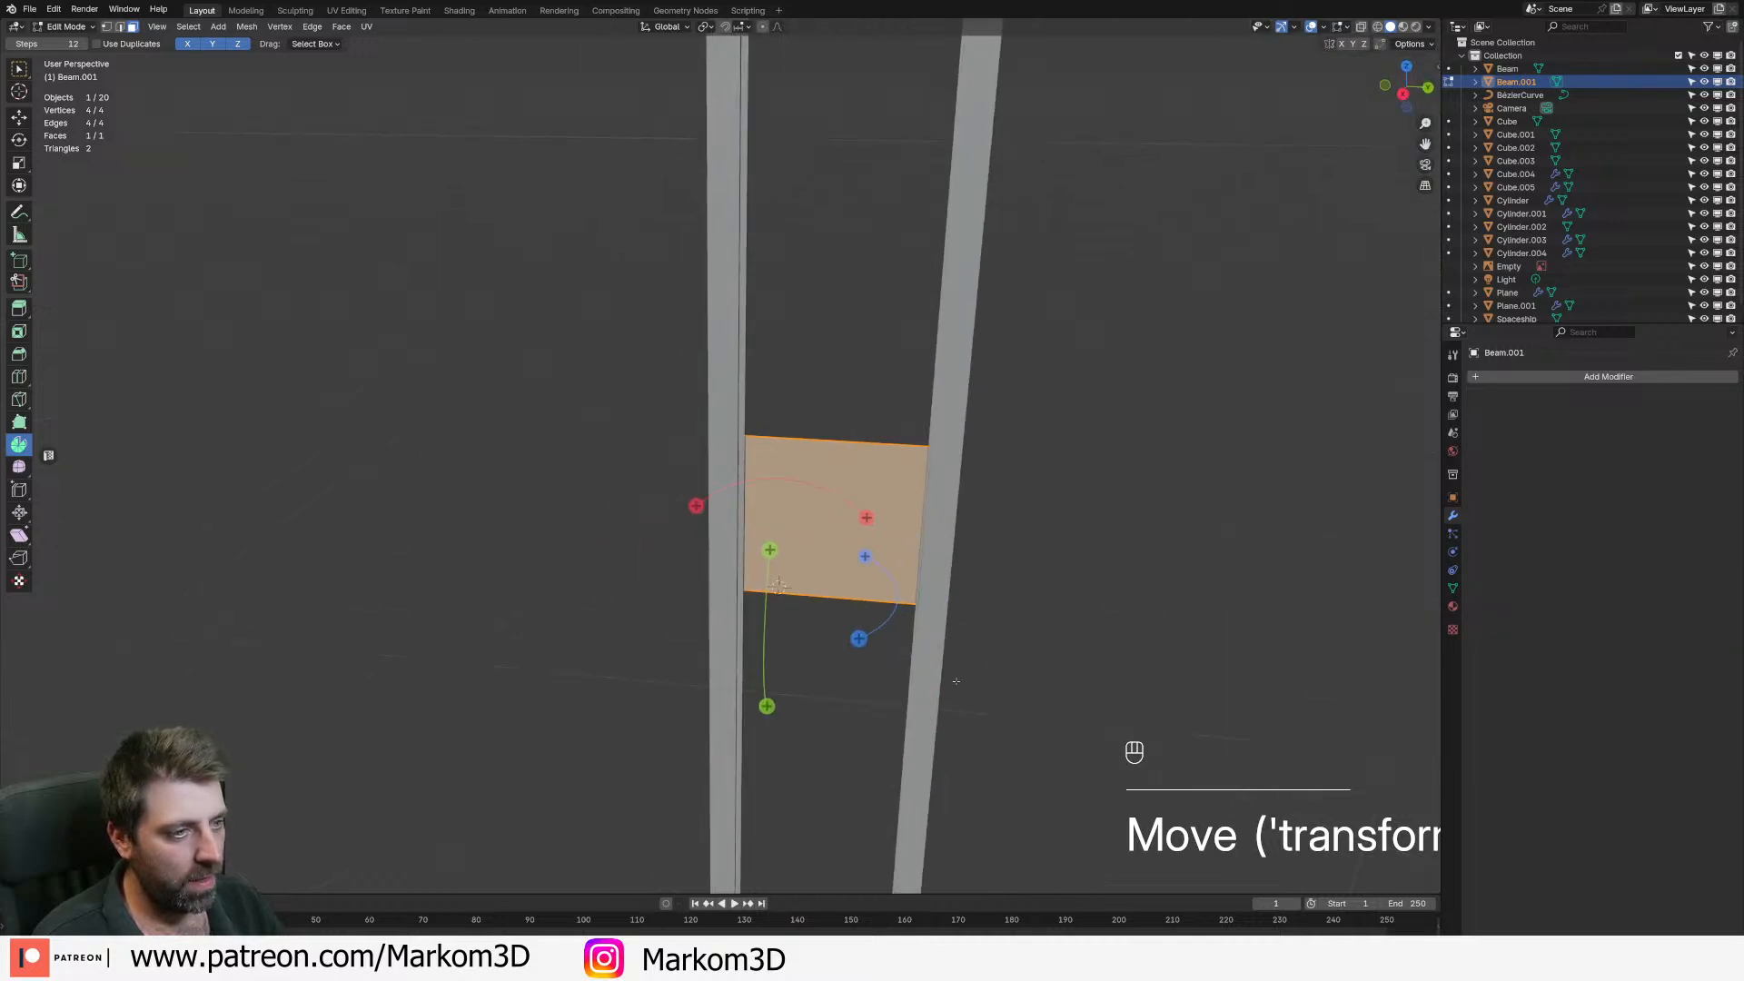
{"action": "key", "text": "s"}
{"action": "key", "text": "z"}
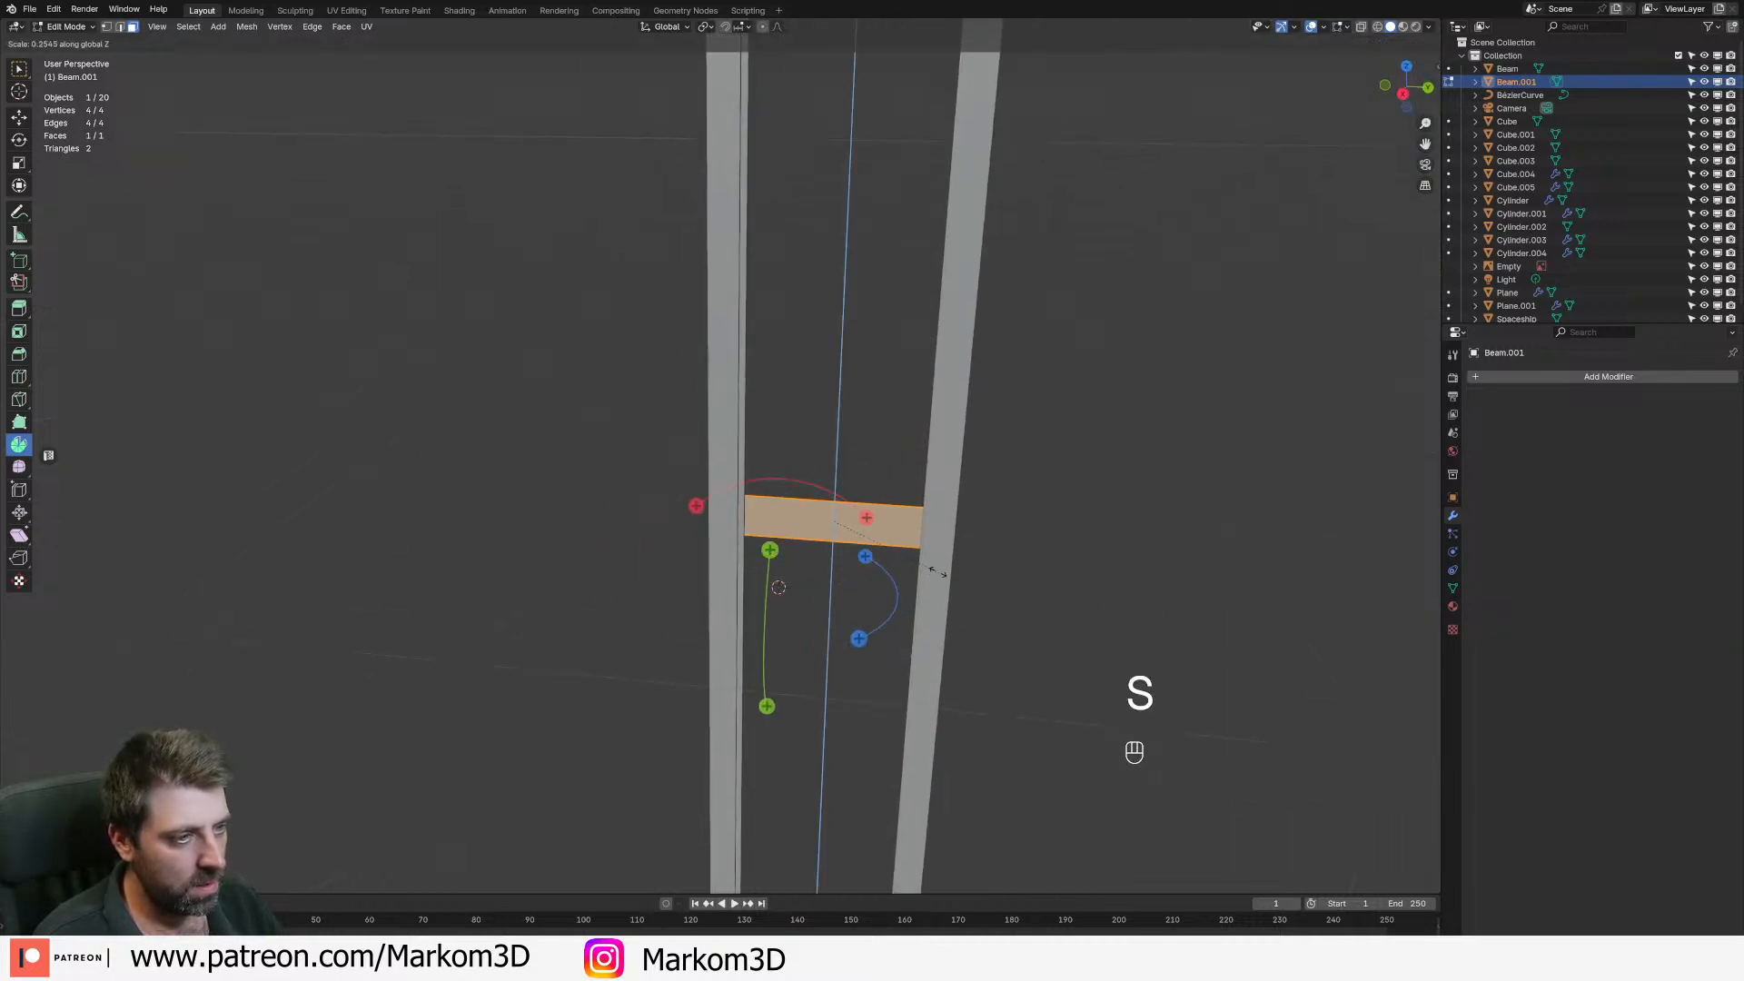
{"action": "left_click", "coordinate": [889, 545]}
- In wireframe display, raise one short end edge of the strip along Z to turn it into a diagonal brace
{"action": "key", "text": "z"}
{"action": "left_click", "coordinate": [845, 545]}
{"action": "left_click", "coordinate": [947, 533]}
{"action": "key", "text": "2"}
{"action": "left_click", "coordinate": [946, 530]}
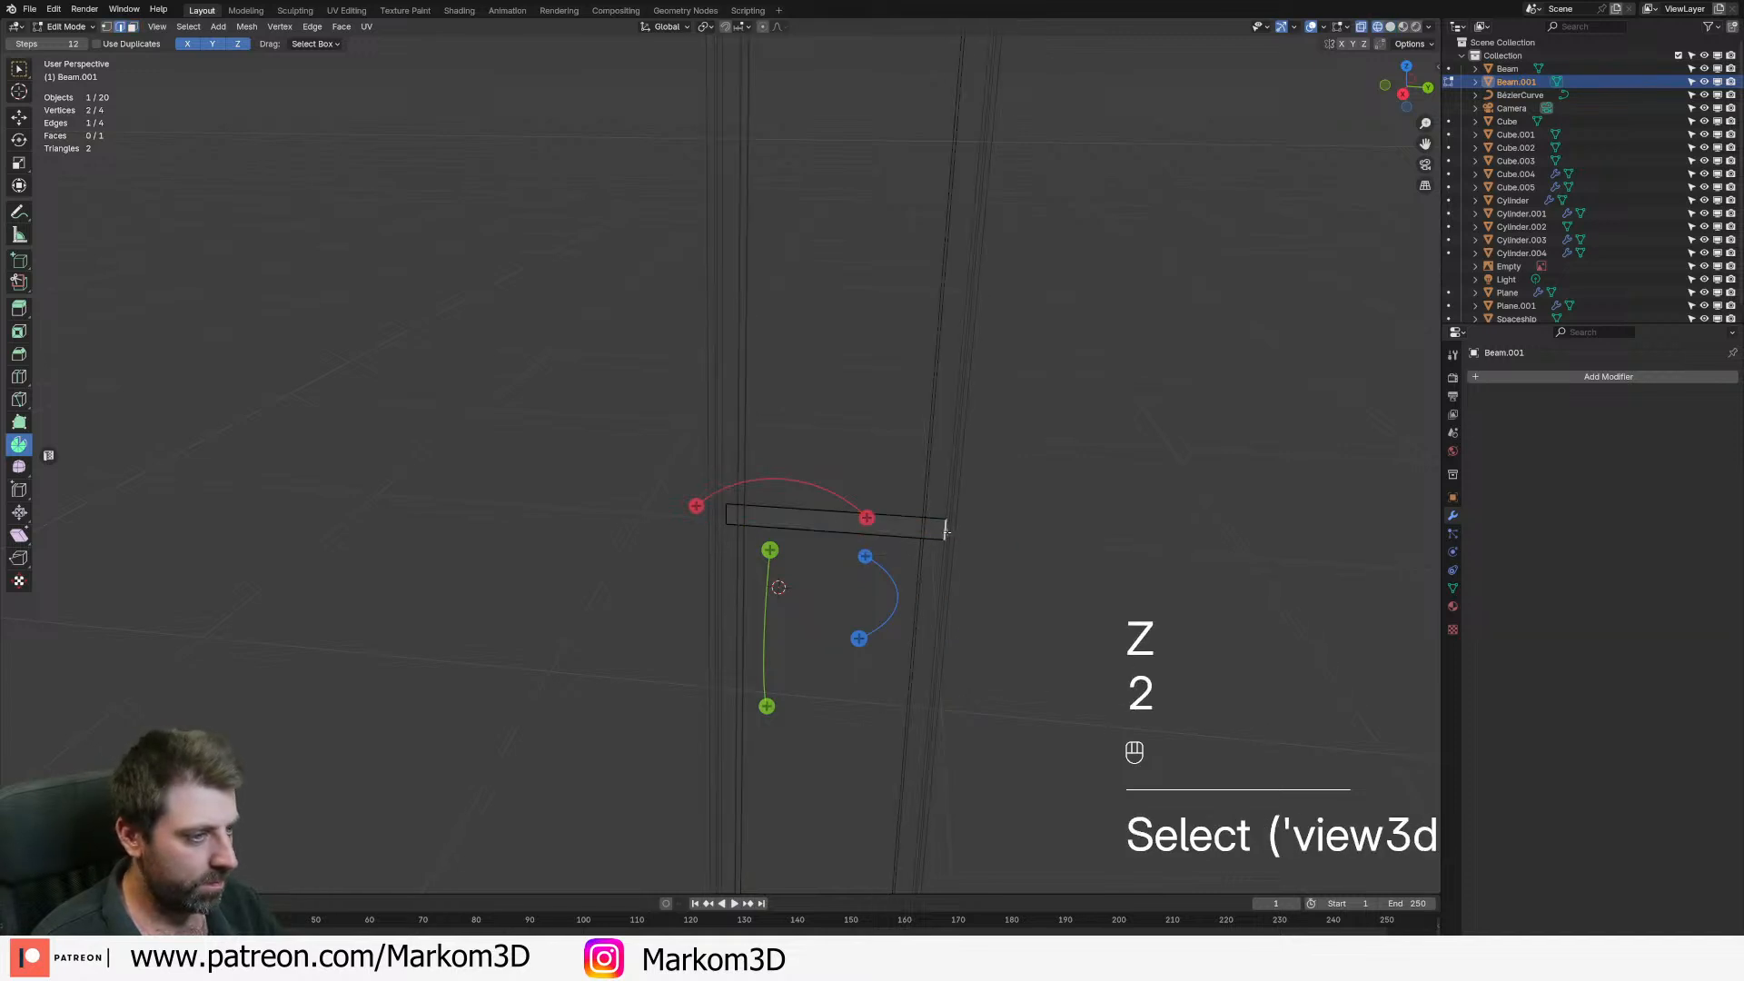
{"action": "key", "text": "KP_3"}
{"action": "key", "text": "g"}
{"action": "key", "text": "z"}
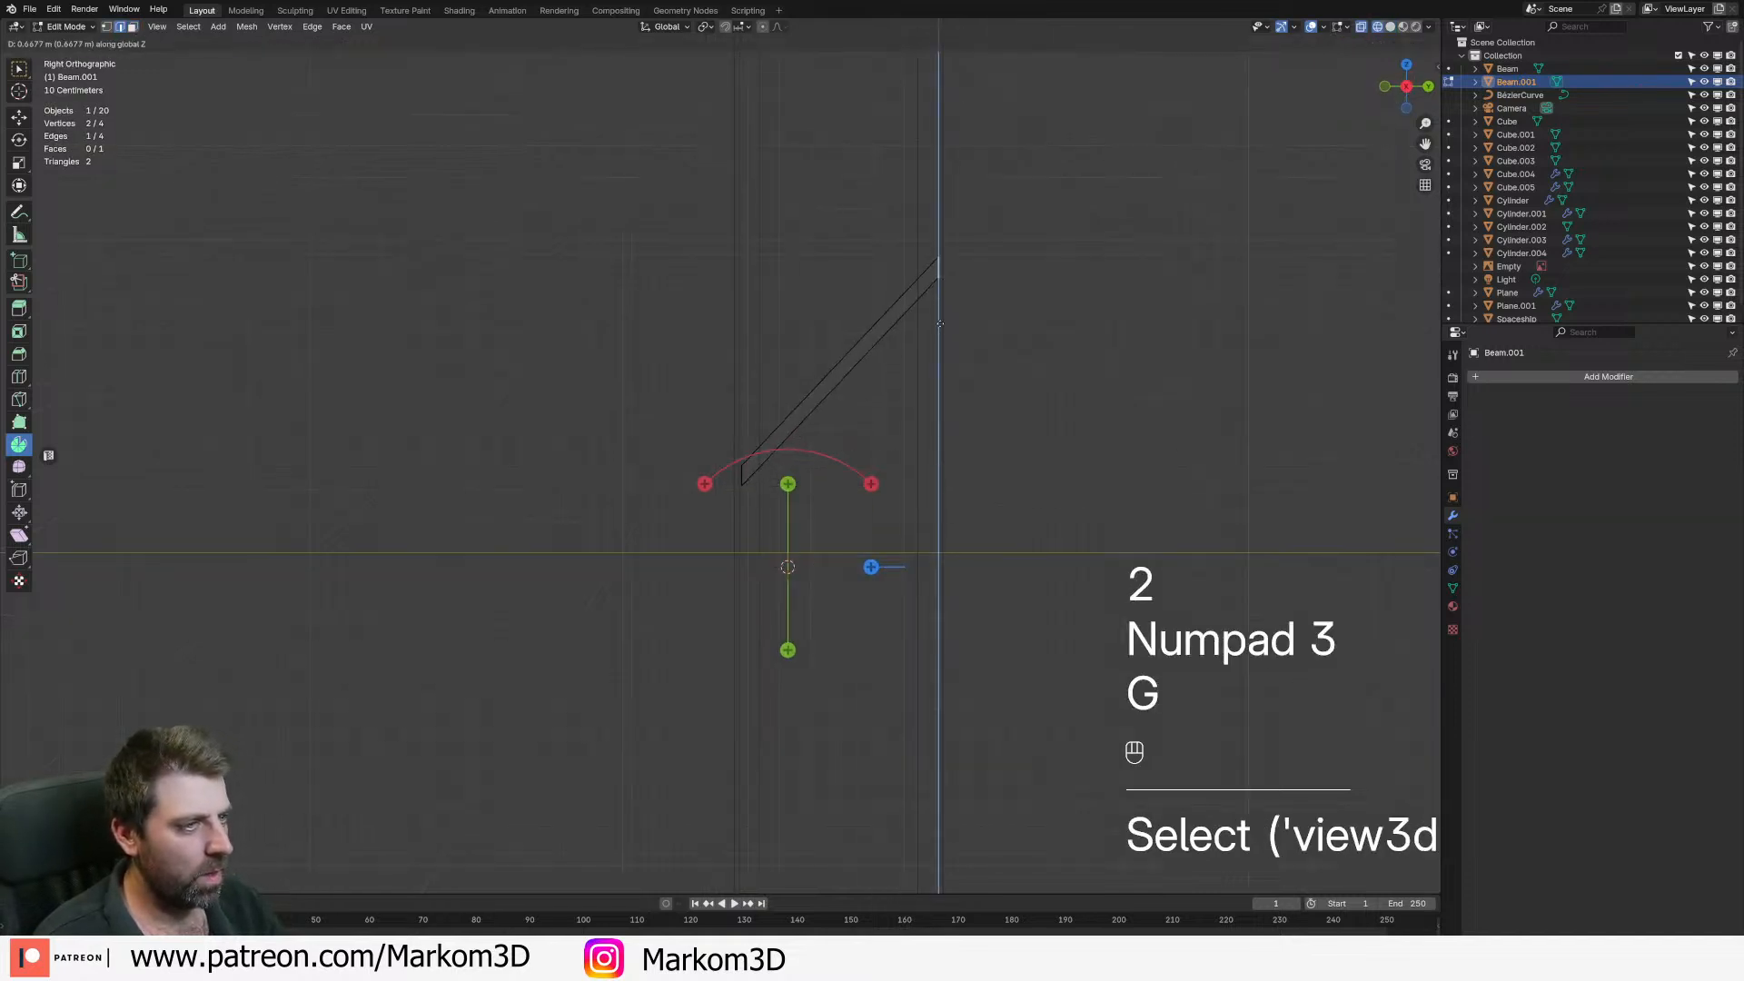
{"action": "left_click", "coordinate": [940, 346]}
- Duplicate the linked diagonal brace and flip the copy so it slopes the opposite way
{"action": "scroll", "coordinate": [936, 386], "scroll_direction": "down", "scroll_amount": 8}
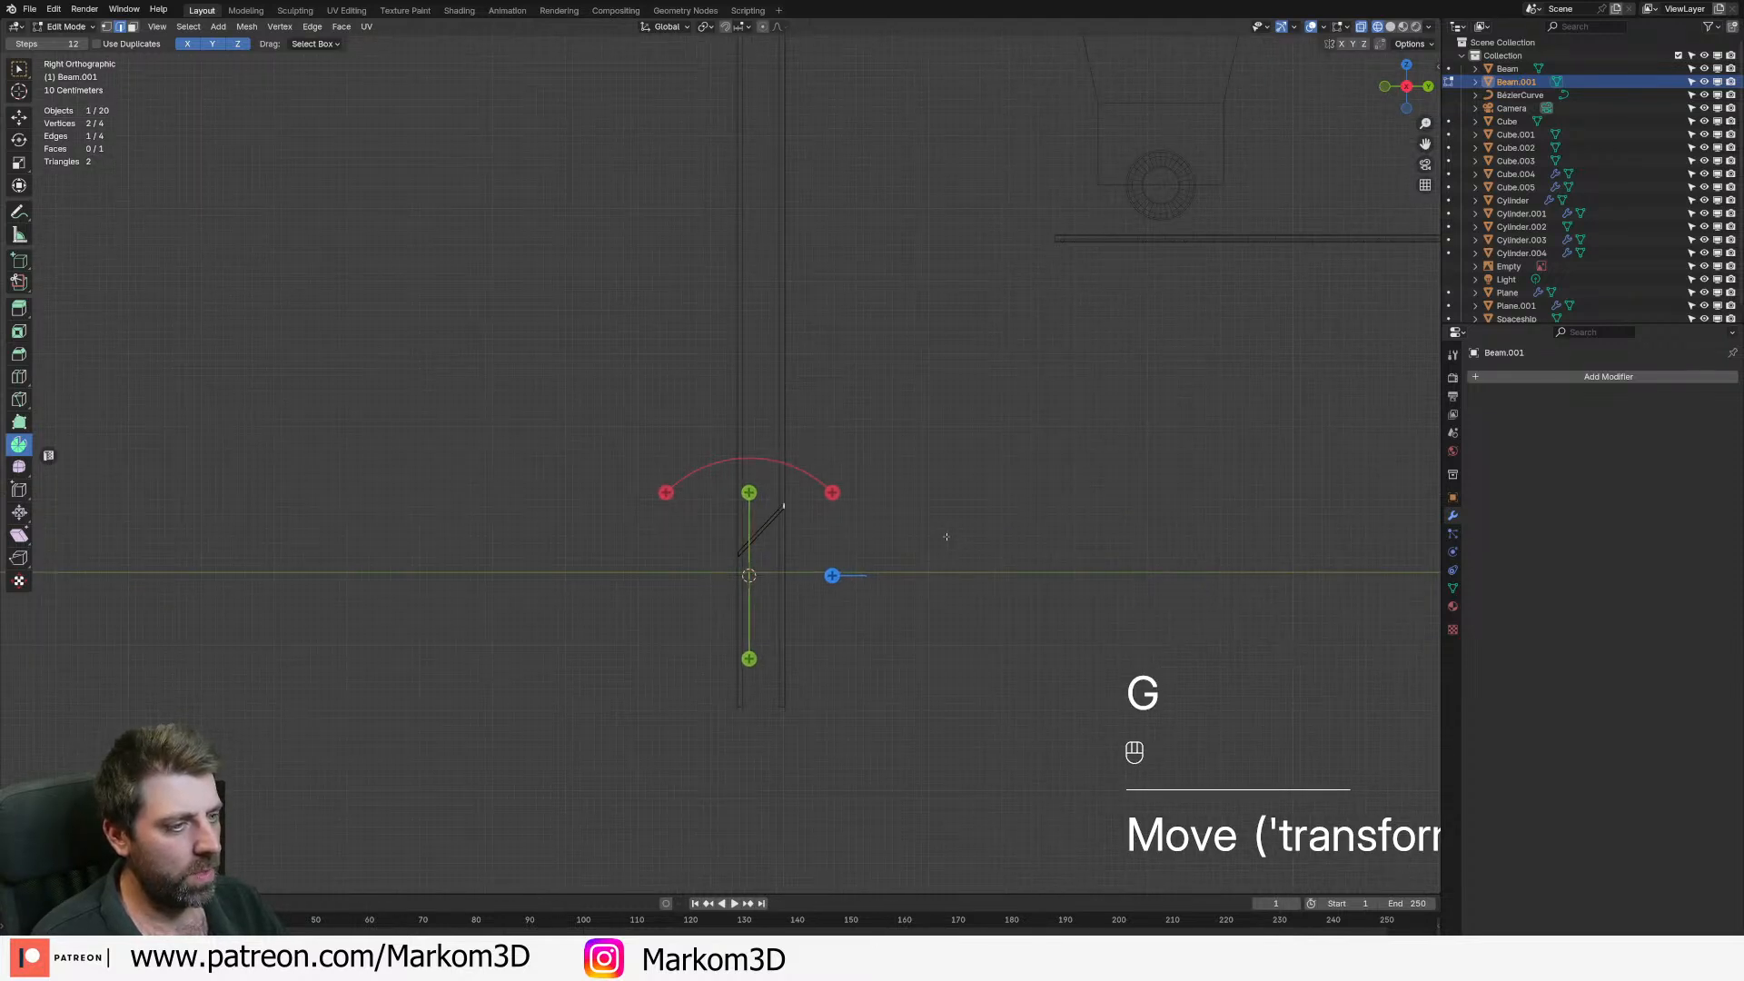
{"action": "key", "text": "ctrl"}
{"action": "key", "text": "ctrl+l"}
{"action": "key", "text": "shift+d"}
{"action": "type", "text": "80"}
{"action": "key", "text": "Return"}
{"action": "scroll", "coordinate": [946, 537], "scroll_direction": "up", "scroll_amount": 4}
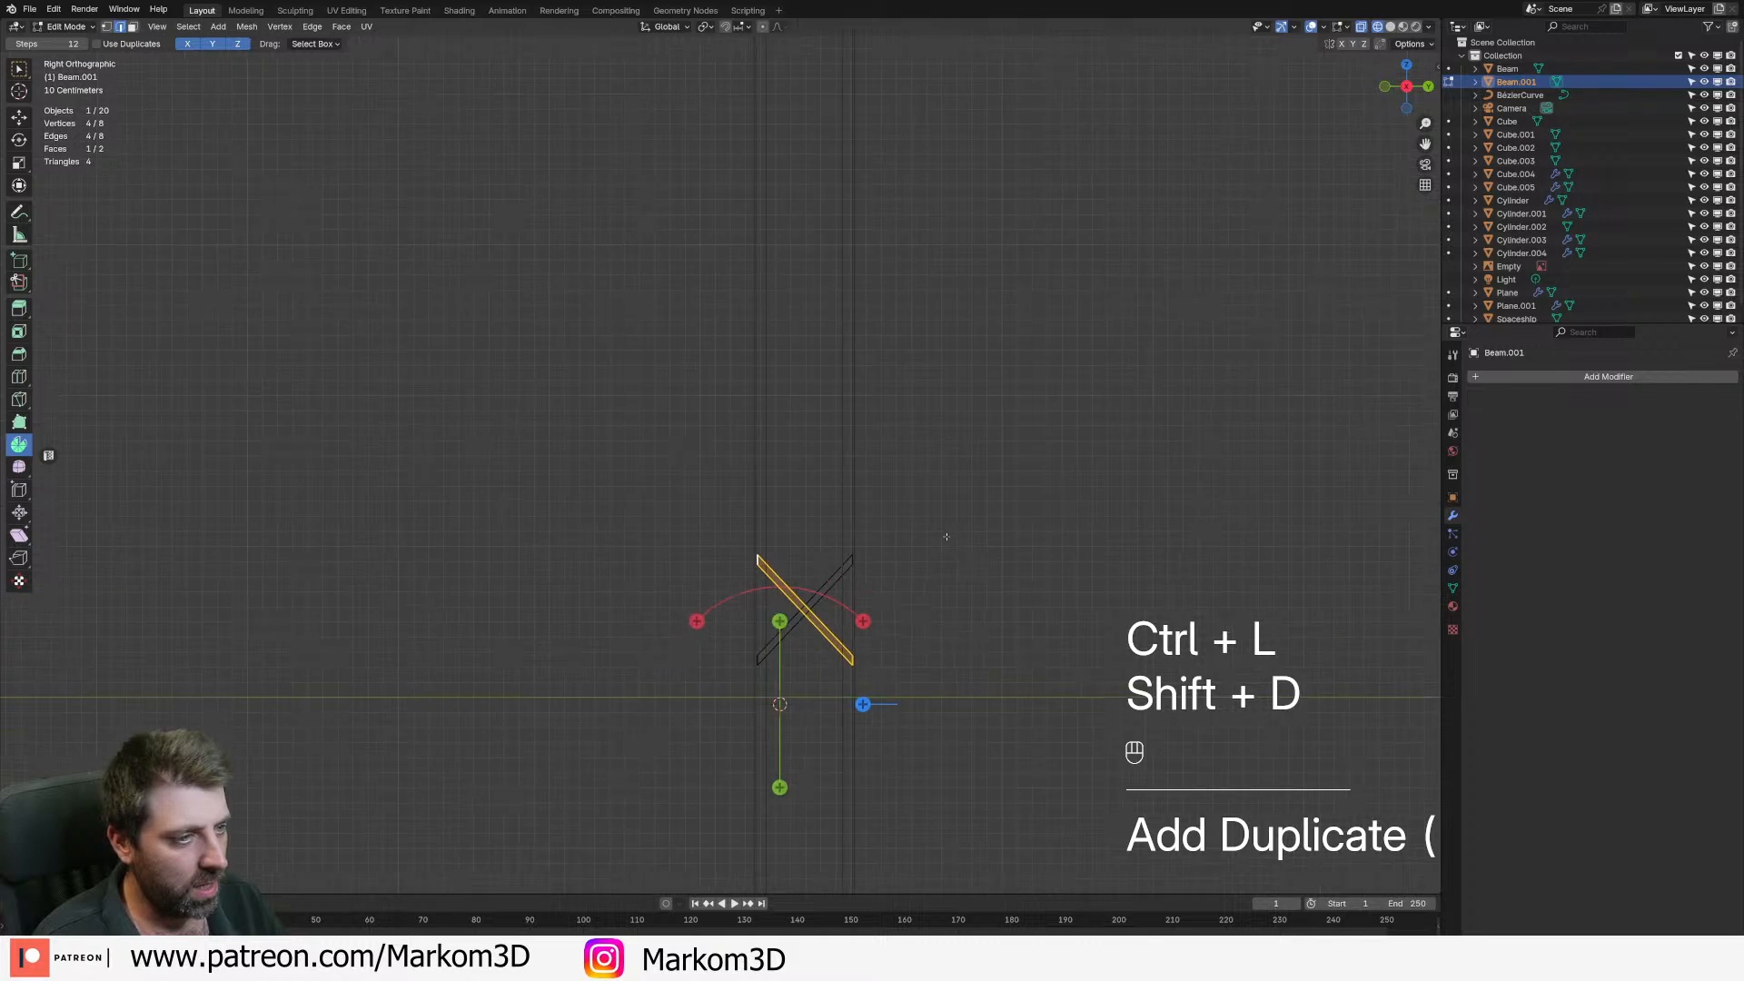
- Move the flipped brace up along Z until its lower end meets the upper end of the first brace
{"action": "key", "text": "g"}
{"action": "key", "text": "z"}
{"action": "key", "text": "shift"}
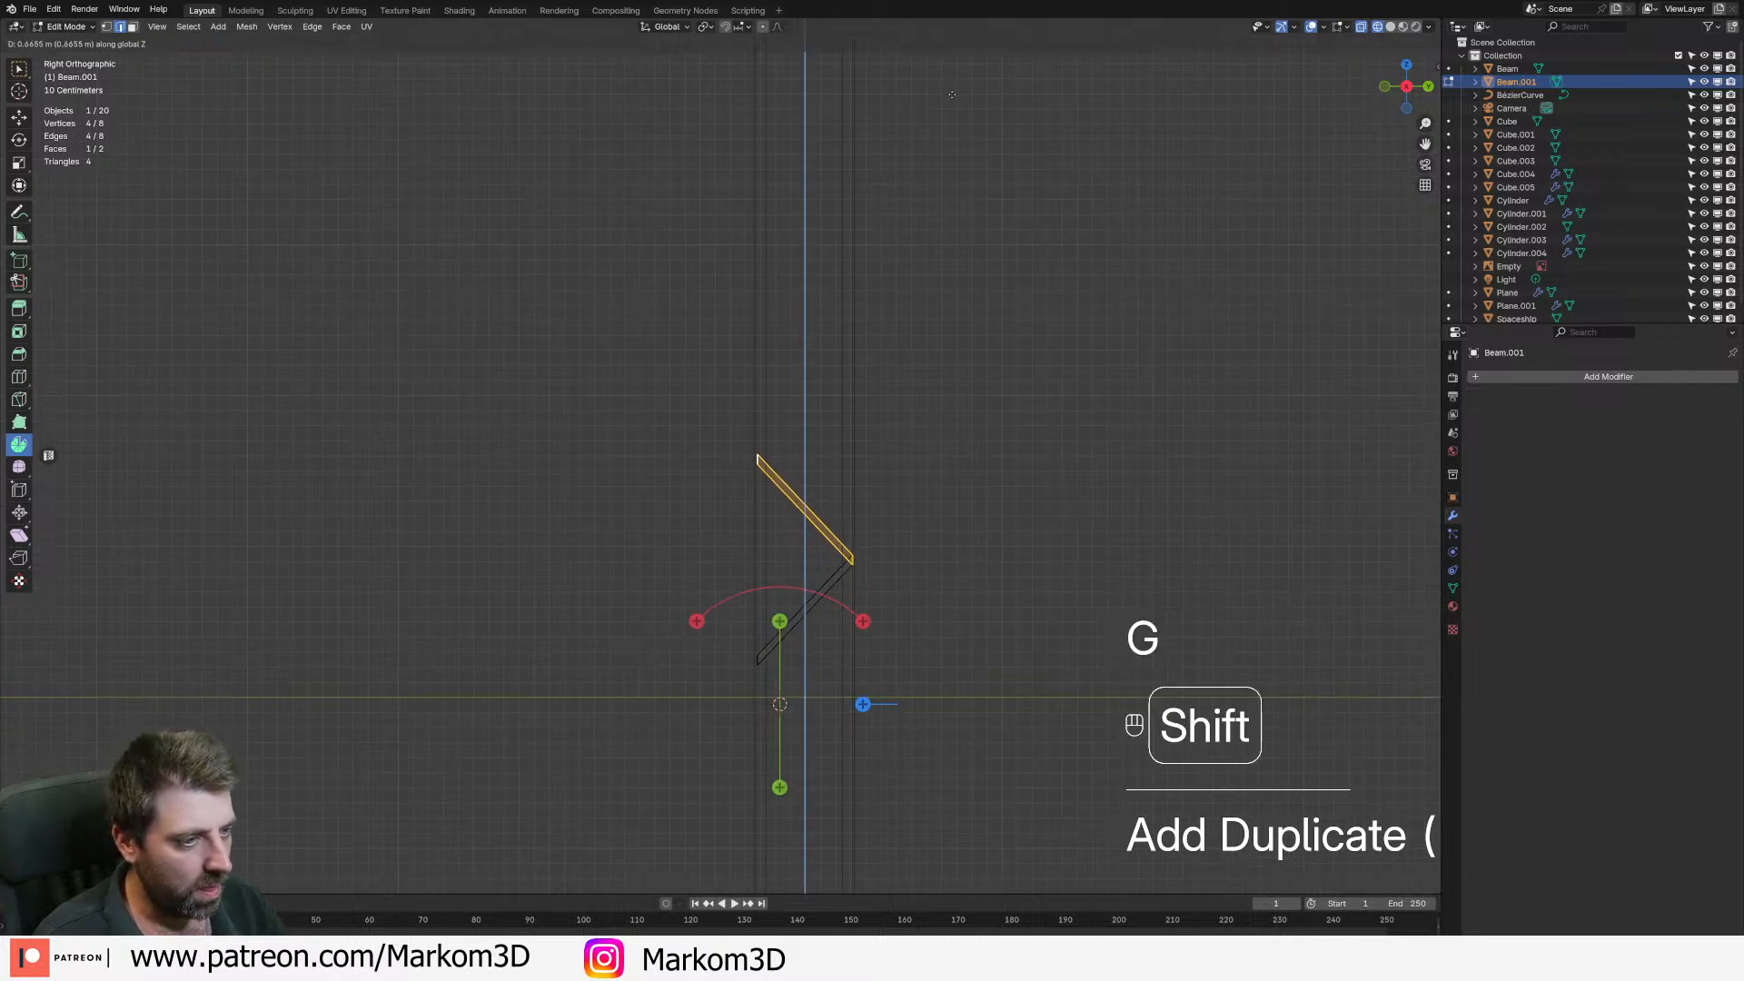
{"action": "left_click", "coordinate": [952, 95]}
- Select both diagonal braces and extrude them twice, the second time along X, to give them thickness
{"action": "scroll", "coordinate": [1039, 499], "scroll_direction": "down", "scroll_amount": 4}
{"action": "middle_click_drag", "start_coordinate": [1039, 499], "coordinate": [812, 510]}
{"action": "scroll", "coordinate": [806, 601], "scroll_direction": "up", "scroll_amount": 4}
{"action": "key", "text": "a"}
{"action": "scroll", "coordinate": [803, 597], "scroll_direction": "up", "scroll_amount": 3}
{"action": "key", "text": "e"}
{"action": "key", "text": "shift"}
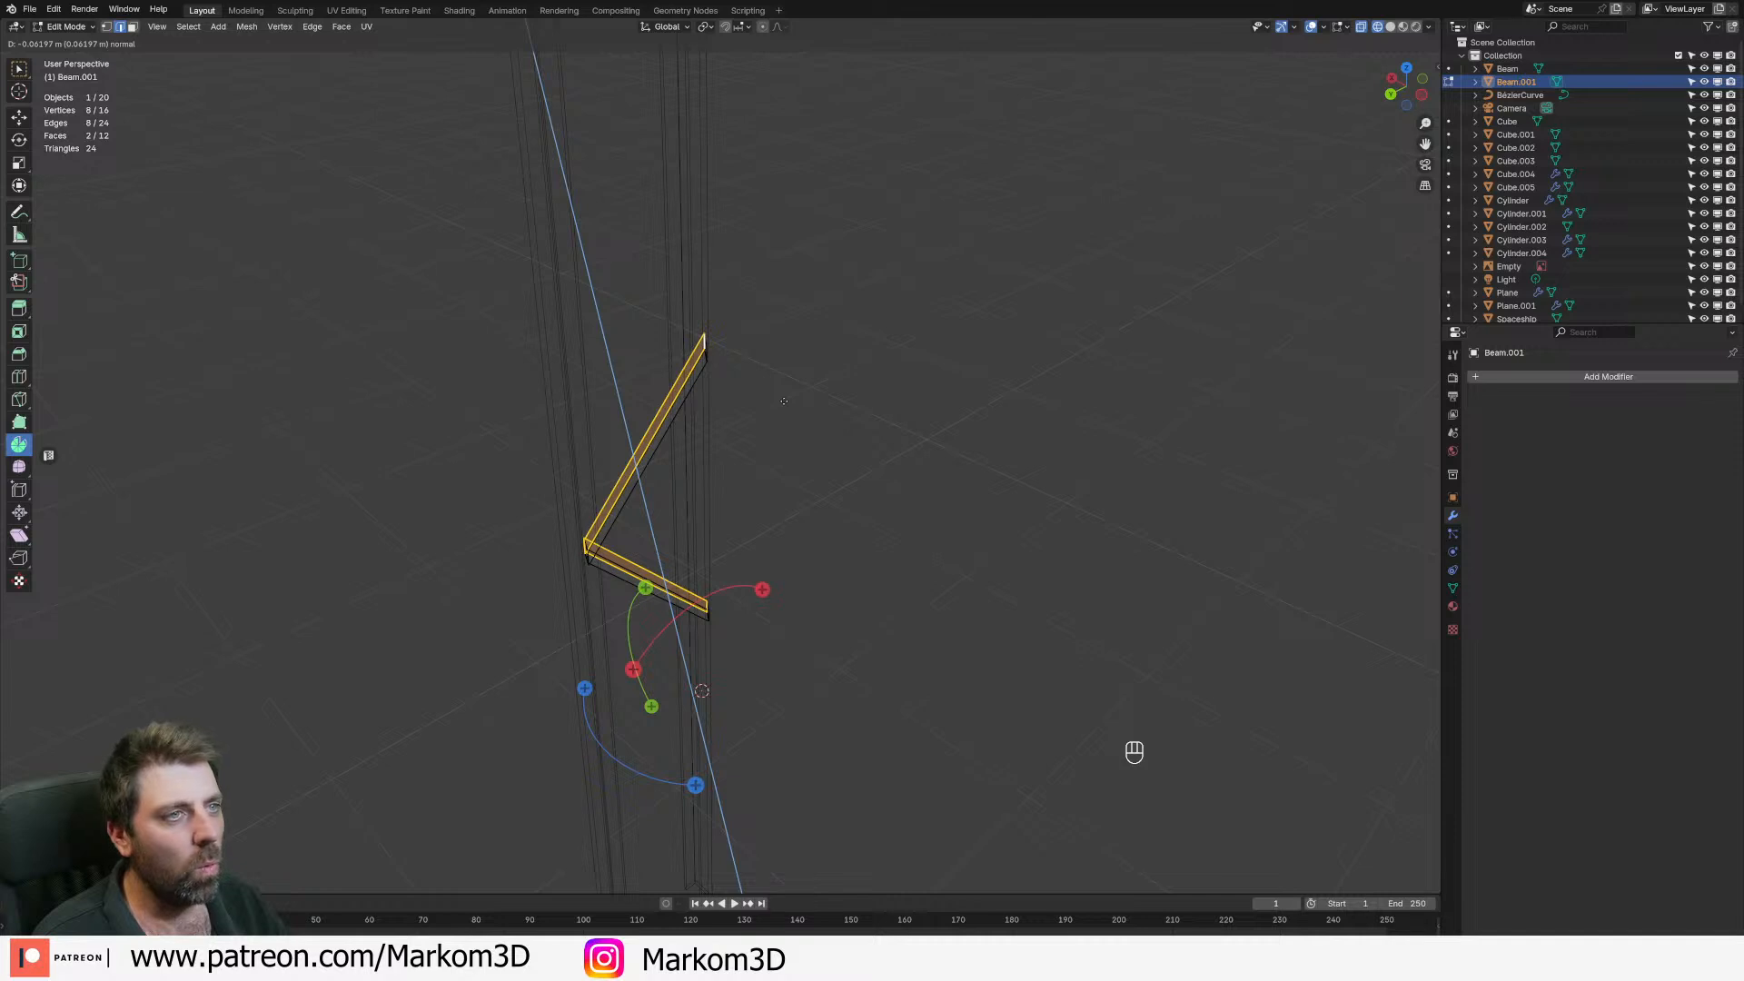
{"action": "left_click", "coordinate": [804, 443]}
{"action": "middle_click_drag", "start_coordinate": [804, 444], "coordinate": [790, 690]}
{"action": "key", "text": "e"}
{"action": "key", "text": "x"}
{"action": "left_click", "coordinate": [900, 690], "text": "shift"}
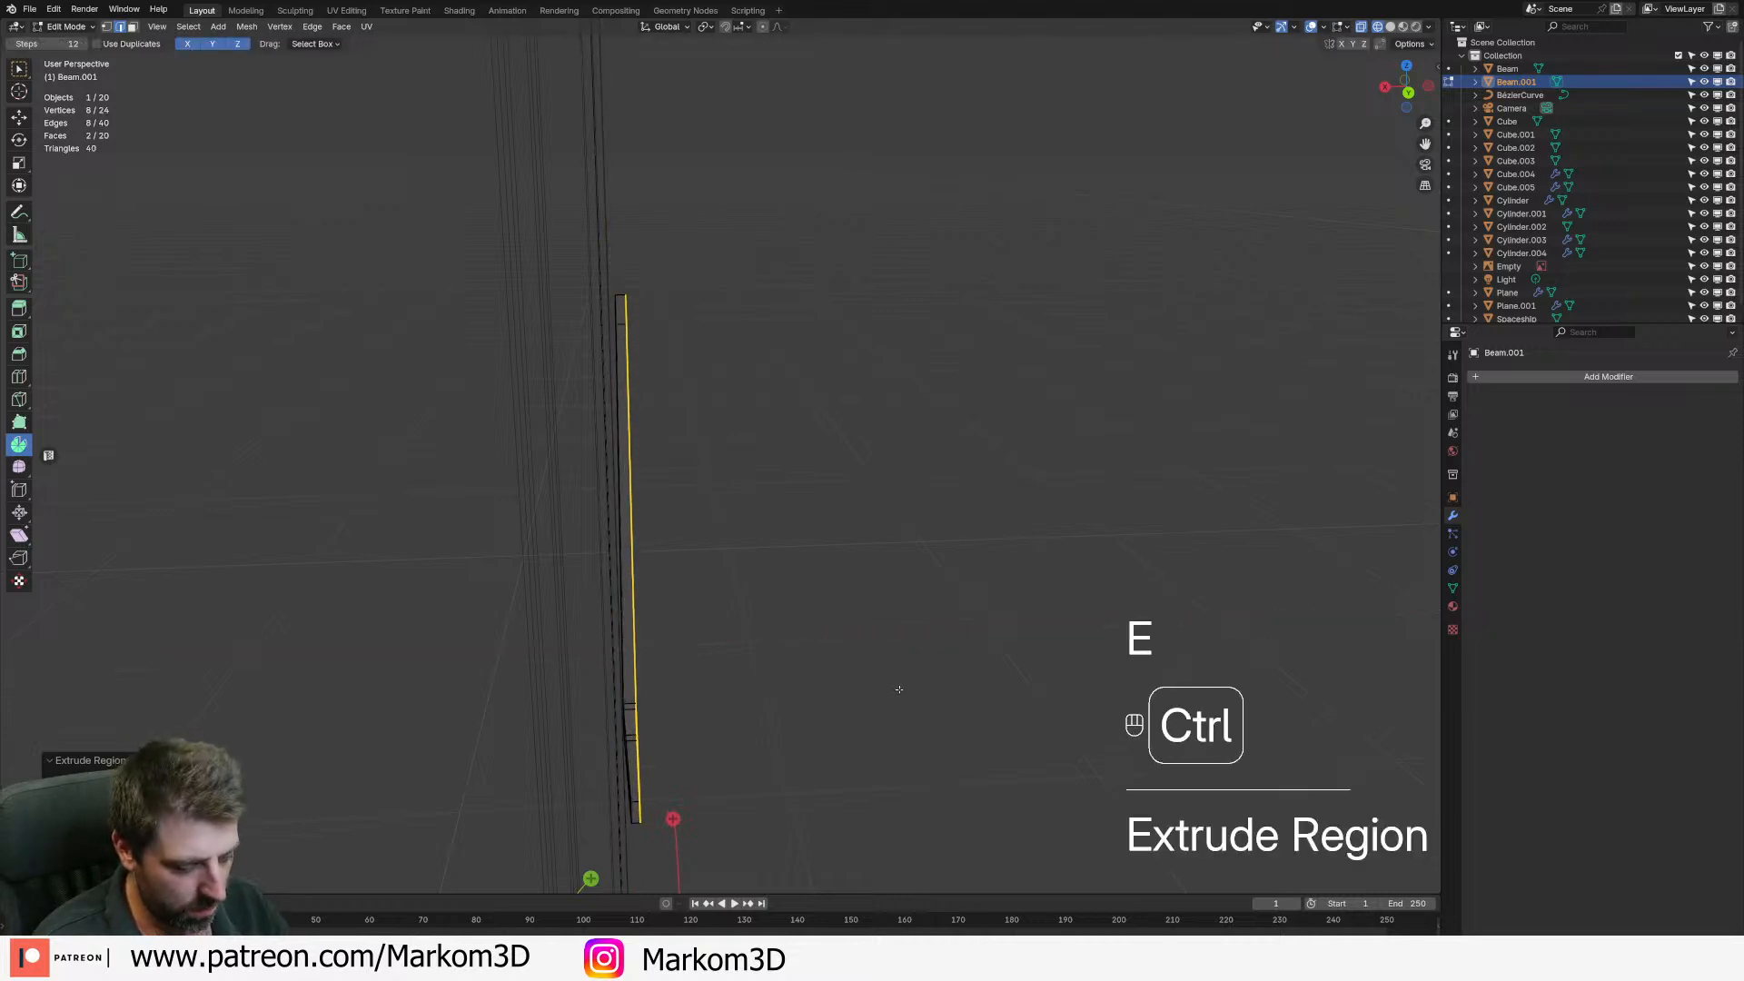
- Select all linked brace geometry, move it along X against the beams in solid display, and leave Edit Mode
{"action": "key", "text": "ctrl+l"}
{"action": "key", "text": "z"}
{"action": "left_click", "coordinate": [996, 690]}
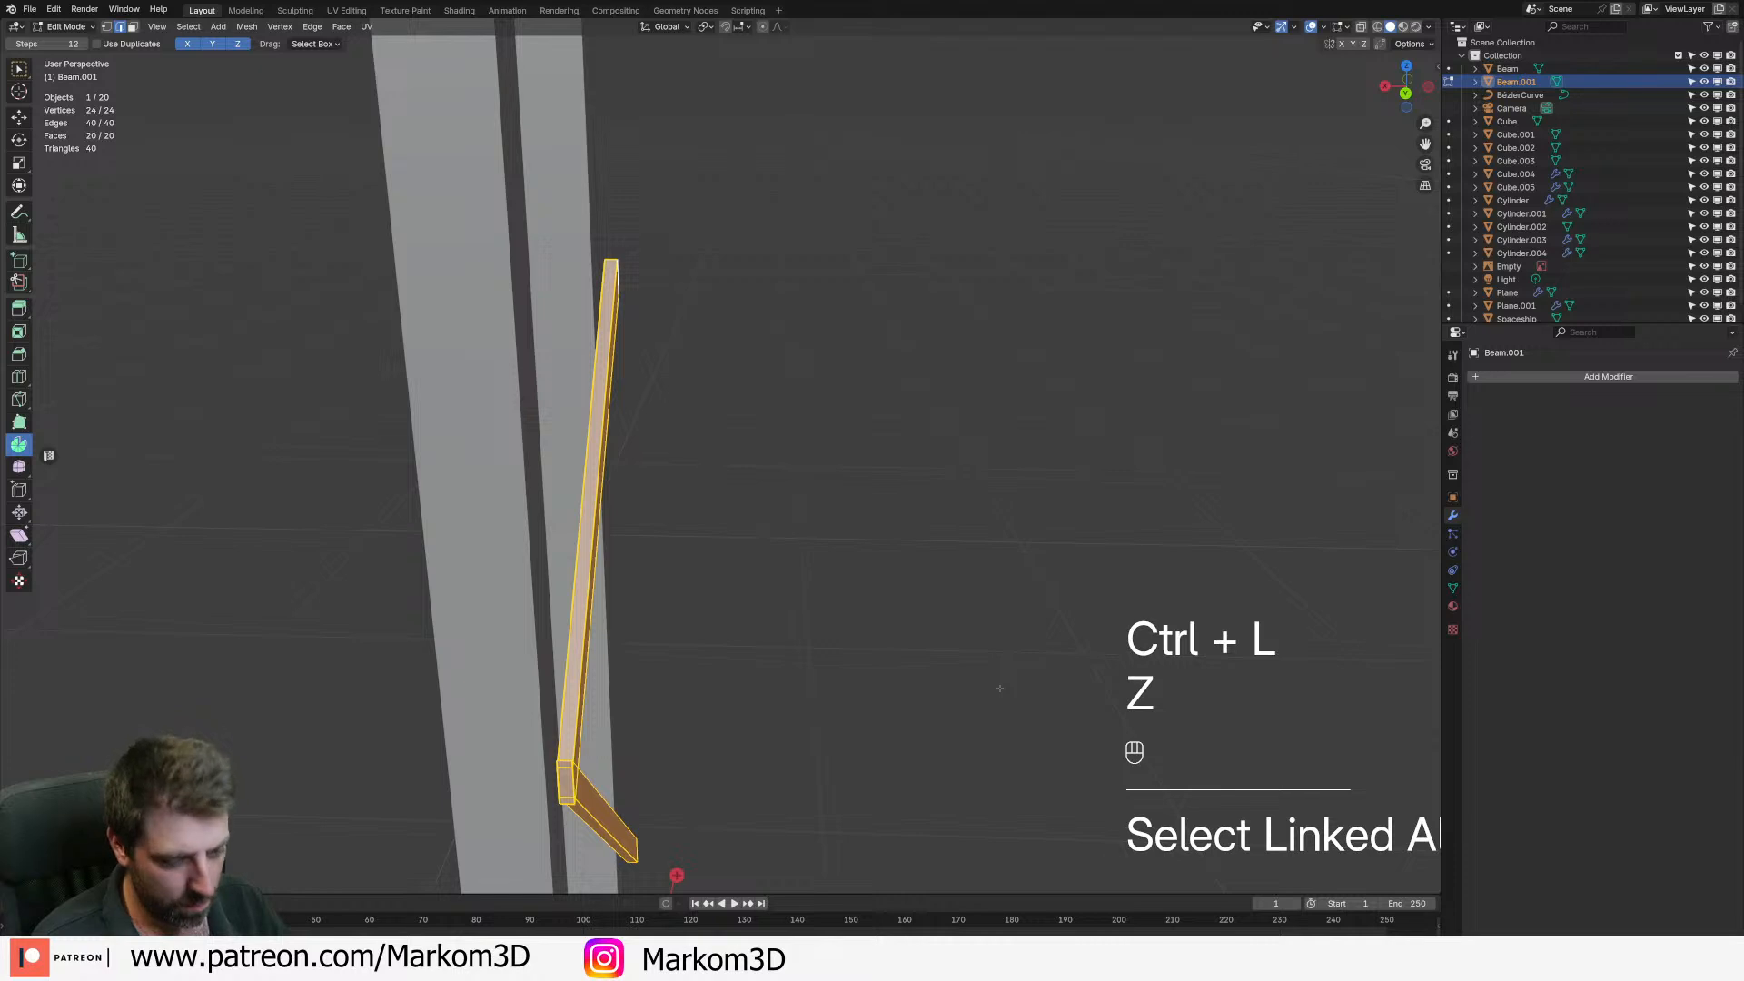
{"action": "key", "text": "g"}
{"action": "middle_click", "coordinate": [999, 688]}
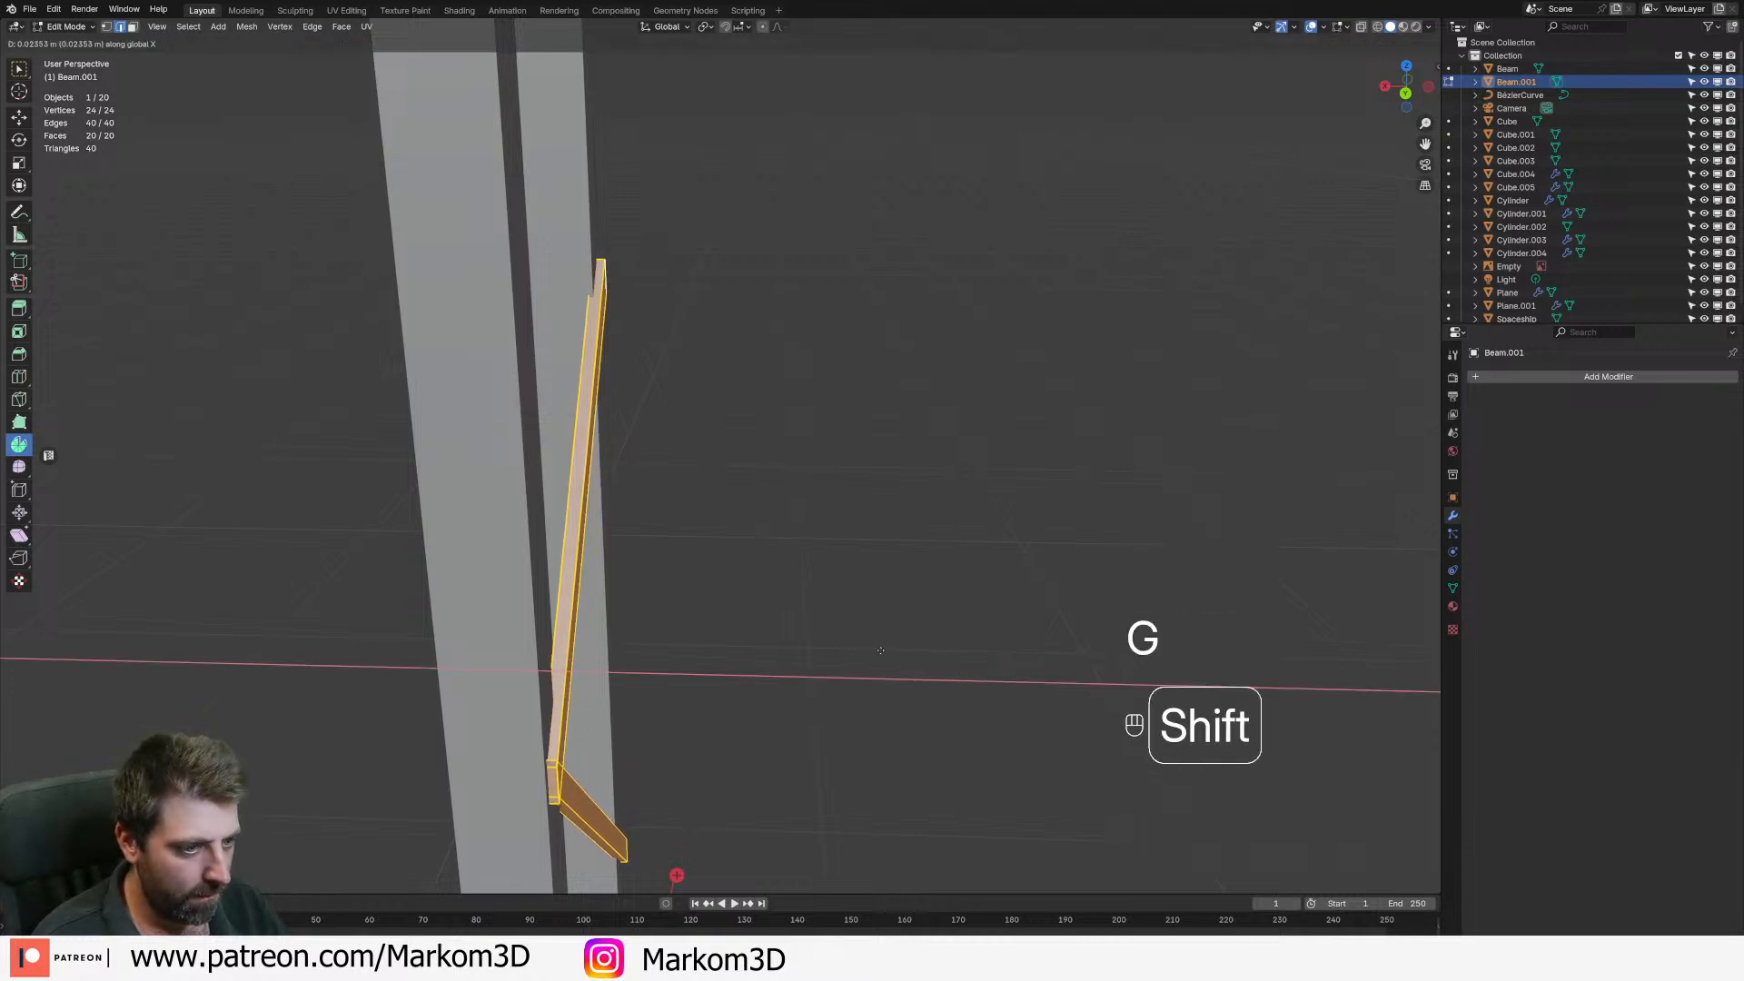
{"action": "left_click", "coordinate": [845, 645]}
{"action": "scroll", "coordinate": [821, 638], "scroll_direction": "down", "scroll_amount": 5}
{"action": "key", "text": "Tab"}
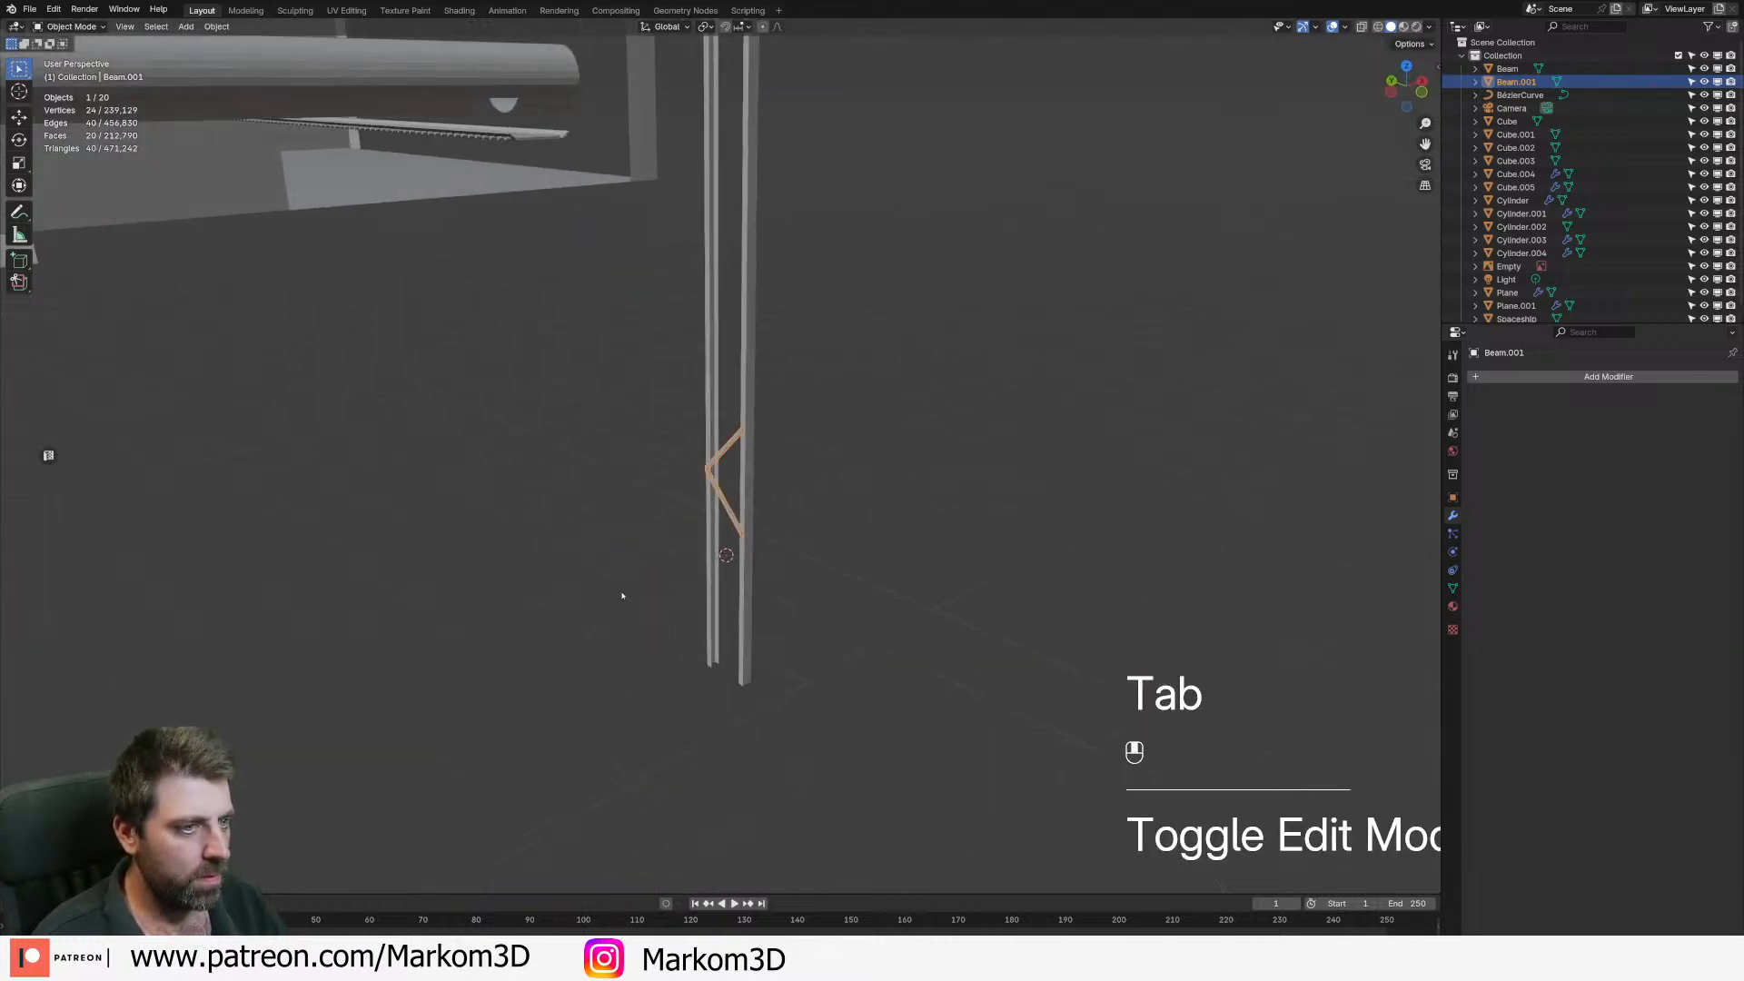
- Add an Array modifier to the brace with a relative offset of 0 on X and 1 on Y
{"action": "middle_click_drag", "start_coordinate": [612, 595], "coordinate": [734, 593]}
{"action": "left_click", "coordinate": [1601, 375]}
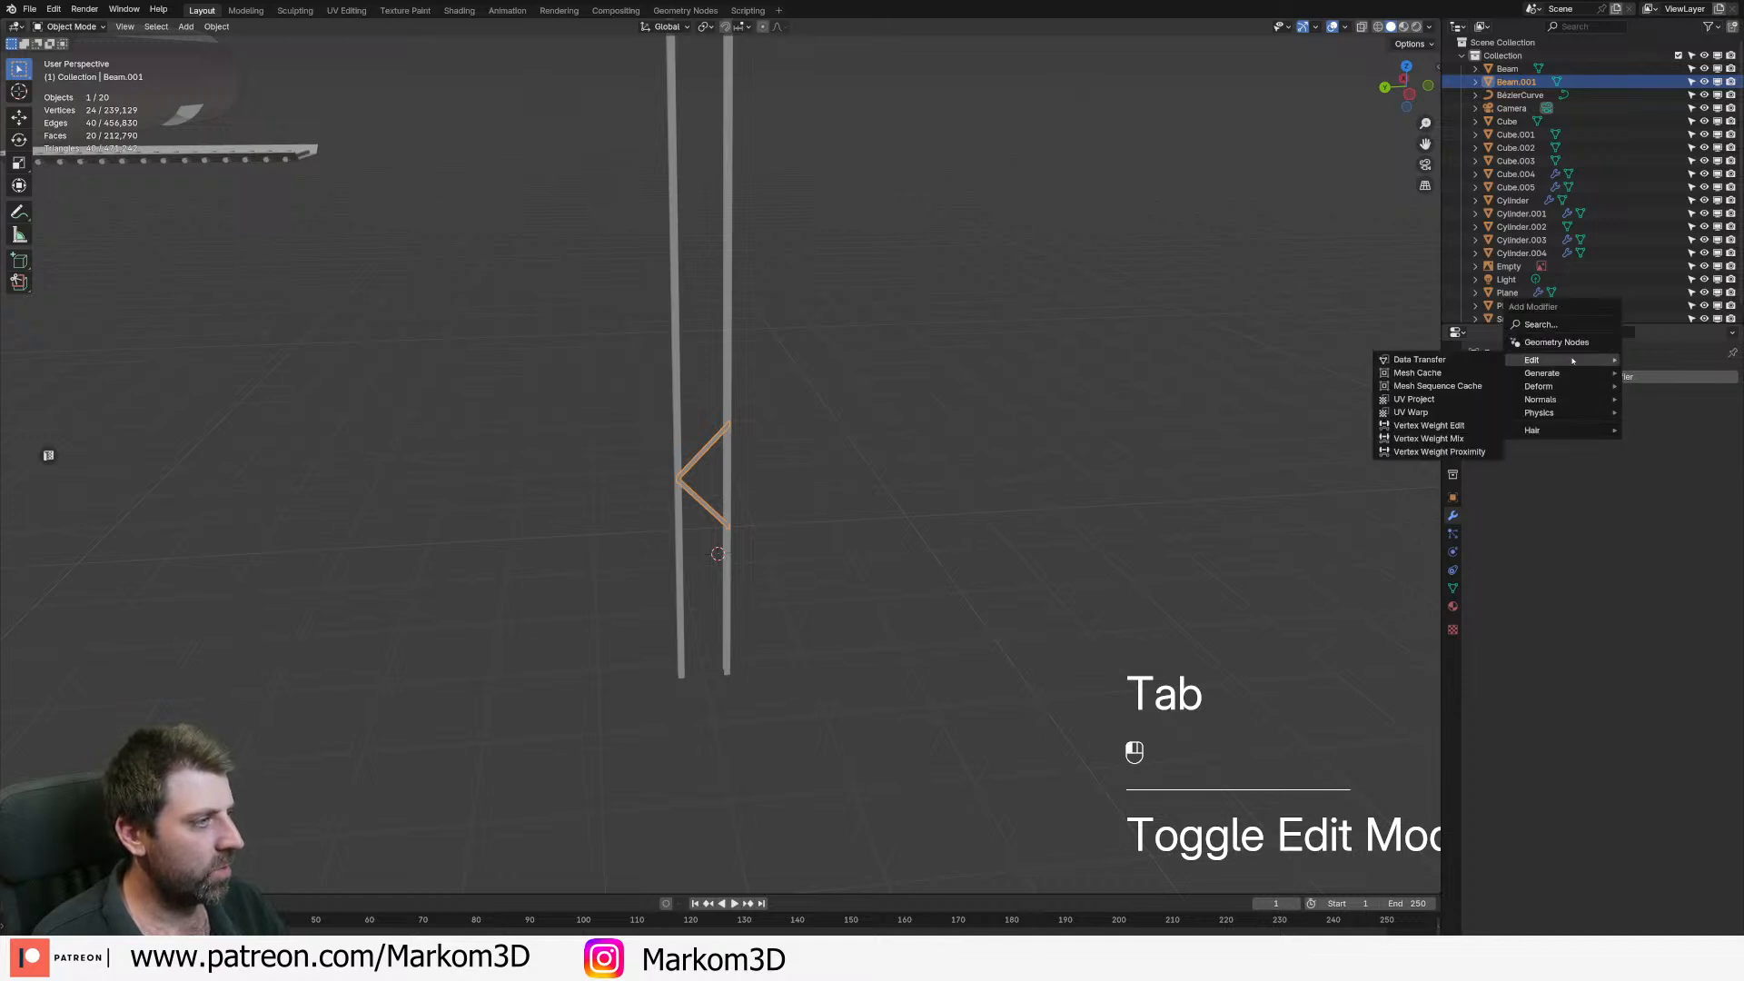
{"action": "left_click", "coordinate": [1663, 374]}
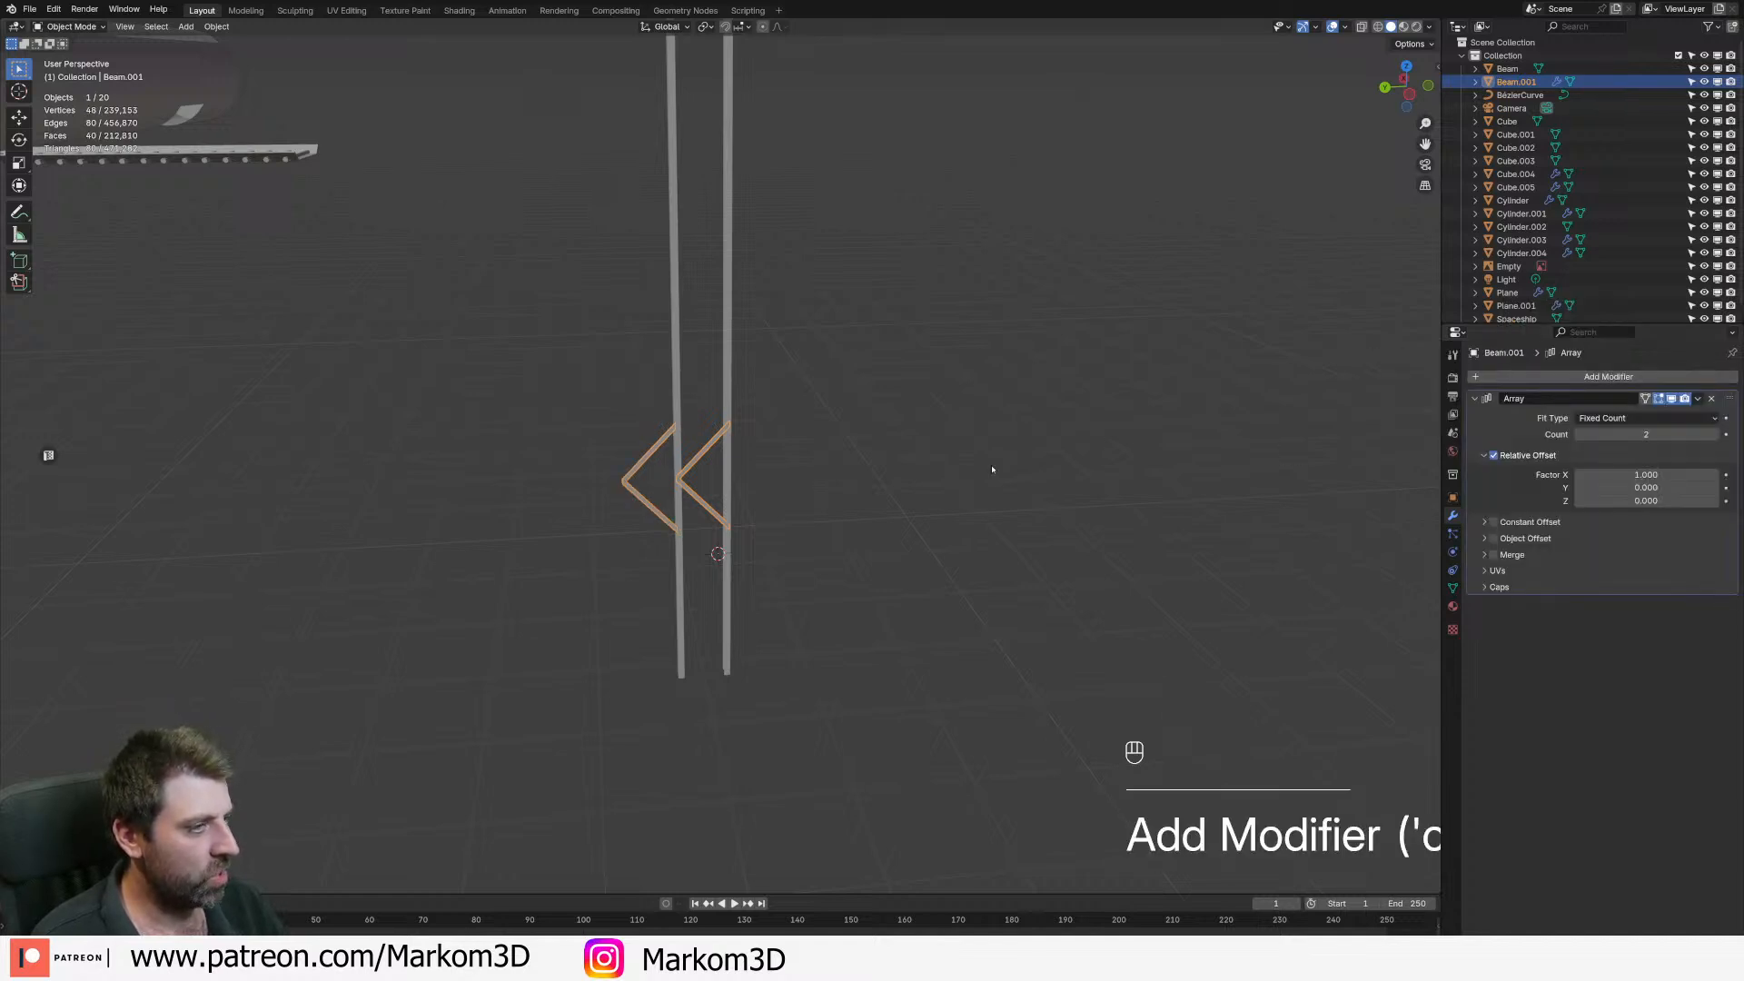
{"action": "middle_click_drag", "start_coordinate": [1105, 451], "coordinate": [1191, 547]}
{"action": "type", "text": "0"}
{"action": "key", "text": "Tab"}
{"action": "type", "text": "1"}
{"action": "key", "text": "Return"}
- Set the brace array's count to 9 and move the bracing down along the beams
{"action": "middle_click_drag", "start_coordinate": [702, 511], "coordinate": [1142, 446]}
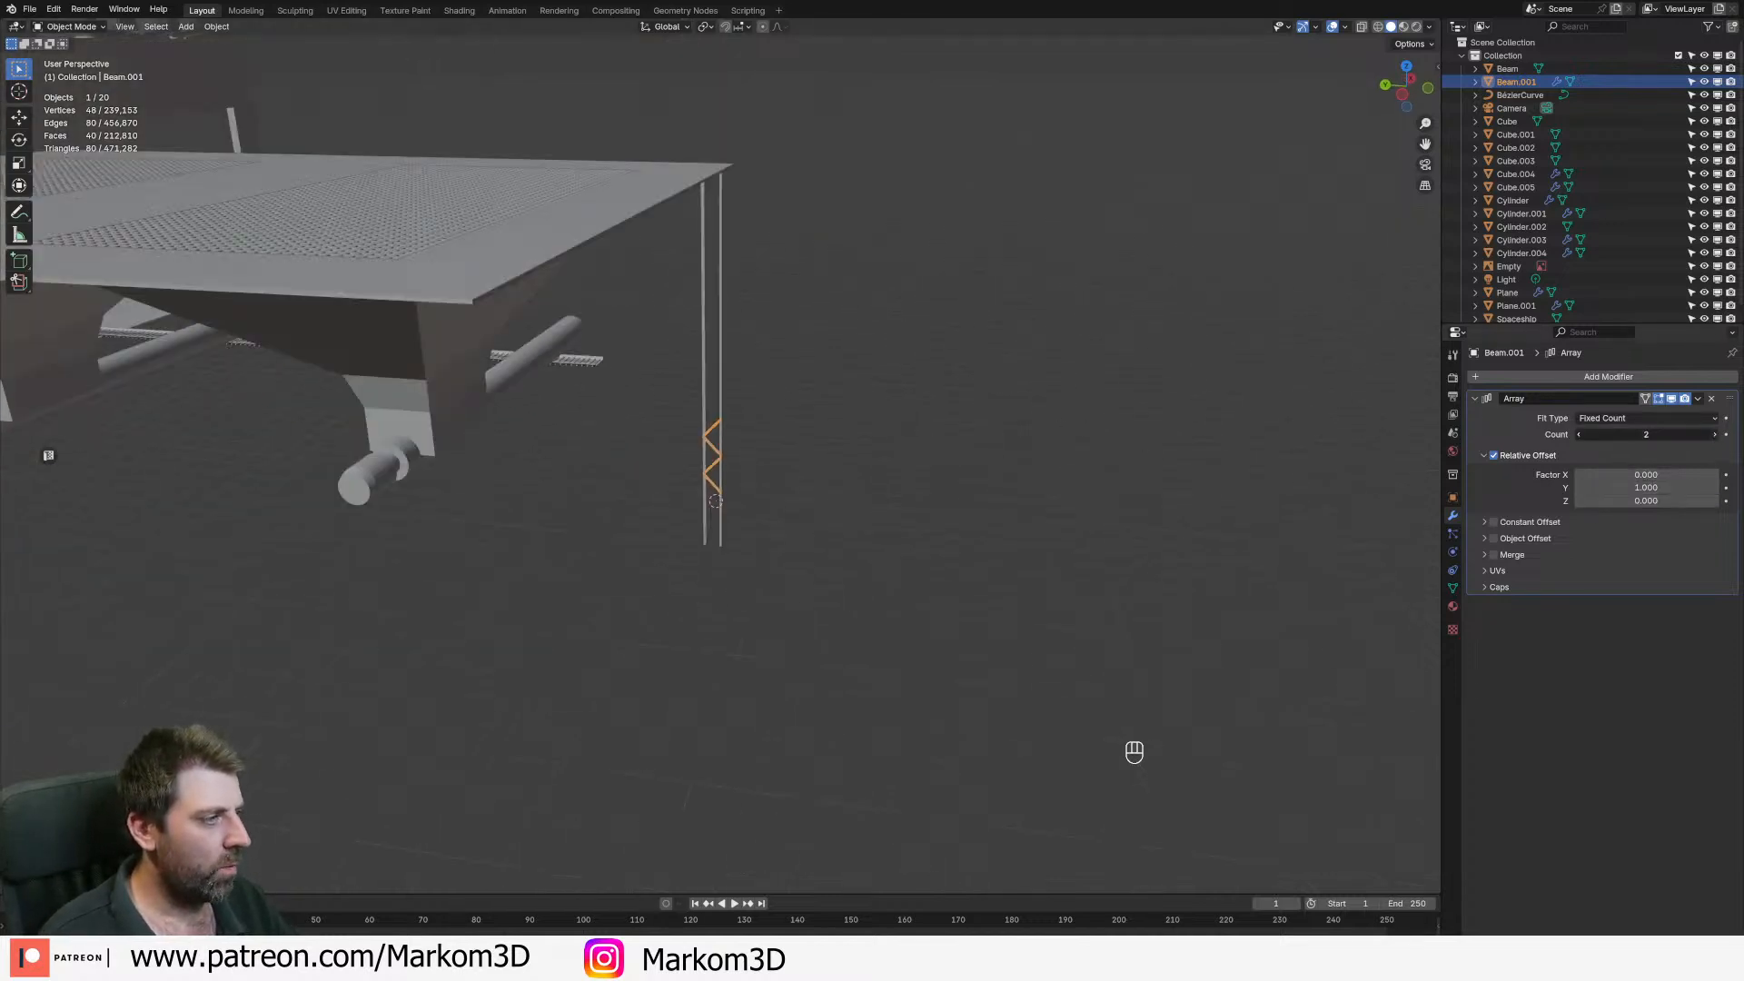
{"action": "middle_click_drag", "start_coordinate": [962, 322], "coordinate": [827, 349]}
{"action": "key", "text": "g"}
{"action": "middle_click", "coordinate": [817, 364]}
{"action": "left_click", "coordinate": [805, 471]}
- Fine-tune the bracing's height along Z so it runs from the foot of the beams up to the platform
{"action": "middle_click_drag", "start_coordinate": [805, 472], "coordinate": [972, 400]}
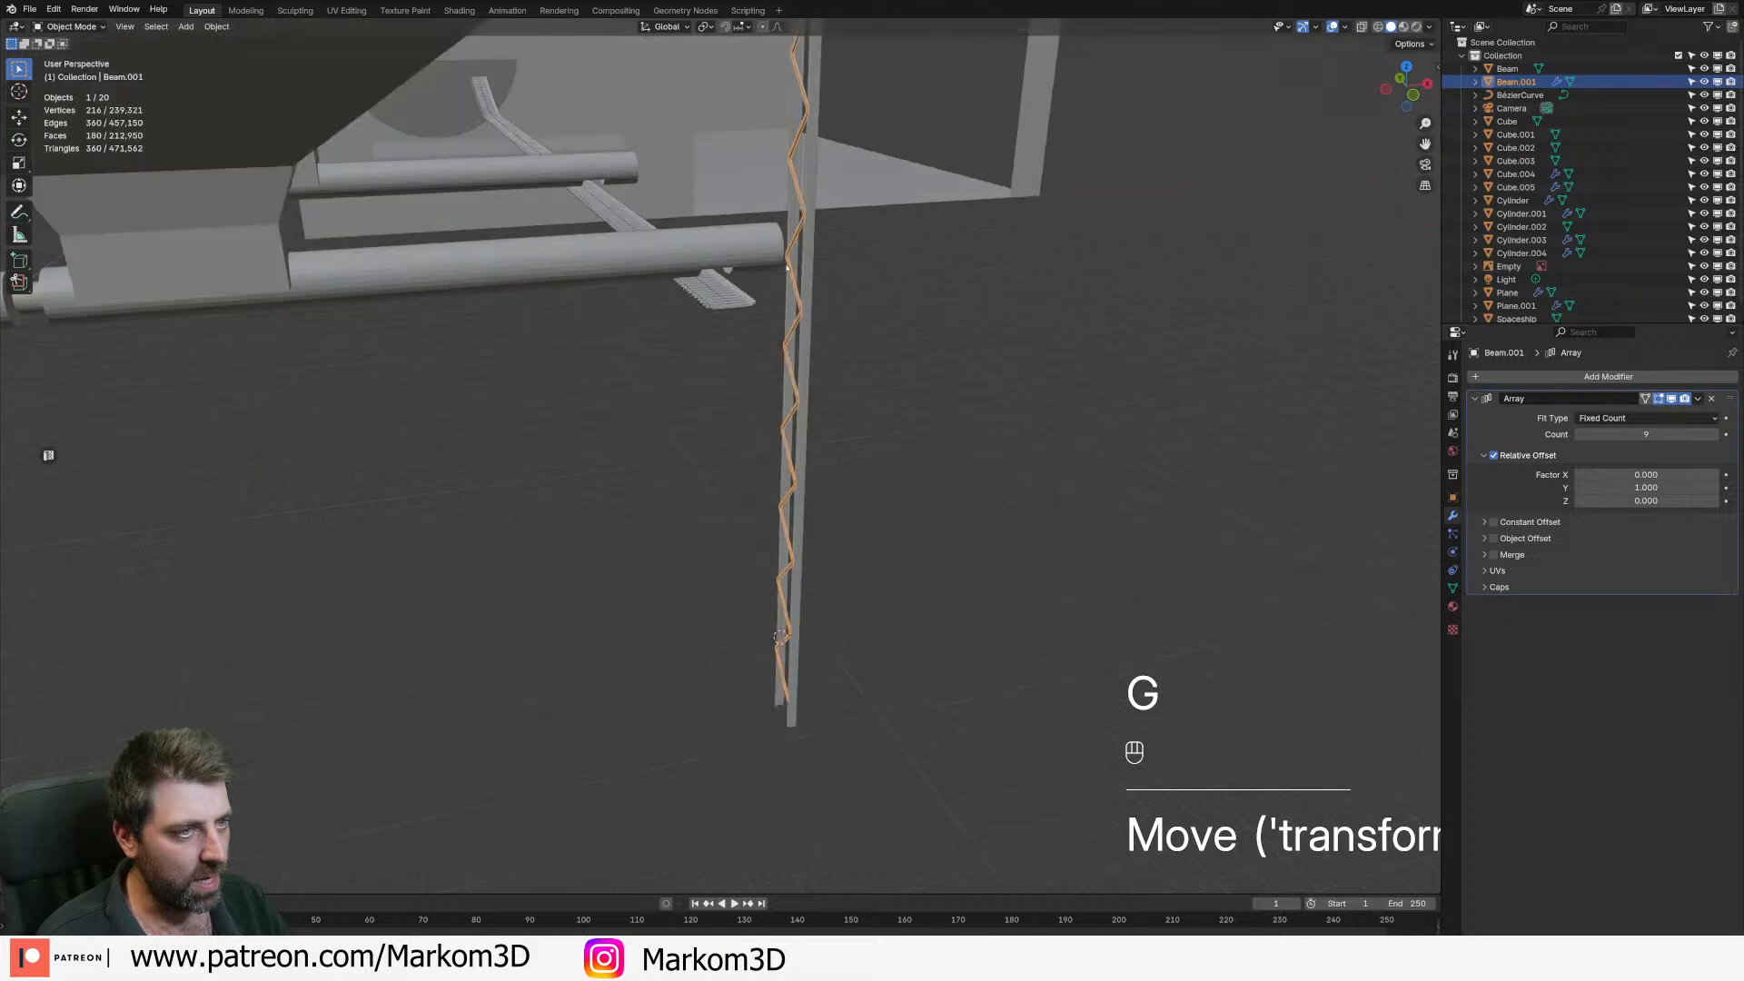
{"action": "middle_click_drag", "start_coordinate": [821, 331], "coordinate": [767, 479], "text": "shift"}
{"action": "scroll", "coordinate": [767, 479], "scroll_direction": "up", "scroll_amount": 4}
{"action": "key", "text": "g"}
{"action": "key", "text": "z"}
{"action": "left_click", "coordinate": [798, 374], "text": "shift"}
{"action": "scroll", "coordinate": [798, 374], "scroll_direction": "down", "scroll_amount": 3}
- Duplicate the bracing along X to the other side of the leg and rotate the copy so its zigzag is mirrored
{"action": "middle_click_drag", "start_coordinate": [899, 459], "coordinate": [801, 545]}
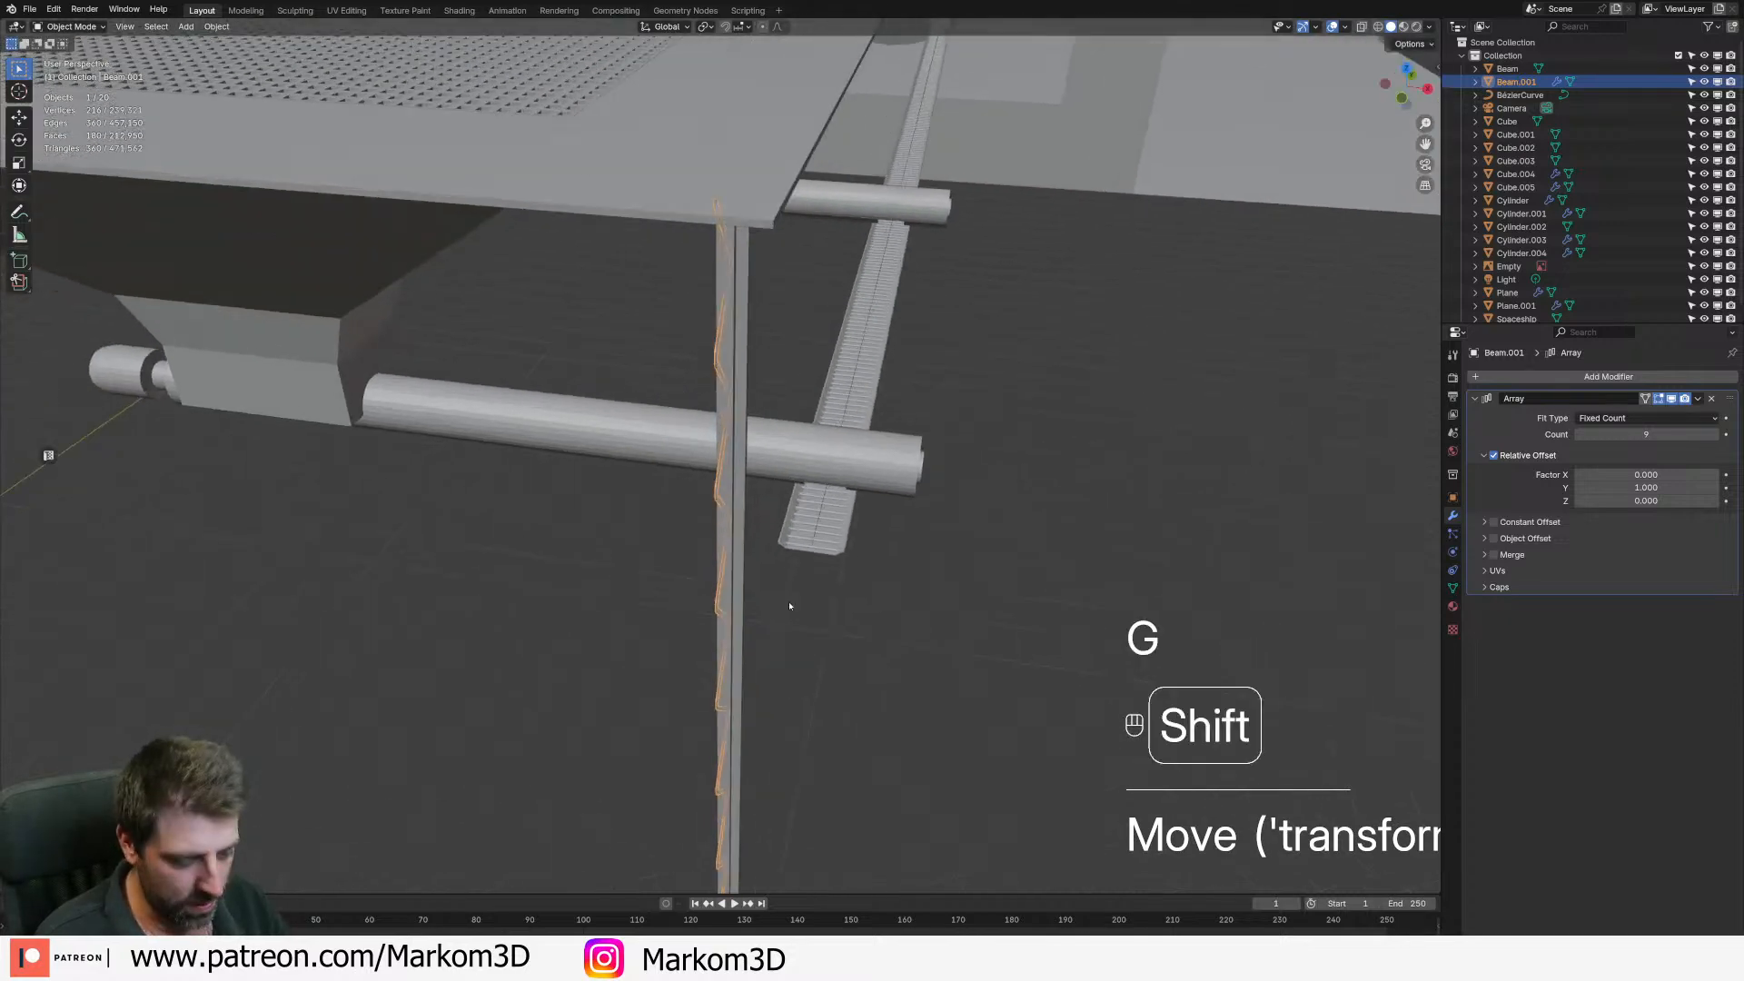
{"action": "key", "text": "shift+d"}
{"action": "key", "text": "x"}
{"action": "left_click", "coordinate": [825, 626]}
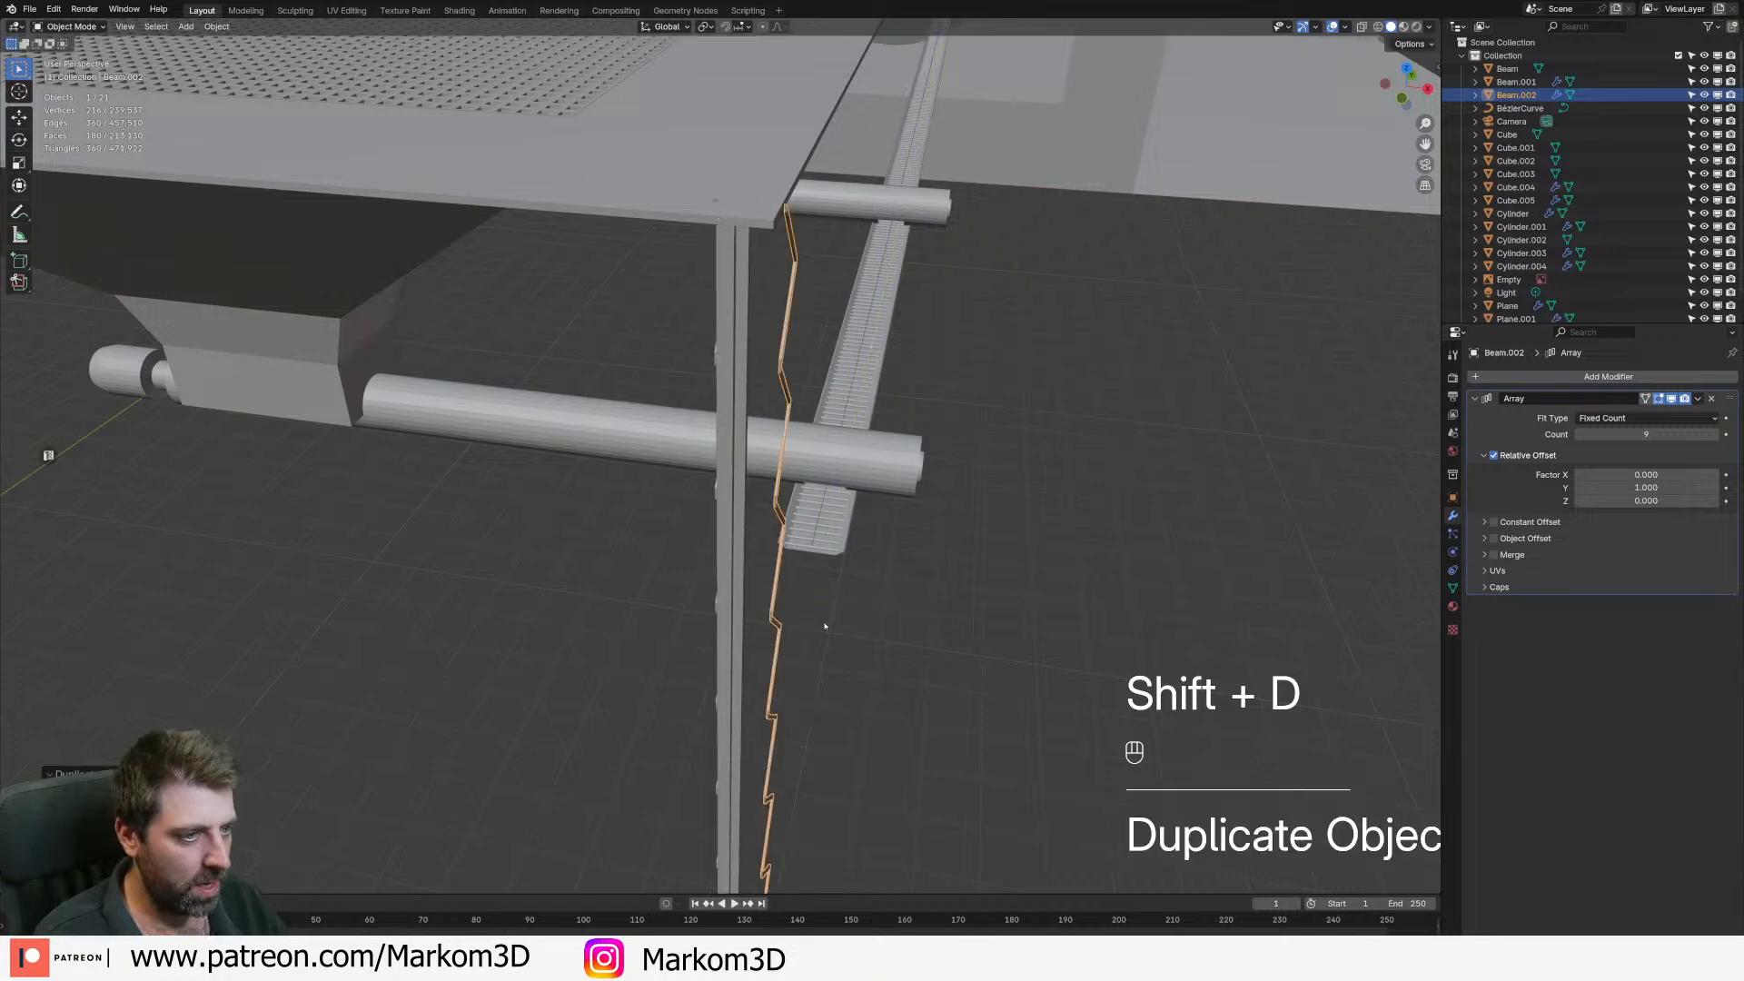
{"action": "key", "text": "r"}
{"action": "left_click", "coordinate": [825, 625]}
- Move the duplicated bracing along Y in the right orthographic view so it sits centred between the two beams
{"action": "middle_click_drag", "start_coordinate": [825, 625], "coordinate": [687, 687]}
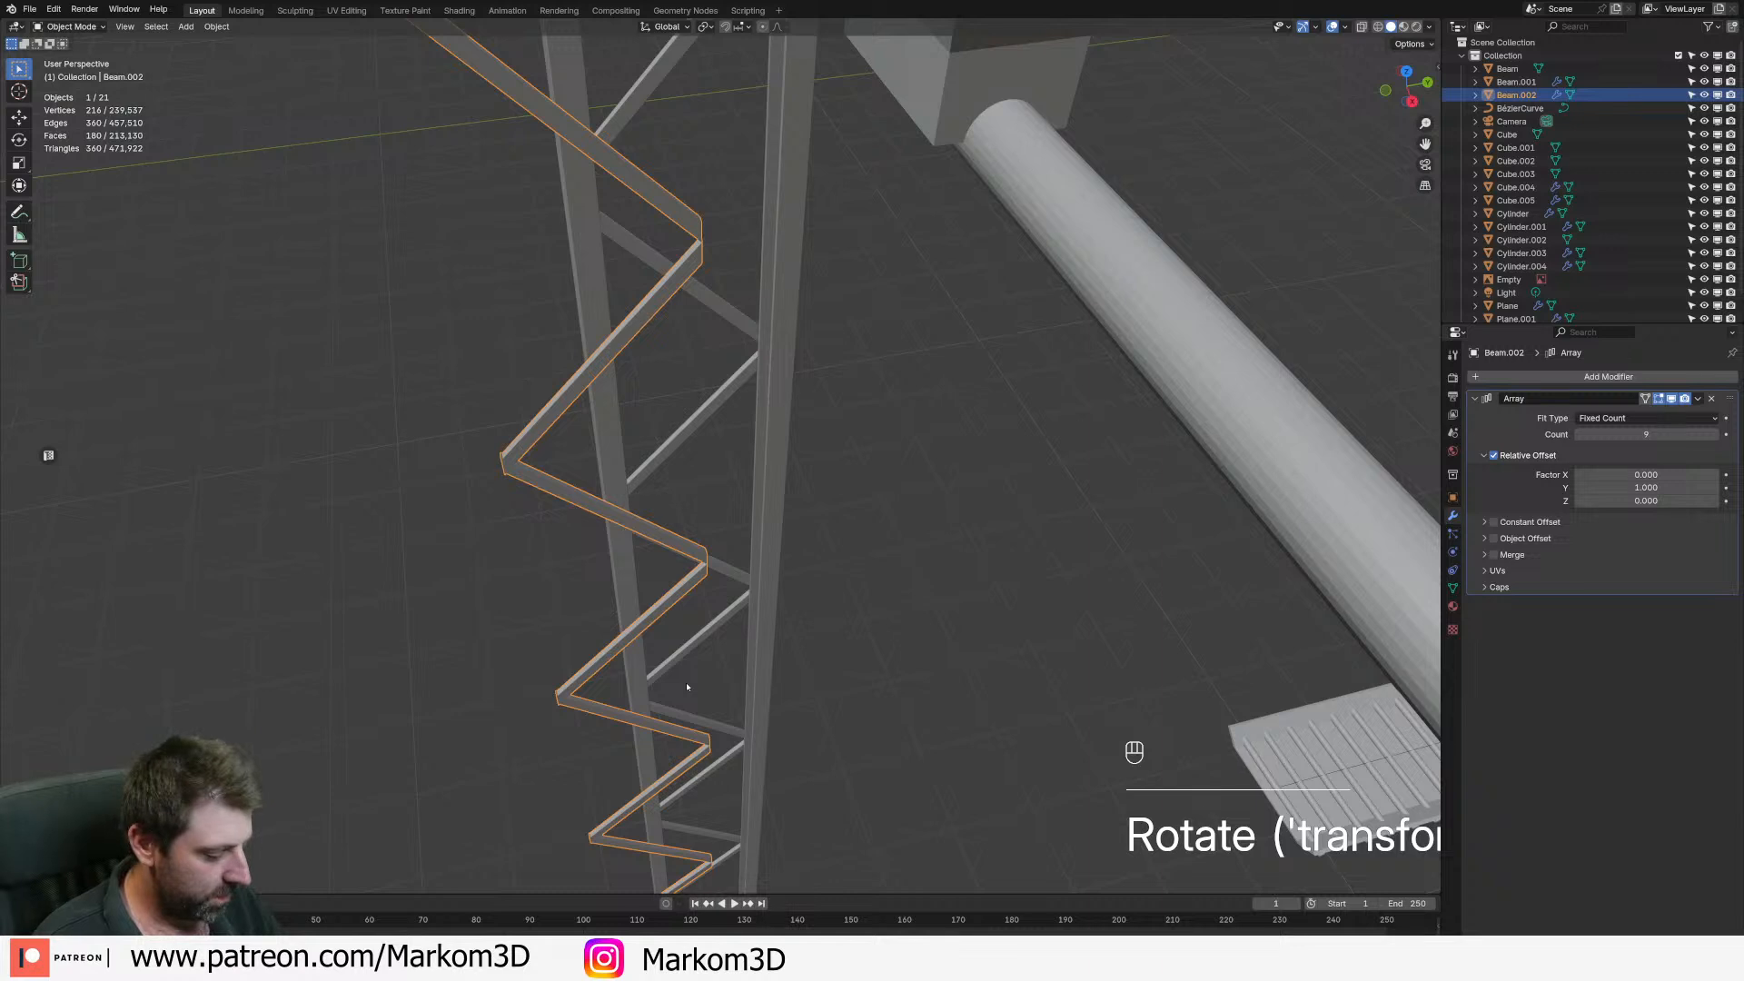
{"action": "key", "text": "KP_3"}
{"action": "key", "text": "g"}
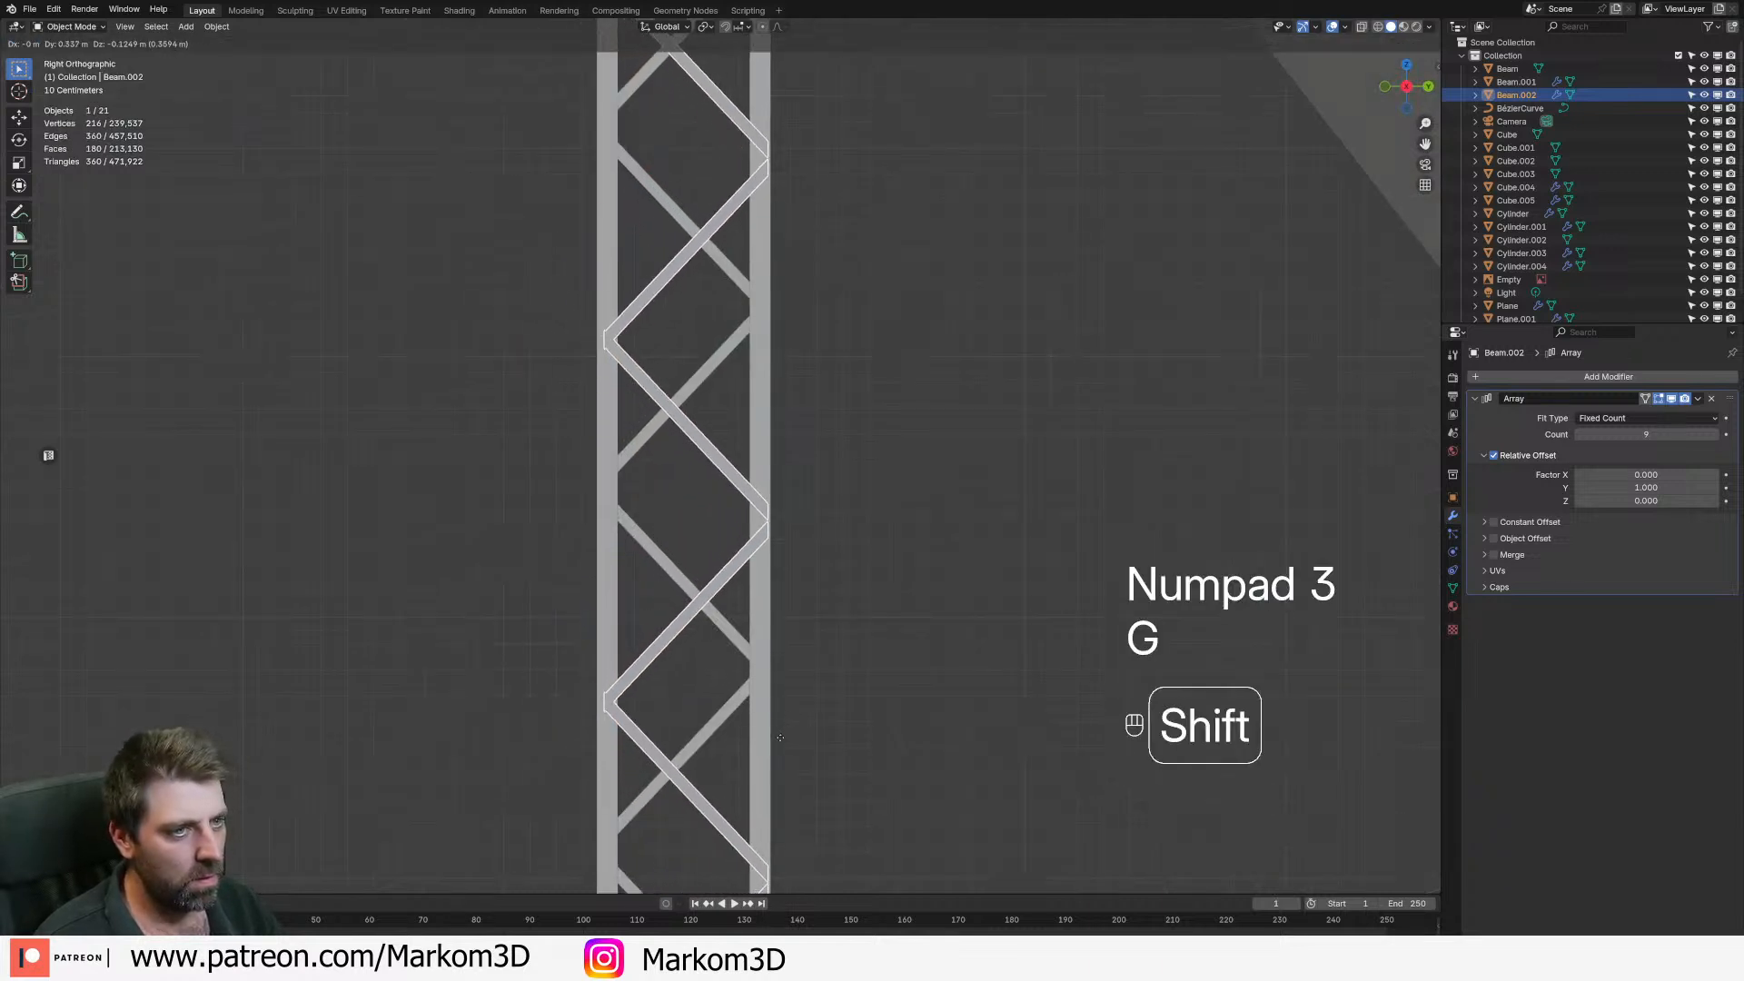
{"action": "right_click", "coordinate": [770, 405]}
{"action": "key", "text": "g"}
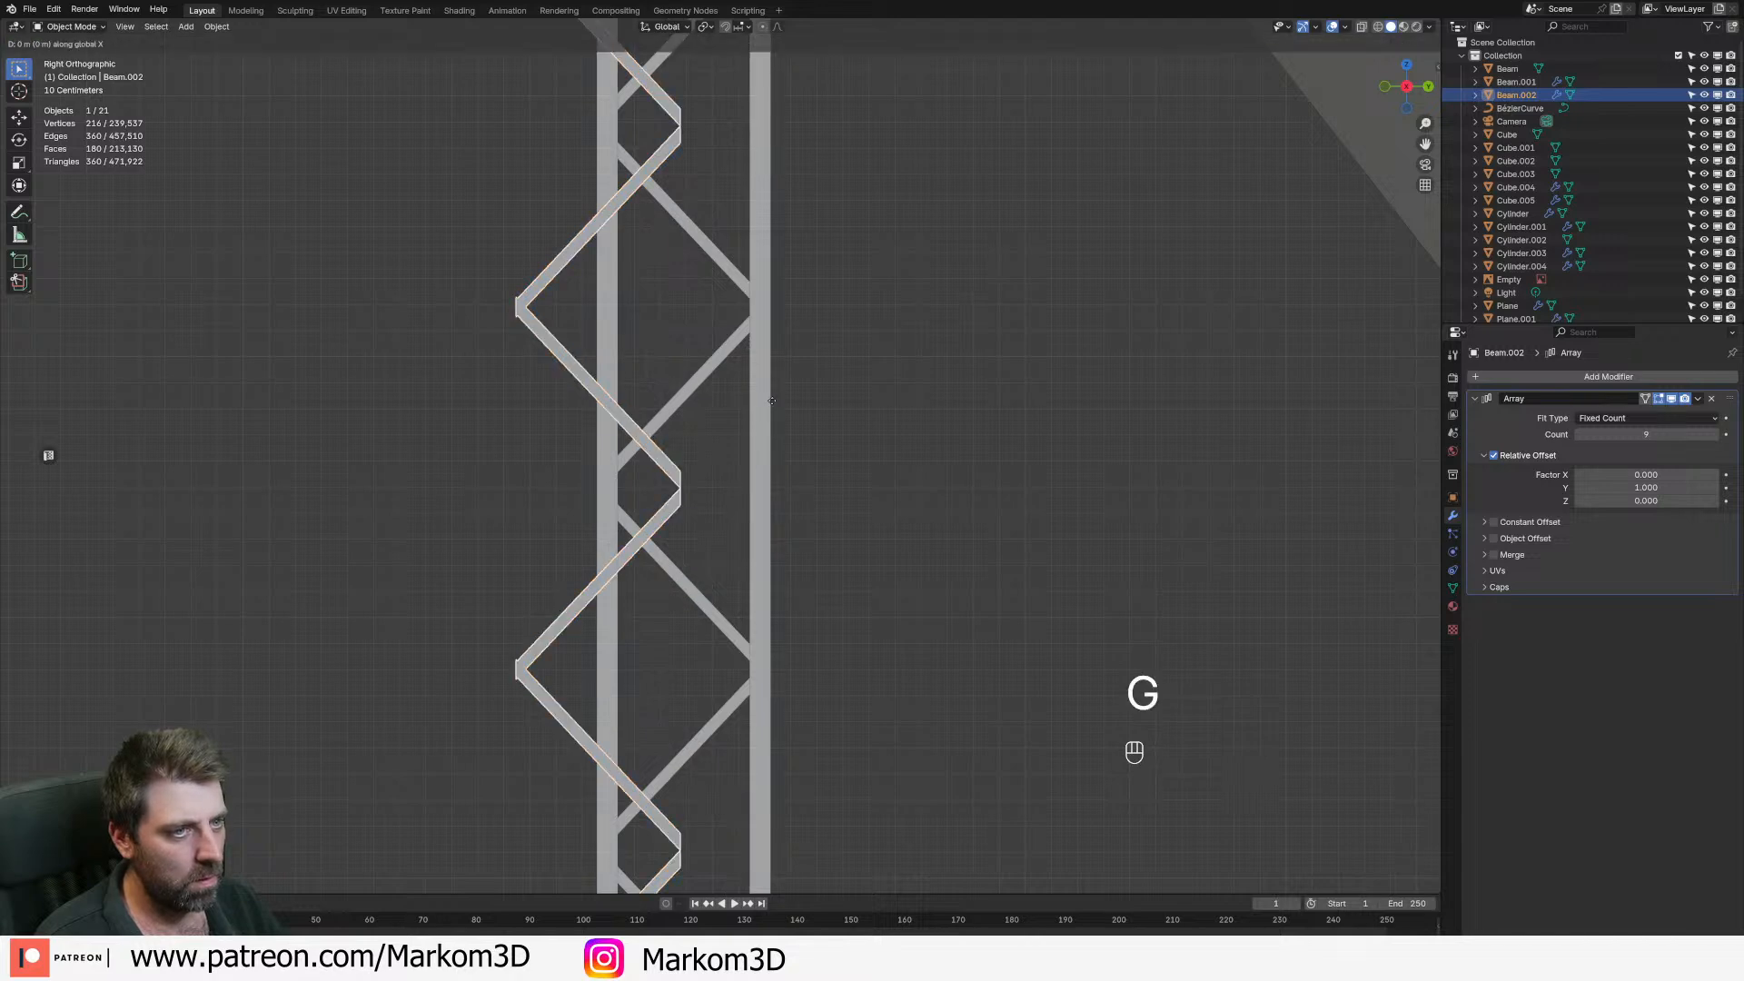
{"action": "key", "text": "y"}
{"action": "key", "text": "shift"}
{"action": "left_click", "coordinate": [854, 423]}
- Move the duplicated bracing along X inward against the beams
{"action": "scroll", "coordinate": [800, 473], "scroll_direction": "down", "scroll_amount": 5}
{"action": "middle_click_drag", "start_coordinate": [790, 483], "coordinate": [897, 536]}
{"action": "scroll", "coordinate": [898, 522], "scroll_direction": "up", "scroll_amount": 2}
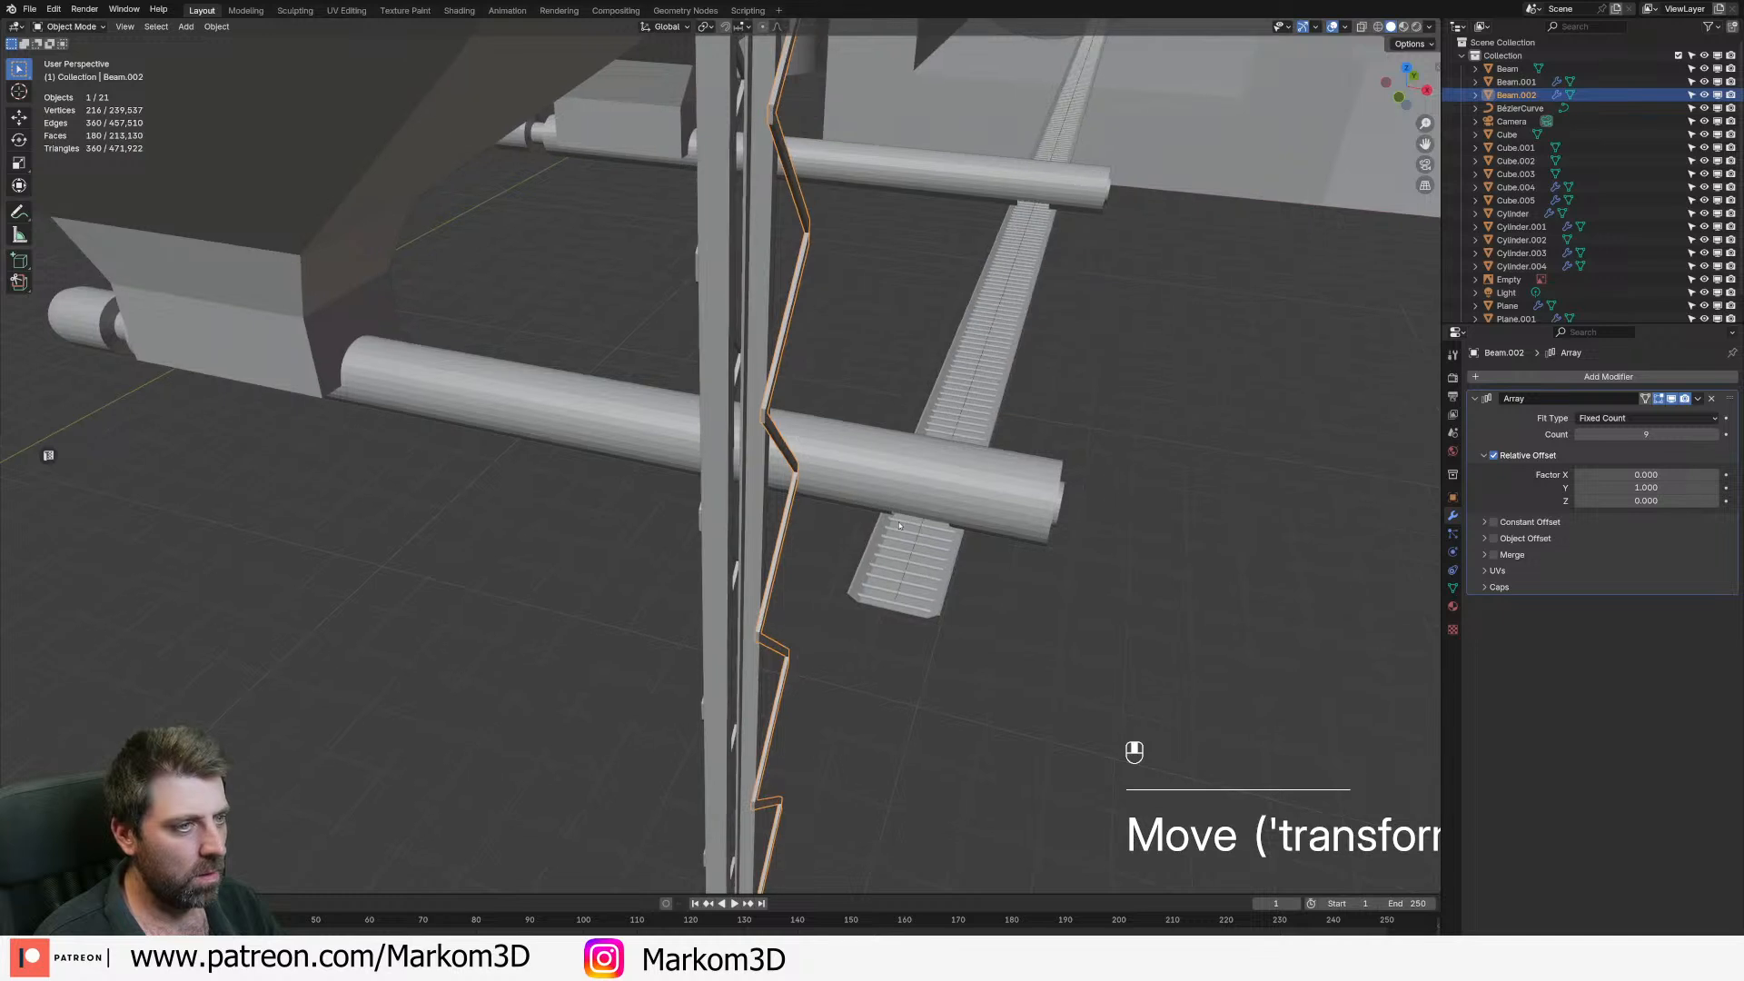
{"action": "key", "text": "g"}
{"action": "key", "text": "x"}
{"action": "key", "text": "shift"}
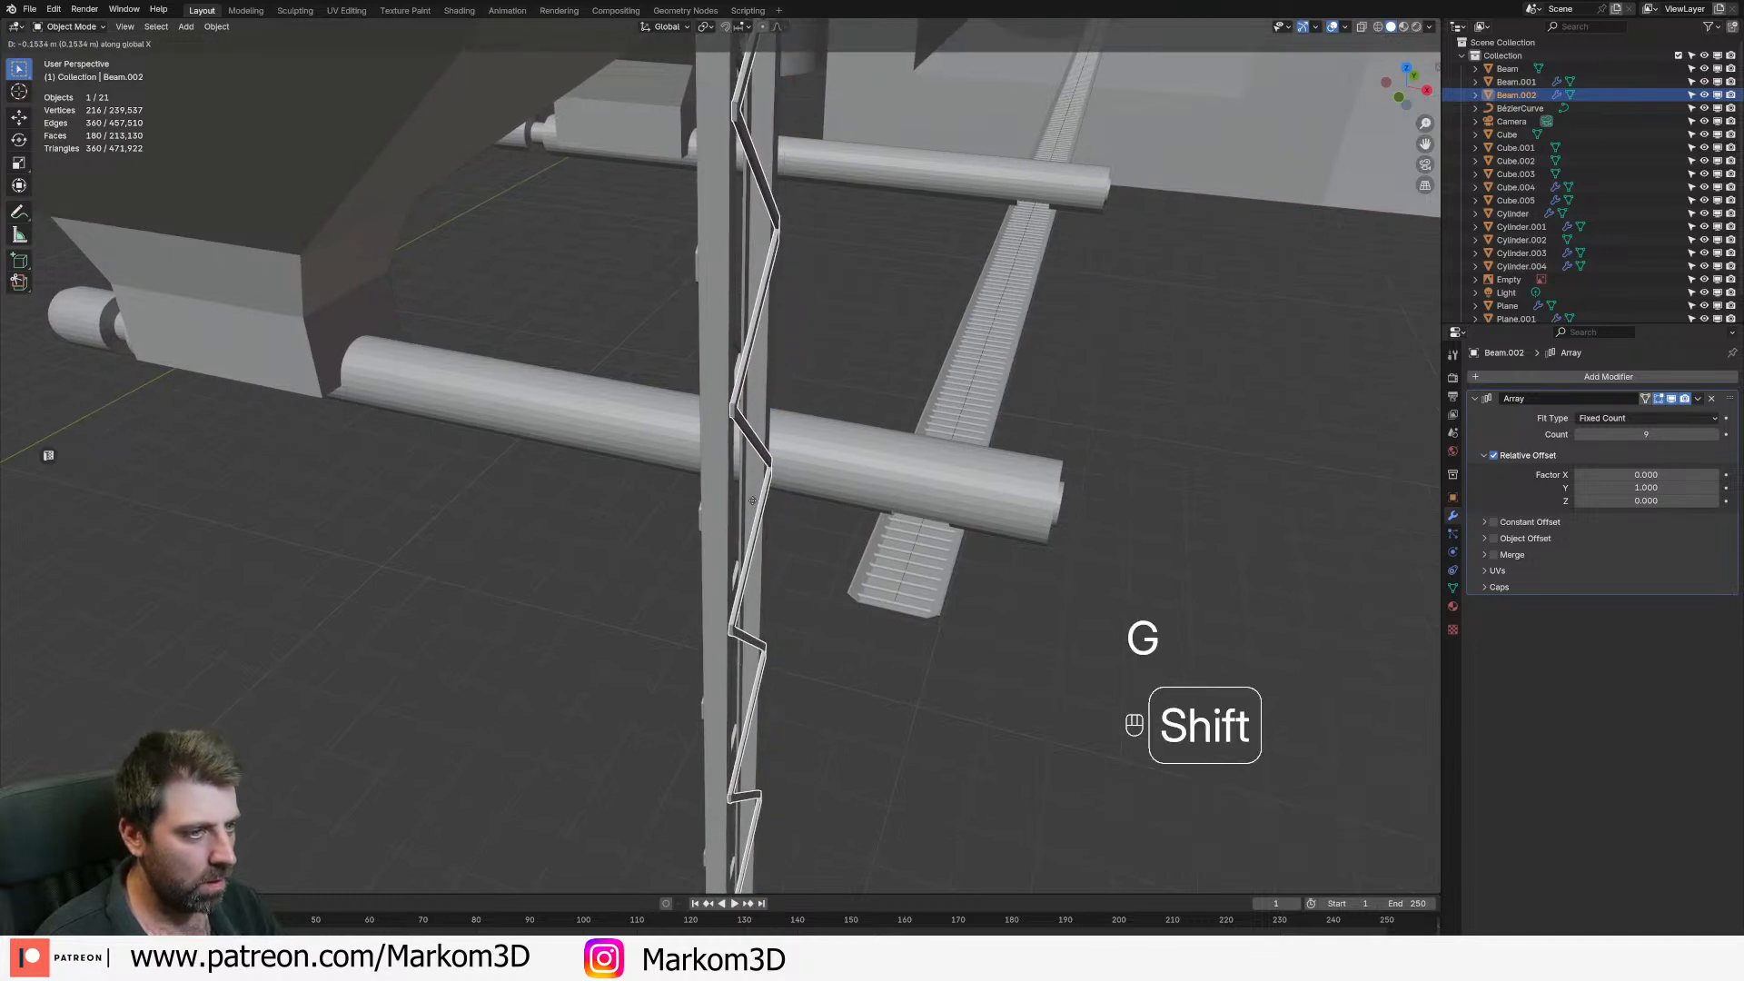
{"action": "left_click", "coordinate": [709, 485]}
- Move the original zigzag bracing along X so it sits inward against the two beams
{"action": "middle_click_drag", "start_coordinate": [709, 484], "coordinate": [746, 497]}
{"action": "scroll", "coordinate": [790, 499], "scroll_direction": "up", "scroll_amount": 1}
{"action": "left_click", "coordinate": [752, 474]}
{"action": "key", "text": "g"}
{"action": "key", "text": "shift"}
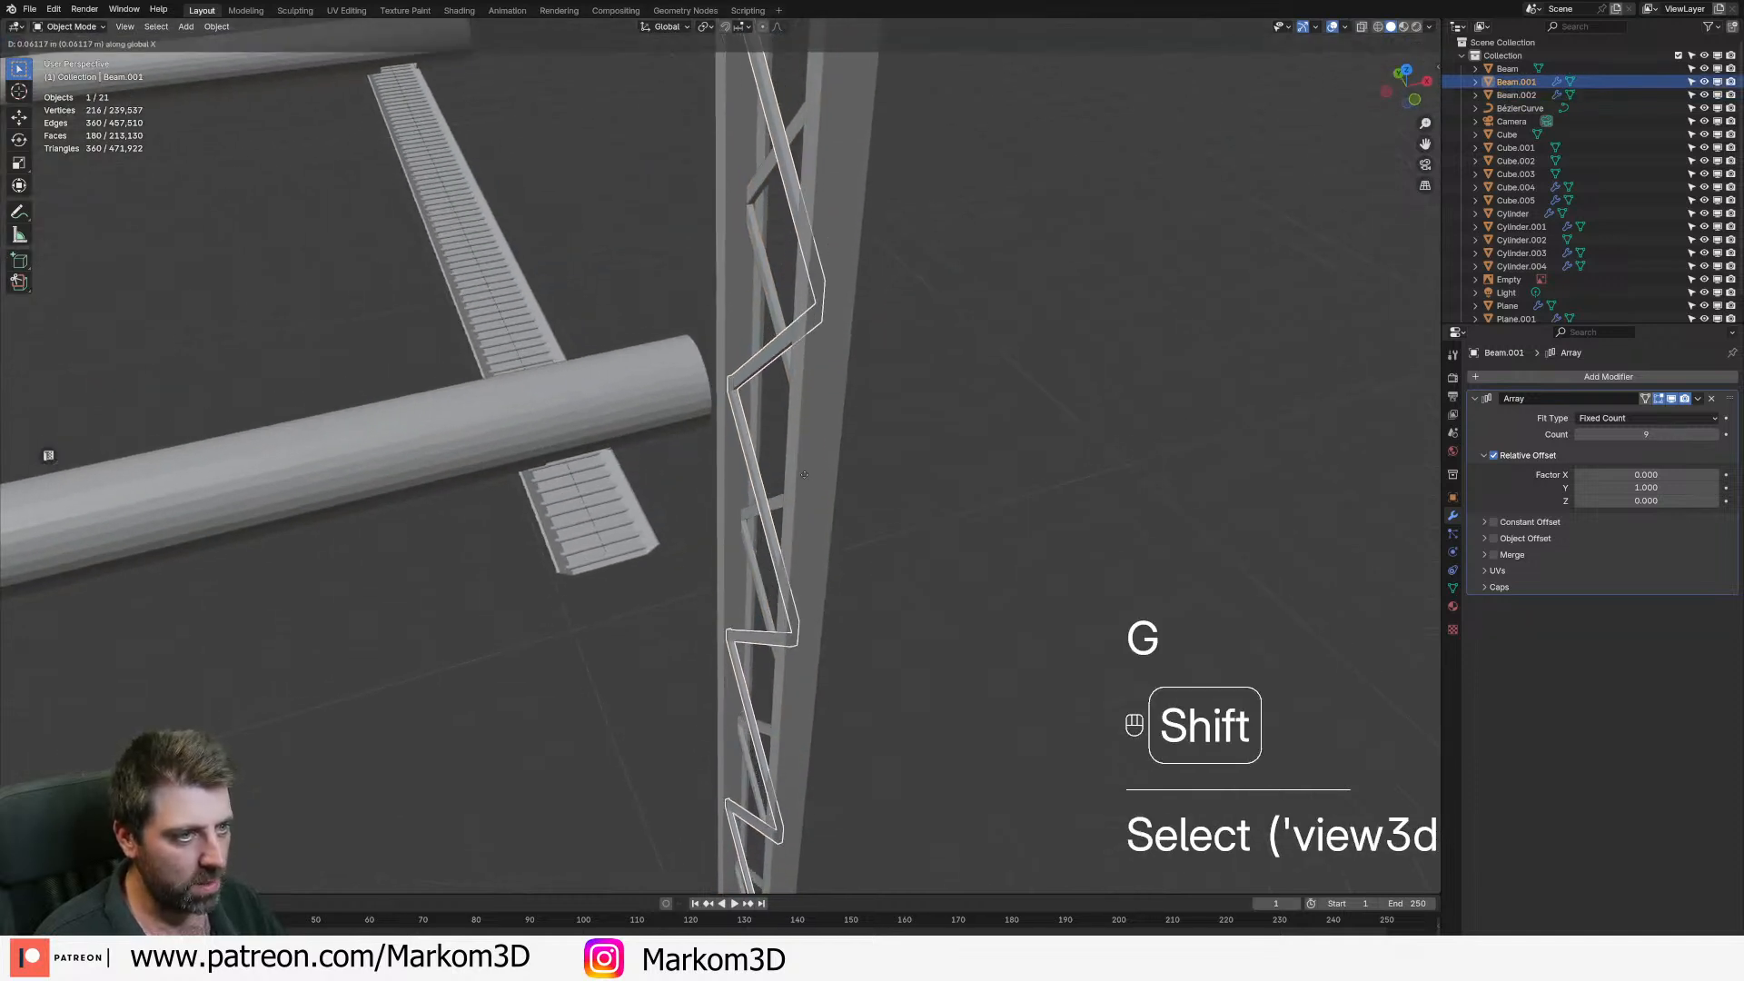
{"action": "left_click", "coordinate": [788, 477]}
{"action": "left_click", "coordinate": [1059, 506]}
{"action": "scroll", "coordinate": [985, 557], "scroll_direction": "down", "scroll_amount": 3}
{"action": "middle_click_drag", "start_coordinate": [1059, 506], "coordinate": [694, 551]}
{"action": "scroll", "coordinate": [771, 575], "scroll_direction": "down", "scroll_amount": 6}
{"action": "scroll", "coordinate": [693, 550], "scroll_direction": "up", "scroll_amount": 7}
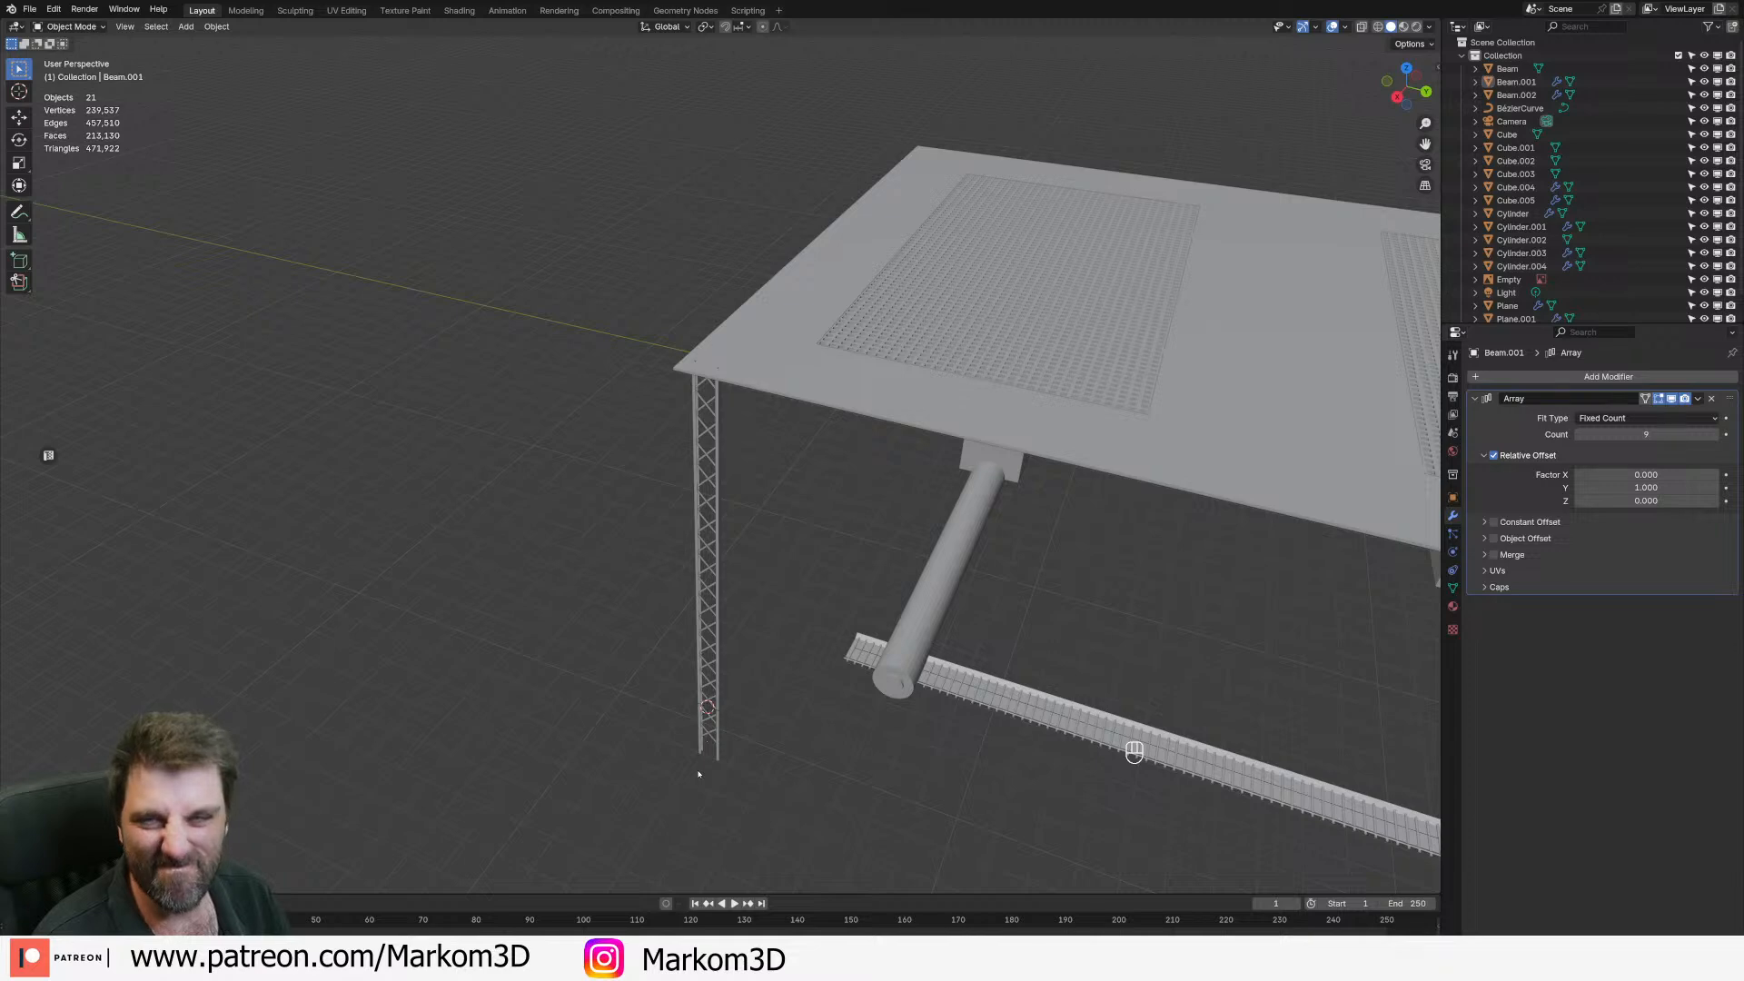
- Apply the Array modifiers on both zigzag bracings of the leg
{"action": "left_click", "coordinate": [717, 749]}
{"action": "scroll", "coordinate": [716, 750], "scroll_direction": "up", "scroll_amount": 2}
{"action": "middle_click_drag", "start_coordinate": [717, 750], "coordinate": [711, 677], "text": "shift"}
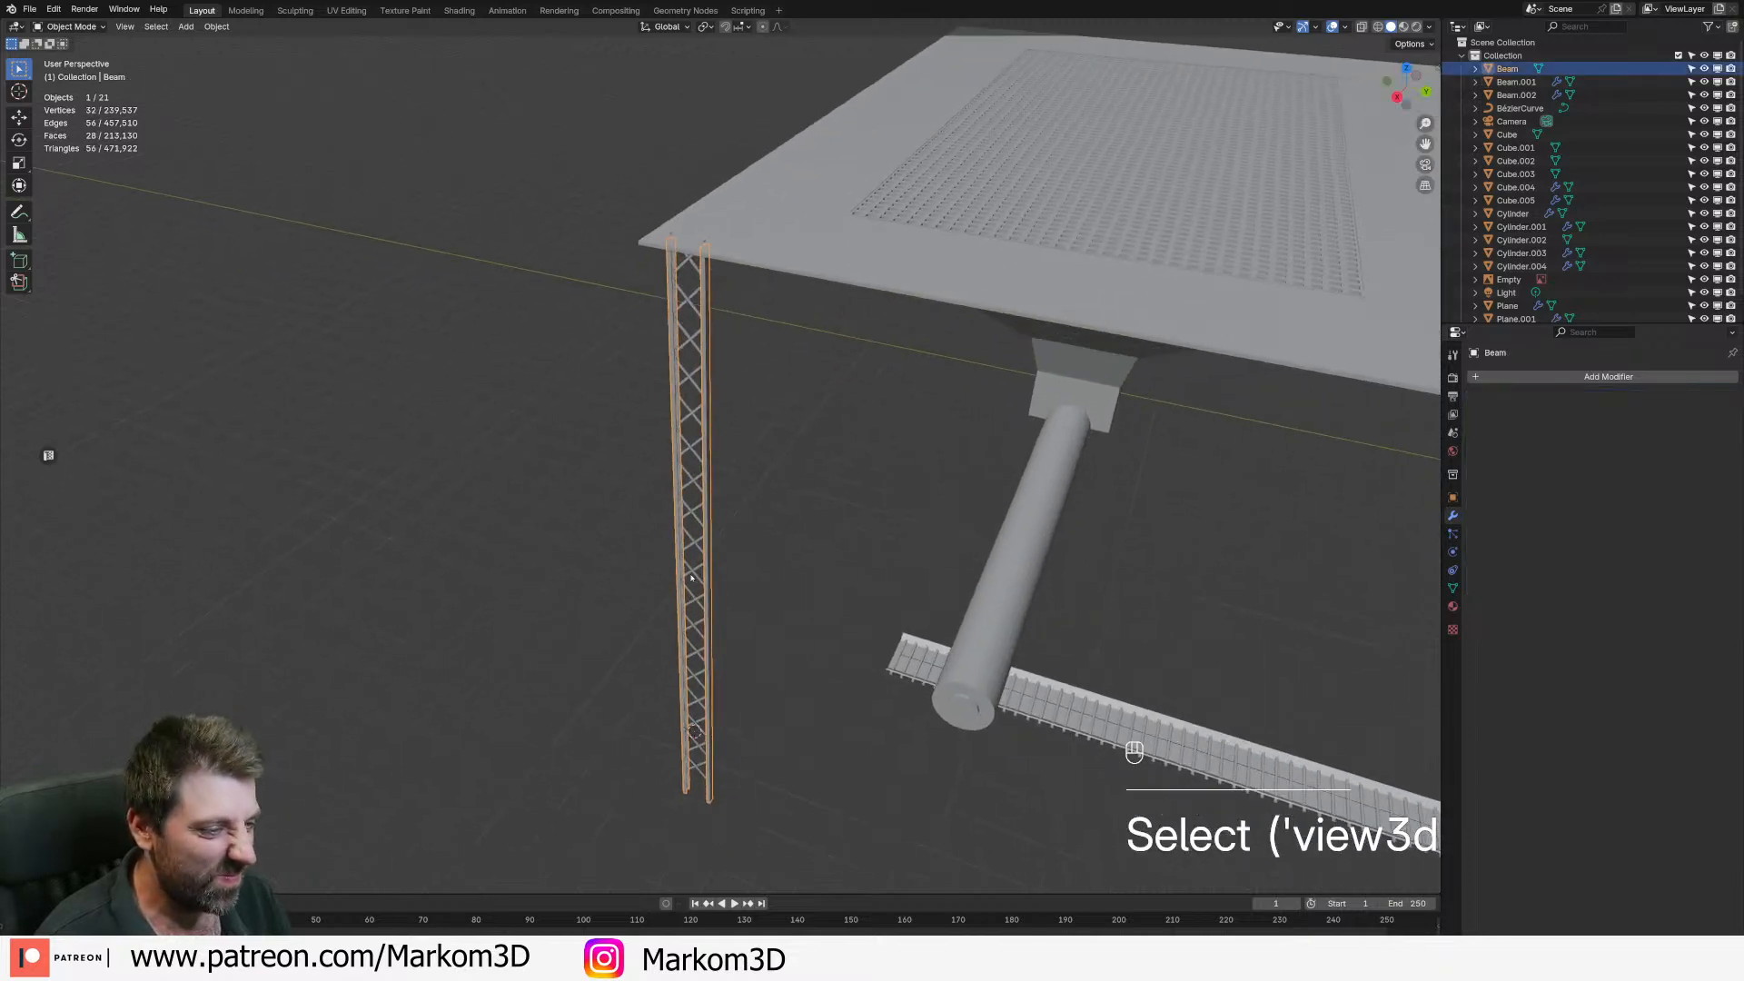
{"action": "left_click", "coordinate": [699, 654]}
{"action": "key", "text": "ctrl+a"}
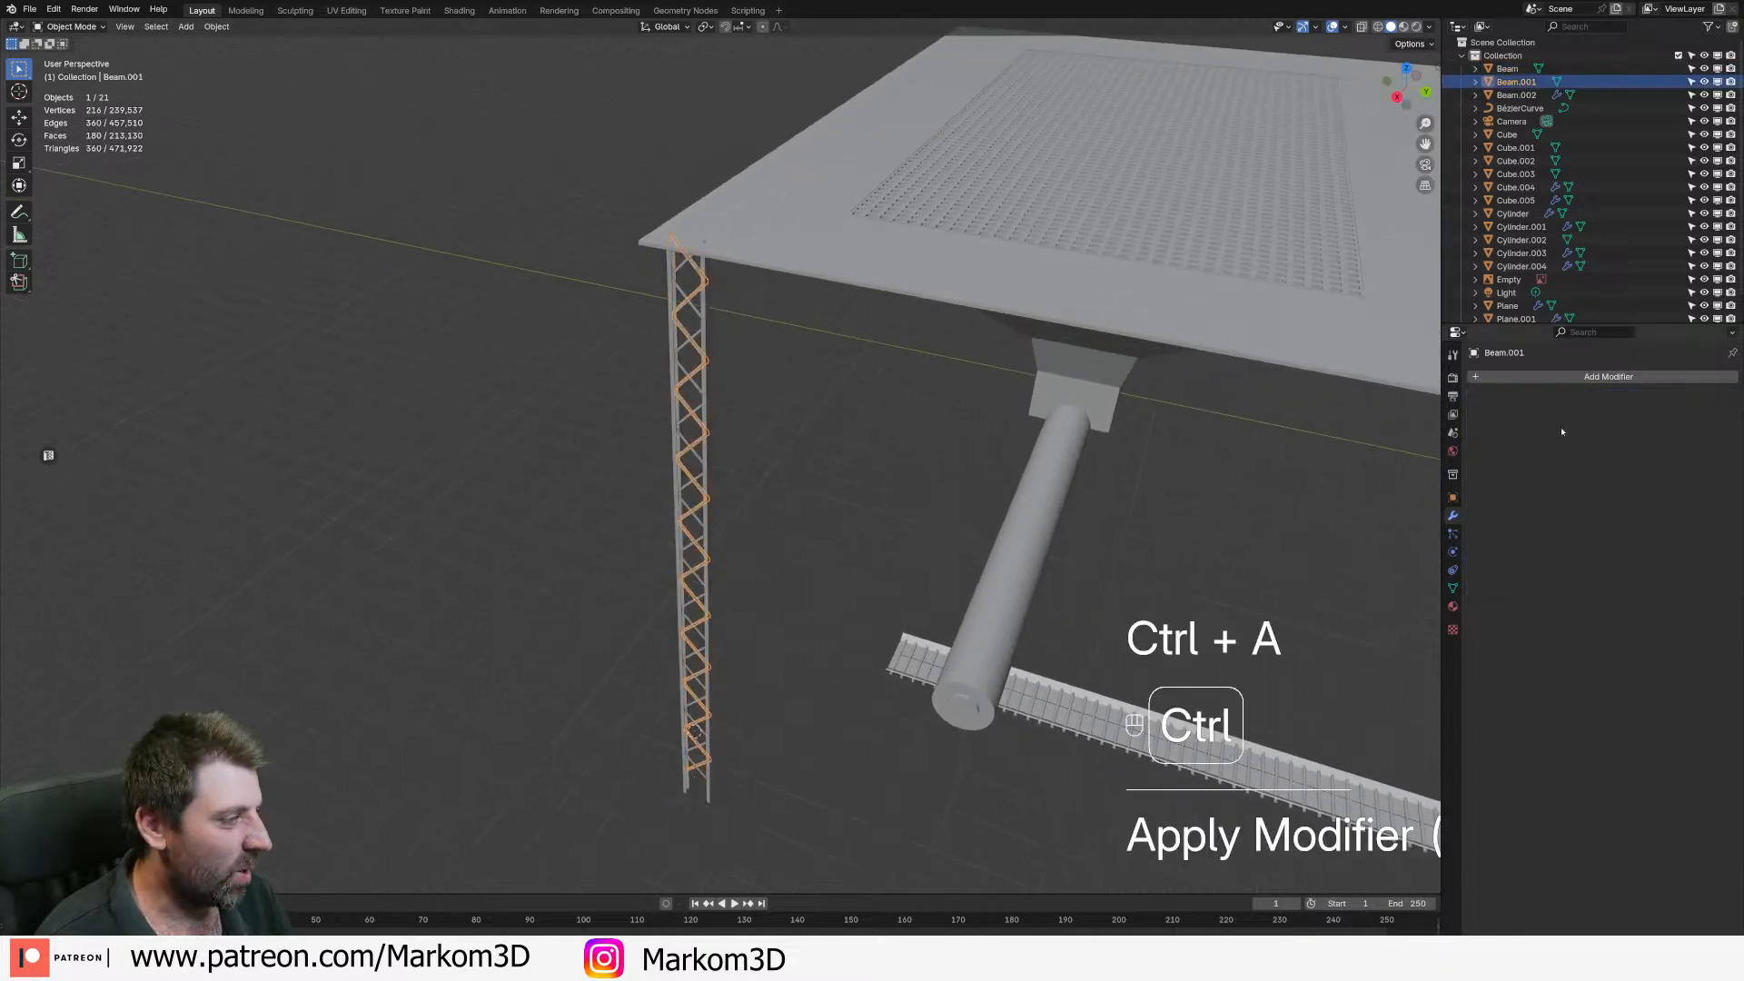
{"action": "left_click", "coordinate": [697, 457]}
{"action": "key", "text": "ctrl+a"}
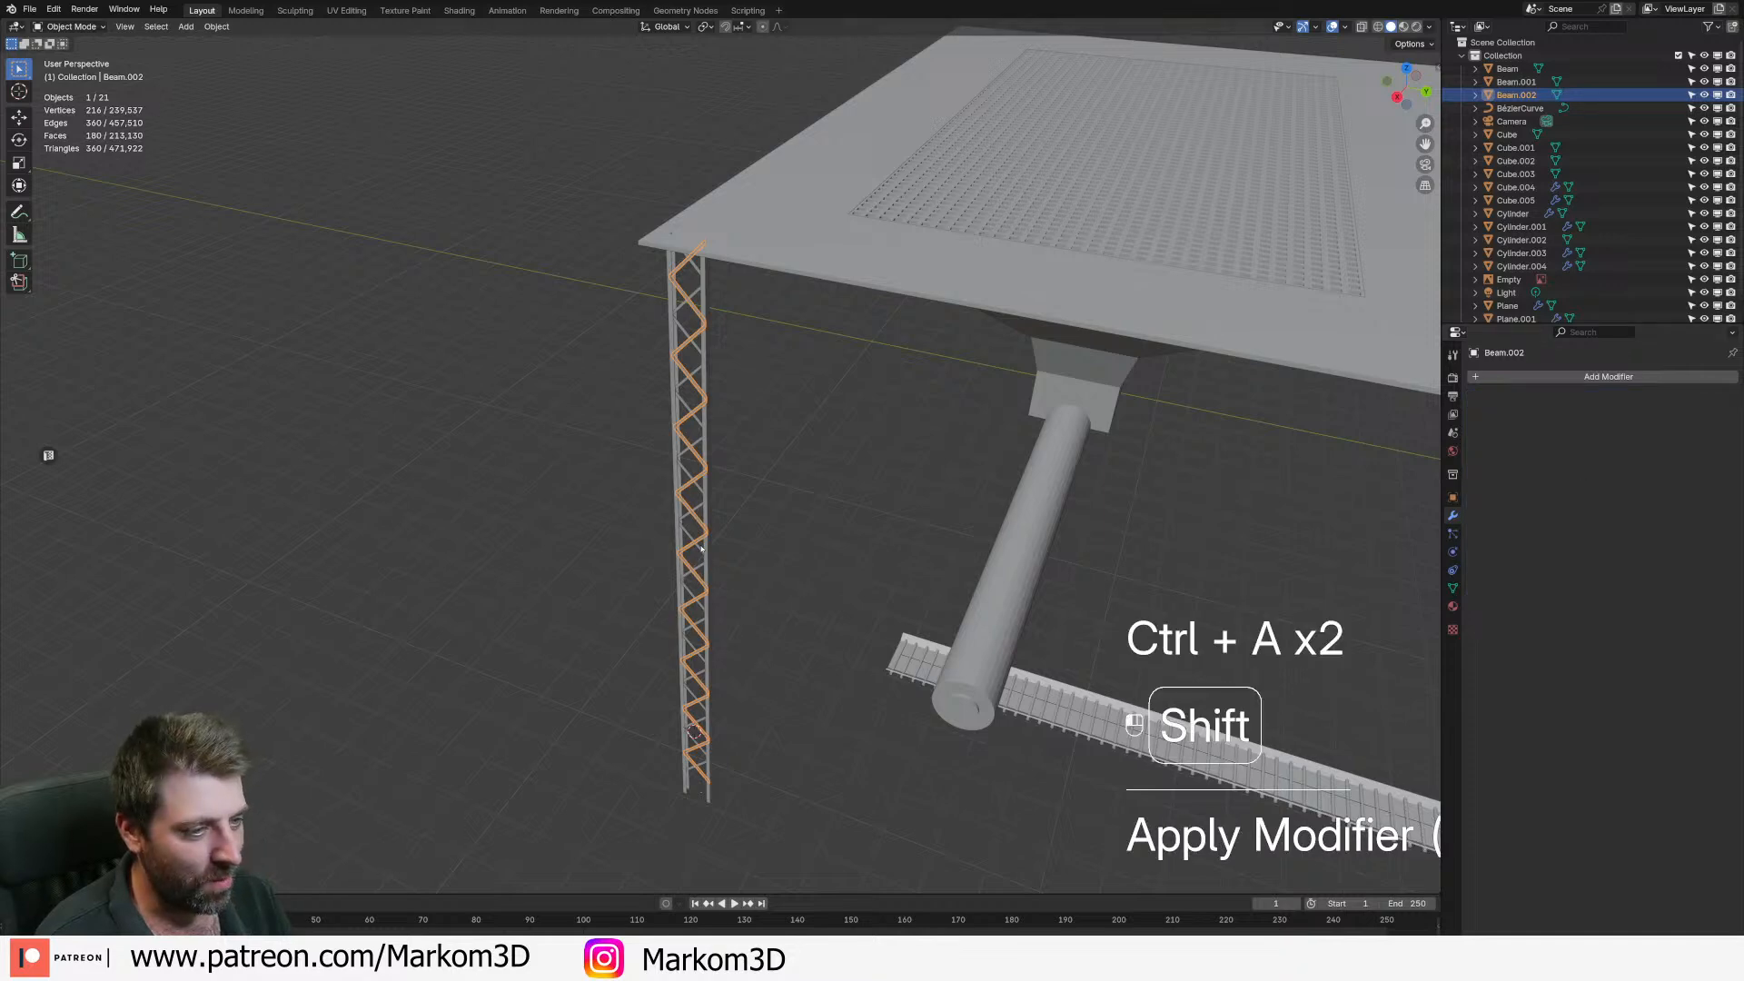
- Join the two bracings and the paired beams into a single leg object
{"action": "left_click", "coordinate": [700, 548], "text": "shift"}
{"action": "left_click", "coordinate": [706, 565], "text": "shift"}
{"action": "key", "text": "ctrl+j"}
{"action": "scroll", "coordinate": [786, 705], "scroll_direction": "down", "scroll_amount": 3}
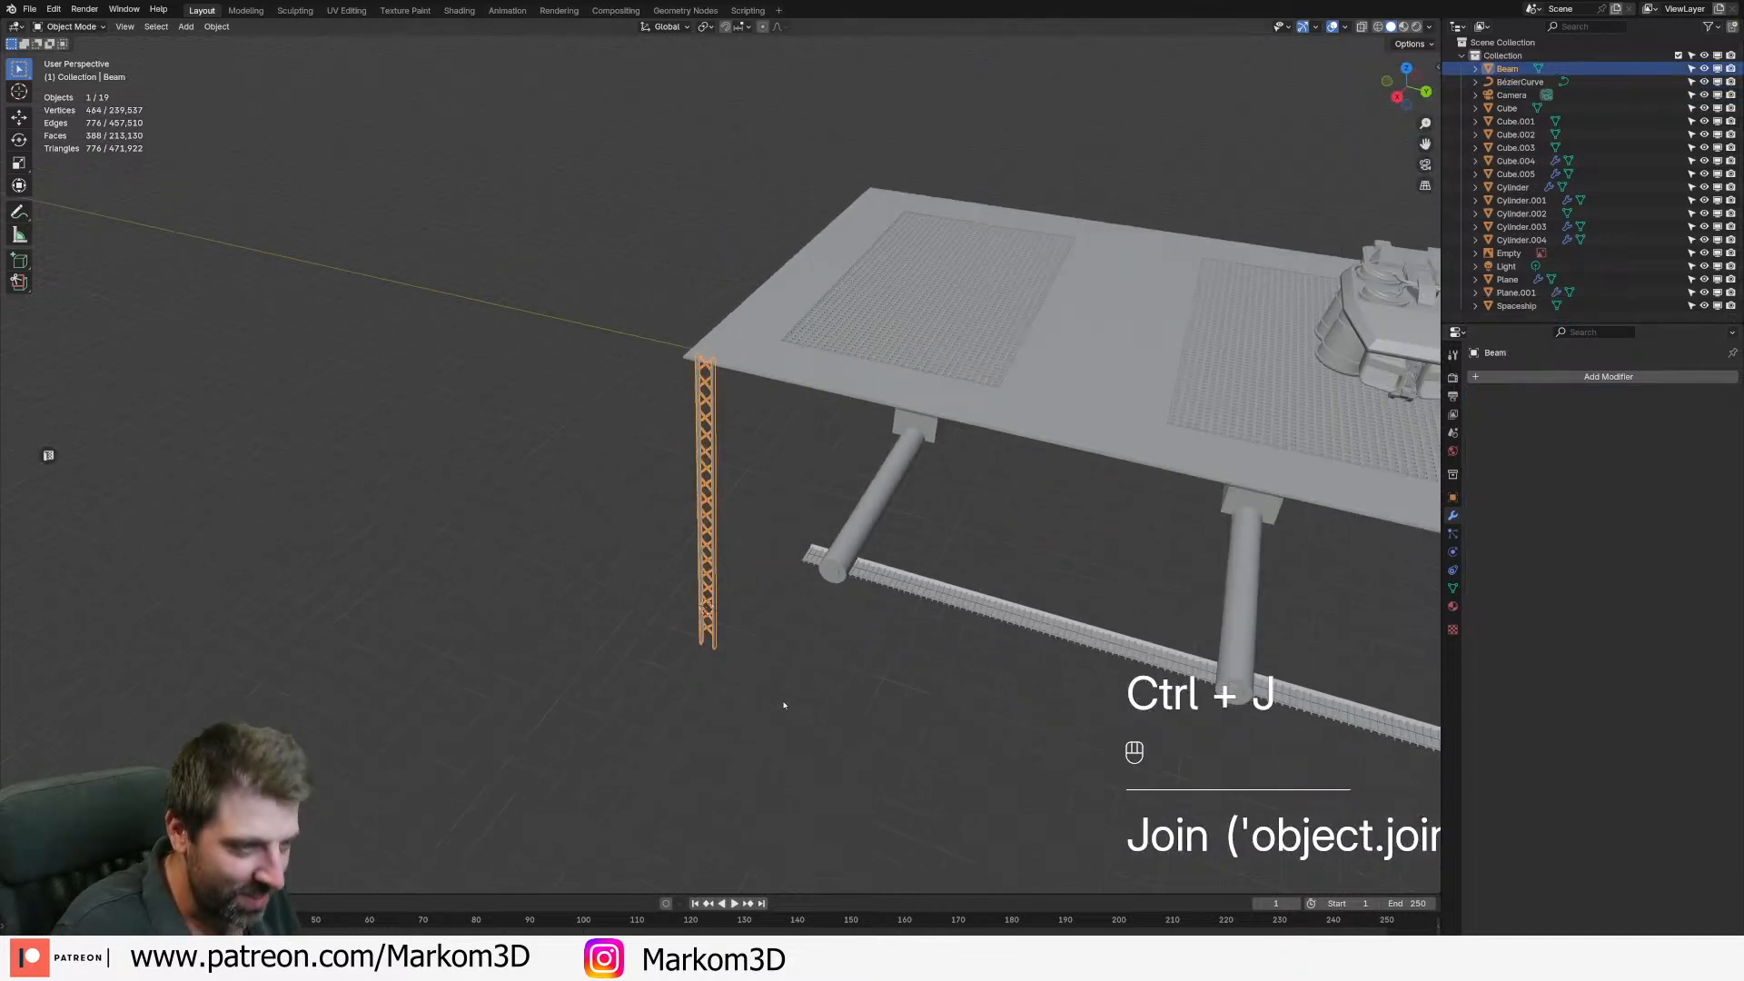
{"action": "left_click", "coordinate": [573, 646]}
{"action": "middle_click_drag", "start_coordinate": [573, 646], "coordinate": [672, 504]}
{"action": "scroll", "coordinate": [713, 677], "scroll_direction": "down", "scroll_amount": 3}
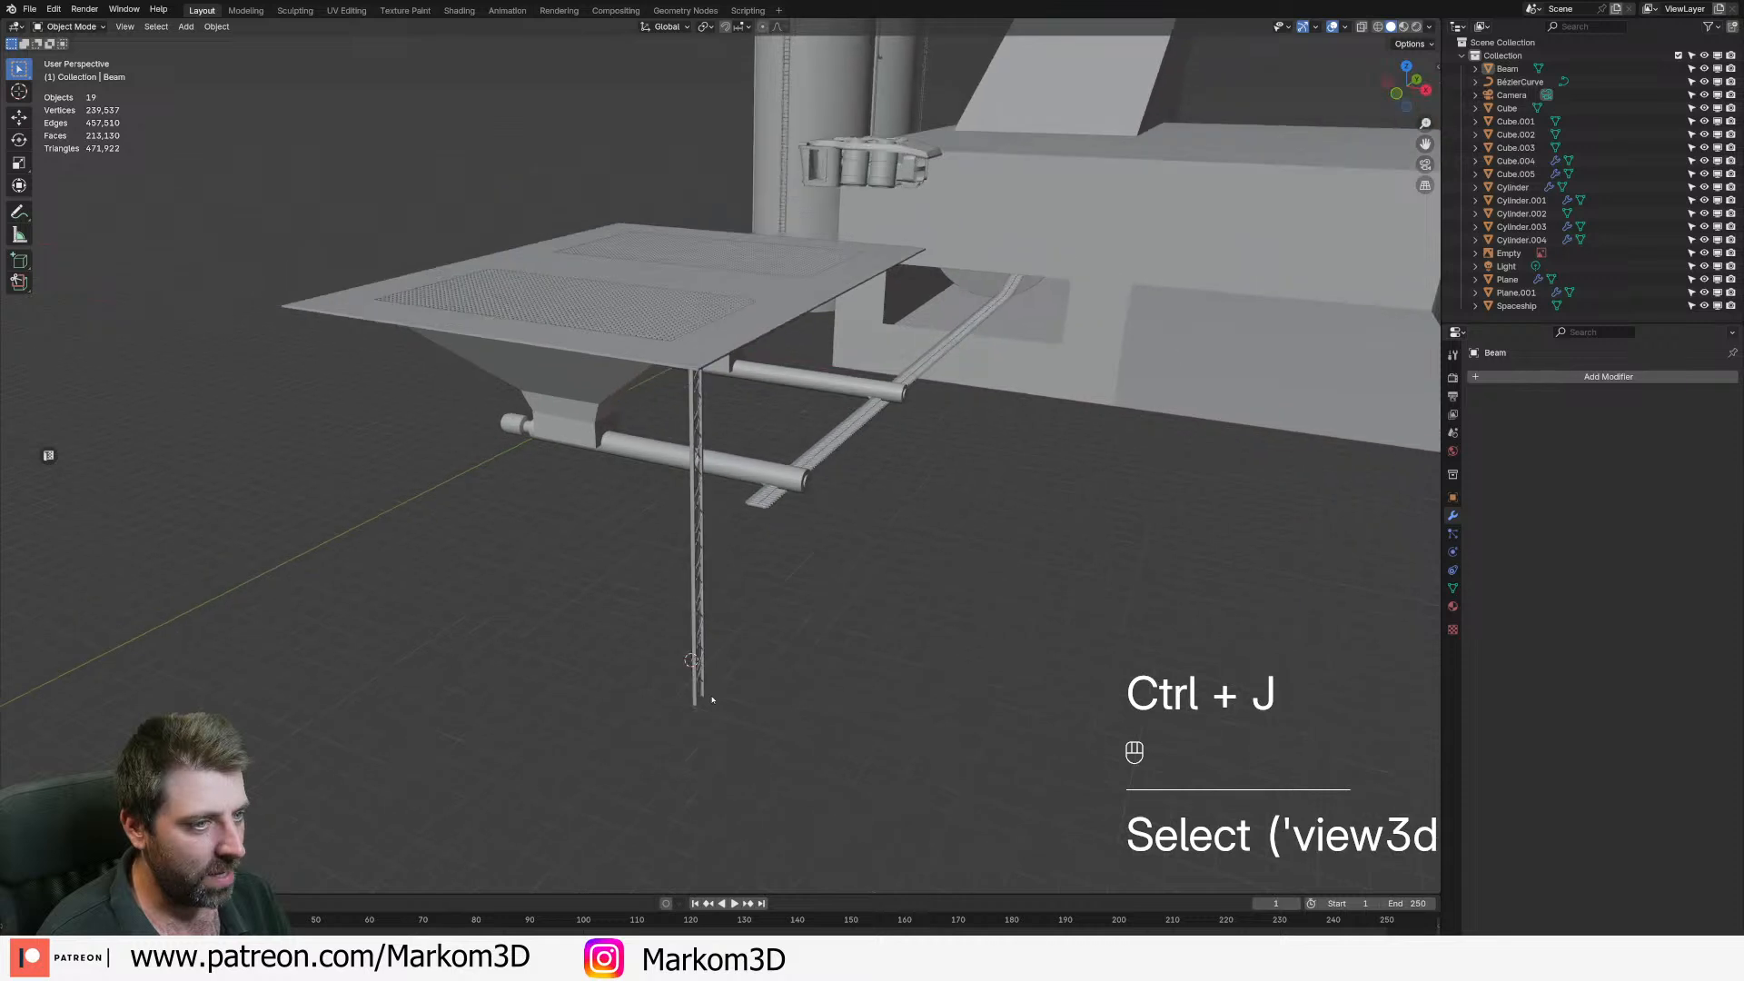
- Add an Array modifier to the joined leg while viewing it in right orthographic view
{"action": "middle_click_drag", "start_coordinate": [717, 681], "coordinate": [704, 693]}
{"action": "left_click", "coordinate": [704, 692]}
{"action": "key", "text": "KP_3"}
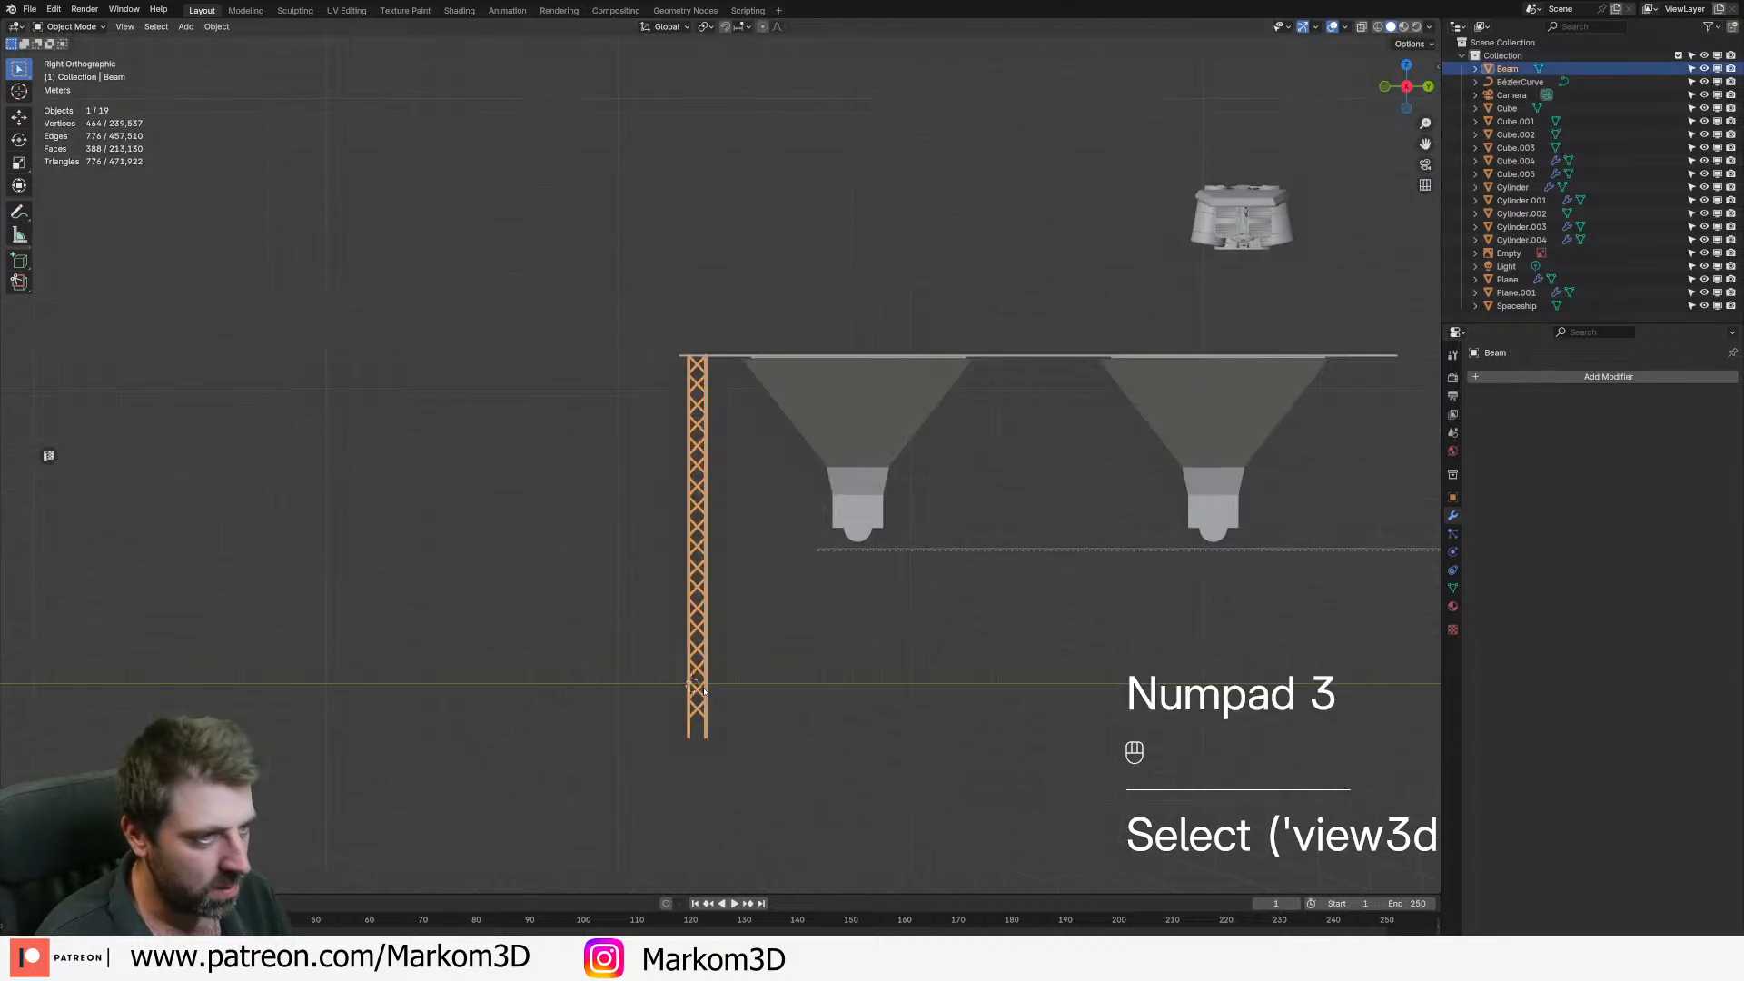
{"action": "left_click", "coordinate": [1603, 377]}
{"action": "mouse_move", "coordinate": [1592, 366]}
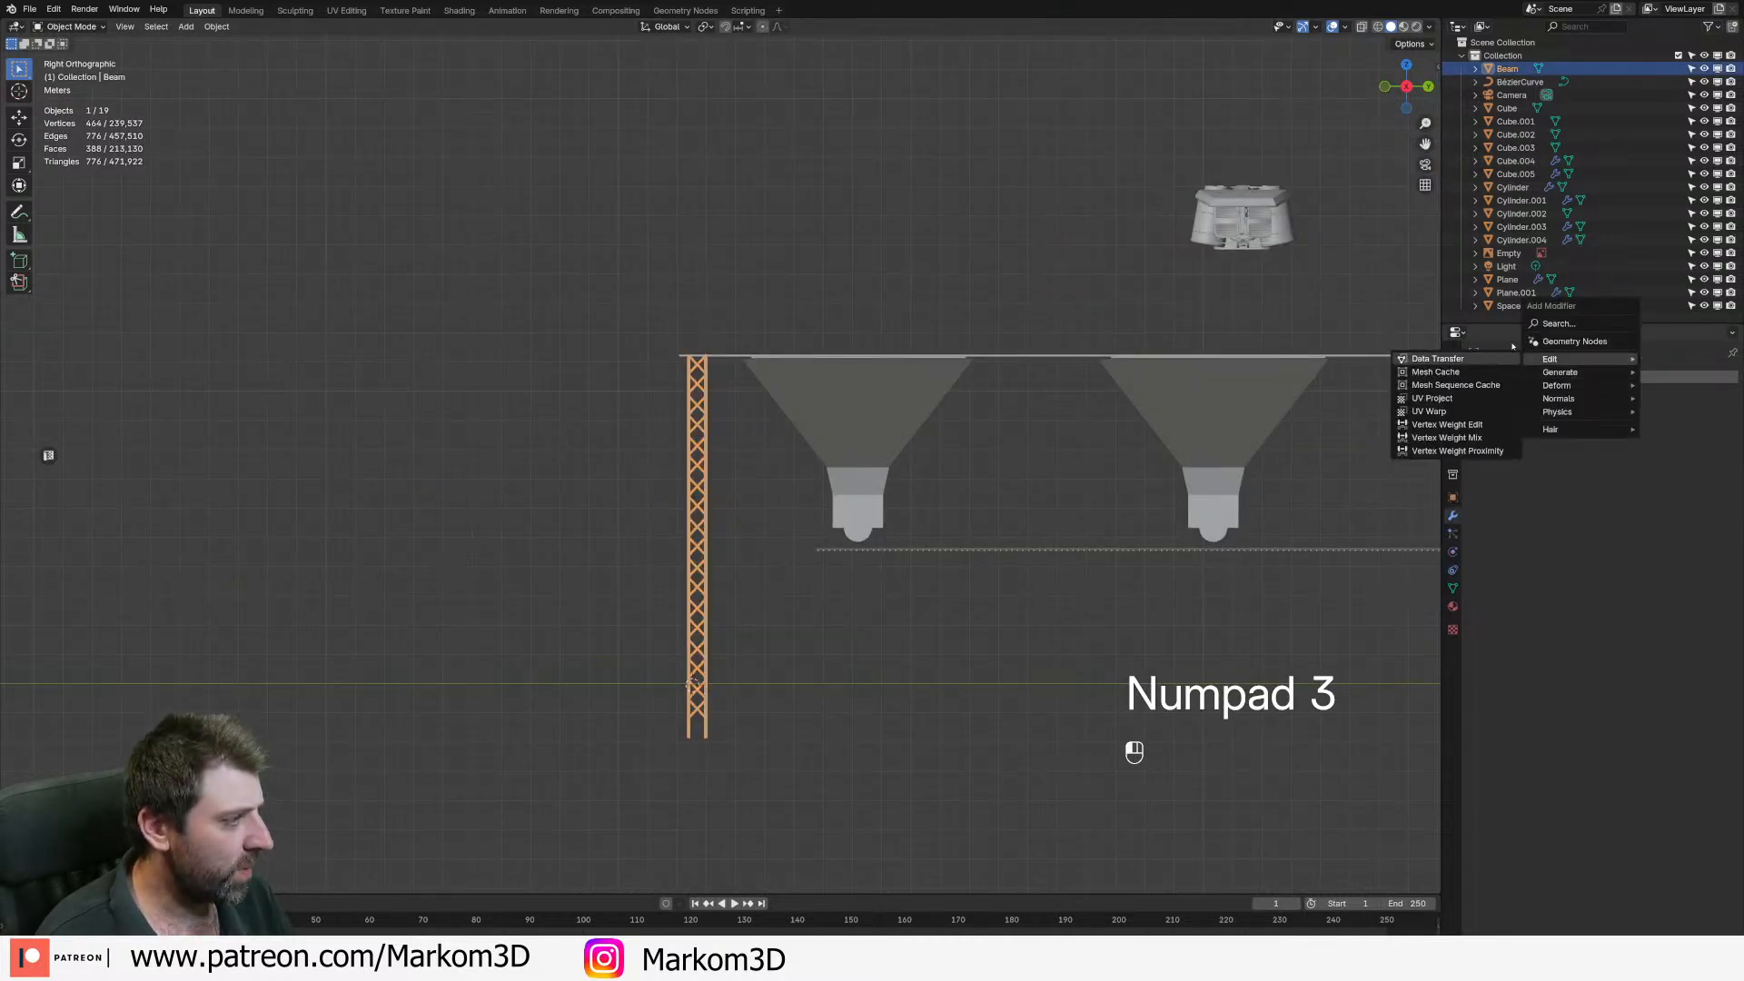
{"action": "left_click", "coordinate": [1454, 372]}
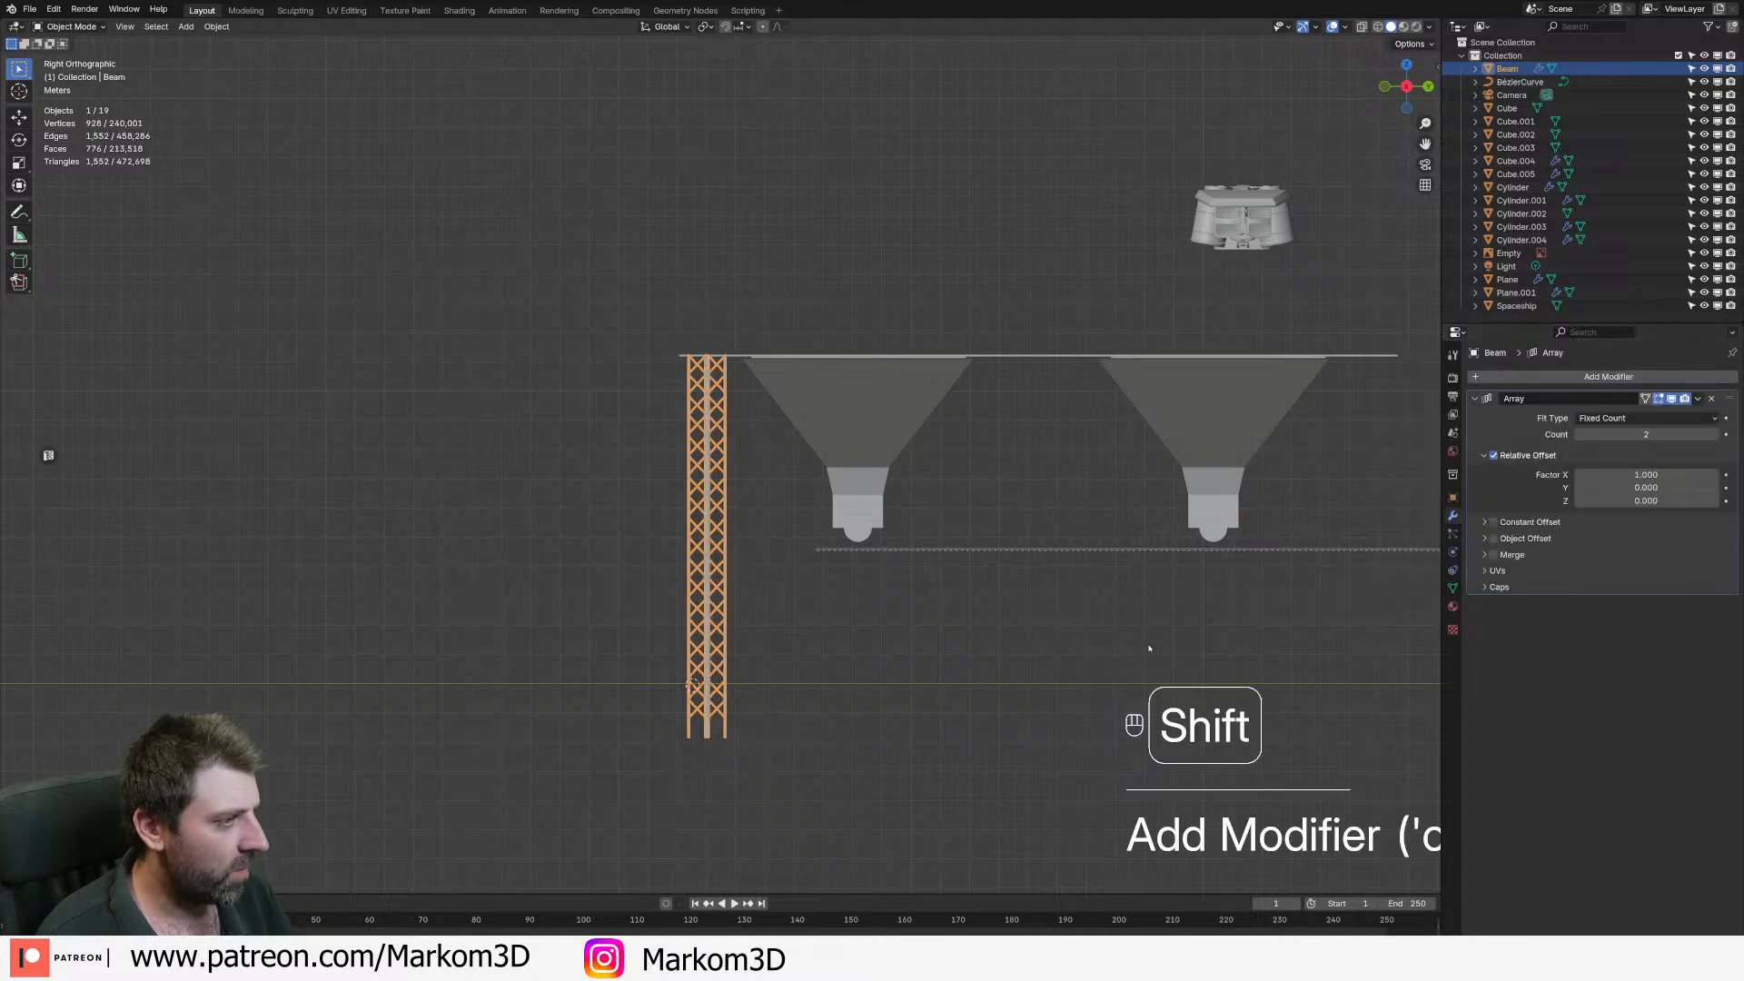
- Spread the legs evenly along the platform's long edge with an Array count of 7 and a relative X factor of 5.9
{"action": "left_click", "coordinate": [1715, 436]}
{"action": "left_click", "coordinate": [1715, 435]}
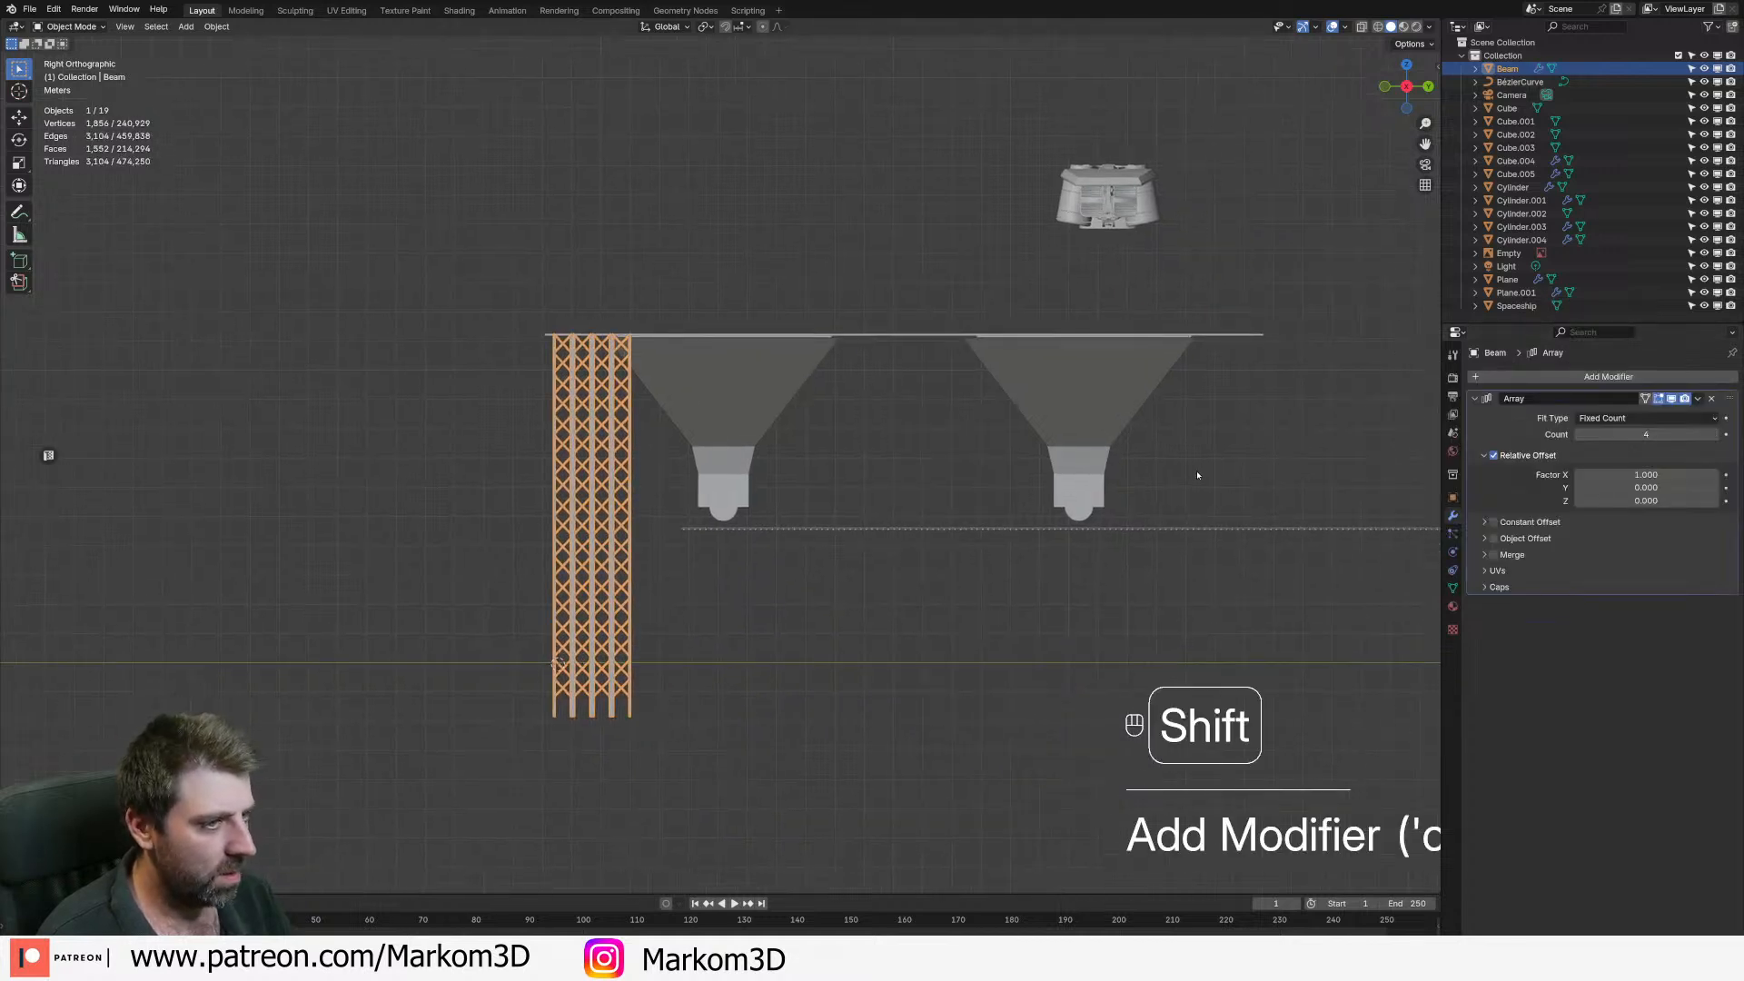
{"action": "middle_click_drag", "start_coordinate": [1223, 479], "coordinate": [1092, 454], "text": "shift"}
{"action": "left_click", "coordinate": [1715, 435]}
{"action": "left_click", "coordinate": [1716, 435]}
{"action": "left_click_drag", "start_coordinate": [1646, 474], "coordinate": [1697, 474]}
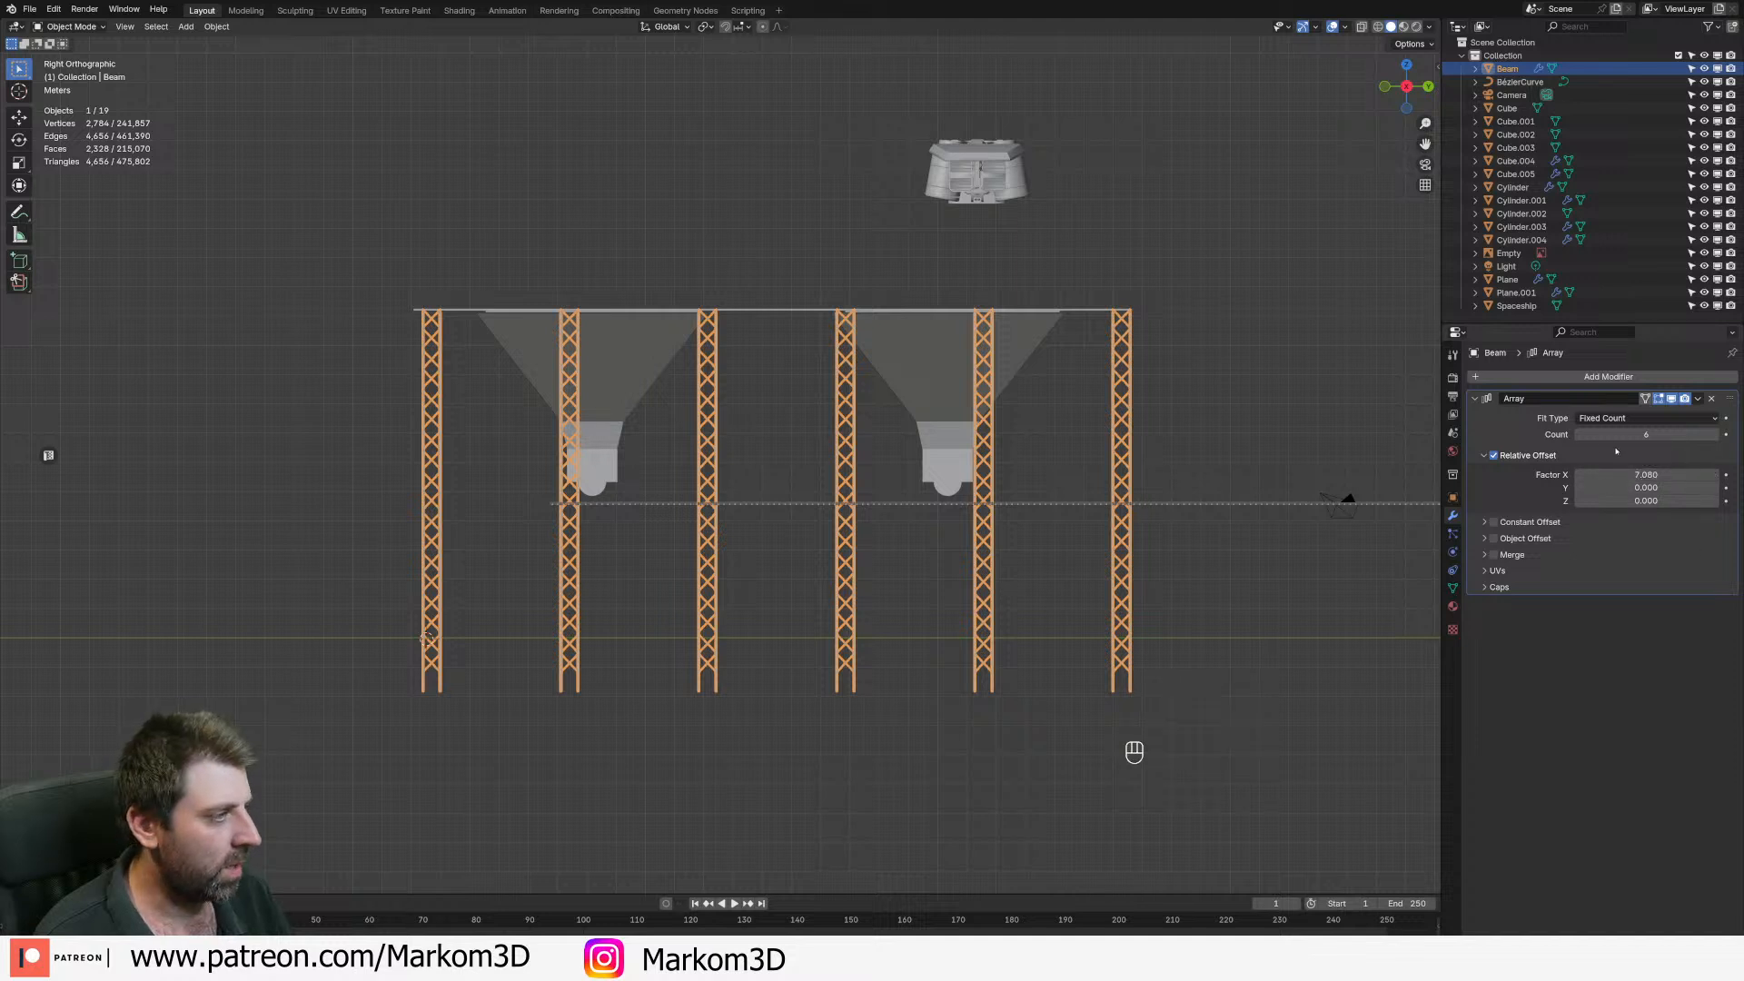
{"action": "left_click", "coordinate": [1582, 435]}
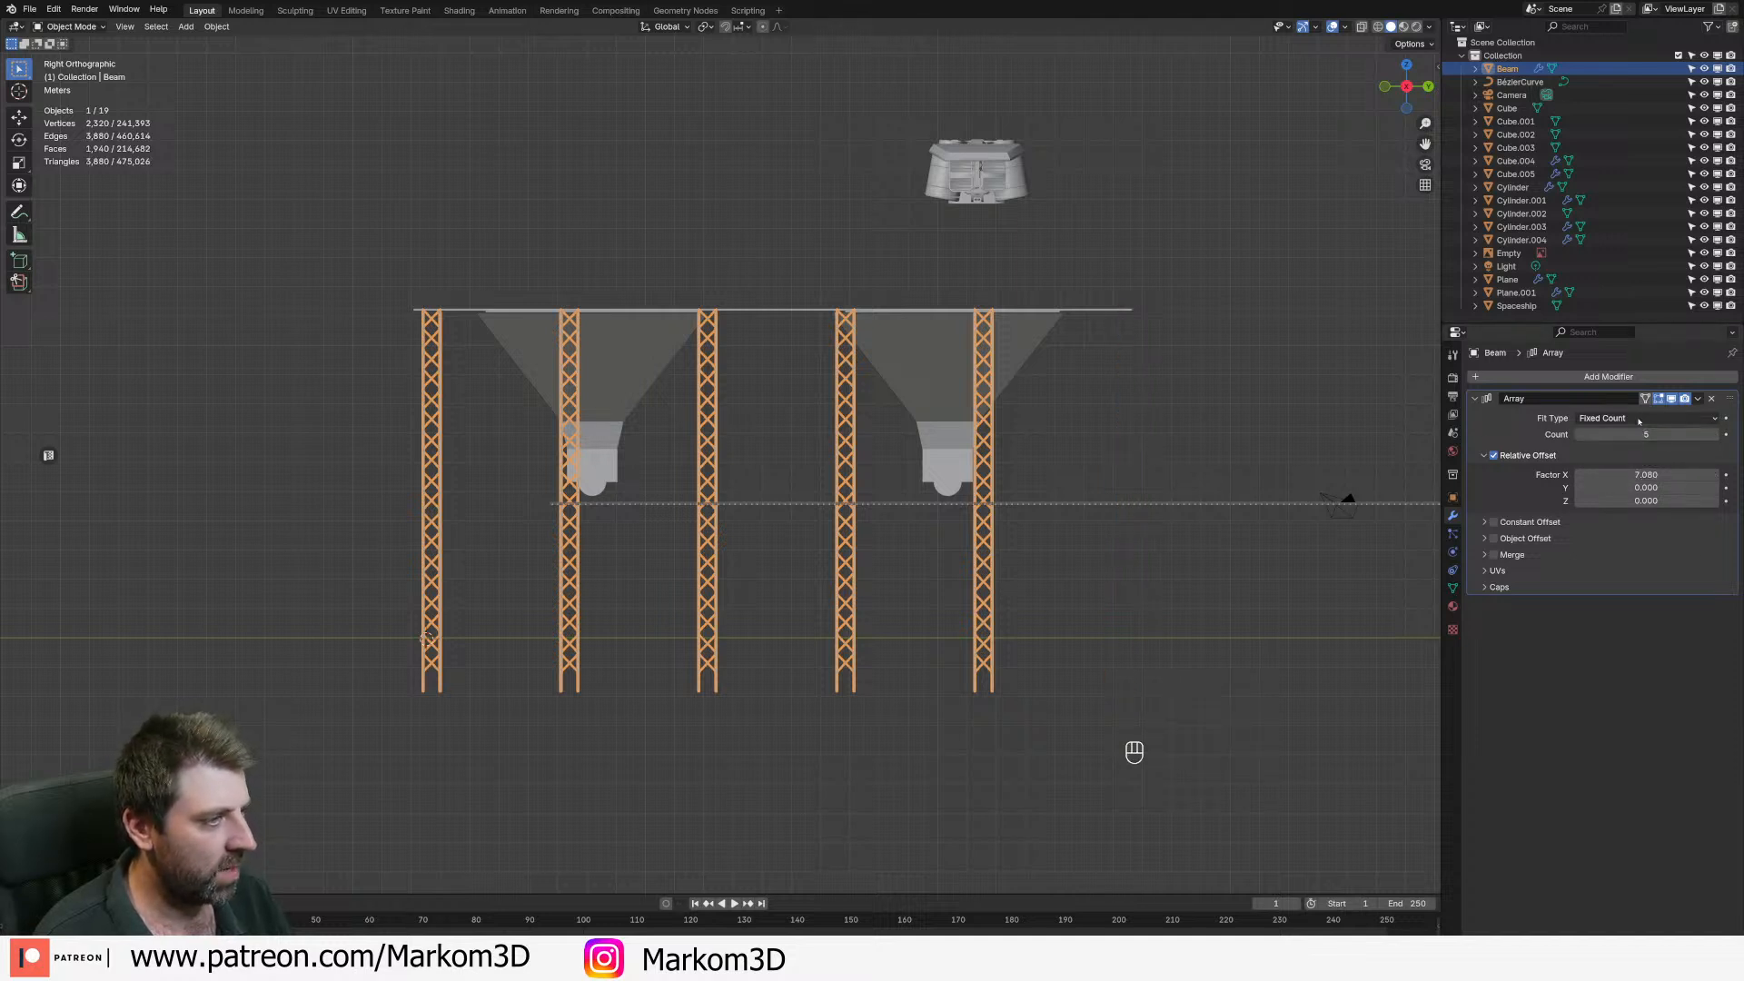
{"action": "left_click_drag", "start_coordinate": [1646, 474], "coordinate": [1694, 475], "text": "shift"}
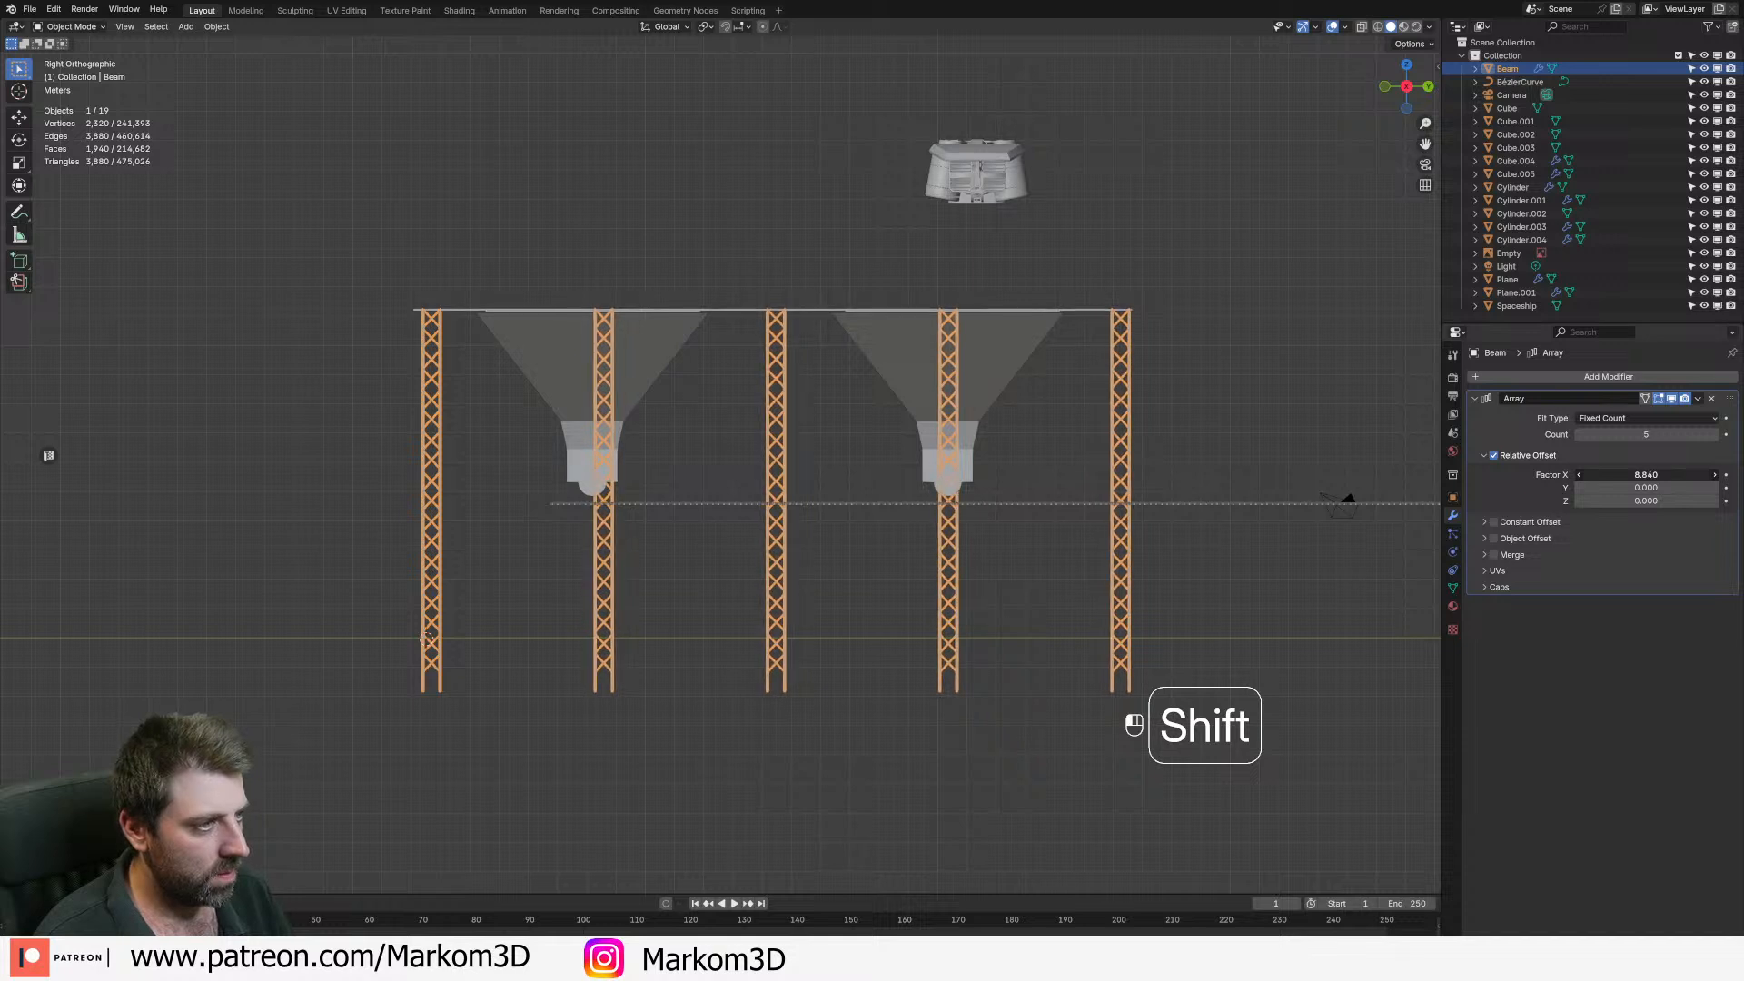
{"action": "left_click", "coordinate": [1715, 435]}
{"action": "left_click_drag", "start_coordinate": [1647, 474], "coordinate": [1612, 474], "text": "shift"}
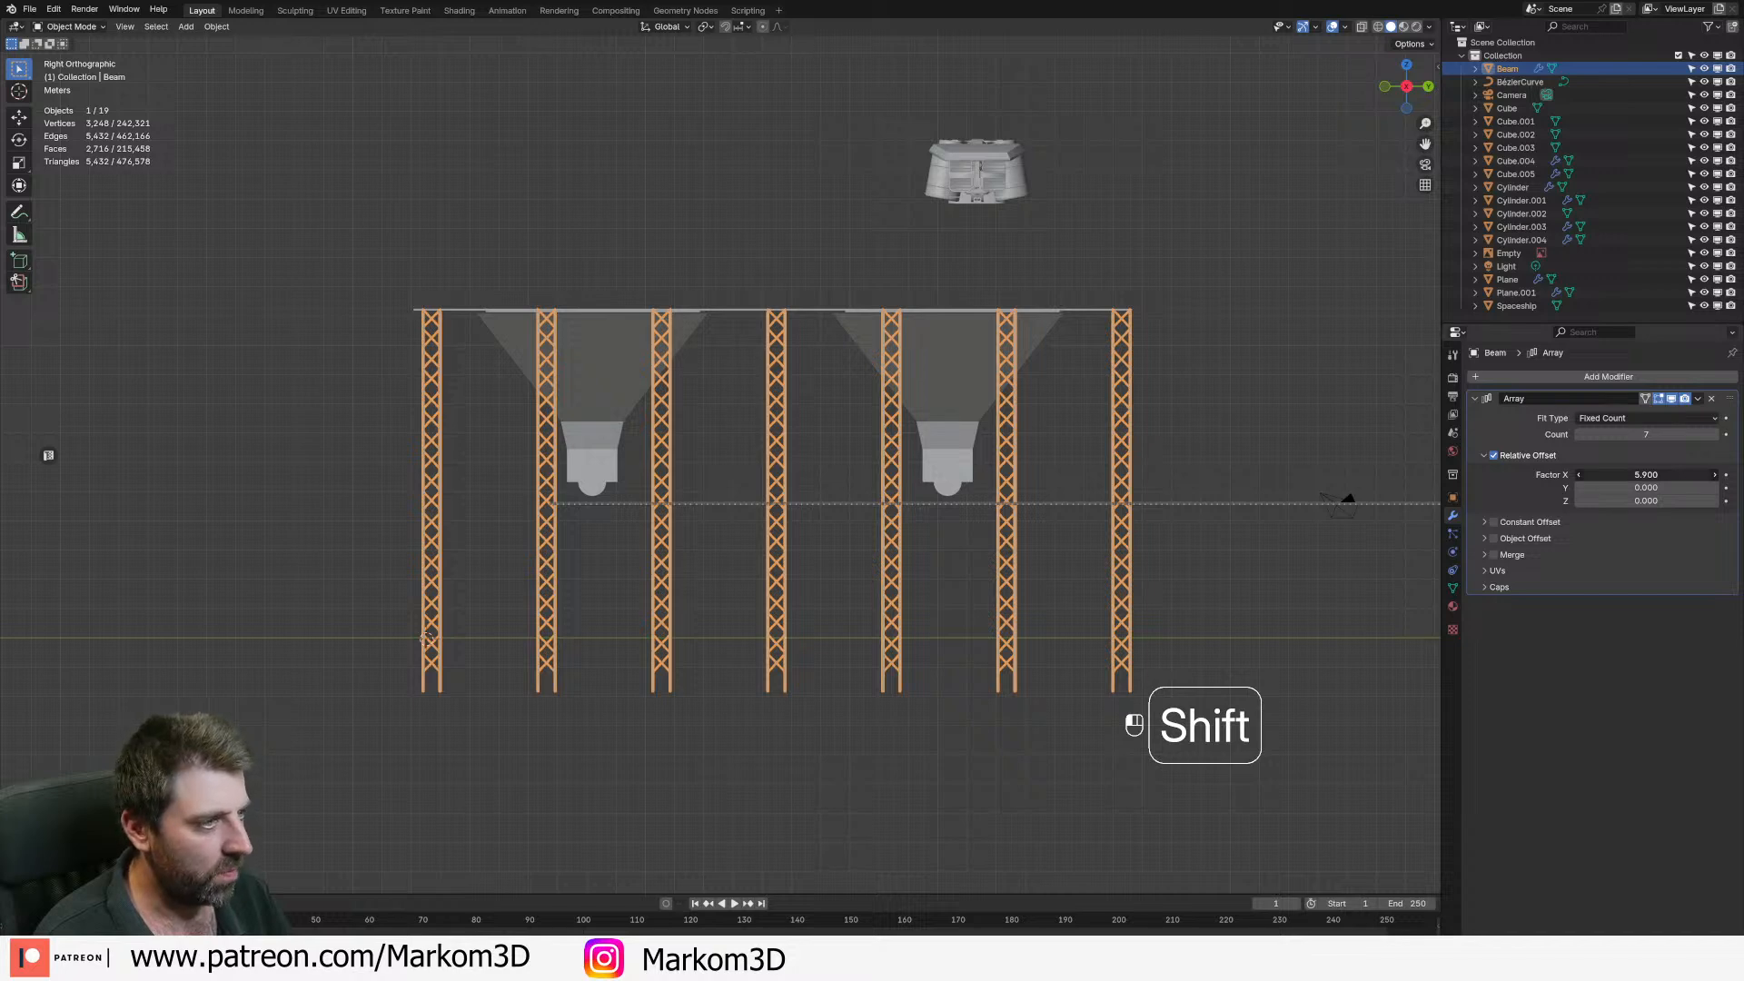
{"action": "left_click", "coordinate": [740, 615]}
{"action": "mouse_move", "coordinate": [740, 615]}
{"action": "middle_mouse_down"}
{"action": "mouse_move", "coordinate": [875, 662]}
{"action": "mouse_move", "coordinate": [727, 623]}
{"action": "middle_mouse_up"}
- Add a second Array modifier to the leg row and set its relative X factor to 0
{"action": "left_click", "coordinate": [636, 703]}
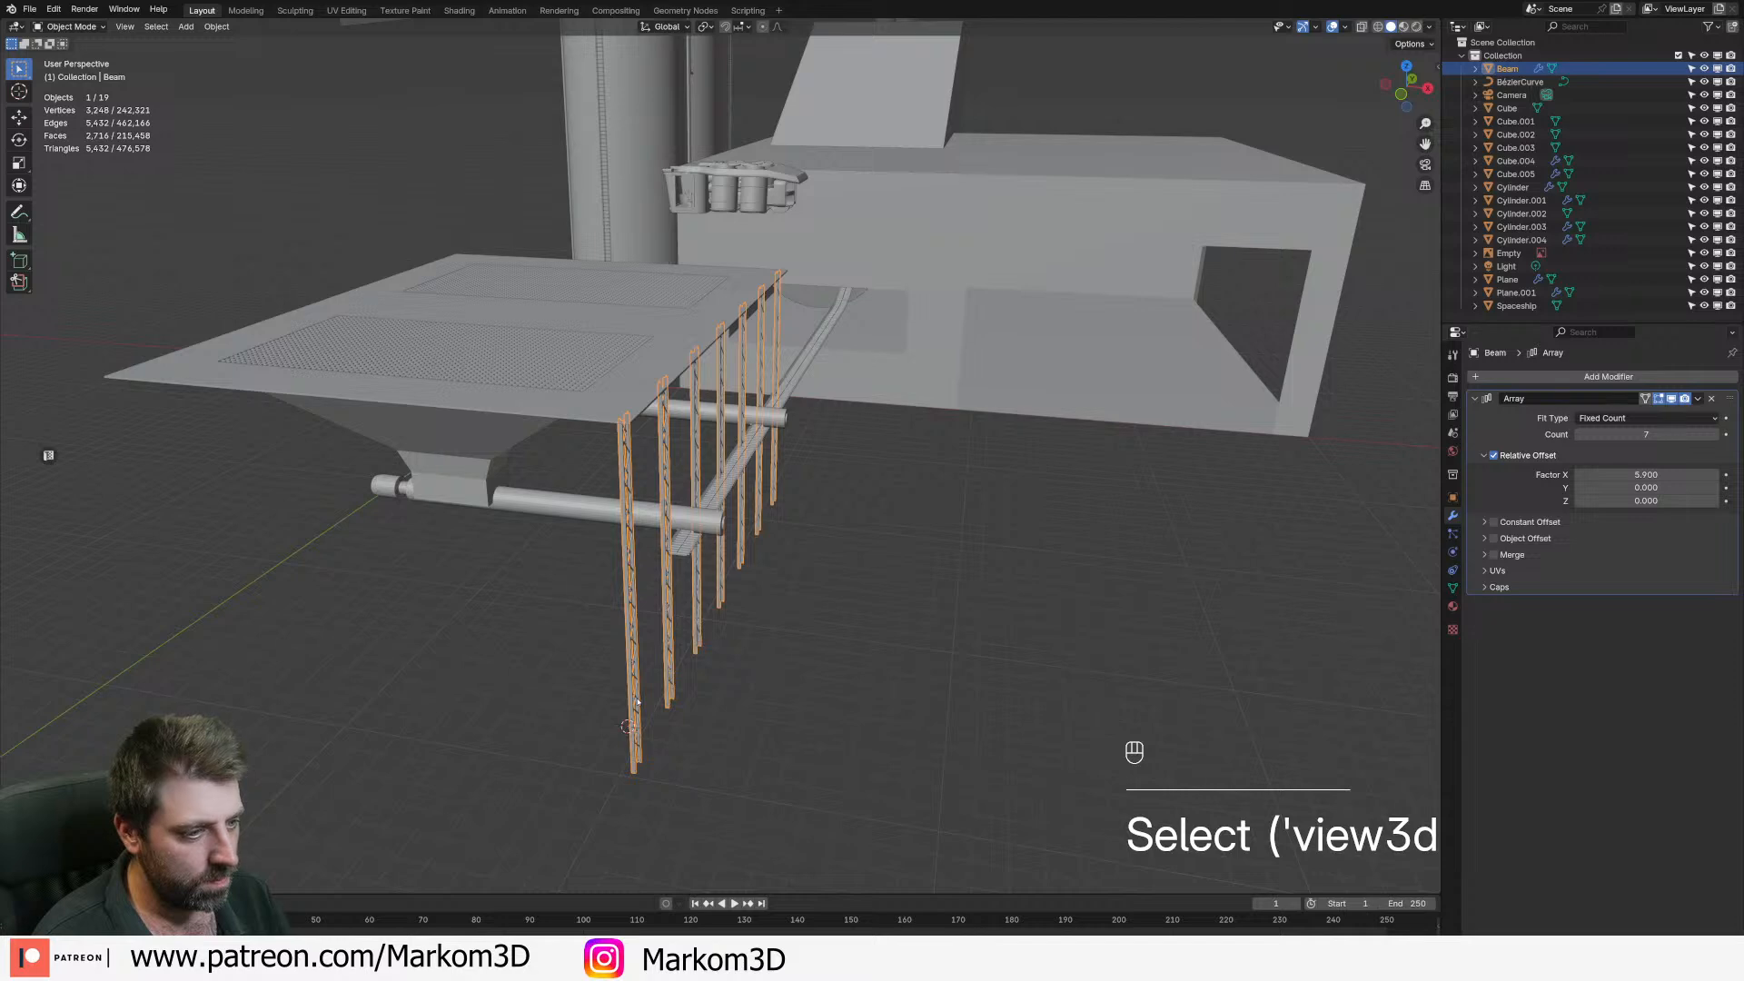
{"action": "key", "text": "KP_3"}
{"action": "key", "text": "KP_1"}
{"action": "middle_click_drag", "start_coordinate": [638, 702], "coordinate": [988, 593]}
{"action": "left_click", "coordinate": [1646, 376]}
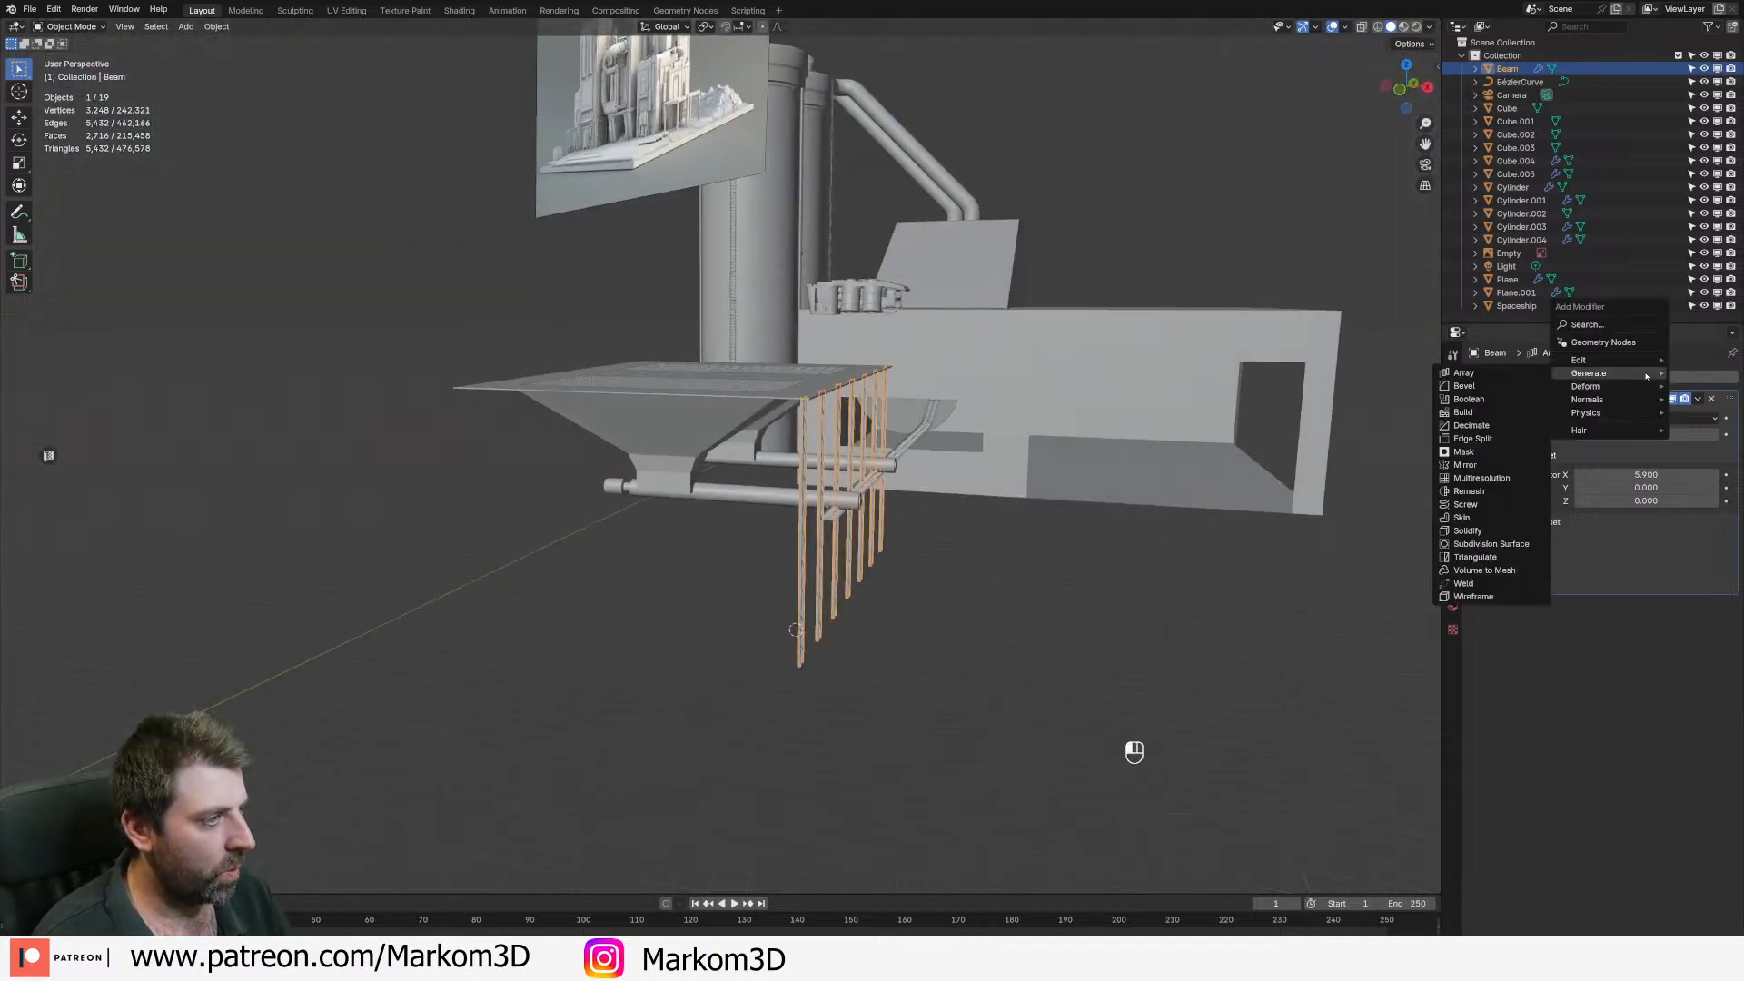
{"action": "left_click", "coordinate": [1467, 373]}
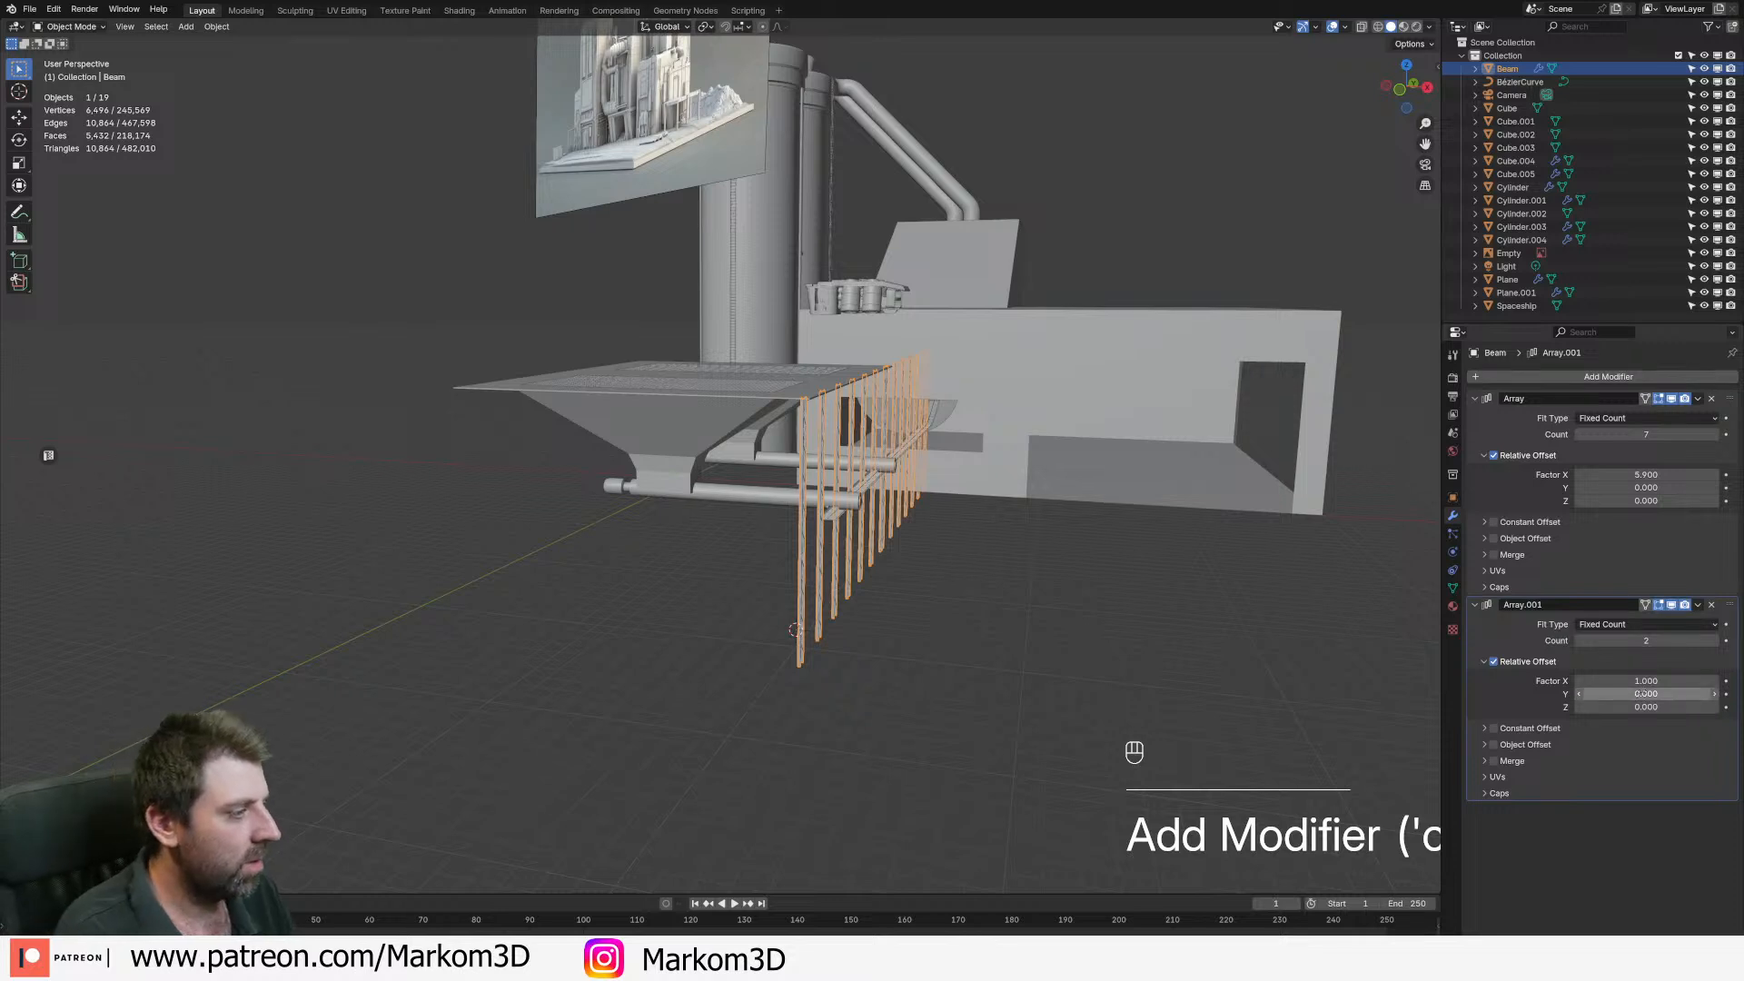
{"action": "left_click", "coordinate": [1645, 682]}
{"action": "type", "text": "0"}
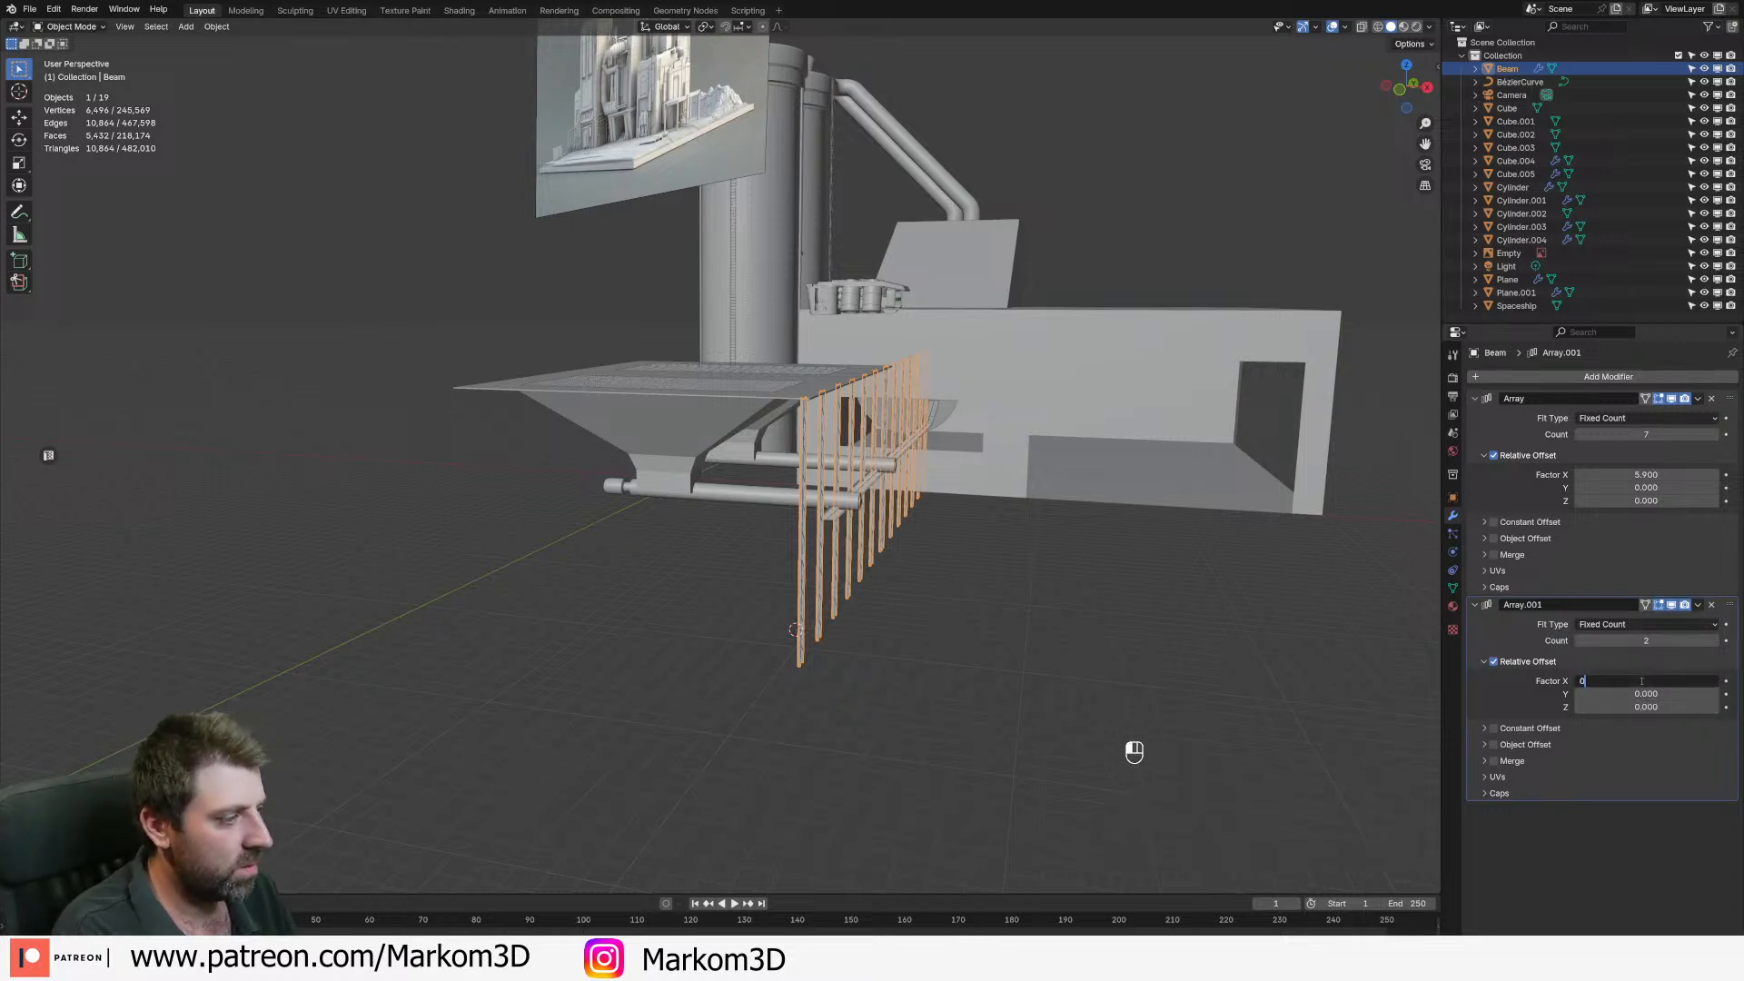
{"action": "key", "text": "Return"}
- Set the second array's relative Z factor to -125.21 so the copied leg row stands under the platform's opposite long edge
{"action": "left_click_drag", "start_coordinate": [1631, 694], "coordinate": [423, 707]}
{"action": "key", "text": "ctrl+z"}
{"action": "middle_click_drag", "start_coordinate": [118, 524], "coordinate": [221, 549]}
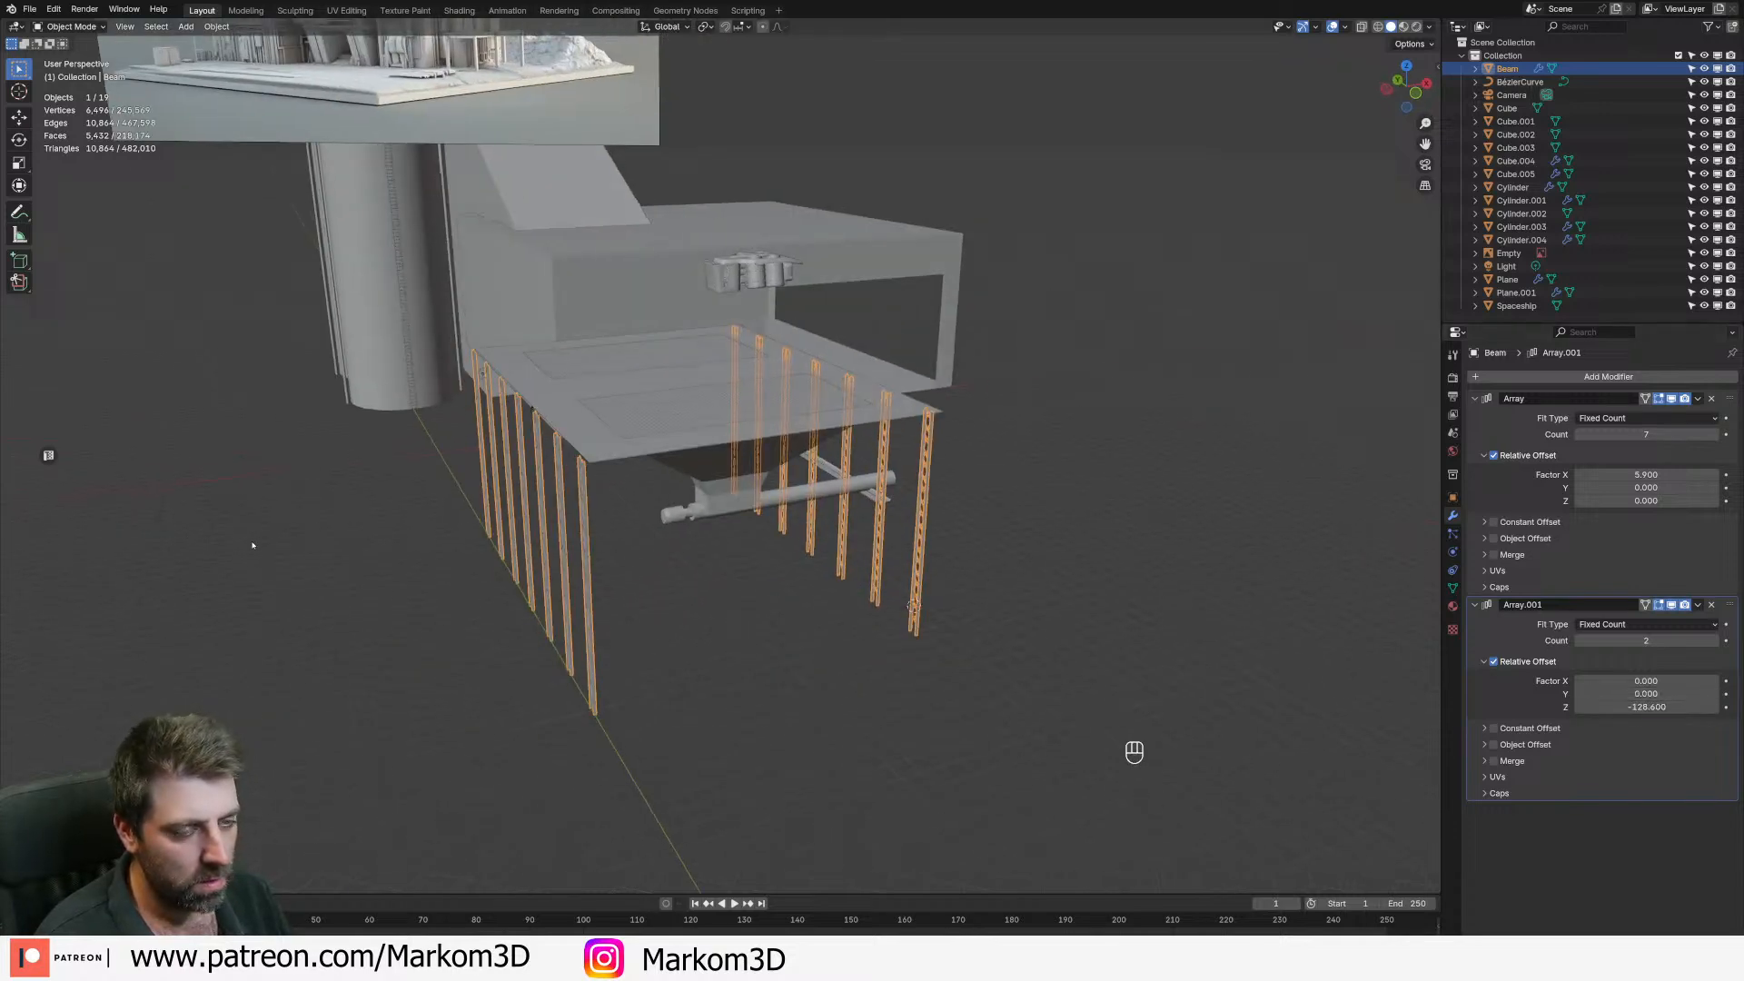
{"action": "scroll", "coordinate": [596, 581], "scroll_direction": "up", "scroll_amount": 3}
{"action": "middle_click_drag", "start_coordinate": [801, 533], "coordinate": [860, 460], "text": "shift"}
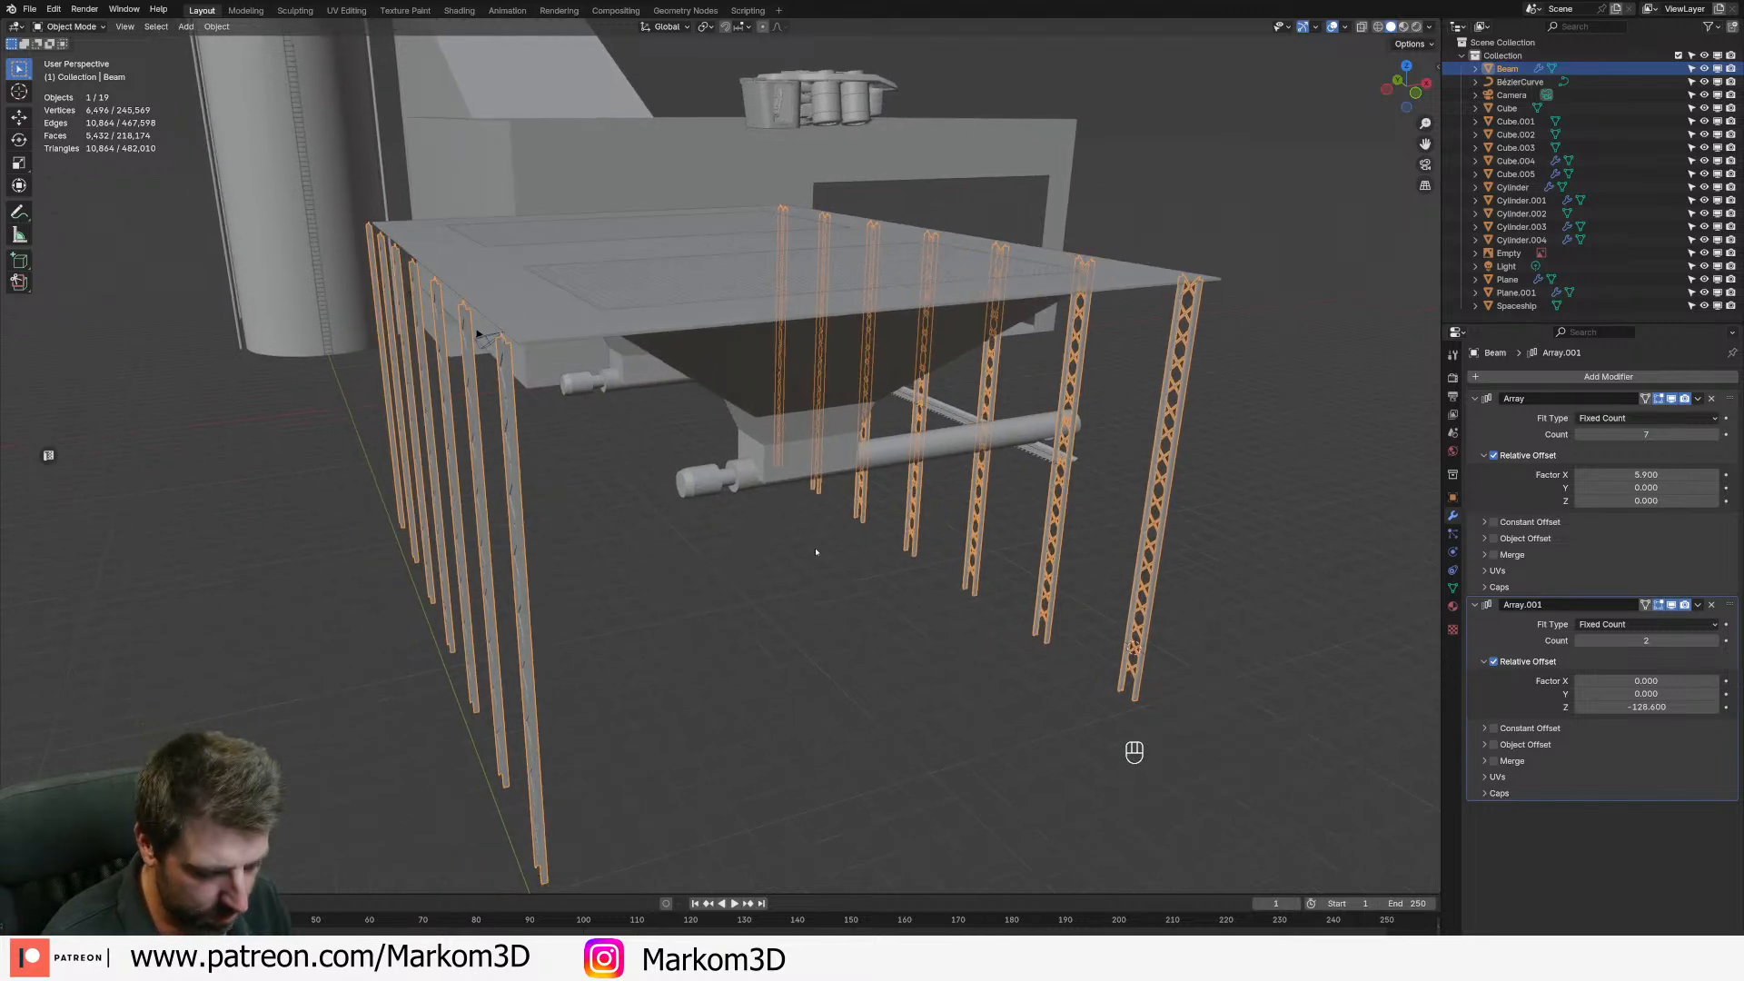
{"action": "left_click_drag", "start_coordinate": [1632, 707], "coordinate": [1721, 707], "text": "shift"}
{"action": "scroll", "coordinate": [876, 708], "scroll_direction": "down", "scroll_amount": 4}
{"action": "left_click", "coordinate": [773, 694]}
{"action": "middle_click_drag", "start_coordinate": [773, 694], "coordinate": [696, 569]}
{"action": "scroll", "coordinate": [524, 598], "scroll_direction": "down", "scroll_amount": 5}
{"action": "scroll", "coordinate": [869, 581], "scroll_direction": "up", "scroll_amount": 3}
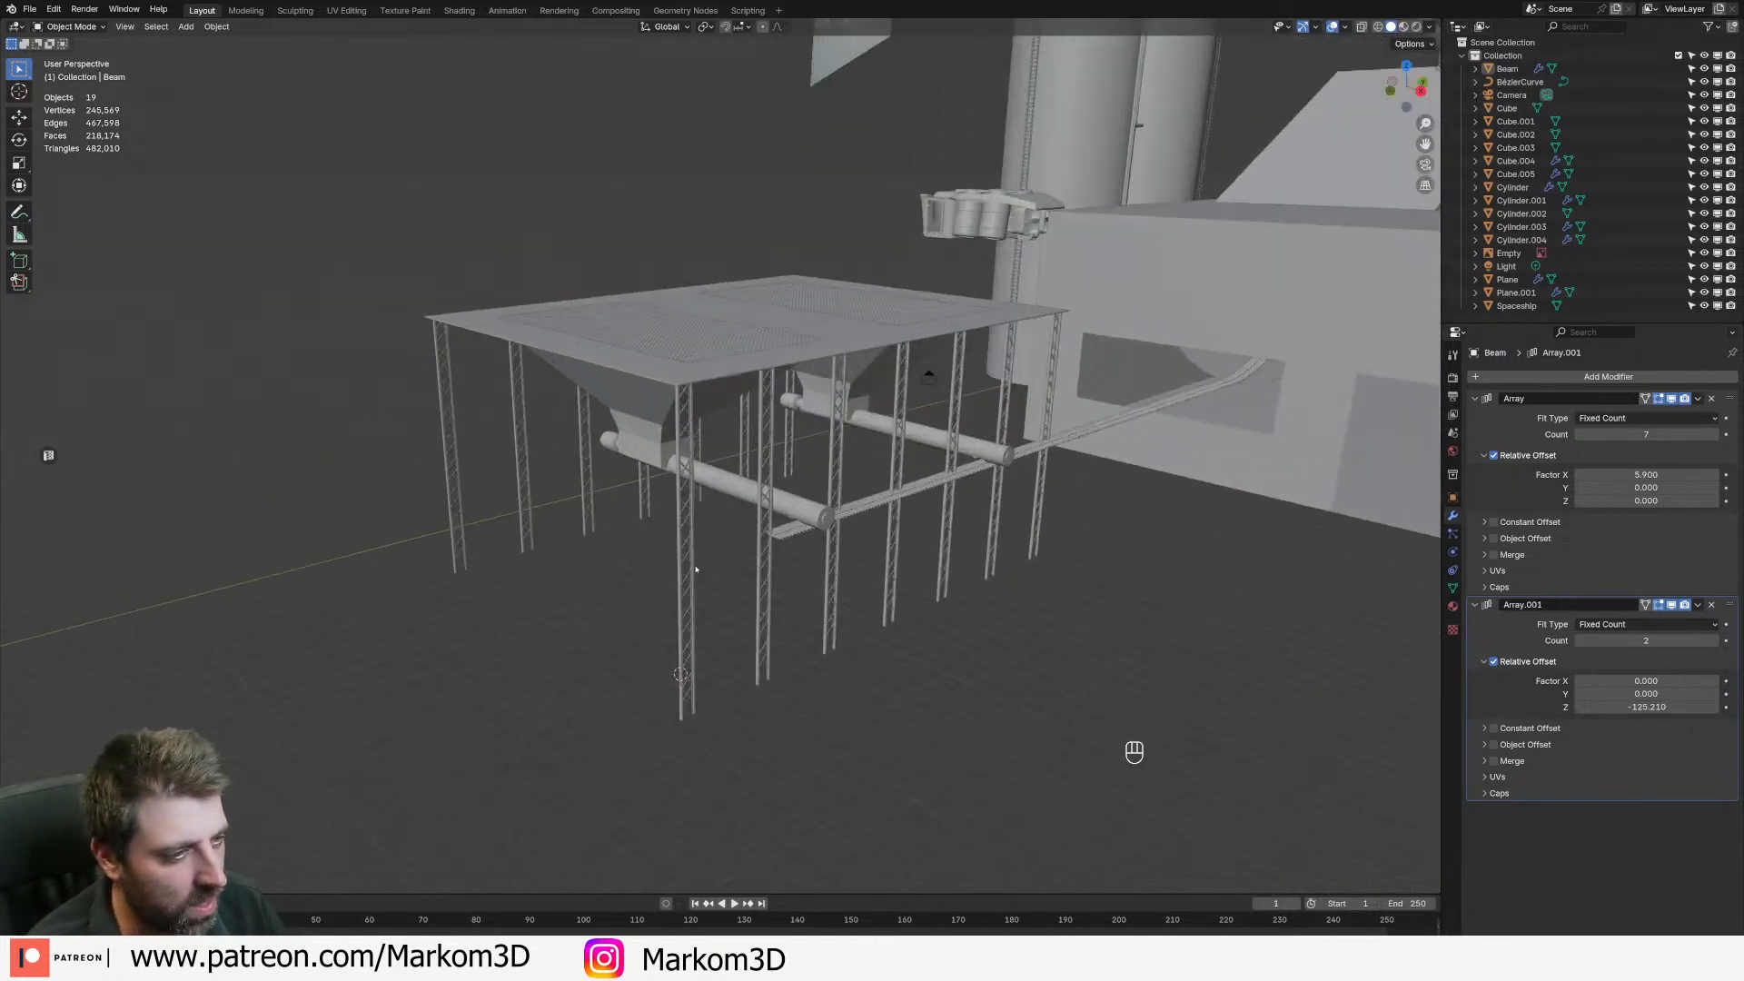
- Duplicate the leg rows in the wireframe top view and rotate the copy by 90 degrees
{"action": "left_click", "coordinate": [681, 637]}
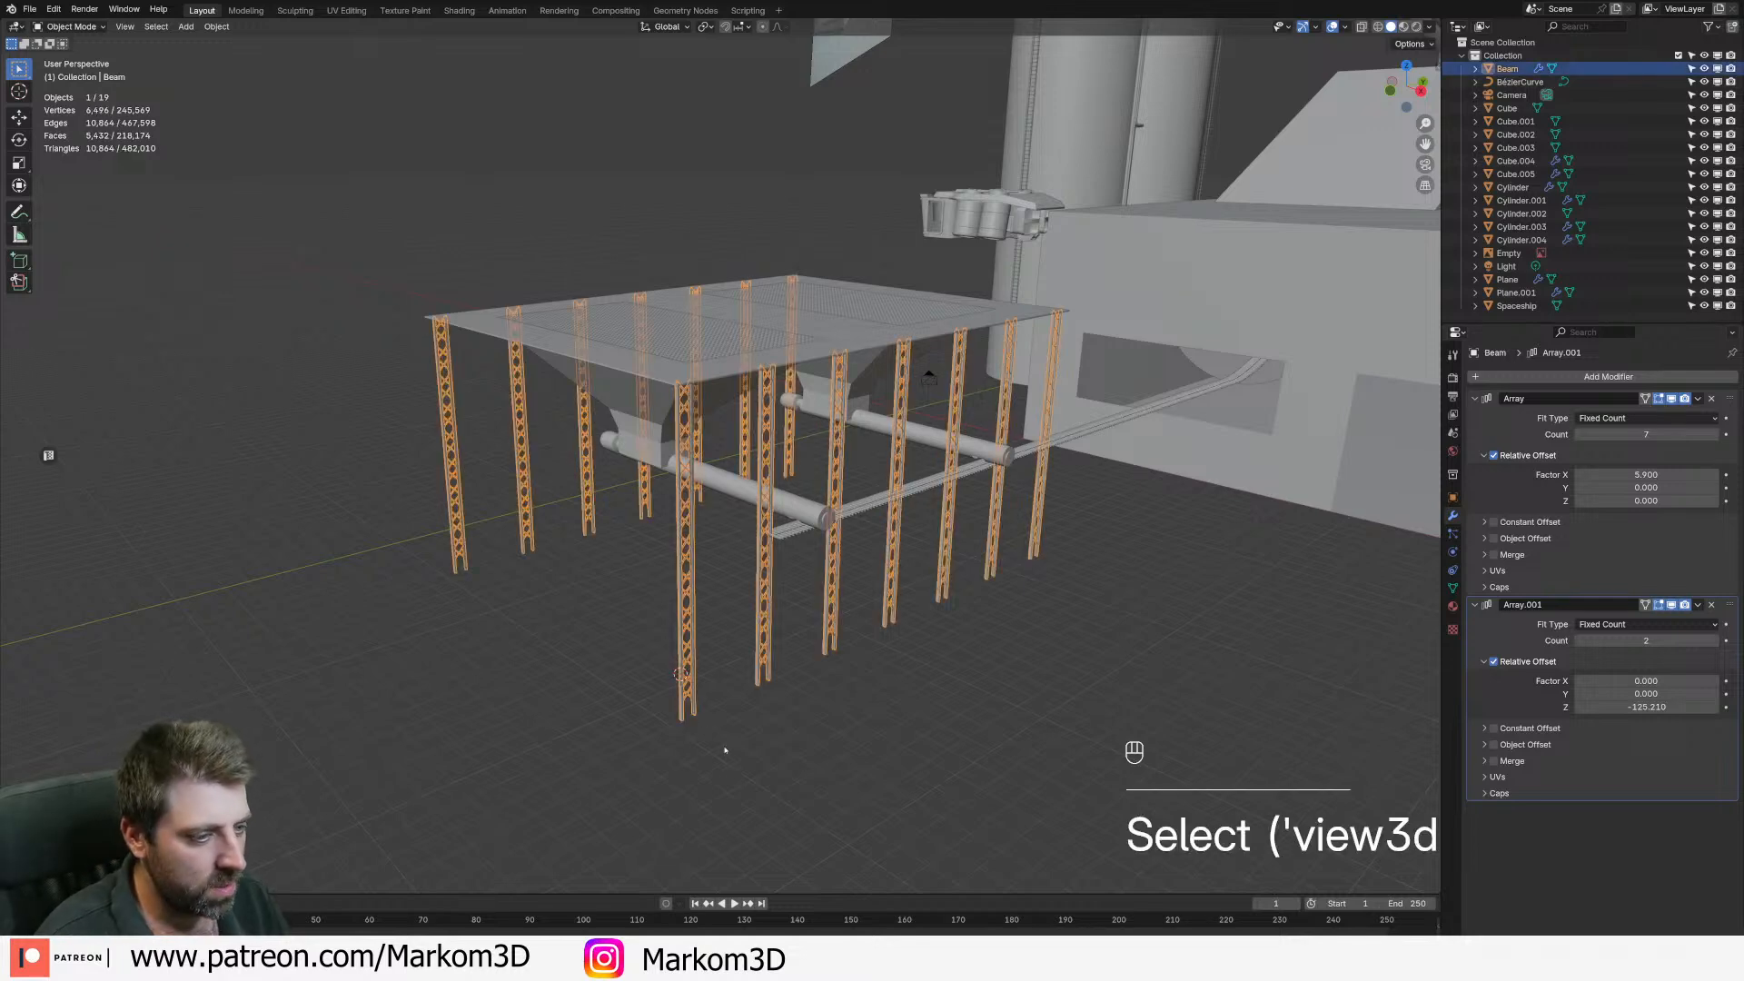
{"action": "key", "text": "KP_7"}
{"action": "key", "text": "z"}
{"action": "scroll", "coordinate": [745, 791], "scroll_direction": "down", "scroll_amount": 1}
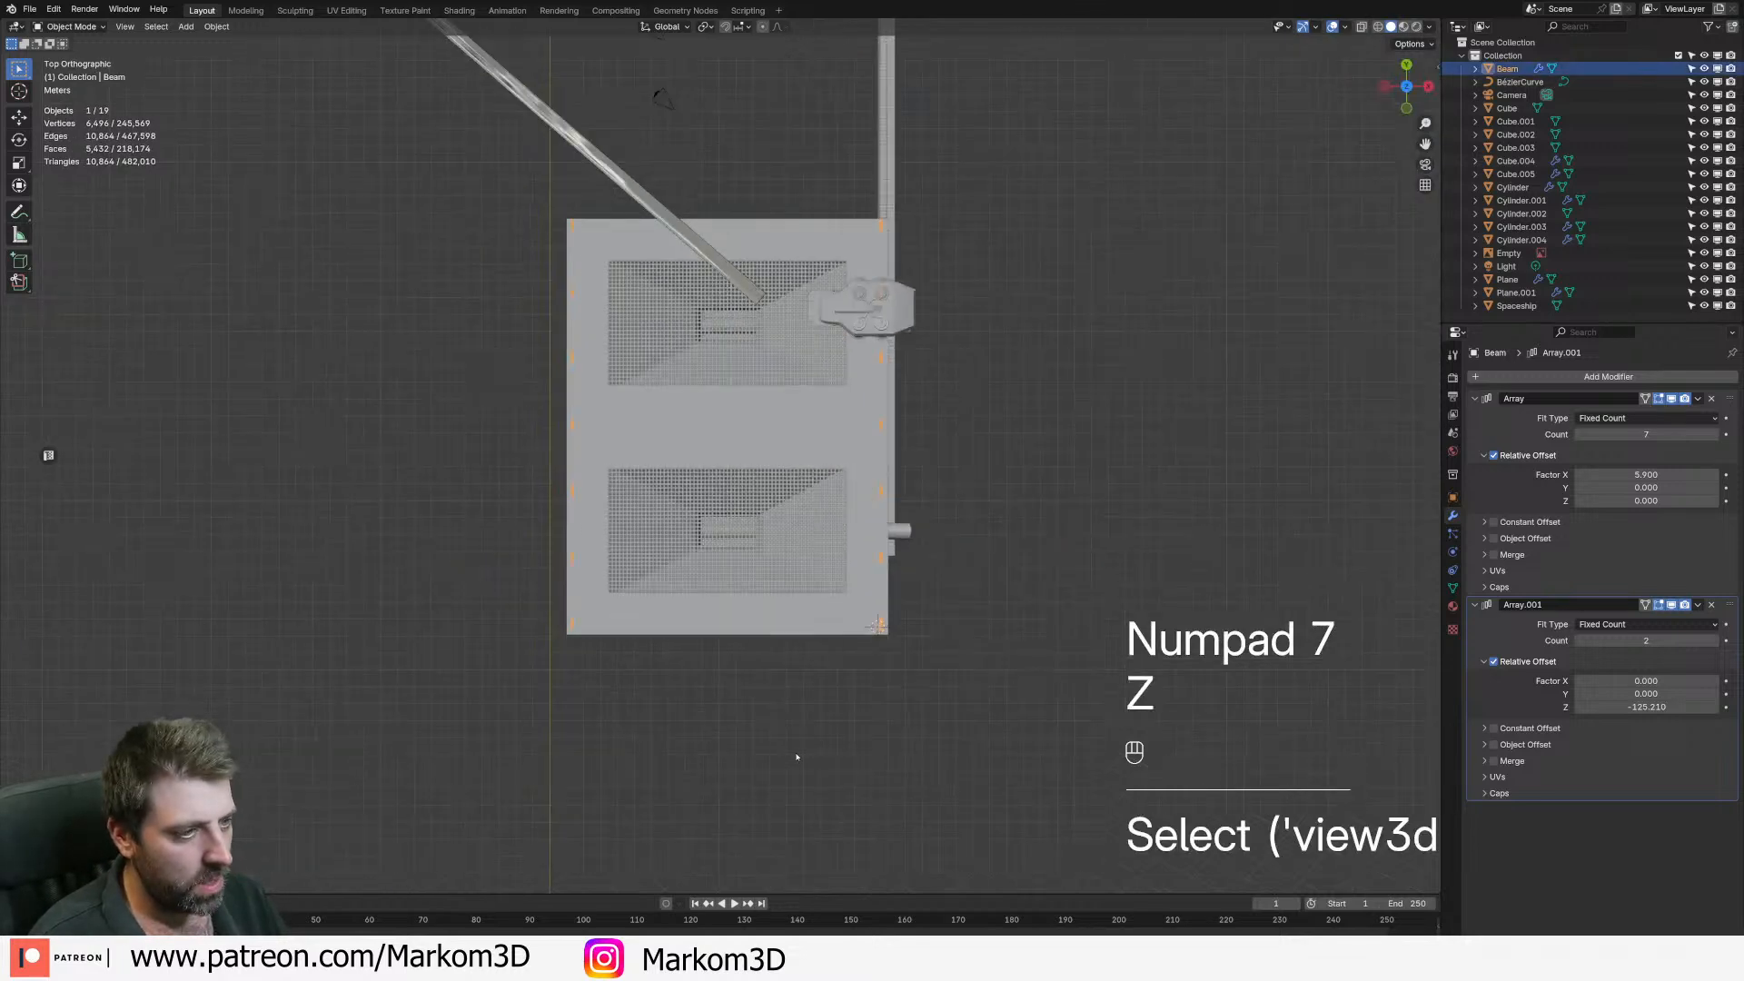
{"action": "key", "text": "z"}
{"action": "key", "text": "4"}
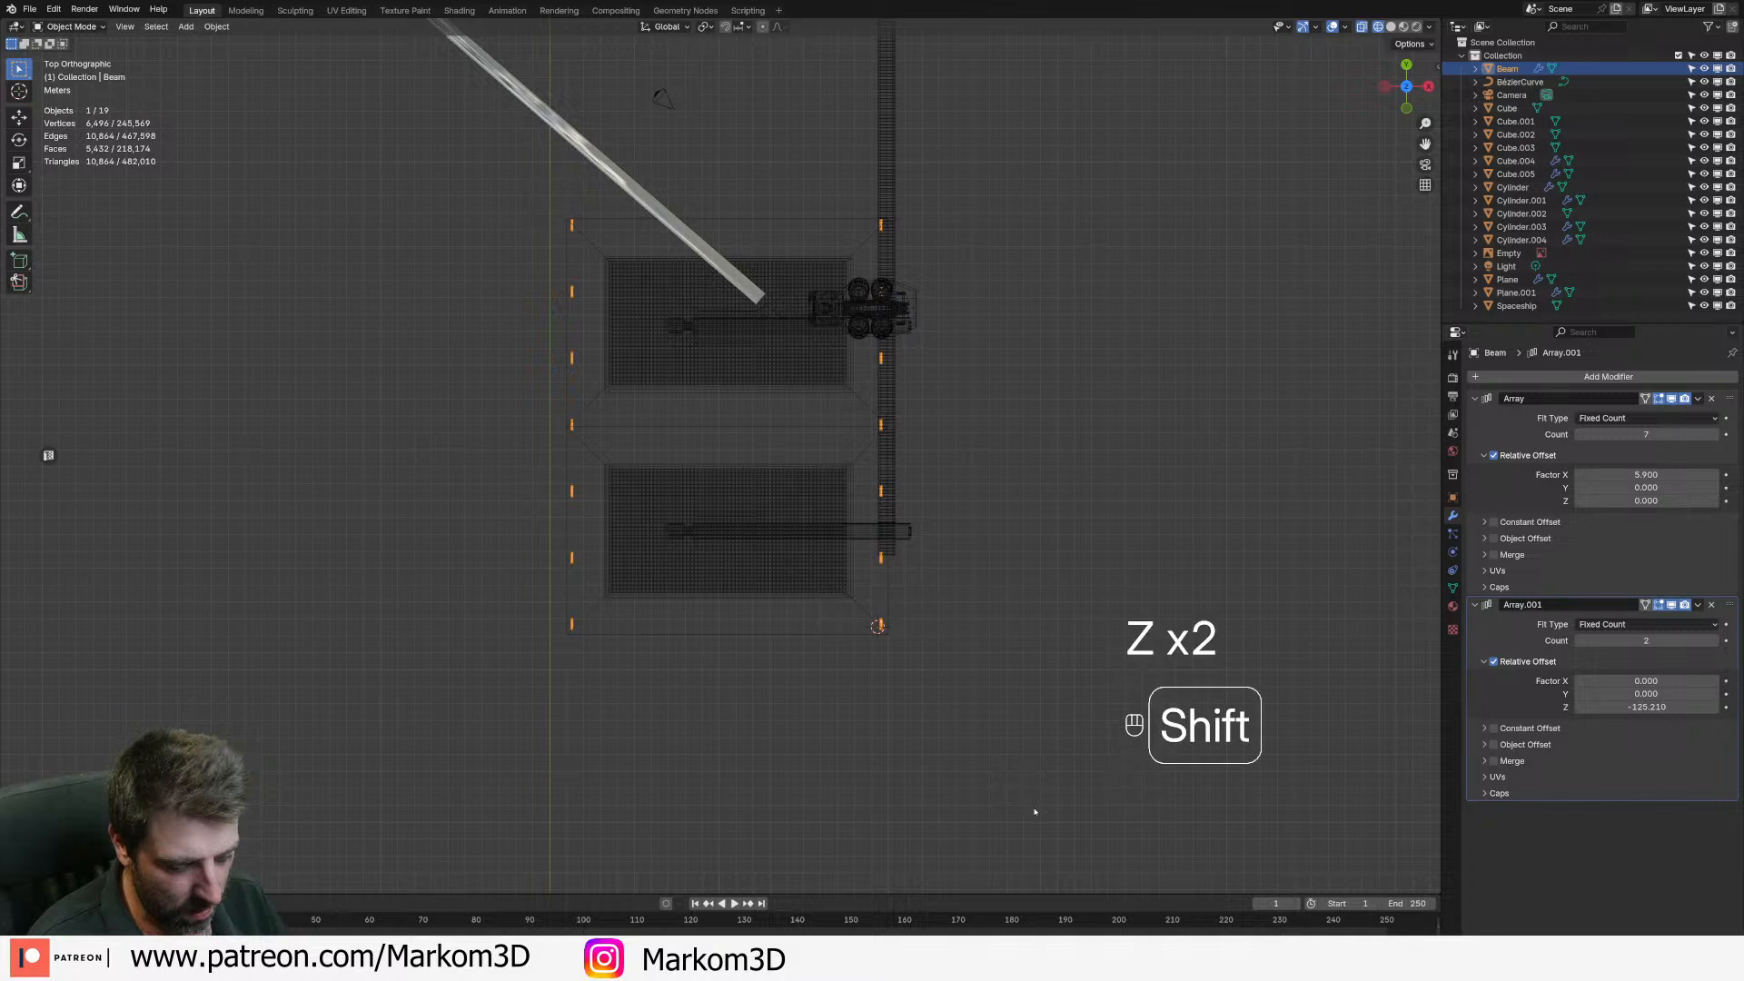
{"action": "key", "text": "shift+d"}
{"action": "left_click", "coordinate": [733, 397]}
{"action": "type", "text": "r90"}
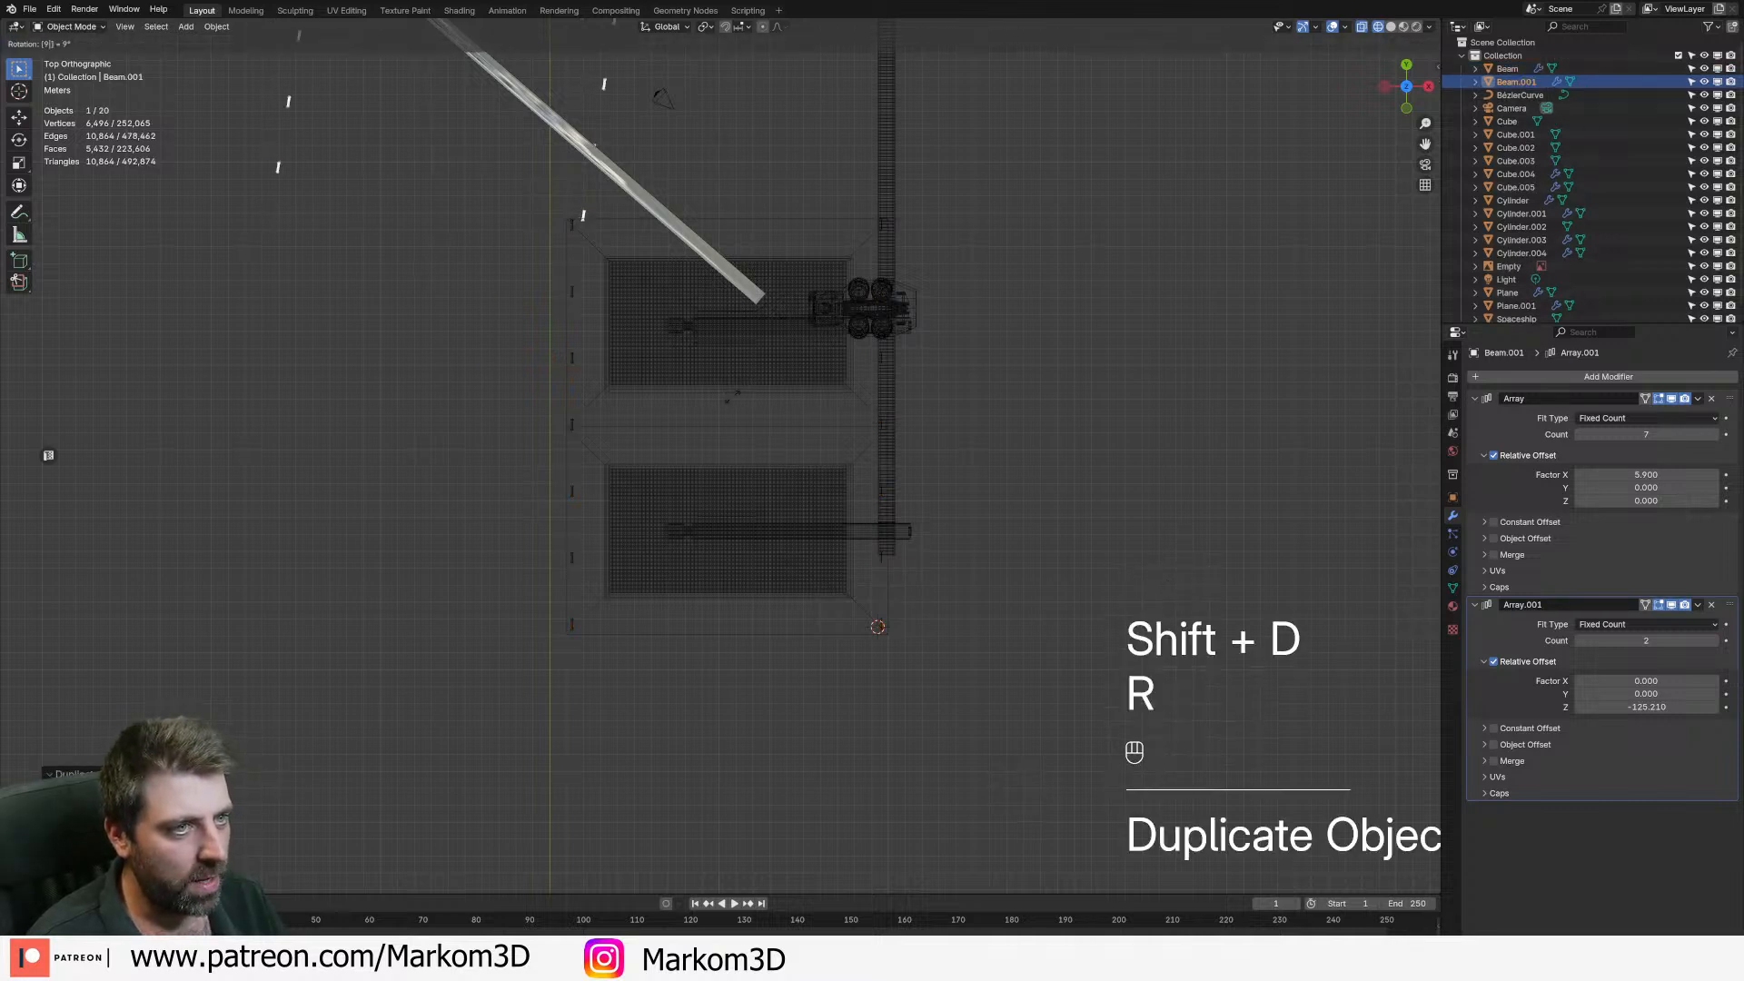
{"action": "left_click", "coordinate": [733, 400]}
- Move the rotated legs onto the platform's far short edge and set their first array to 5 copies with X factor 6.56
{"action": "scroll", "coordinate": [749, 451], "scroll_direction": "up", "scroll_amount": 4}
{"action": "middle_click_drag", "start_coordinate": [748, 451], "coordinate": [800, 494], "text": "shift"}
{"action": "scroll", "coordinate": [801, 494], "scroll_direction": "up", "scroll_amount": 4}
{"action": "key", "text": "g"}
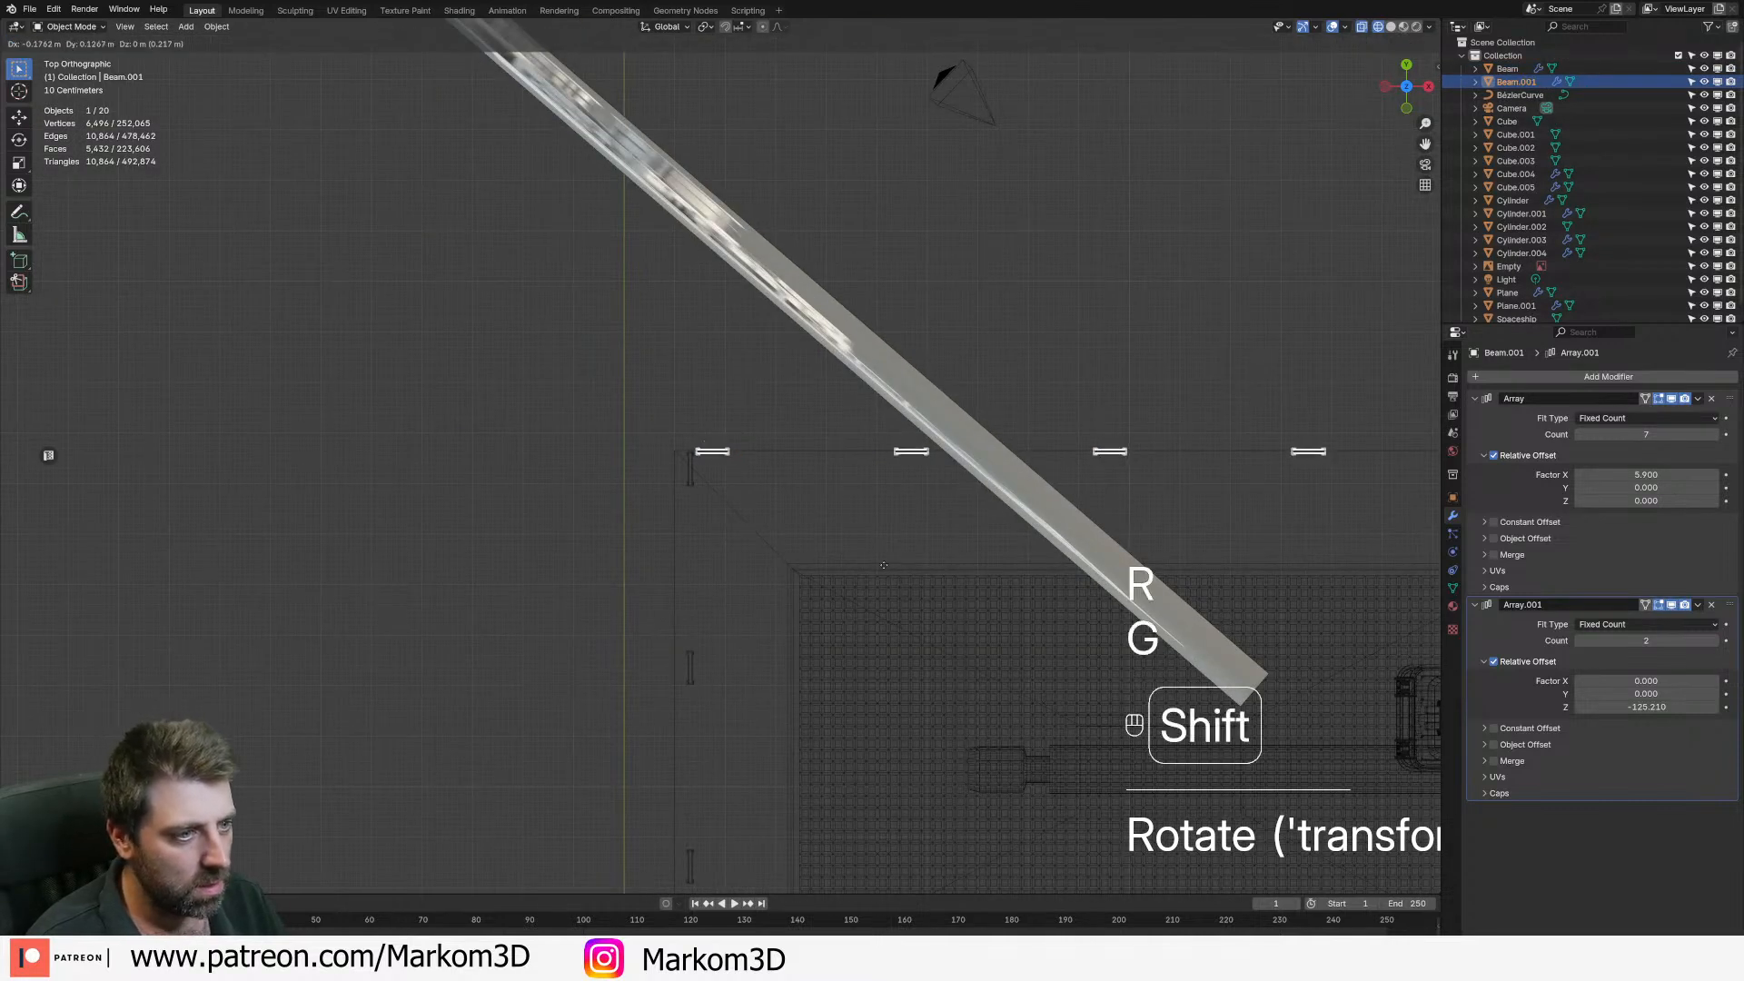
{"action": "left_click", "coordinate": [861, 618]}
{"action": "scroll", "coordinate": [1005, 635], "scroll_direction": "down", "scroll_amount": 4}
{"action": "middle_click_drag", "start_coordinate": [1068, 587], "coordinate": [949, 450], "text": "shift"}
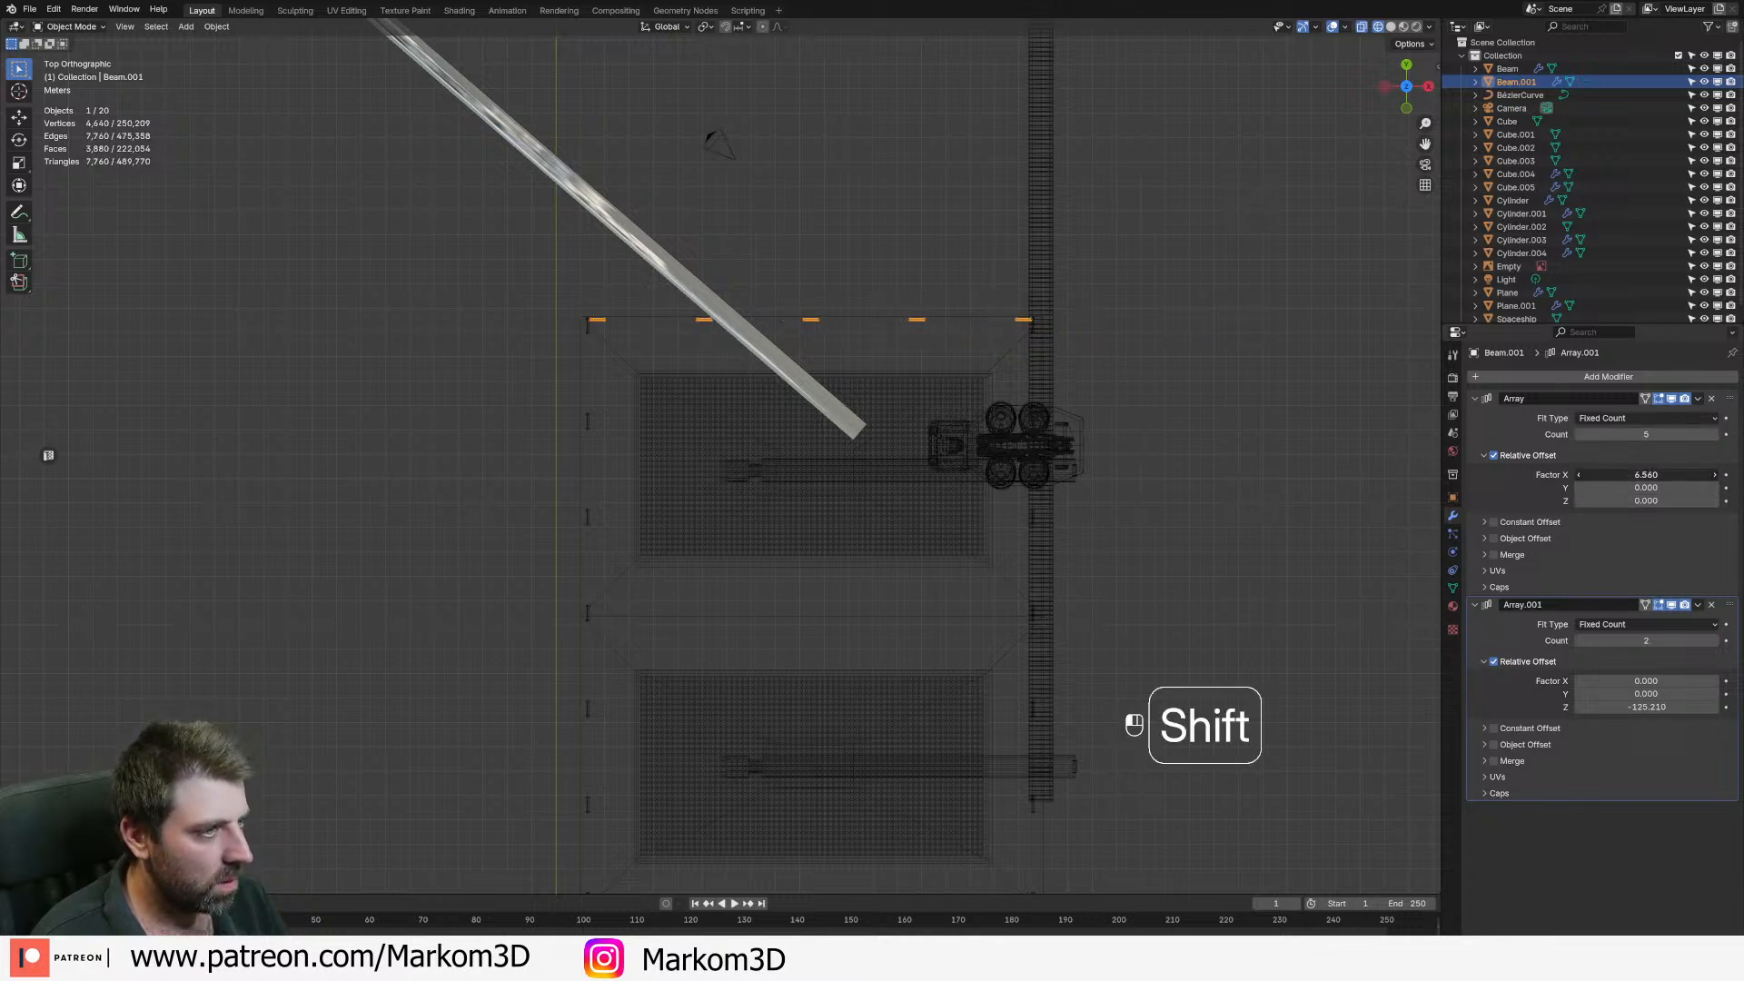
- Return to solid shading and set the rotated legs' second array Z factor to 166.89 to place a row under the opposite short edge
{"action": "middle_click_drag", "start_coordinate": [1008, 427], "coordinate": [830, 296]}
{"action": "scroll", "coordinate": [857, 420], "scroll_direction": "down", "scroll_amount": 3}
{"action": "key", "text": "z"}
{"action": "middle_click_drag", "start_coordinate": [923, 493], "coordinate": [1060, 322]}
{"action": "key", "text": "KP_7"}
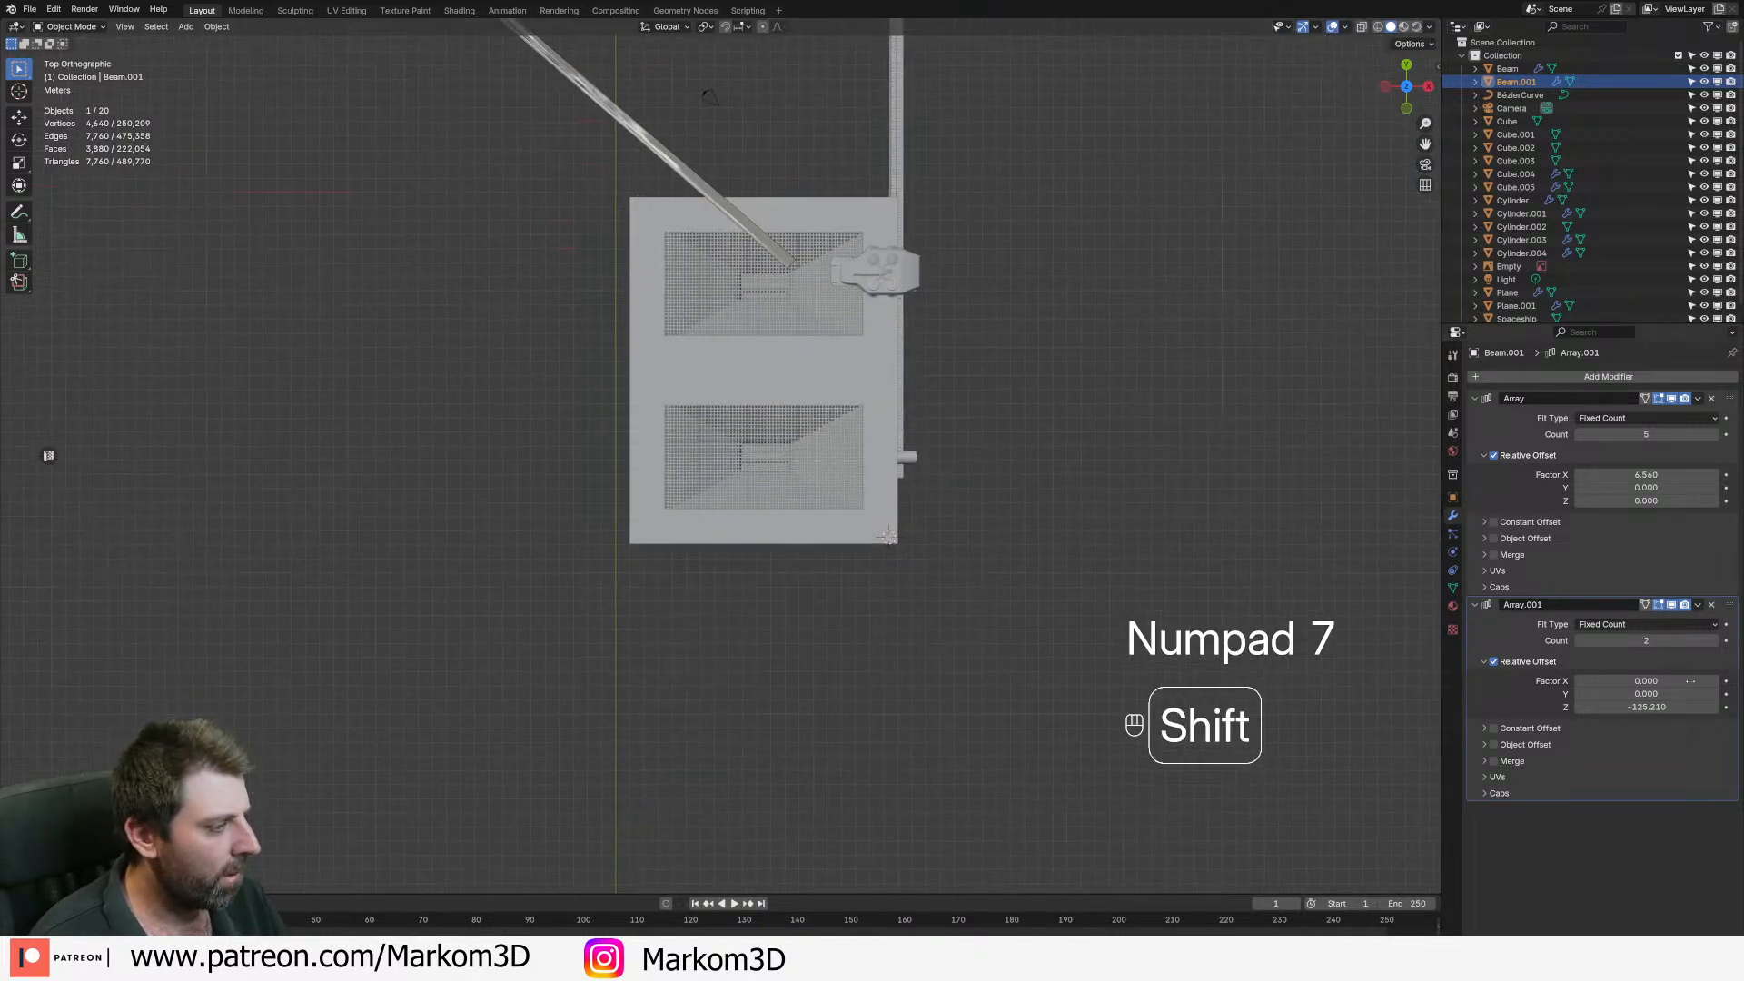
{"action": "left_click_drag", "start_coordinate": [1646, 706], "coordinate": [1708, 707], "text": "shift"}
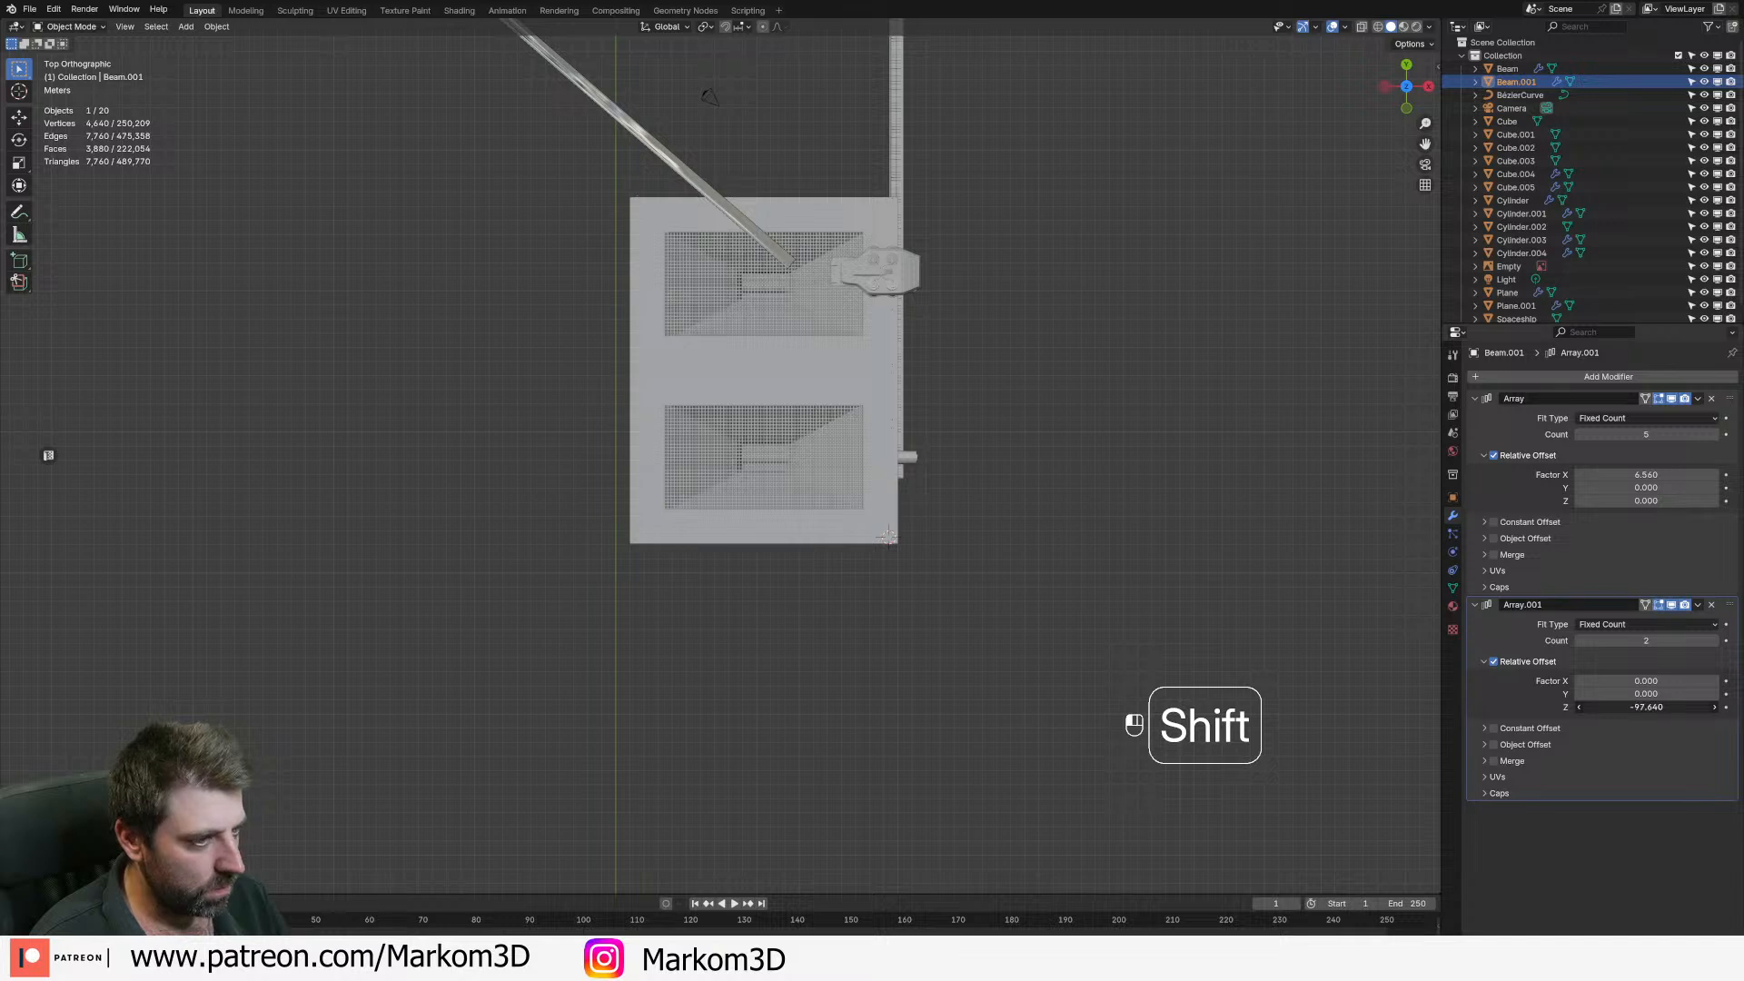
{"action": "mouse_move", "coordinate": [1646, 707]}
{"action": "left_mouse_down"}
{"action": "mouse_move", "coordinate": [1708, 706]}
{"action": "mouse_move", "coordinate": [1631, 706]}
{"action": "mouse_move", "coordinate": [1646, 707]}
{"action": "left_mouse_up"}
{"action": "left_click", "coordinate": [881, 635]}
{"action": "middle_click_drag", "start_coordinate": [881, 635], "coordinate": [945, 591]}
{"action": "scroll", "coordinate": [727, 573], "scroll_direction": "up", "scroll_amount": 4}
{"action": "scroll", "coordinate": [735, 595], "scroll_direction": "down", "scroll_amount": 6}
{"action": "scroll", "coordinate": [945, 591], "scroll_direction": "up", "scroll_amount": 4}
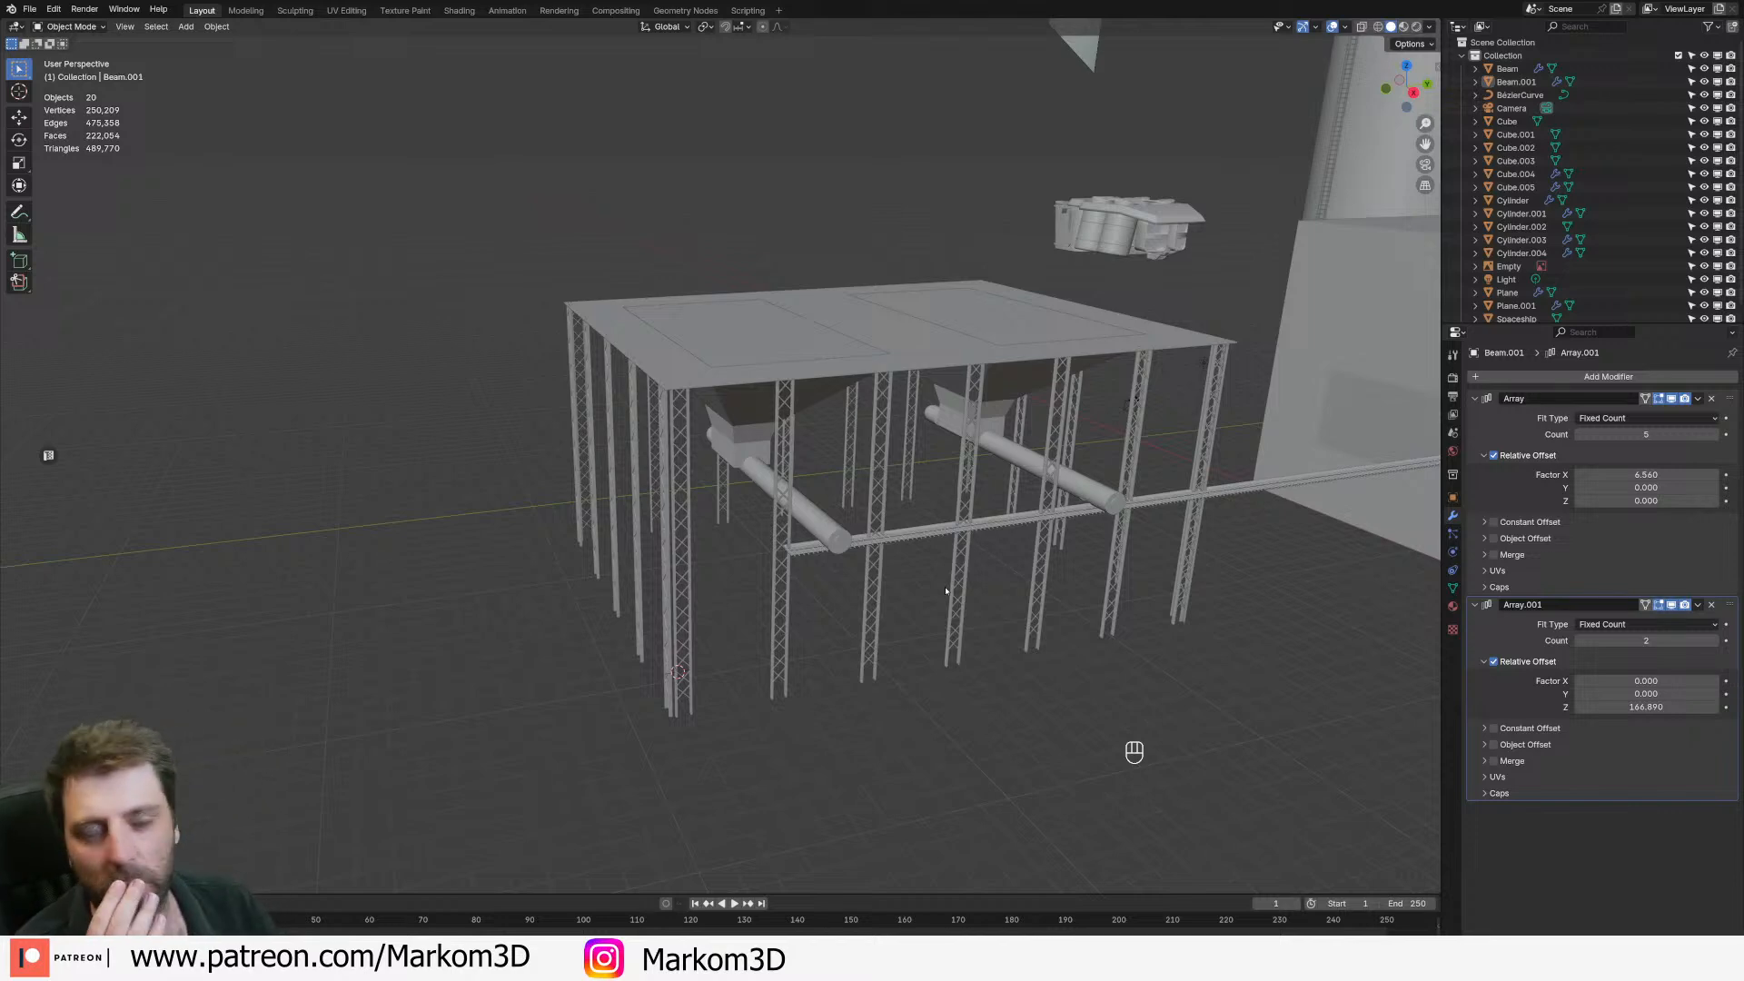
- Move both sets of truss legs down along Z so their tops sit under the platform's upper surface
{"action": "key", "text": "KP_3"}
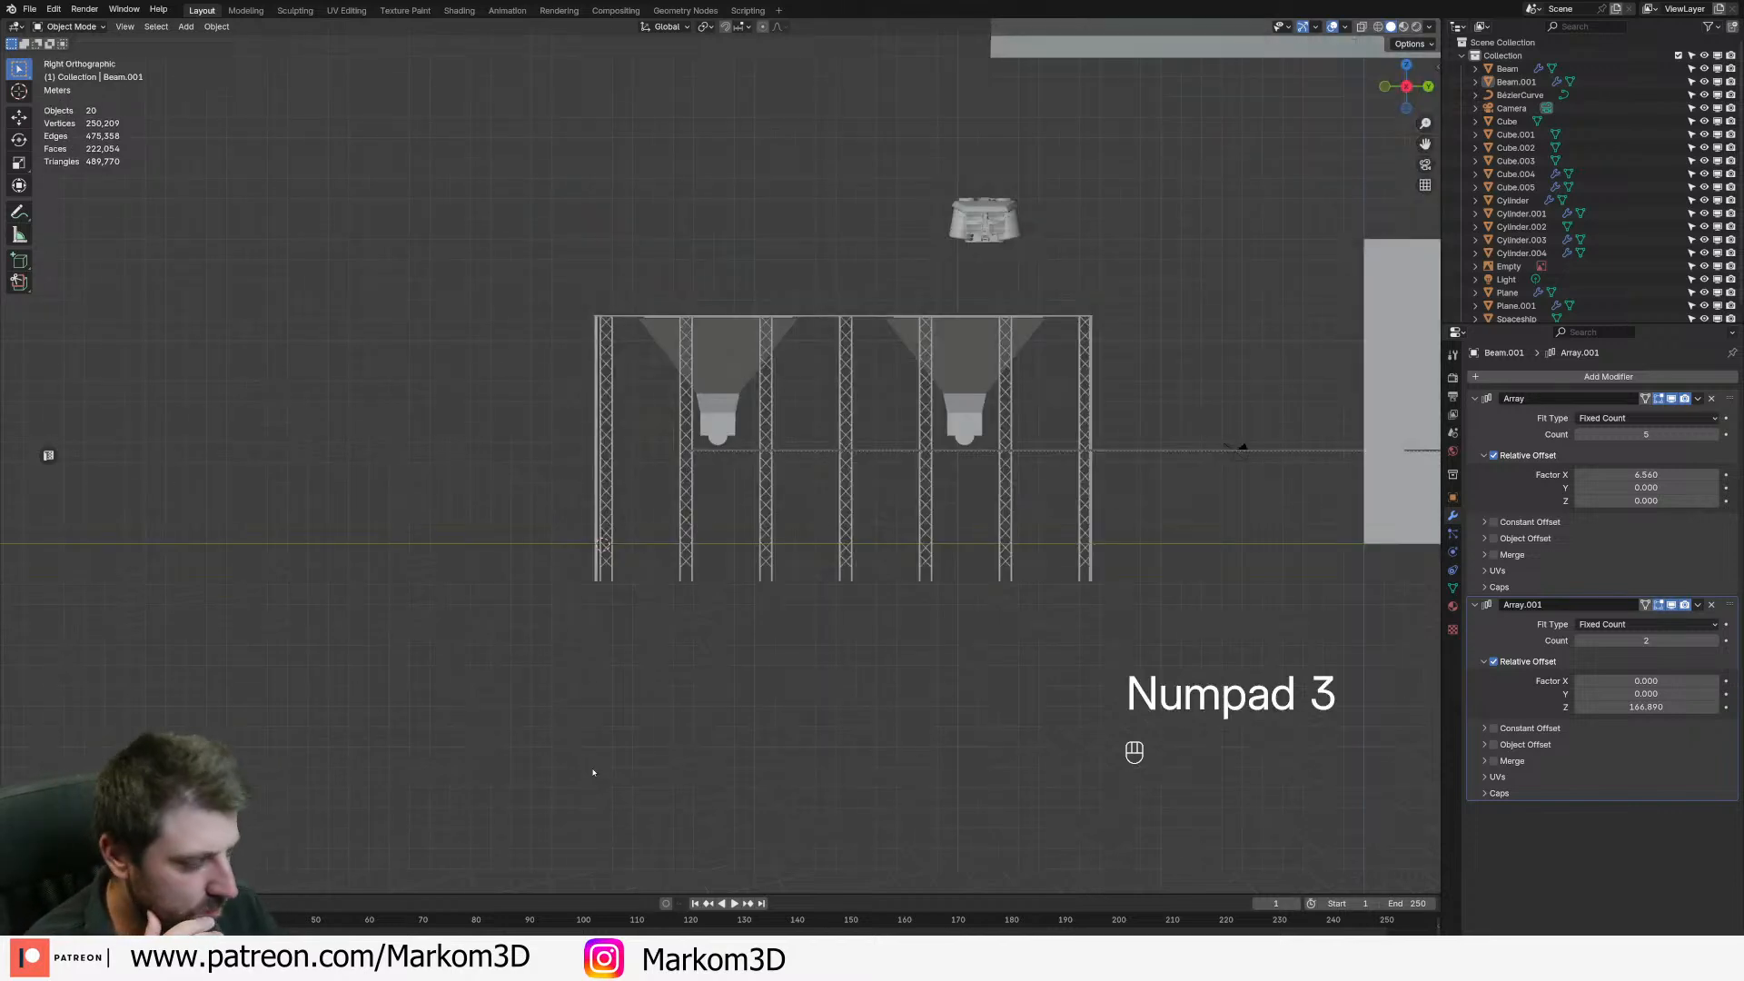
{"action": "scroll", "coordinate": [593, 772], "scroll_direction": "up", "scroll_amount": 4}
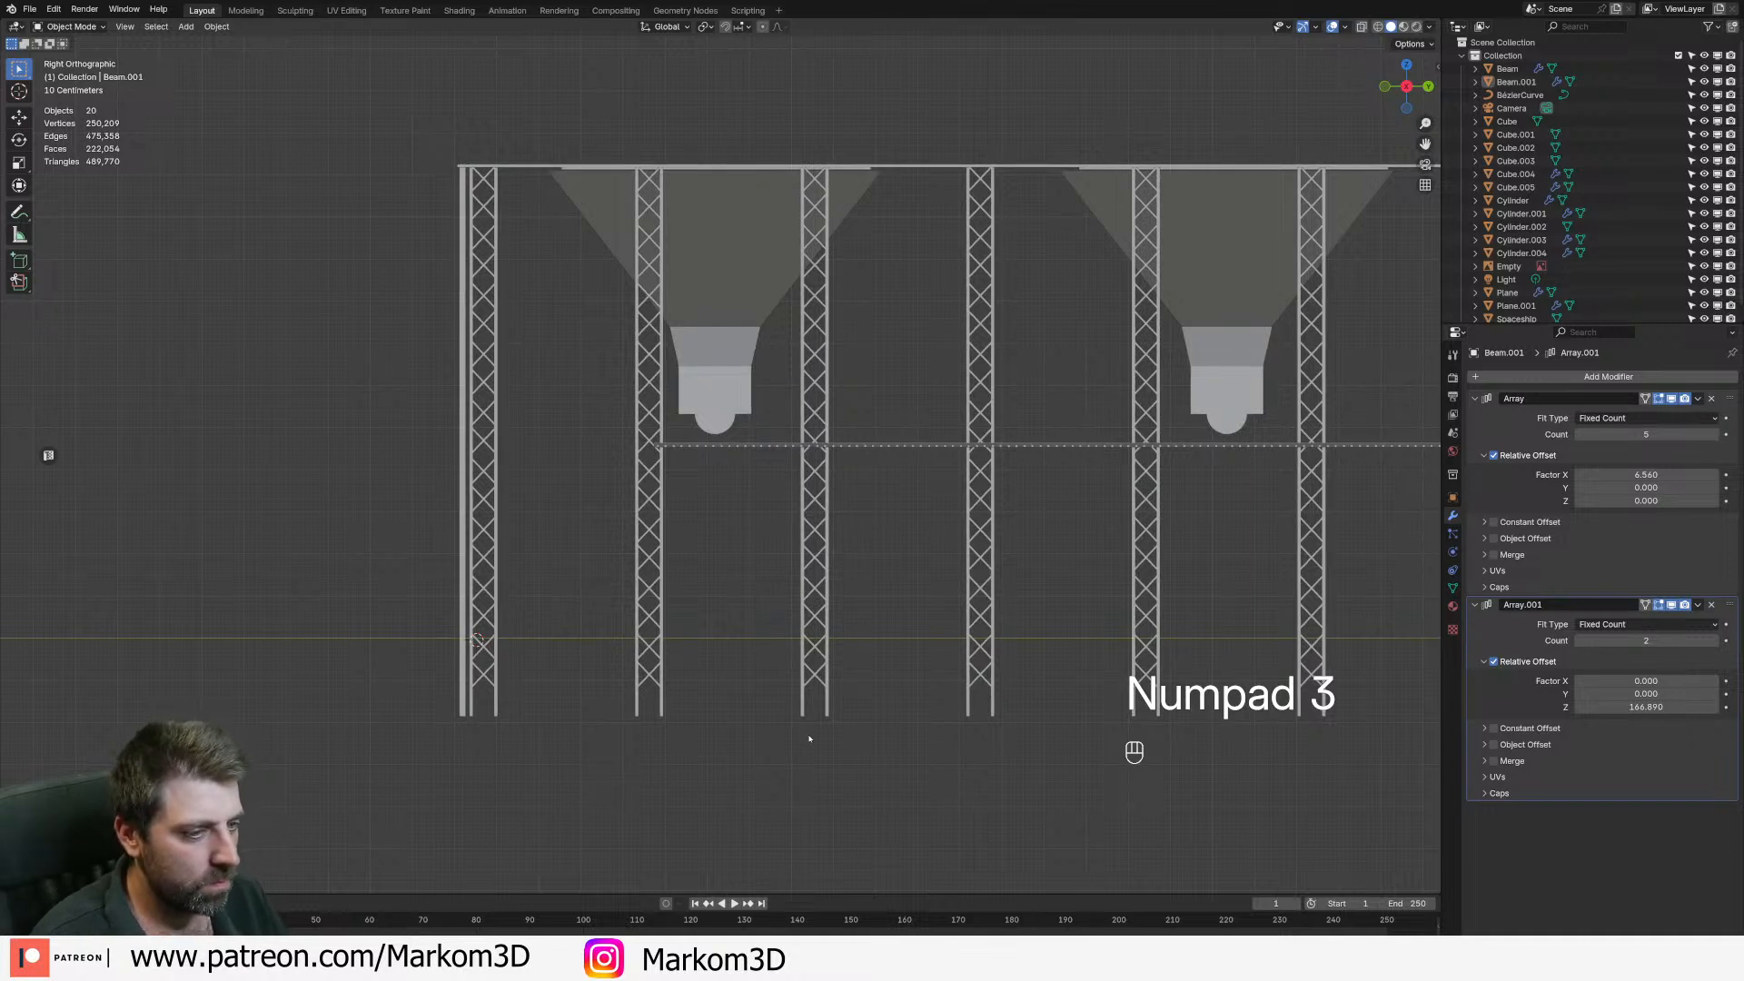
{"action": "middle_click_drag", "start_coordinate": [668, 689], "coordinate": [707, 722]}
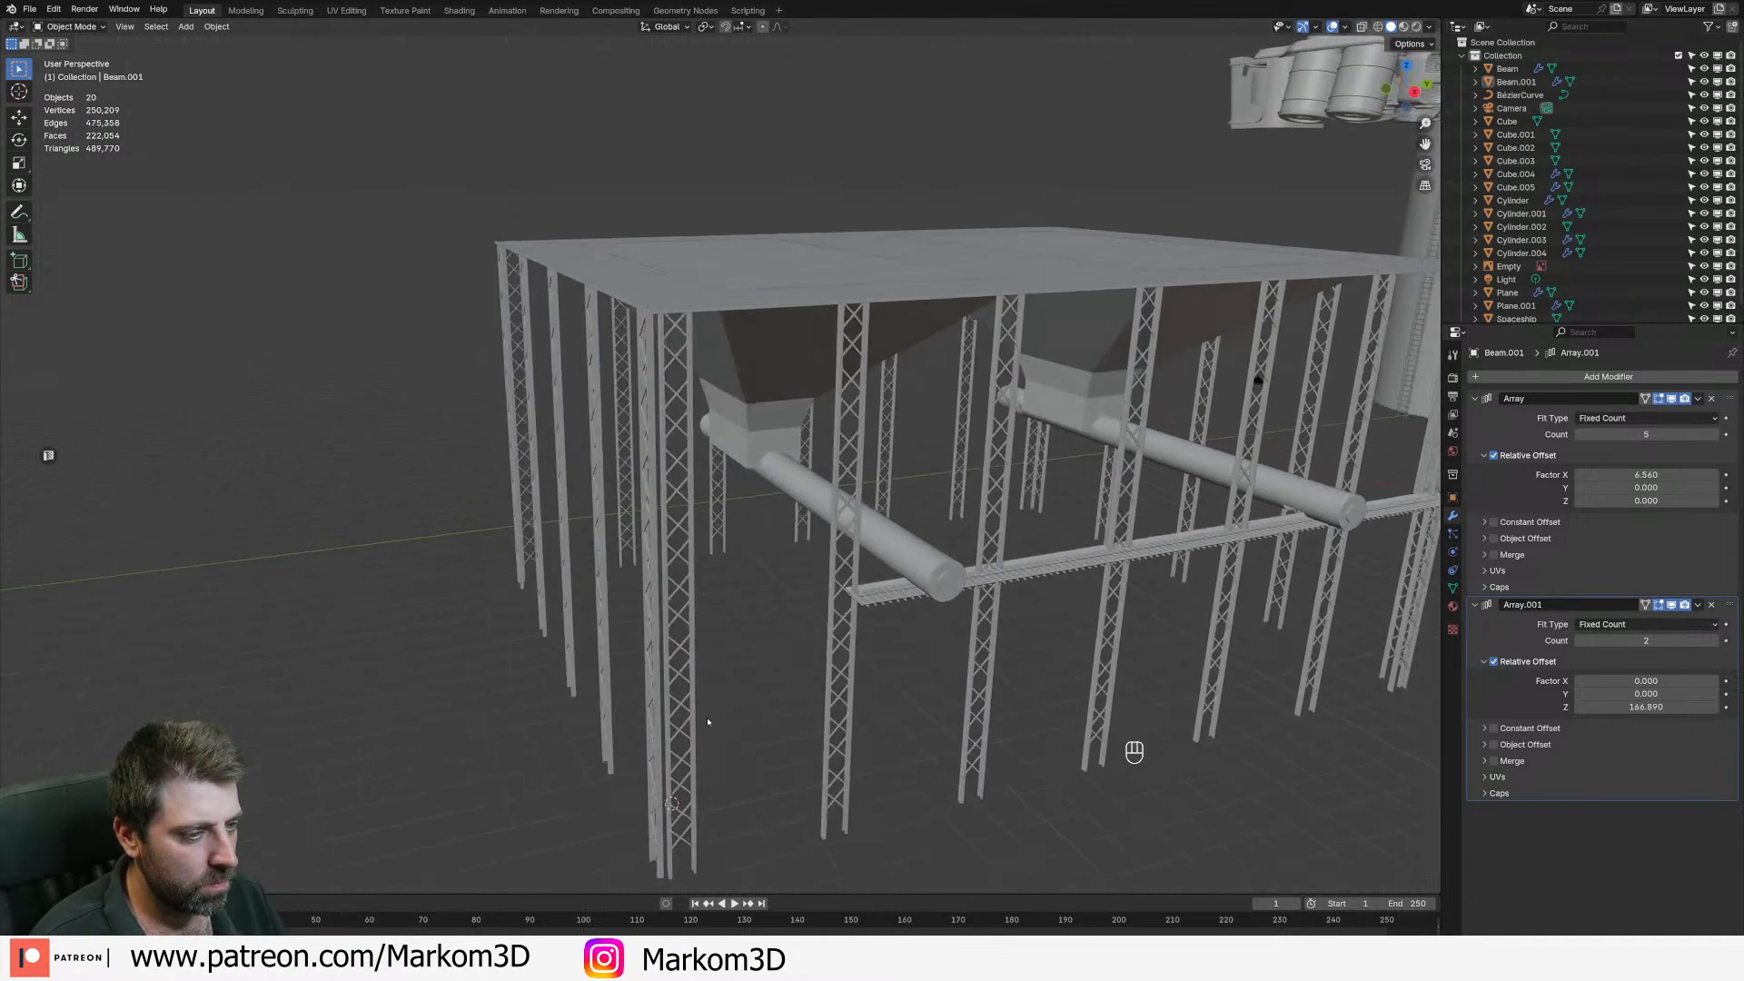
{"action": "left_click", "coordinate": [685, 727]}
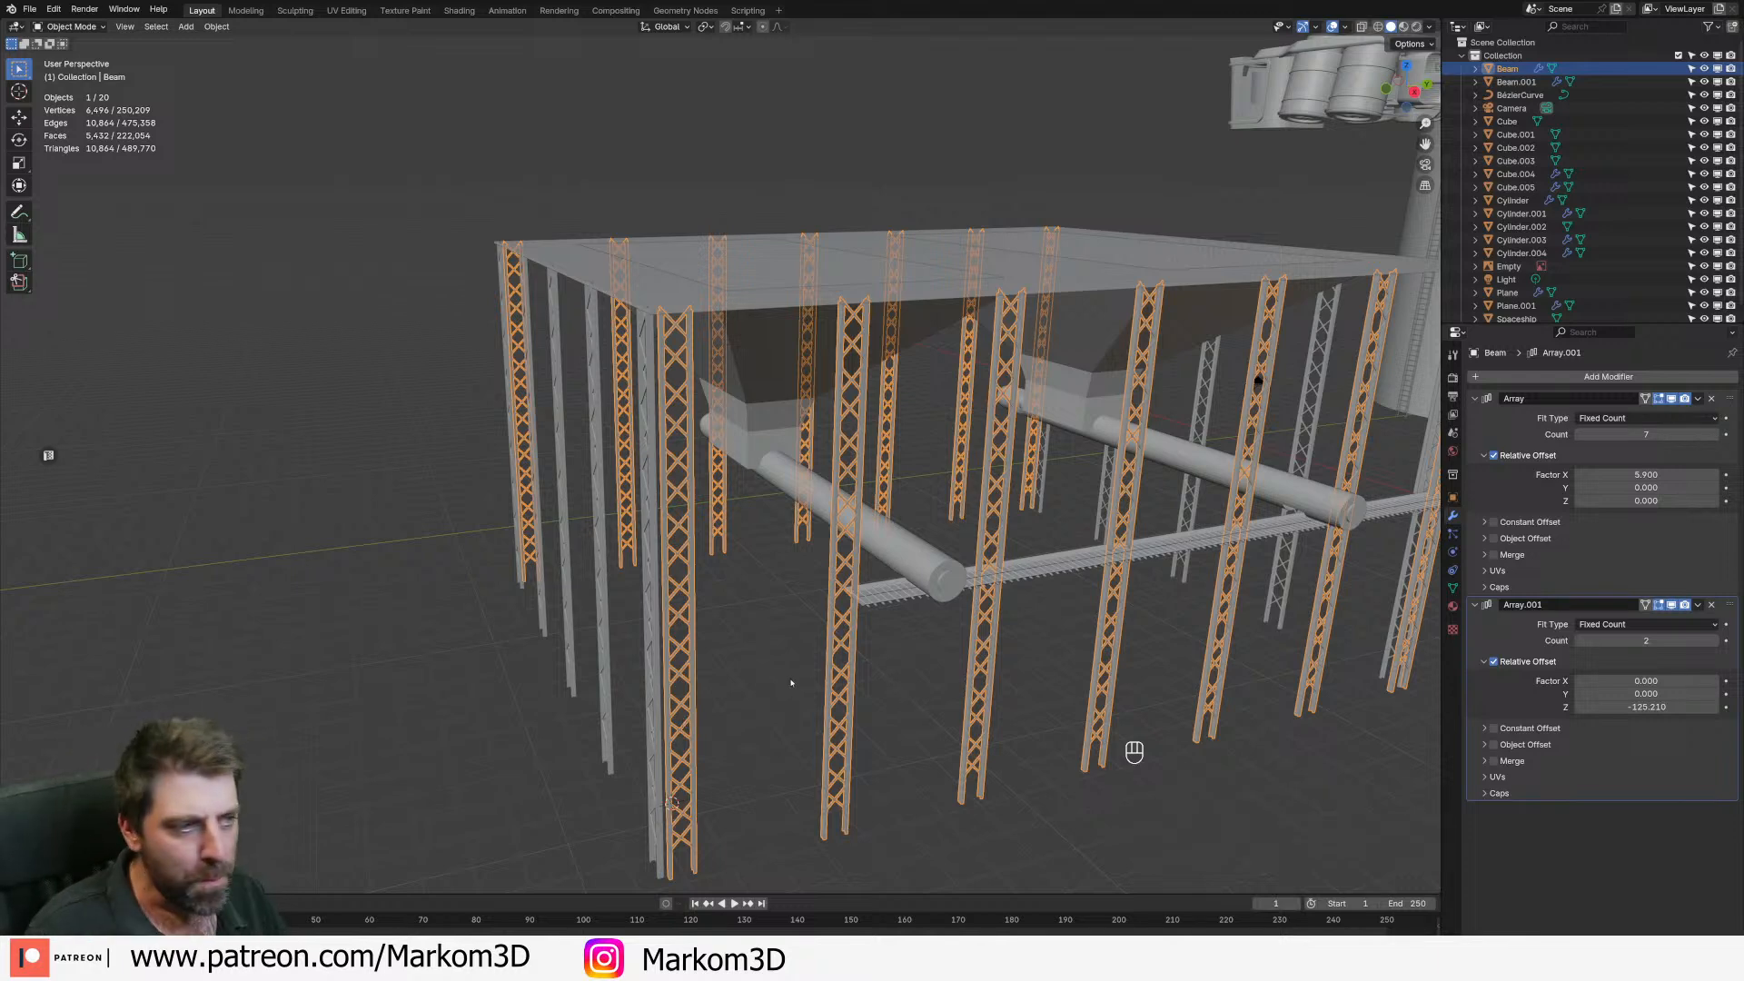
{"action": "left_click", "coordinate": [727, 325]}
{"action": "scroll", "coordinate": [690, 263], "scroll_direction": "up", "scroll_amount": 4}
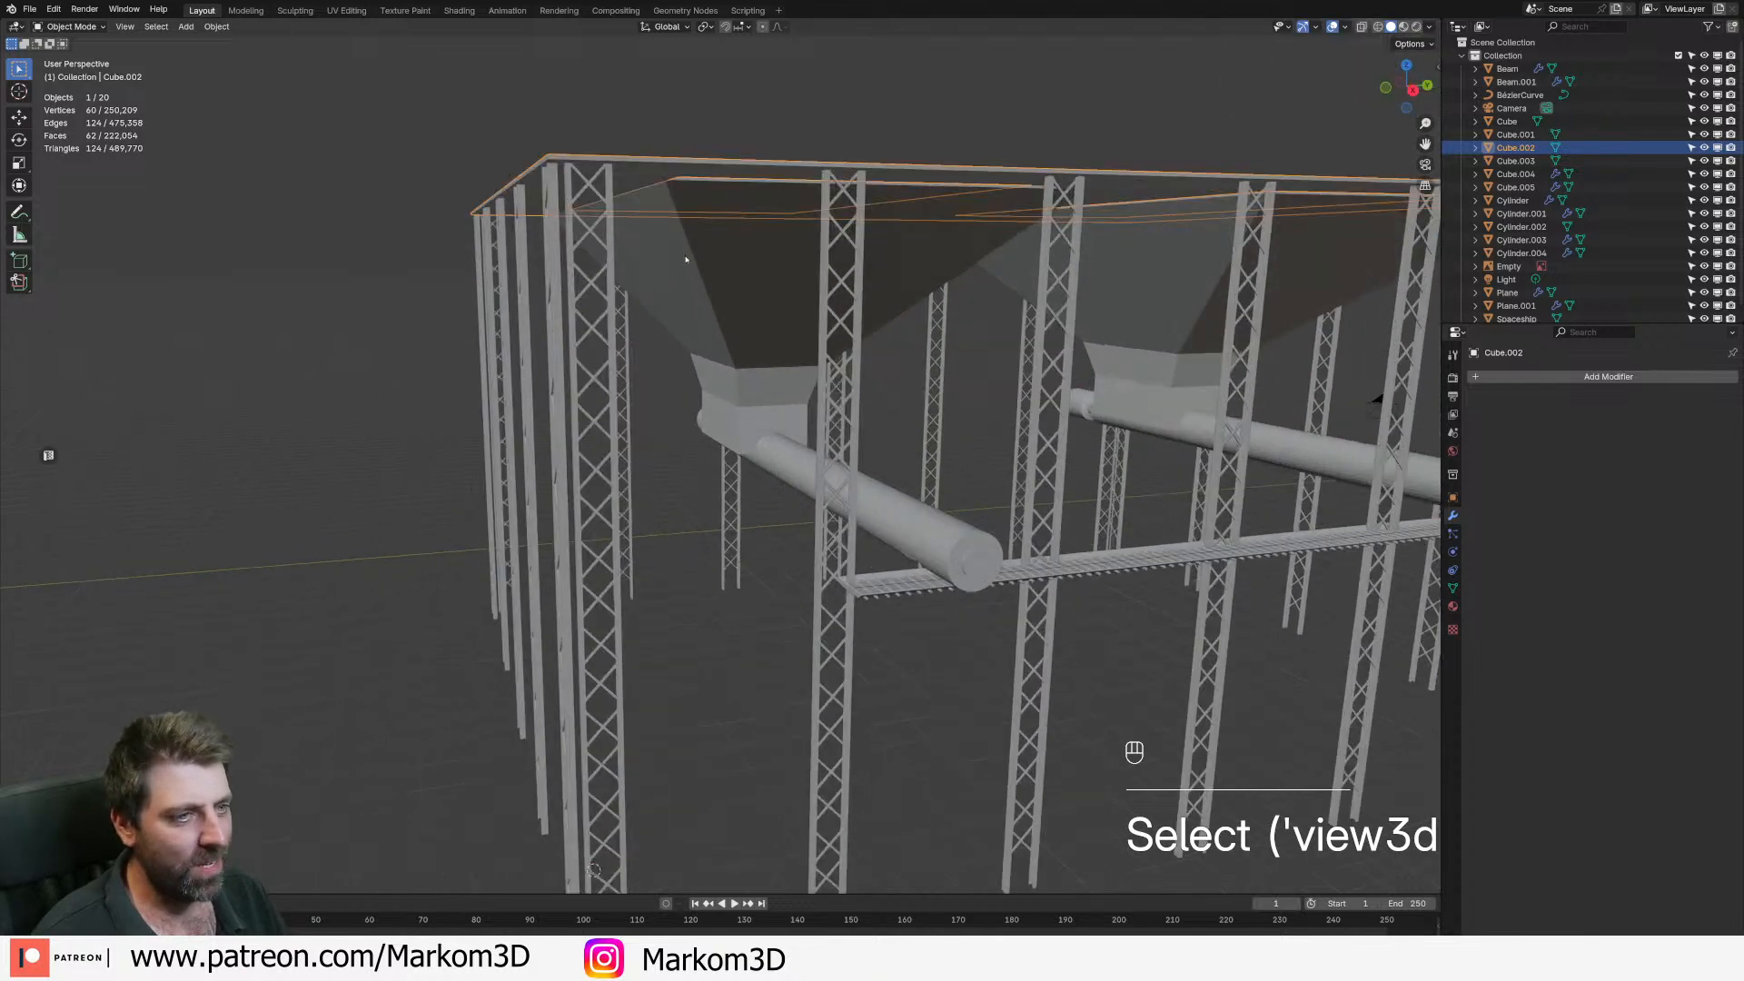
{"action": "left_click", "coordinate": [572, 222]}
{"action": "left_click", "coordinate": [551, 238], "text": "shift"}
{"action": "key", "text": "g"}
{"action": "key", "text": "z"}
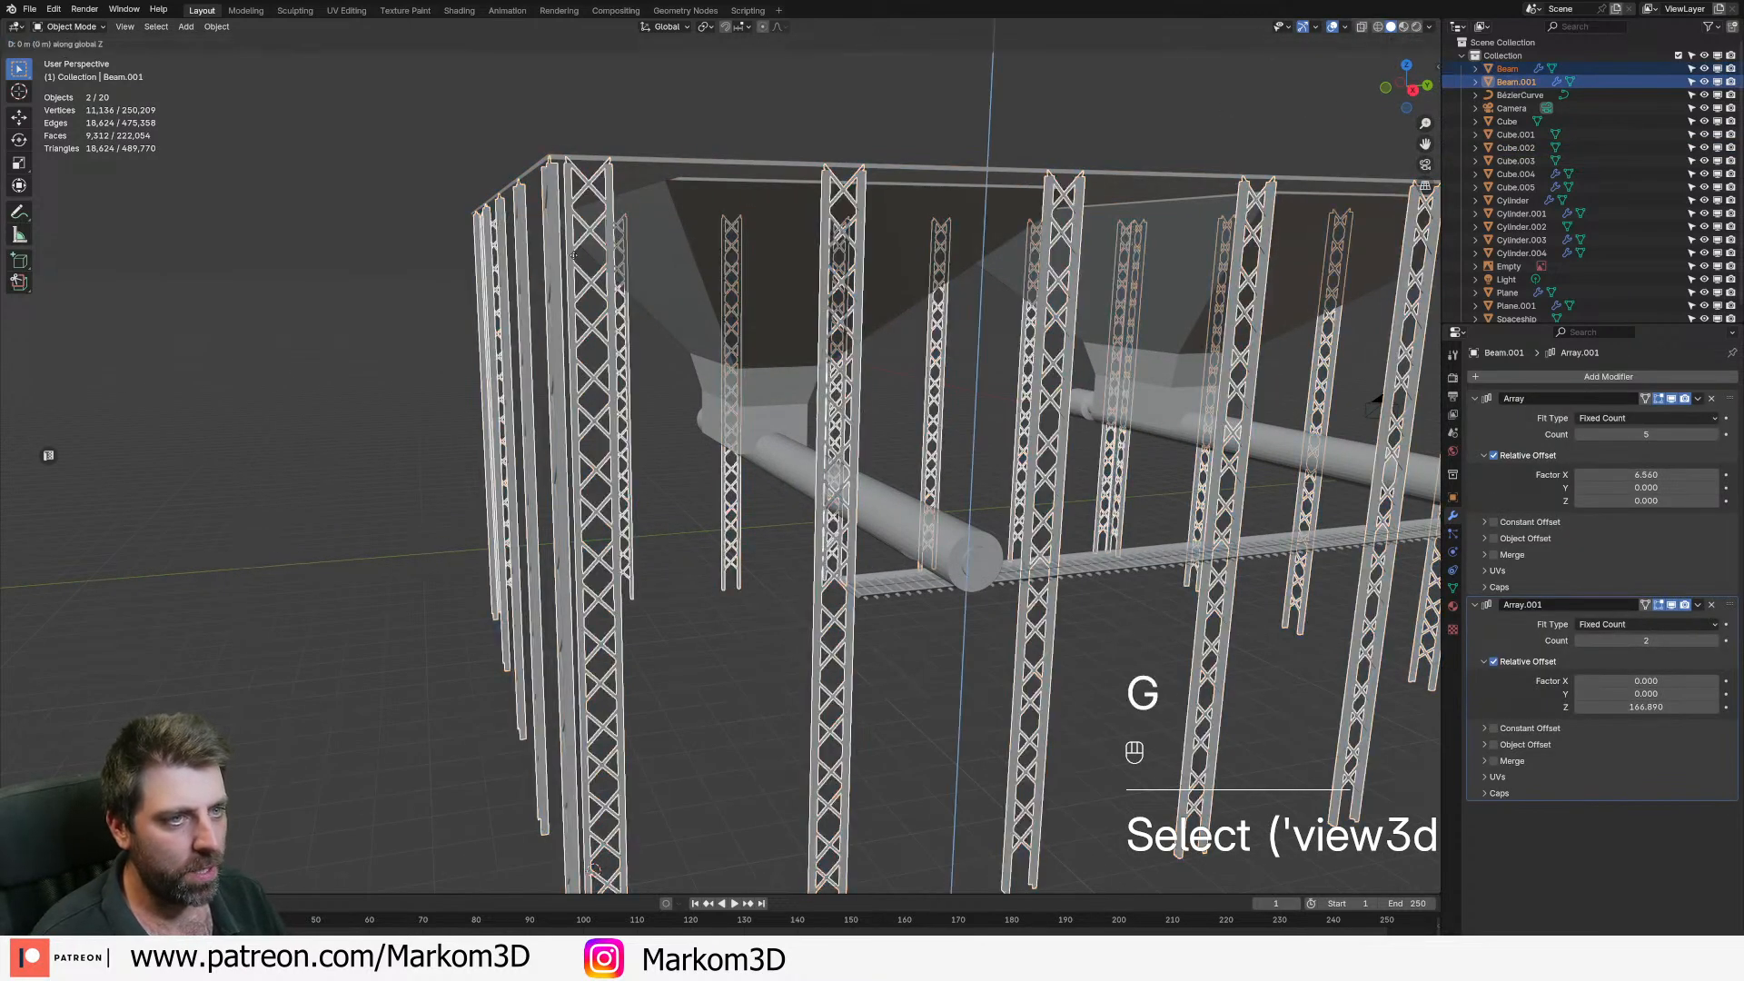
{"action": "left_click", "coordinate": [576, 283]}
- Select the face loops around both hopper openings on the platform's underside and inset them about 0.5 m
{"action": "left_click", "coordinate": [636, 173]}
{"action": "key", "text": "Tab"}
{"action": "key", "text": "3"}
{"action": "left_click", "coordinate": [636, 173], "text": "alt"}
{"action": "middle_click_drag", "start_coordinate": [1190, 179], "coordinate": [656, 166], "text": "shift"}
{"action": "left_click", "coordinate": [656, 164], "text": "alt+shift"}
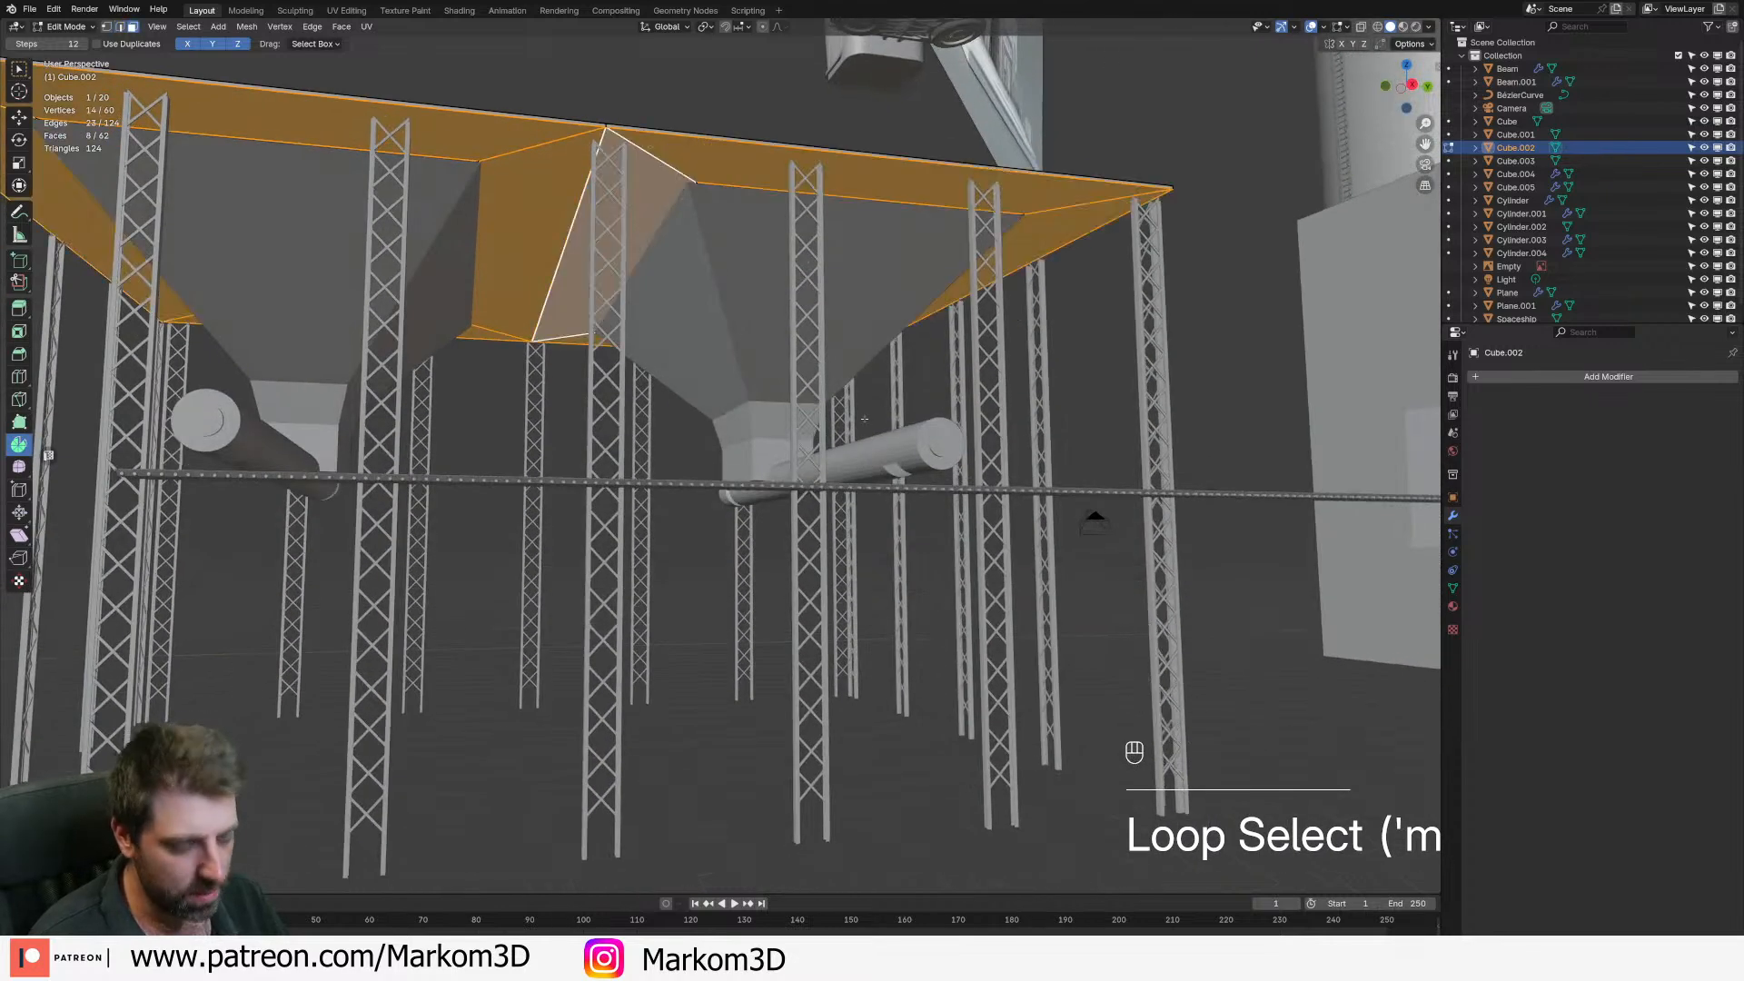
{"action": "key", "text": "i"}
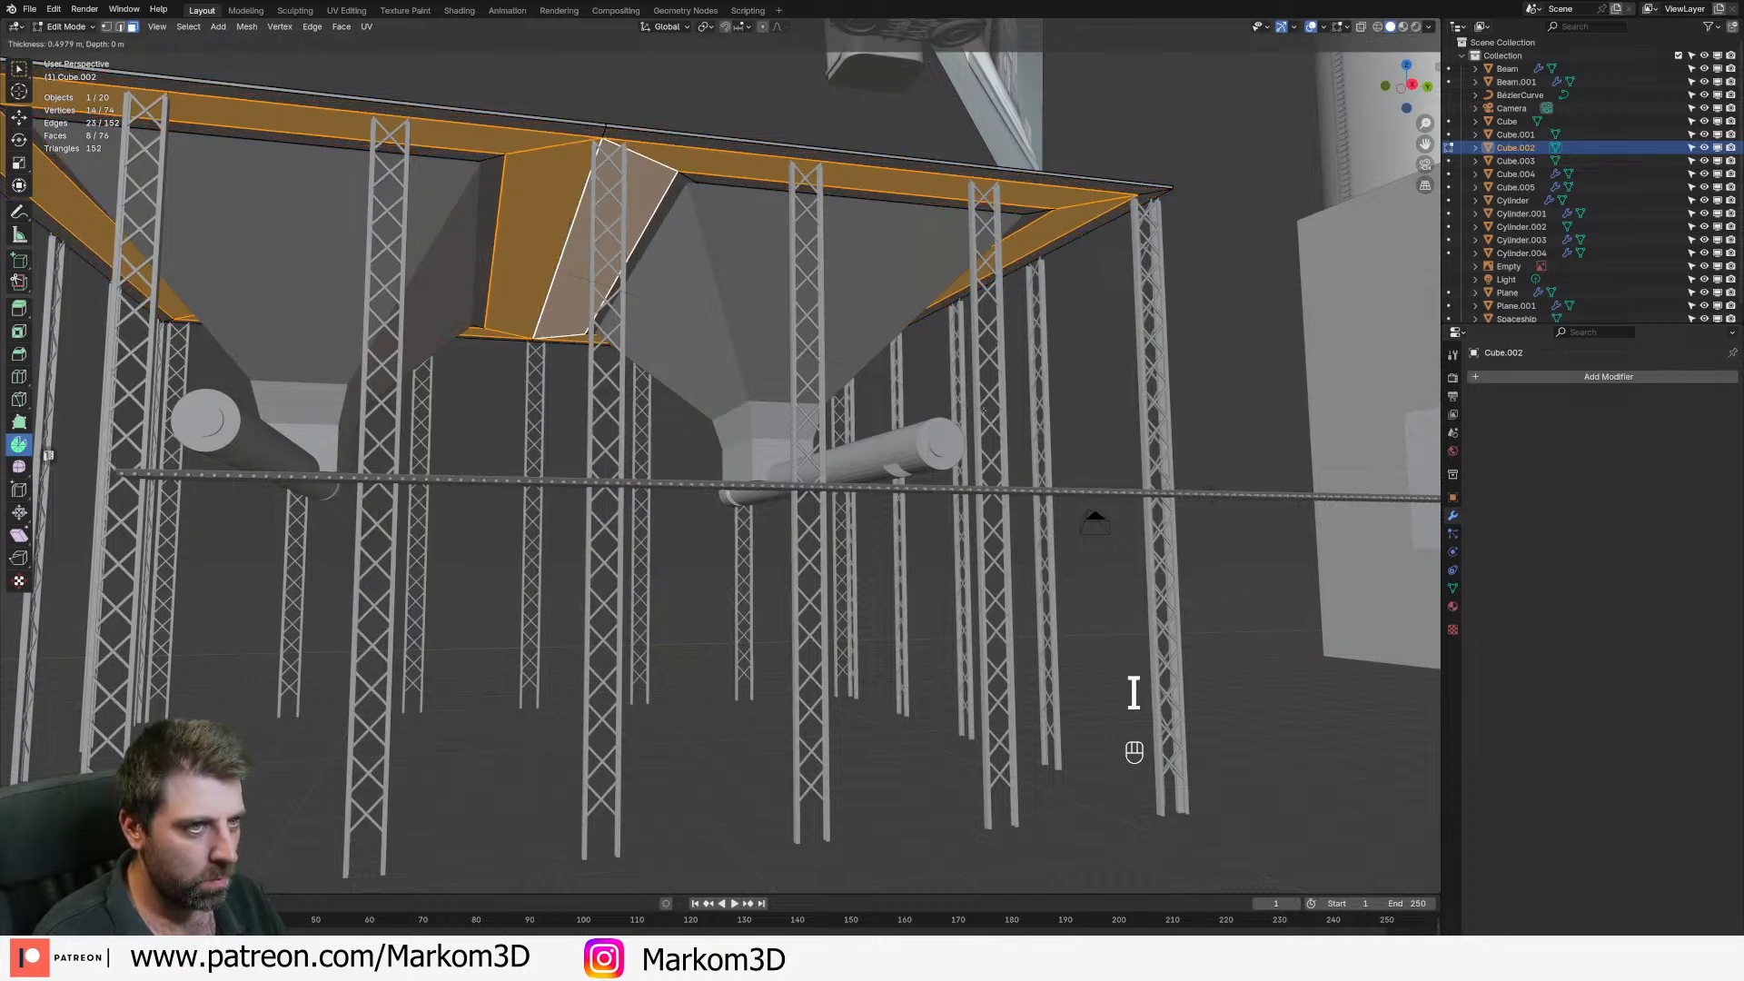
{"action": "left_click", "coordinate": [456, 133]}
- Extrude the rim face loop around the platform's underside downward about 0.44 m and leave mesh editing
{"action": "key", "text": "3"}
{"action": "left_click", "coordinate": [456, 132], "text": "alt"}
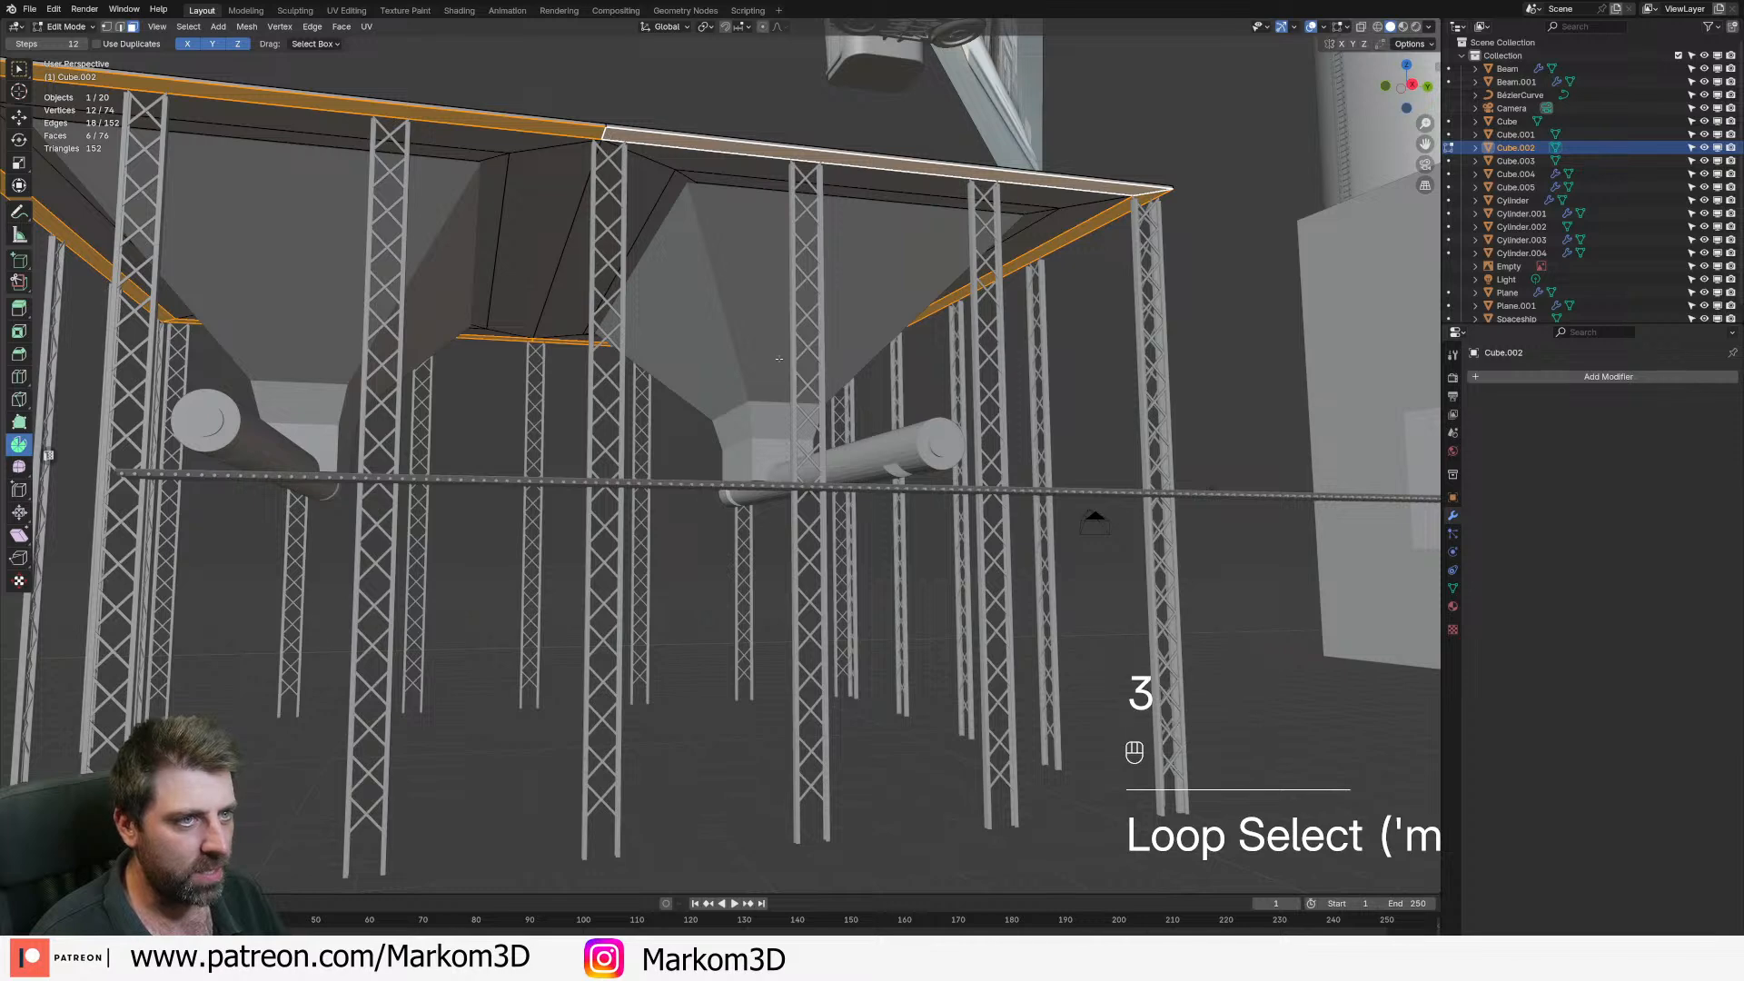
{"action": "key", "text": "e"}
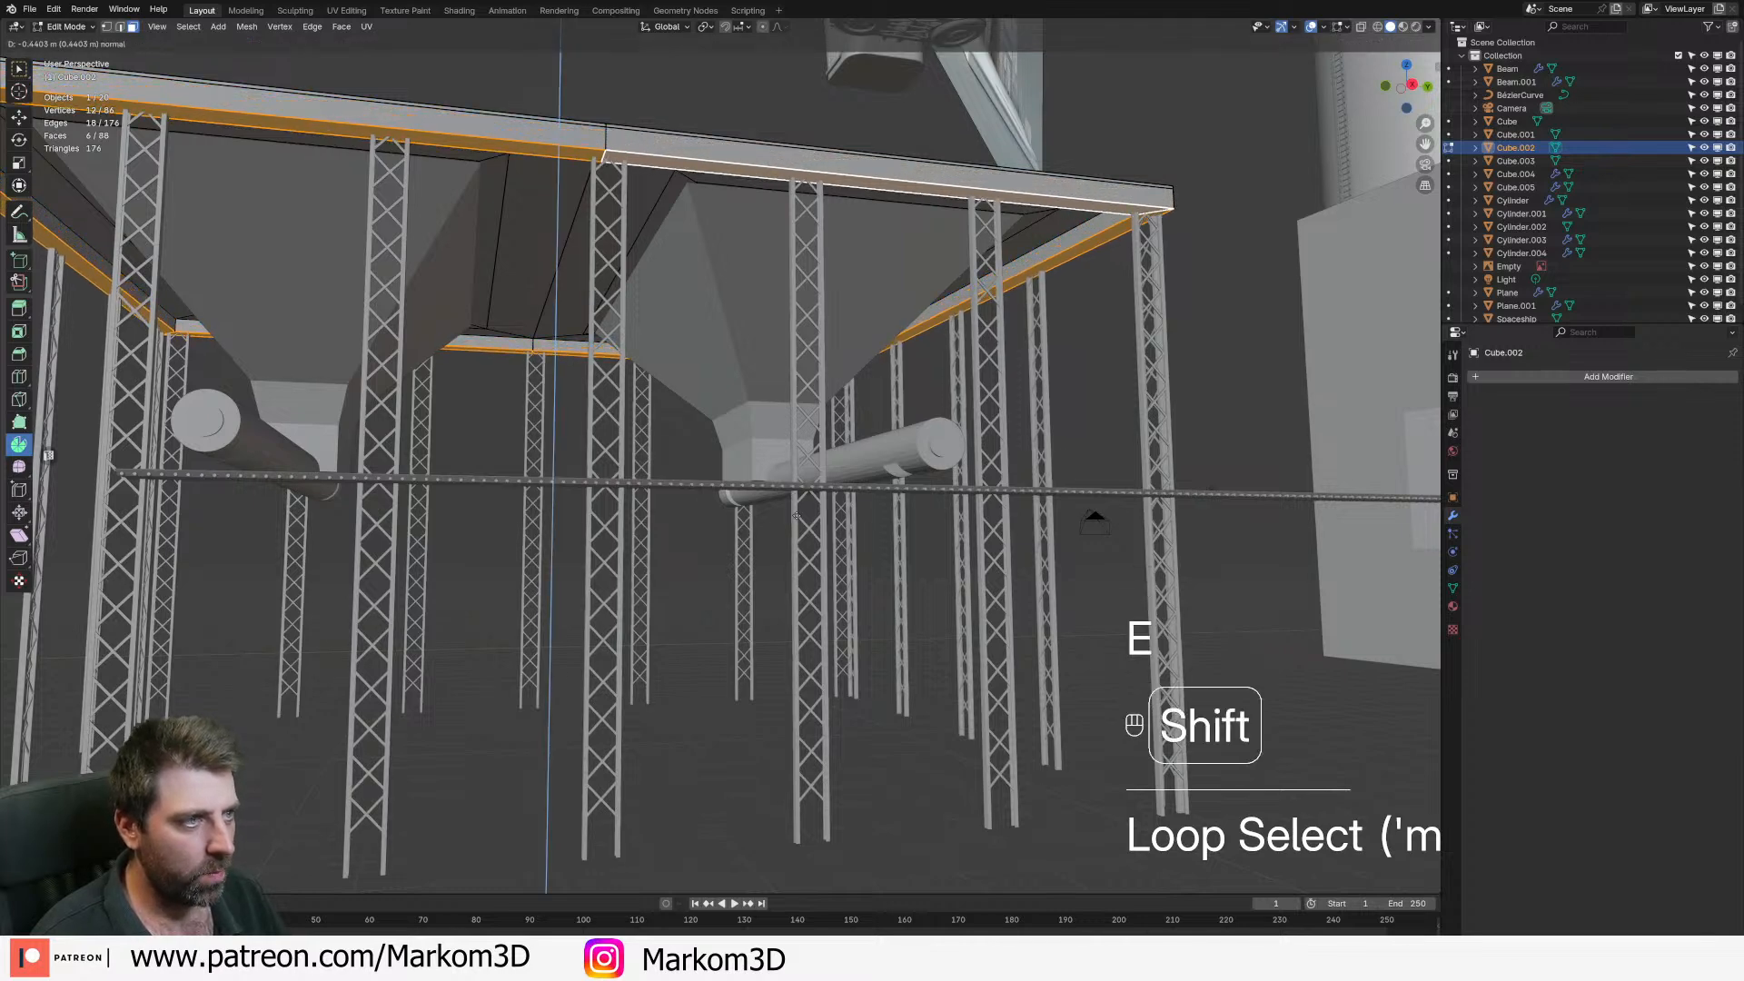
{"action": "left_click", "coordinate": [783, 423]}
{"action": "scroll", "coordinate": [640, 444], "scroll_direction": "down", "scroll_amount": 8}
{"action": "key", "text": "Tab"}
- Shift both leg sets, the platform and the hoppers with their pipes together along X by about -1.35 m
{"action": "middle_click_drag", "start_coordinate": [639, 445], "coordinate": [1020, 533]}
{"action": "scroll", "coordinate": [836, 559], "scroll_direction": "up", "scroll_amount": 2}
{"action": "scroll", "coordinate": [926, 527], "scroll_direction": "down", "scroll_amount": 2}
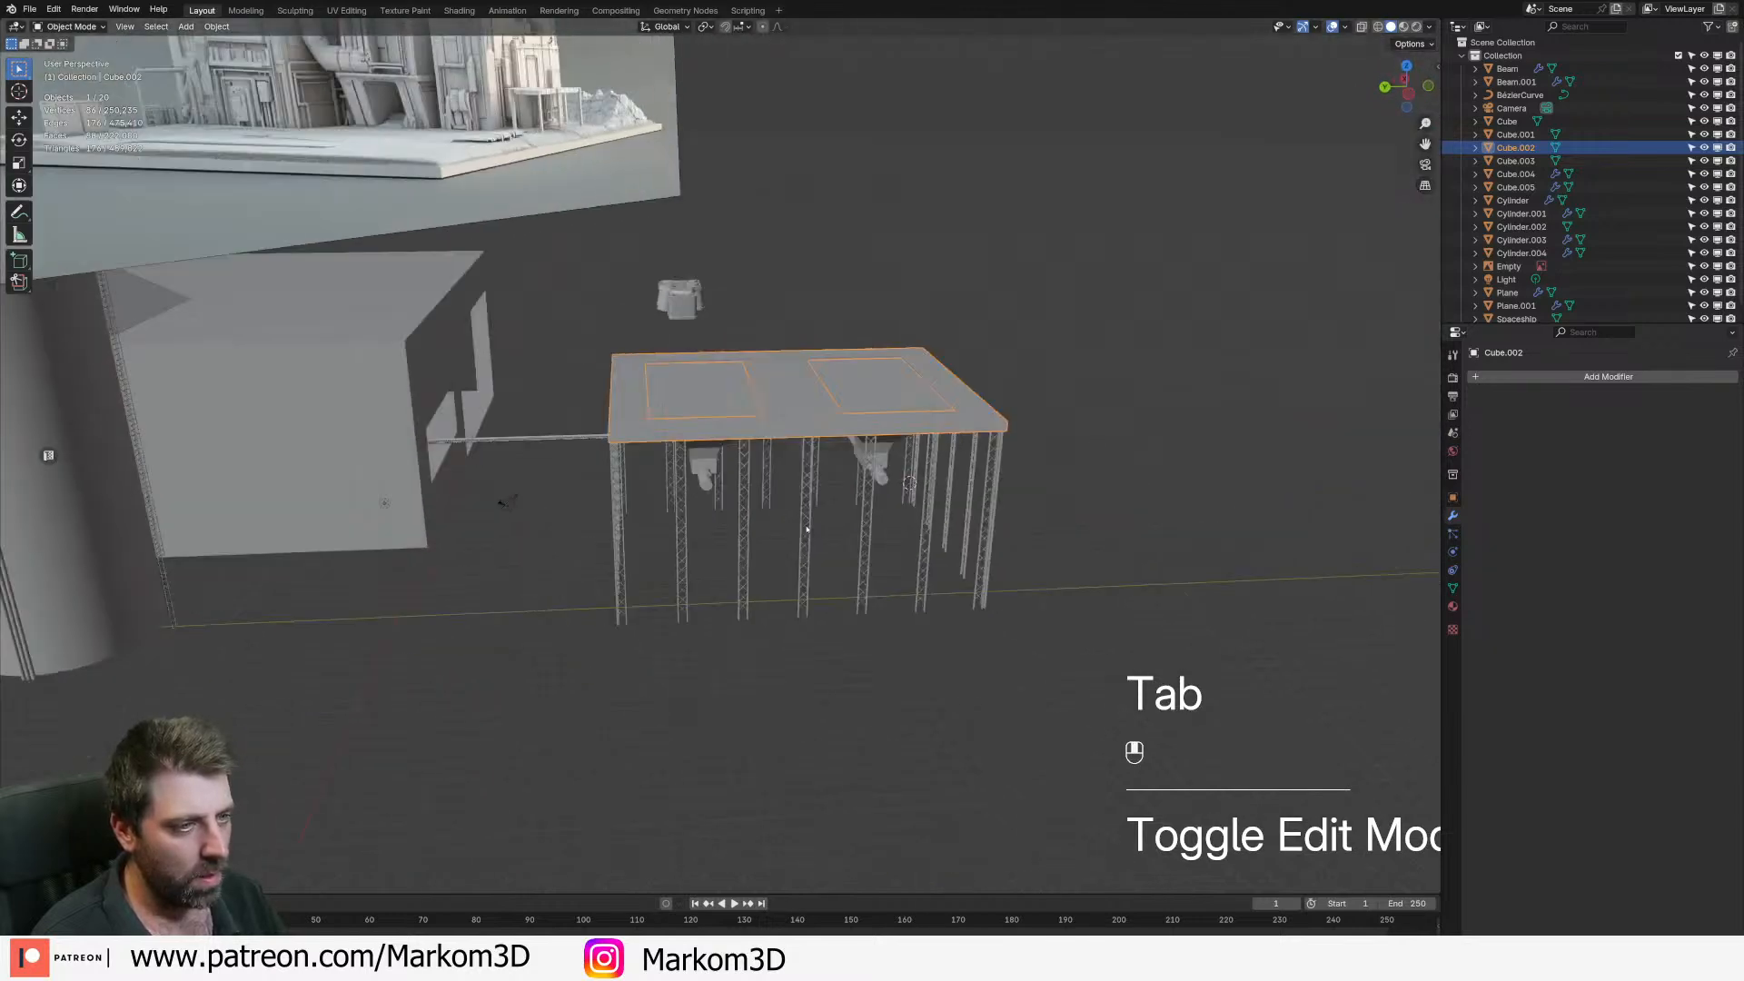
{"action": "middle_click_drag", "start_coordinate": [833, 518], "coordinate": [585, 545]}
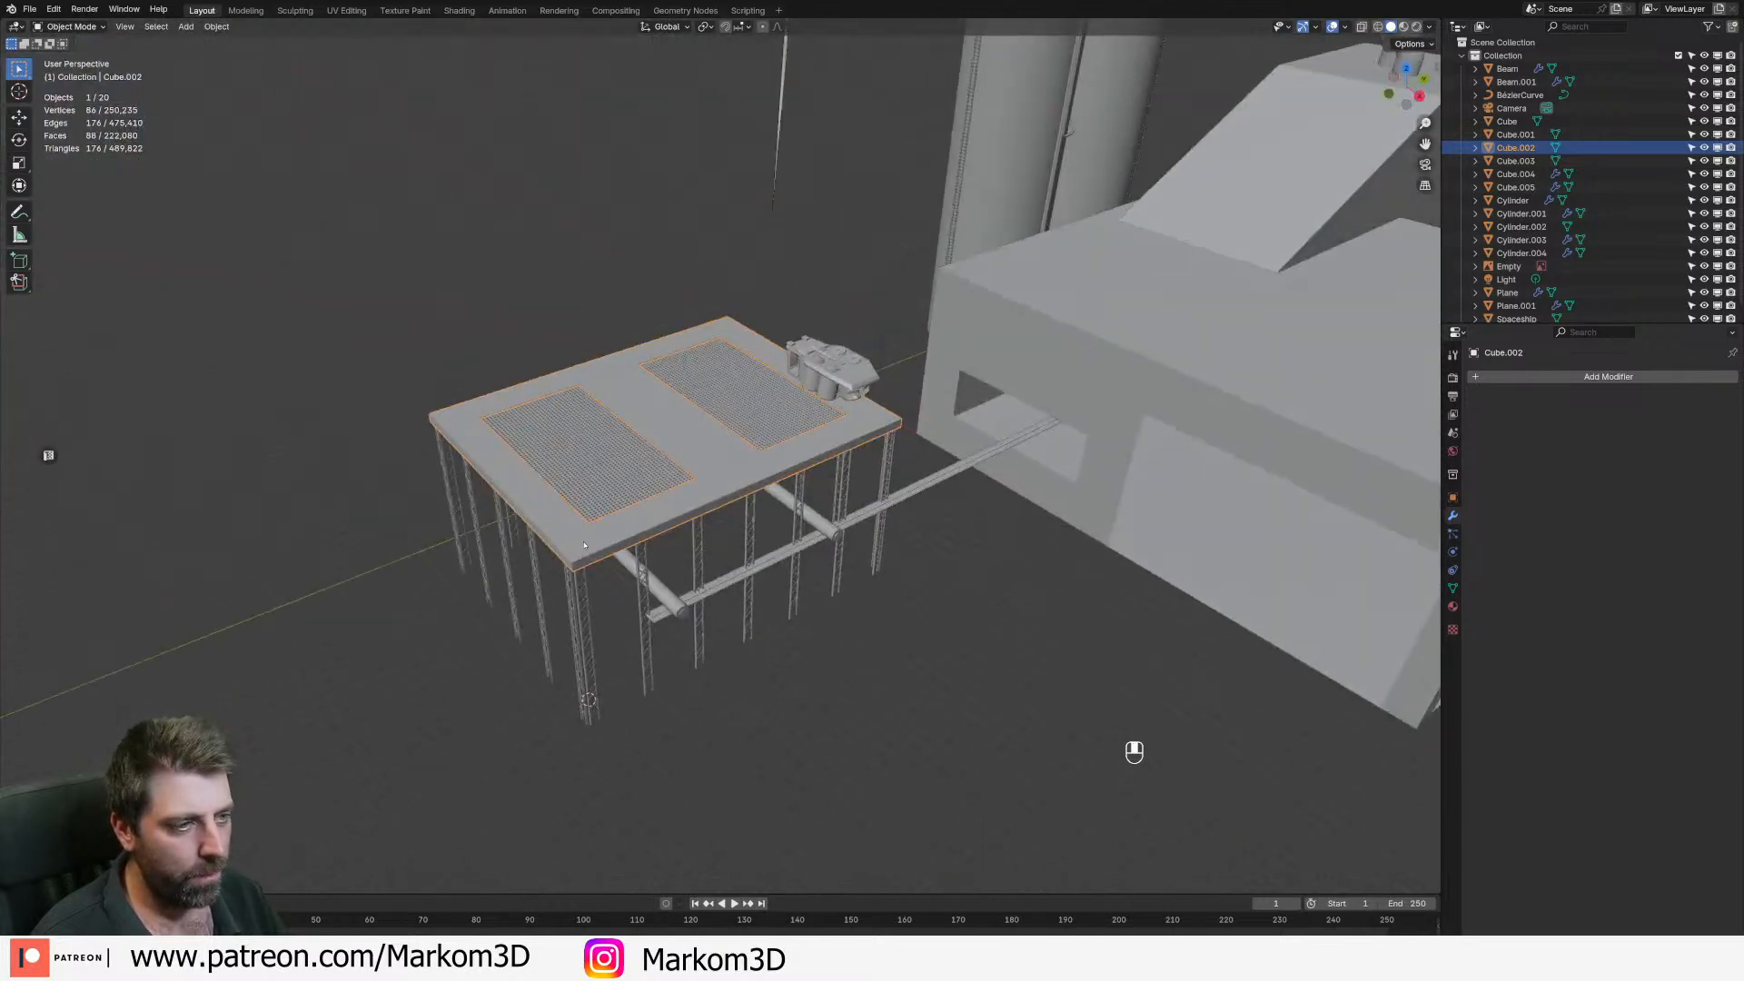
{"action": "middle_click_drag", "start_coordinate": [972, 382], "coordinate": [804, 502]}
{"action": "scroll", "coordinate": [818, 504], "scroll_direction": "up", "scroll_amount": 2}
{"action": "middle_click_drag", "start_coordinate": [866, 623], "coordinate": [831, 627]}
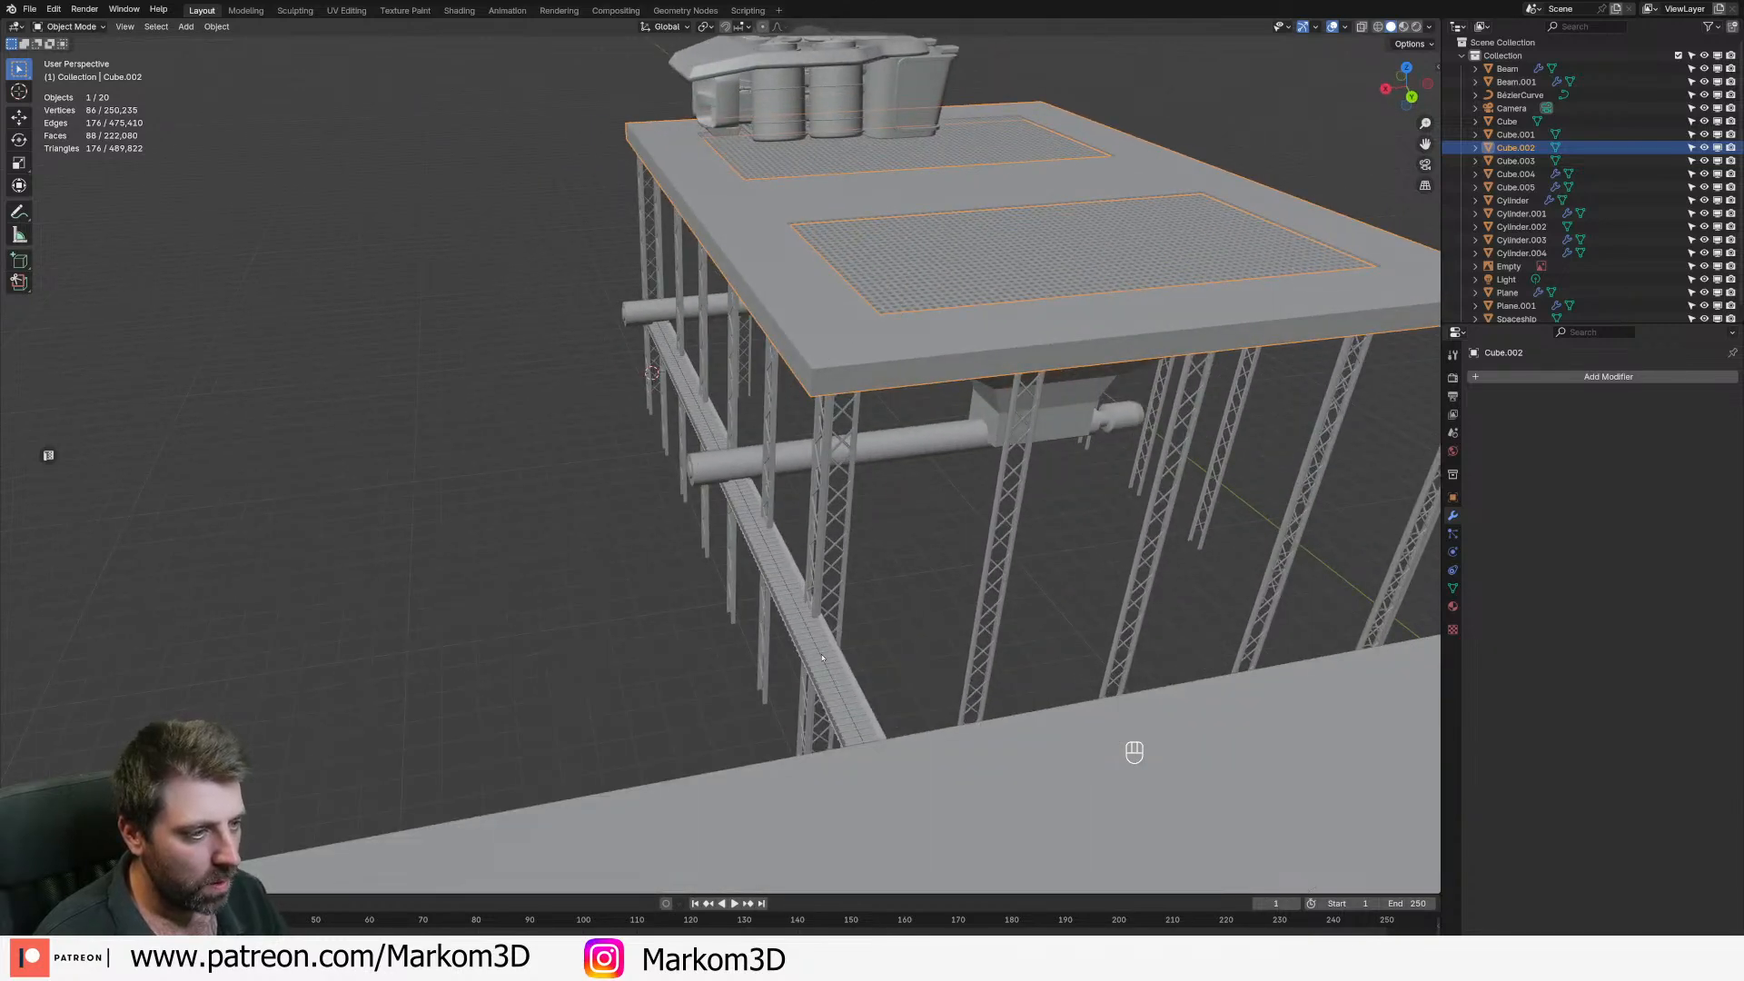
{"action": "left_click", "coordinate": [845, 454]}
{"action": "left_click", "coordinate": [819, 427], "text": "shift"}
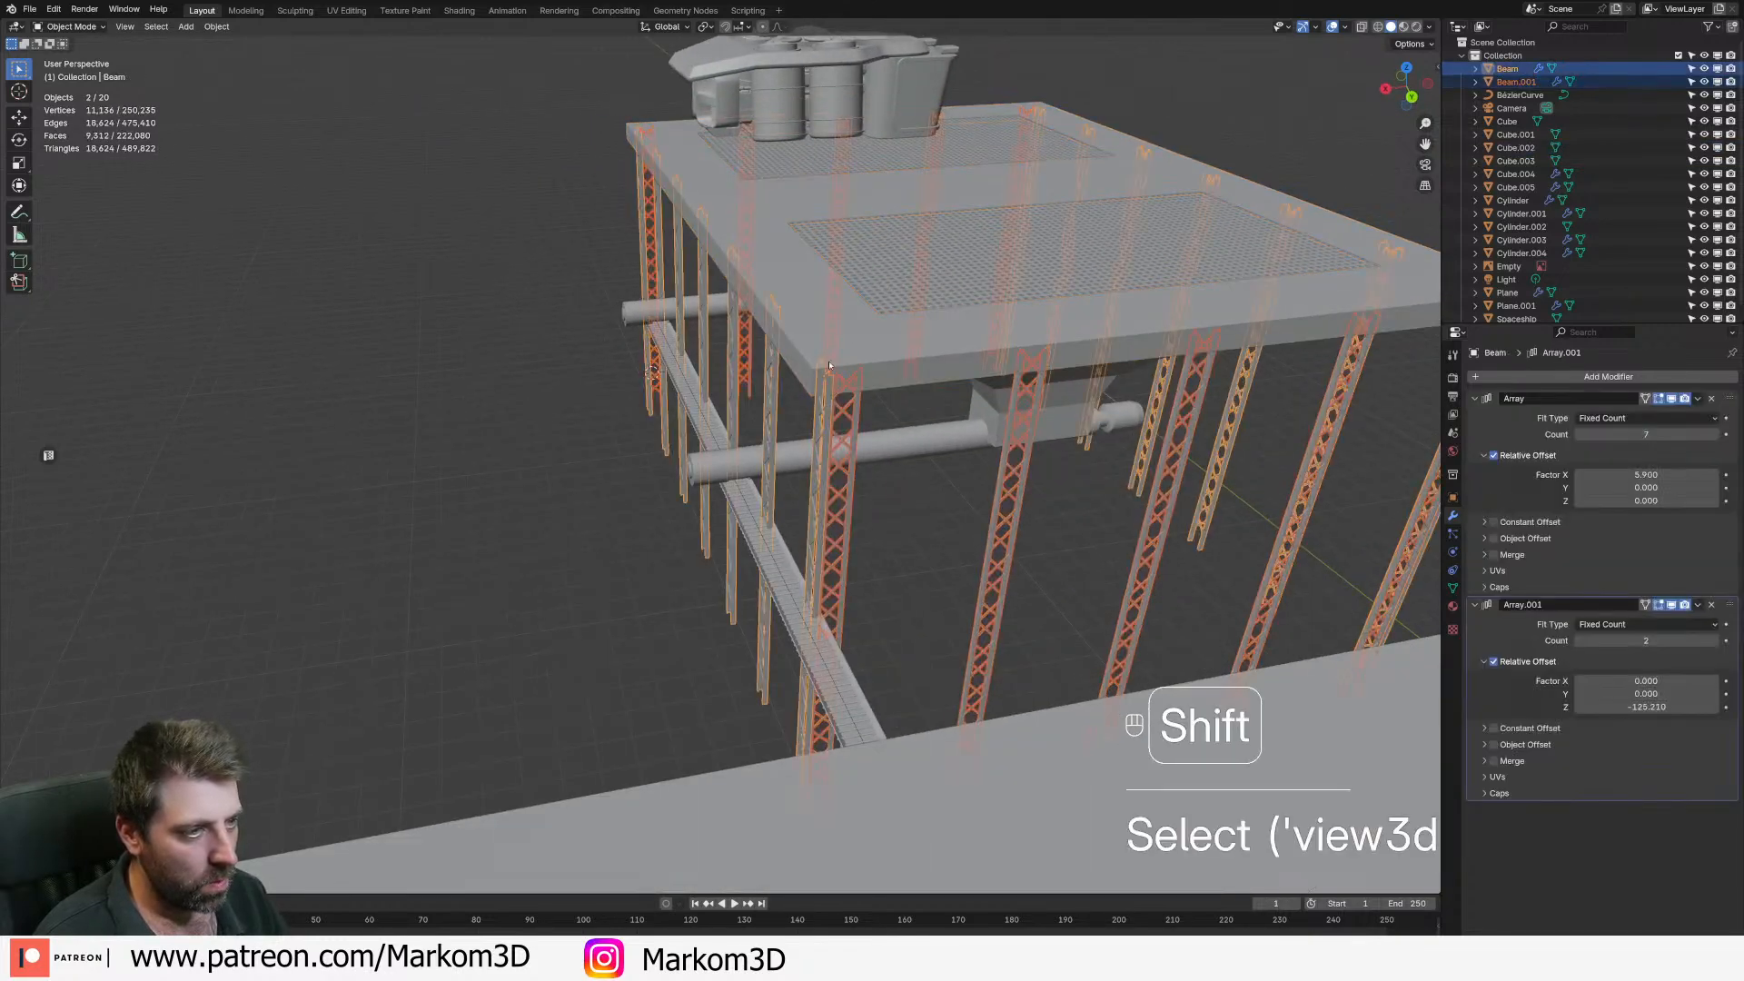
{"action": "left_click", "coordinate": [815, 372], "text": "shift"}
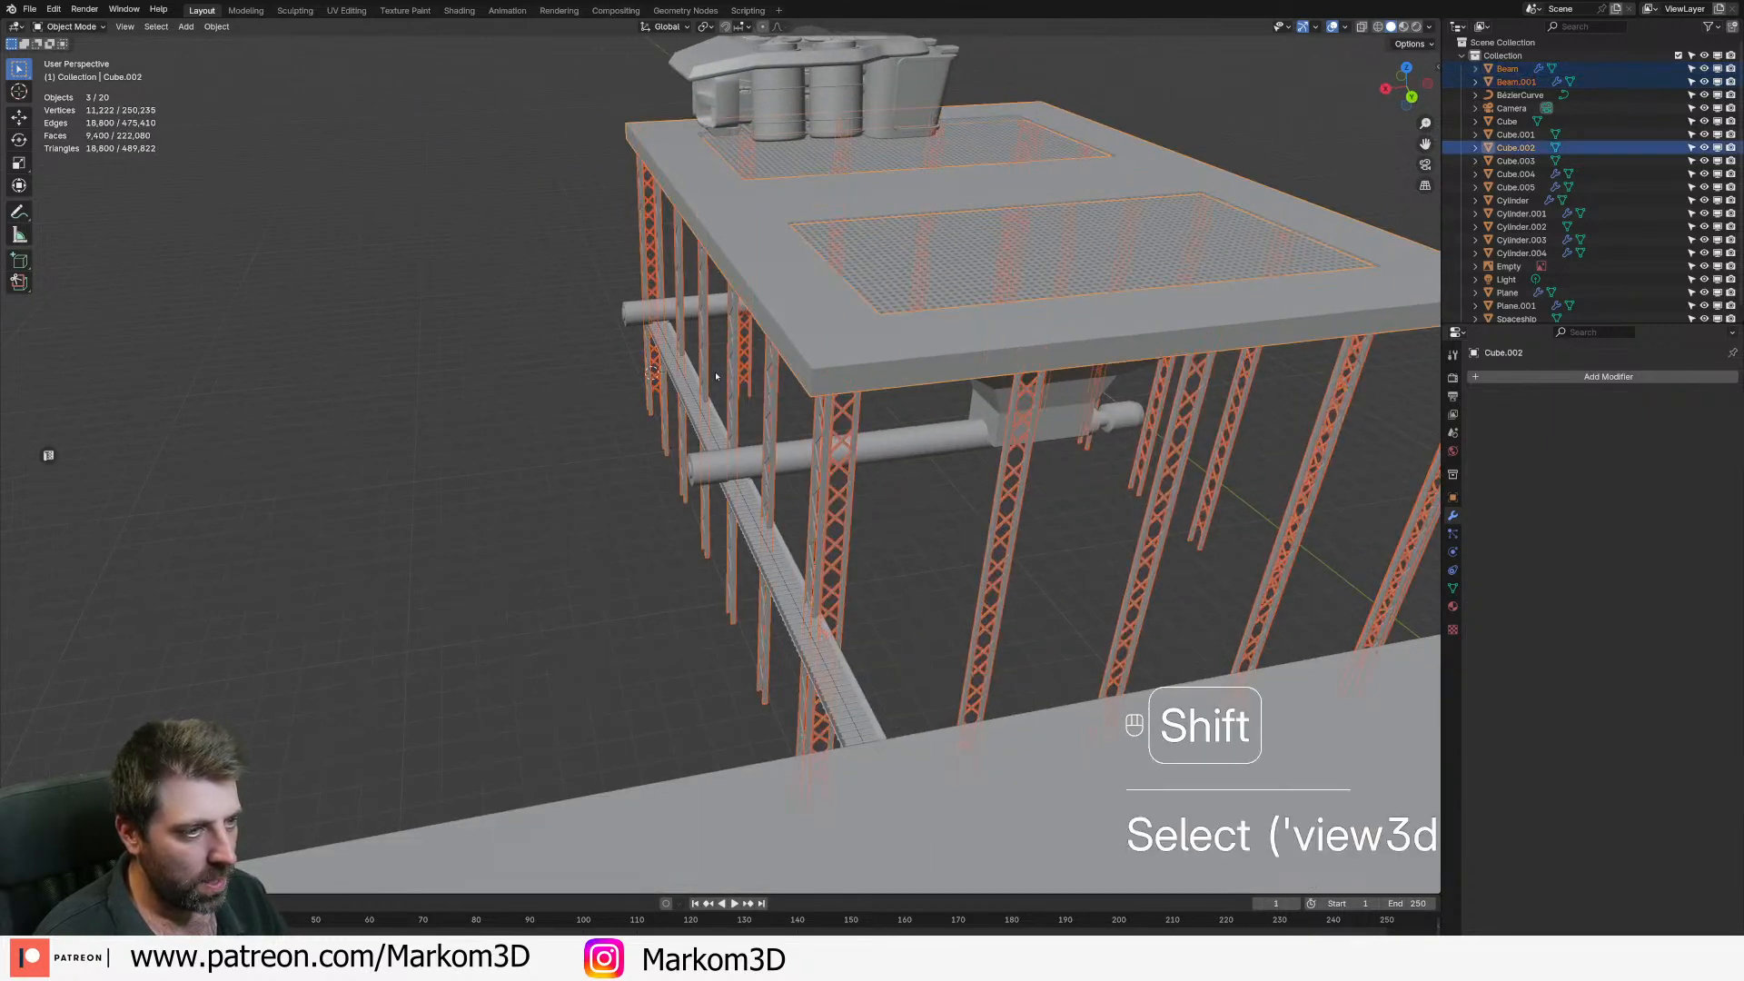
{"action": "left_click", "coordinate": [994, 403], "text": "shift"}
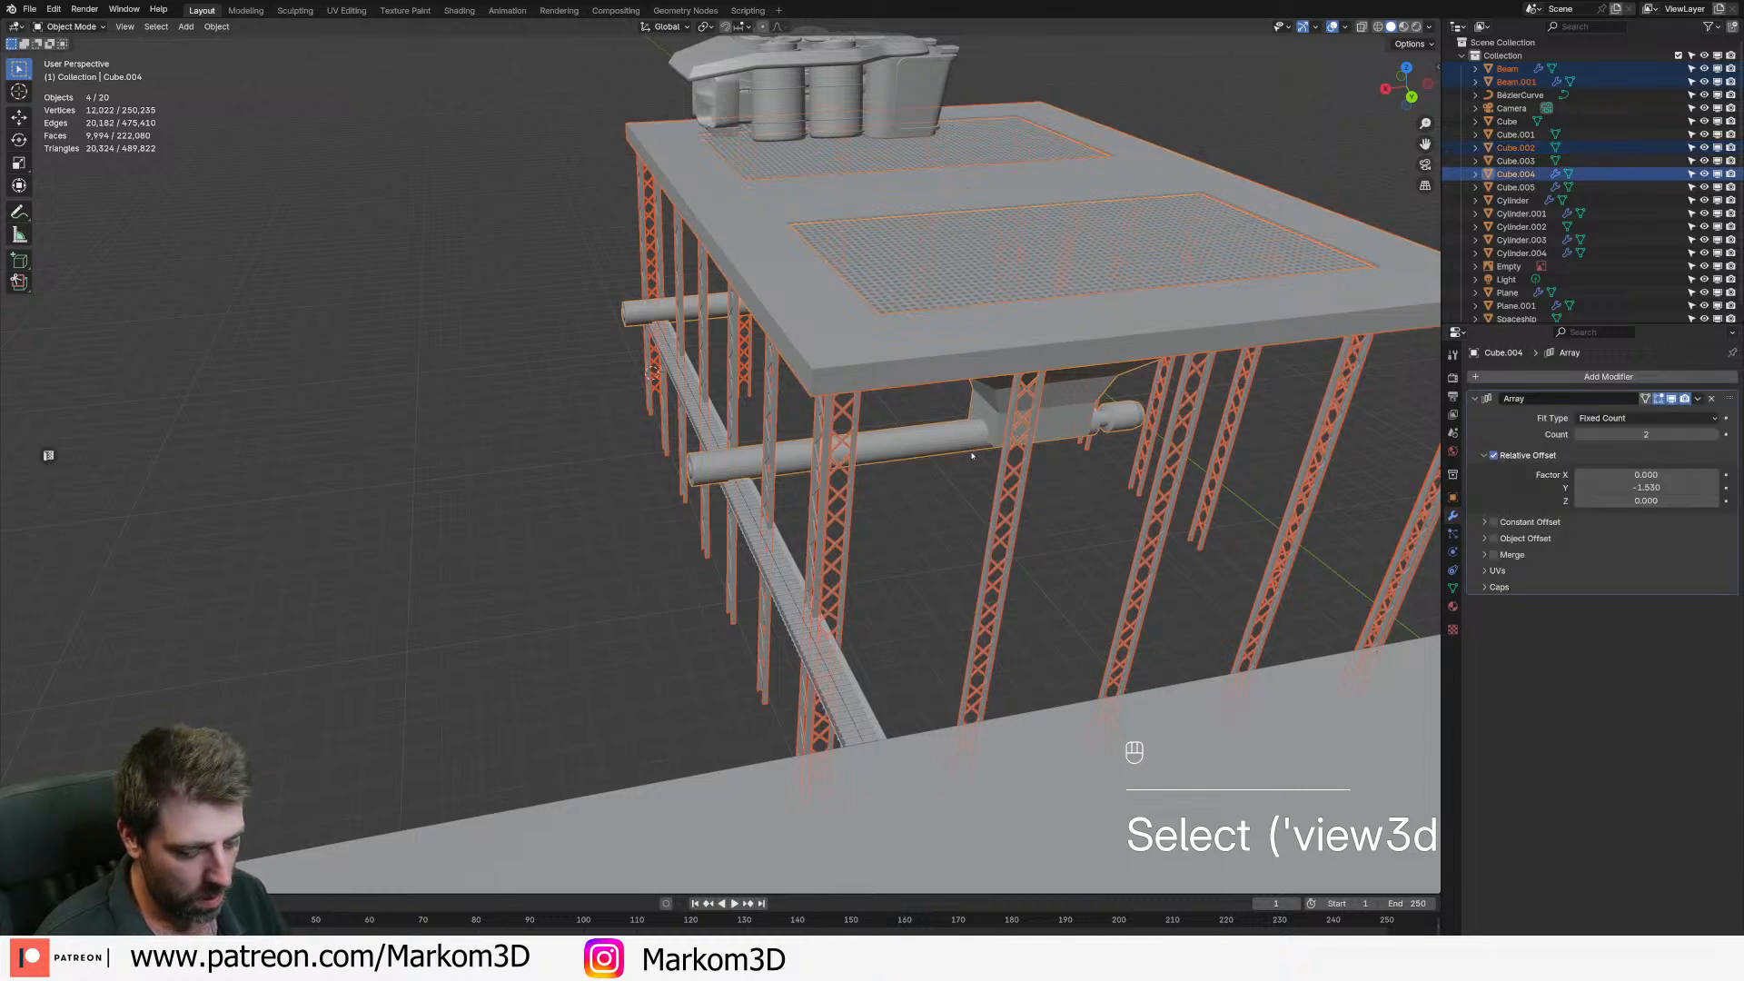
{"action": "key", "text": "g"}
{"action": "key", "text": "x"}
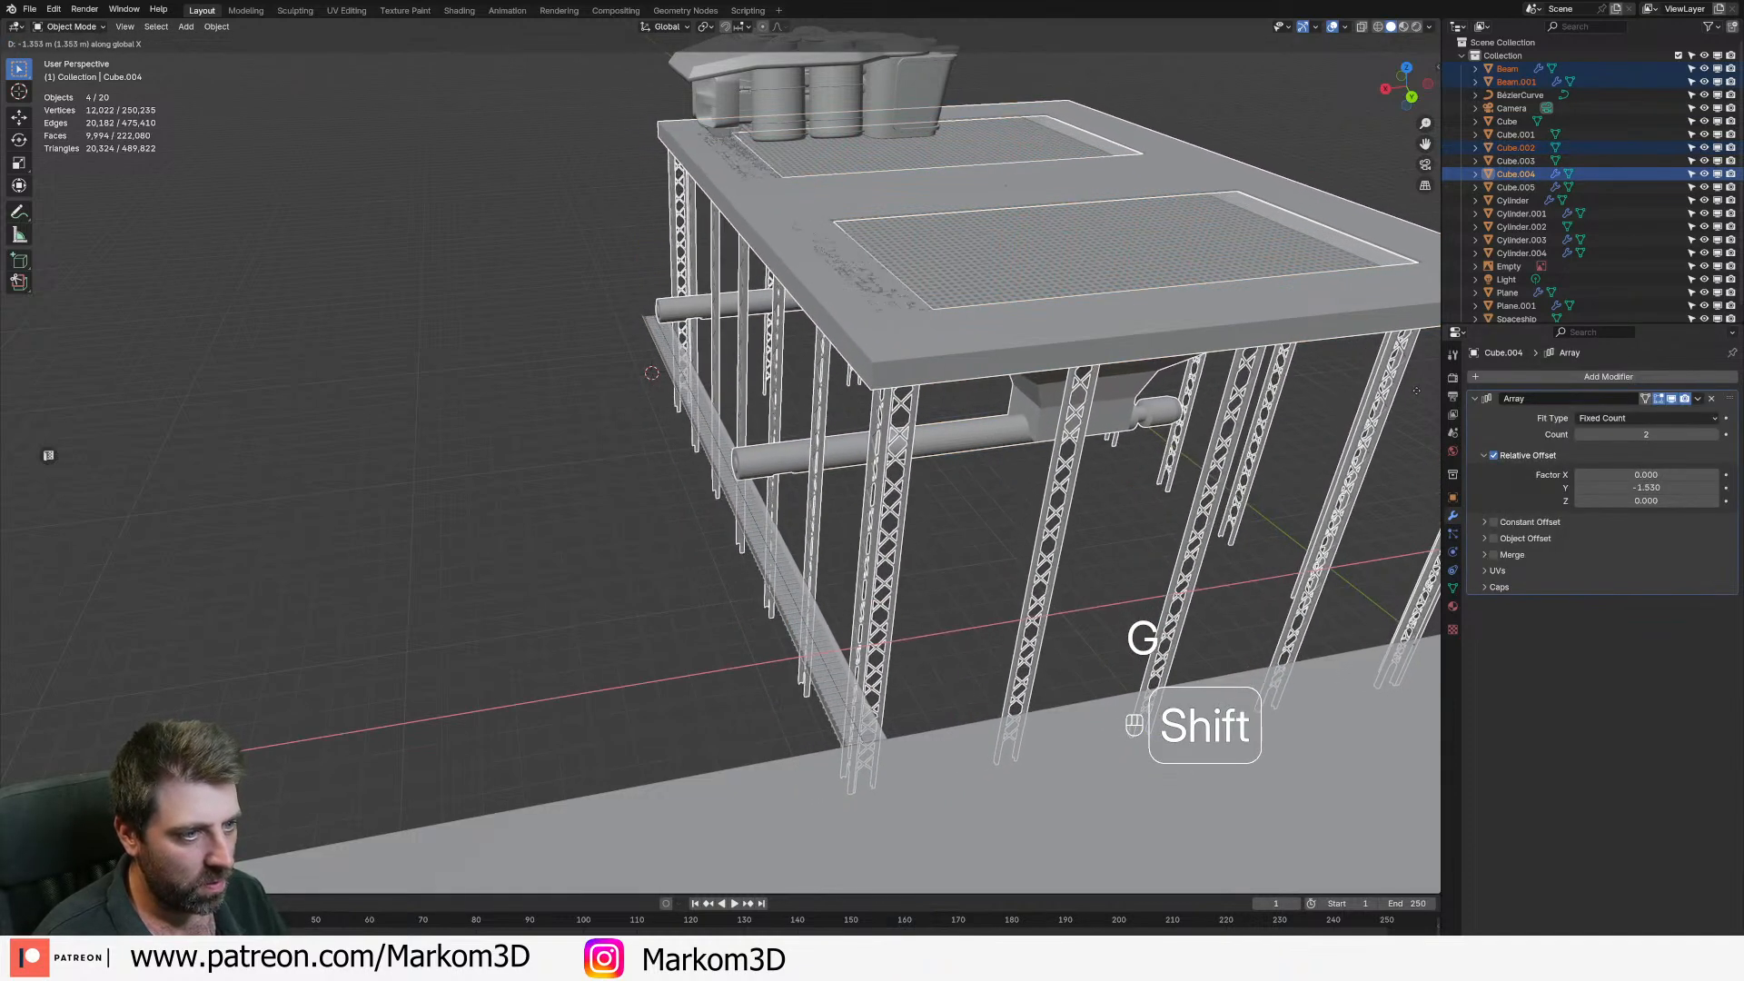
{"action": "left_click", "coordinate": [1422, 389]}
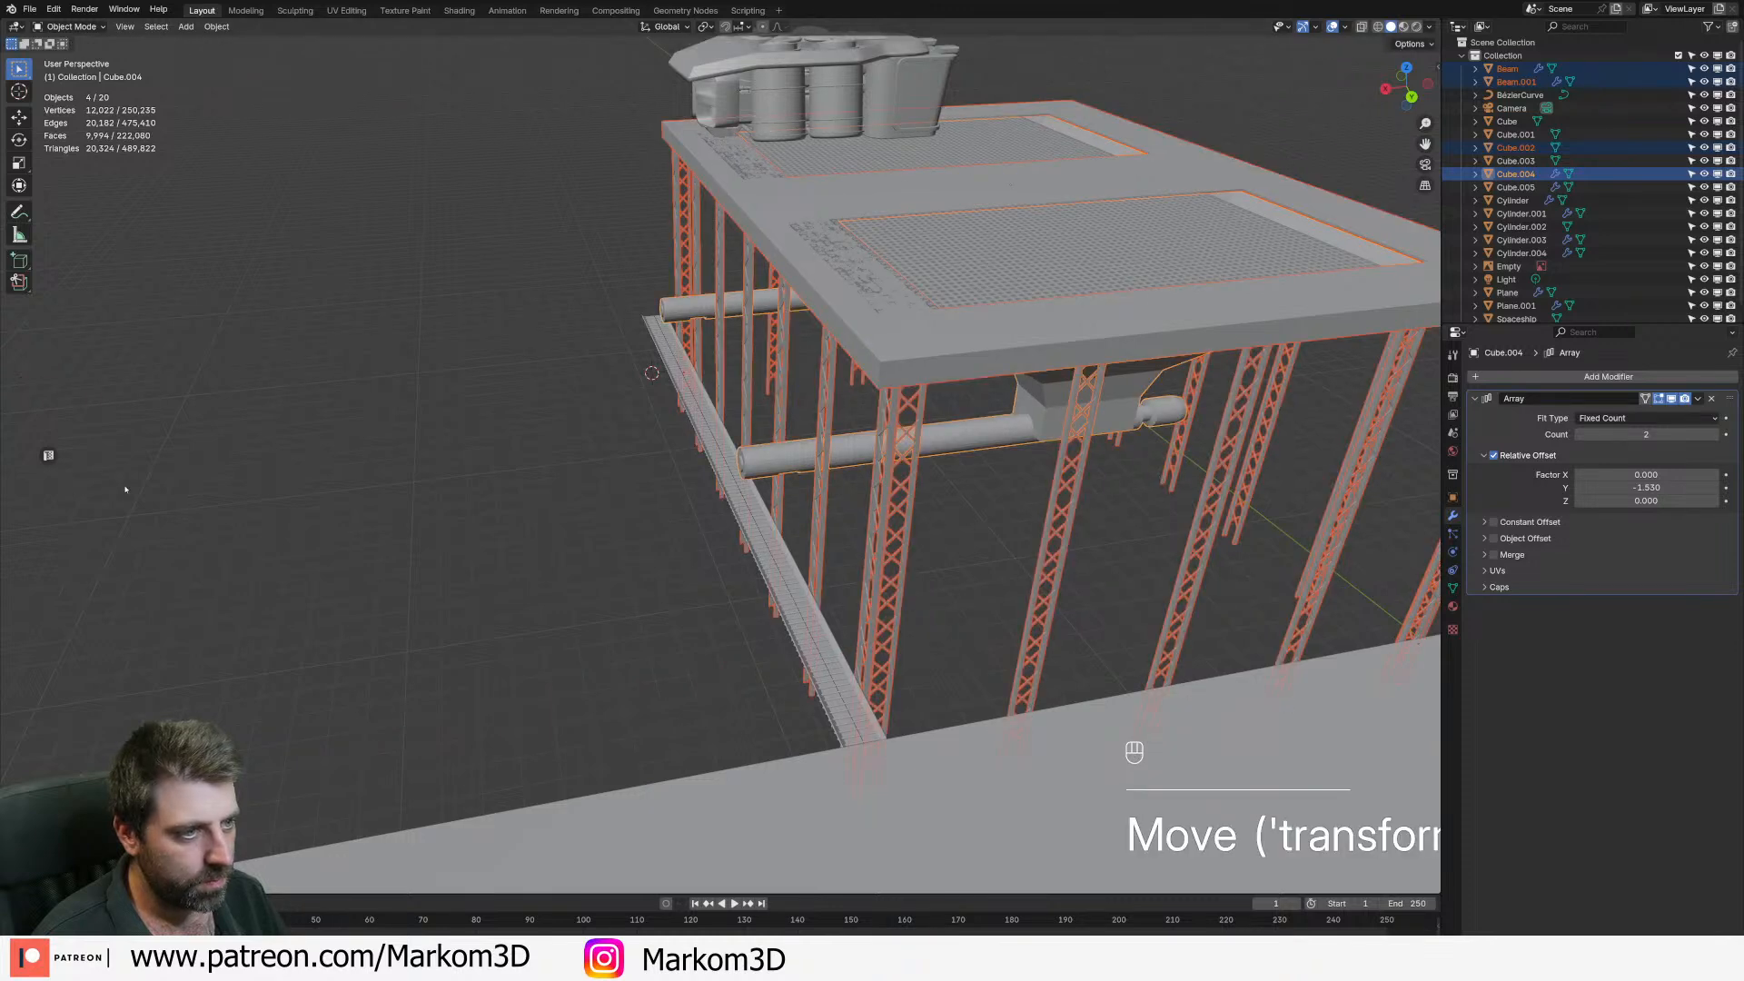
- Edit the hopper mesh in wireframe and circle-select the vertices at the pipe's outer end
{"action": "left_click", "coordinate": [804, 462]}
{"action": "middle_click_drag", "start_coordinate": [436, 500], "coordinate": [681, 553]}
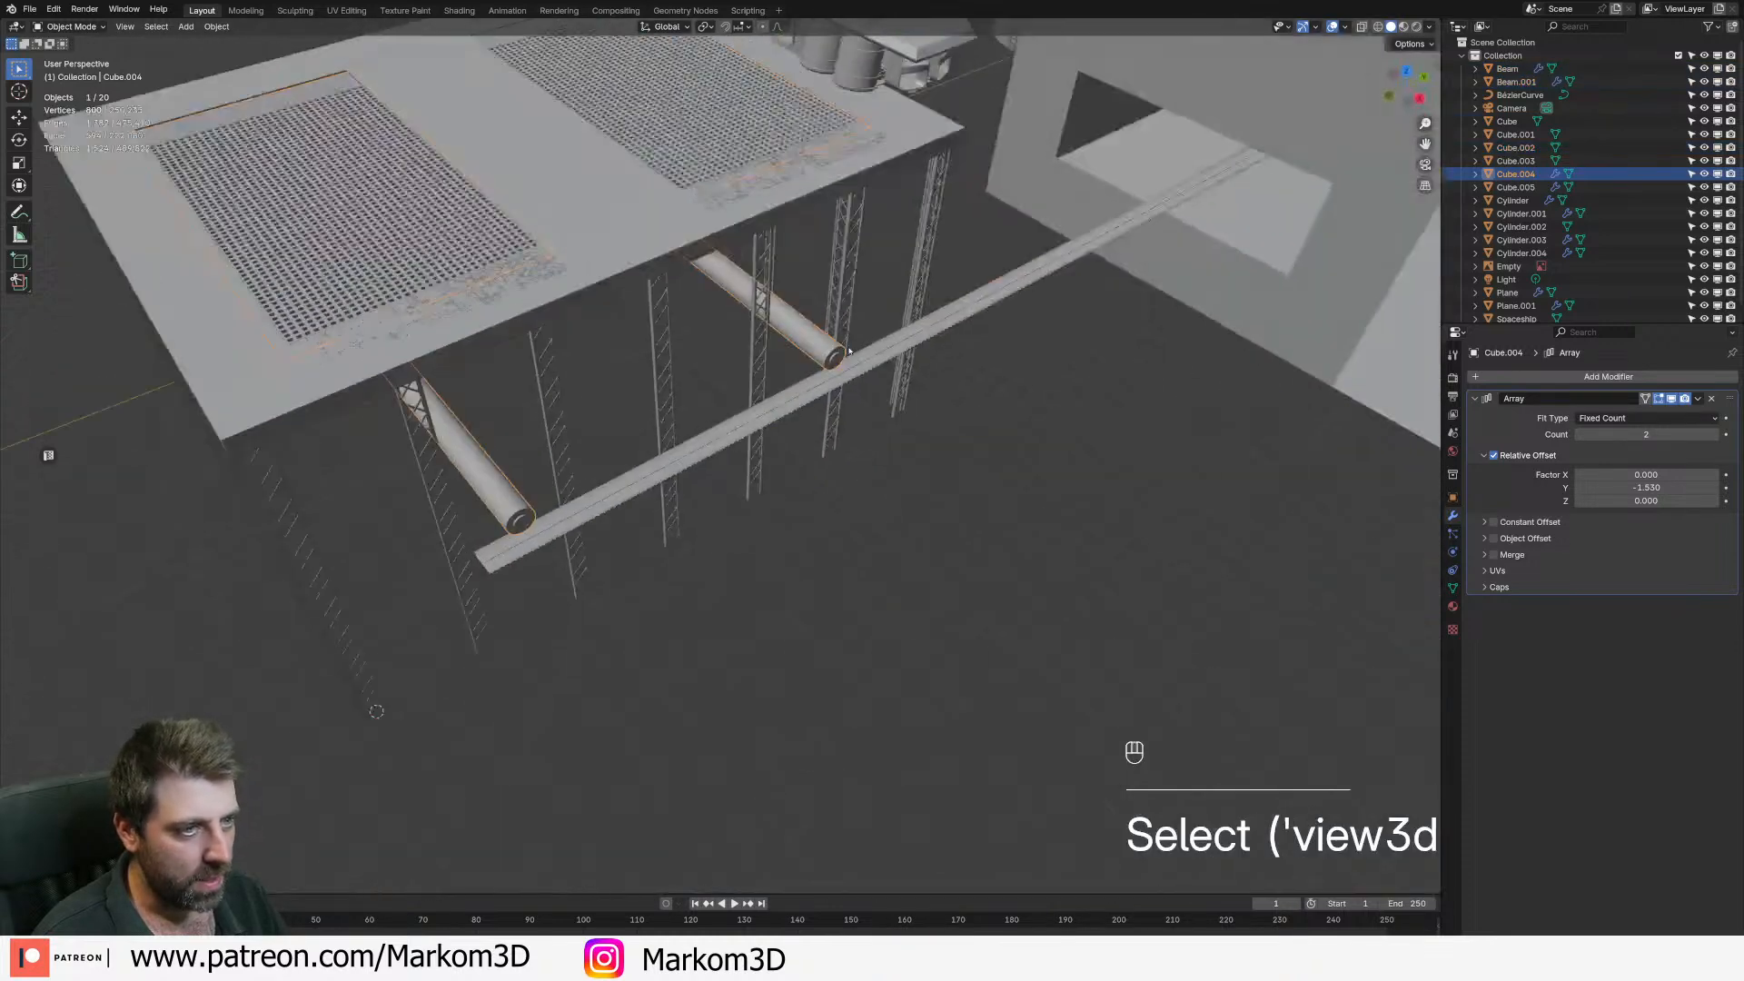
{"action": "scroll", "coordinate": [682, 553], "scroll_direction": "down", "scroll_amount": 2}
{"action": "key", "text": "Tab"}
{"action": "key", "text": "z"}
{"action": "key", "text": "1"}
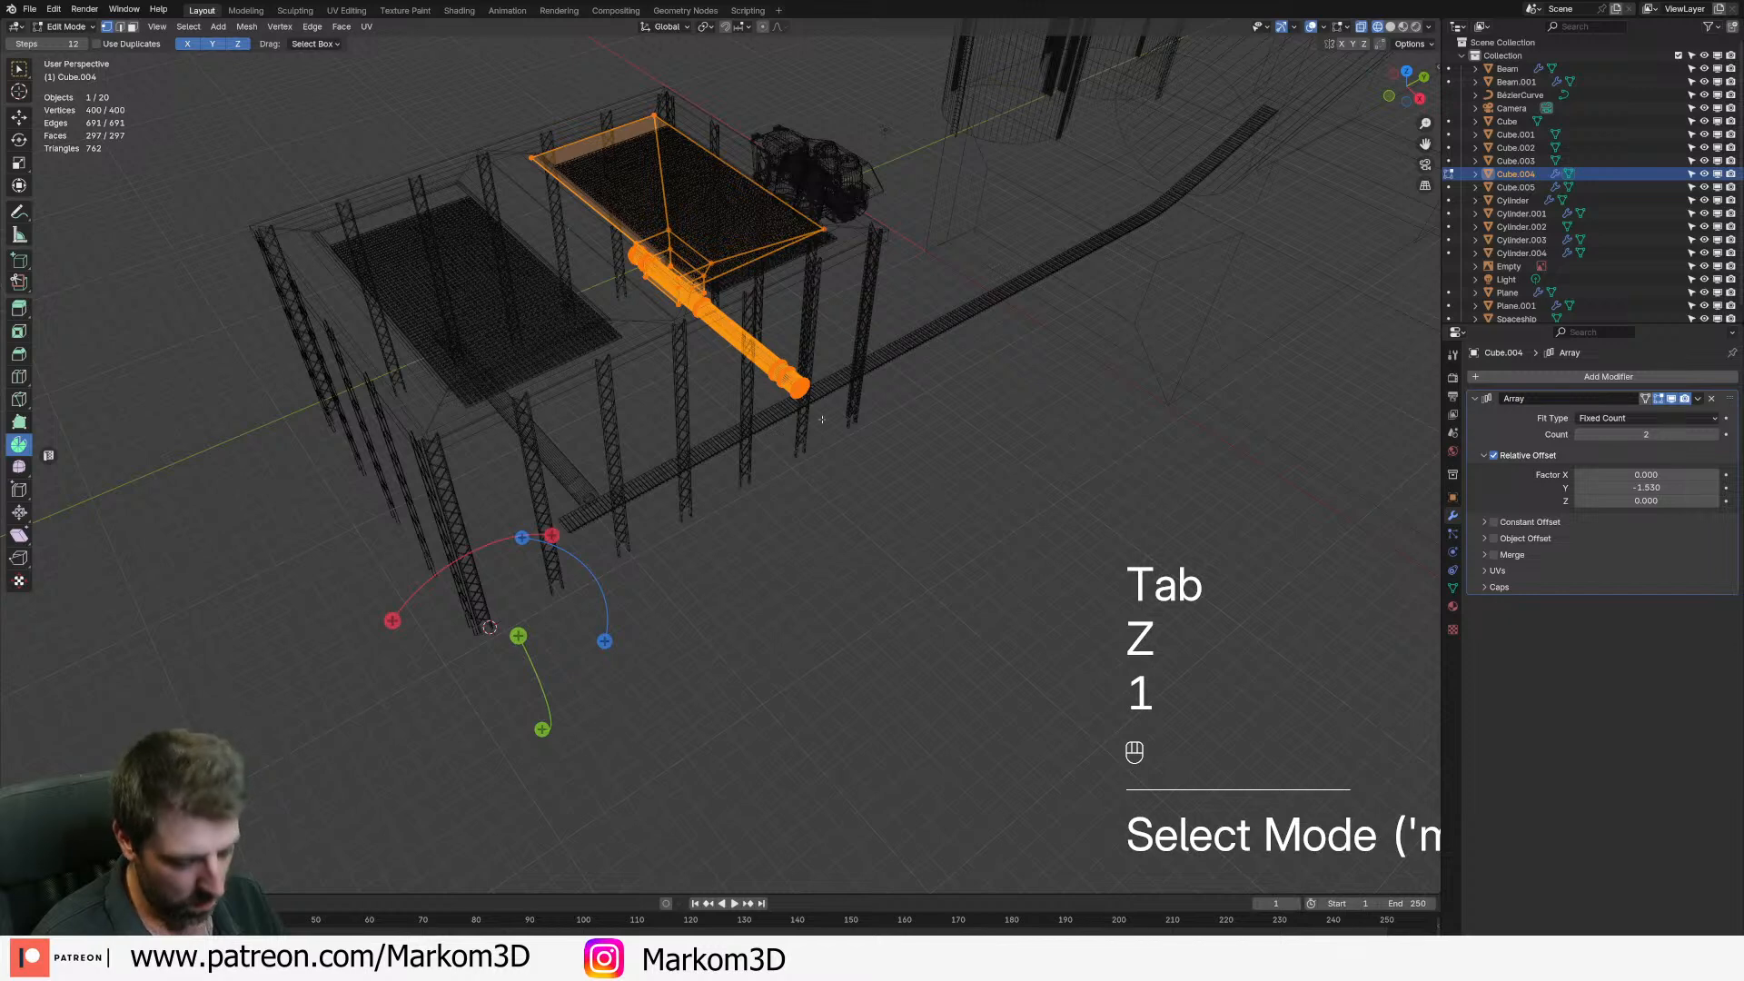
{"action": "key", "text": "c"}
{"action": "right_click", "coordinate": [794, 378]}
{"action": "key", "text": "c"}
{"action": "right_click", "coordinate": [793, 386]}
{"action": "left_click", "coordinate": [792, 385]}
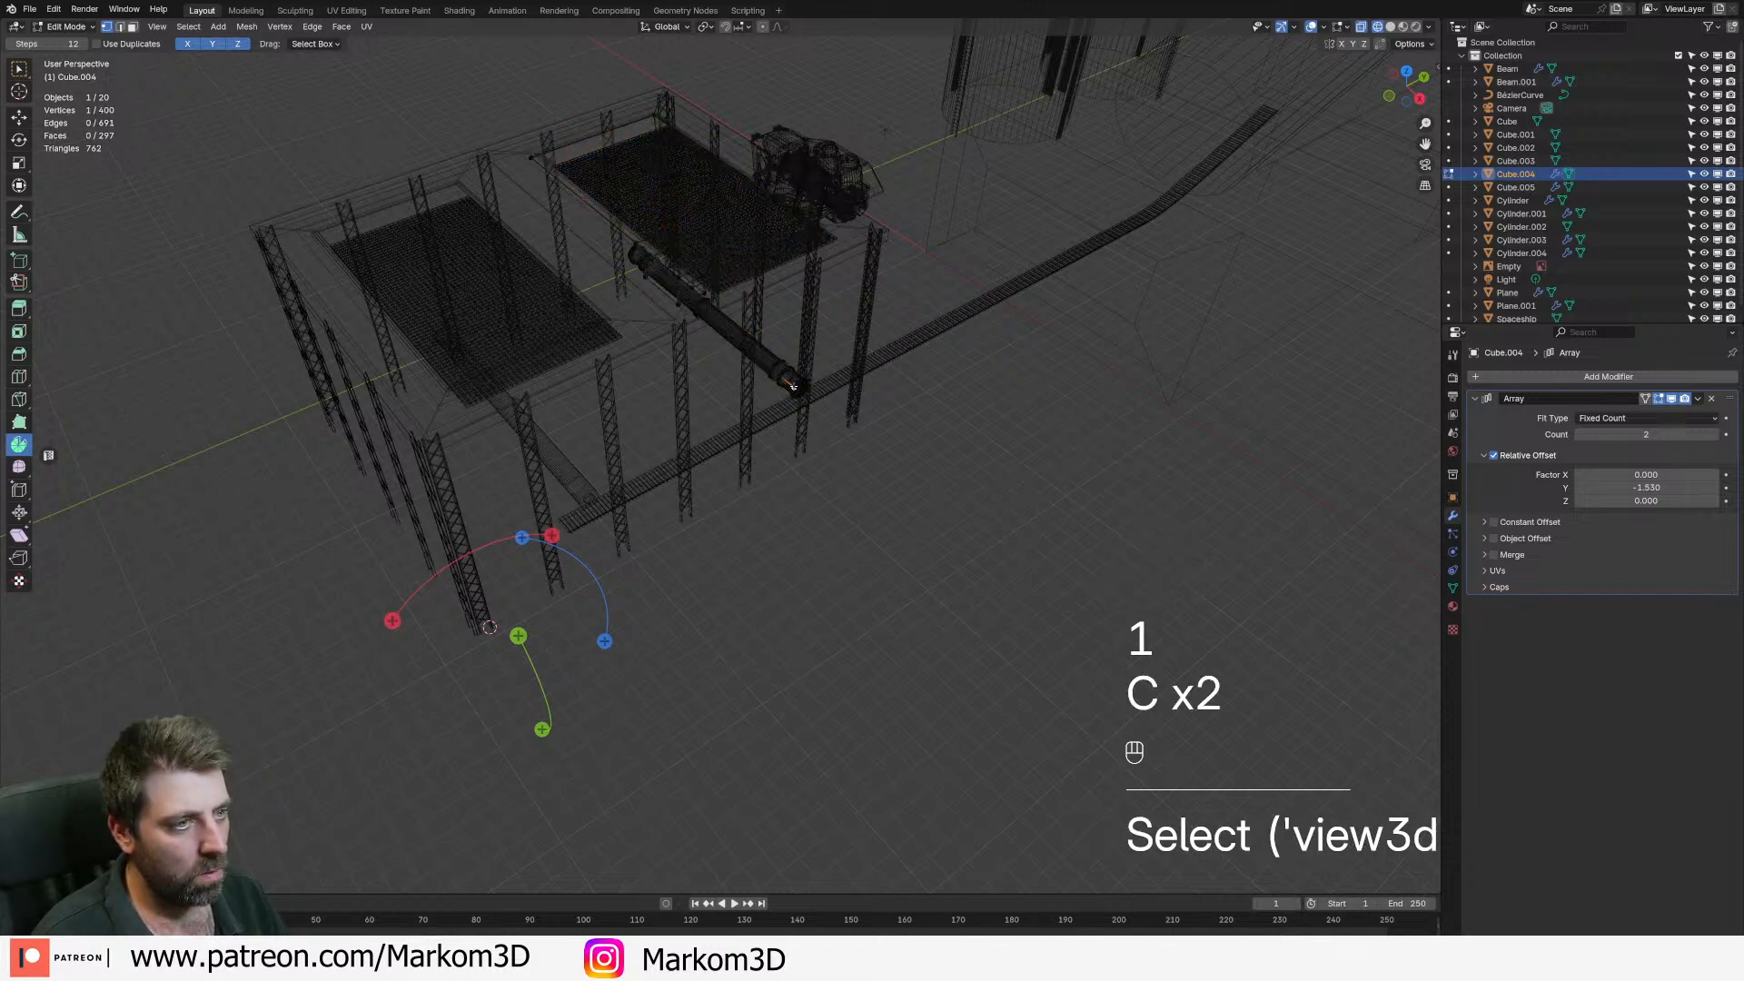
{"action": "key", "text": "c"}
{"action": "left_click_drag", "start_coordinate": [790, 386], "coordinate": [732, 338]}
- Extend the selected pipe end about 1.3 m along X in top view over the conveyor, then return to solid object display
{"action": "key", "text": "KP_7"}
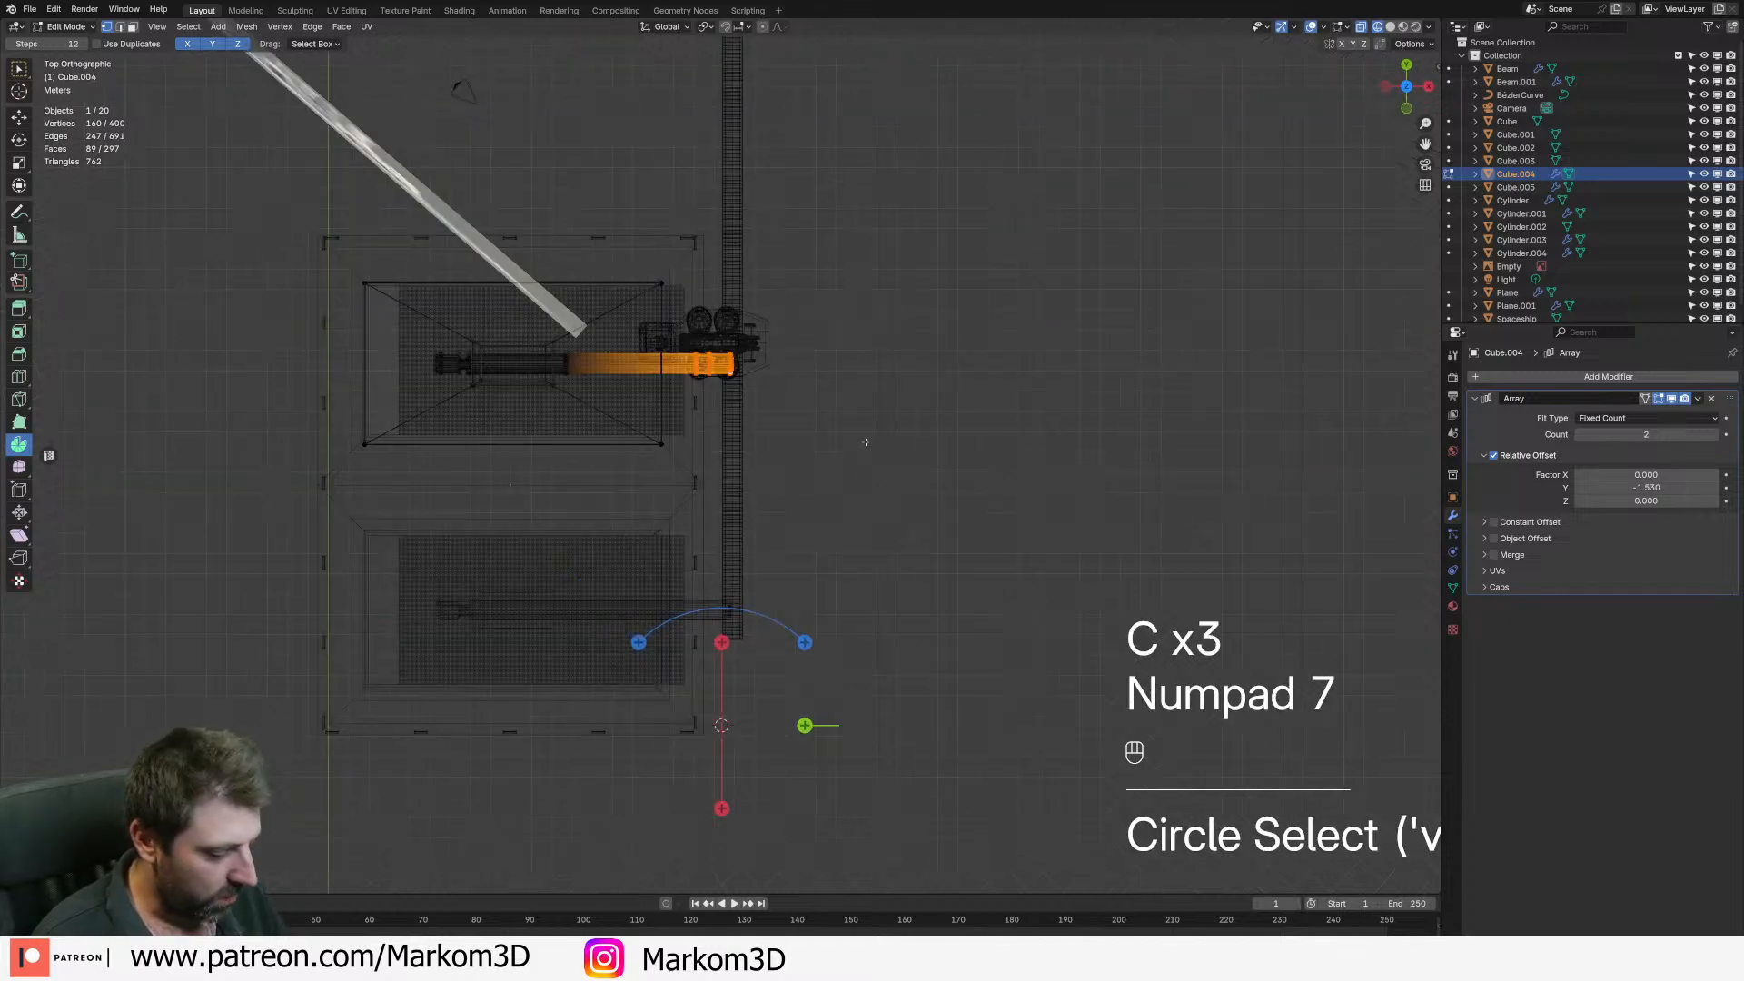
{"action": "scroll", "coordinate": [727, 450], "scroll_direction": "up", "scroll_amount": 6}
{"action": "key", "text": "g"}
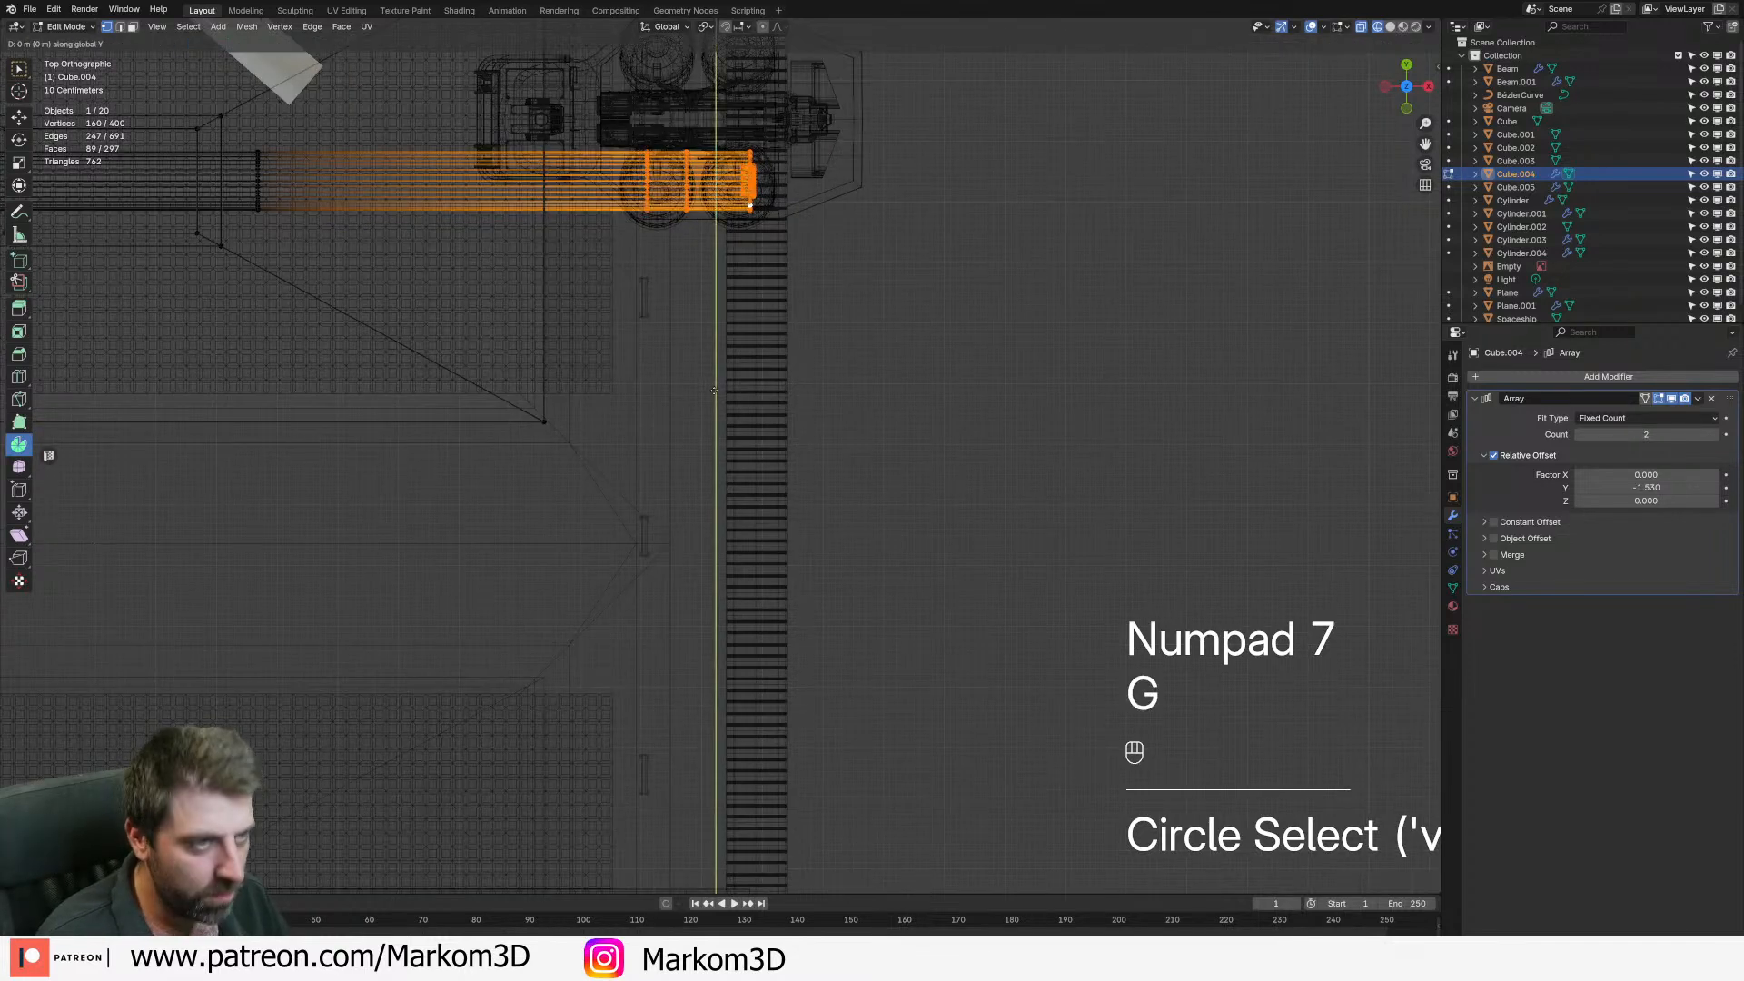
{"action": "key", "text": "x"}
{"action": "key", "text": "shift"}
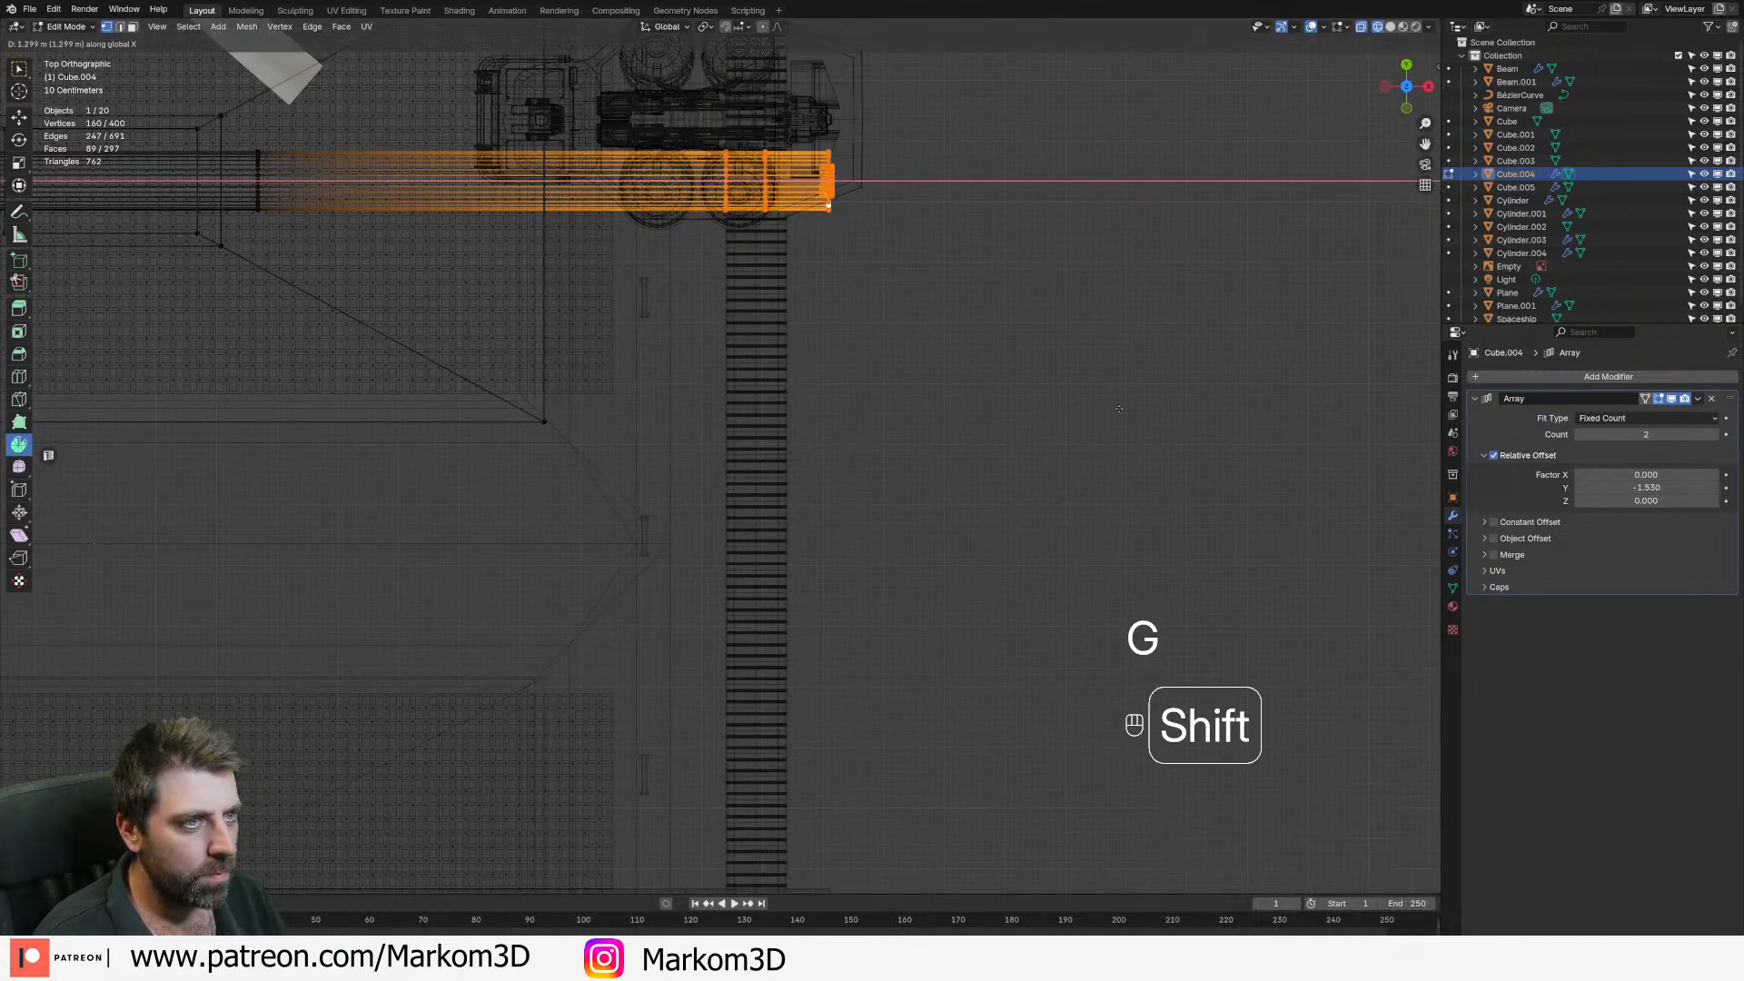
{"action": "left_click", "coordinate": [1169, 416]}
{"action": "key", "text": "z"}
{"action": "left_click", "coordinate": [1202, 408]}
{"action": "key", "text": "Tab"}
- Examine the platform, its legs and the extended pipes from several angles beside the large building
{"action": "scroll", "coordinate": [899, 301], "scroll_direction": "down", "scroll_amount": 4}
{"action": "mouse_move", "coordinate": [1205, 397]}
{"action": "middle_mouse_down"}
{"action": "mouse_move", "coordinate": [899, 302]}
{"action": "mouse_move", "coordinate": [800, 300]}
{"action": "mouse_move", "coordinate": [1038, 285]}
{"action": "mouse_move", "coordinate": [1031, 313]}
{"action": "middle_mouse_up"}
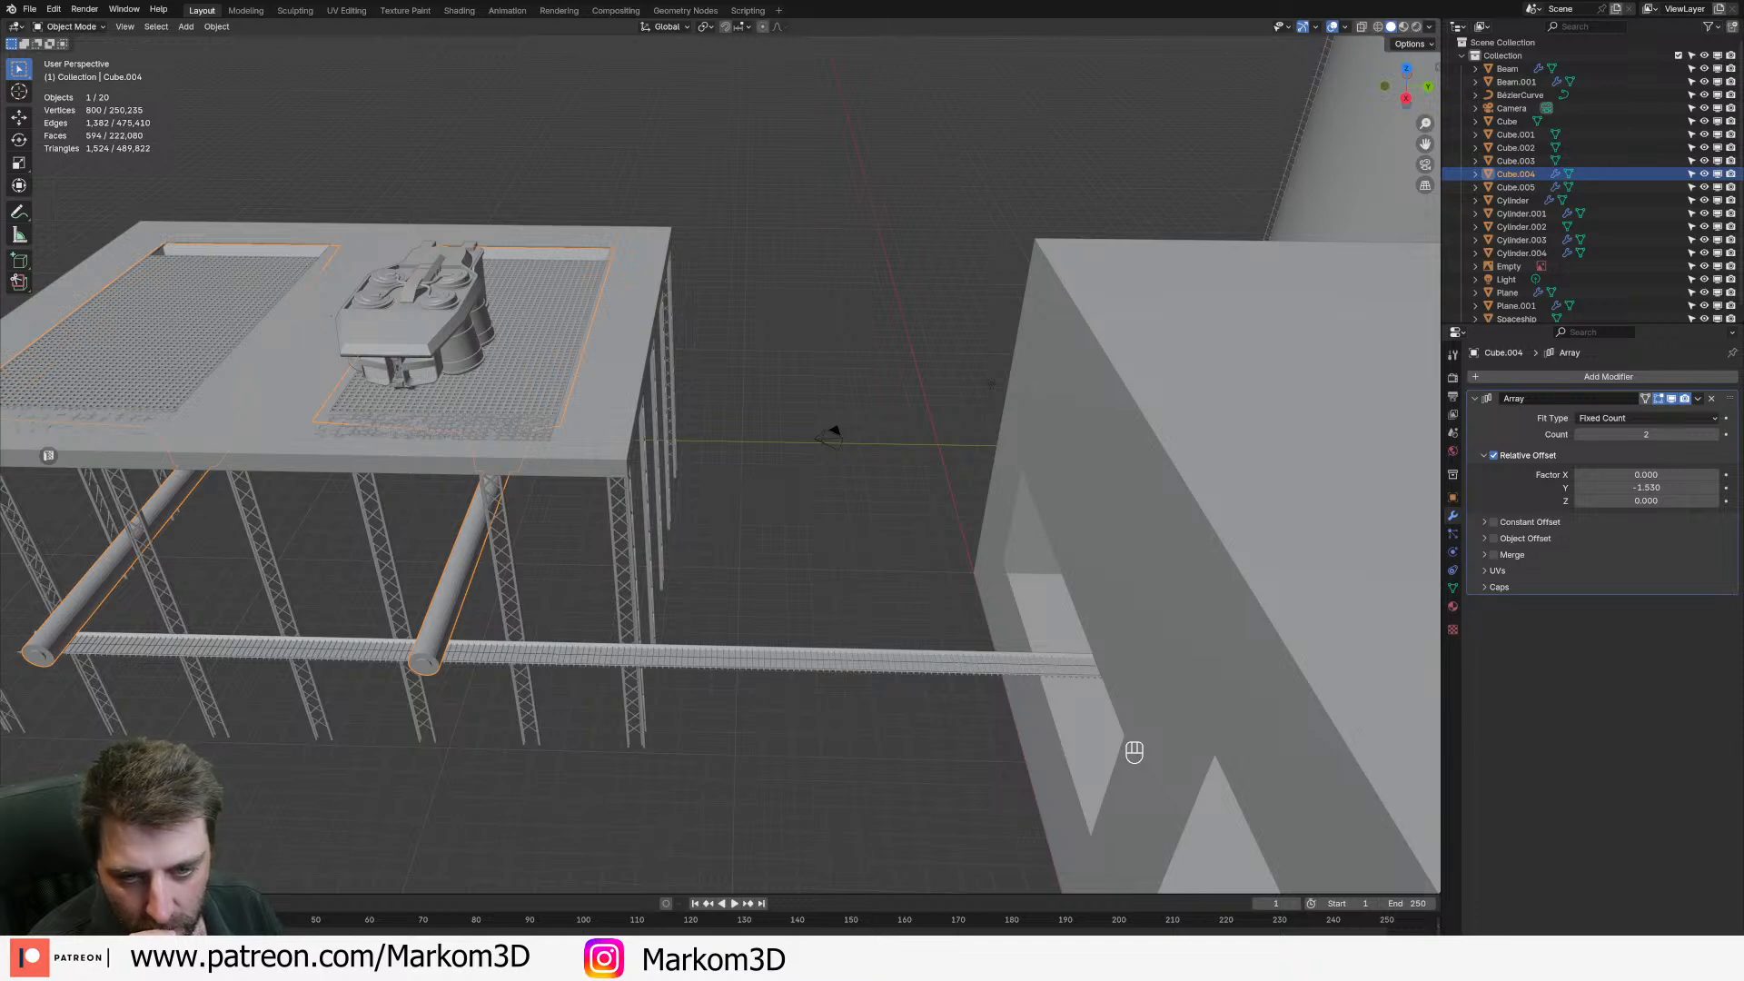
{"action": "scroll", "coordinate": [589, 474], "scroll_direction": "down", "scroll_amount": 4}
{"action": "middle_click_drag", "start_coordinate": [588, 473], "coordinate": [677, 421]}
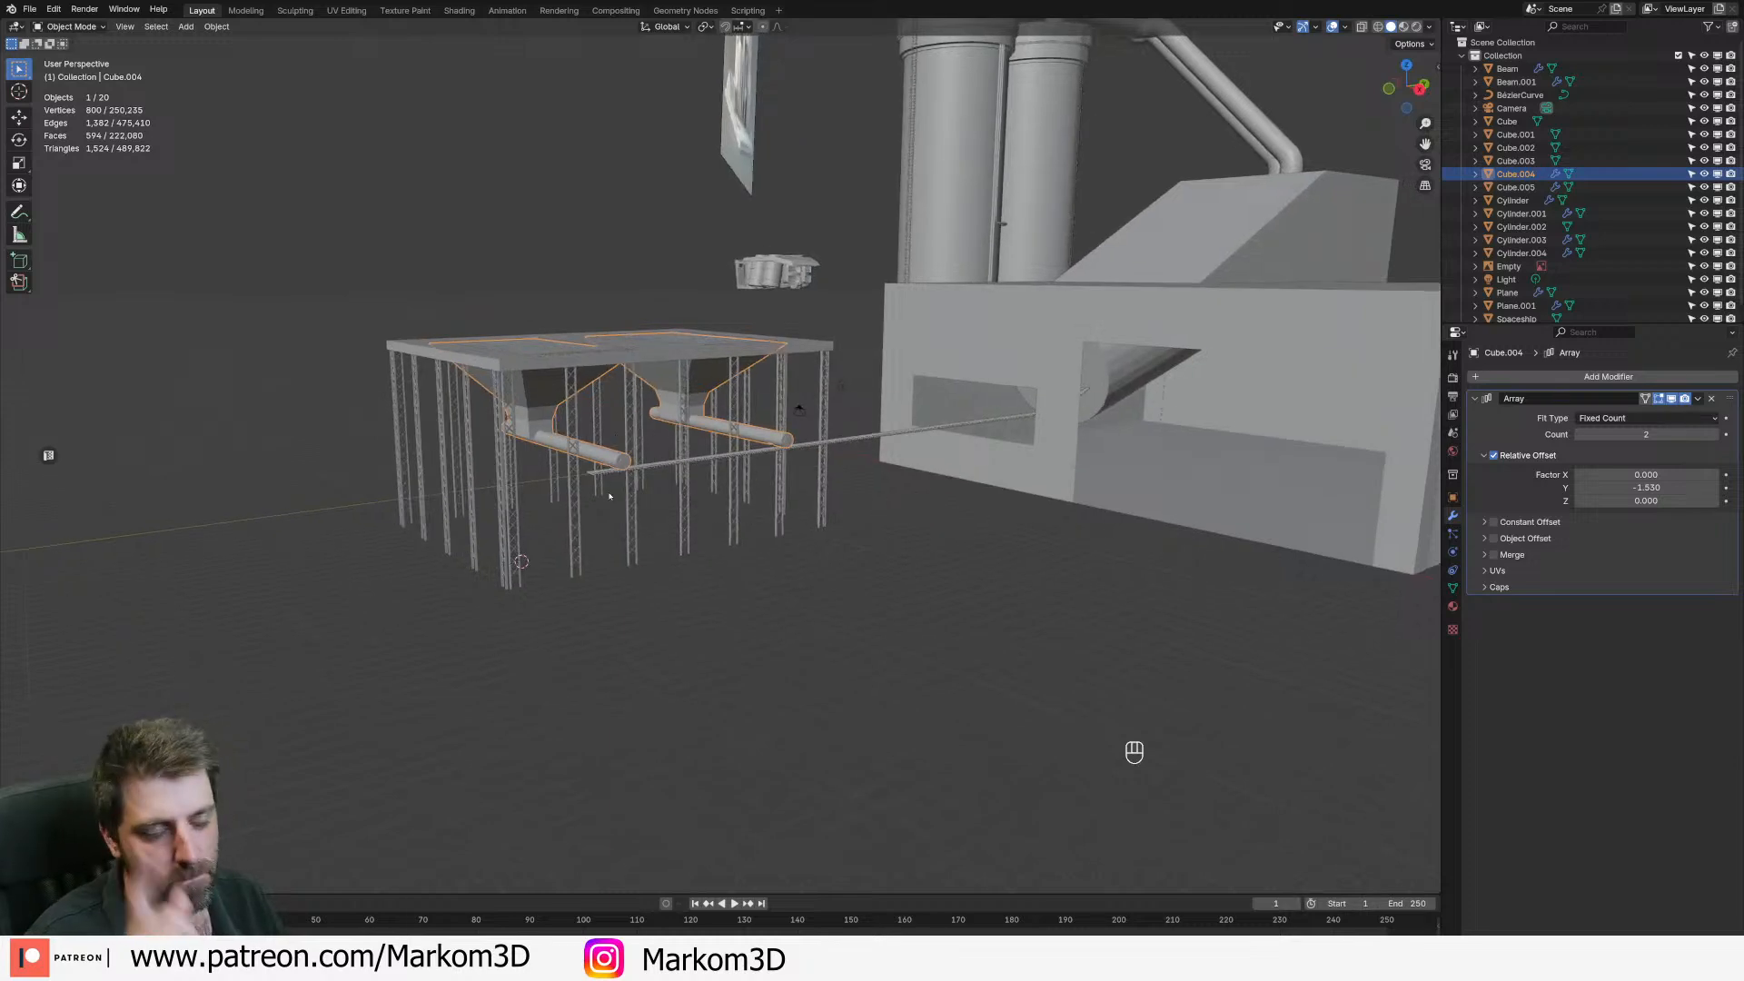
{"action": "middle_click_drag", "start_coordinate": [629, 438], "coordinate": [553, 433]}
{"action": "scroll", "coordinate": [554, 432], "scroll_direction": "up", "scroll_amount": 1}
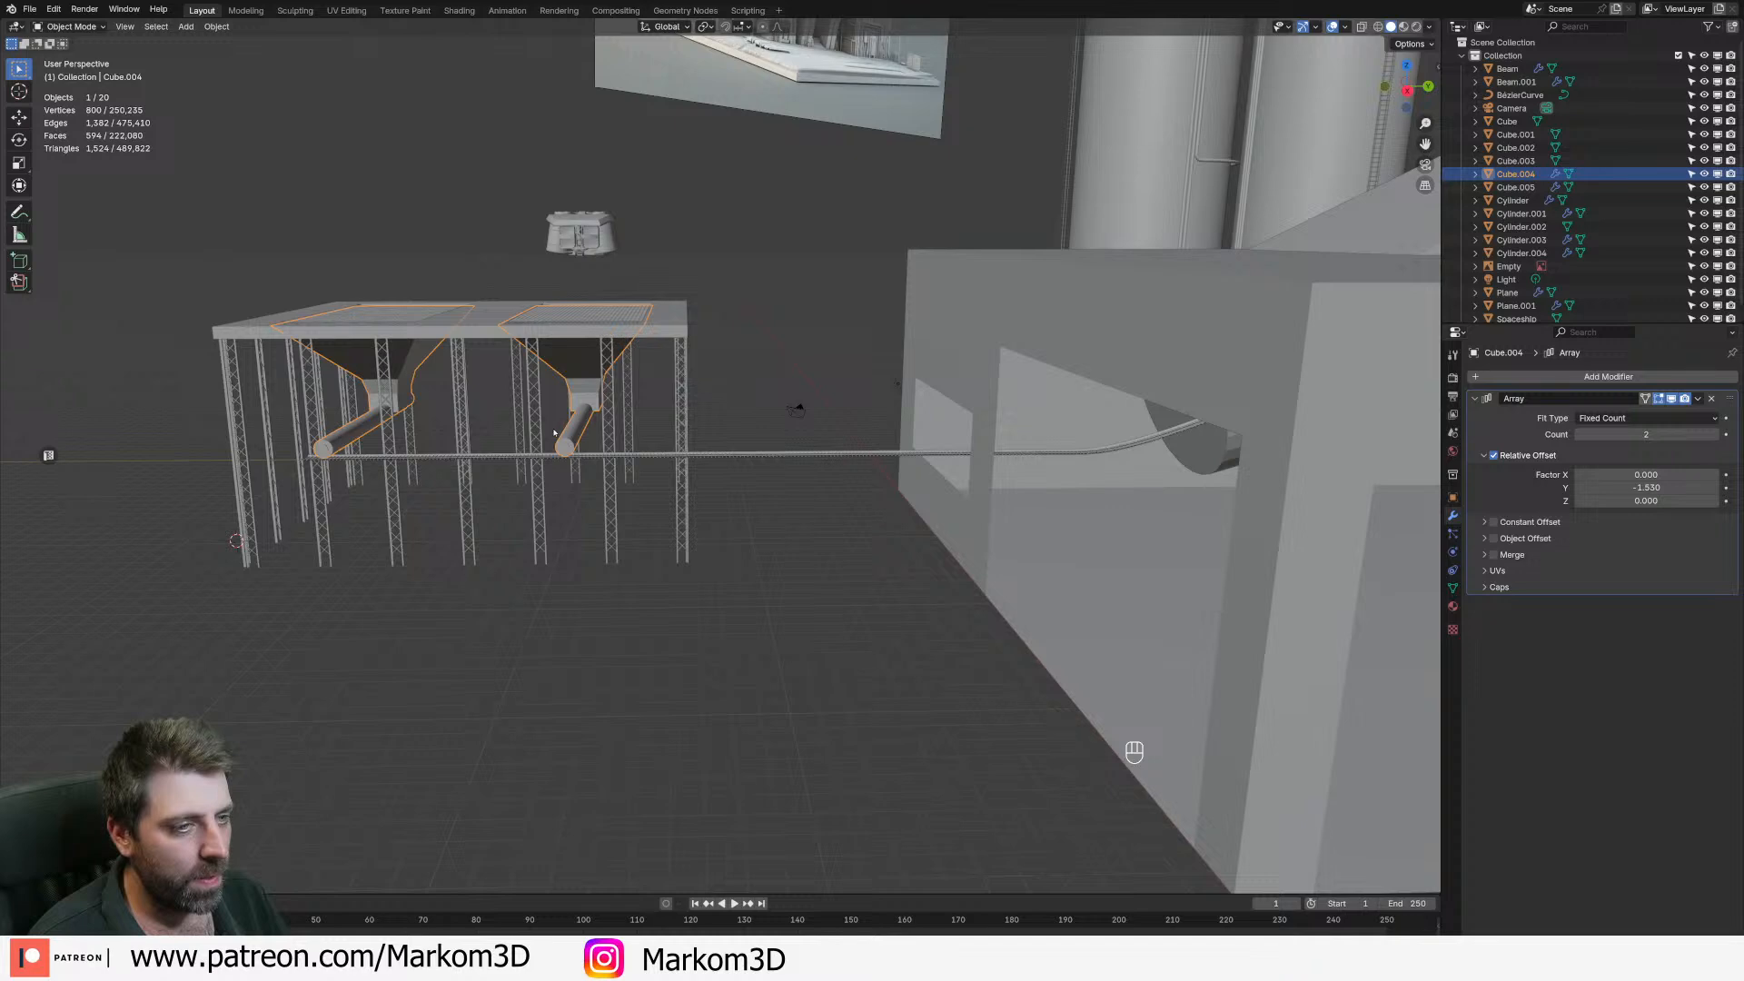
{"action": "scroll", "coordinate": [738, 558], "scroll_direction": "up", "scroll_amount": 3}
{"action": "left_click", "coordinate": [732, 571]}
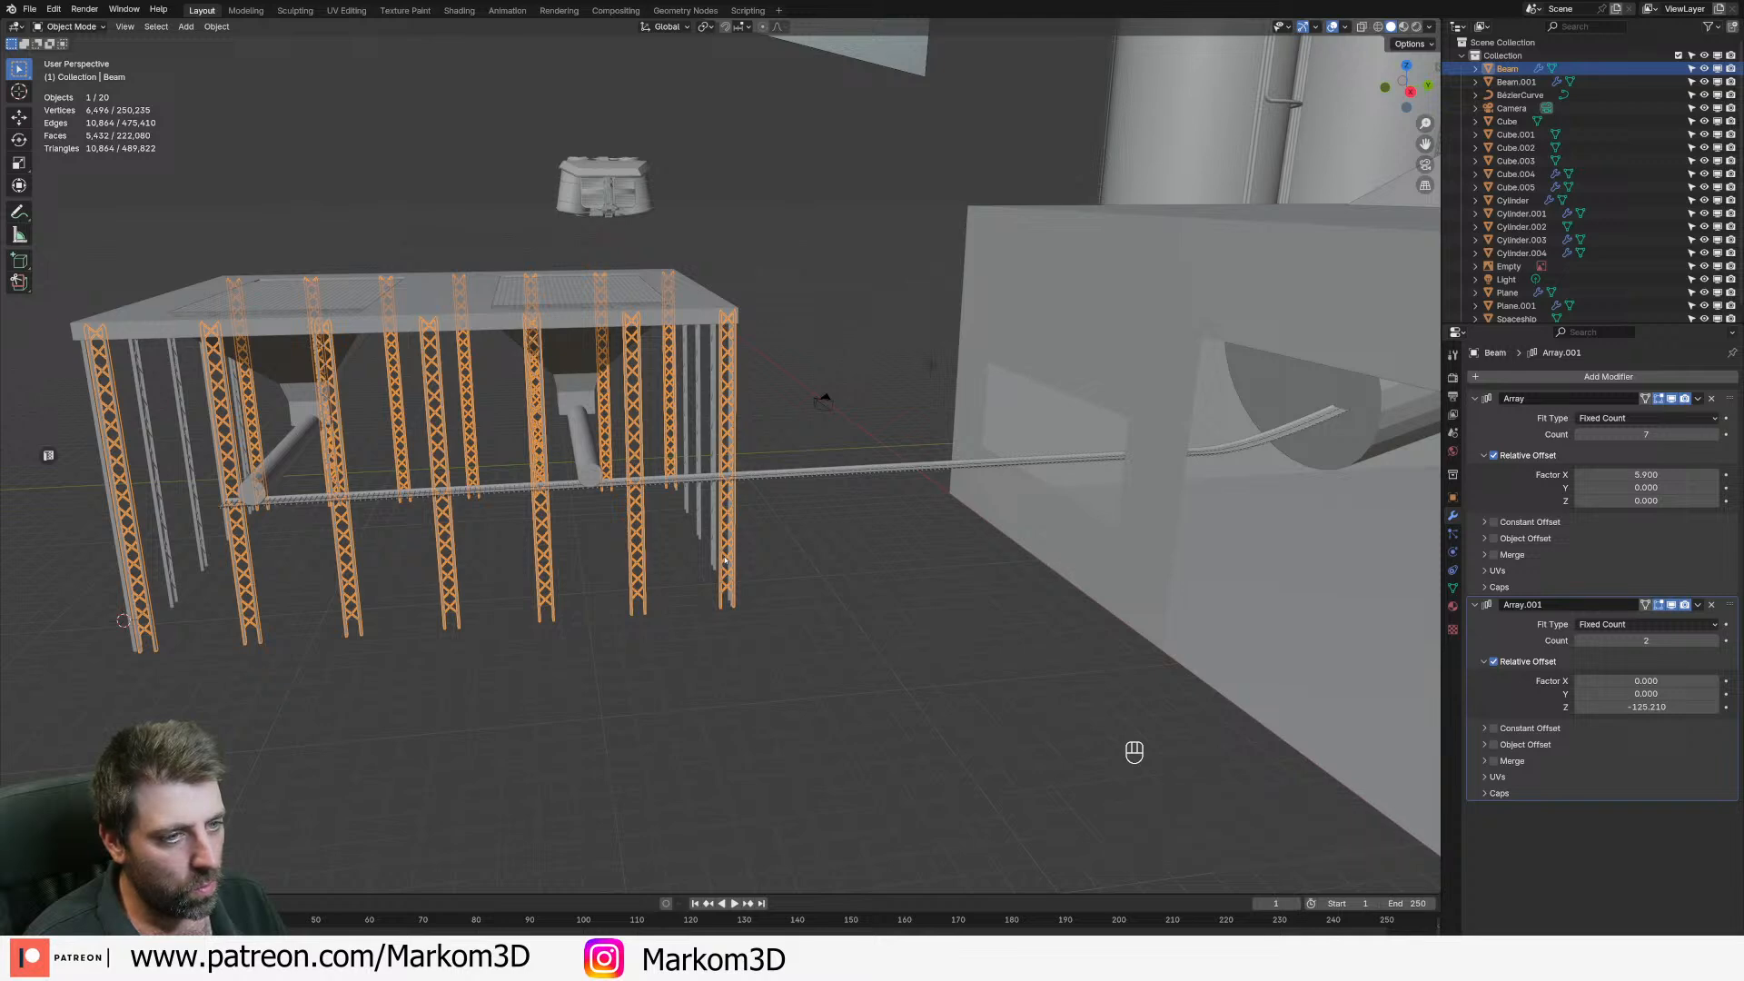
{"action": "scroll", "coordinate": [724, 560], "scroll_direction": "down", "scroll_amount": 3}
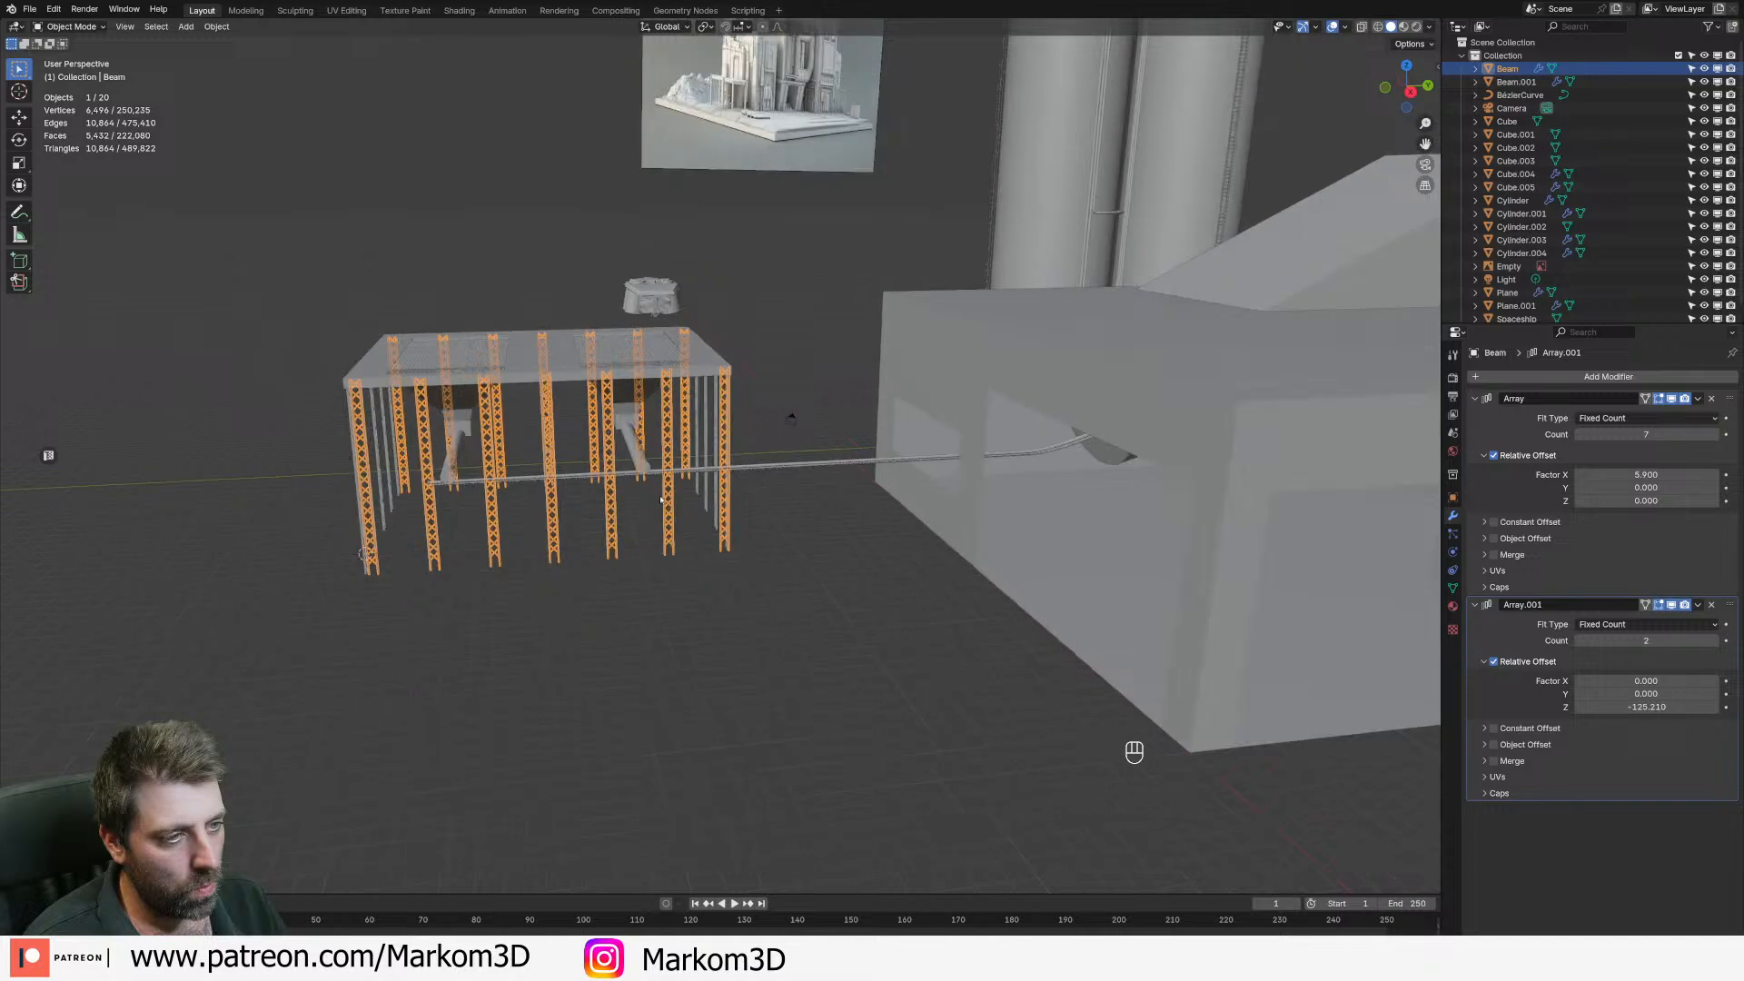
- Duplicate the platform's selected underside rim faces and place the copy lower, partway down the truss legs
{"action": "left_click", "coordinate": [614, 368]}
{"action": "middle_click_drag", "start_coordinate": [614, 368], "coordinate": [677, 329]}
{"action": "key", "text": "Tab"}
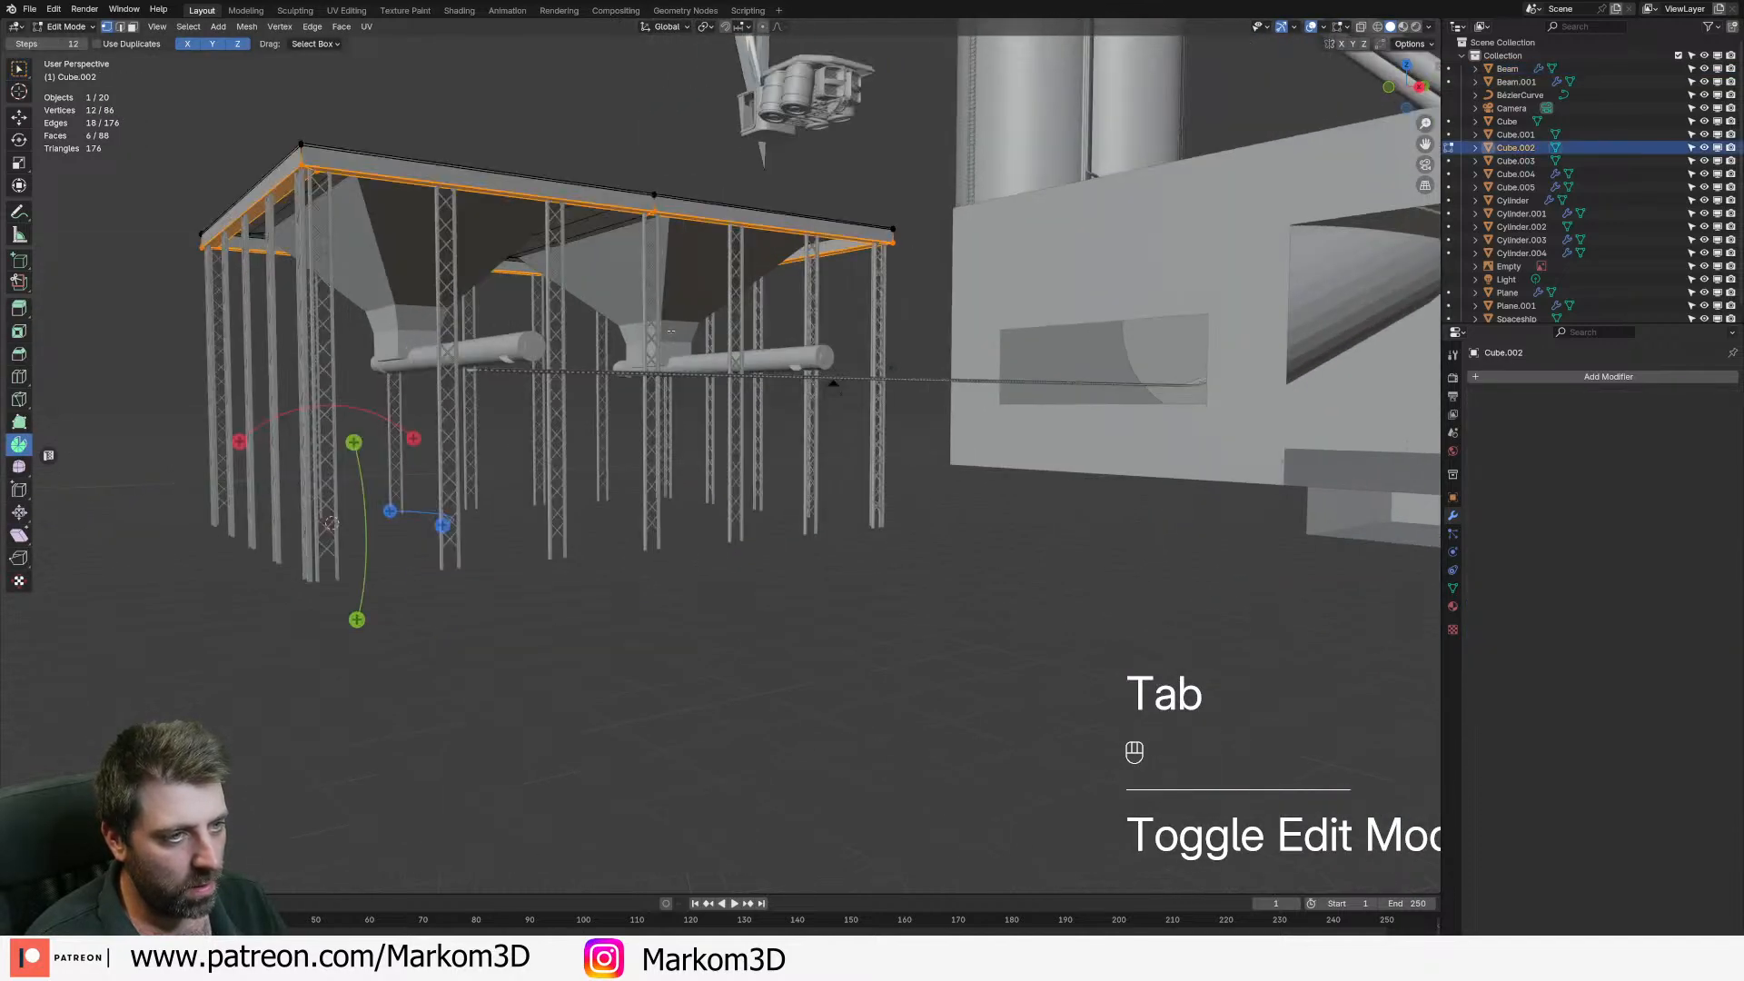
{"action": "key", "text": "shift+d"}
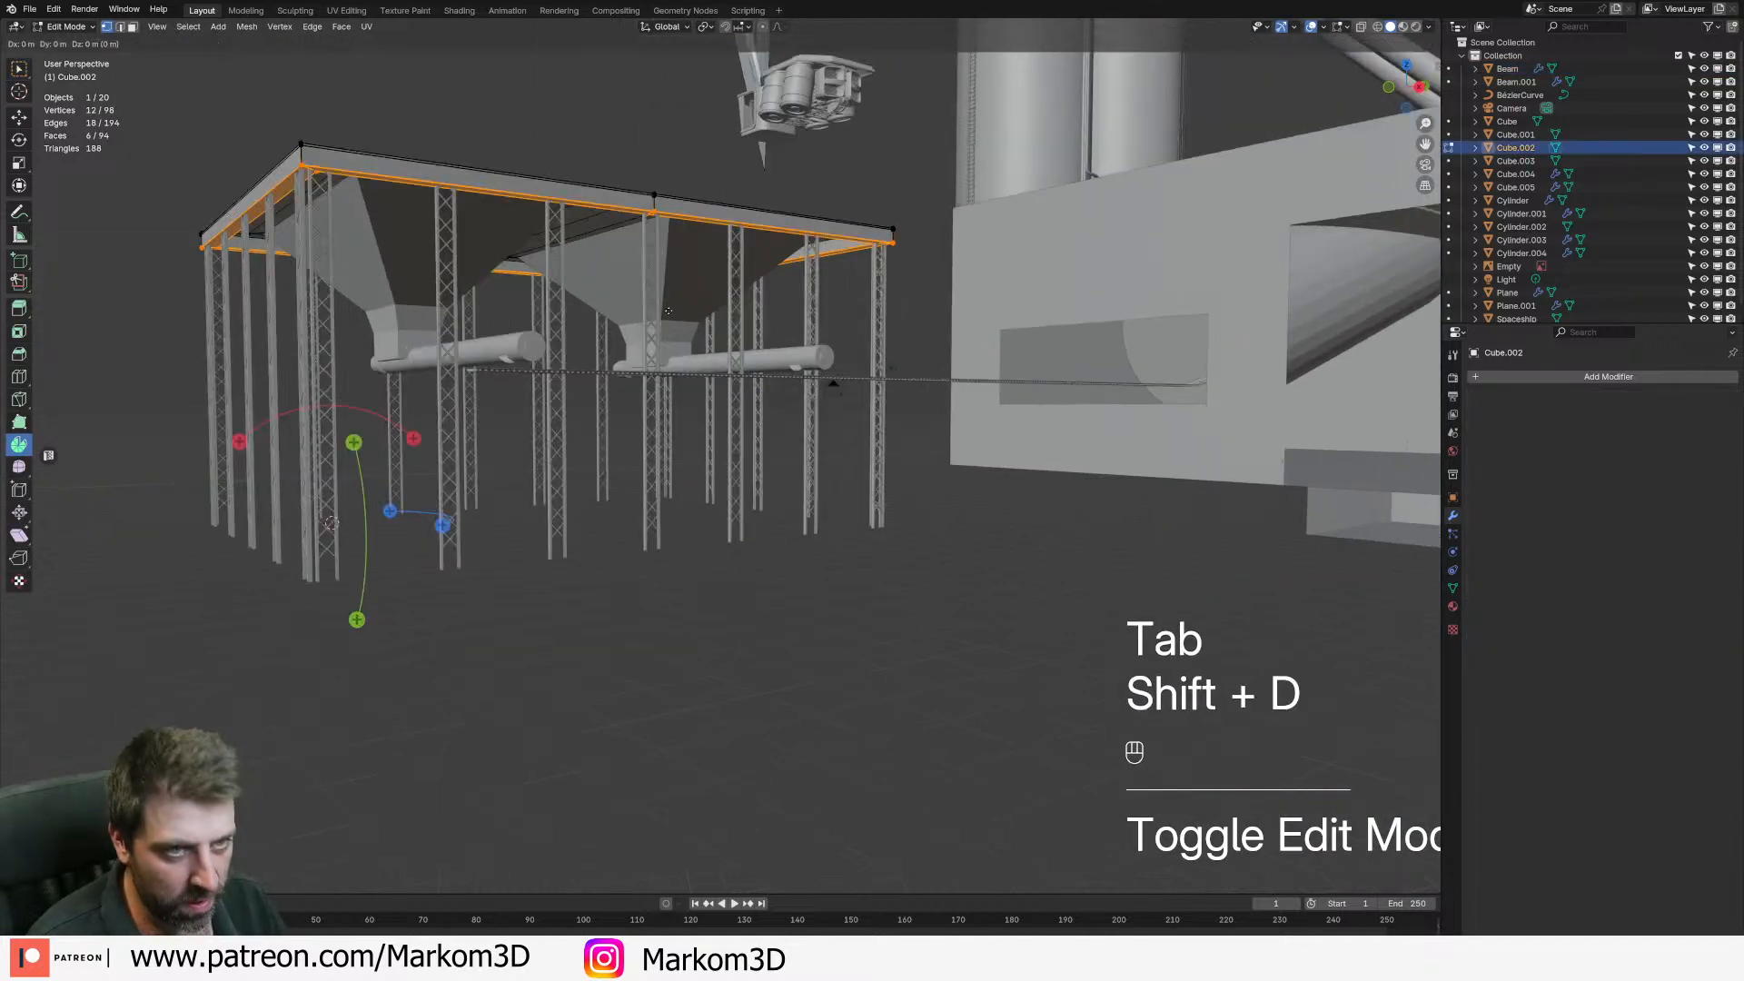
{"action": "left_click", "coordinate": [686, 432]}
- Scale the inner edge loop of the duplicated rim slightly outward to narrow the strip around the legs
{"action": "key", "text": "2"}
{"action": "middle_click_drag", "start_coordinate": [686, 432], "coordinate": [777, 574]}
{"action": "left_click", "coordinate": [777, 574], "text": "alt"}
{"action": "key", "text": "s"}
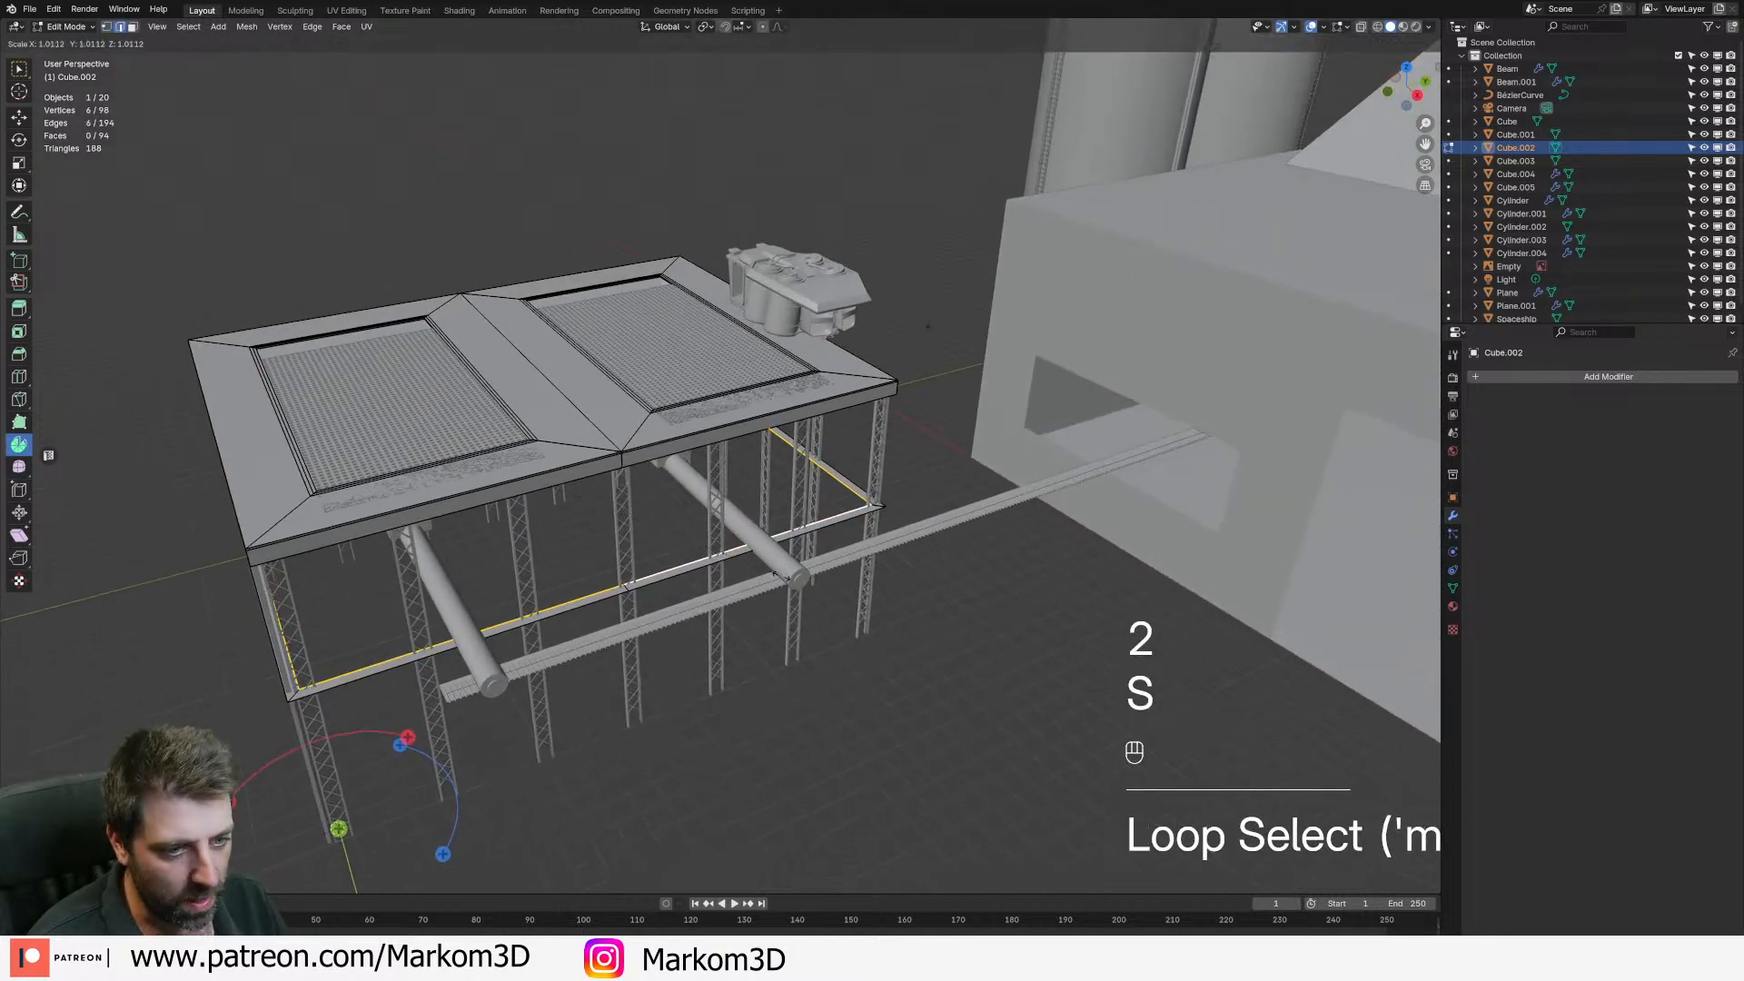
{"action": "left_click", "coordinate": [808, 587], "text": "shift"}
{"action": "left_click", "coordinate": [850, 632]}
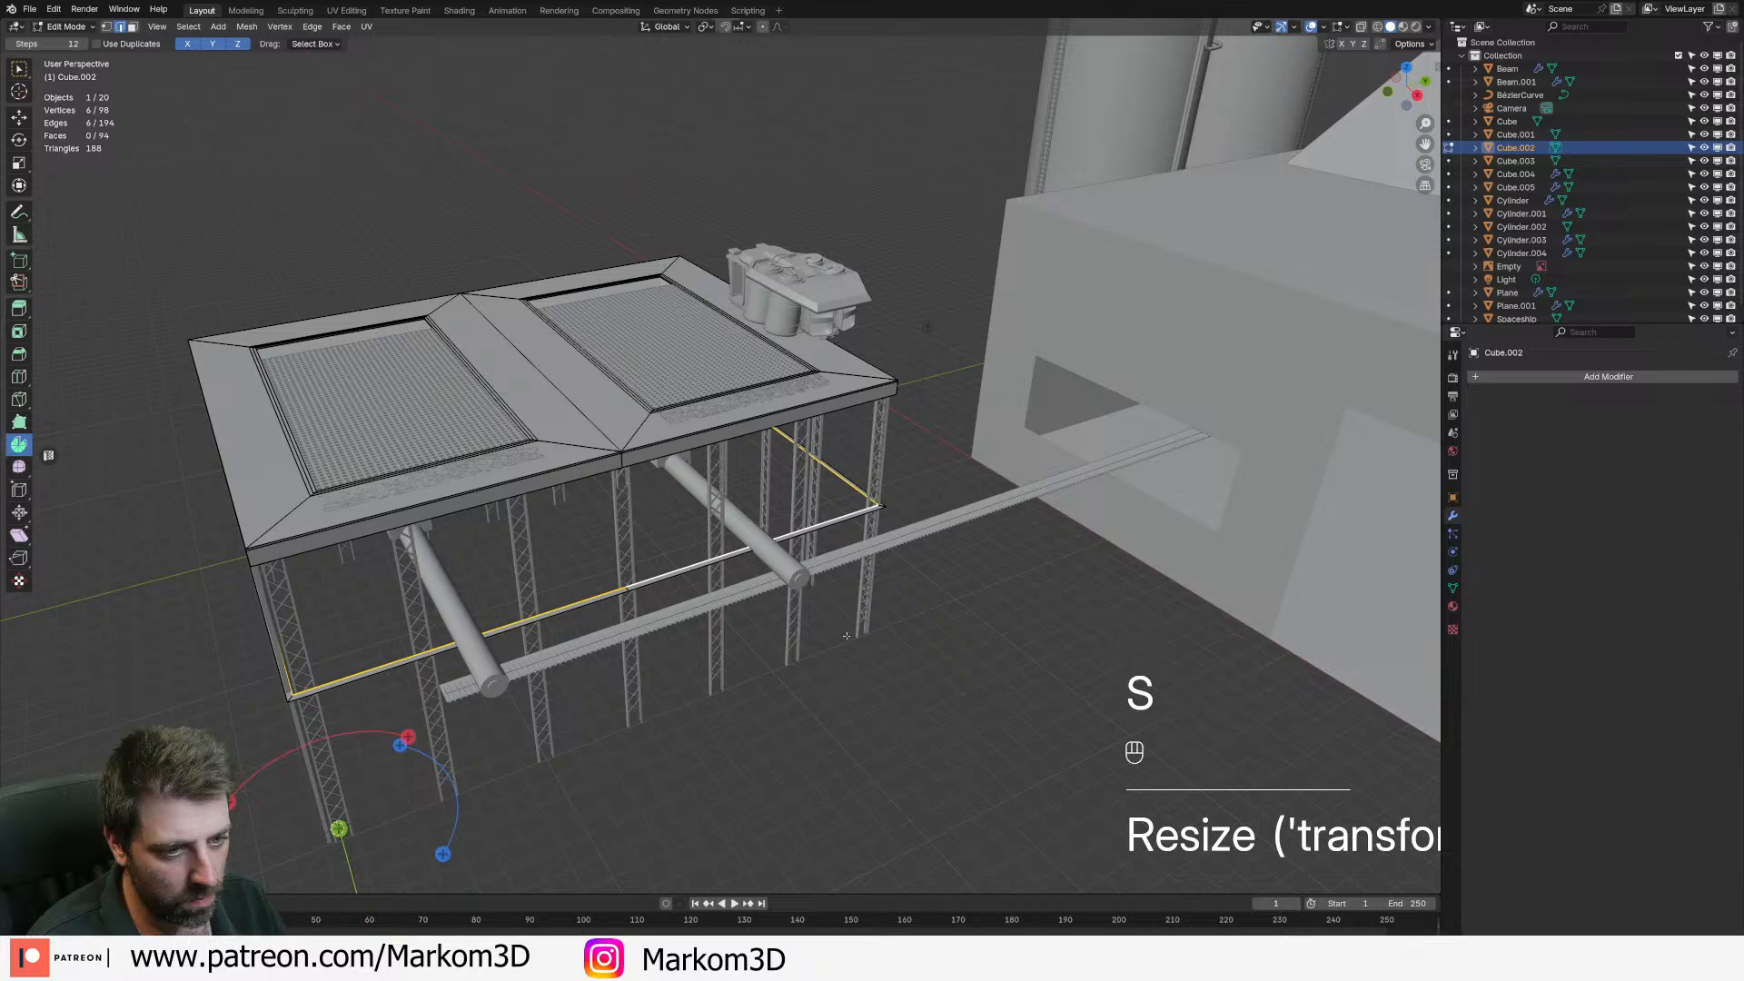
- Select the entire duplicated rim strip around the truss legs and scale it down slightly to about 0.99
{"action": "key", "text": "a"}
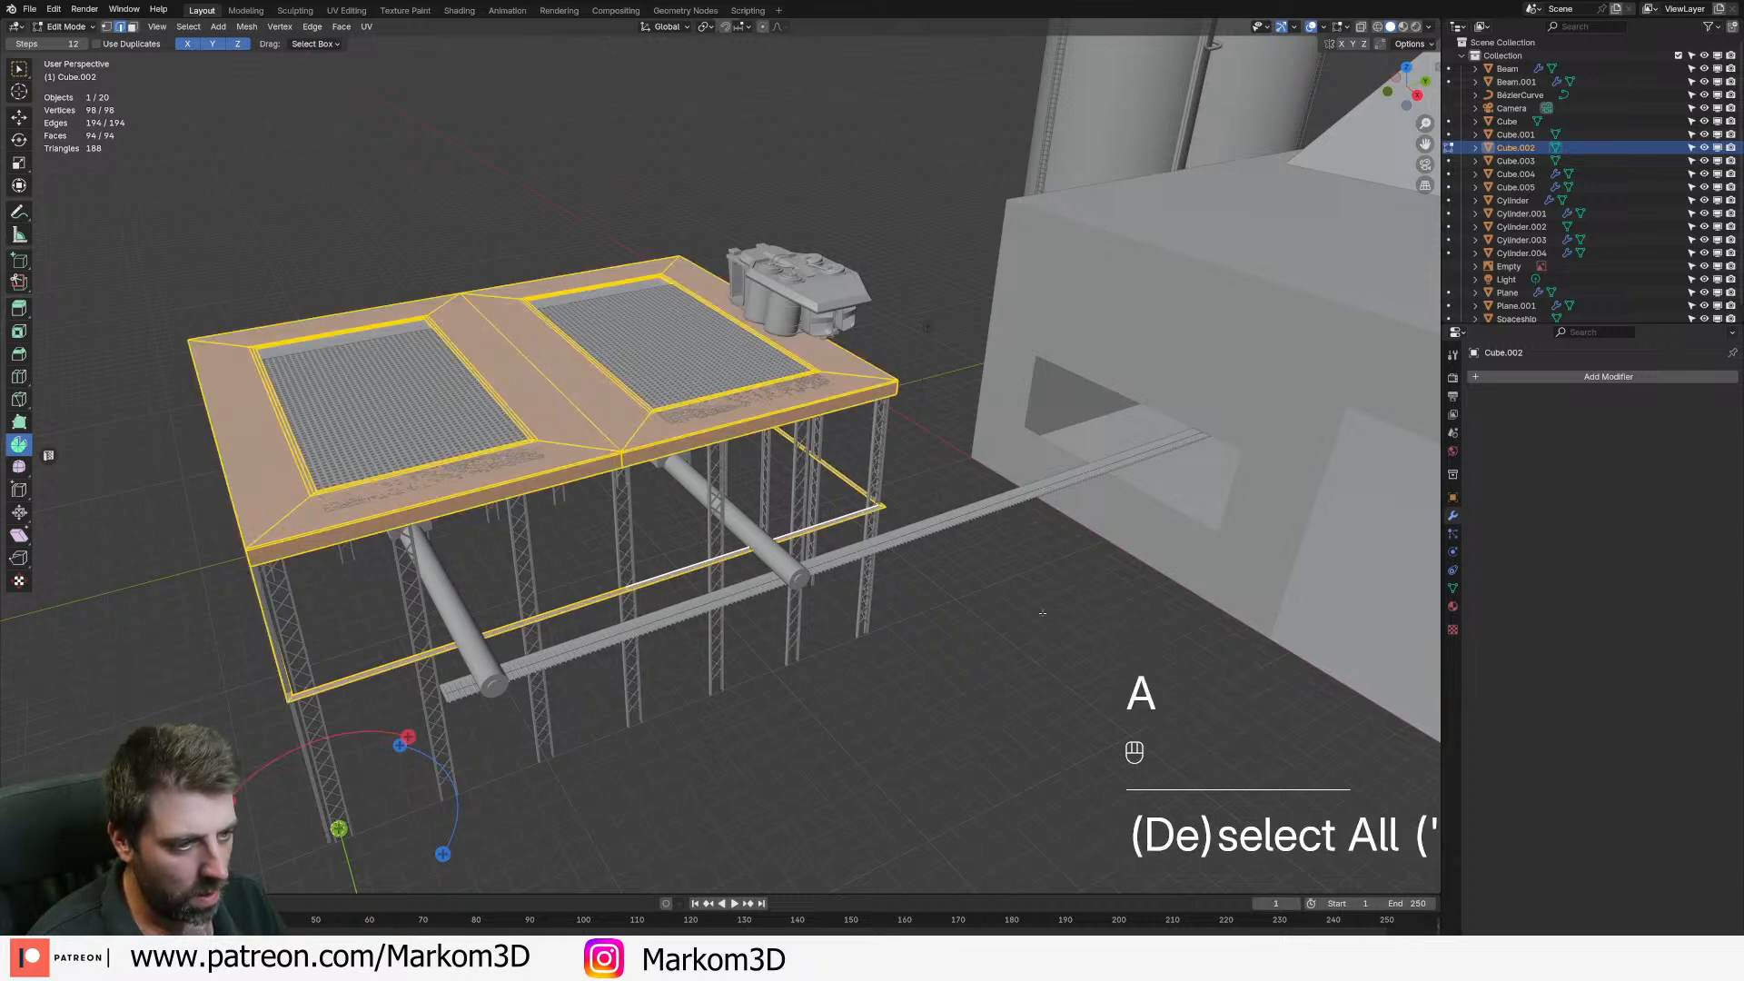
{"action": "key", "text": "ctrl+z"}
{"action": "key", "text": "ctrl+l"}
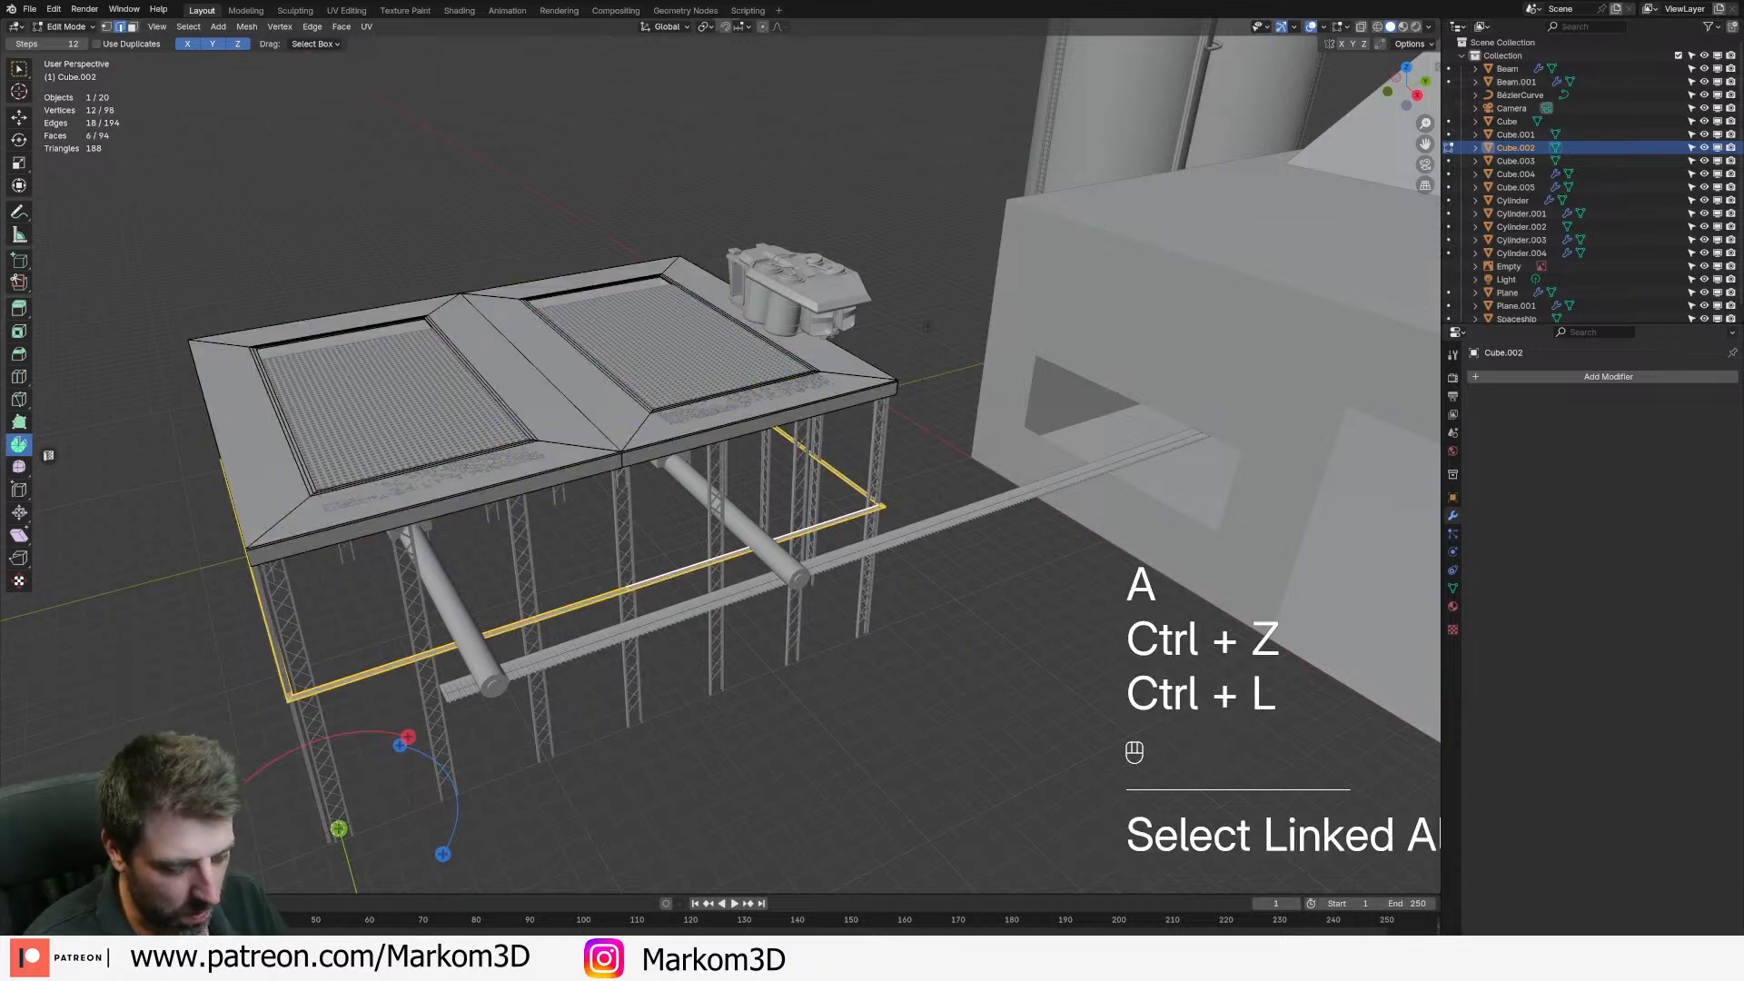
{"action": "key", "text": "s"}
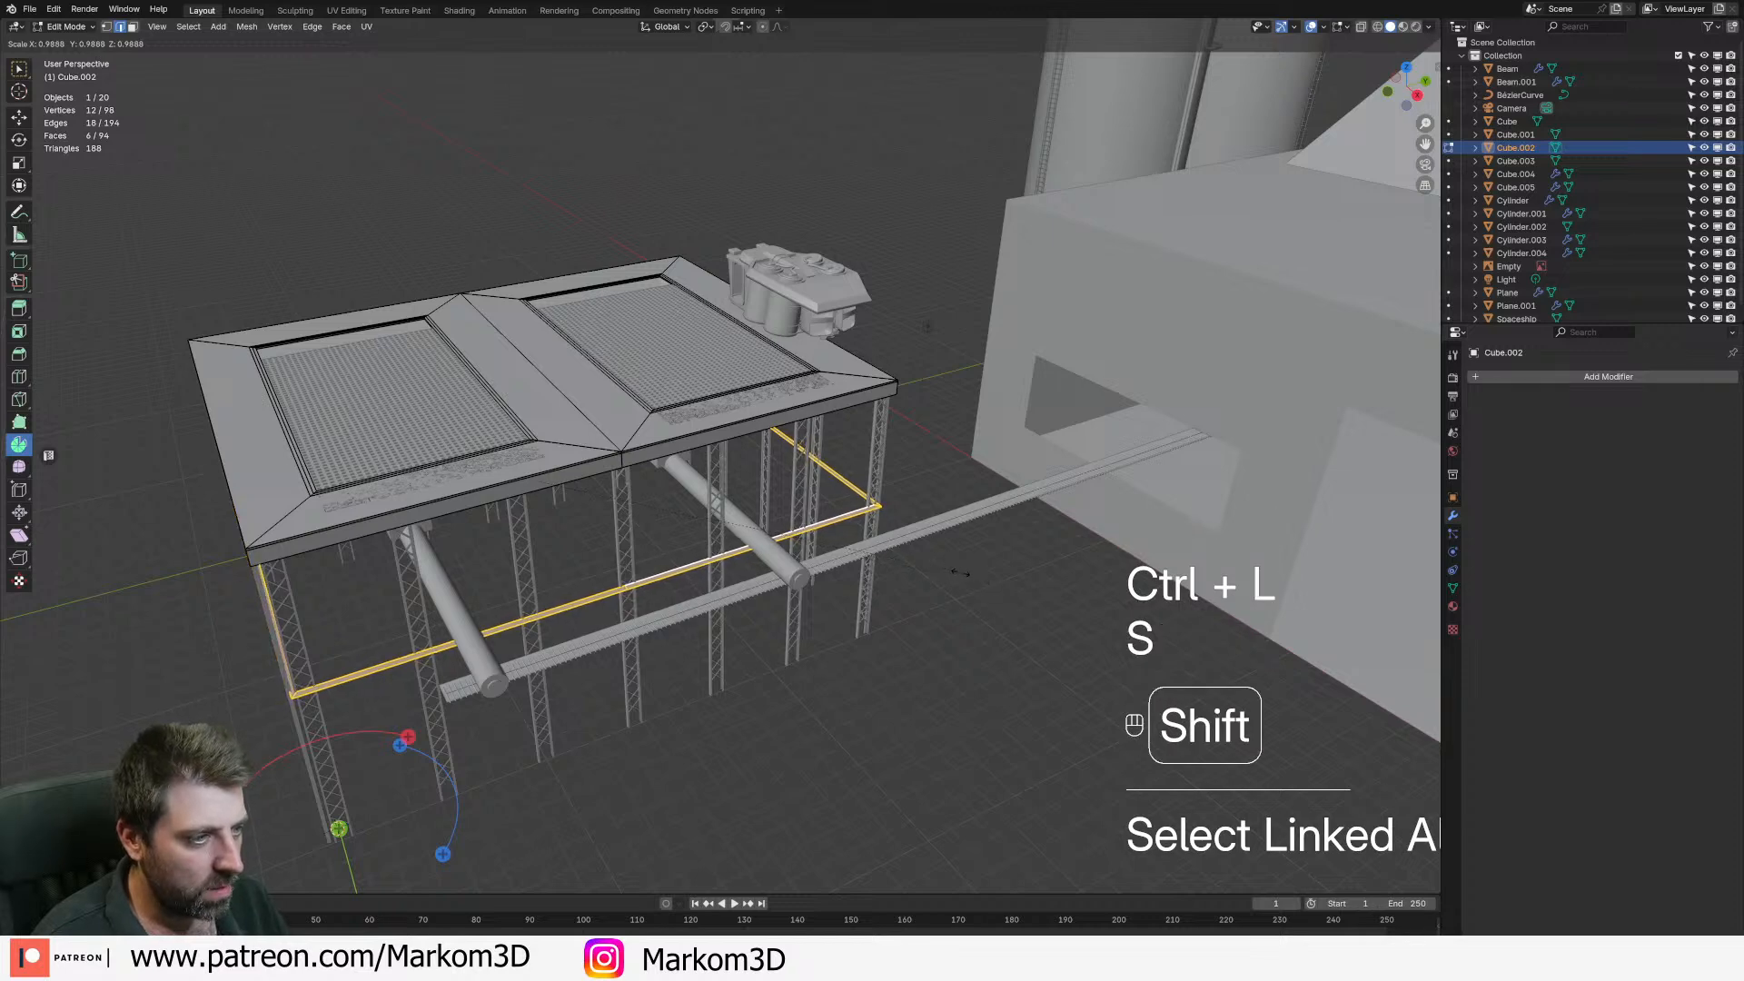
{"action": "left_click", "coordinate": [967, 576]}
{"action": "key", "text": "Tab"}
- Raise the strip about 0.9 m along Z and extrude it vertically into a thin horizontal band around the legs
{"action": "middle_click_drag", "start_coordinate": [863, 508], "coordinate": [910, 433]}
{"action": "key", "text": "Tab"}
{"action": "key", "text": "g"}
{"action": "middle_click", "coordinate": [909, 425]}
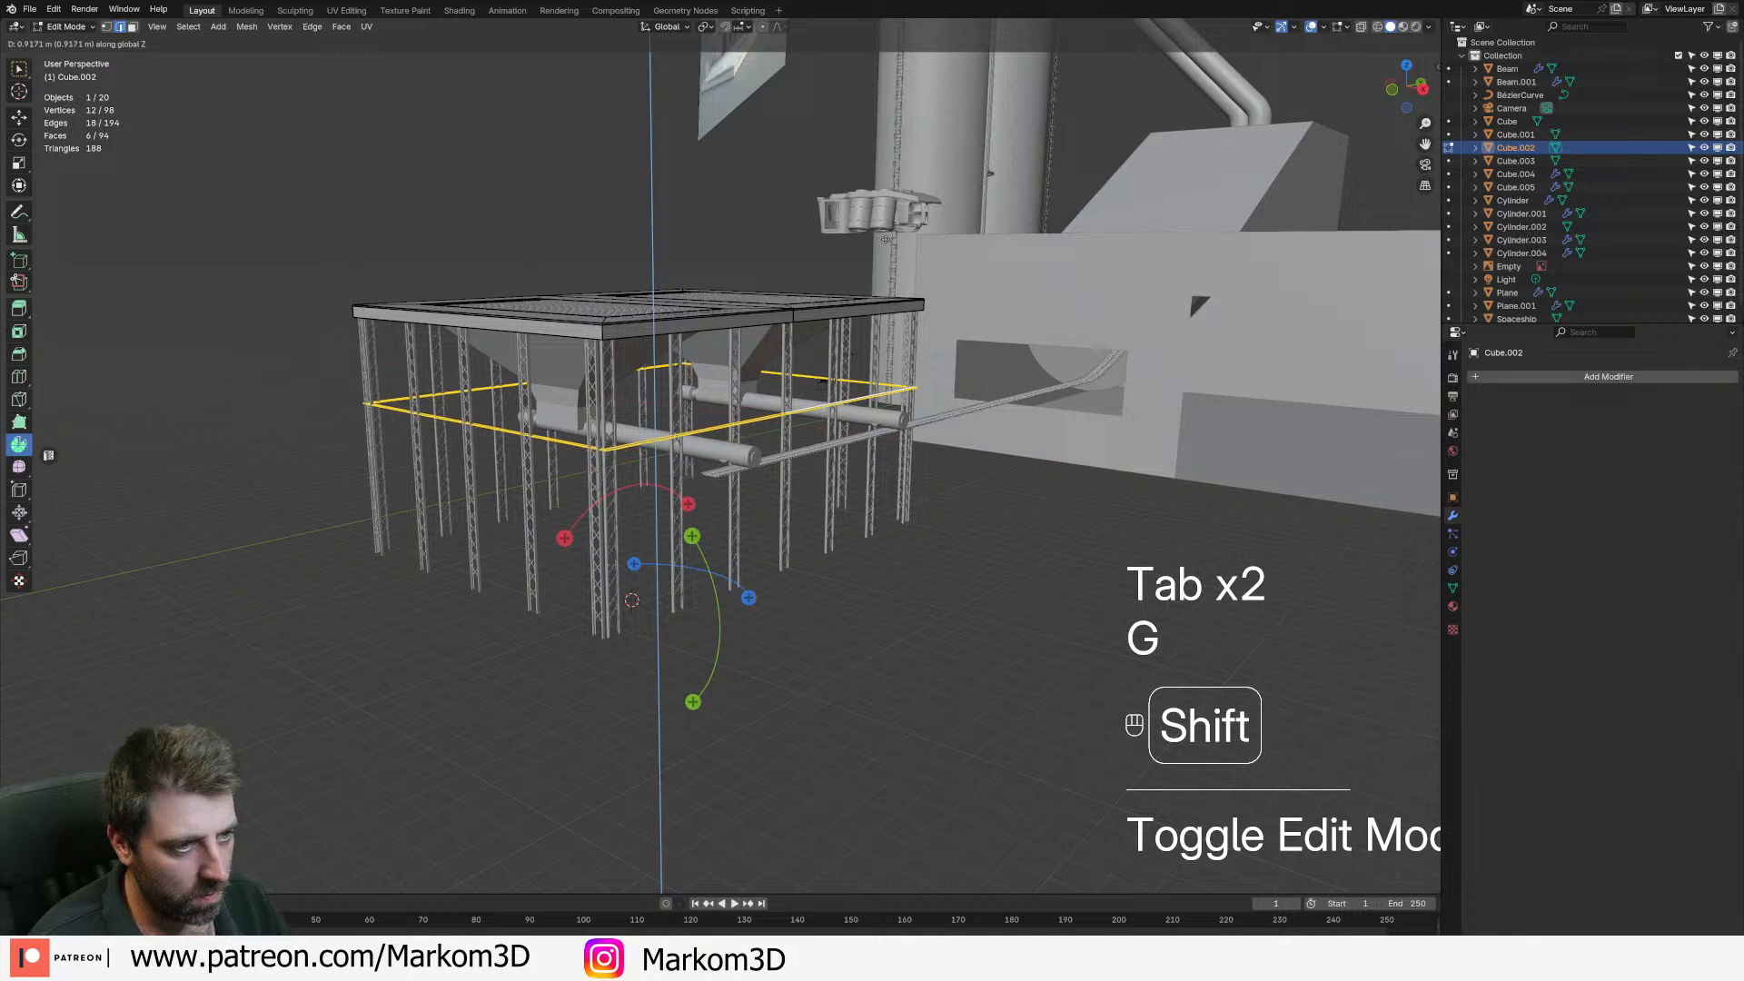
{"action": "left_click", "coordinate": [895, 332]}
{"action": "key", "text": "e"}
{"action": "left_click", "coordinate": [890, 238]}
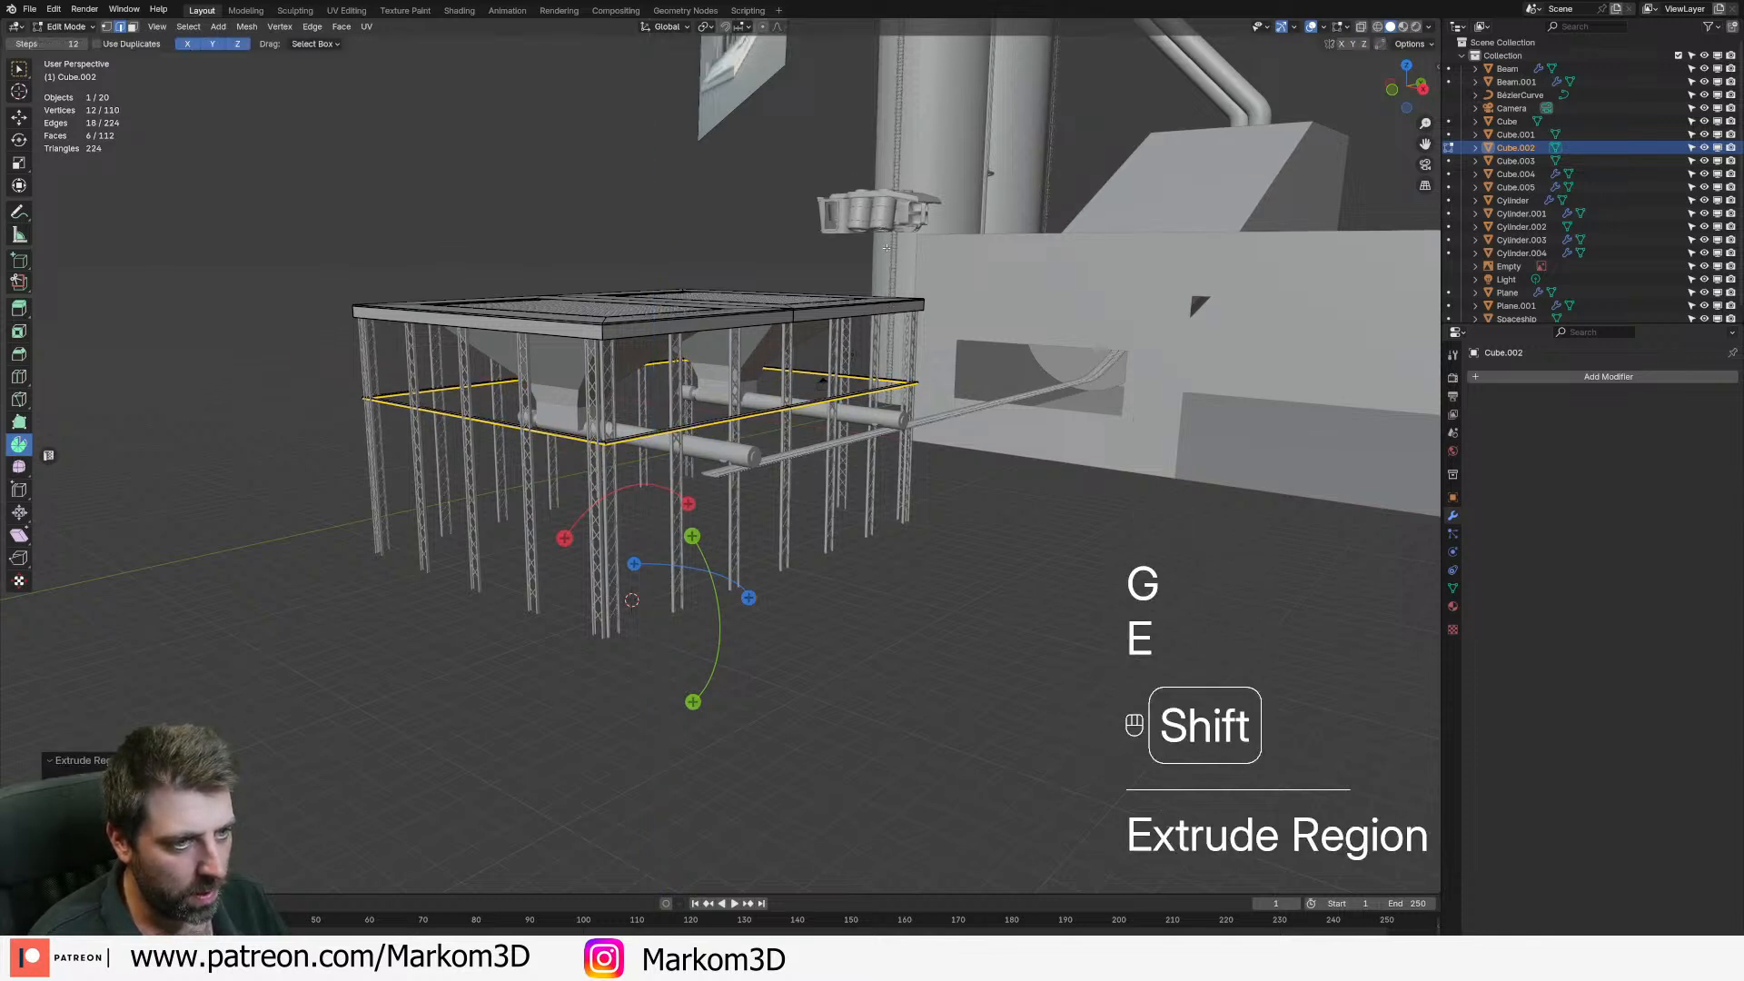
- Duplicate the whole horizontal band and place the copy lower on the truss legs along Z
{"action": "key", "text": "ctrl+l"}
{"action": "key", "text": "shift+d"}
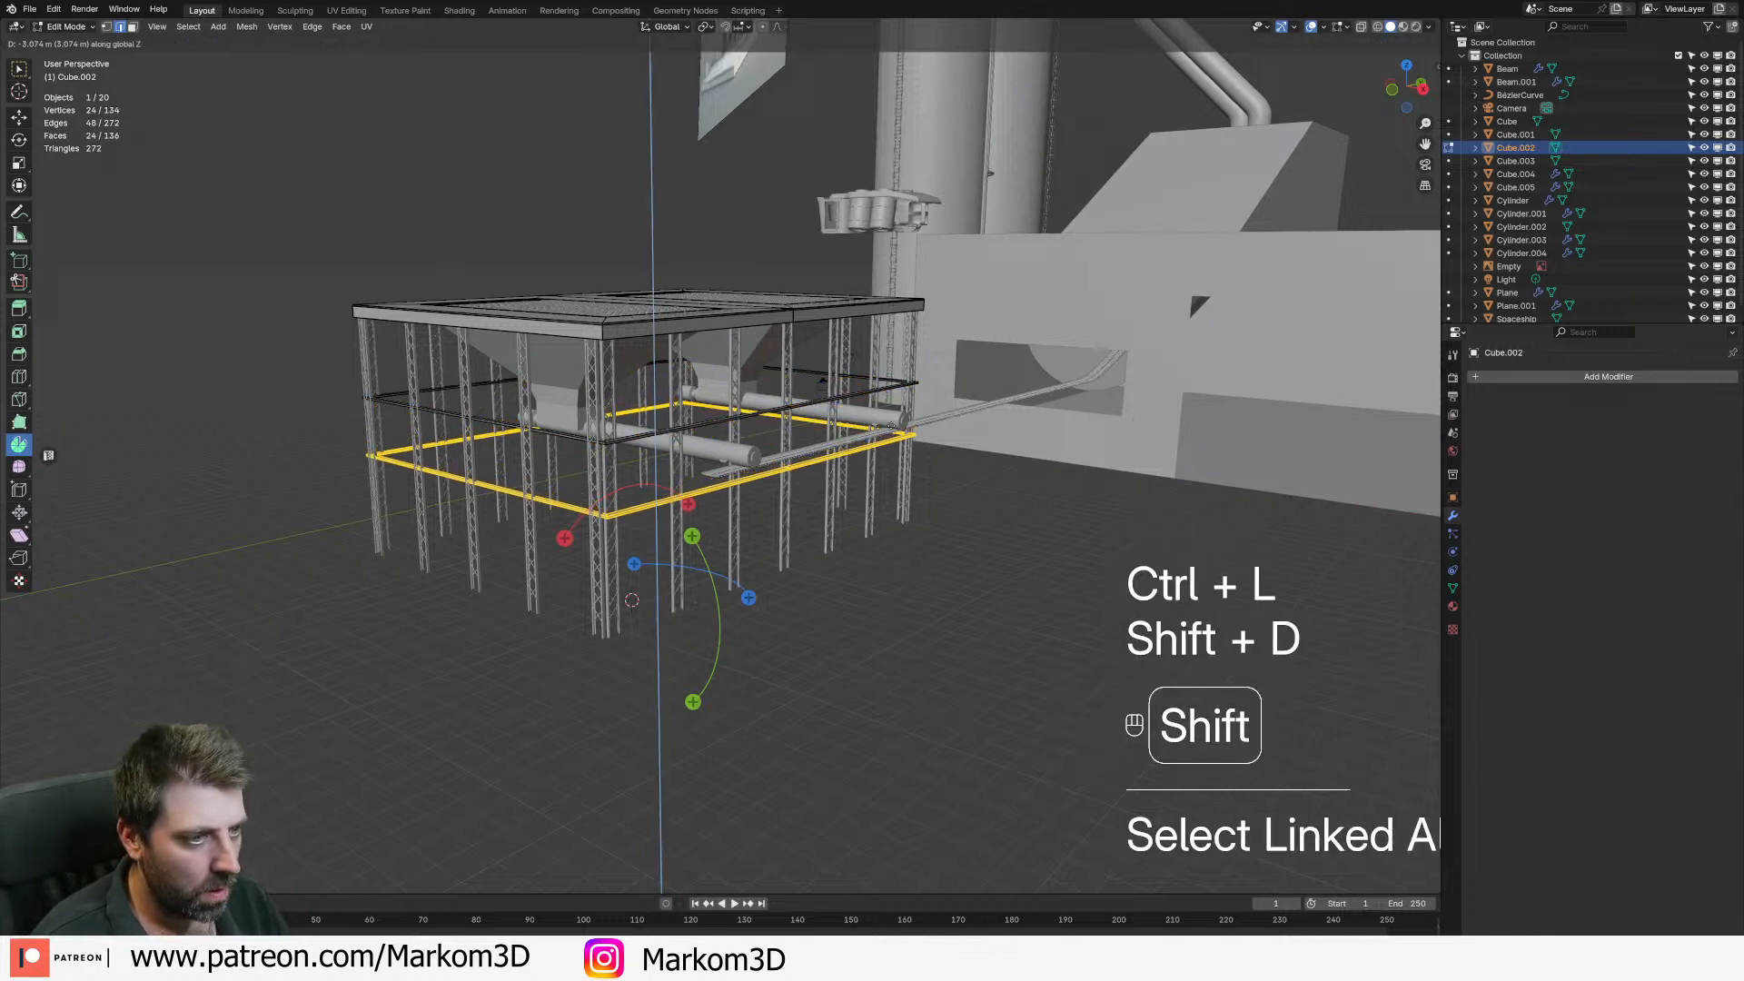
{"action": "left_click", "coordinate": [932, 675]}
{"action": "key", "text": "Tab"}
{"action": "left_click", "coordinate": [913, 627]}
{"action": "middle_click_drag", "start_coordinate": [913, 627], "coordinate": [868, 607]}
{"action": "scroll", "coordinate": [827, 607], "scroll_direction": "up", "scroll_amount": 1}
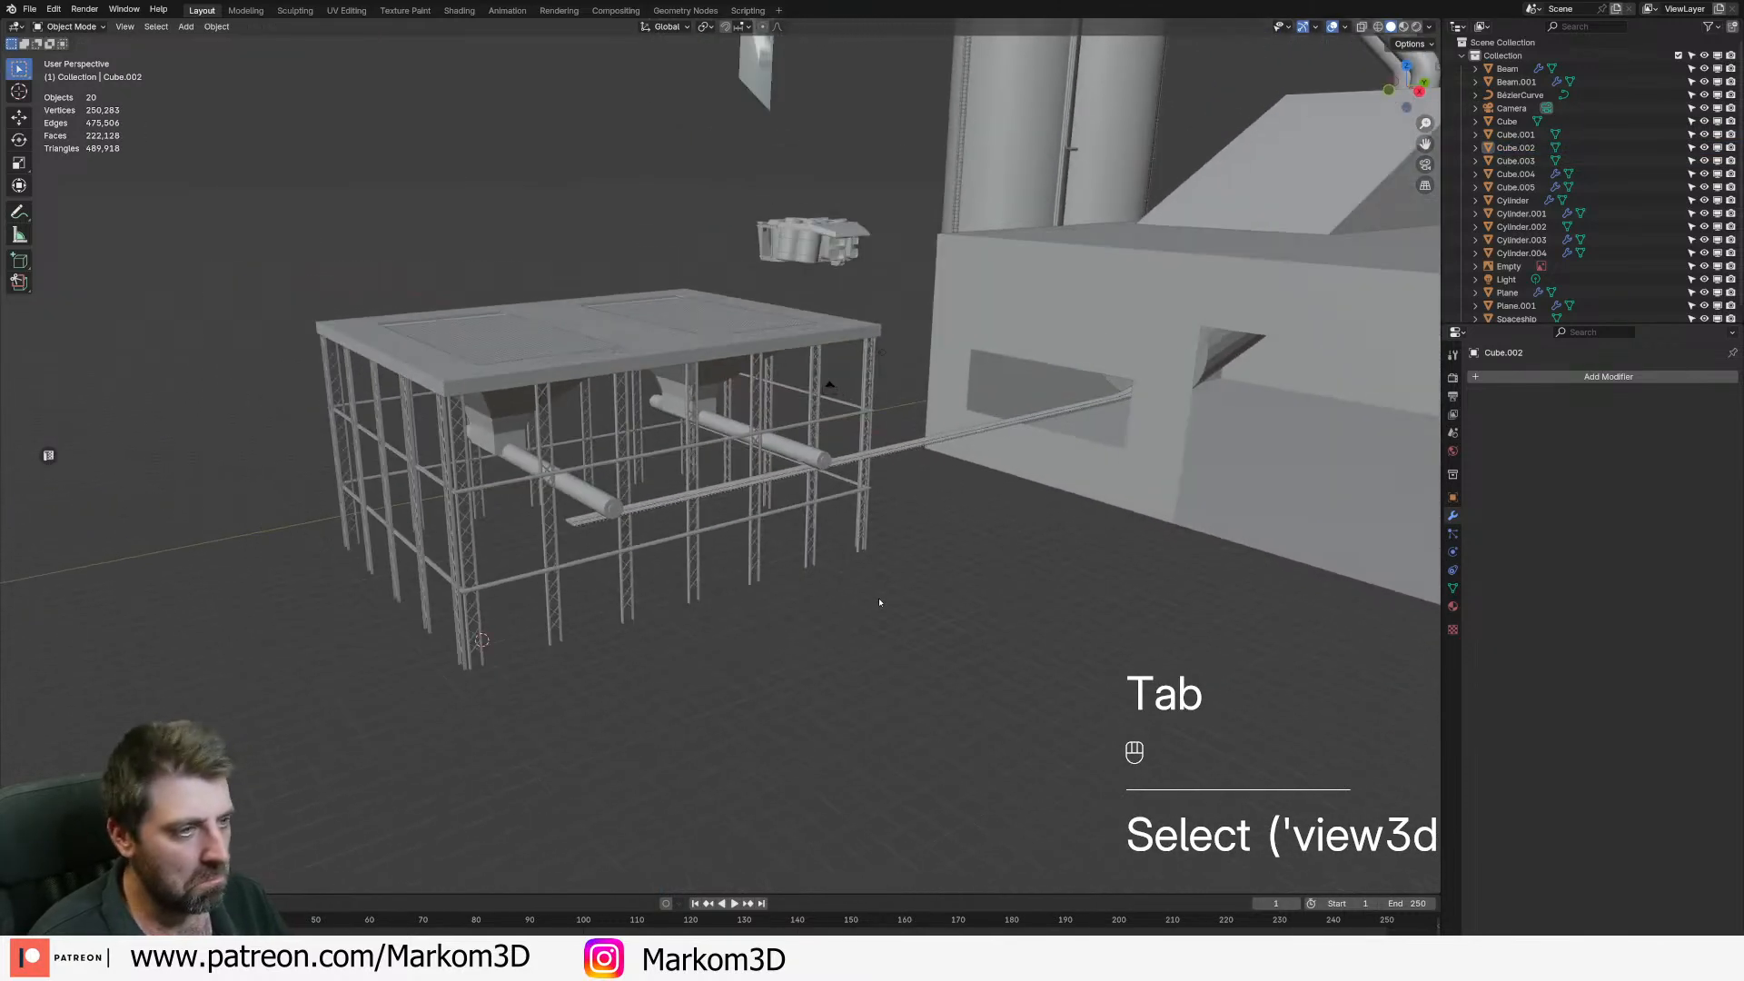
- Examine the truss legs, bands and pipes up close, and compare the platform with the large building in side view
{"action": "scroll", "coordinate": [867, 608], "scroll_direction": "up", "scroll_amount": 6}
{"action": "middle_click_drag", "start_coordinate": [900, 318], "coordinate": [1098, 414]}
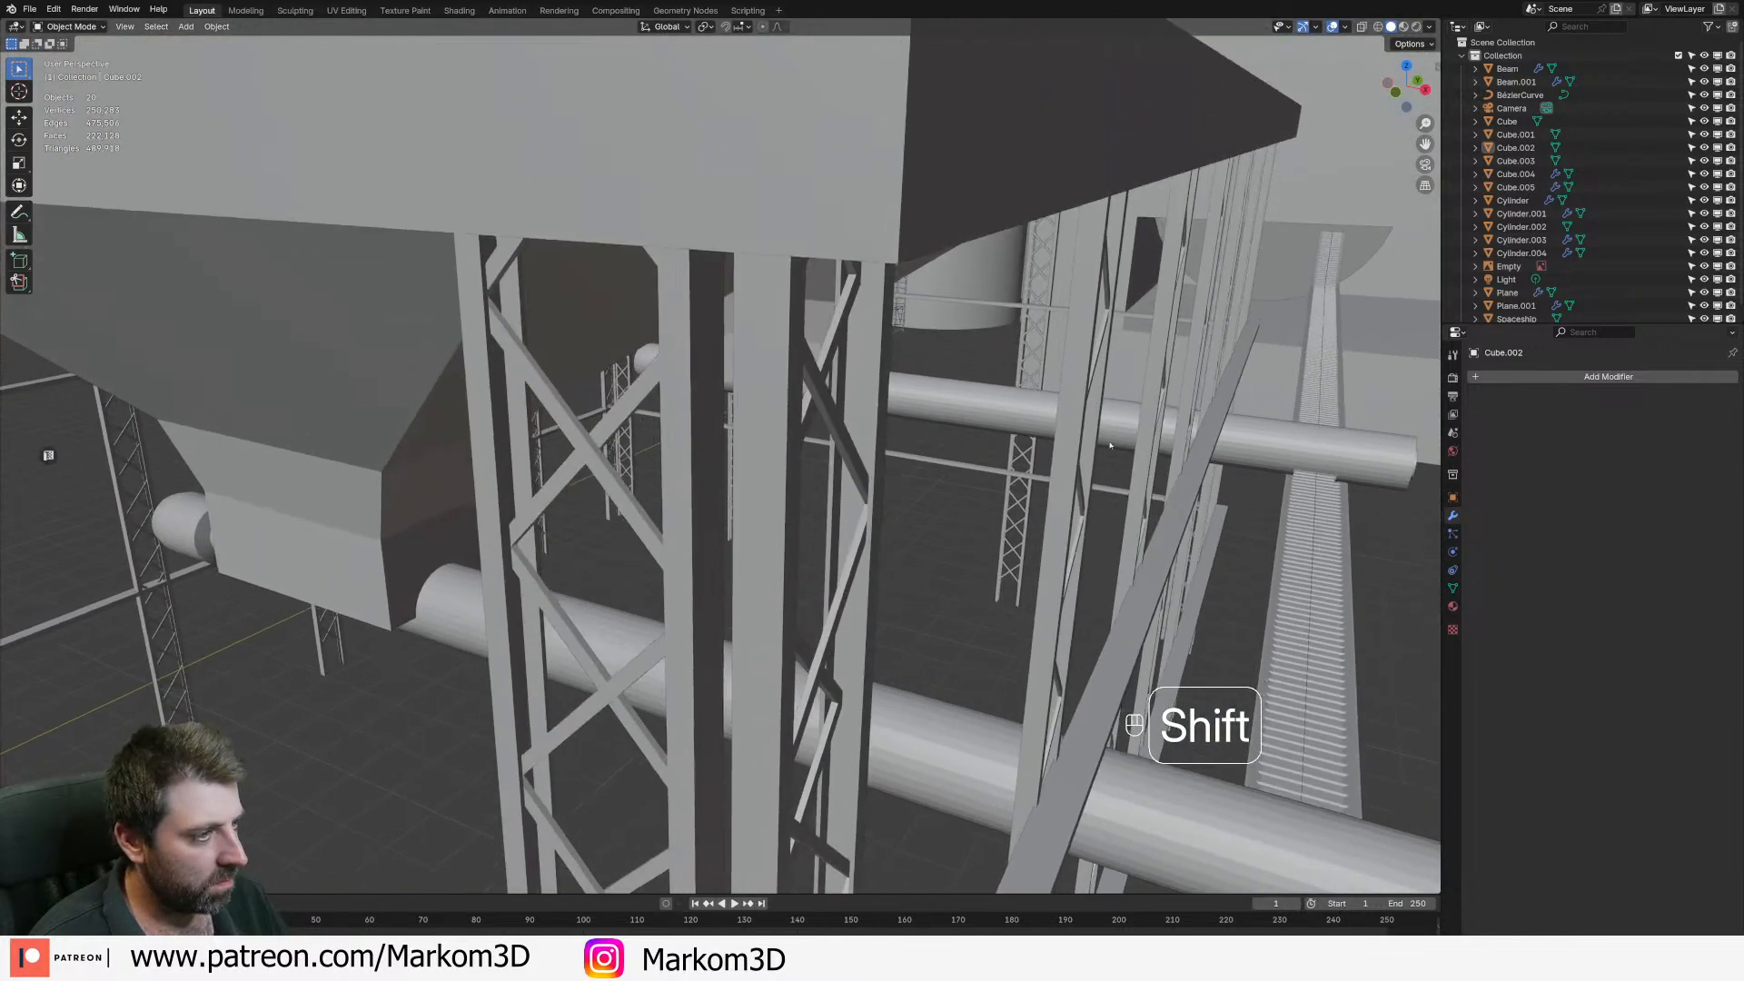
{"action": "left_click", "coordinate": [818, 772]}
{"action": "middle_click_drag", "start_coordinate": [817, 772], "coordinate": [706, 636], "text": "shift"}
{"action": "key", "text": "Tab"}
{"action": "key", "text": "Tab"}
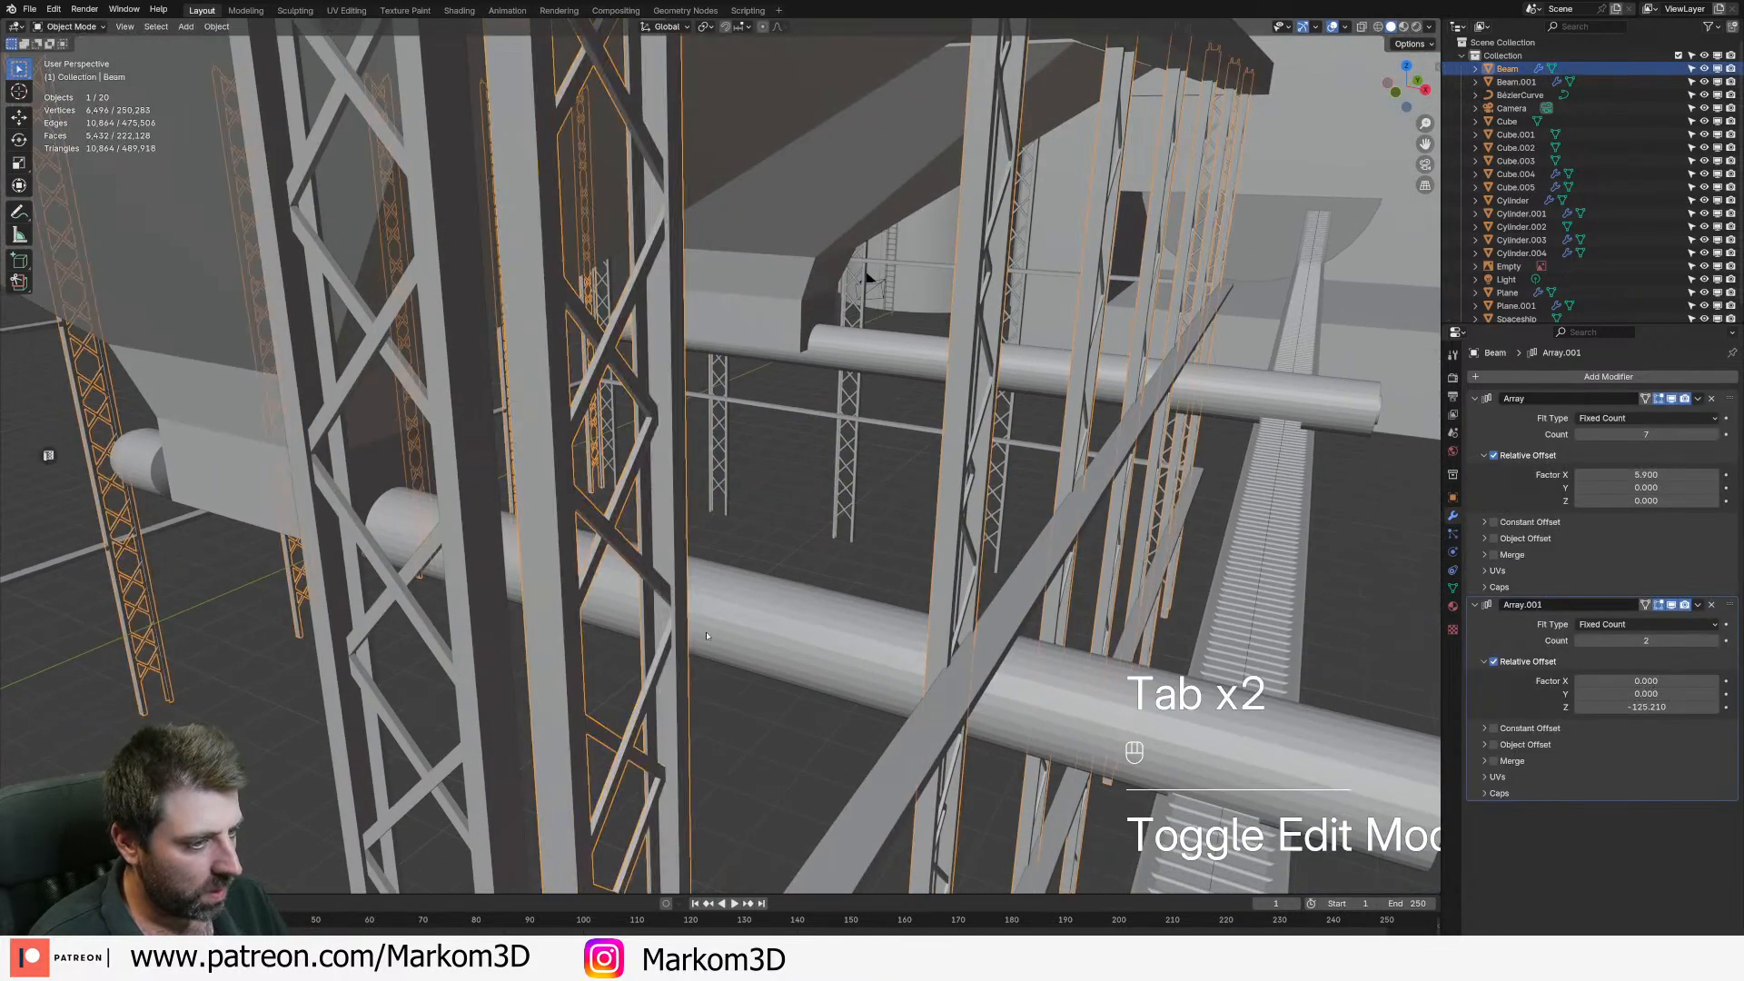
{"action": "scroll", "coordinate": [707, 636], "scroll_direction": "down", "scroll_amount": 3}
{"action": "middle_click_drag", "start_coordinate": [863, 667], "coordinate": [876, 642], "text": "shift"}
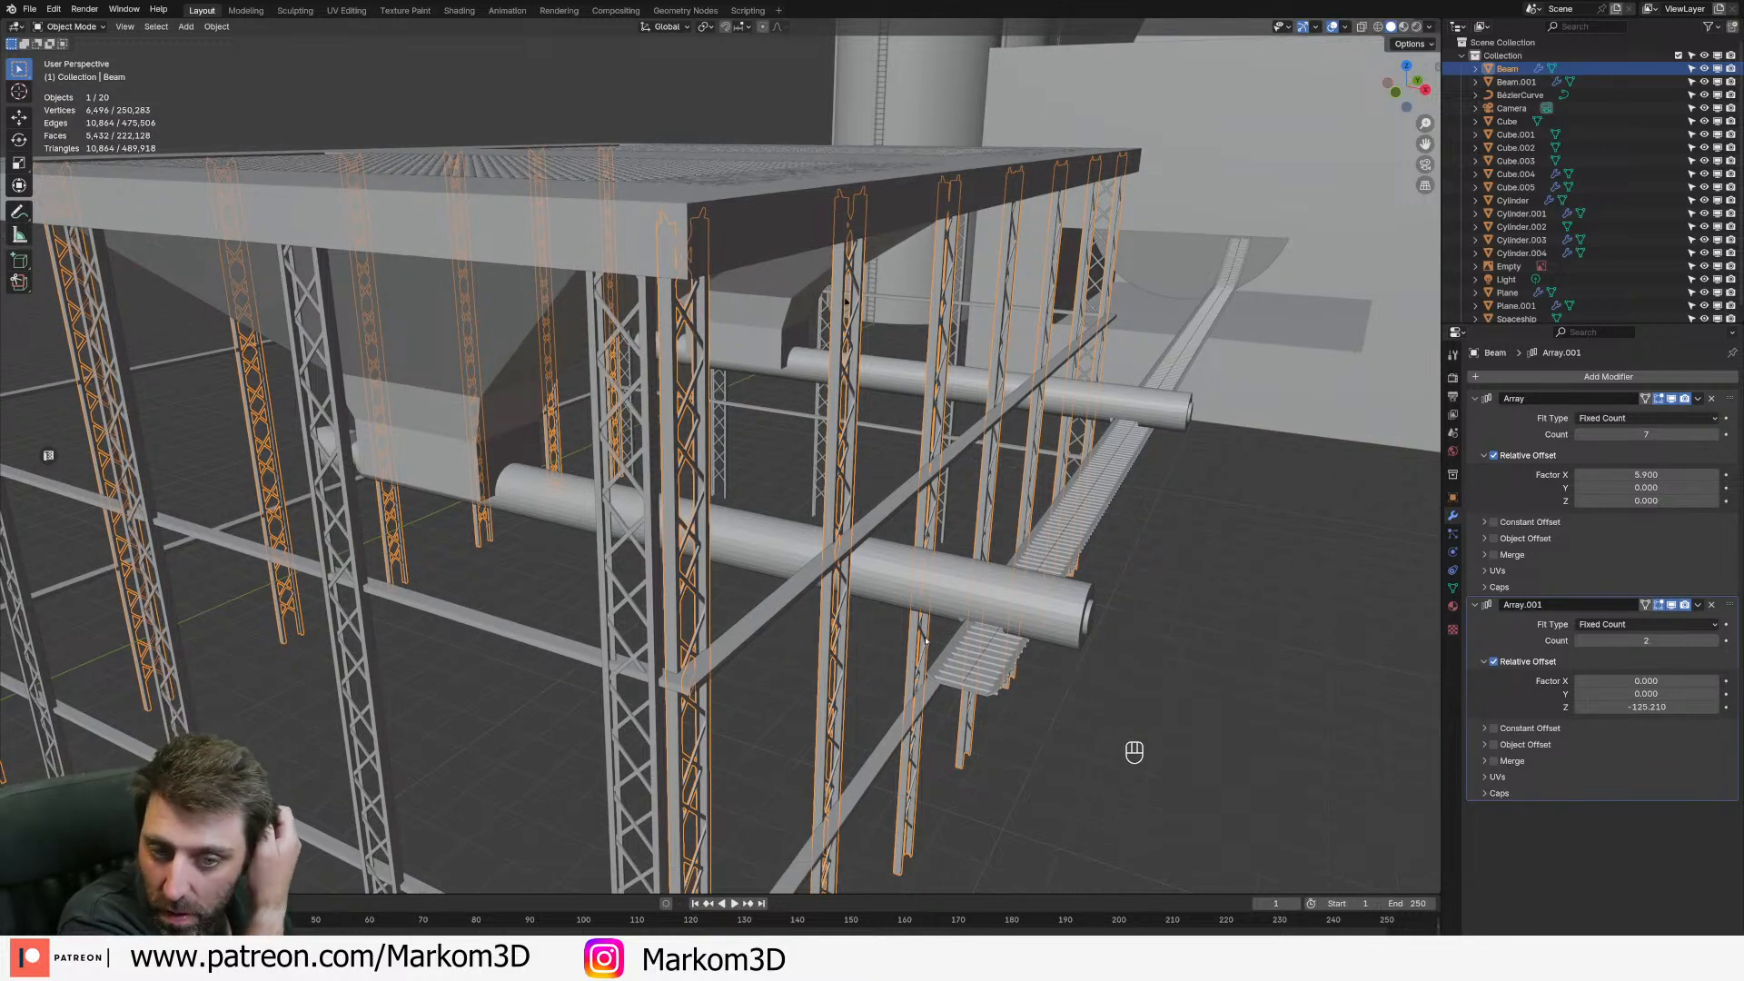
{"action": "scroll", "coordinate": [926, 640], "scroll_direction": "down", "scroll_amount": 6}
{"action": "scroll", "coordinate": [1126, 545], "scroll_direction": "up", "scroll_amount": 2}
{"action": "middle_click_drag", "start_coordinate": [1125, 546], "coordinate": [721, 414]}
{"action": "scroll", "coordinate": [775, 432], "scroll_direction": "up", "scroll_amount": 2}
{"action": "left_click", "coordinate": [850, 477]}
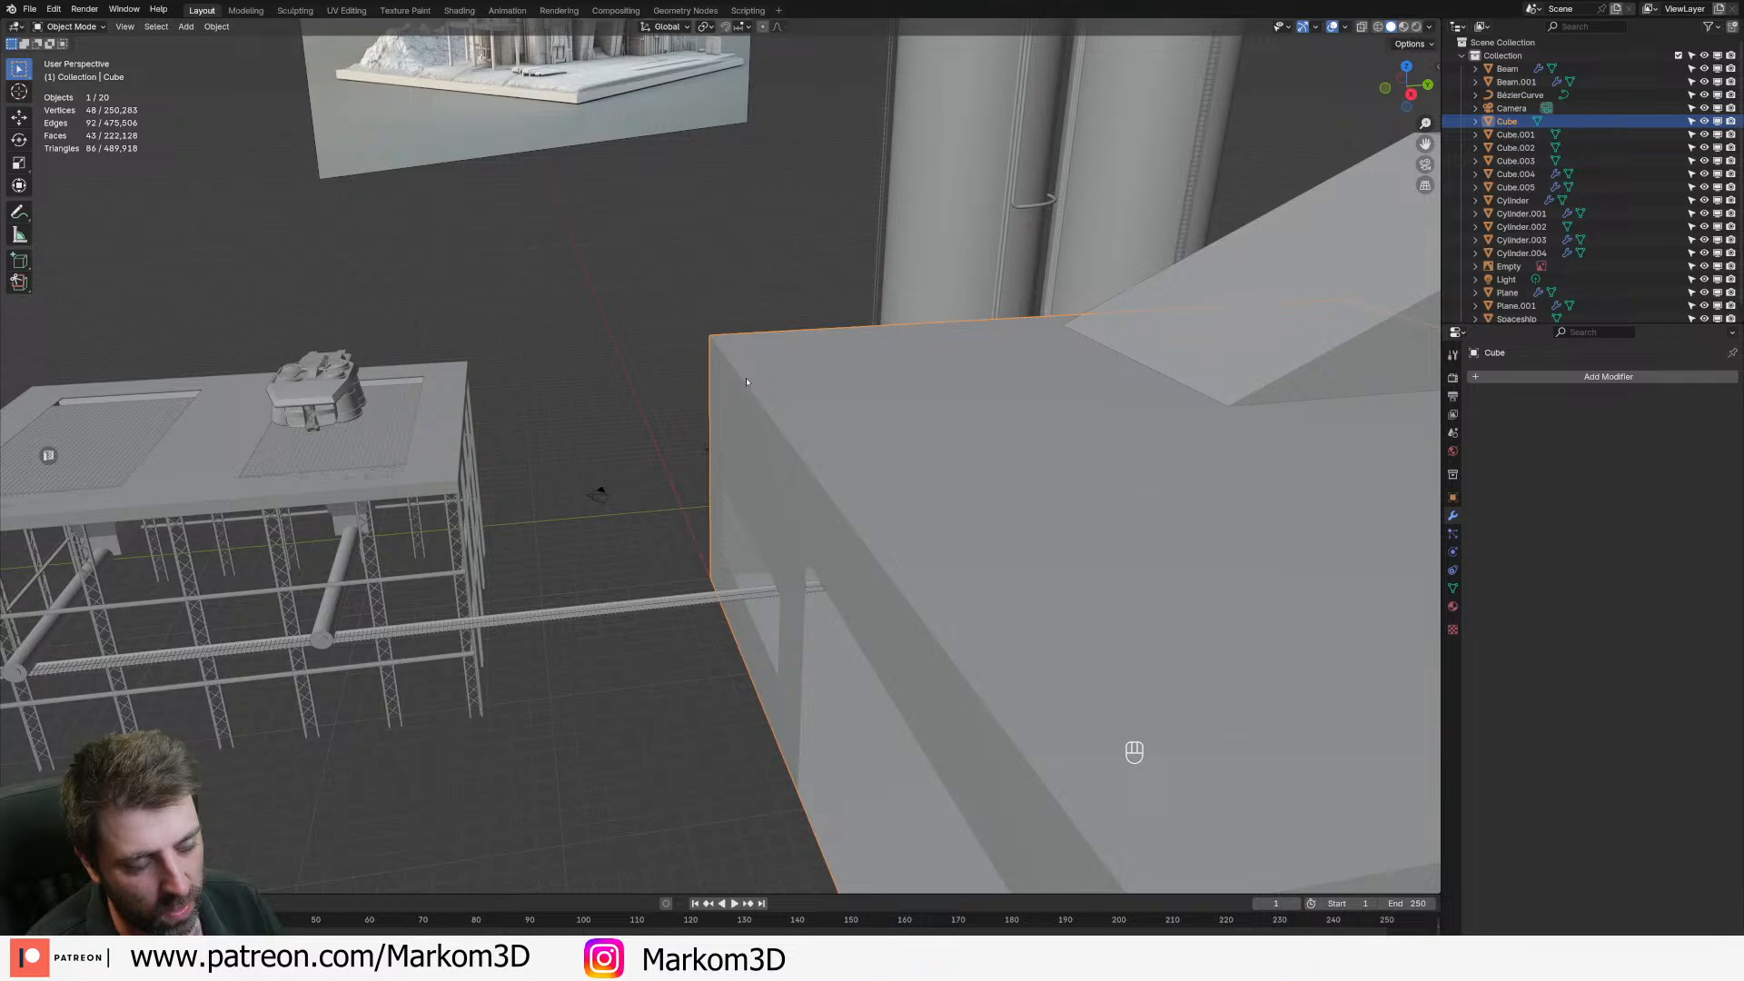
{"action": "key", "text": "KP_3"}
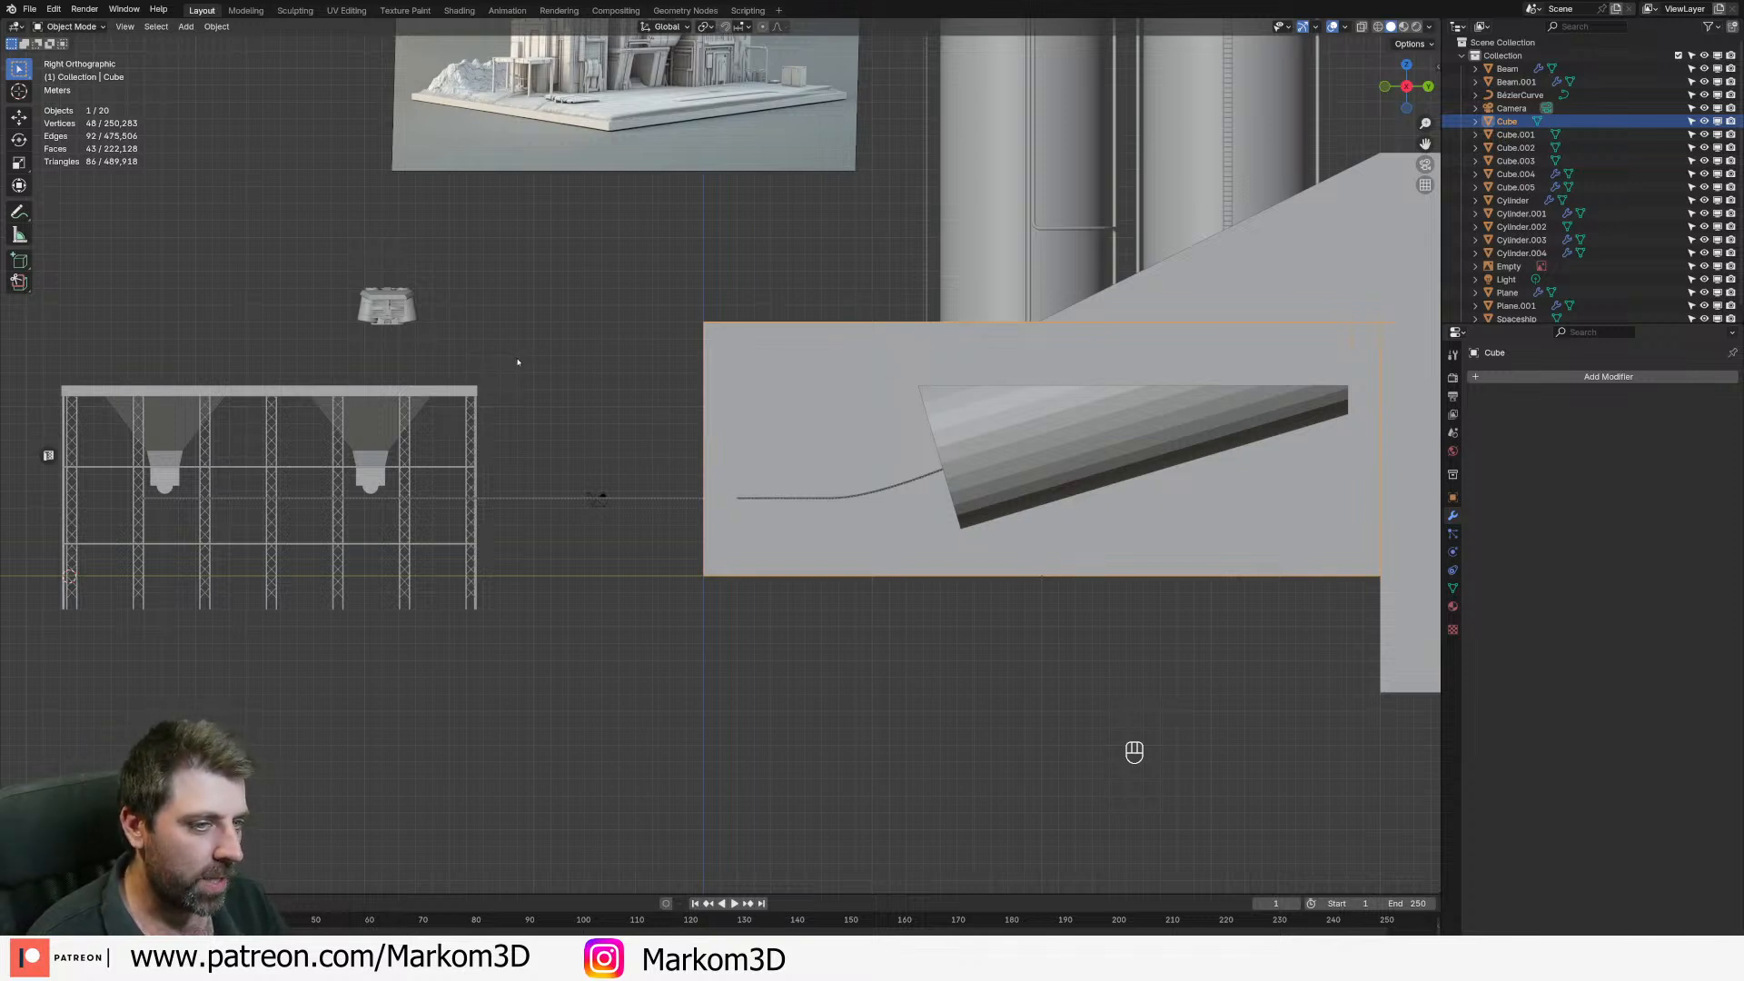
{"action": "scroll", "coordinate": [630, 365], "scroll_direction": "down", "scroll_amount": 2}
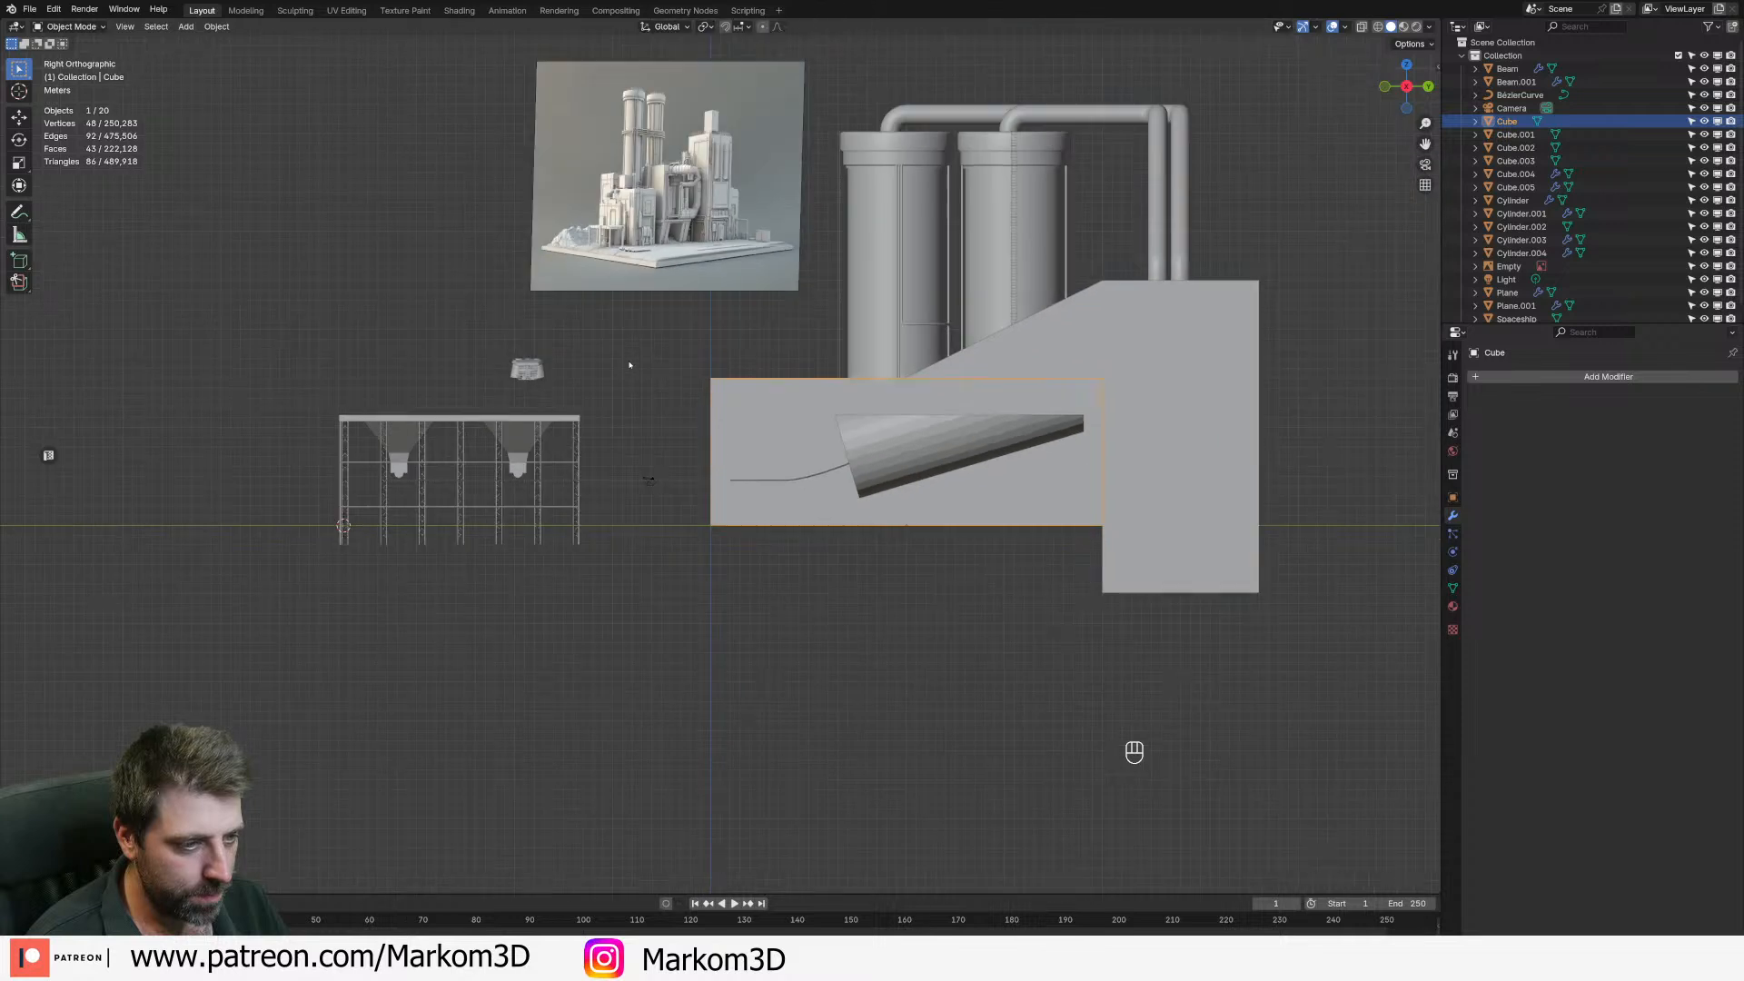
{"action": "middle_click_drag", "start_coordinate": [632, 368], "coordinate": [687, 401]}
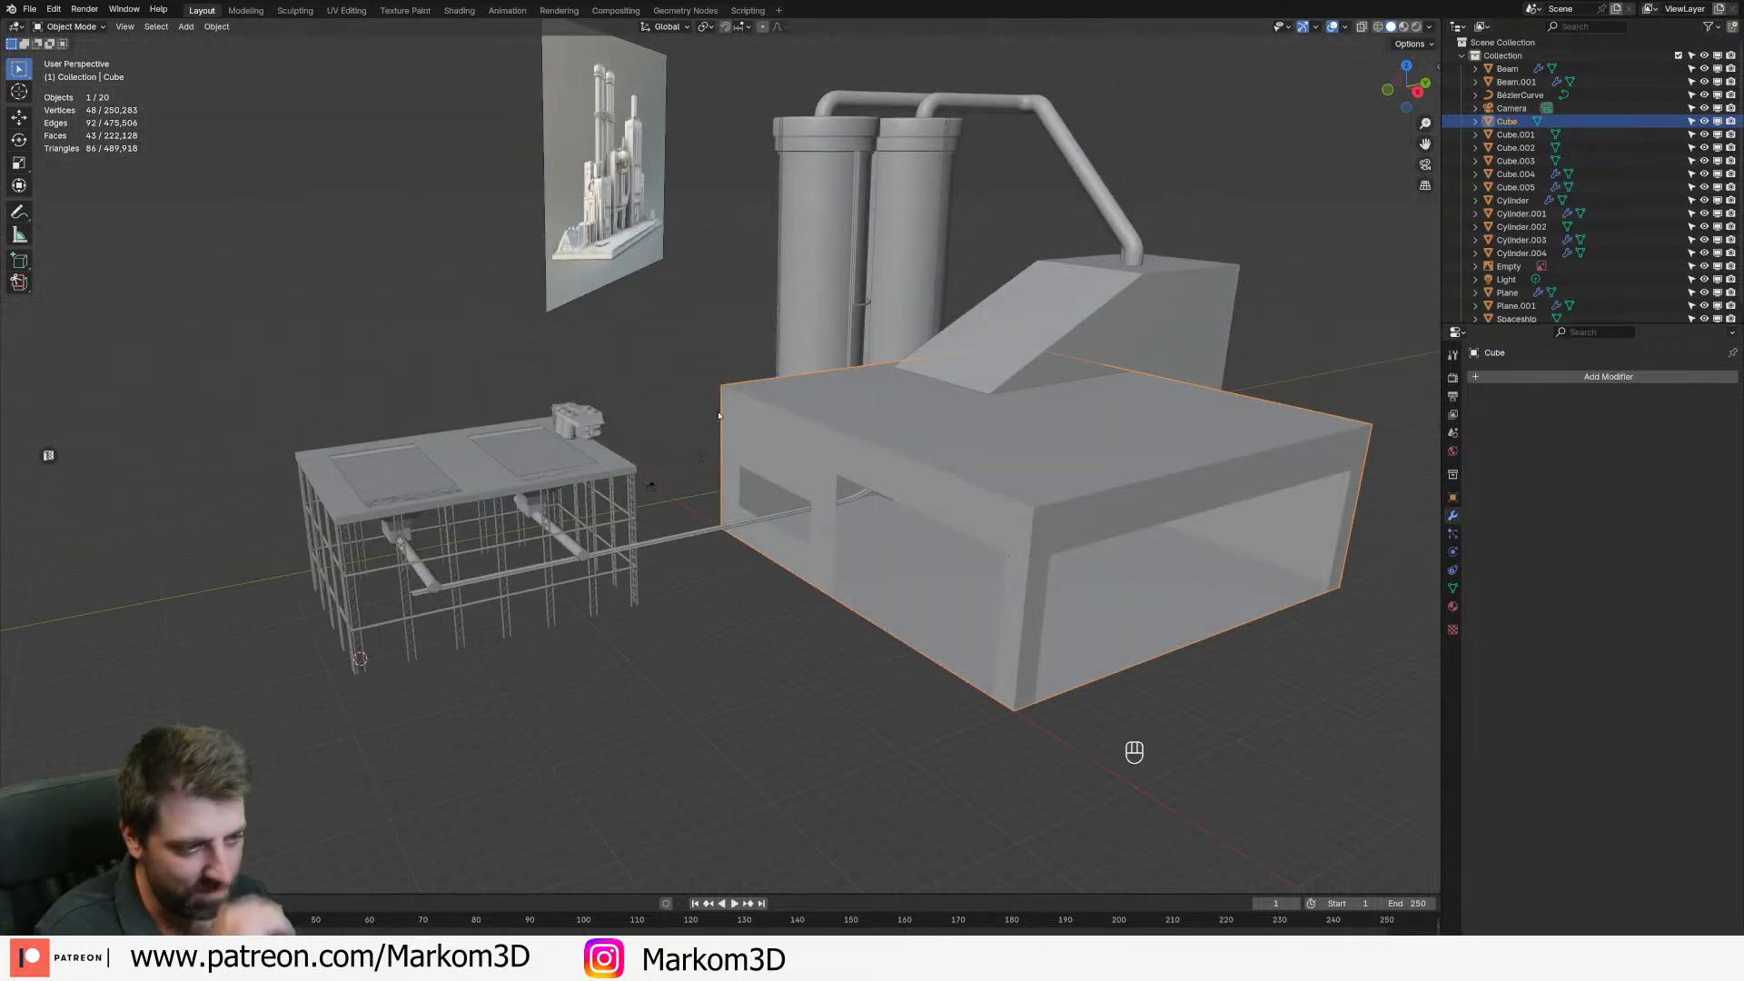
- Reset the 3D cursor to the world origin and add a plane there
{"action": "key", "text": "shift+s"}
{"action": "left_click", "coordinate": [774, 607]}
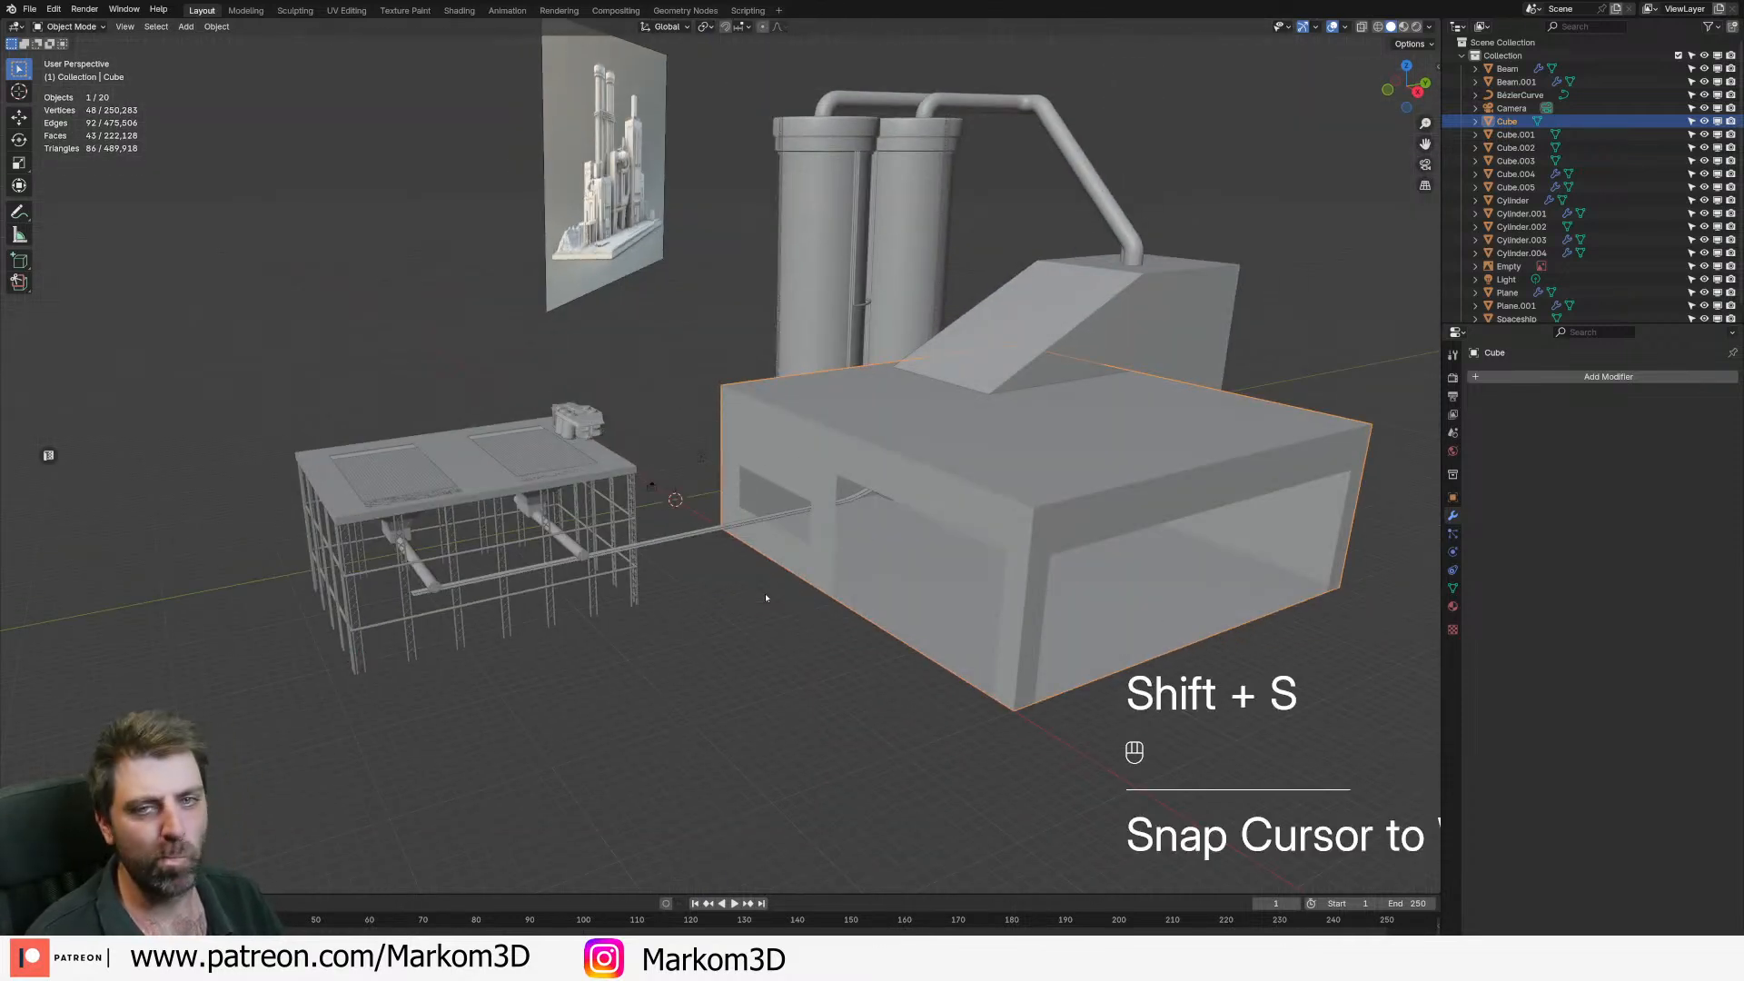
{"action": "middle_click_drag", "start_coordinate": [774, 607], "coordinate": [438, 504], "text": "shift"}
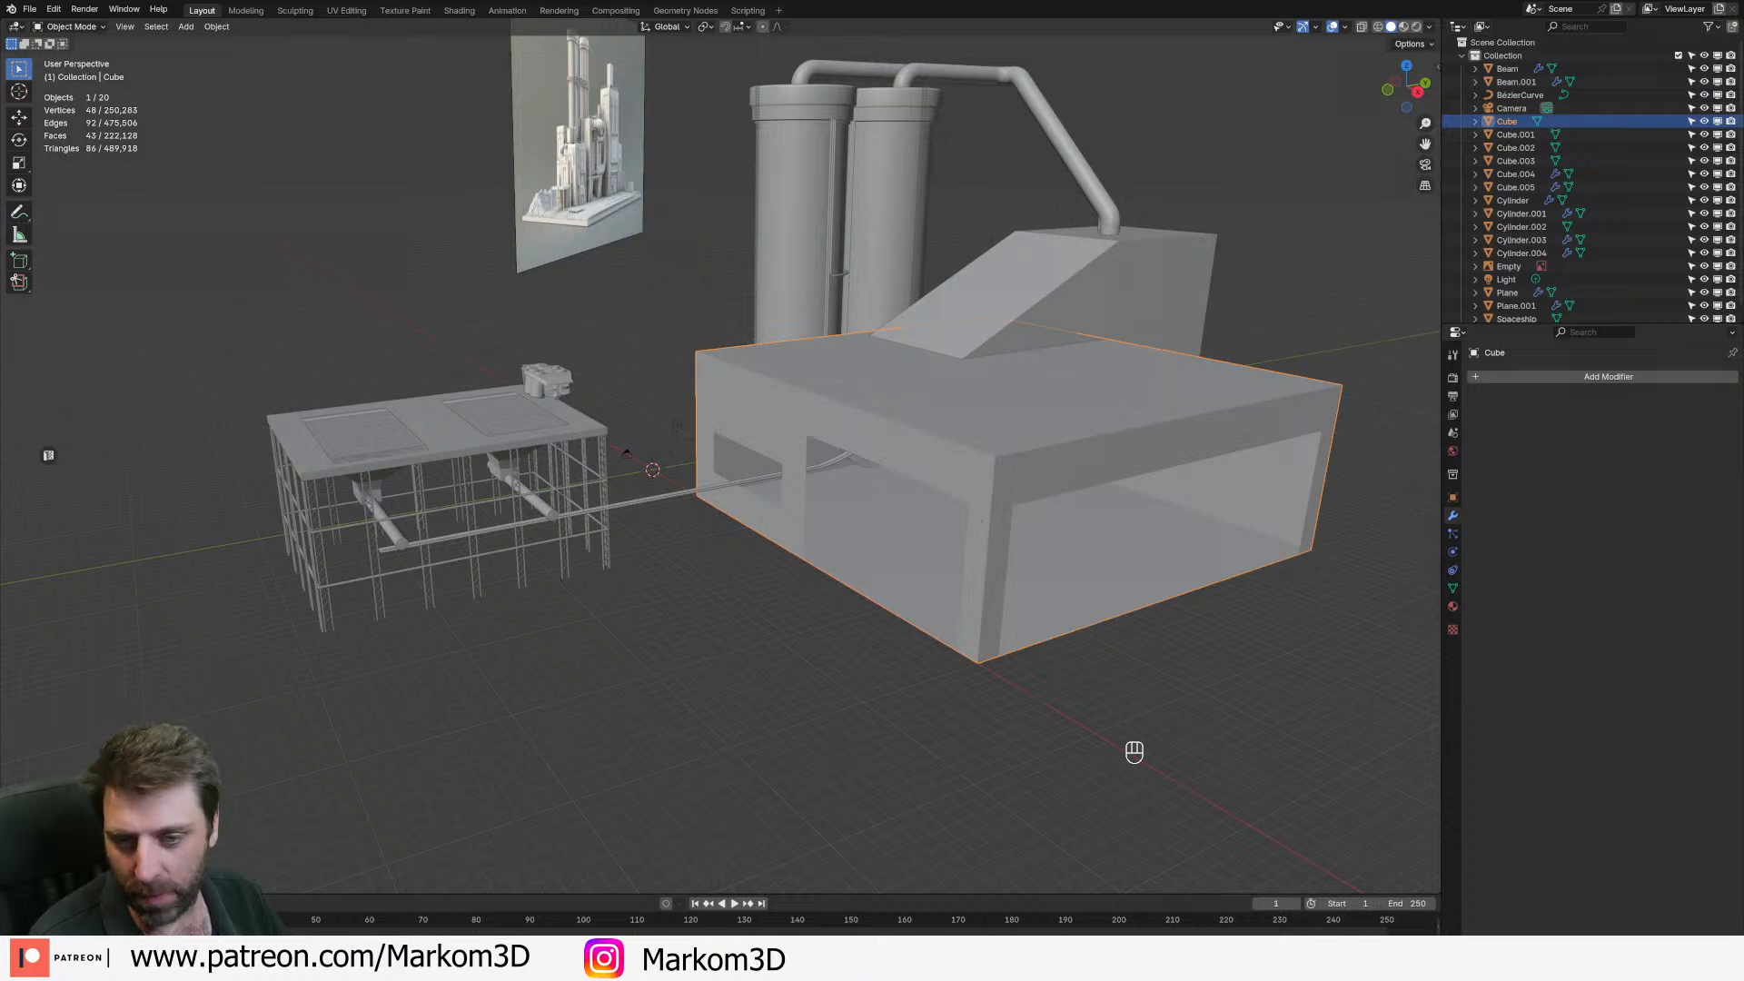
{"action": "scroll", "coordinate": [667, 483], "scroll_direction": "up", "scroll_amount": 4}
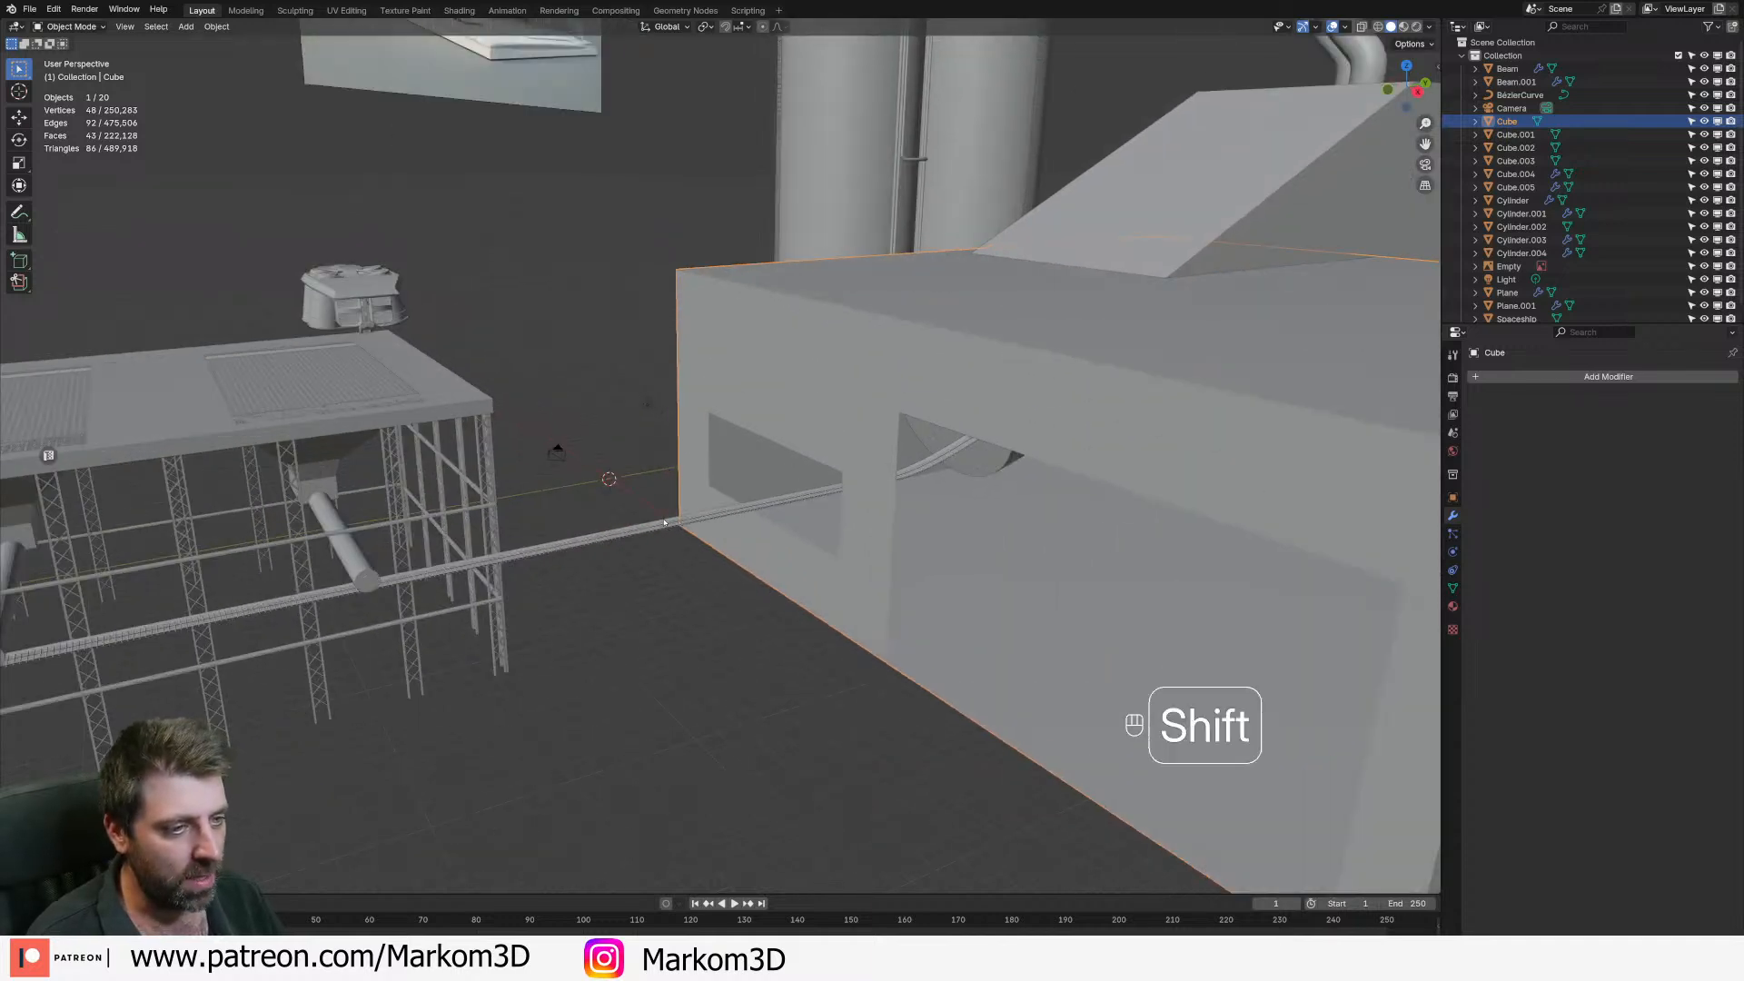
{"action": "key", "text": "shift+a"}
{"action": "left_click", "coordinate": [748, 530]}
{"action": "key", "text": "KP_7"}
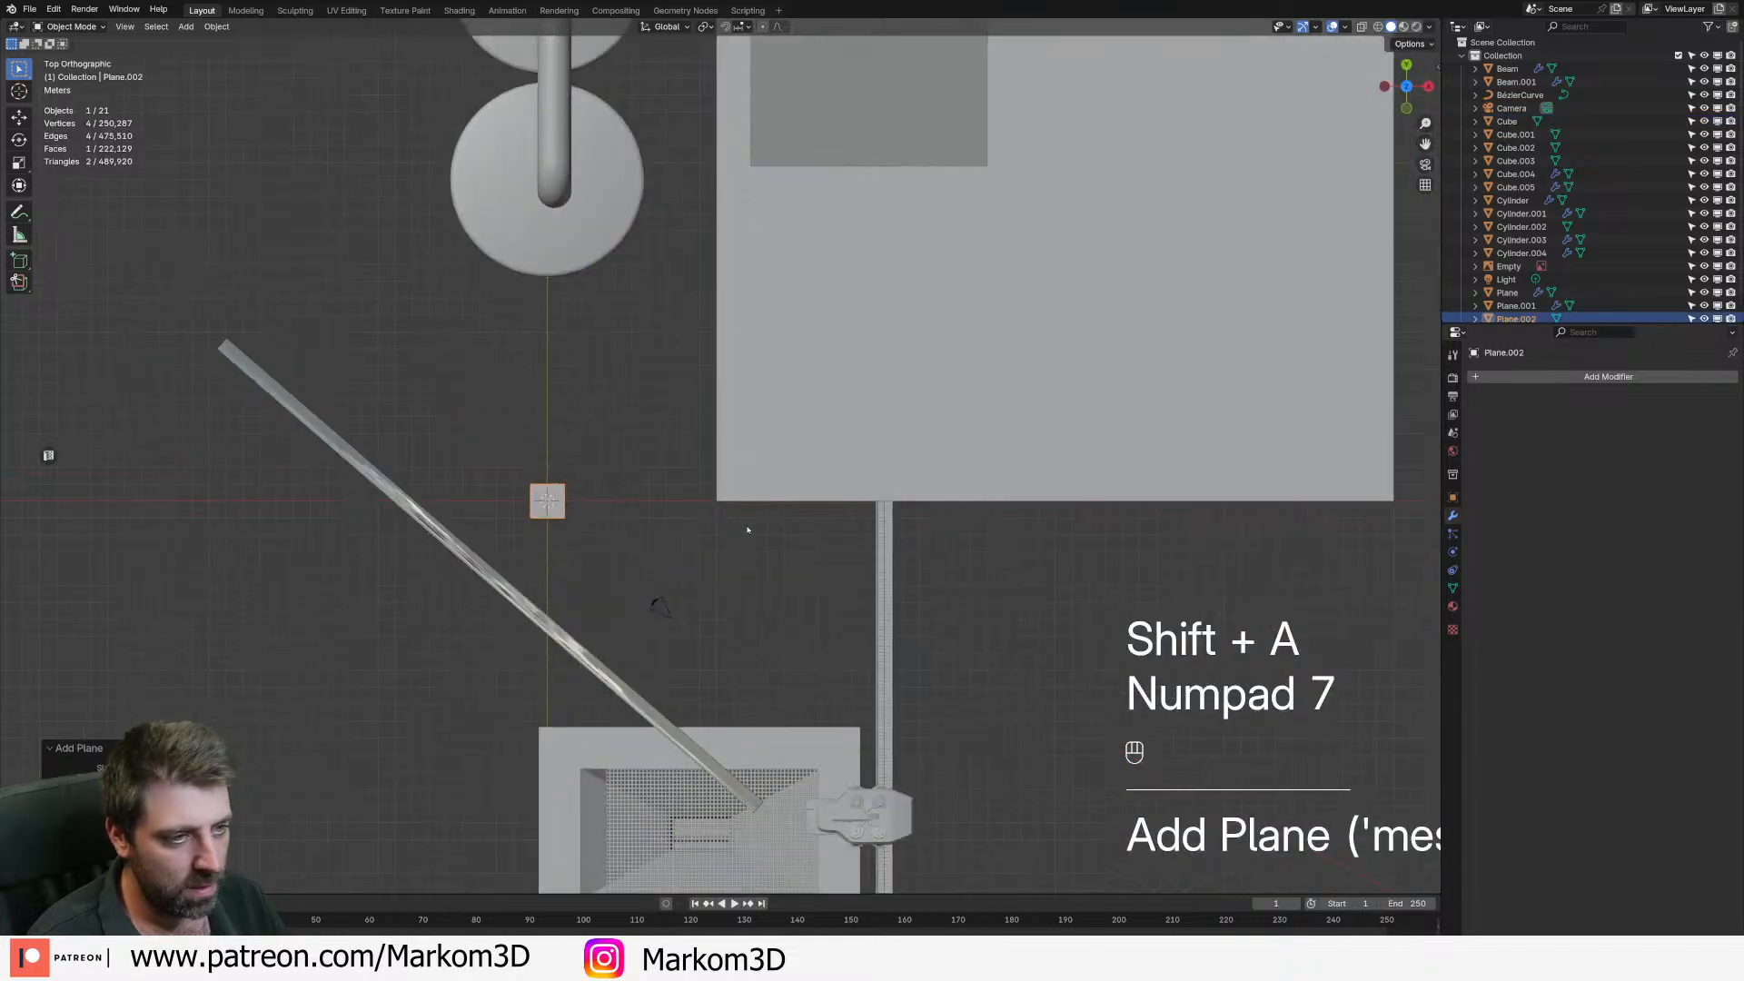
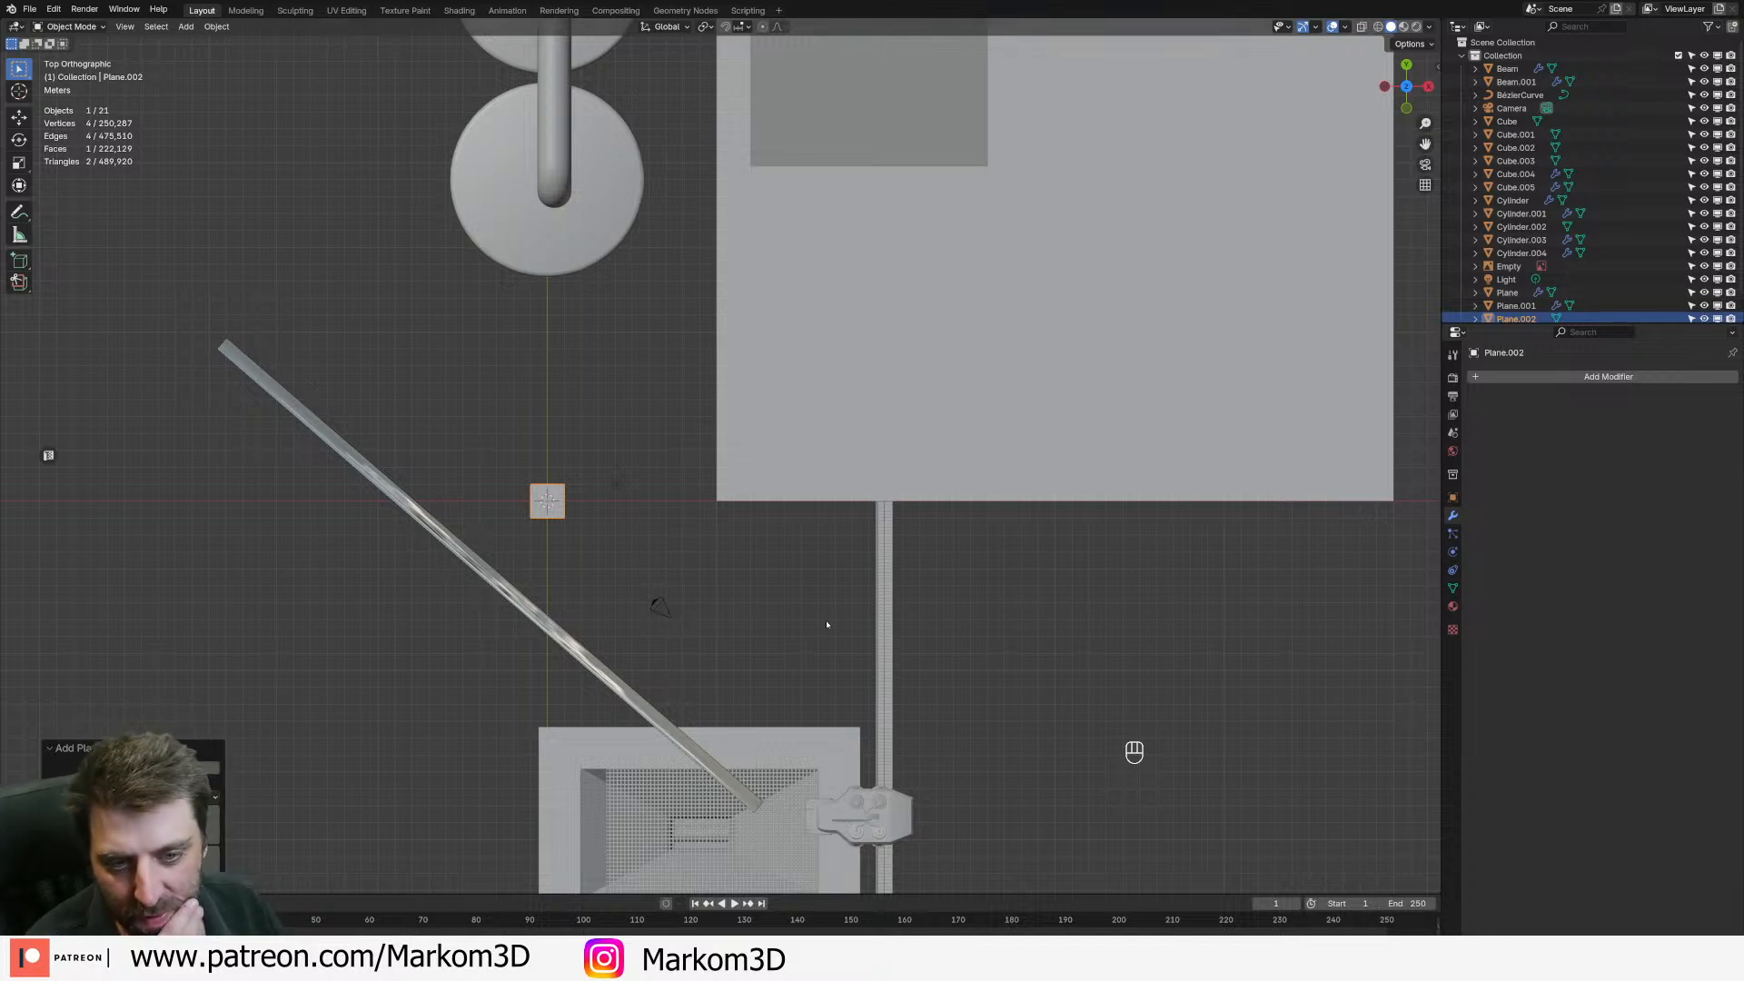
- Extrude the new plane vertically into a block
{"action": "middle_click_drag", "start_coordinate": [843, 517], "coordinate": [804, 459]}
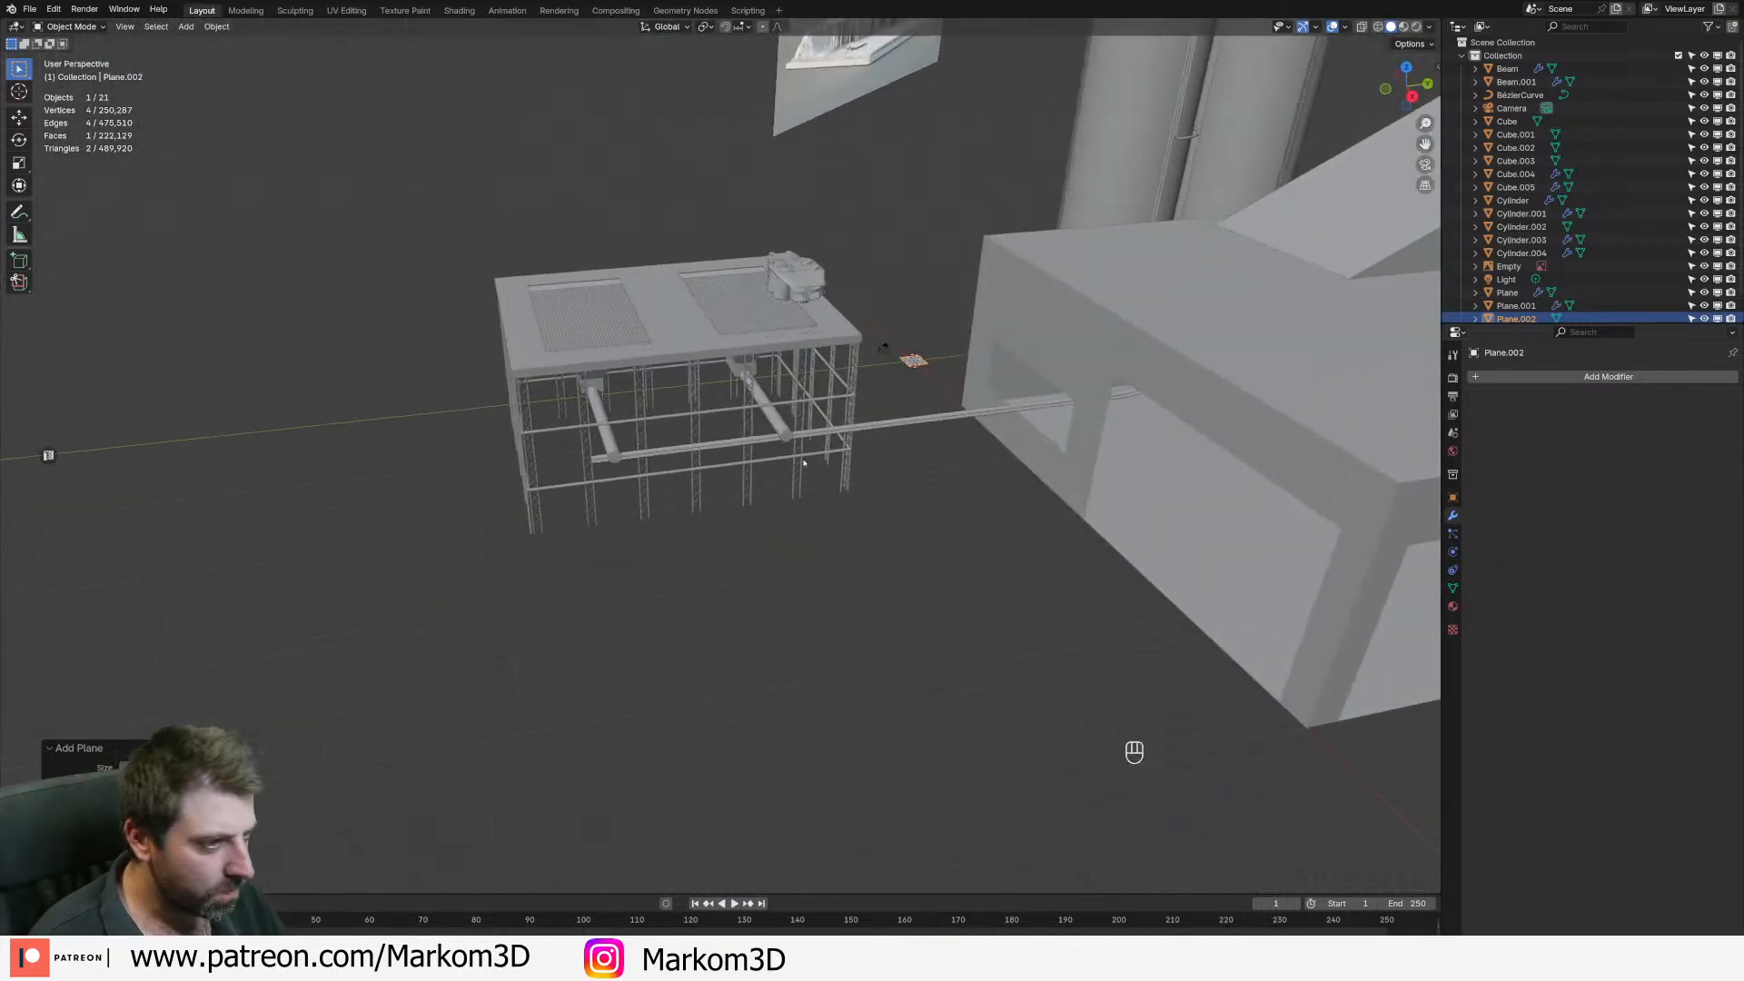
{"action": "middle_click_drag", "start_coordinate": [1114, 348], "coordinate": [1027, 318]}
{"action": "middle_click_drag", "start_coordinate": [1027, 318], "coordinate": [913, 369], "text": "shift"}
{"action": "scroll", "coordinate": [912, 383], "scroll_direction": "up", "scroll_amount": 2}
{"action": "middle_click_drag", "start_coordinate": [891, 552], "coordinate": [920, 576]}
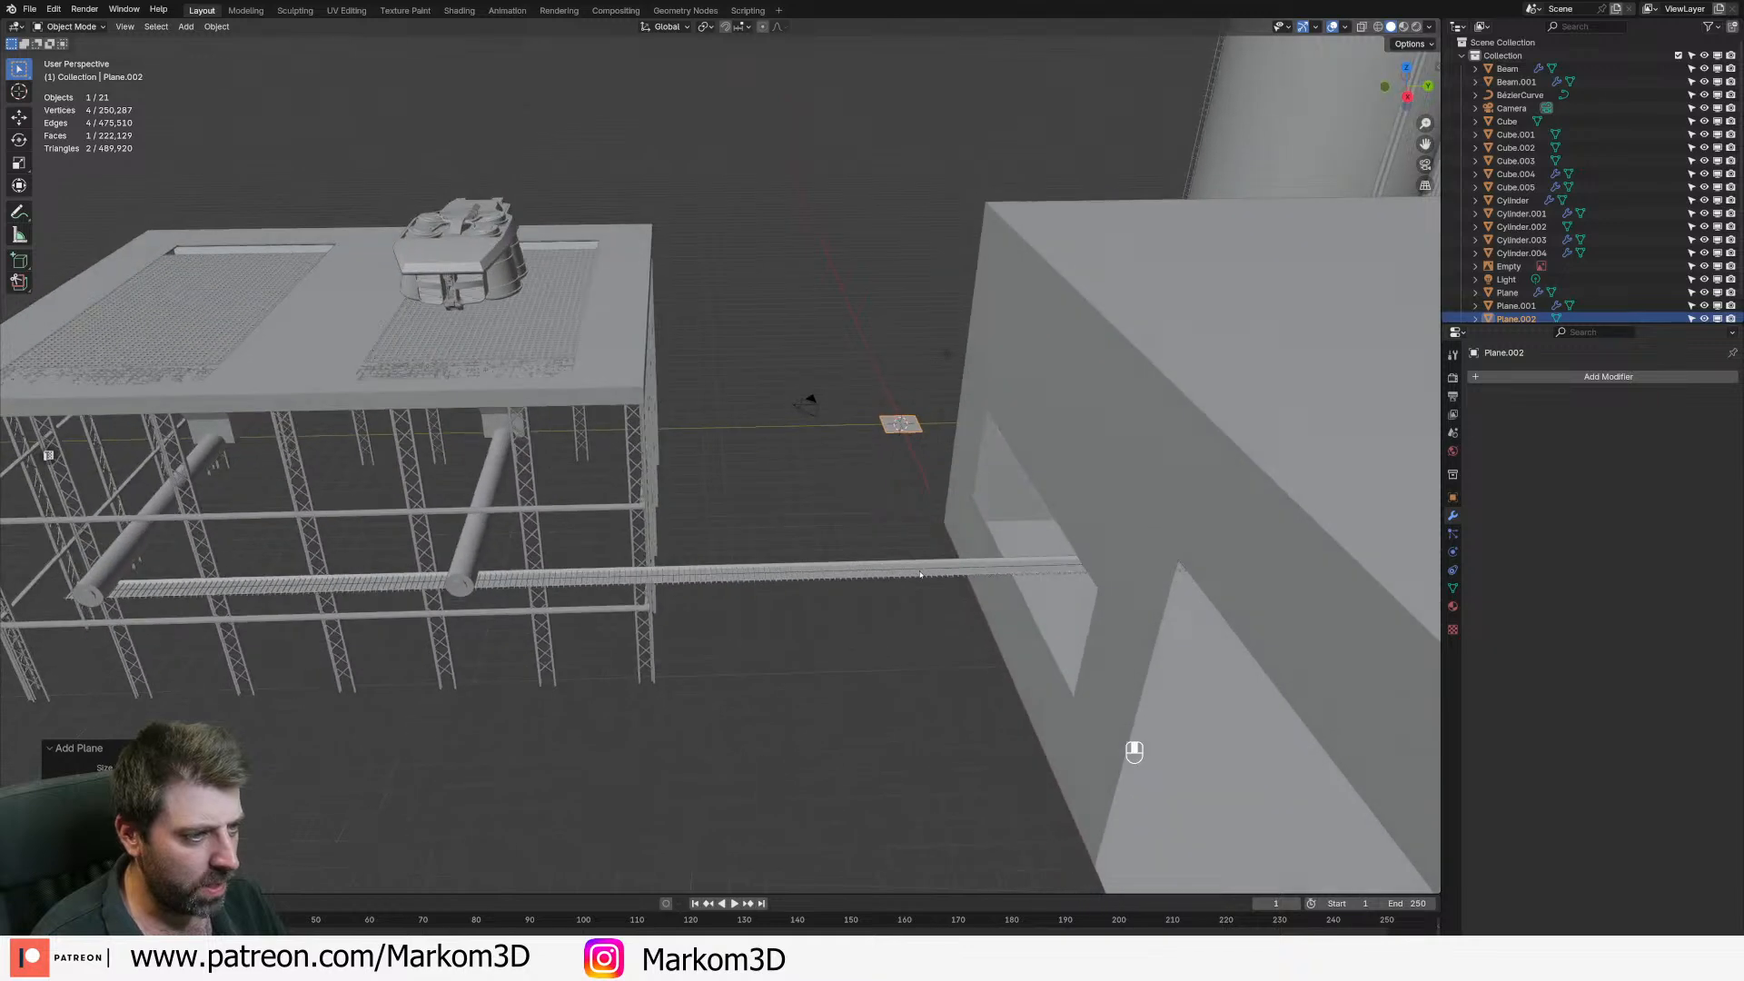
{"action": "key", "text": "Tab"}
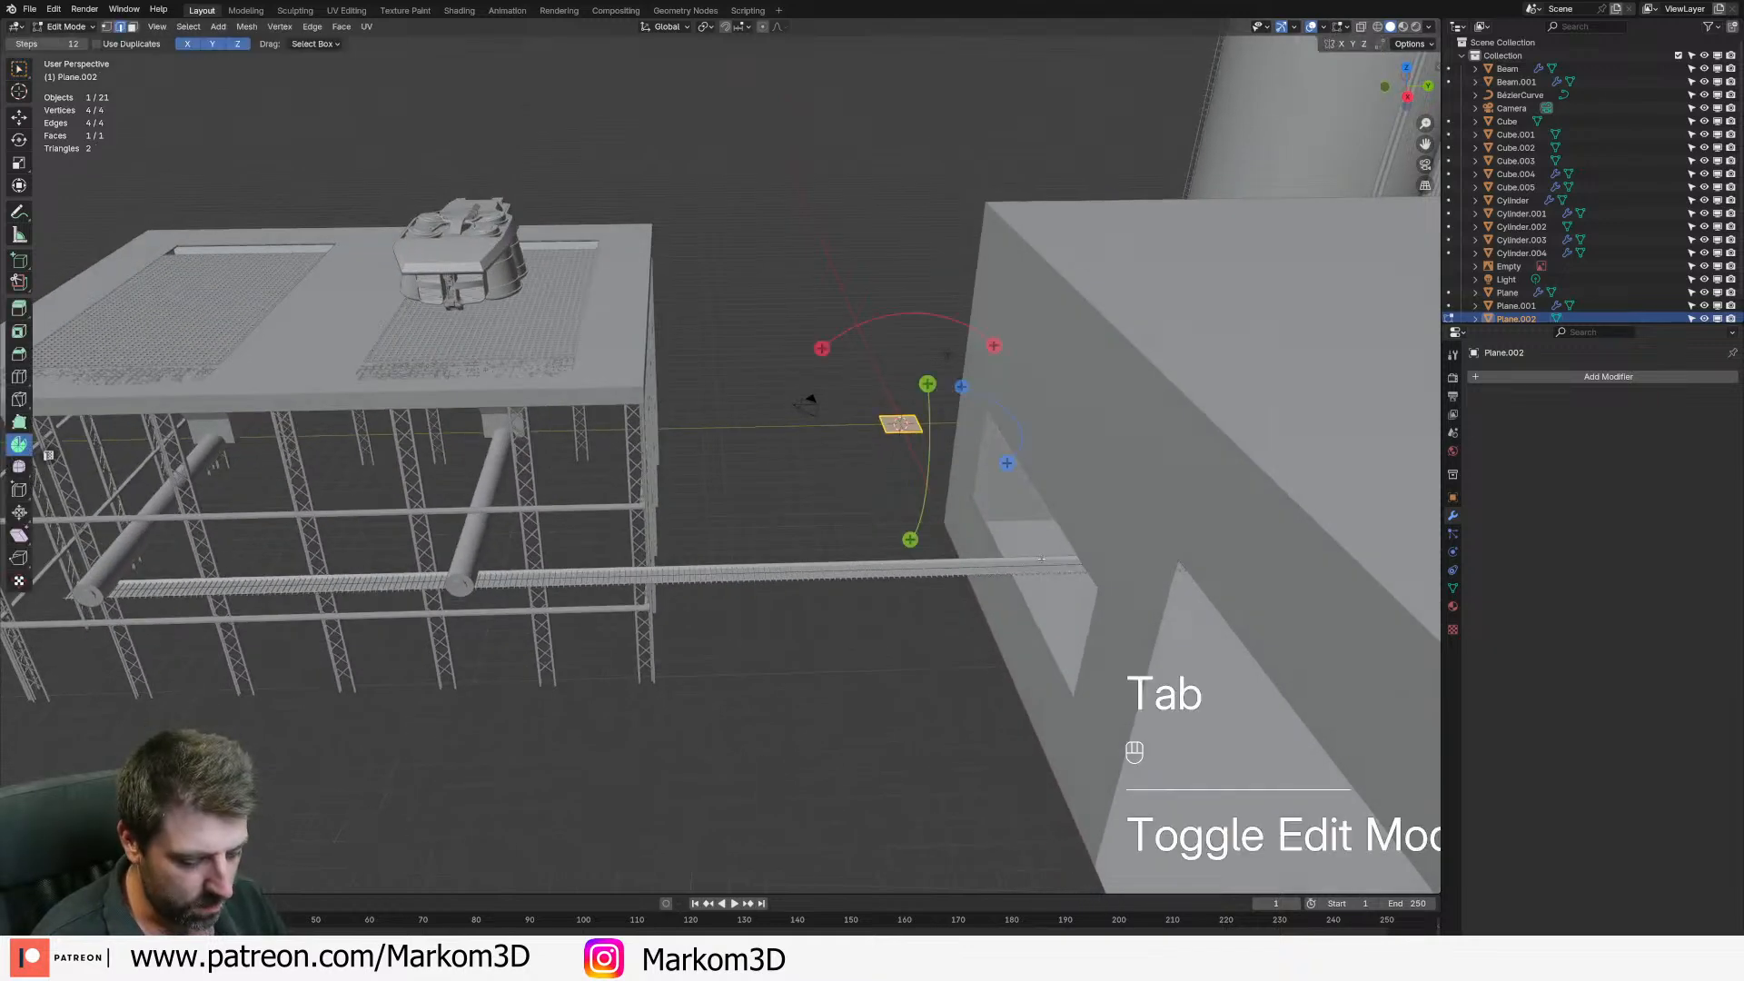
{"action": "key", "text": "e"}
{"action": "left_click", "coordinate": [1040, 551]}
- Select the whole block and scale it down in wireframe top view
{"action": "key", "text": "ctrl+l"}
{"action": "key", "text": "KP_7"}
{"action": "key", "text": "z"}
{"action": "middle_click_drag", "start_coordinate": [695, 406], "coordinate": [832, 551], "text": "shift"}
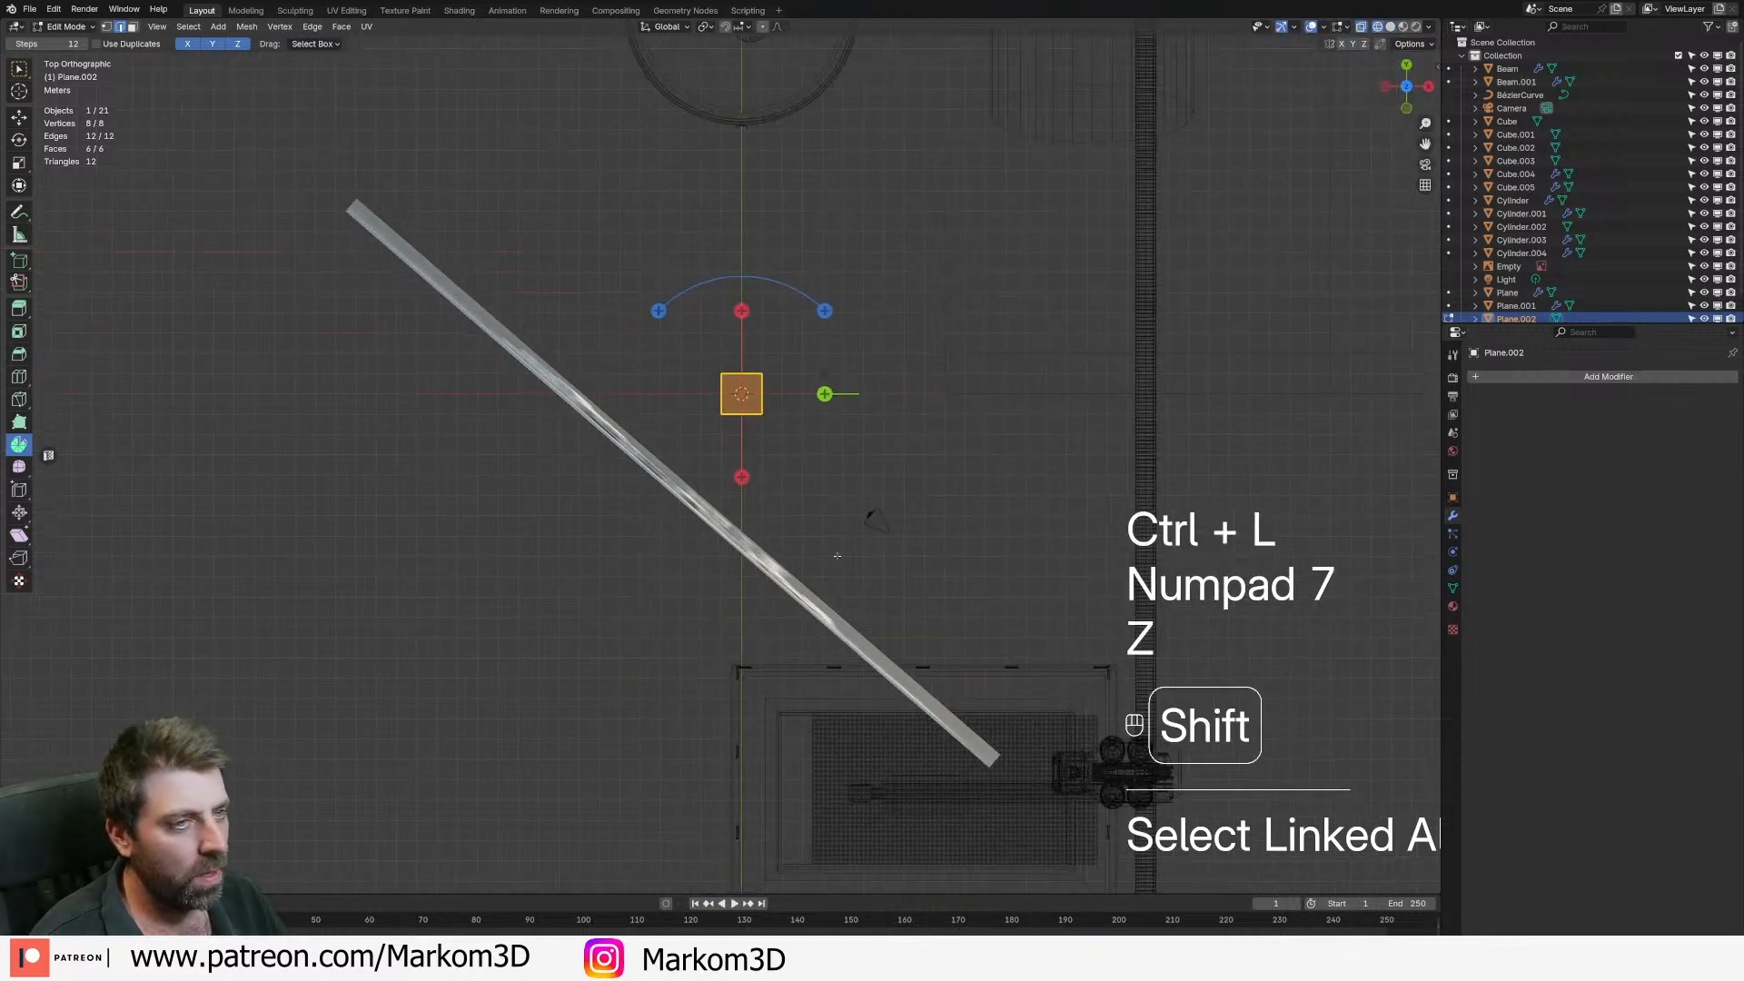
{"action": "scroll", "coordinate": [832, 552], "scroll_direction": "up", "scroll_amount": 2}
{"action": "key", "text": "s"}
{"action": "left_click", "coordinate": [852, 410]}
- Extrude the block's top face upward and scale it inward to form a tapered top
{"action": "mouse_move", "coordinate": [852, 410]}
{"action": "middle_mouse_down"}
{"action": "mouse_move", "coordinate": [908, 473]}
{"action": "mouse_move", "coordinate": [837, 427]}
{"action": "middle_mouse_up"}
{"action": "key", "text": "3"}
{"action": "key", "text": "z"}
{"action": "key", "text": "3"}
{"action": "left_click", "coordinate": [818, 435]}
{"action": "middle_click_drag", "start_coordinate": [906, 599], "coordinate": [905, 556]}
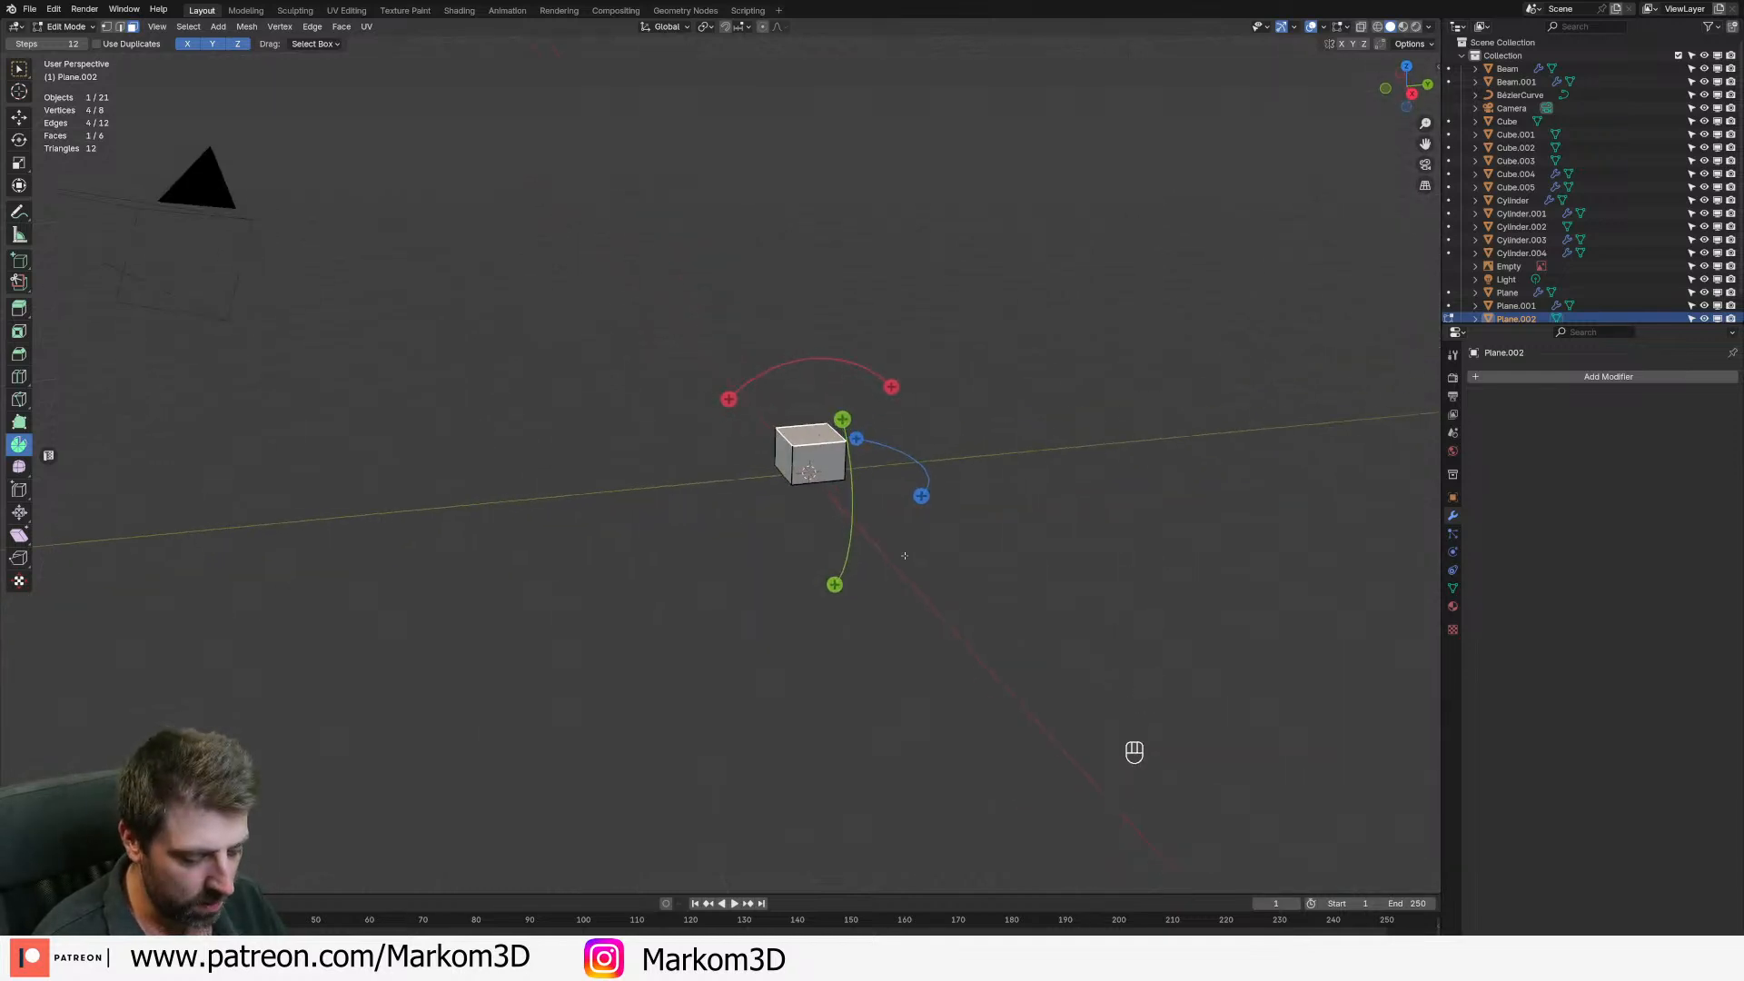
{"action": "key", "text": "e"}
{"action": "left_click", "coordinate": [1021, 526]}
{"action": "key", "text": "s"}
{"action": "left_click", "coordinate": [939, 492]}
- Move the tapered block in top view onto the platform's corner truss leg beside the conveyor
{"action": "key", "text": "ctrl+l"}
{"action": "key", "text": "KP_7"}
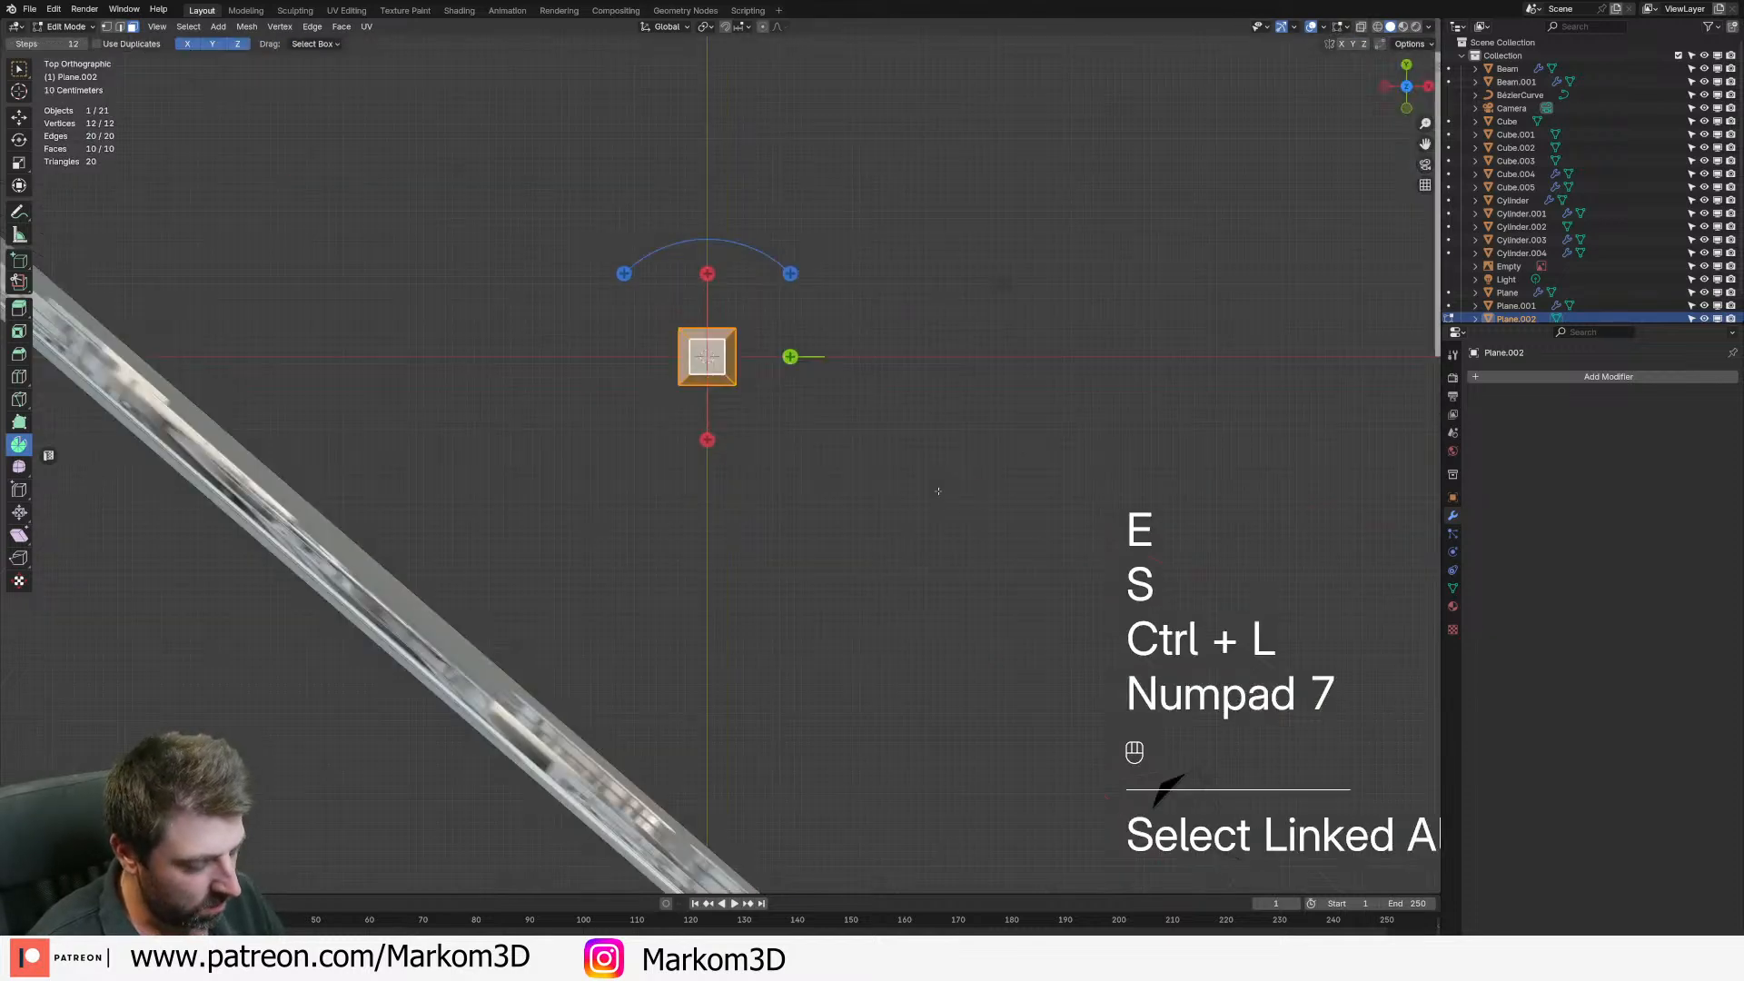
{"action": "middle_click_drag", "start_coordinate": [978, 605], "coordinate": [829, 502], "text": "shift"}
{"action": "scroll", "coordinate": [828, 502], "scroll_direction": "up", "scroll_amount": 2}
{"action": "key", "text": "Tab"}
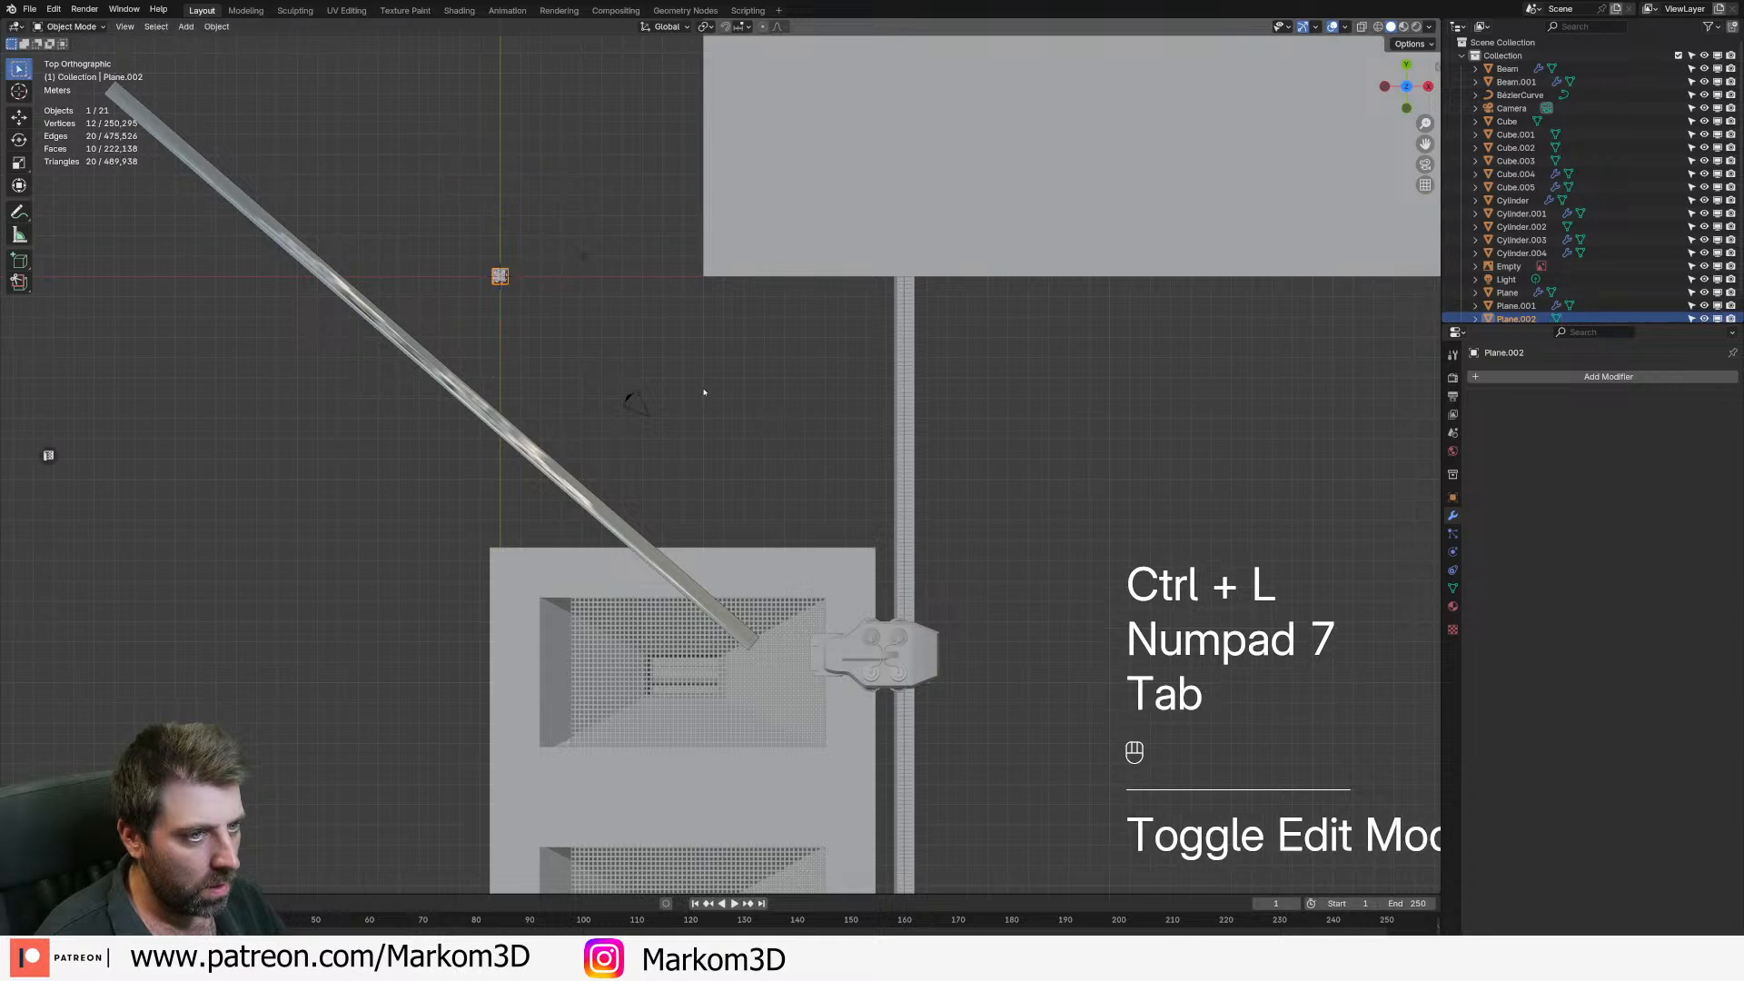
{"action": "key", "text": "g"}
{"action": "left_click", "coordinate": [1074, 672], "text": "ctrl"}
{"action": "key", "text": "z"}
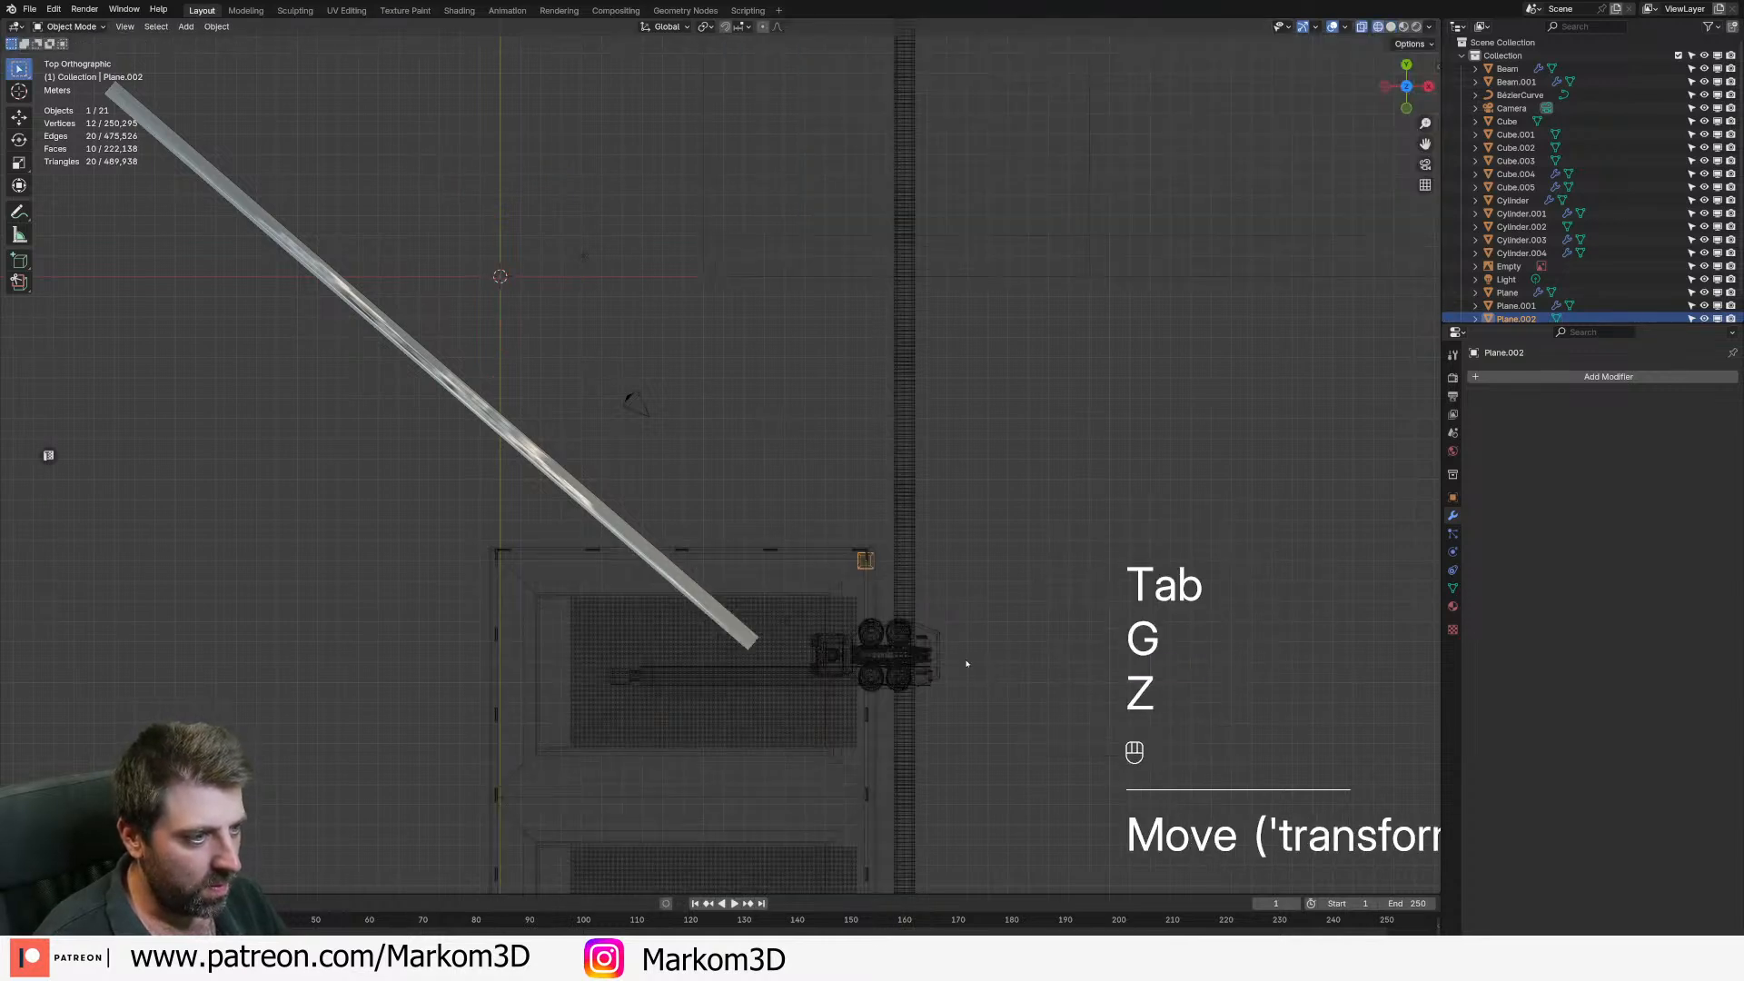
{"action": "middle_click_drag", "start_coordinate": [966, 662], "coordinate": [793, 555], "text": "shift"}
{"action": "scroll", "coordinate": [793, 554], "scroll_direction": "up", "scroll_amount": 4}
{"action": "key", "text": "g"}
{"action": "left_click", "coordinate": [748, 535]}
- Enlarge the tapered block's mesh on X and Y only and shift it so it surrounds the corner leg
{"action": "scroll", "coordinate": [717, 513], "scroll_direction": "up", "scroll_amount": 3}
{"action": "key", "text": "Tab"}
{"action": "key", "text": "a"}
{"action": "key", "text": "s"}
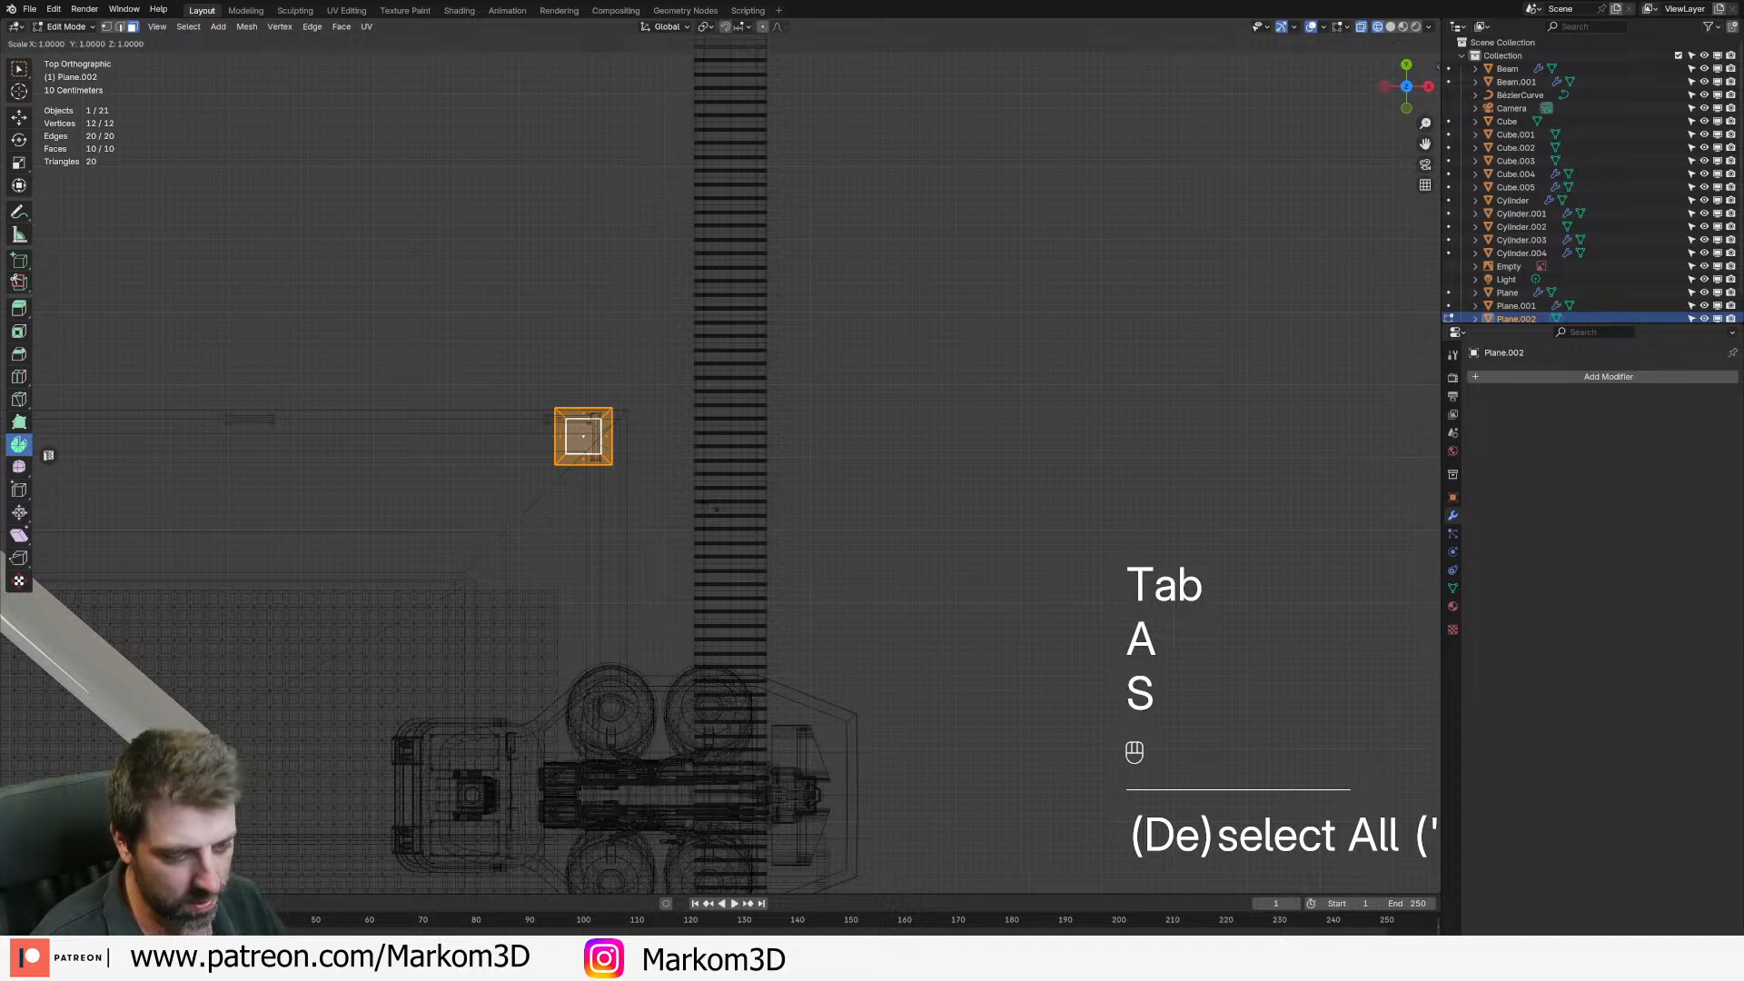
{"action": "key", "text": "shift+z"}
{"action": "left_click", "coordinate": [182, 719]}
{"action": "key", "text": "f"}
{"action": "key", "text": "ctrl+z"}
{"action": "key", "text": "g"}
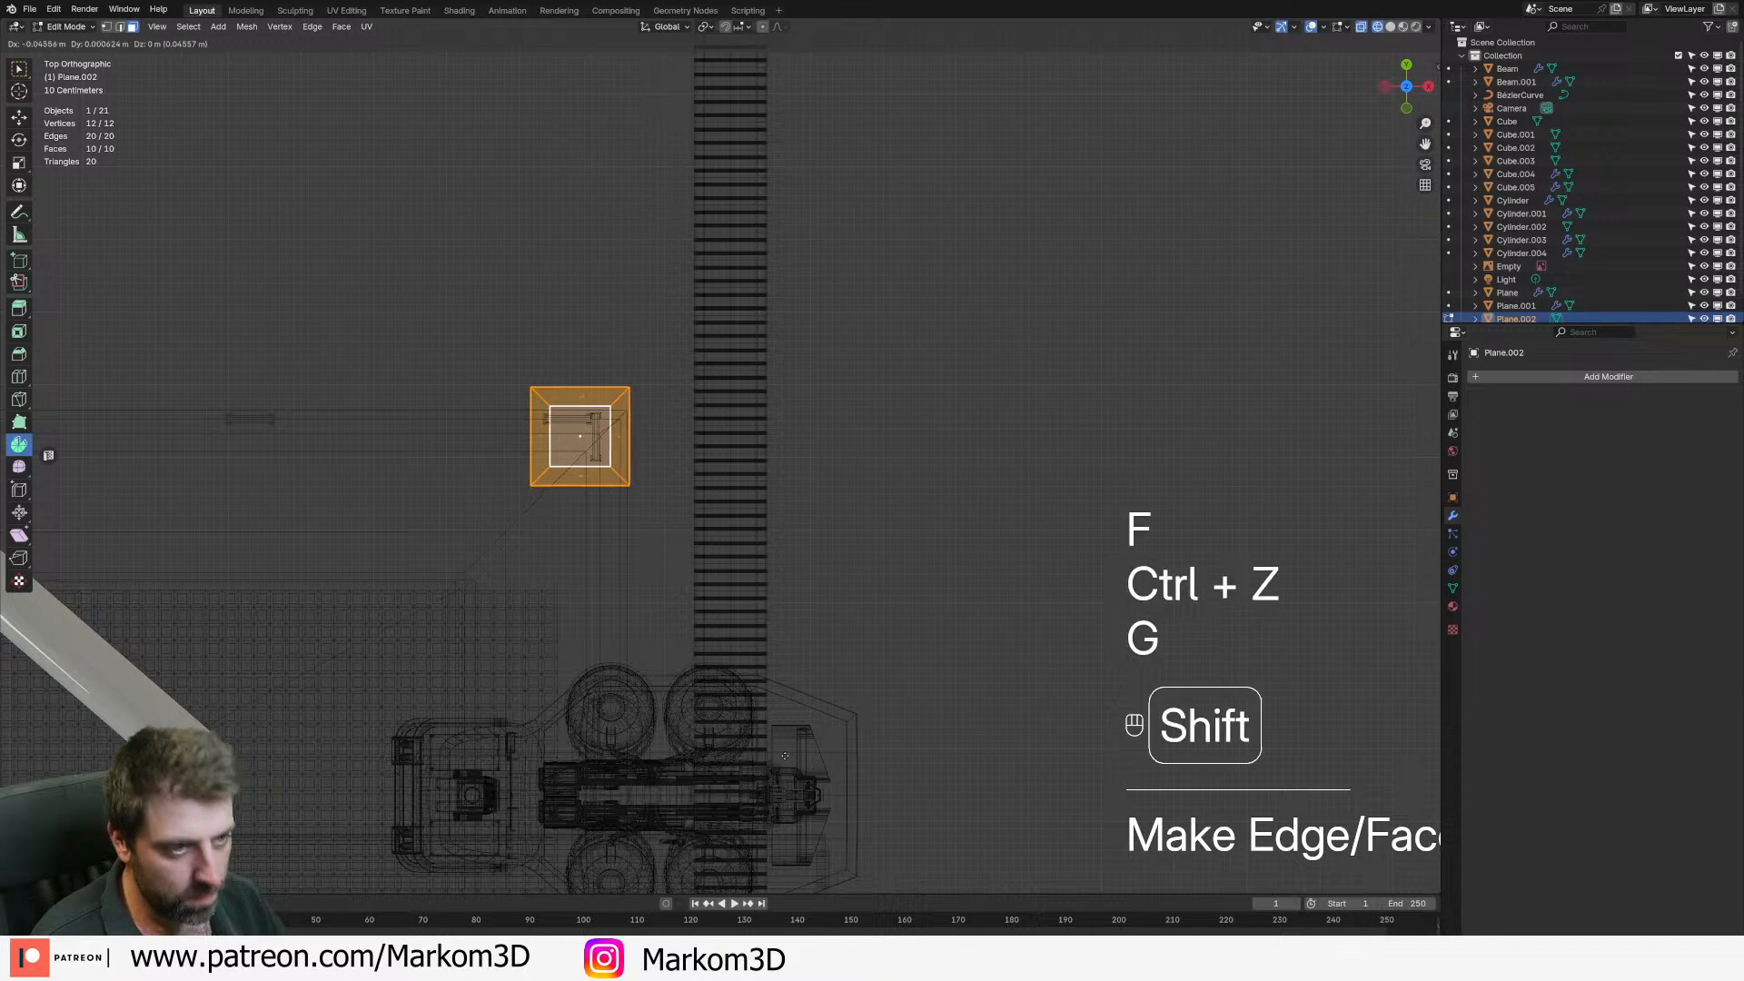
{"action": "left_click", "coordinate": [717, 805]}
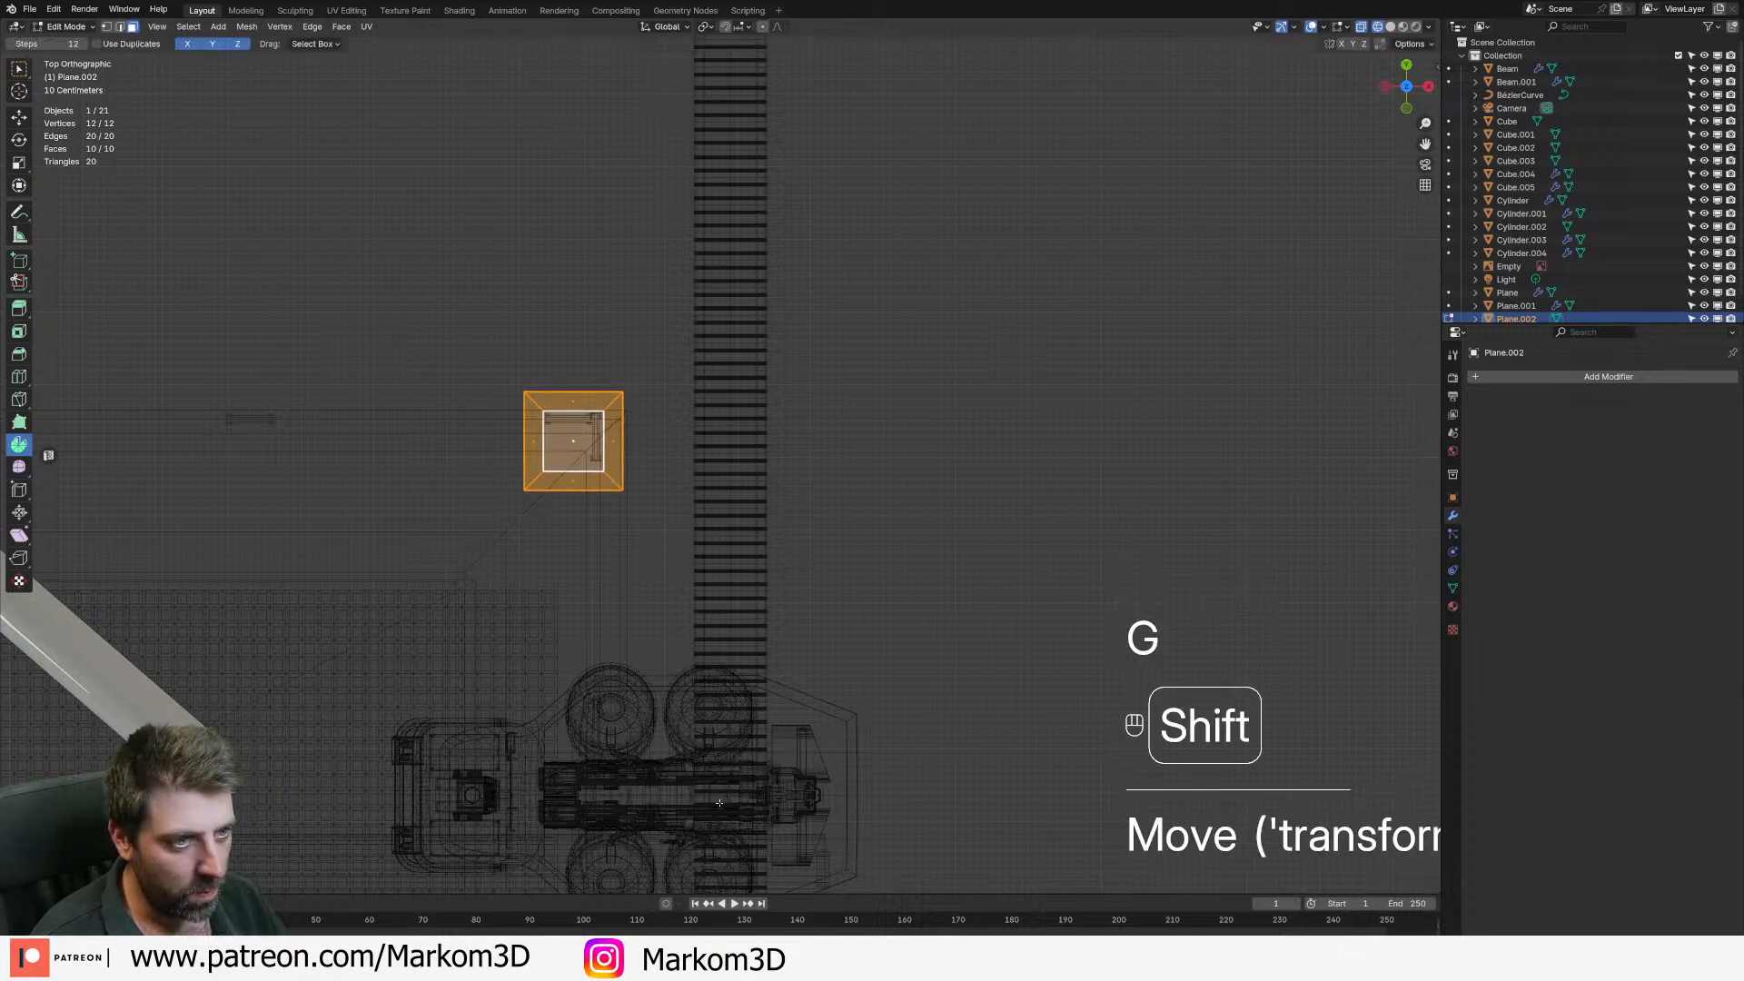
- Add an Array modifier with a count of 2 to the tapered block, with relative offset X 0 and Z 2.2
{"action": "scroll", "coordinate": [717, 805], "scroll_direction": "down", "scroll_amount": 4}
{"action": "key", "text": "Tab"}
{"action": "middle_click_drag", "start_coordinate": [716, 805], "coordinate": [675, 574], "text": "shift"}
{"action": "left_click", "coordinate": [1540, 381]}
{"action": "mouse_move", "coordinate": [1544, 385]}
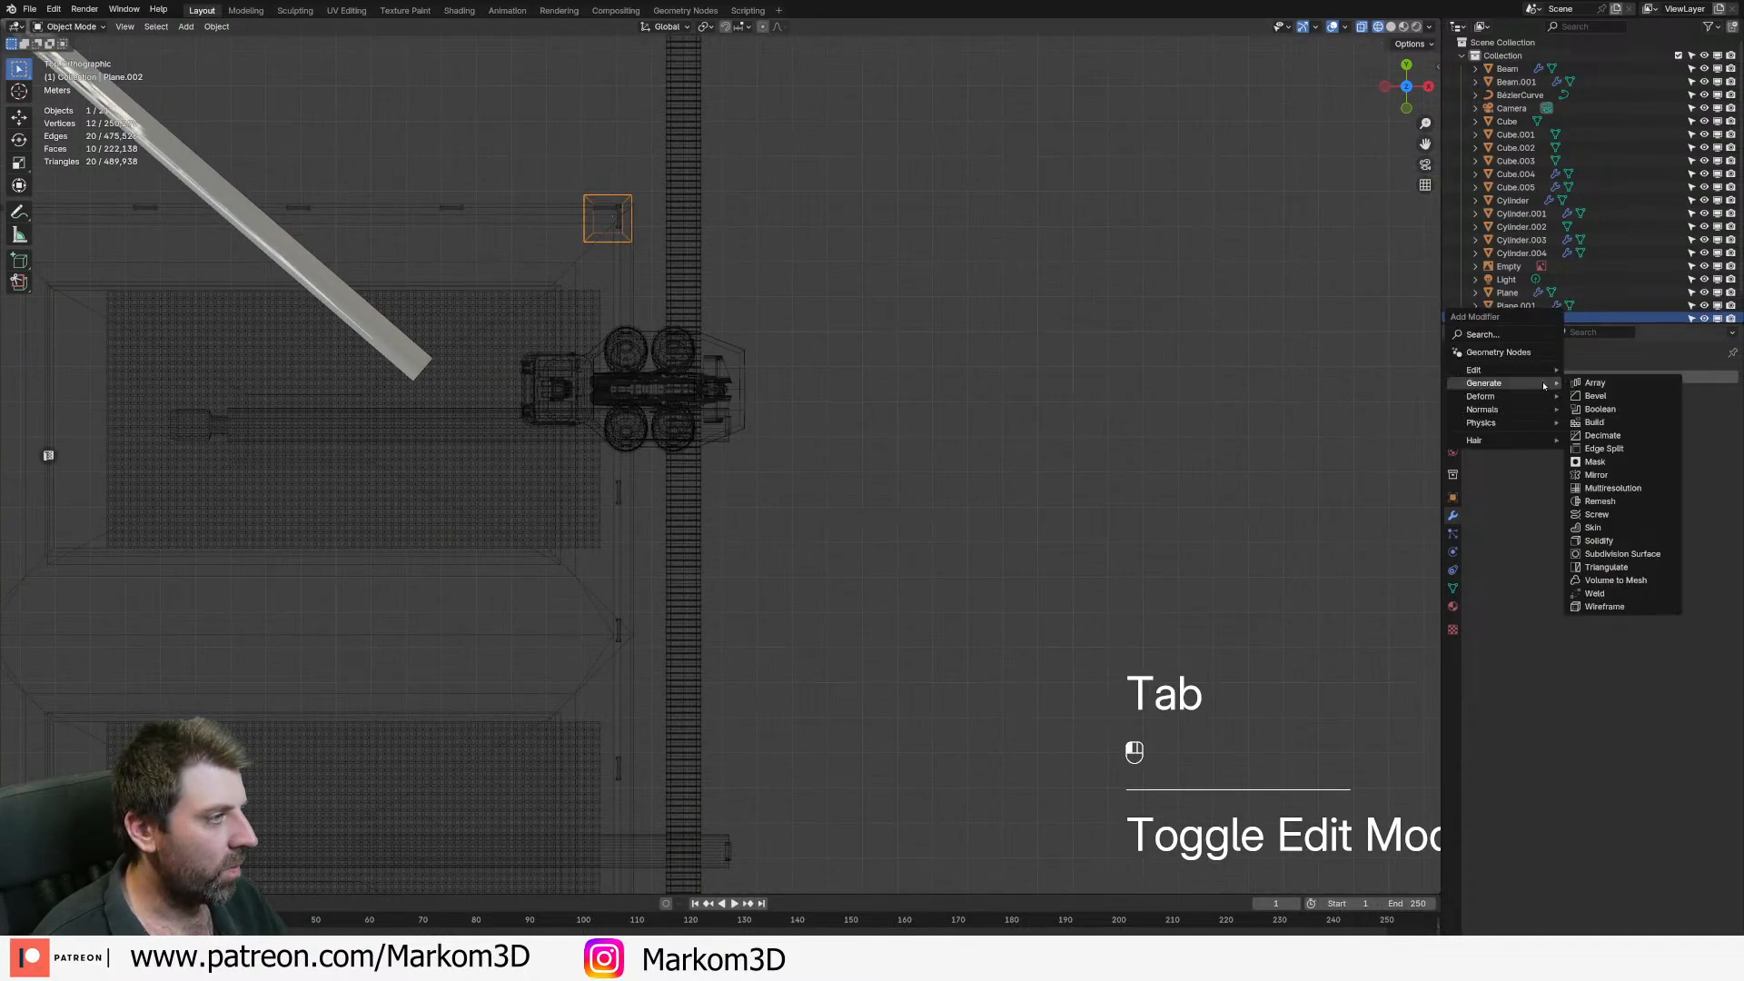
{"action": "left_click", "coordinate": [1595, 382]}
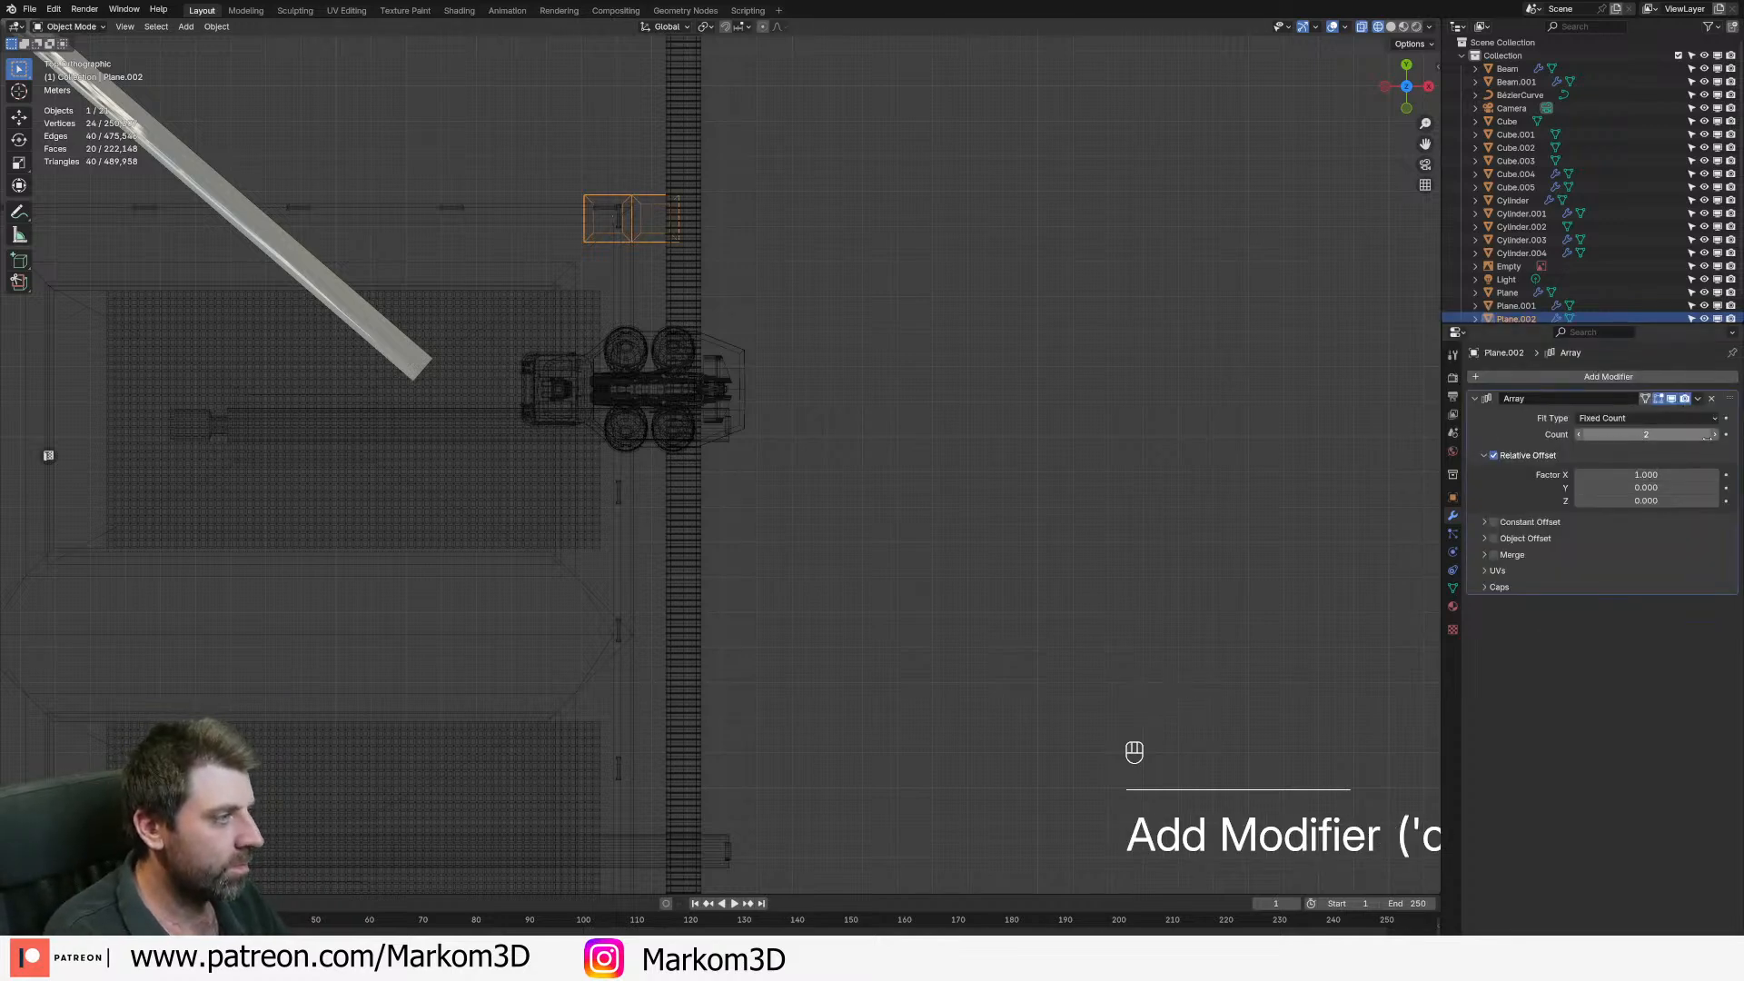
{"action": "left_click", "coordinate": [1646, 474]}
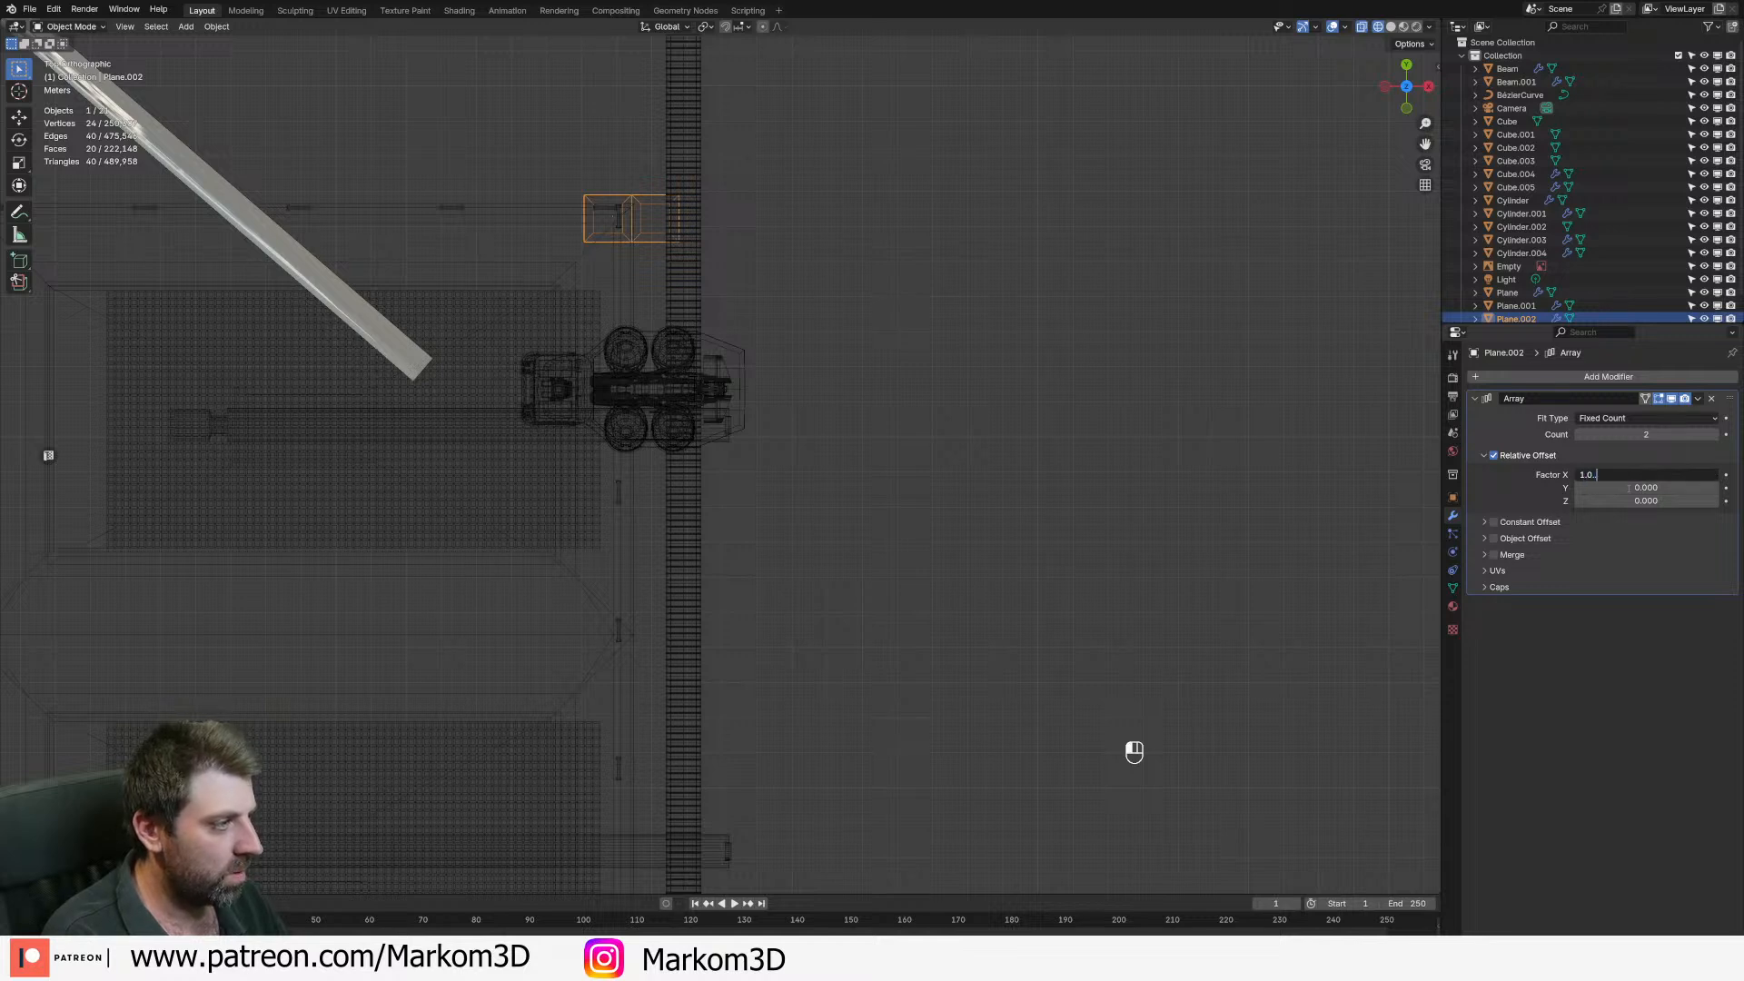
{"action": "type", "text": "0"}
{"action": "key", "text": "Return"}
{"action": "left_click_drag", "start_coordinate": [1618, 500], "coordinate": [1672, 500]}
- Show the platform in perspective and select the arrayed tapered block at the corner leg
{"action": "key", "text": "KP_0"}
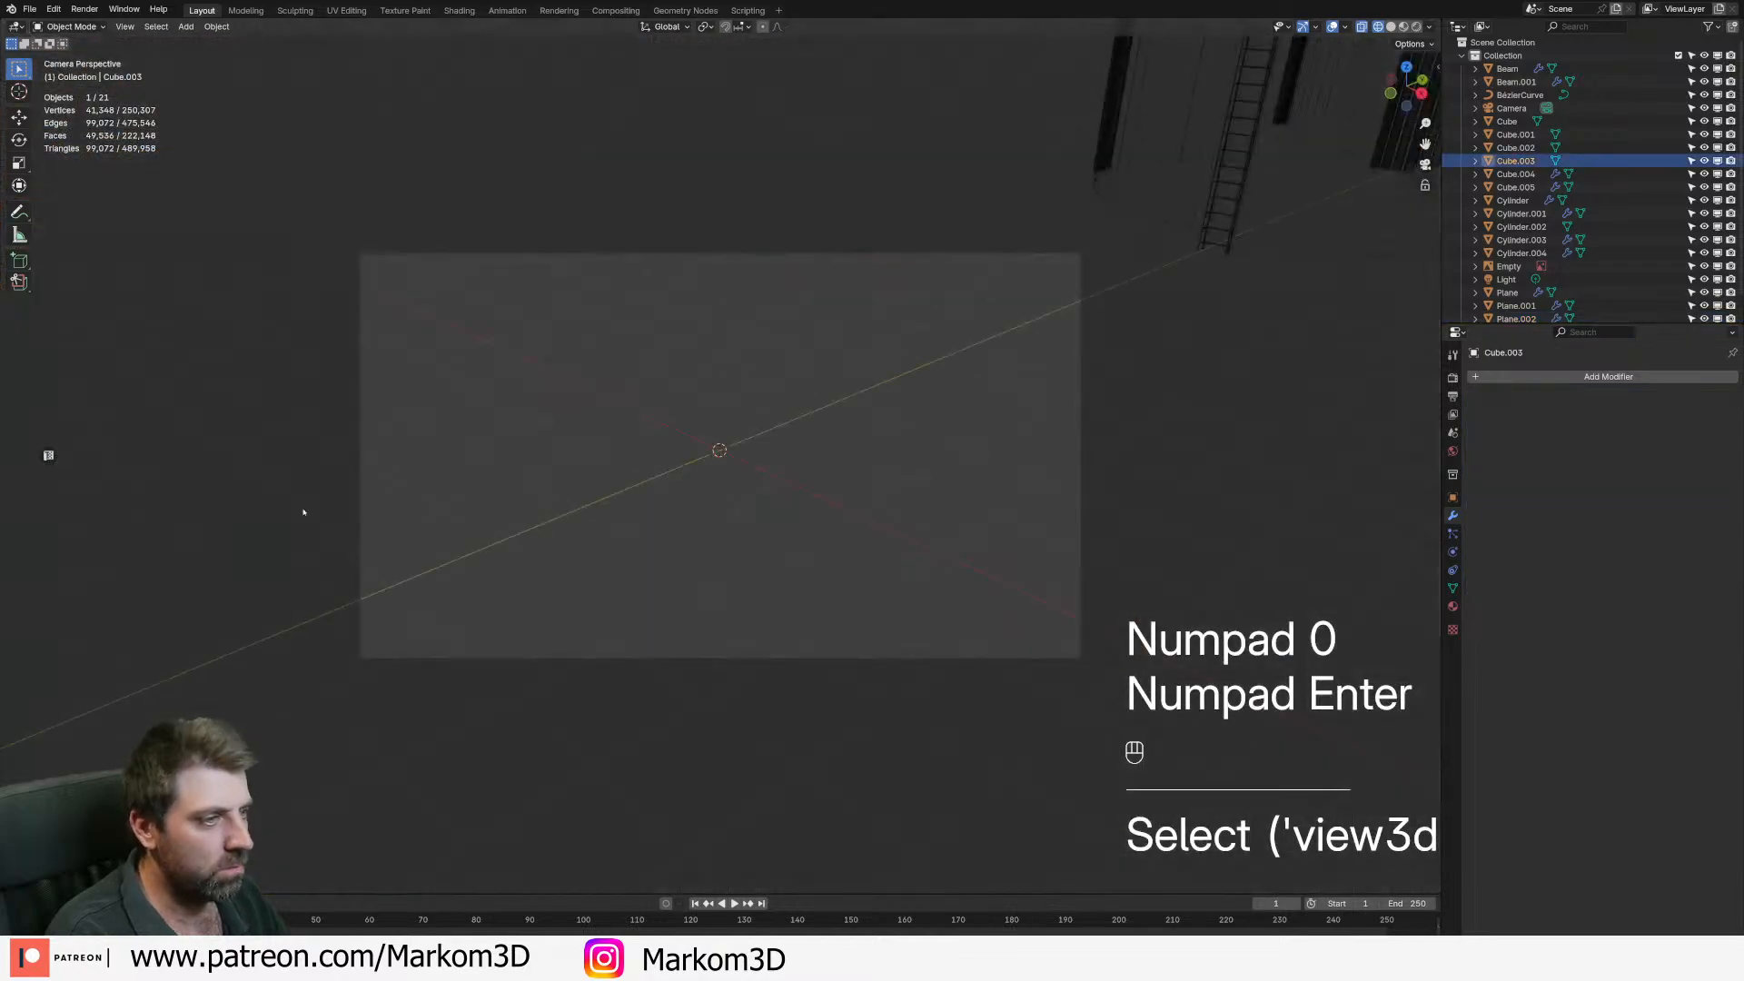
{"action": "middle_click_drag", "start_coordinate": [588, 438], "coordinate": [763, 465]}
{"action": "scroll", "coordinate": [840, 505], "scroll_direction": "down", "scroll_amount": 8}
{"action": "scroll", "coordinate": [763, 464], "scroll_direction": "up", "scroll_amount": 3}
{"action": "left_click", "coordinate": [751, 425]}
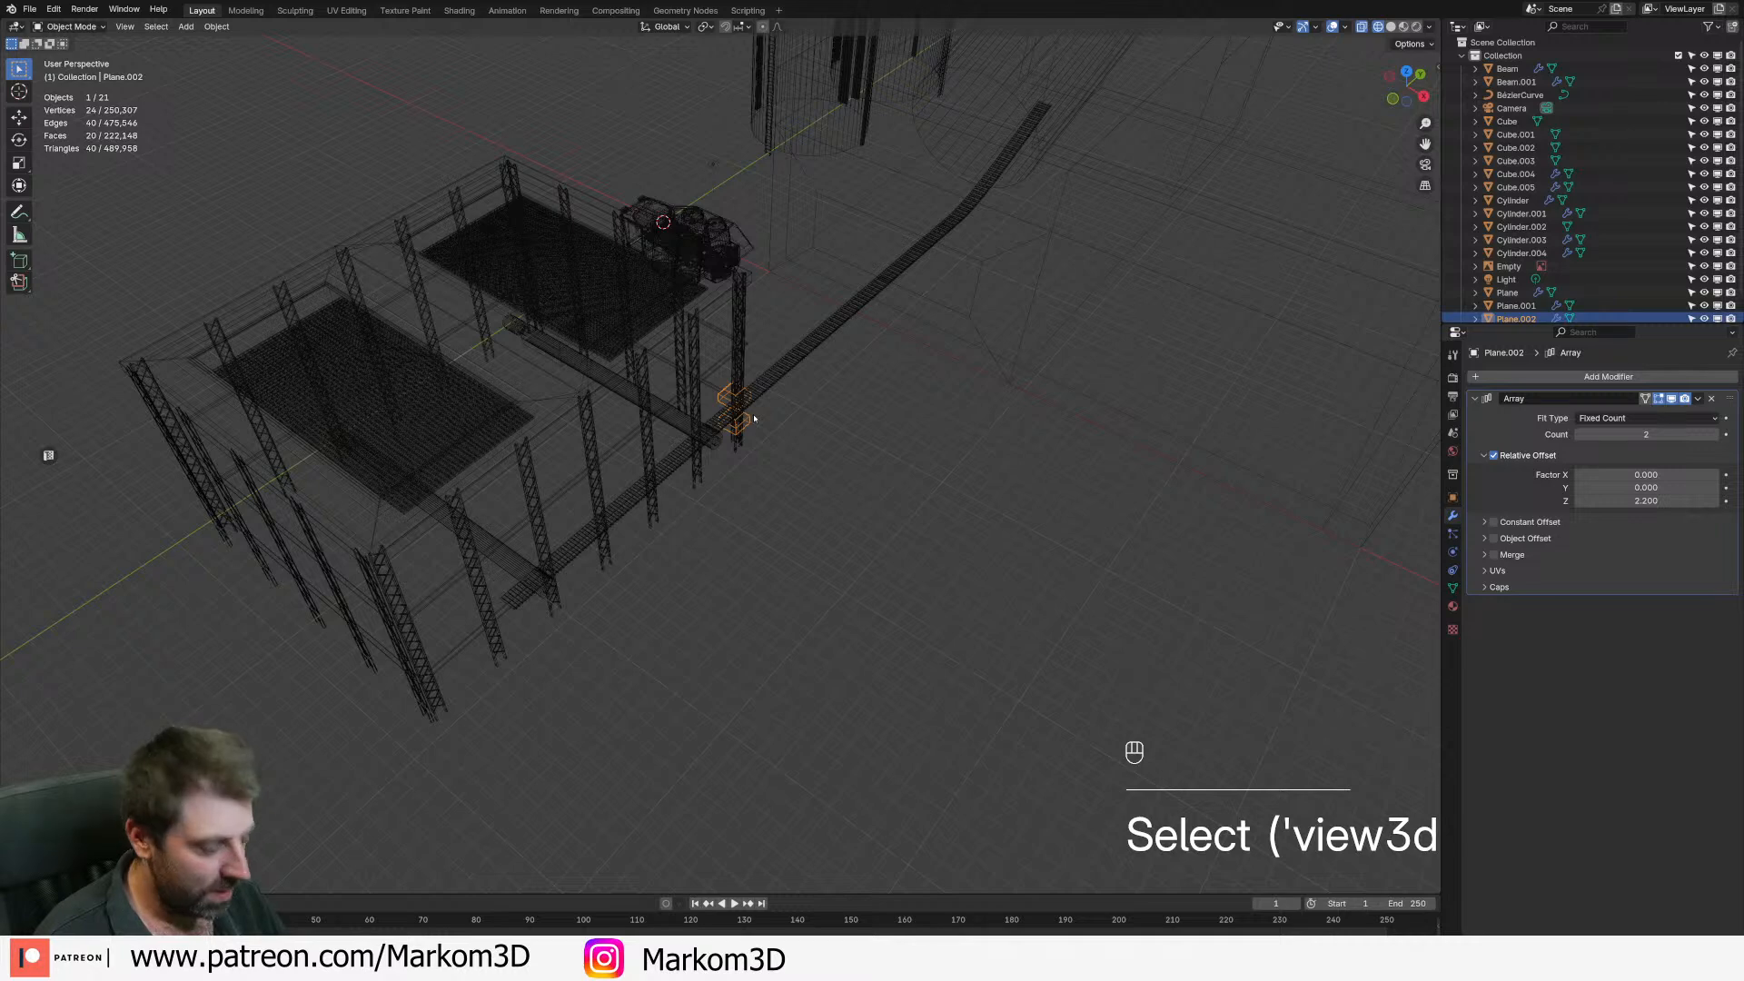
- Redirect the tapered block's array along Y by setting its relative offset to Y 1 and Z 0
{"action": "key", "text": "KP_Decimal"}
{"action": "double_click", "coordinate": [1638, 500]}
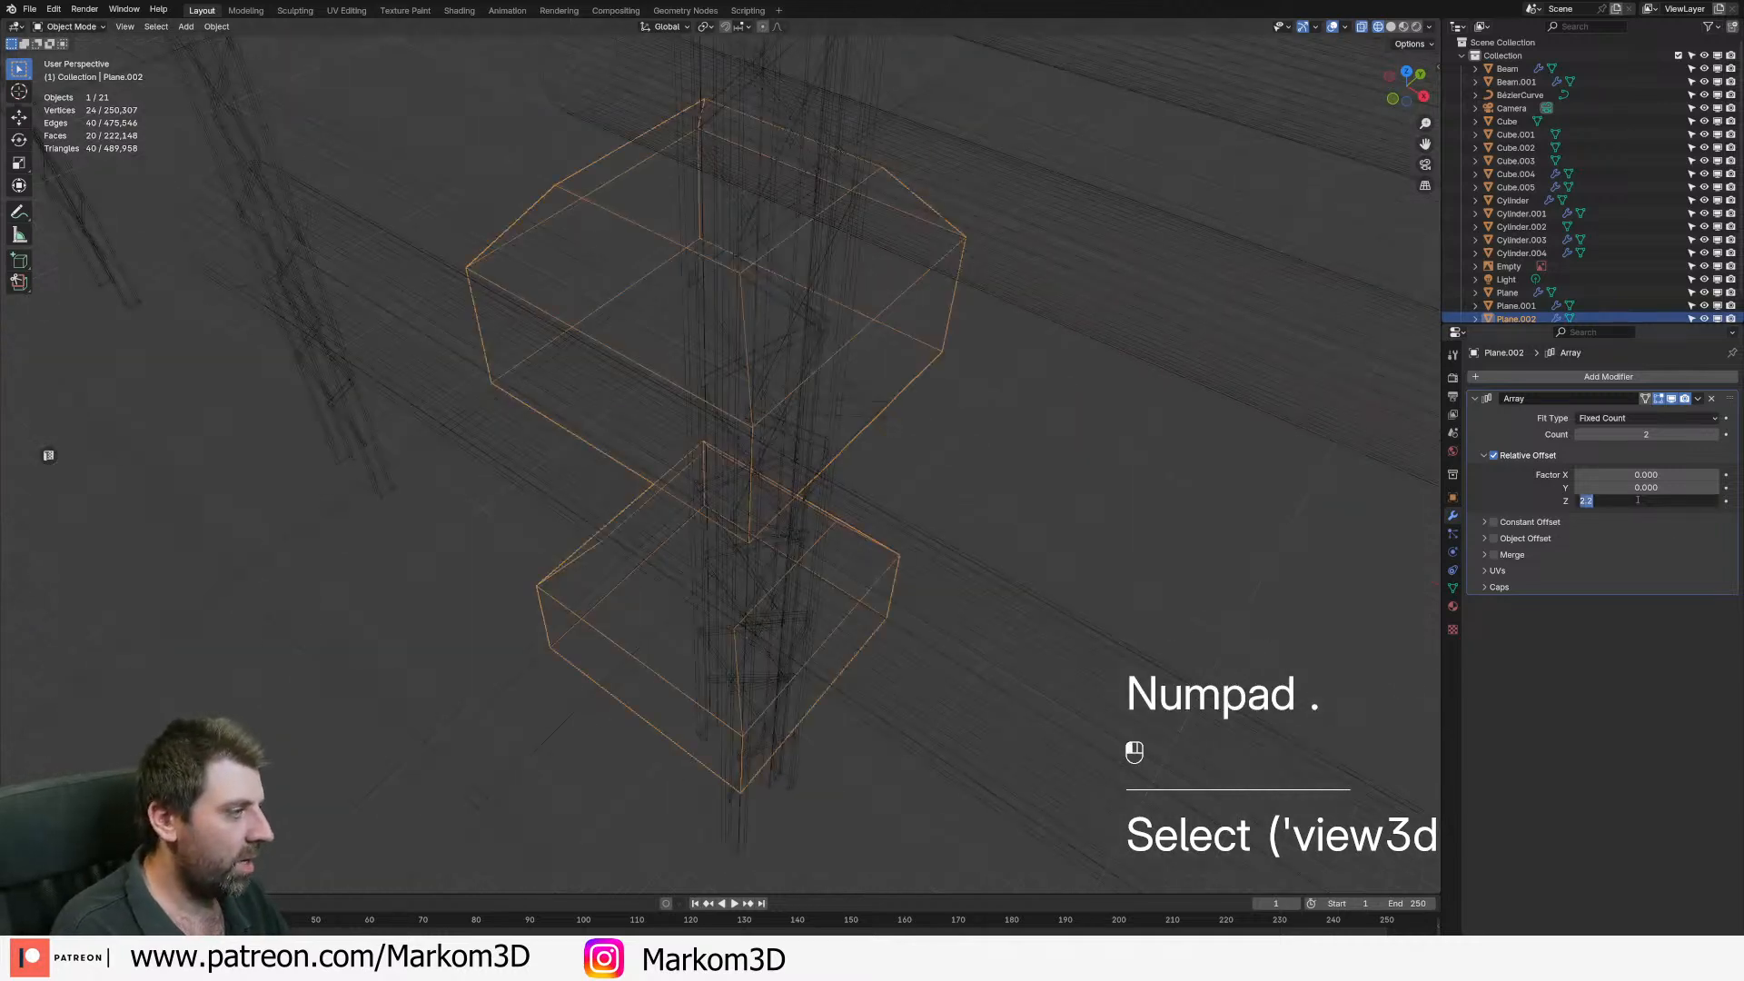
{"action": "type", "text": "0"}
{"action": "key", "text": "Return"}
{"action": "left_click", "coordinate": [1638, 488]}
{"action": "type", "text": "1"}
{"action": "key", "text": "Return"}
- Reverse the array along the row of truss legs by setting its relative Y offset to -3.64
{"action": "scroll", "coordinate": [818, 581], "scroll_direction": "down", "scroll_amount": 10}
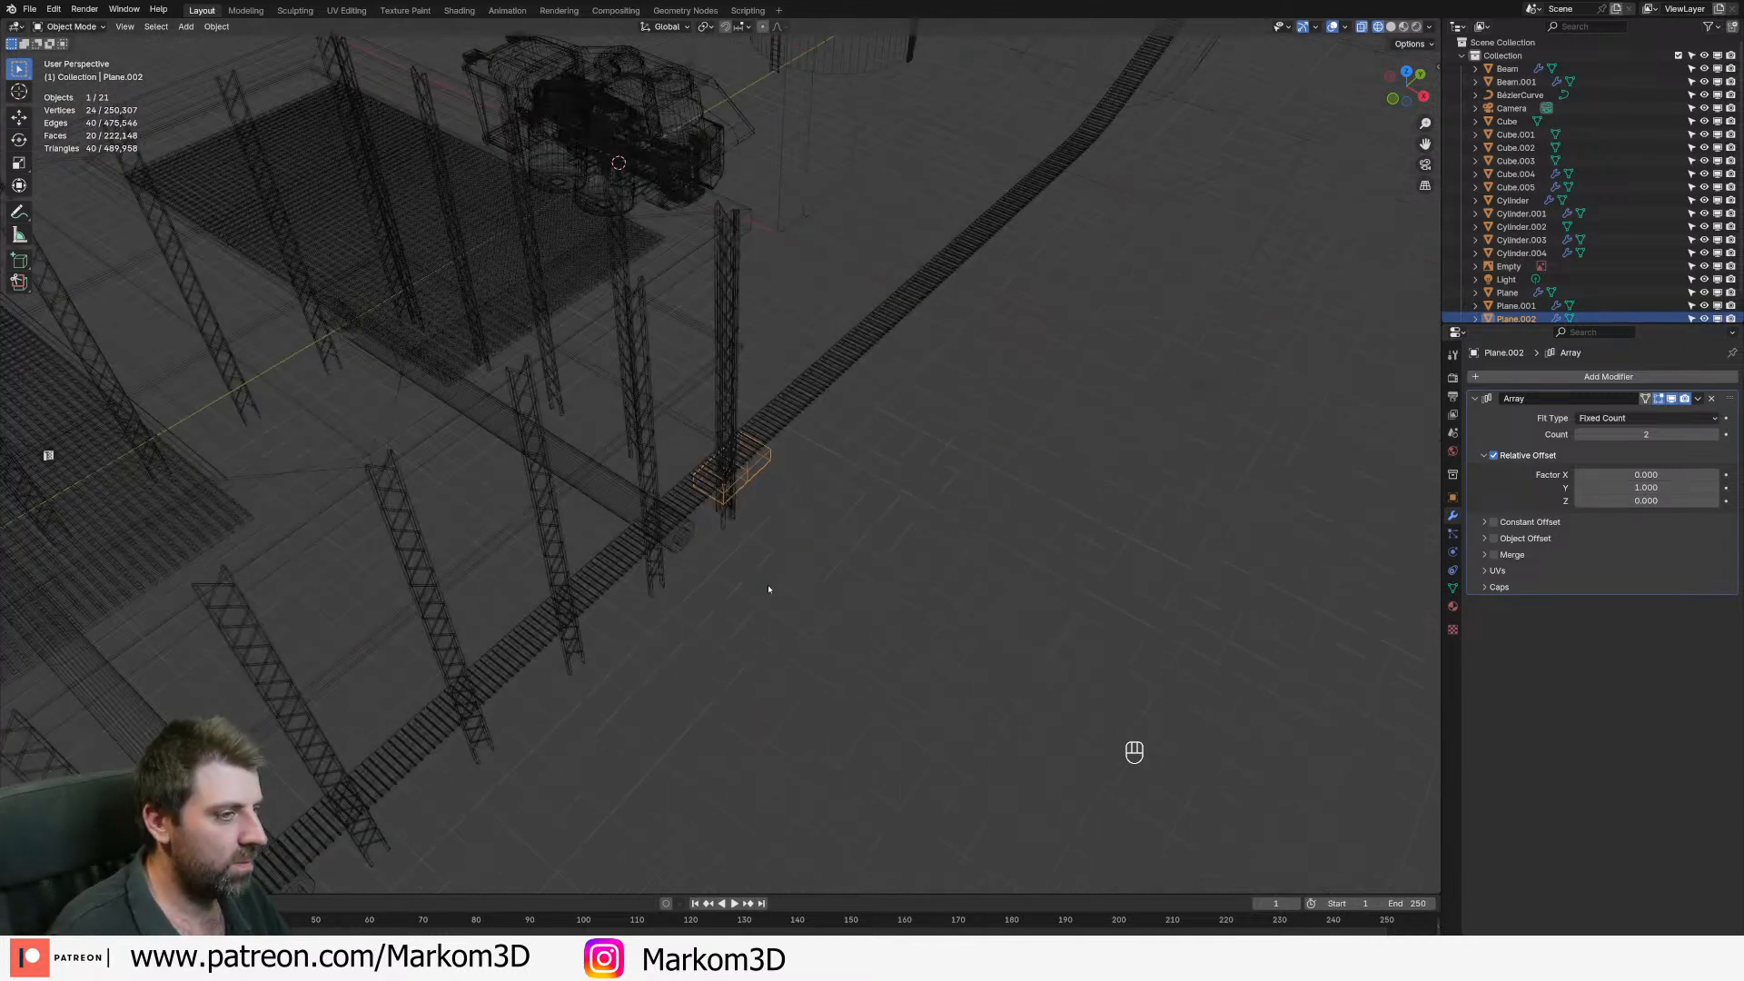
{"action": "middle_click_drag", "start_coordinate": [768, 590], "coordinate": [701, 615]}
{"action": "middle_click_drag", "start_coordinate": [678, 541], "coordinate": [662, 431], "text": "shift"}
{"action": "left_click_drag", "start_coordinate": [1646, 488], "coordinate": [1535, 488]}
{"action": "middle_click_drag", "start_coordinate": [884, 495], "coordinate": [1067, 354], "text": "shift"}
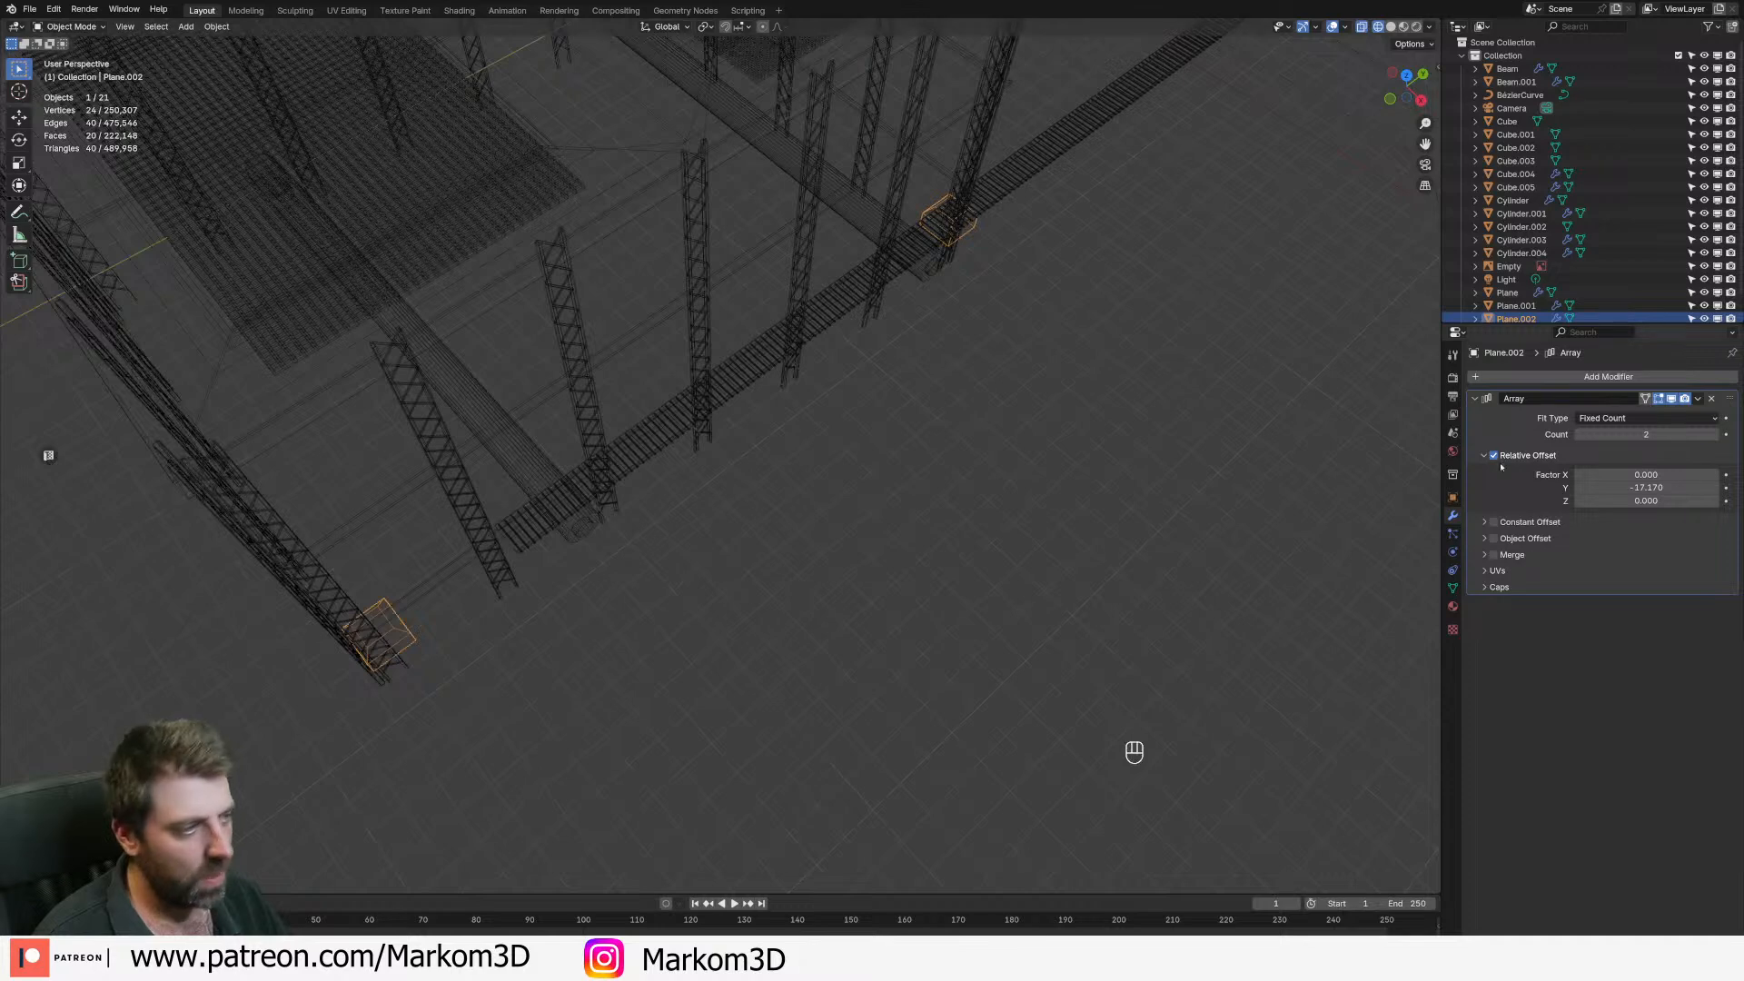
{"action": "mouse_move", "coordinate": [1646, 488]}
{"action": "left_mouse_down", "text": "shift"}
{"action": "mouse_move", "coordinate": [1565, 487]}
{"action": "mouse_move", "coordinate": [1667, 488]}
{"action": "left_mouse_up", "text": "shift"}
- In top wireframe view, move the spaceship off the platform to clear the legs and reselect the arrayed tapered block
{"action": "key", "text": "KP_7"}
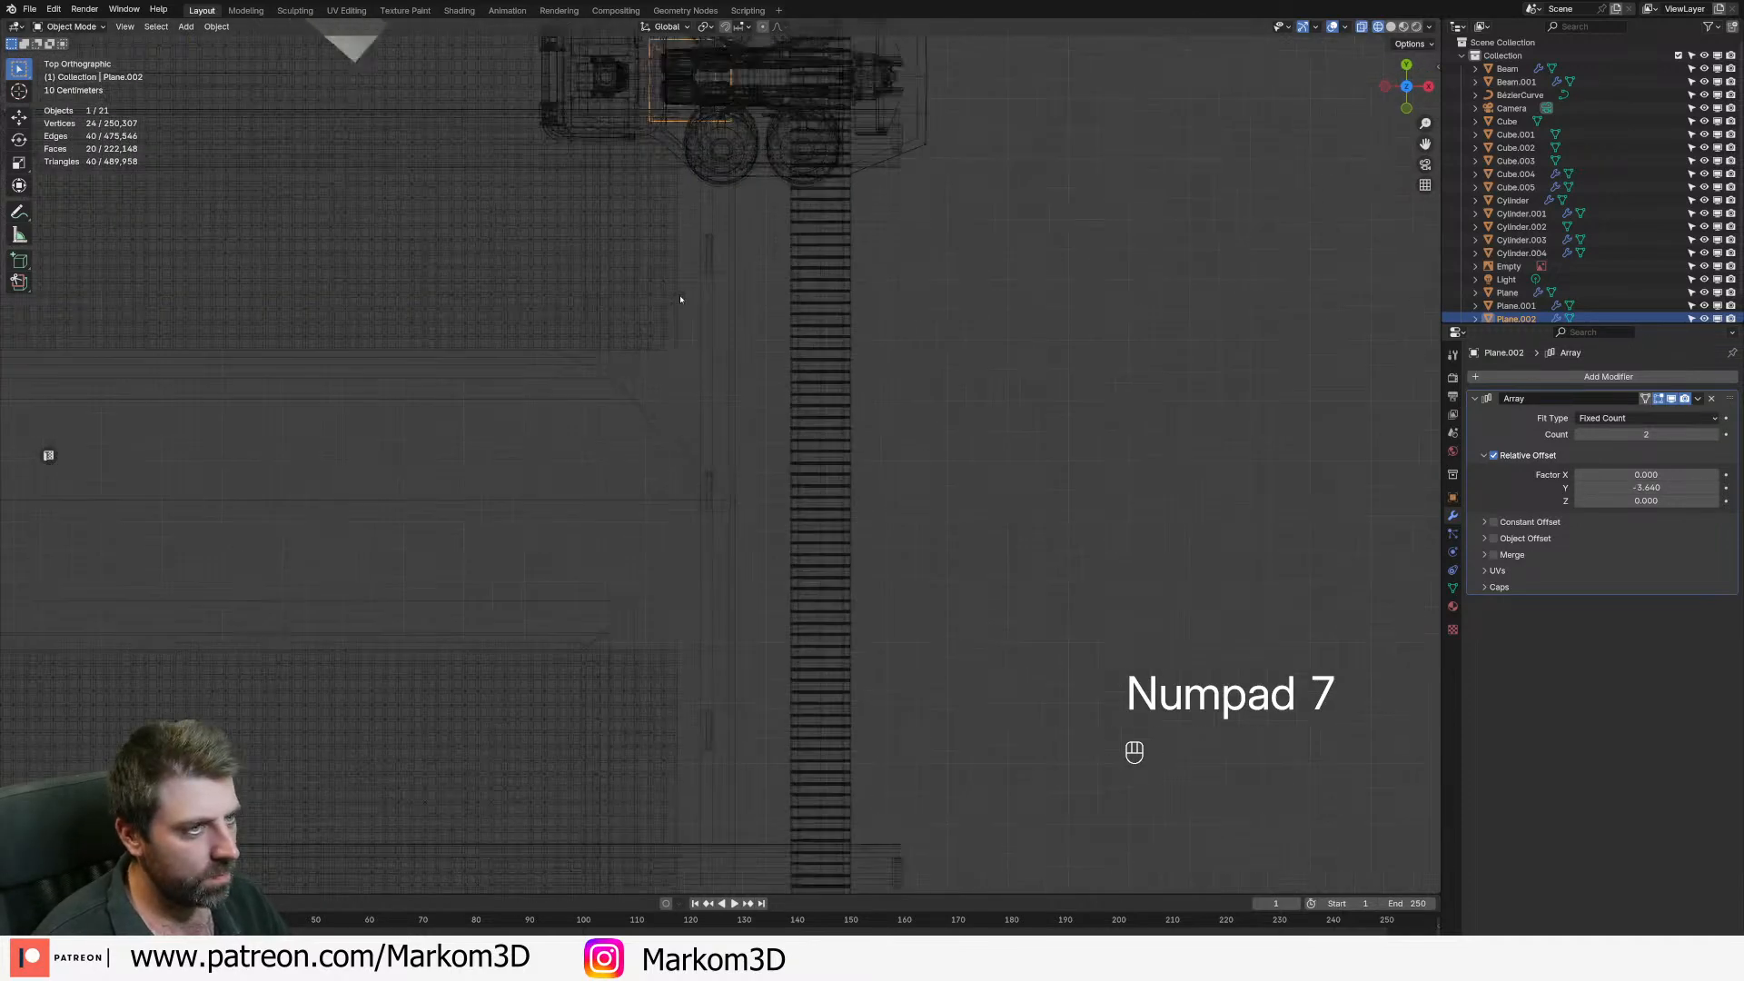
{"action": "key", "text": "z"}
{"action": "left_click", "coordinate": [736, 599]}
{"action": "left_click", "coordinate": [1014, 543]}
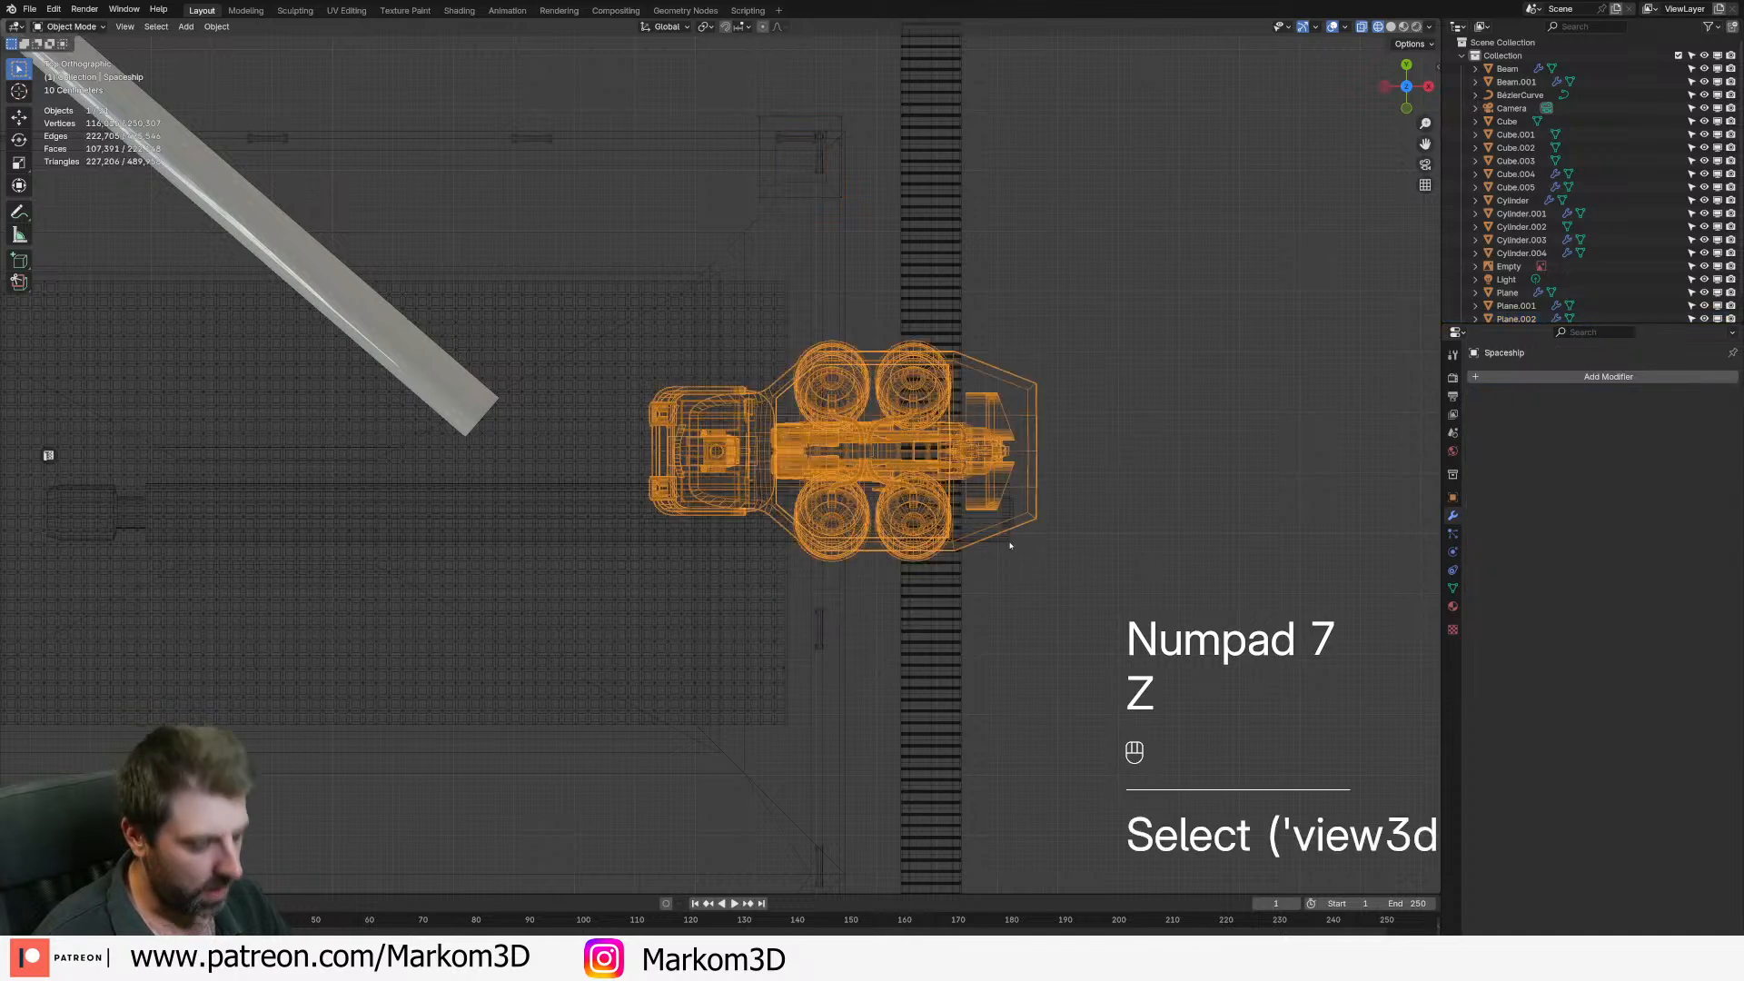
{"action": "key", "text": "g"}
{"action": "left_click", "coordinate": [831, 424]}
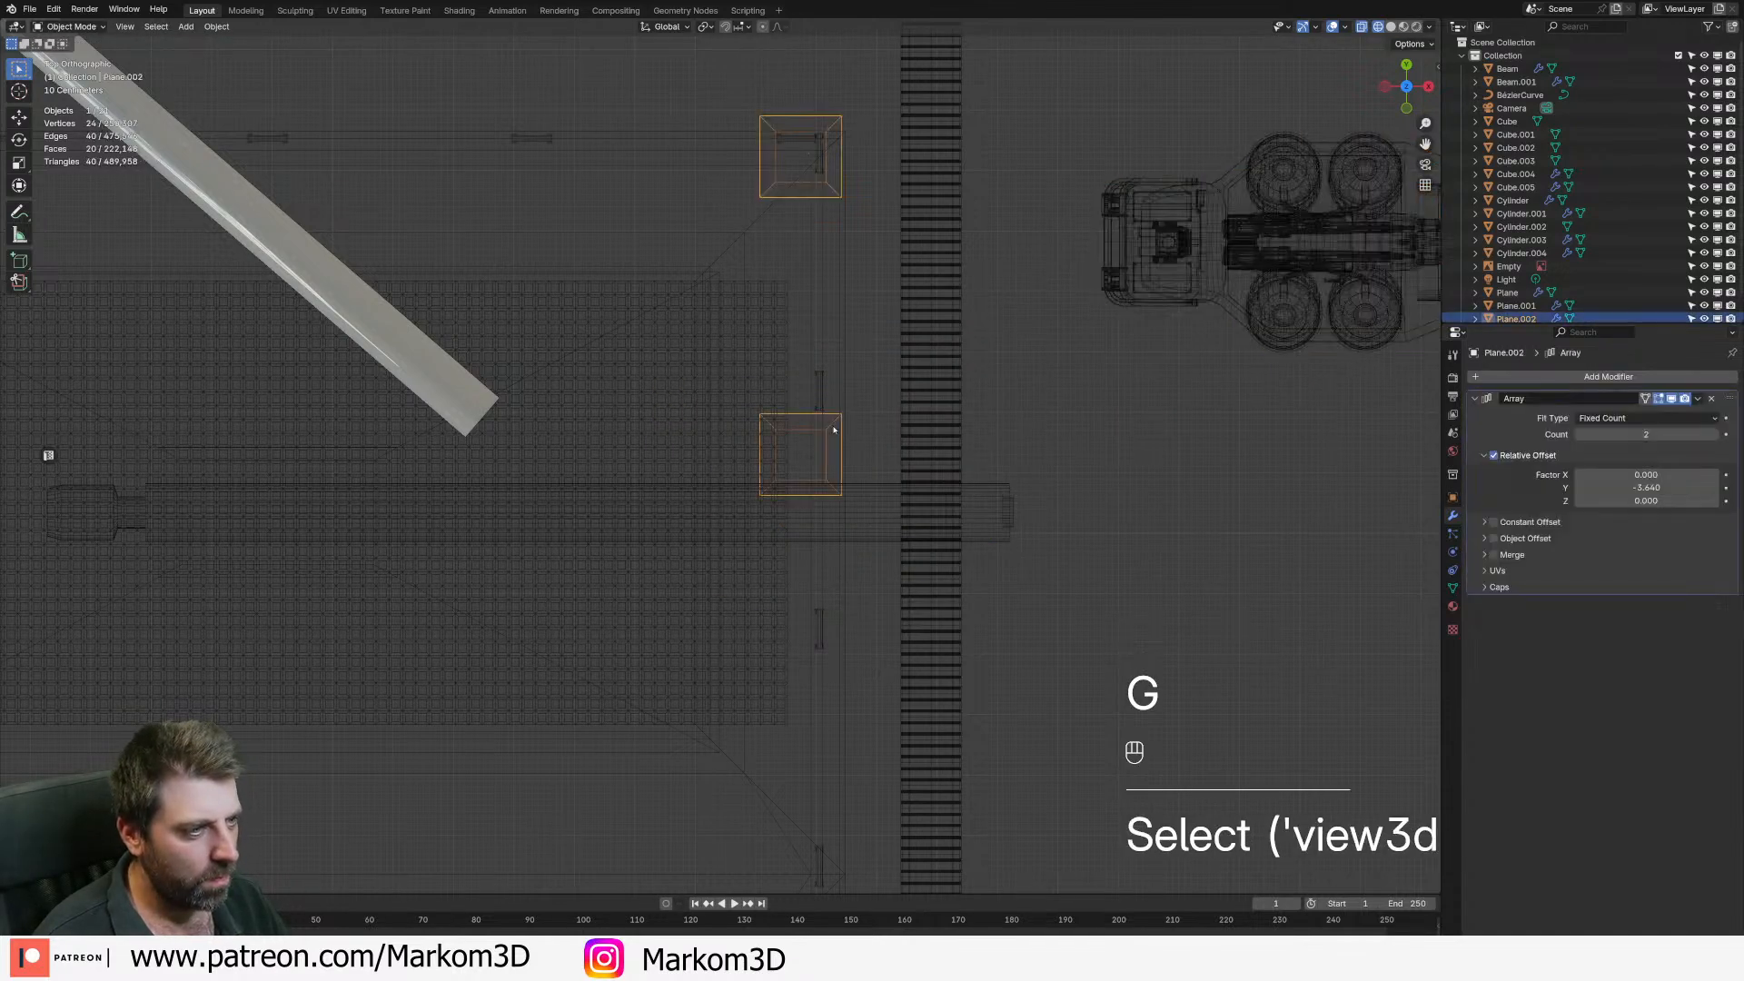
- Match the tapered blocks to the leg spacing with relative Y offset -2.87 and raise the array count to 7
{"action": "left_click_drag", "start_coordinate": [1647, 488], "coordinate": [1690, 478], "text": "shift"}
{"action": "left_click", "coordinate": [1714, 434]}
{"action": "left_click", "coordinate": [1714, 435]}
{"action": "left_click", "coordinate": [1714, 434]}
{"action": "scroll", "coordinate": [878, 628], "scroll_direction": "down", "scroll_amount": 3}
{"action": "middle_click_drag", "start_coordinate": [879, 629], "coordinate": [905, 113], "text": "shift"}
{"action": "left_click", "coordinate": [1717, 436]}
{"action": "left_click", "coordinate": [1716, 437]}
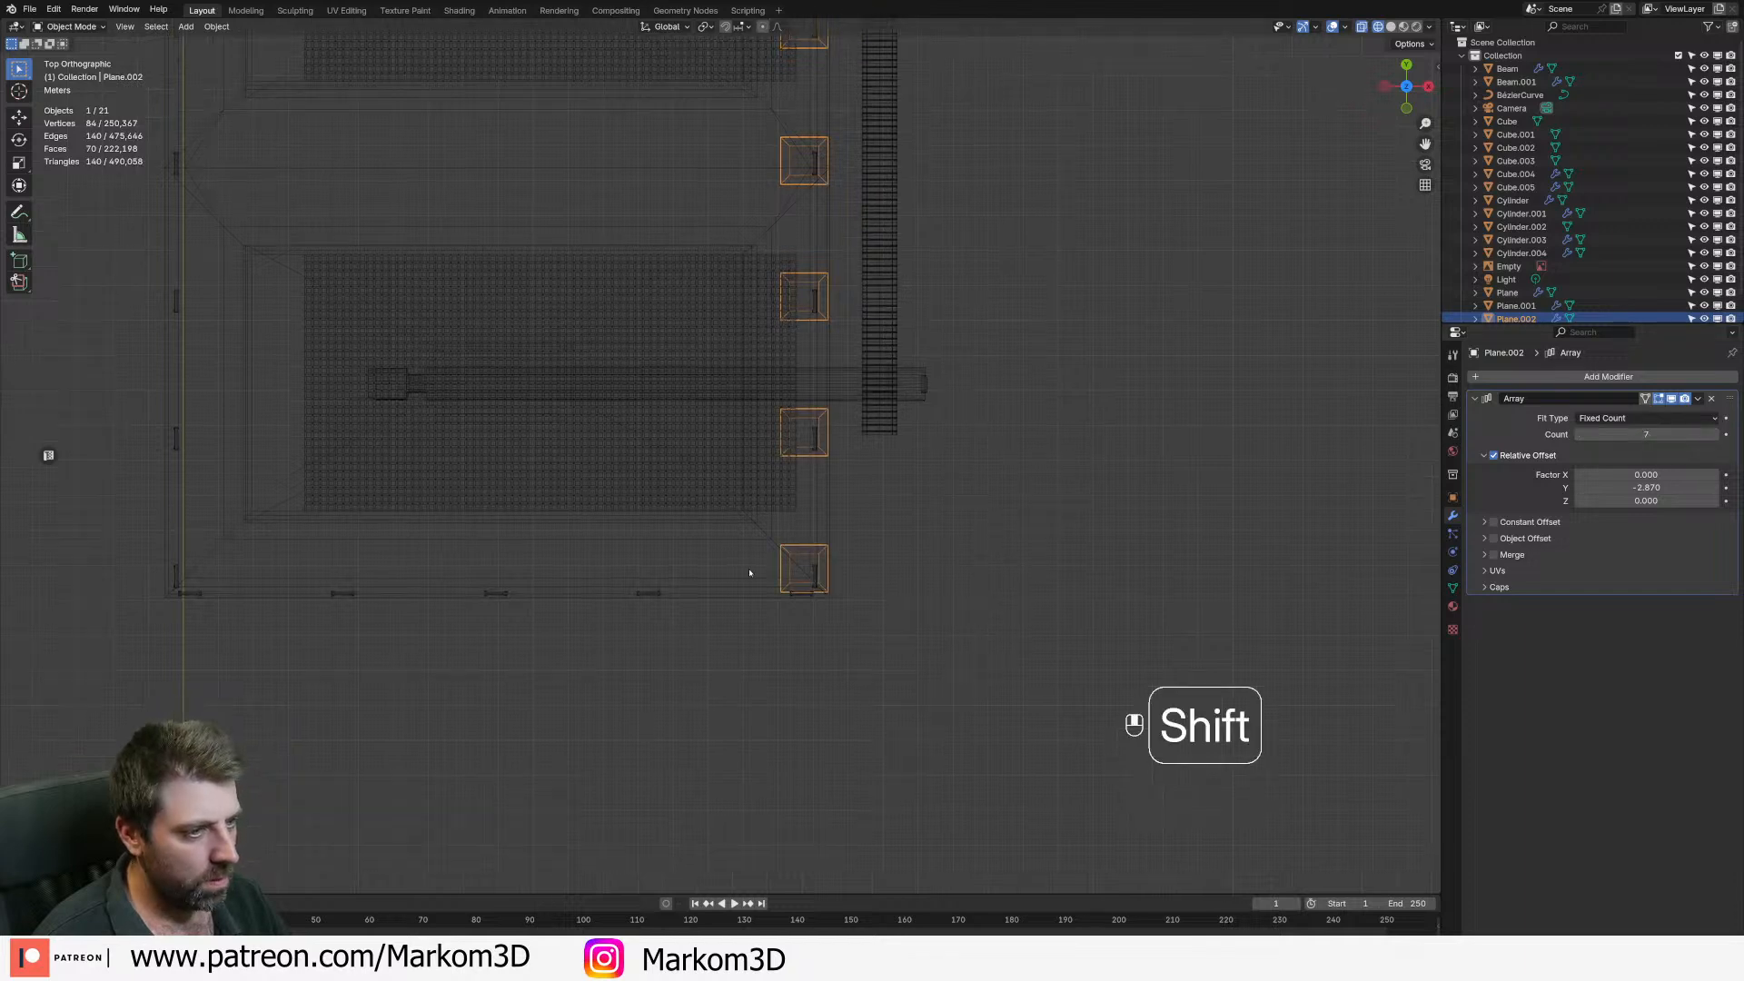
- Refine the array's relative Y offset to -2.91 so the last block surrounds the far corner leg
{"action": "middle_click_drag", "start_coordinate": [727, 619], "coordinate": [860, 448], "text": "shift"}
{"action": "scroll", "coordinate": [1009, 391], "scroll_direction": "up", "scroll_amount": 7}
{"action": "middle_click_drag", "start_coordinate": [954, 537], "coordinate": [740, 472], "text": "shift"}
{"action": "mouse_move", "coordinate": [1646, 488]}
{"action": "left_mouse_down", "text": "shift"}
{"action": "mouse_move", "coordinate": [1695, 488]}
{"action": "mouse_move", "coordinate": [1628, 488]}
{"action": "left_mouse_up", "text": "shift"}
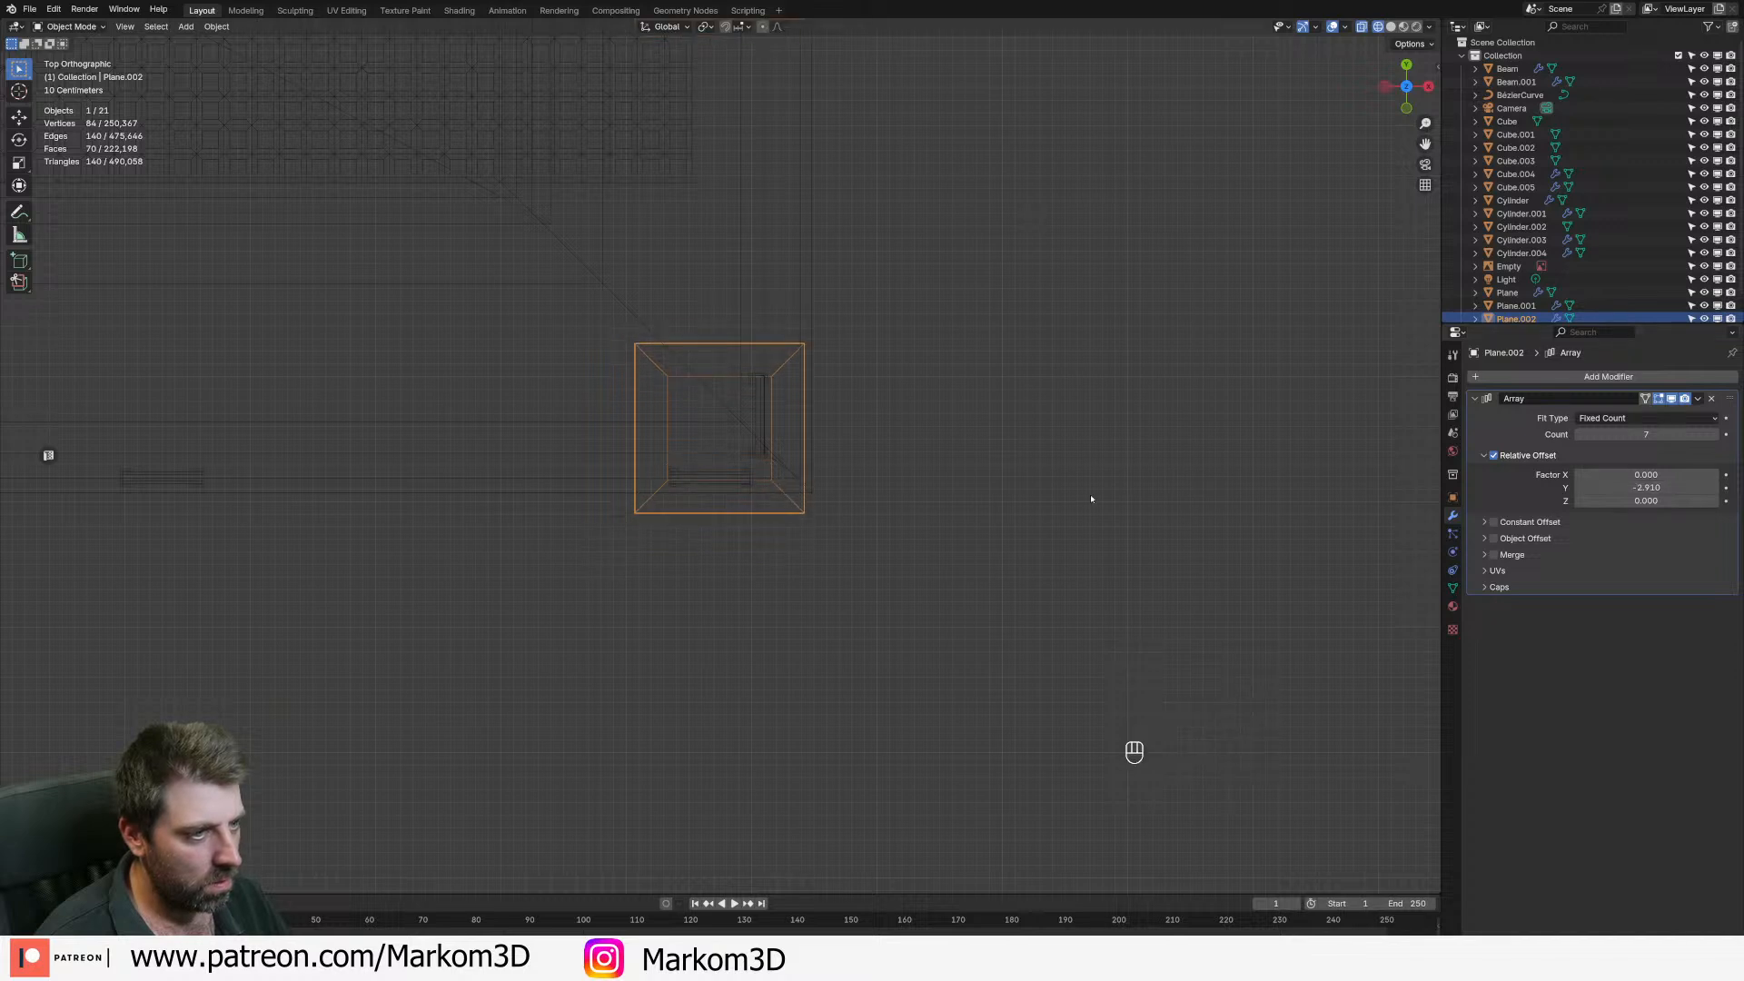
- Add a second Array modifier with relative X offset -12.96 to repeat the block row under the platform's opposite legs
{"action": "scroll", "coordinate": [1196, 491], "scroll_direction": "down", "scroll_amount": 5}
{"action": "left_click", "coordinate": [1667, 373]}
{"action": "mouse_move", "coordinate": [1608, 365]}
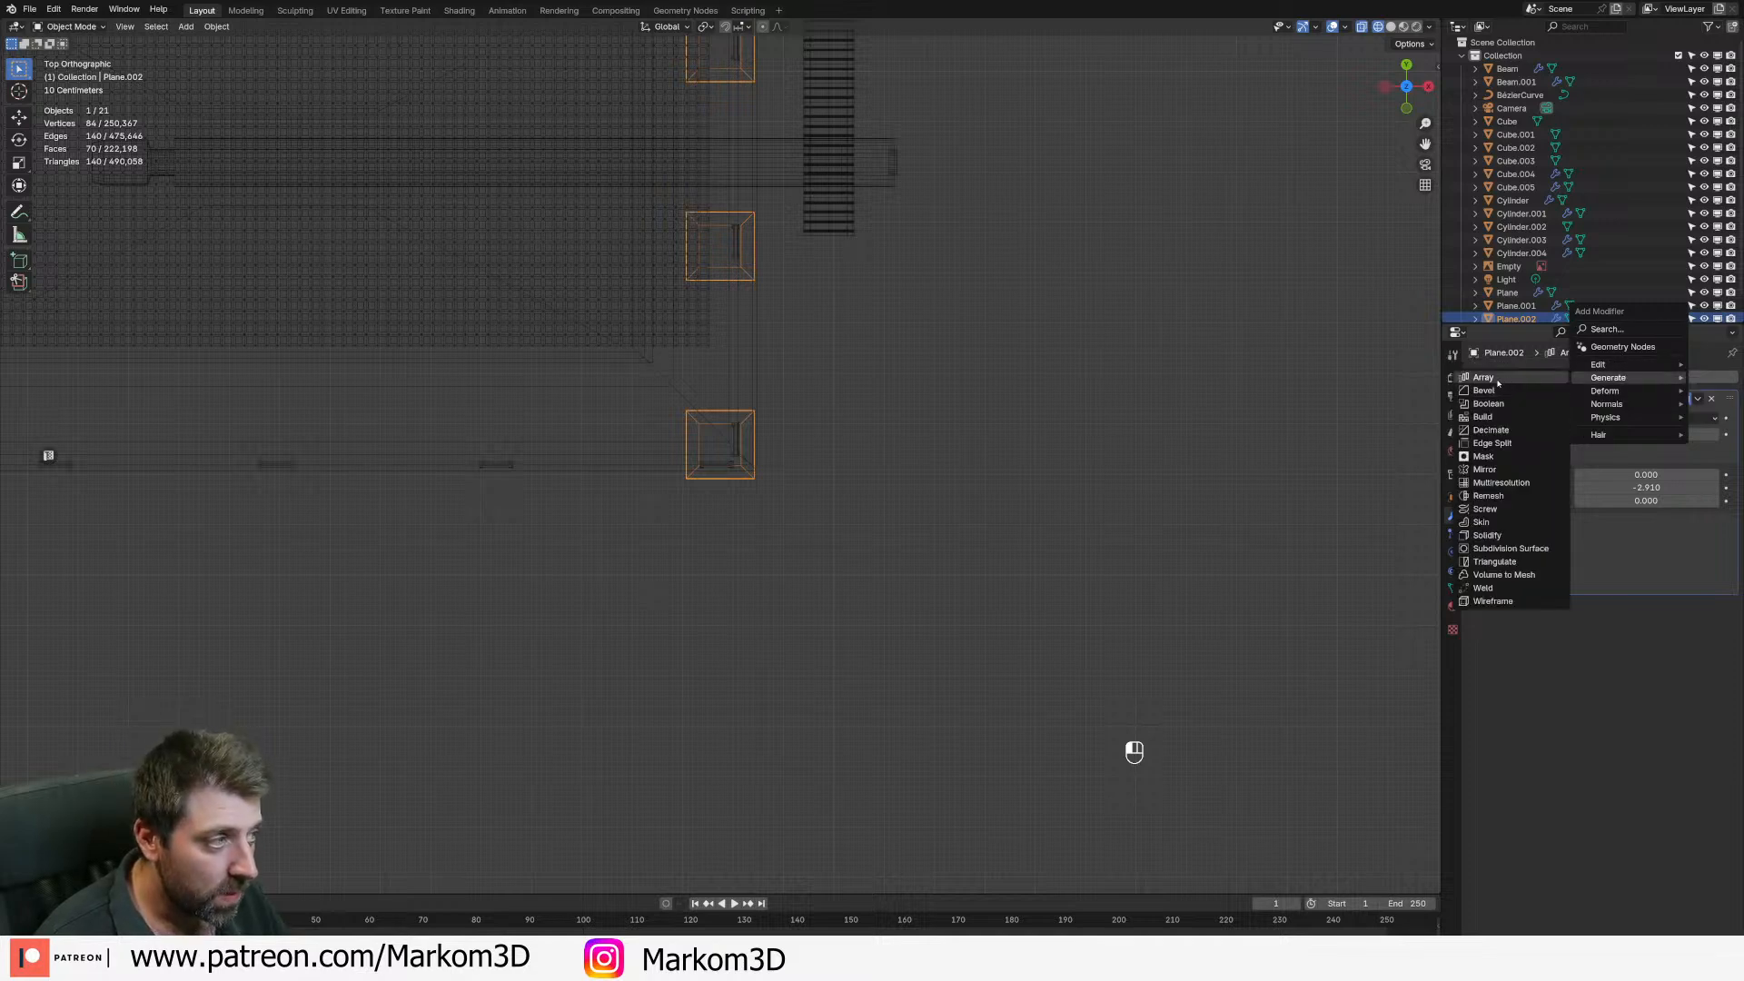
{"action": "left_click", "coordinate": [1495, 379]}
{"action": "scroll", "coordinate": [727, 447], "scroll_direction": "down", "scroll_amount": 5}
{"action": "middle_click_drag", "start_coordinate": [694, 436], "coordinate": [1116, 532], "text": "shift"}
{"action": "left_click_drag", "start_coordinate": [1646, 681], "coordinate": [1524, 681], "text": "shift"}
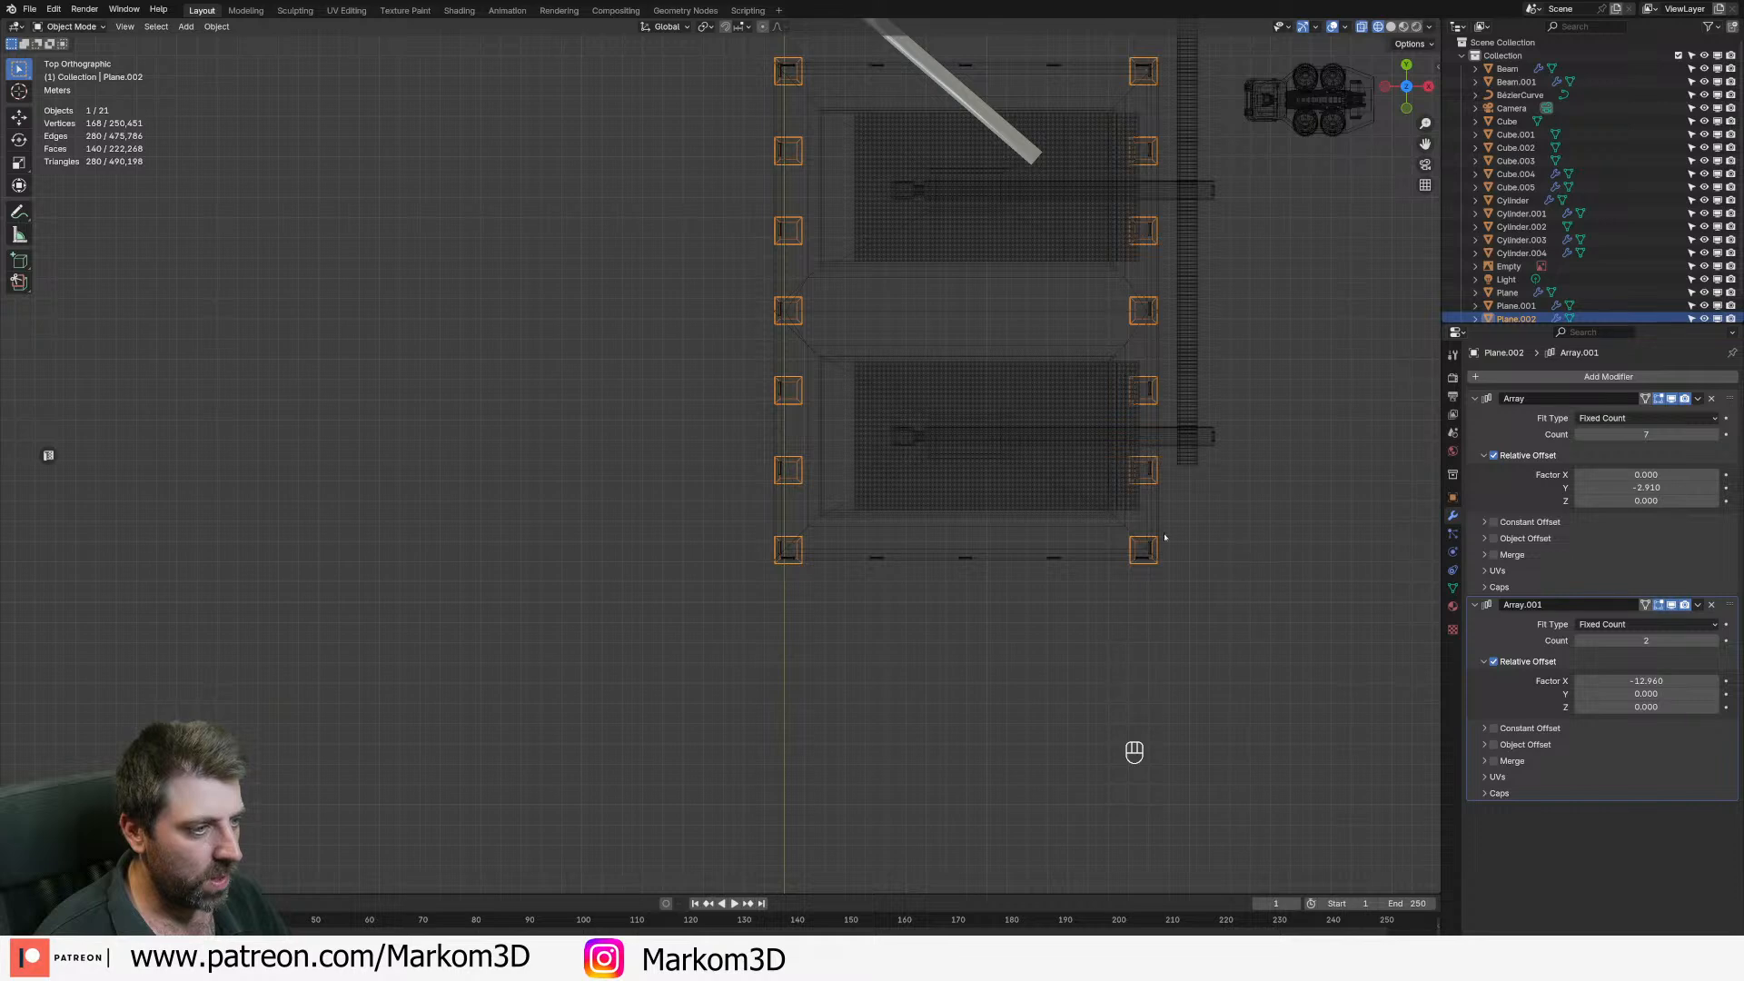
- Examine the footing blocks on both rows of platform legs in solid shading from several angles
{"action": "scroll", "coordinate": [1177, 573], "scroll_direction": "down", "scroll_amount": 5}
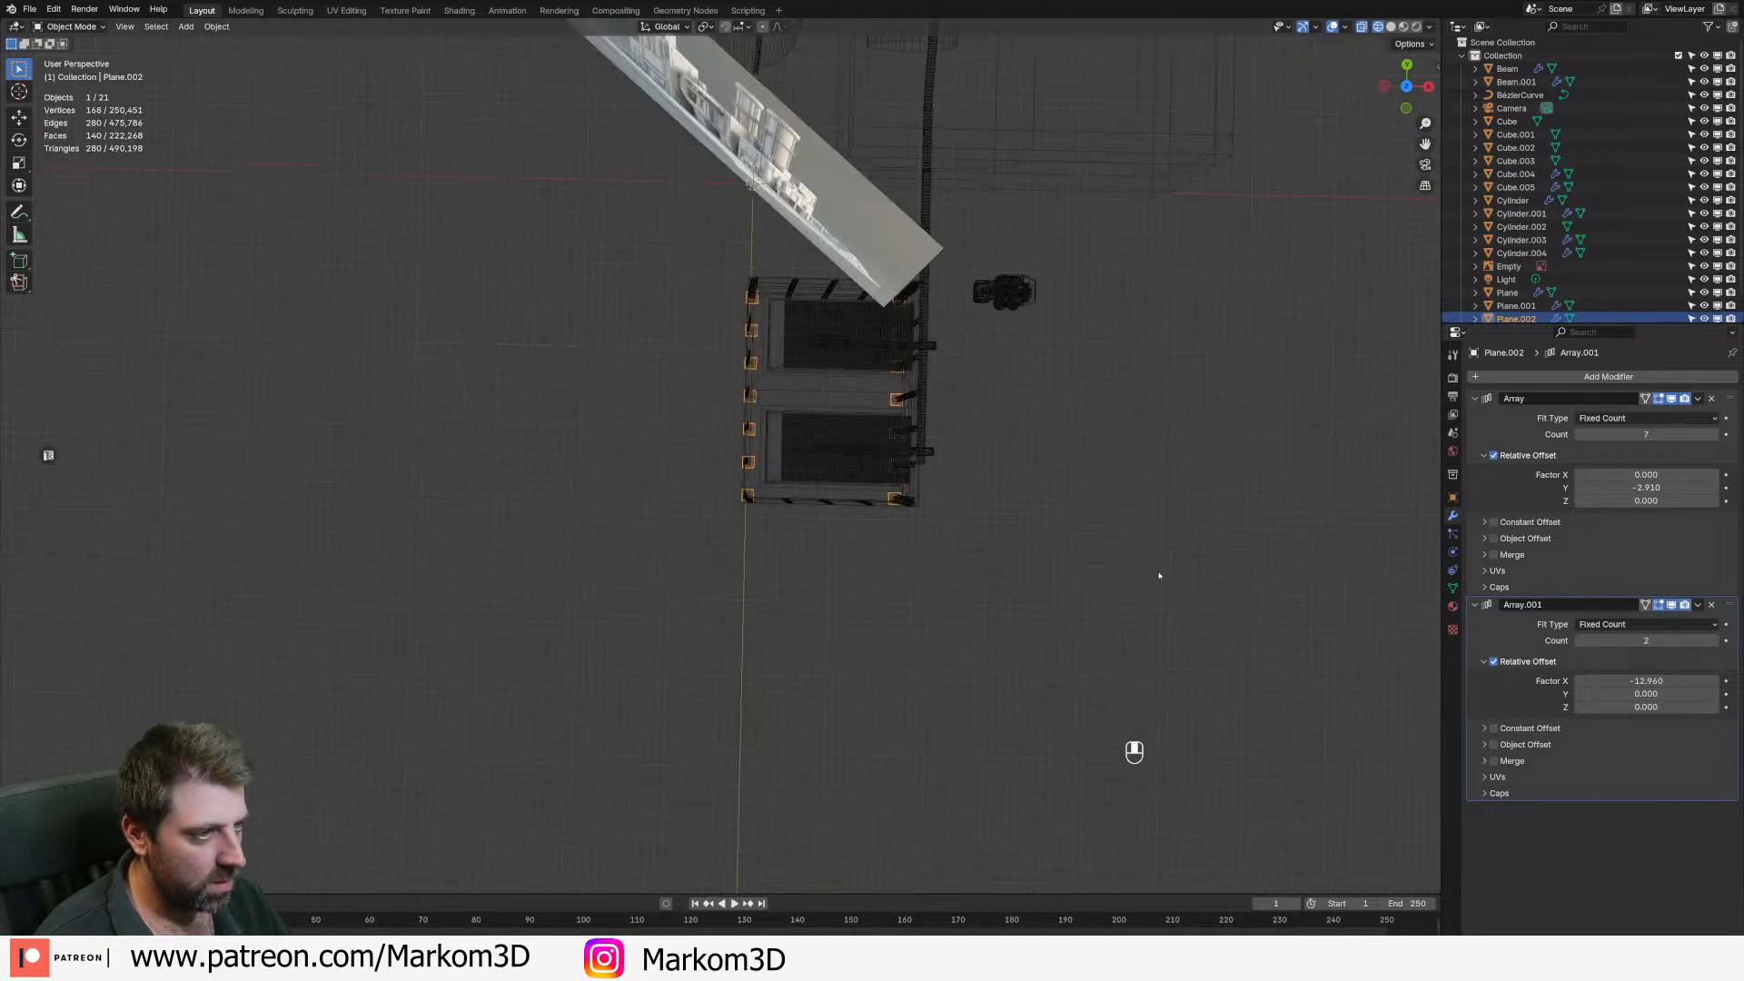
{"action": "middle_click_drag", "start_coordinate": [1169, 584], "coordinate": [997, 445]}
{"action": "key", "text": "z"}
{"action": "middle_click_drag", "start_coordinate": [790, 585], "coordinate": [919, 603]}
{"action": "left_click", "coordinate": [916, 602]}
{"action": "scroll", "coordinate": [915, 602], "scroll_direction": "up", "scroll_amount": 5}
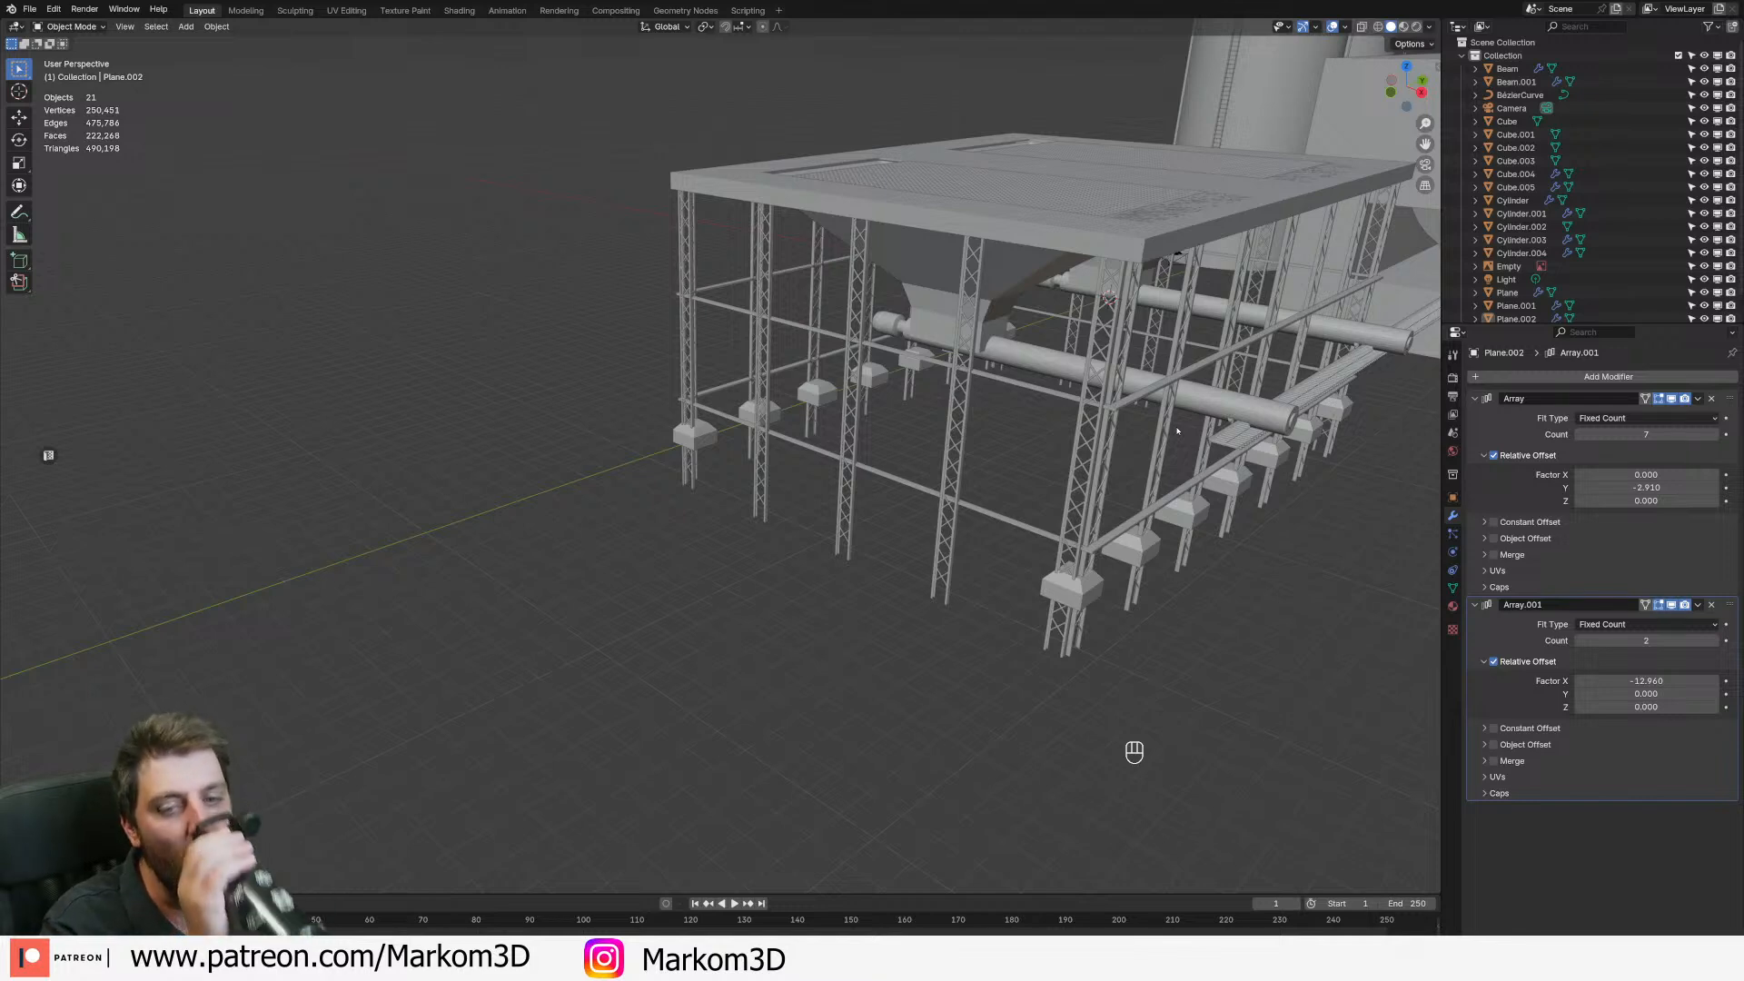
{"action": "middle_click_drag", "start_coordinate": [1325, 566], "coordinate": [1284, 557]}
{"action": "scroll", "coordinate": [1284, 557], "scroll_direction": "down", "scroll_amount": 4}
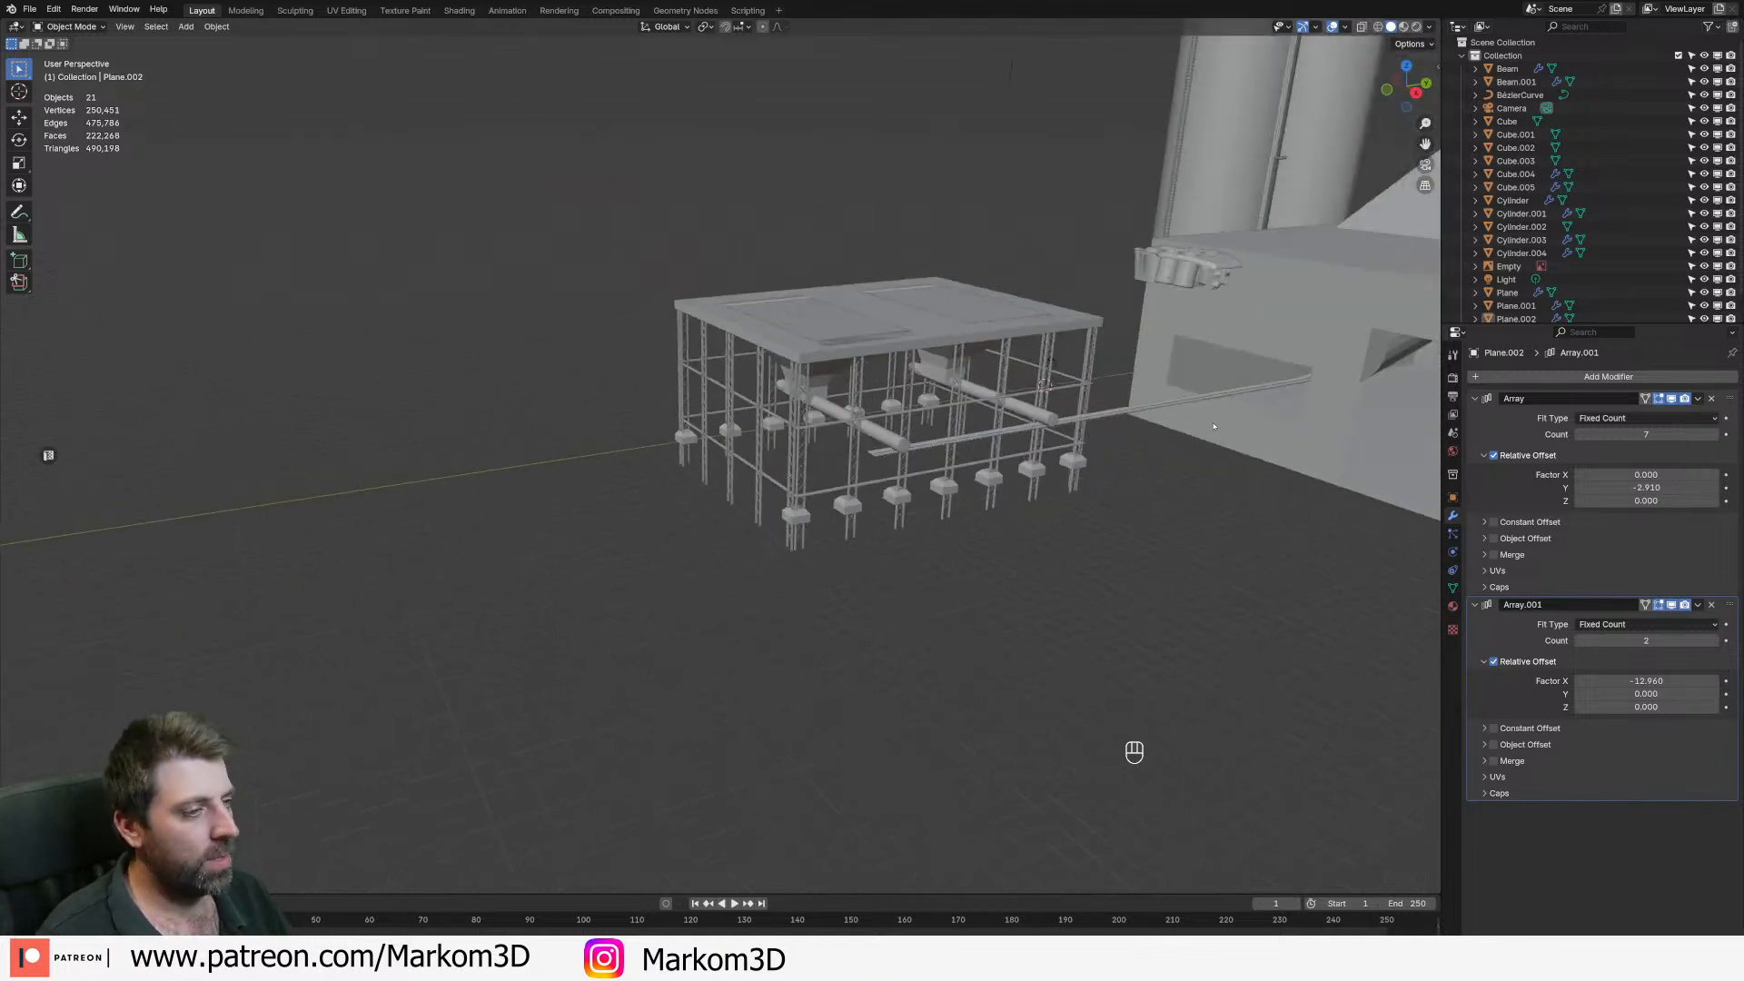
{"action": "middle_click_drag", "start_coordinate": [1215, 425], "coordinate": [962, 472], "text": "shift"}
{"action": "scroll", "coordinate": [854, 495], "scroll_direction": "up", "scroll_amount": 3}
{"action": "middle_click_drag", "start_coordinate": [754, 499], "coordinate": [899, 397]}
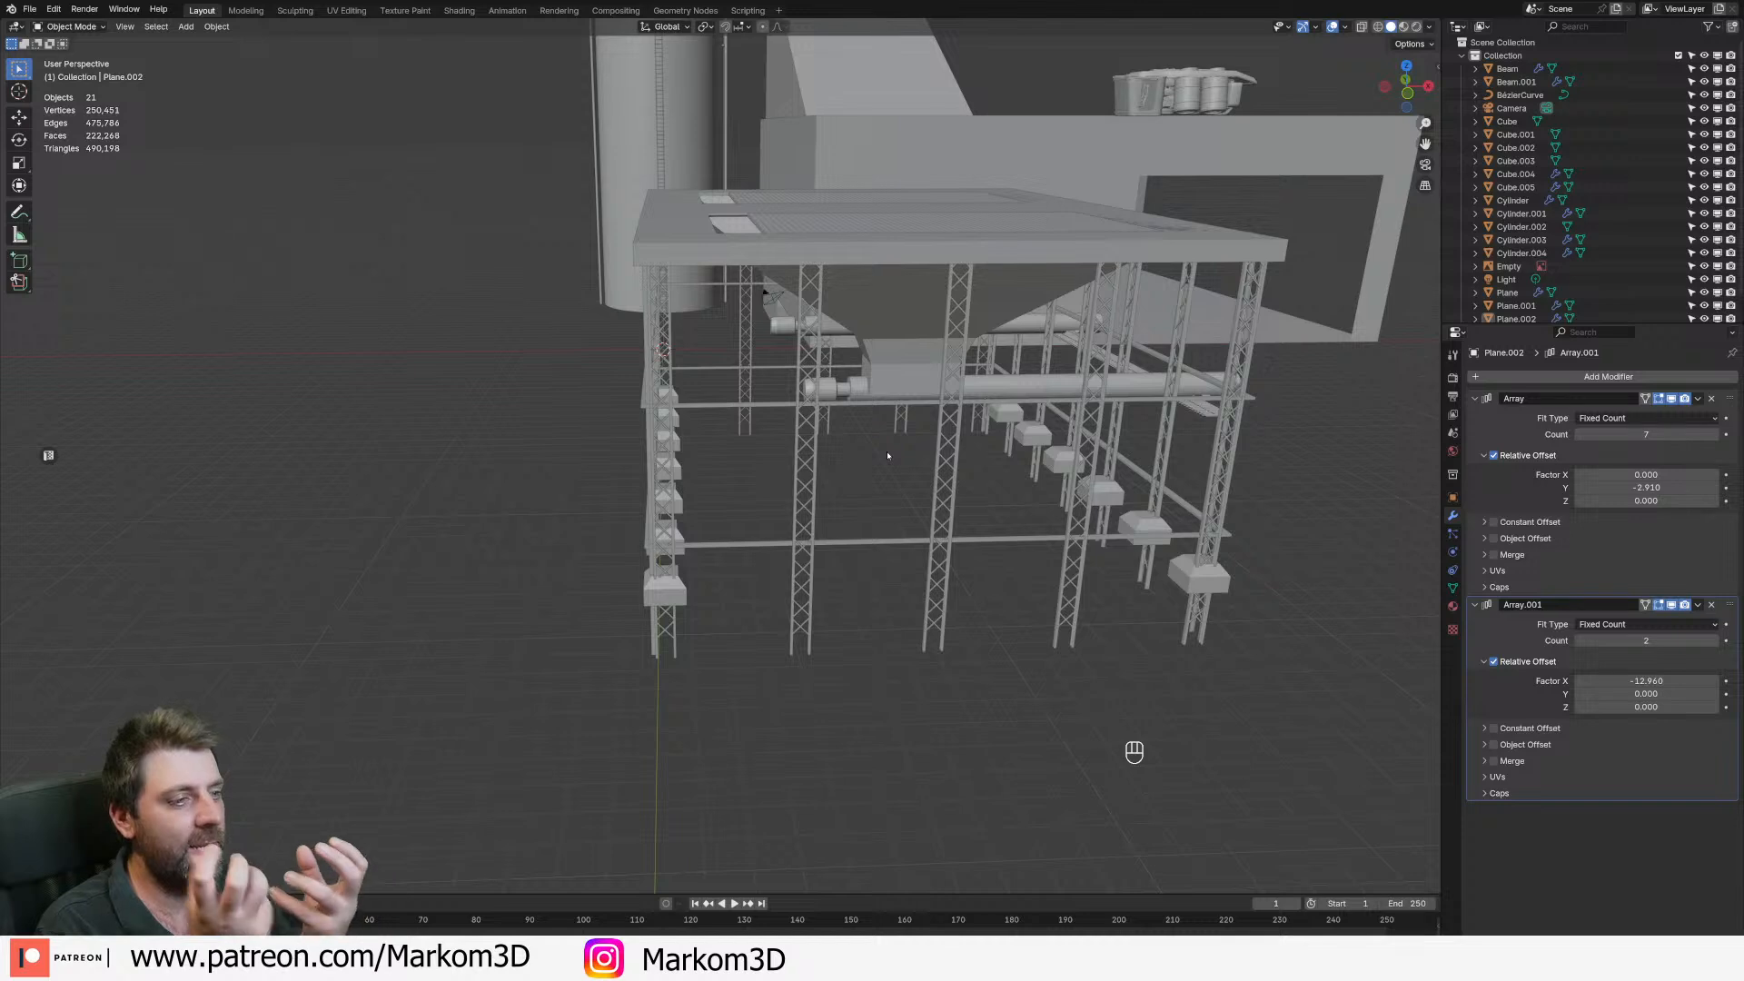
{"action": "middle_click_drag", "start_coordinate": [731, 406], "coordinate": [894, 472]}
- Delete the floor faces from the large flat-roofed building's mesh, including the narrow strips and those beneath its walls and pillar
{"action": "key", "text": "shift+a"}
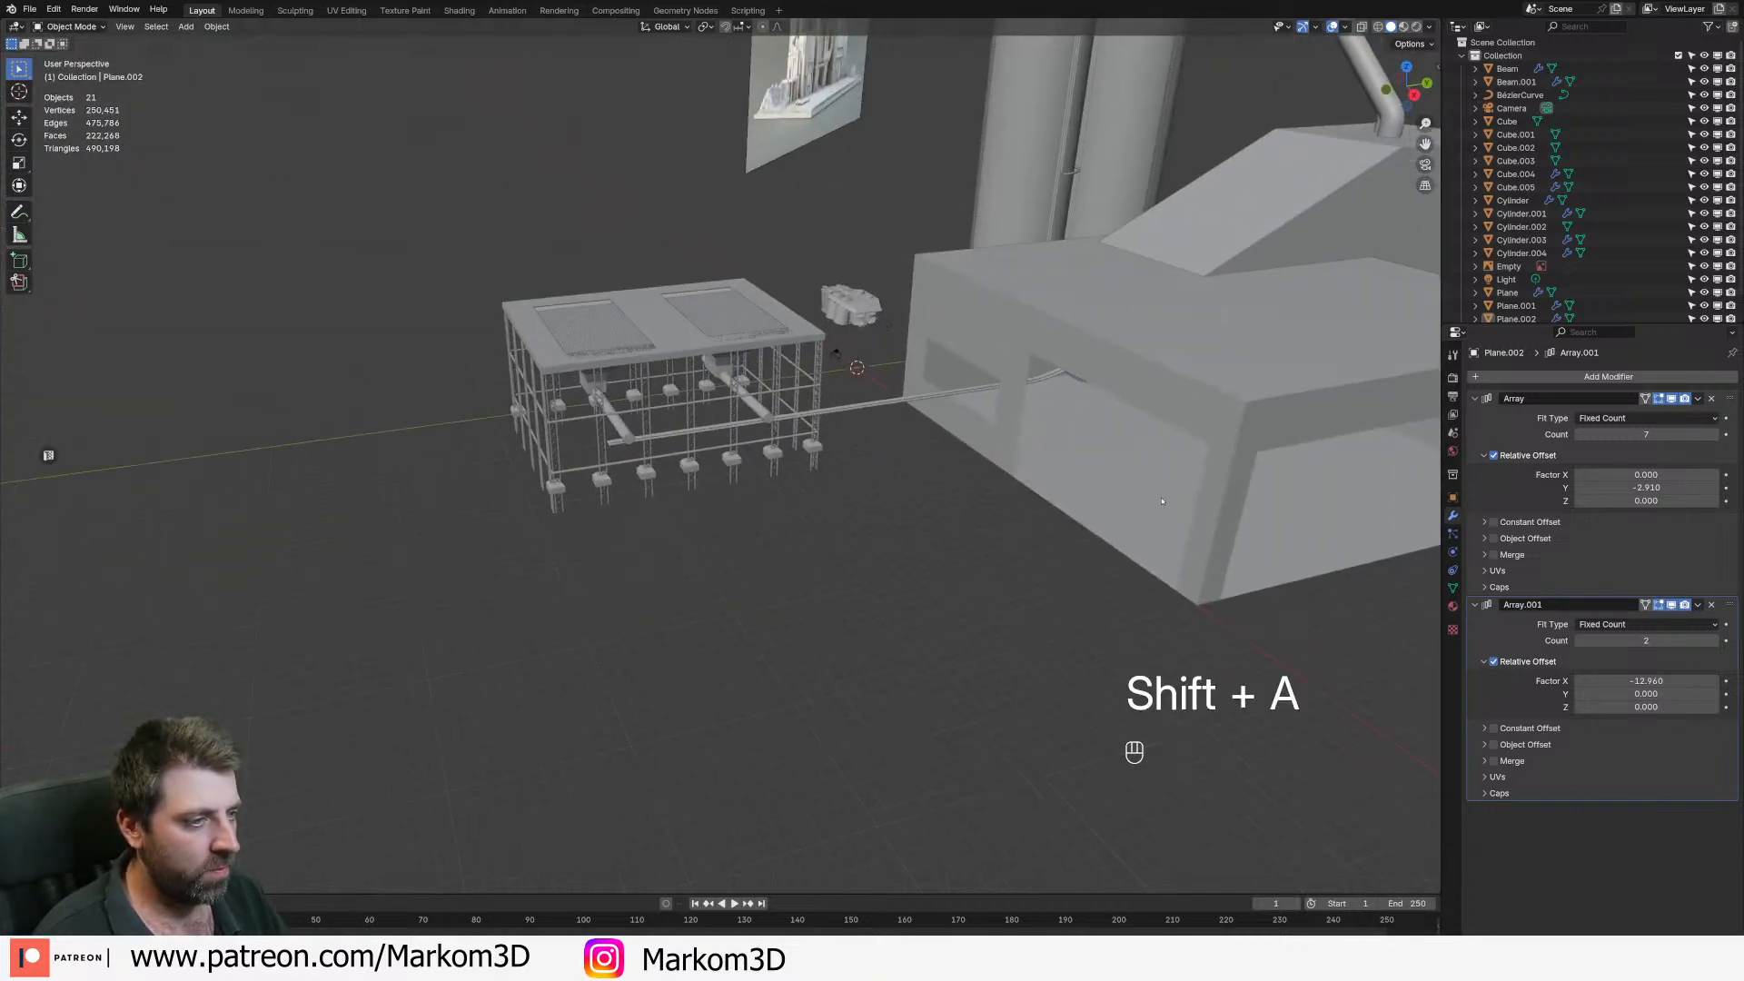
{"action": "left_click", "coordinate": [1157, 505]}
{"action": "key", "text": "Tab"}
{"action": "middle_click_drag", "start_coordinate": [1158, 506], "coordinate": [1017, 491]}
{"action": "key", "text": "3"}
{"action": "left_click", "coordinate": [1022, 553]}
{"action": "left_click", "coordinate": [1013, 495], "text": "shift"}
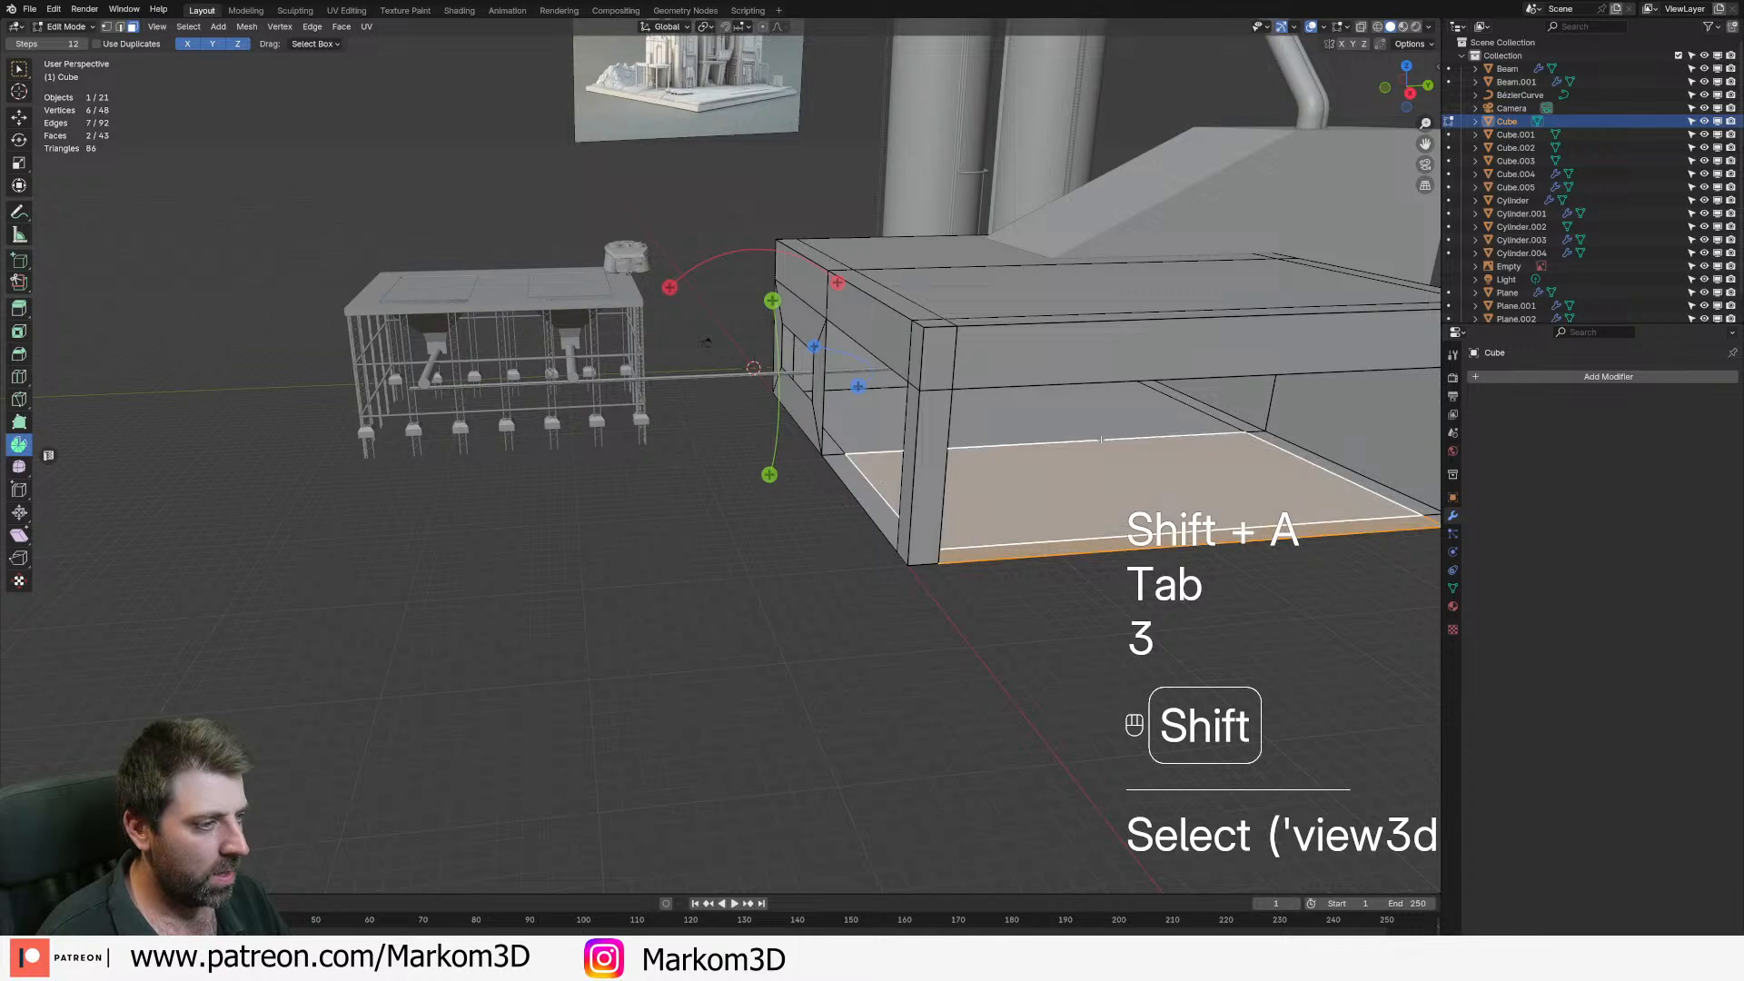
{"action": "left_click", "coordinate": [986, 423], "text": "shift"}
{"action": "left_click", "coordinate": [852, 488], "text": "shift"}
{"action": "left_click", "coordinate": [831, 444], "text": "shift"}
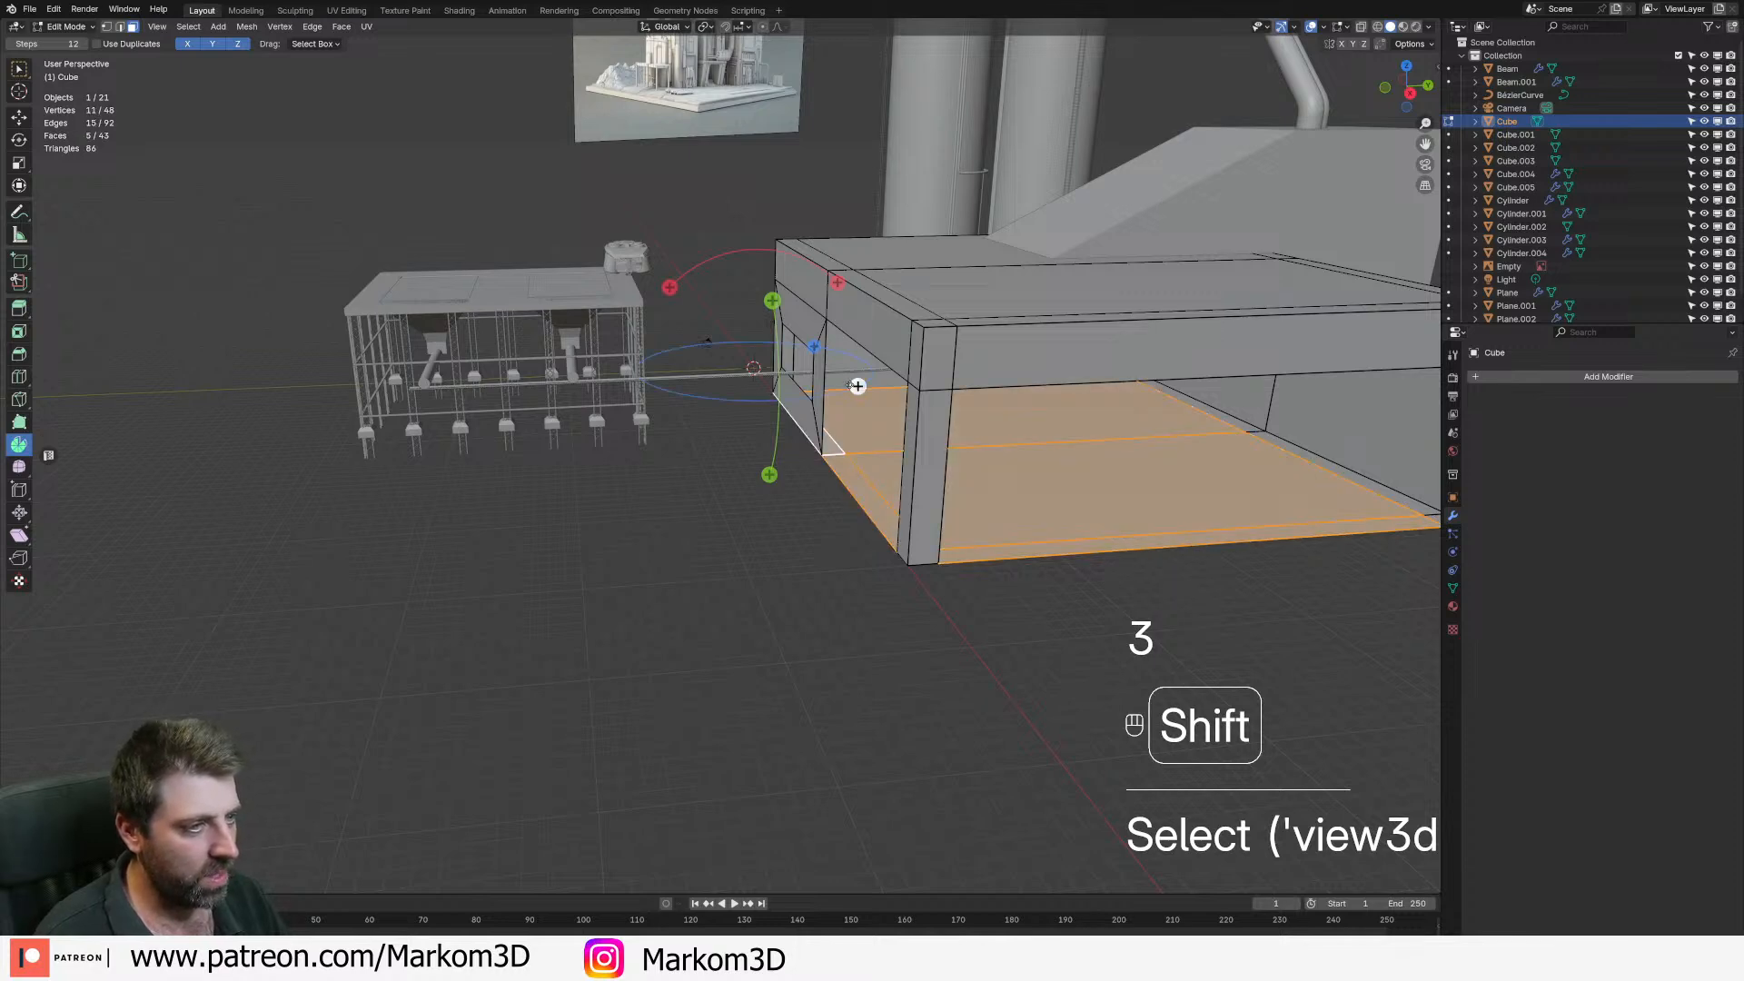
{"action": "left_click", "coordinate": [861, 370], "text": "shift"}
{"action": "middle_click_drag", "start_coordinate": [861, 371], "coordinate": [674, 358], "text": "shift"}
{"action": "key", "text": "ctrl+z"}
{"action": "left_click", "coordinate": [1038, 402], "text": "shift"}
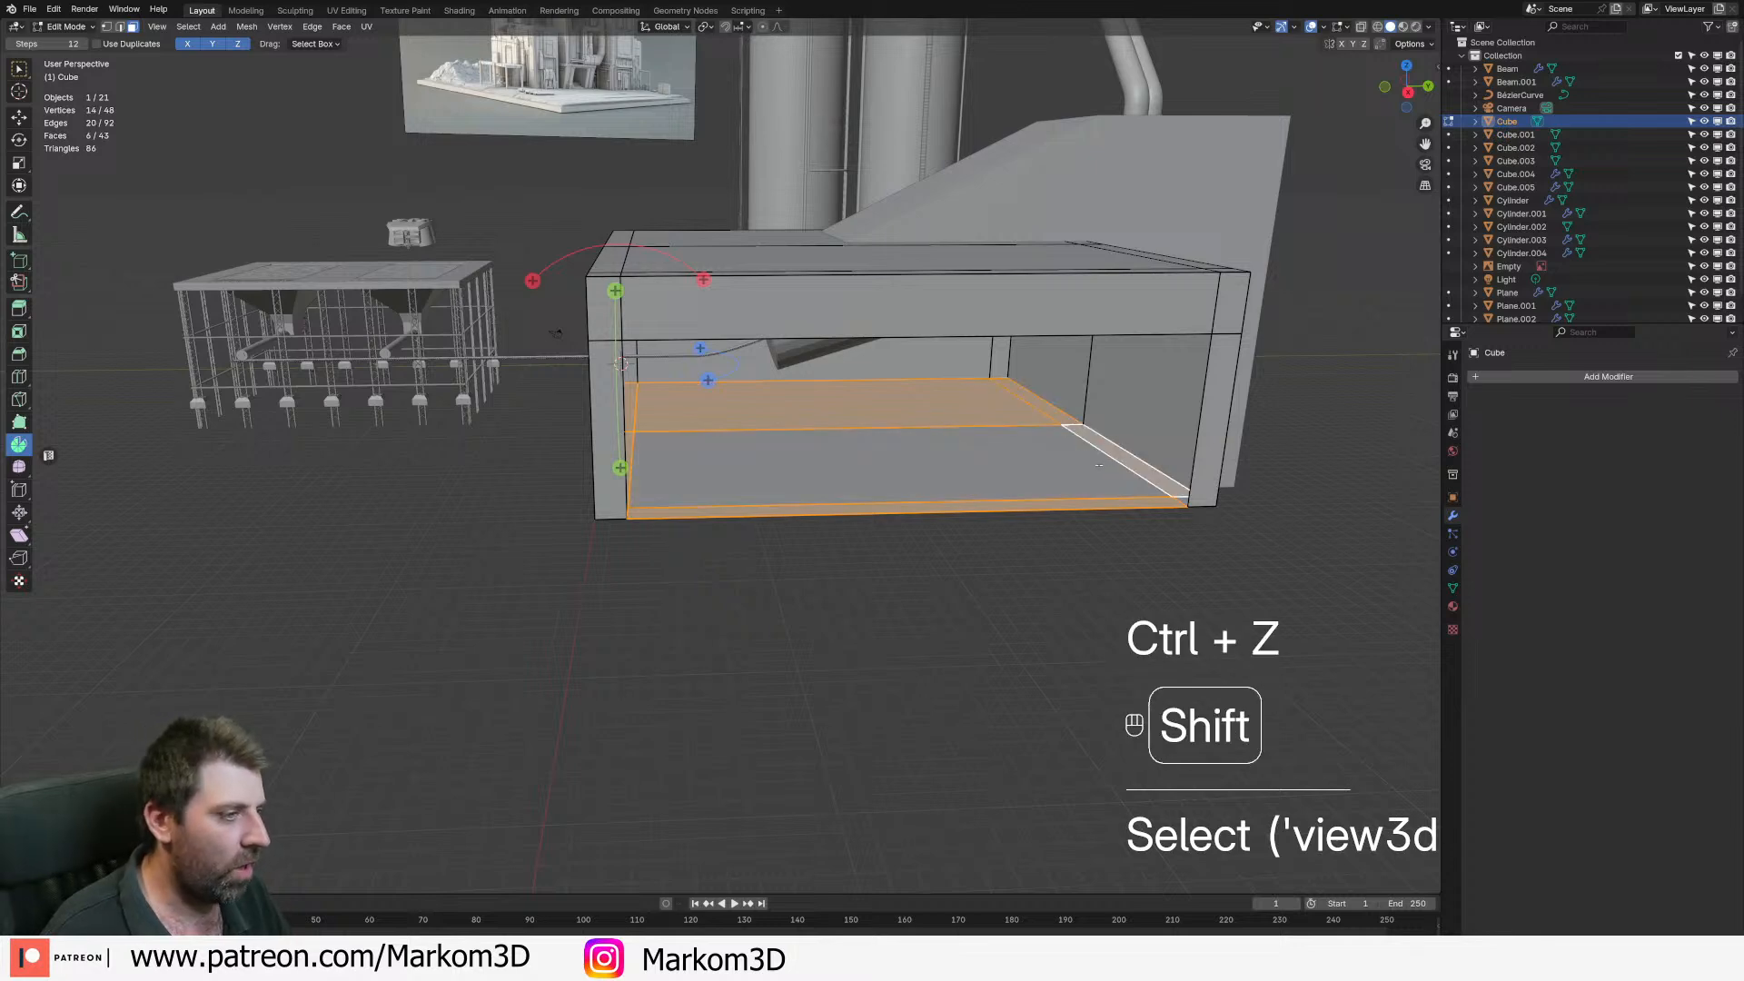
{"action": "left_click", "coordinate": [1099, 467], "text": "shift"}
{"action": "left_click", "coordinate": [1204, 505], "text": "shift"}
{"action": "middle_click_drag", "start_coordinate": [1204, 504], "coordinate": [1061, 518]}
{"action": "left_click", "coordinate": [303, 443], "text": "shift"}
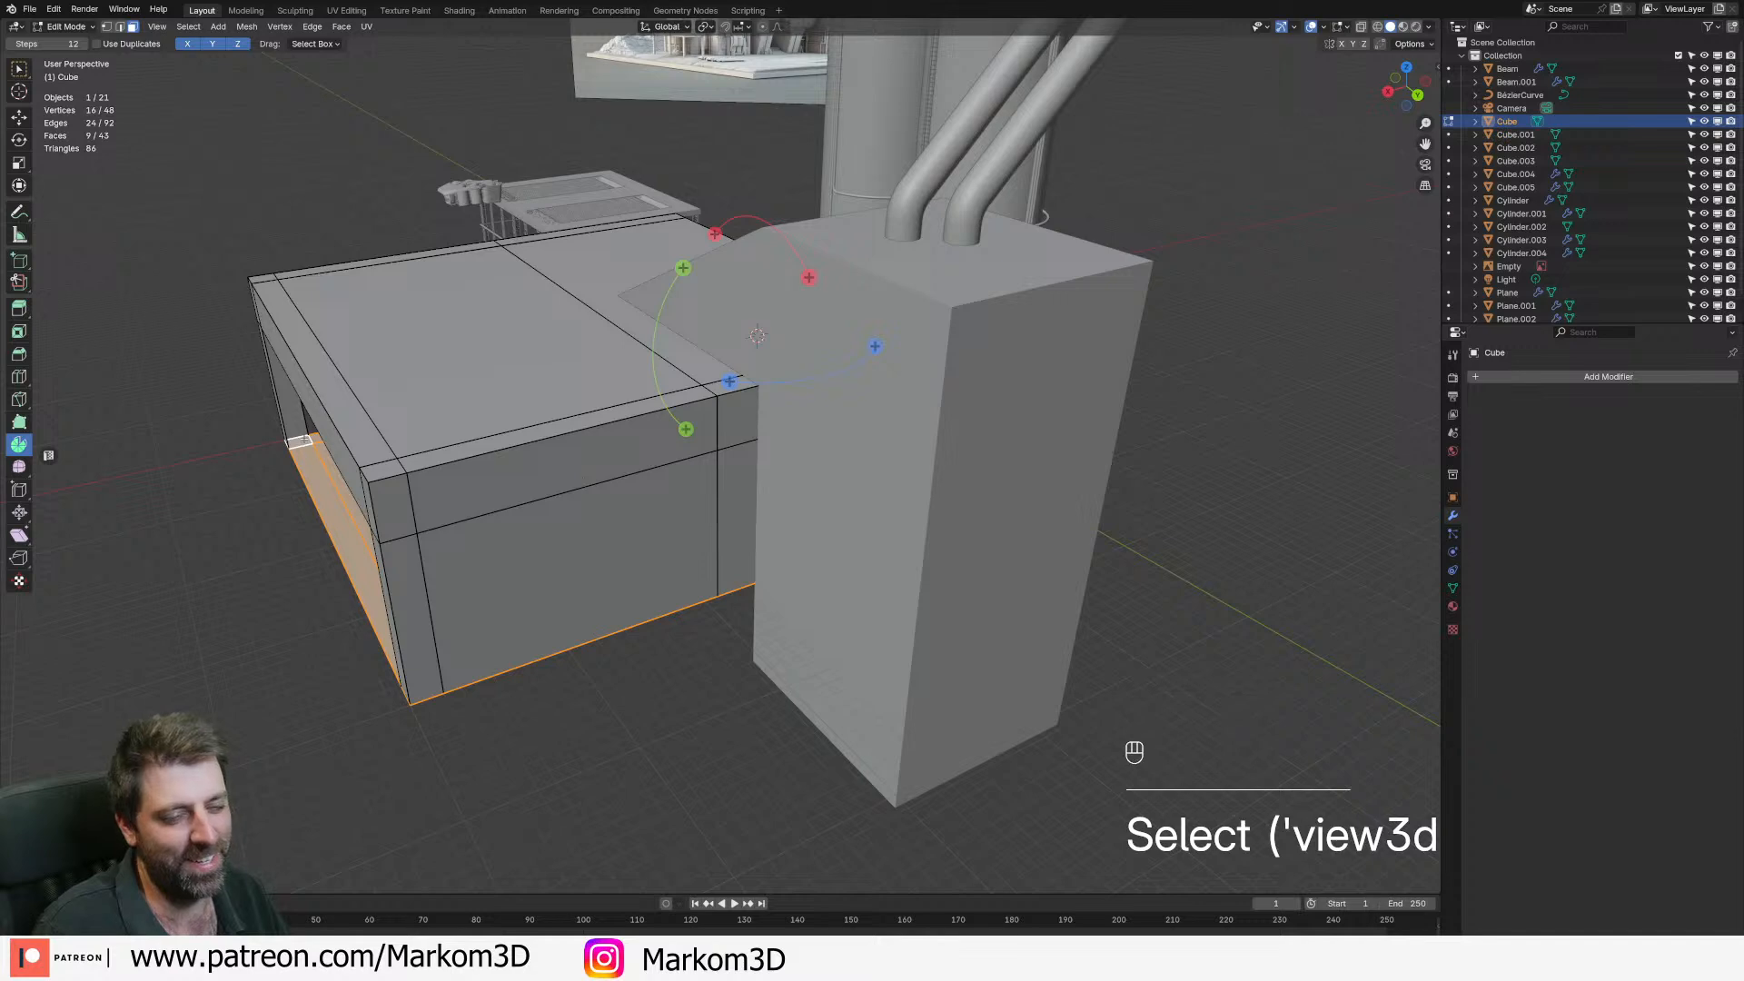
{"action": "key", "text": "Delete"}
{"action": "left_click", "coordinate": [236, 440]}
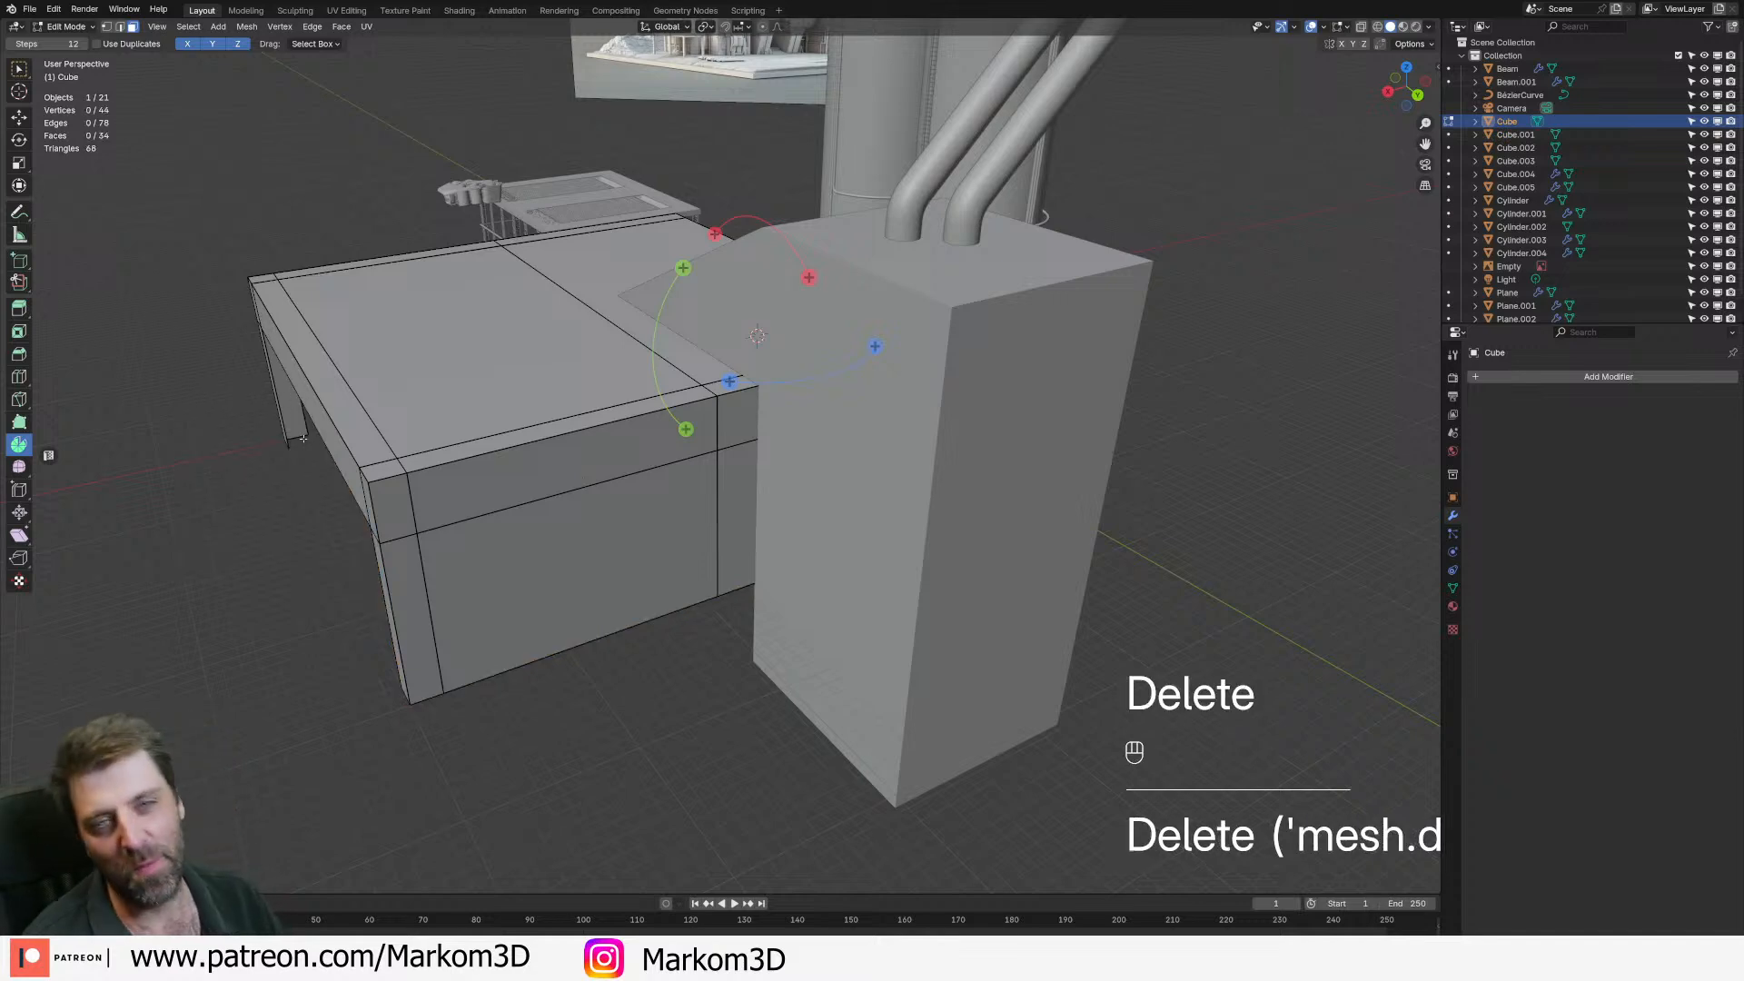
- In side wireframe view, select the building's lowest vertices and move them straight down to lengthen its walls and pillars
{"action": "key", "text": "2"}
{"action": "left_click", "coordinate": [545, 652], "text": "alt"}
{"action": "middle_click_drag", "start_coordinate": [545, 652], "coordinate": [776, 499]}
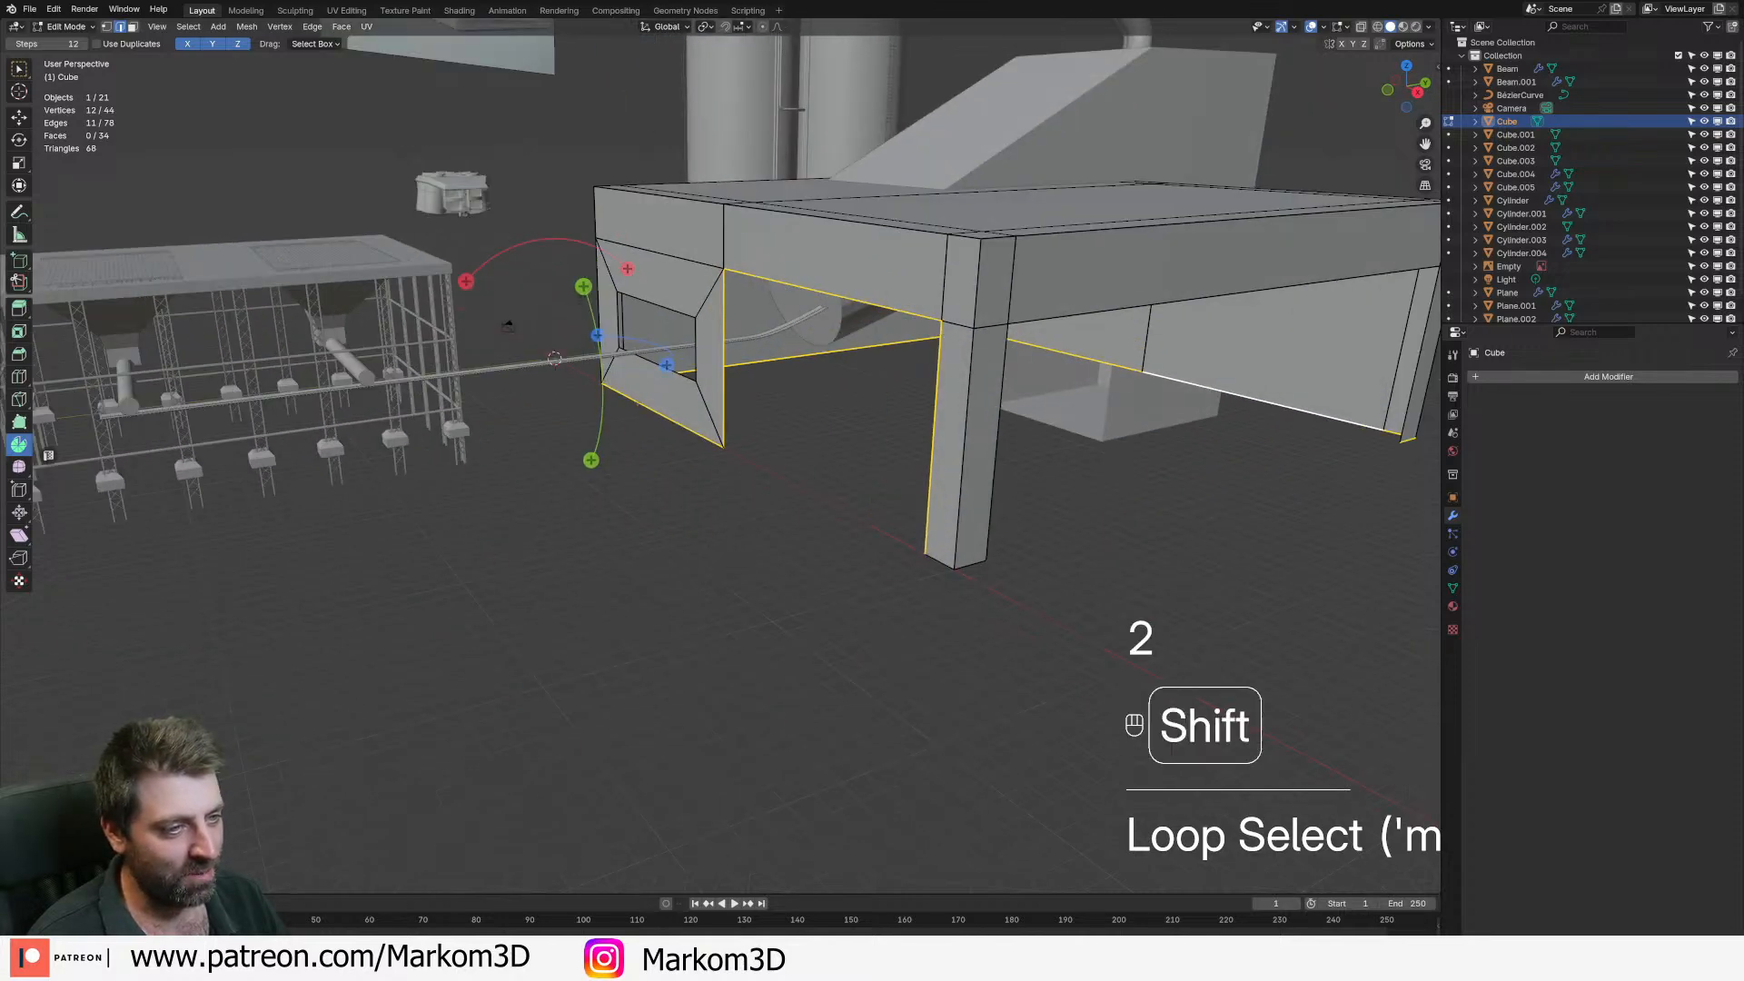
{"action": "key", "text": "z"}
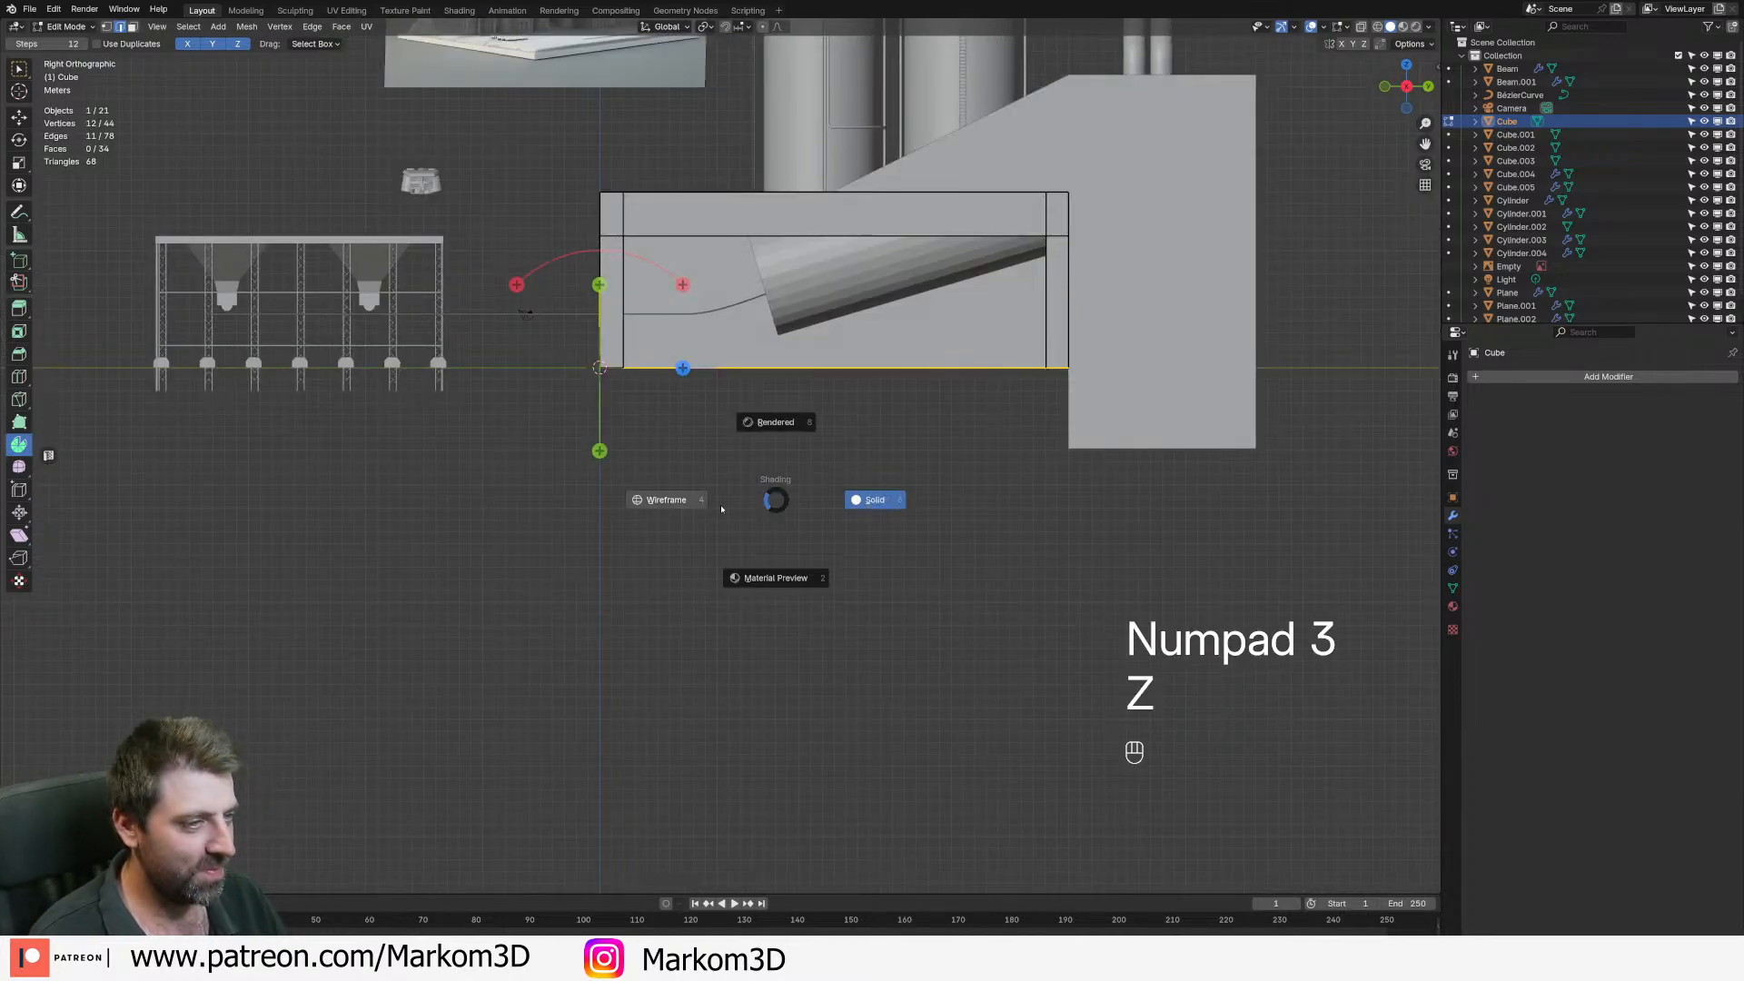
{"action": "left_click", "coordinate": [677, 497]}
{"action": "key", "text": "1"}
{"action": "left_click", "coordinate": [1173, 447]}
{"action": "key", "text": "b"}
{"action": "left_click_drag", "start_coordinate": [1181, 443], "coordinate": [581, 273]}
{"action": "key", "text": "h"}
{"action": "key", "text": "x"}
{"action": "key", "text": "ctrl+z"}
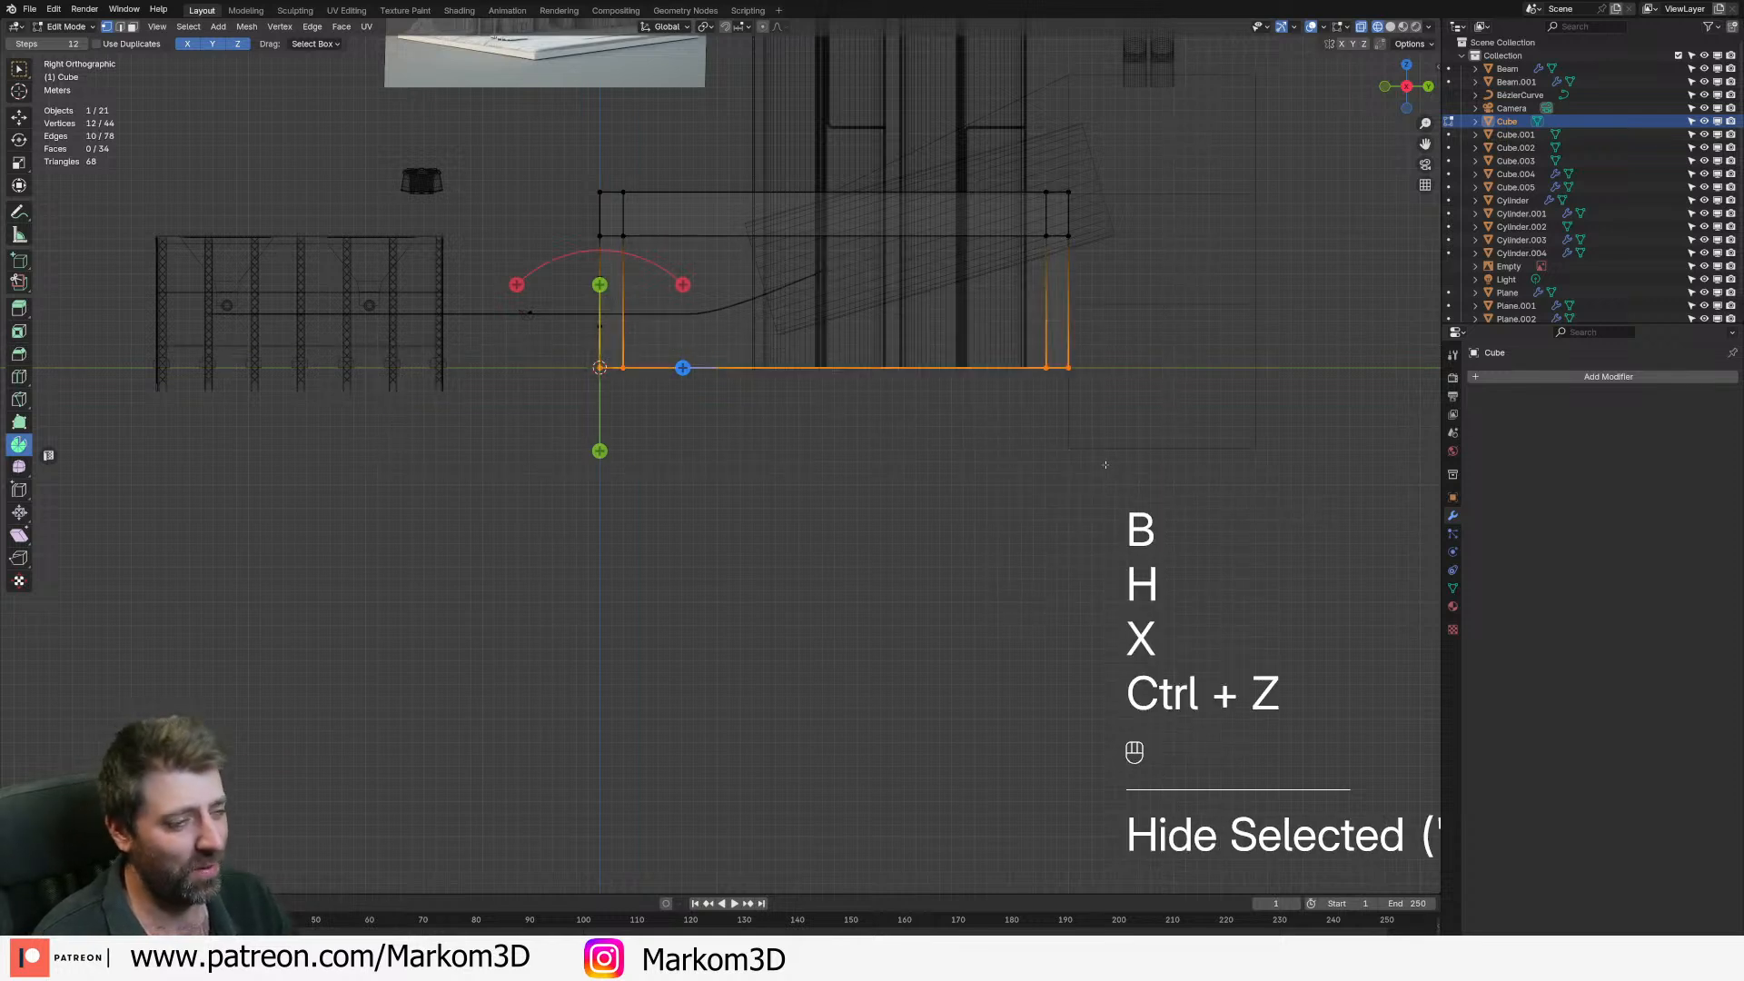
{"action": "key", "text": "g"}
{"action": "middle_click", "coordinate": [1106, 467]}
{"action": "left_click", "coordinate": [1108, 530]}
{"action": "scroll", "coordinate": [736, 460], "scroll_direction": "down", "scroll_amount": 2}
{"action": "key", "text": "Tab"}
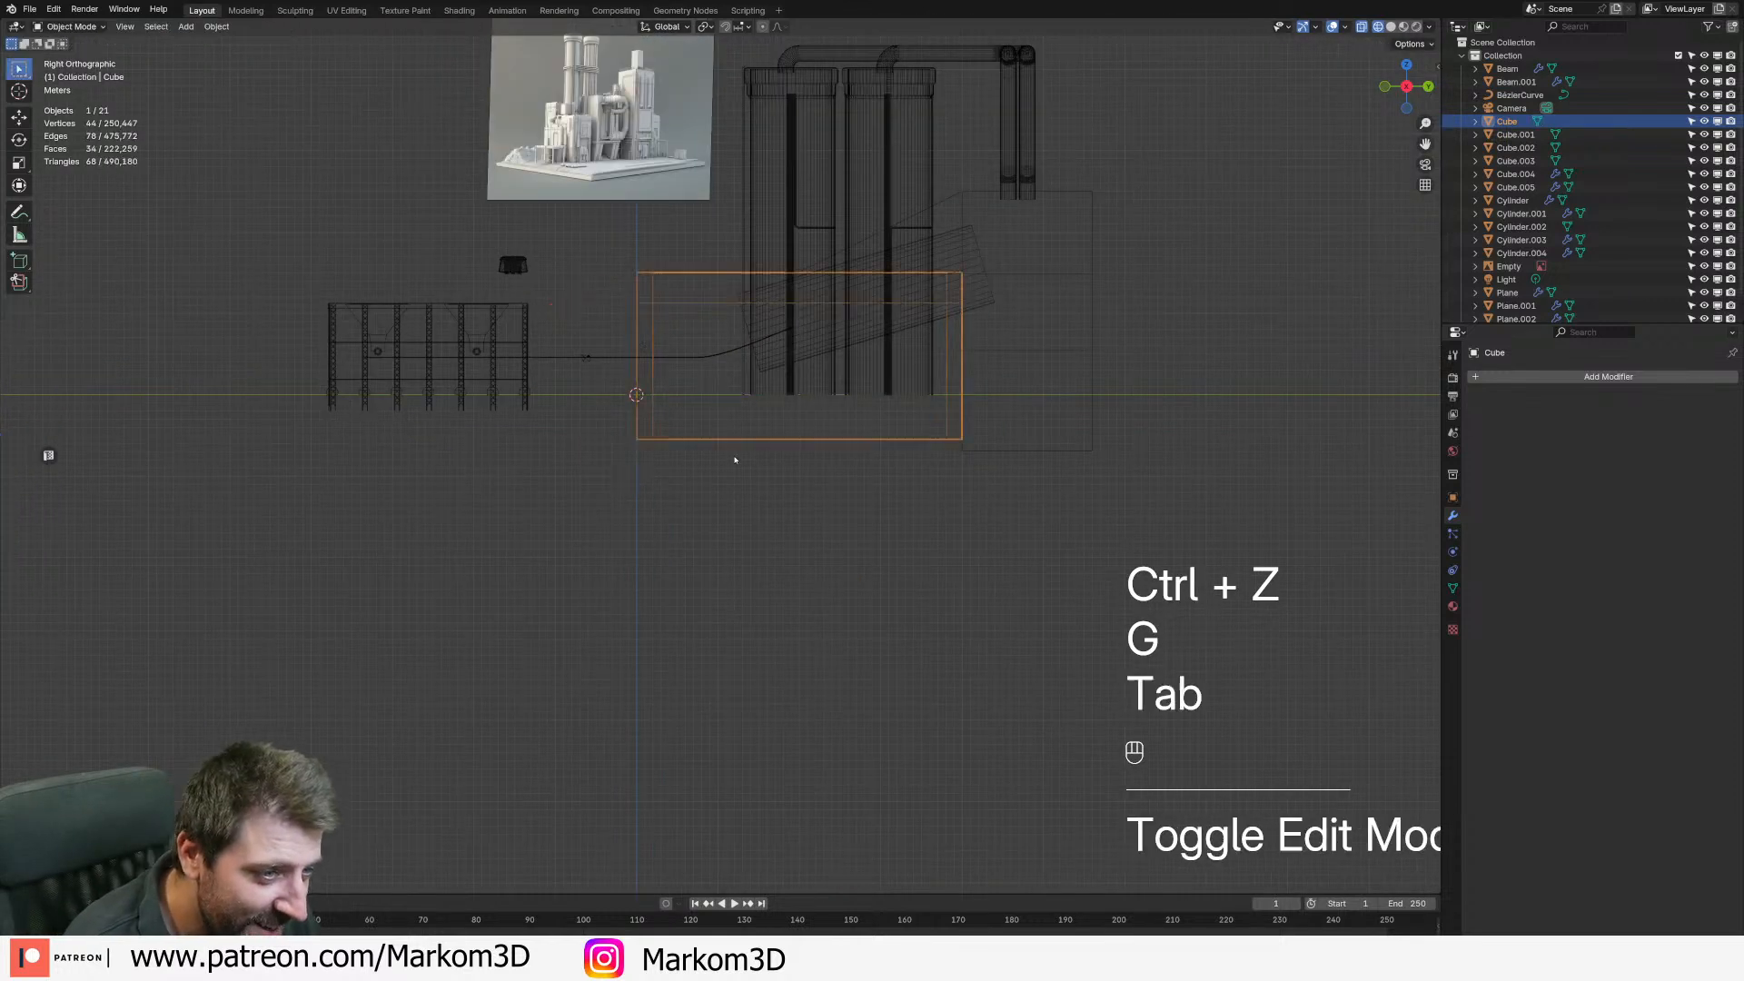
- Add a plane and enlarge its mesh into a ground surface extending beneath all the structures, shown in solid shading
{"action": "key", "text": "shift+a"}
{"action": "left_click", "coordinate": [786, 464]}
{"action": "middle_click_drag", "start_coordinate": [787, 467], "coordinate": [821, 493]}
{"action": "key", "text": "Tab"}
{"action": "key", "text": "s"}
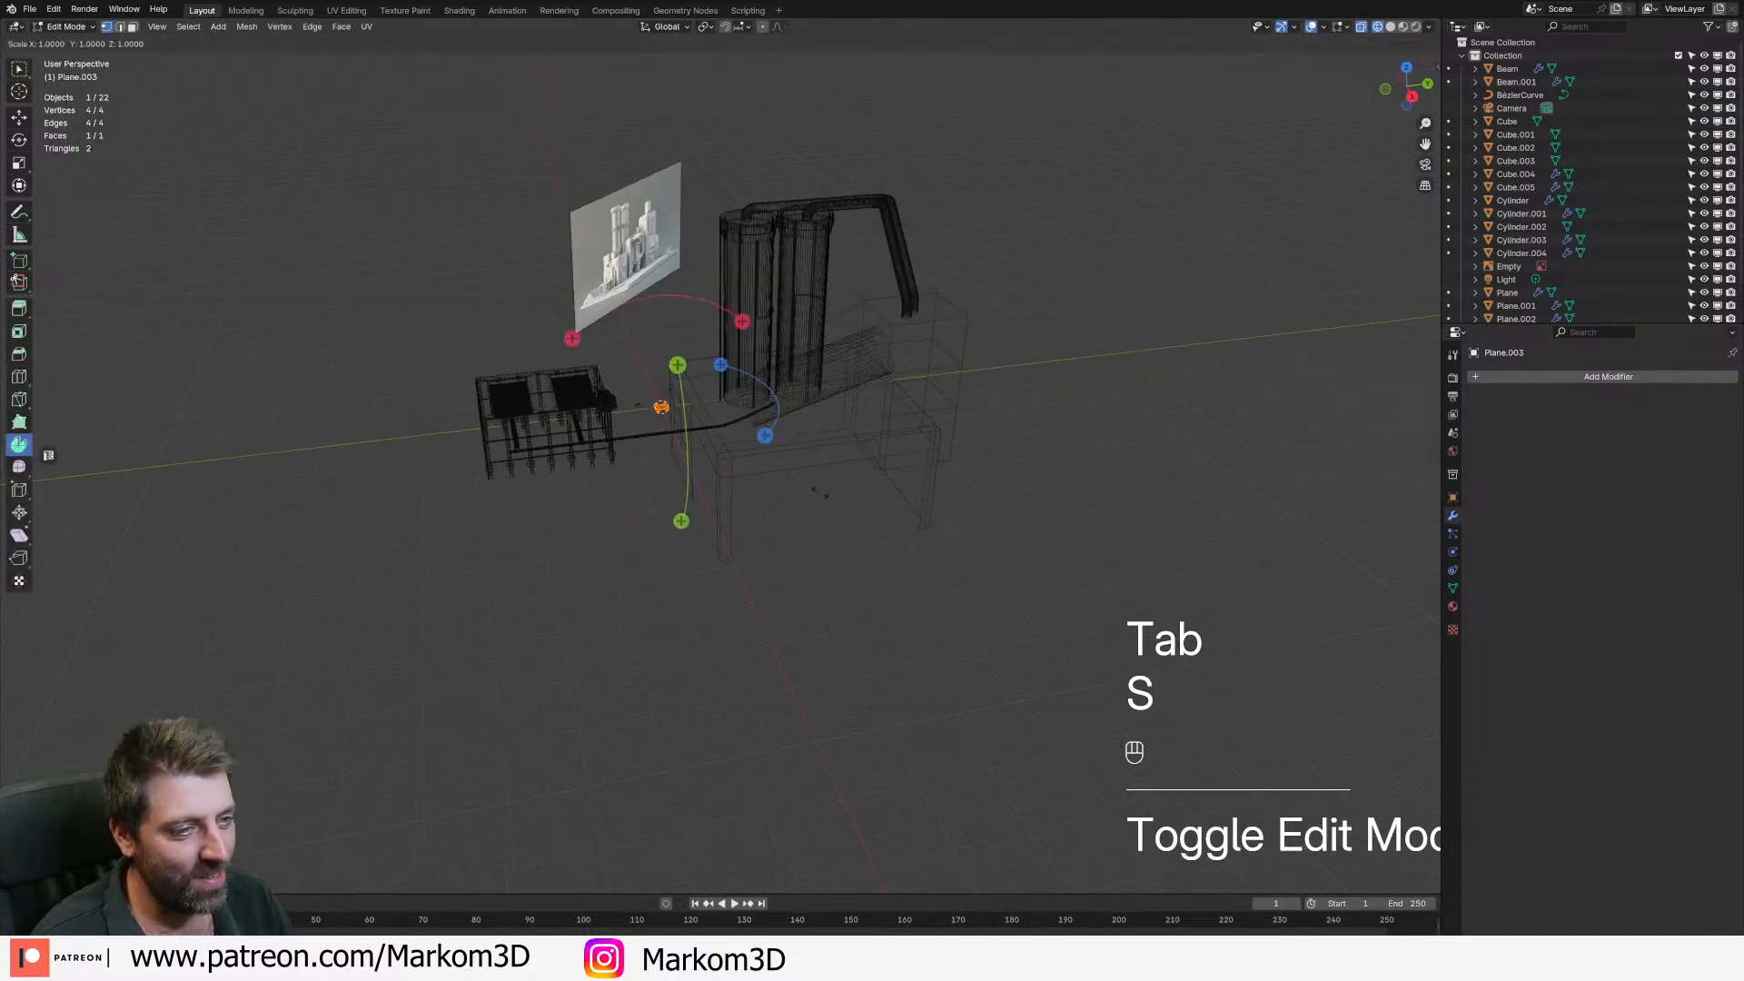
{"action": "left_click", "coordinate": [820, 493]}
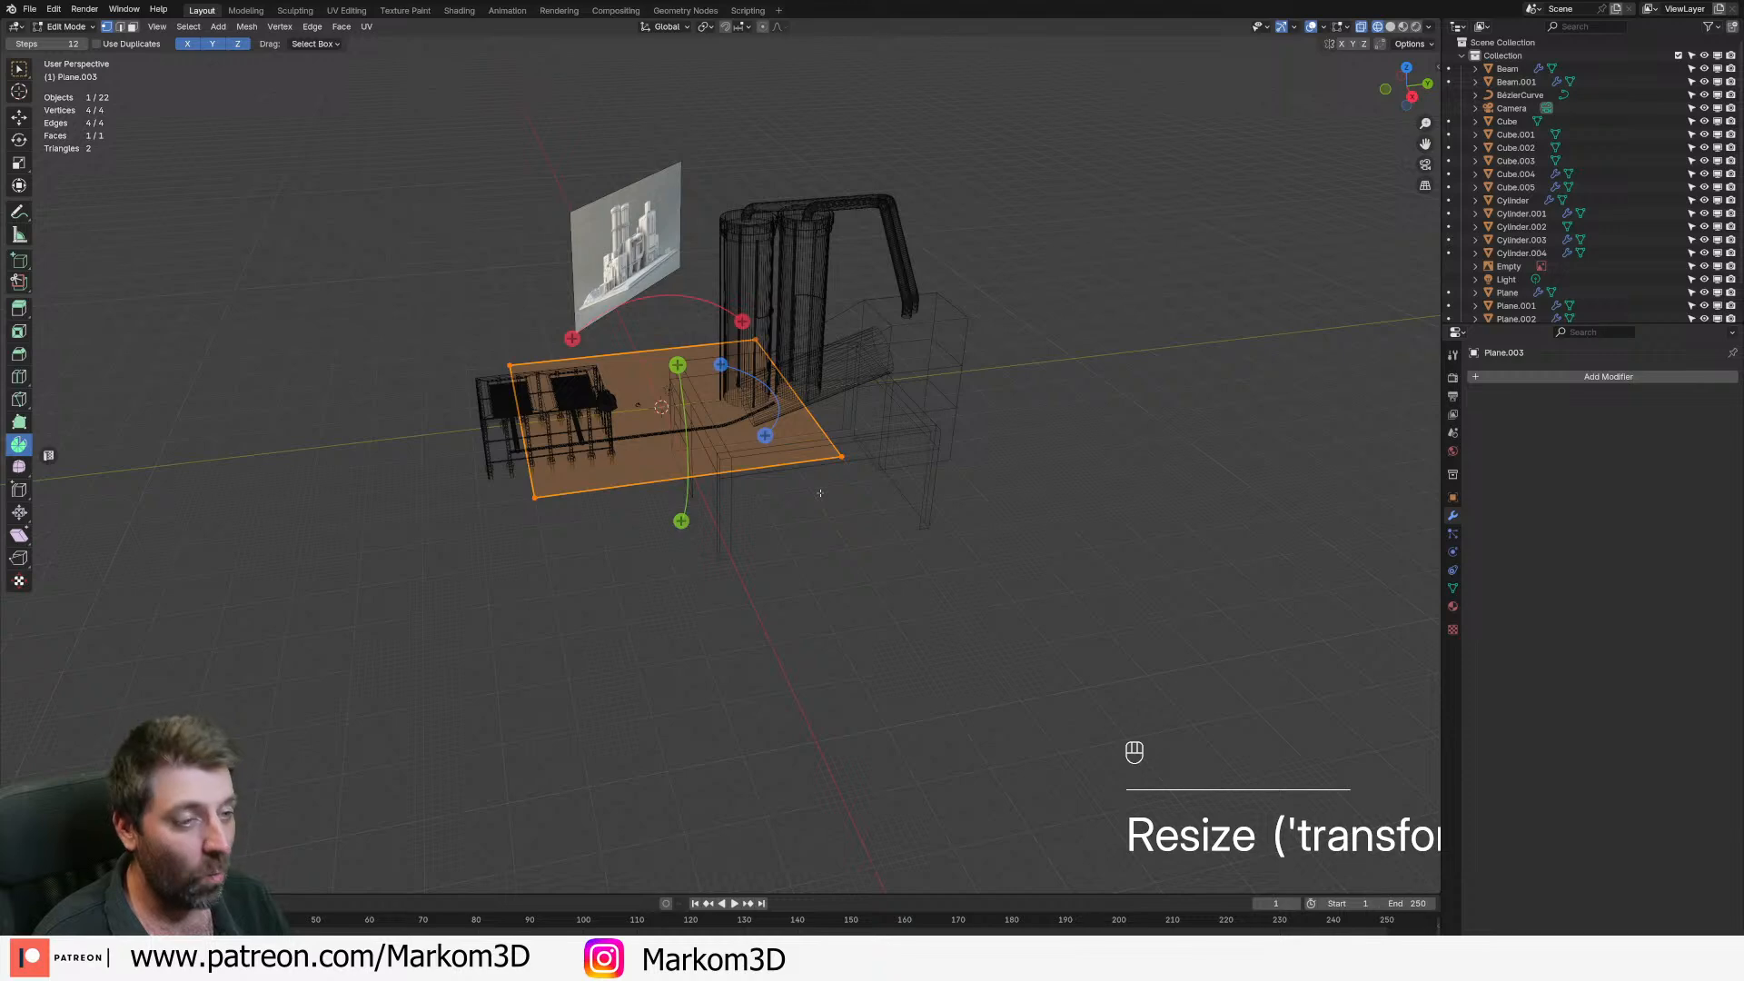
{"action": "key", "text": "s"}
{"action": "left_click", "coordinate": [22, 654]}
{"action": "key", "text": "z"}
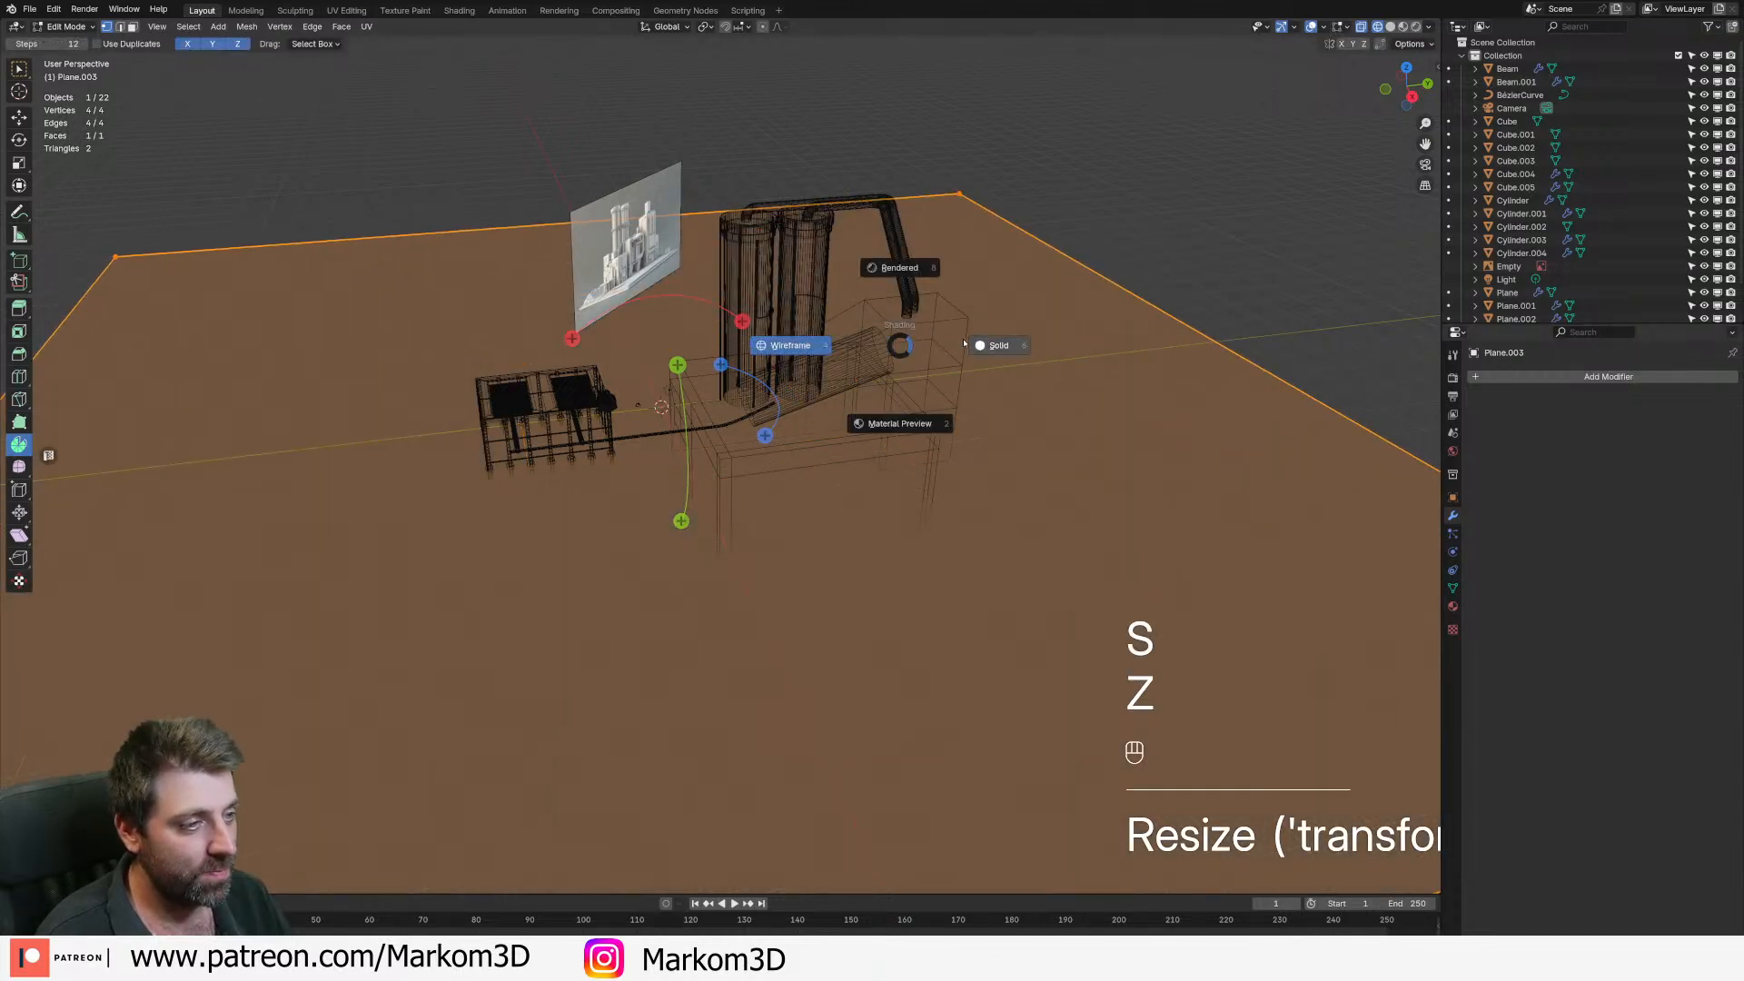
{"action": "left_click", "coordinate": [992, 345]}
{"action": "key", "text": "Tab"}
- Examine the platform, spaceship and buildings above the ground plane and compare them with the reference image
{"action": "left_click", "coordinate": [727, 468]}
{"action": "scroll", "coordinate": [842, 380], "scroll_direction": "up", "scroll_amount": 2}
{"action": "mouse_move", "coordinate": [717, 418]}
{"action": "middle_mouse_down"}
{"action": "mouse_move", "coordinate": [842, 380]}
{"action": "mouse_move", "coordinate": [708, 380]}
{"action": "mouse_move", "coordinate": [792, 380]}
{"action": "mouse_move", "coordinate": [731, 402]}
{"action": "middle_mouse_up"}
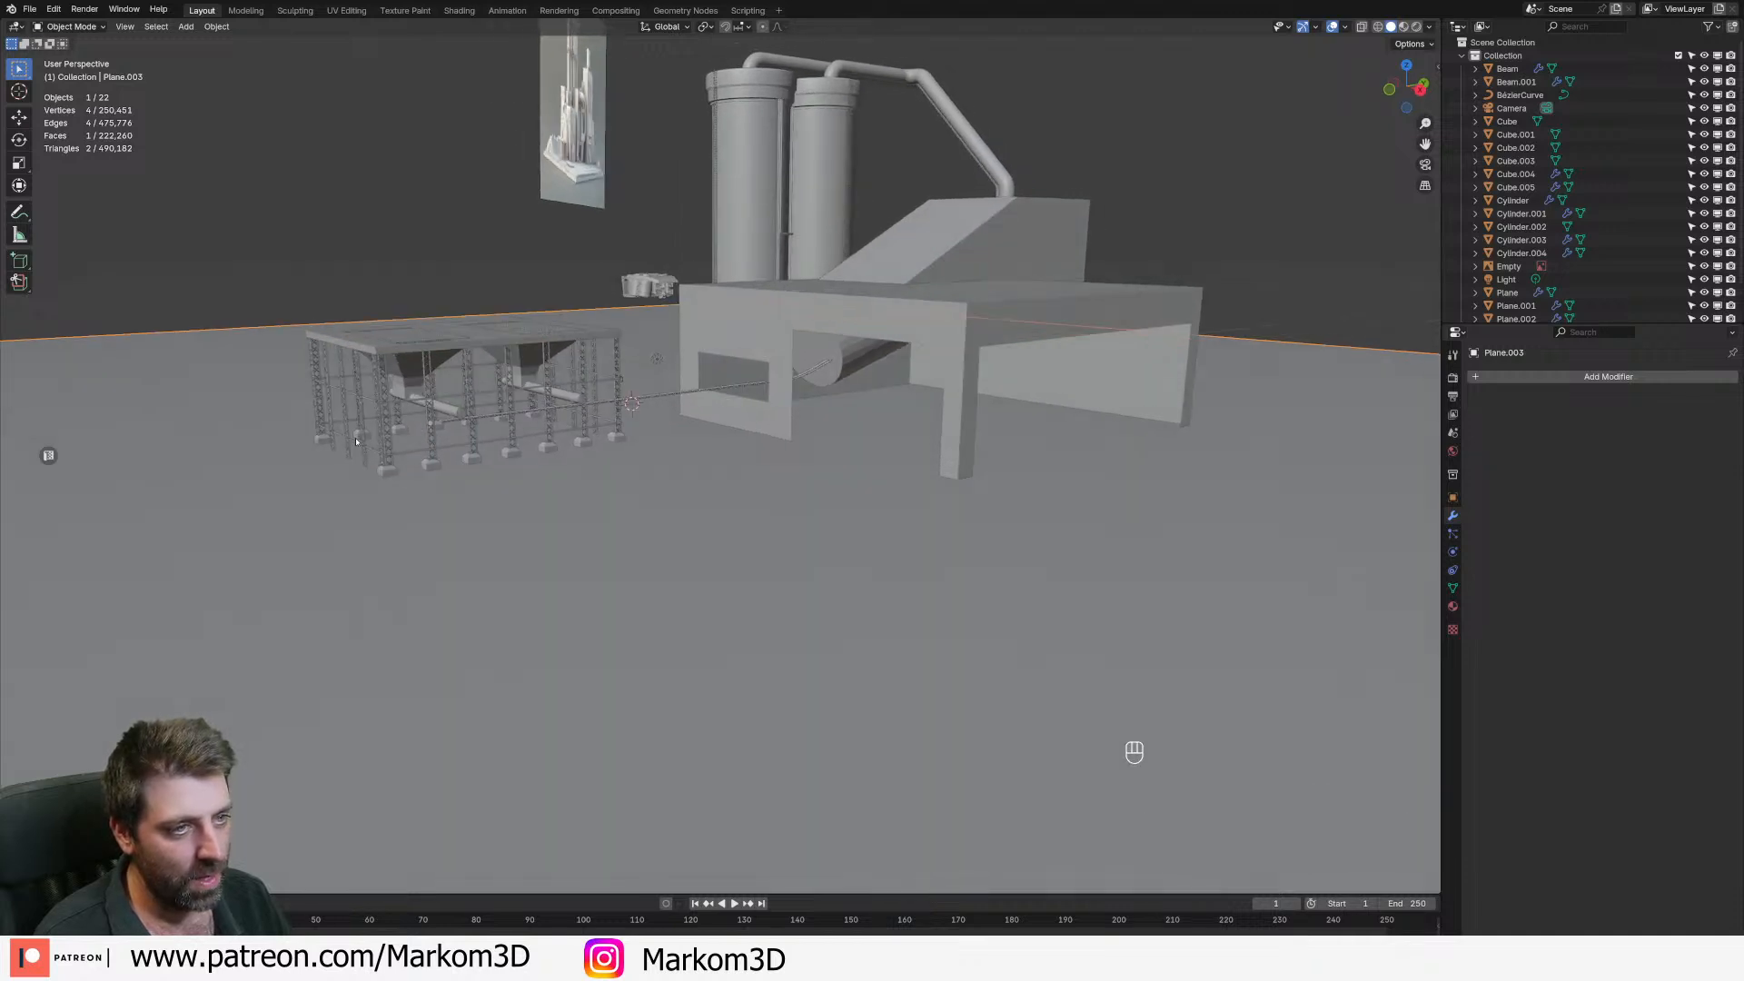
{"action": "left_click", "coordinate": [661, 292]}
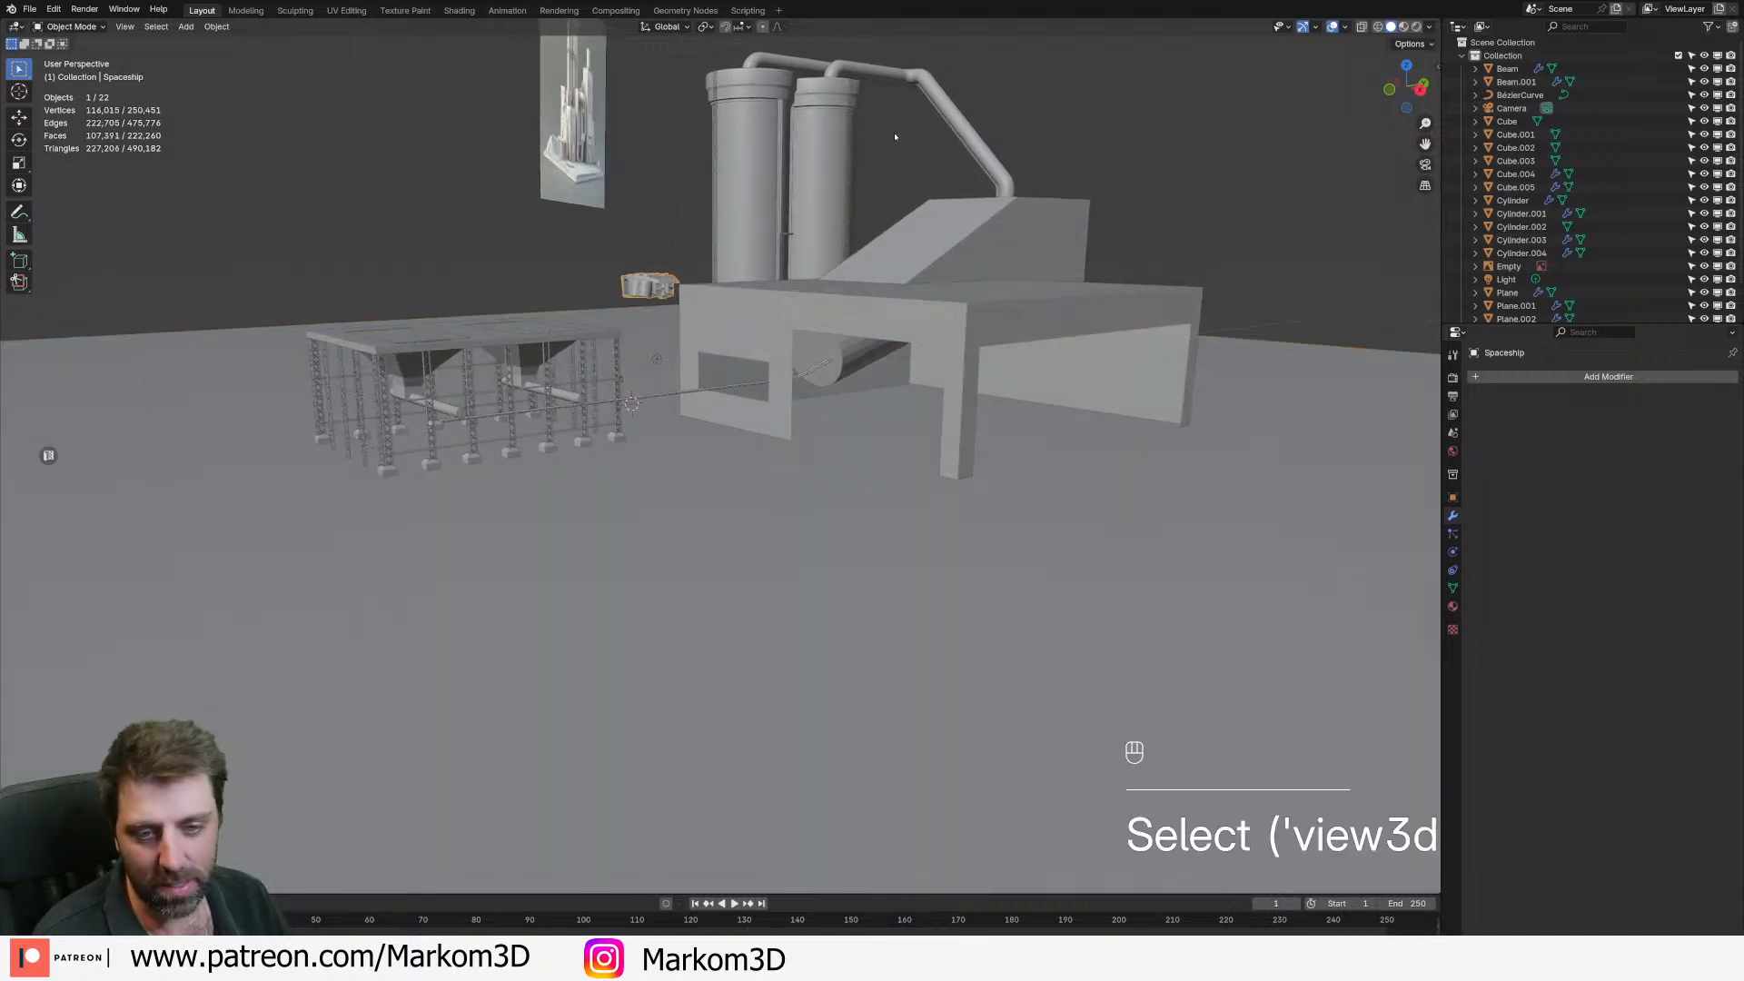
{"action": "middle_click_drag", "start_coordinate": [888, 140], "coordinate": [774, 272]}
{"action": "scroll", "coordinate": [774, 268], "scroll_direction": "up", "scroll_amount": 4}
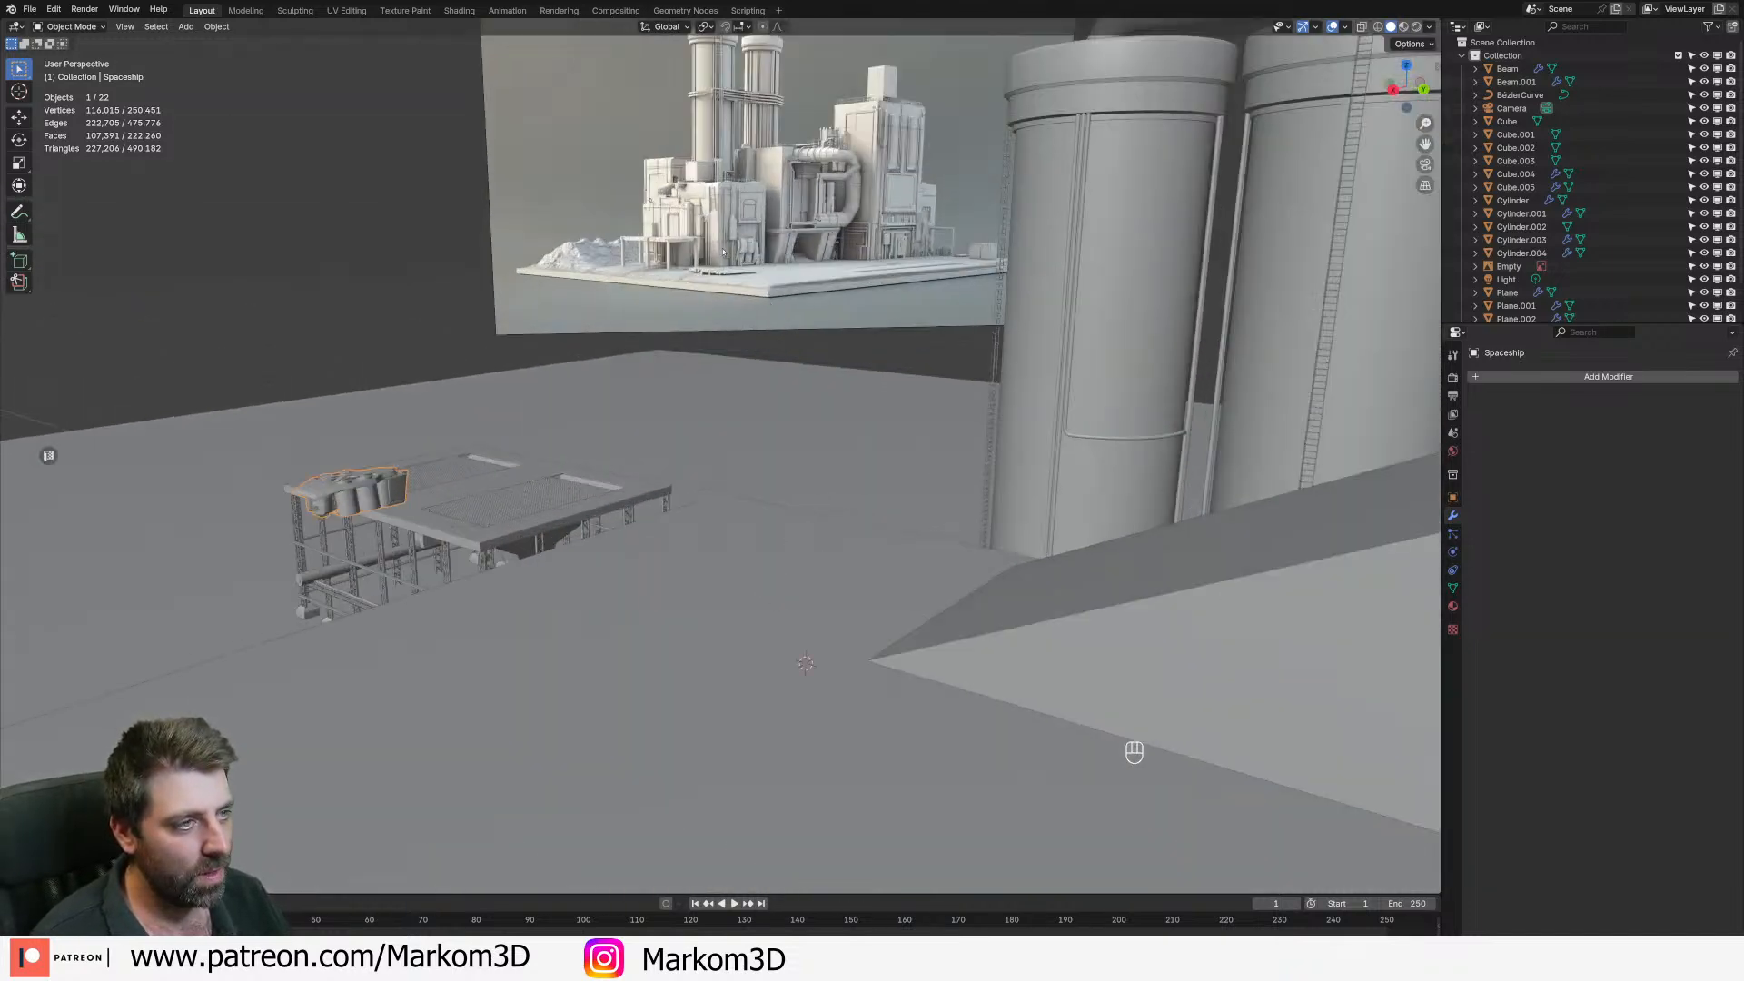
{"action": "middle_click_drag", "start_coordinate": [823, 418], "coordinate": [1036, 245], "text": "shift"}
{"action": "left_click", "coordinate": [940, 297]}
{"action": "scroll", "coordinate": [940, 297], "scroll_direction": "down", "scroll_amount": 1}
{"action": "middle_click_drag", "start_coordinate": [830, 294], "coordinate": [908, 464], "text": "shift"}
{"action": "scroll", "coordinate": [908, 463], "scroll_direction": "up", "scroll_amount": 4}
{"action": "middle_click_drag", "start_coordinate": [796, 160], "coordinate": [809, 273]}
{"action": "scroll", "coordinate": [809, 273], "scroll_direction": "down", "scroll_amount": 3}
- Bevel the flat-roofed building's long top edge facing the platform with multiple segments to round it
{"action": "middle_click_drag", "start_coordinate": [895, 522], "coordinate": [929, 352]}
{"action": "key", "text": "Tab"}
{"action": "key", "text": "2"}
{"action": "left_click", "coordinate": [928, 351], "text": "alt"}
{"action": "middle_click_drag", "start_coordinate": [1200, 536], "coordinate": [1141, 547], "text": "shift"}
{"action": "key", "text": "ctrl+b"}
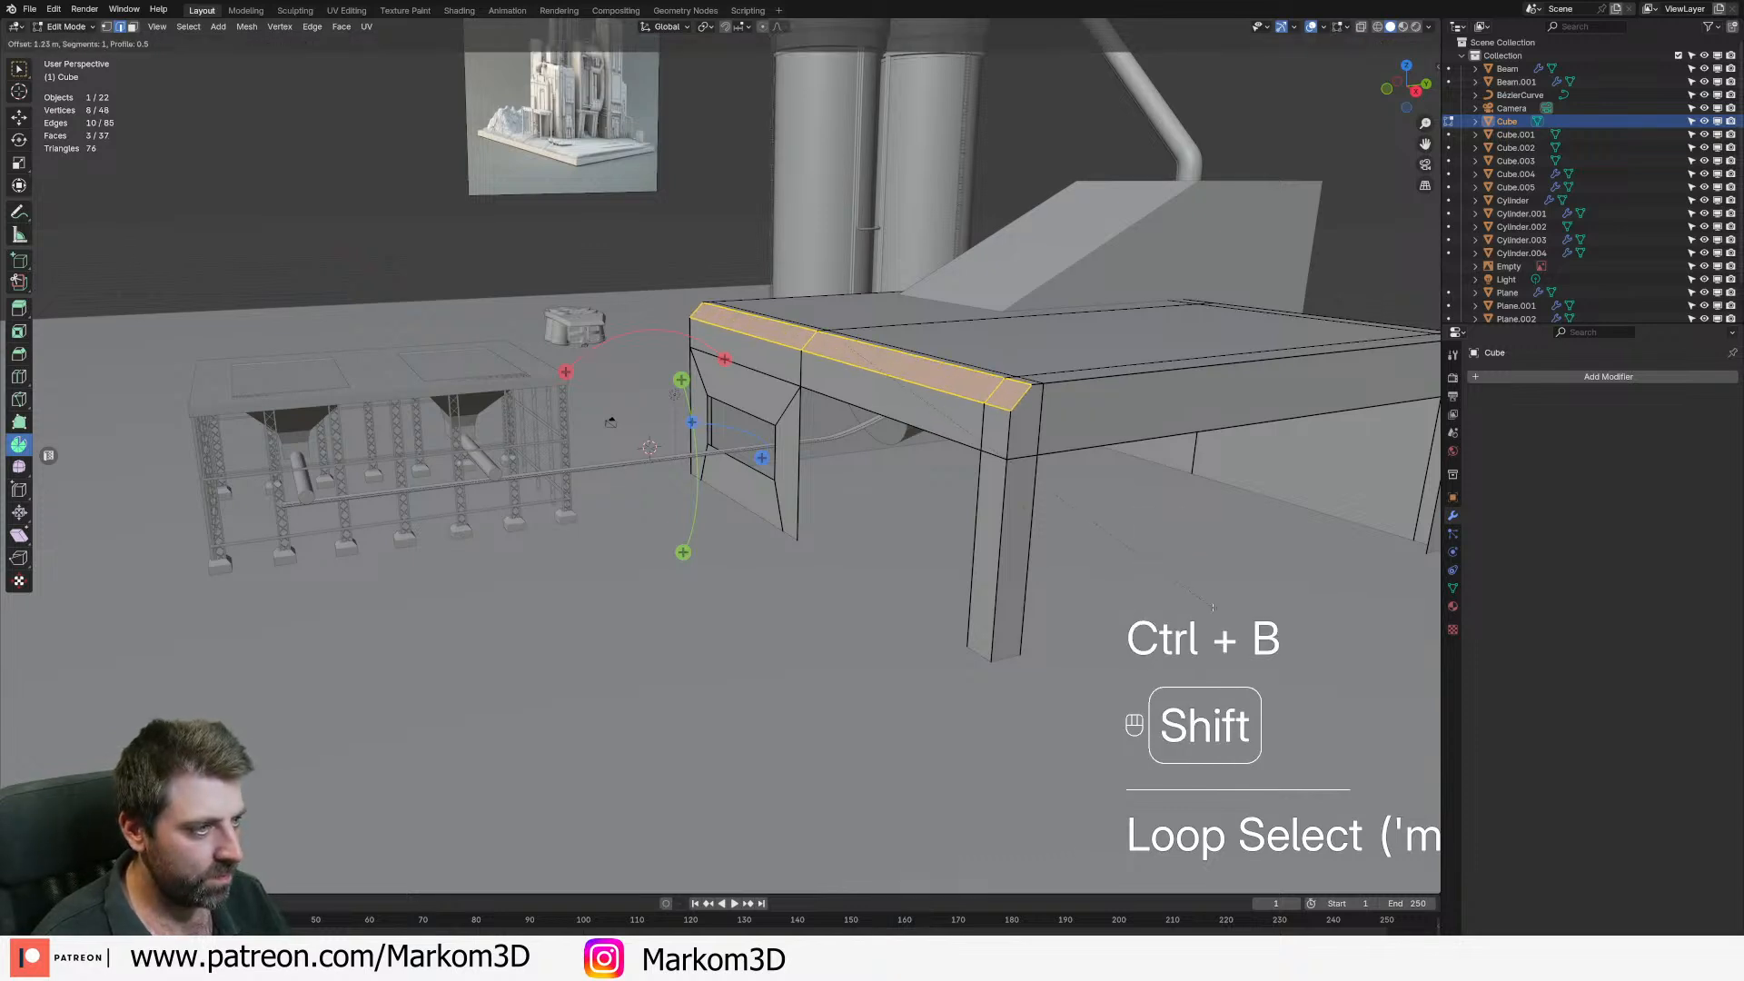
{"action": "left_click", "coordinate": [1227, 625]}
{"action": "key", "text": "Tab"}
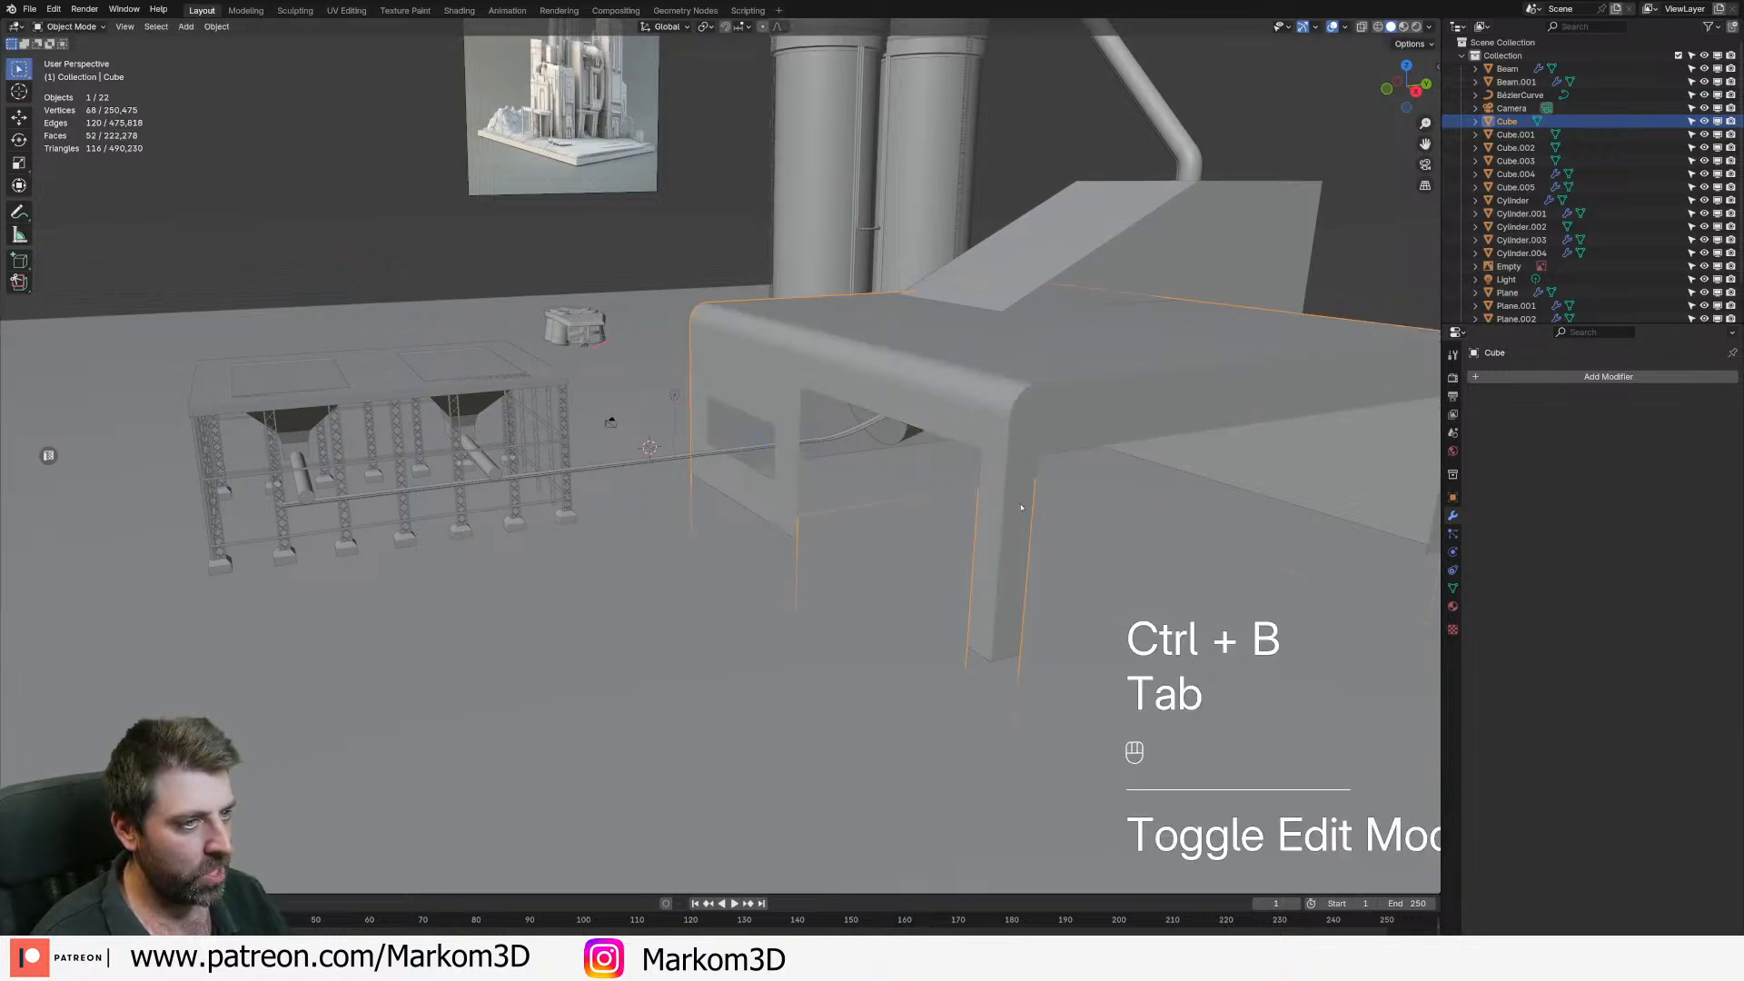
- Apply Shade Auto Smooth to the building with the rounded roof edge
{"action": "scroll", "coordinate": [974, 497], "scroll_direction": "up", "scroll_amount": 3}
{"action": "right_click", "coordinate": [713, 359]}
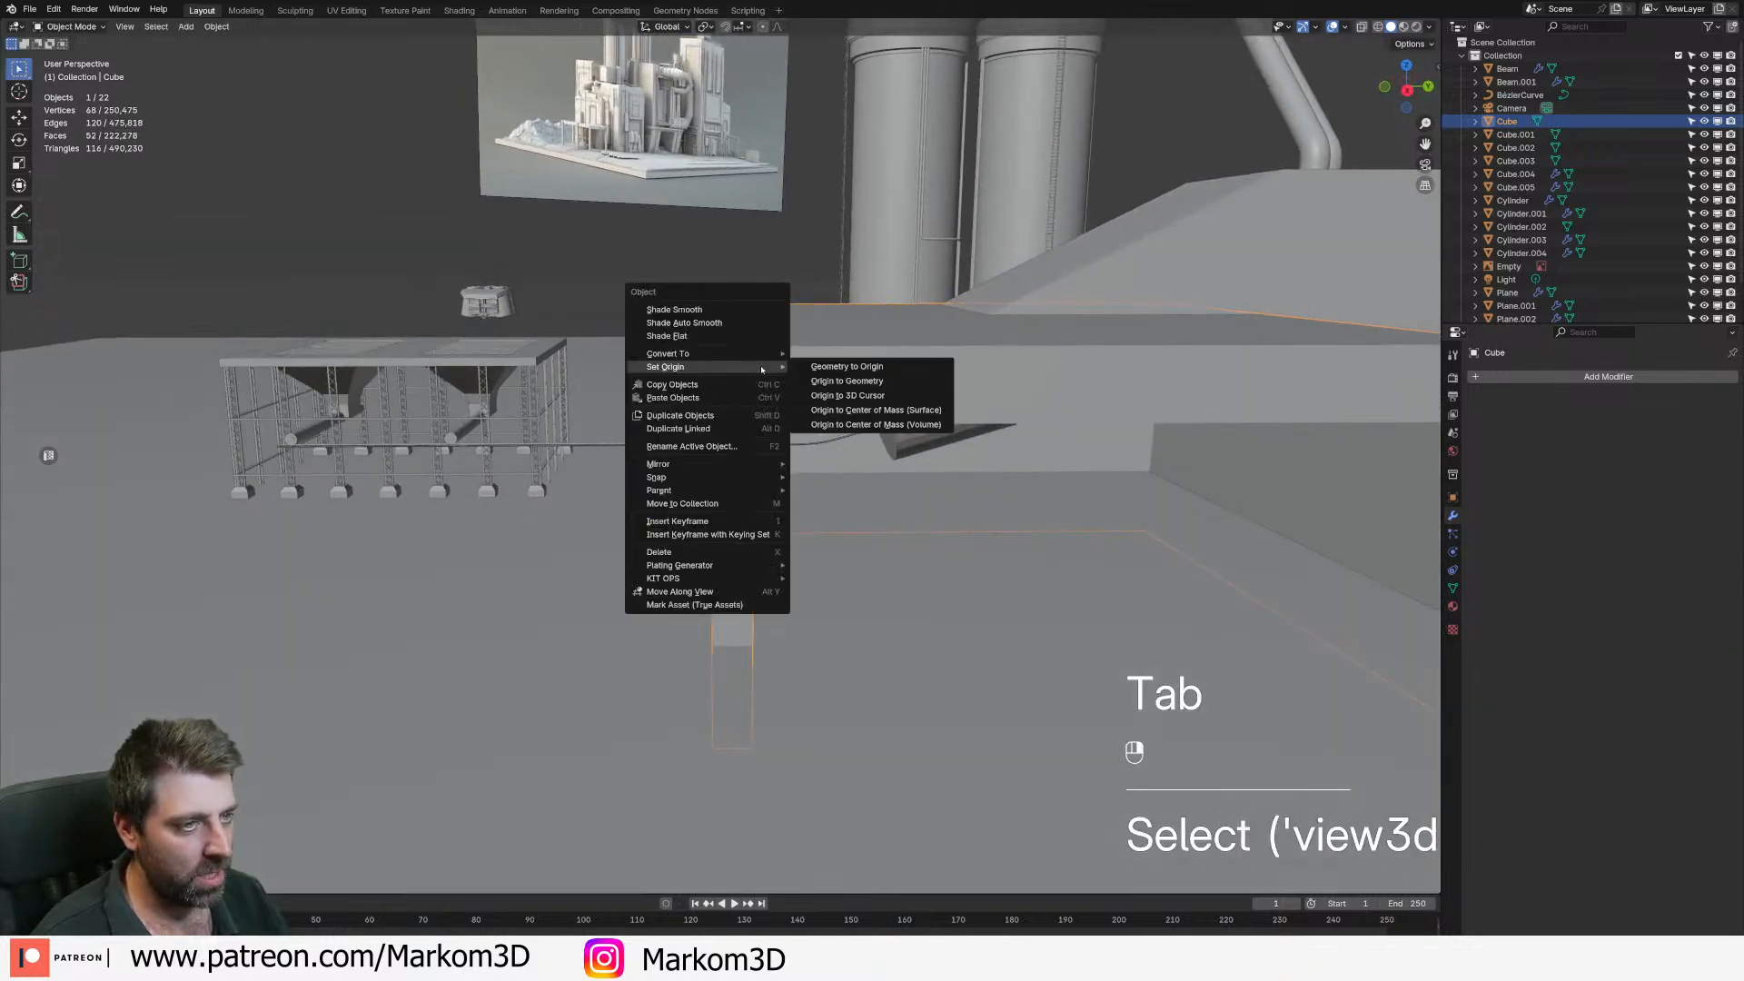
{"action": "left_click", "coordinate": [733, 324]}
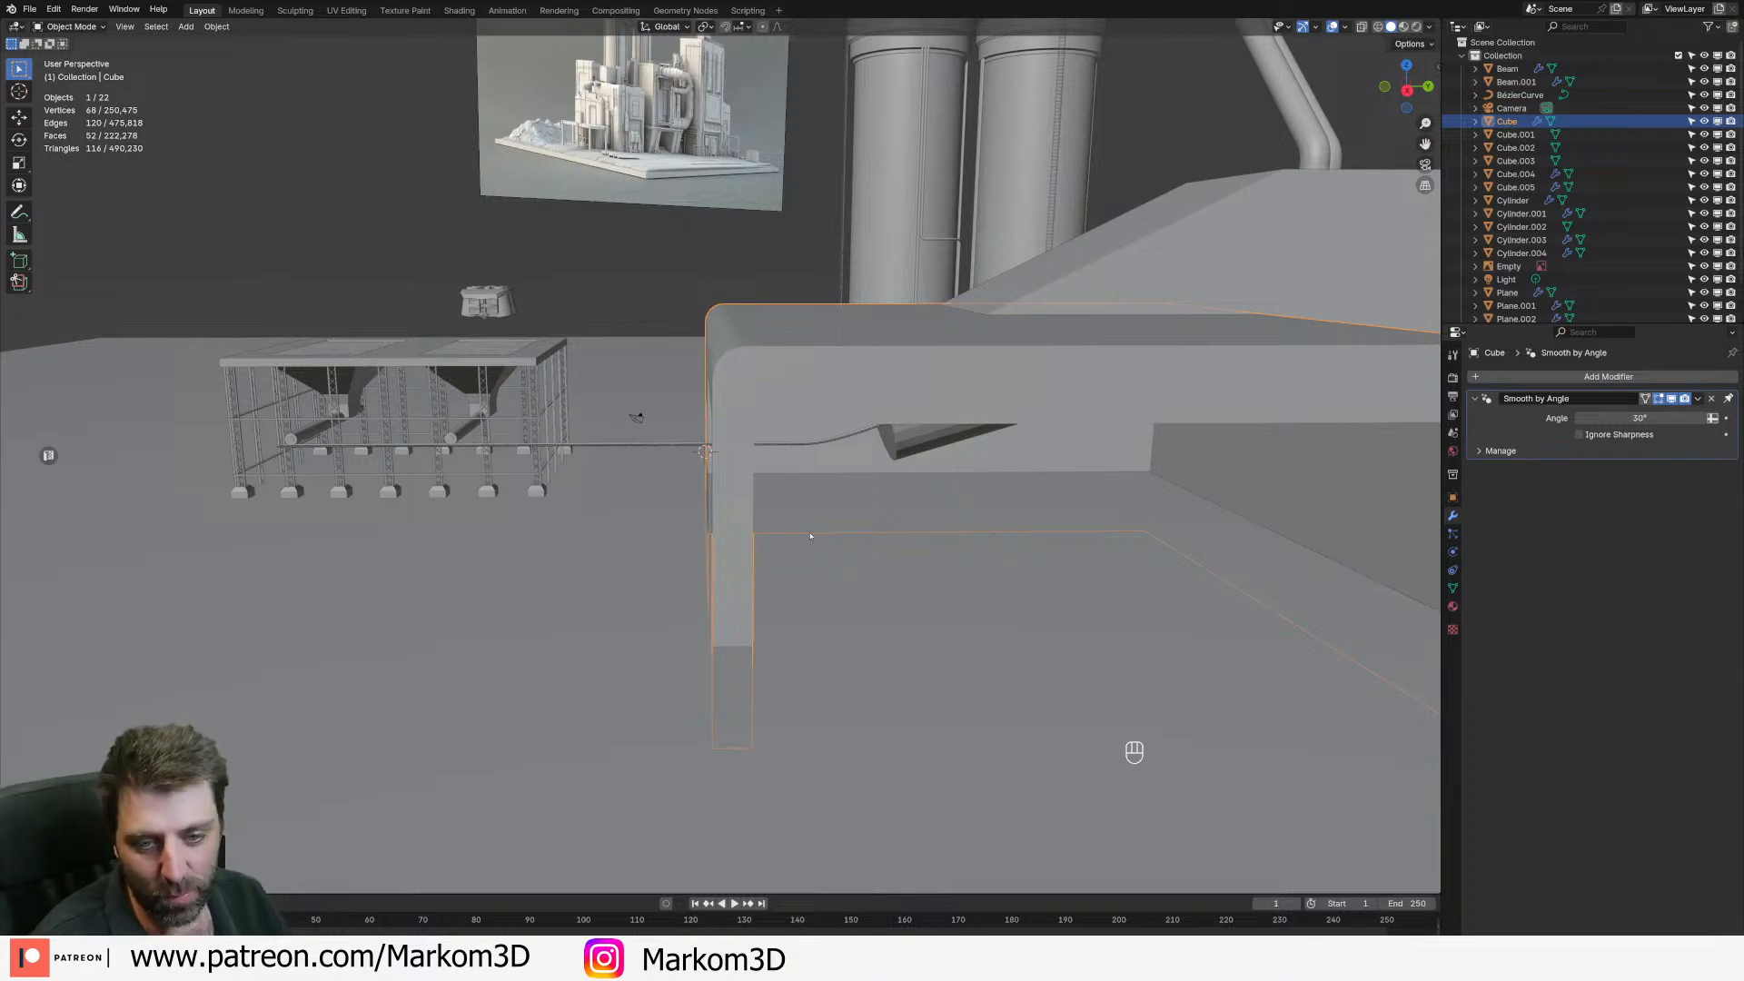
{"action": "middle_click_drag", "start_coordinate": [668, 518], "coordinate": [645, 469]}
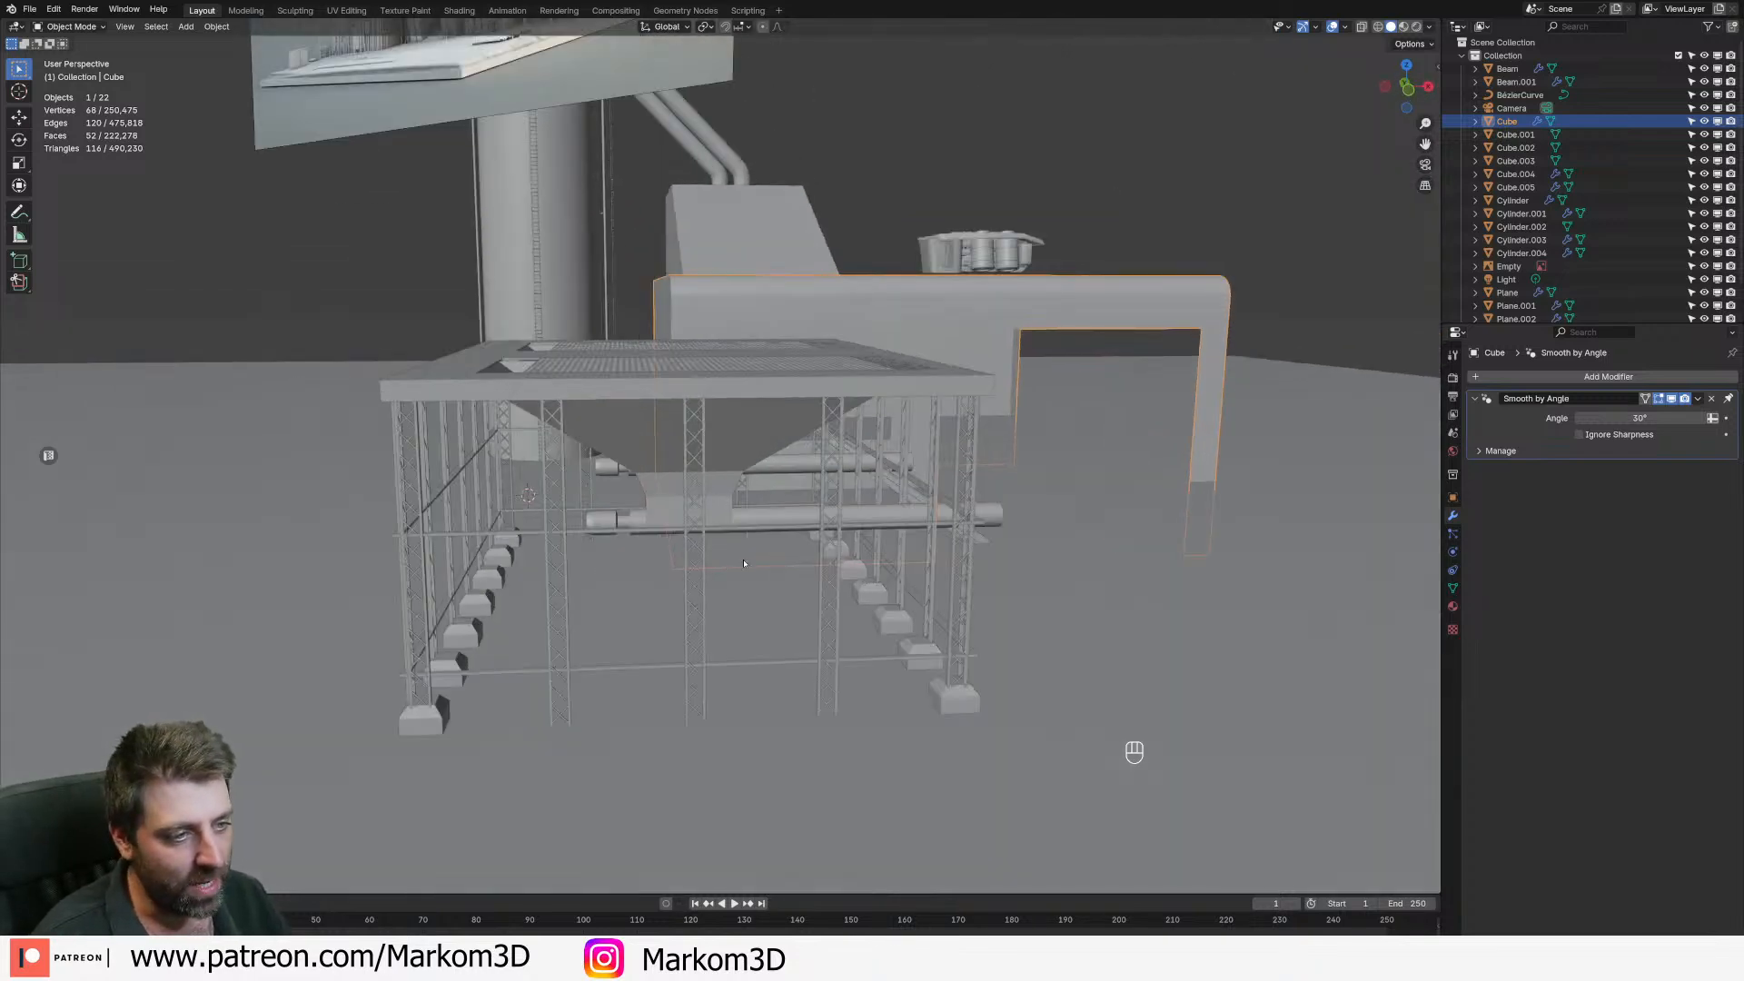
- Extrude the edge loop around the rounded building's front doorway outward along the X axis to form a box-shaped annex
{"action": "scroll", "coordinate": [698, 592], "scroll_direction": "down", "scroll_amount": 4}
{"action": "middle_click_drag", "start_coordinate": [972, 531], "coordinate": [790, 545]}
{"action": "scroll", "coordinate": [1095, 426], "scroll_direction": "up", "scroll_amount": 1}
{"action": "left_click", "coordinate": [1096, 427]}
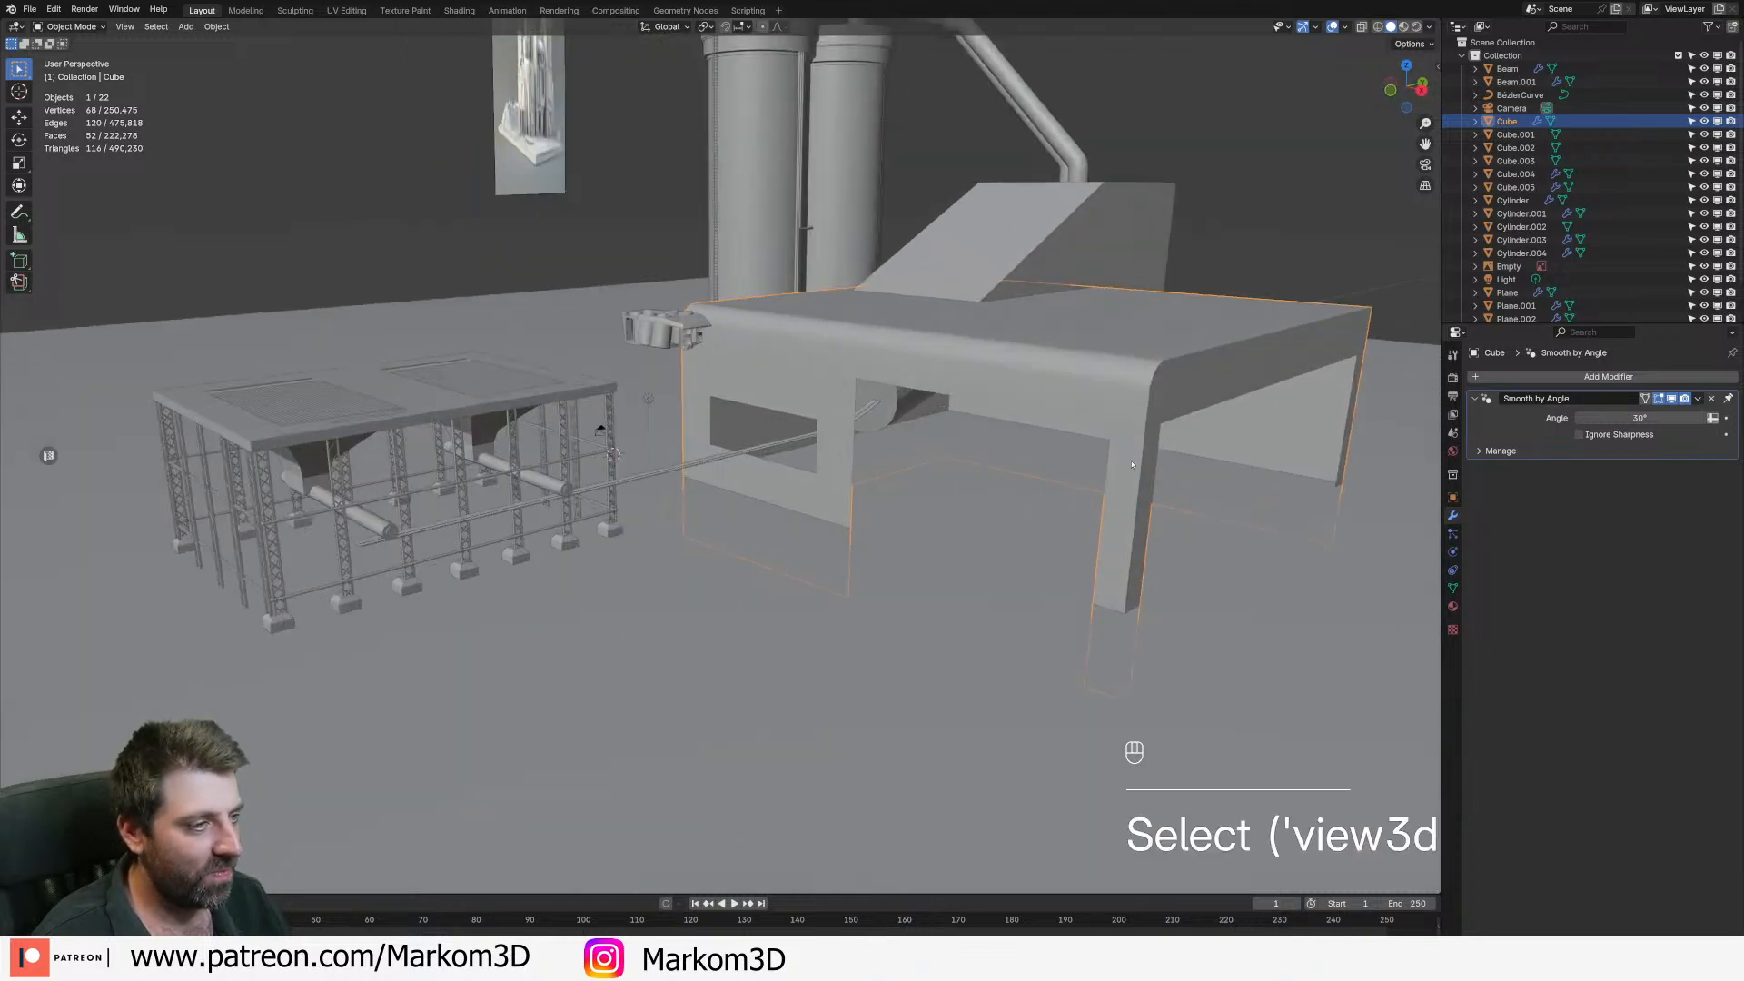
{"action": "middle_click_drag", "start_coordinate": [1096, 427], "coordinate": [1041, 433]}
{"action": "key", "text": "Tab"}
{"action": "key", "text": "Tab"}
{"action": "key", "text": "Tab"}
{"action": "key", "text": "2"}
{"action": "left_click", "coordinate": [895, 424], "text": "alt"}
{"action": "key", "text": "e"}
{"action": "middle_click_drag", "start_coordinate": [982, 579], "coordinate": [946, 570], "text": "shift"}
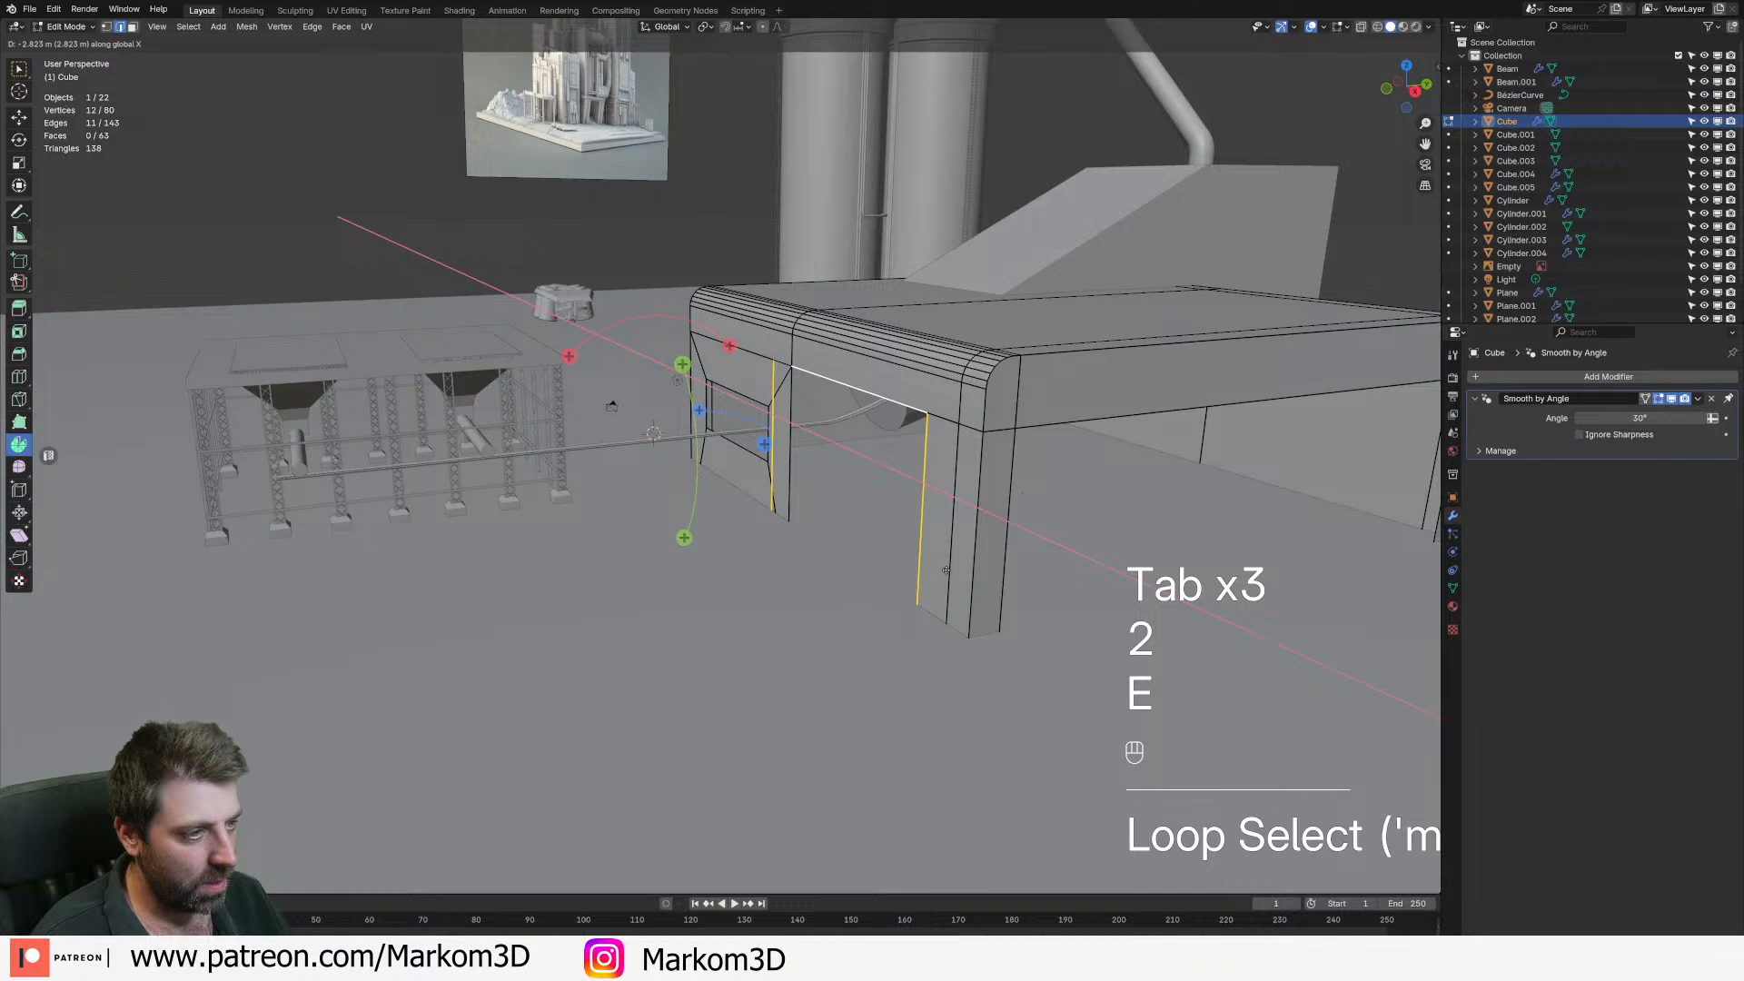
{"action": "left_click", "coordinate": [854, 573]}
{"action": "key", "text": "Tab"}
{"action": "scroll", "coordinate": [611, 406], "scroll_direction": "down", "scroll_amount": 5}
{"action": "middle_click_drag", "start_coordinate": [611, 406], "coordinate": [645, 445]}
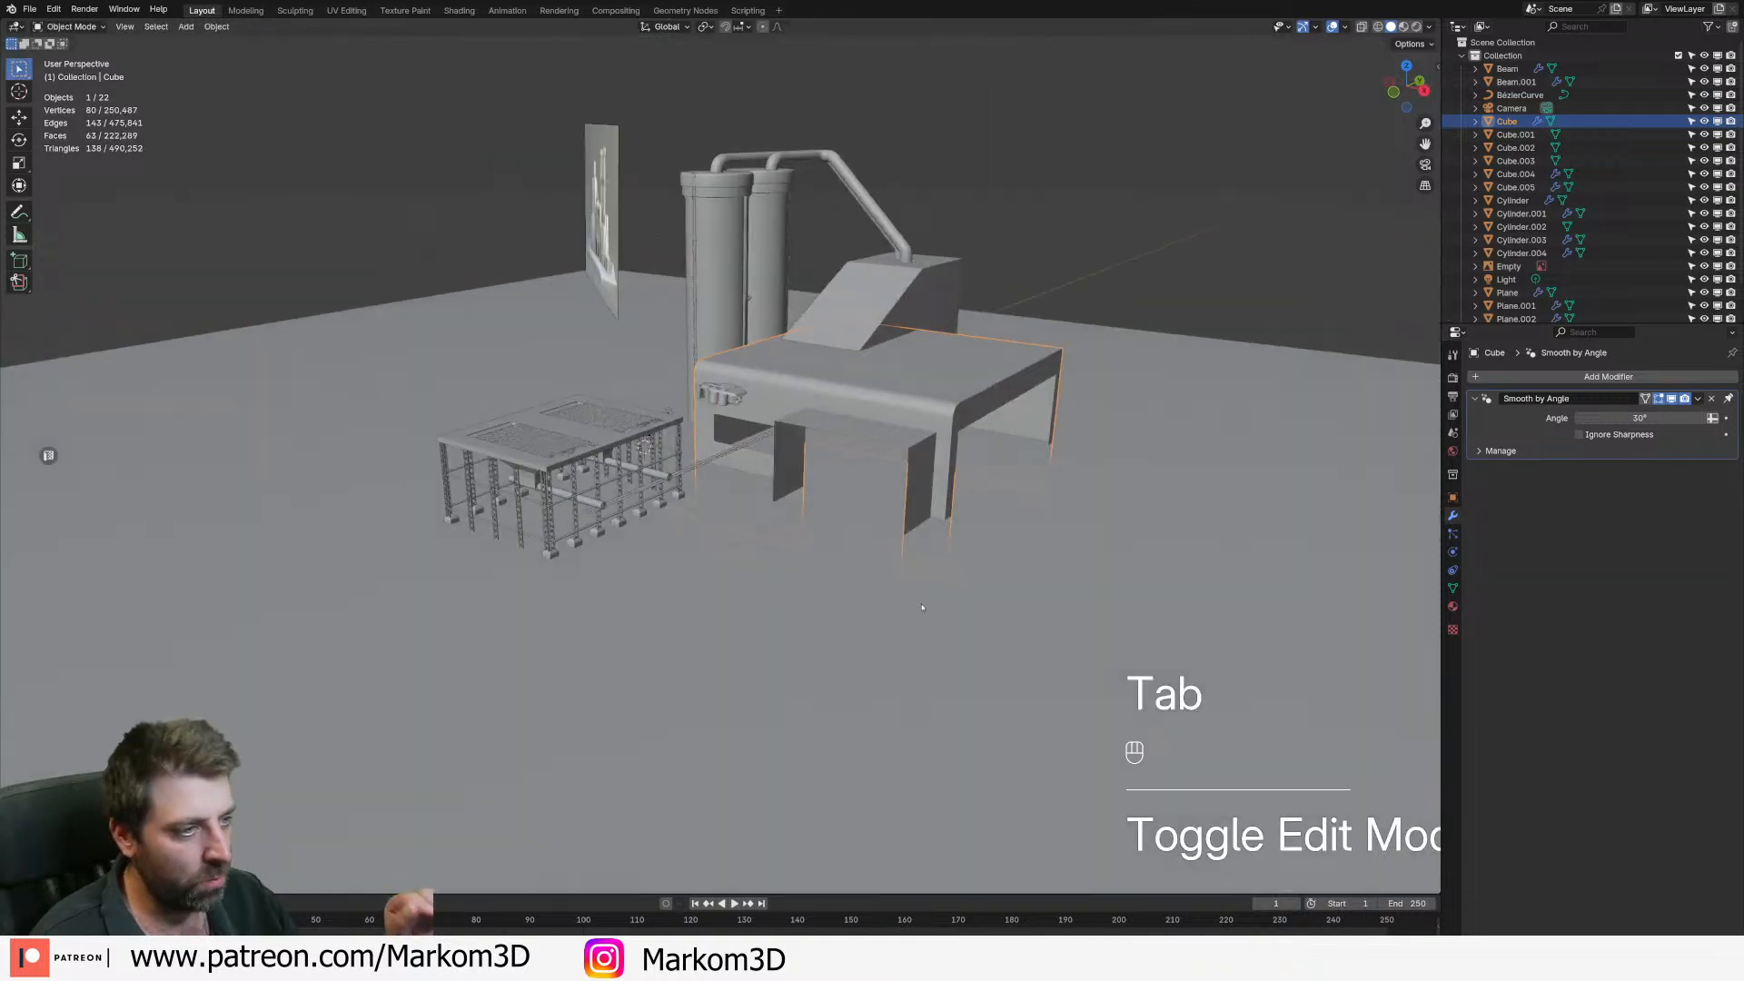
- Lower the outer top edge of the extruded annex so its roof slopes down away from the building
{"action": "key", "text": "Tab"}
{"action": "key", "text": "2"}
{"action": "left_click", "coordinate": [872, 441]}
{"action": "key", "text": "g"}
{"action": "left_click", "coordinate": [872, 463]}
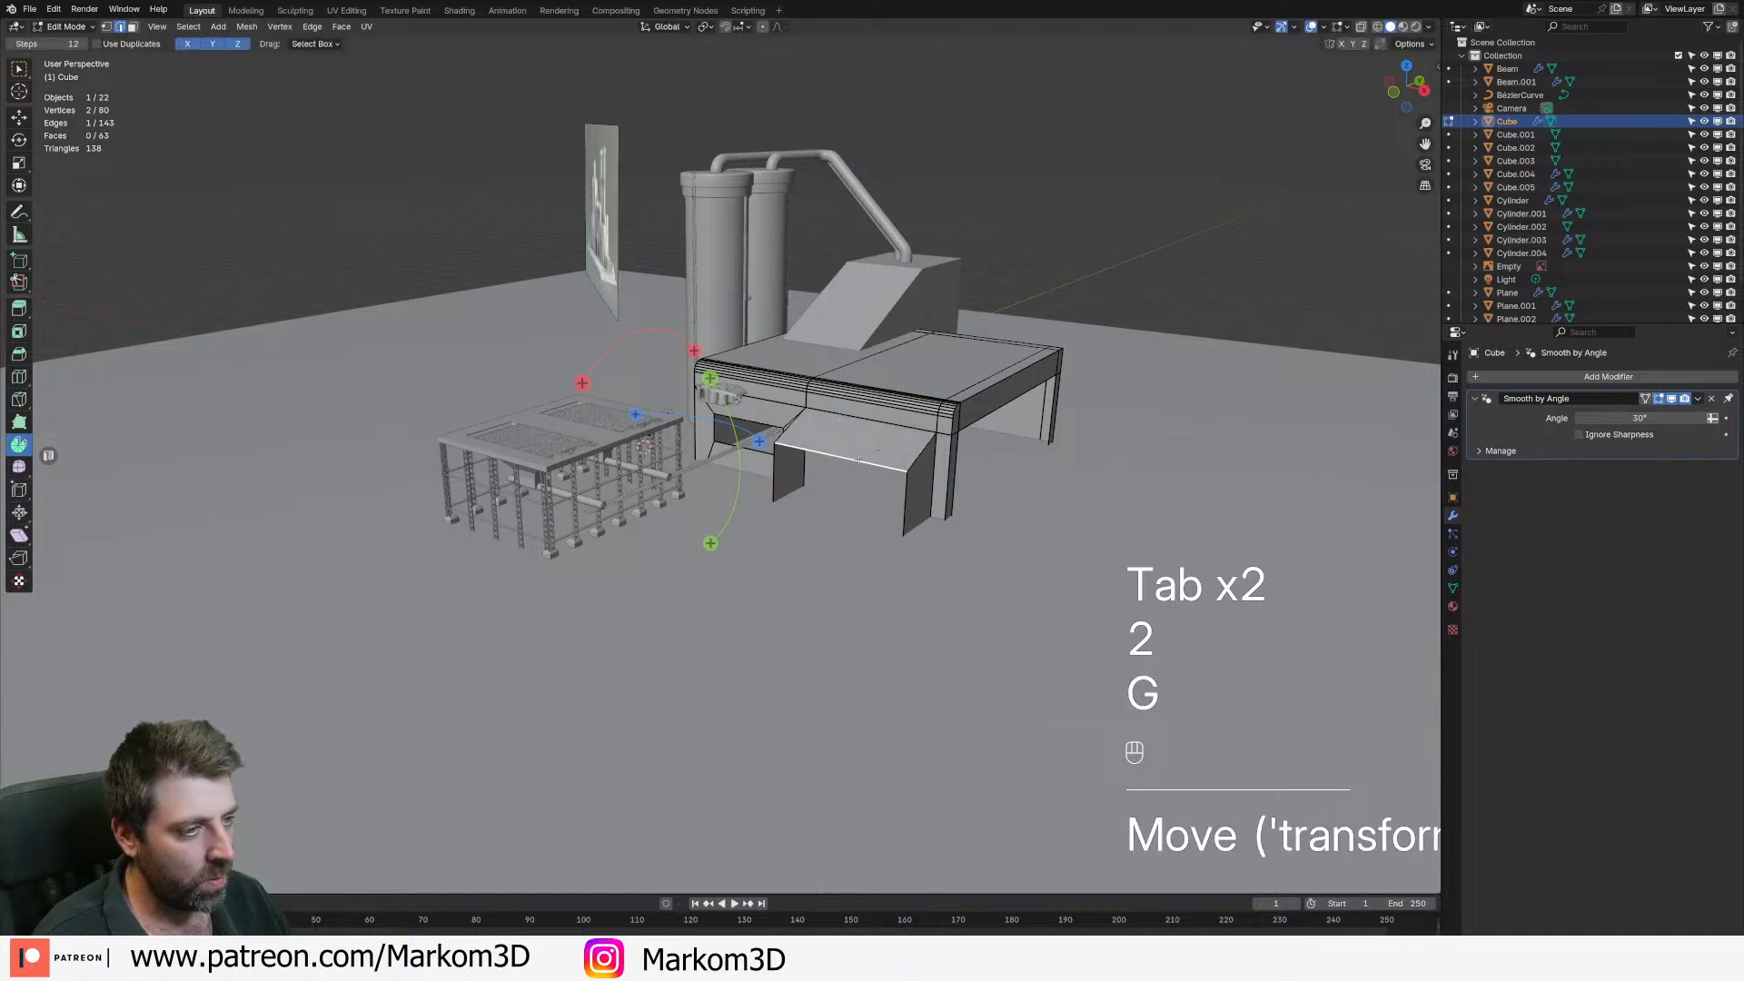
{"action": "key", "text": "Tab"}
- Delete the near end-cap face of the large tilted cylinder under the building's roof
{"action": "scroll", "coordinate": [895, 502], "scroll_direction": "down", "scroll_amount": 2}
{"action": "middle_click_drag", "start_coordinate": [895, 501], "coordinate": [817, 454]}
{"action": "key", "text": "Tab"}
{"action": "key", "text": "Tab"}
{"action": "scroll", "coordinate": [917, 489], "scroll_direction": "up", "scroll_amount": 2}
{"action": "middle_click_drag", "start_coordinate": [818, 454], "coordinate": [845, 545], "text": "shift"}
{"action": "left_click", "coordinate": [830, 389]}
{"action": "scroll", "coordinate": [840, 408], "scroll_direction": "up", "scroll_amount": 2}
{"action": "middle_click_drag", "start_coordinate": [845, 545], "coordinate": [818, 542]}
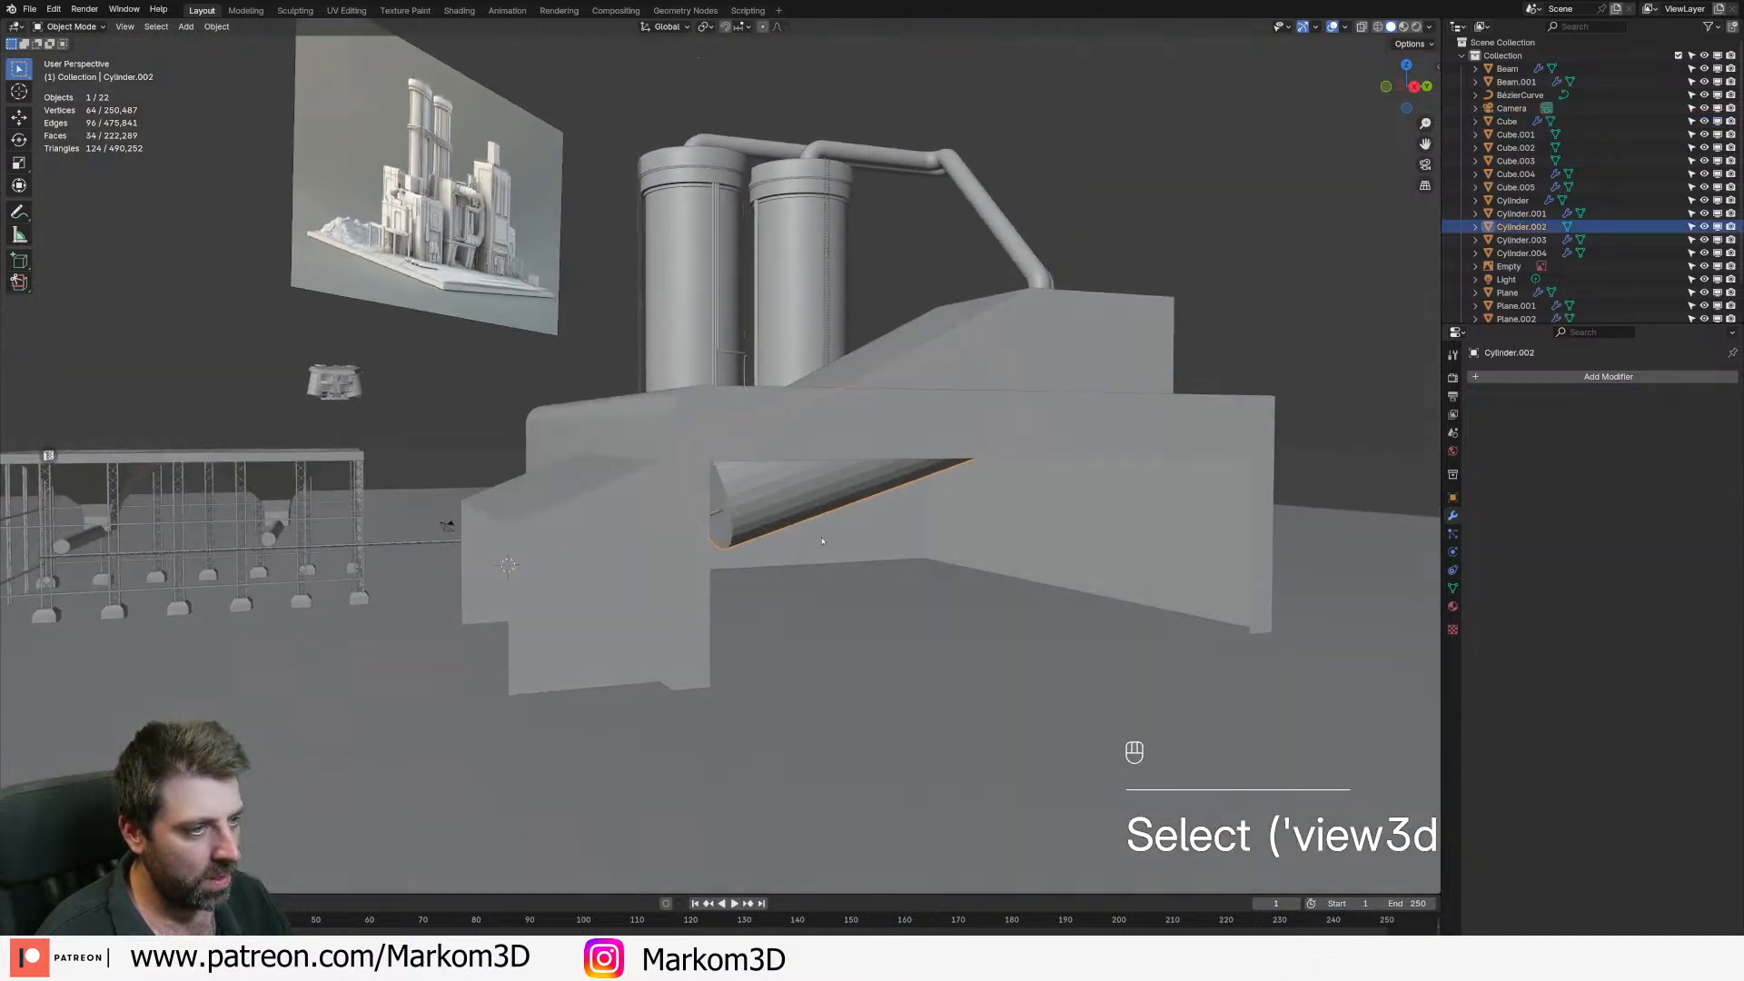
{"action": "scroll", "coordinate": [790, 551], "scroll_direction": "up", "scroll_amount": 2}
{"action": "key", "text": "Tab"}
{"action": "key", "text": "3"}
{"action": "left_click", "coordinate": [698, 509]}
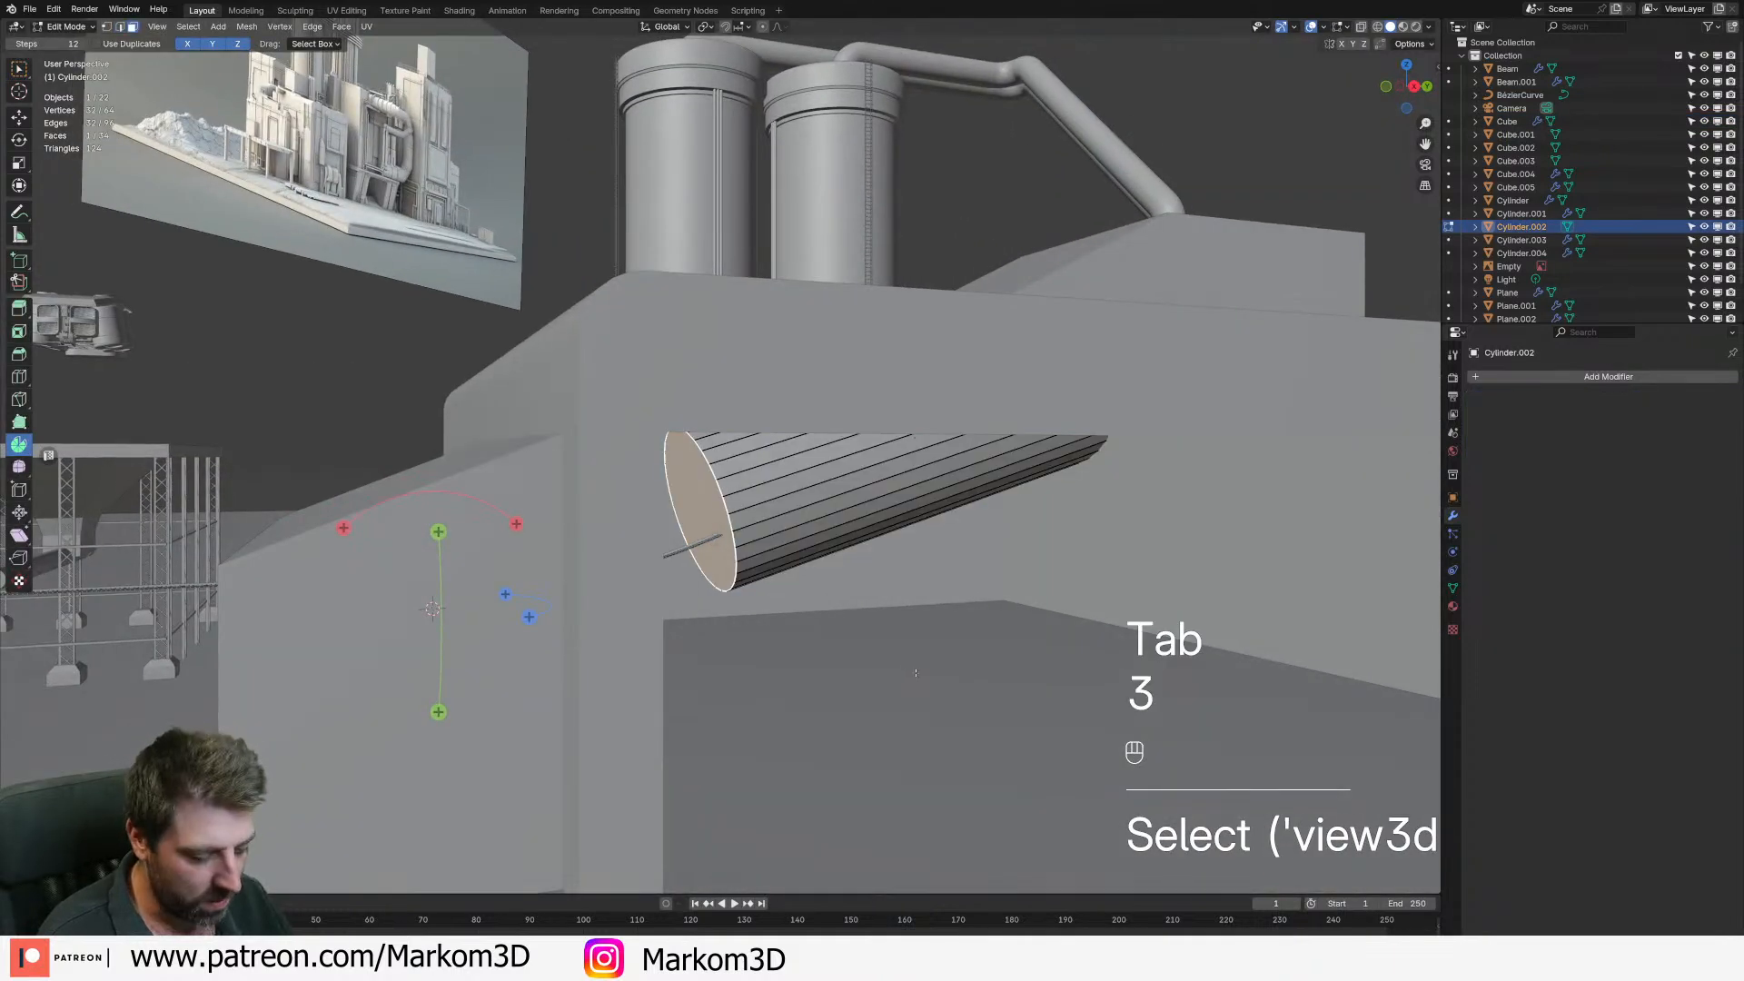
{"action": "key", "text": "Delete"}
{"action": "left_click", "coordinate": [914, 675]}
- Delete the tilted cylinder's far end-cap face in wireframe shading, and return to solid shading
{"action": "middle_click_drag", "start_coordinate": [914, 675], "coordinate": [1064, 545]}
{"action": "key", "text": "Tab"}
{"action": "scroll", "coordinate": [1064, 544], "scroll_direction": "down", "scroll_amount": 5}
{"action": "key", "text": "z"}
{"action": "left_click", "coordinate": [1007, 590]}
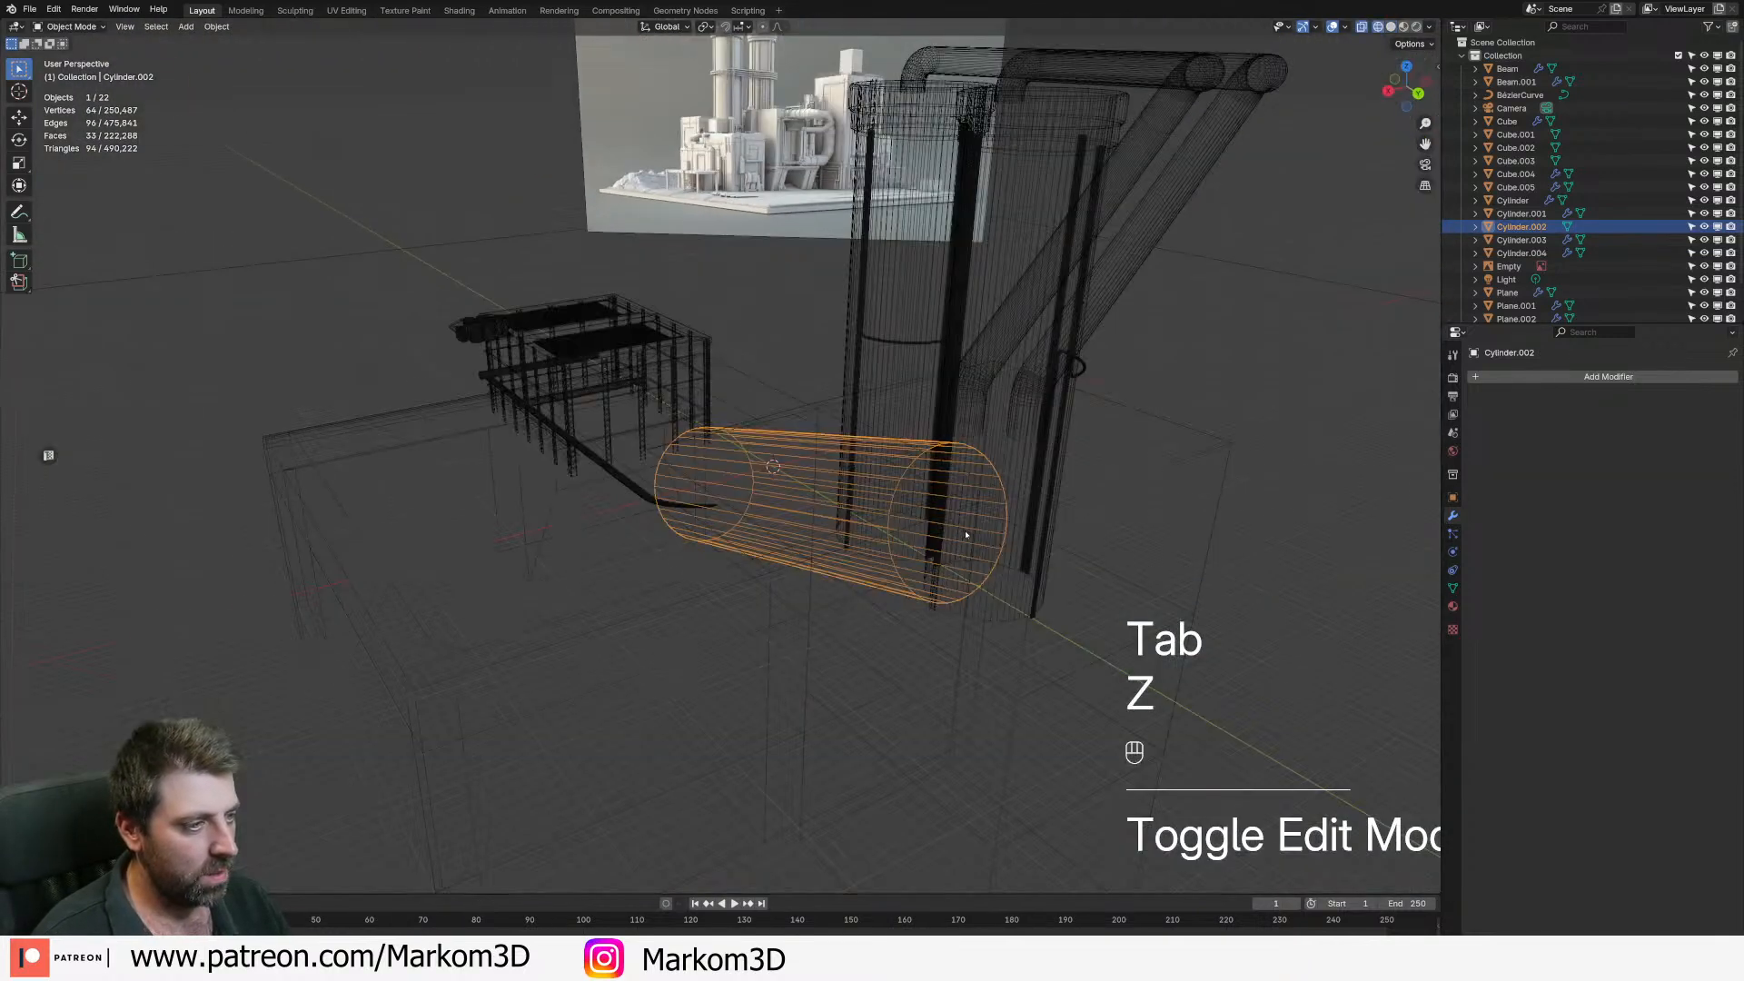
{"action": "key", "text": "Tab"}
{"action": "left_click", "coordinate": [950, 522]}
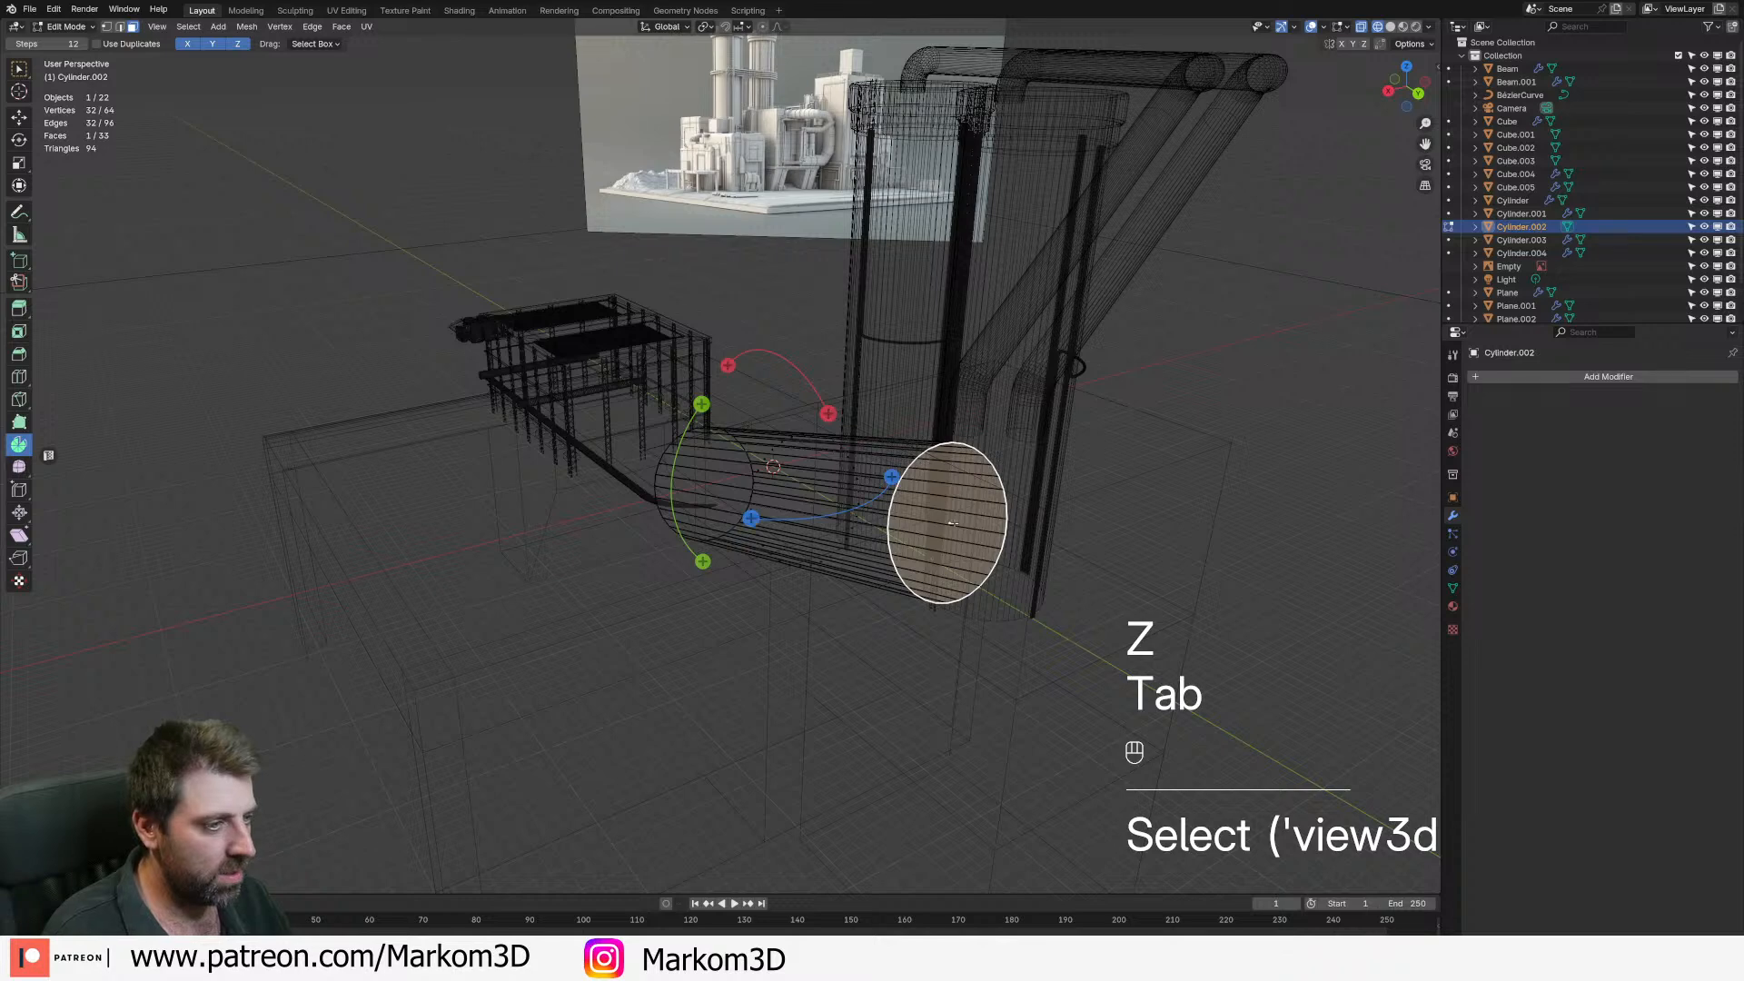
{"action": "key", "text": "Delete"}
{"action": "left_click", "coordinate": [949, 522]}
{"action": "mouse_move", "coordinate": [950, 522]}
{"action": "middle_mouse_down"}
{"action": "mouse_move", "coordinate": [845, 529]}
{"action": "mouse_move", "coordinate": [1009, 454]}
{"action": "mouse_move", "coordinate": [954, 464]}
{"action": "middle_mouse_up"}
{"action": "key", "text": "z"}
{"action": "left_click", "coordinate": [943, 530]}
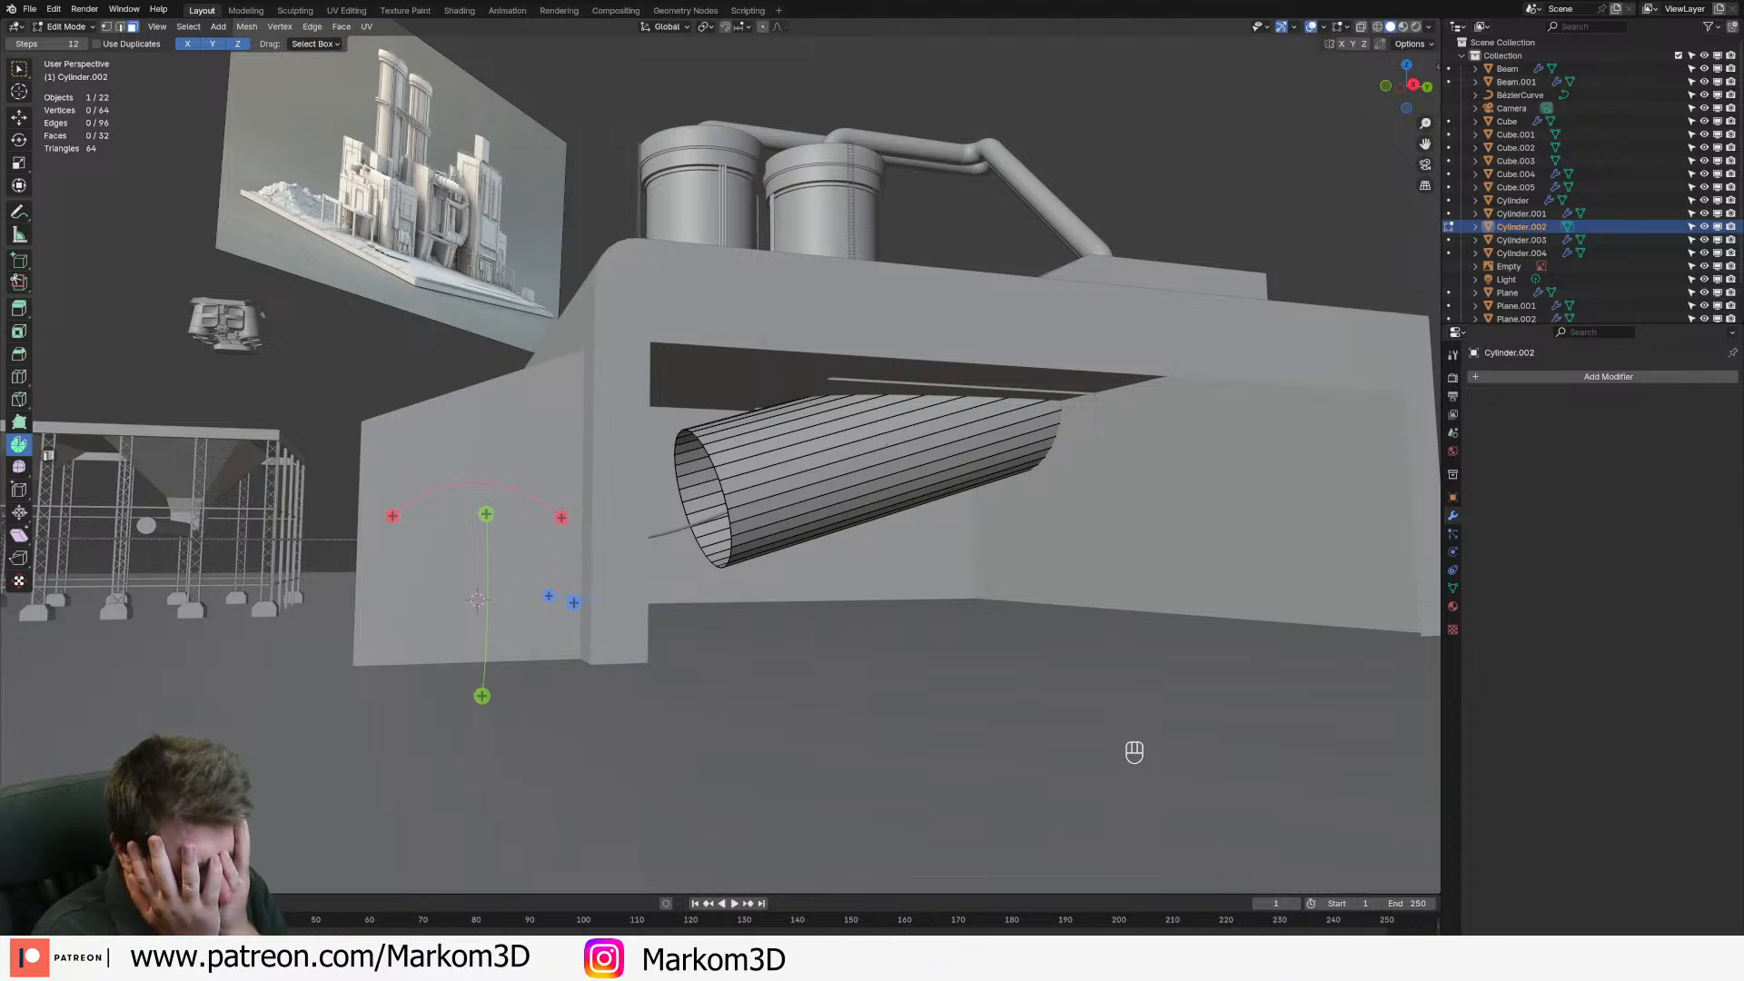
- Set the open-ended cylinder's X rotation to 100°
{"action": "scroll", "coordinate": [762, 513], "scroll_direction": "up", "scroll_amount": 1}
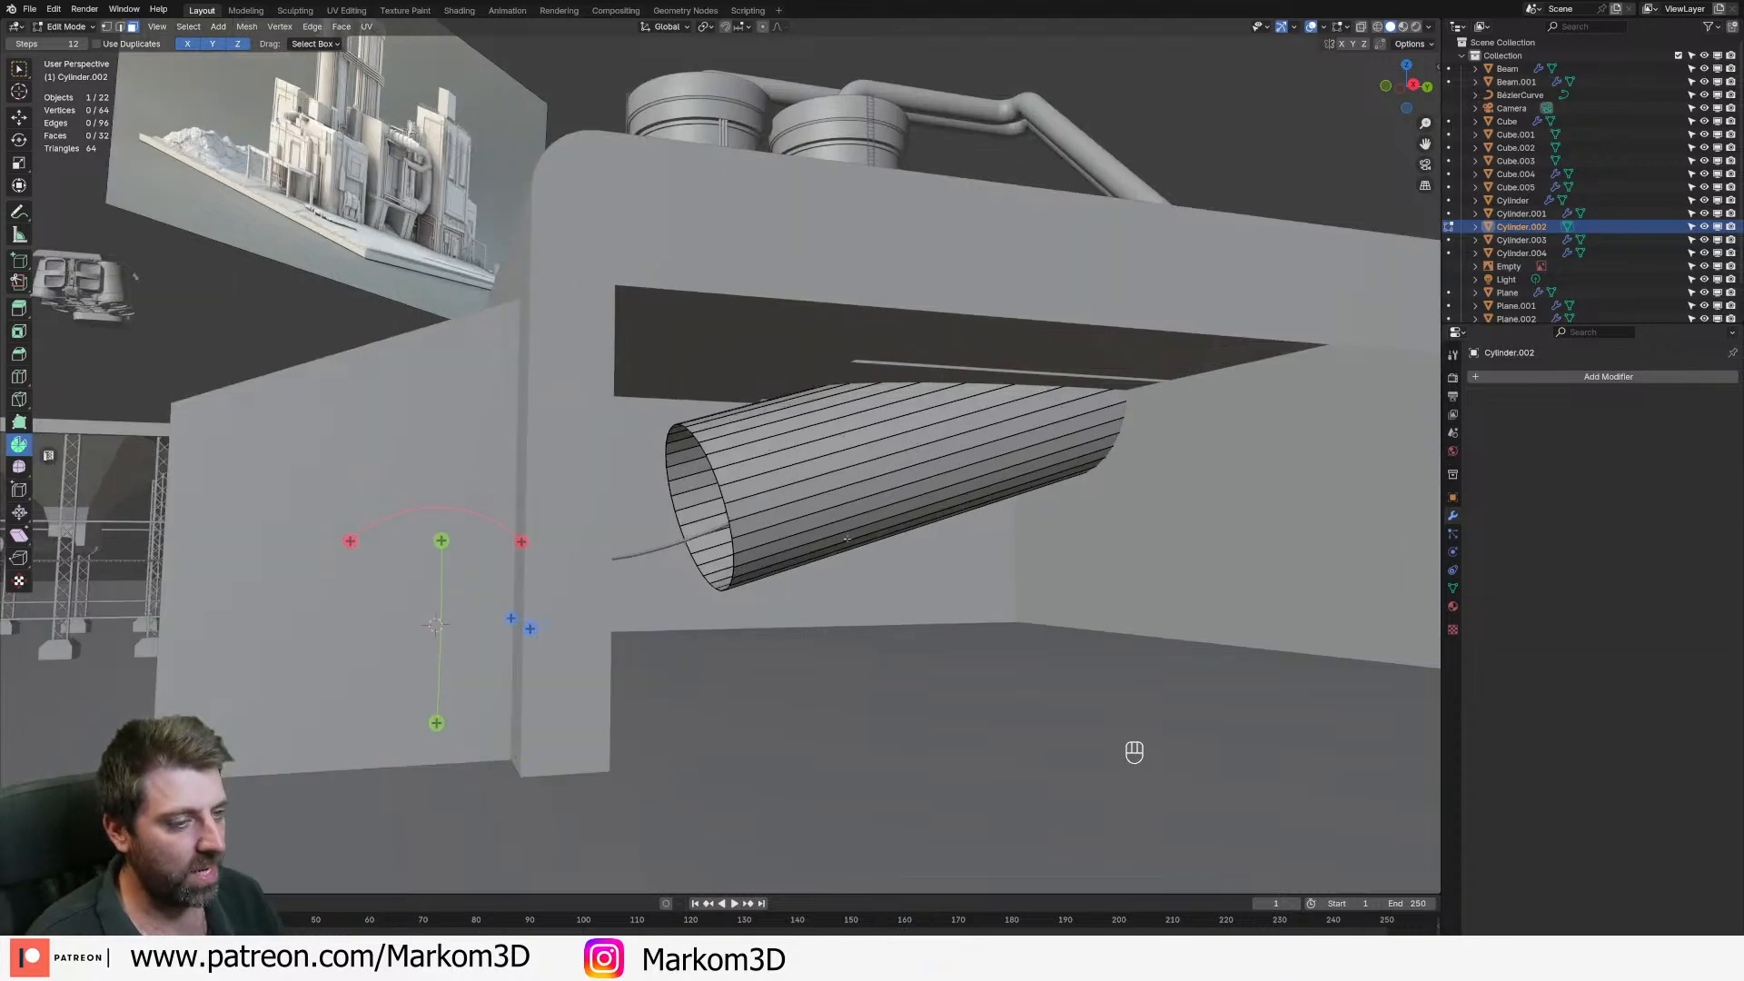
{"action": "key", "text": "Tab"}
{"action": "middle_click_drag", "start_coordinate": [718, 500], "coordinate": [297, 496]}
{"action": "scroll", "coordinate": [762, 513], "scroll_direction": "down", "scroll_amount": 5}
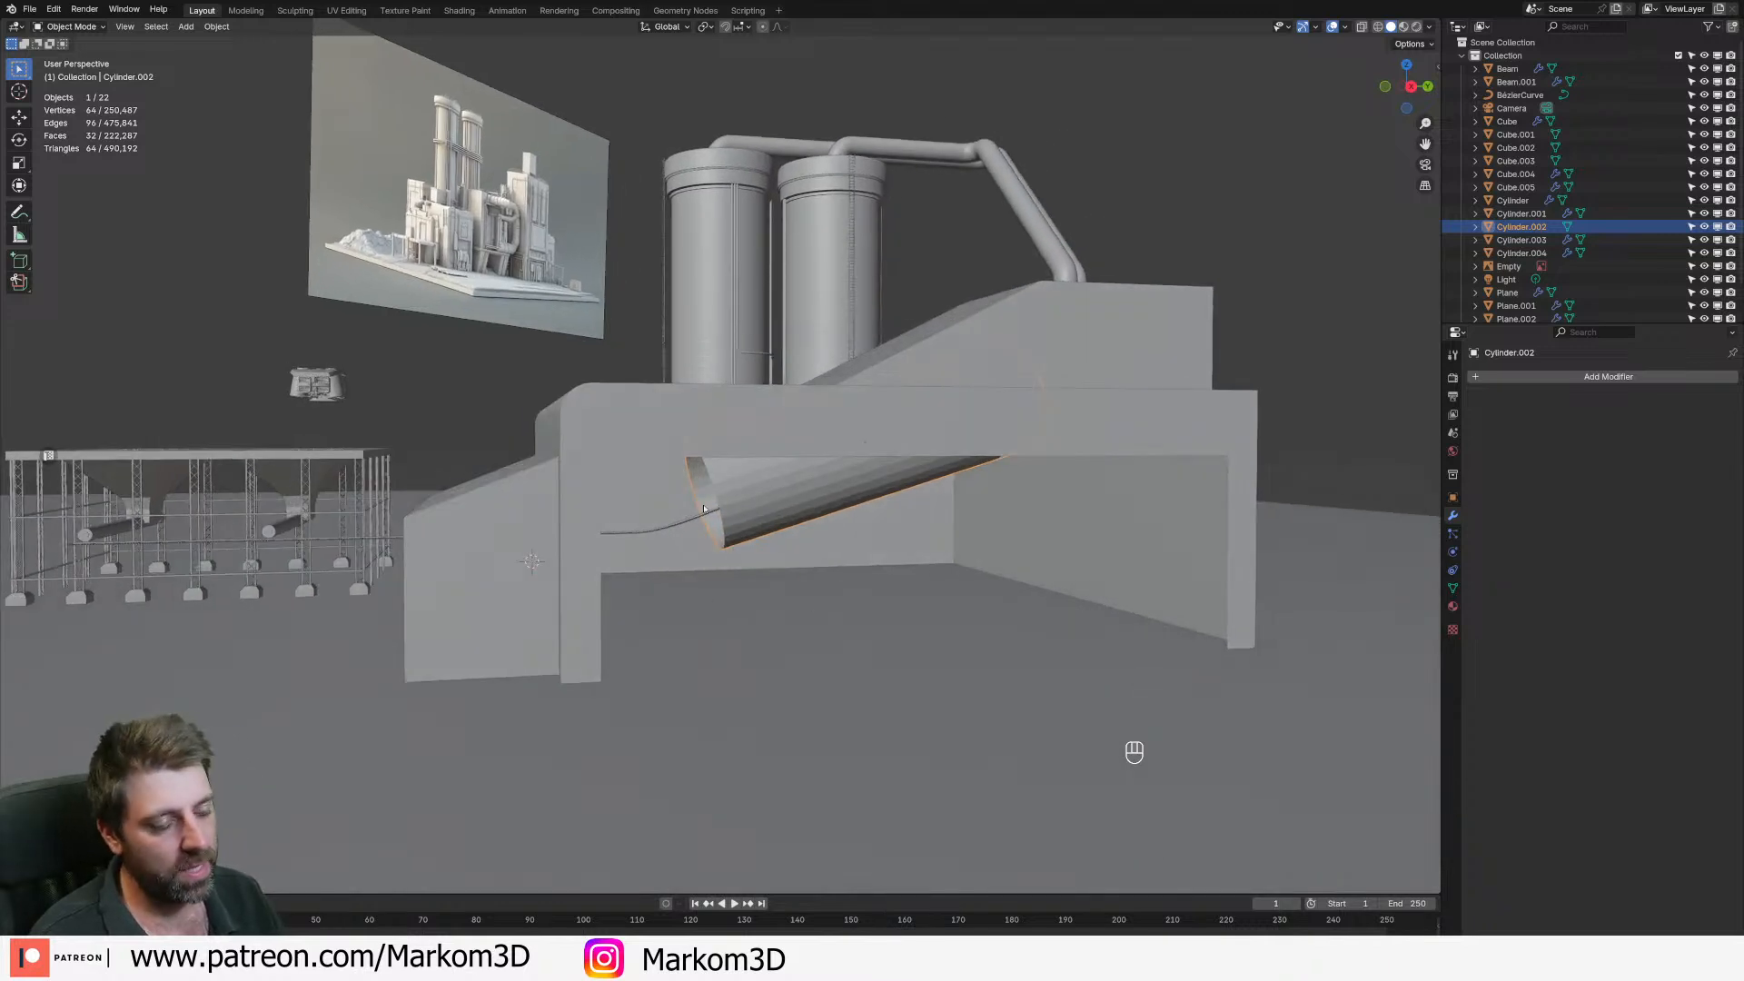
{"action": "left_click", "coordinate": [743, 549]}
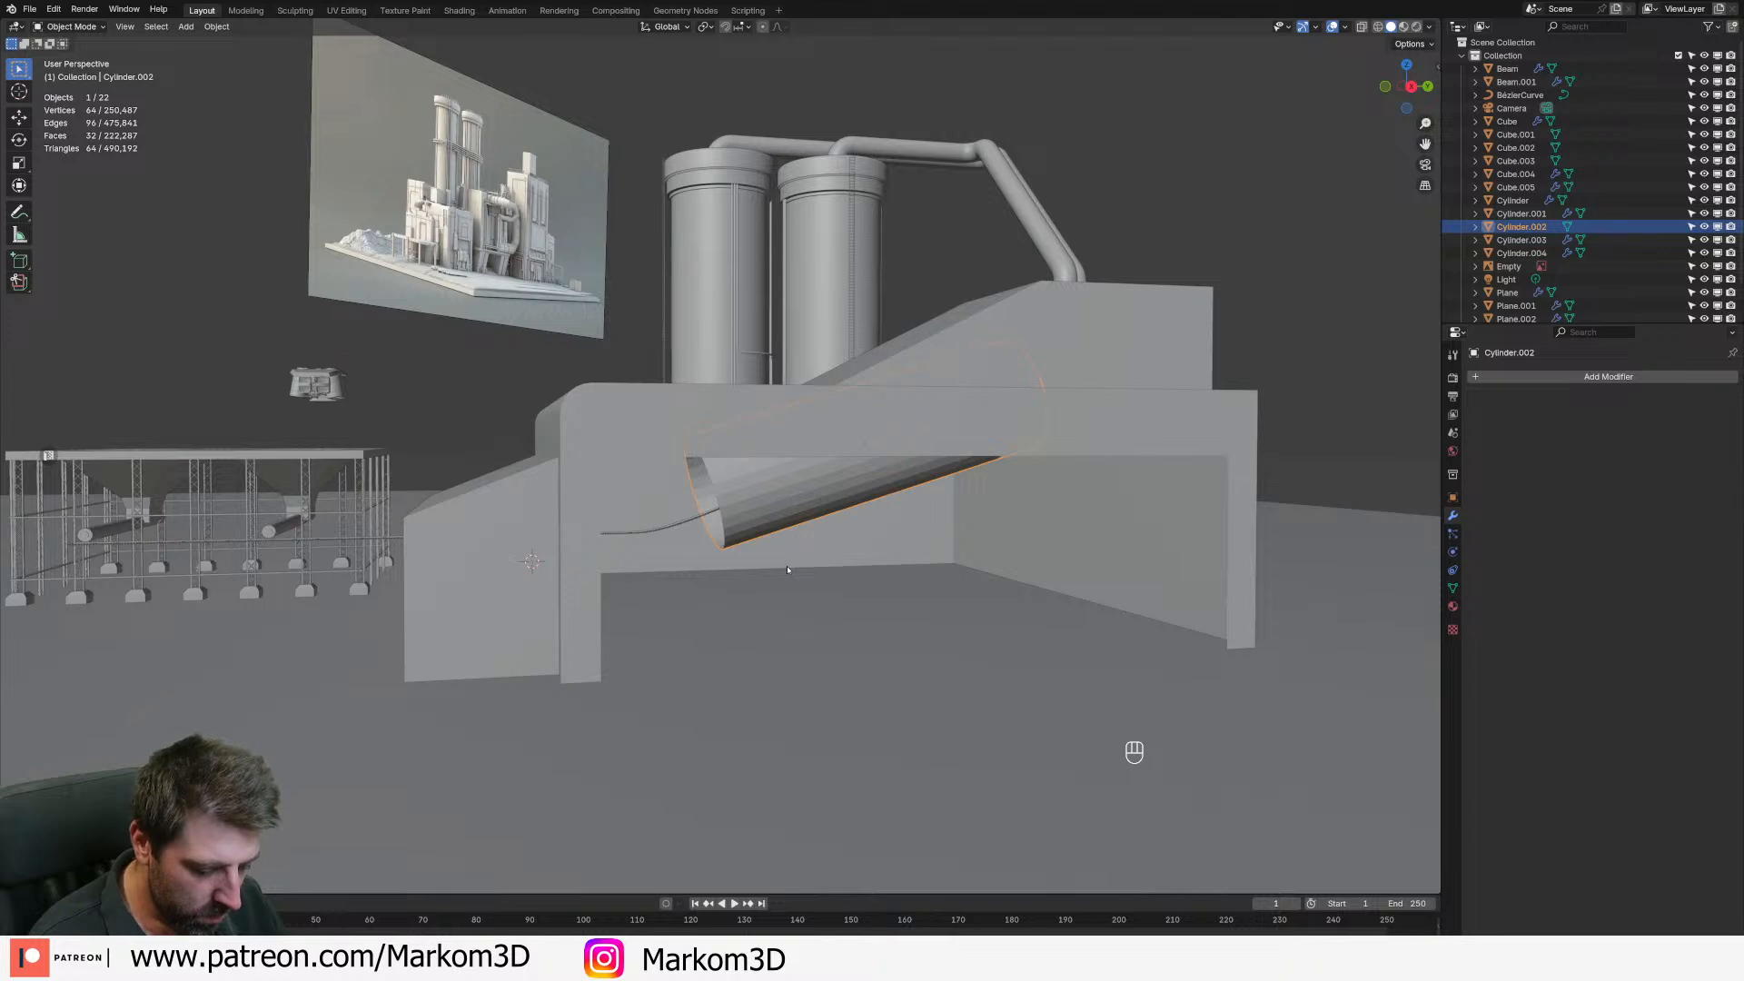
{"action": "key", "text": "n"}
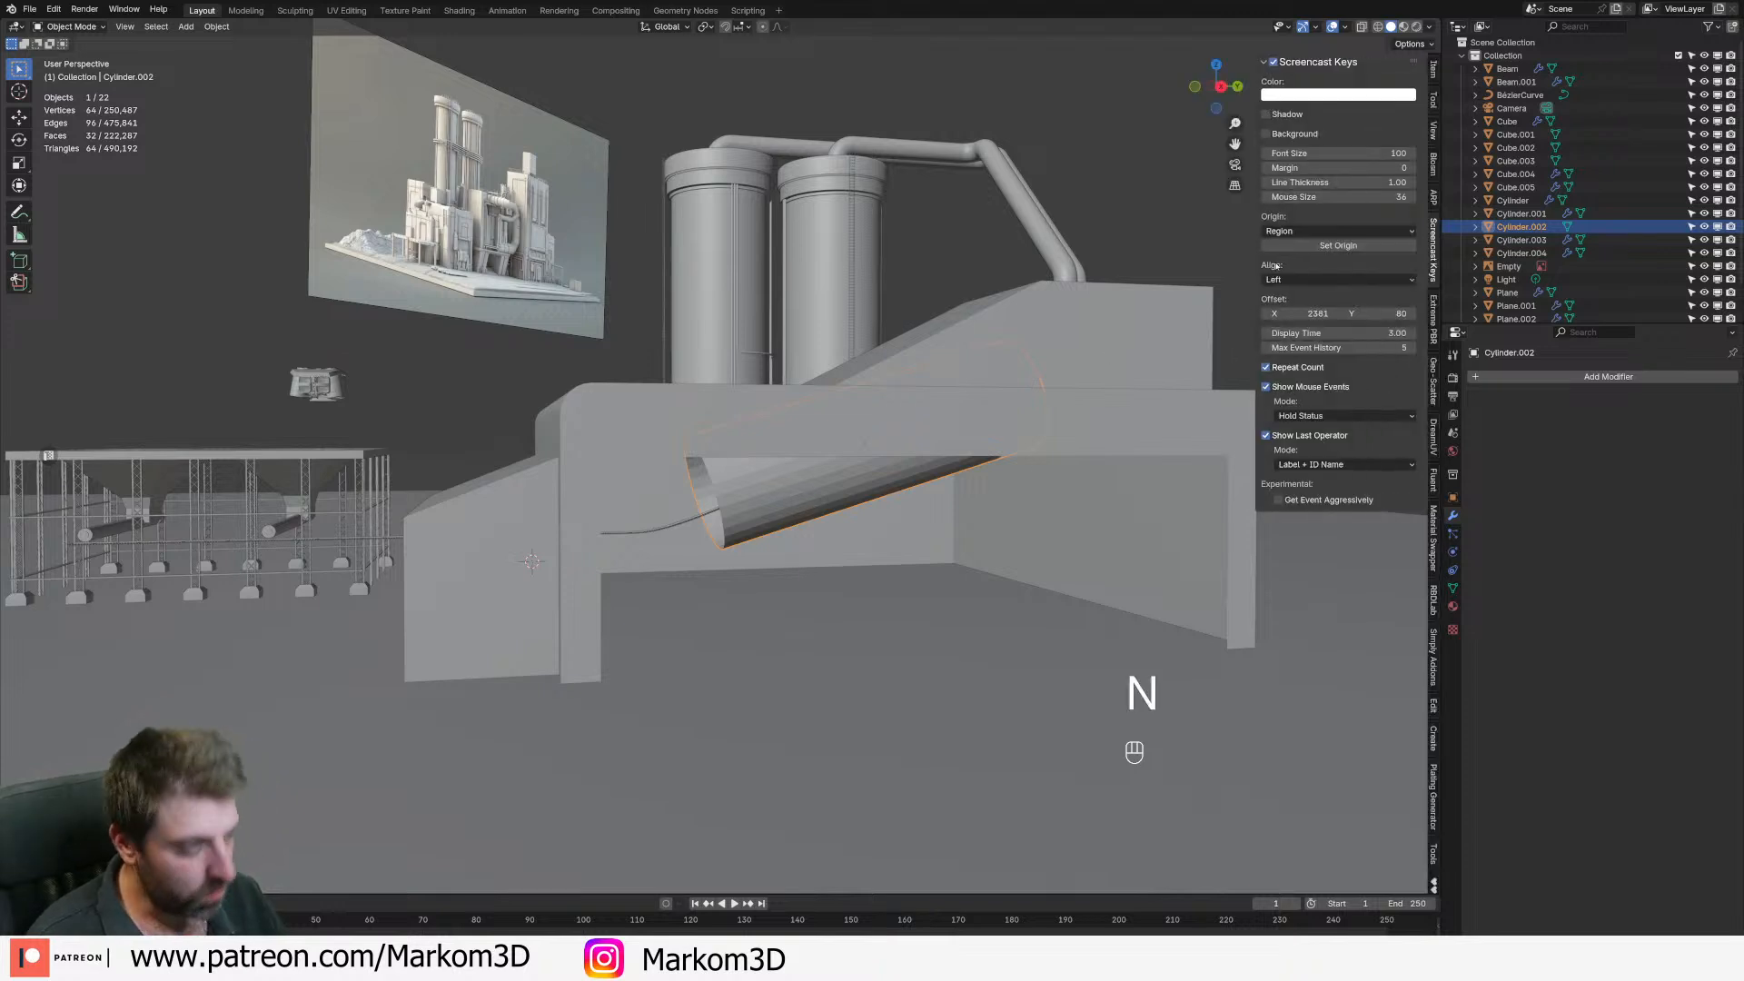
{"action": "left_click", "coordinate": [1435, 68]}
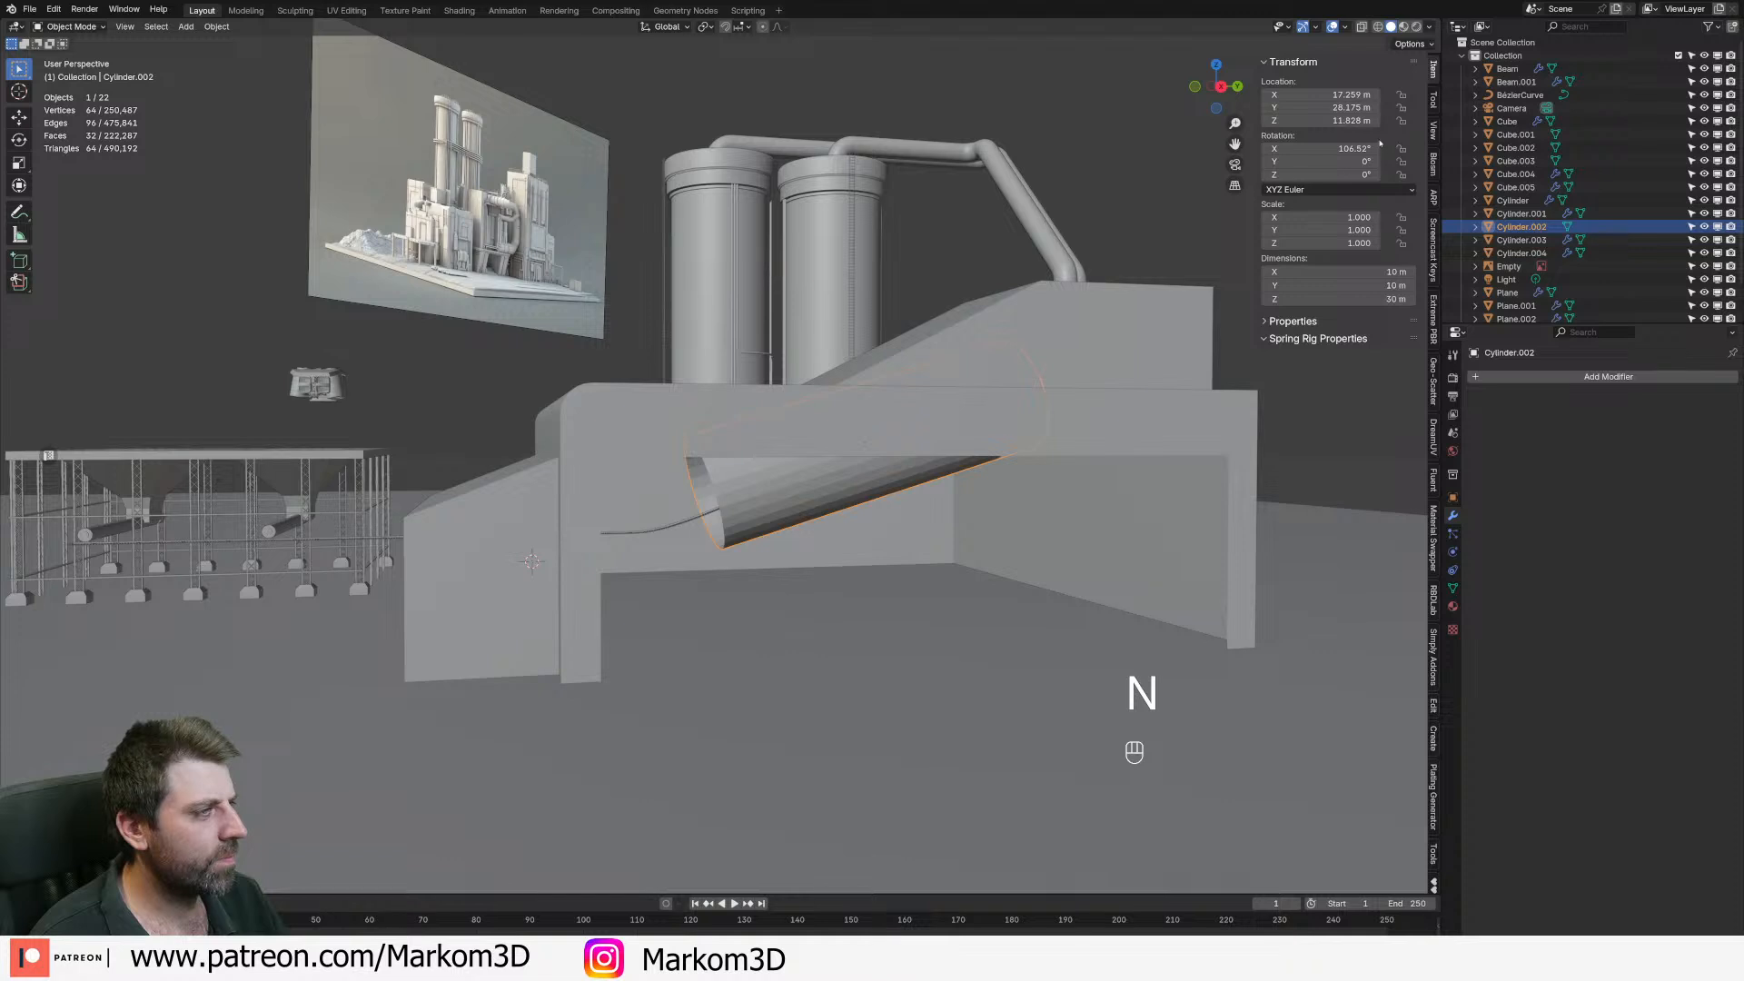
{"action": "left_click", "coordinate": [1335, 148]}
{"action": "type", "text": "100"}
{"action": "key", "text": "Return"}
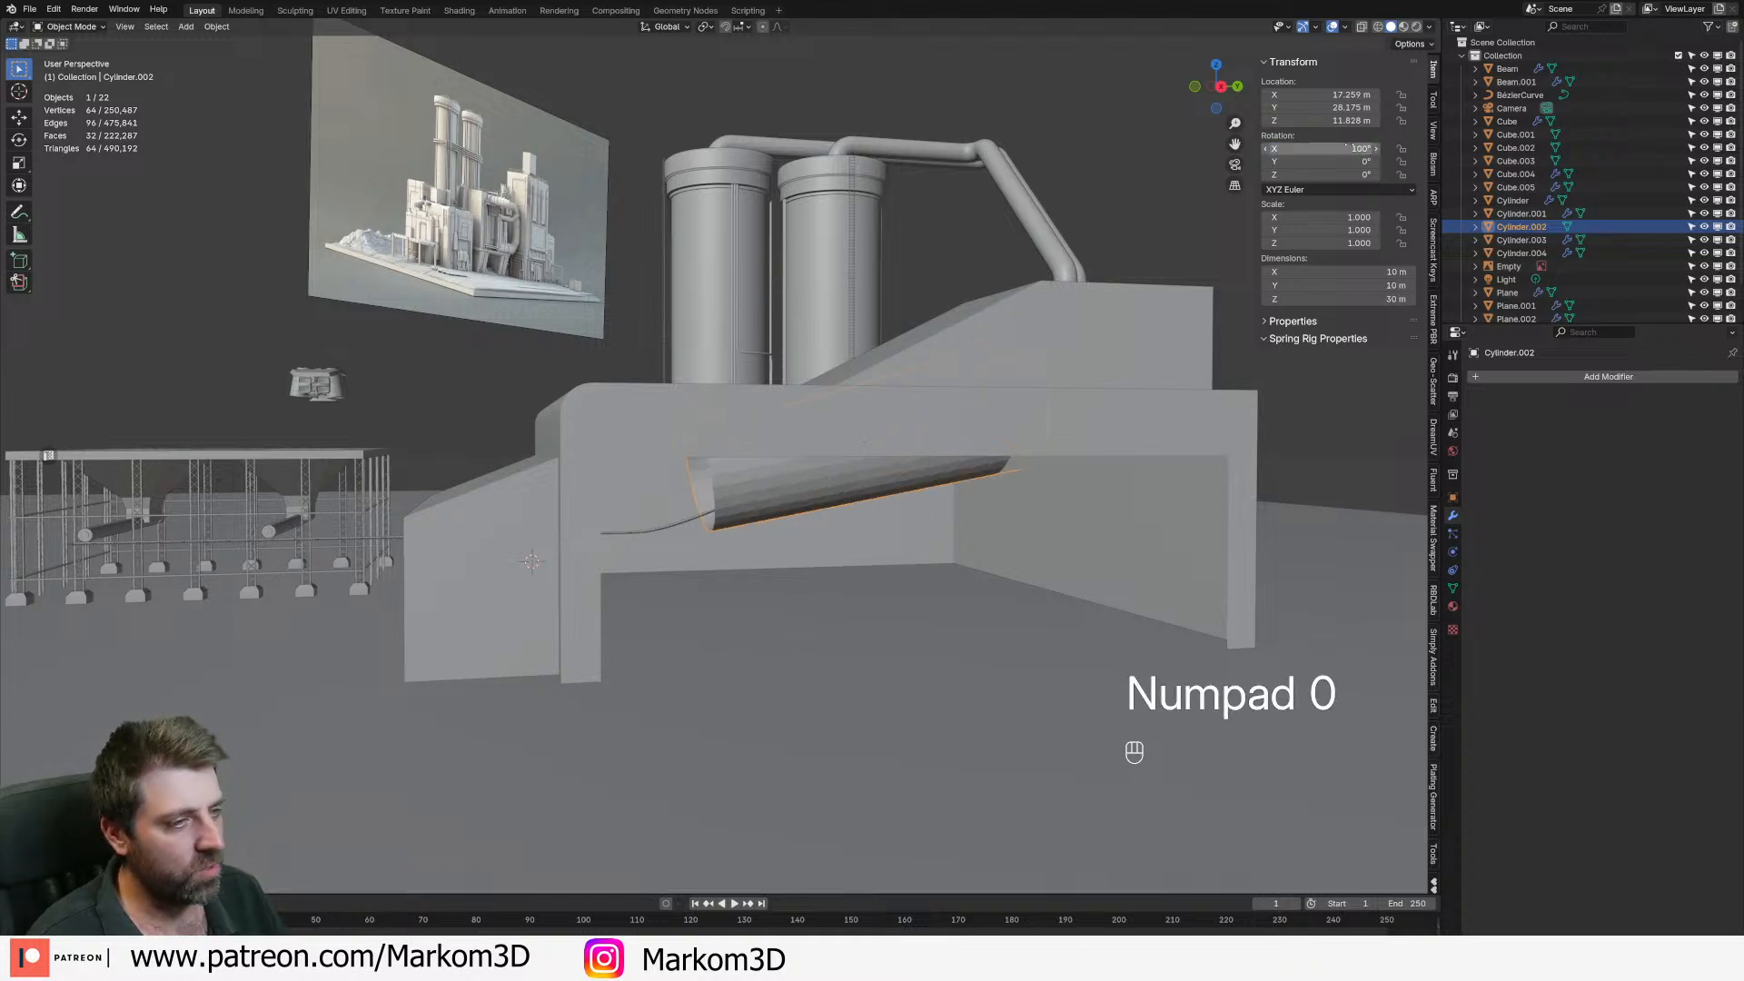
- Move the open-ended cylinder down to a Z location of 9.4732 m beneath the building's roof
{"action": "scroll", "coordinate": [977, 493], "scroll_direction": "down", "scroll_amount": 3}
{"action": "mouse_move", "coordinate": [976, 494]}
{"action": "middle_mouse_down"}
{"action": "mouse_move", "coordinate": [970, 479]}
{"action": "mouse_move", "coordinate": [980, 501]}
{"action": "middle_mouse_up"}
{"action": "key", "text": "g"}
{"action": "left_click", "coordinate": [660, 497]}
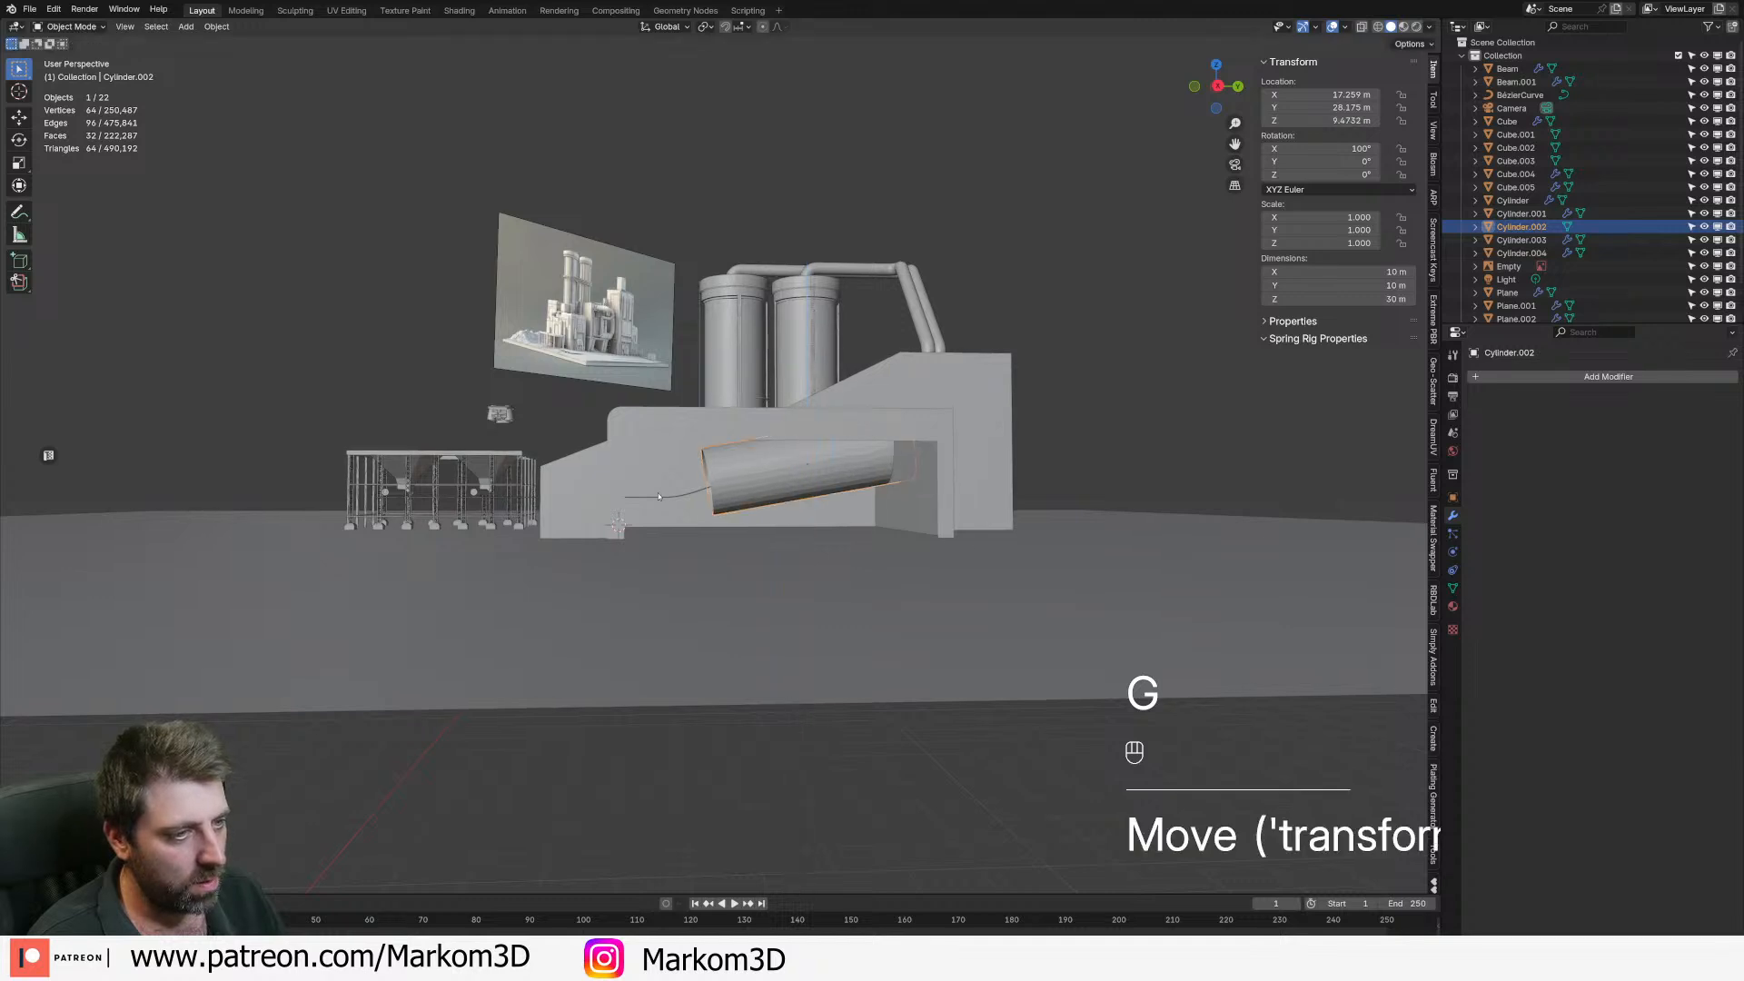
{"action": "scroll", "coordinate": [659, 497], "scroll_direction": "up", "scroll_amount": 3}
{"action": "scroll", "coordinate": [866, 507], "scroll_direction": "down", "scroll_amount": 2}
- Clear the open-ended cylinder's rotation and move it 50 m up along the Z axis
{"action": "key", "text": "alt+r"}
{"action": "scroll", "coordinate": [866, 505], "scroll_direction": "down", "scroll_amount": 3}
{"action": "key", "text": "g"}
{"action": "middle_click", "coordinate": [866, 503]}
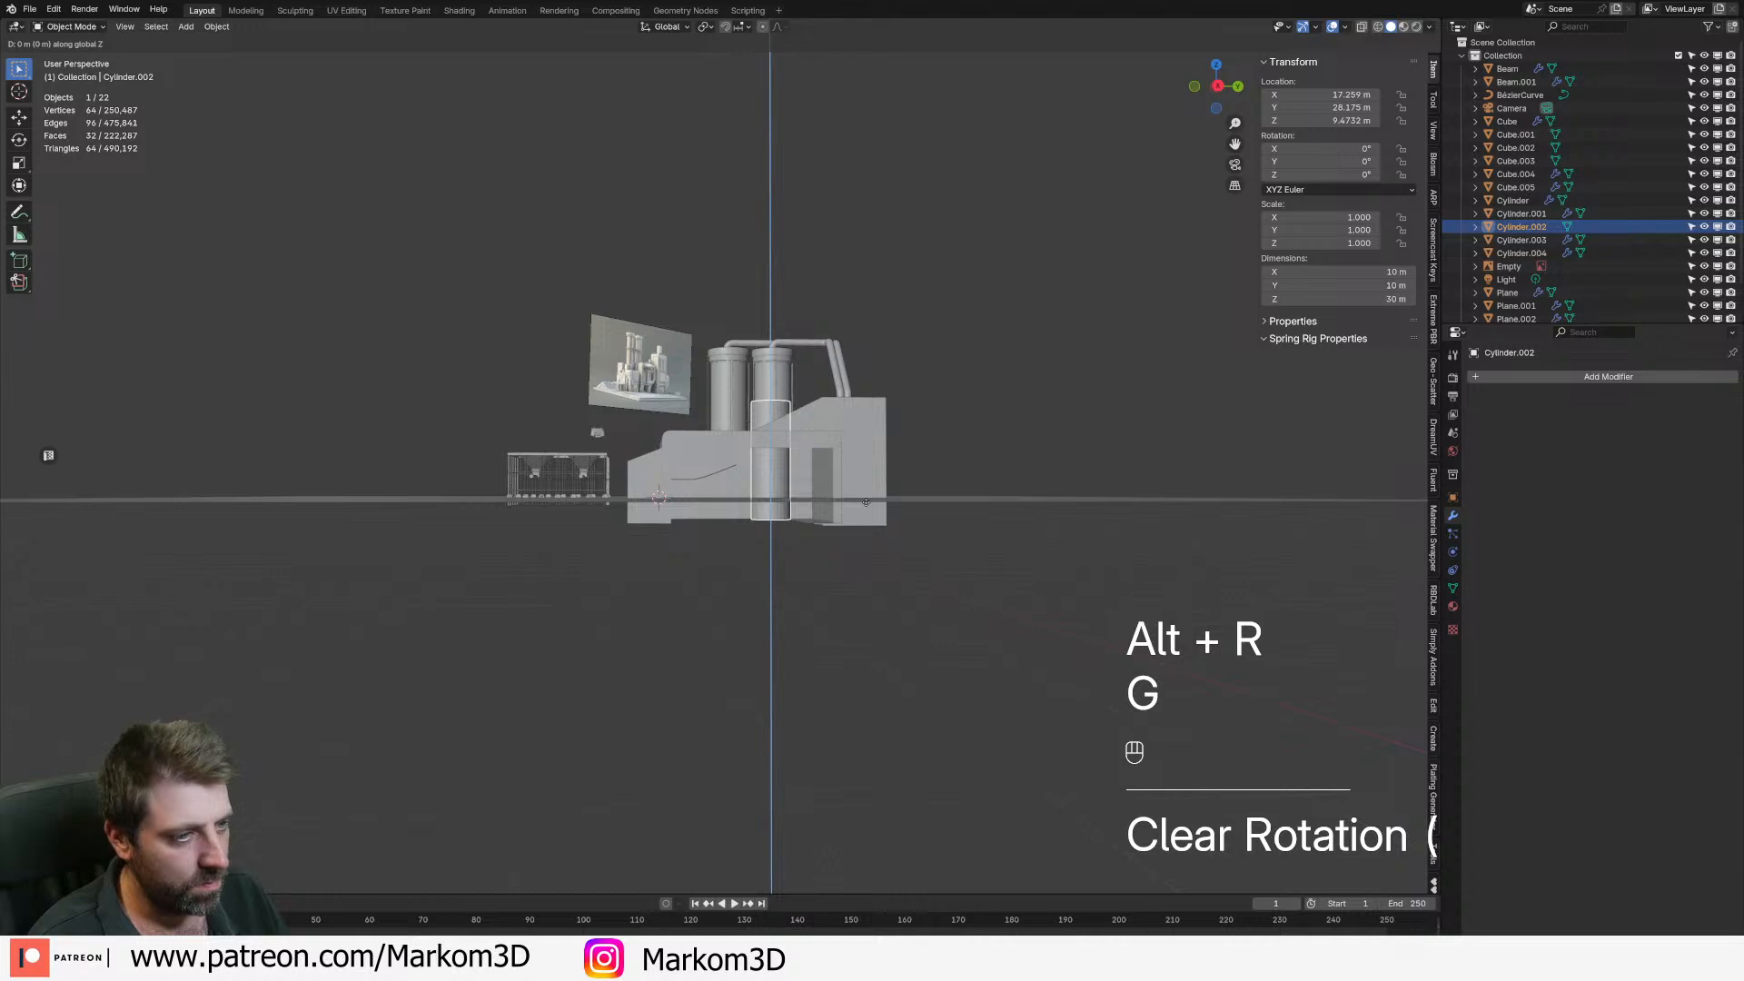
{"action": "type", "text": "50"}
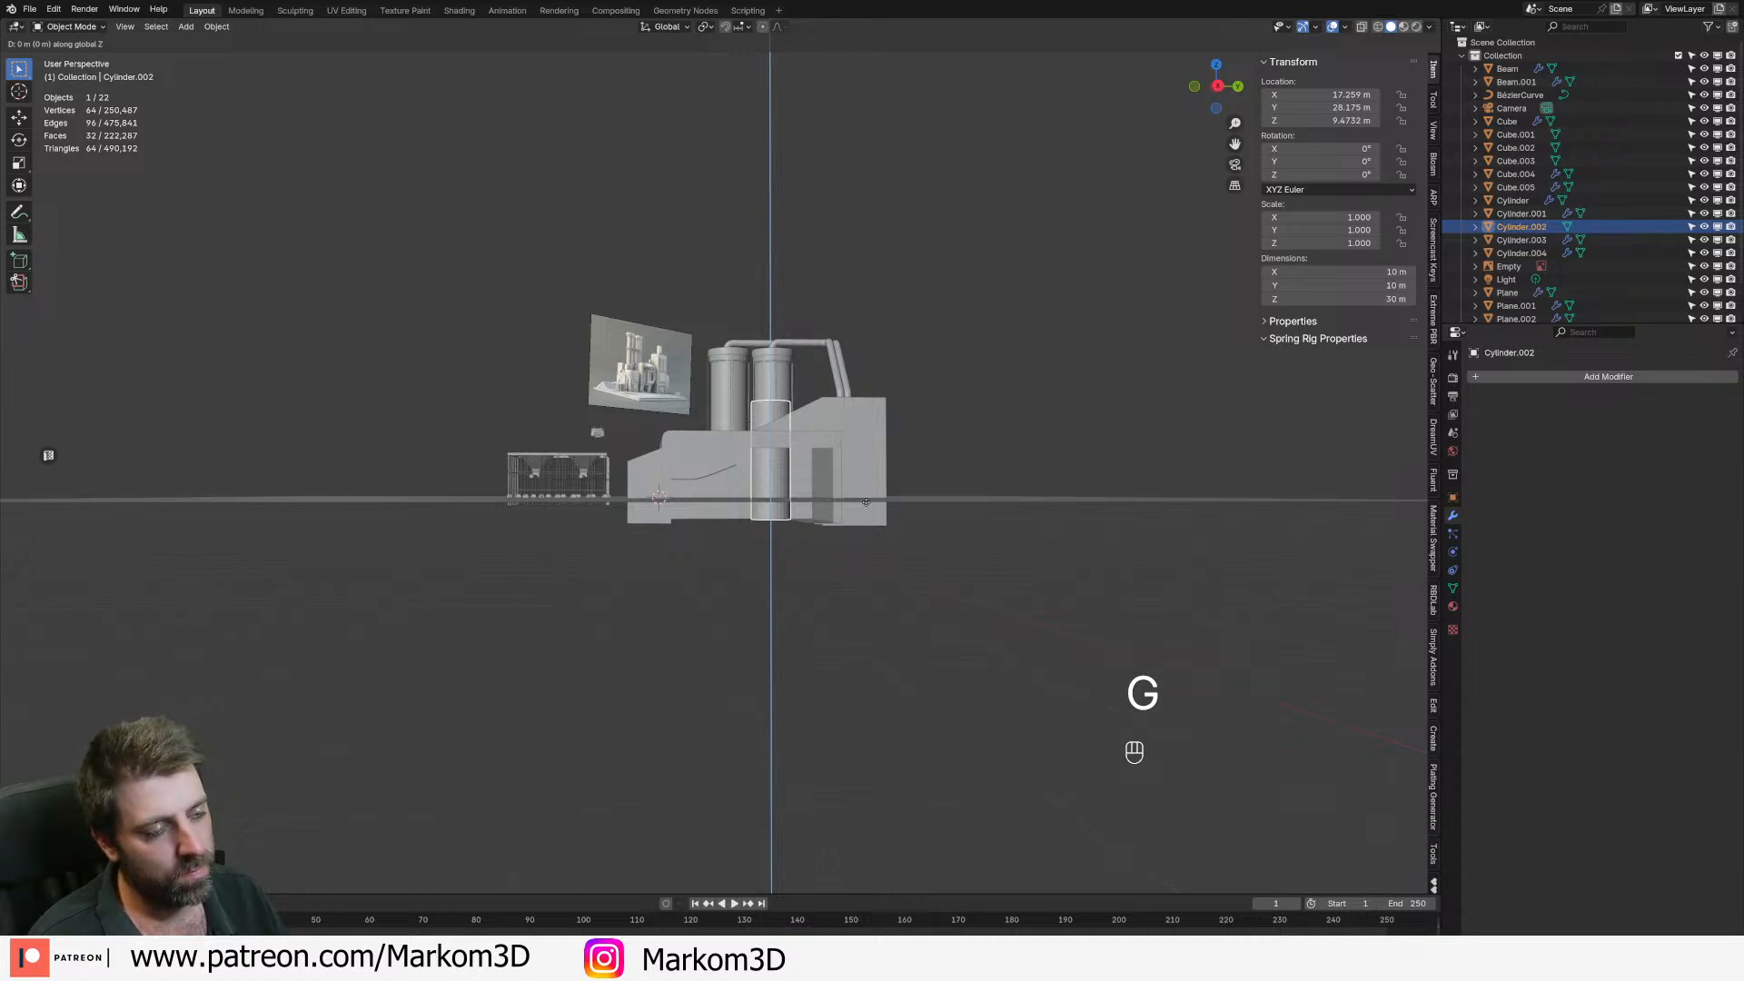
{"action": "key", "text": "Return"}
- Rotate the raised cylinder 90° around the X axis so it lies horizontally
{"action": "type", "text": "rx"}
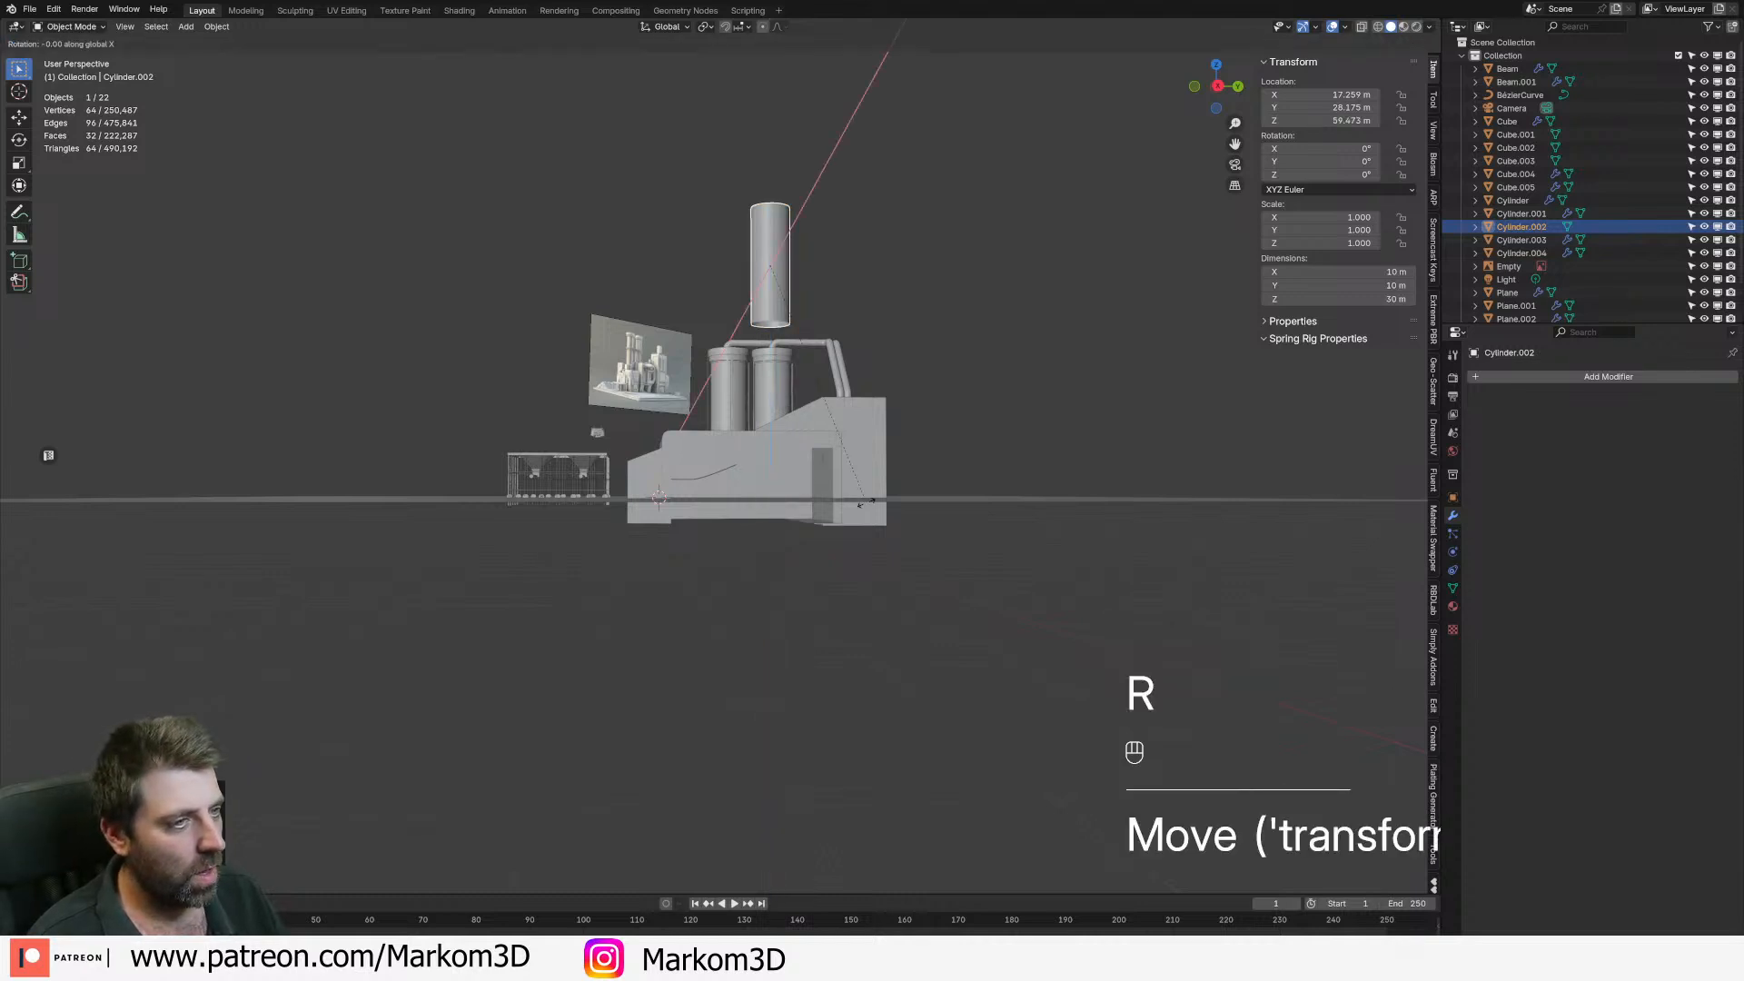
{"action": "type", "text": "90"}
{"action": "key", "text": "Return"}
{"action": "scroll", "coordinate": [865, 502], "scroll_direction": "up", "scroll_amount": 3}
{"action": "middle_click_drag", "start_coordinate": [651, 380], "coordinate": [897, 503]}
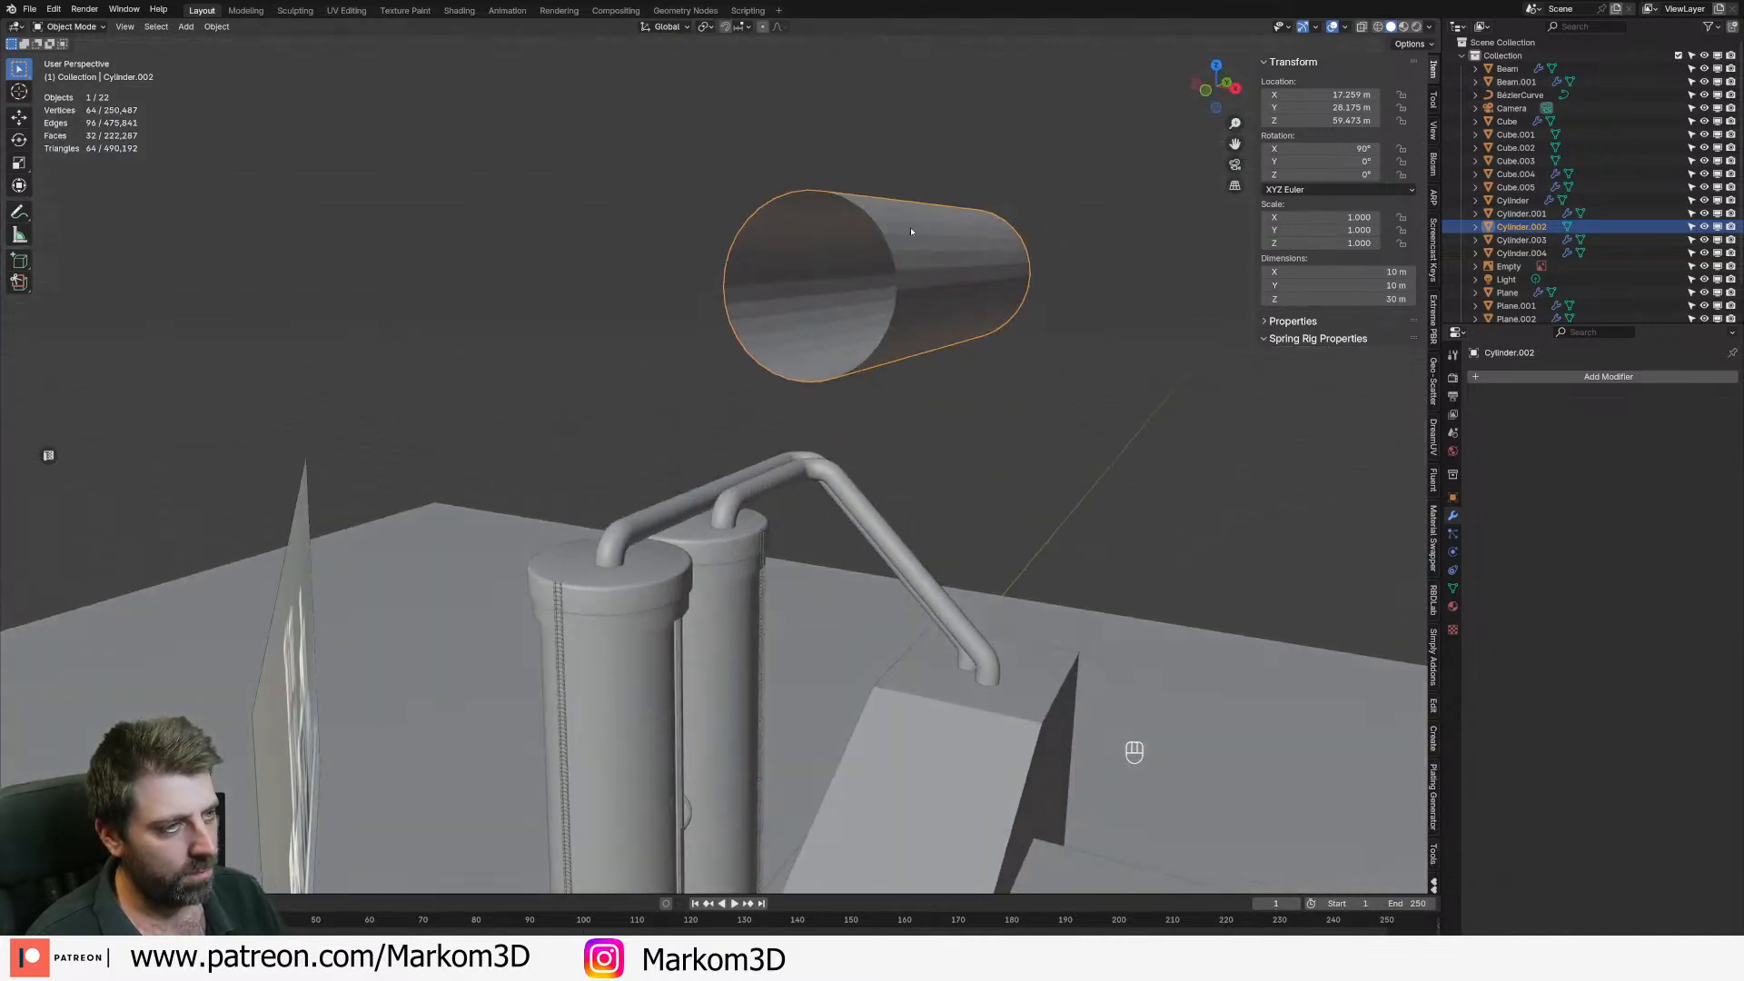
- Snap the 3D cursor to the raised cylinder and add a bolt mesh there with its model set to Nut
{"action": "key", "text": "shift+s"}
{"action": "left_click", "coordinate": [901, 308]}
{"action": "key", "text": "shift+a"}
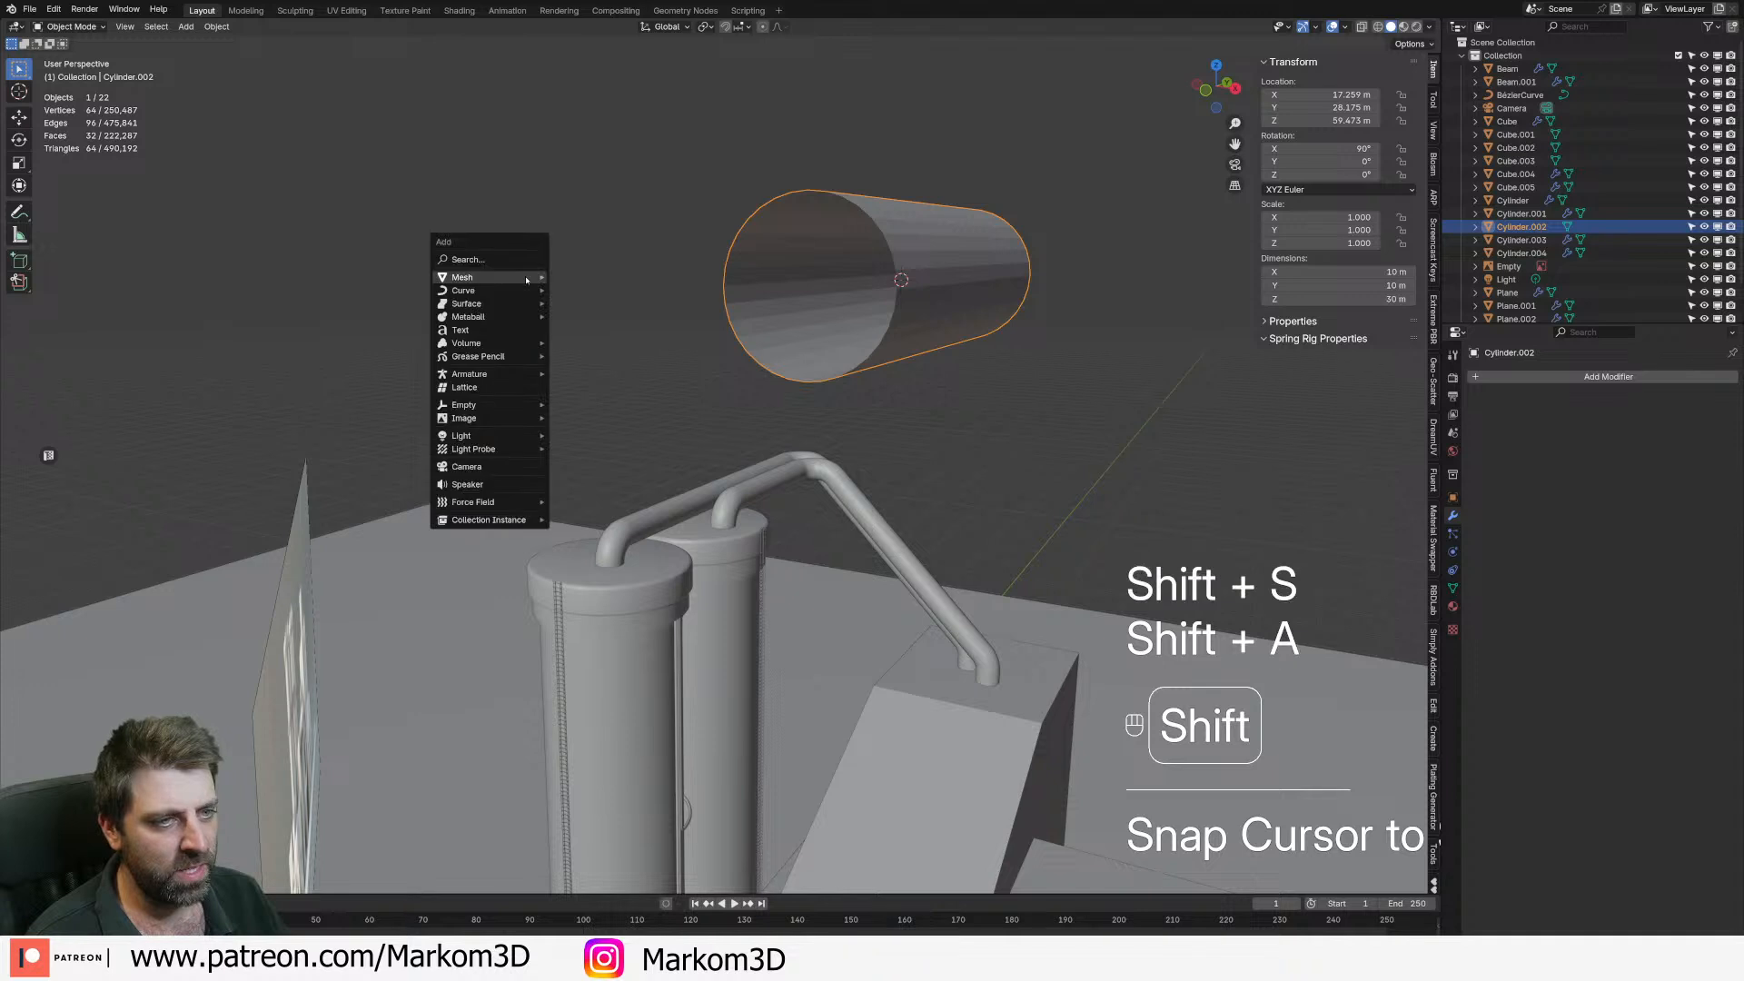
{"action": "mouse_move", "coordinate": [526, 278]}
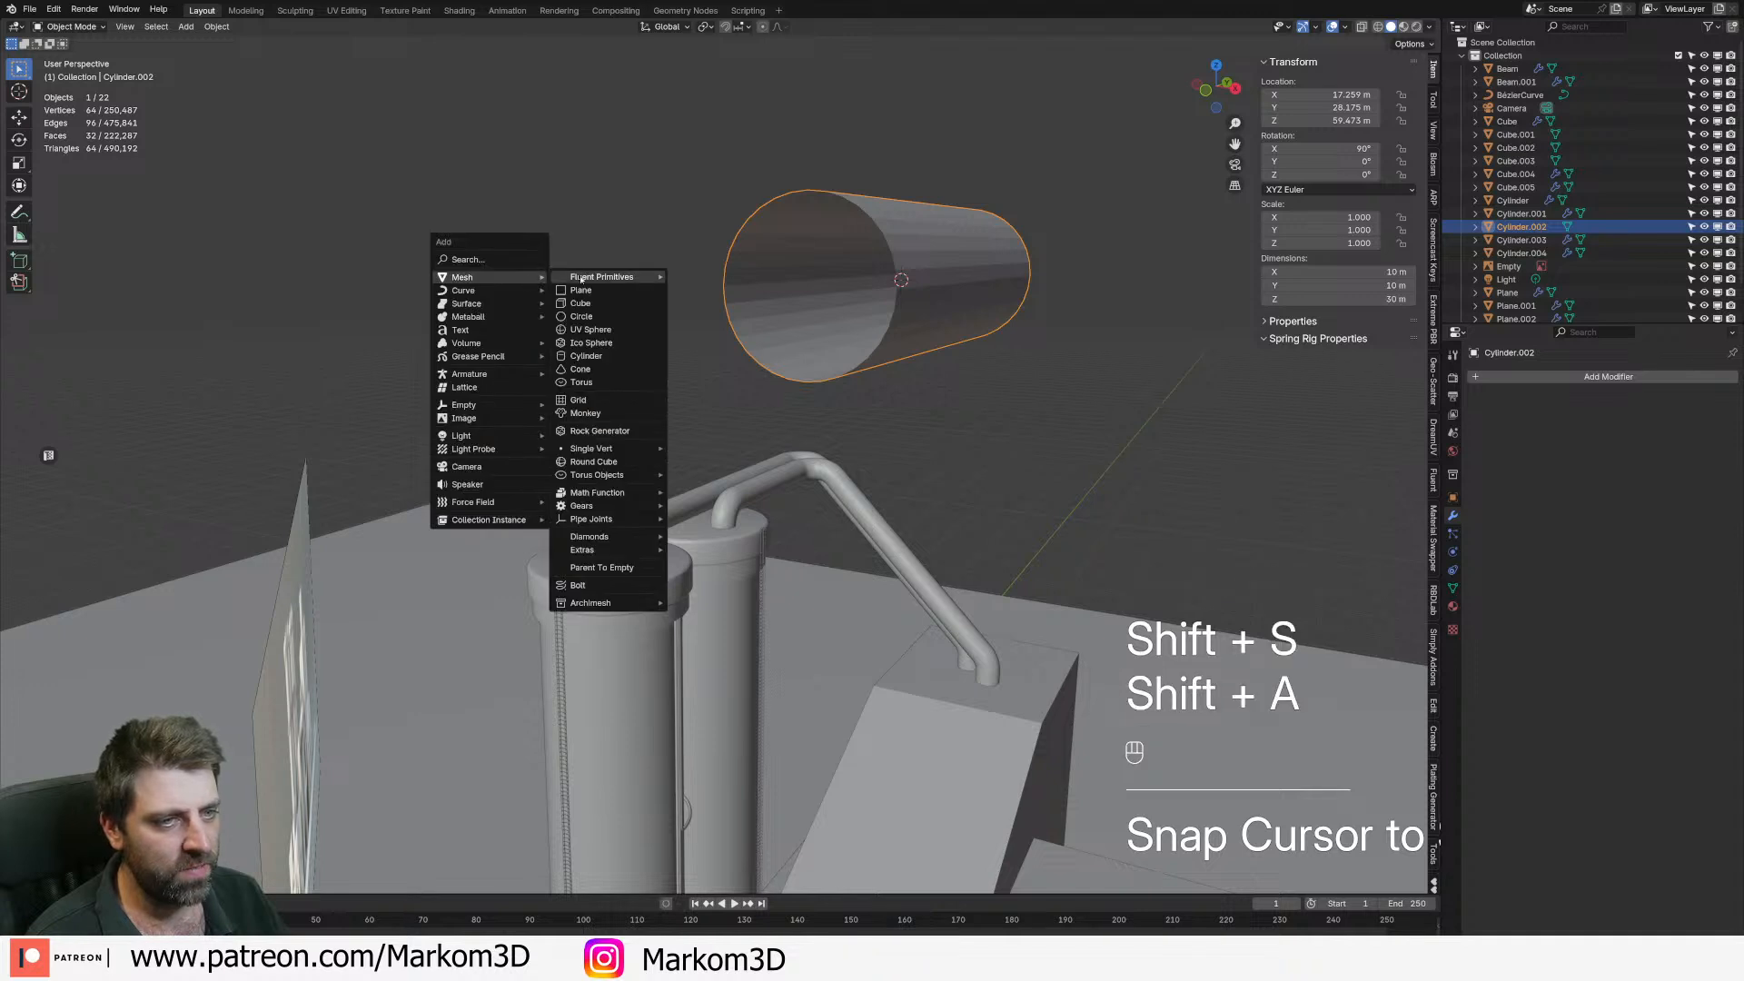
{"action": "left_click", "coordinate": [636, 587]}
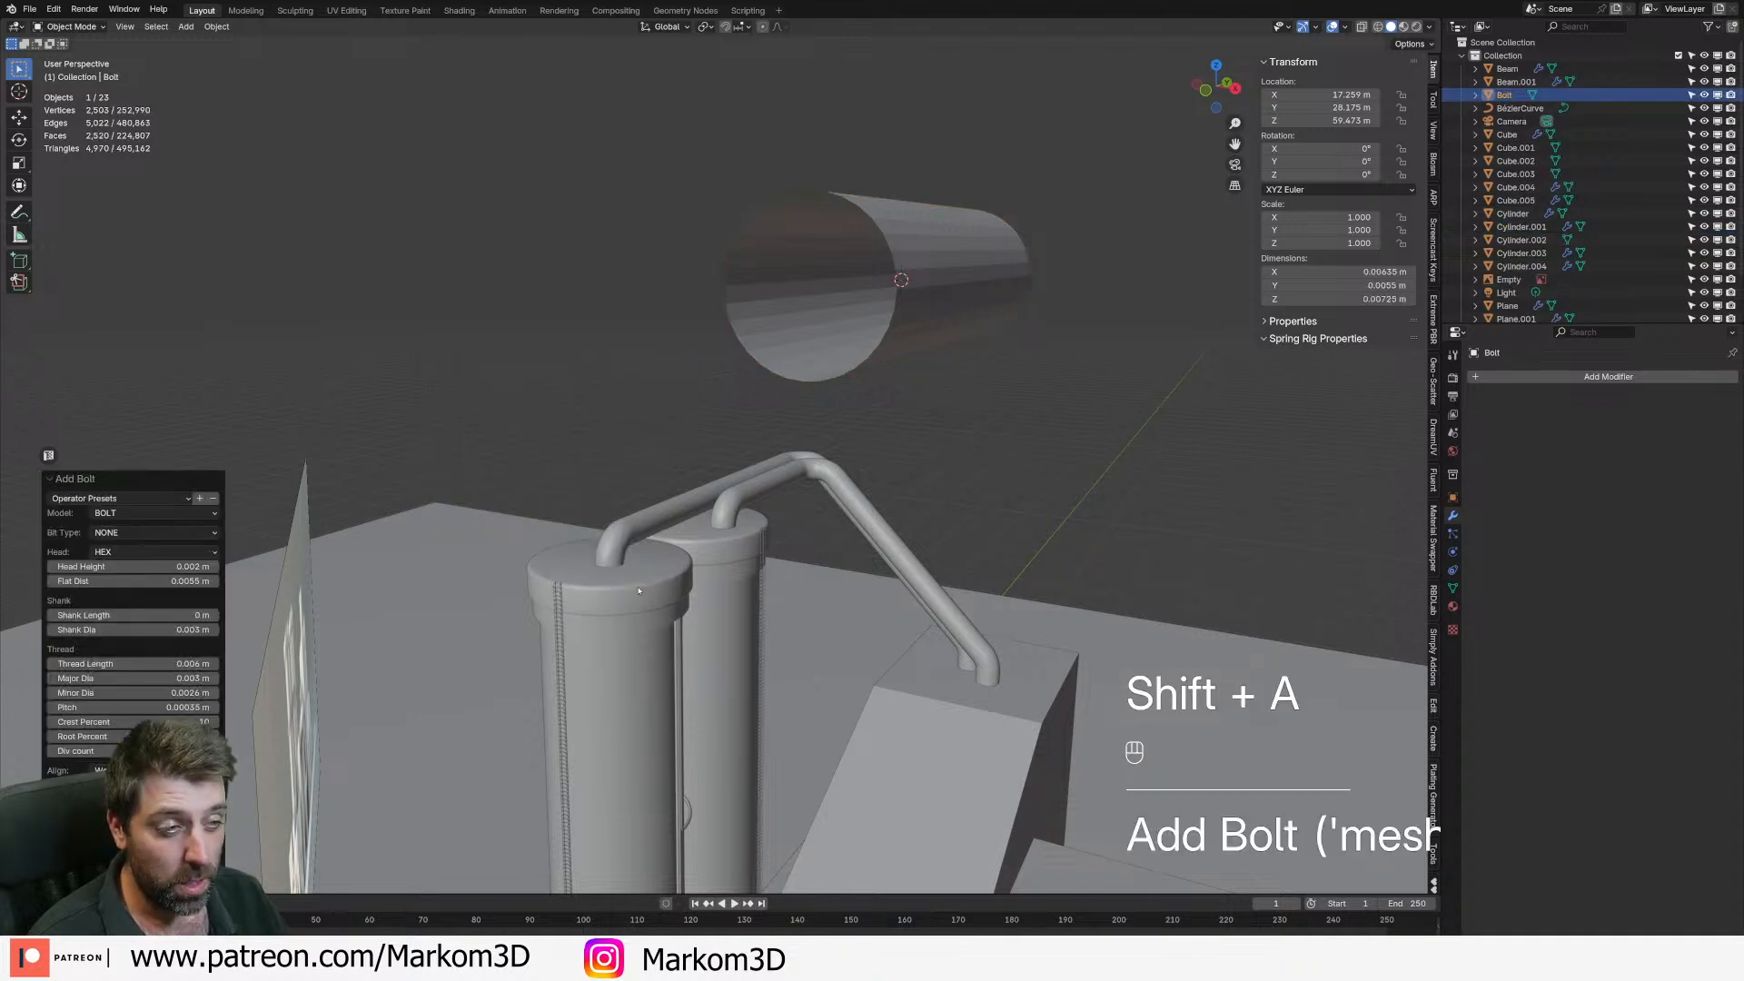
{"action": "left_click", "coordinate": [164, 513]}
{"action": "left_click", "coordinate": [170, 542]}
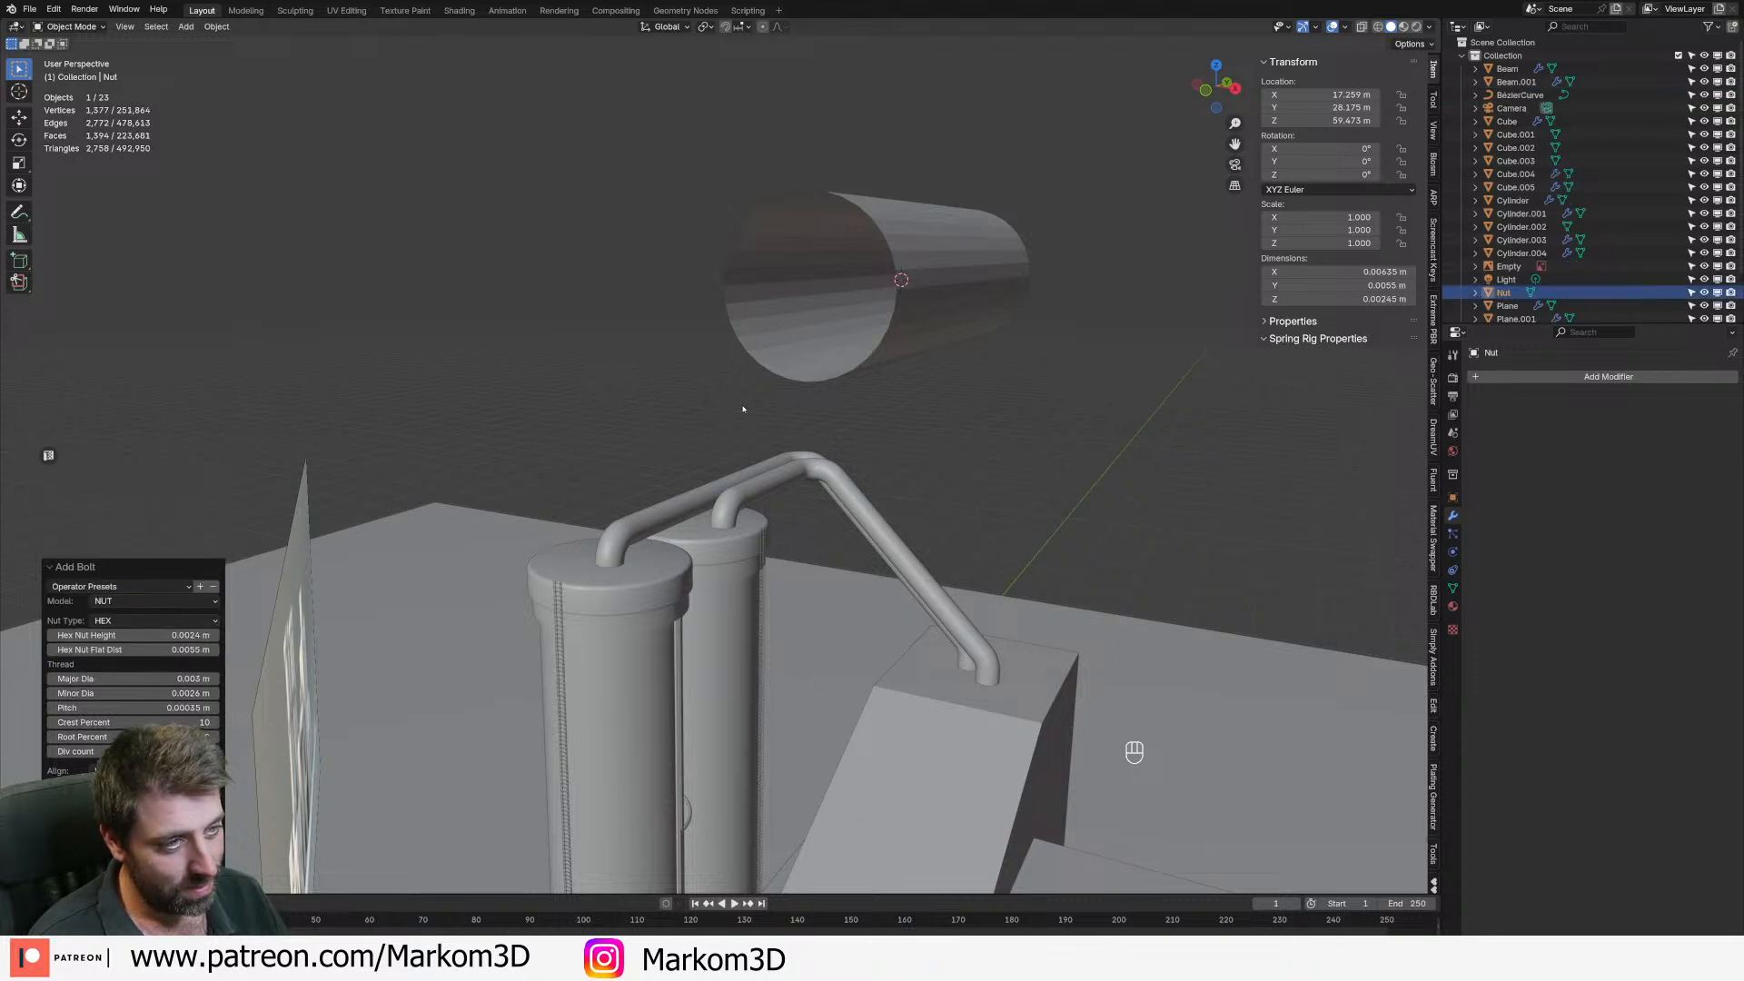
- Set the nut's height to 0.05 m, its flat distance and minor diameter to 0 m, and its pitch to 0.0001 m
{"action": "middle_click_drag", "start_coordinate": [679, 413], "coordinate": [676, 460]}
{"action": "scroll", "coordinate": [675, 460], "scroll_direction": "up", "scroll_amount": 3}
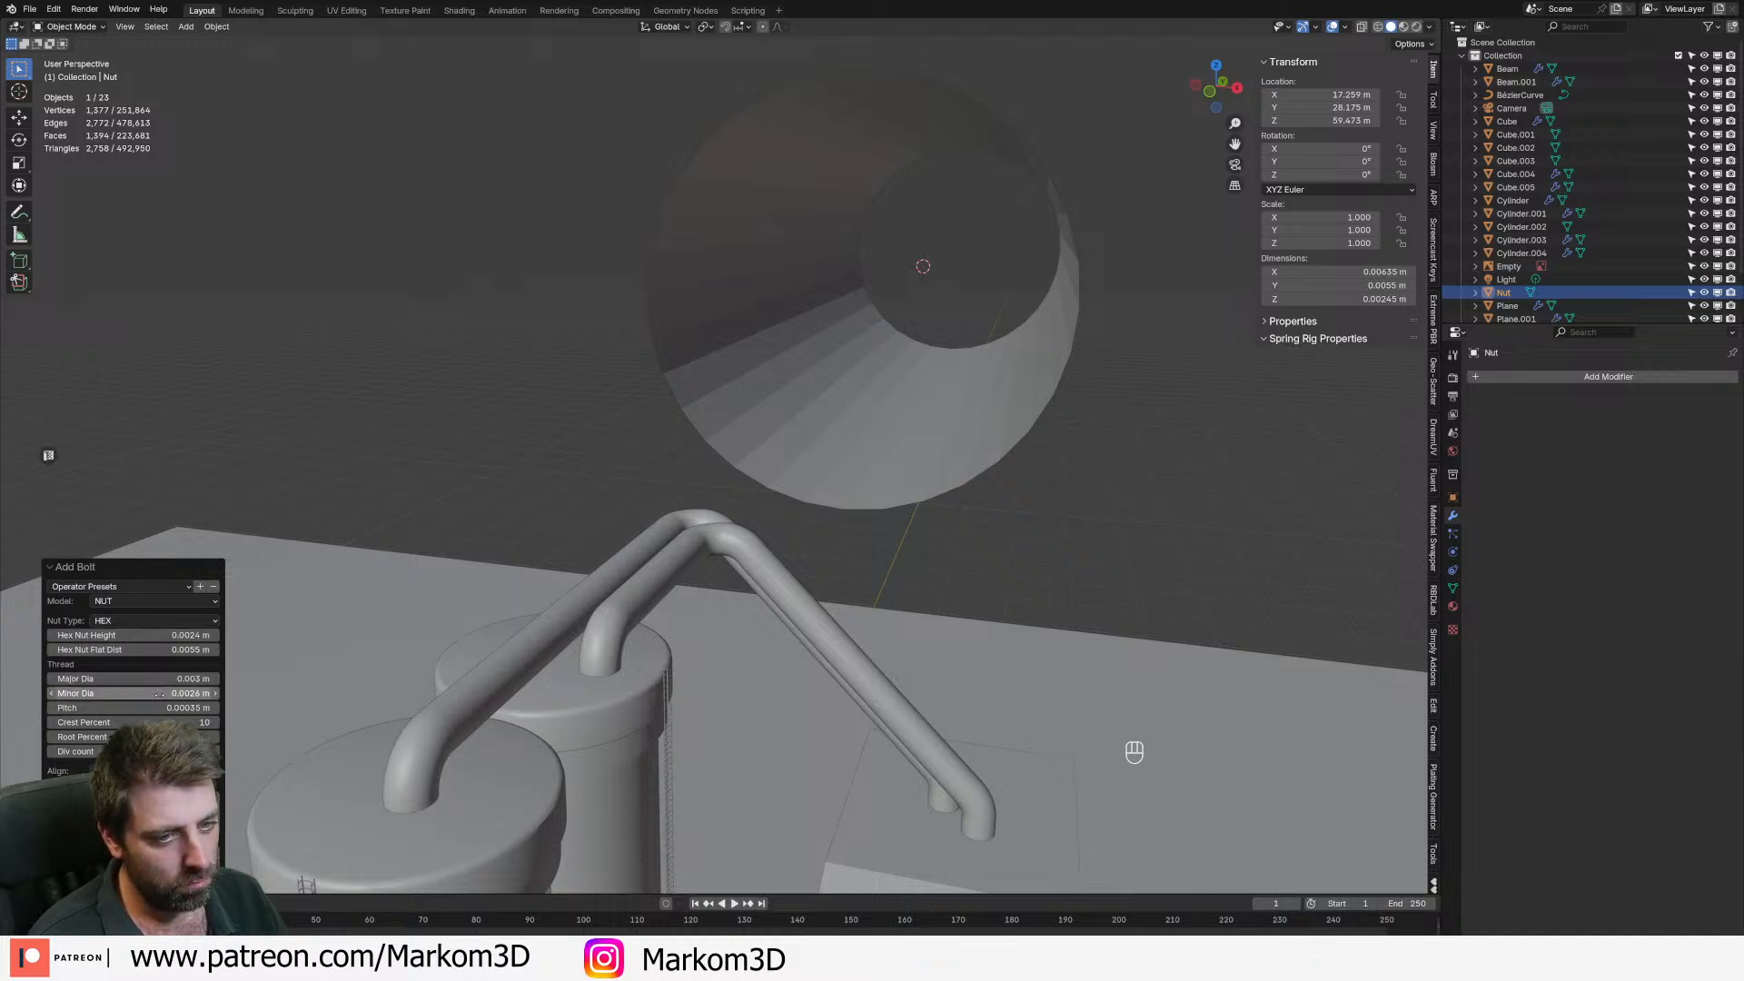
{"action": "left_click_drag", "start_coordinate": [144, 694], "coordinate": [186, 693]}
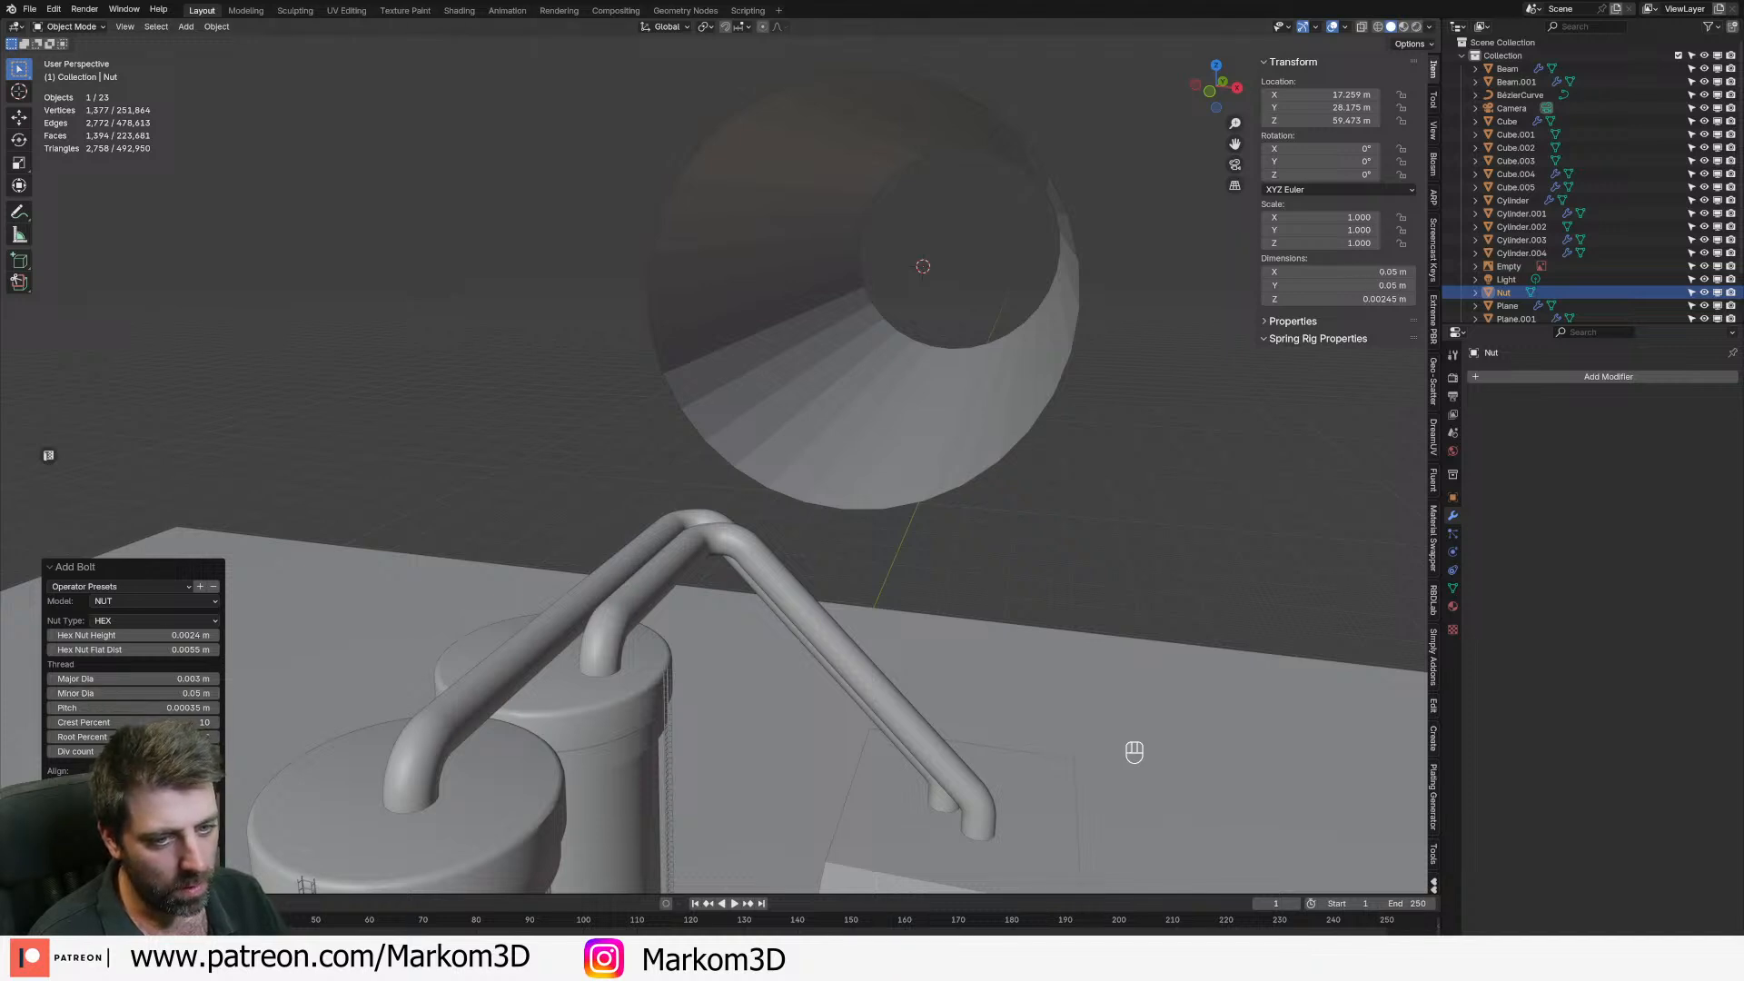
{"action": "left_click_drag", "start_coordinate": [155, 641], "coordinate": [213, 635]}
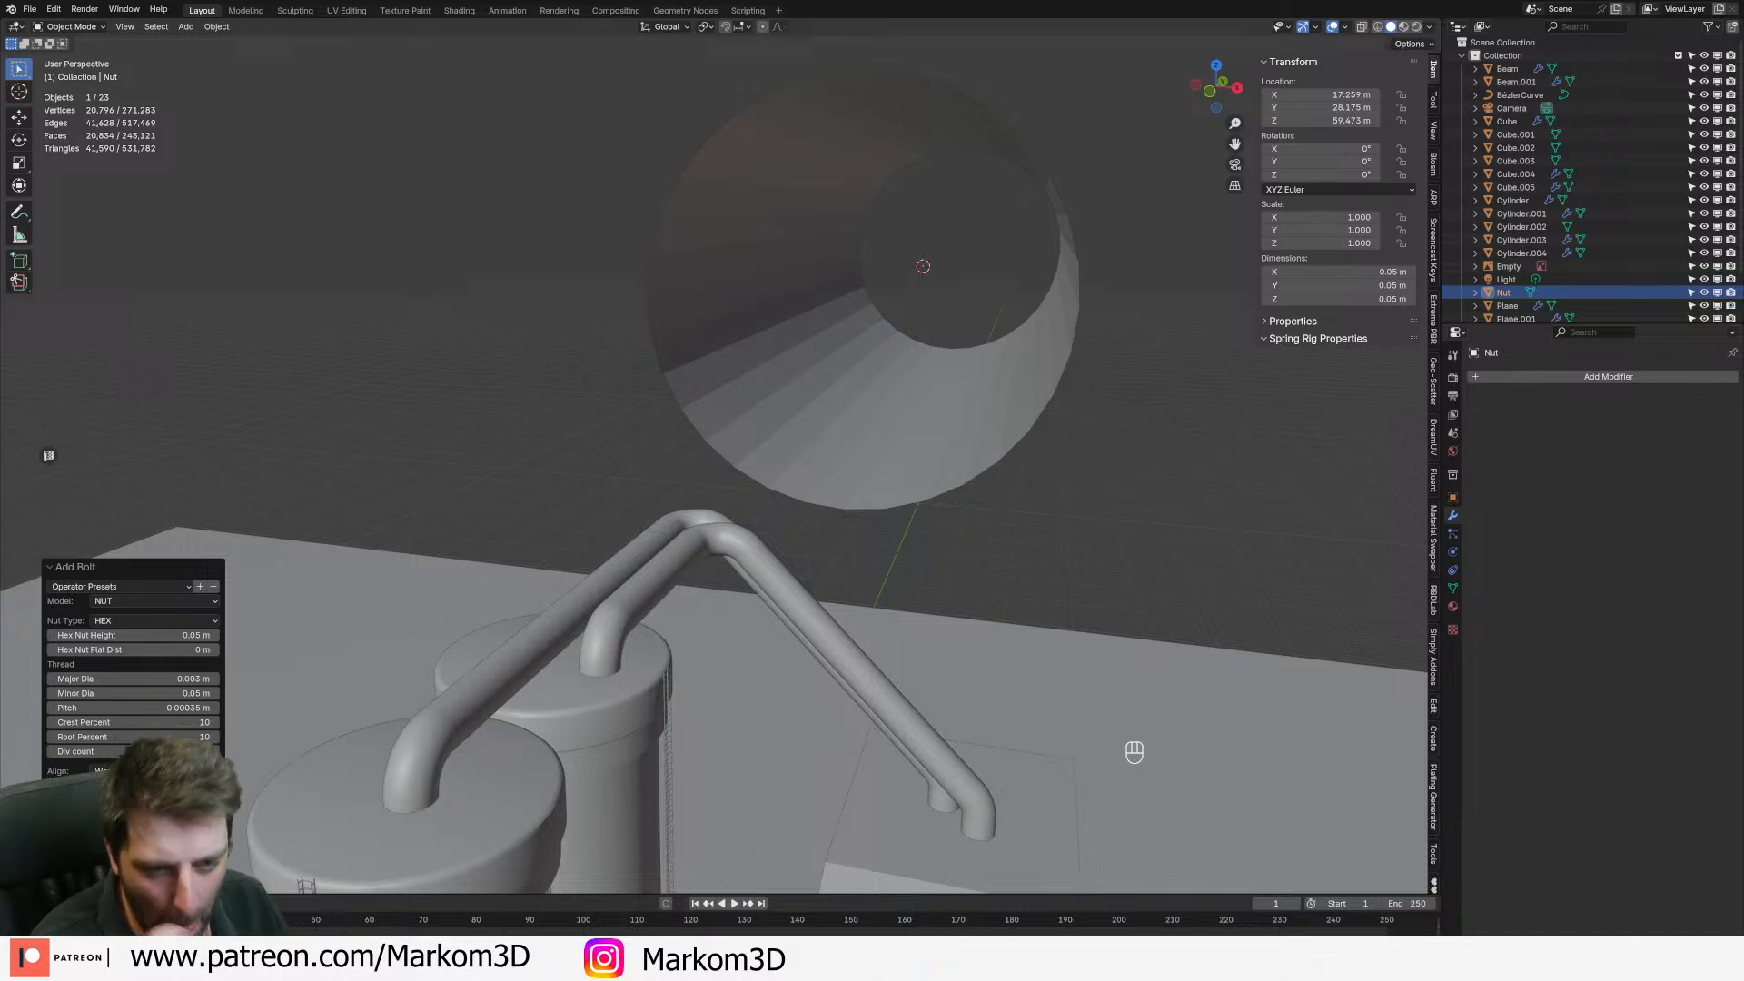
{"action": "left_click_drag", "start_coordinate": [144, 693], "coordinate": [146, 694]}
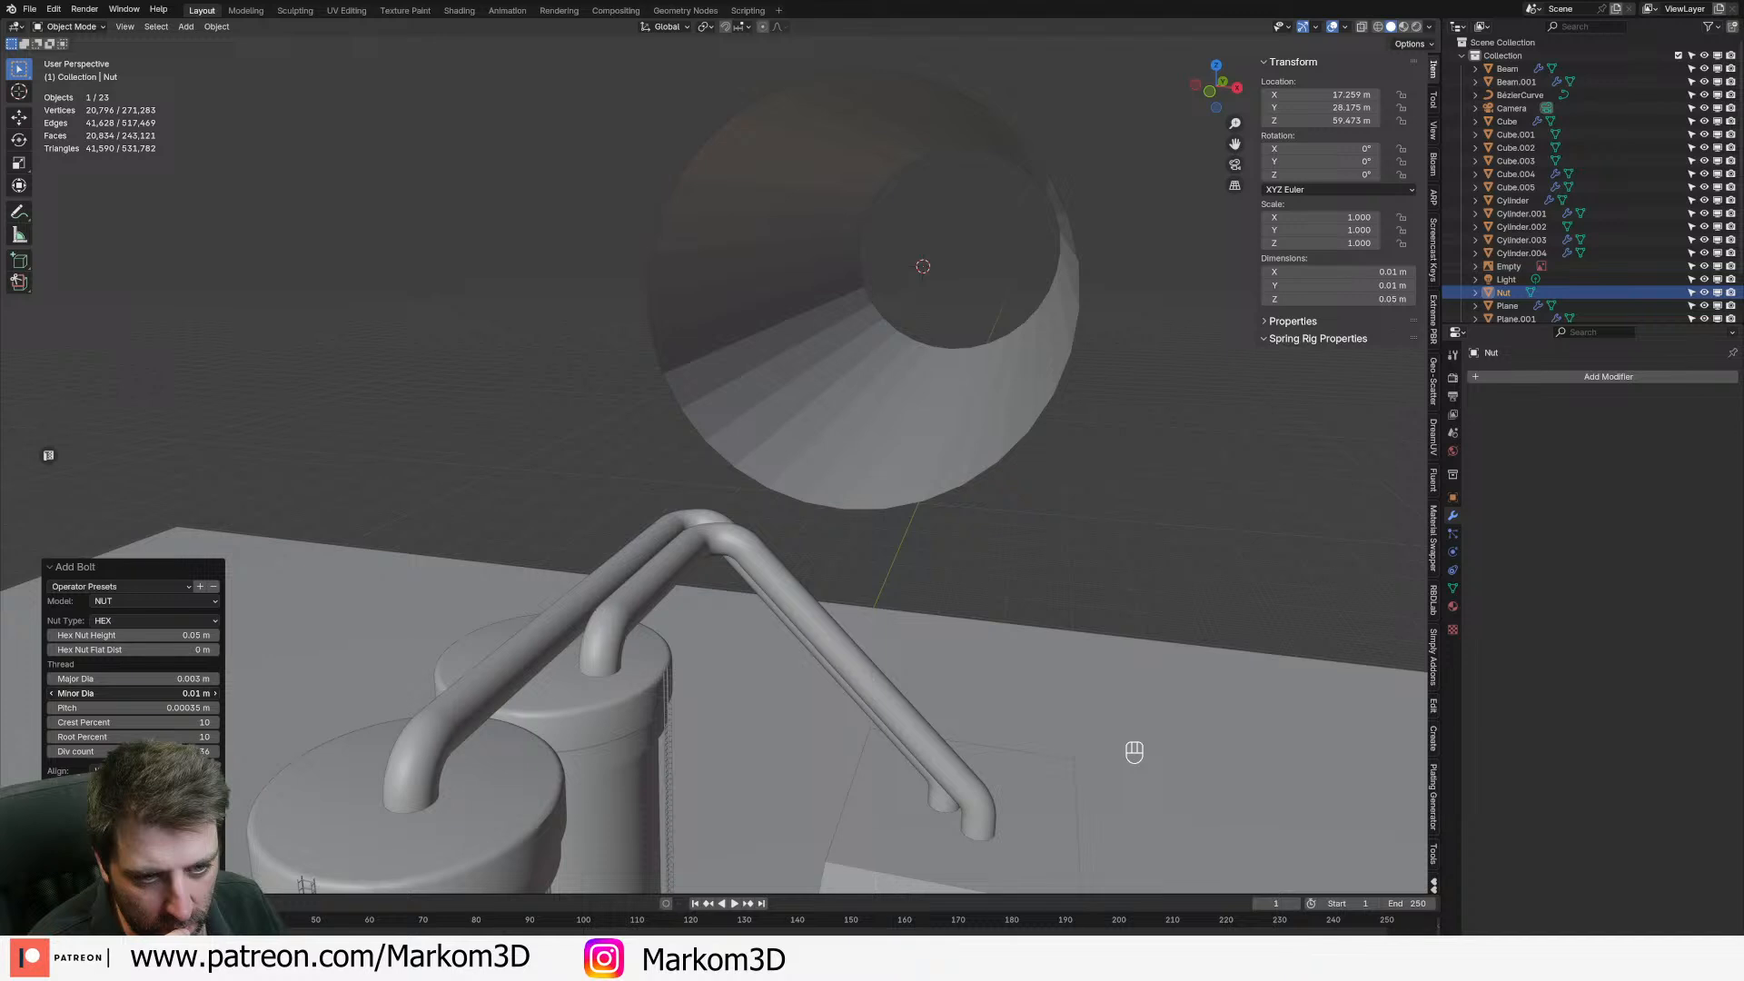
{"action": "mouse_move", "coordinate": [163, 708]}
{"action": "left_mouse_down"}
{"action": "mouse_move", "coordinate": [182, 708]}
{"action": "mouse_move", "coordinate": [163, 708]}
{"action": "left_mouse_up"}
- Try to set the hex nut height to 10 m and frame the nut in the view
{"action": "left_click", "coordinate": [145, 650]}
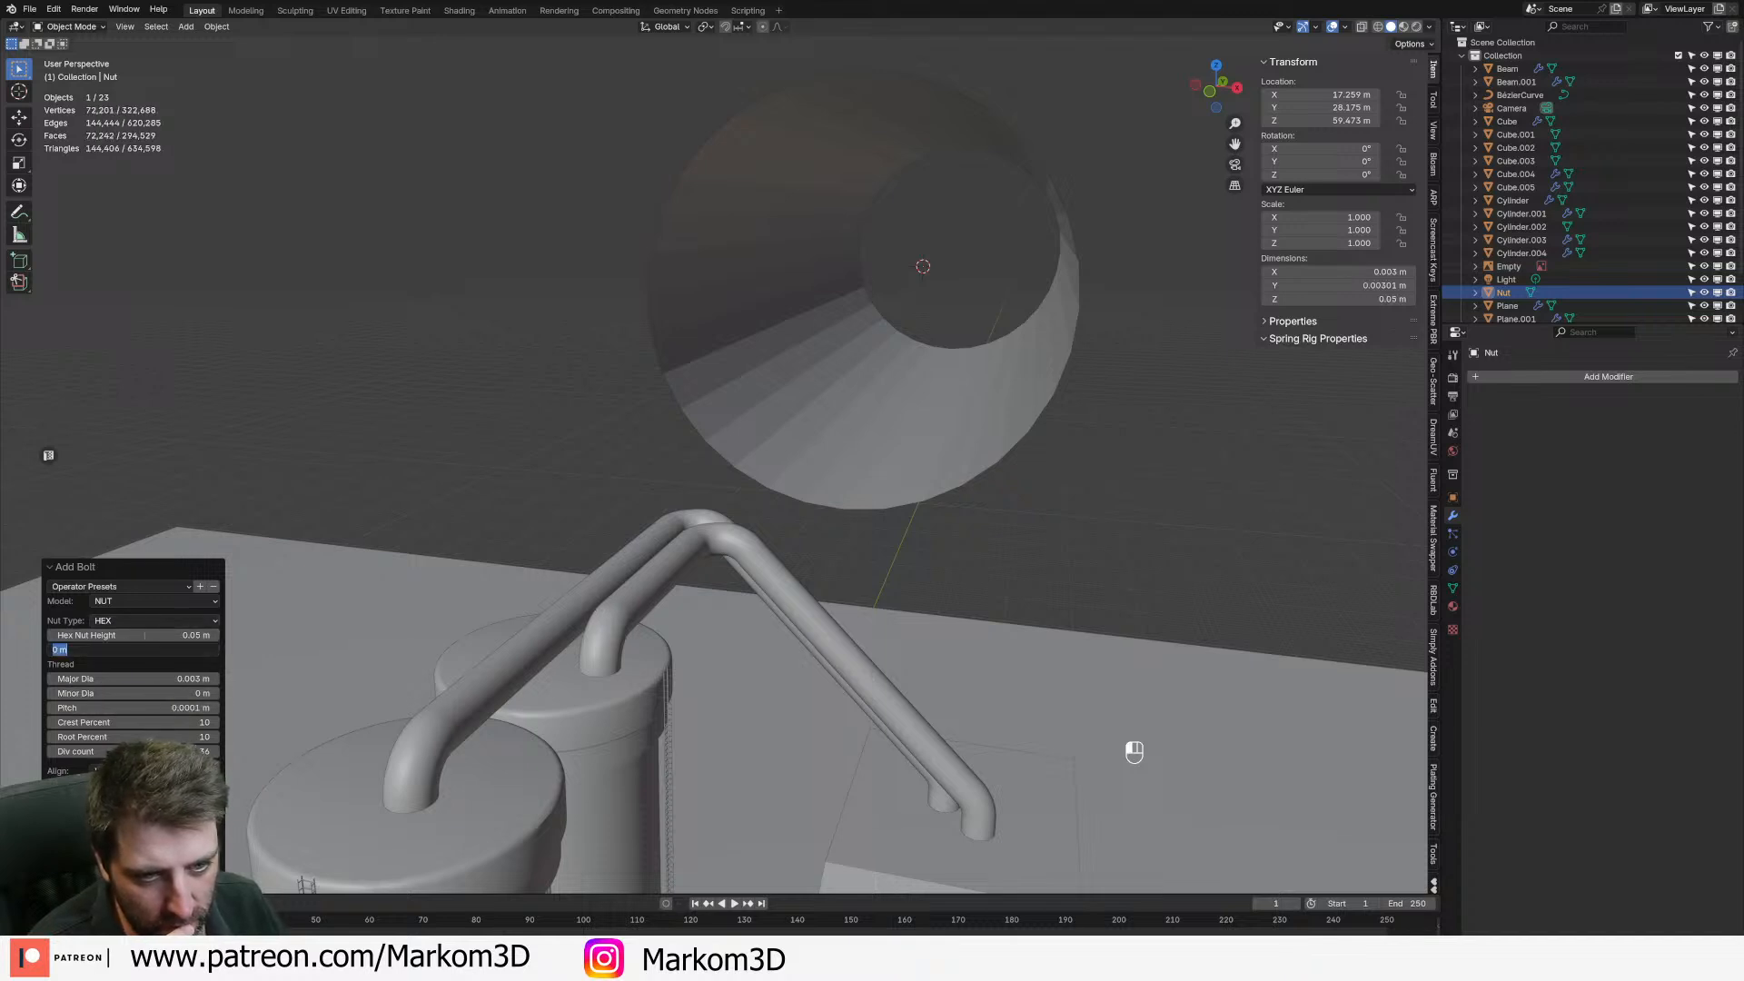
{"action": "left_click", "coordinate": [169, 636]}
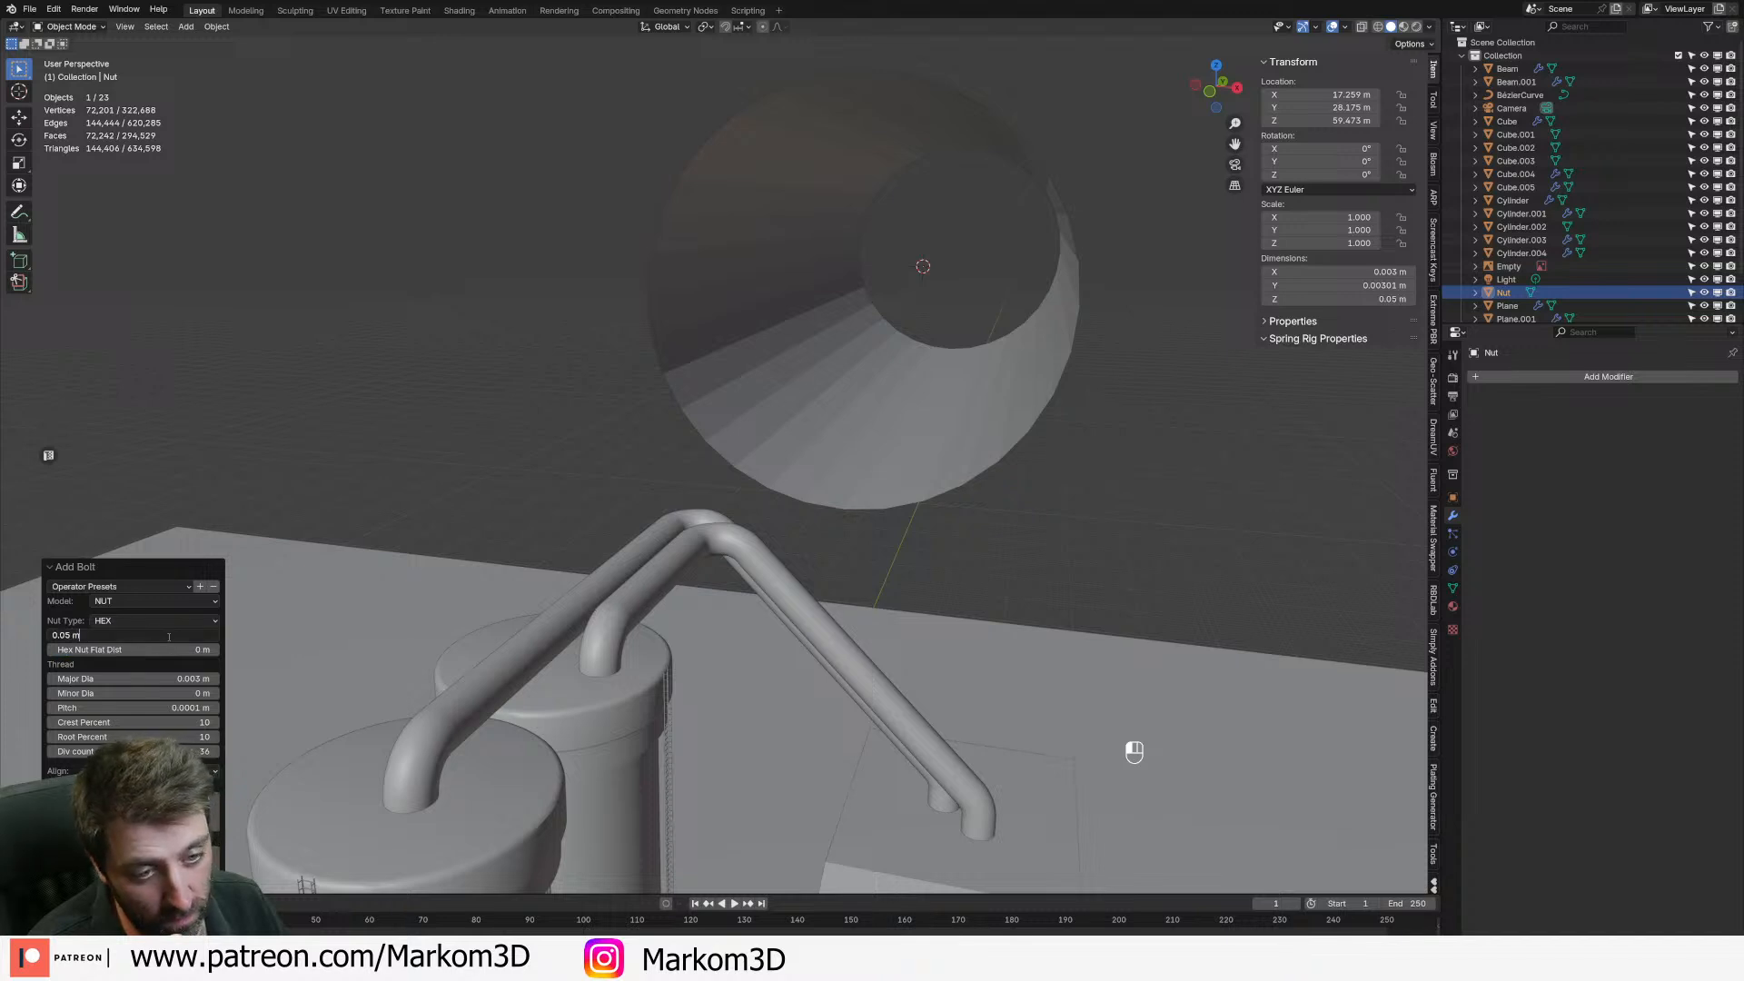
{"action": "key", "text": "ctrl+a"}
{"action": "type", "text": "1"}
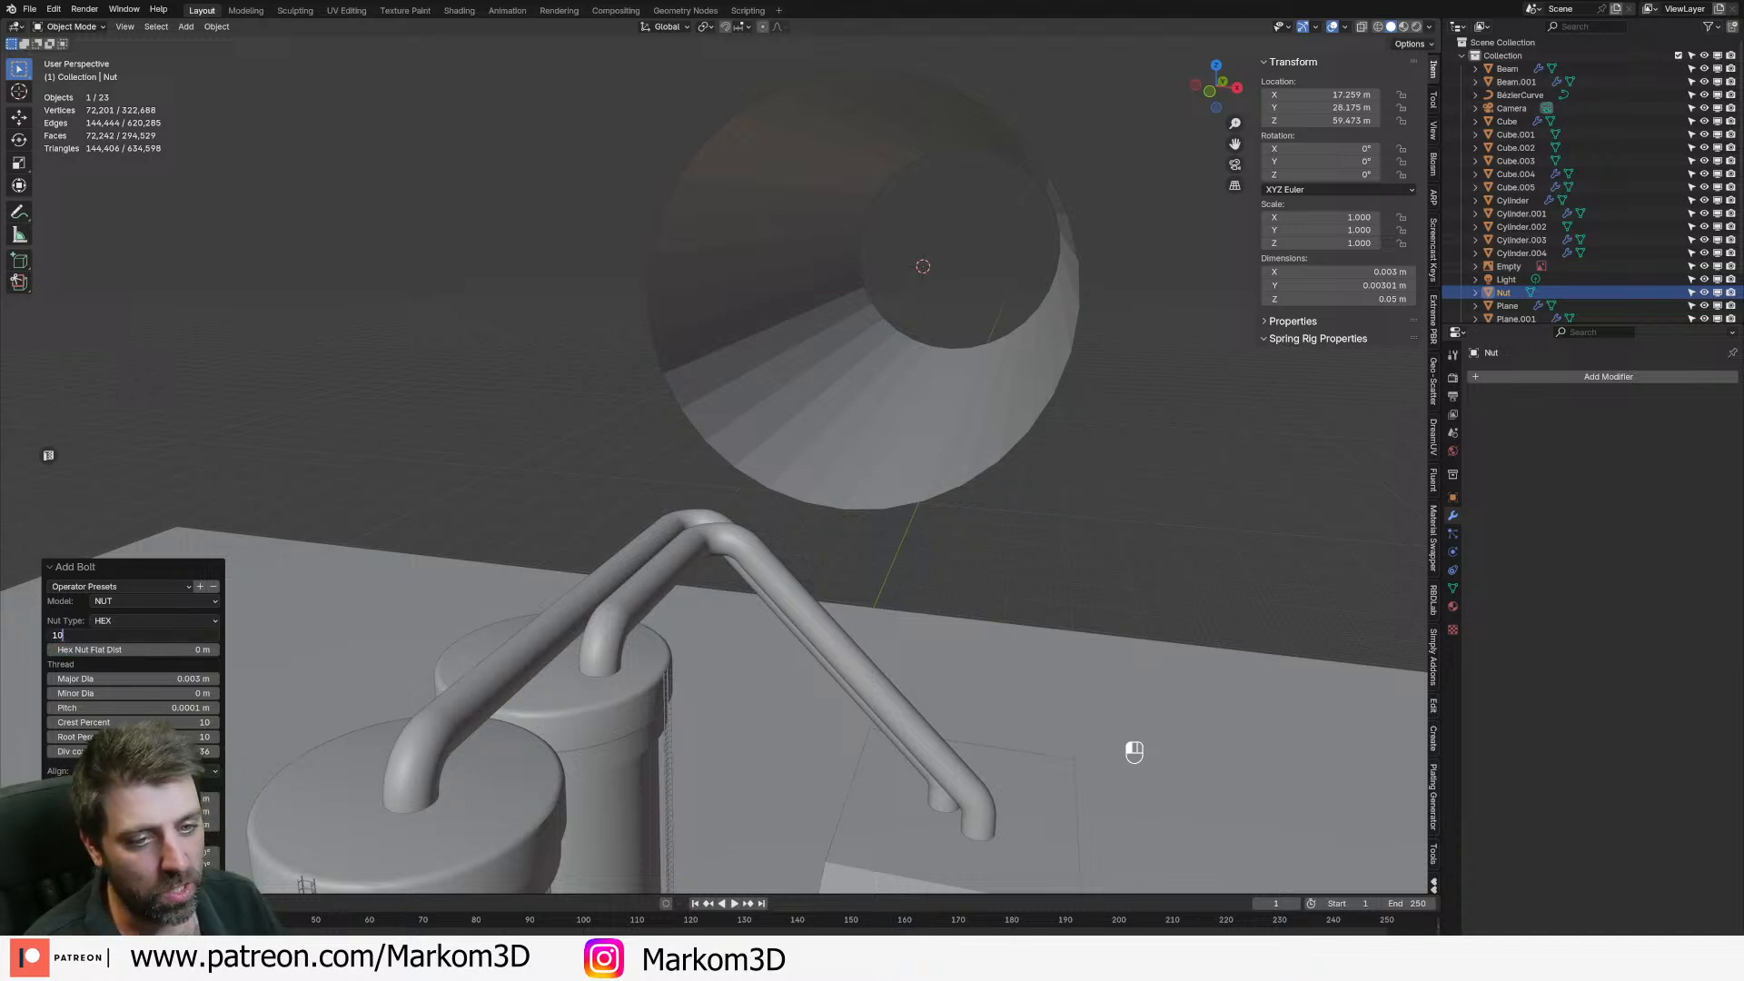
{"action": "type", "text": "0"}
{"action": "key", "text": "Escape"}
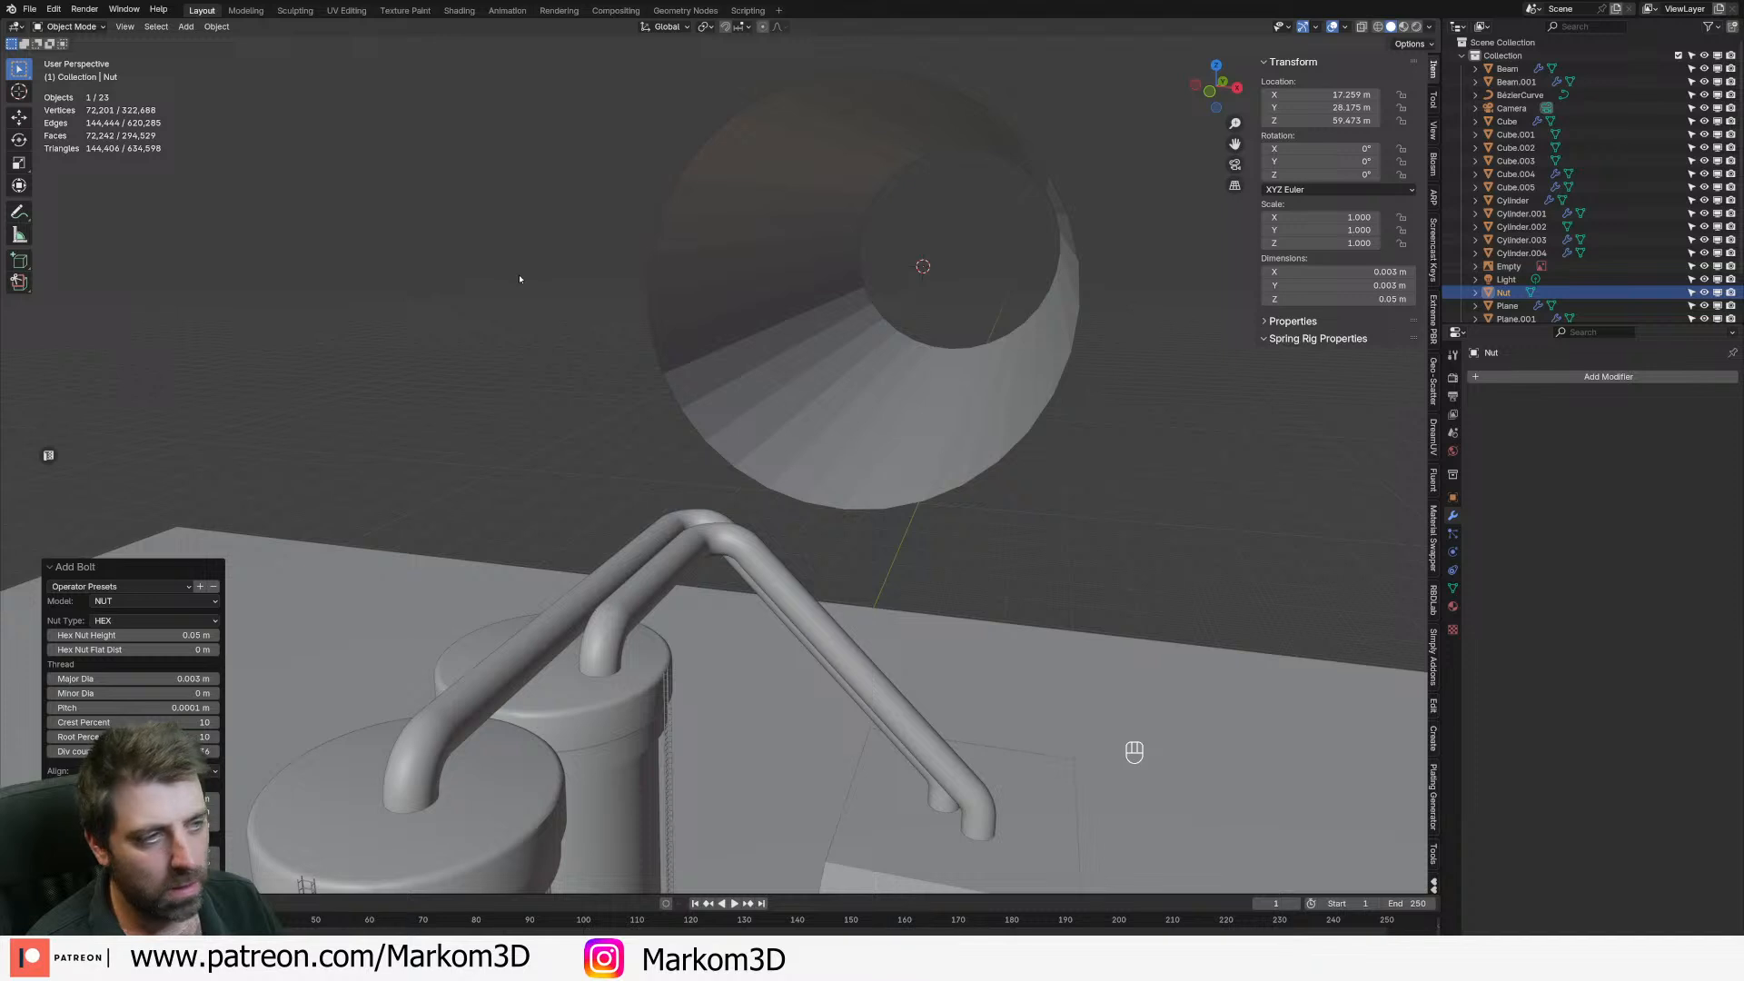
{"action": "key", "text": "KP_Decimal"}
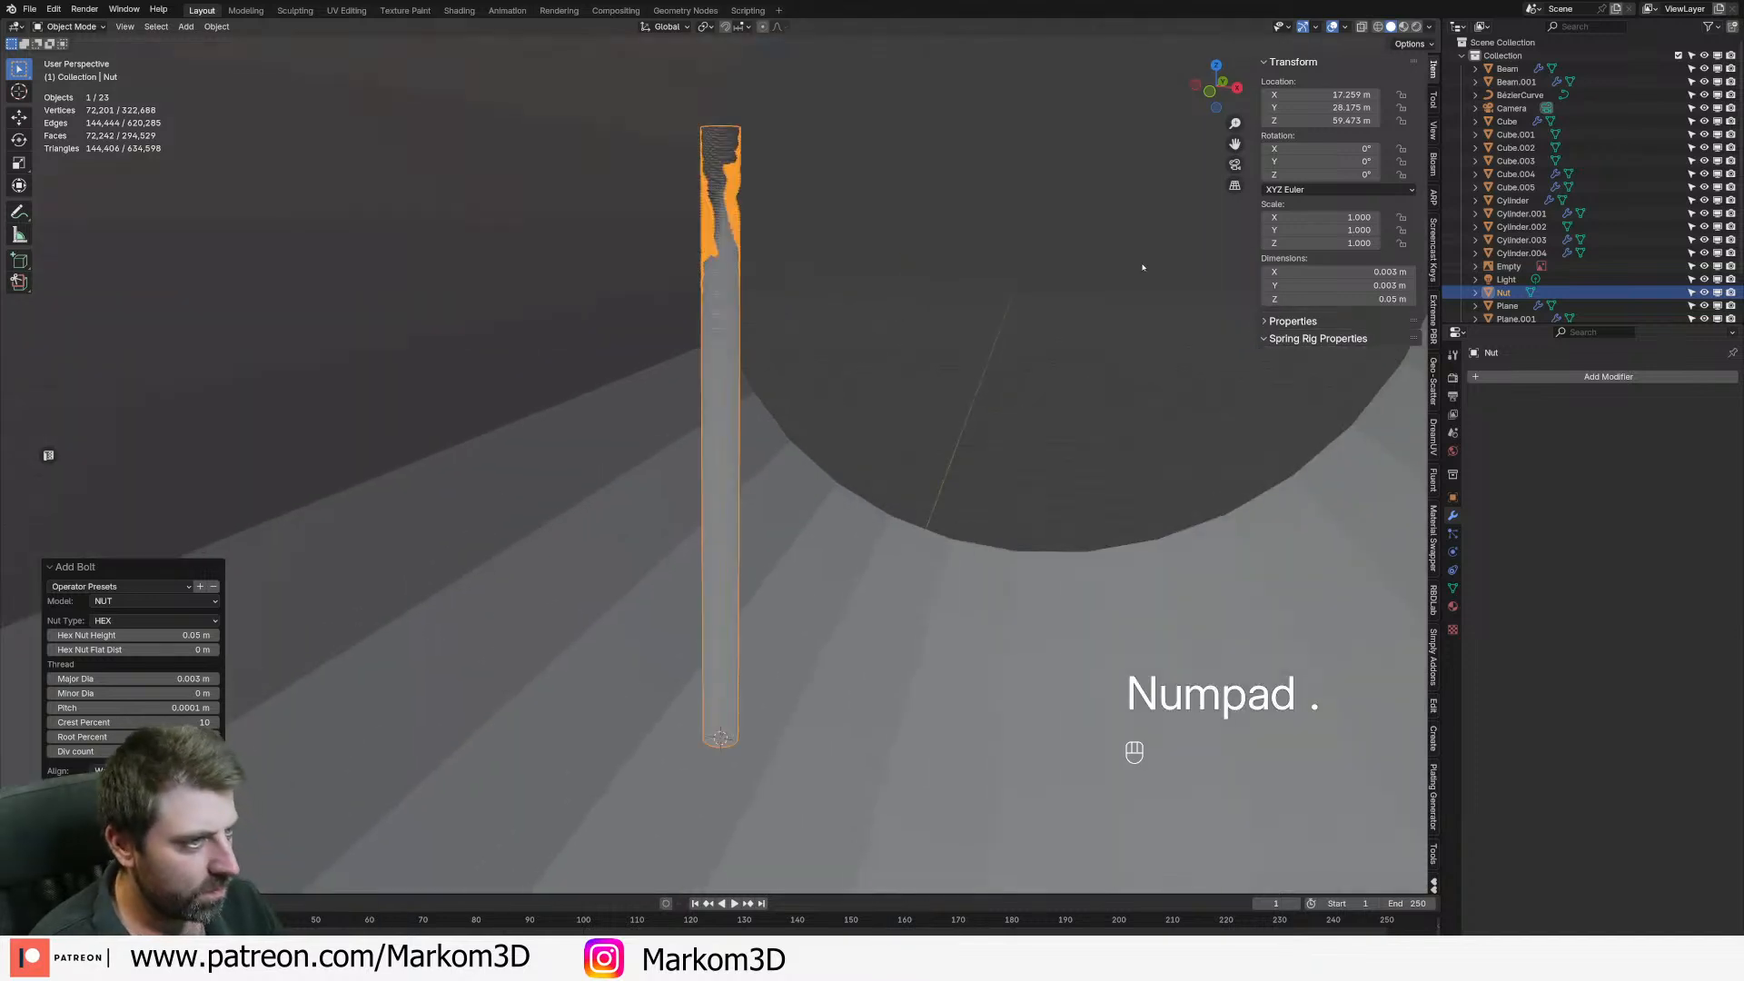
- Set the hex nut's flat distance to its 0.05 m maximum
{"action": "middle_click_drag", "start_coordinate": [808, 362], "coordinate": [799, 886]}
{"action": "scroll", "coordinate": [833, 394], "scroll_direction": "up", "scroll_amount": 3}
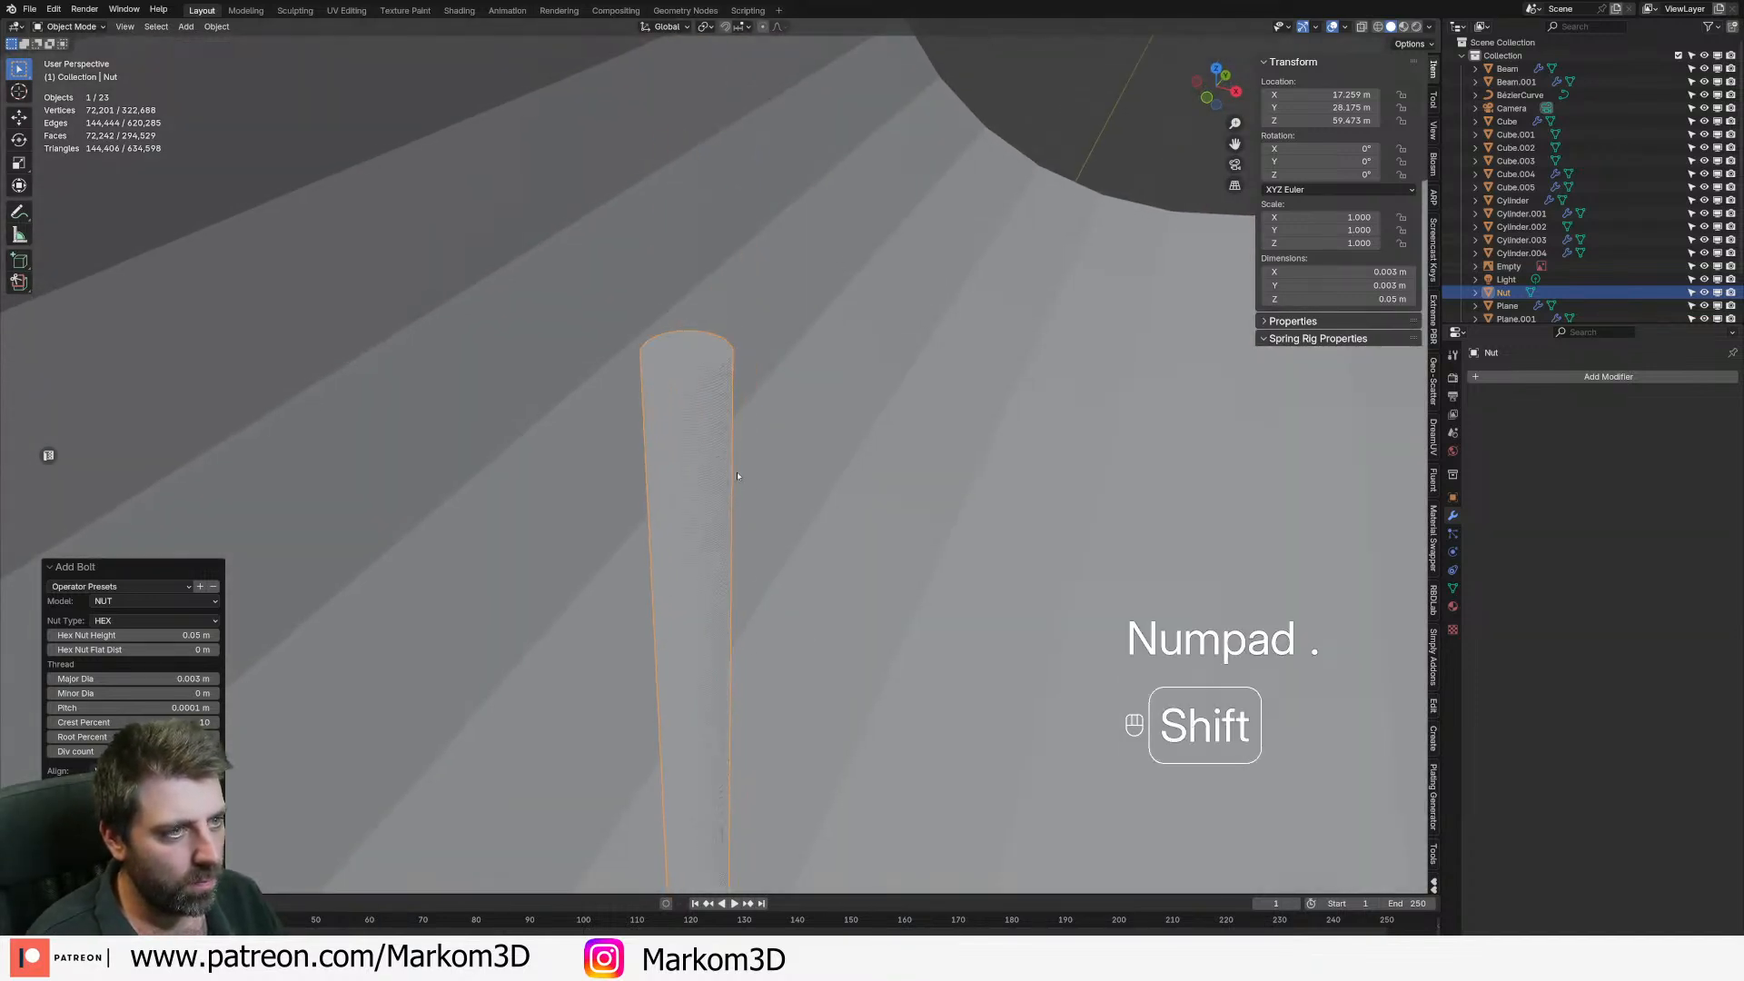
{"action": "left_click", "coordinate": [187, 650]}
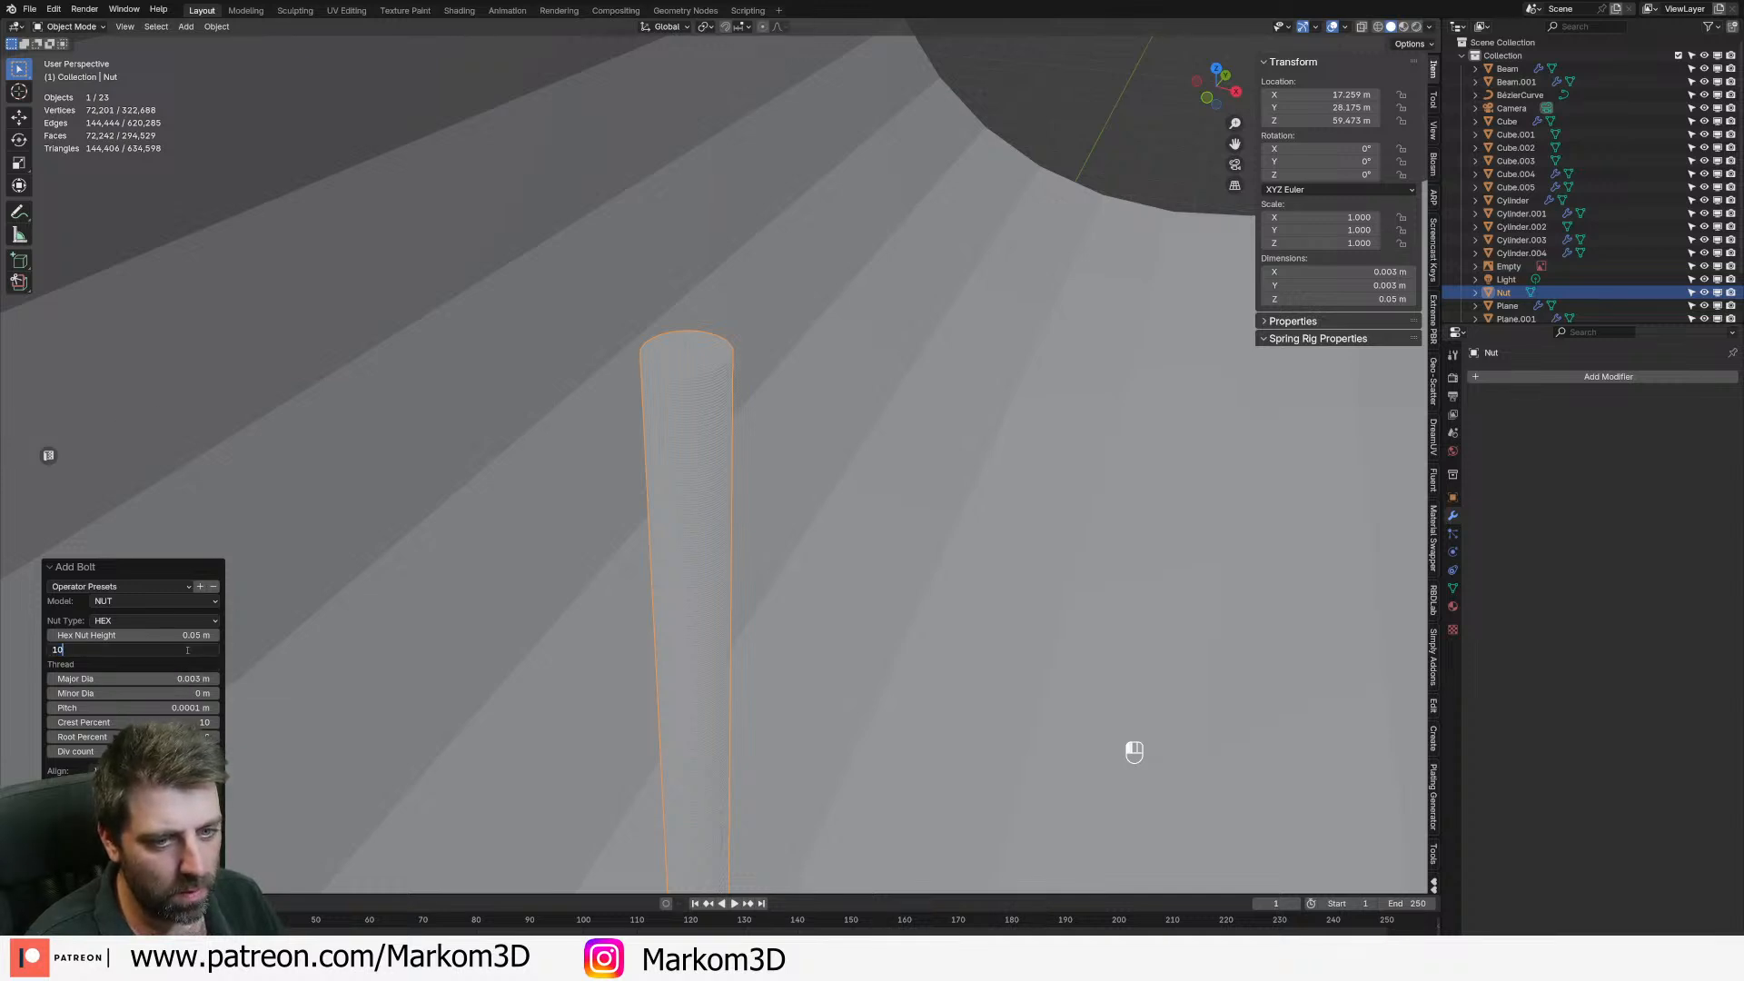
{"action": "key", "text": "Return"}
{"action": "scroll", "coordinate": [709, 556], "scroll_direction": "down", "scroll_amount": 10}
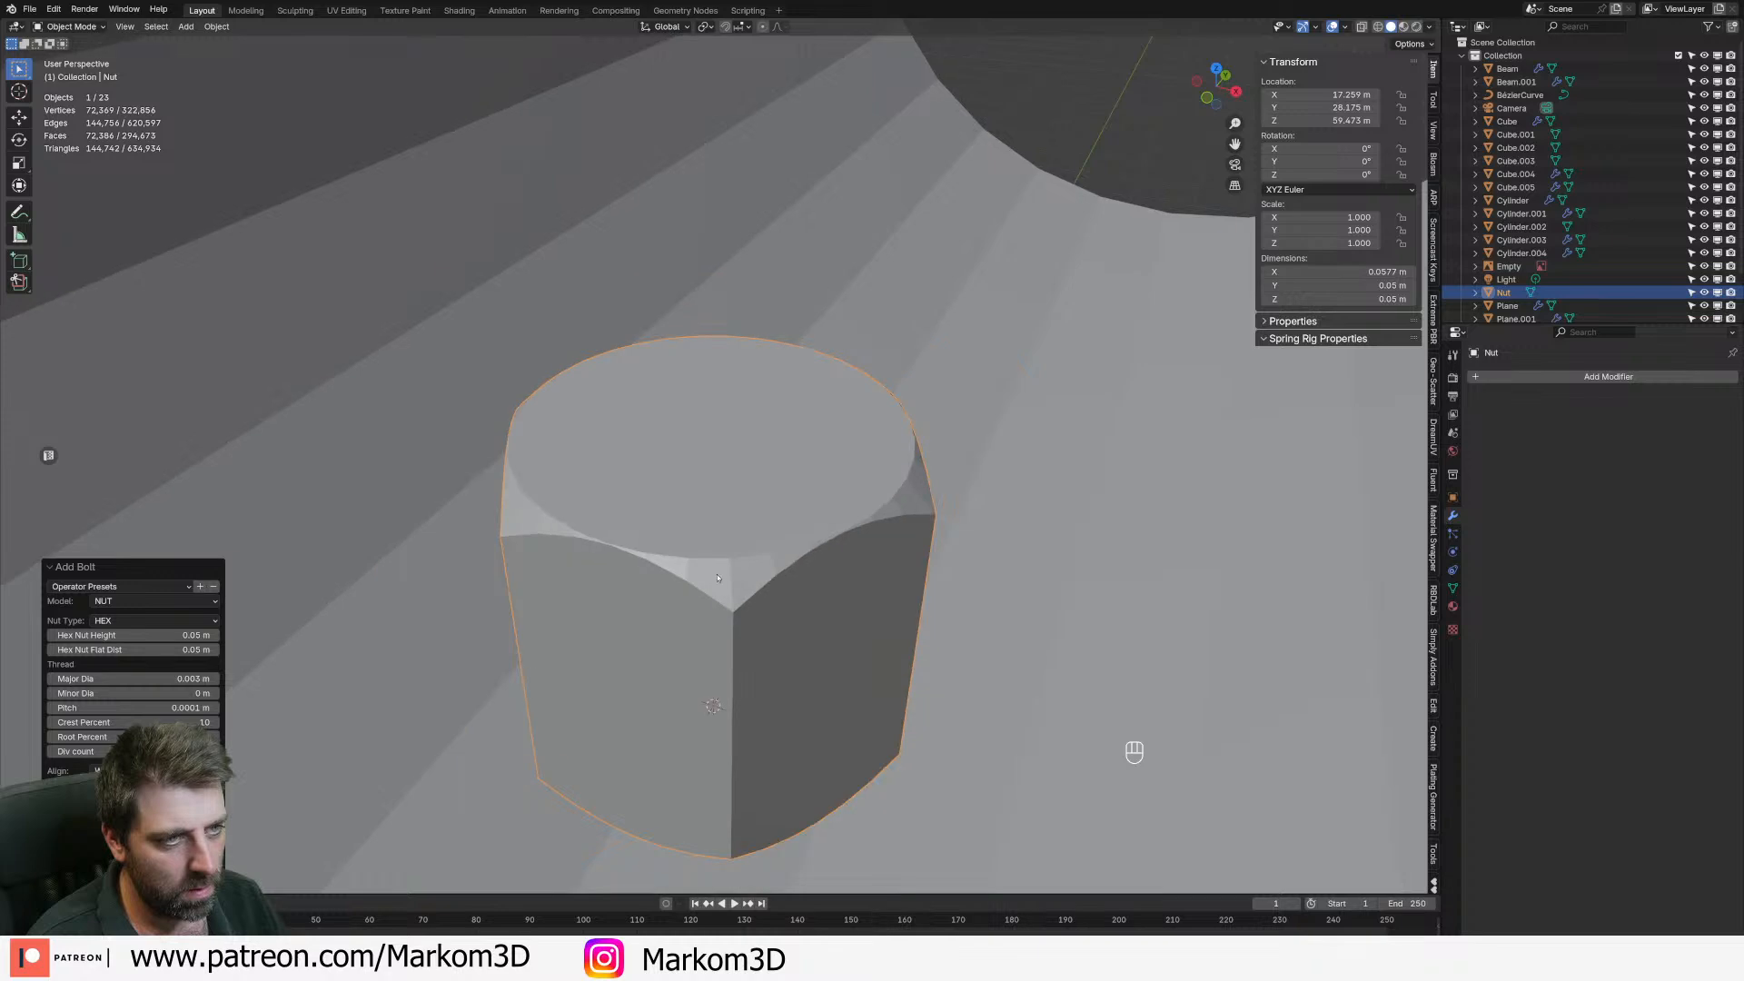
{"action": "middle_click_drag", "start_coordinate": [709, 556], "coordinate": [790, 545]}
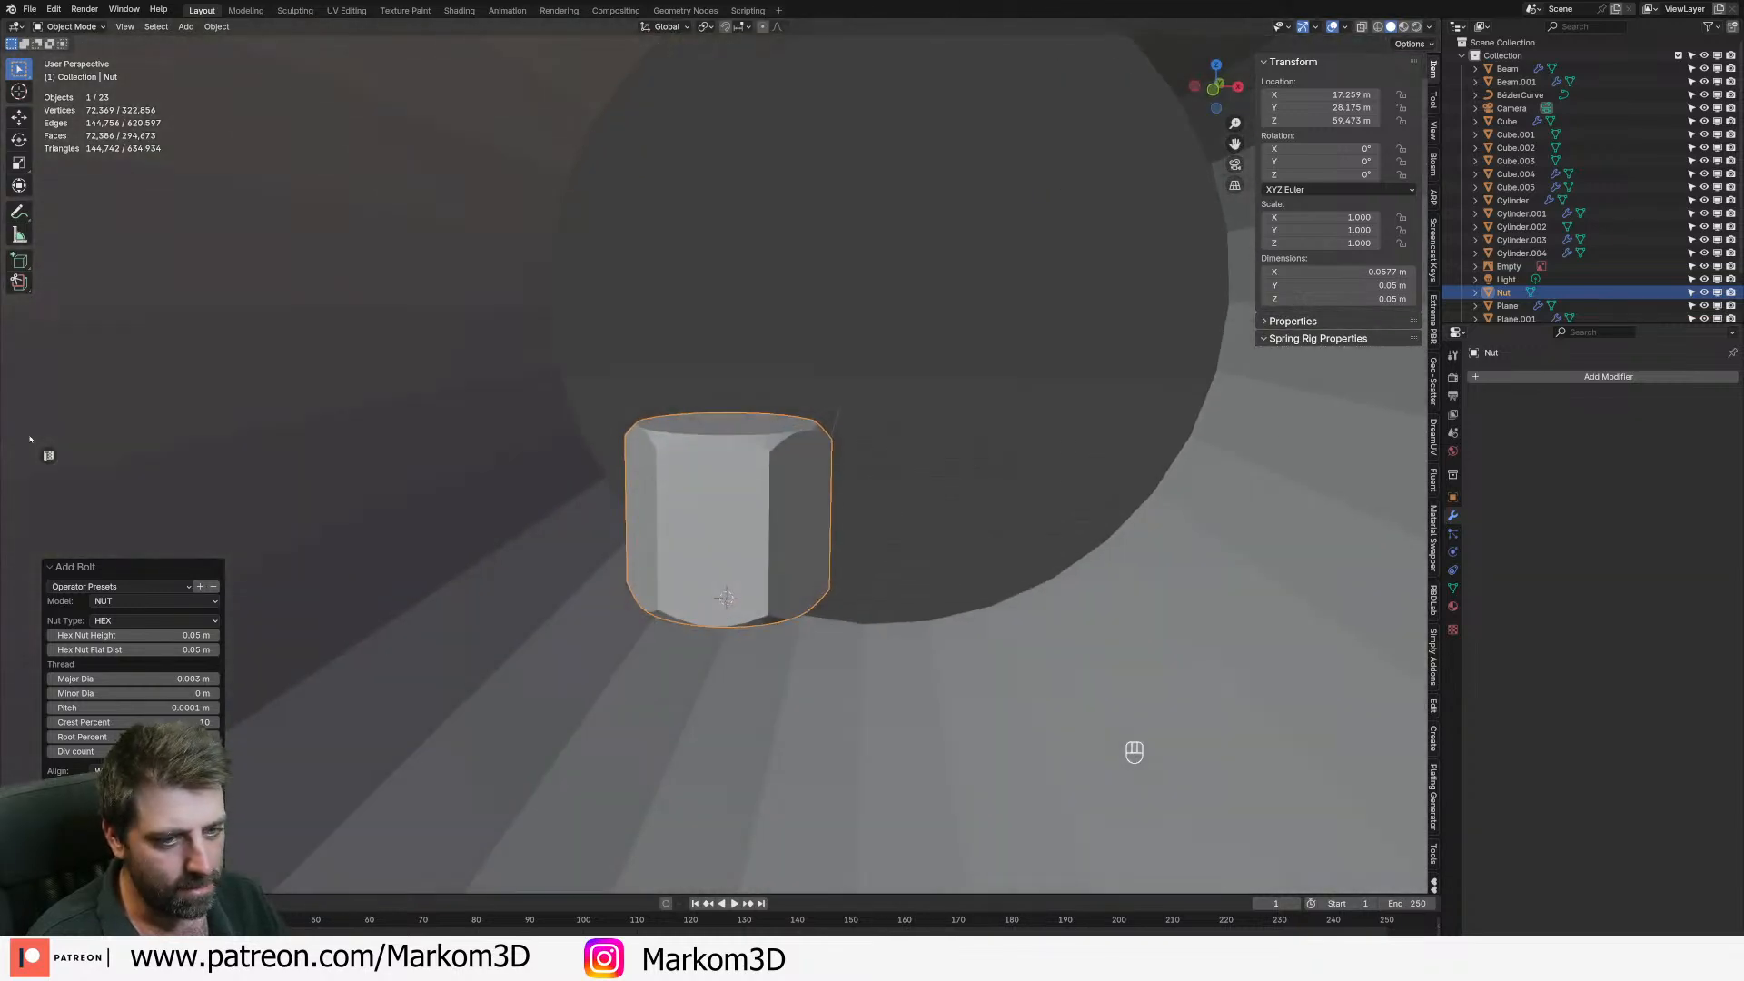
- Change the nut type to 12 Point and frame the nut in the viewport
{"action": "left_click", "coordinate": [179, 621]}
{"action": "left_click", "coordinate": [164, 669]}
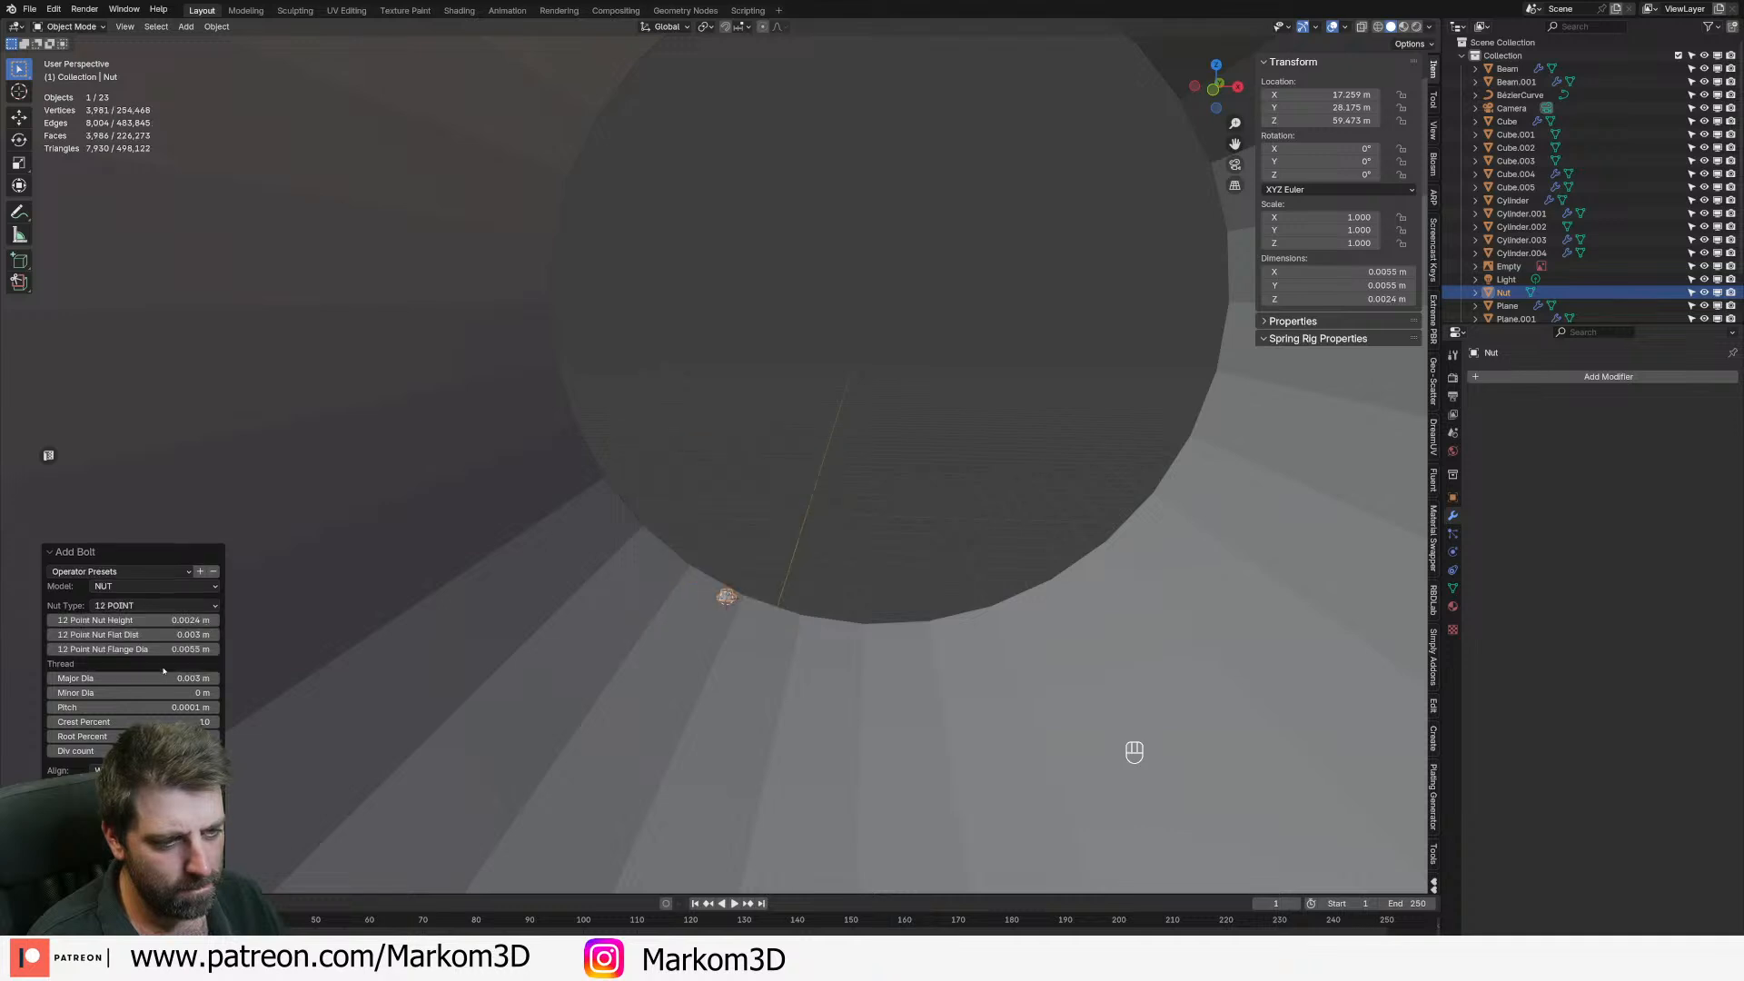
{"action": "scroll", "coordinate": [823, 567], "scroll_direction": "down", "scroll_amount": 5}
{"action": "key", "text": "KP_Decimal"}
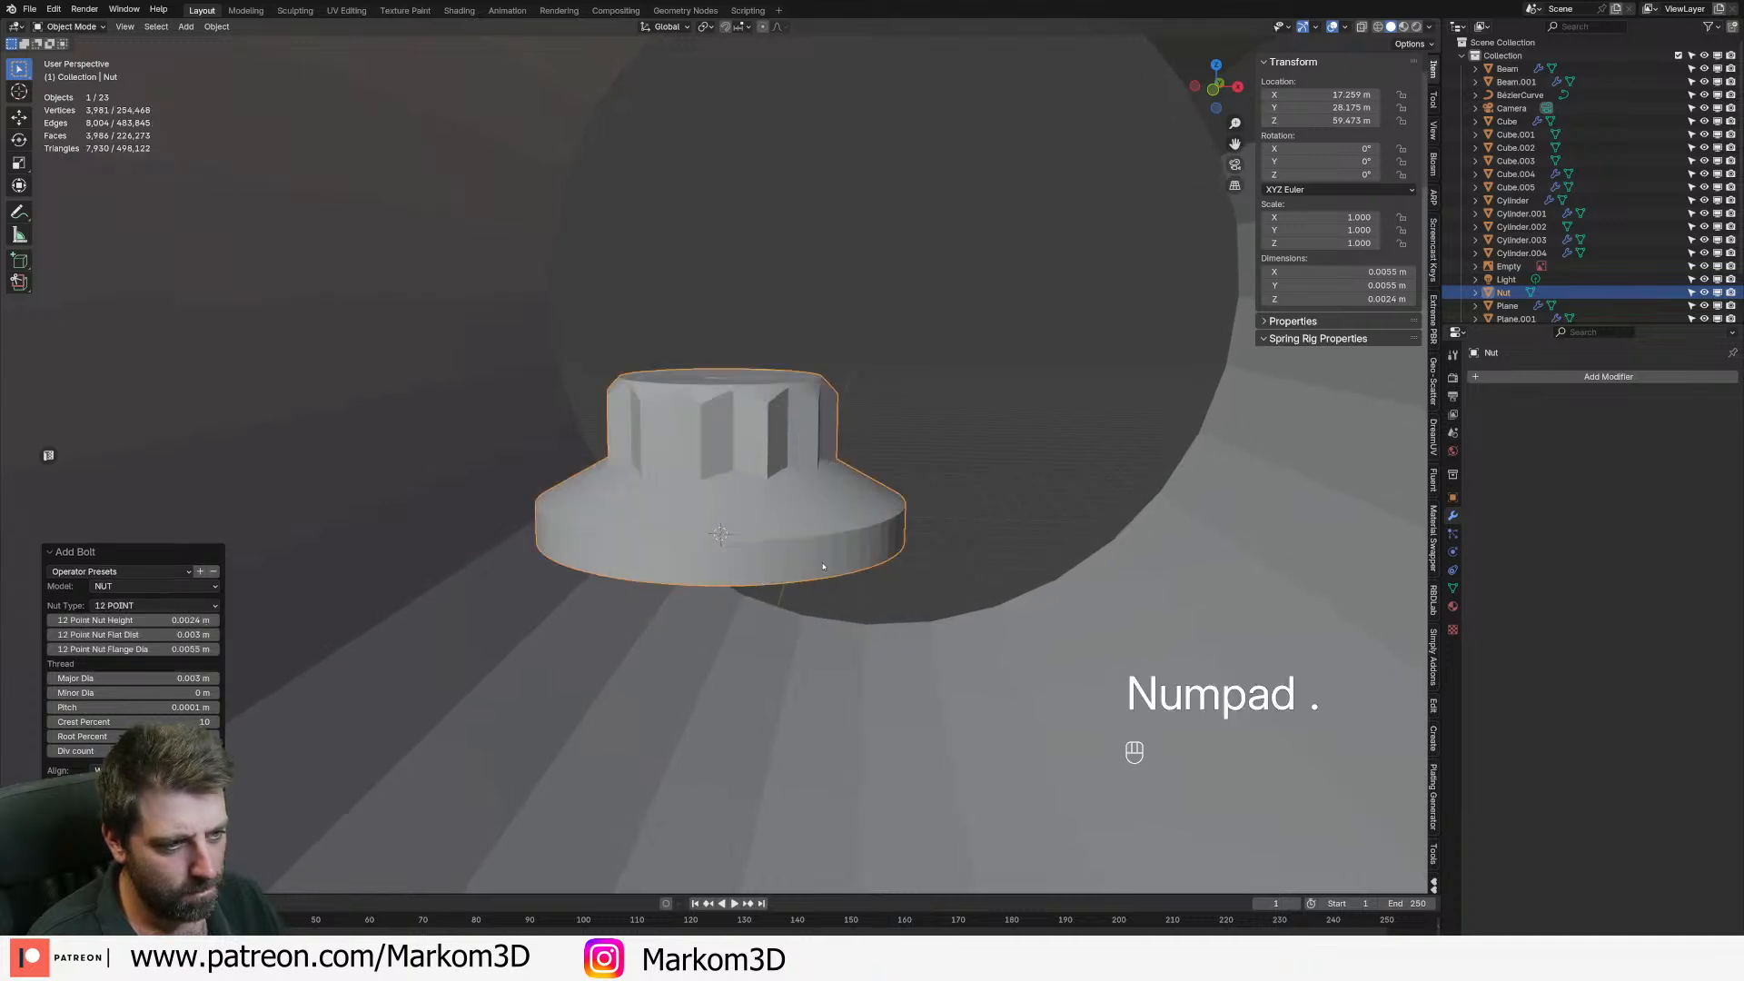
- Change the nut type to Lock
{"action": "left_click", "coordinate": [154, 605]}
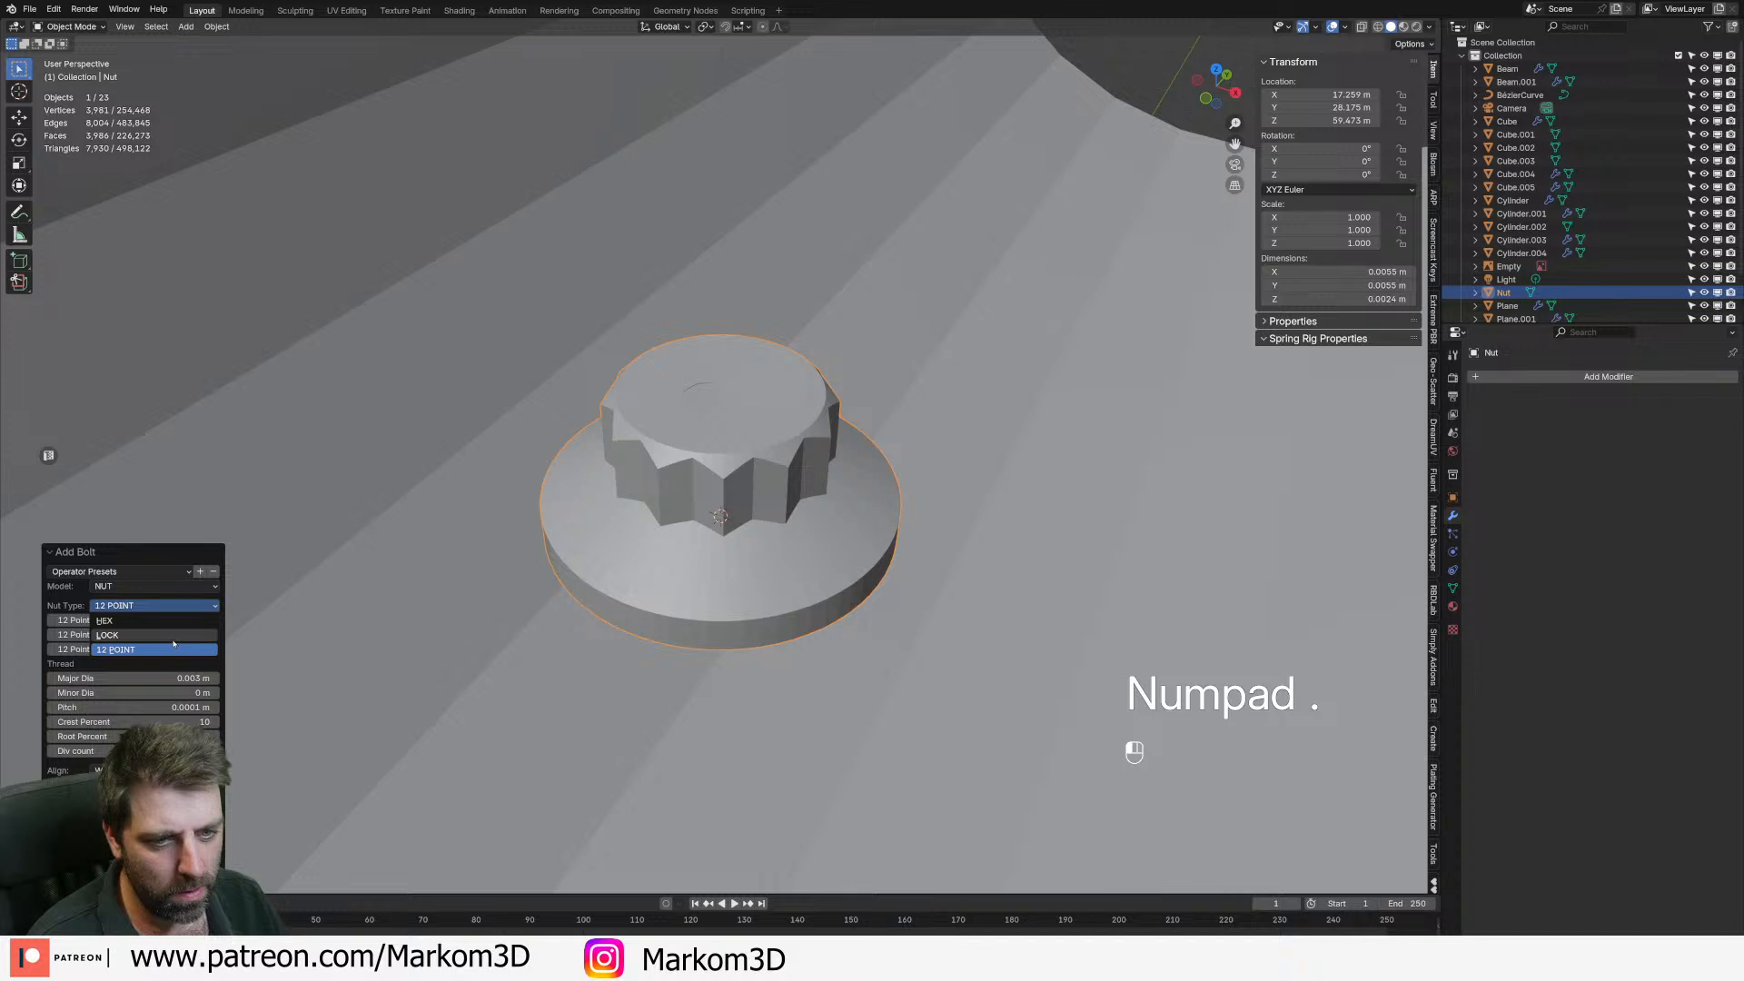
{"action": "left_click", "coordinate": [173, 634]}
{"action": "scroll", "coordinate": [769, 437], "scroll_direction": "down", "scroll_amount": 8}
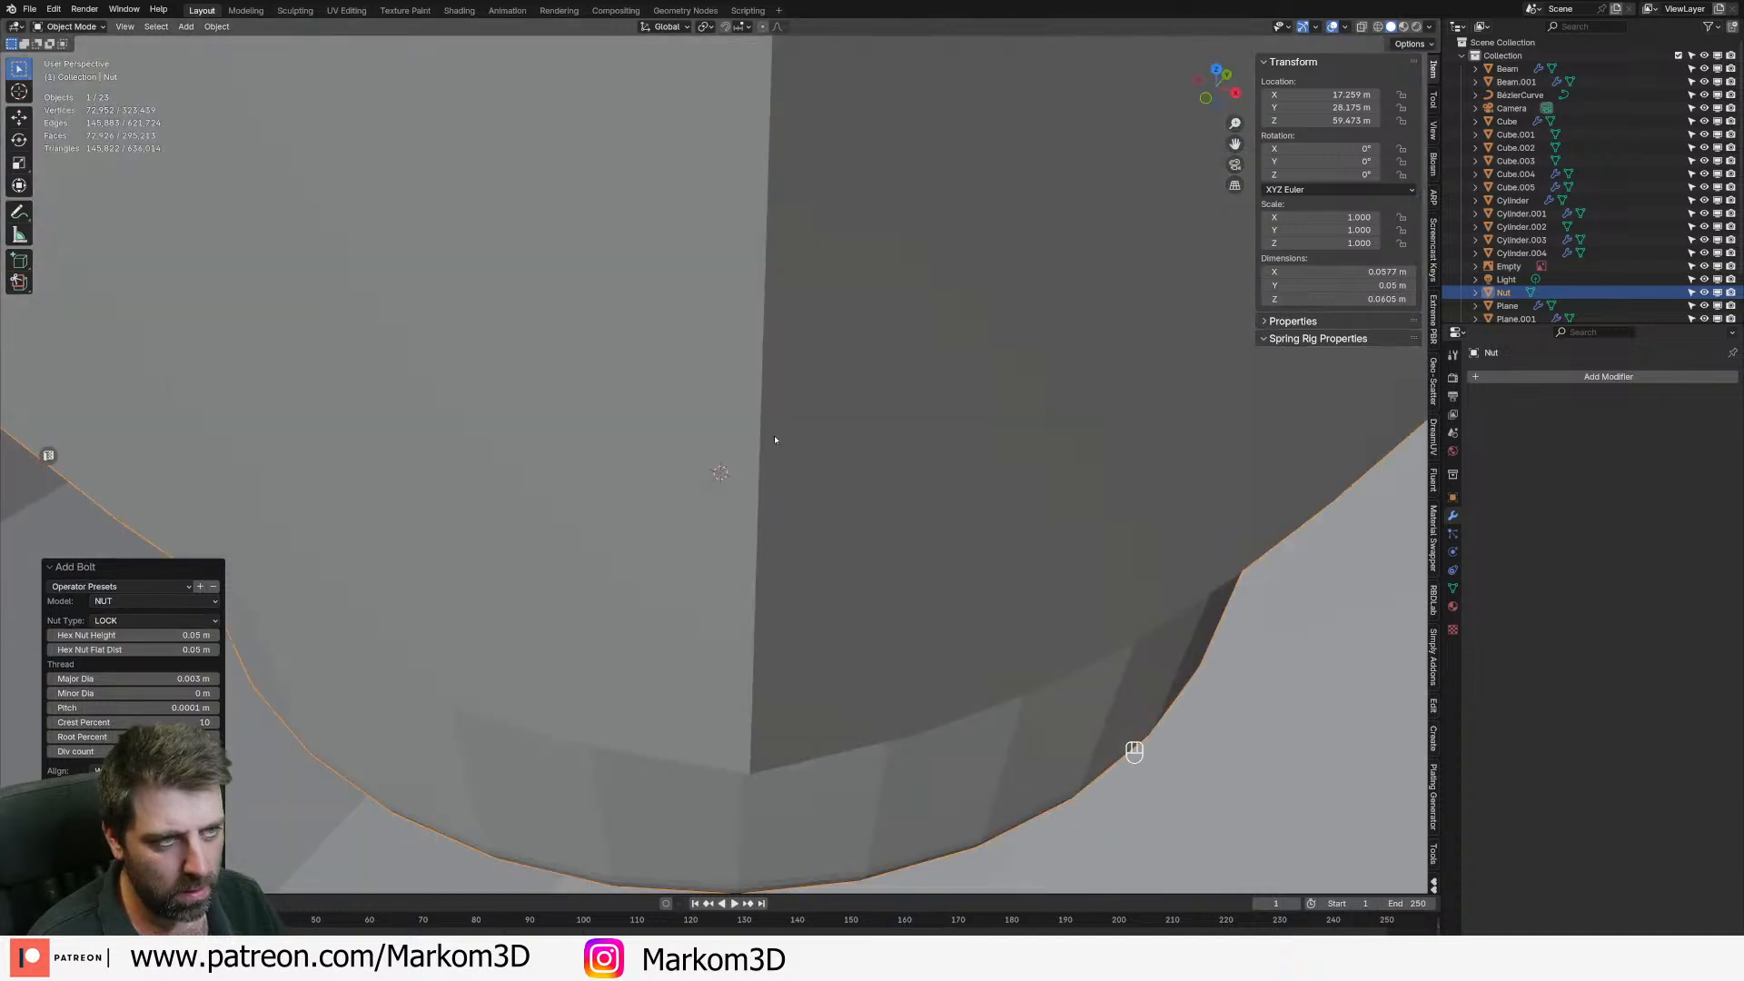
{"action": "left_click", "coordinate": [164, 601]}
{"action": "left_click", "coordinate": [165, 629]}
{"action": "left_click", "coordinate": [159, 634]}
- Change the nut type to Hex and inspect the nut from above
{"action": "left_click", "coordinate": [120, 620]}
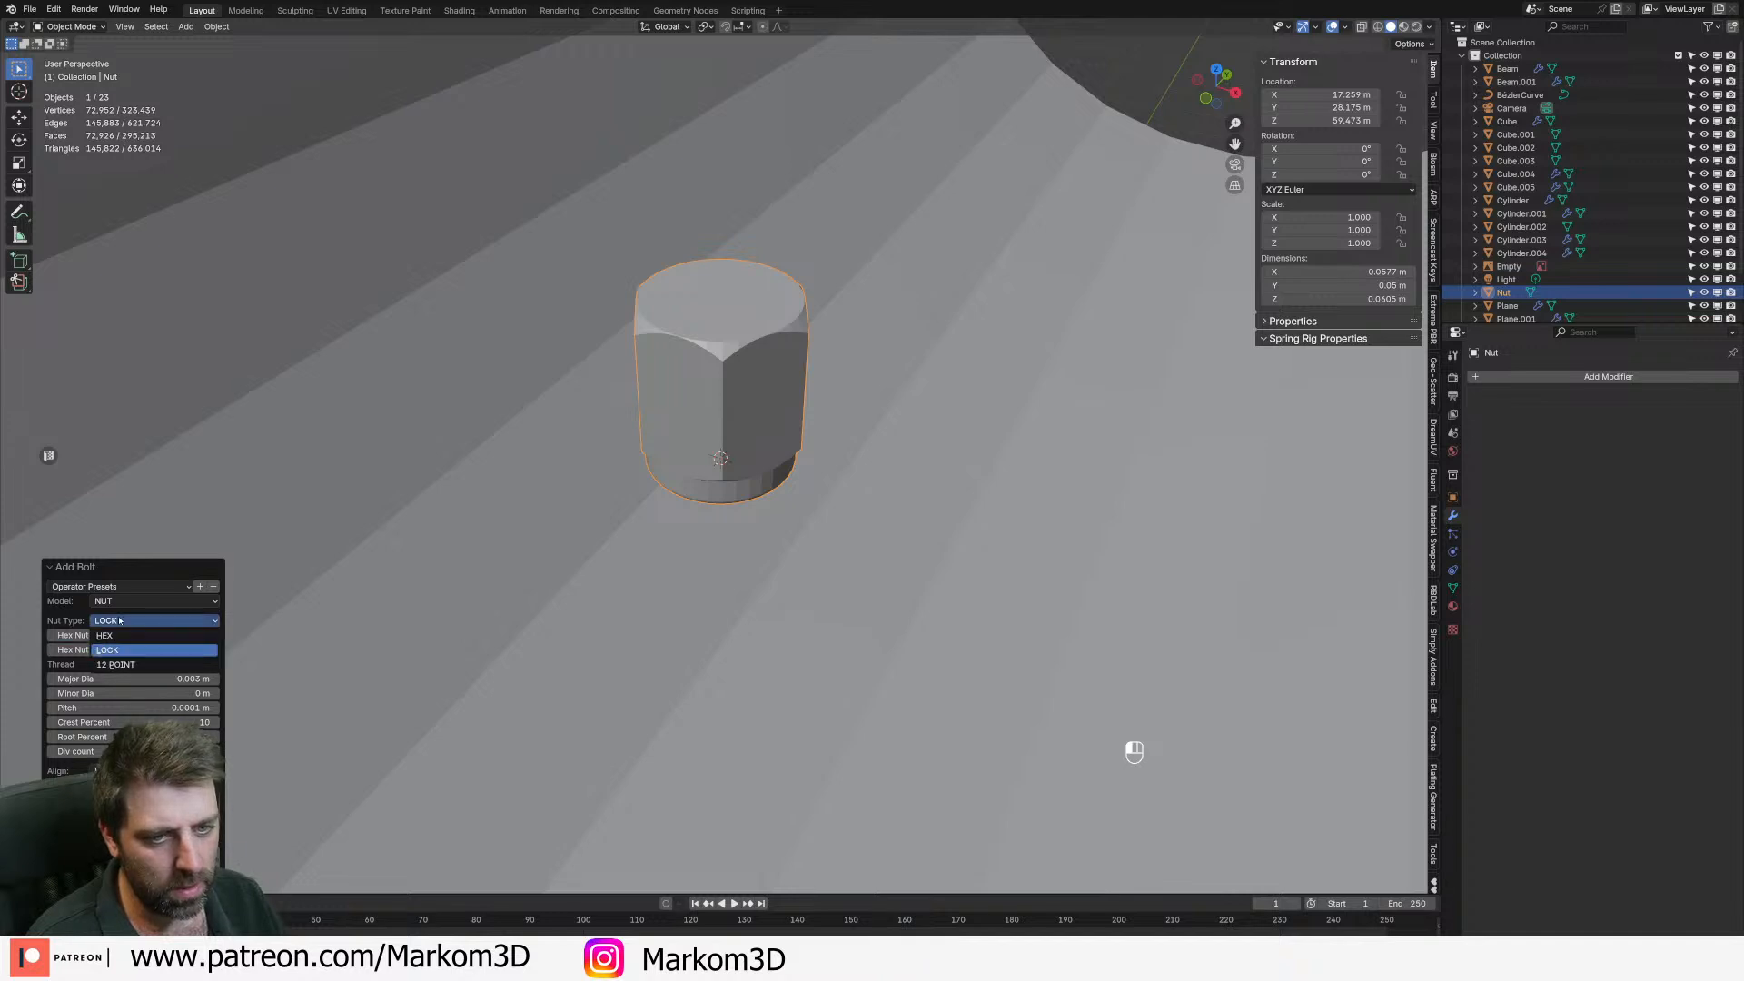
{"action": "left_click", "coordinate": [104, 635]}
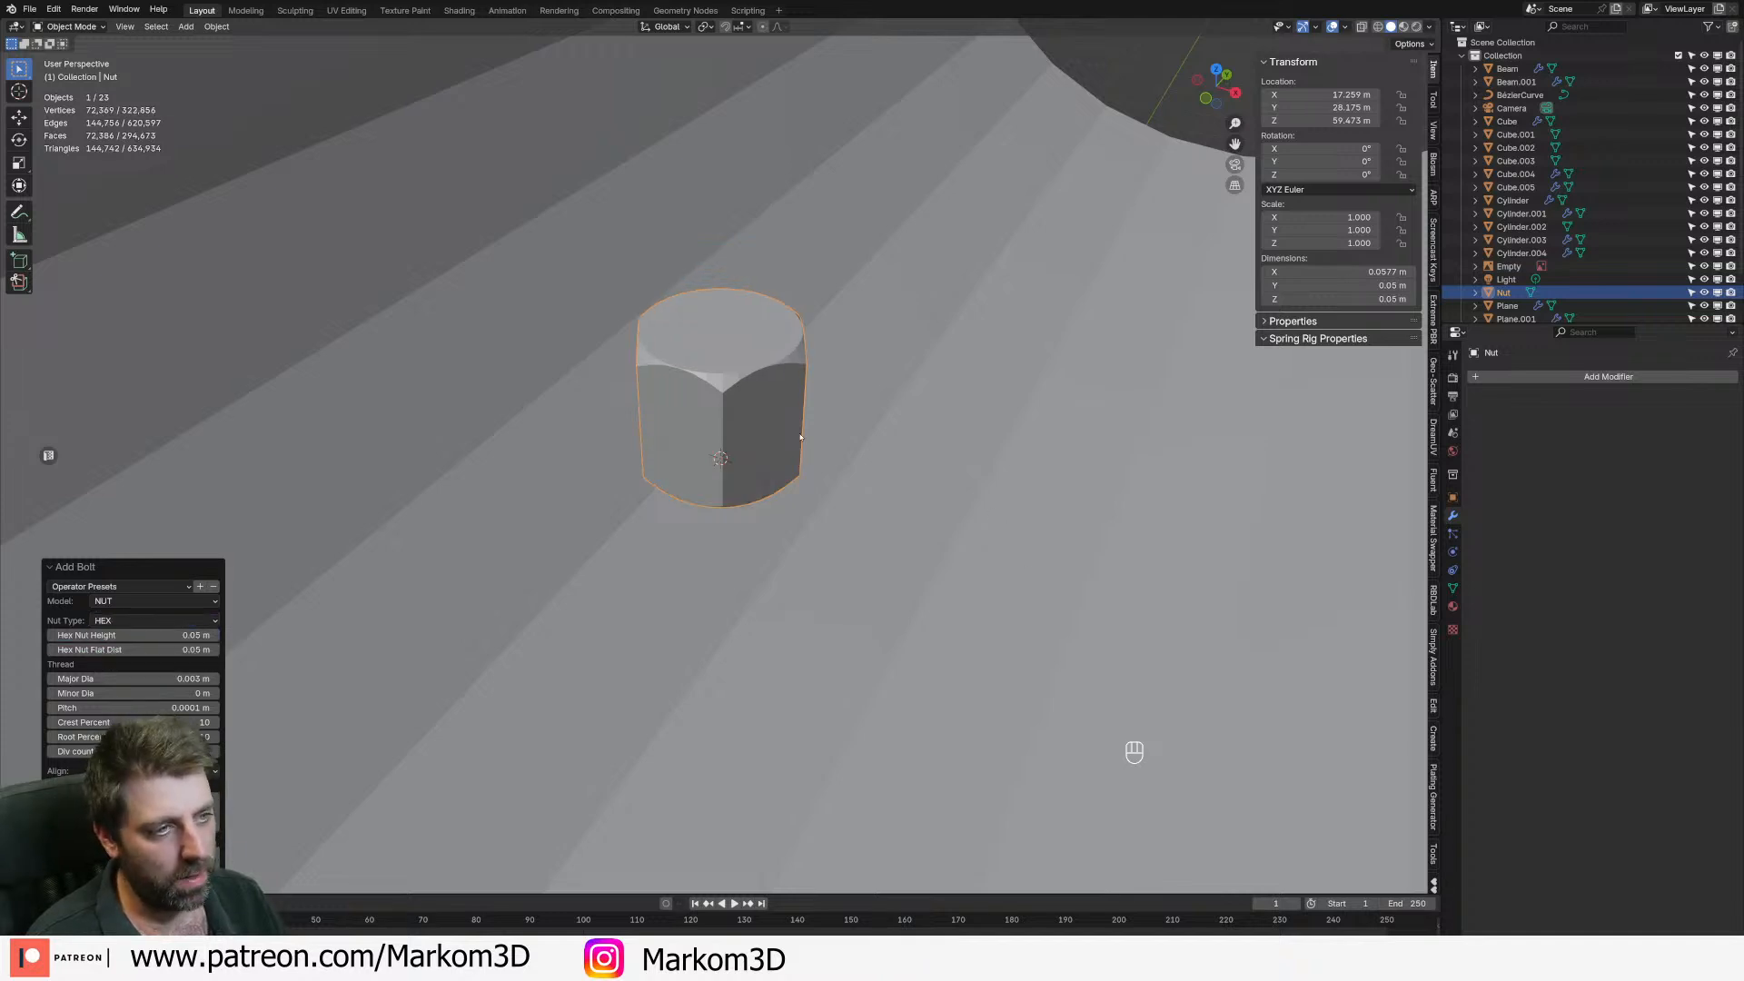
{"action": "middle_click_drag", "start_coordinate": [674, 446], "coordinate": [656, 534]}
- Switch the fastener model to Bolt and back to Nut
{"action": "left_click", "coordinate": [148, 599]}
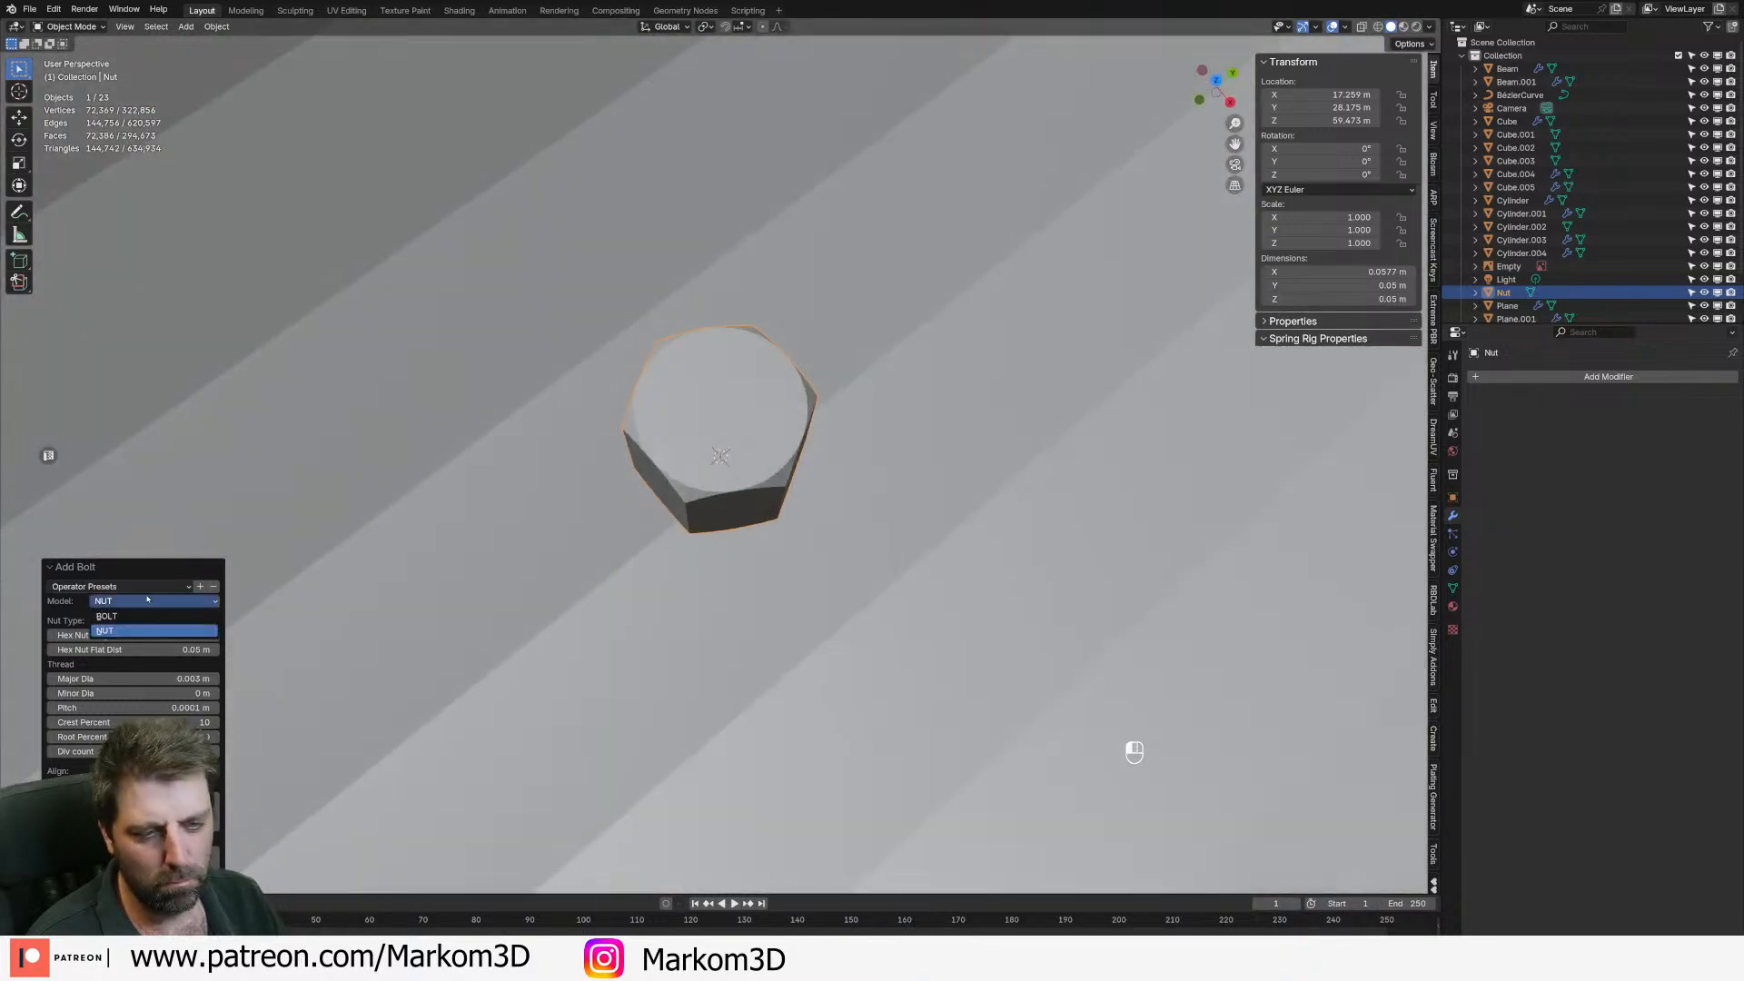
{"action": "left_click", "coordinate": [150, 615]}
{"action": "middle_click_drag", "start_coordinate": [691, 472], "coordinate": [771, 450]}
{"action": "left_click", "coordinate": [155, 571]}
{"action": "key", "text": "Return"}
{"action": "left_click", "coordinate": [179, 513]}
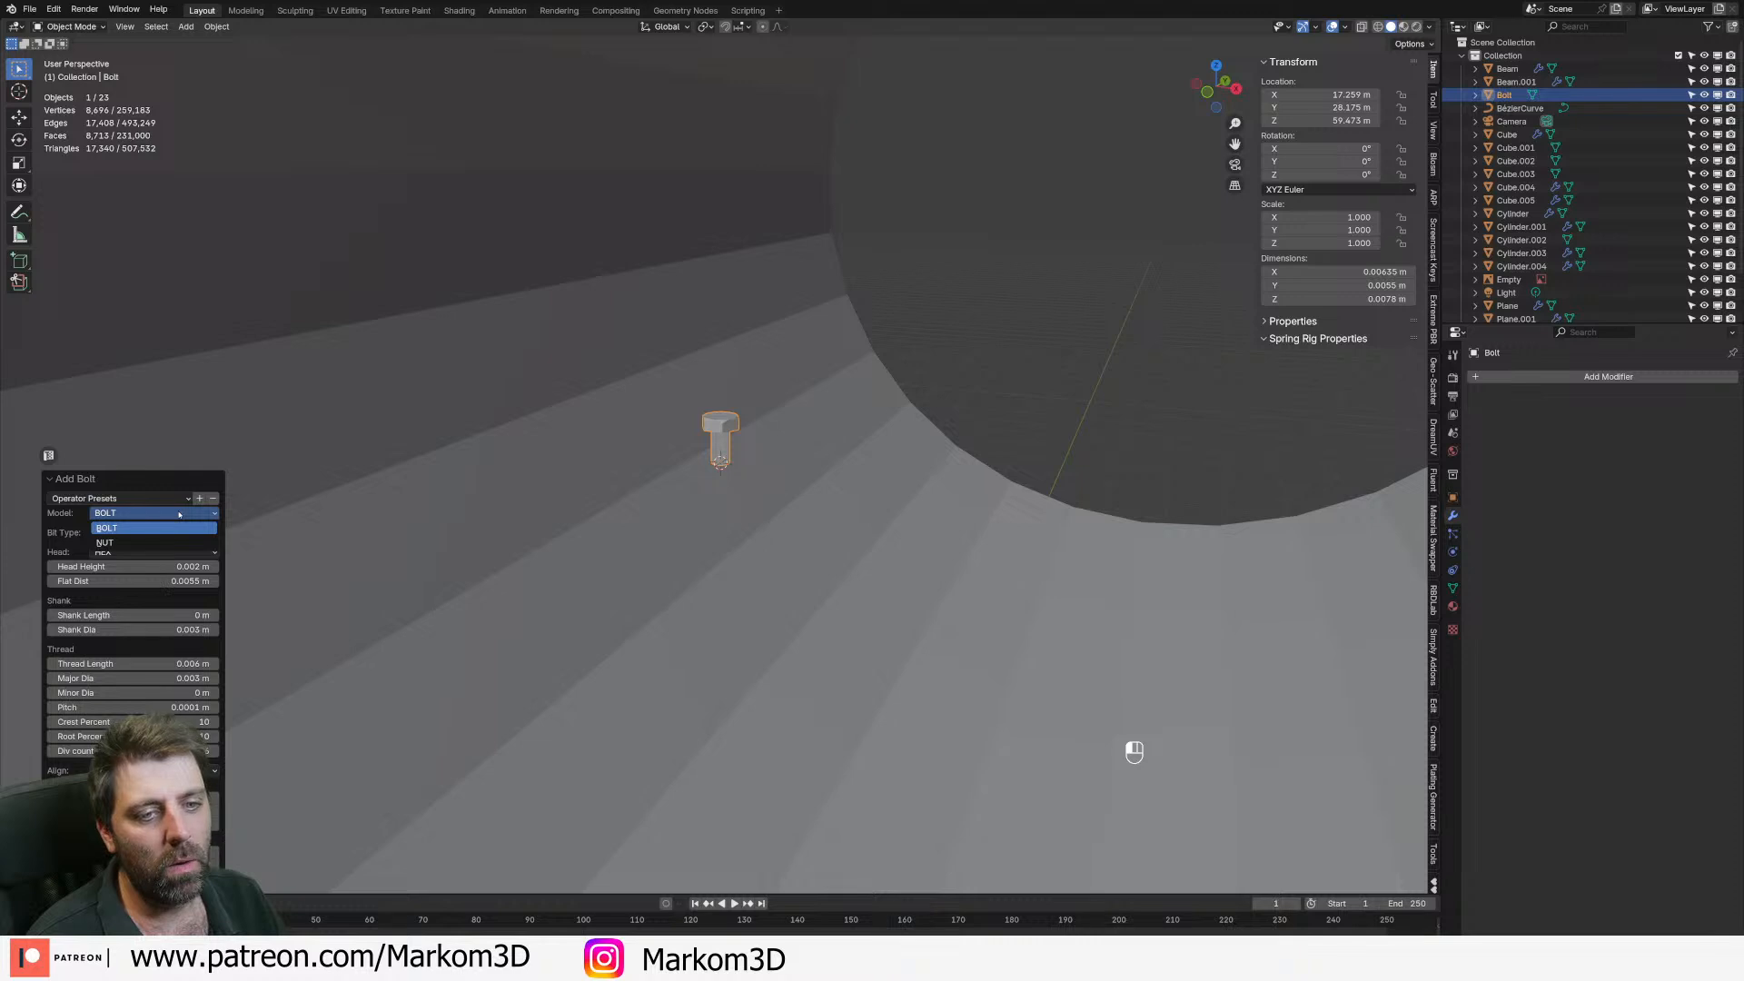
{"action": "left_click", "coordinate": [159, 540]}
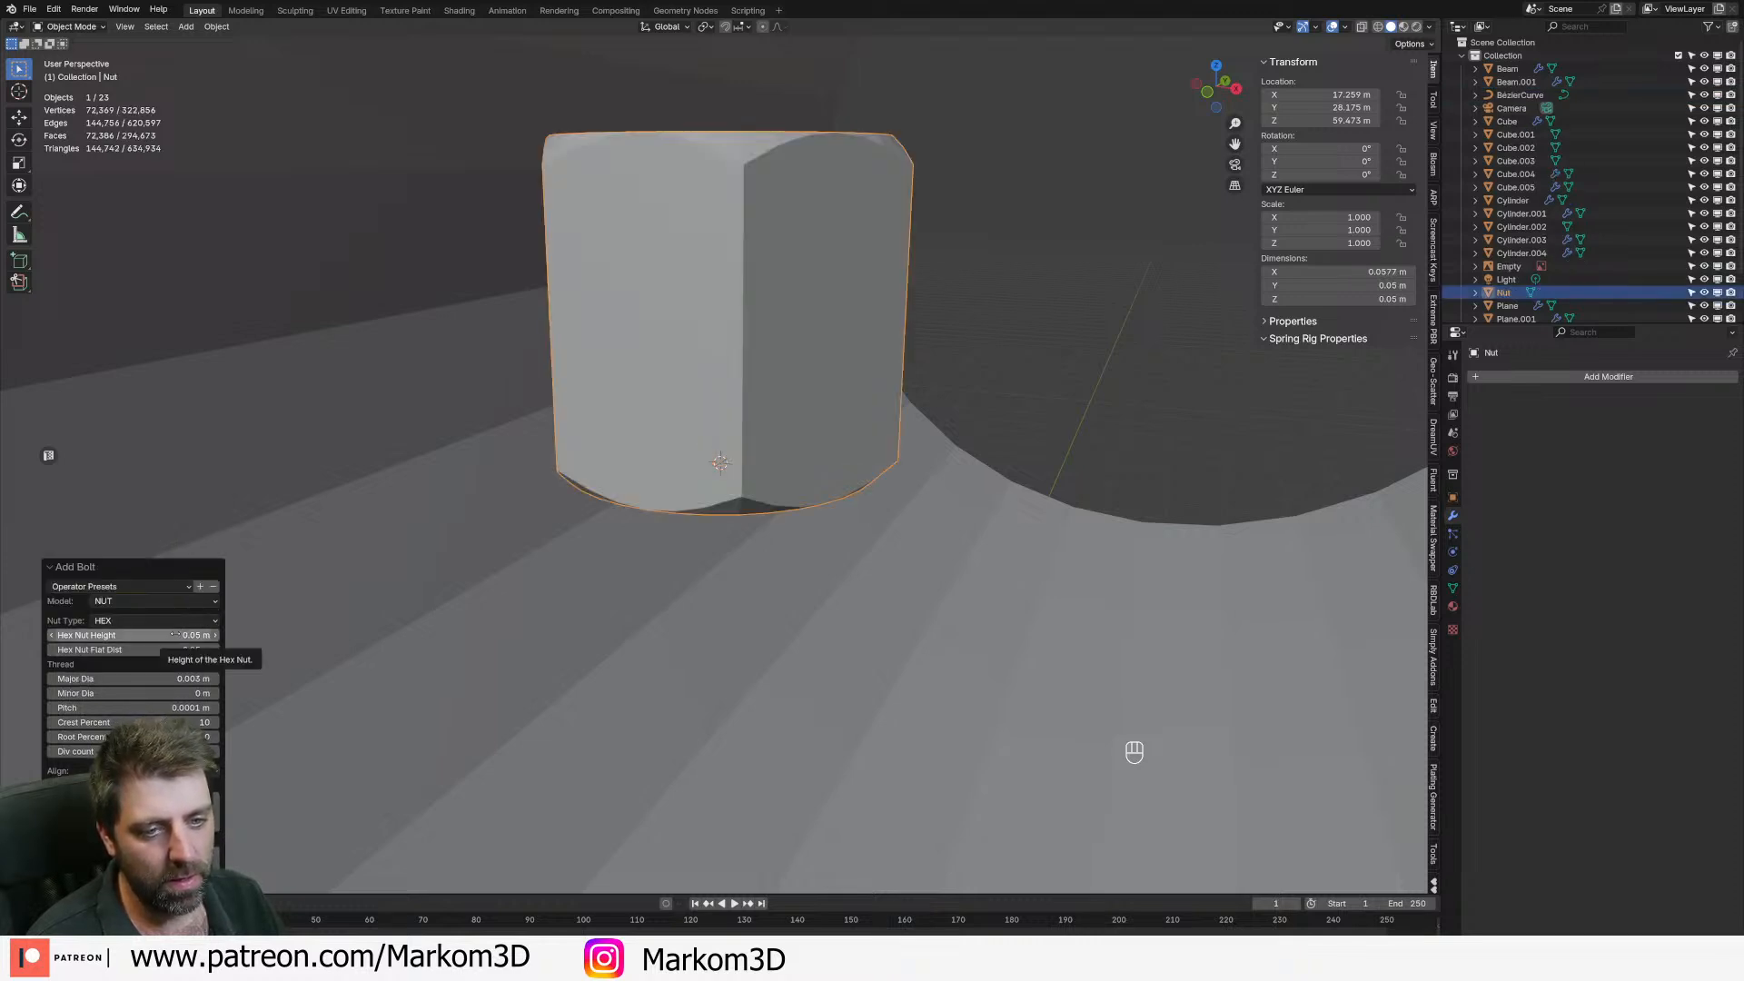
{"action": "left_click", "coordinate": [176, 635]}
{"action": "type", "text": "10"}
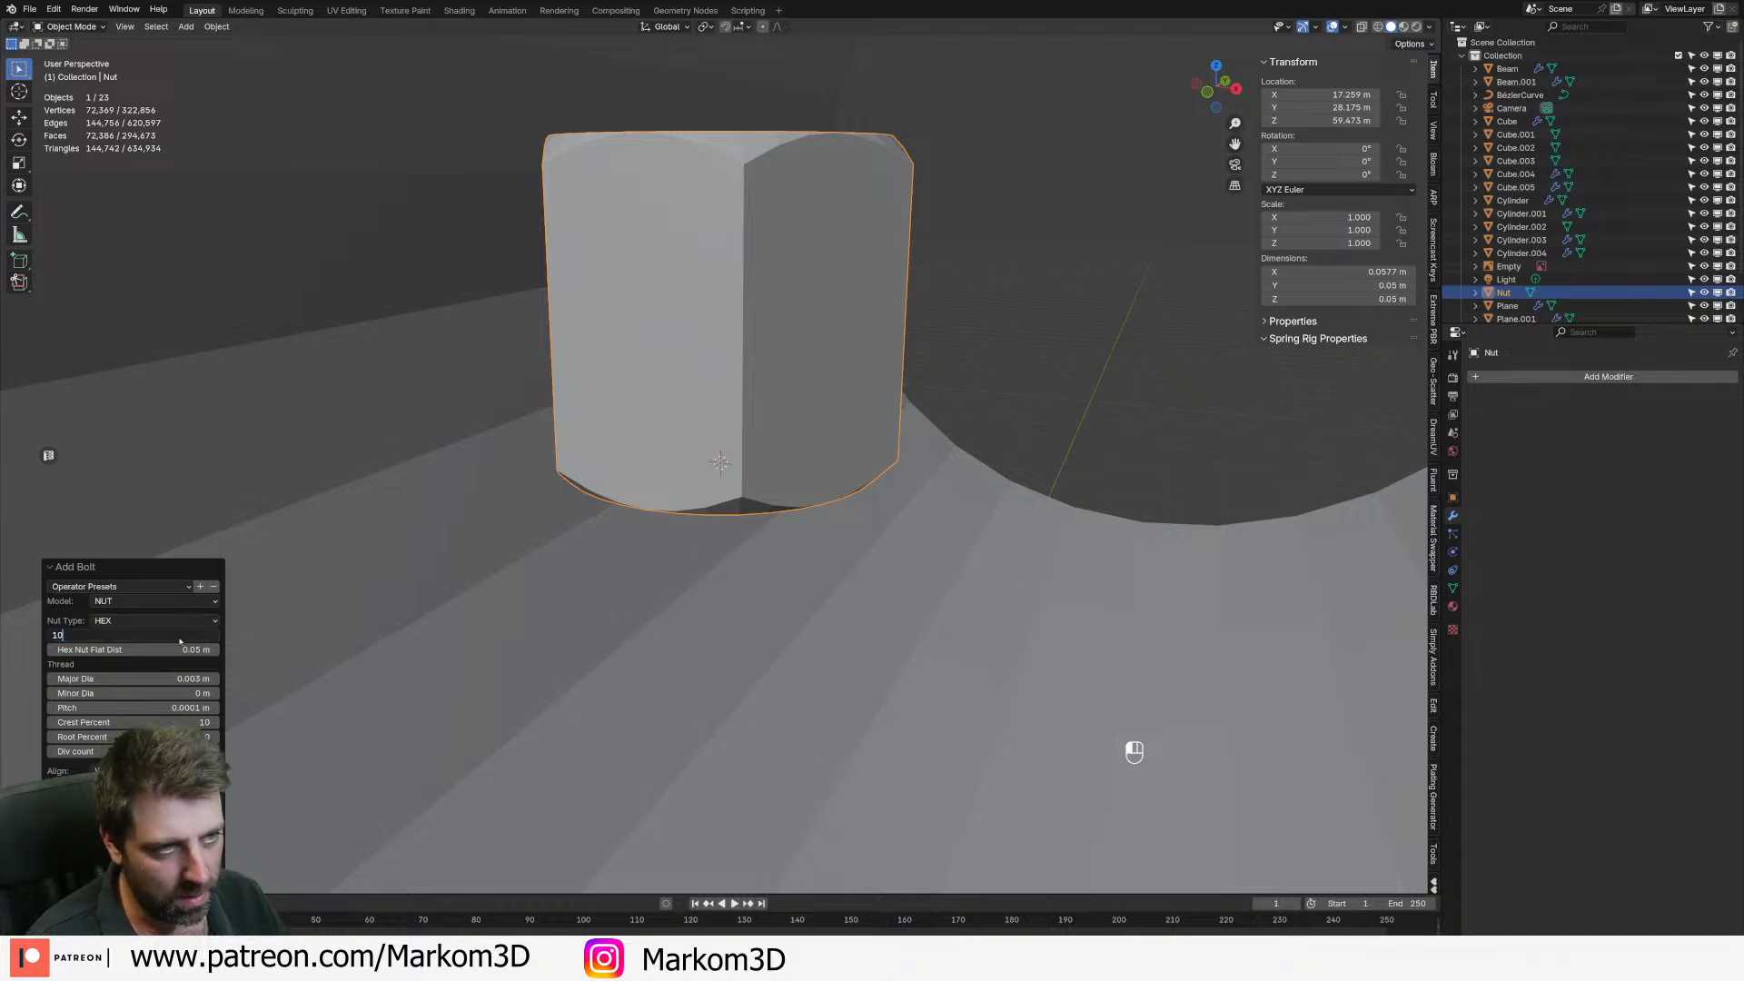
{"action": "key", "text": "Escape"}
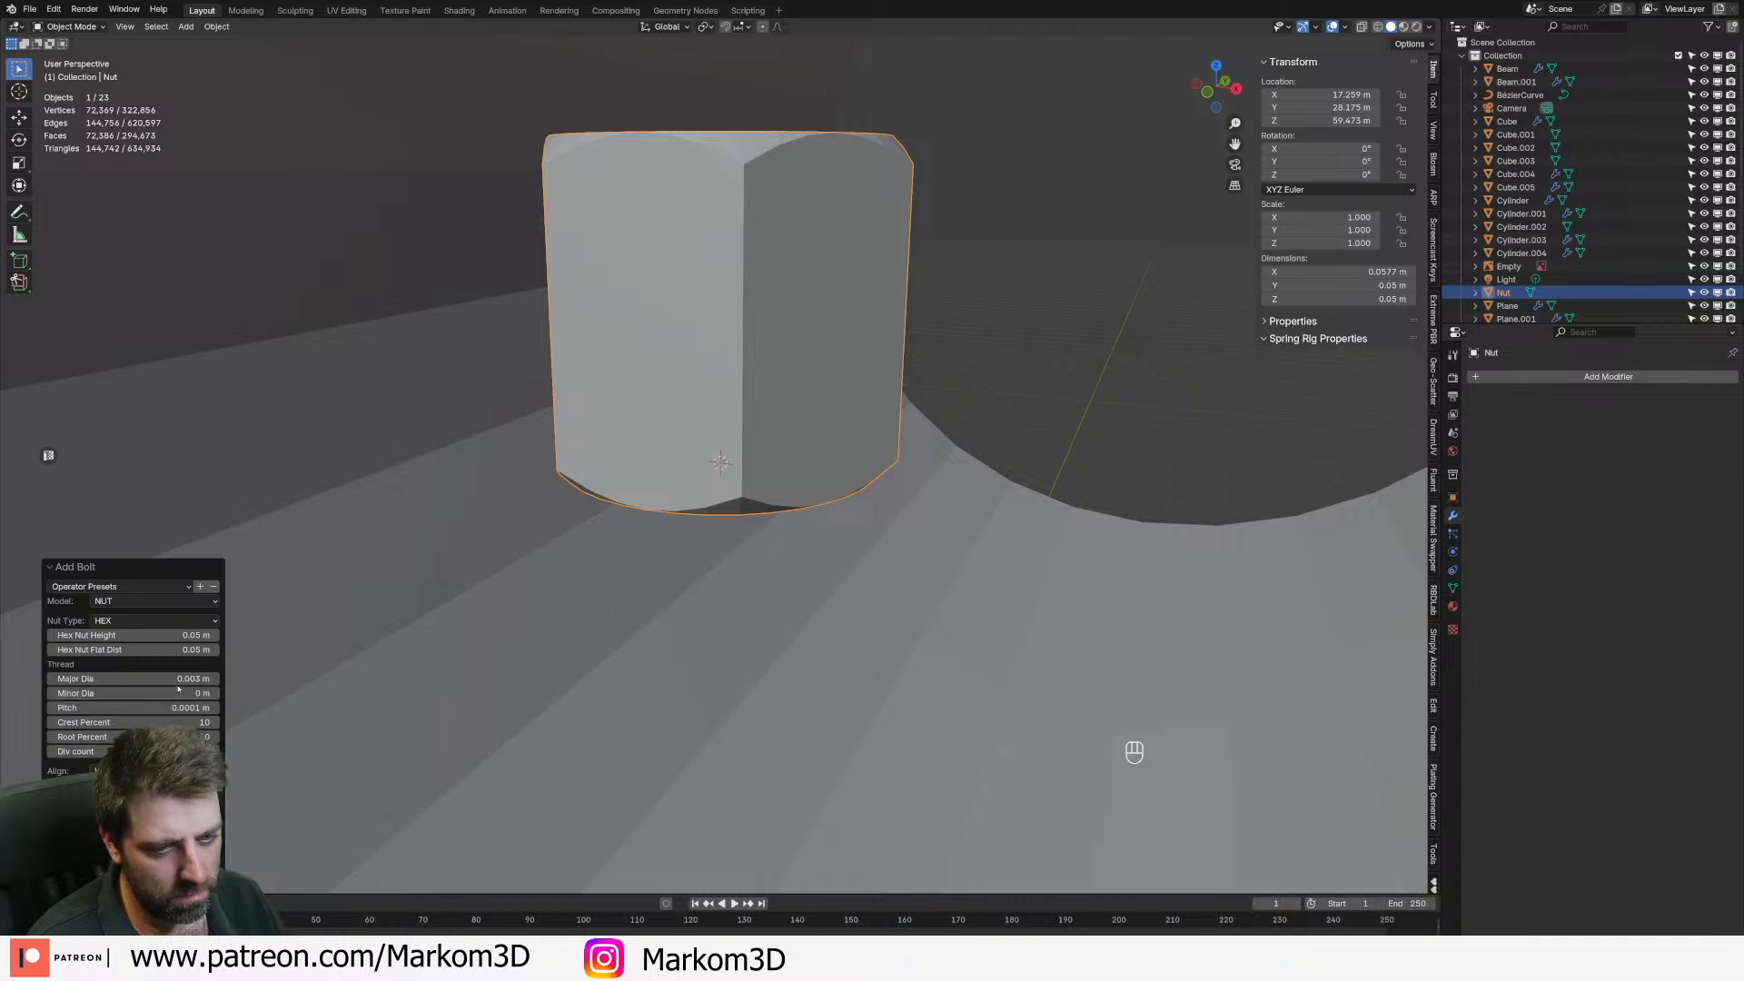
{"action": "left_click", "coordinate": [180, 651]}
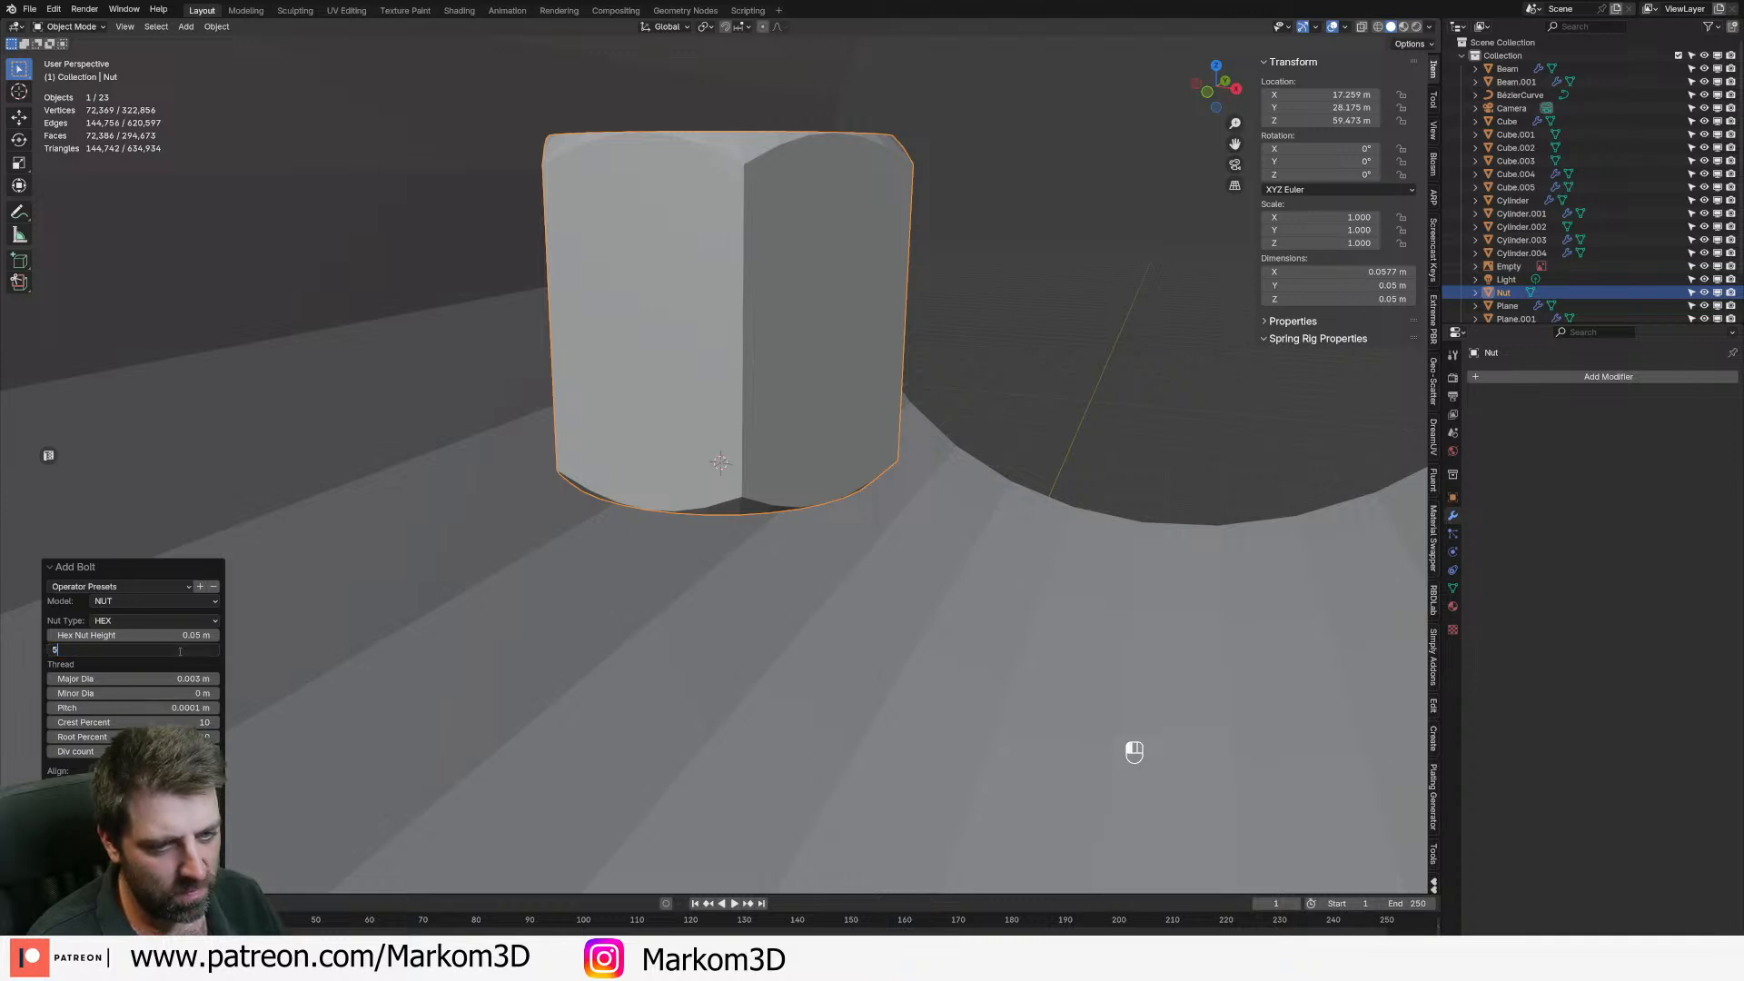
{"action": "key", "text": "Escape"}
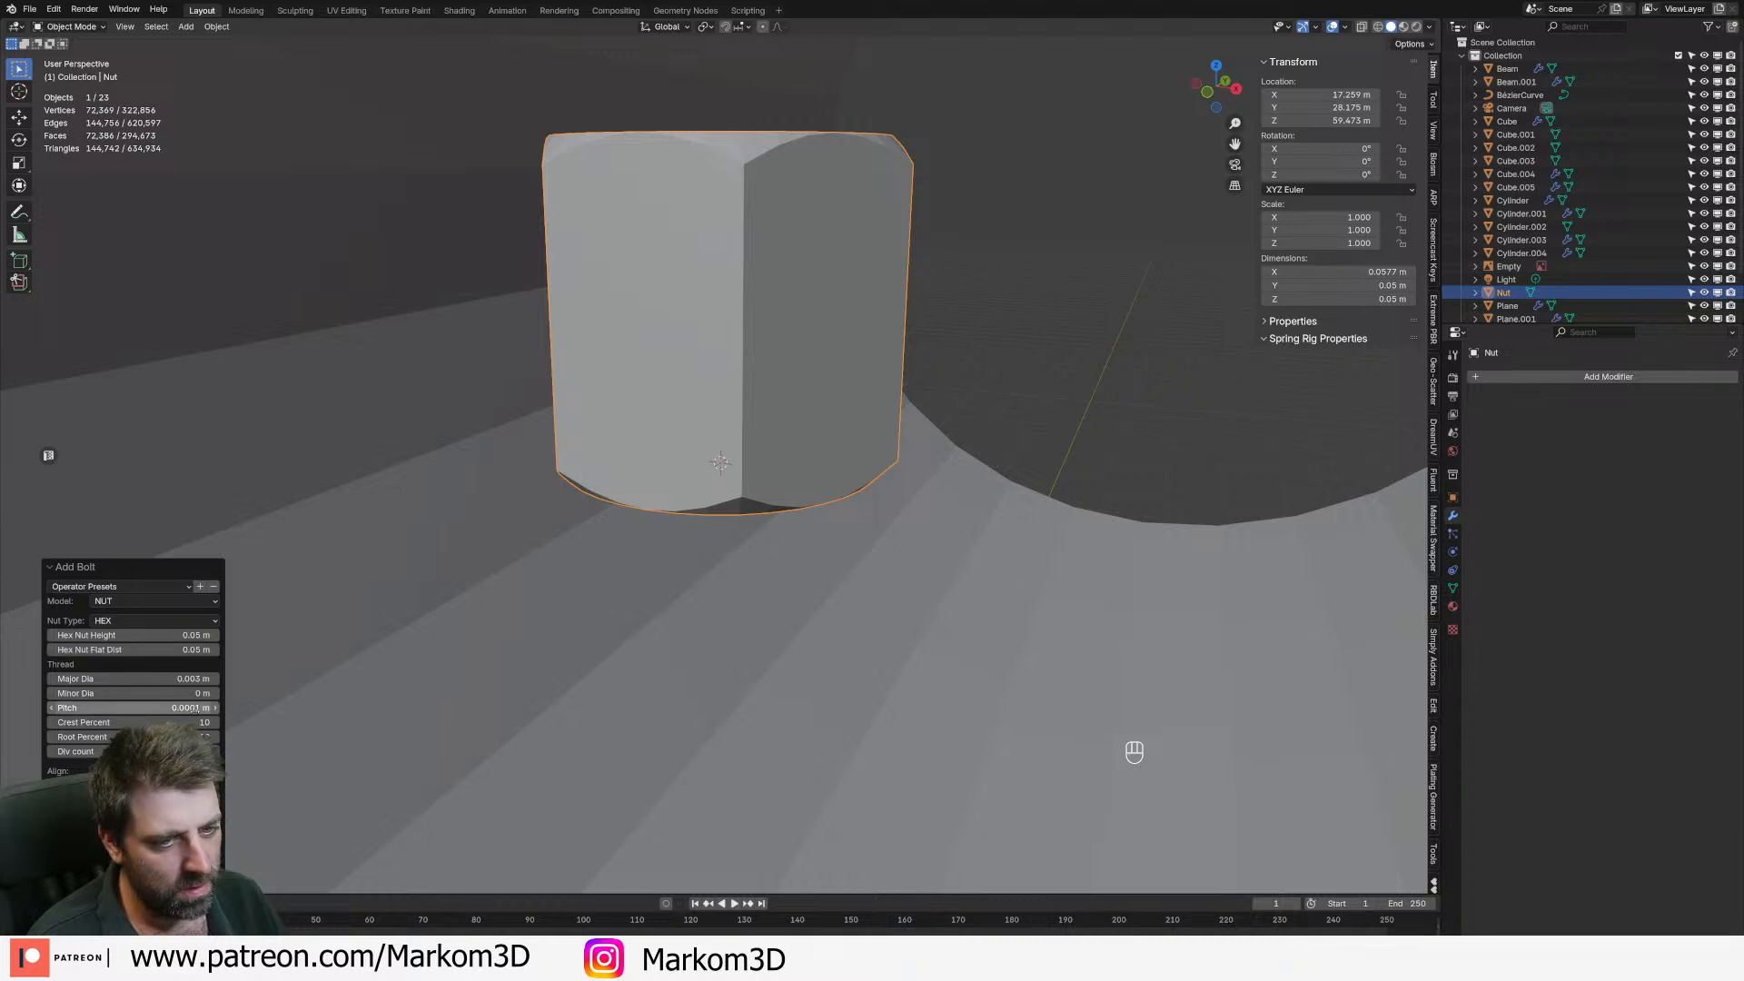
- Set the nut thread's minor diameter to its 0.05 m maximum
{"action": "left_click", "coordinate": [153, 693]}
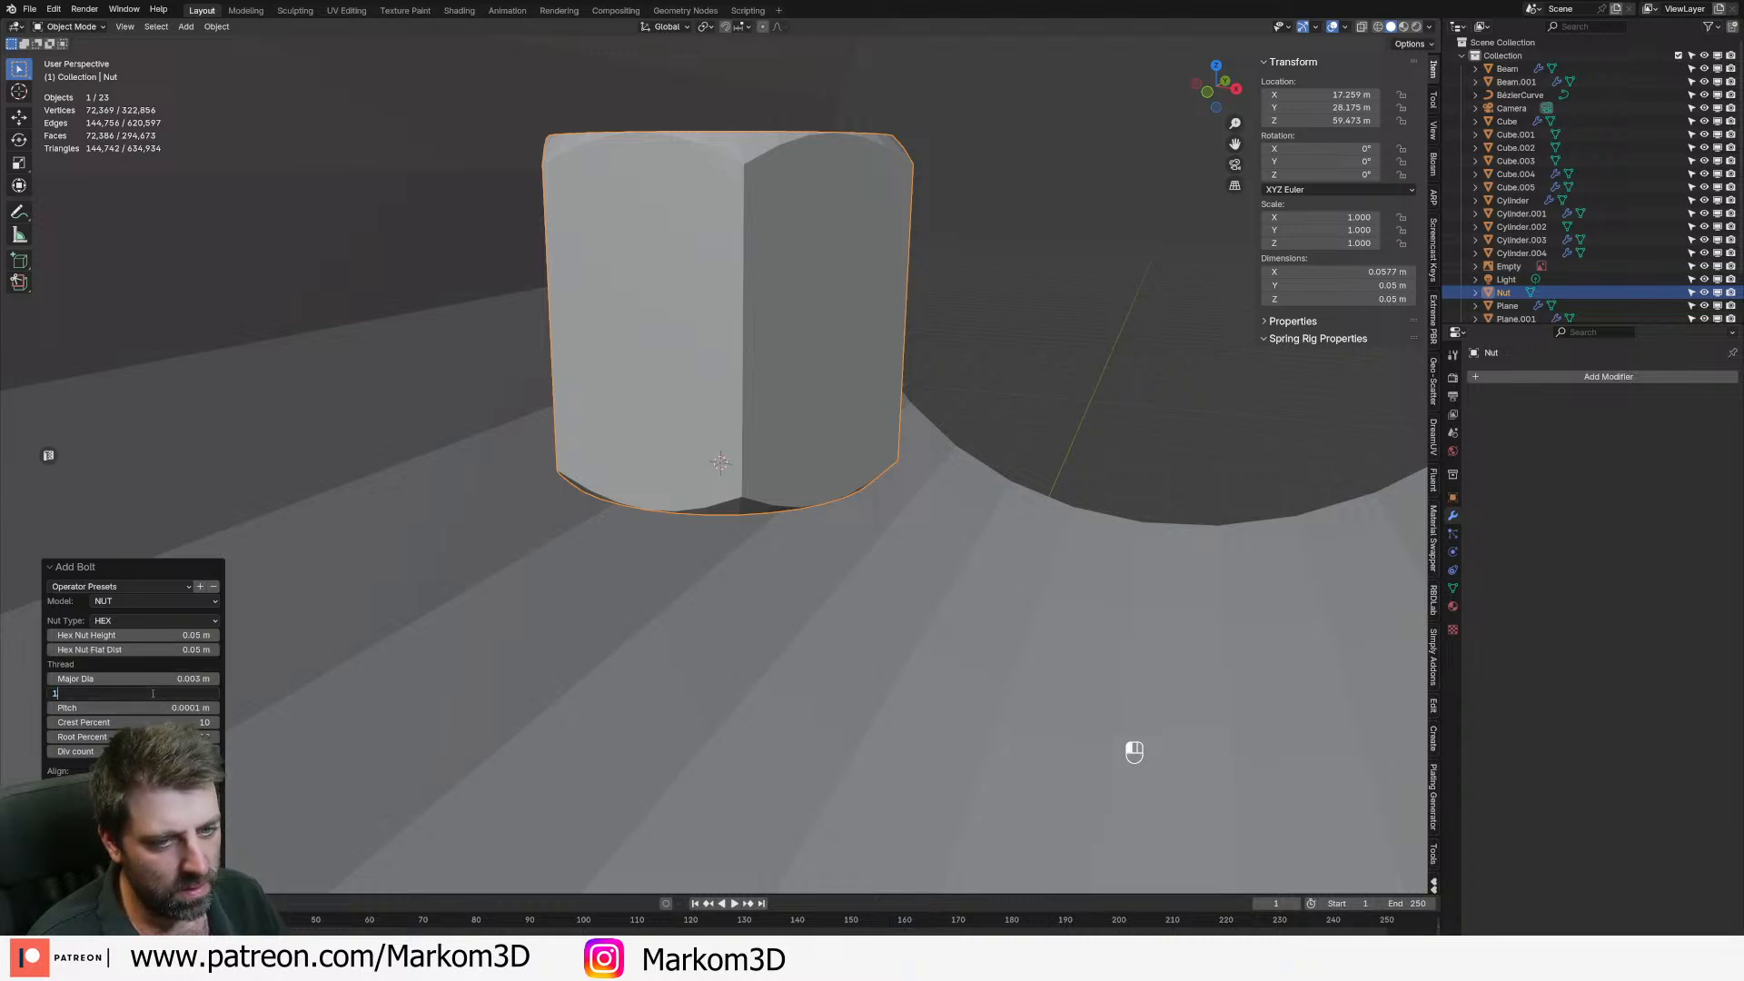
{"action": "type", "text": "10"}
{"action": "key", "text": "Return"}
- Switch the viewport shading to wireframe to see the thread inside the nut
{"action": "key", "text": "z"}
{"action": "left_click", "coordinate": [850, 477]}
{"action": "middle_click_drag", "start_coordinate": [829, 448], "coordinate": [814, 496]}
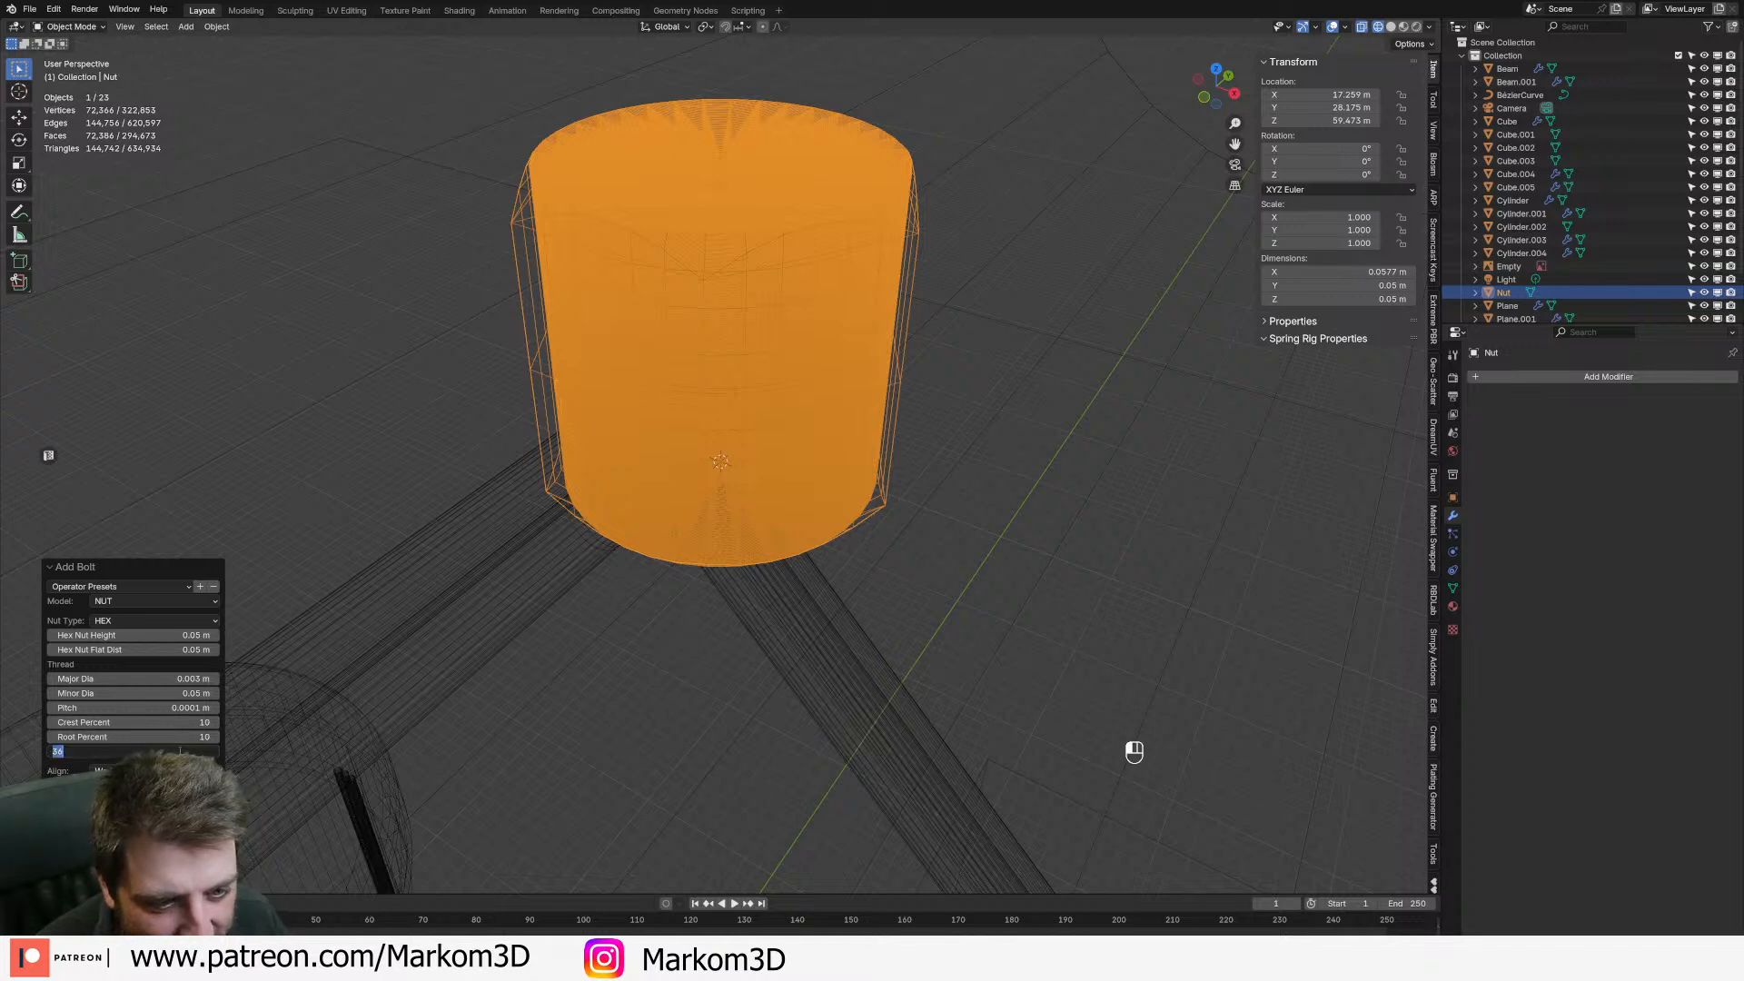
- Apply an operator preset to the bolt settings and change the model to Nut
{"action": "left_click", "coordinate": [169, 587]}
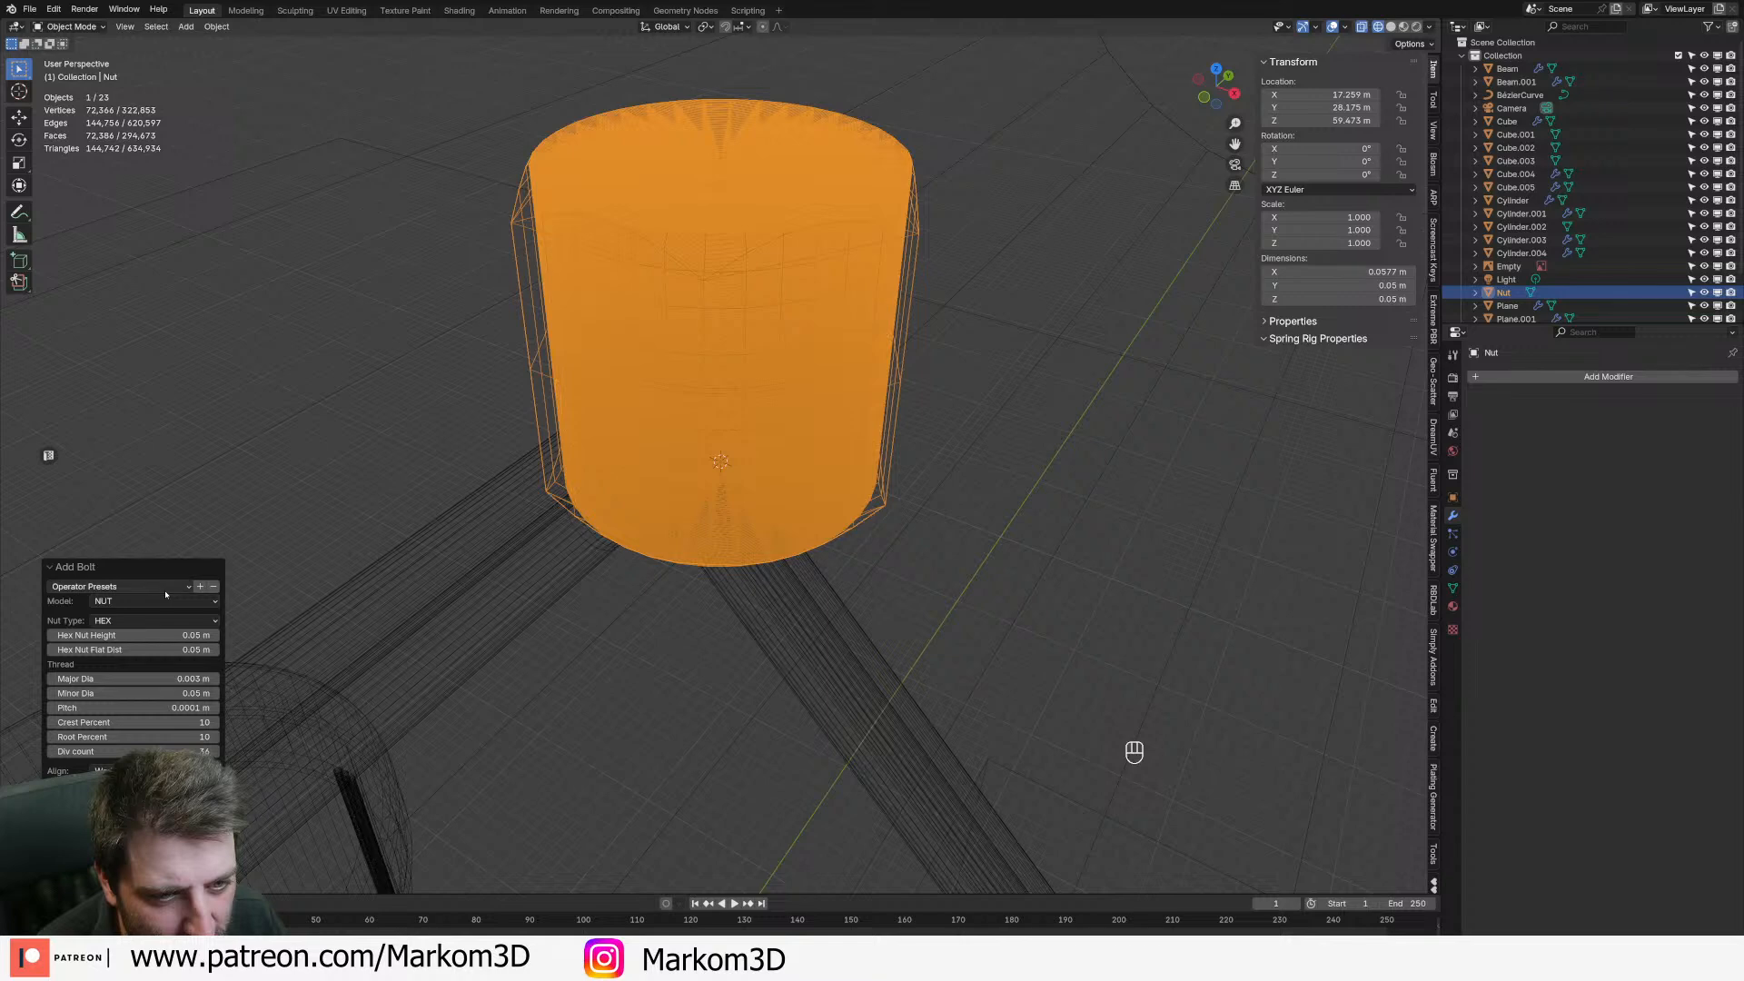
{"action": "left_click", "coordinate": [147, 601]}
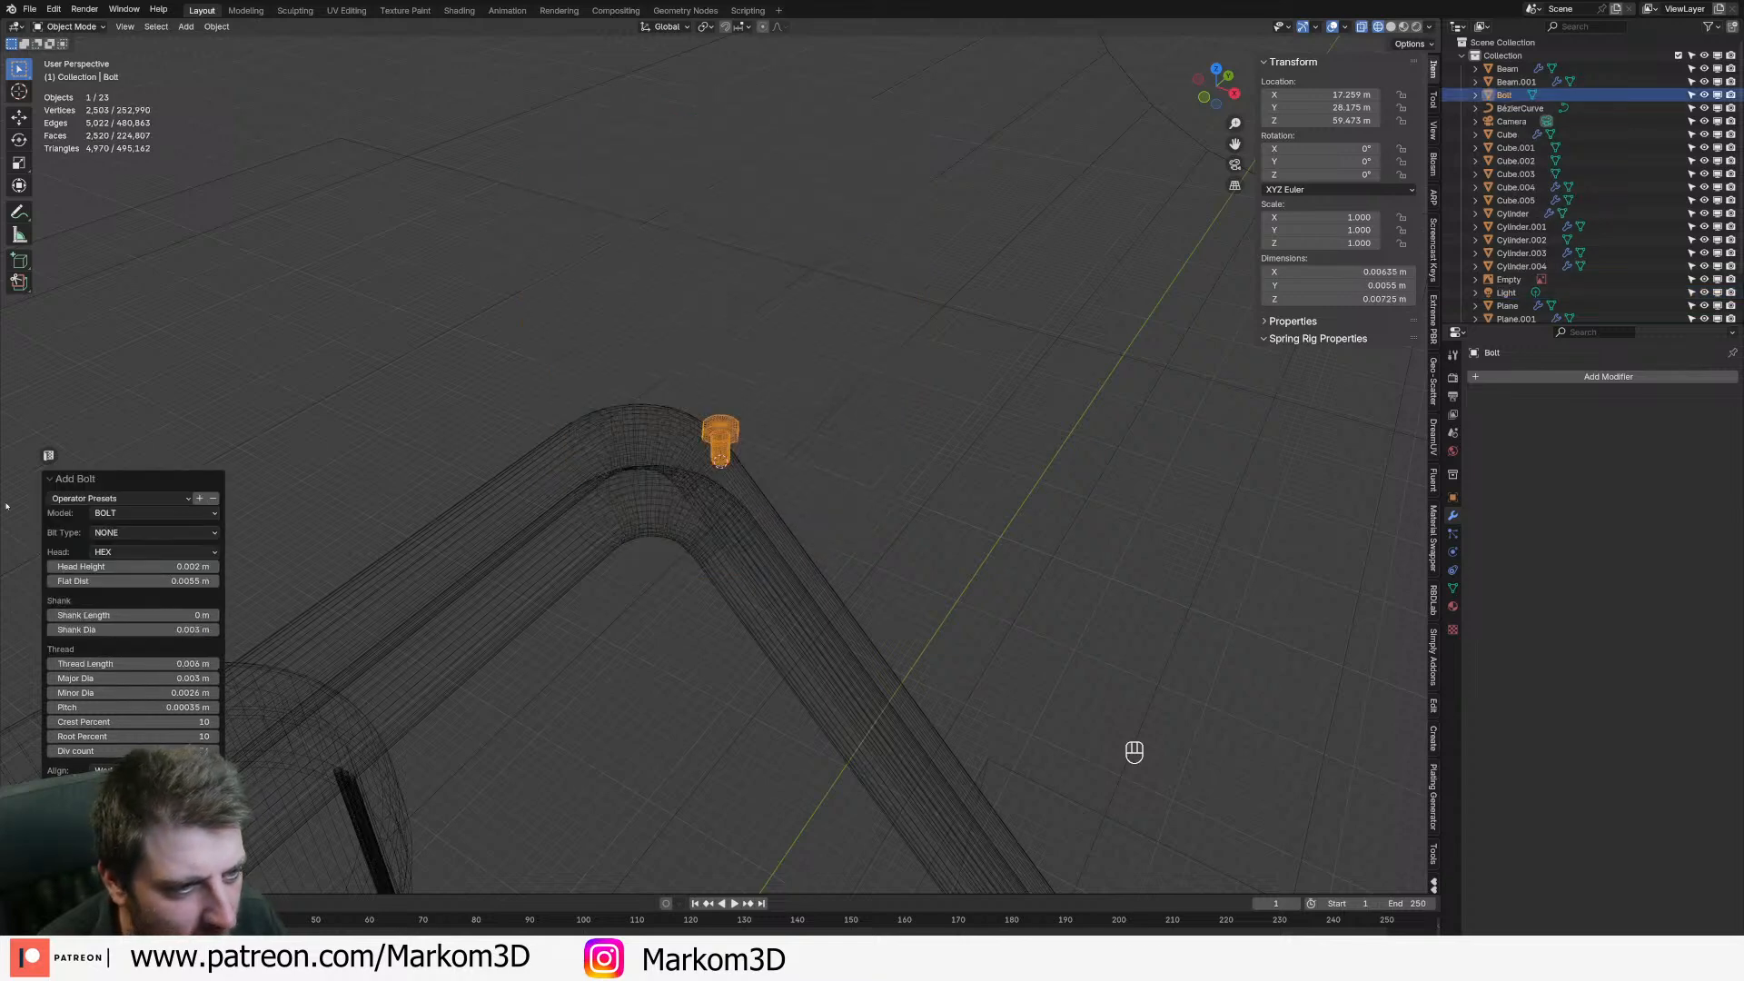
{"action": "left_click", "coordinate": [136, 514]}
{"action": "left_click", "coordinate": [134, 543]}
{"action": "scroll", "coordinate": [822, 488], "scroll_direction": "up", "scroll_amount": 8}
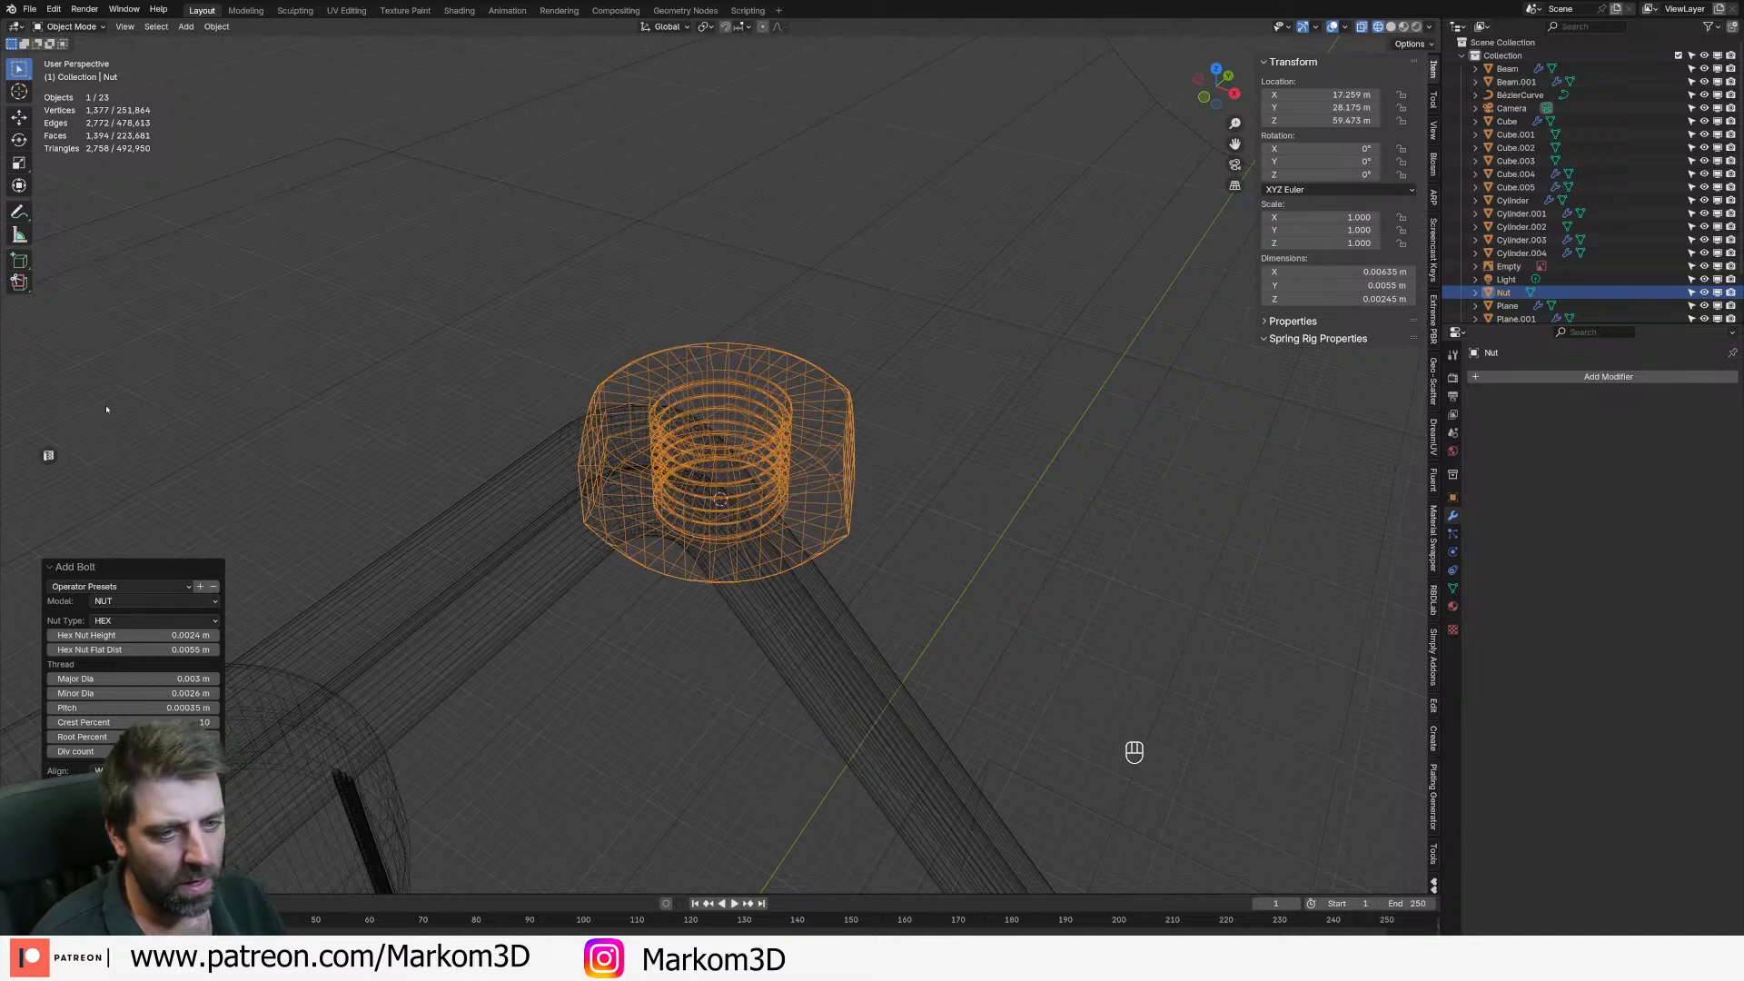
- Try to edit the hex nut's flat distance and undo adding the nut
{"action": "left_click", "coordinate": [136, 650]}
{"action": "type", "text": "0.05"}
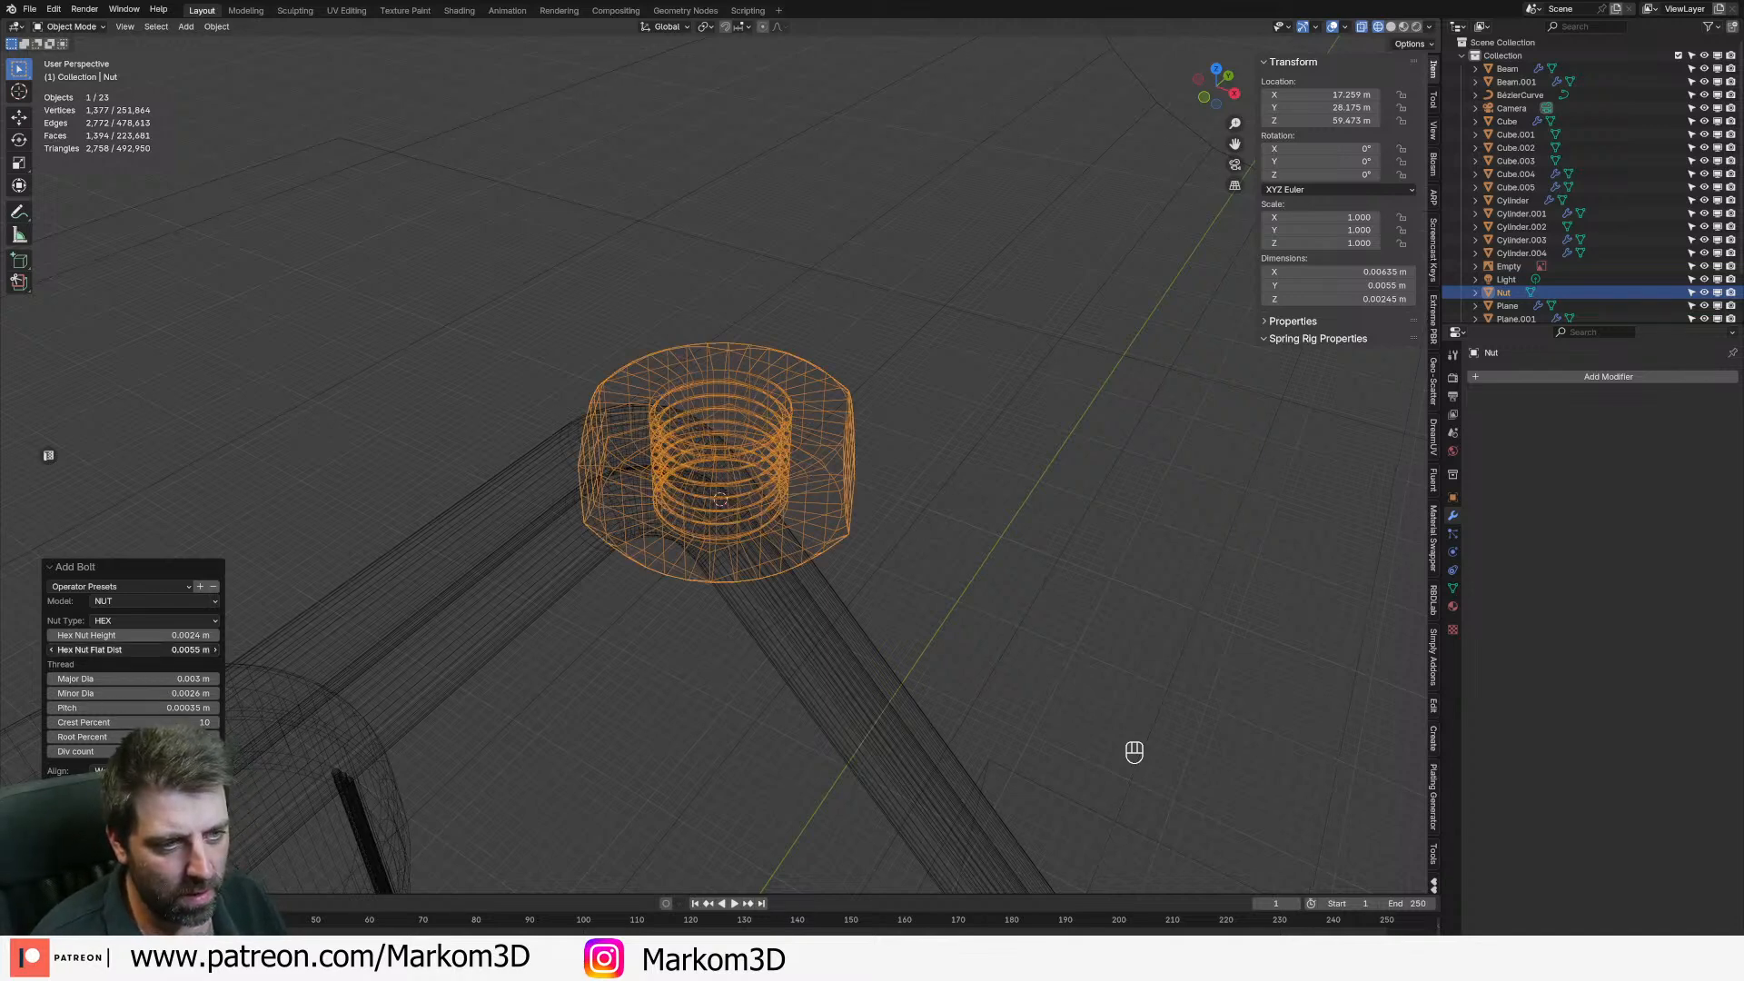
{"action": "key", "text": "Return"}
{"action": "key", "text": "ctrl+z"}
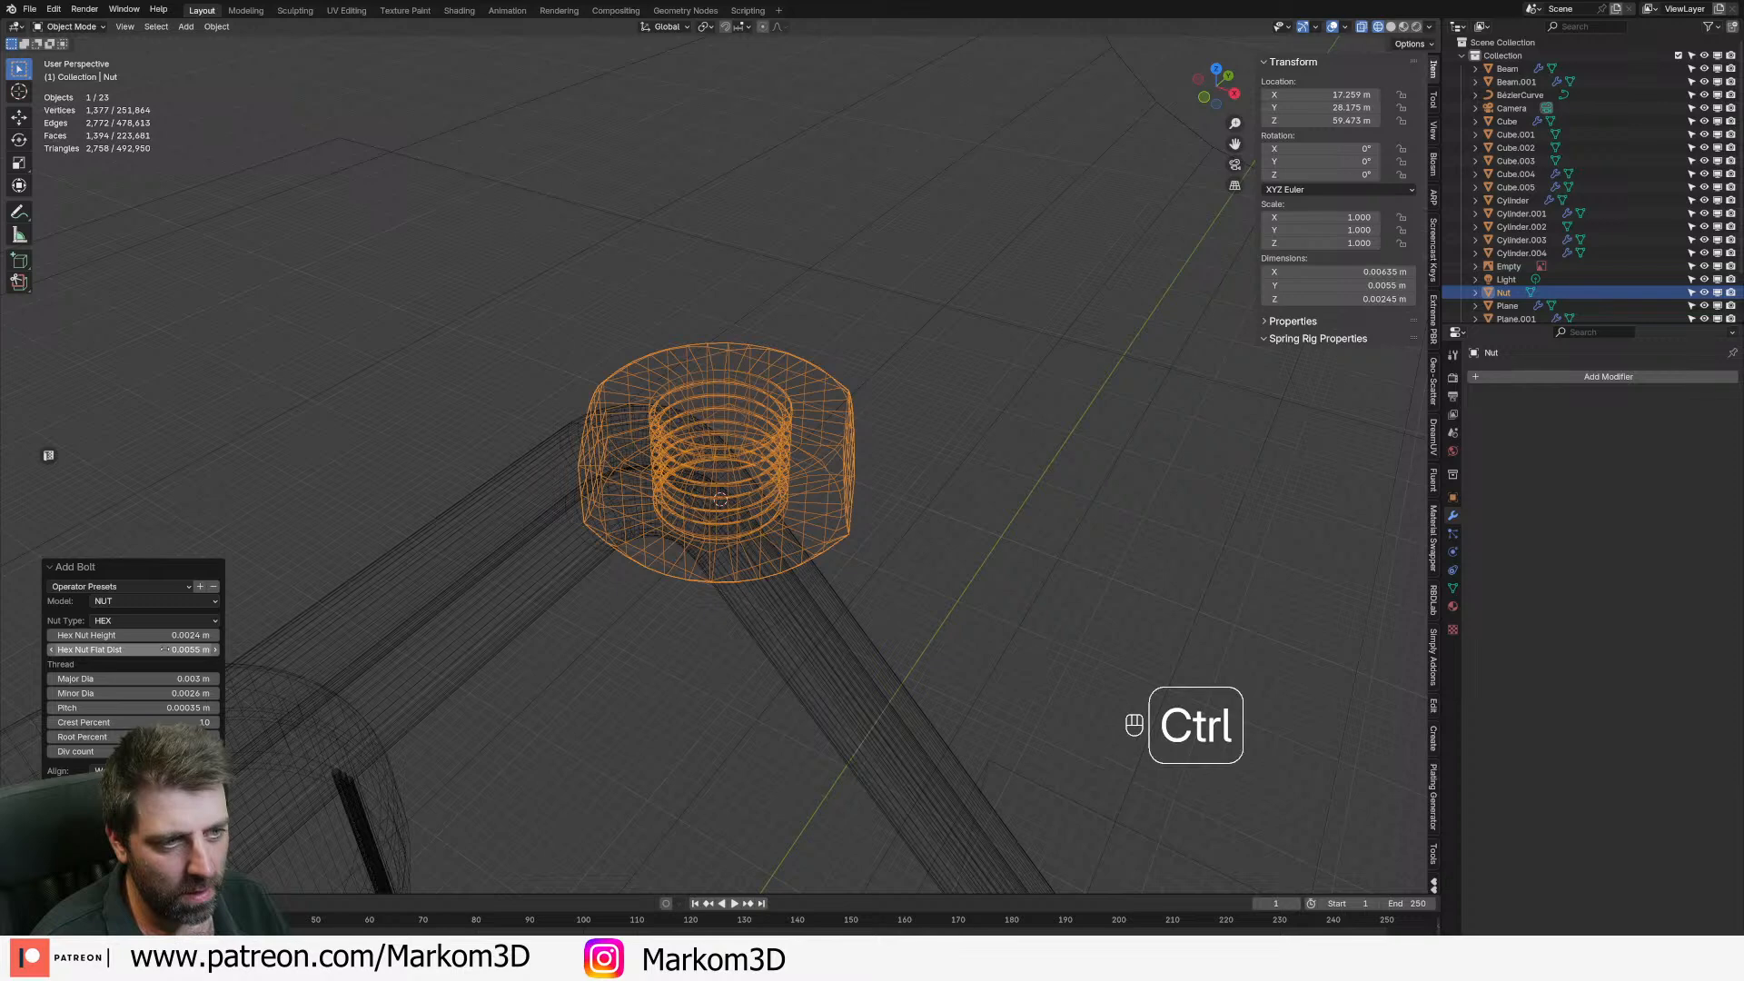
{"action": "key", "text": "ctrl+z"}
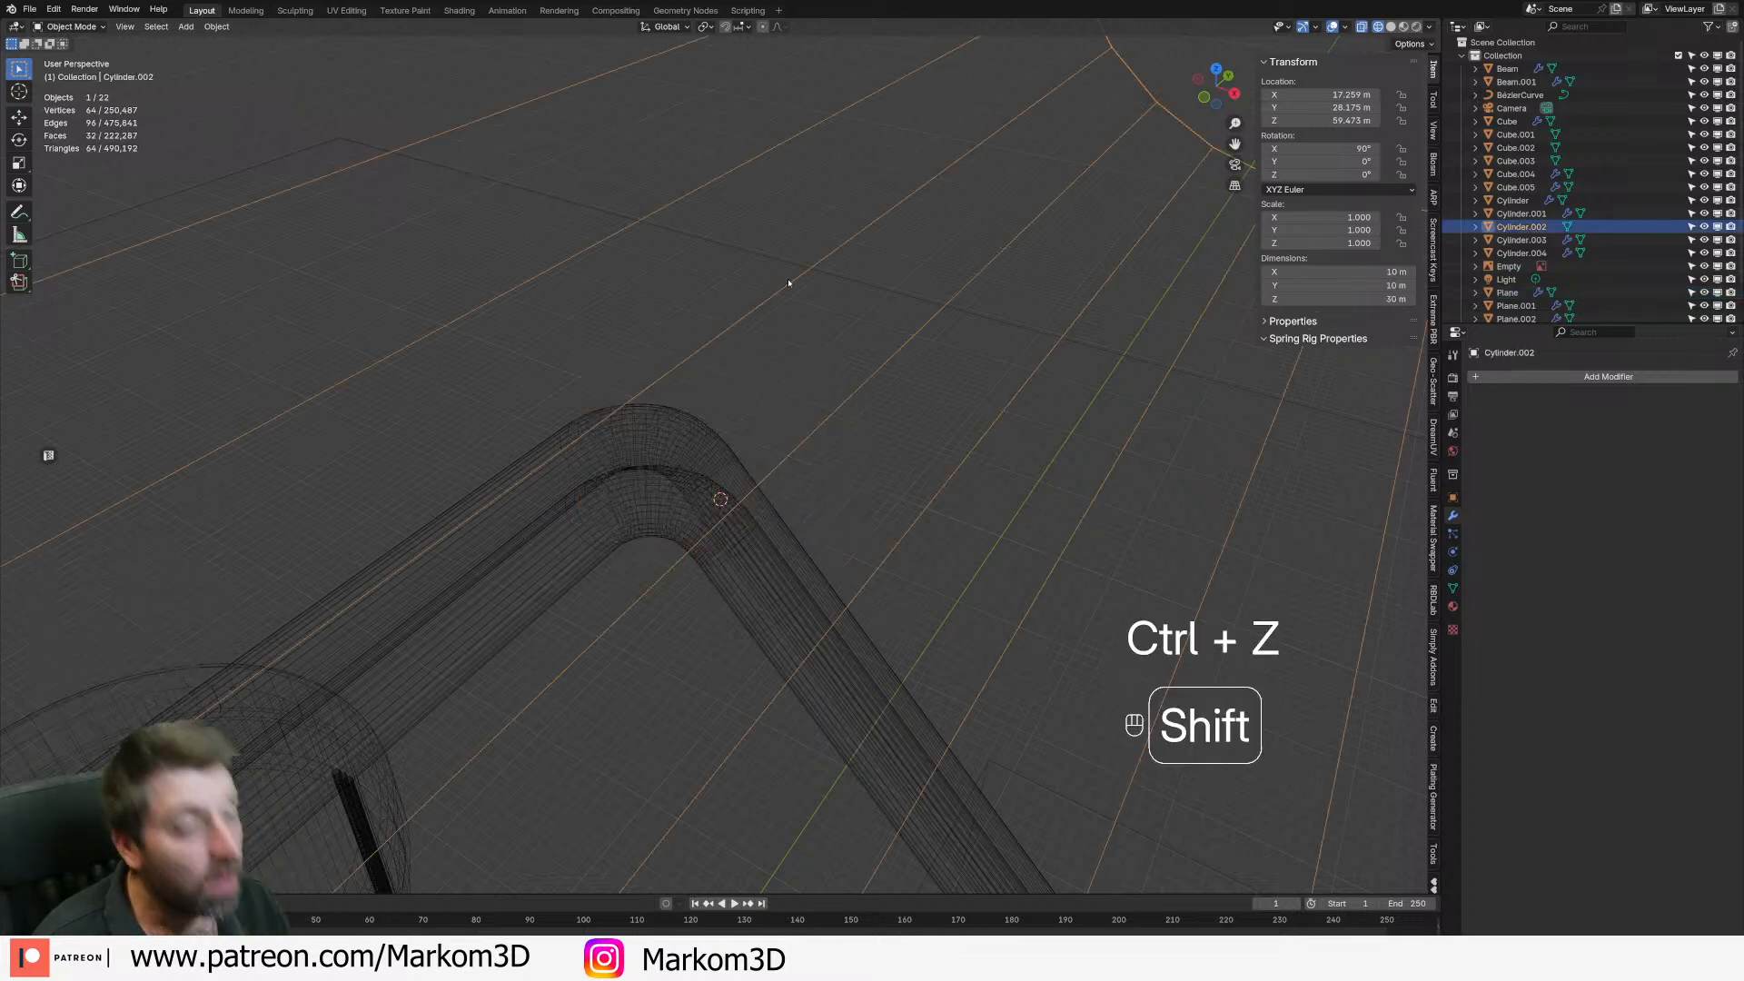
- Add a Bolt mesh using the Nut model and set its thread pitch to 0.007 m
{"action": "key", "text": "shift+a"}
{"action": "mouse_move", "coordinate": [790, 280]}
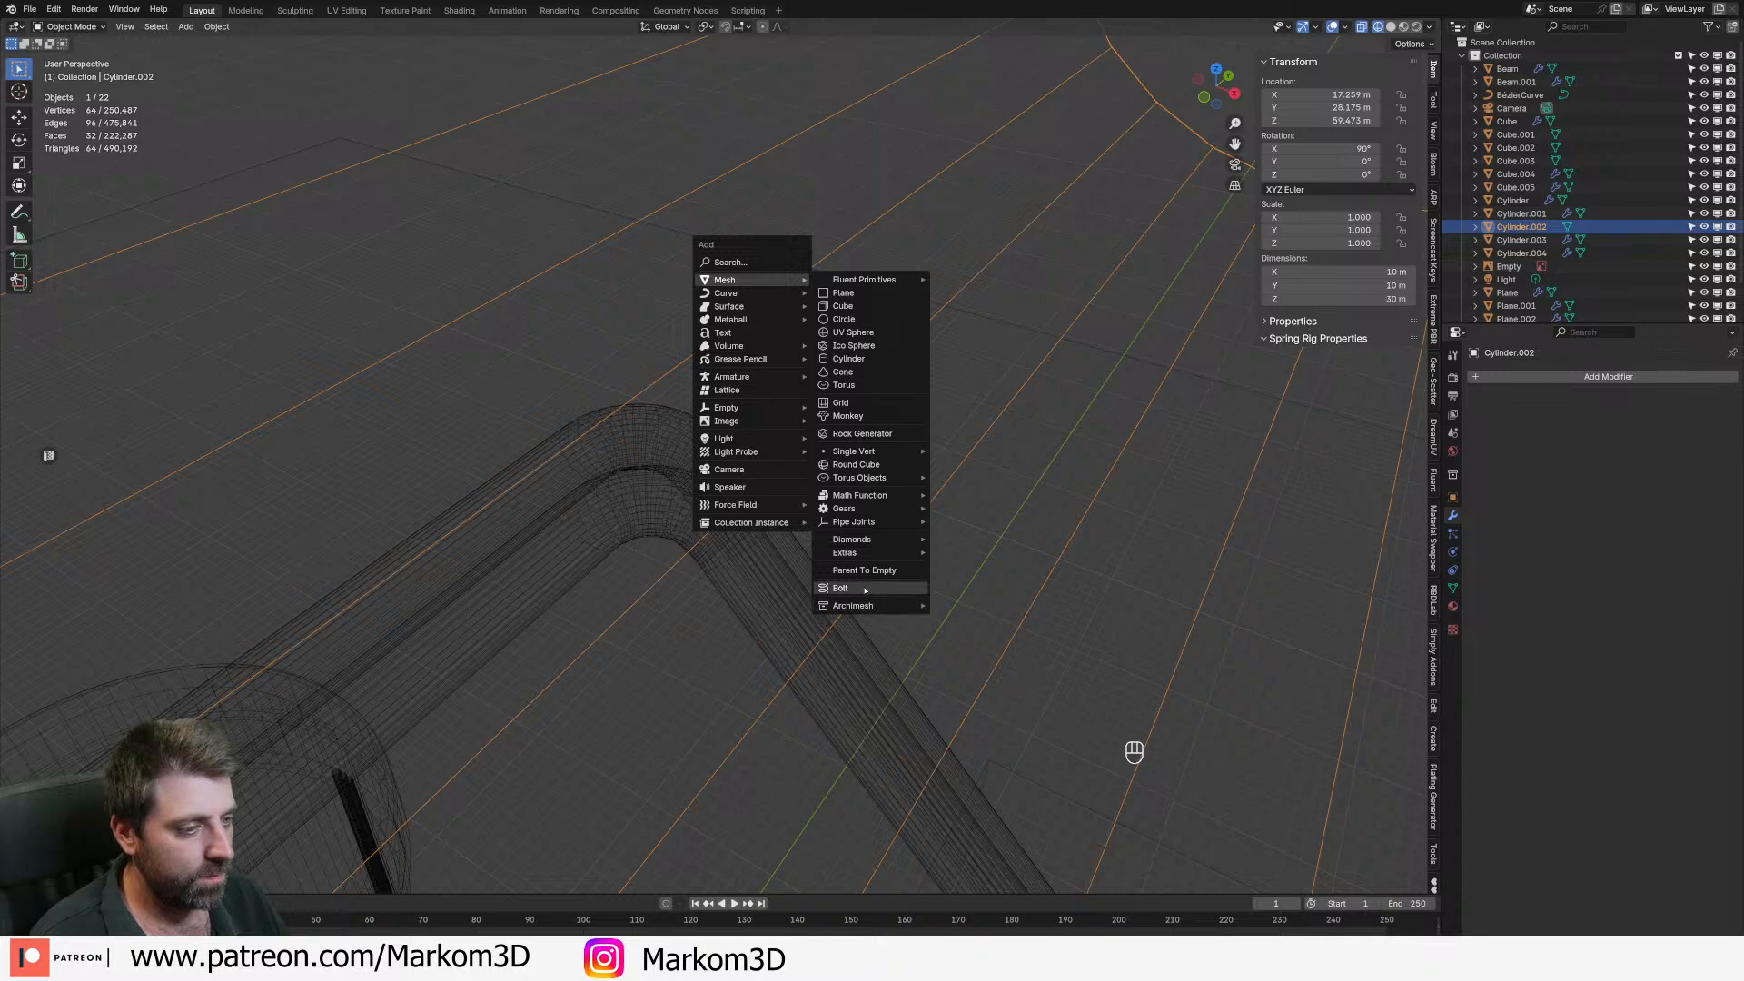
{"action": "left_click", "coordinate": [865, 589]}
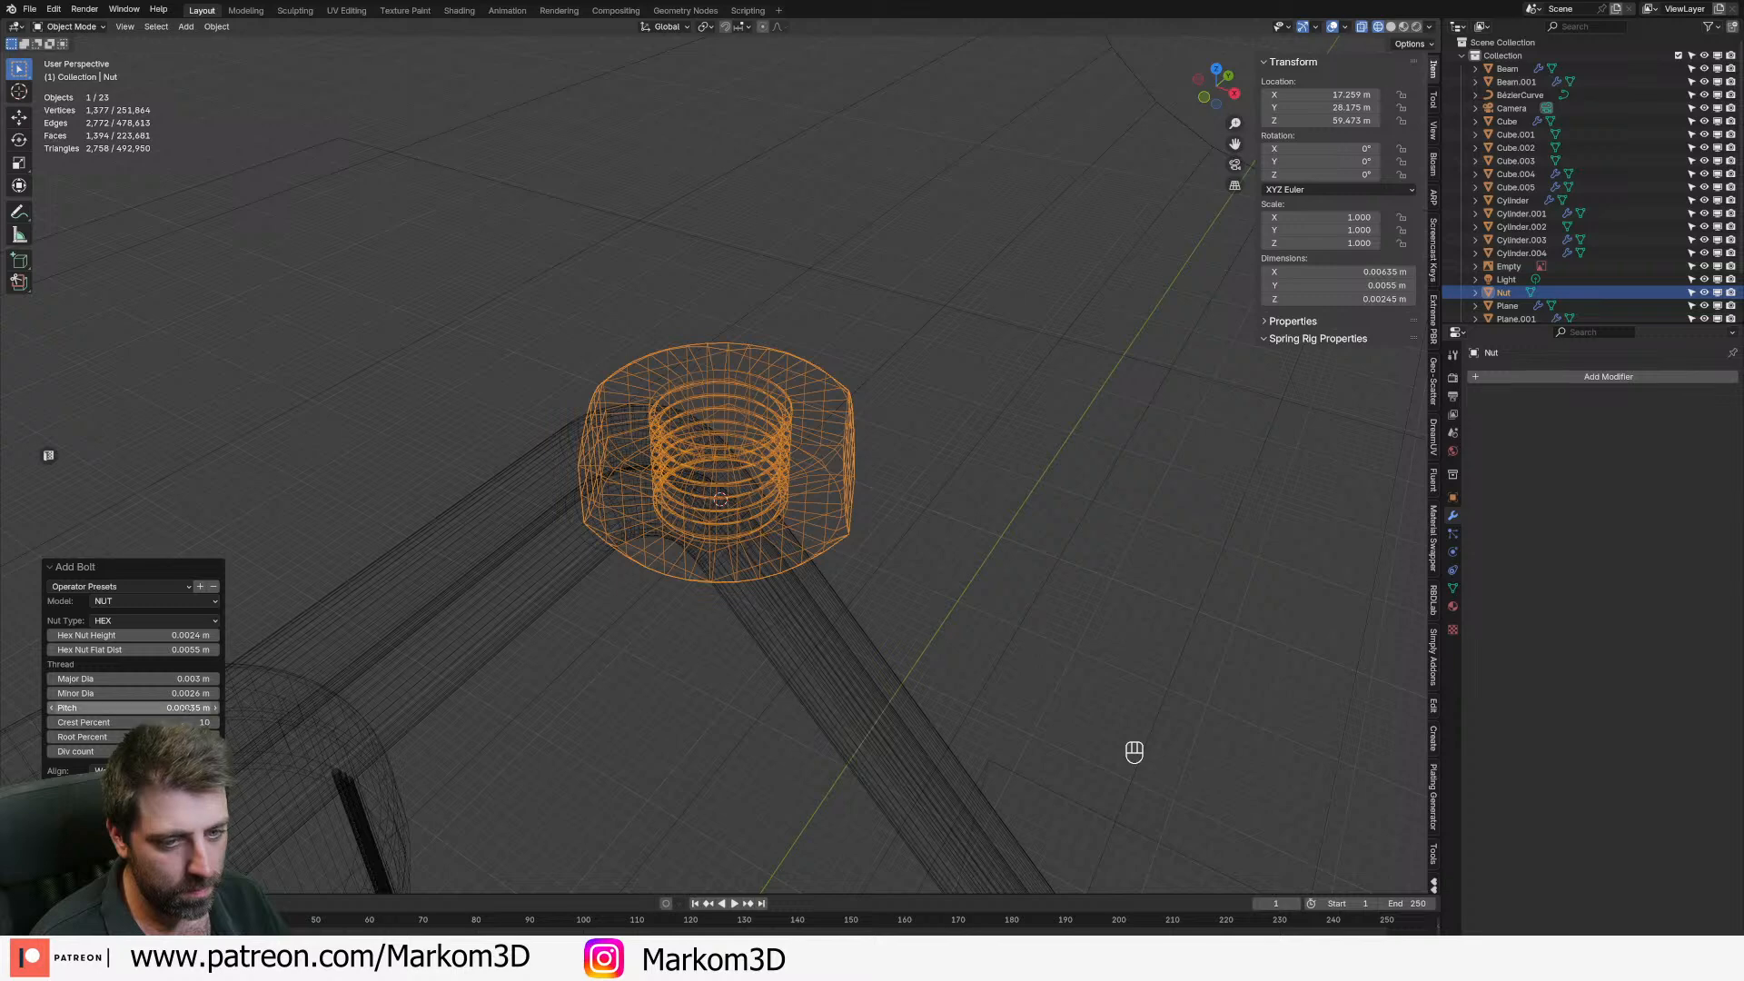
{"action": "key", "text": "Return"}
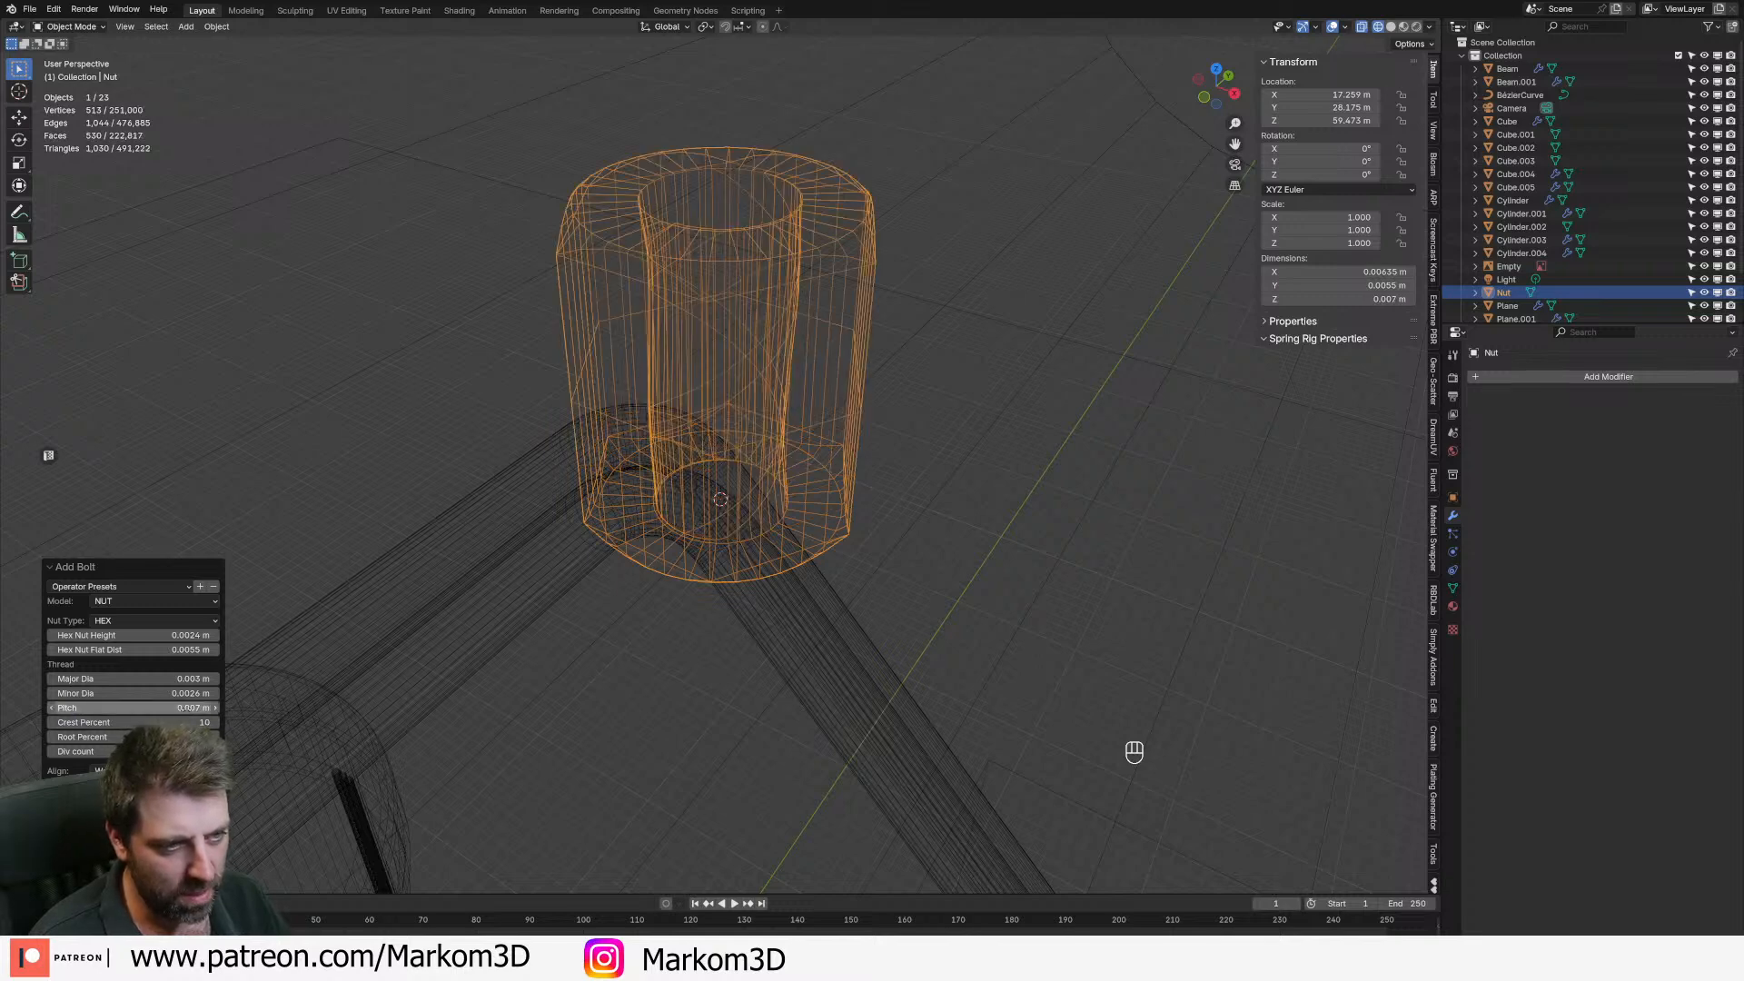
- Set the nut thread's minor and major diameters to their 0.05 m maximum
{"action": "left_click", "coordinate": [176, 693]}
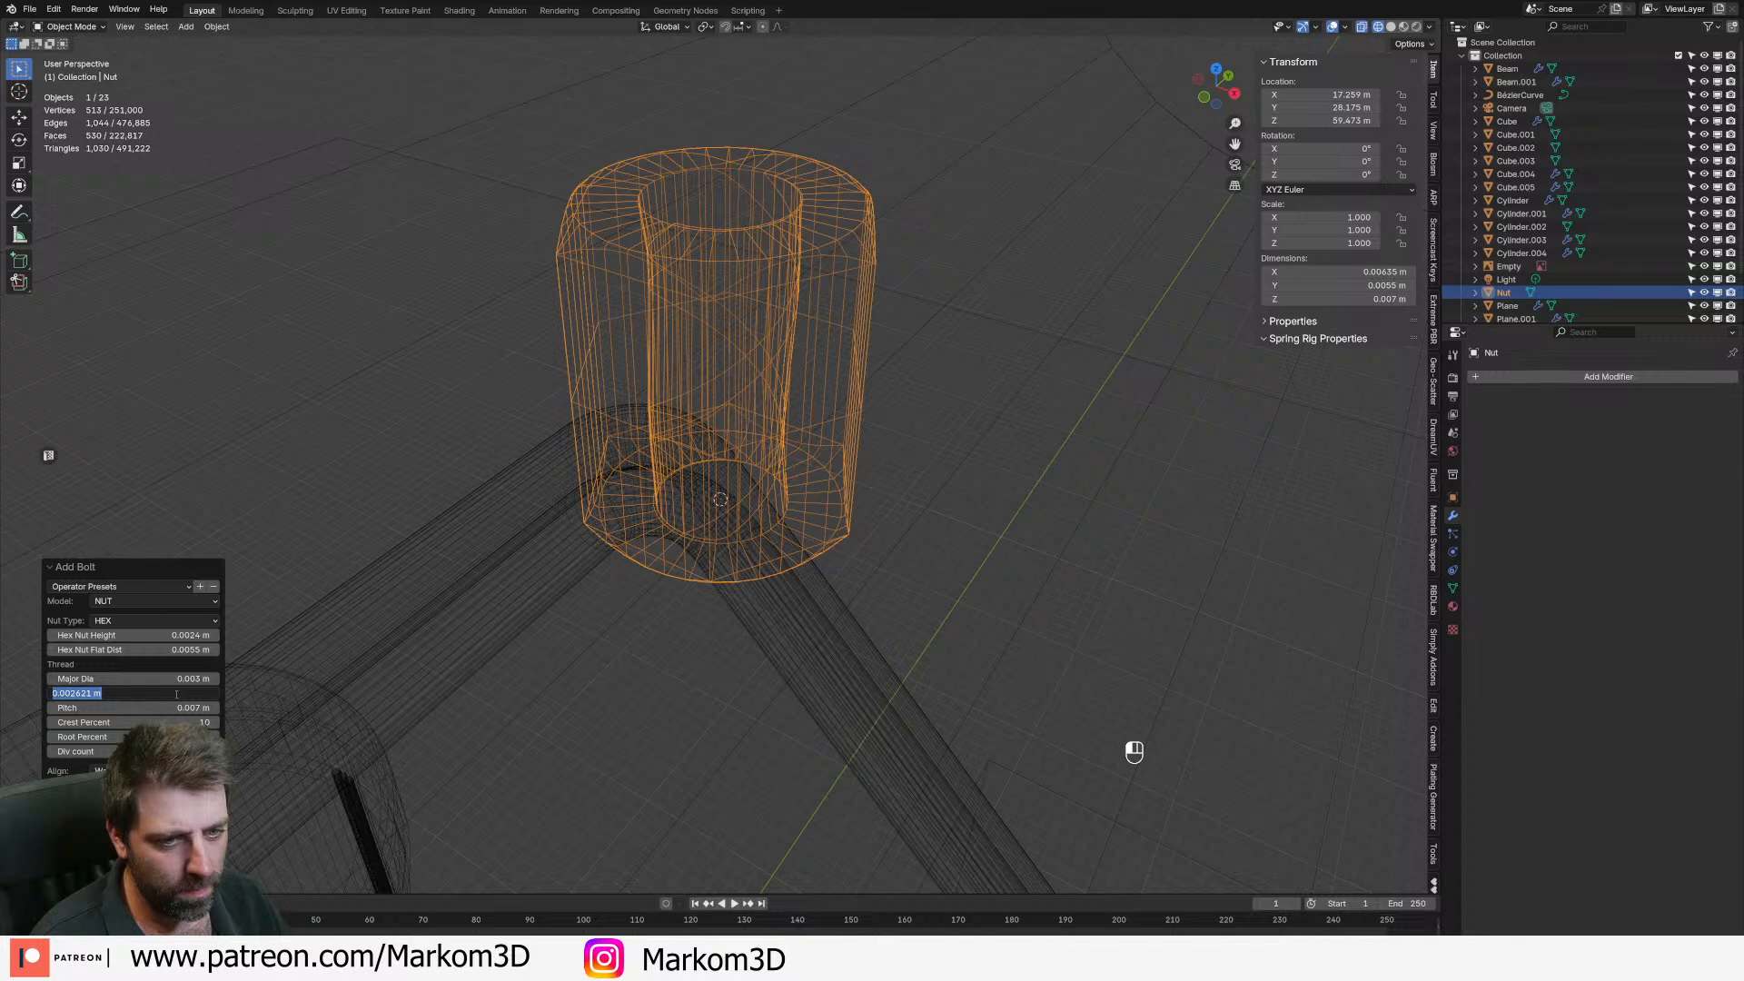
{"action": "type", "text": "10"}
{"action": "key", "text": "Return"}
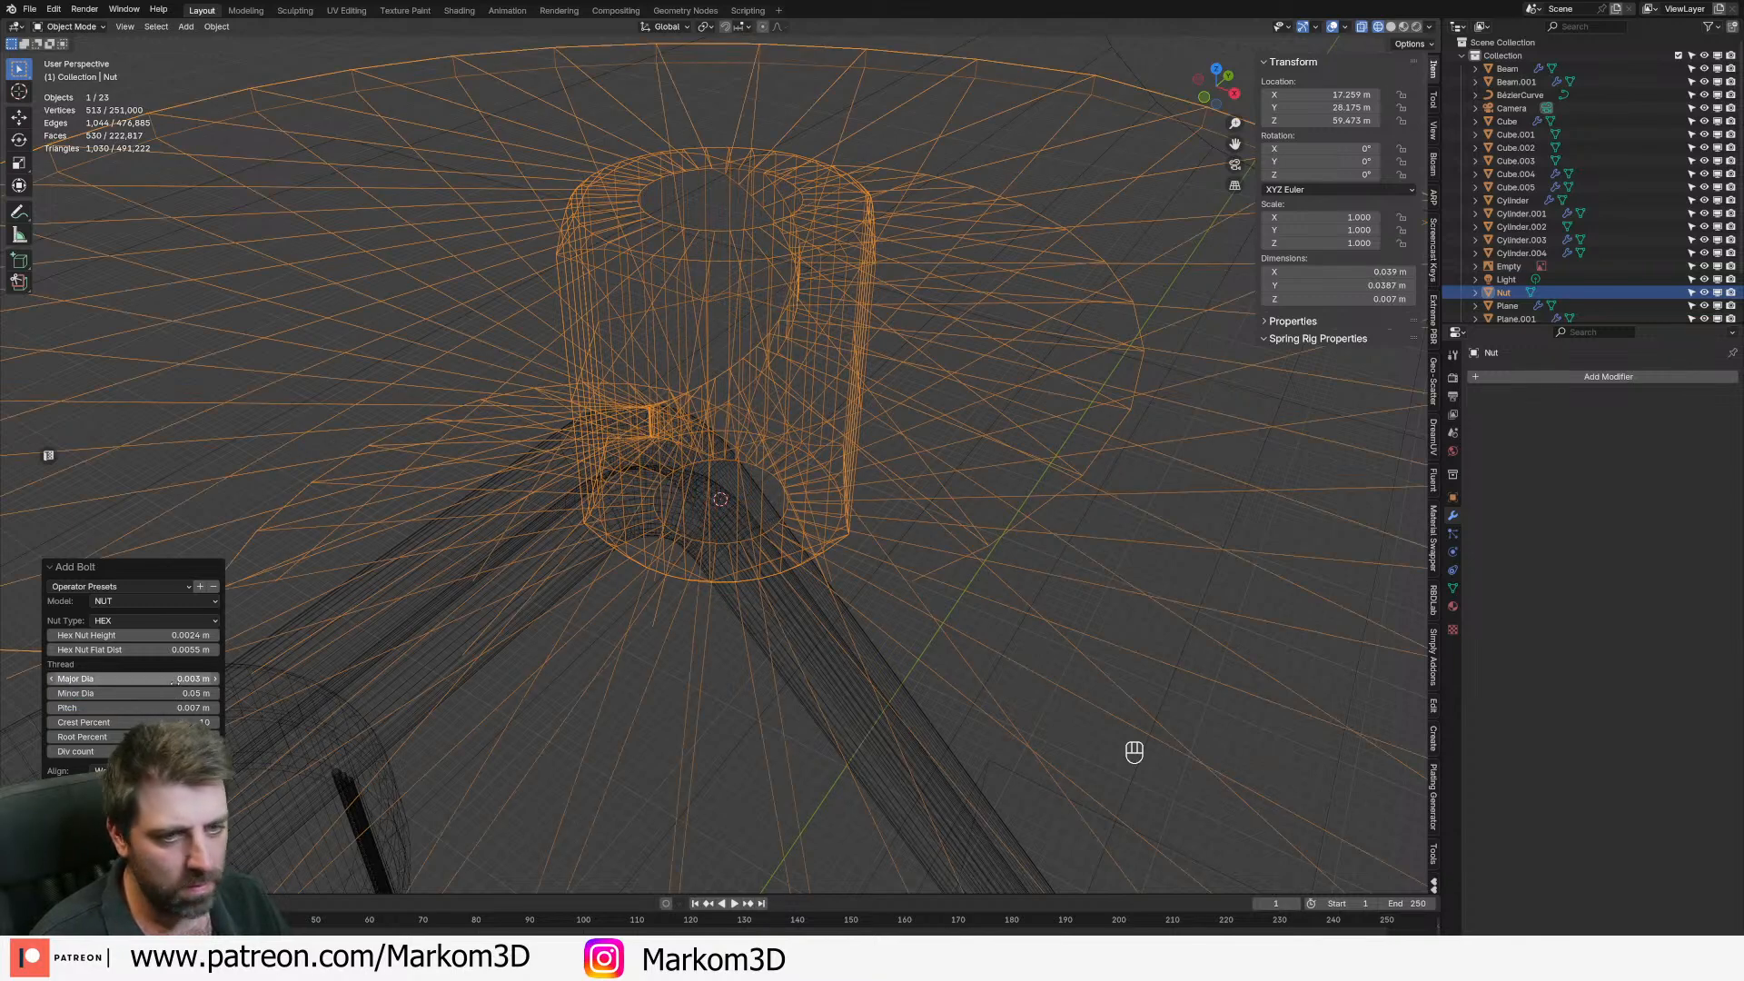
{"action": "left_click", "coordinate": [187, 679]}
{"action": "type", "text": "10"}
{"action": "key", "text": "Return"}
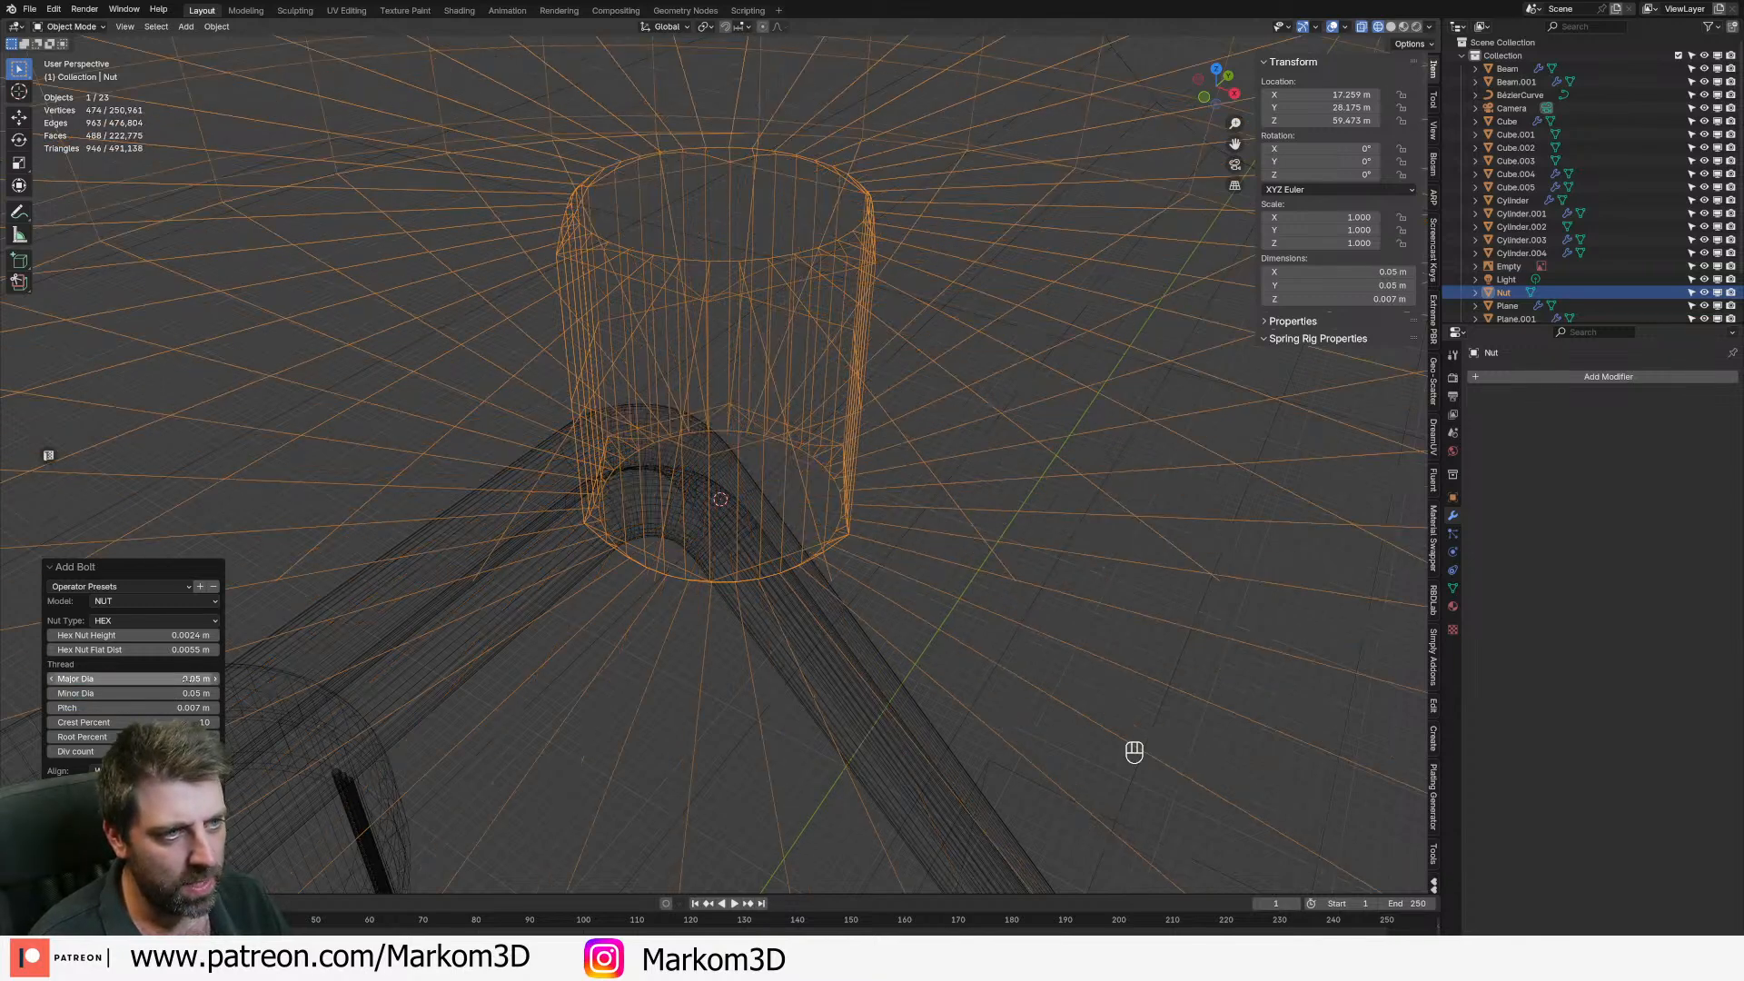
{"action": "scroll", "coordinate": [575, 469], "scroll_direction": "down", "scroll_amount": 6}
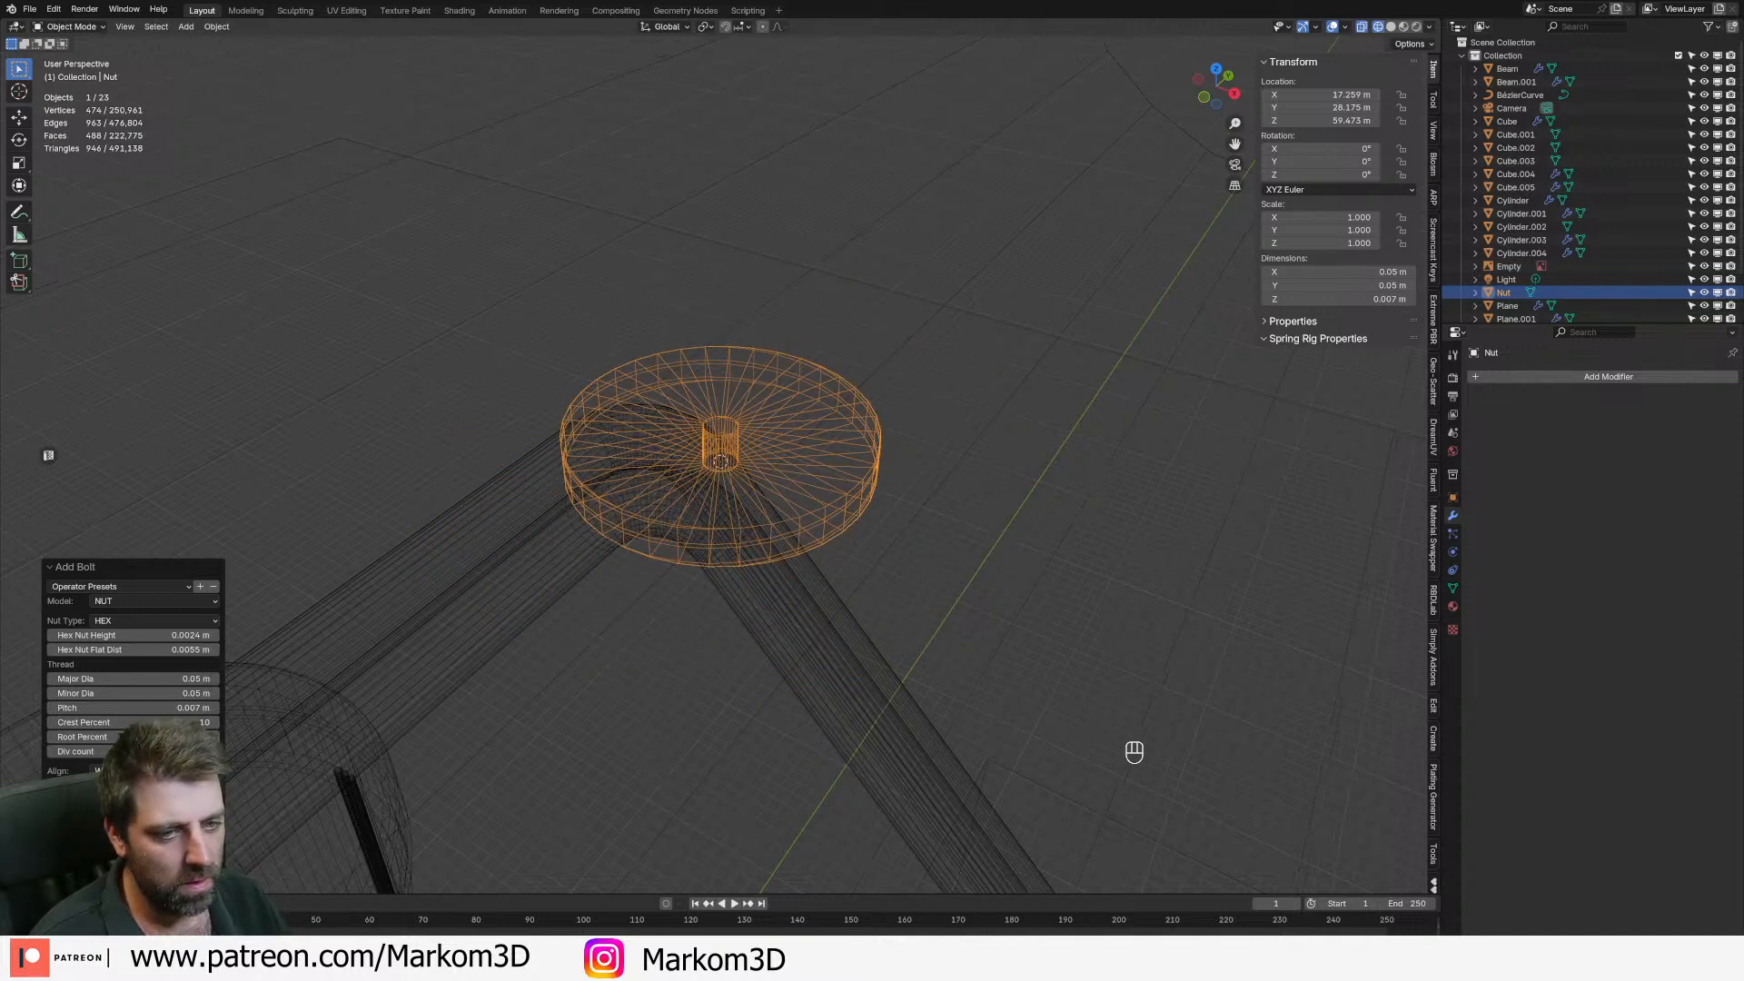
- Try a 0.014 m minor diameter with a 0.0001 m pitch on the nut's thread, and undo adding the nut
{"action": "left_click_drag", "start_coordinate": [157, 693], "coordinate": [109, 707]}
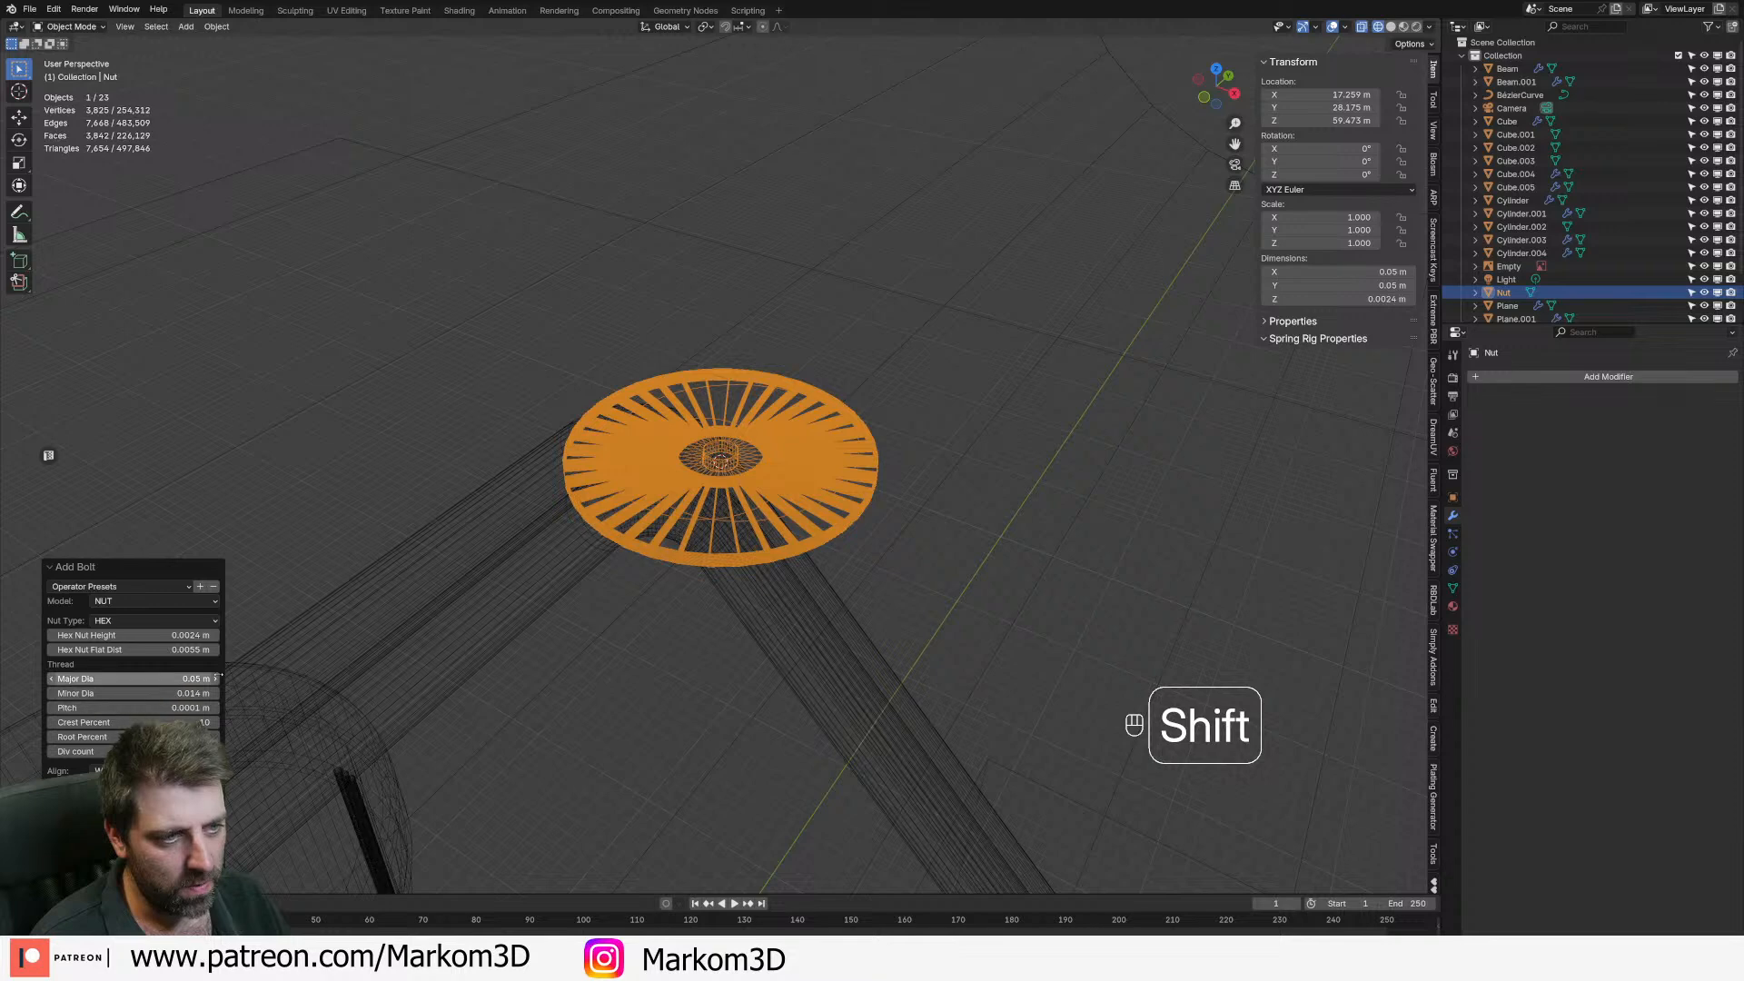
{"action": "key", "text": "ctrl+z"}
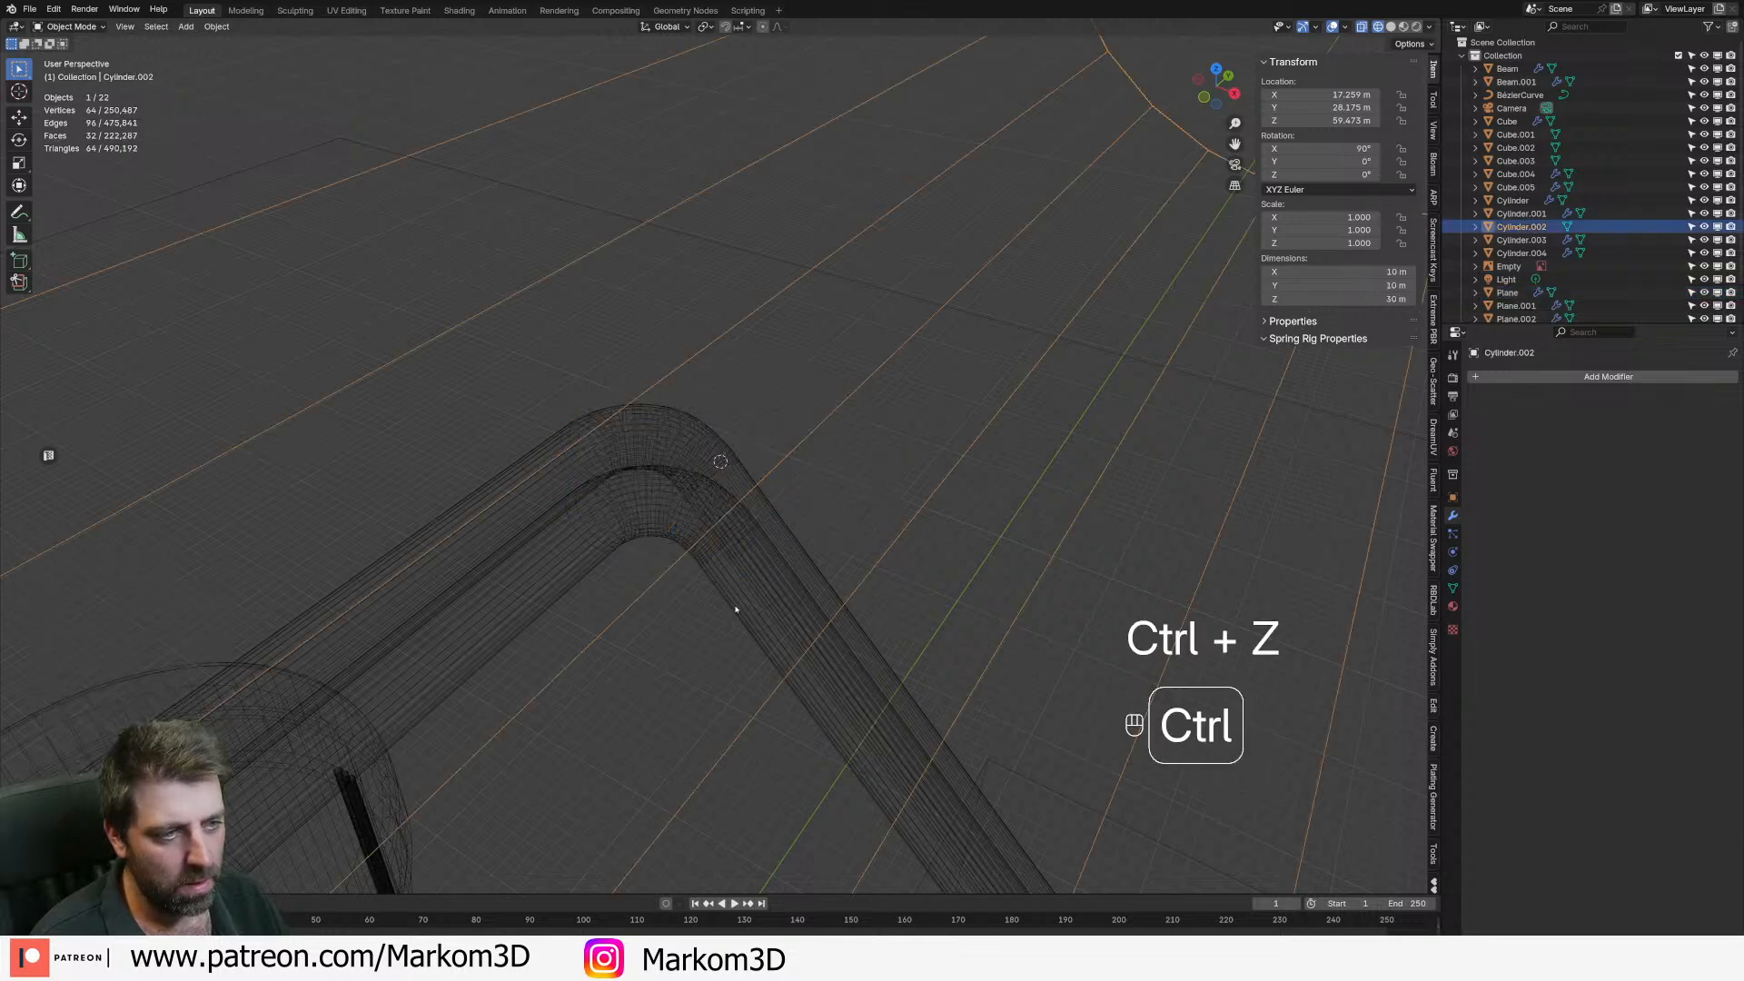
{"action": "scroll", "coordinate": [701, 564], "scroll_direction": "down", "scroll_amount": 10}
{"action": "middle_click_drag", "start_coordinate": [701, 575], "coordinate": [764, 536]}
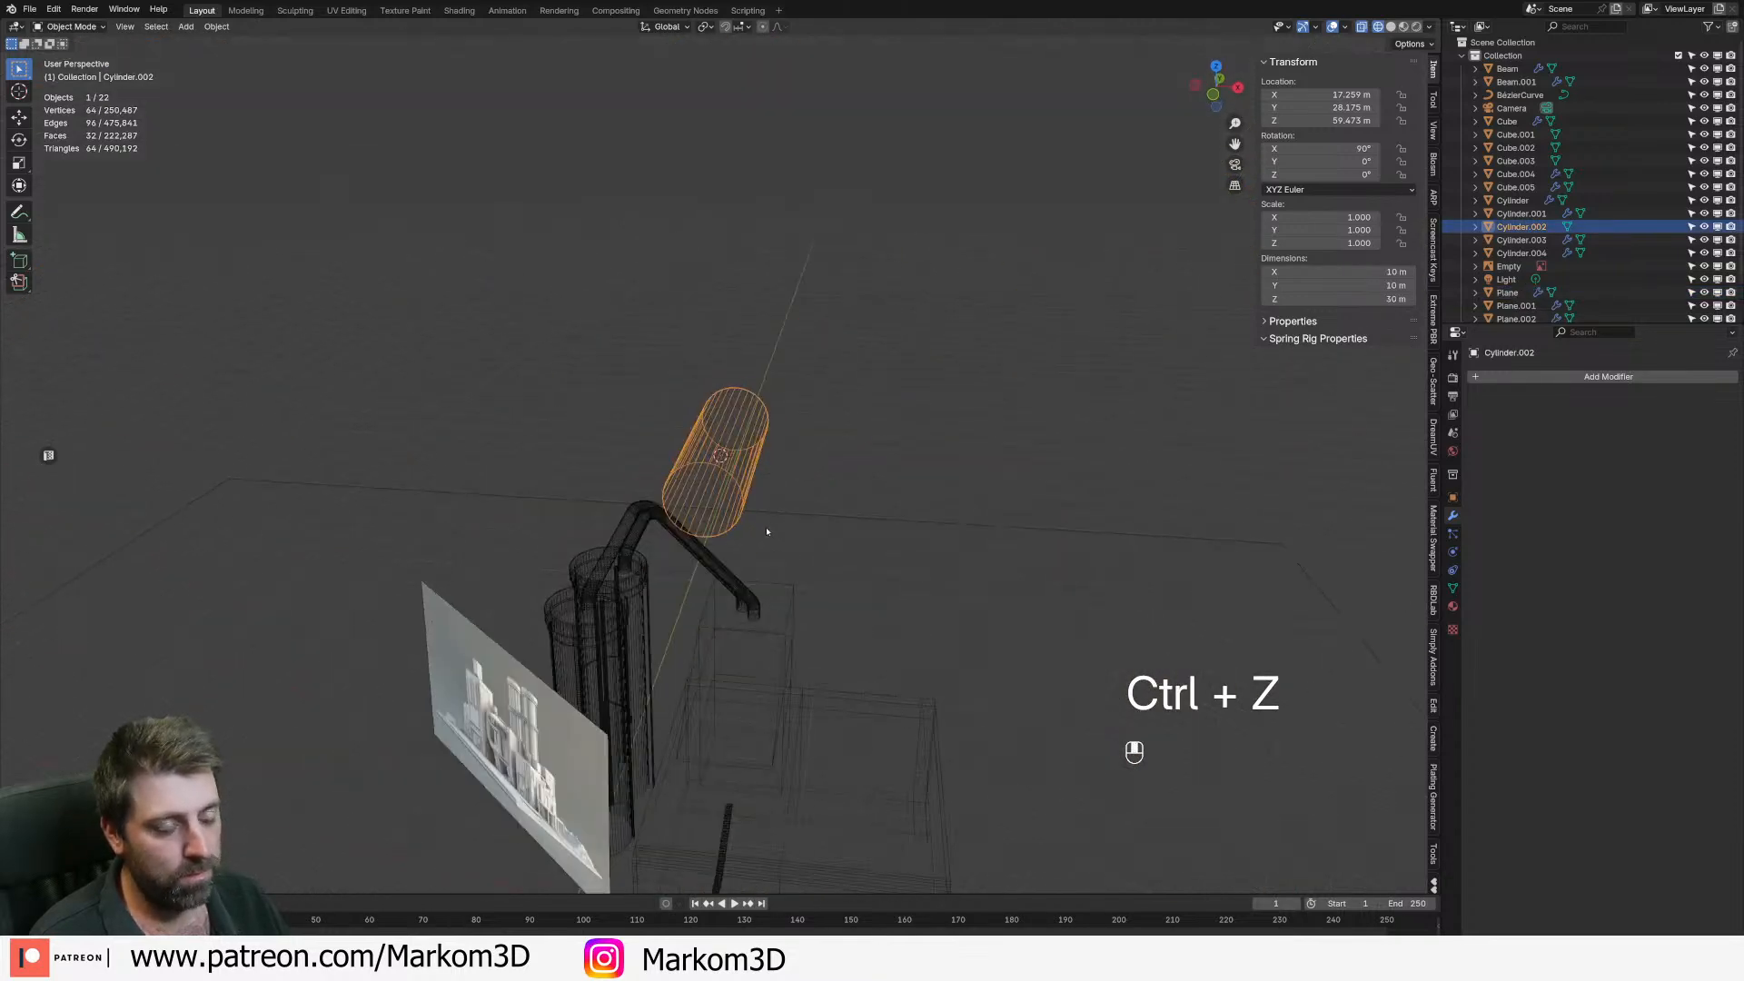
- Add a mesh circle and move it horizontally away from the building to about X 70.3 m, Y 30.2 m
{"action": "scroll", "coordinate": [774, 532], "scroll_direction": "up", "scroll_amount": 3}
{"action": "scroll", "coordinate": [774, 529], "scroll_direction": "up", "scroll_amount": 3}
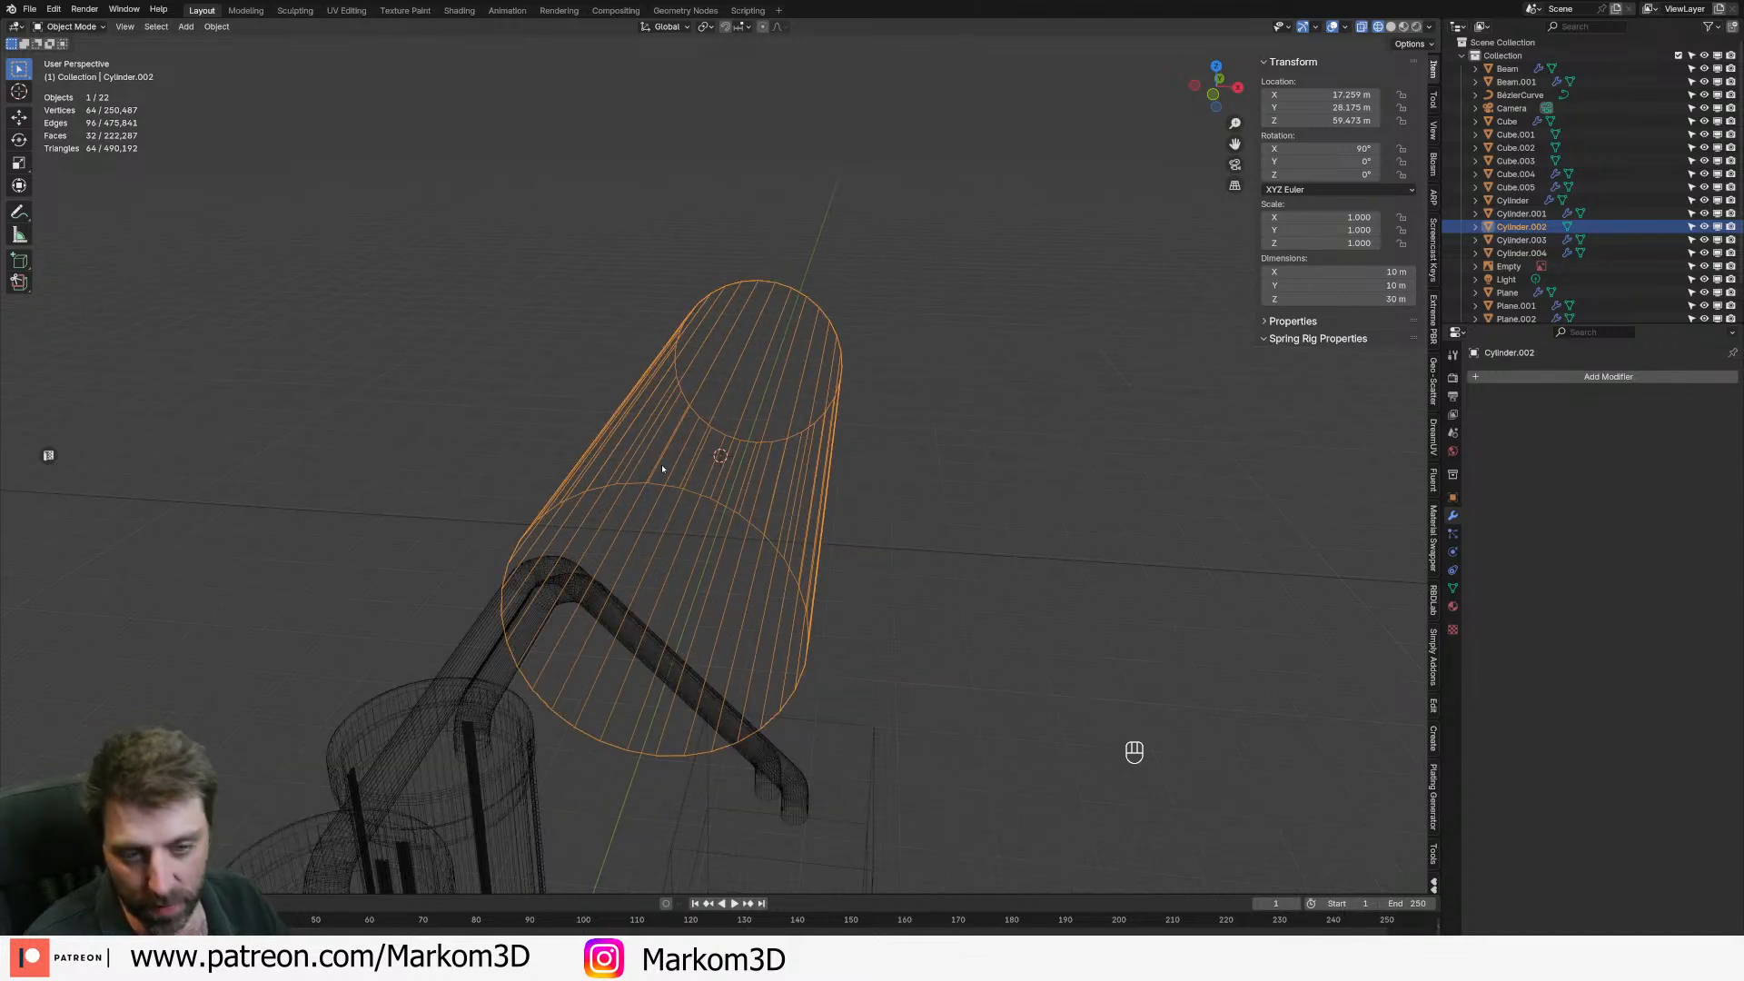
{"action": "scroll", "coordinate": [662, 470], "scroll_direction": "down", "scroll_amount": 5}
{"action": "middle_click_drag", "start_coordinate": [908, 526], "coordinate": [788, 407], "text": "shift"}
{"action": "key", "text": "shift+a"}
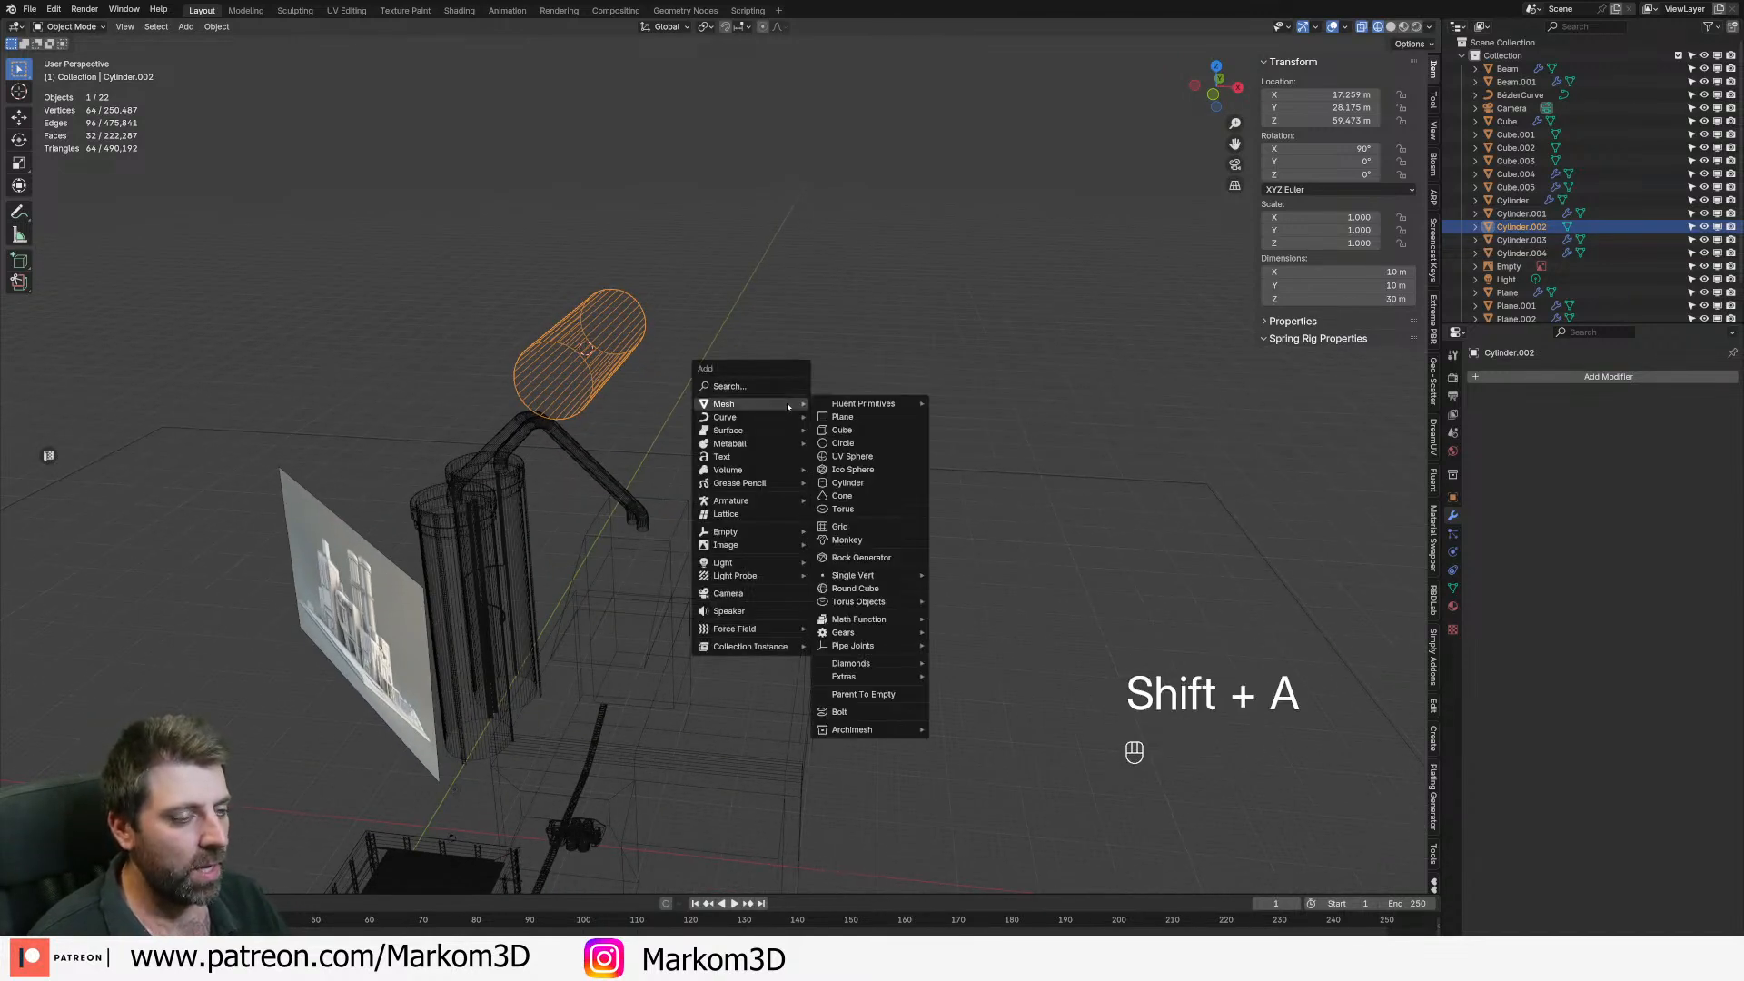
{"action": "key", "text": "shift+a"}
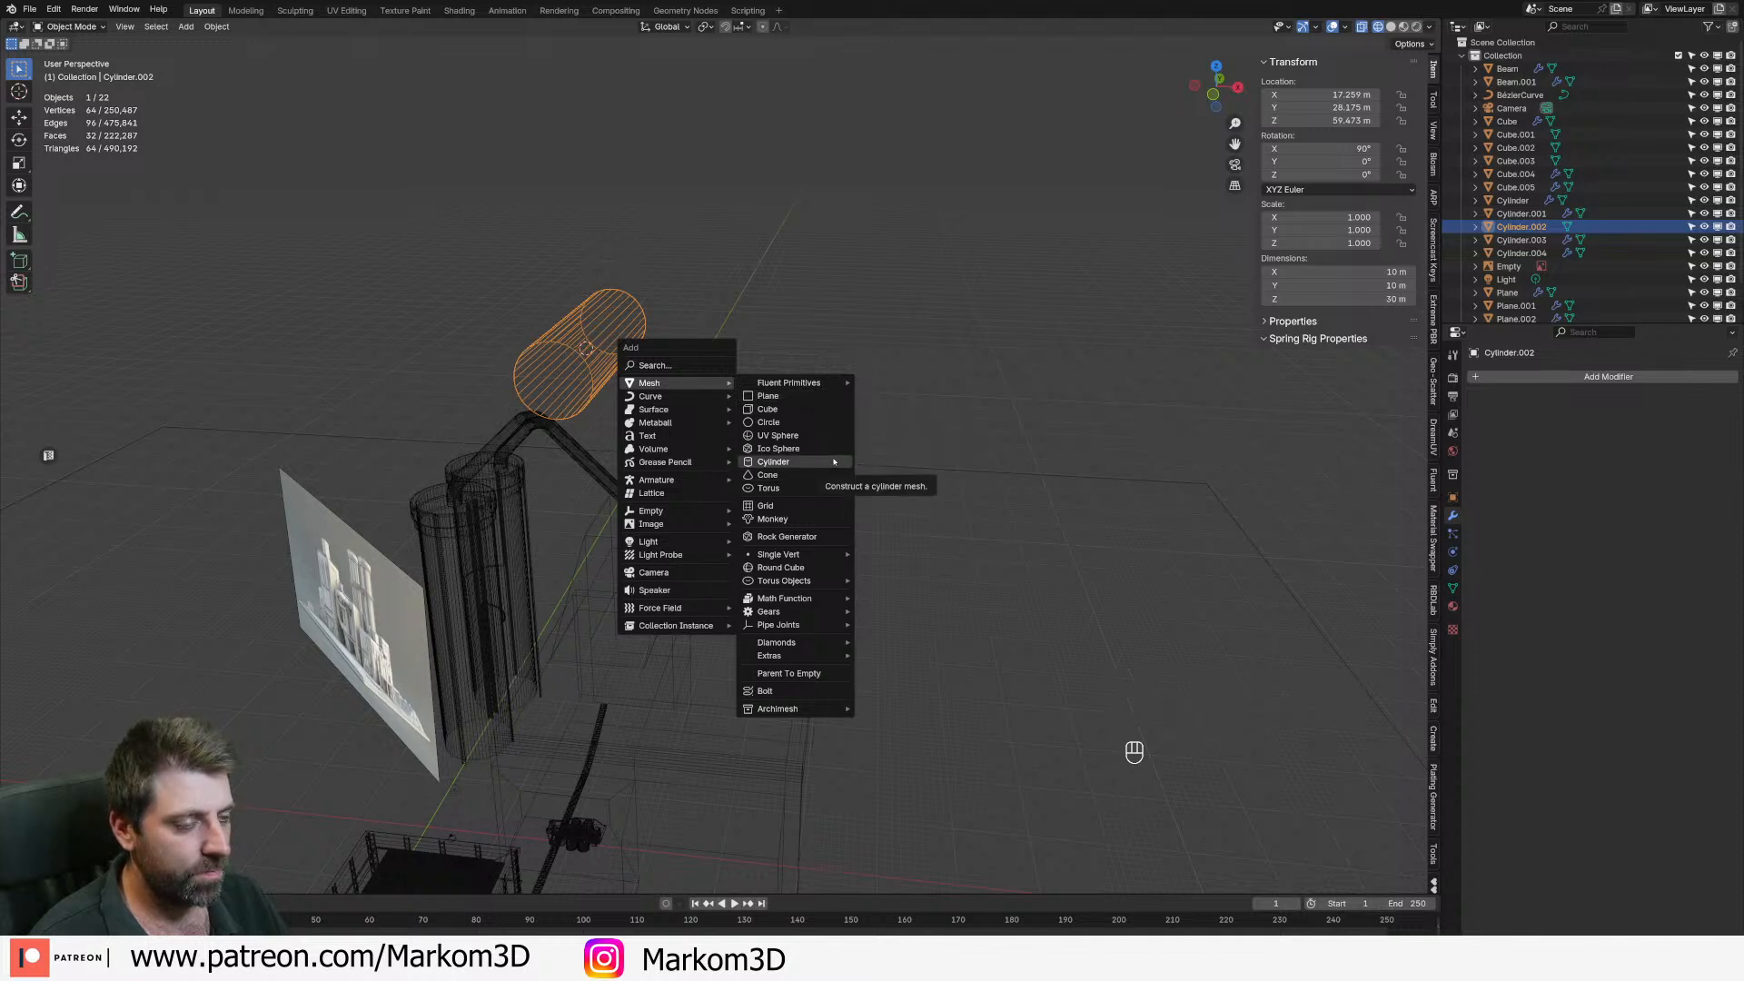
{"action": "left_click", "coordinate": [806, 420]}
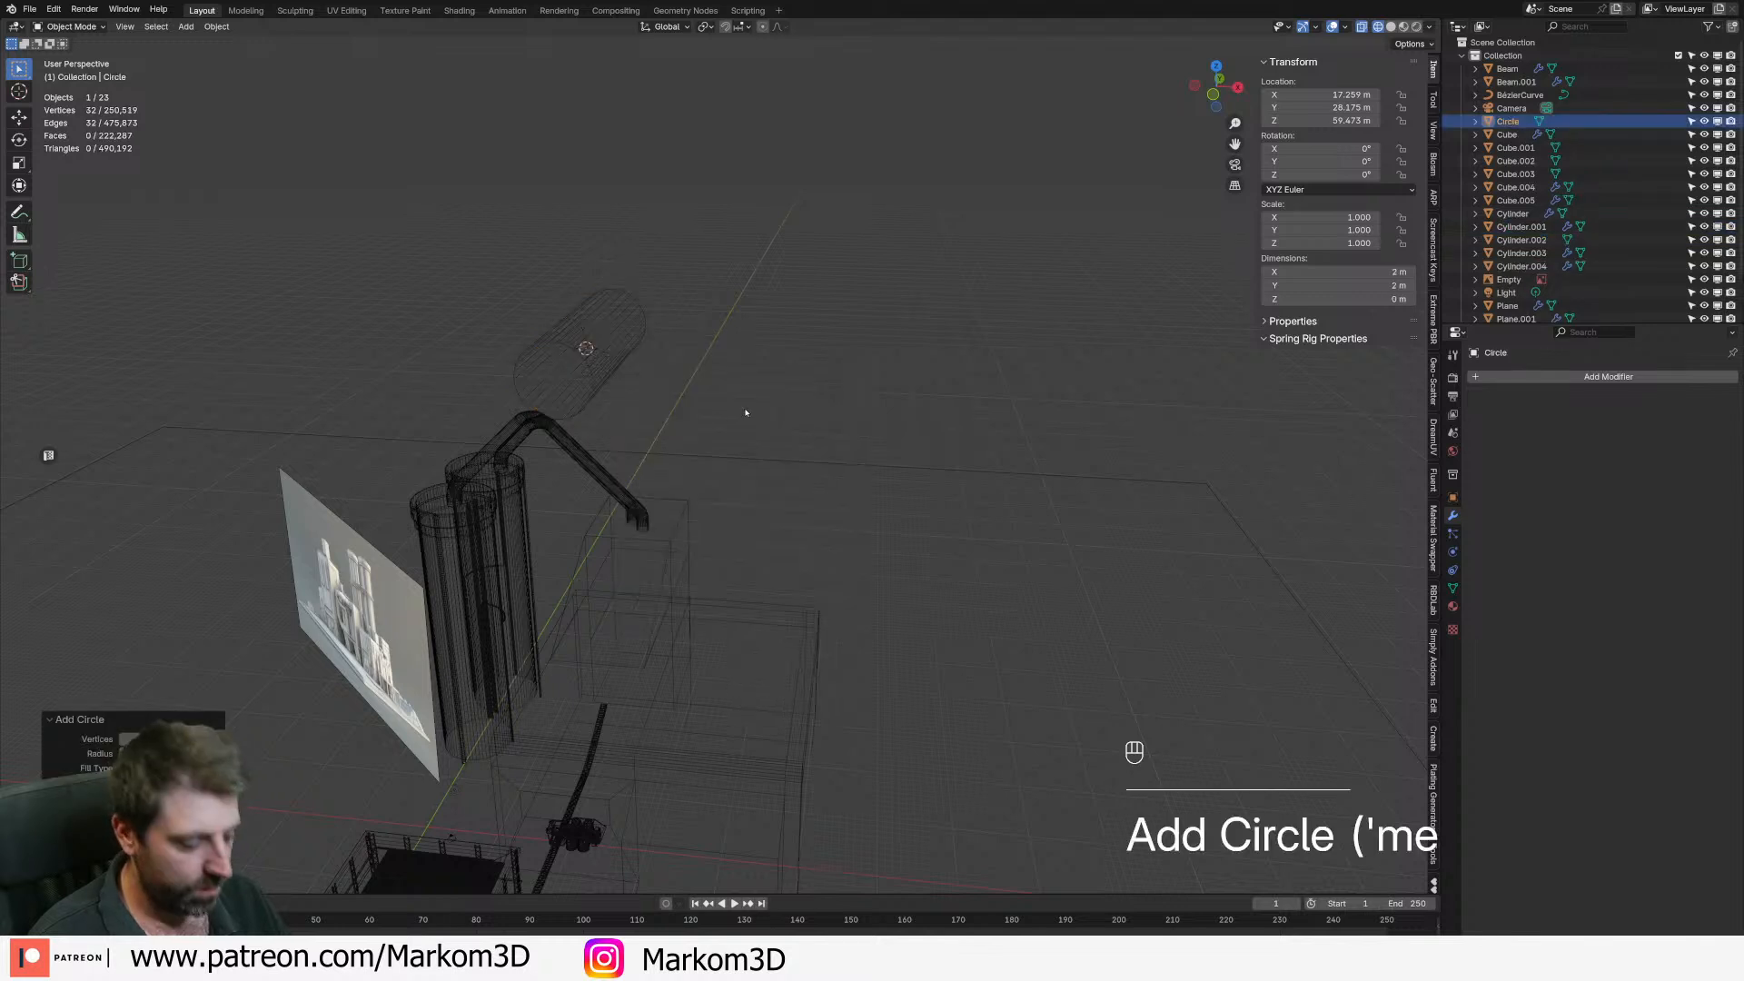
{"action": "key", "text": "KP_7"}
{"action": "key", "text": "g"}
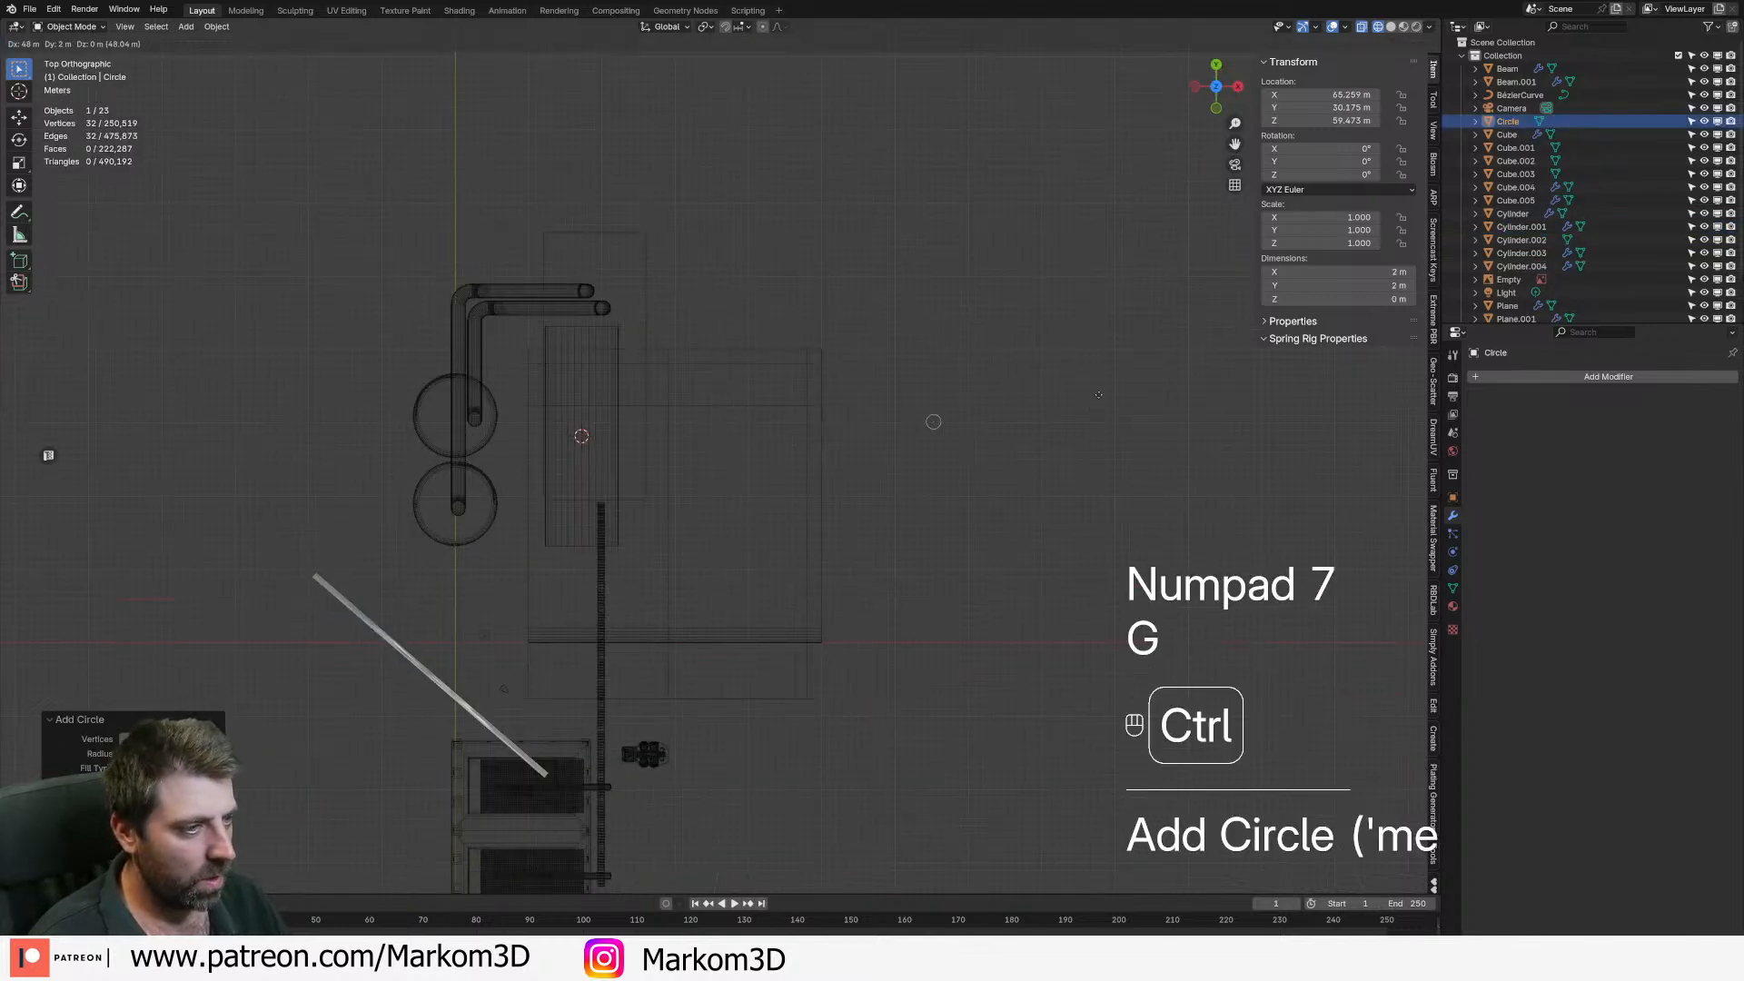
{"action": "left_click", "coordinate": [1132, 393]}
{"action": "middle_click_drag", "start_coordinate": [1061, 411], "coordinate": [842, 405], "text": "shift"}
{"action": "scroll", "coordinate": [818, 440], "scroll_direction": "up", "scroll_amount": 5}
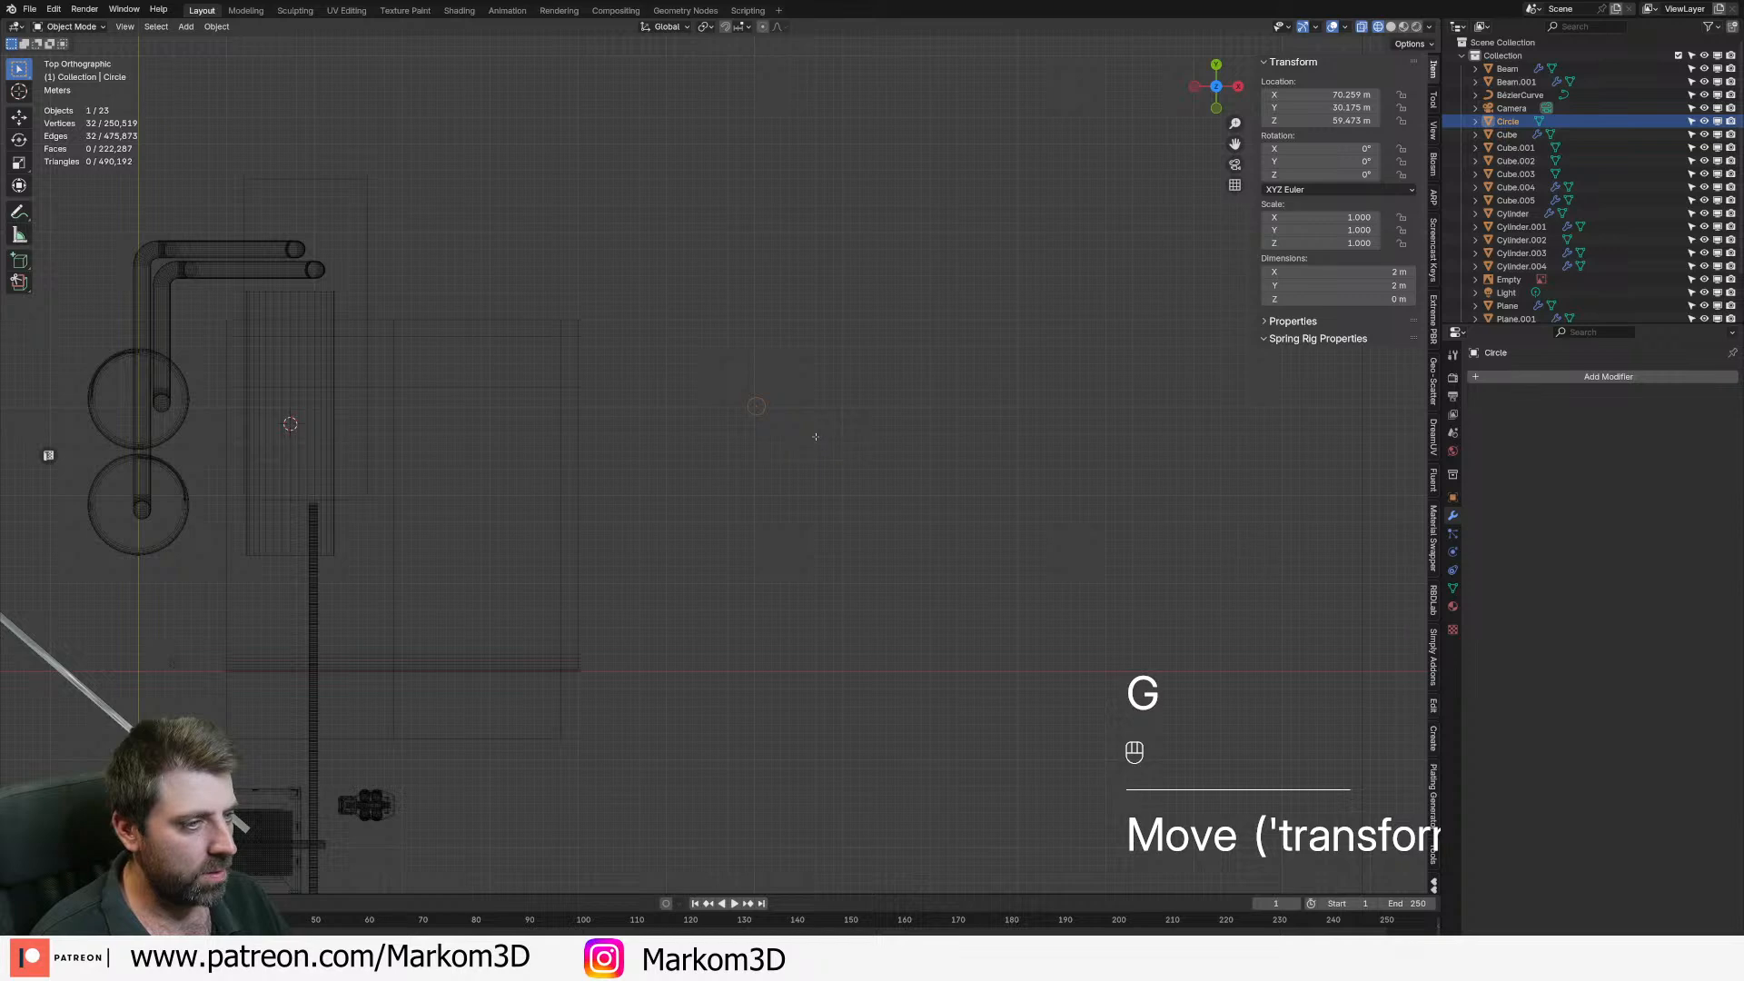
- Rip the circle mesh open at its outermost vertex on the negative X side
{"action": "key", "text": "Tab"}
{"action": "key", "text": "1"}
{"action": "left_click", "coordinate": [777, 354]}
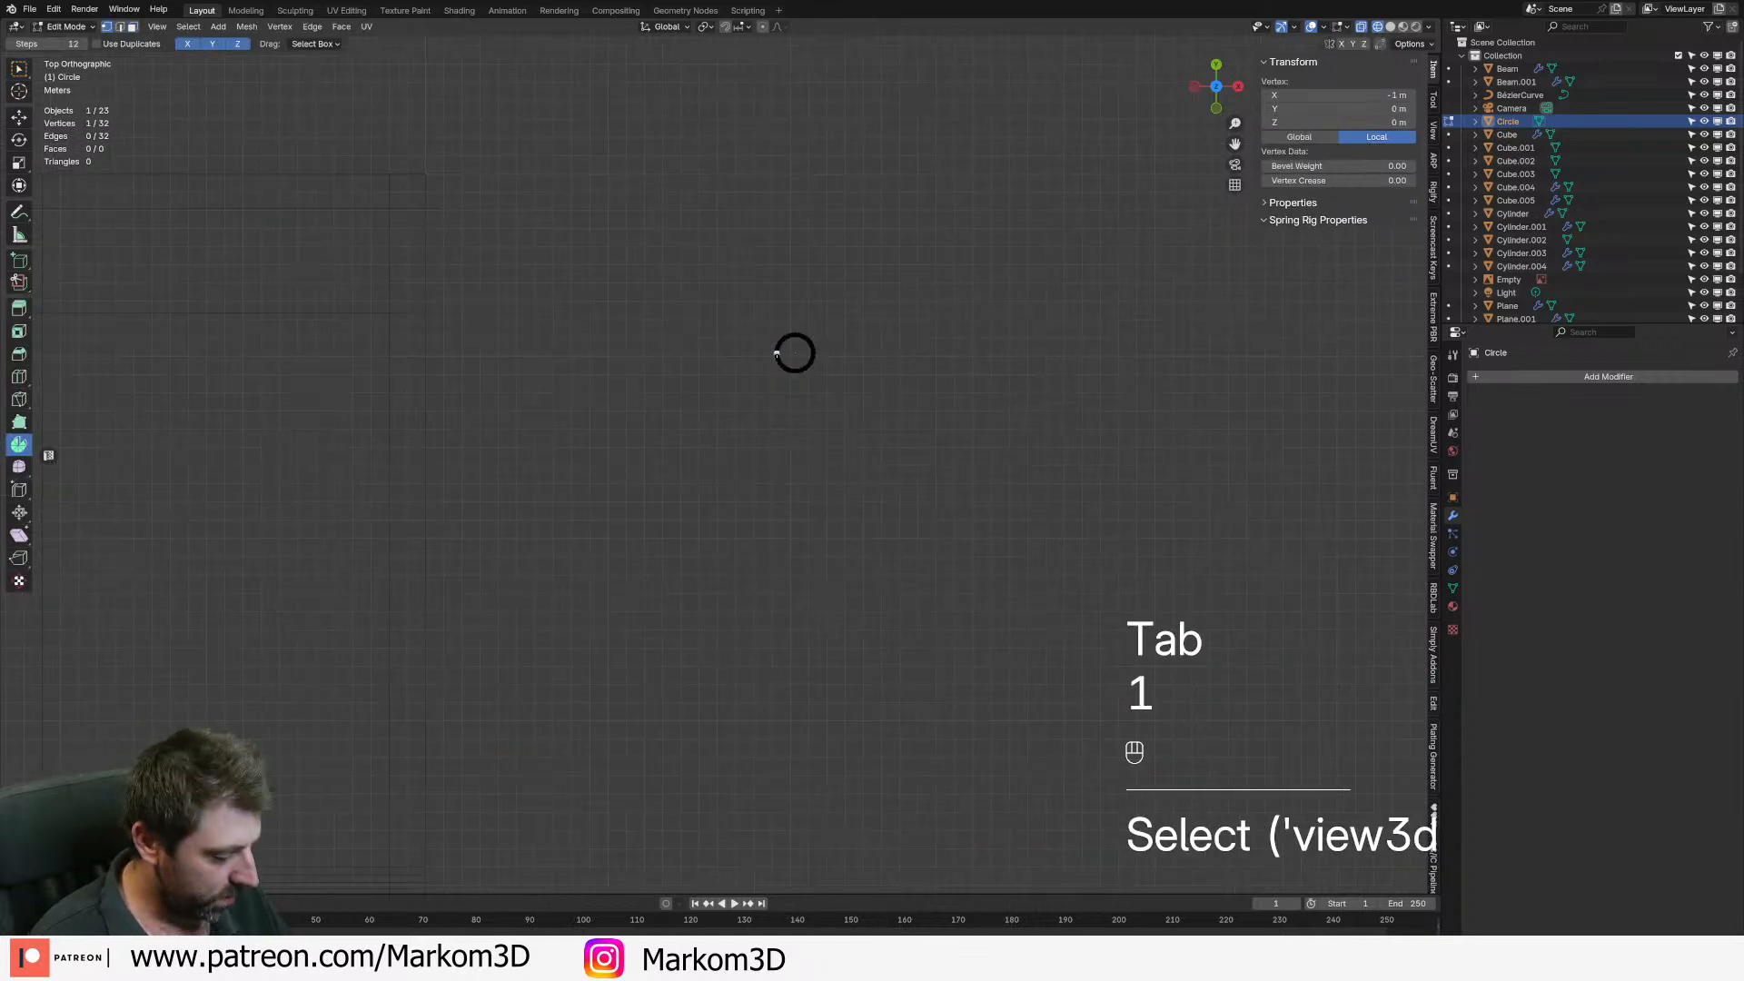
{"action": "key", "text": "KP_Decimal"}
{"action": "middle_click_drag", "start_coordinate": [777, 353], "coordinate": [765, 525]}
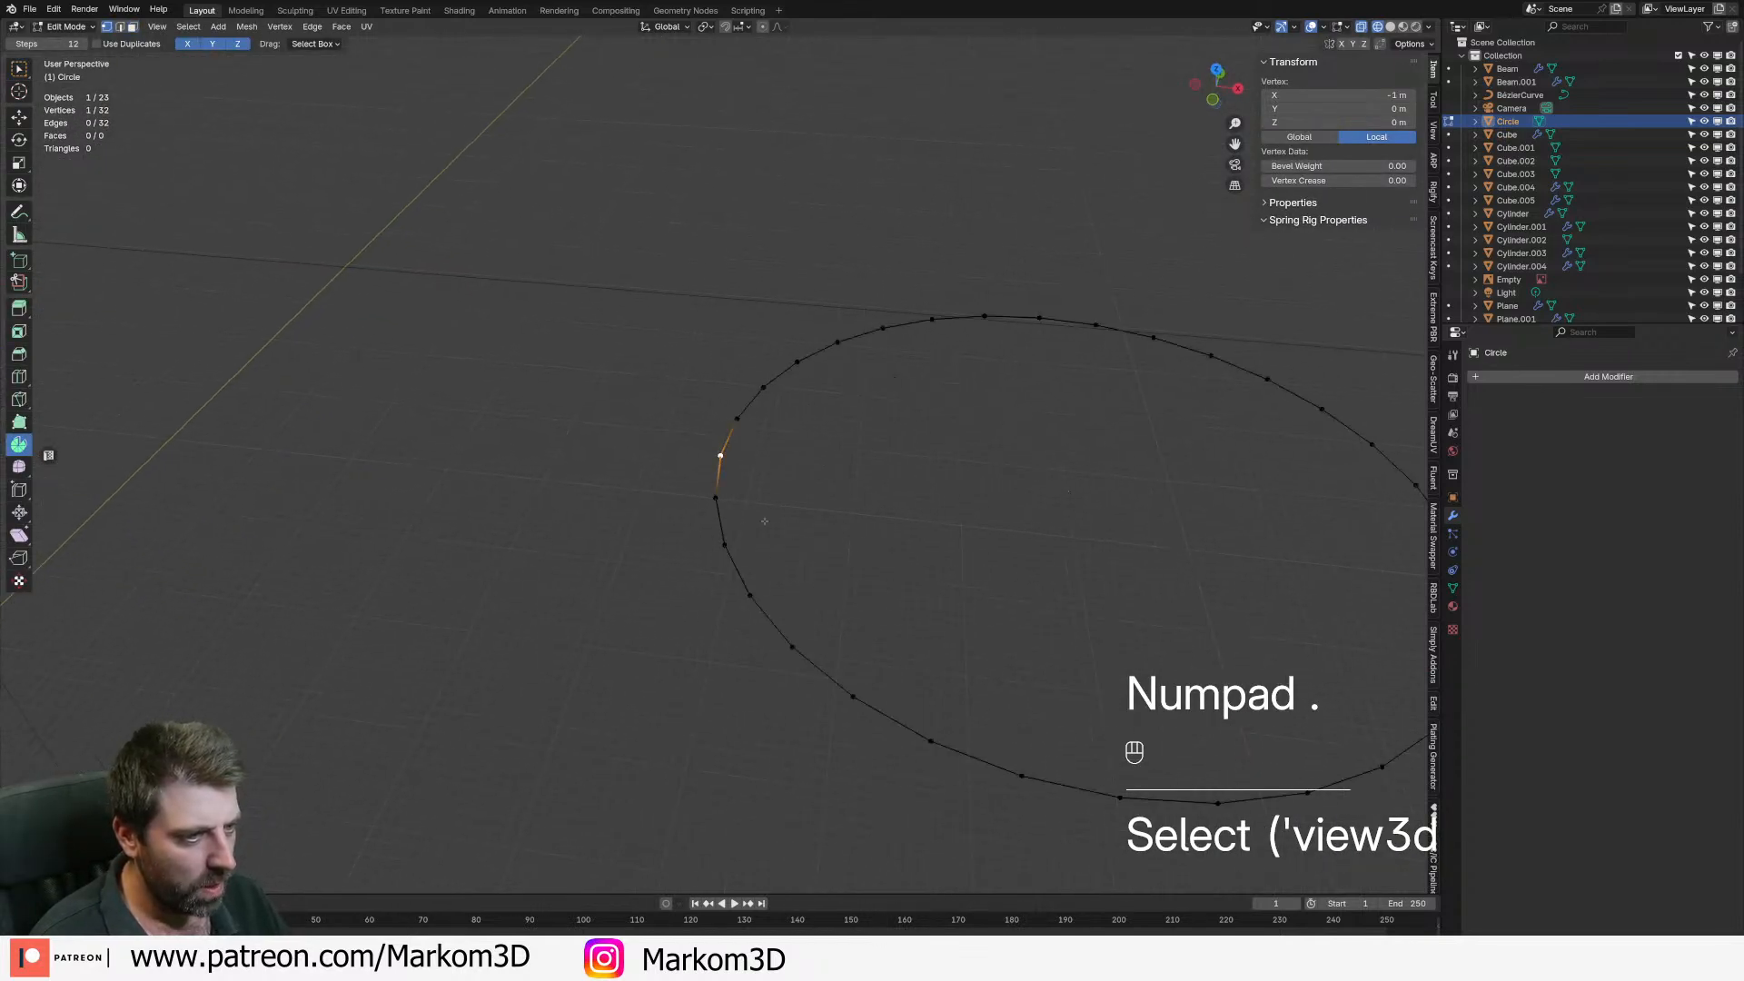
{"action": "key", "text": "v"}
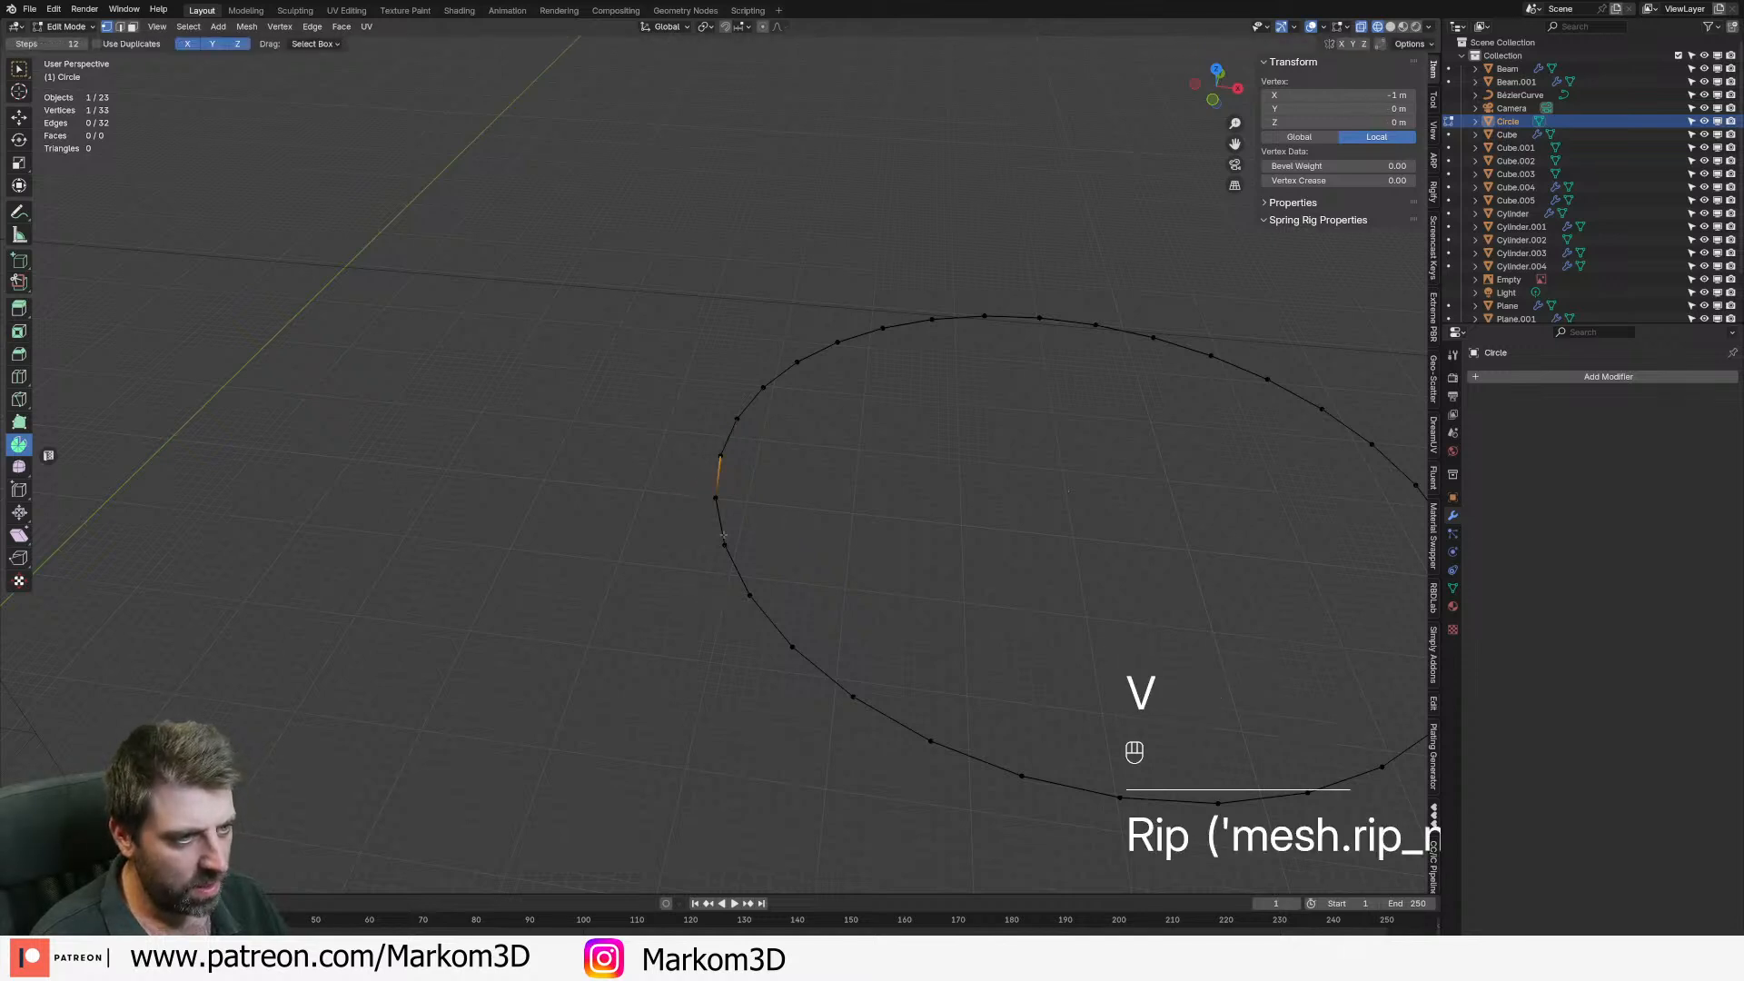
{"action": "scroll", "coordinate": [804, 386], "scroll_direction": "down", "scroll_amount": 3}
- Enable proportional editing with Constant falloff and try to move the ripped vertex vertically
{"action": "left_click", "coordinate": [779, 26]}
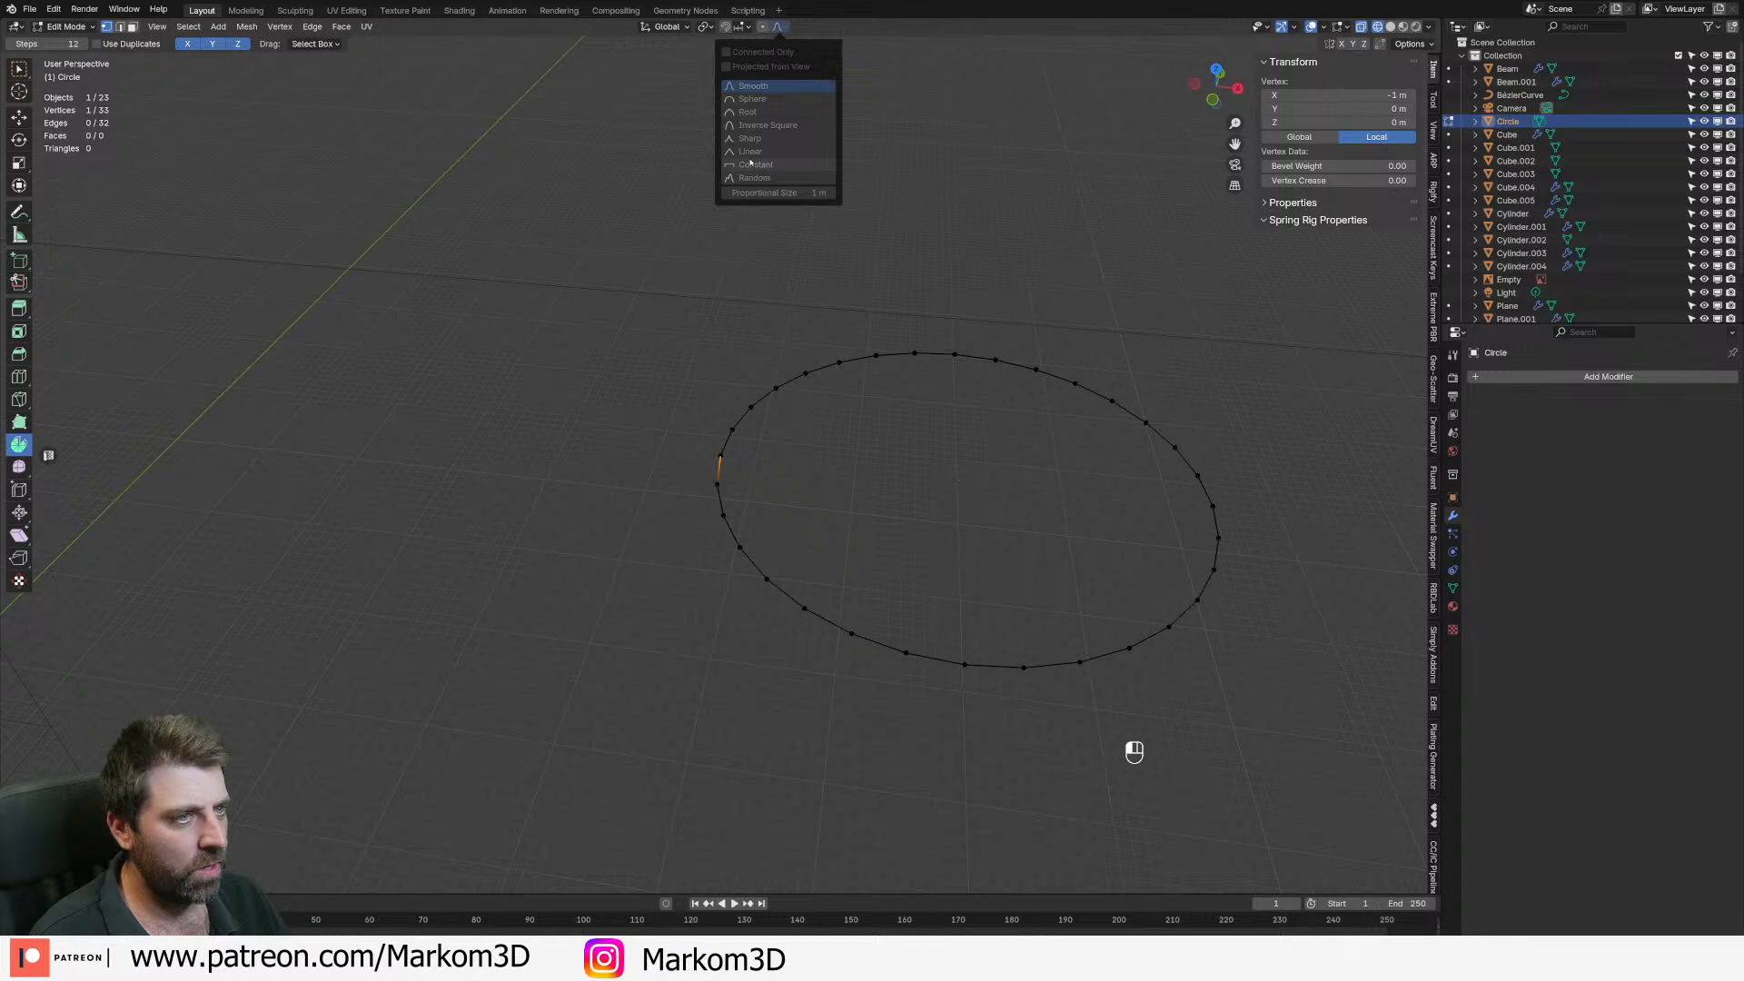
{"action": "left_click", "coordinate": [753, 165]}
{"action": "left_click", "coordinate": [763, 27]}
{"action": "middle_click_drag", "start_coordinate": [845, 550], "coordinate": [858, 488]}
{"action": "key", "text": "g"}
{"action": "middle_click", "coordinate": [853, 518]}
{"action": "scroll", "coordinate": [844, 527], "scroll_direction": "down", "scroll_amount": 5}
{"action": "right_click", "coordinate": [831, 438]}
- Switch the proportional falloff to Linear and try to lower the ripped vertex along Z with a larger influence radius
{"action": "left_click", "coordinate": [785, 28]}
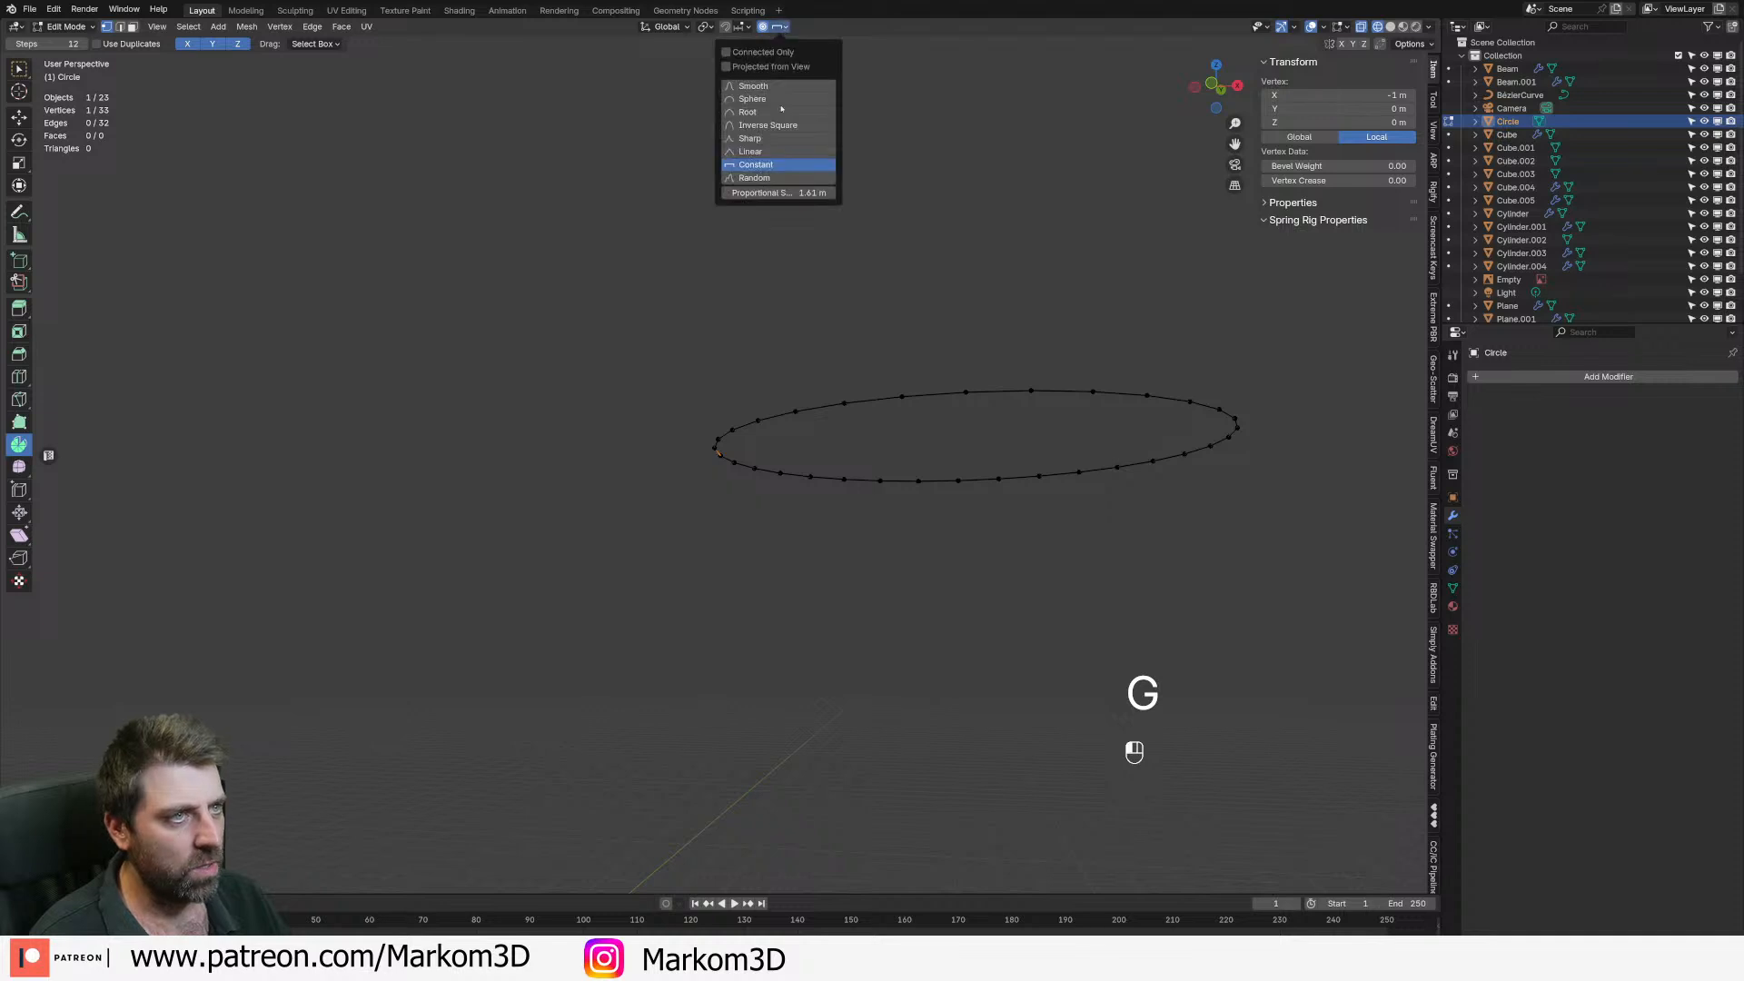
{"action": "left_click", "coordinate": [753, 153]}
{"action": "key", "text": "g"}
{"action": "middle_click", "coordinate": [1034, 566]}
{"action": "scroll", "coordinate": [1043, 636], "scroll_direction": "down", "scroll_amount": 9}
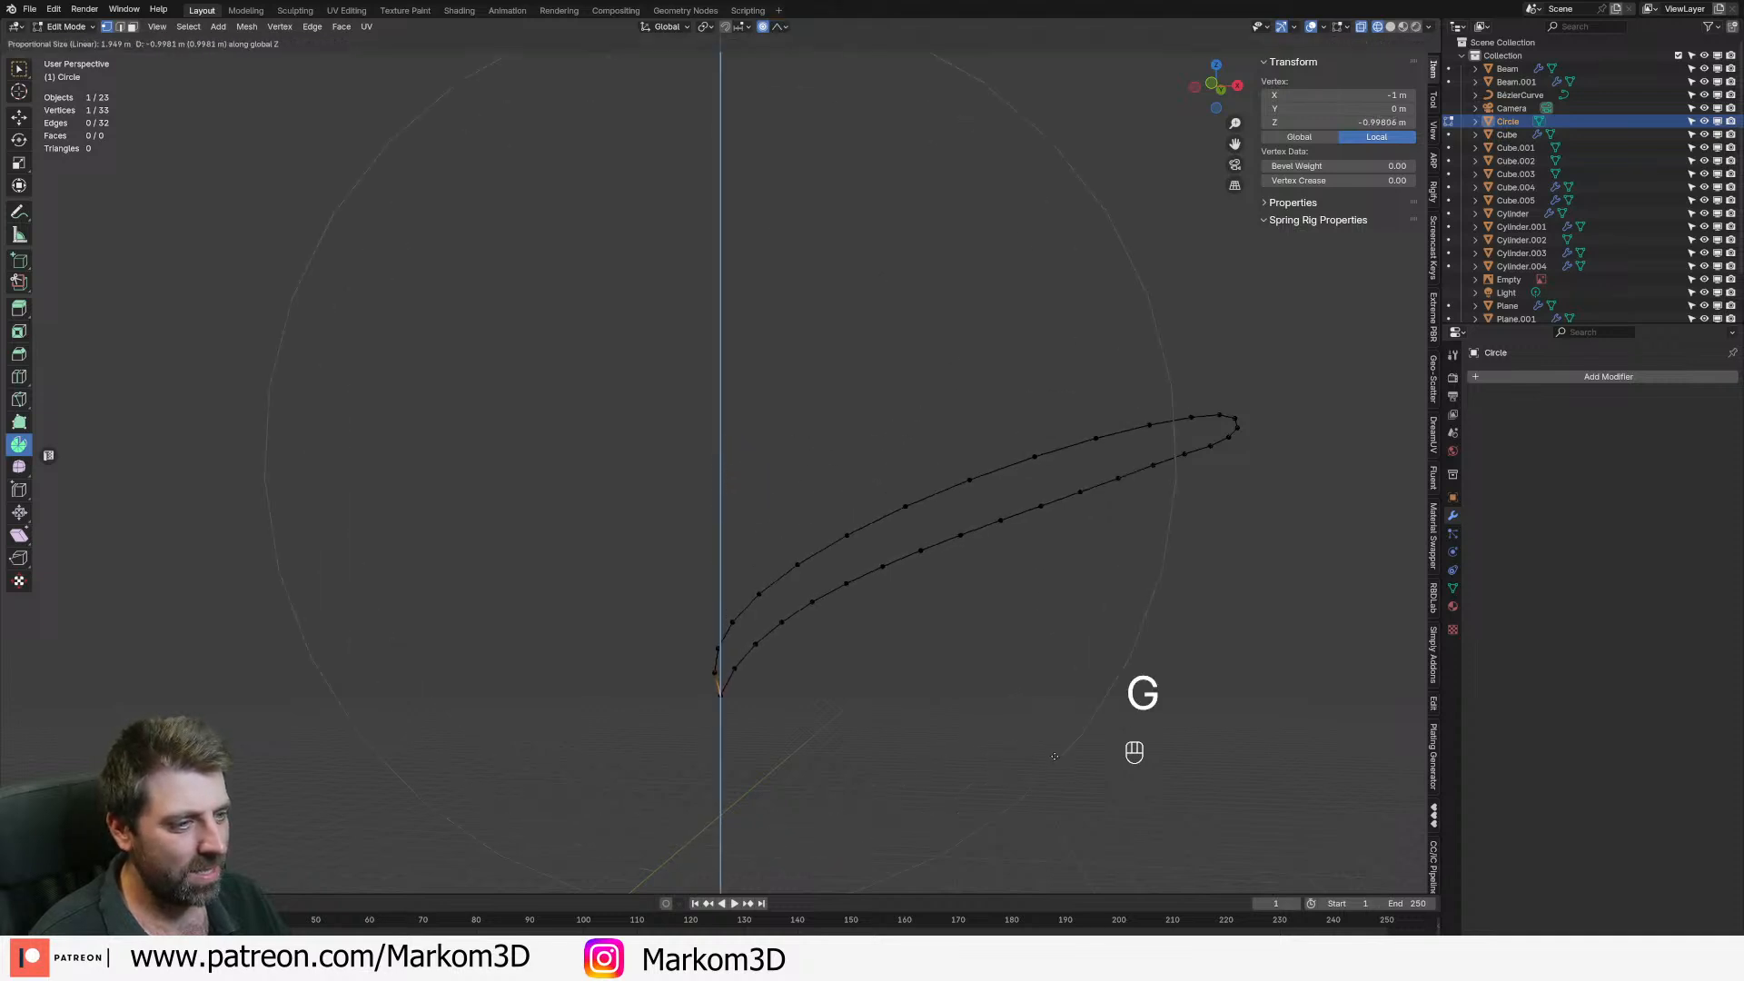
{"action": "right_click", "coordinate": [1053, 734]}
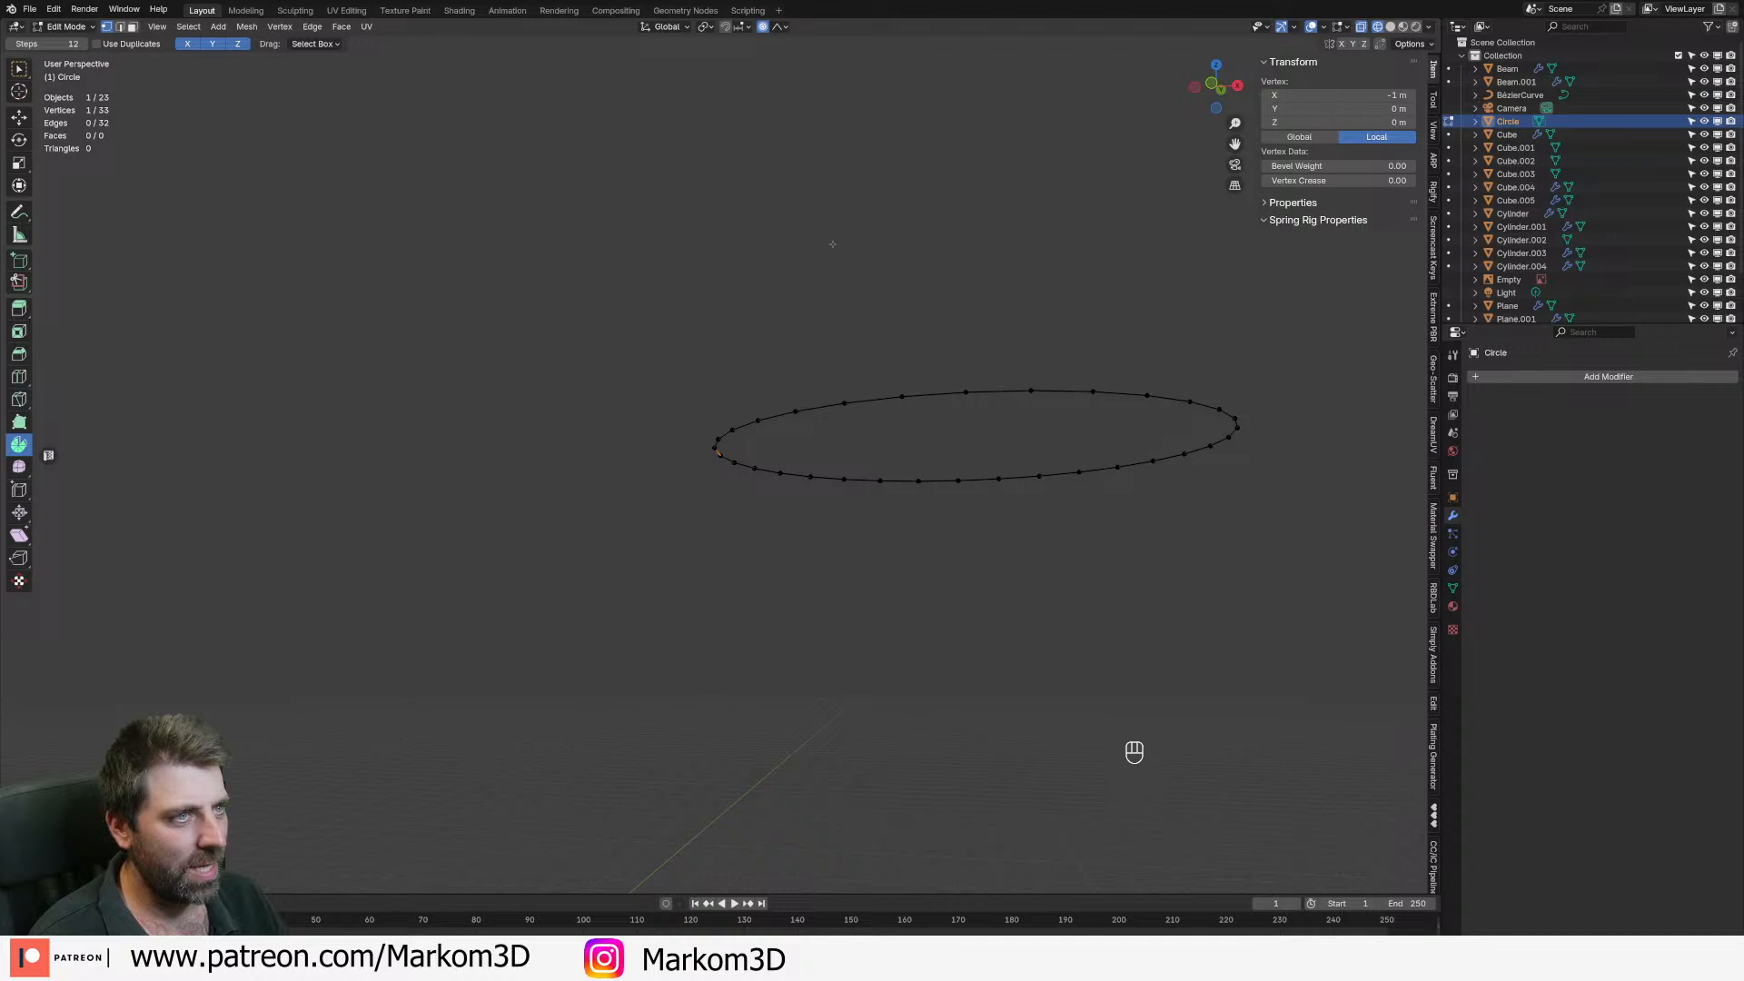
- Limit proportional editing to connected geometry and try to move the ripped vertex along Z
{"action": "left_click", "coordinate": [779, 26]}
{"action": "key", "text": "g"}
{"action": "middle_click", "coordinate": [1066, 624]}
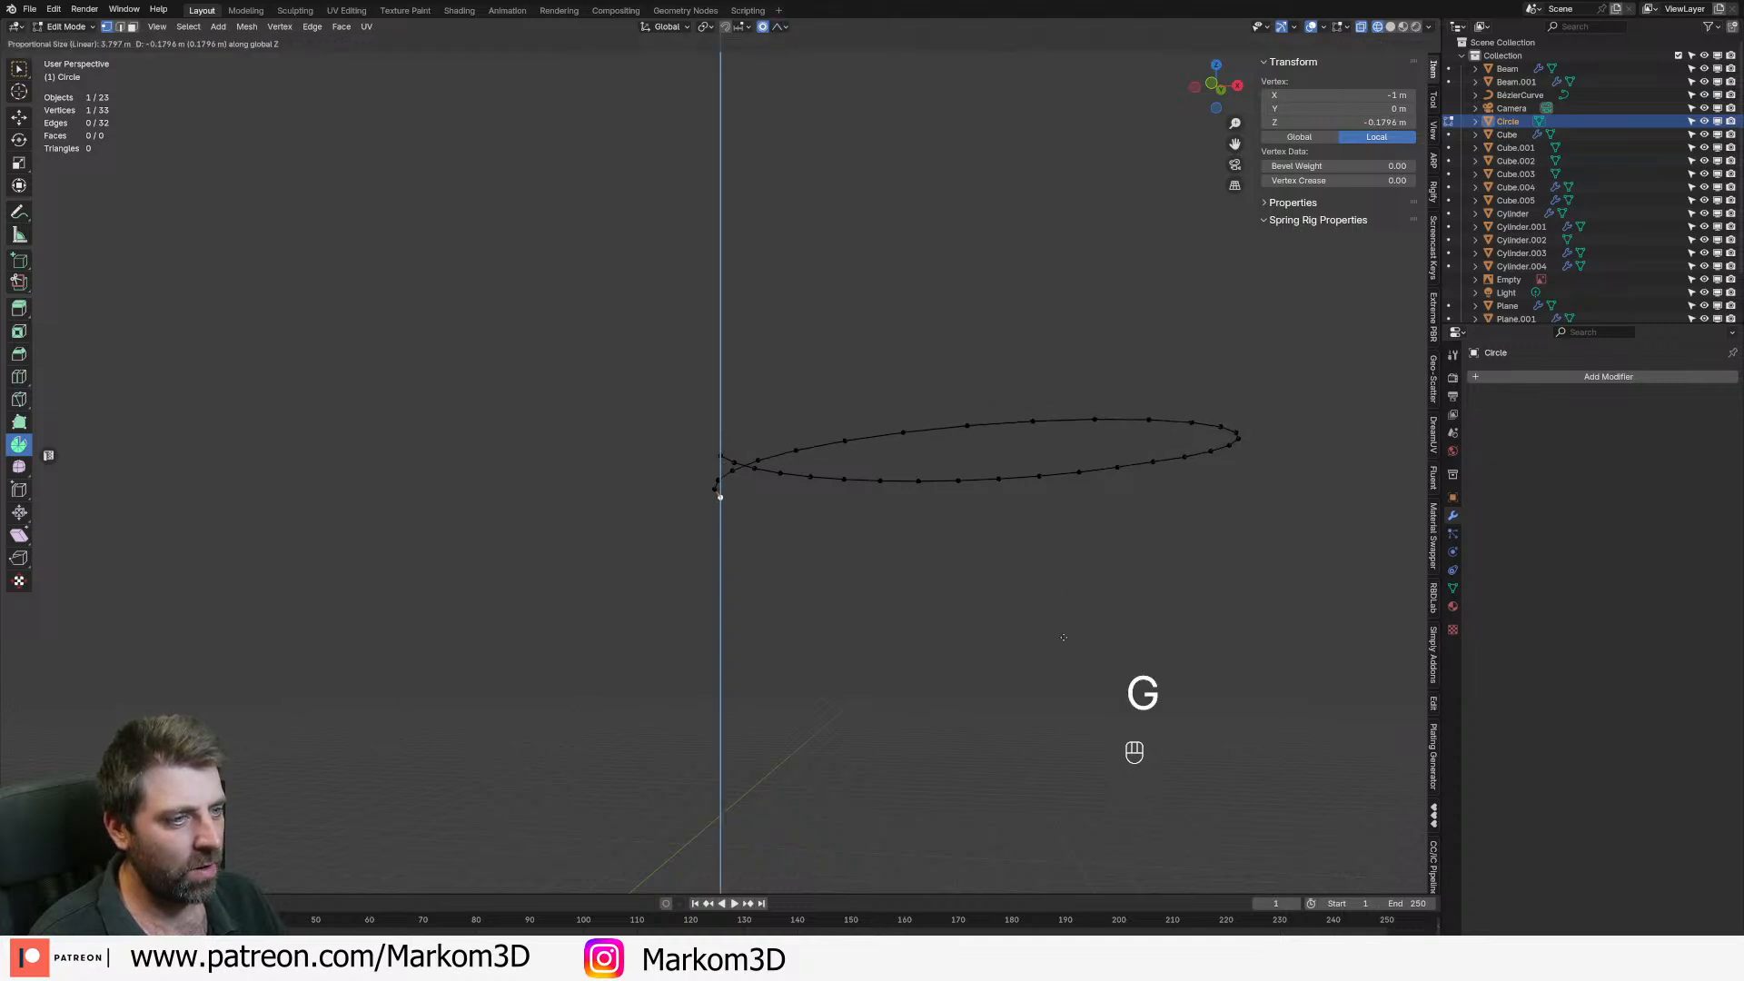
{"action": "right_click", "coordinate": [1125, 137]}
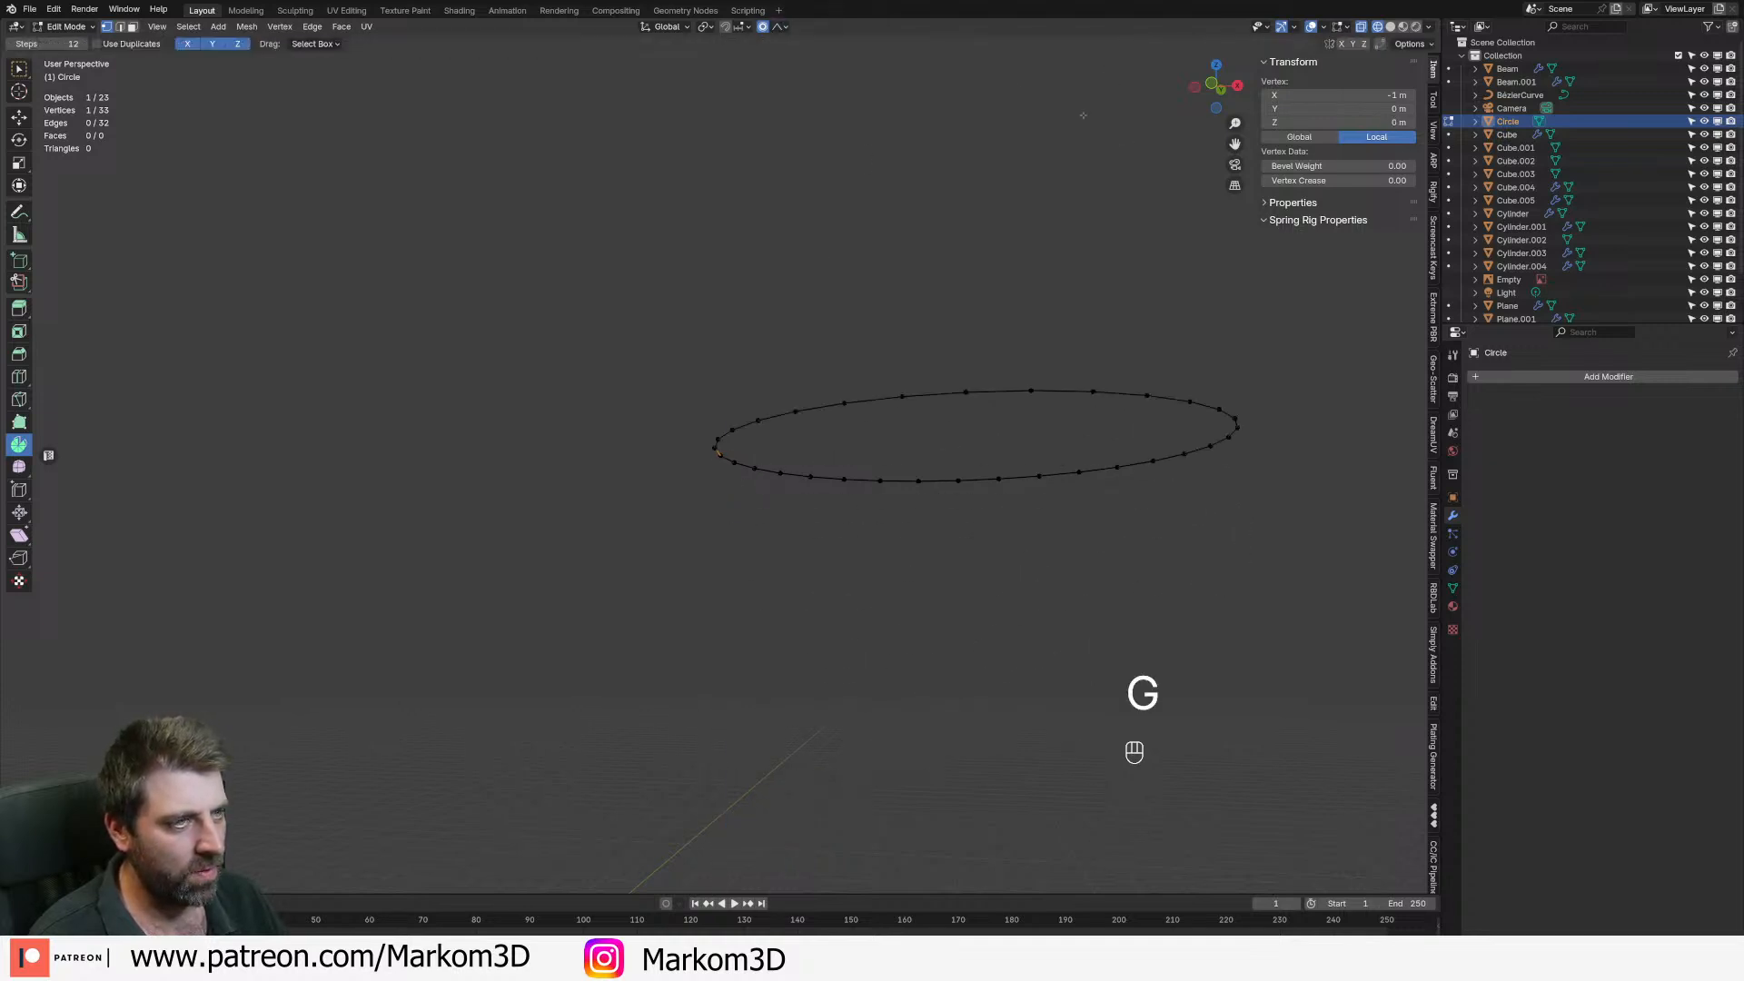
- Set the proportional falloff to Sharp and pull the ripped vertex down along Z about 4 m to form a spiral
{"action": "left_click", "coordinate": [778, 26]}
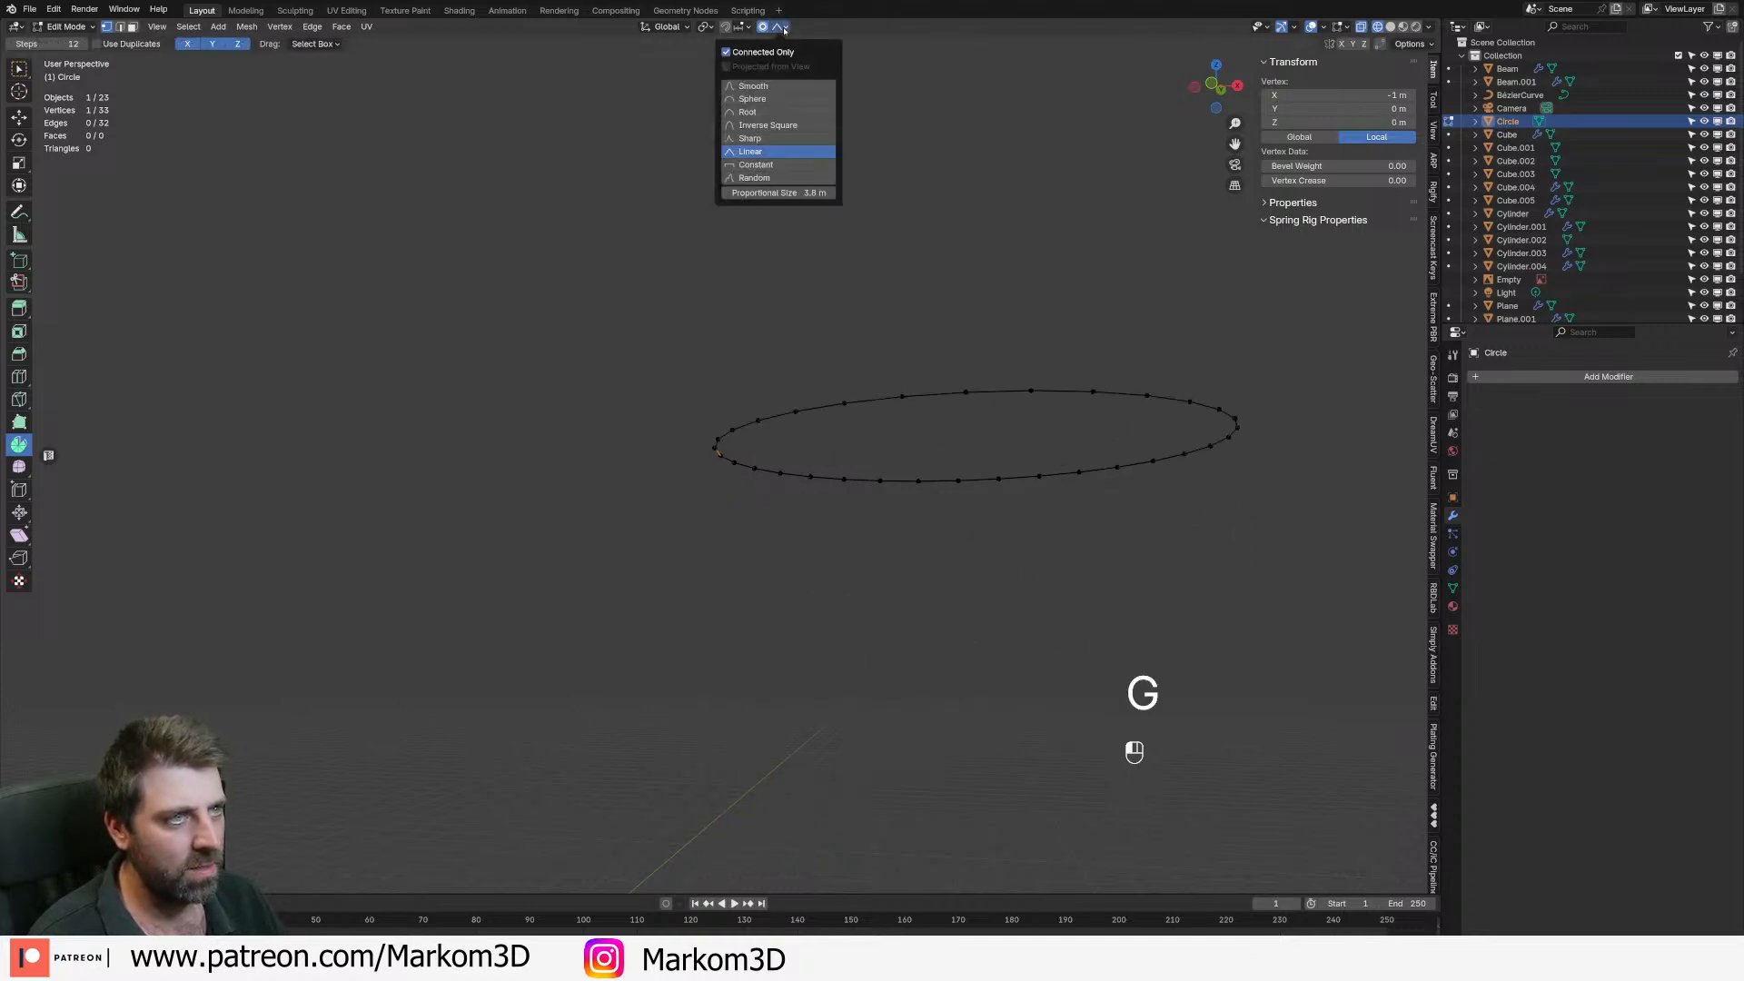
{"action": "left_click", "coordinate": [770, 137]}
{"action": "key", "text": "g"}
{"action": "middle_click", "coordinate": [1046, 359]}
{"action": "scroll", "coordinate": [1049, 391], "scroll_direction": "down", "scroll_amount": 10}
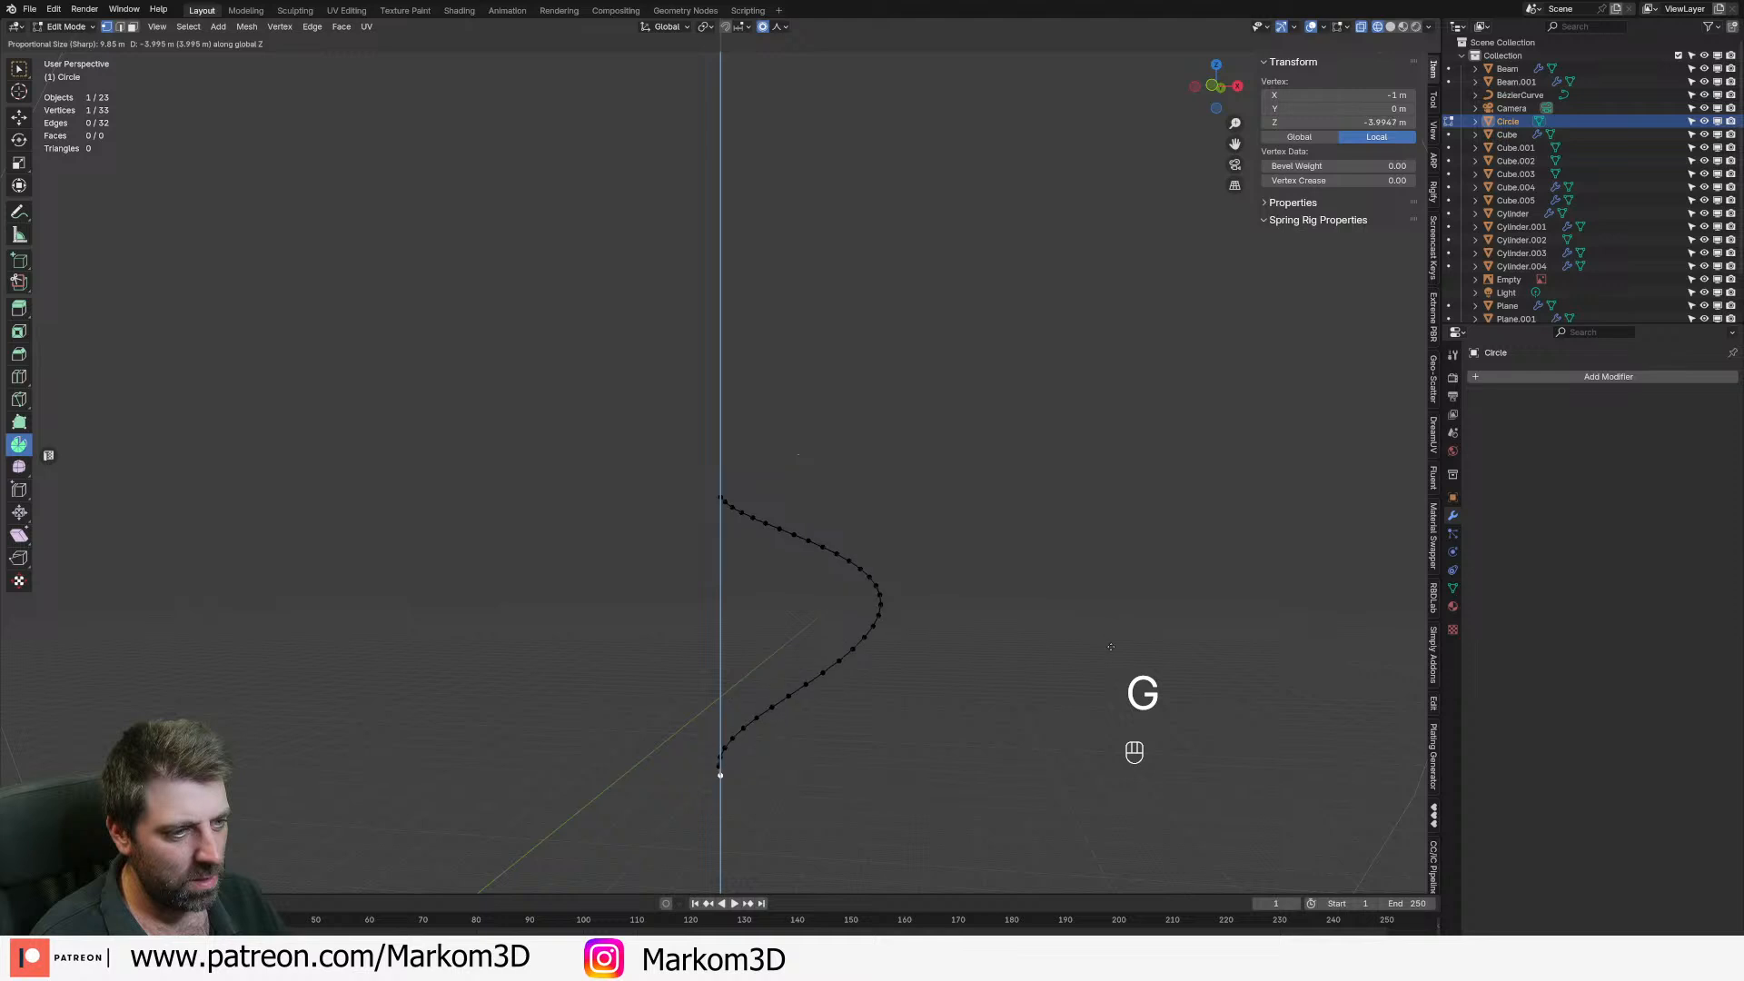
{"action": "left_click", "coordinate": [1012, 537]}
{"action": "middle_click_drag", "start_coordinate": [1012, 537], "coordinate": [920, 594]}
- Extrude the whole spiral edge and, with proportional editing off, shrink the new edge inward into a ribbon
{"action": "key", "text": "a"}
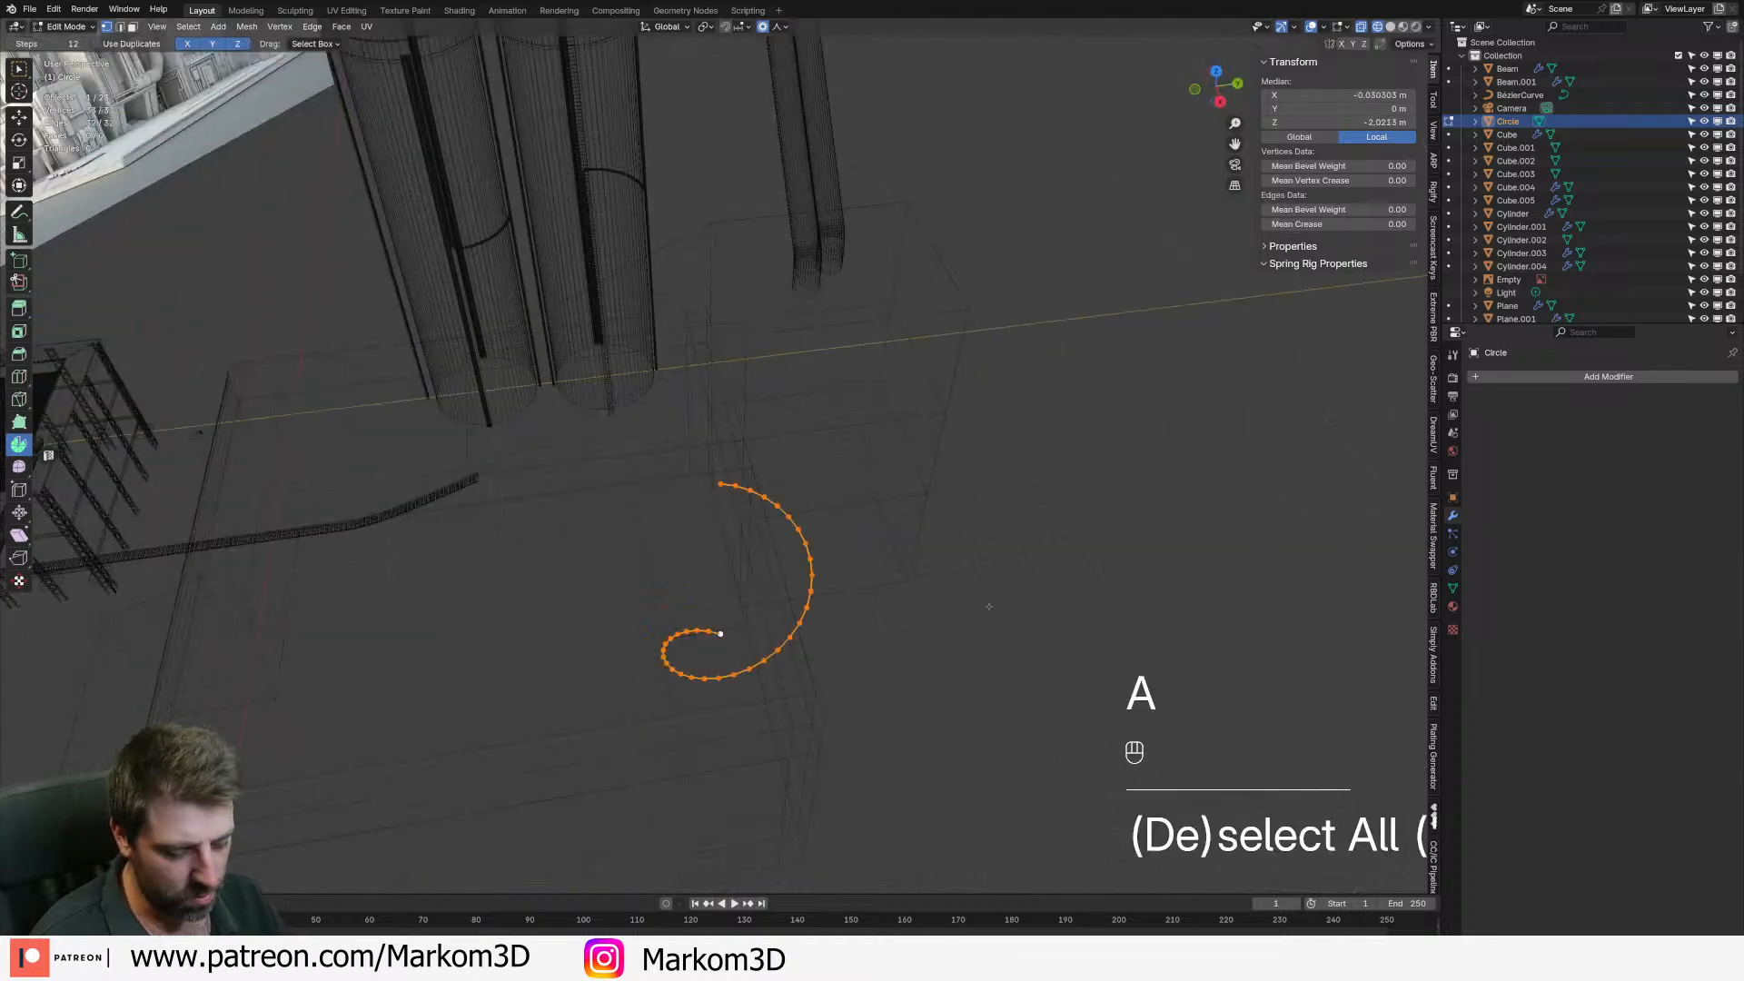
{"action": "key", "text": "e"}
{"action": "right_click", "coordinate": [1003, 591]}
{"action": "key", "text": "alt+s"}
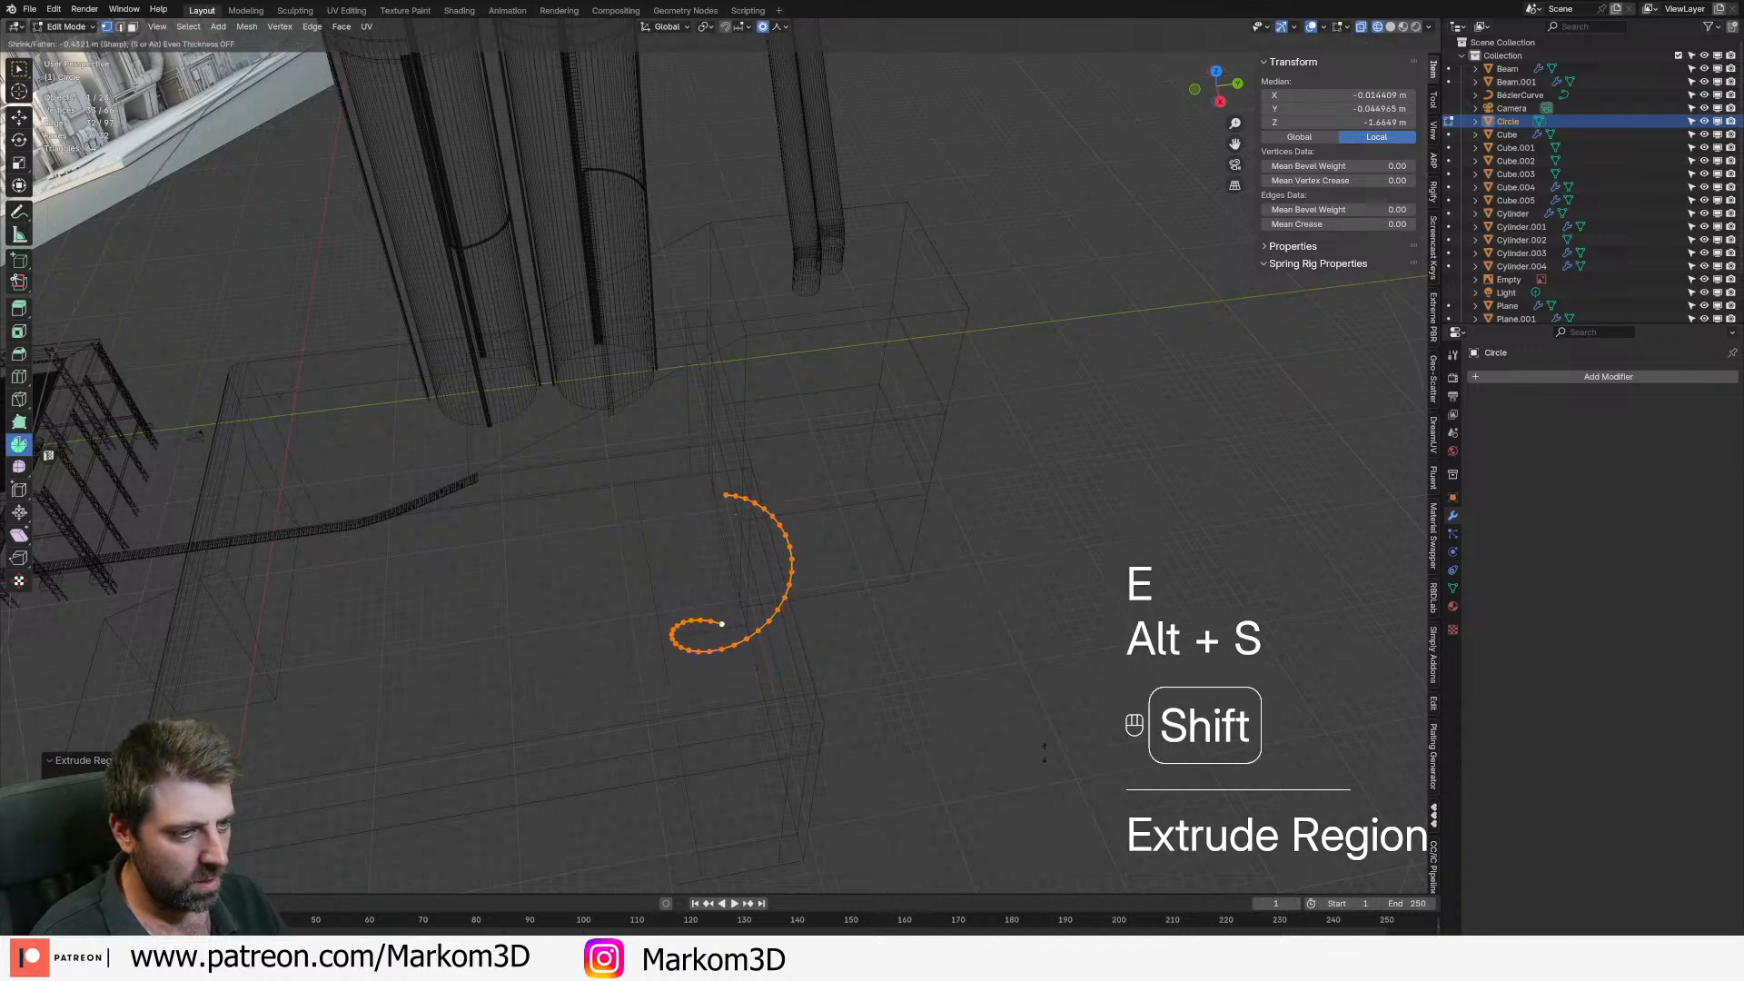
{"action": "left_click", "coordinate": [927, 155]}
{"action": "left_click", "coordinate": [778, 27]}
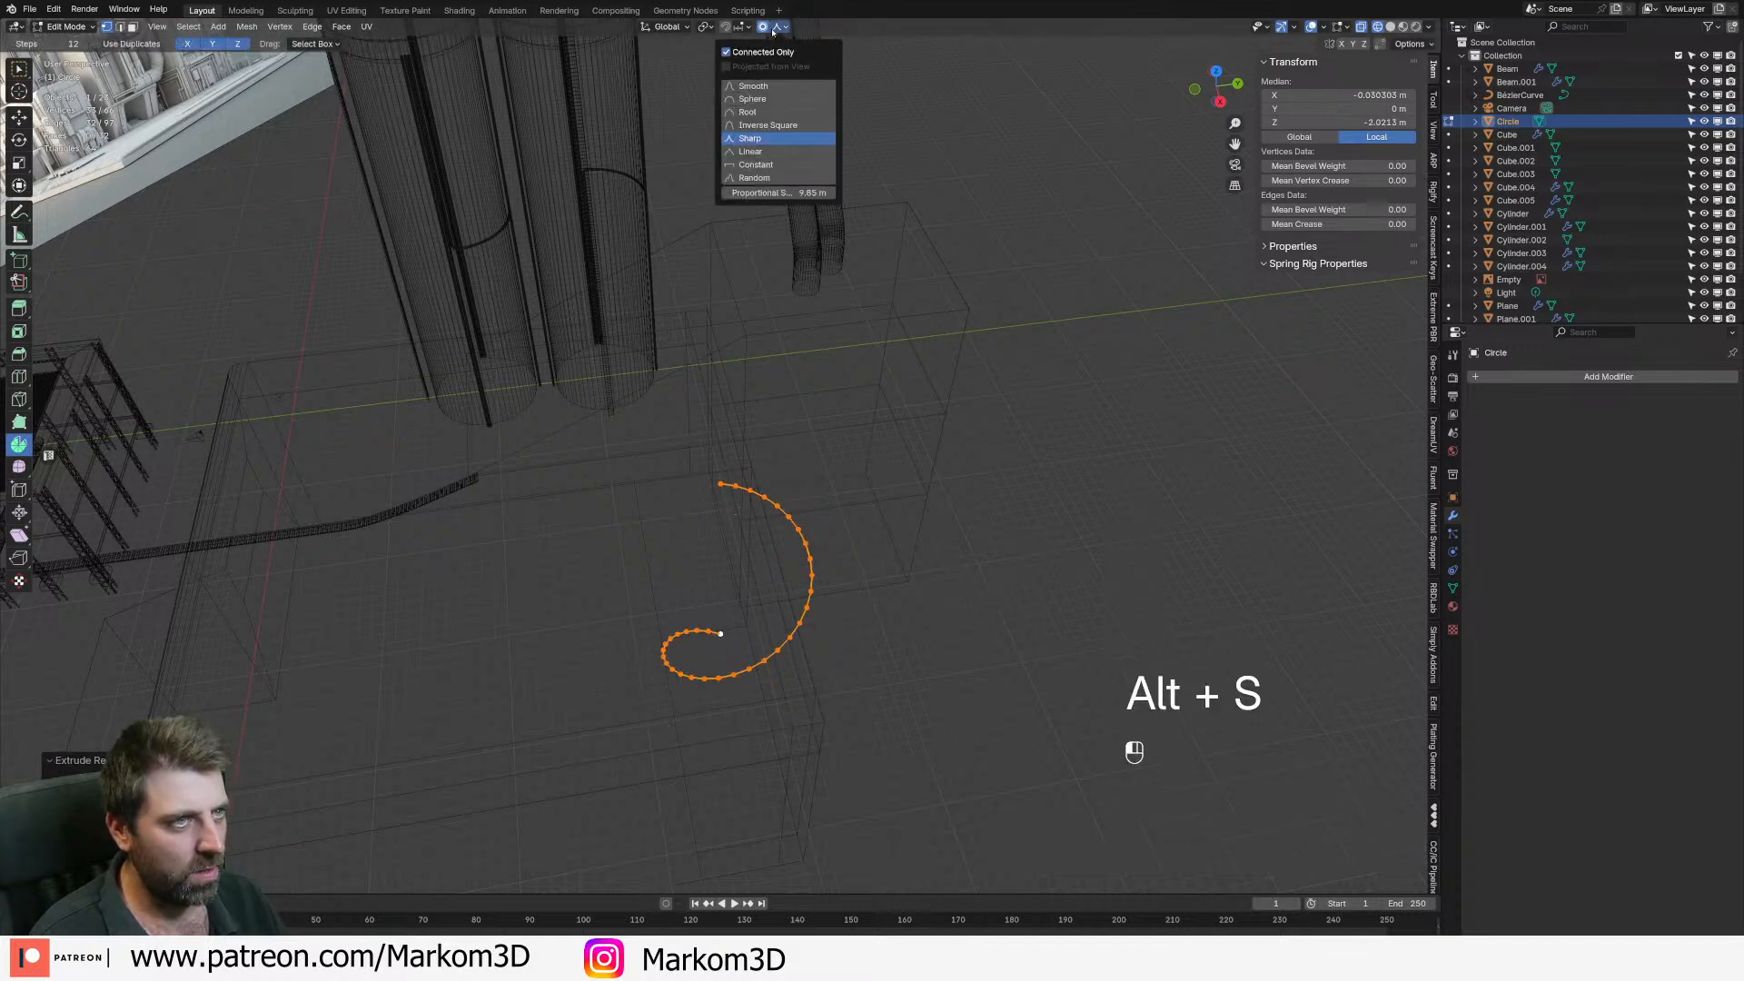
{"action": "key", "text": "alt+s"}
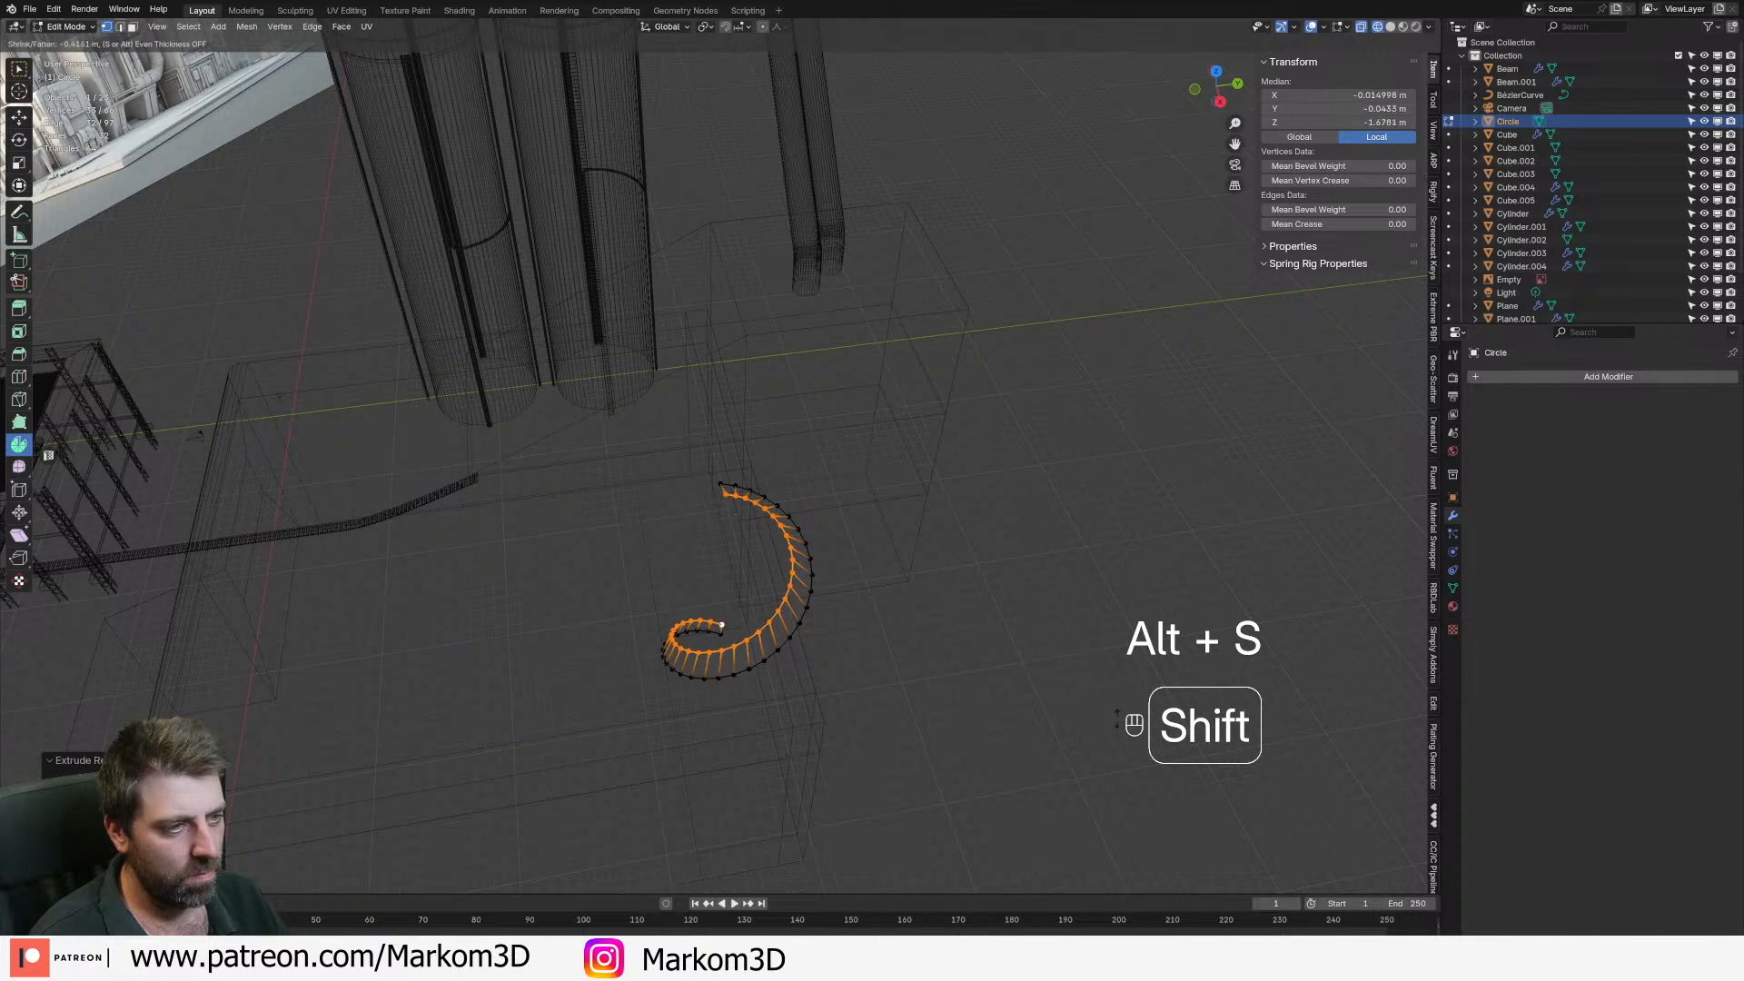
{"action": "left_click", "coordinate": [927, 627]}
{"action": "middle_click_drag", "start_coordinate": [927, 627], "coordinate": [1207, 495]}
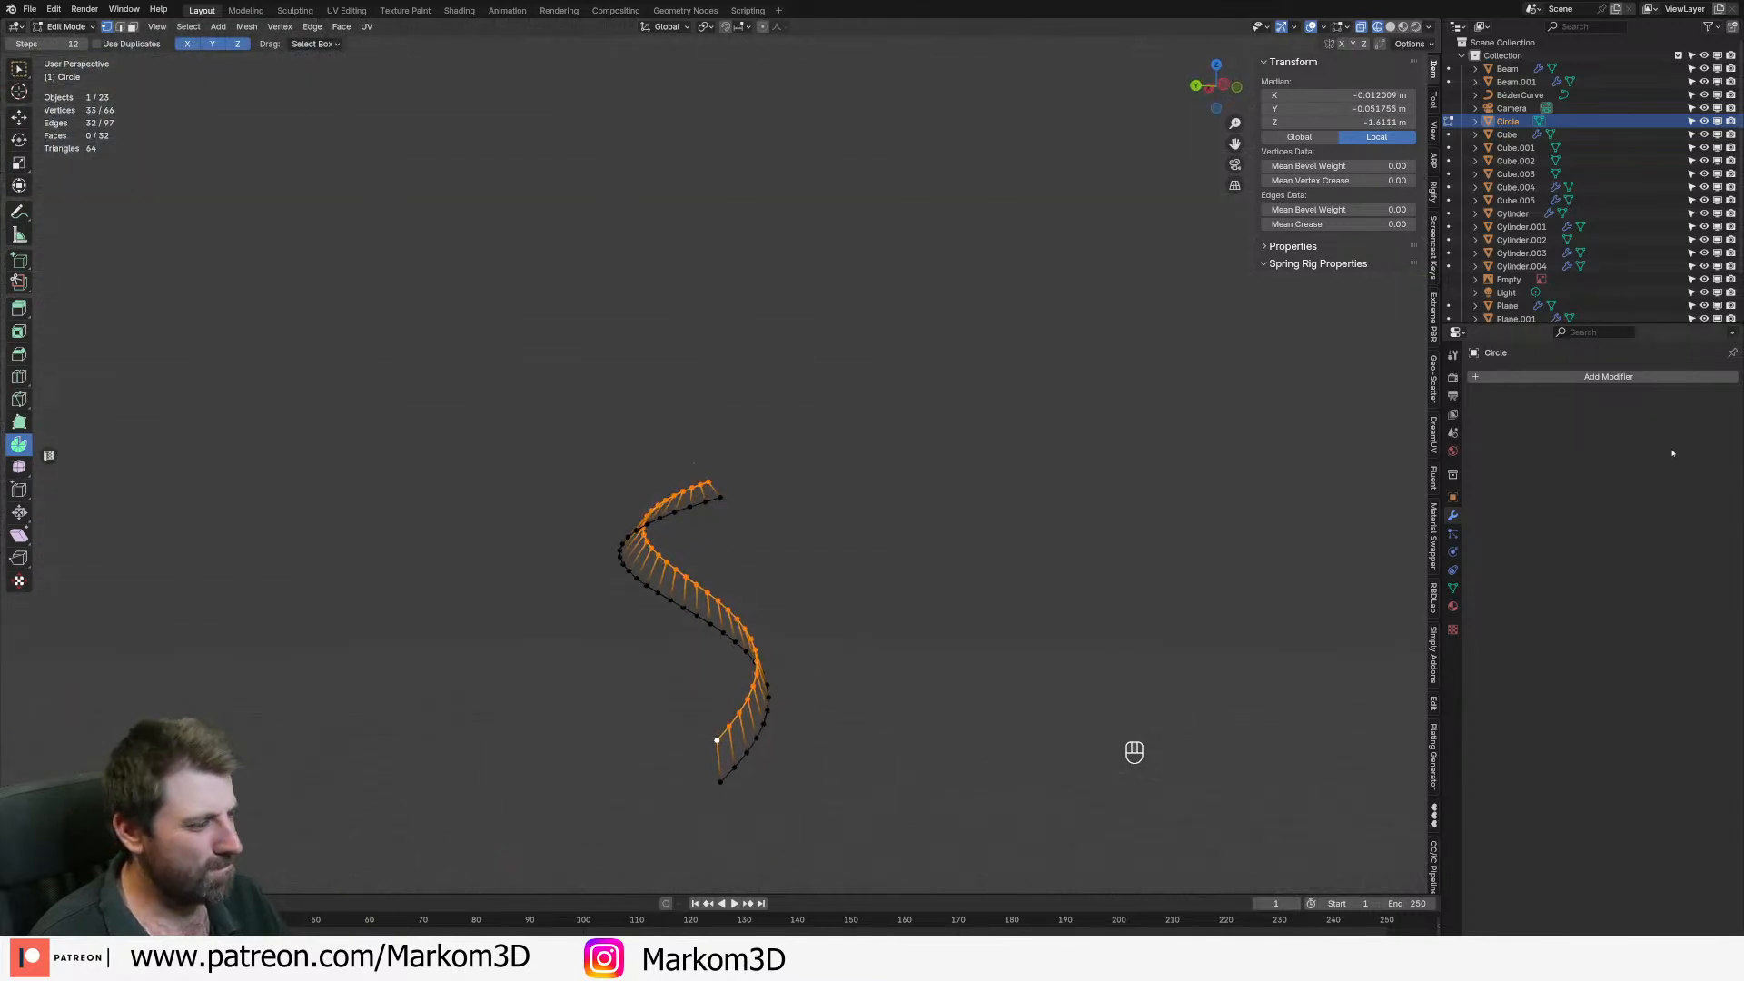
- Add an Array modifier to the spiral ribbon and set its count to 1
{"action": "left_click", "coordinate": [1609, 376]}
{"action": "mouse_move", "coordinate": [1609, 372]}
{"action": "left_click", "coordinate": [1513, 372]}
{"action": "middle_click_drag", "start_coordinate": [1026, 575], "coordinate": [1028, 589]}
{"action": "left_click", "coordinate": [1644, 434]}
{"action": "type", "text": "1"}
{"action": "key", "text": "Return"}
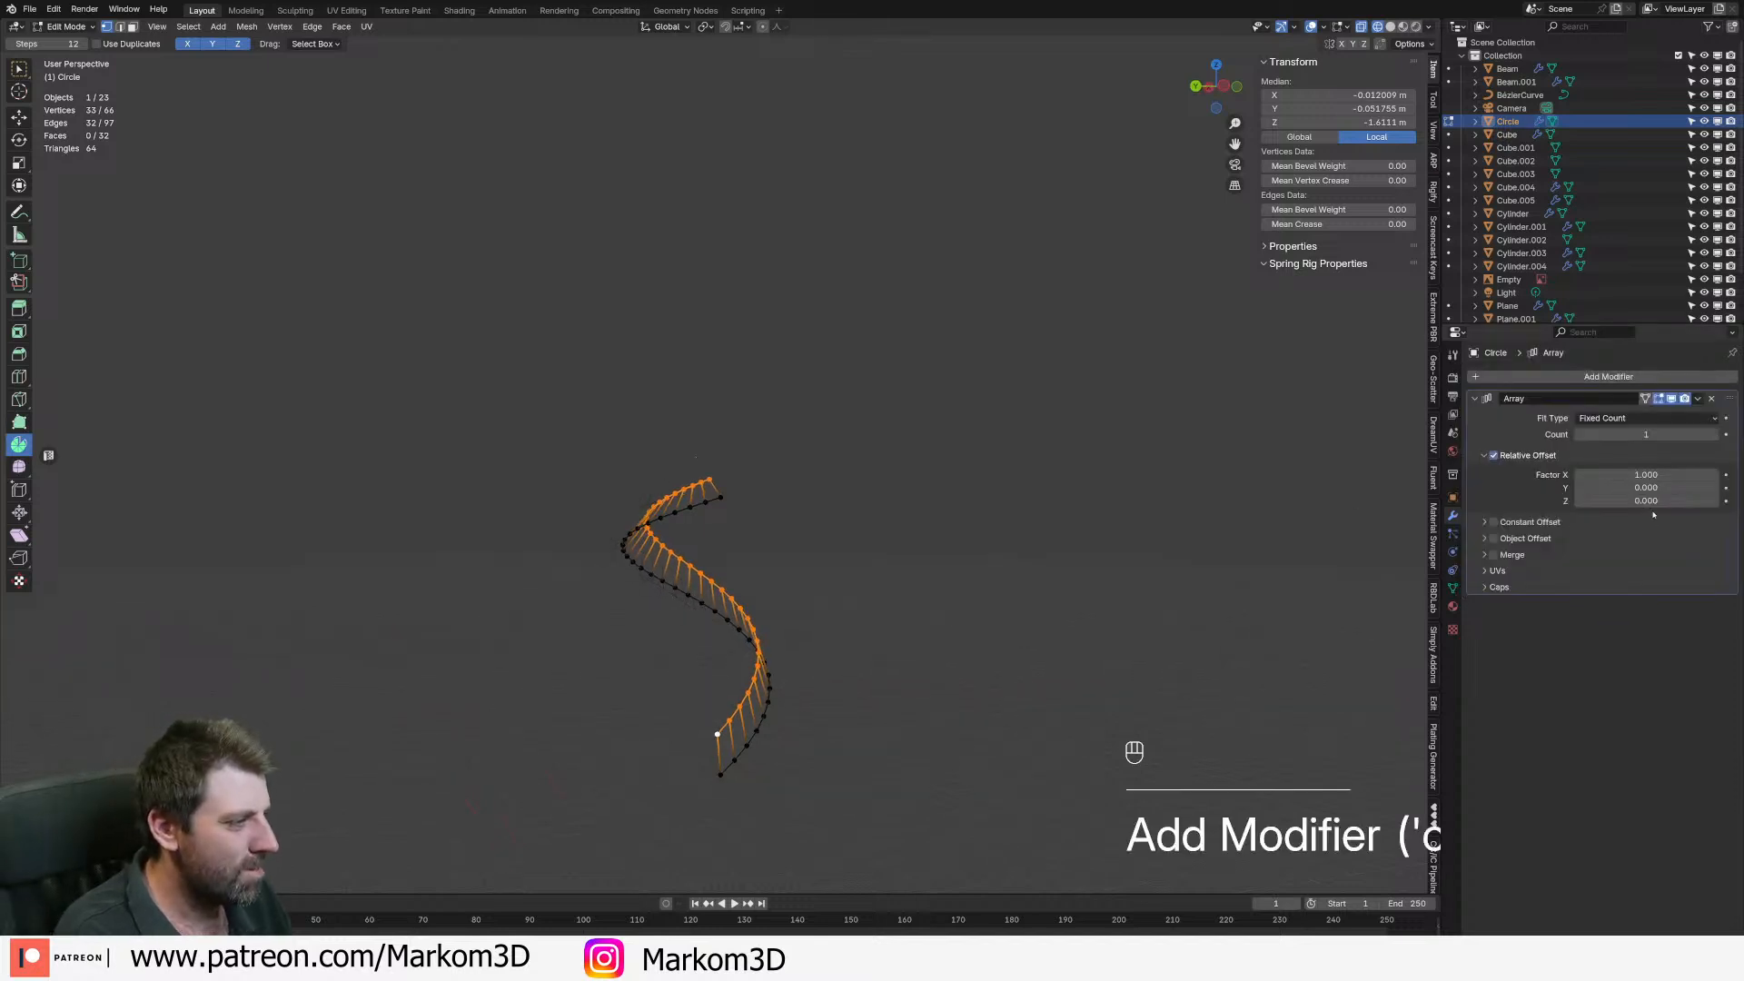
- Set the array's relative offset to 1 on Z and 0 on X
{"action": "left_click", "coordinate": [1646, 501]}
{"action": "type", "text": "1"}
{"action": "key", "text": "Return"}
{"action": "left_click", "coordinate": [1654, 471]}
{"action": "type", "text": "0"}
{"action": "key", "text": "Return"}
- Try other relative offsets on the array, including 1.7 on Z, and reset the Y factor to 0
{"action": "middle_click_drag", "start_coordinate": [976, 496], "coordinate": [773, 521]}
{"action": "left_click", "coordinate": [1646, 500]}
{"action": "type", "text": "5"}
{"action": "key", "text": "Return"}
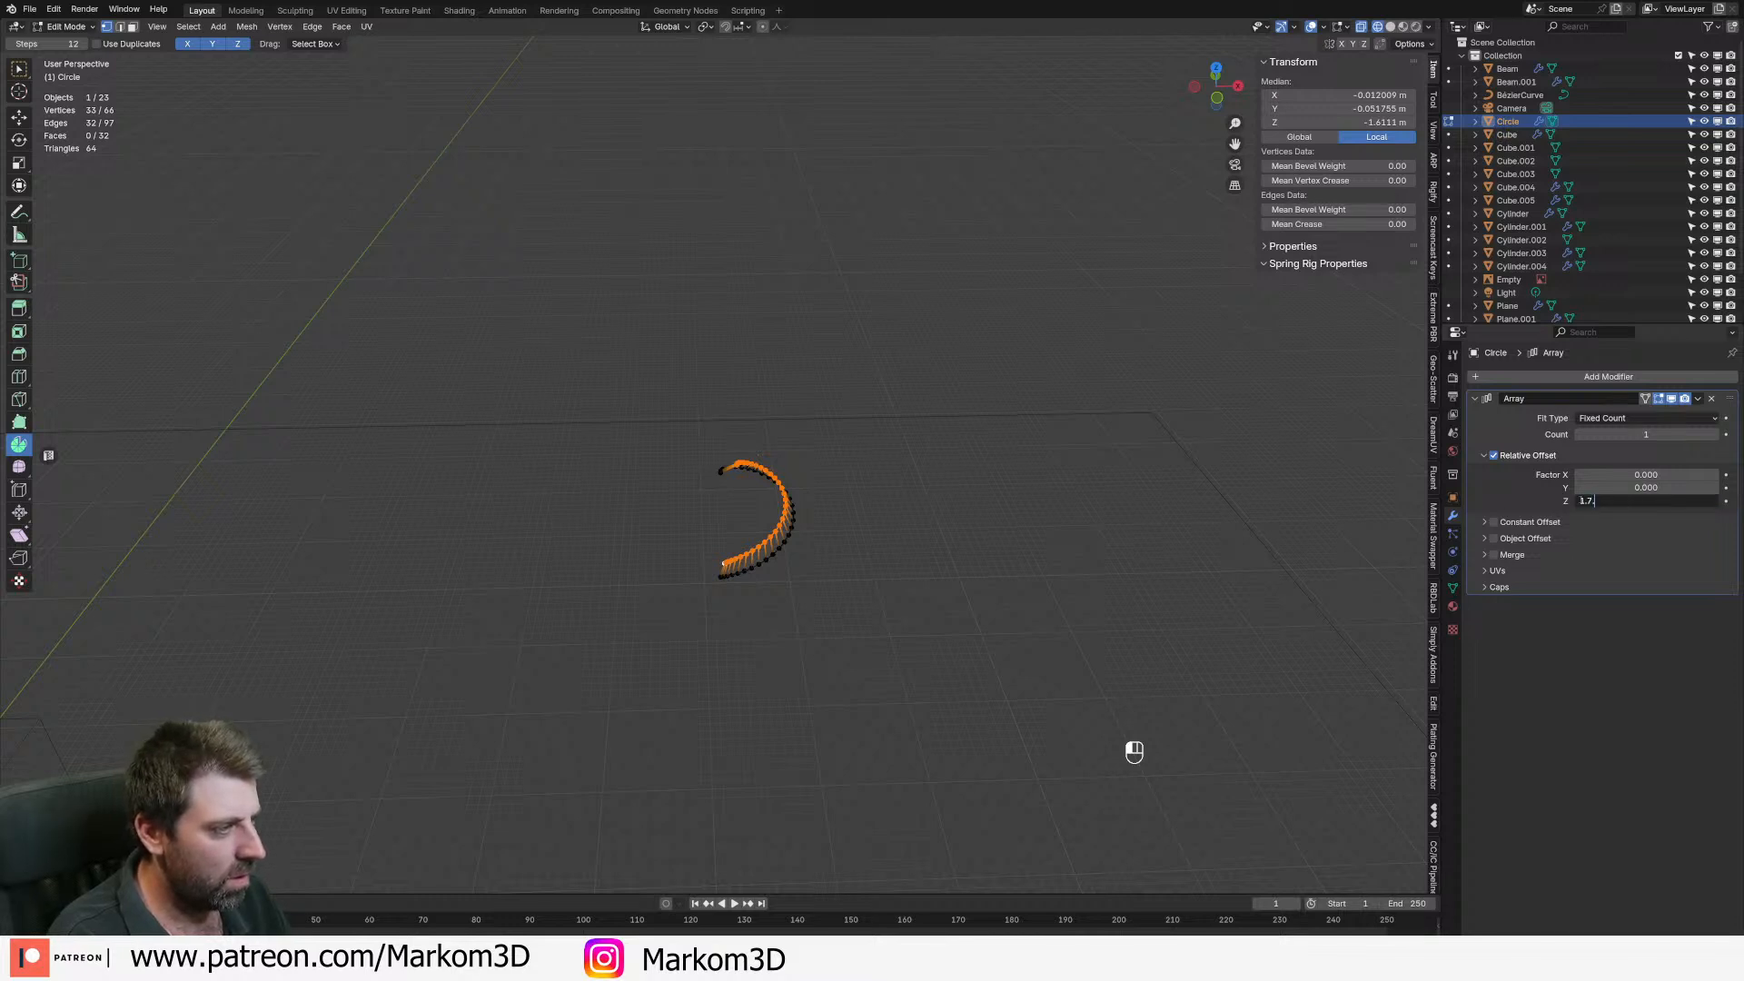
{"action": "key", "text": "Return"}
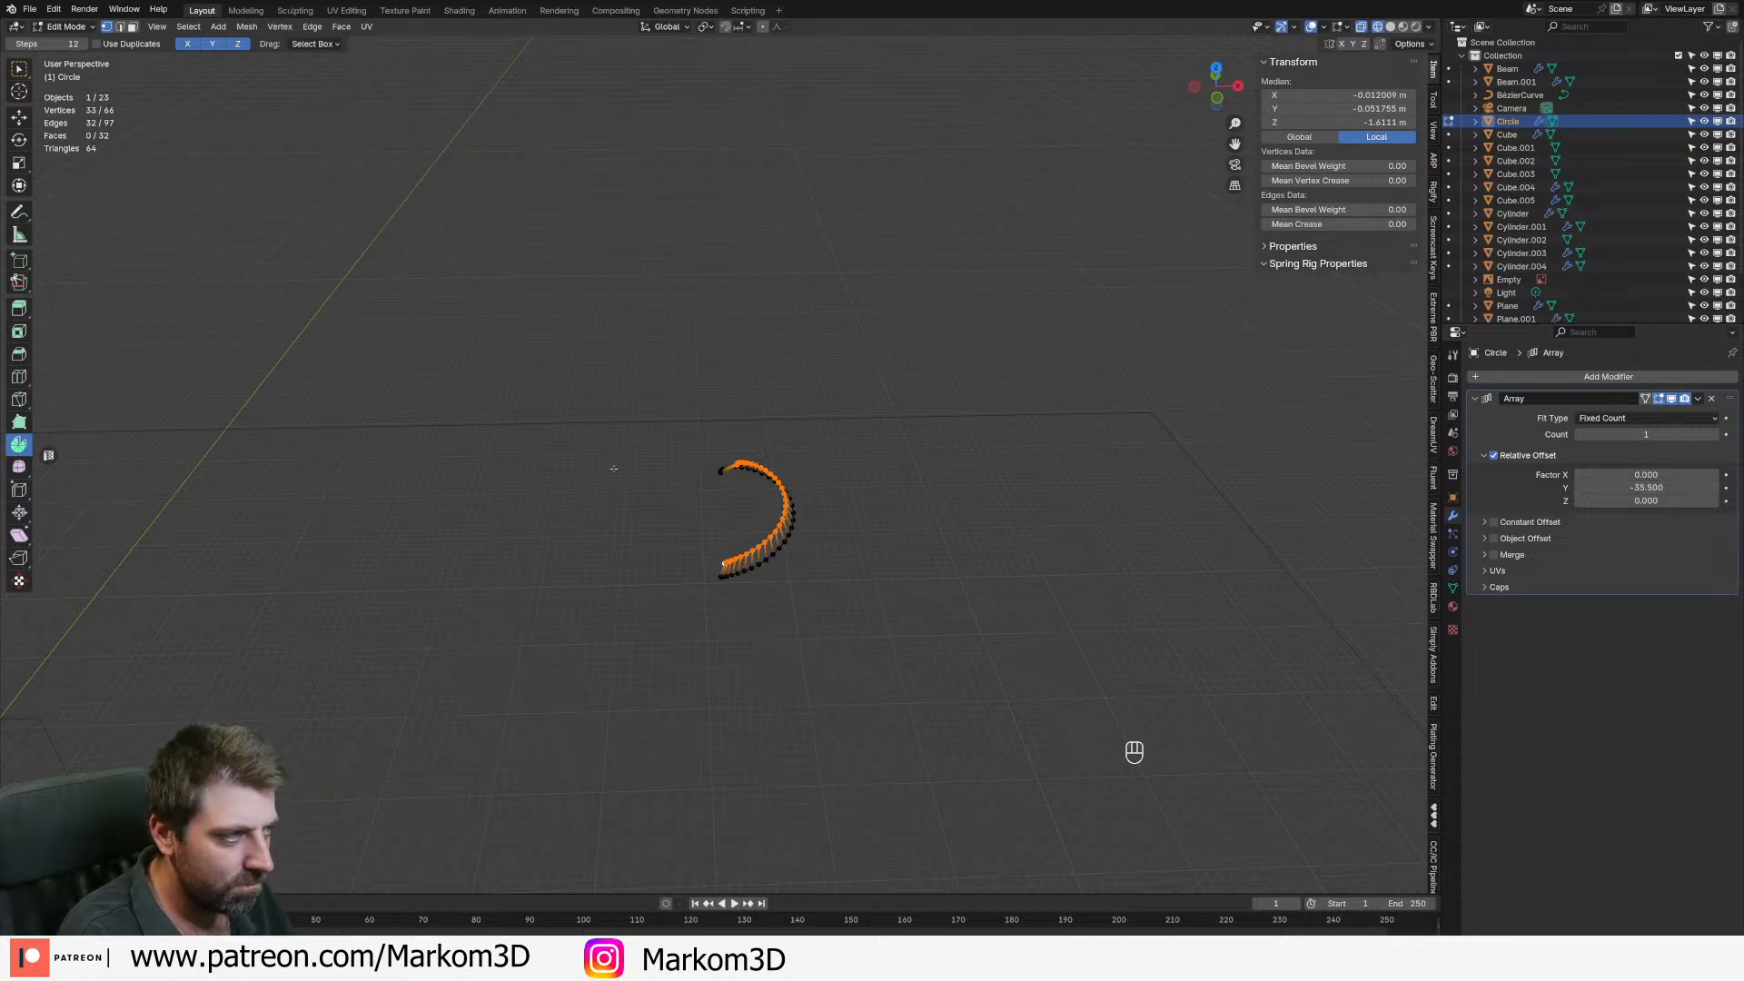
{"action": "key", "text": "Tab"}
{"action": "type", "text": "0"}
{"action": "key", "text": "Return"}
- Set the array's count to 2 and its Z relative offset to 0.87 to stack the spiral turns
{"action": "left_click", "coordinate": [1713, 435]}
{"action": "left_click_drag", "start_coordinate": [1640, 488], "coordinate": [1658, 488]}
{"action": "middle_click_drag", "start_coordinate": [654, 486], "coordinate": [854, 391]}
{"action": "key", "text": "ctrl+z"}
{"action": "mouse_move", "coordinate": [1646, 501]}
{"action": "left_mouse_down"}
{"action": "mouse_move", "coordinate": [1672, 501]}
{"action": "mouse_move", "coordinate": [1626, 500]}
{"action": "mouse_move", "coordinate": [1646, 502]}
{"action": "left_mouse_up"}
{"action": "scroll", "coordinate": [915, 518], "scroll_direction": "up", "scroll_amount": 10}
{"action": "mouse_move", "coordinate": [868, 538]}
{"action": "middle_mouse_down"}
{"action": "mouse_move", "coordinate": [900, 541]}
{"action": "mouse_move", "coordinate": [845, 543]}
{"action": "middle_mouse_up"}
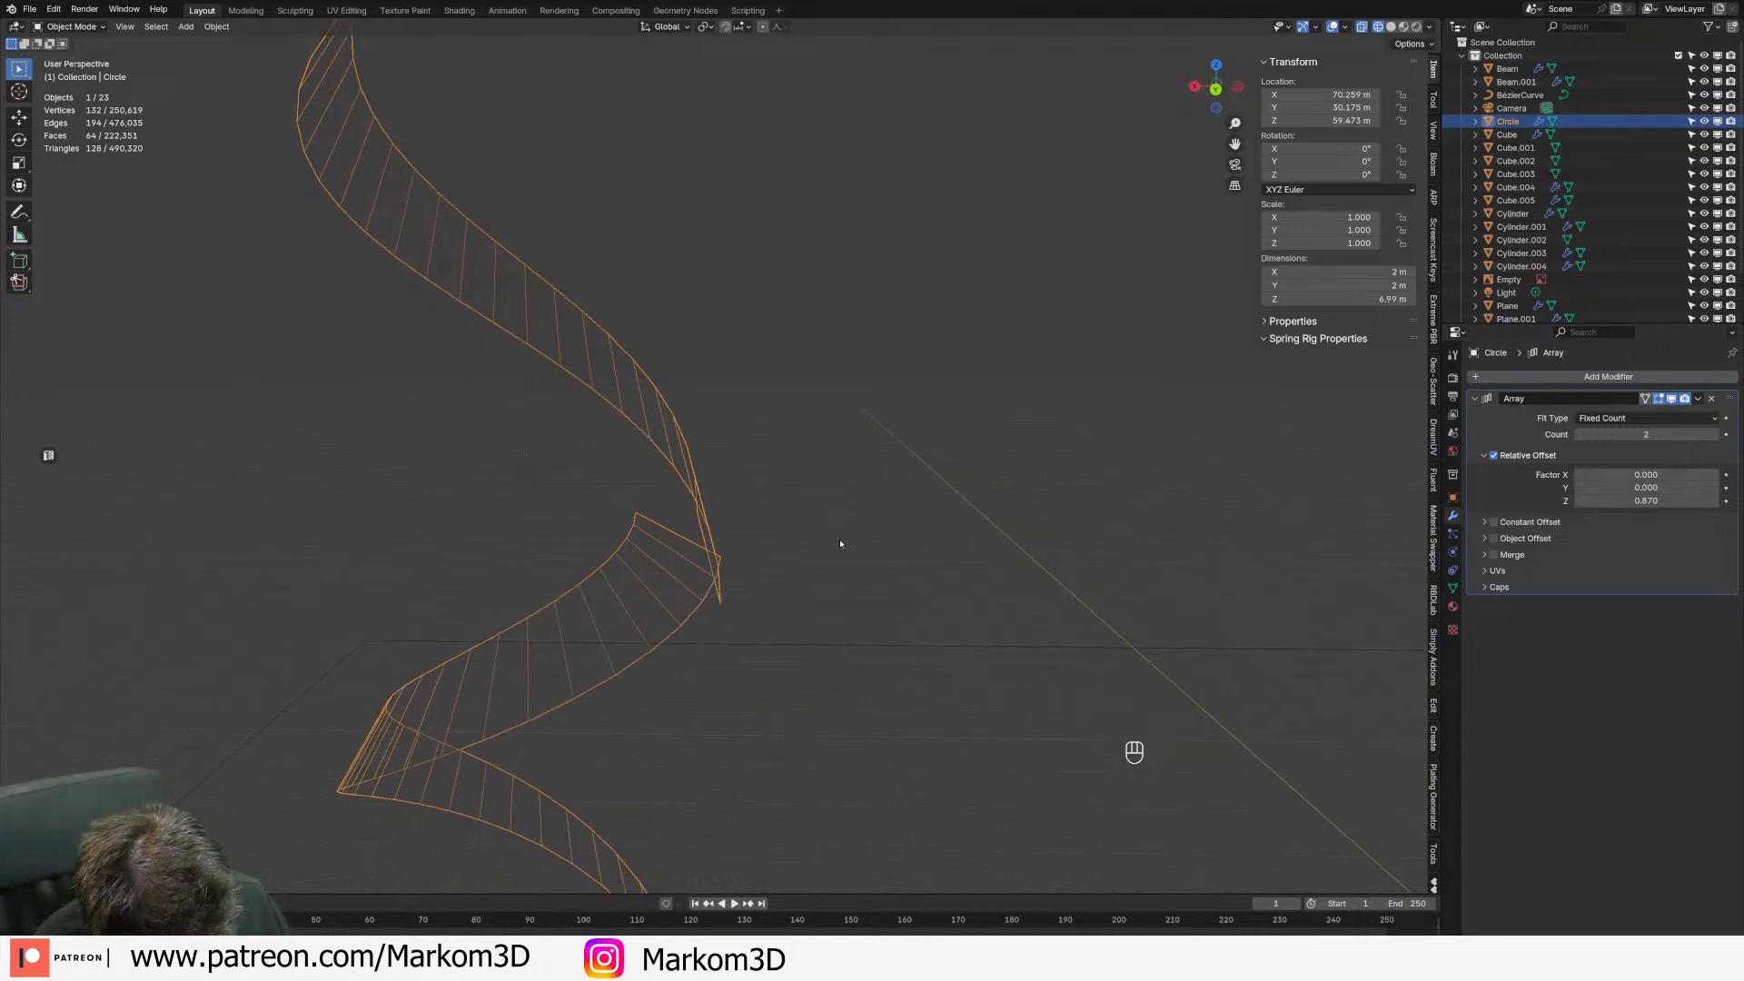
{"action": "middle_click_drag", "start_coordinate": [760, 442], "coordinate": [668, 406]}
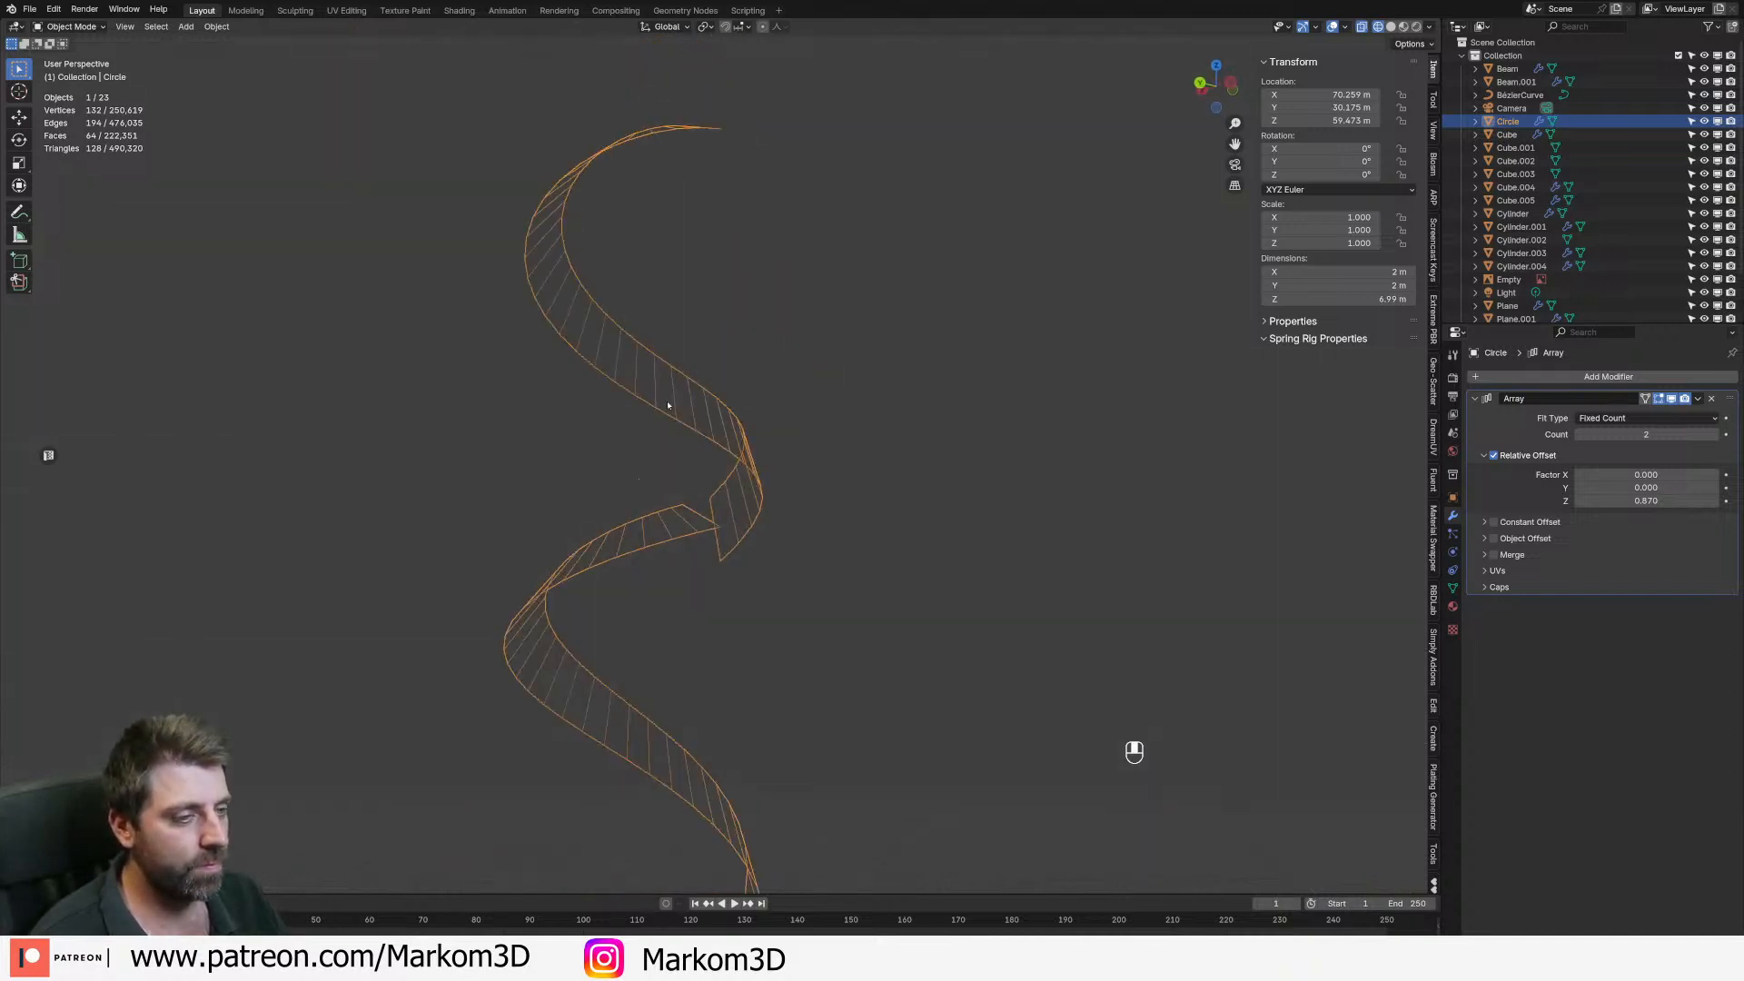
{"action": "key", "text": "Tab"}
{"action": "key", "text": "Tab"}
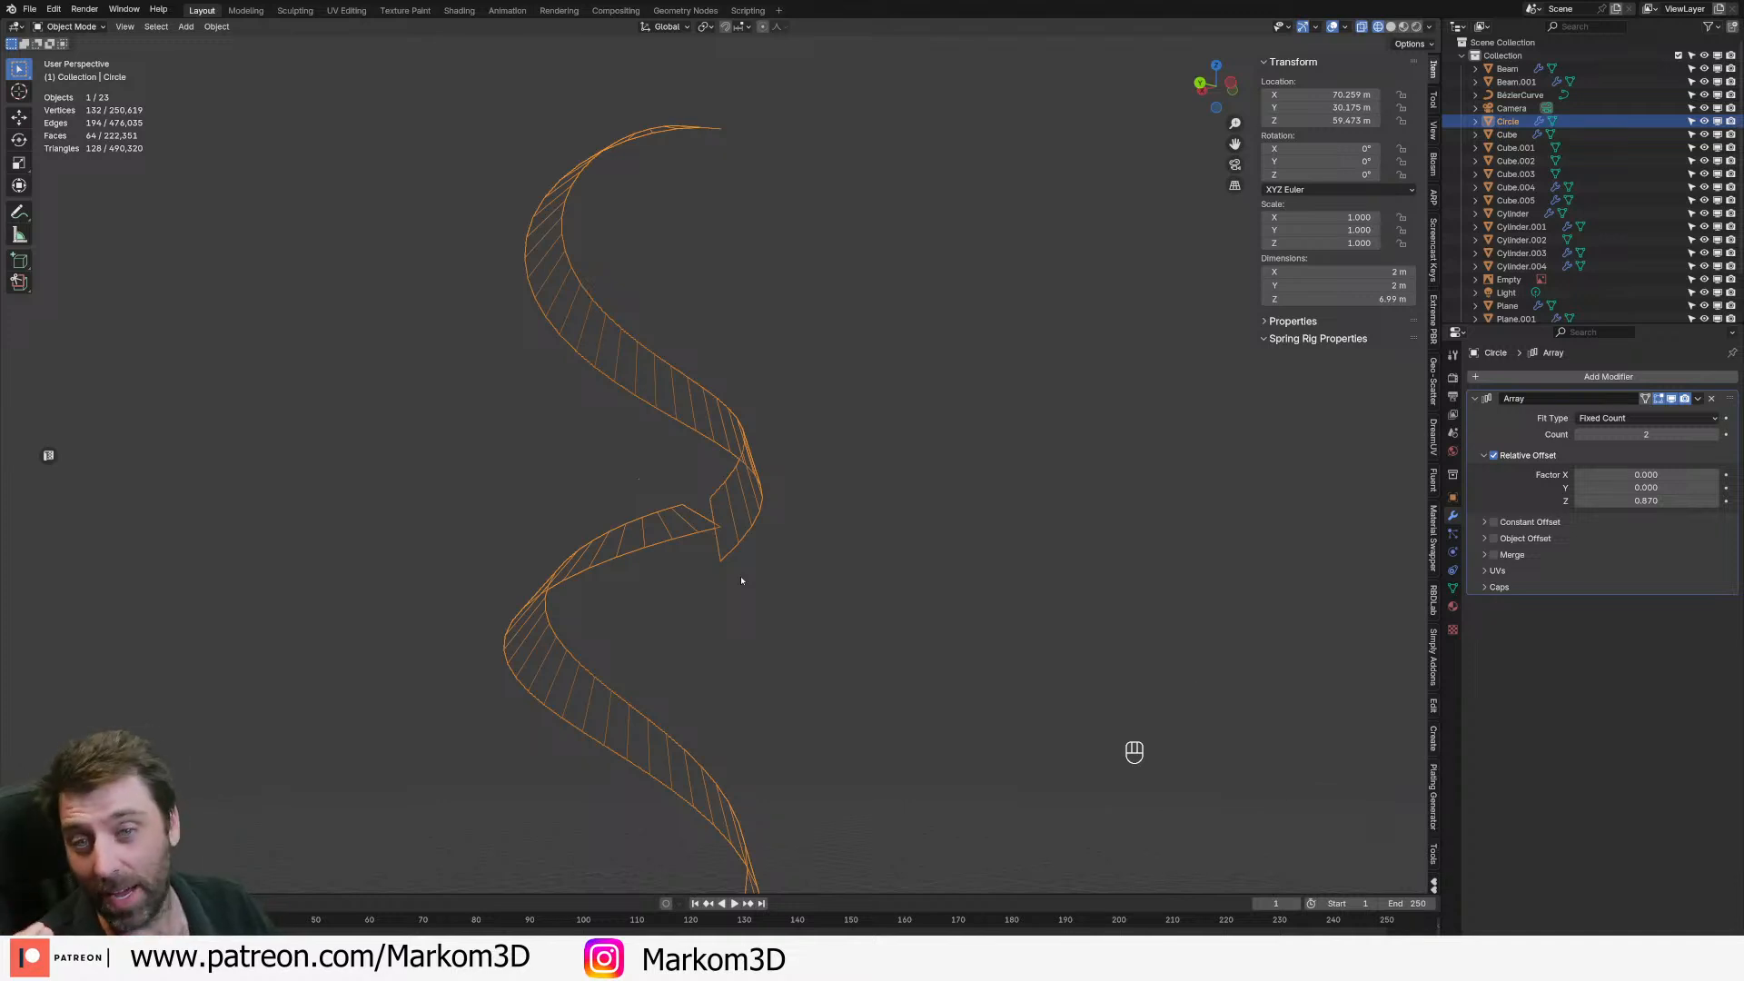
{"action": "middle_click_drag", "start_coordinate": [932, 630], "coordinate": [689, 602]}
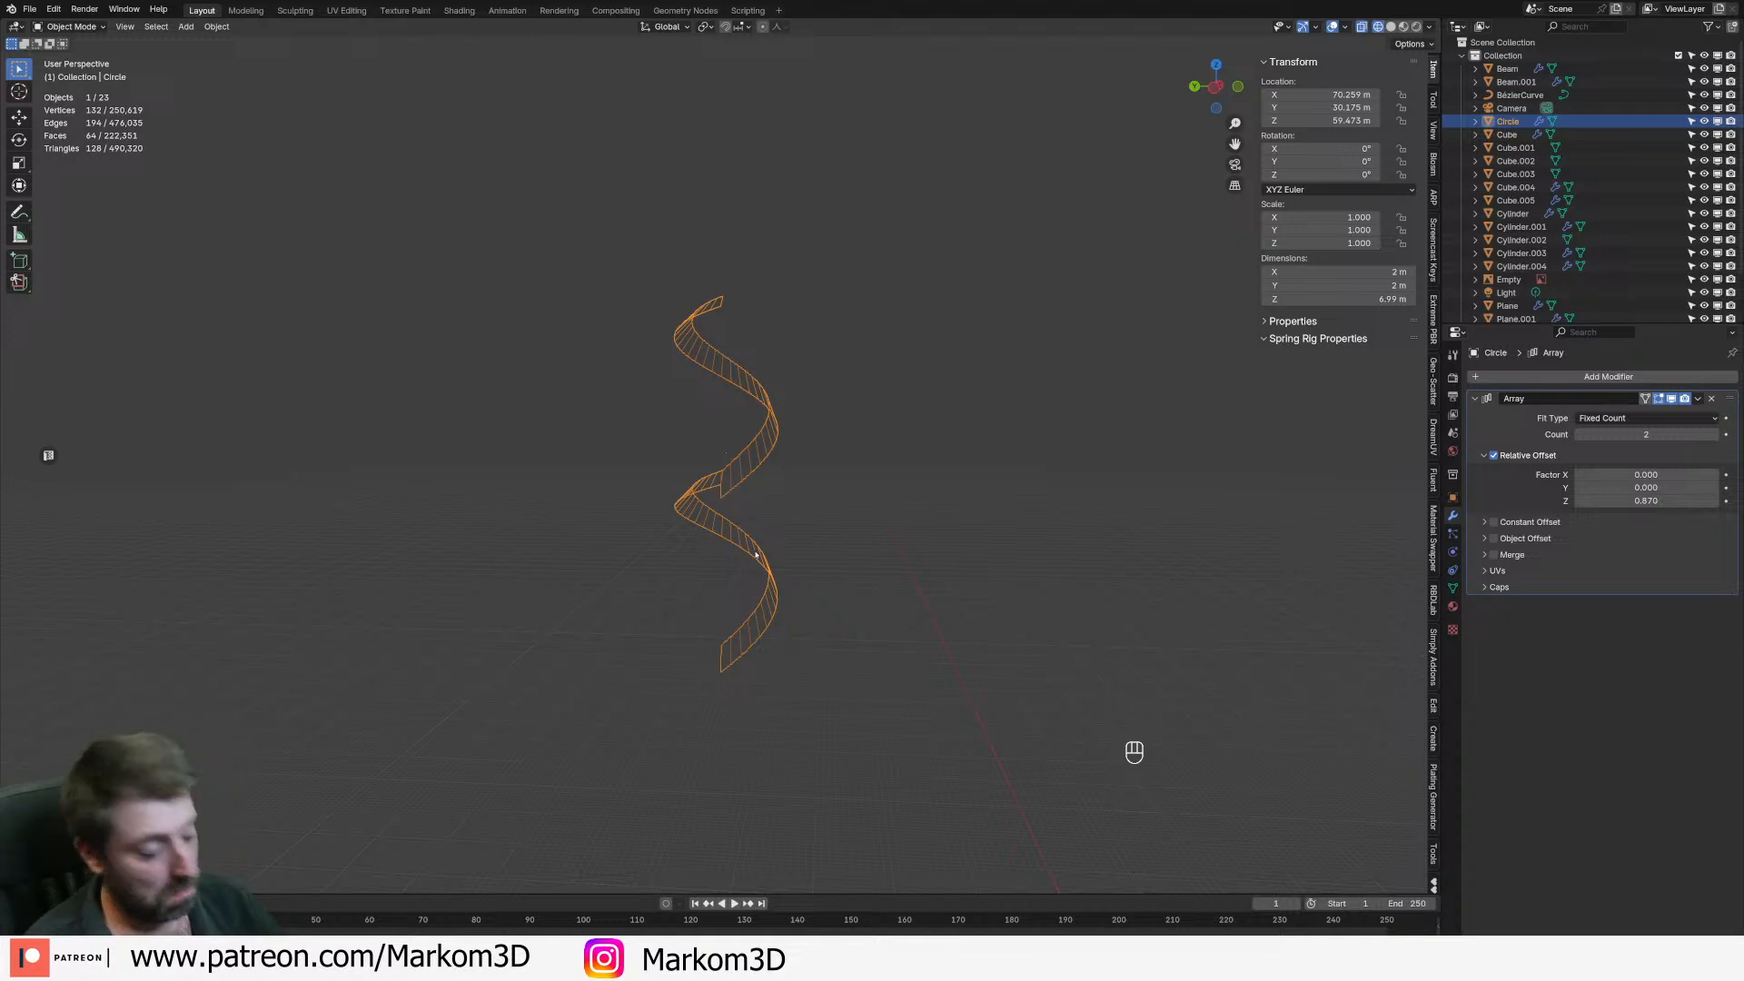
- Snap the 3D cursor to the selected spiral and delete the spiral object
{"action": "key", "text": "shift+s"}
{"action": "left_click", "coordinate": [754, 622]}
{"action": "key", "text": "Tab"}
{"action": "key", "text": "Tab"}
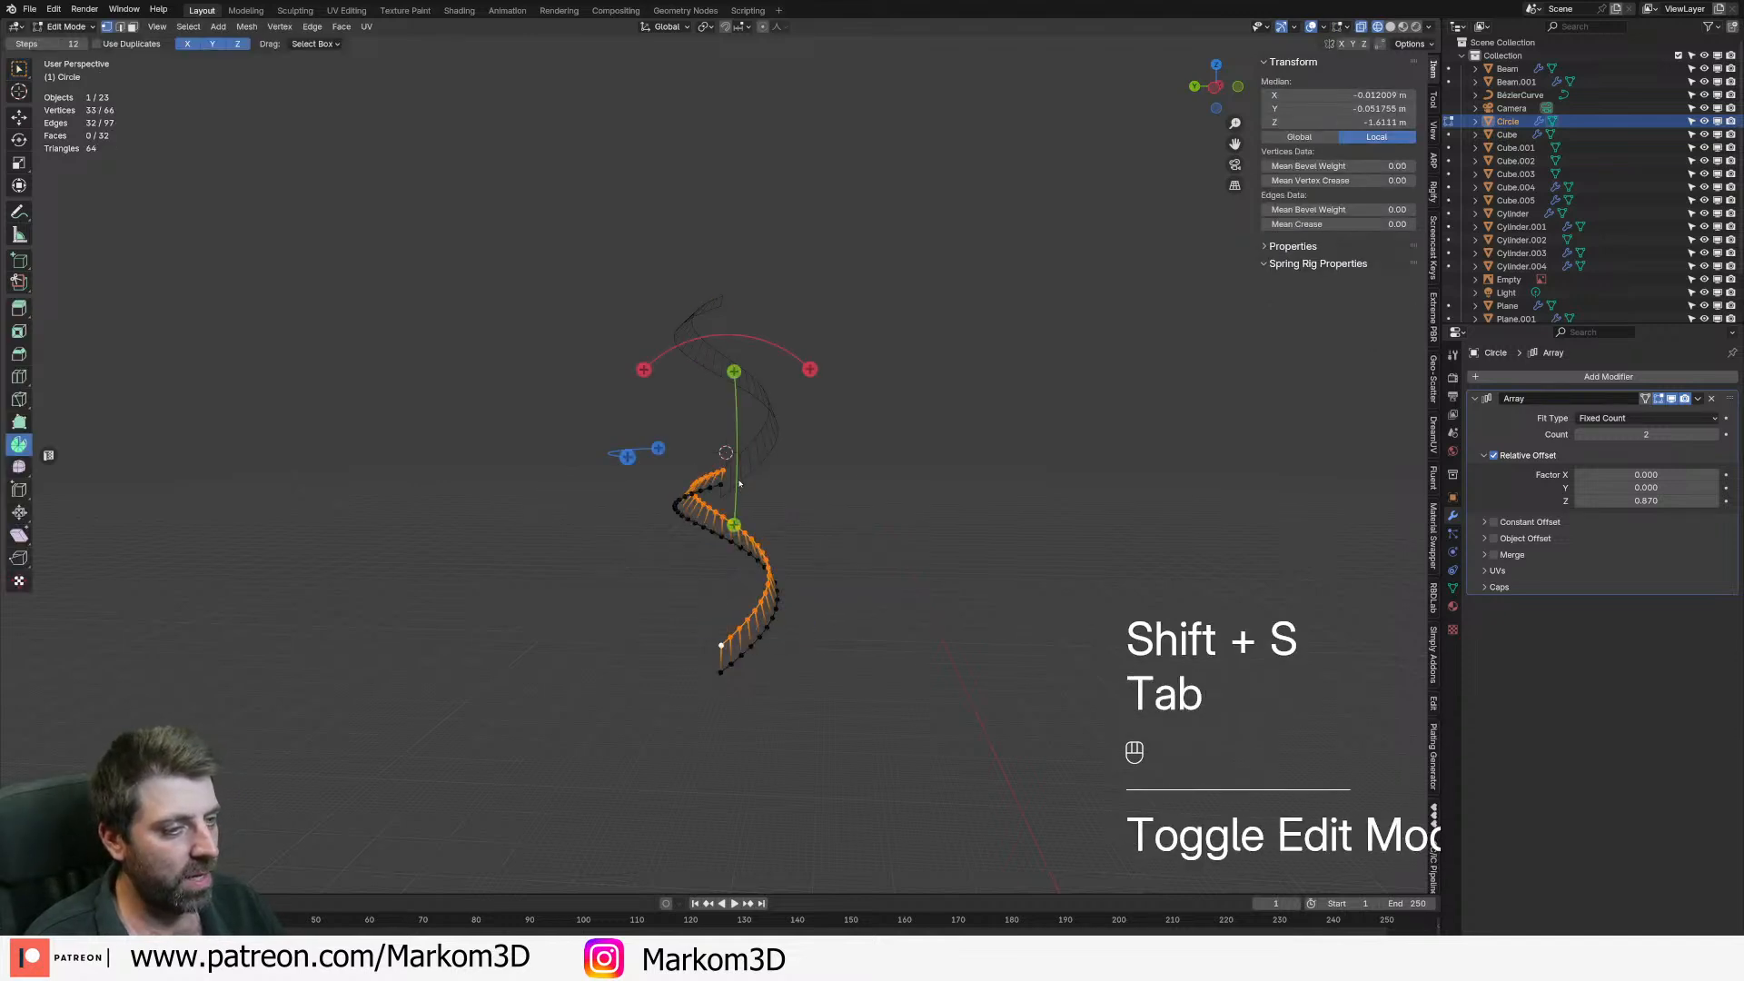
{"action": "key", "text": "Delete"}
- Add a mesh cylinder at the 3D cursor and rotate its geometry 90° about X
{"action": "key", "text": "shift+a"}
{"action": "mouse_move", "coordinate": [740, 480]}
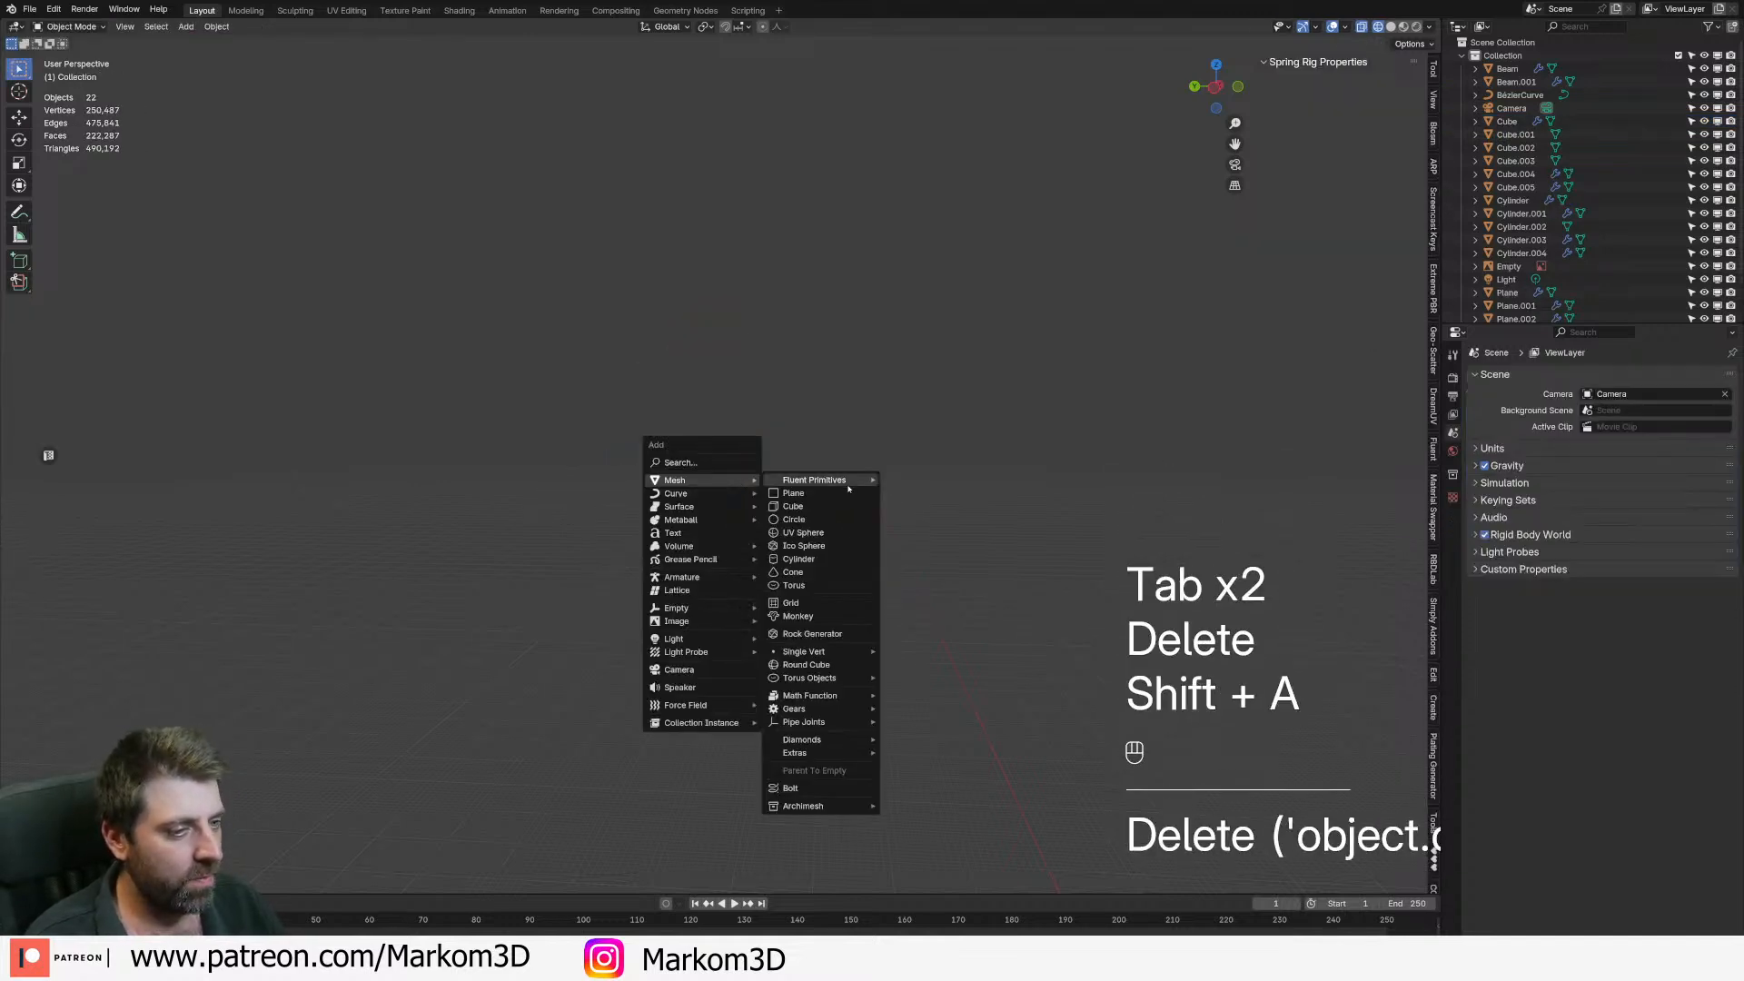
{"action": "left_click", "coordinate": [799, 559]}
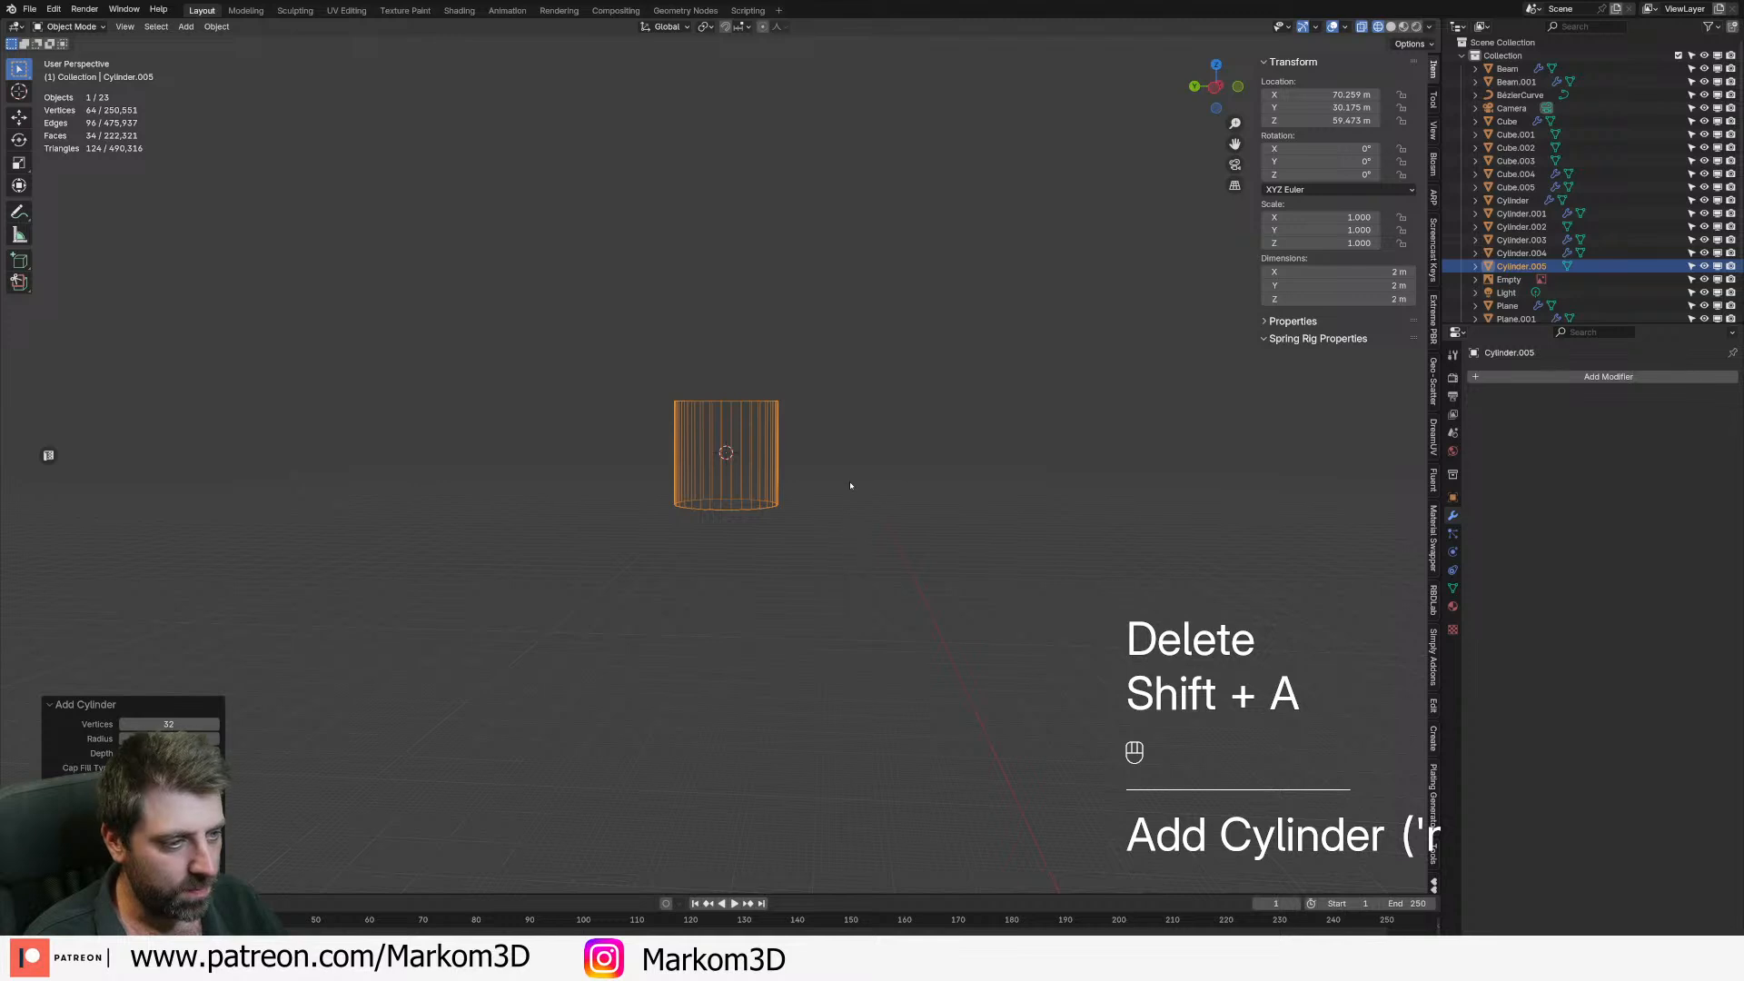
{"action": "key", "text": "Tab"}
{"action": "type", "text": "rx90"}
{"action": "key", "text": "Return"}
{"action": "key", "text": "Tab"}
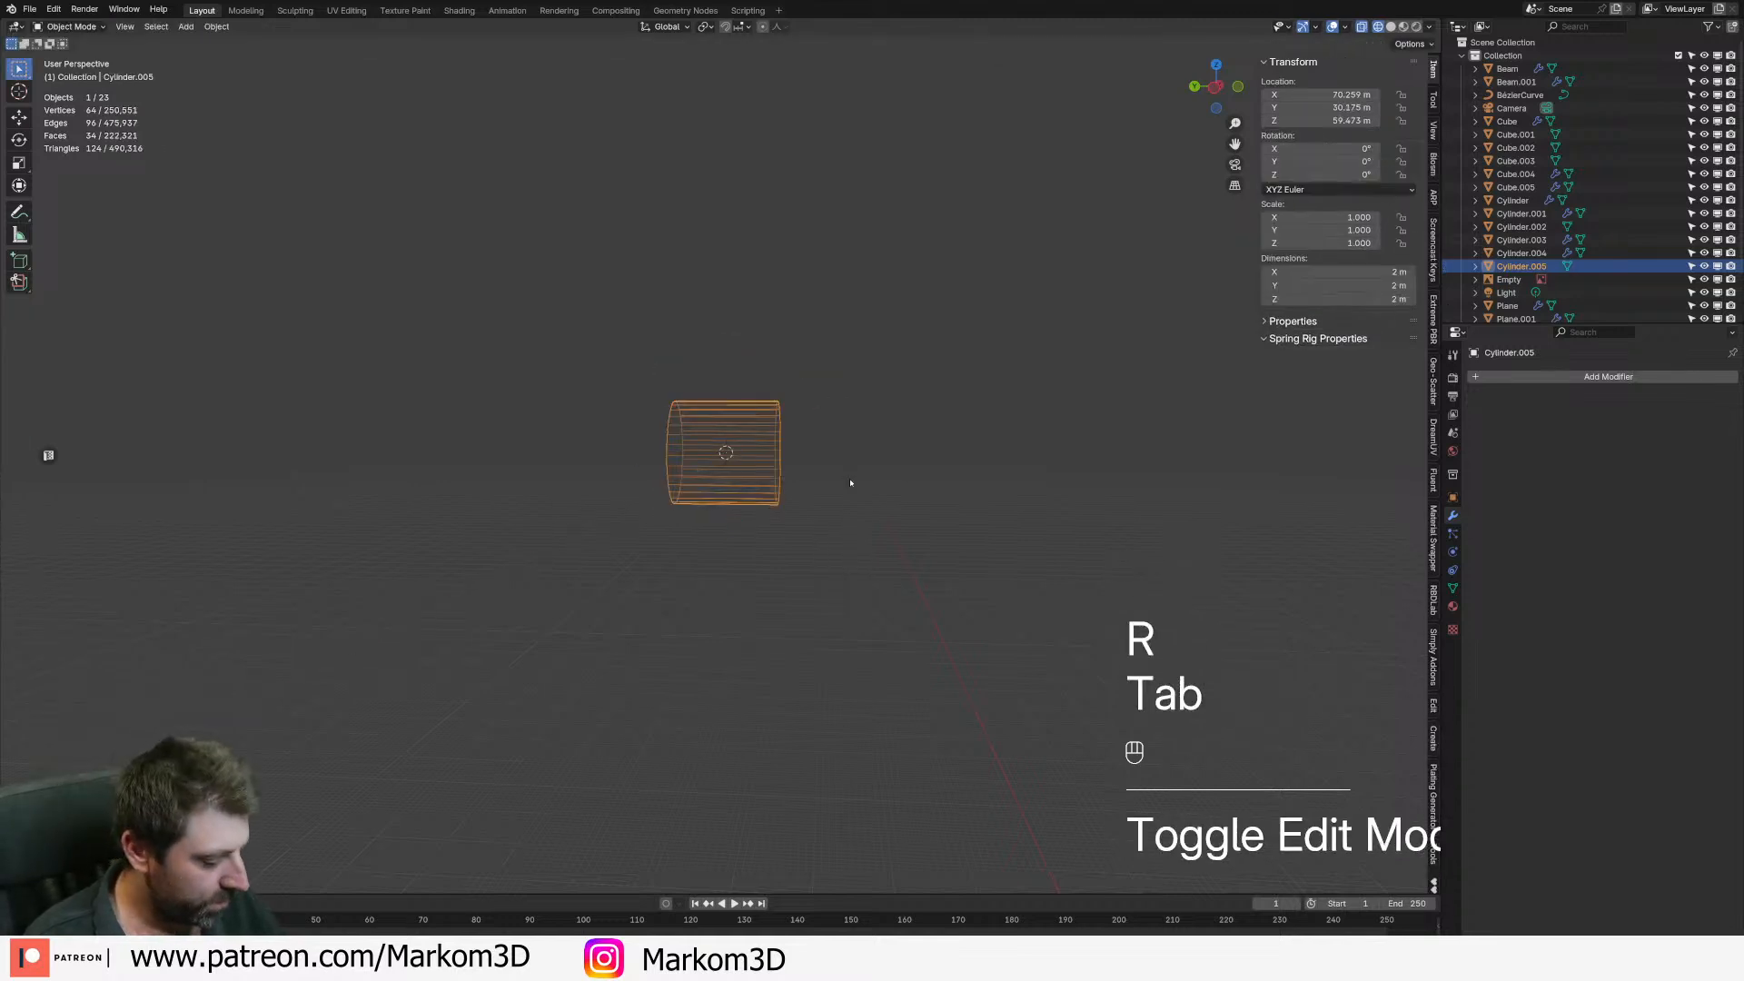
- Extrude the cylinder's end loop on the positive Y side and move the new ring 2 m along Y
{"action": "key", "text": "KP_3"}
{"action": "scroll", "coordinate": [744, 611], "scroll_direction": "up", "scroll_amount": 4}
{"action": "key", "text": "Tab"}
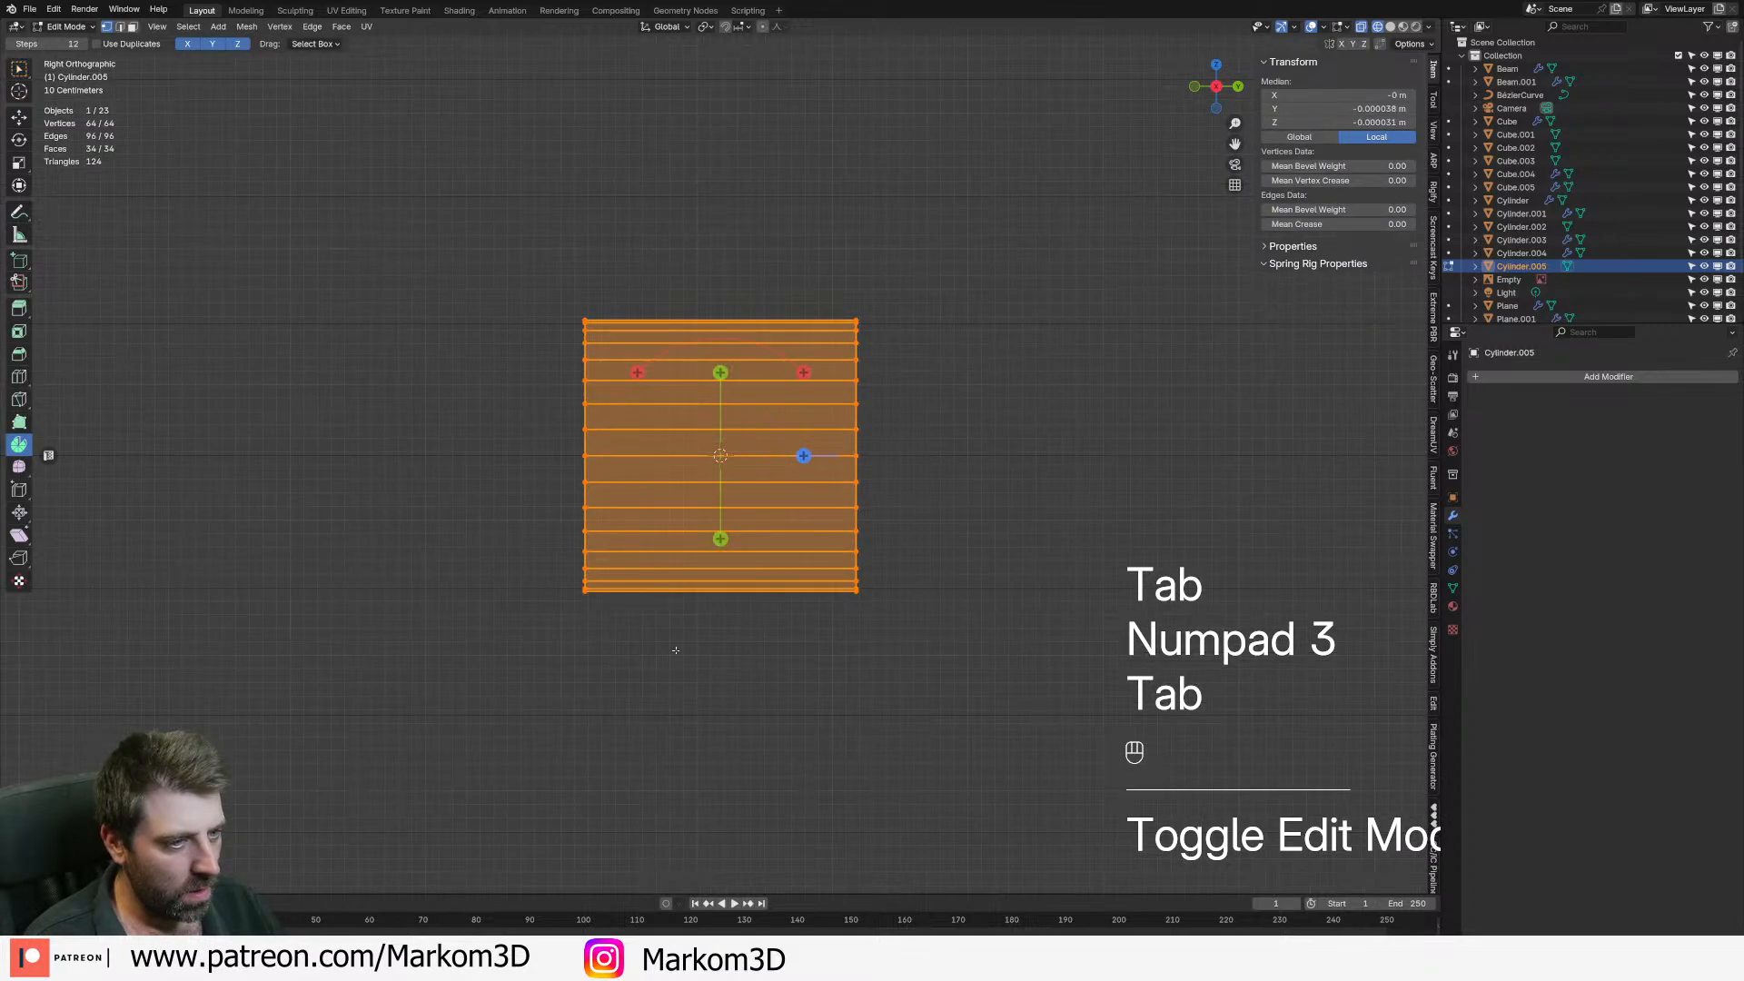
{"action": "key", "text": "1"}
{"action": "left_click", "coordinate": [585, 592]}
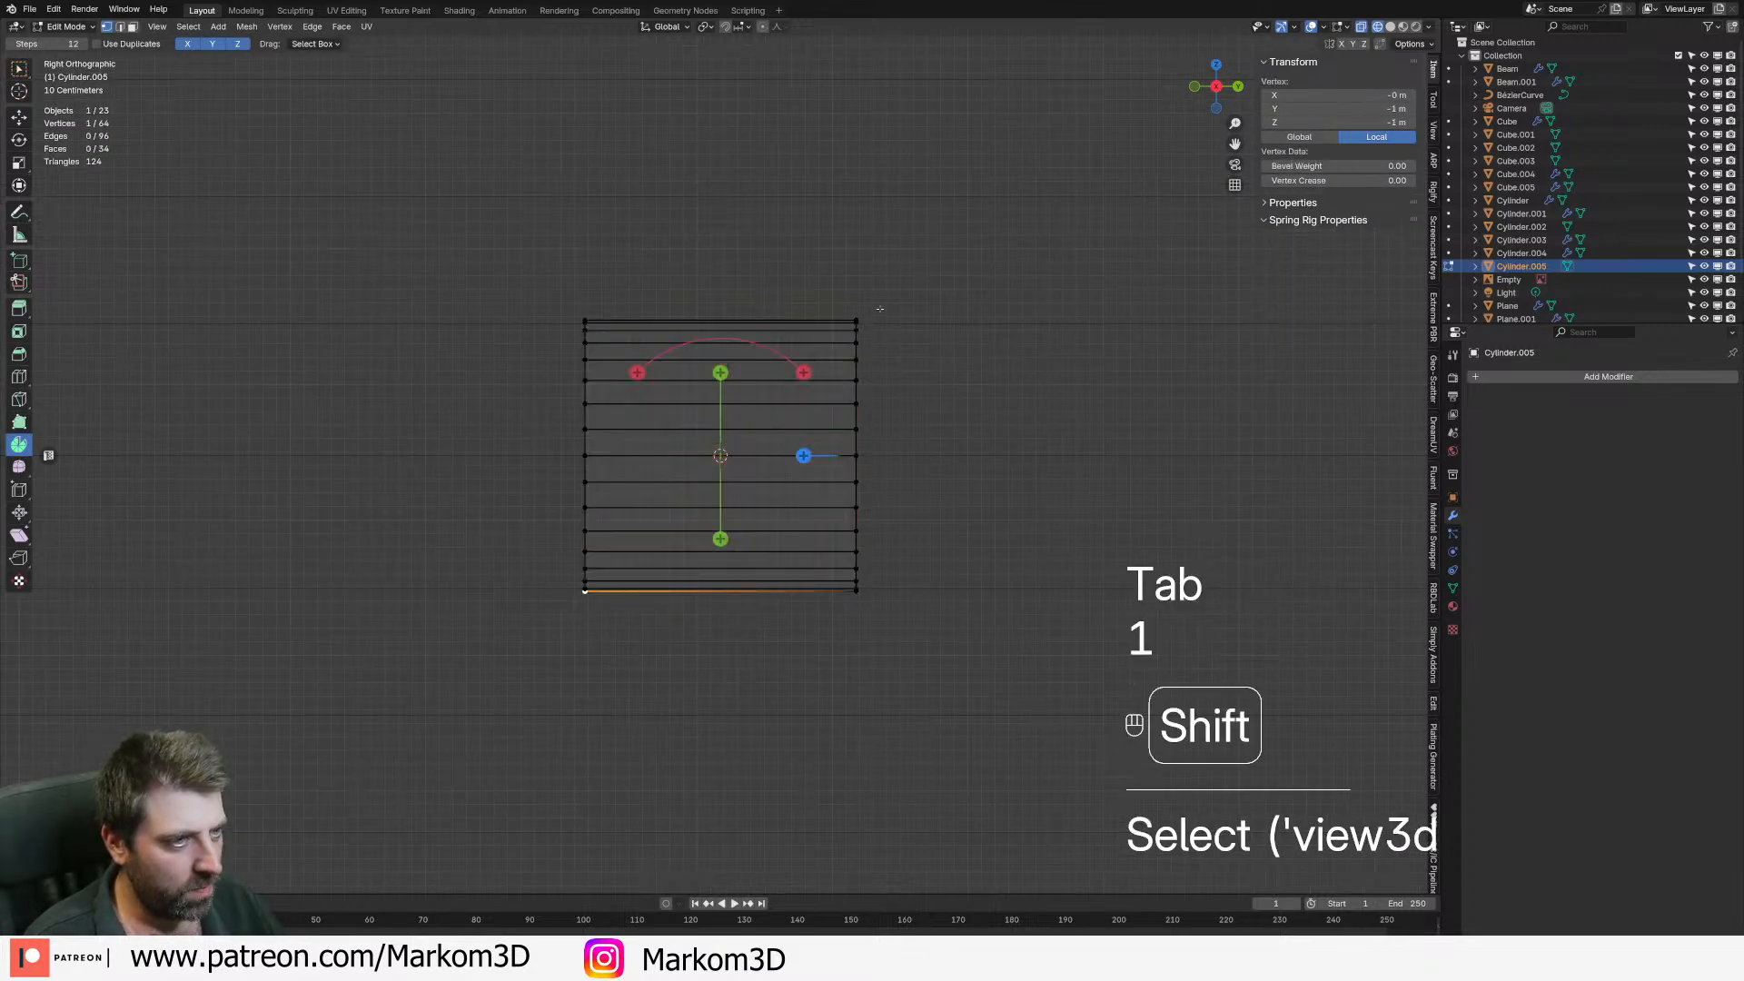
{"action": "key", "text": "2"}
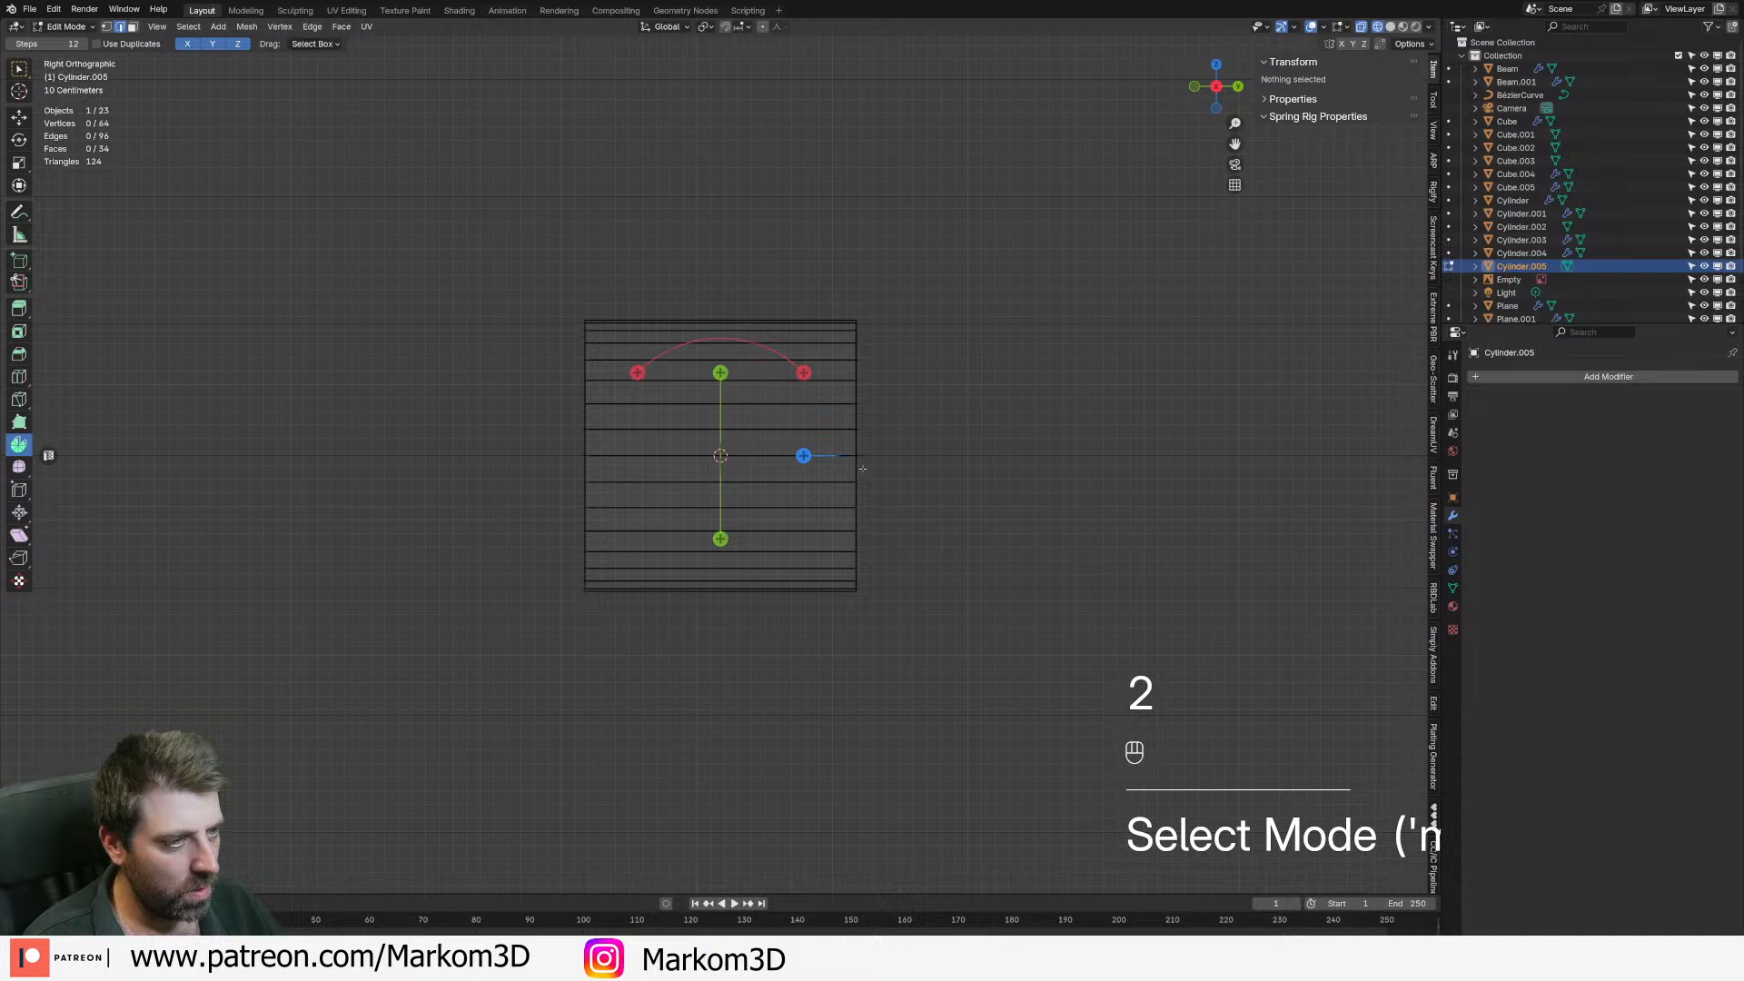
{"action": "left_click", "coordinate": [855, 468], "text": "shift"}
{"action": "key", "text": "e"}
{"action": "key", "text": "2"}
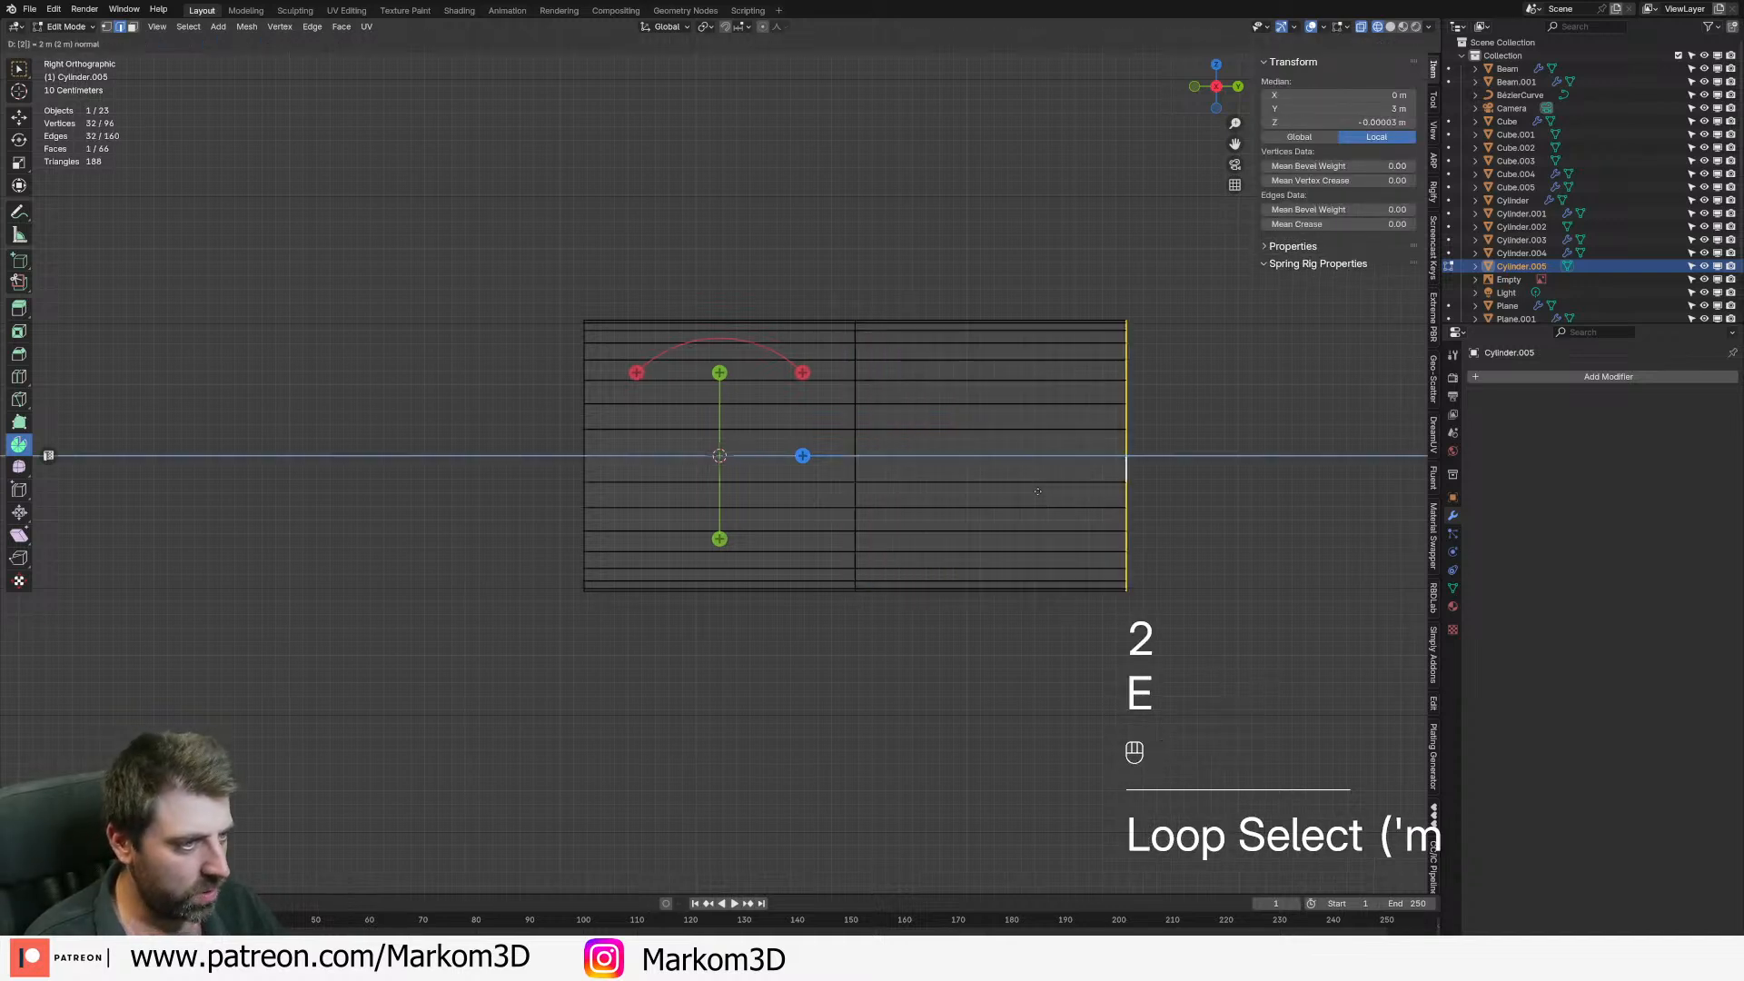
{"action": "right_click", "coordinate": [1037, 491]}
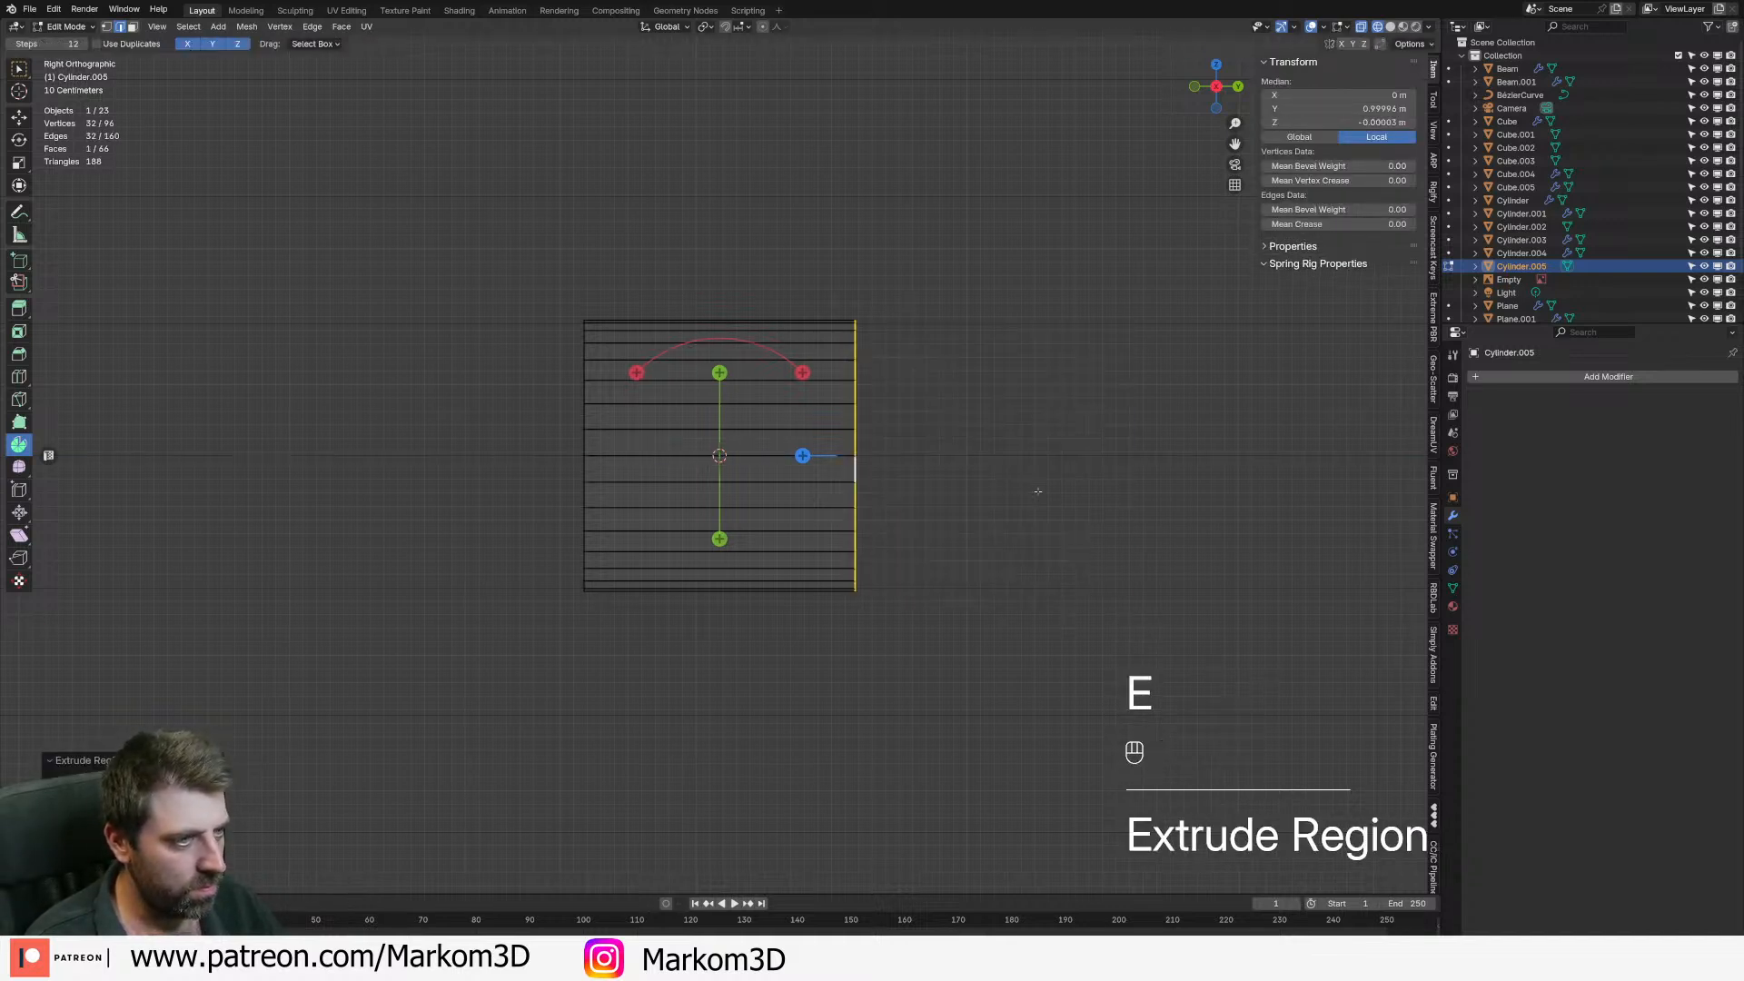
{"action": "key", "text": "g"}
{"action": "key", "text": "y"}
{"action": "key", "text": "2"}
{"action": "left_click", "coordinate": [1055, 549]}
- Try to connect the original section's bottom corner vertex to the opposite top vertex on the middle ring with a vertex path
{"action": "key", "text": "1"}
{"action": "left_click", "coordinate": [579, 599]}
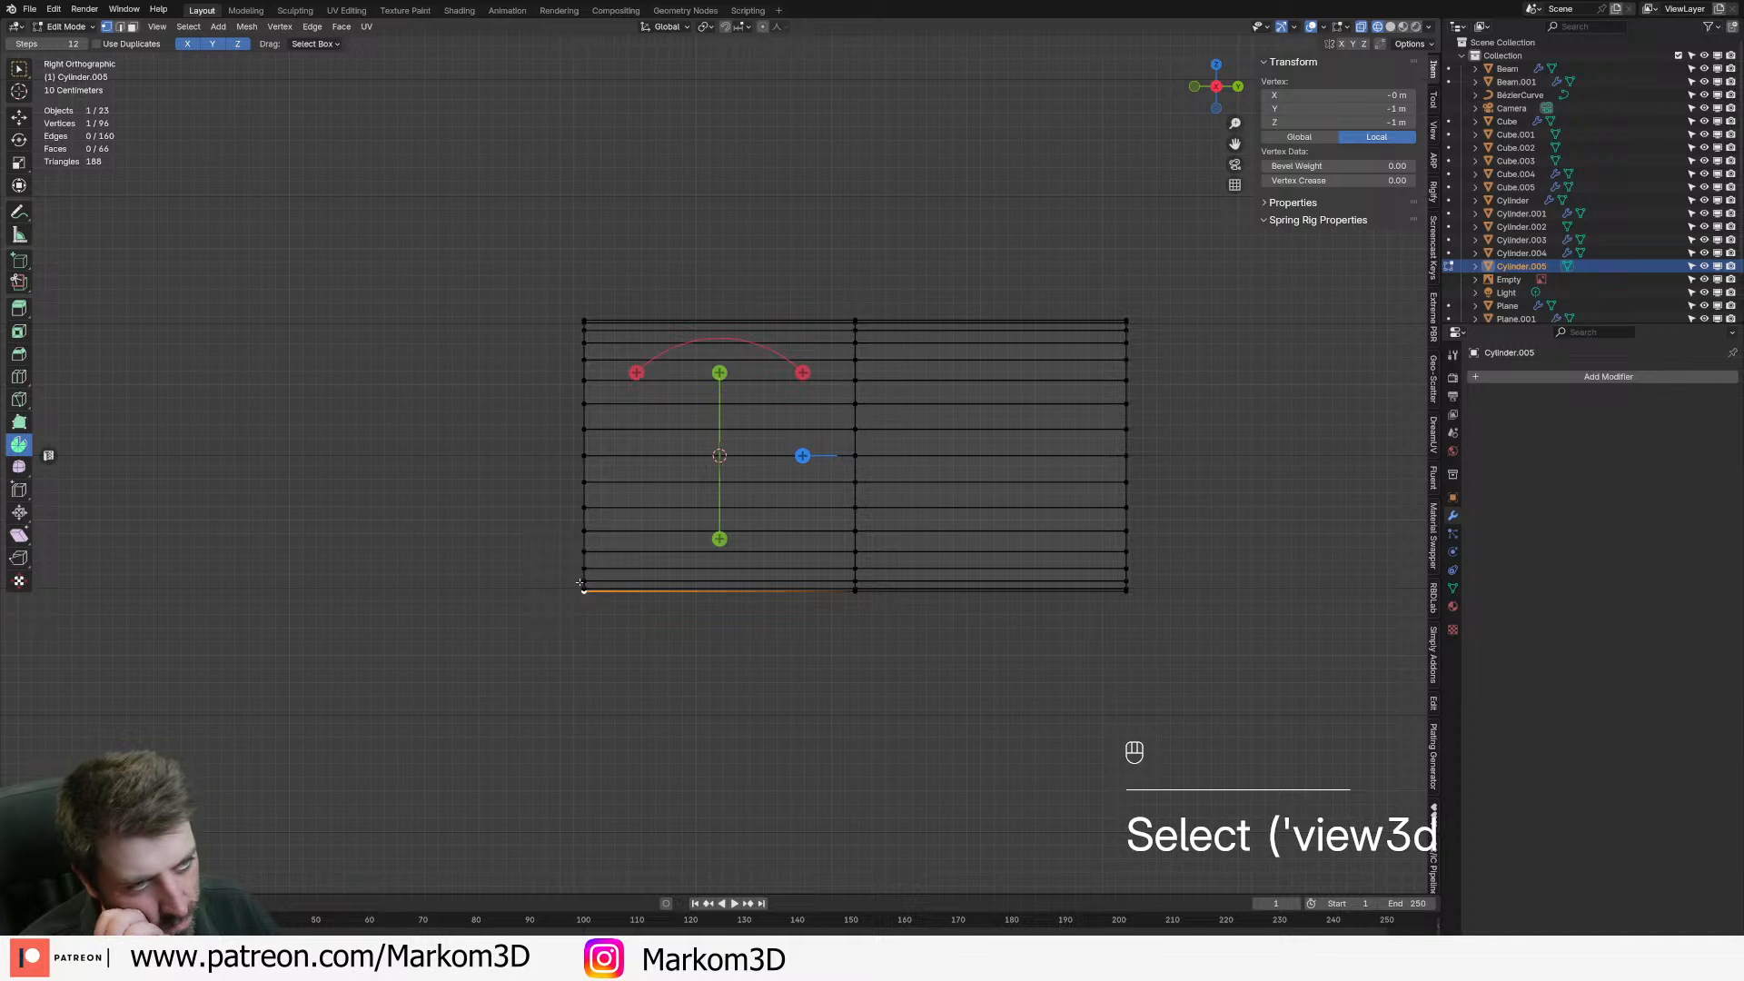
{"action": "left_click", "coordinate": [861, 308], "text": "shift"}
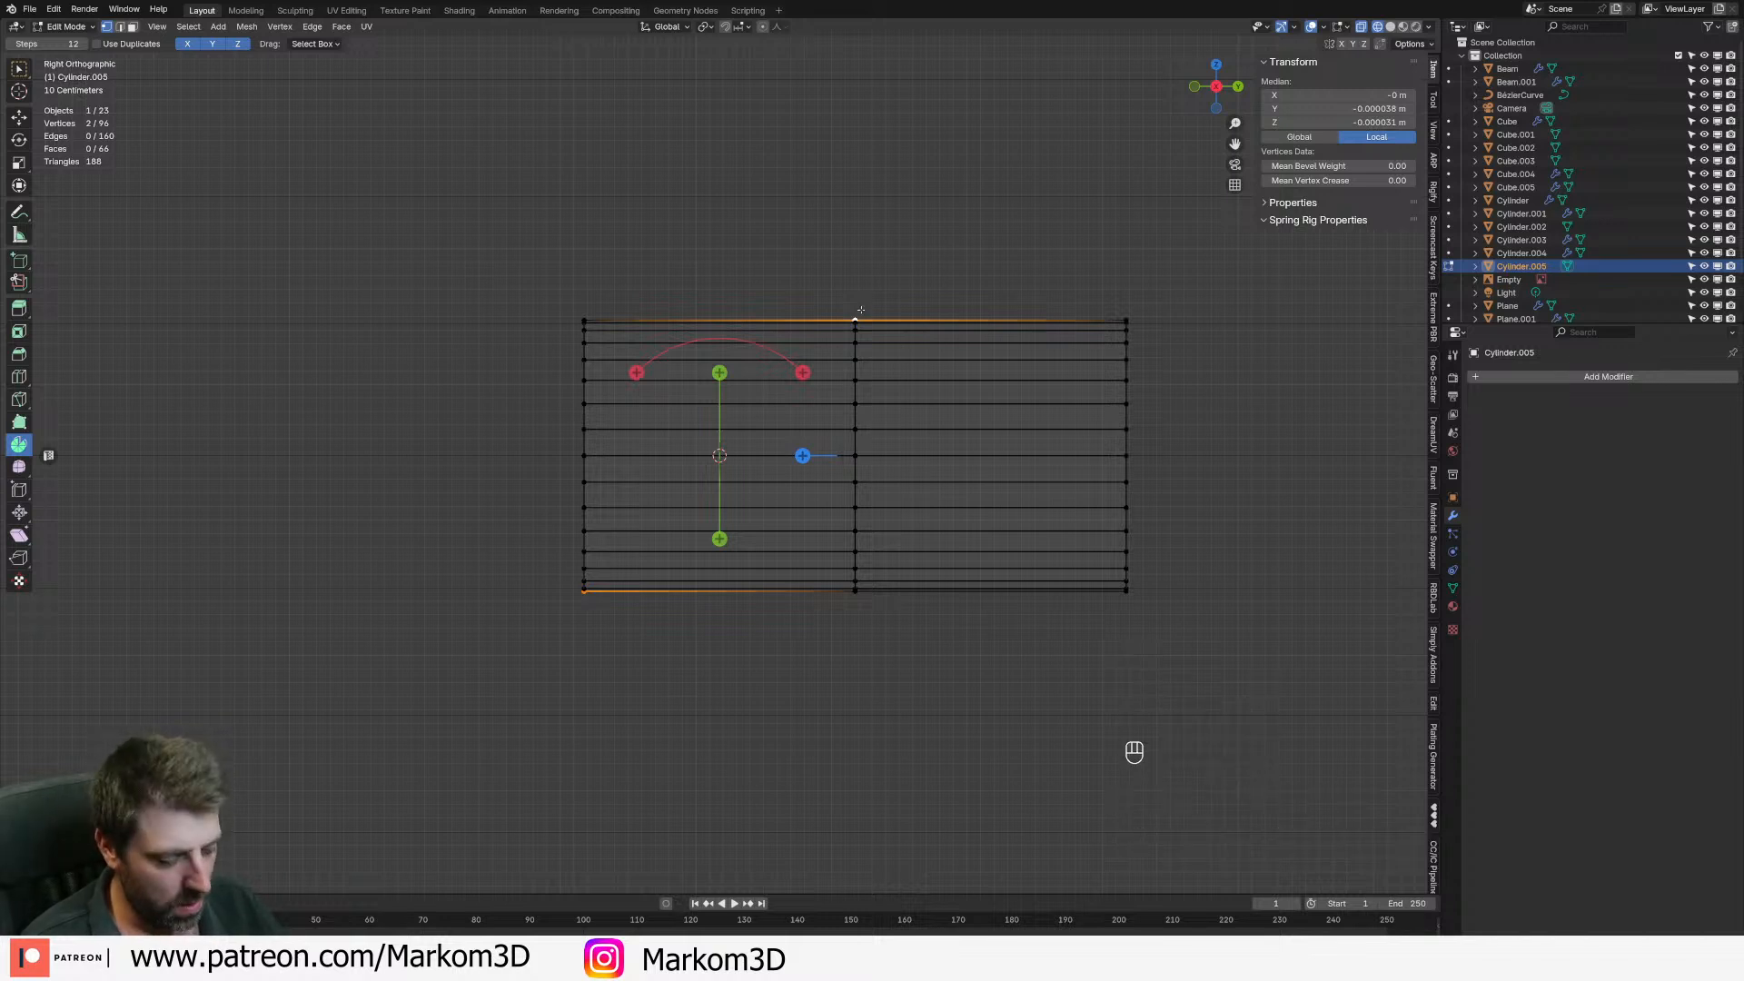
{"action": "key", "text": "j"}
{"action": "middle_click_drag", "start_coordinate": [862, 310], "coordinate": [691, 547]}
{"action": "key", "text": "ctrl+z"}
{"action": "key", "text": "KP_3"}
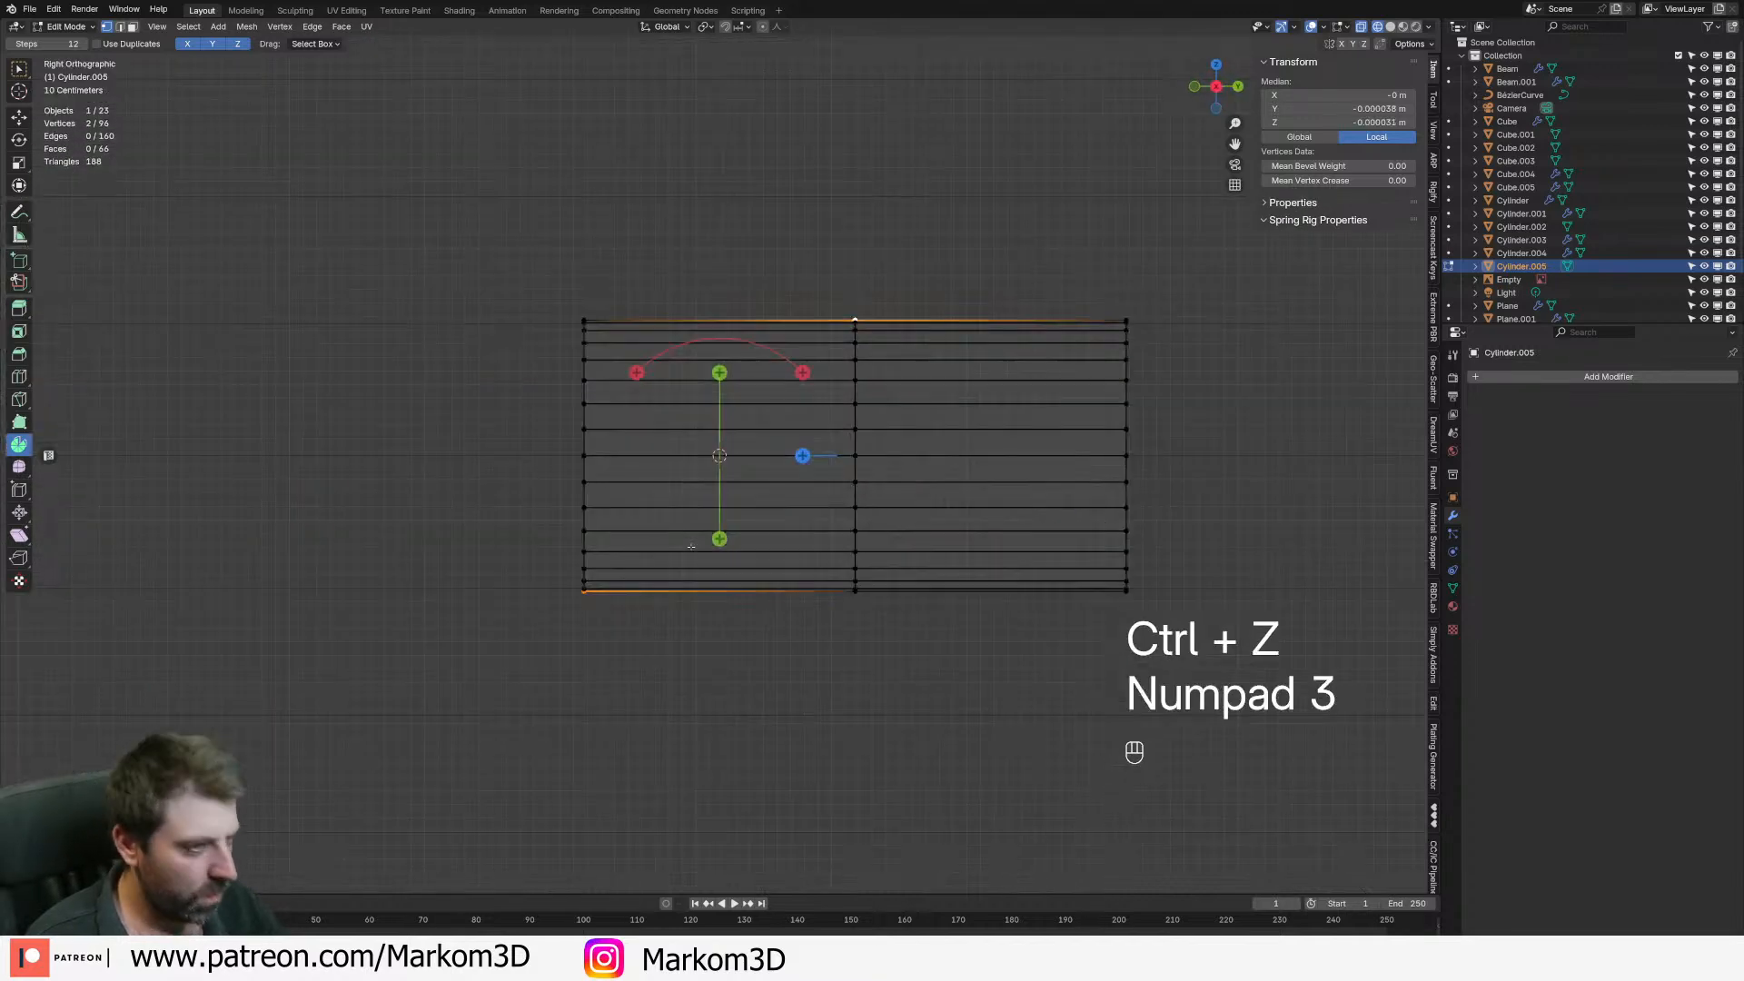
- Knife-cut a diagonal across the original section from the middle ring's top vertex to the far end's bottom vertex
{"action": "left_click", "coordinate": [914, 259]}
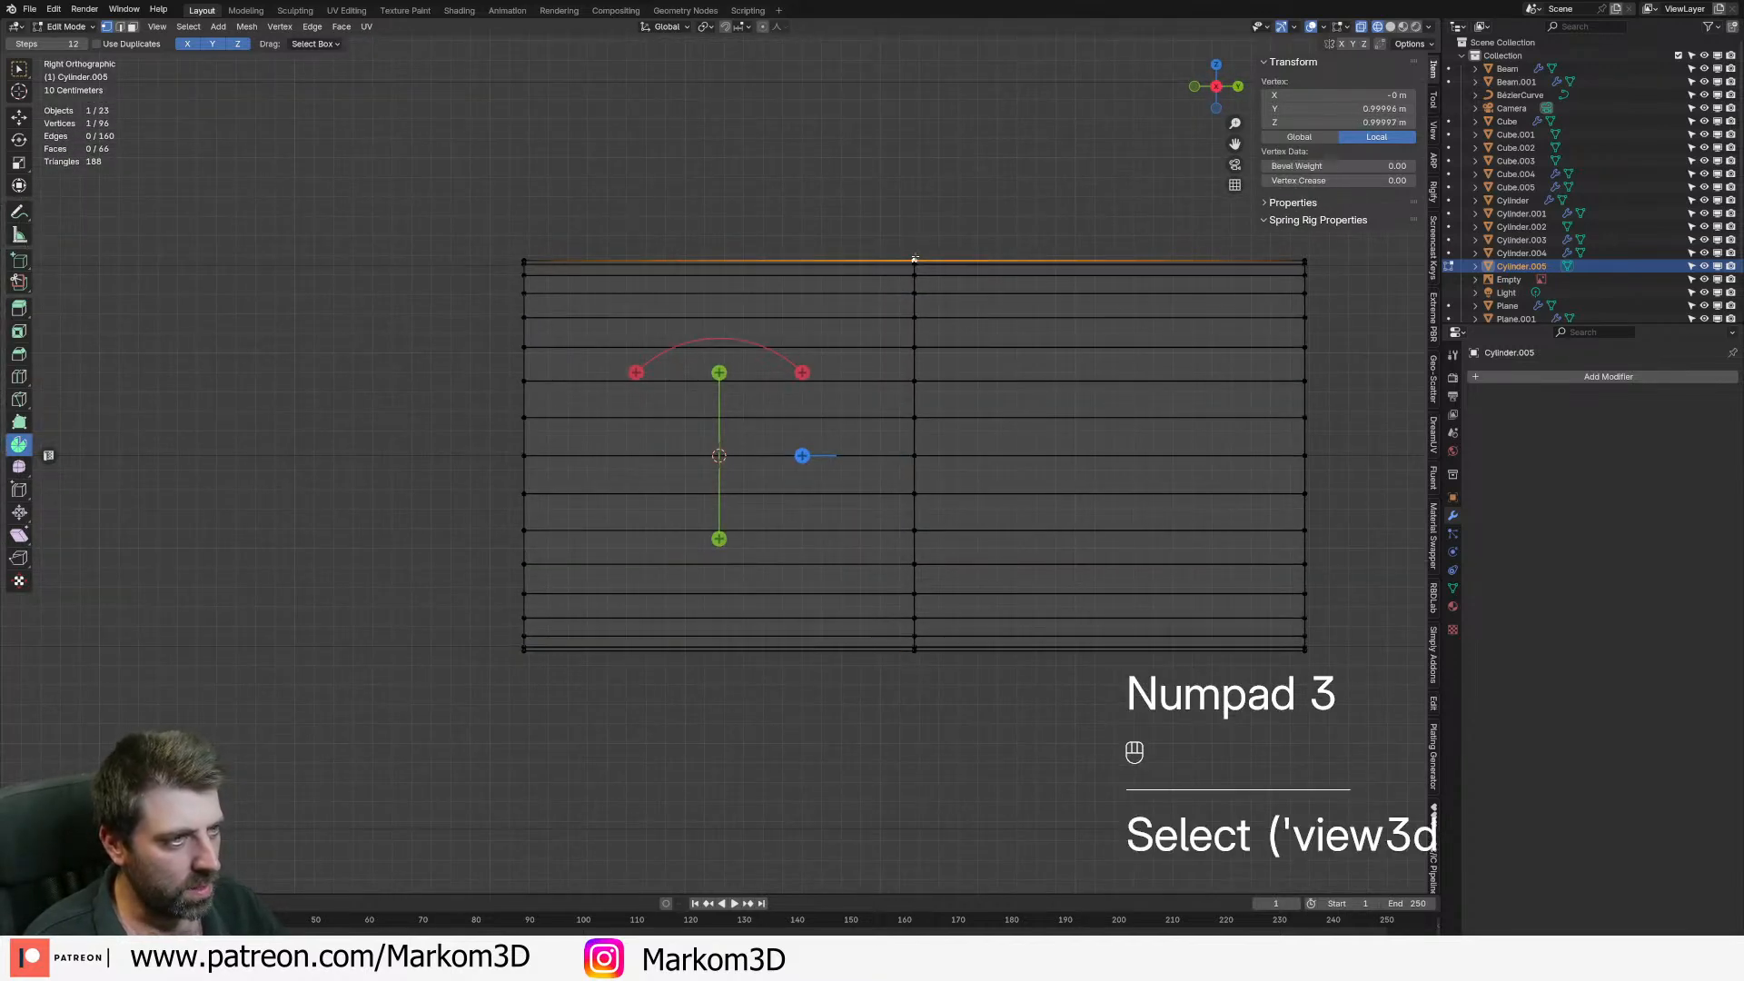
{"action": "key", "text": "k"}
{"action": "left_click", "coordinate": [914, 260]}
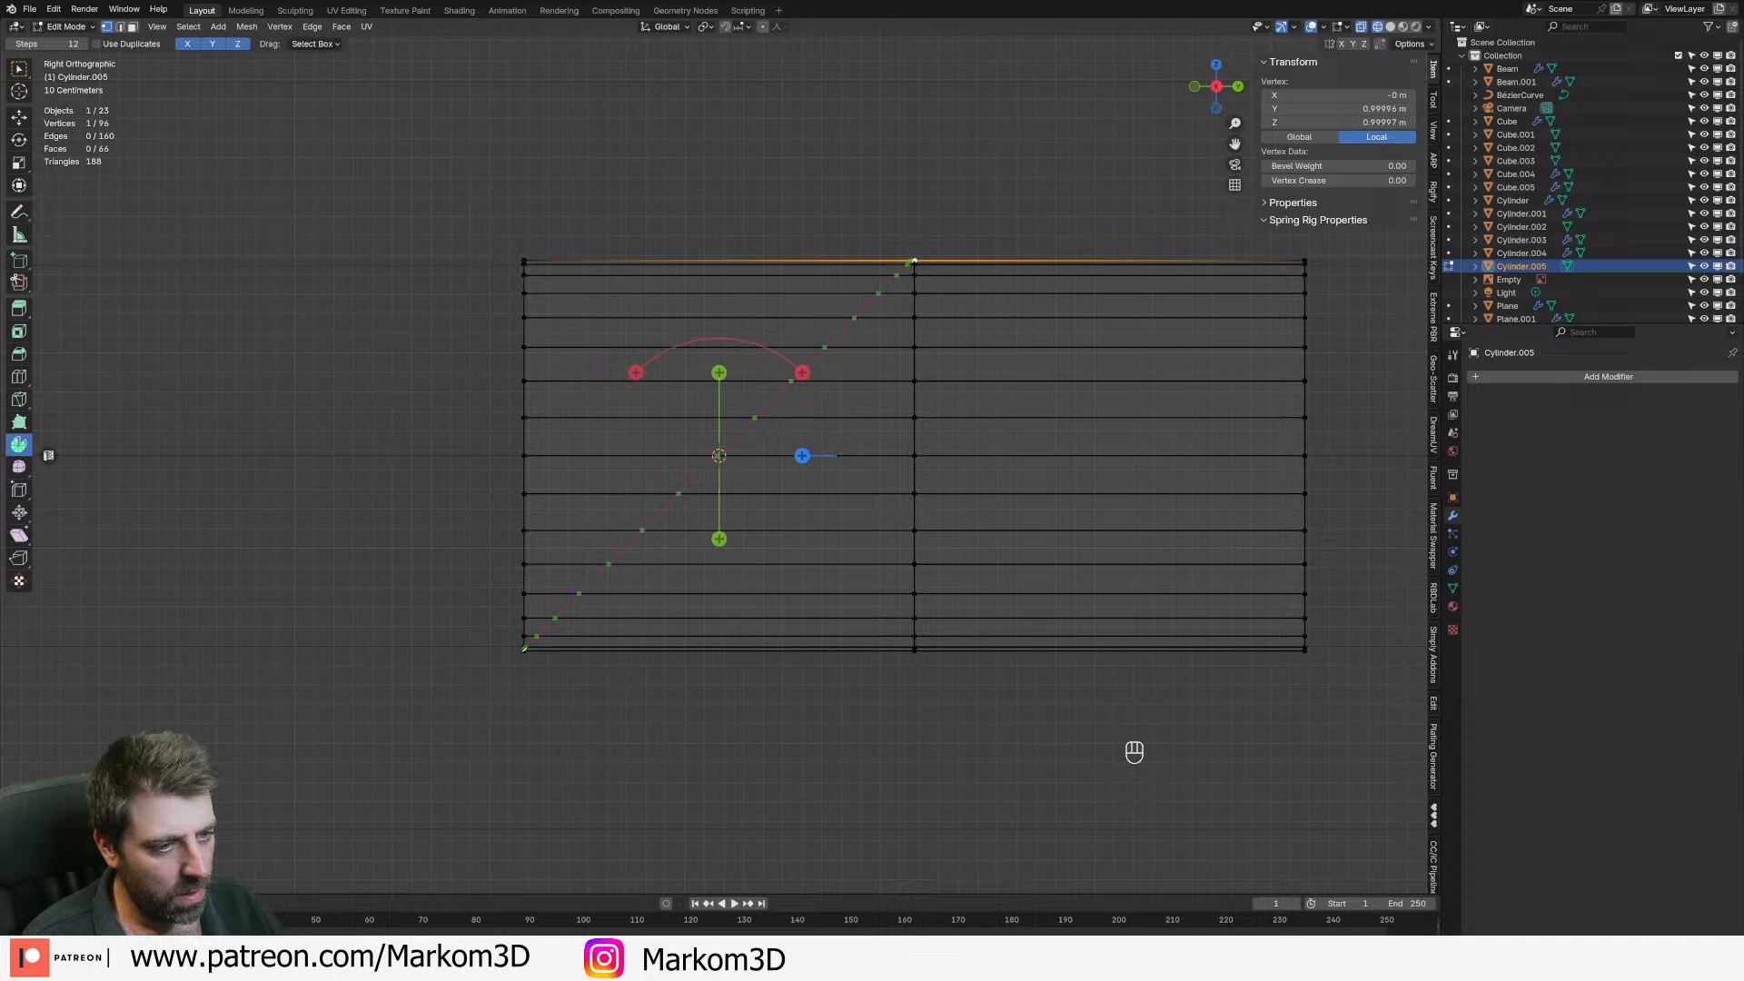
{"action": "scroll", "coordinate": [524, 650], "scroll_direction": "up", "scroll_amount": 5}
{"action": "middle_click_drag", "start_coordinate": [459, 701], "coordinate": [829, 300], "text": "shift"}
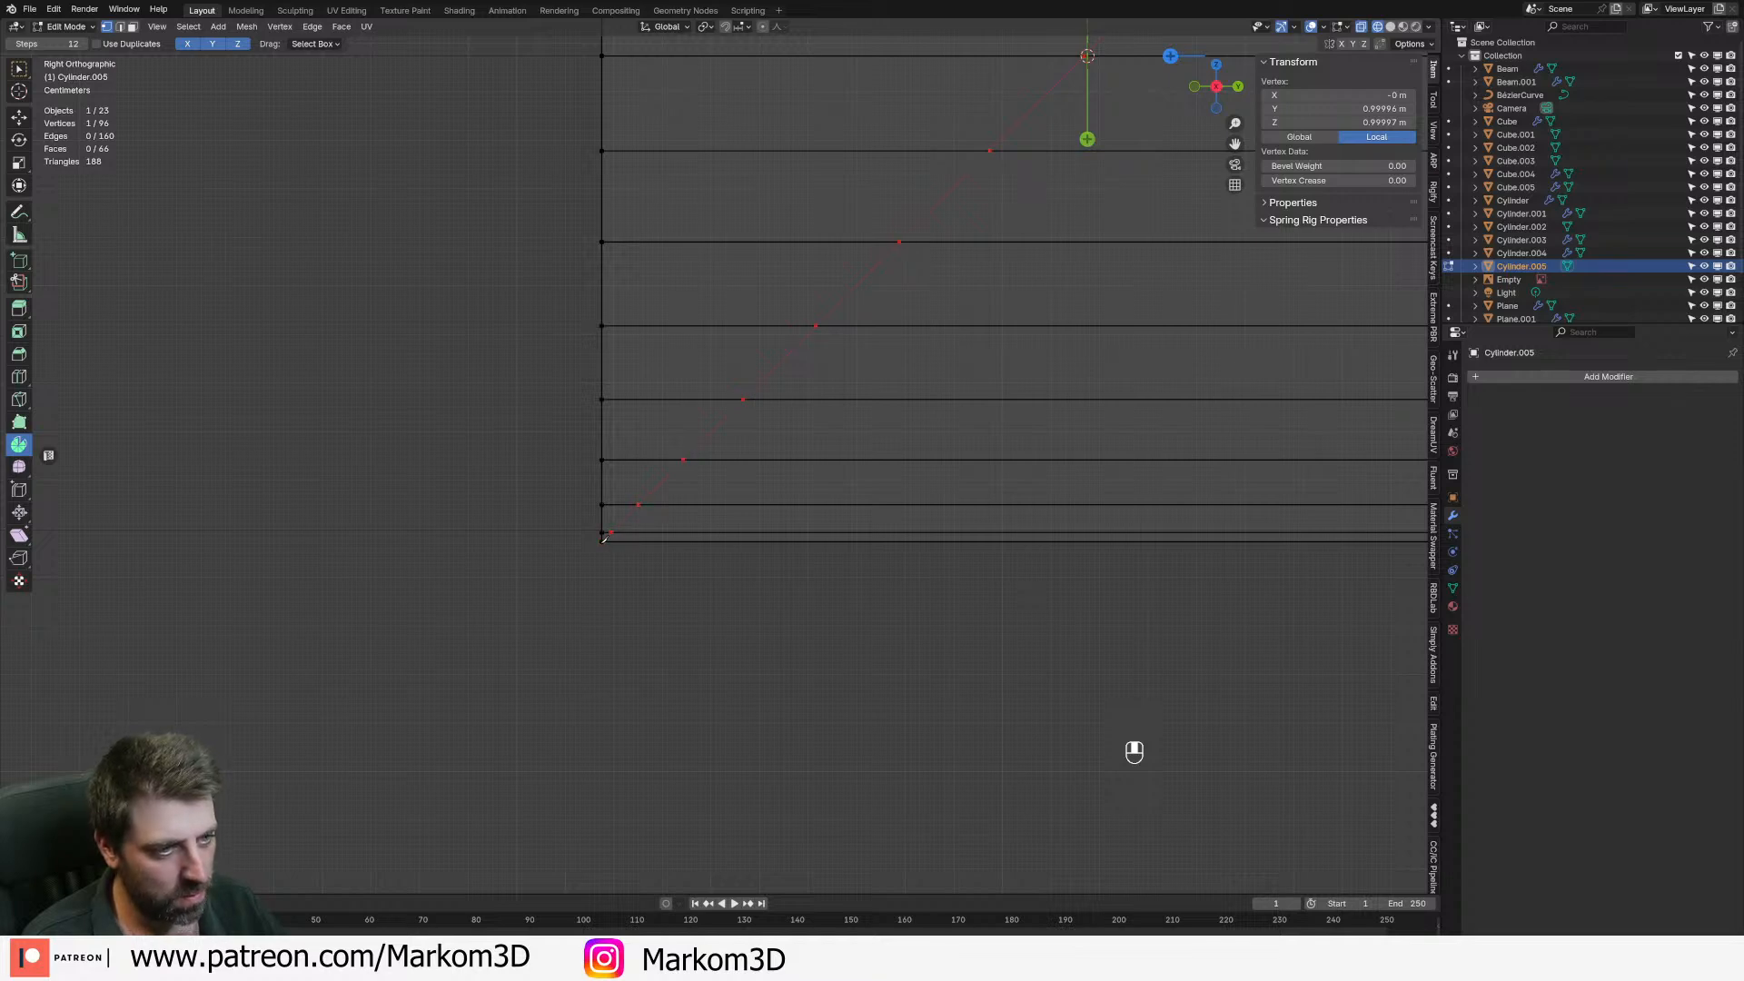
{"action": "left_click", "coordinate": [603, 541]}
{"action": "key", "text": "Return"}
{"action": "scroll", "coordinate": [638, 478], "scroll_direction": "down", "scroll_amount": 5}
{"action": "middle_click_drag", "start_coordinate": [639, 479], "coordinate": [565, 506]}
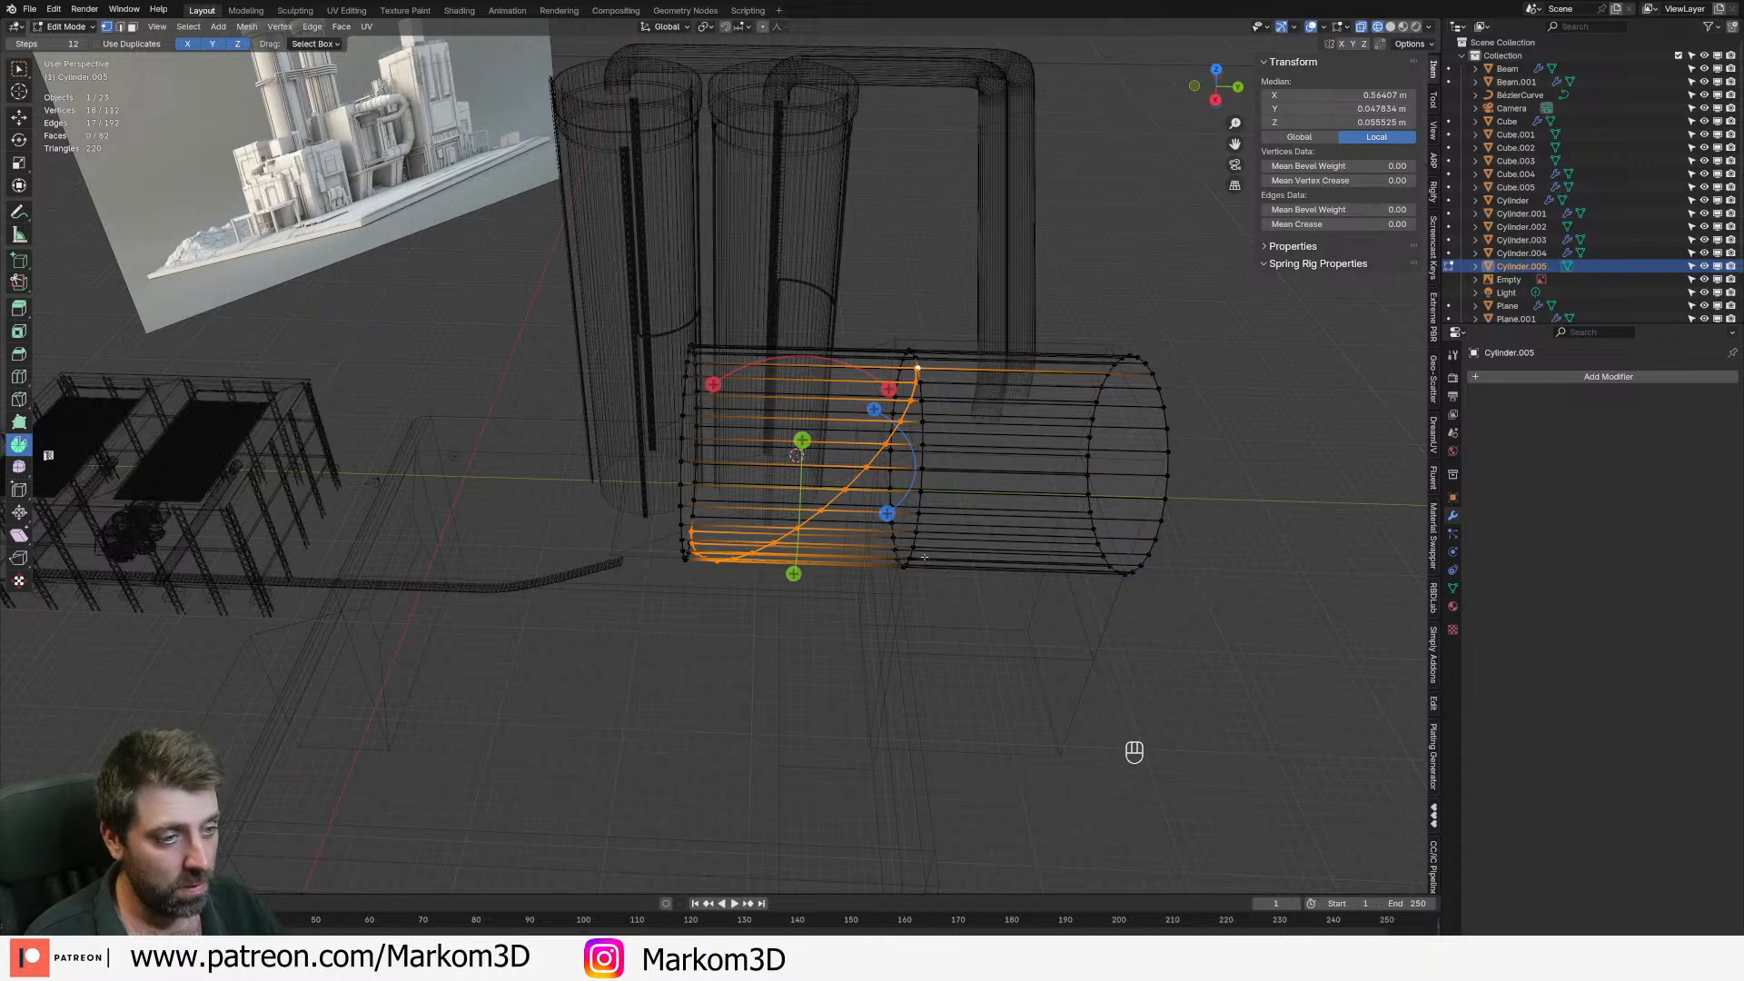
- Extrude the cylinder's other end outward by about 2 m, beyond the start of the diagonal cut
{"action": "key", "text": "ctrl+b"}
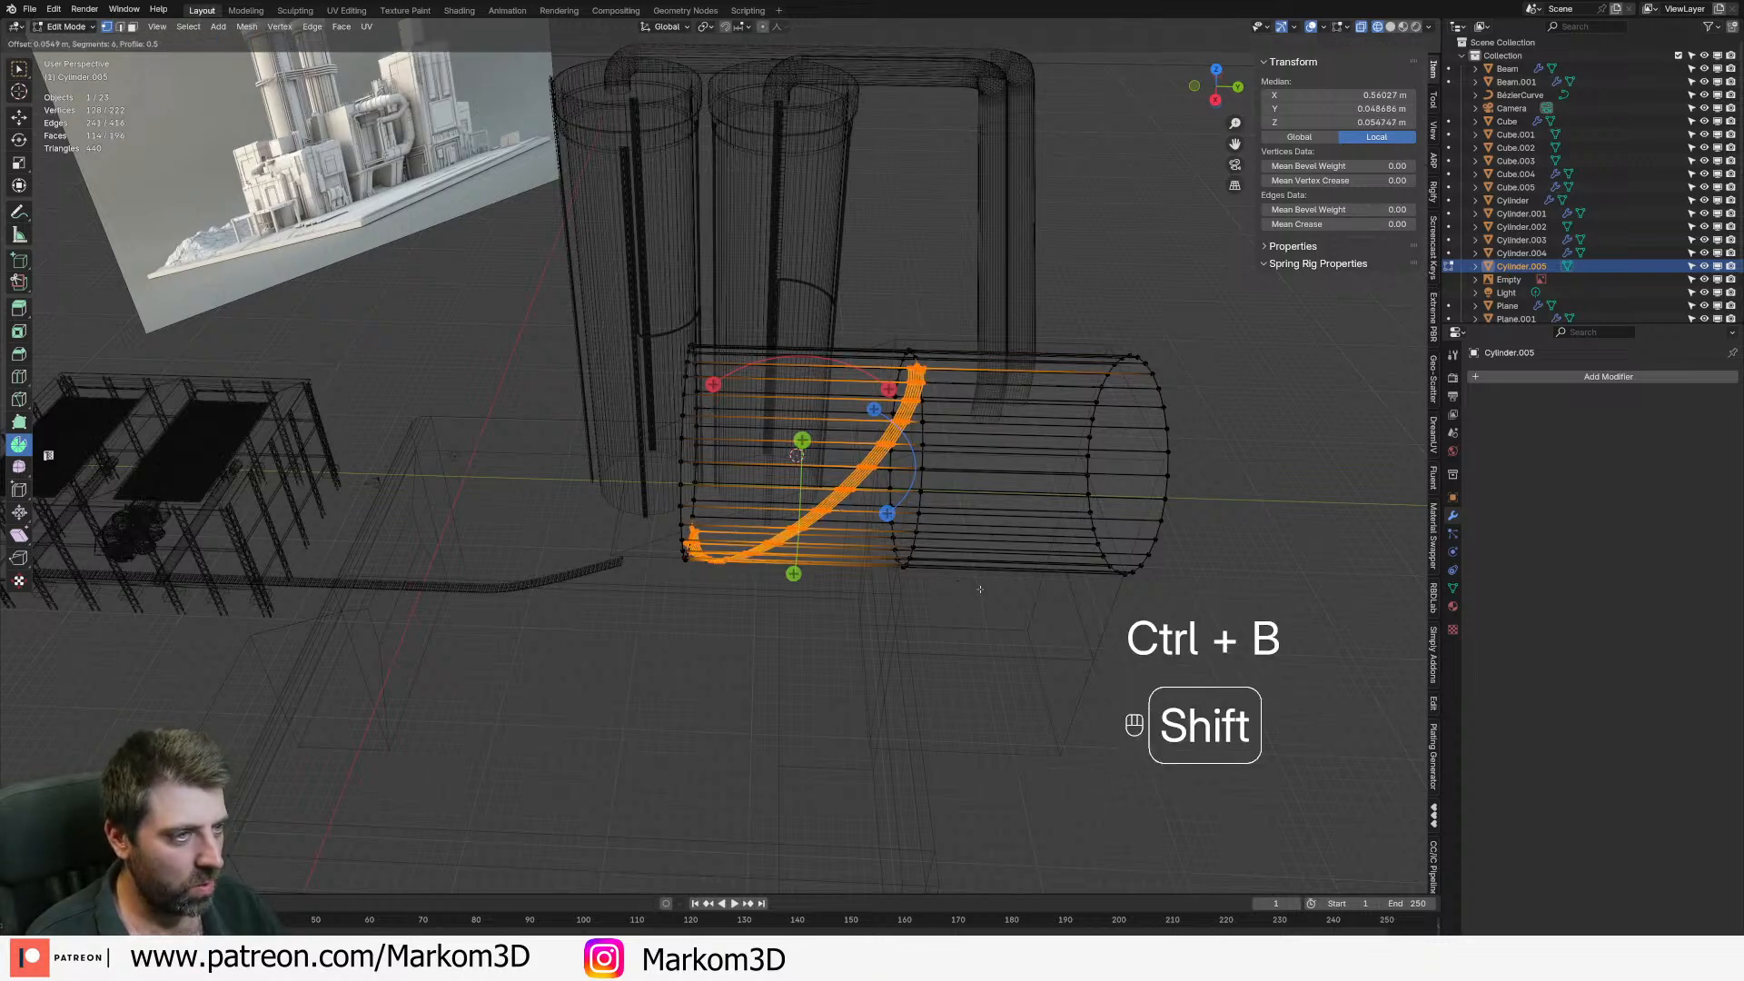
{"action": "right_click", "coordinate": [980, 590]}
{"action": "key", "text": "2"}
{"action": "left_click", "coordinate": [716, 473], "text": "alt"}
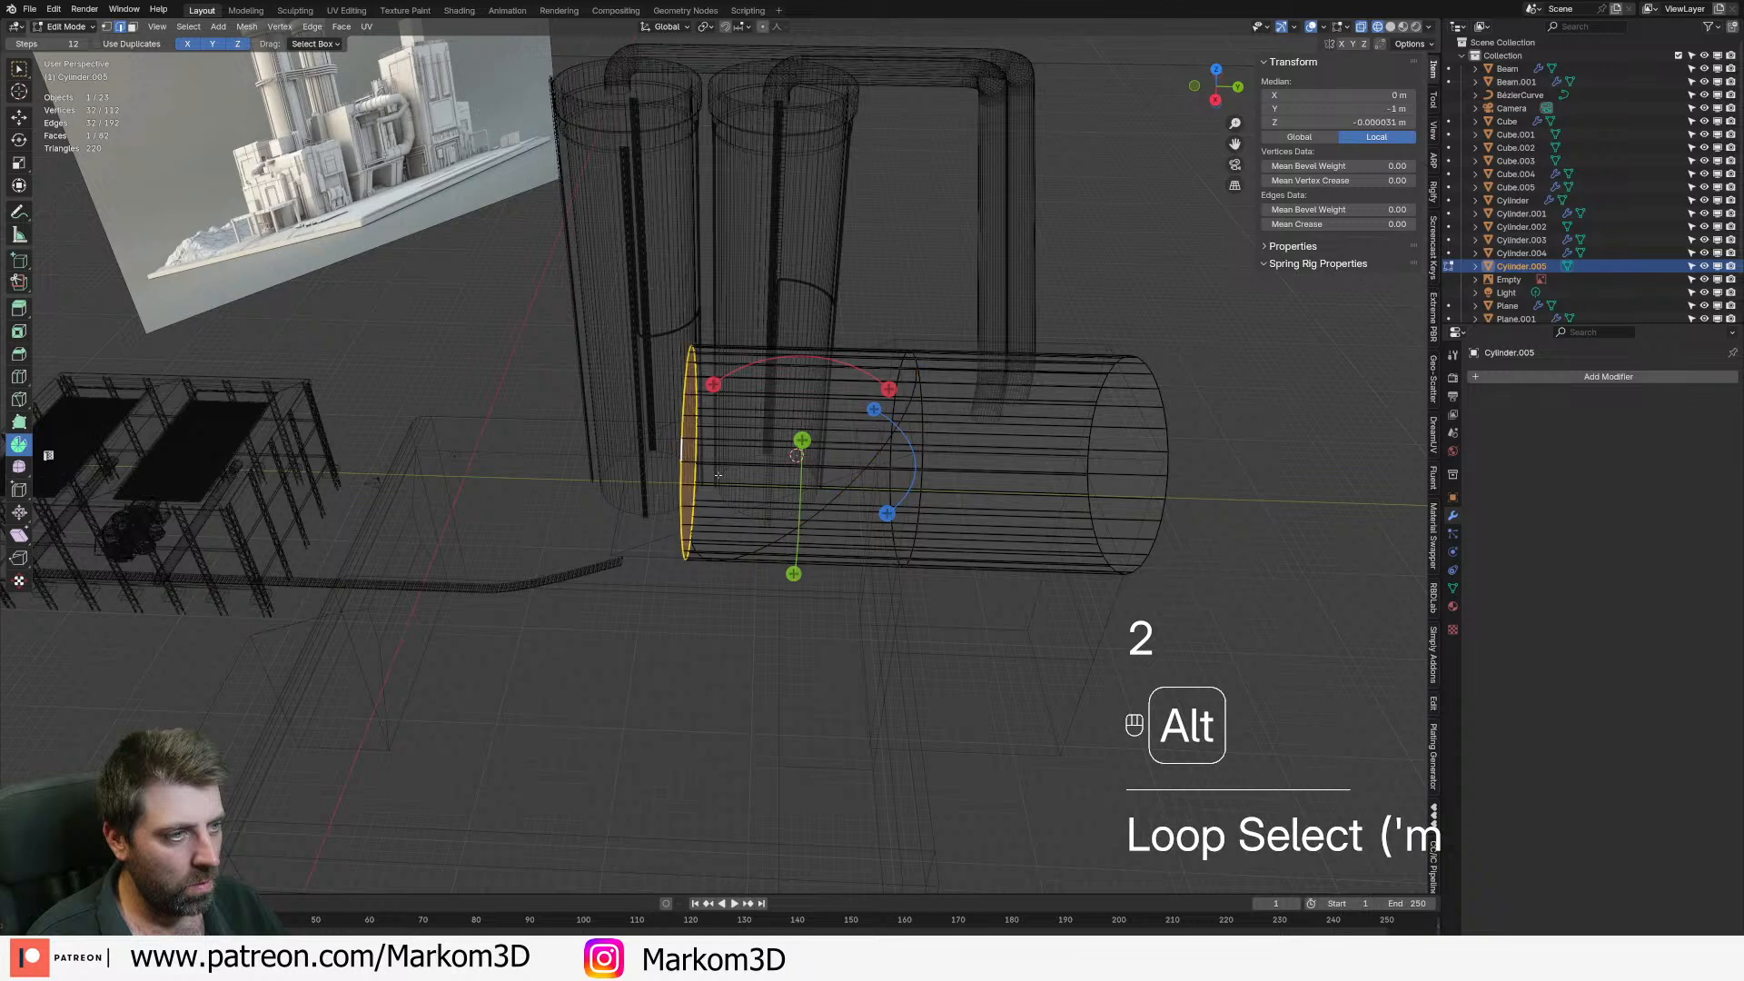
{"action": "key", "text": "e"}
{"action": "left_click", "coordinate": [634, 557]}
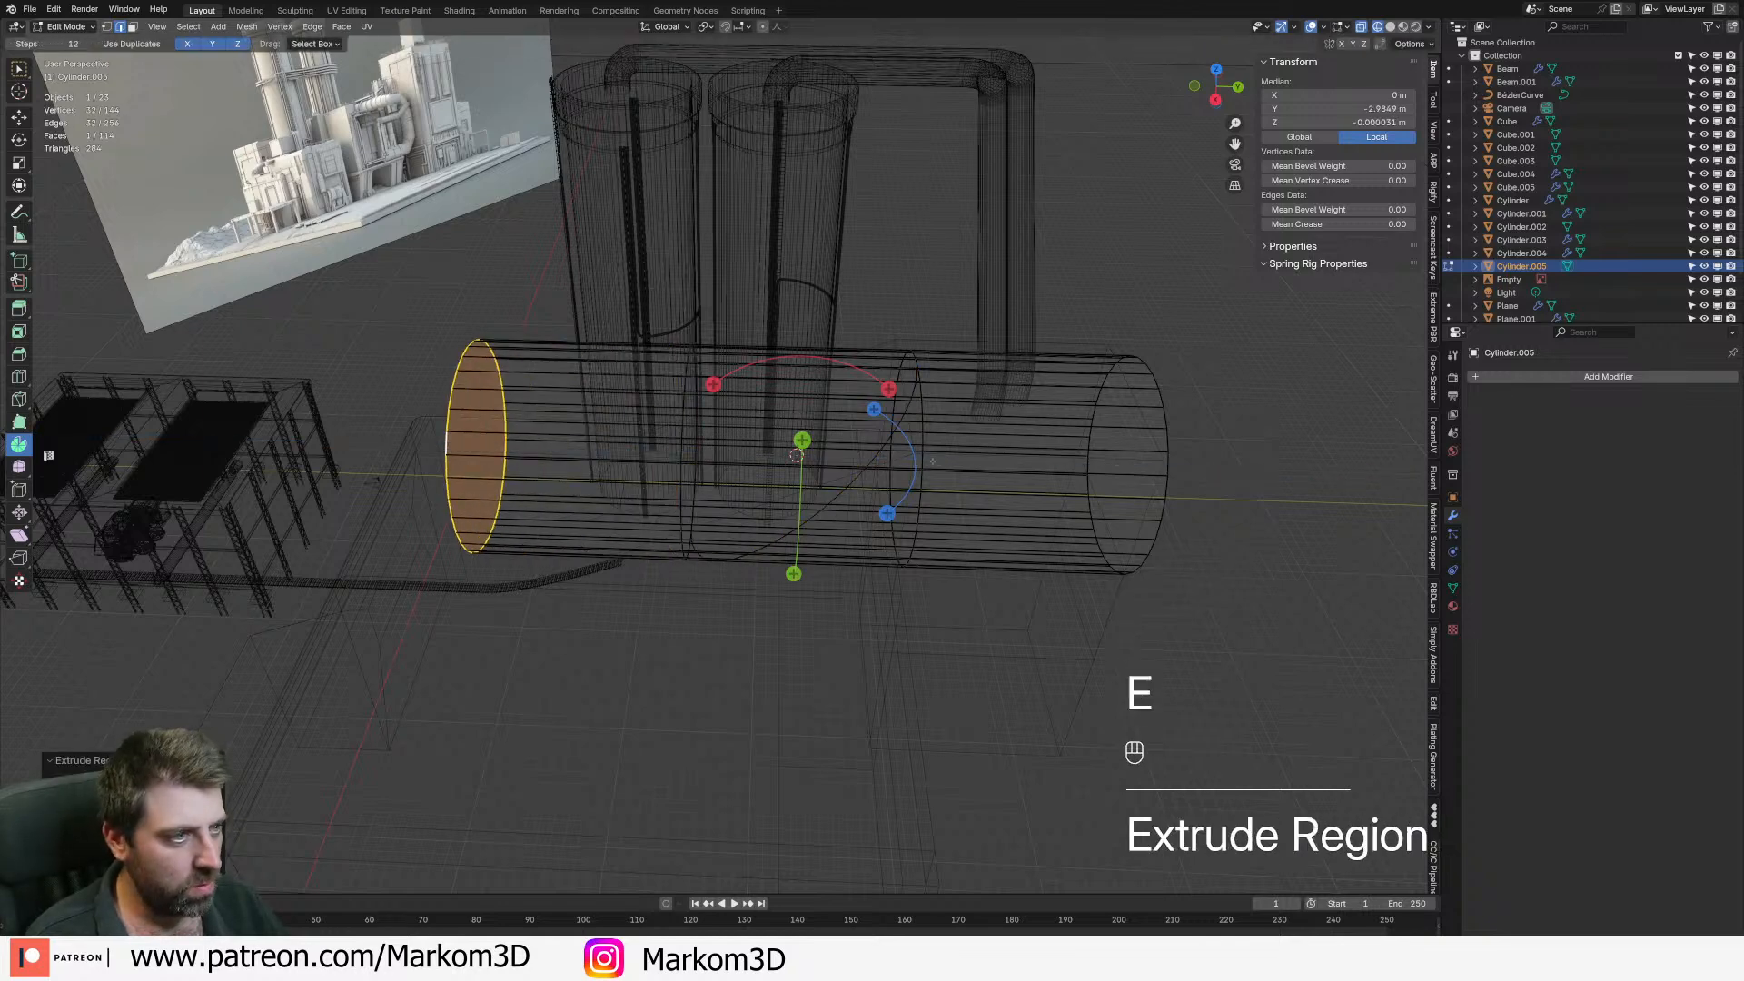
- Select the diagonal cut's edge loop and examine where its ends meet the cylinder rings
{"action": "key", "text": "2"}
{"action": "left_click", "coordinate": [862, 473], "text": "alt"}
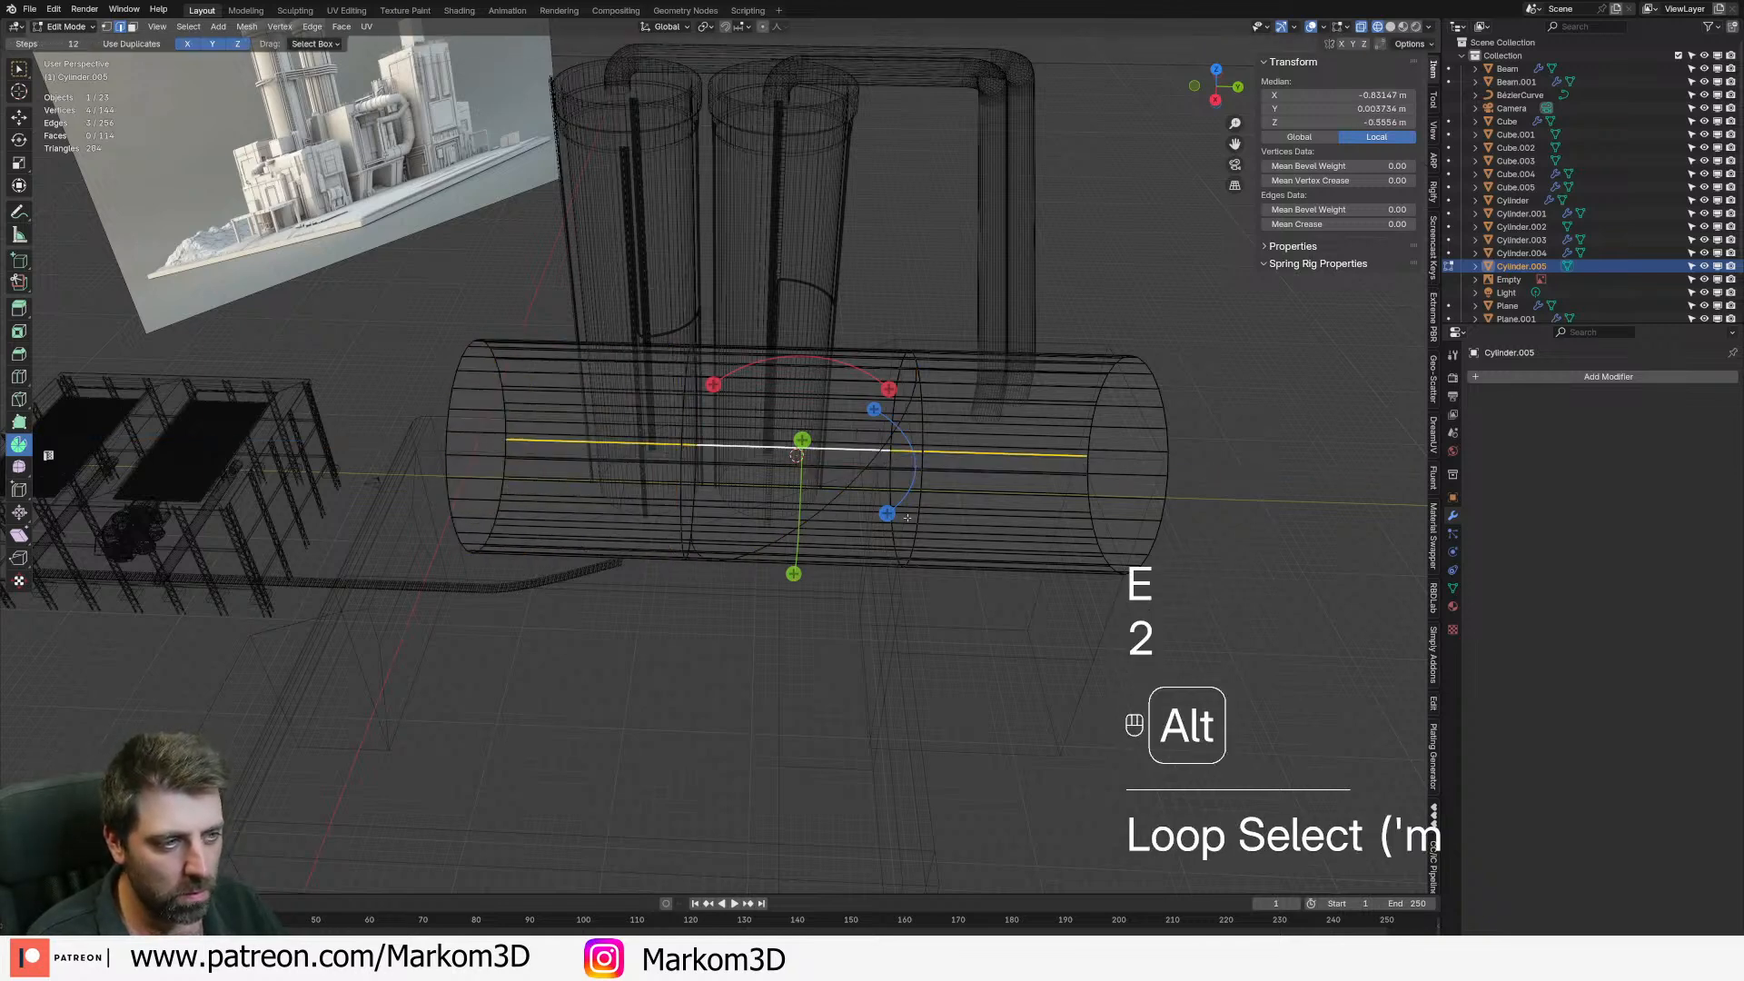
{"action": "left_click", "coordinate": [862, 473], "text": "alt"}
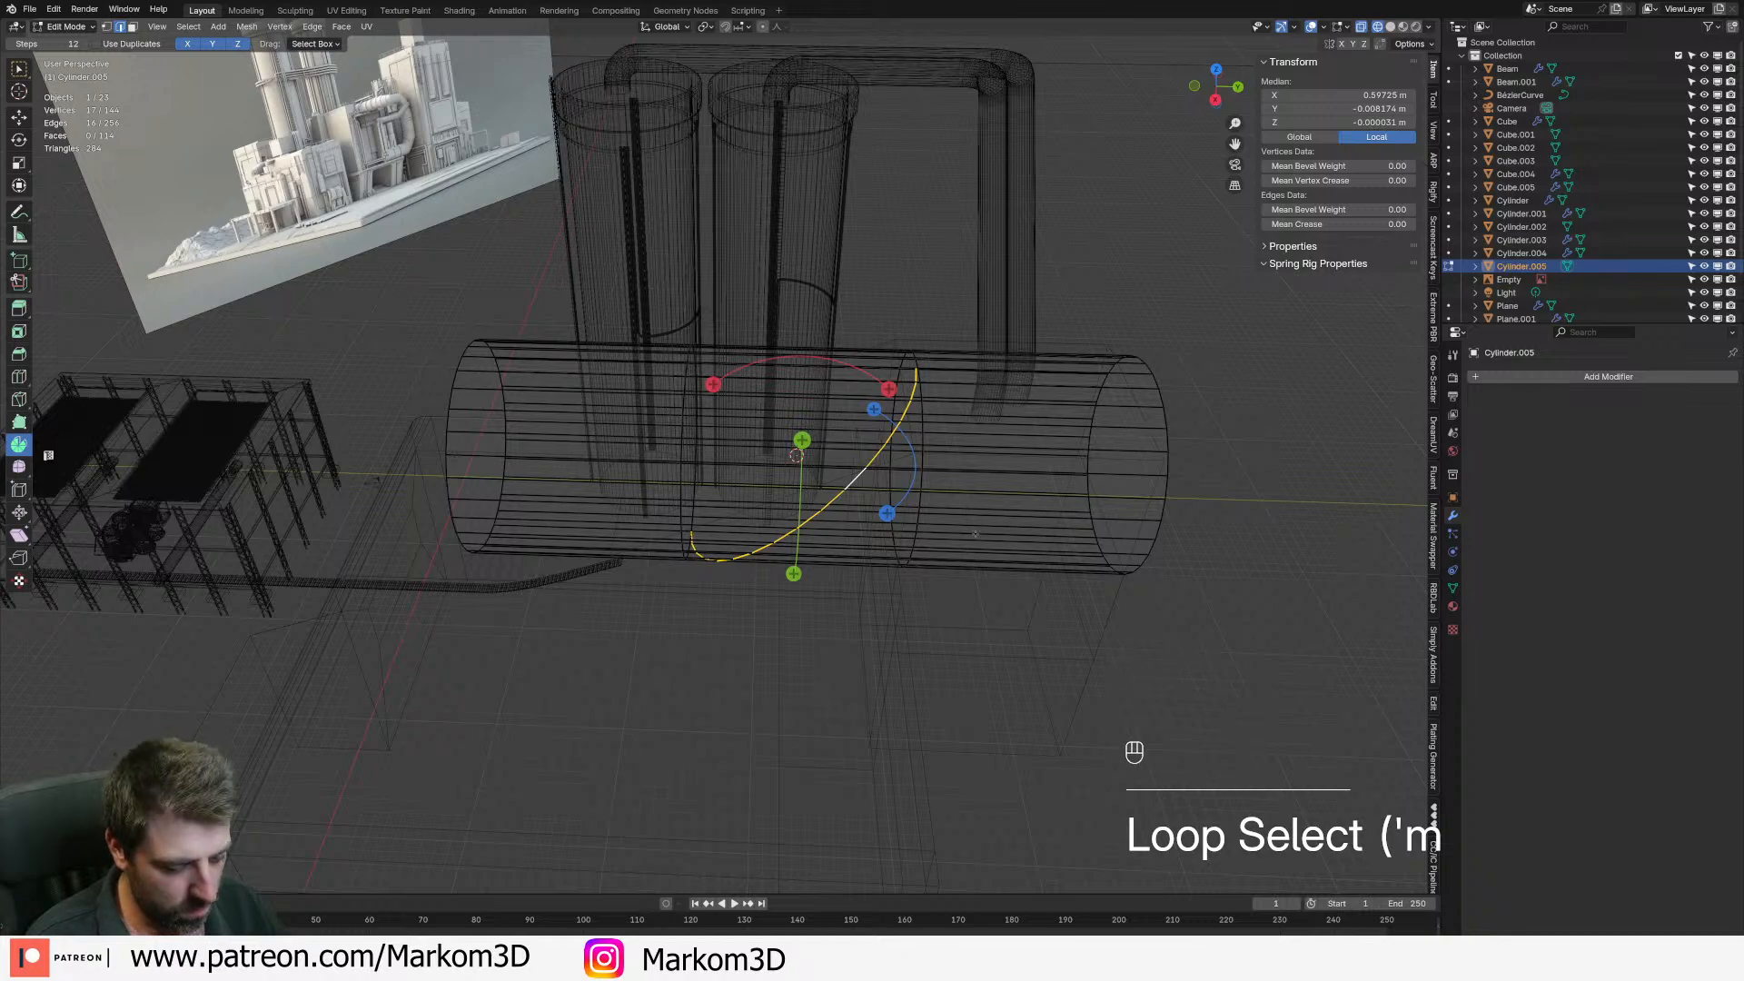
{"action": "middle_click_drag", "start_coordinate": [862, 472], "coordinate": [951, 507]}
{"action": "scroll", "coordinate": [951, 507], "scroll_direction": "up", "scroll_amount": 2}
{"action": "middle_click_drag", "start_coordinate": [1081, 647], "coordinate": [993, 553], "text": "shift"}
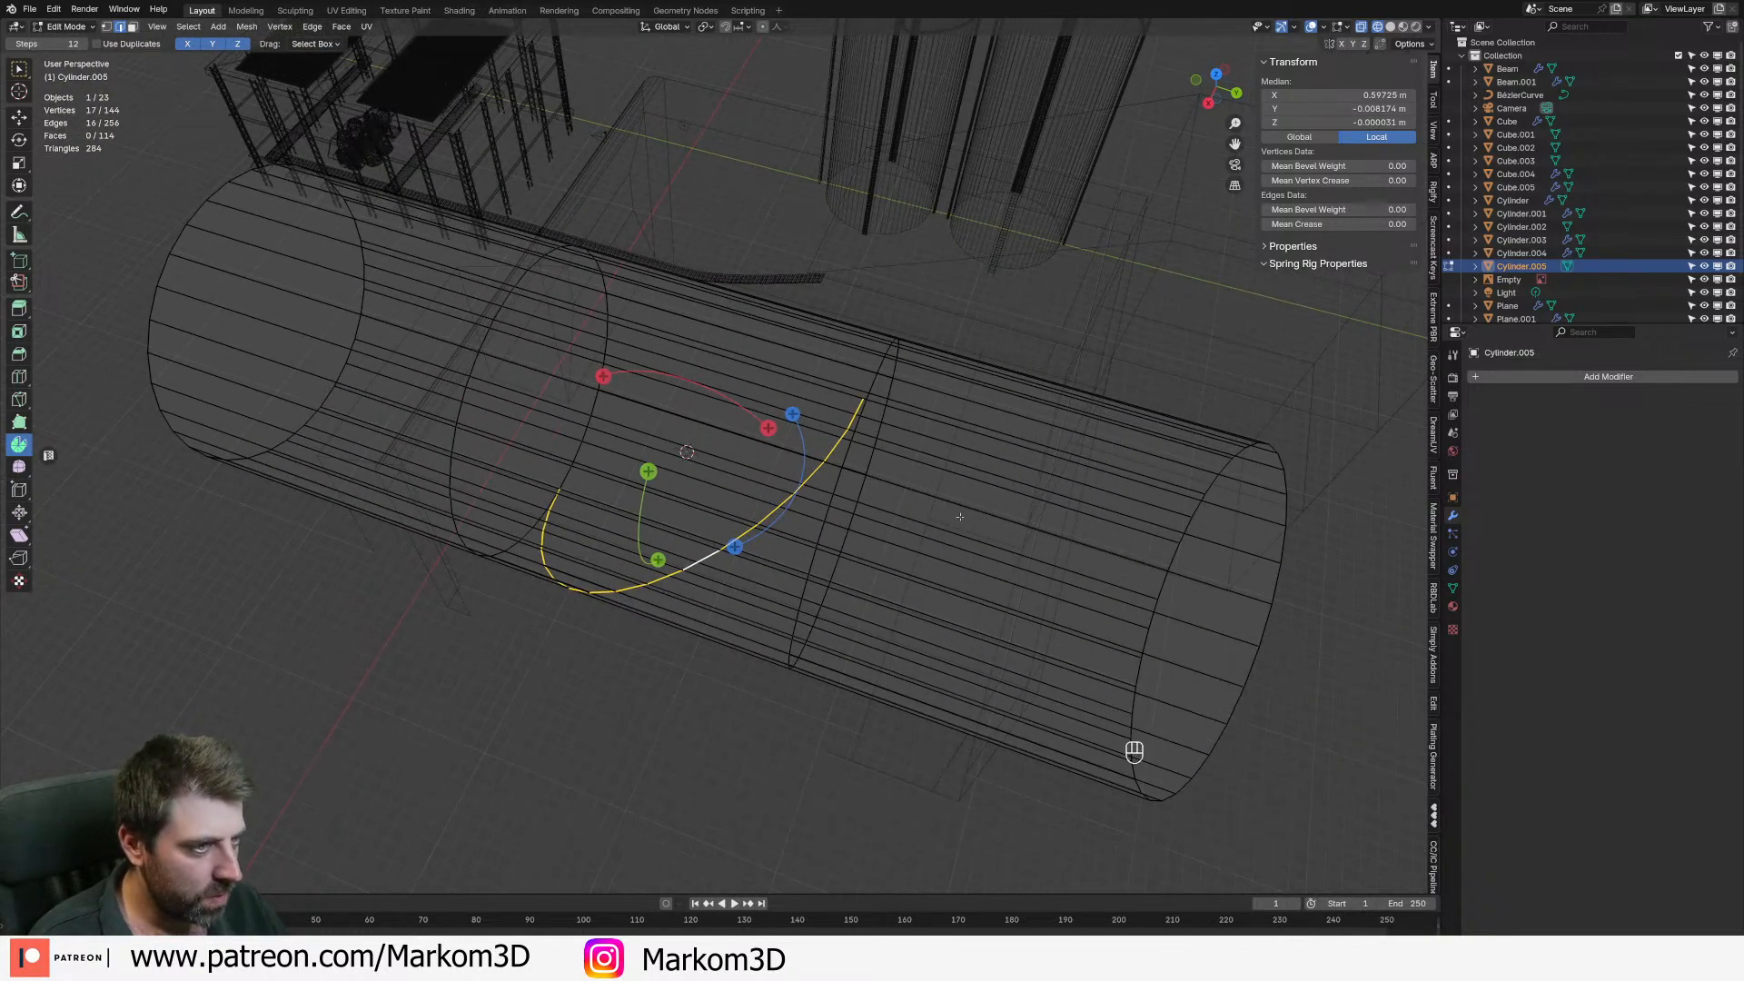
{"action": "scroll", "coordinate": [934, 445], "scroll_direction": "up", "scroll_amount": 3}
{"action": "scroll", "coordinate": [934, 446], "scroll_direction": "down", "scroll_amount": 2}
{"action": "key", "text": "2"}
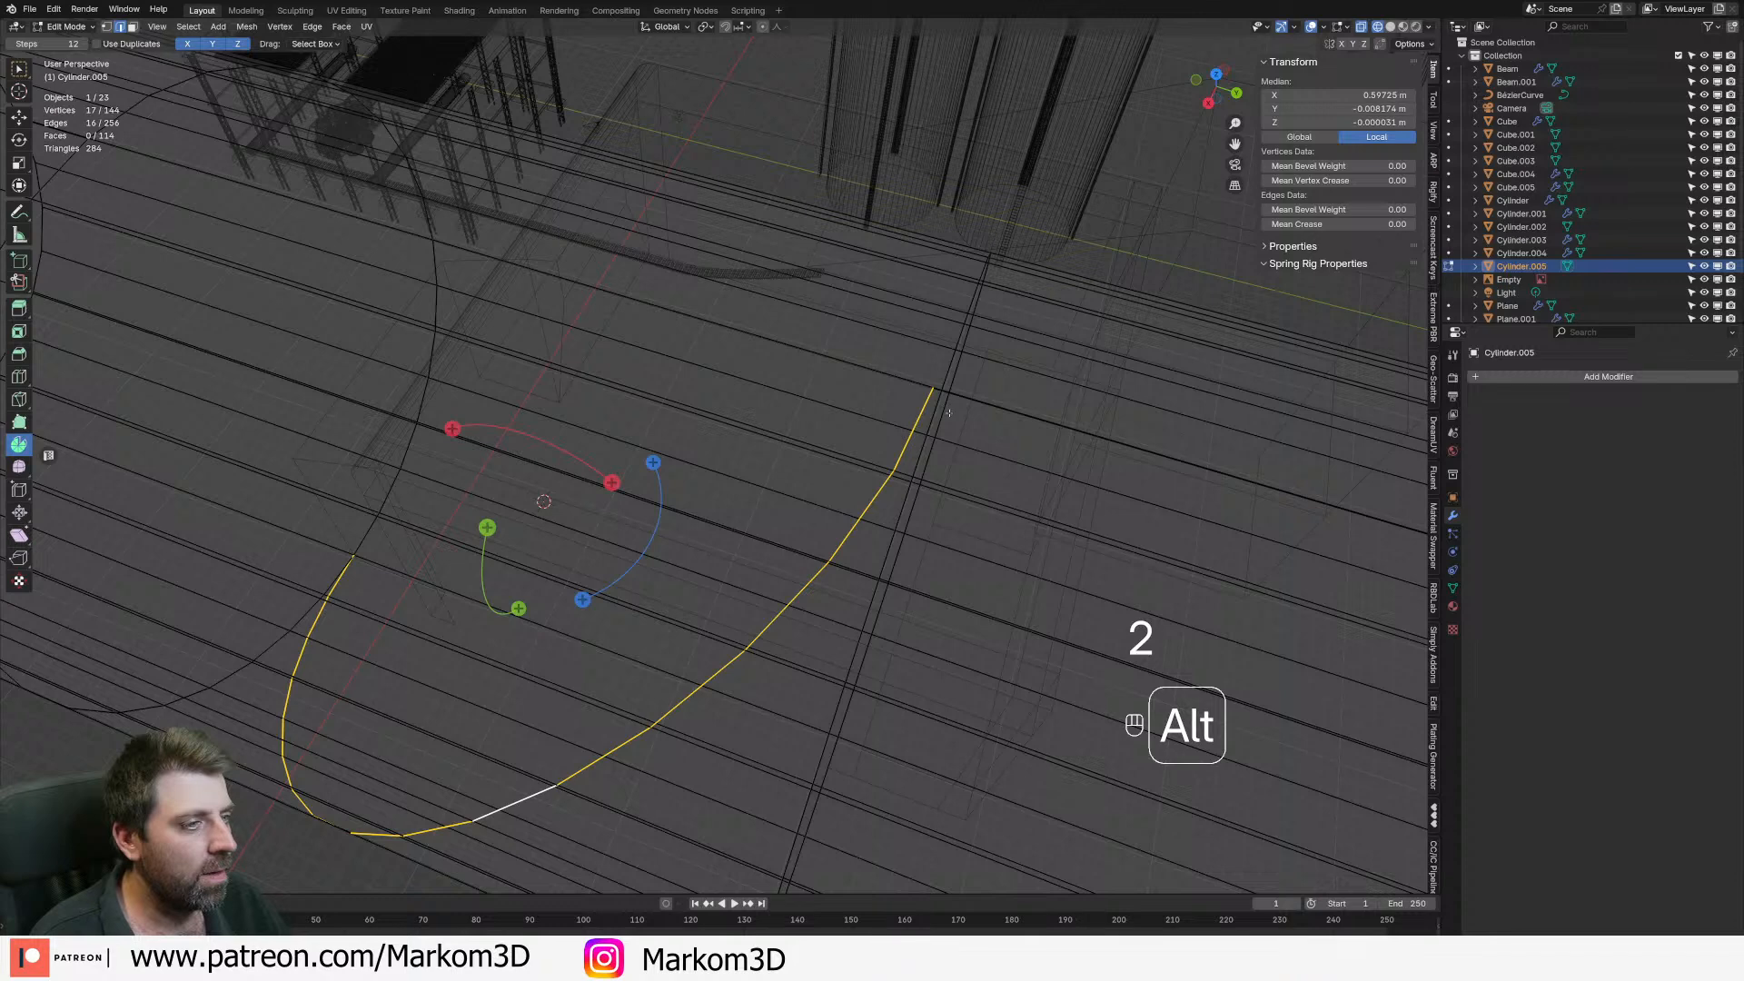
- Flatten the ring at the diagonal's upper end together with the cut's end vertex by scaling them to 0 on Y
{"action": "left_click", "coordinate": [941, 408], "text": "alt"}
{"action": "key", "text": "2"}
{"action": "key", "text": "1"}
{"action": "left_click", "coordinate": [933, 388], "text": "shift"}
{"action": "key", "text": "KP_3"}
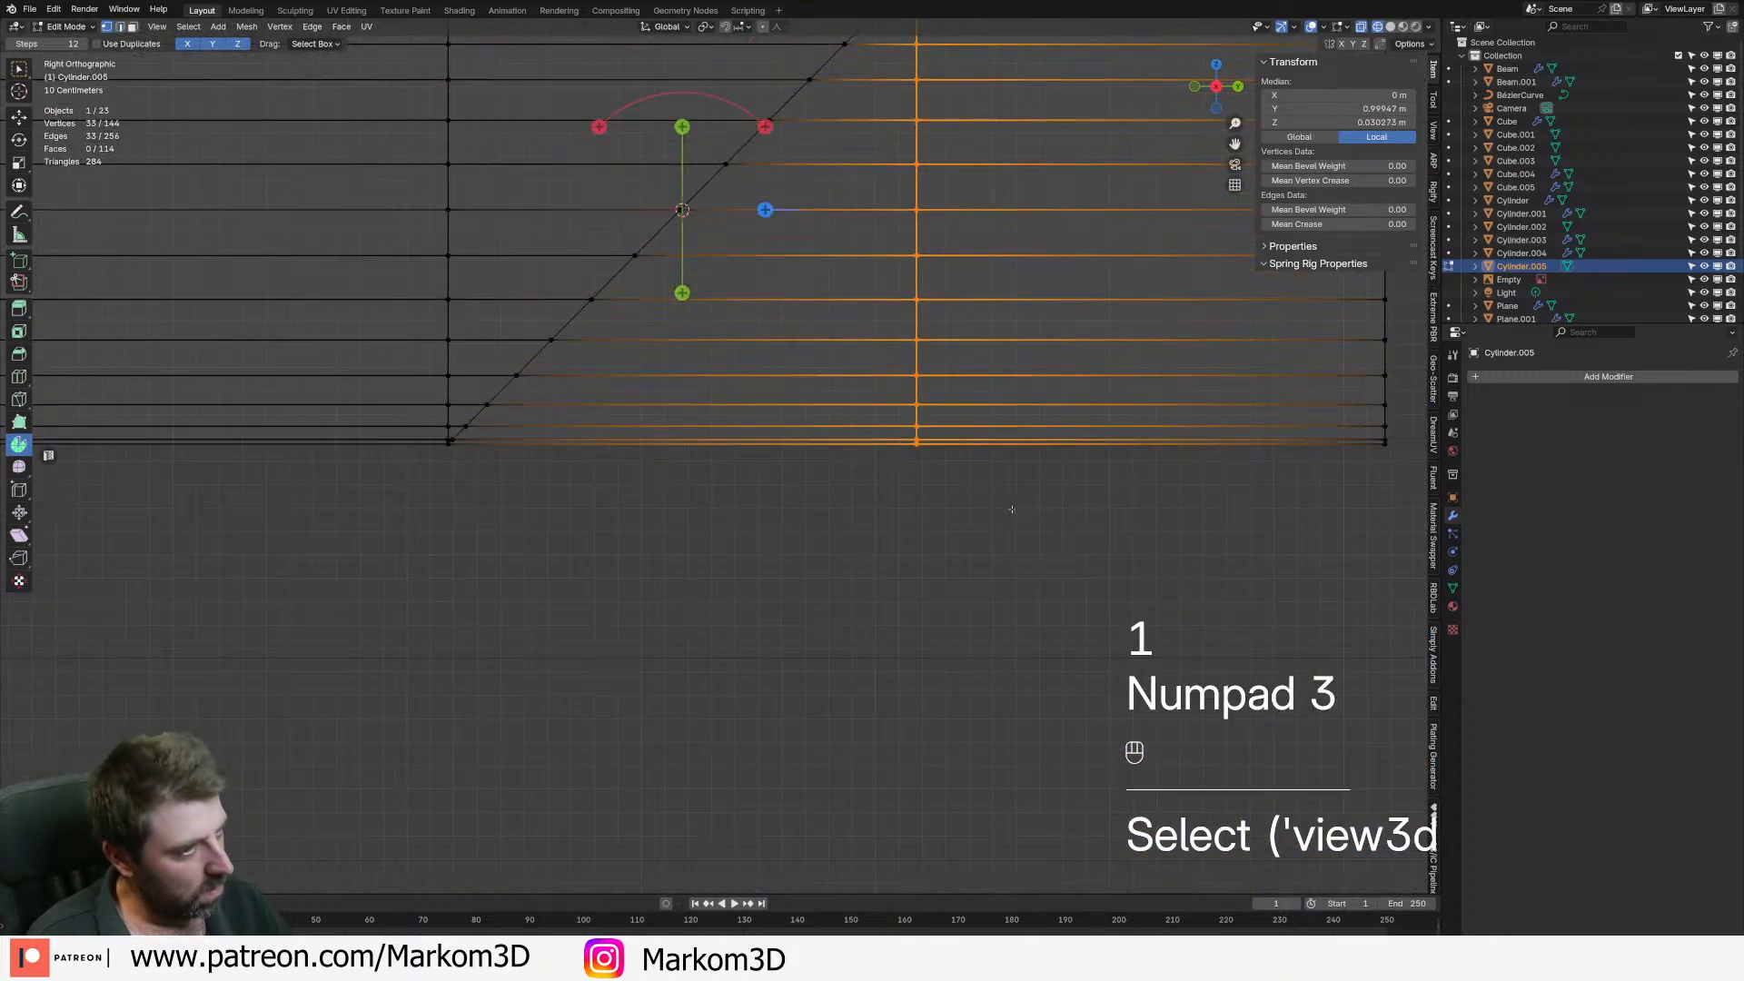
{"action": "key", "text": "s"}
{"action": "scroll", "coordinate": [1011, 511], "scroll_direction": "down", "scroll_amount": 5}
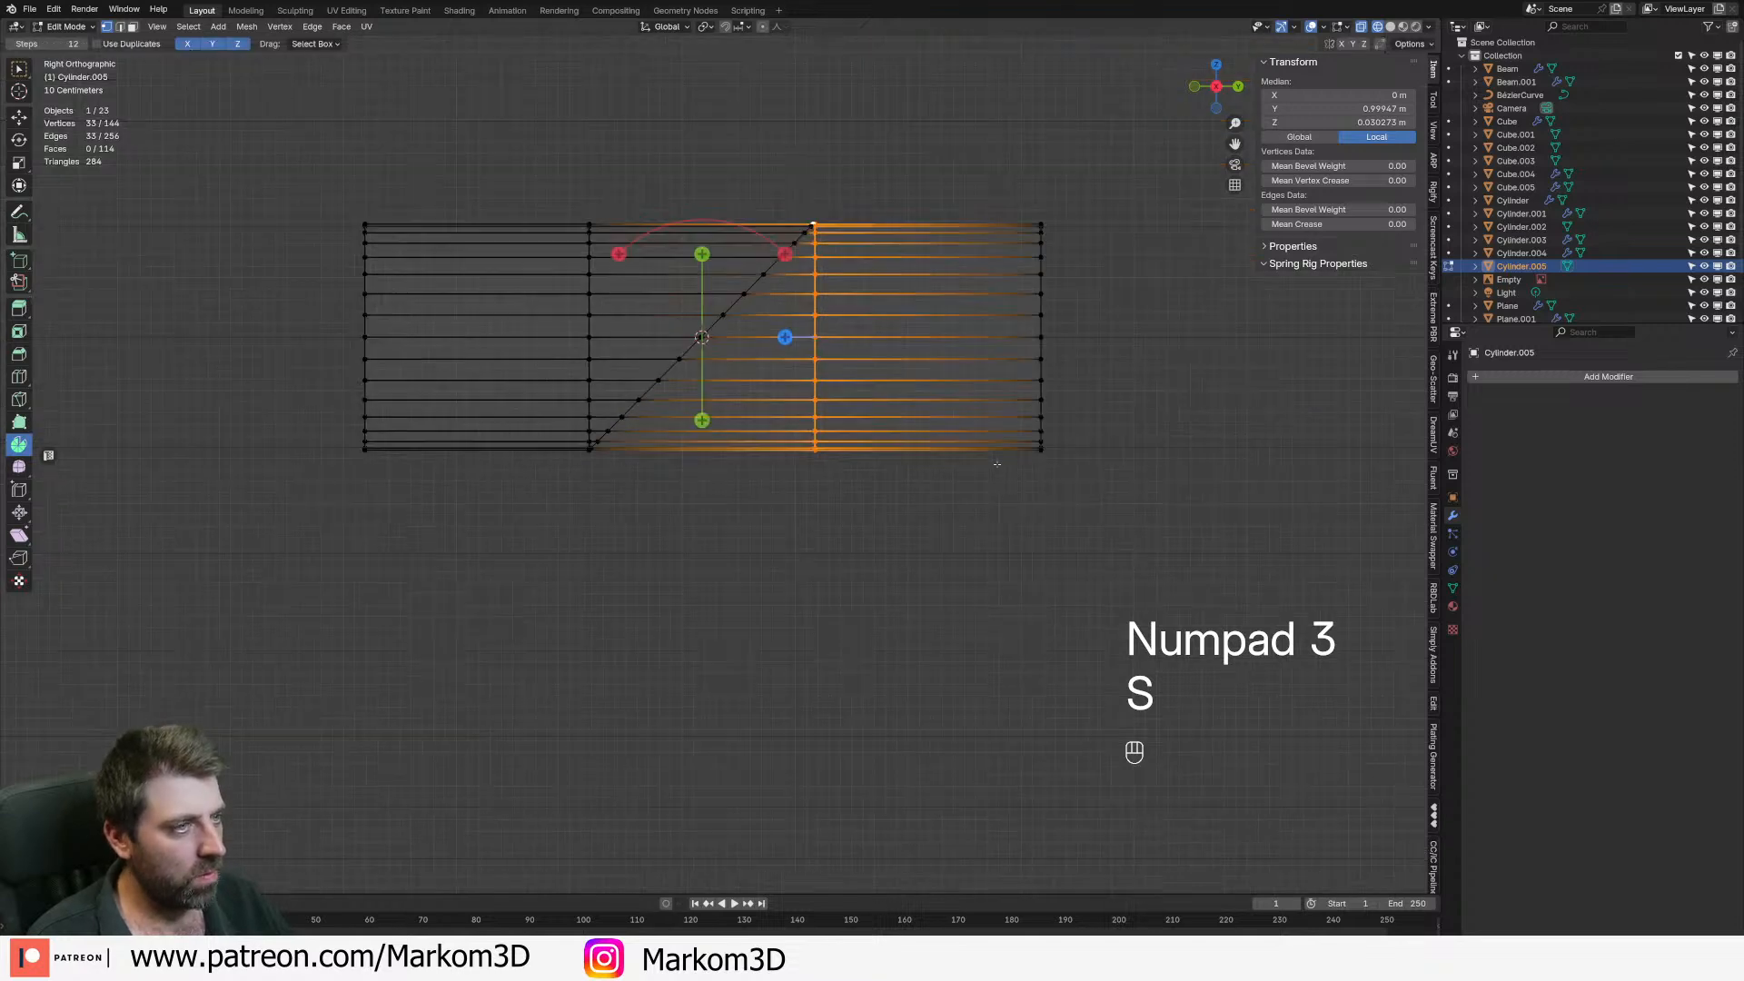
{"action": "type", "text": "sy0"}
{"action": "key", "text": "Return"}
- Merge all of the cylinder's vertices by distance
{"action": "scroll", "coordinate": [902, 477], "scroll_direction": "up", "scroll_amount": 4}
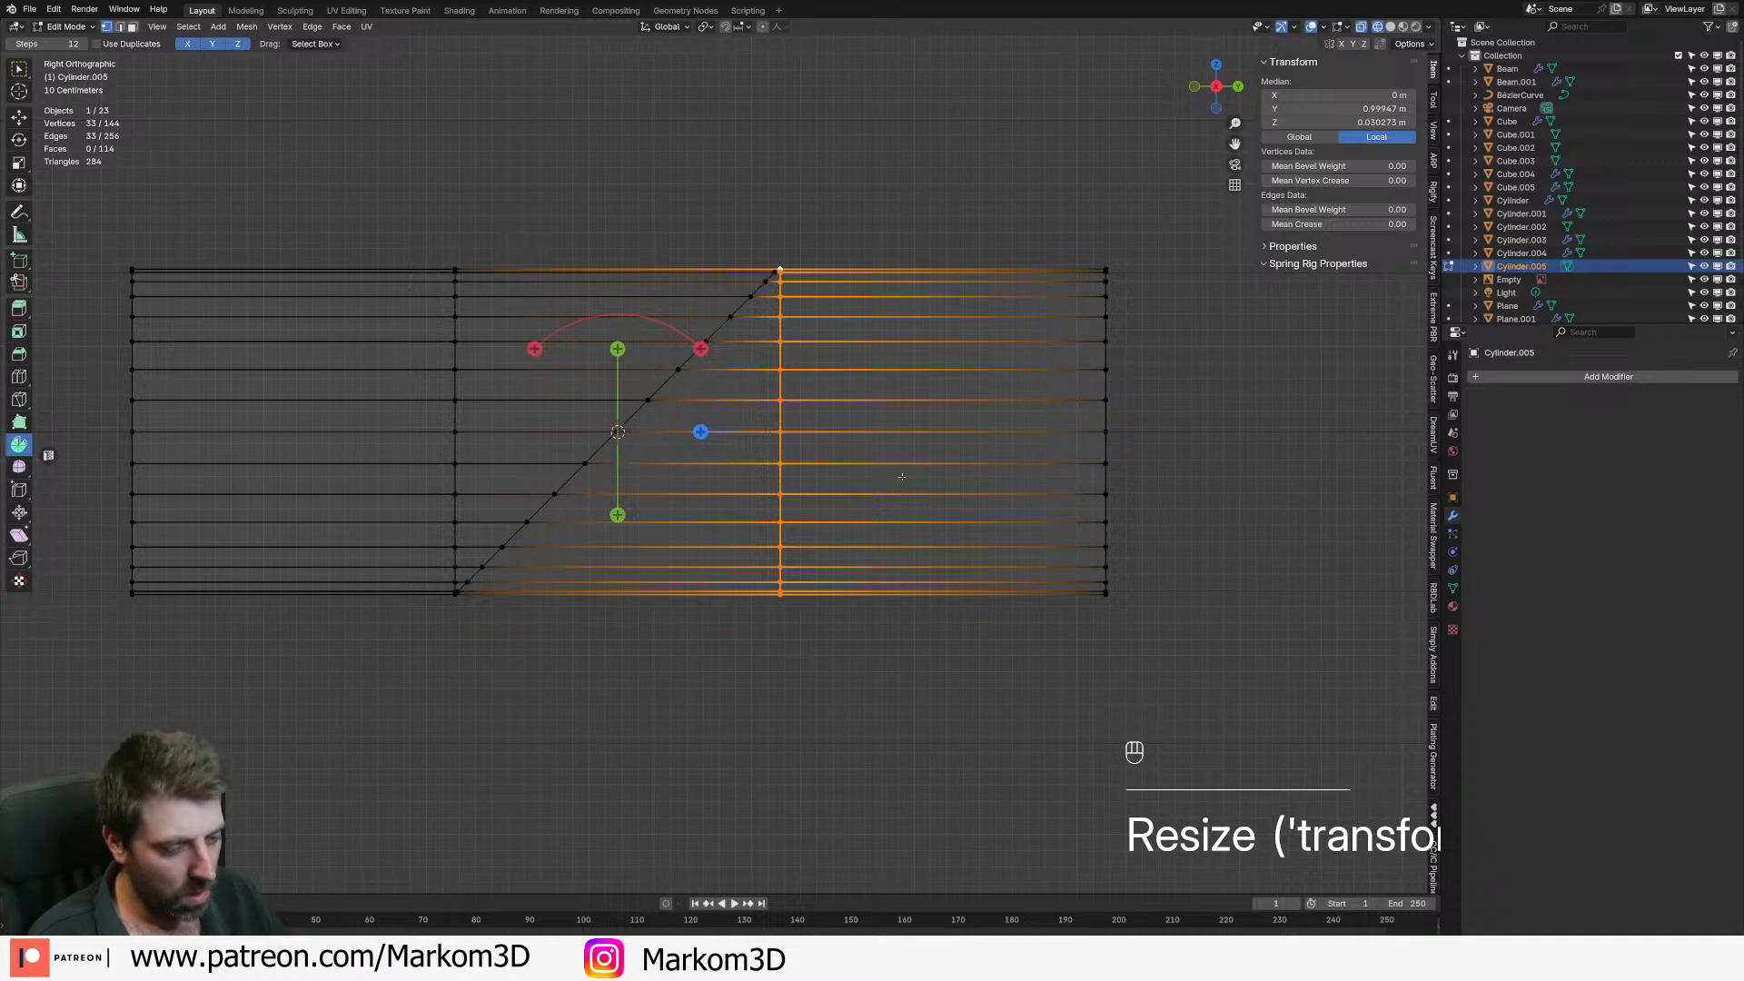
{"action": "key", "text": "a"}
{"action": "key", "text": "m"}
{"action": "left_click", "coordinate": [902, 474]}
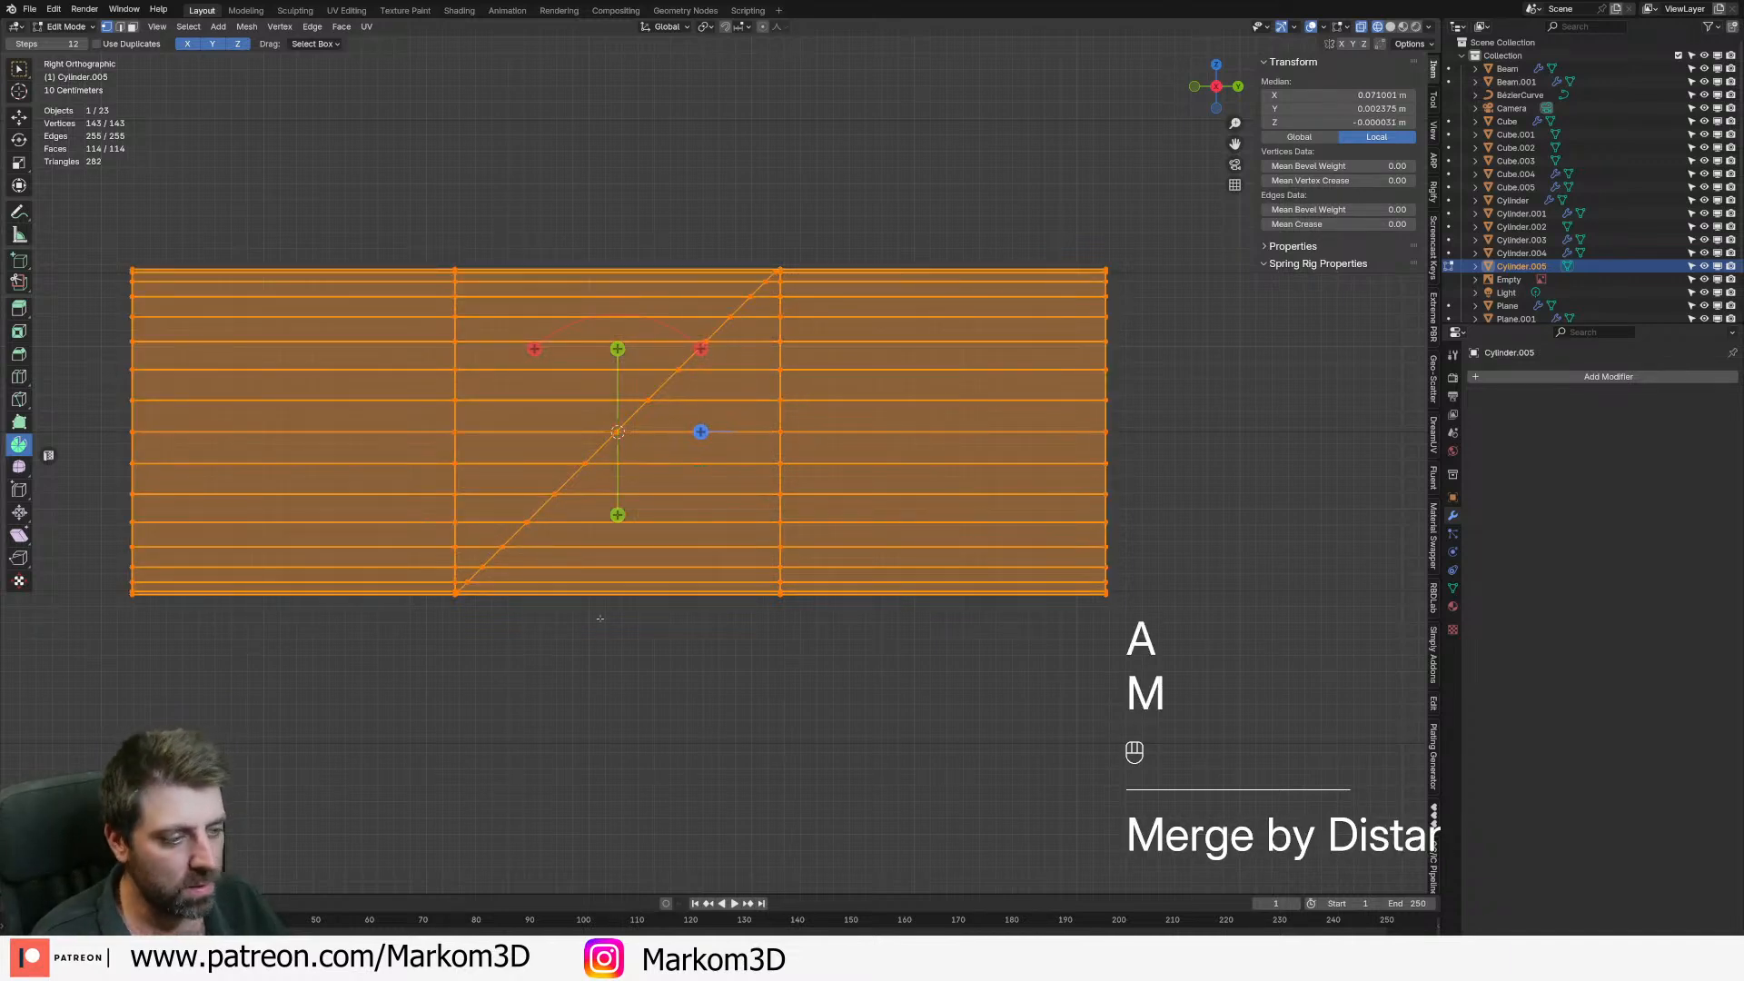
- Switch to solid shading and bevel the diagonal edge loop into a strip with 1 segment and about 0.0258 m width
{"action": "key", "text": "2"}
{"action": "left_click", "coordinate": [636, 413], "text": "alt"}
{"action": "key", "text": "z"}
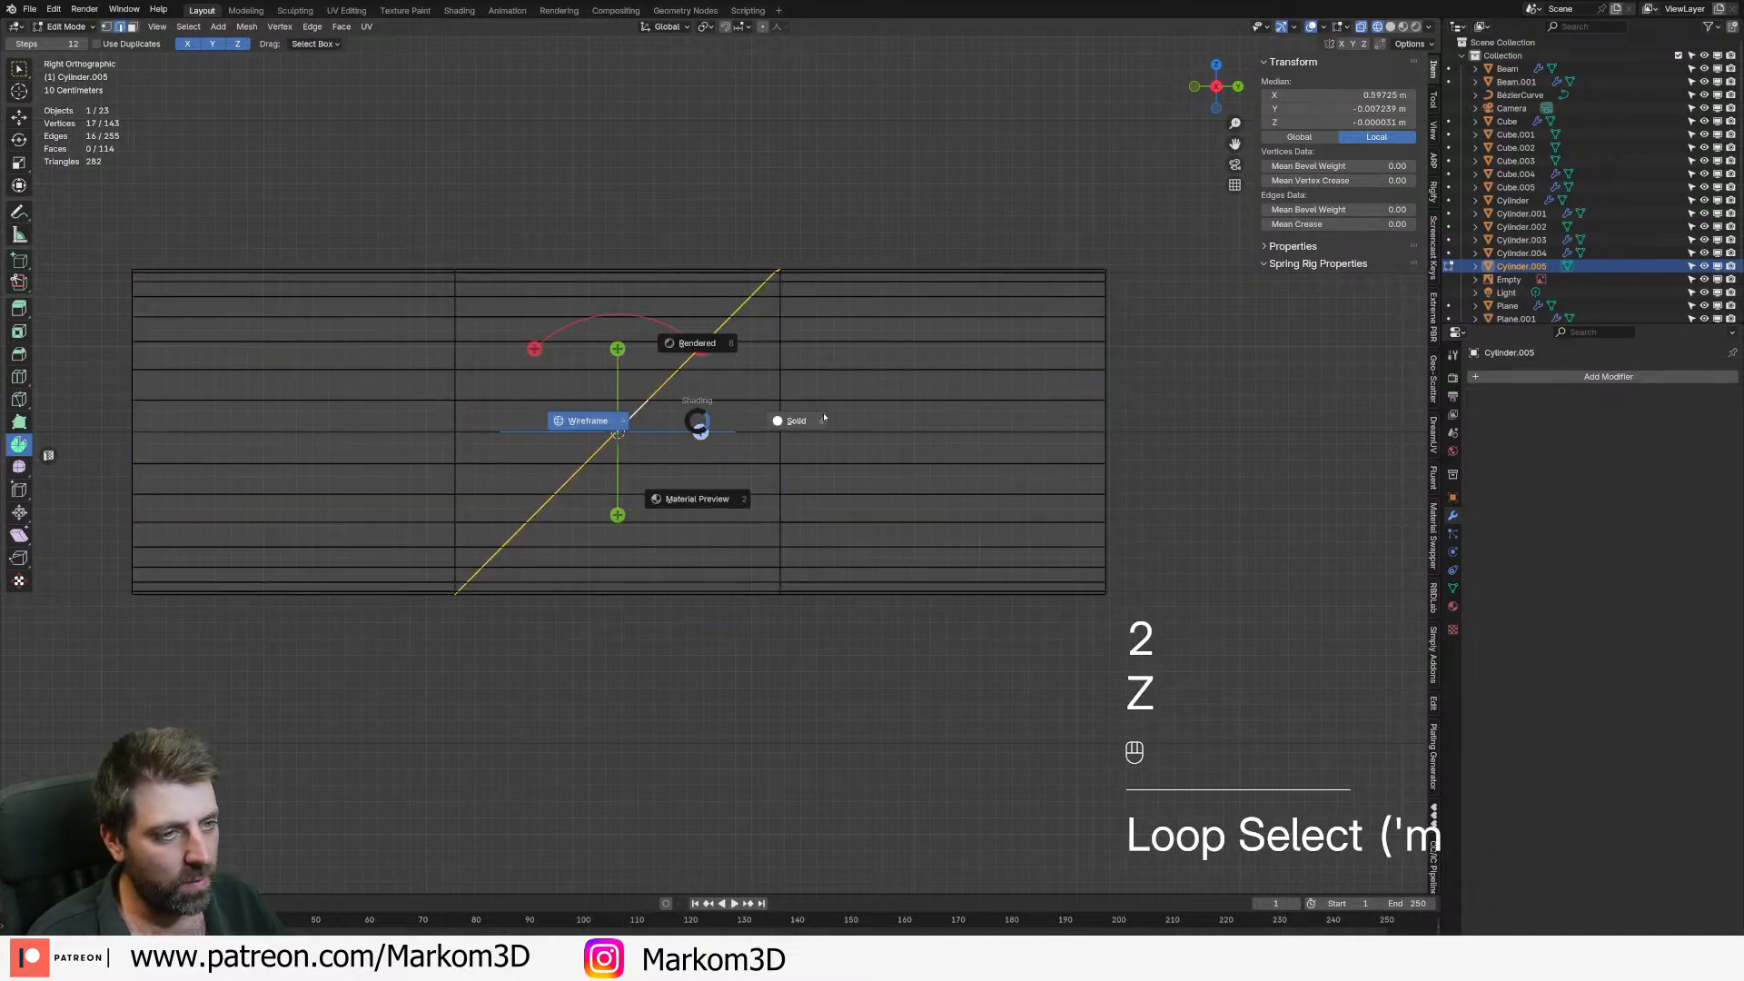
{"action": "left_click", "coordinate": [823, 418]}
{"action": "middle_click_drag", "start_coordinate": [823, 418], "coordinate": [818, 489]}
{"action": "key", "text": "ctrl+b"}
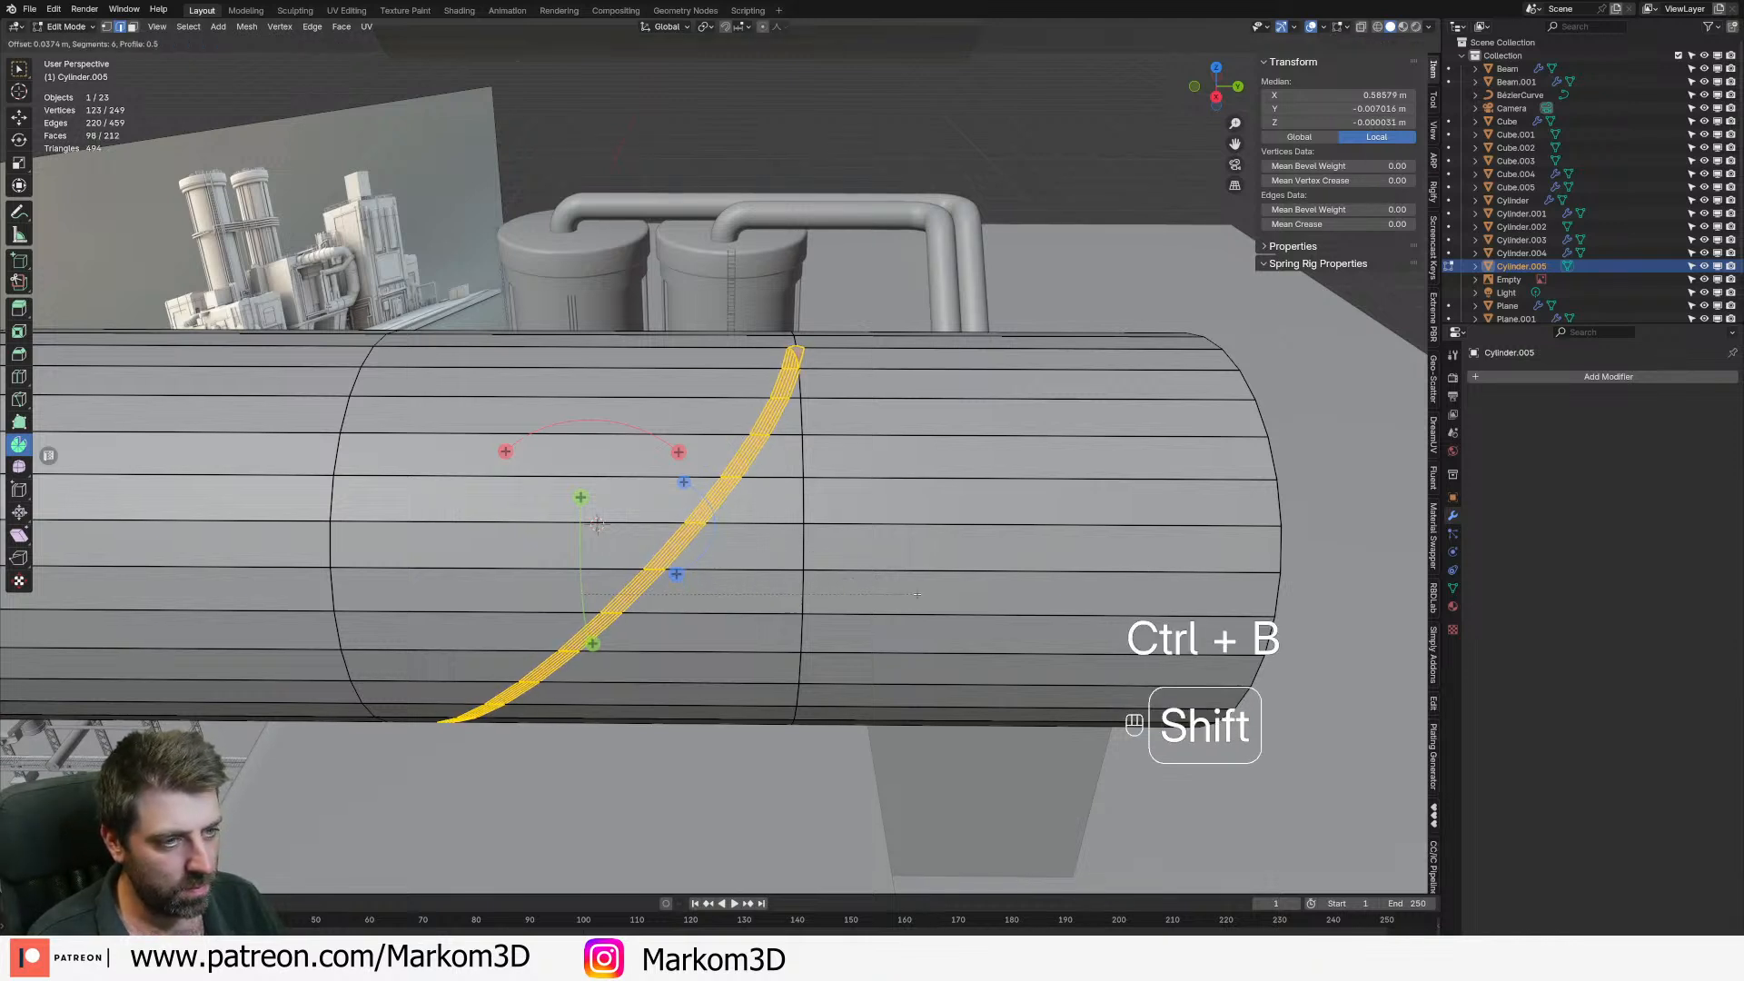
{"action": "scroll", "coordinate": [916, 595], "scroll_direction": "down", "scroll_amount": 5, "text": "shift"}
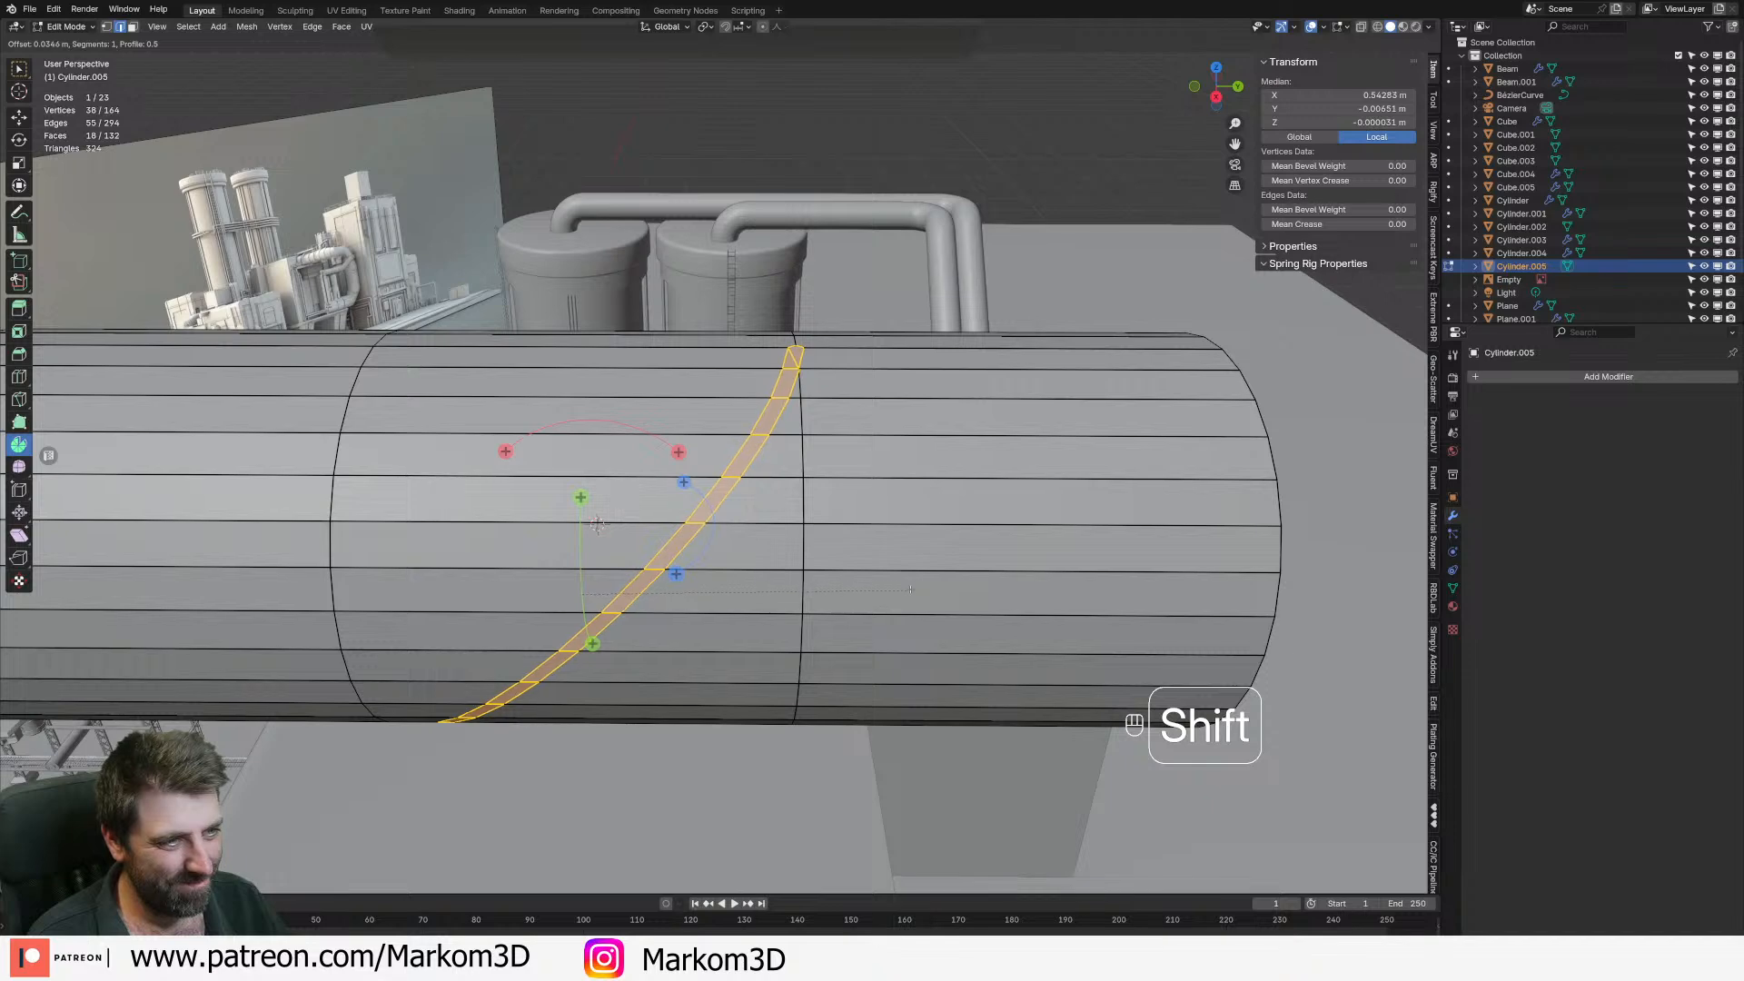
{"action": "left_click", "coordinate": [892, 573]}
- Slide the ring vertex beside the beveled strip's upper end along its edge to the strip's end corner
{"action": "scroll", "coordinate": [739, 447], "scroll_direction": "up", "scroll_amount": 3}
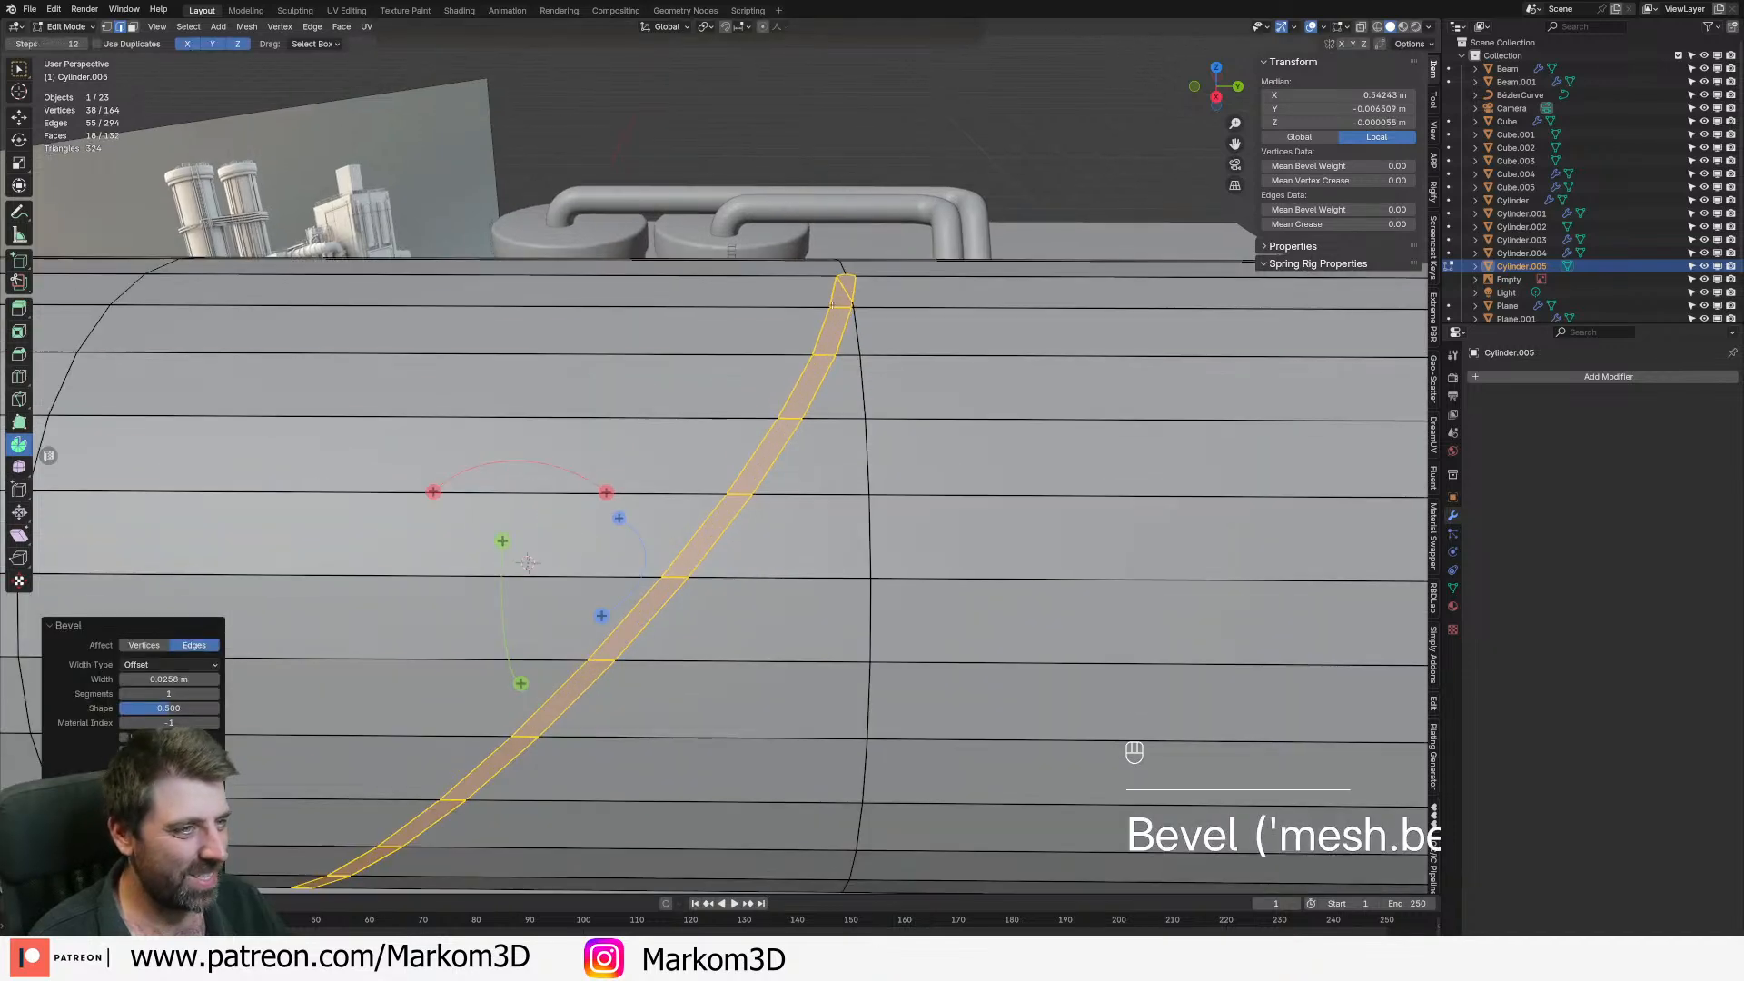
{"action": "key", "text": "1"}
{"action": "left_click", "coordinate": [836, 275]}
{"action": "left_click", "coordinate": [854, 303]}
{"action": "key", "text": "g"}
{"action": "key", "text": "g"}
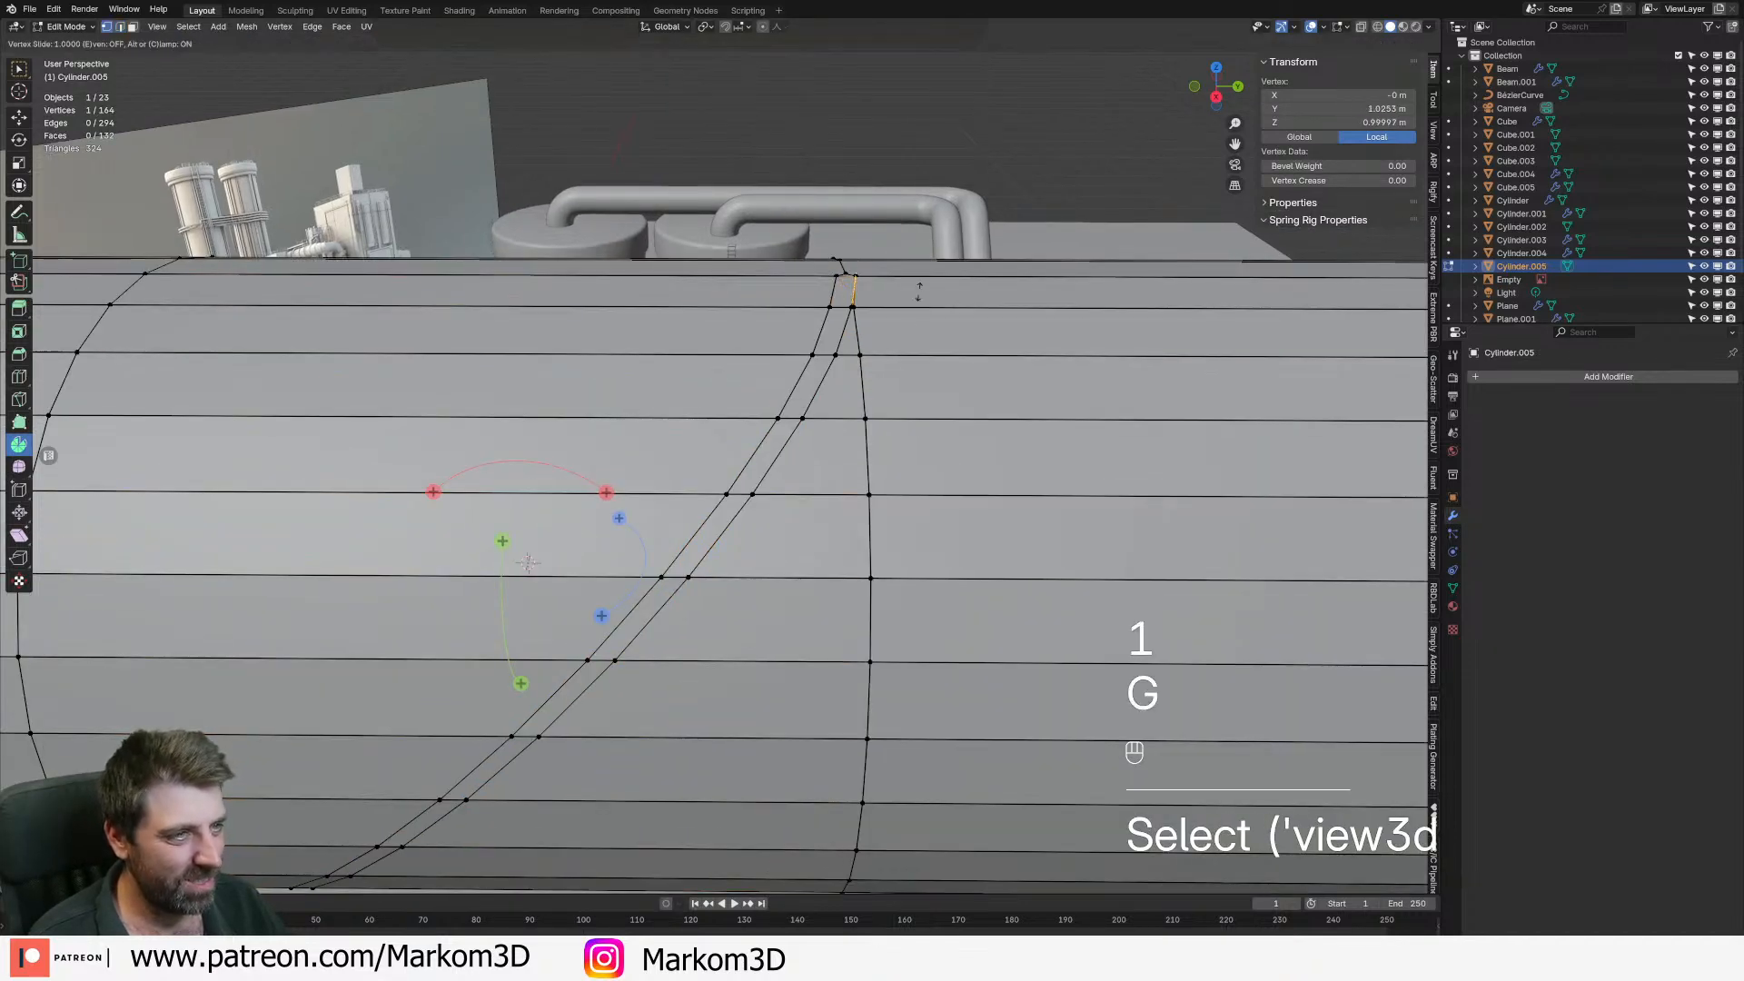
{"action": "left_click", "coordinate": [915, 300]}
- Slide the vertex near the beveled strip's lower end fully along its edge
{"action": "scroll", "coordinate": [915, 300], "scroll_direction": "down", "scroll_amount": 4}
{"action": "middle_click_drag", "start_coordinate": [621, 511], "coordinate": [716, 380]}
{"action": "scroll", "coordinate": [592, 386], "scroll_direction": "up", "scroll_amount": 1}
{"action": "middle_click_drag", "start_coordinate": [583, 400], "coordinate": [756, 391]}
{"action": "scroll", "coordinate": [756, 390], "scroll_direction": "up", "scroll_amount": 4}
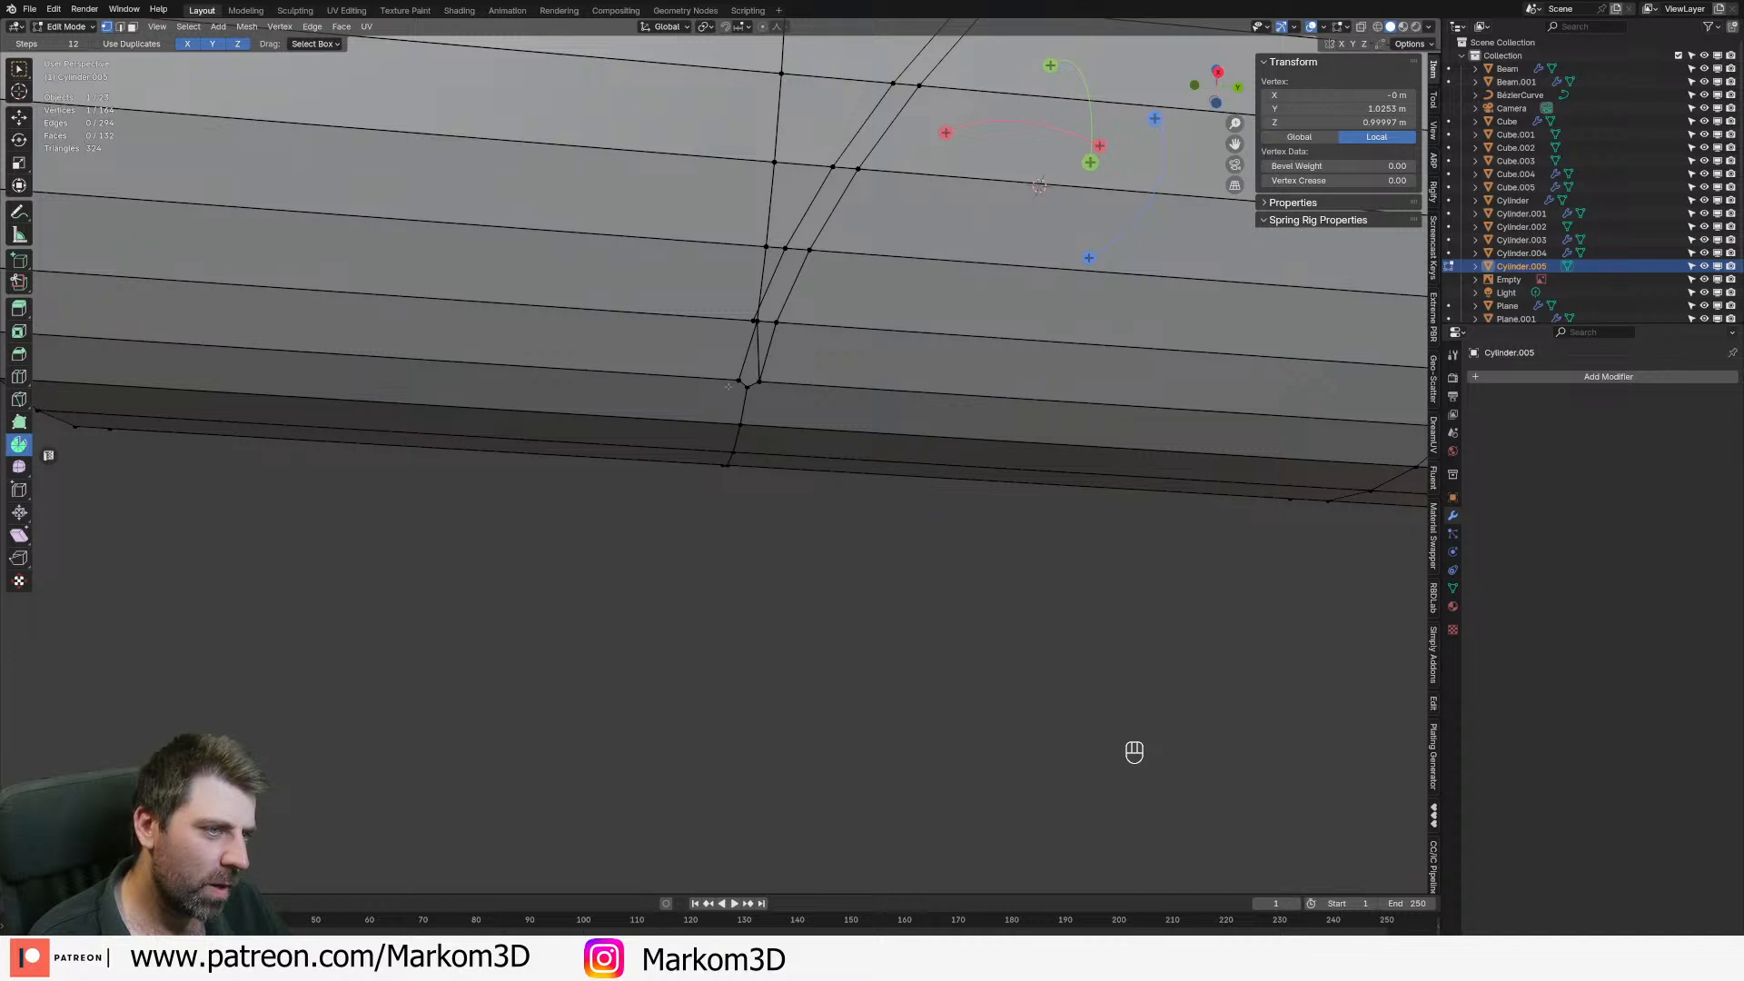
{"action": "left_click", "coordinate": [756, 319]}
{"action": "key", "text": "g"}
{"action": "key", "text": "g"}
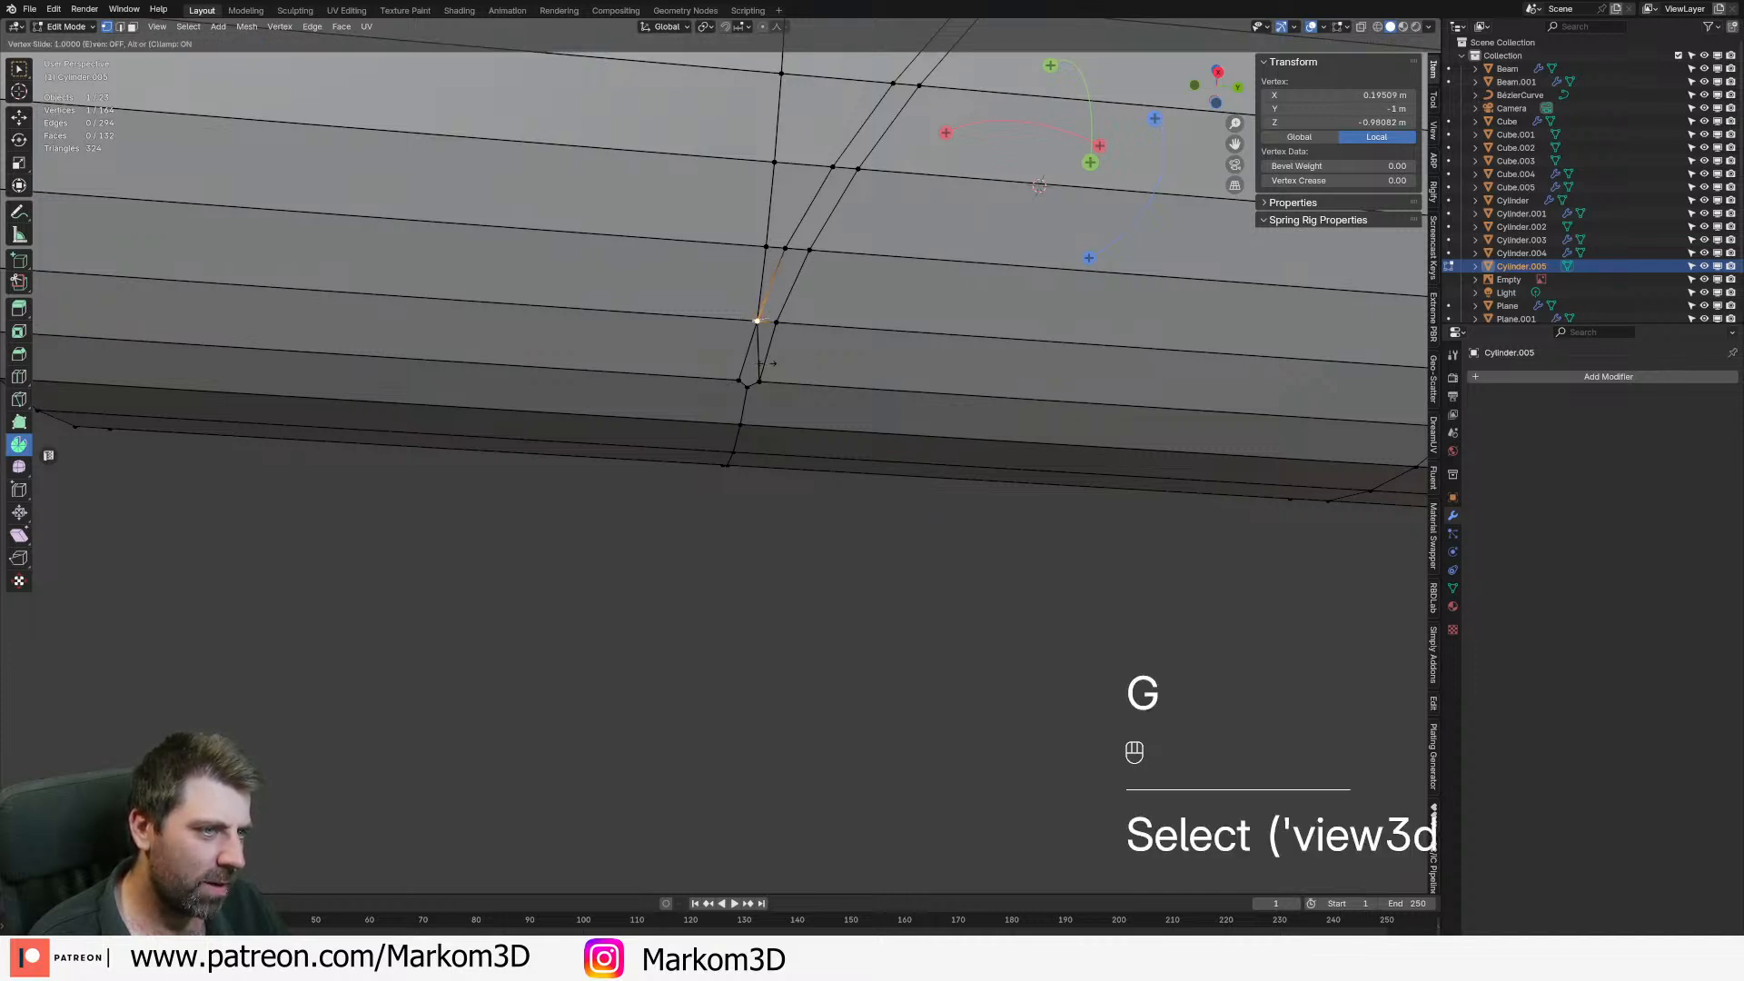
{"action": "left_click", "coordinate": [761, 365]}
- Connect the two vertices at the strip's lower end with an edge and check the resulting faces
{"action": "left_click", "coordinate": [759, 382], "text": "shift"}
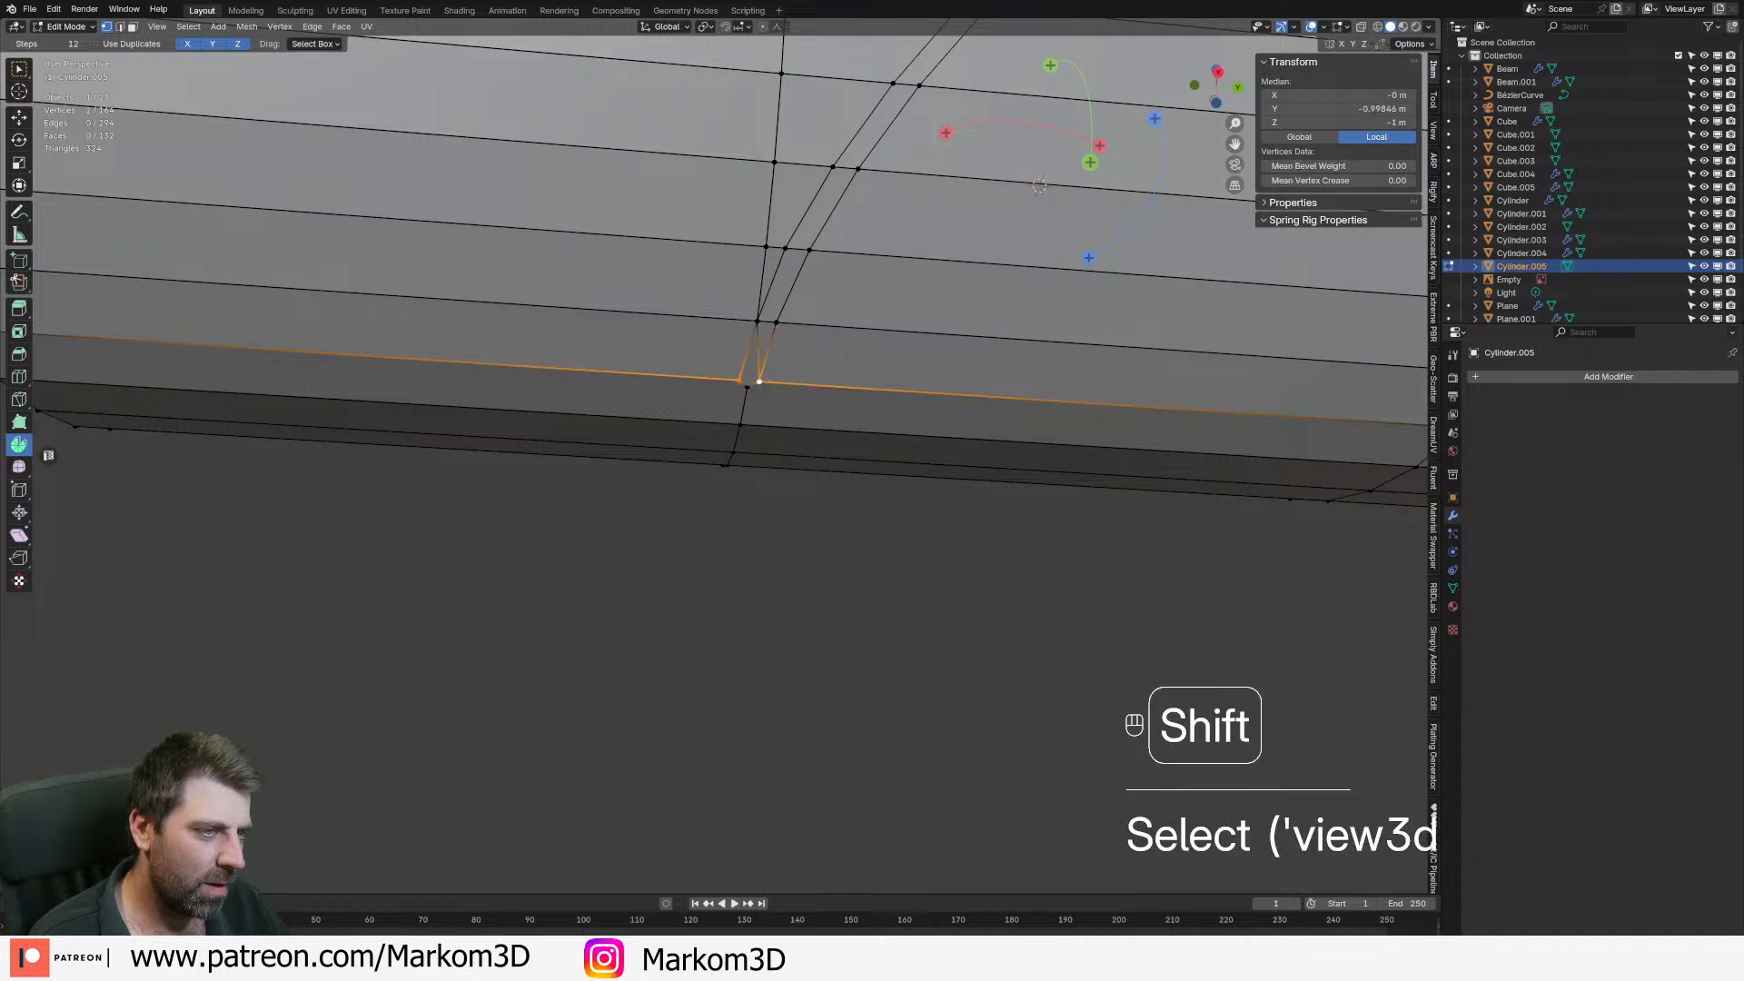
{"action": "key", "text": "j"}
{"action": "key", "text": "3"}
{"action": "left_click", "coordinate": [761, 359]}
{"action": "left_click", "coordinate": [756, 355]}
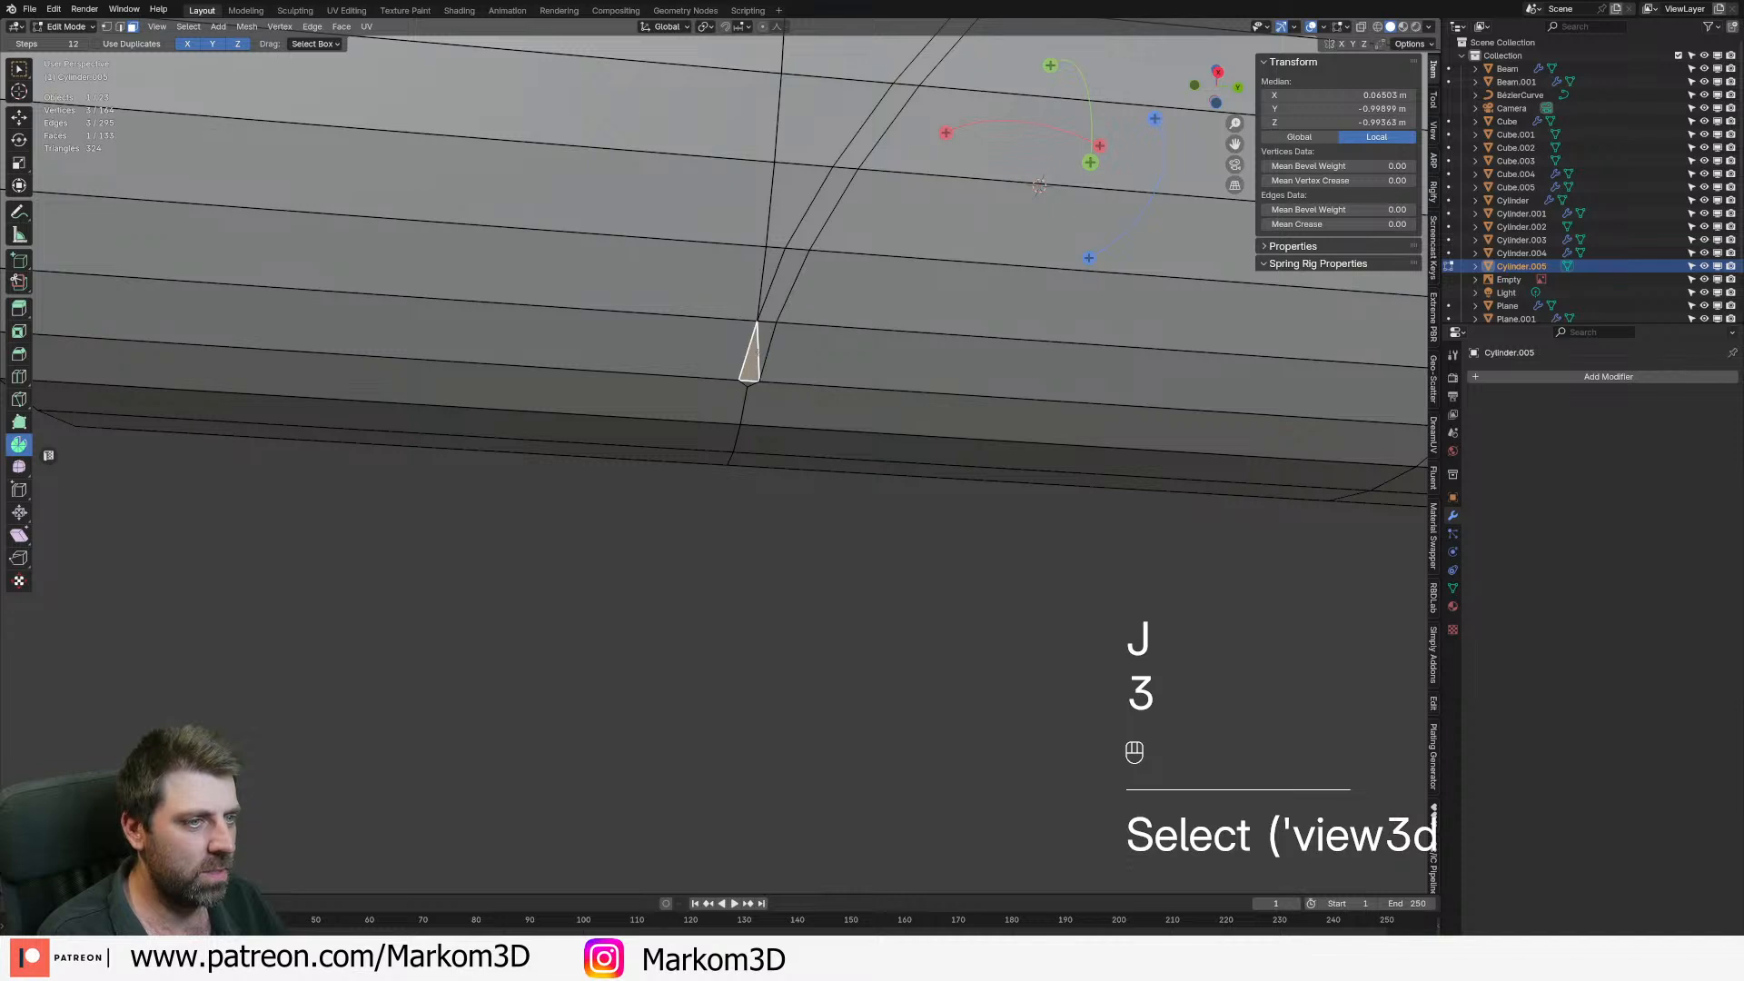
- Delete the edge splitting the strip's lowest section and fill the gap with a single face
{"action": "key", "text": "2"}
{"action": "left_click", "coordinate": [755, 352]}
{"action": "key", "text": "Delete"}
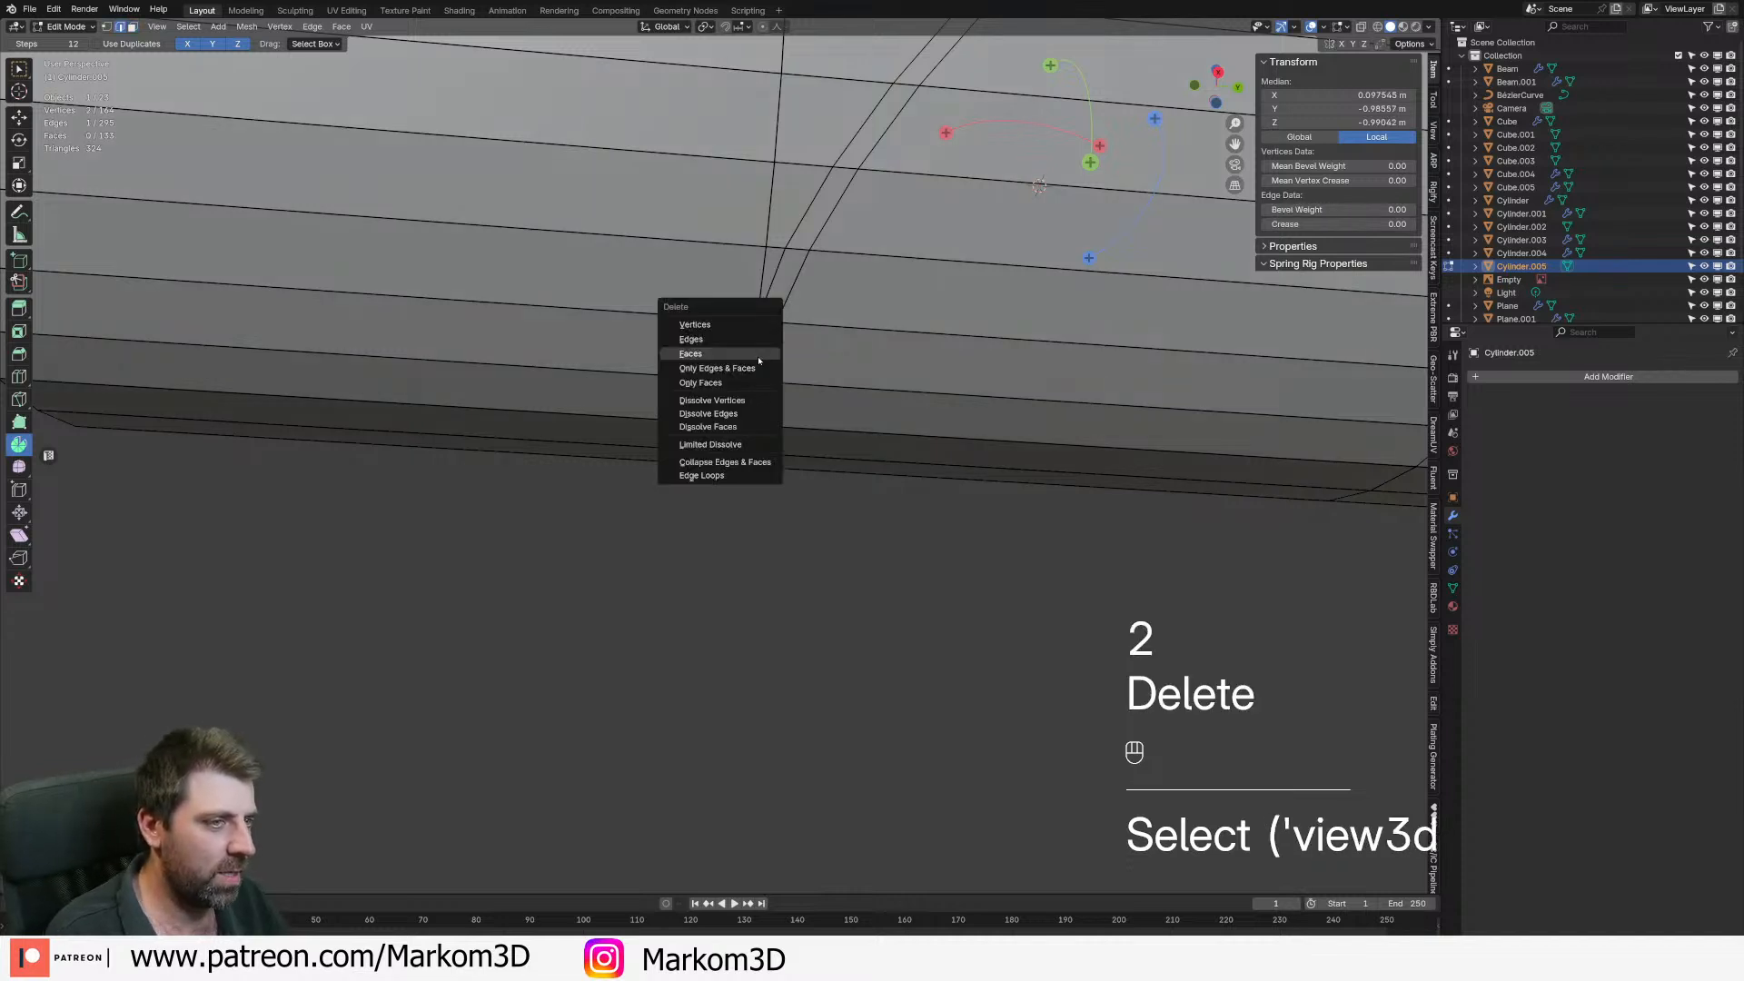
{"action": "left_click", "coordinate": [751, 339]}
{"action": "left_click", "coordinate": [768, 352]}
{"action": "left_click", "coordinate": [749, 350], "text": "shift"}
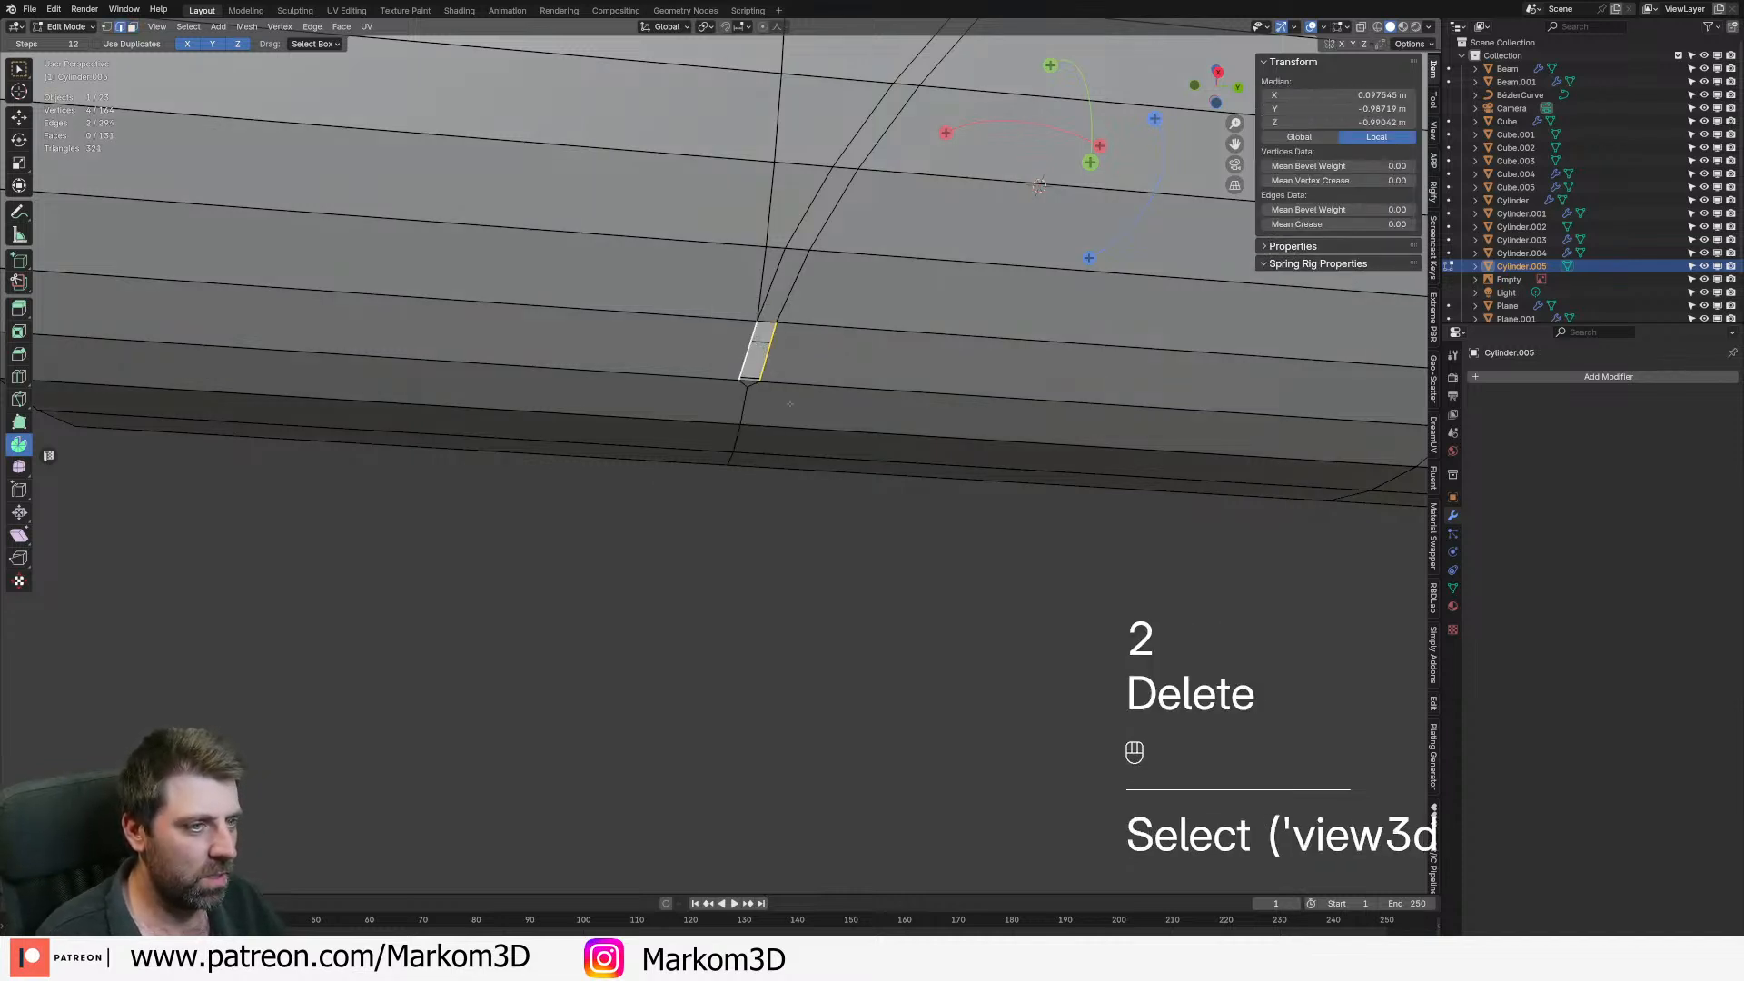
{"action": "key", "text": "f"}
- Try selecting the diagonal strip's faces one by one, starting from its lower end
{"action": "key", "text": "3"}
{"action": "left_click", "coordinate": [777, 283], "text": "shift"}
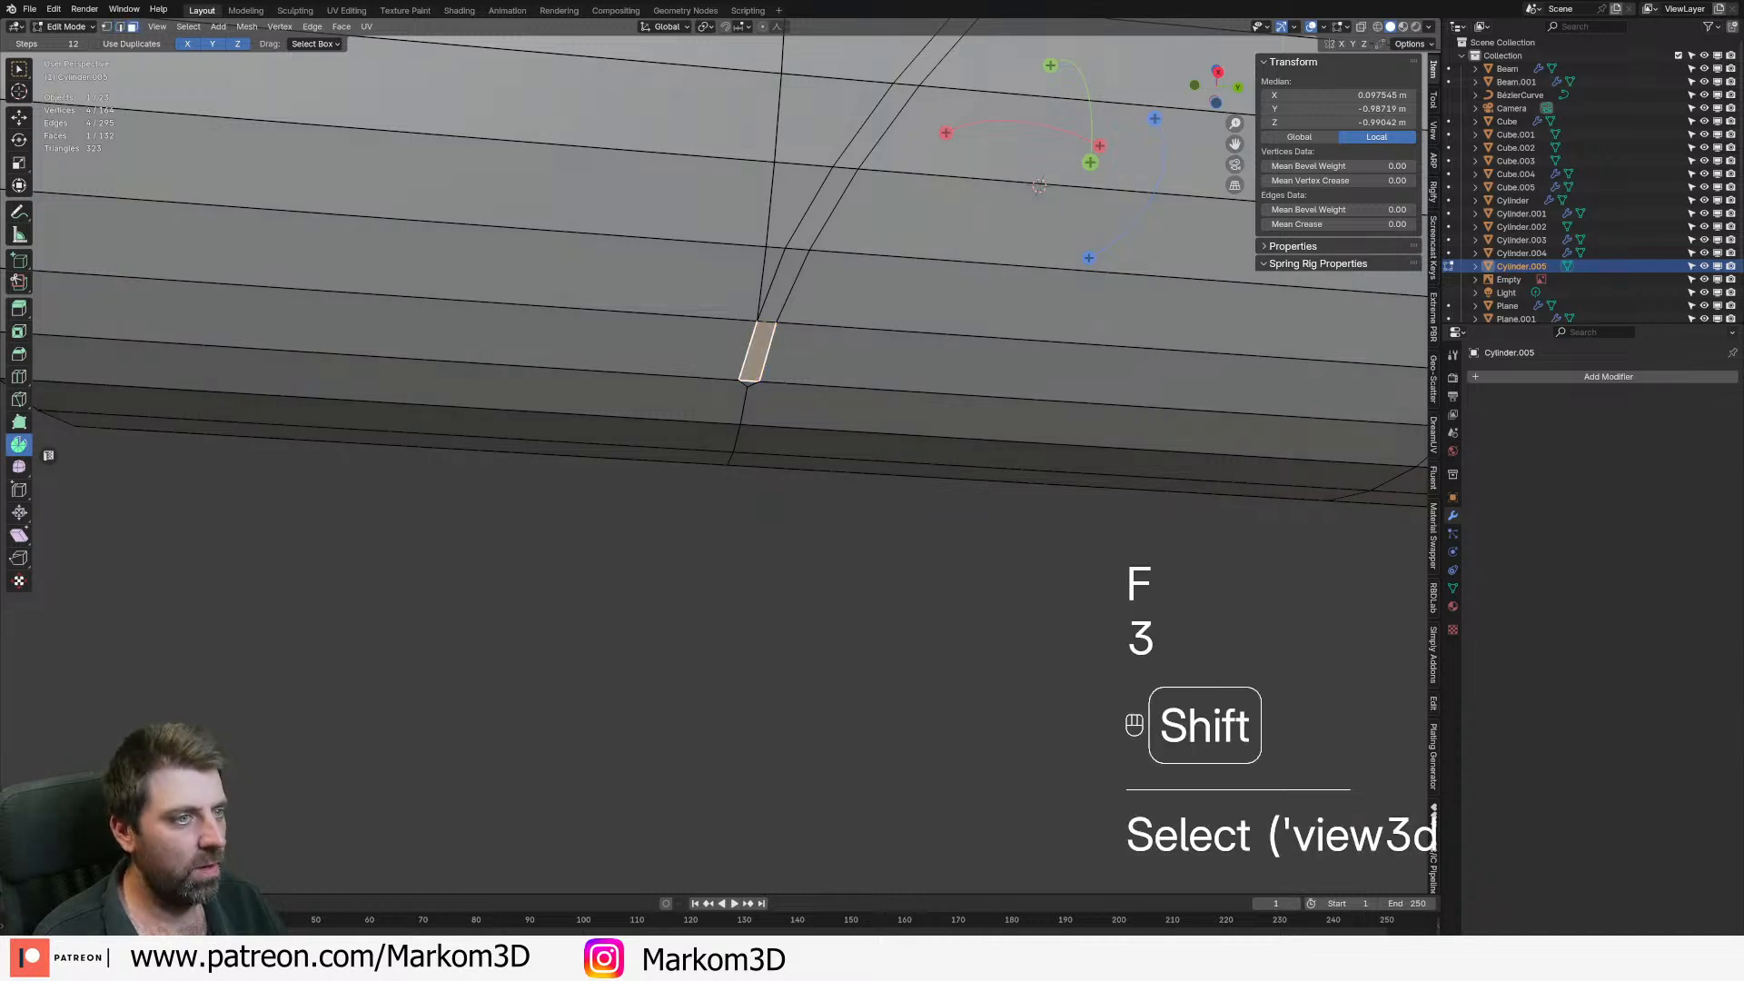
{"action": "left_click", "coordinate": [822, 204], "text": "shift"}
{"action": "left_click", "coordinate": [874, 121], "text": "shift"}
{"action": "scroll", "coordinate": [874, 121], "scroll_direction": "down", "scroll_amount": 5}
{"action": "middle_click_drag", "start_coordinate": [859, 227], "coordinate": [818, 364]}
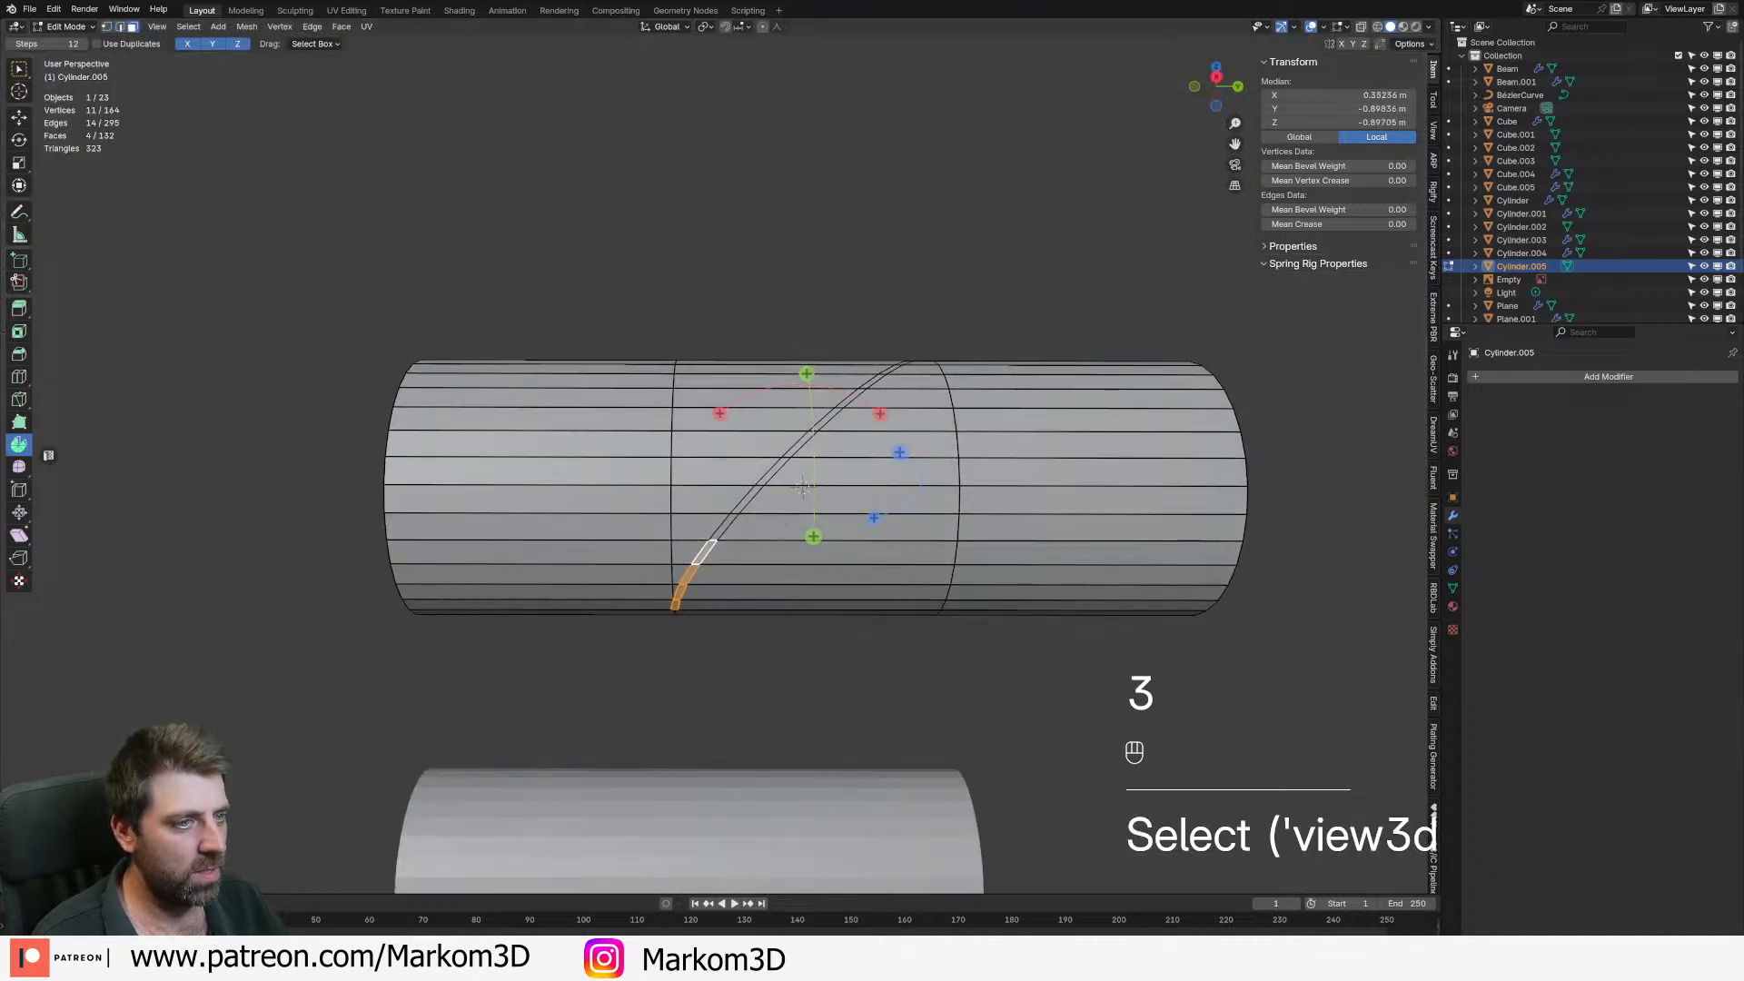
{"action": "scroll", "coordinate": [789, 459], "scroll_direction": "up", "scroll_amount": 2}
{"action": "left_click", "coordinate": [729, 570], "text": "shift"}
{"action": "left_click", "coordinate": [779, 515], "text": "shift"}
{"action": "key", "text": "ctrl+z"}
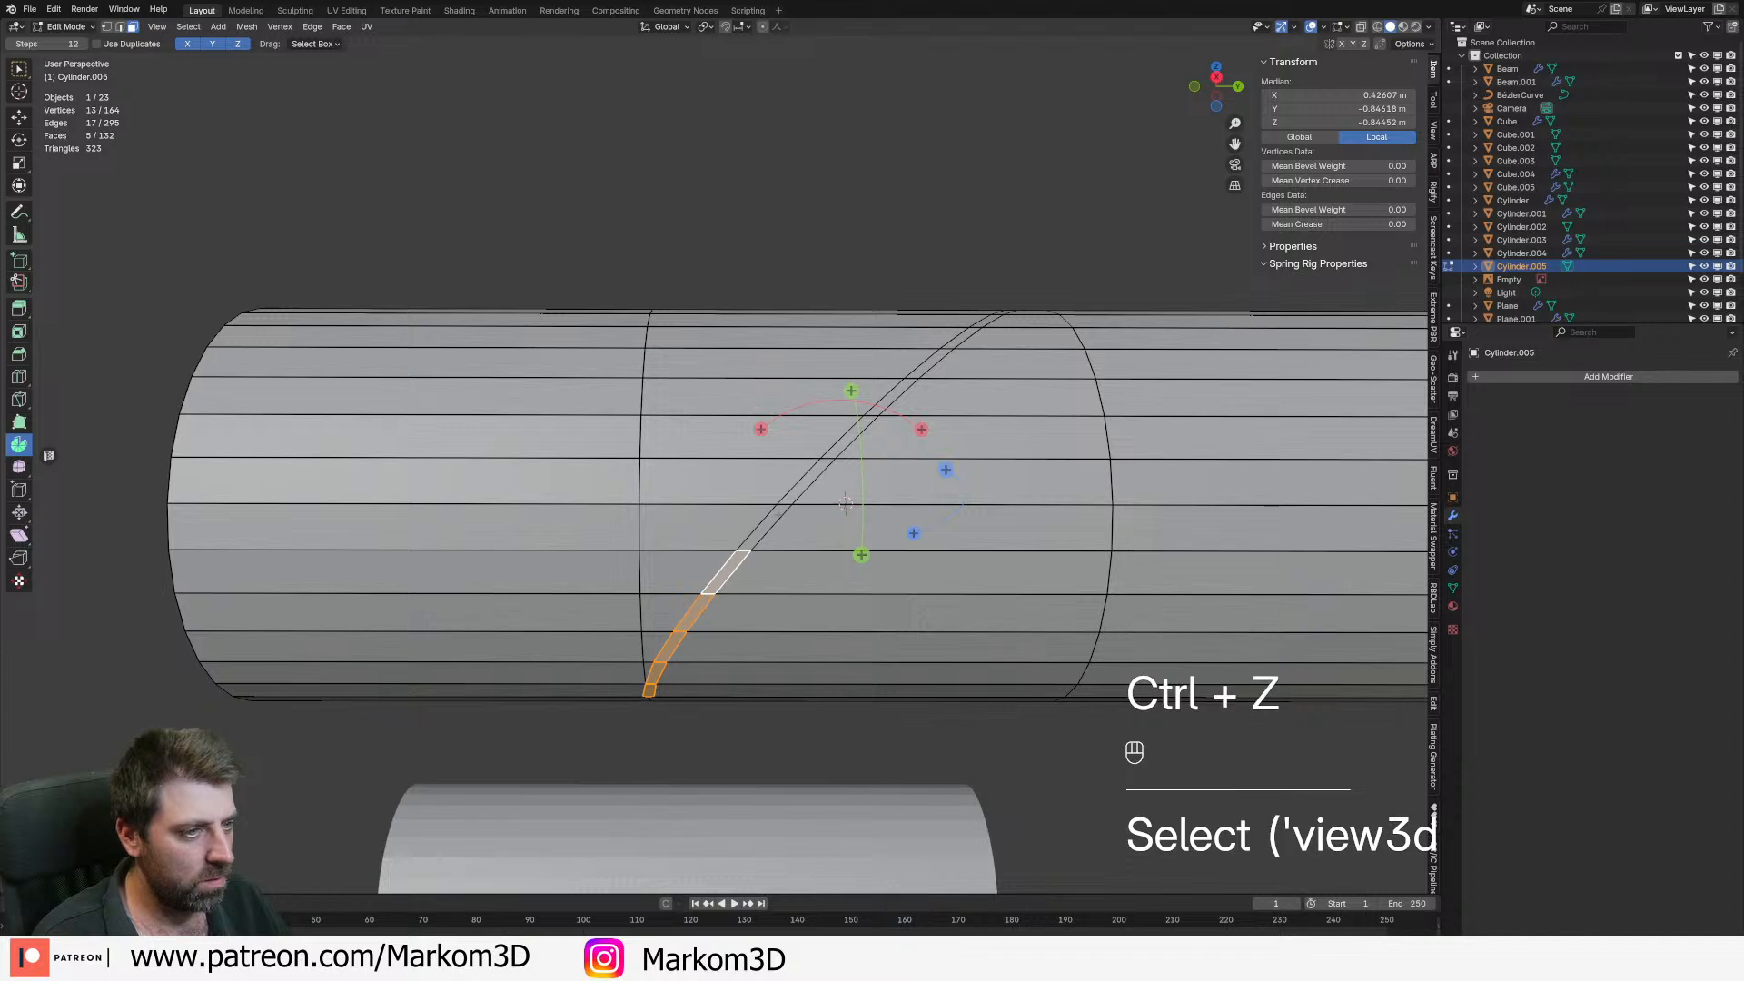
- Select the diagonal strip's entire face loop, invert the selection and try deleting the rest of the cylinder by edges
{"action": "left_click", "coordinate": [787, 498], "text": "alt"}
{"action": "left_click", "coordinate": [765, 525], "text": "alt"}
{"action": "left_click", "coordinate": [785, 502], "text": "alt"}
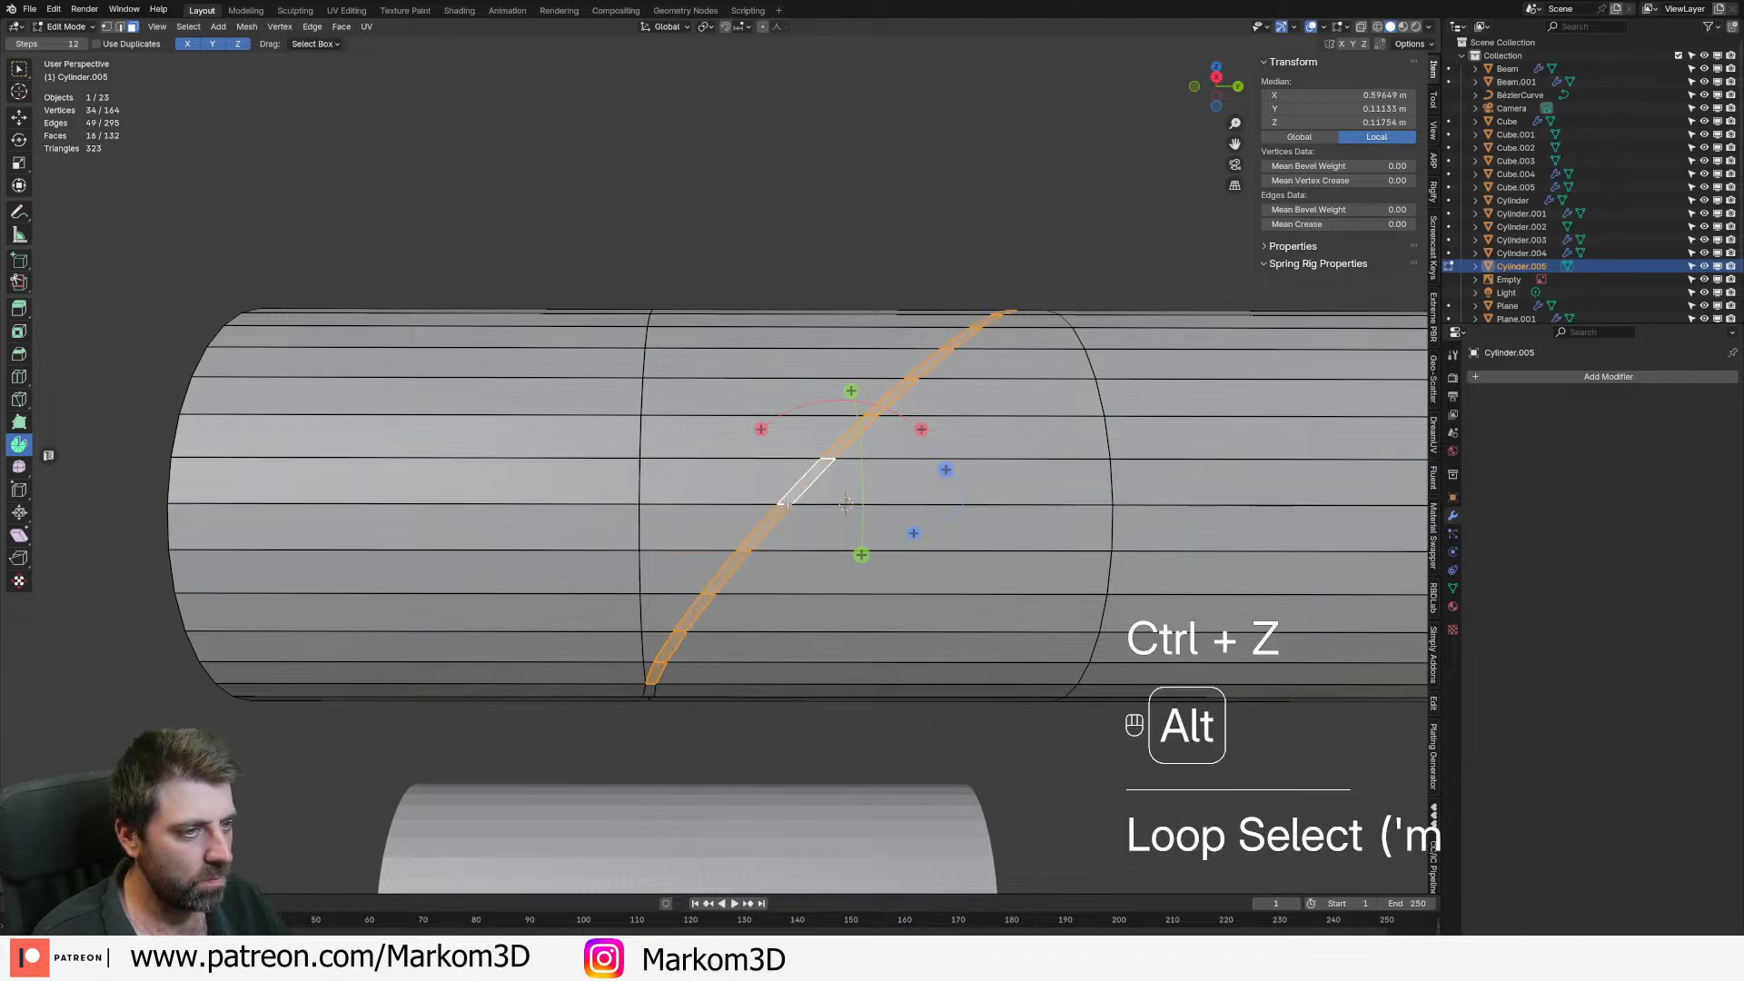
{"action": "scroll", "coordinate": [774, 569], "scroll_direction": "down", "scroll_amount": 5}
{"action": "middle_click_drag", "start_coordinate": [774, 569], "coordinate": [793, 648]}
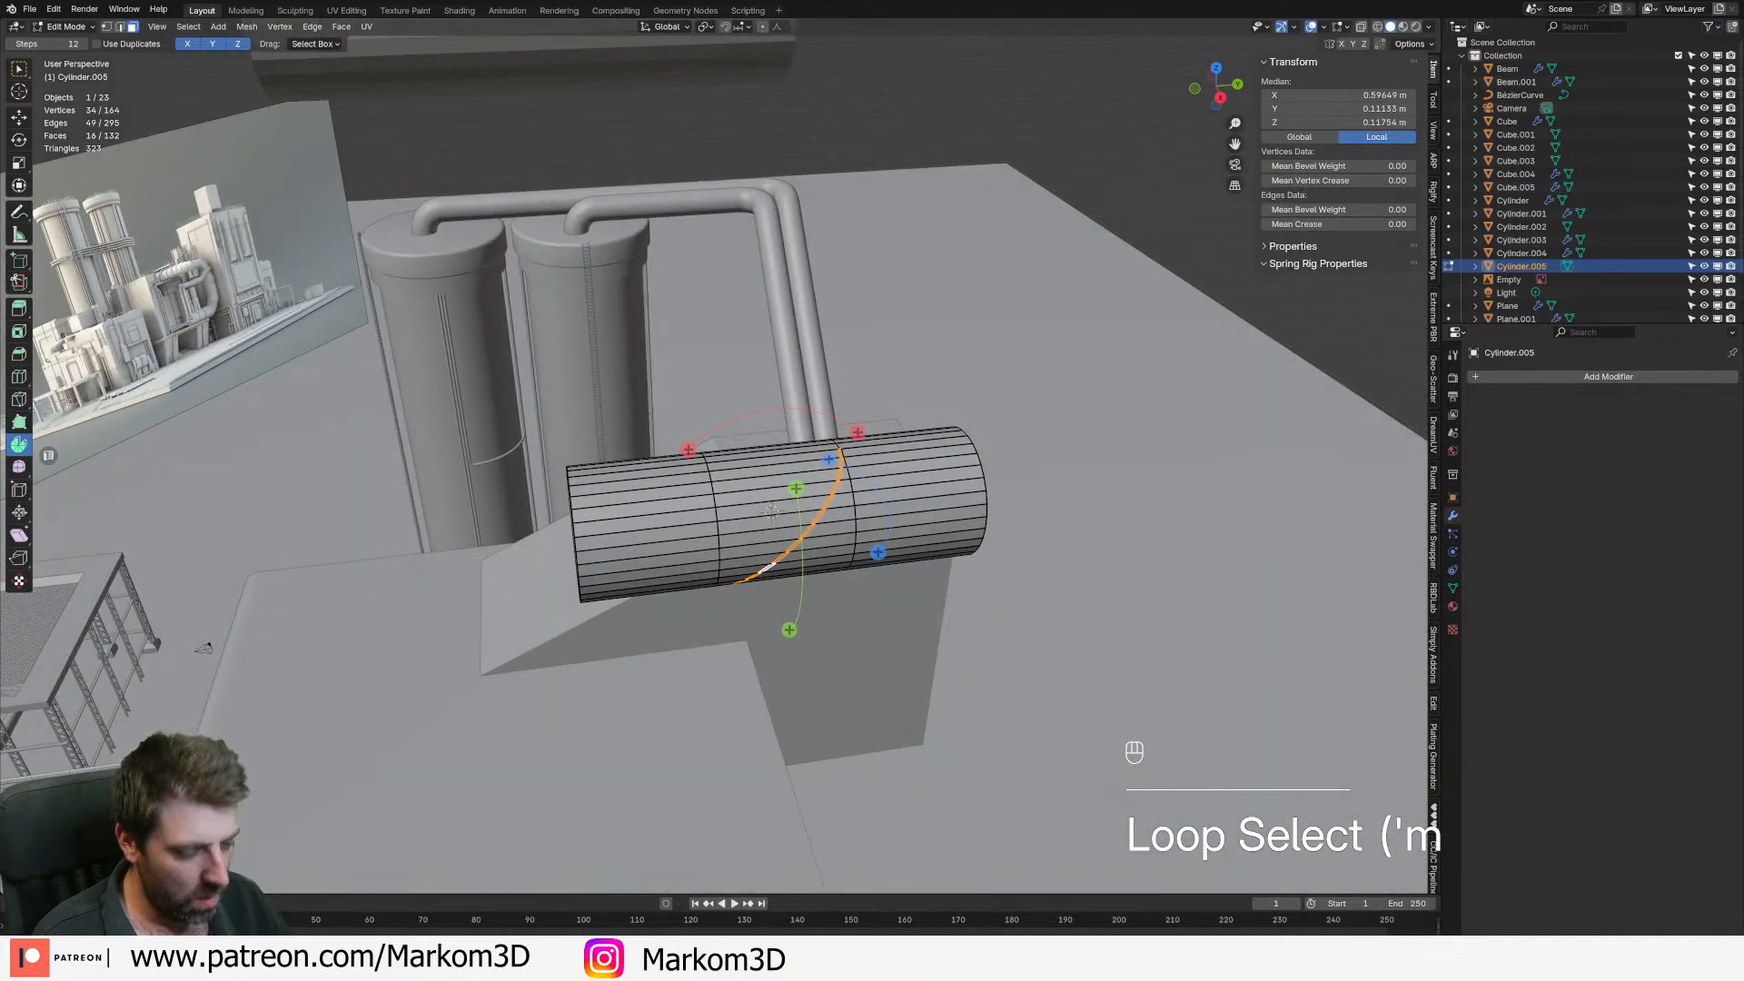
{"action": "key", "text": "ctrl+i"}
{"action": "key", "text": "Delete"}
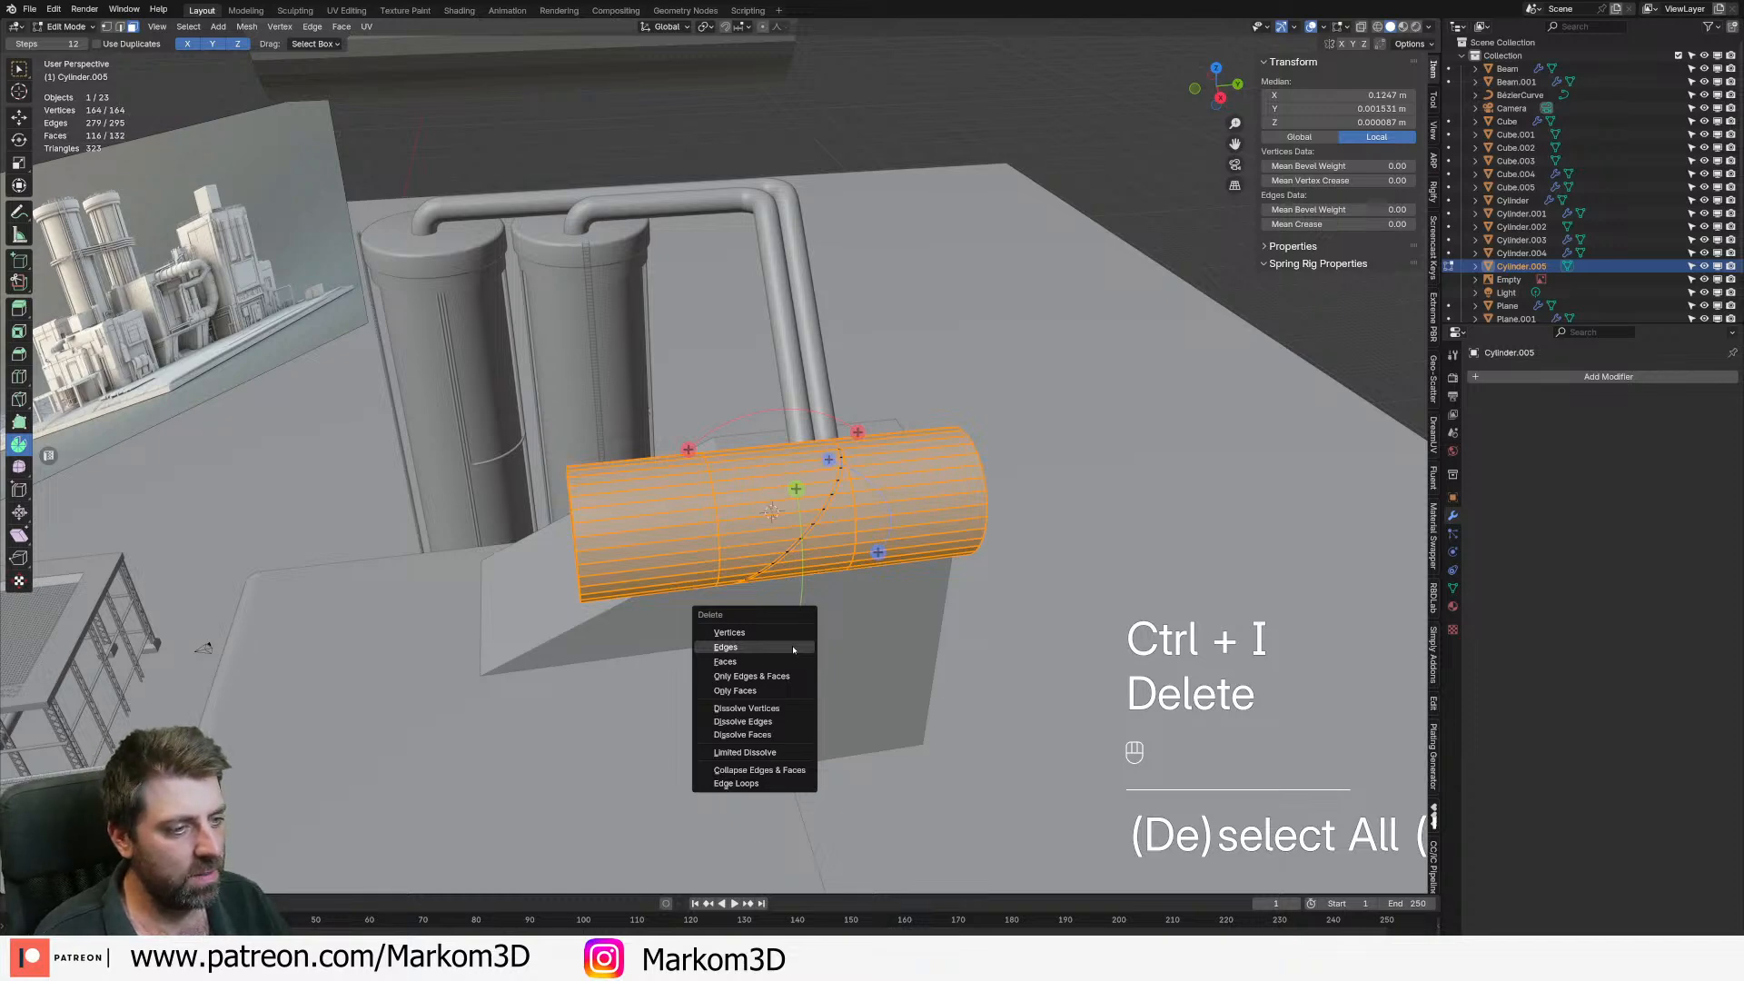
{"action": "left_click", "coordinate": [793, 648]}
{"action": "scroll", "coordinate": [787, 627], "scroll_direction": "down", "scroll_amount": 4}
{"action": "key", "text": "ctrl+z"}
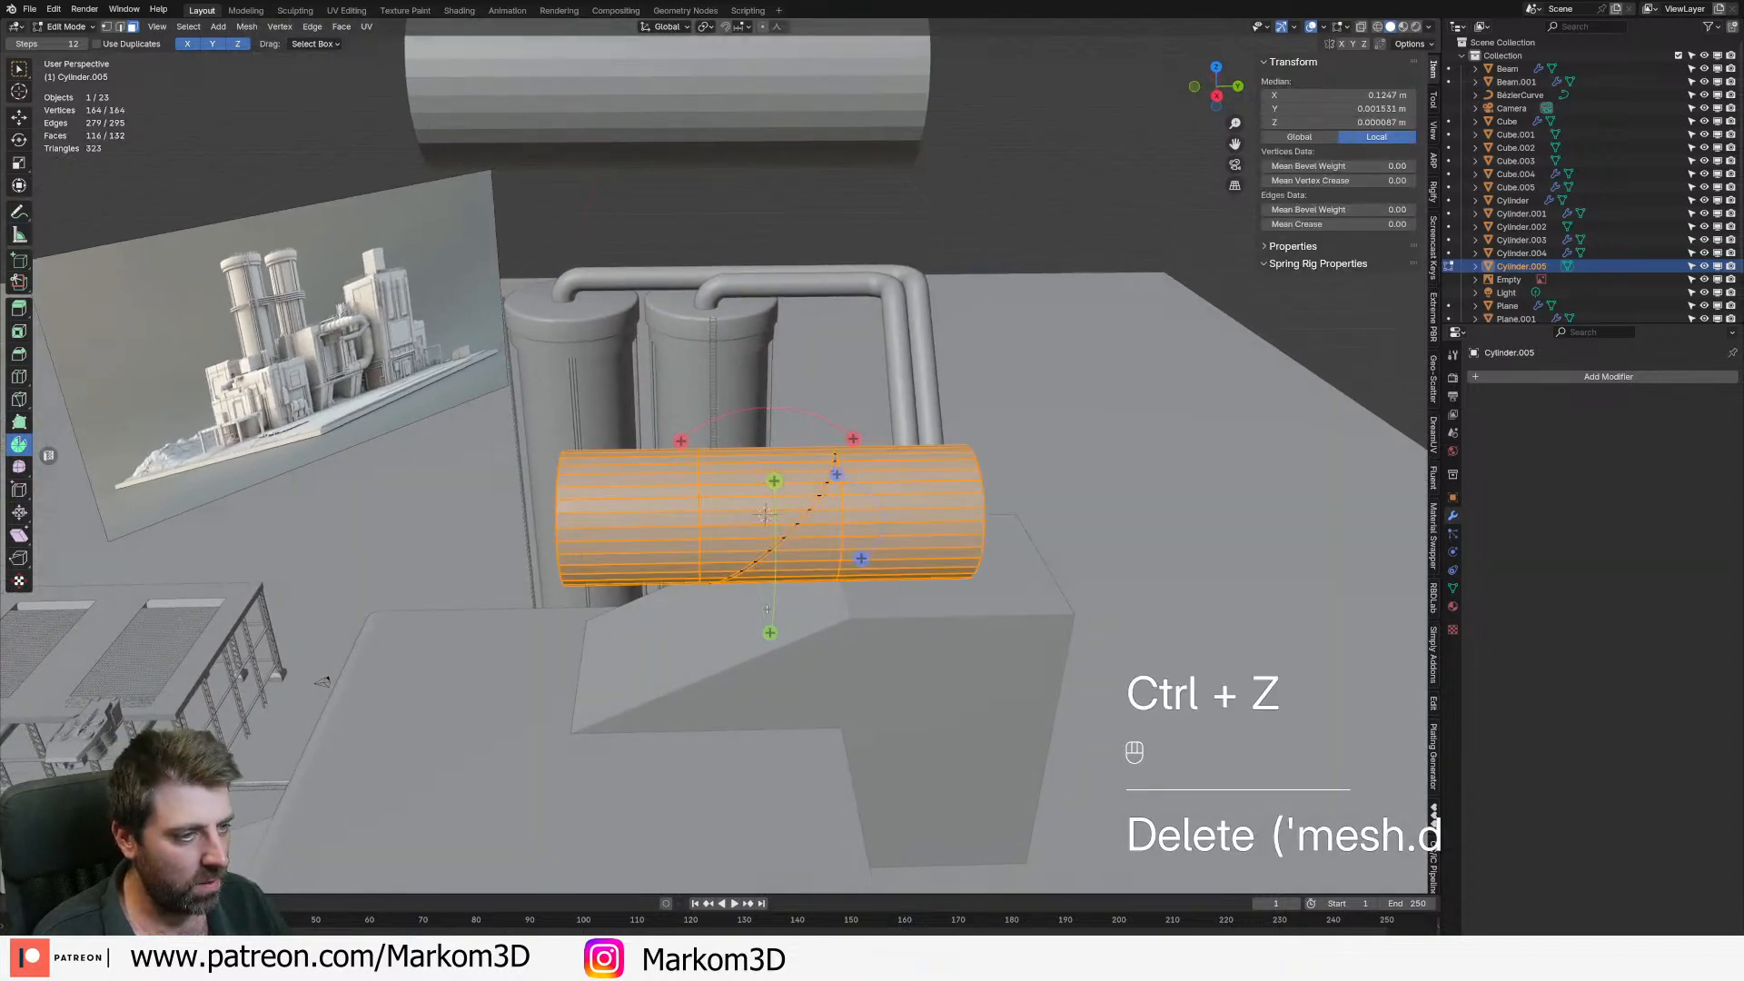
- Delete the faces of the inverted selection to isolate the diagonal strip from the cylinder
{"action": "key", "text": "Delete"}
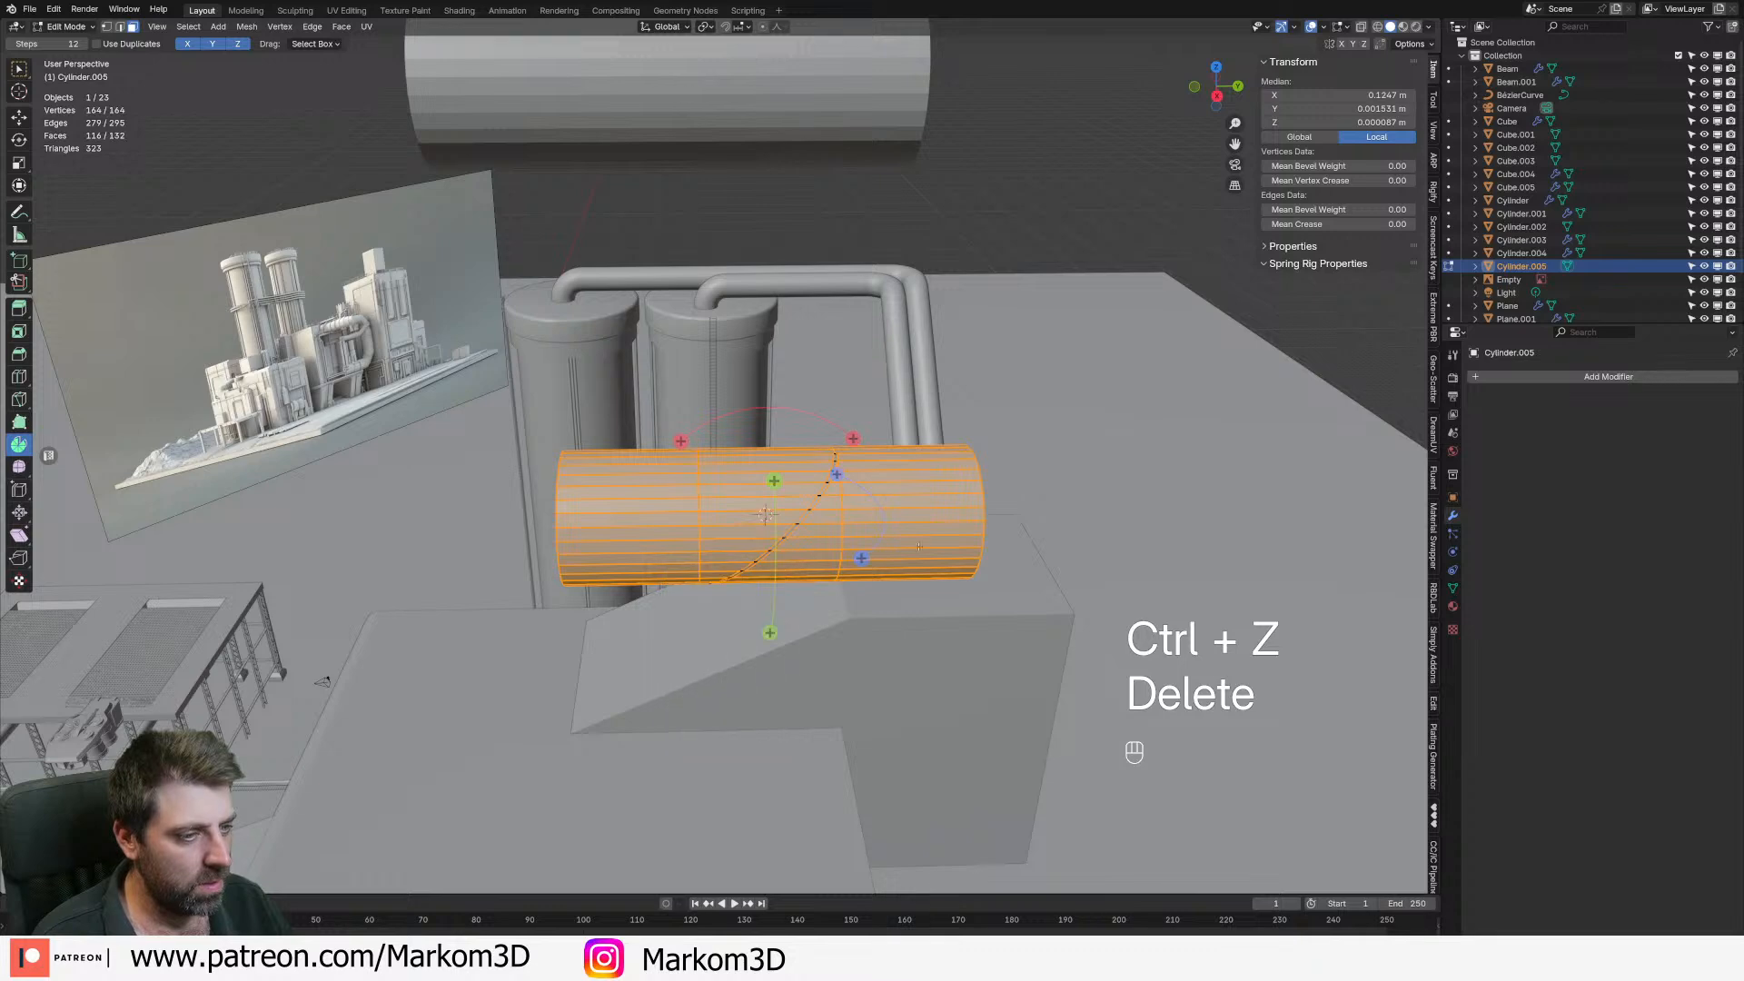
{"action": "scroll", "coordinate": [812, 600], "scroll_direction": "up", "scroll_amount": 5}
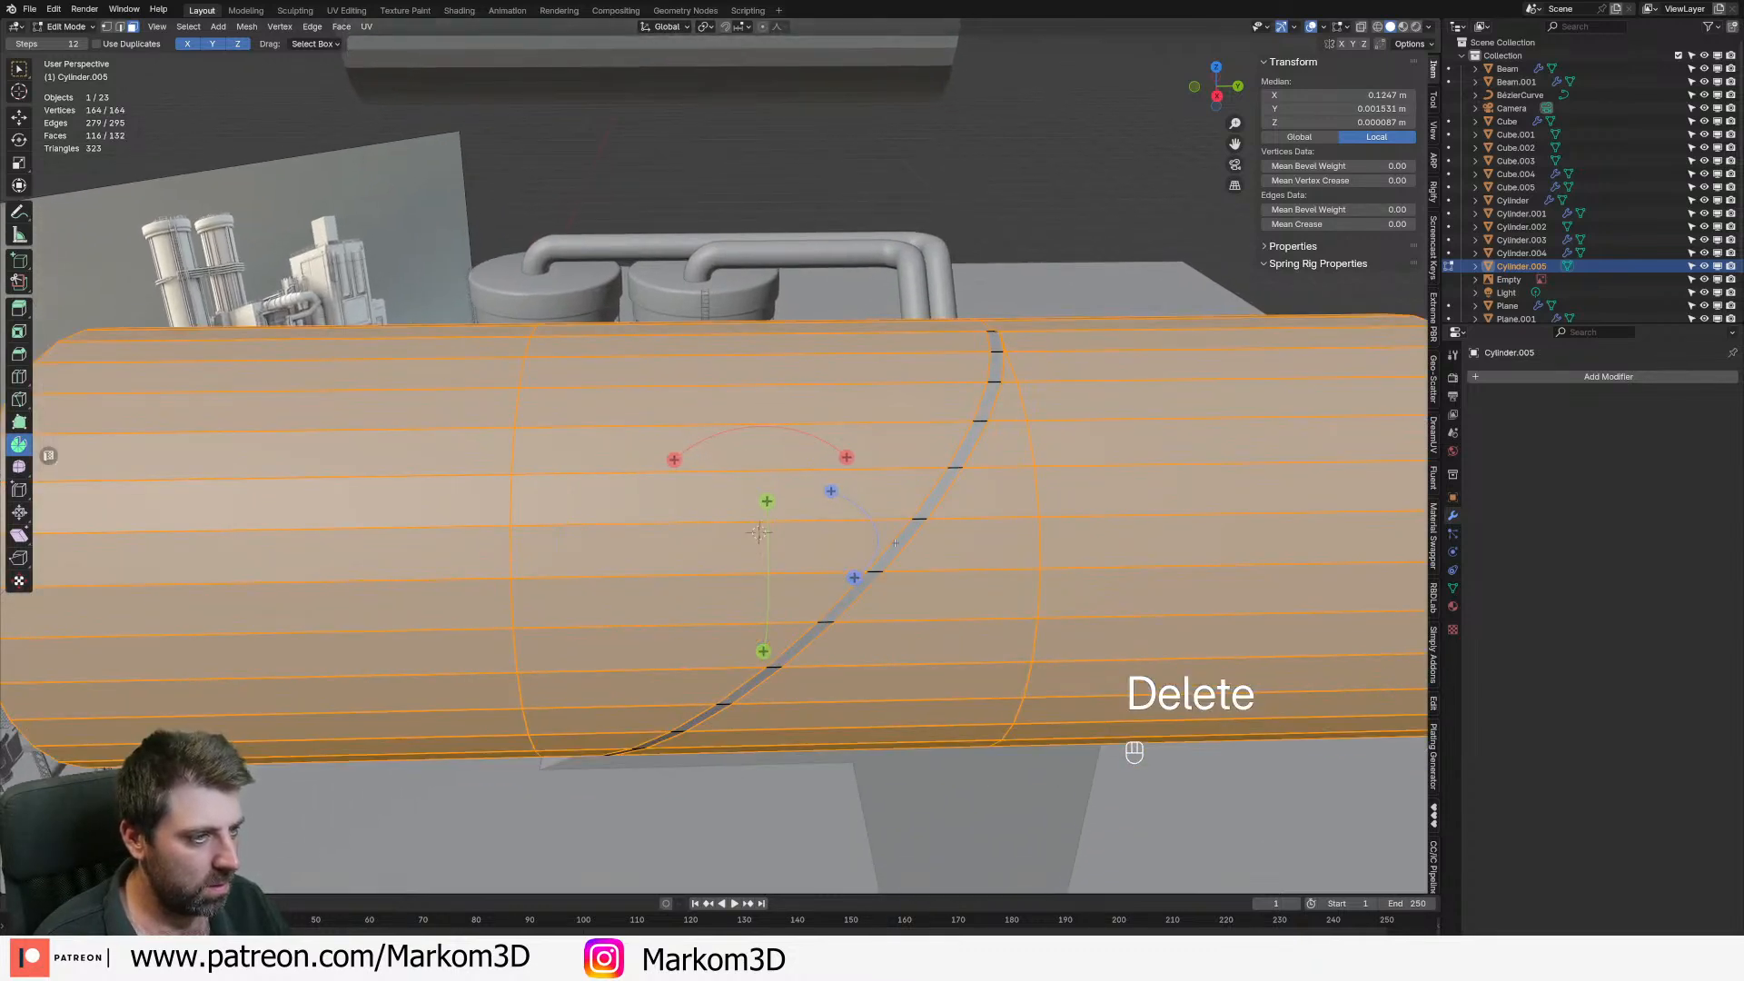
{"action": "key", "text": "Delete"}
{"action": "left_click", "coordinate": [888, 556]}
{"action": "middle_click_drag", "start_coordinate": [888, 557], "coordinate": [780, 586]}
- Delete the stray vertex at the end of the isolated strip
{"action": "key", "text": "1"}
{"action": "left_click", "coordinate": [844, 511]}
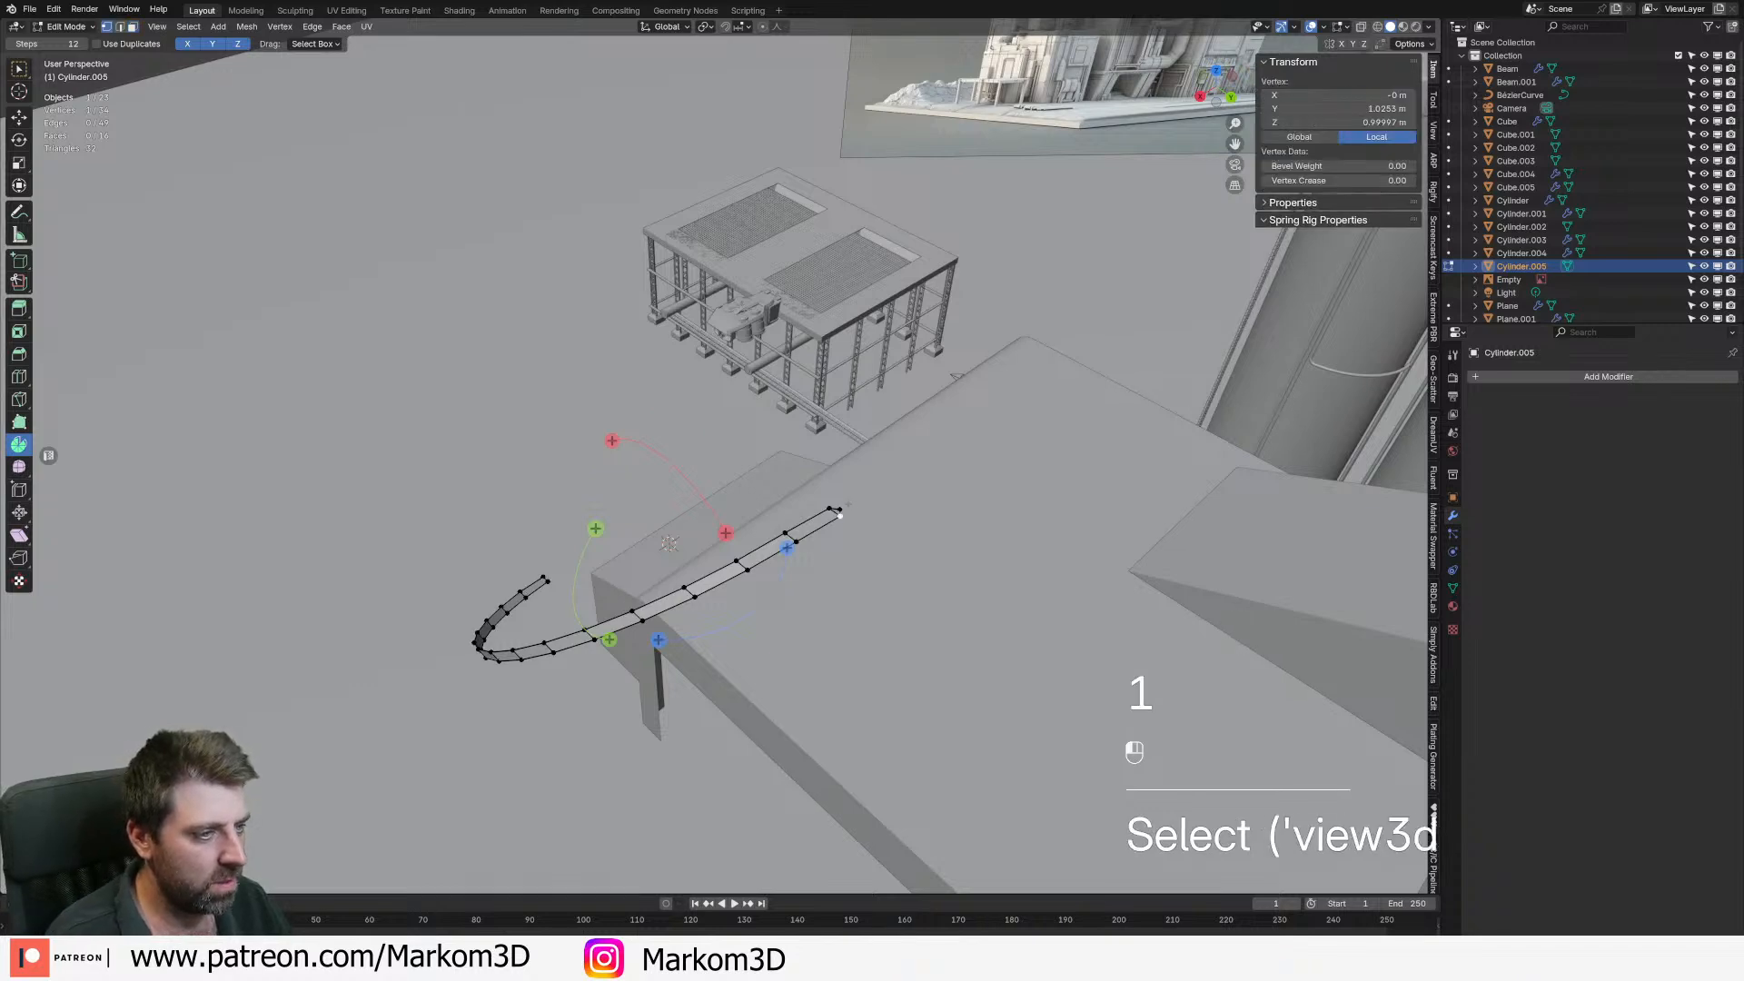
{"action": "key", "text": "Delete"}
{"action": "left_click", "coordinate": [820, 475]}
{"action": "middle_click_drag", "start_coordinate": [820, 475], "coordinate": [754, 565]}
- Select the entire strip mesh and set the transform pivot point to the 3D Cursor
{"action": "key", "text": "a"}
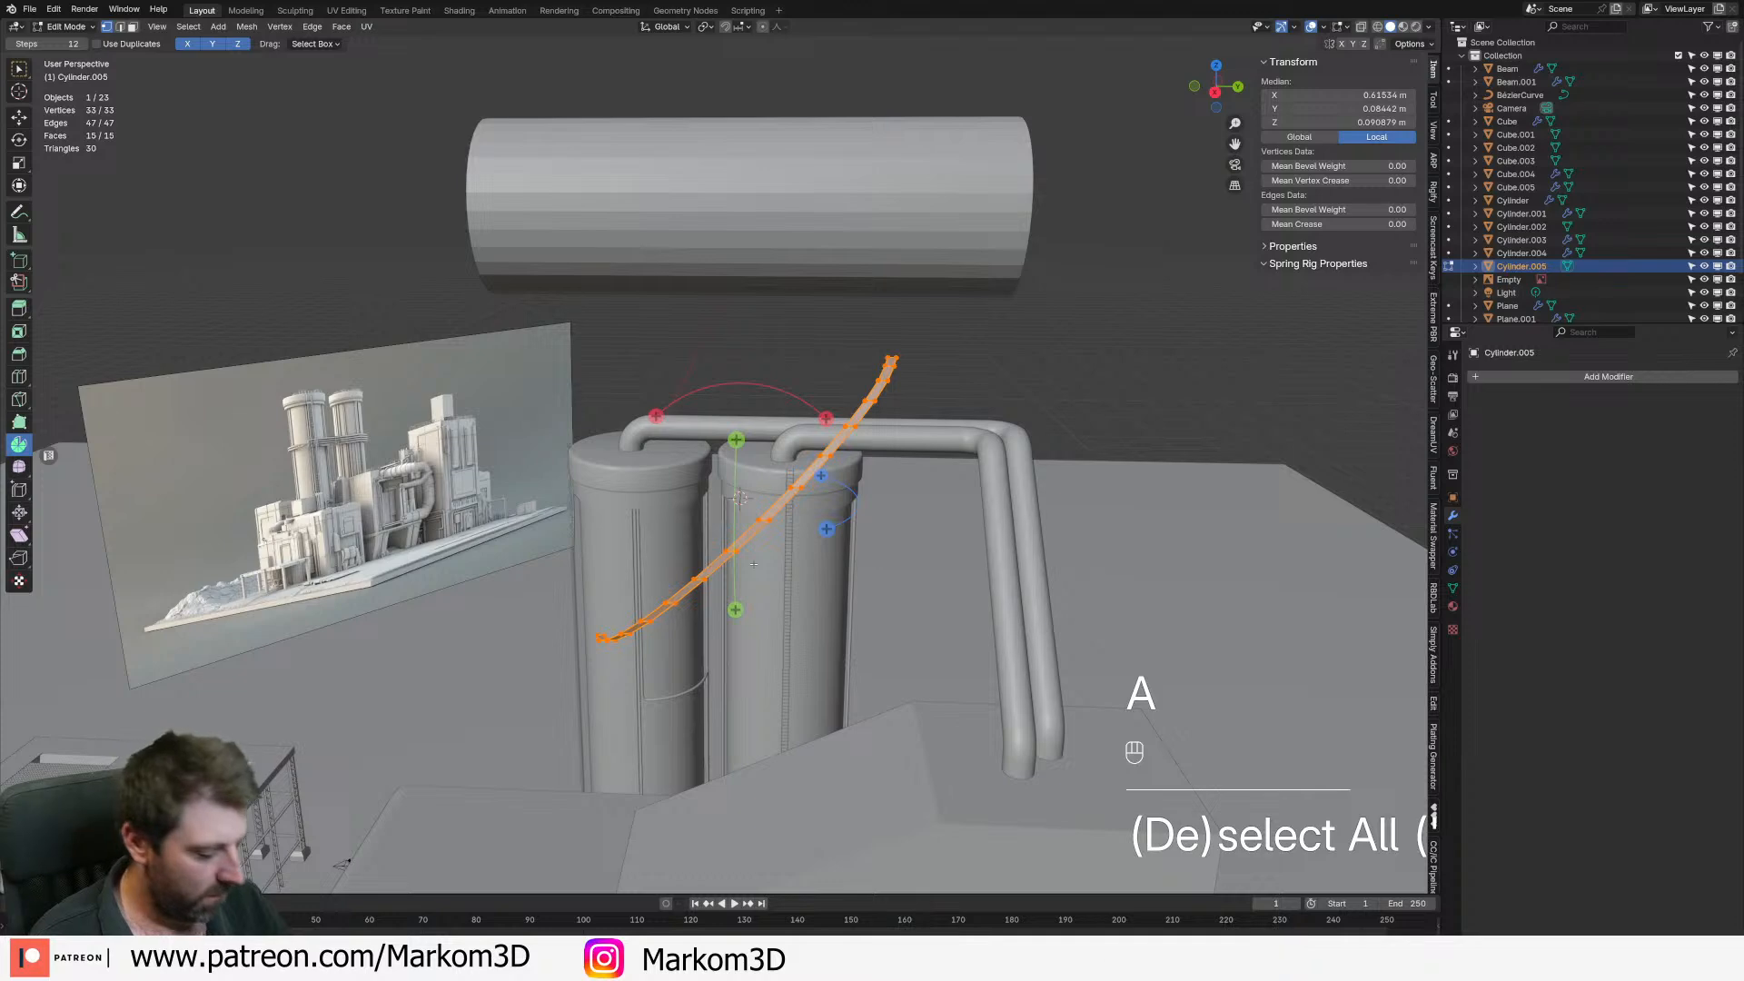
{"action": "key", "text": "KP_3"}
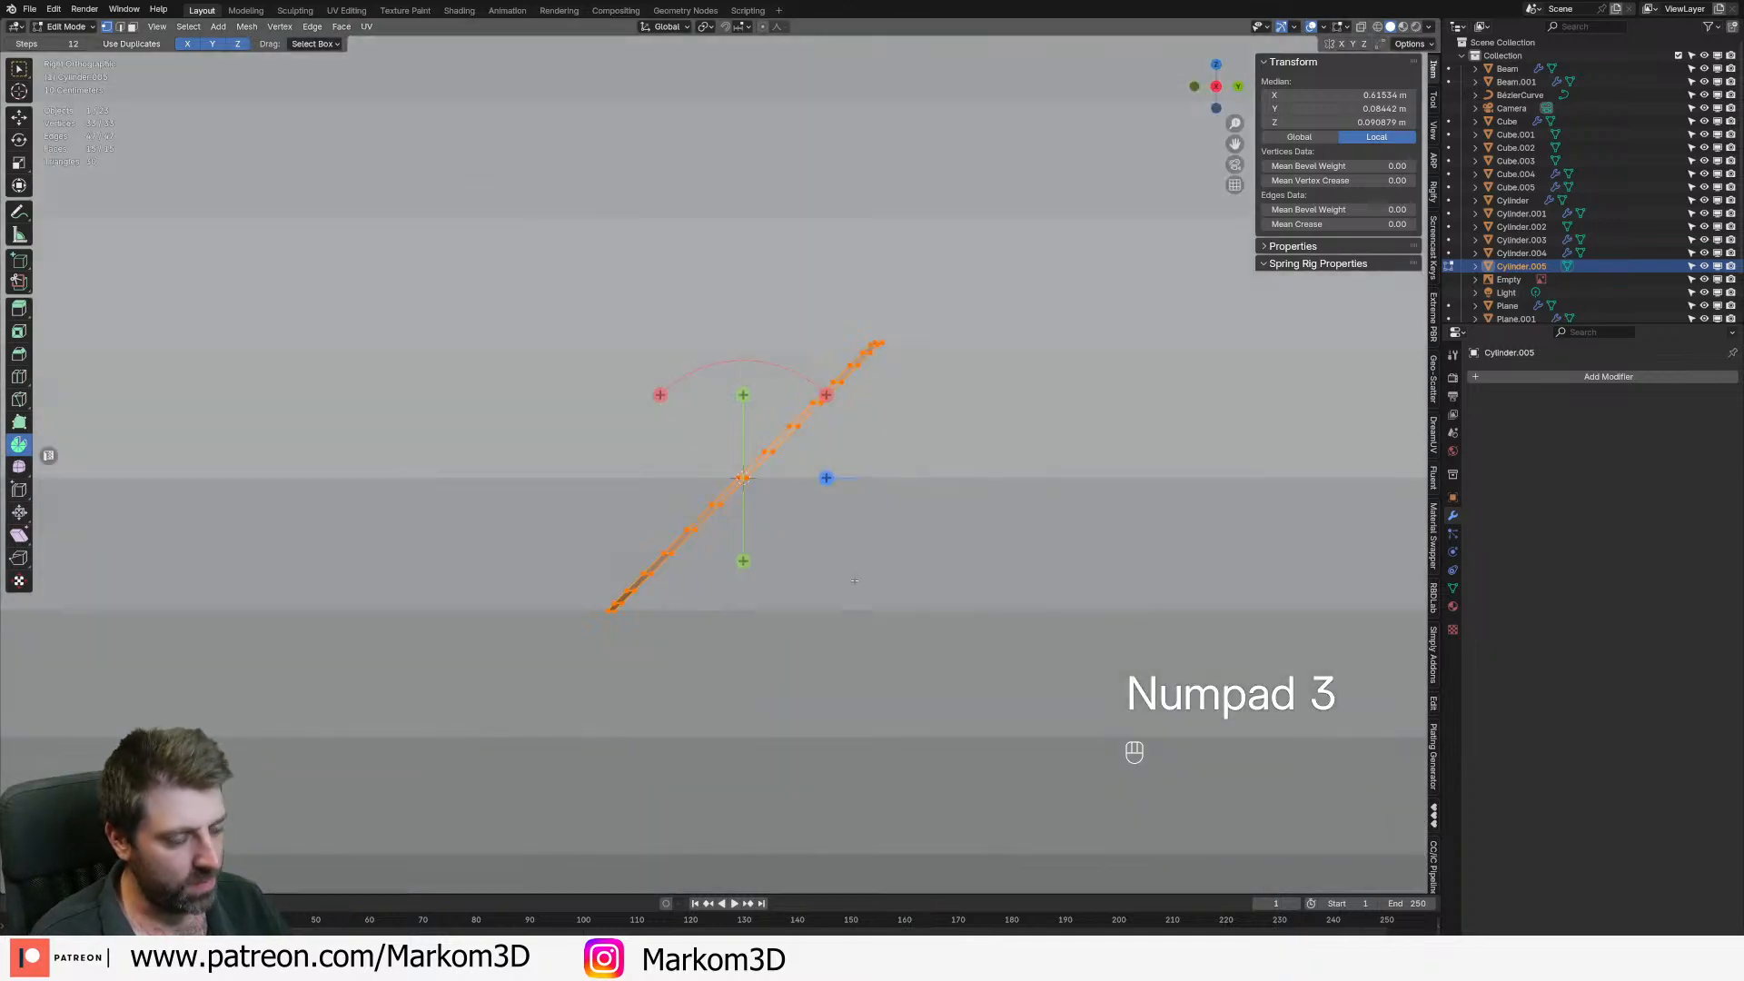
{"action": "middle_click_drag", "start_coordinate": [855, 572], "coordinate": [863, 491]}
{"action": "left_click", "coordinate": [762, 29]}
{"action": "left_click", "coordinate": [741, 26]}
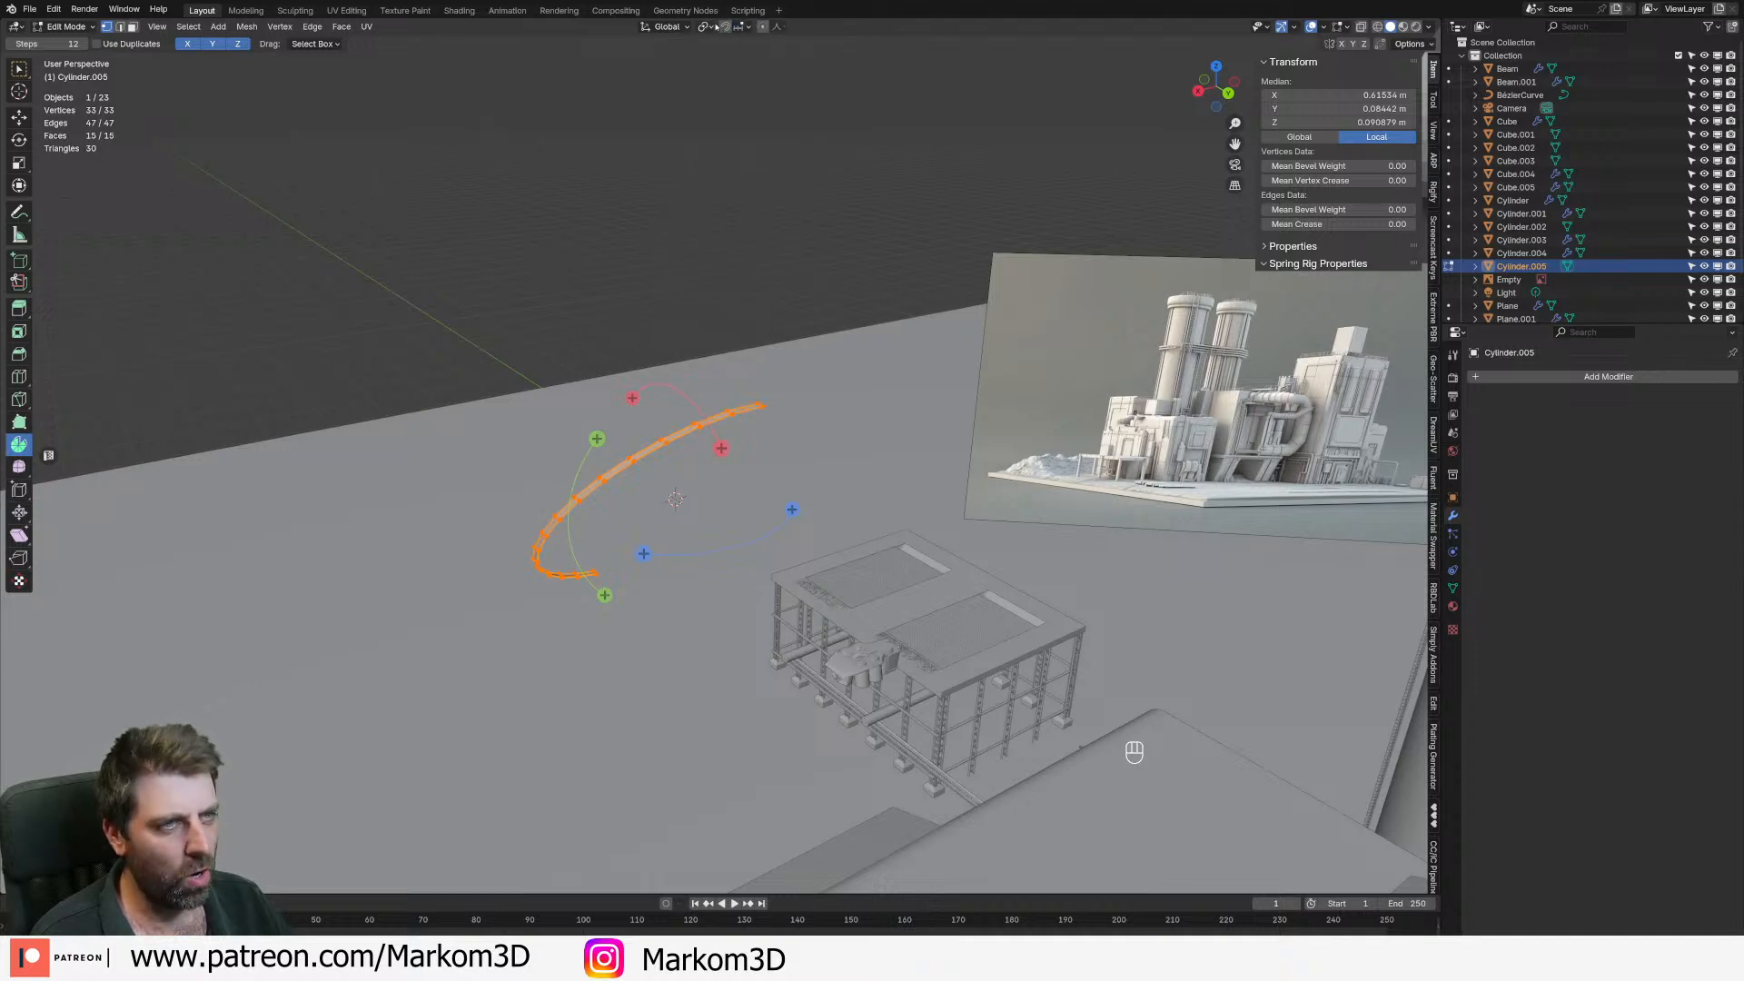
{"action": "left_click", "coordinate": [715, 26]}
{"action": "left_click", "coordinate": [736, 74]}
- Duplicate the strip in place and mirror the copy by scaling it -1 along X
{"action": "key", "text": "shift+d"}
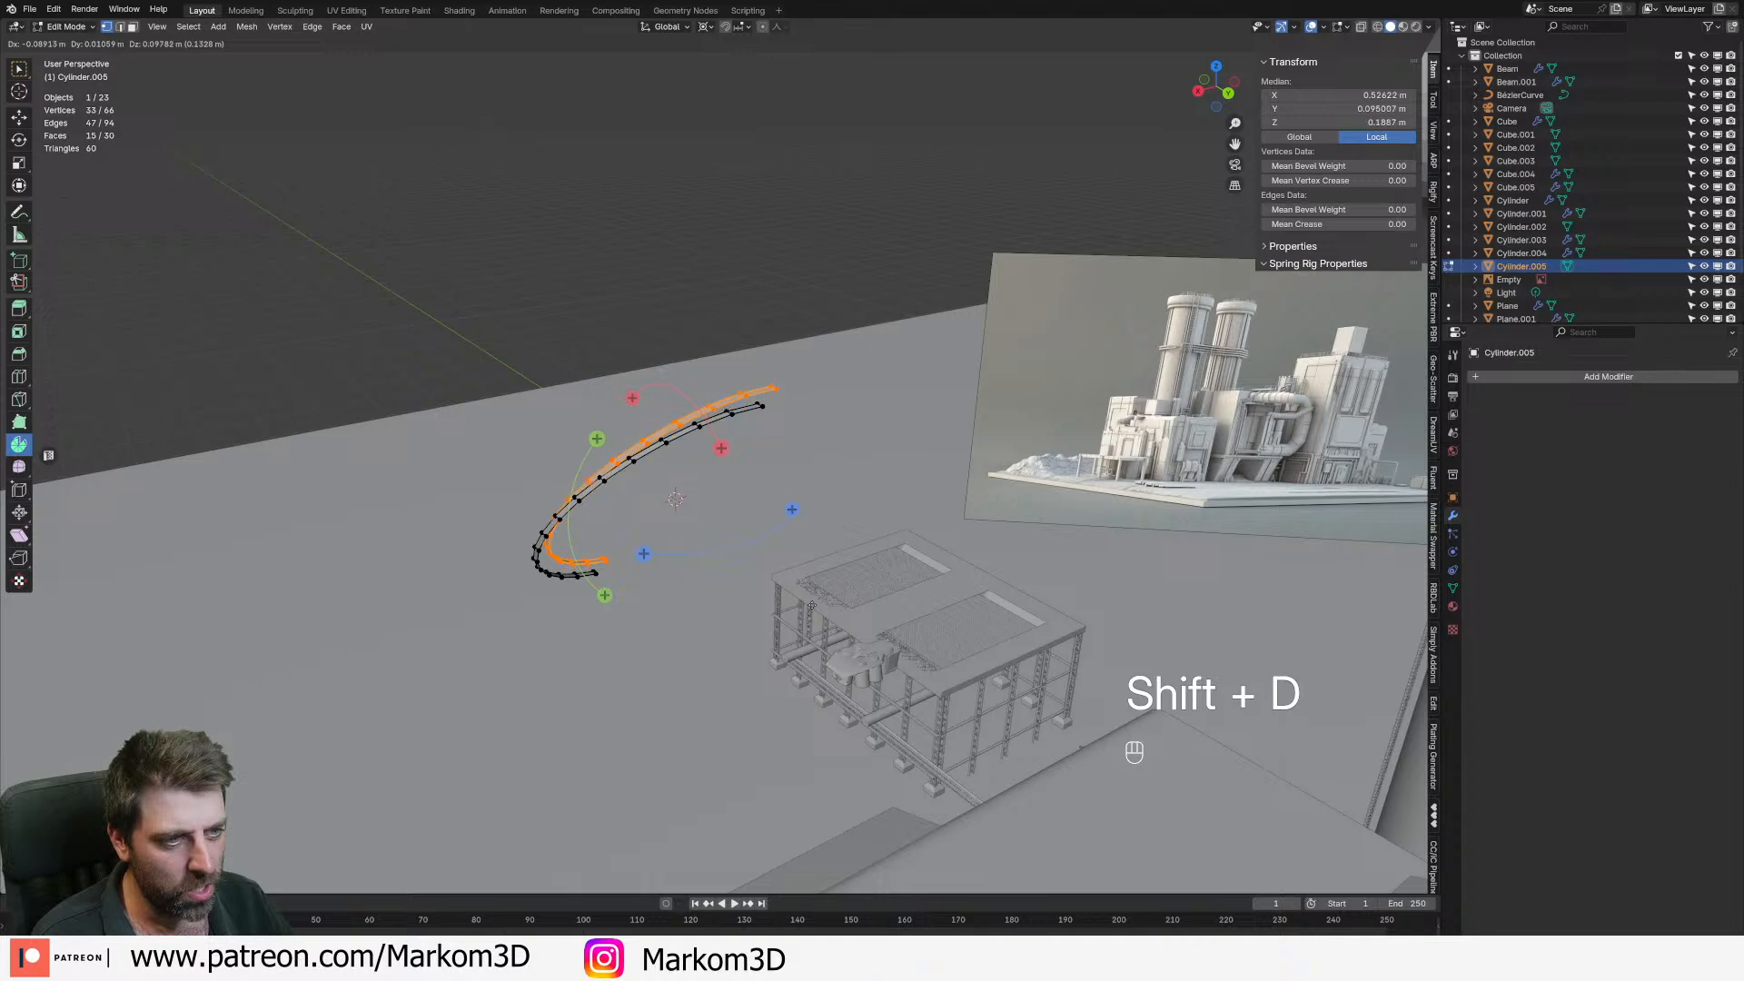
{"action": "right_click", "coordinate": [811, 607]}
{"action": "type", "text": "sx"}
{"action": "type", "text": "-1"}
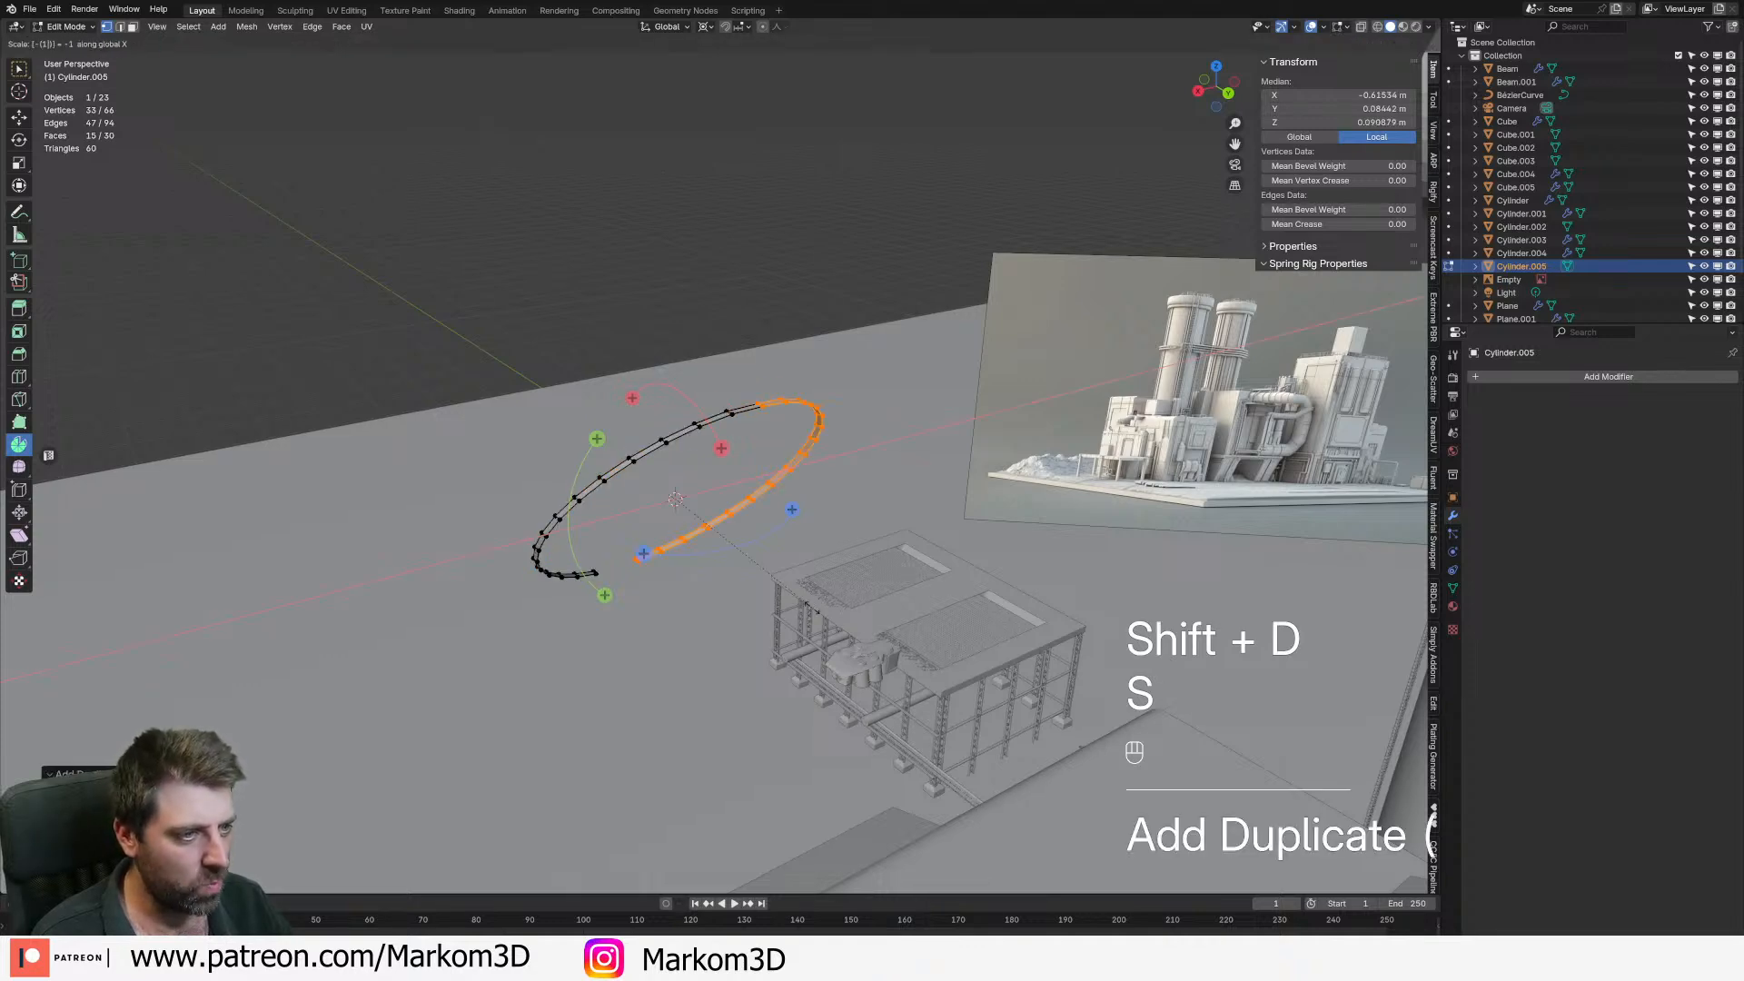
{"action": "key", "text": "Return"}
{"action": "middle_click_drag", "start_coordinate": [811, 607], "coordinate": [923, 579]}
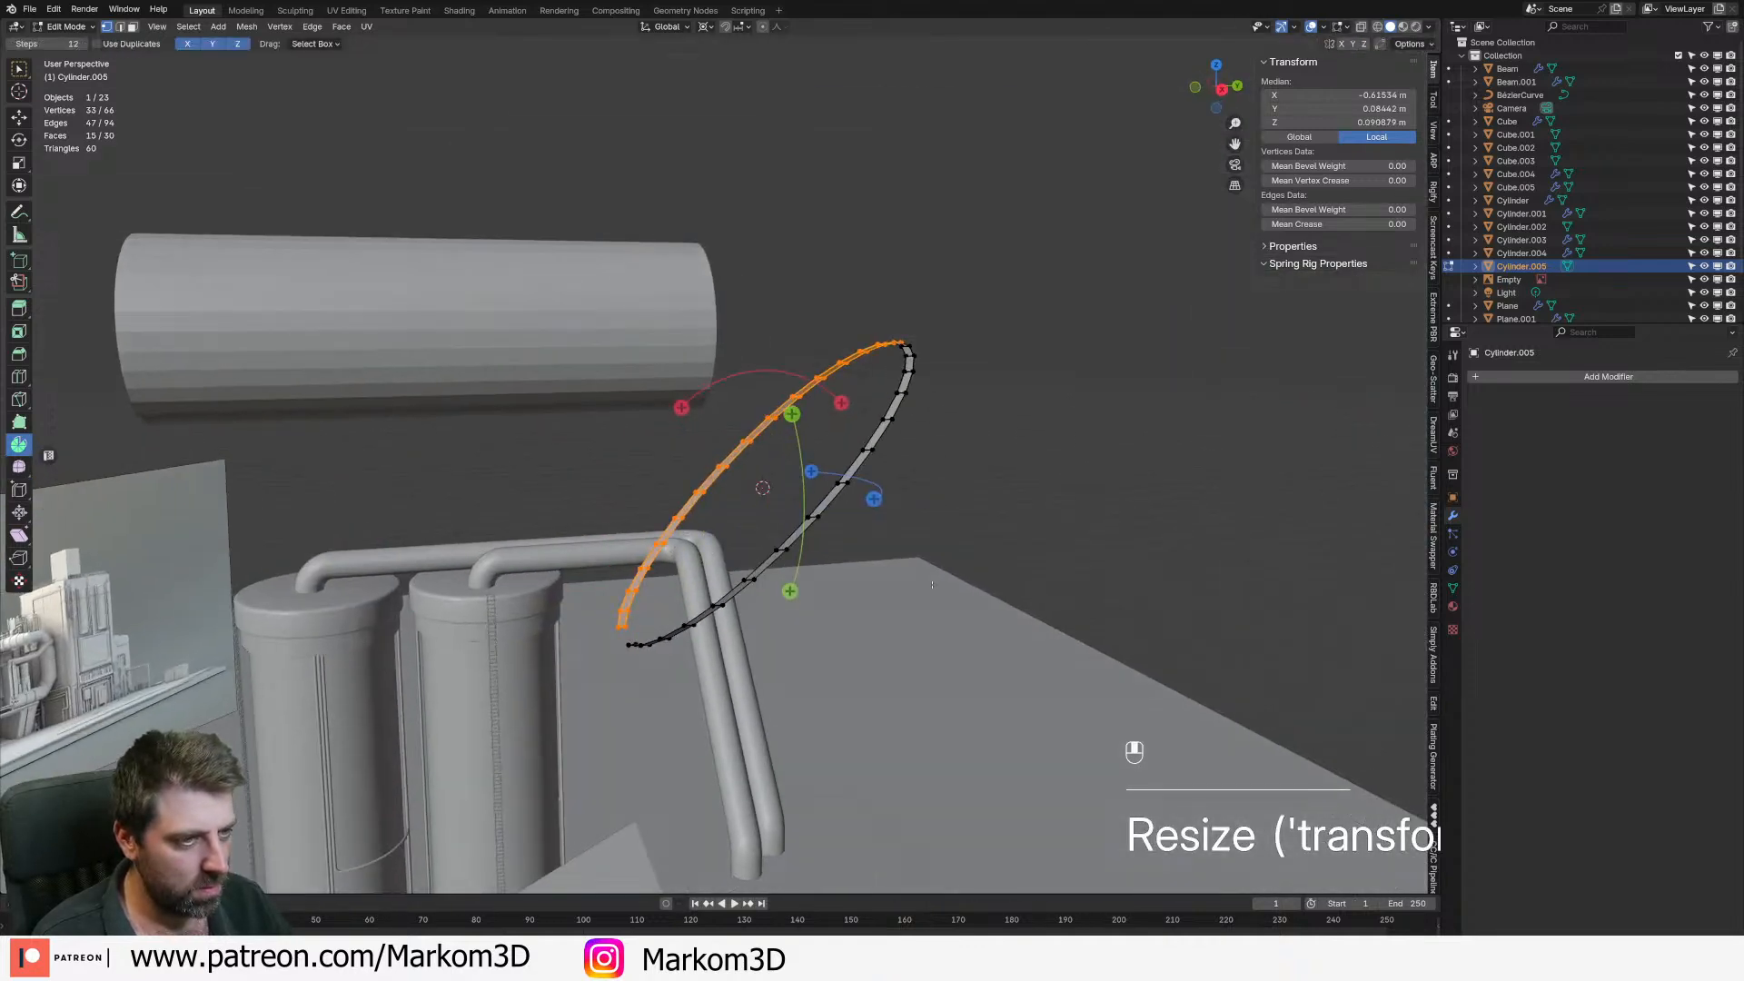
- Mirror the duplicated strip along Y with a scale of -1
{"action": "key", "text": "KP_3"}
{"action": "key", "text": "s"}
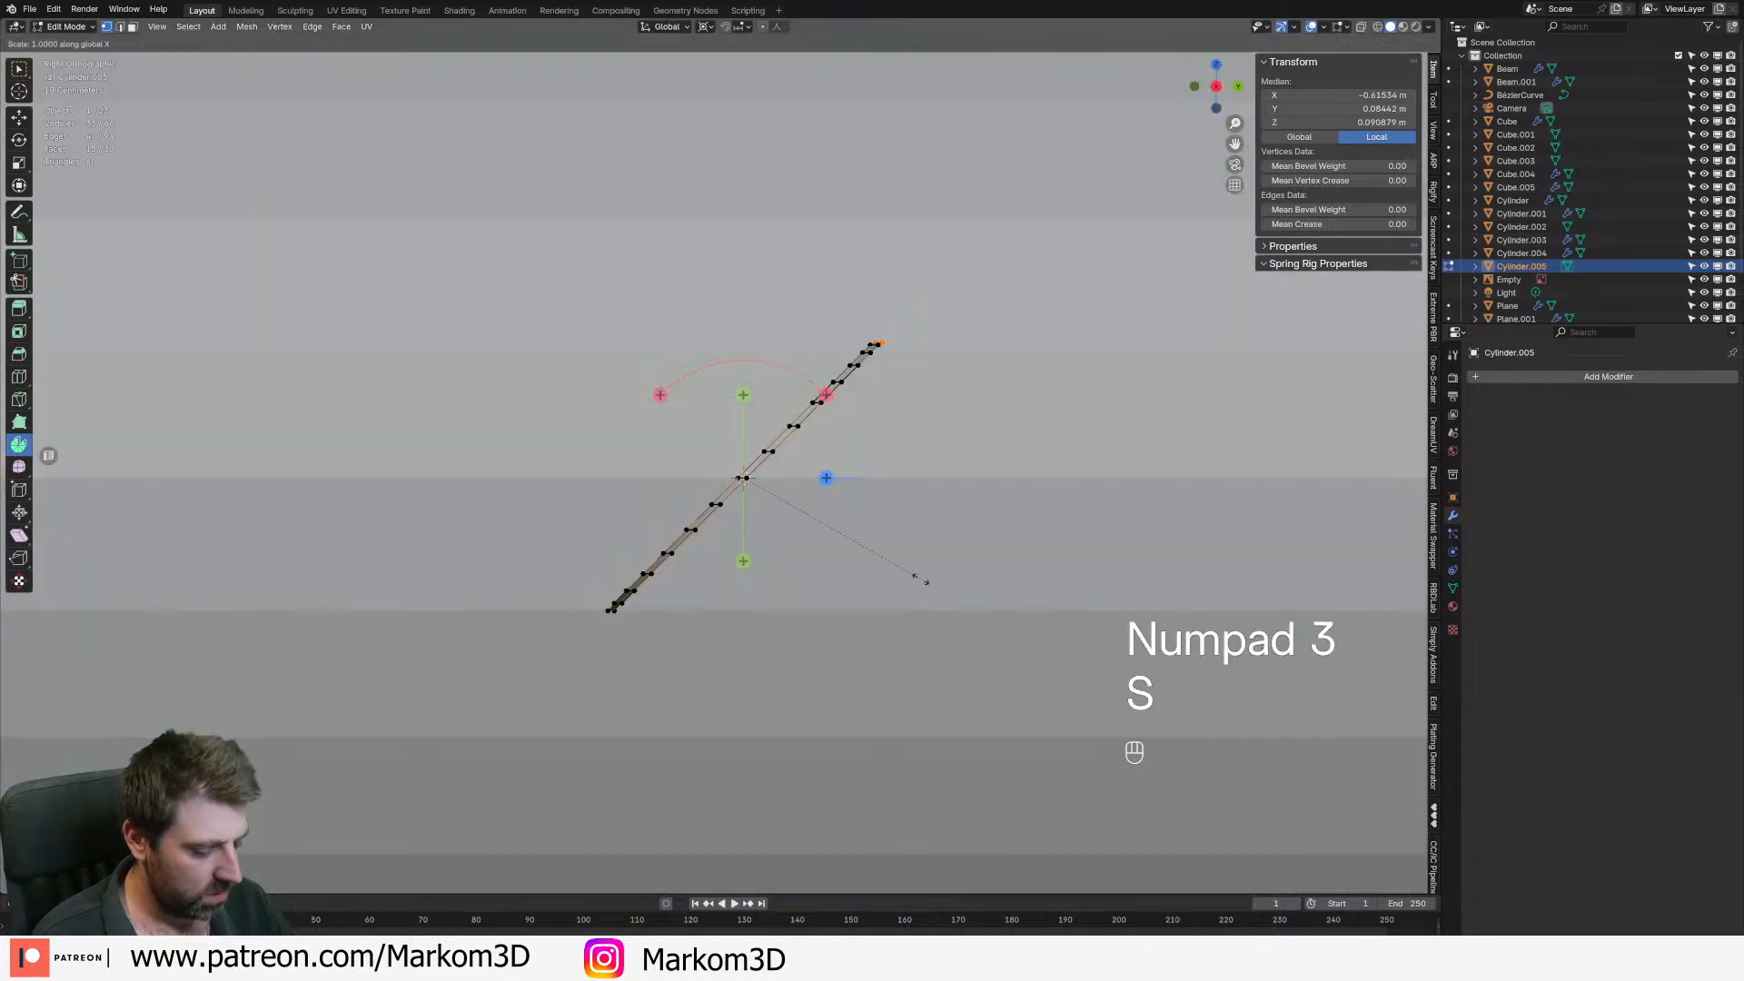
{"action": "type", "text": "y"}
{"action": "type", "text": "-1"}
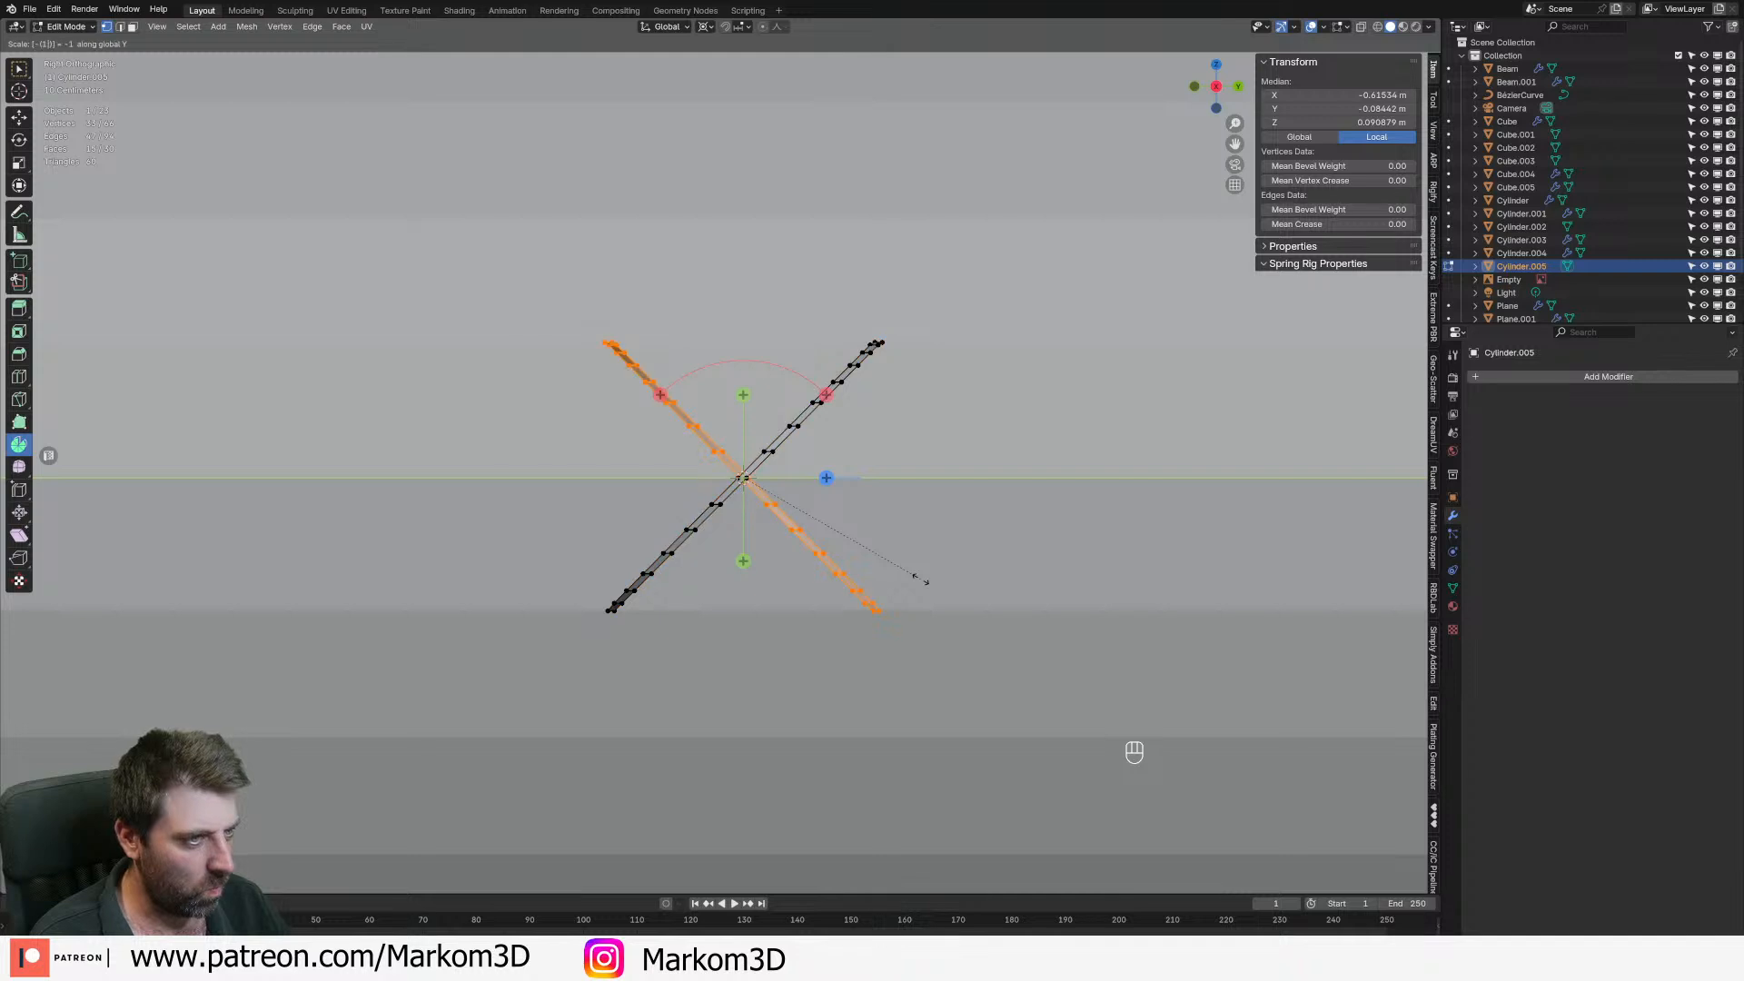
{"action": "key", "text": "Return"}
- Move the mirrored strip 2 m along the Y axis
{"action": "key", "text": "g"}
{"action": "type", "text": "y"}
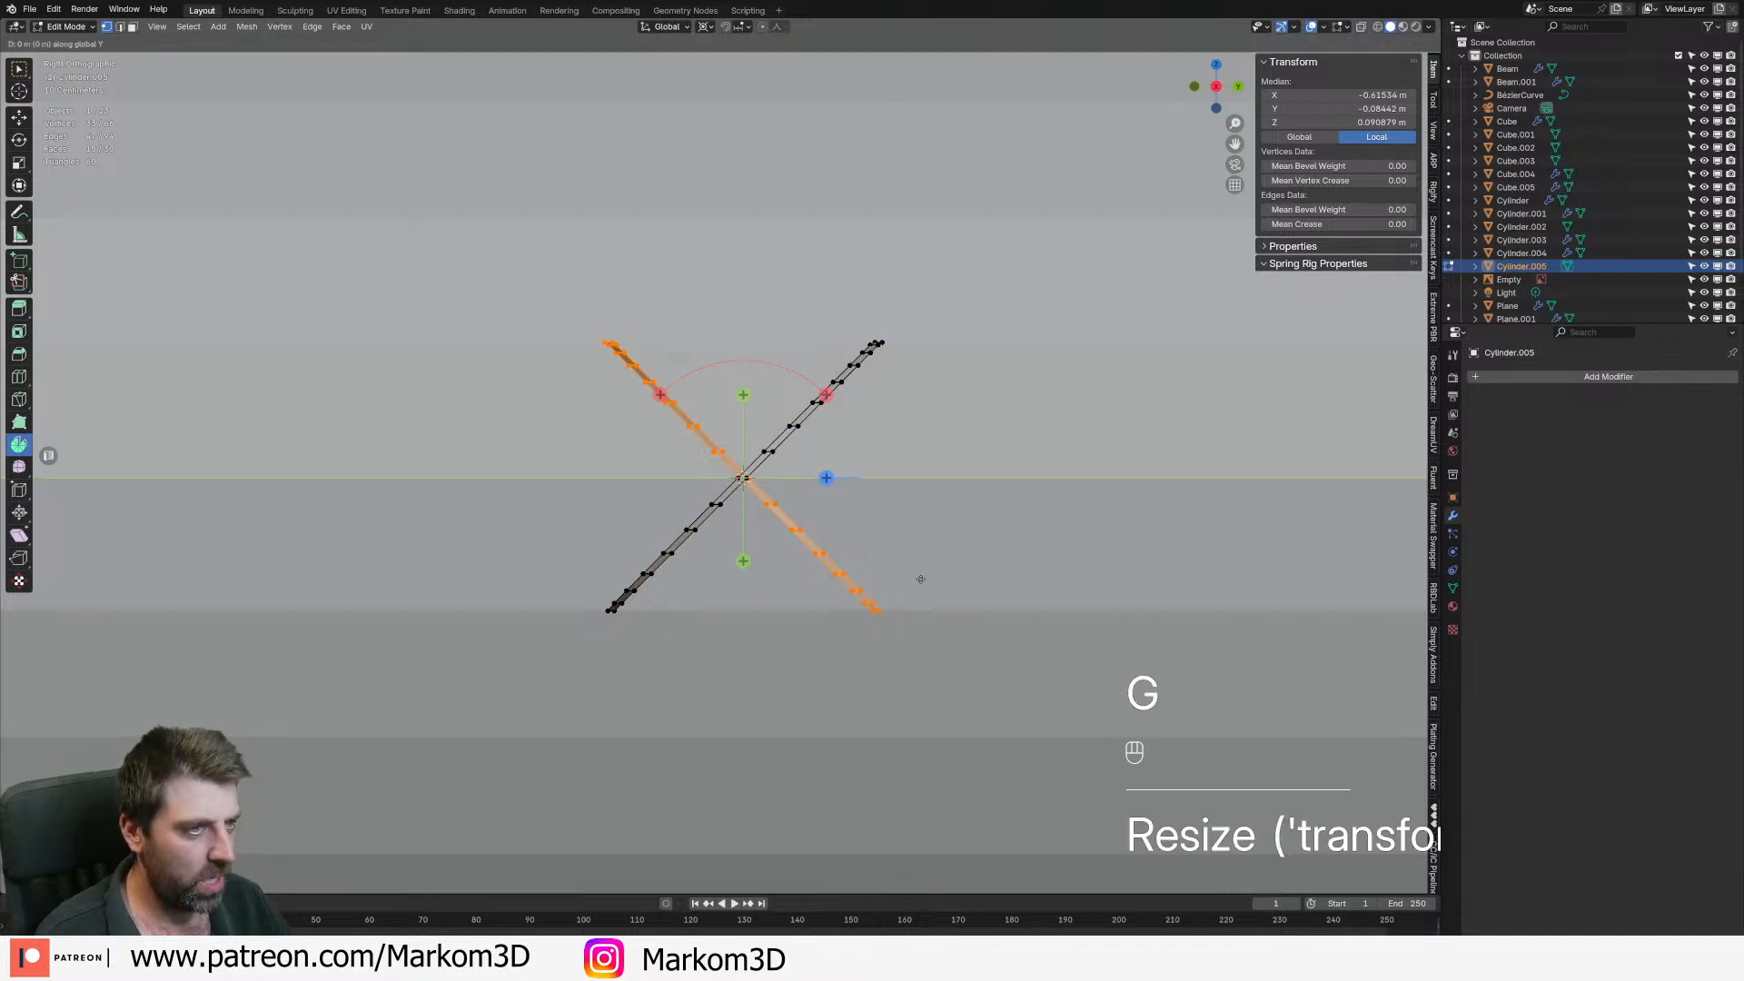
{"action": "type", "text": "1"}
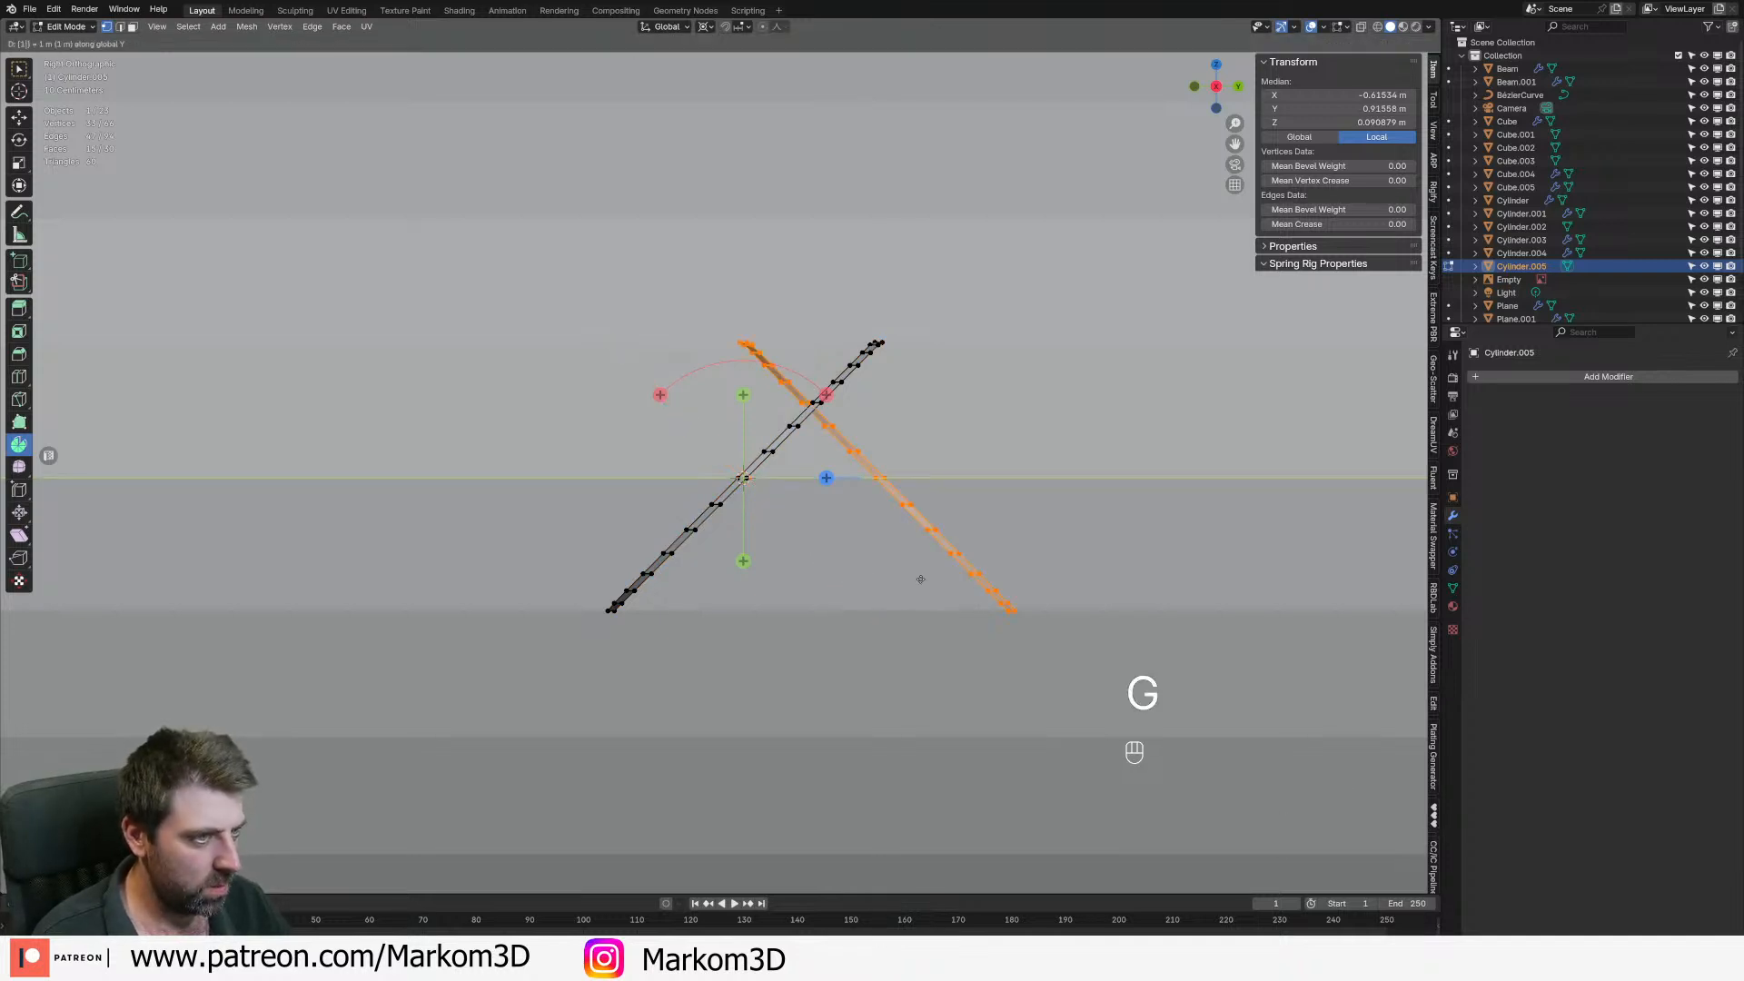
{"action": "key", "text": "BackSpace"}
{"action": "key", "text": "BackSpace"}
{"action": "type", "text": "2"}
{"action": "key", "text": "Return"}
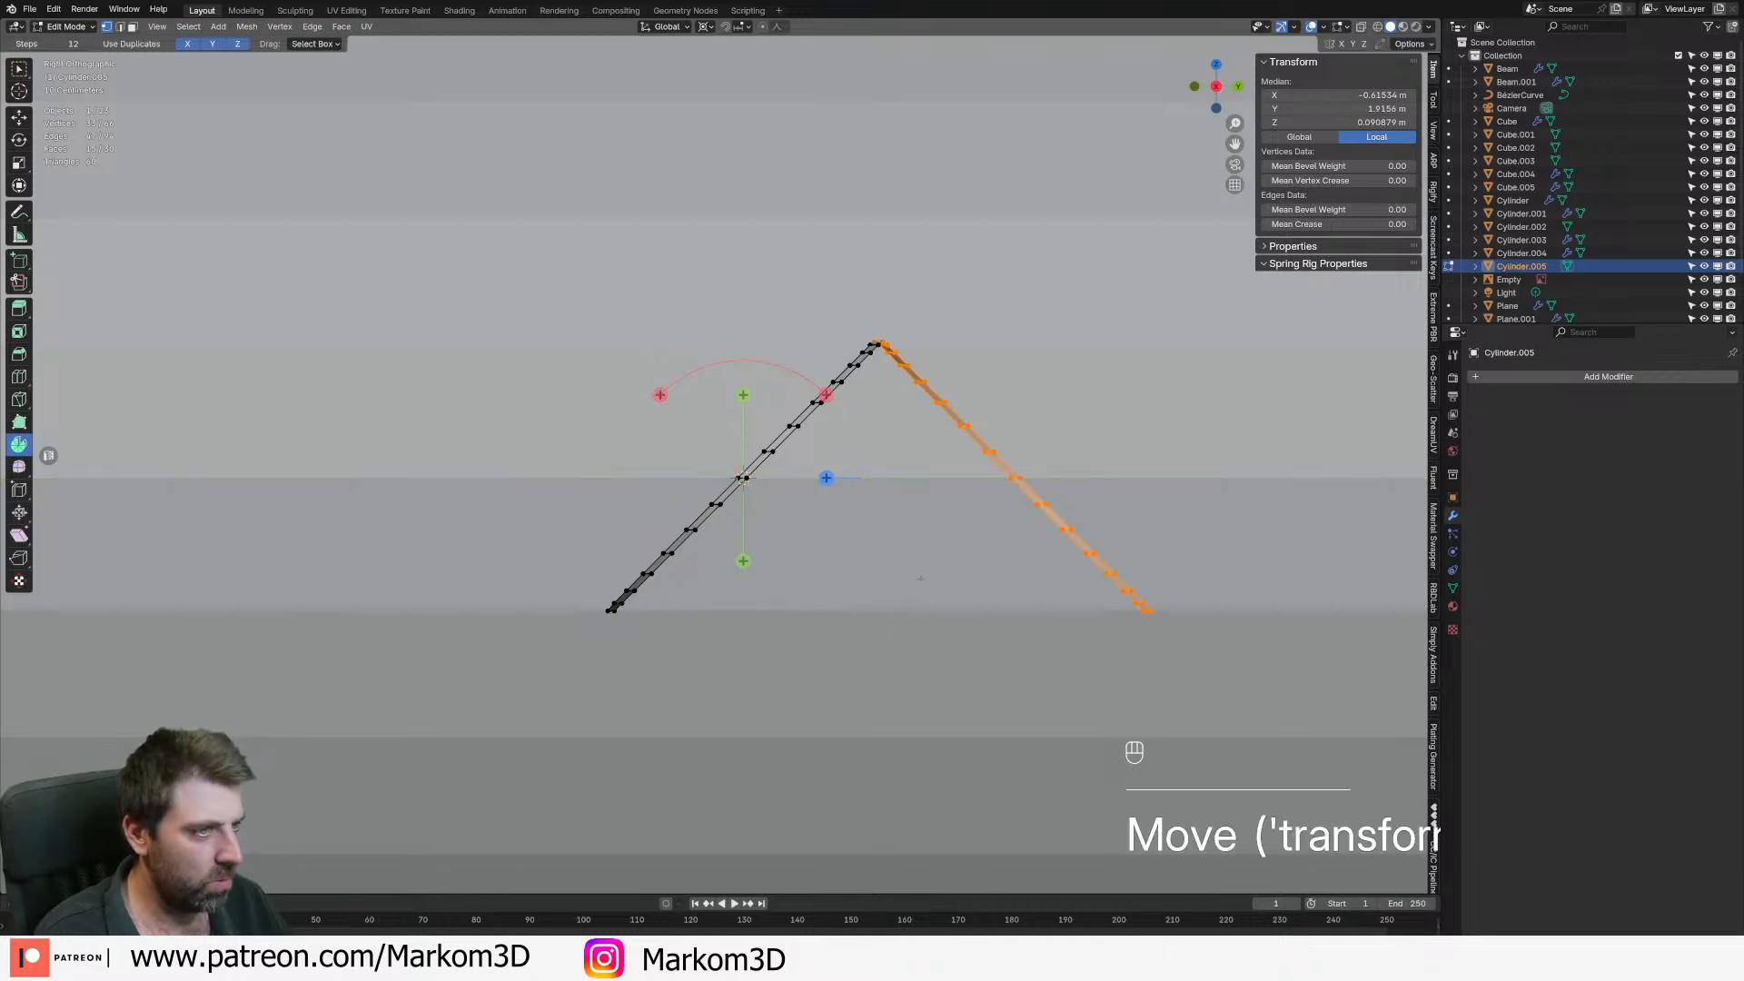
- Nudge the mirrored strip about 0.004 m in the negative Y direction to align its end with the original strip's upper end
{"action": "scroll", "coordinate": [921, 579], "scroll_direction": "up", "scroll_amount": 3}
{"action": "middle_click_drag", "start_coordinate": [1027, 464], "coordinate": [911, 661]}
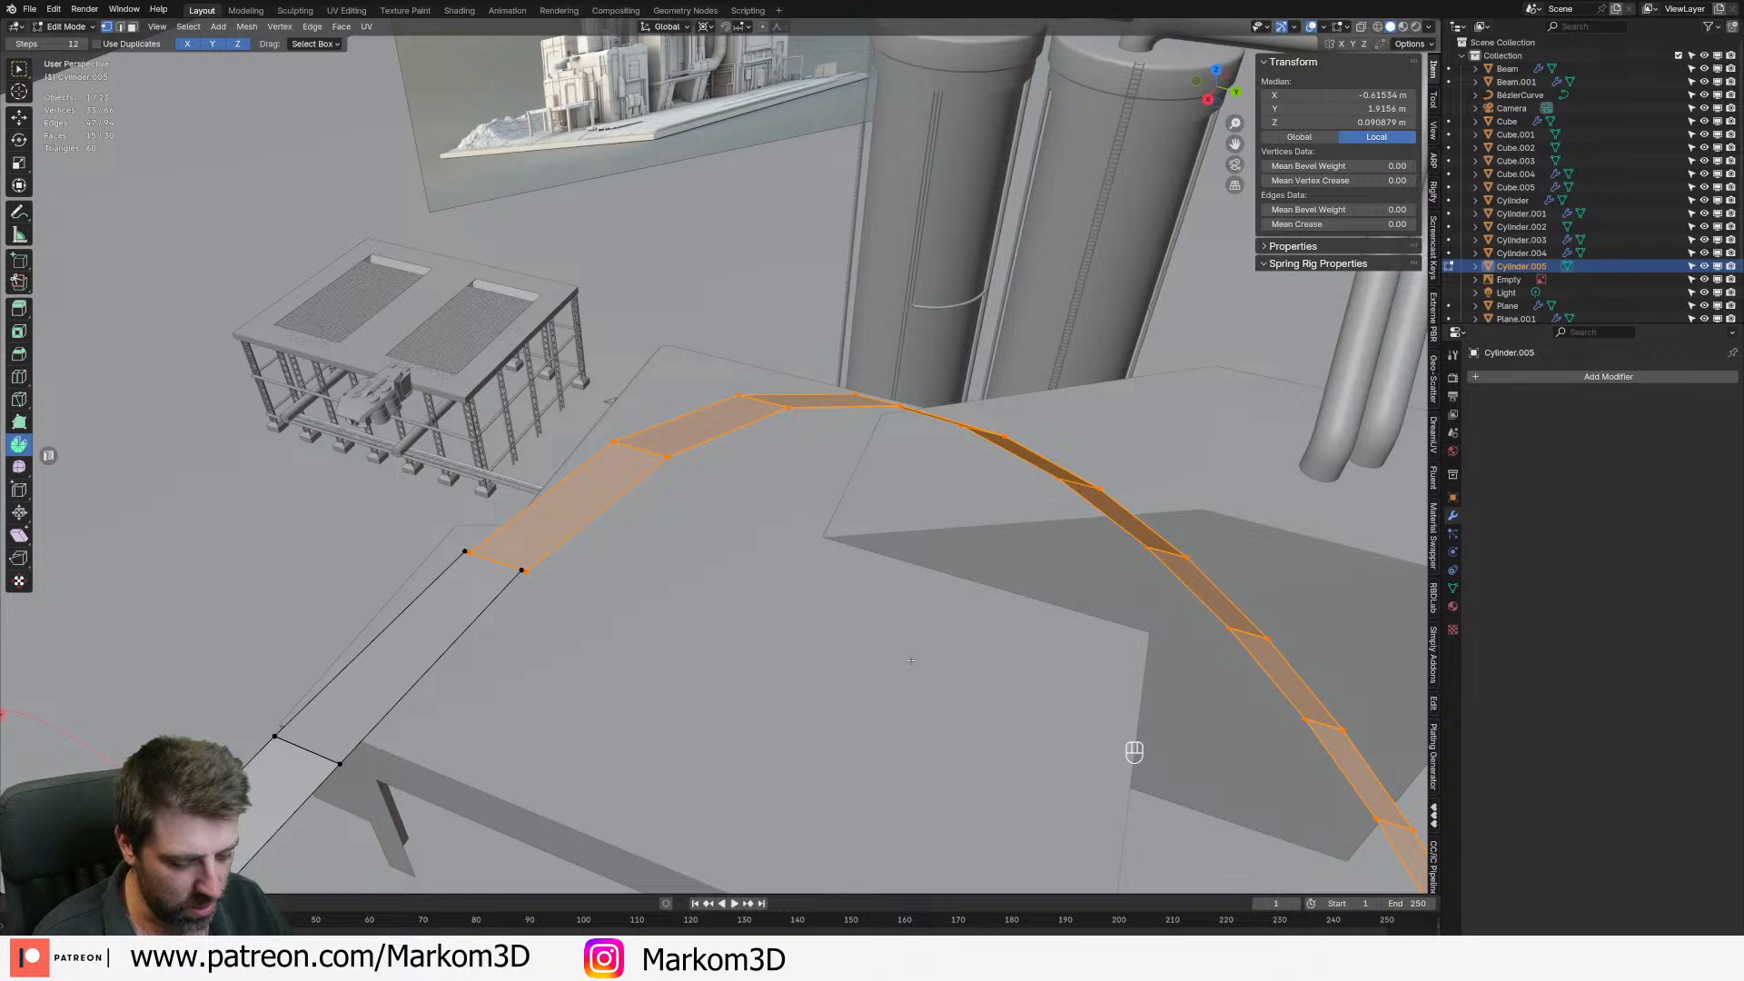
{"action": "key", "text": "g"}
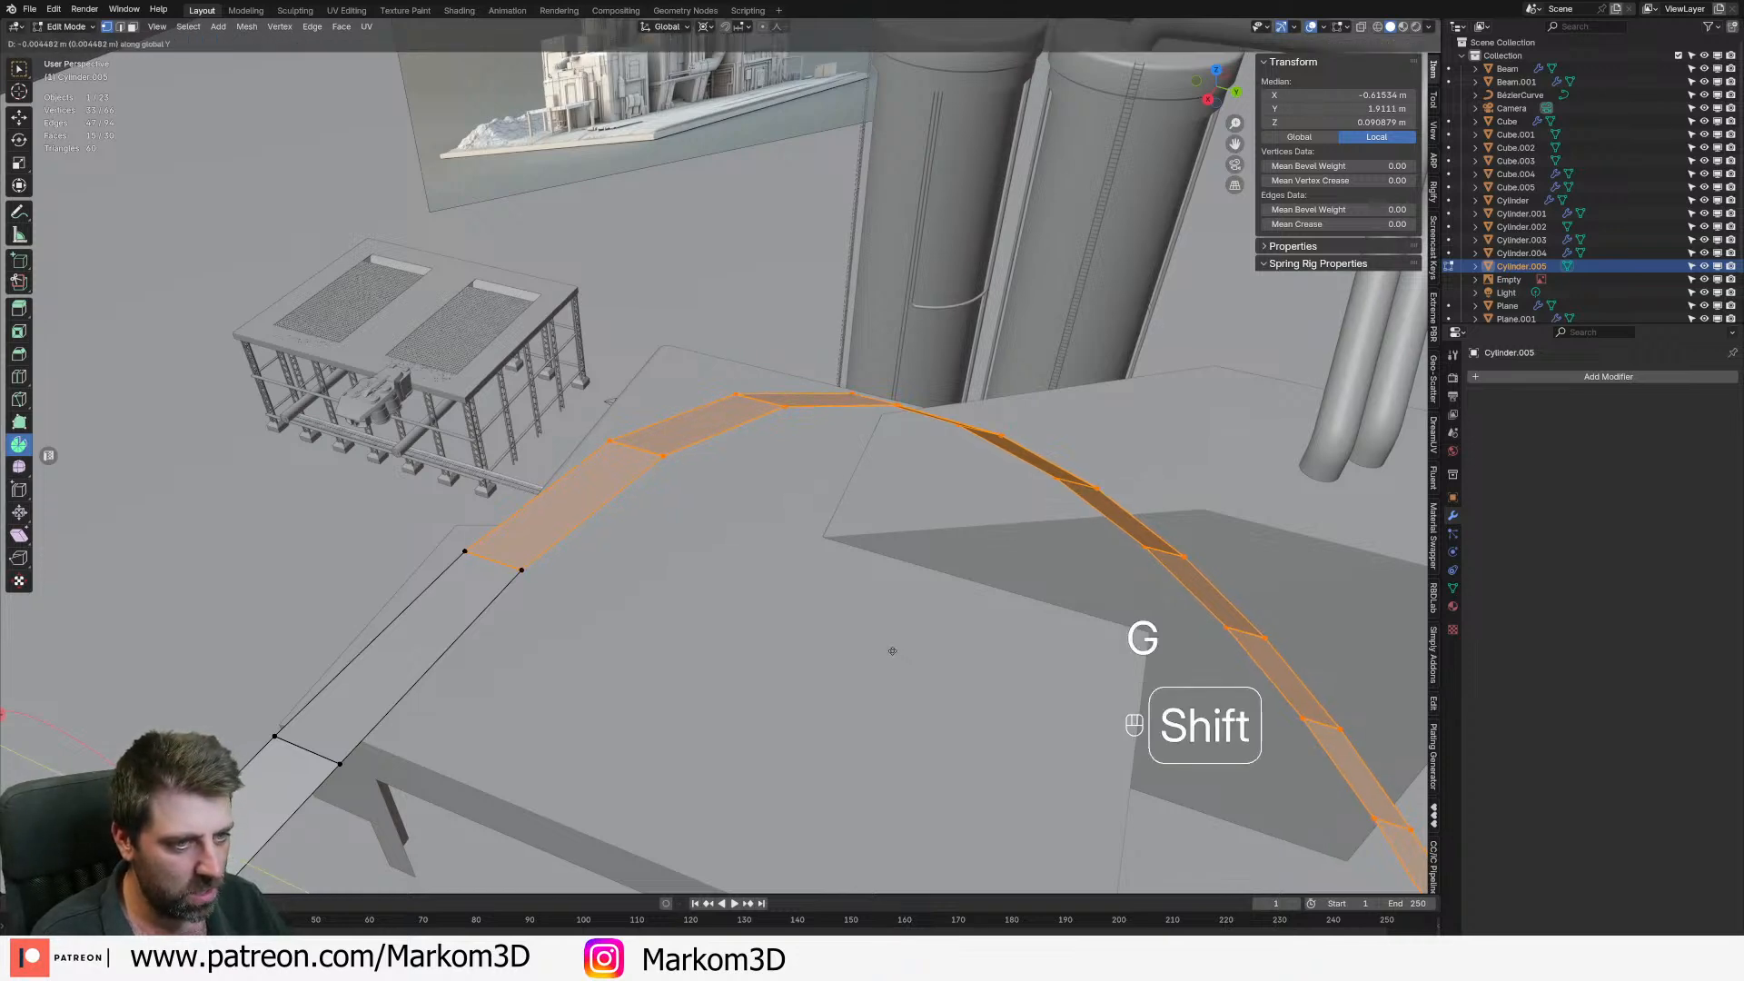
{"action": "left_click", "coordinate": [894, 651]}
{"action": "key", "text": "KP_7"}
{"action": "scroll", "coordinate": [1285, 407], "scroll_direction": "up", "scroll_amount": 1}
{"action": "middle_click_drag", "start_coordinate": [1284, 407], "coordinate": [658, 522], "text": "shift"}
{"action": "scroll", "coordinate": [657, 521], "scroll_direction": "up", "scroll_amount": 9}
{"action": "middle_click_drag", "start_coordinate": [600, 404], "coordinate": [762, 567], "text": "shift"}
{"action": "scroll", "coordinate": [794, 596], "scroll_direction": "down", "scroll_amount": 11}
- Merge all of the two strips' overlapping vertices by distance and leave mesh editing
{"action": "key", "text": "Tab"}
{"action": "key", "text": "Tab"}
{"action": "key", "text": "a"}
{"action": "left_click", "coordinate": [762, 569]}
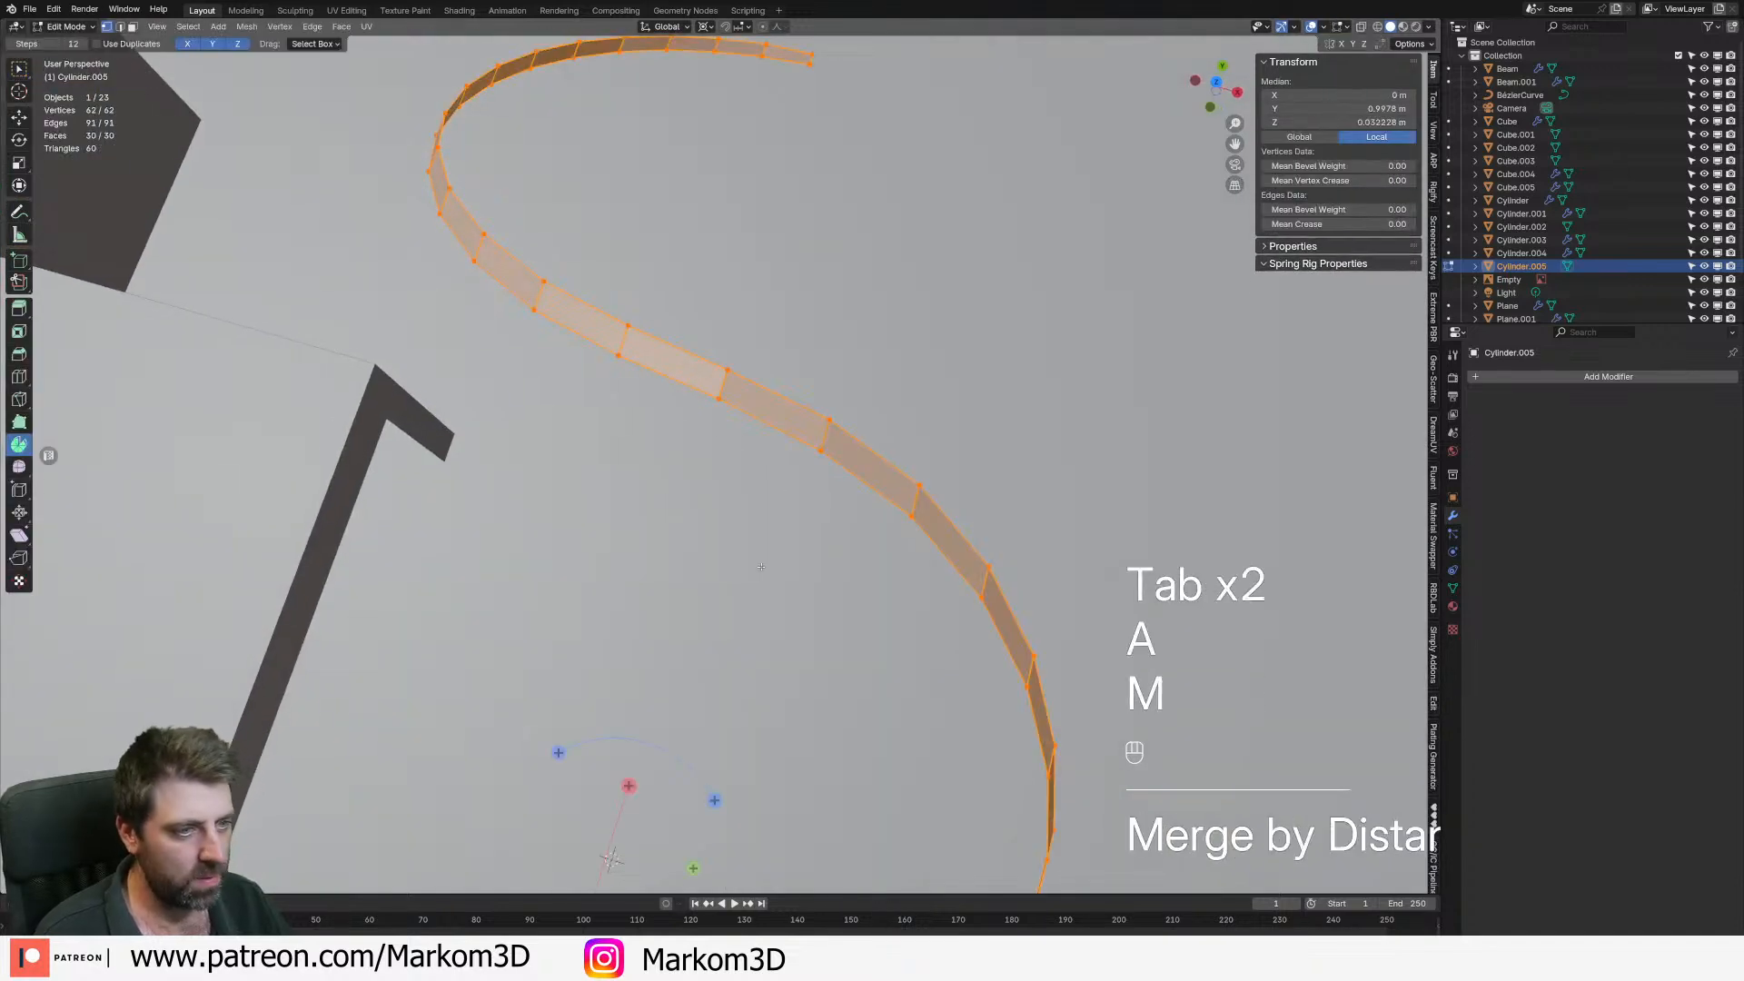
{"action": "key", "text": "Tab"}
- Add a Solidify modifier to the joined spiral strip
{"action": "scroll", "coordinate": [898, 474], "scroll_direction": "down", "scroll_amount": 4}
{"action": "middle_click_drag", "start_coordinate": [898, 474], "coordinate": [731, 398]}
{"action": "left_click", "coordinate": [1586, 376]}
{"action": "mouse_move", "coordinate": [1585, 378]}
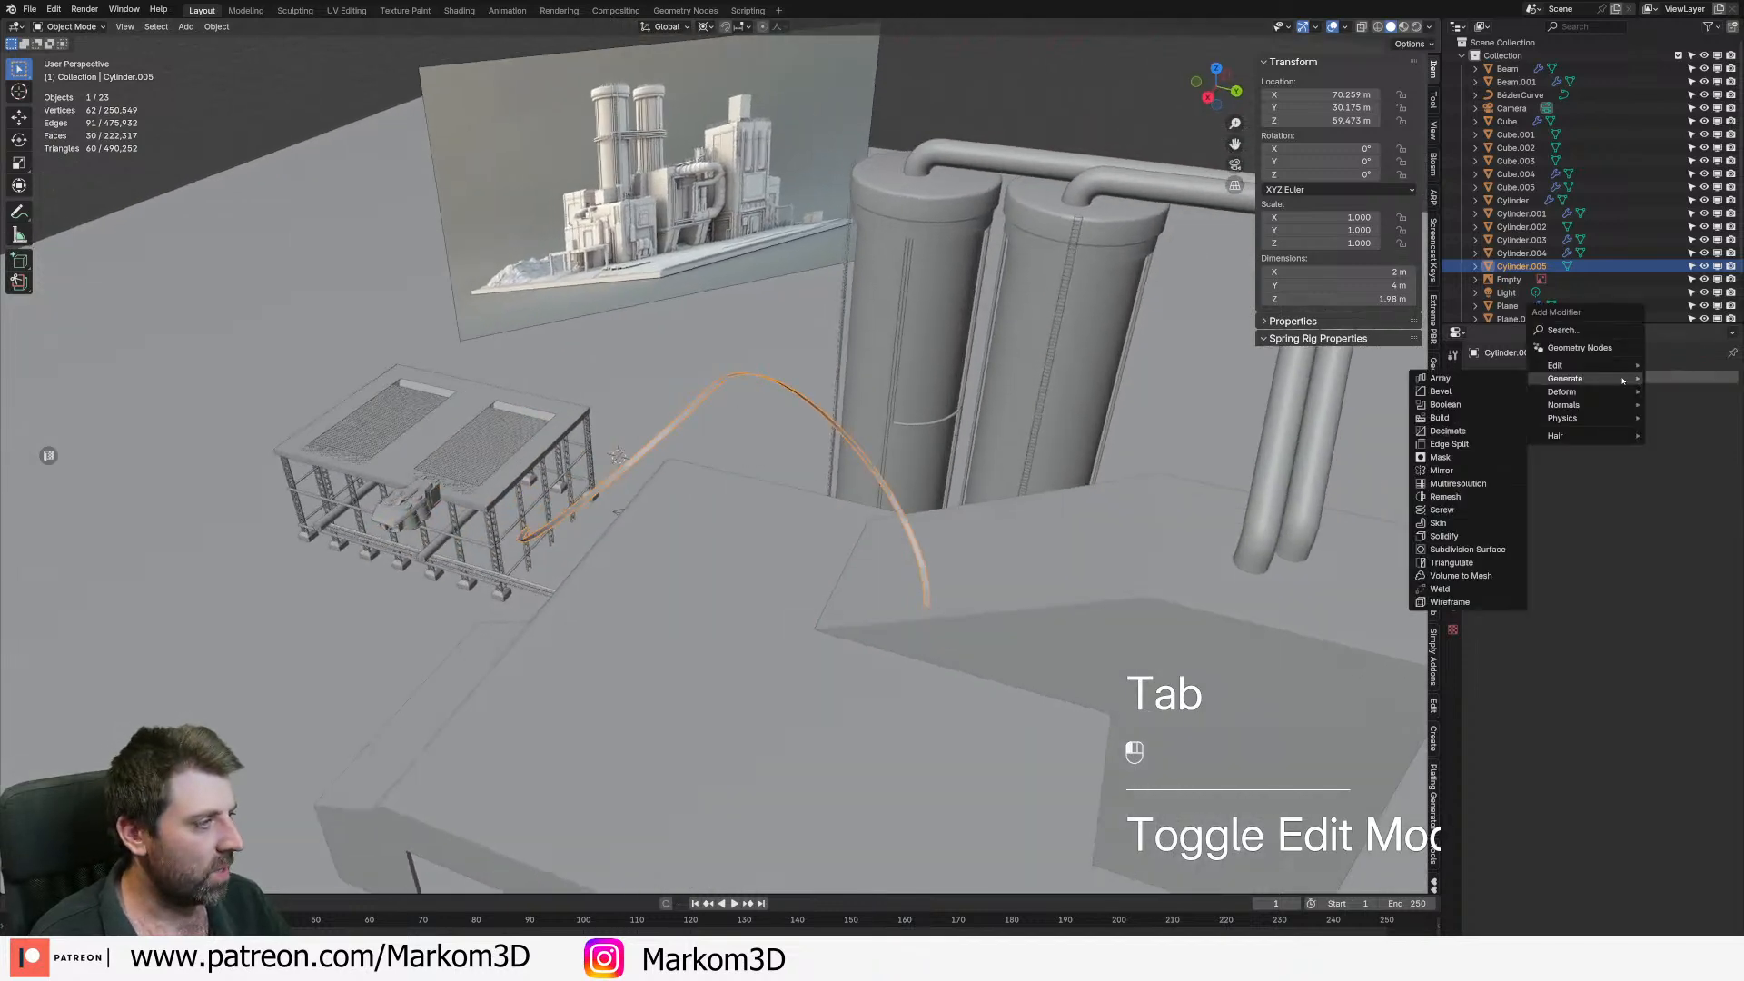
{"action": "left_click", "coordinate": [1444, 537]}
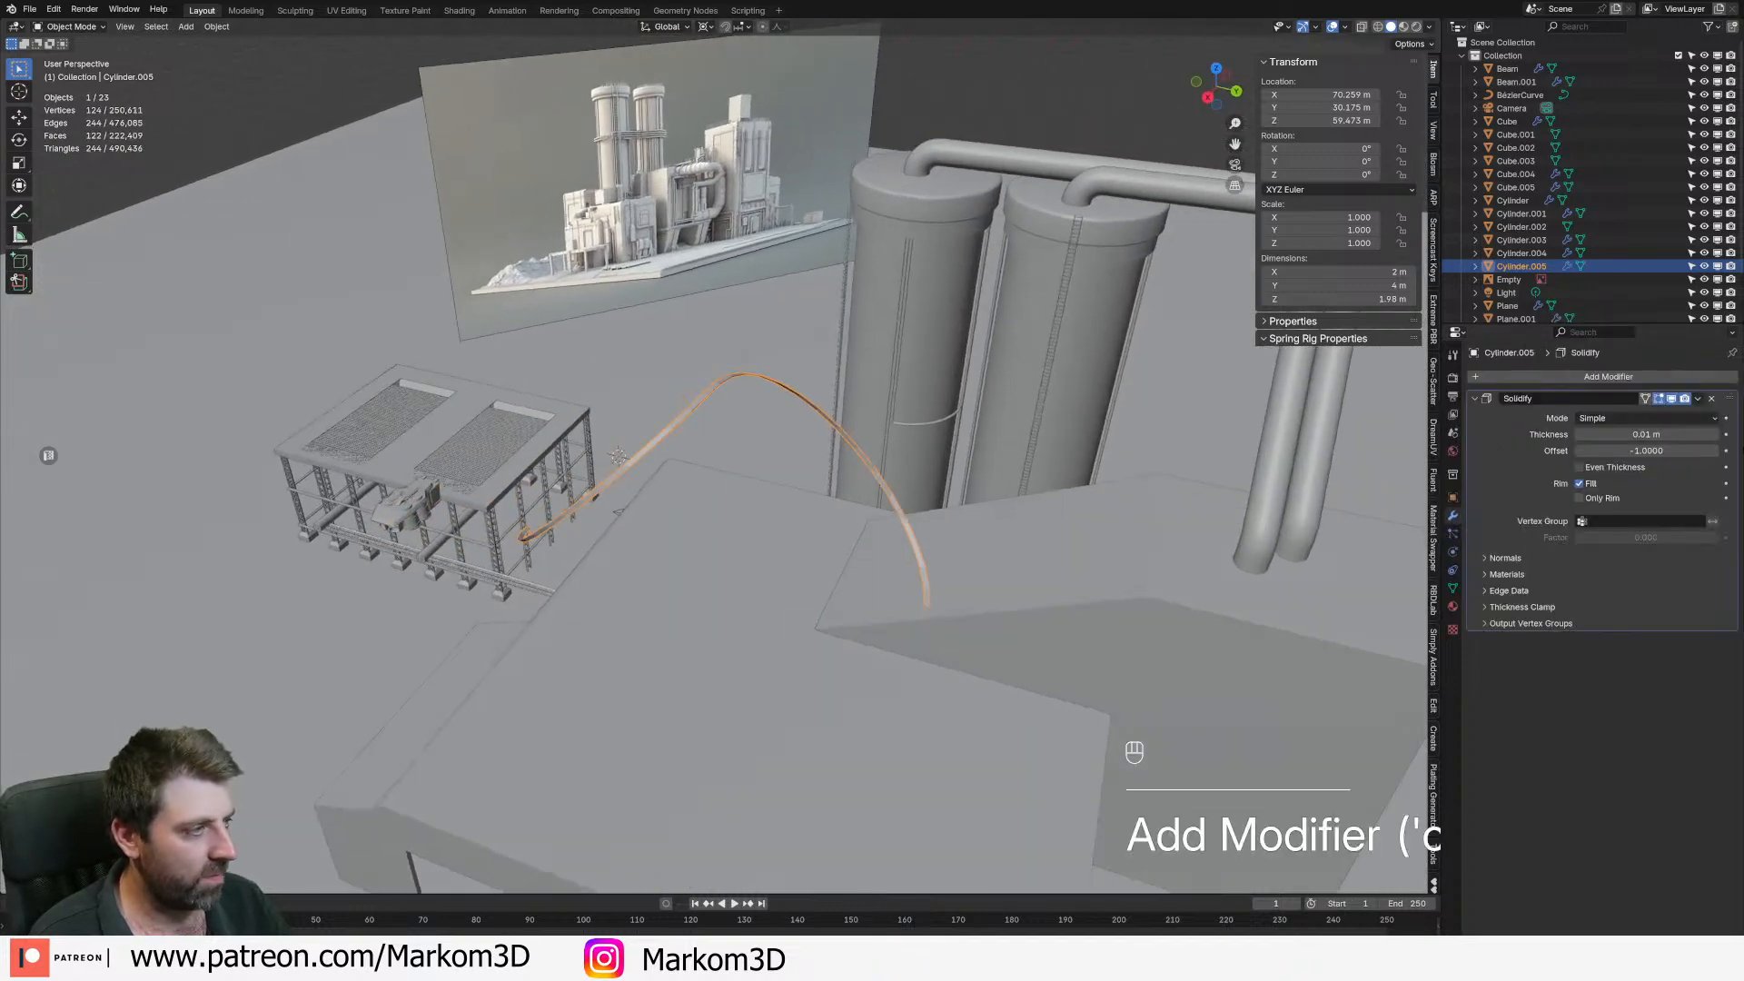
- Set the spiral's Solidify thickness to 0.19 m
{"action": "left_click", "coordinate": [1714, 435]}
{"action": "left_click", "coordinate": [1715, 436]}
{"action": "left_click", "coordinate": [1715, 436]}
{"action": "left_click_drag", "start_coordinate": [1715, 436], "coordinate": [1716, 437]}
{"action": "left_click", "coordinate": [1706, 433]}
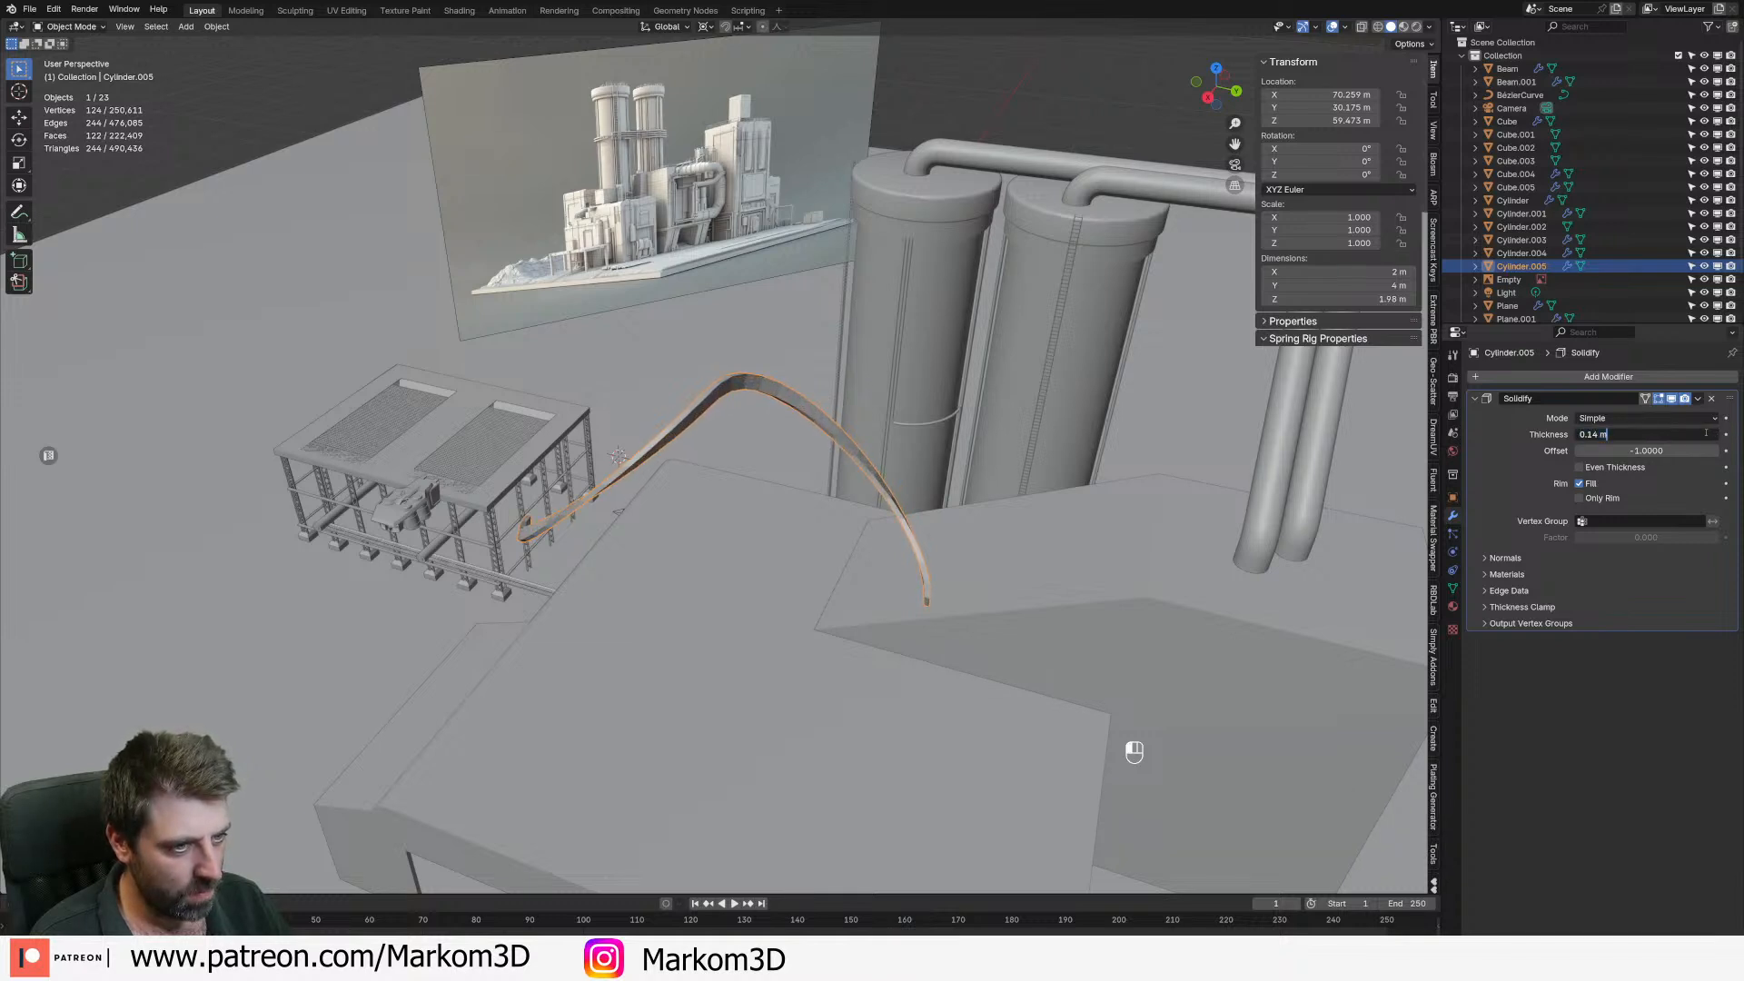
{"action": "left_click", "coordinate": [1600, 686]}
{"action": "left_click", "coordinate": [1715, 436]}
{"action": "left_click", "coordinate": [1716, 437]}
{"action": "left_click", "coordinate": [1715, 436]}
{"action": "left_click", "coordinate": [1715, 436]}
{"action": "left_click", "coordinate": [1715, 436]}
- Add an Array modifier to the spiral with relative offset factors of 0 in X and 1 in Y
{"action": "middle_click_drag", "start_coordinate": [560, 636], "coordinate": [940, 554]}
{"action": "left_click", "coordinate": [1599, 376]}
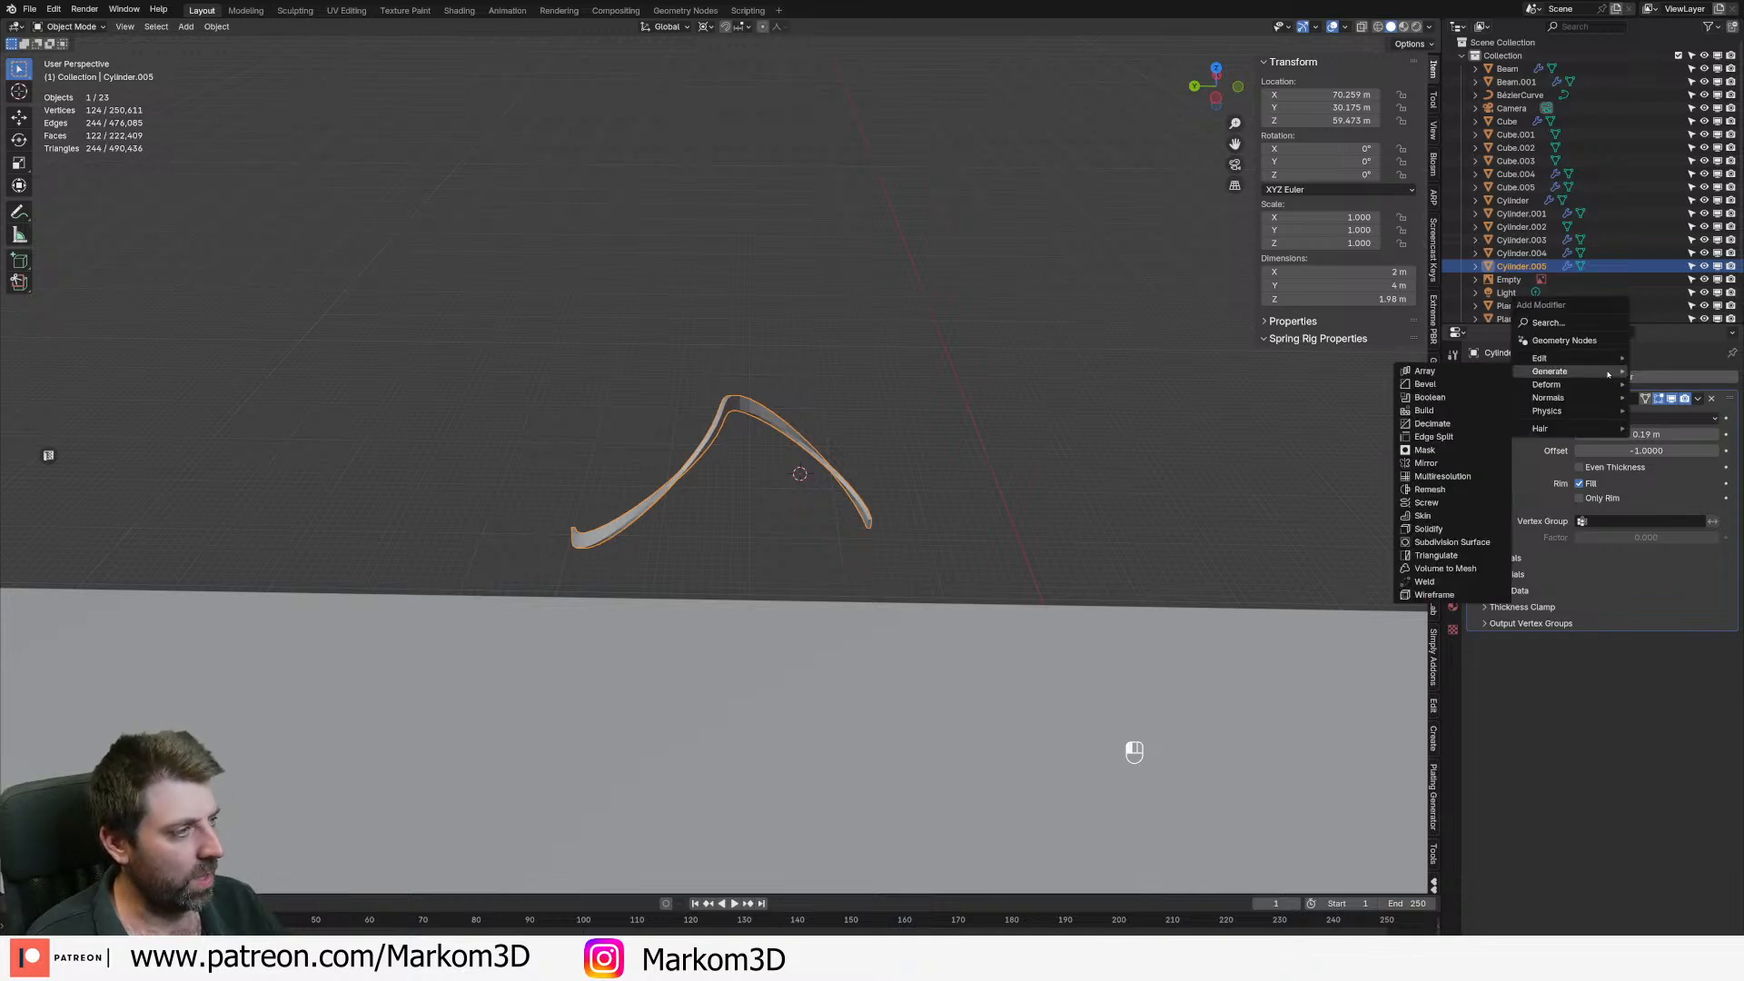
{"action": "mouse_move", "coordinate": [1550, 372]}
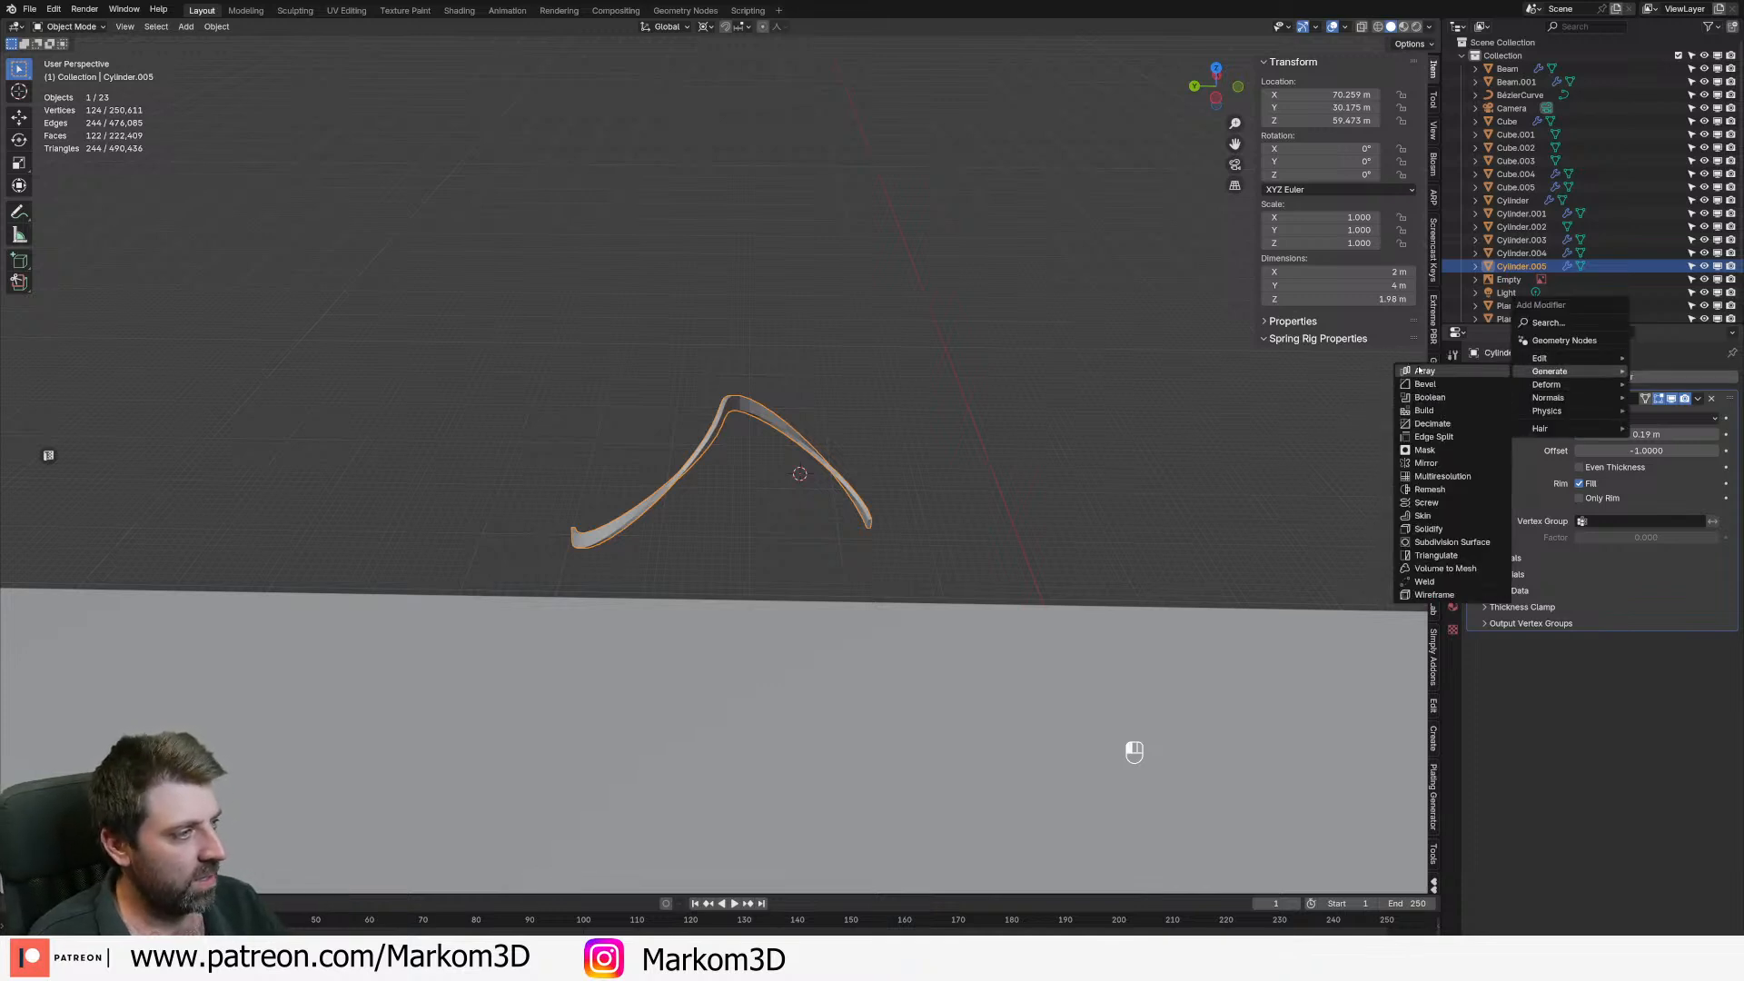
{"action": "left_click", "coordinate": [1451, 371]}
{"action": "left_click", "coordinate": [1652, 716]}
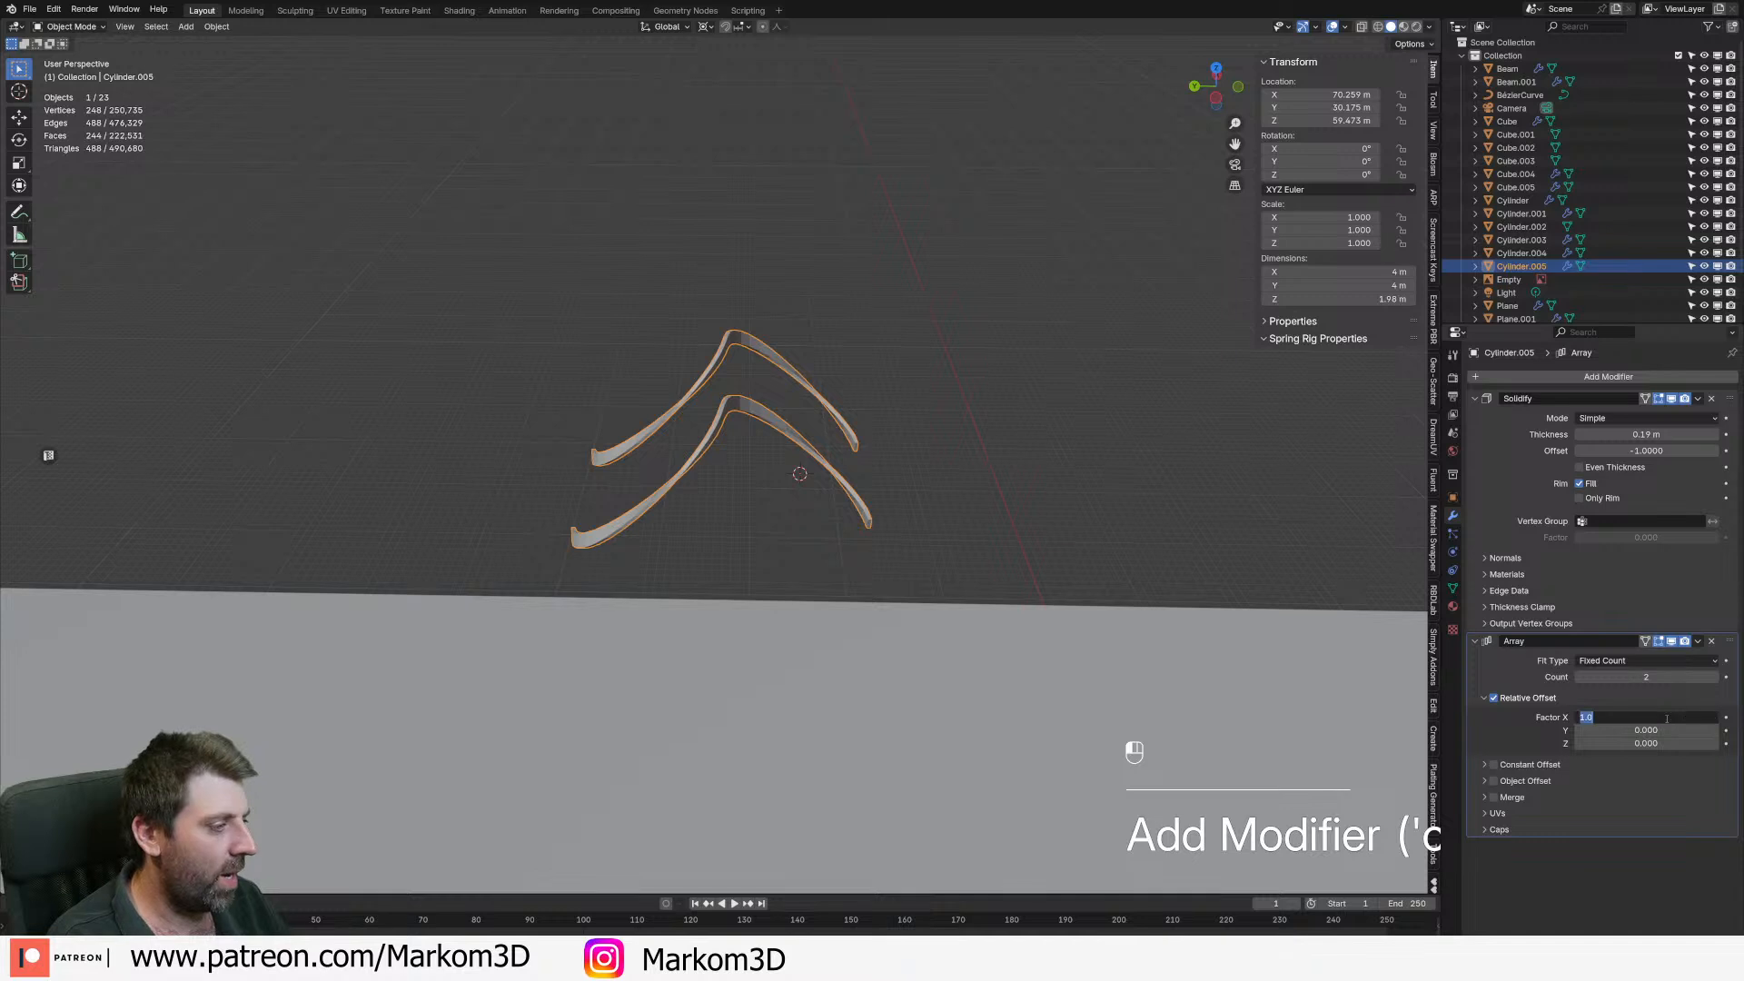
{"action": "type", "text": "0"}
{"action": "key", "text": "Return"}
{"action": "left_click", "coordinate": [1650, 729]}
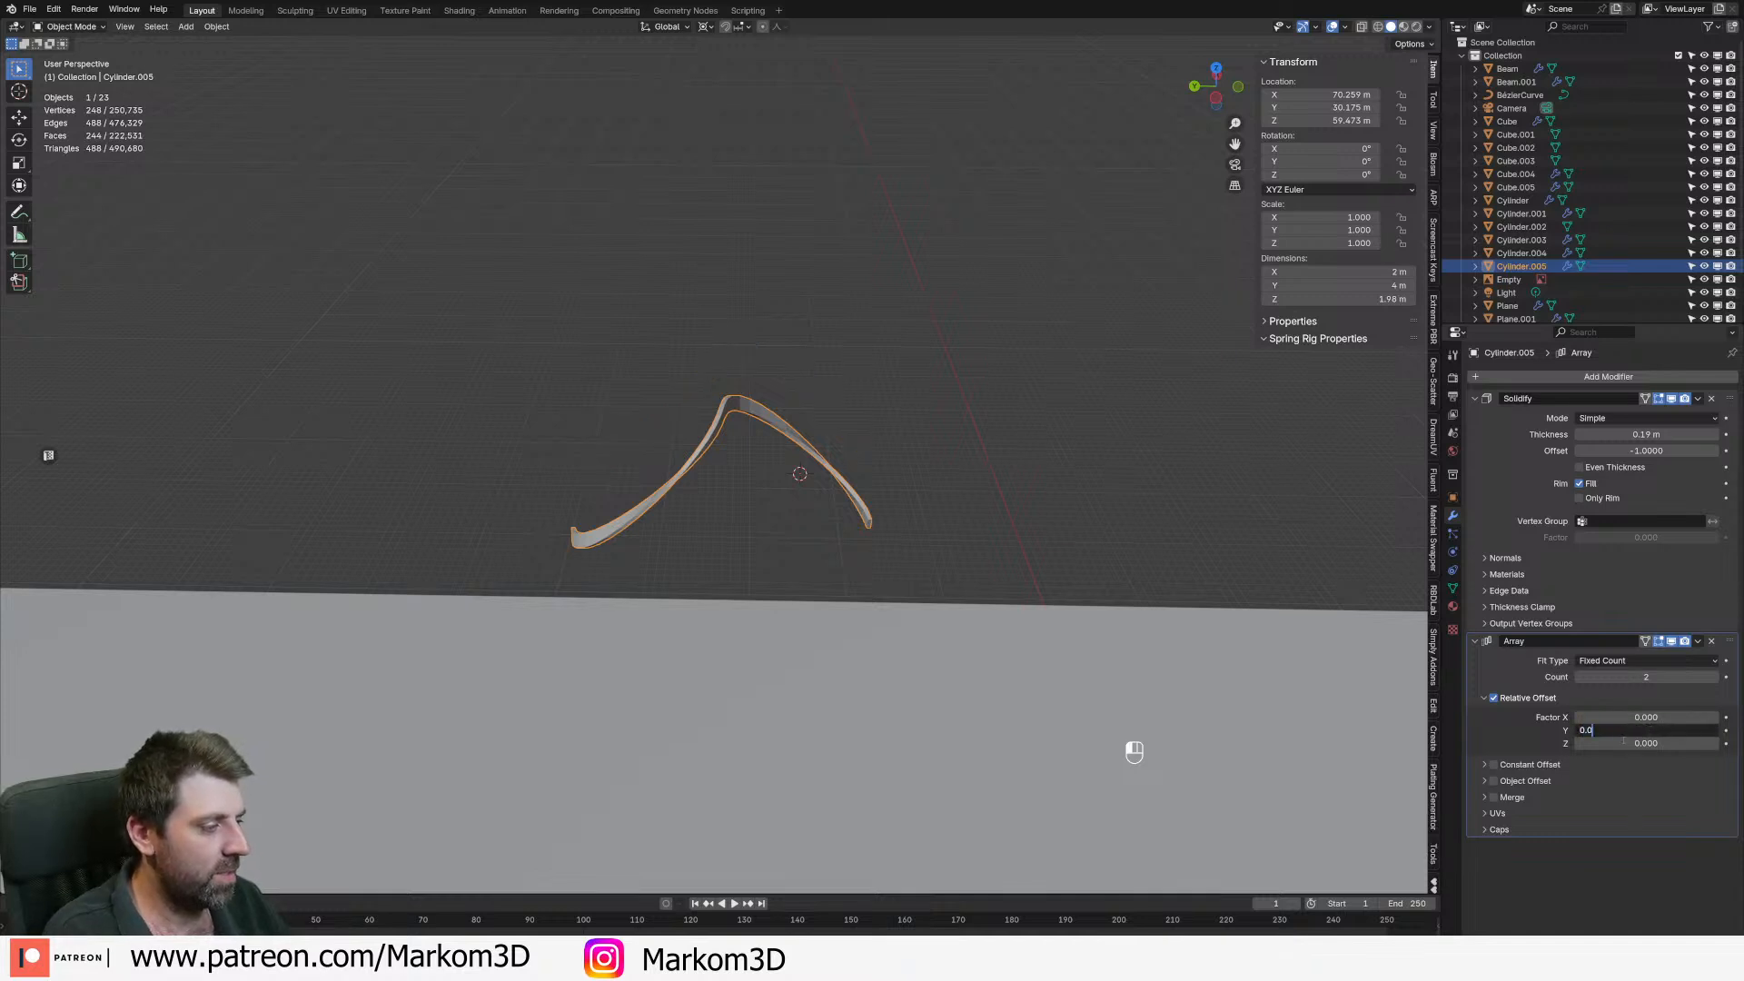
{"action": "type", "text": "1"}
{"action": "key", "text": "Return"}
{"action": "middle_click_drag", "start_coordinate": [862, 470], "coordinate": [630, 490]}
{"action": "scroll", "coordinate": [763, 543], "scroll_direction": "up", "scroll_amount": 4}
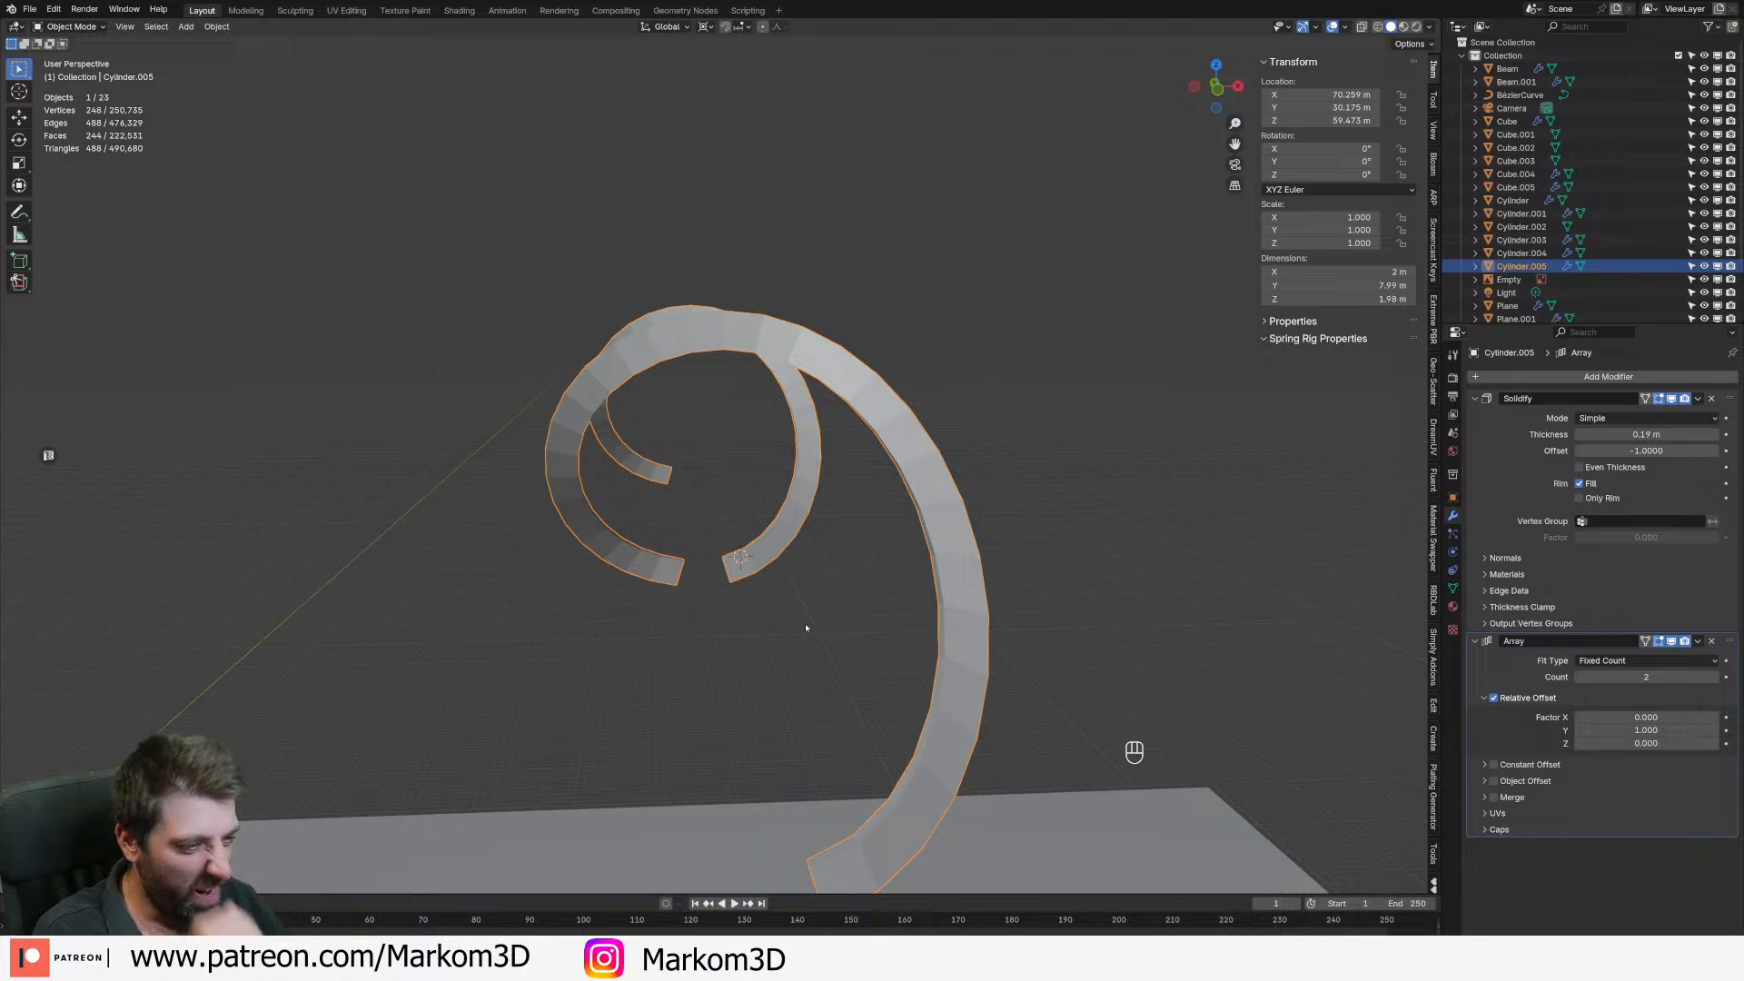
- Extrude the end edge of the spiral strip along X to bridge the gap at the ring's bottom
{"action": "scroll", "coordinate": [809, 618], "scroll_direction": "down", "scroll_amount": 6}
{"action": "key", "text": "KP_3"}
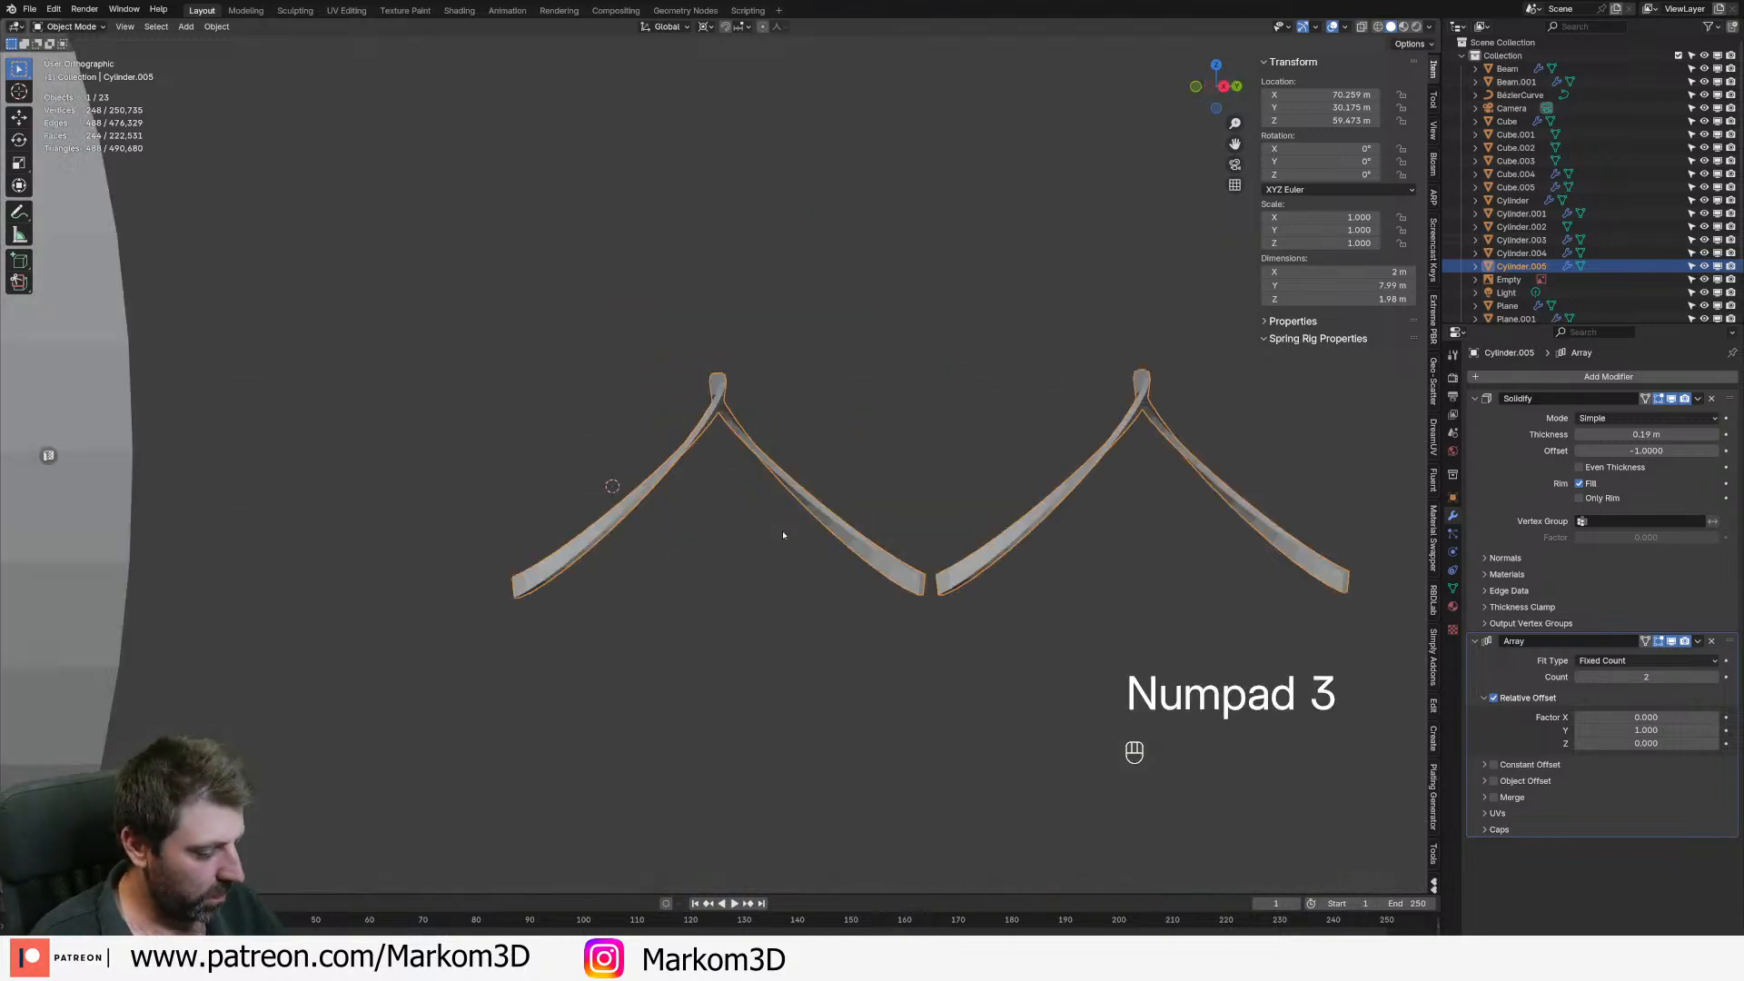
{"action": "key", "text": "KP_1"}
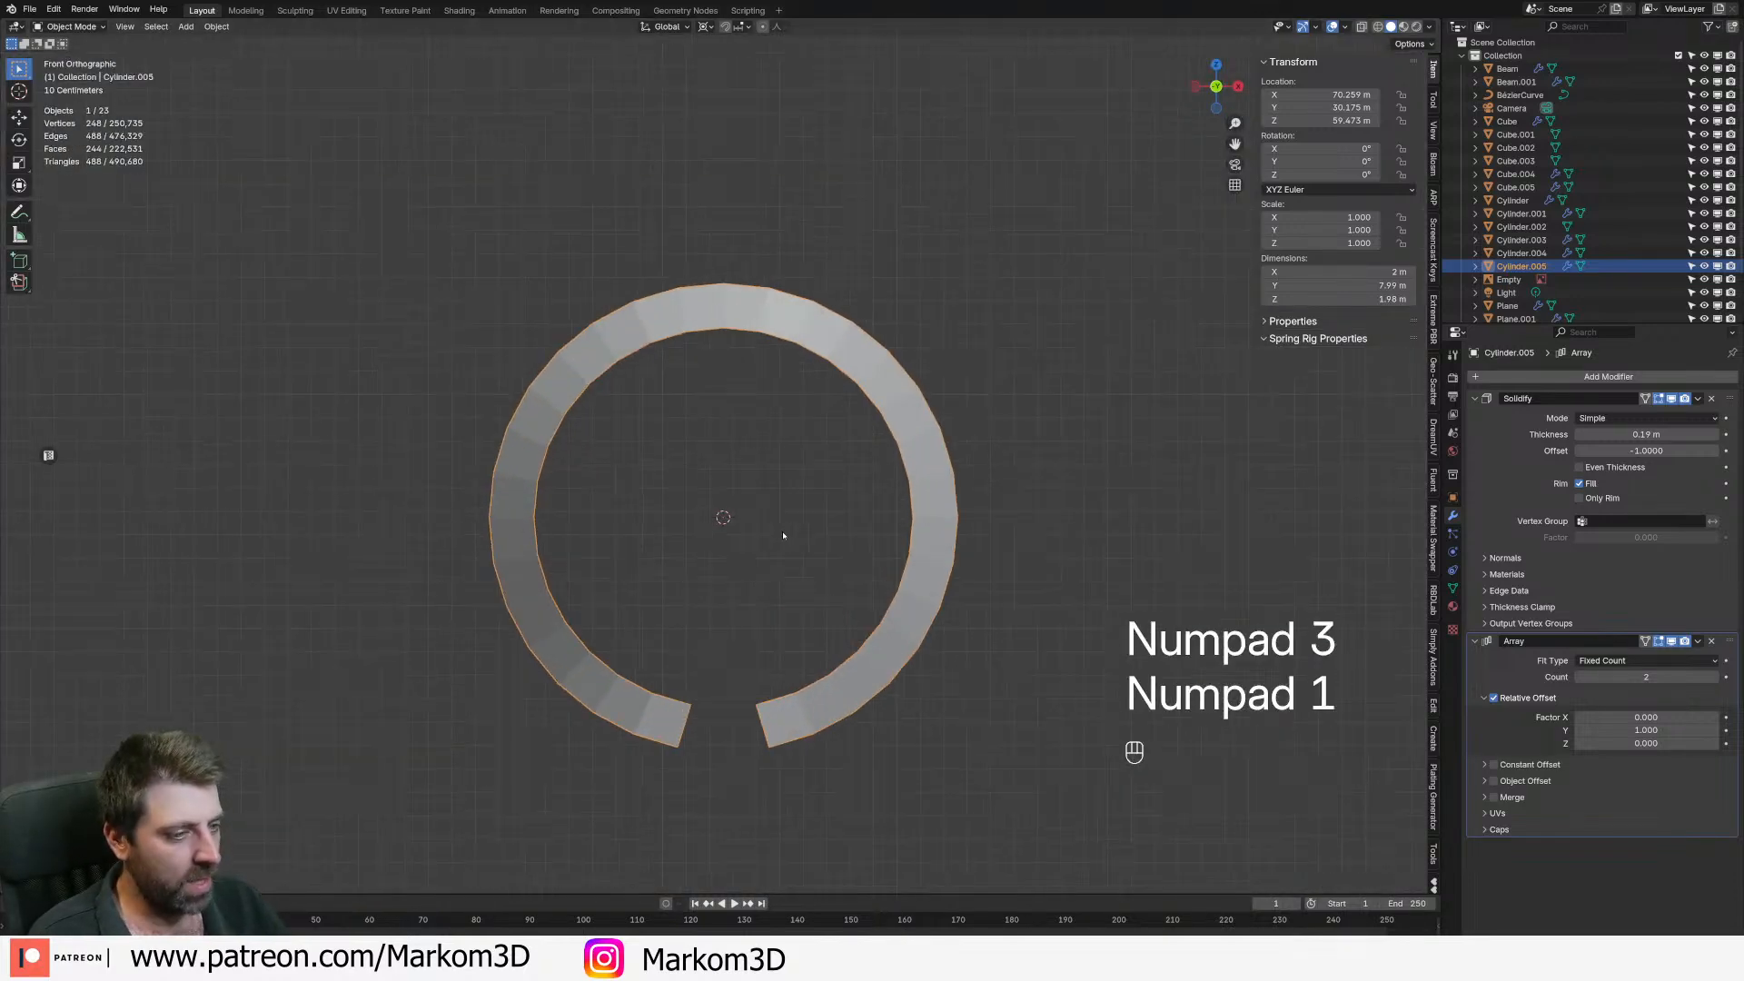
{"action": "key", "text": "Tab"}
{"action": "key", "text": "z"}
{"action": "scroll", "coordinate": [855, 718], "scroll_direction": "up", "scroll_amount": 4}
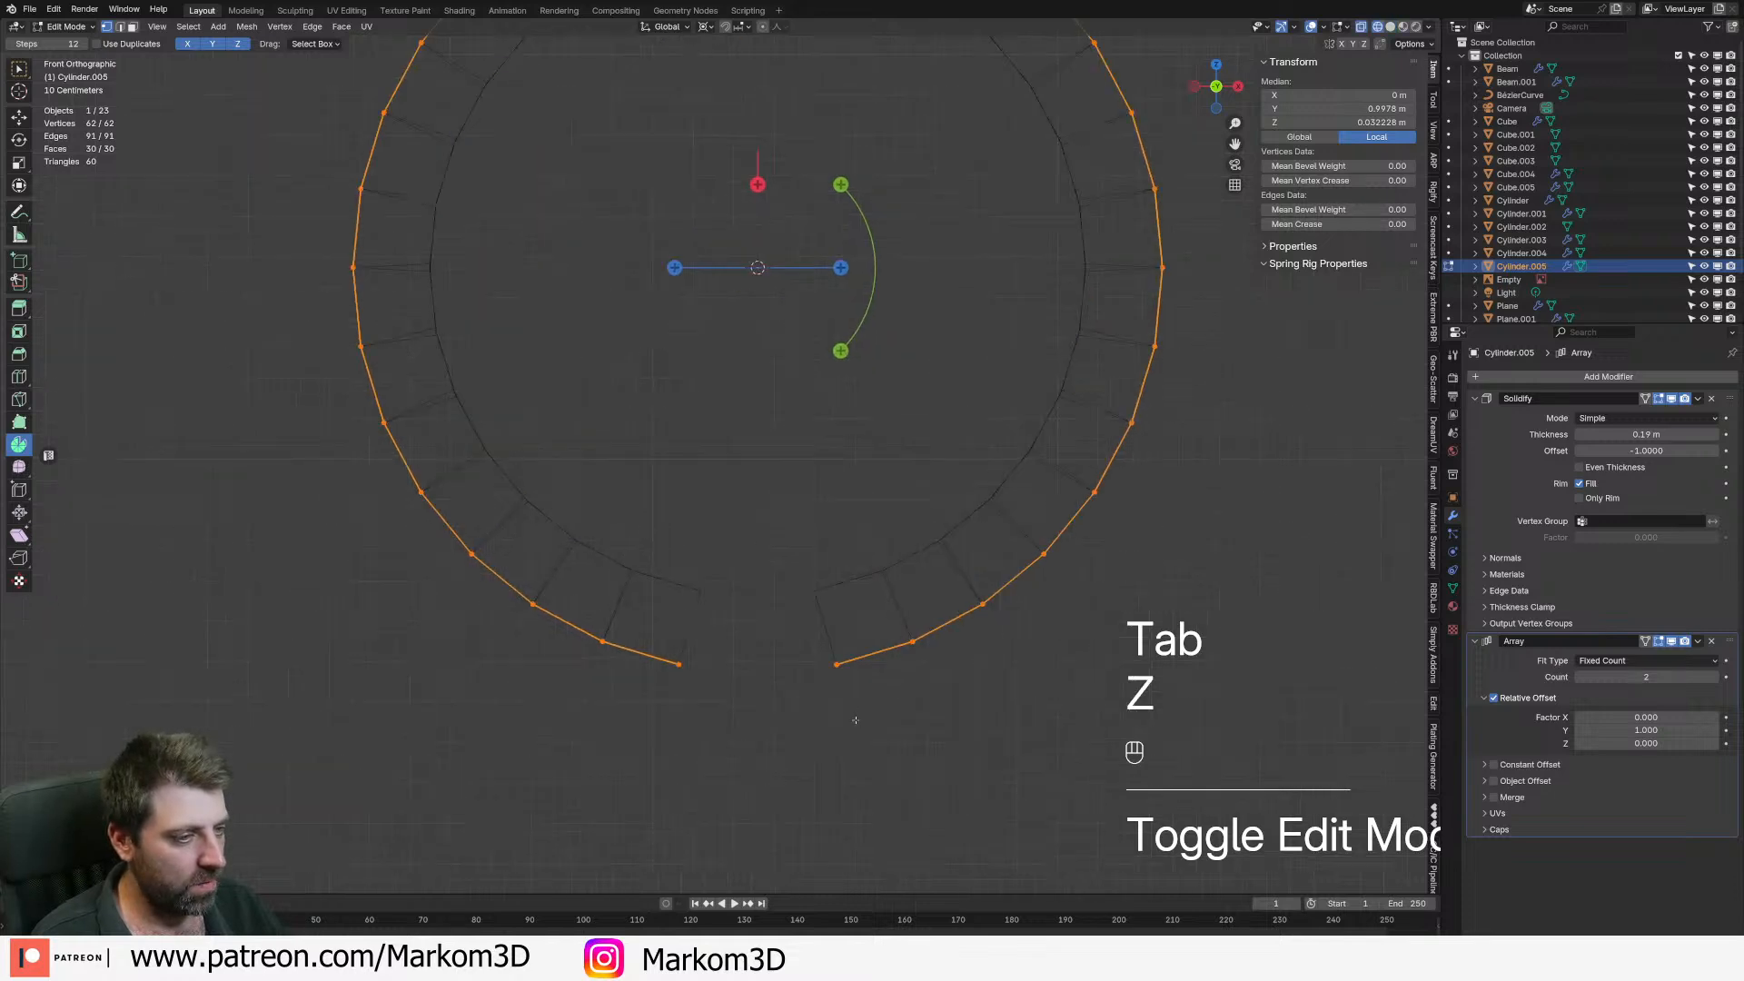
{"action": "key", "text": "1"}
{"action": "left_click", "coordinate": [837, 664]}
{"action": "left_click", "coordinate": [837, 664], "text": "shift"}
{"action": "key", "text": "c"}
{"action": "key", "text": "e"}
{"action": "key", "text": "x"}
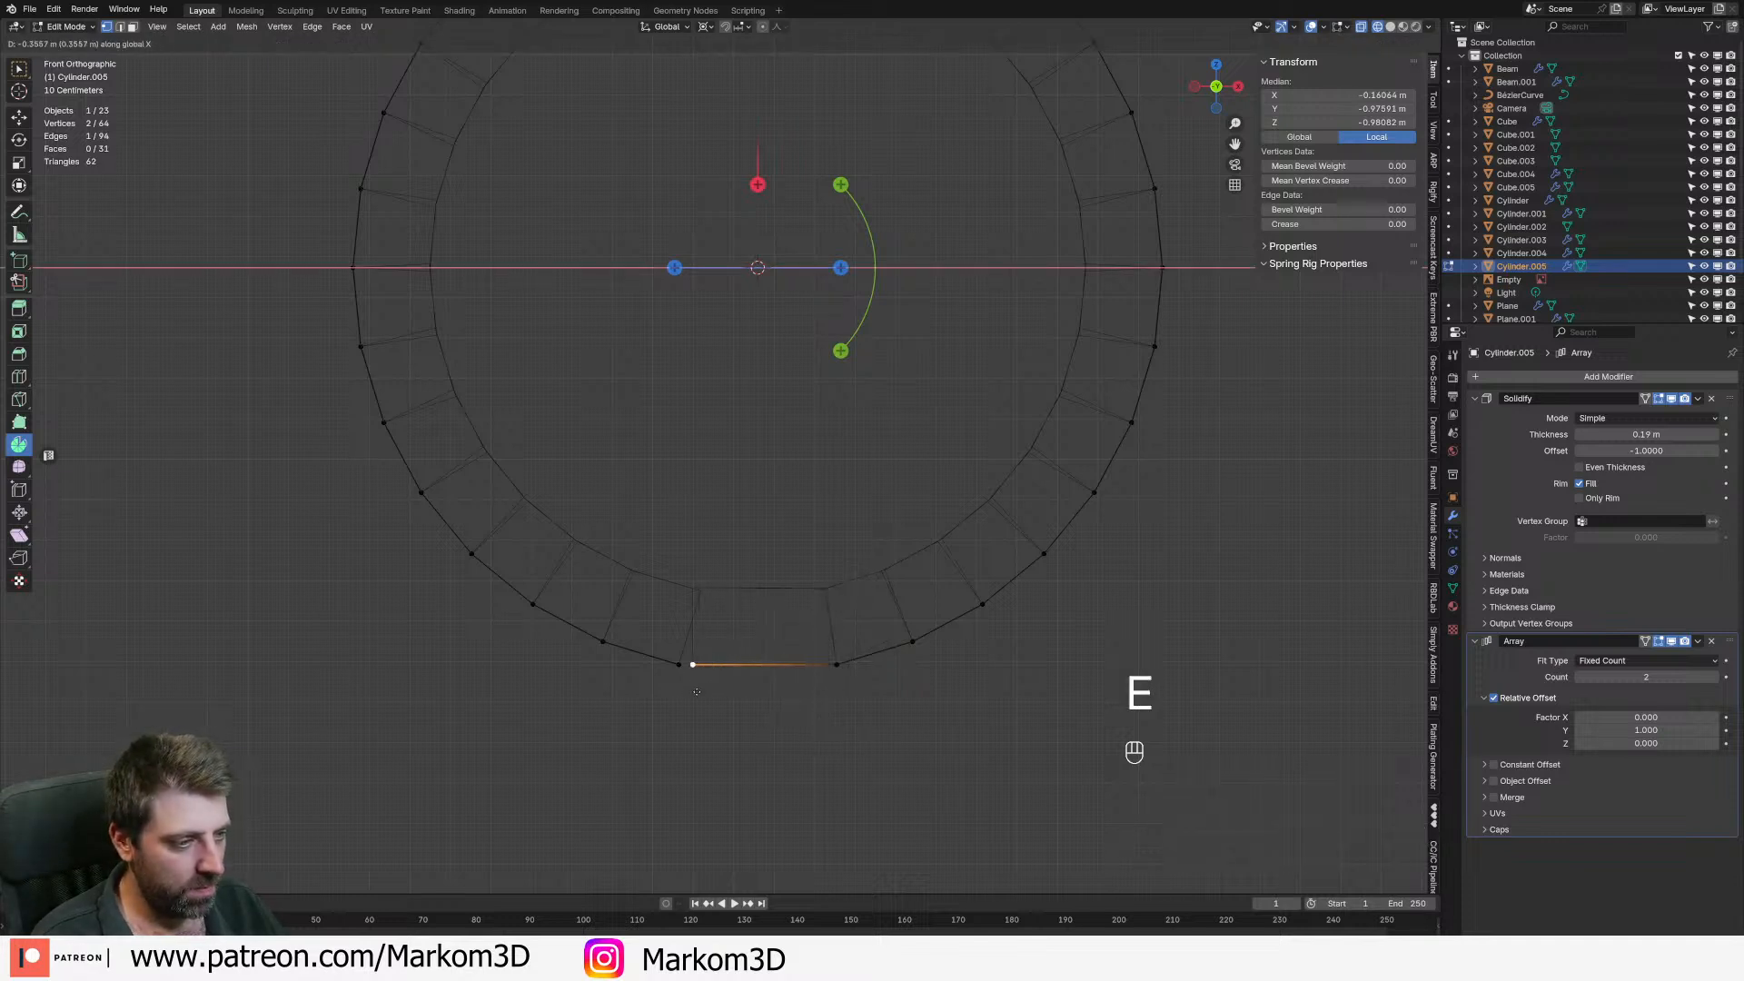
{"action": "key", "text": "shift"}
{"action": "left_click", "coordinate": [603, 687]}
{"action": "key", "text": "Tab"}
- Set the Array's relative offset Y factor to 0.97 and inspect the joint between the two spiral copies from above
{"action": "scroll", "coordinate": [876, 693], "scroll_direction": "down", "scroll_amount": 3}
{"action": "middle_click_drag", "start_coordinate": [876, 693], "coordinate": [905, 616]}
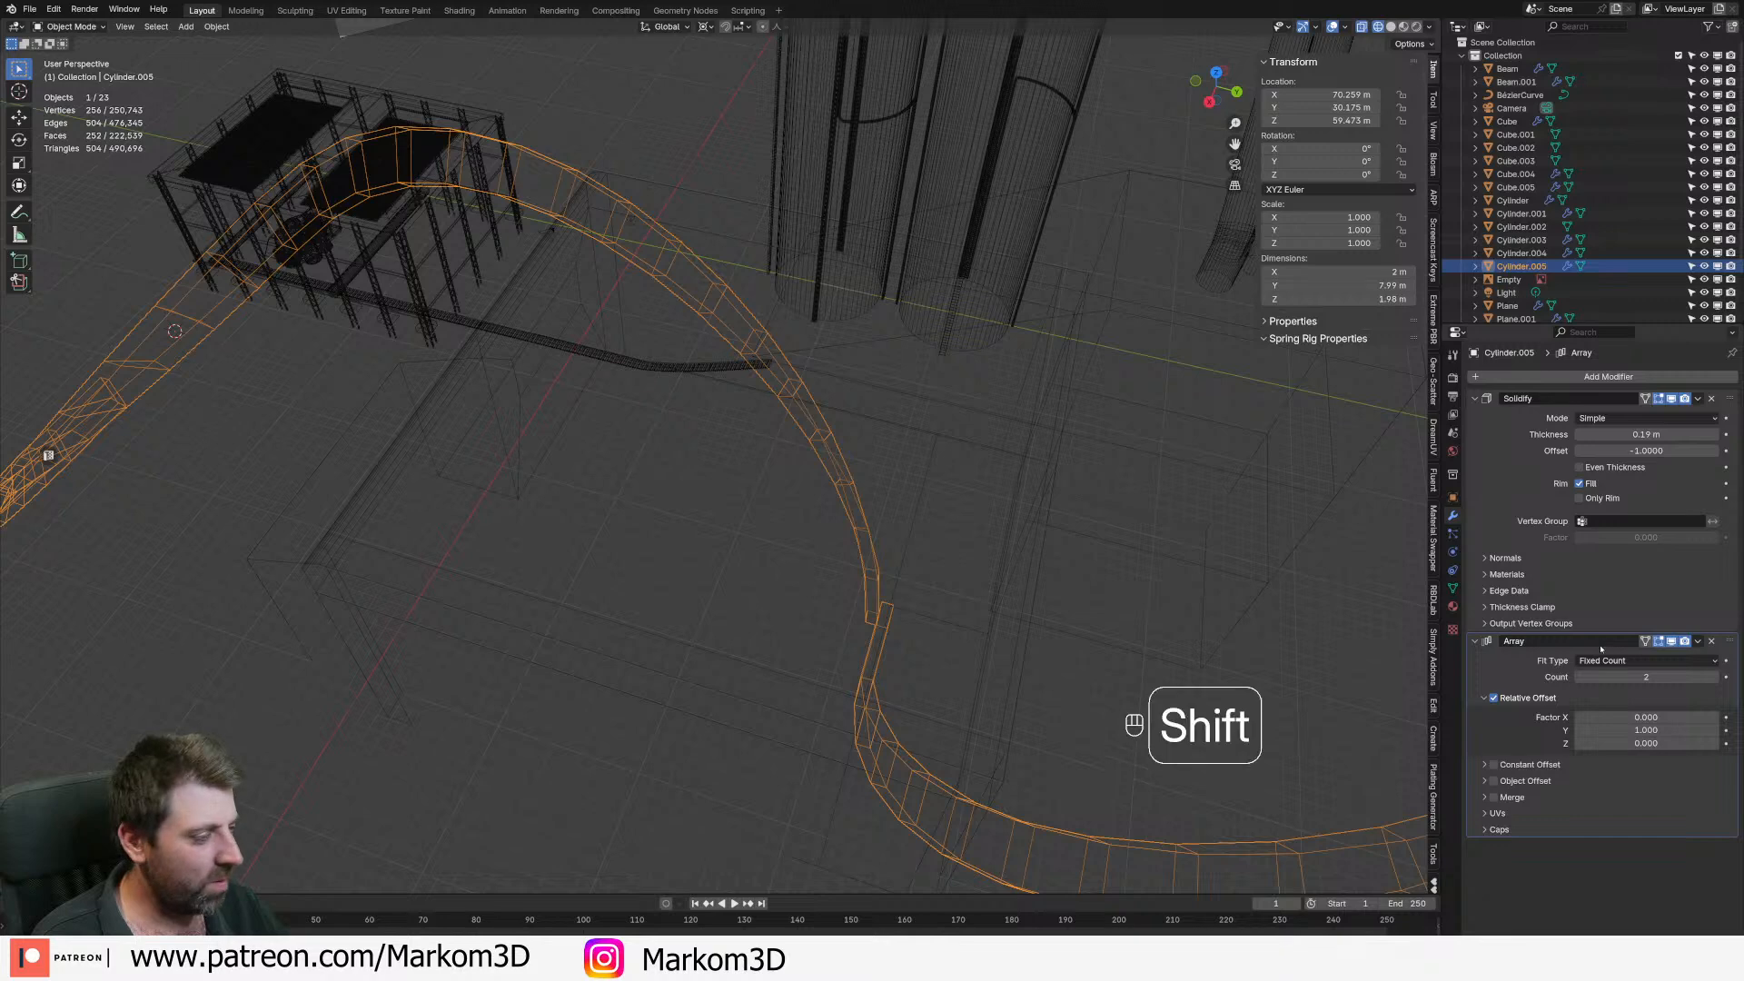
{"action": "left_click_drag", "start_coordinate": [1619, 730], "coordinate": [1578, 730], "text": "shift"}
{"action": "scroll", "coordinate": [1095, 646], "scroll_direction": "down", "scroll_amount": 8}
{"action": "left_click", "coordinate": [1095, 645]}
{"action": "middle_click_drag", "start_coordinate": [1094, 646], "coordinate": [1164, 607]}
{"action": "scroll", "coordinate": [923, 588], "scroll_direction": "up", "scroll_amount": 4}
{"action": "middle_click_drag", "start_coordinate": [923, 588], "coordinate": [926, 646]}
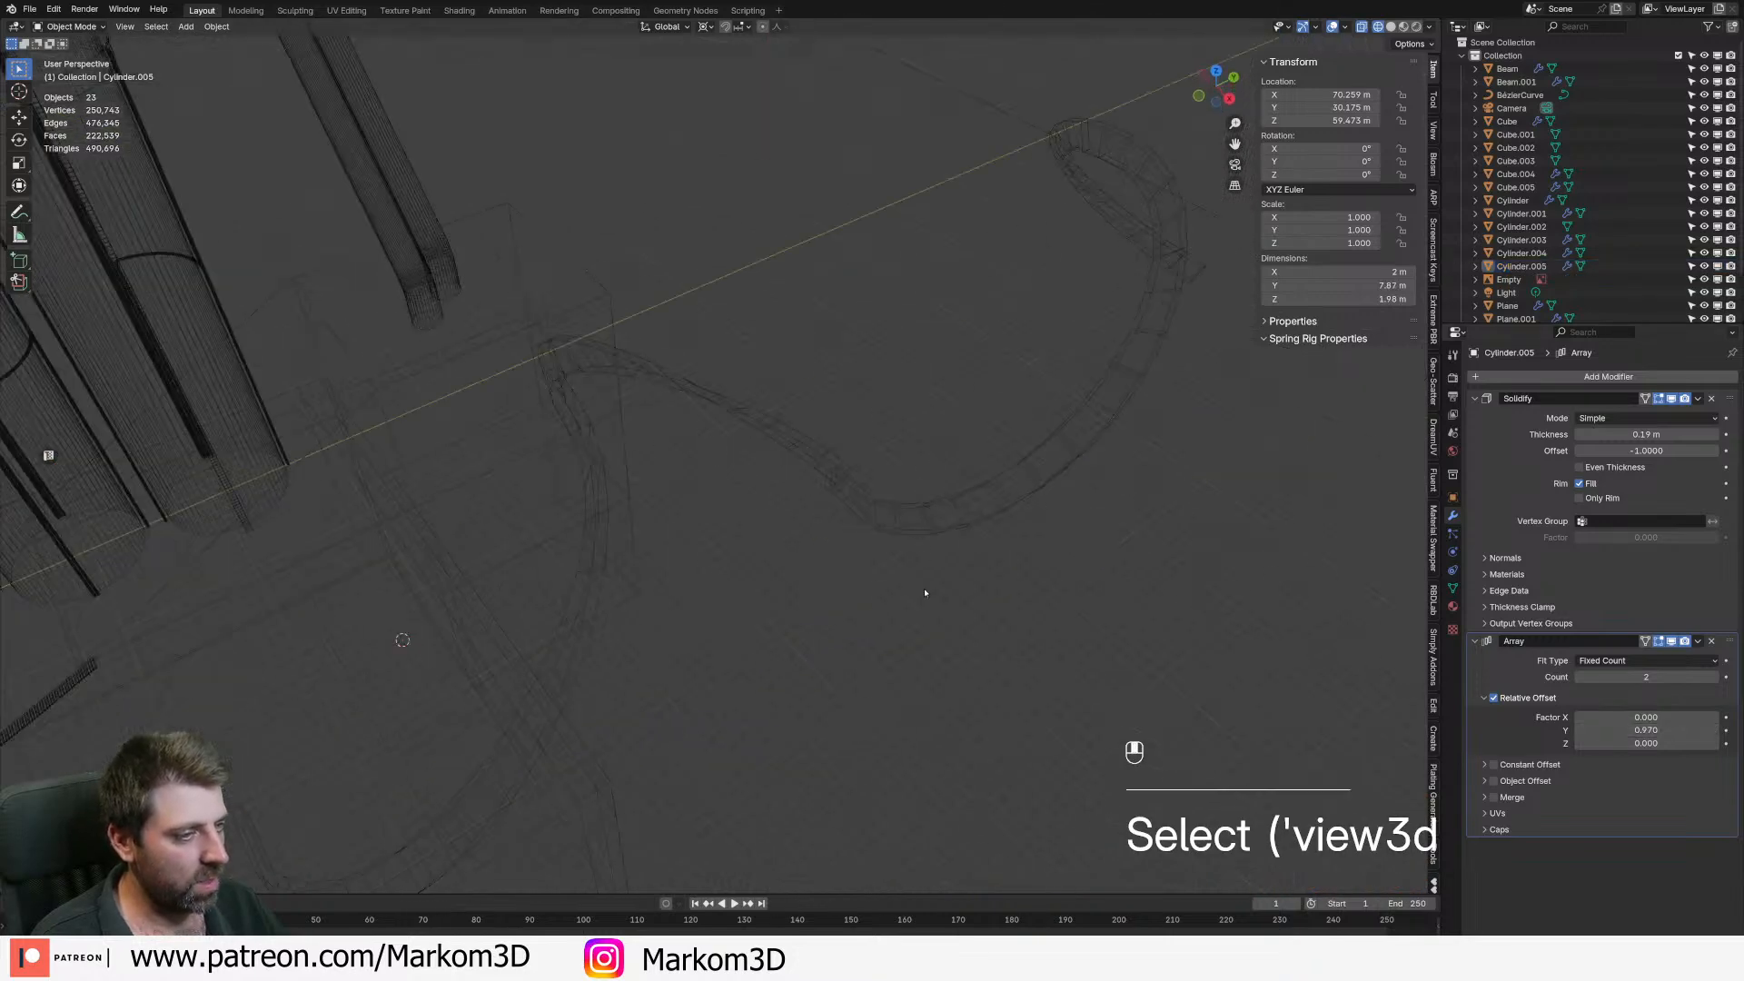
{"action": "key", "text": "KP_7"}
{"action": "scroll", "coordinate": [926, 646], "scroll_direction": "up", "scroll_amount": 5}
{"action": "middle_click_drag", "start_coordinate": [791, 382], "coordinate": [903, 709], "text": "shift"}
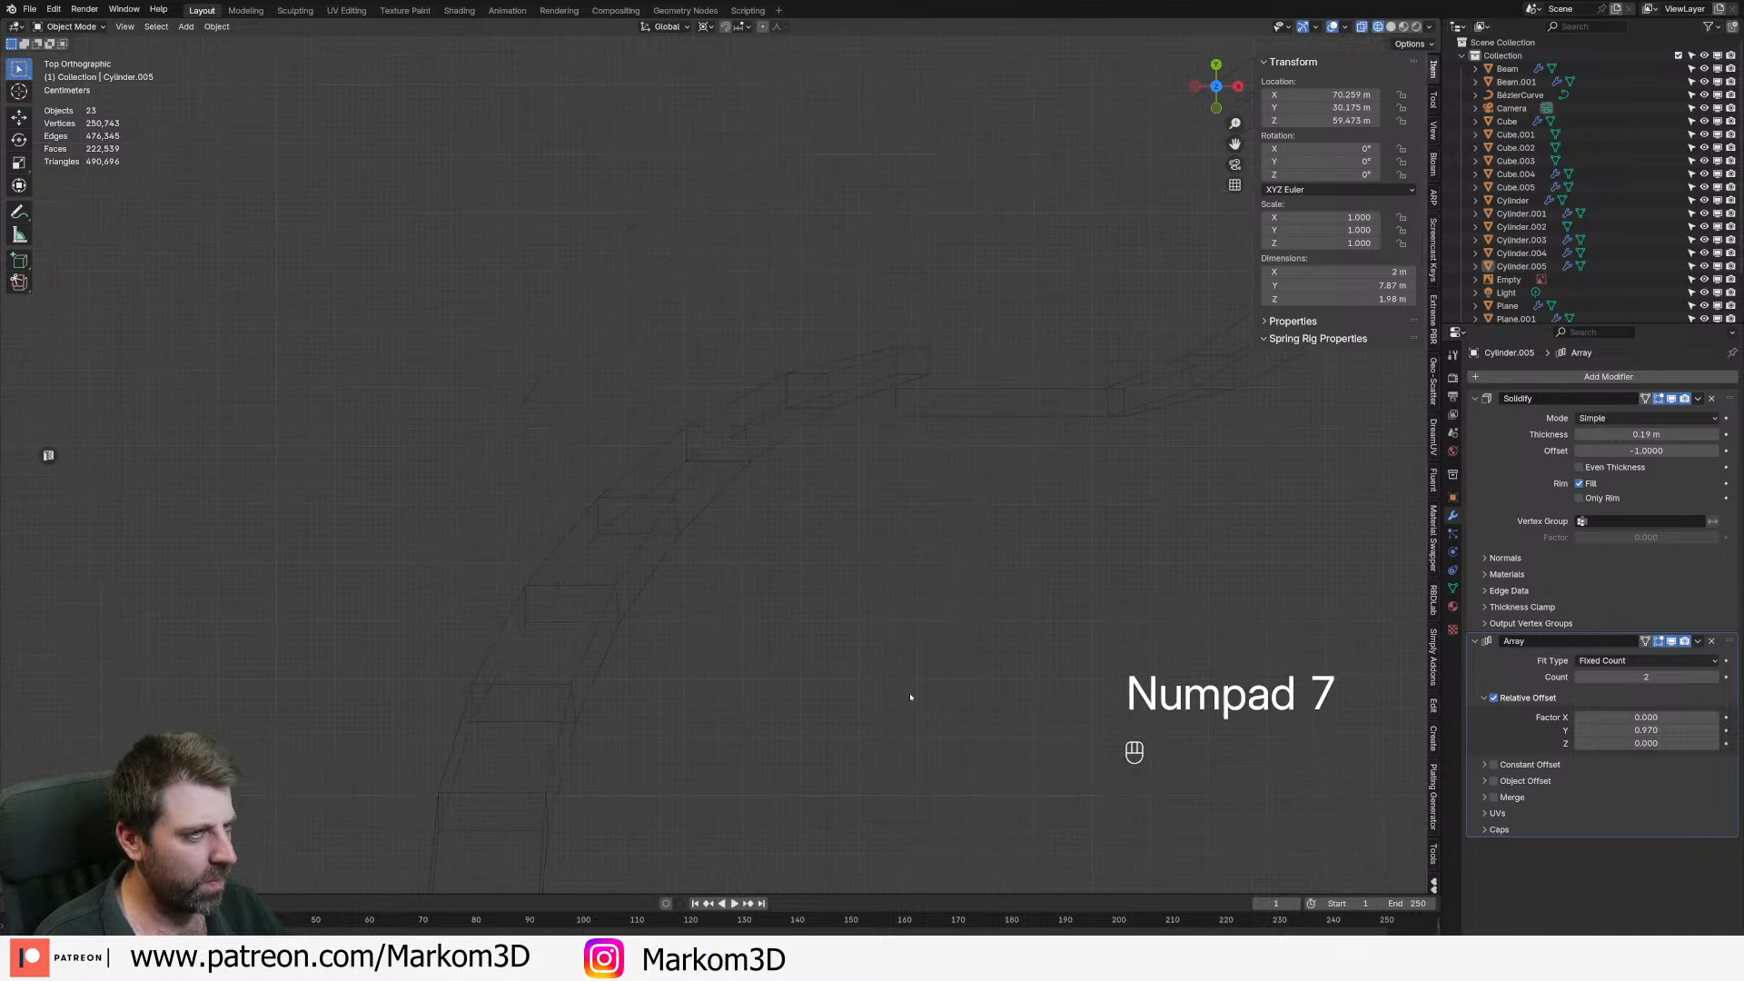
- Set the spiral Array's relative offset Y factor to 0.98
{"action": "left_click", "coordinate": [1664, 731]}
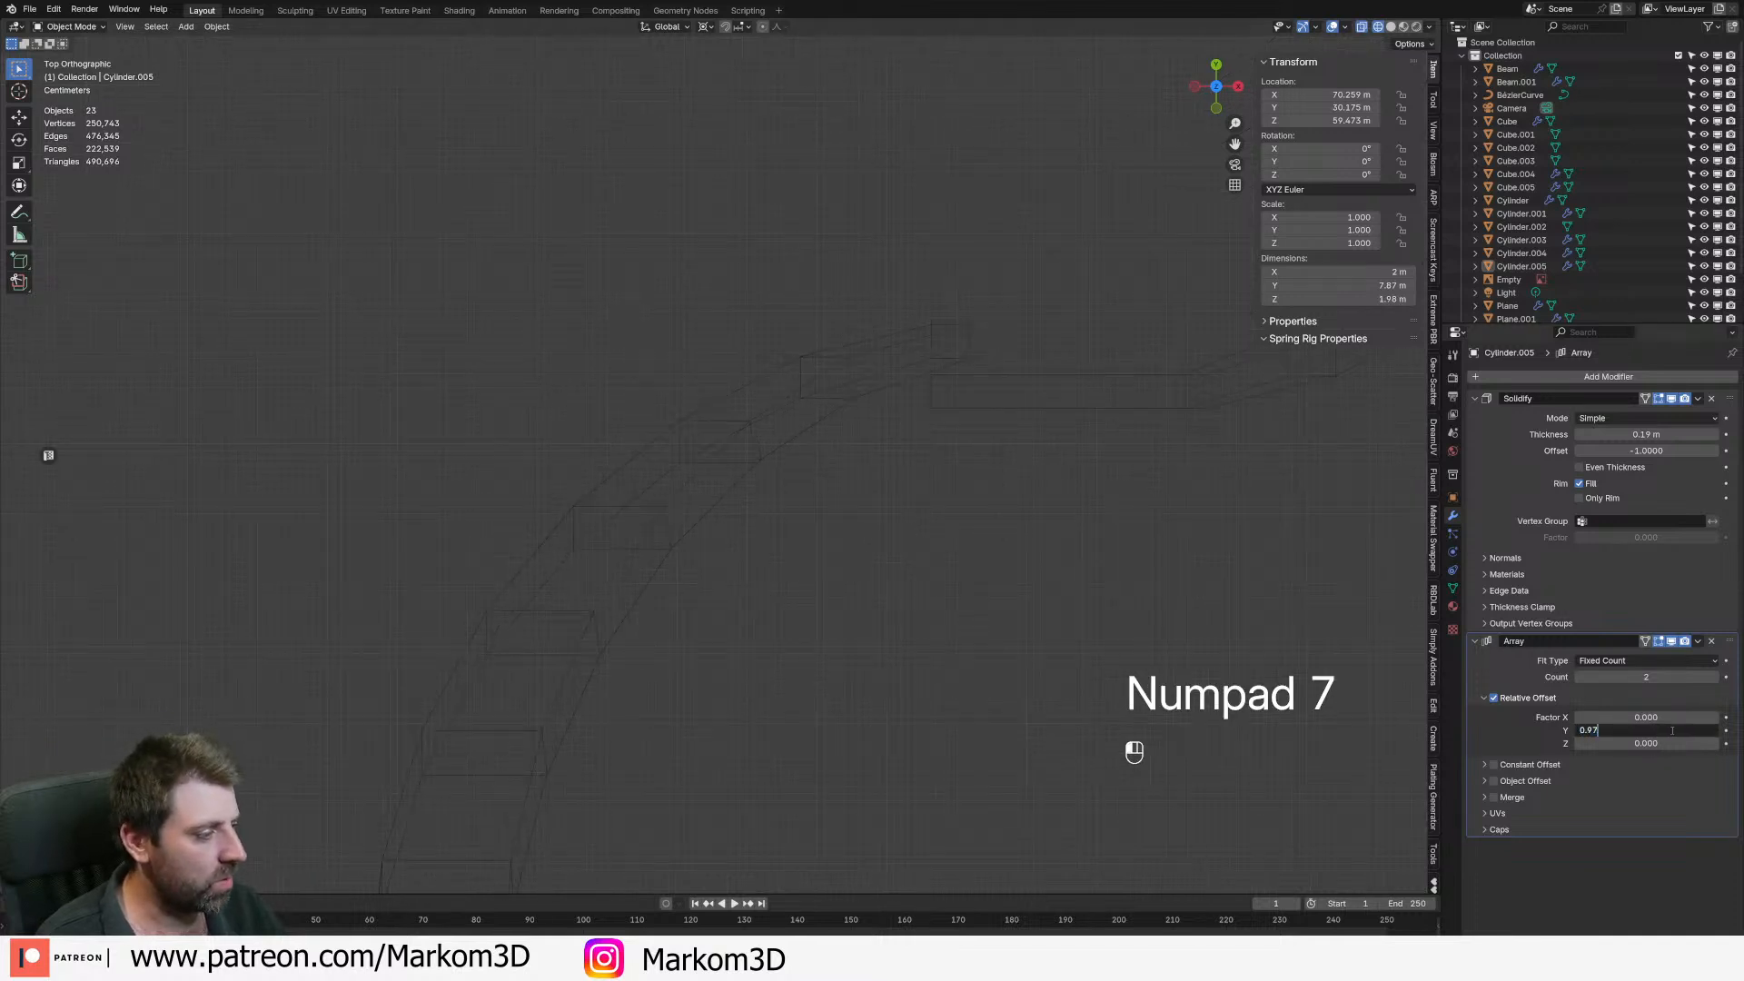
{"action": "key", "text": "BackSpace"}
{"action": "type", "text": "8"}
{"action": "key", "text": "Return"}
- Set the spiral Array's relative offset Y factor to 0.99
{"action": "left_click", "coordinate": [1669, 731]}
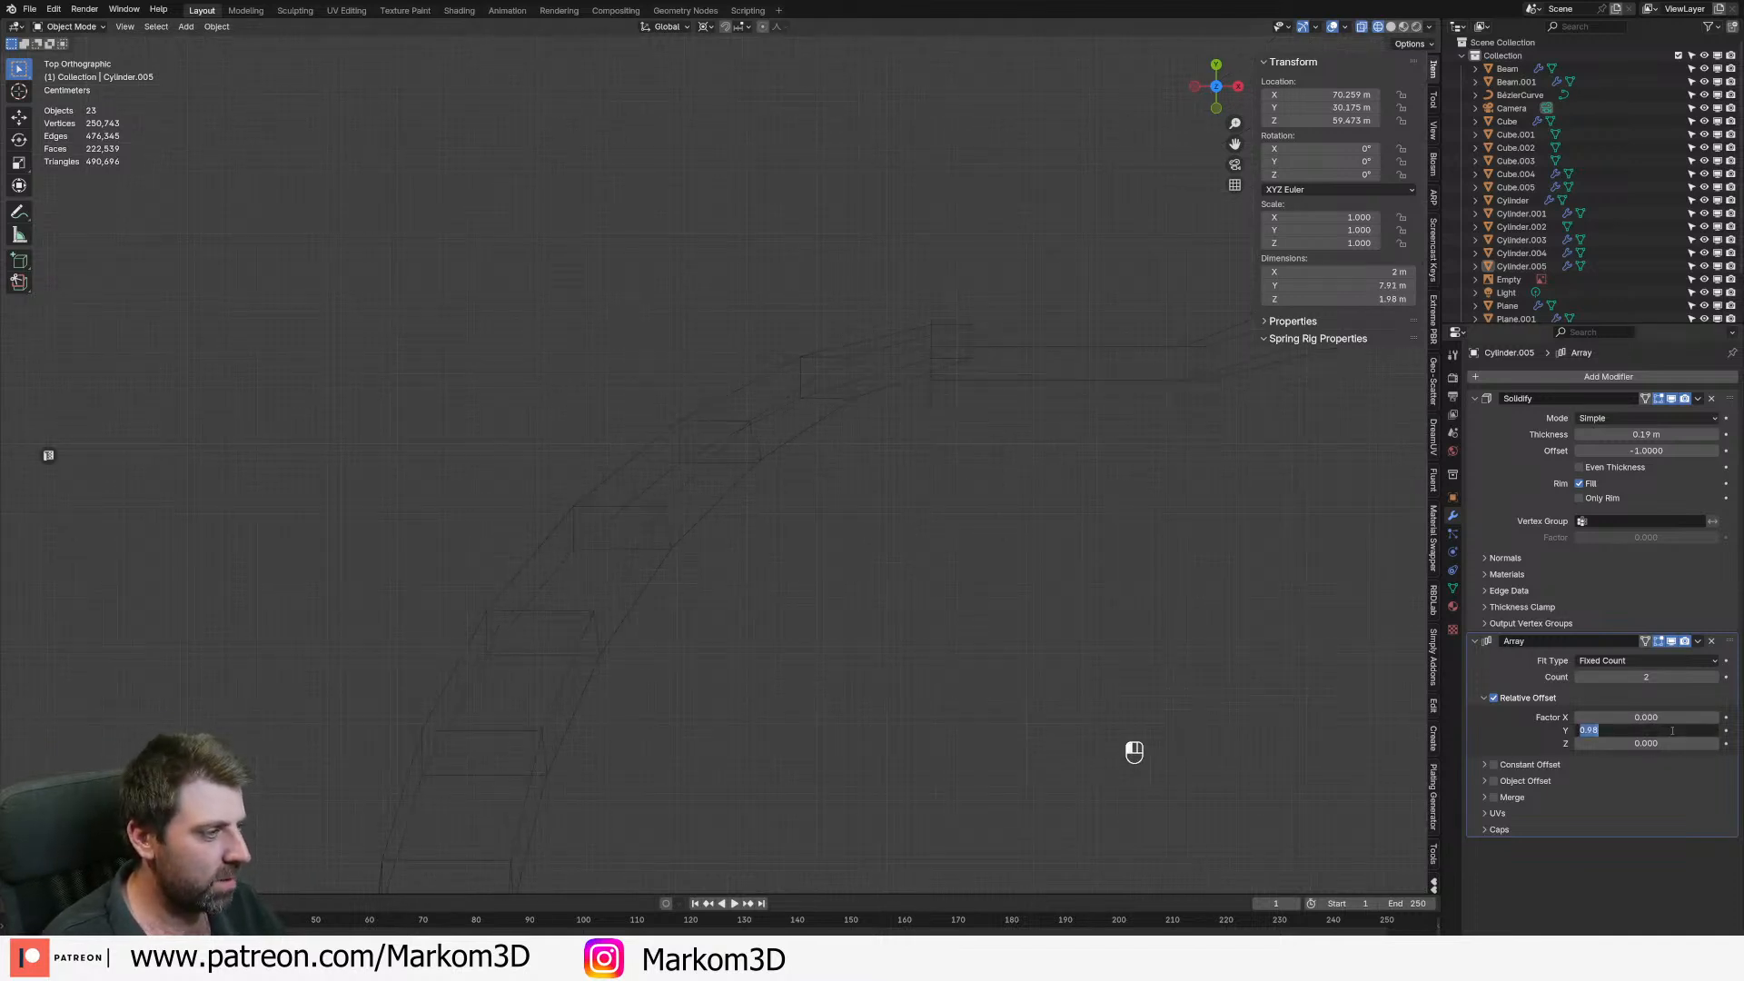
{"action": "type", "text": "99"}
{"action": "key", "text": "Return"}
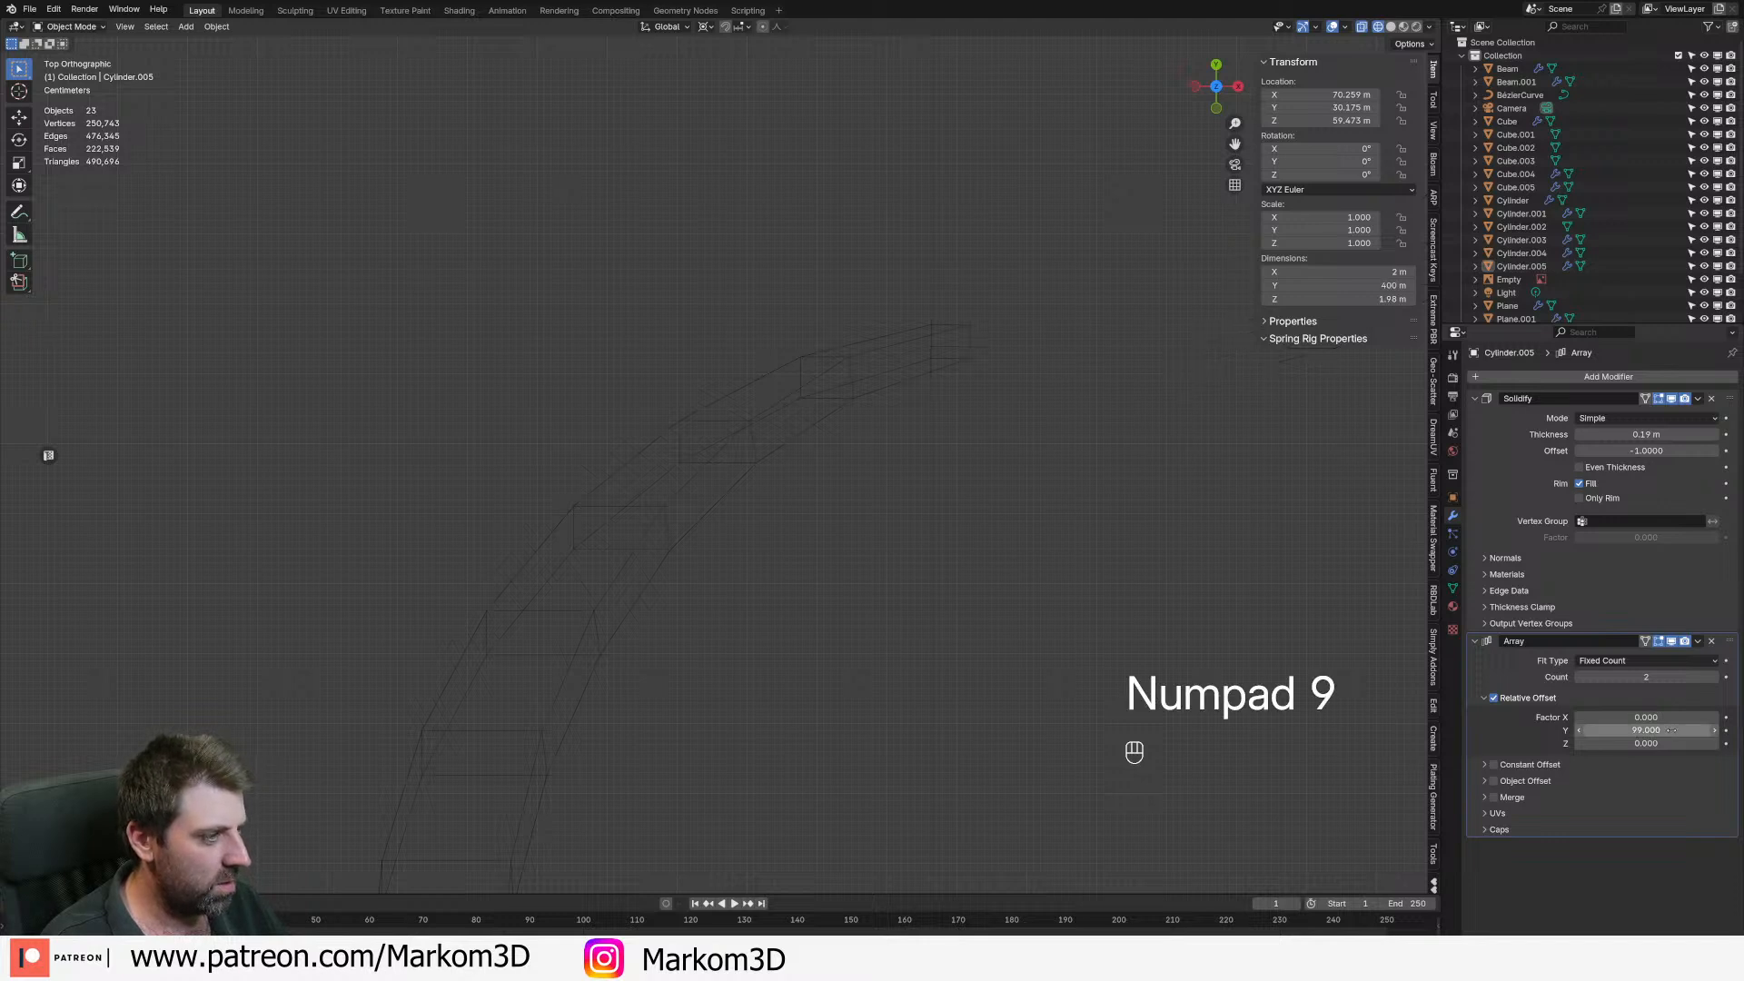
{"action": "double_click", "coordinate": [1669, 731]}
{"action": "type", "text": ".99"}
{"action": "key", "text": "Return"}
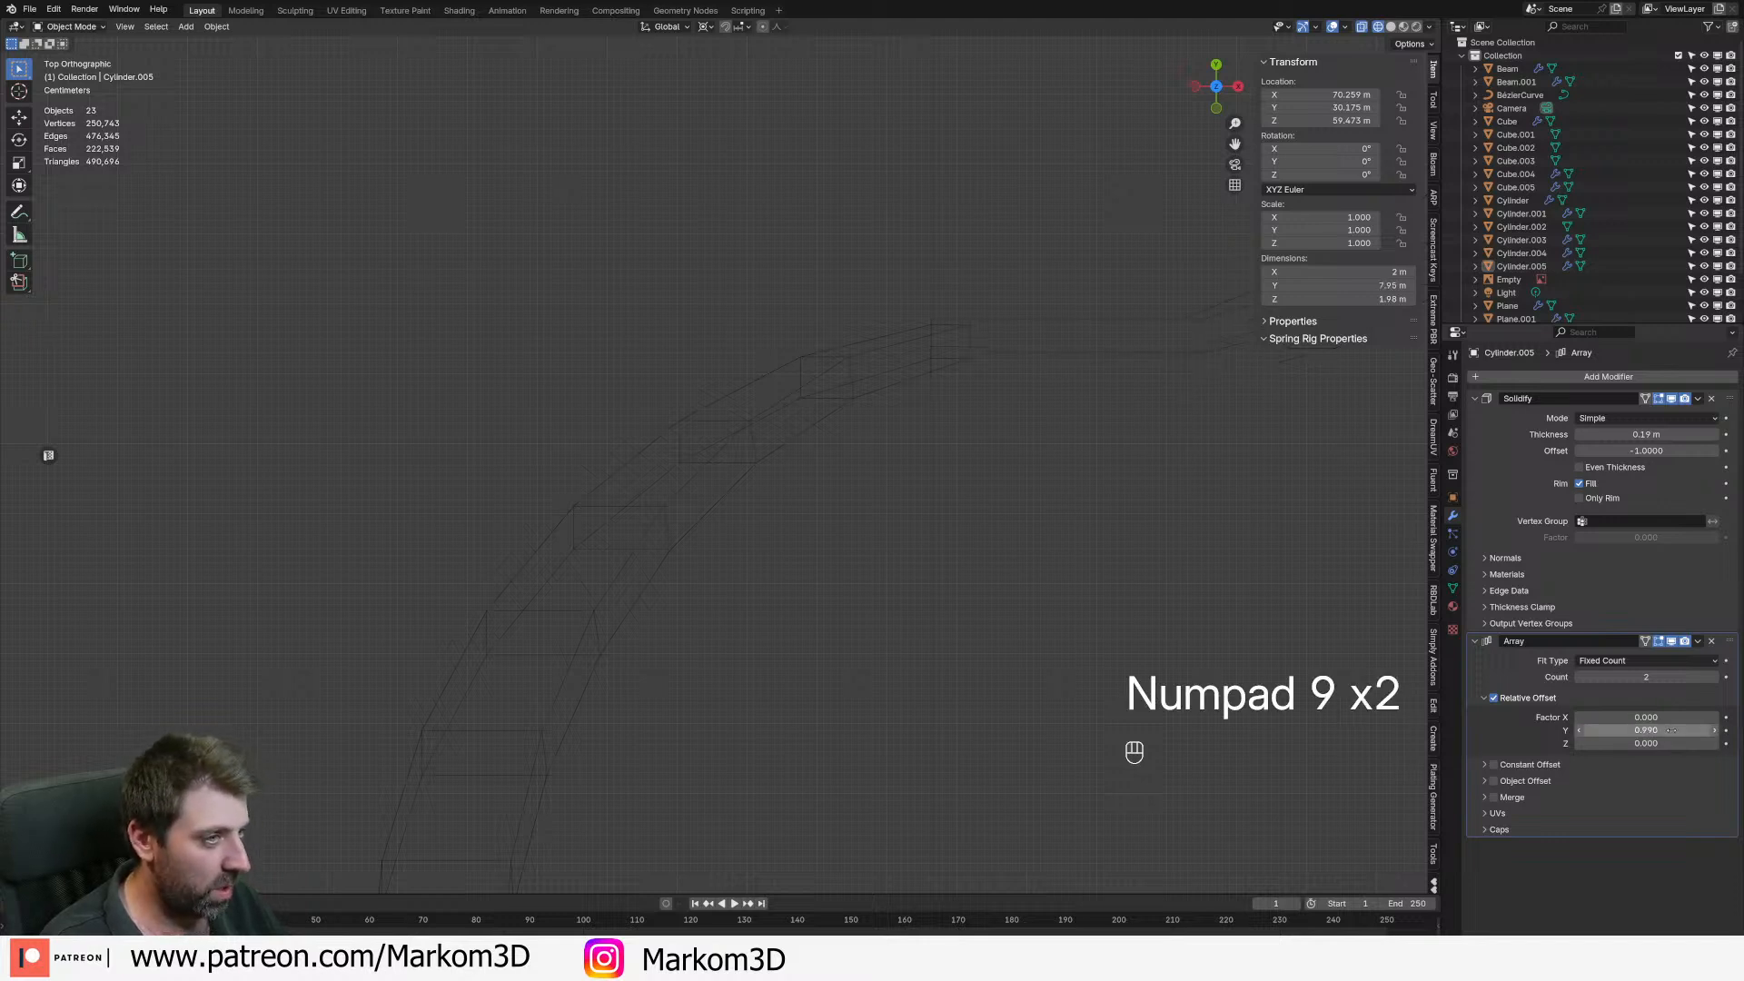
- Set the spiral Array's relative offset Y factor to 0.985
{"action": "double_click", "coordinate": [1670, 730]}
{"action": "type", "text": "9.85"}
{"action": "key", "text": "Return"}
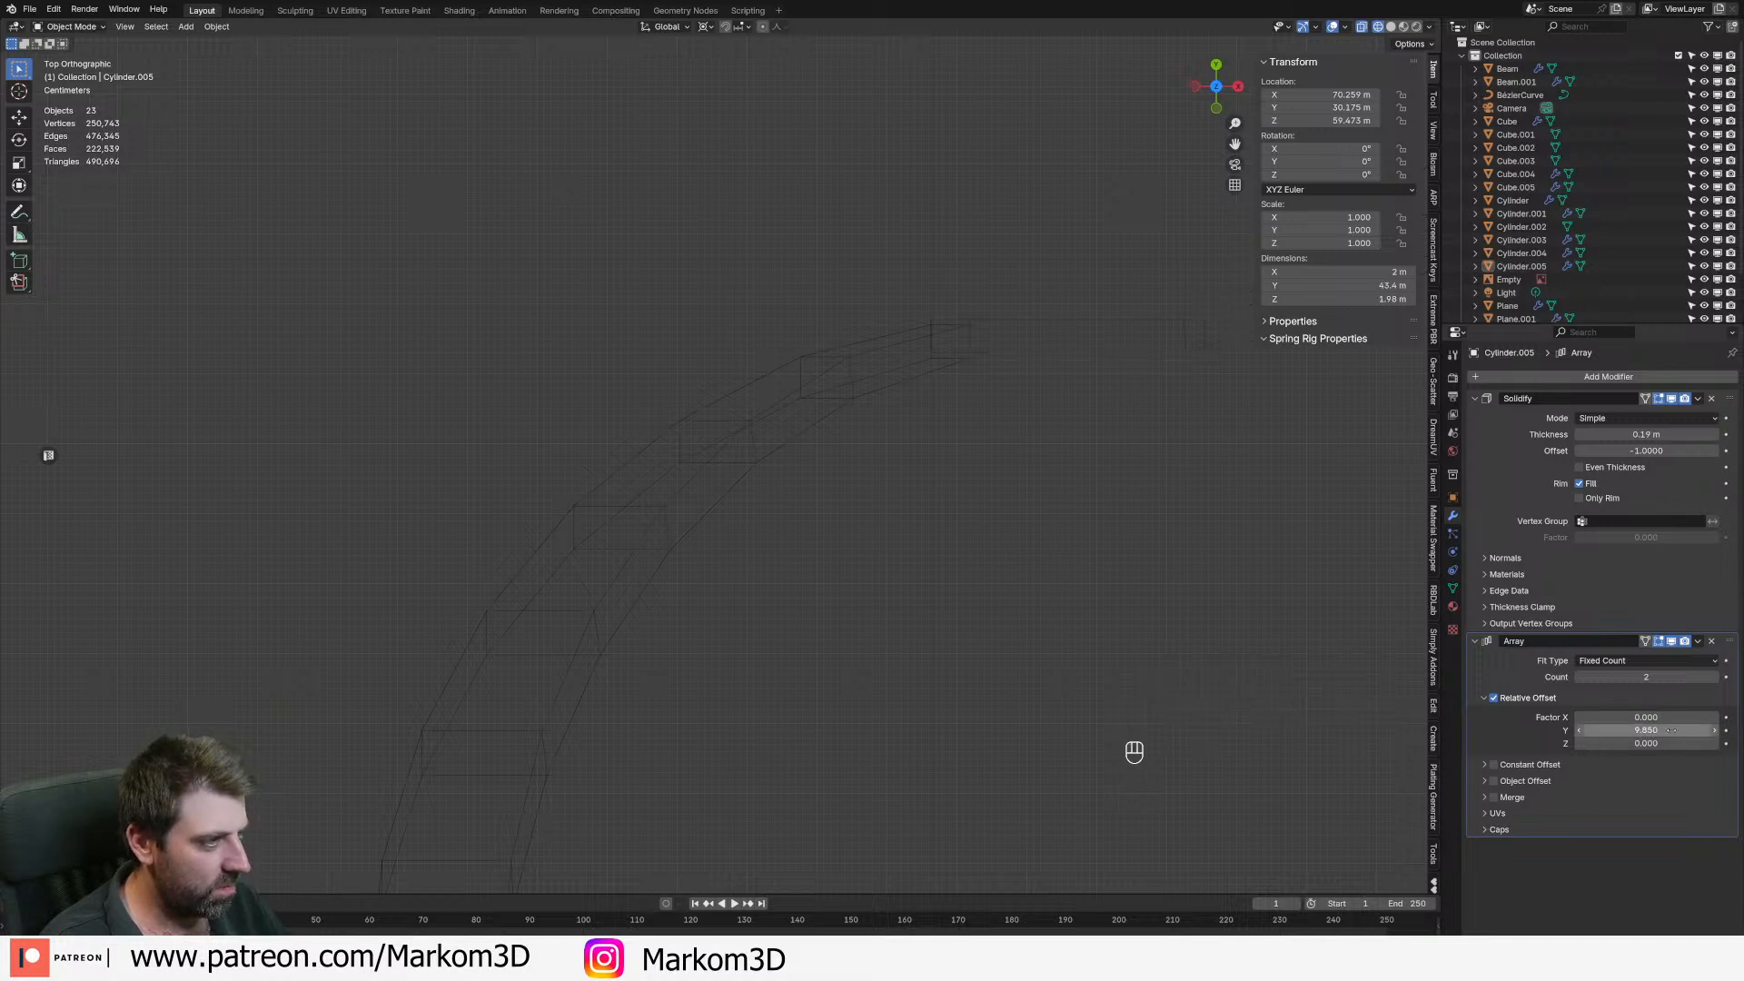
{"action": "double_click", "coordinate": [1670, 730]}
{"action": "type", "text": ".985"}
{"action": "key", "text": "Return"}
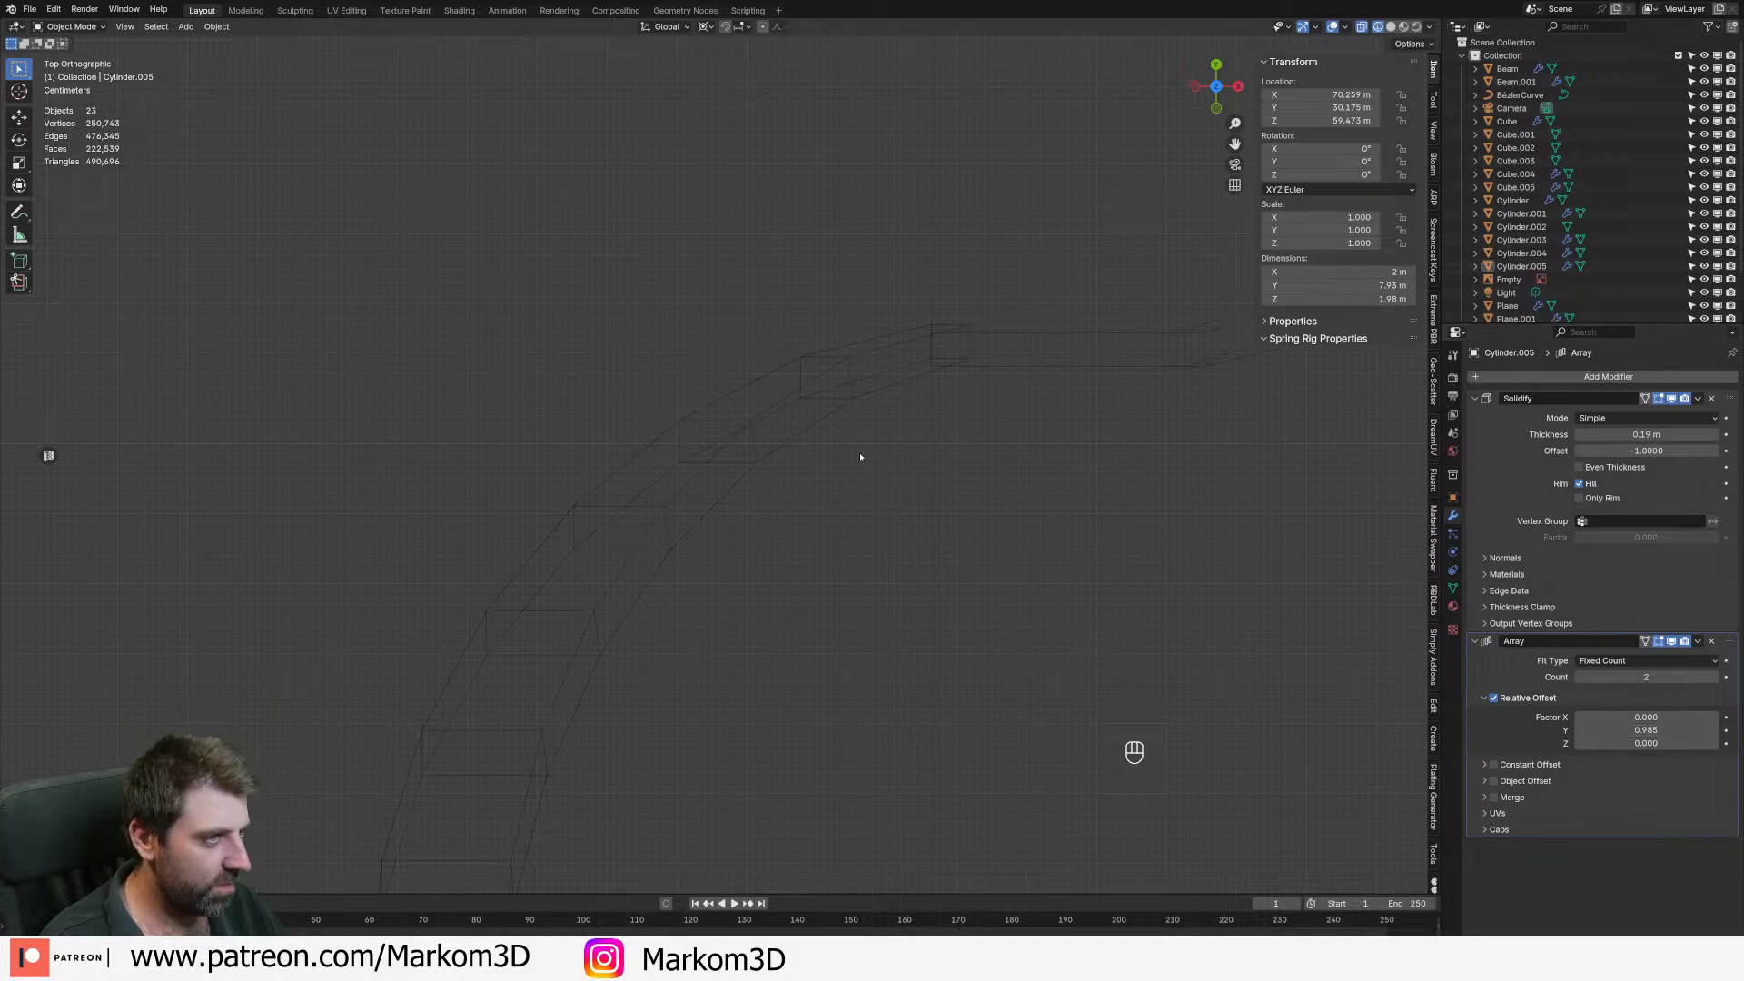
- Try a relative offset Y factor of 0.970 on the spiral Array and undo it
{"action": "double_click", "coordinate": [1666, 726]}
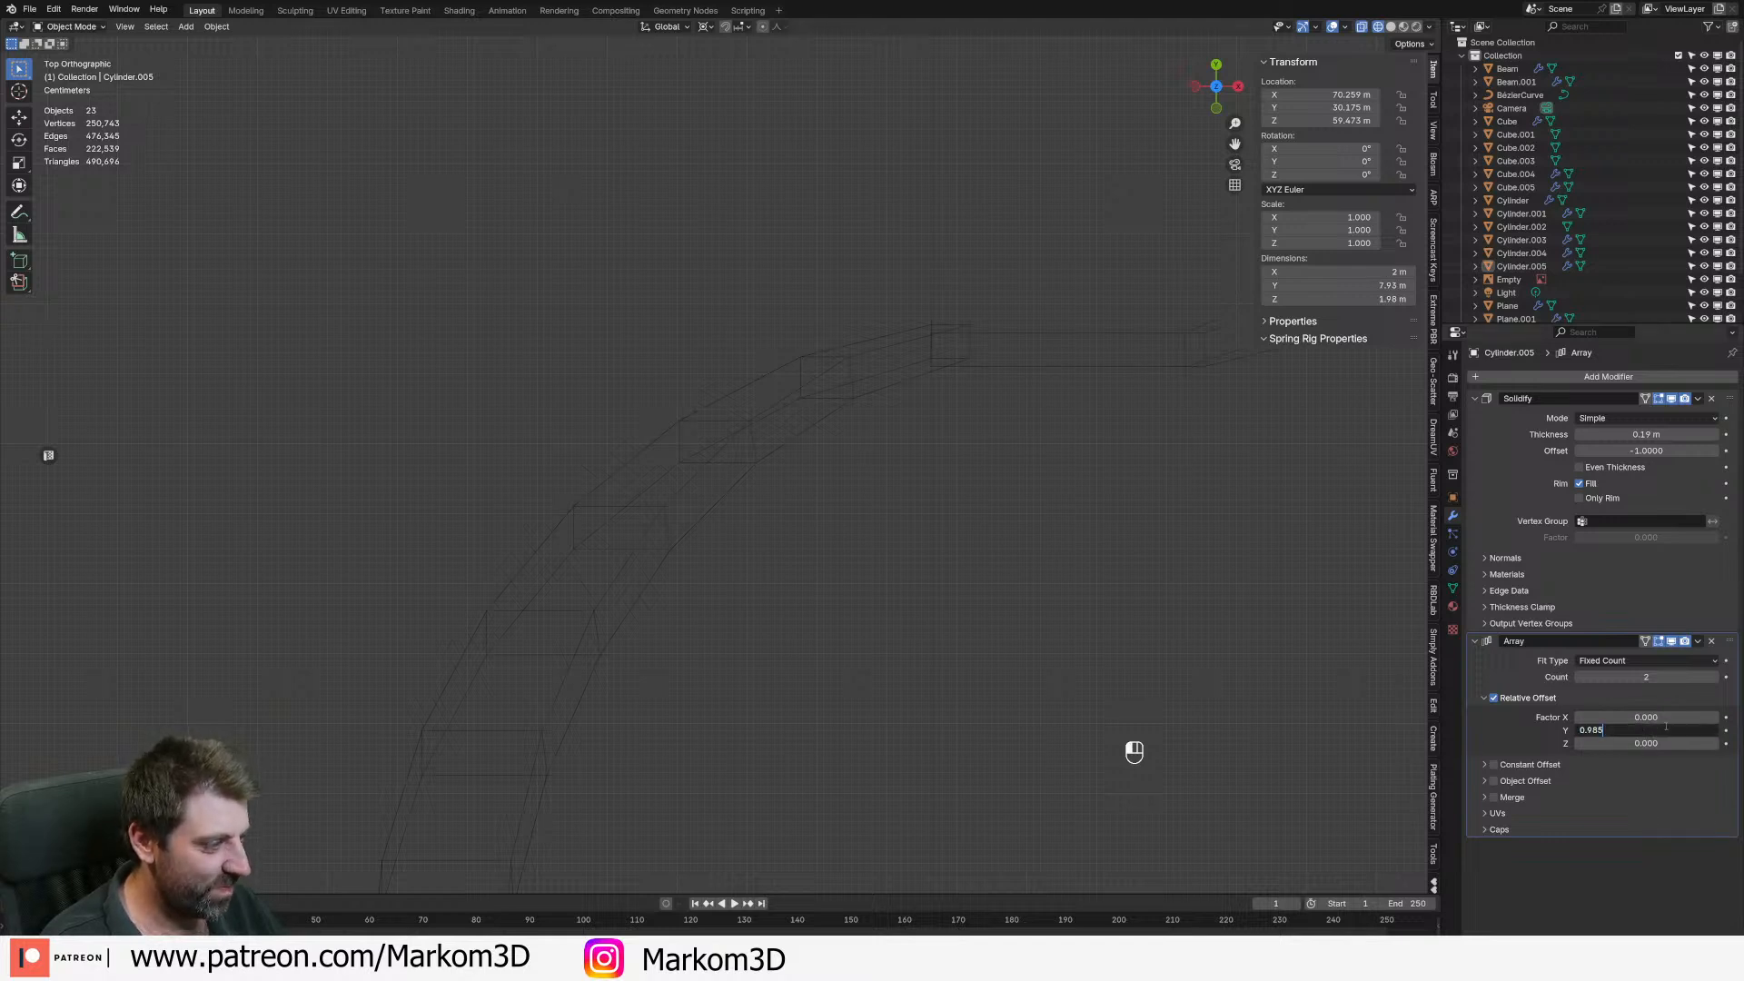
{"action": "key", "text": "BackSpace"}
{"action": "key", "text": "BackSpace"}
{"action": "type", "text": "70"}
{"action": "key", "text": "Return"}
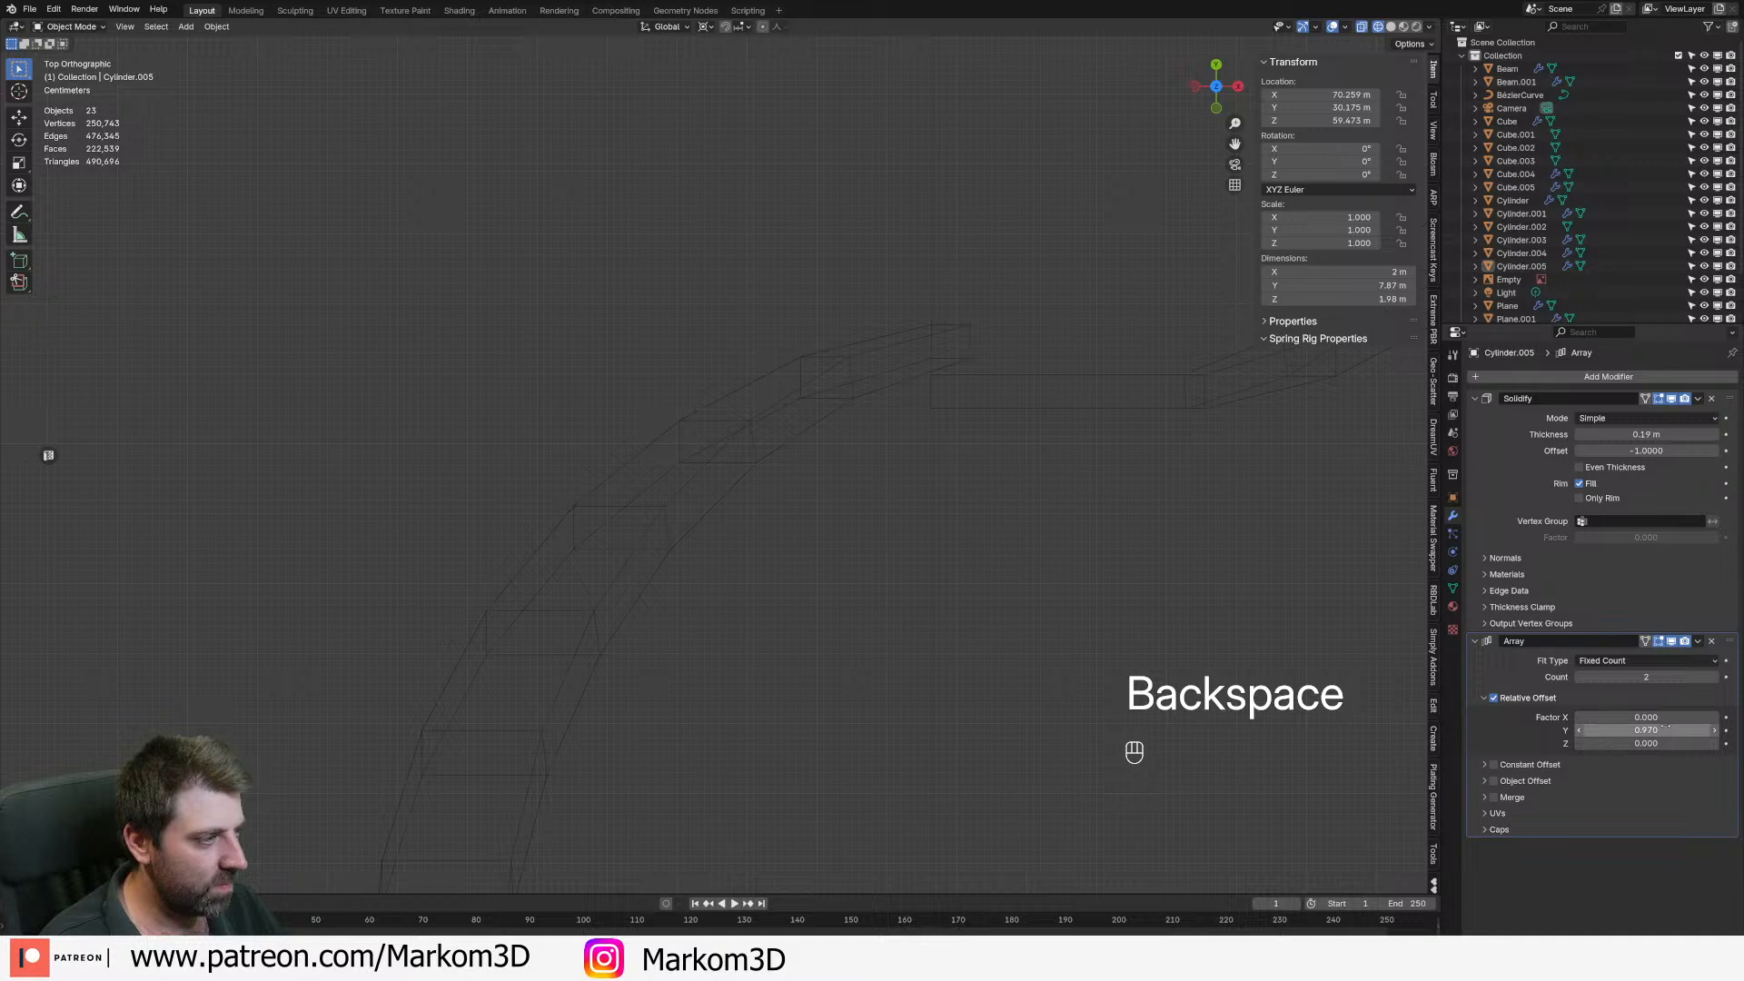
{"action": "key", "text": "ctrl+z"}
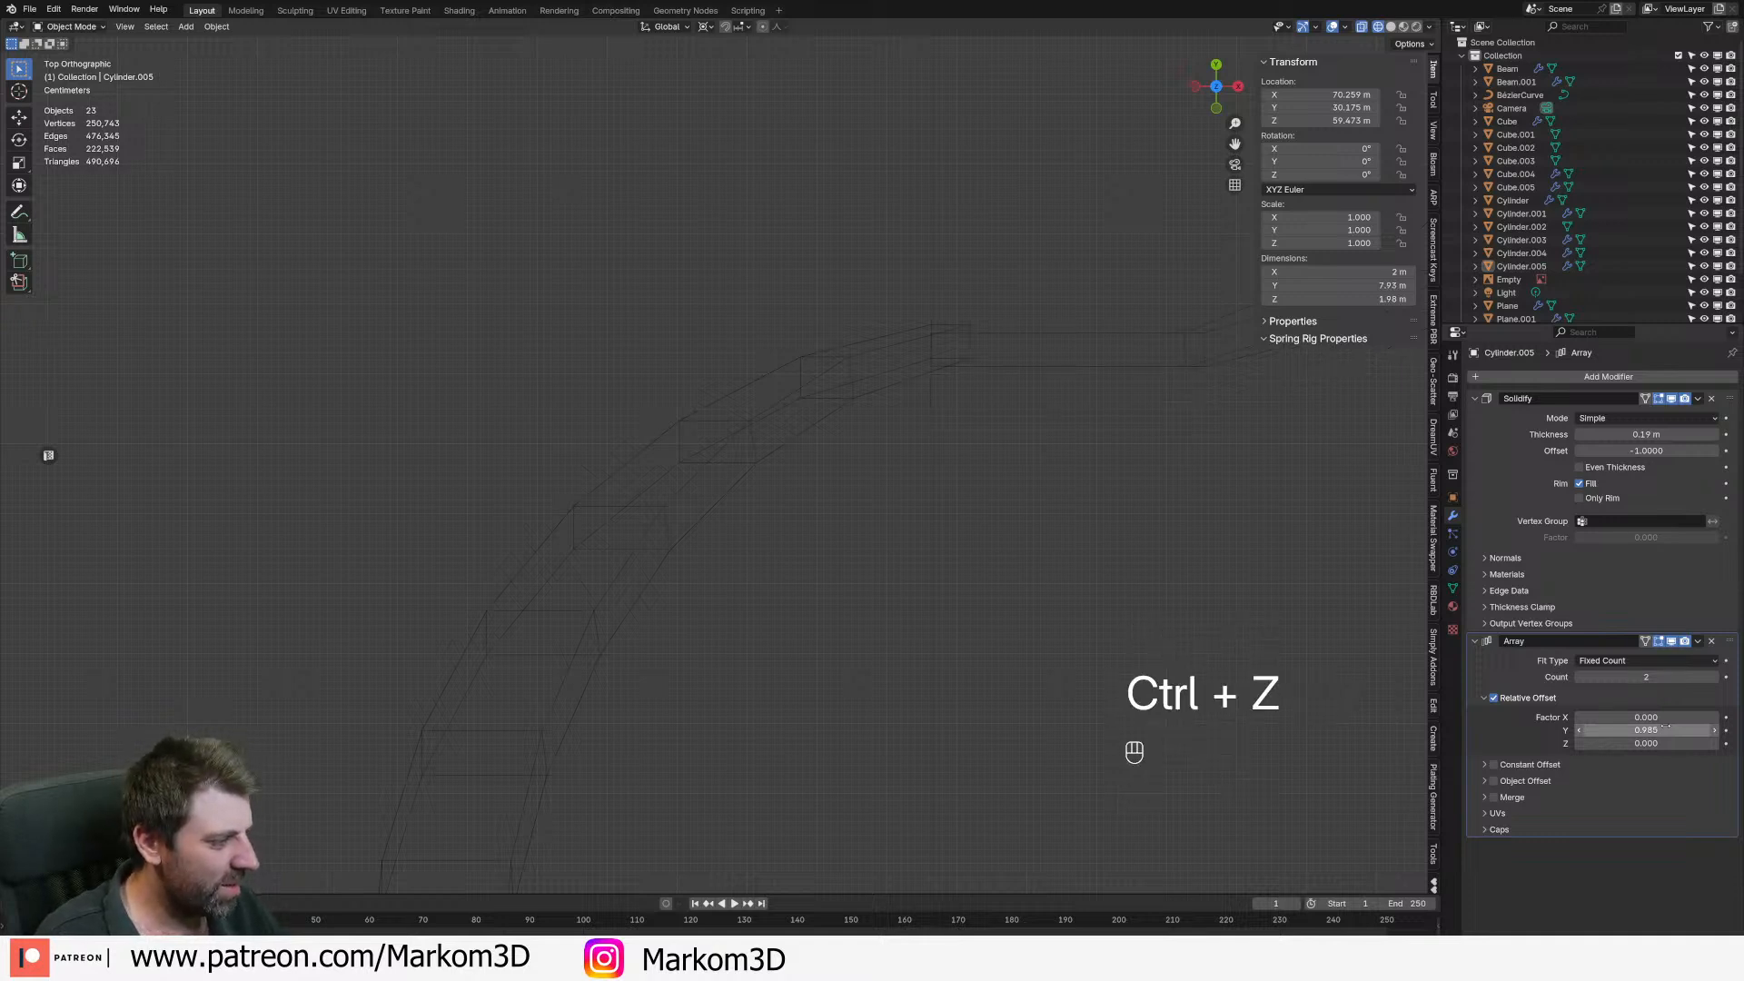
- Set the spiral Array's relative offset Y factor to 0.987 and view the whole scene
{"action": "double_click", "coordinate": [1703, 731]}
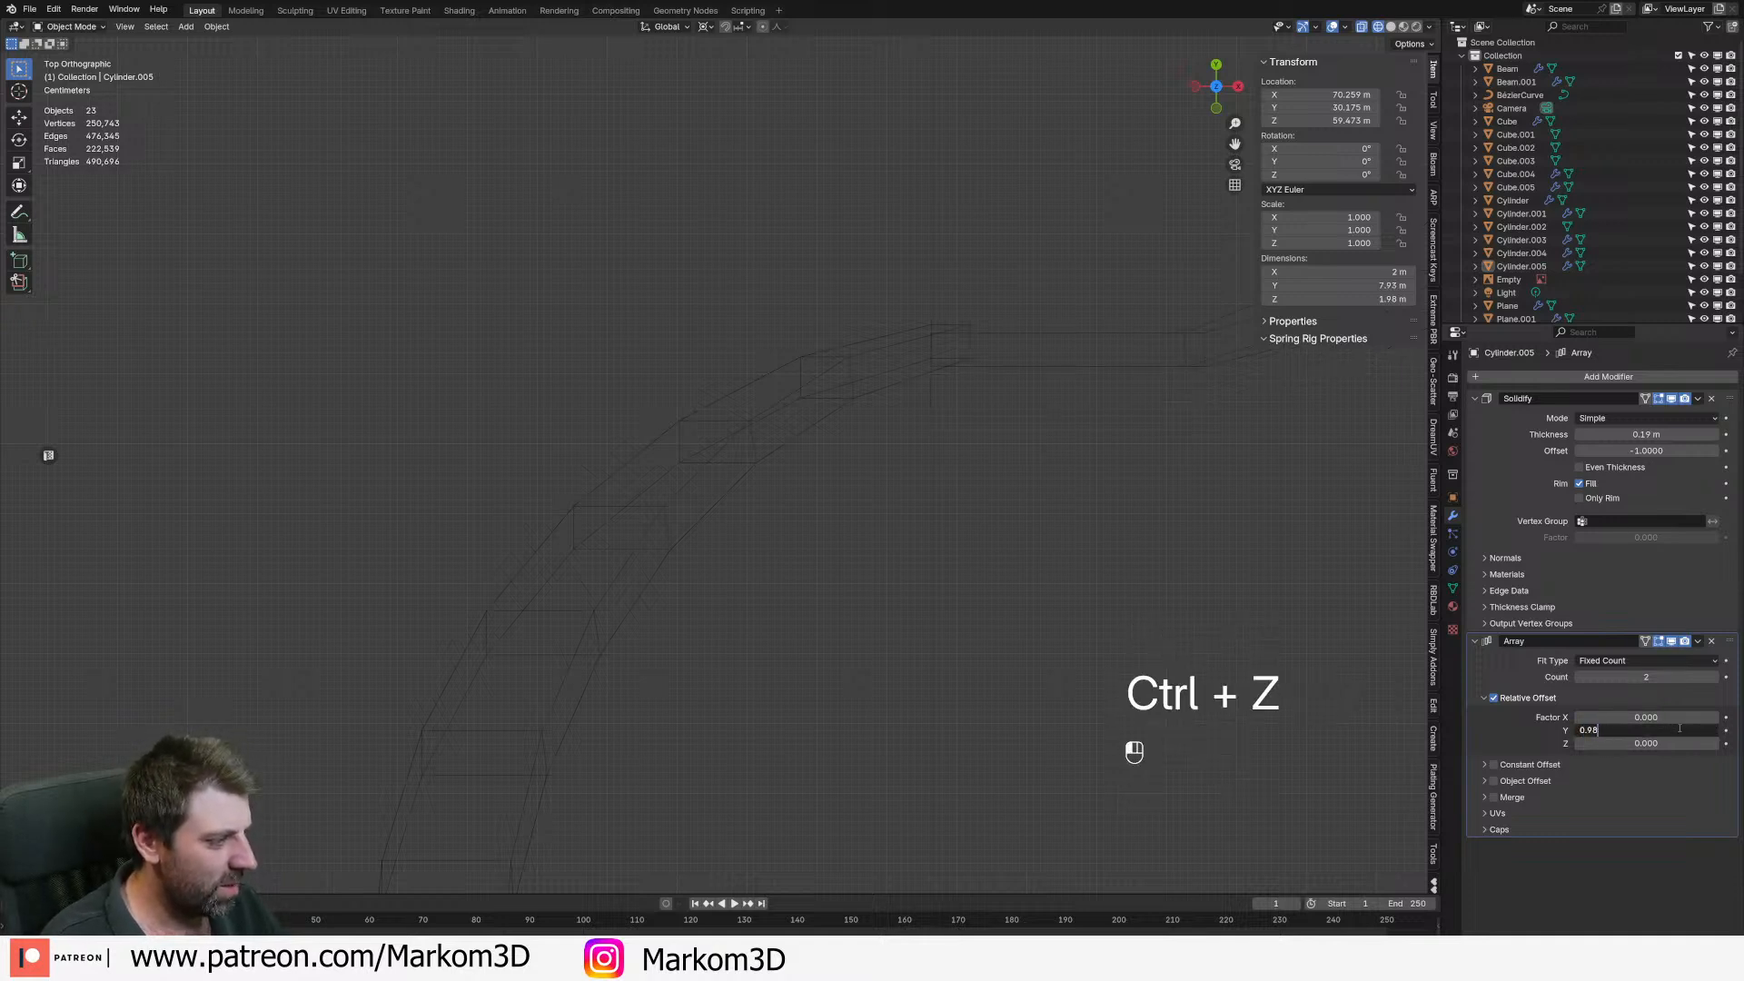
{"action": "type", "text": "7"}
{"action": "key", "text": "Return"}
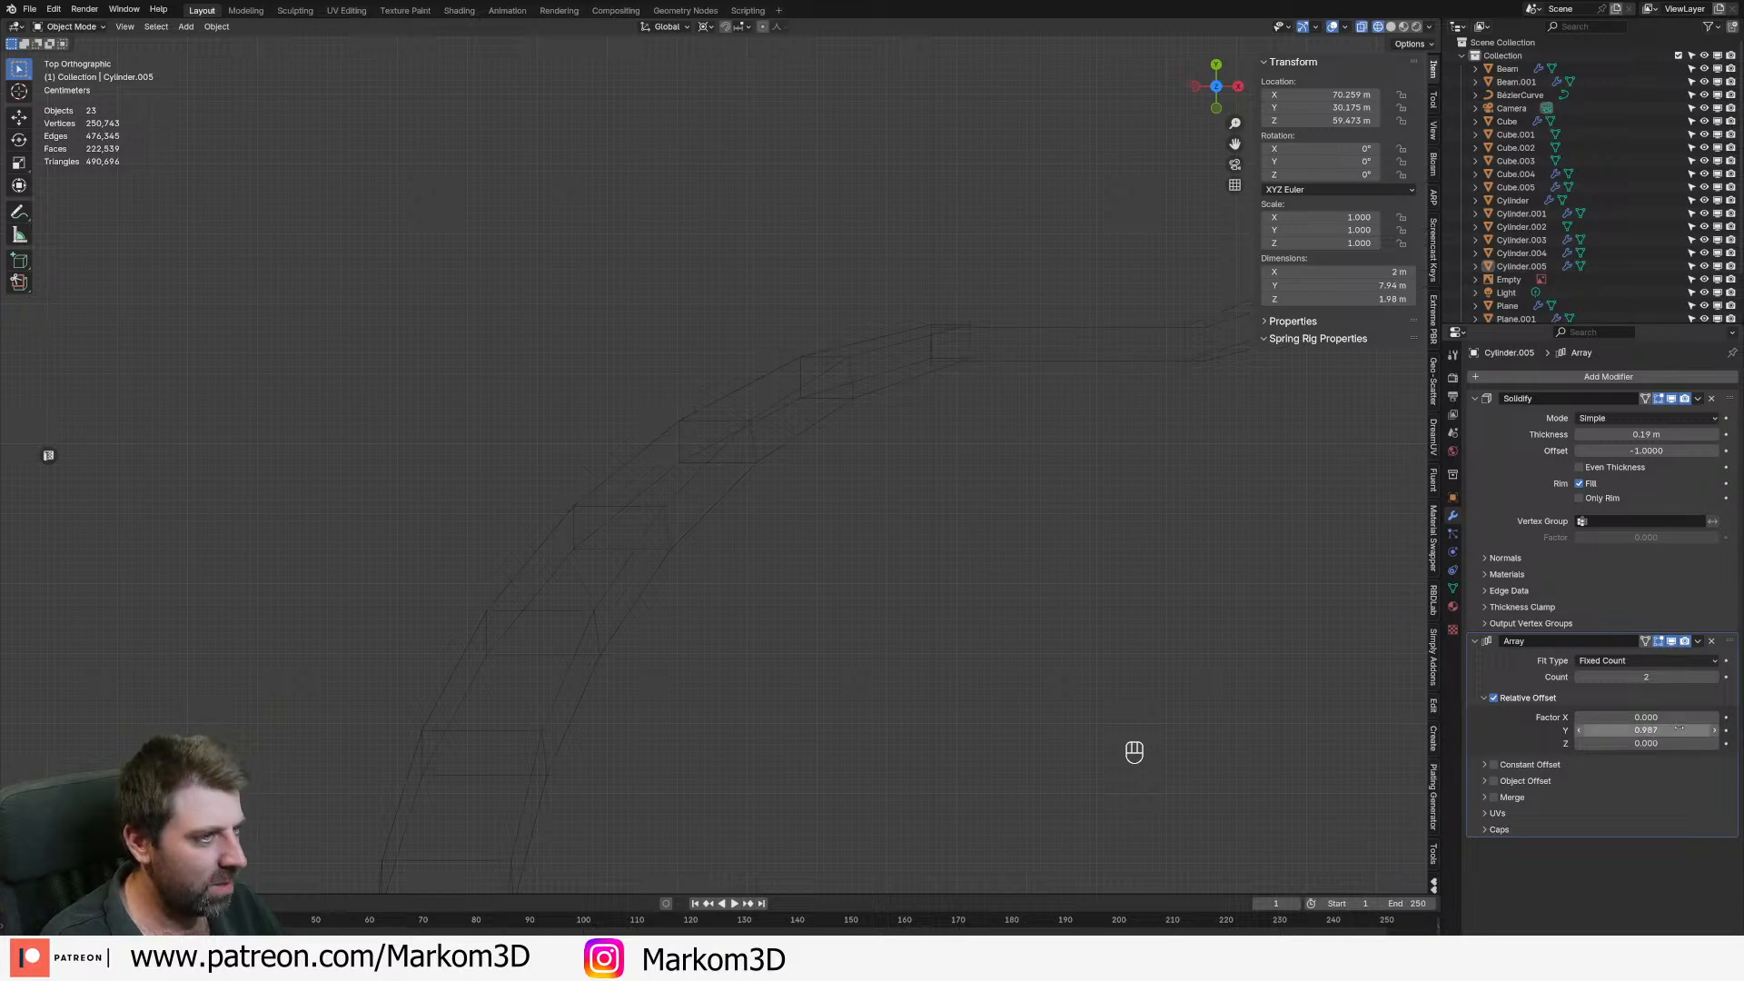
{"action": "middle_click_drag", "start_coordinate": [1008, 563], "coordinate": [866, 499]}
{"action": "scroll", "coordinate": [866, 499], "scroll_direction": "down", "scroll_amount": 5}
{"action": "key", "text": "z"}
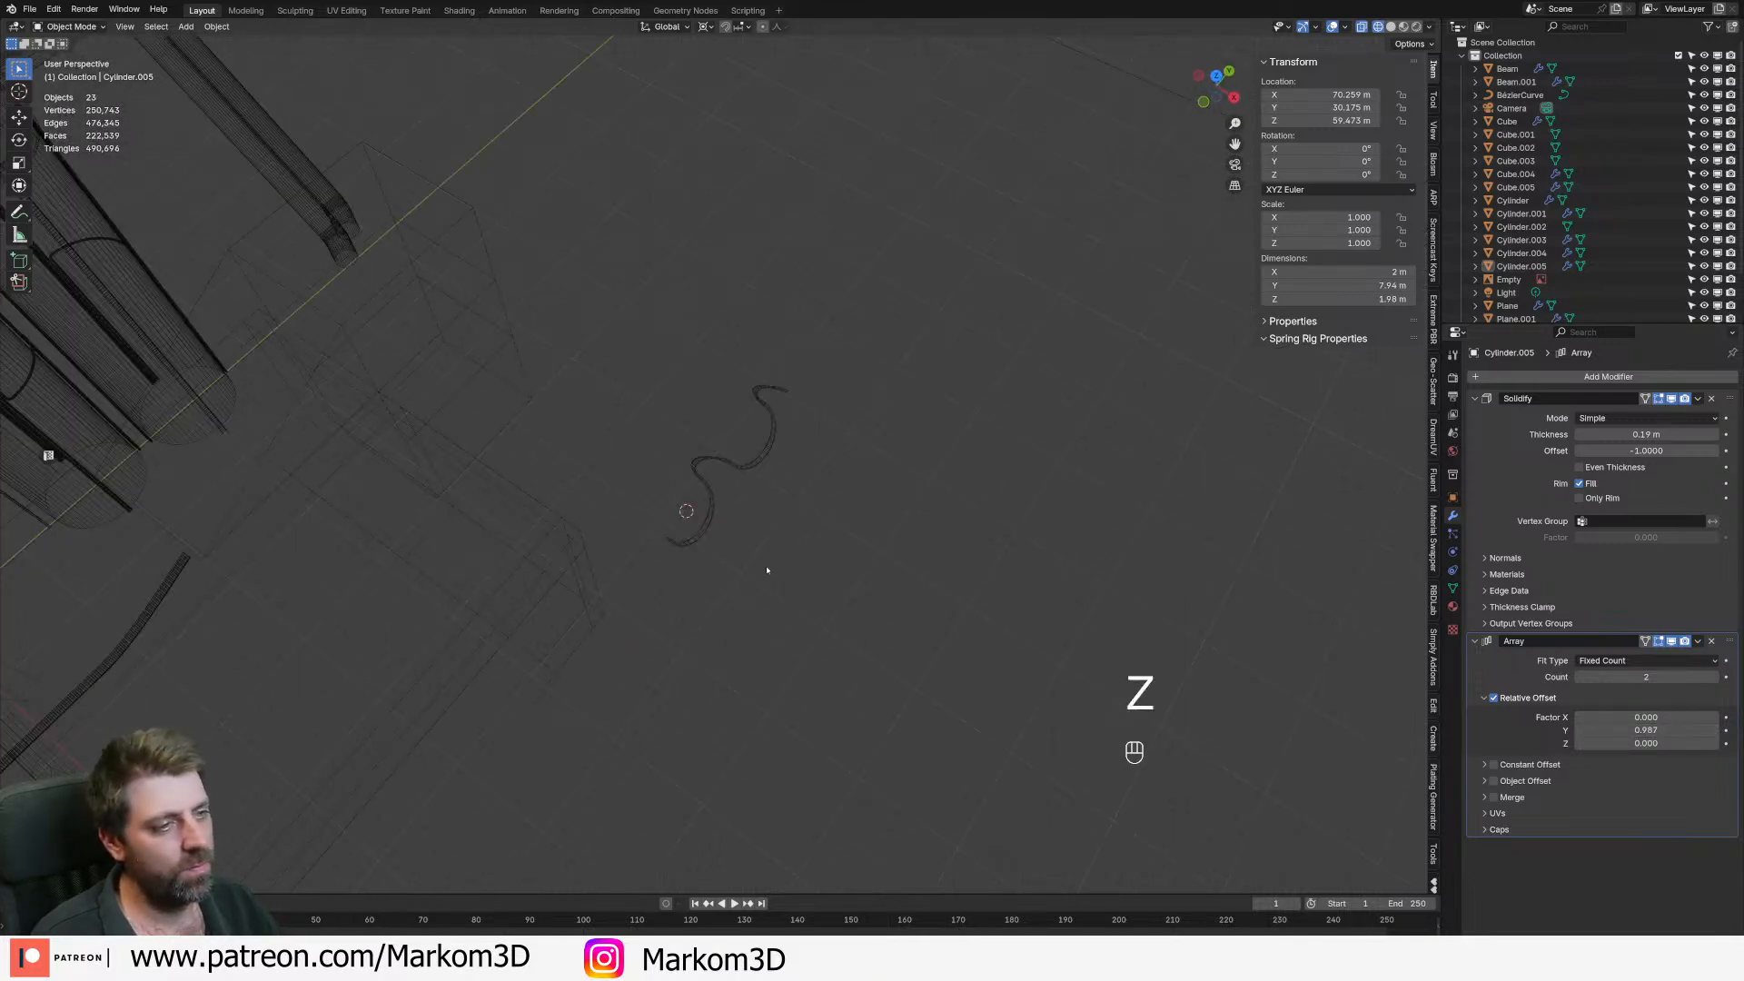
{"action": "mouse_move", "coordinate": [744, 603]}
{"action": "middle_mouse_down"}
{"action": "mouse_move", "coordinate": [654, 533]}
{"action": "mouse_move", "coordinate": [647, 571]}
{"action": "mouse_move", "coordinate": [545, 611]}
{"action": "mouse_move", "coordinate": [506, 604]}
{"action": "mouse_move", "coordinate": [586, 562]}
{"action": "mouse_move", "coordinate": [482, 612]}
{"action": "middle_mouse_up"}
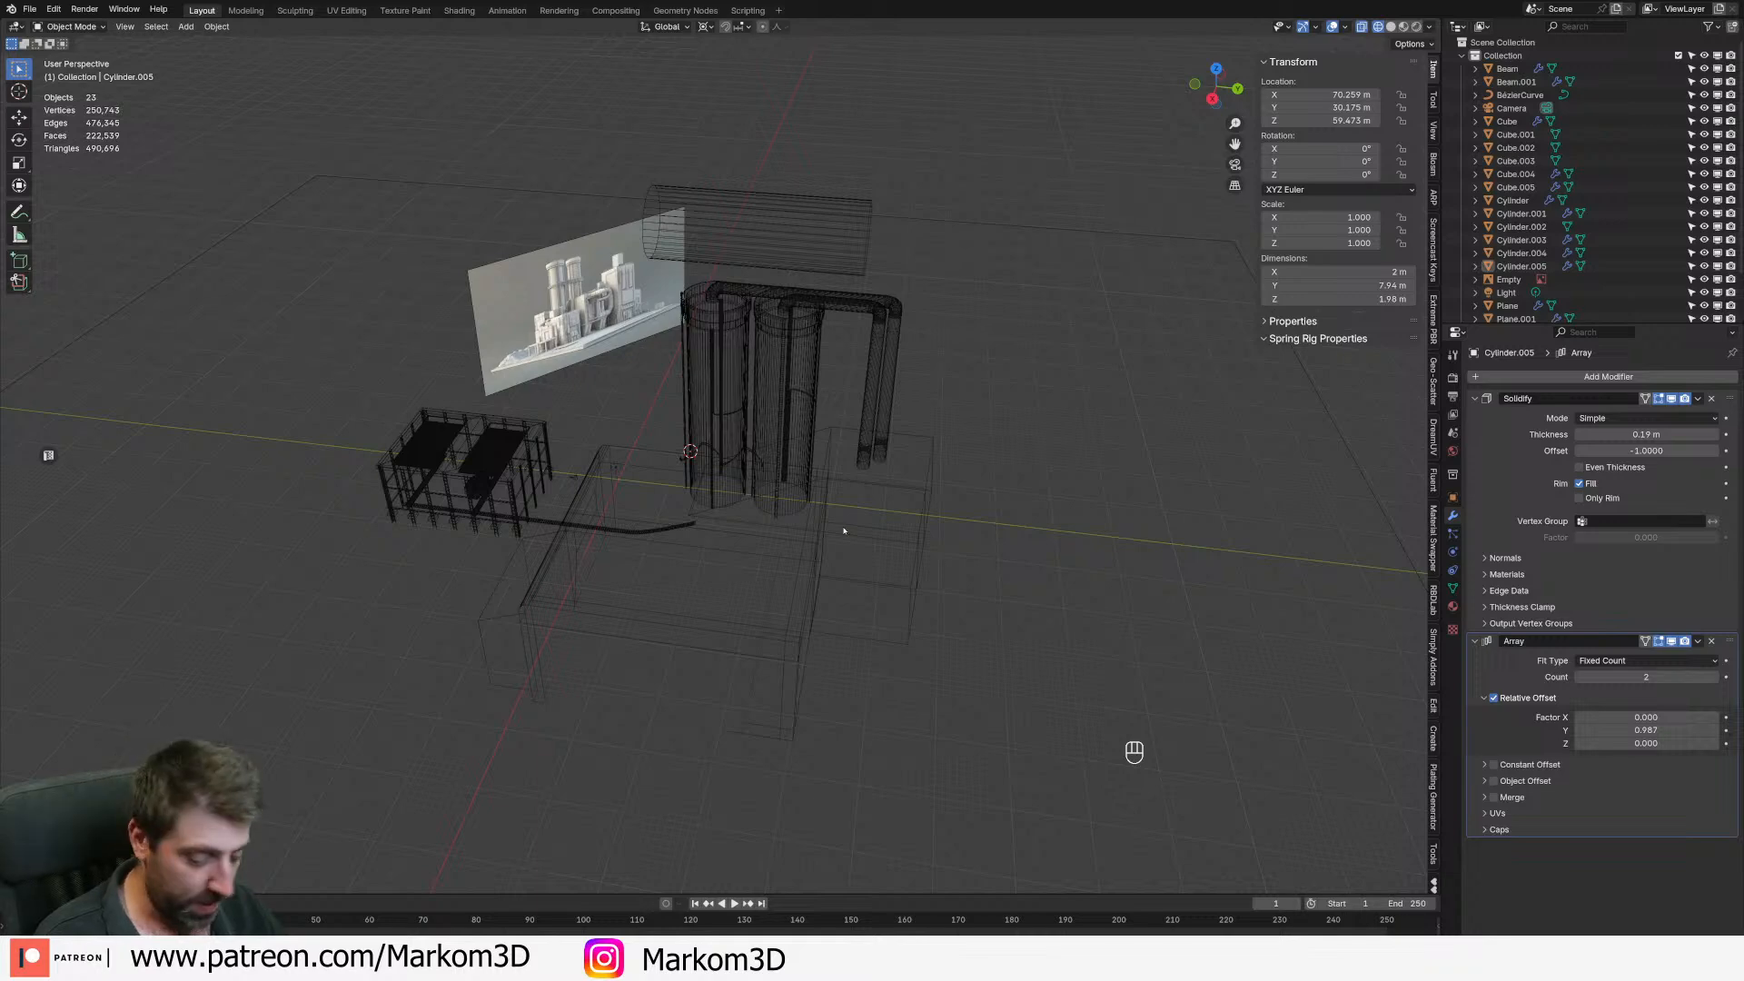
- Snap the 3D cursor to the large horizontal cylinder above the buildings
{"action": "key", "text": "shift+s"}
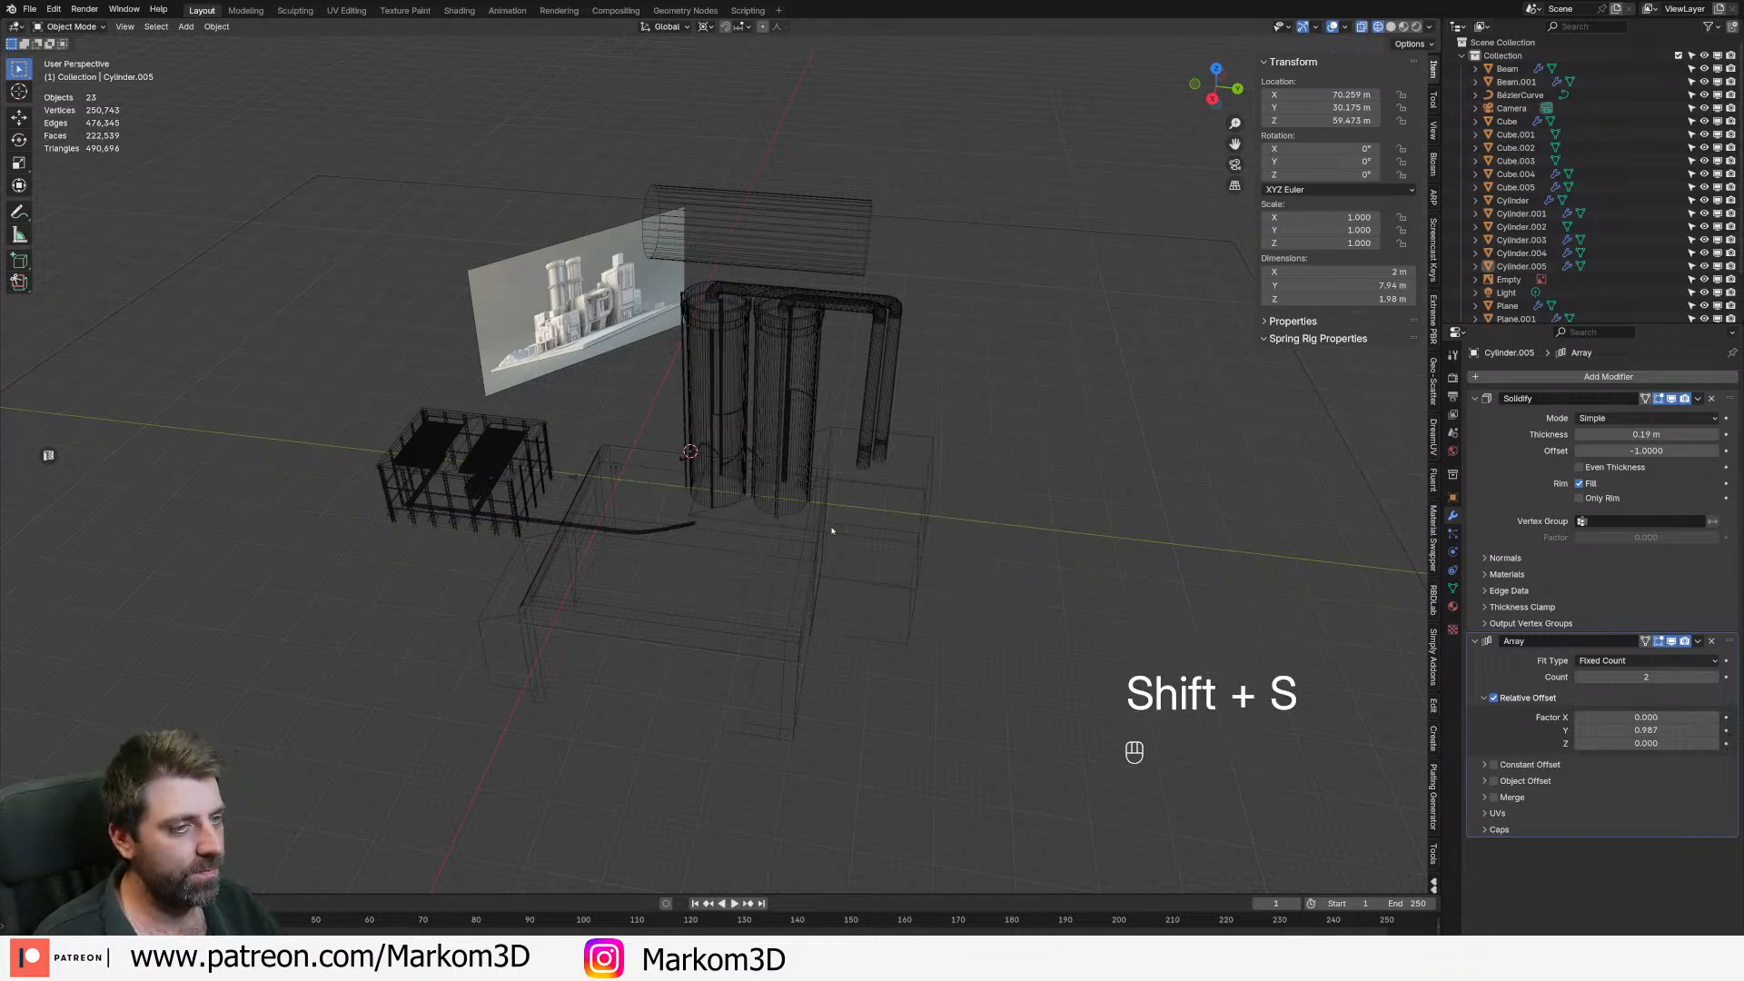
{"action": "left_click", "coordinate": [778, 235]}
{"action": "key", "text": "KP_7"}
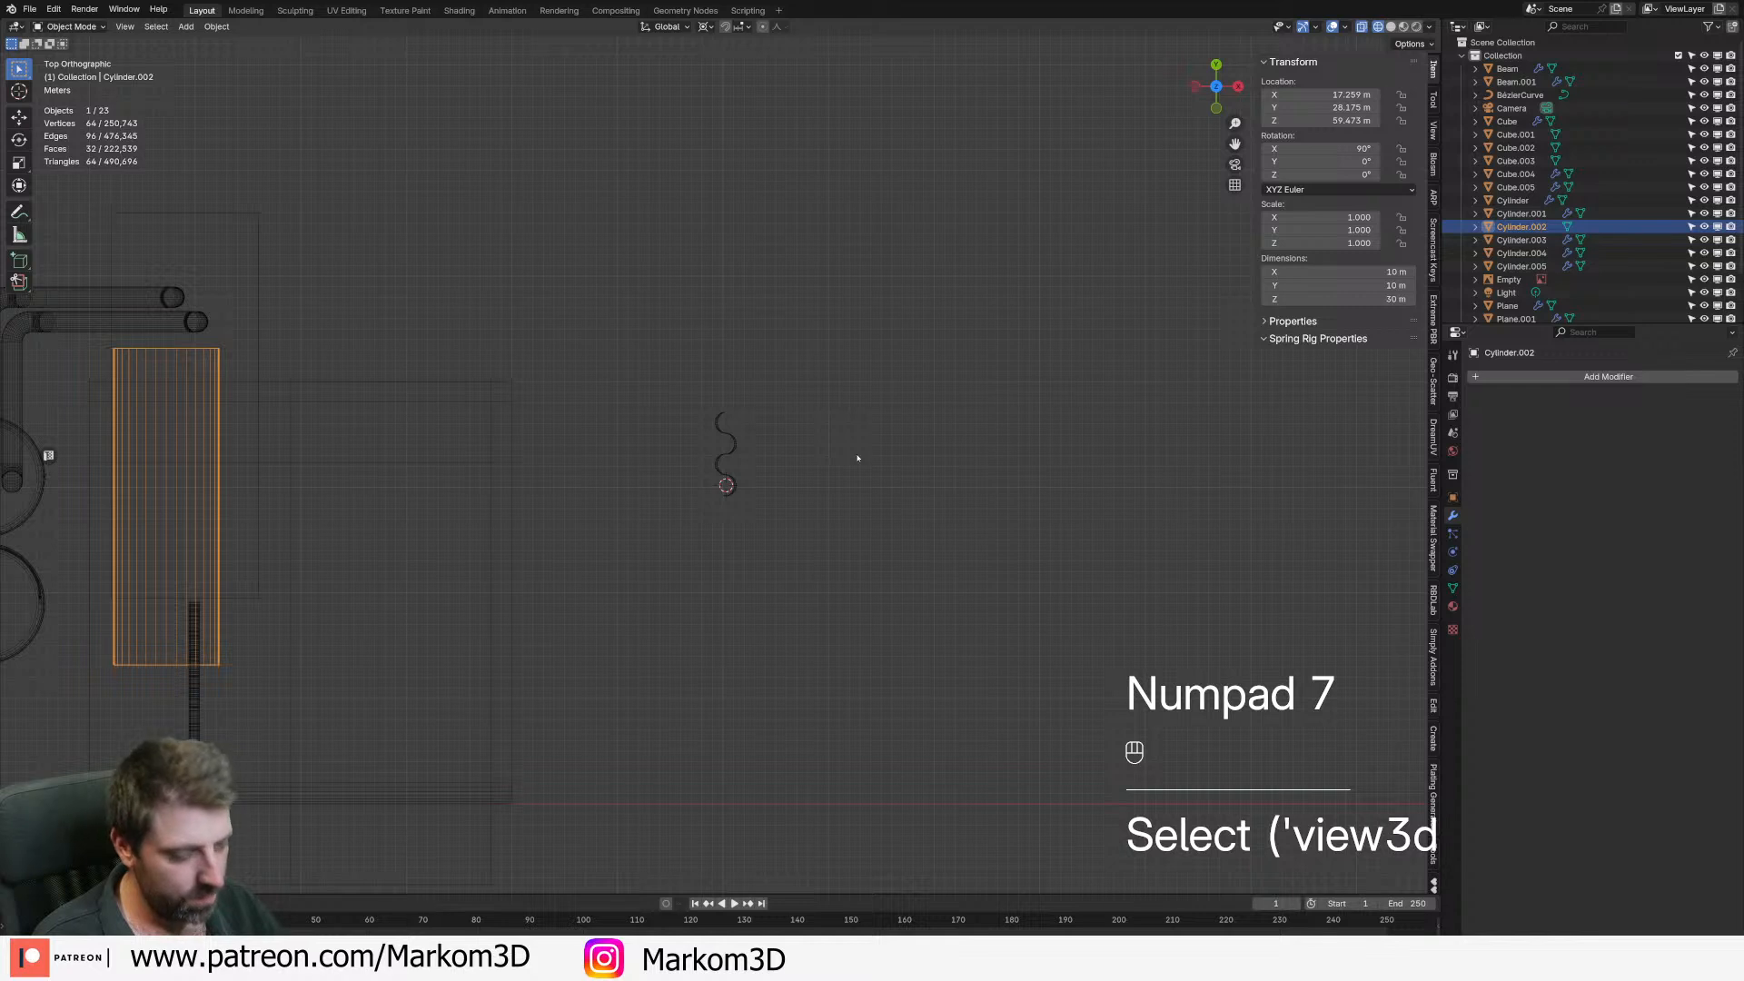
{"action": "key", "text": "g"}
{"action": "right_click", "coordinate": [845, 518]}
{"action": "key", "text": "shift+s"}
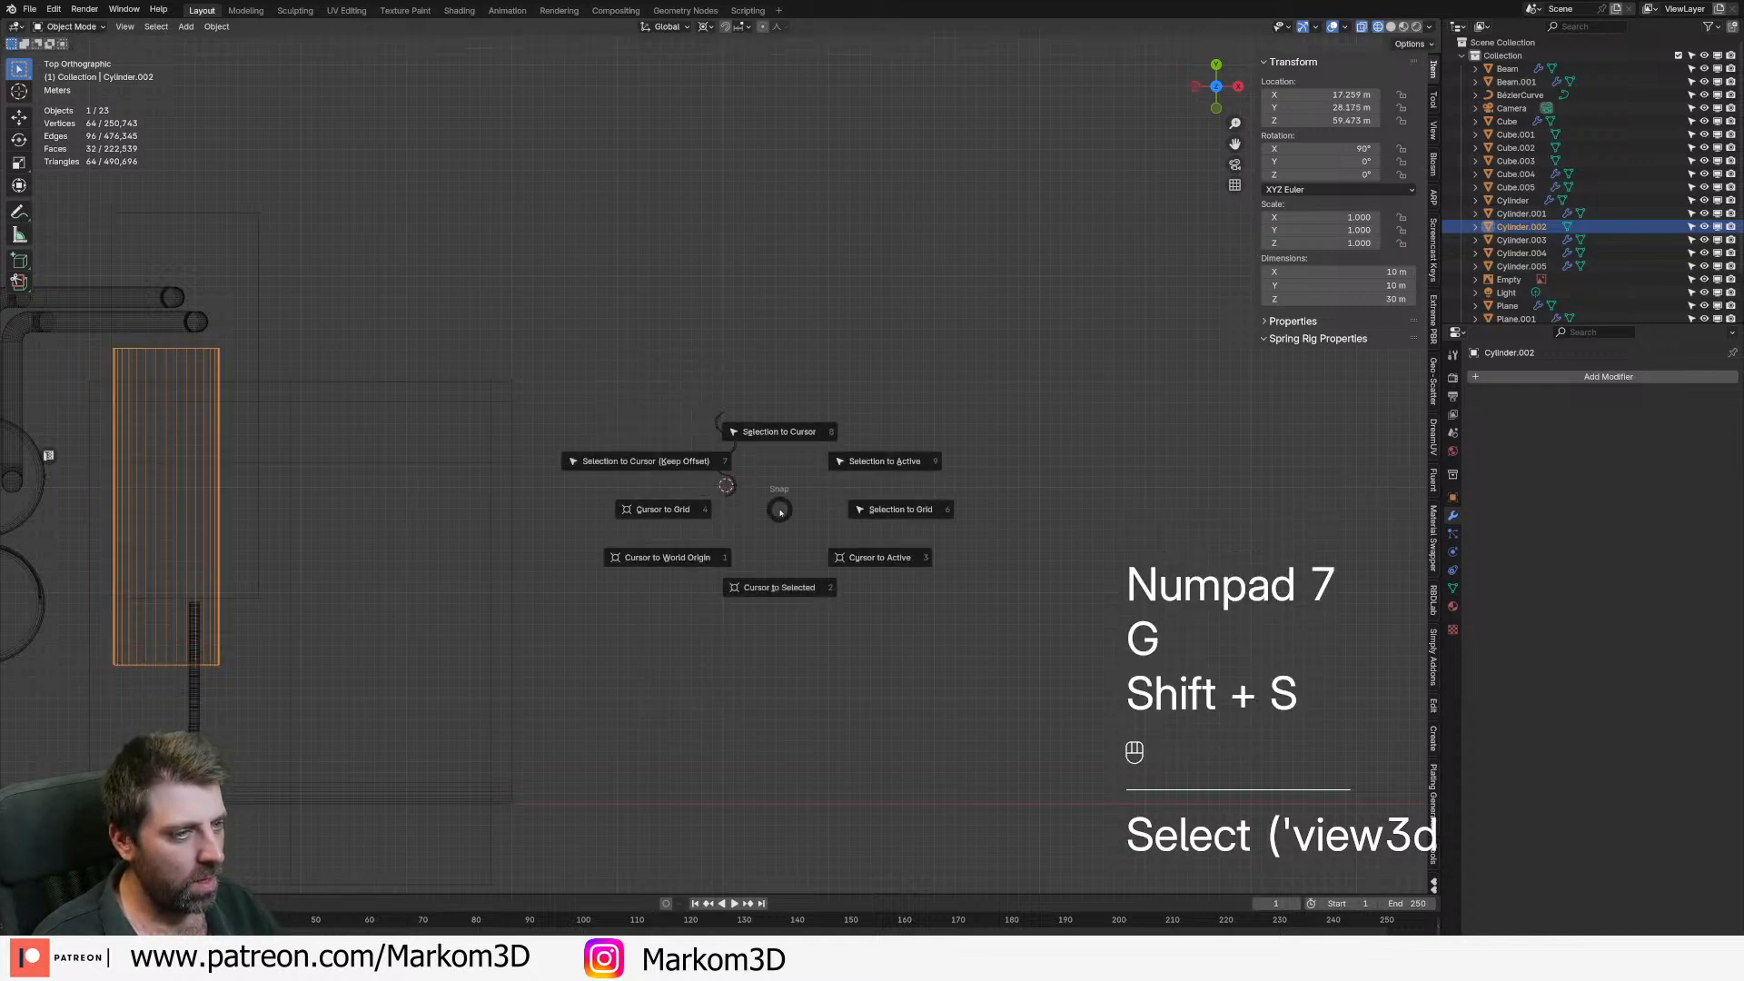
{"action": "left_click", "coordinate": [773, 589]}
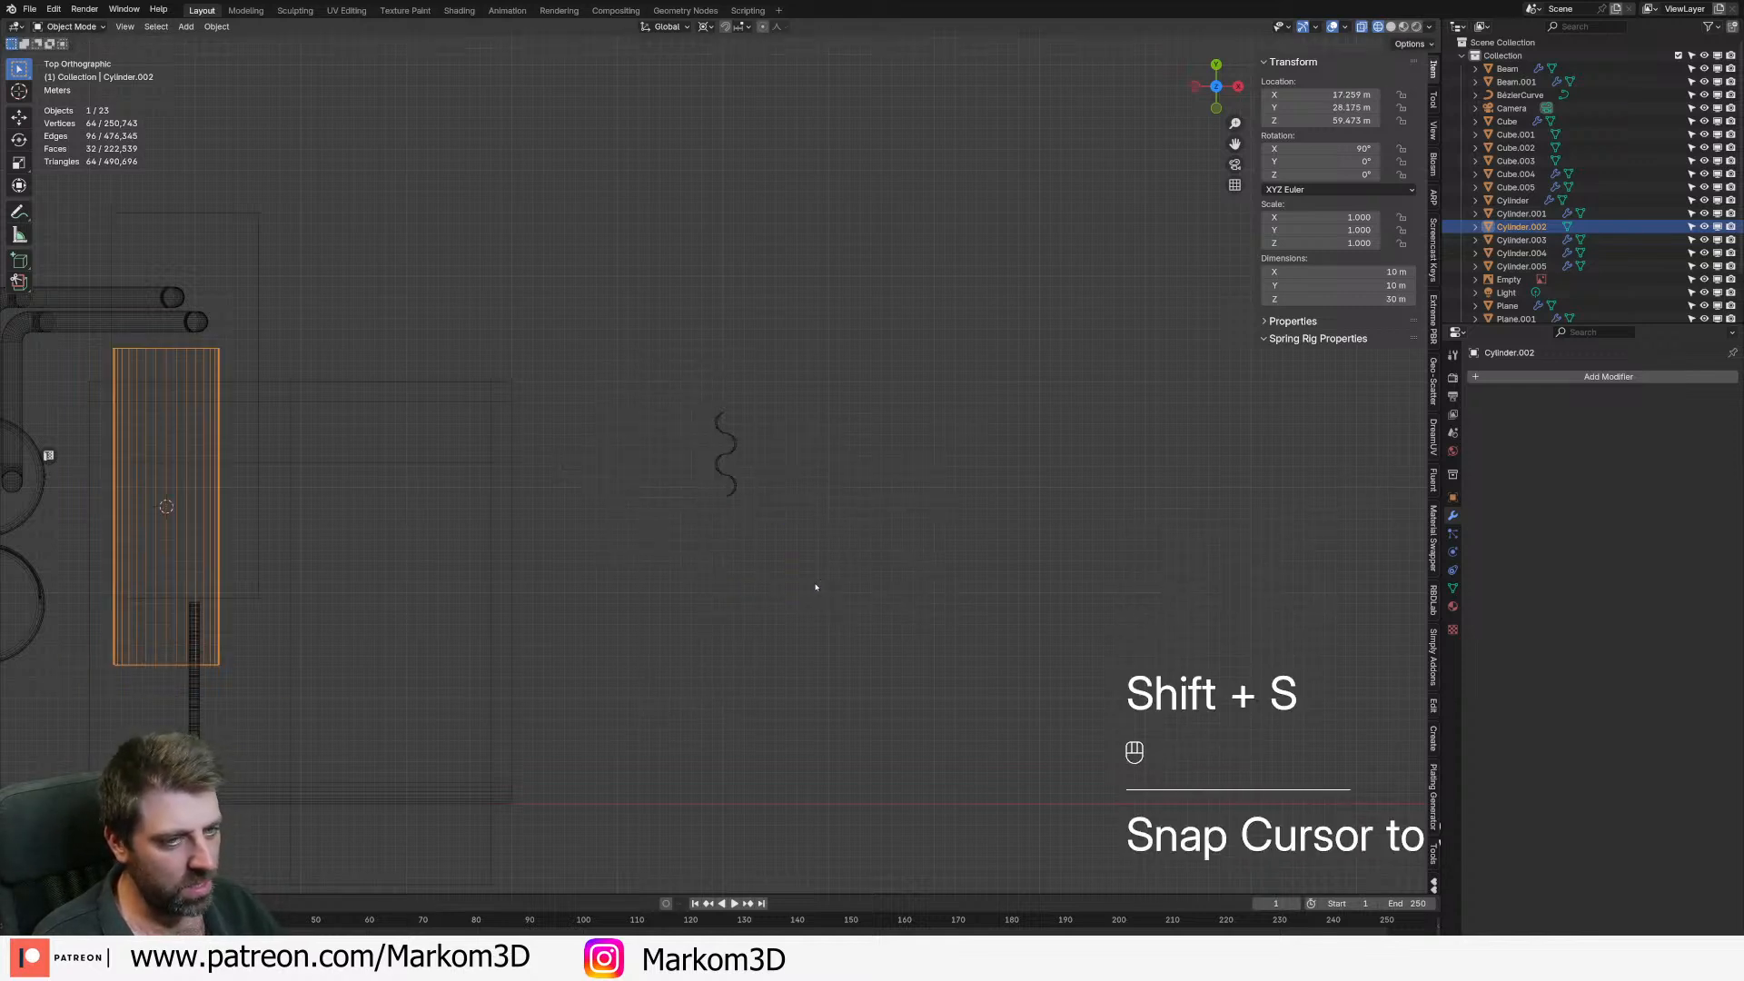
- Snap the 3D cursor to the spiral and move the large horizontal cylinder onto the cursor
{"action": "left_click", "coordinate": [723, 458]}
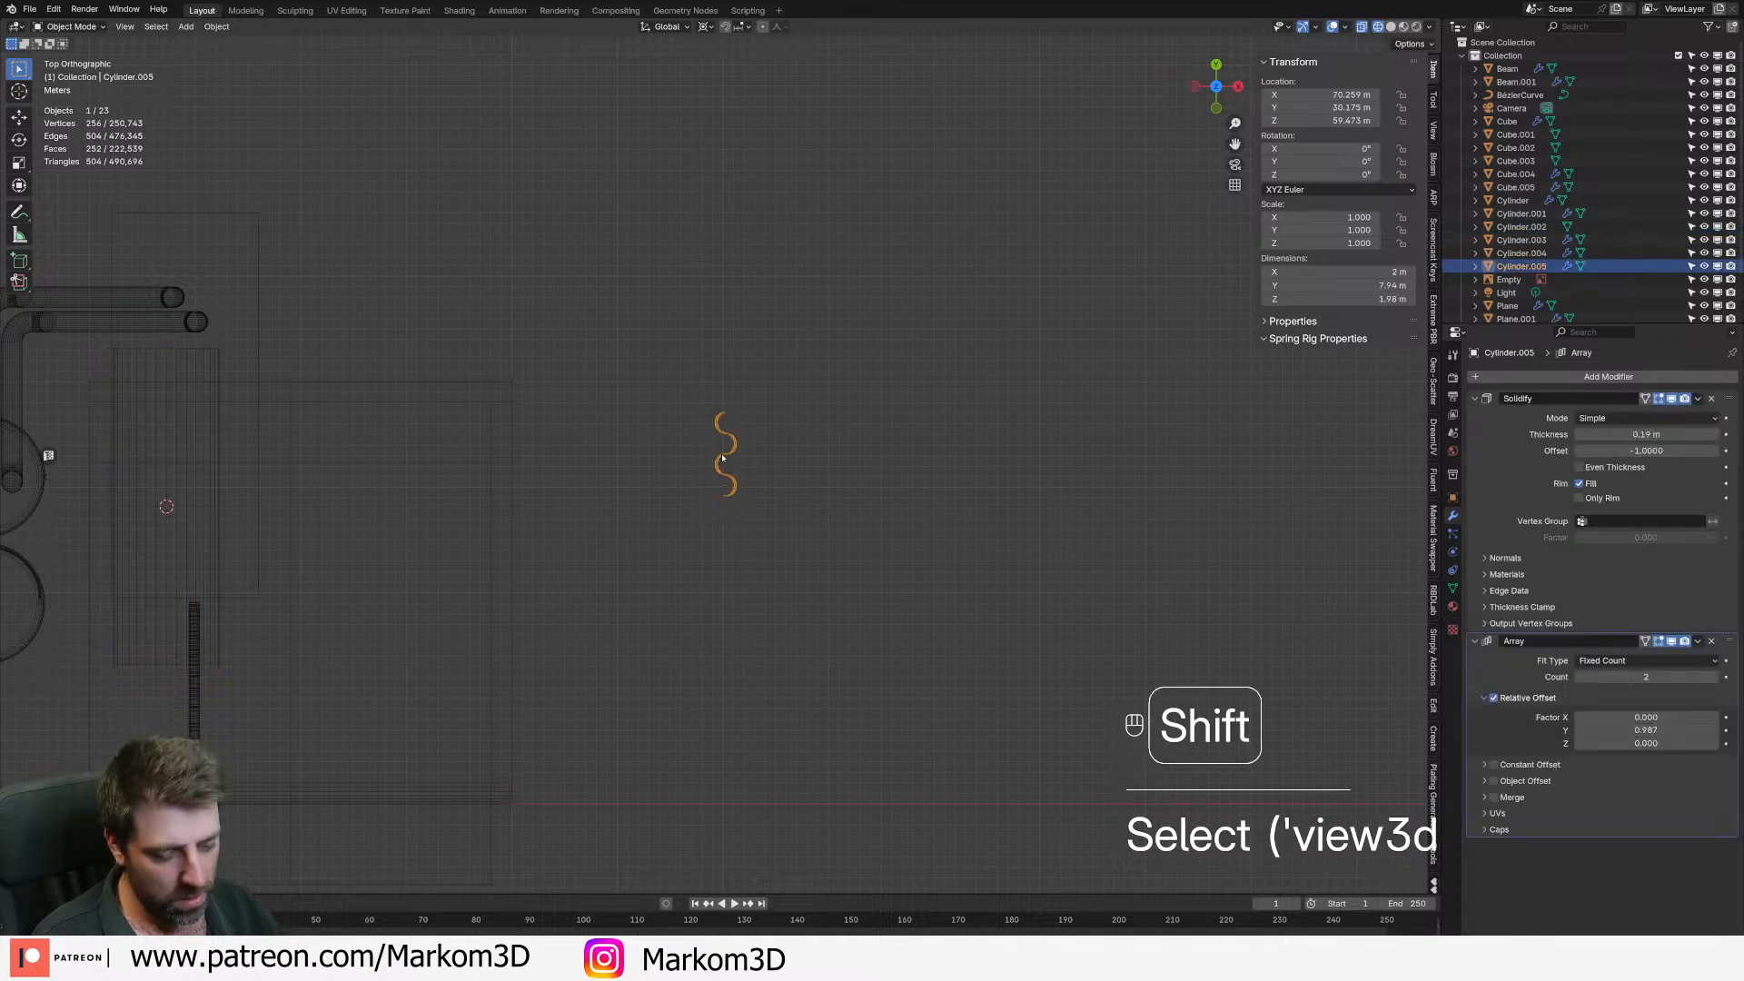
{"action": "key", "text": "shift+s"}
{"action": "left_click", "coordinate": [724, 536]}
{"action": "left_click", "coordinate": [218, 516]}
{"action": "key", "text": "shift+s"}
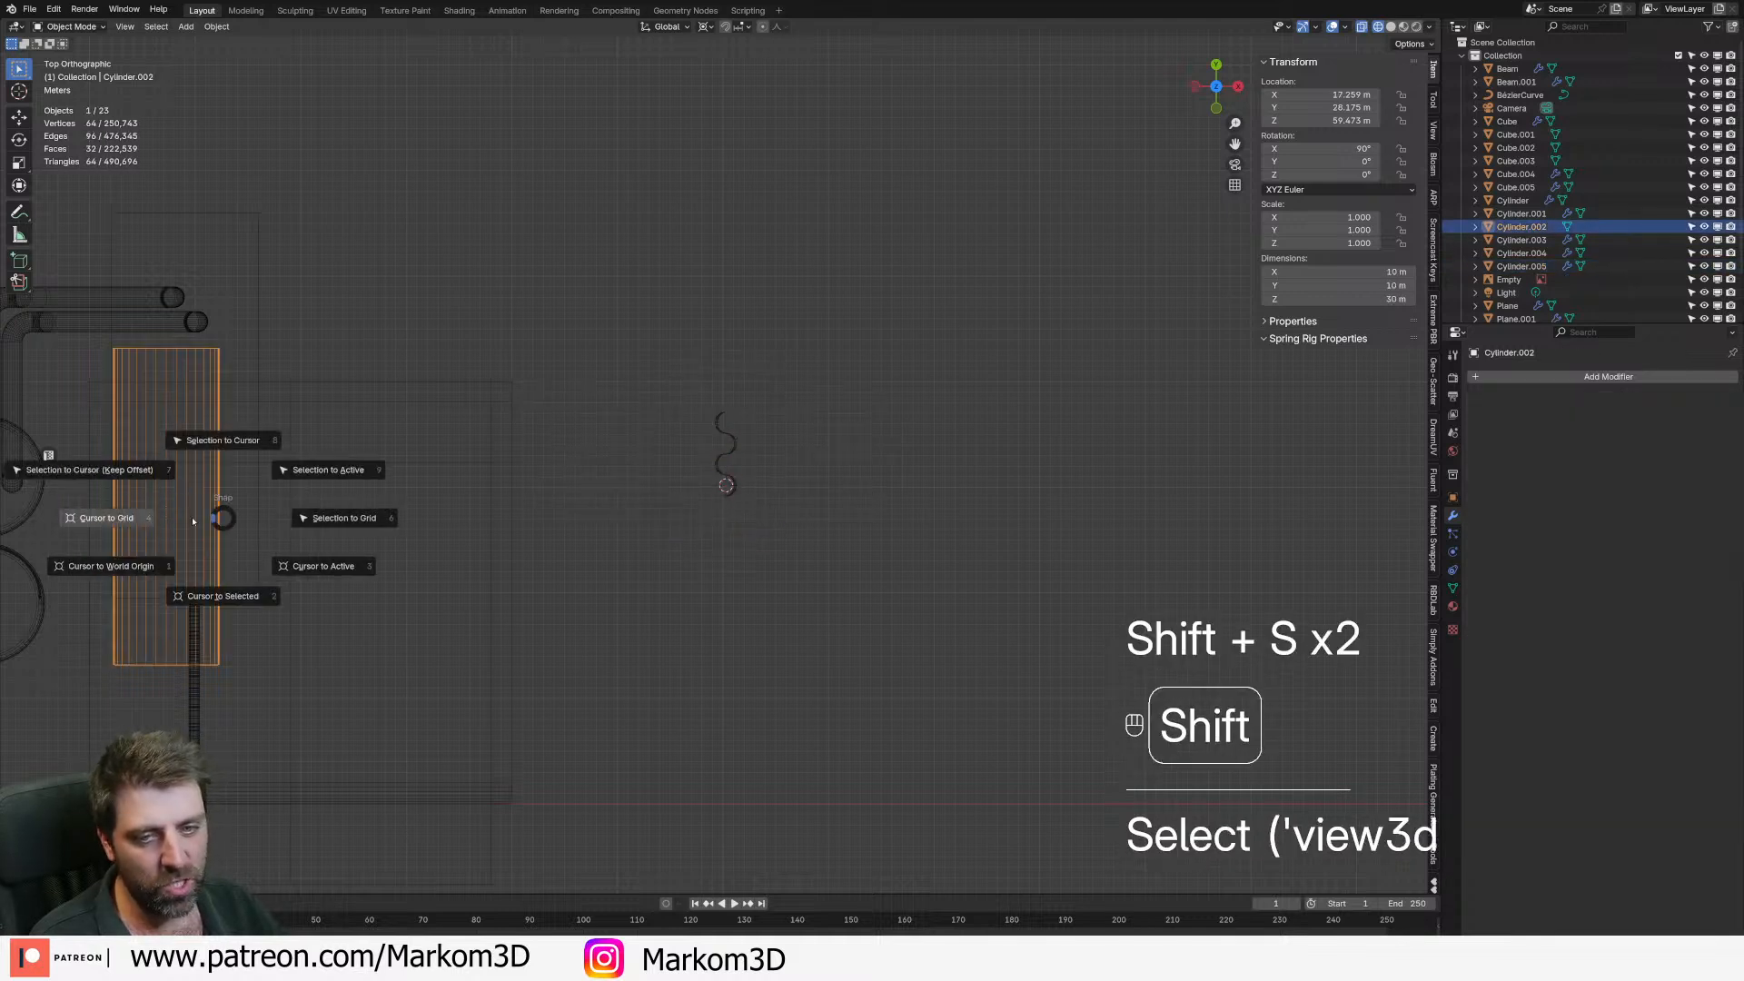
{"action": "left_click", "coordinate": [221, 442]}
{"action": "scroll", "coordinate": [816, 691], "scroll_direction": "up", "scroll_amount": 1}
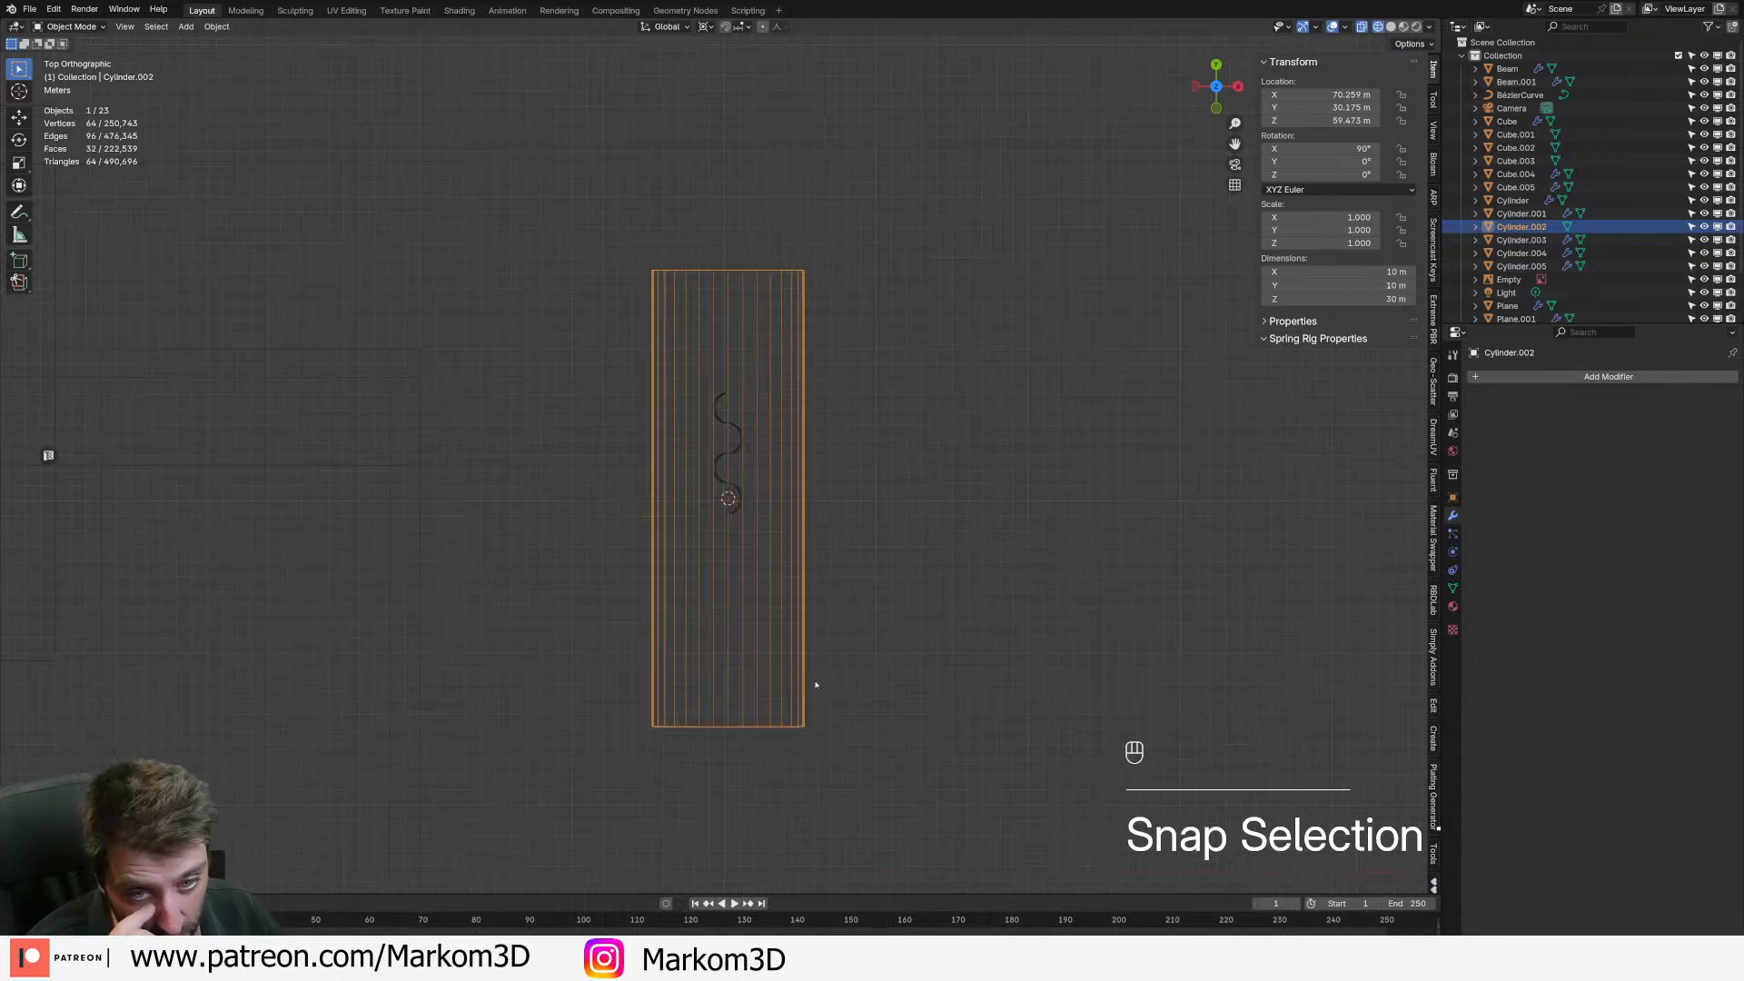
- Scale the spiral uniformly to about 4.81 to fit just inside the cylinder's diameter and shift it along Y
{"action": "left_click", "coordinate": [749, 483]}
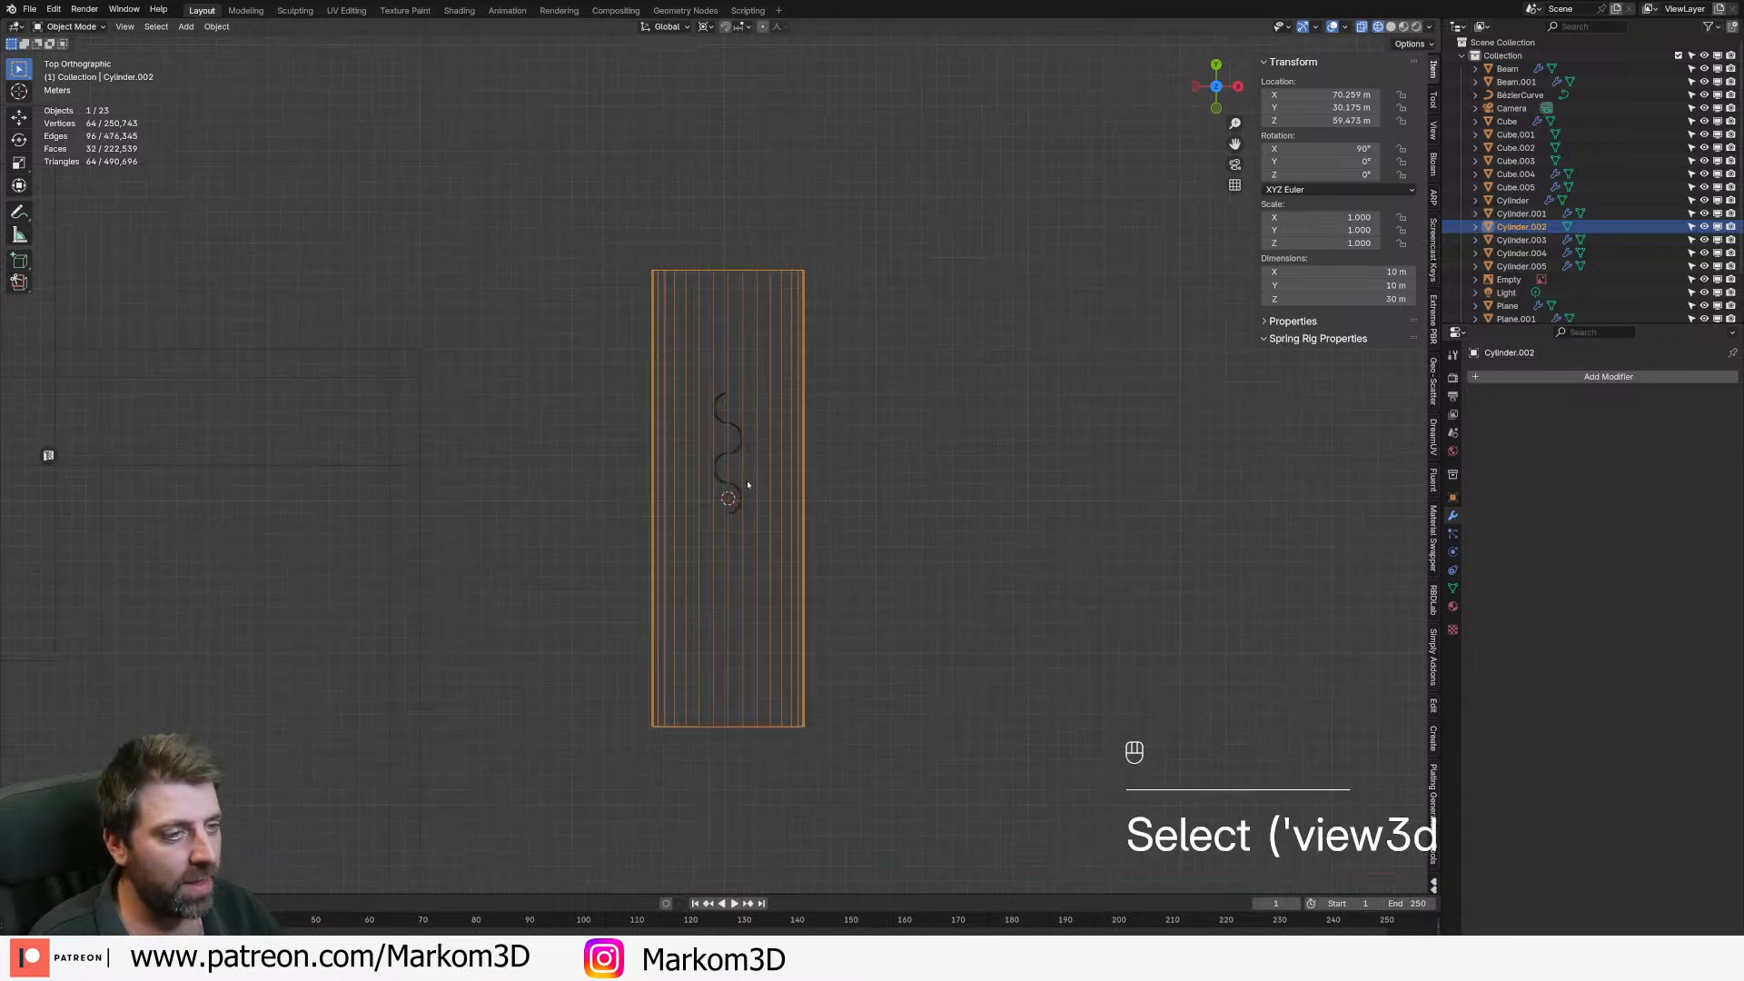
{"action": "key", "text": "s"}
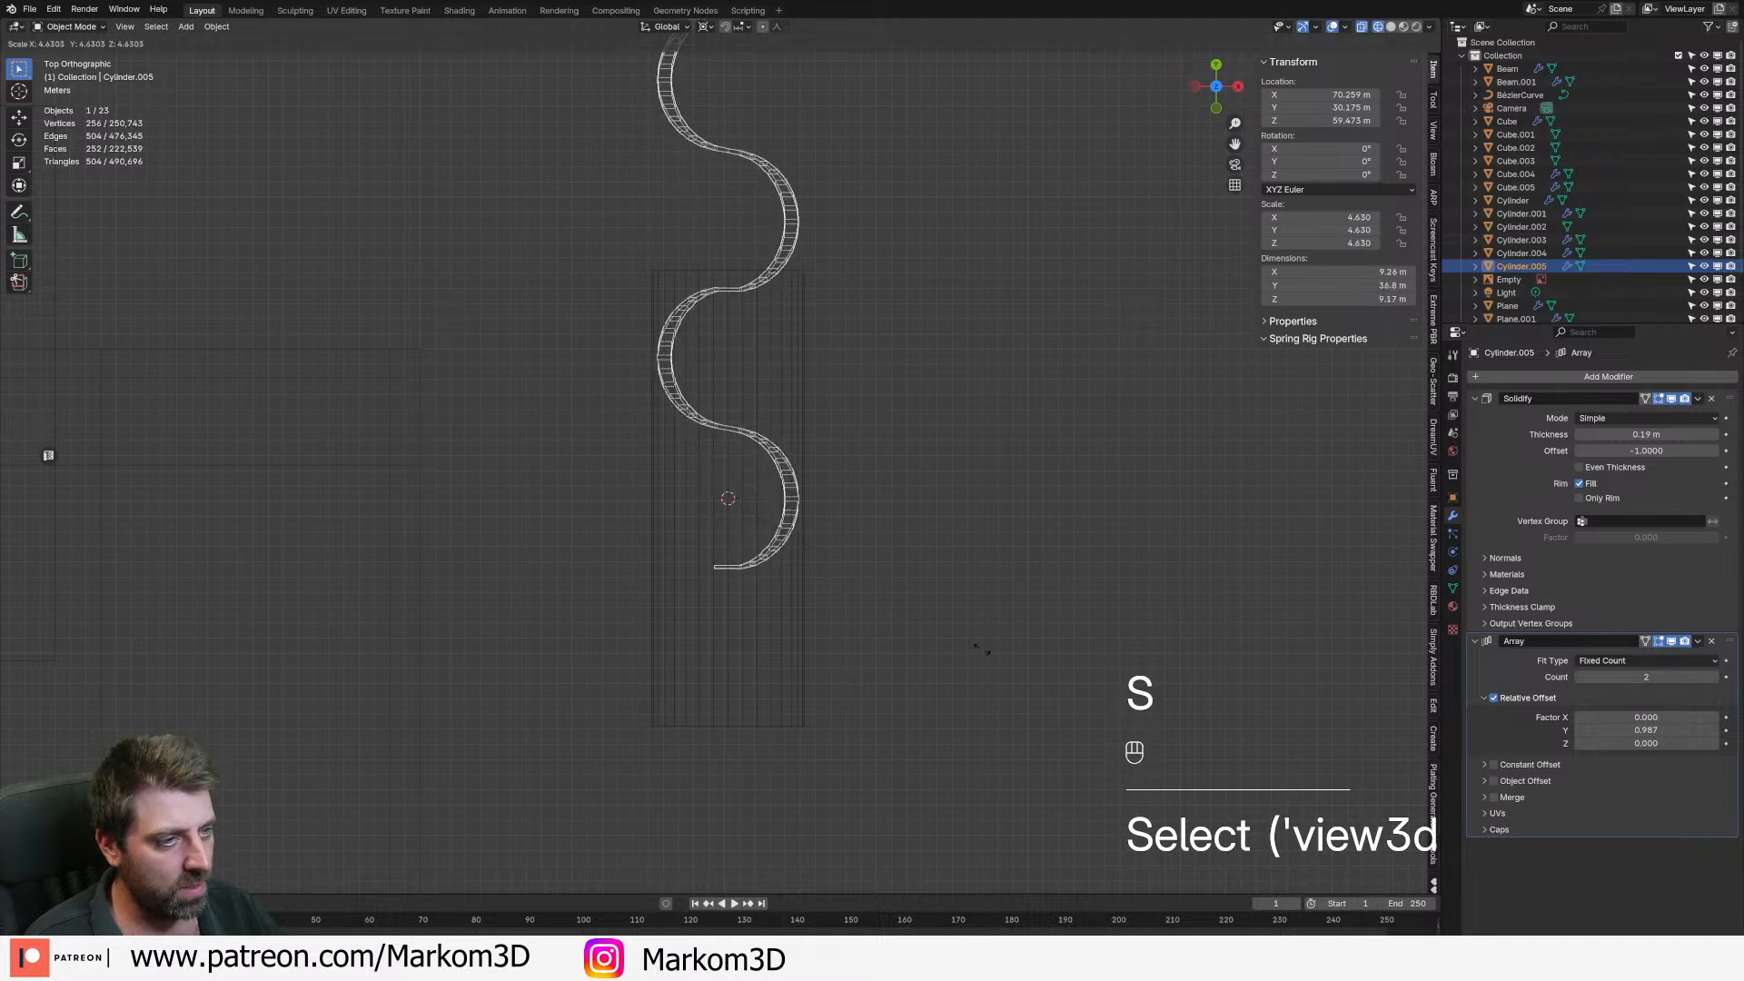
{"action": "left_click", "coordinate": [997, 655]}
{"action": "key", "text": "g"}
{"action": "key", "text": "y"}
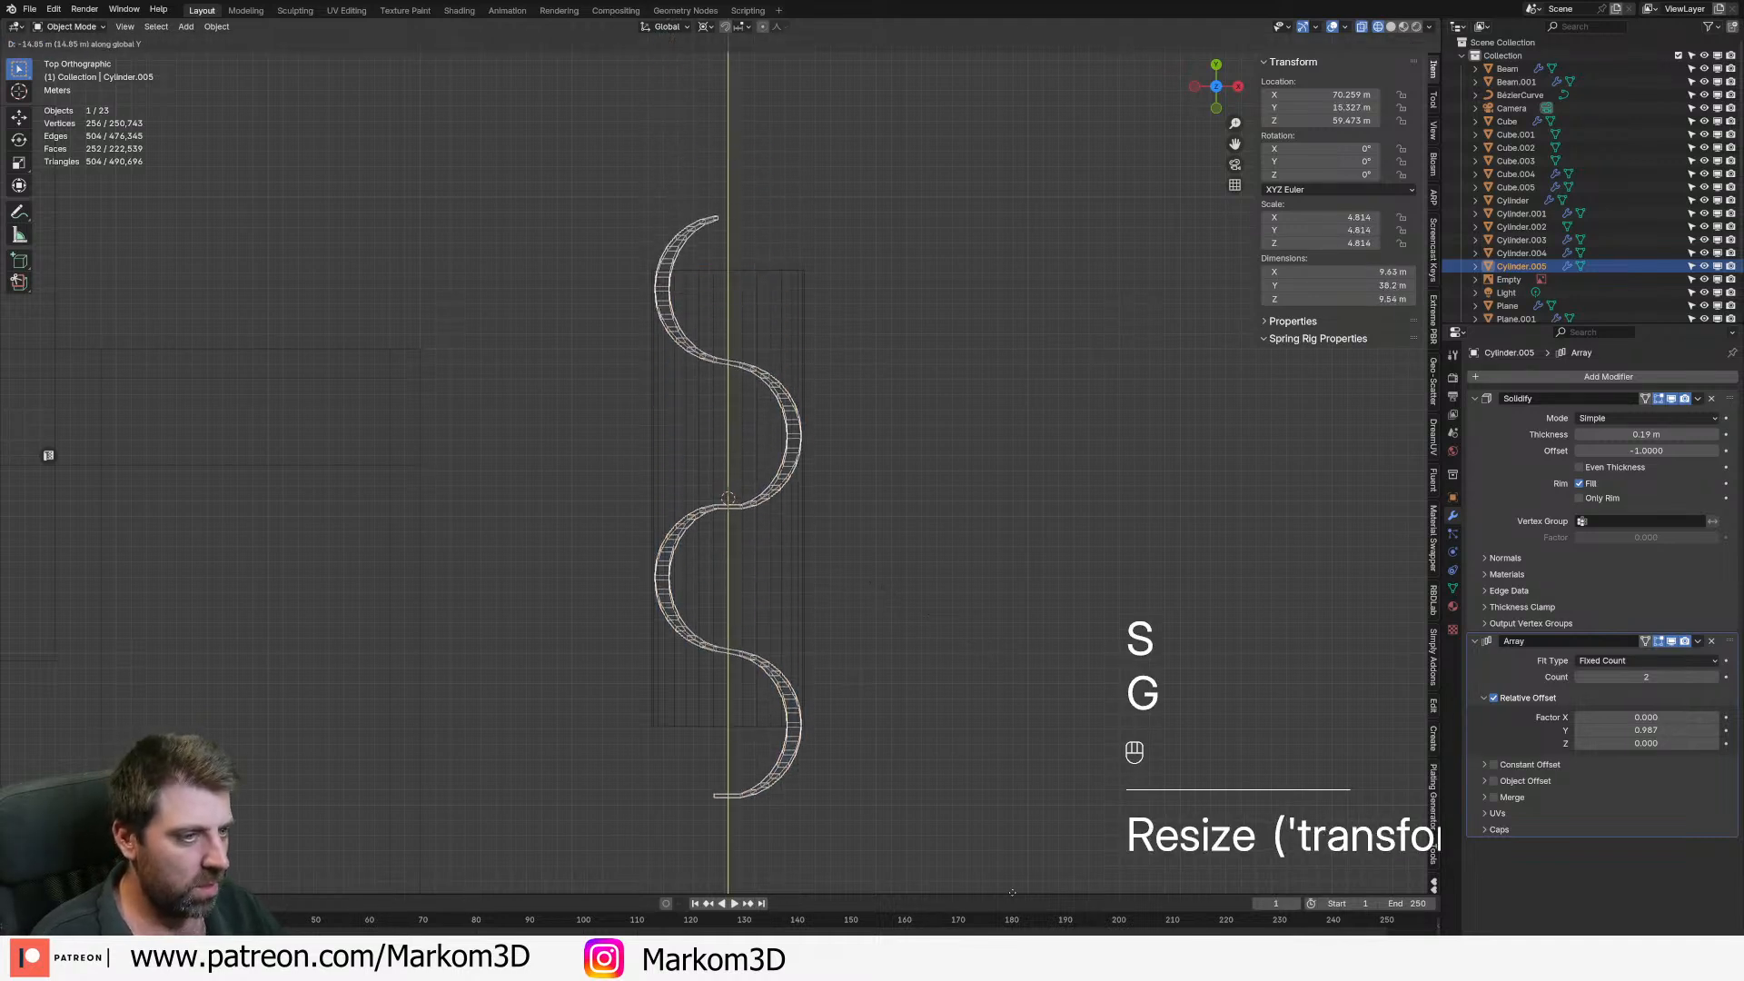
{"action": "left_click", "coordinate": [1010, 900]}
- Compress the spiral along Y to a scale of about 1.18 to tighten its turns
{"action": "middle_click_drag", "start_coordinate": [1035, 542], "coordinate": [1035, 492]}
{"action": "key", "text": "s"}
{"action": "key", "text": "s"}
{"action": "key", "text": "y"}
{"action": "left_click", "coordinate": [766, 514]}
{"action": "middle_click_drag", "start_coordinate": [766, 514], "coordinate": [723, 553]}
{"action": "key", "text": "KP_7"}
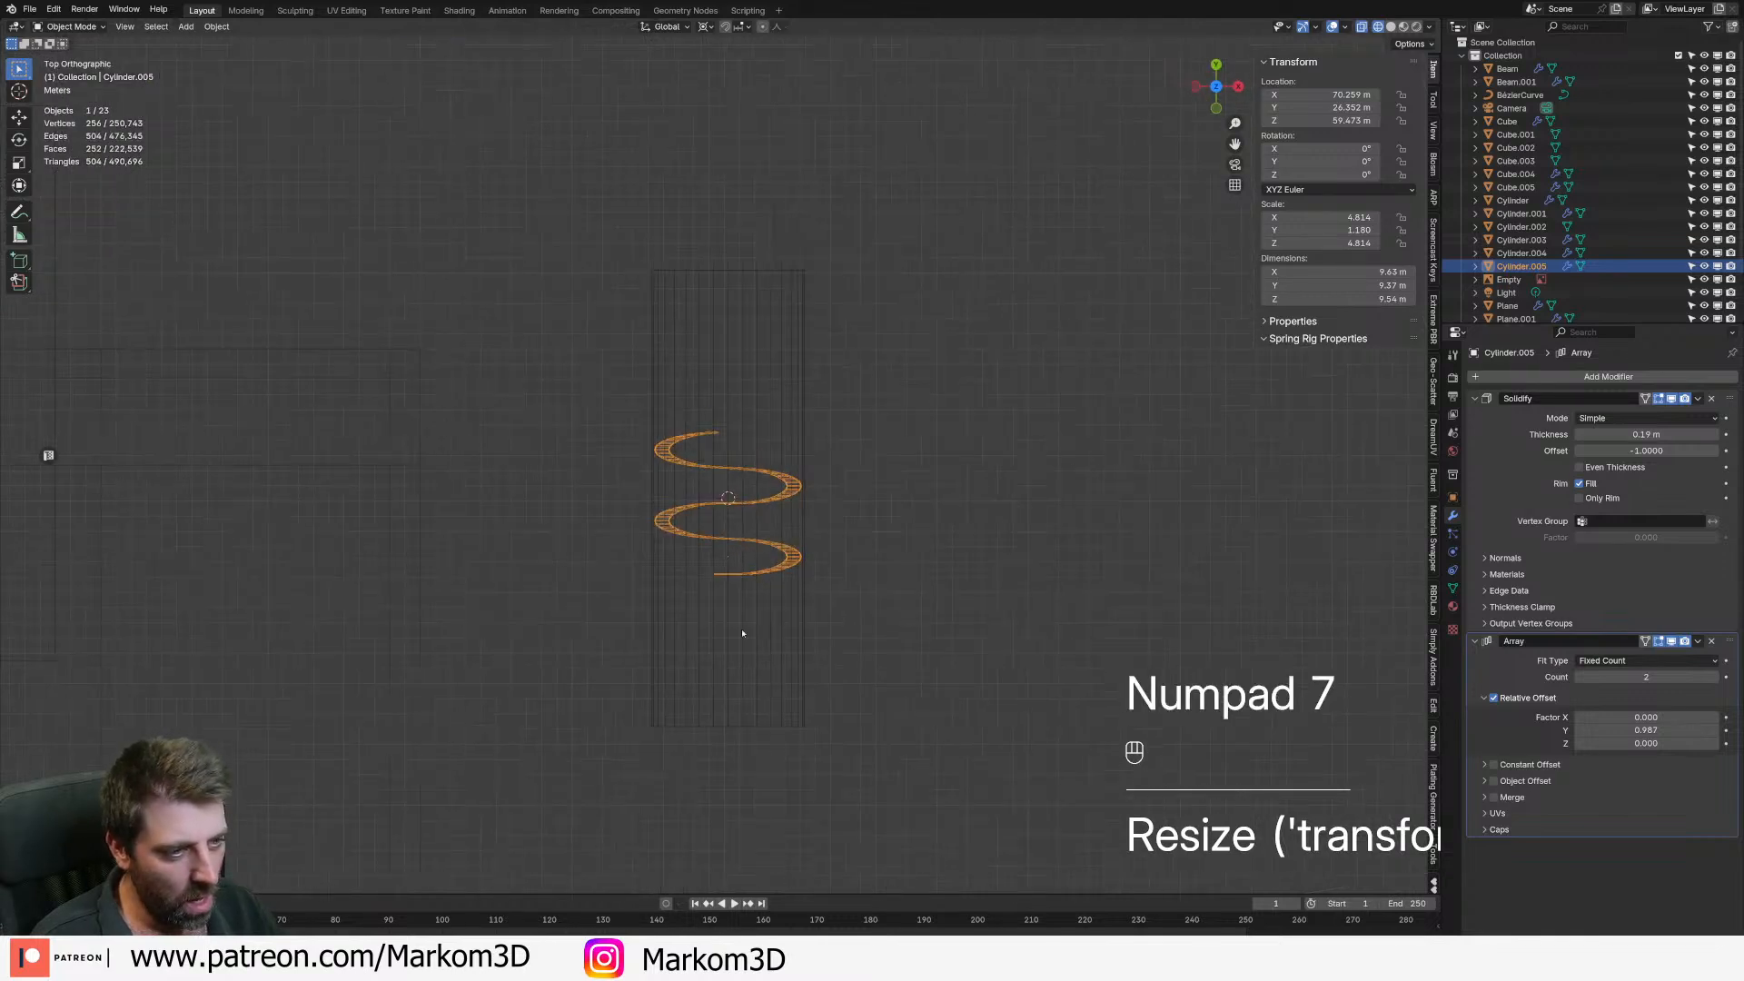
- Move the spiral along Y to about 16.36 m, lining its end up with the cylinder's open end
{"action": "middle_click_drag", "start_coordinate": [796, 773], "coordinate": [769, 589], "text": "shift"}
{"action": "key", "text": "g"}
{"action": "key", "text": "y"}
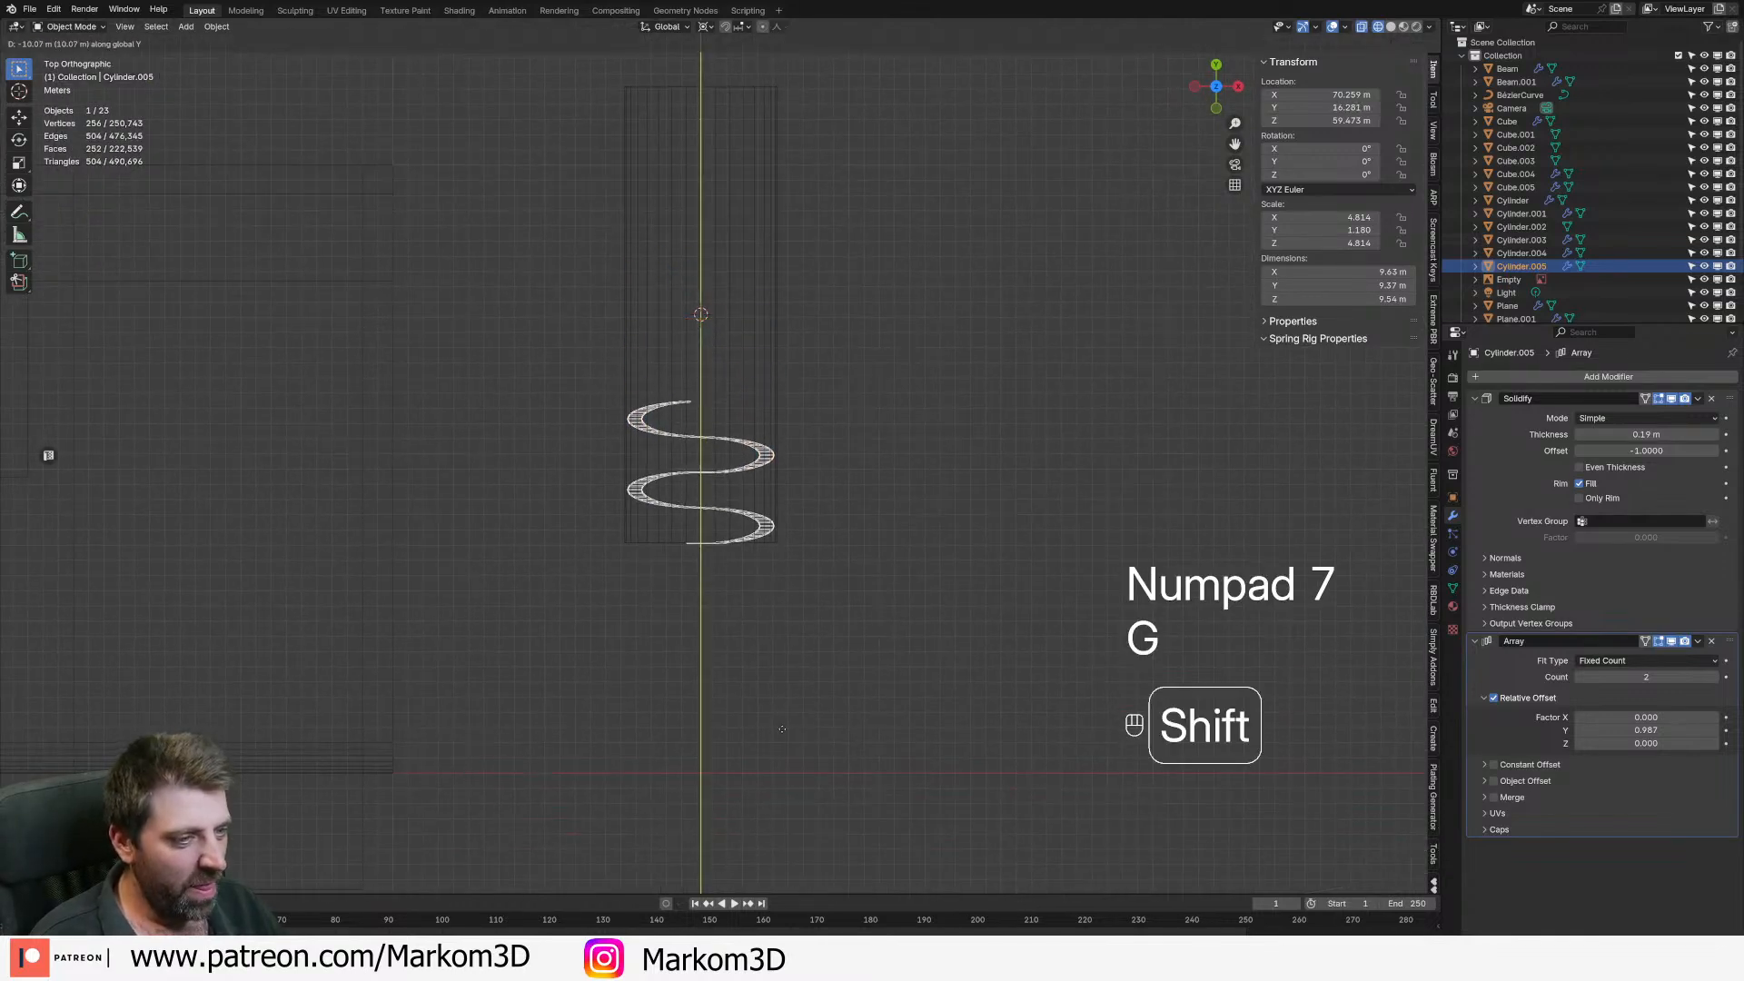
{"action": "left_click", "coordinate": [785, 717]}
- Switch the view to solid shading and raise the spiral's Array count to extend it along the cylinder
{"action": "scroll", "coordinate": [805, 673], "scroll_direction": "down", "scroll_amount": 3}
{"action": "mouse_move", "coordinate": [805, 673]}
{"action": "middle_mouse_down"}
{"action": "mouse_move", "coordinate": [646, 549]}
{"action": "mouse_move", "coordinate": [997, 509]}
{"action": "mouse_move", "coordinate": [900, 549]}
{"action": "middle_mouse_up"}
{"action": "scroll", "coordinate": [646, 549], "scroll_direction": "up", "scroll_amount": 3}
{"action": "key", "text": "z"}
{"action": "left_click", "coordinate": [734, 547]}
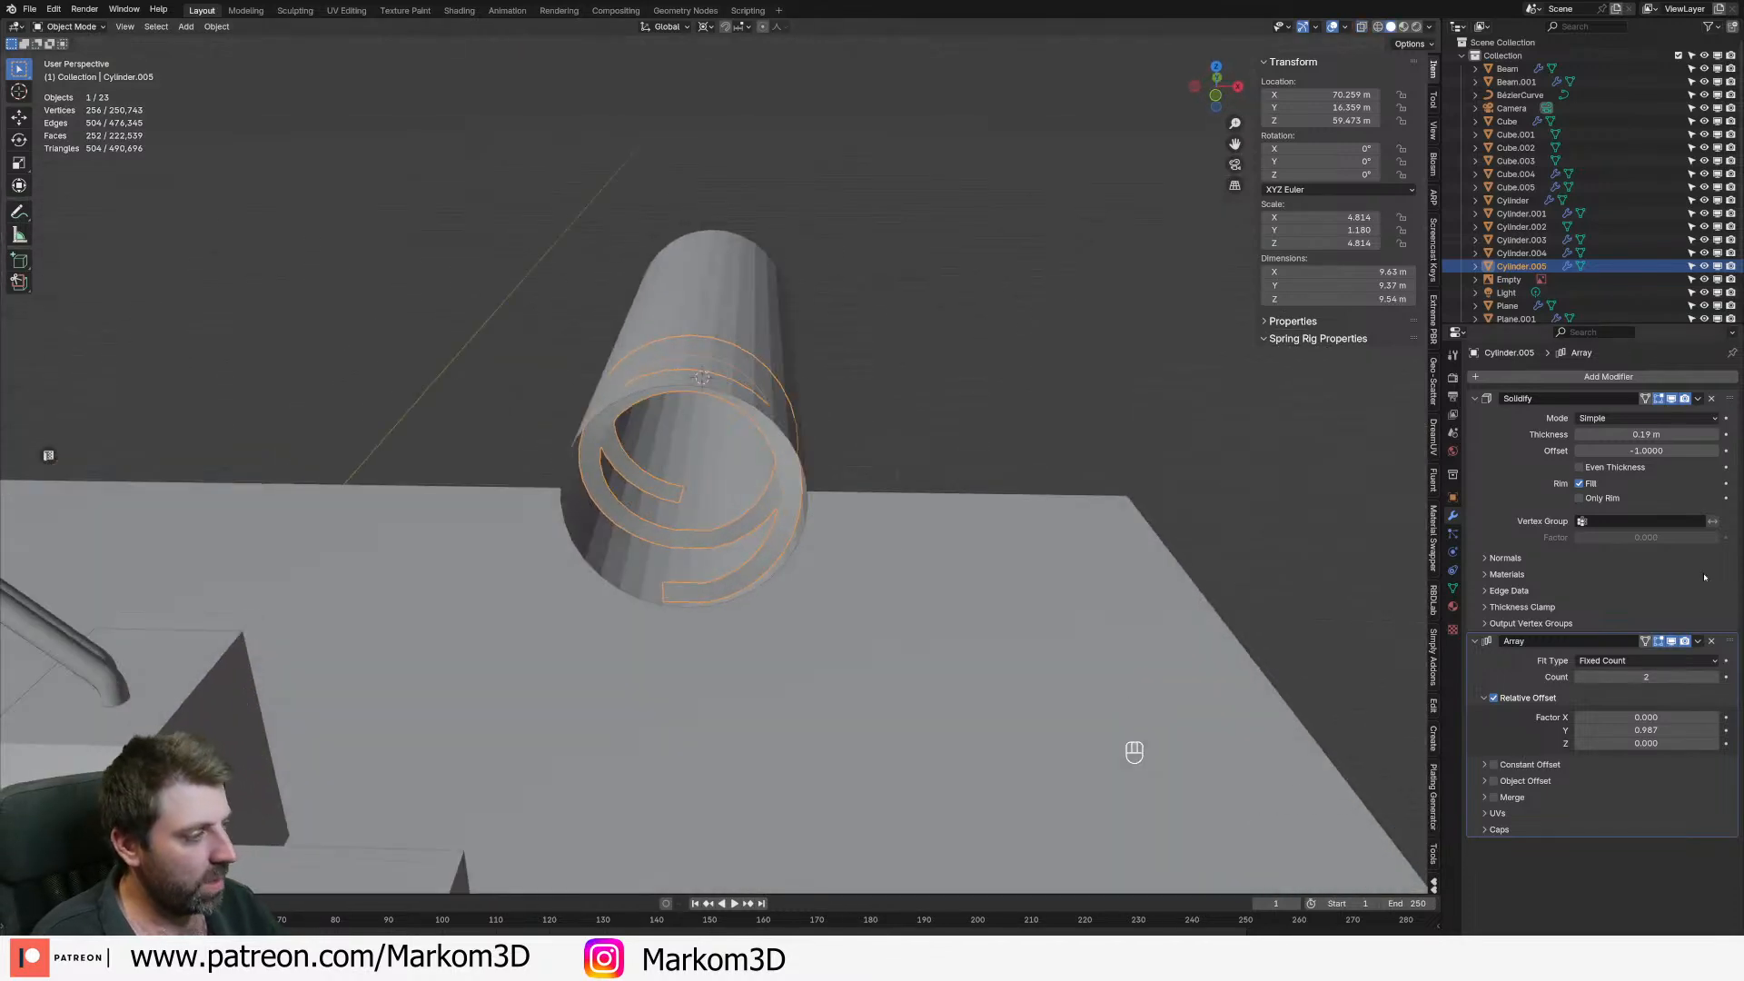
{"action": "left_click", "coordinate": [1714, 677]}
{"action": "left_click", "coordinate": [1714, 676]}
{"action": "left_click", "coordinate": [1715, 677]}
{"action": "middle_click_drag", "start_coordinate": [841, 650], "coordinate": [729, 663]}
- Extrude all faces of the large horizontal cylinder and fatten them outward by about 0.23 m to give the wall thickness
{"action": "left_click", "coordinate": [729, 395]}
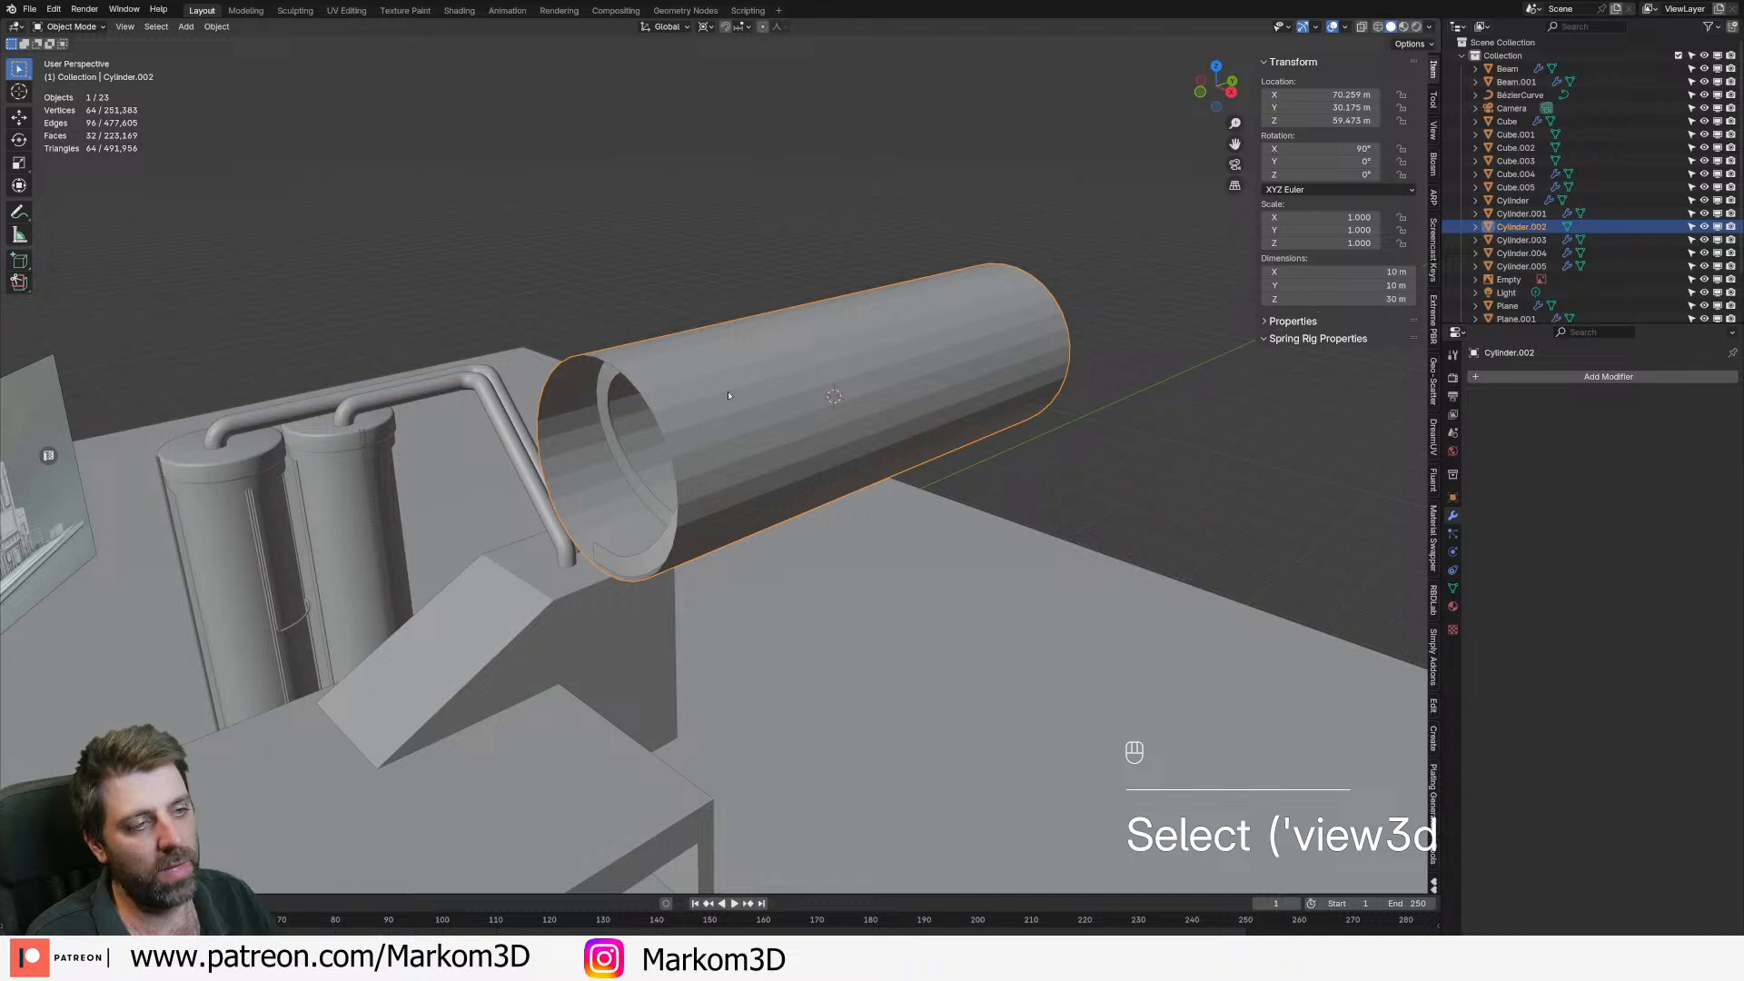
{"action": "key", "text": "Tab"}
{"action": "middle_click_drag", "start_coordinate": [727, 410], "coordinate": [791, 478]}
{"action": "scroll", "coordinate": [727, 470], "scroll_direction": "up", "scroll_amount": 2}
{"action": "key", "text": "3"}
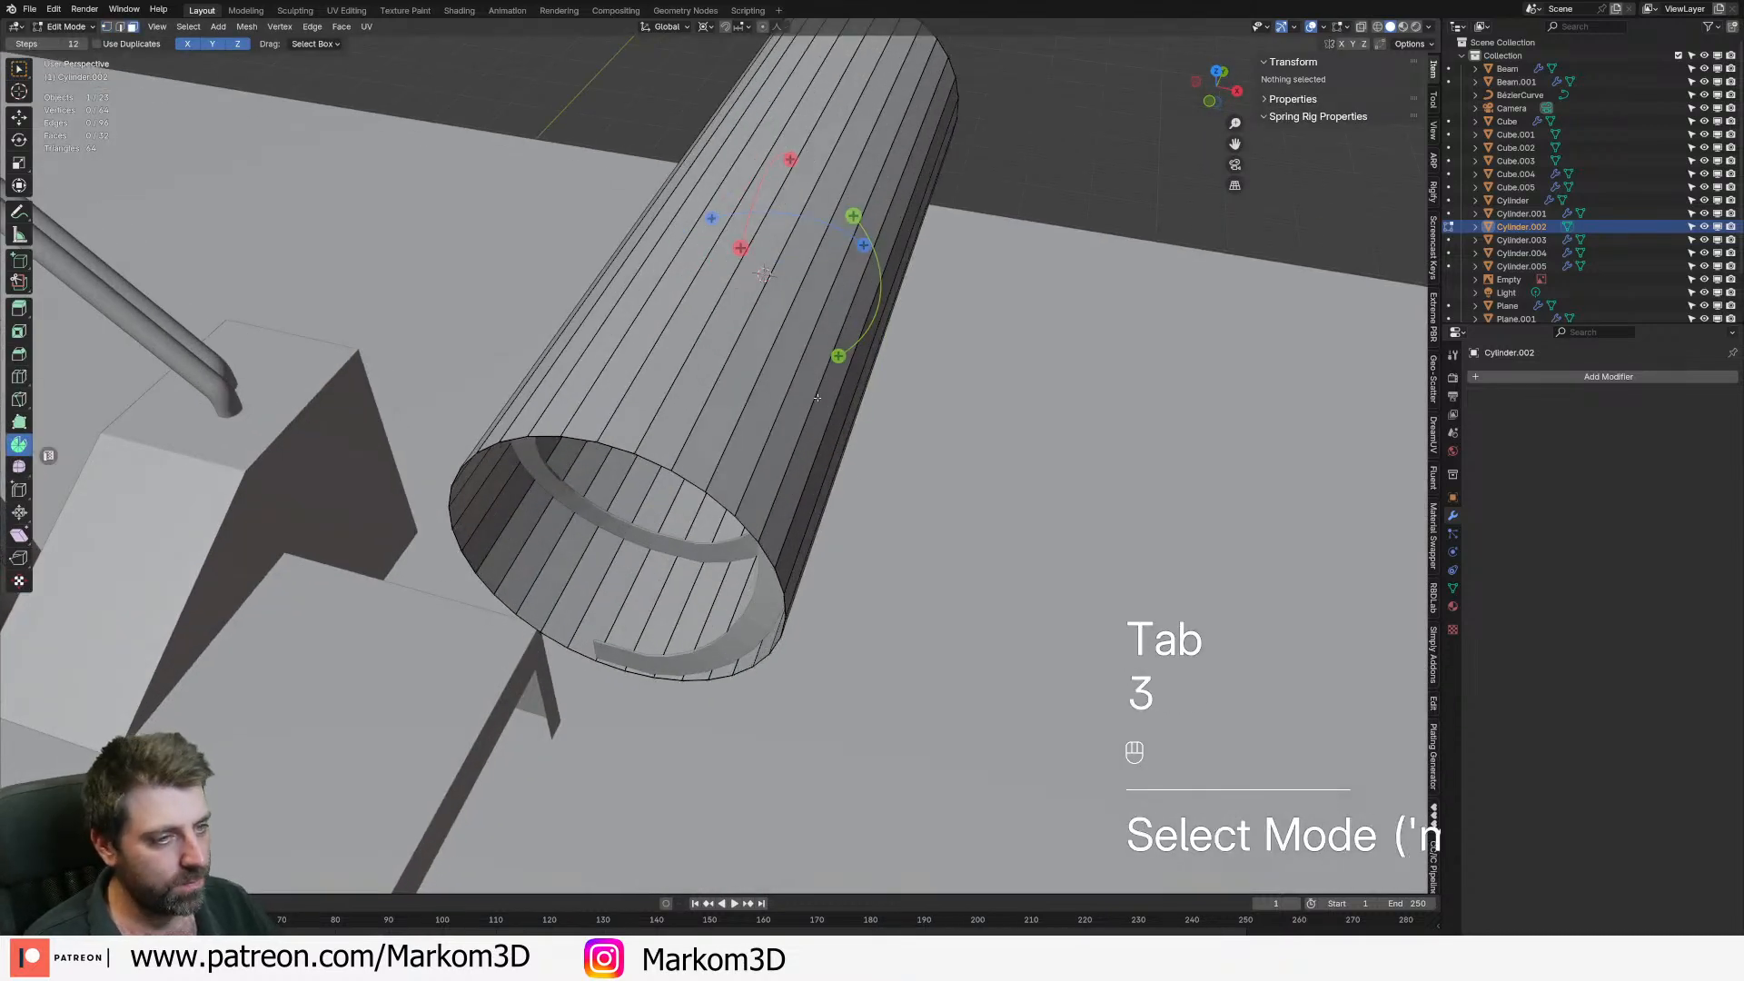
{"action": "left_click", "coordinate": [783, 463], "text": "alt"}
{"action": "key", "text": "e"}
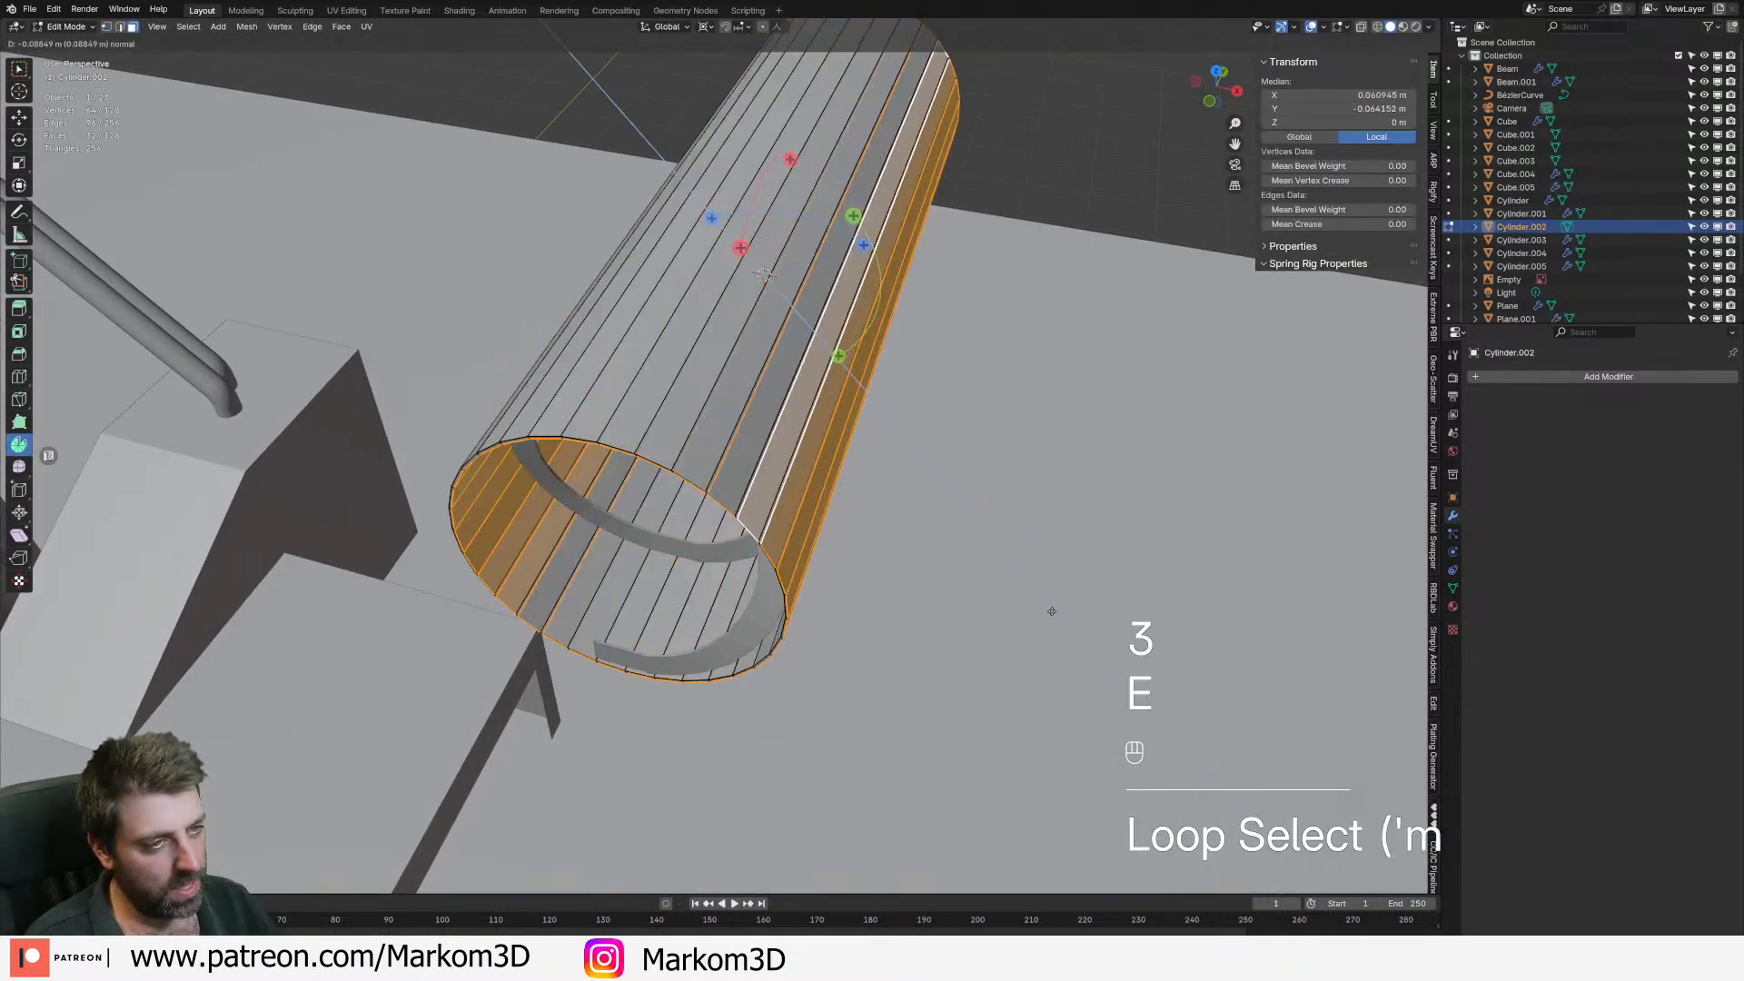
{"action": "right_click", "coordinate": [1051, 607]}
{"action": "key", "text": "alt+s"}
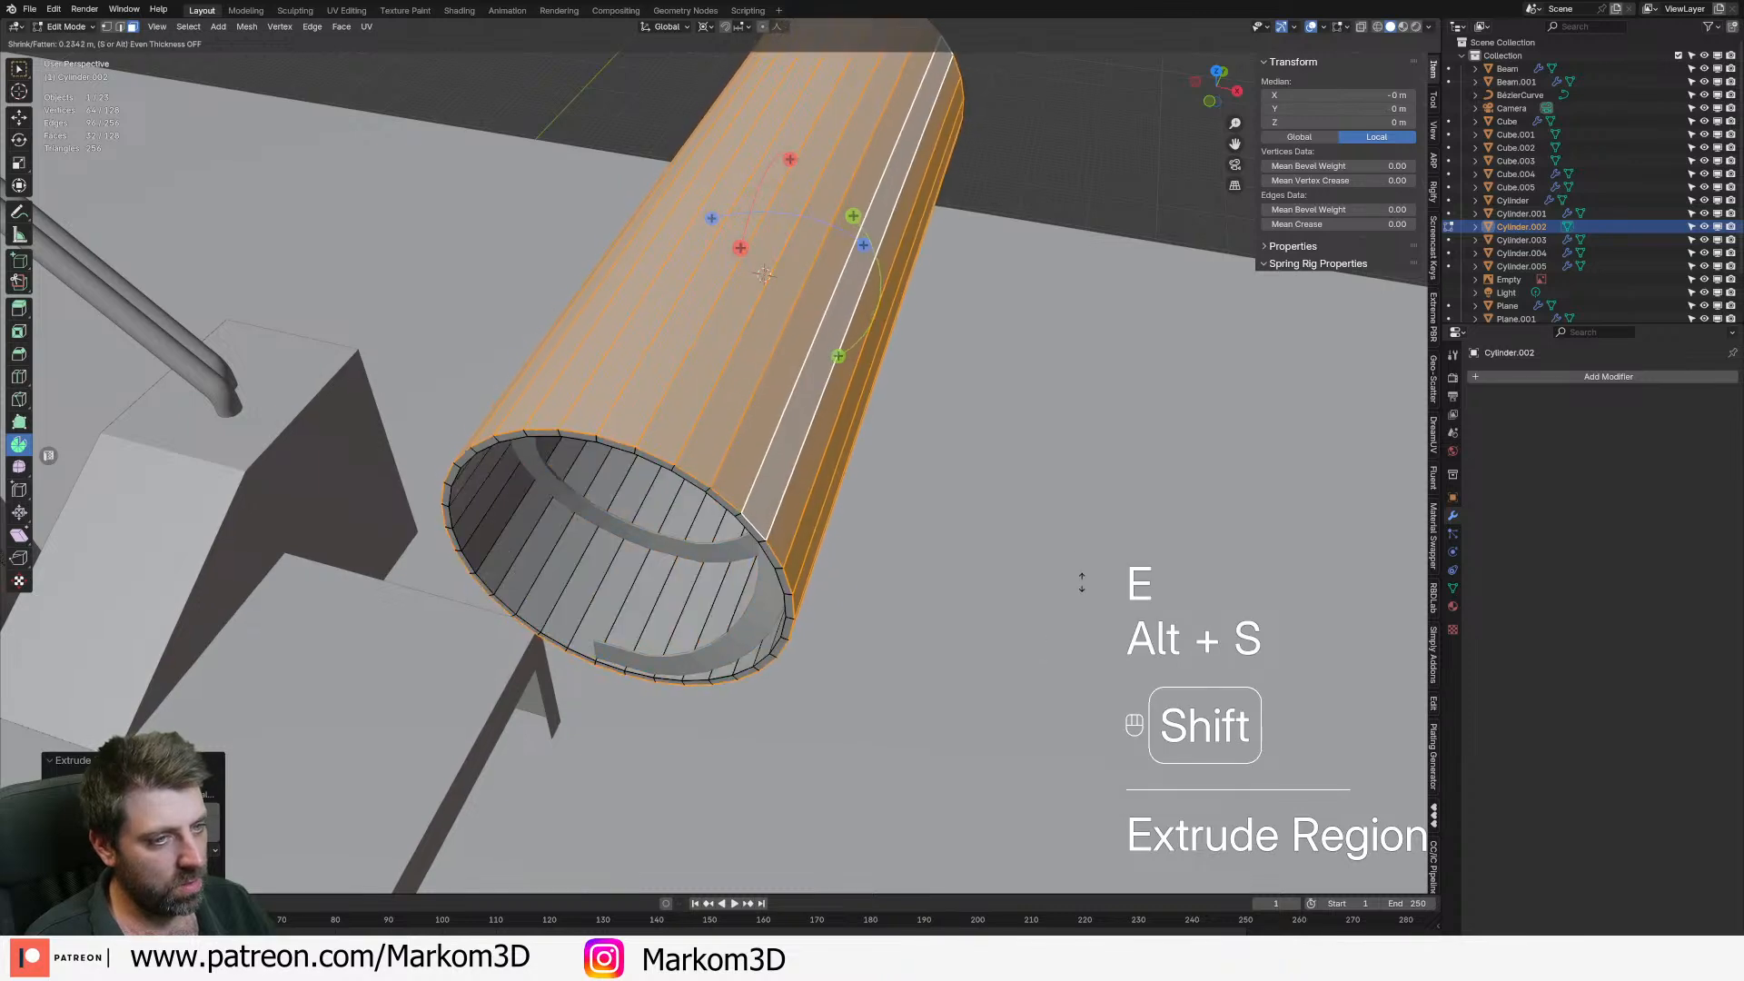
{"action": "left_click", "coordinate": [1077, 556]}
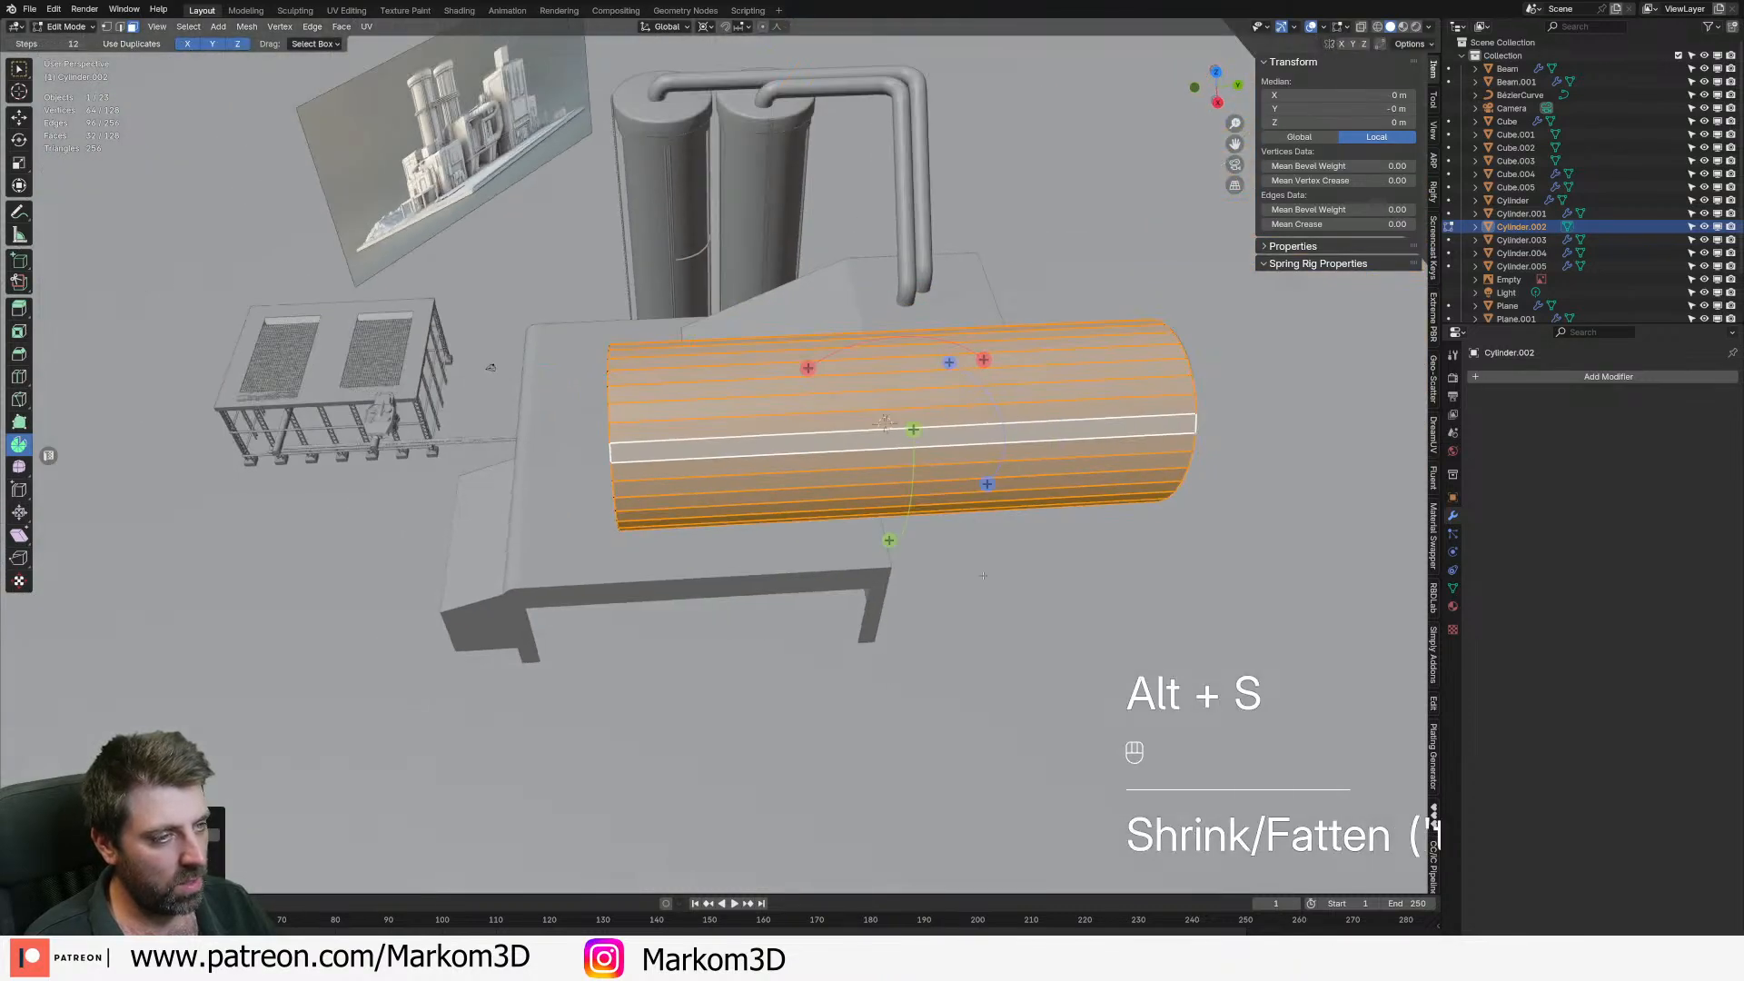
- Add three evenly spaced loop cuts around the cylinder and bevel them into narrow bands
{"action": "middle_click_drag", "start_coordinate": [983, 575], "coordinate": [861, 531], "text": "shift"}
{"action": "key", "text": "ctrl+r"}
{"action": "scroll", "coordinate": [845, 525], "scroll_direction": "up", "scroll_amount": 2}
{"action": "left_click", "coordinate": [846, 526]}
{"action": "right_click", "coordinate": [845, 526]}
{"action": "key", "text": "ctrl+b"}
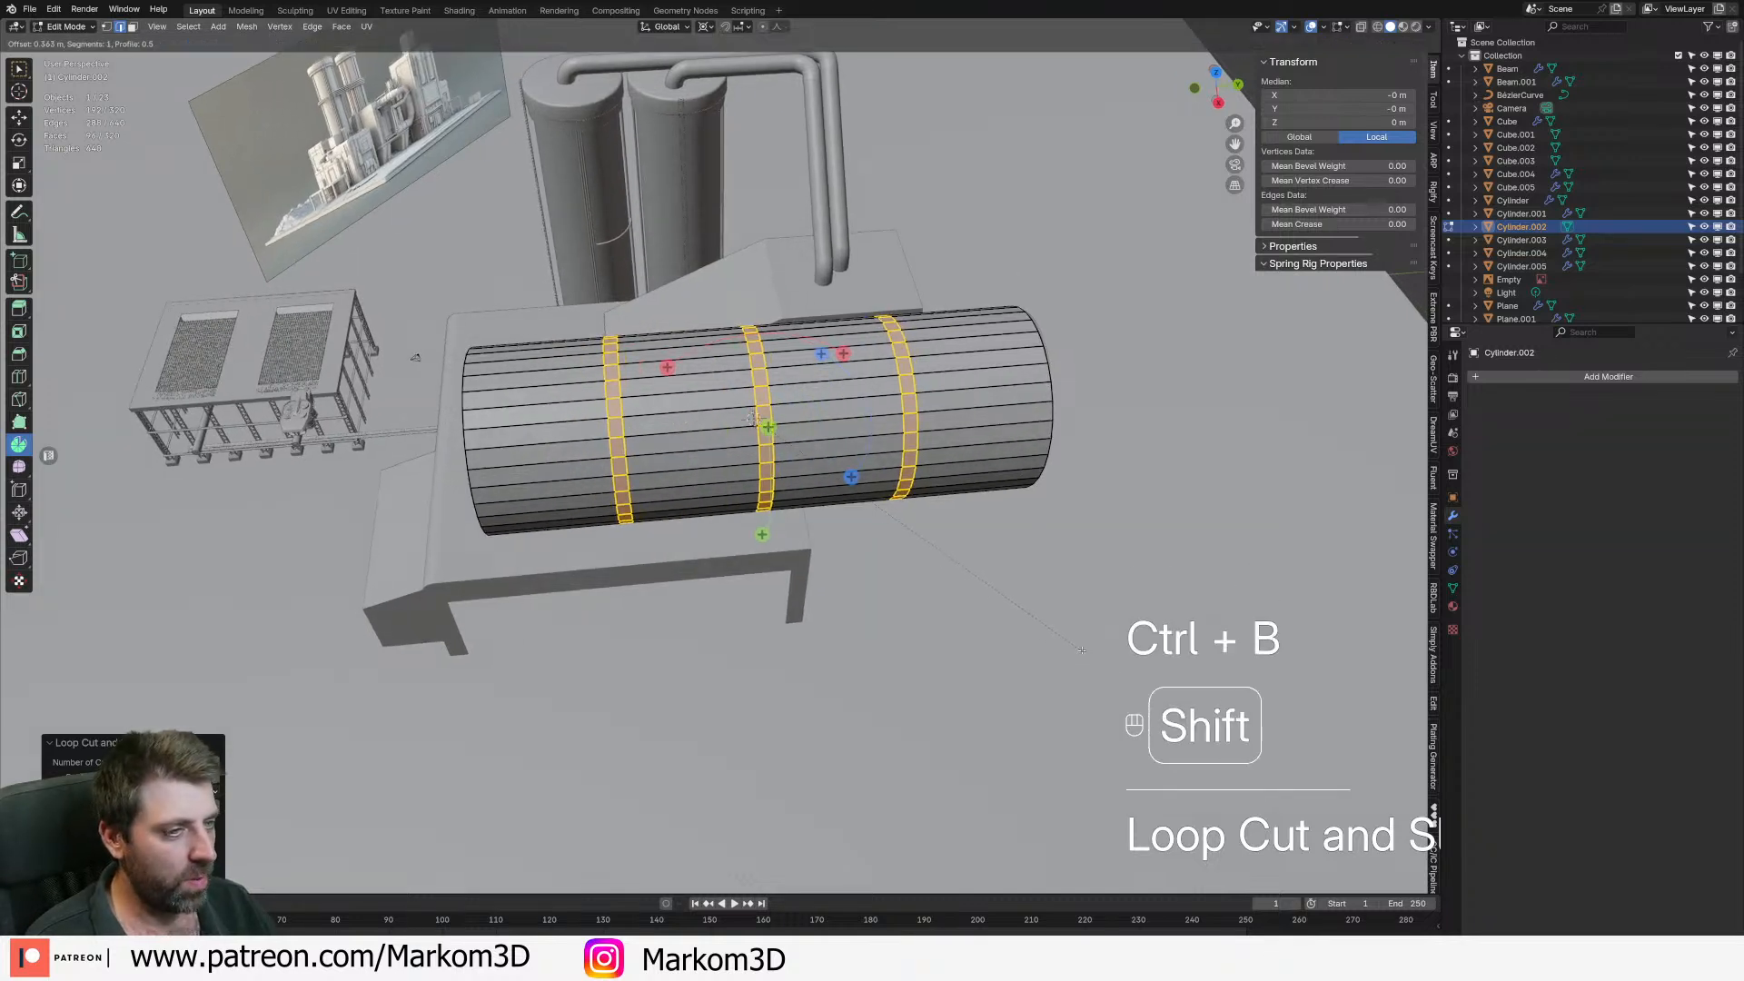
{"action": "left_click", "coordinate": [615, 438]}
- Select the face loops of the three bands, extrude them and fatten them outward by about 0.73 m into raised rings
{"action": "key", "text": "3"}
{"action": "left_click", "coordinate": [617, 445], "text": "alt"}
{"action": "left_click", "coordinate": [764, 393], "text": "alt+shift"}
{"action": "key", "text": "ctrl+z"}
{"action": "left_click", "coordinate": [759, 377], "text": "alt+shift"}
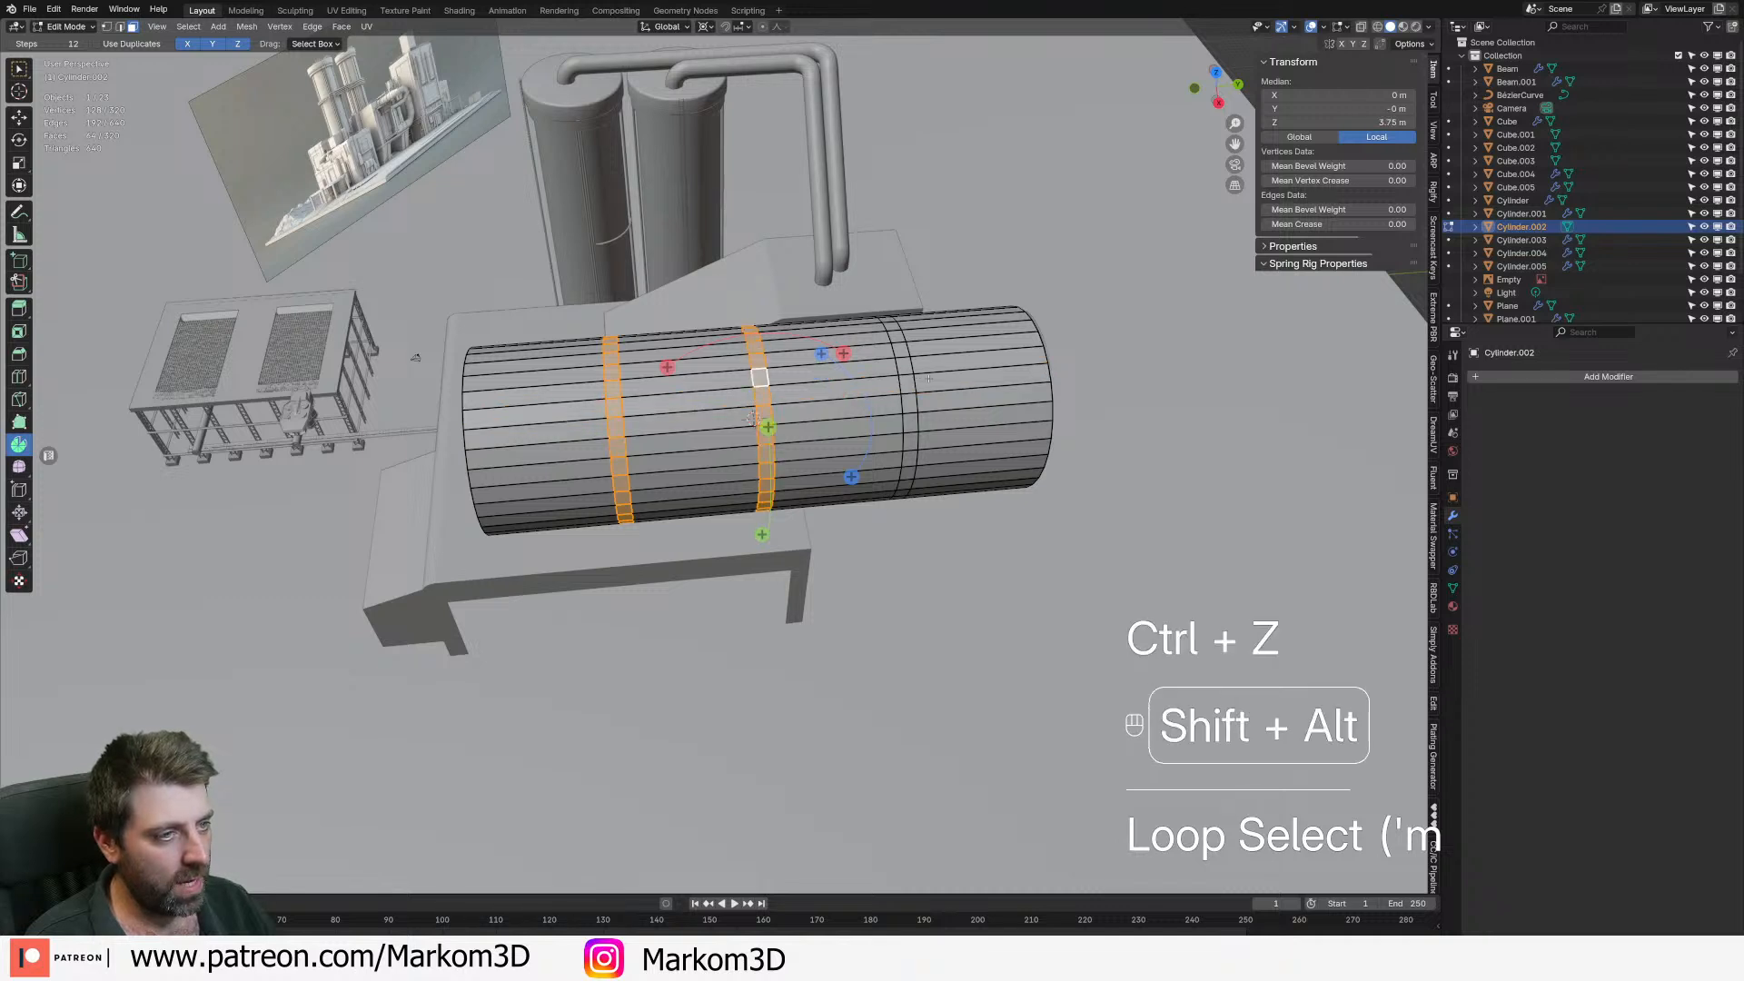
{"action": "left_click", "coordinate": [904, 374], "text": "alt+shift"}
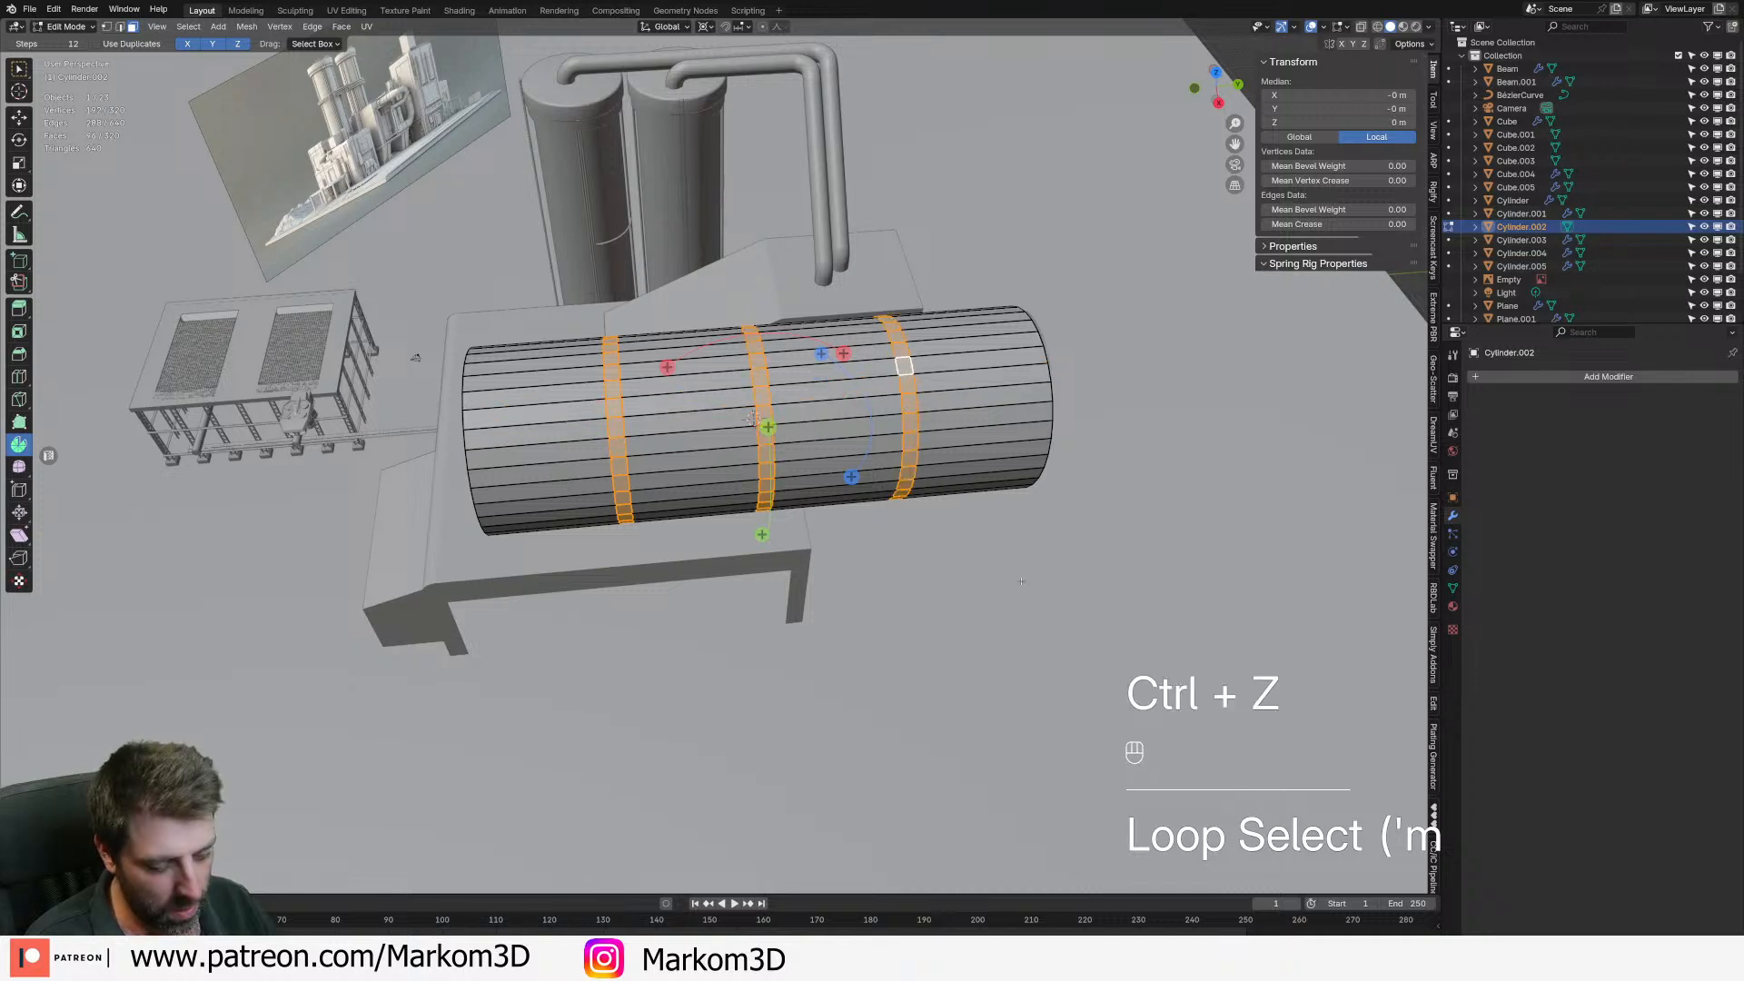
{"action": "key", "text": "e"}
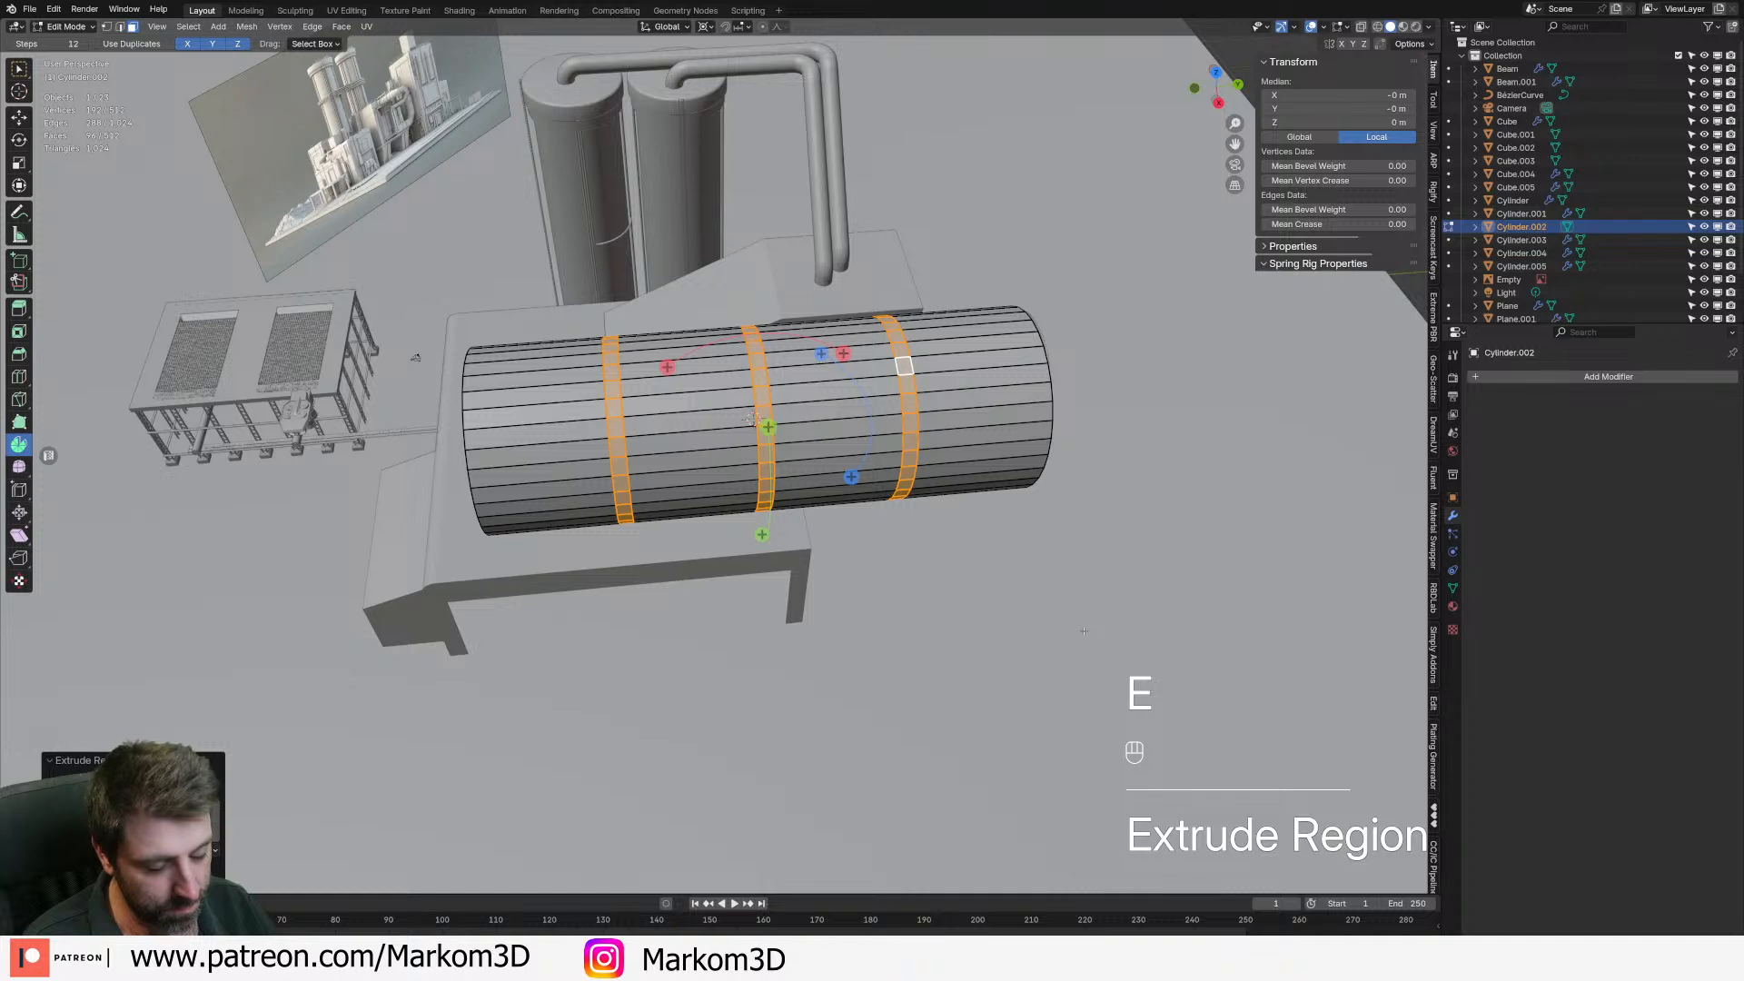
{"action": "key", "text": "alt+s"}
{"action": "key", "text": "shift"}
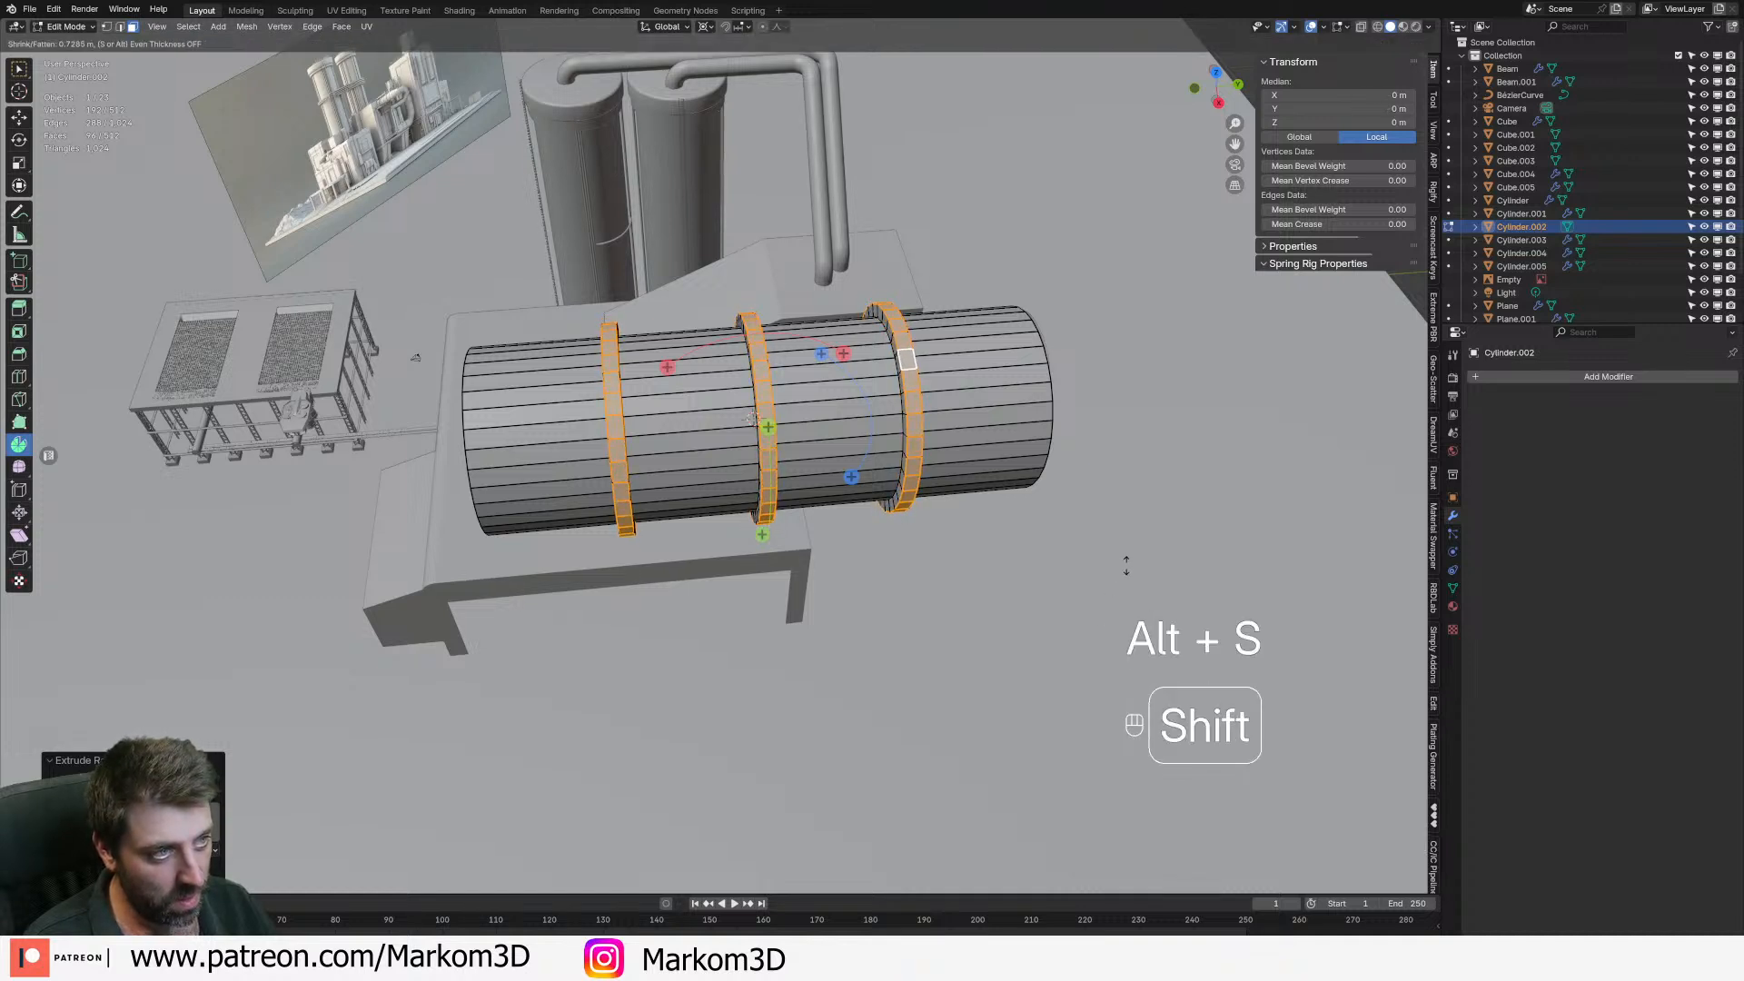
{"action": "left_click", "coordinate": [1128, 556]}
{"action": "key", "text": "s"}
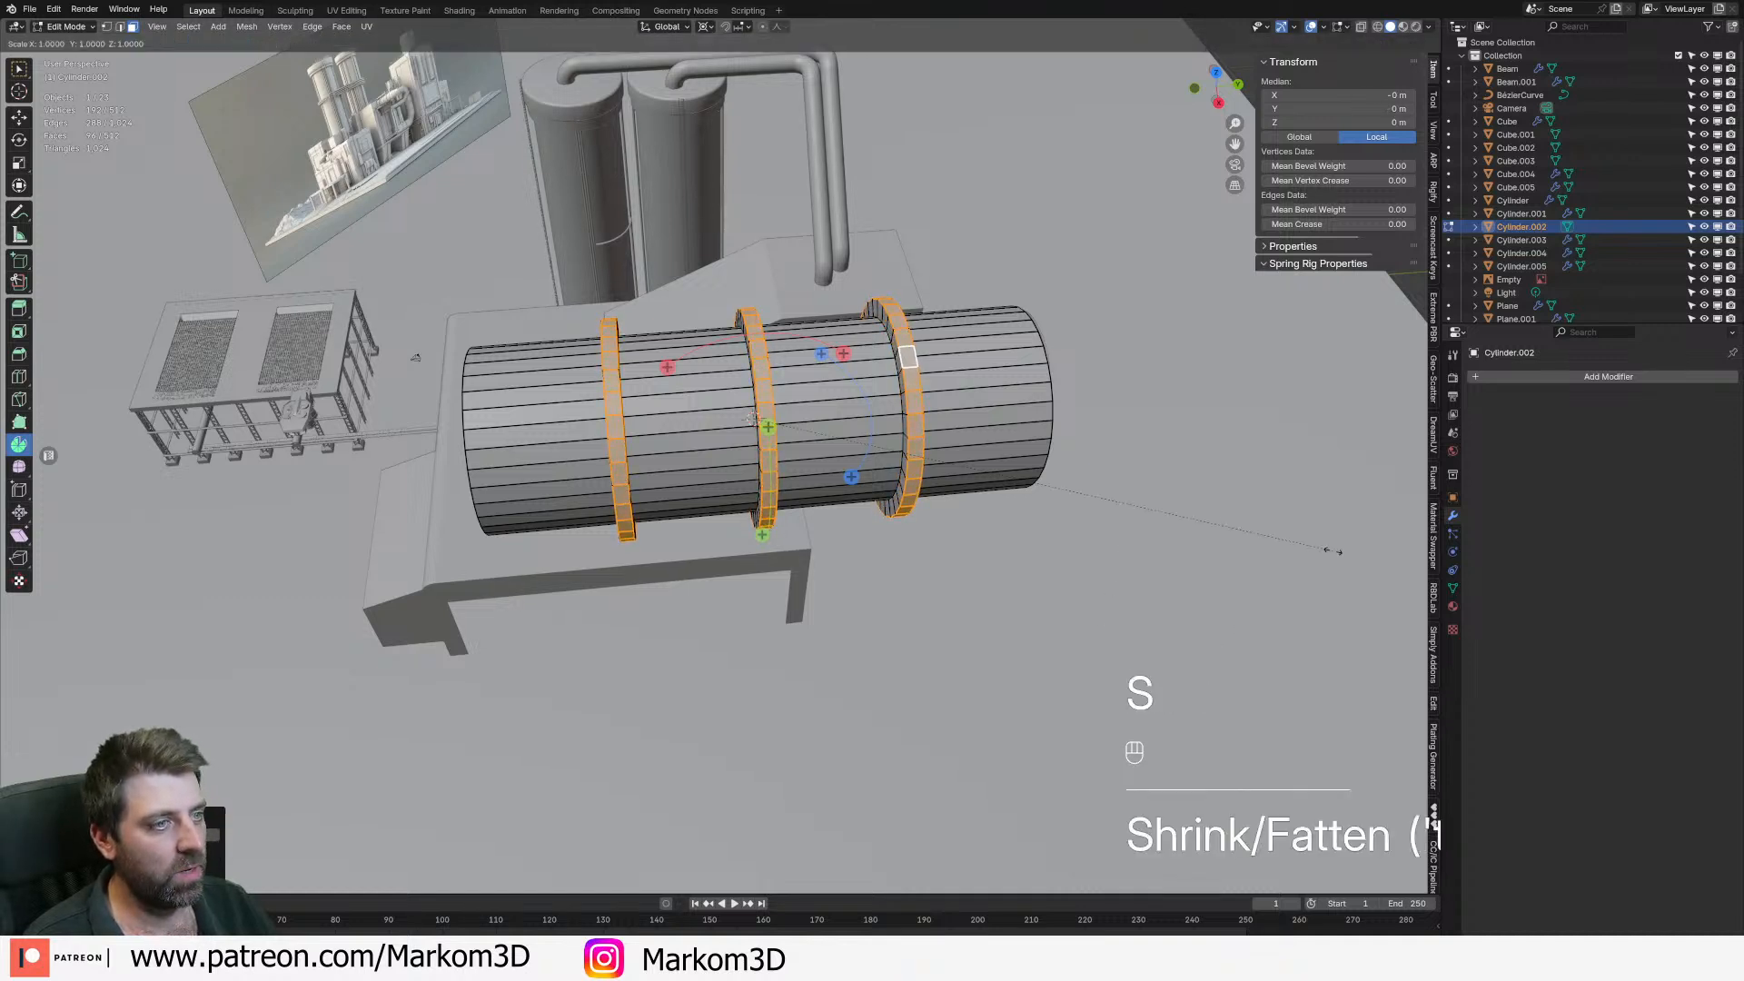
{"action": "key", "text": "y"}
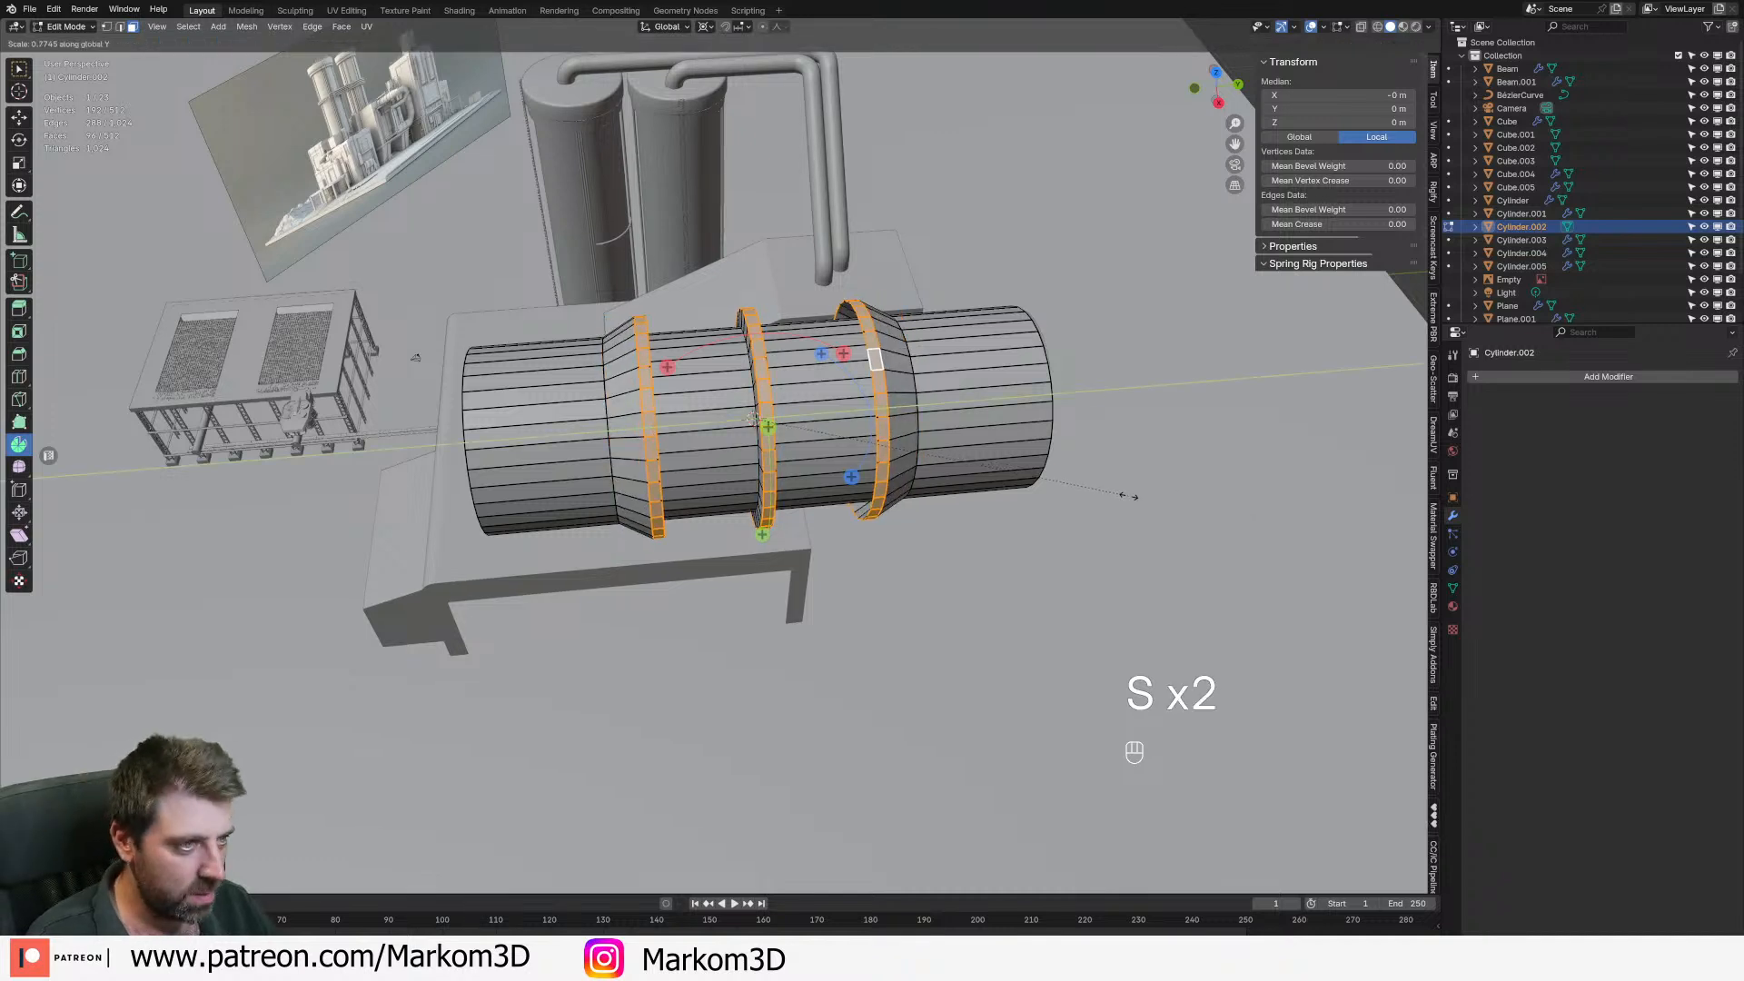
{"action": "right_click", "coordinate": [1212, 495]}
- Set the pivot point to Individual Origins and narrow the rings' outer faces along Y to a scale of about 0.36
{"action": "left_click", "coordinate": [707, 27]}
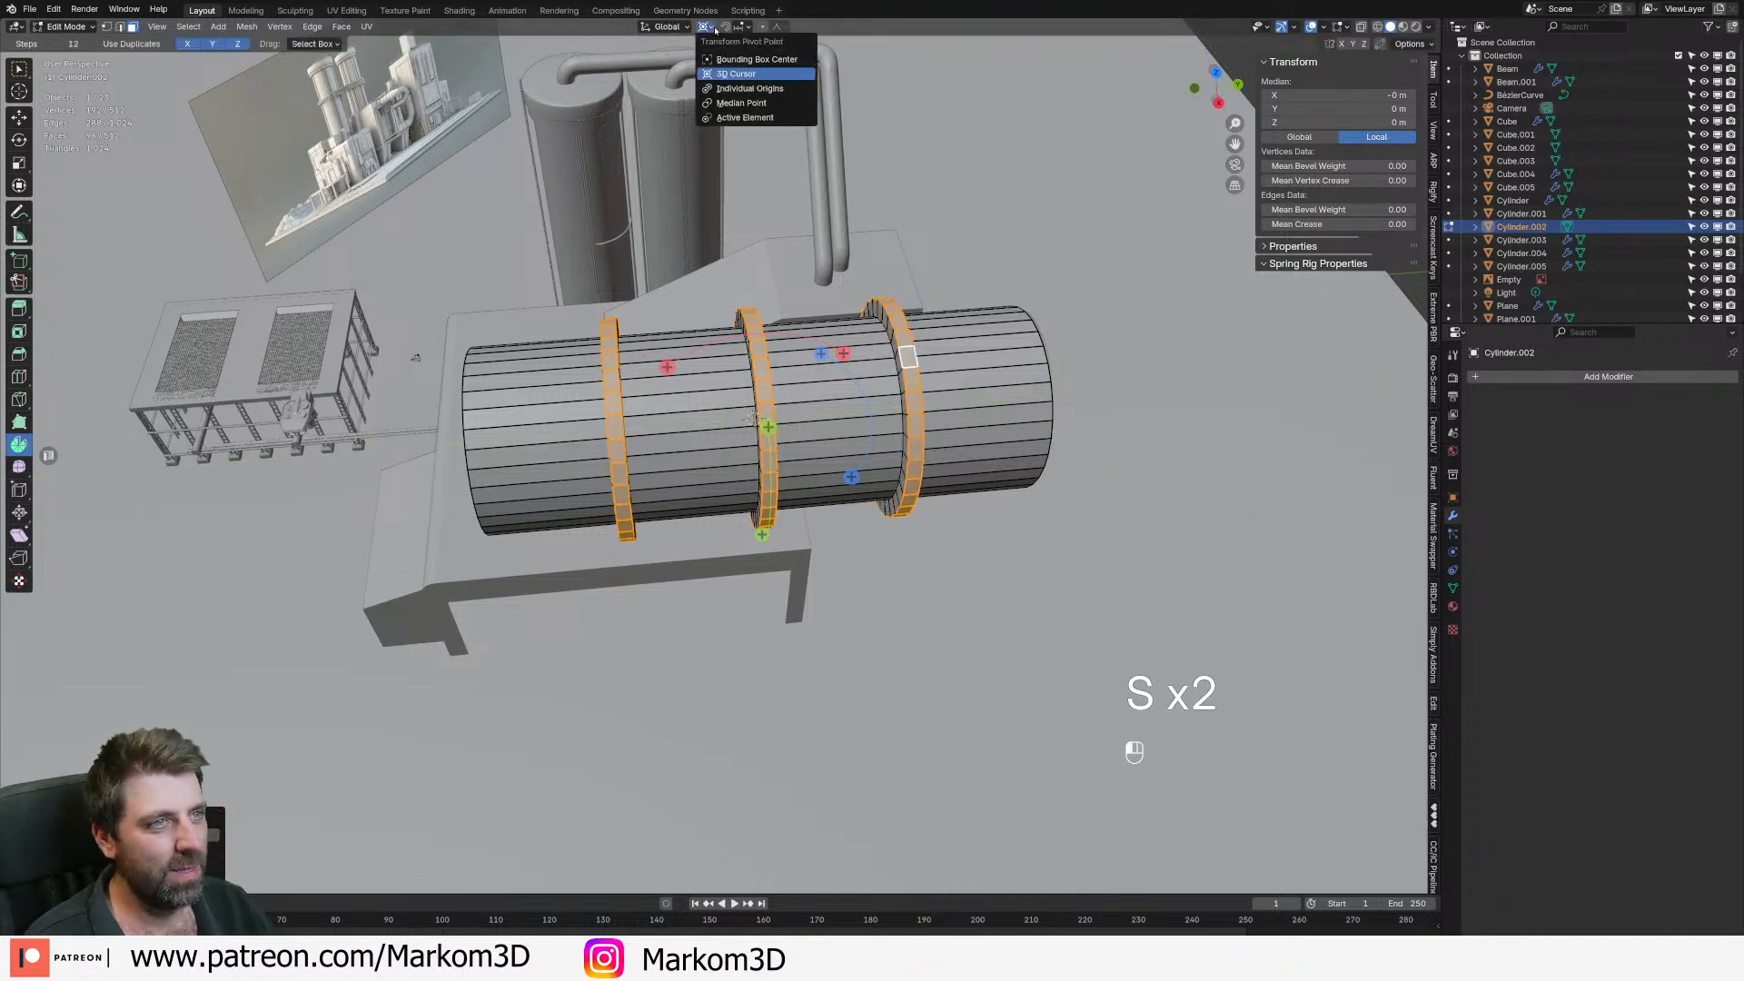
{"action": "left_click", "coordinate": [726, 98]}
{"action": "key", "text": "s"}
{"action": "key", "text": "x"}
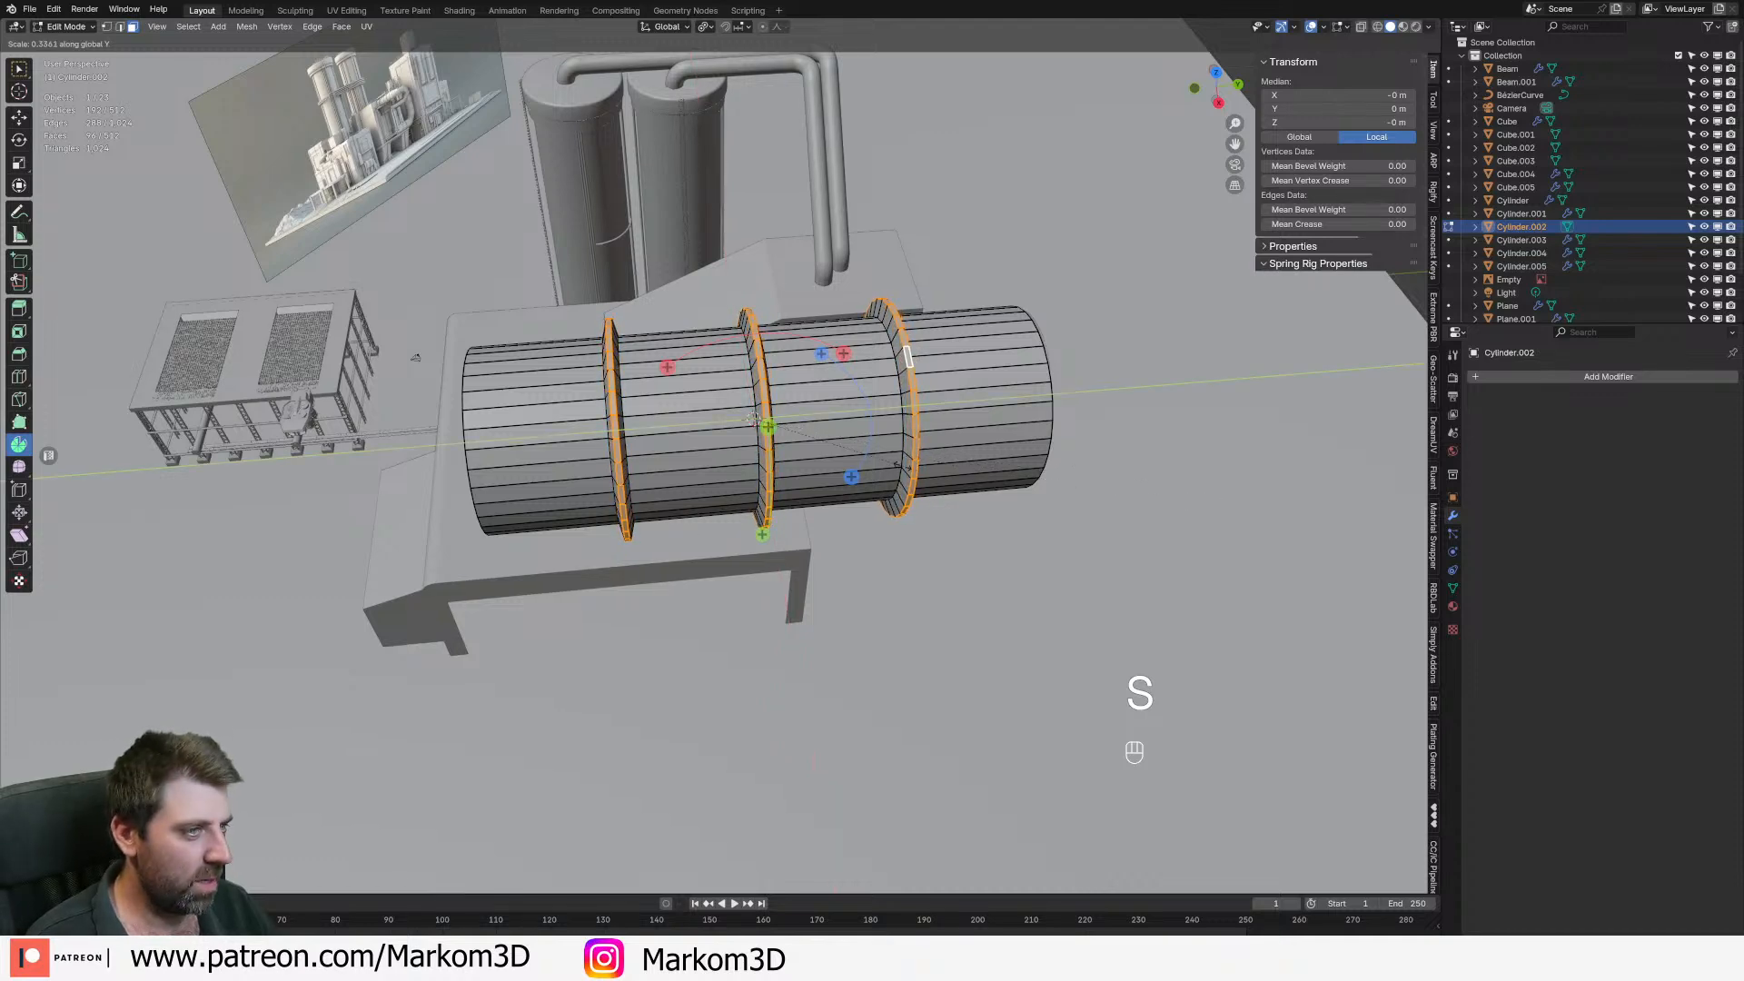
{"action": "left_click", "coordinate": [945, 472]}
{"action": "scroll", "coordinate": [900, 585], "scroll_direction": "down", "scroll_amount": 4}
{"action": "key", "text": "Tab"}
- Apply the spiral's Solidify and Array modifiers and join the spiral into the large ringed cylinder
{"action": "middle_click_drag", "start_coordinate": [900, 585], "coordinate": [982, 519]}
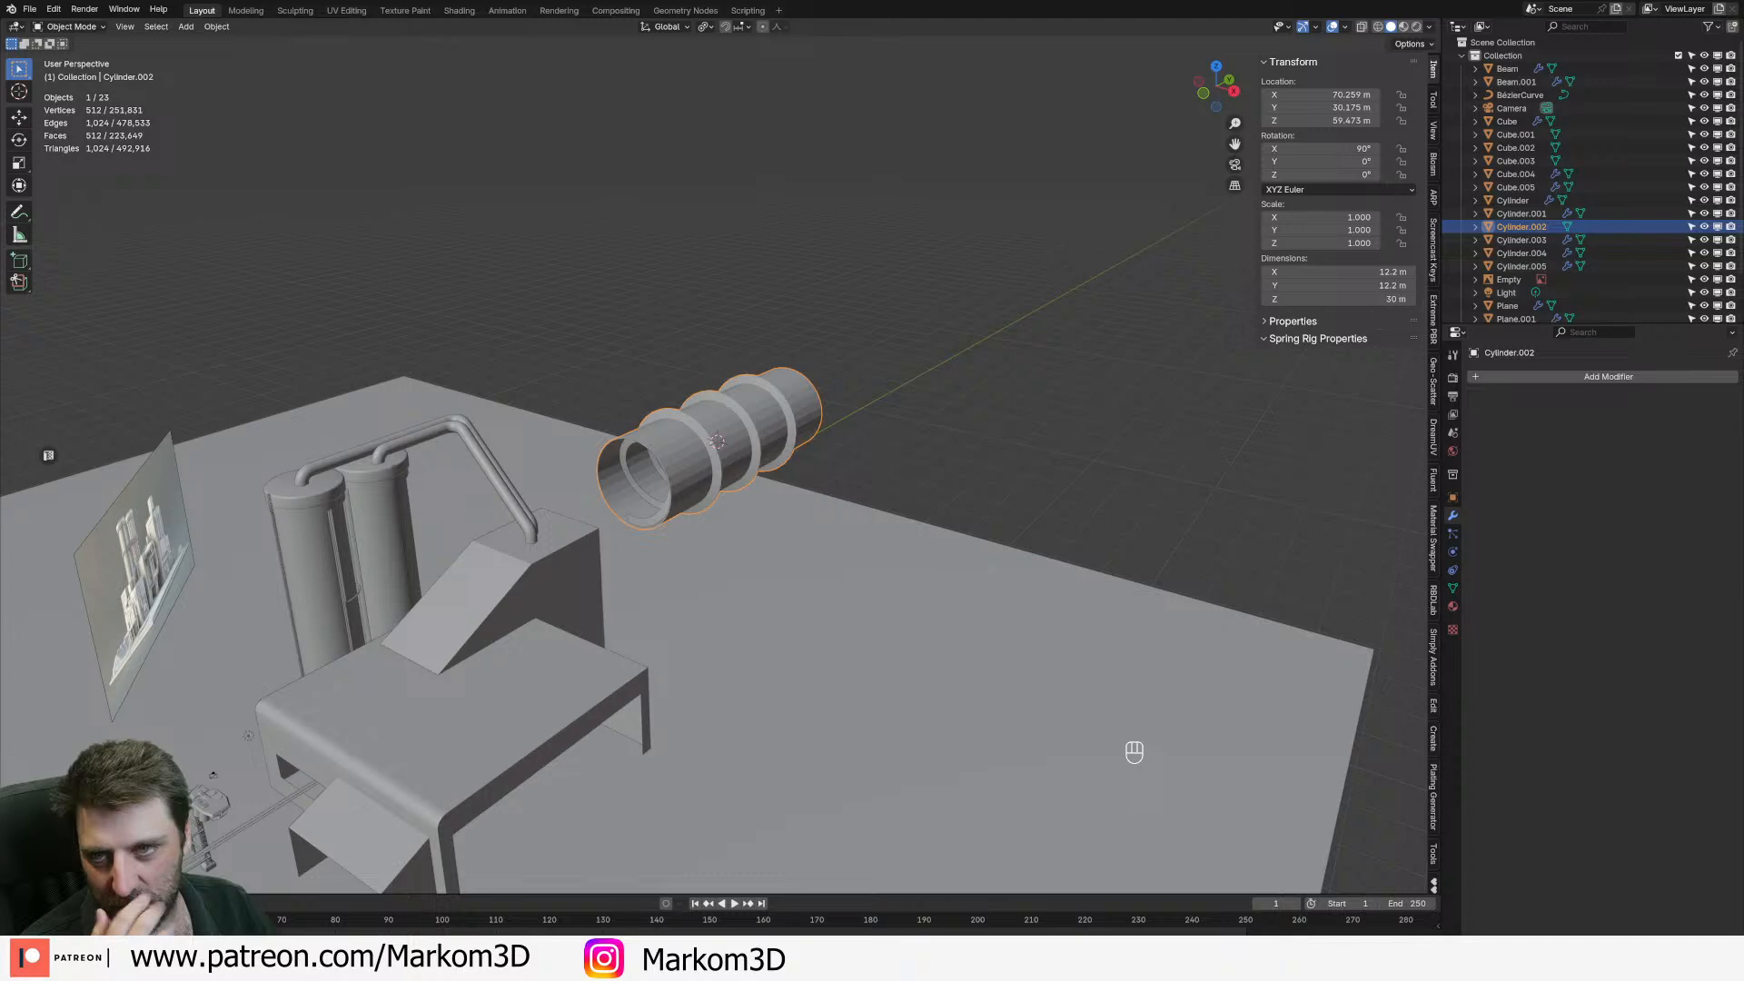
{"action": "middle_click_drag", "start_coordinate": [674, 399], "coordinate": [676, 489]}
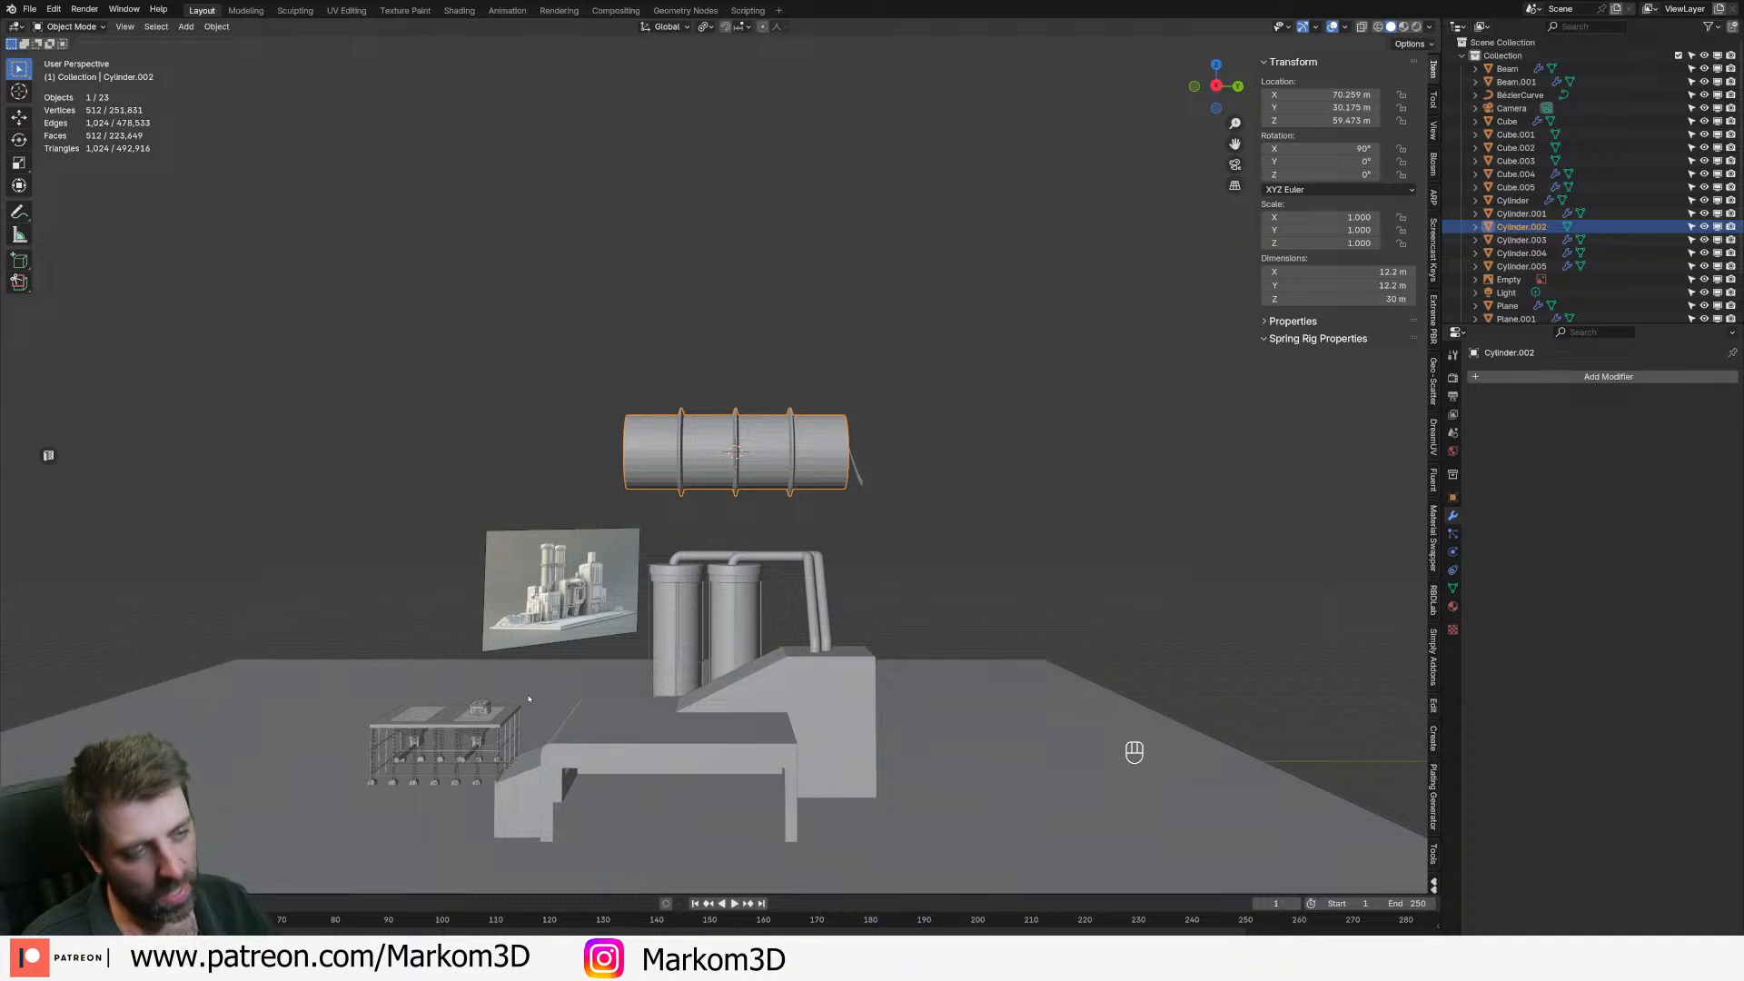
{"action": "left_click", "coordinate": [770, 421]}
{"action": "middle_click_drag", "start_coordinate": [780, 550], "coordinate": [980, 591]}
{"action": "left_click", "coordinate": [720, 482]}
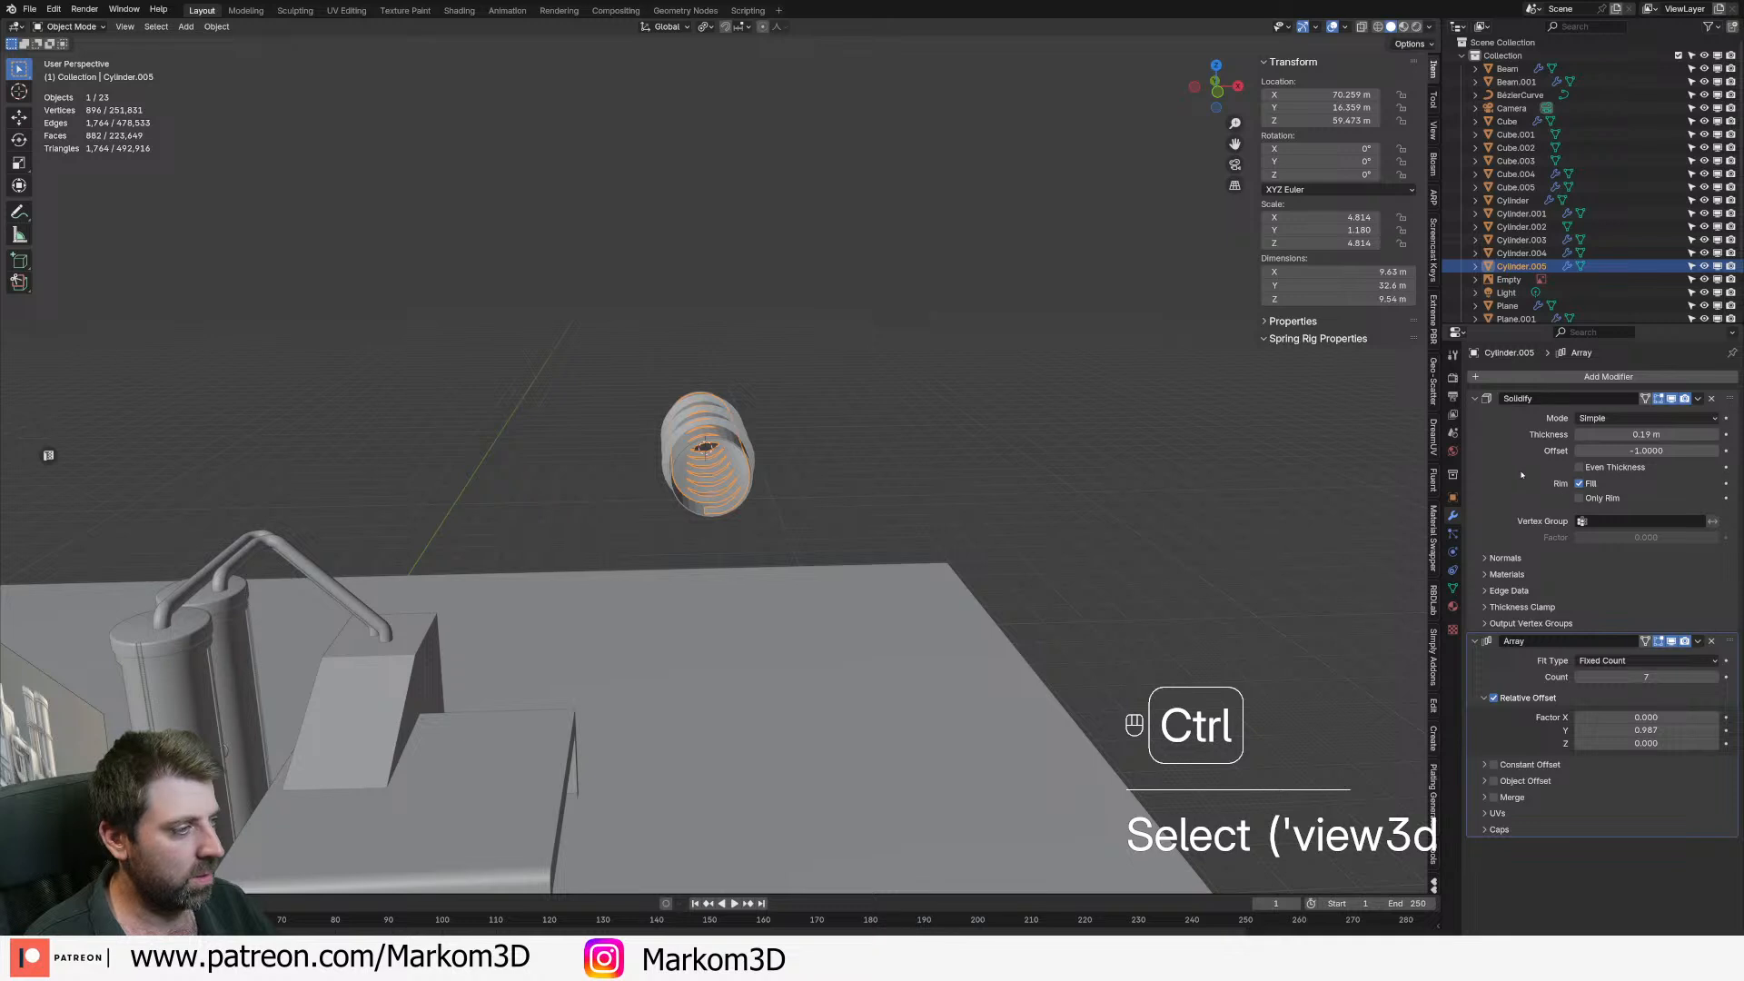
{"action": "key", "text": "ctrl+a"}
{"action": "key", "text": "ctrl+a"}
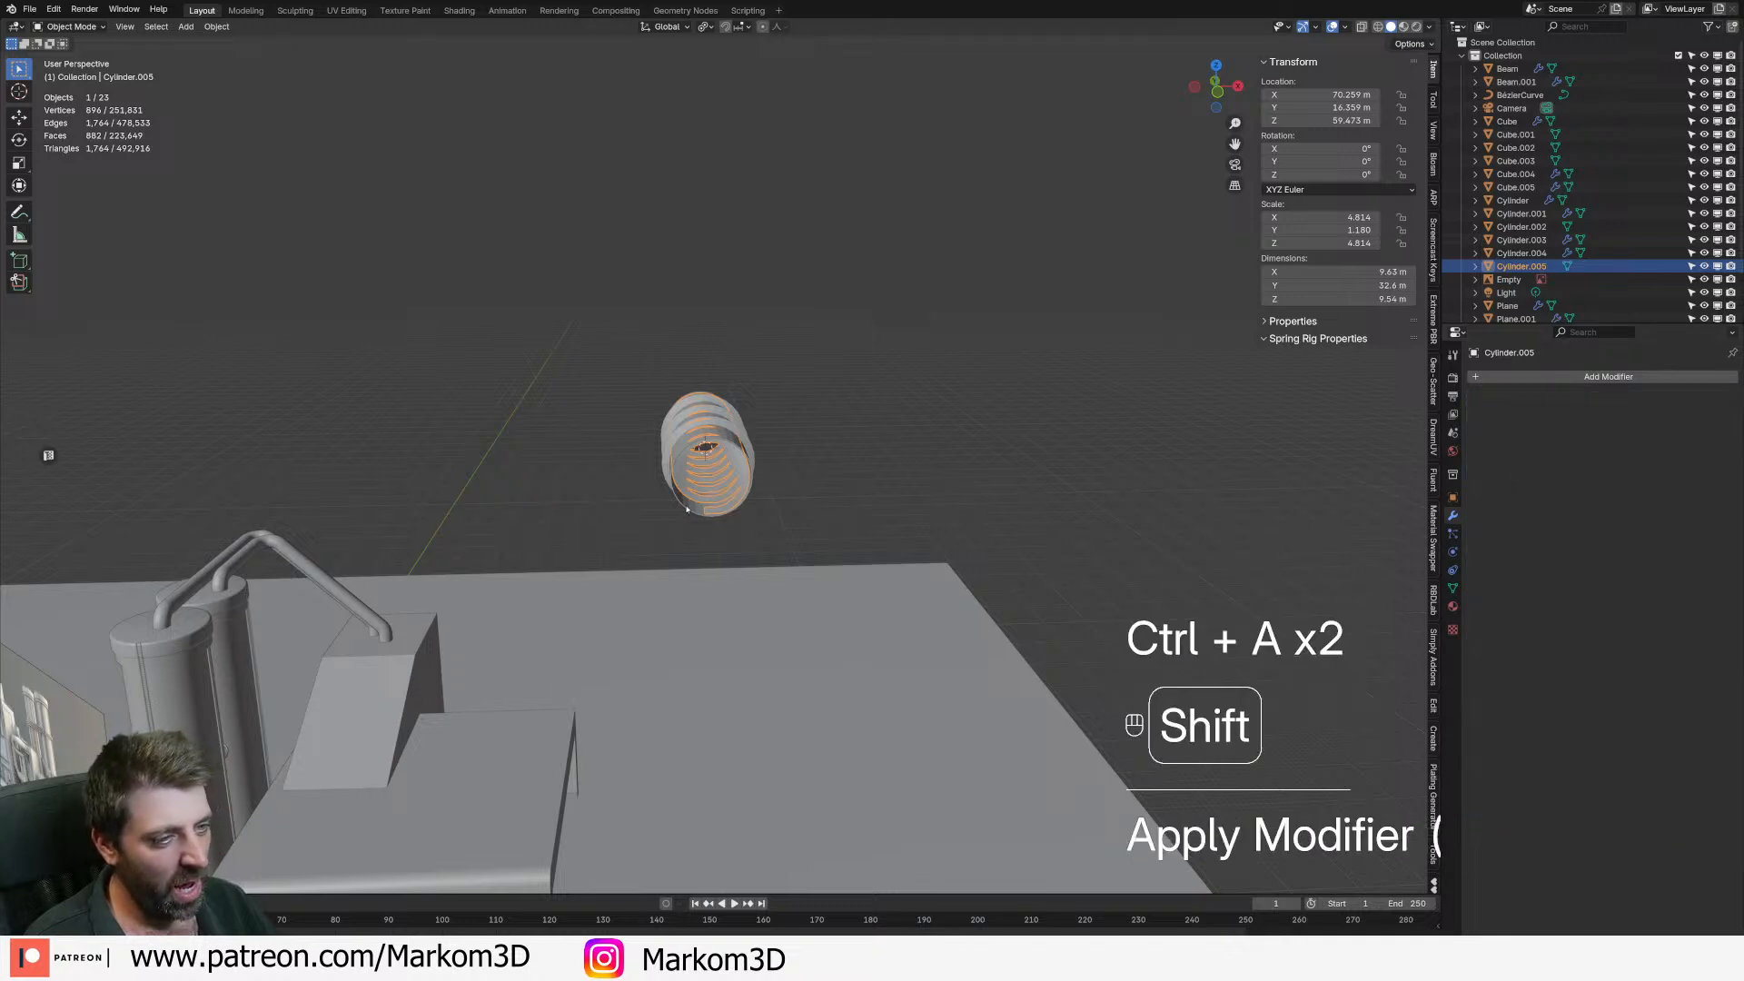
{"action": "left_click", "coordinate": [687, 511], "text": "shift"}
{"action": "key", "text": "ctrl+j"}
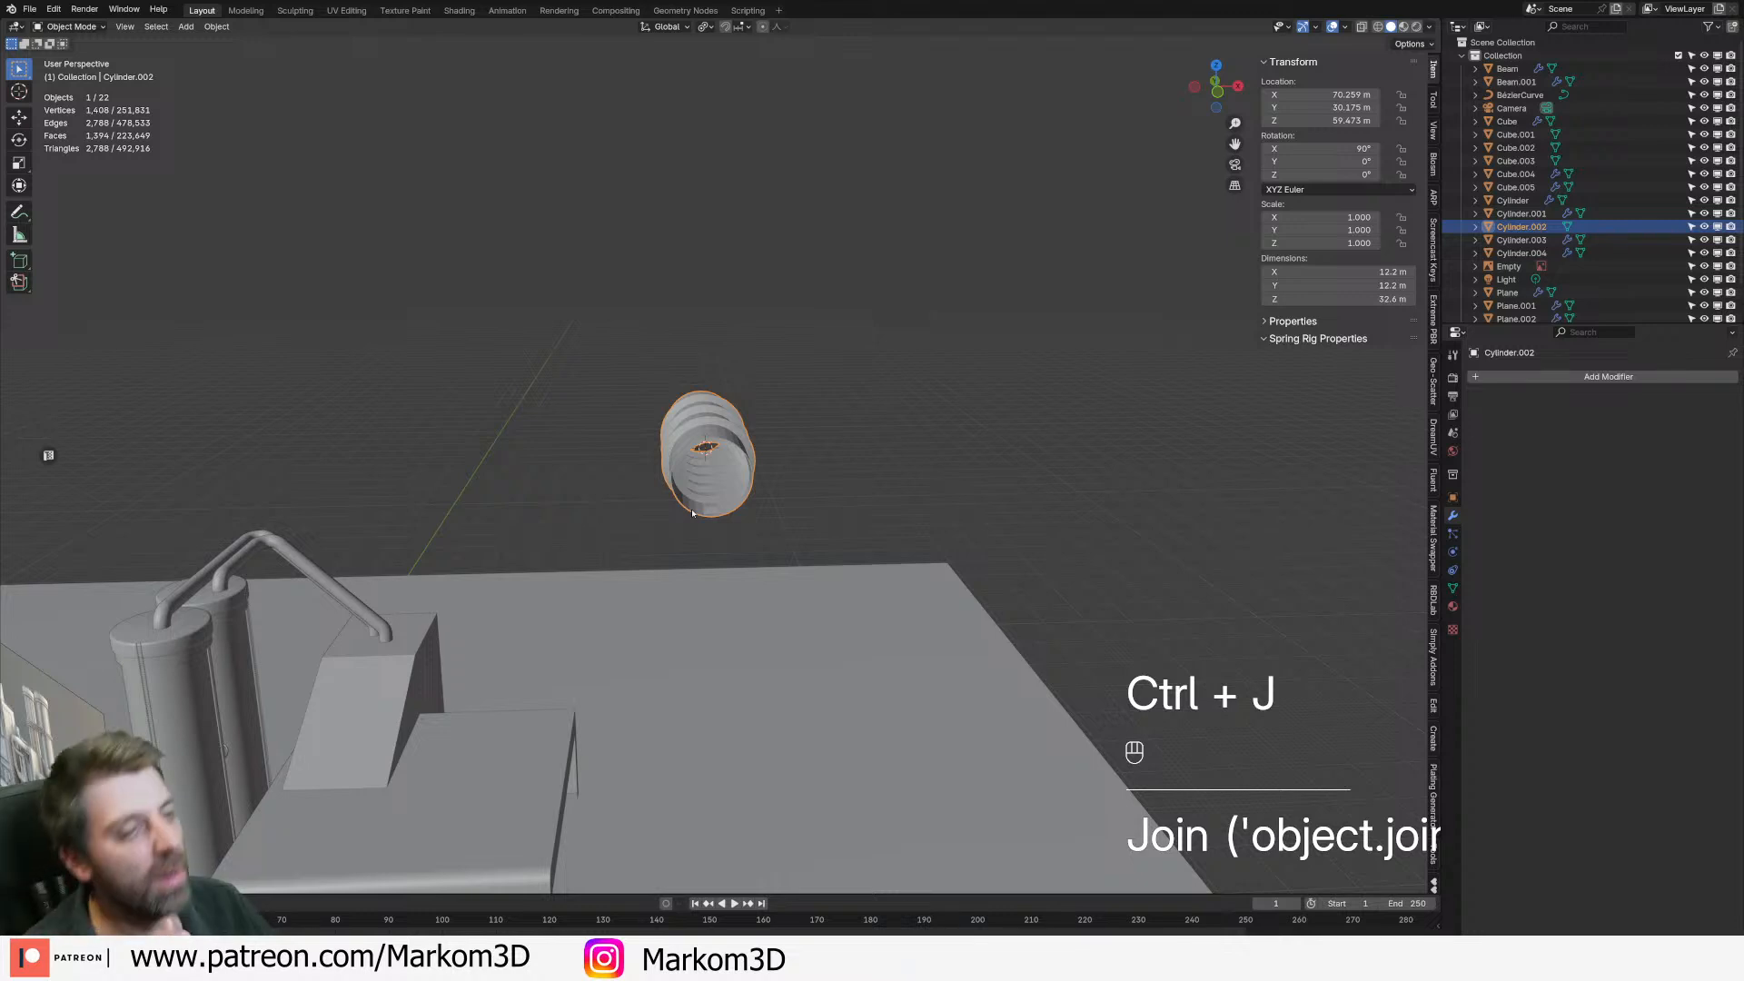
- In a right-side wireframe view, grow a face selection from the spiral's protruding end until it covers the overhang past the cylinder, and delete it
{"action": "key", "text": "KP_3"}
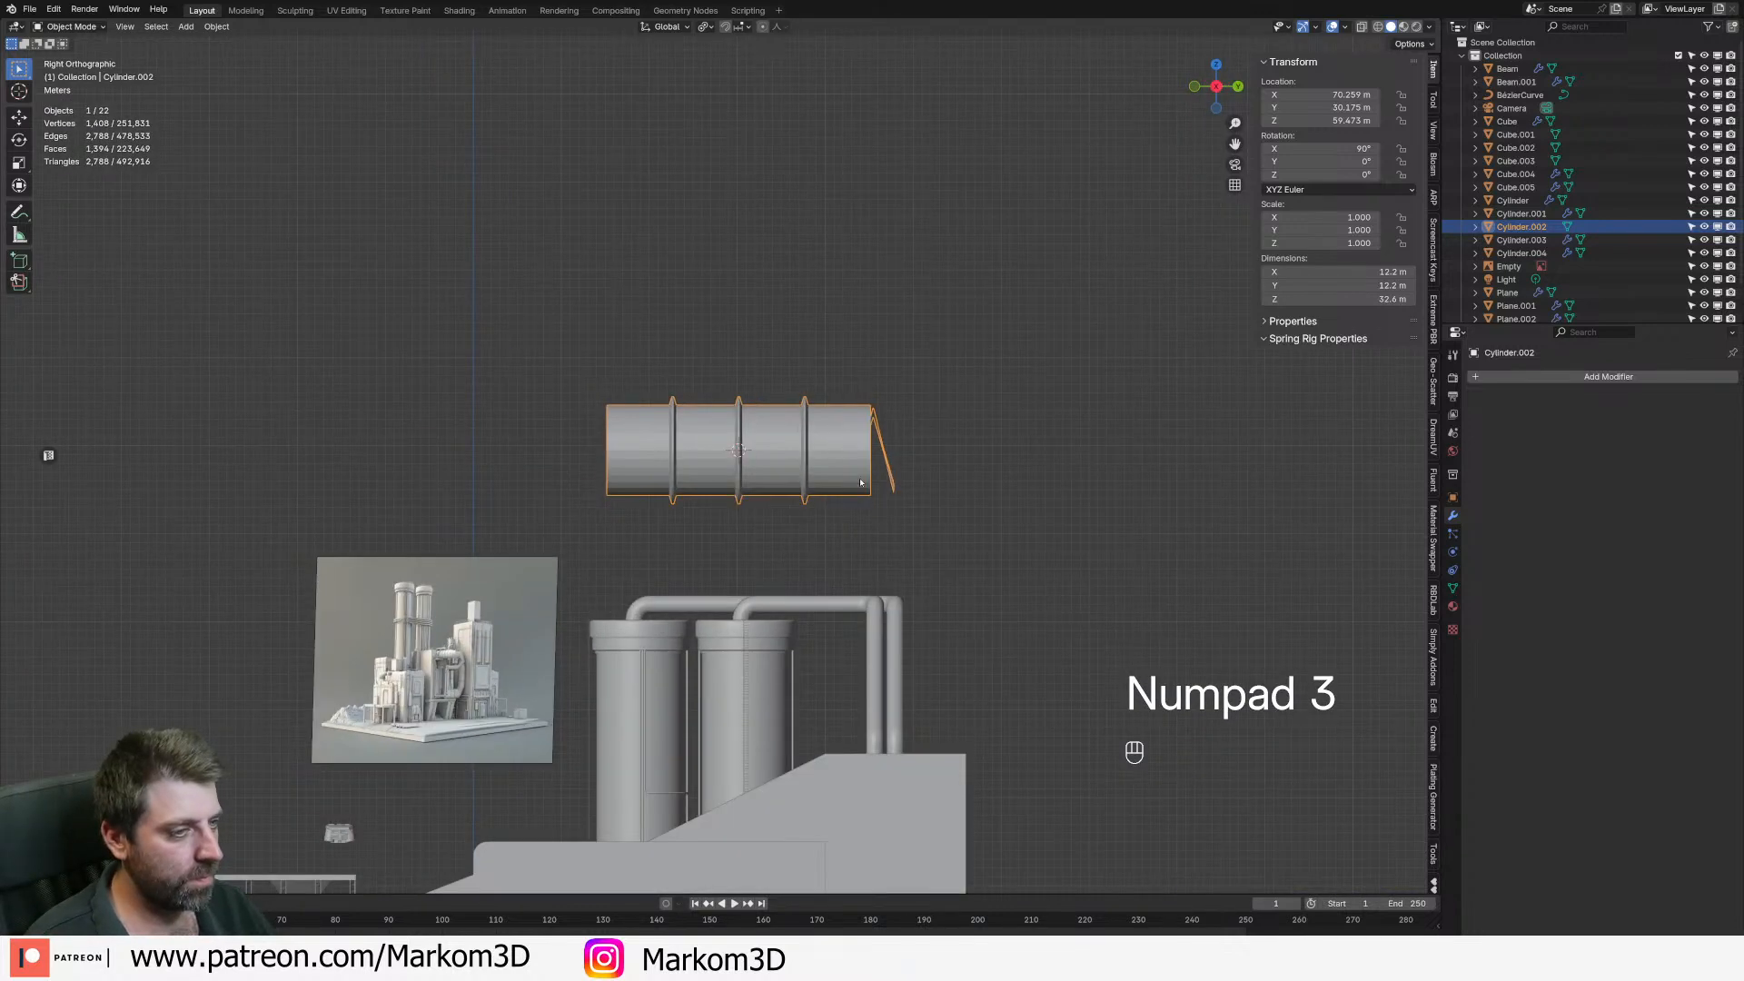
{"action": "key", "text": "Tab"}
{"action": "scroll", "coordinate": [866, 507], "scroll_direction": "up", "scroll_amount": 3}
{"action": "key", "text": "Tab"}
{"action": "key", "text": "Tab"}
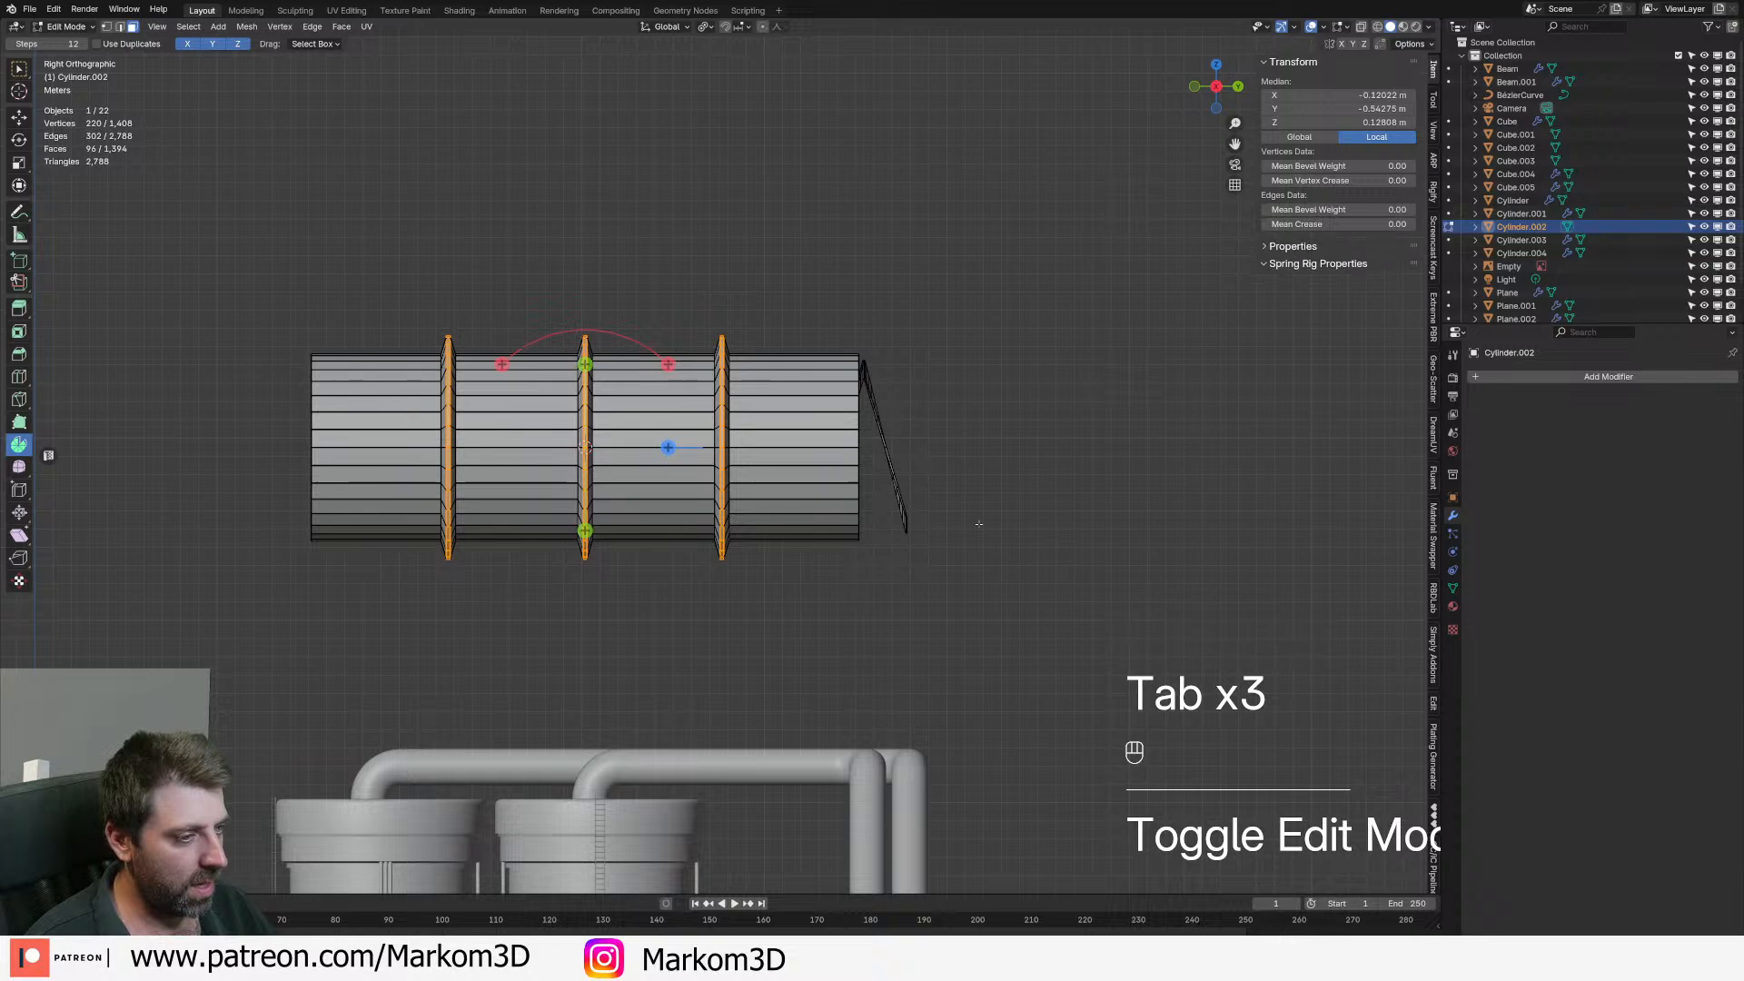
{"action": "scroll", "coordinate": [890, 536], "scroll_direction": "up", "scroll_amount": 3}
{"action": "key", "text": "z"}
{"action": "key", "text": "3"}
{"action": "left_click", "coordinate": [962, 601]}
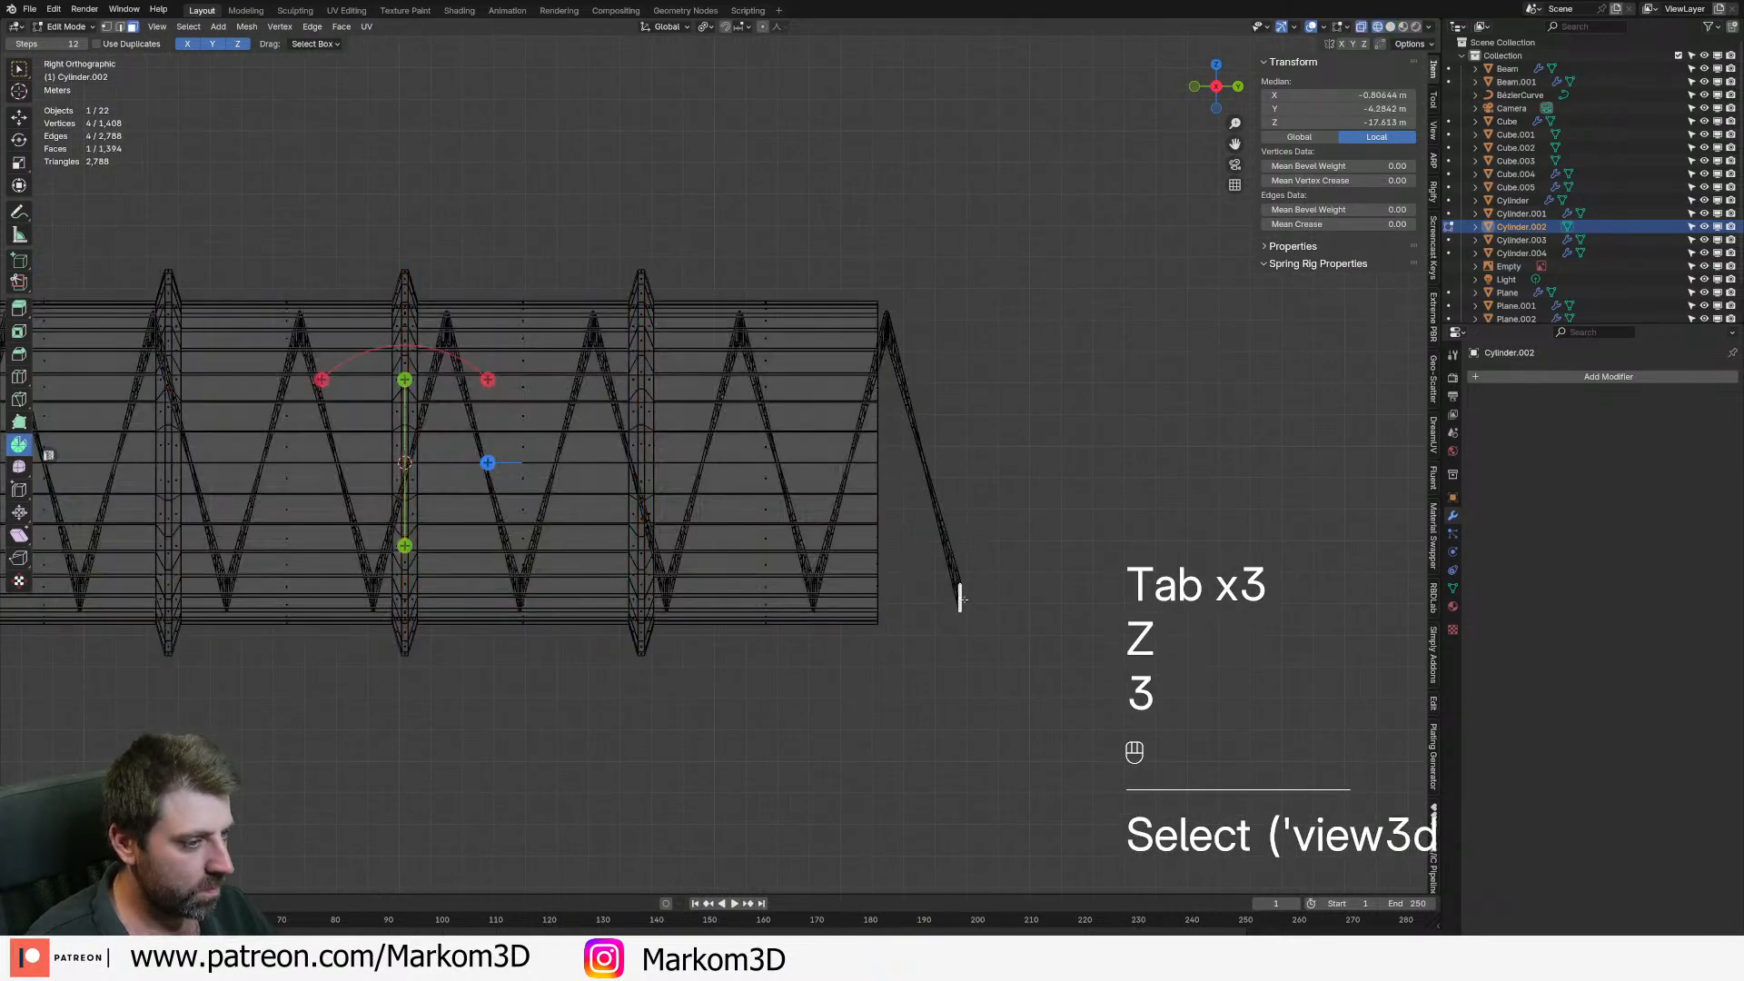
{"action": "key", "text": "ctrl+KP_Add"}
{"action": "key", "text": "ctrl+KP_Add"}
{"action": "key", "text": "ctrl+KP_Add"}
{"action": "key", "text": "ctrl+KP_Add"}
{"action": "key", "text": "ctrl+KP_Add"}
{"action": "key", "text": "ctrl+KP_Add"}
{"action": "key", "text": "ctrl+KP_Add"}
{"action": "key", "text": "ctrl+KP_Add"}
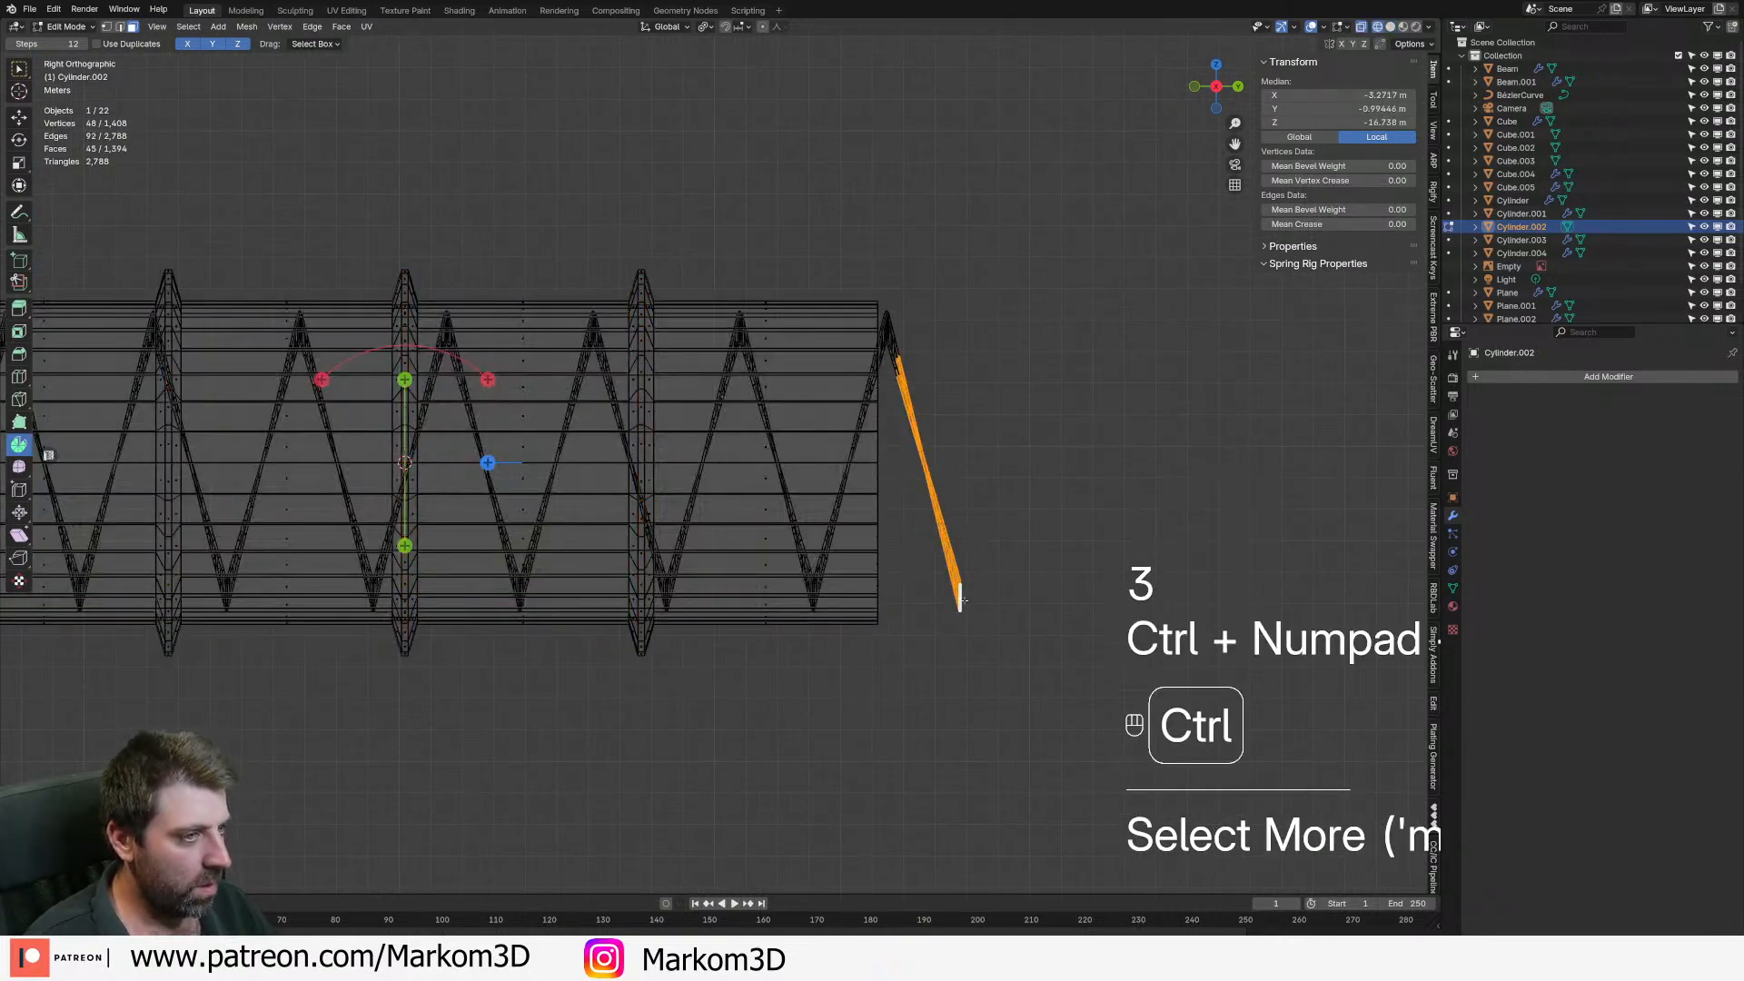
{"action": "key", "text": "ctrl+KP_Add"}
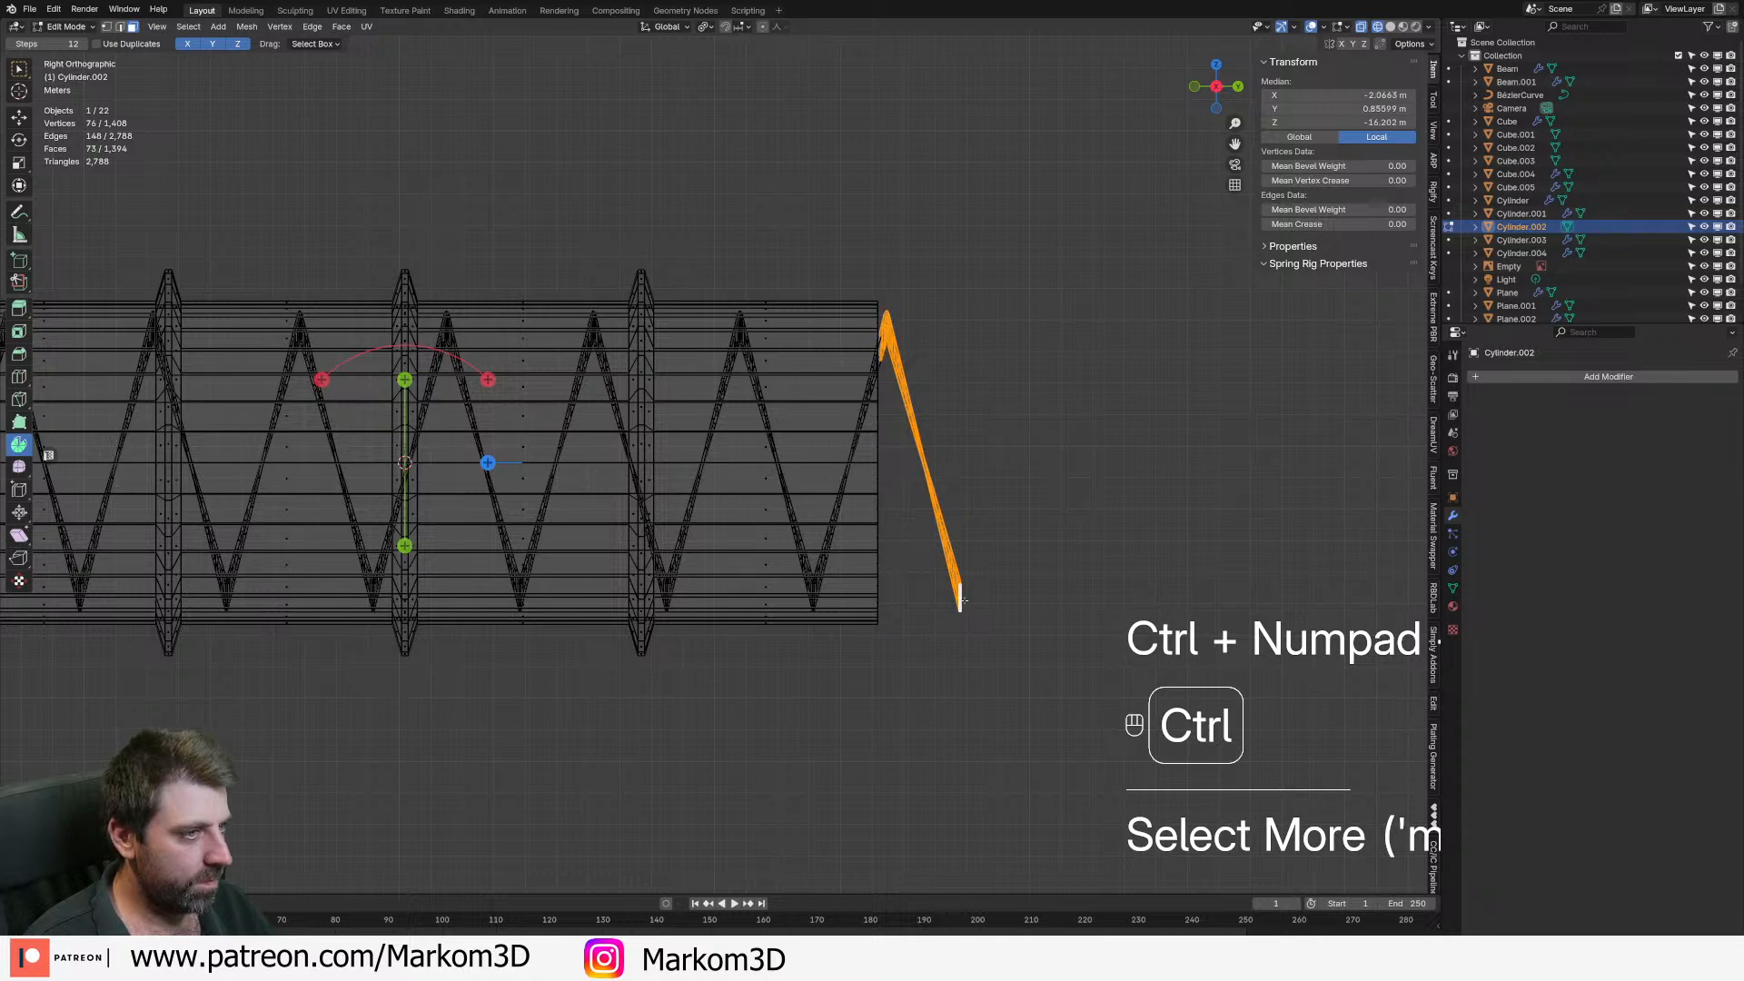
{"action": "key", "text": "x"}
{"action": "left_click", "coordinate": [965, 602]}
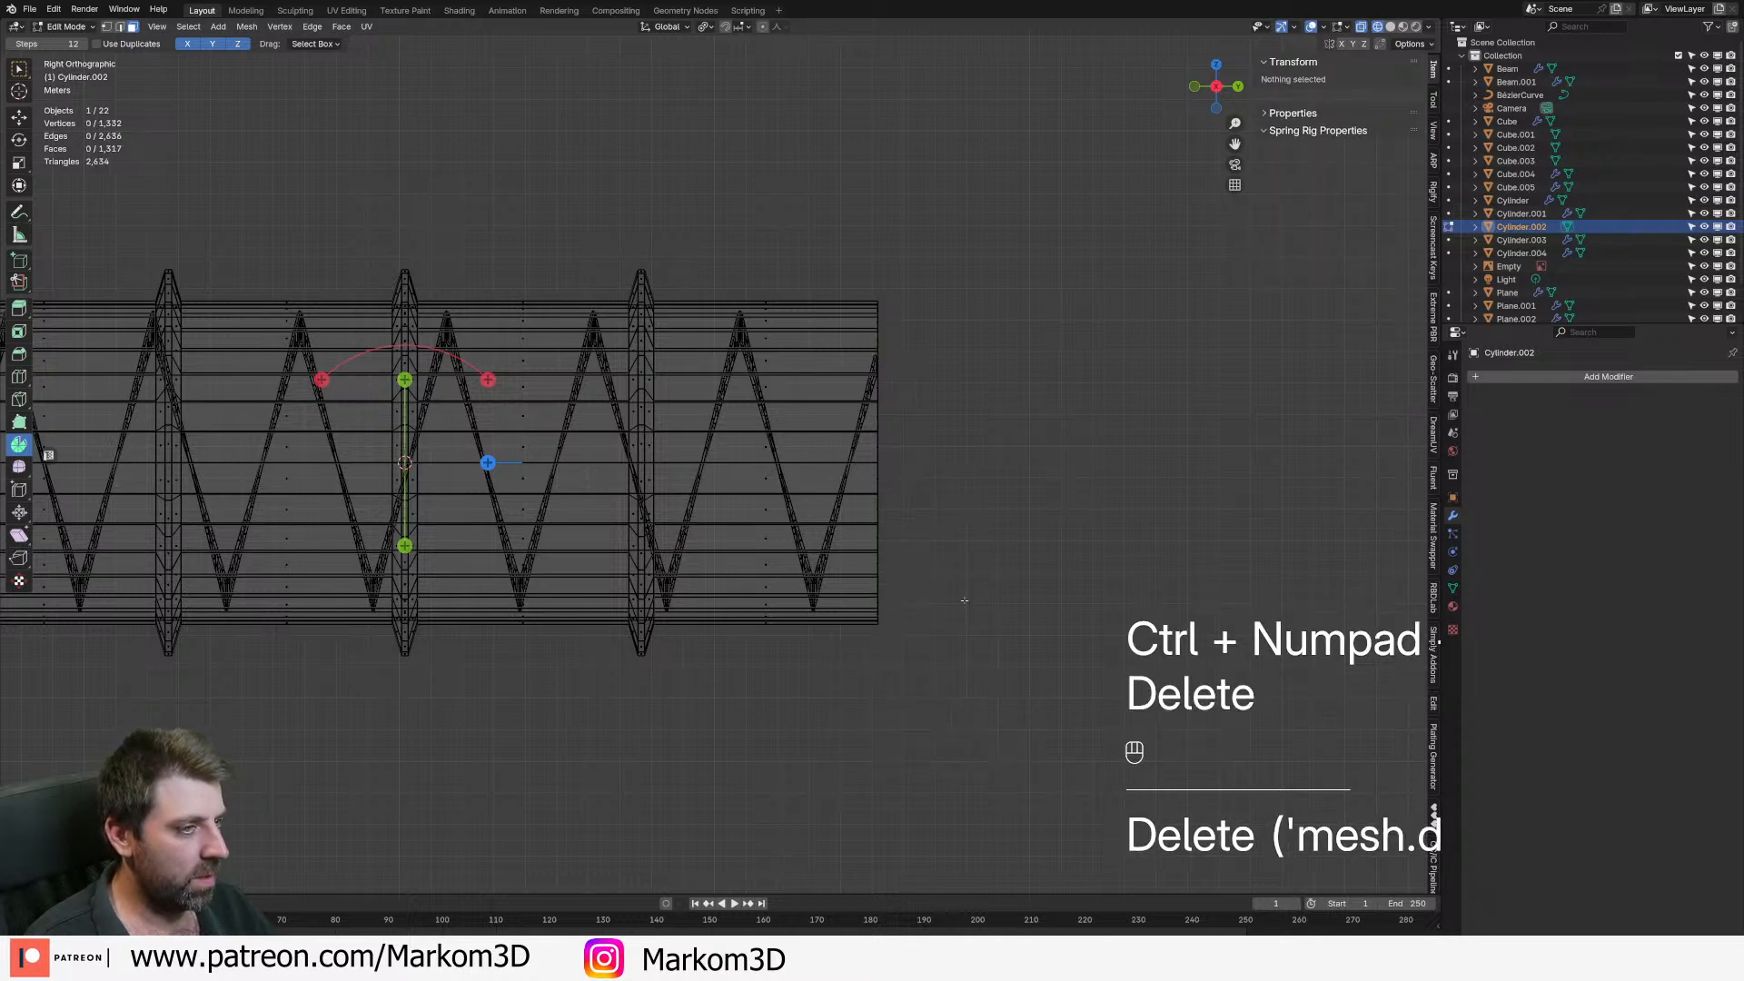
{"action": "scroll", "coordinate": [722, 658], "scroll_direction": "down", "scroll_amount": 5}
{"action": "key", "text": "Tab"}
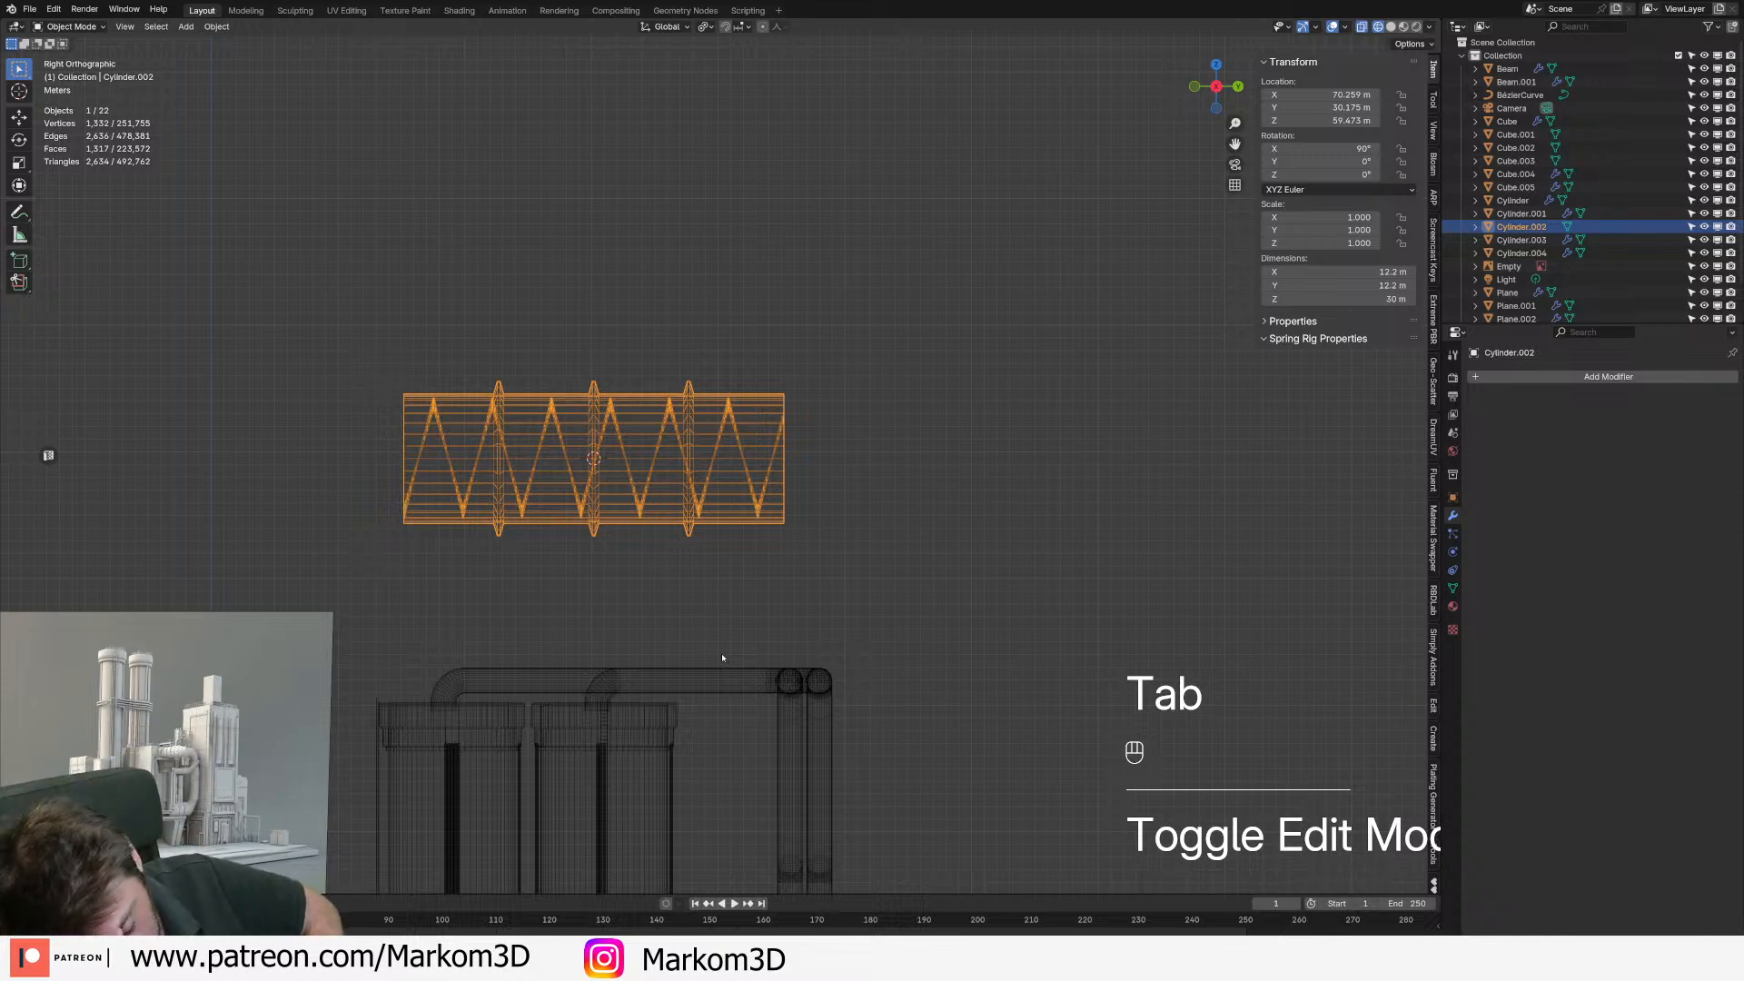
- Switch the view back to solid shading and look over the finished cylinder with the rest of the scene
{"action": "scroll", "coordinate": [712, 331], "scroll_direction": "down", "scroll_amount": 5}
{"action": "mouse_move", "coordinate": [677, 572]}
{"action": "middle_mouse_down", "text": "shift"}
{"action": "mouse_move", "coordinate": [713, 330]}
{"action": "mouse_move", "coordinate": [830, 526]}
{"action": "mouse_move", "coordinate": [900, 340]}
{"action": "middle_mouse_up", "text": "shift"}
{"action": "key", "text": "z"}
{"action": "left_click", "coordinate": [802, 326]}
{"action": "scroll", "coordinate": [829, 526], "scroll_direction": "up", "scroll_amount": 3}
{"action": "scroll", "coordinate": [718, 362], "scroll_direction": "down", "scroll_amount": 3}
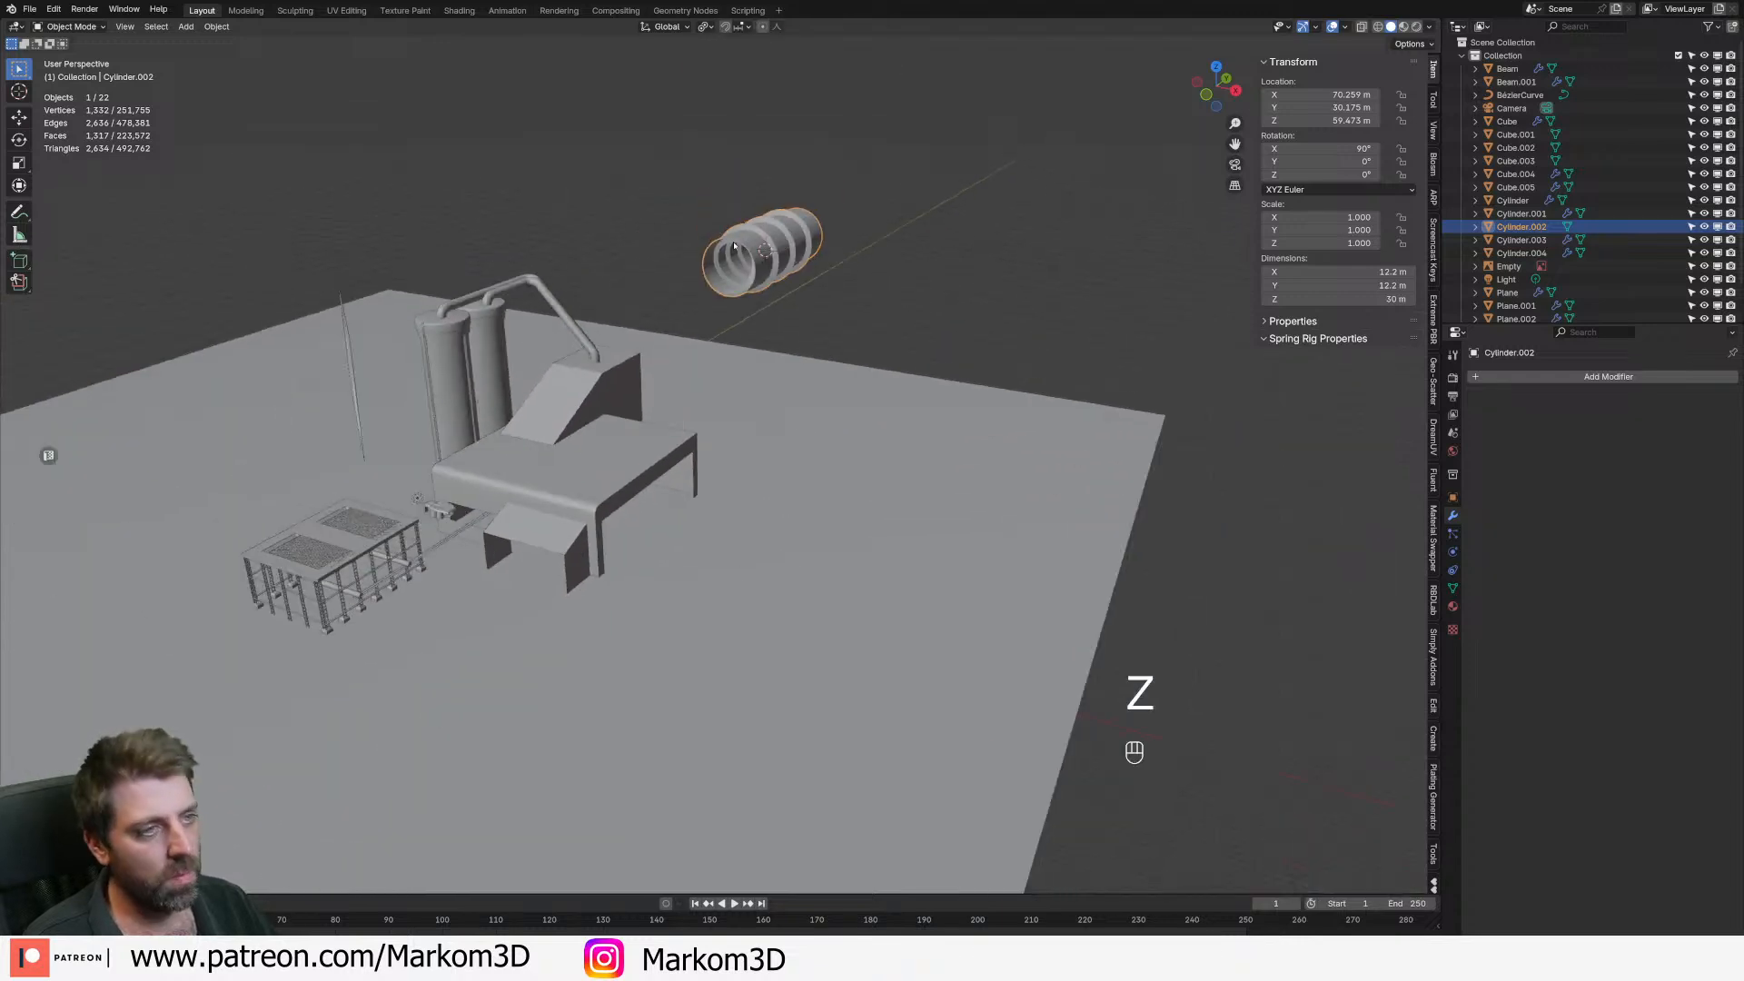
{"action": "scroll", "coordinate": [718, 362], "scroll_direction": "up", "scroll_amount": 1}
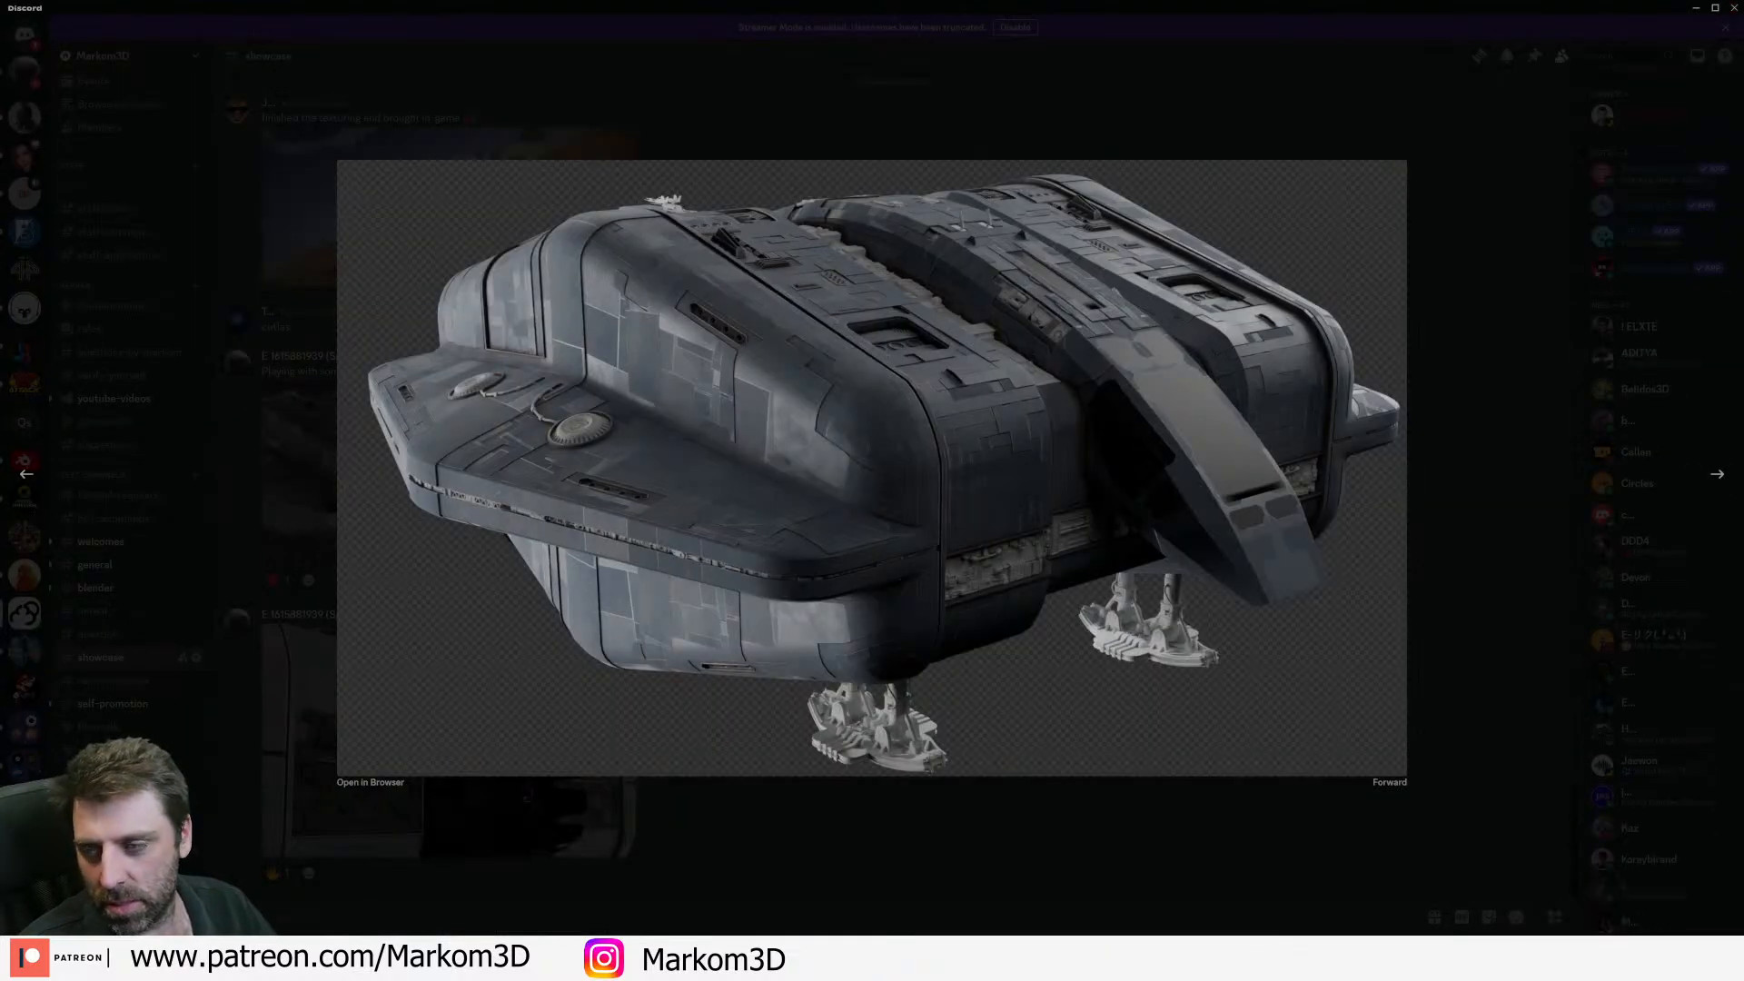
- In Discord, close the enlarged showcase picture, view the latest image in the first direct message, and return to Blender
{"action": "left_click", "coordinate": [430, 821]}
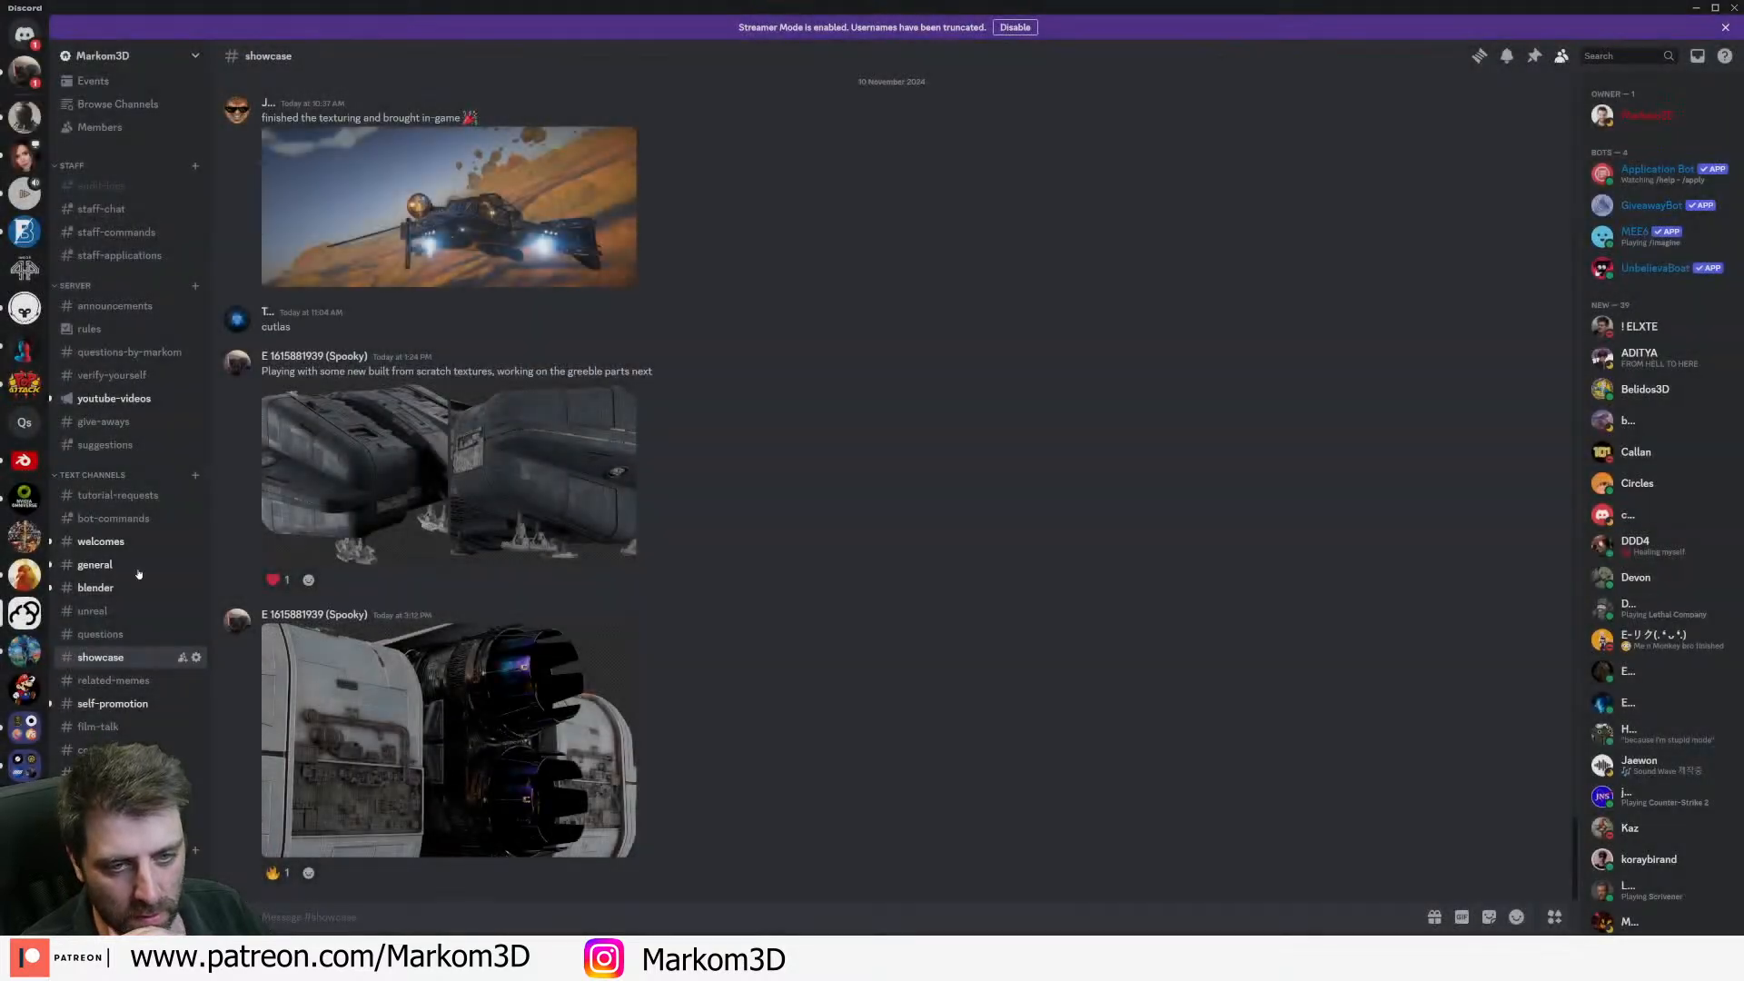
{"action": "left_click", "coordinate": [35, 80]}
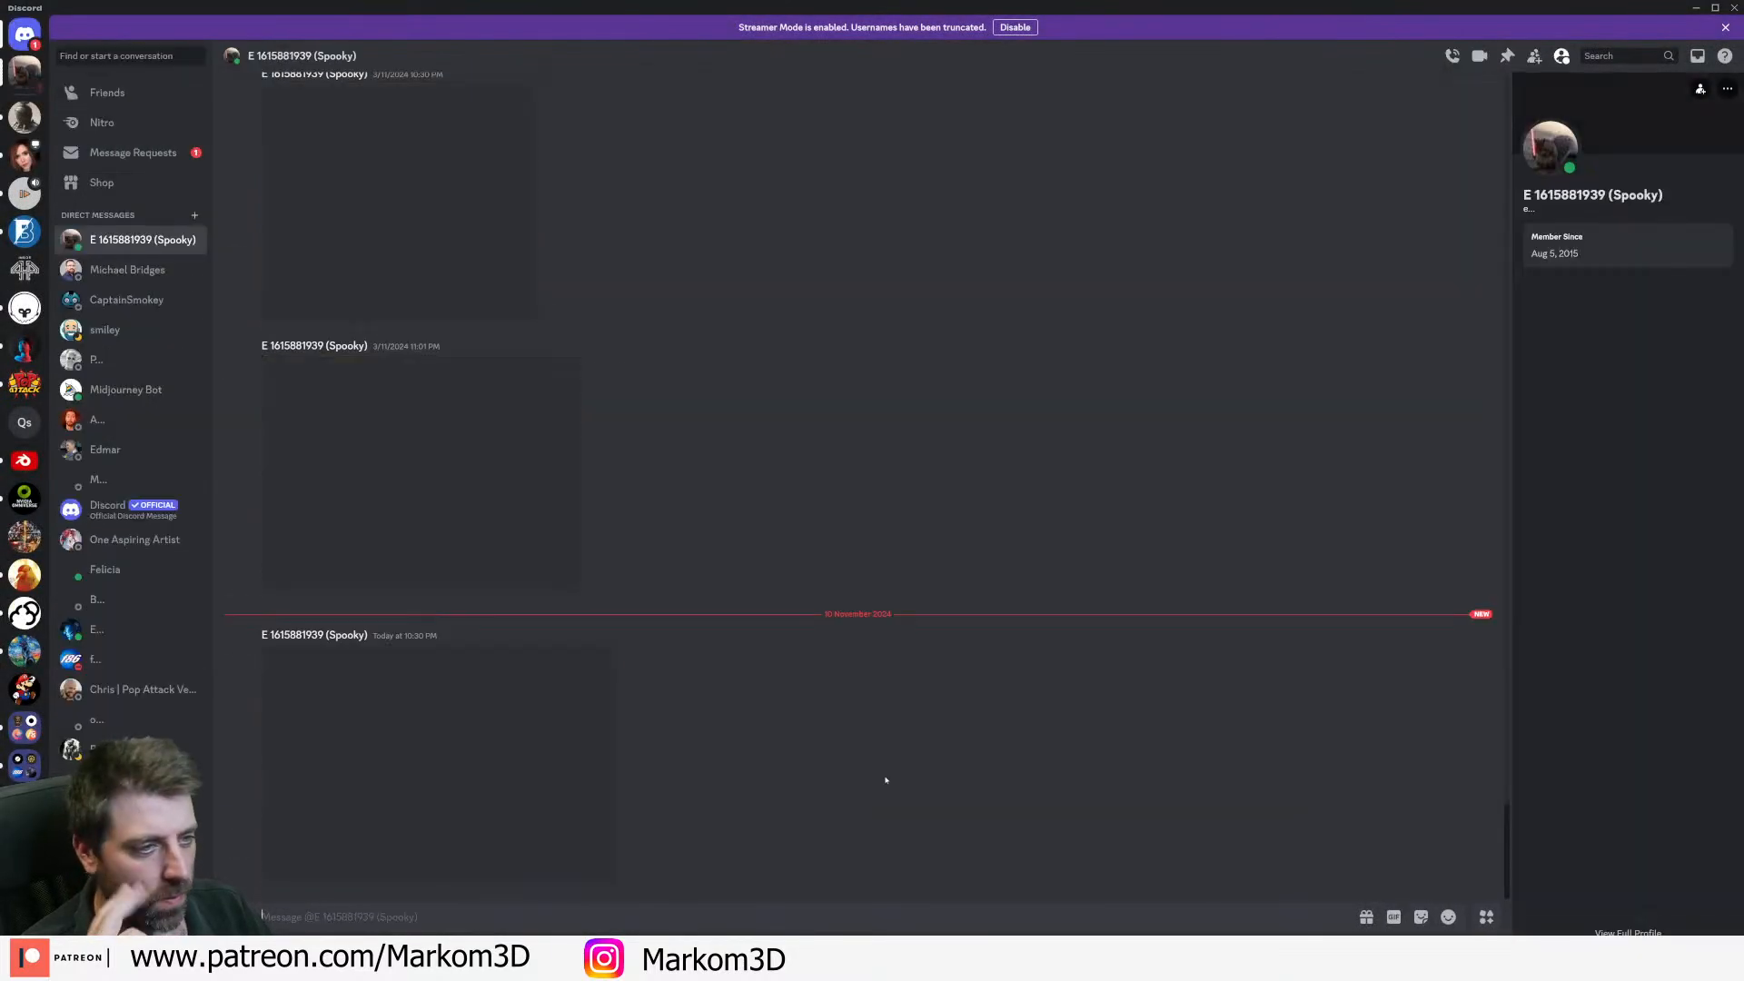
{"action": "left_click", "coordinate": [386, 776]}
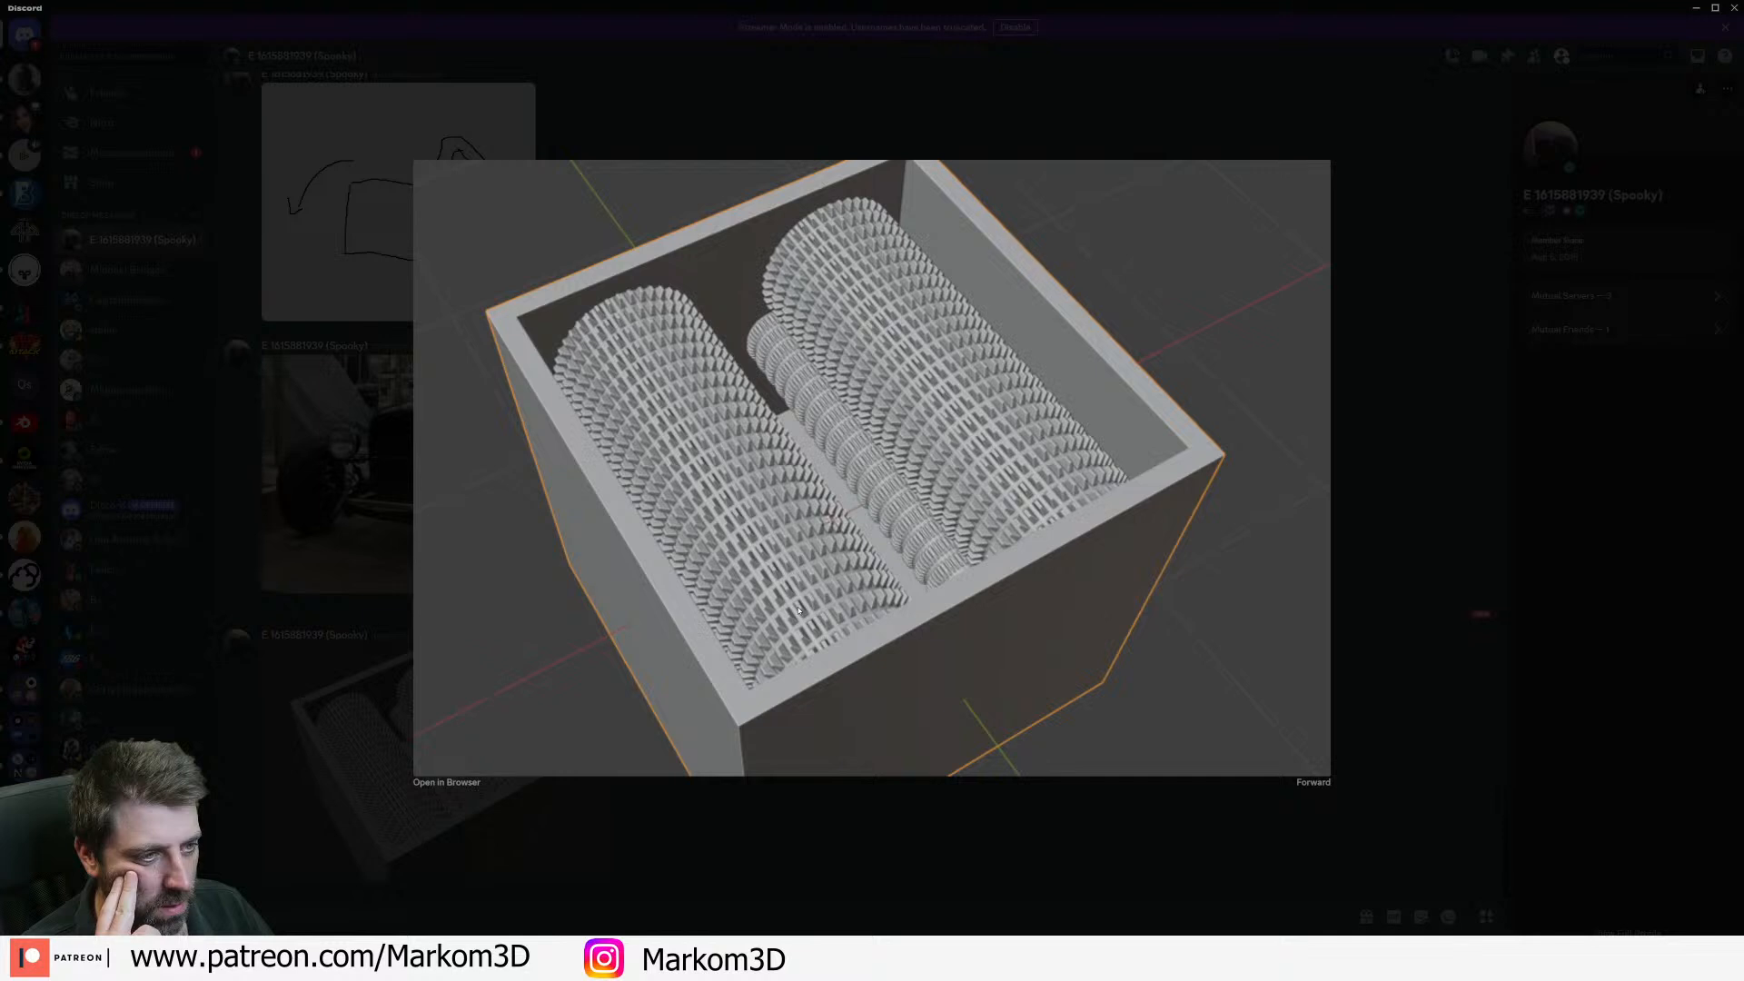
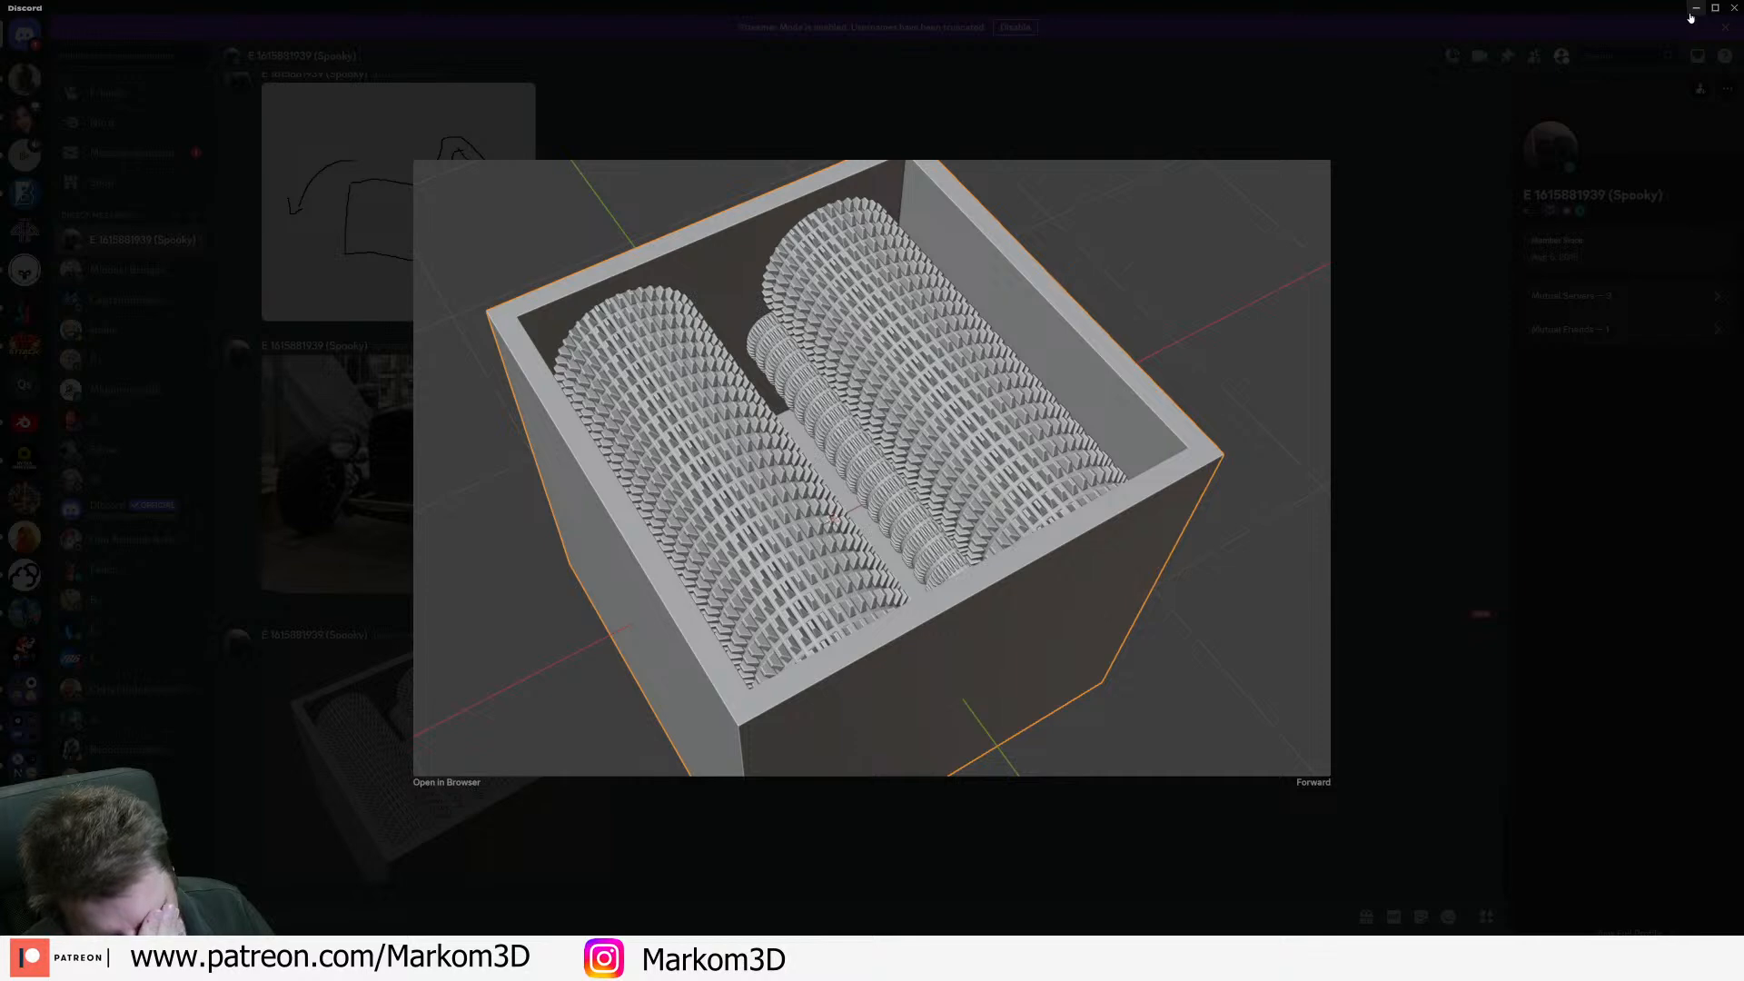
{"action": "left_click", "coordinate": [1695, 8]}
- In front view, move the spaceship clear of the building to about X -45 m and Z 34 m
{"action": "middle_click_drag", "start_coordinate": [690, 454], "coordinate": [471, 541]}
{"action": "scroll", "coordinate": [739, 475], "scroll_direction": "up", "scroll_amount": 5}
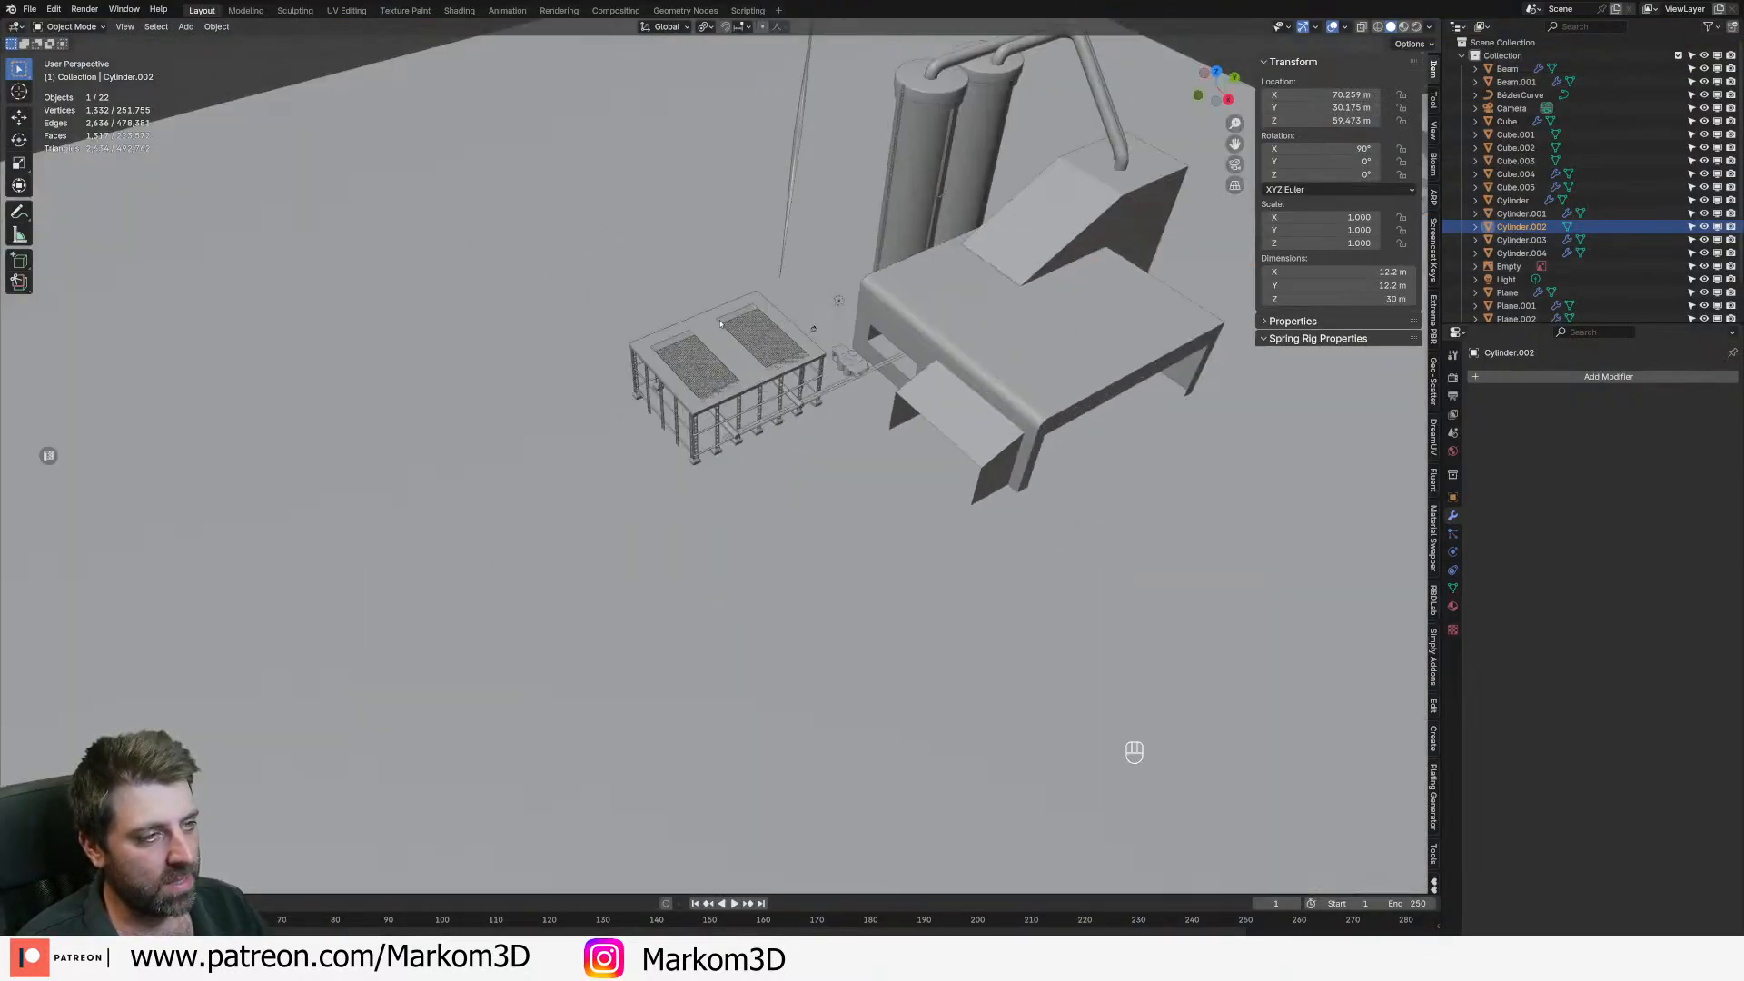
{"action": "scroll", "coordinate": [781, 317], "scroll_direction": "down", "scroll_amount": 3}
{"action": "scroll", "coordinate": [781, 317], "scroll_direction": "up", "scroll_amount": 5}
{"action": "left_click", "coordinate": [806, 440]}
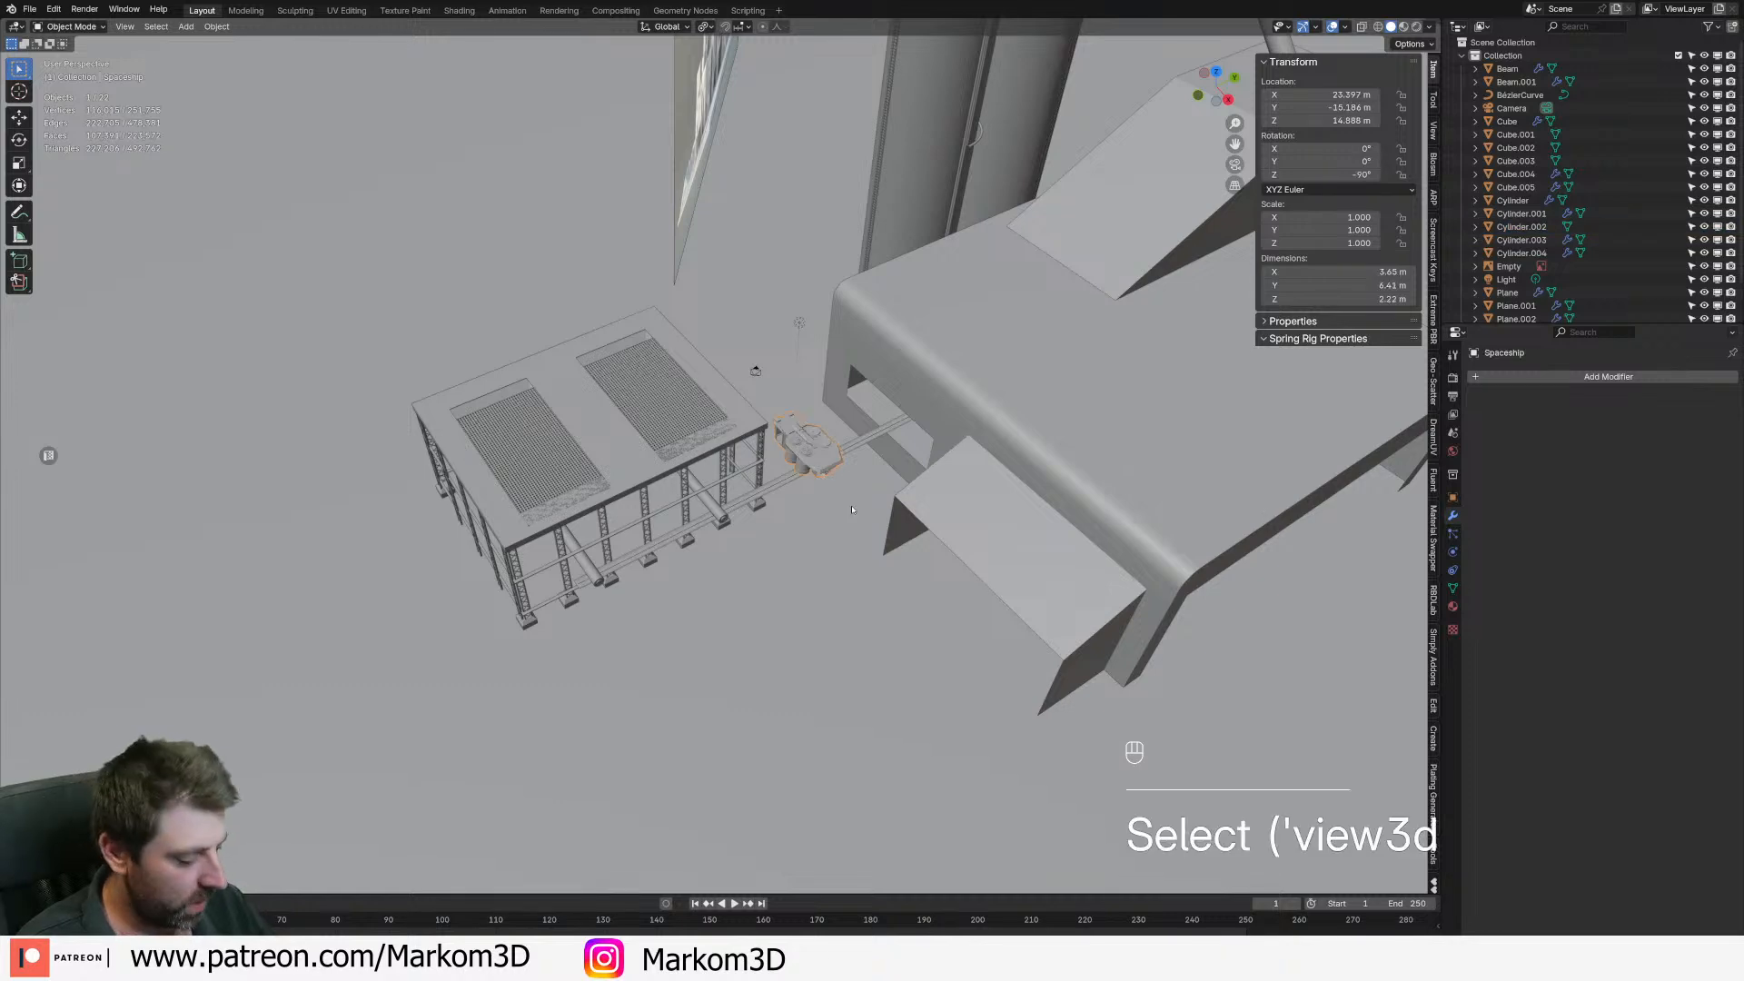
{"action": "key", "text": "KP_2"}
{"action": "key", "text": "KP_3"}
{"action": "key", "text": "KP_1"}
{"action": "key", "text": "g"}
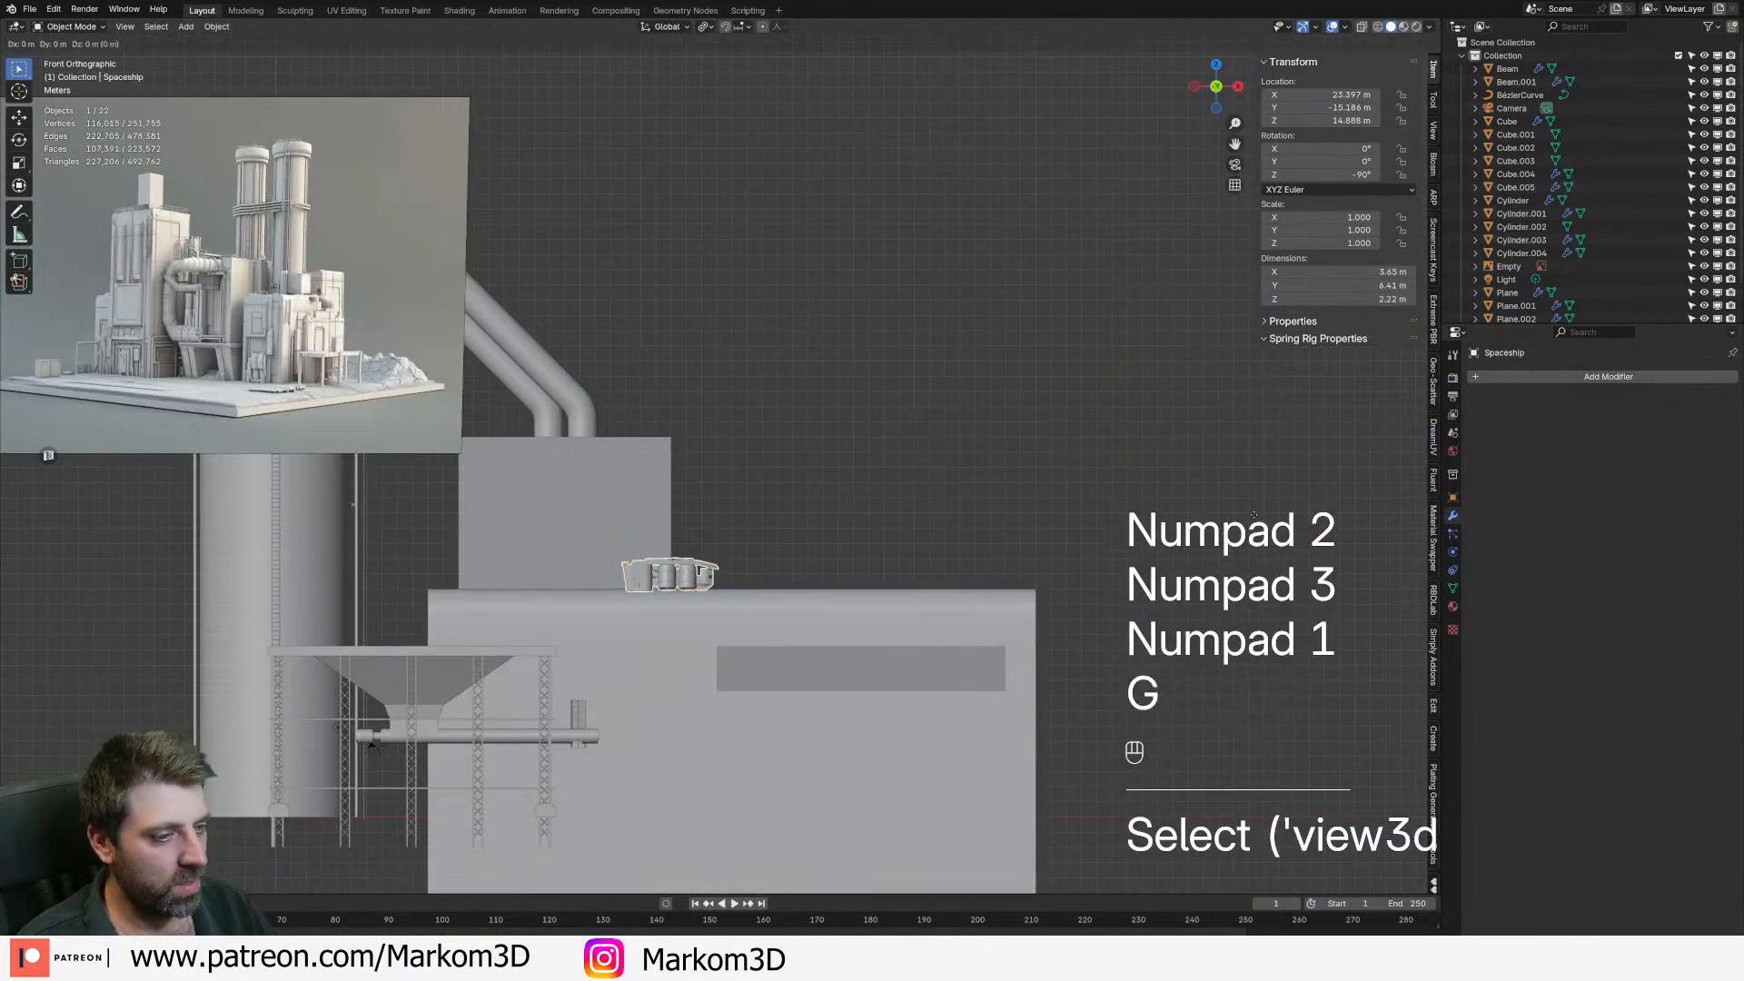
{"action": "left_click", "coordinate": [102, 369]}
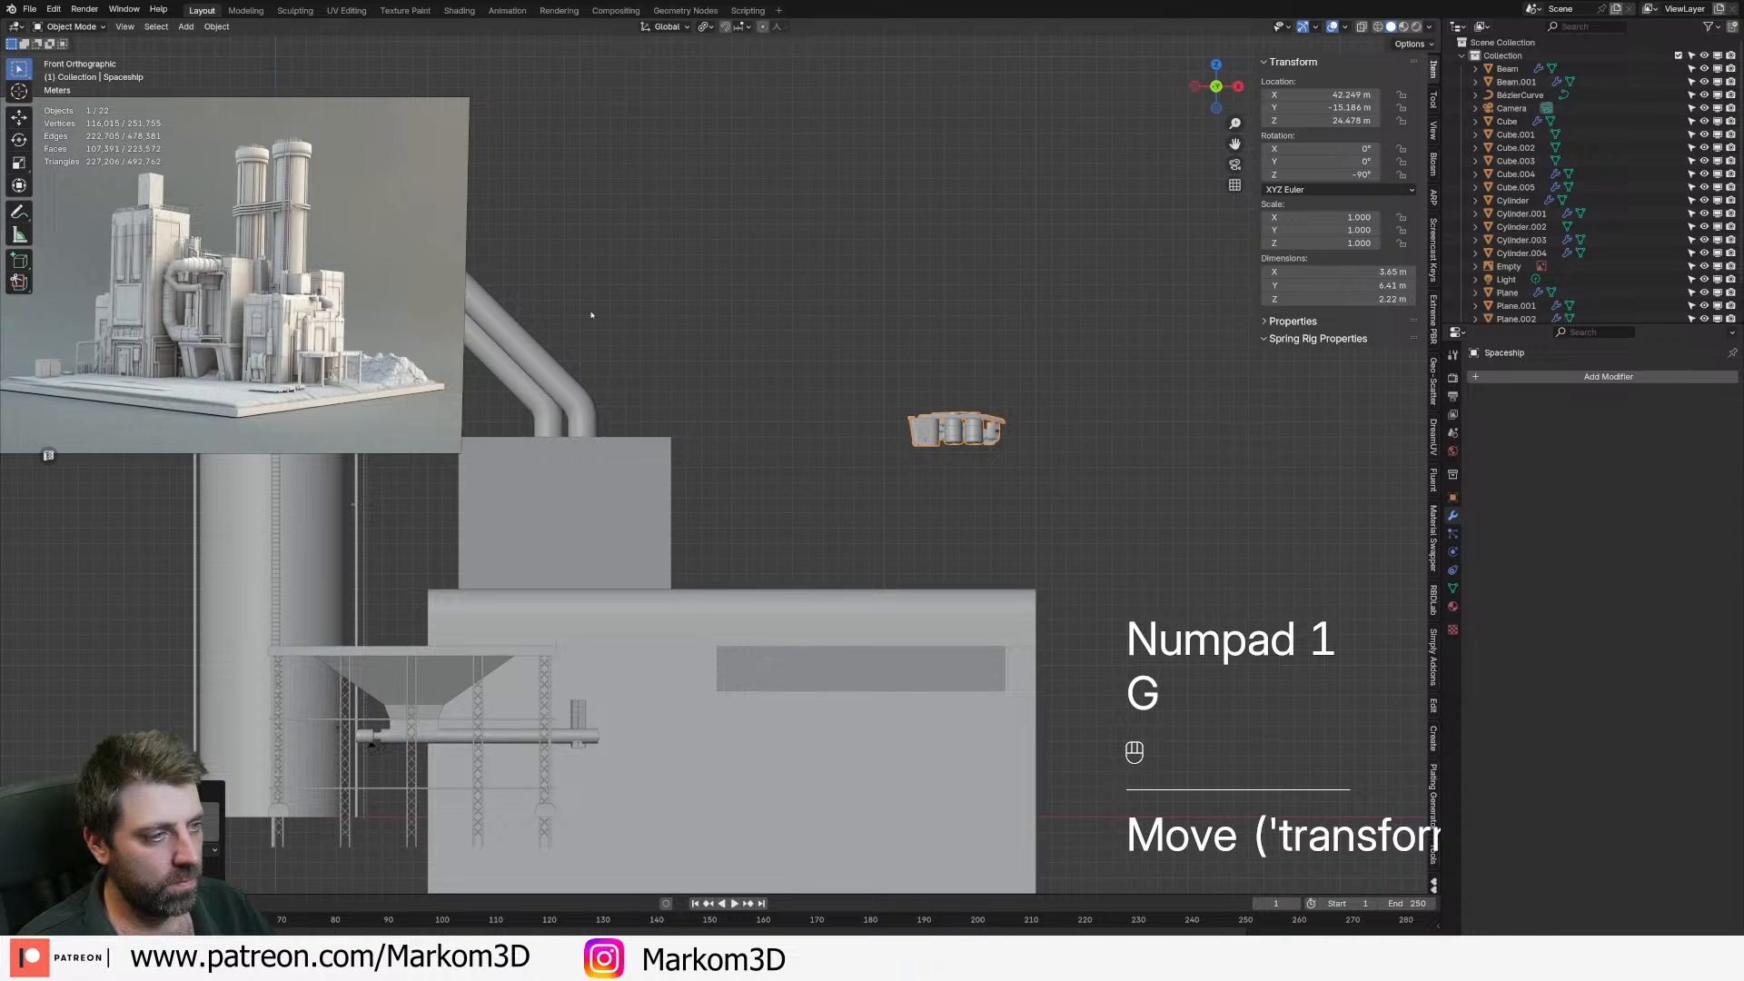
{"action": "key", "text": "g"}
{"action": "key", "text": "g"}
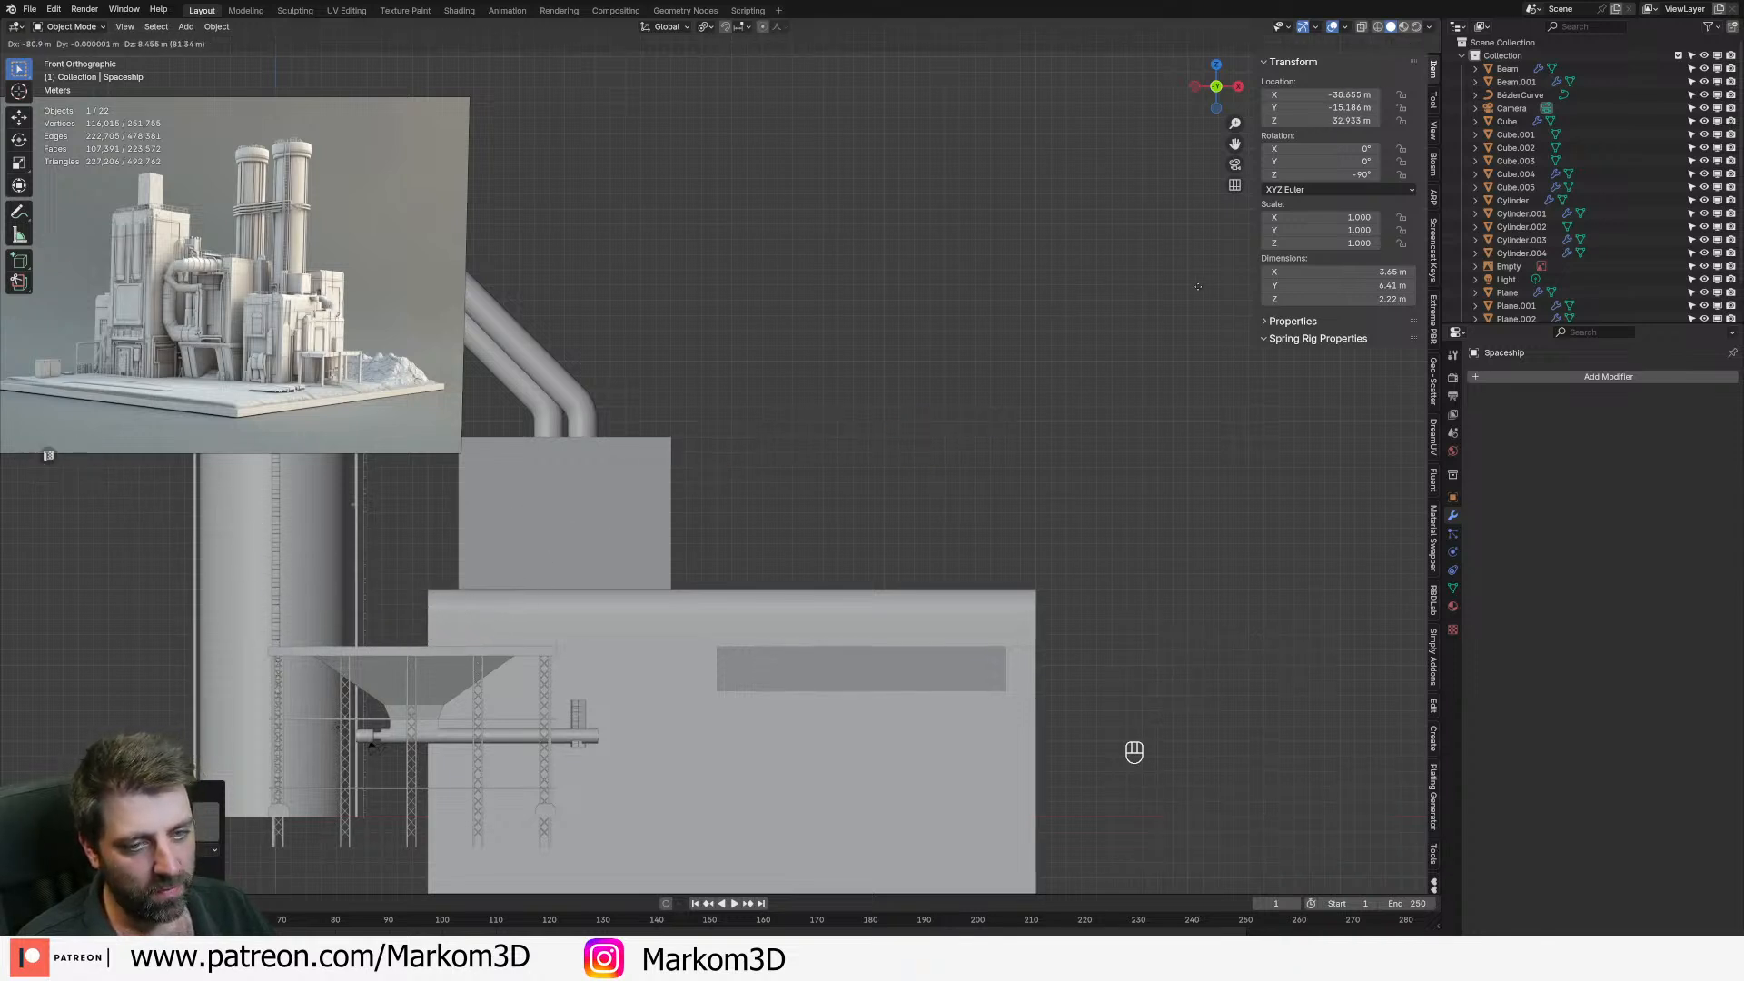
{"action": "left_click", "coordinate": [1082, 265]}
{"action": "scroll", "coordinate": [743, 412], "scroll_direction": "down", "scroll_amount": 4}
- In top view, move the two perforated grates along X to about 19.49 m so they fill the platform's openings
{"action": "middle_click_drag", "start_coordinate": [748, 424], "coordinate": [592, 477]}
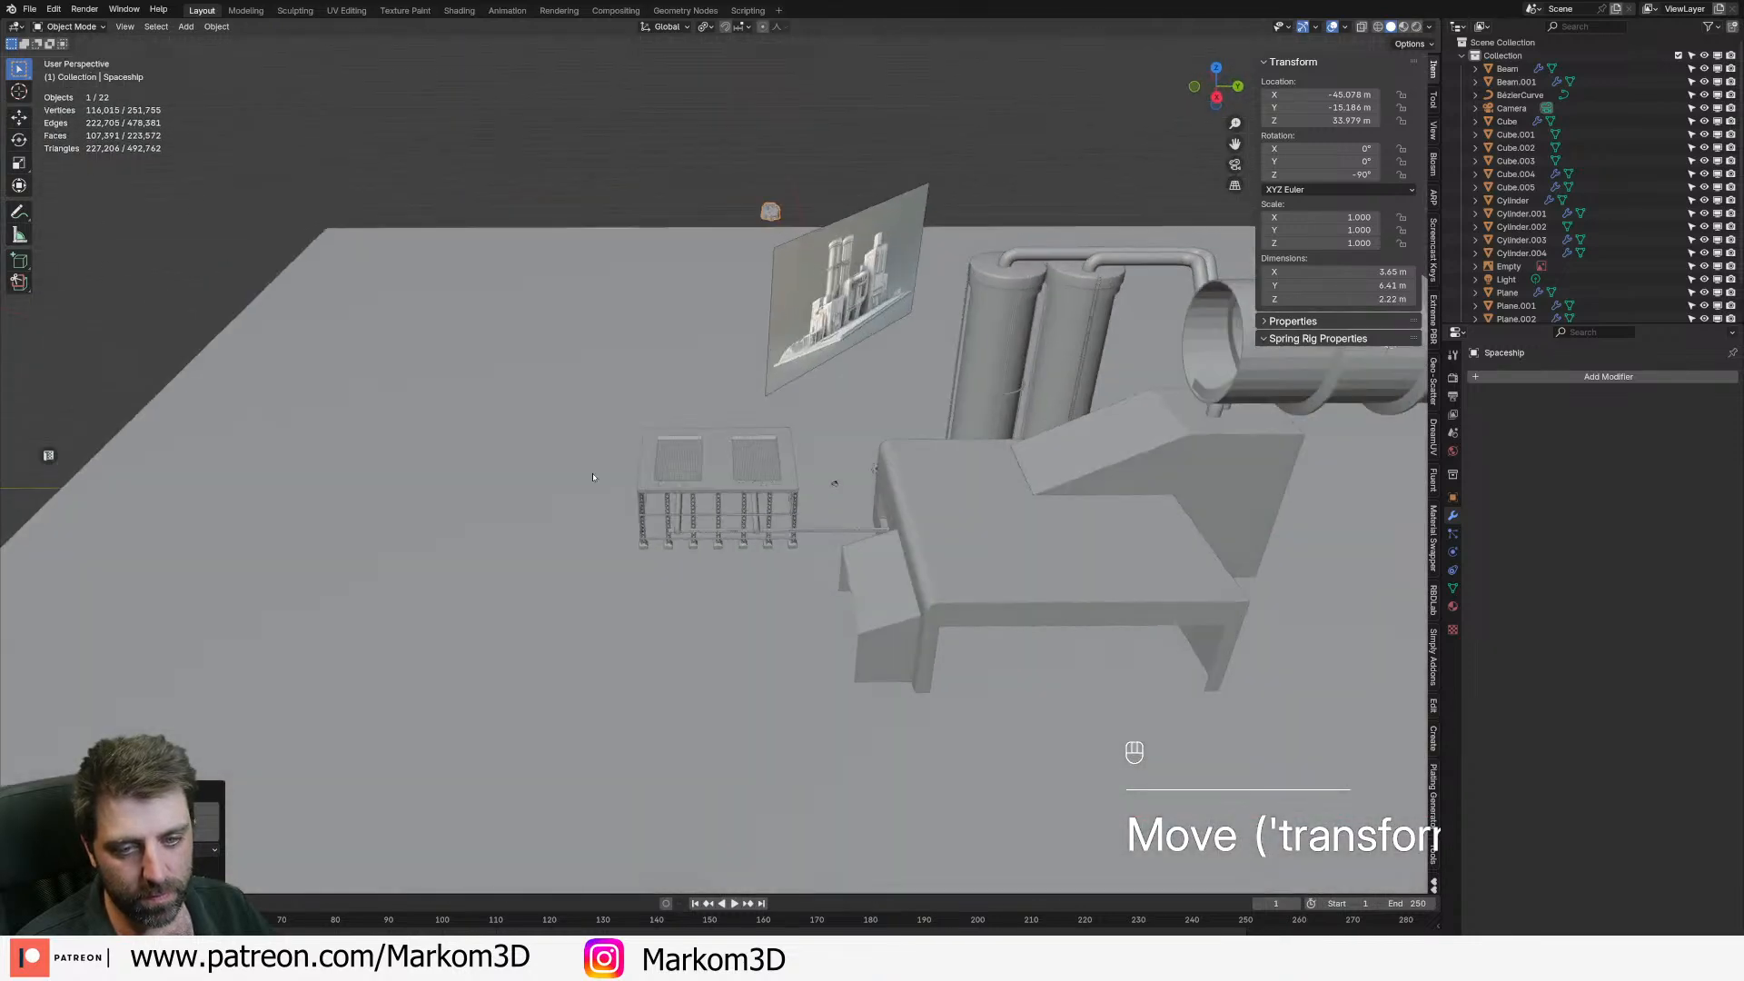
{"action": "scroll", "coordinate": [593, 477], "scroll_direction": "up", "scroll_amount": 2}
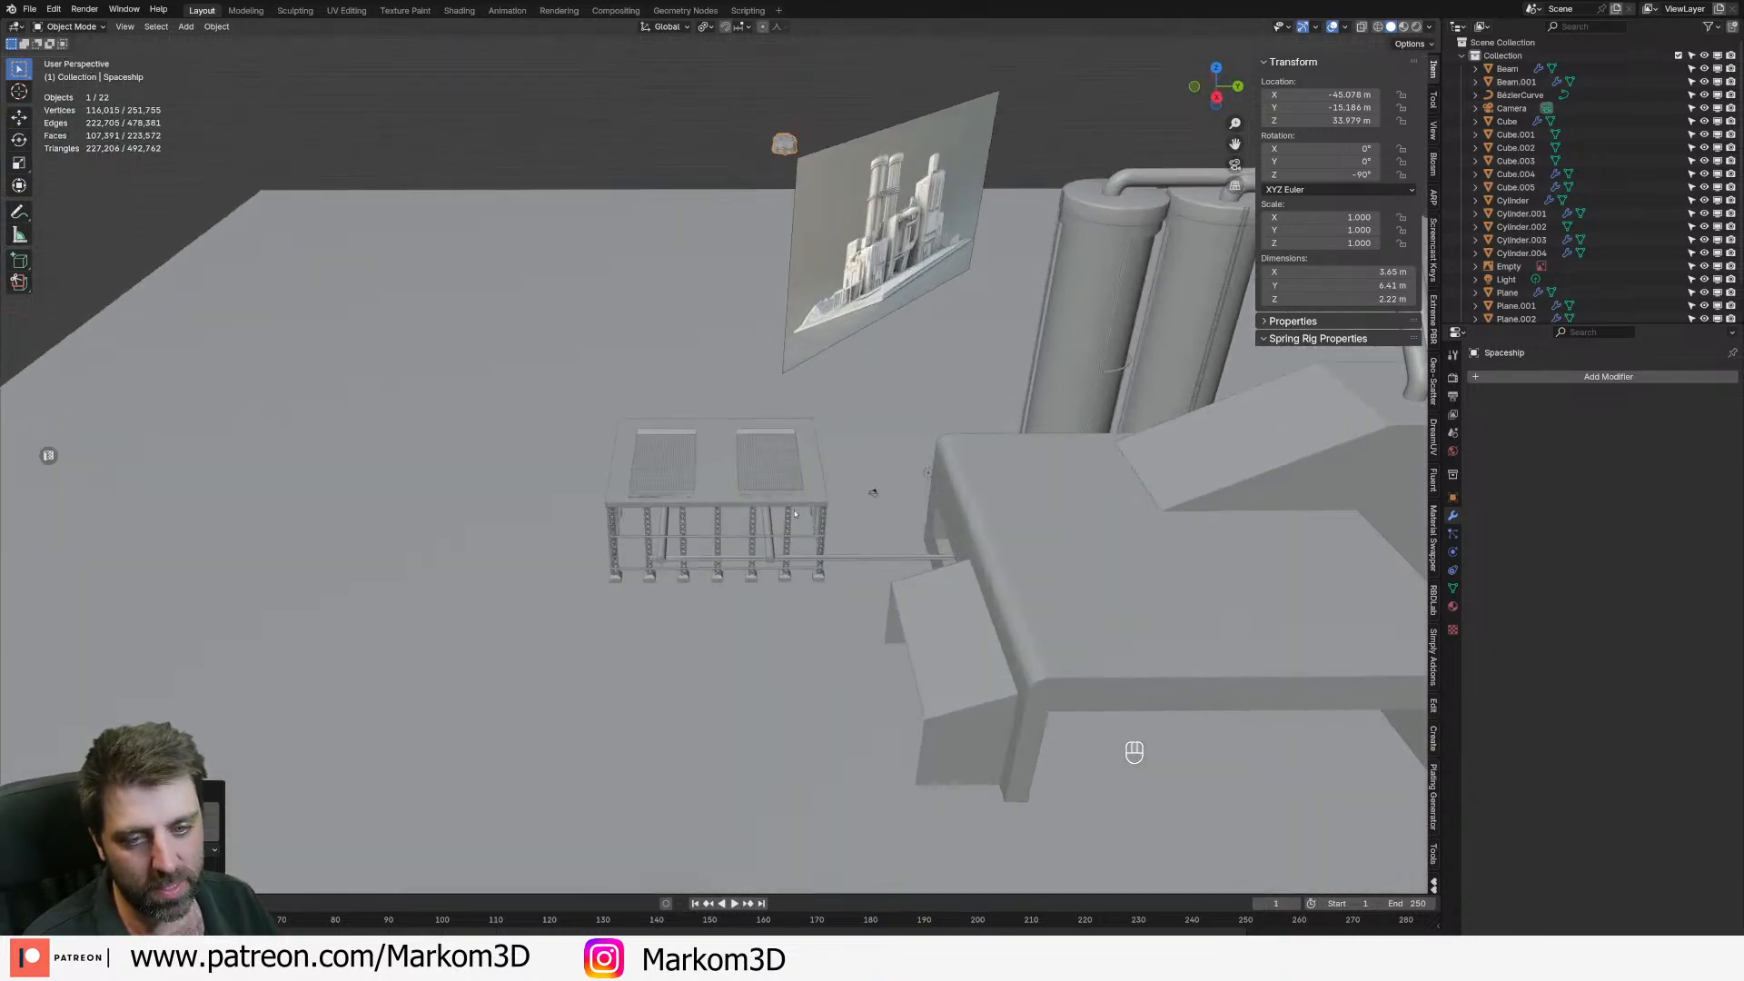
{"action": "middle_click_drag", "start_coordinate": [803, 434], "coordinate": [877, 399]}
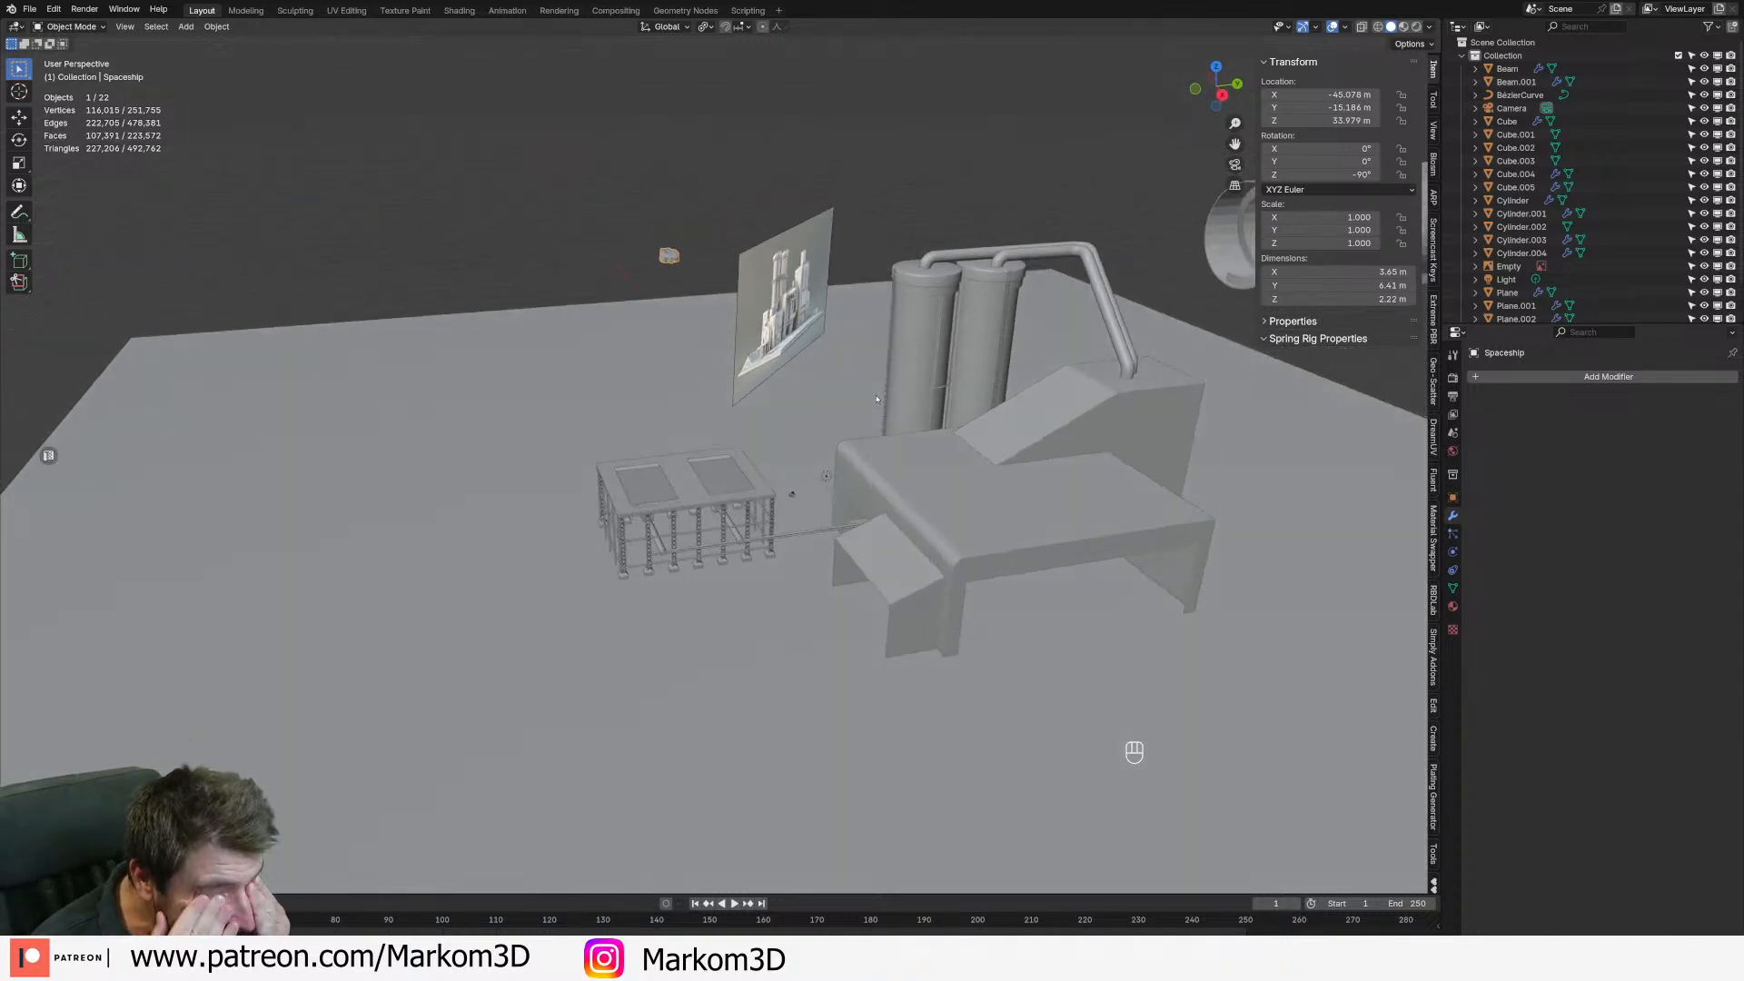
{"action": "middle_click_drag", "start_coordinate": [895, 399], "coordinate": [982, 464]}
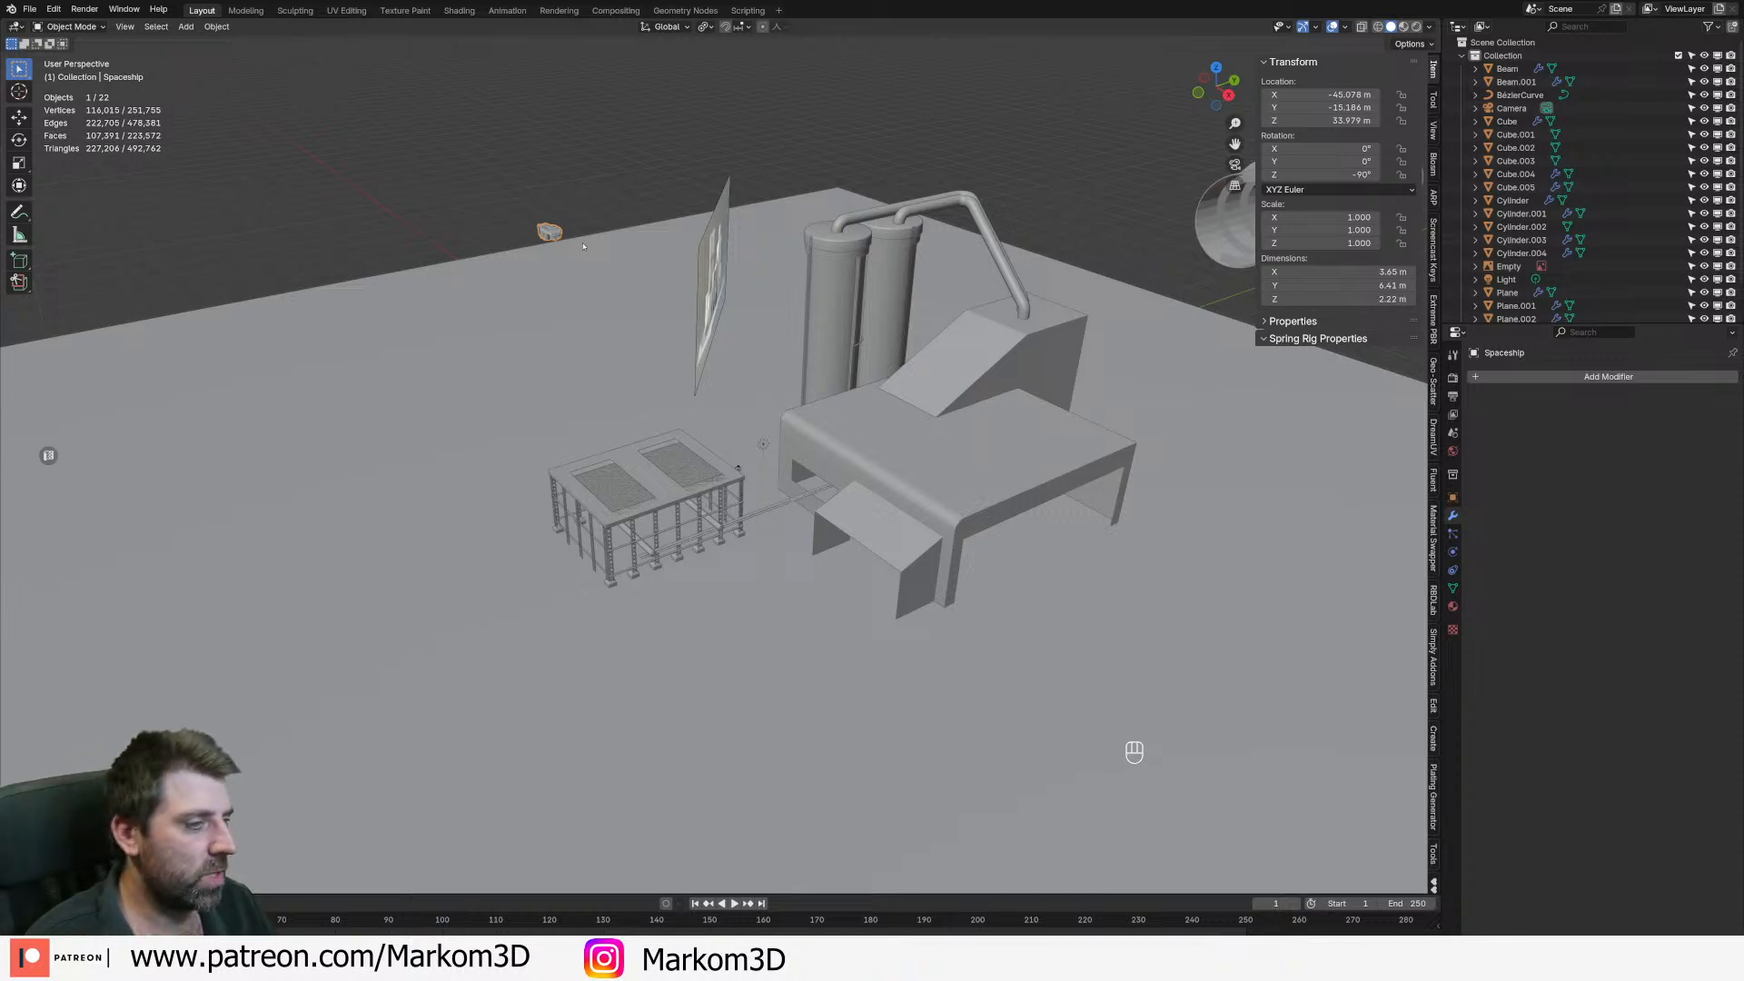
{"action": "middle_click_drag", "start_coordinate": [572, 424], "coordinate": [594, 426]}
{"action": "scroll", "coordinate": [594, 426], "scroll_direction": "up", "scroll_amount": 2}
{"action": "scroll", "coordinate": [594, 426], "scroll_direction": "up", "scroll_amount": 3}
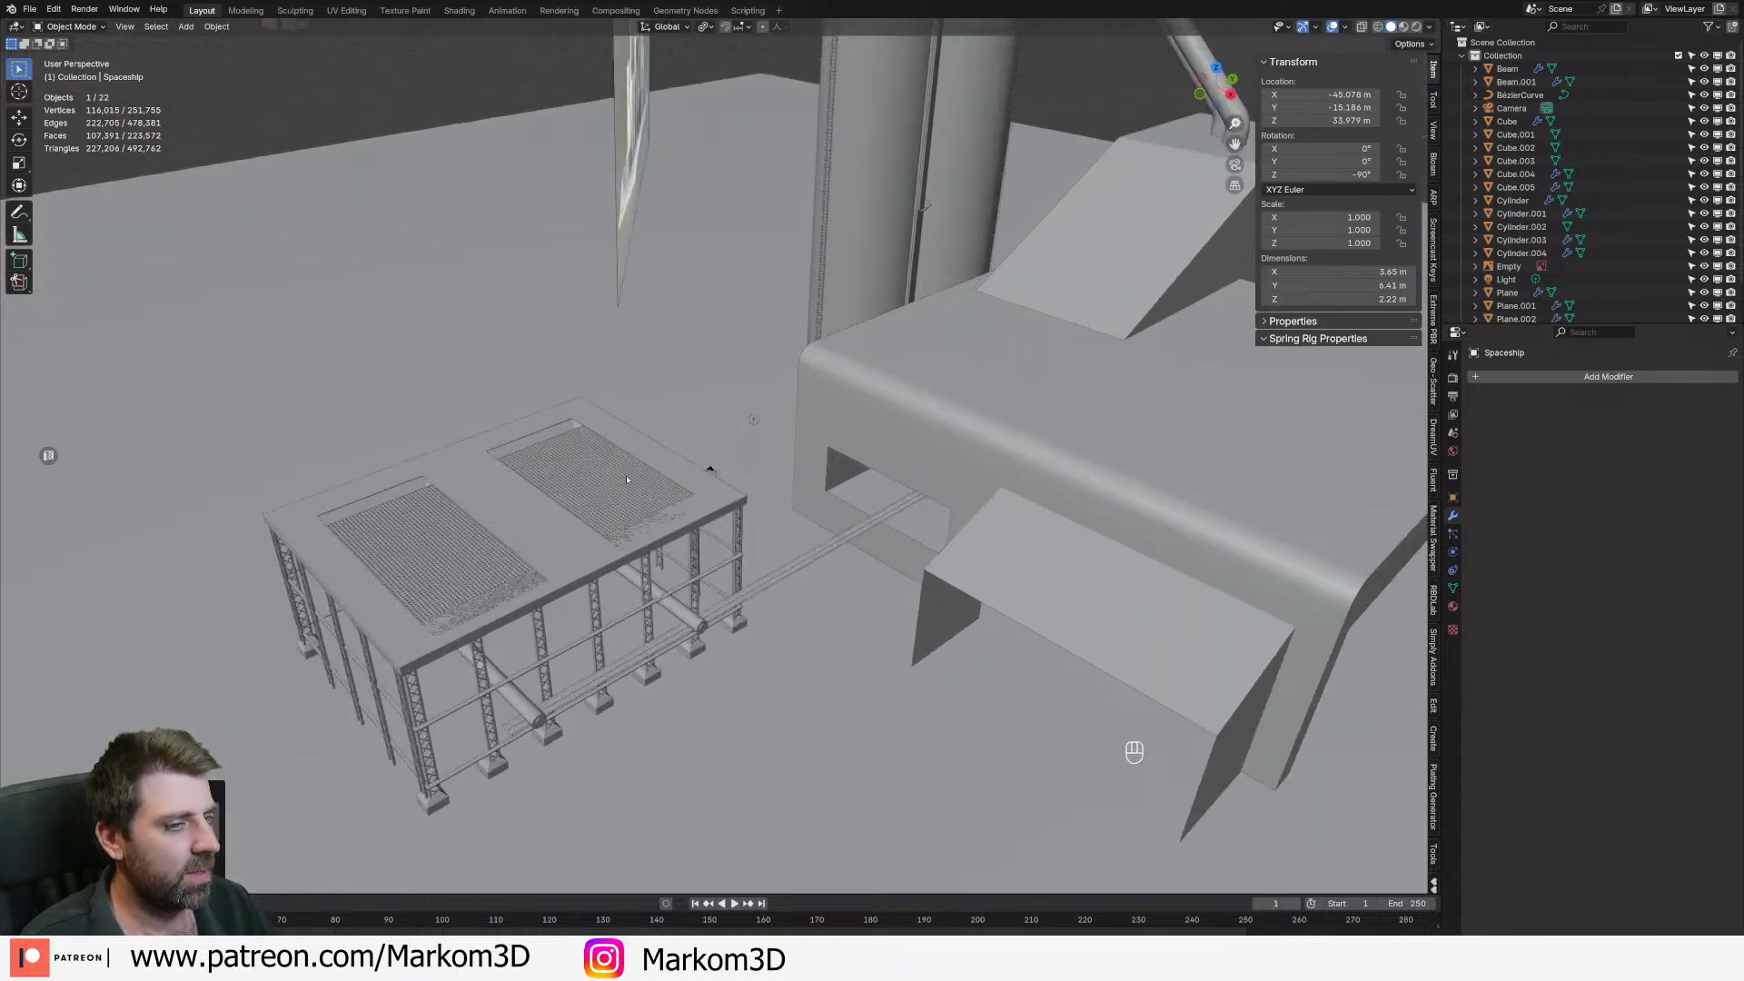
{"action": "left_click", "coordinate": [402, 510]}
{"action": "key", "text": "KP_Decimal"}
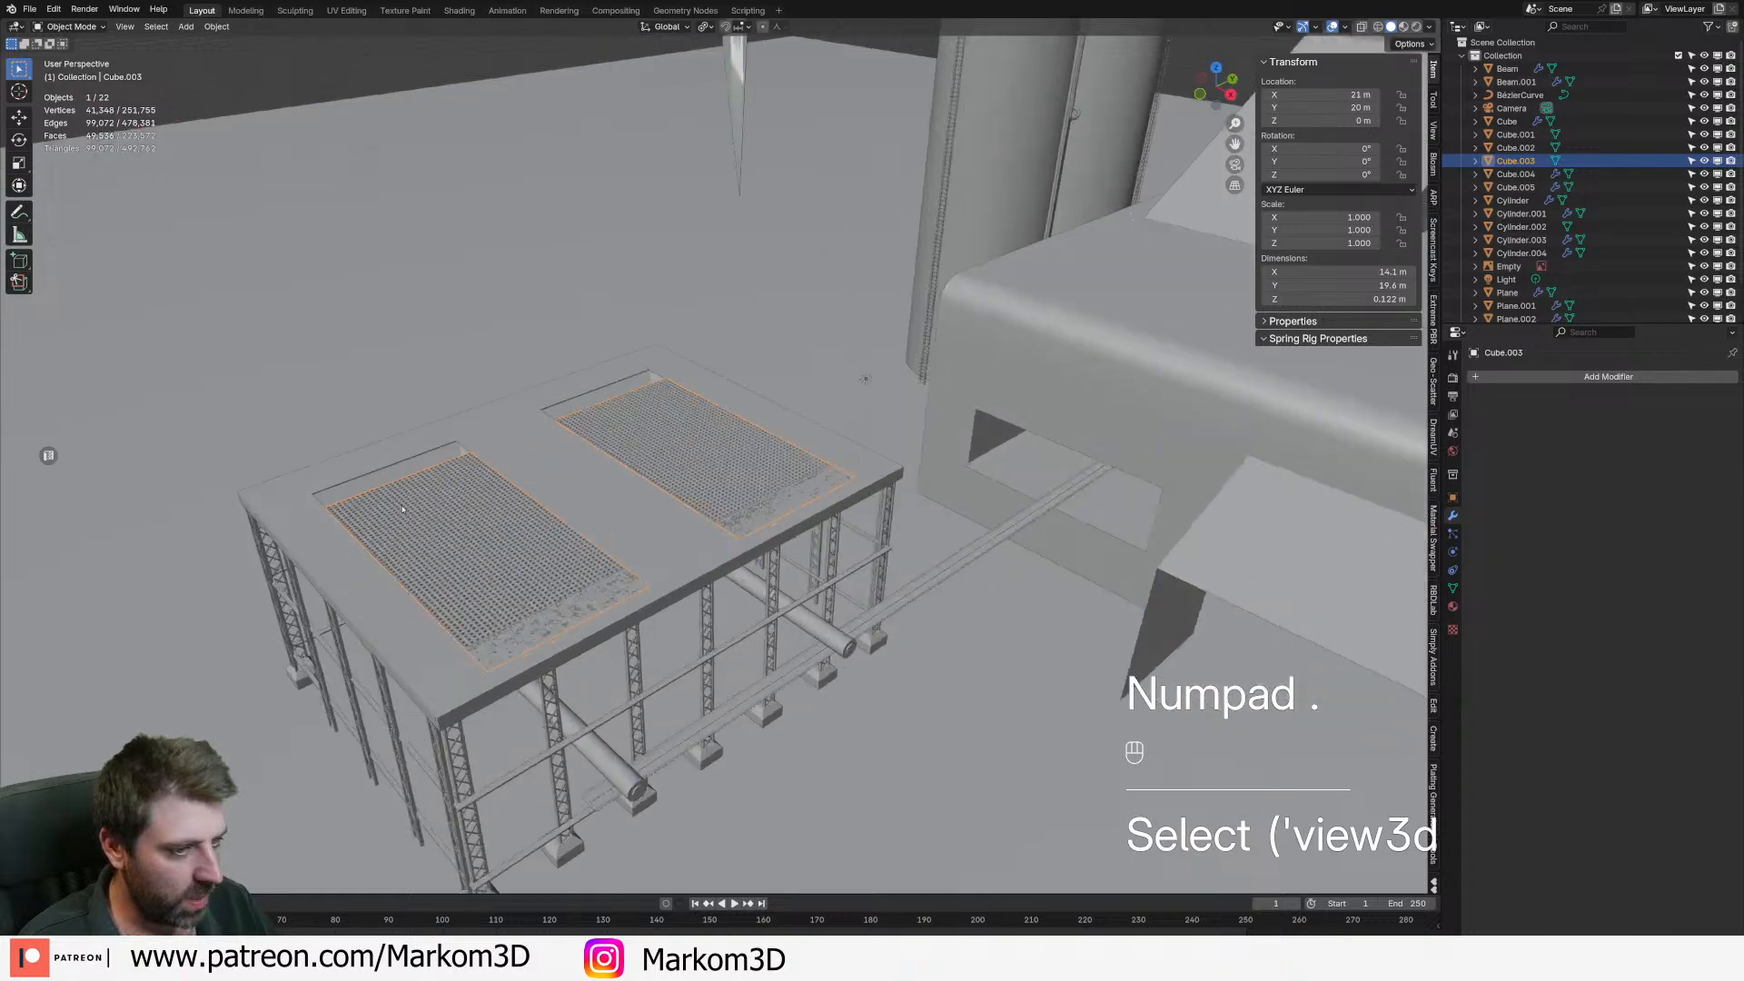
{"action": "key", "text": "KP_4"}
{"action": "key", "text": "KP_7"}
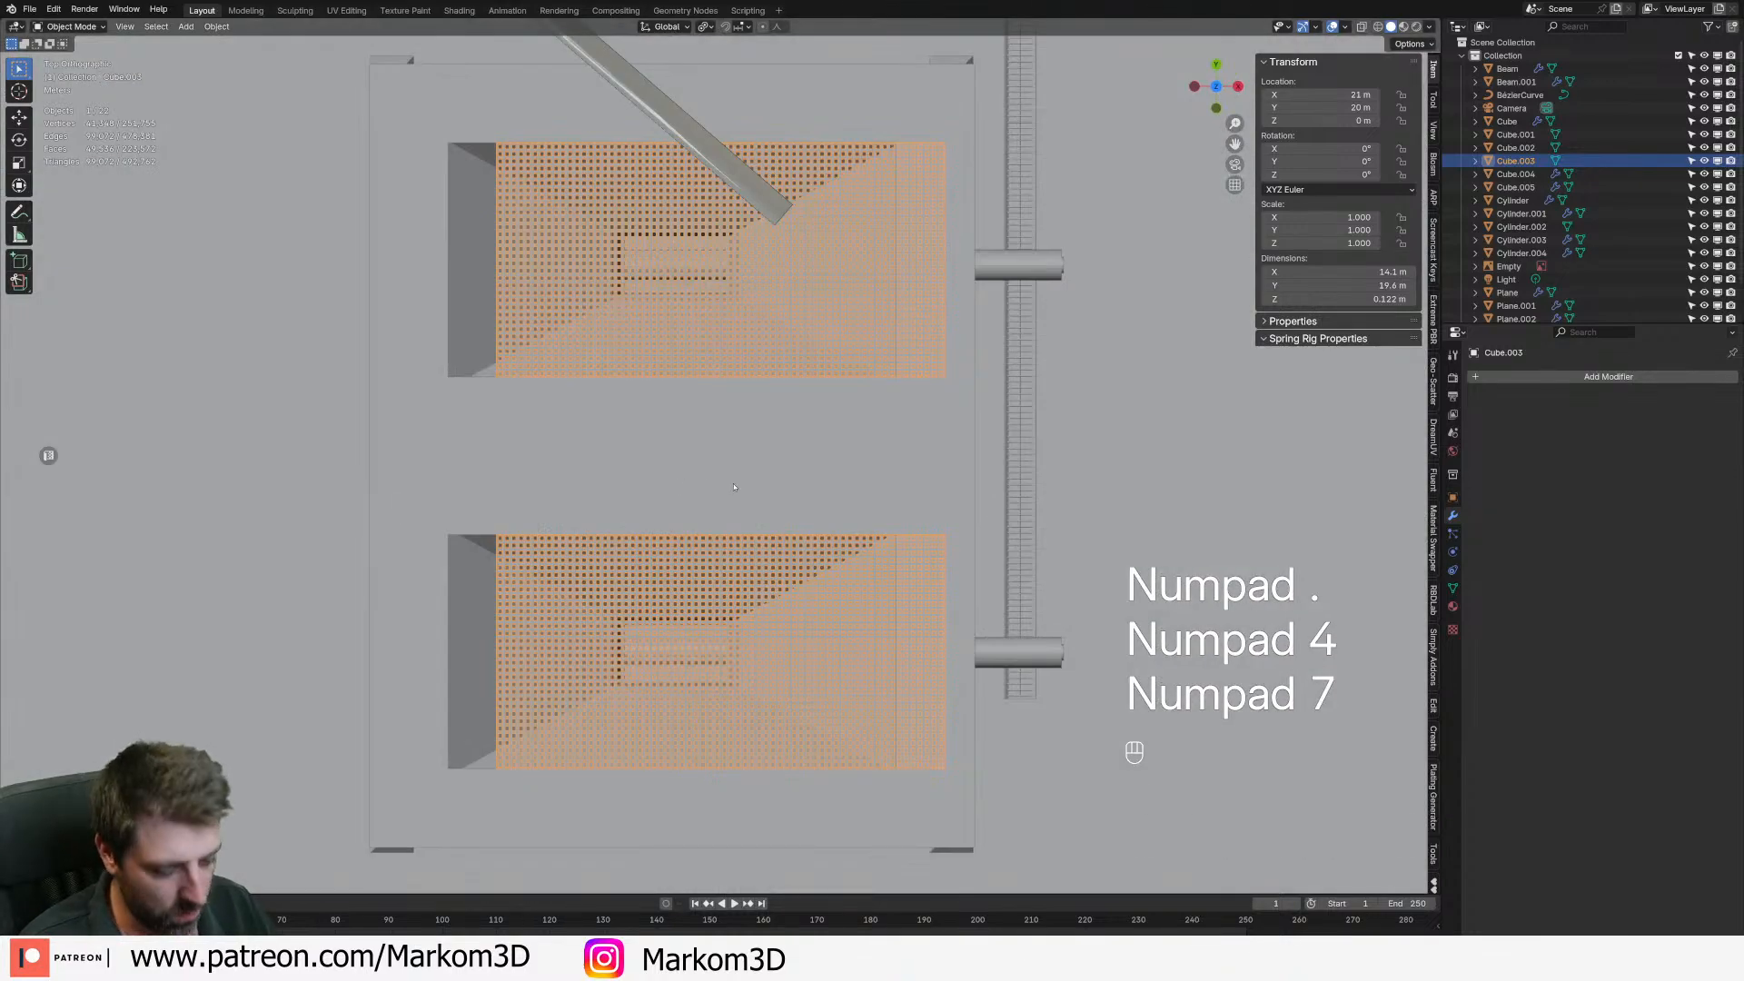
{"action": "key", "text": "g"}
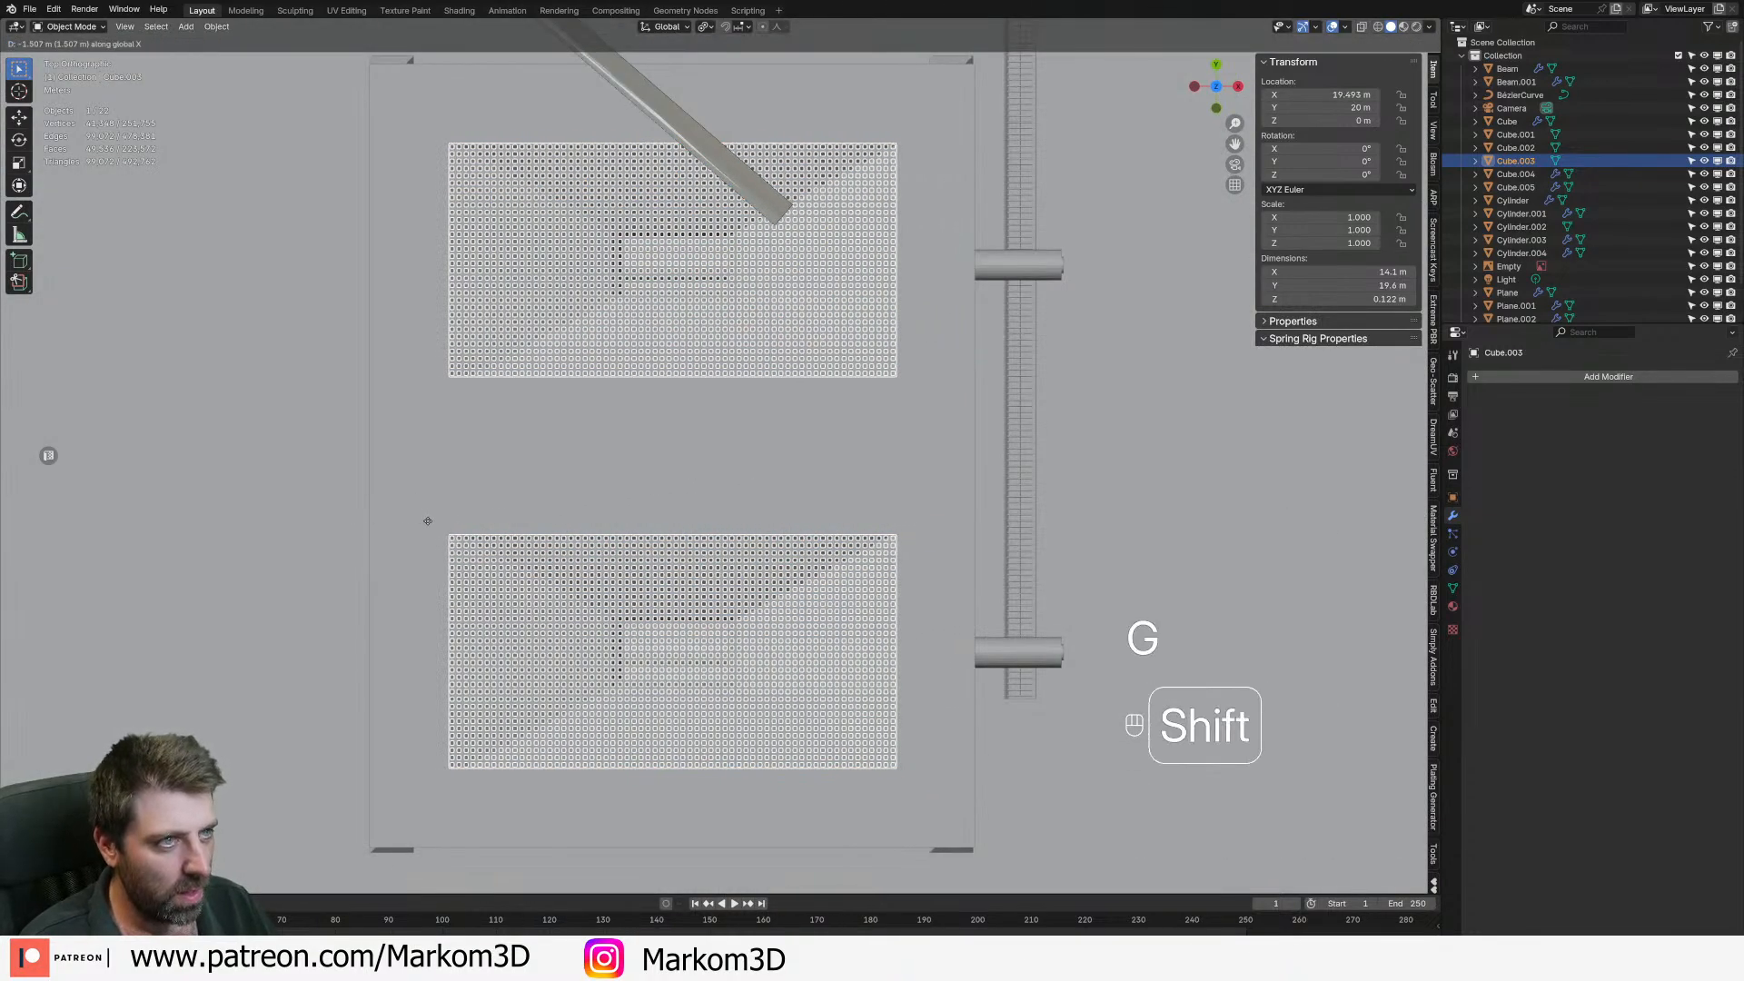
{"action": "left_click", "coordinate": [428, 521]}
- Inspect the hoppers, pipes and truss supports beneath the grated platform
{"action": "middle_click_drag", "start_coordinate": [585, 517], "coordinate": [504, 431]}
{"action": "scroll", "coordinate": [545, 490], "scroll_direction": "up", "scroll_amount": 4}
{"action": "middle_click_drag", "start_coordinate": [536, 691], "coordinate": [471, 607], "text": "shift"}
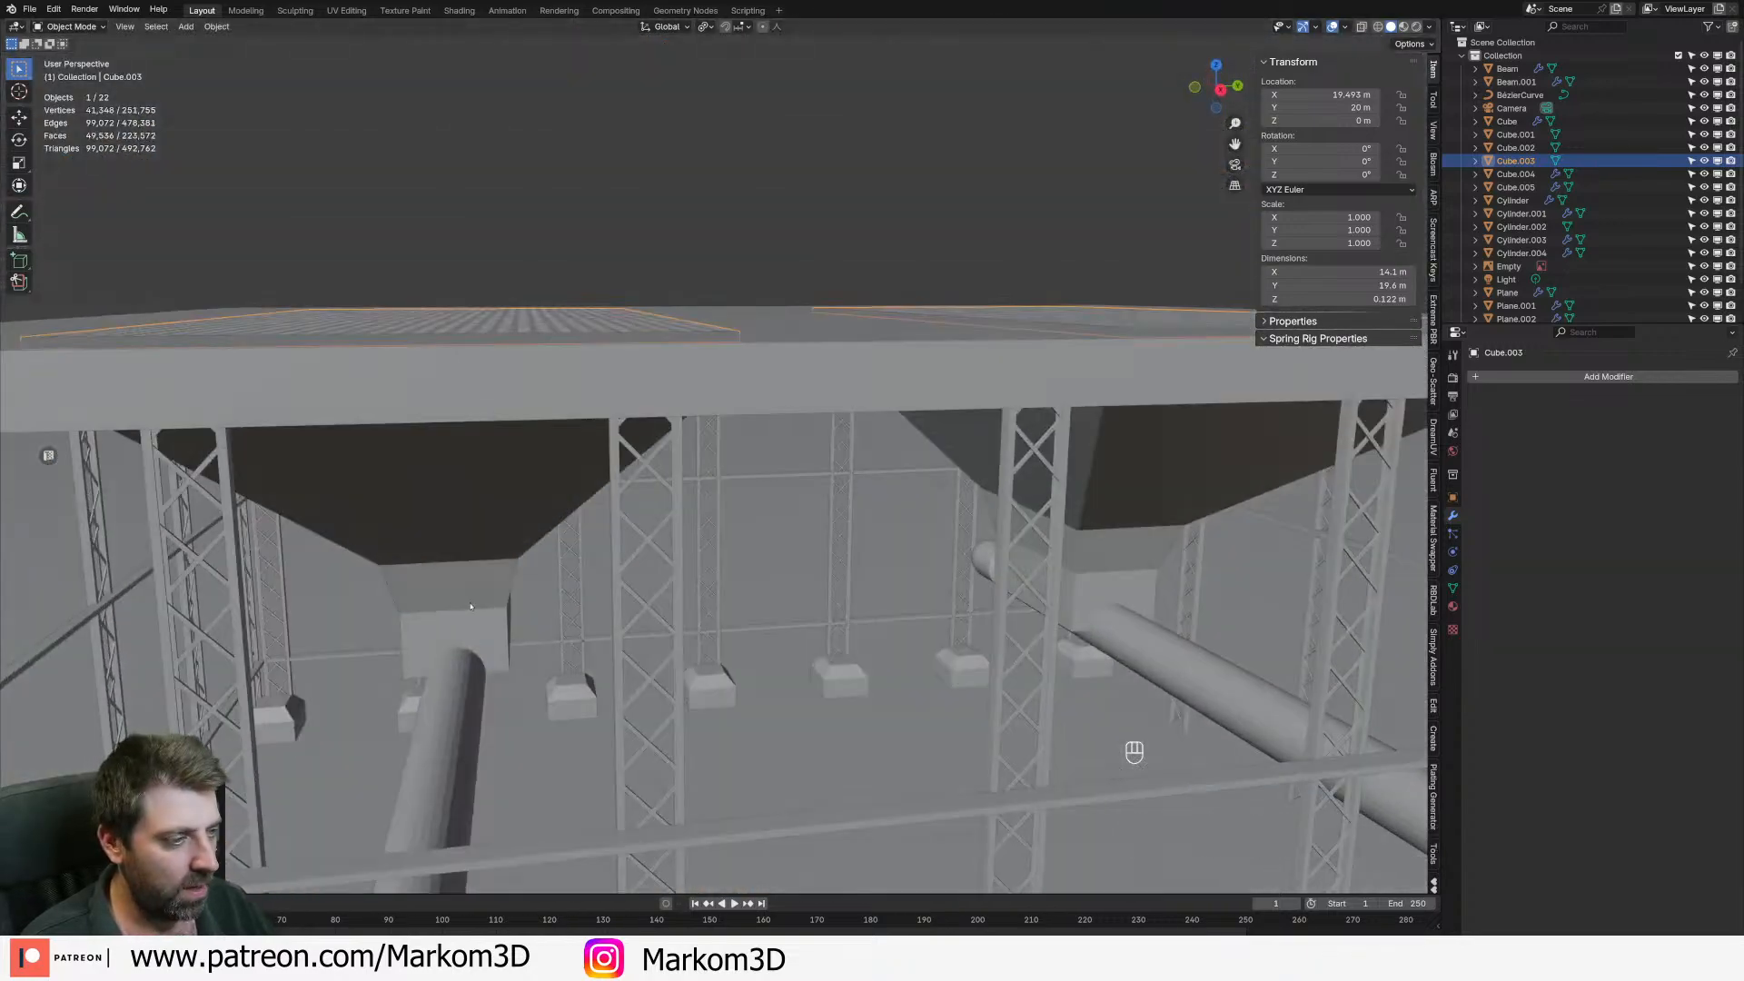
{"action": "scroll", "coordinate": [471, 607], "scroll_direction": "down", "scroll_amount": 8}
{"action": "middle_click_drag", "start_coordinate": [534, 616], "coordinate": [592, 636]}
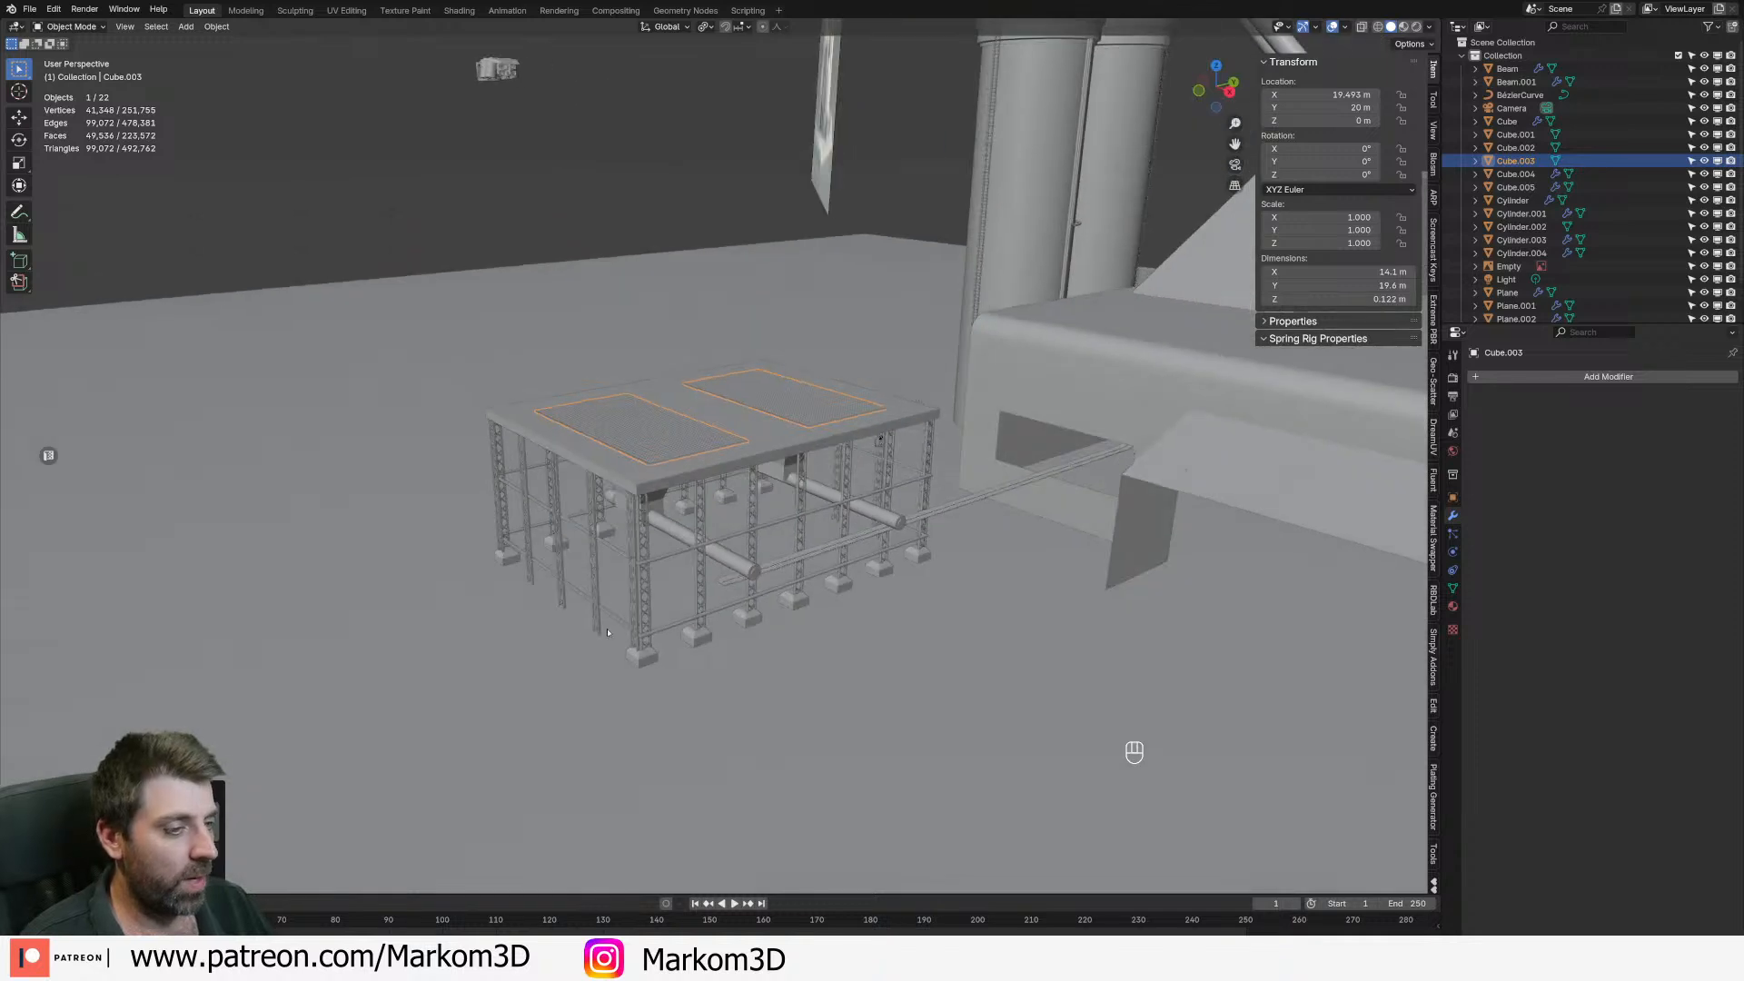
{"action": "scroll", "coordinate": [592, 635], "scroll_direction": "up", "scroll_amount": 3}
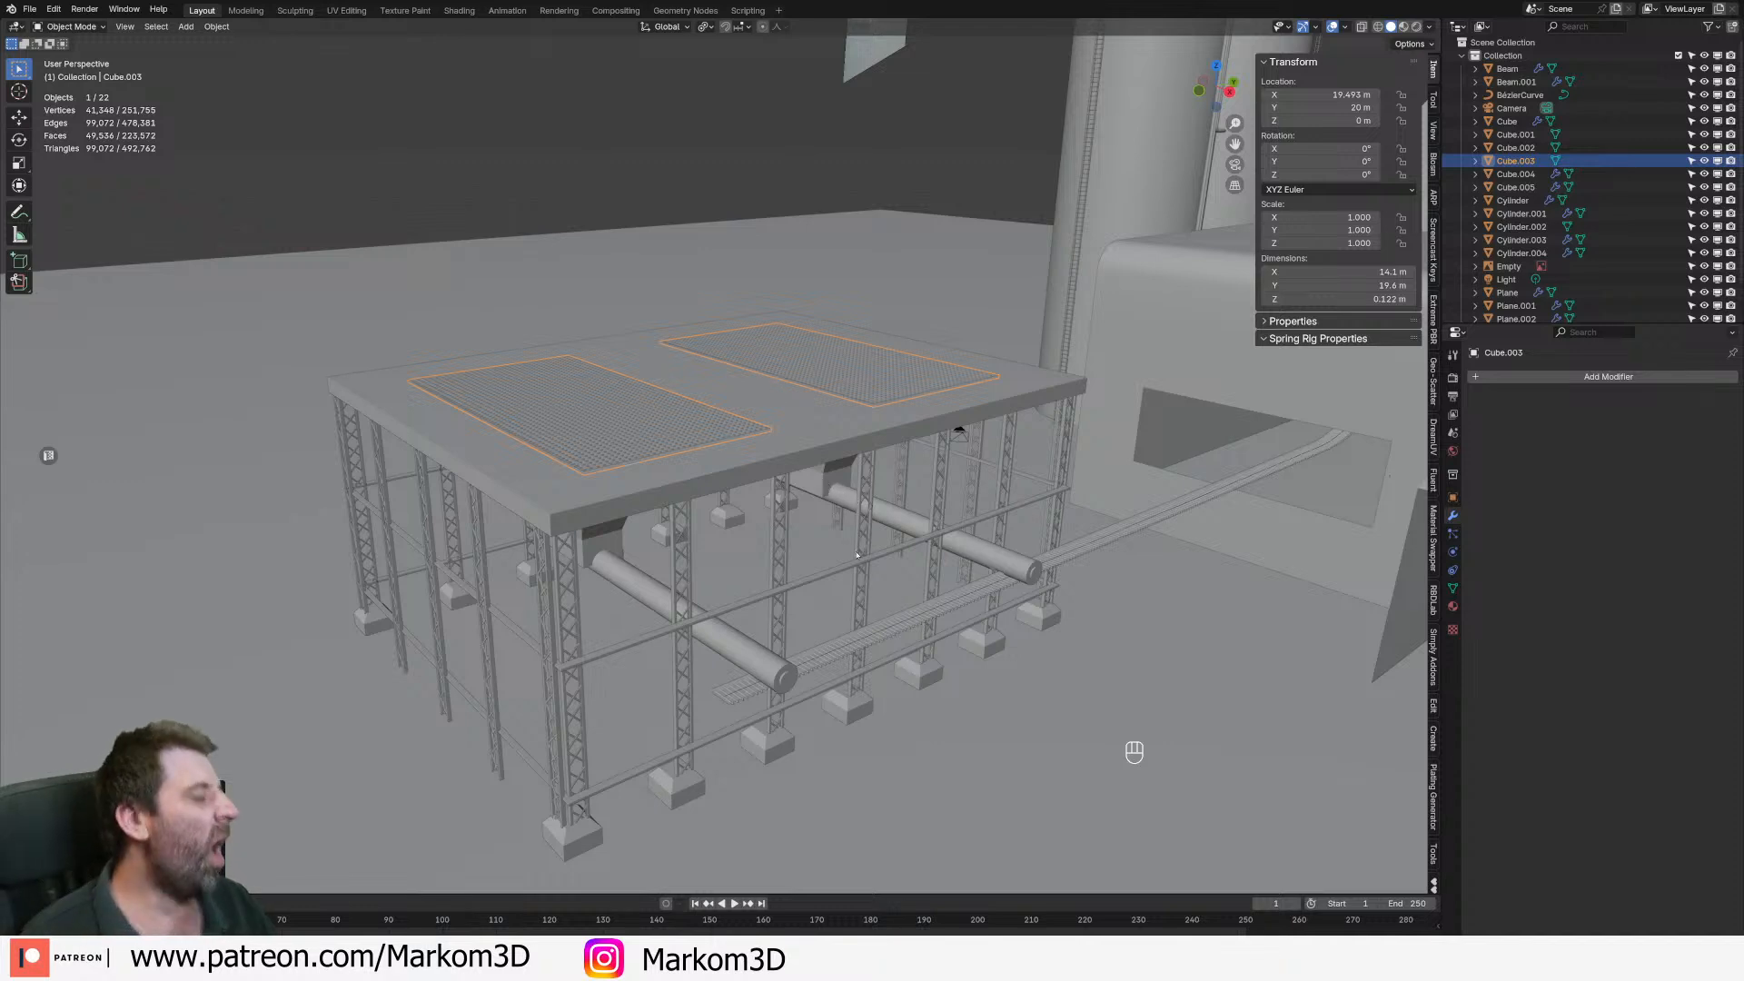
{"action": "middle_click_drag", "start_coordinate": [857, 554], "coordinate": [852, 315]}
- In a right-side wireframe view, lower the ringed cylinder to the building's level and tilt it slightly
{"action": "left_click", "coordinate": [796, 96]}
{"action": "middle_click_drag", "start_coordinate": [796, 96], "coordinate": [924, 232]}
{"action": "key", "text": "g"}
{"action": "right_click", "coordinate": [928, 410]}
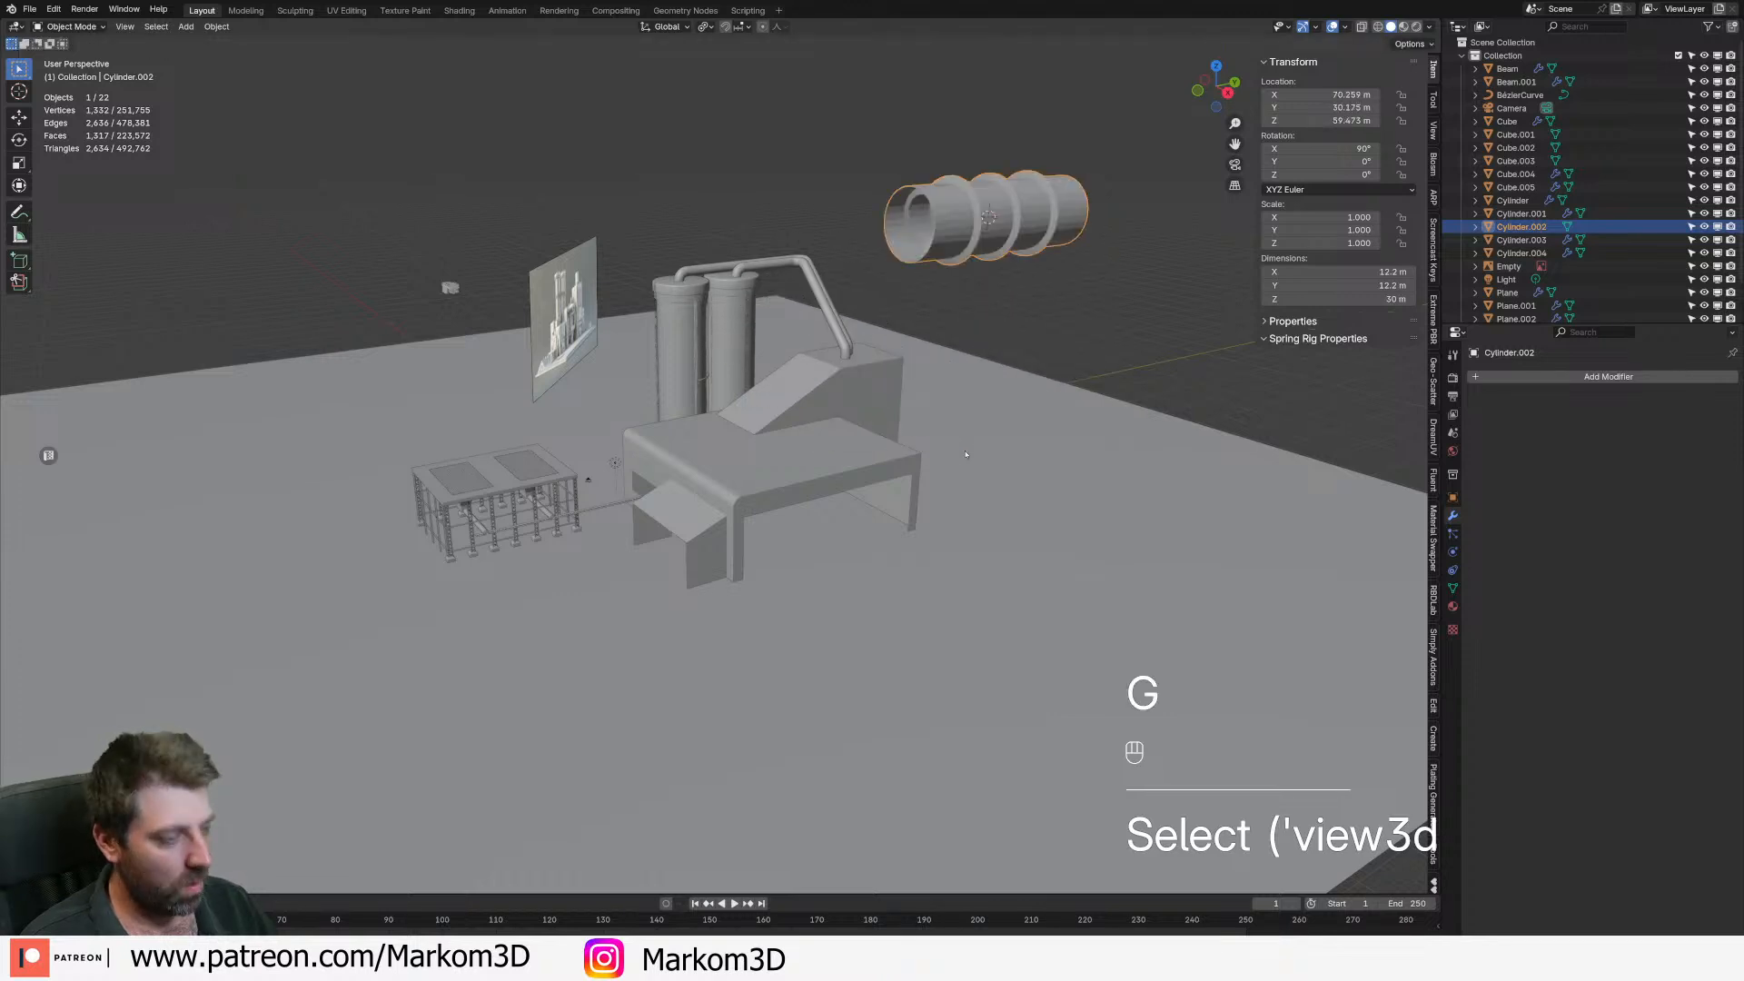
{"action": "key", "text": "KP_3"}
{"action": "key", "text": "z"}
{"action": "key", "text": "g"}
{"action": "left_click", "coordinate": [896, 722]}
{"action": "key", "text": "r"}
{"action": "left_click", "coordinate": [916, 677]}
{"action": "key", "text": "g"}
{"action": "left_click", "coordinate": [914, 674]}
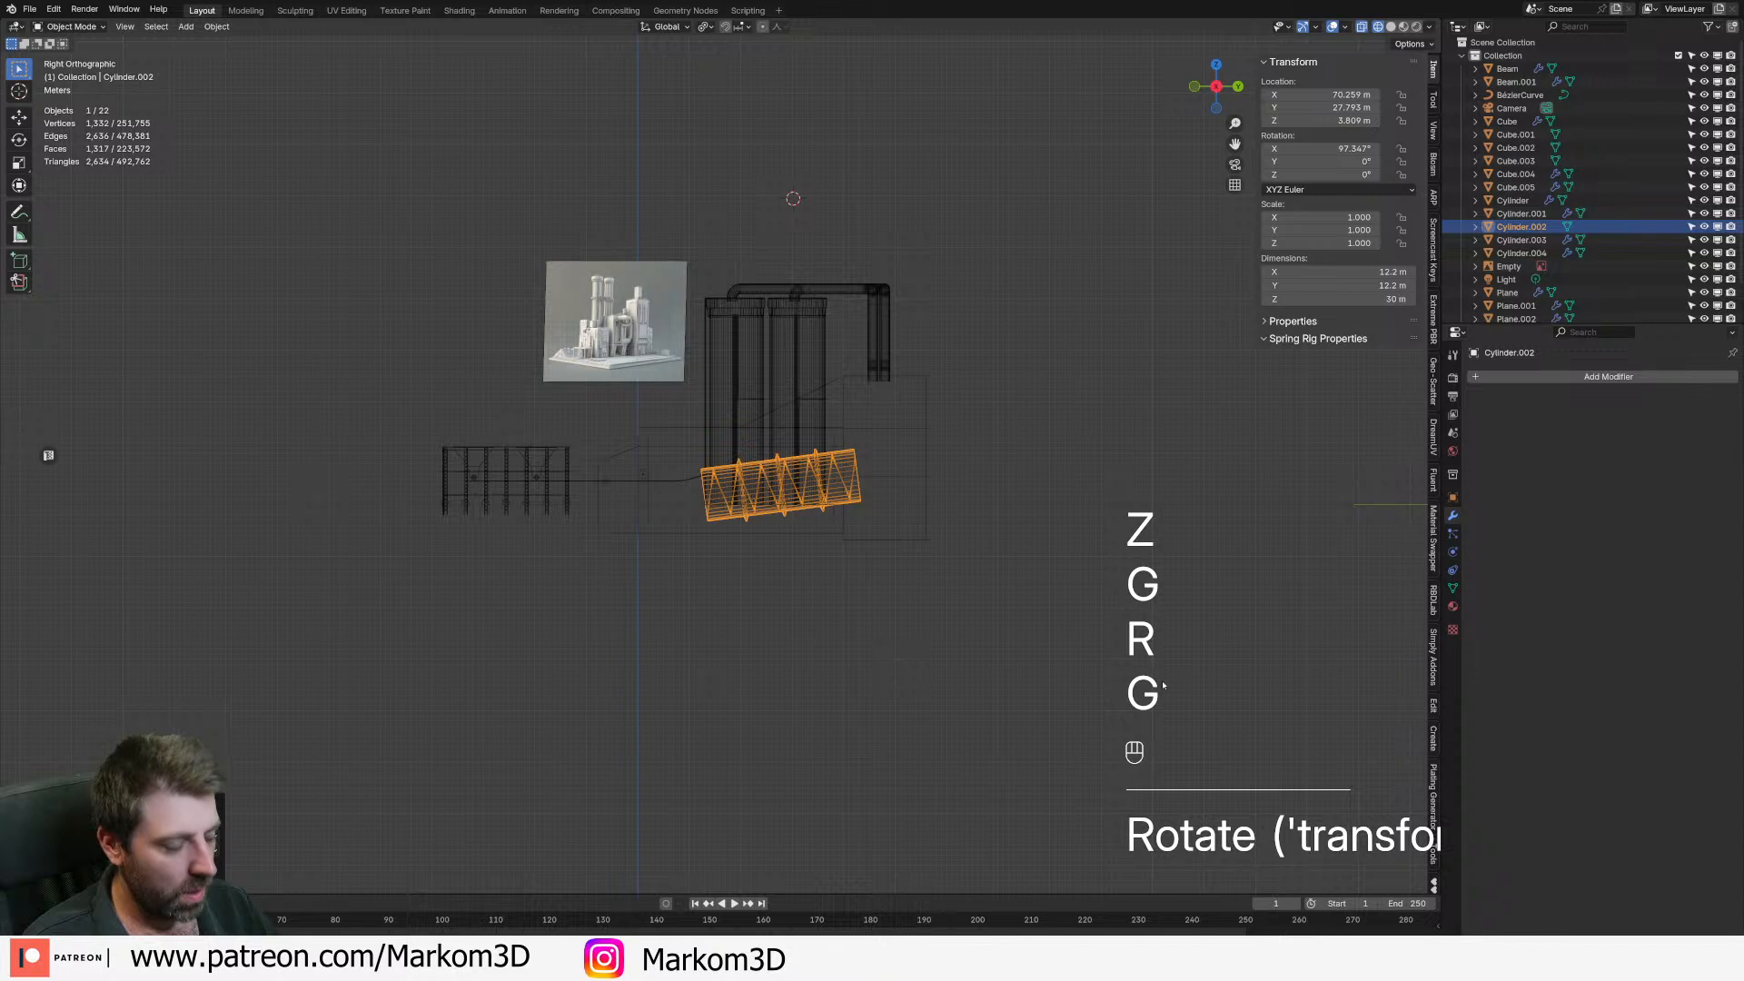
- Set the ringed cylinder's X rotation to 100° and raise it to about Z 9.45 m
{"action": "left_click", "coordinate": [1321, 148]}
{"action": "type", "text": "100"}
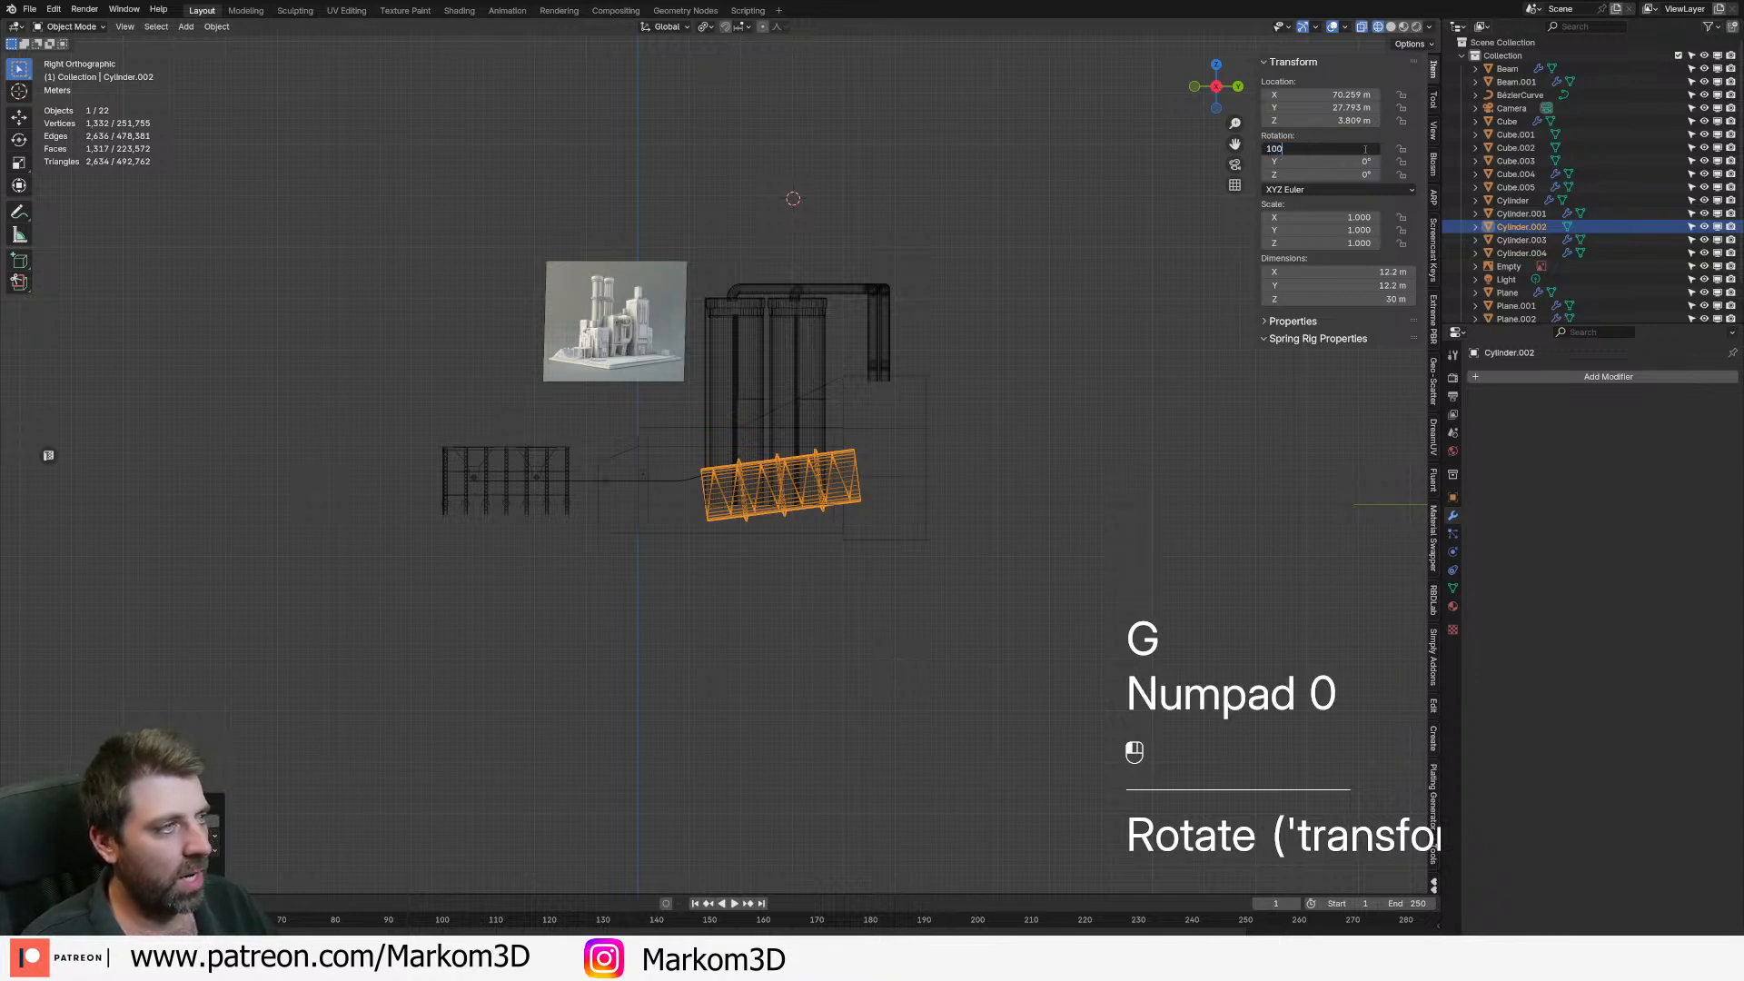
{"action": "key", "text": "Return"}
{"action": "key", "text": "g"}
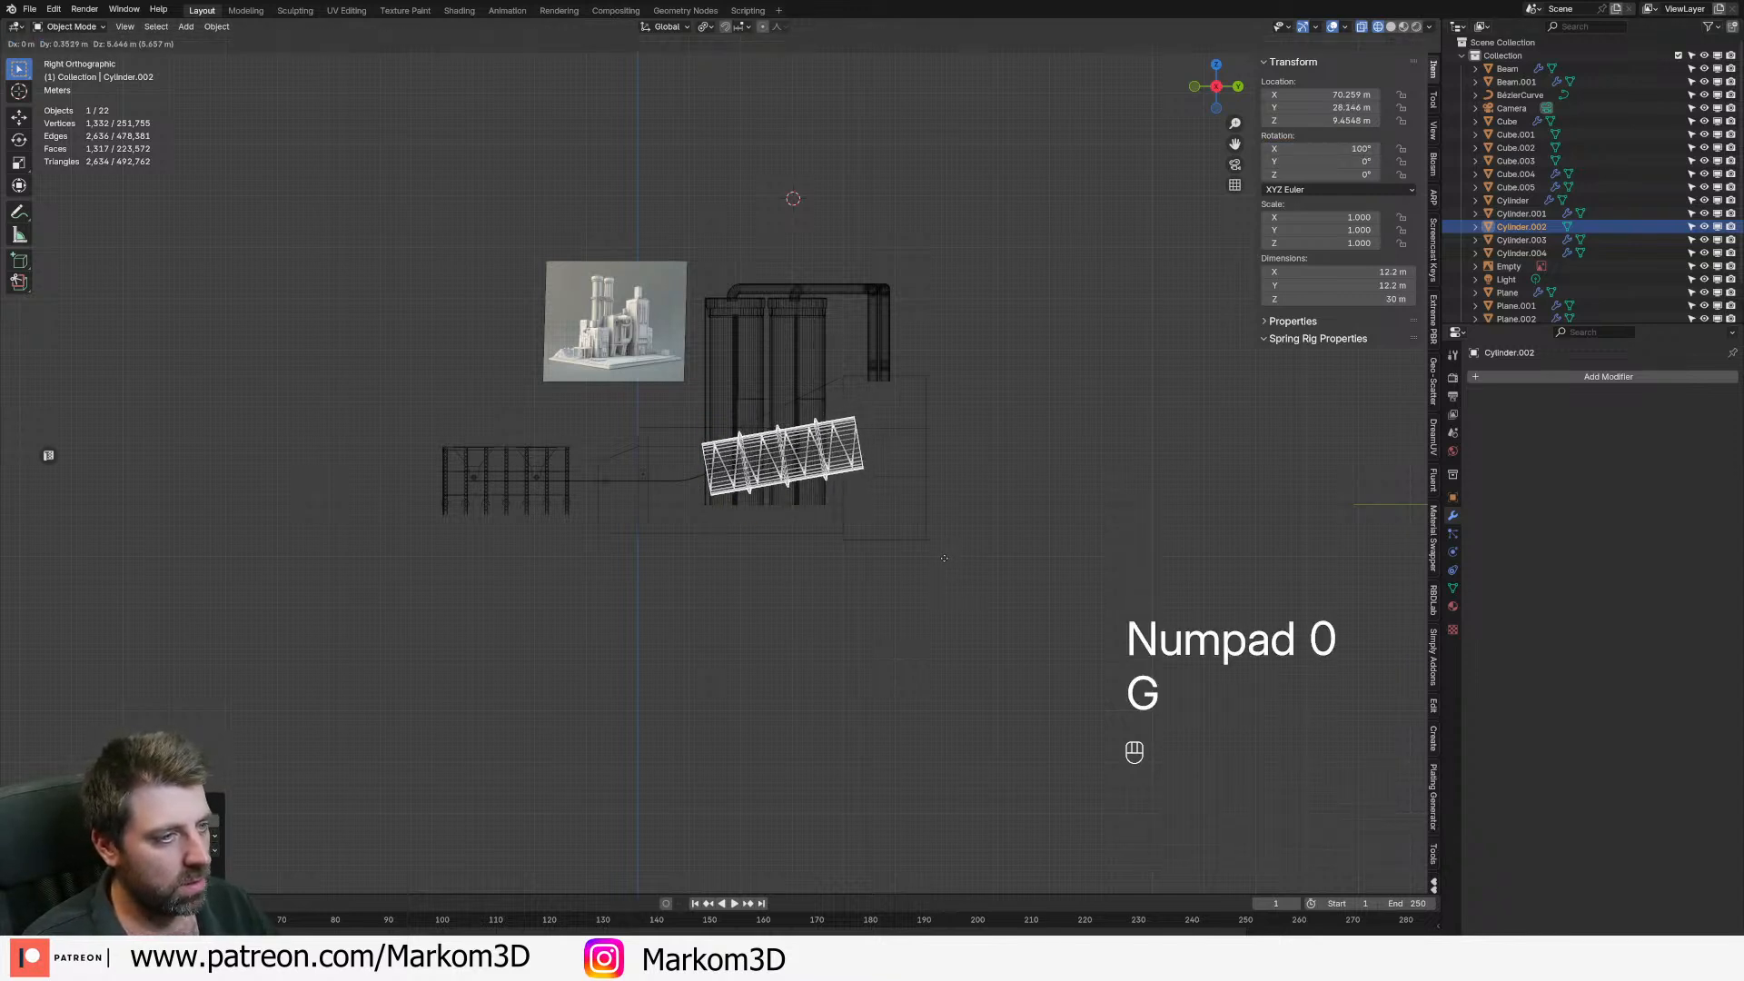
{"action": "left_click", "coordinate": [942, 558]}
- Return to solid shading and, in front view, move the ringed cylinder along X into the building behind the conveyor
{"action": "middle_click_drag", "start_coordinate": [700, 436], "coordinate": [862, 427]}
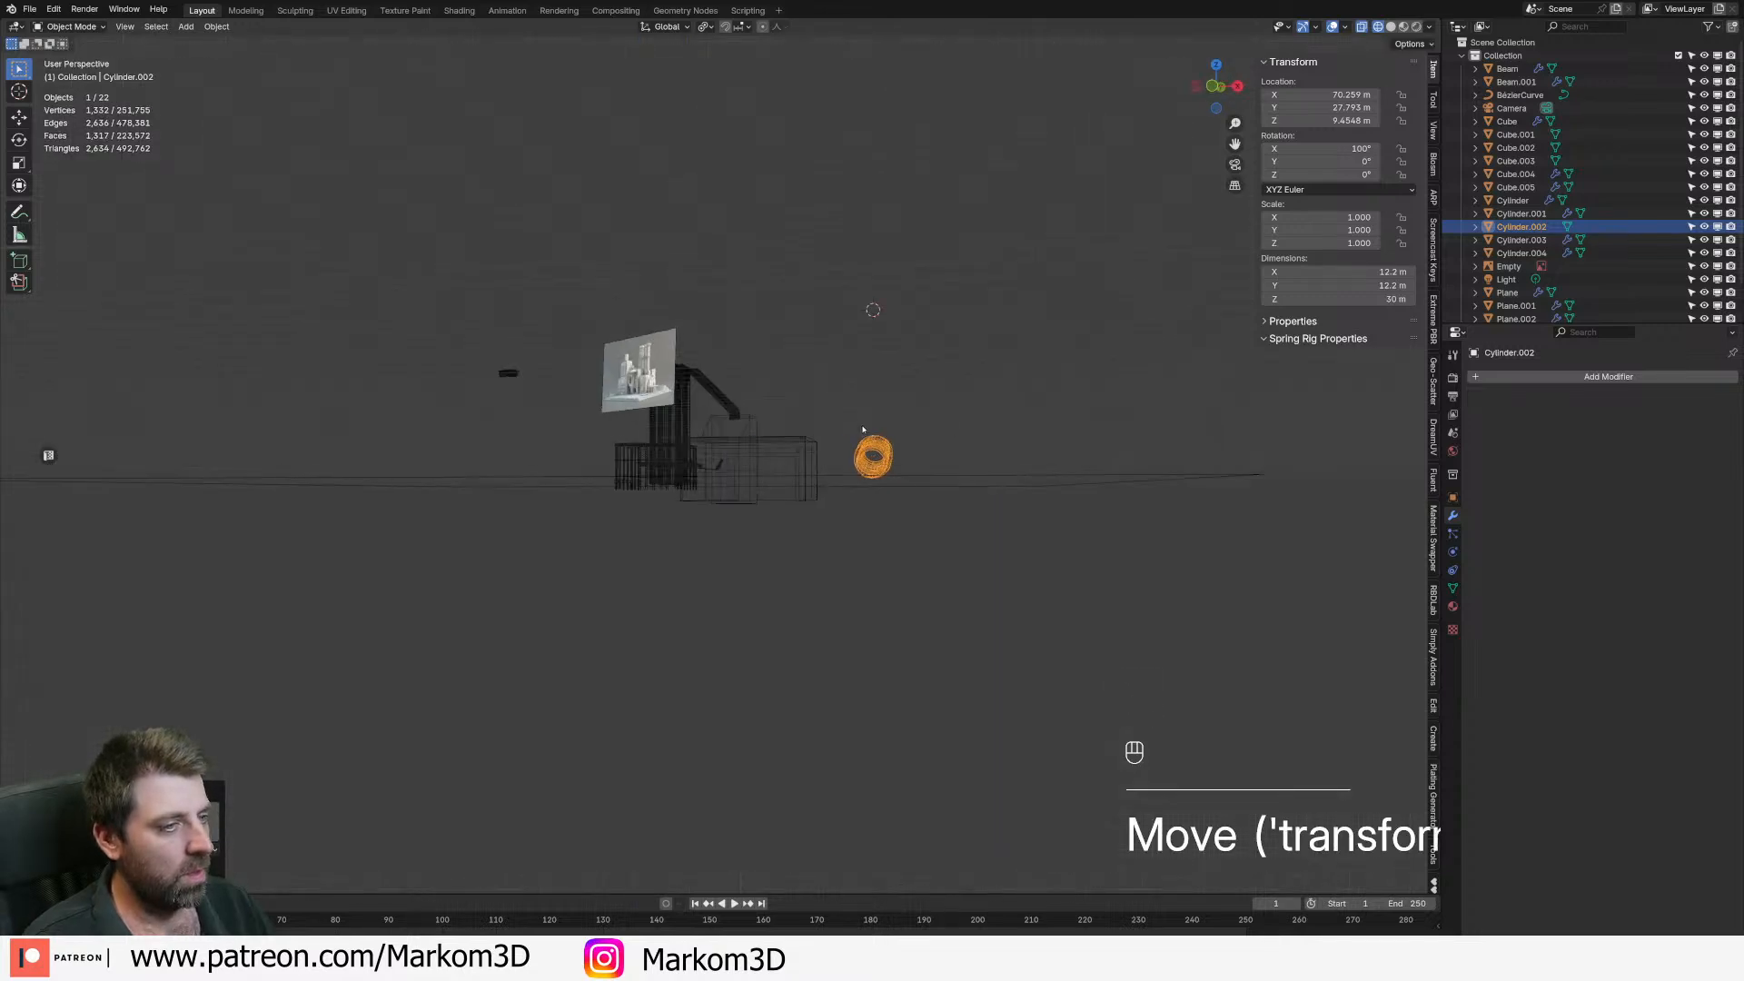
{"action": "key", "text": "z"}
{"action": "key", "text": "KP_3"}
{"action": "key", "text": "KP_1"}
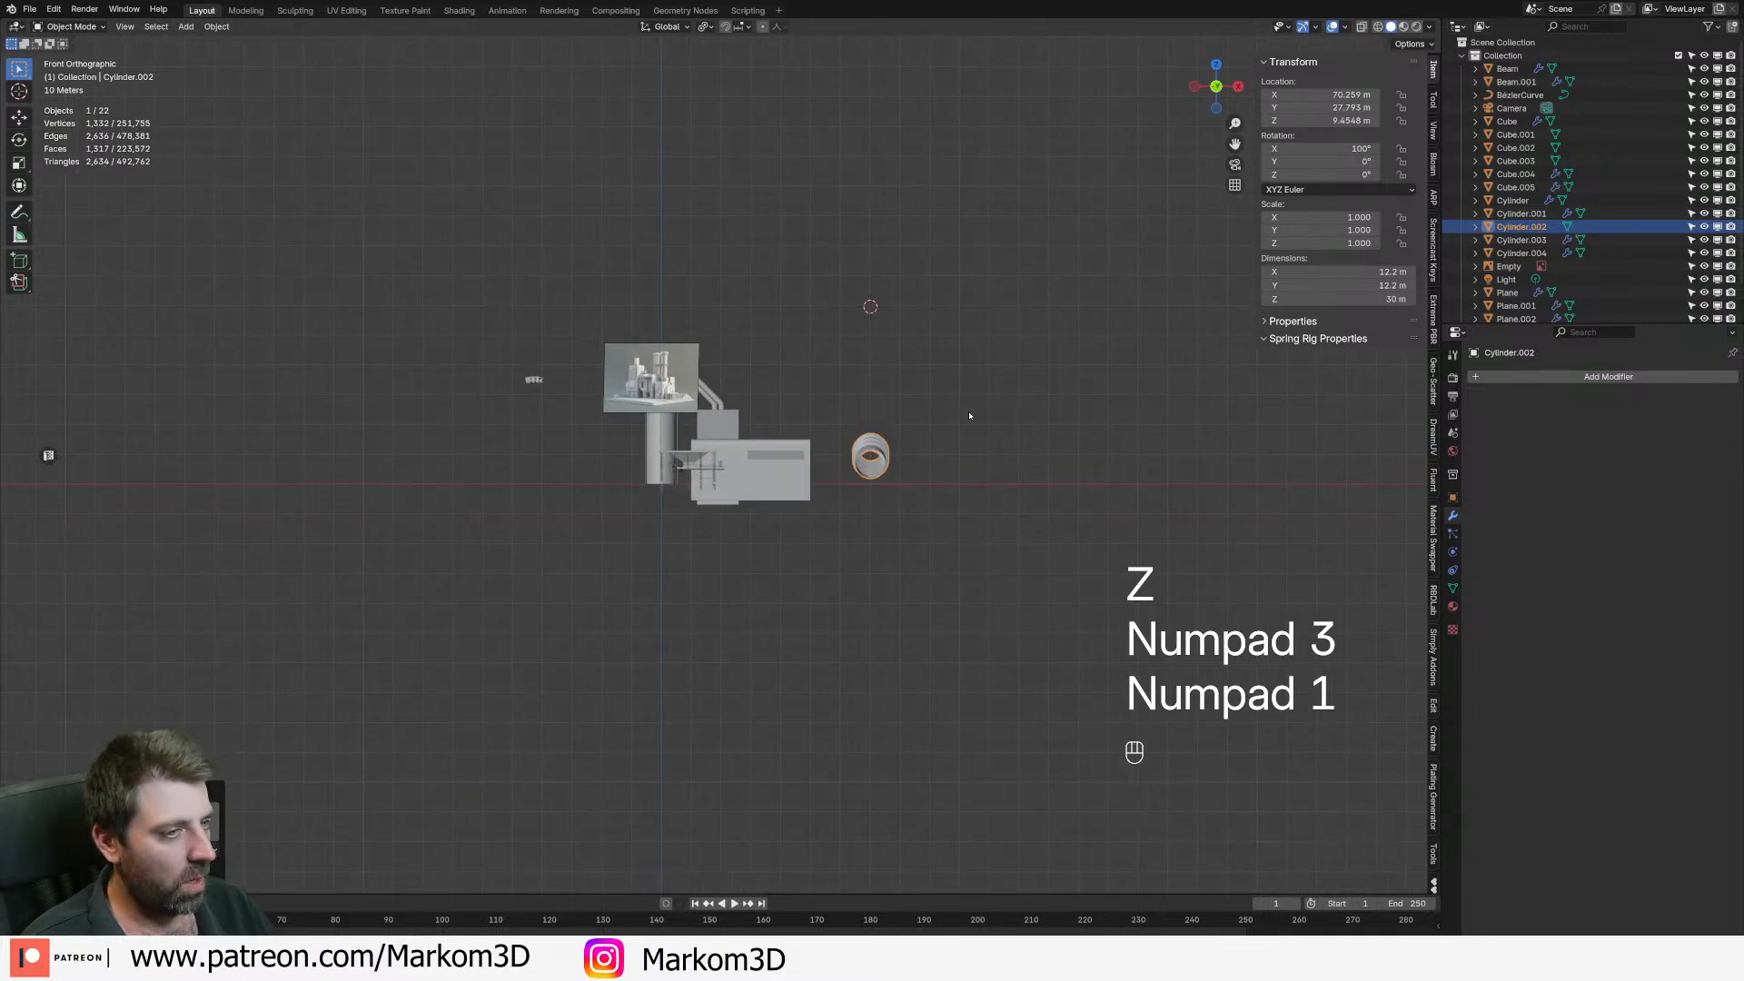
{"action": "scroll", "coordinate": [999, 427], "scroll_direction": "up", "scroll_amount": 3}
{"action": "key", "text": "g"}
{"action": "middle_click", "coordinate": [1019, 432]}
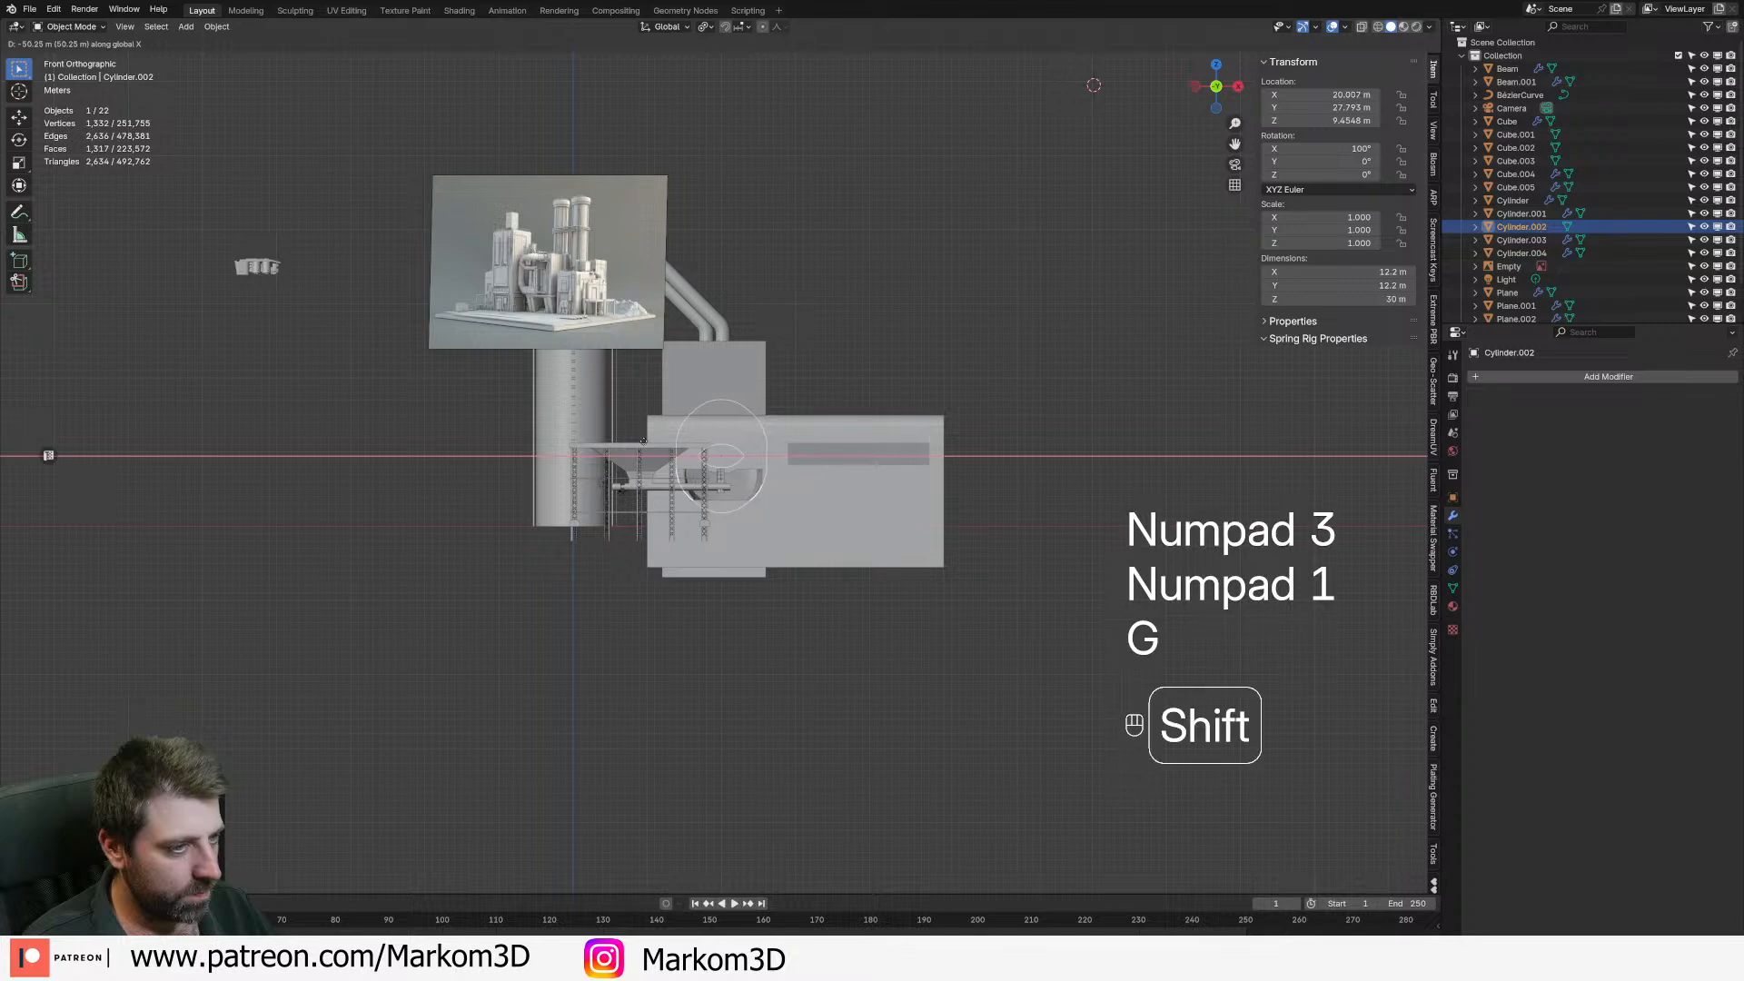
{"action": "left_click", "coordinate": [777, 468]}
- Examine how the tilted ringed cylinder sits inside the building in relation to the conveyor's end
{"action": "middle_click_drag", "start_coordinate": [777, 468], "coordinate": [1133, 523]}
{"action": "scroll", "coordinate": [1133, 523], "scroll_direction": "down", "scroll_amount": 2}
{"action": "left_click", "coordinate": [1036, 448]}
{"action": "middle_click_drag", "start_coordinate": [1036, 448], "coordinate": [961, 432]}
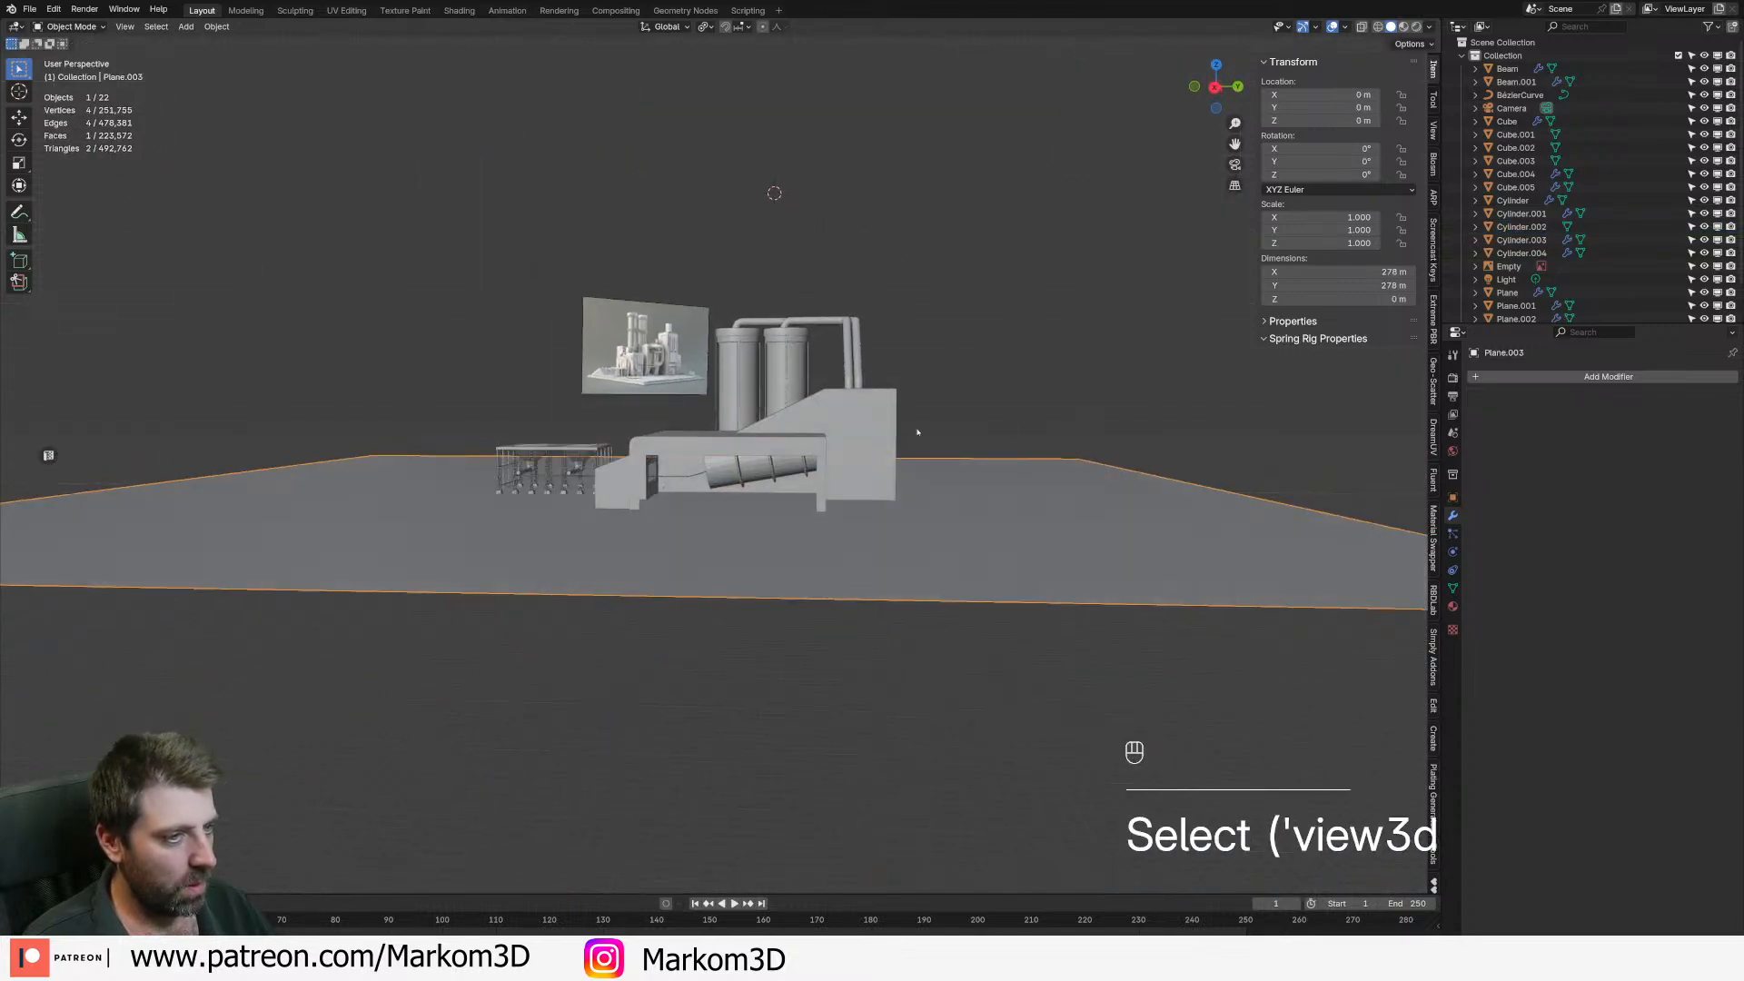
{"action": "scroll", "coordinate": [828, 409], "scroll_direction": "up", "scroll_amount": 8}
{"action": "middle_click_drag", "start_coordinate": [821, 500], "coordinate": [903, 378], "text": "shift"}
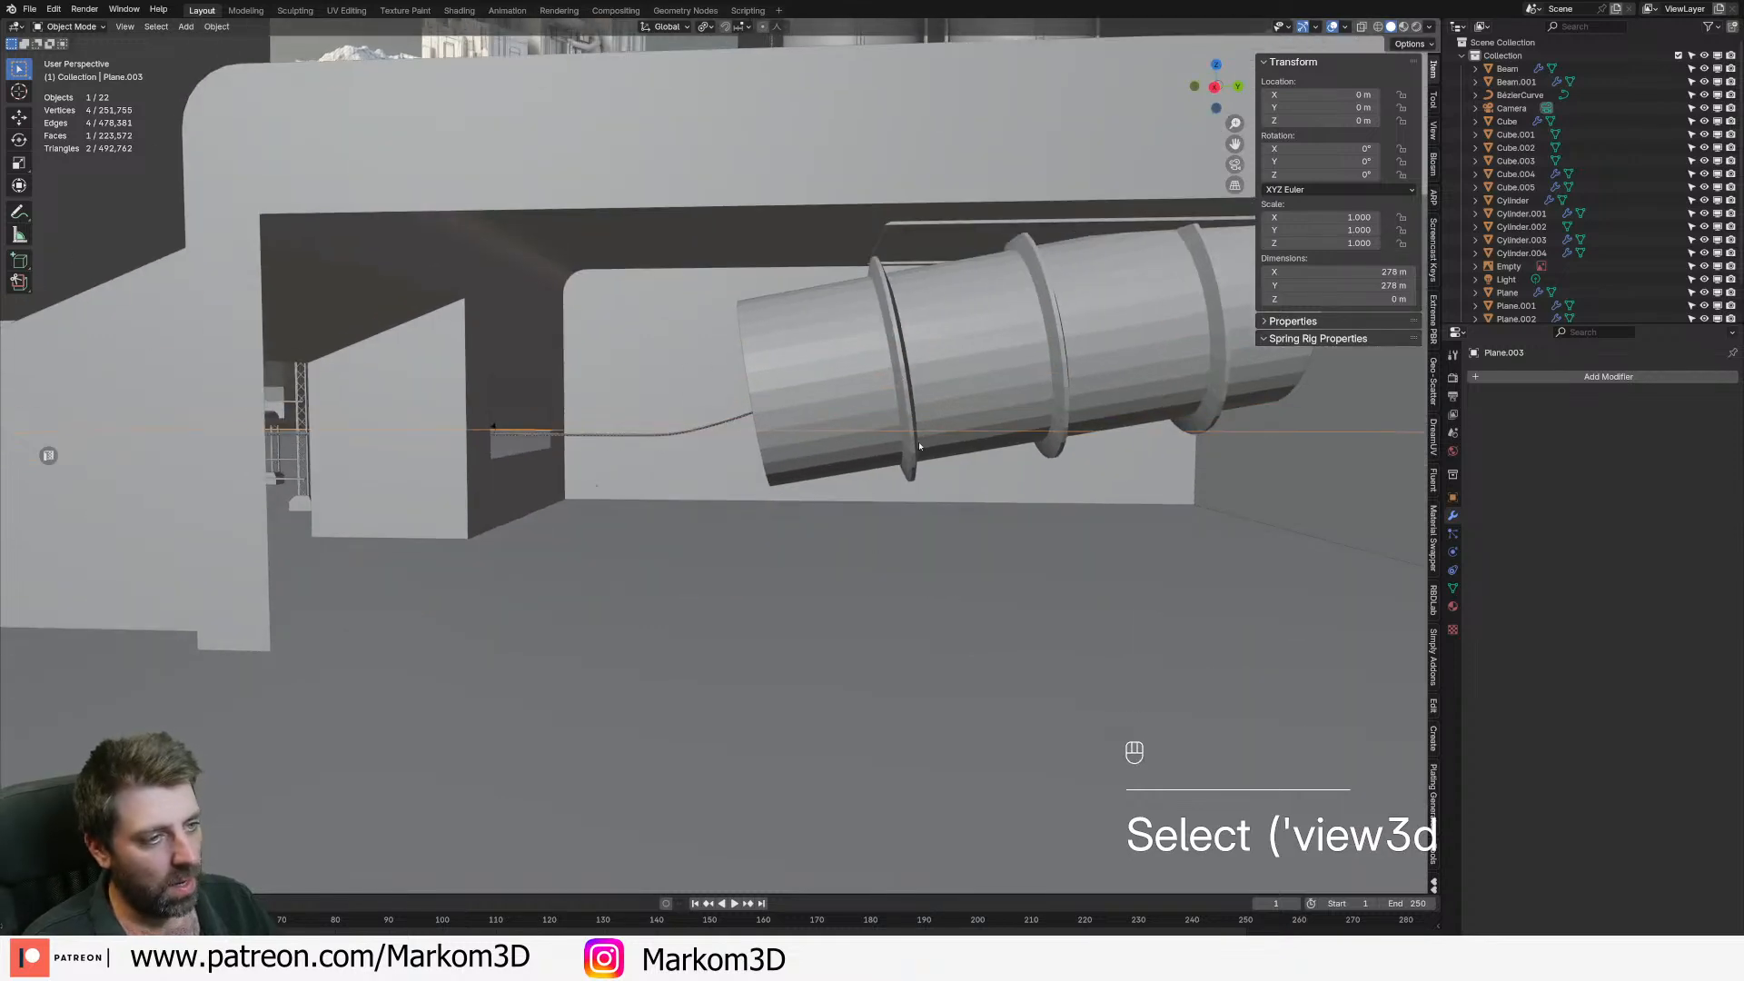
{"action": "middle_click_drag", "start_coordinate": [880, 537], "coordinate": [849, 458], "text": "shift"}
{"action": "scroll", "coordinate": [847, 455], "scroll_direction": "down", "scroll_amount": 3}
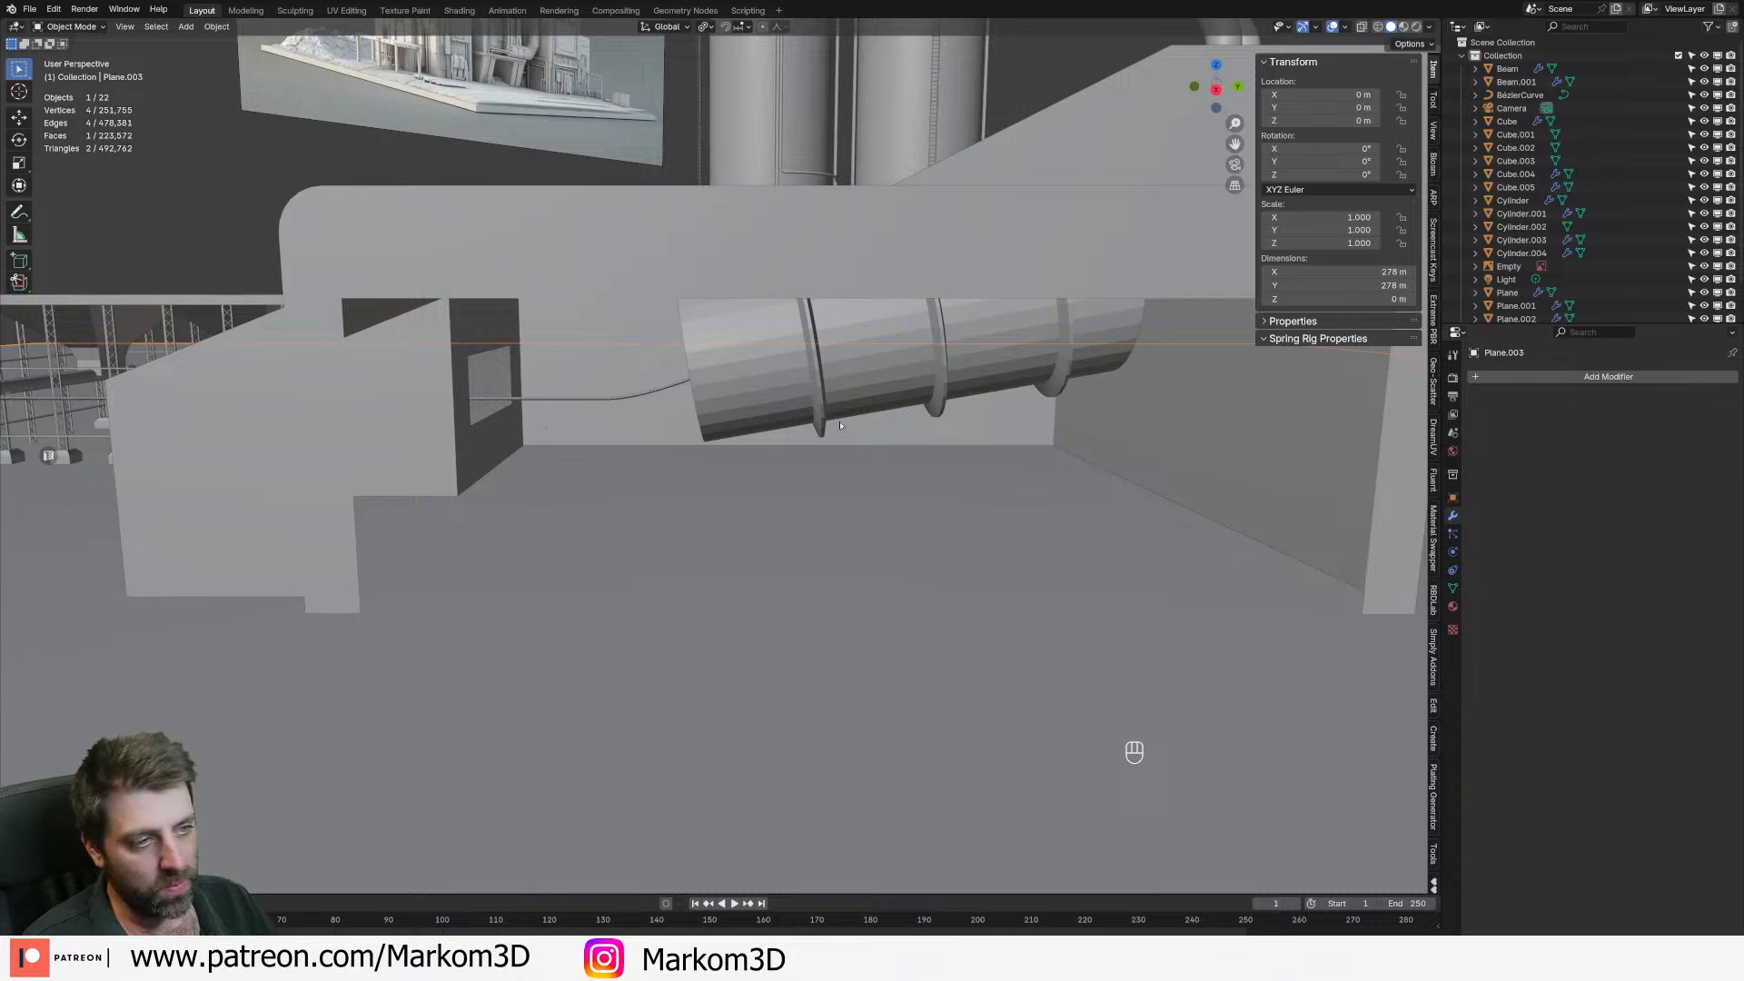
- In the building's mesh, lower the top edge of the conveyor opening in the wall
{"action": "left_click", "coordinate": [514, 356]}
{"action": "middle_click_drag", "start_coordinate": [514, 357], "coordinate": [710, 368]}
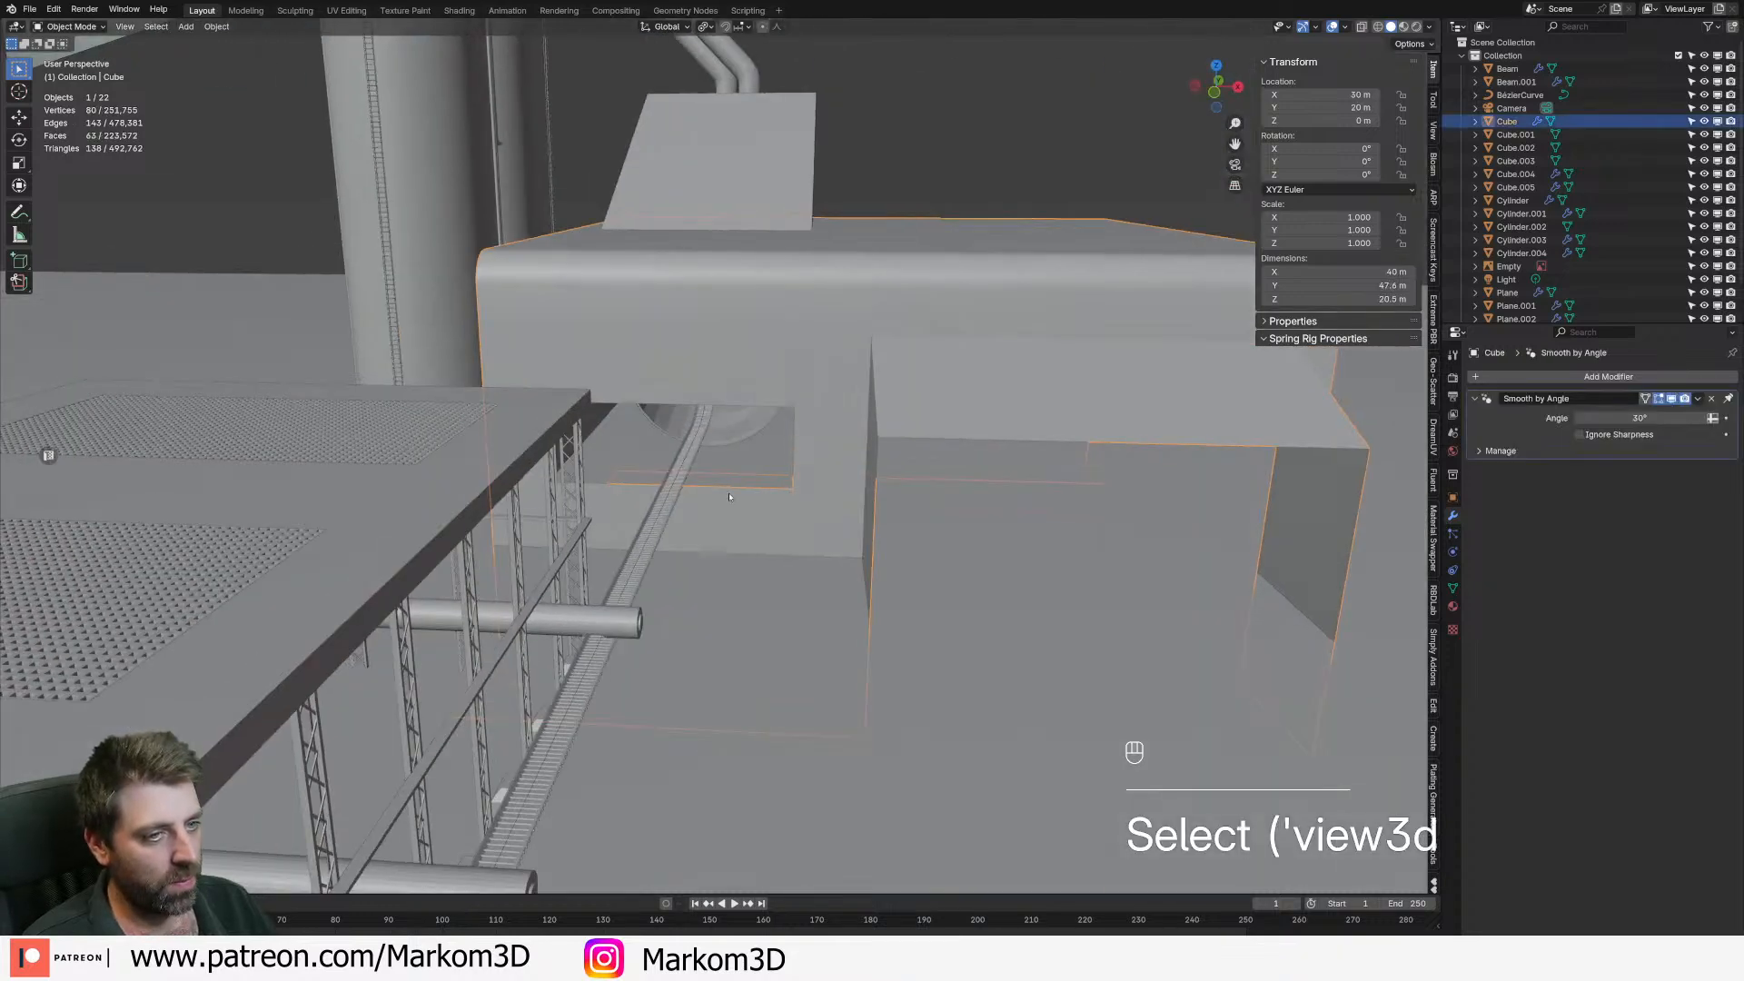
{"action": "scroll", "coordinate": [710, 368], "scroll_direction": "up", "scroll_amount": 2}
{"action": "key", "text": "Tab"}
{"action": "key", "text": "2"}
{"action": "left_click", "coordinate": [709, 387]}
{"action": "key", "text": "g"}
{"action": "middle_click", "coordinate": [709, 390]}
{"action": "left_click", "coordinate": [710, 441]}
- Select the edge loop around the conveyor opening and scale it narrower along X
{"action": "left_click", "coordinate": [763, 582]}
{"action": "left_click", "coordinate": [825, 532]}
{"action": "left_click", "coordinate": [811, 473], "text": "alt"}
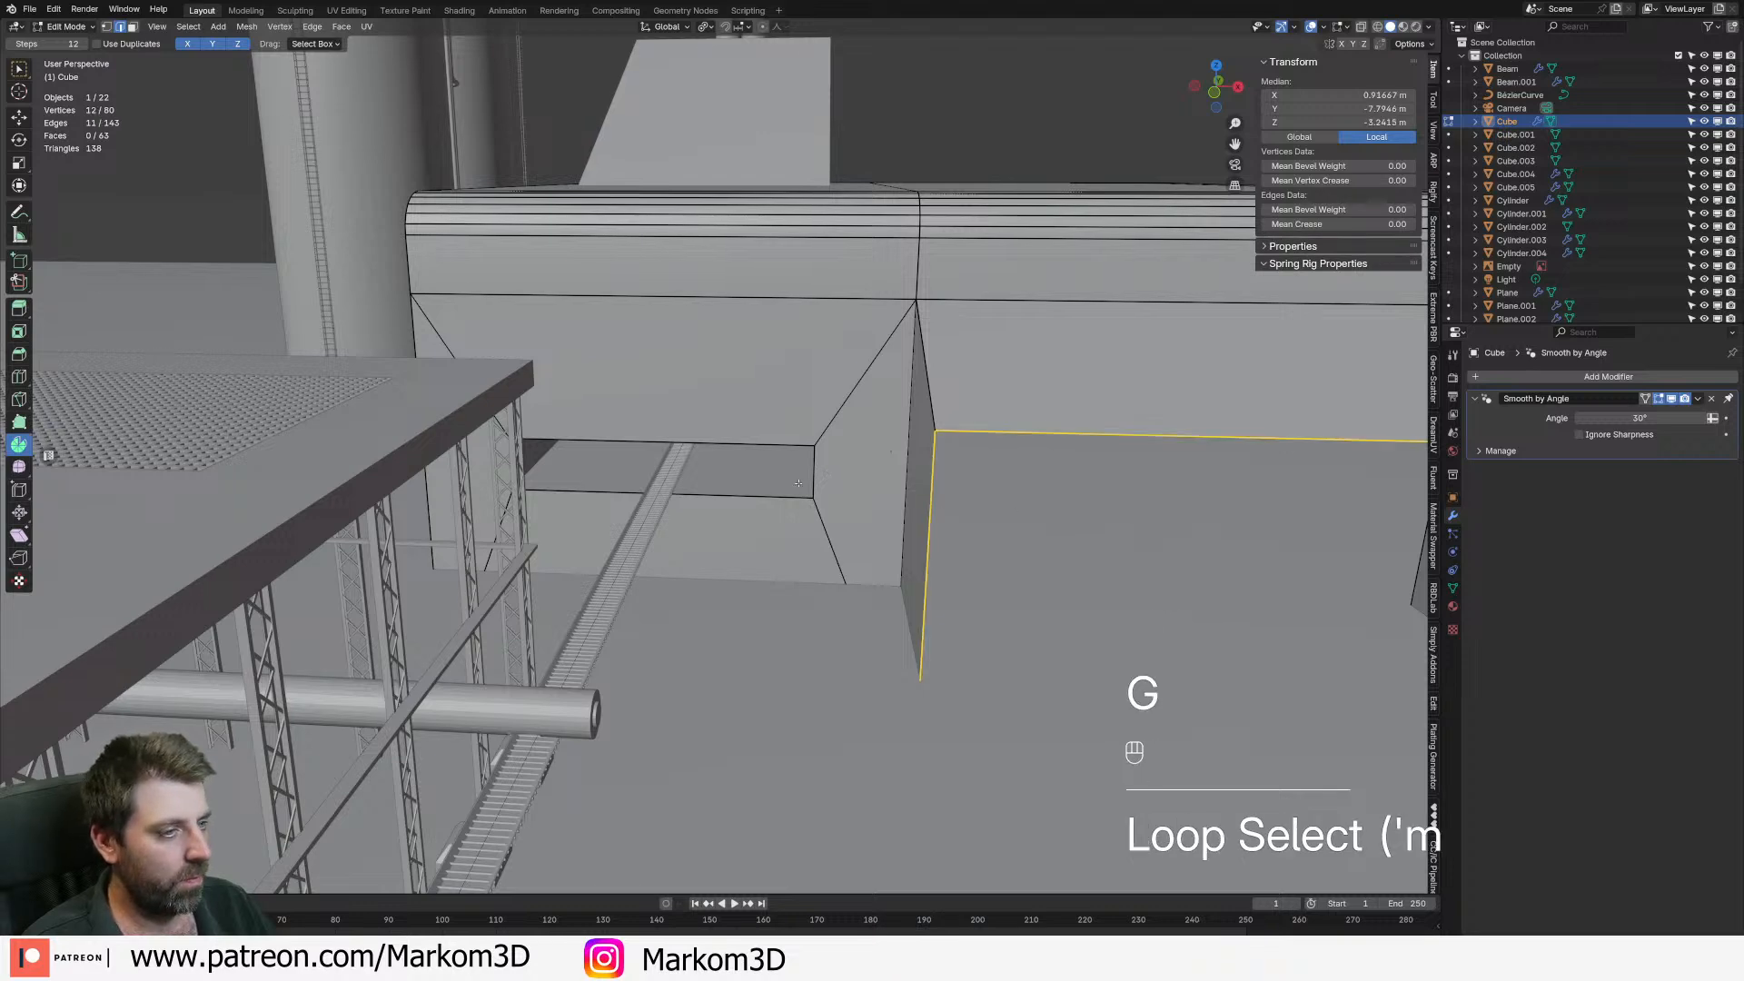
{"action": "left_click", "coordinate": [777, 501]}
{"action": "left_click", "coordinate": [778, 496], "text": "alt"}
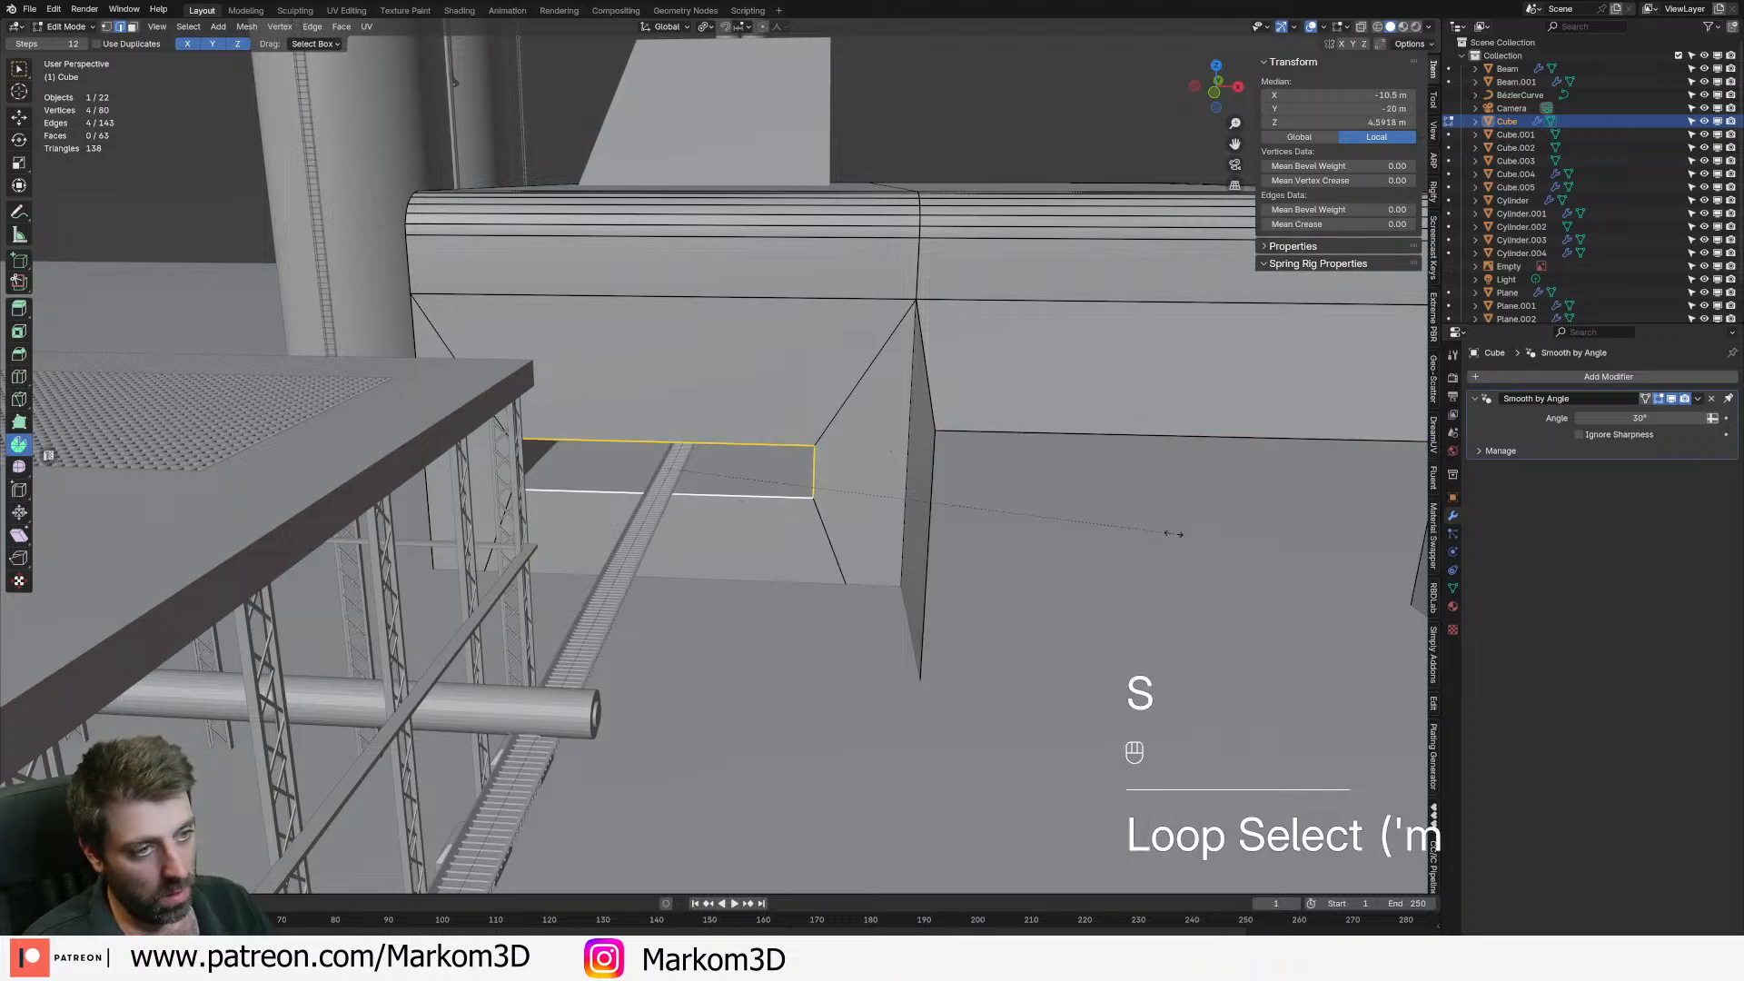
{"action": "key", "text": "s"}
{"action": "key", "text": "x"}
{"action": "left_click", "coordinate": [778, 489]}
- In front view, shift the opening's edge loop along X and raise it to local Z 5.31 m around the conveyor, then leave Edit Mode
{"action": "scroll", "coordinate": [778, 489], "scroll_direction": "down", "scroll_amount": 5}
{"action": "key", "text": "Tab"}
{"action": "middle_click_drag", "start_coordinate": [854, 536], "coordinate": [755, 511]}
{"action": "key", "text": "Tab"}
{"action": "scroll", "coordinate": [818, 513], "scroll_direction": "up", "scroll_amount": 5}
{"action": "key", "text": "KP_3"}
{"action": "key", "text": "KP_1"}
{"action": "key", "text": "g"}
{"action": "key", "text": "x"}
{"action": "left_click", "coordinate": [857, 514], "text": "shift"}
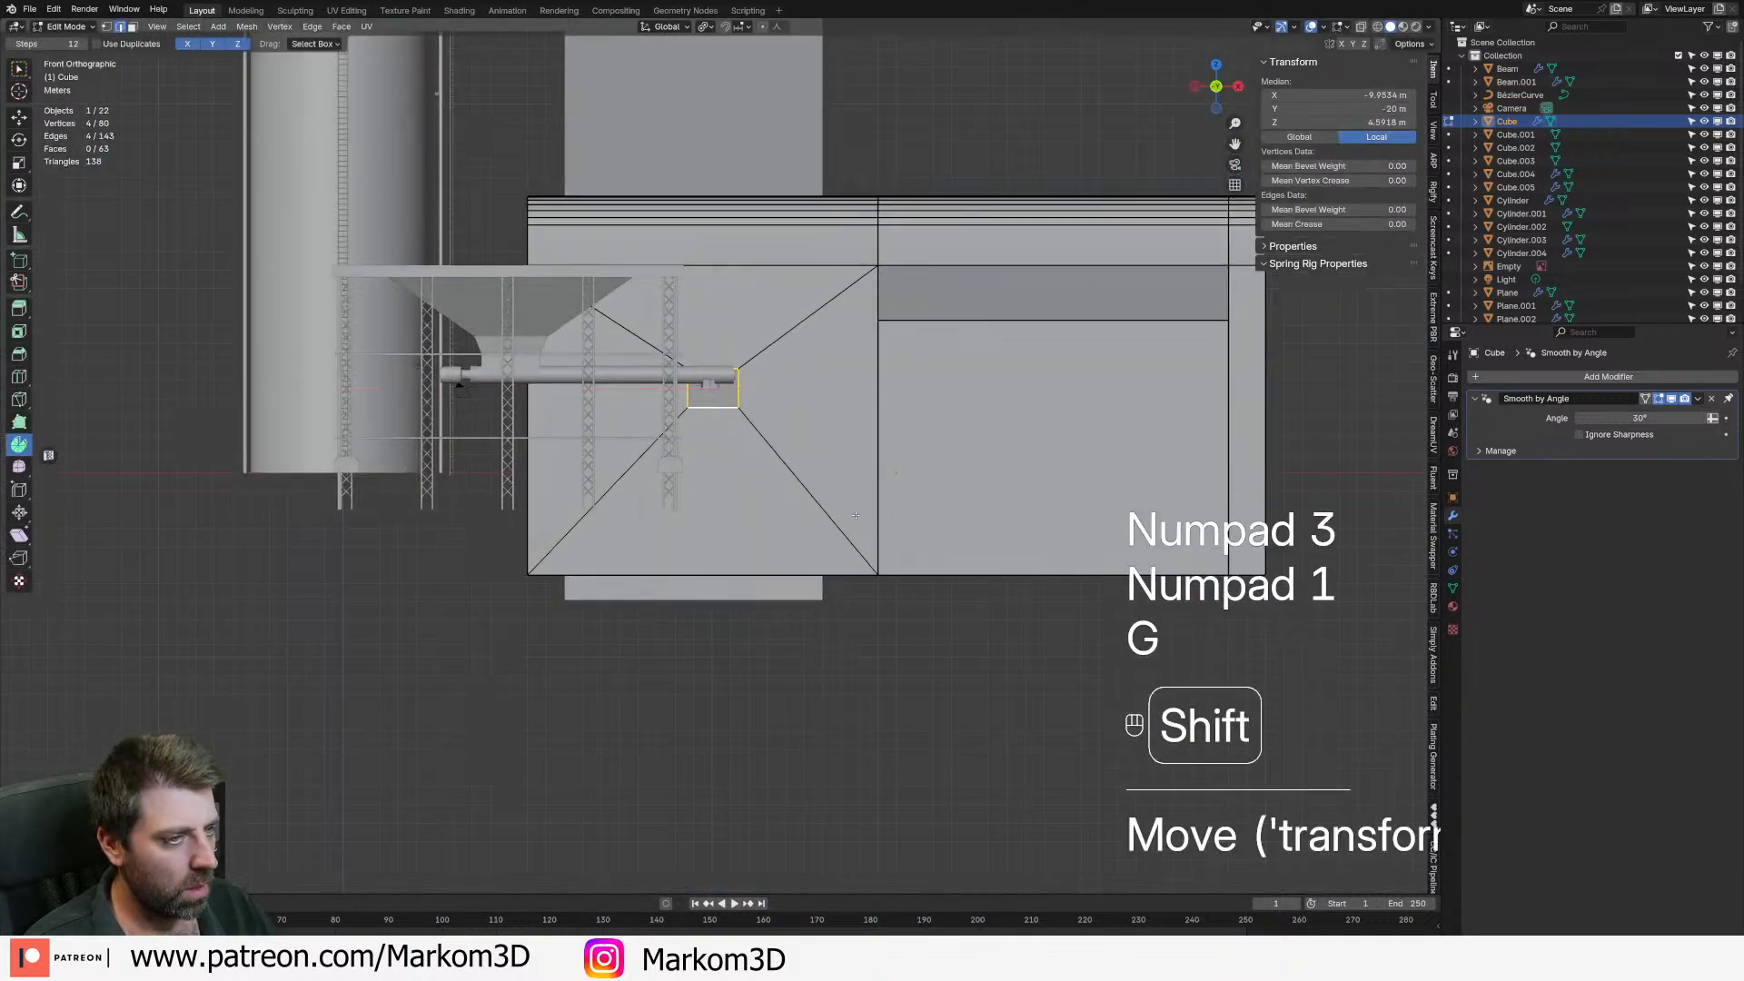
{"action": "key", "text": "g"}
{"action": "key", "text": "z"}
{"action": "left_click", "coordinate": [809, 382]}
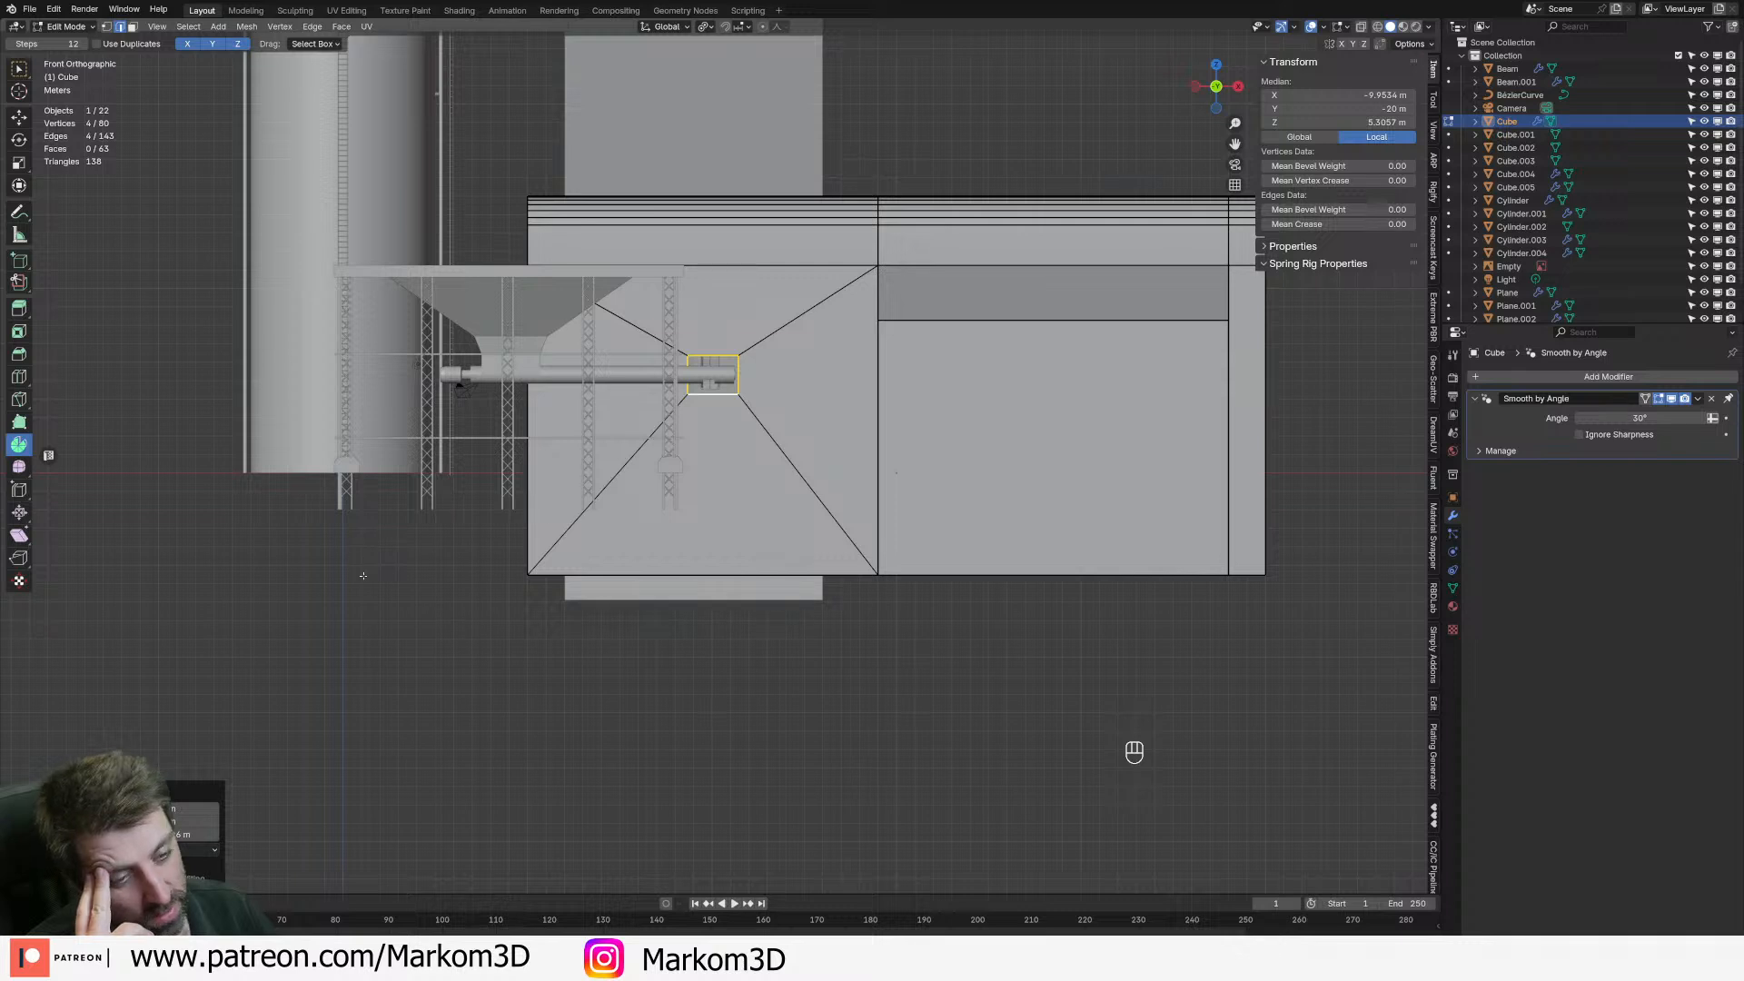
{"action": "key", "text": "Tab"}
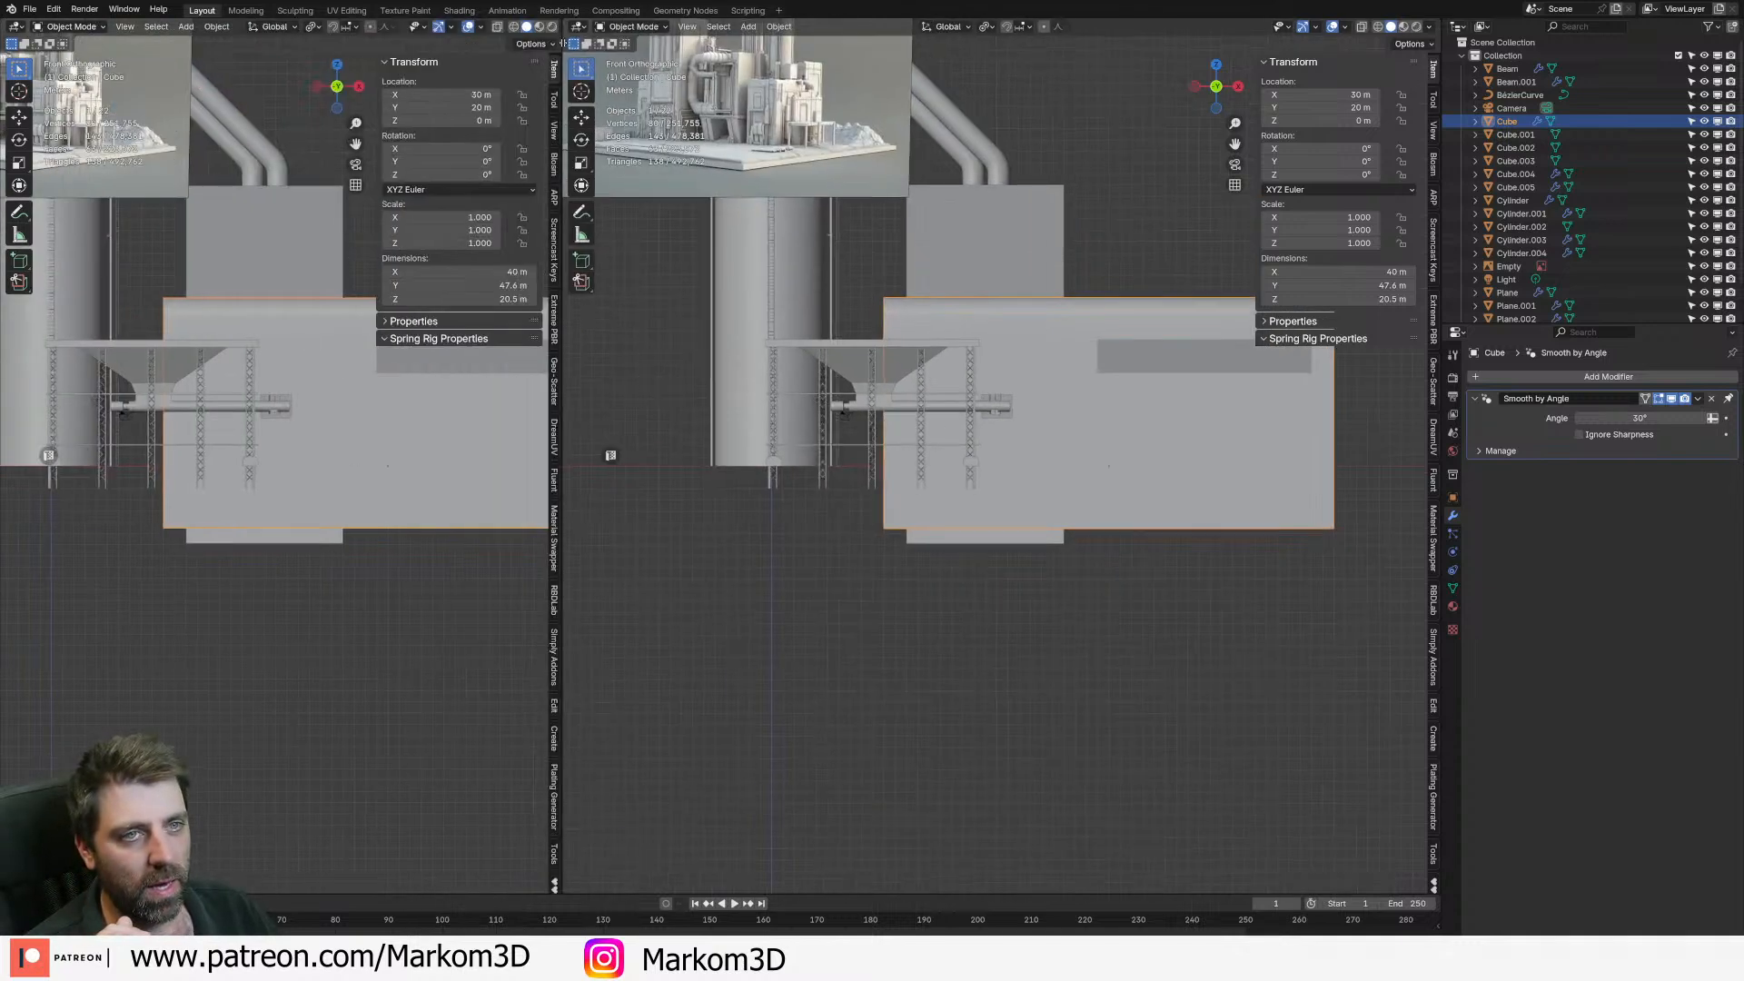
- Turn the narrower 3D viewport into an Asset Browser
{"action": "left_click_drag", "start_coordinate": [562, 43], "coordinate": [564, 43]}
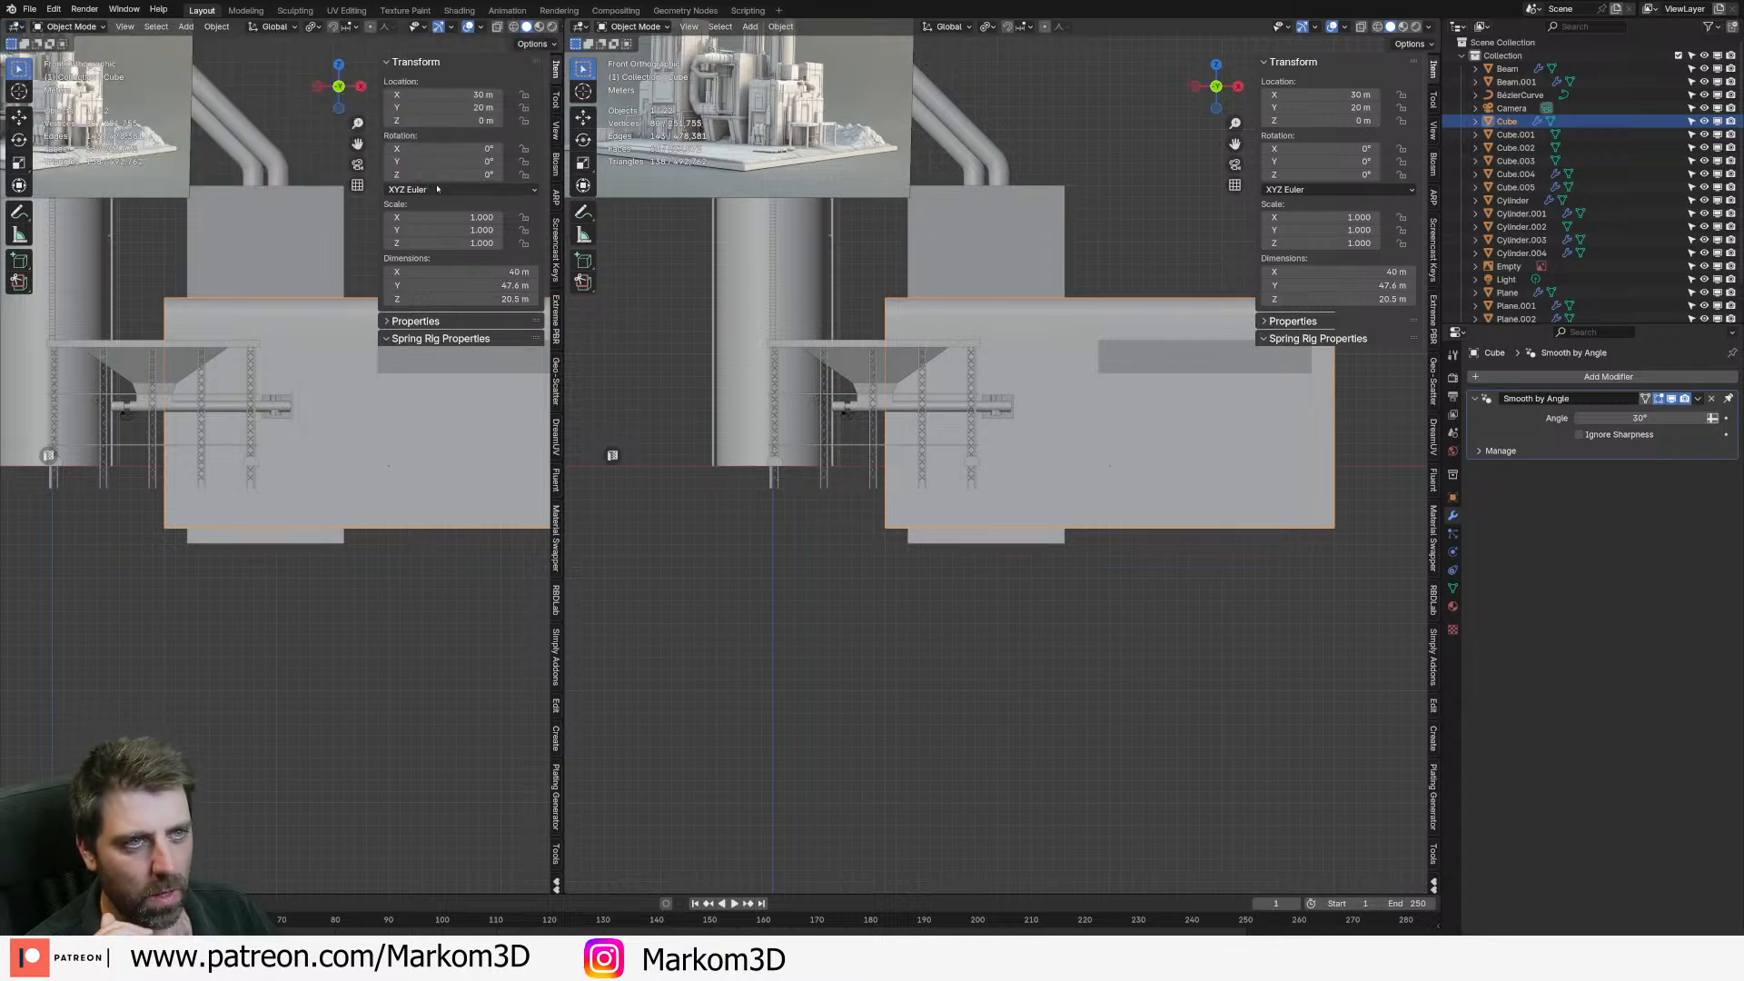
{"action": "left_click", "coordinate": [11, 8]}
{"action": "left_click", "coordinate": [45, 25]}
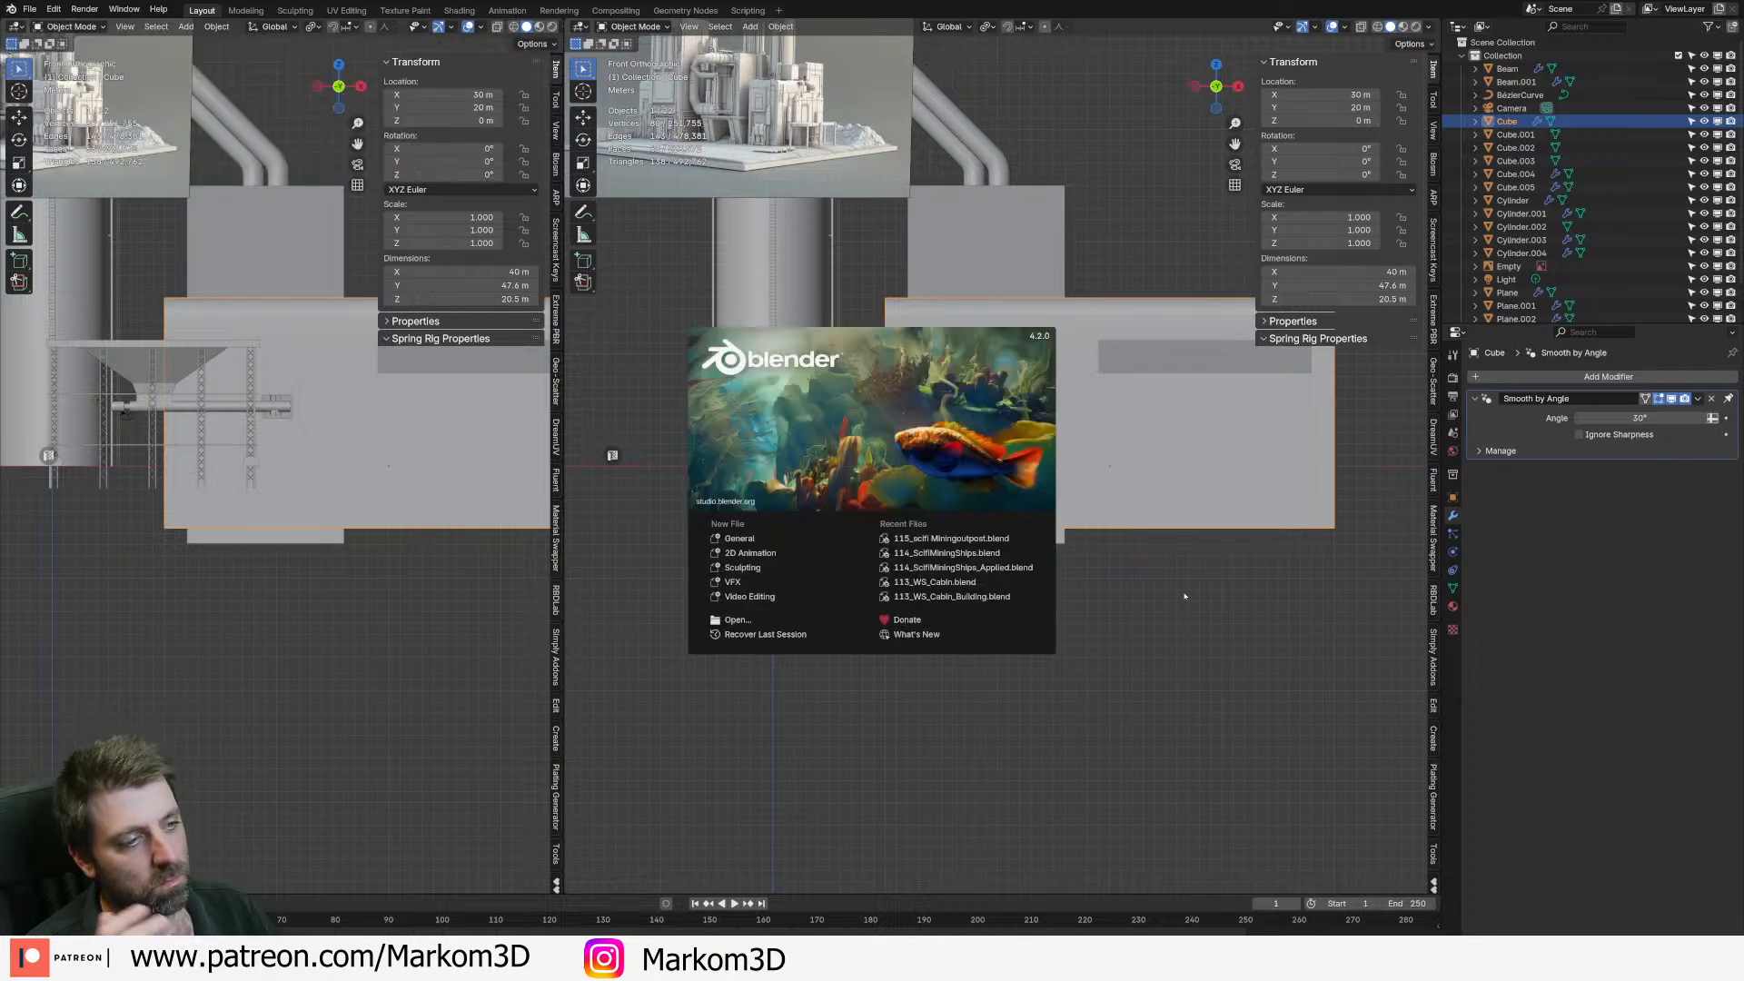
{"action": "left_click", "coordinate": [16, 26]}
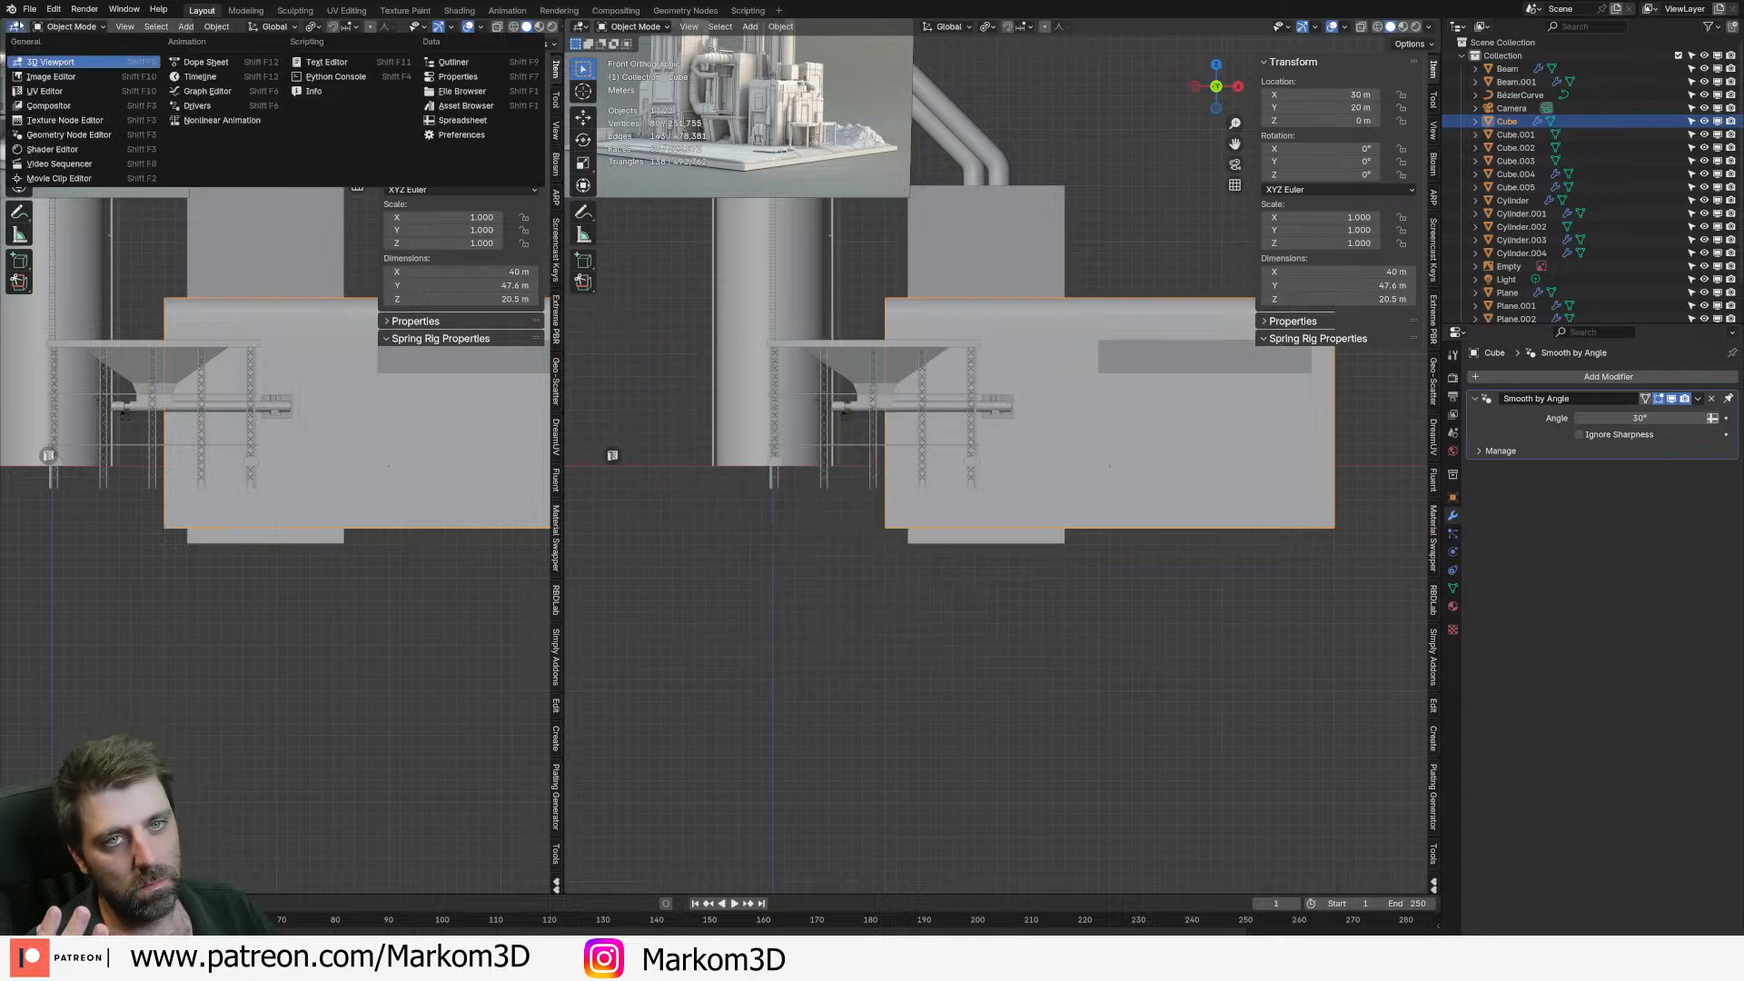
{"action": "left_click", "coordinate": [440, 105]}
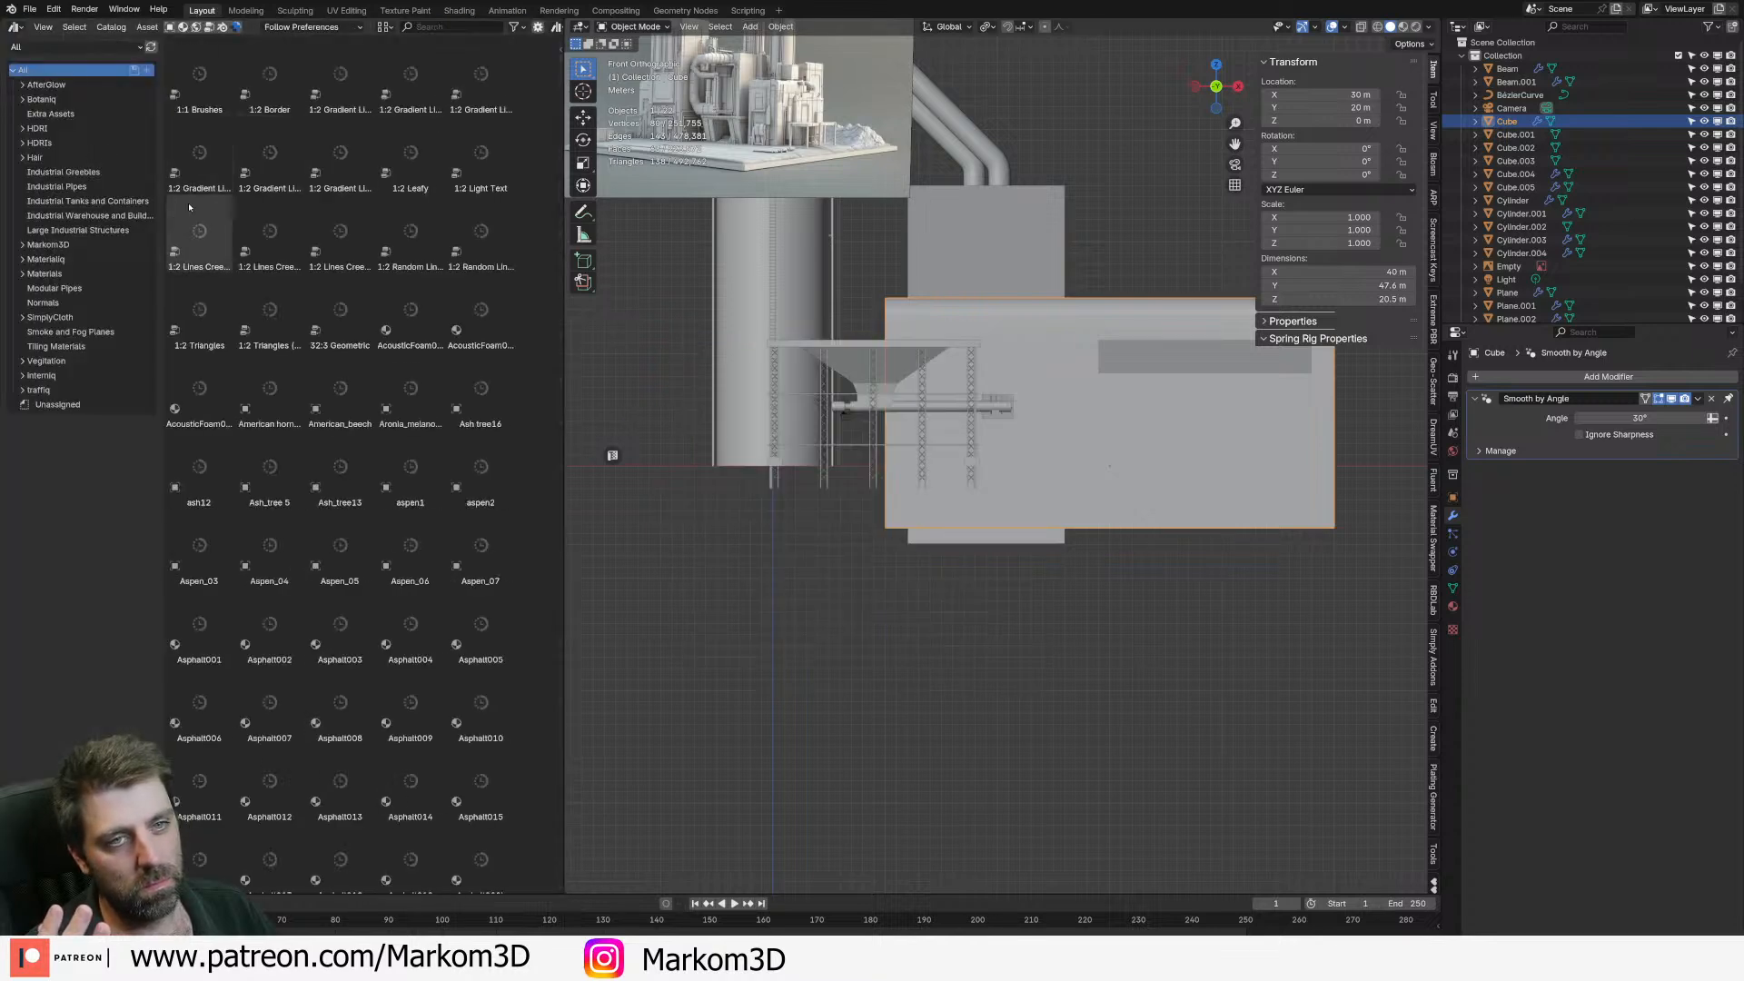
- Browse the Markom3D asset catalog through its Decals, SciFiBuildings, SciFiBuildingsV2 and PowerBoxes entries, ending on the Material assets
{"action": "left_click", "coordinate": [22, 244]}
{"action": "left_click", "coordinate": [49, 245]}
{"action": "left_click", "coordinate": [55, 258]}
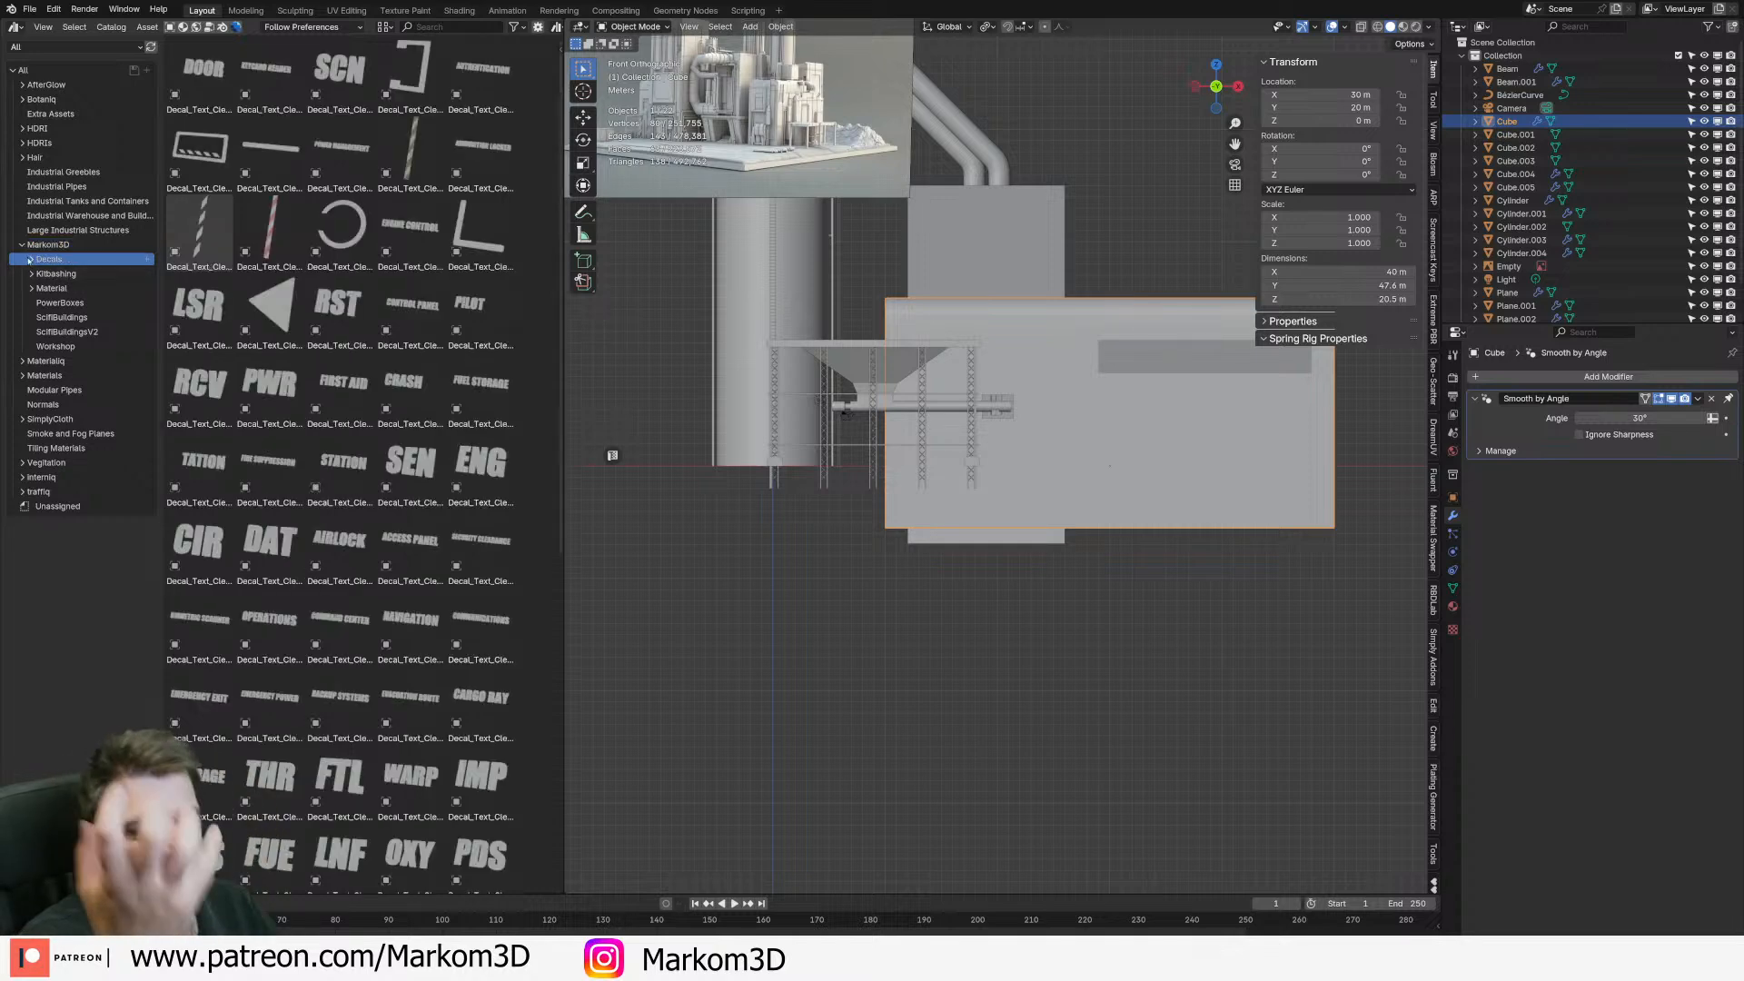
{"action": "left_click", "coordinate": [52, 288]}
{"action": "left_click", "coordinate": [73, 317]}
{"action": "left_click", "coordinate": [67, 331]}
{"action": "left_click", "coordinate": [69, 303]}
{"action": "left_click", "coordinate": [63, 288]}
{"action": "left_click", "coordinate": [31, 288]}
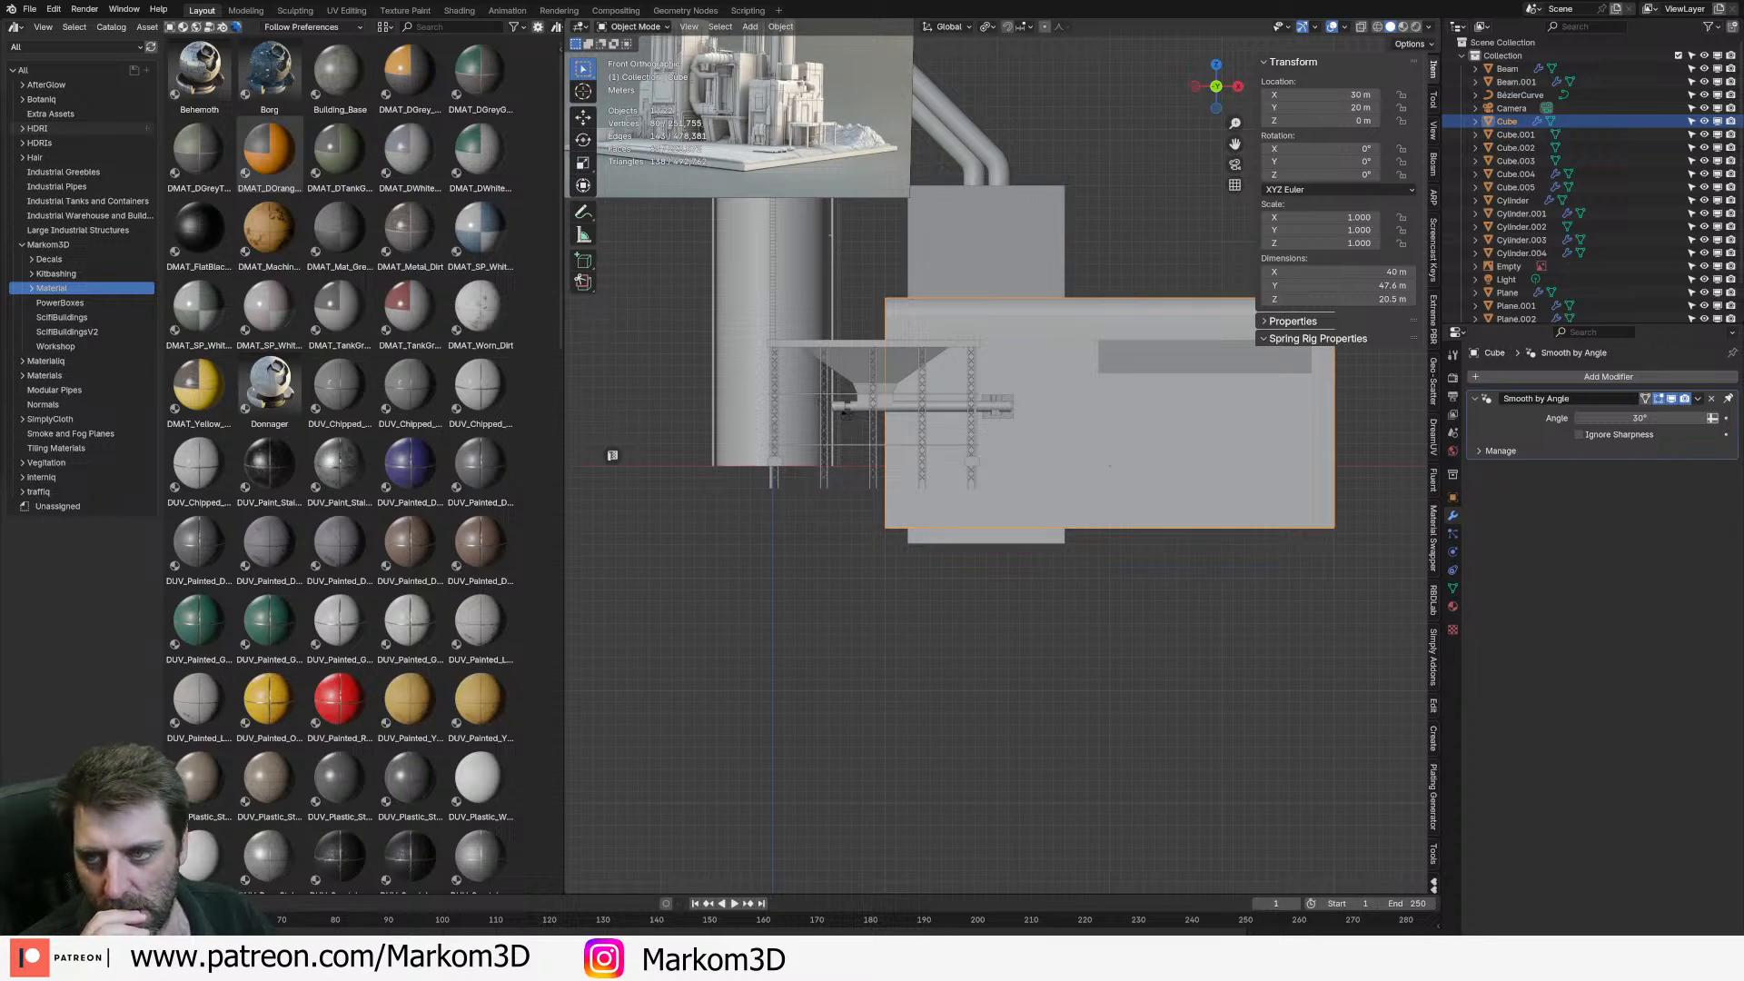
- Switch to File Explorer's AlphaTextures folder and preview AlphaMap_4k_05.png at full size
{"action": "left_click_drag", "start_coordinate": [0, 106], "coordinate": [954, 129]}
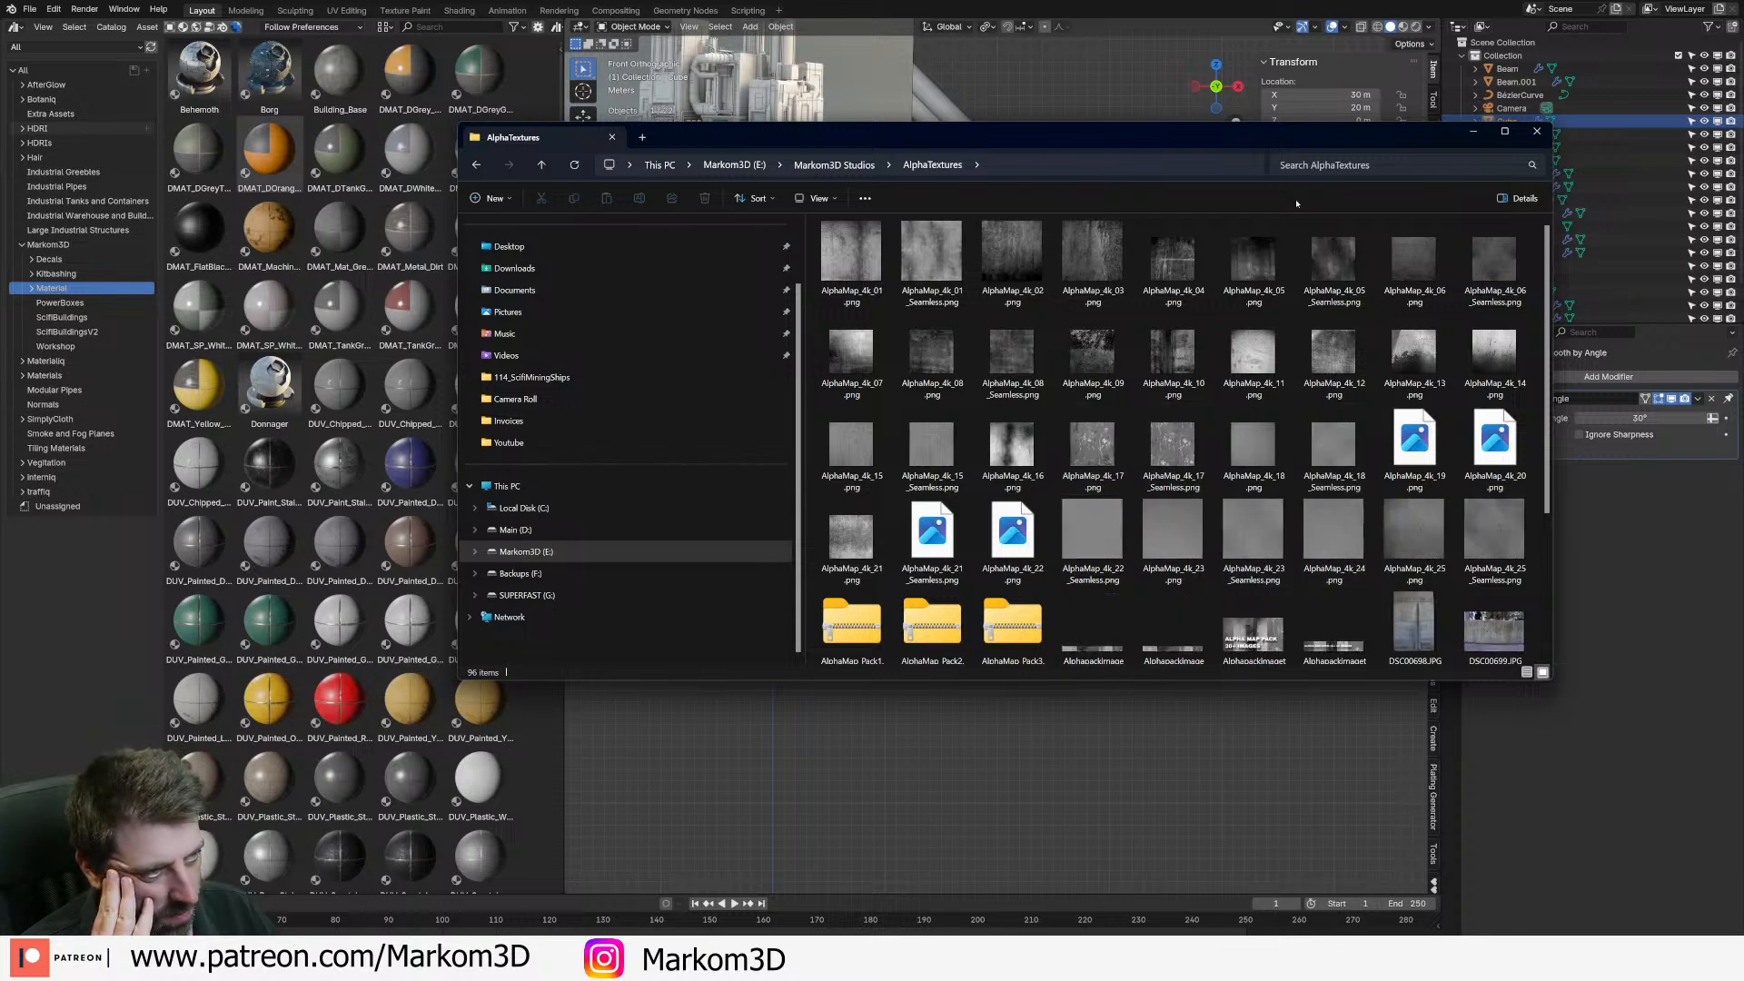
{"action": "double_click", "coordinate": [1256, 268]}
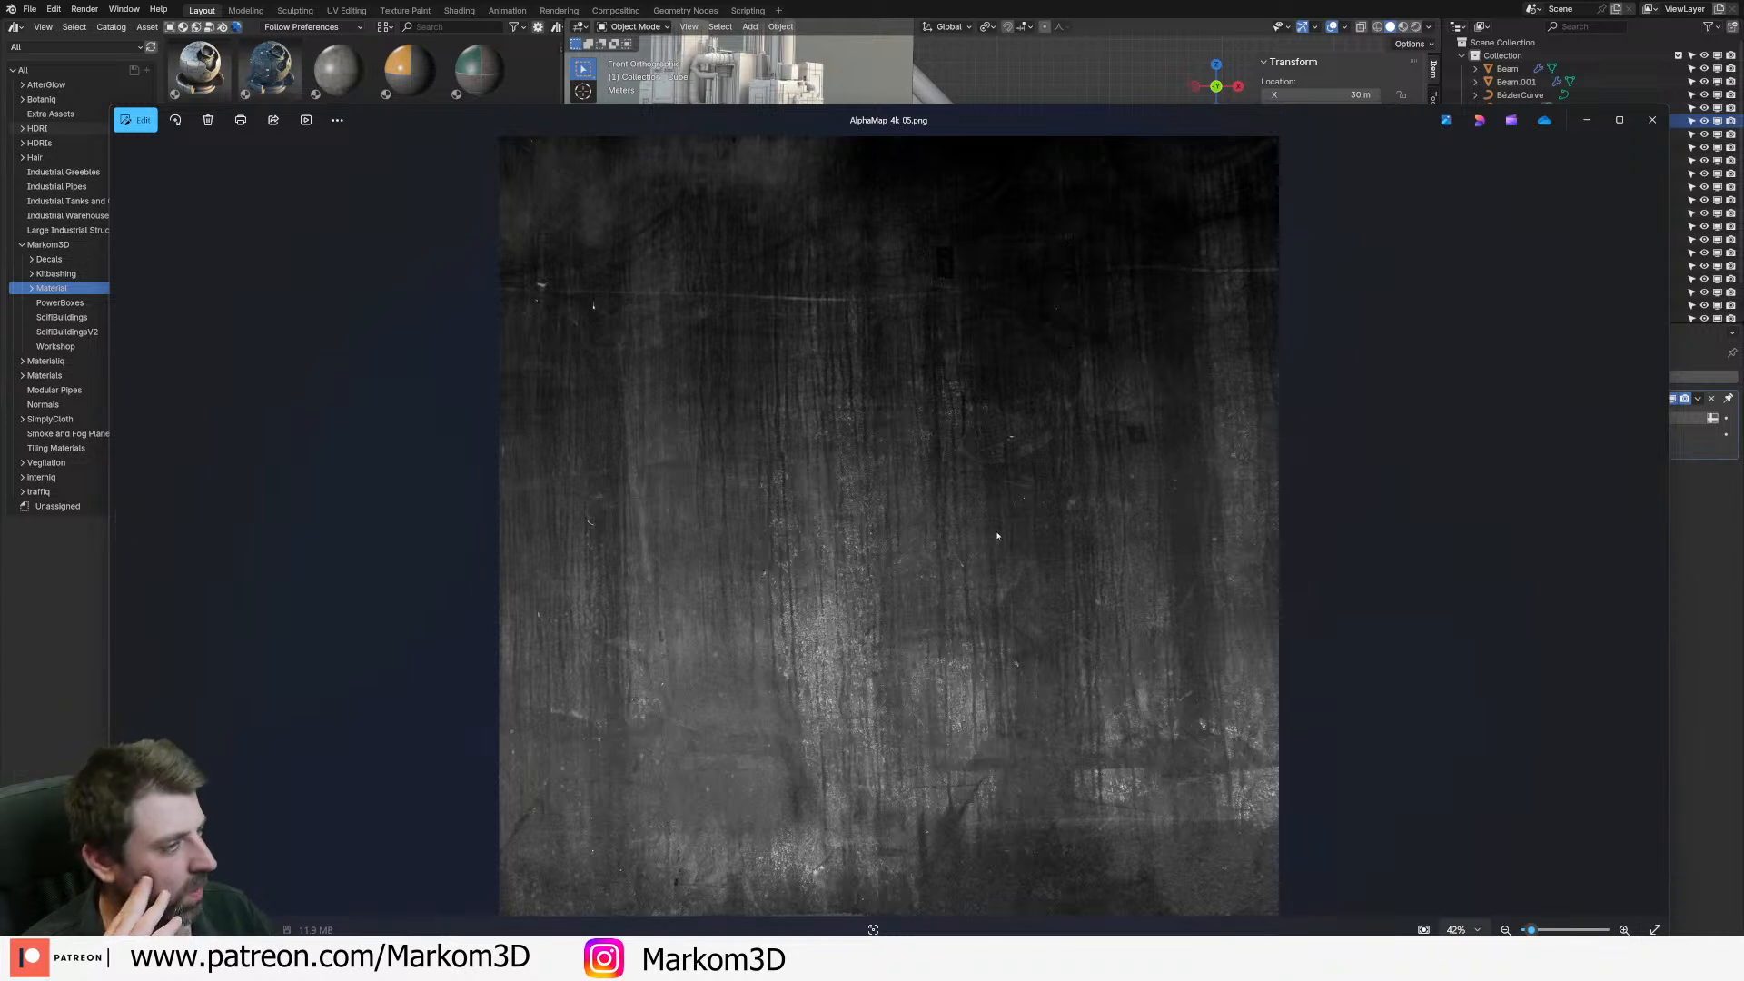
{"action": "left_click", "coordinate": [1652, 119]}
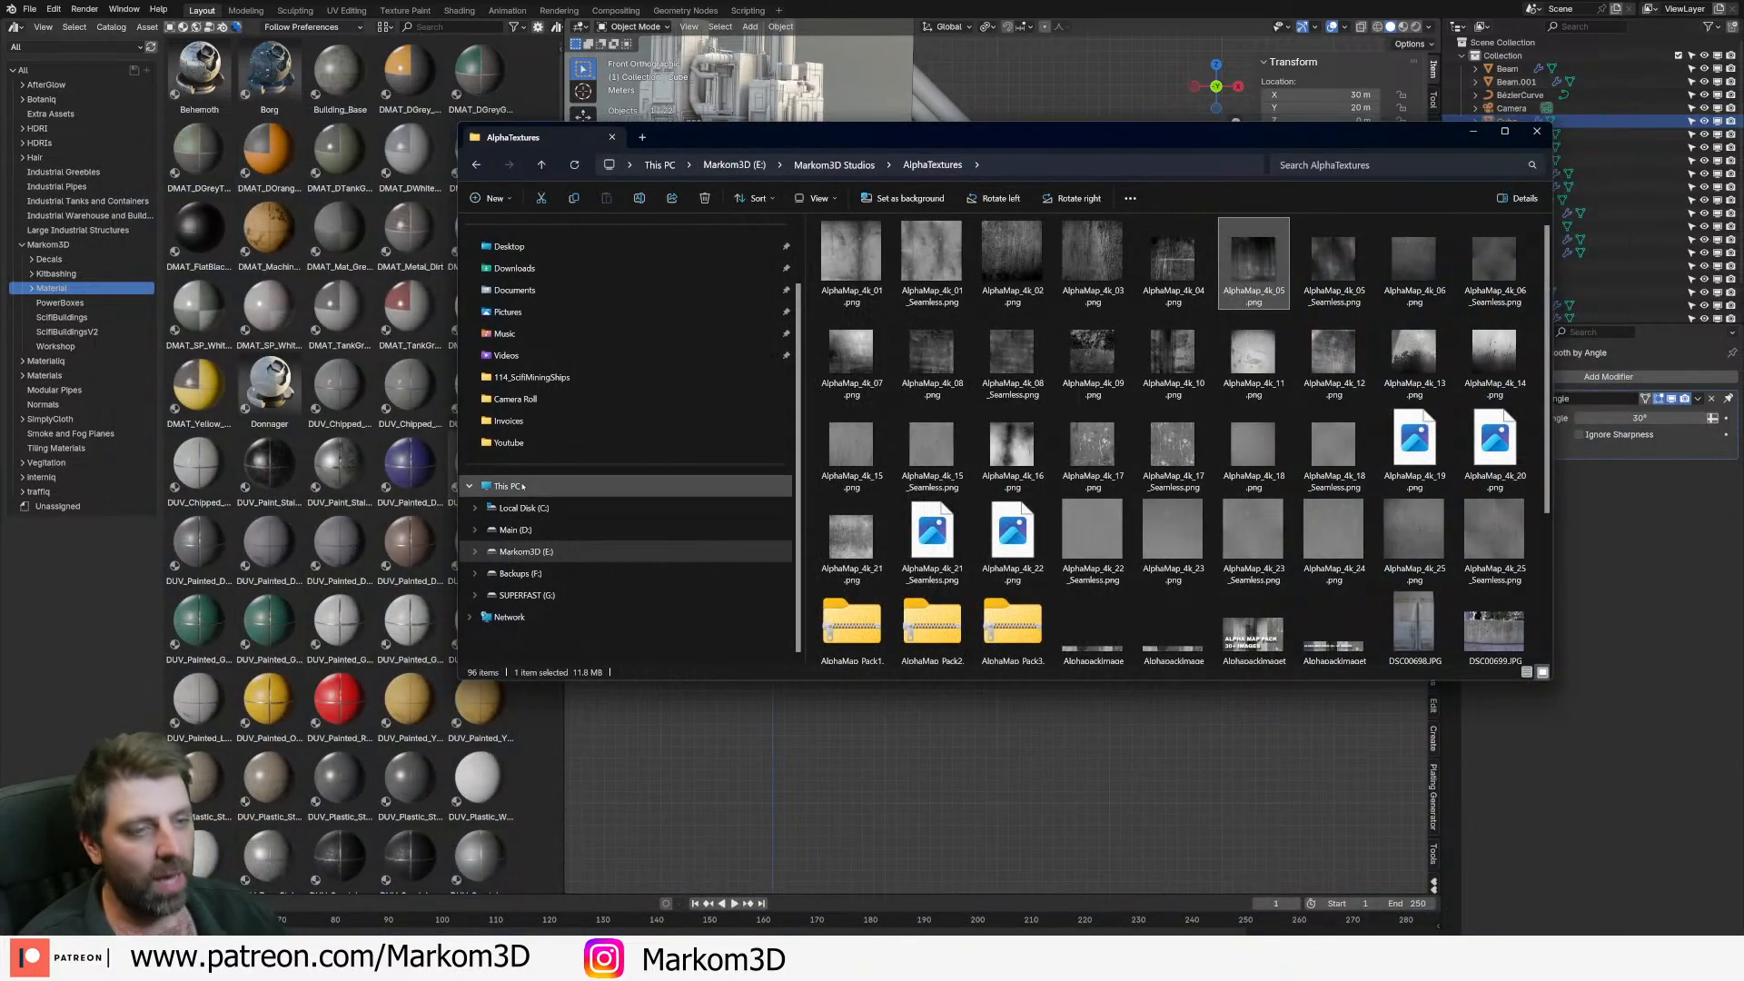
- Look through the Backups and Markom3D drives, and open the 3D Stuff\Textures\Grunge folder on the Main (D:) drive
{"action": "left_click", "coordinate": [544, 592]}
{"action": "left_click", "coordinate": [543, 578]}
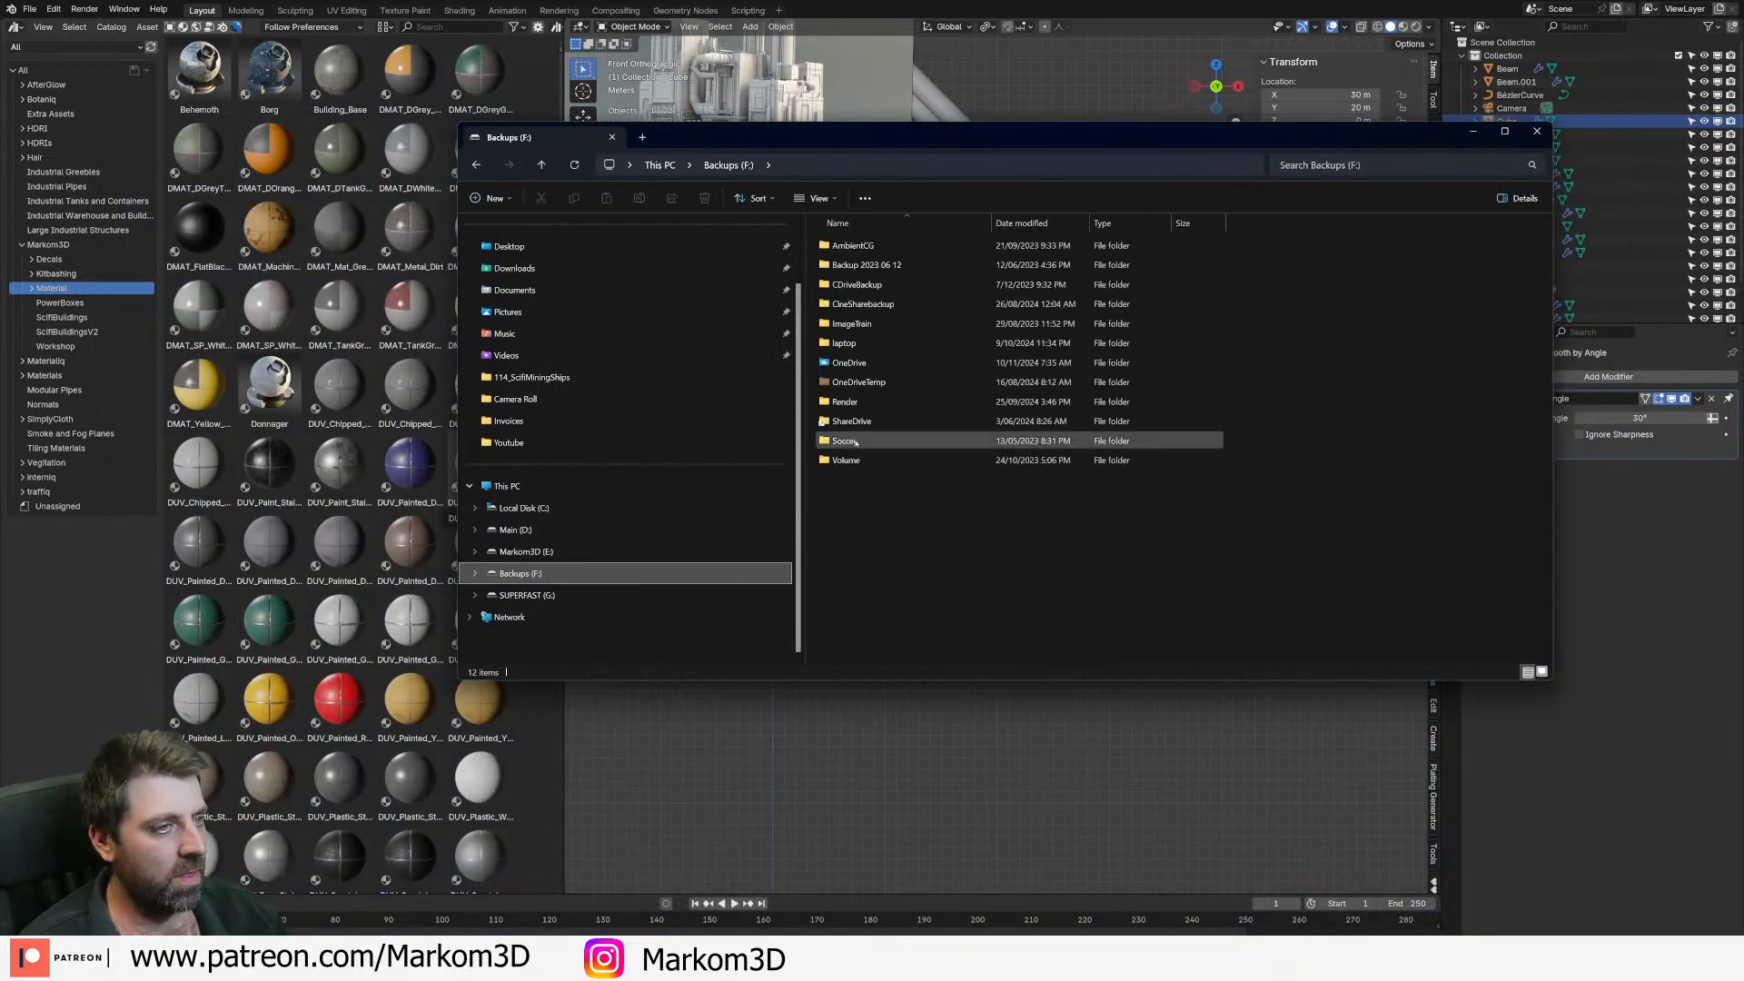
{"action": "left_click", "coordinate": [573, 552]}
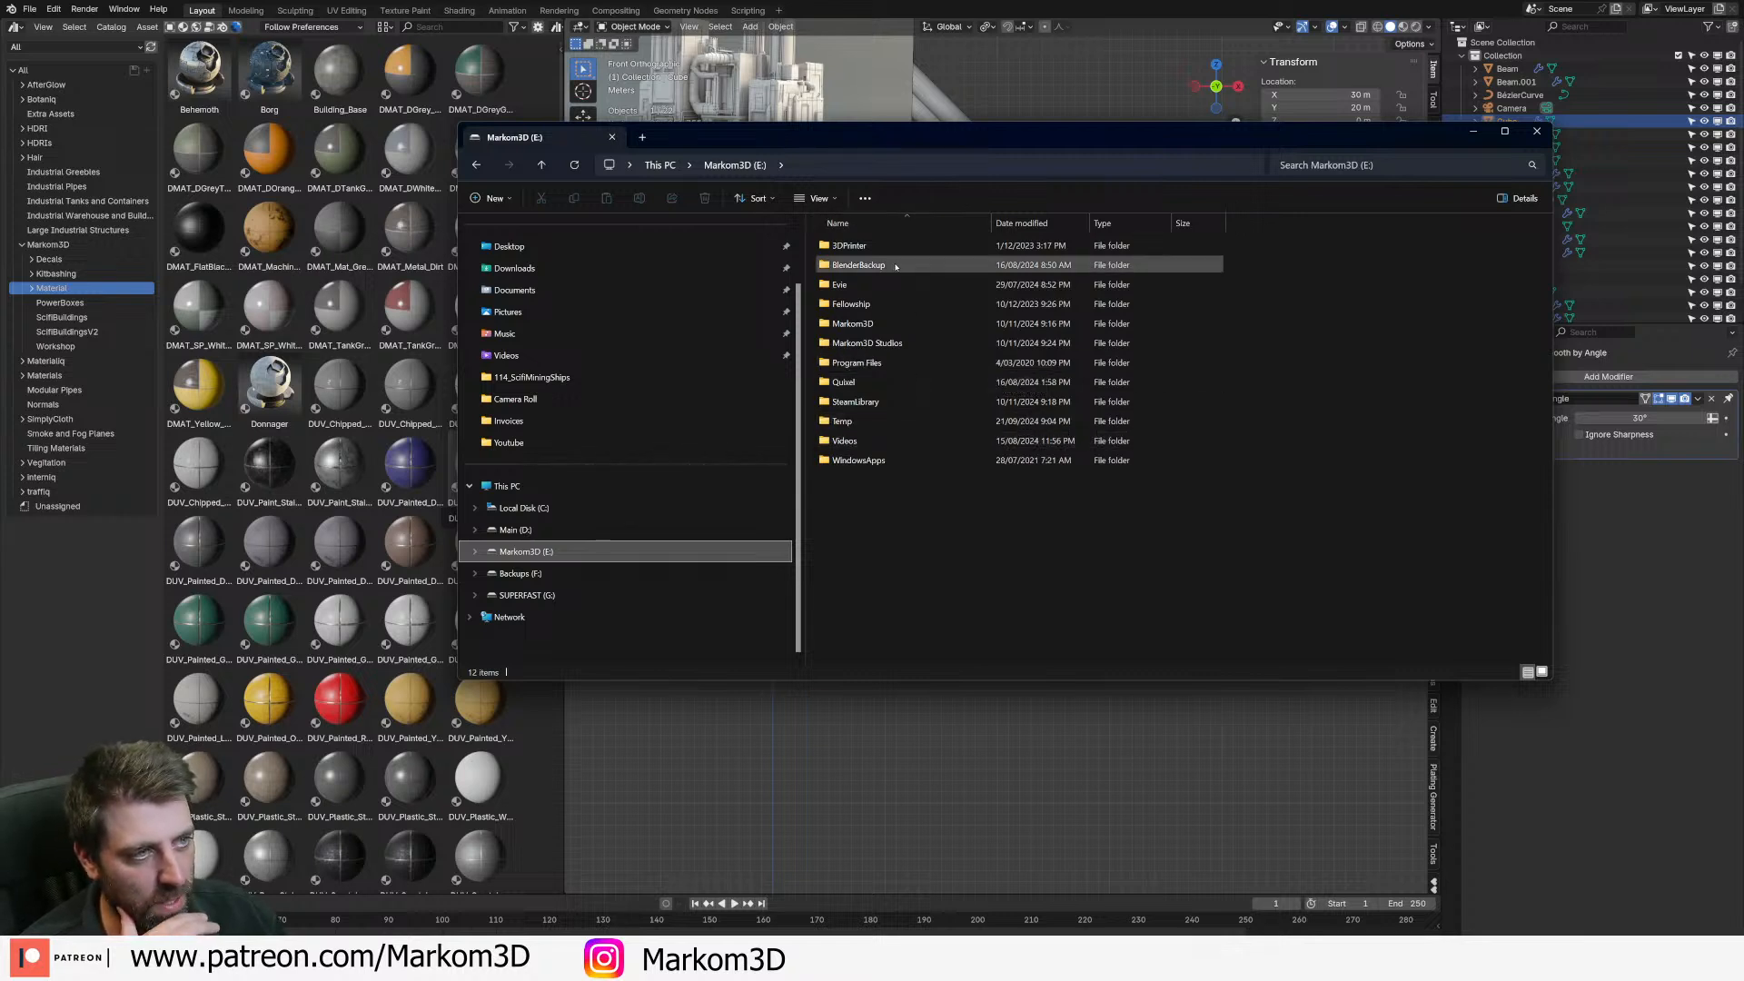
{"action": "left_click", "coordinate": [573, 531]}
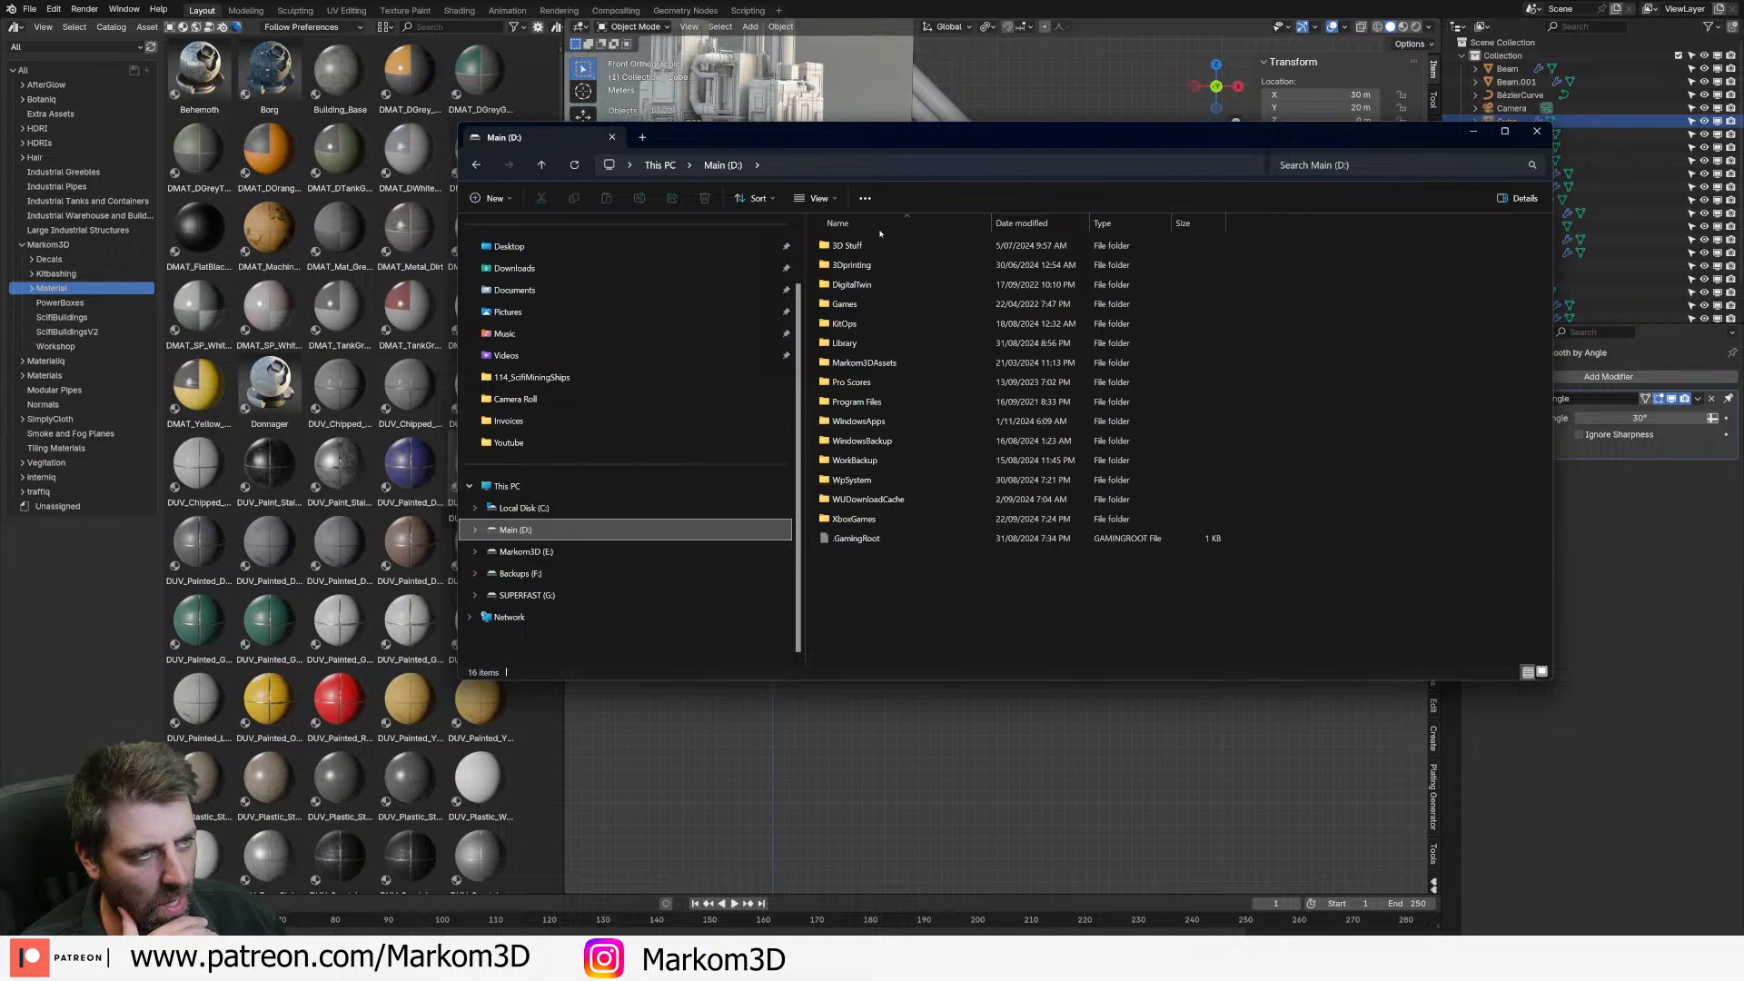
{"action": "double_click", "coordinate": [868, 246]}
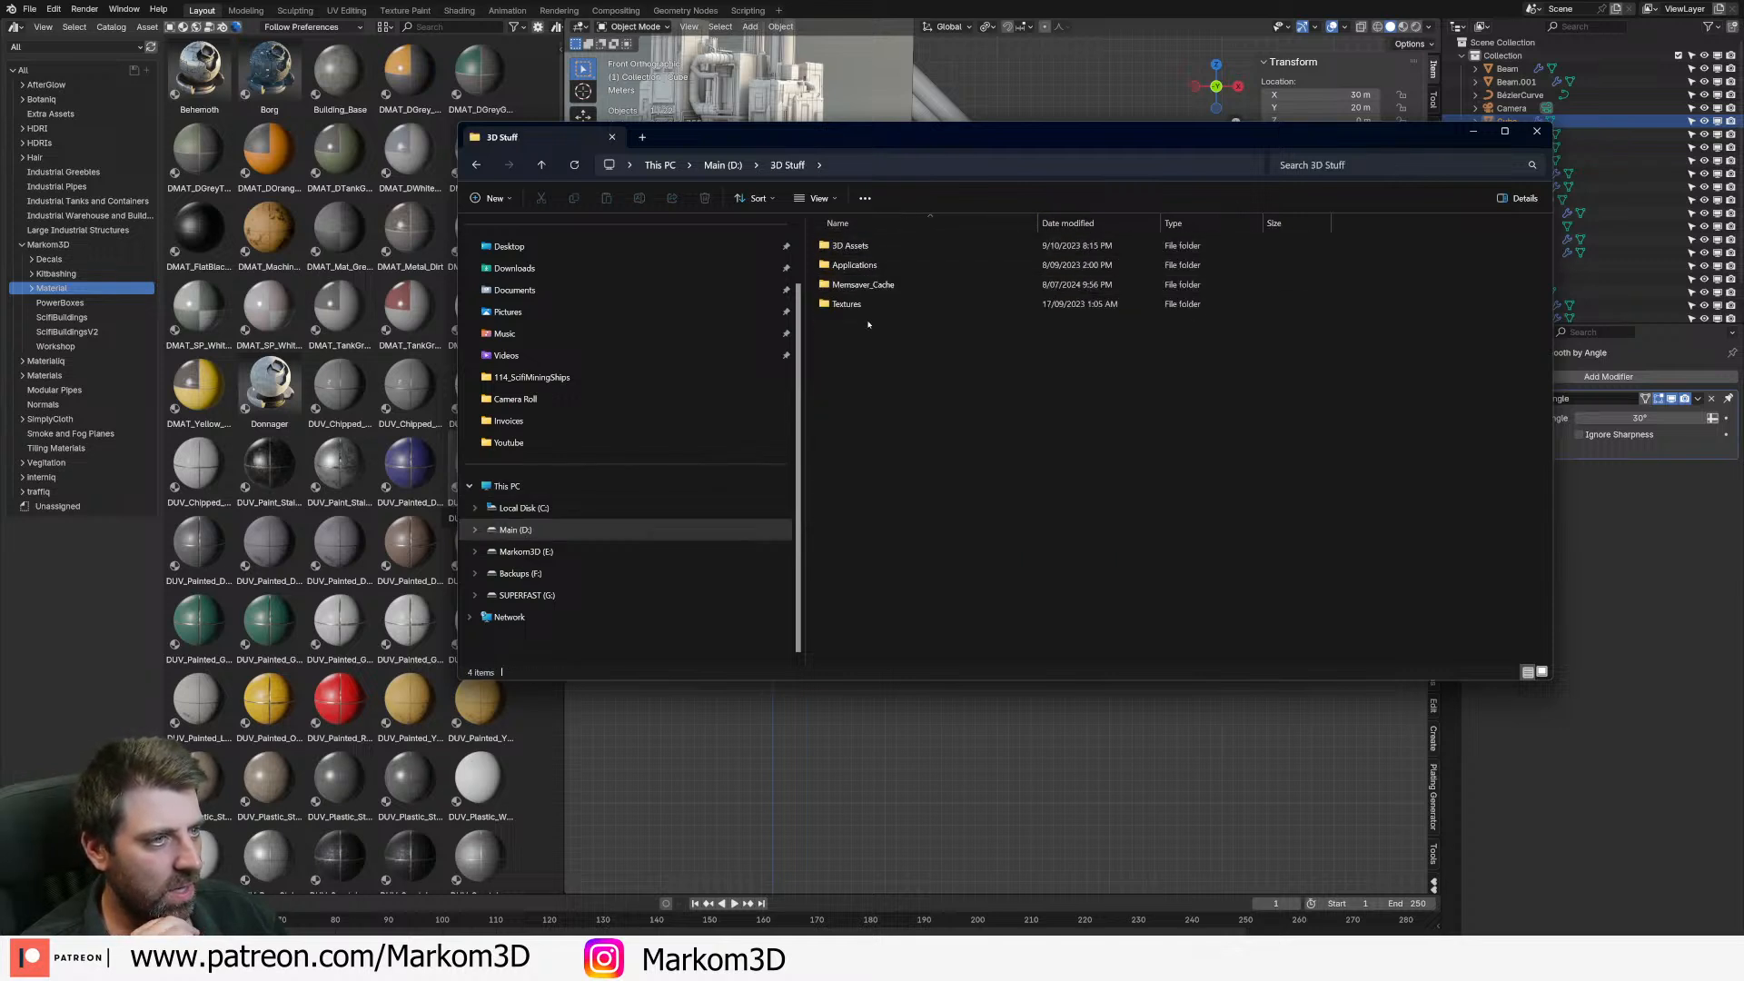
{"action": "double_click", "coordinate": [867, 305]}
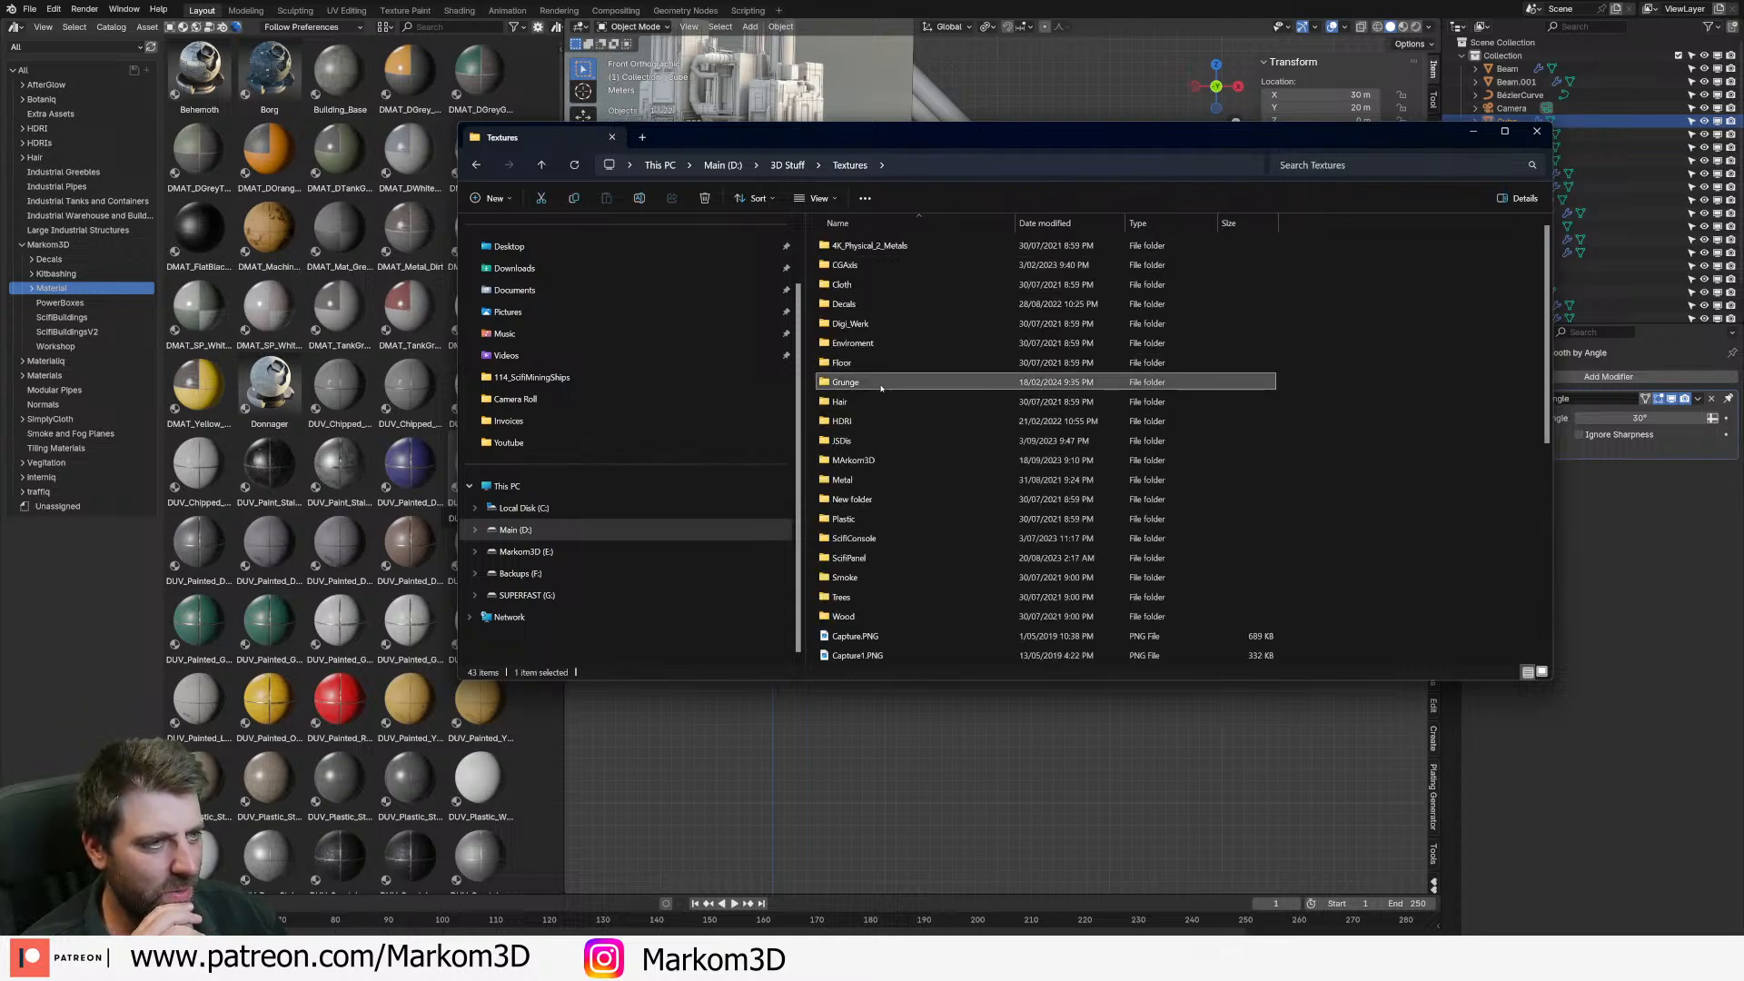
{"action": "double_click", "coordinate": [878, 382]}
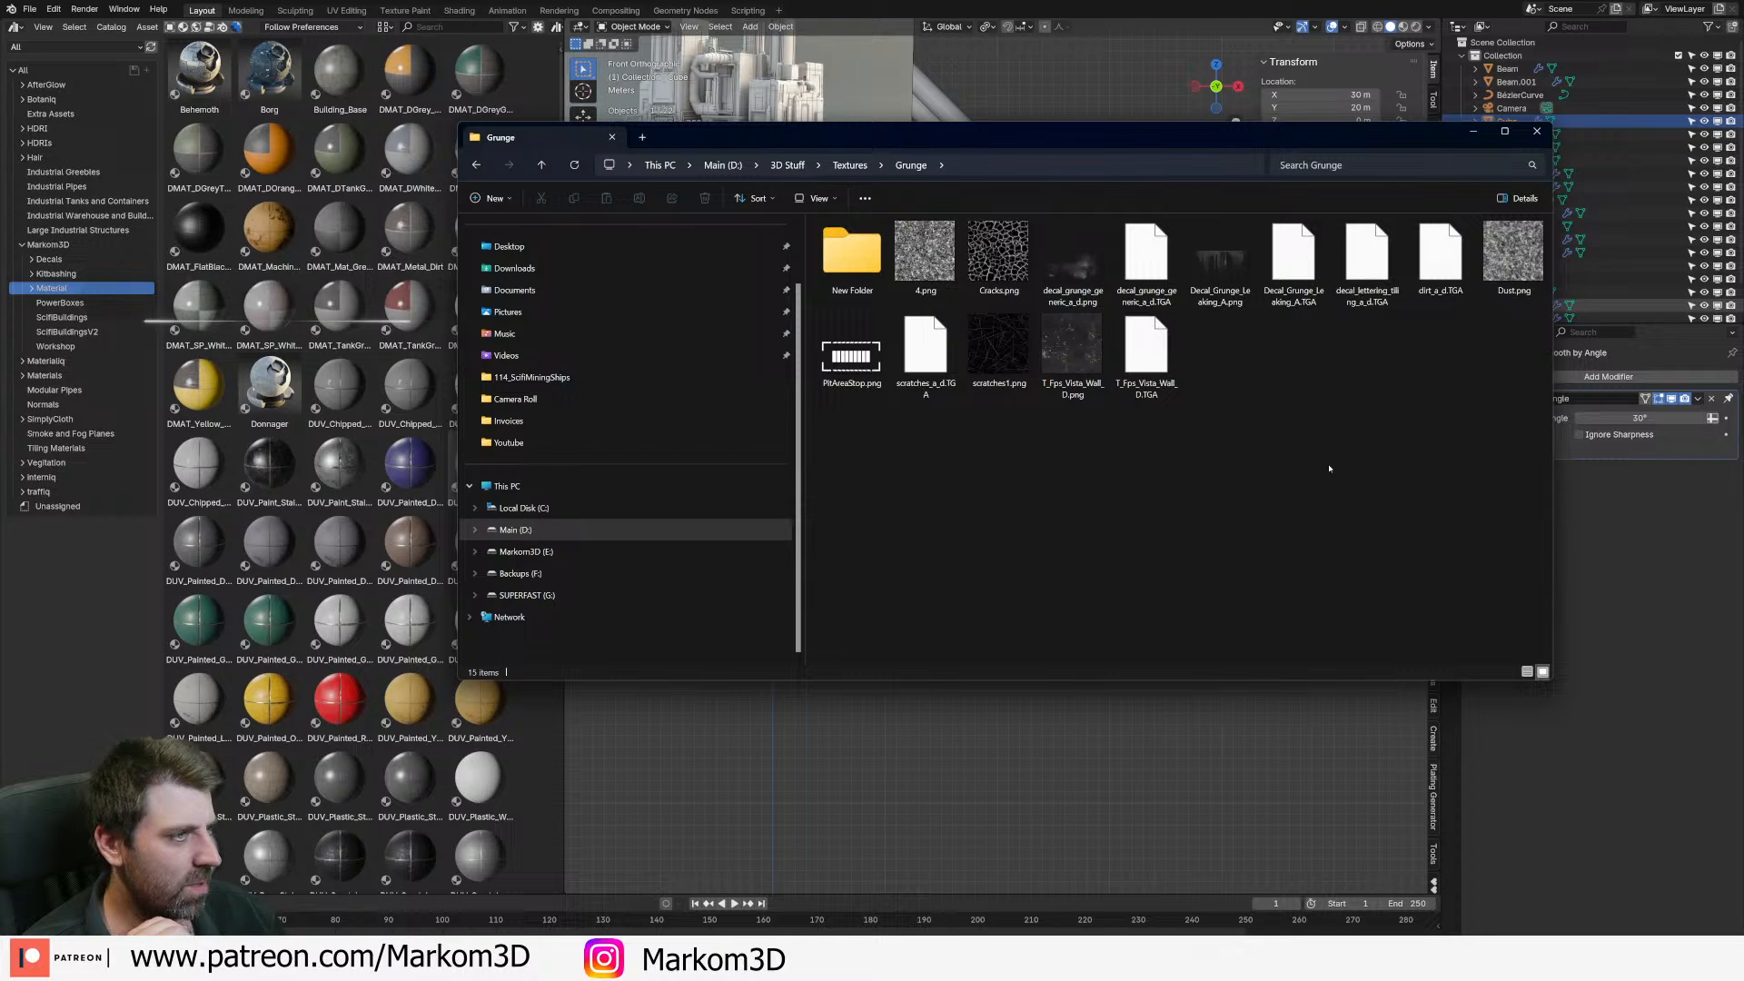
- Preview Decal_Grunge_Leaking_A.png and inspect its file properties
{"action": "left_click", "coordinate": [1219, 272]}
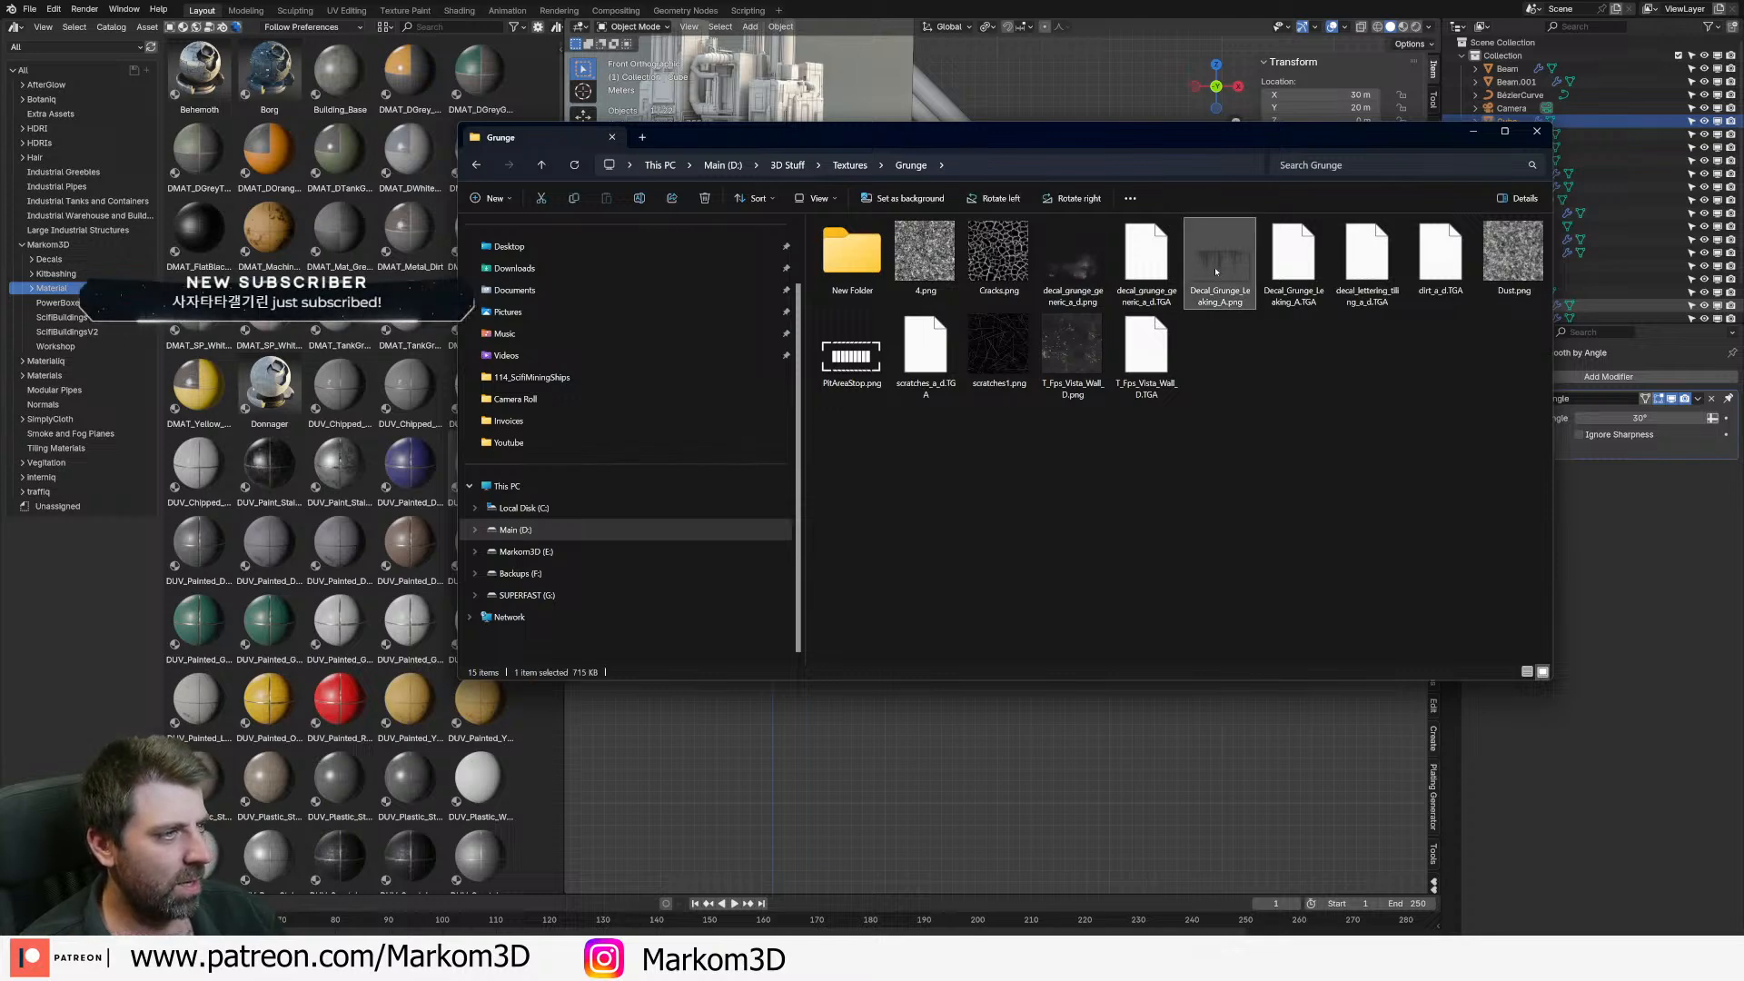
{"action": "double_click", "coordinate": [1220, 272]}
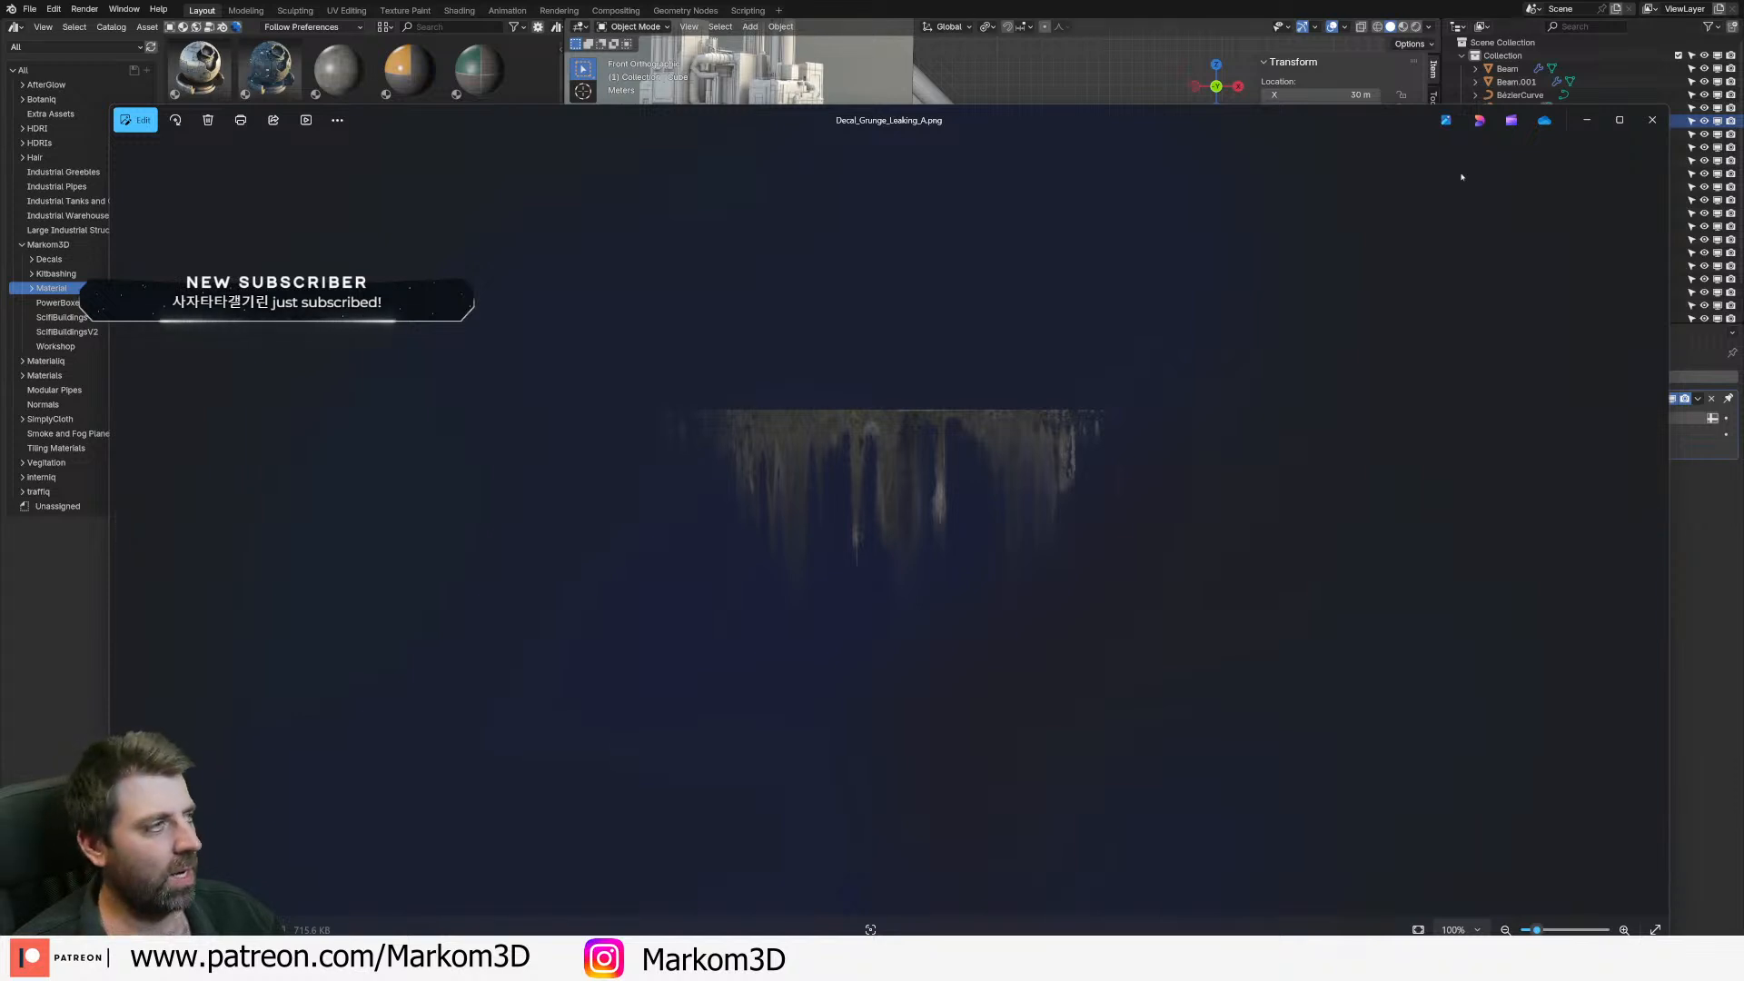
{"action": "left_click", "coordinate": [1652, 120]}
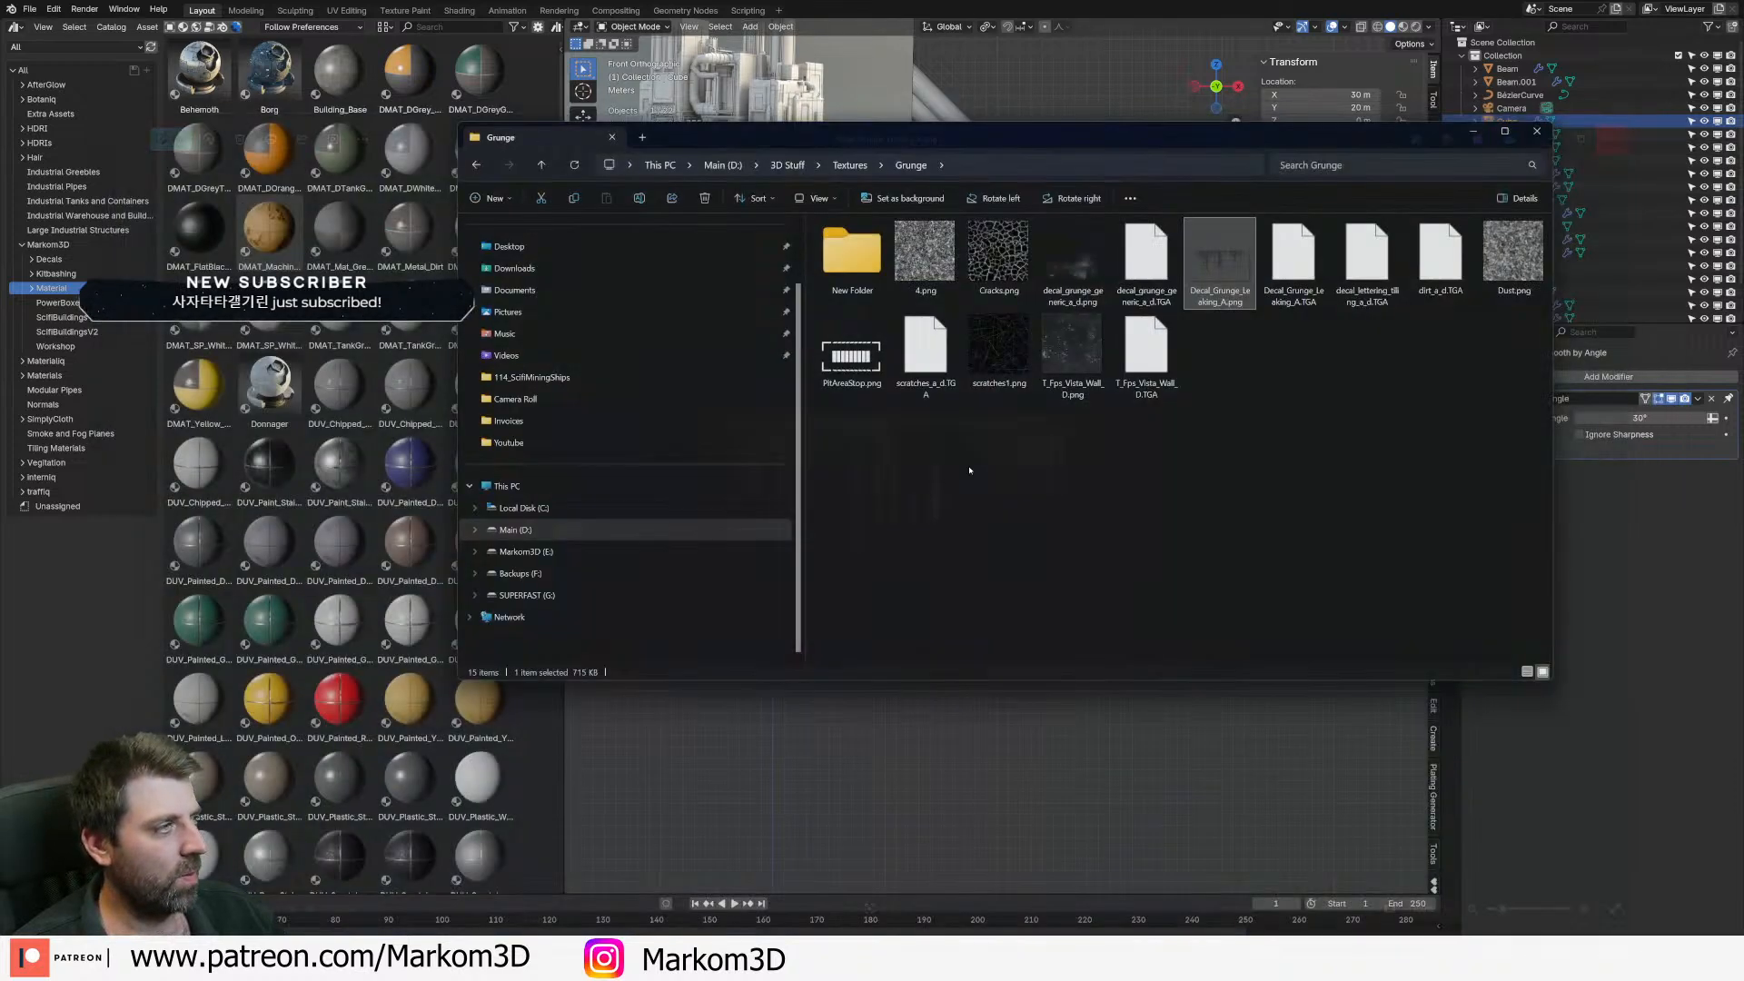
{"action": "right_click", "coordinate": [1224, 263]}
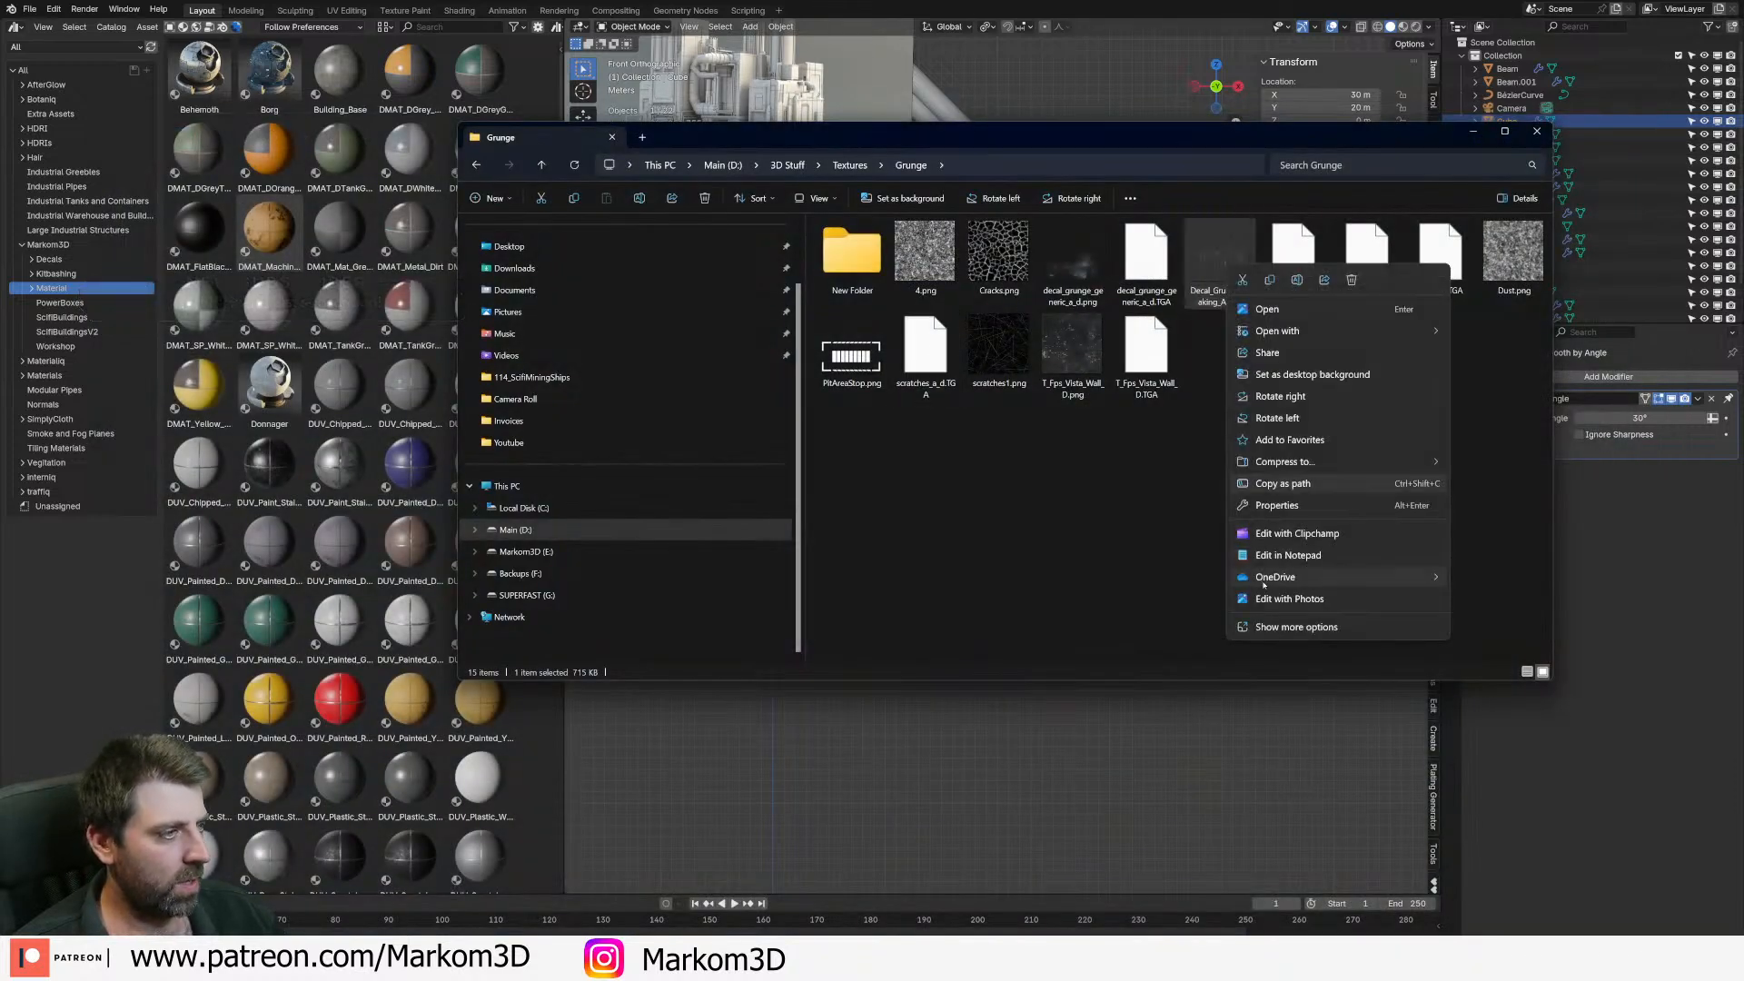
{"action": "left_click", "coordinate": [1290, 629]}
{"action": "left_click", "coordinate": [1316, 634]}
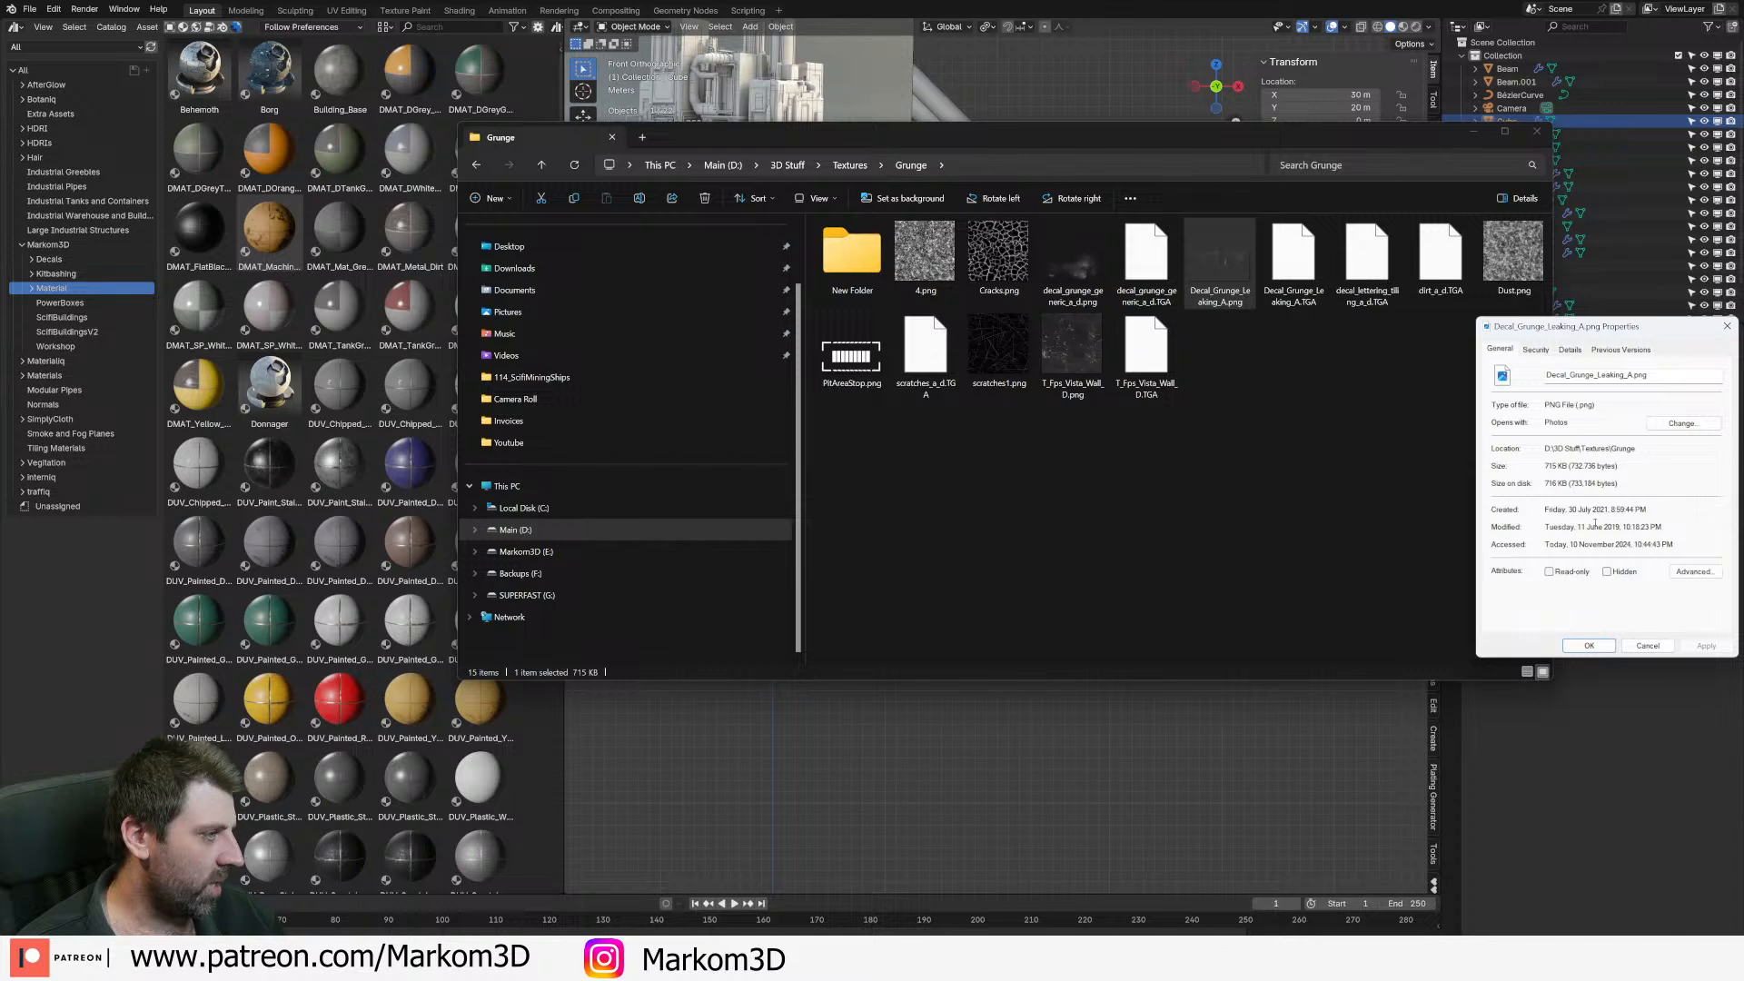
{"action": "left_click", "coordinate": [1649, 646]}
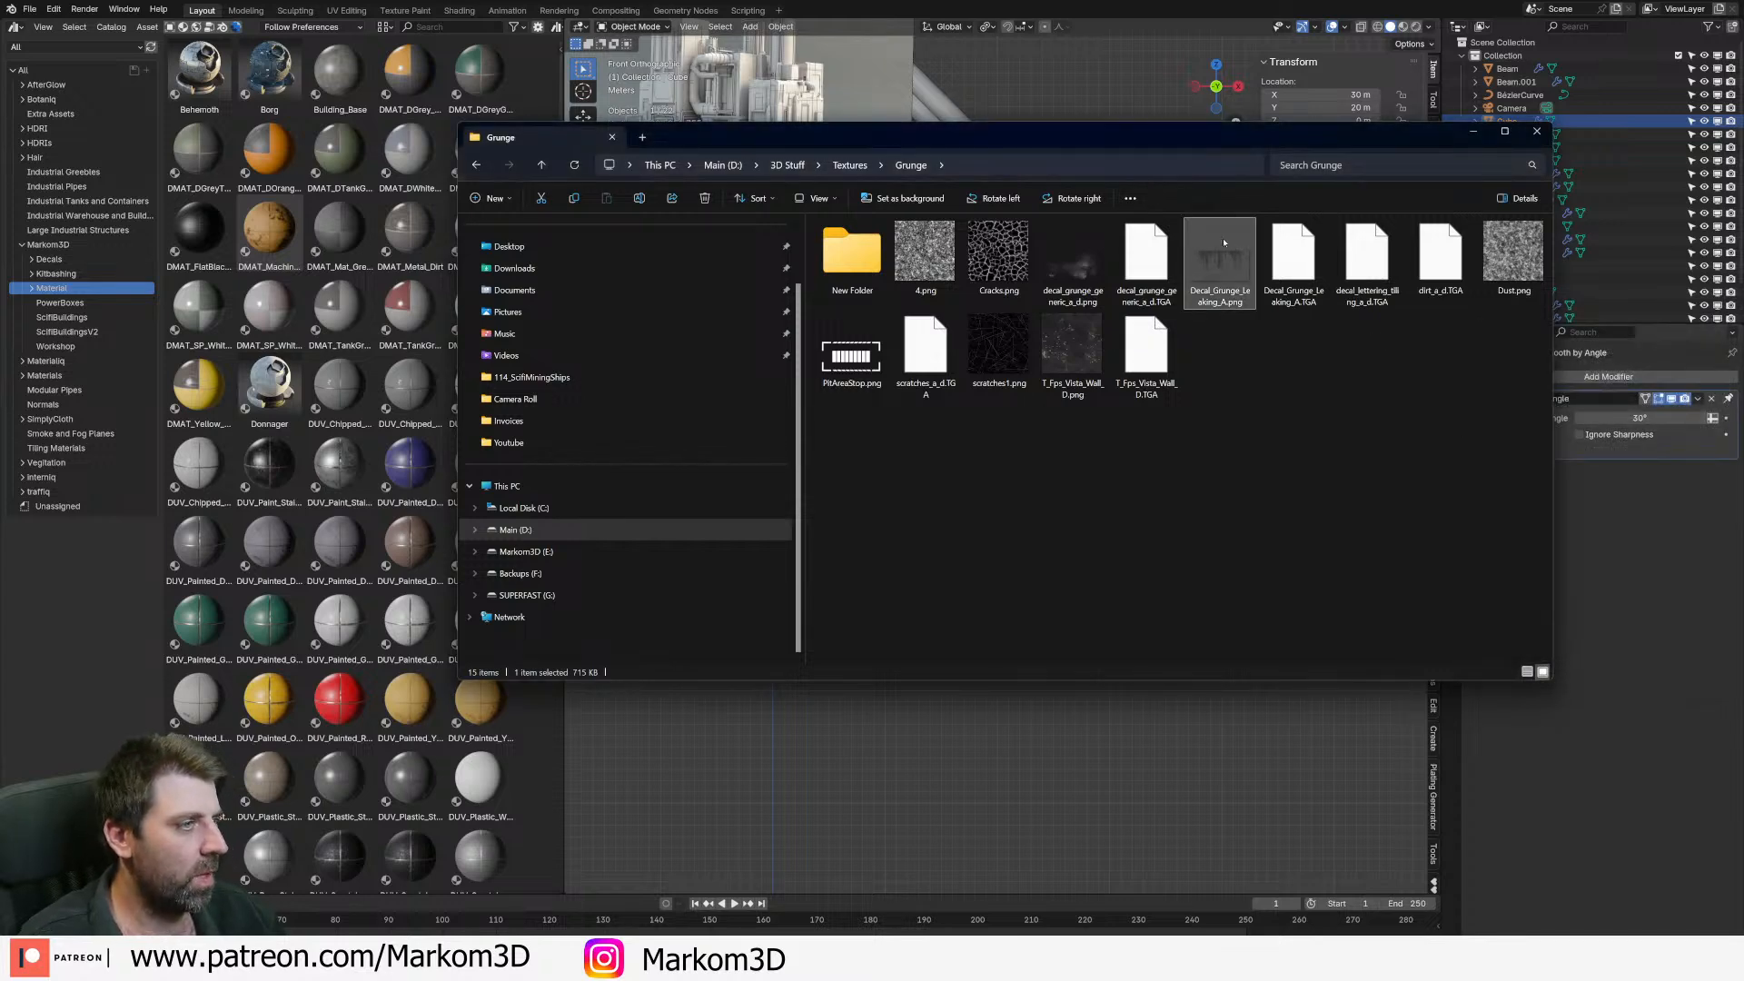
- Bring Decal_Grunge_Leaking_A.png into Blender's front view as an image empty and scale it up to 3.956
{"action": "left_click_drag", "start_coordinate": [1297, 137], "coordinate": [0, 137]}
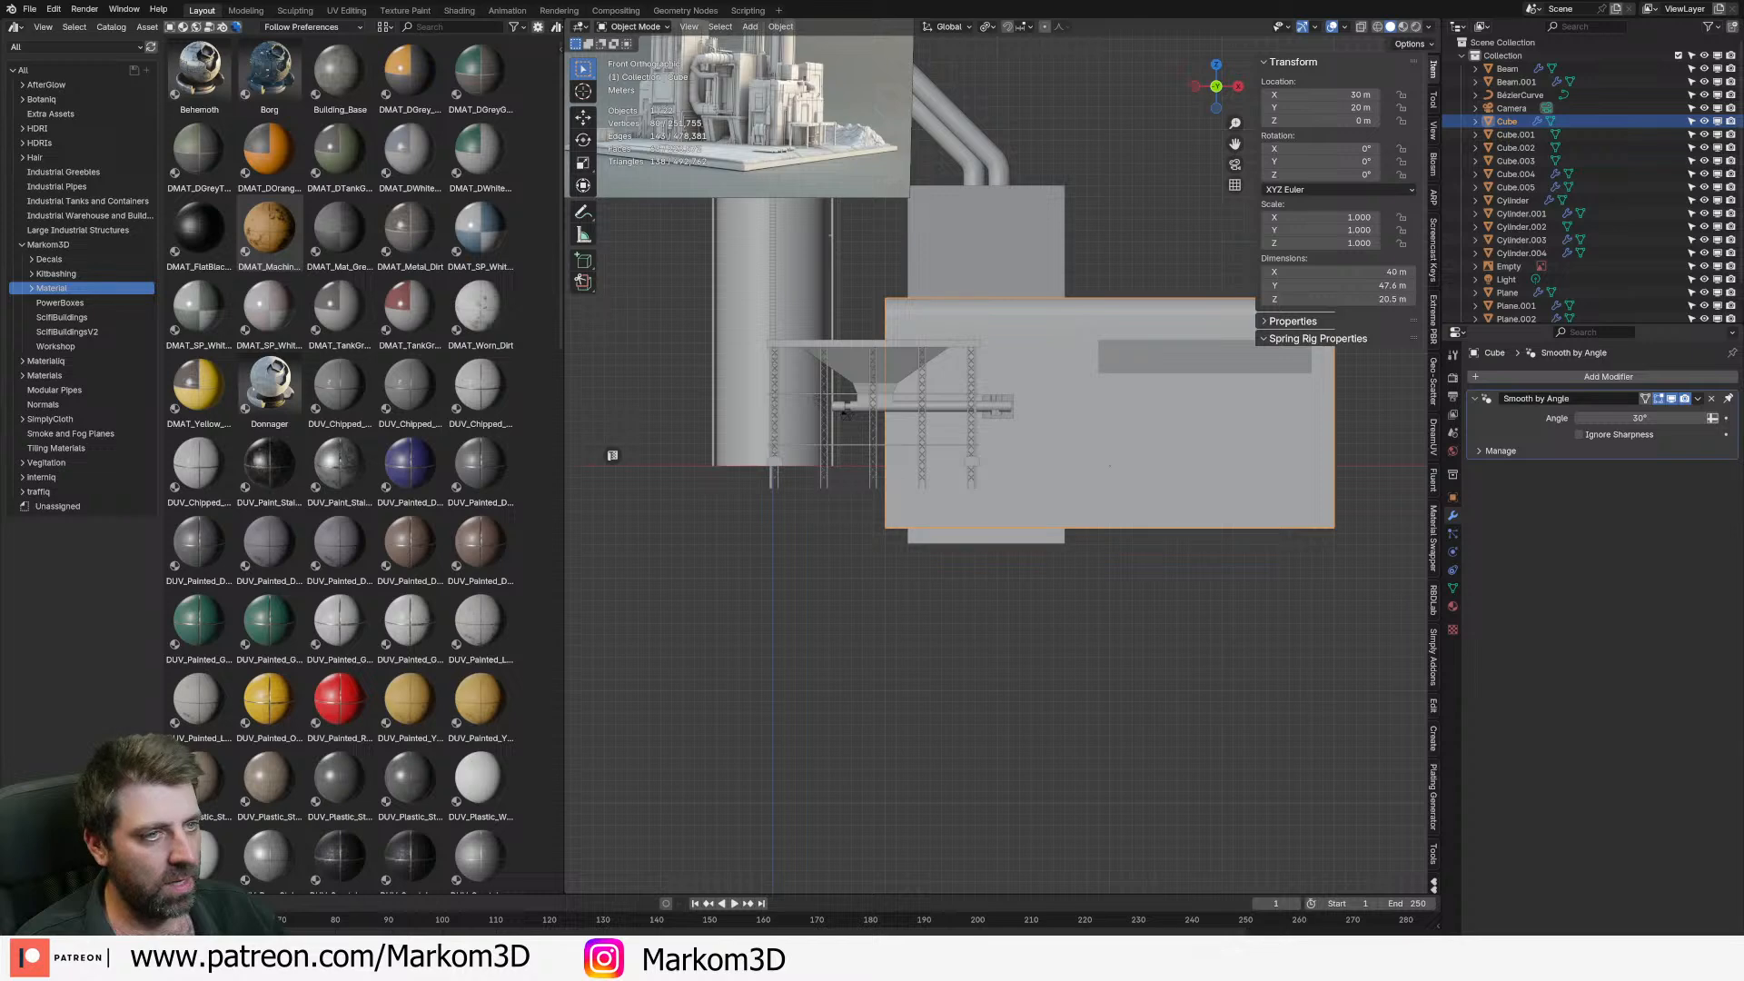
{"action": "left_click_drag", "start_coordinate": [1077, 492], "coordinate": [1121, 485]}
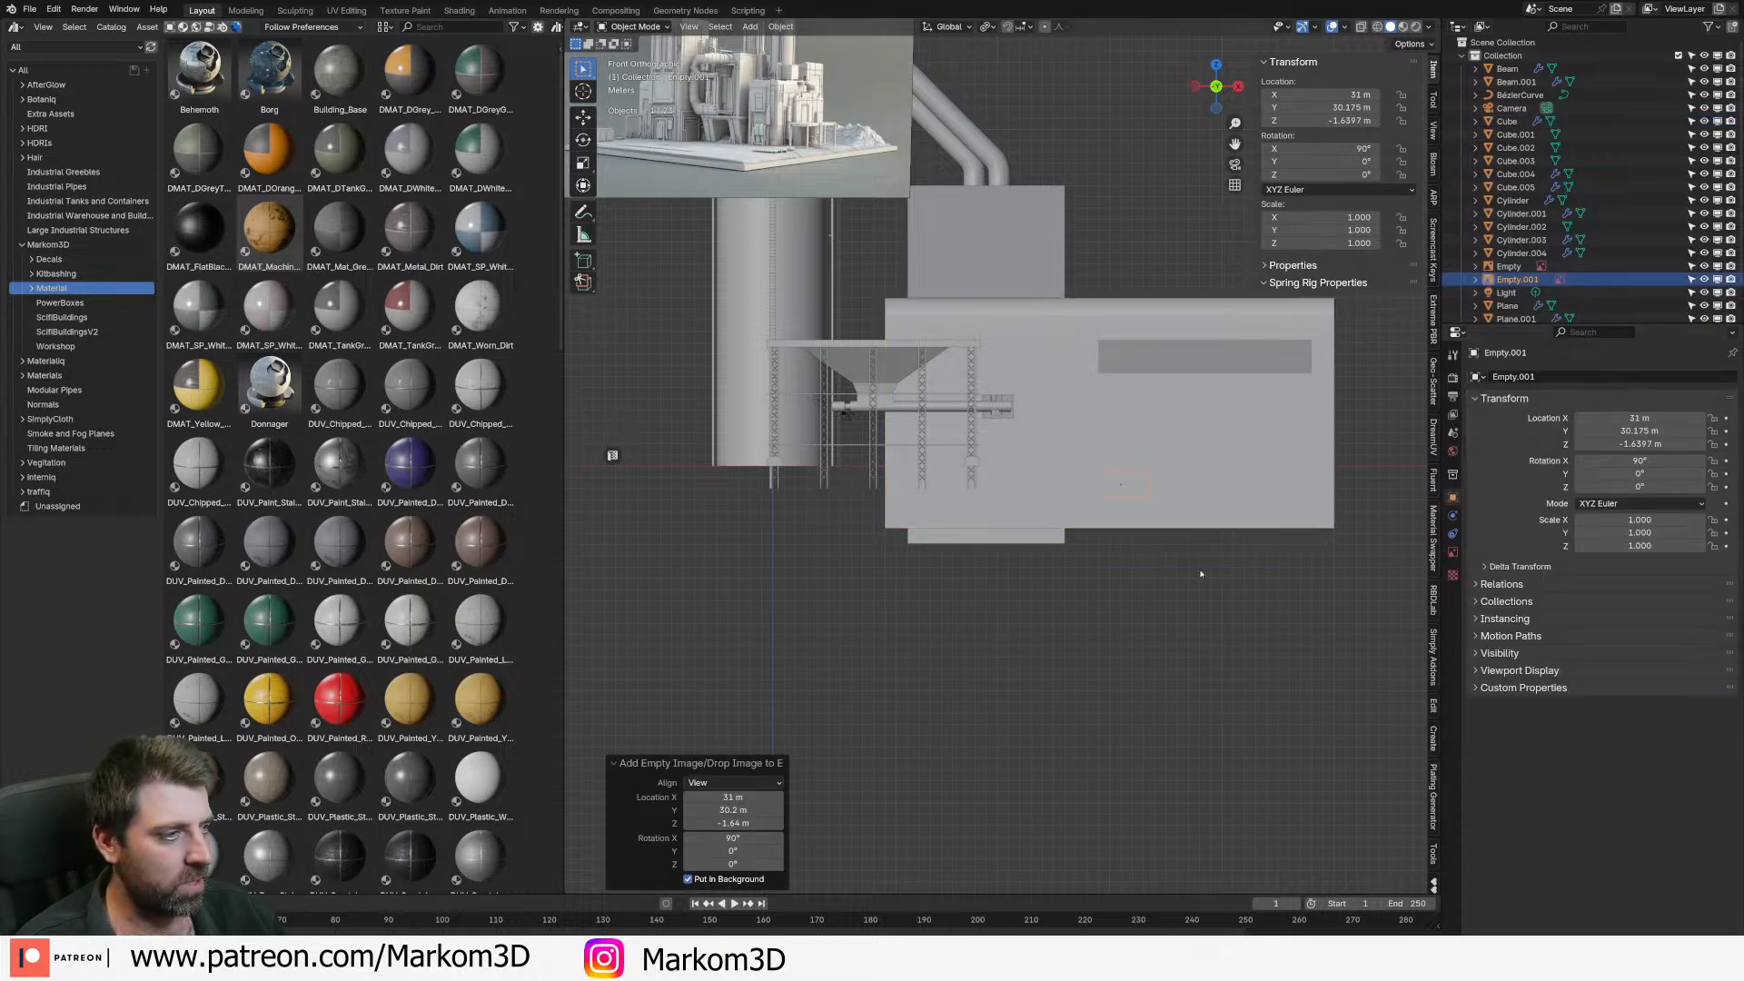
{"action": "middle_click_drag", "start_coordinate": [1301, 643], "coordinate": [1133, 669], "text": "shift"}
{"action": "scroll", "coordinate": [1133, 669], "scroll_direction": "up", "scroll_amount": 3}
{"action": "key", "text": "s"}
{"action": "left_click", "coordinate": [921, 832]}
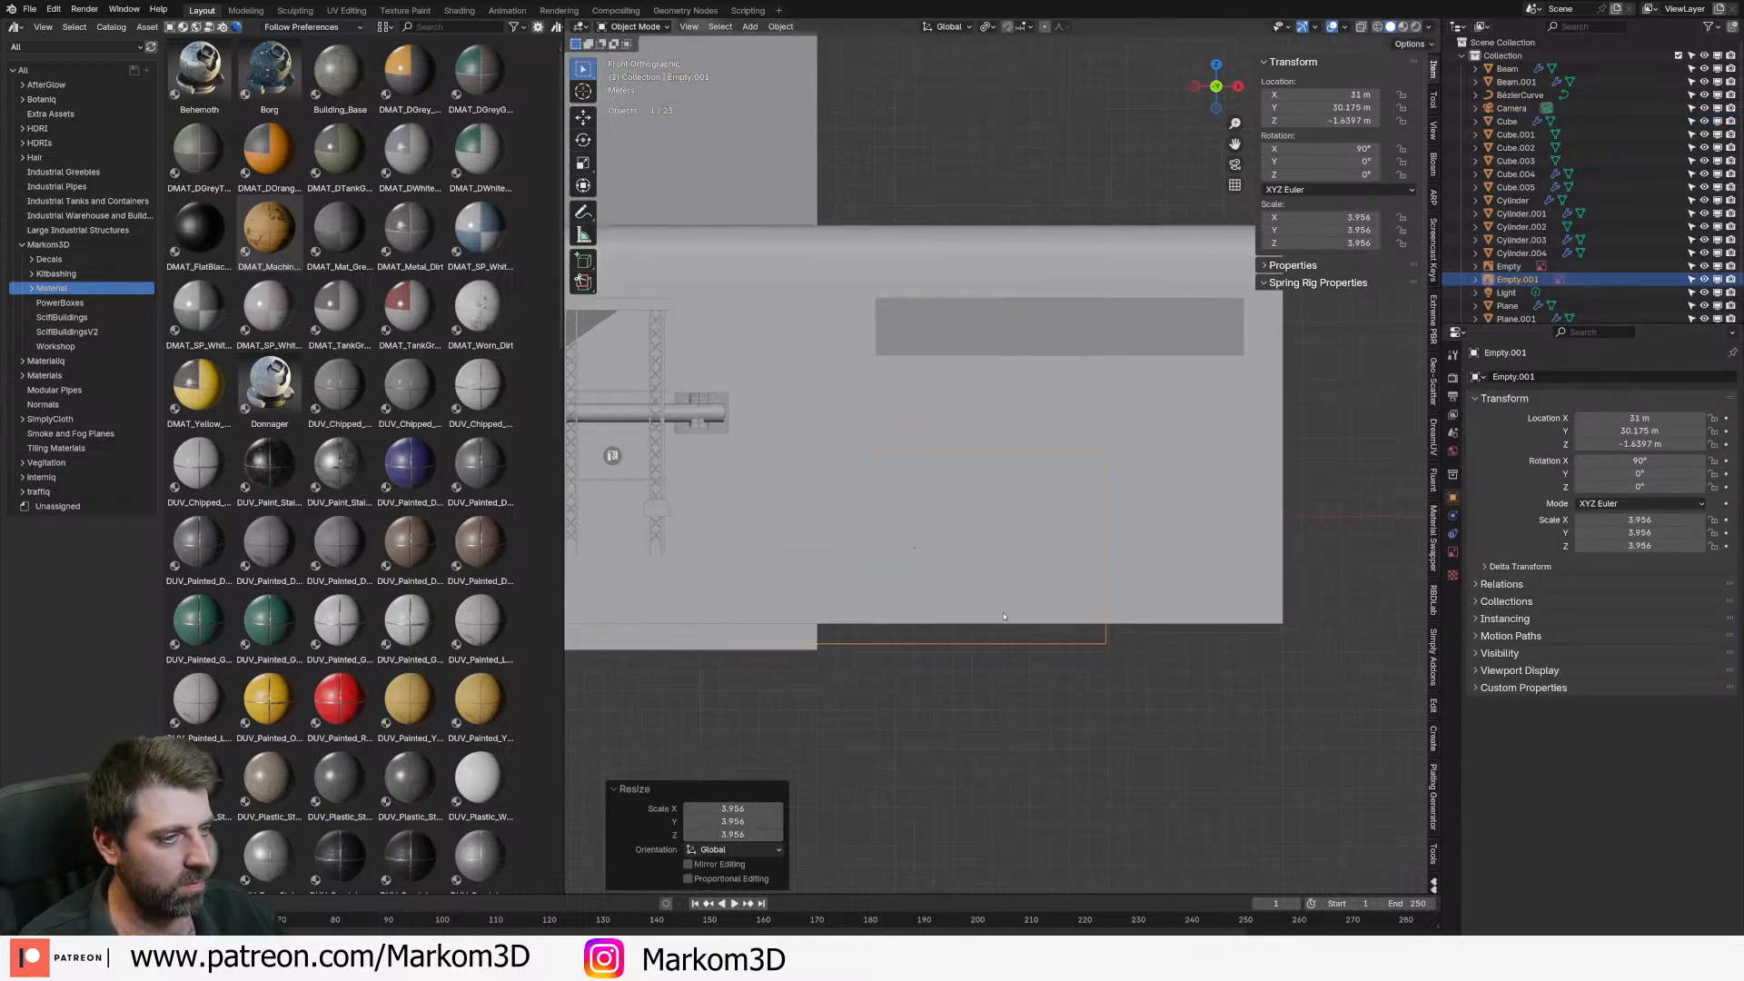
- Move the grunge image empty 15.147 m along X and 7.7491 m up Z, and try shifting it along Y
{"action": "key", "text": "g"}
{"action": "left_click", "coordinate": [1303, 444]}
{"action": "middle_click_drag", "start_coordinate": [1302, 444], "coordinate": [1059, 519]}
{"action": "scroll", "coordinate": [1144, 503], "scroll_direction": "down", "scroll_amount": 3}
{"action": "scroll", "coordinate": [1060, 520], "scroll_direction": "up", "scroll_amount": 4}
{"action": "key", "text": "g"}
{"action": "right_click", "coordinate": [860, 546]}
{"action": "middle_click_drag", "start_coordinate": [796, 553], "coordinate": [1045, 468]}
{"action": "key", "text": "g"}
{"action": "right_click", "coordinate": [832, 527]}
{"action": "scroll", "coordinate": [832, 527], "scroll_direction": "down", "scroll_amount": 4}
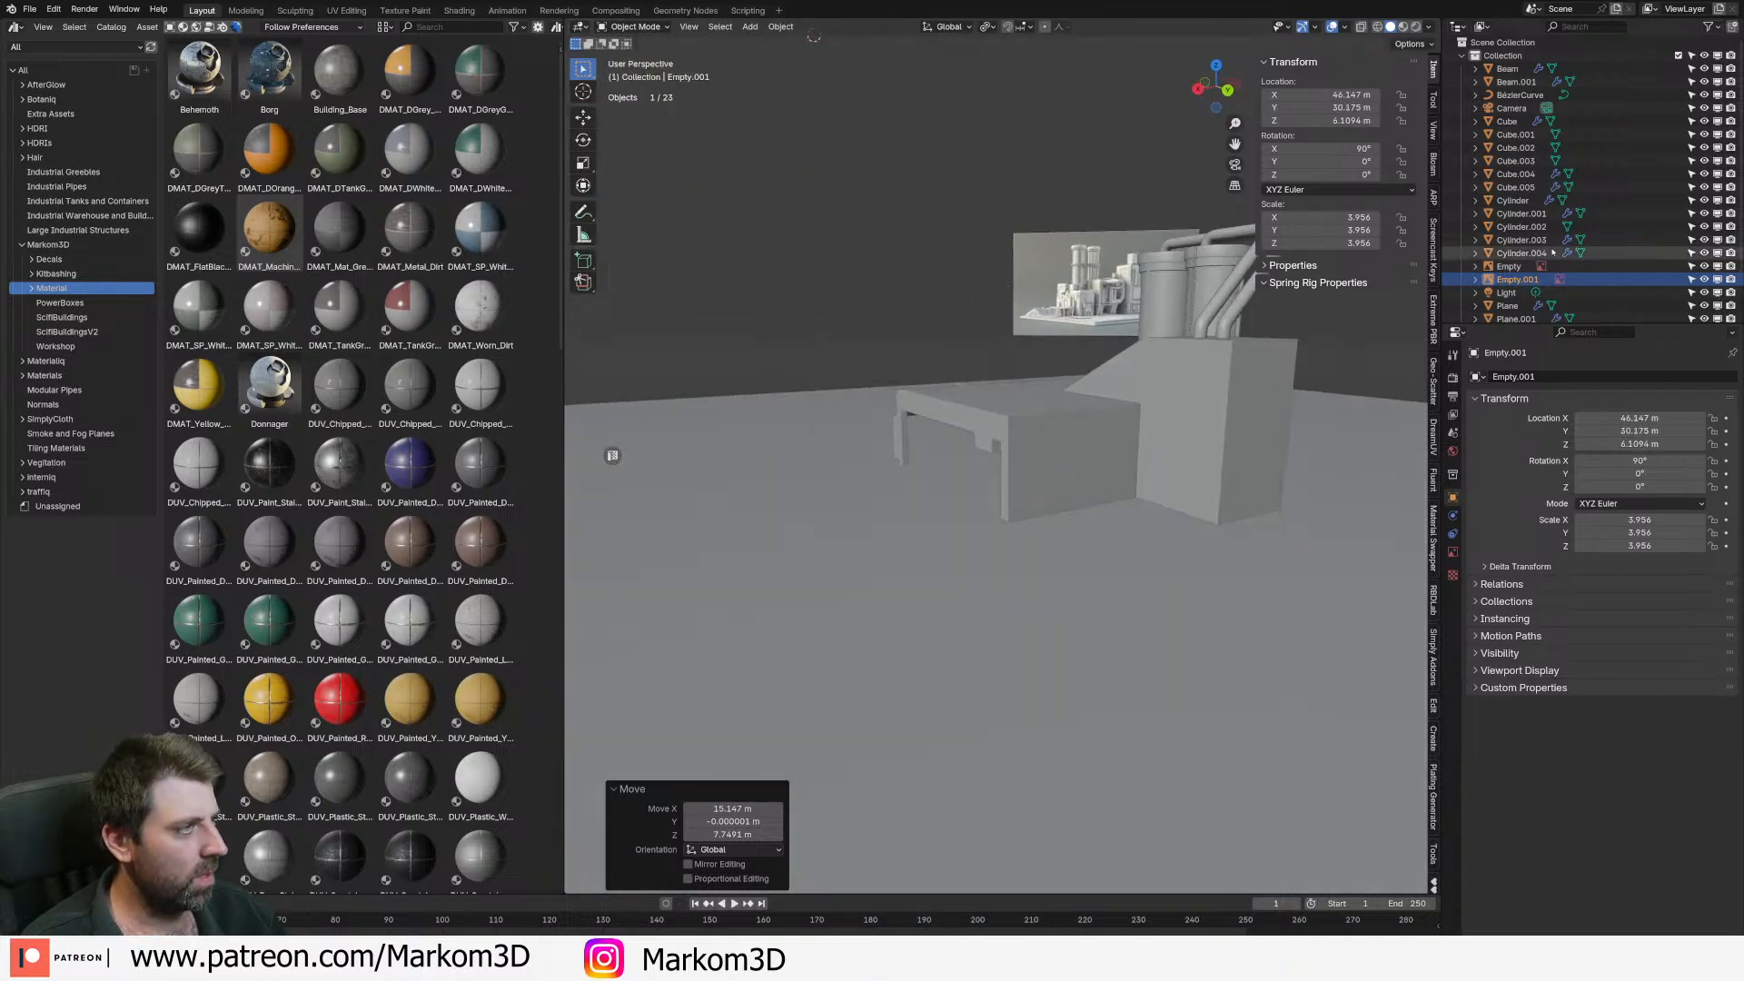
{"action": "left_click", "coordinate": [1537, 280]}
{"action": "key", "text": "g"}
{"action": "key", "text": "y"}
{"action": "right_click", "coordinate": [738, 380]}
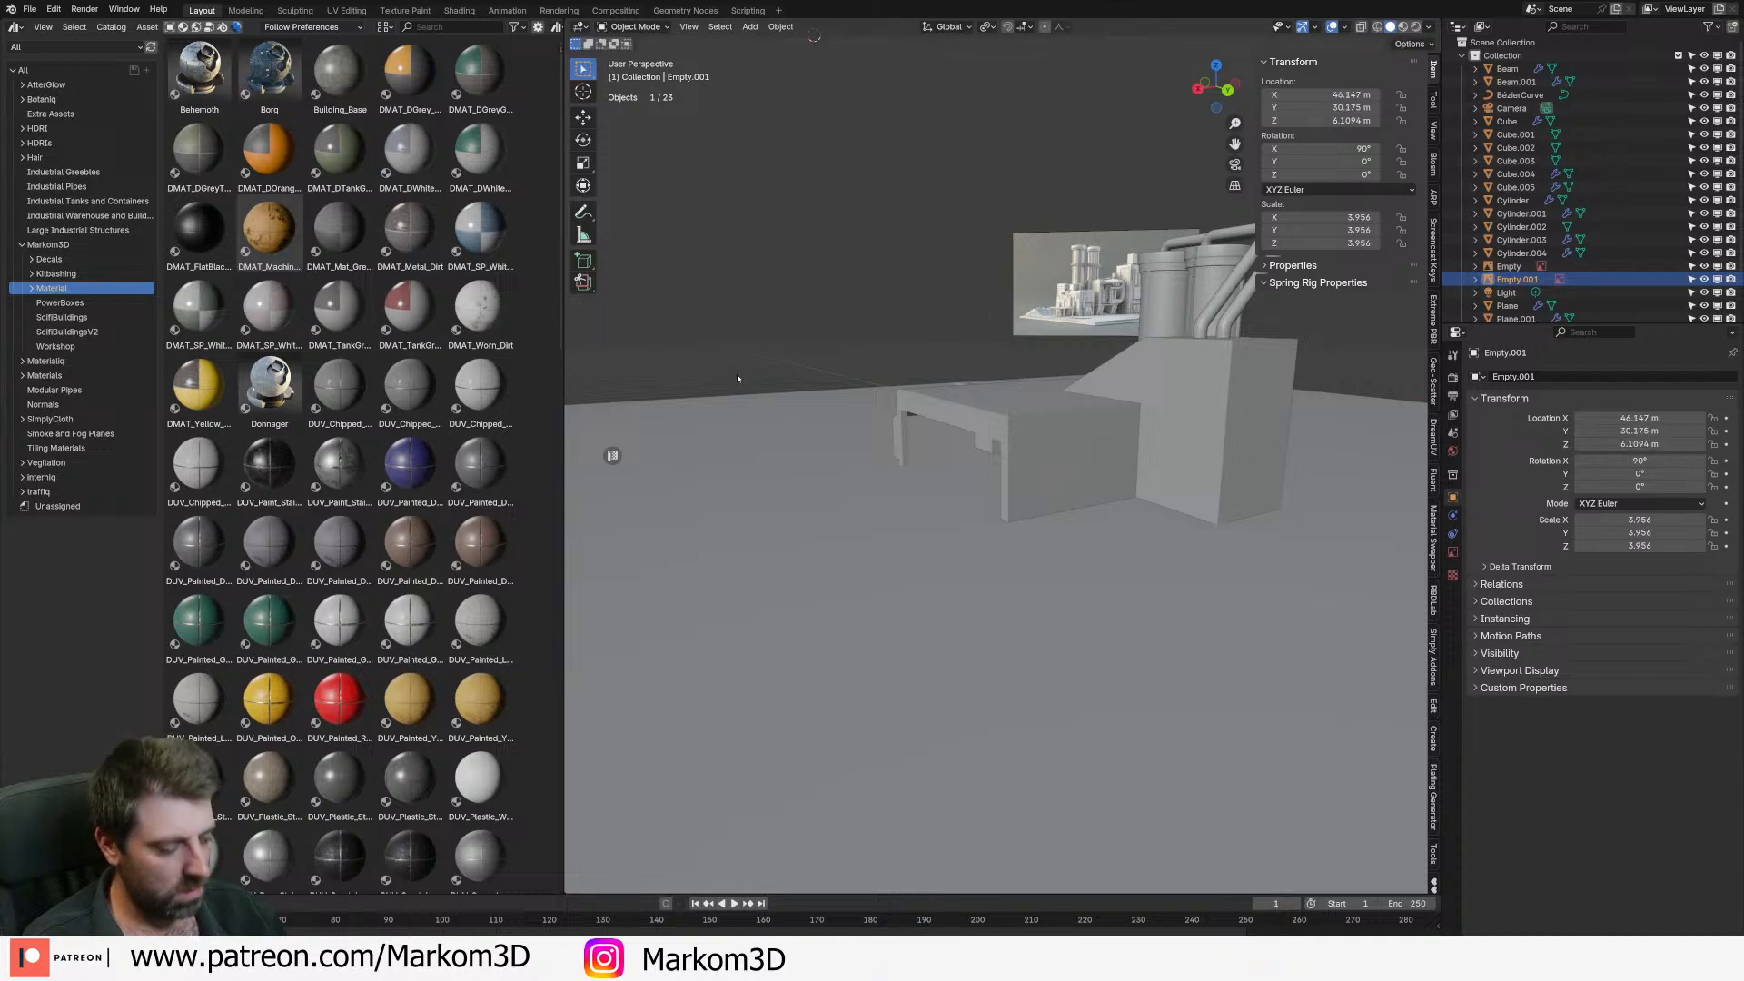
- Clear the grunge image empty's location to place it at the world origin
{"action": "key", "text": "alt+g"}
{"action": "middle_click_drag", "start_coordinate": [917, 450], "coordinate": [1072, 504]}
{"action": "key", "text": "g"}
{"action": "right_click", "coordinate": [975, 371]}
{"action": "scroll", "coordinate": [915, 407], "scroll_direction": "up", "scroll_amount": 6}
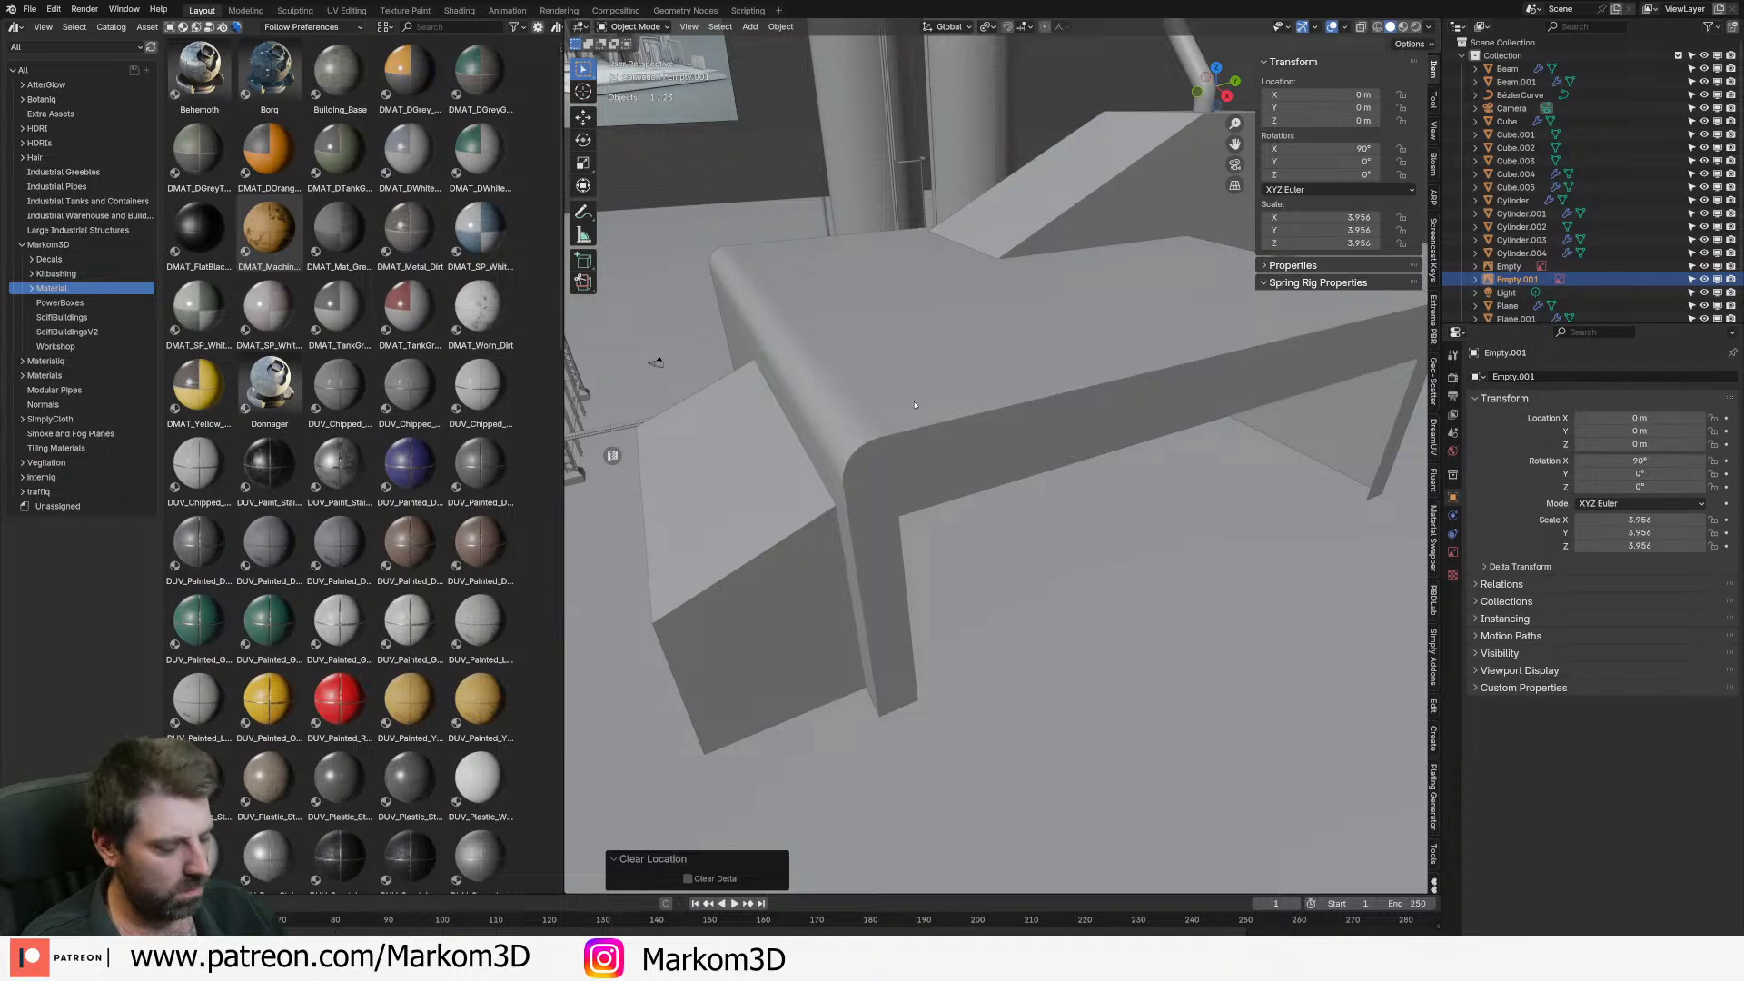
{"action": "scroll", "coordinate": [915, 406], "scroll_direction": "up", "scroll_amount": 5}
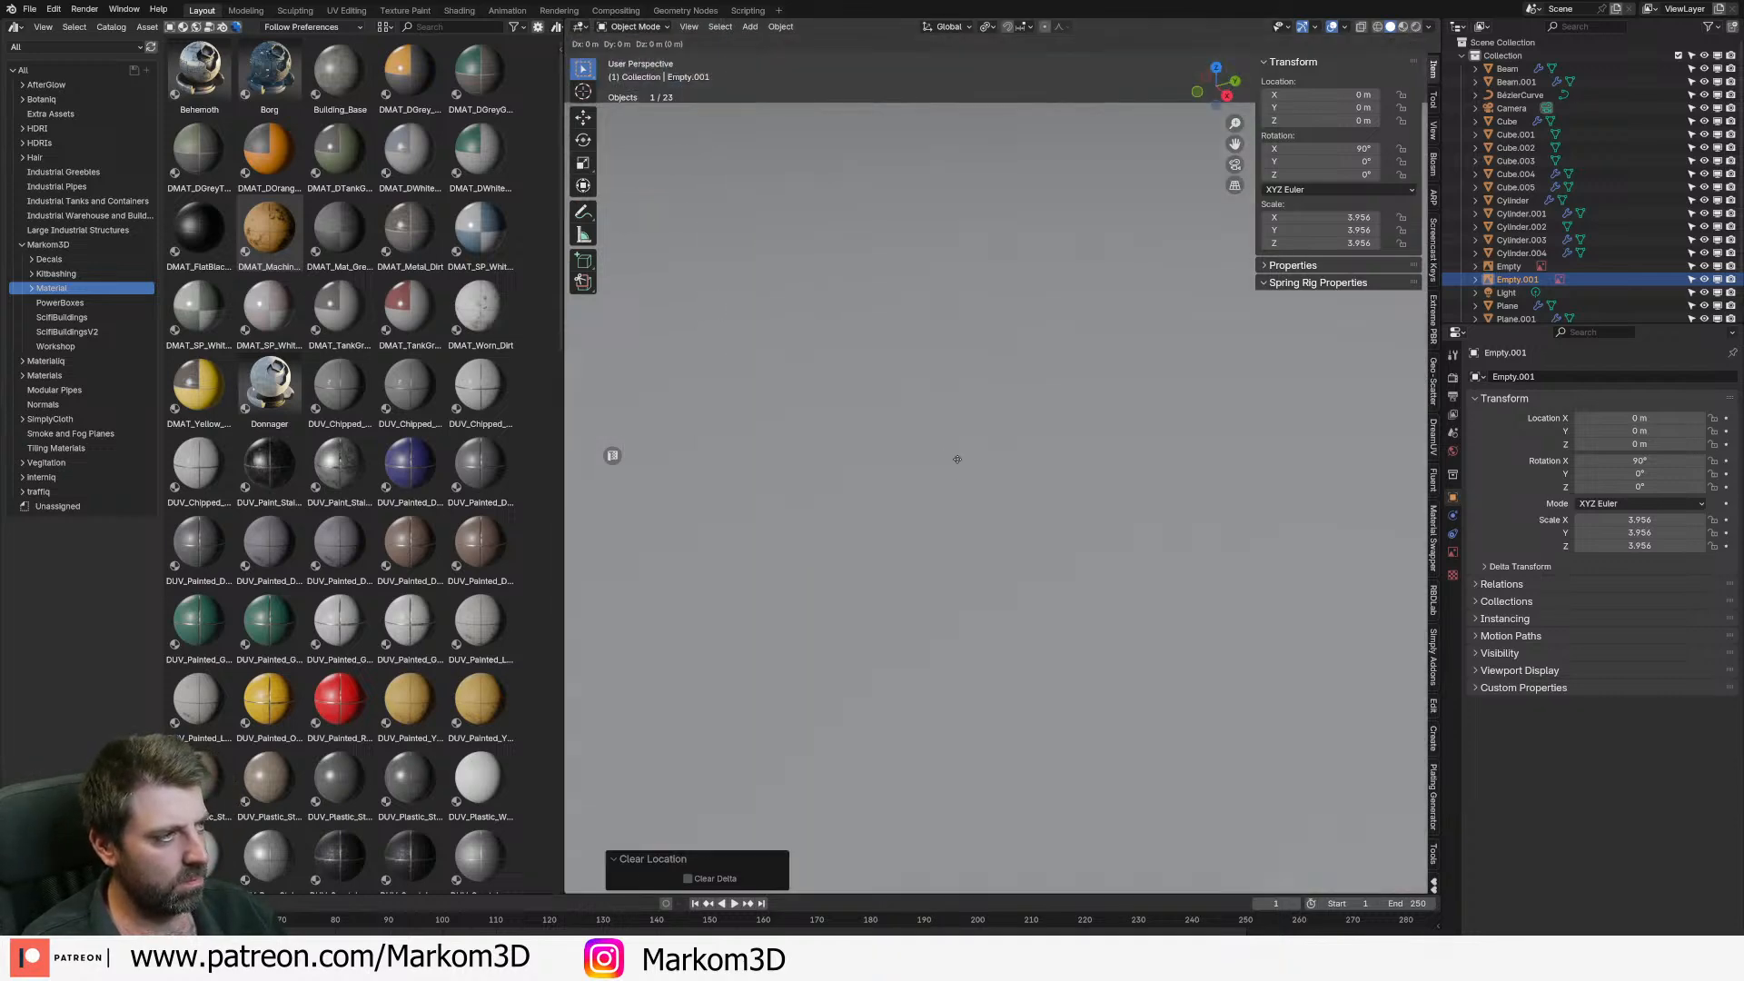
- Enlarge the grunge image empty to scale 6927.574 and raise it to Z 18.426 m
{"action": "key", "text": "s"}
{"action": "left_click", "coordinate": [1064, 302]}
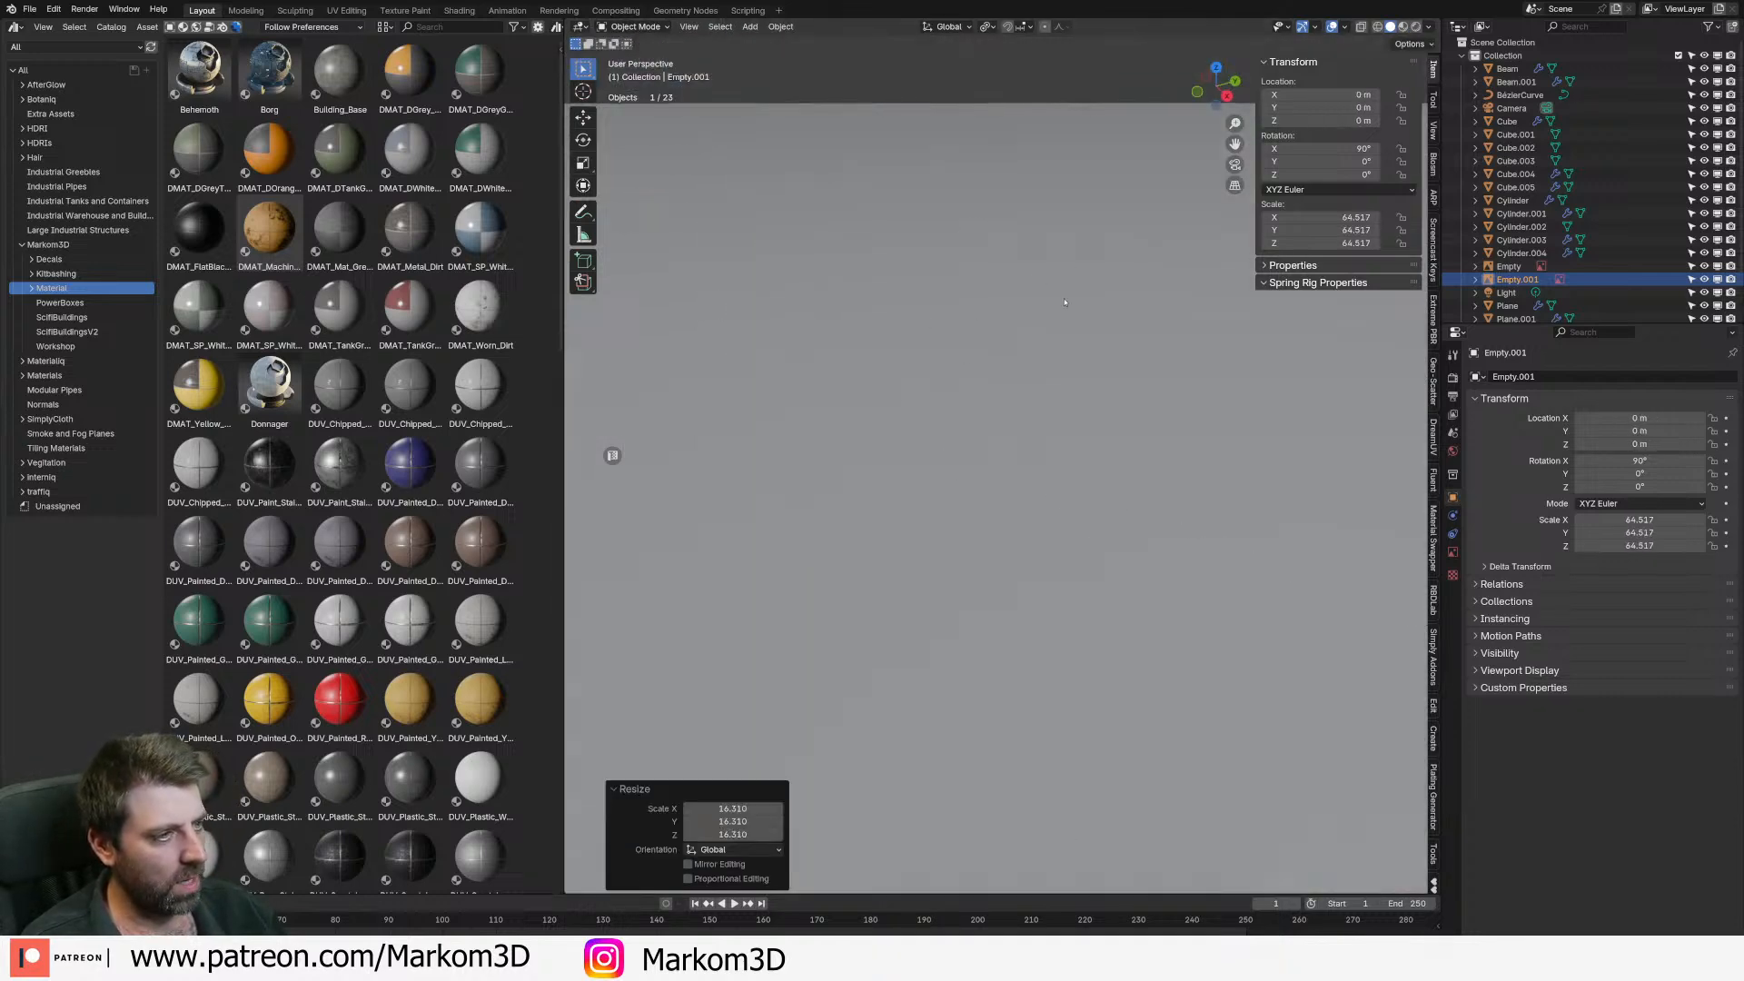
{"action": "key", "text": "g"}
{"action": "key", "text": "z"}
{"action": "left_click", "coordinate": [1087, 152]}
{"action": "key", "text": "g"}
{"action": "key", "text": "z"}
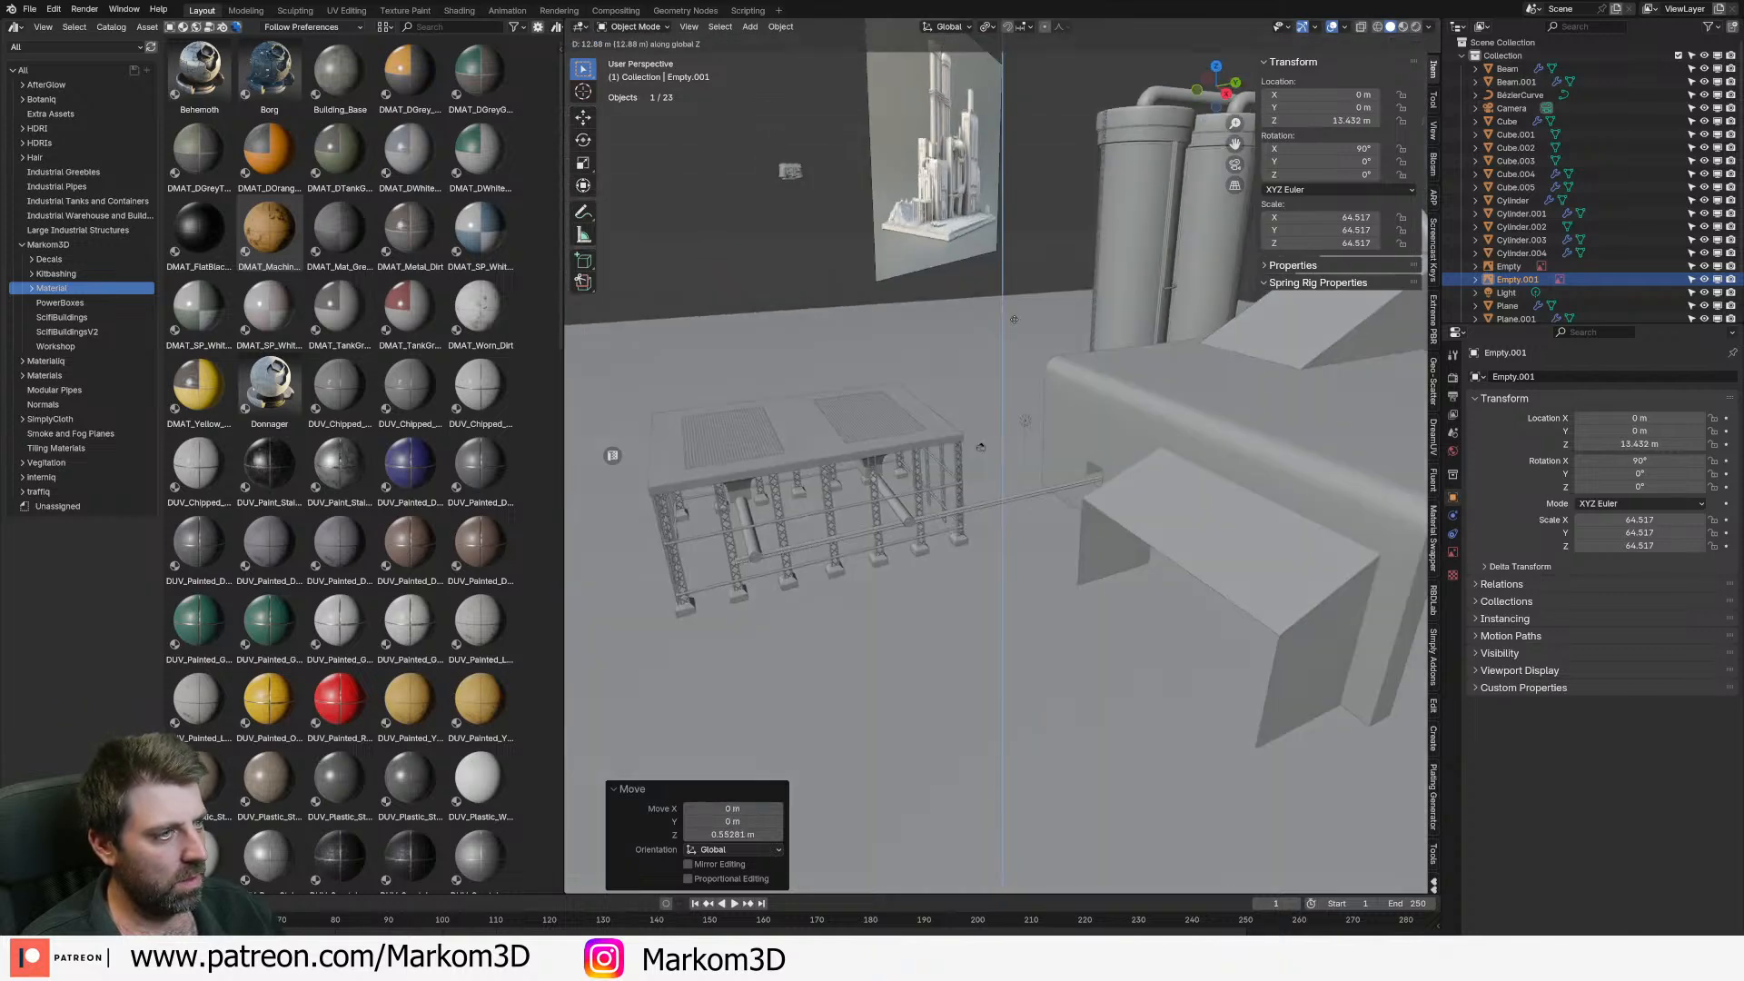
{"action": "left_click", "coordinate": [1004, 310]}
{"action": "key", "text": "s"}
{"action": "left_click", "coordinate": [915, 486]}
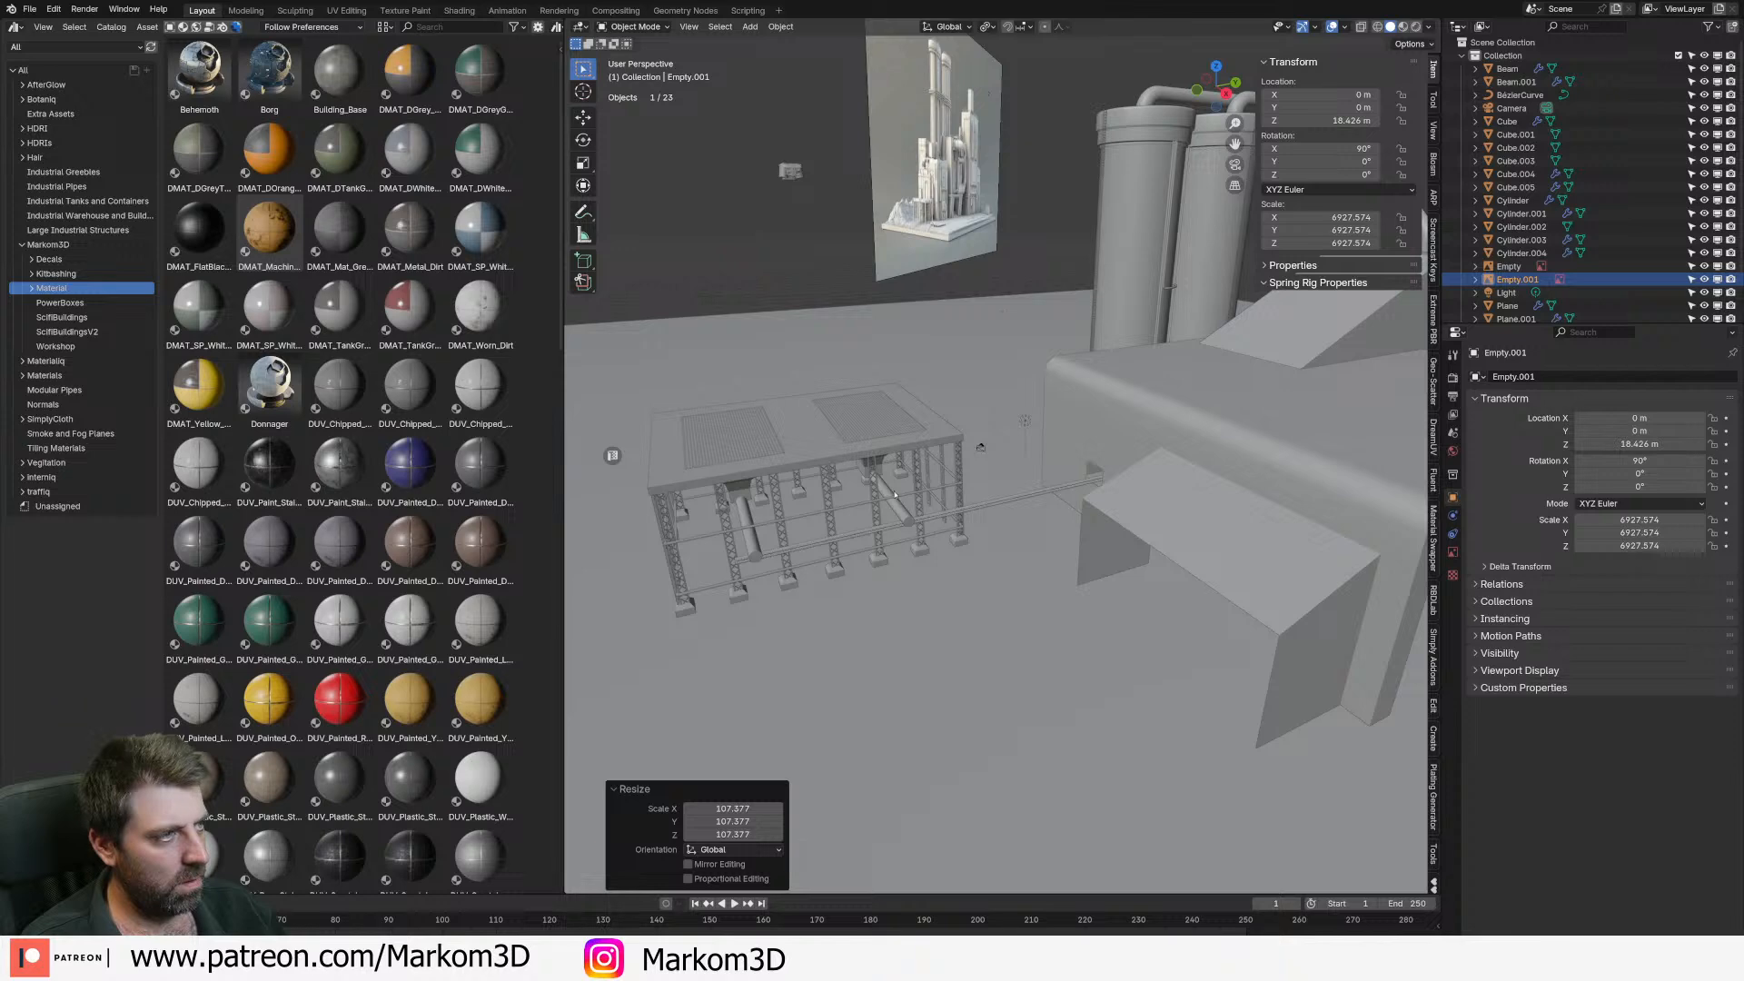
- Delete the grunge image empty from the scene collection
{"action": "scroll", "coordinate": [1104, 283], "scroll_direction": "up", "scroll_amount": 5}
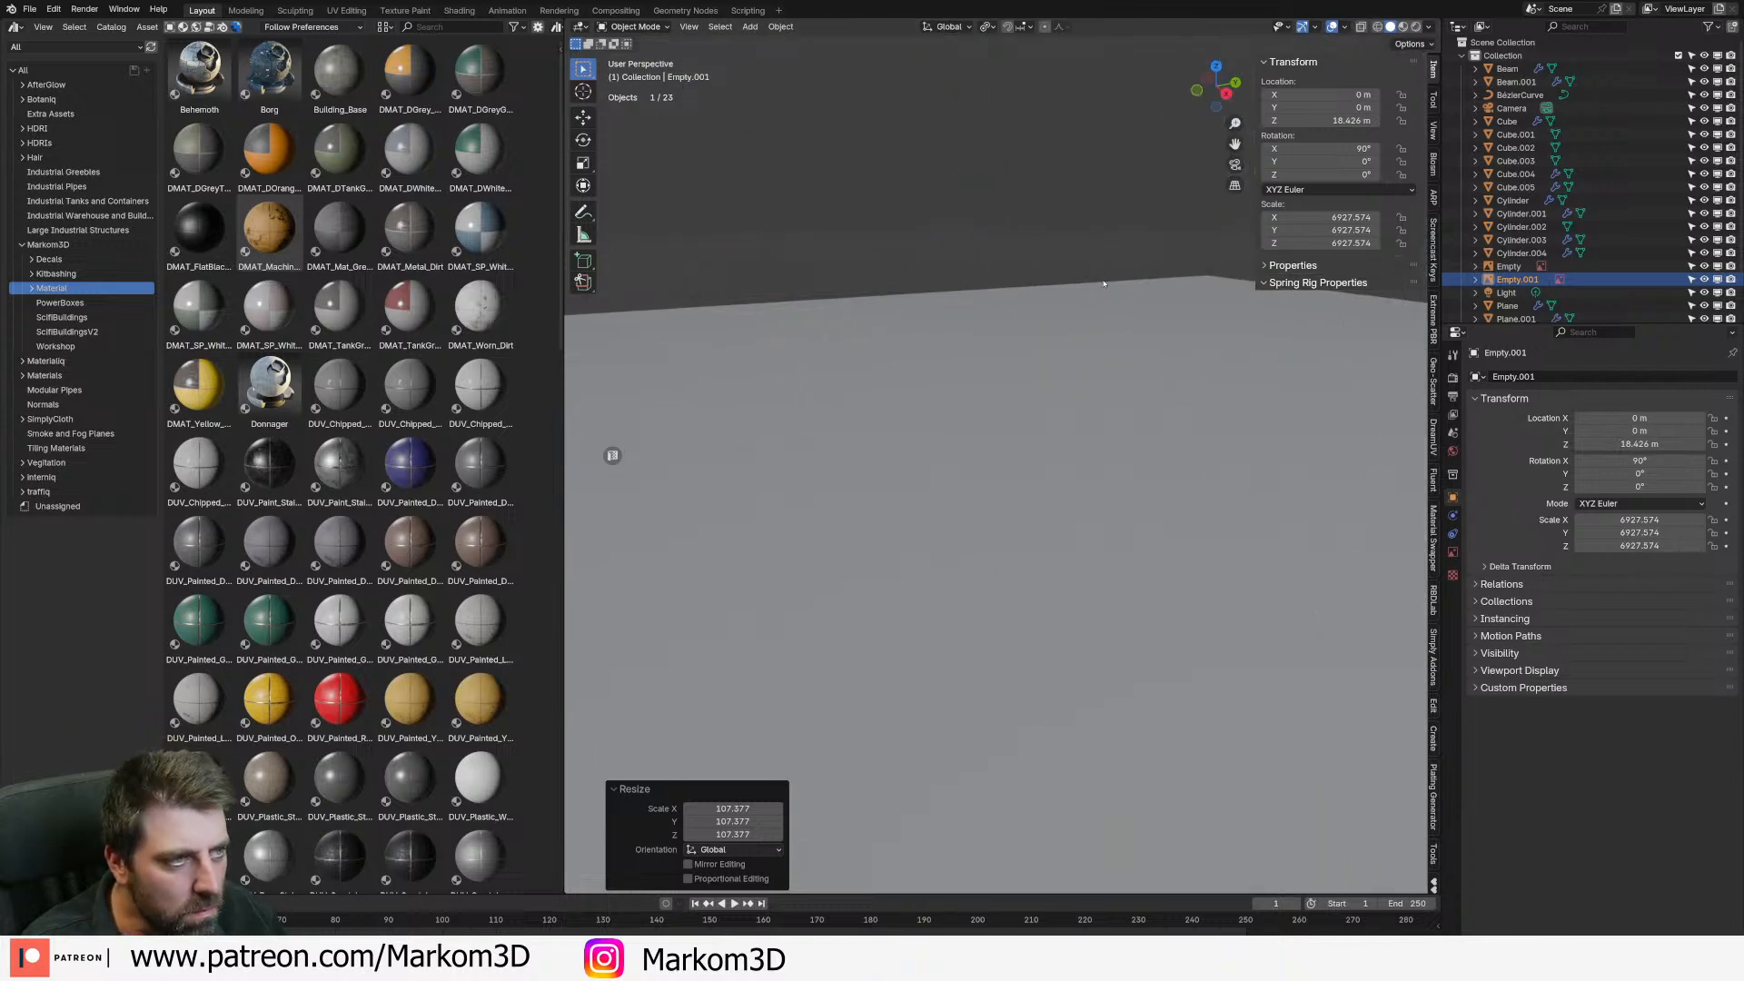
{"action": "left_click", "coordinate": [1520, 282]}
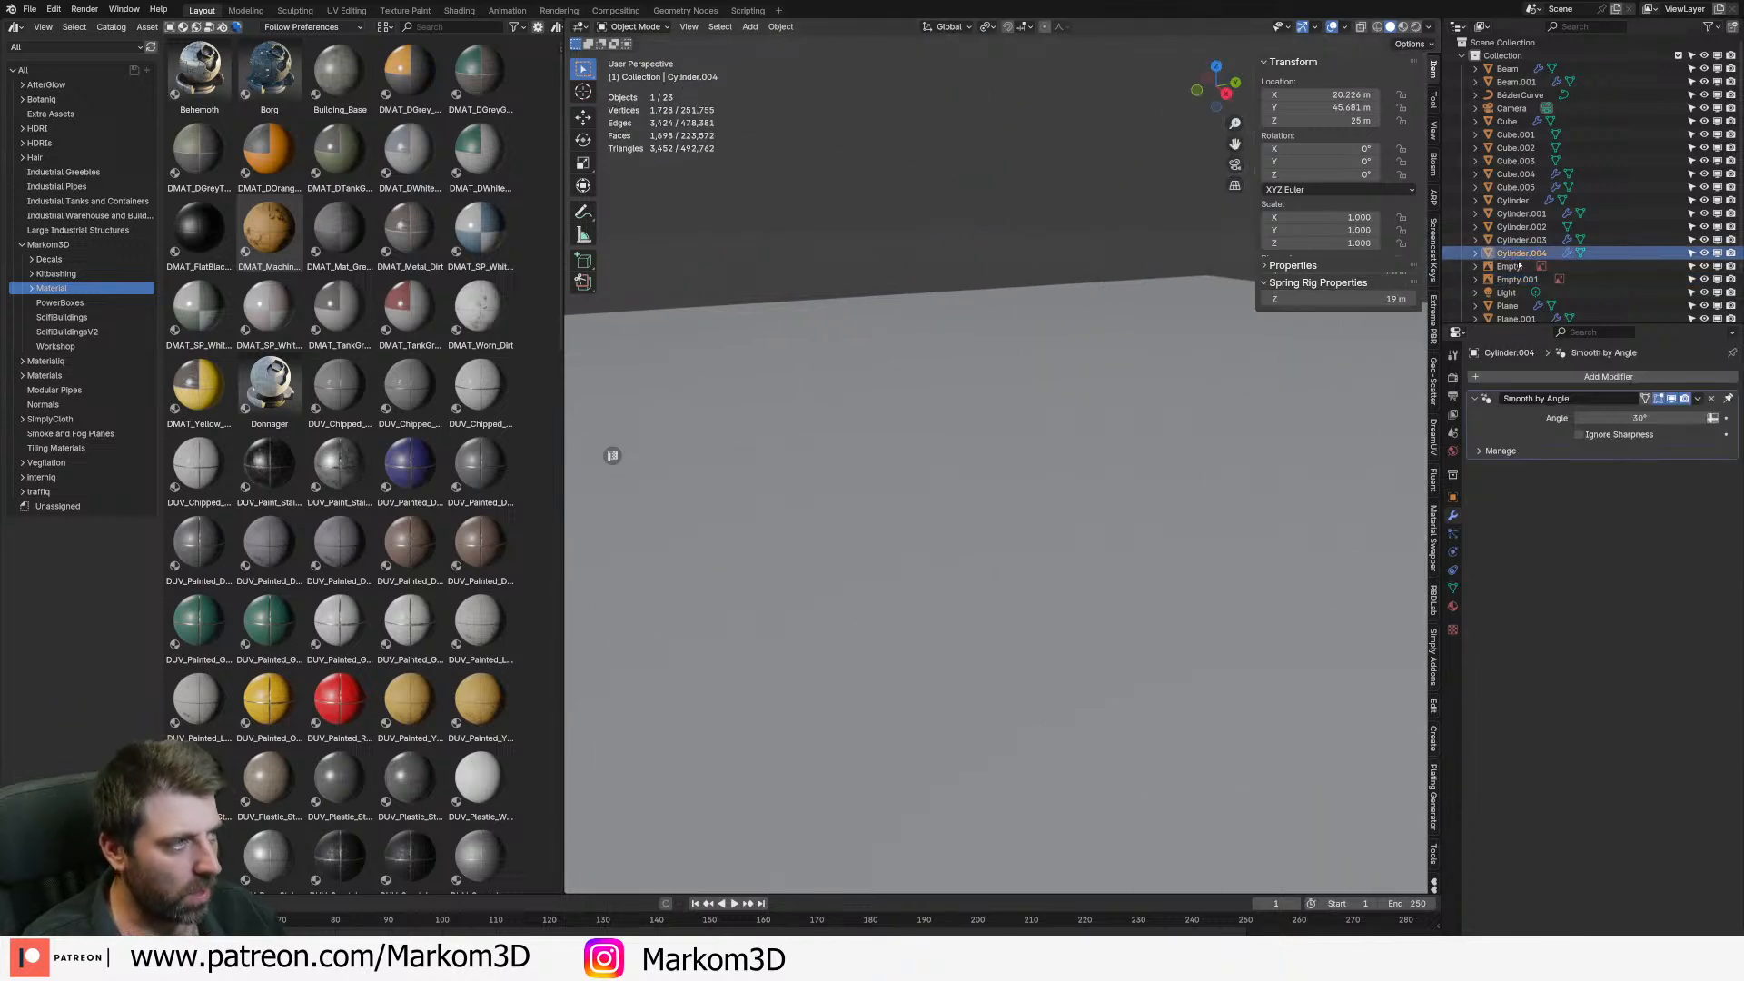
{"action": "key", "text": "x"}
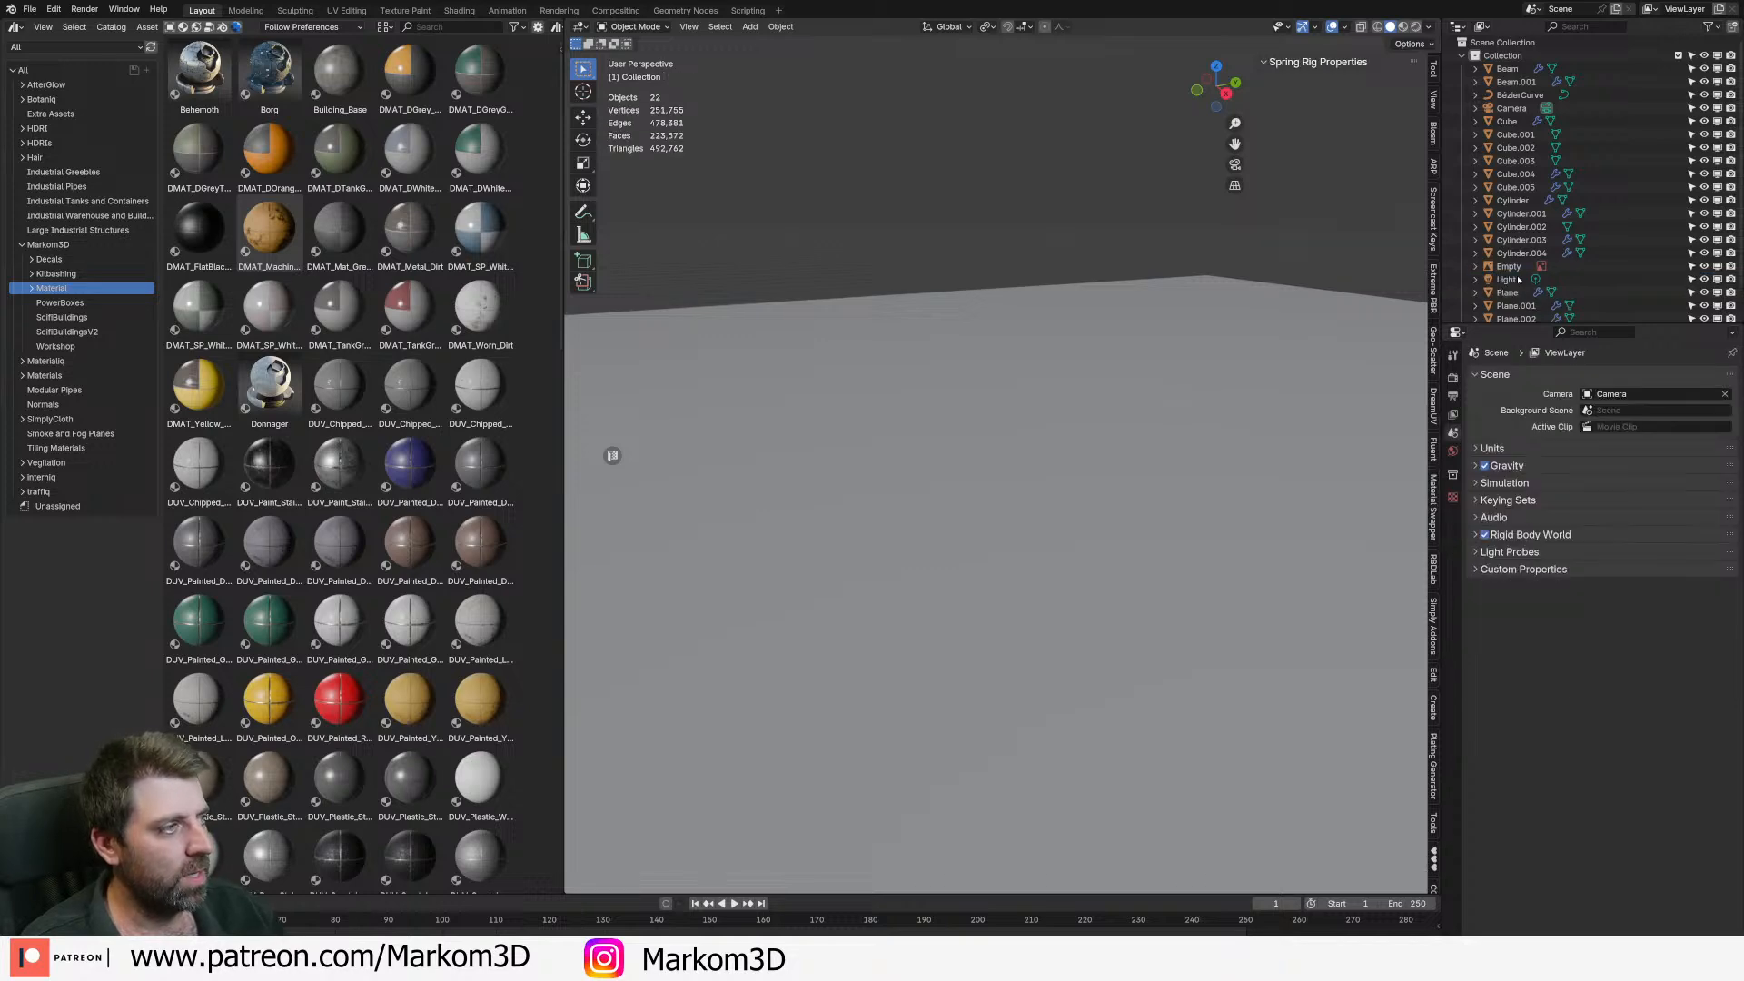
{"action": "scroll", "coordinate": [1121, 570], "scroll_direction": "down", "scroll_amount": 10}
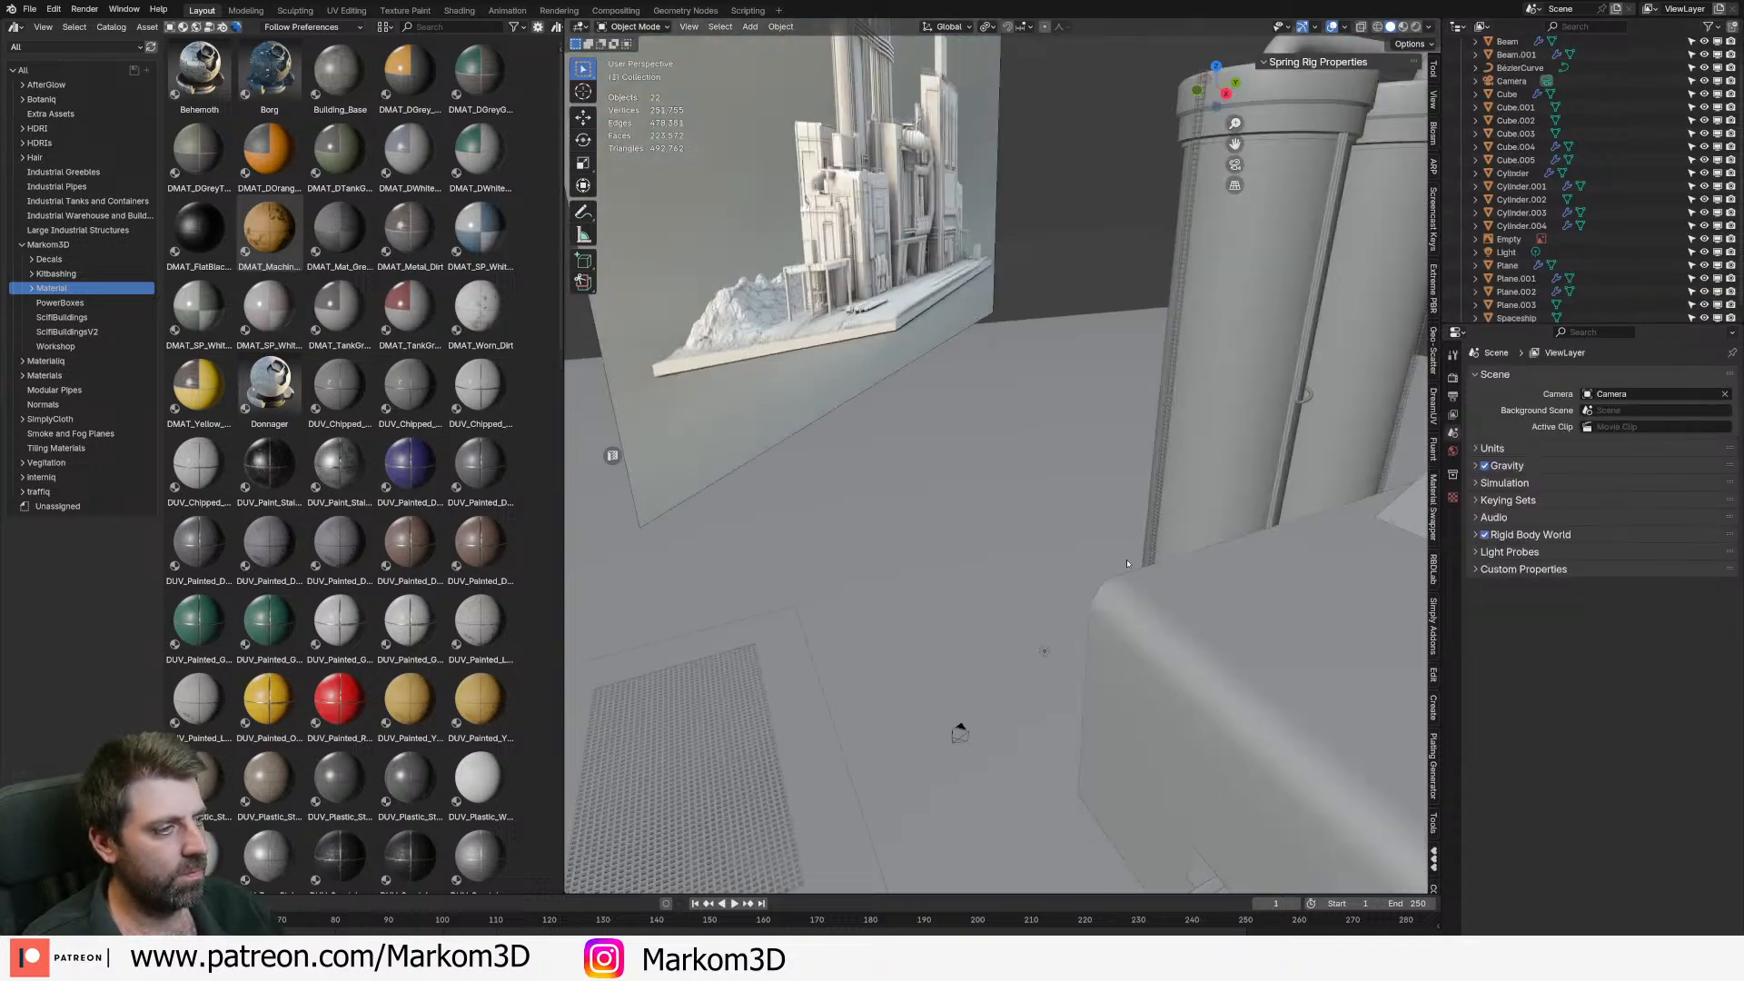
- Add a plane at the tall block's side face below the pipes and rotate it 90° about X and 90° about Z
{"action": "middle_click_drag", "start_coordinate": [1309, 591], "coordinate": [1083, 505]}
{"action": "right_click", "coordinate": [1057, 453], "text": "shift"}
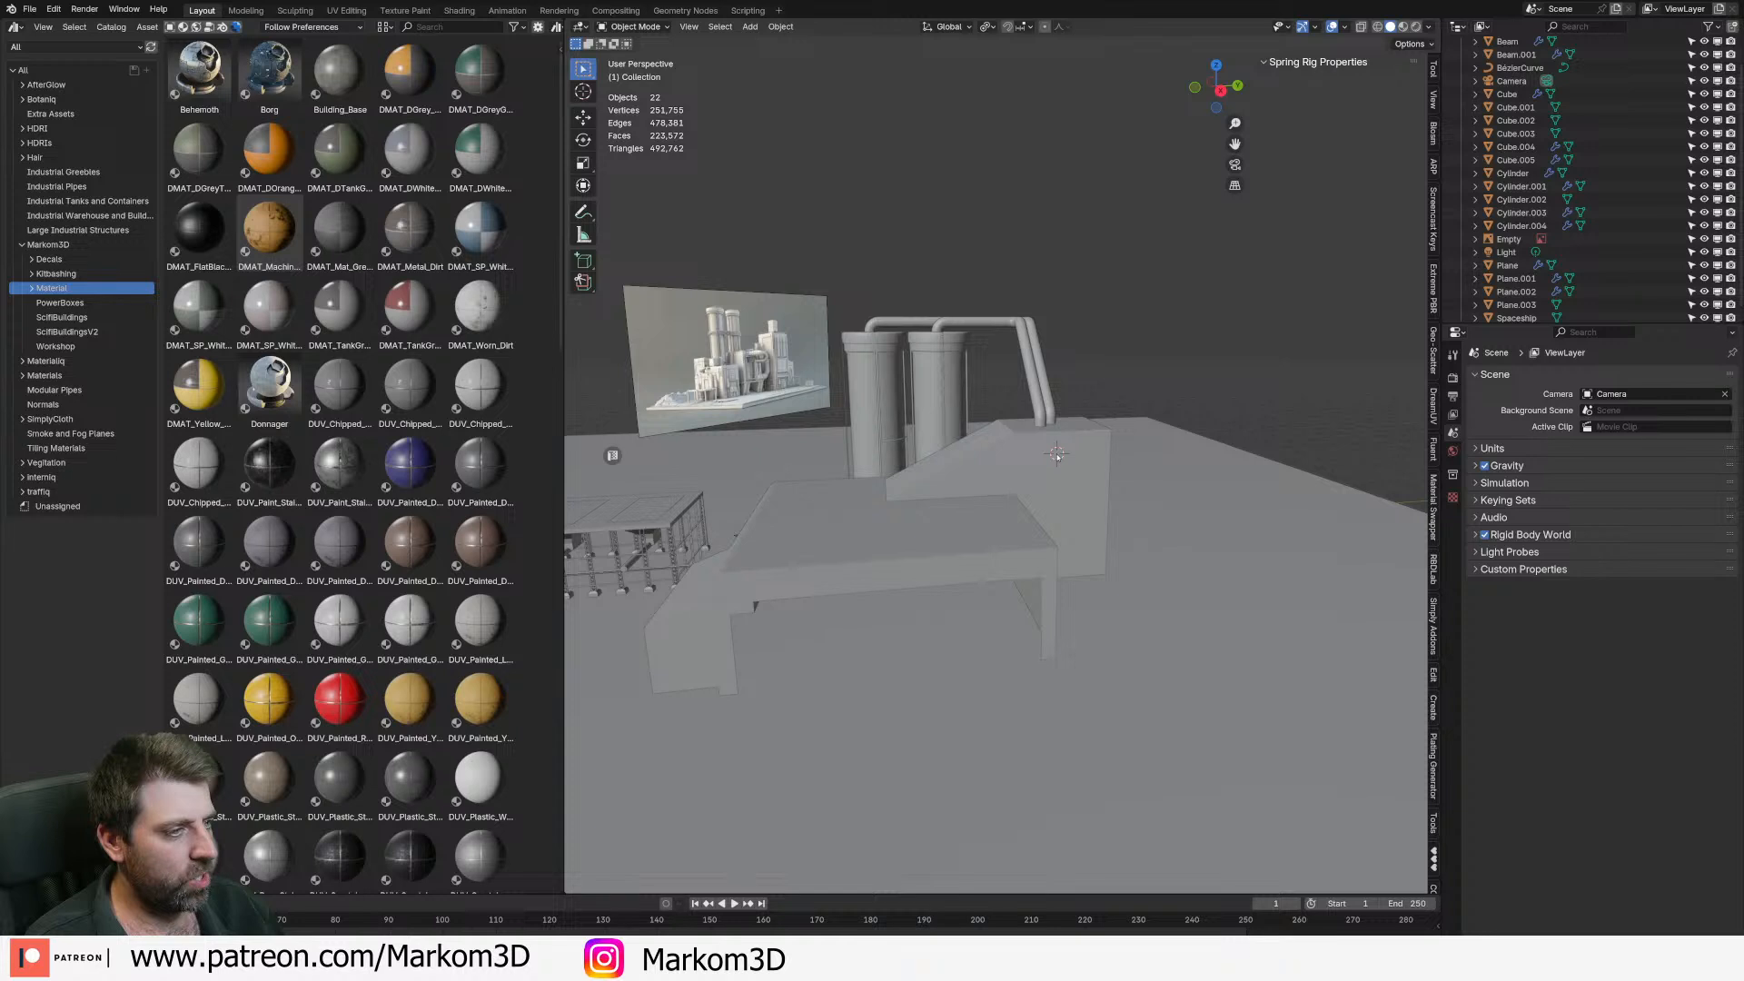
{"action": "key", "text": "shift+a"}
{"action": "mouse_move", "coordinate": [1059, 453]}
{"action": "left_click", "coordinate": [1150, 456]}
{"action": "scroll", "coordinate": [1054, 525], "scroll_direction": "up", "scroll_amount": 4}
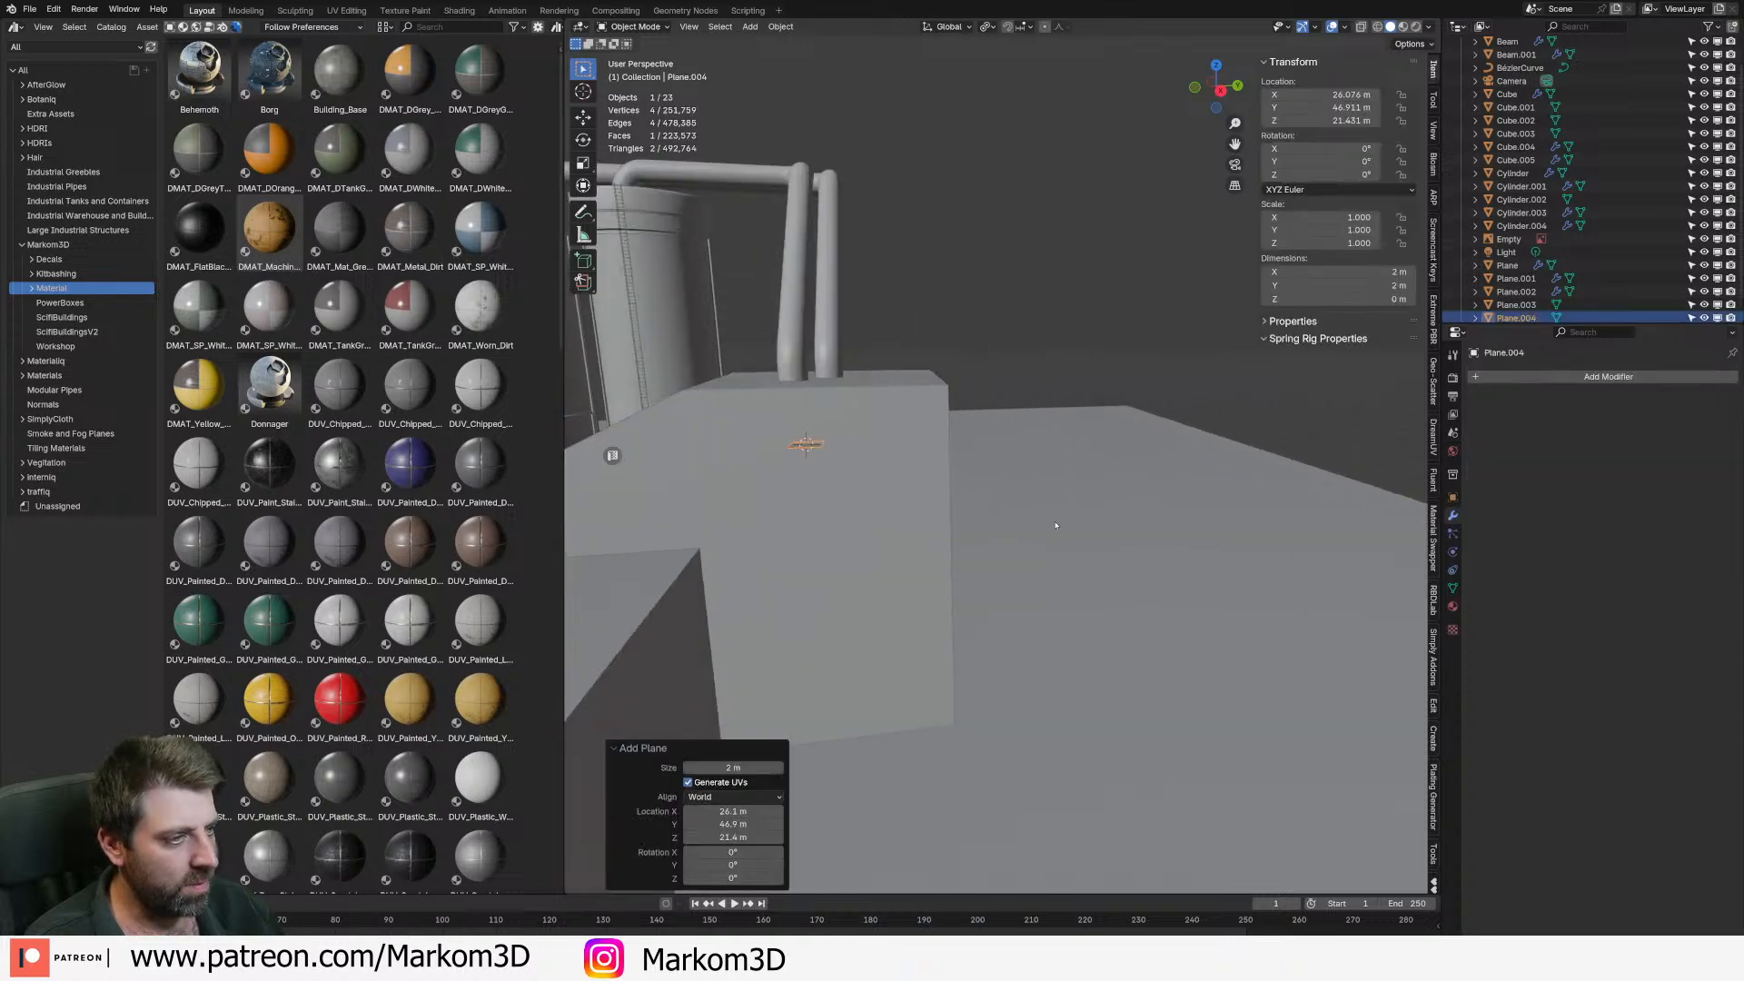
{"action": "type", "text": "rx90"}
{"action": "key", "text": "Return"}
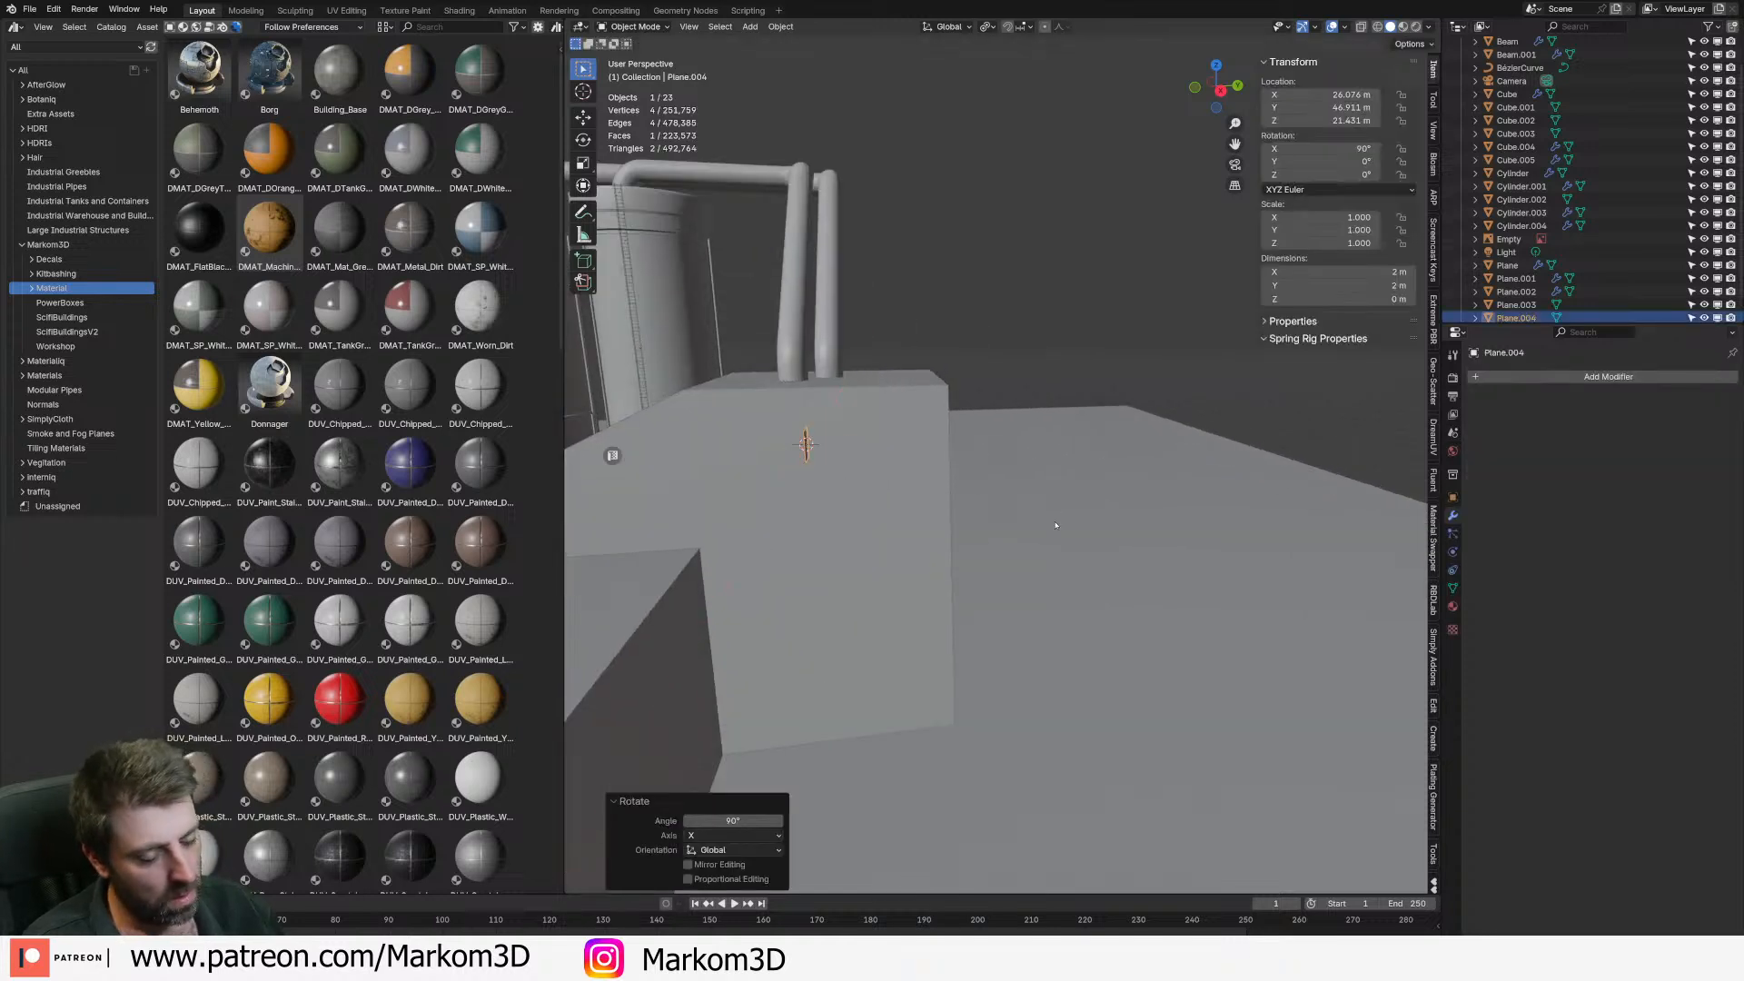
{"action": "type", "text": "rz90"}
{"action": "key", "text": "Return"}
- Scale the upright plane to about 8.9 m wide and 4.4 m high
{"action": "key", "text": "s"}
{"action": "left_click", "coordinate": [1323, 545]}
{"action": "key", "text": "s"}
{"action": "key", "text": "x"}
{"action": "right_click", "coordinate": [1379, 459]}
{"action": "key", "text": "s"}
{"action": "key", "text": "y"}
{"action": "left_click", "coordinate": [1090, 480]}
{"action": "key", "text": "Tab"}
{"action": "key", "text": "Tab"}
{"action": "key", "text": "Tab"}
{"action": "key", "text": "Tab"}
- Give the plane a new material with Decal_Grunge_Leaking_A.png as the base color image texture, and display the scene in material preview
{"action": "left_click", "coordinate": [1453, 606]}
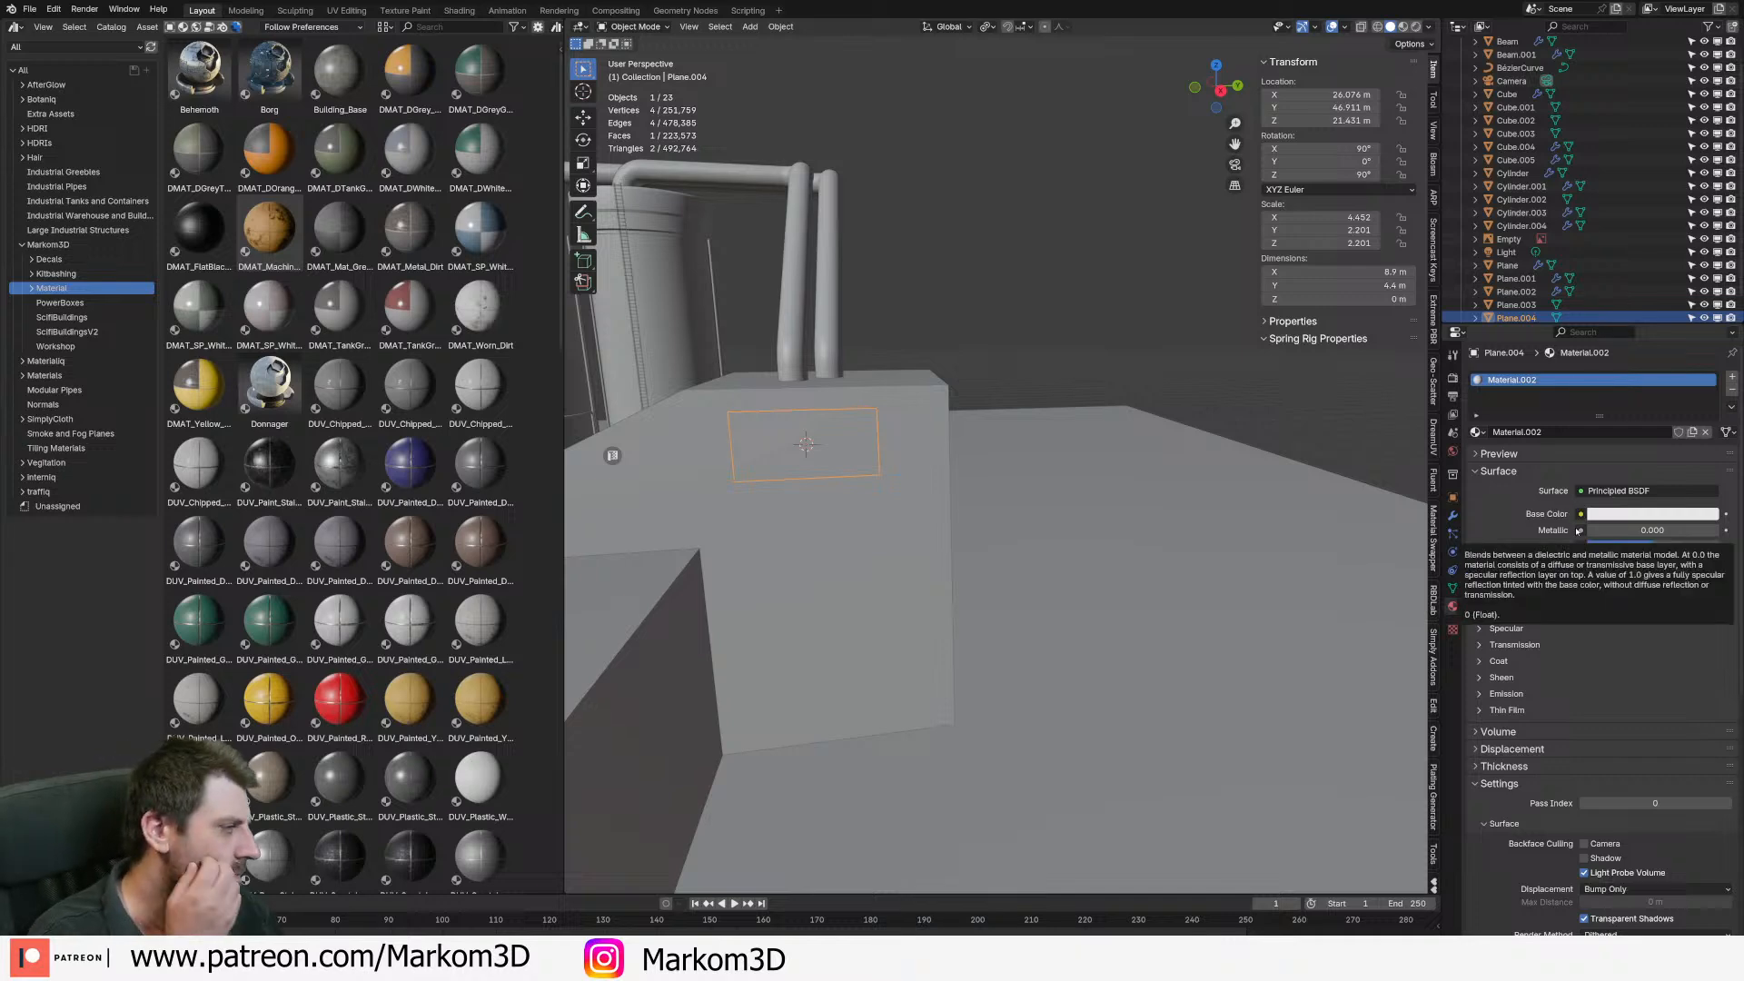
{"action": "left_click", "coordinate": [1583, 492]}
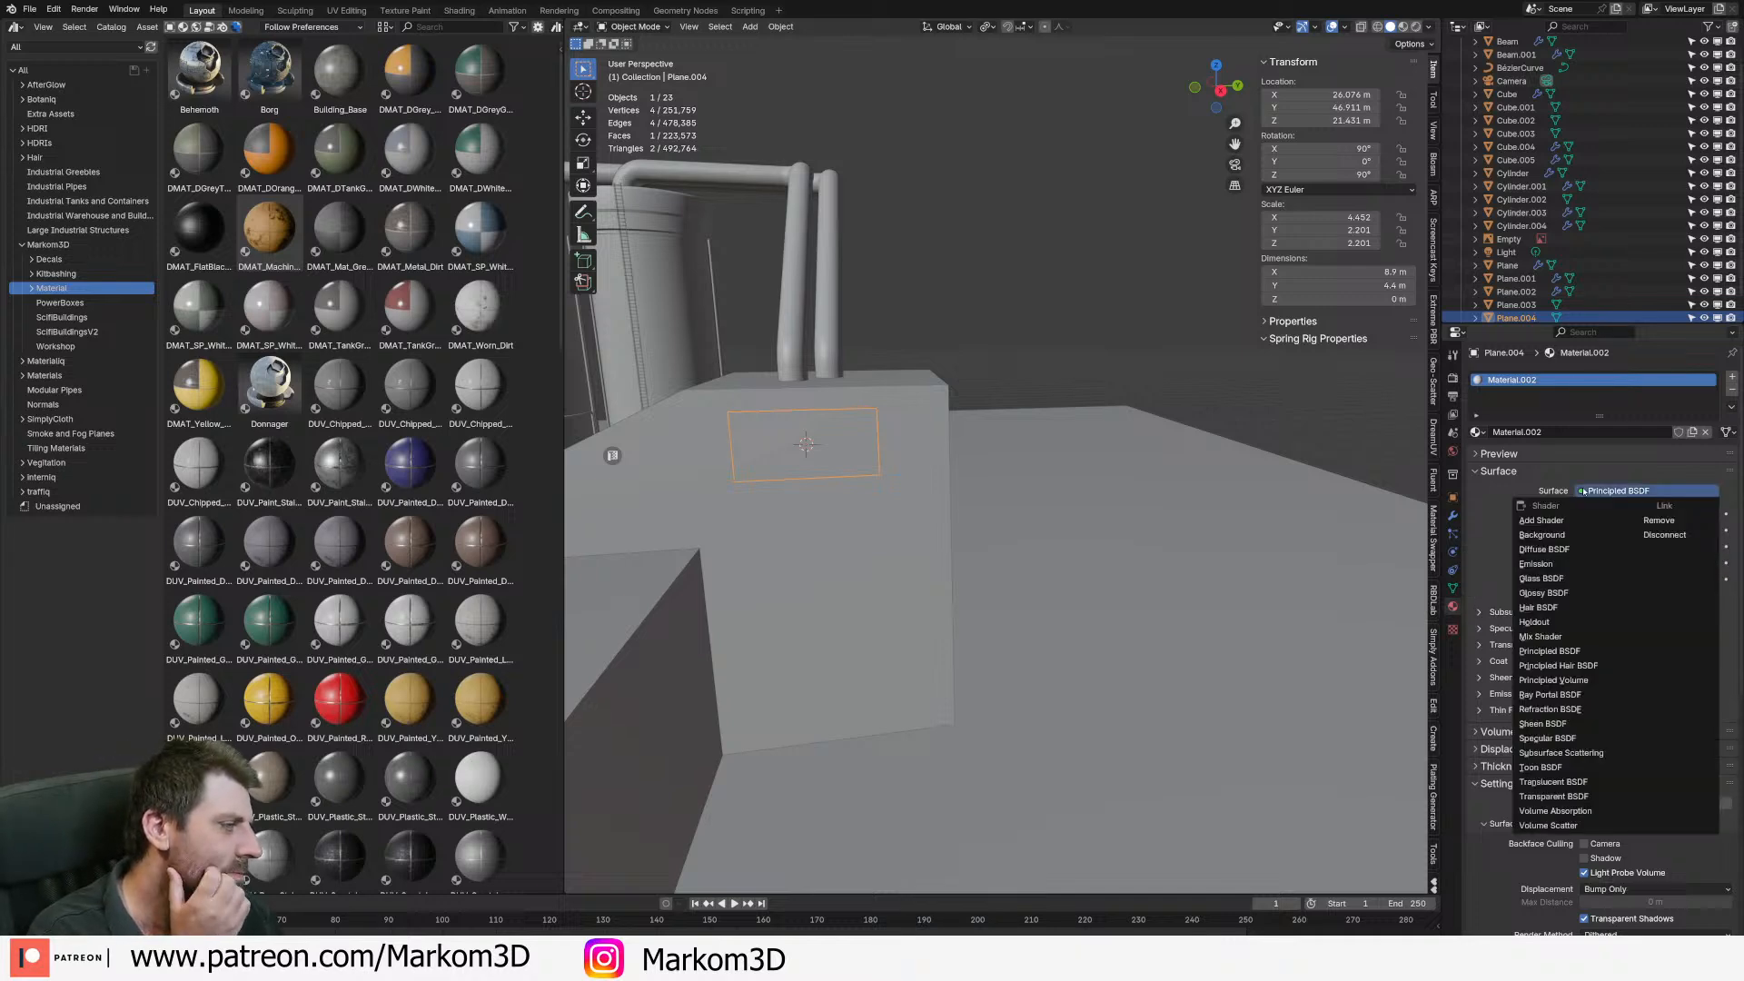
{"action": "left_click", "coordinate": [1582, 515]}
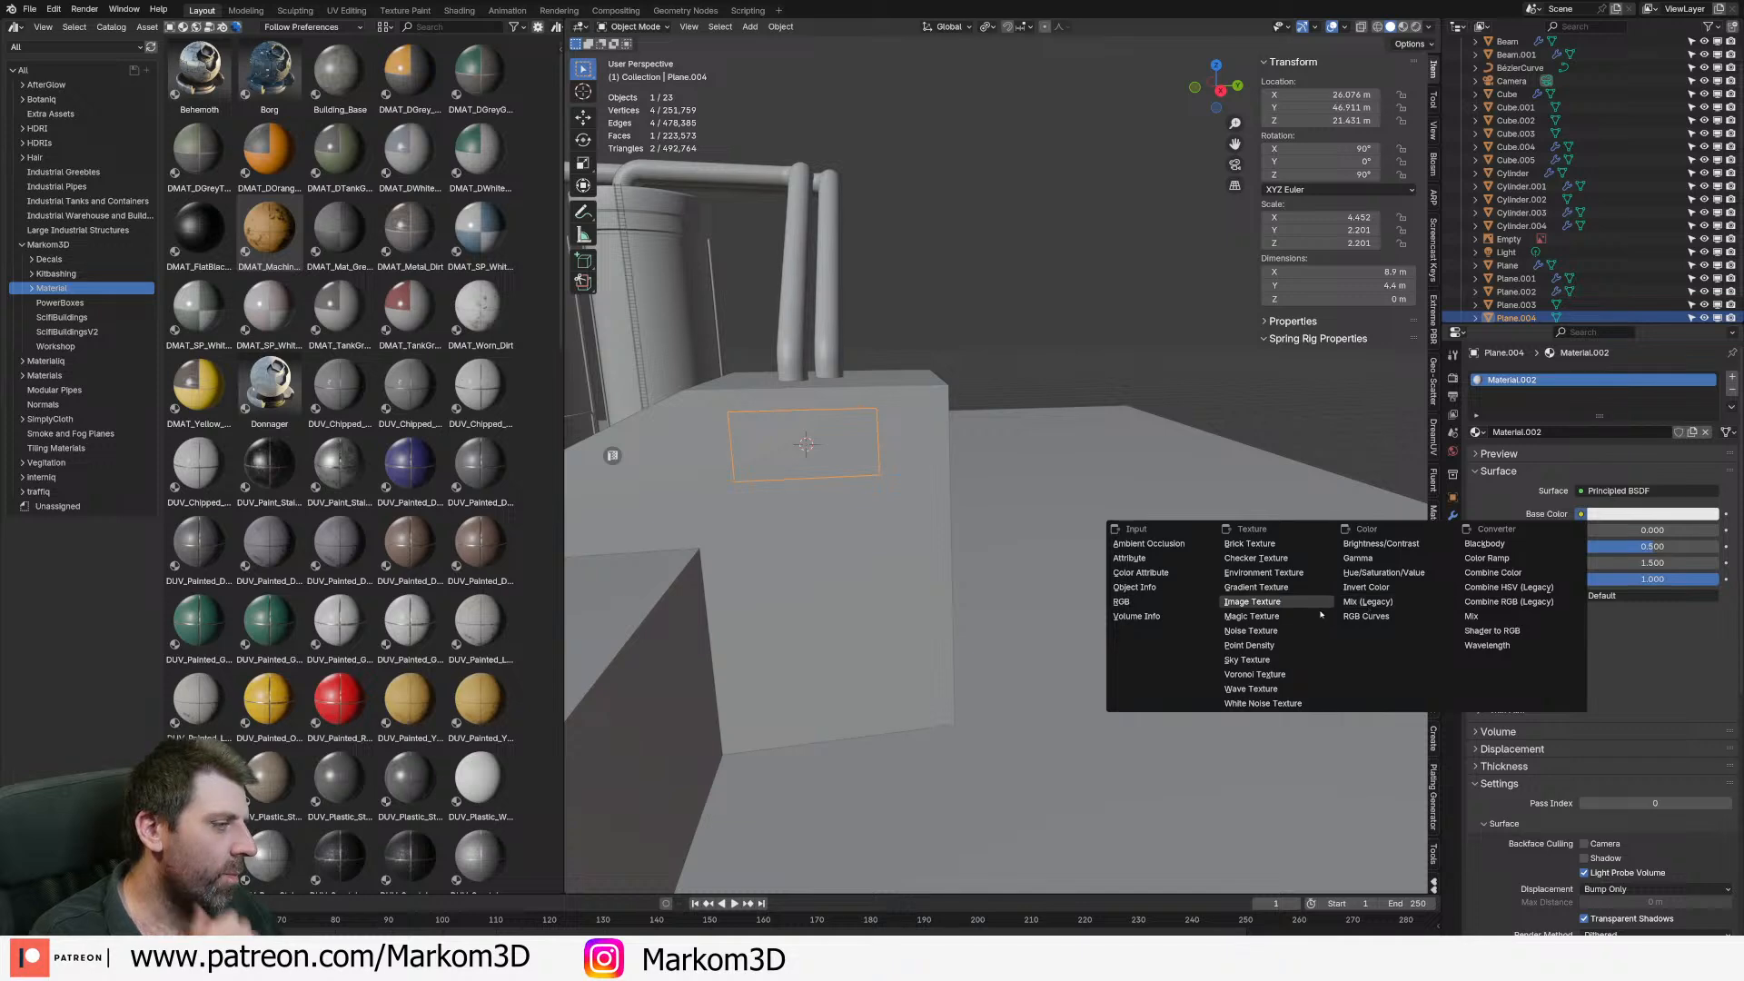
{"action": "left_click", "coordinate": [1272, 603]}
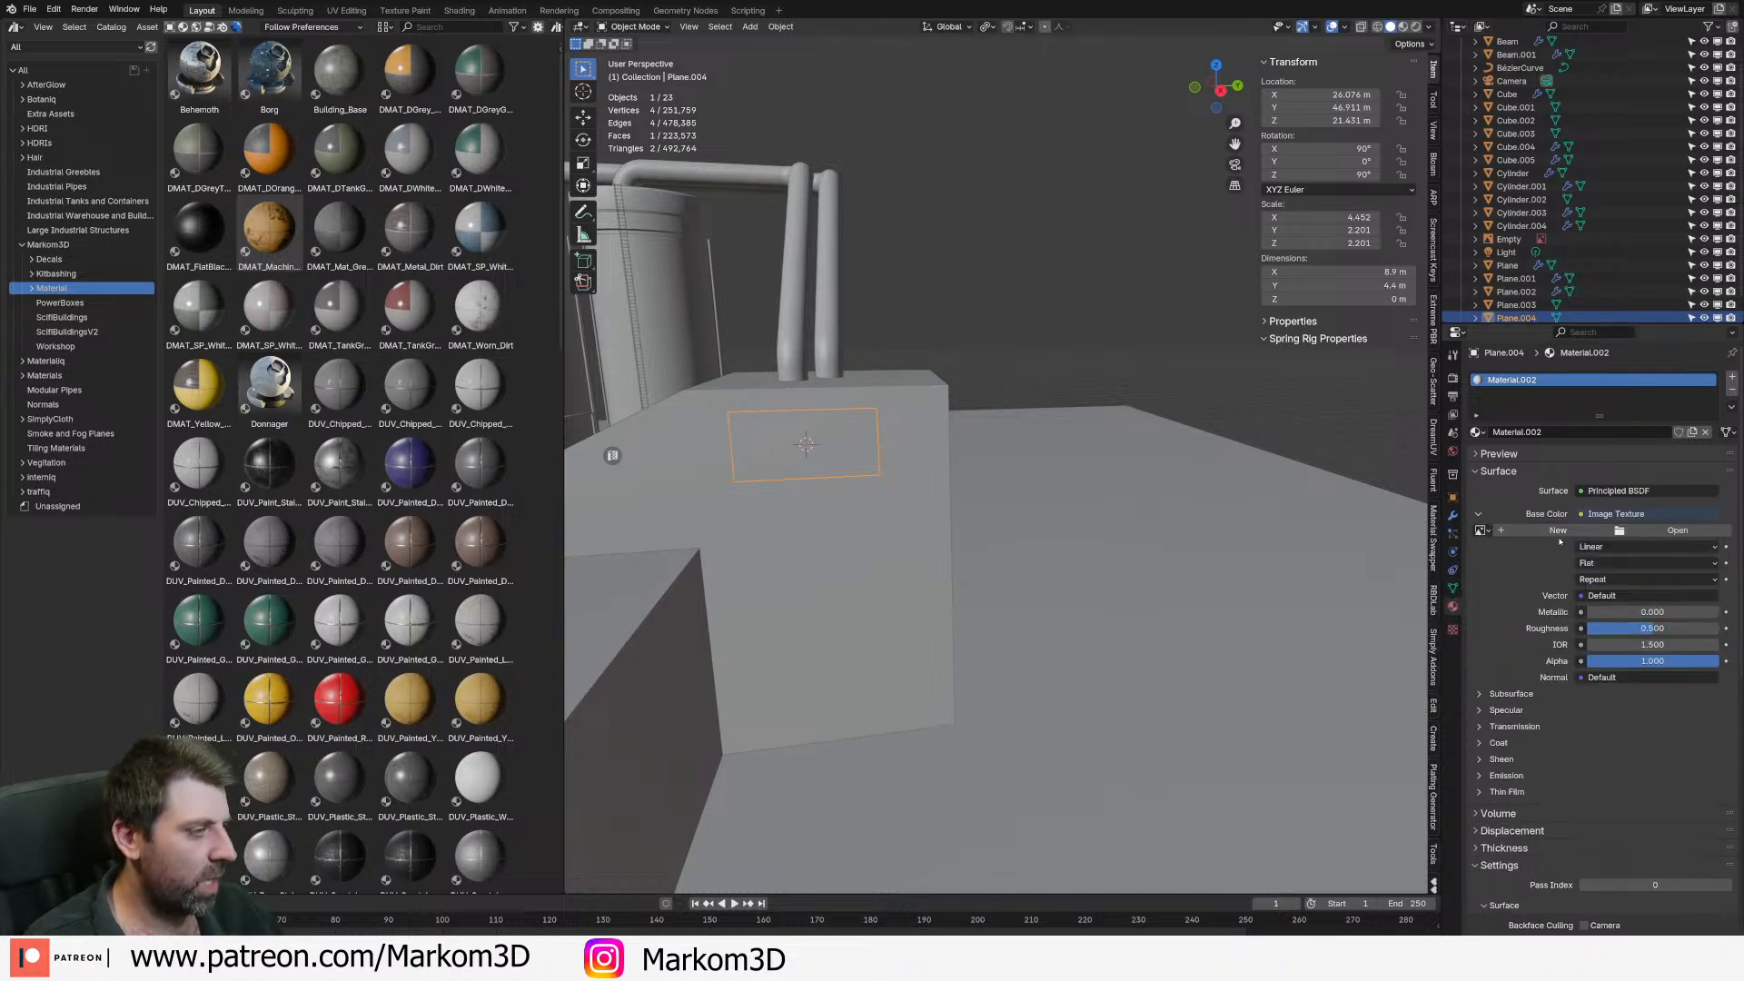
{"action": "left_click", "coordinate": [1481, 530]}
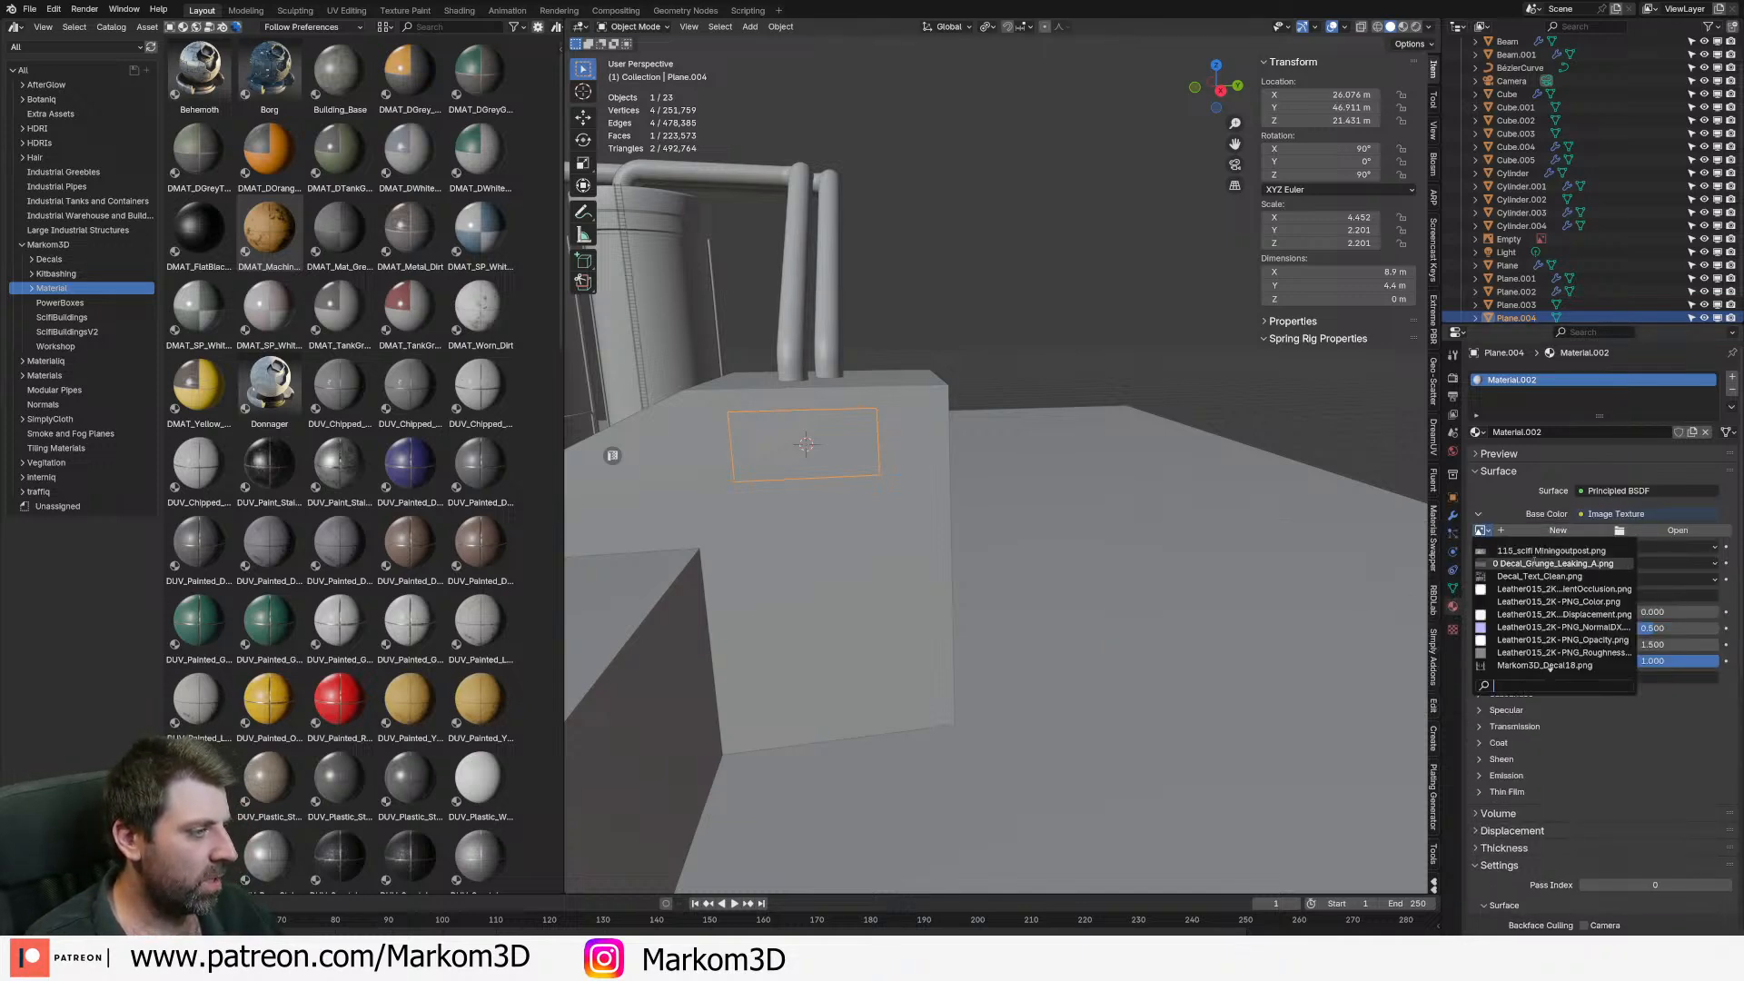
{"action": "left_click", "coordinate": [1534, 562]}
{"action": "middle_click_drag", "start_coordinate": [981, 303], "coordinate": [1147, 328], "text": "shift"}
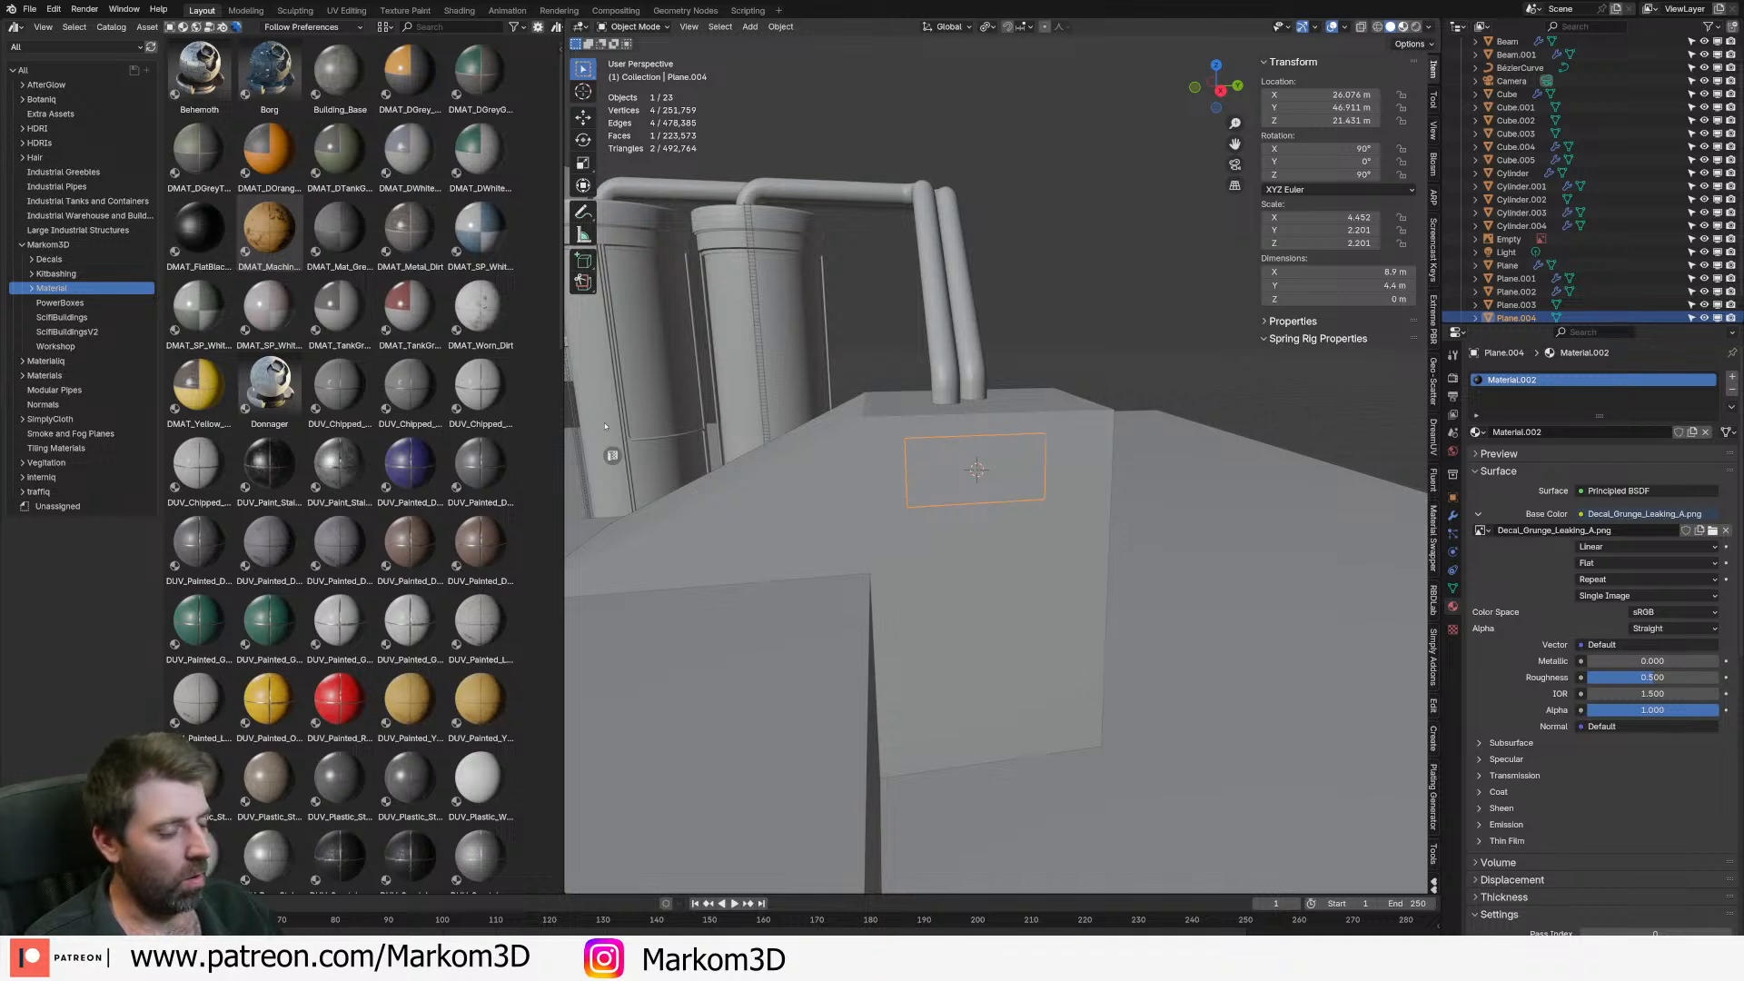
{"action": "key", "text": "z"}
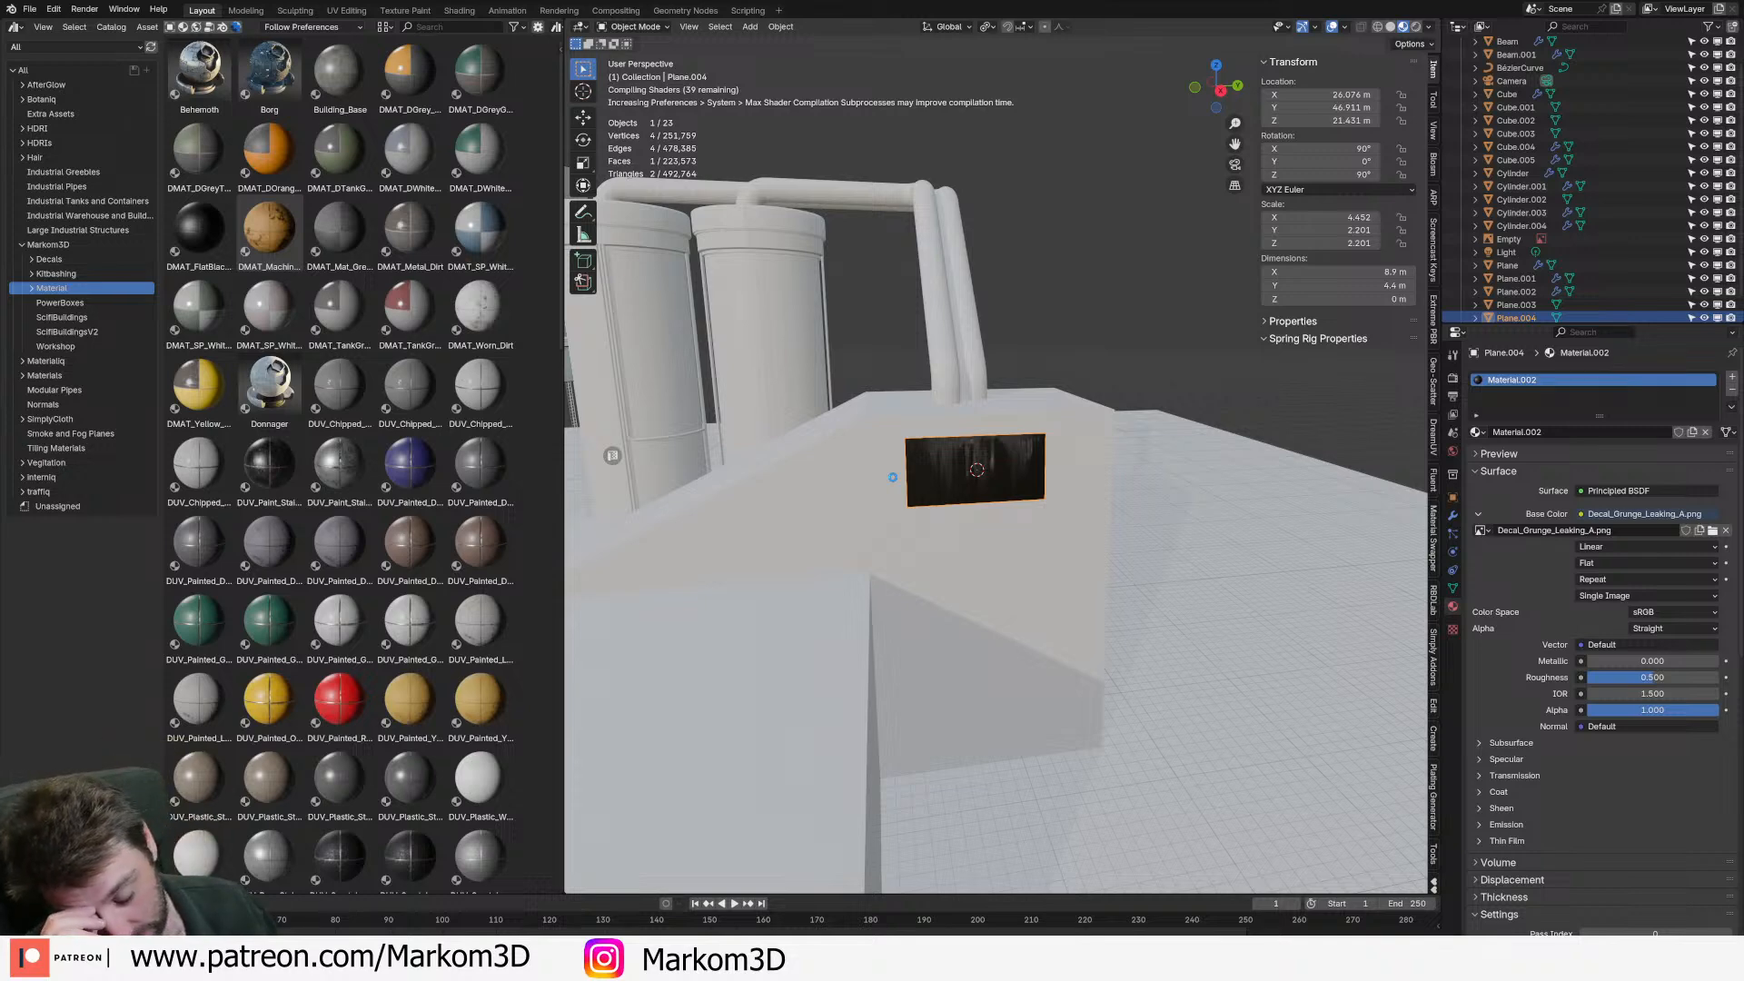
{"action": "middle_click_drag", "start_coordinate": [893, 477], "coordinate": [894, 481]}
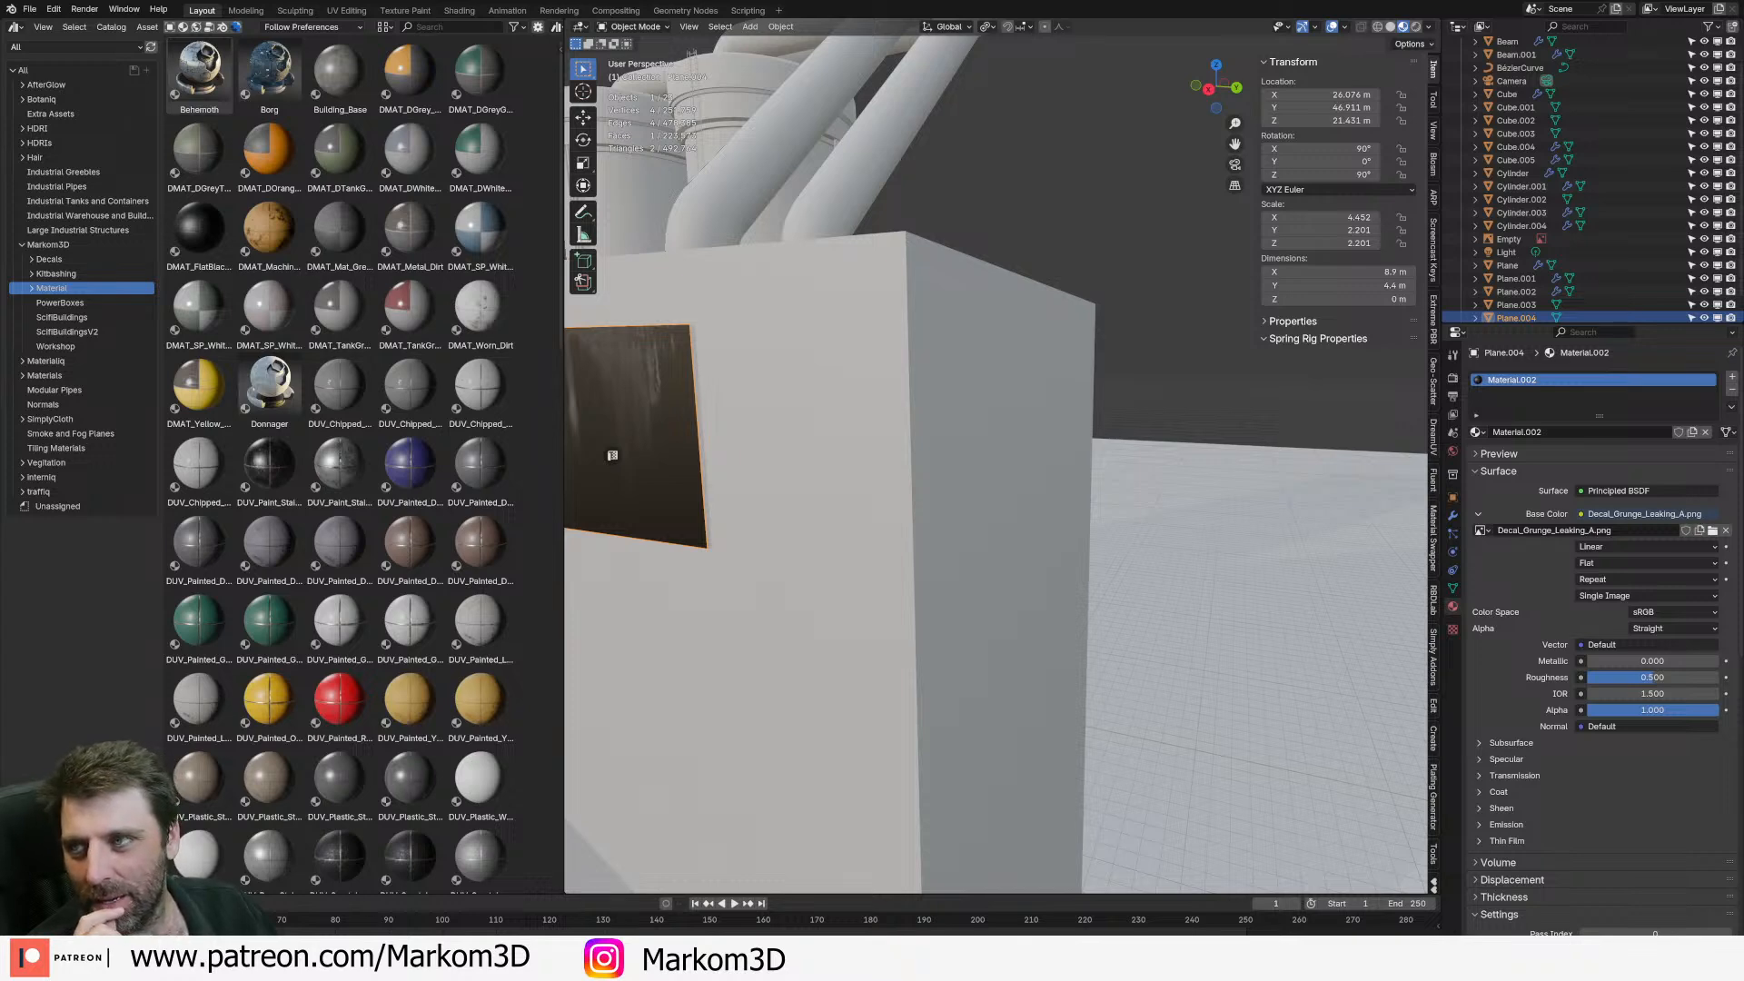
- Check the subscriber figure on the YouTube Studio channel dashboard and minimize the browser window
{"action": "left_click_drag", "start_coordinate": [0, 159], "coordinate": [491, 94]}
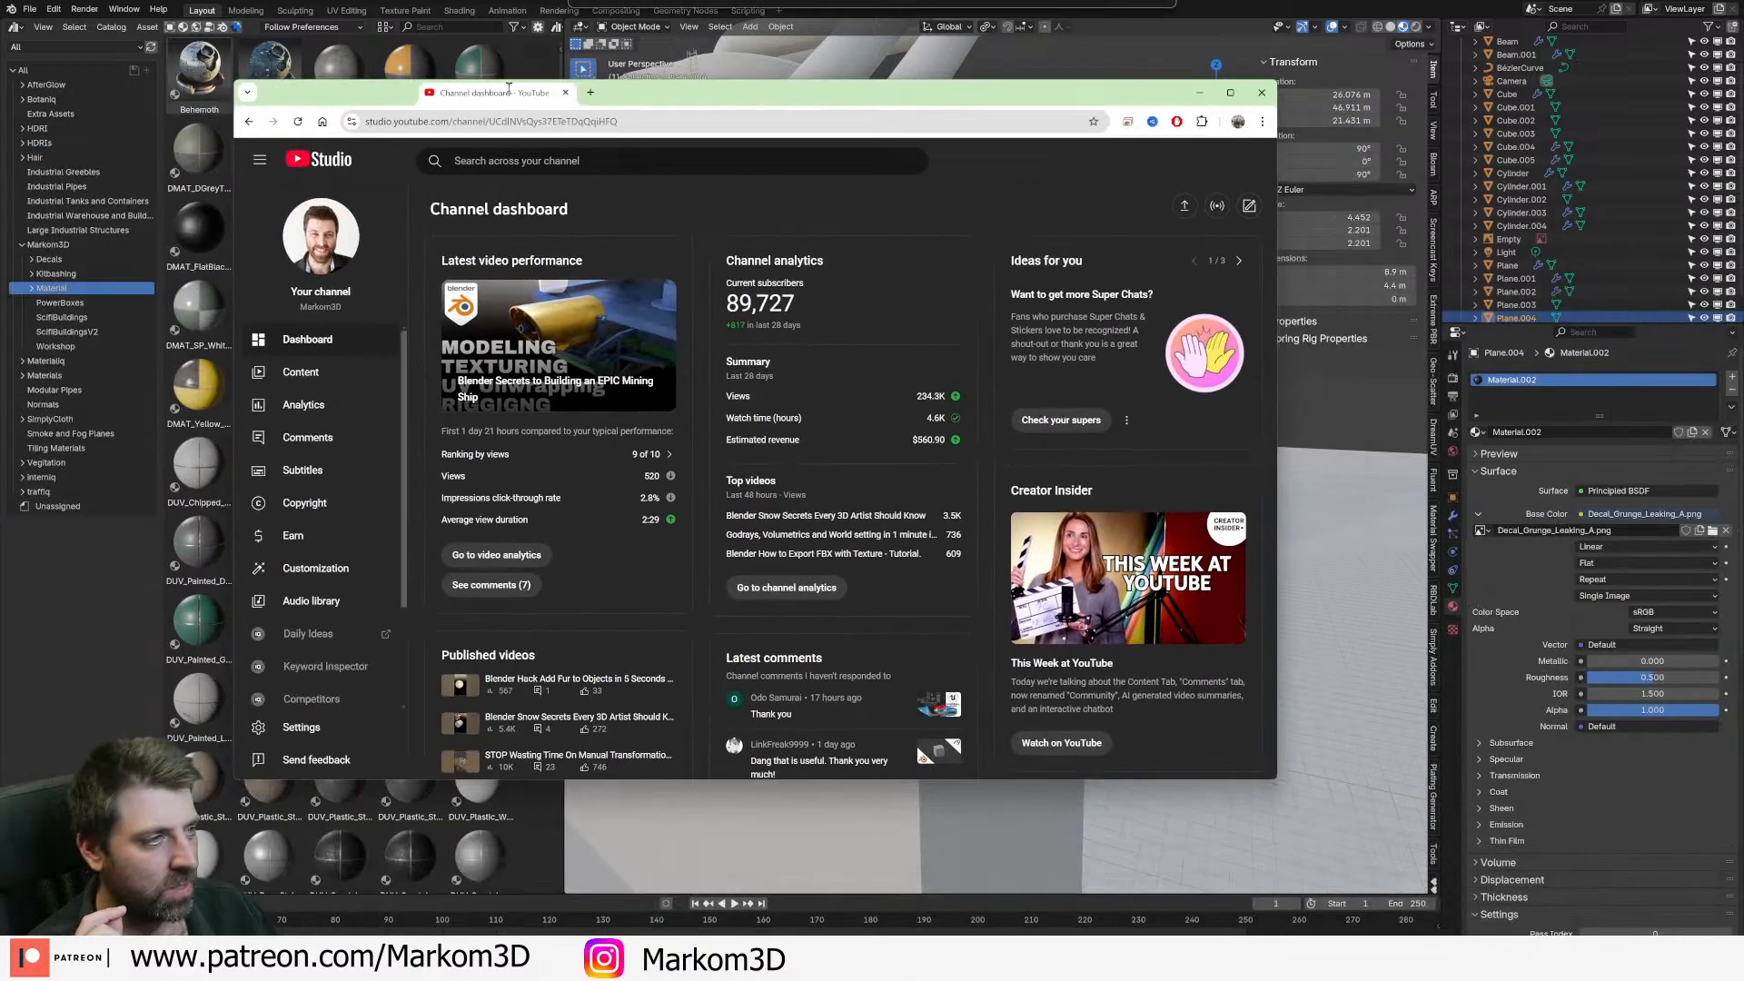
{"action": "left_click_drag", "start_coordinate": [794, 305], "coordinate": [725, 306]}
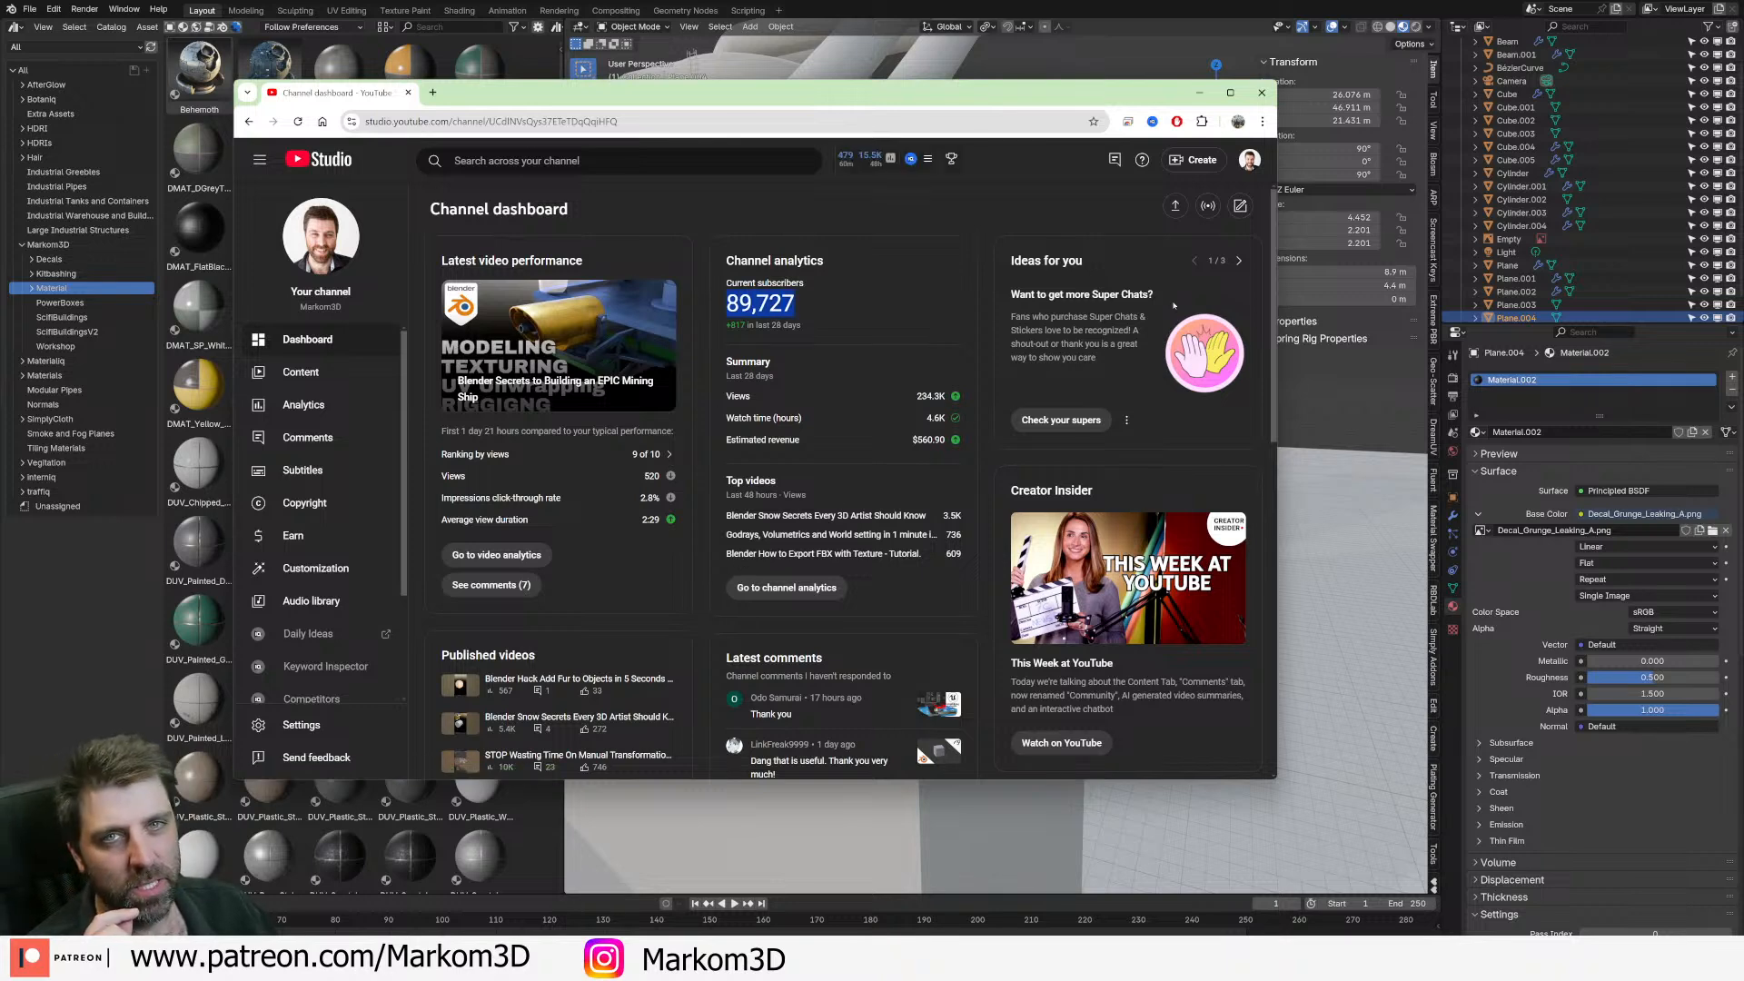
{"action": "left_click", "coordinate": [1199, 91]}
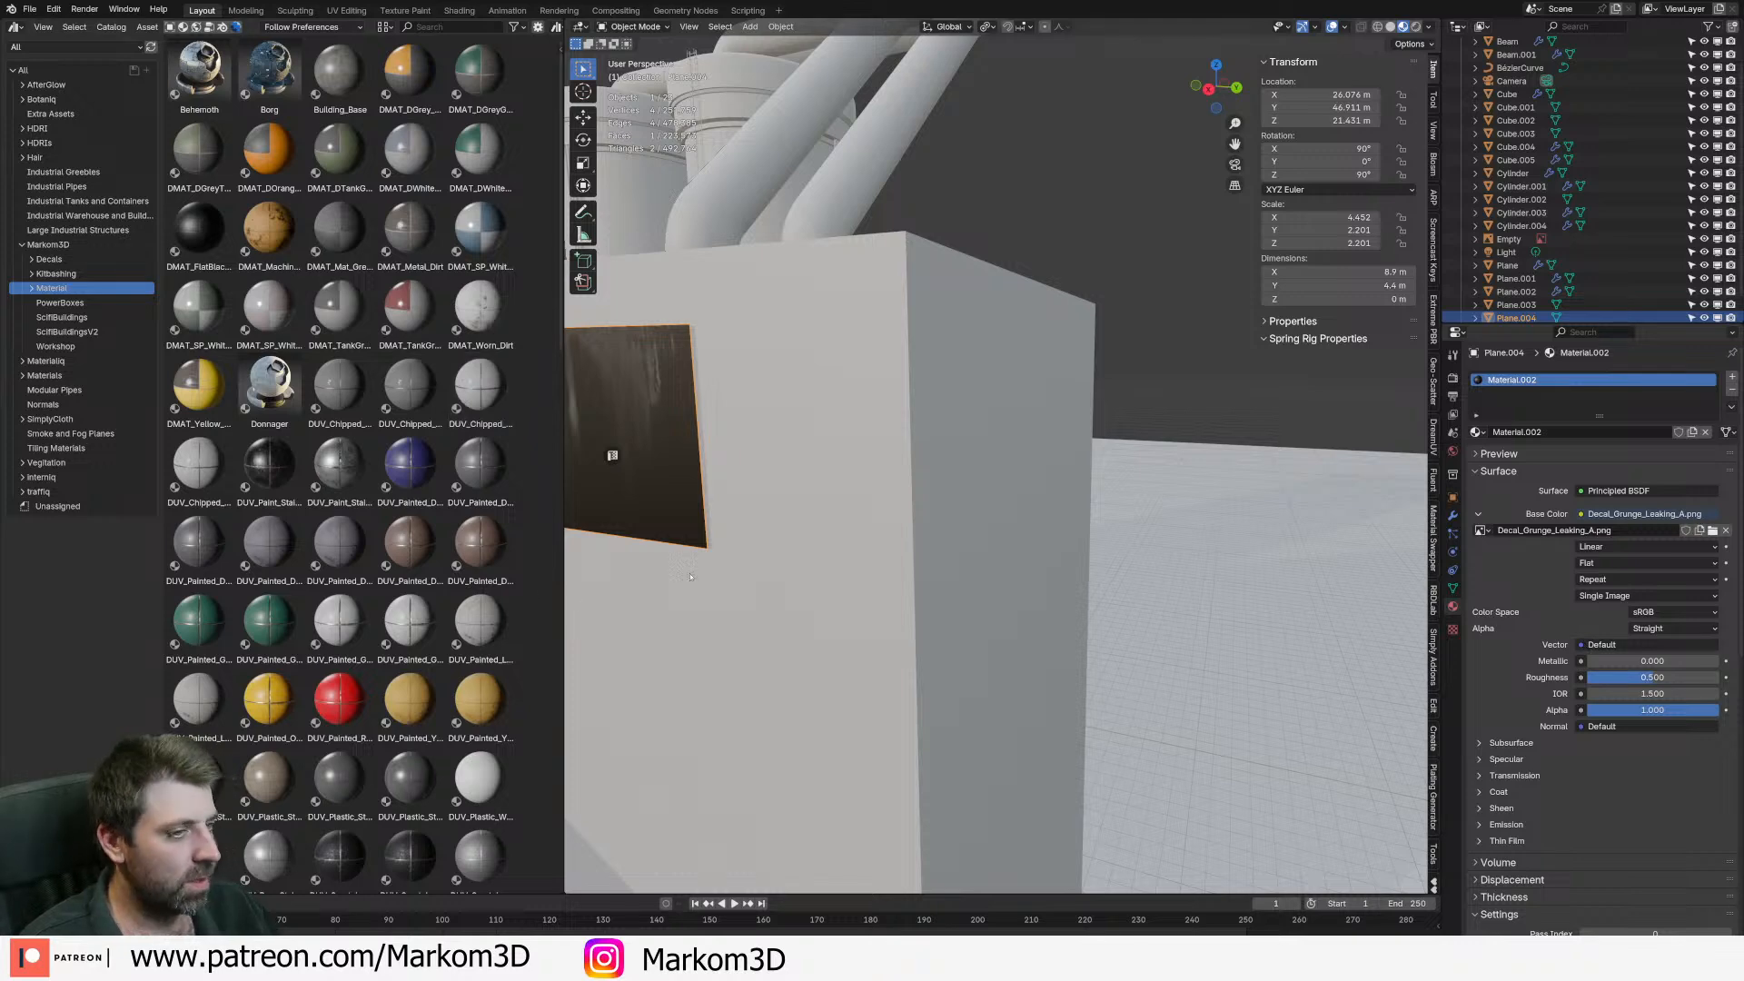
- Link an image texture with Decal_Grunge_Leaking_A.png to the Alpha of the plane's material
{"action": "middle_click_drag", "start_coordinate": [634, 586], "coordinate": [1021, 588], "text": "shift"}
{"action": "scroll", "coordinate": [1055, 509], "scroll_direction": "up", "scroll_amount": 2}
{"action": "middle_click_drag", "start_coordinate": [1101, 531], "coordinate": [1070, 524]}
{"action": "scroll", "coordinate": [1069, 523], "scroll_direction": "down", "scroll_amount": 2}
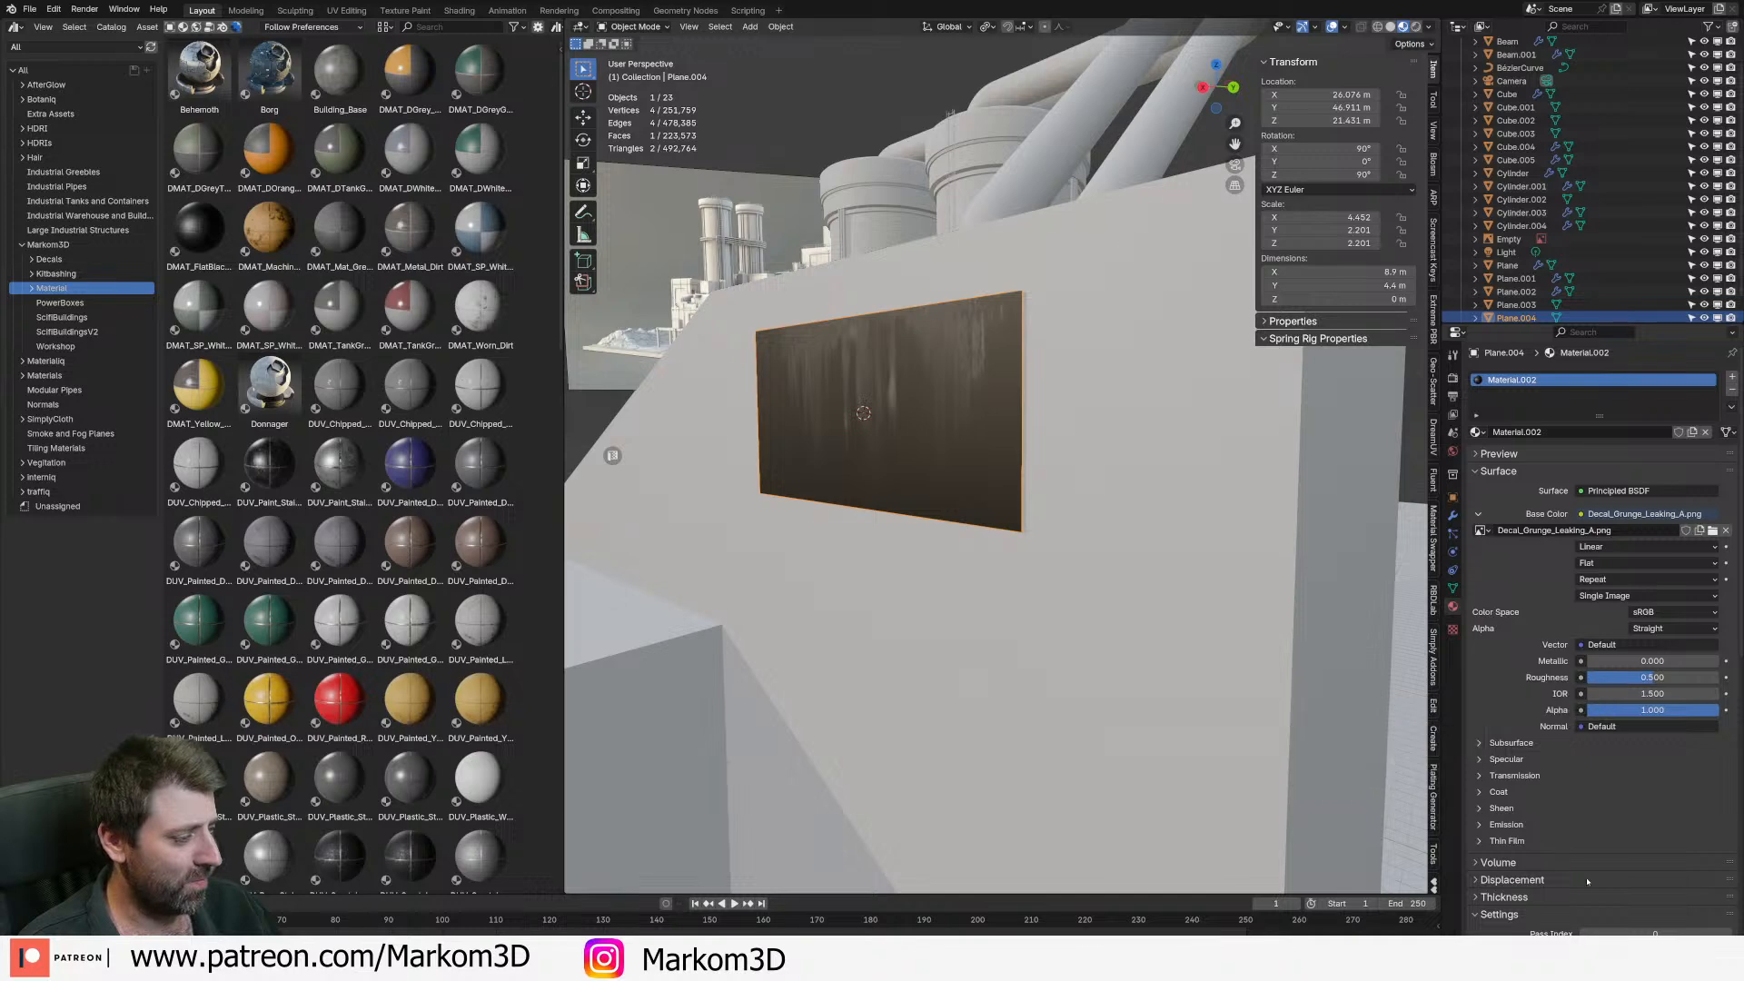
{"action": "left_click", "coordinate": [1581, 709]}
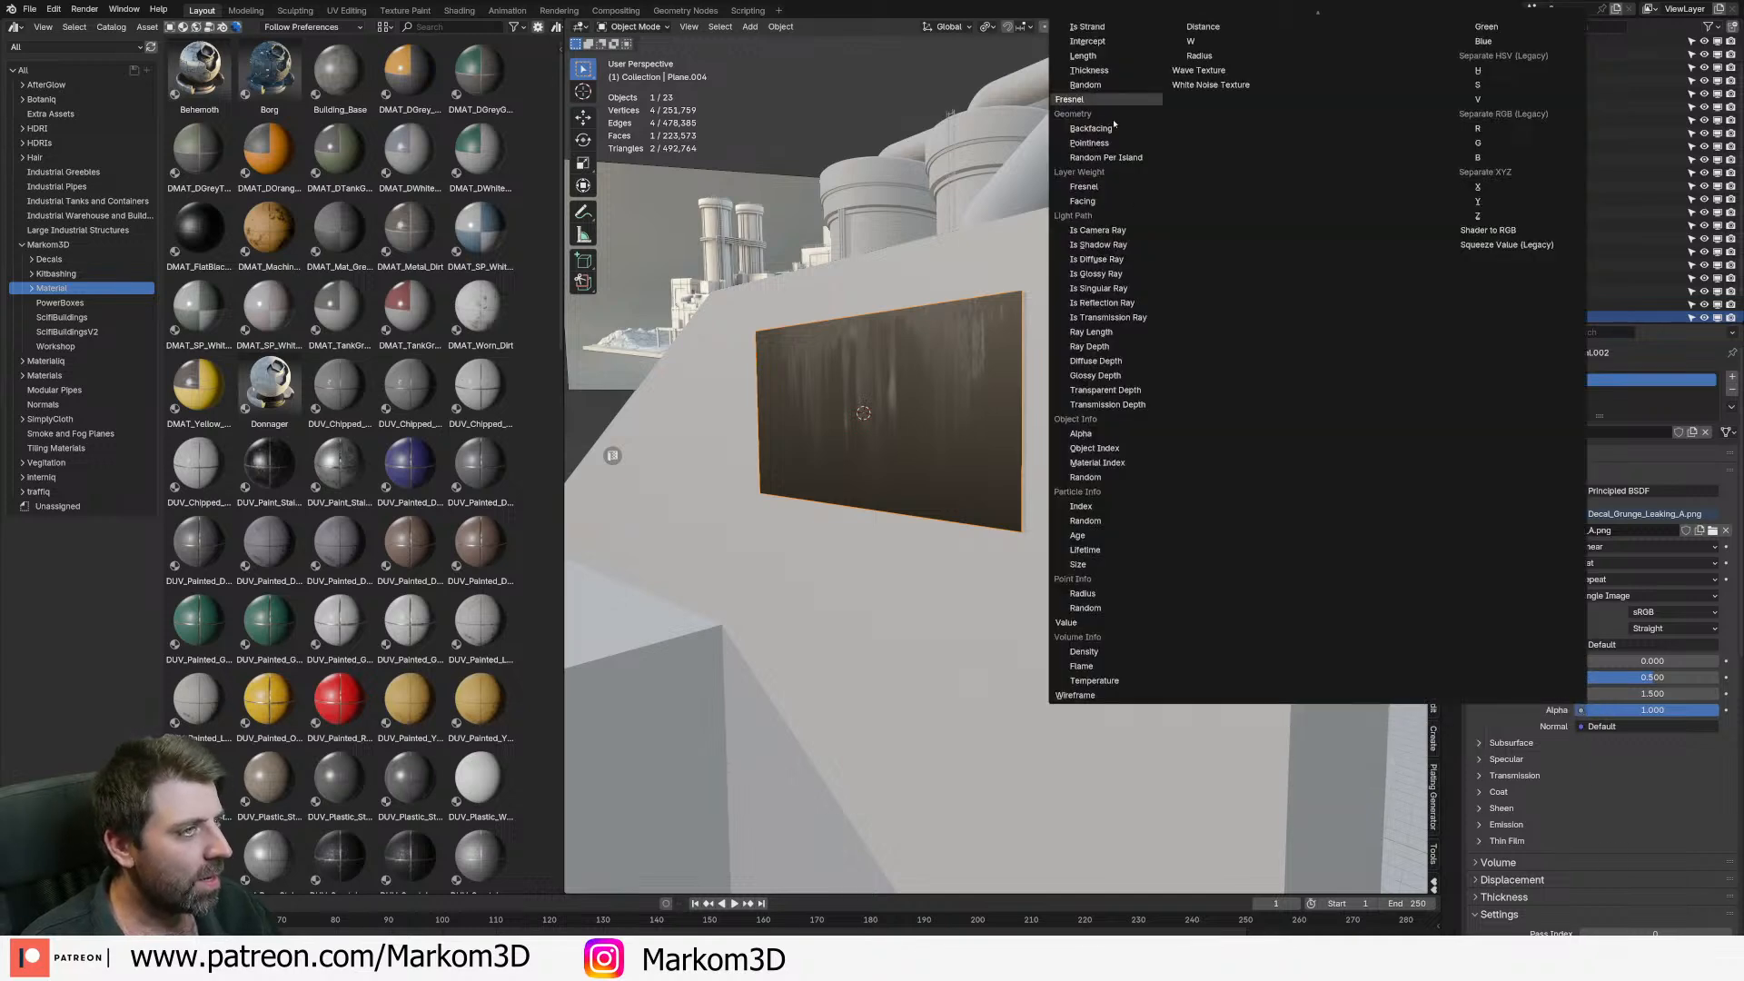
{"action": "scroll", "coordinate": [1090, 41], "scroll_direction": "up", "scroll_amount": 3}
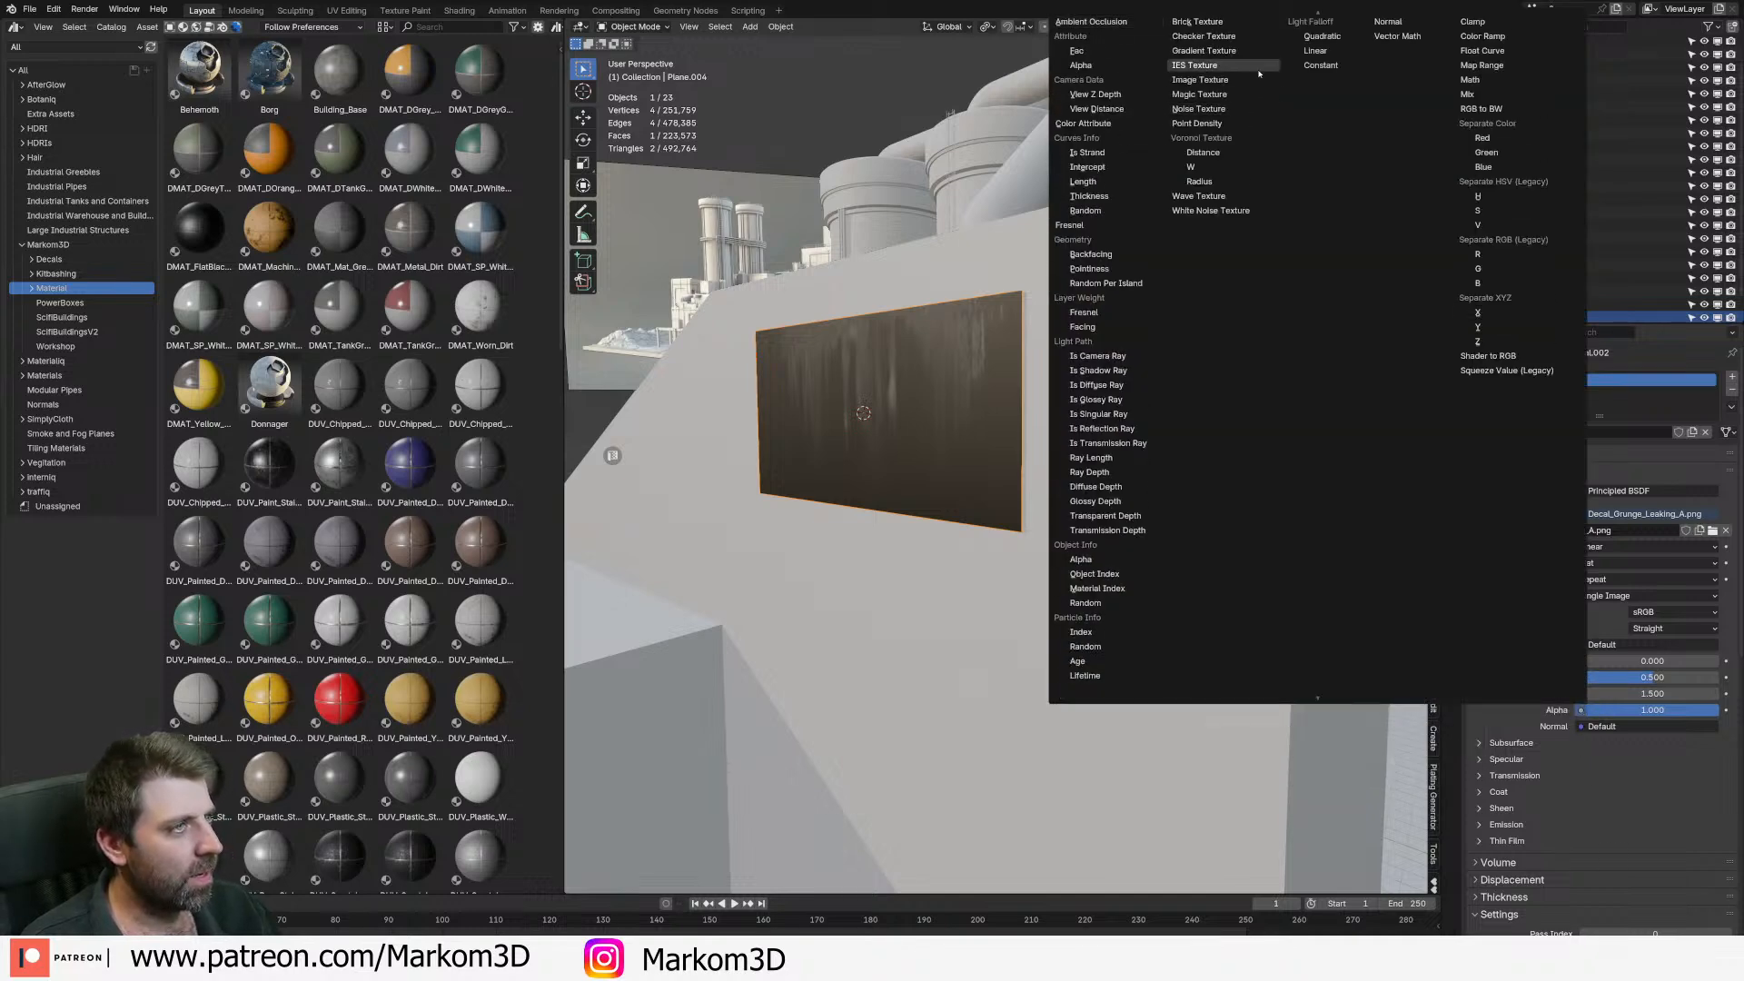
{"action": "left_click", "coordinate": [1201, 79]}
{"action": "left_click", "coordinate": [1481, 726]}
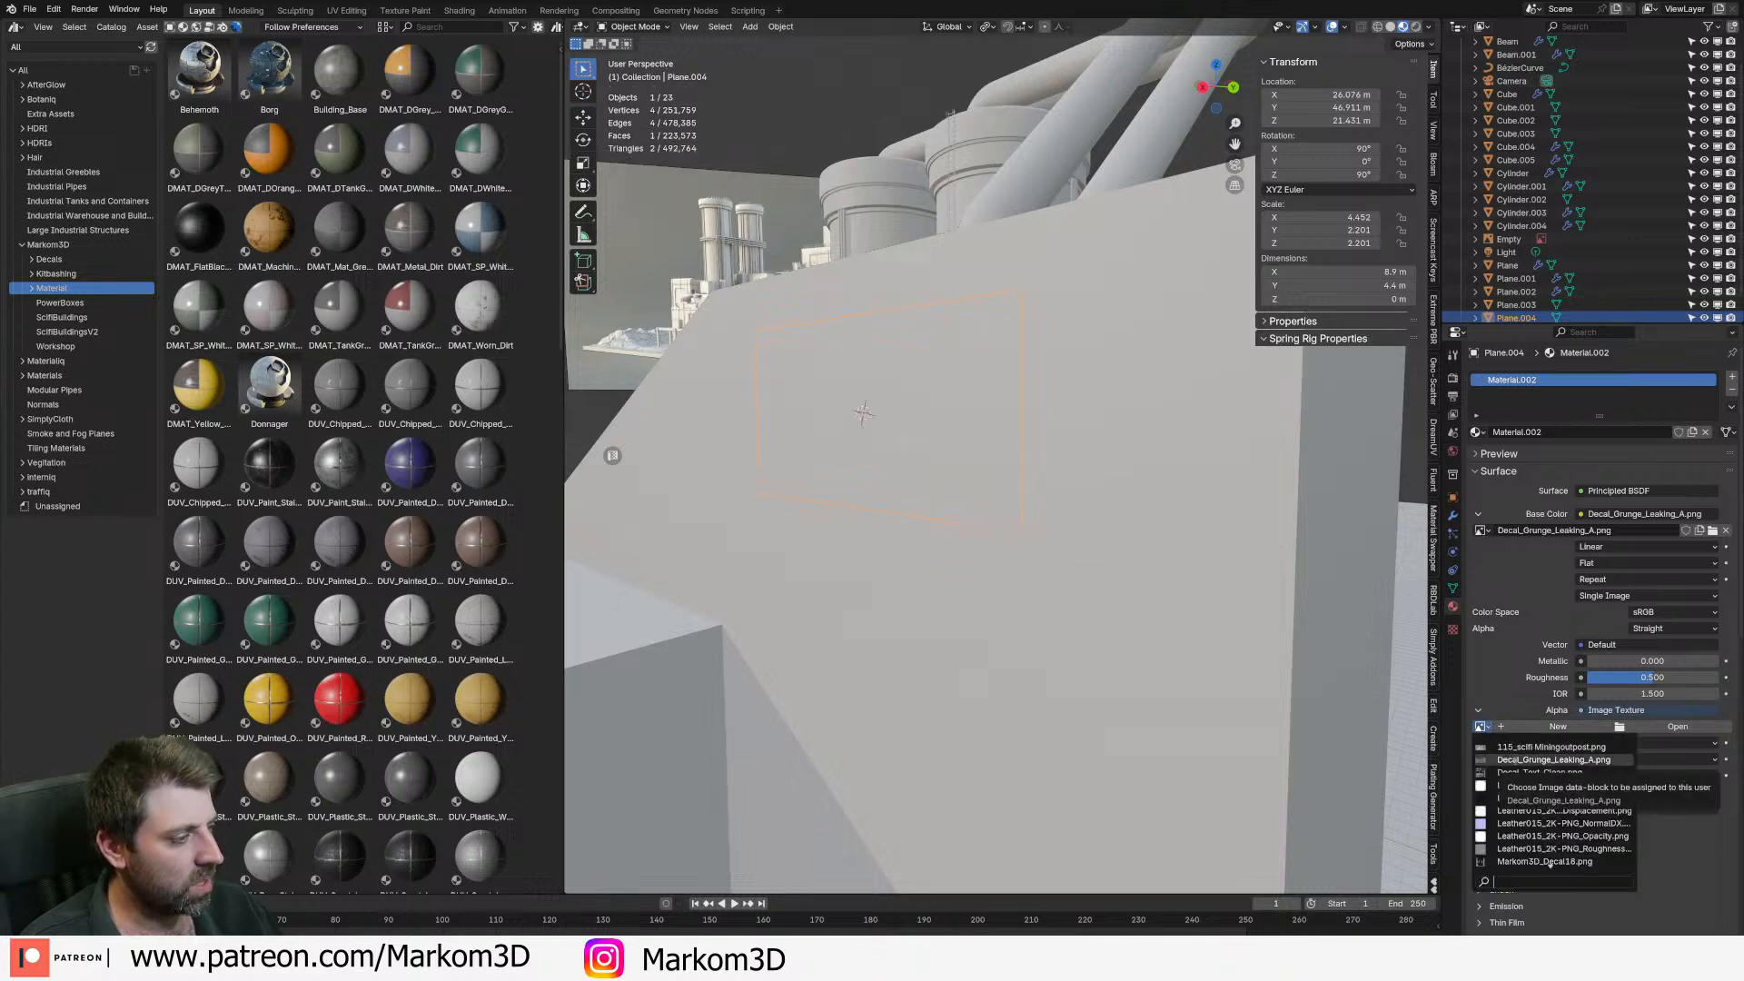
{"action": "left_click", "coordinate": [1554, 759]}
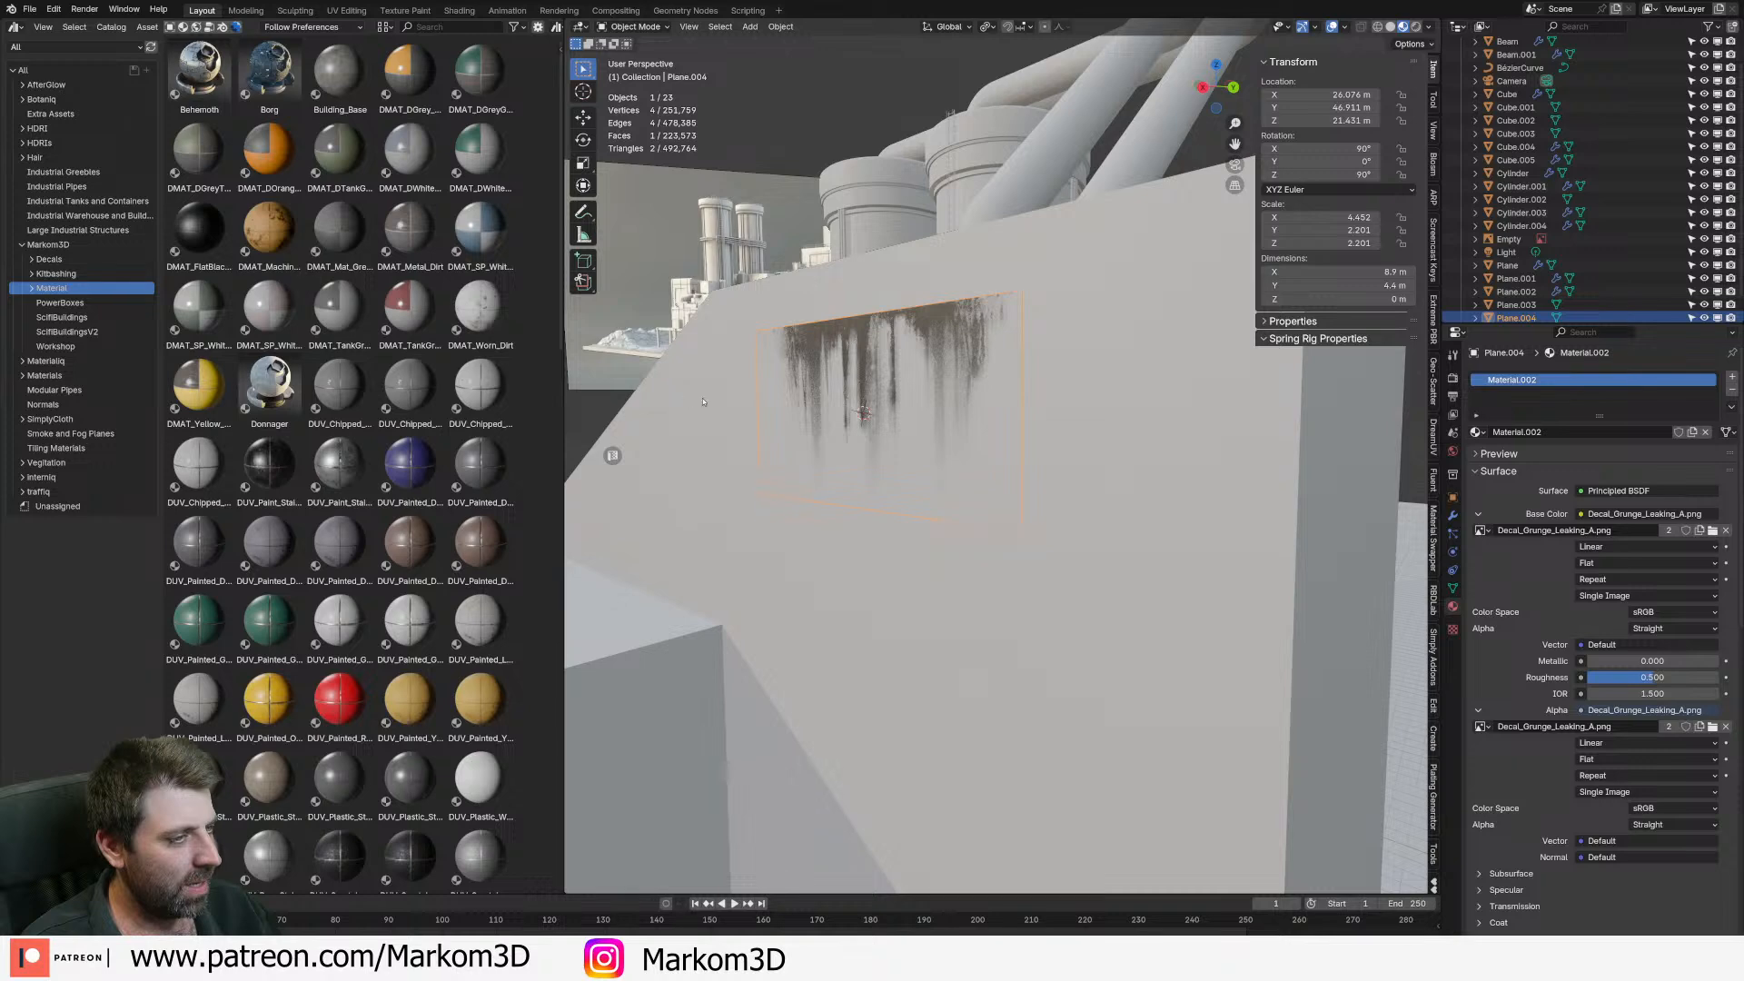
- Enlarge the grunge decal plane to about 14.3 by 7.07 m and align it with the block's upper edge in right view
{"action": "scroll", "coordinate": [958, 448], "scroll_direction": "down", "scroll_amount": 4}
{"action": "key", "text": "s"}
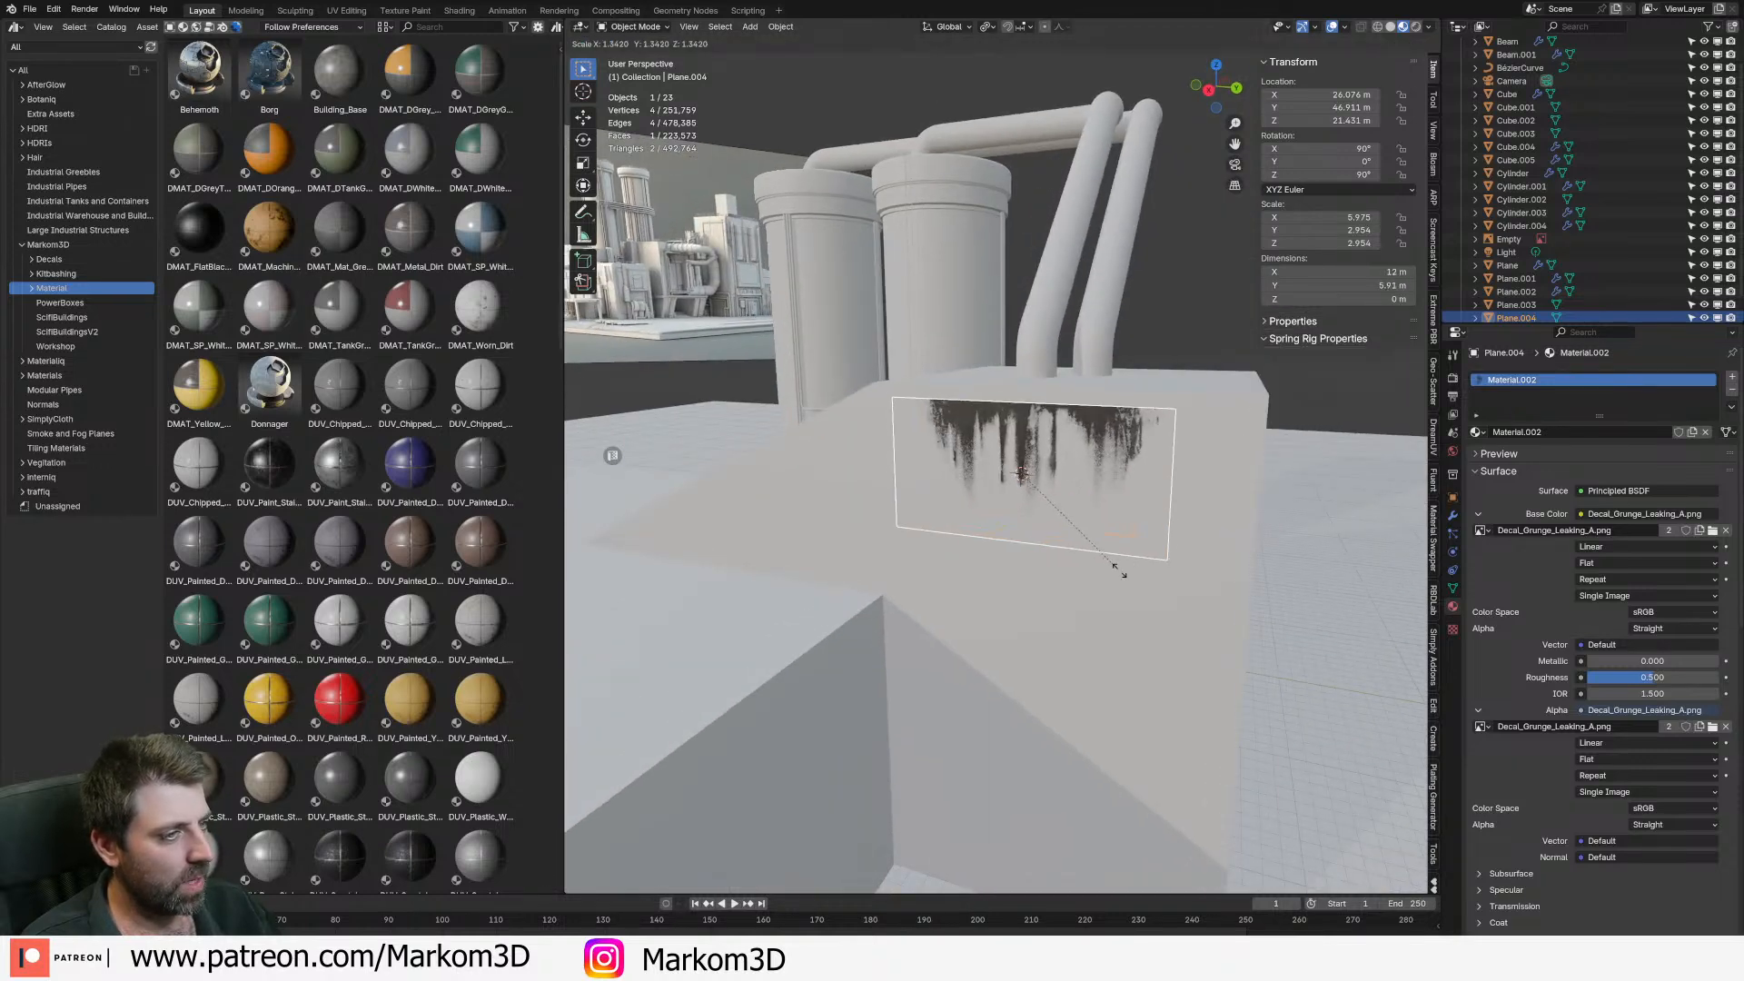
{"action": "left_click", "coordinate": [1142, 587]}
{"action": "key", "text": "KP_3"}
{"action": "key", "text": "KP_1"}
{"action": "key", "text": "KP_3"}
{"action": "scroll", "coordinate": [1142, 588], "scroll_direction": "up", "scroll_amount": 4}
{"action": "key", "text": "g"}
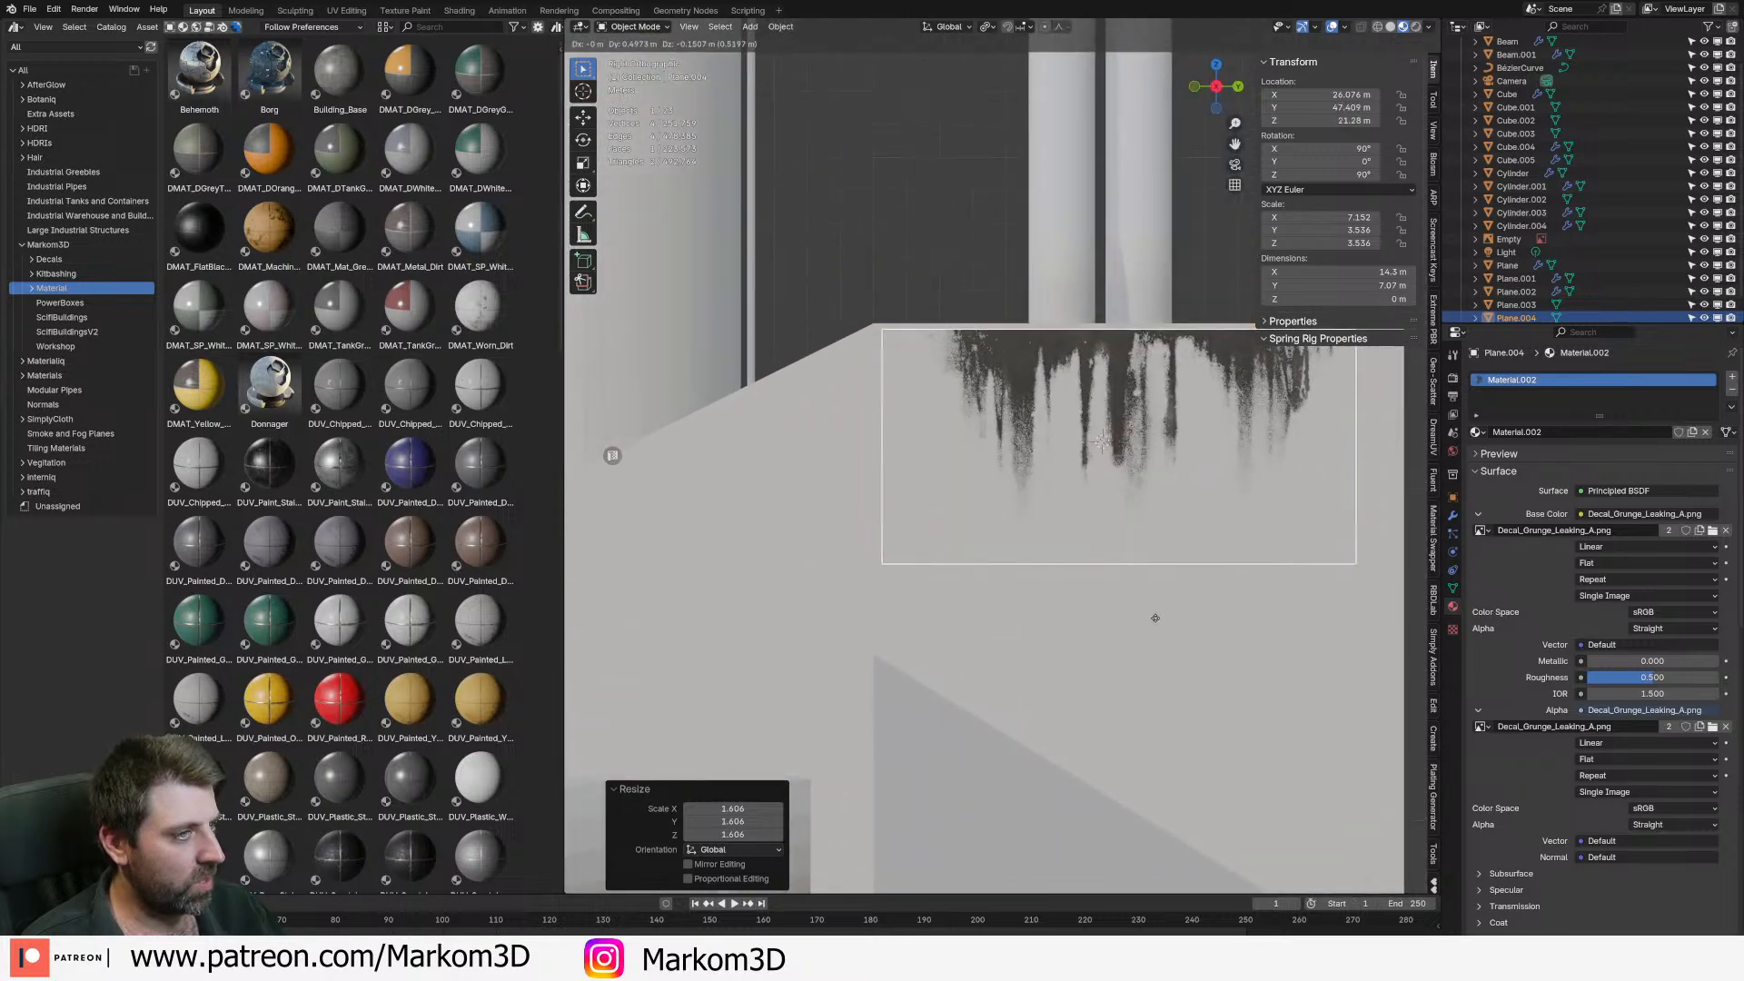
{"action": "left_click", "coordinate": [1126, 561]}
{"action": "scroll", "coordinate": [1130, 583], "scroll_direction": "down", "scroll_amount": 3}
{"action": "scroll", "coordinate": [1130, 584], "scroll_direction": "down", "scroll_amount": 2}
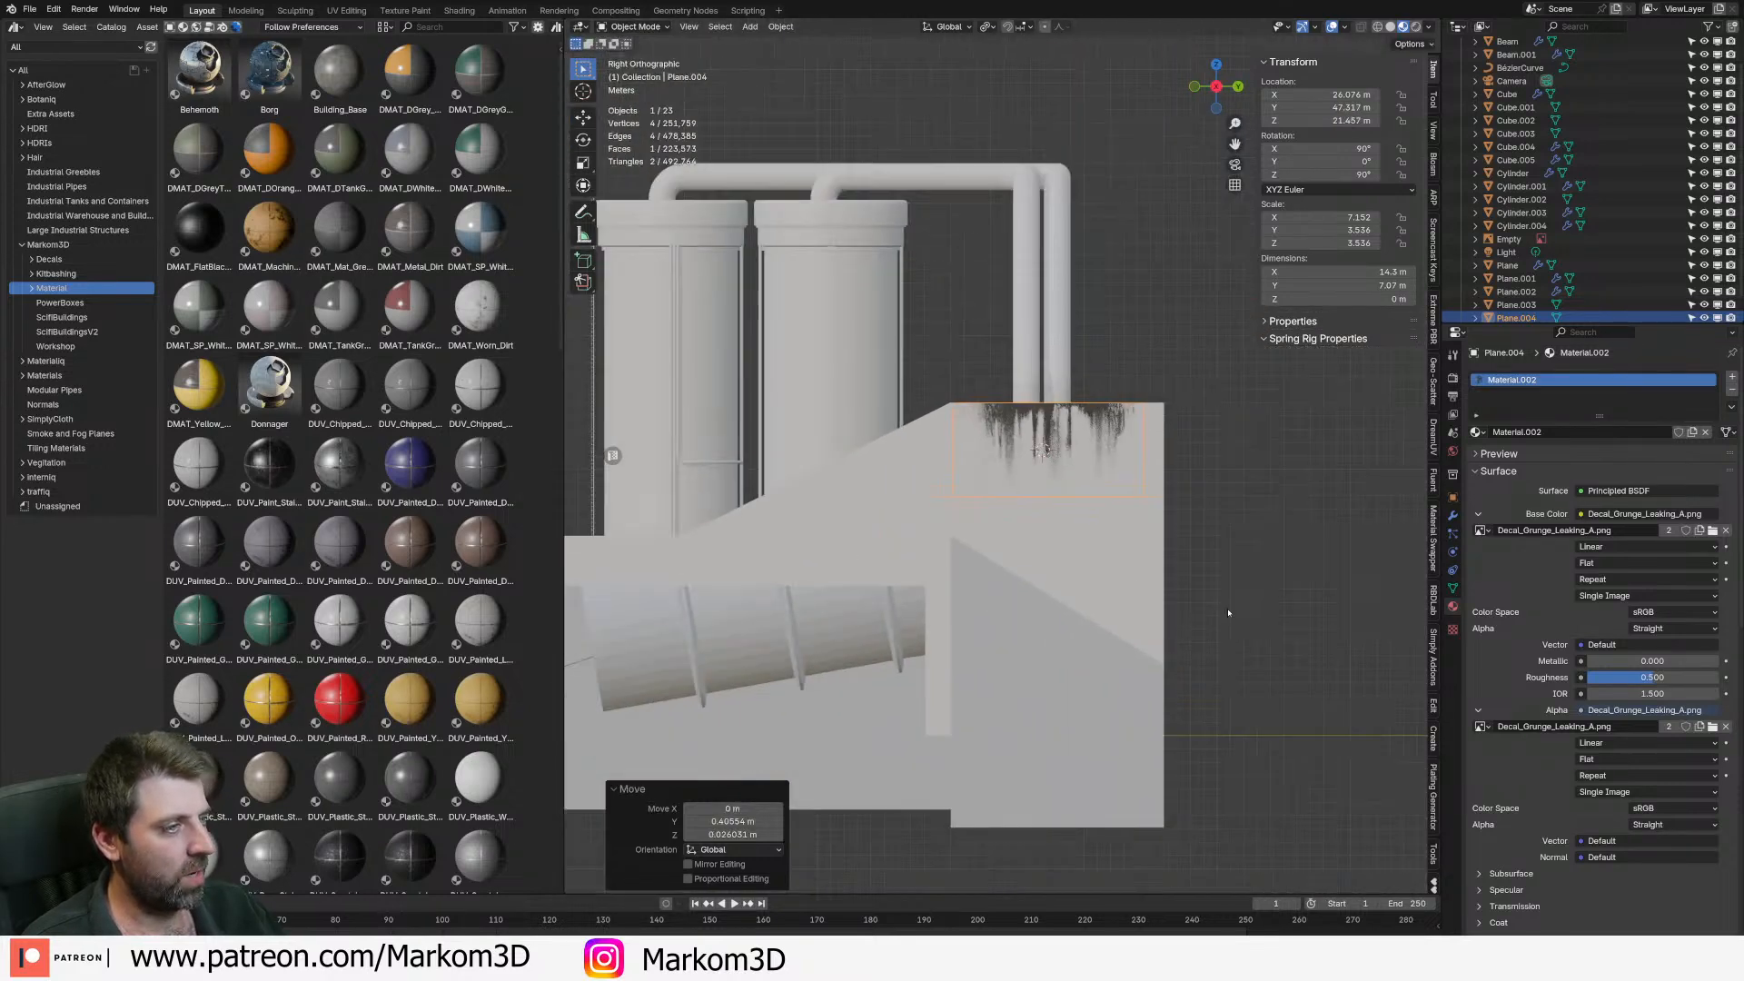
- Offset the grunge decal plane from the block's face by about 0.01 m along X
{"action": "left_click", "coordinate": [1227, 615]}
{"action": "scroll", "coordinate": [1218, 627], "scroll_direction": "down", "scroll_amount": 6}
{"action": "middle_click_drag", "start_coordinate": [1211, 634], "coordinate": [989, 685]}
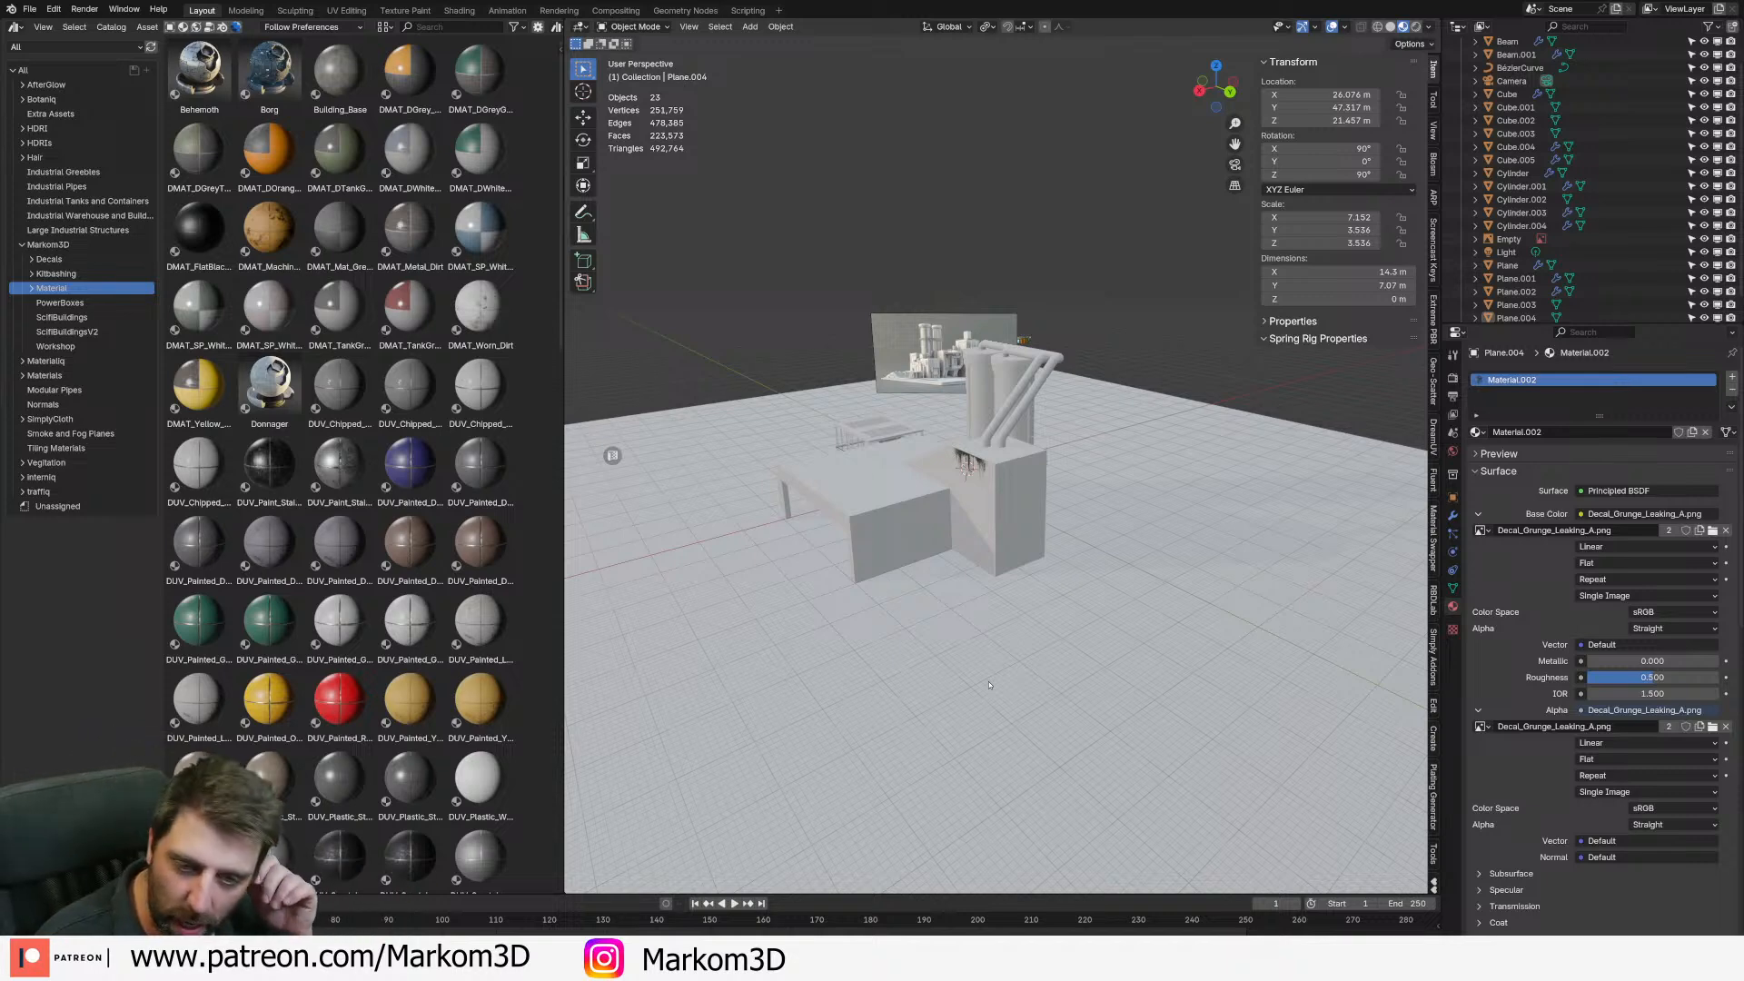
{"action": "scroll", "coordinate": [989, 685], "scroll_direction": "up", "scroll_amount": 2}
{"action": "scroll", "coordinate": [990, 683], "scroll_direction": "up", "scroll_amount": 6}
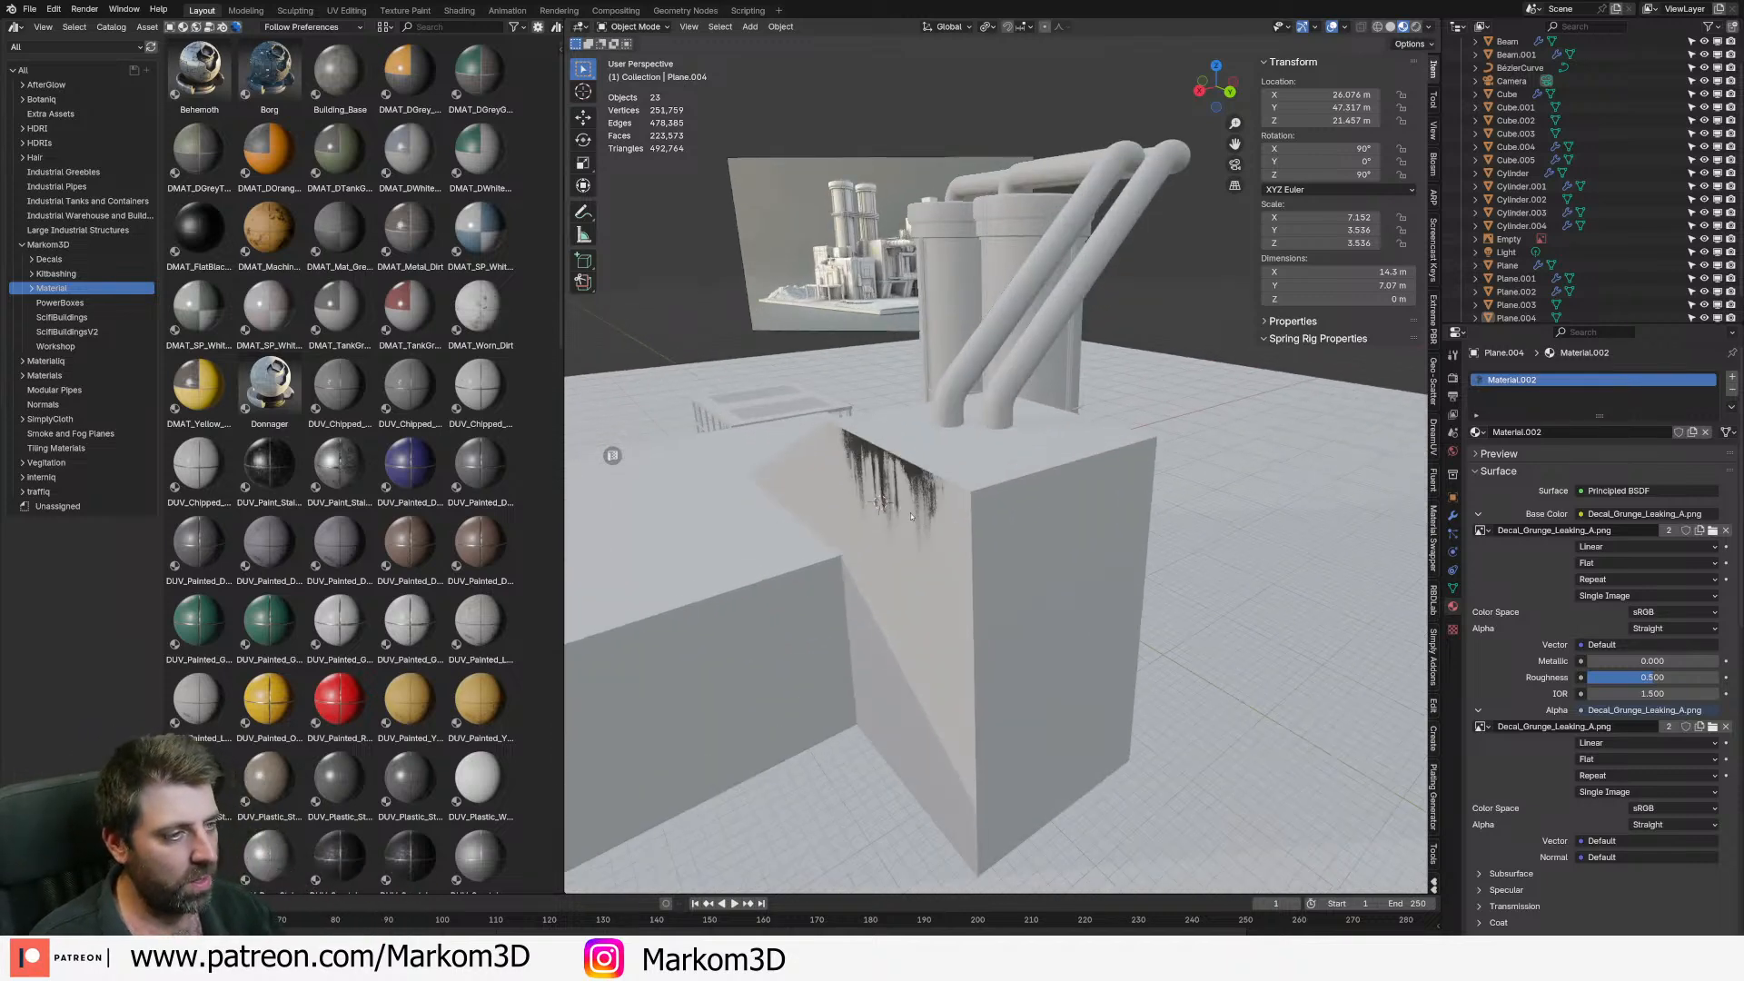
{"action": "left_click", "coordinate": [1153, 710]}
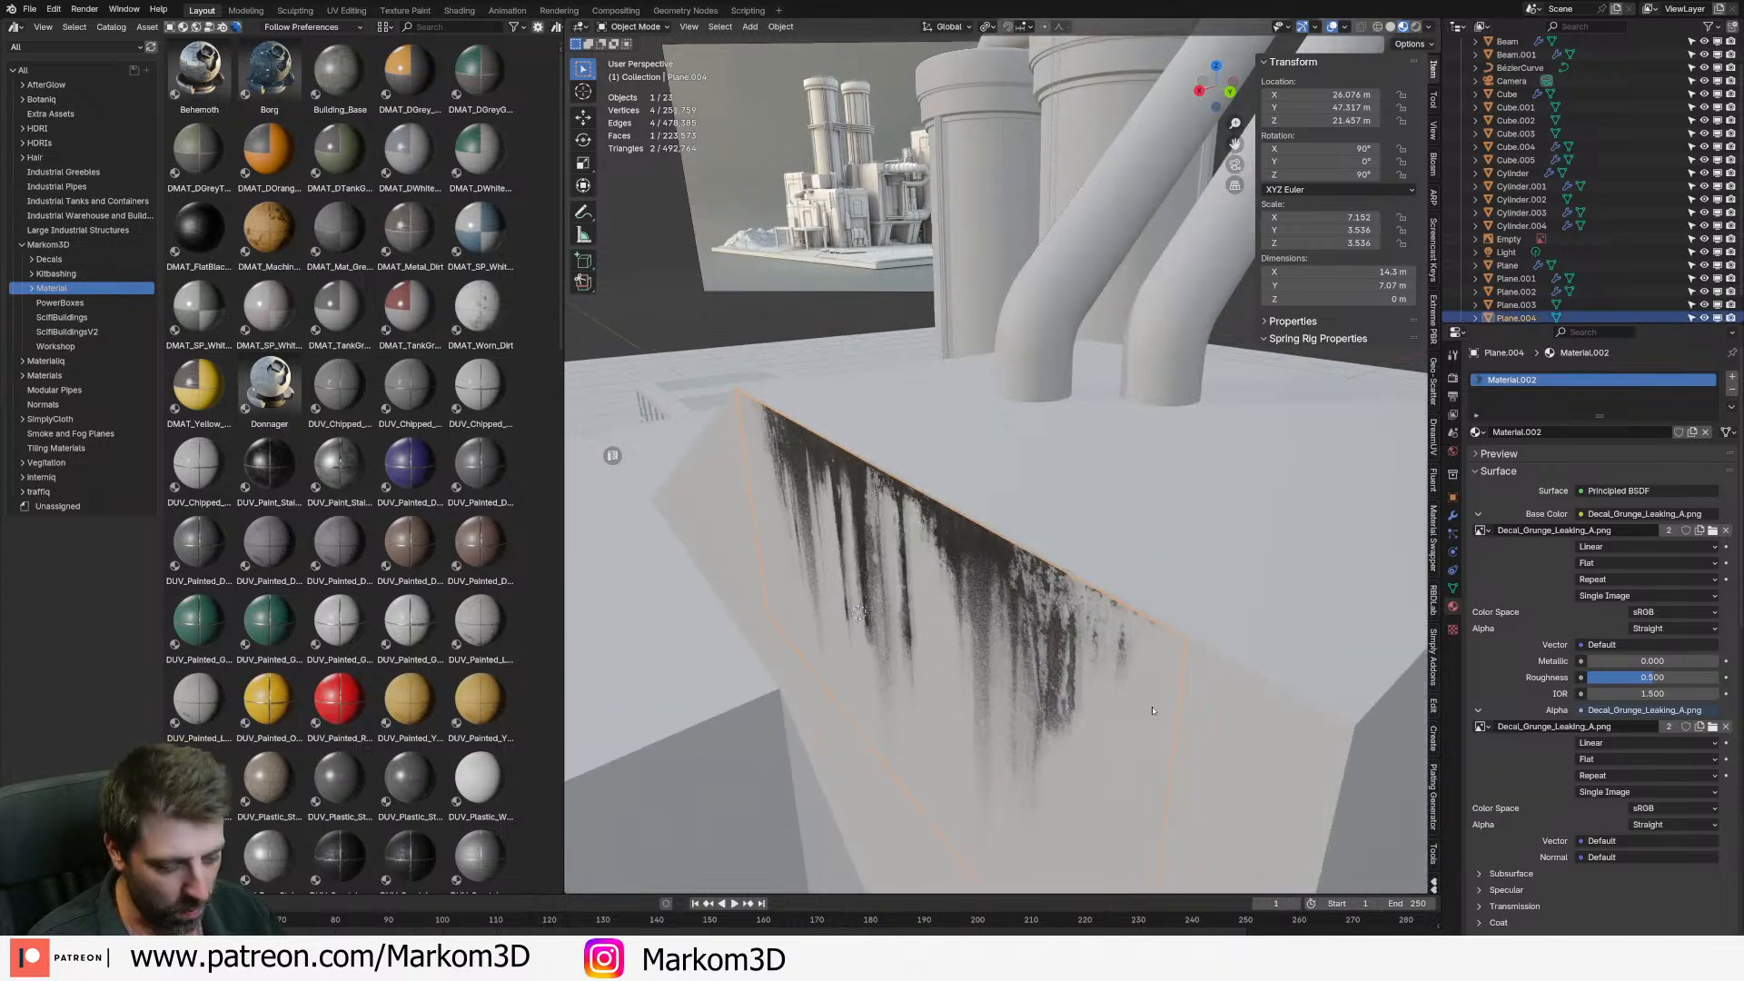
{"action": "key", "text": "g"}
{"action": "key", "text": "x"}
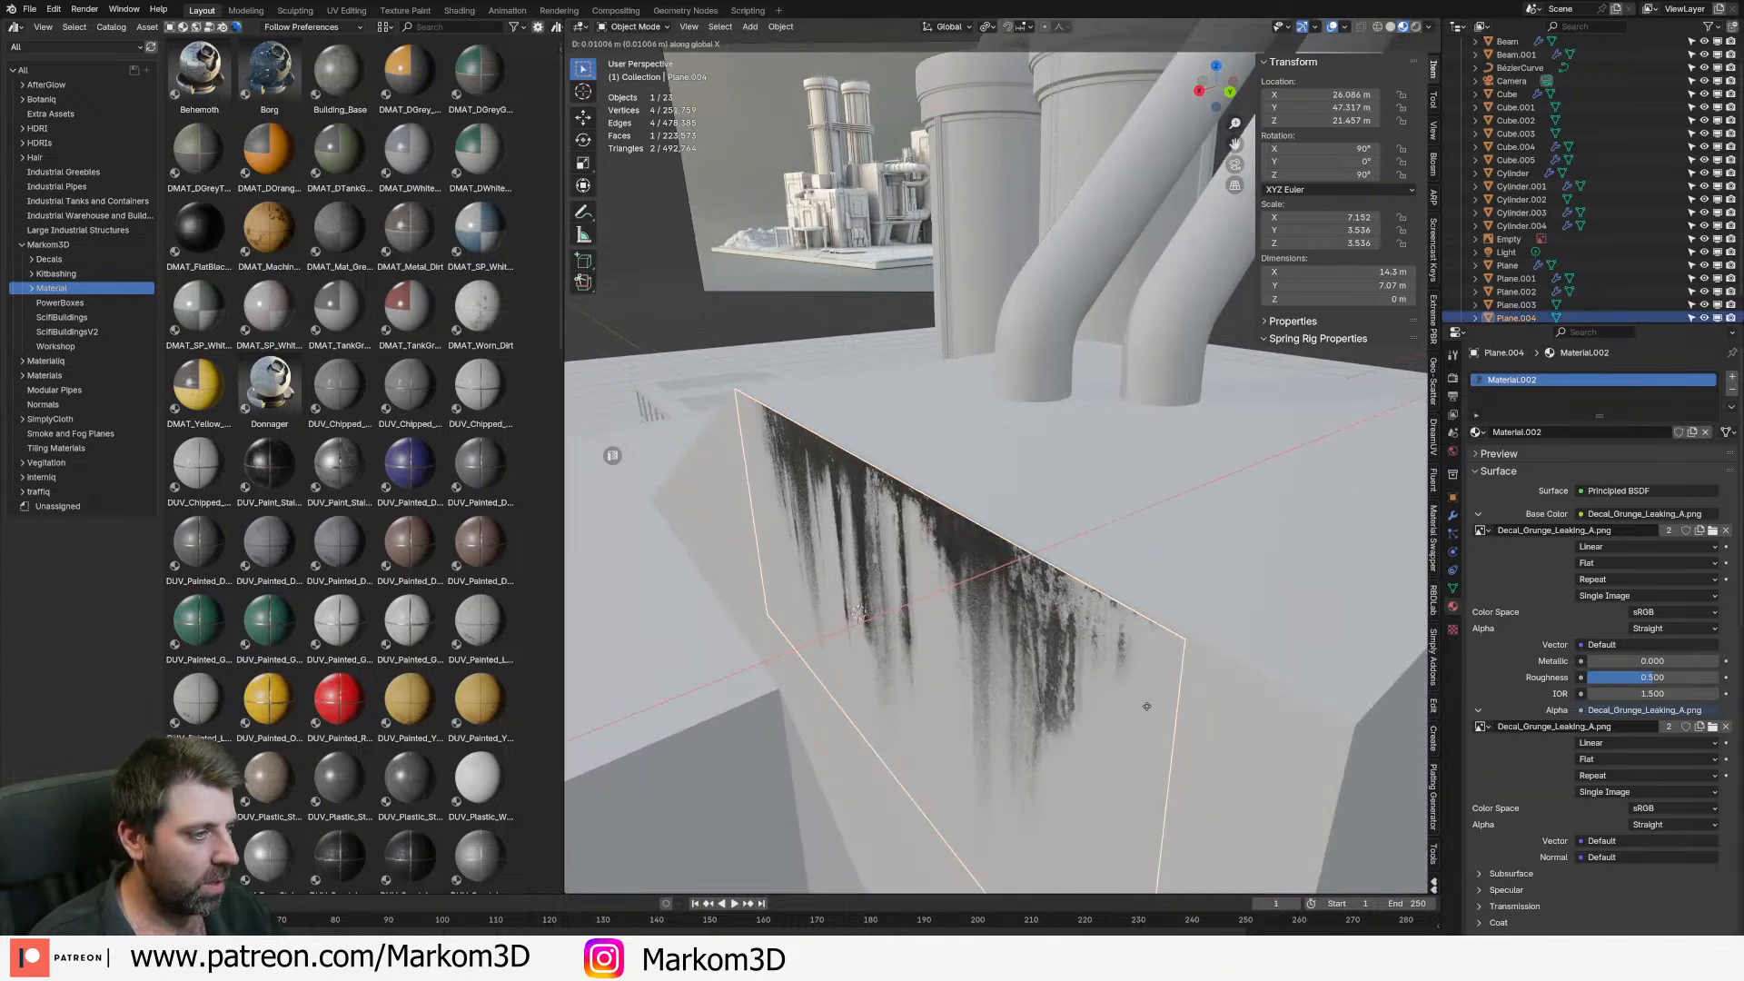
{"action": "left_click", "coordinate": [1146, 707]}
- Examine the leaking grunge decal on the tall block from near and far
{"action": "key", "text": "Tab"}
{"action": "scroll", "coordinate": [1147, 707], "scroll_direction": "down", "scroll_amount": 5}
{"action": "key", "text": "Tab"}
{"action": "left_click", "coordinate": [1335, 623]}
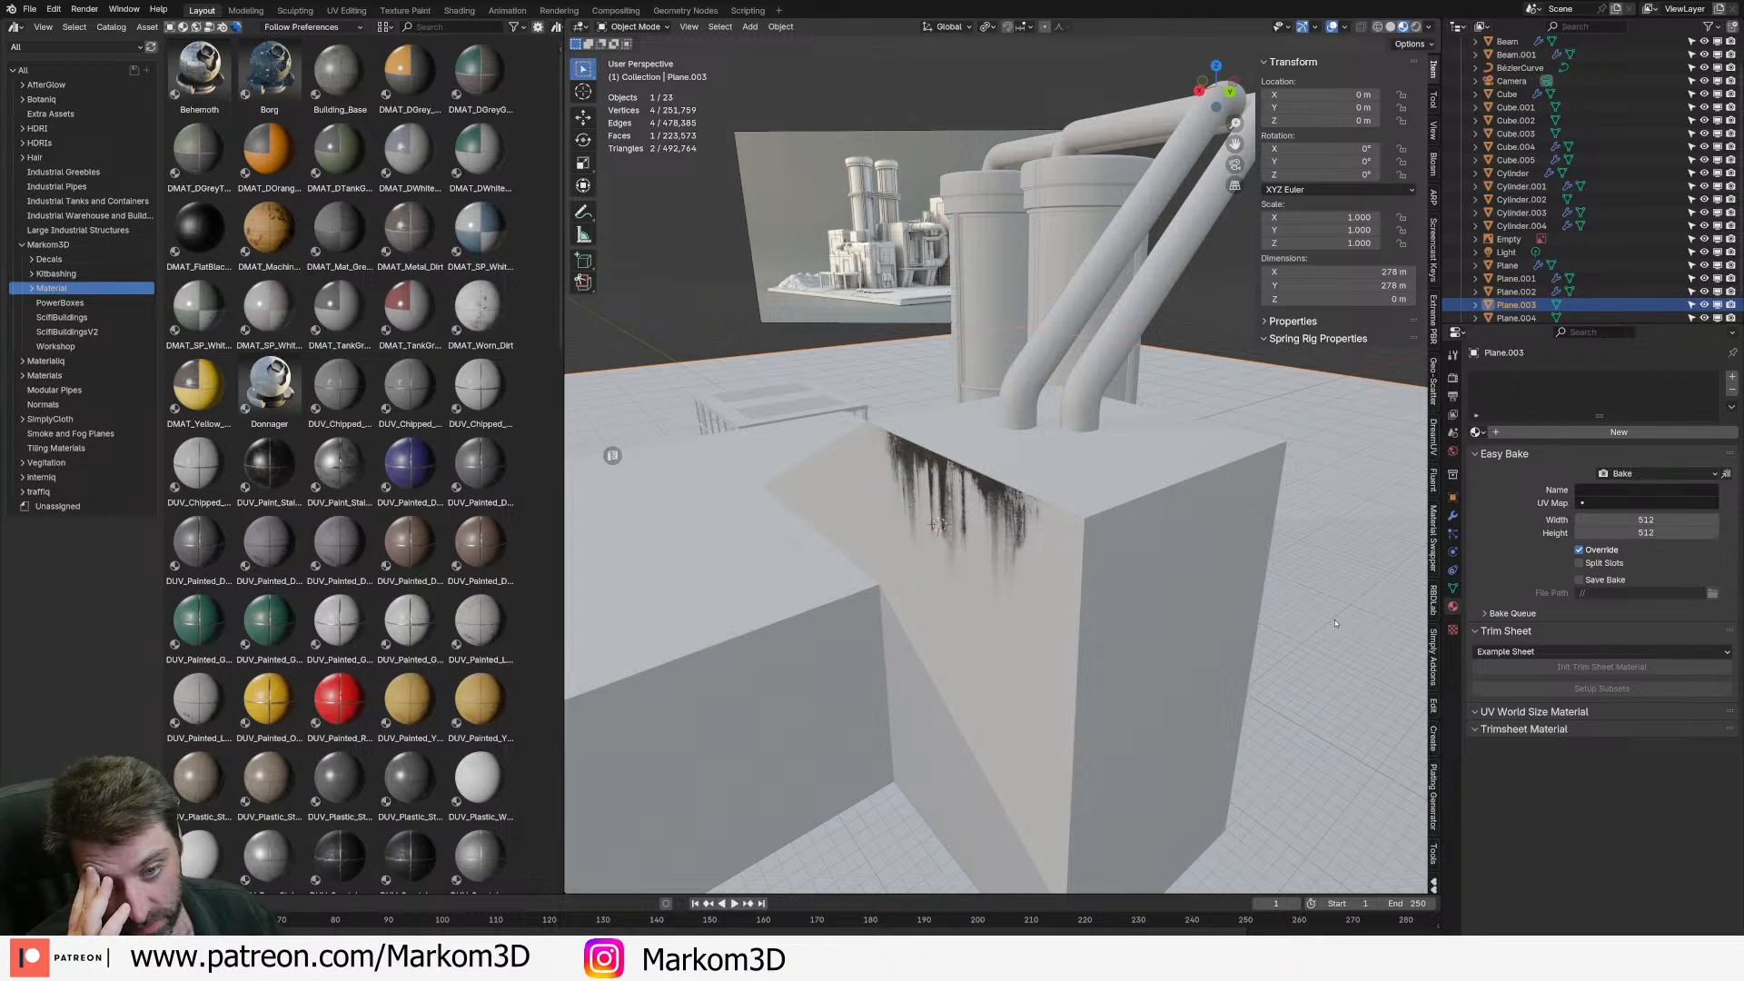
{"action": "left_click", "coordinate": [987, 532]}
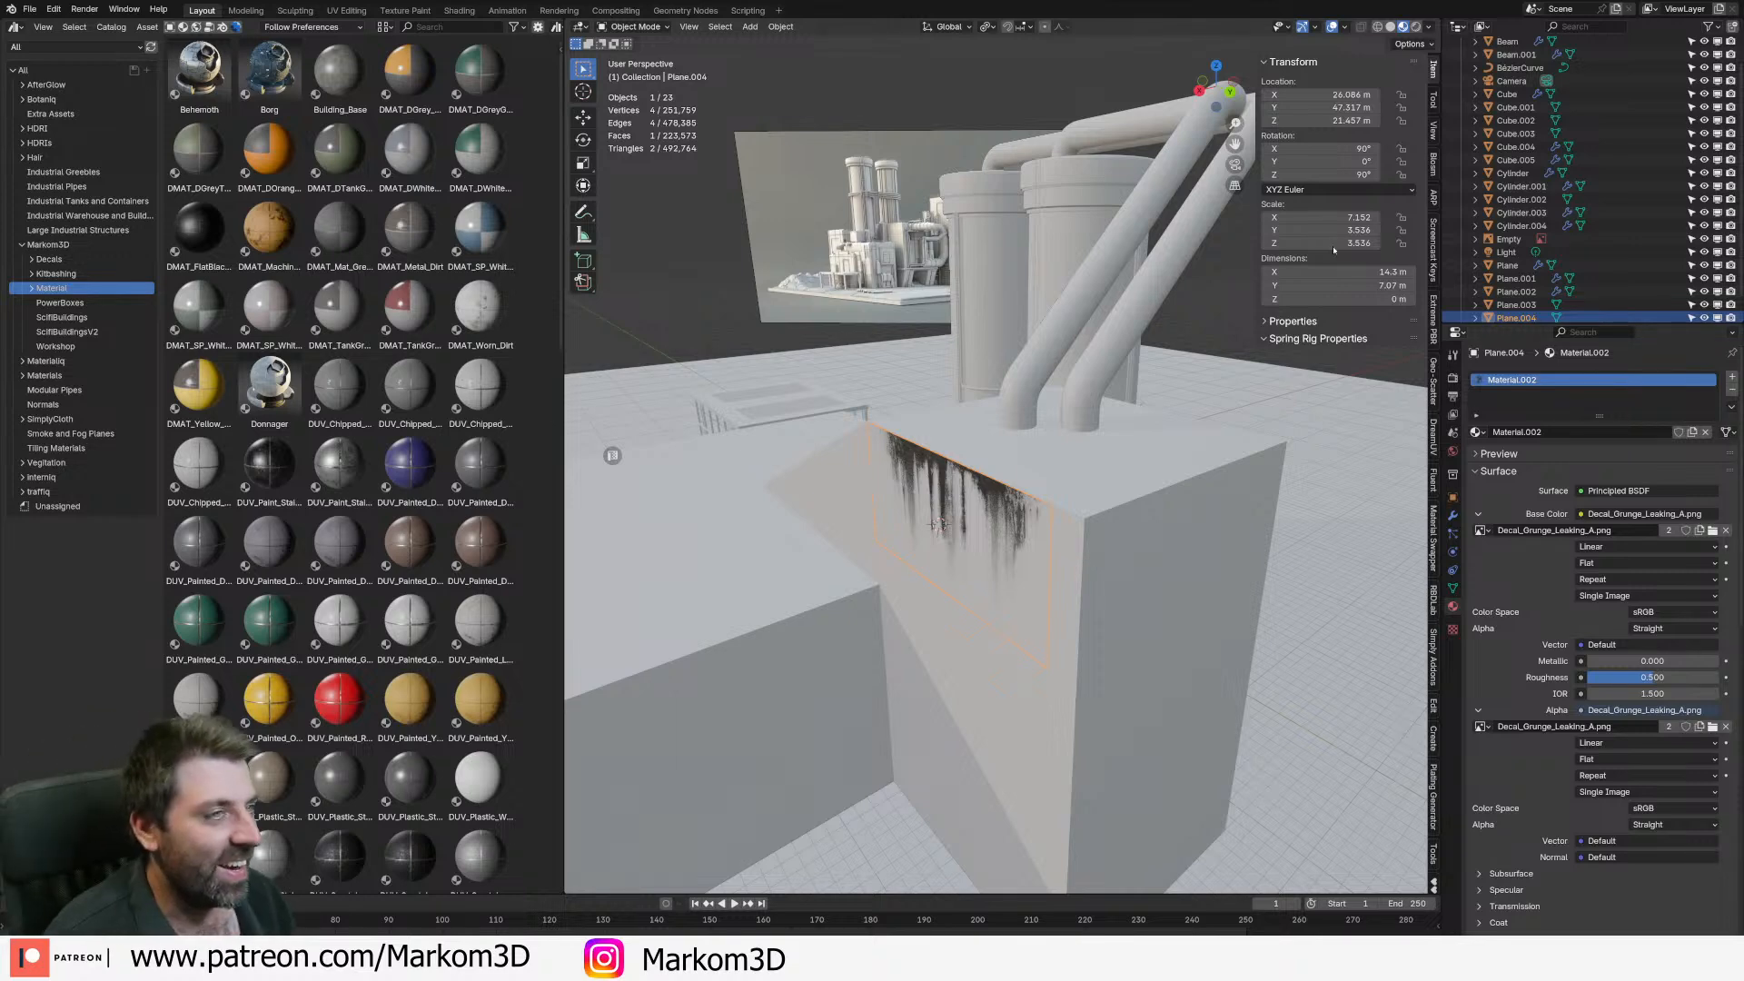
{"action": "scroll", "coordinate": [1036, 620], "scroll_direction": "down", "scroll_amount": 6}
{"action": "middle_click_drag", "start_coordinate": [1035, 620], "coordinate": [1082, 592]}
{"action": "scroll", "coordinate": [1082, 592], "scroll_direction": "up", "scroll_amount": 6}
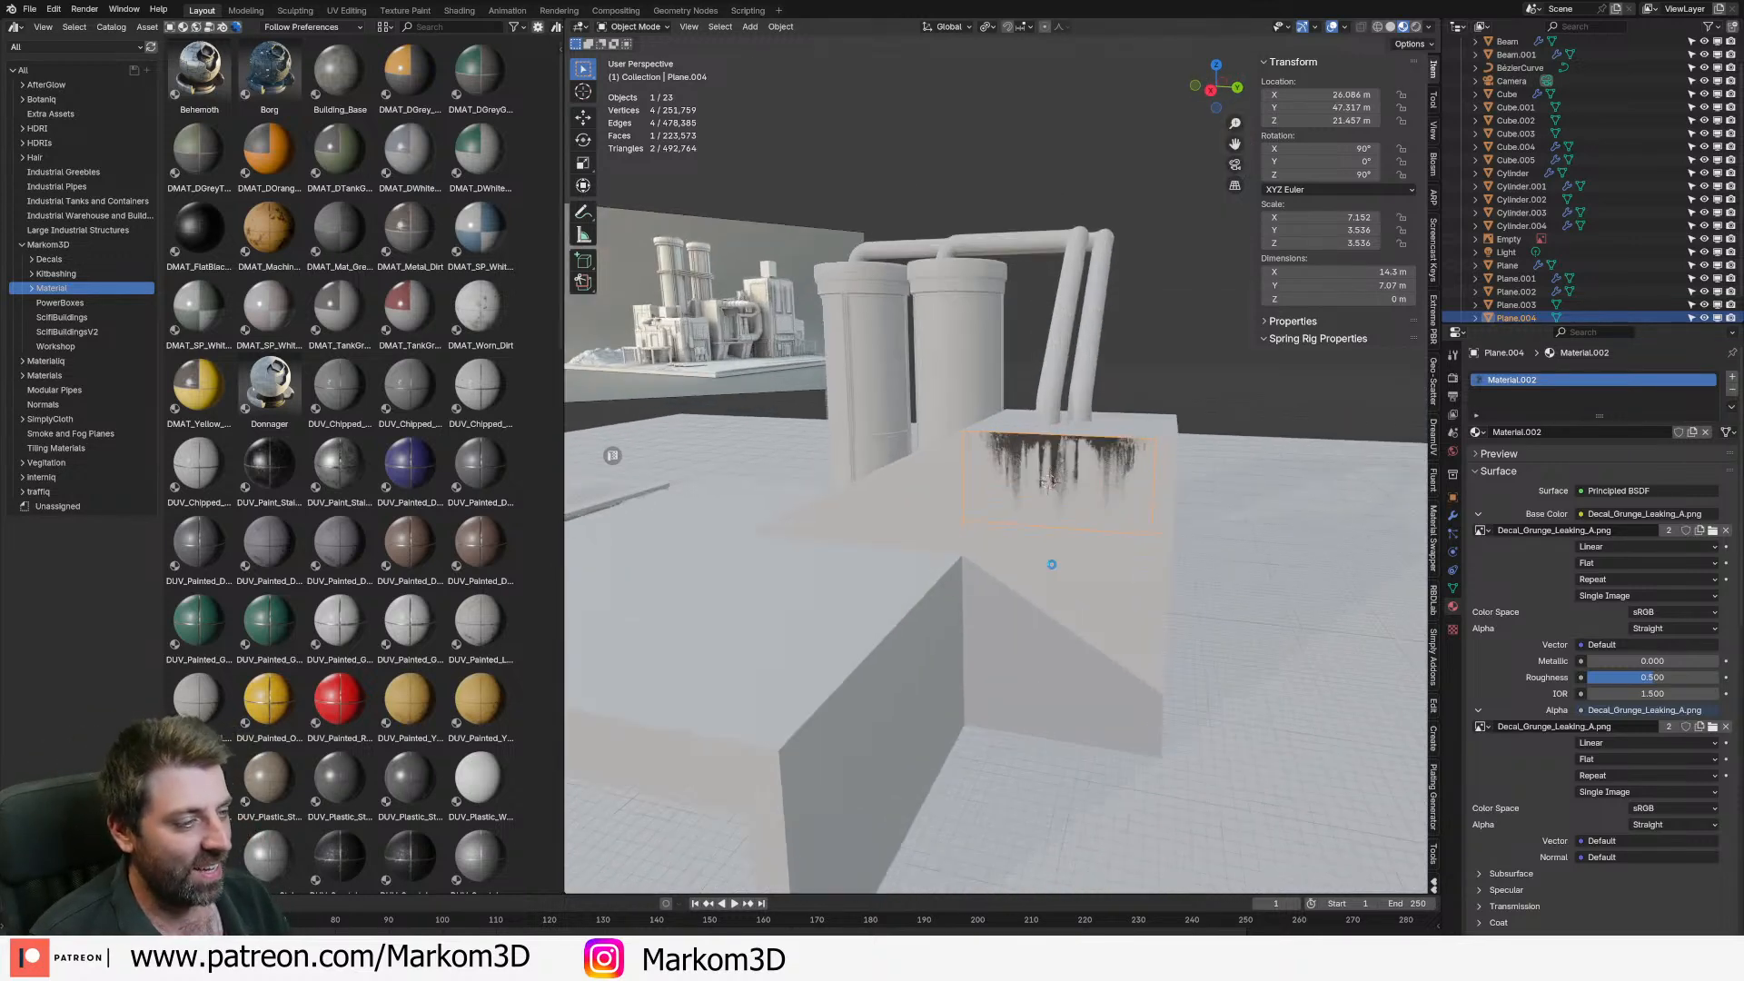
{"action": "middle_click_drag", "start_coordinate": [984, 577], "coordinate": [834, 275]}
{"action": "middle_click_drag", "start_coordinate": [918, 446], "coordinate": [925, 501]}
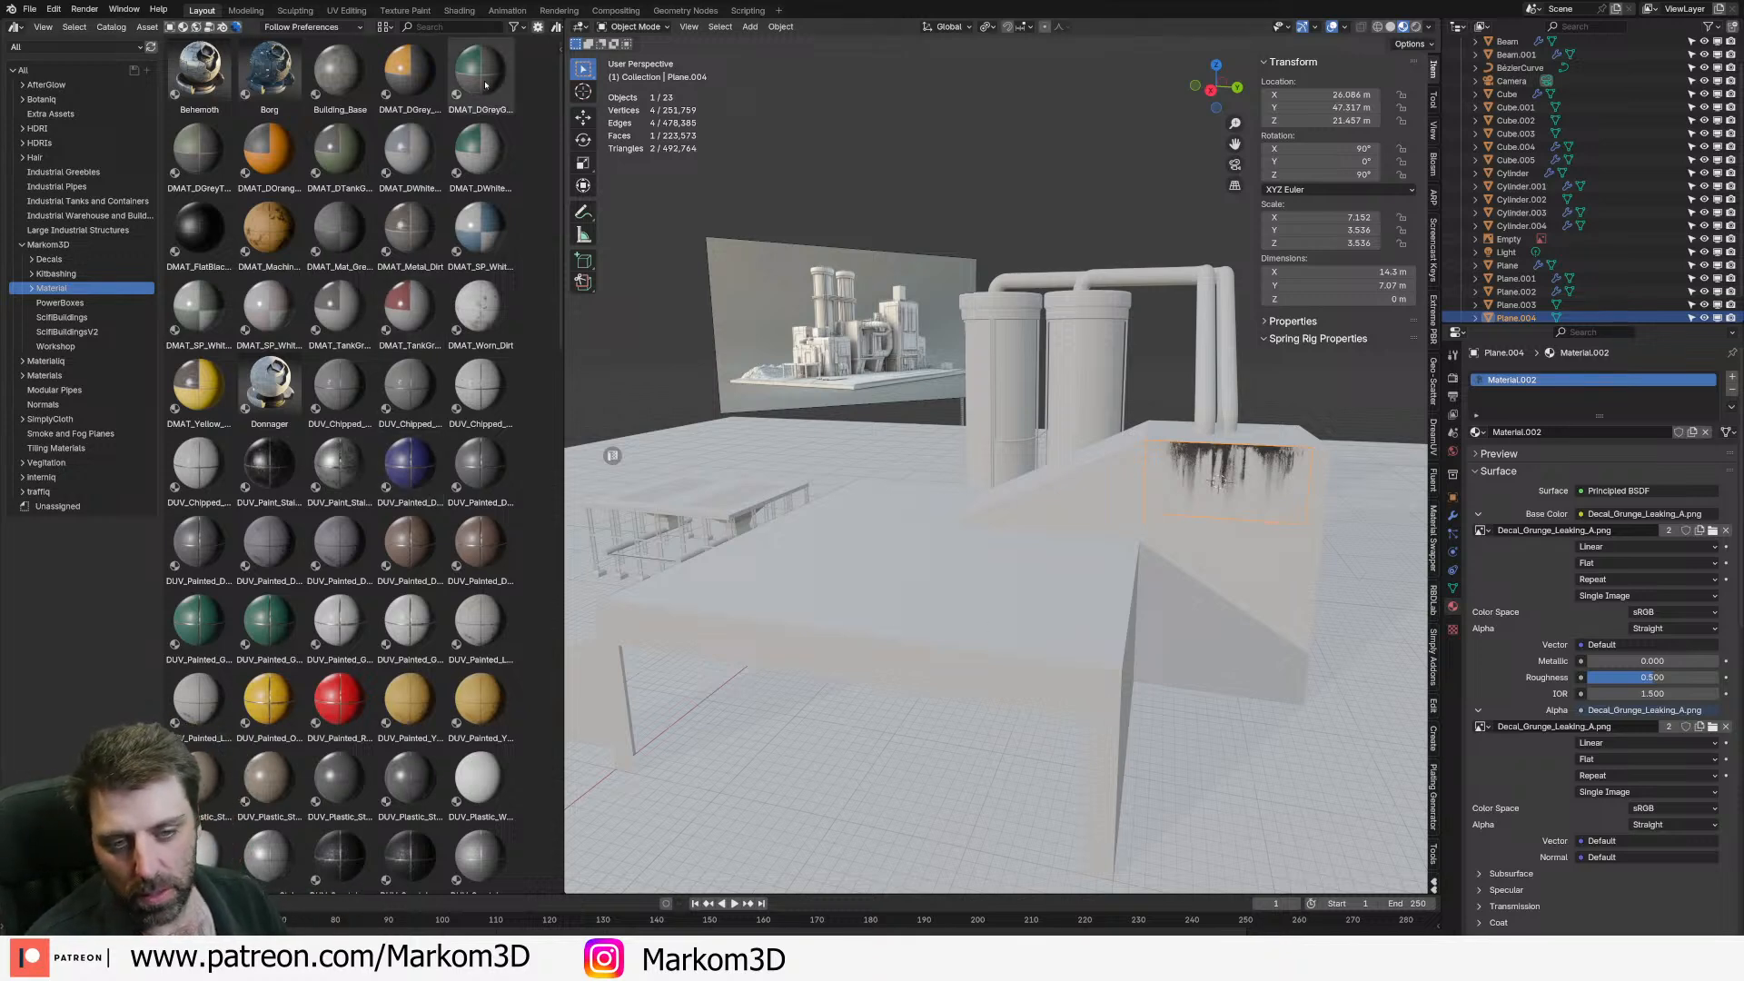
- Collapse the asset browser area into the 3D viewport, then select and frame the spaceship to examine its painted surfaces
{"action": "left_click_drag", "start_coordinate": [569, 22], "coordinate": [490, 100]}
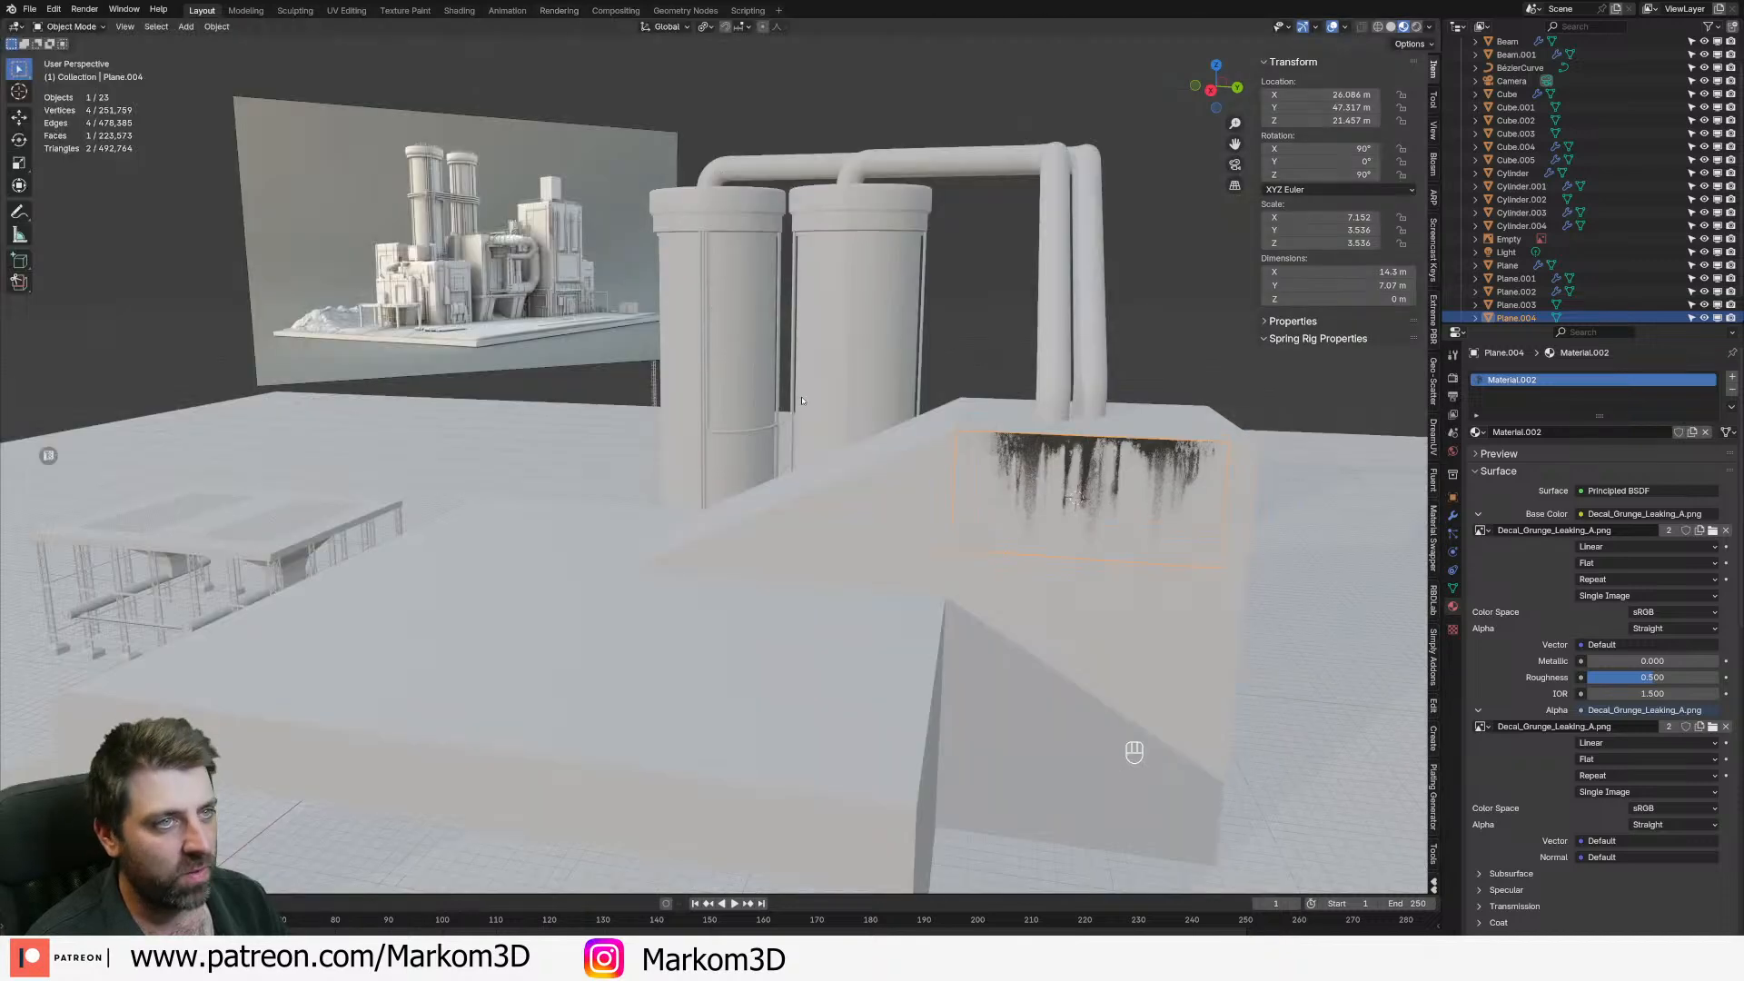
{"action": "scroll", "coordinate": [789, 673], "scroll_direction": "down", "scroll_amount": 5}
{"action": "middle_click_drag", "start_coordinate": [854, 473], "coordinate": [826, 501]}
{"action": "left_click", "coordinate": [172, 479]}
{"action": "key", "text": "KP_Decimal"}
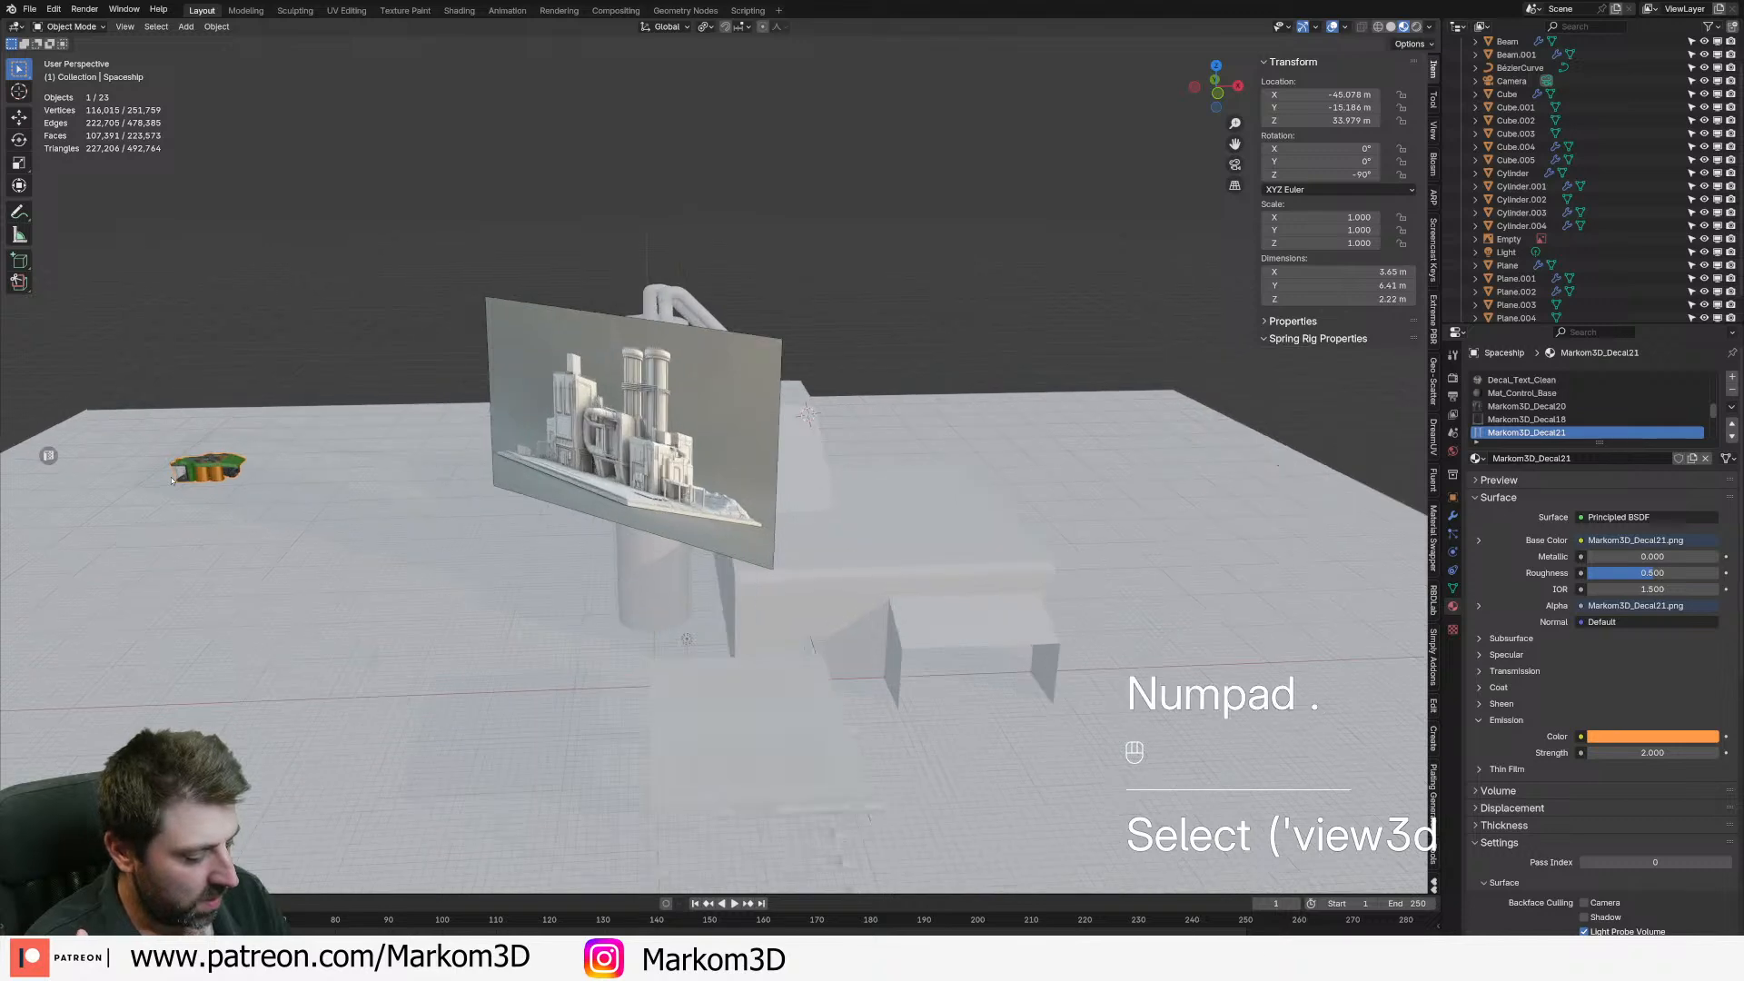
{"action": "middle_click_drag", "start_coordinate": [172, 481], "coordinate": [238, 465]}
{"action": "scroll", "coordinate": [238, 465], "scroll_direction": "up", "scroll_amount": 2}
{"action": "middle_click_drag", "start_coordinate": [763, 495], "coordinate": [811, 489]}
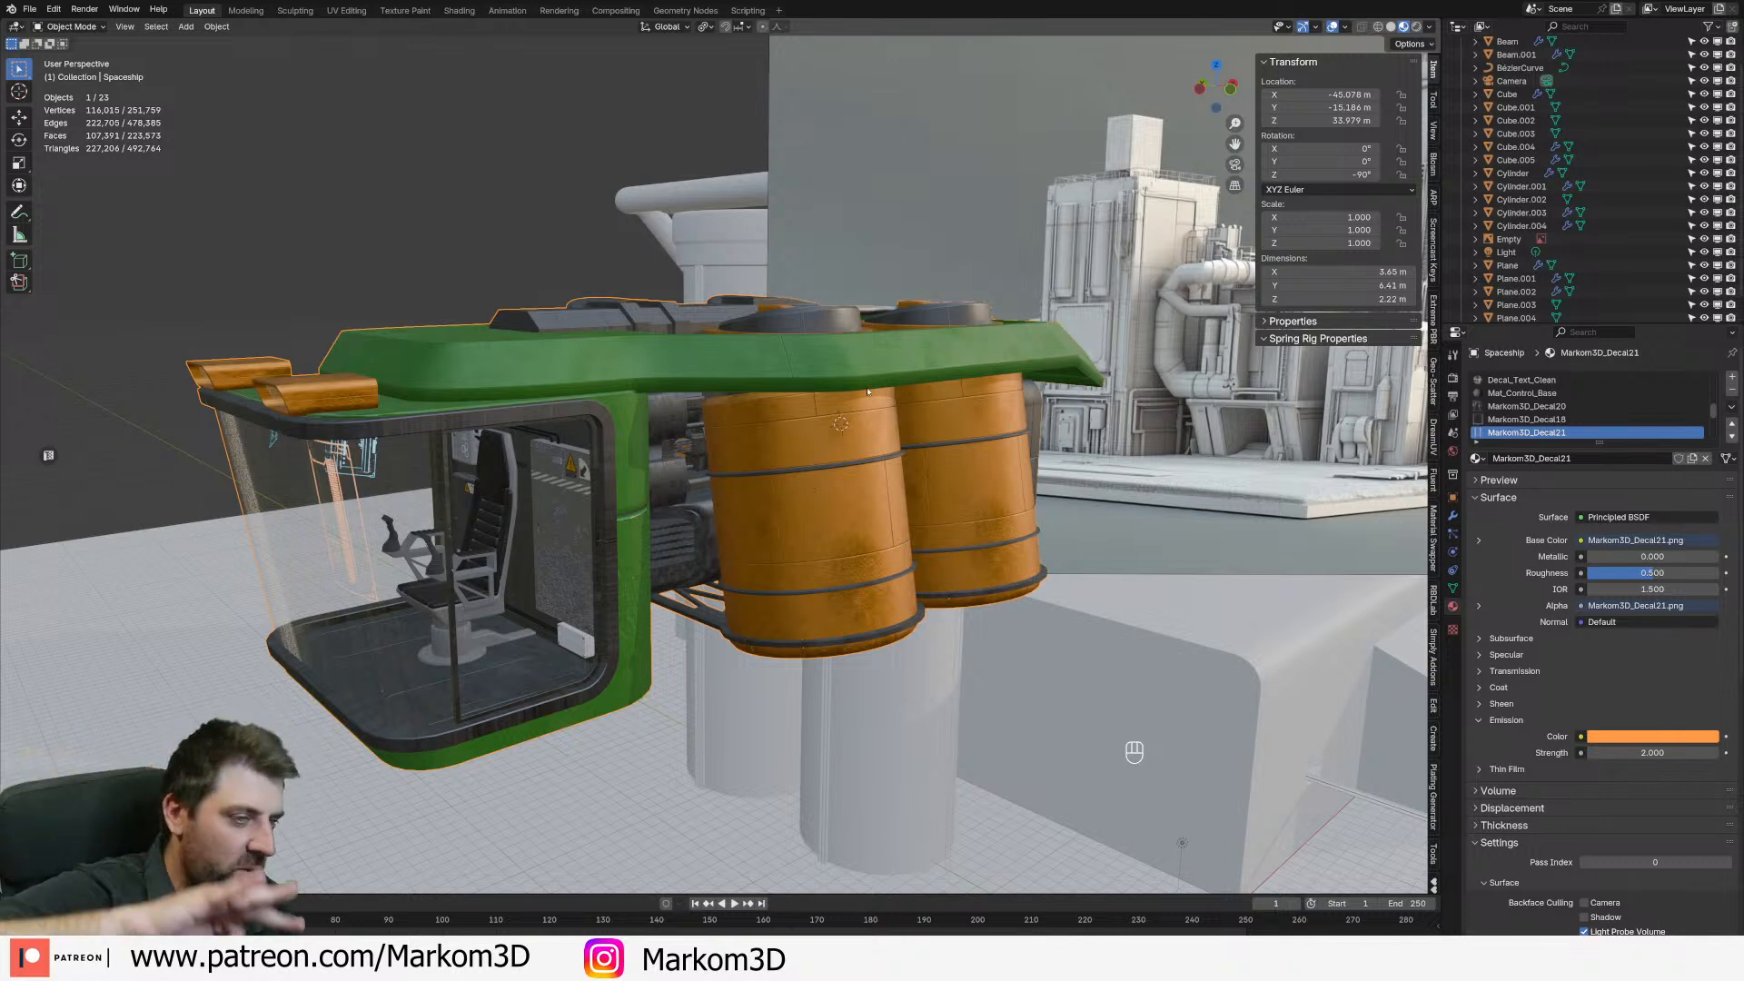
{"action": "left_click", "coordinate": [859, 535]}
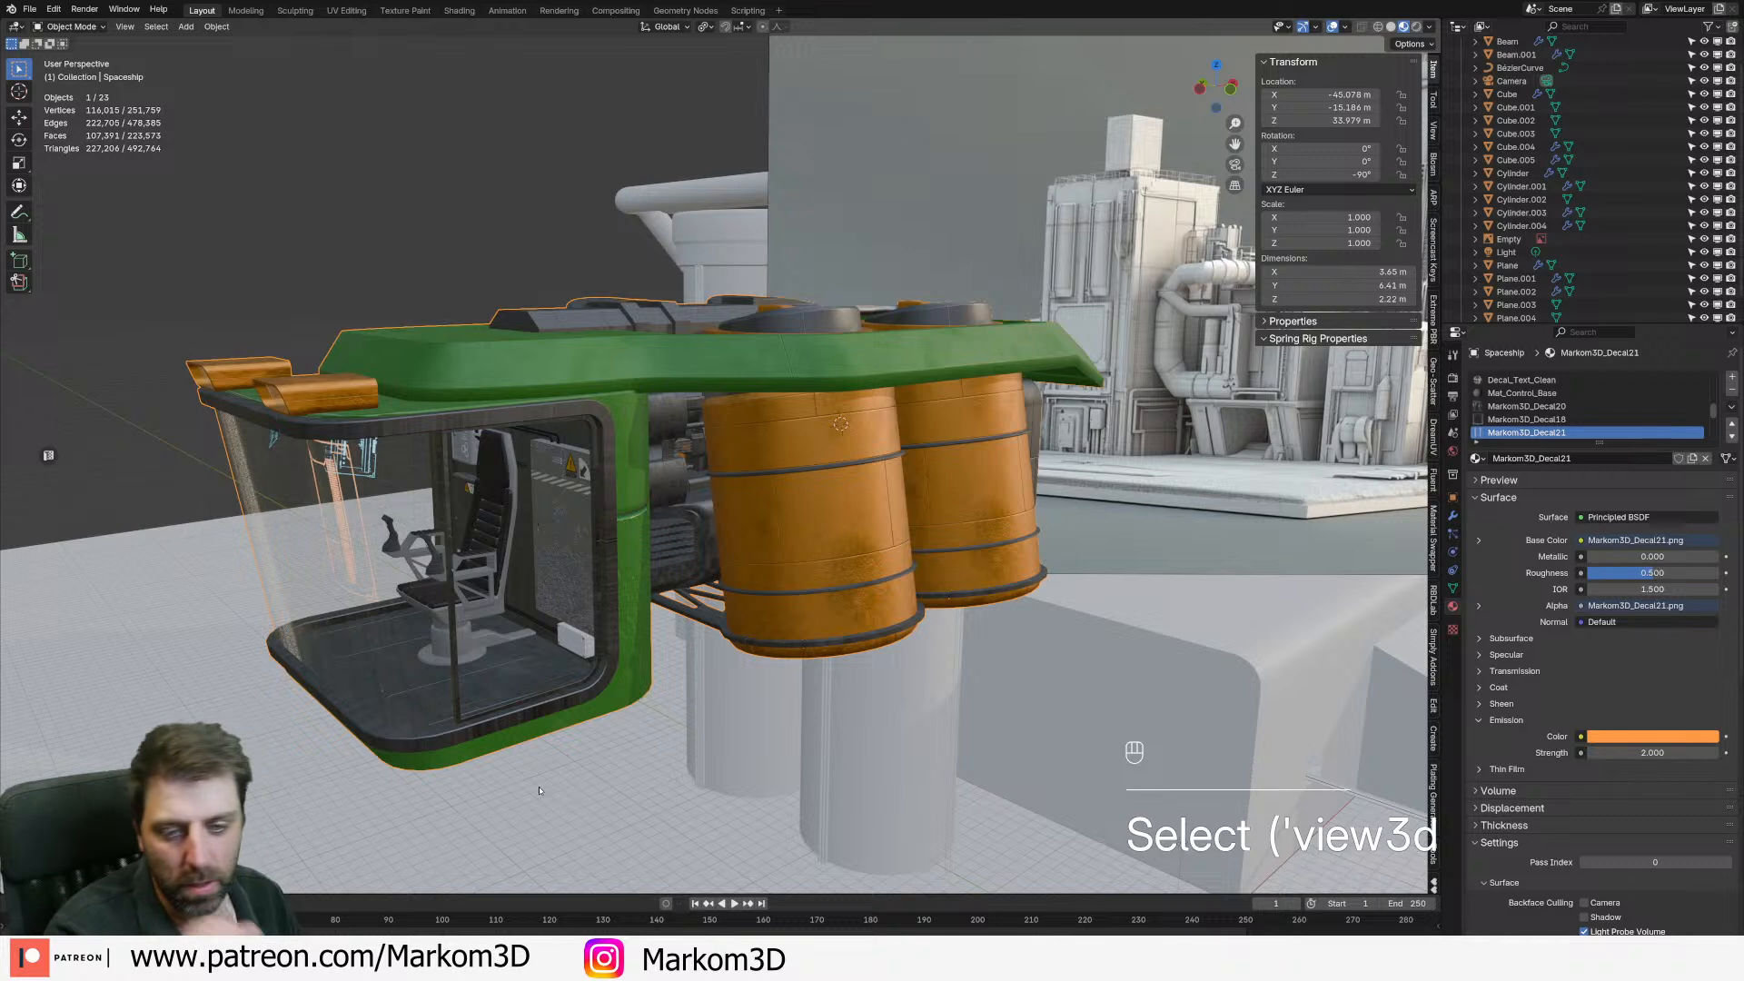